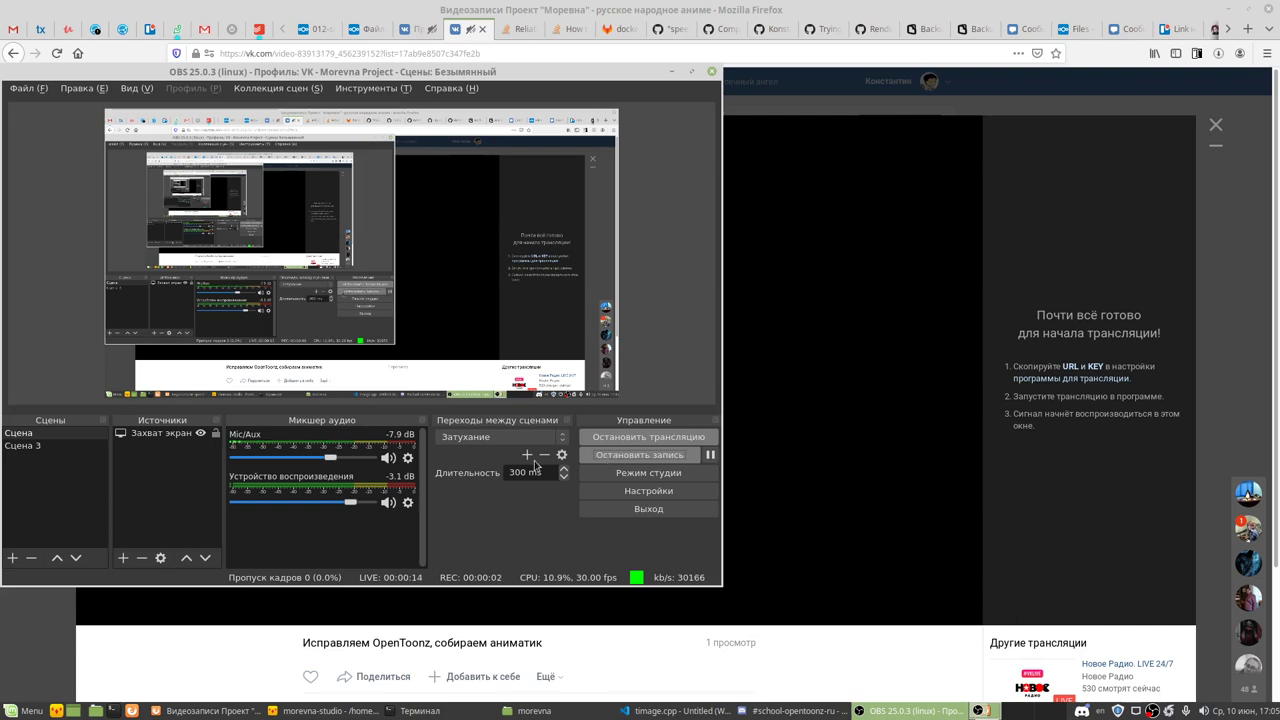
Step: Hide OBS and reload the vk.com/morevnaproject tab so its LIVE post shows
{"action": "left_click", "coordinate": [669, 73]}
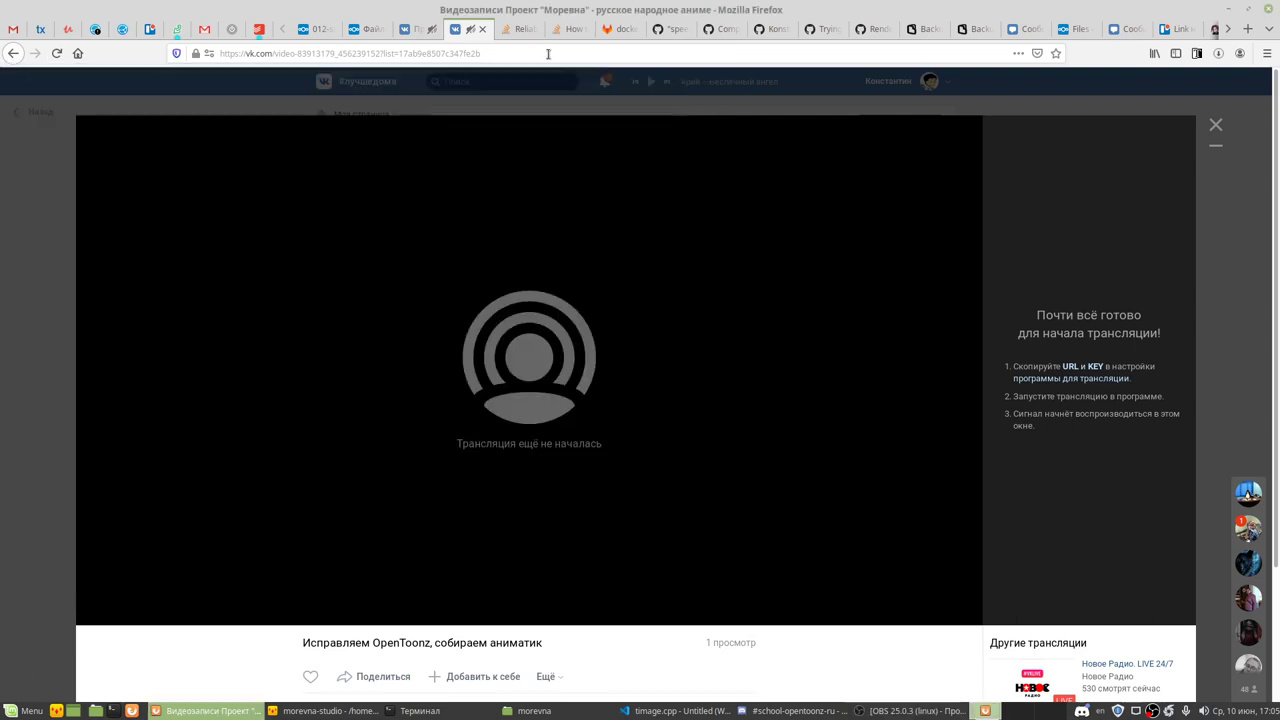
{"action": "left_click", "coordinate": [415, 31]}
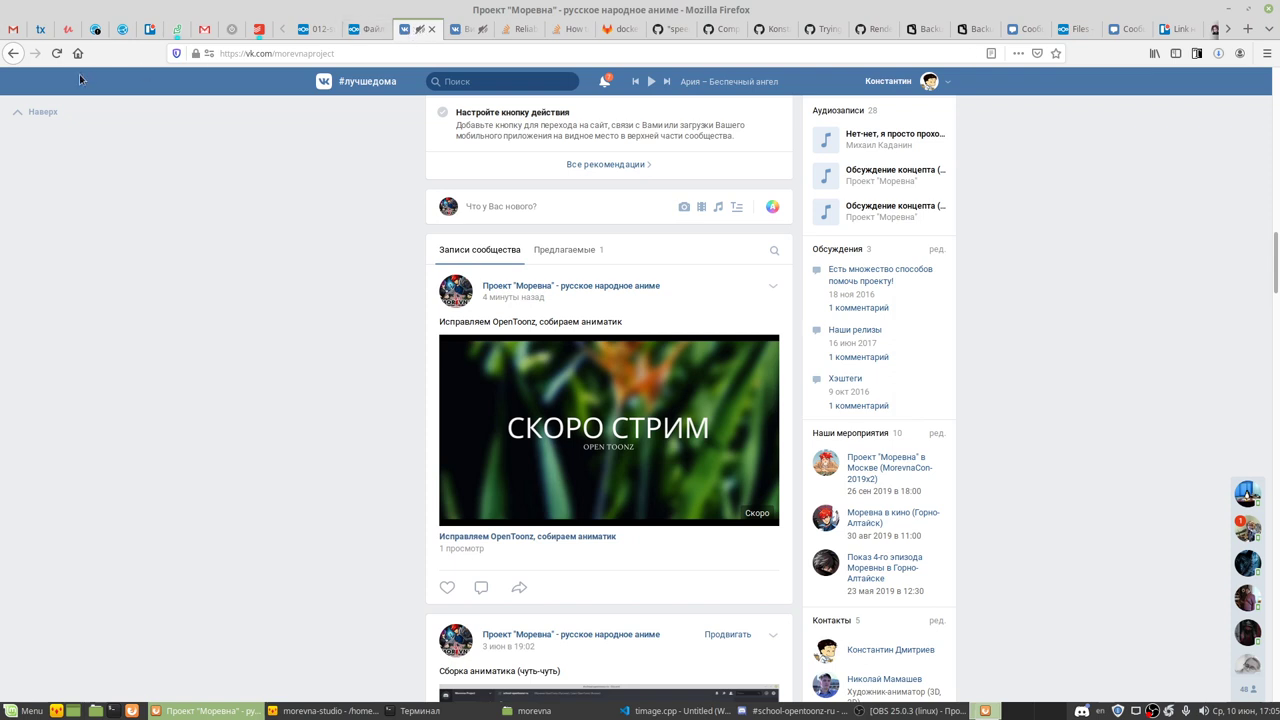
{"action": "left_click", "coordinate": [55, 55]}
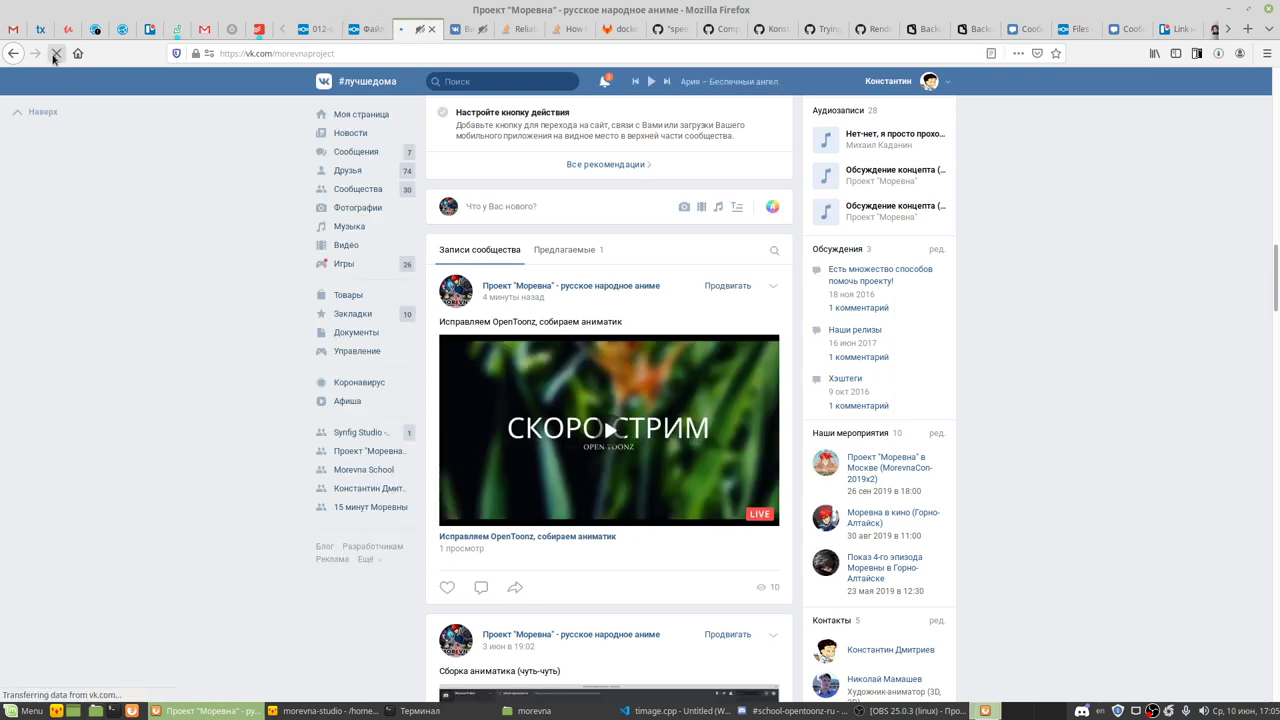
{"action": "mouse_move", "coordinate": [614, 463]}
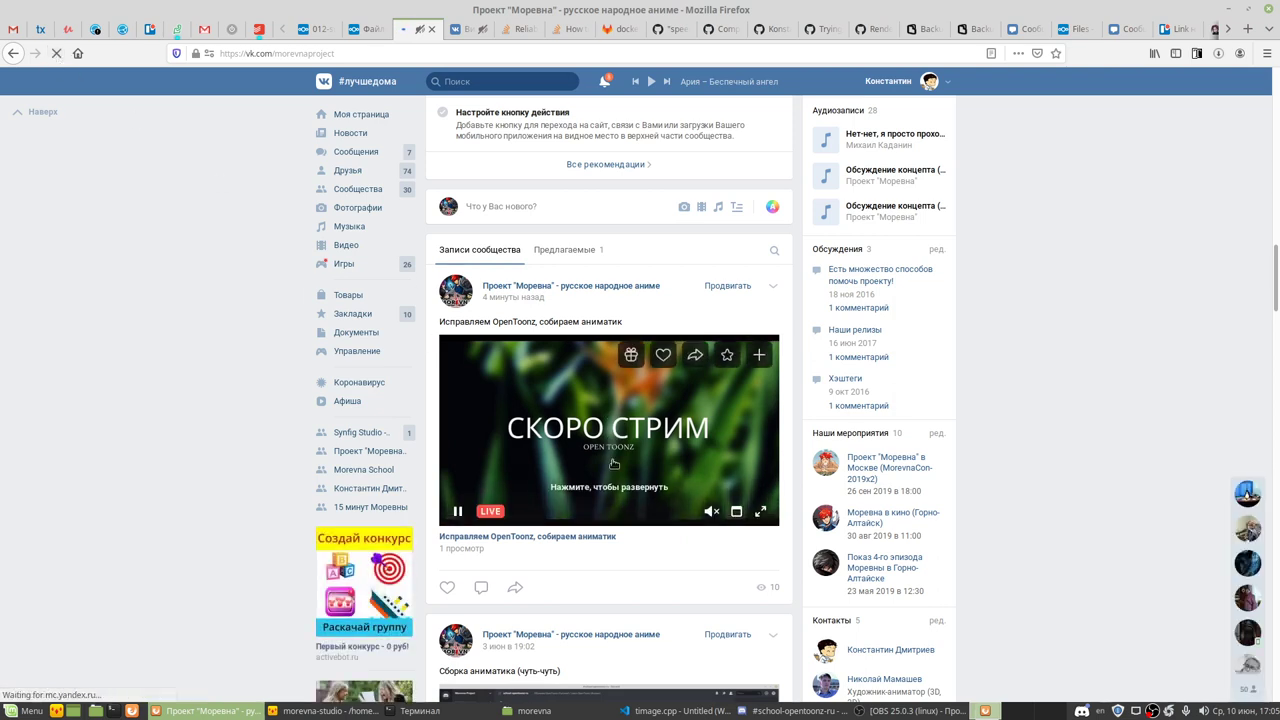
{"action": "key", "text": "alt+F2"}
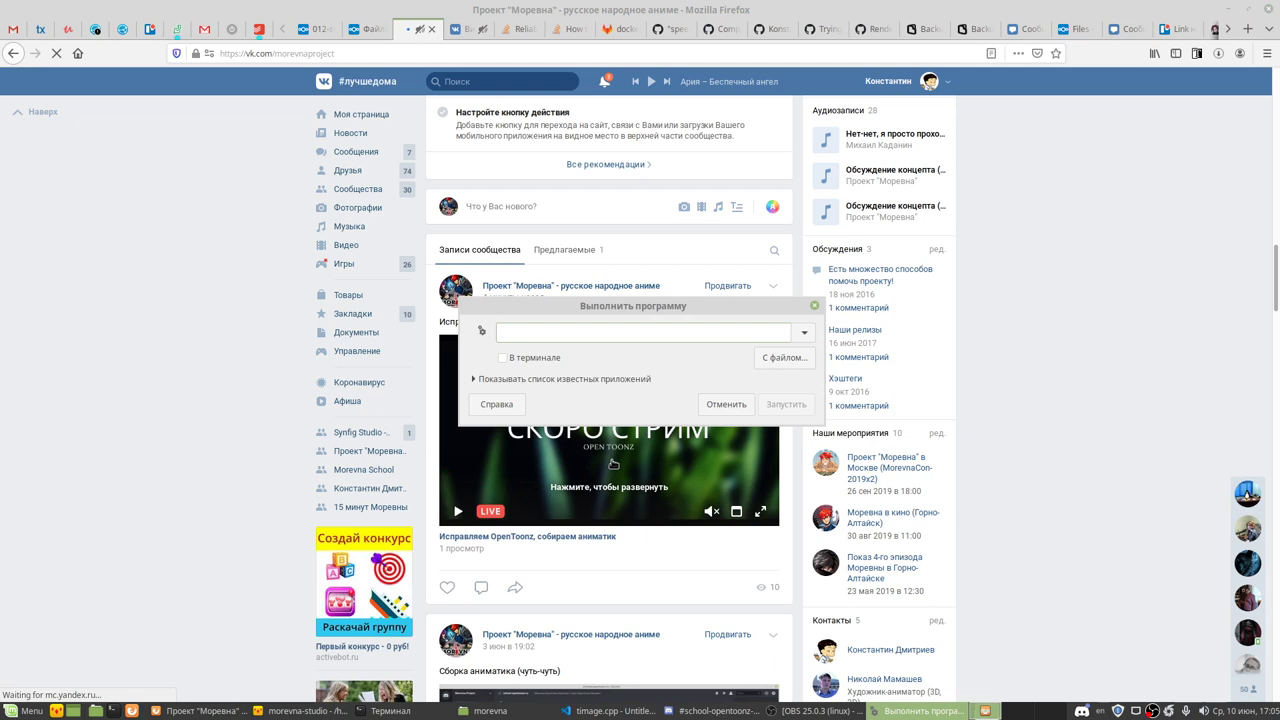
Step: Launch the webcam app from the applications menu, check the picture, then close it
{"action": "key", "text": "Escape"}
{"action": "left_click", "coordinate": [22, 711]}
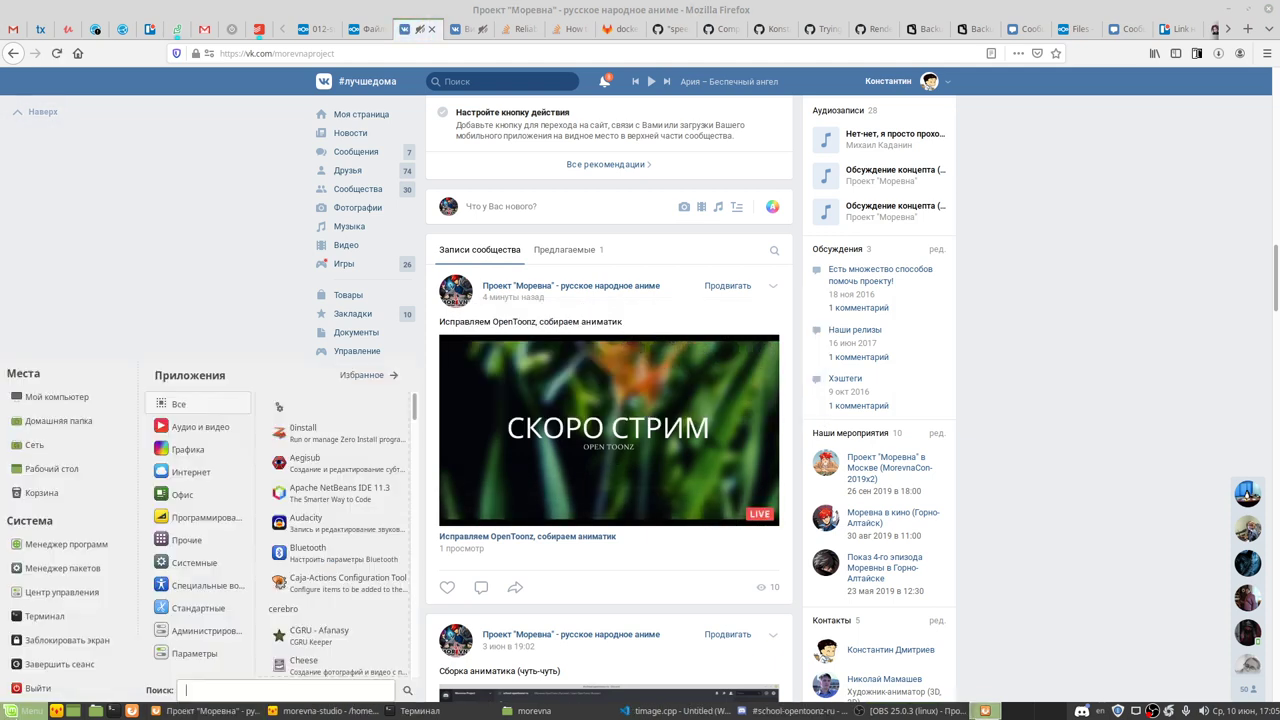
{"action": "type", "text": "copentoonz"}
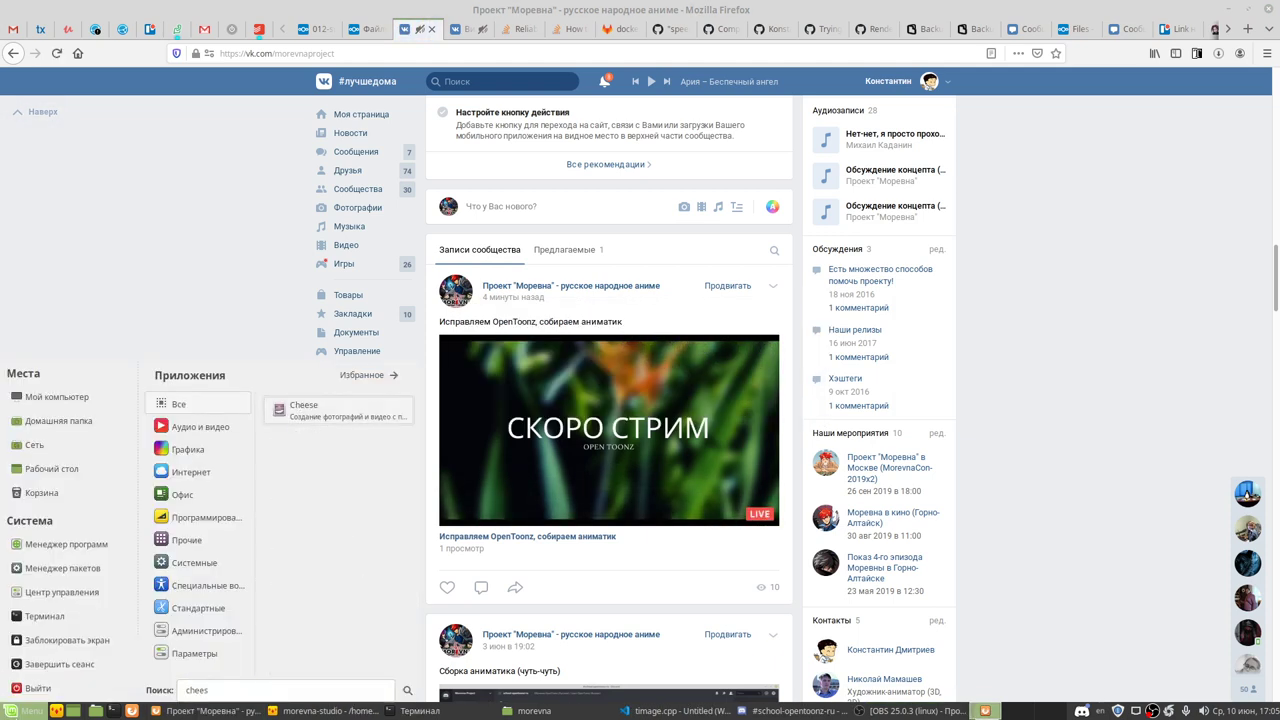
{"action": "key", "text": "Return"}
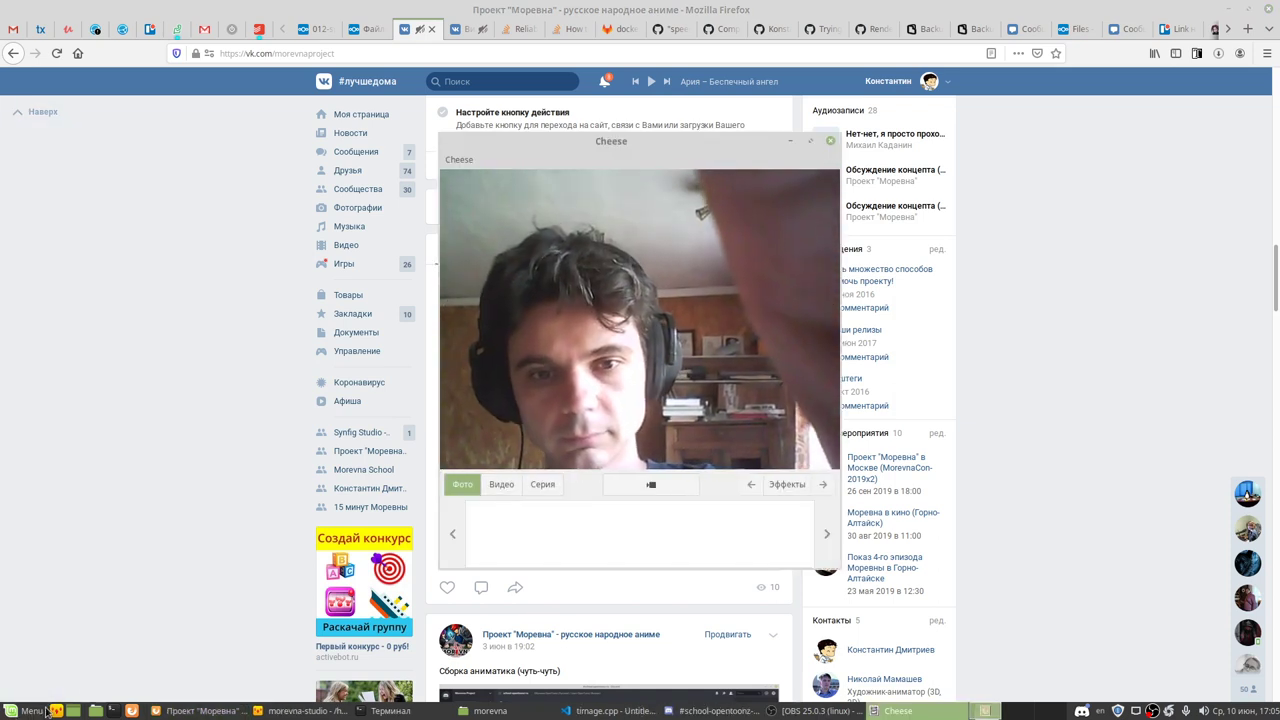
{"action": "left_click", "coordinate": [830, 140]}
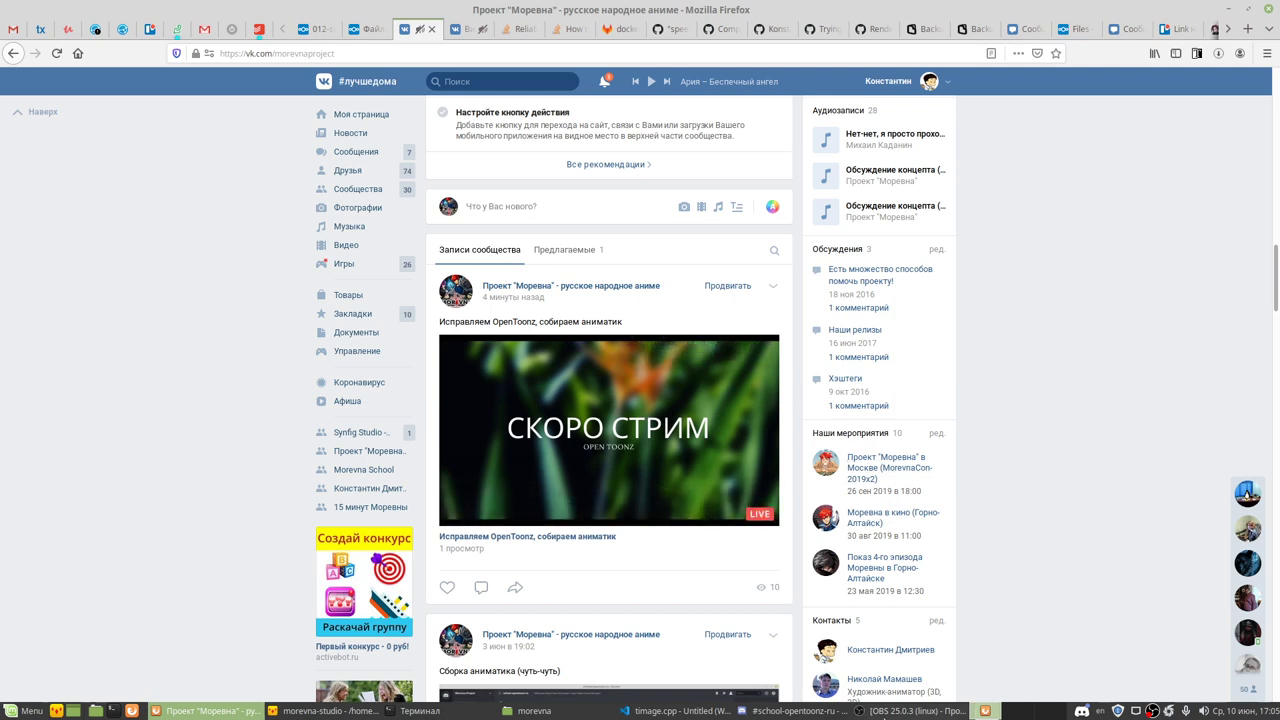
{"action": "left_click", "coordinate": [910, 711]}
Step: Minimize OBS and raise Discord on the #school-opentoonz-ru channel
{"action": "left_click", "coordinate": [910, 711]}
{"action": "left_click", "coordinate": [785, 711]}
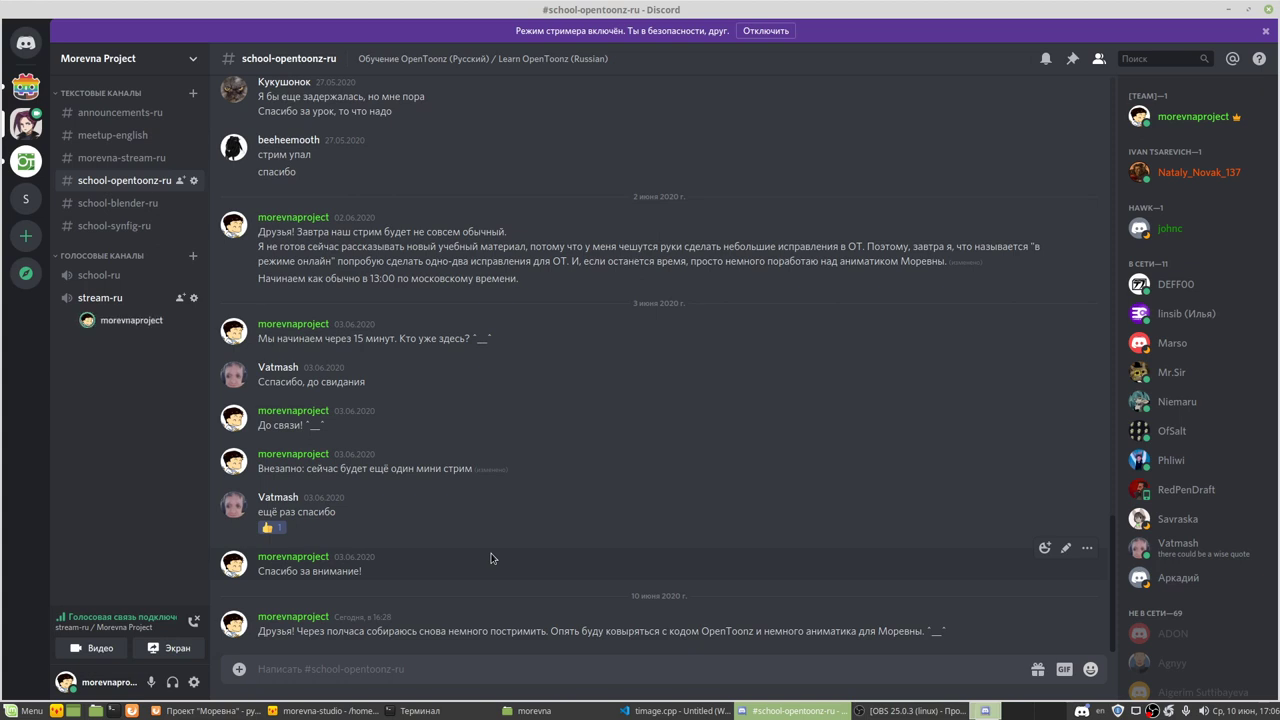
Step: Reload VK in Firefox, check the live-stream tab, and close the duplicate community tab
{"action": "left_click", "coordinate": [905, 711]}
{"action": "left_click", "coordinate": [423, 663]}
{"action": "left_click", "coordinate": [190, 714]}
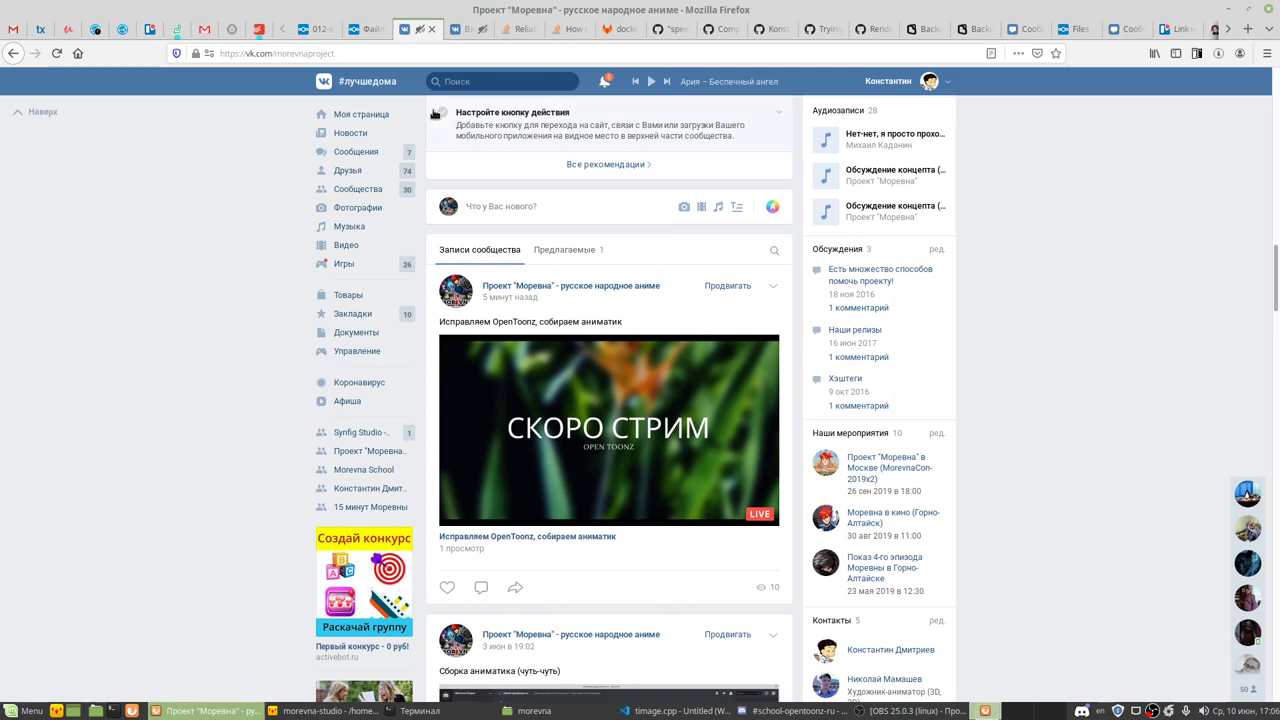
{"action": "left_click", "coordinate": [57, 53]}
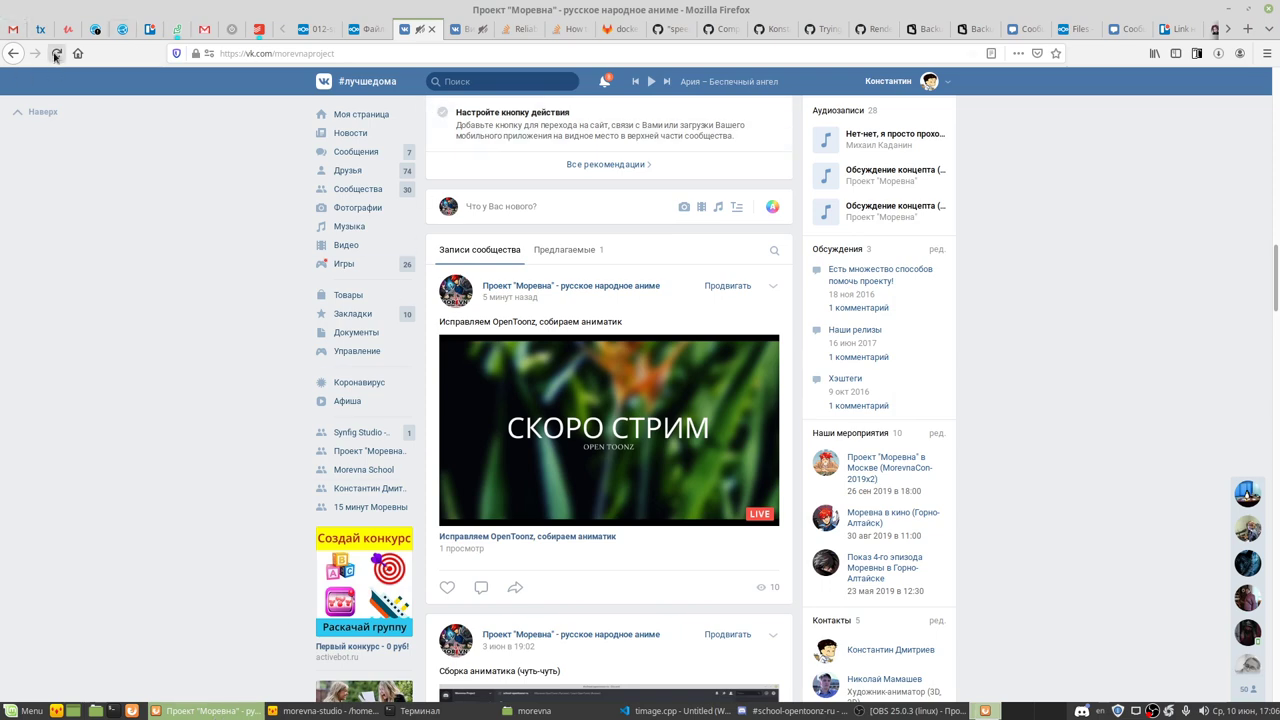
{"action": "left_click", "coordinate": [462, 30]}
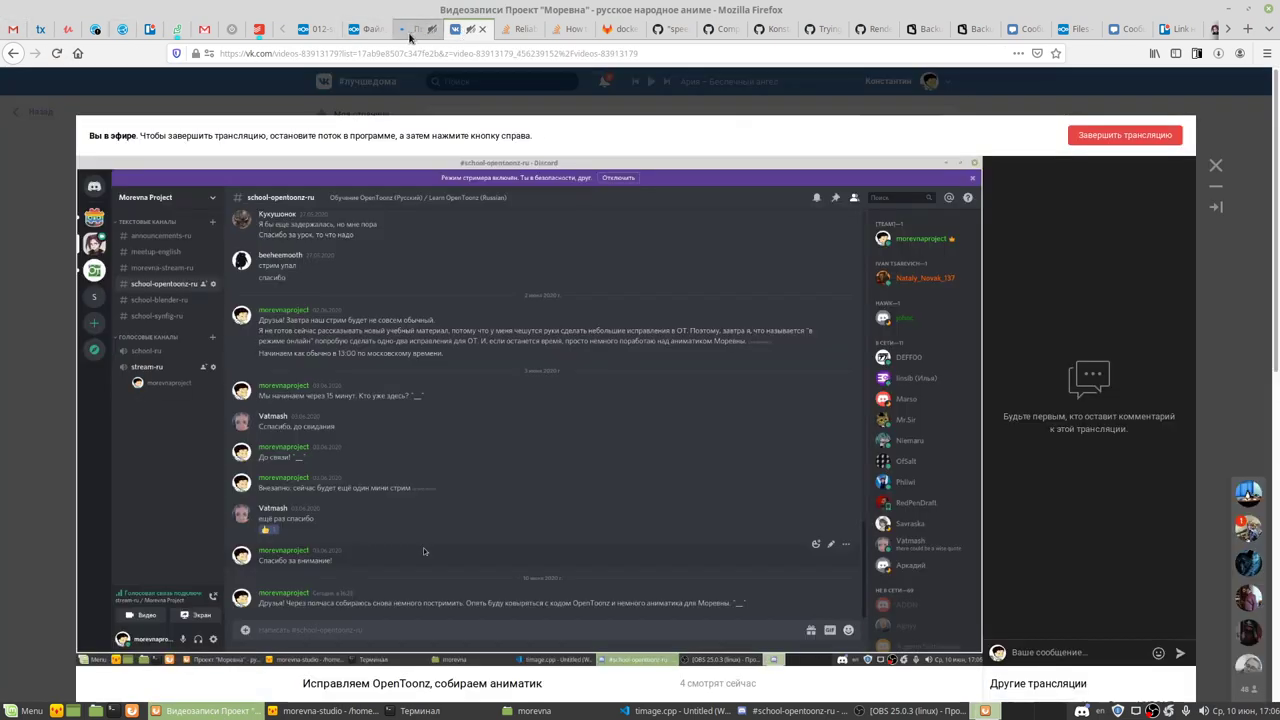
{"action": "left_click", "coordinate": [423, 30]}
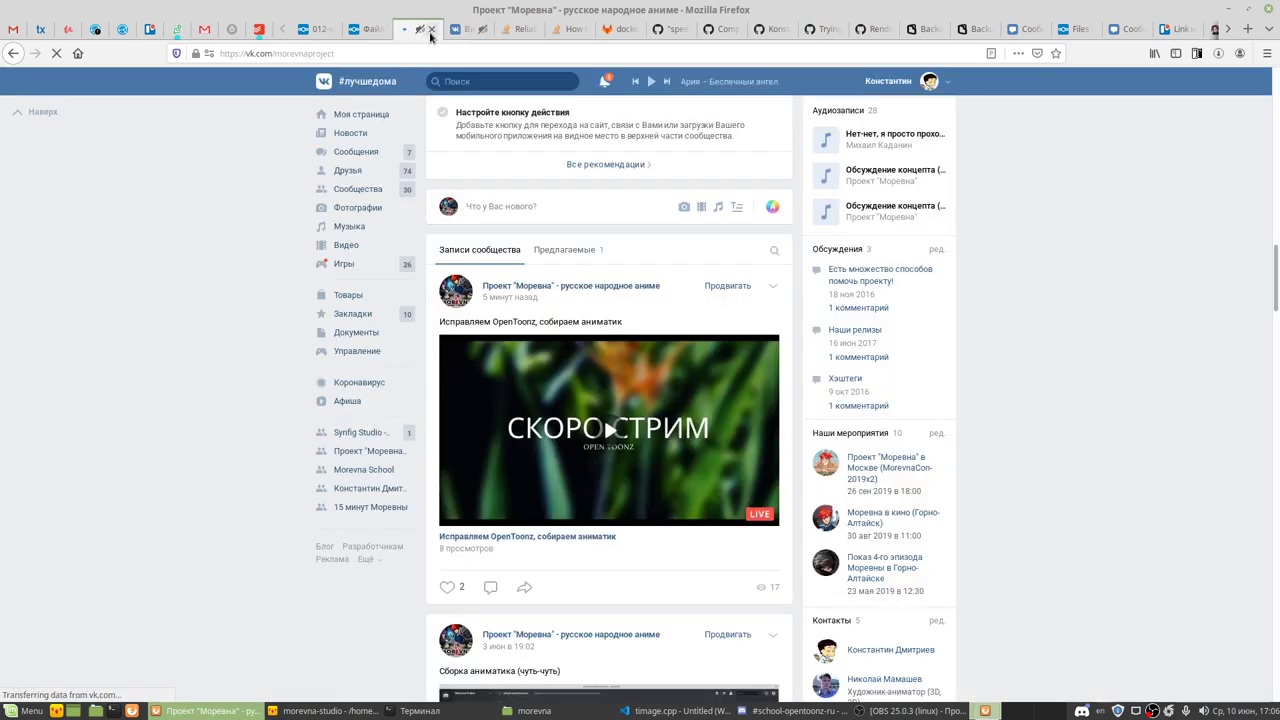
{"action": "left_click", "coordinate": [431, 31]}
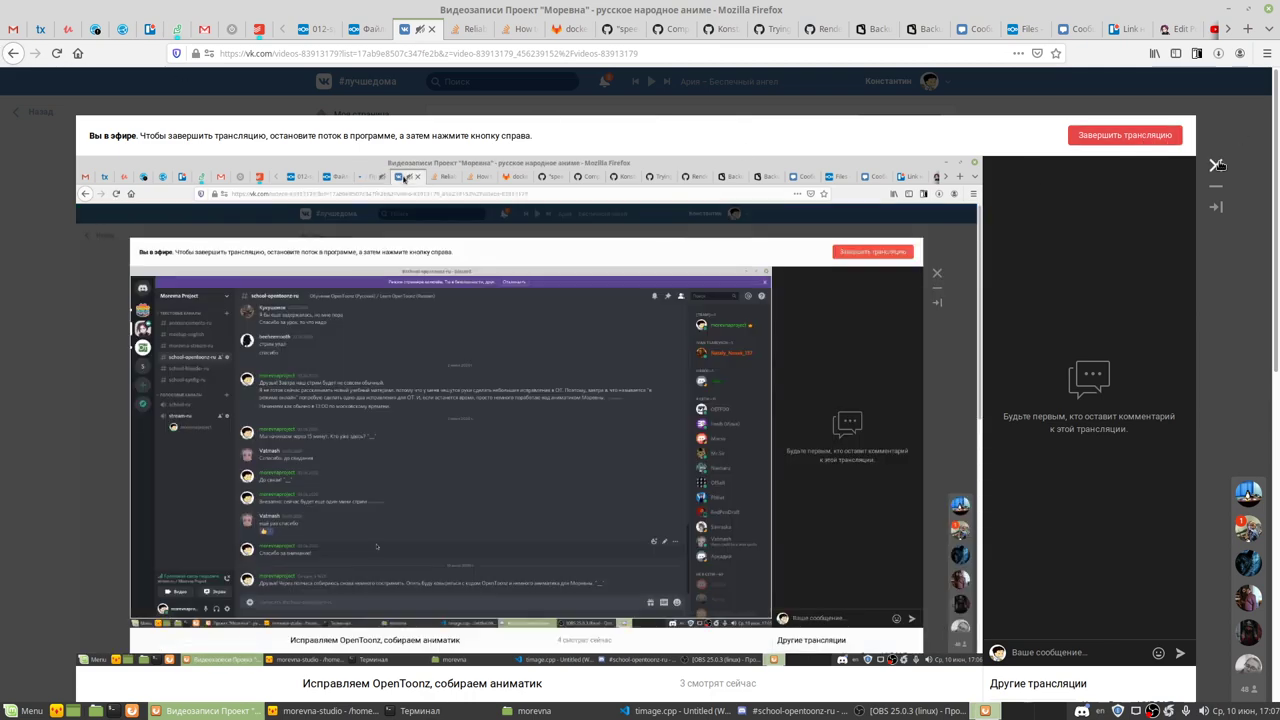
{"action": "left_click", "coordinate": [1216, 165]}
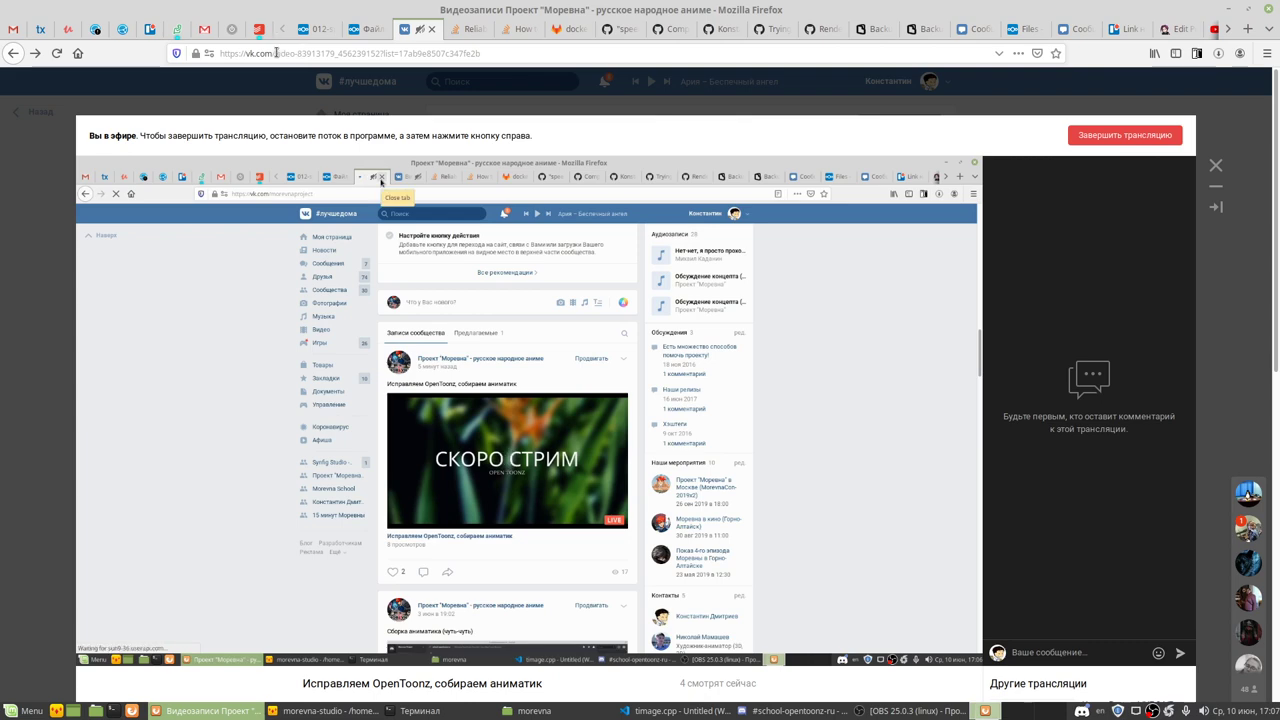
Step: Go to vk.com/morevnaproject and scroll down to the live stream post
{"action": "left_click_drag", "start_coordinate": [275, 53], "coordinate": [297, 55]}
{"action": "key", "text": "shift+End"}
{"action": "type", "text": "morevnaproject"}
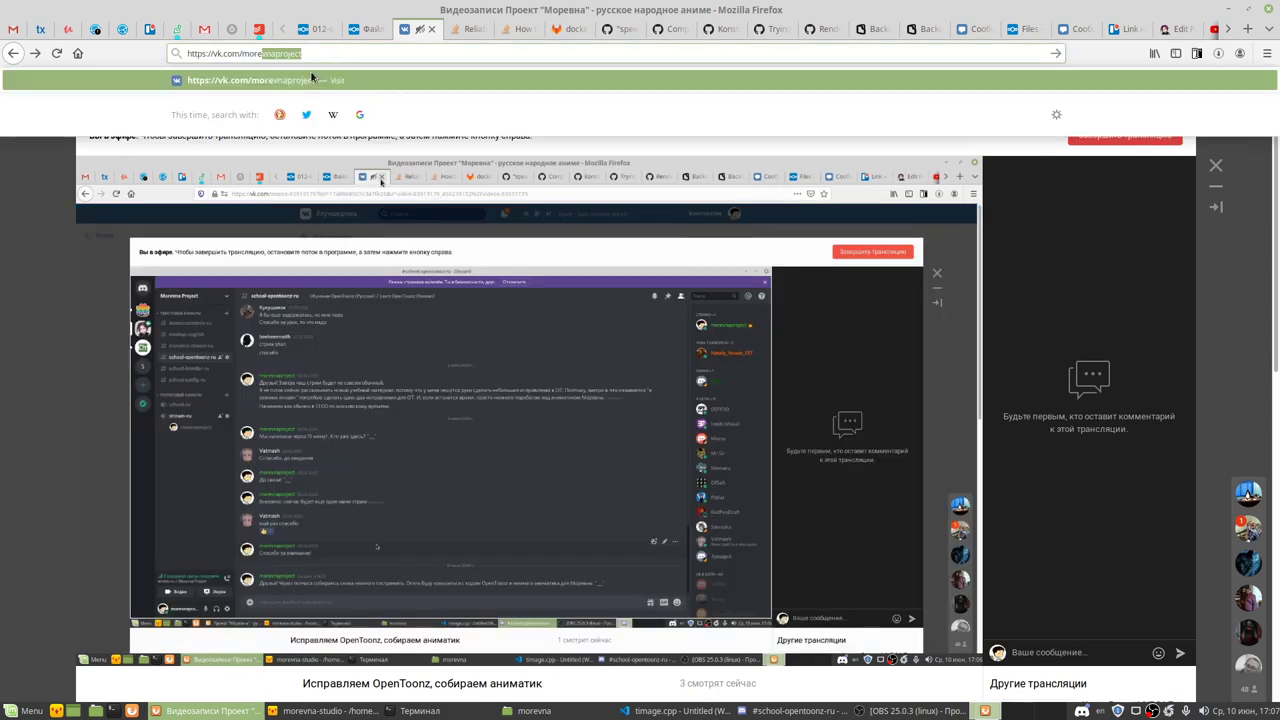
{"action": "key", "text": "Return"}
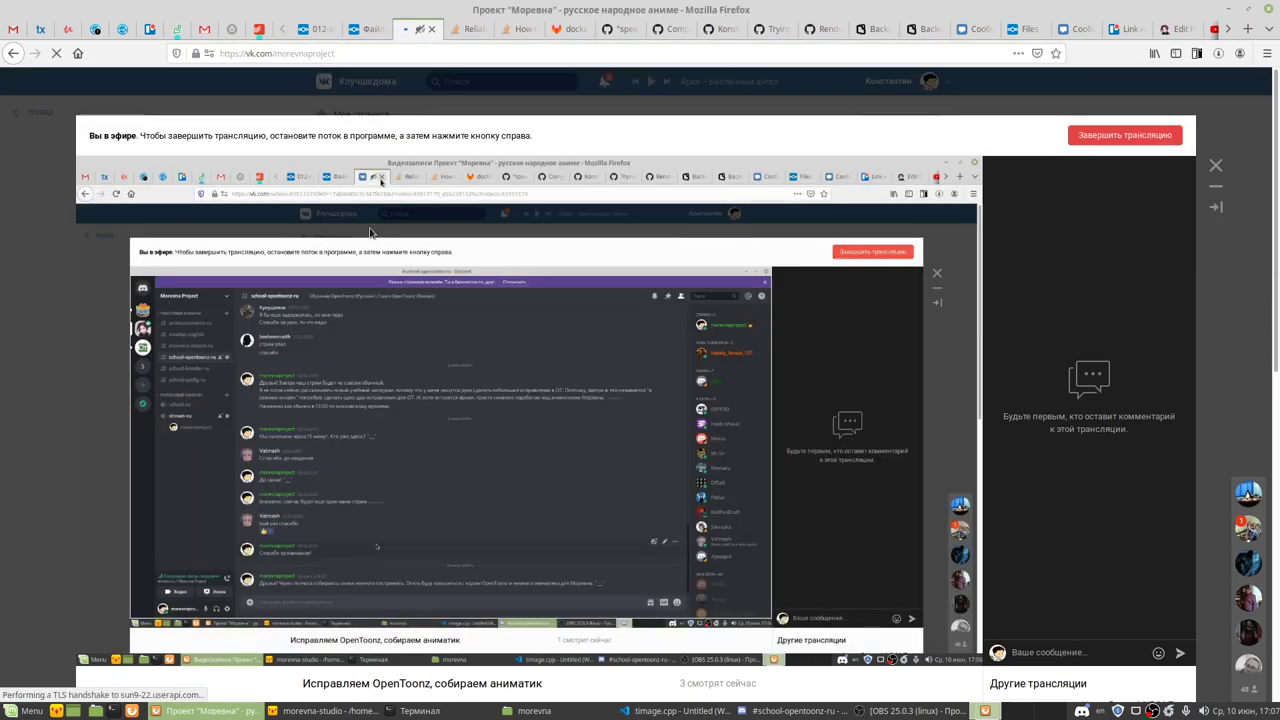
{"action": "scroll", "coordinate": [408, 434], "scroll_direction": "down", "scroll_amount": 3}
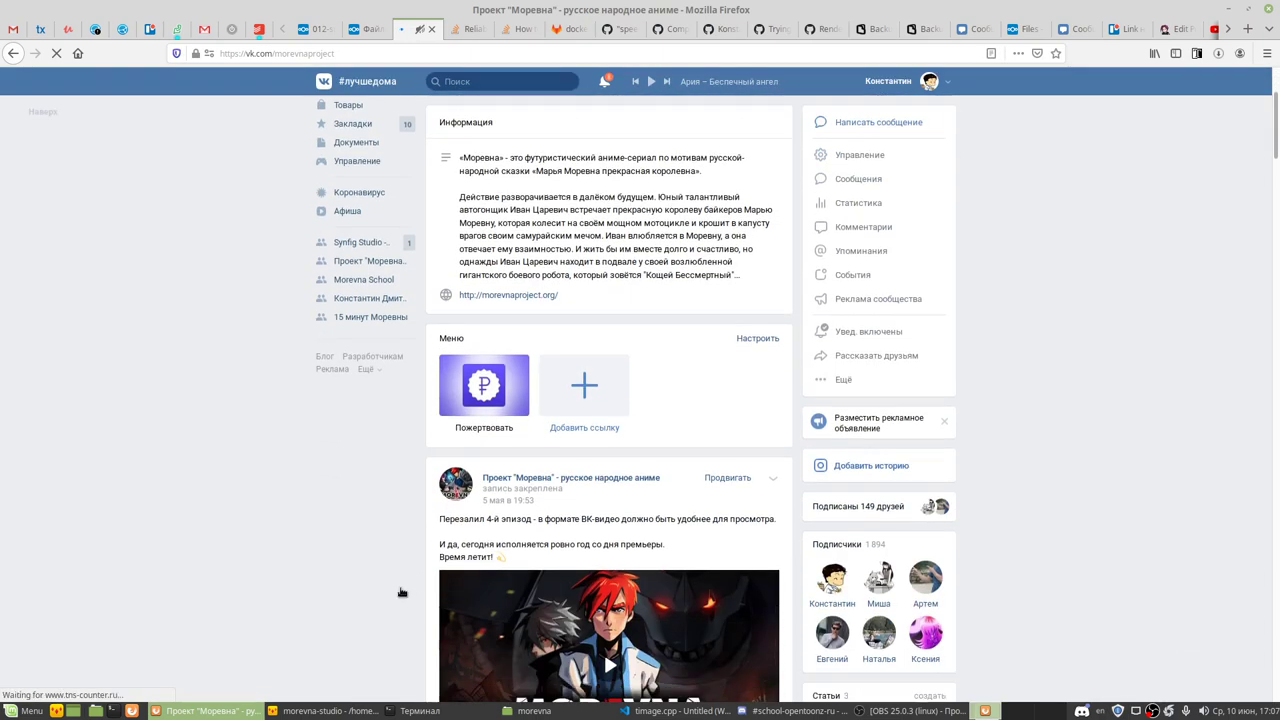
{"action": "scroll", "coordinate": [403, 586], "scroll_direction": "down", "scroll_amount": 4}
{"action": "scroll", "coordinate": [396, 588], "scroll_direction": "down", "scroll_amount": 3}
{"action": "scroll", "coordinate": [396, 588], "scroll_direction": "down", "scroll_amount": 4}
{"action": "scroll", "coordinate": [396, 588], "scroll_direction": "down", "scroll_amount": 3}
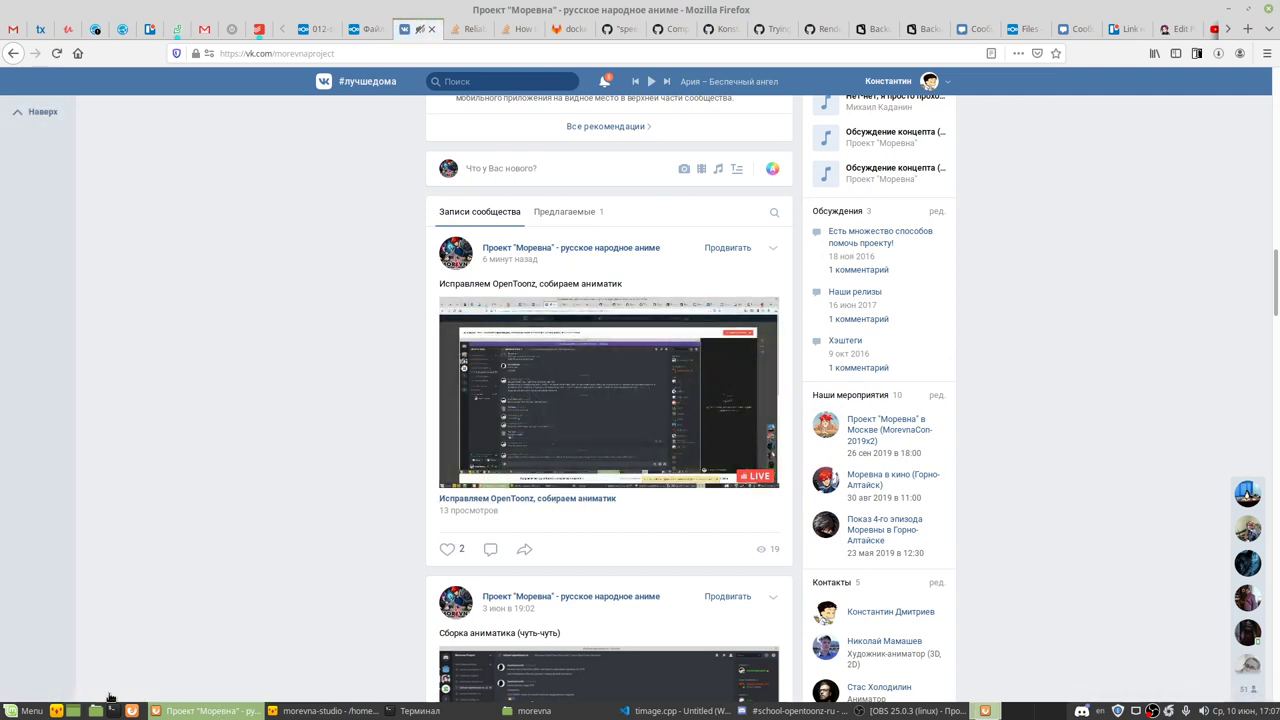
Step: Launch Cheese, minimize it after a webcam check, and bring Discord back
{"action": "left_click", "coordinate": [22, 710]}
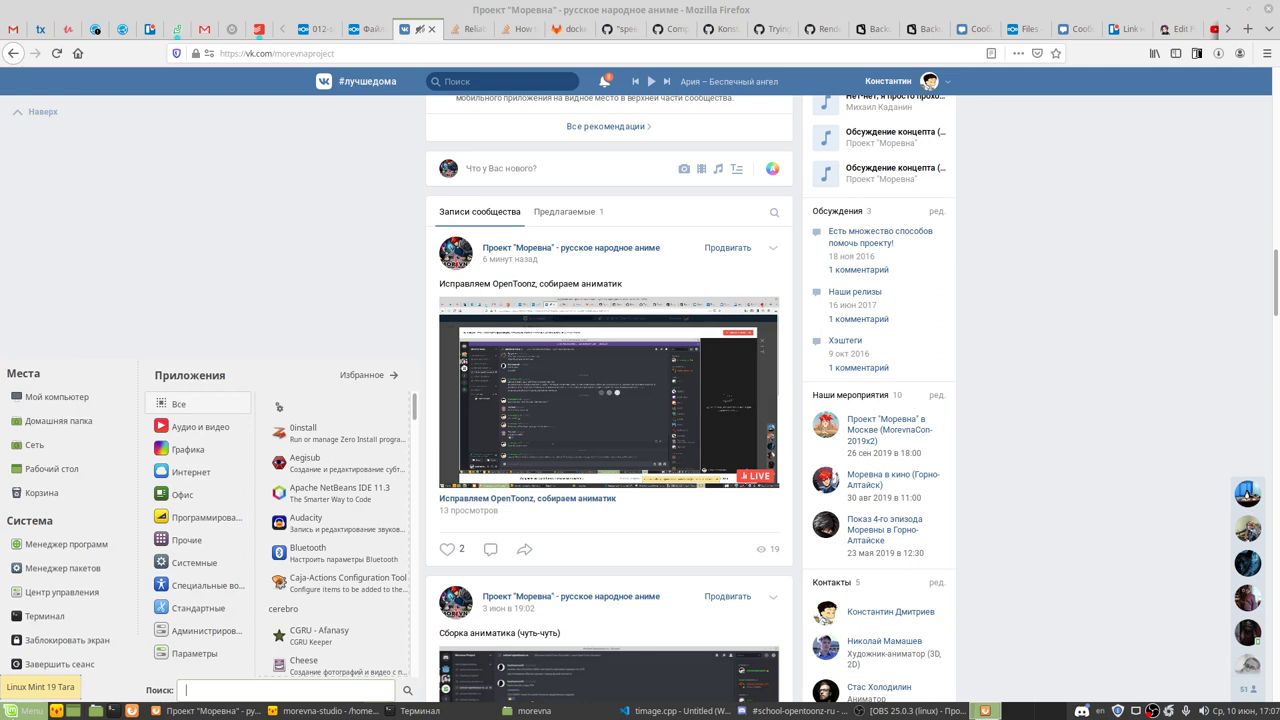
{"action": "type", "text": "chee"}
{"action": "key", "text": "Return"}
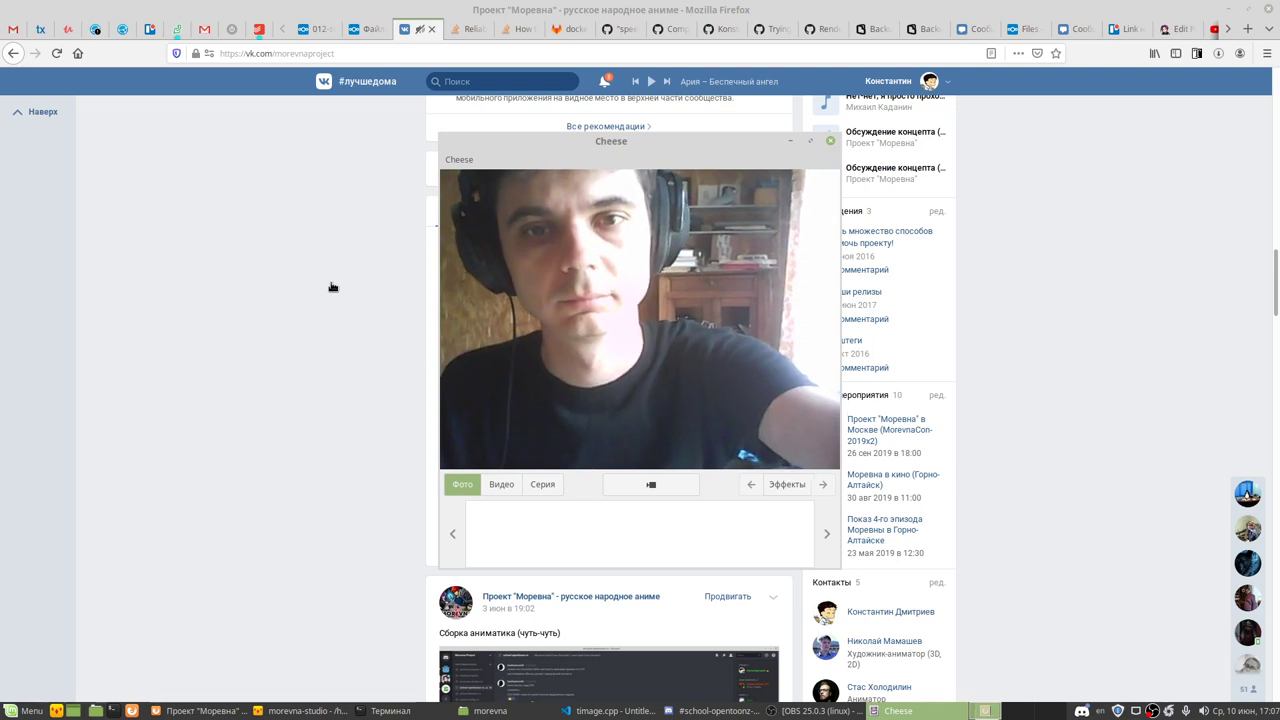
{"action": "left_click", "coordinate": [790, 140]}
{"action": "mouse_move", "coordinate": [772, 248]}
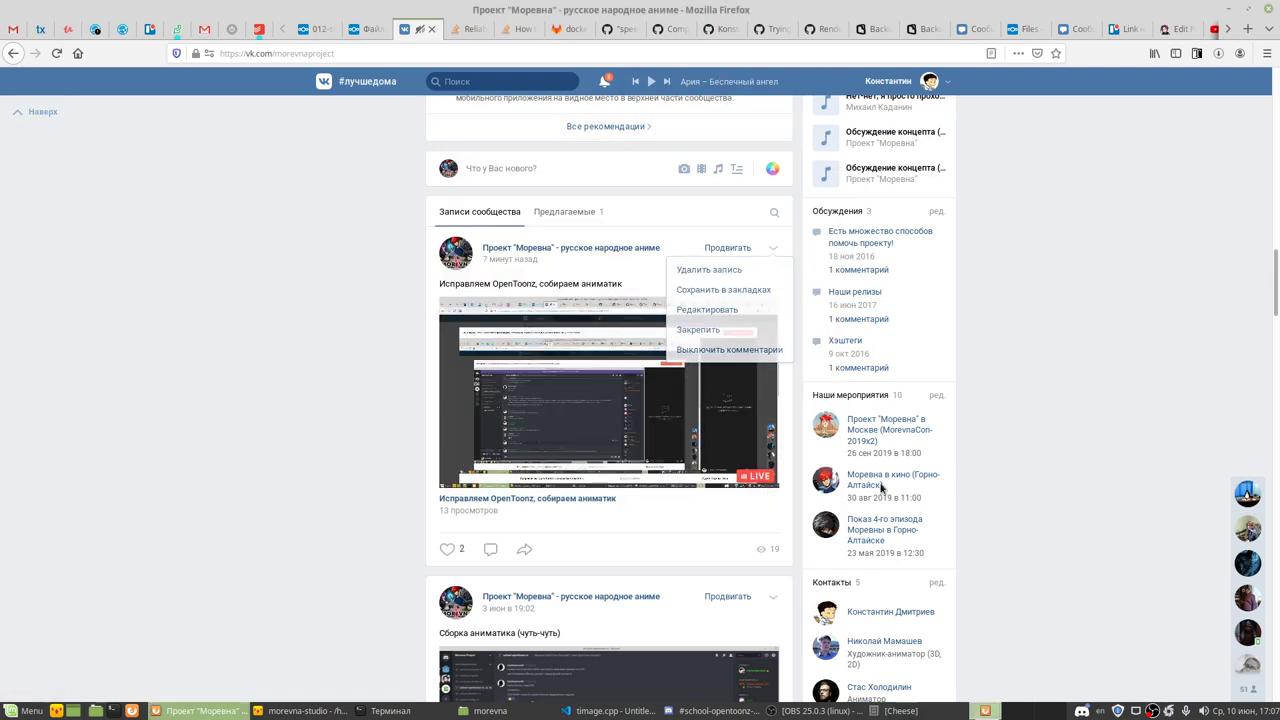
{"action": "left_click", "coordinate": [898, 711]}
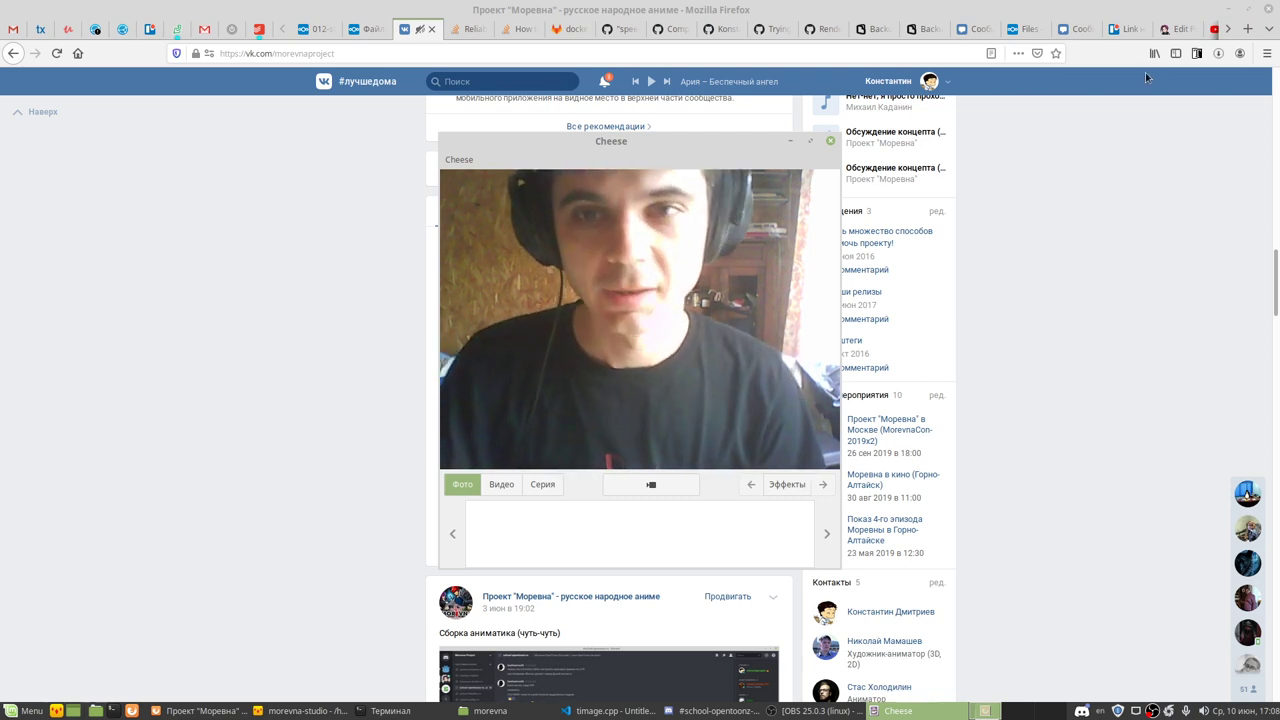
{"action": "left_click", "coordinate": [790, 141]}
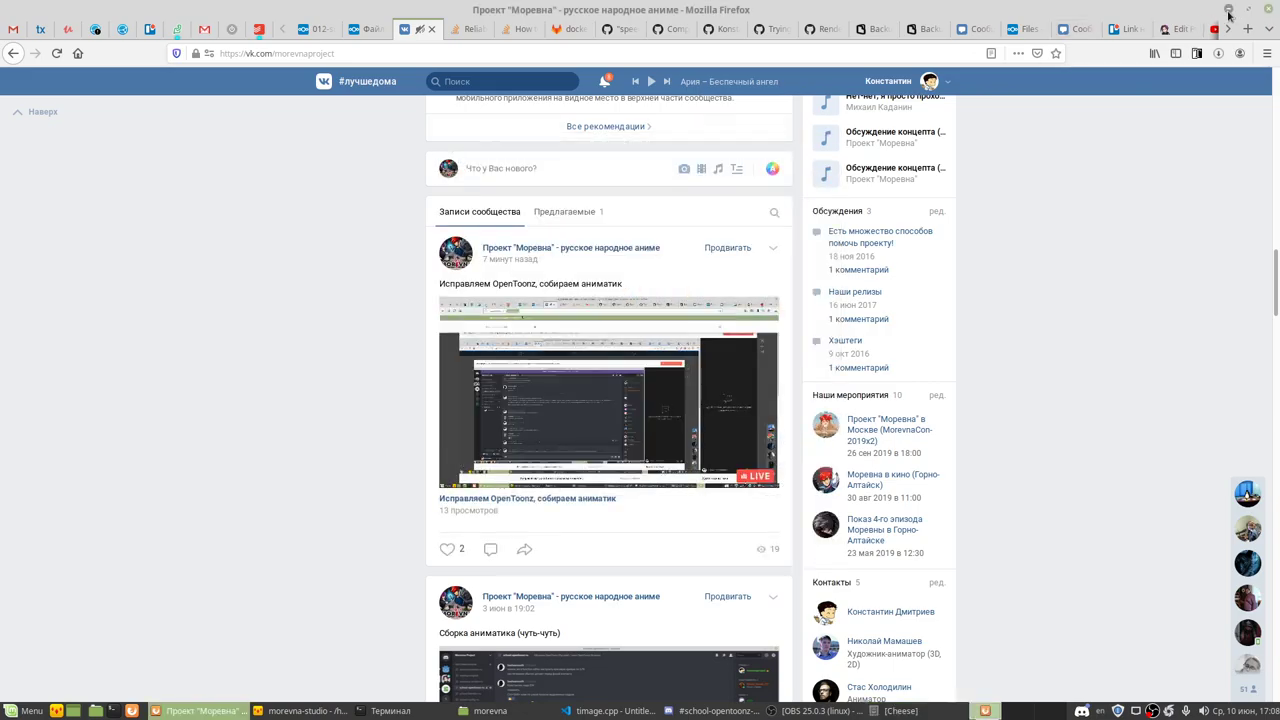
{"action": "key", "text": "alt+Tab"}
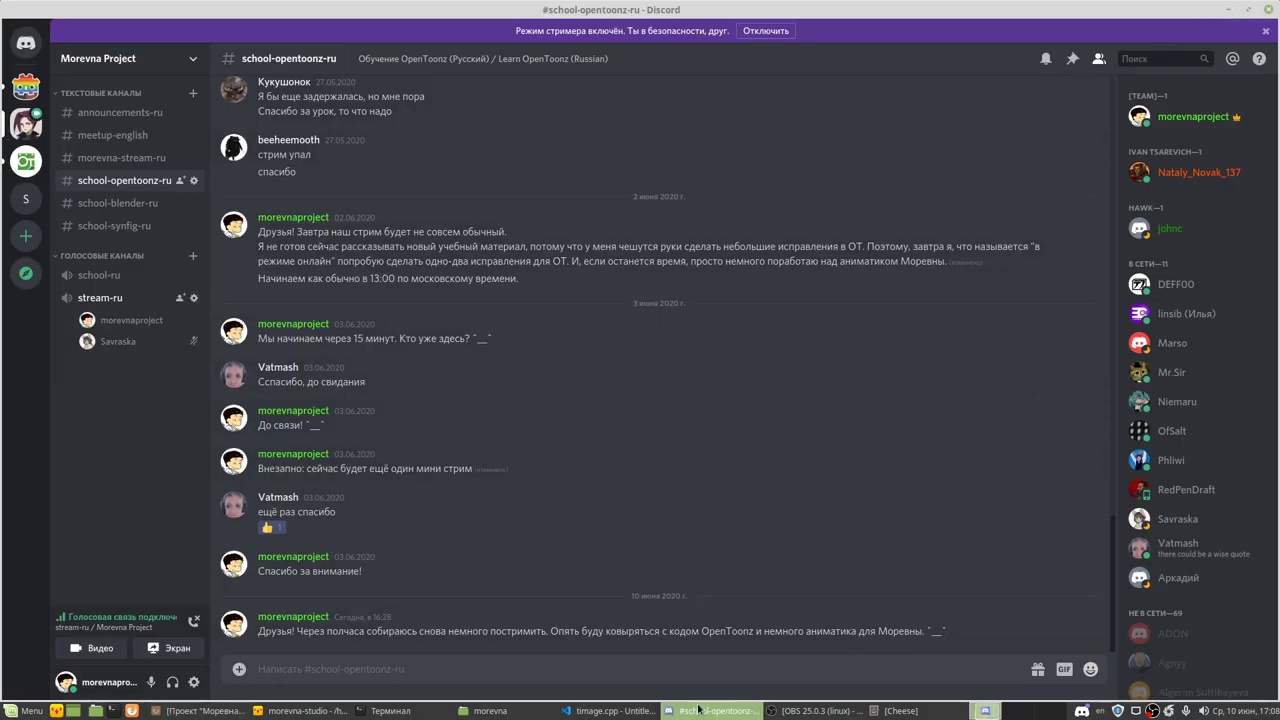
Step: Minimize Discord, glance at timage.cpp, then switch Firefox to the Morevna School Trello tab
{"action": "left_click", "coordinate": [1227, 9]}
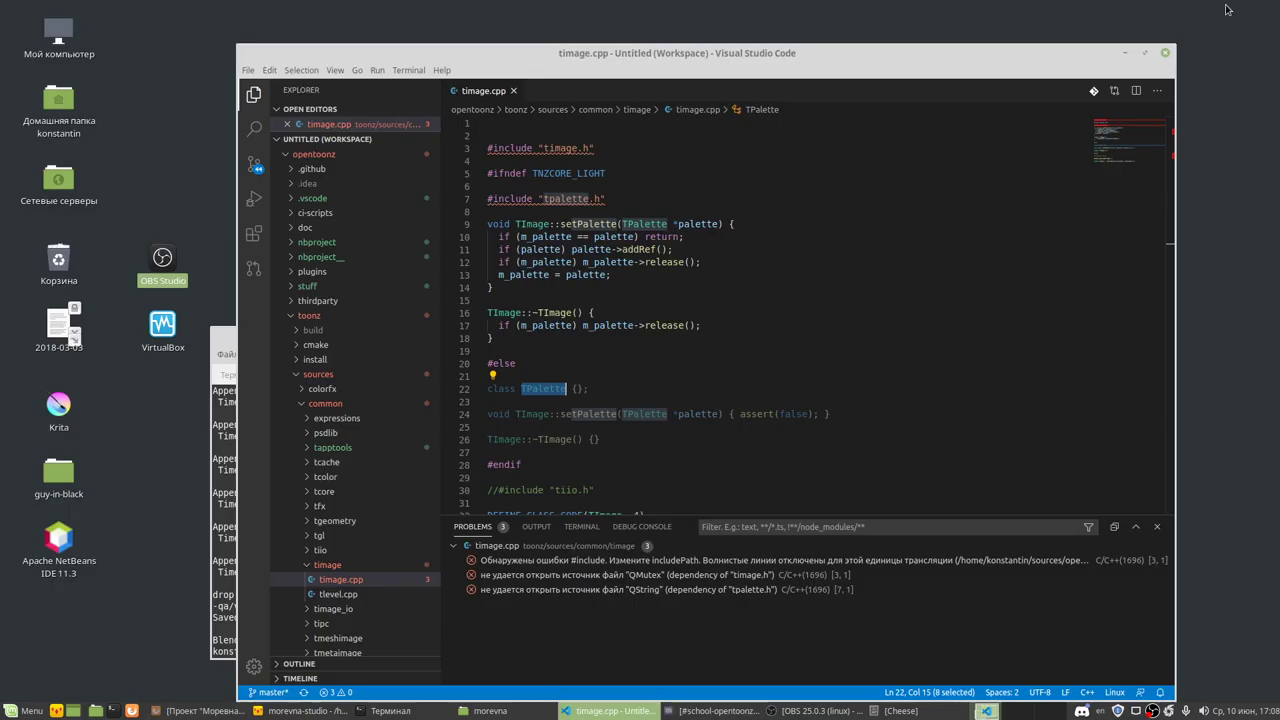
{"action": "left_click", "coordinate": [512, 403]}
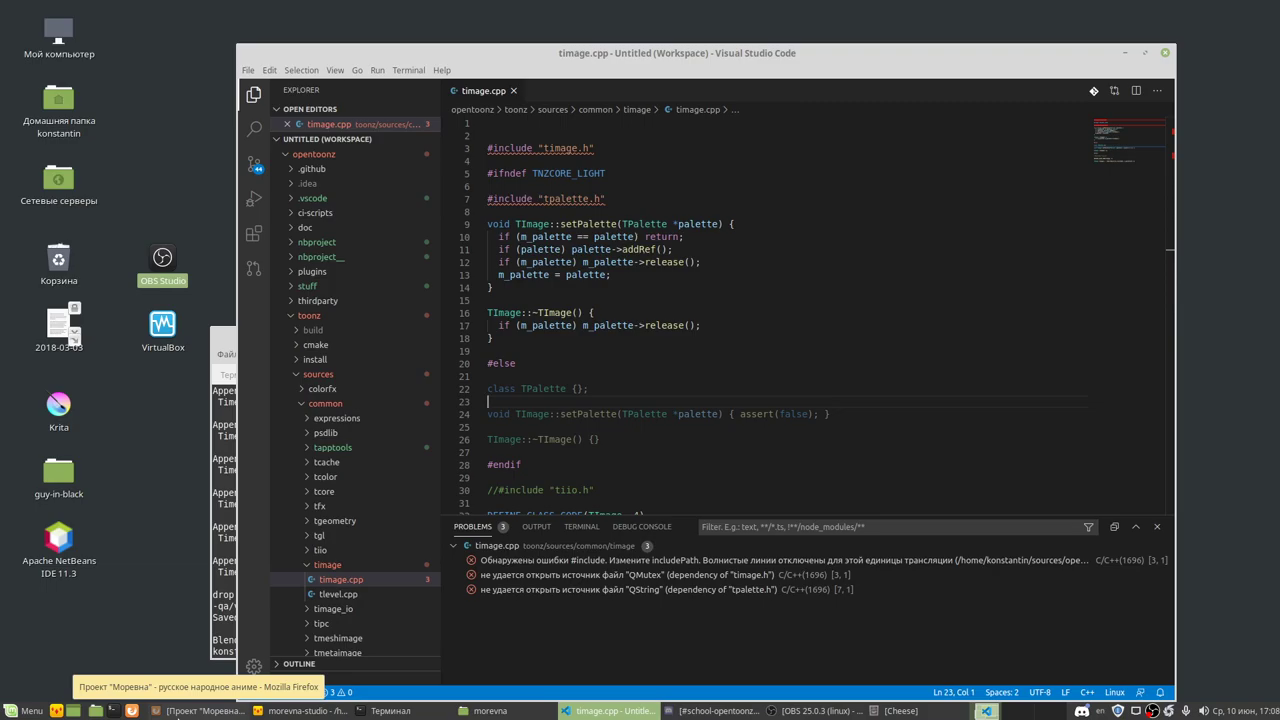
{"action": "left_click", "coordinate": [180, 710]}
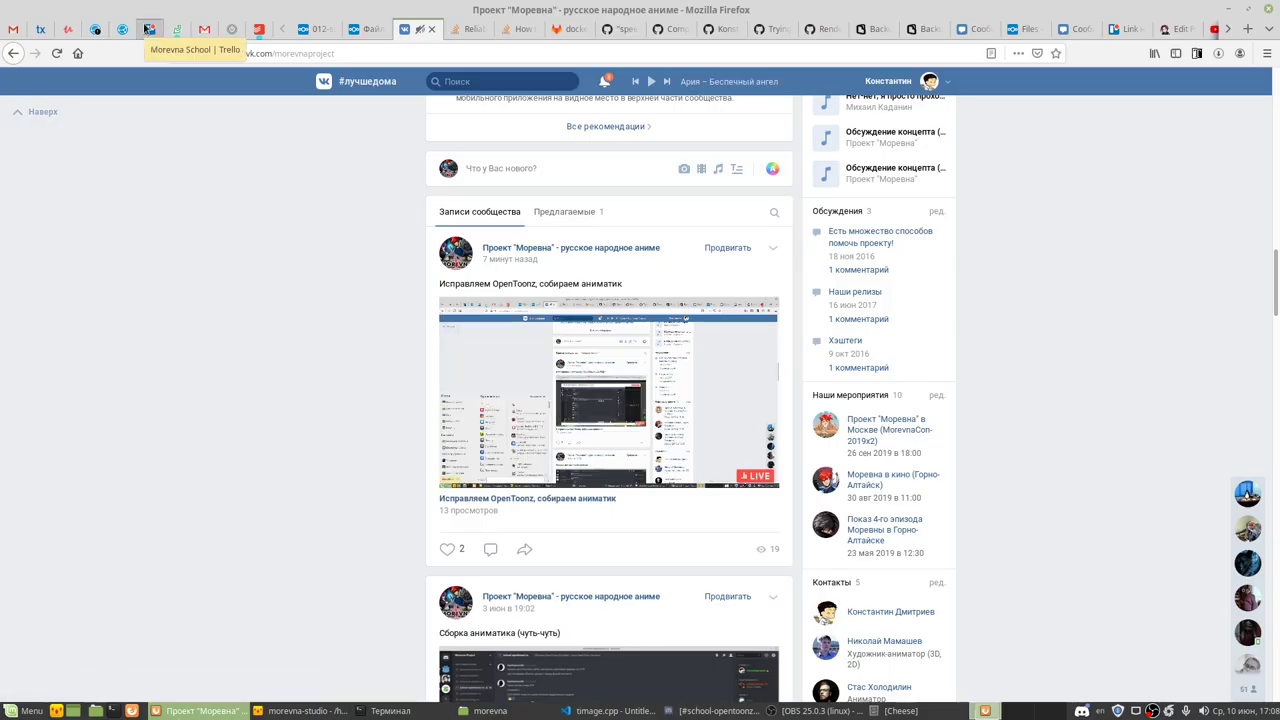
{"action": "left_click", "coordinate": [148, 29]}
Step: Open the OpenToonz board's card 'E/W и N/S заменить на X и Y'
{"action": "left_click", "coordinate": [72, 79]}
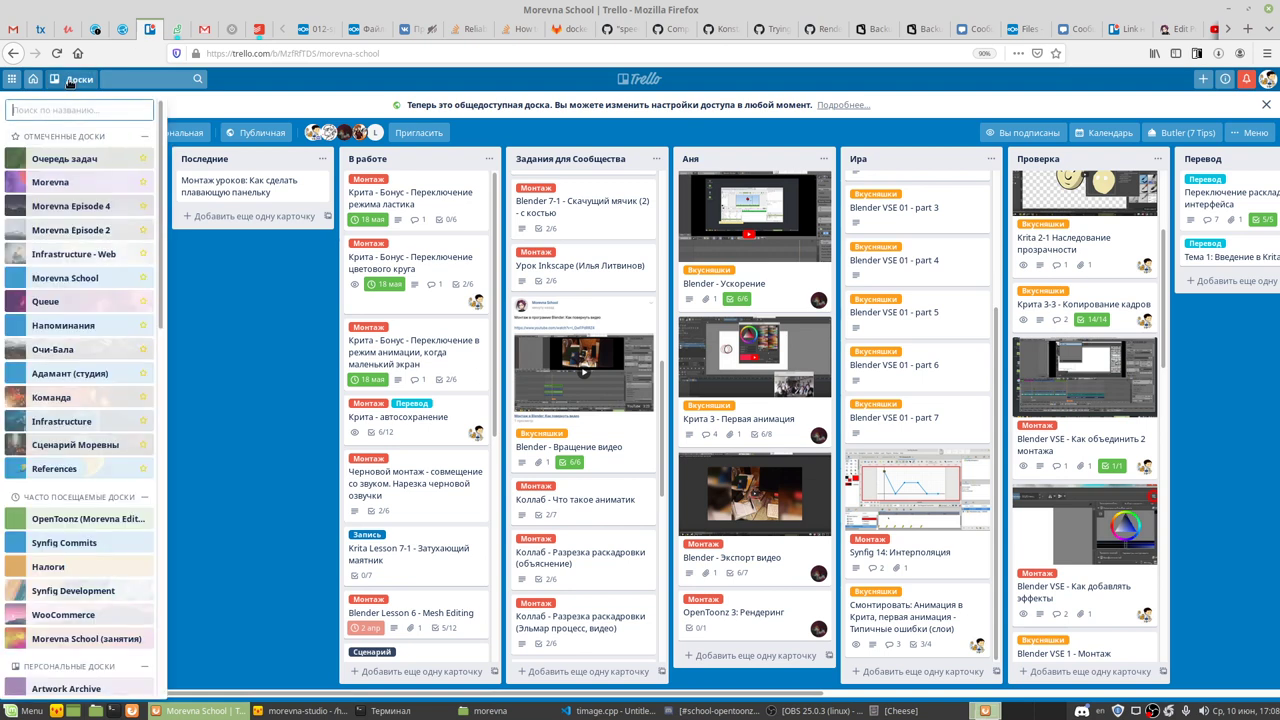
{"action": "left_click", "coordinate": [73, 519]}
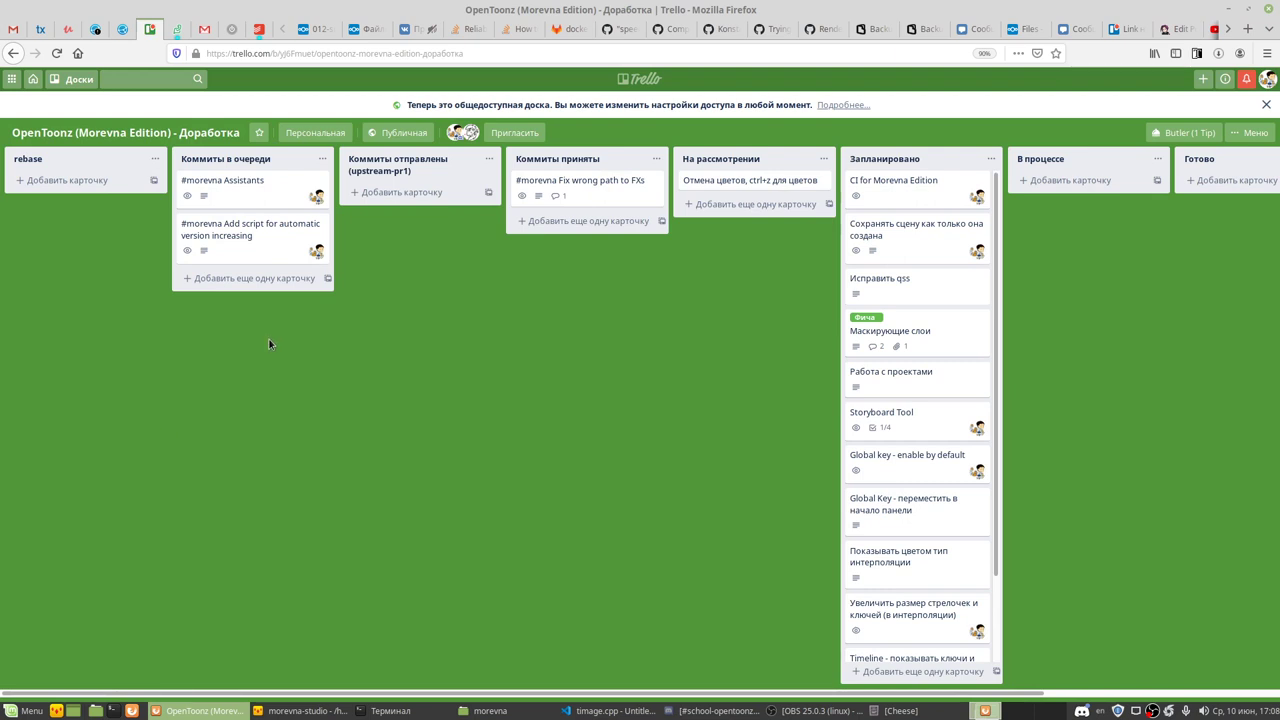
{"action": "scroll", "coordinate": [858, 415], "scroll_direction": "down", "scroll_amount": 2}
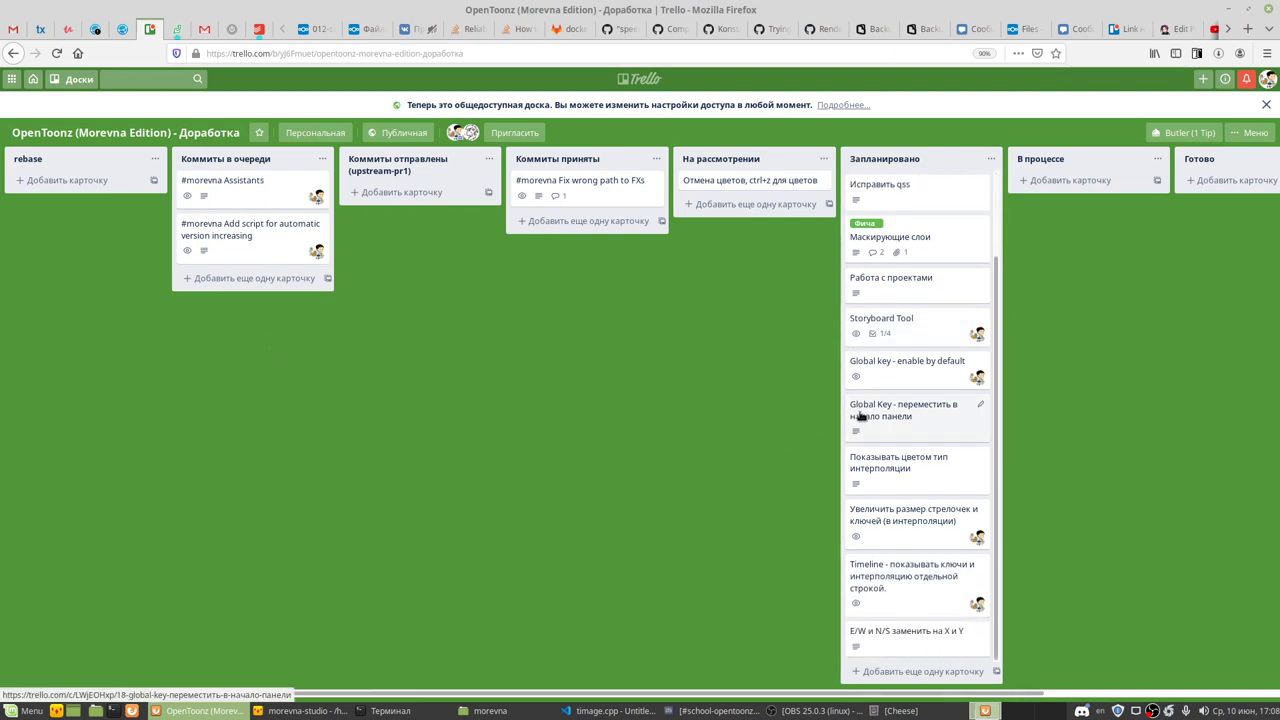
{"action": "left_click", "coordinate": [902, 645]}
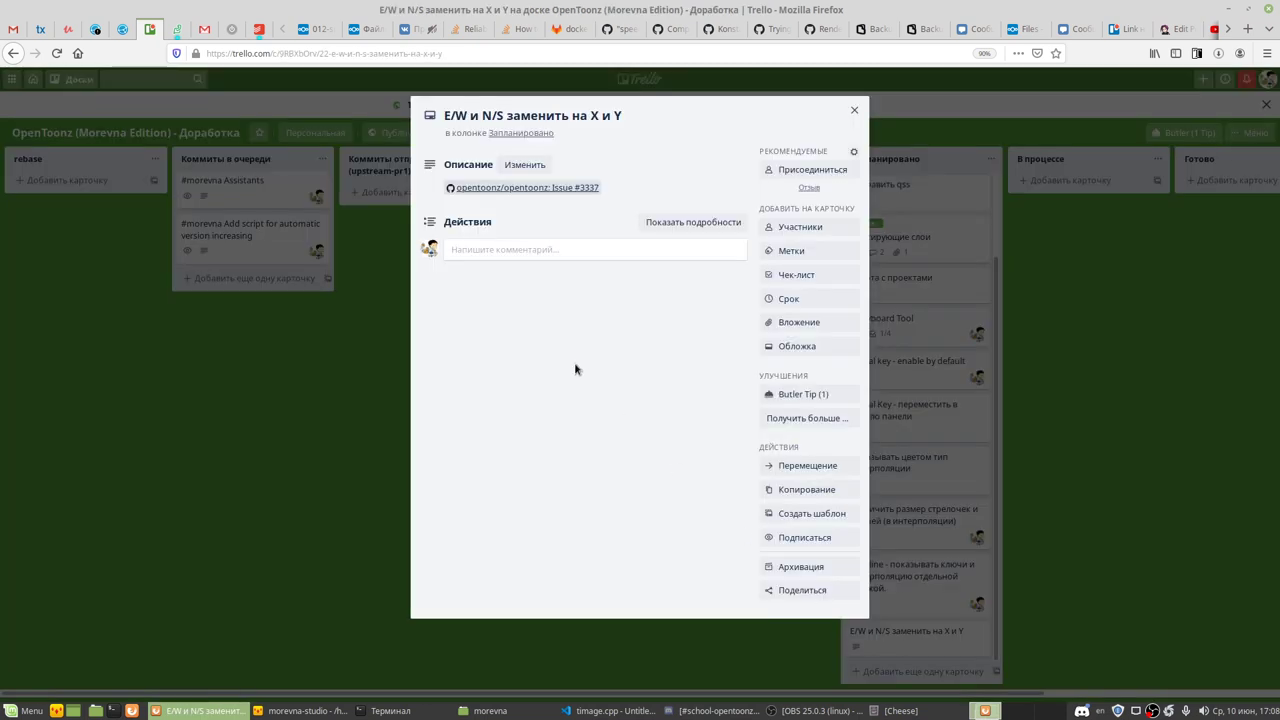
{"action": "left_click", "coordinate": [446, 116]}
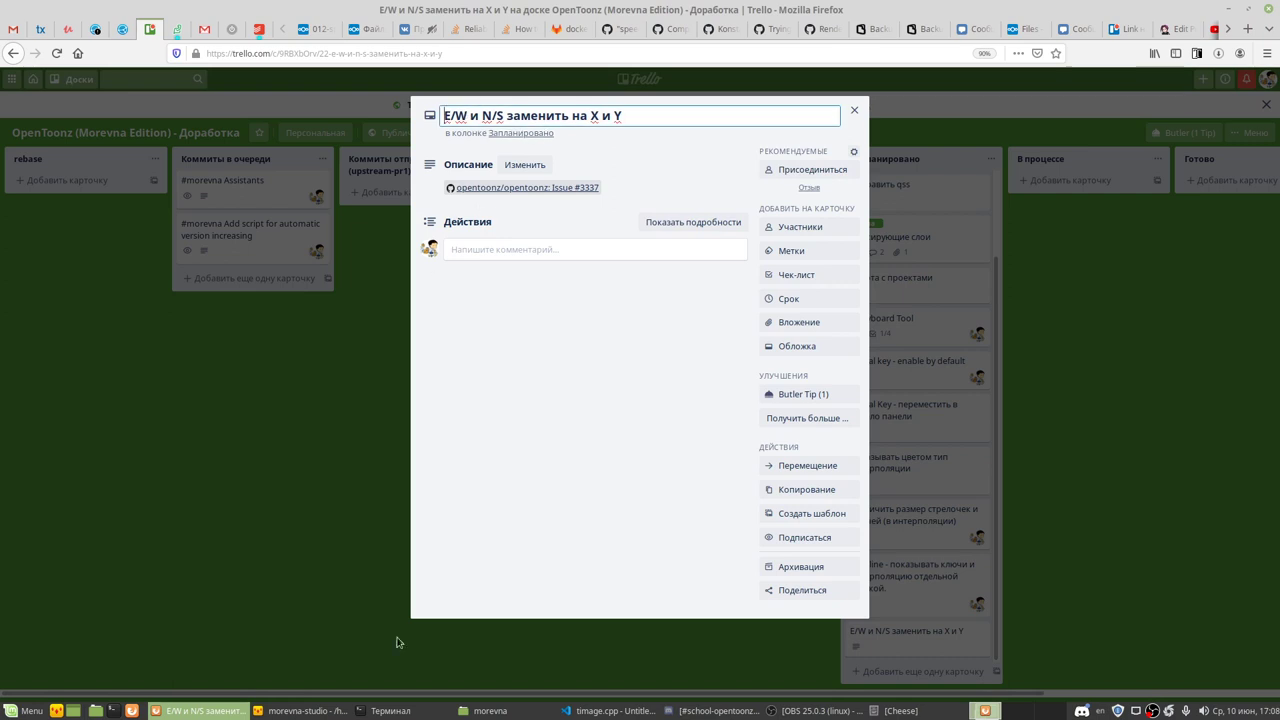
{"action": "left_click", "coordinate": [392, 710]}
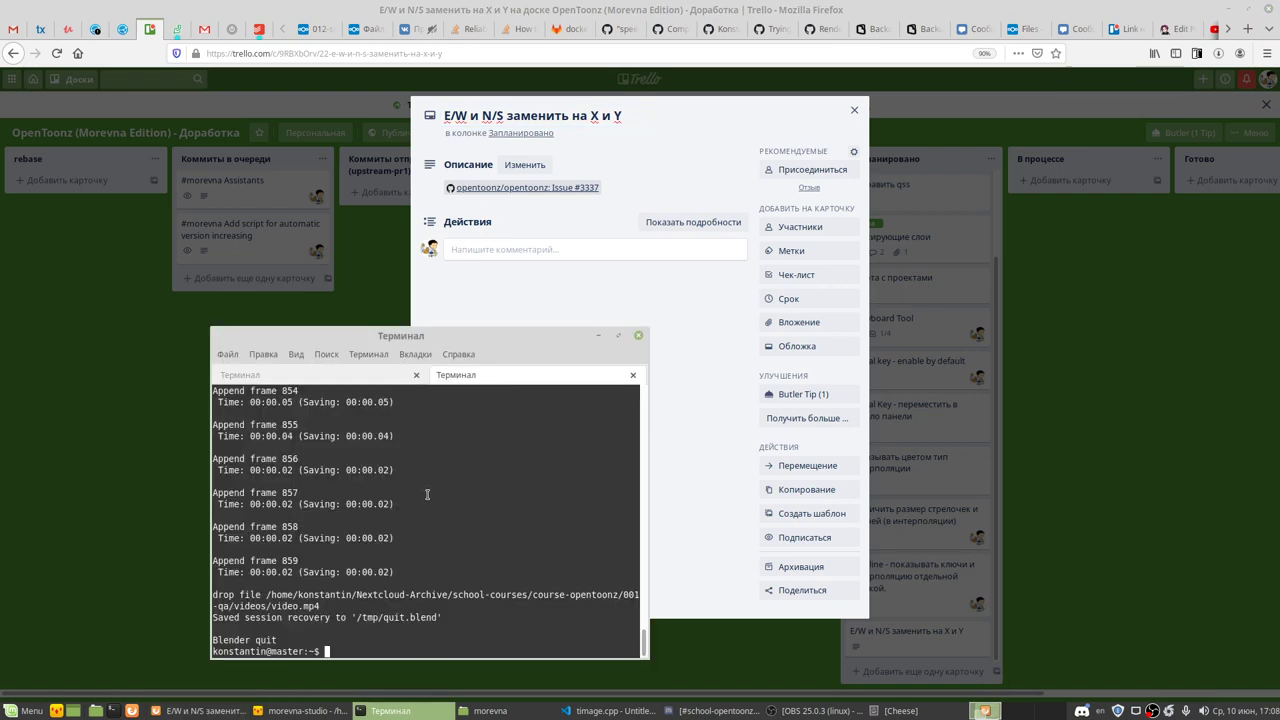
Step: Reverse-search the shell history for 'opentoon' and rerun the OpenToonz launch command
{"action": "key", "text": "ctrl+r"}
{"action": "type", "text": "ope"}
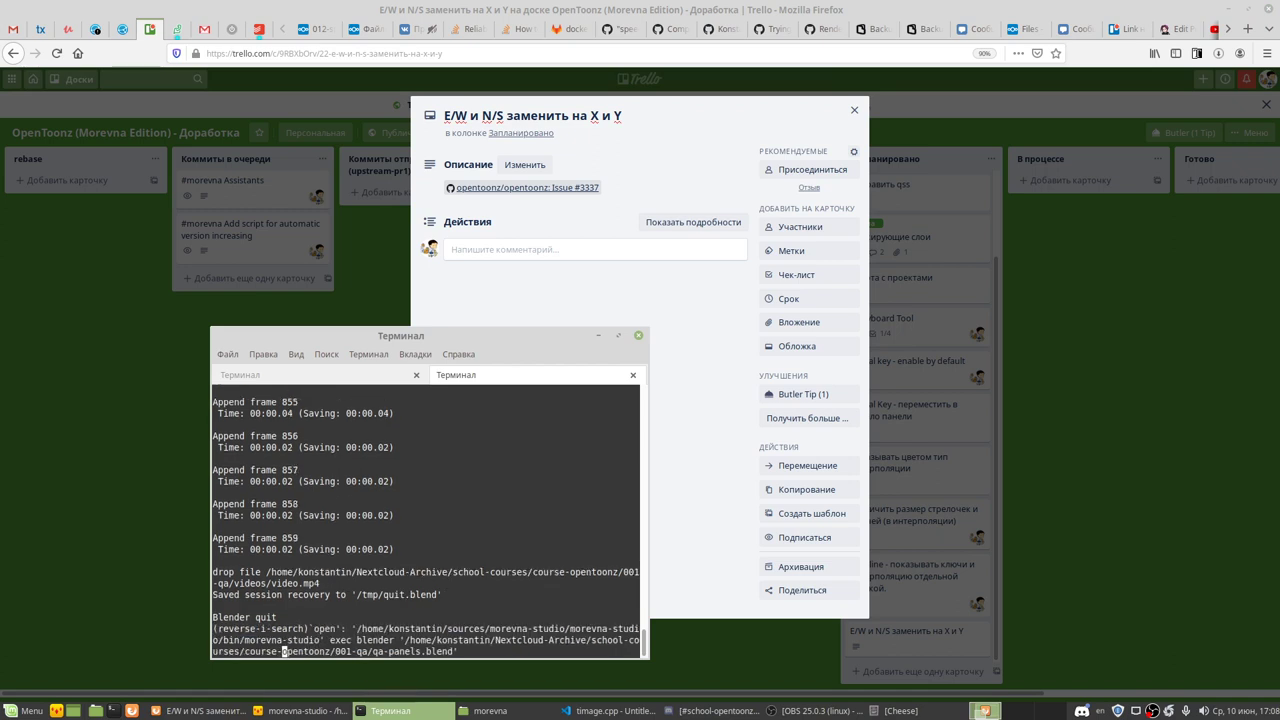
{"action": "type", "text": "ntoon"}
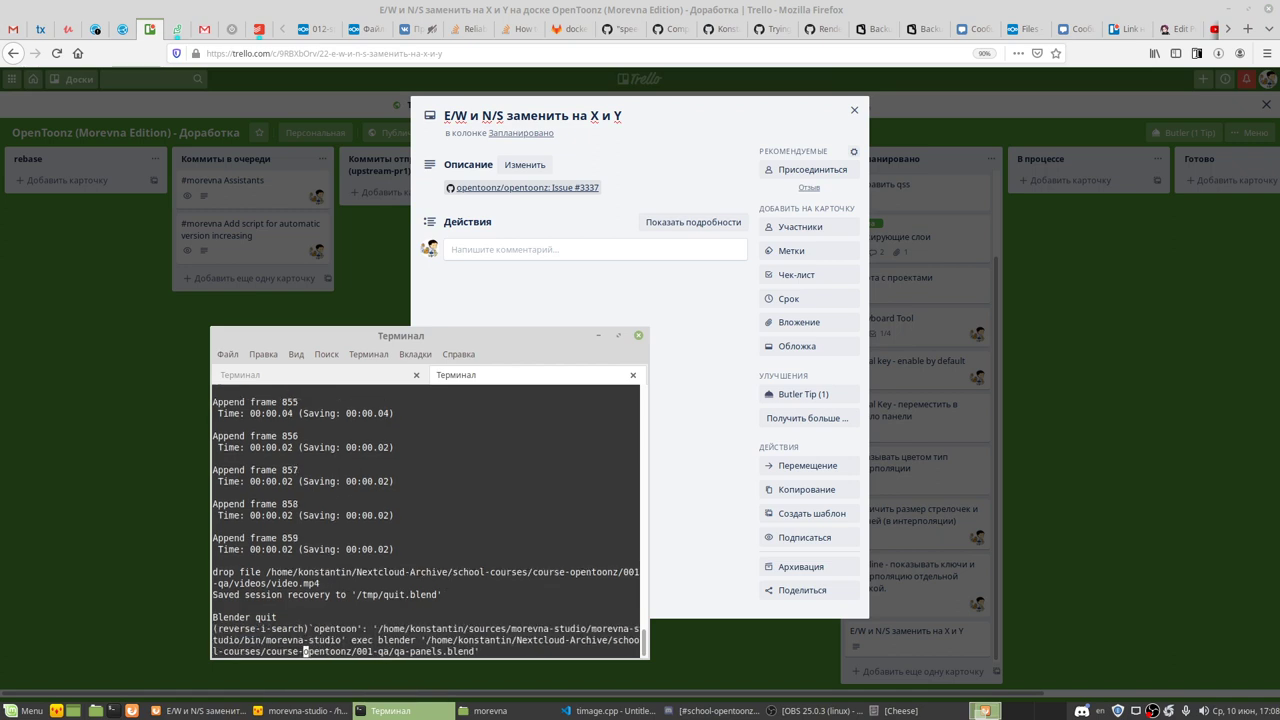
{"action": "key", "text": "ctrl+r"}
{"action": "key", "text": "ctrl+r"}
{"action": "key", "text": "ctrl+r"}
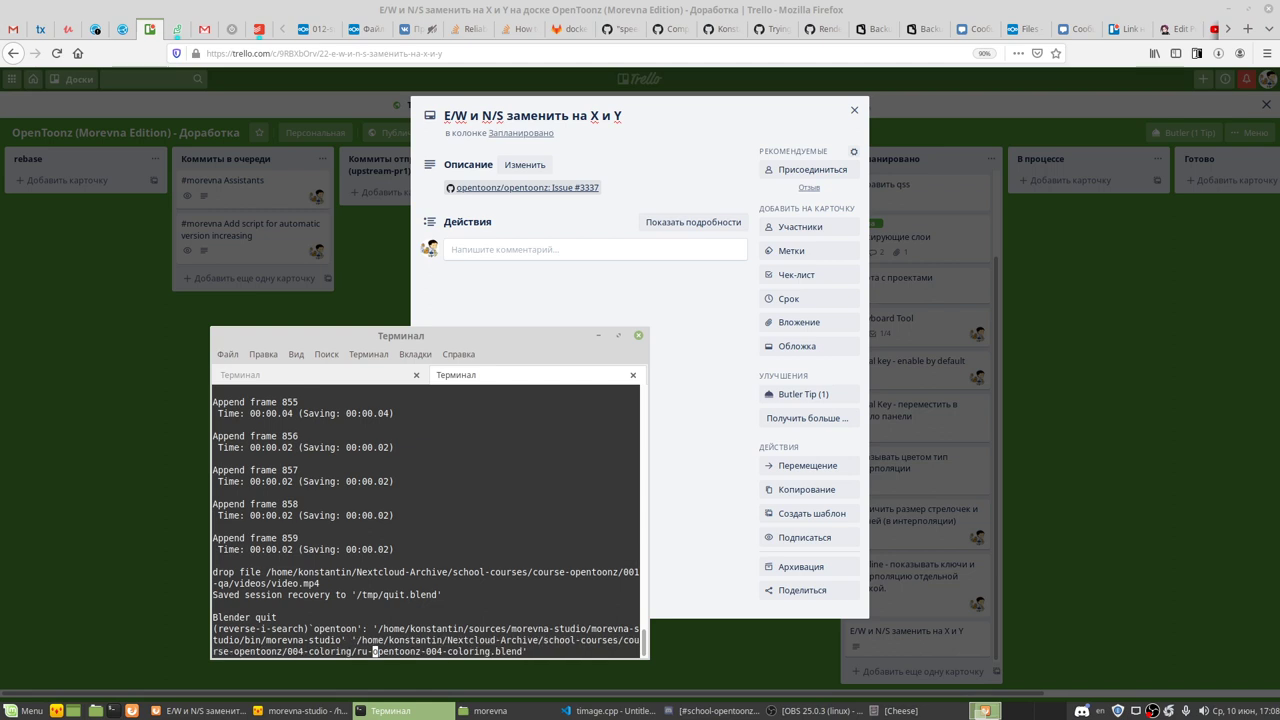
{"action": "key", "text": "ctrl+r"}
{"action": "key", "text": "ctrl+r"}
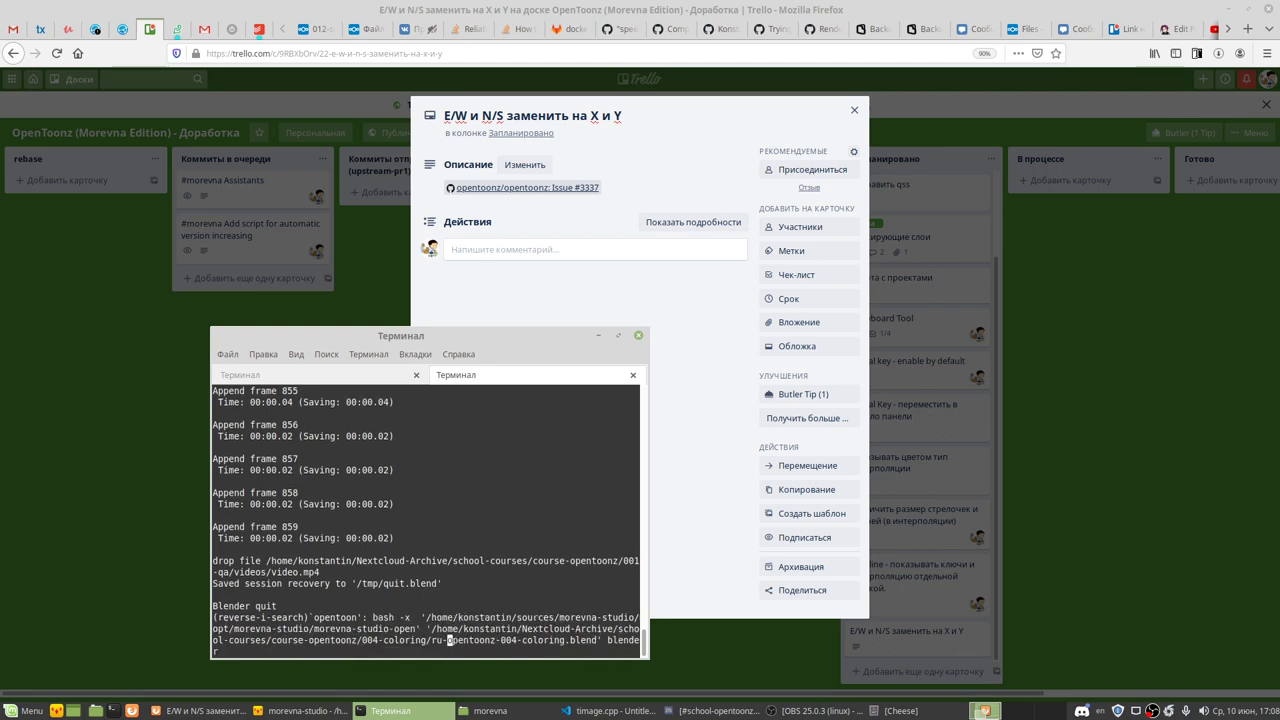
{"action": "key", "text": "ctrl+r"}
{"action": "key", "text": "ctrl+r"}
{"action": "key", "text": "ctrl+r"}
{"action": "key", "text": "ctrl+r"}
{"action": "key", "text": "ctrl+r"}
{"action": "key", "text": "ctrl+r"}
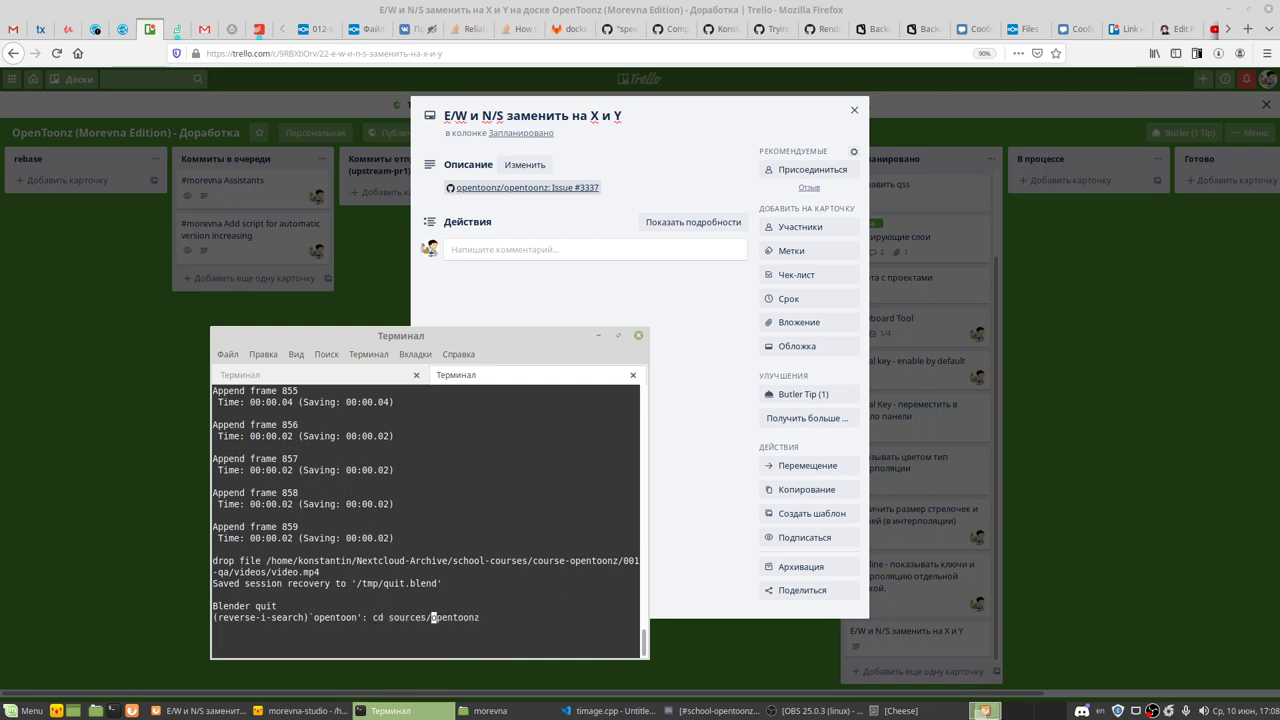
{"action": "key", "text": "ctrl+r"}
{"action": "key", "text": "Return"}
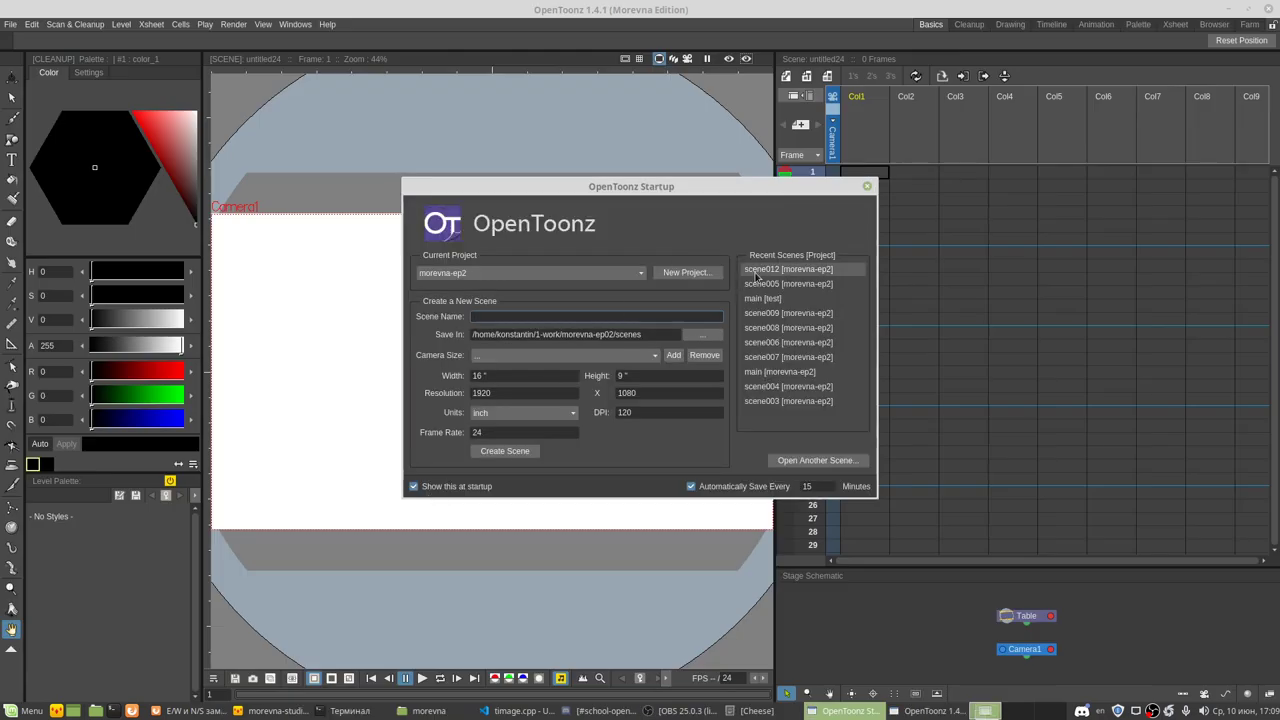
Step: Load scene012, select the Animate tool, and open the camera's Function Editor
{"action": "left_click", "coordinate": [758, 276]}
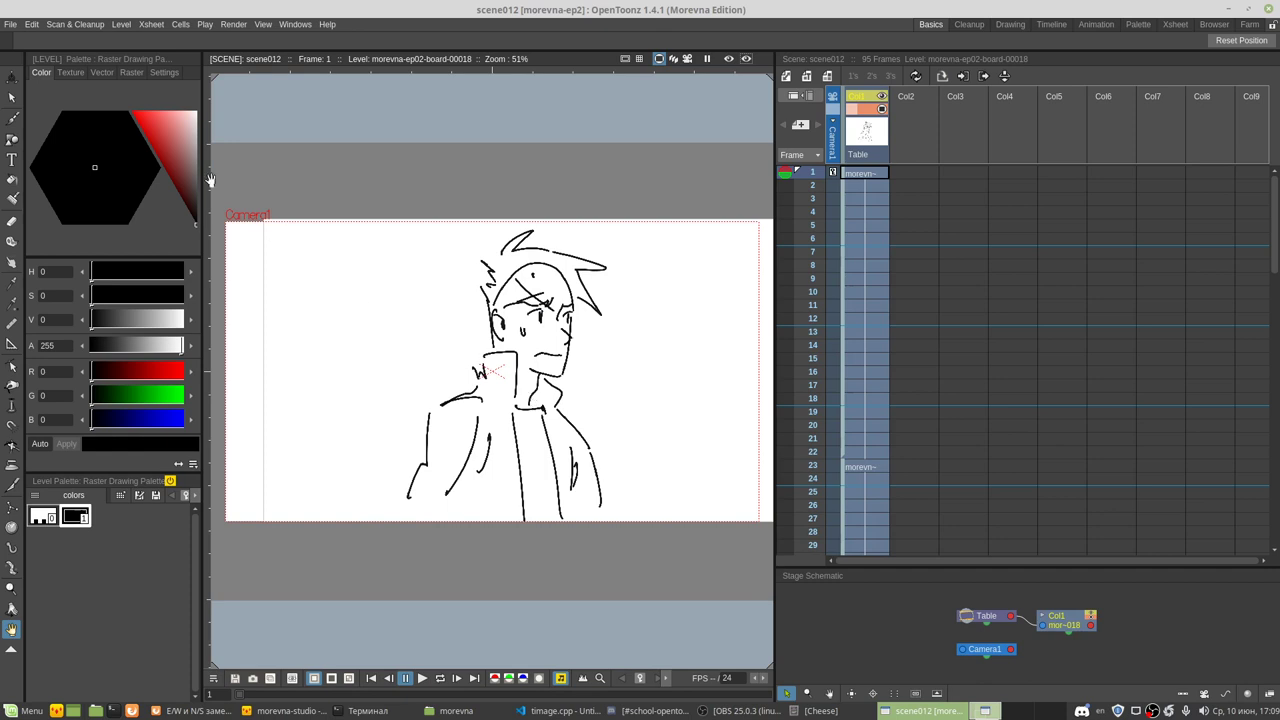
{"action": "left_click", "coordinate": [11, 77]}
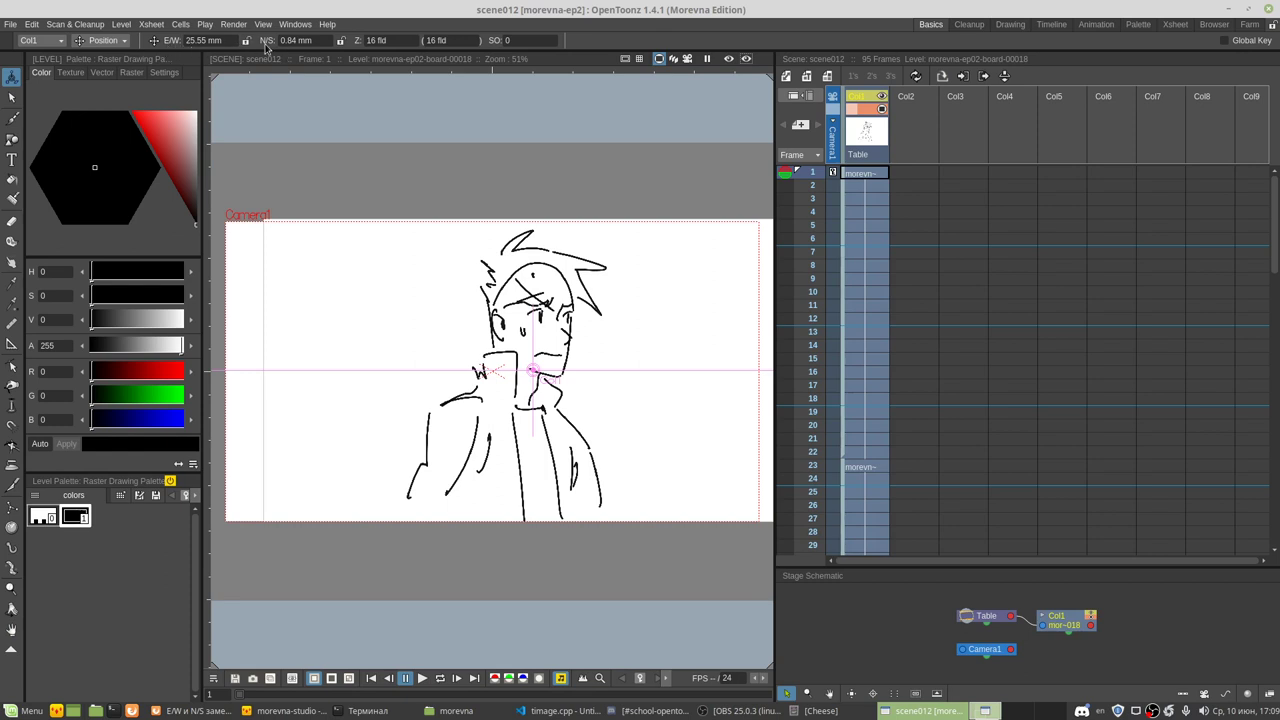
{"action": "double_click", "coordinate": [833, 173]}
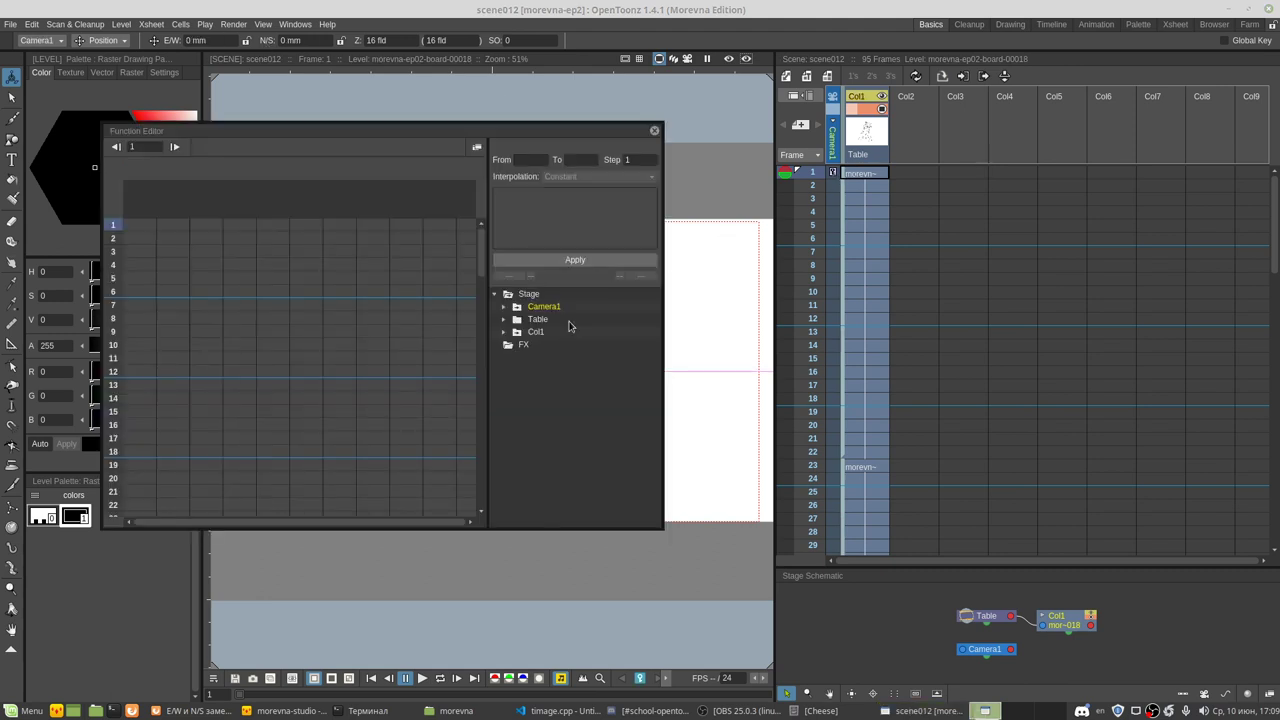
Step: Expand Camera1 to show its E/W and N/S channels, then bring Cheese back up
{"action": "left_click", "coordinate": [532, 309]}
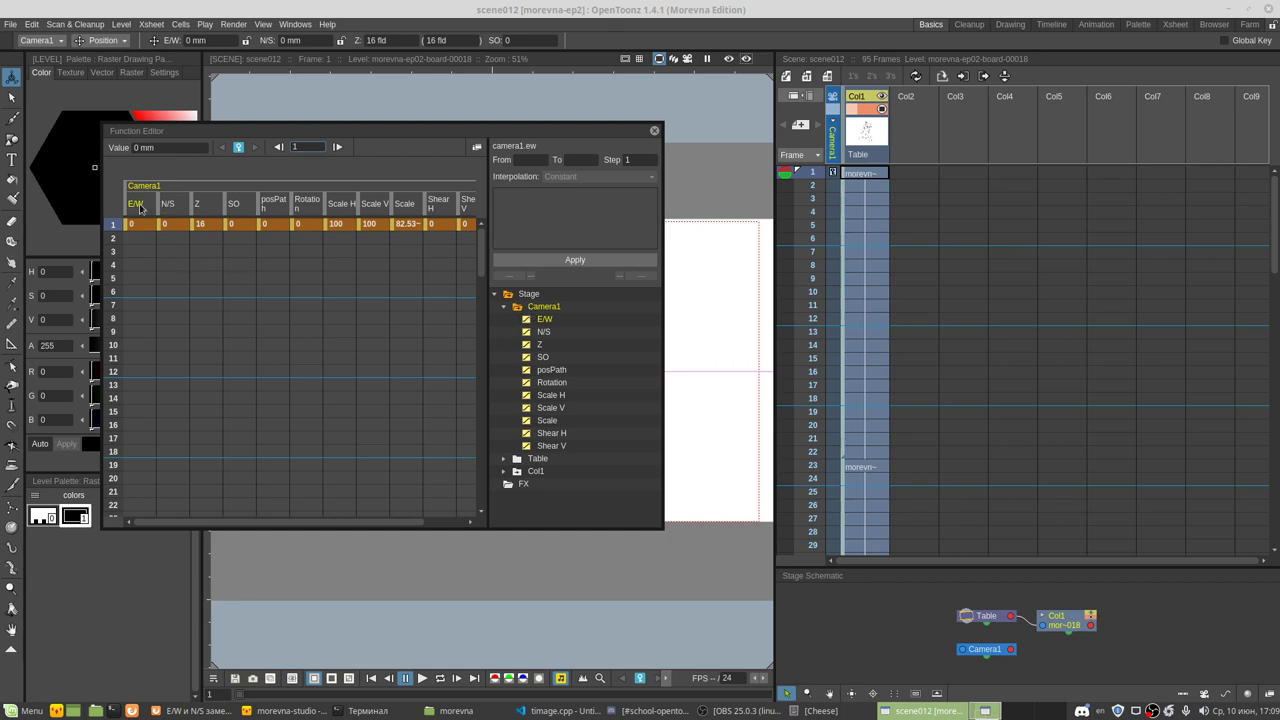
{"action": "left_click_drag", "start_coordinate": [265, 138], "coordinate": [393, 140]}
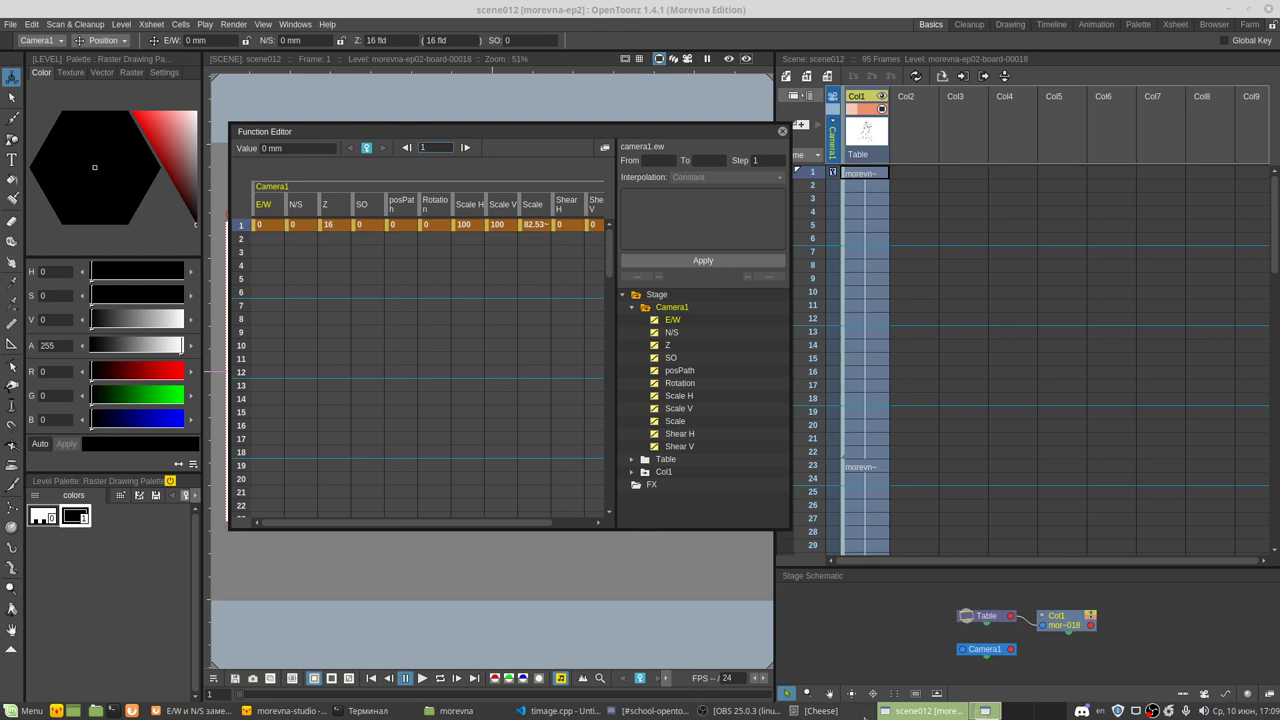
{"action": "left_click", "coordinate": [818, 710]}
{"action": "right_click", "coordinate": [598, 141]}
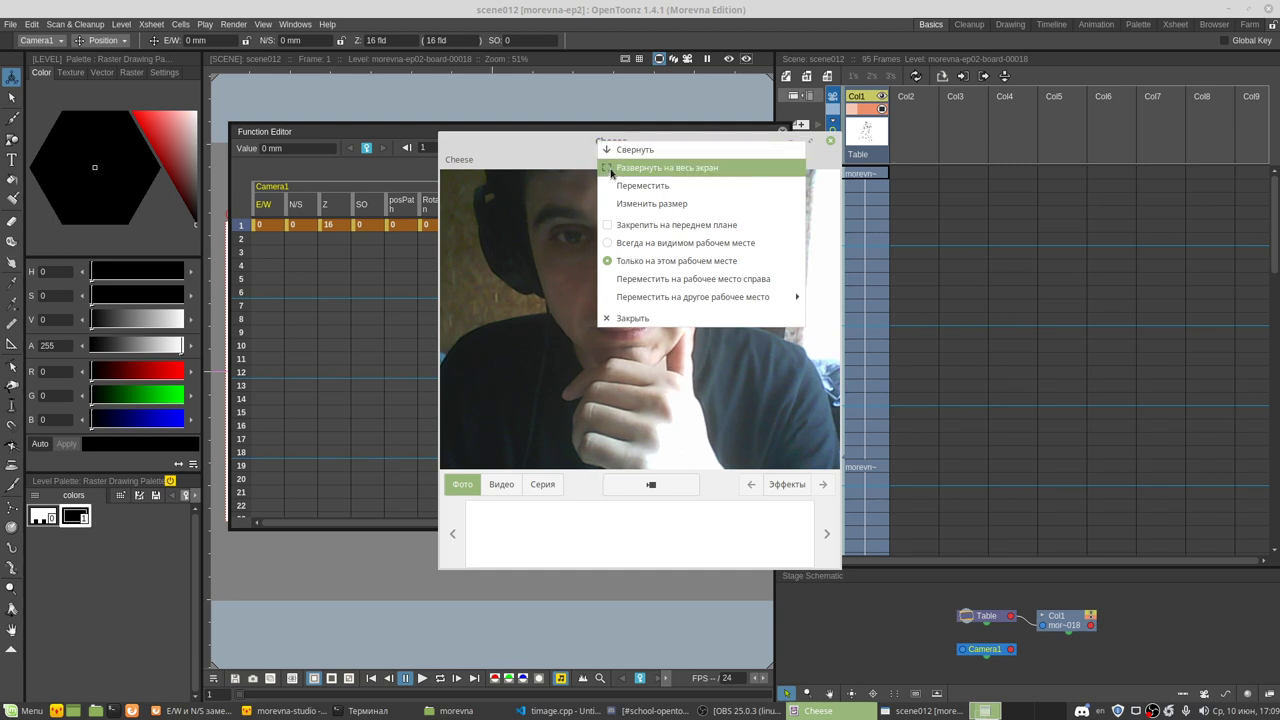
Step: Move the Cheese webcam window to the right, close the Function Editor and minimize OpenToonz
{"action": "left_click", "coordinate": [642, 185]}
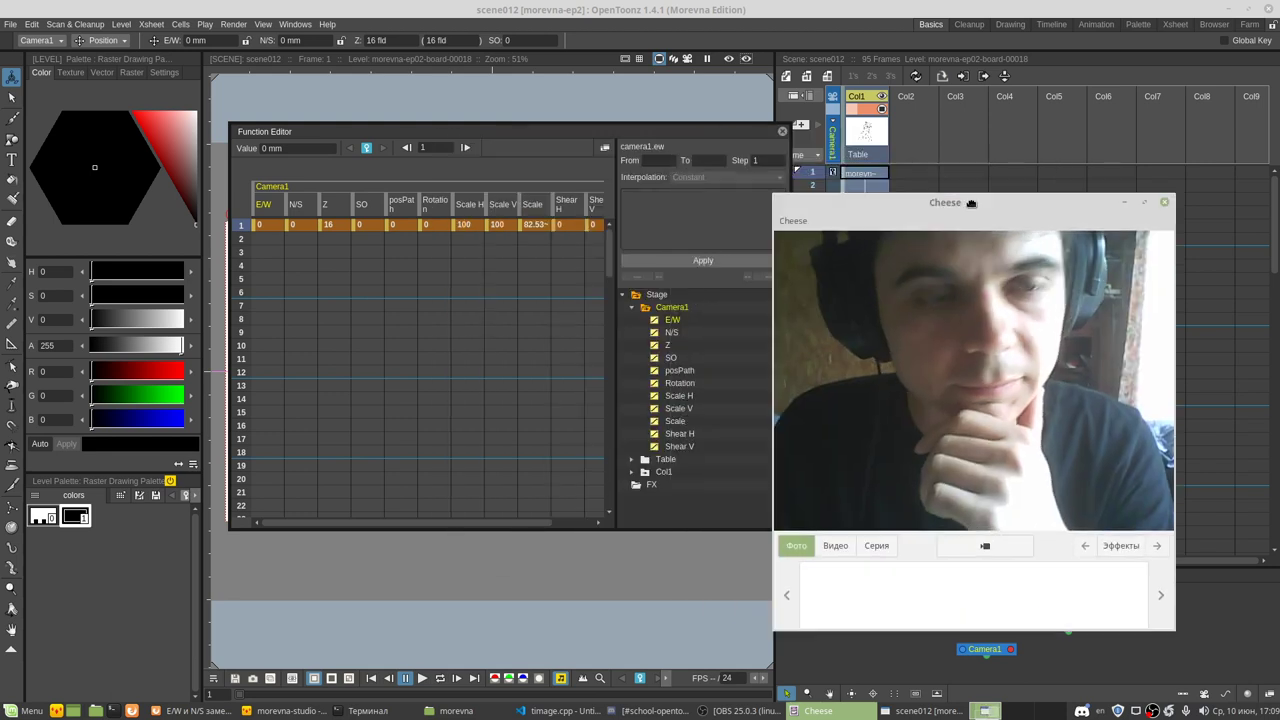
{"action": "left_click", "coordinate": [971, 203]}
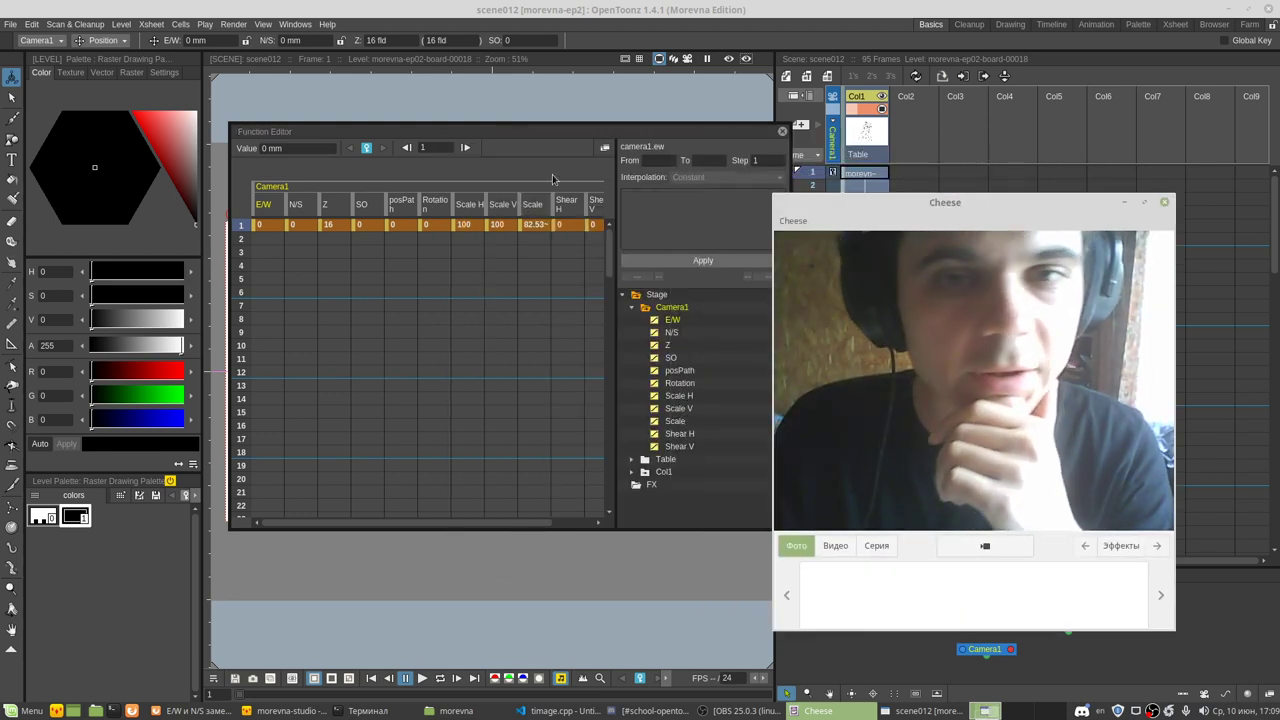
{"action": "left_click_drag", "start_coordinate": [564, 131], "coordinate": [477, 141]}
{"action": "left_click", "coordinate": [693, 143]}
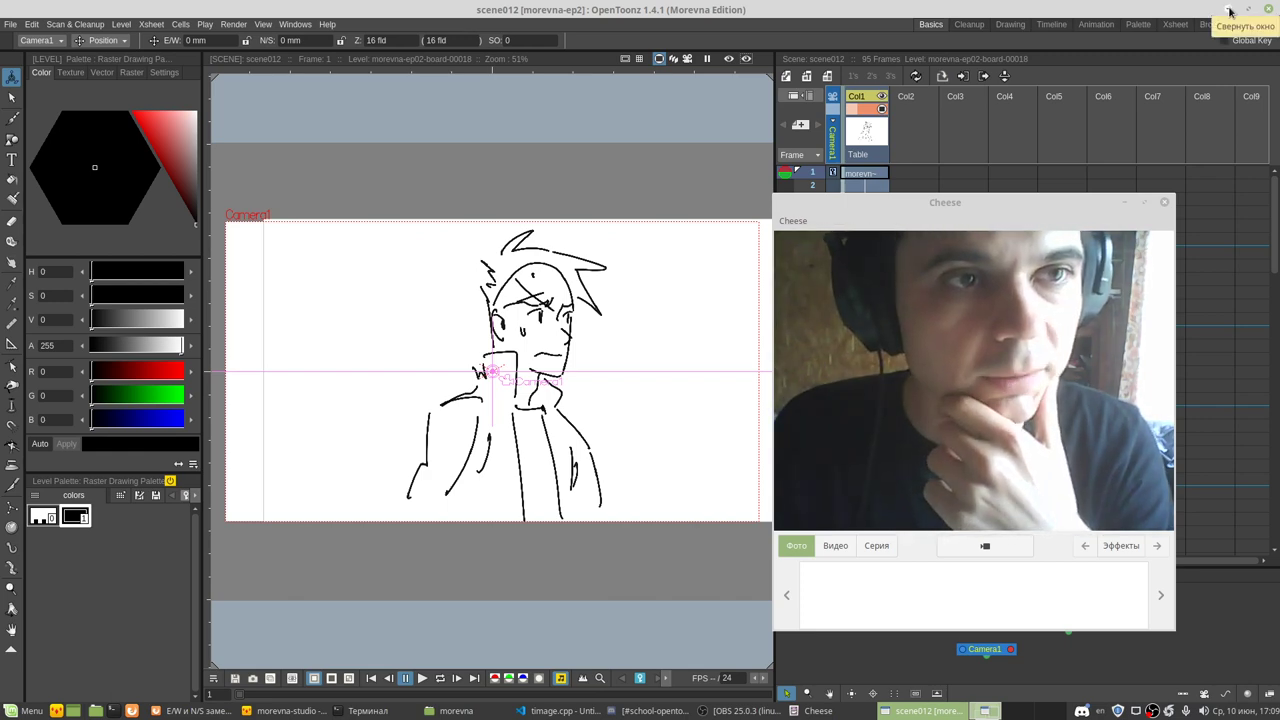
{"action": "left_click", "coordinate": [1230, 11]}
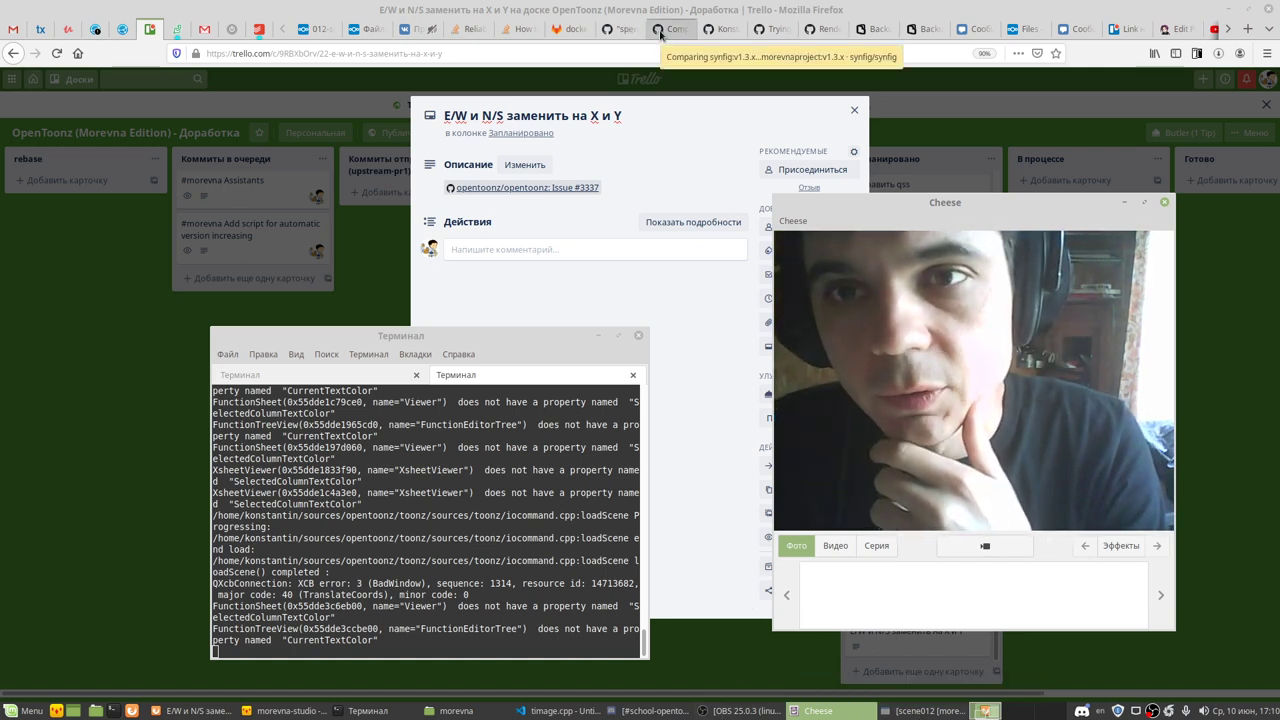
Step: Replace the RenderChan LICENSE tab's URL path with opentoonz/opentoonz to reach the GitHub repository
{"action": "left_click", "coordinate": [810, 28]}
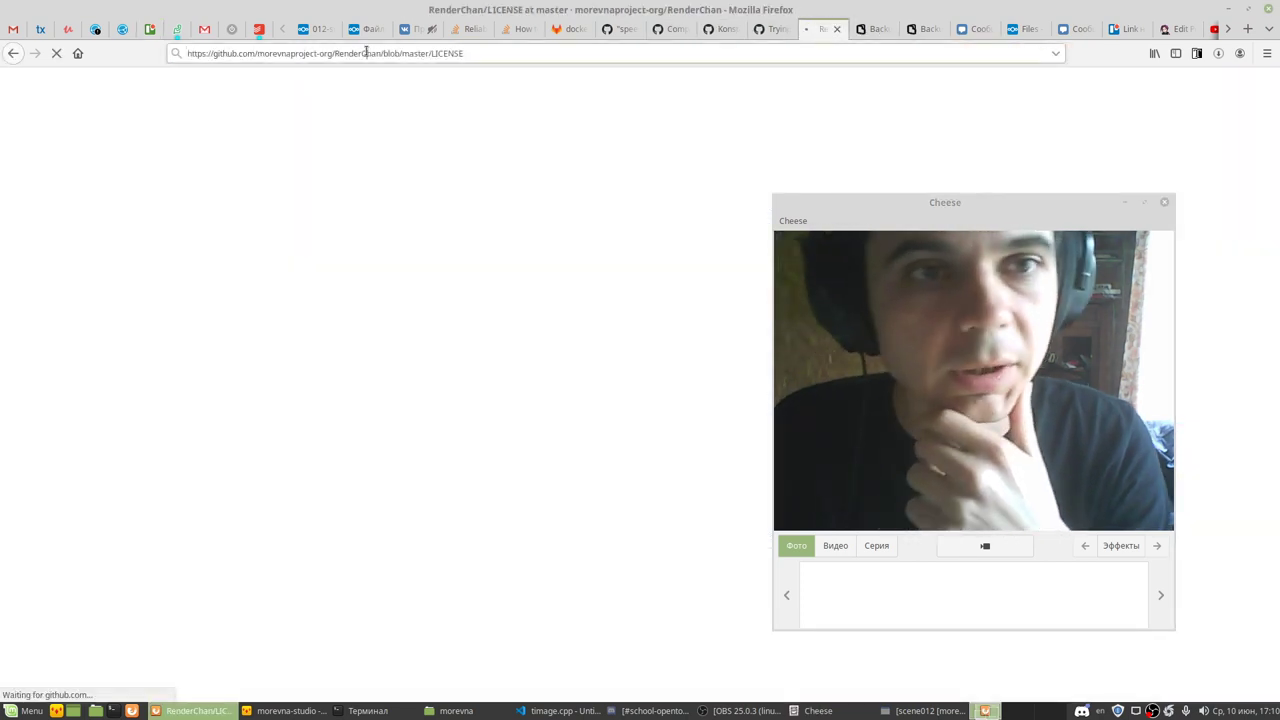
{"action": "left_click", "coordinate": [328, 54]}
{"action": "left_click", "coordinate": [280, 53]}
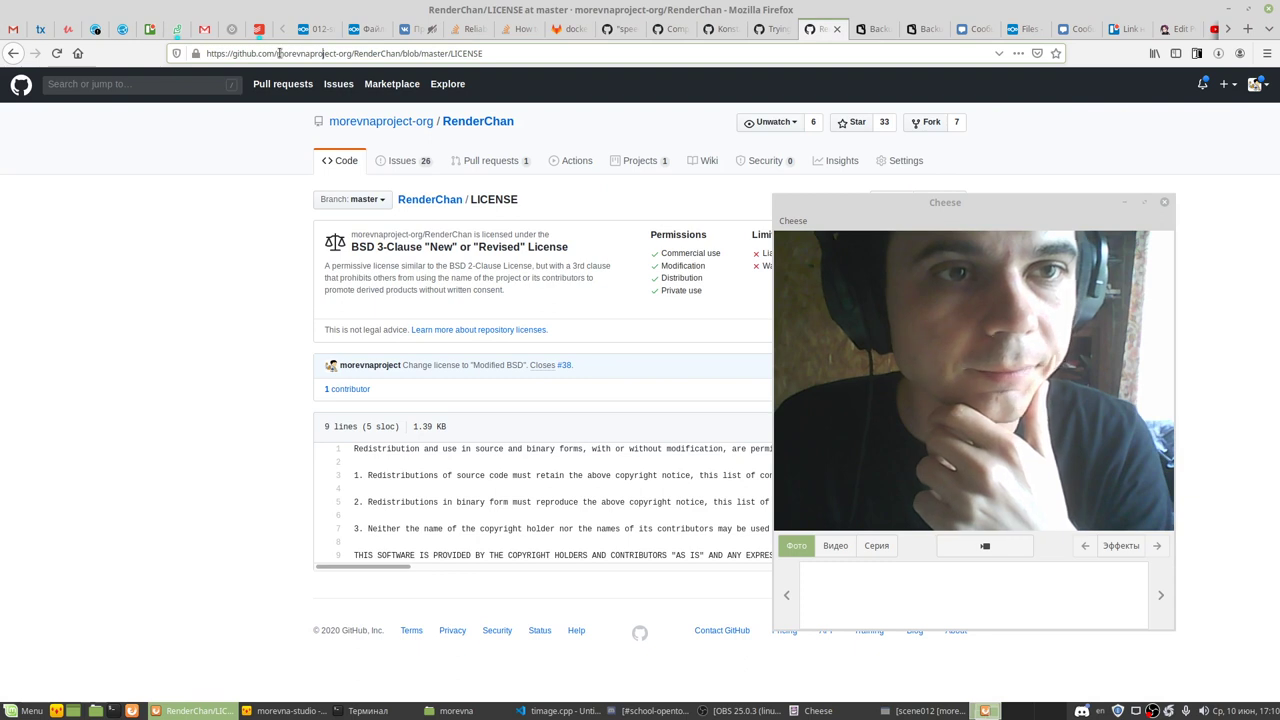
{"action": "left_click_drag", "start_coordinate": [292, 55], "coordinate": [507, 56]}
{"action": "type", "text": "opentoonz/o"}
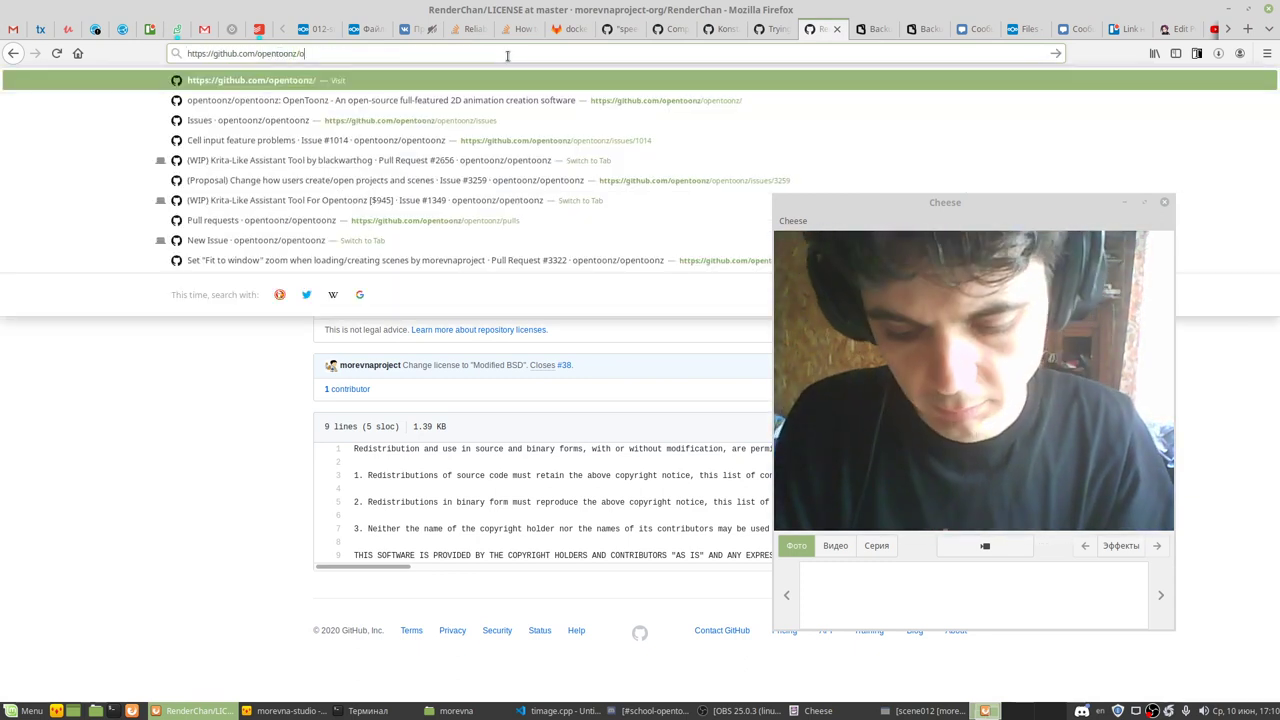
{"action": "type", "text": "pentoon"}
{"action": "key", "text": "Return"}
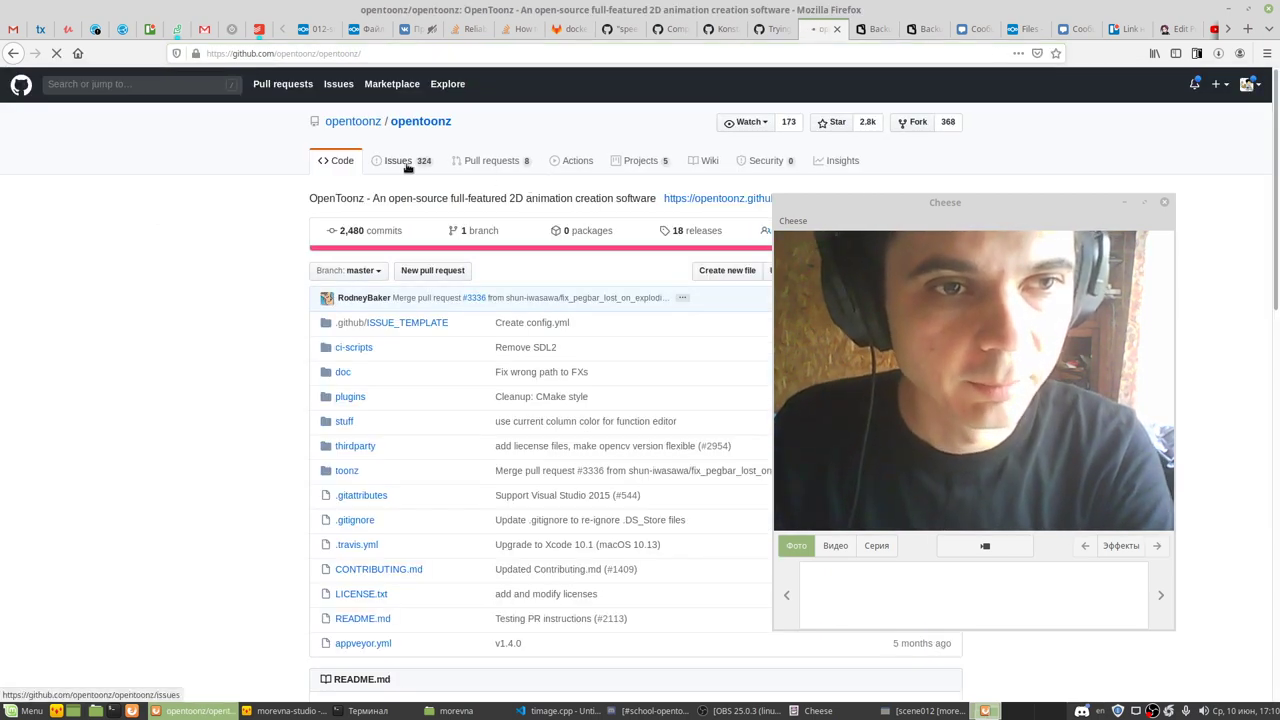
Step: Open the repository's issues and view issue #3337 about using X and Y
{"action": "left_click", "coordinate": [398, 161]}
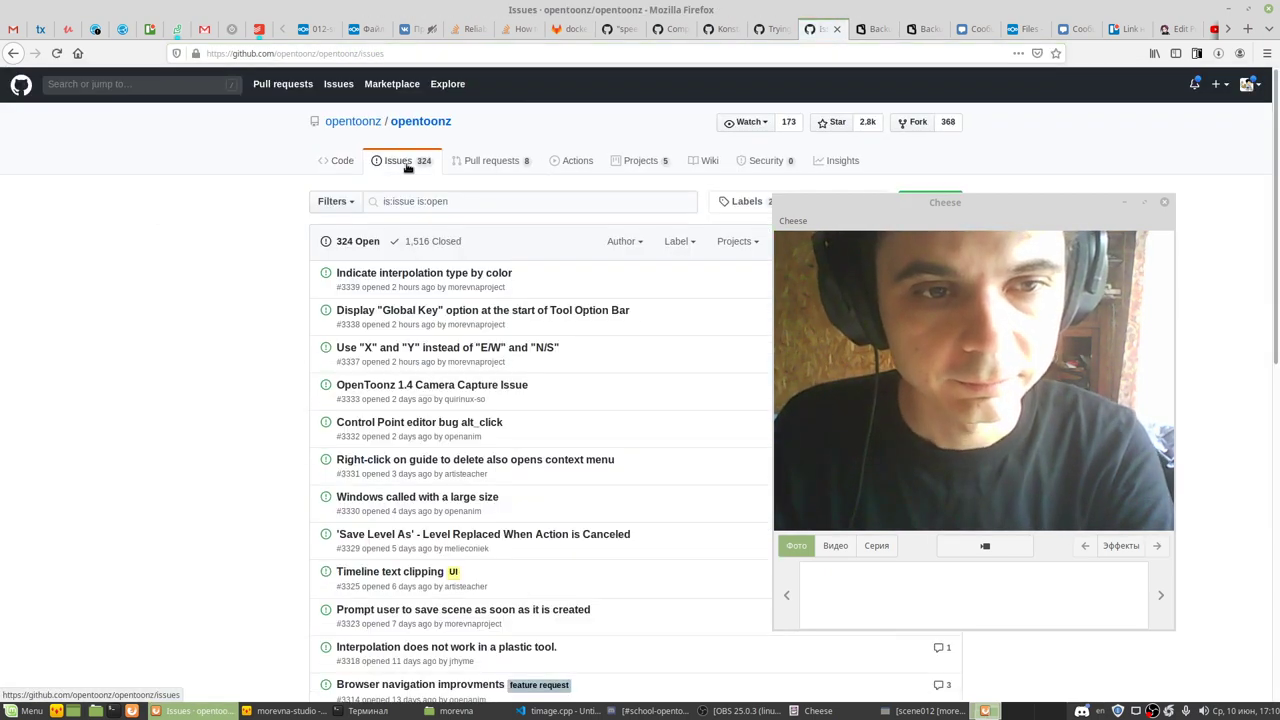
{"action": "left_click_drag", "start_coordinate": [803, 216], "coordinate": [871, 287]}
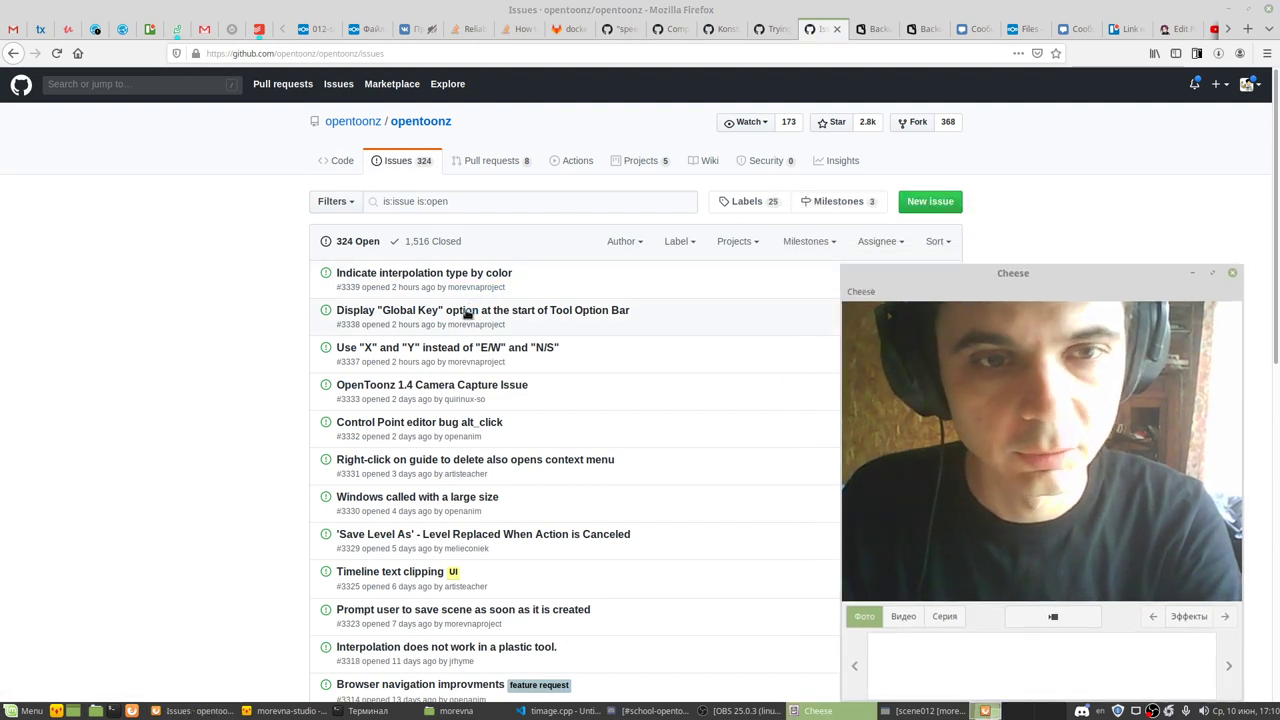
{"action": "mouse_move", "coordinate": [447, 348]}
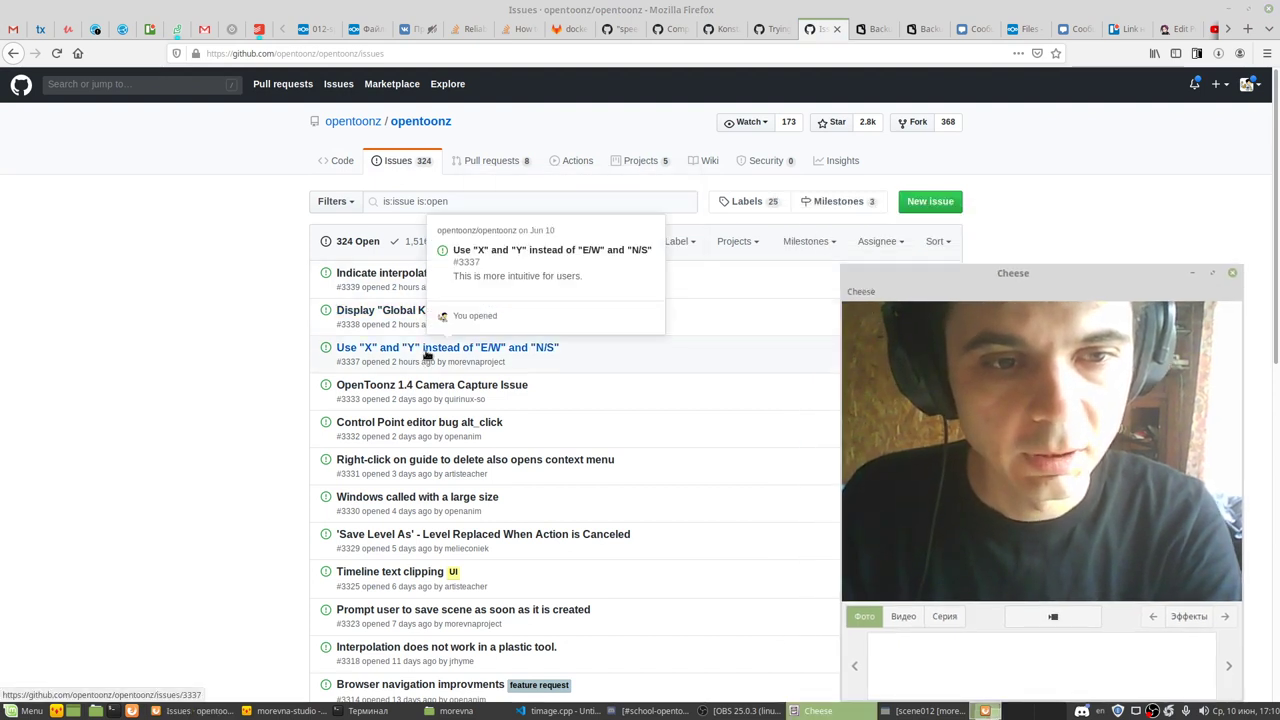
{"action": "left_click", "coordinate": [427, 350]}
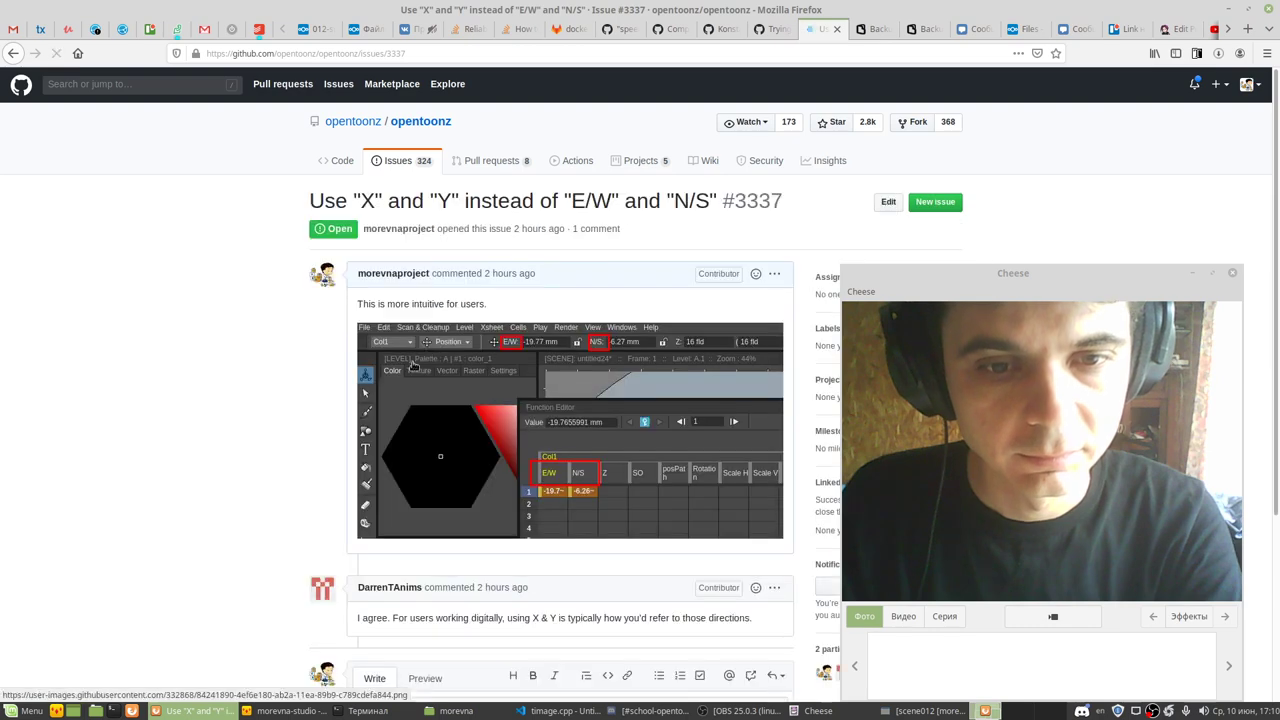
{"action": "scroll", "coordinate": [413, 364], "scroll_direction": "down", "scroll_amount": 1}
Step: Highlight text in issue #3337, then return to the repository's issue list
{"action": "left_click_drag", "start_coordinate": [348, 263], "coordinate": [503, 268]}
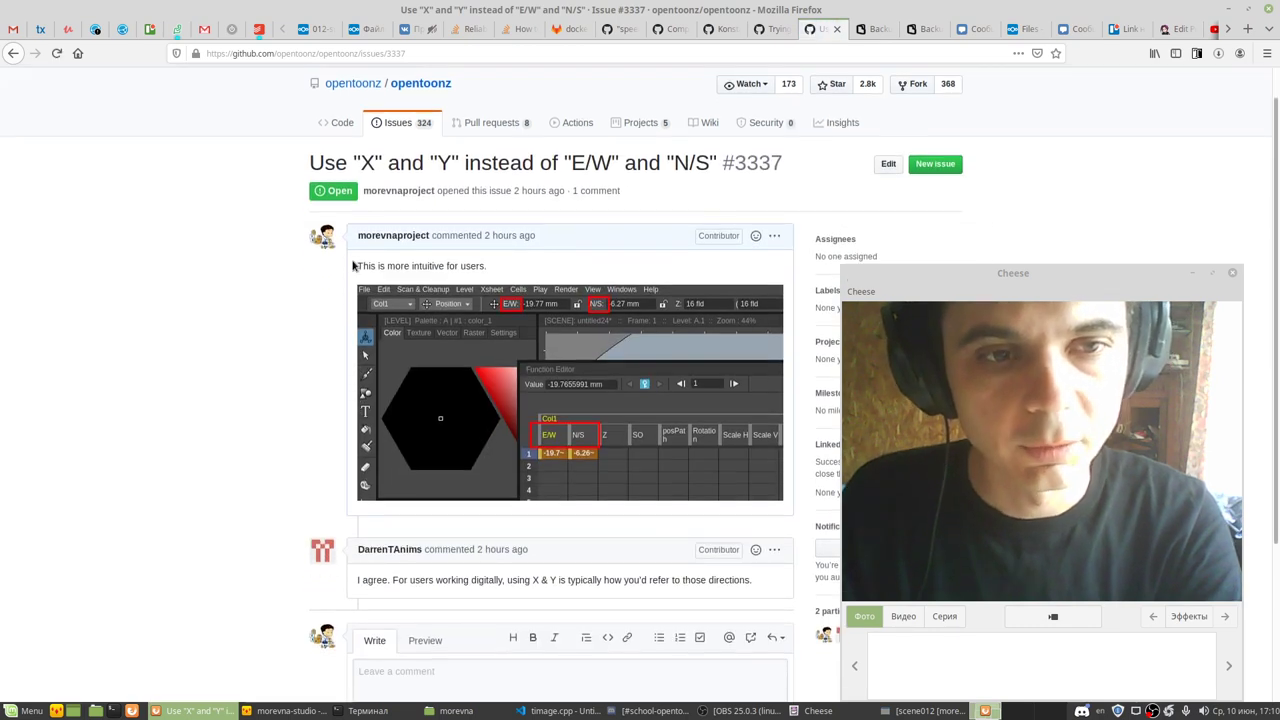
{"action": "left_click", "coordinate": [503, 268]}
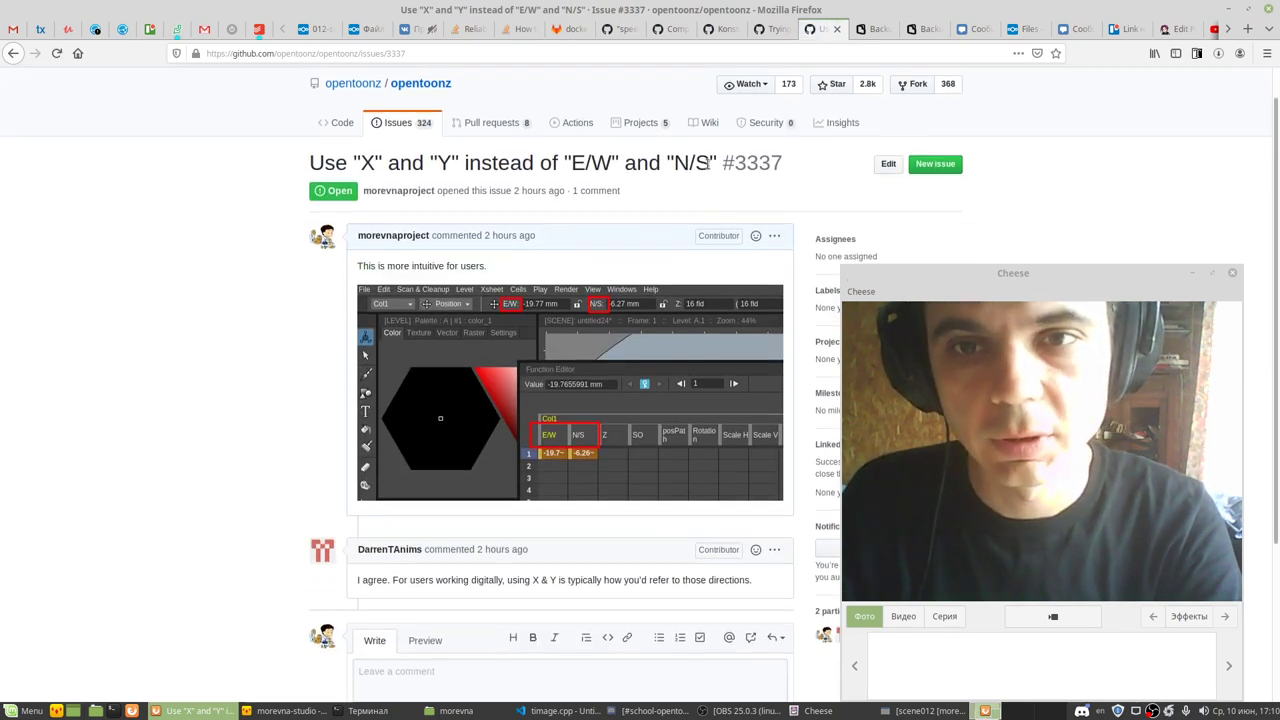
{"action": "left_click_drag", "start_coordinate": [713, 162], "coordinate": [306, 163]}
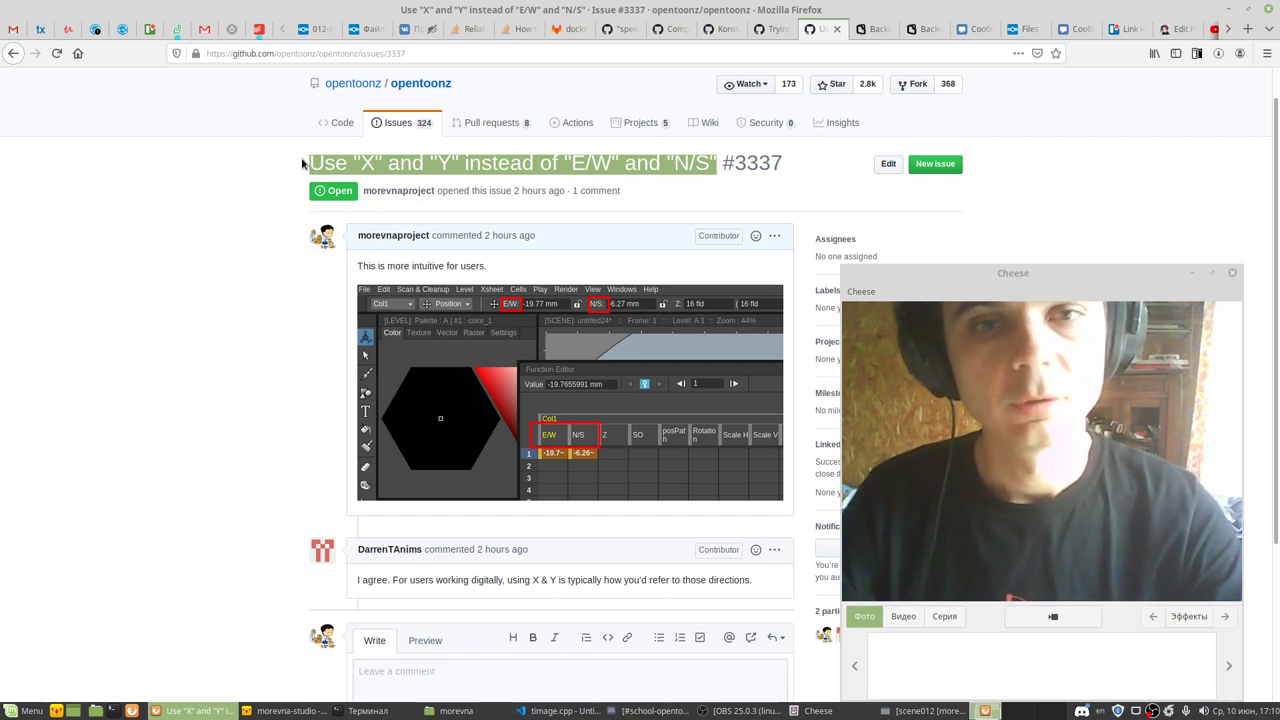
{"action": "left_click", "coordinate": [310, 163]}
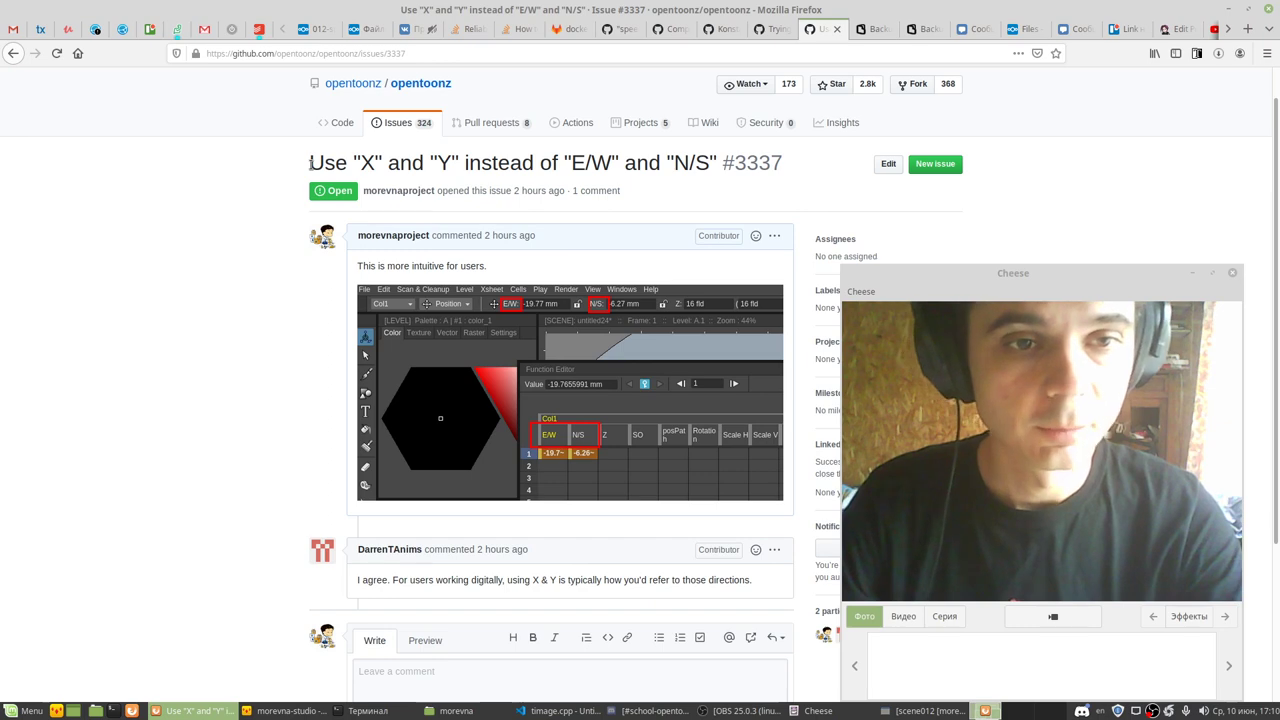
{"action": "left_click", "coordinate": [397, 122]}
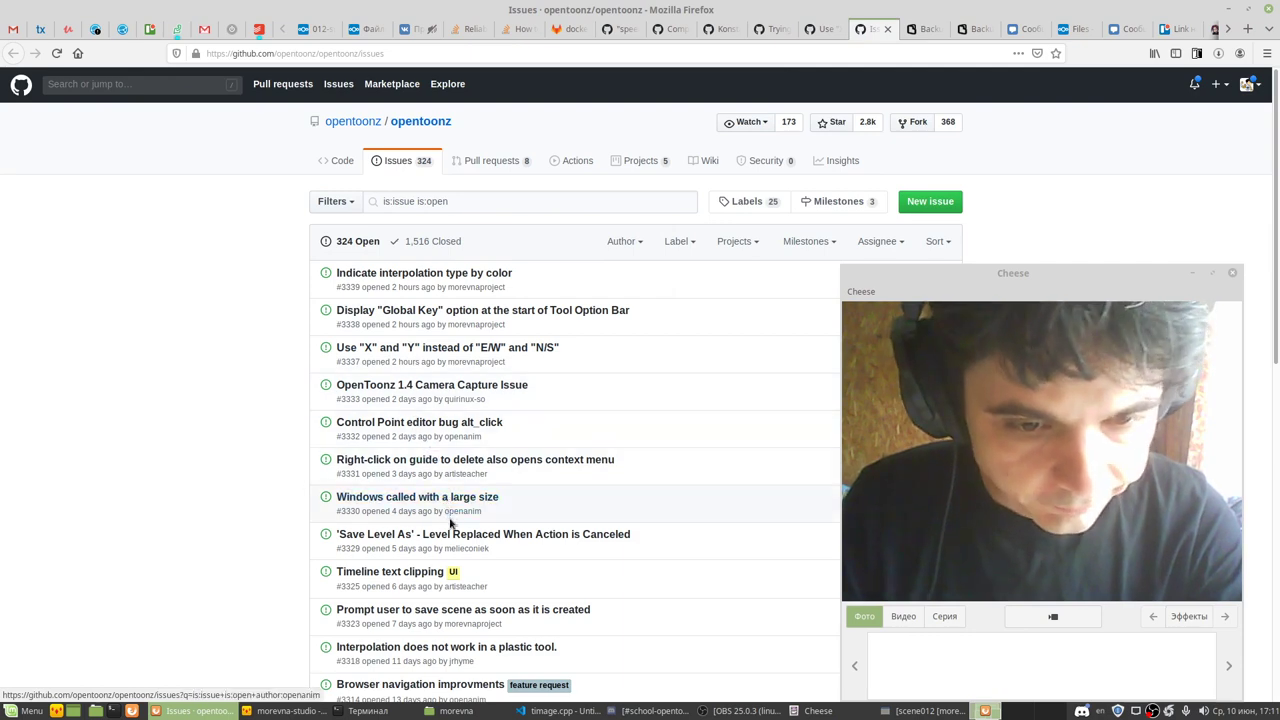
Step: Open issue #3323 and select the first comment's text
{"action": "left_click", "coordinate": [474, 612]}
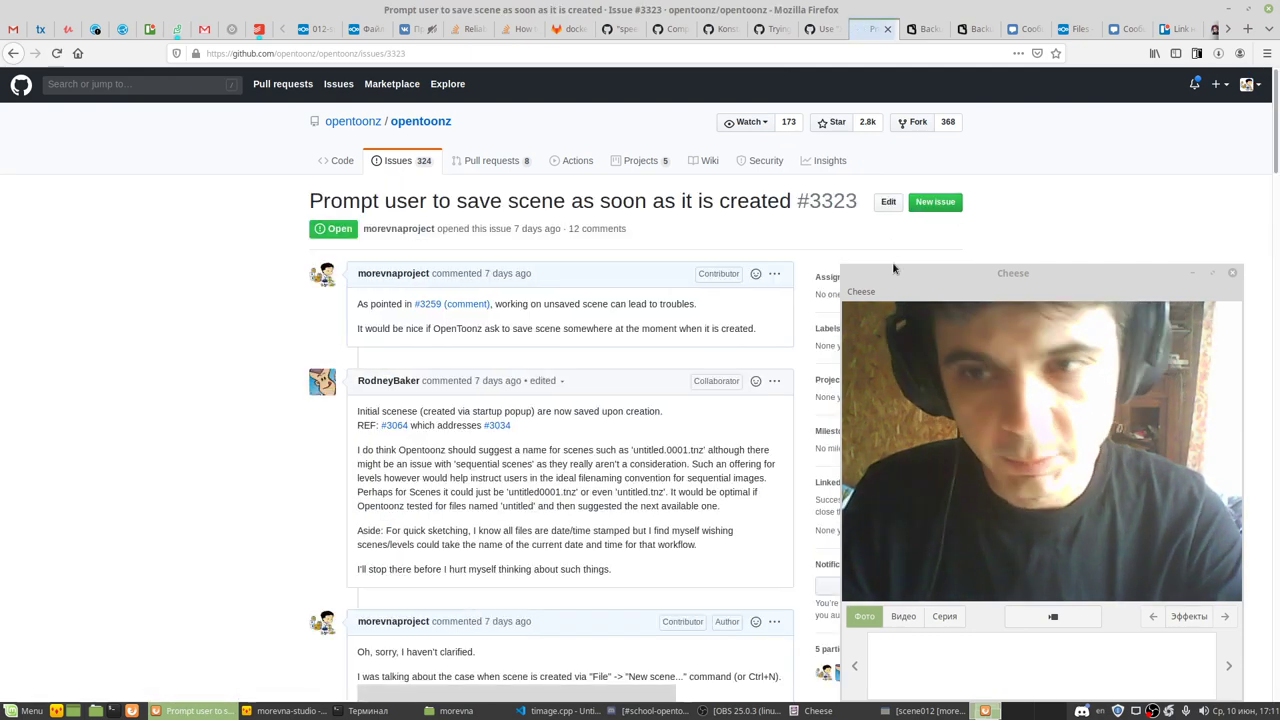
{"action": "left_click_drag", "start_coordinate": [891, 273], "coordinate": [927, 249]}
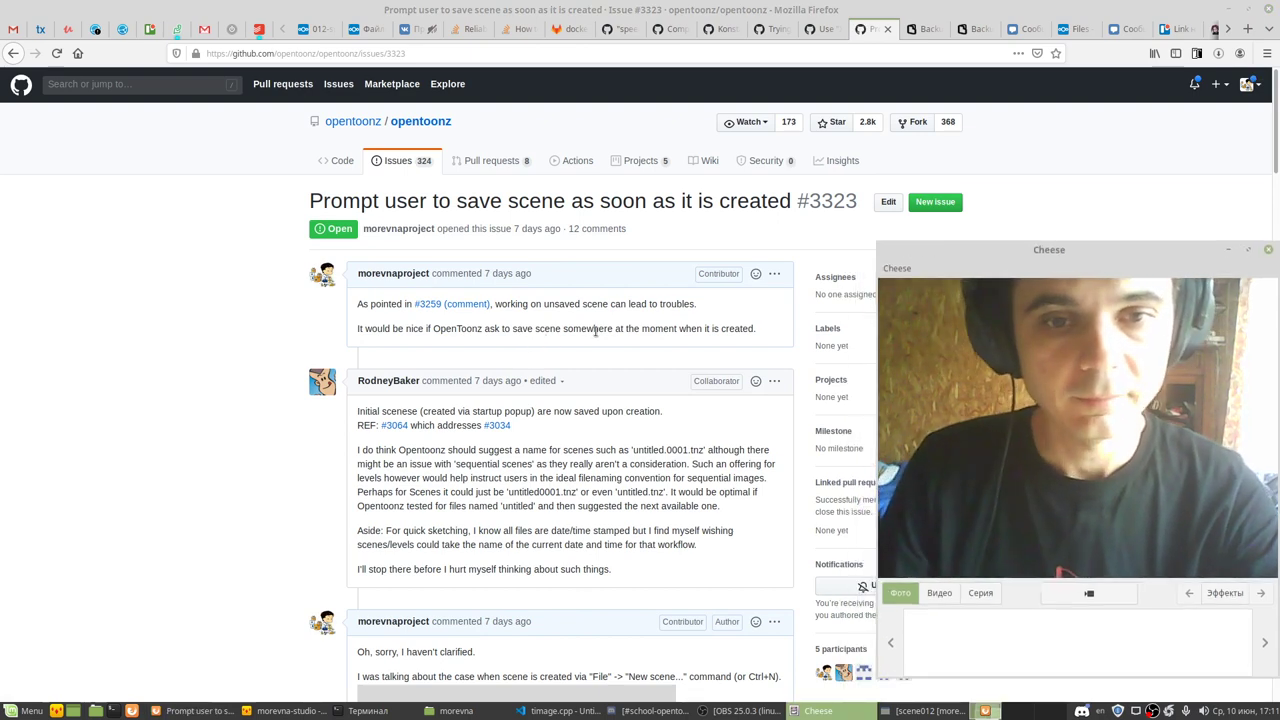
{"action": "left_click_drag", "start_coordinate": [763, 336], "coordinate": [359, 305]}
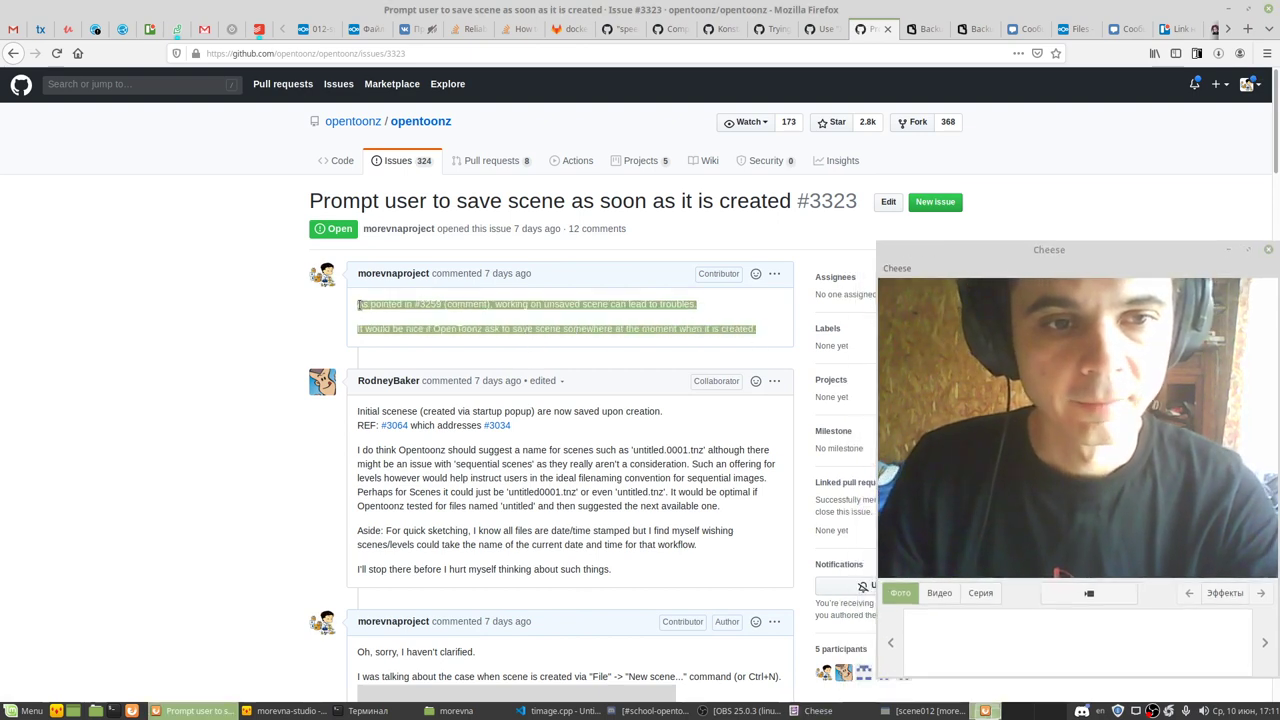
{"action": "left_click", "coordinate": [359, 305]}
{"action": "triple_click", "coordinate": [368, 314]}
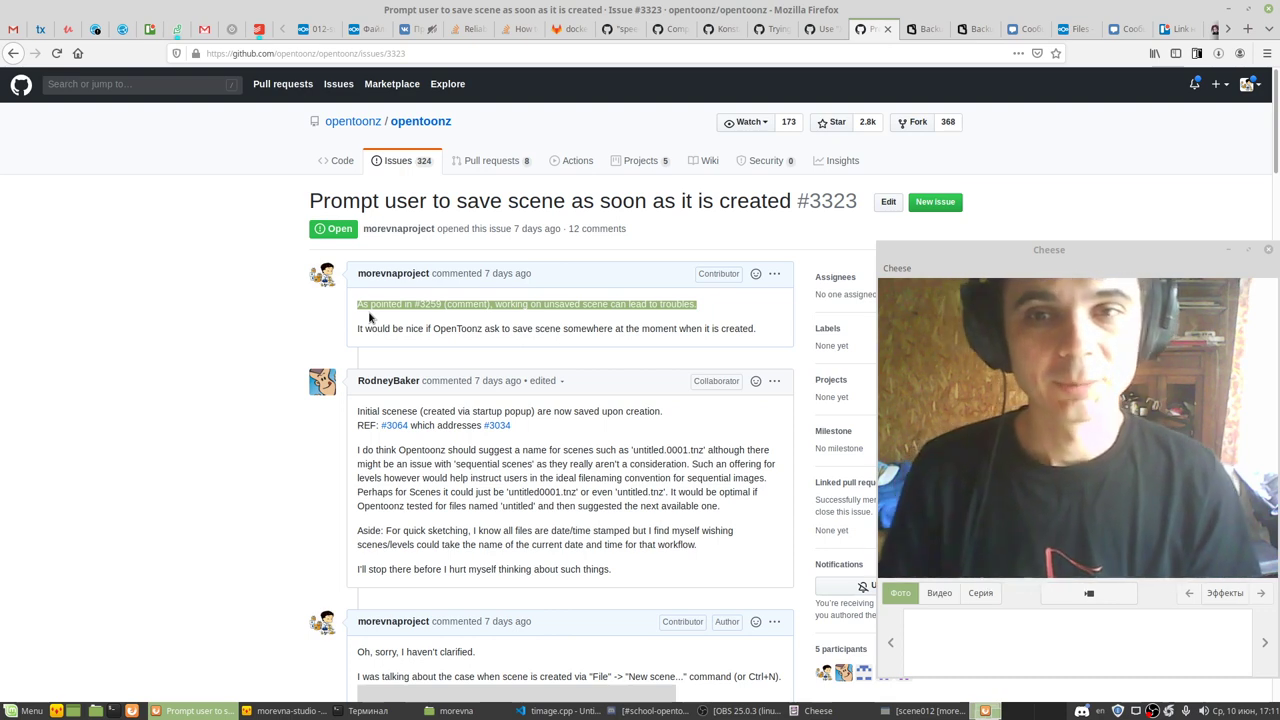
Step: Scroll down the discussion and highlight the sentence about Scene Folder Aliases
{"action": "scroll", "coordinate": [400, 394], "scroll_direction": "down", "scroll_amount": 1}
{"action": "scroll", "coordinate": [398, 394], "scroll_direction": "down", "scroll_amount": 4}
{"action": "scroll", "coordinate": [398, 394], "scroll_direction": "down", "scroll_amount": 3}
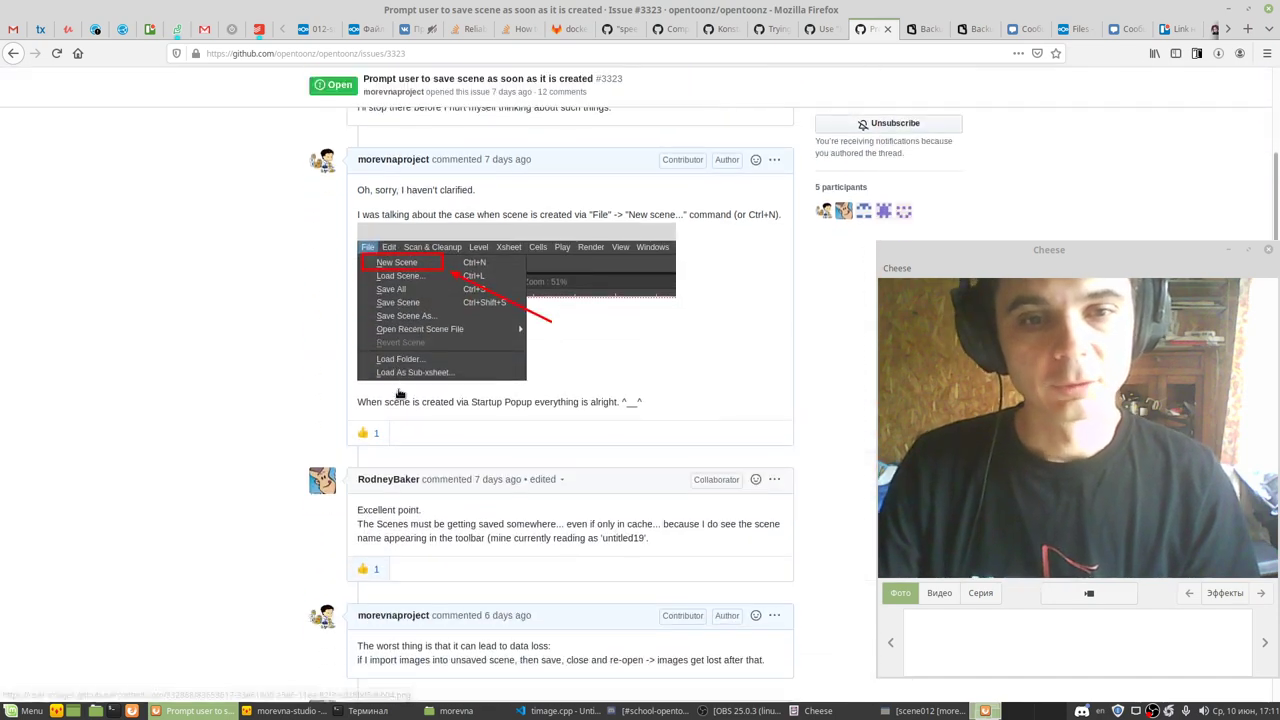
{"action": "scroll", "coordinate": [396, 394], "scroll_direction": "down", "scroll_amount": 5}
{"action": "scroll", "coordinate": [393, 395], "scroll_direction": "down", "scroll_amount": 3}
{"action": "scroll", "coordinate": [390, 395], "scroll_direction": "down", "scroll_amount": 7}
{"action": "scroll", "coordinate": [390, 395], "scroll_direction": "down", "scroll_amount": 2}
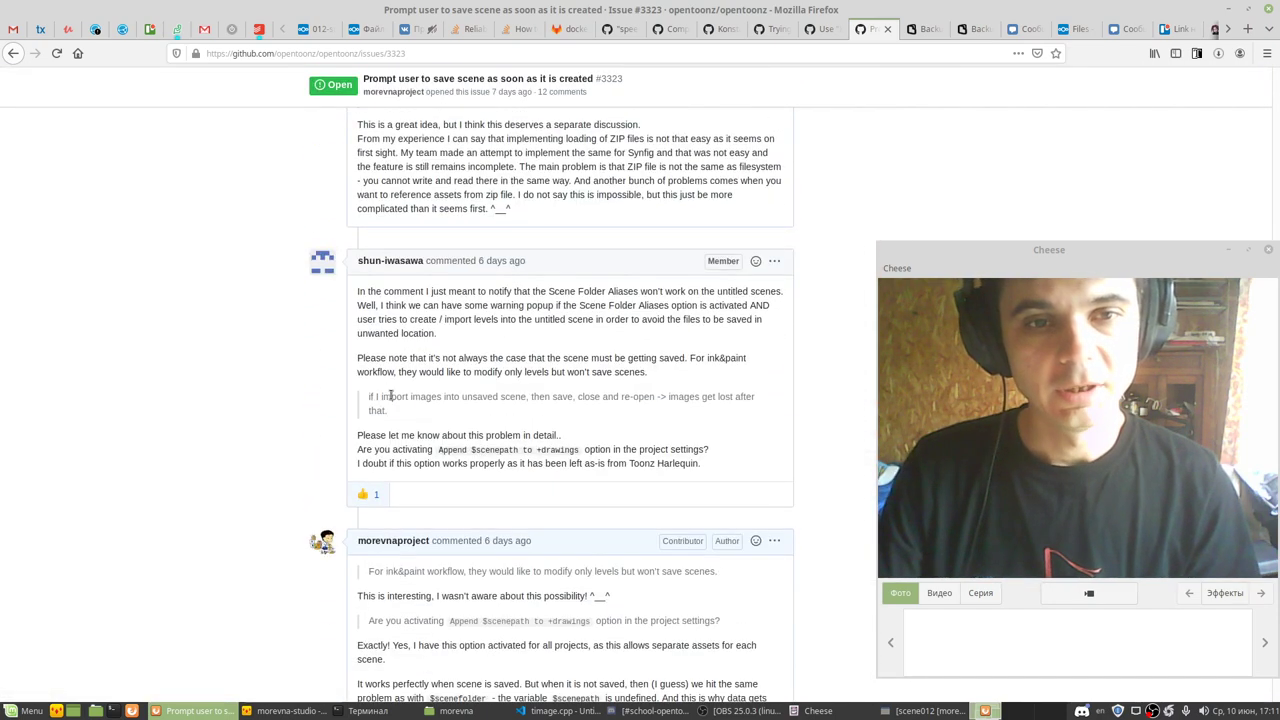
{"action": "mouse_move", "coordinate": [357, 293]}
{"action": "left_mouse_down"}
{"action": "mouse_move", "coordinate": [431, 293]}
{"action": "mouse_move", "coordinate": [357, 296]}
{"action": "left_mouse_up"}
{"action": "left_click", "coordinate": [432, 320]}
Step: Scroll through the remaining 12 comments of issue #3323 and back up
{"action": "scroll", "coordinate": [340, 400], "scroll_direction": "up", "scroll_amount": 5}
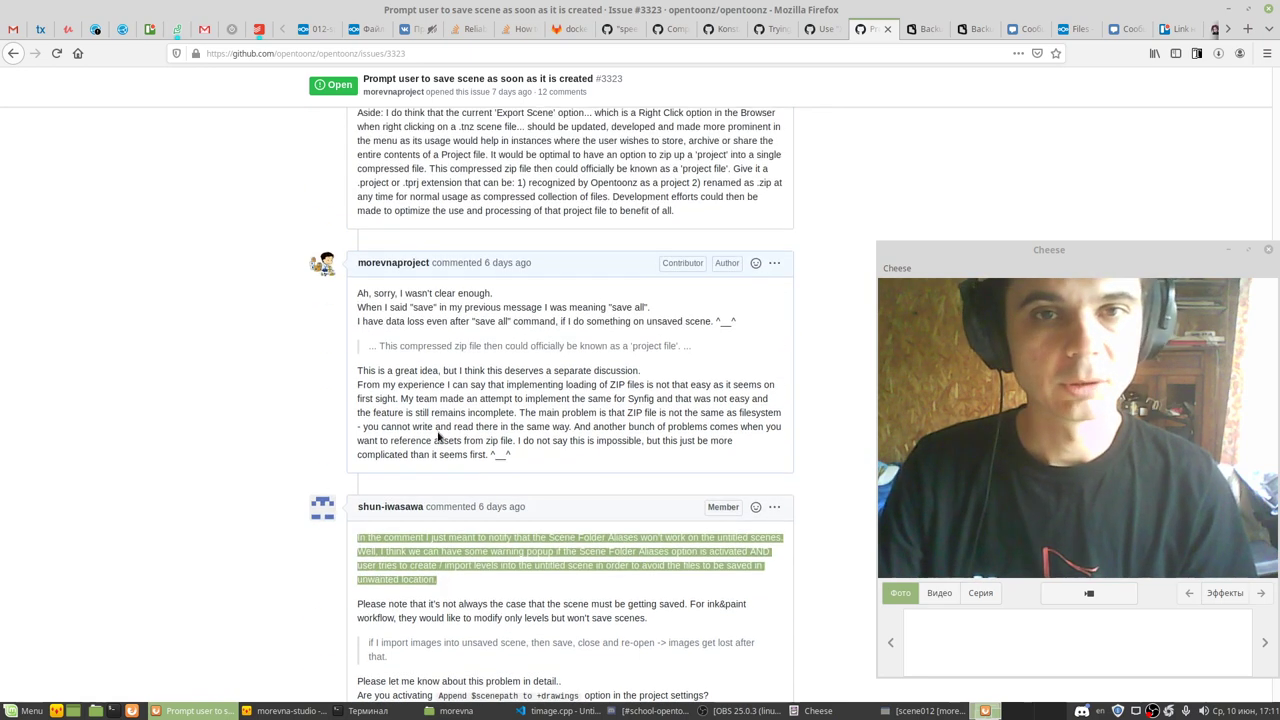
{"action": "scroll", "coordinate": [320, 474], "scroll_direction": "up", "scroll_amount": 5}
{"action": "scroll", "coordinate": [320, 474], "scroll_direction": "up", "scroll_amount": 5}
{"action": "scroll", "coordinate": [318, 477], "scroll_direction": "up", "scroll_amount": 5}
{"action": "scroll", "coordinate": [318, 477], "scroll_direction": "up", "scroll_amount": 3}
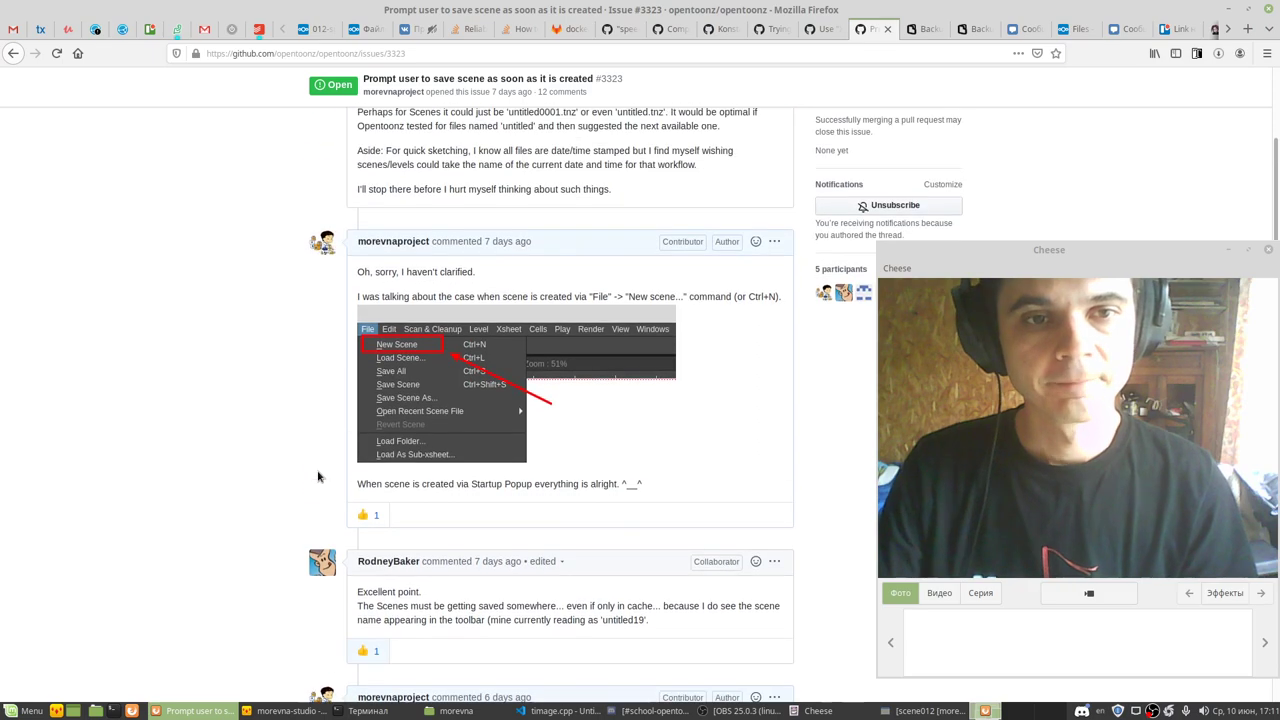
{"action": "scroll", "coordinate": [318, 477], "scroll_direction": "down", "scroll_amount": 5}
{"action": "scroll", "coordinate": [318, 477], "scroll_direction": "down", "scroll_amount": 4}
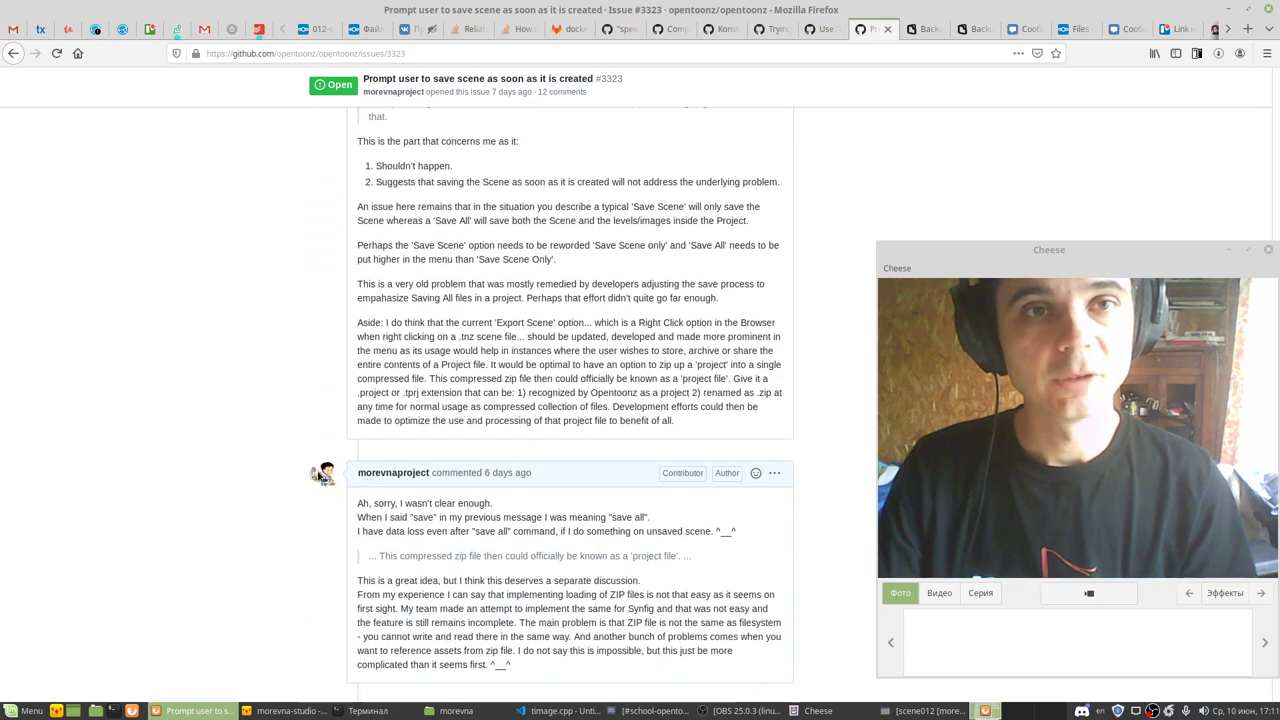
{"action": "scroll", "coordinate": [318, 477], "scroll_direction": "down", "scroll_amount": 2}
{"action": "scroll", "coordinate": [318, 477], "scroll_direction": "down", "scroll_amount": 2}
{"action": "scroll", "coordinate": [318, 476], "scroll_direction": "down", "scroll_amount": 3}
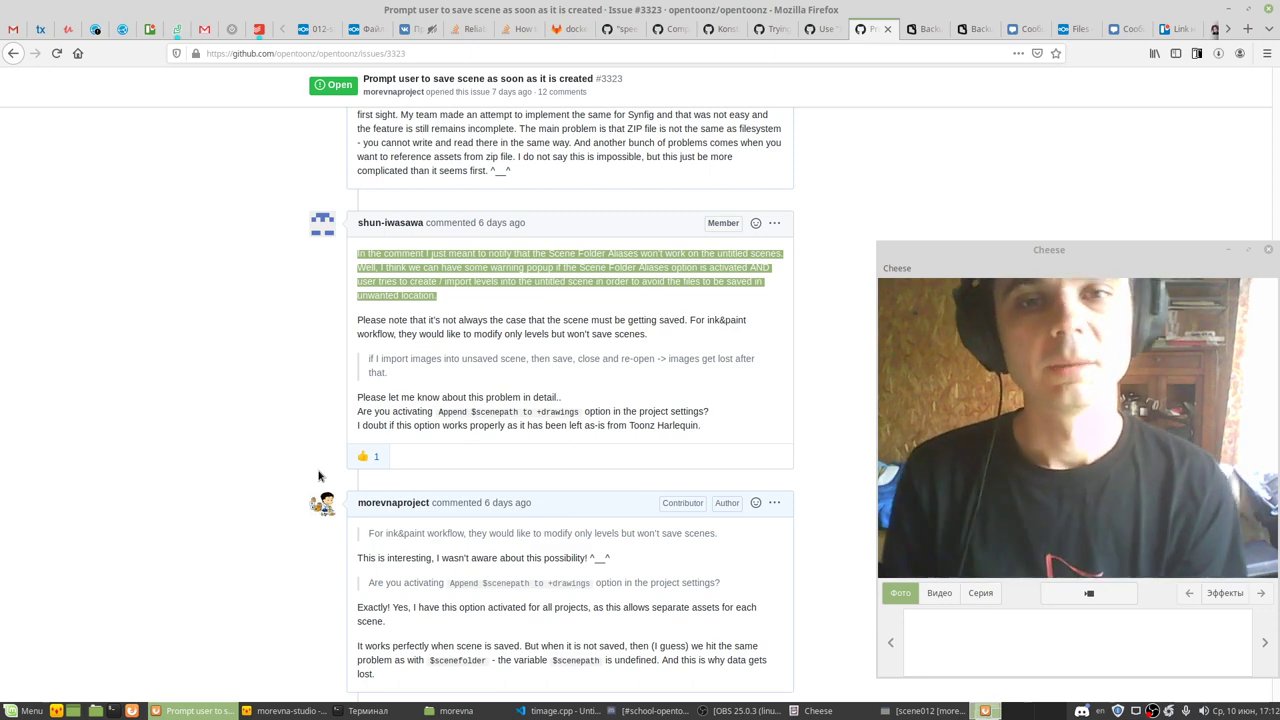
{"action": "scroll", "coordinate": [490, 568], "scroll_direction": "down", "scroll_amount": 2}
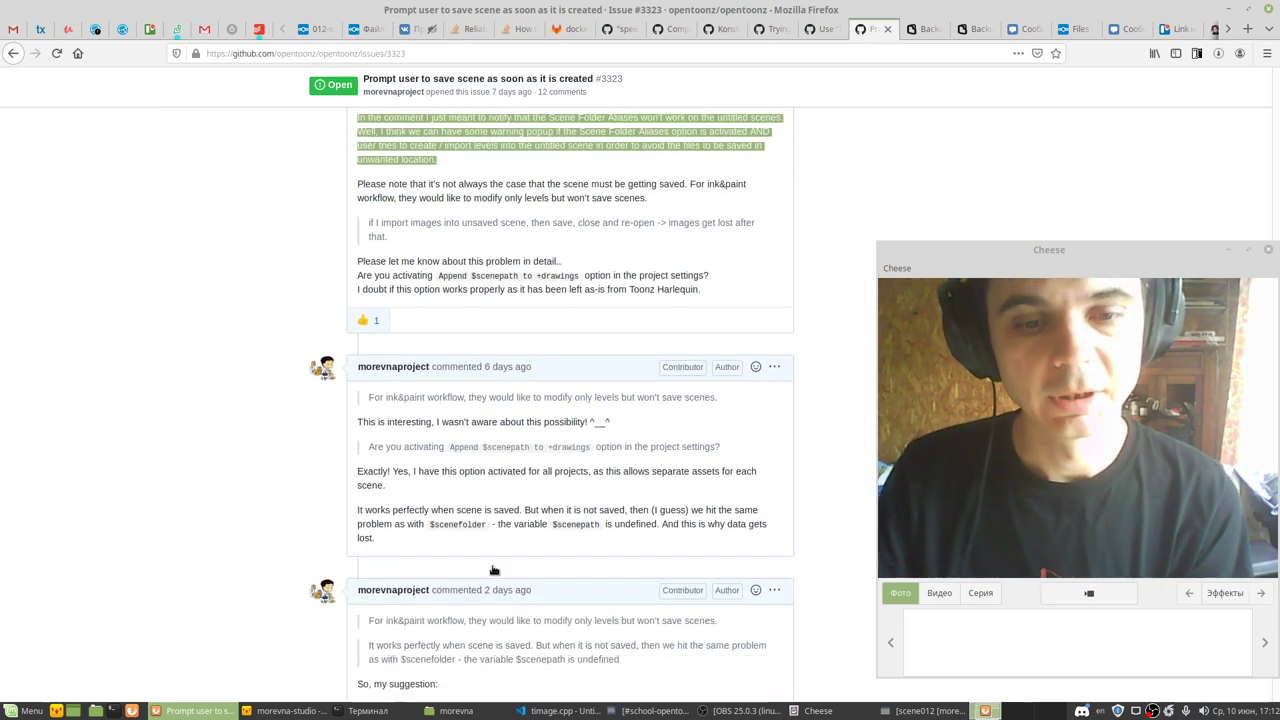
{"action": "scroll", "coordinate": [490, 568], "scroll_direction": "down", "scroll_amount": 5}
{"action": "scroll", "coordinate": [490, 566], "scroll_direction": "down", "scroll_amount": 3}
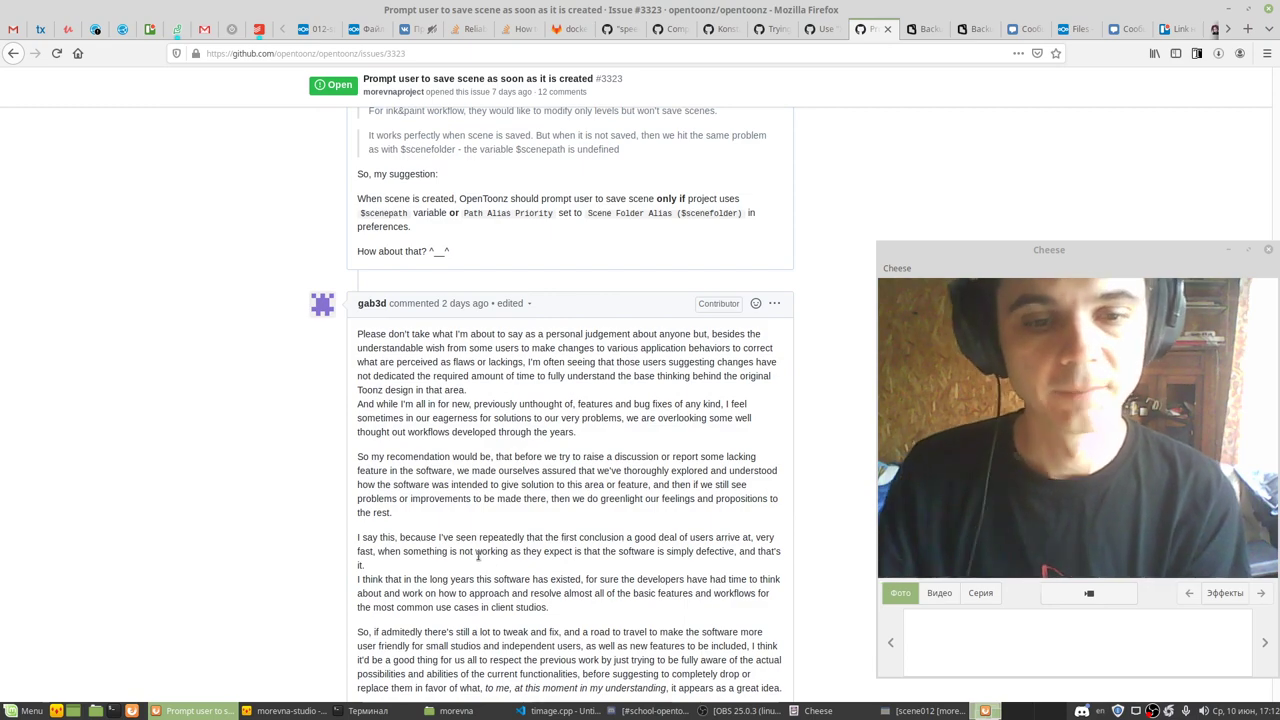
{"action": "scroll", "coordinate": [490, 566], "scroll_direction": "down", "scroll_amount": 3}
{"action": "scroll", "coordinate": [490, 566], "scroll_direction": "down", "scroll_amount": 5}
{"action": "scroll", "coordinate": [399, 600], "scroll_direction": "down", "scroll_amount": 2}
{"action": "scroll", "coordinate": [399, 600], "scroll_direction": "up", "scroll_amount": 6}
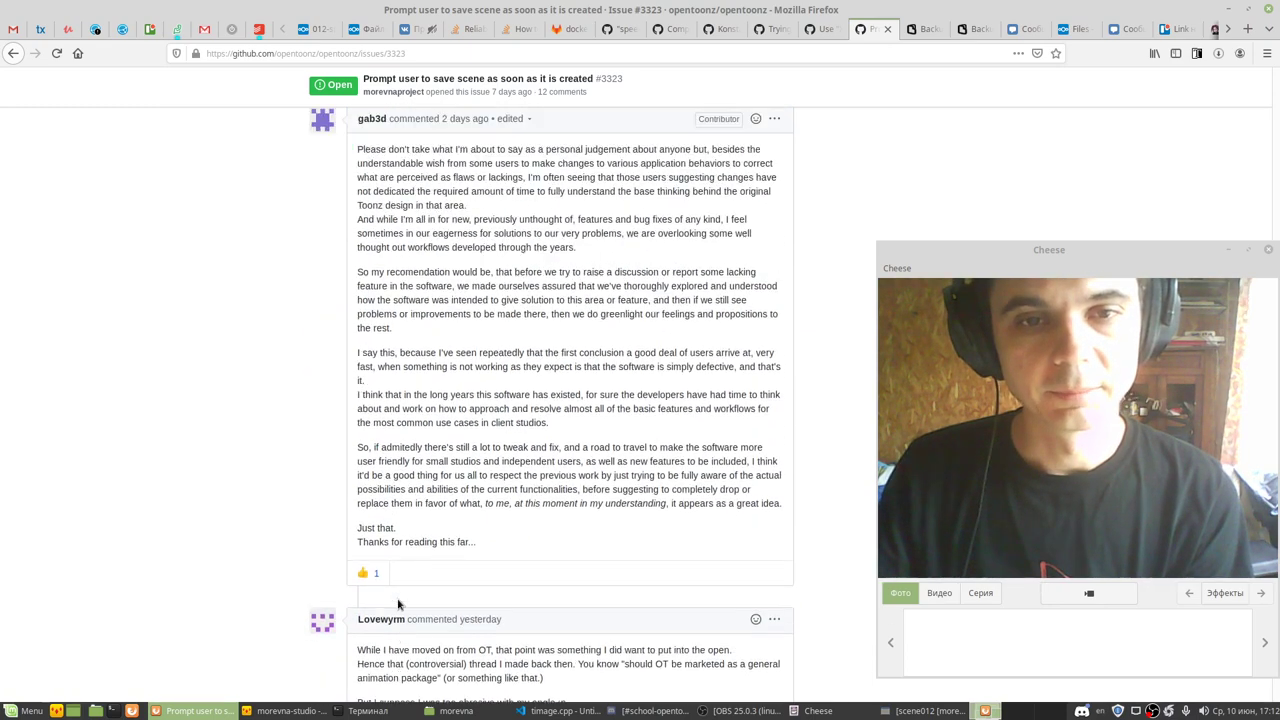
{"action": "scroll", "coordinate": [399, 600], "scroll_direction": "up", "scroll_amount": 5}
{"action": "scroll", "coordinate": [399, 602], "scroll_direction": "up", "scroll_amount": 5}
{"action": "scroll", "coordinate": [397, 604], "scroll_direction": "up", "scroll_amount": 2}
{"action": "scroll", "coordinate": [397, 604], "scroll_direction": "up", "scroll_amount": 3}
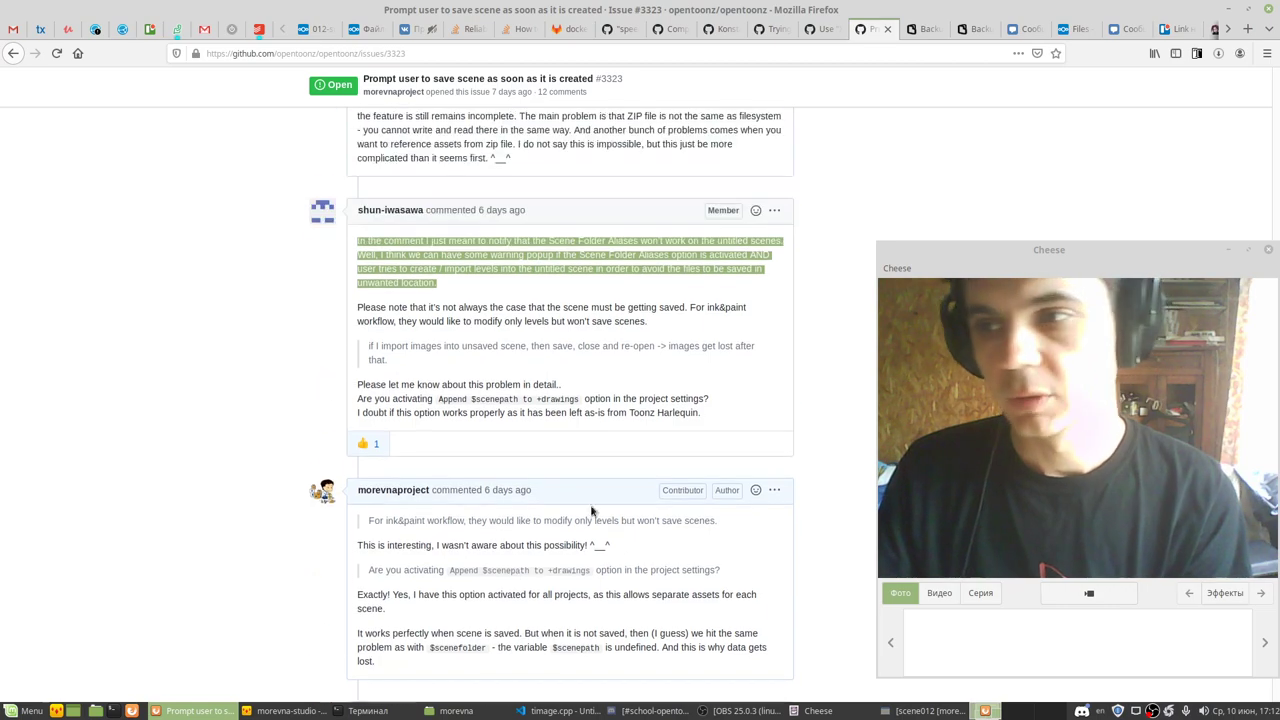
{"action": "left_click_drag", "start_coordinate": [1004, 257], "coordinate": [948, 261]}
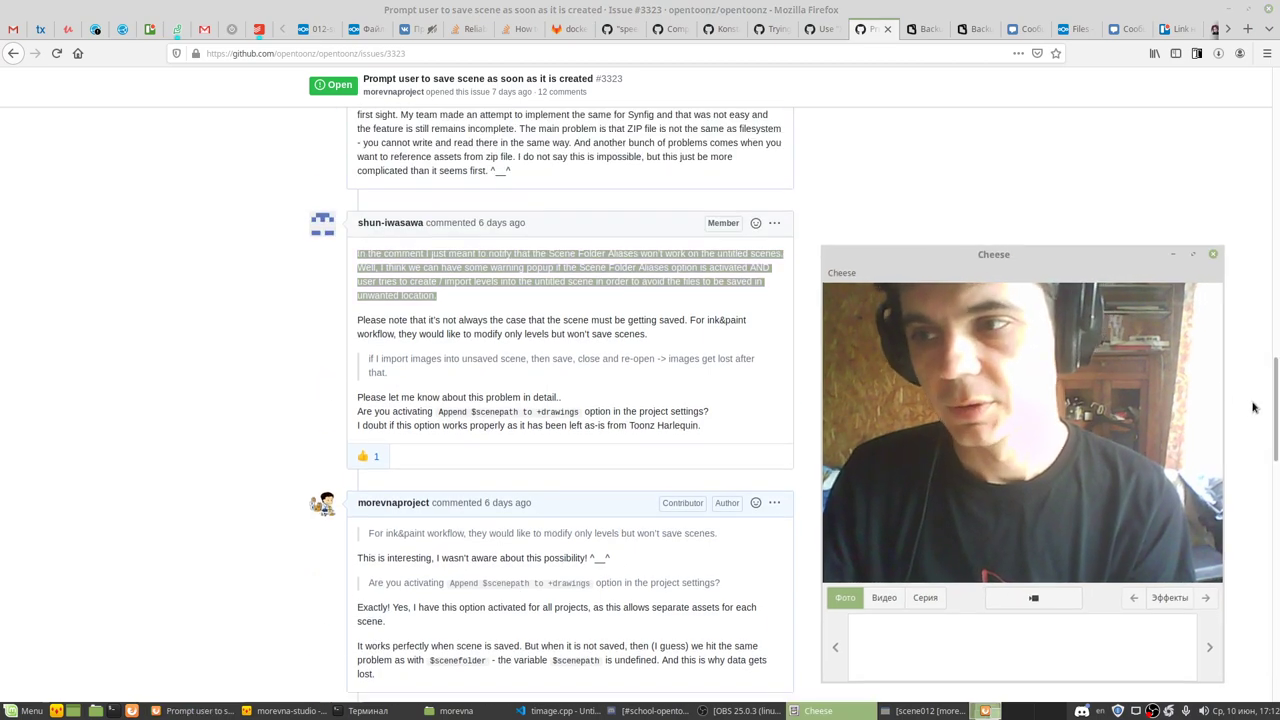
{"action": "scroll", "coordinate": [1251, 105], "scroll_direction": "up", "scroll_amount": 3}
{"action": "scroll", "coordinate": [1251, 105], "scroll_direction": "up", "scroll_amount": 10}
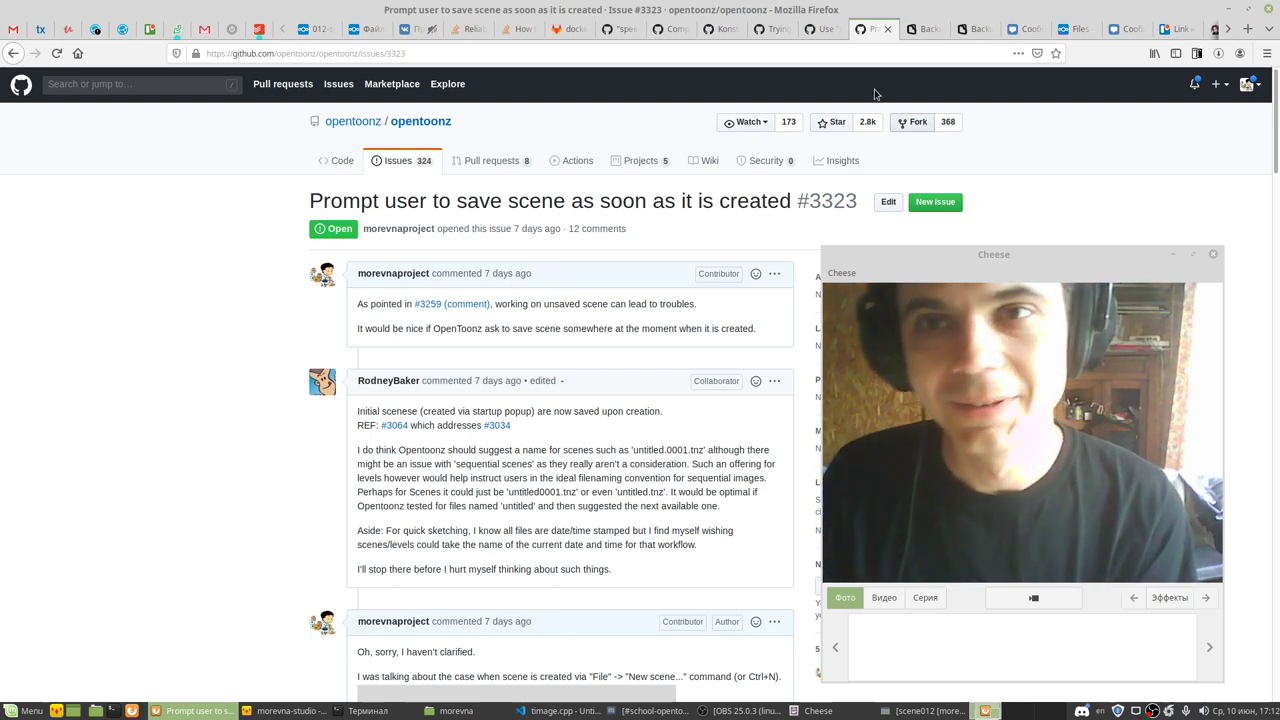
Step: Return to issue #3337, highlight "X" and "Y" in its title, then bring Discord forward
{"action": "left_click", "coordinate": [834, 30]}
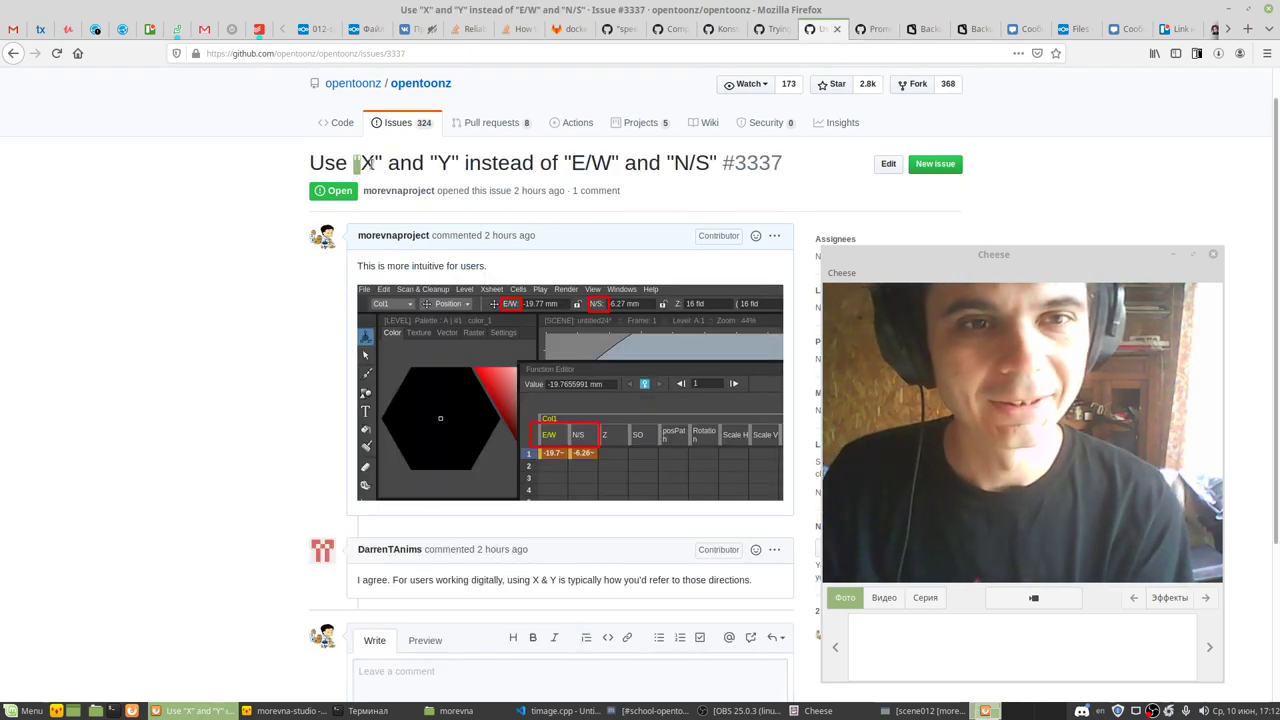
{"action": "left_click_drag", "start_coordinate": [362, 162], "coordinate": [452, 160]}
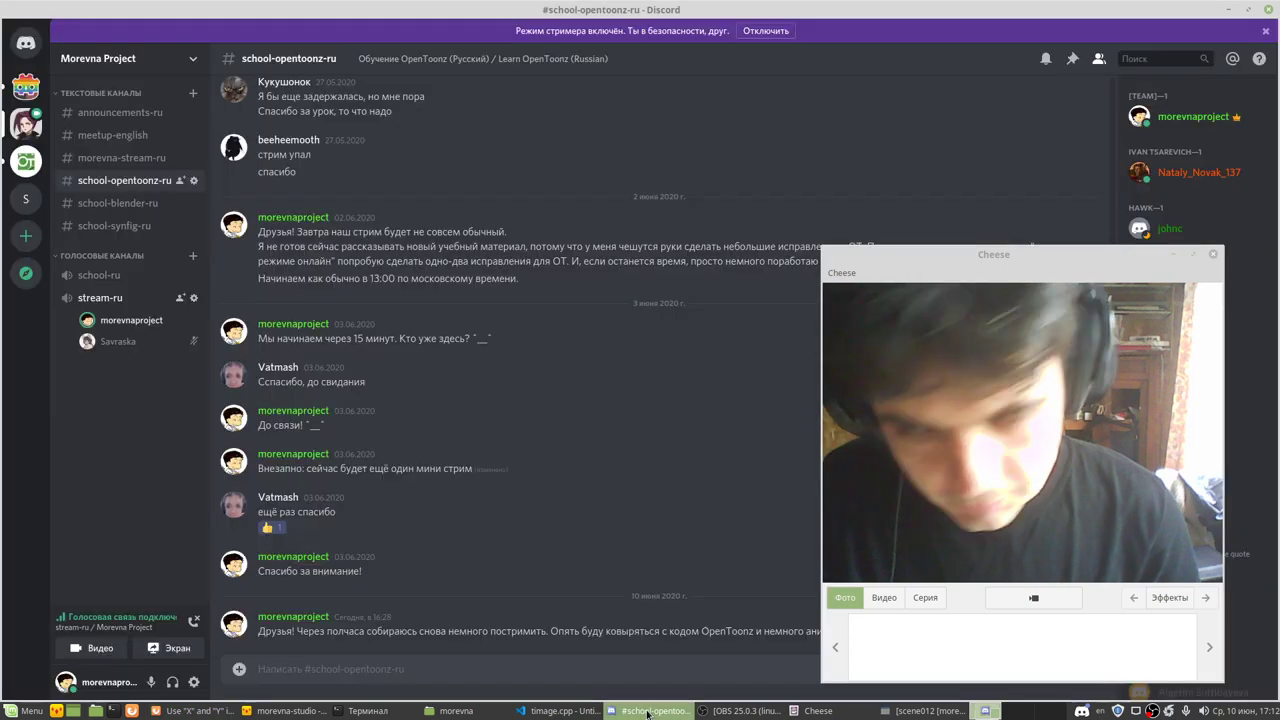
{"action": "left_click", "coordinate": [655, 711]}
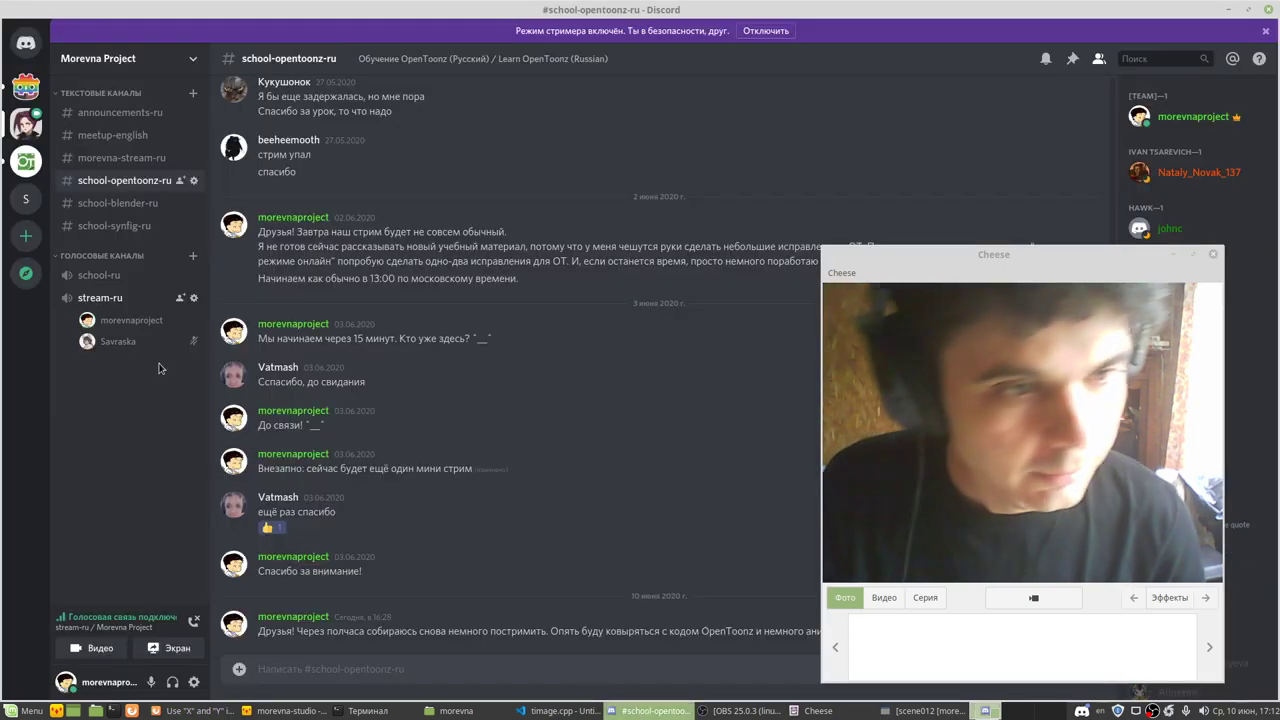
Step: Go live in stream-ru sharing the Cheese webcam window, then minimize Cheese and Discord
{"action": "left_click", "coordinate": [152, 650]}
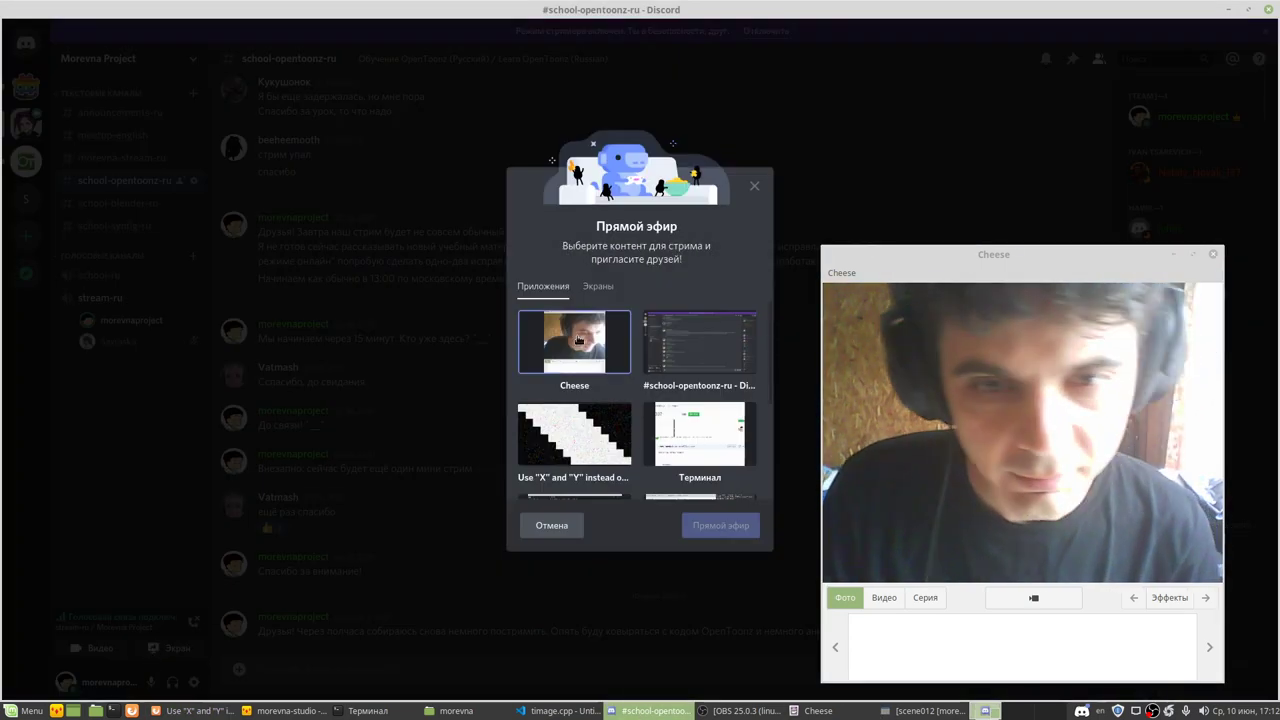
{"action": "left_click", "coordinate": [578, 341]}
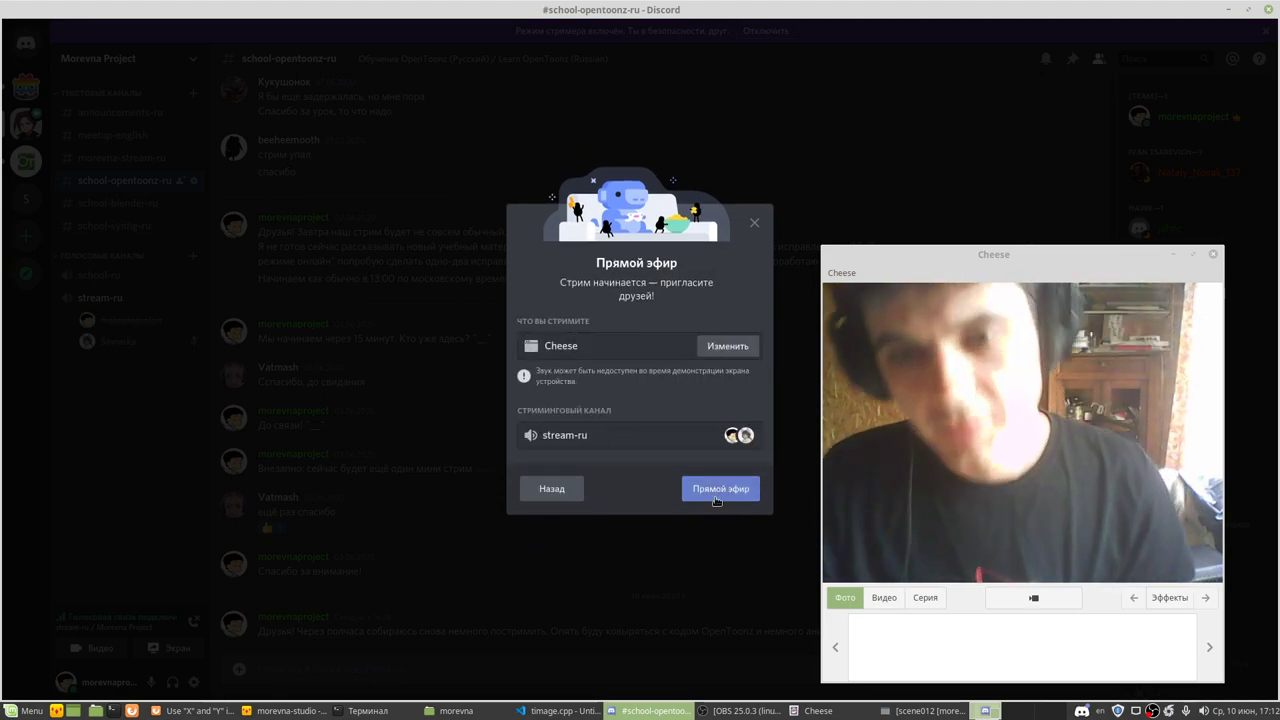
{"action": "left_click", "coordinate": [716, 499]}
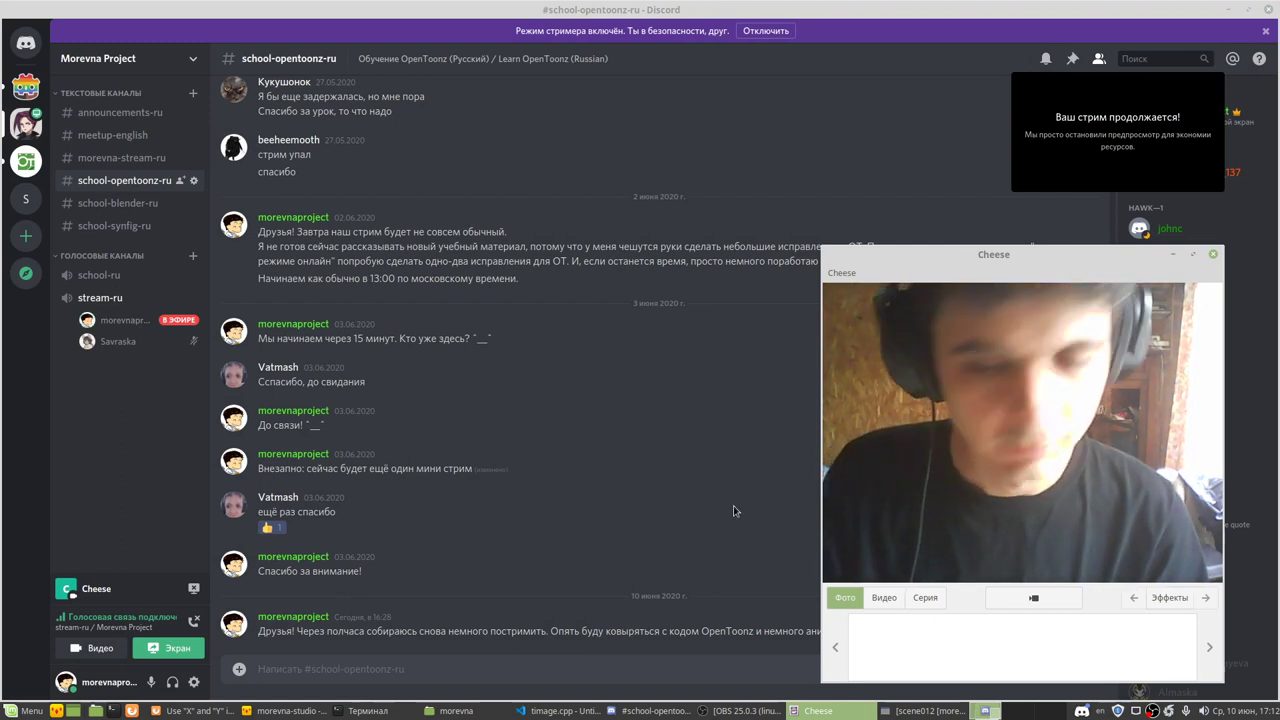
{"action": "left_click", "coordinate": [818, 710]}
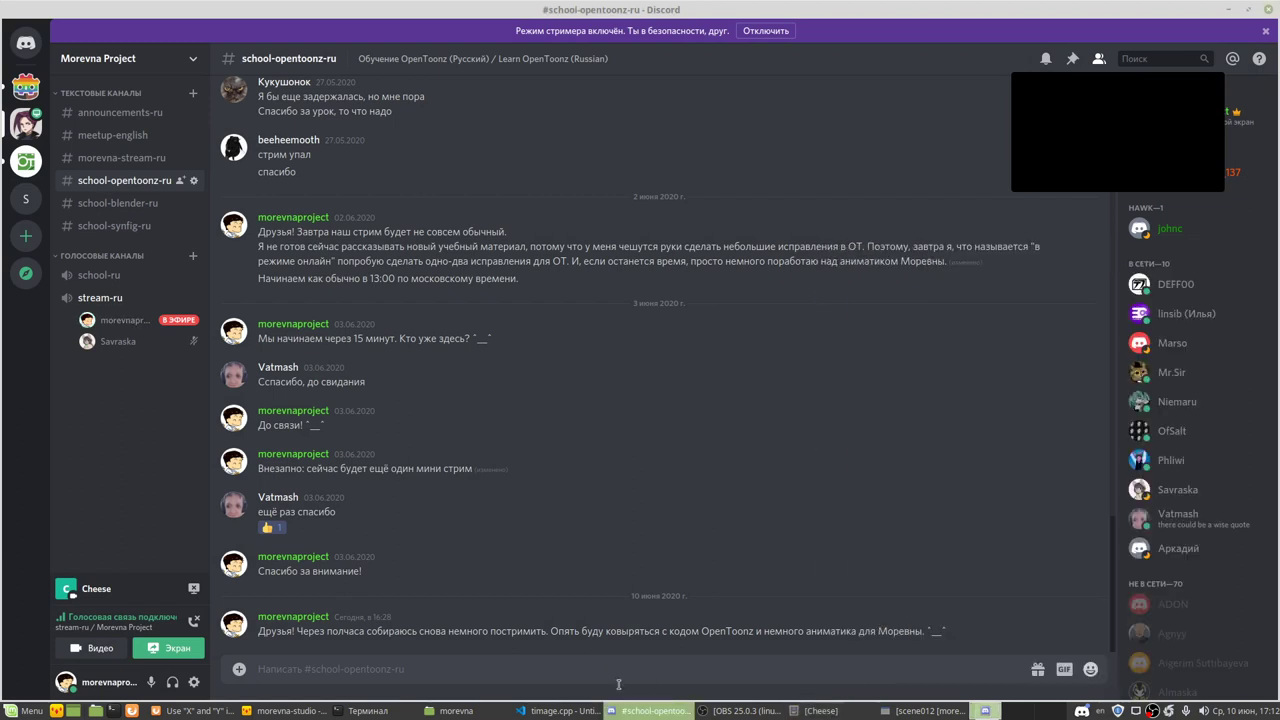
{"action": "left_click", "coordinate": [648, 711]}
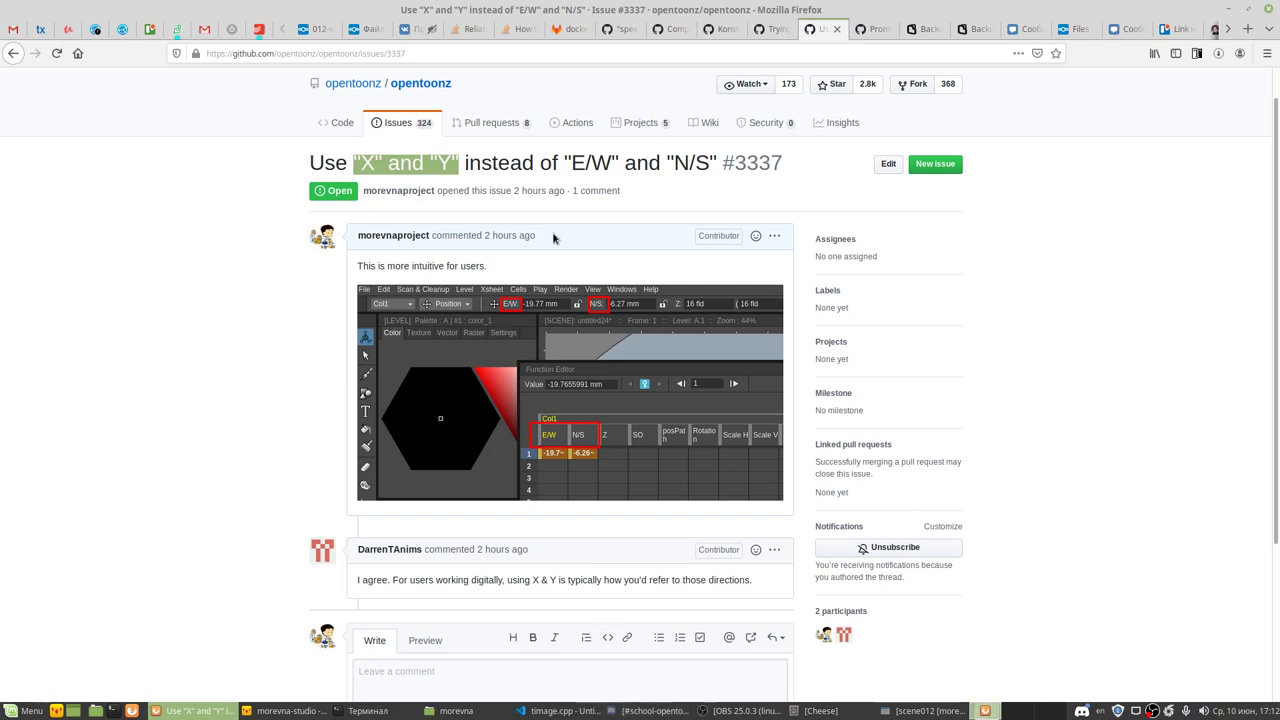
Step: Glance at the VK community page and issues #3337 and #3323, then minimize Firefox
{"action": "left_click", "coordinate": [413, 30]}
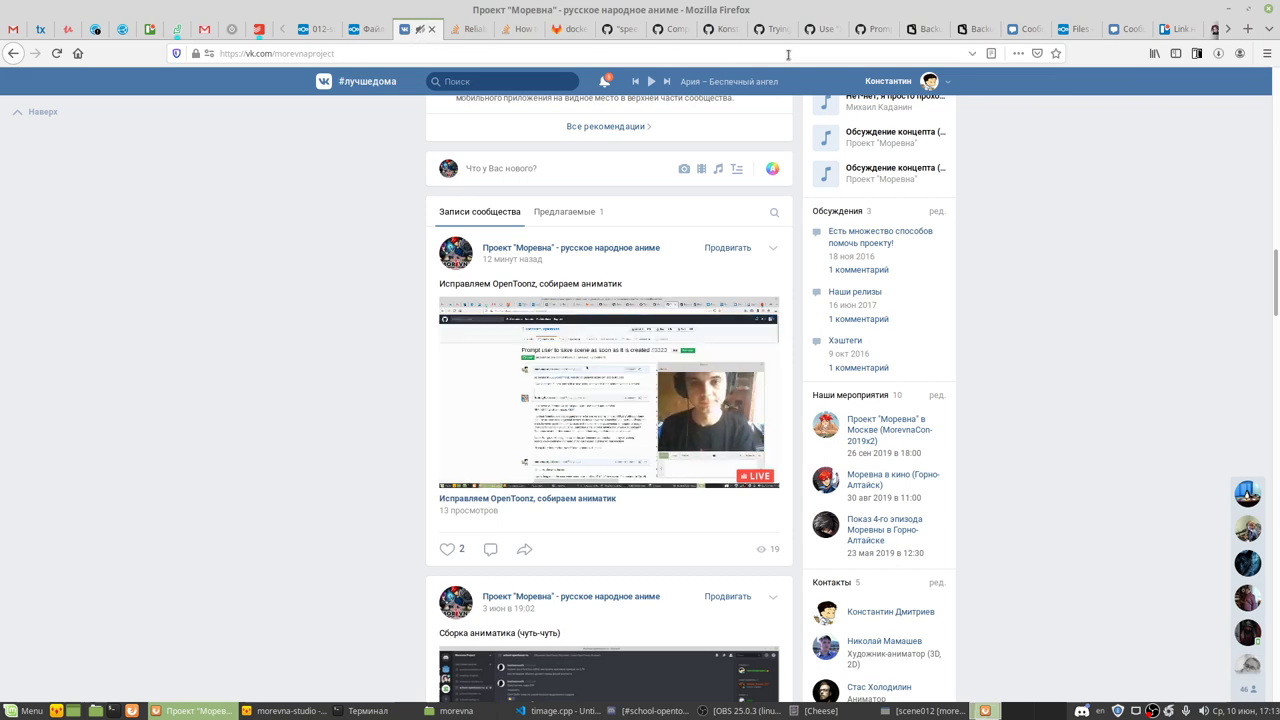
{"action": "left_click", "coordinate": [815, 31]}
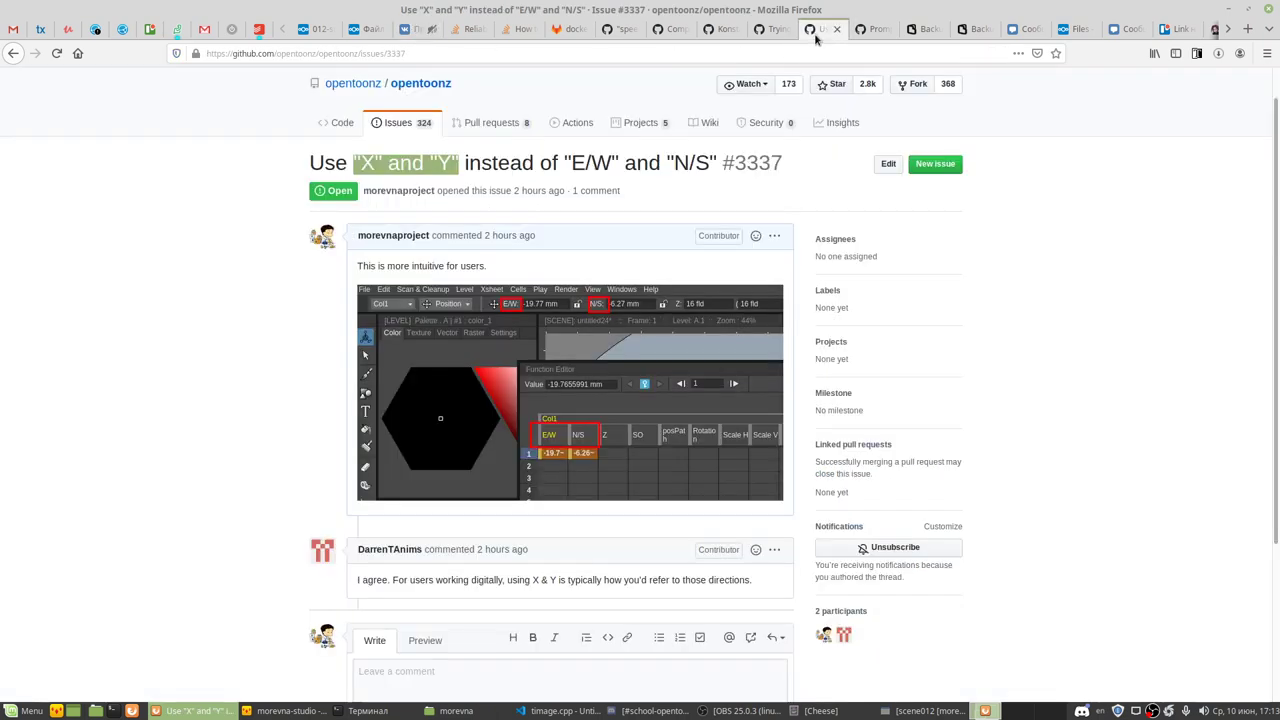
{"action": "left_click", "coordinate": [867, 32]}
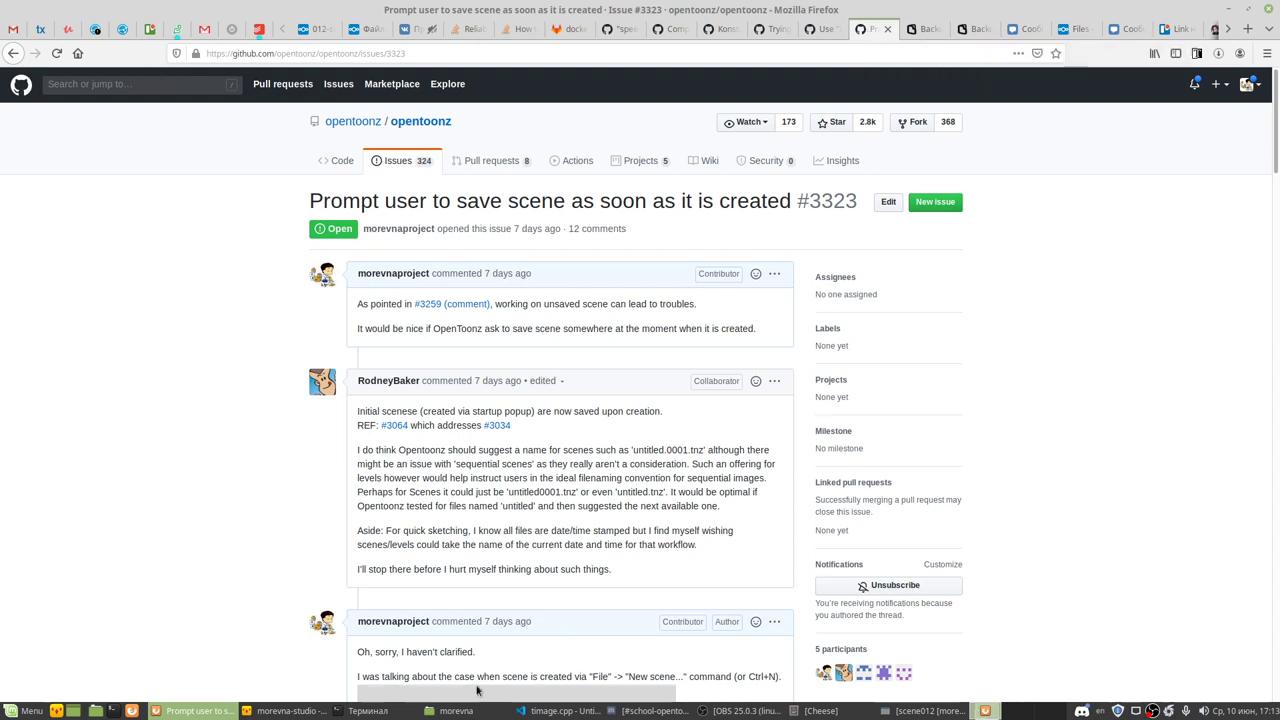
{"action": "left_click", "coordinate": [202, 712]}
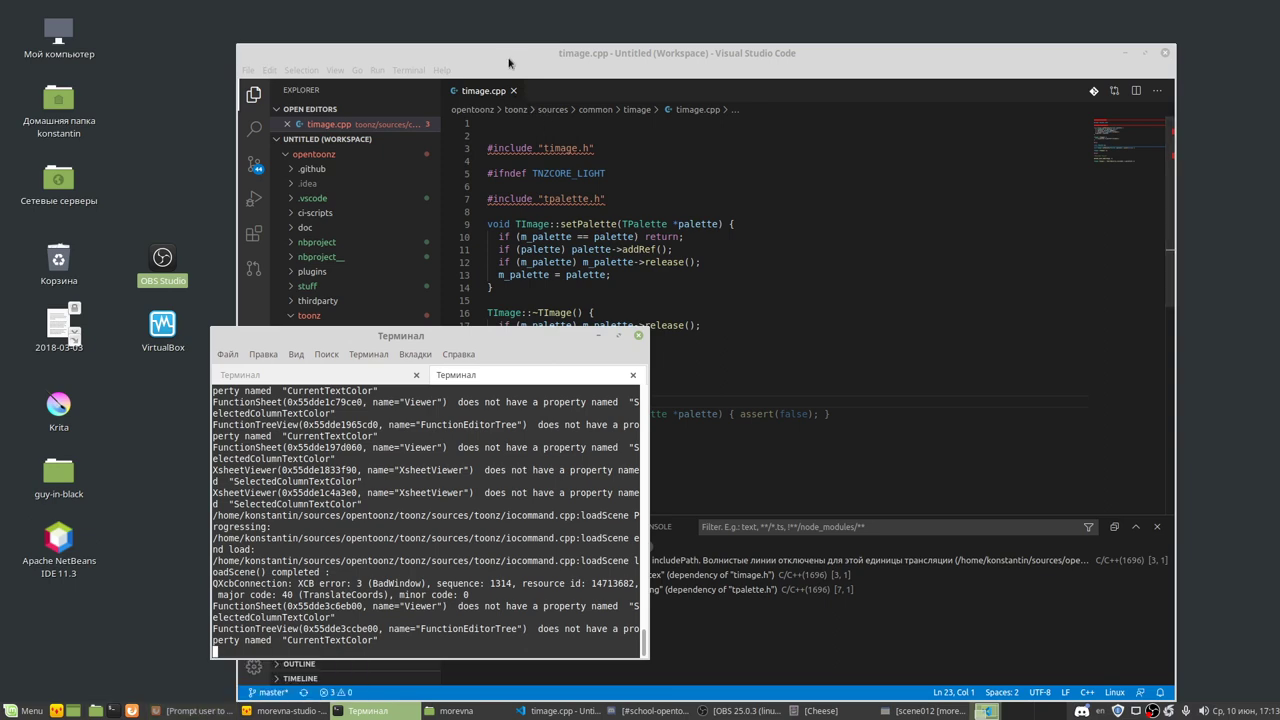
Step: Raise VS Code above the terminal, shrink its window and check Help > About
{"action": "left_click", "coordinate": [480, 116]}
{"action": "mouse_move", "coordinate": [392, 38]}
{"action": "left_mouse_down"}
{"action": "mouse_move", "coordinate": [363, 44]}
{"action": "mouse_move", "coordinate": [368, 35]}
{"action": "left_mouse_up"}
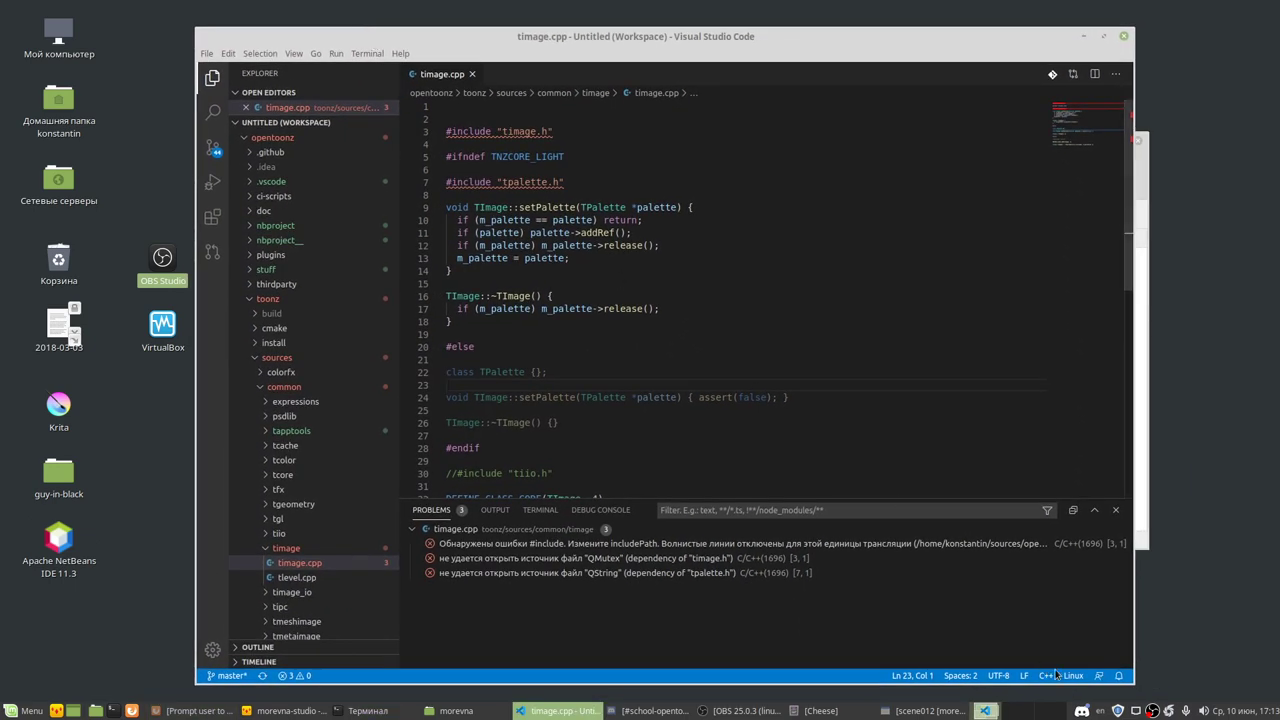
{"action": "left_click_drag", "start_coordinate": [1124, 677], "coordinate": [1117, 641]}
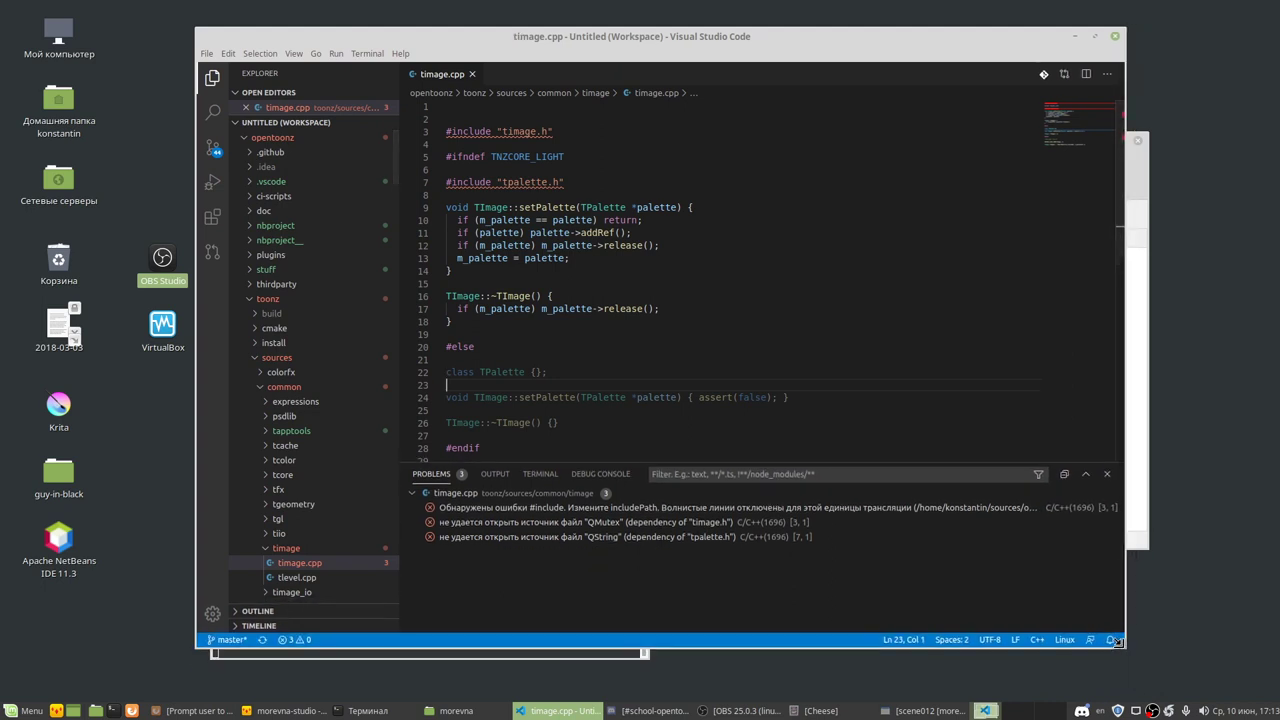
{"action": "mouse_move", "coordinate": [305, 332]}
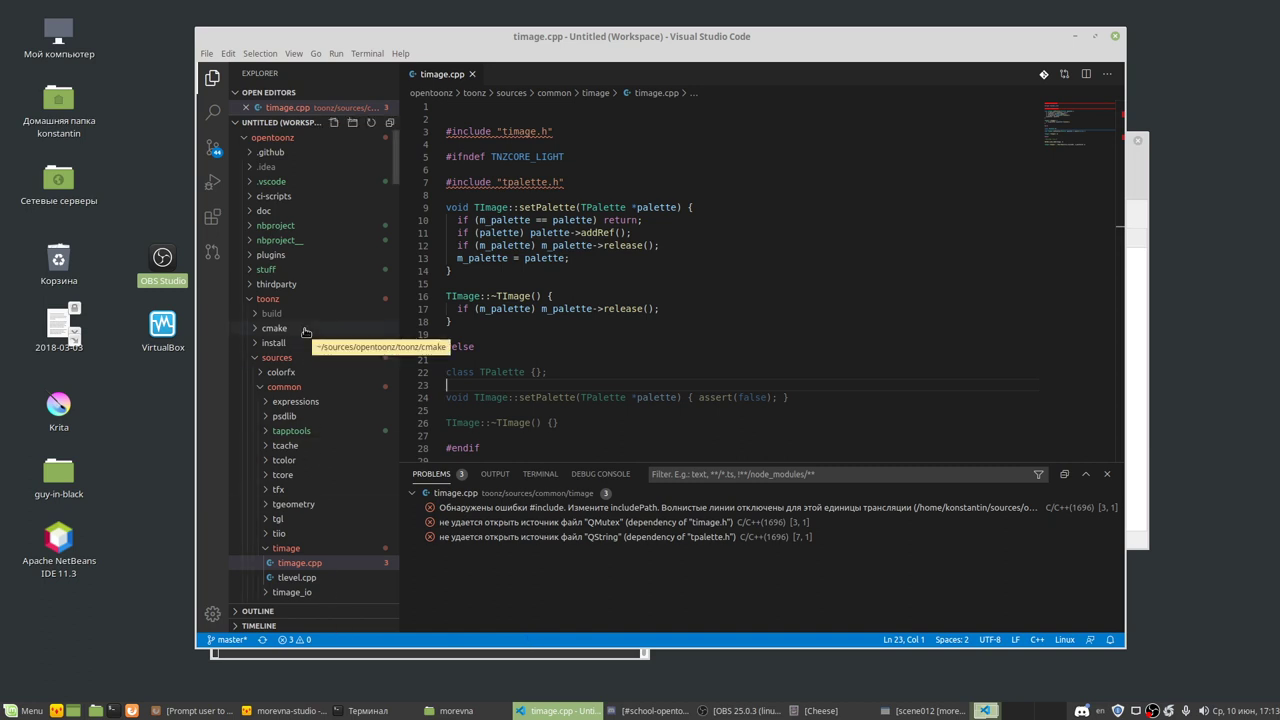
{"action": "left_click", "coordinate": [399, 53]}
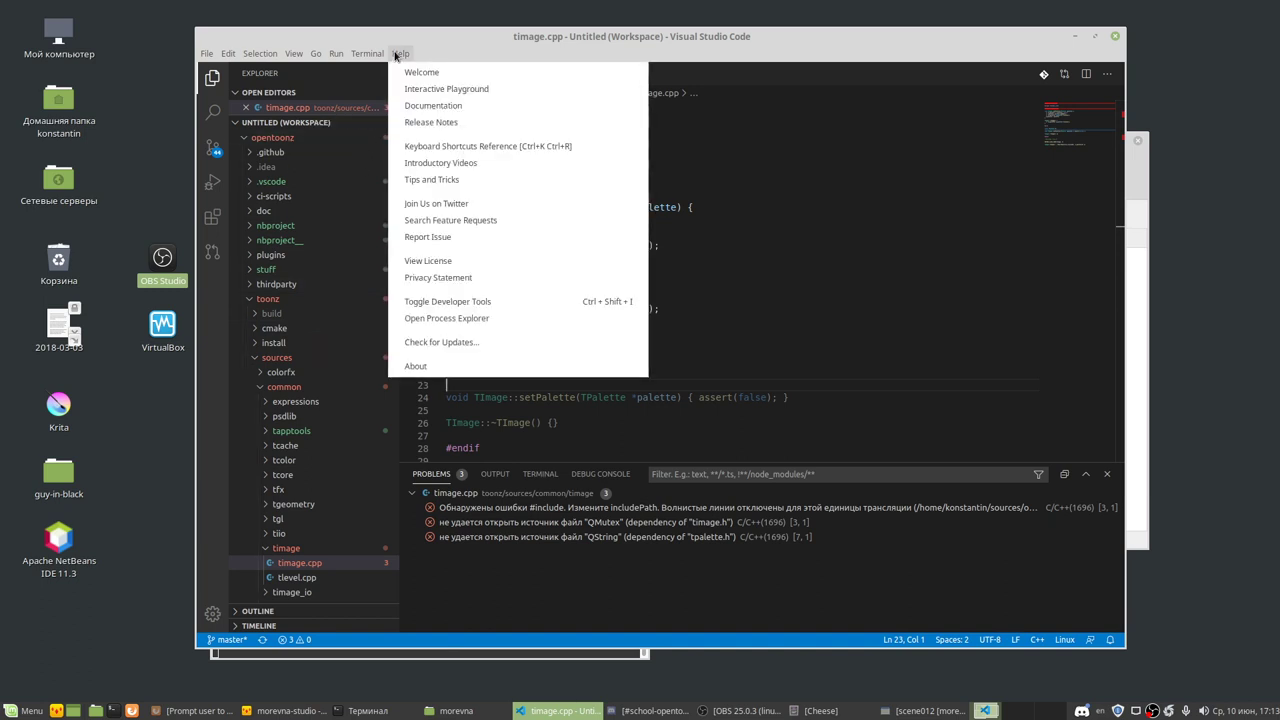
{"action": "left_click", "coordinate": [408, 368]}
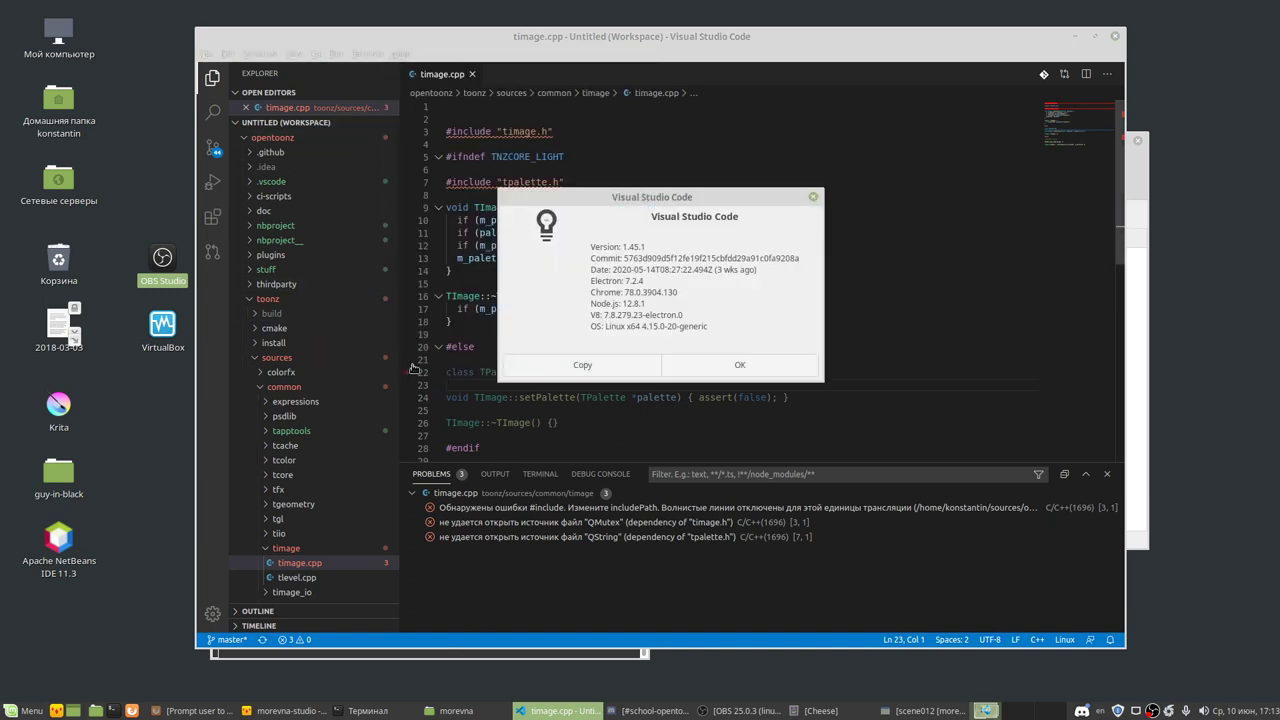
{"action": "left_click", "coordinate": [740, 365]}
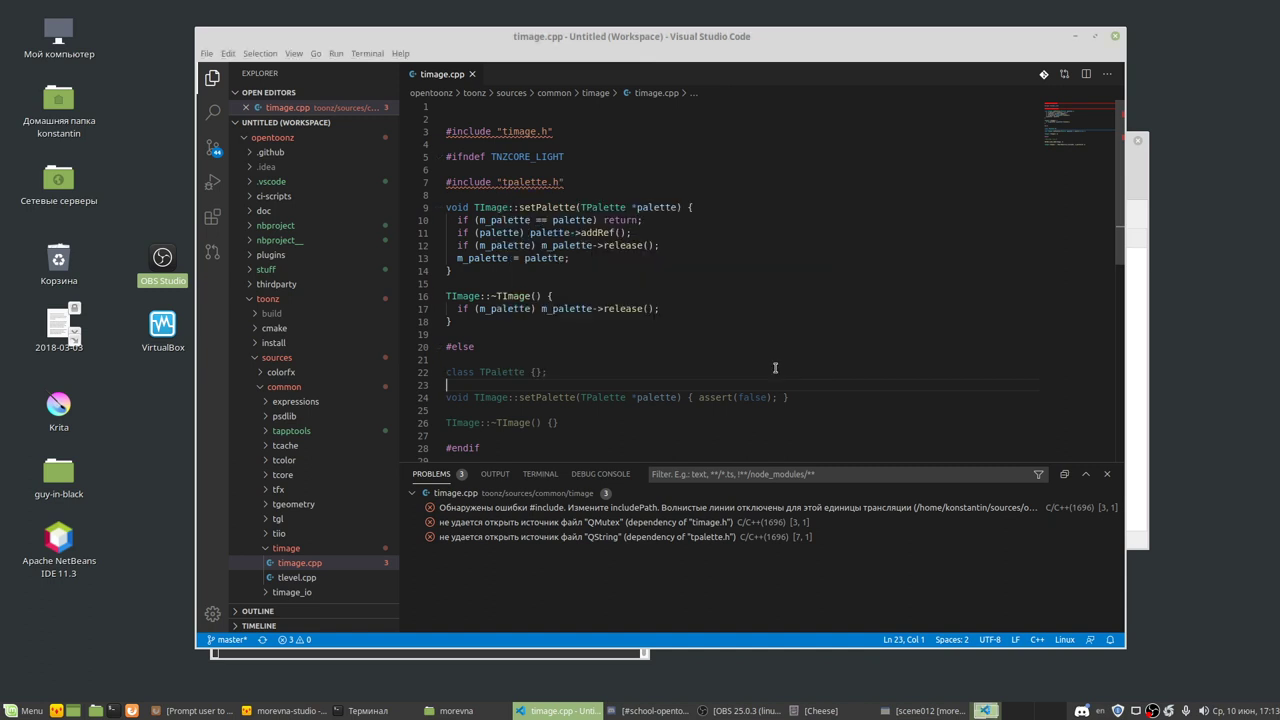
{"action": "left_click", "coordinate": [399, 54]}
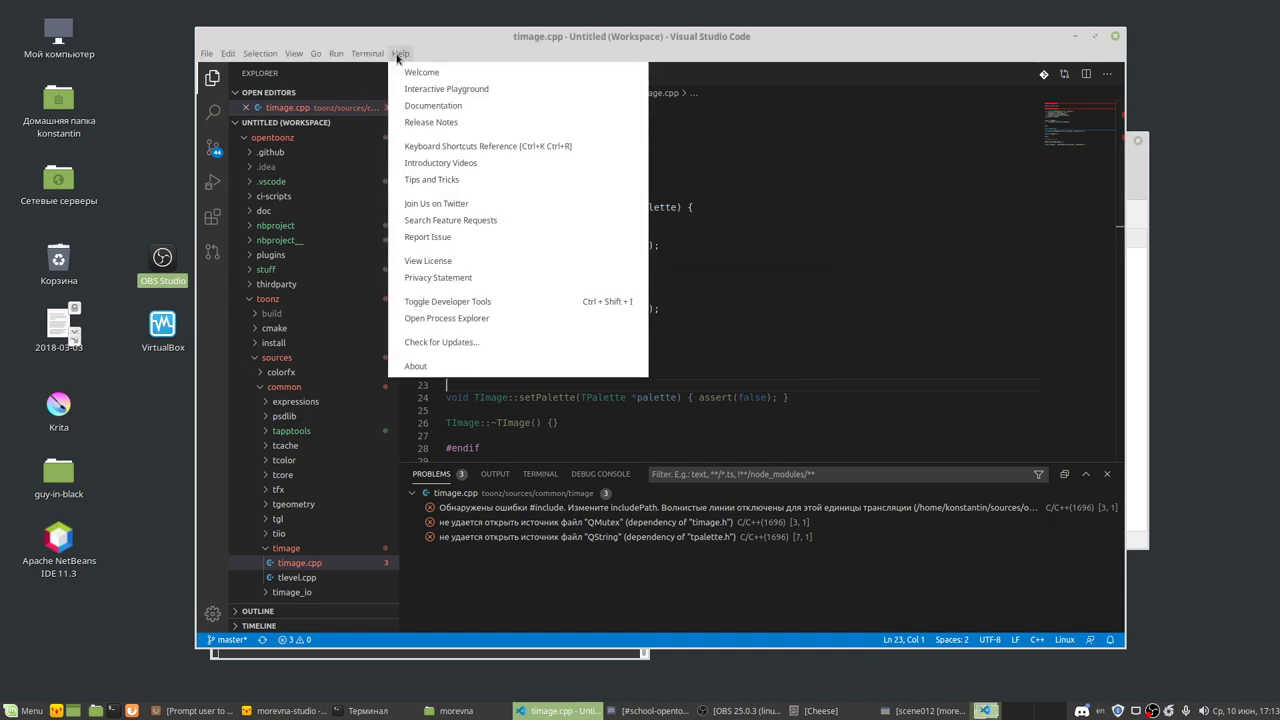
{"action": "left_click", "coordinate": [404, 52]}
{"action": "left_click_drag", "start_coordinate": [388, 35], "coordinate": [386, 48]}
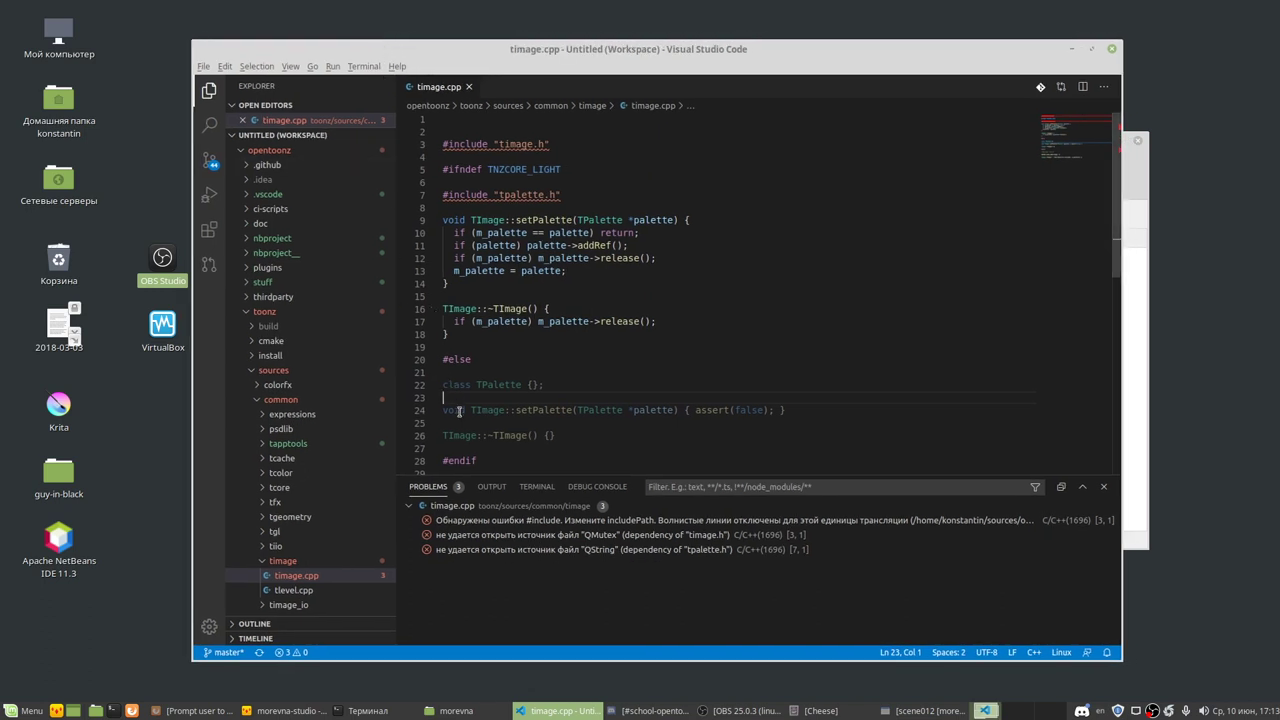
Step: Collapse the Explorer folders and bring up the toonz folder's context menu
{"action": "left_click", "coordinate": [247, 313]}
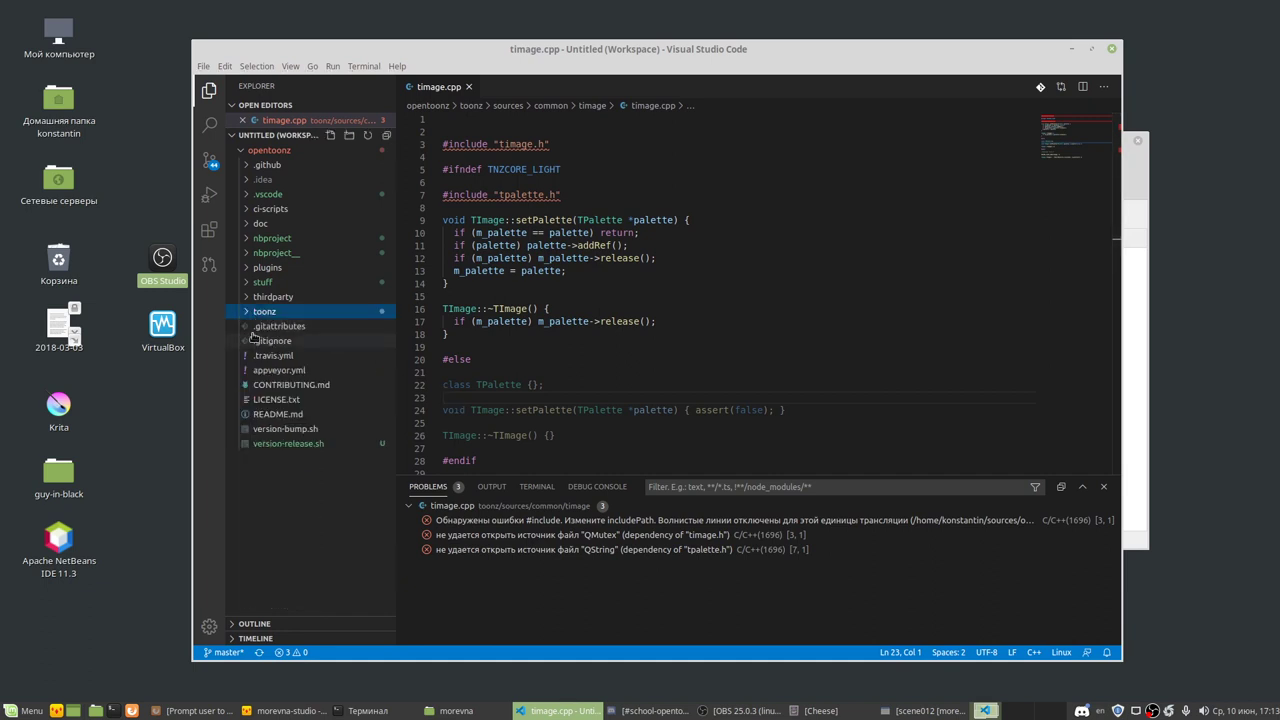
{"action": "left_click", "coordinate": [261, 153]}
{"action": "left_click", "coordinate": [262, 153]}
{"action": "right_click", "coordinate": [262, 155]}
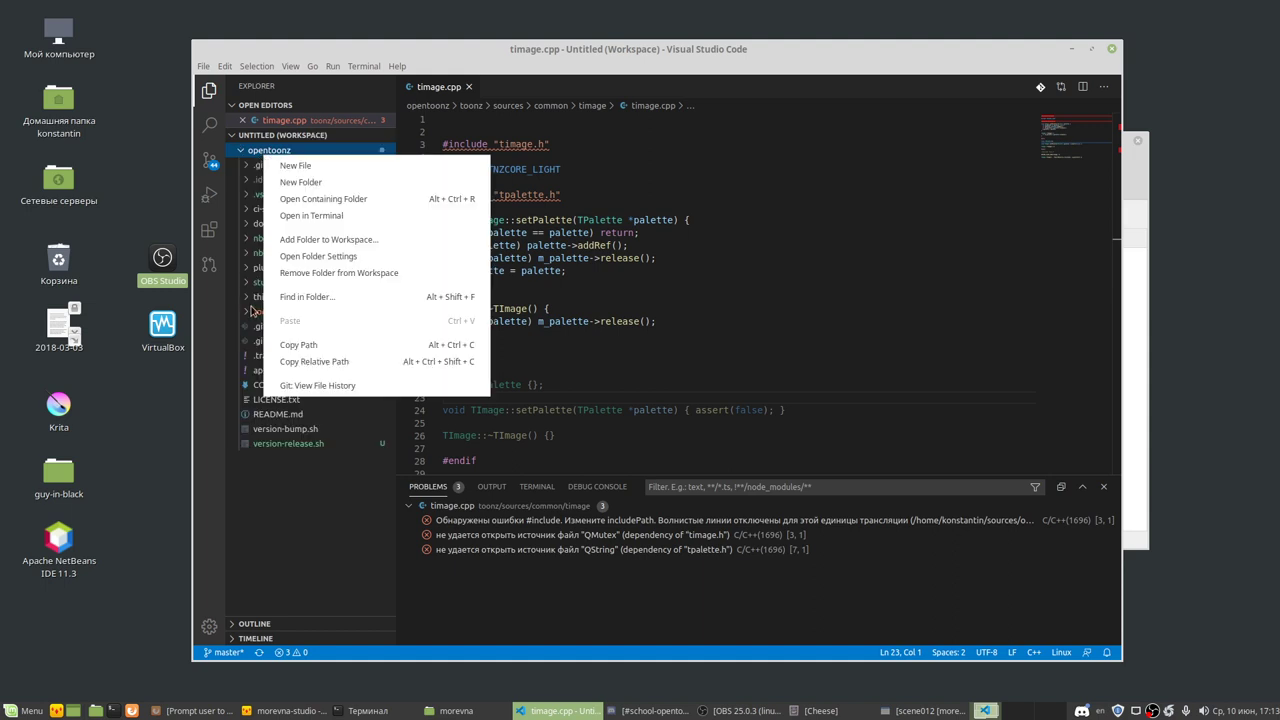
{"action": "left_click", "coordinate": [252, 311]}
{"action": "left_click", "coordinate": [258, 312]}
{"action": "right_click", "coordinate": [263, 316]}
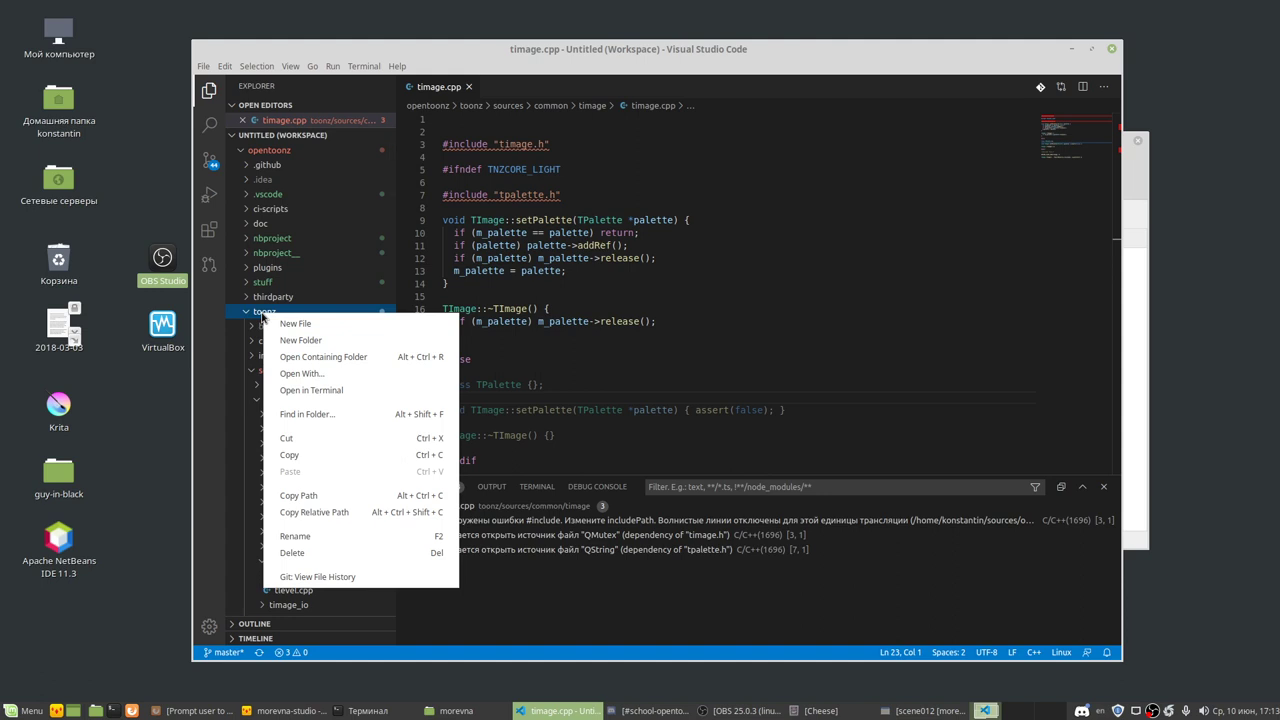
Step: Search the toonz folder for E/W with Match Case on, in a widened sidebar
{"action": "left_click", "coordinate": [329, 414]}
{"action": "type", "text": "w"}
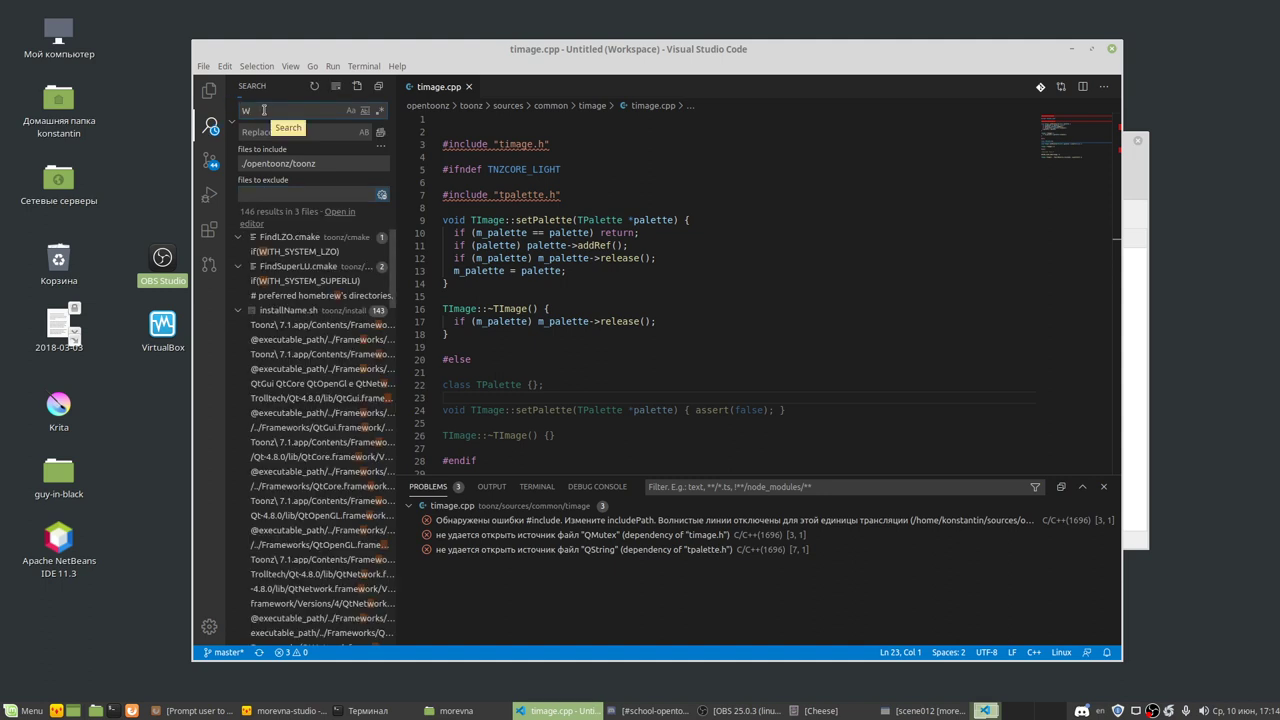
{"action": "type", "text": "W"}
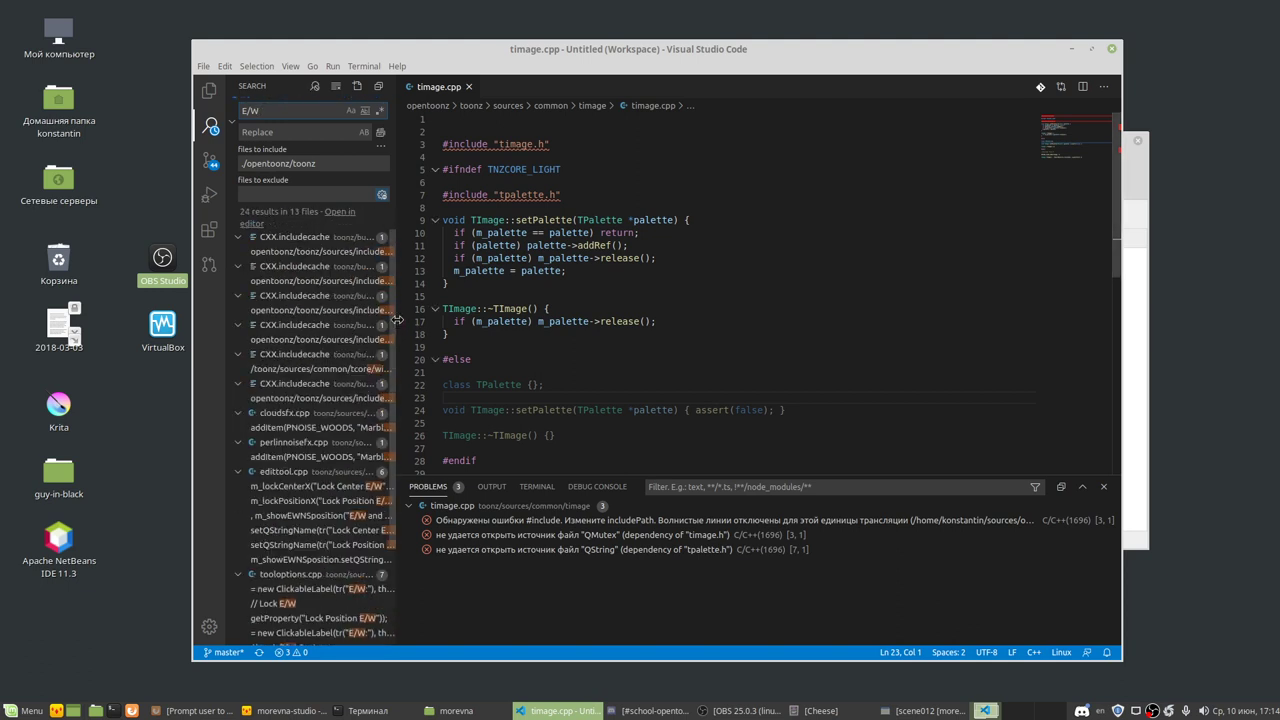
{"action": "mouse_move", "coordinate": [399, 321]}
{"action": "left_mouse_down"}
{"action": "mouse_move", "coordinate": [565, 327]}
{"action": "mouse_move", "coordinate": [553, 327]}
{"action": "left_mouse_up"}
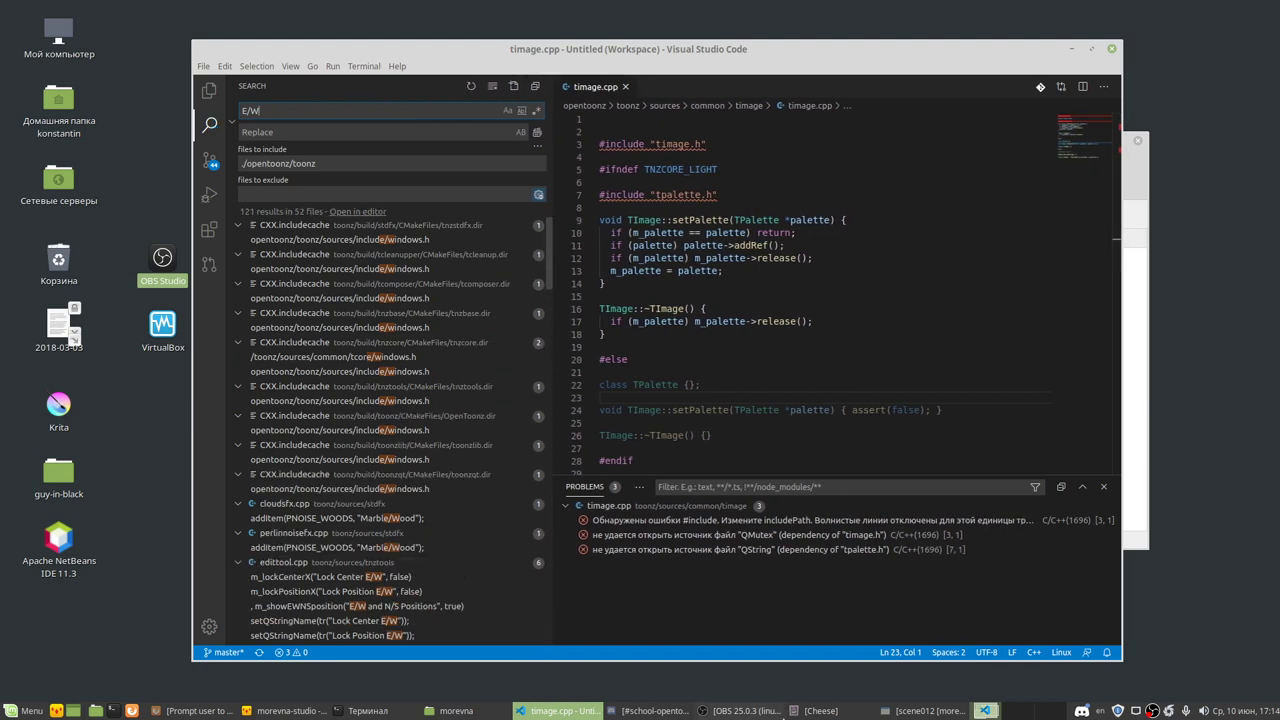
{"action": "left_click_drag", "start_coordinate": [438, 45], "coordinate": [361, 43]}
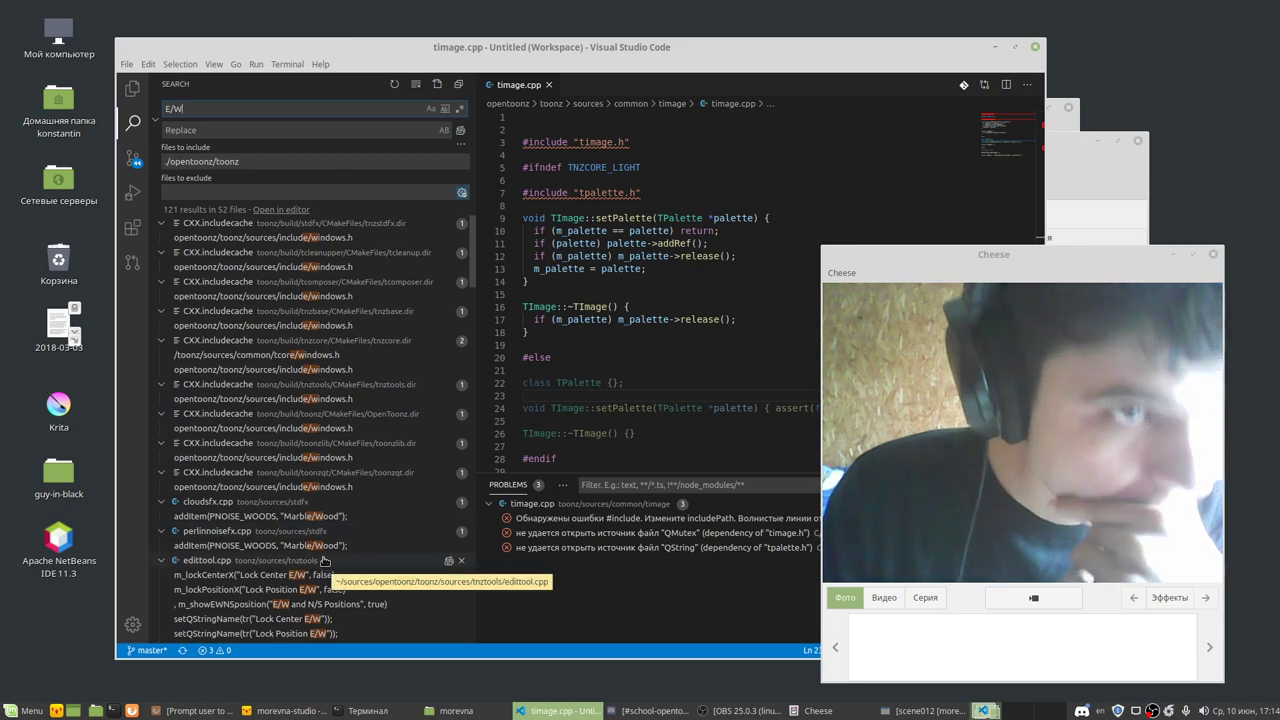
{"action": "left_click", "coordinate": [431, 110]}
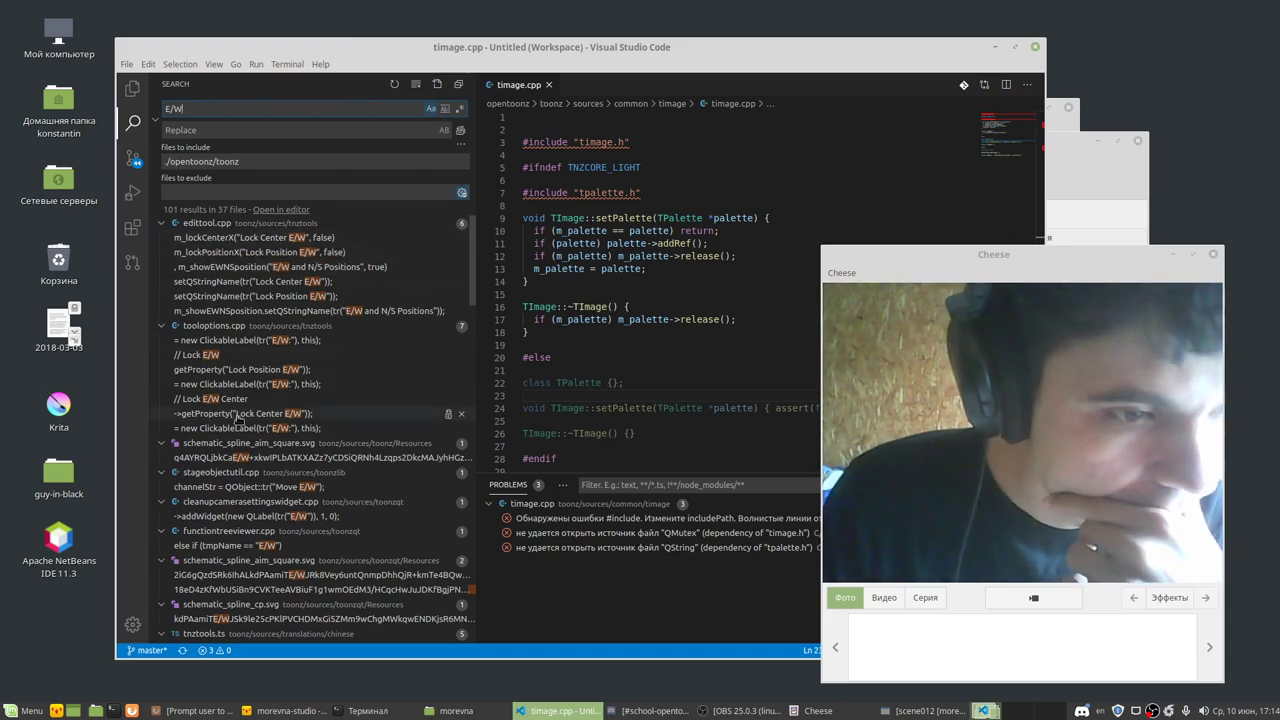
Step: Scroll through the 101 E/W results in 37 files, then switch to the Terminal
{"action": "scroll", "coordinate": [238, 424], "scroll_direction": "down", "scroll_amount": 5}
{"action": "scroll", "coordinate": [238, 424], "scroll_direction": "down", "scroll_amount": 5}
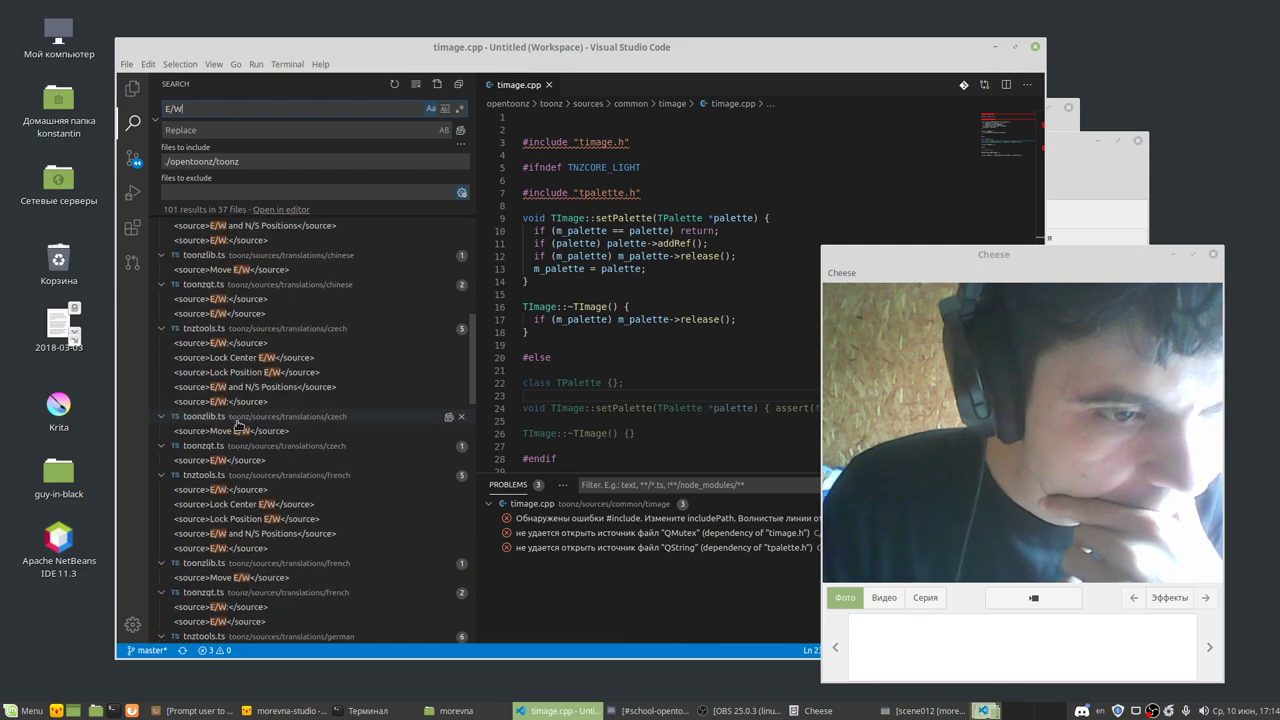
{"action": "scroll", "coordinate": [238, 424], "scroll_direction": "down", "scroll_amount": 3}
{"action": "scroll", "coordinate": [238, 424], "scroll_direction": "down", "scroll_amount": 2}
{"action": "scroll", "coordinate": [238, 424], "scroll_direction": "down", "scroll_amount": 3}
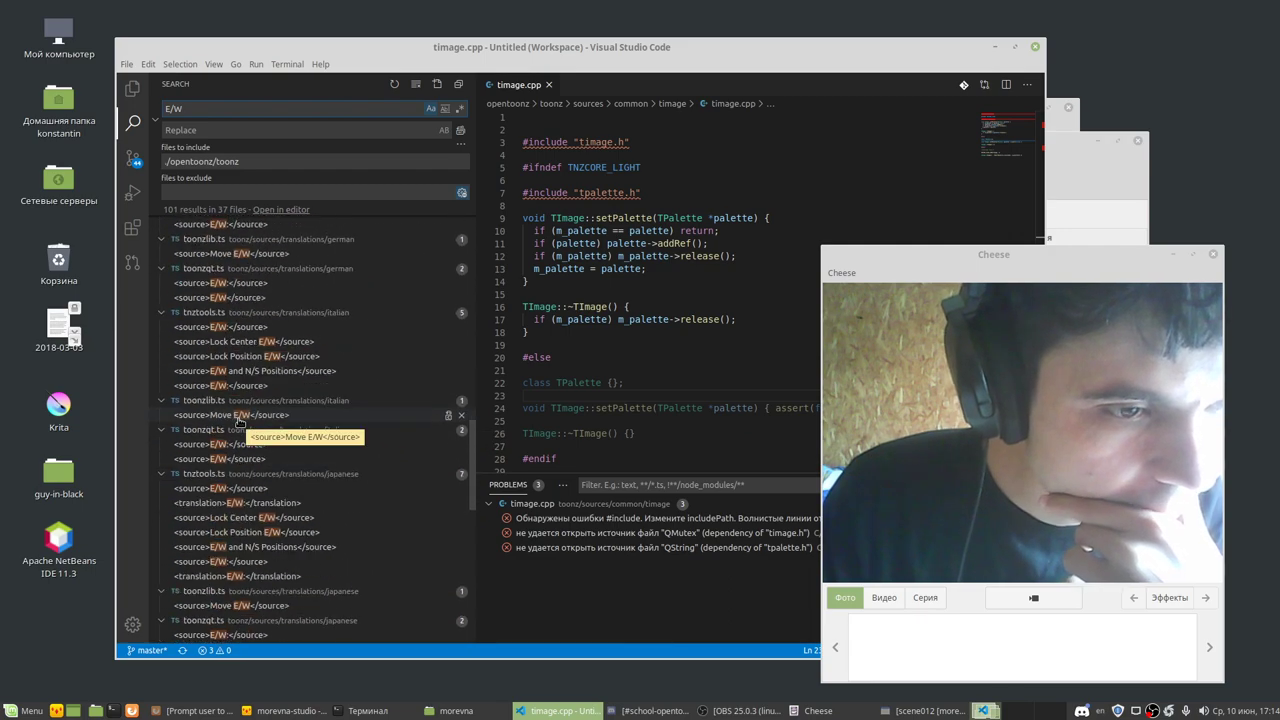
{"action": "scroll", "coordinate": [238, 424], "scroll_direction": "down", "scroll_amount": 3}
{"action": "scroll", "coordinate": [238, 424], "scroll_direction": "down", "scroll_amount": 2}
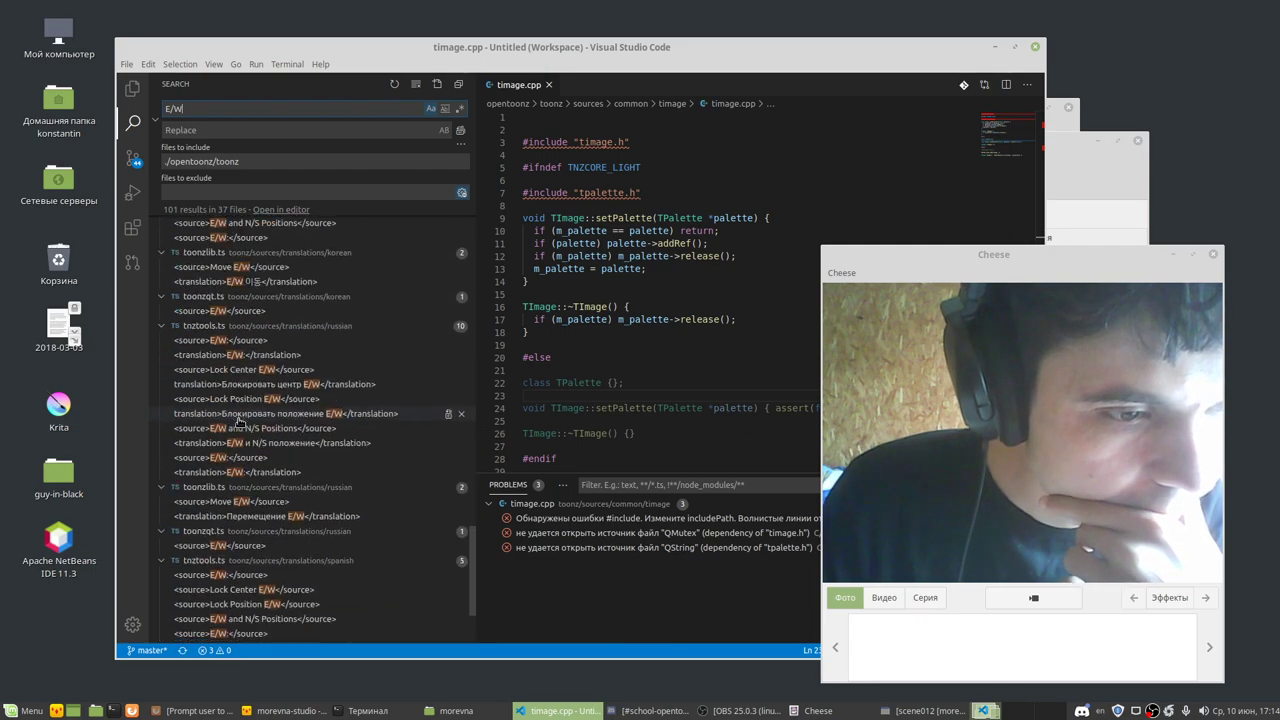
{"action": "scroll", "coordinate": [238, 424], "scroll_direction": "down", "scroll_amount": 2}
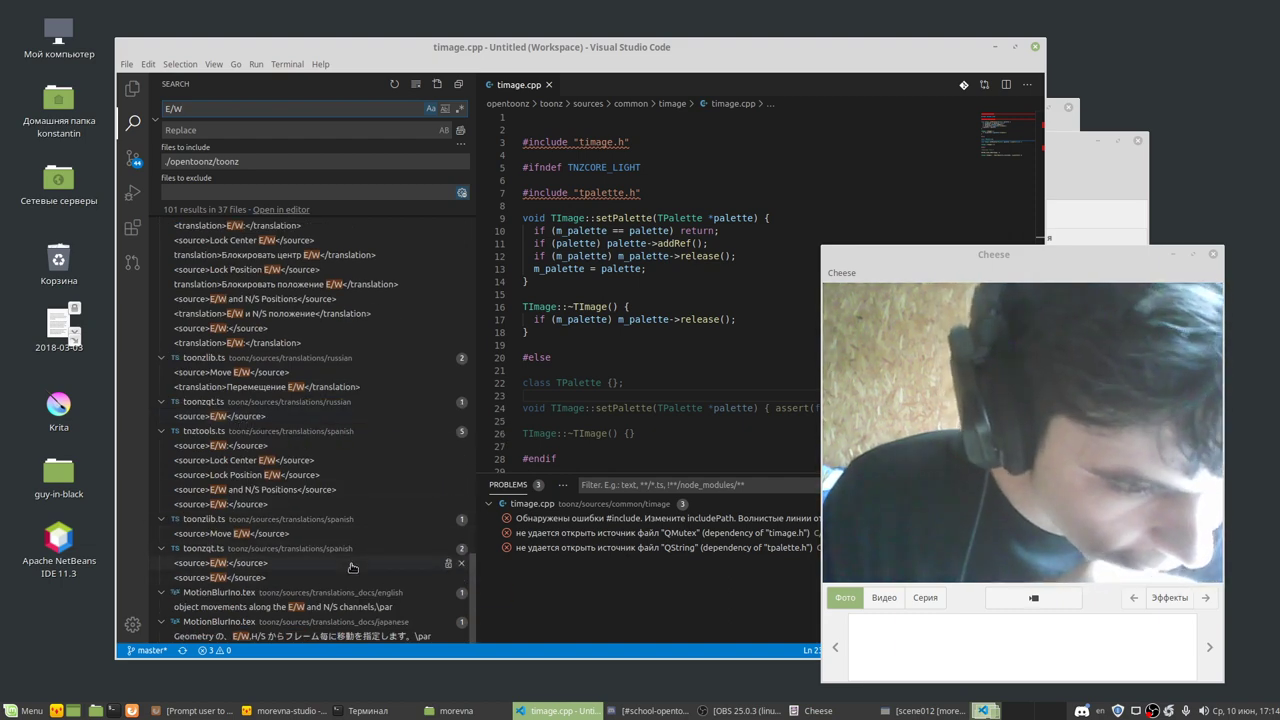
{"action": "scroll", "coordinate": [300, 540], "scroll_direction": "up", "scroll_amount": 3}
{"action": "scroll", "coordinate": [287, 530], "scroll_direction": "up", "scroll_amount": 3}
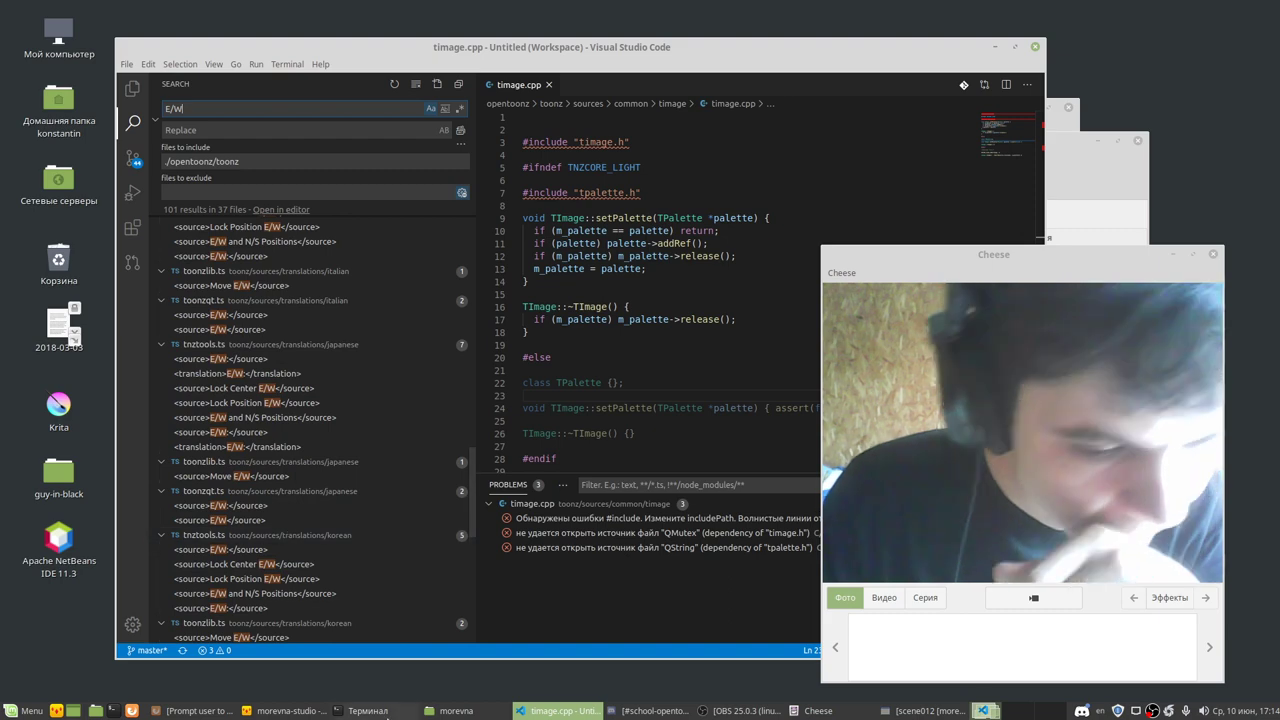
{"action": "key", "text": "alt+Tab"}
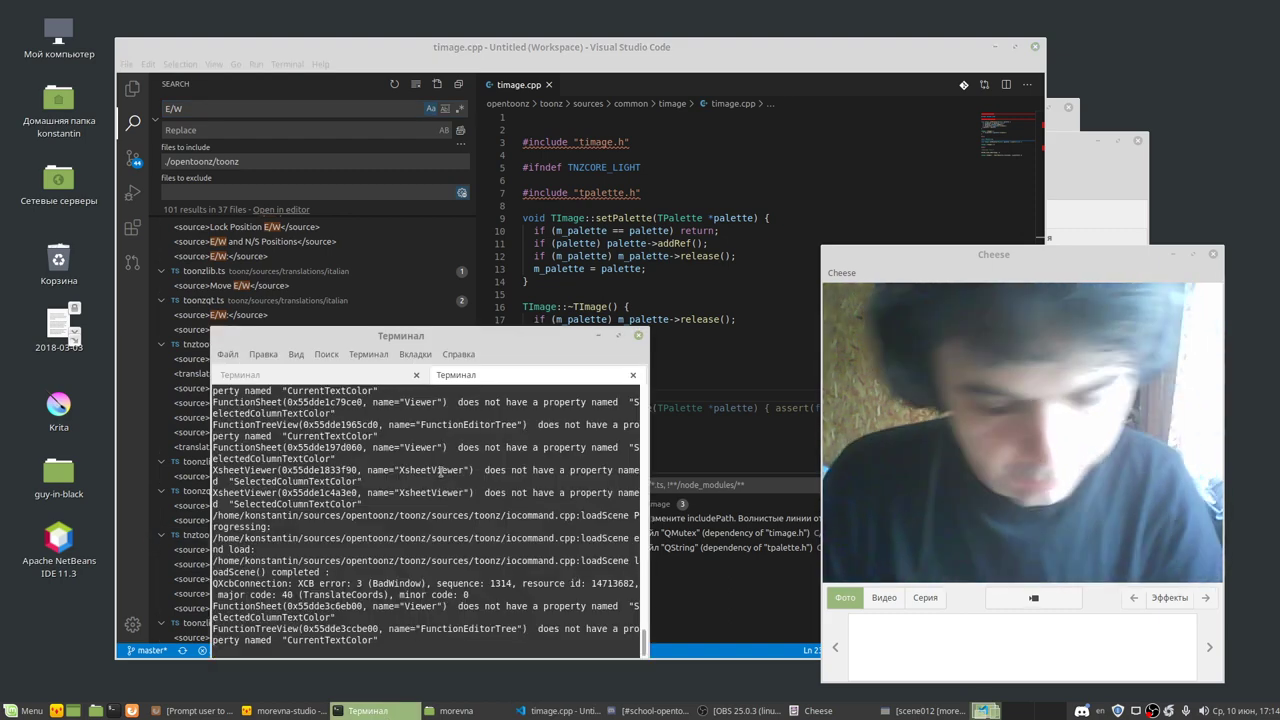
Step: In a new terminal tab, cd into sources/opentoonz and run git grep "E/W"
{"action": "key", "text": "ctrl+shift+t"}
{"action": "type", "text": "cd"}
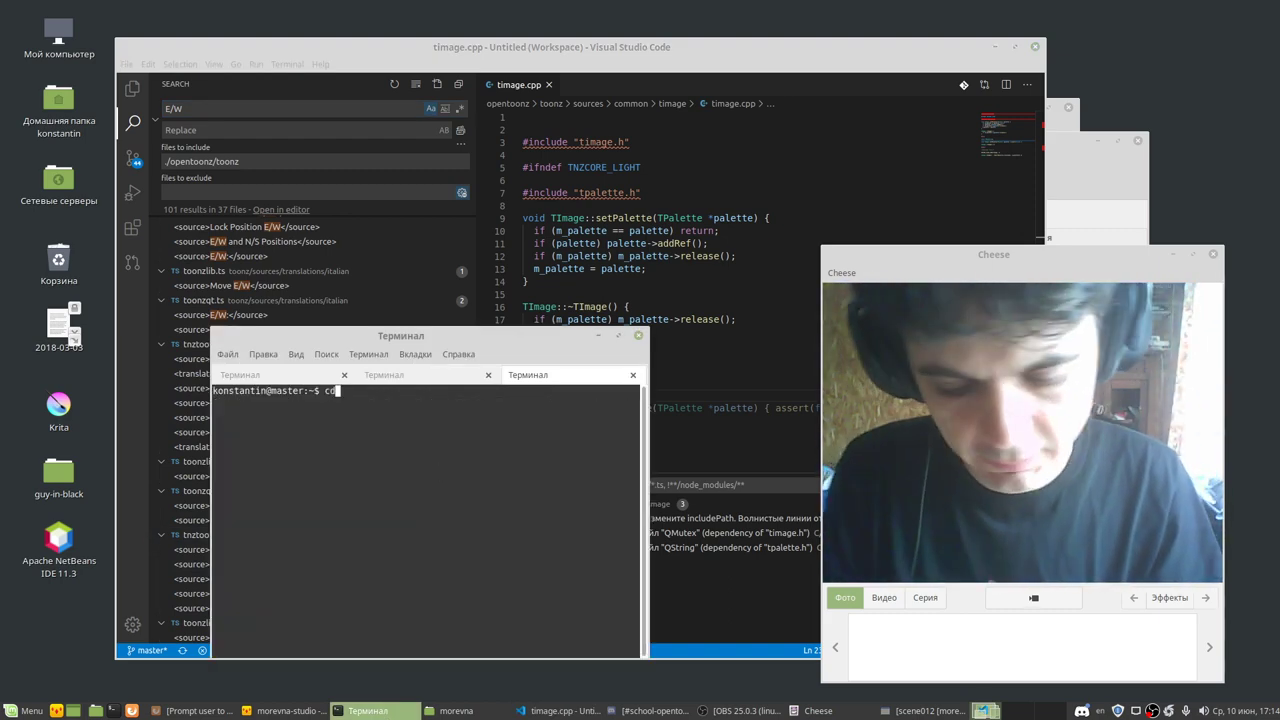
{"action": "type", "text": " sourc"}
{"action": "key", "text": "Tab"}
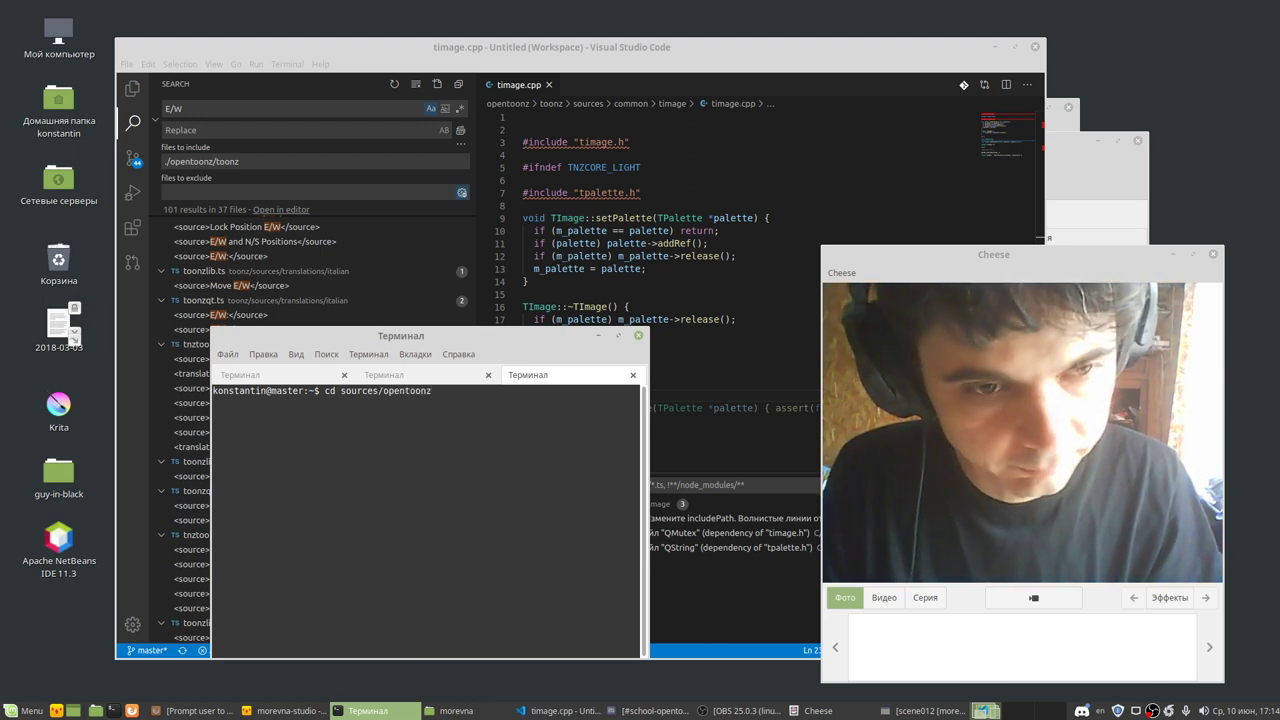
{"action": "key", "text": "Return"}
{"action": "type", "text": "git gr"}
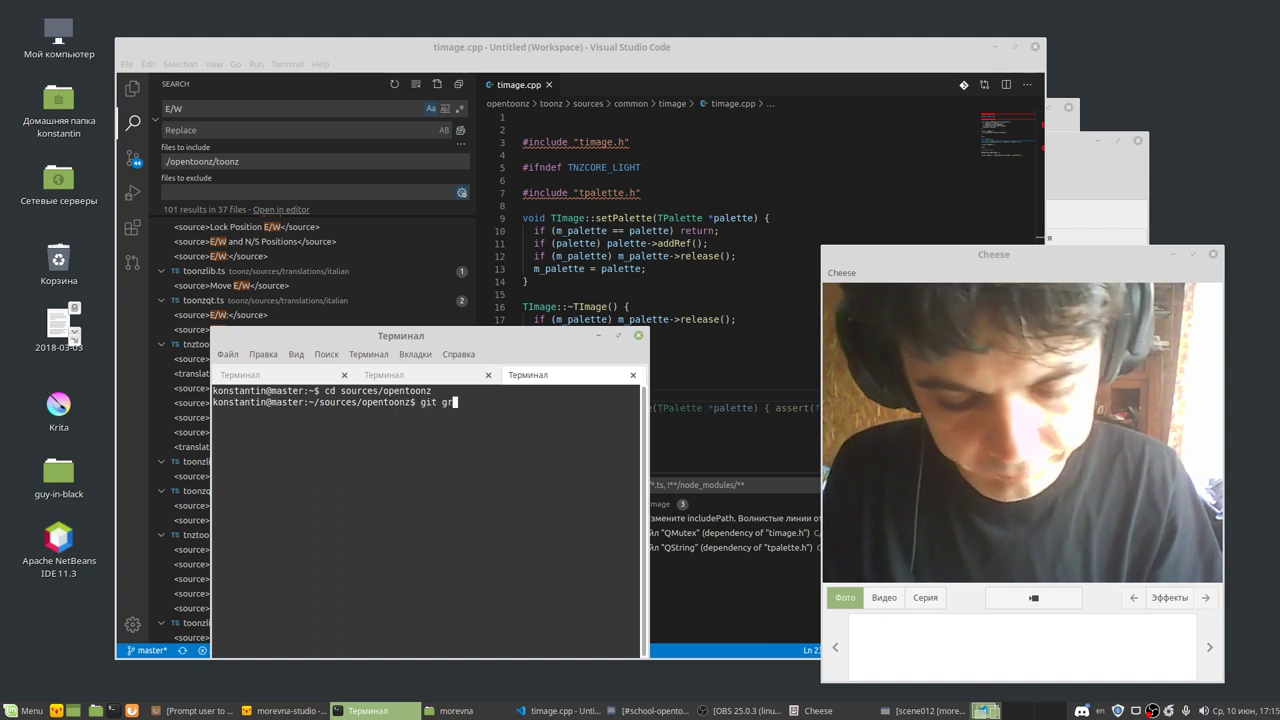
{"action": "type", "text": "ep "}
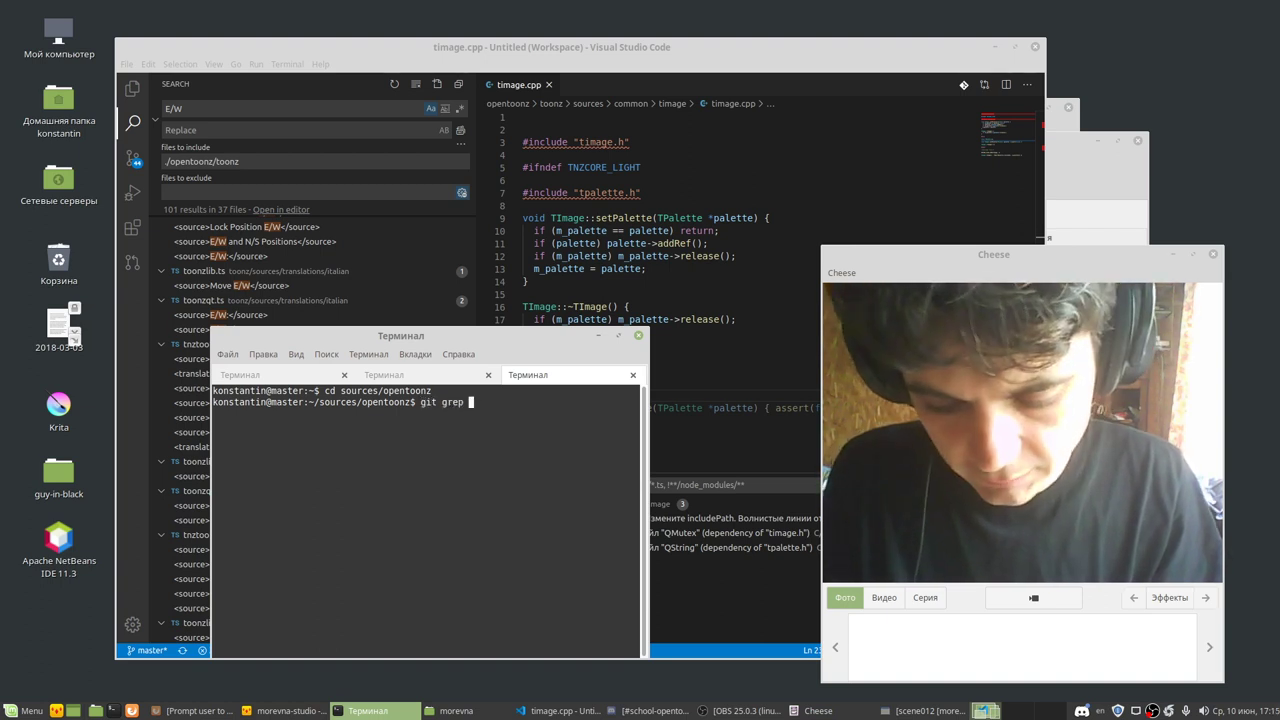
{"action": "type", "text": "\"E/W"}
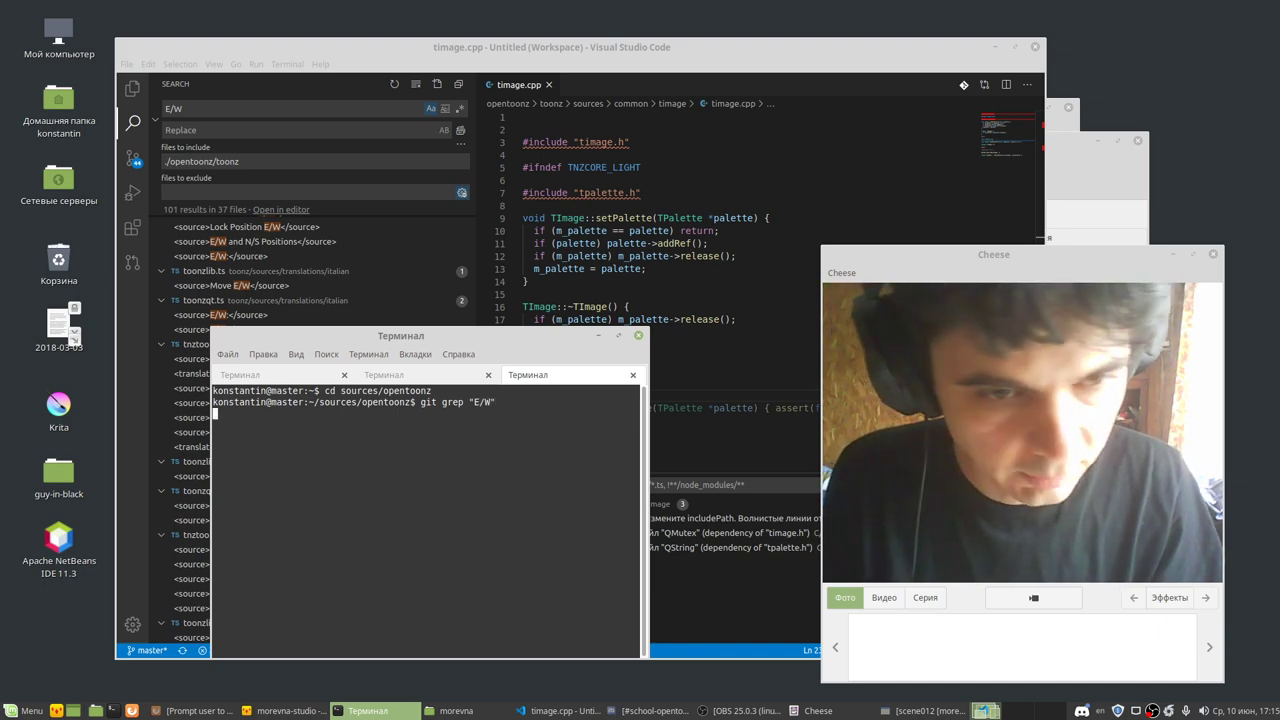
{"action": "key", "text": "Return"}
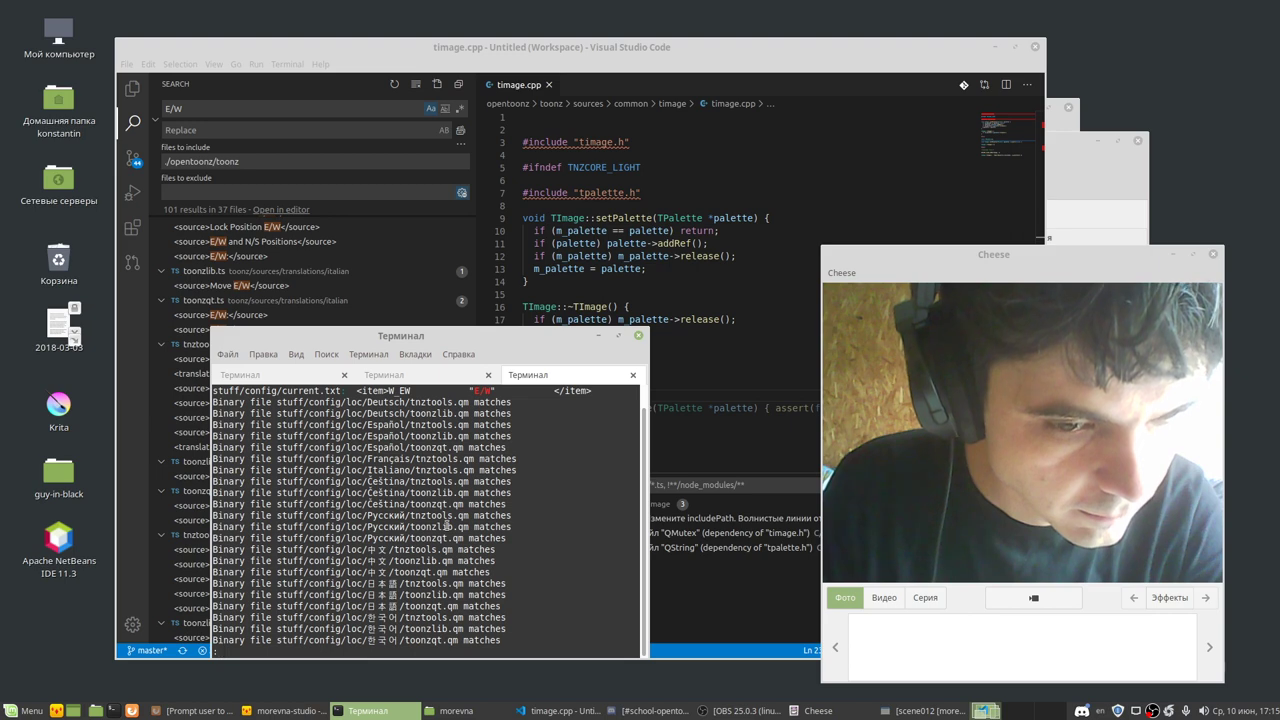
Step: Enlarge and reposition the Terminal window so more of the E/W grep output fits
{"action": "left_click_drag", "start_coordinate": [648, 658], "coordinate": [681, 677]}
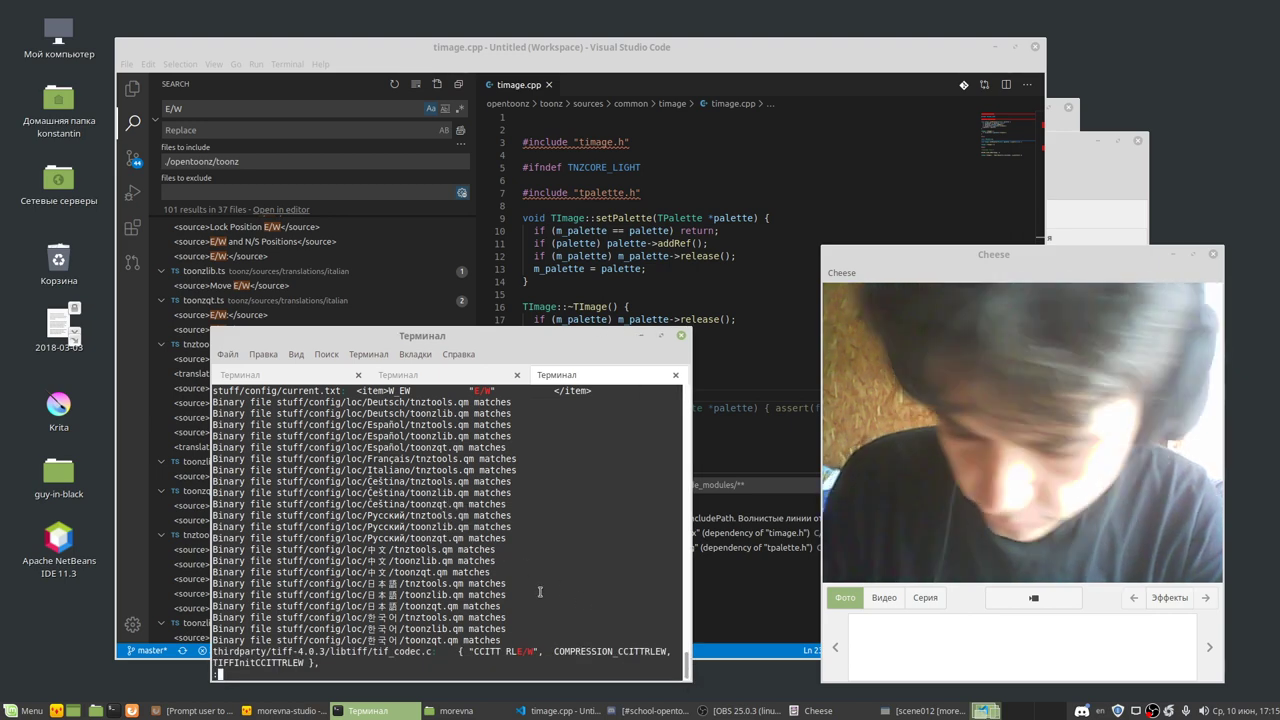
{"action": "key", "text": "space"}
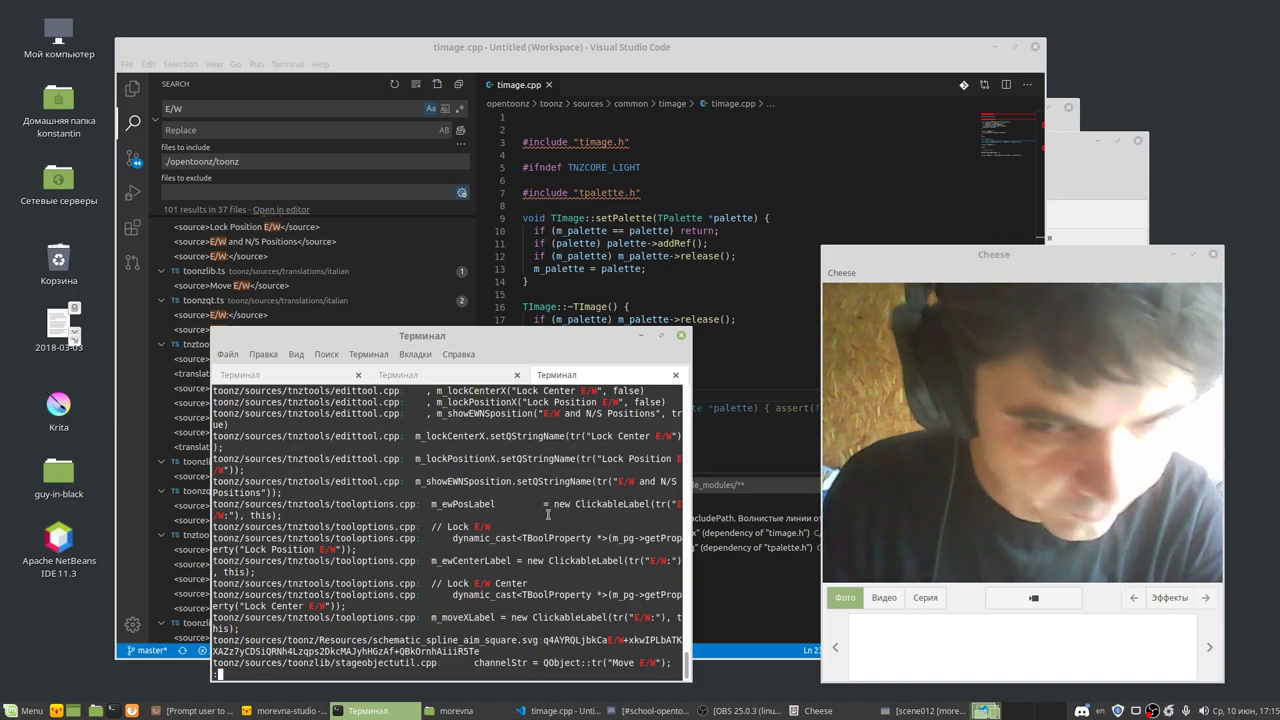
{"action": "left_click_drag", "start_coordinate": [435, 337], "coordinate": [313, 217]}
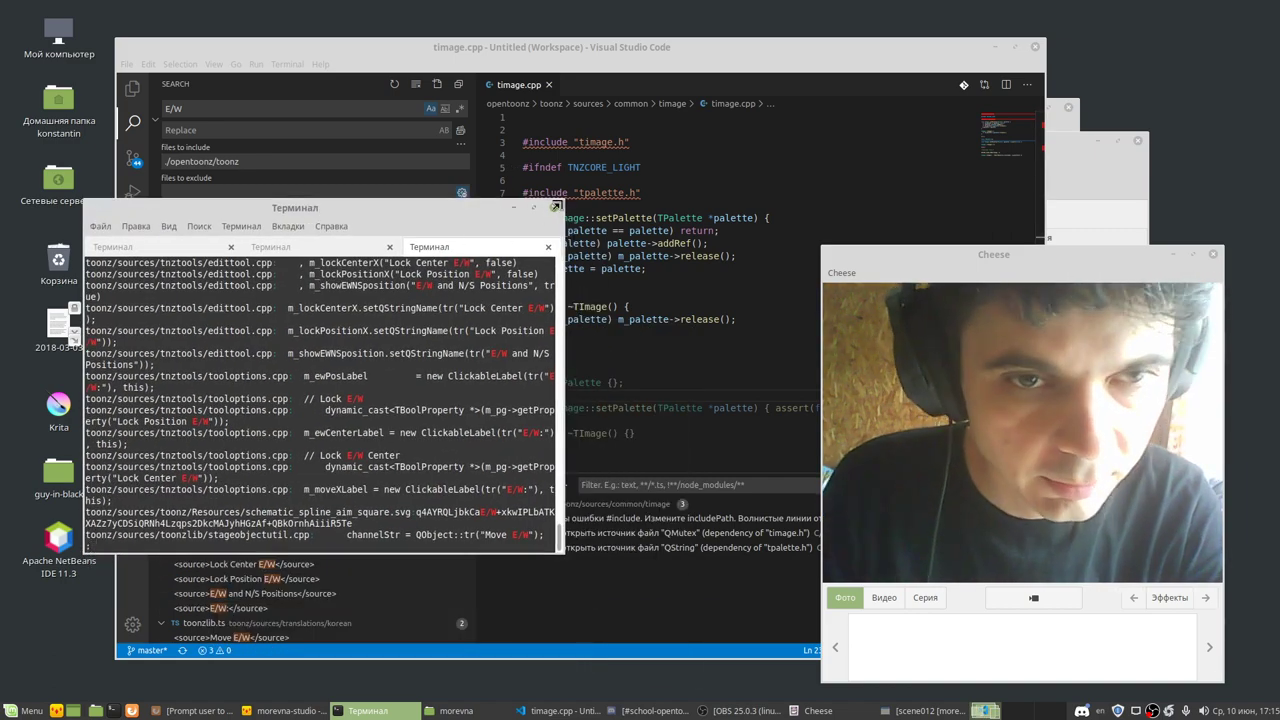
{"action": "left_click_drag", "start_coordinate": [560, 200], "coordinate": [866, 212]}
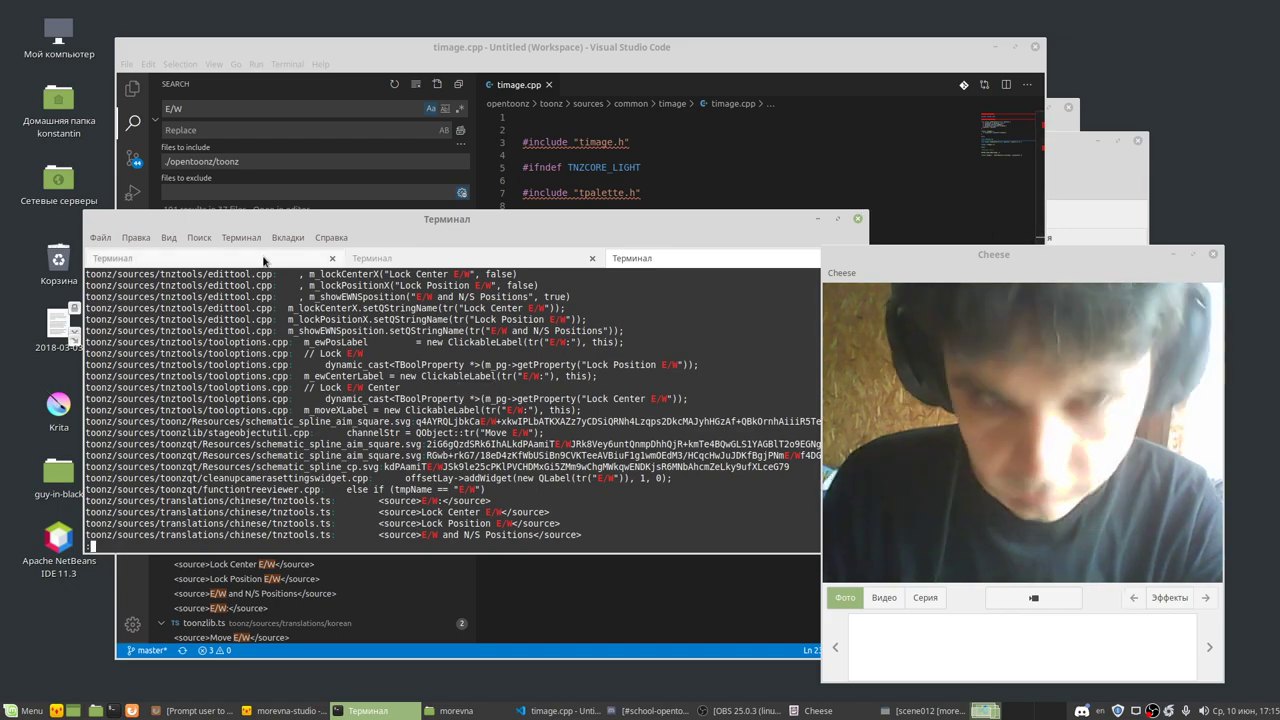
{"action": "left_click_drag", "start_coordinate": [297, 211], "coordinate": [297, 109]}
Step: Scroll through the matches and mark the Chinese translation E/W lines
{"action": "scroll", "coordinate": [305, 220], "scroll_direction": "up", "scroll_amount": 3}
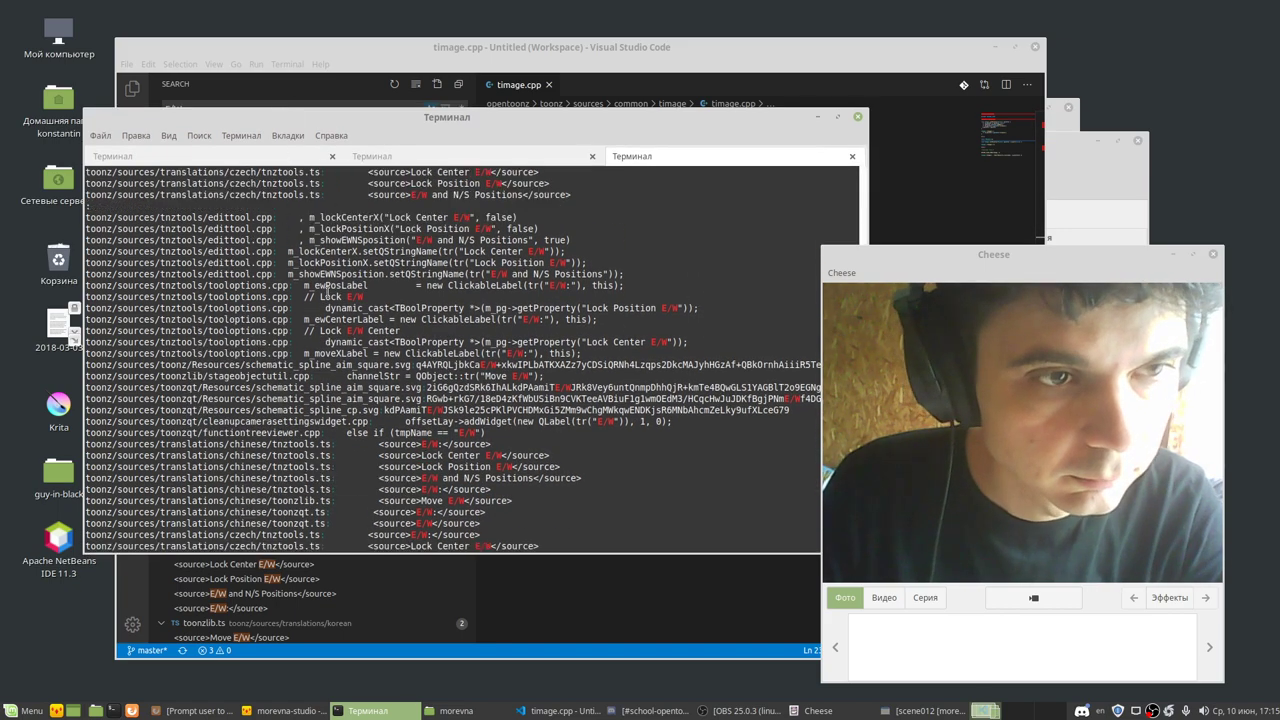
{"action": "scroll", "coordinate": [315, 260], "scroll_direction": "up", "scroll_amount": 6}
{"action": "scroll", "coordinate": [327, 293], "scroll_direction": "down", "scroll_amount": 8}
{"action": "scroll", "coordinate": [326, 294], "scroll_direction": "down", "scroll_amount": 3}
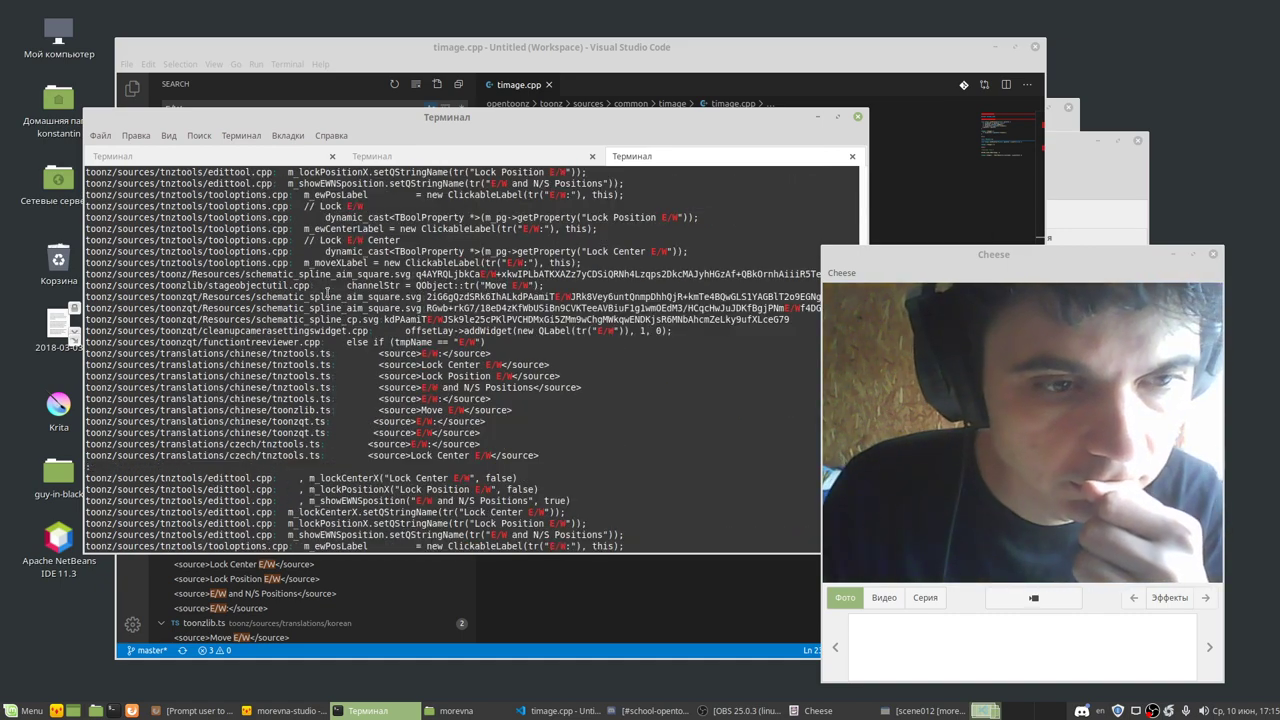
{"action": "scroll", "coordinate": [326, 293], "scroll_direction": "up", "scroll_amount": 3}
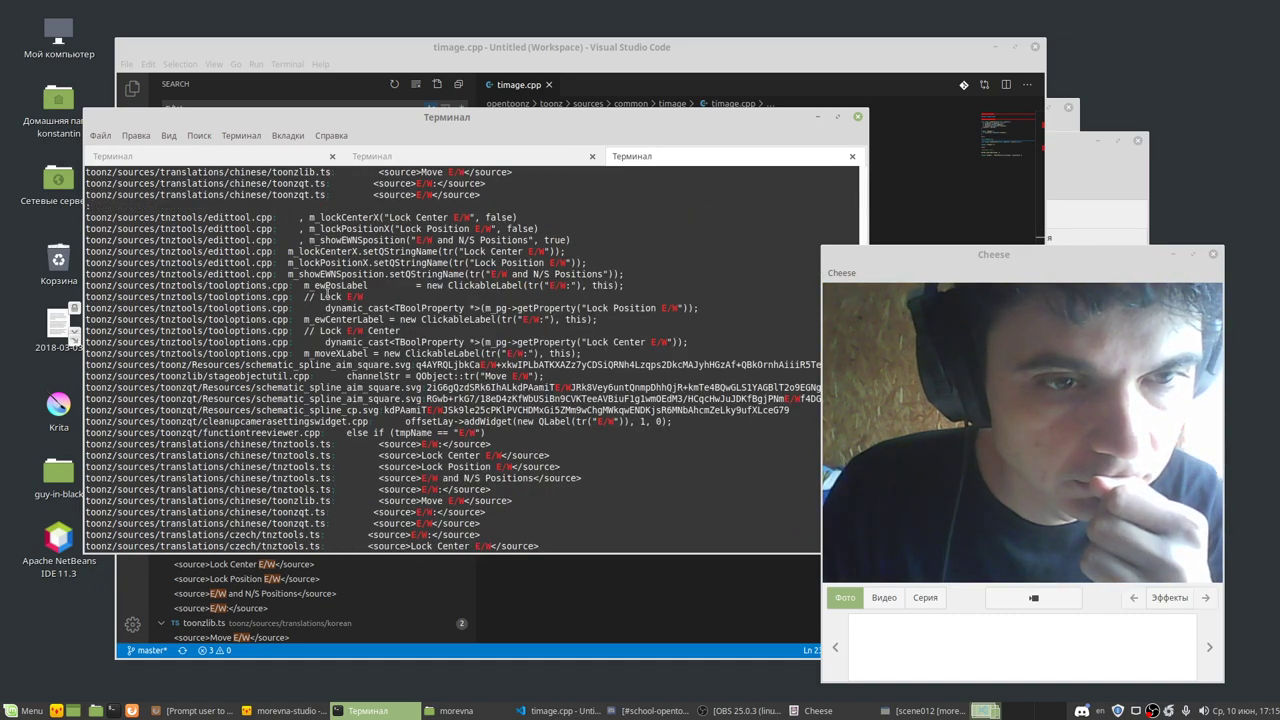
{"action": "scroll", "coordinate": [326, 289], "scroll_direction": "down", "scroll_amount": 5}
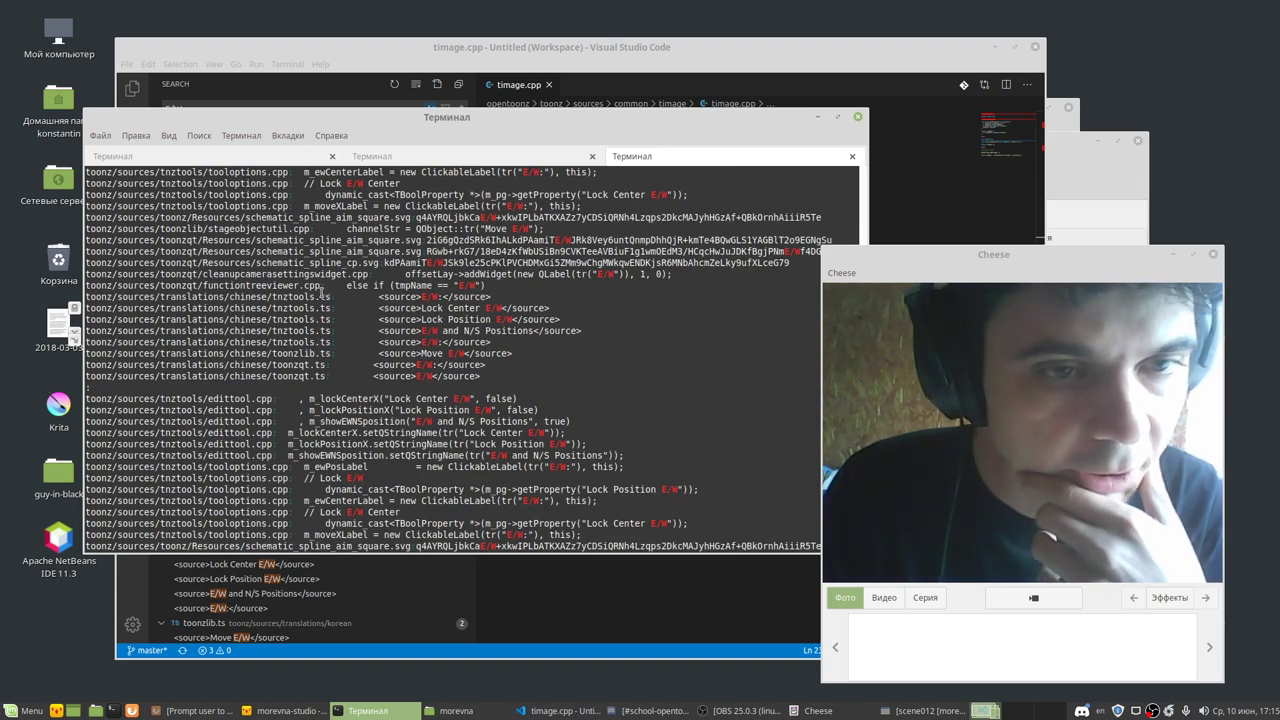
{"action": "mouse_move", "coordinate": [87, 298]}
{"action": "left_mouse_down"}
{"action": "mouse_move", "coordinate": [491, 296]}
{"action": "mouse_move", "coordinate": [483, 377]}
{"action": "left_mouse_up"}
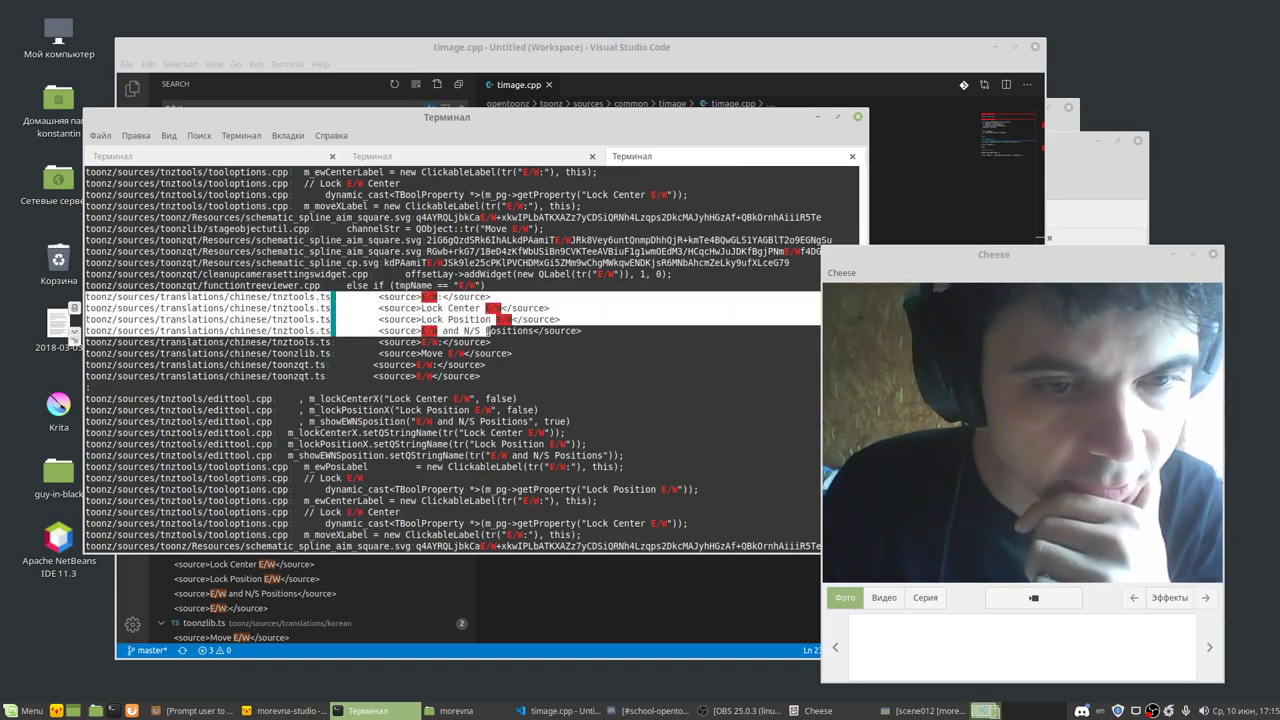
{"action": "left_click", "coordinate": [484, 371]}
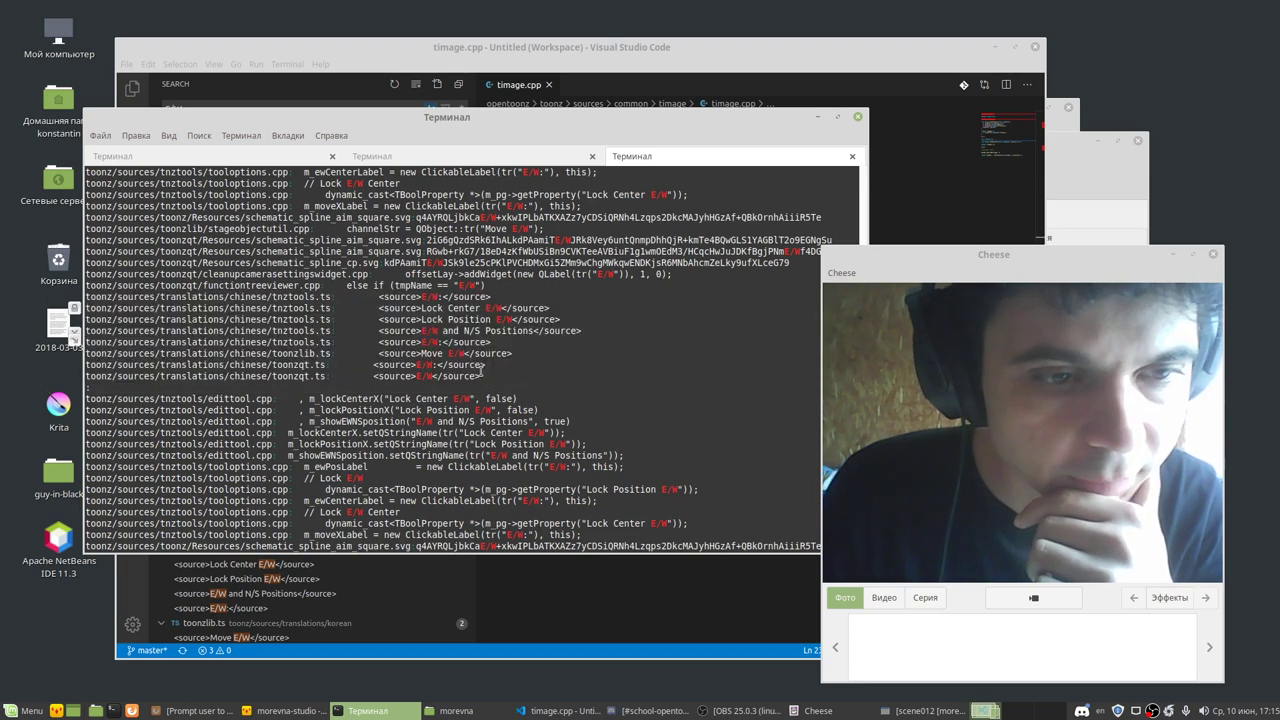
{"action": "left_click_drag", "start_coordinate": [484, 376], "coordinate": [100, 297]}
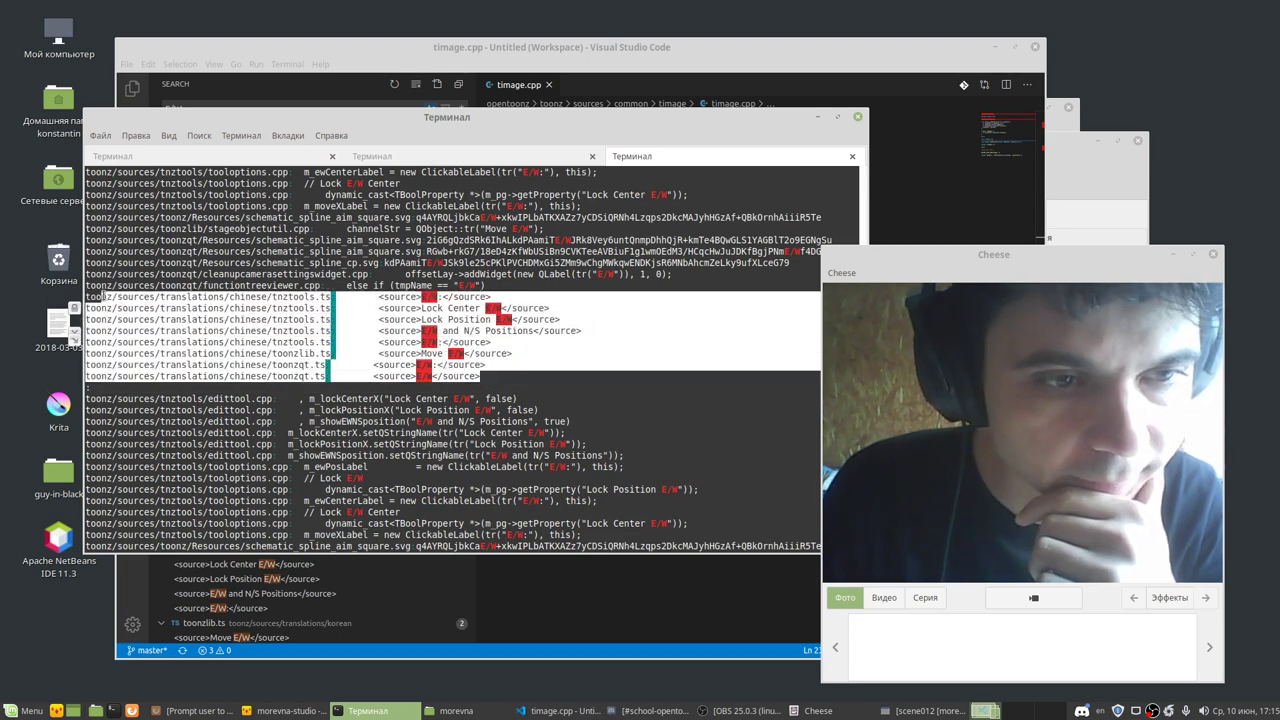
{"action": "scroll", "coordinate": [191, 299], "scroll_direction": "down", "scroll_amount": 2}
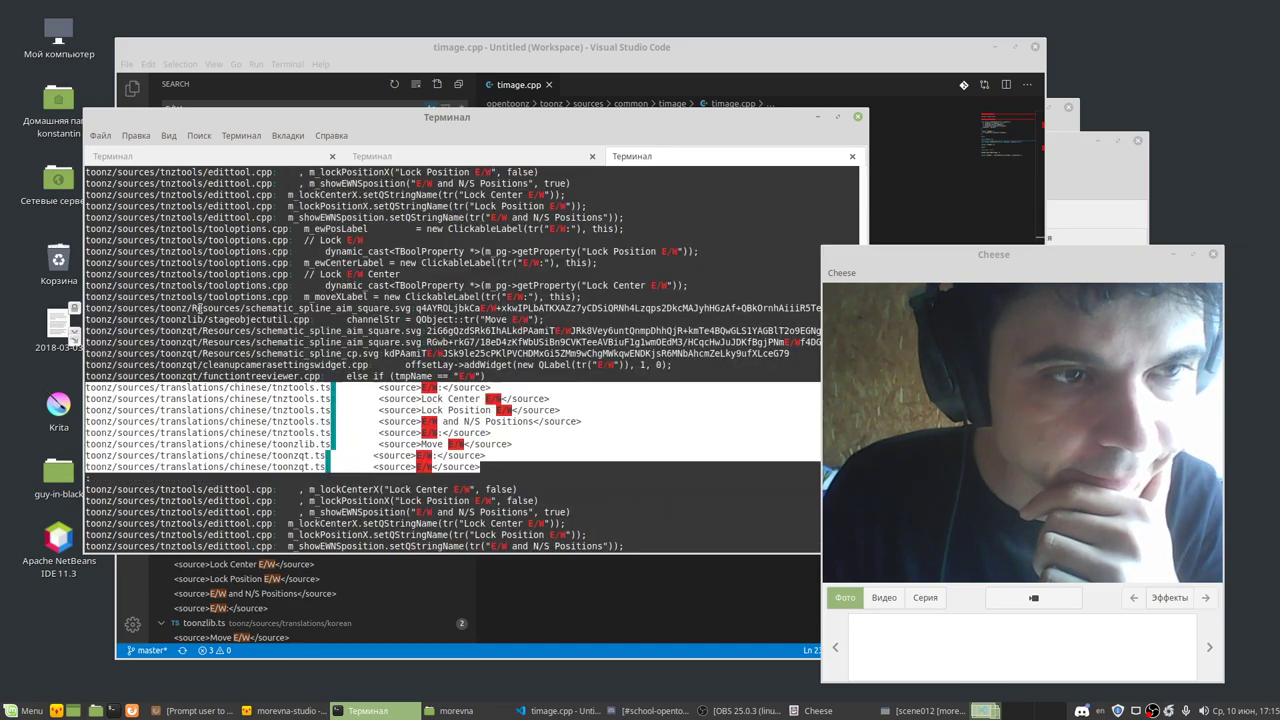
{"action": "scroll", "coordinate": [195, 305], "scroll_direction": "up", "scroll_amount": 7}
{"action": "scroll", "coordinate": [198, 309], "scroll_direction": "down", "scroll_amount": 3}
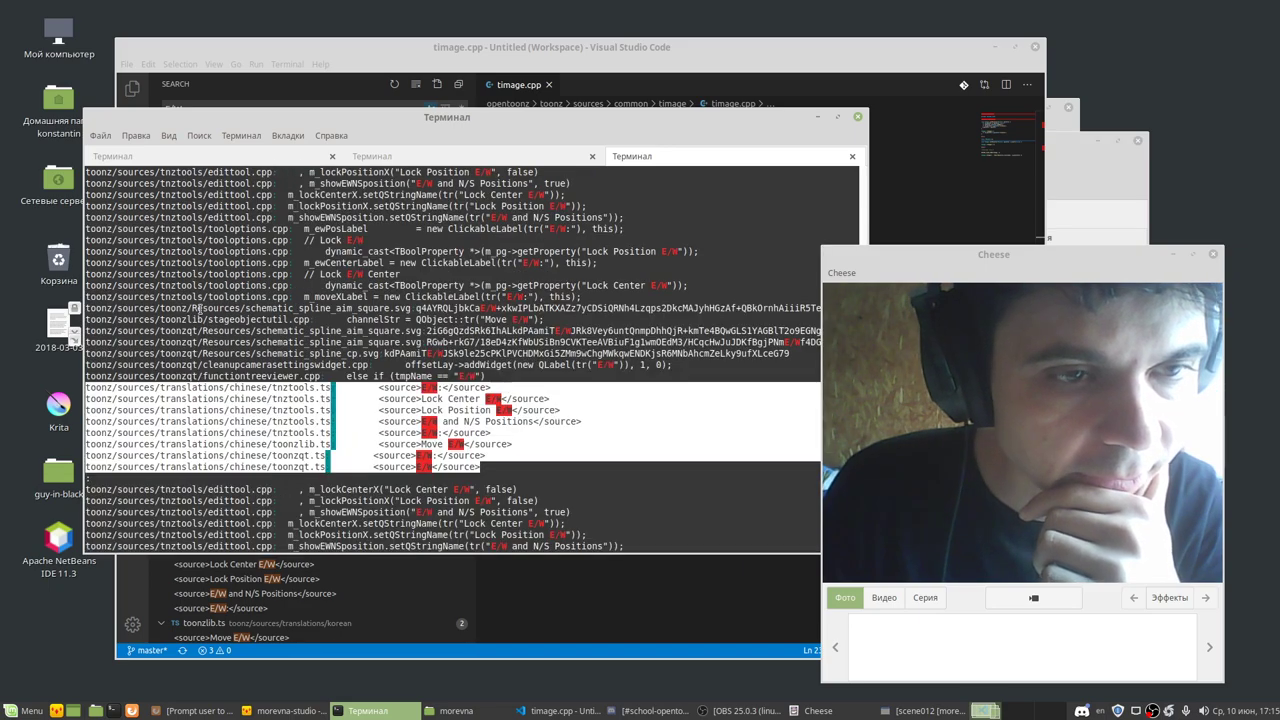
{"action": "scroll", "coordinate": [198, 310], "scroll_direction": "down", "scroll_amount": 6}
{"action": "scroll", "coordinate": [198, 310], "scroll_direction": "up", "scroll_amount": 5}
{"action": "scroll", "coordinate": [198, 310], "scroll_direction": "up", "scroll_amount": 2}
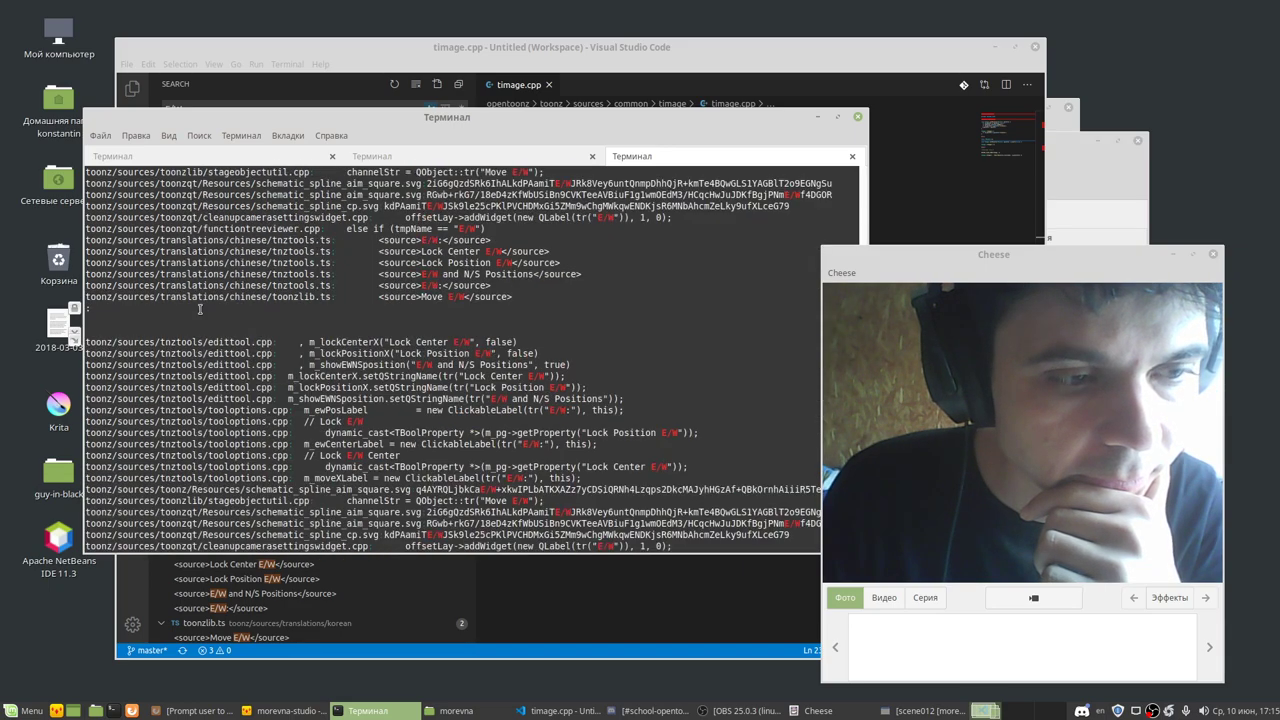
{"action": "scroll", "coordinate": [200, 310], "scroll_direction": "down", "scroll_amount": 7}
{"action": "scroll", "coordinate": [200, 310], "scroll_direction": "down", "scroll_amount": 4}
{"action": "scroll", "coordinate": [200, 310], "scroll_direction": "down", "scroll_amount": 1}
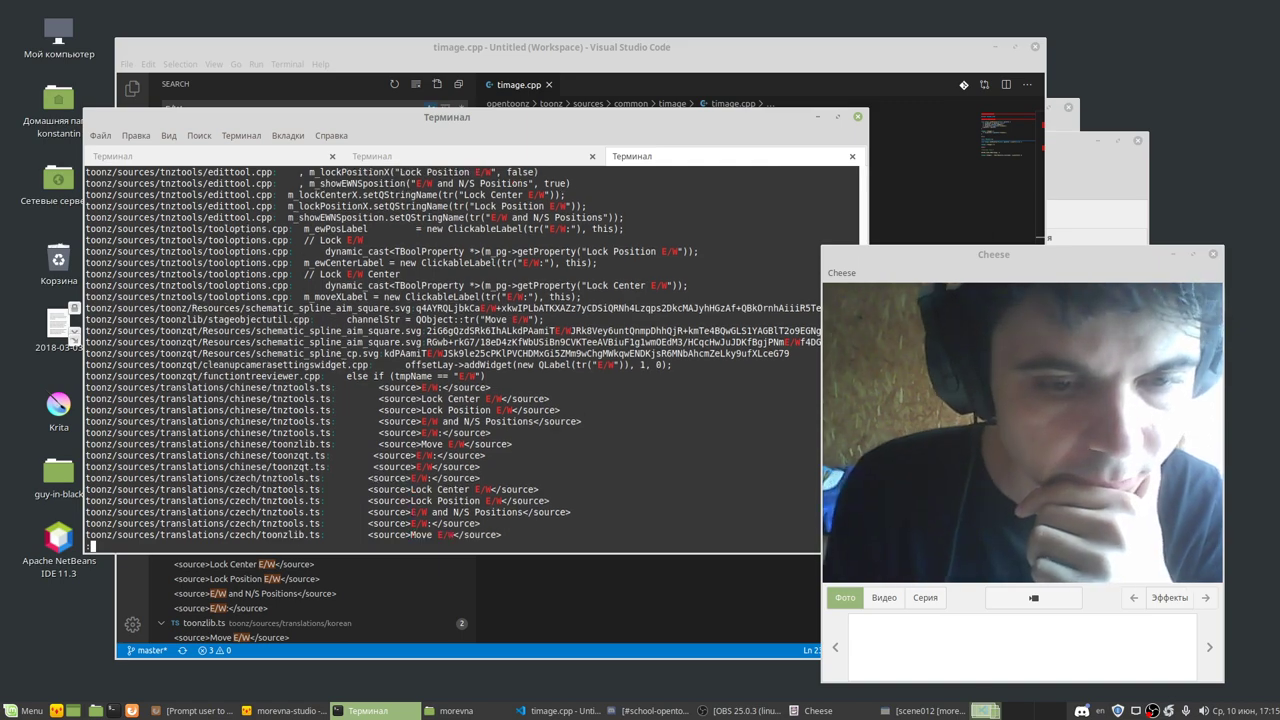
{"action": "scroll", "coordinate": [200, 310], "scroll_direction": "down", "scroll_amount": 1}
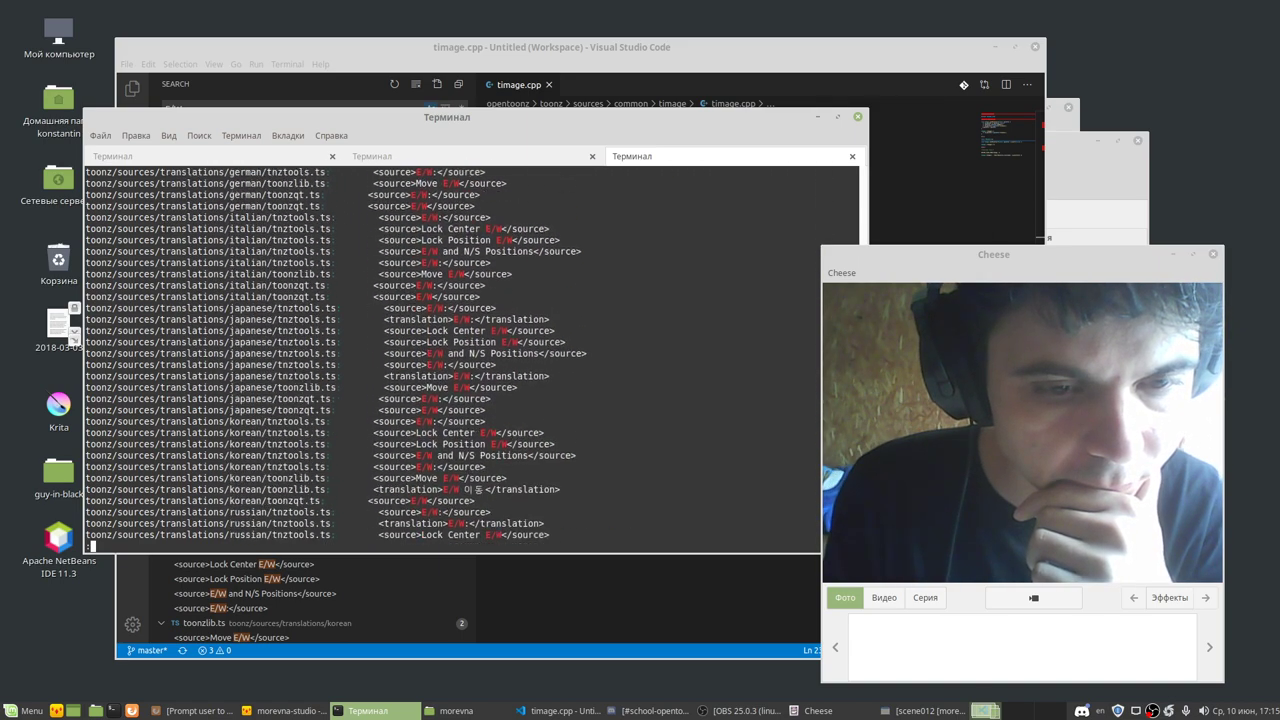
{"action": "scroll", "coordinate": [200, 310], "scroll_direction": "down", "scroll_amount": 5}
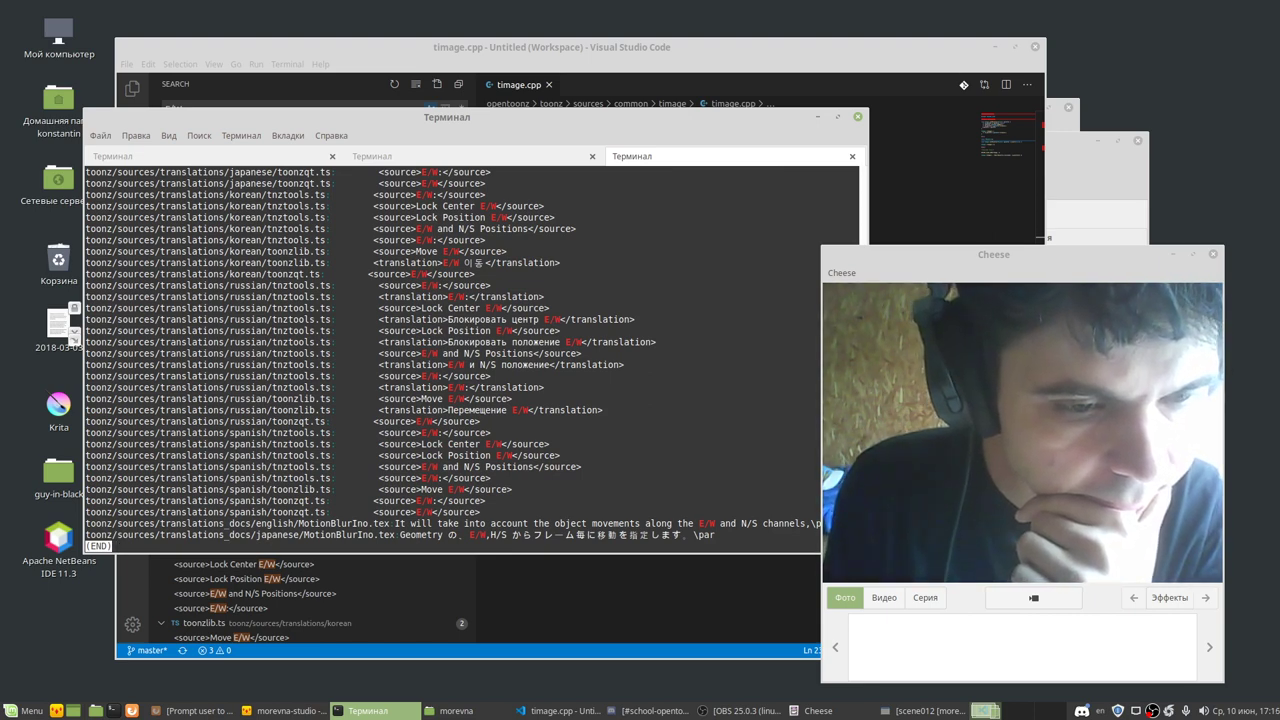
Step: Scroll back up the output and mark the E/W match inside the SVG data
{"action": "scroll", "coordinate": [454, 360], "scroll_direction": "up", "scroll_amount": 2}
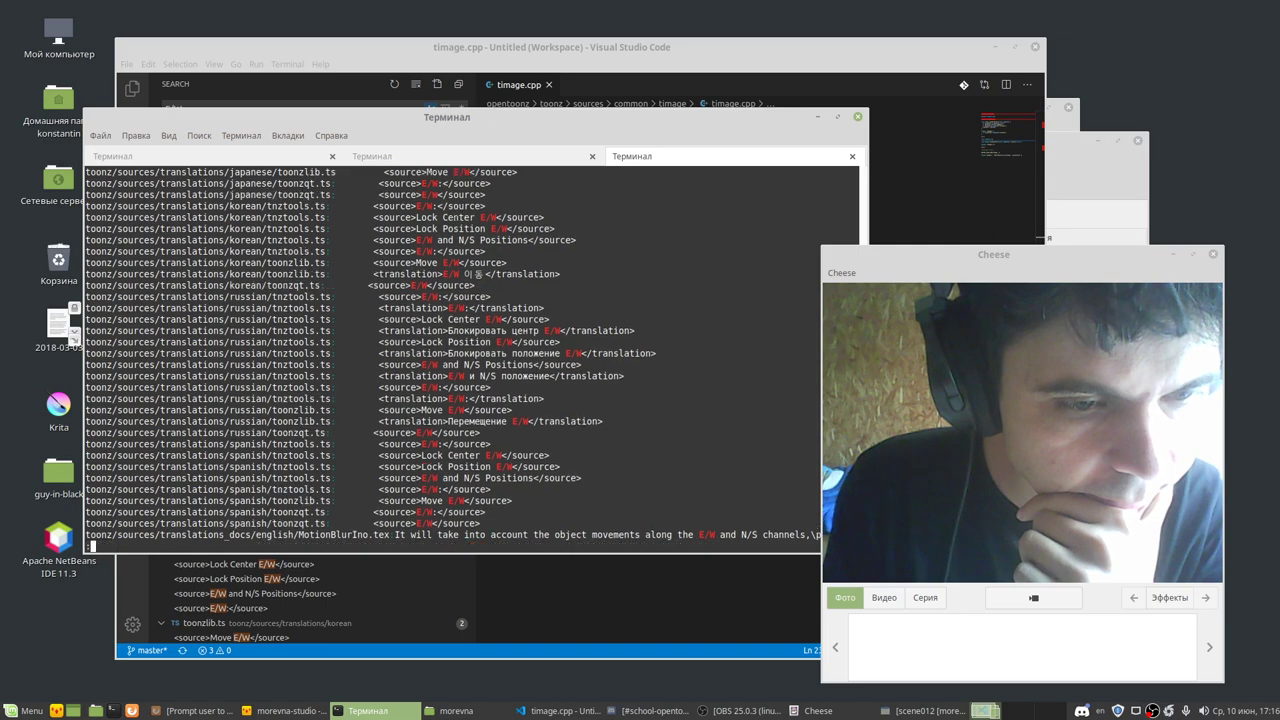
{"action": "scroll", "coordinate": [454, 360], "scroll_direction": "up", "scroll_amount": 3}
{"action": "scroll", "coordinate": [454, 360], "scroll_direction": "up", "scroll_amount": 3}
{"action": "scroll", "coordinate": [454, 360], "scroll_direction": "up", "scroll_amount": 3}
{"action": "scroll", "coordinate": [454, 360], "scroll_direction": "up", "scroll_amount": 4}
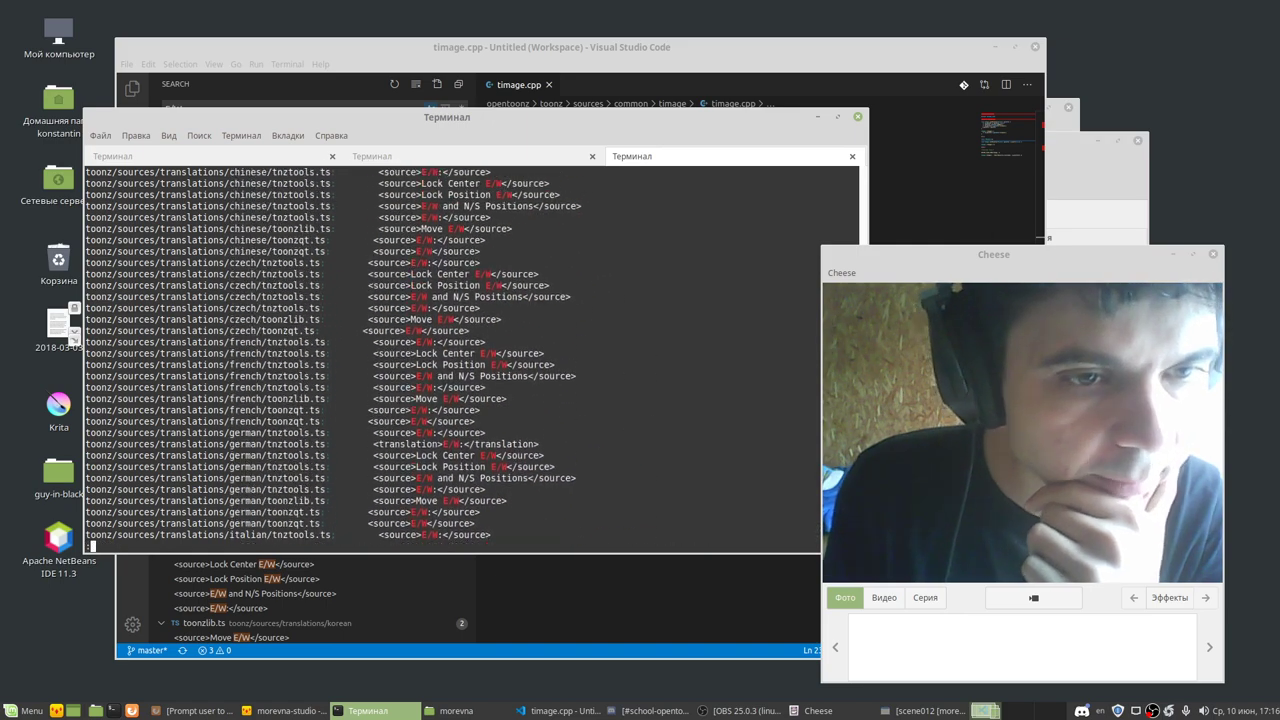
{"action": "scroll", "coordinate": [454, 360], "scroll_direction": "up", "scroll_amount": 6}
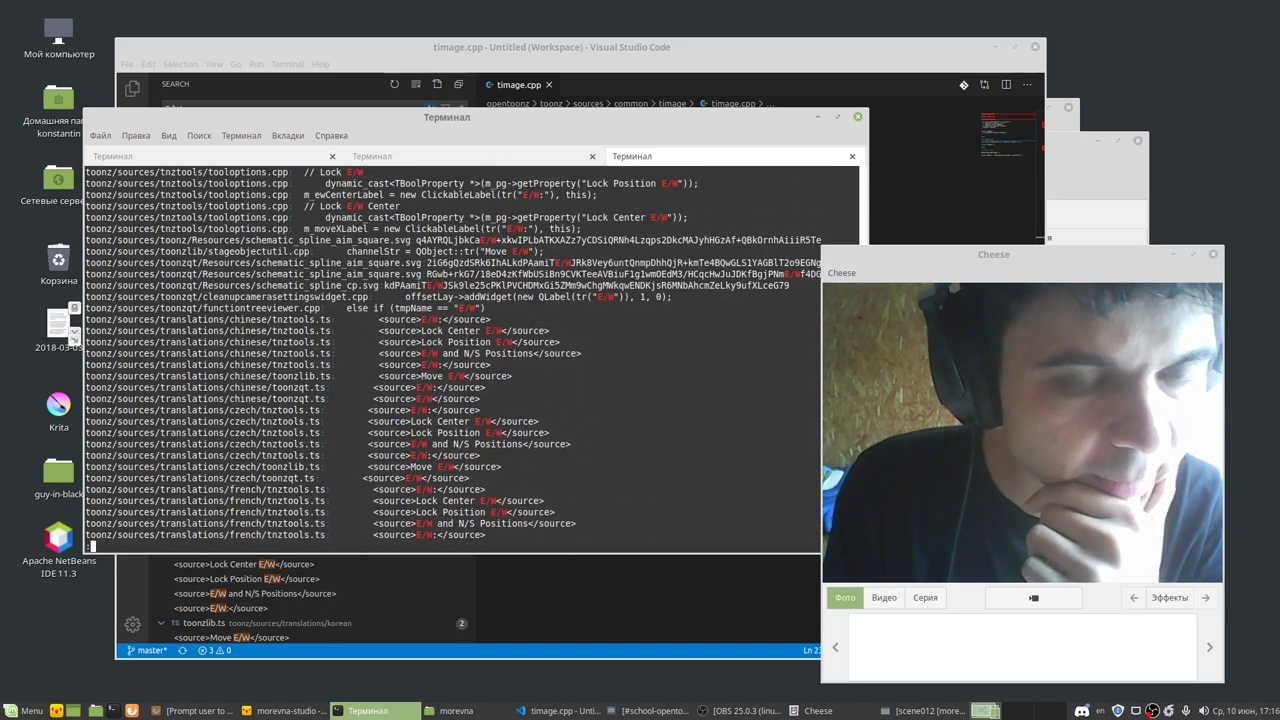
{"action": "scroll", "coordinate": [454, 360], "scroll_direction": "up", "scroll_amount": 1}
{"action": "scroll", "coordinate": [454, 360], "scroll_direction": "up", "scroll_amount": 2}
{"action": "scroll", "coordinate": [454, 360], "scroll_direction": "up", "scroll_amount": 1}
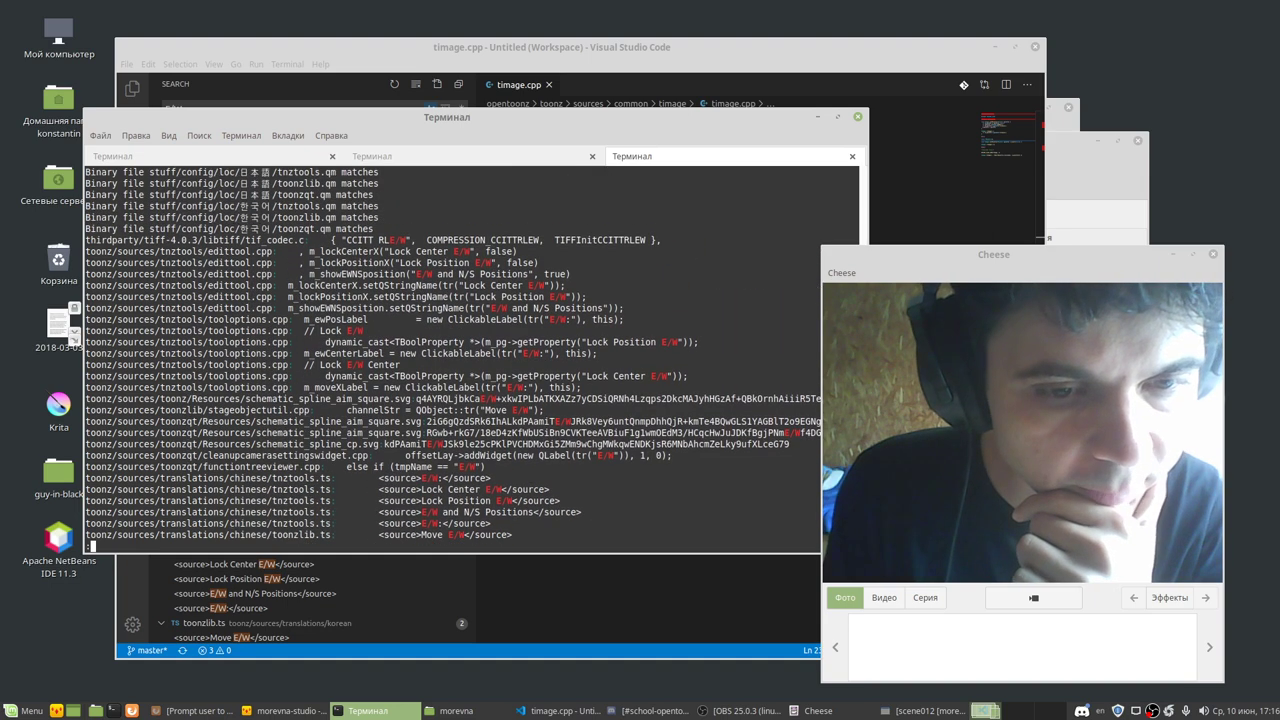
{"action": "scroll", "coordinate": [454, 360], "scroll_direction": "up", "scroll_amount": 1}
{"action": "scroll", "coordinate": [454, 360], "scroll_direction": "up", "scroll_amount": 1}
{"action": "scroll", "coordinate": [454, 360], "scroll_direction": "up", "scroll_amount": 1}
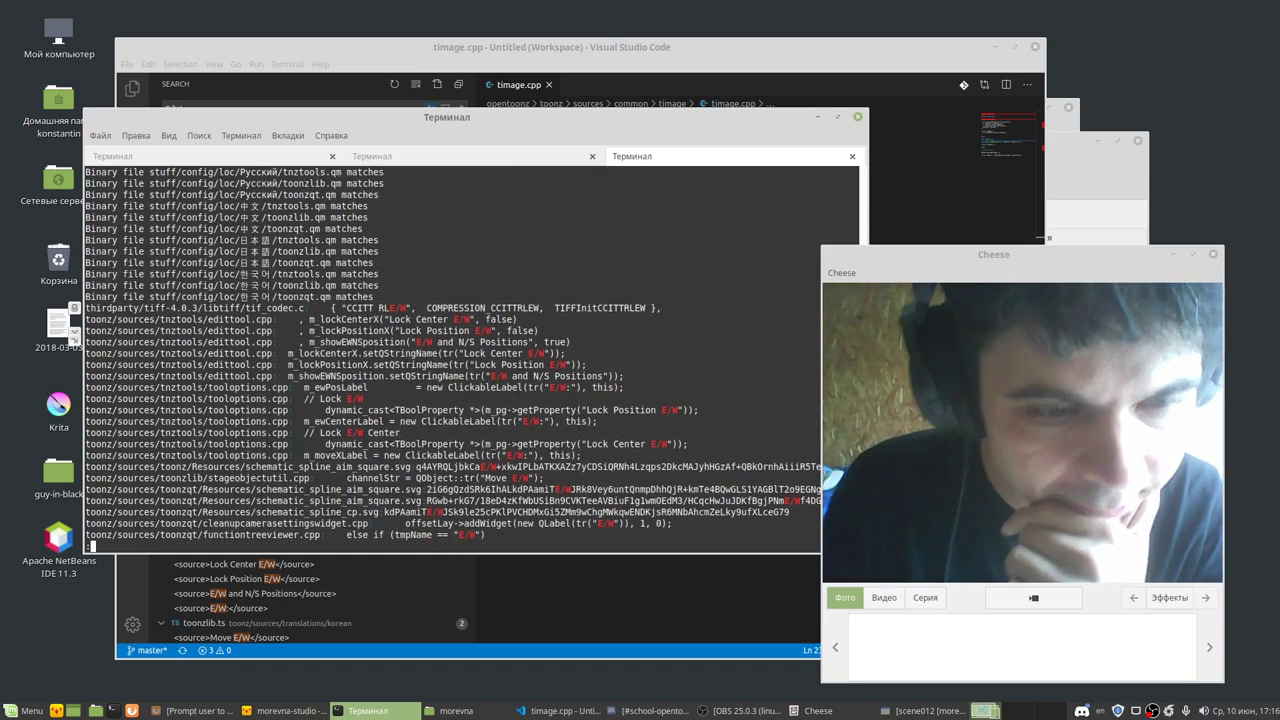
{"action": "left_click_drag", "start_coordinate": [469, 467], "coordinate": [506, 467]}
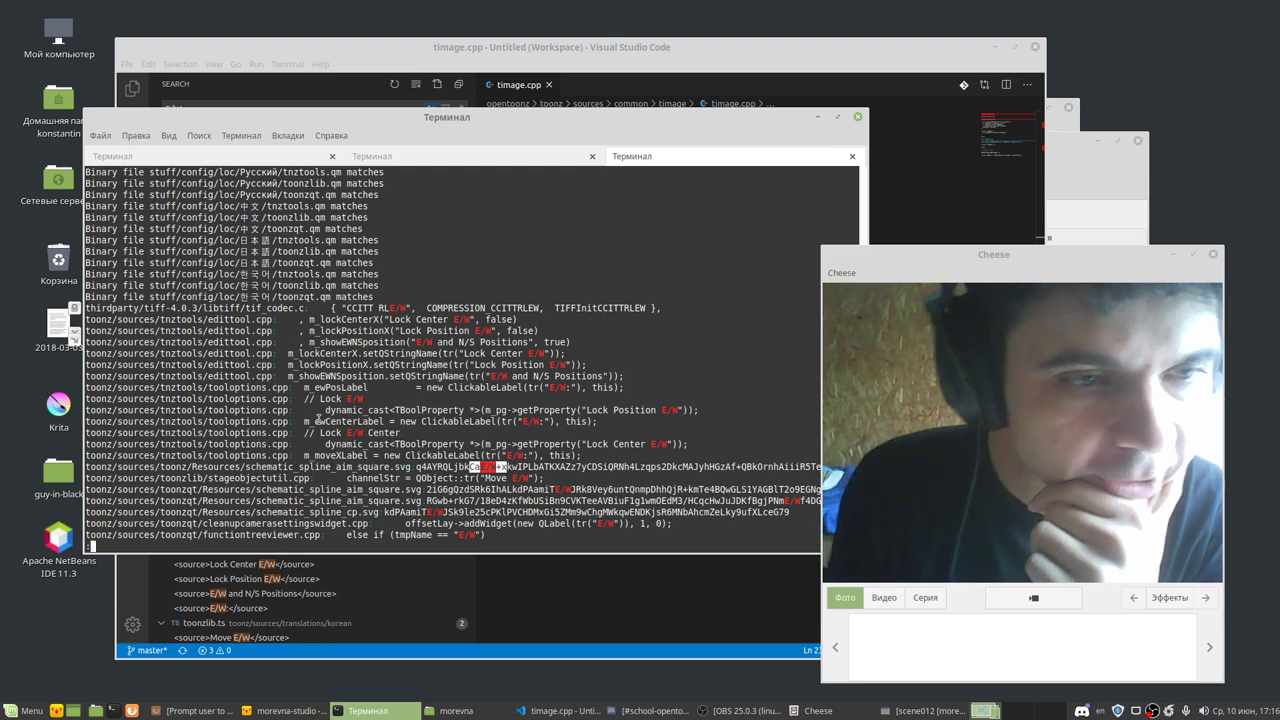
Step: Review the source-code matches from tif_codec.c to functiontreeviewer, picking out the edittool.cpp path
{"action": "scroll", "coordinate": [320, 416], "scroll_direction": "up", "scroll_amount": 1}
{"action": "scroll", "coordinate": [494, 503], "scroll_direction": "down", "scroll_amount": 2}
{"action": "scroll", "coordinate": [494, 503], "scroll_direction": "down", "scroll_amount": 2}
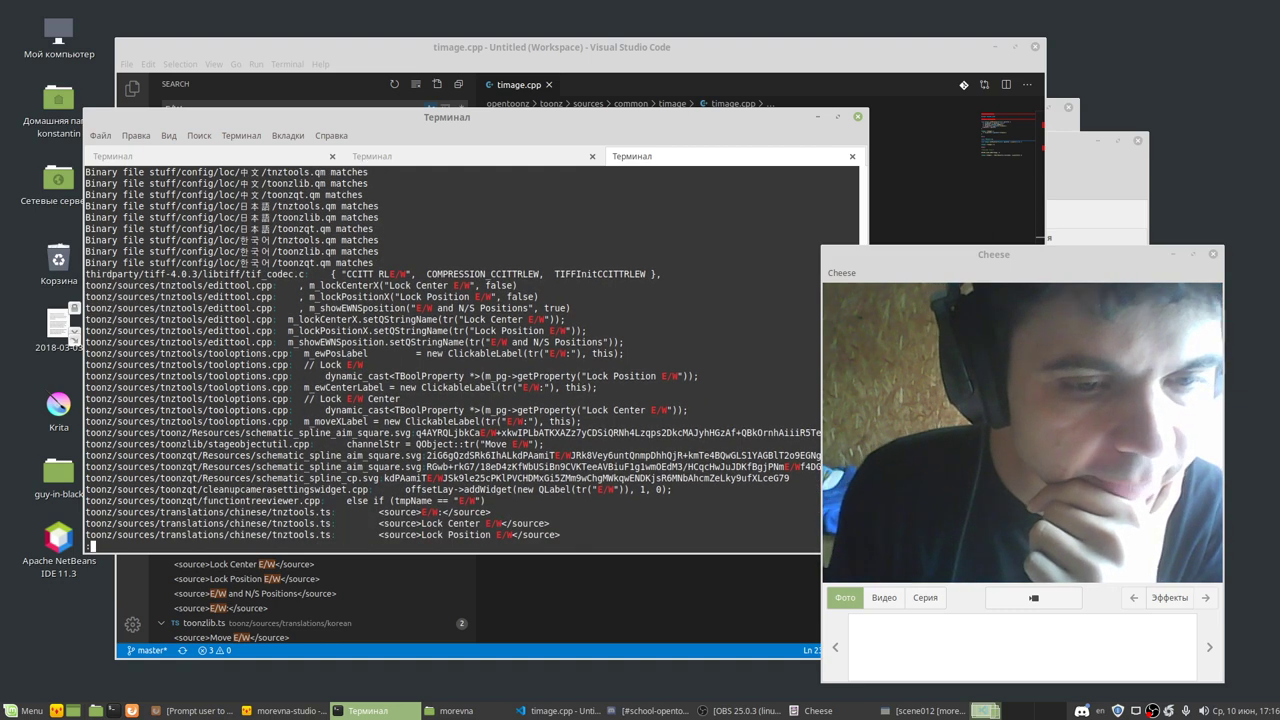
{"action": "left_click_drag", "start_coordinate": [483, 500], "coordinate": [82, 270]}
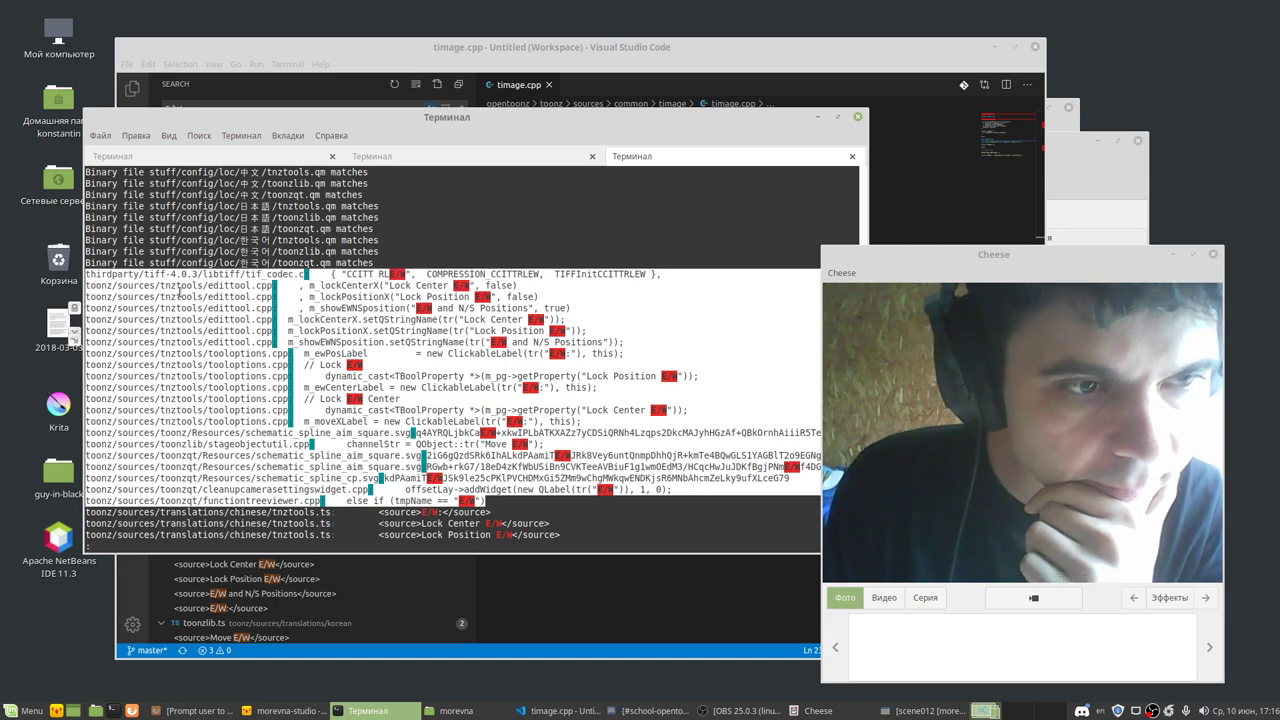
{"action": "left_click", "coordinate": [266, 333]}
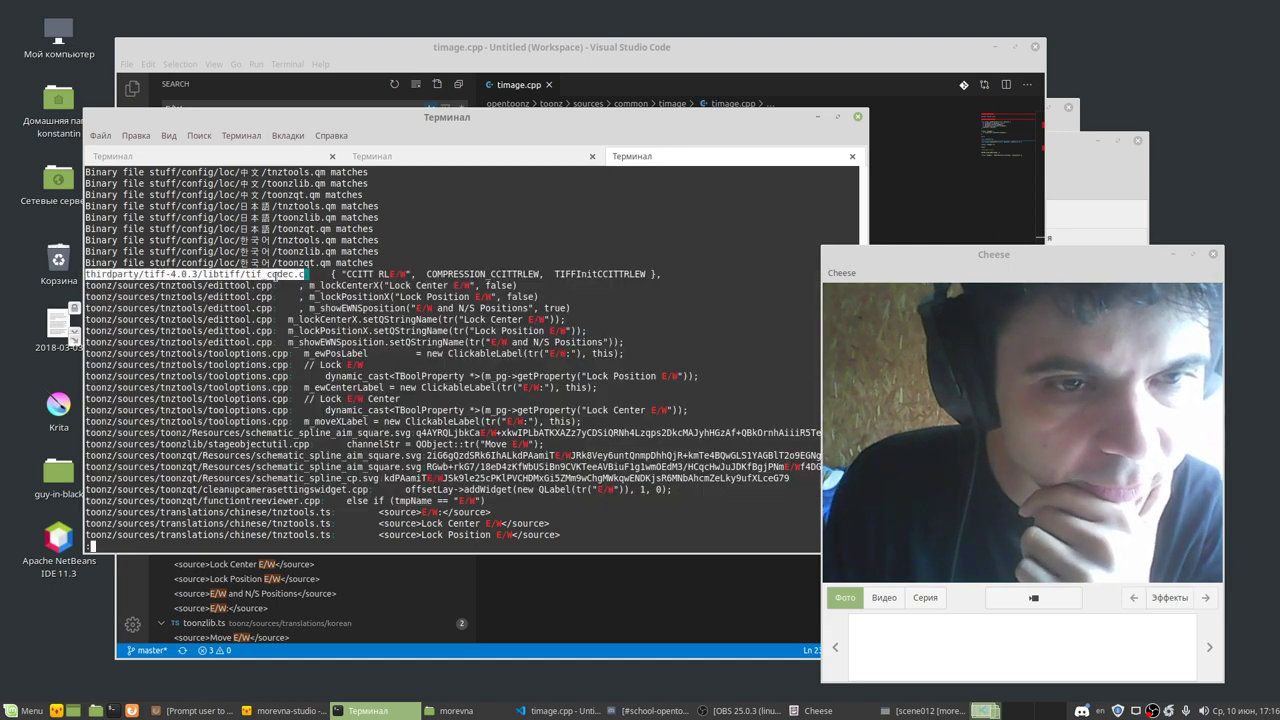
{"action": "double_click", "coordinate": [236, 286]}
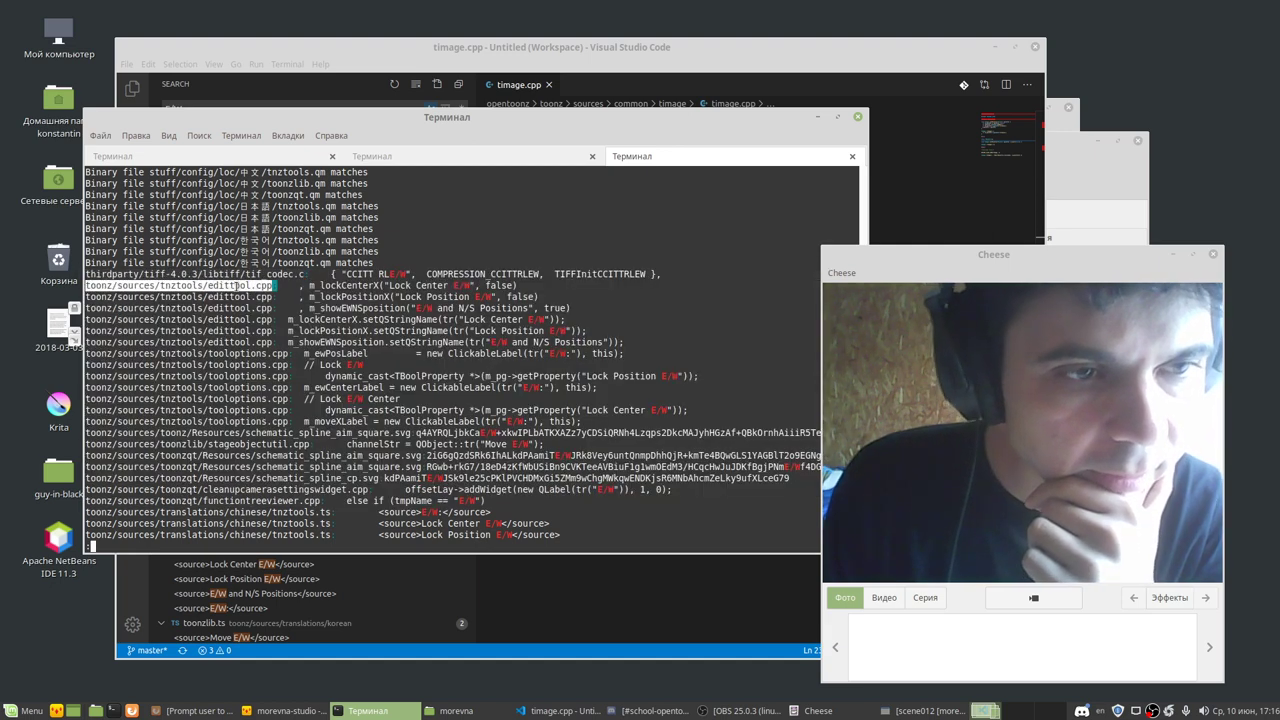
{"action": "scroll", "coordinate": [236, 286], "scroll_direction": "up", "scroll_amount": 2}
{"action": "scroll", "coordinate": [236, 286], "scroll_direction": "up", "scroll_amount": 2}
{"action": "scroll", "coordinate": [236, 286], "scroll_direction": "up", "scroll_amount": 1}
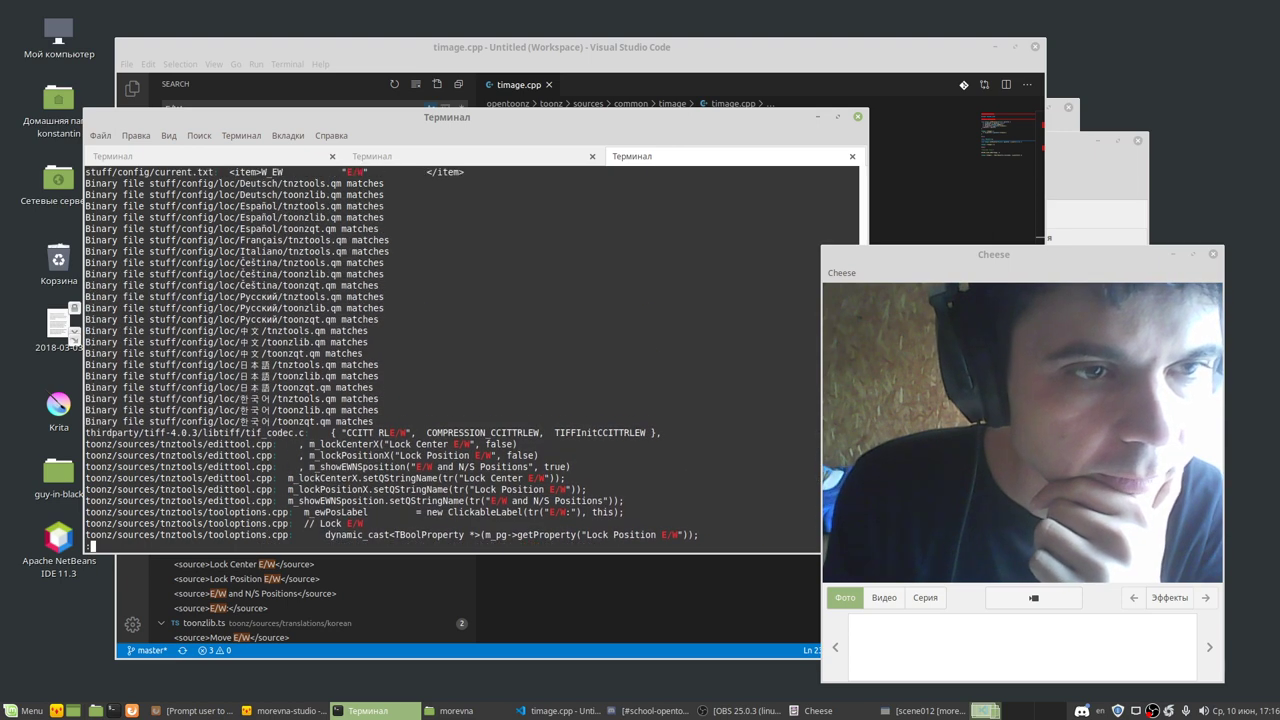
{"action": "left_click", "coordinate": [222, 50]}
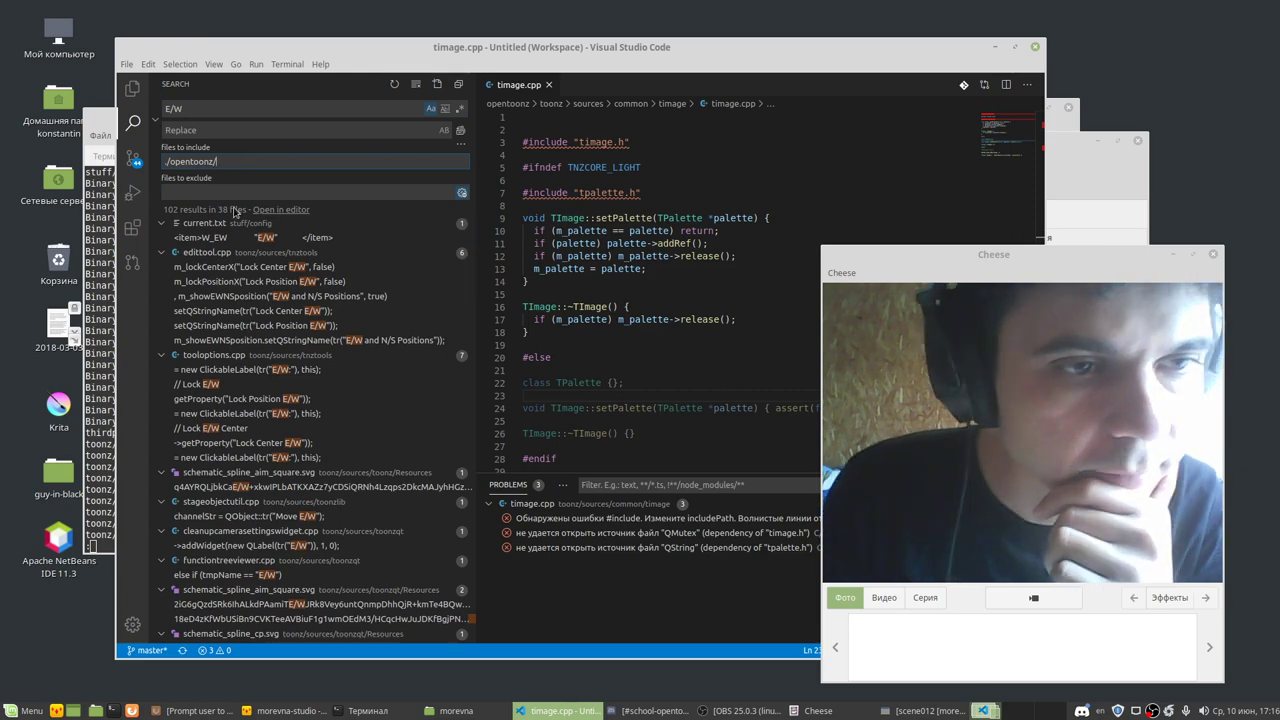
{"action": "mouse_move", "coordinate": [262, 237]}
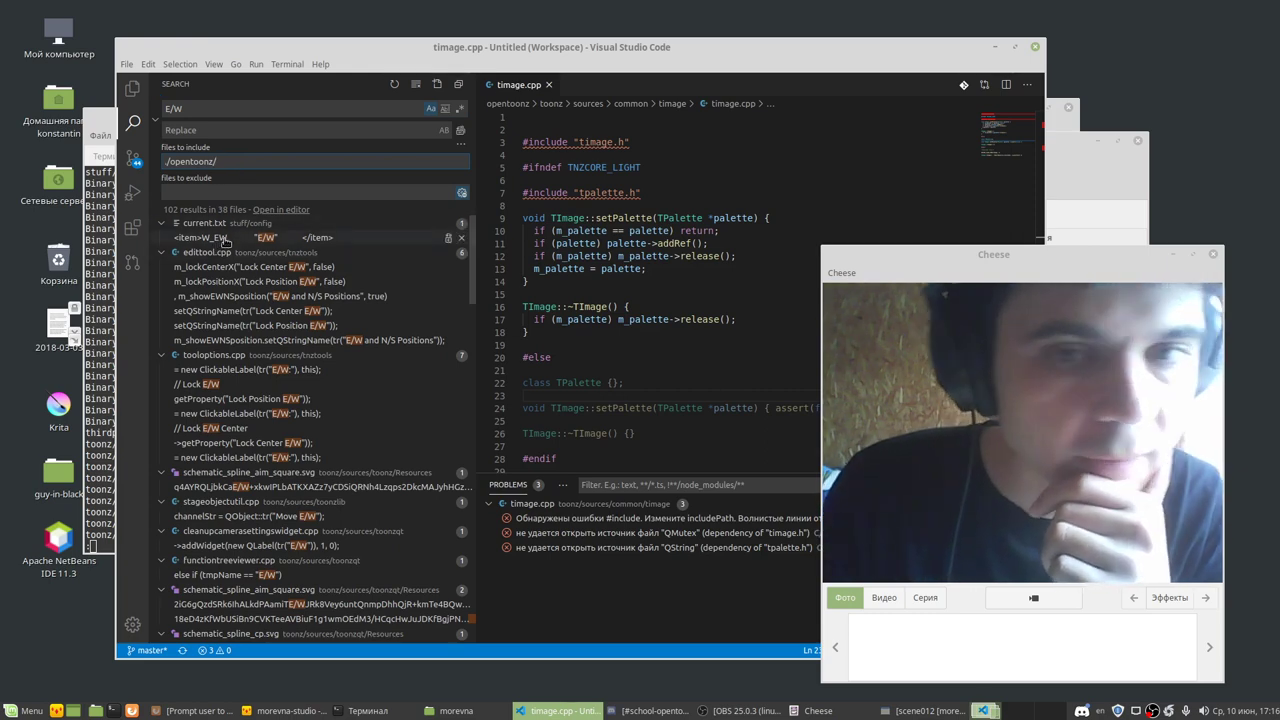
Step: Change the N/S and E/W labels on lines 819–820 of current.txt to Y and X, and save
{"action": "left_click", "coordinate": [226, 238]}
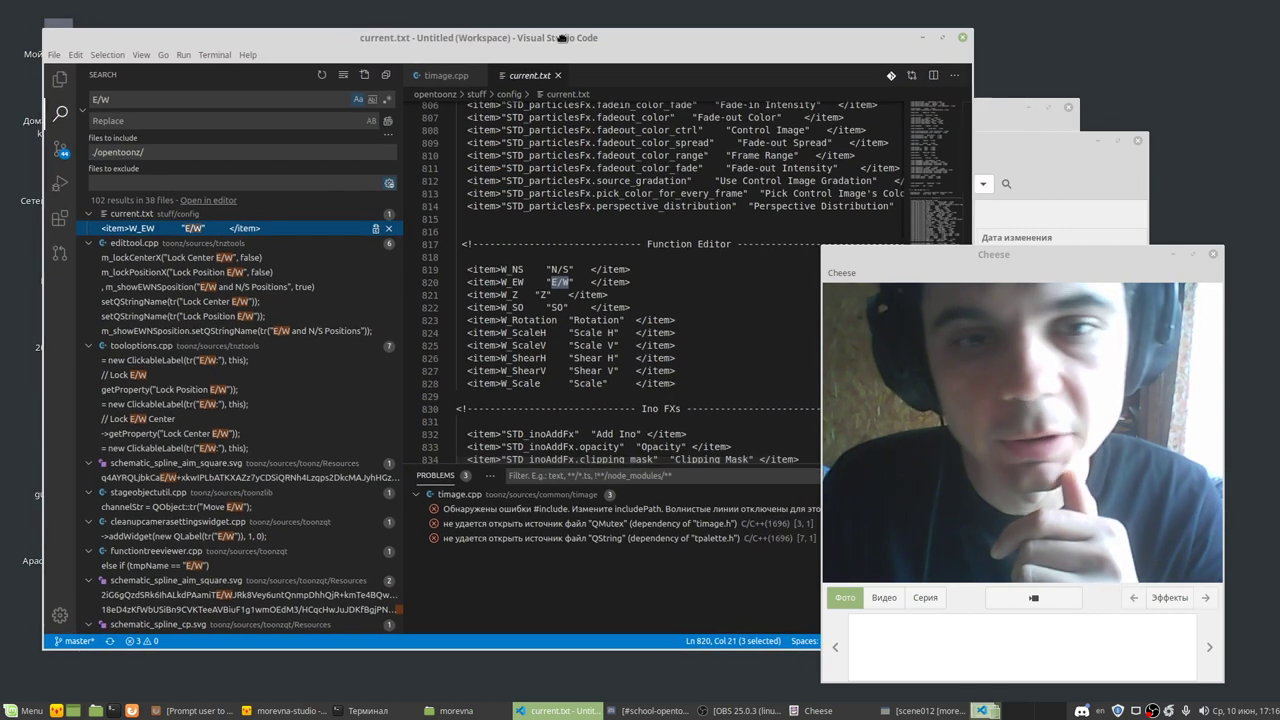
{"action": "left_click_drag", "start_coordinate": [598, 234], "coordinate": [505, 224]}
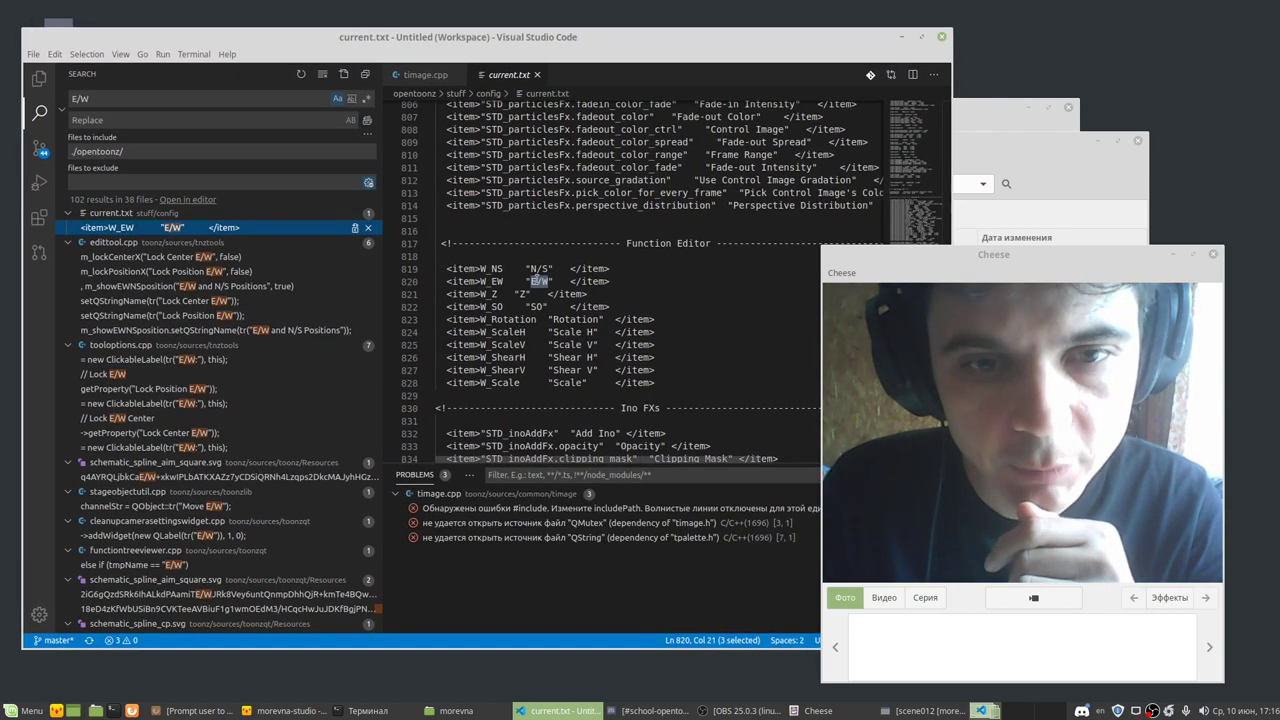
{"action": "left_click", "coordinate": [541, 282]}
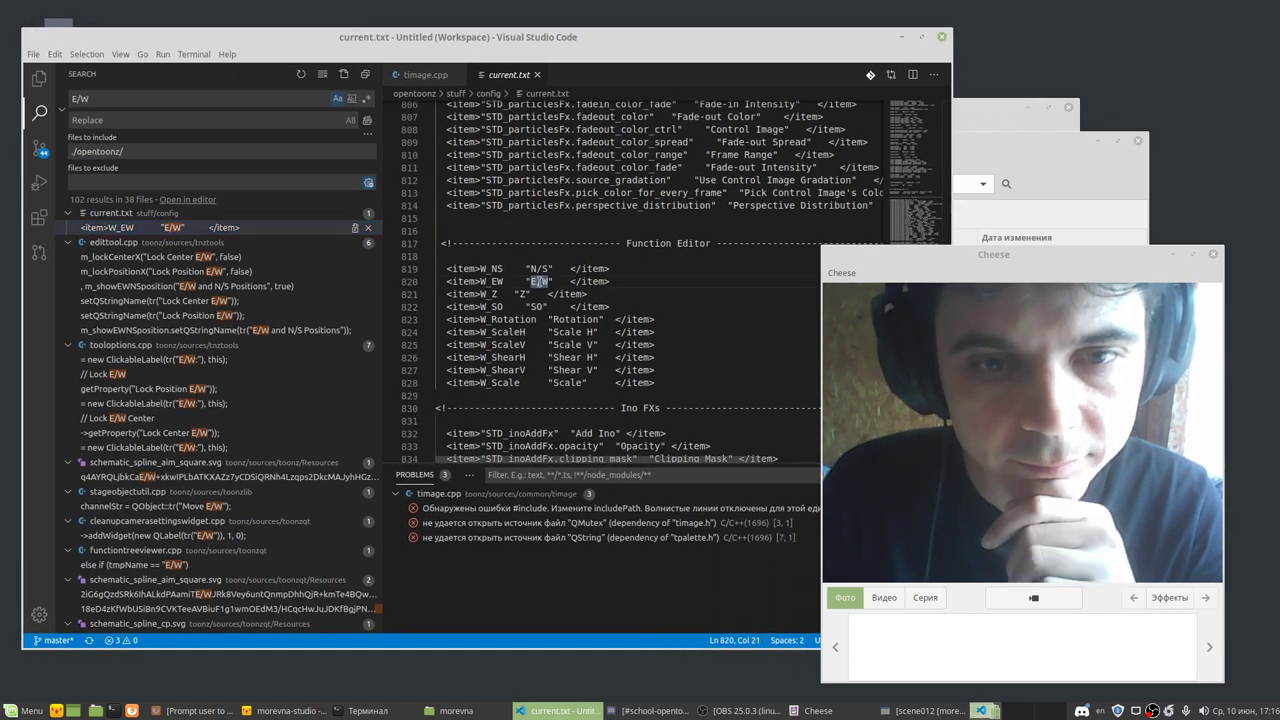
{"action": "left_click_drag", "start_coordinate": [548, 282], "coordinate": [529, 282]}
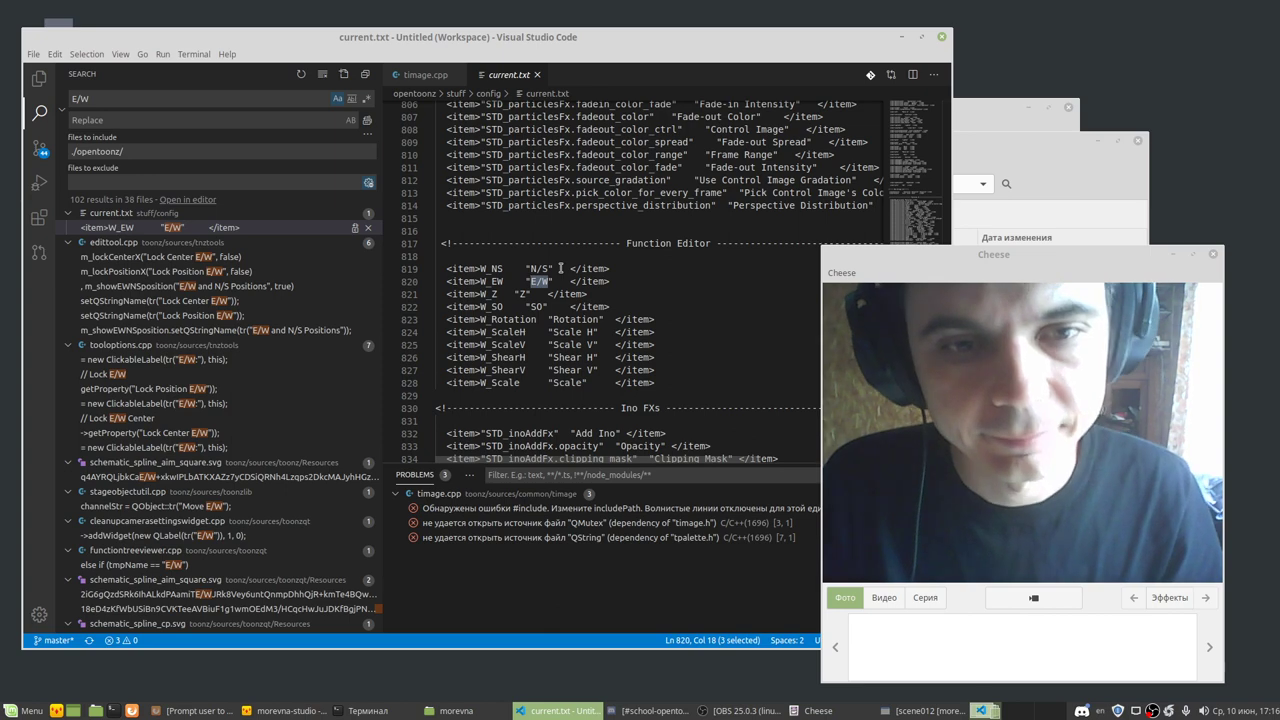
{"action": "type", "text": "X"}
{"action": "left_click_drag", "start_coordinate": [549, 268], "coordinate": [527, 269]}
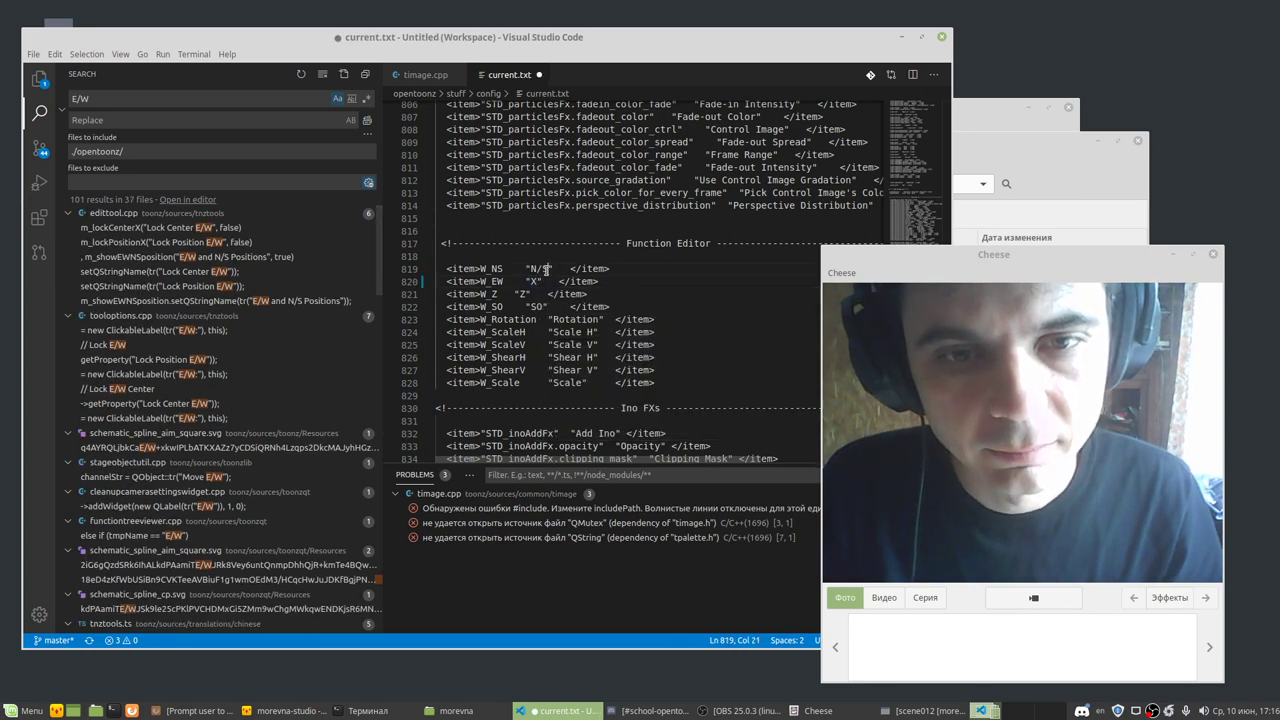
{"action": "type", "text": "Y"}
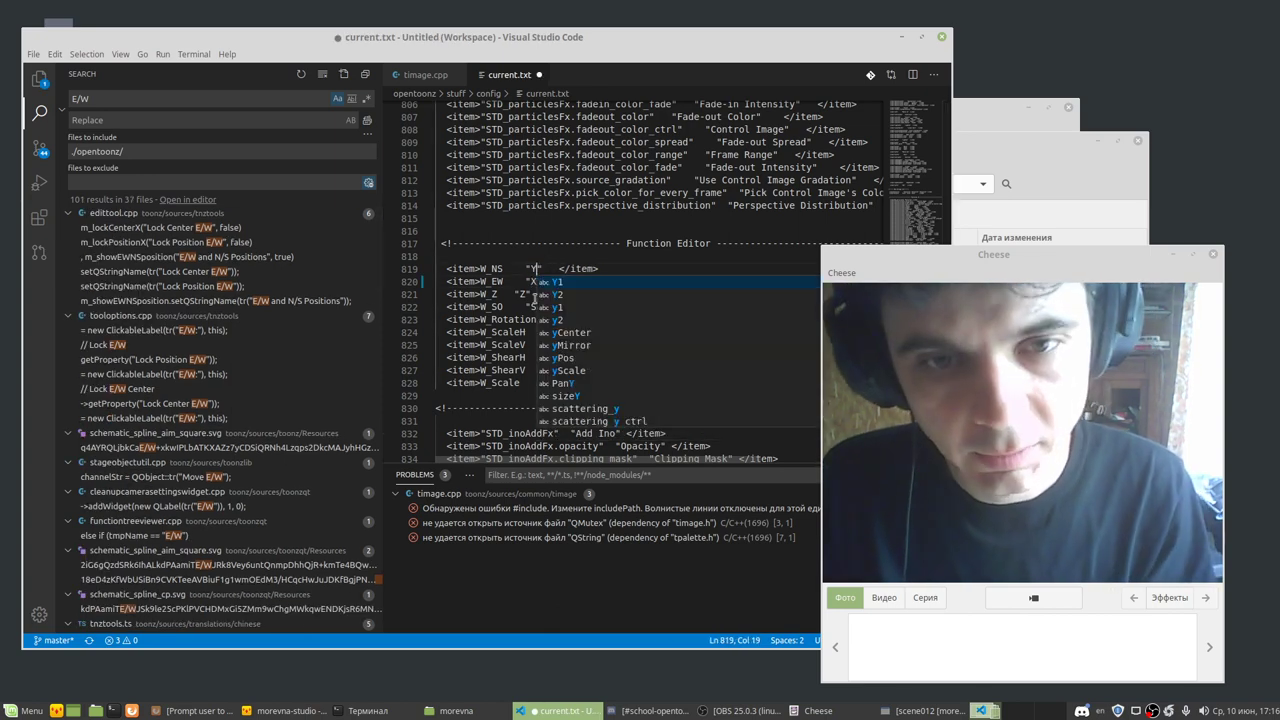
{"action": "left_click", "coordinate": [514, 283]}
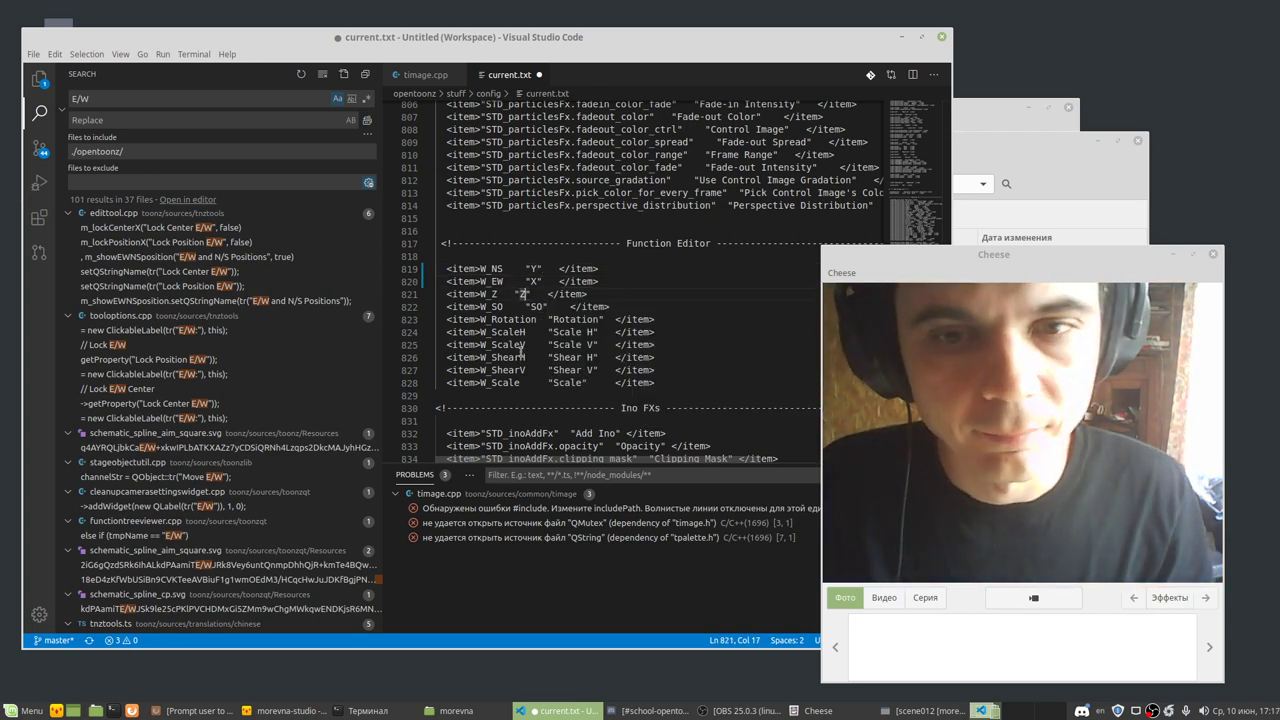
{"action": "key", "text": "ctrl+s"}
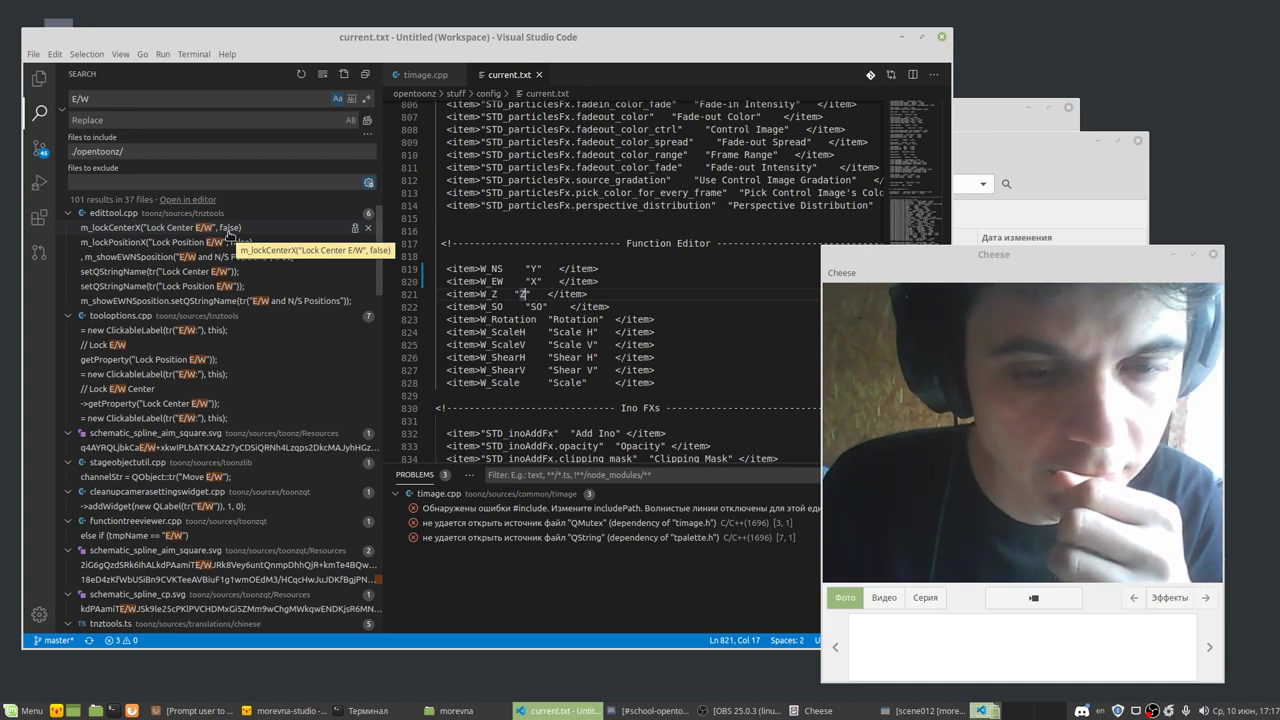
{"action": "key", "text": "F4"}
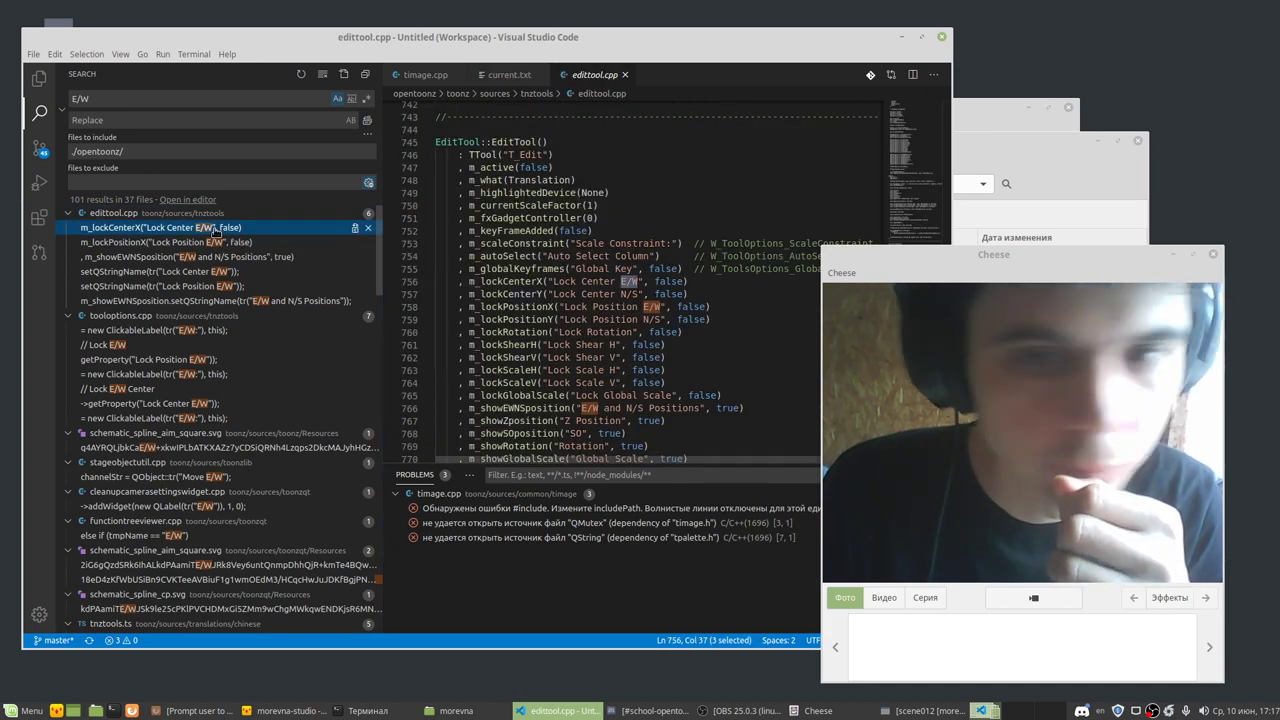
Step: Replace E/W and N/S with X and Y in edittool.cpp lines 756–766, then save
{"action": "left_click", "coordinate": [637, 282]}
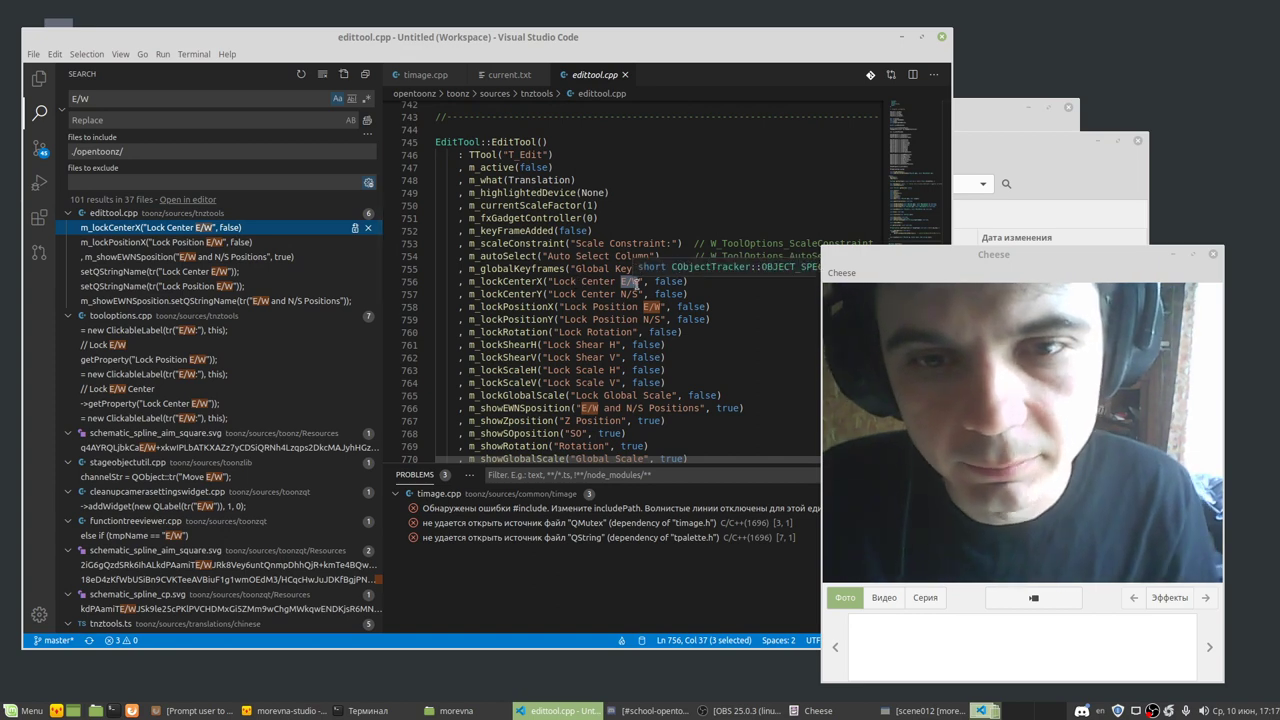
{"action": "mouse_move", "coordinate": [637, 282]}
{"action": "left_mouse_down"}
{"action": "mouse_move", "coordinate": [622, 294]}
{"action": "mouse_move", "coordinate": [643, 320]}
{"action": "left_mouse_up"}
{"action": "type", "text": "X"}
{"action": "type", "text": "Y"}
{"action": "type", "text": "X"}
{"action": "type", "text": "Y"}
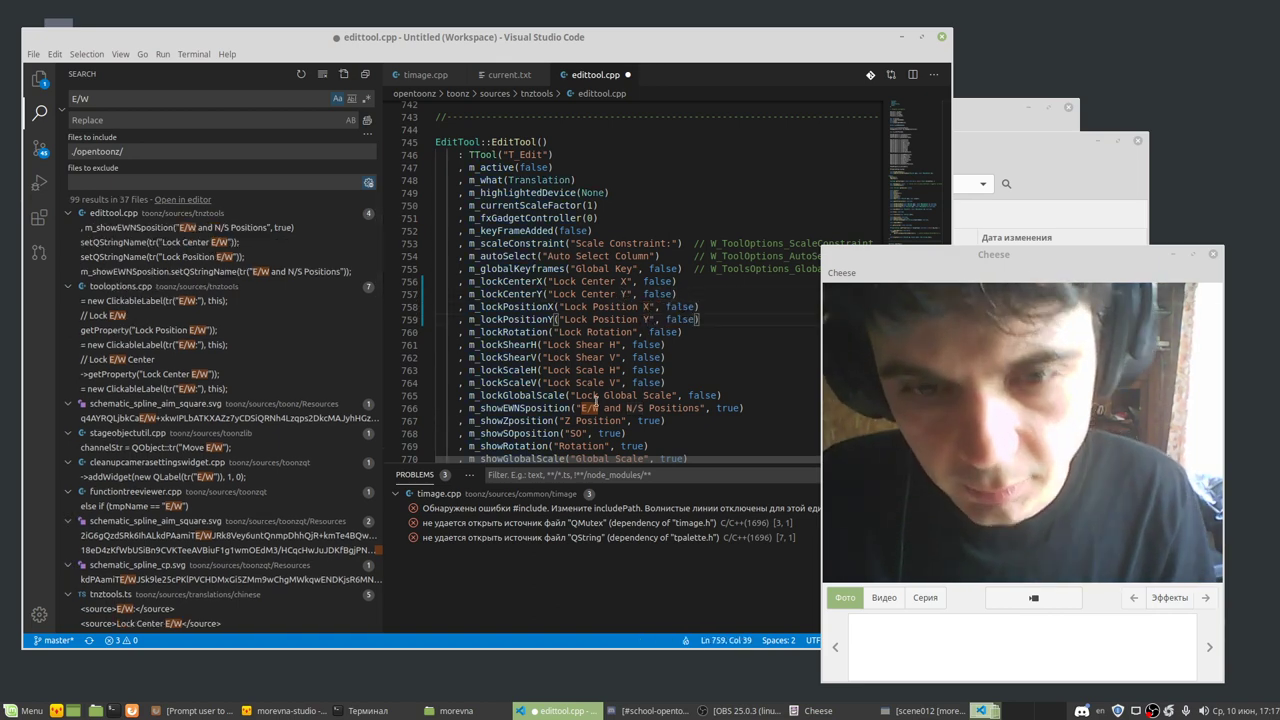
{"action": "left_click_drag", "start_coordinate": [598, 408], "coordinate": [581, 408]}
{"action": "type", "text": "X"}
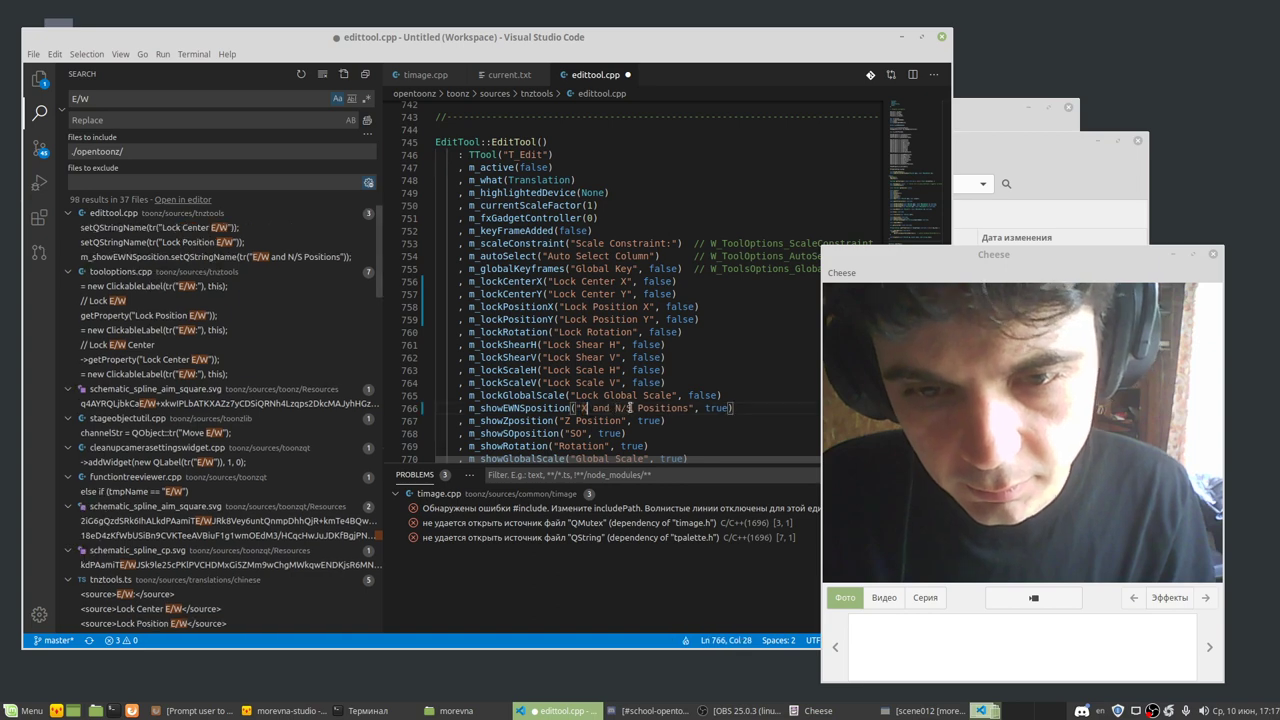
{"action": "type", "text": "Y"}
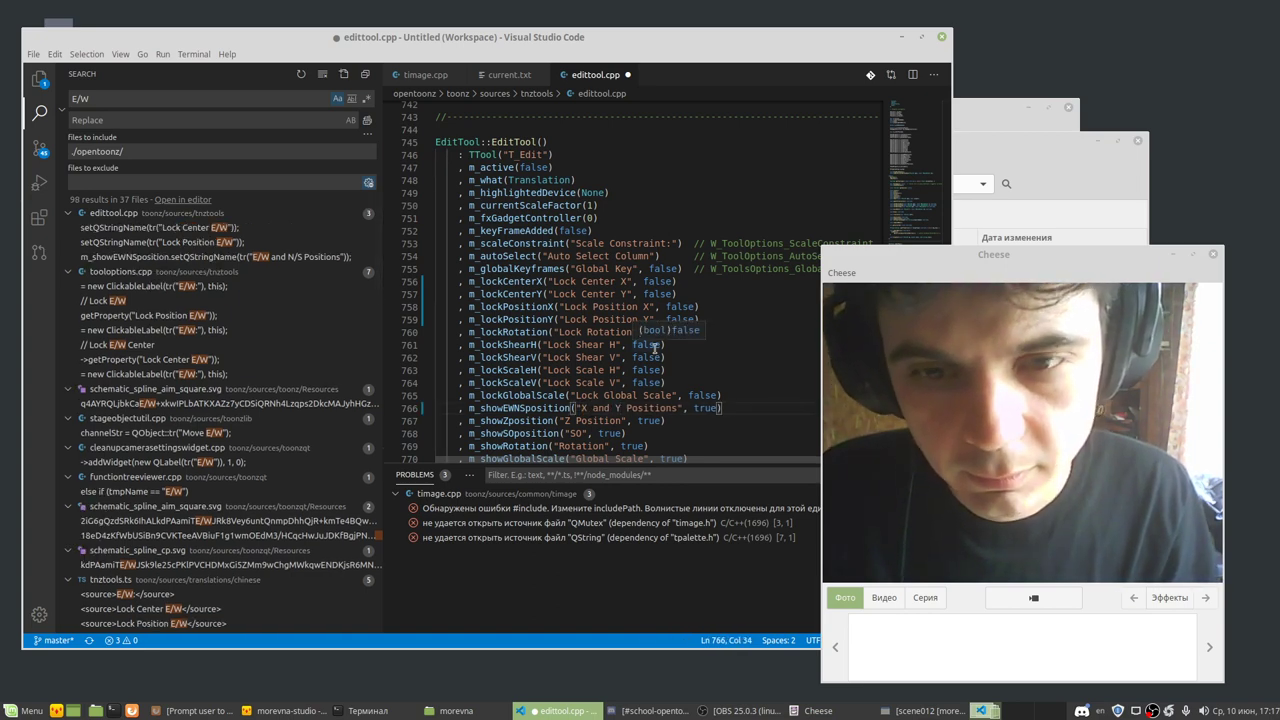
{"action": "key", "text": "ctrl+s"}
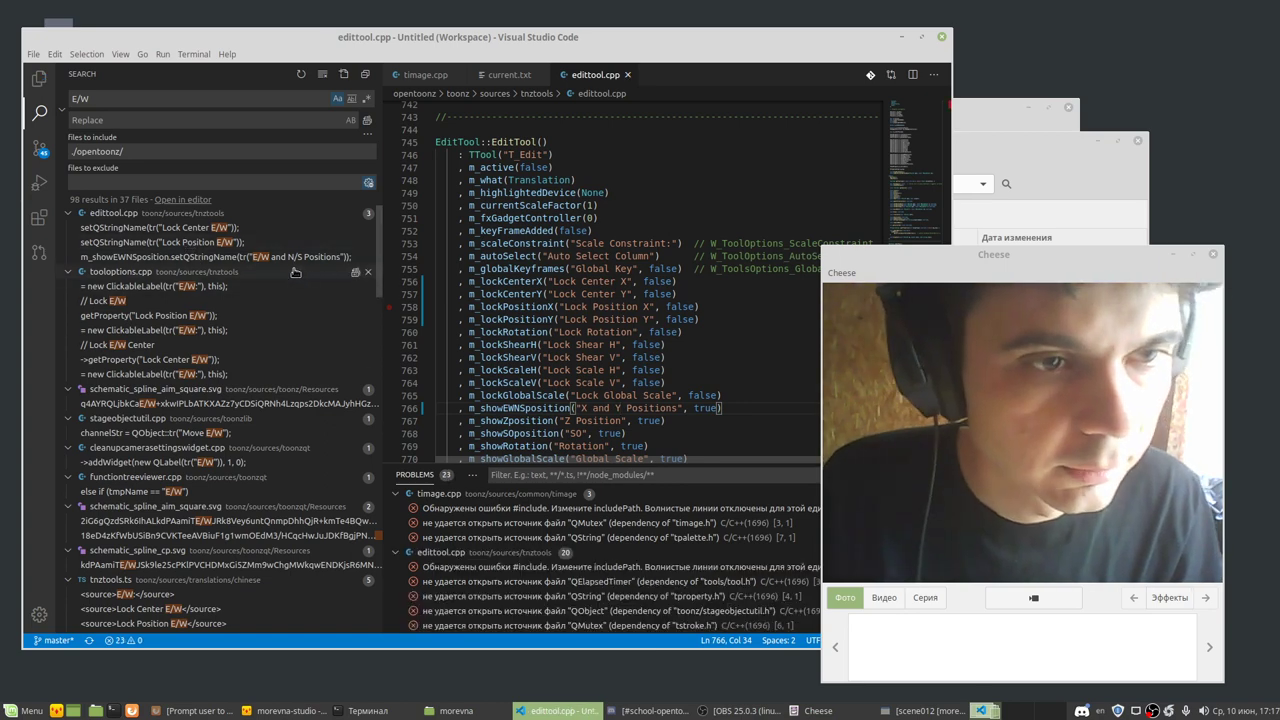
Step: Change the Lock Center E/W translation string on line 849 of edittool.cpp to X
{"action": "left_click", "coordinate": [185, 227]}
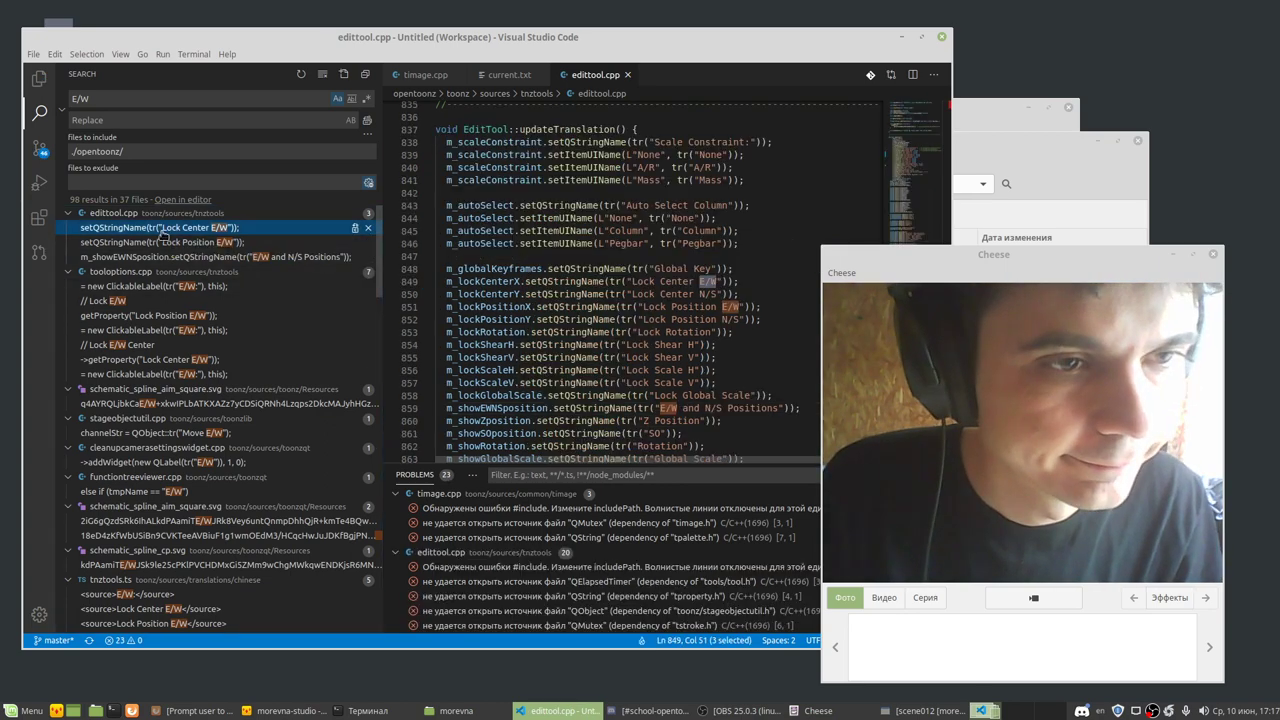
{"action": "left_click", "coordinate": [716, 281]}
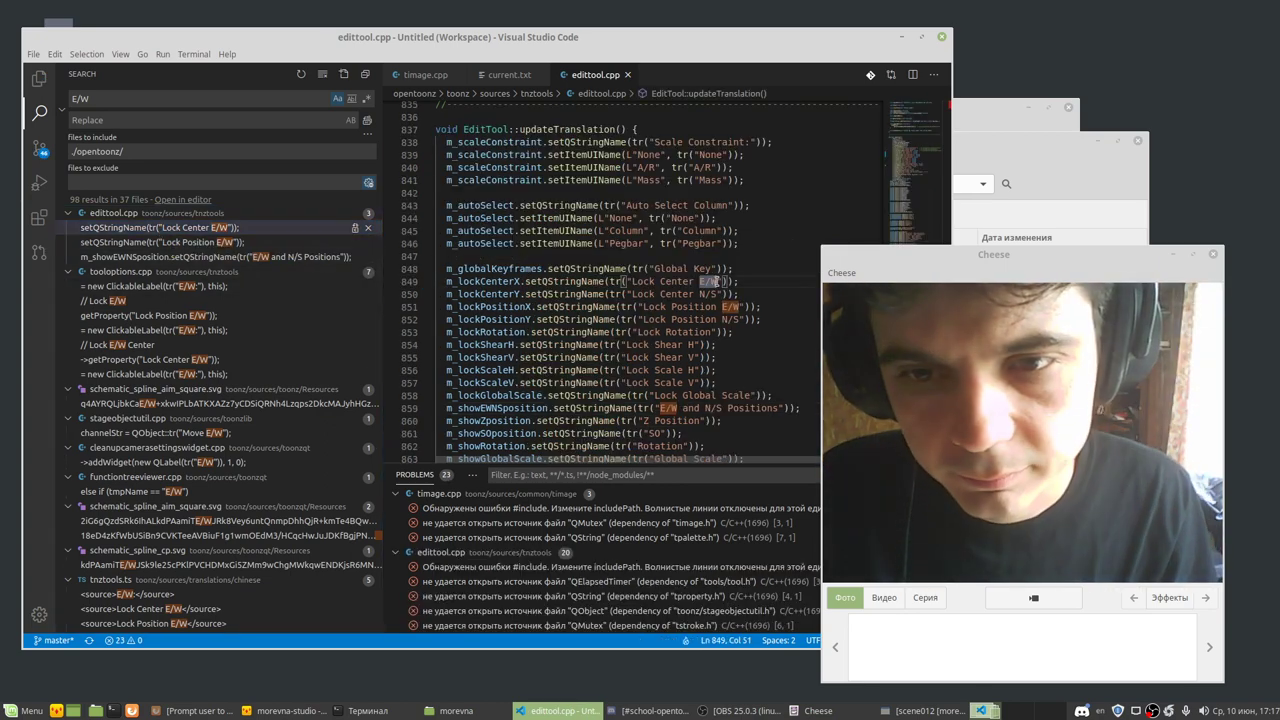
{"action": "left_click_drag", "start_coordinate": [716, 281], "coordinate": [705, 281]}
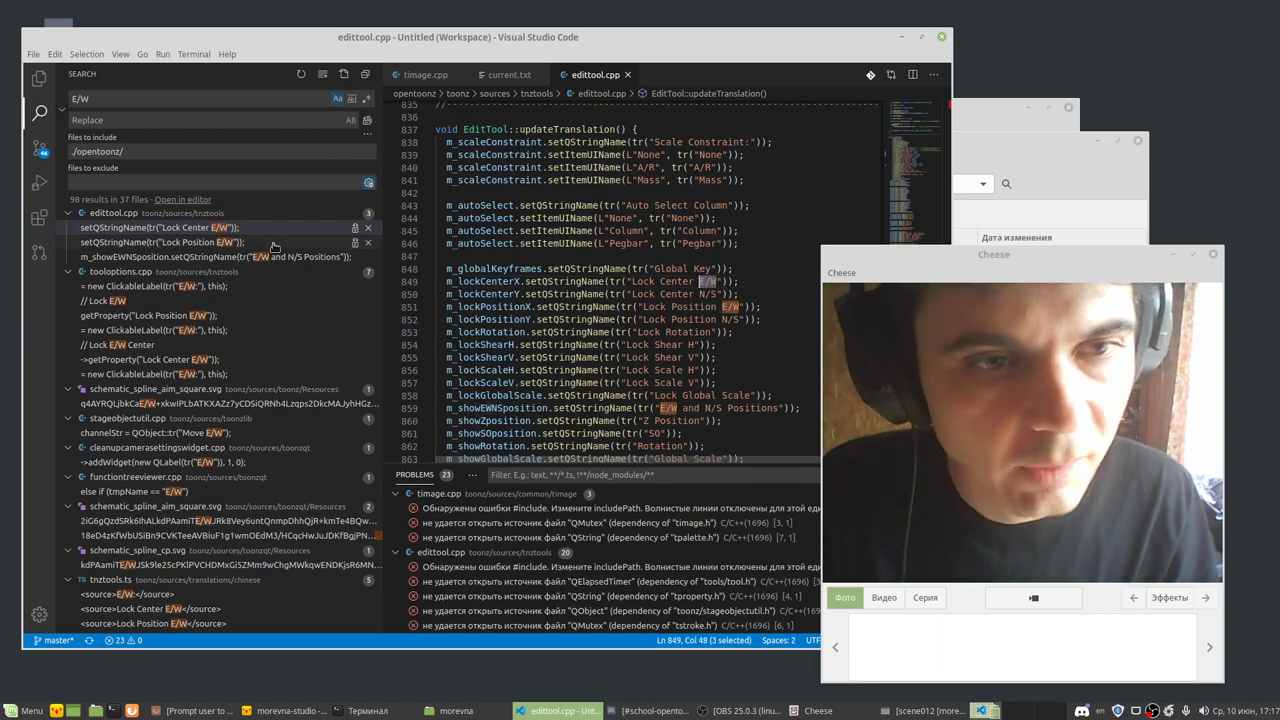
{"action": "left_click", "coordinate": [214, 242]}
{"action": "left_click", "coordinate": [215, 228]}
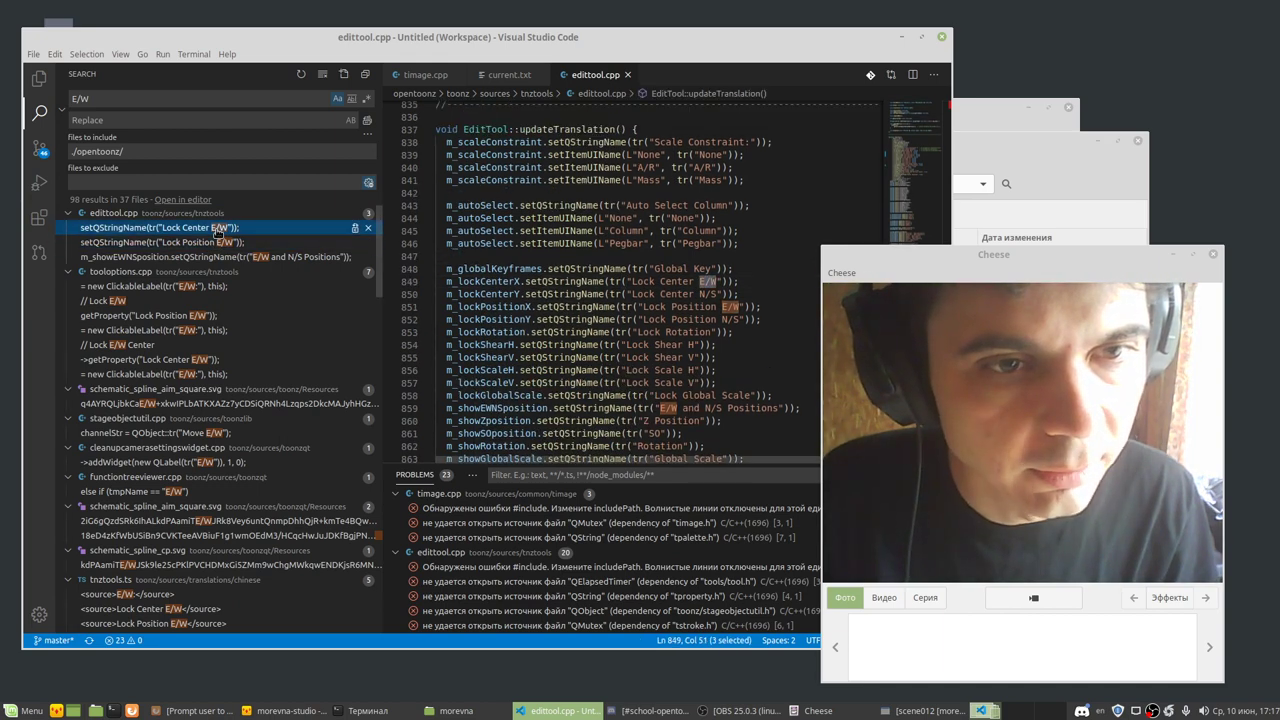
{"action": "left_click", "coordinate": [713, 282]}
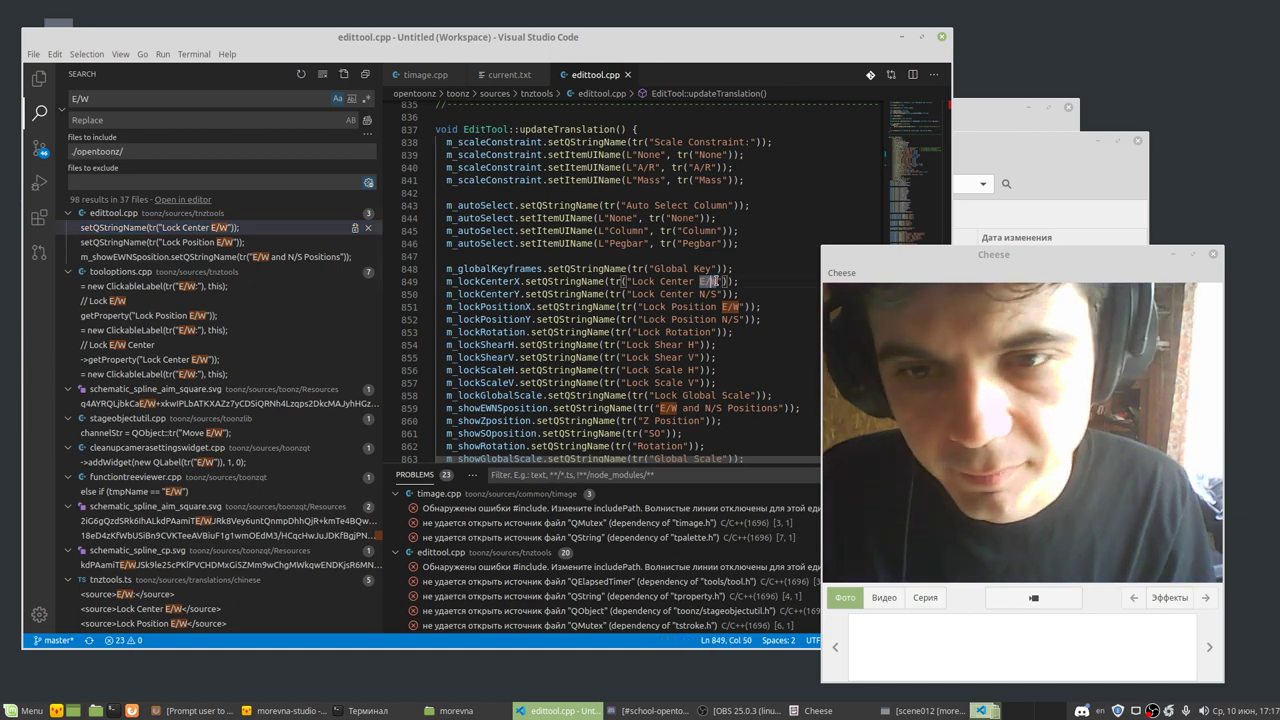
{"action": "key", "text": "BackSpace"}
{"action": "key", "text": "BackSpace"}
{"action": "key", "text": "BackSpace"}
{"action": "type", "text": "X"}
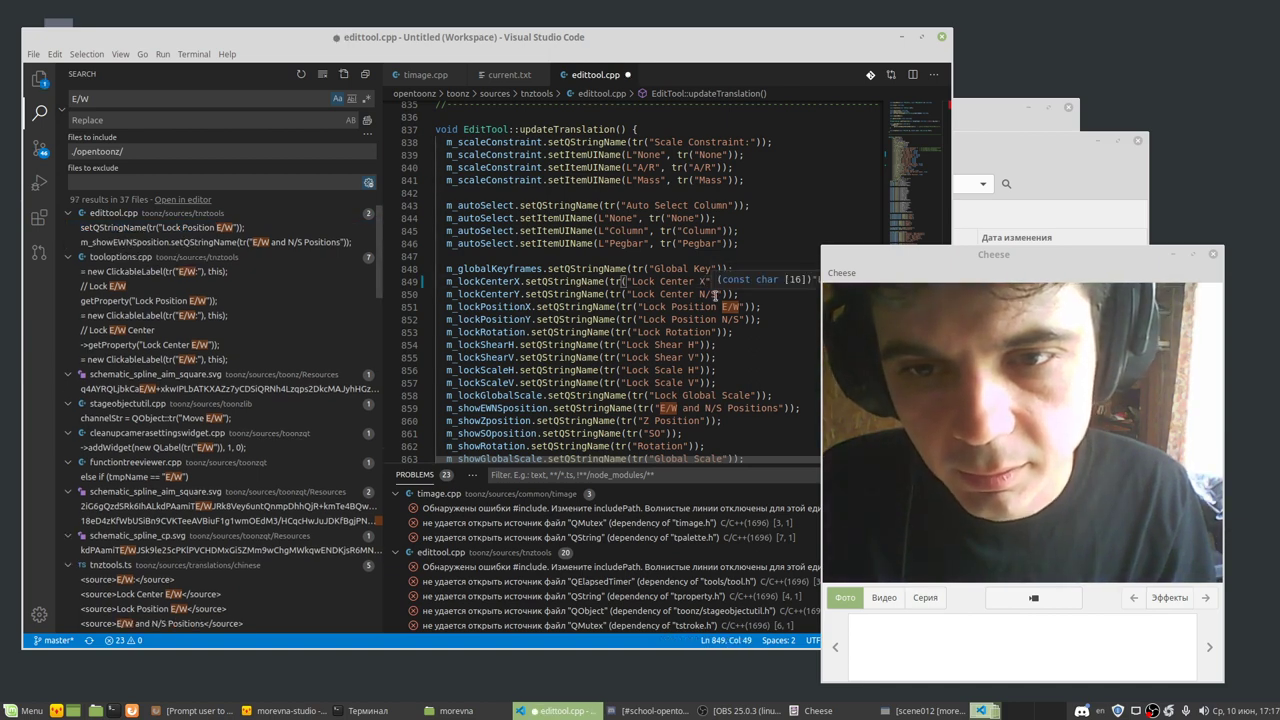
Step: Replace the remaining N/S and E/W labels on lines 850–859 with Y and X, and save
{"action": "left_click_drag", "start_coordinate": [717, 294], "coordinate": [699, 294]}
{"action": "type", "text": "Y"}
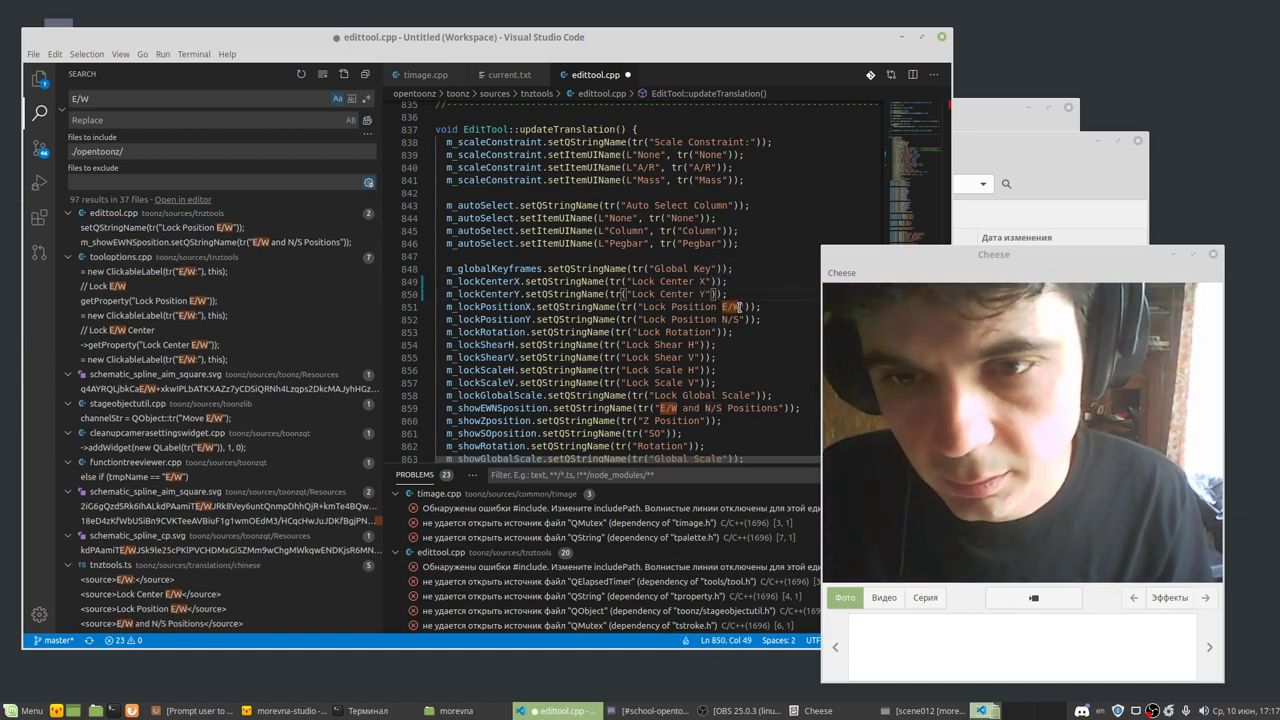
{"action": "type", "text": "X"}
{"action": "left_click_drag", "start_coordinate": [745, 319], "coordinate": [723, 319]}
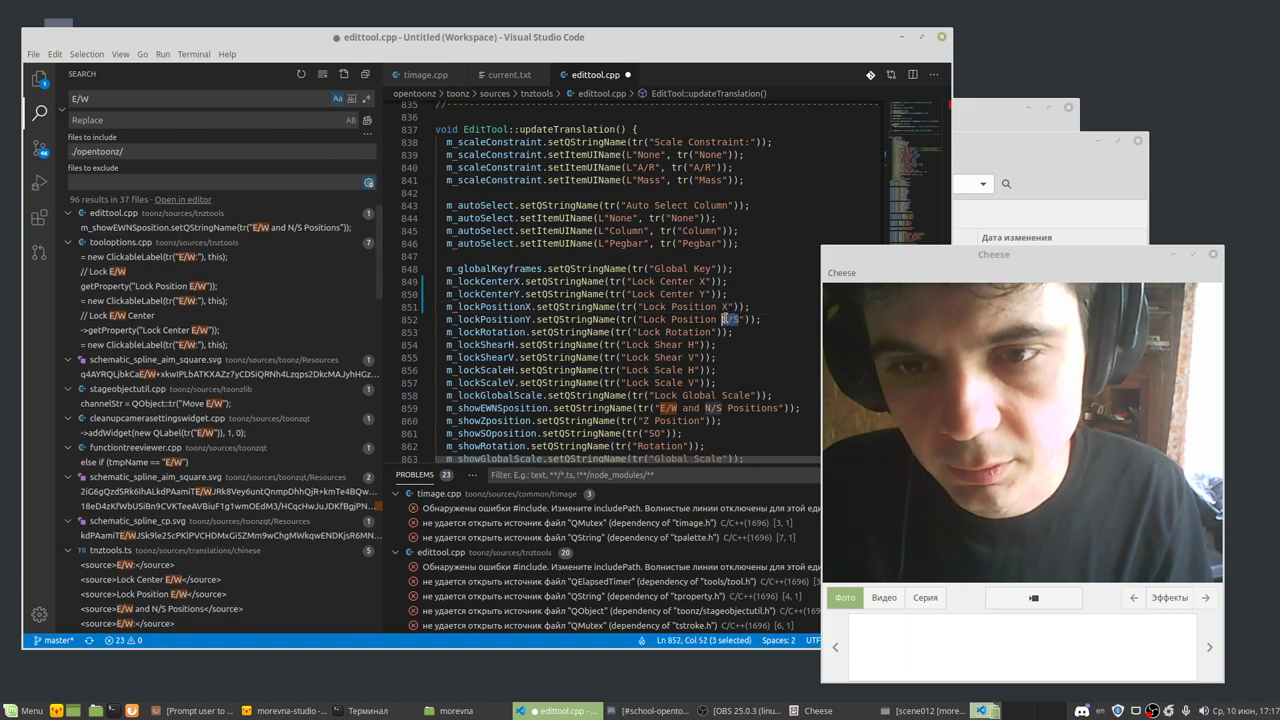
{"action": "type", "text": "Y"}
{"action": "left_click_drag", "start_coordinate": [678, 408], "coordinate": [659, 408]}
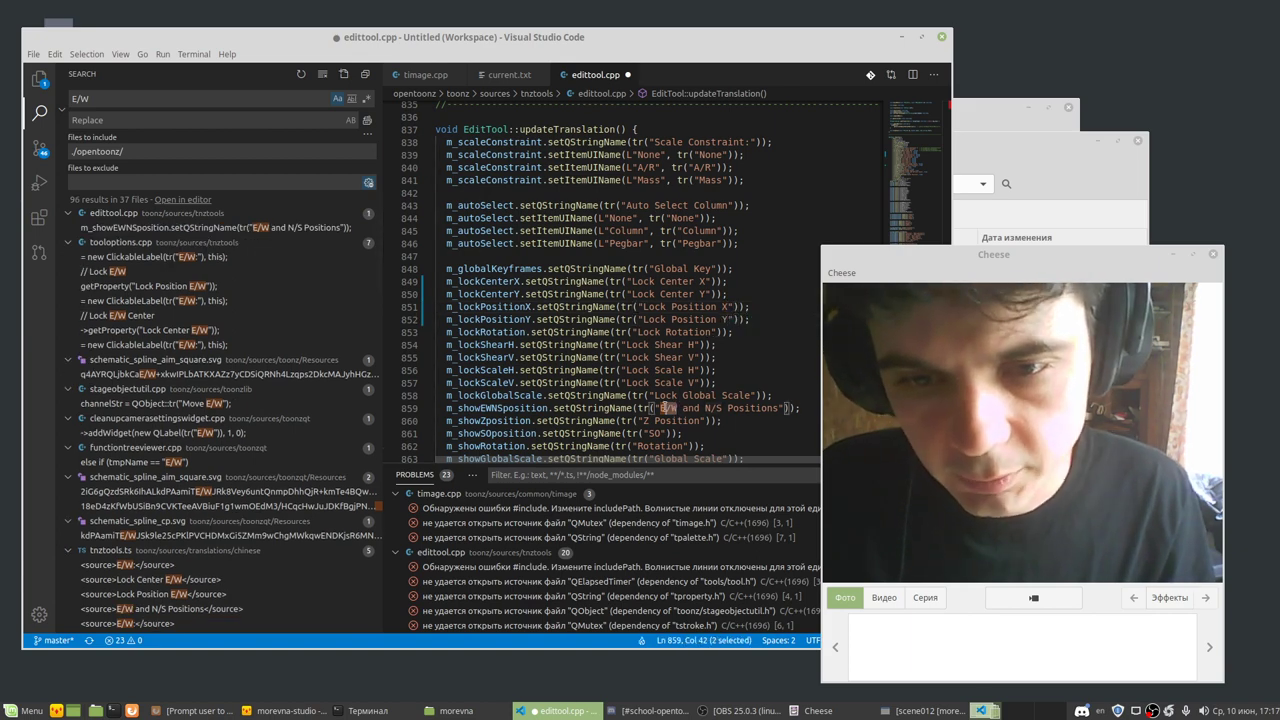
{"action": "type", "text": "X"}
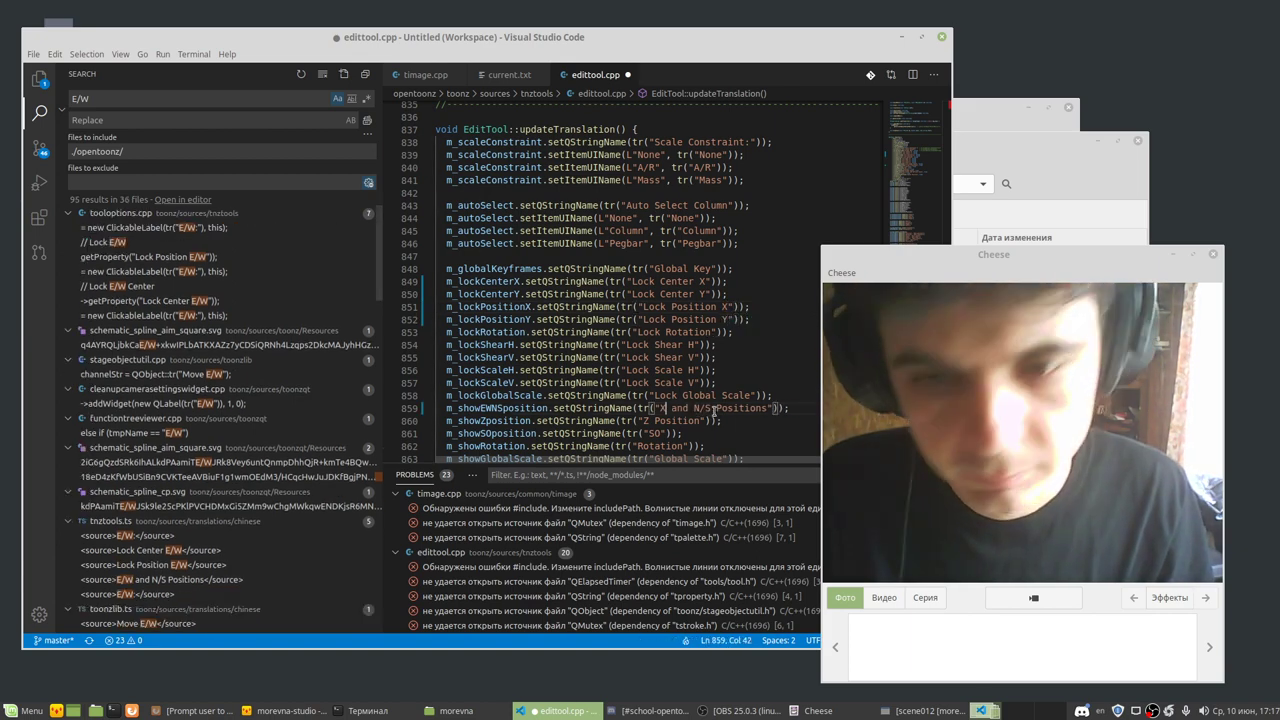
{"action": "left_click_drag", "start_coordinate": [709, 408], "coordinate": [693, 408]}
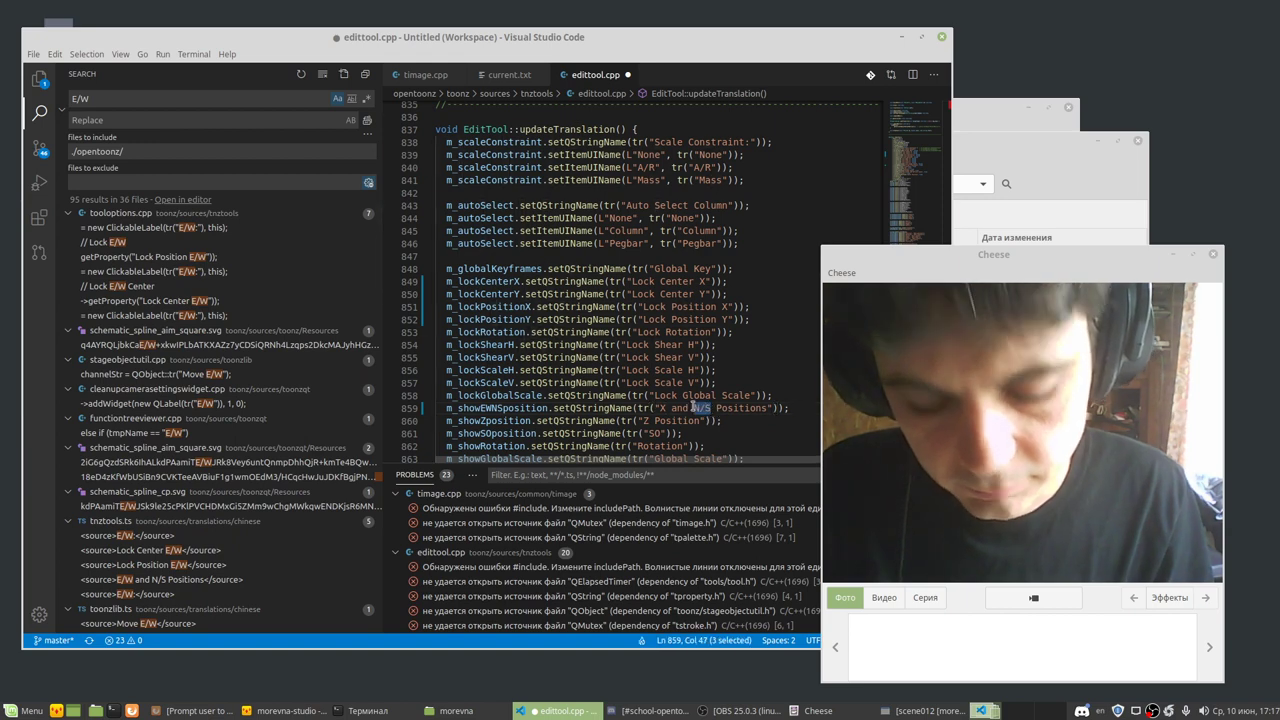
{"action": "type", "text": "Y"}
{"action": "key", "text": "ctrl+s"}
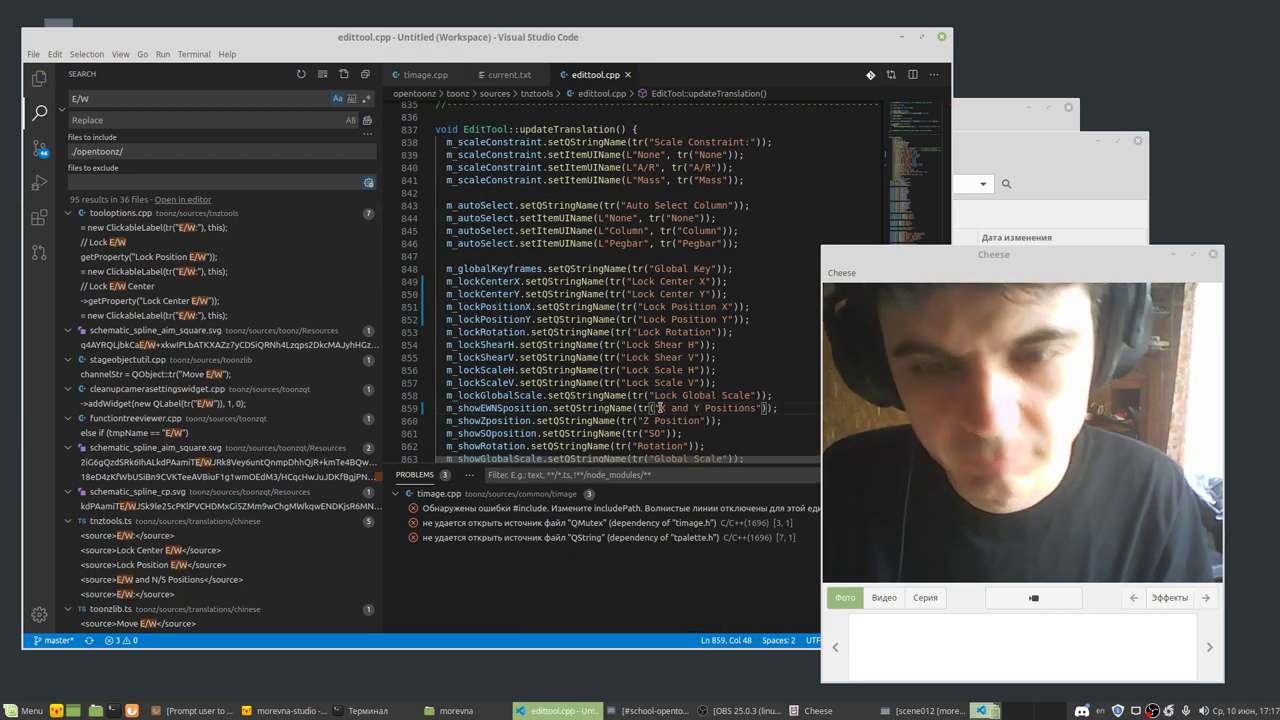
{"action": "left_click", "coordinate": [163, 228]}
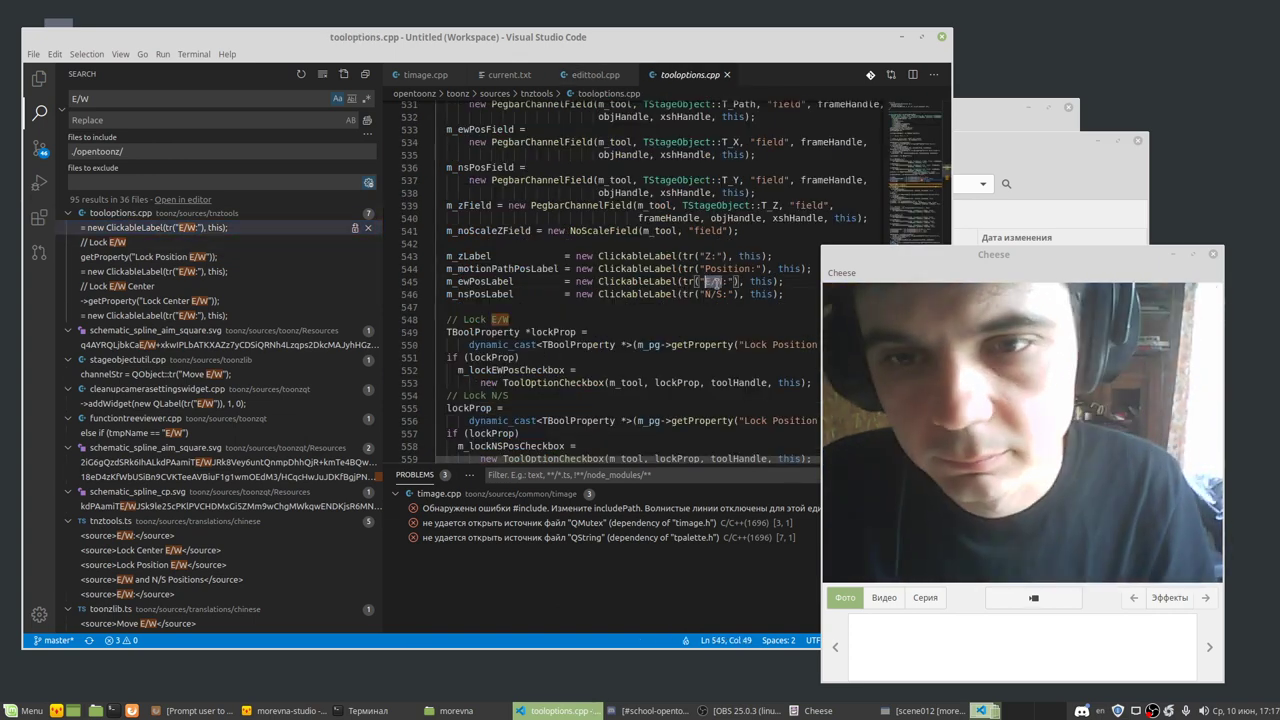
Step: Change the E/W and N/S labels on lines 545–546 of tooloptions.cpp to X and Y, and save
{"action": "left_click_drag", "start_coordinate": [728, 282], "coordinate": [707, 284]}
{"action": "type", "text": "X"}
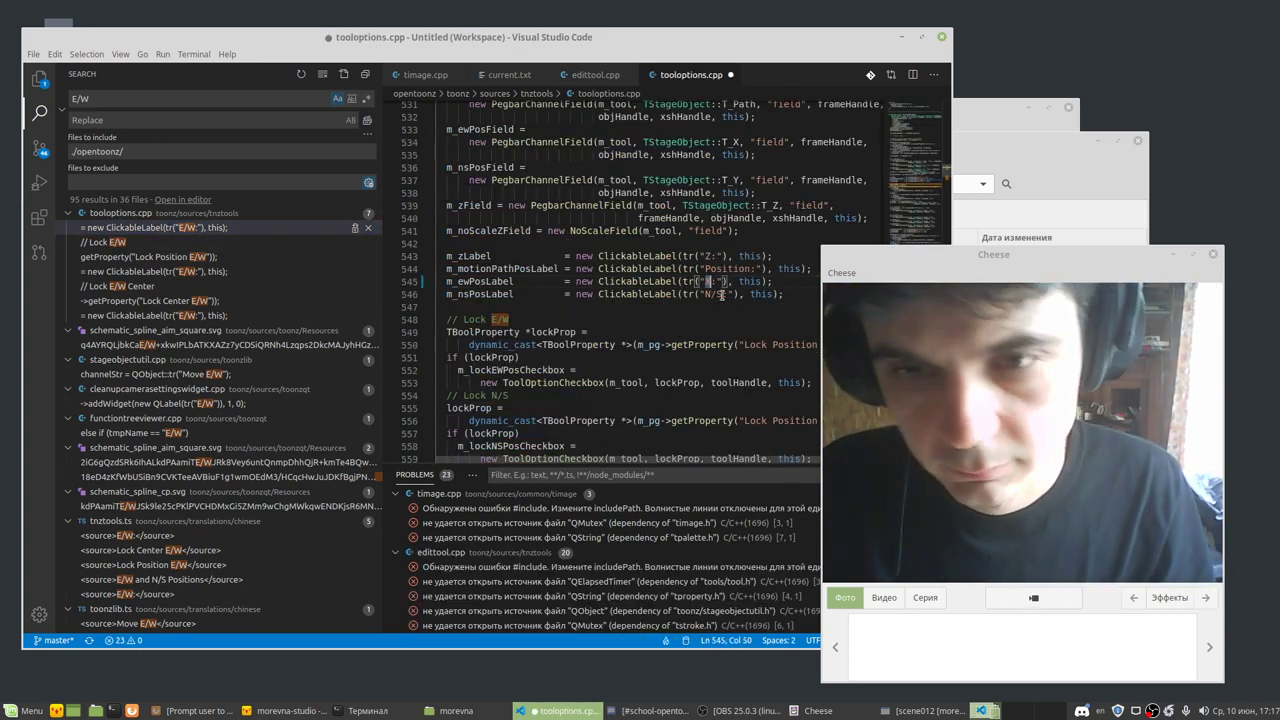
{"action": "left_click", "coordinate": [712, 294]}
{"action": "type", "text": "Y:"}
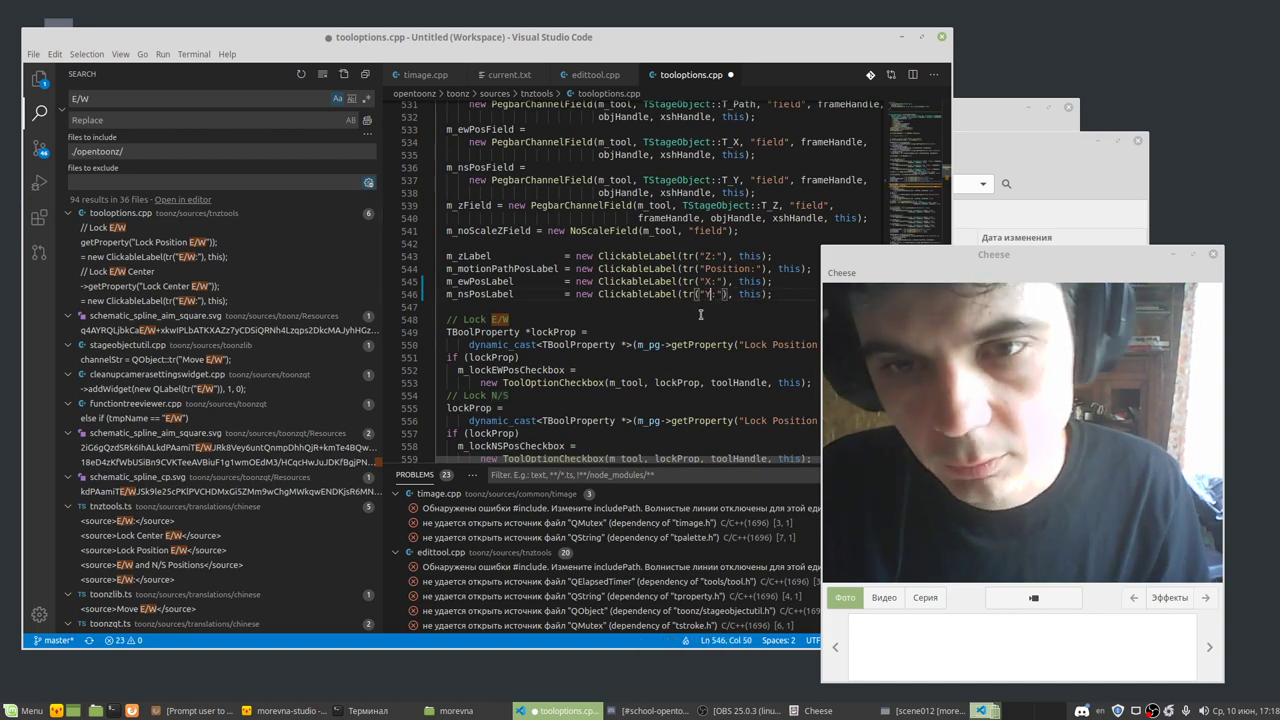
{"action": "key", "text": "ctrl+s"}
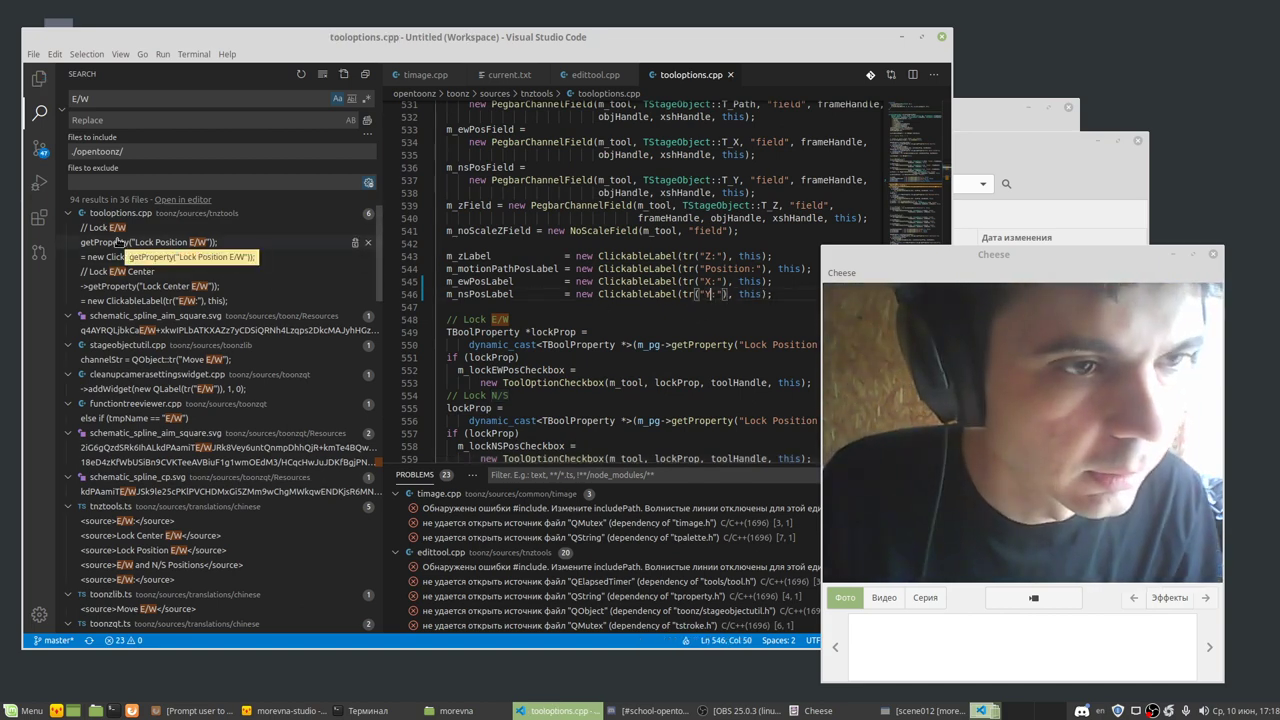
{"action": "mouse_move", "coordinate": [148, 242]}
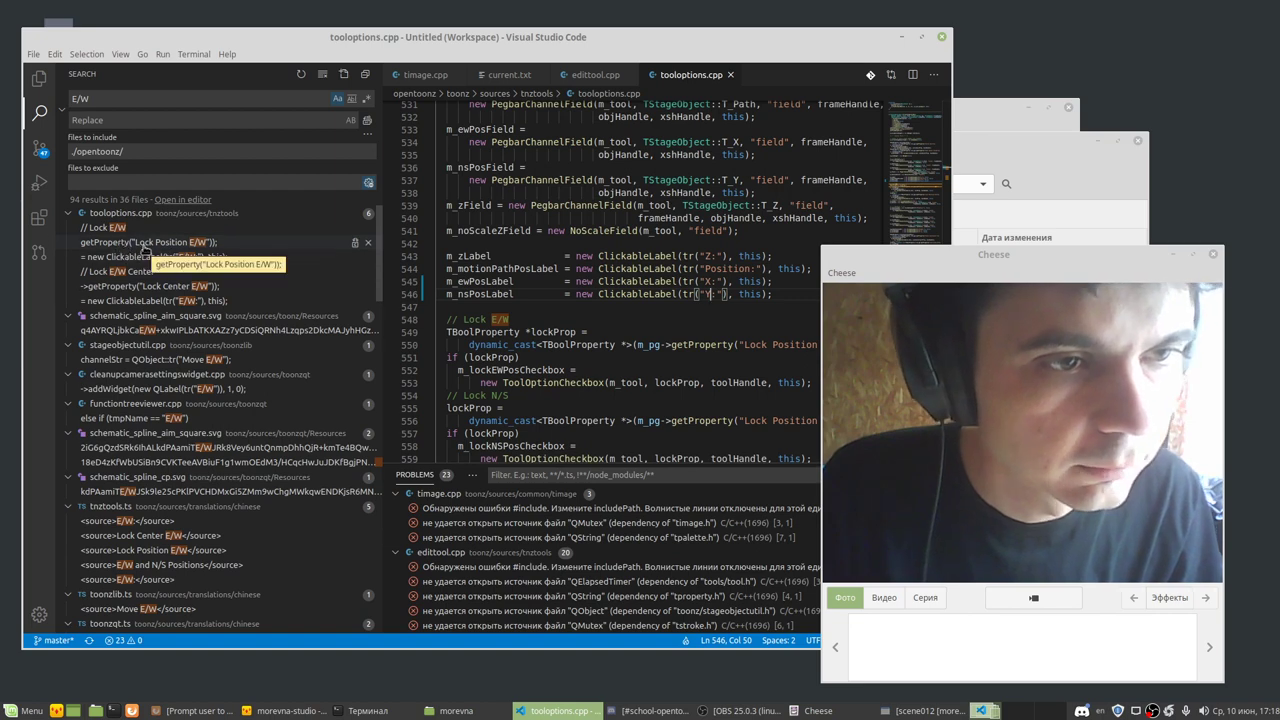
Step: Replace E/W and N/S with X and Y in the Lock comments on lines 548 and 554, and save
{"action": "left_click", "coordinate": [145, 243]}
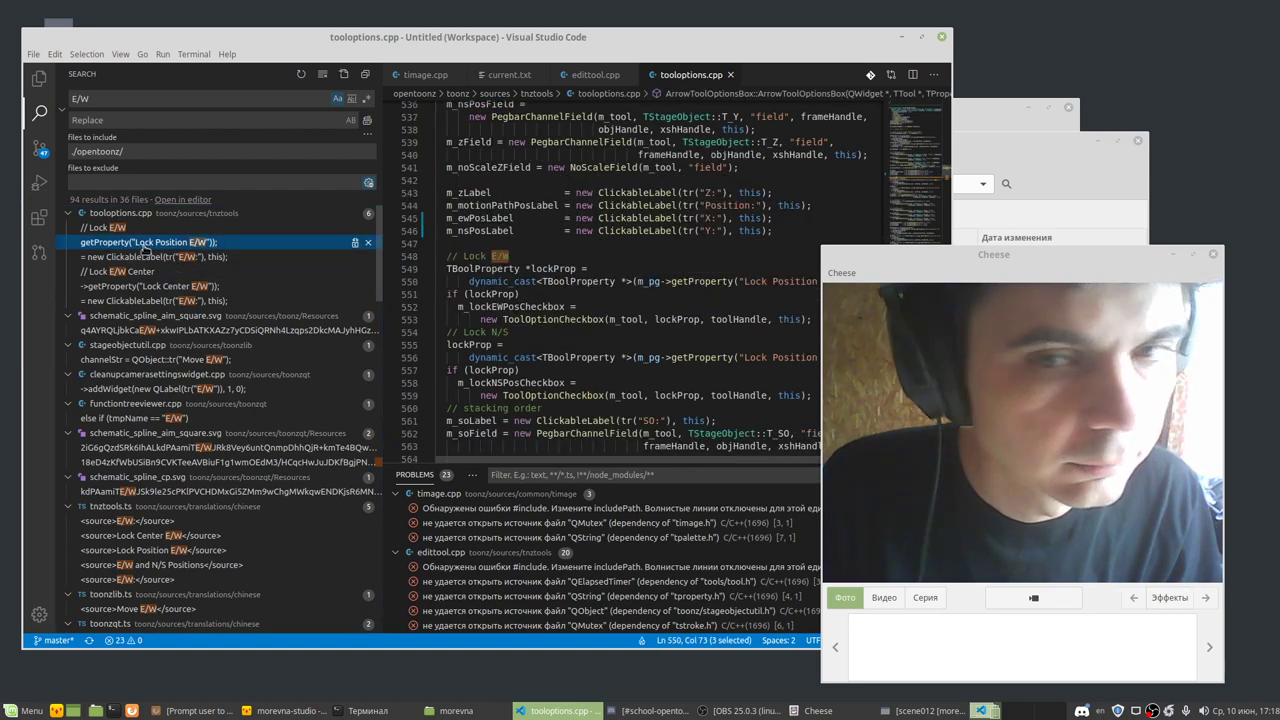
{"action": "left_click_drag", "start_coordinate": [508, 257], "coordinate": [496, 257]}
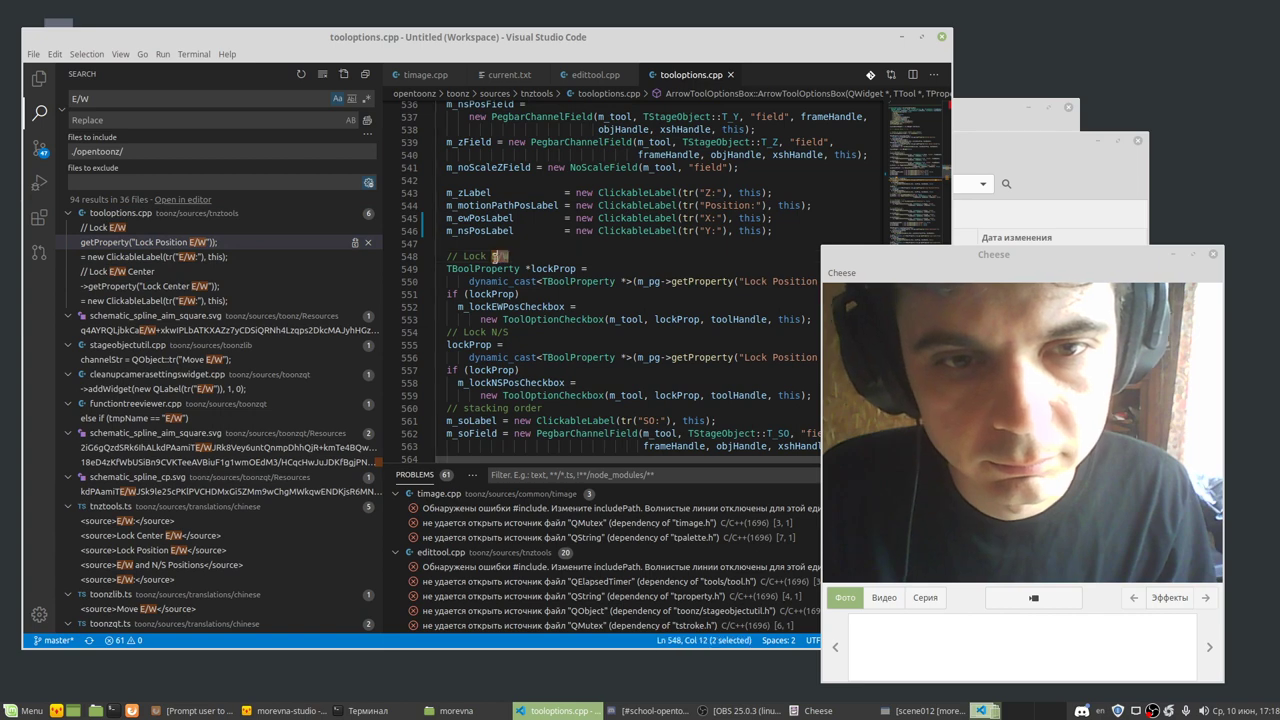
{"action": "type", "text": "X"}
{"action": "left_click", "coordinate": [508, 331]}
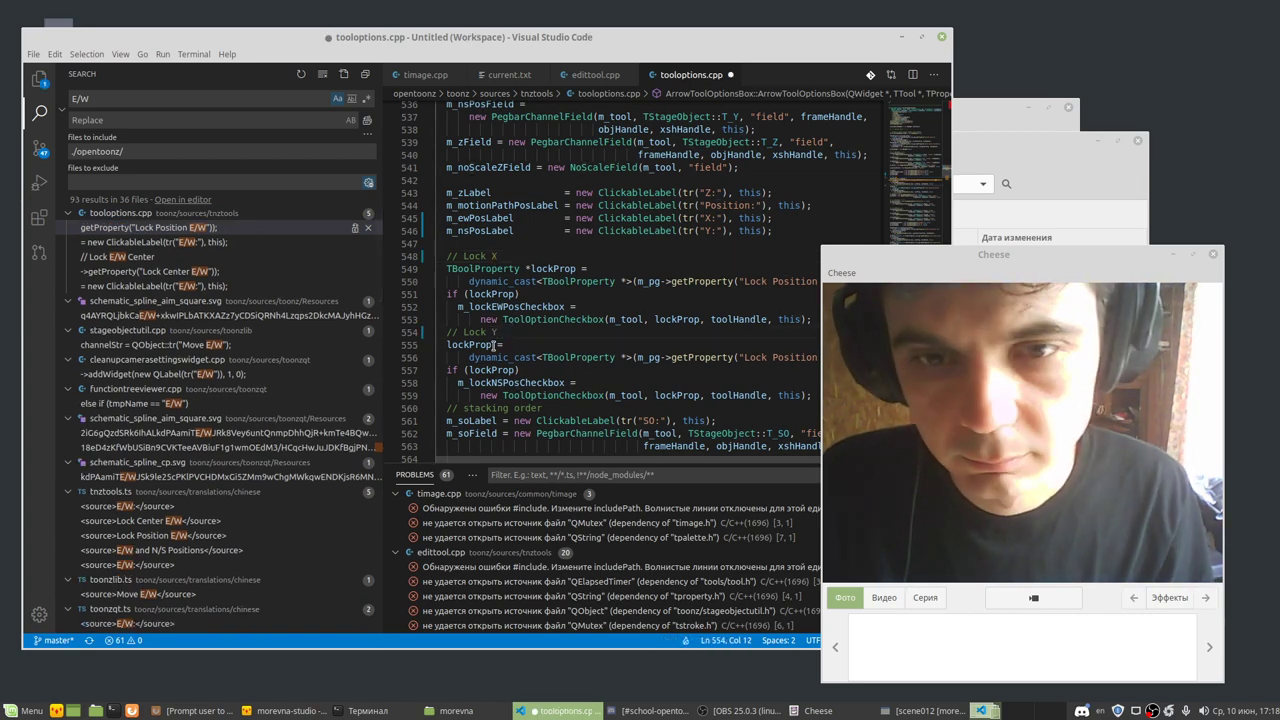
{"action": "type", "text": "Y"}
{"action": "key", "text": "ctrl+s"}
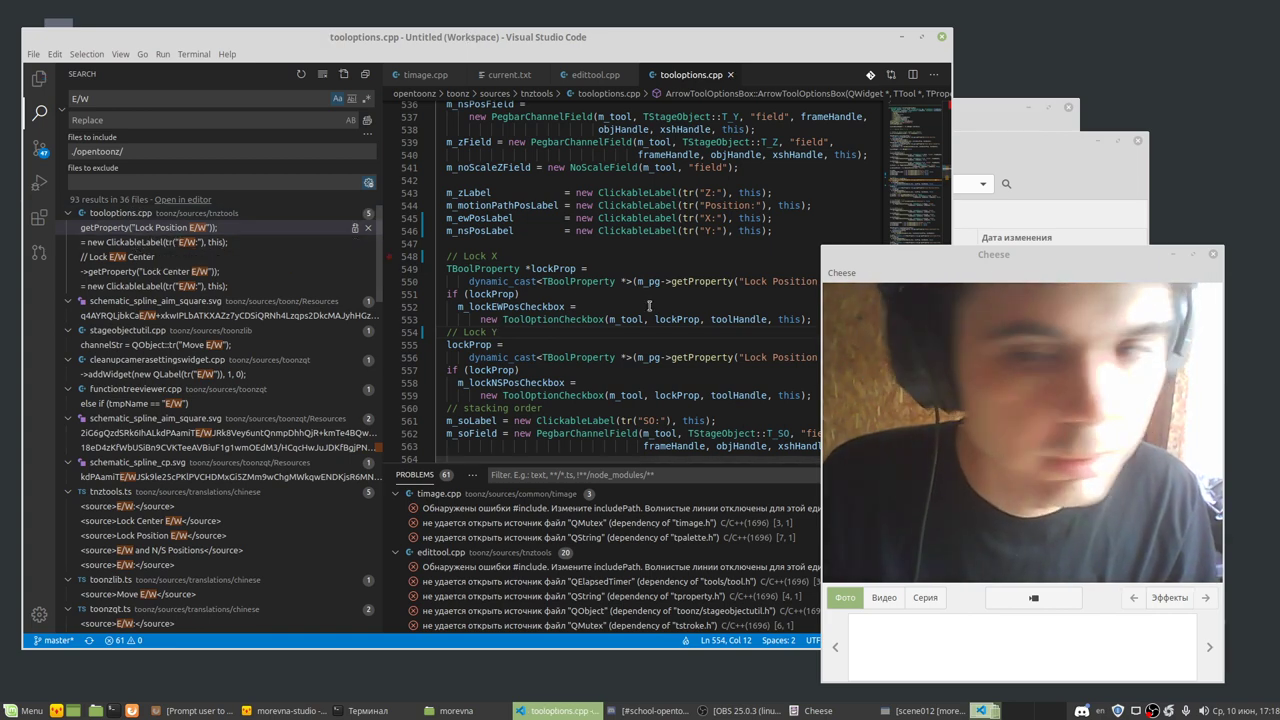
Step: Rename the Lock Position properties on line 550 to X and Y, and save
{"action": "left_click_drag", "start_coordinate": [884, 259], "coordinate": [962, 347]}
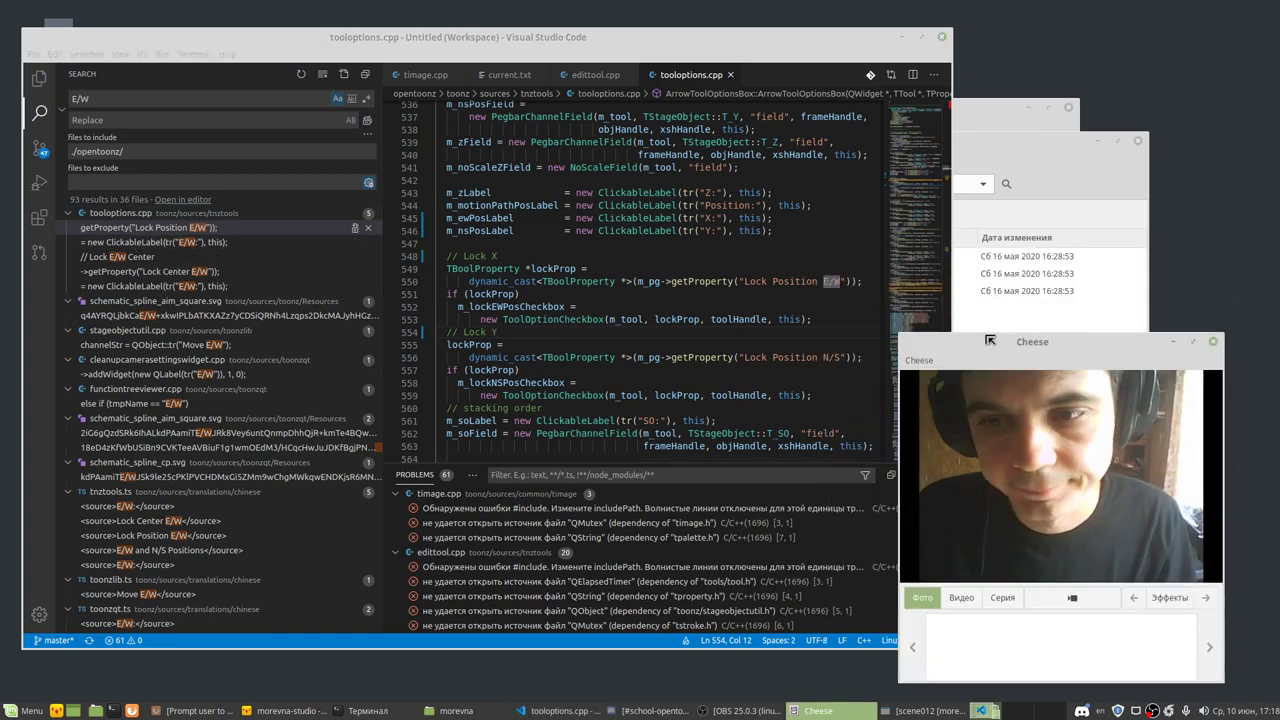
{"action": "left_click", "coordinate": [838, 282]}
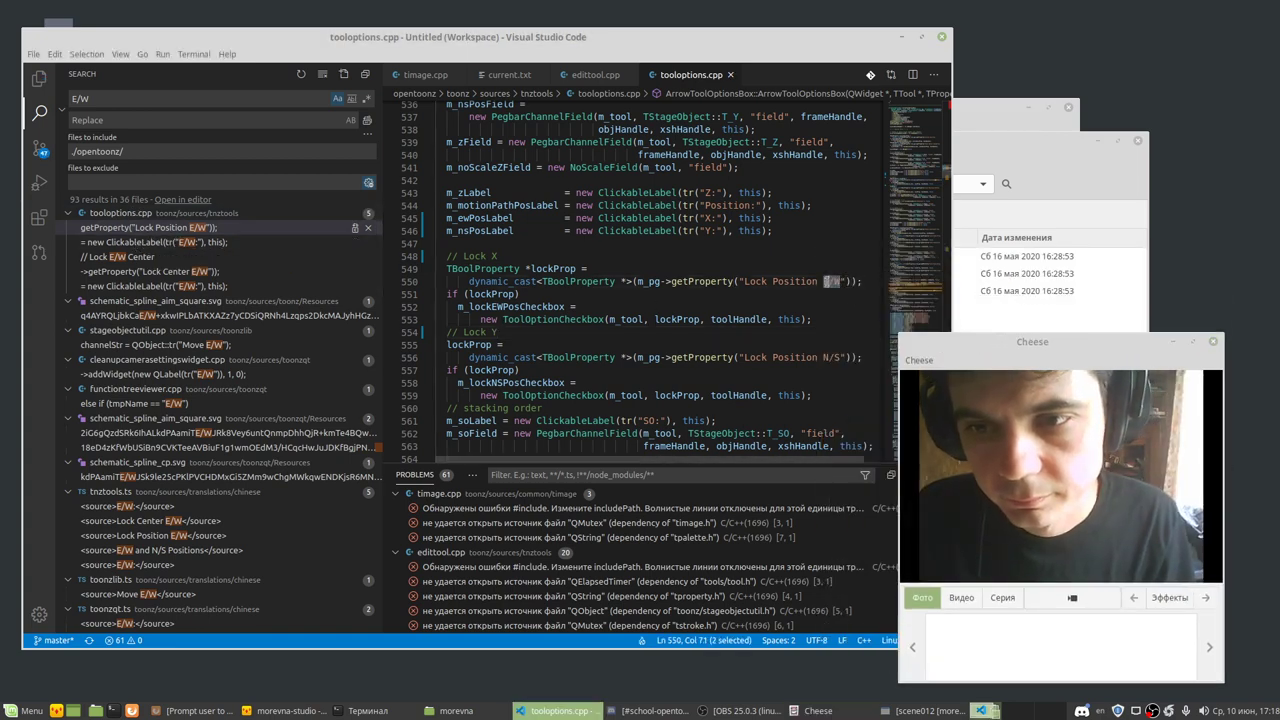
{"action": "type", "text": "X"}
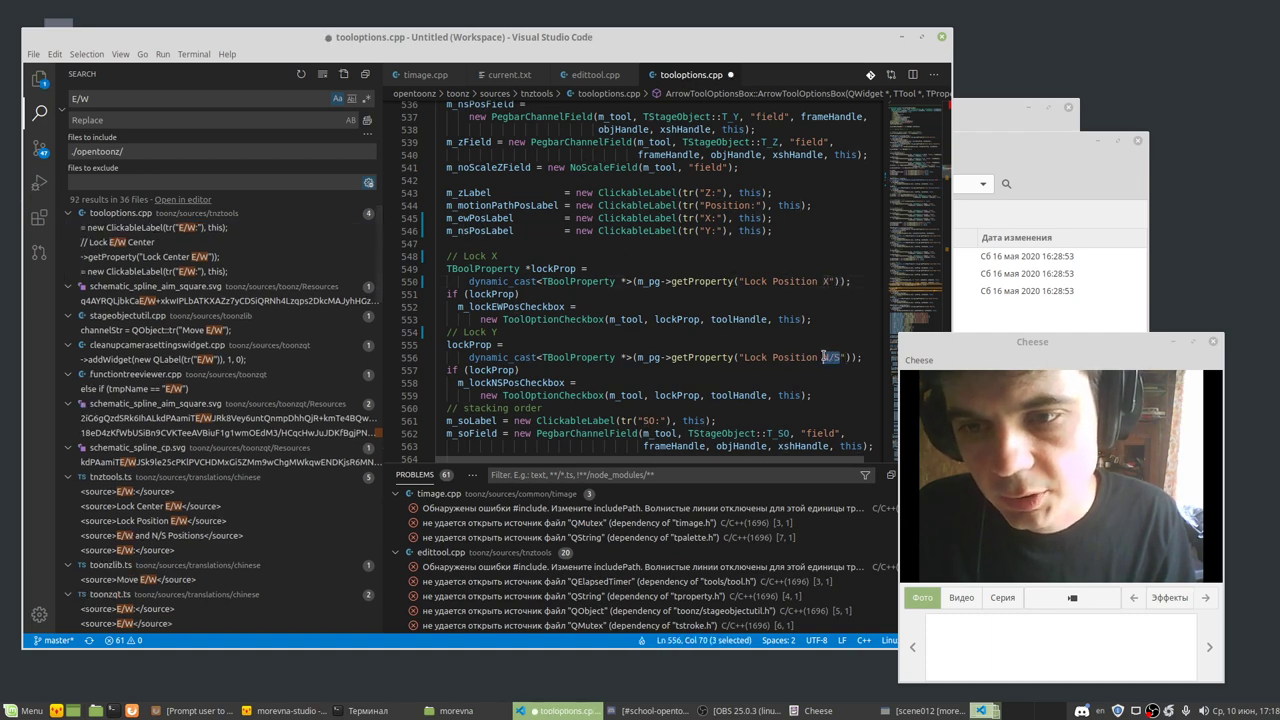
{"action": "type", "text": "Y"}
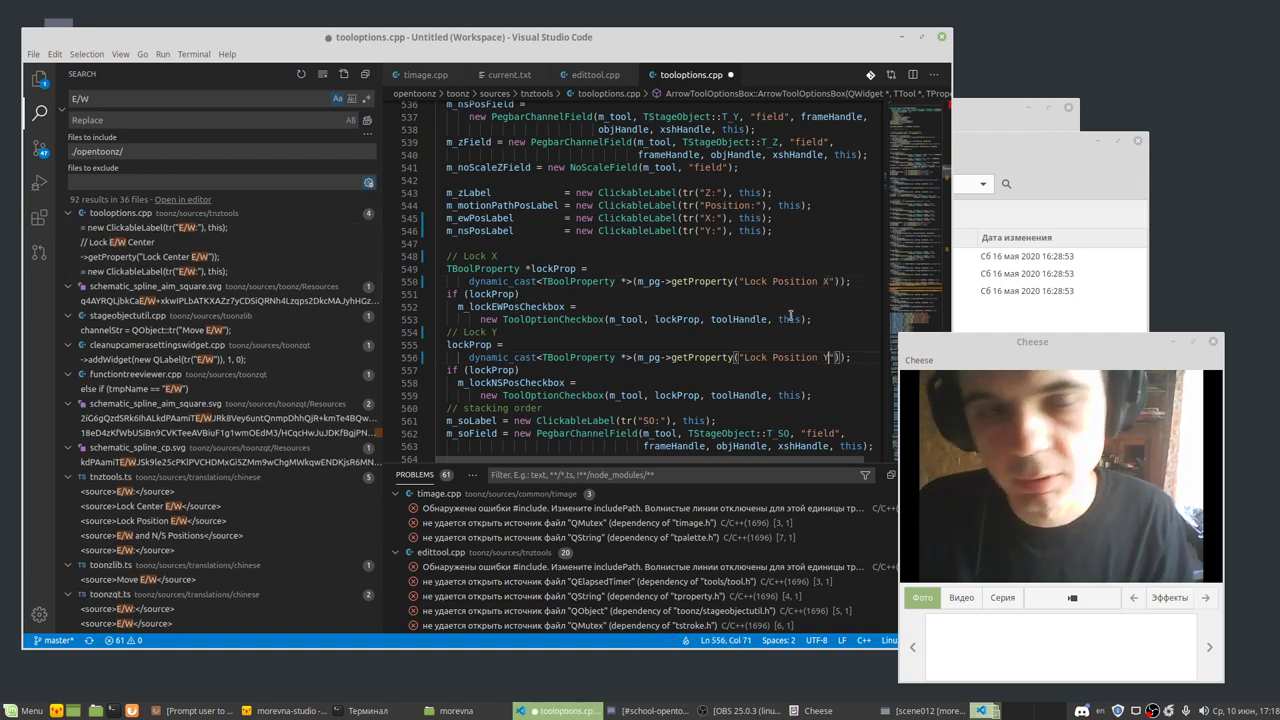
{"action": "key", "text": "ctrl+s"}
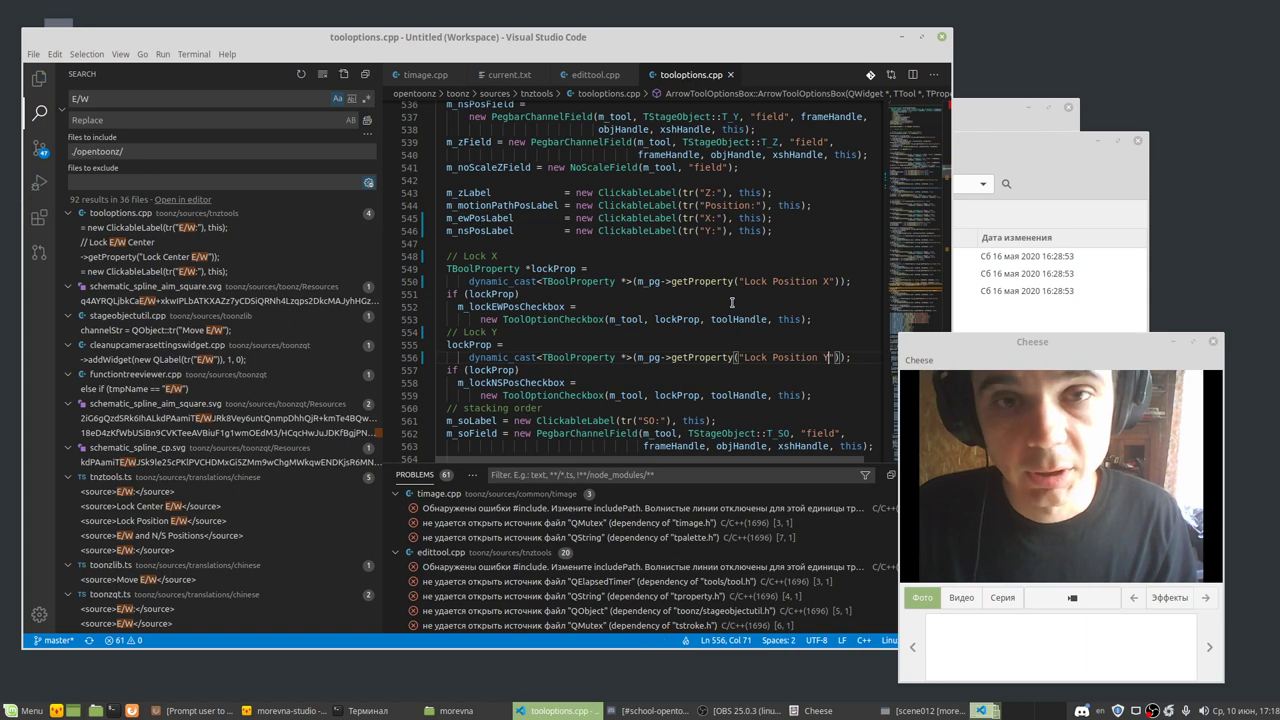
{"action": "left_click", "coordinate": [190, 228]}
Step: Replace E/W with X and N/S with Y in tooloptions.cpp lines 628–639, and save
{"action": "left_click", "coordinate": [709, 284]}
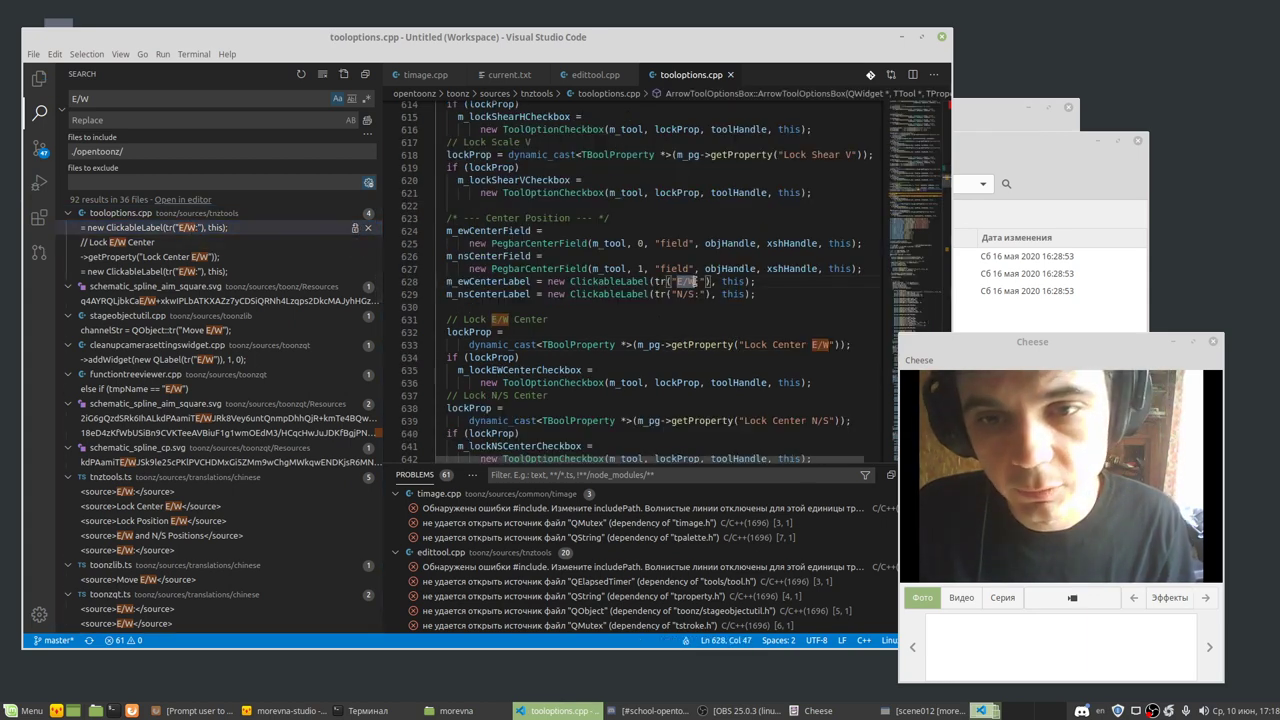
{"action": "key", "text": "shift+Left"}
{"action": "key", "text": "shift+Left"}
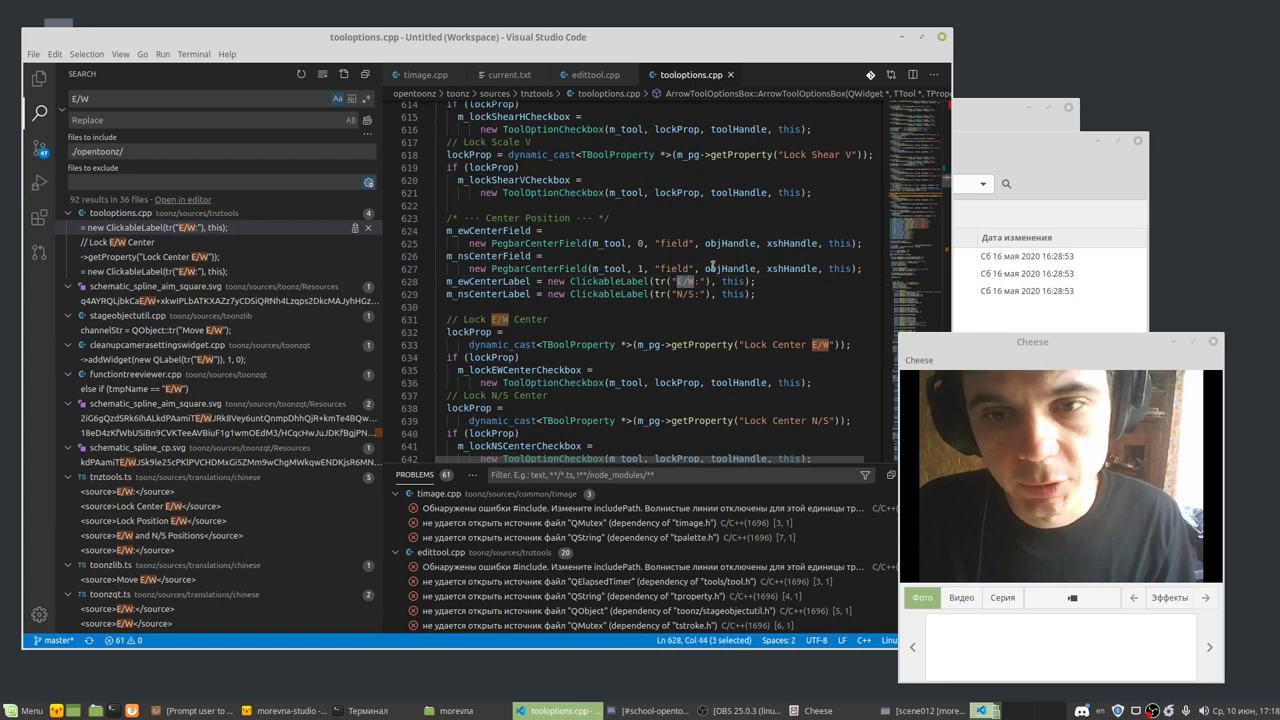
{"action": "type", "text": "X"}
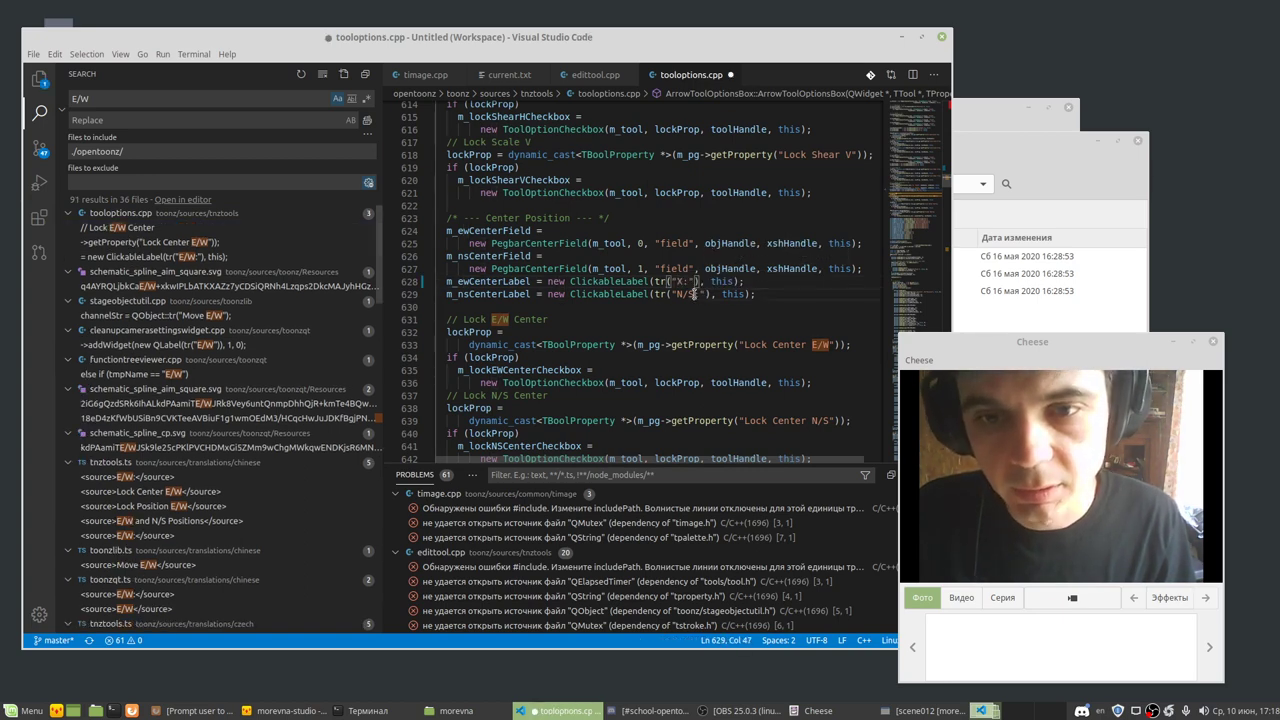
{"action": "left_click_drag", "start_coordinate": [693, 294], "coordinate": [676, 294]}
{"action": "type", "text": "Y:"}
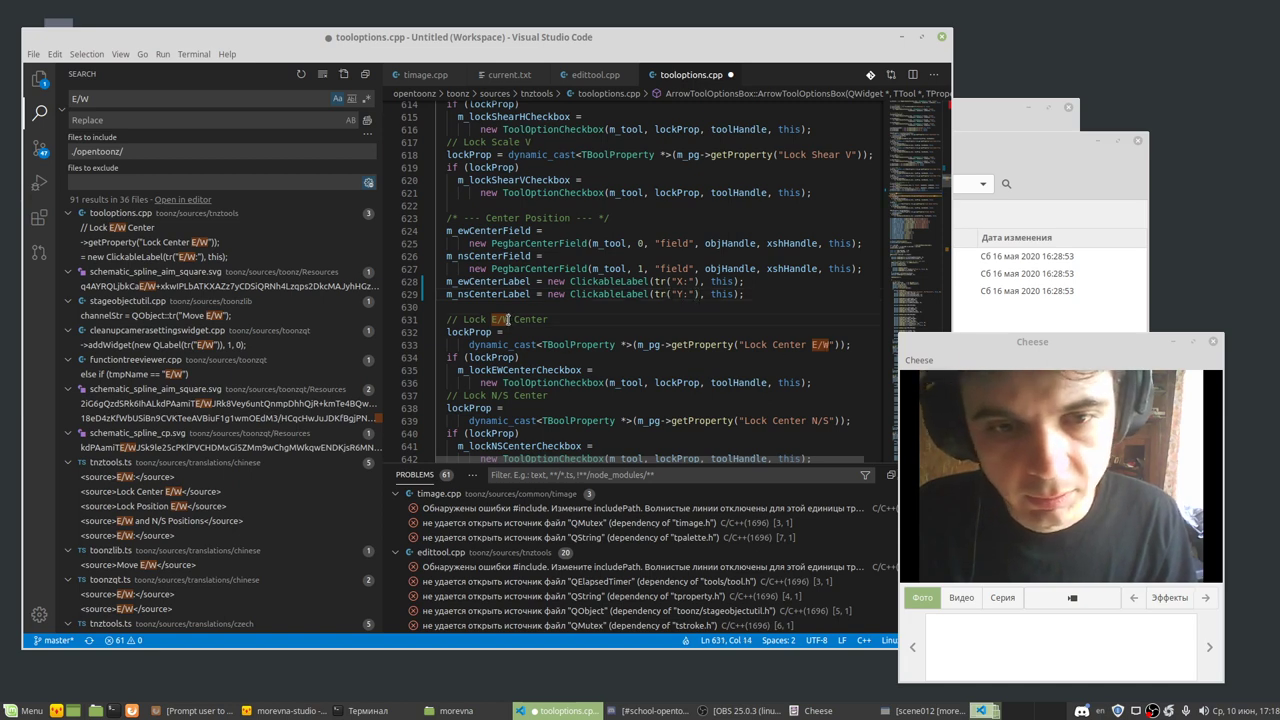
{"action": "key", "text": "shift+Left"}
{"action": "key", "text": "shift+Left"}
{"action": "type", "text": "X"}
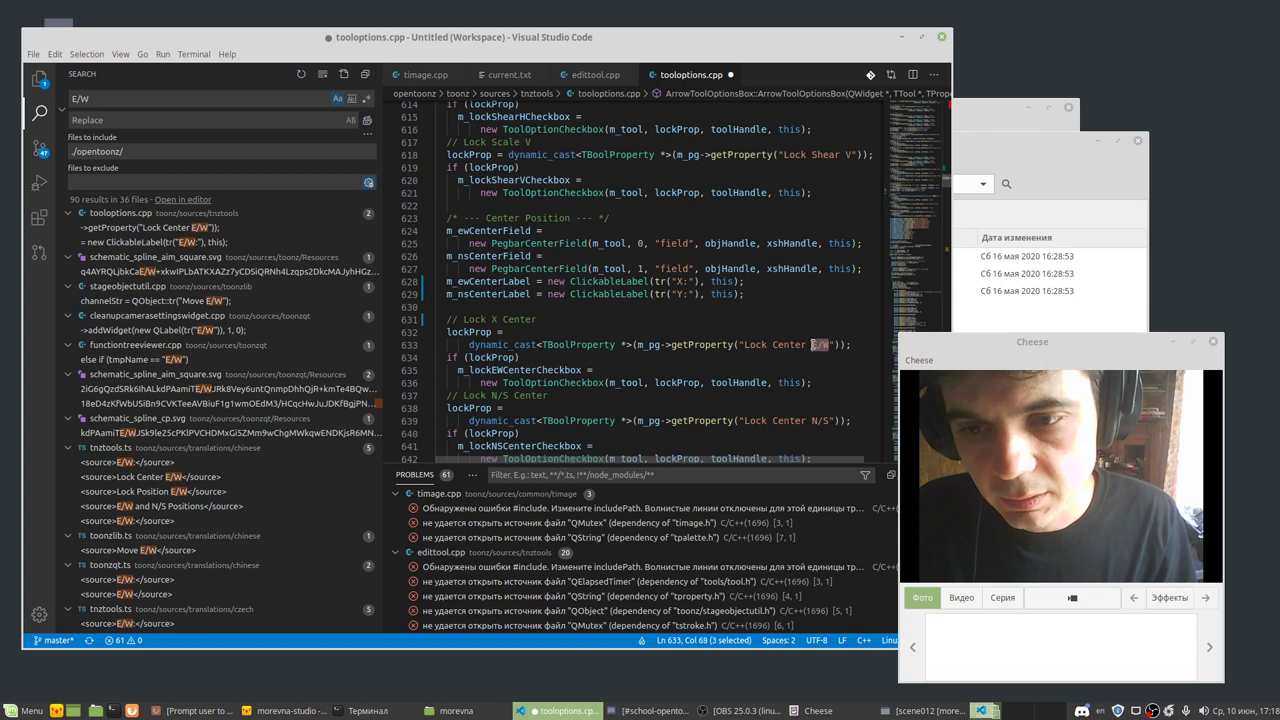
{"action": "type", "text": "X"}
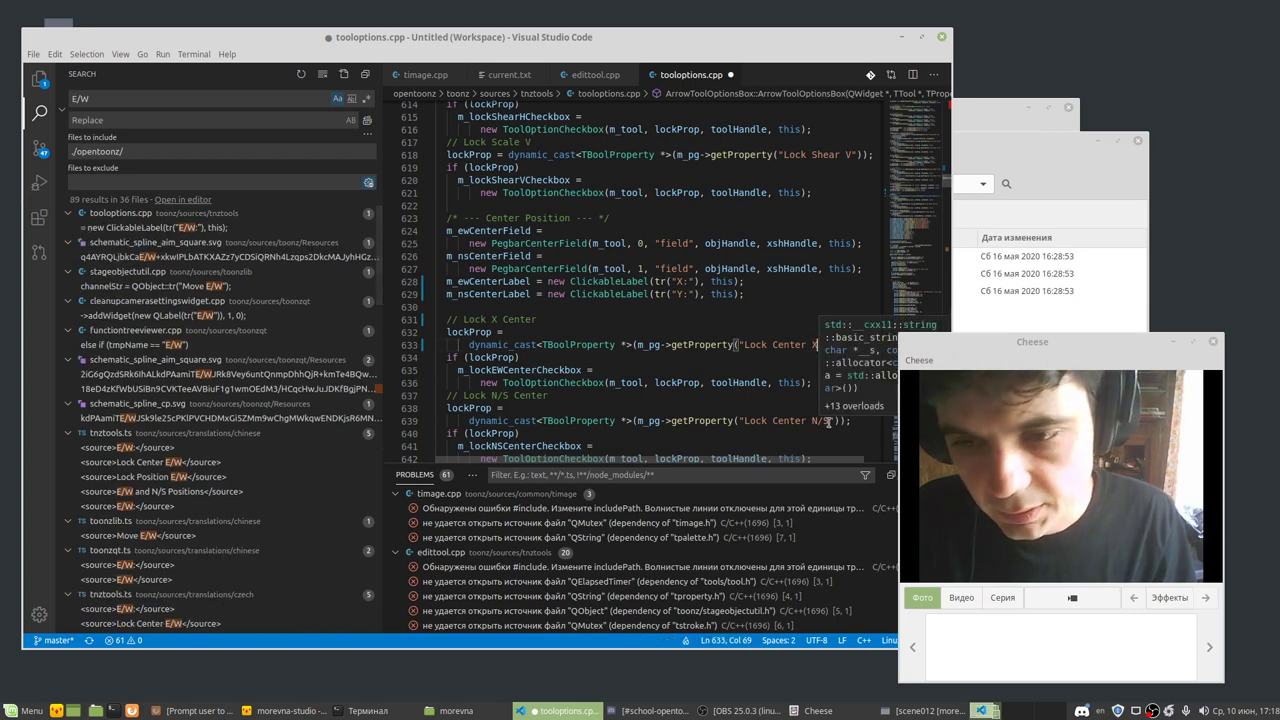
{"action": "left_click_drag", "start_coordinate": [813, 420], "coordinate": [829, 421]}
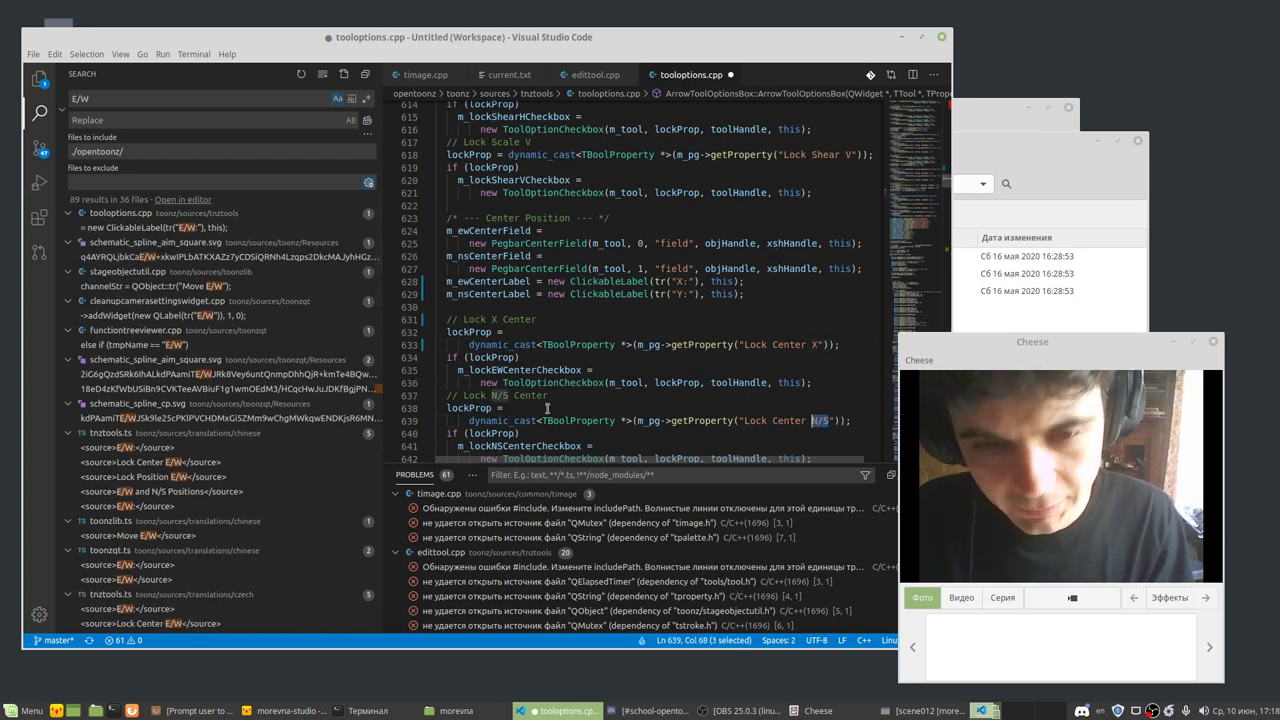
{"action": "type", "text": "Y"}
{"action": "left_click_drag", "start_coordinate": [509, 395], "coordinate": [491, 396]}
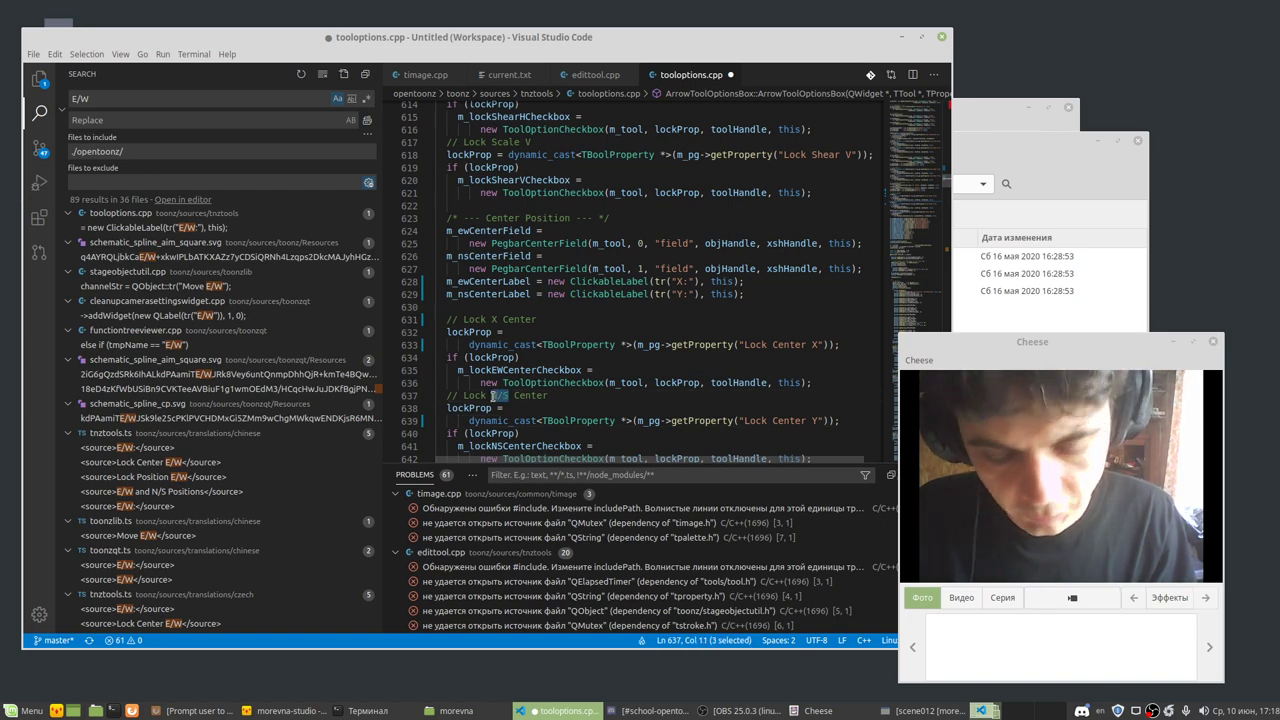
{"action": "type", "text": "Y"}
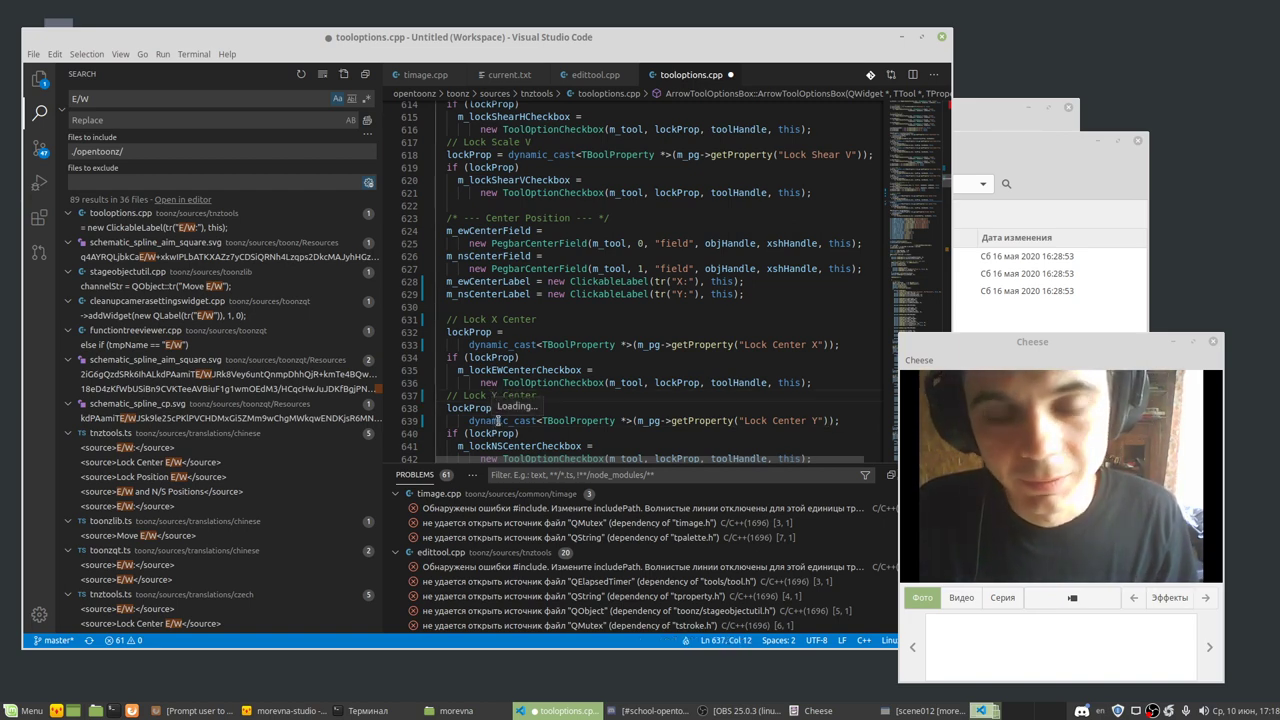
{"action": "key", "text": "ctrl+s"}
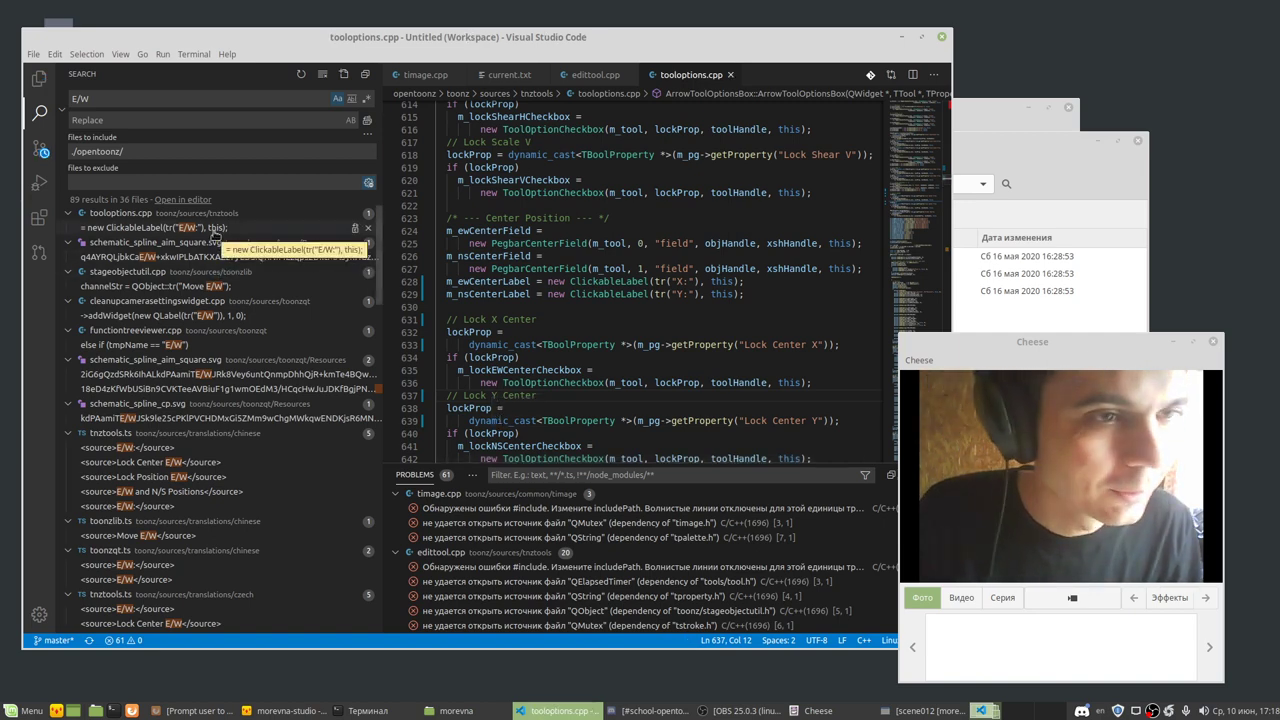
Step: Change the Move labels on lines 1210–1212 to X and Y, and save tooloptions.cpp
{"action": "left_click", "coordinate": [214, 228]}
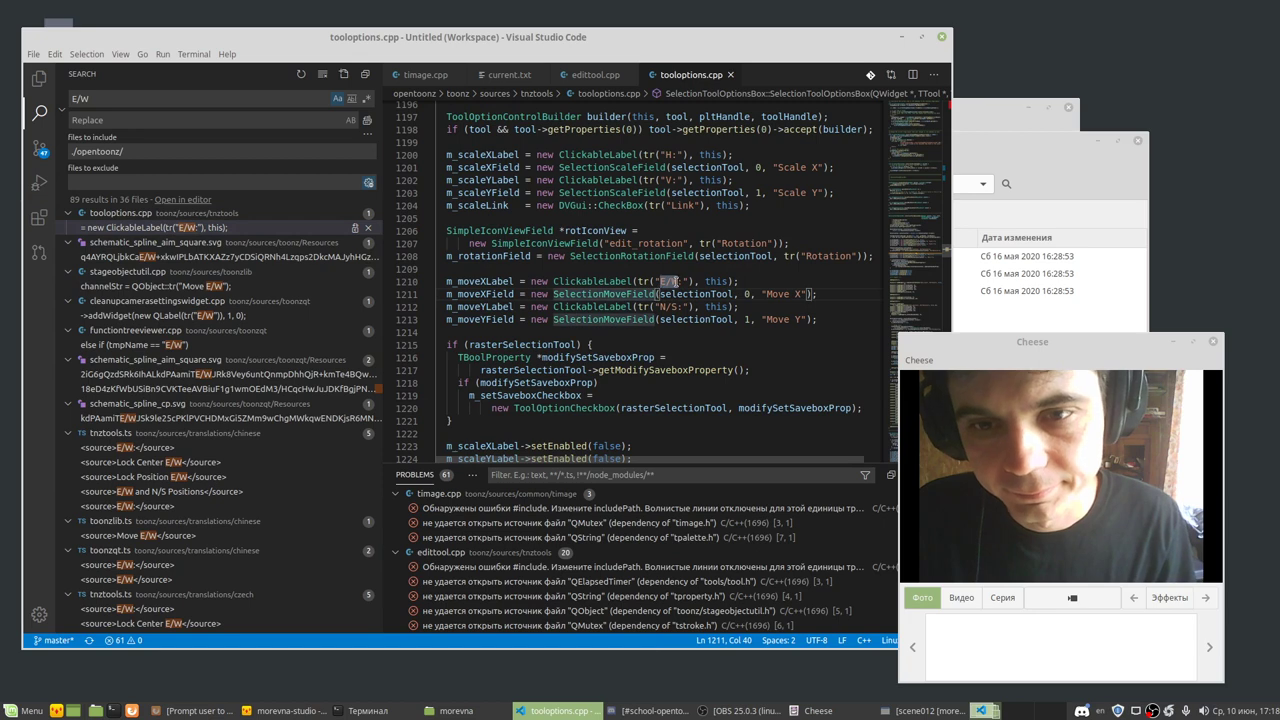
{"action": "mouse_move", "coordinate": [678, 282]}
{"action": "left_mouse_down"}
{"action": "mouse_move", "coordinate": [658, 282]}
{"action": "mouse_move", "coordinate": [658, 307]}
{"action": "left_mouse_up"}
{"action": "type", "text": "X"}
{"action": "type", "text": "Y"}
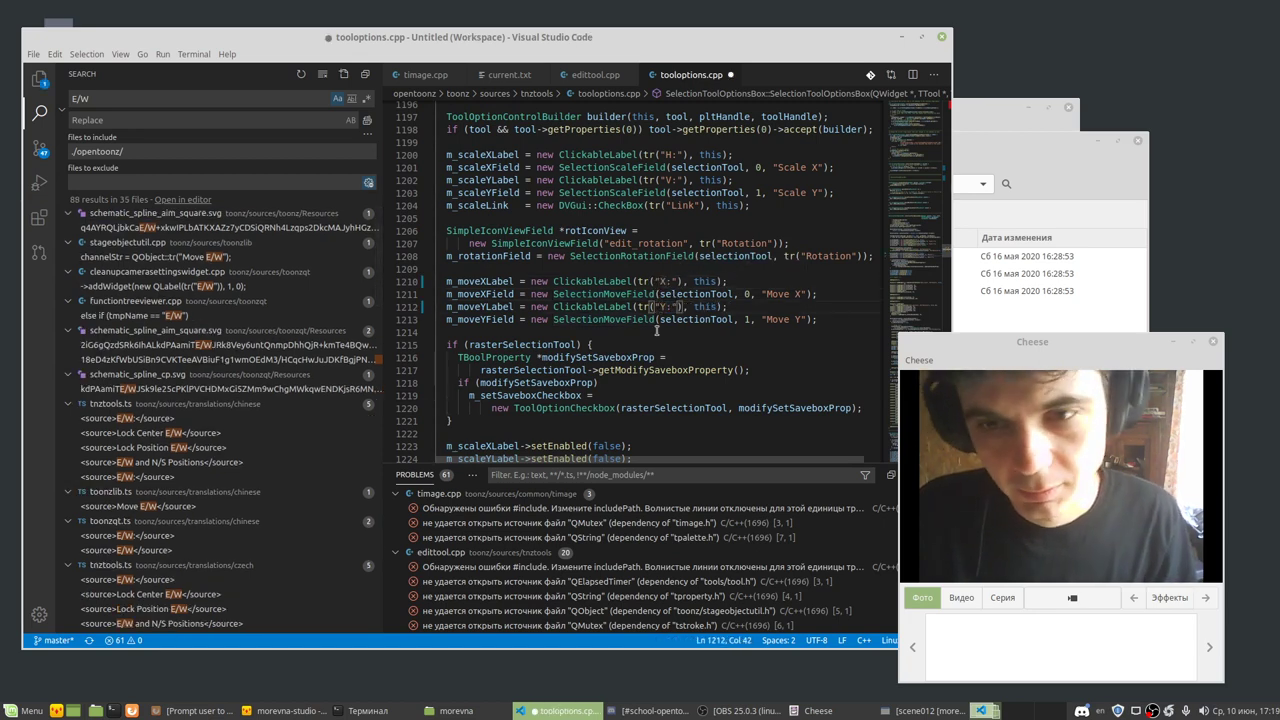
{"action": "key", "text": "ctrl+s"}
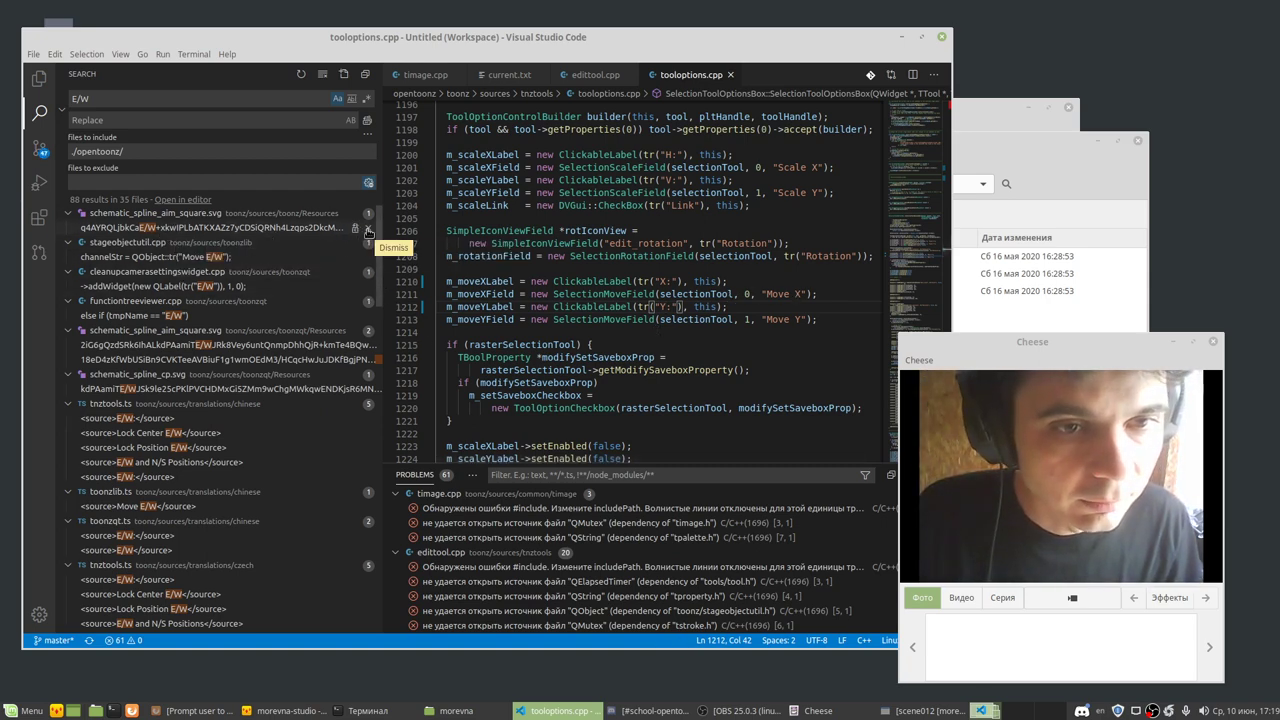
{"action": "left_click", "coordinate": [368, 232]}
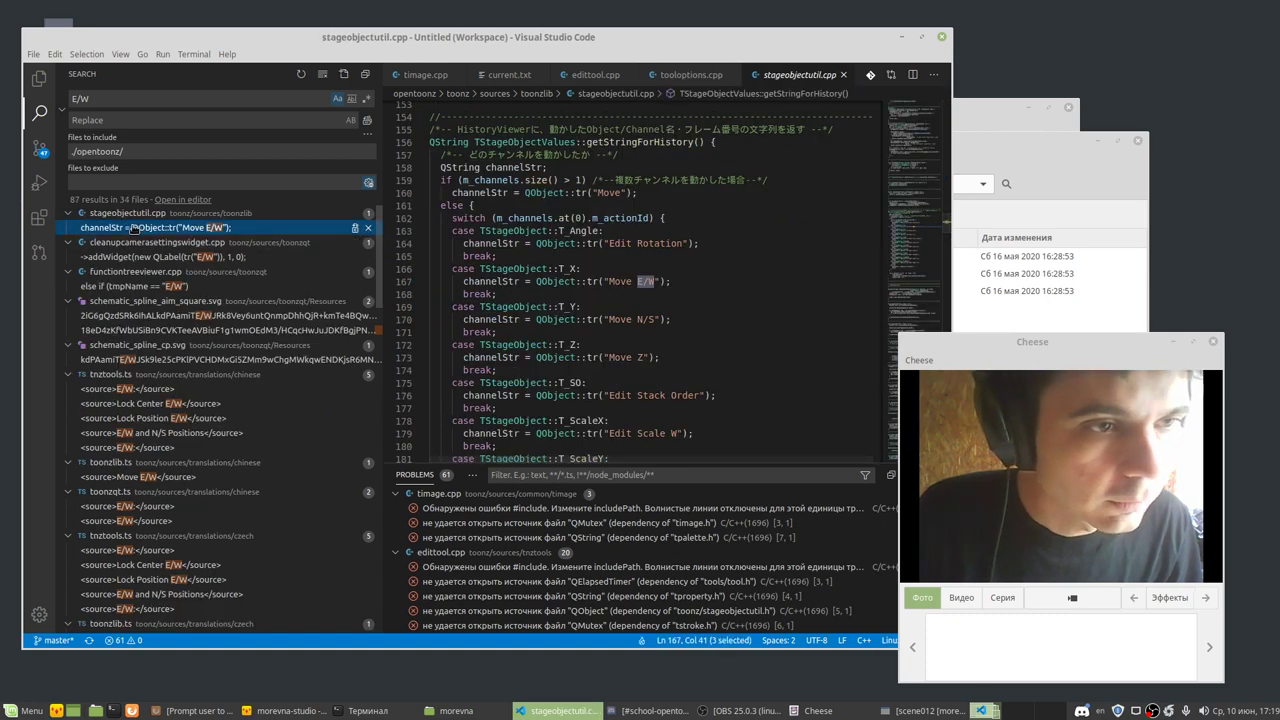
Step: Change stageobjectutil.cpp's history labels to Move X and Move Y, and glance at the Discord stream channel
{"action": "mouse_move", "coordinate": [661, 281]}
{"action": "left_mouse_down"}
{"action": "mouse_move", "coordinate": [643, 281]}
{"action": "mouse_move", "coordinate": [638, 319]}
{"action": "left_mouse_up"}
{"action": "type", "text": "X"}
{"action": "type", "text": "Y"}
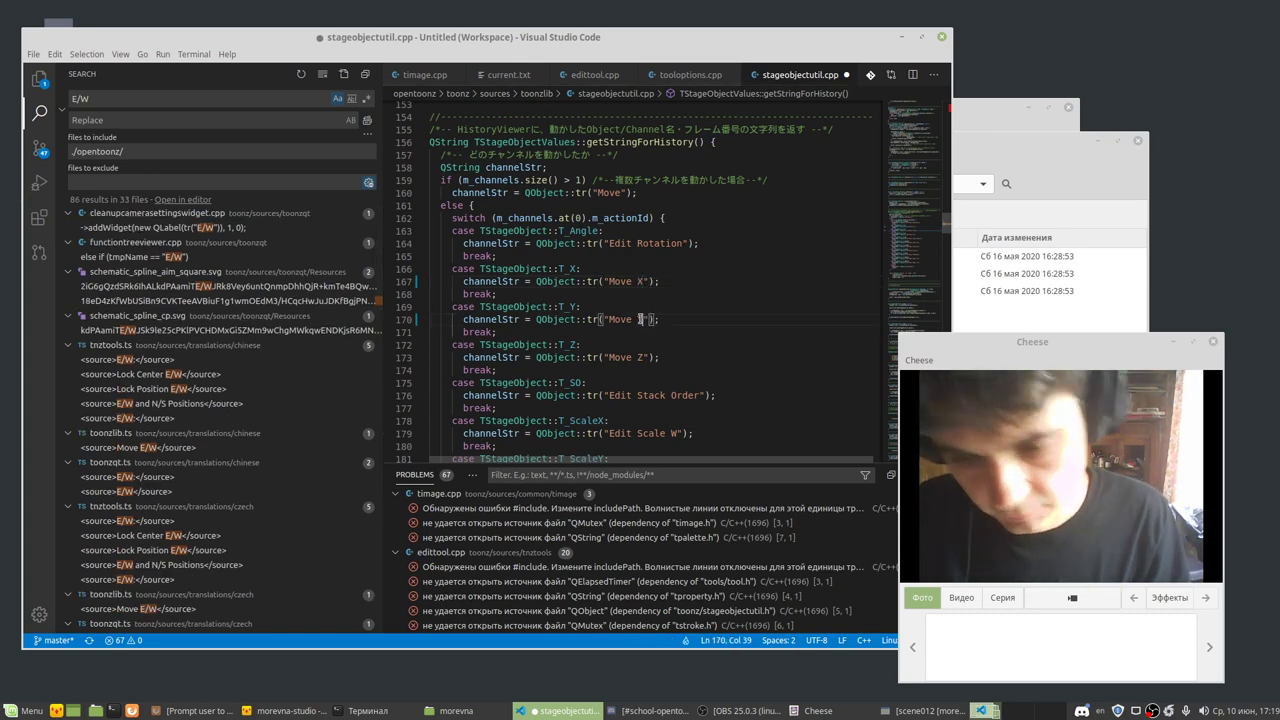
{"action": "left_click", "coordinate": [652, 710]}
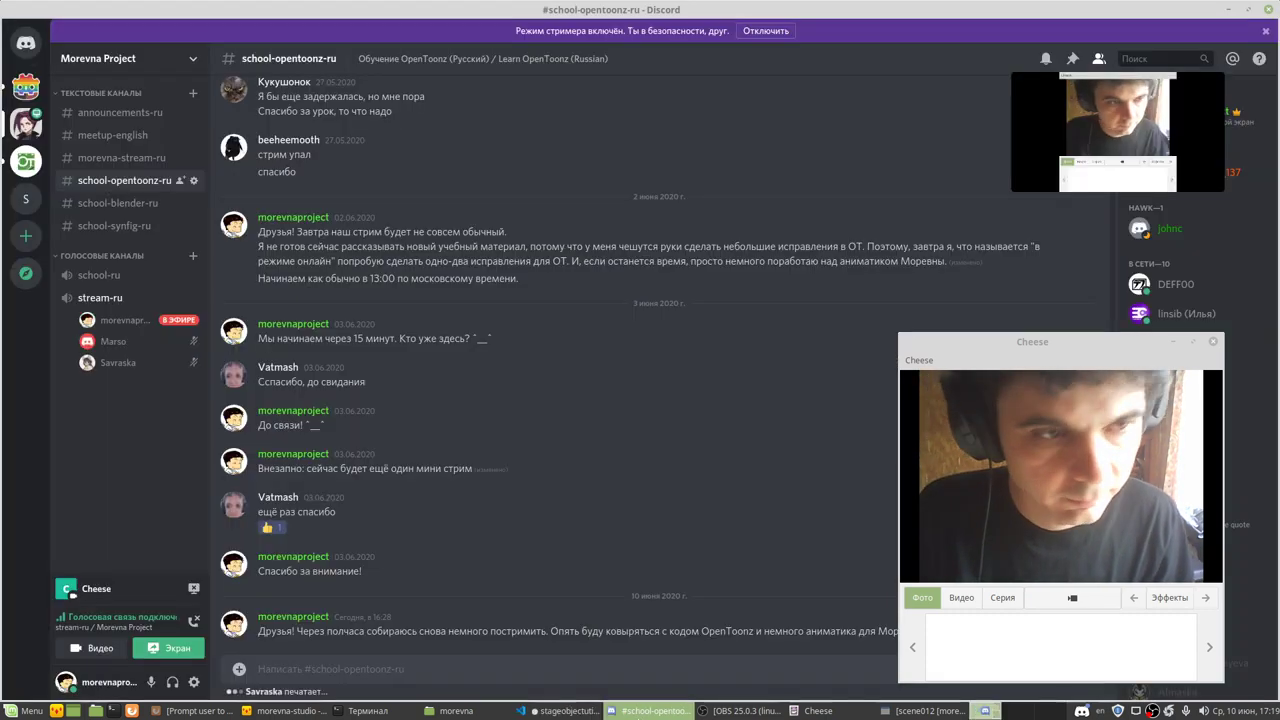
{"action": "left_click", "coordinate": [652, 710]}
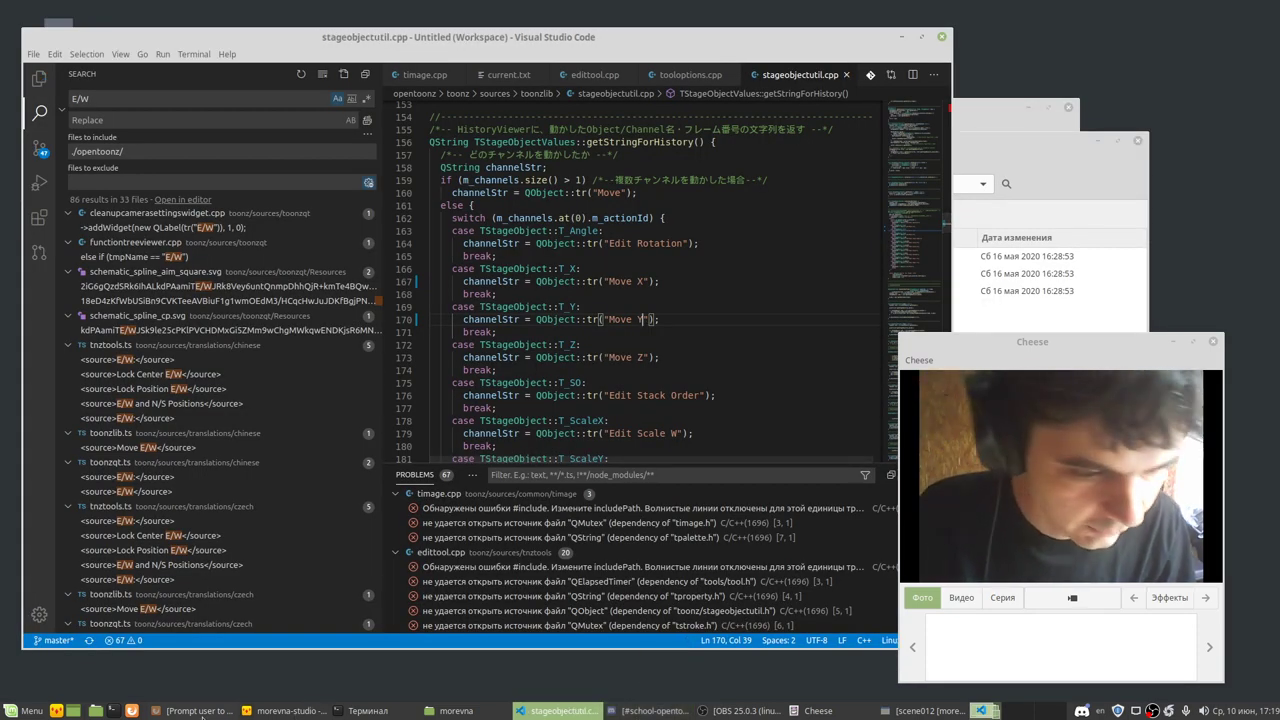
Step: Briefly check the VK community page in Firefox, then return to the code
{"action": "left_click", "coordinate": [190, 710]}
{"action": "left_click", "coordinate": [410, 35]}
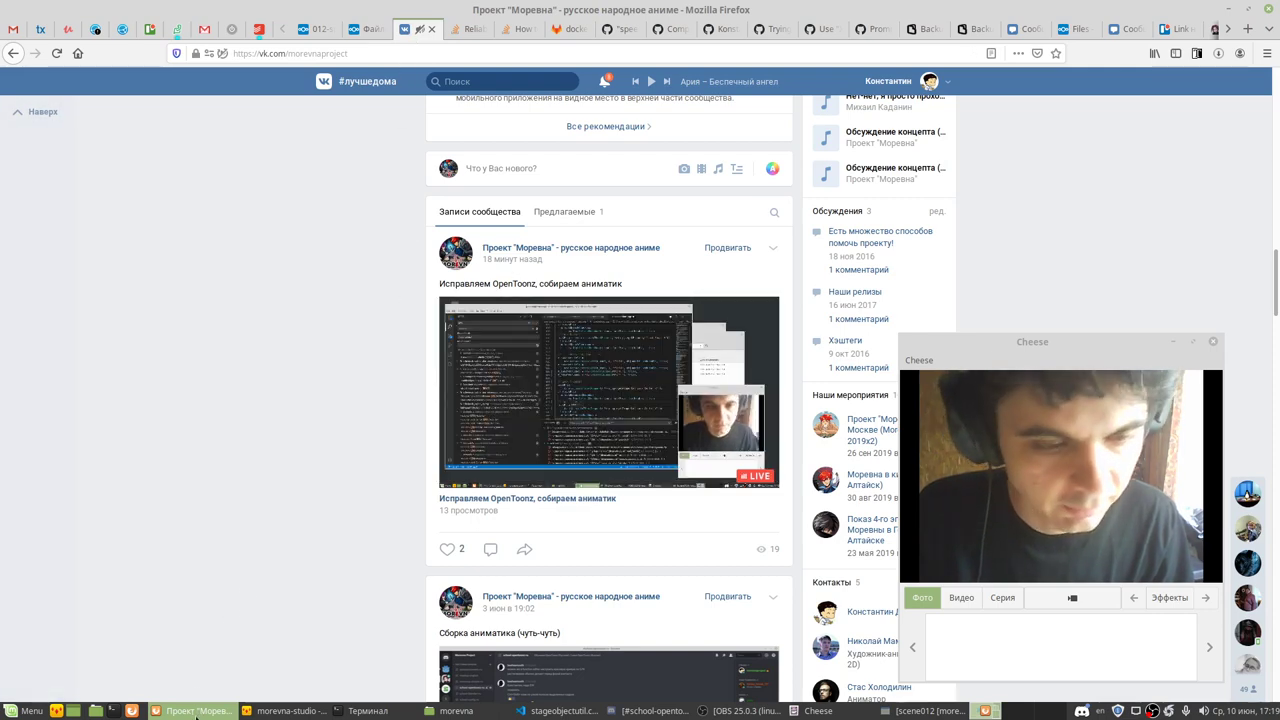
{"action": "left_click", "coordinate": [195, 710]}
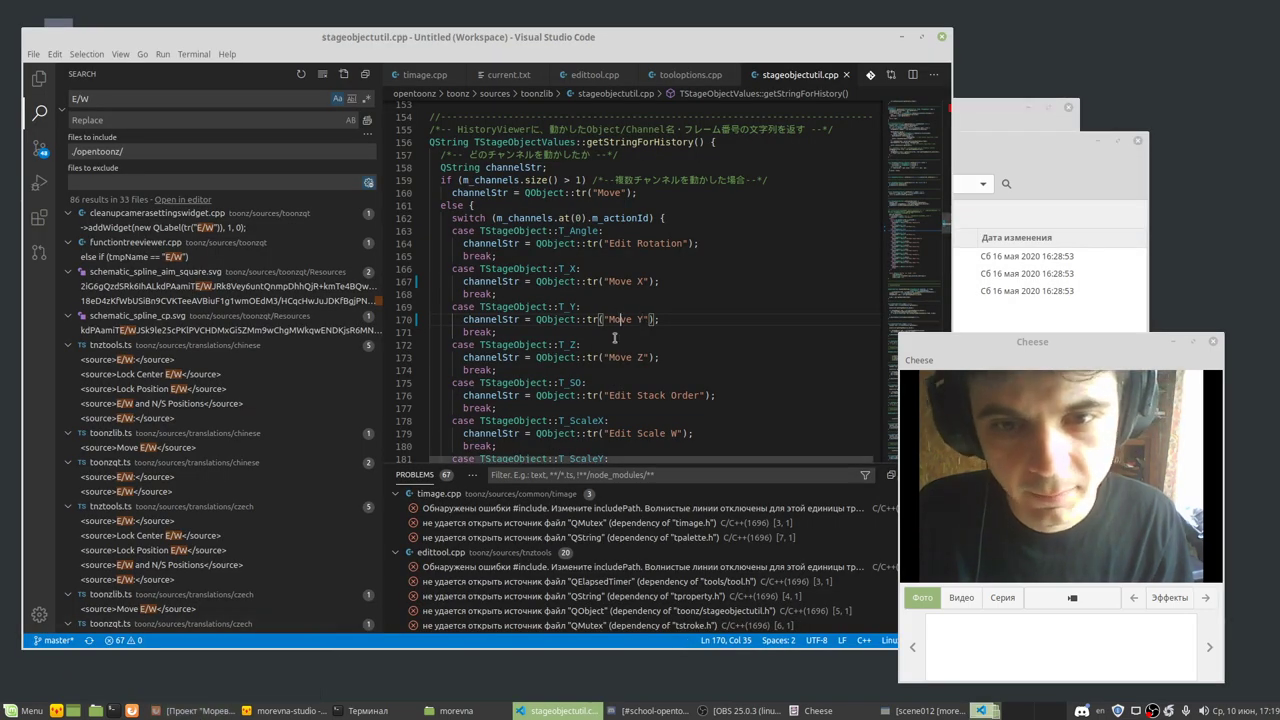
{"action": "left_click", "coordinate": [206, 228]}
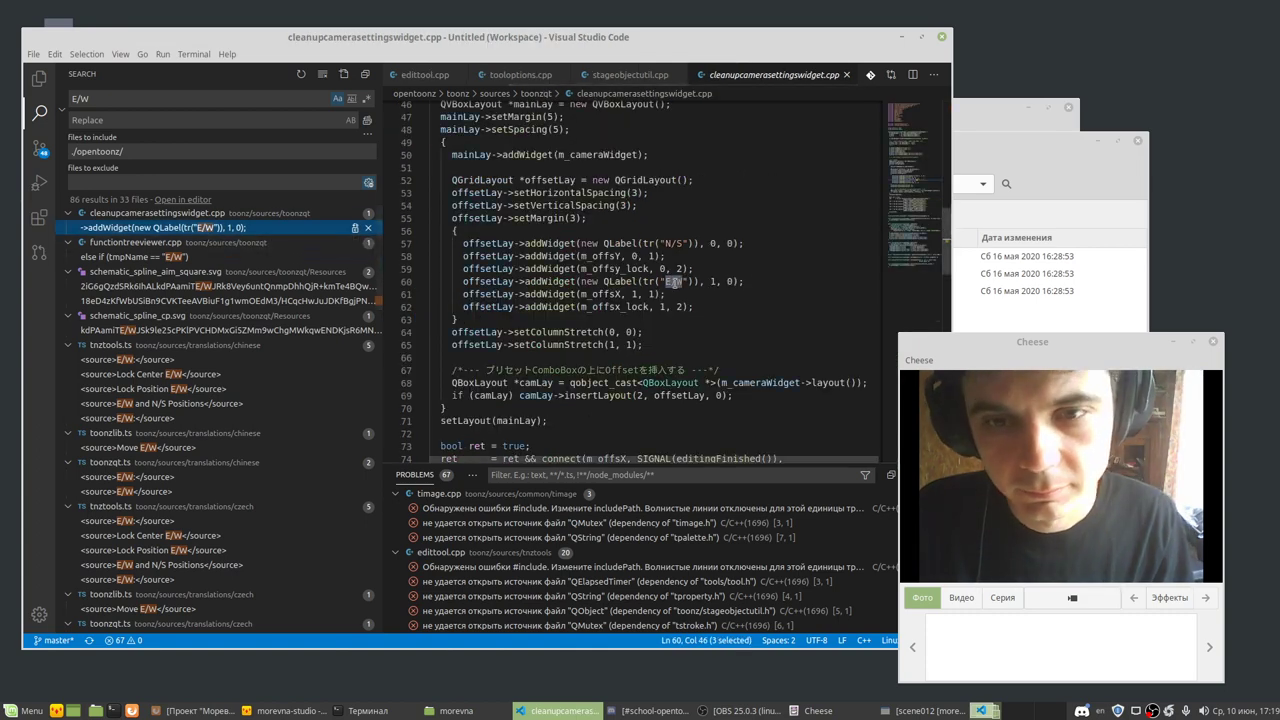
Step: Replace E/W and N/S with X and Y on line 60 of cleanupcamerasettingswidget.cpp, and save
{"action": "left_click", "coordinate": [679, 281]}
{"action": "mouse_move", "coordinate": [665, 281]}
{"action": "left_mouse_down"}
{"action": "mouse_move", "coordinate": [687, 281]}
{"action": "mouse_move", "coordinate": [662, 243]}
{"action": "left_mouse_up"}
{"action": "type", "text": "X"}
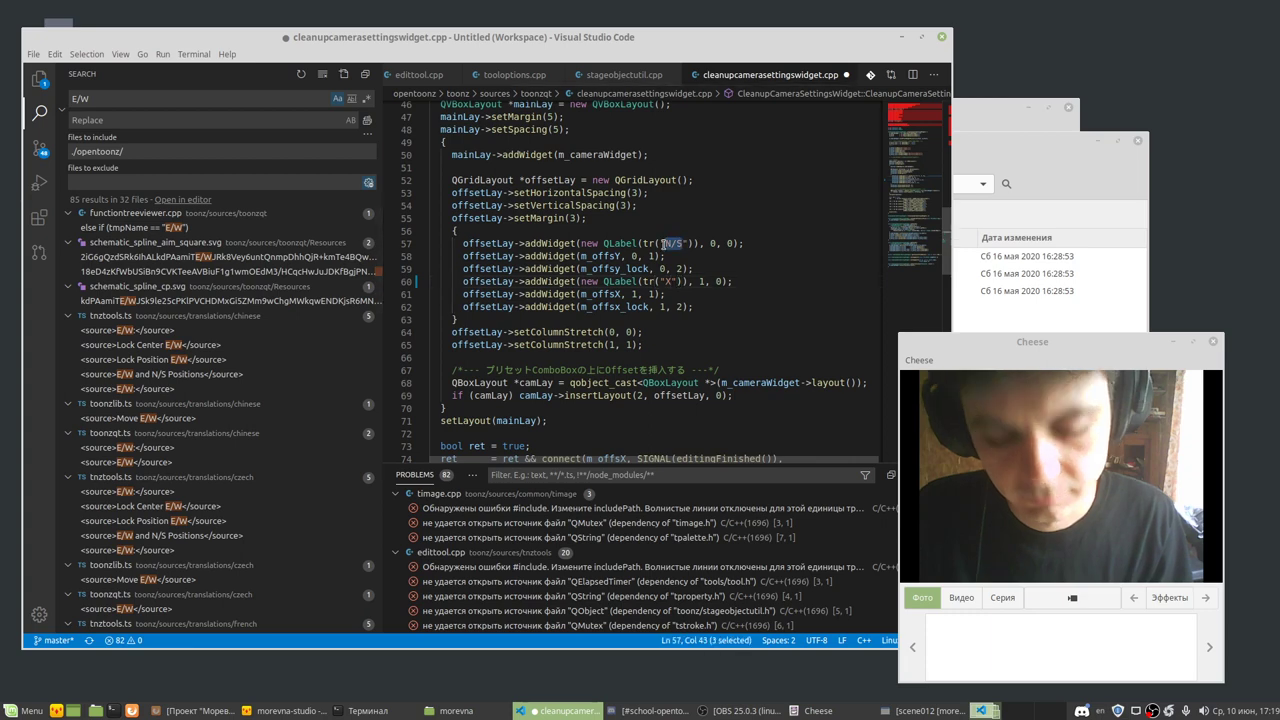
{"action": "type", "text": "Y"}
{"action": "key", "text": "ctrl+s"}
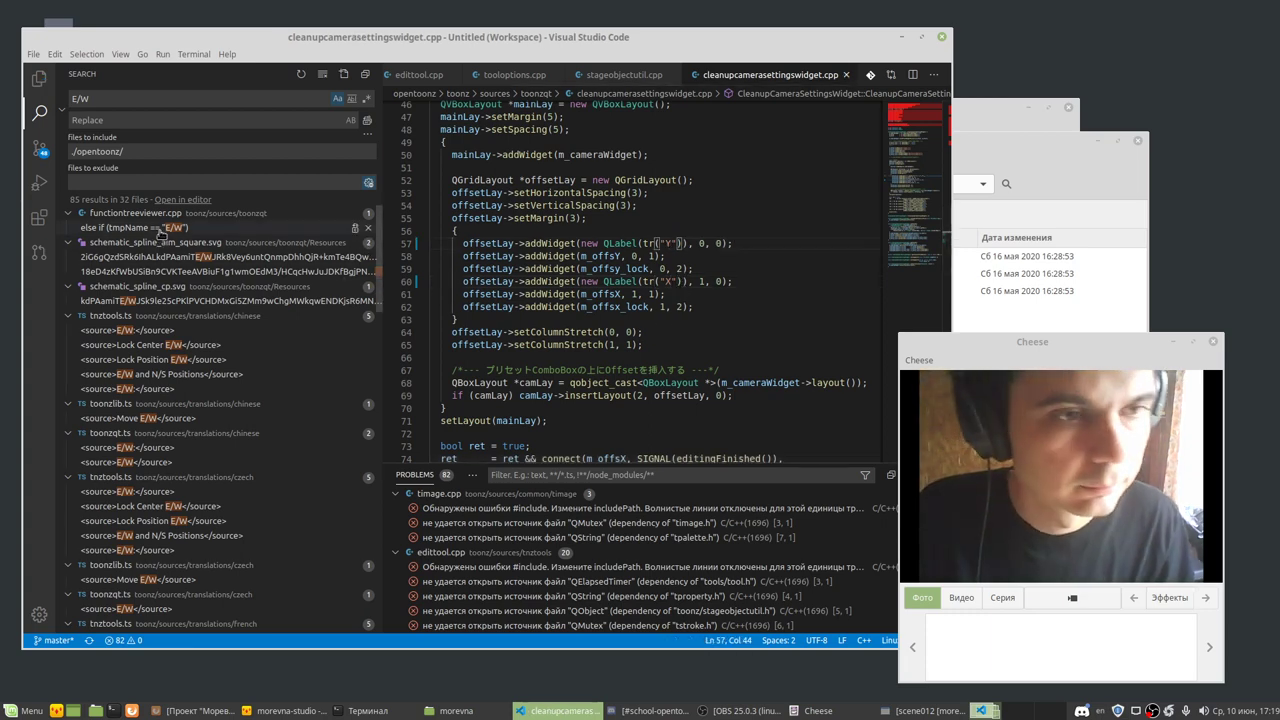
Step: In functiontreeviewer.cpp, change the E/W string on line 642 to X and the line 640 check to Y, and save
{"action": "left_click", "coordinate": [140, 227]}
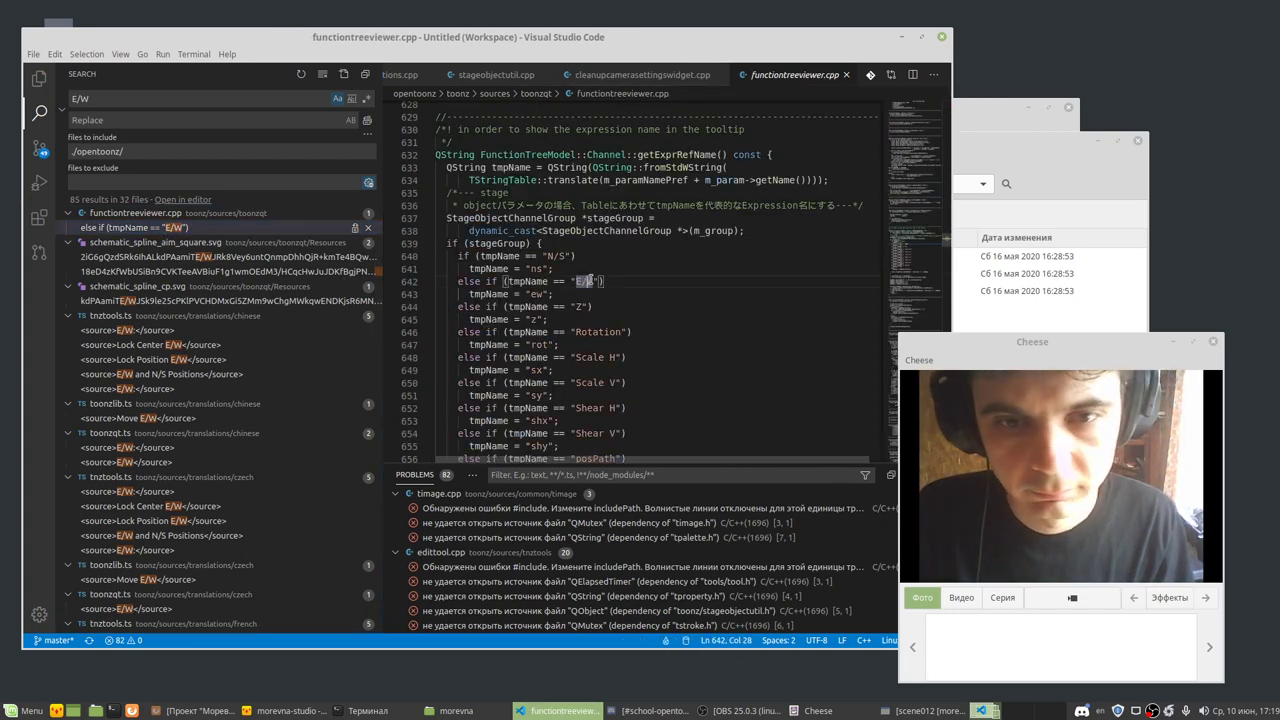
{"action": "left_click_drag", "start_coordinate": [583, 281], "coordinate": [590, 281]}
{"action": "type", "text": "X"}
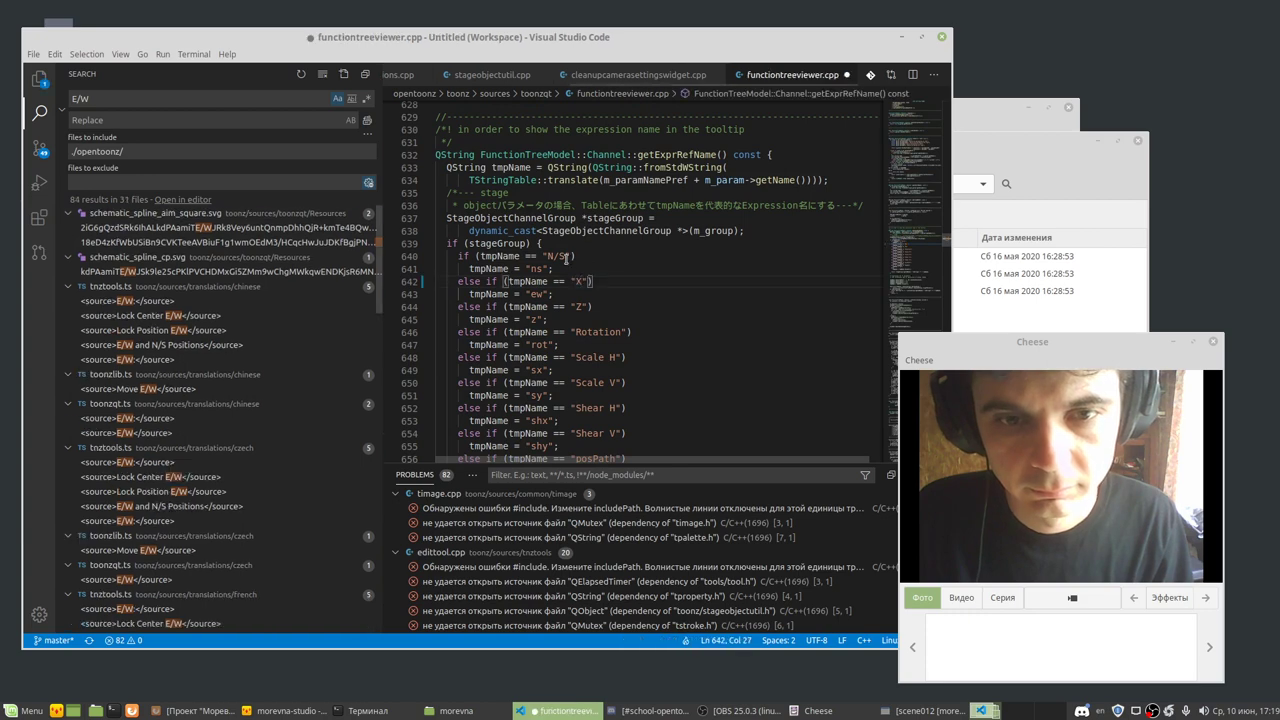
{"action": "left_click_drag", "start_coordinate": [562, 256], "coordinate": [549, 256]}
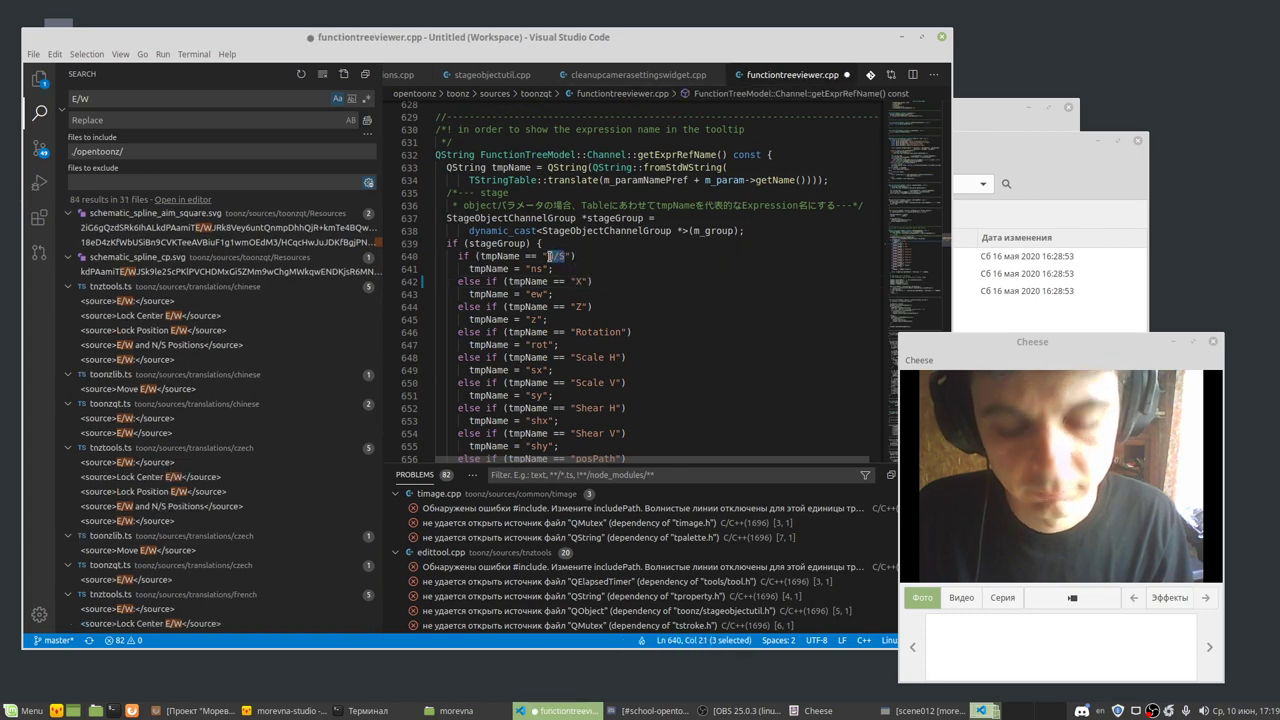
{"action": "type", "text": "Y"}
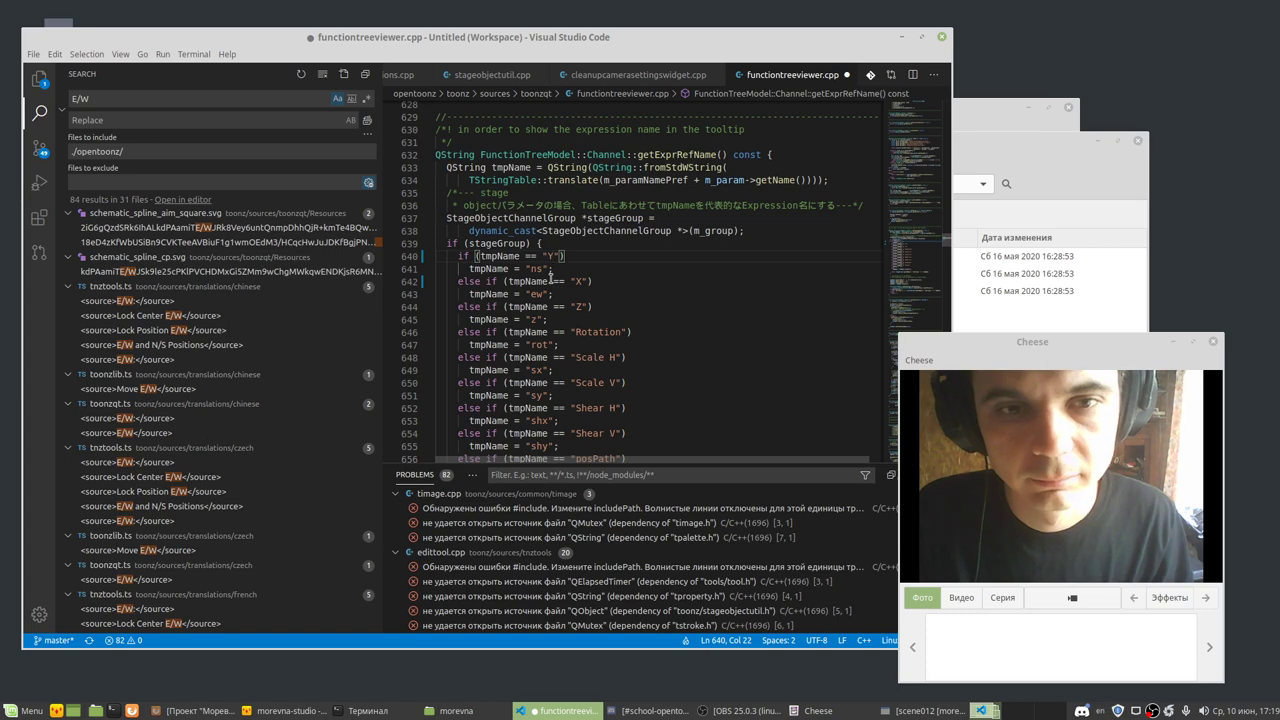
{"action": "key", "text": "ctrl+s"}
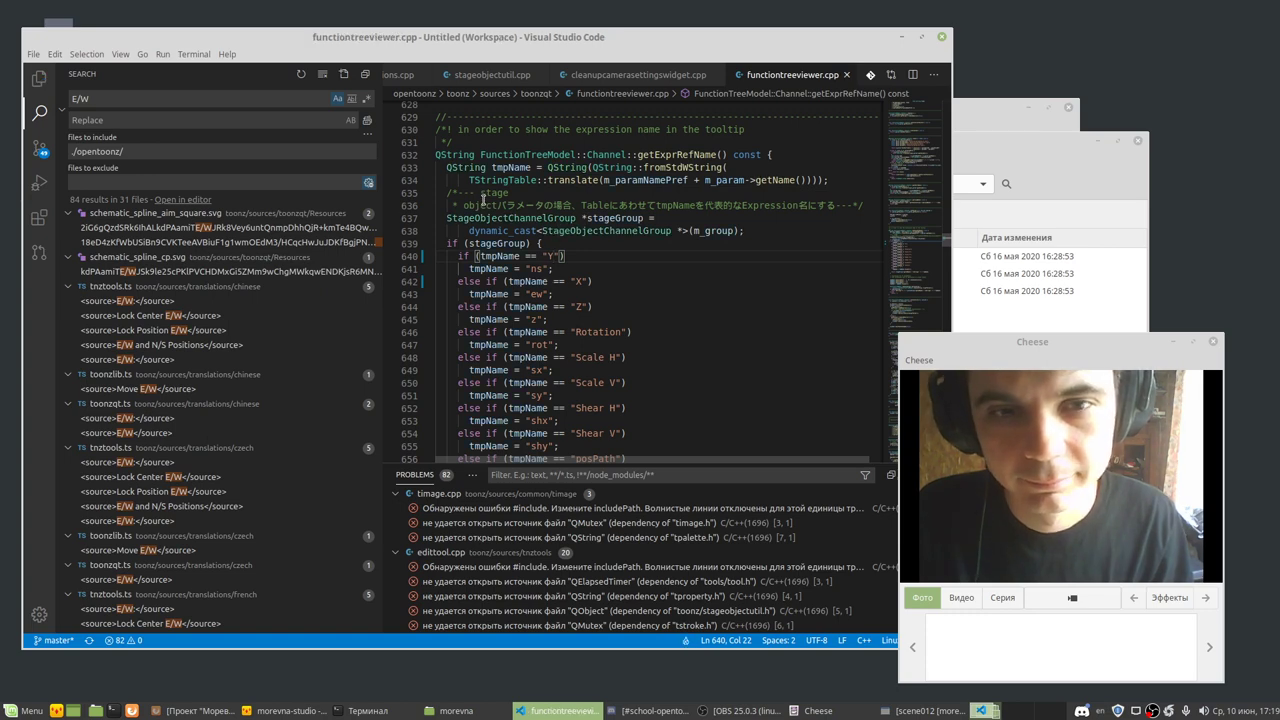
Step: Dismiss an irrelevant SVG E/W match from the search results
{"action": "left_click_drag", "start_coordinate": [507, 205], "coordinate": [686, 206]}
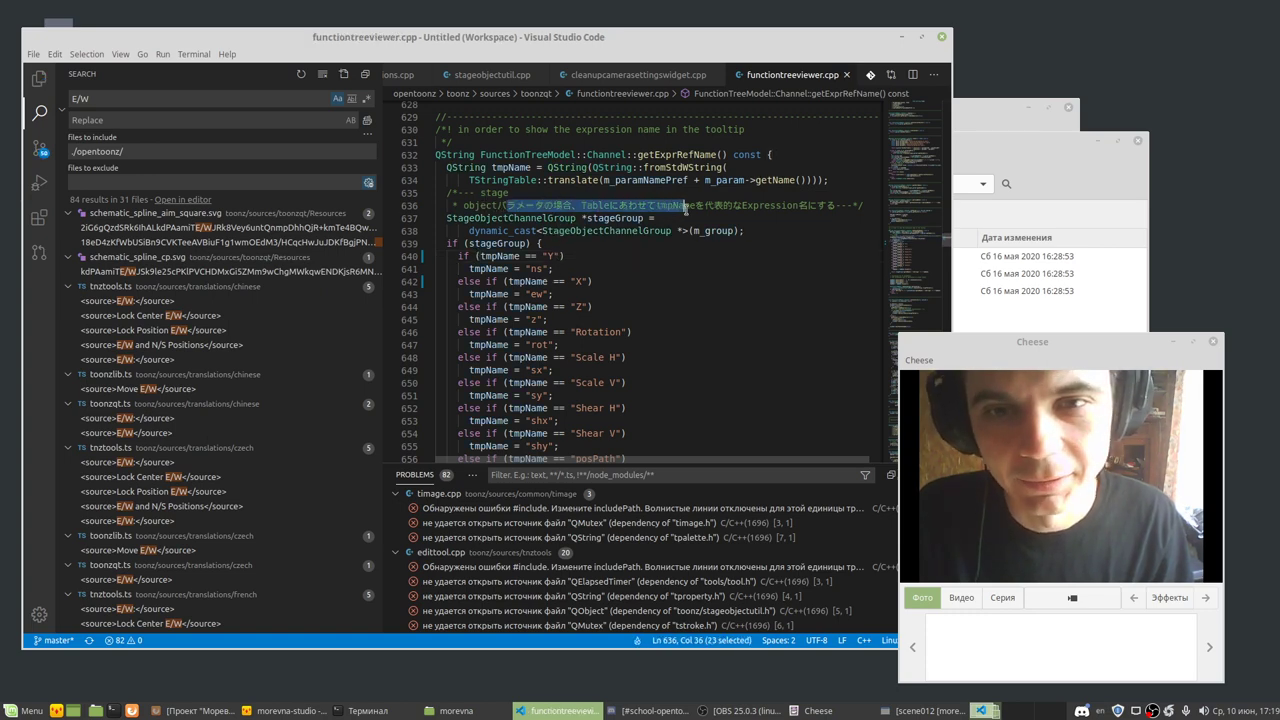
{"action": "left_click", "coordinate": [236, 229]}
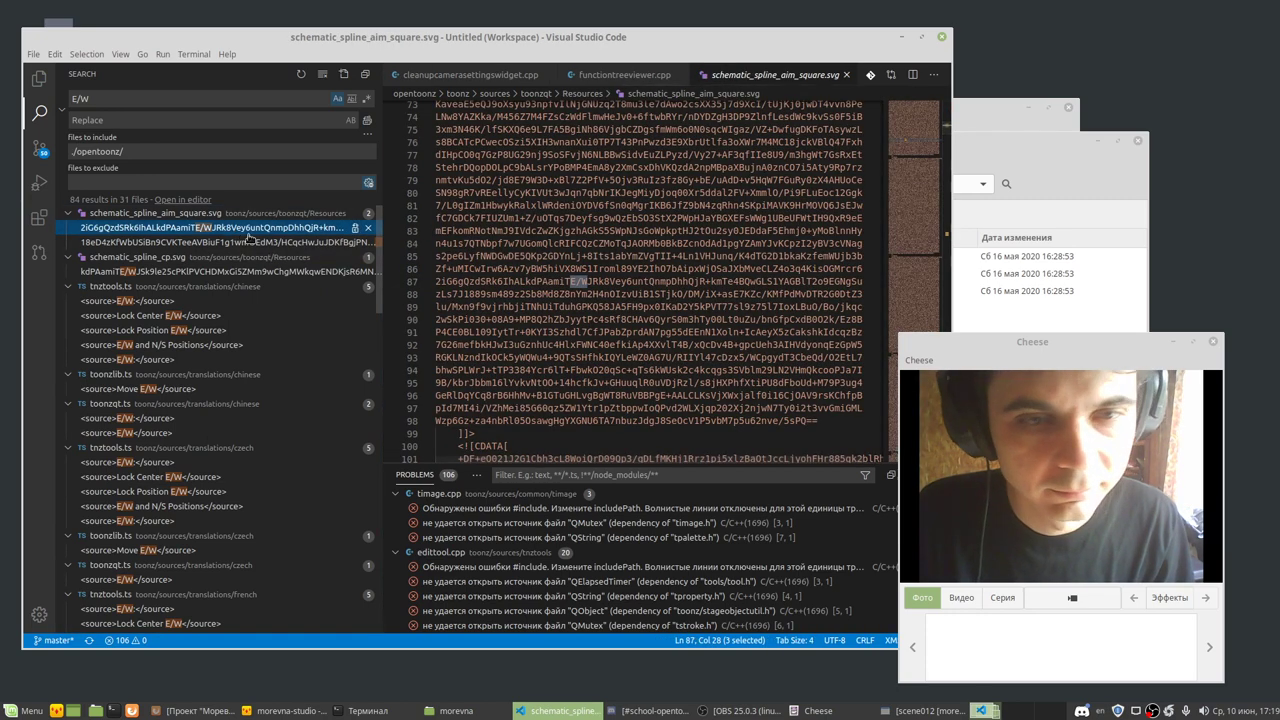
{"action": "left_click", "coordinate": [369, 229]}
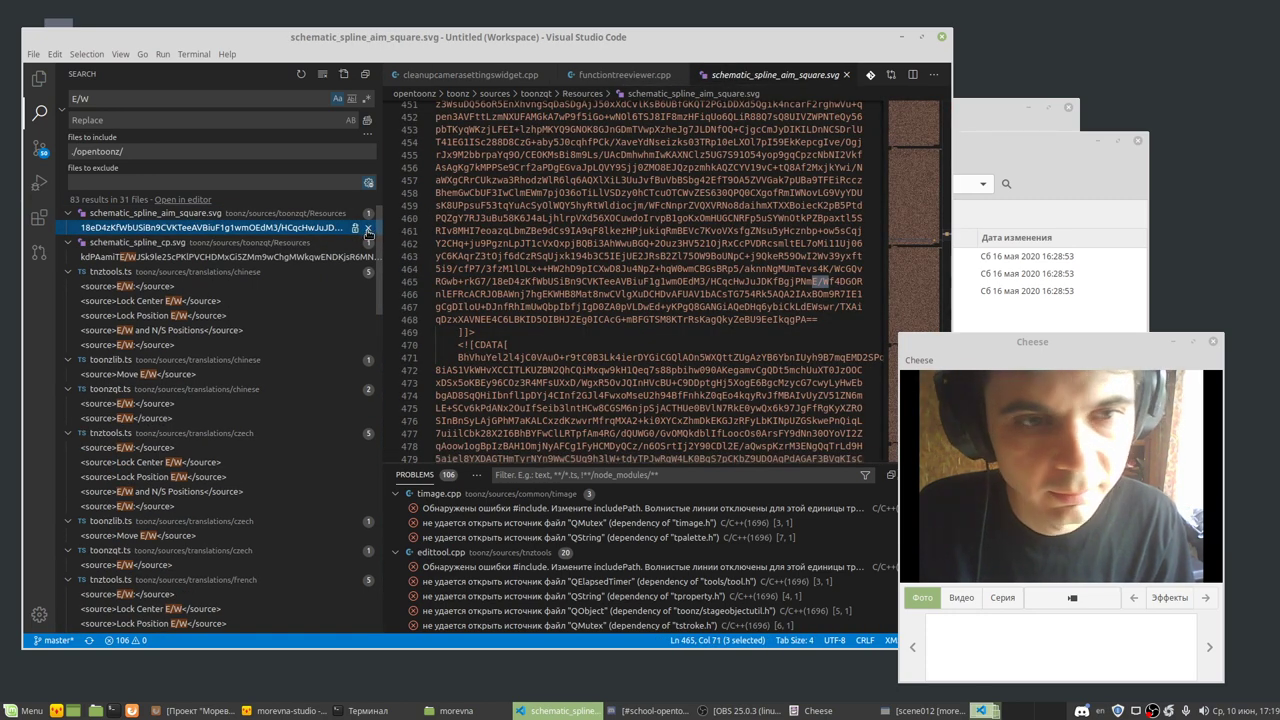
Step: Dismiss the aim-square and control-point SVG matches, then open the English MotionBlurIno.tex E/W result
{"action": "left_click", "coordinate": [369, 229]}
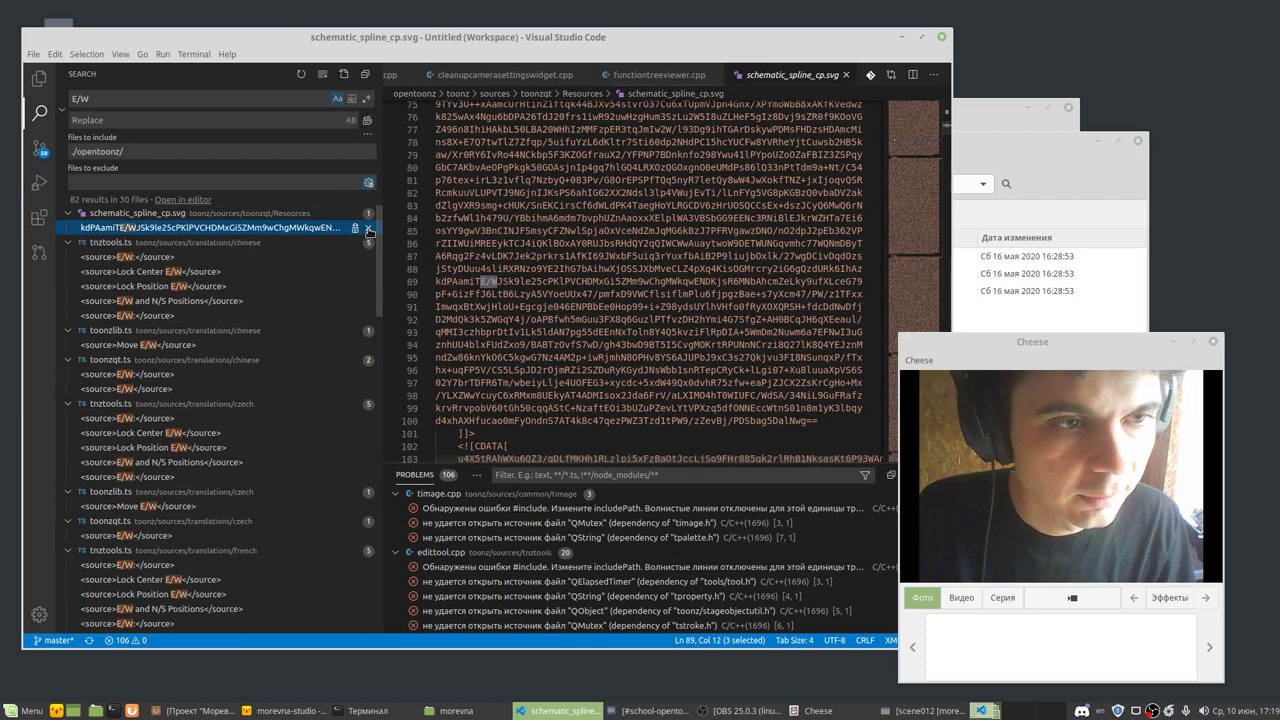
{"action": "left_click", "coordinate": [369, 229]}
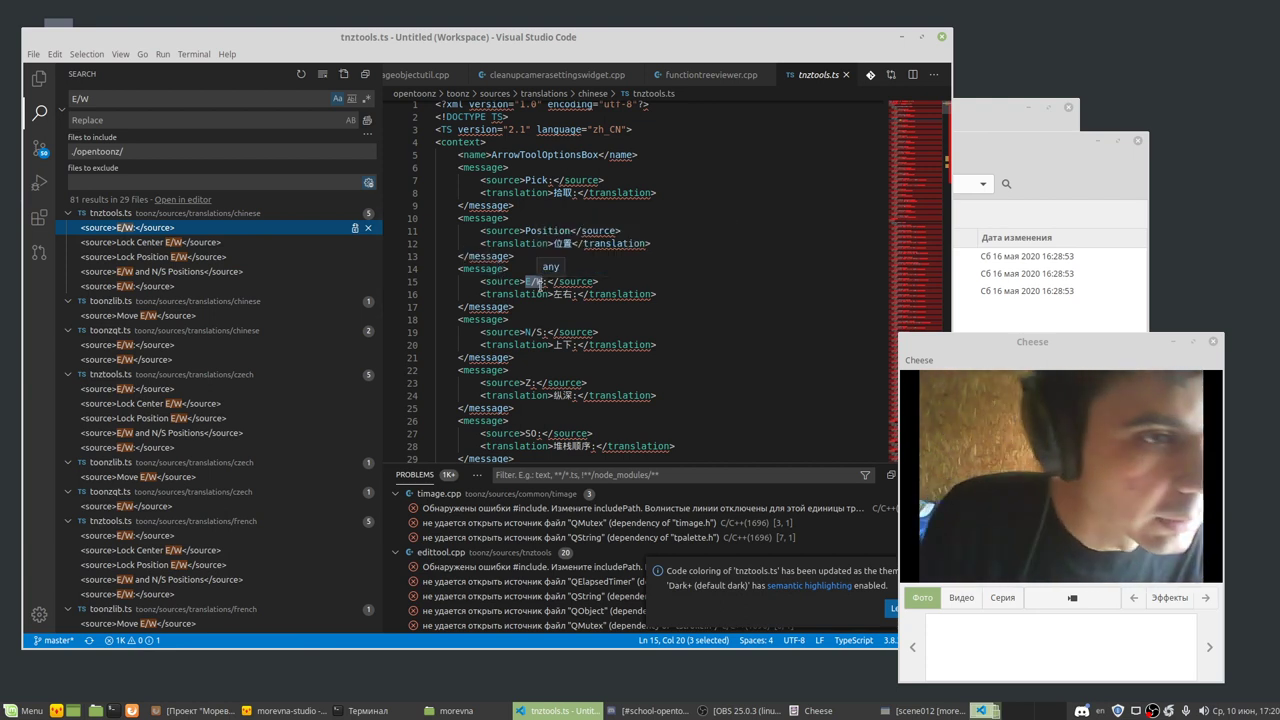
{"action": "mouse_move", "coordinate": [167, 388]}
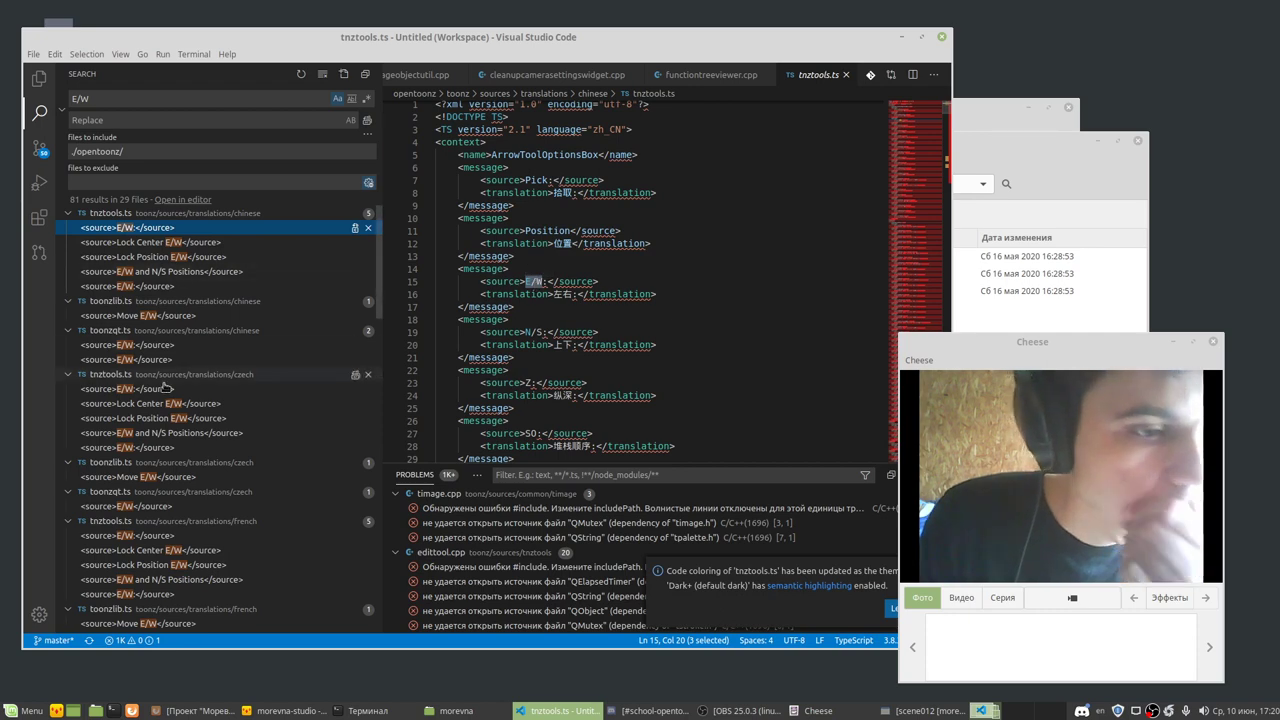
{"action": "scroll", "coordinate": [167, 390], "scroll_direction": "down", "scroll_amount": 3}
{"action": "scroll", "coordinate": [176, 403], "scroll_direction": "down", "scroll_amount": 3}
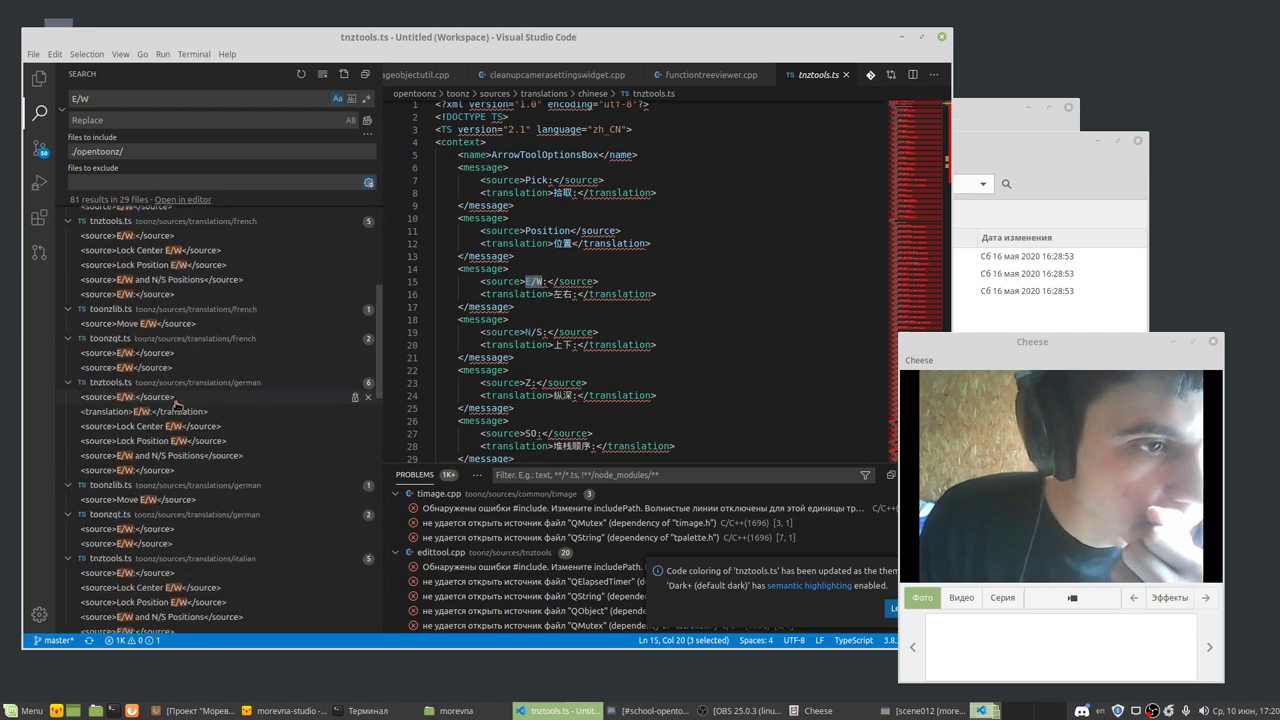
{"action": "scroll", "coordinate": [176, 403], "scroll_direction": "down", "scroll_amount": 3}
{"action": "scroll", "coordinate": [176, 404], "scroll_direction": "down", "scroll_amount": 3}
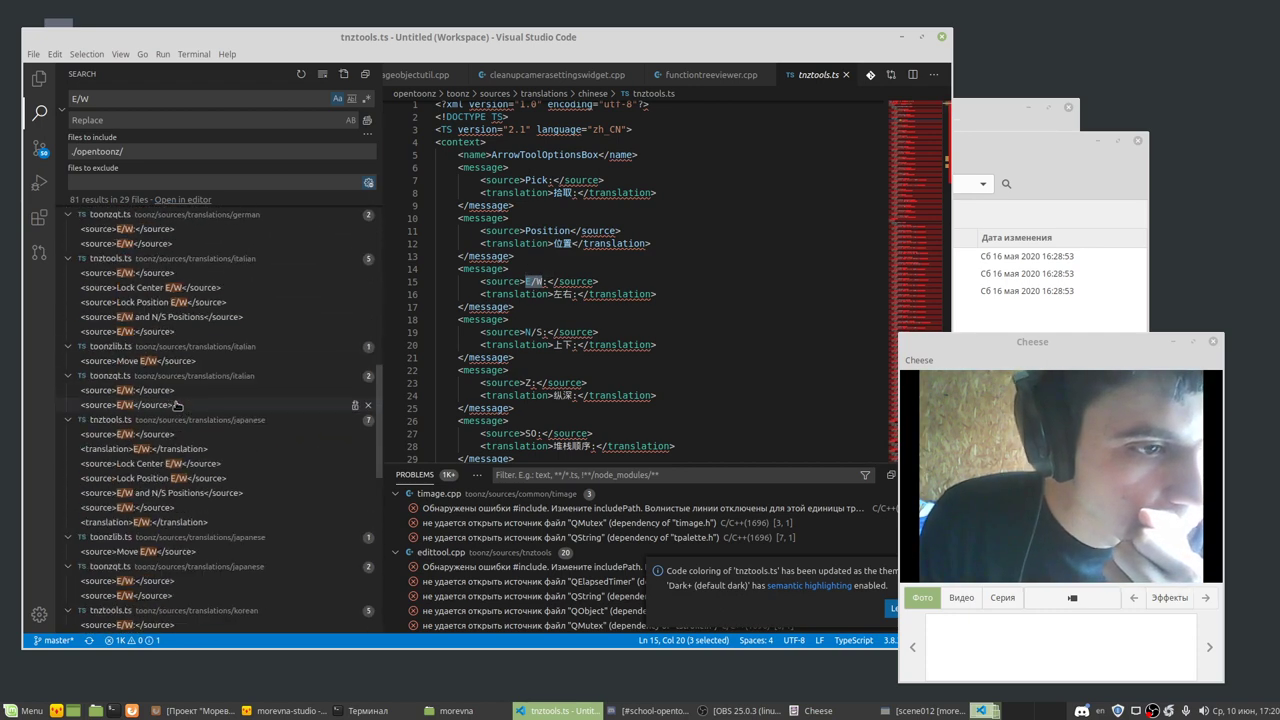
{"action": "scroll", "coordinate": [176, 404], "scroll_direction": "down", "scroll_amount": 3}
{"action": "scroll", "coordinate": [176, 404], "scroll_direction": "down", "scroll_amount": 3}
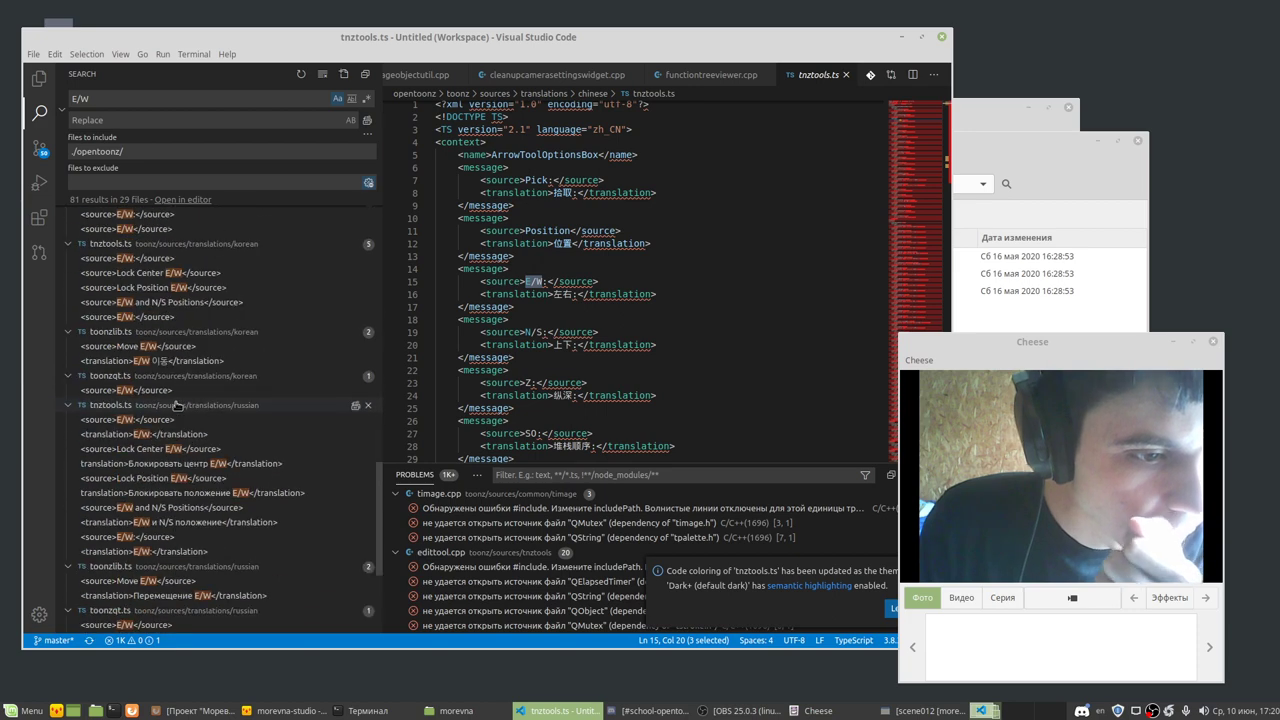
{"action": "scroll", "coordinate": [176, 405], "scroll_direction": "down", "scroll_amount": 3}
{"action": "scroll", "coordinate": [176, 406], "scroll_direction": "down", "scroll_amount": 3}
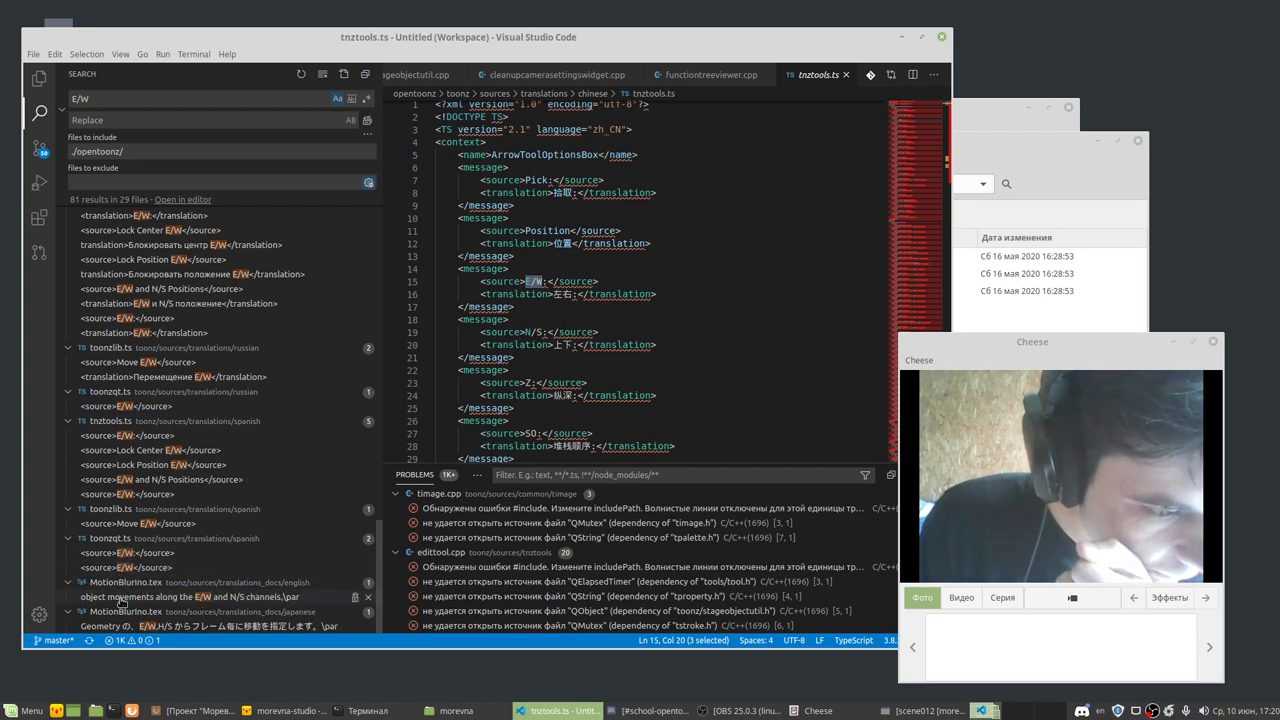
{"action": "left_click", "coordinate": [117, 598]}
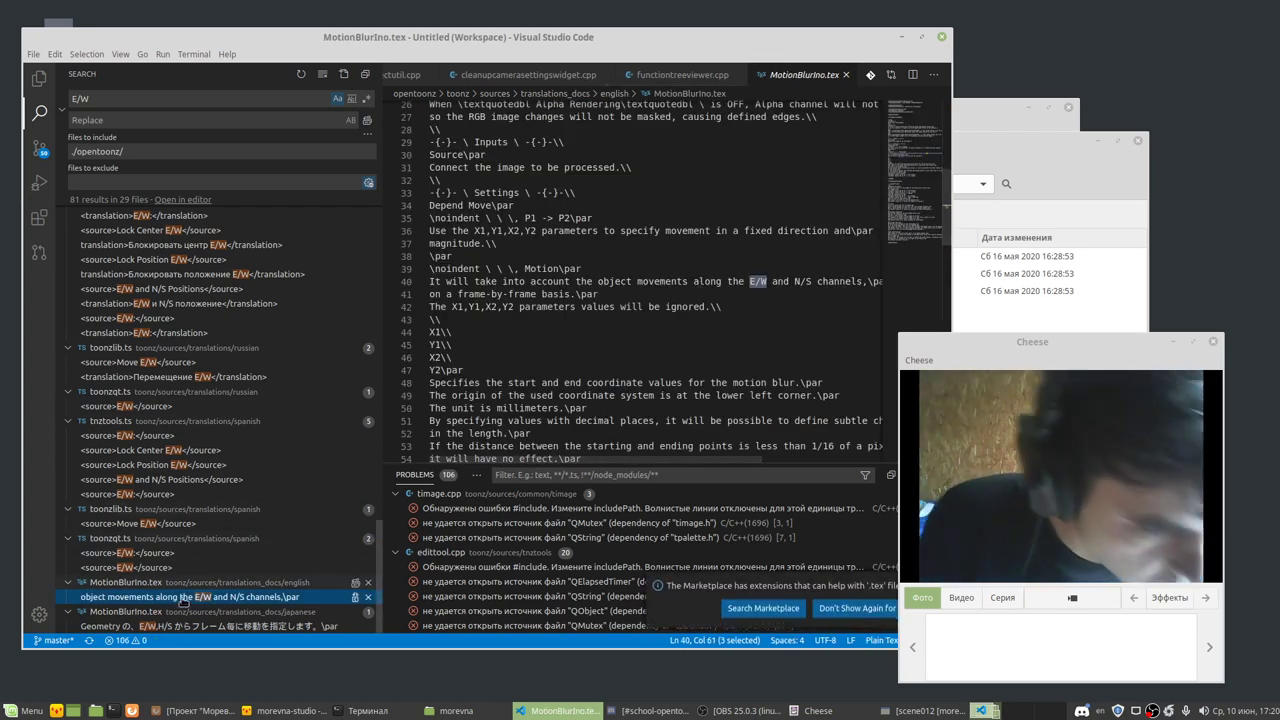
Step: Make line 40 of the English MotionBlurIno.tex read 'along the X and Y channels' and save
{"action": "left_click", "coordinate": [768, 284]}
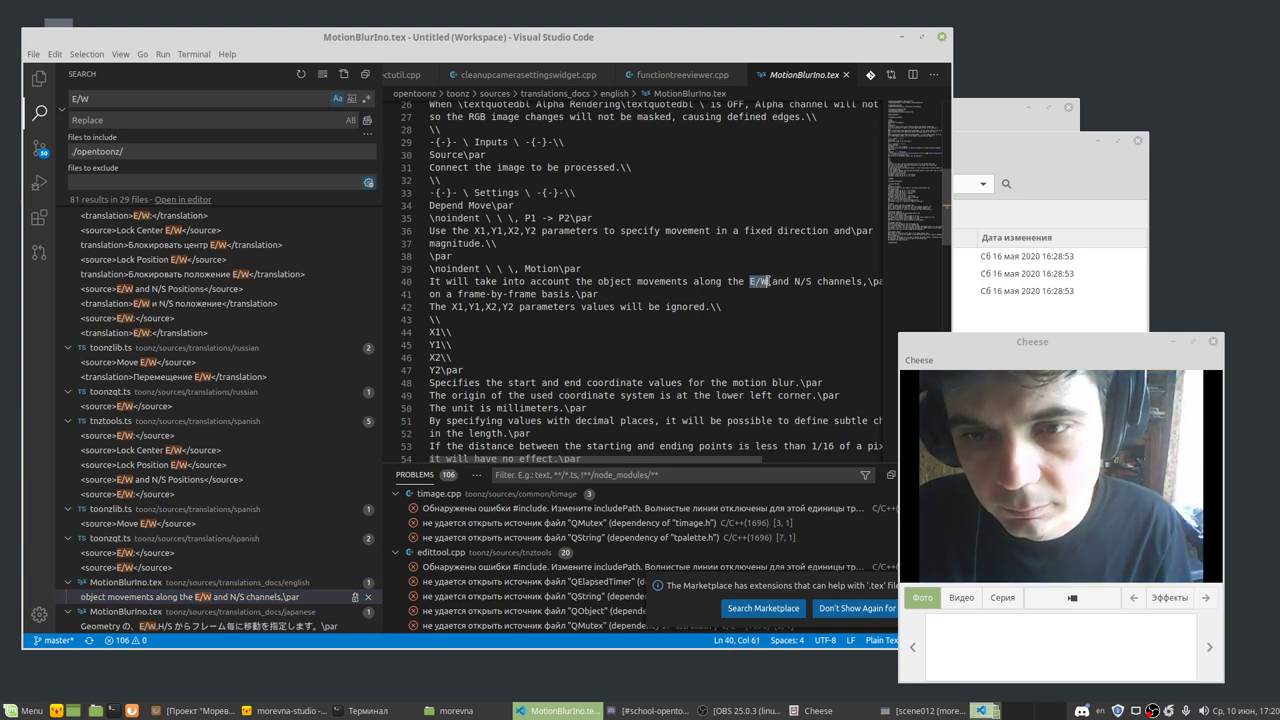
{"action": "type", "text": "X"}
{"action": "left_click", "coordinate": [800, 282]}
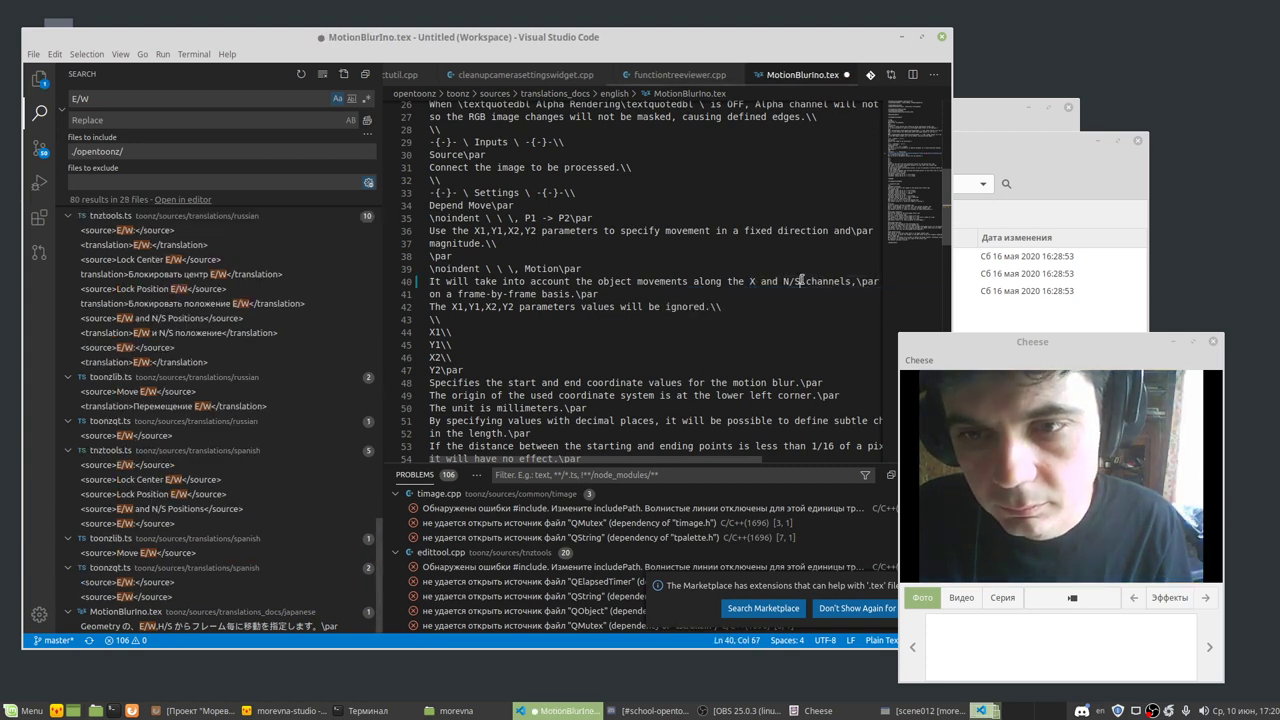
{"action": "type", "text": "Y"}
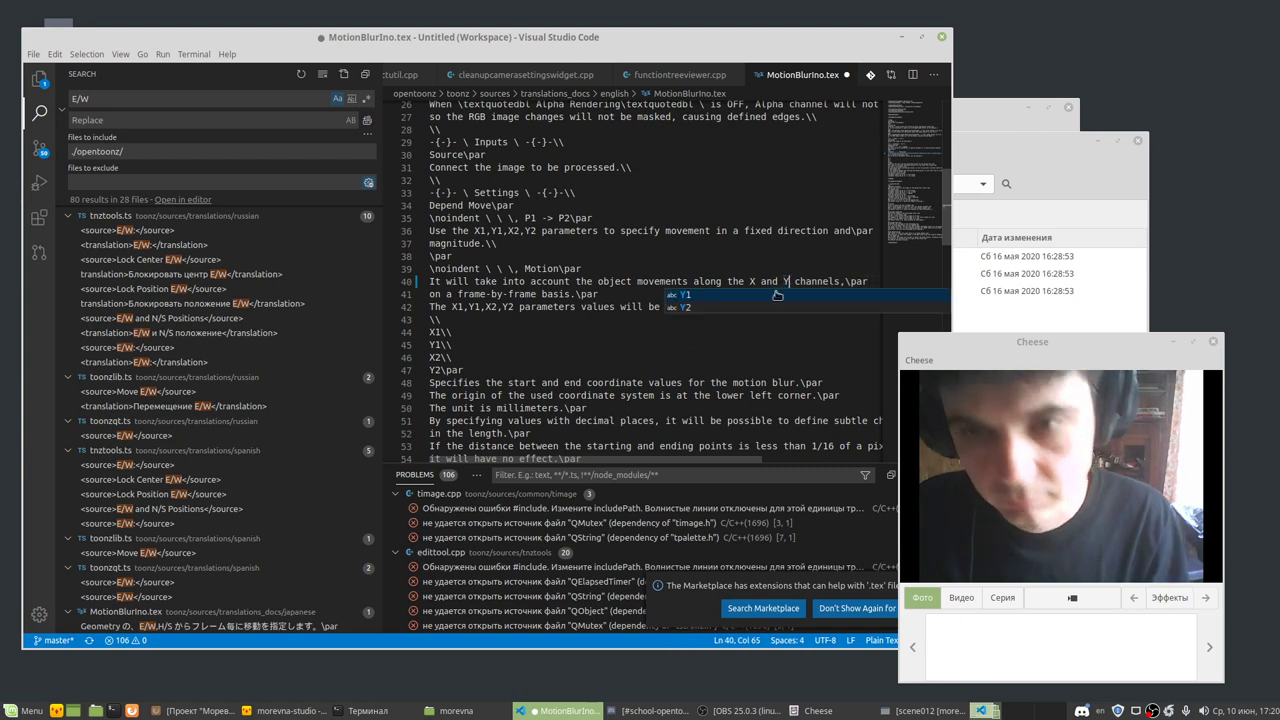
{"action": "left_click", "coordinate": [720, 271]}
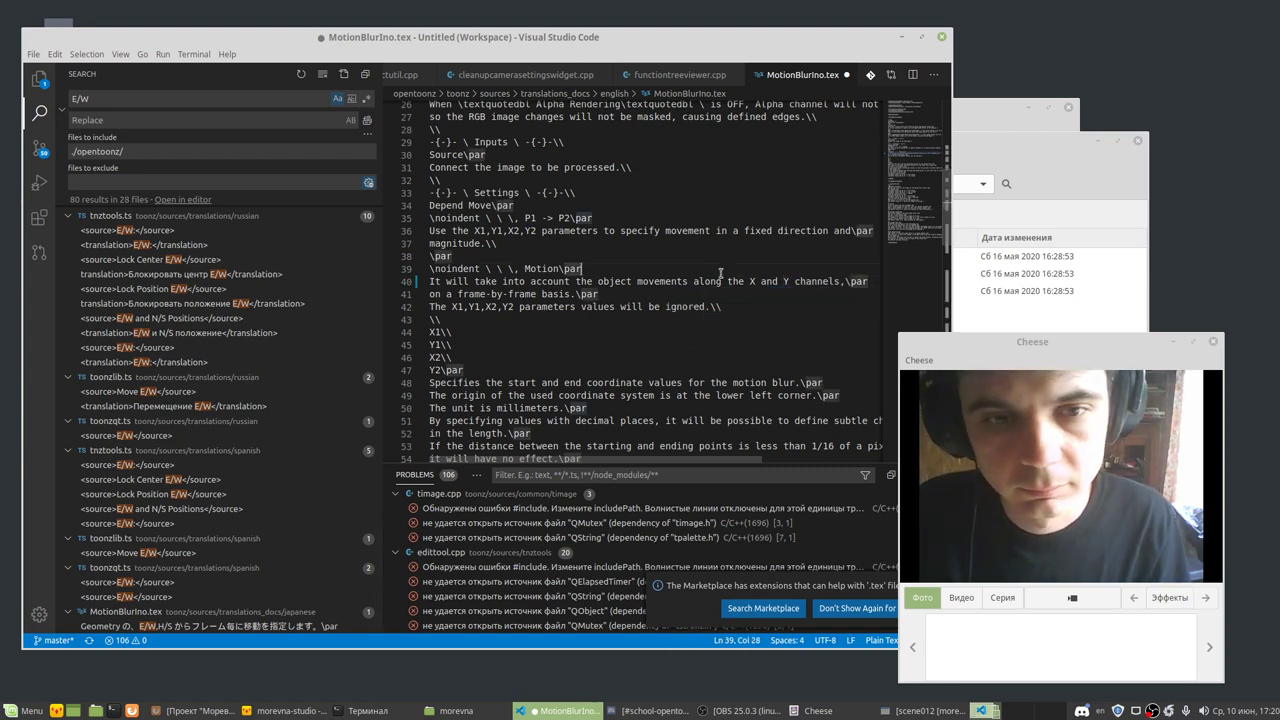
{"action": "key", "text": "ctrl+s"}
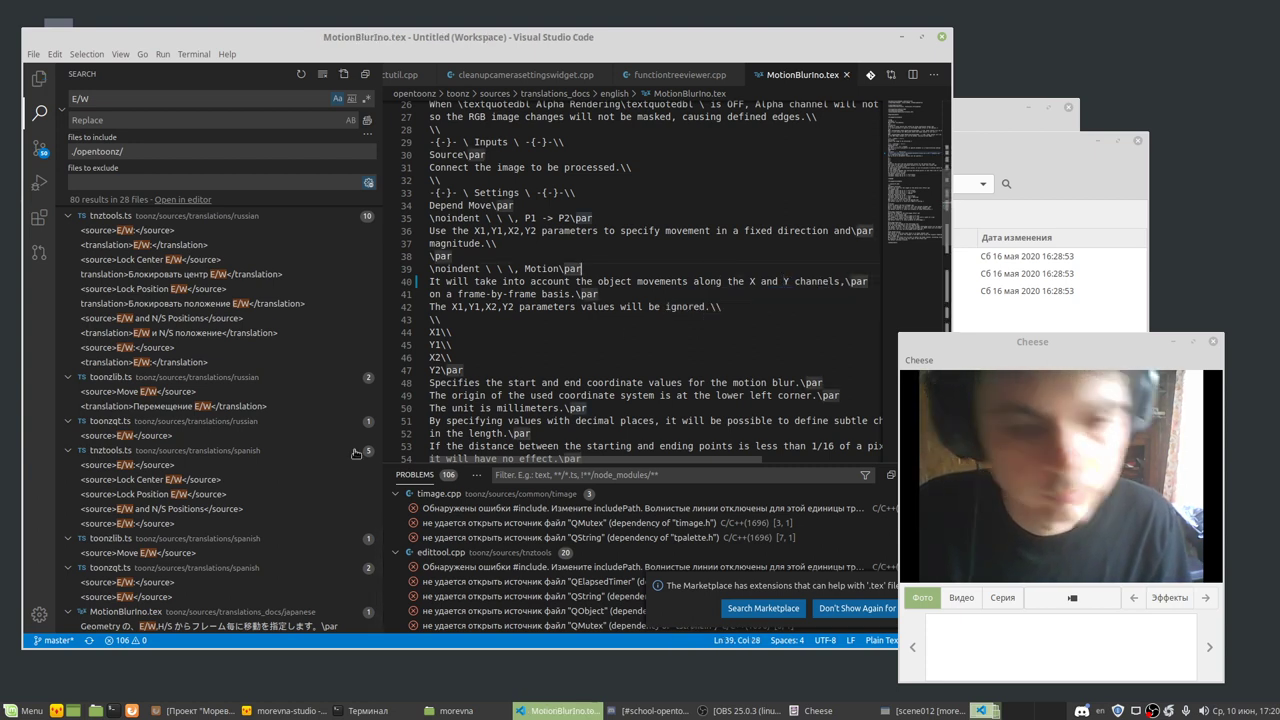
{"action": "left_click", "coordinate": [187, 626]}
Step: Rewrite 'E/W,H/S' as 'X,Y' on line 41 of the Japanese MotionBlurIno.tex and save
{"action": "left_click", "coordinate": [505, 281]}
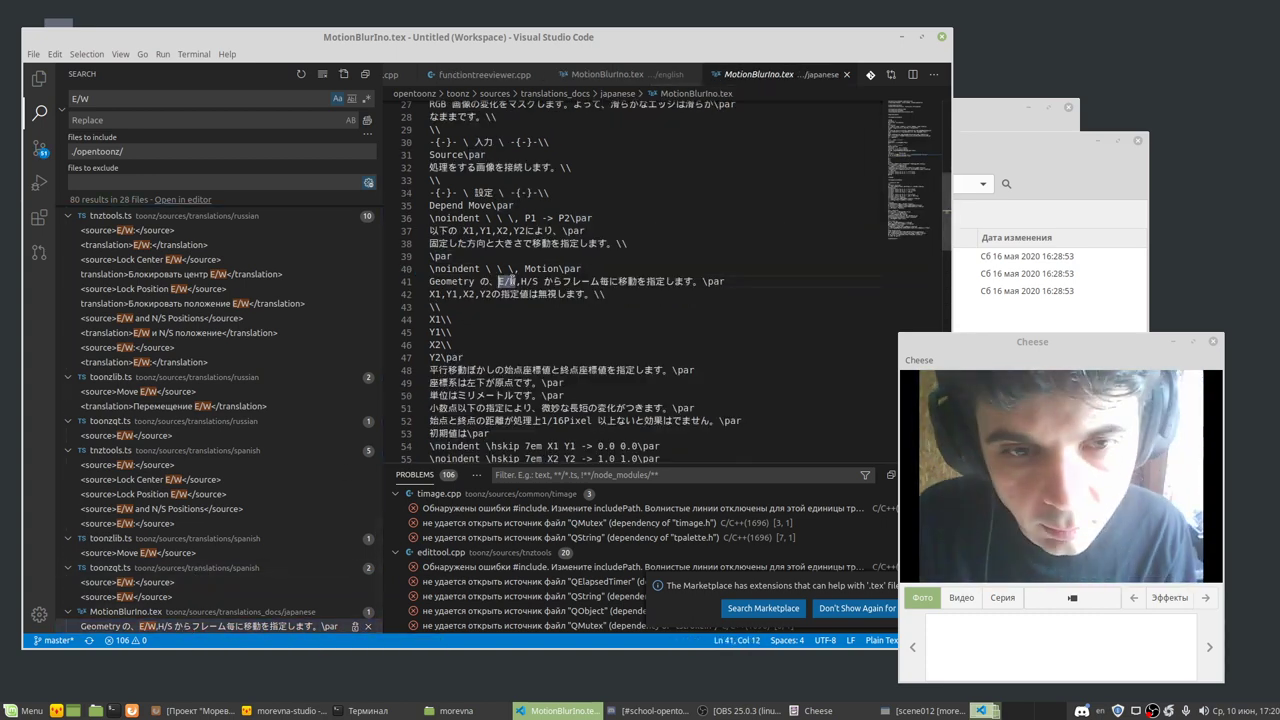
{"action": "type", "text": "X"}
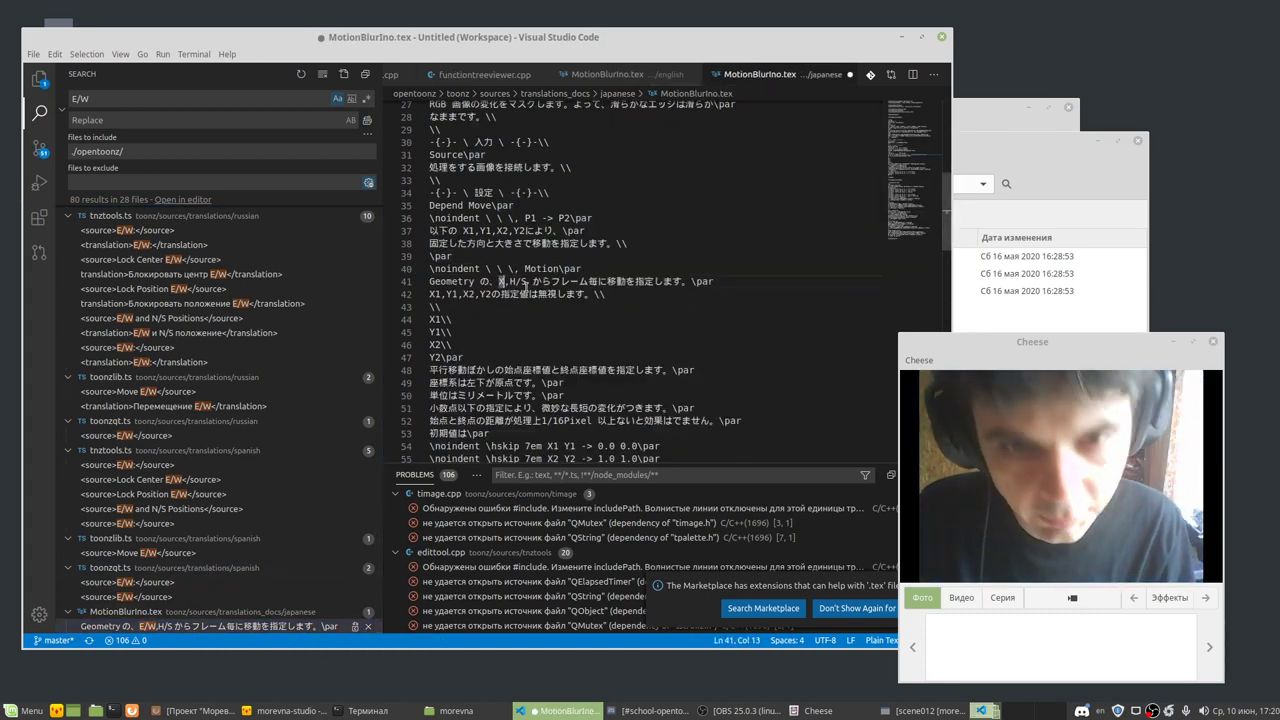
{"action": "left_click_drag", "start_coordinate": [531, 281], "coordinate": [513, 281]}
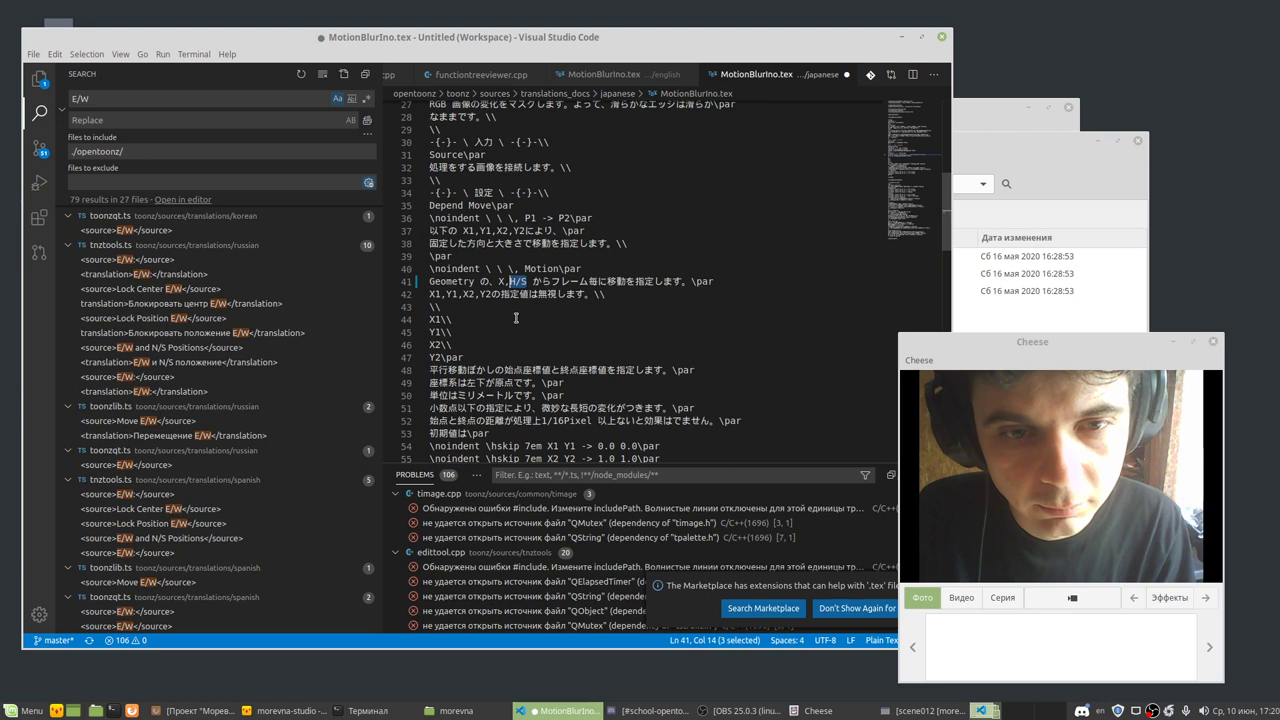
{"action": "key", "text": "ctrl+z"}
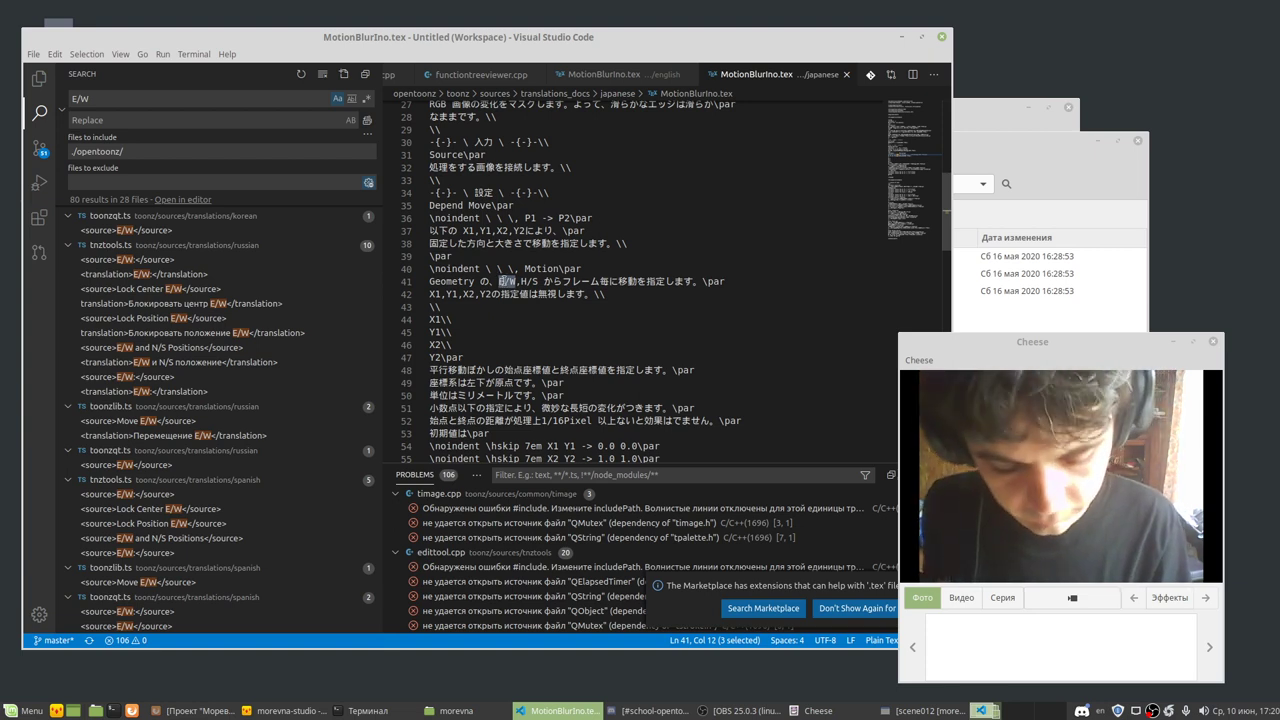
{"action": "type", "text": "X"}
{"action": "key", "text": "Right"}
{"action": "key", "text": "shift+Right"}
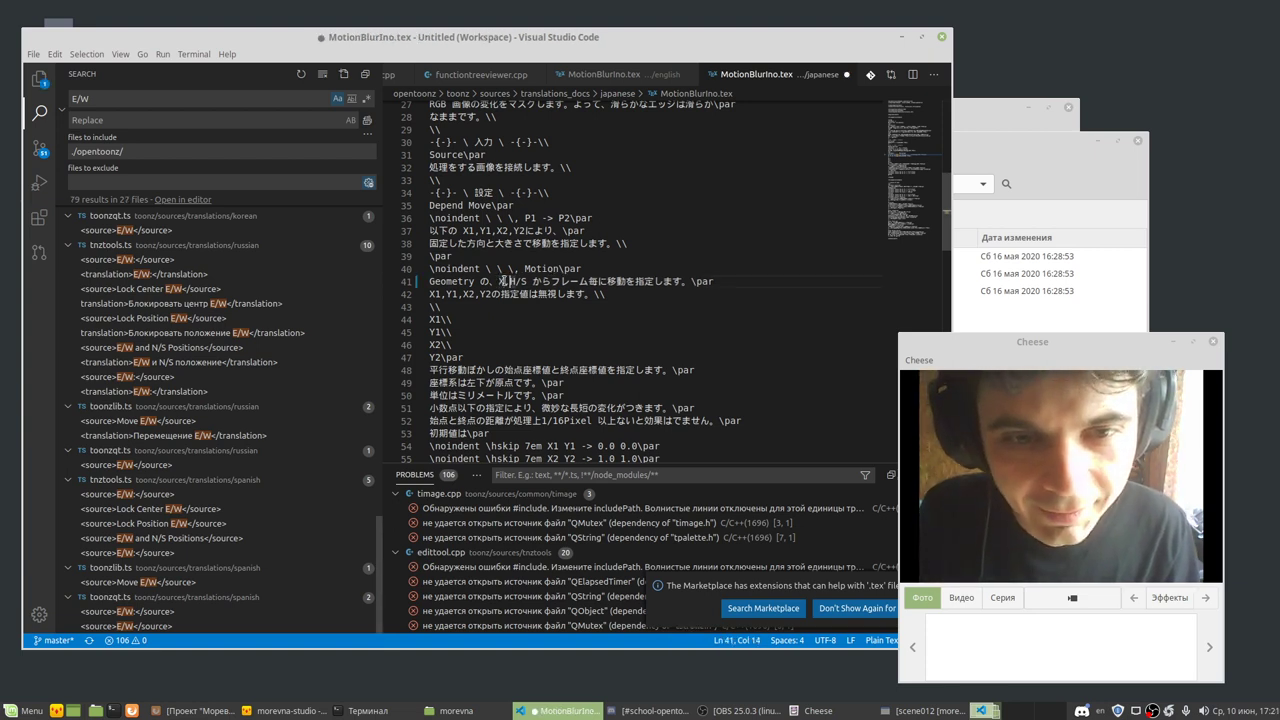
{"action": "key", "text": "shift+Right"}
{"action": "type", "text": "Y"}
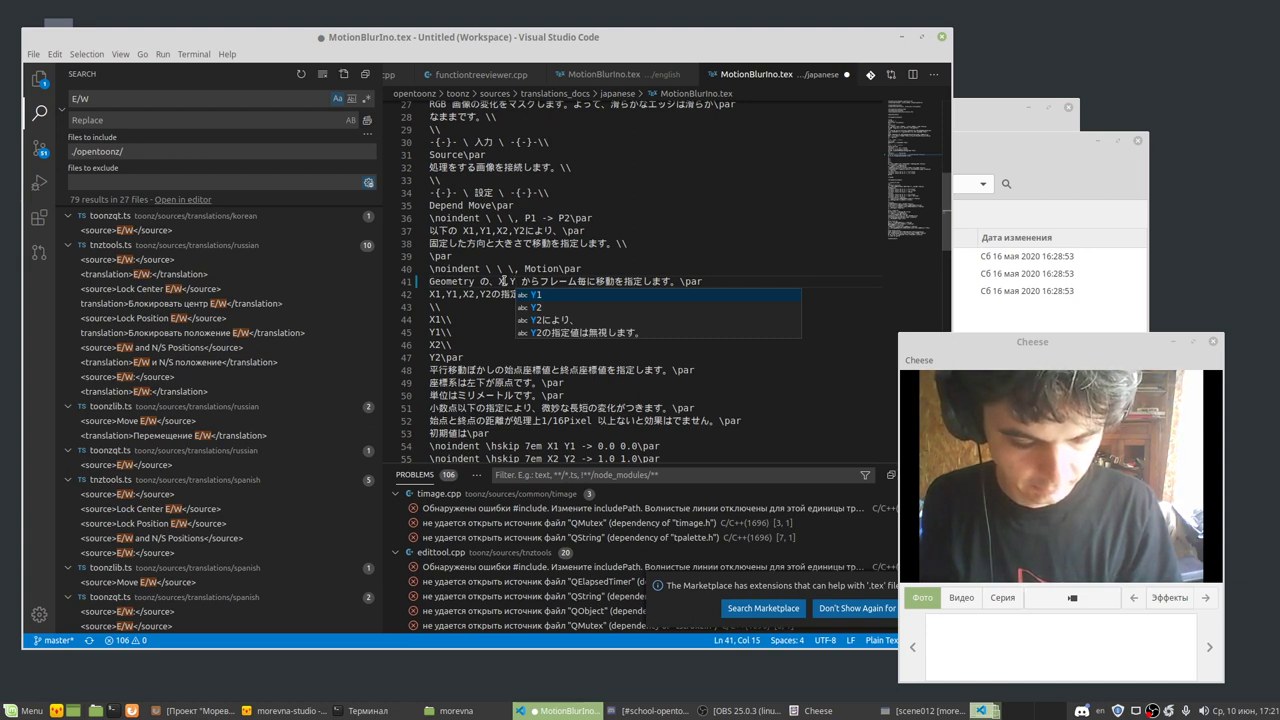
{"action": "left_click", "coordinate": [512, 268]}
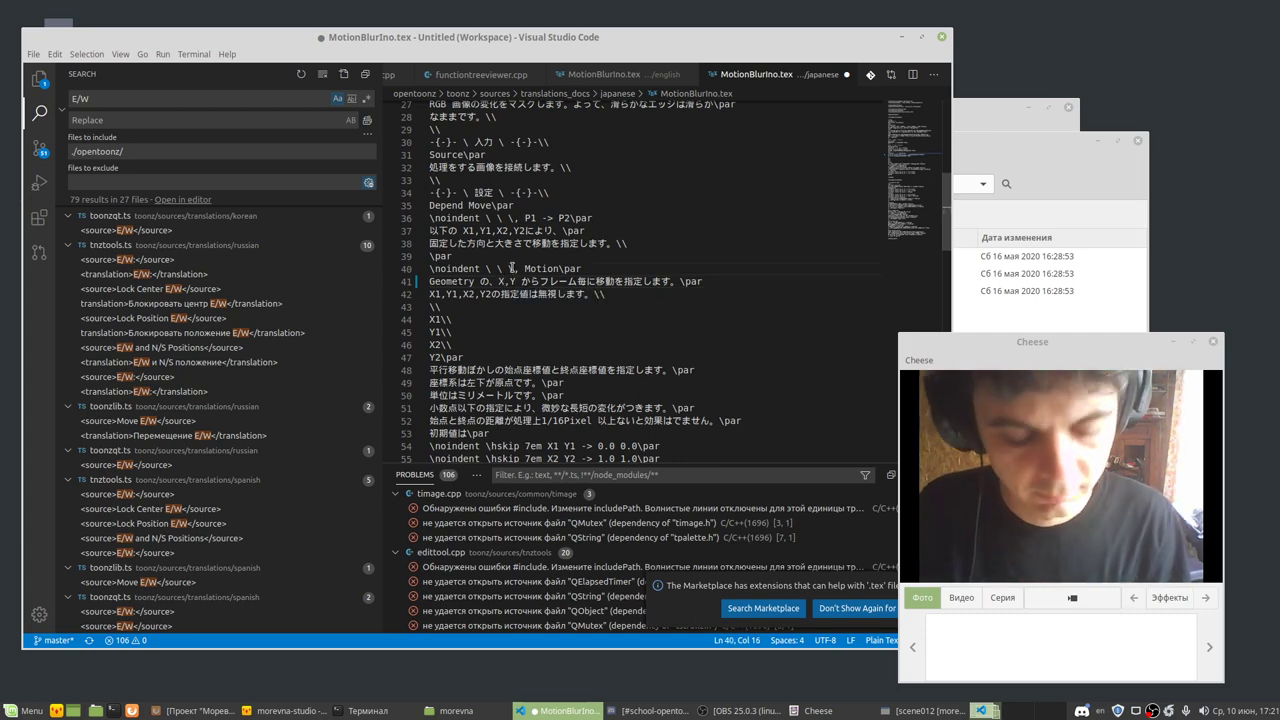
{"action": "key", "text": "ctrl+s"}
Step: Limit the E/W search to files in ./opentoonz/toonz/sources/translations
{"action": "scroll", "coordinate": [168, 516], "scroll_direction": "up", "scroll_amount": 3}
{"action": "scroll", "coordinate": [168, 516], "scroll_direction": "up", "scroll_amount": 3}
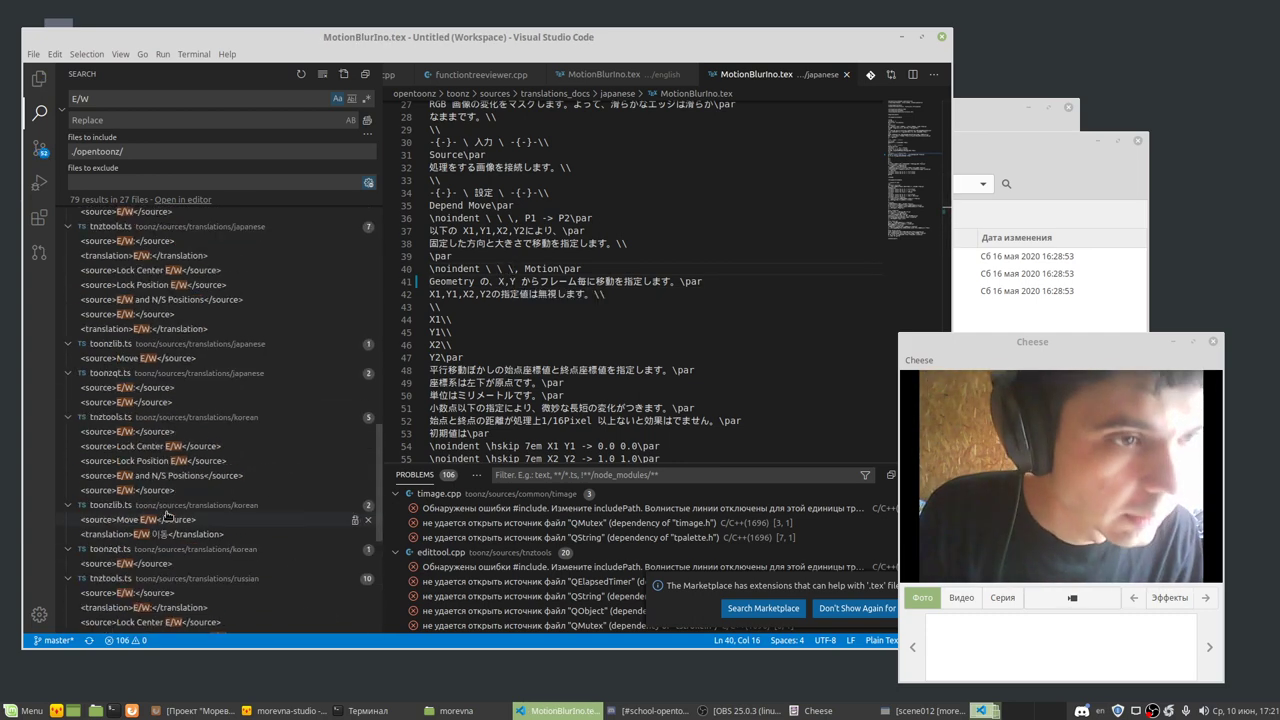
{"action": "scroll", "coordinate": [168, 516], "scroll_direction": "up", "scroll_amount": 3}
{"action": "scroll", "coordinate": [168, 516], "scroll_direction": "up", "scroll_amount": 3}
{"action": "scroll", "coordinate": [168, 516], "scroll_direction": "up", "scroll_amount": 3}
{"action": "scroll", "coordinate": [168, 516], "scroll_direction": "up", "scroll_amount": 3}
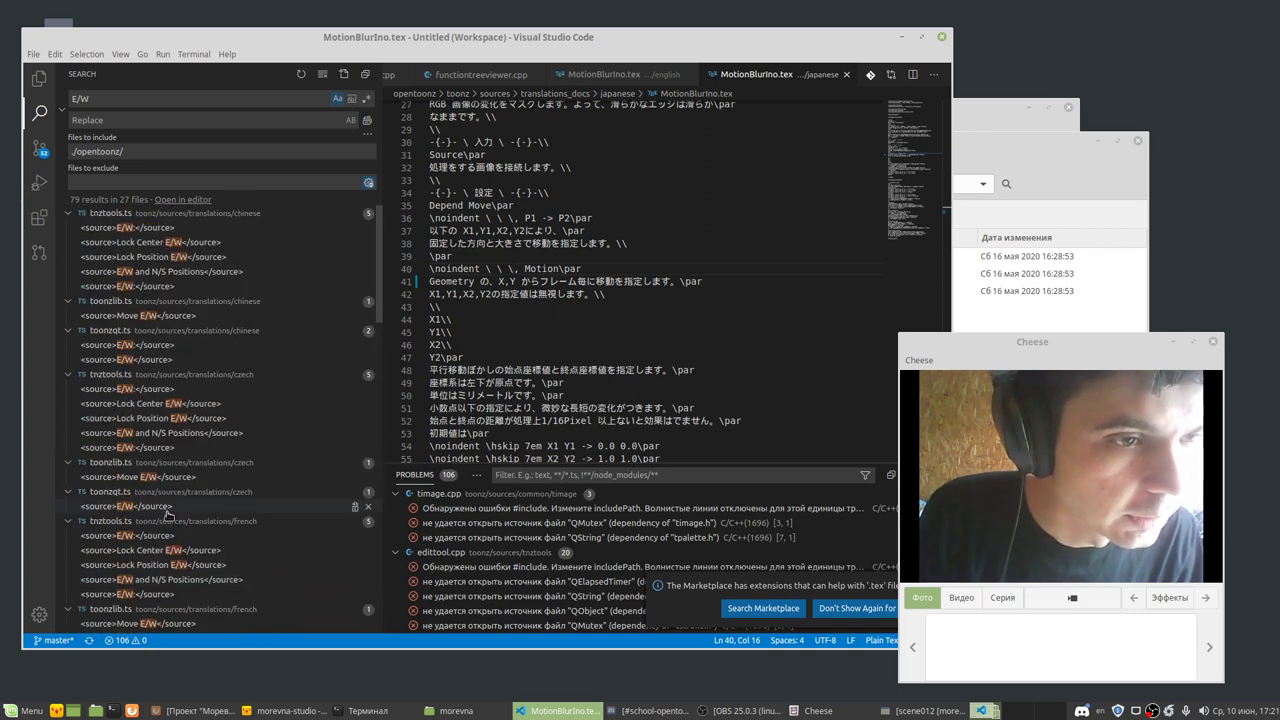
{"action": "left_click", "coordinate": [138, 150]}
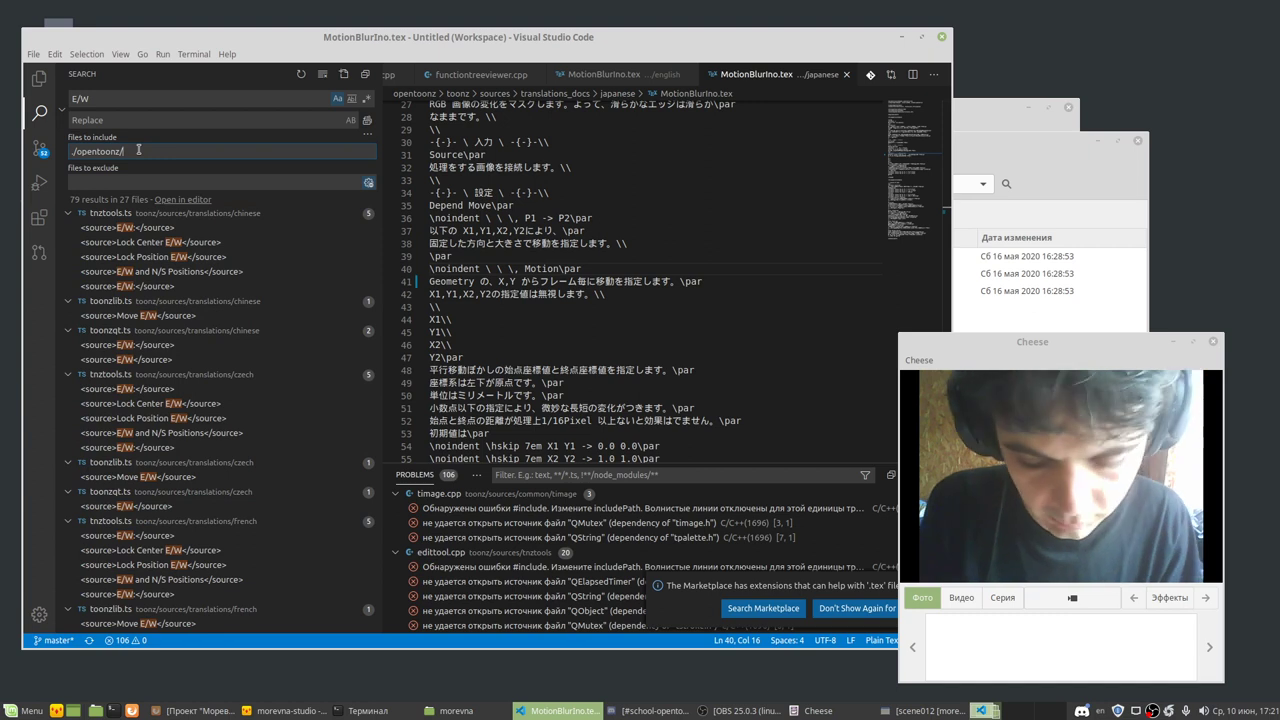
{"action": "type", "text": "toonz/"}
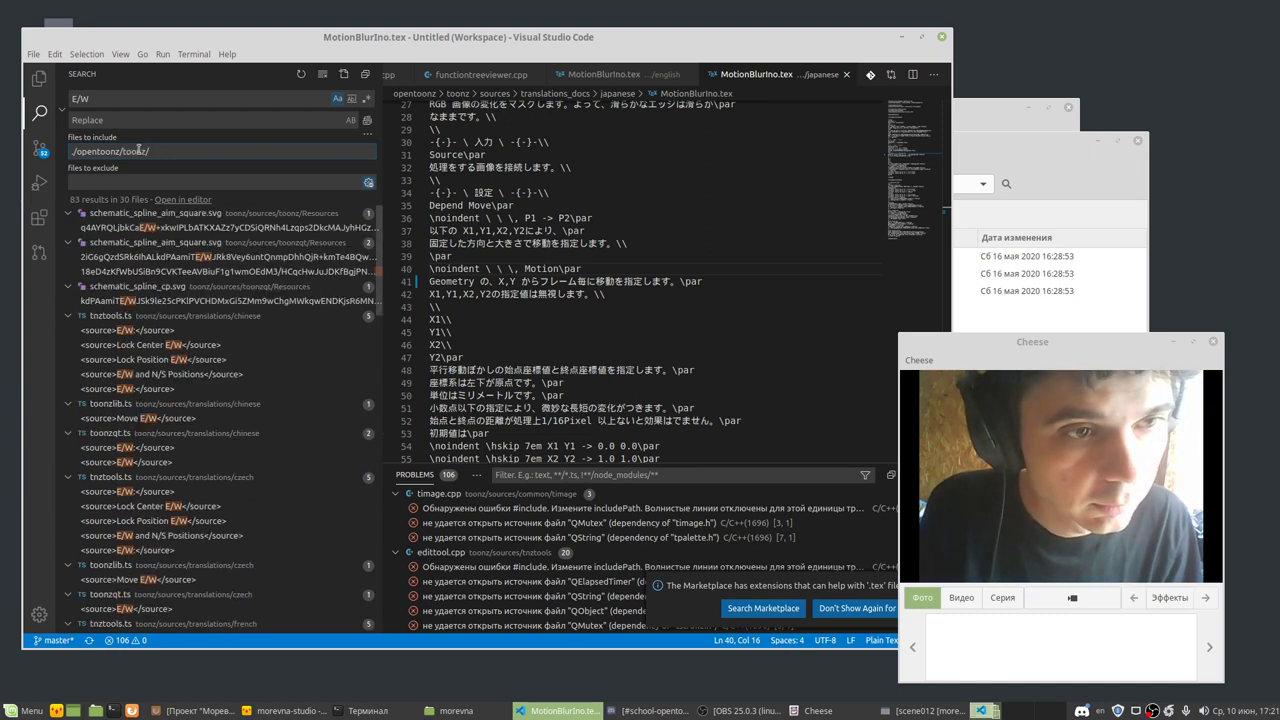
{"action": "type", "text": "sources/"}
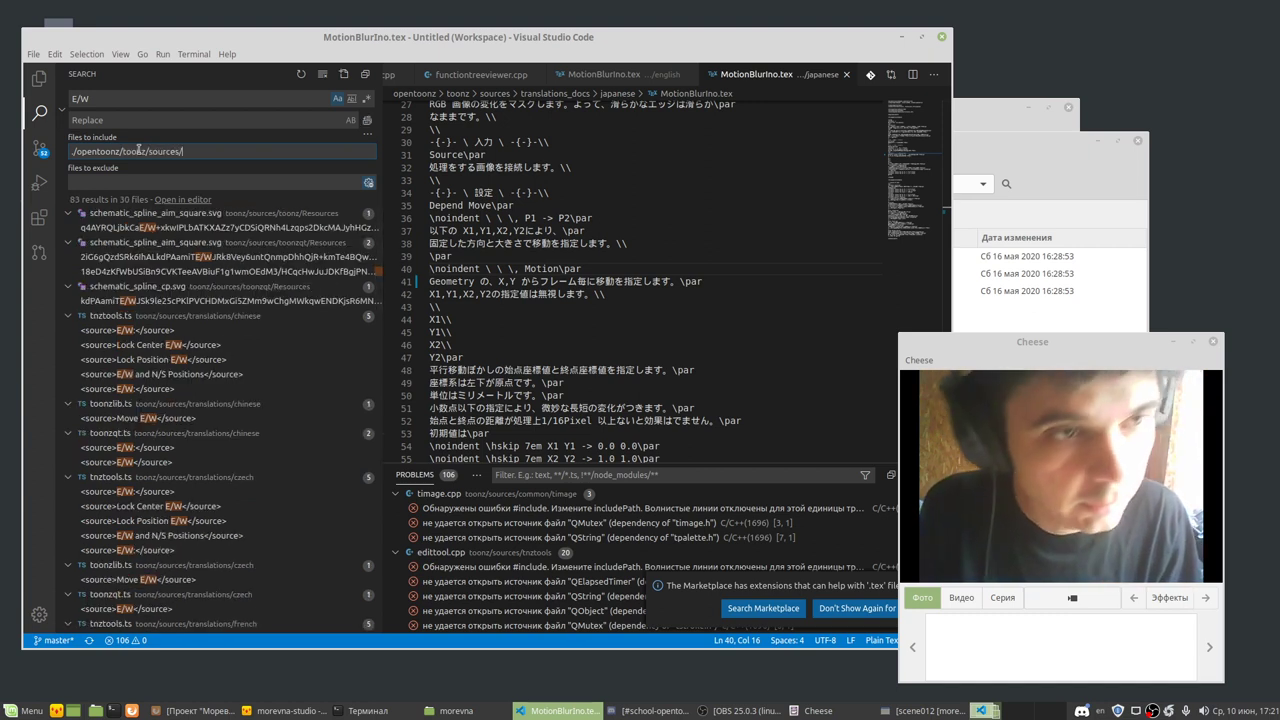
{"action": "type", "text": "tra"}
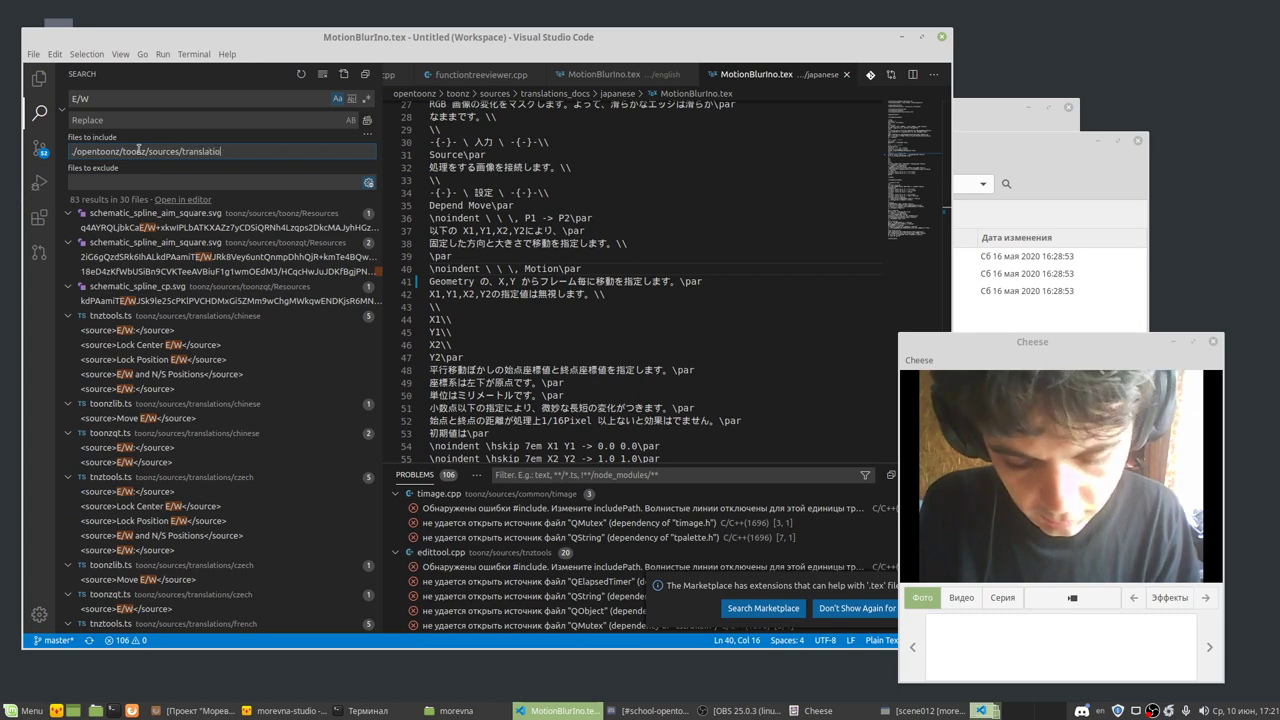
{"action": "type", "text": "ns"}
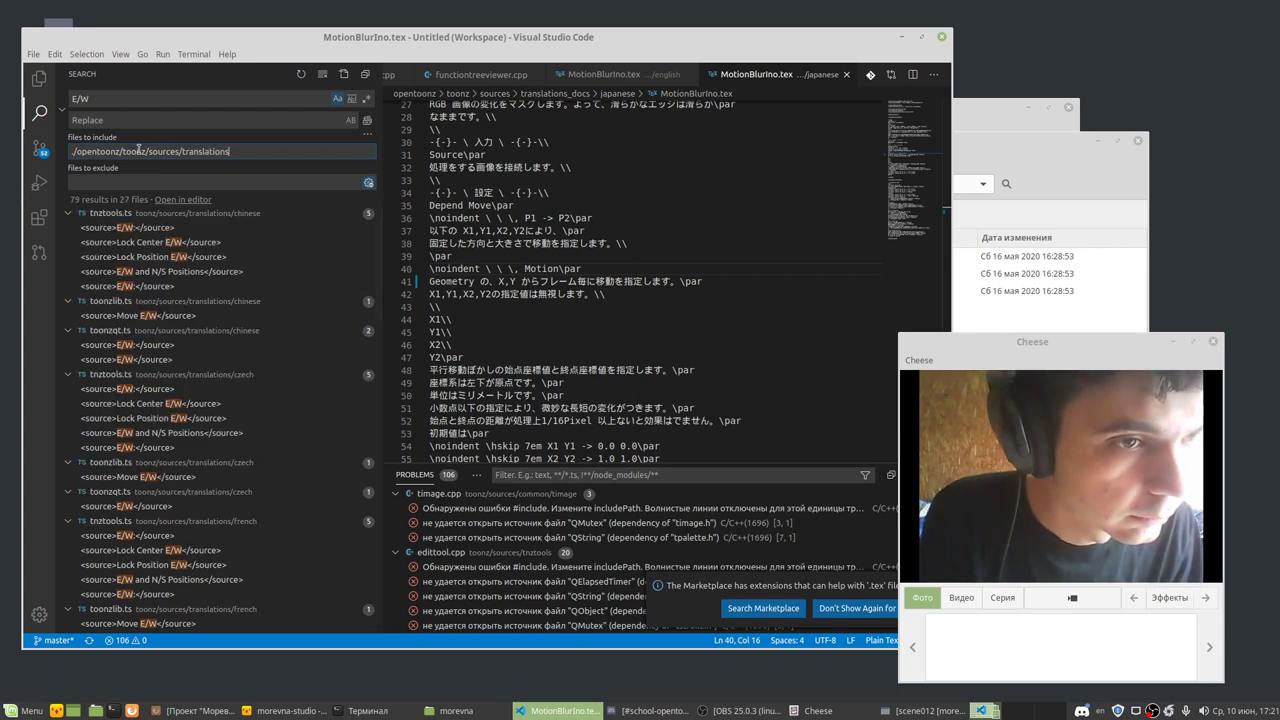
Step: Review the 79 E/W matches across the 27 translation files
{"action": "scroll", "coordinate": [190, 322], "scroll_direction": "down", "scroll_amount": 2}
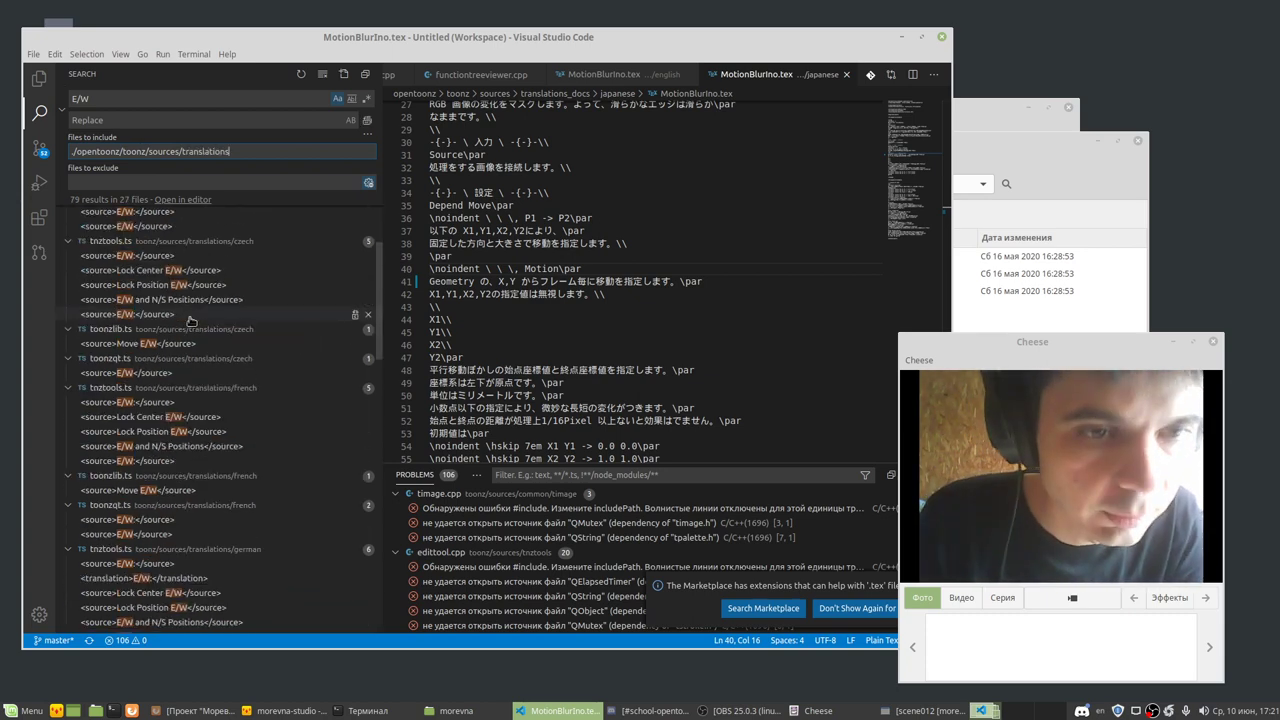
{"action": "scroll", "coordinate": [190, 322], "scroll_direction": "down", "scroll_amount": 3}
{"action": "scroll", "coordinate": [190, 322], "scroll_direction": "down", "scroll_amount": 4}
{"action": "scroll", "coordinate": [190, 322], "scroll_direction": "down", "scroll_amount": 3}
{"action": "scroll", "coordinate": [188, 380], "scroll_direction": "down", "scroll_amount": 4}
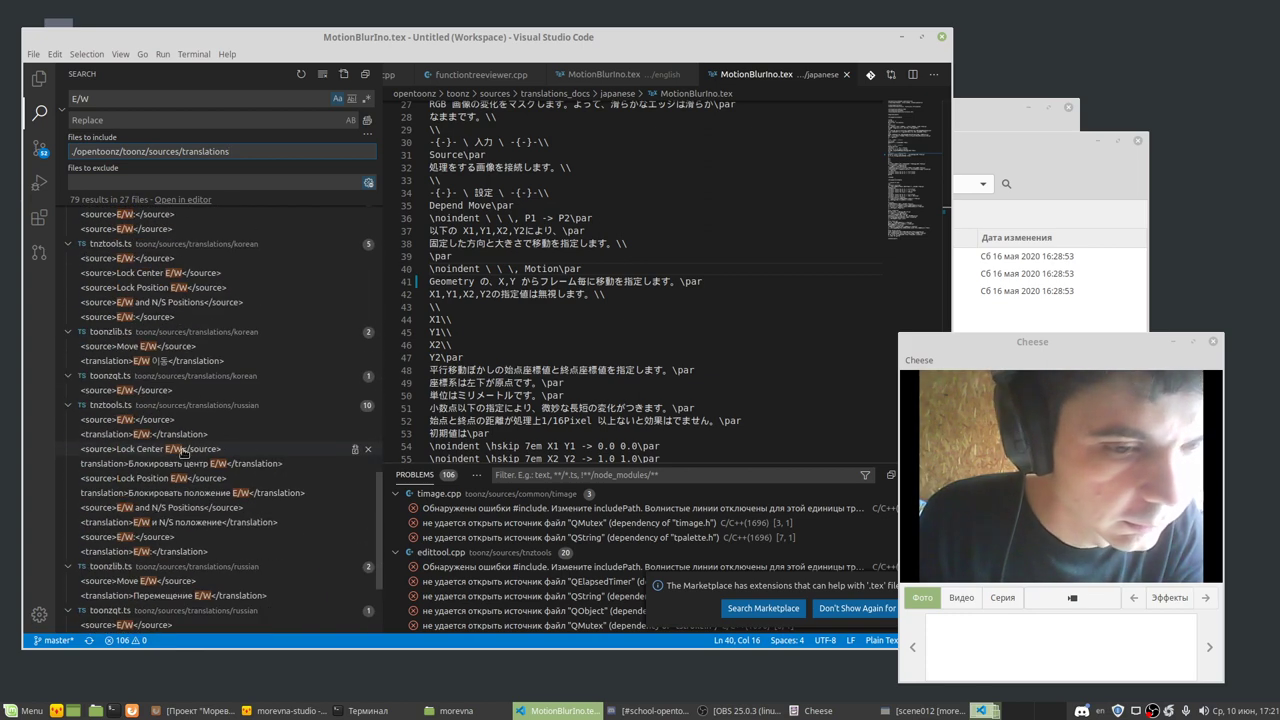
{"action": "scroll", "coordinate": [185, 450], "scroll_direction": "down", "scroll_amount": 3}
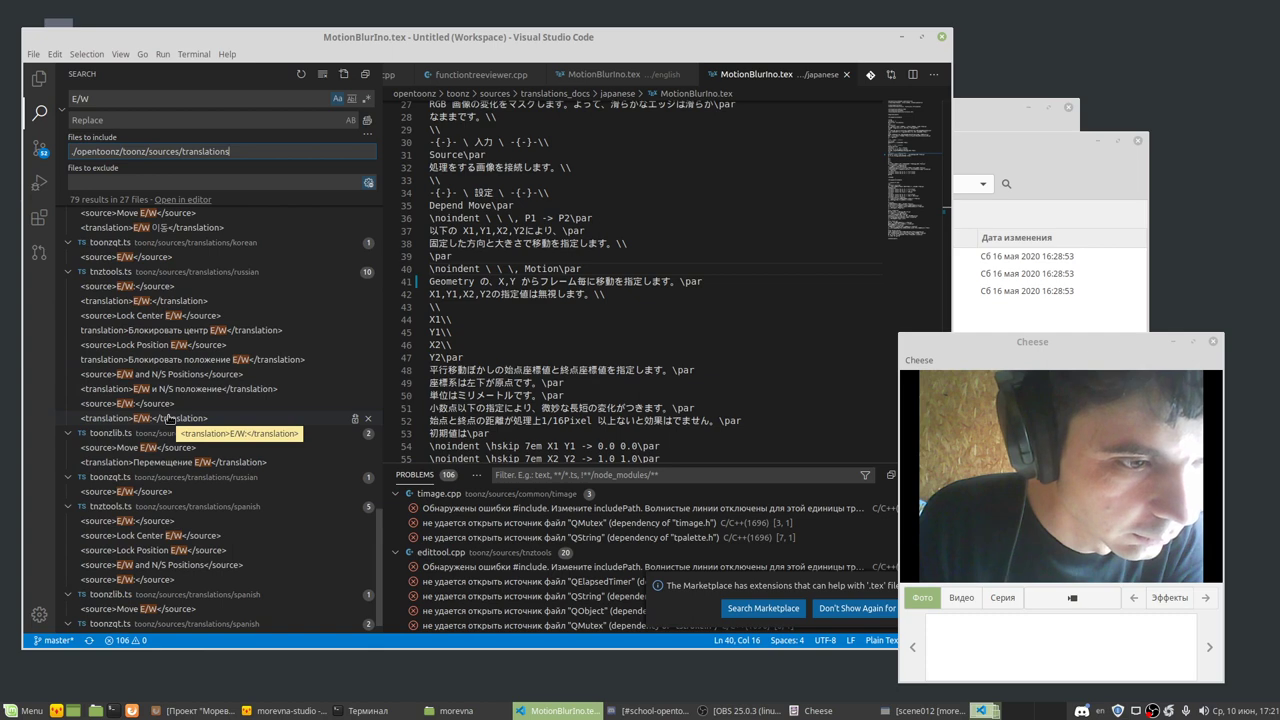
{"action": "scroll", "coordinate": [170, 420], "scroll_direction": "down", "scroll_amount": 1}
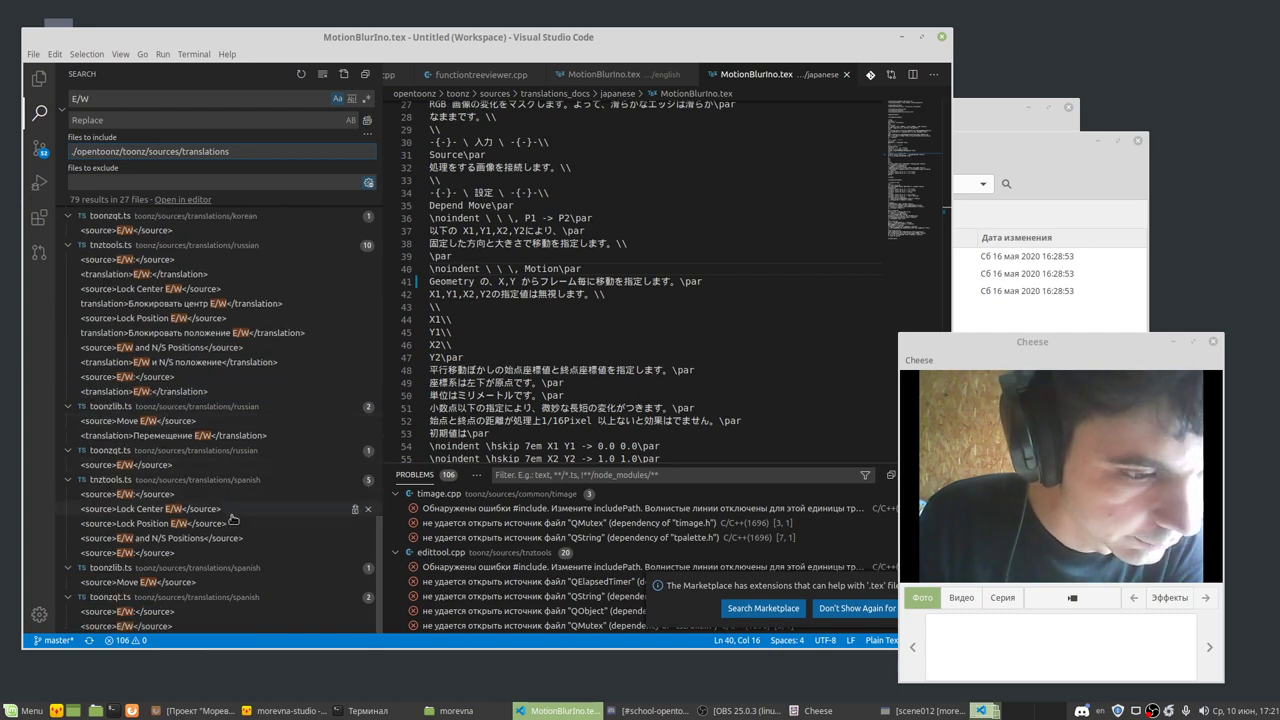
{"action": "scroll", "coordinate": [235, 538], "scroll_direction": "up", "scroll_amount": 5}
{"action": "scroll", "coordinate": [232, 540], "scroll_direction": "up", "scroll_amount": 3}
{"action": "scroll", "coordinate": [230, 540], "scroll_direction": "up", "scroll_amount": 3}
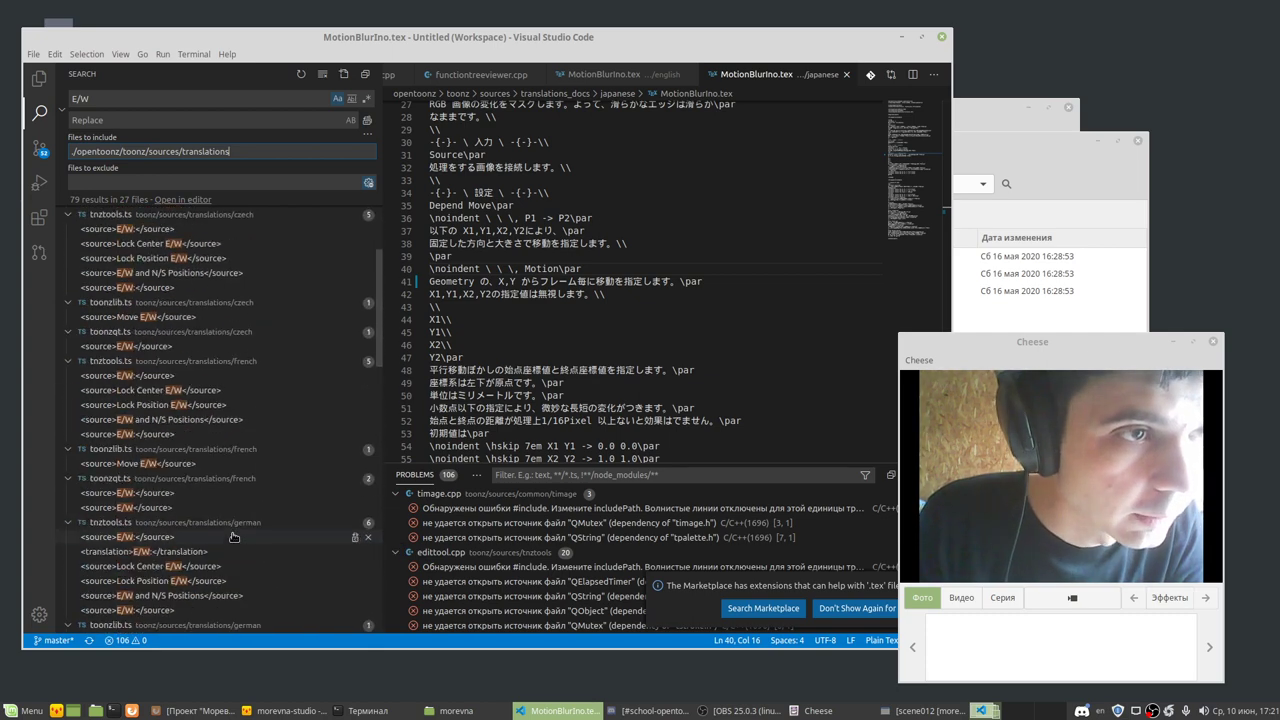
{"action": "scroll", "coordinate": [229, 541], "scroll_direction": "up", "scroll_amount": 3}
{"action": "left_click", "coordinate": [97, 120]}
Step: Replace all 79 E/W occurrences in the 27 translation files with X
{"action": "type", "text": "X"}
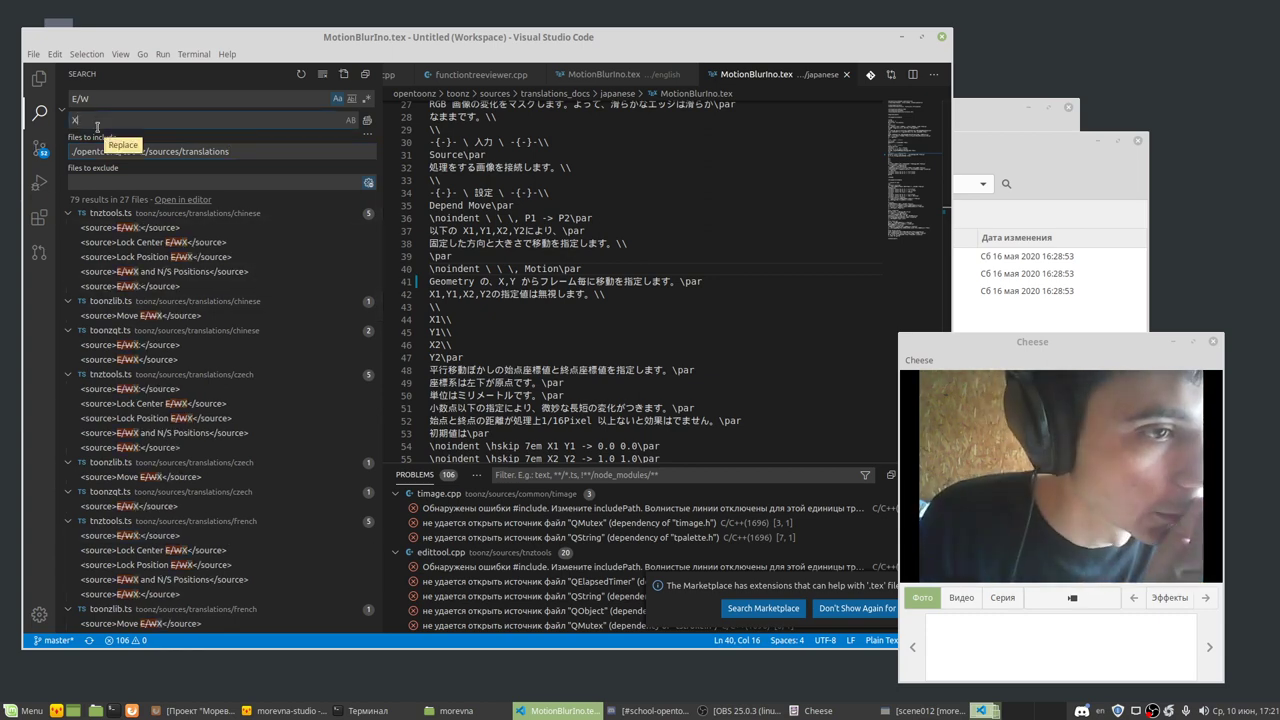
{"action": "scroll", "coordinate": [184, 333], "scroll_direction": "down", "scroll_amount": 3}
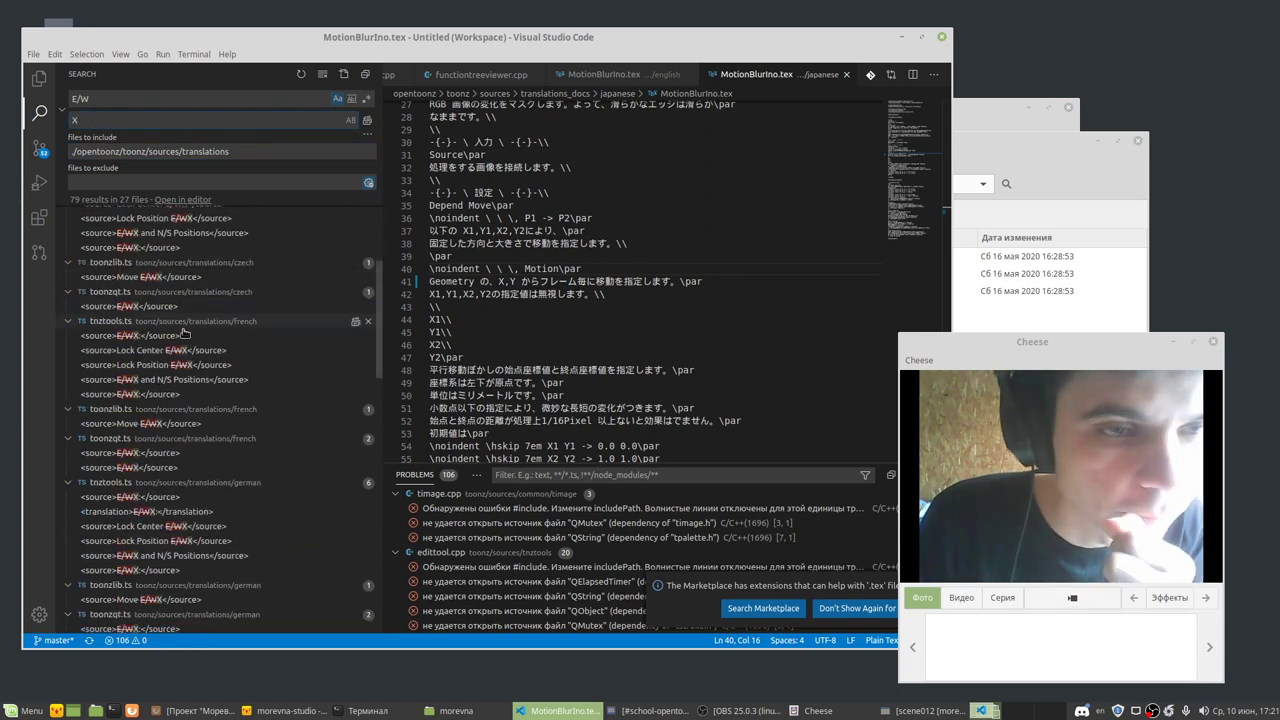
{"action": "scroll", "coordinate": [184, 333], "scroll_direction": "down", "scroll_amount": 5}
{"action": "scroll", "coordinate": [184, 380], "scroll_direction": "down", "scroll_amount": 5}
{"action": "scroll", "coordinate": [183, 430], "scroll_direction": "down", "scroll_amount": 5}
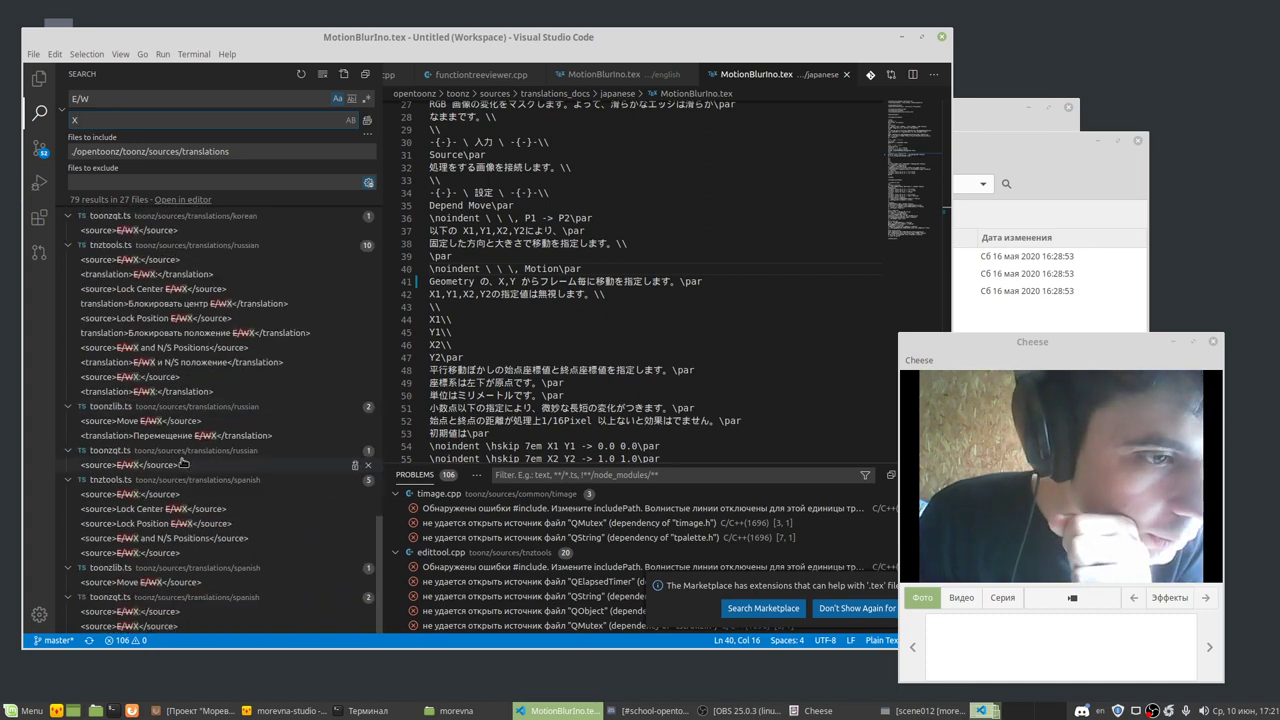
{"action": "scroll", "coordinate": [183, 462], "scroll_direction": "up", "scroll_amount": 3}
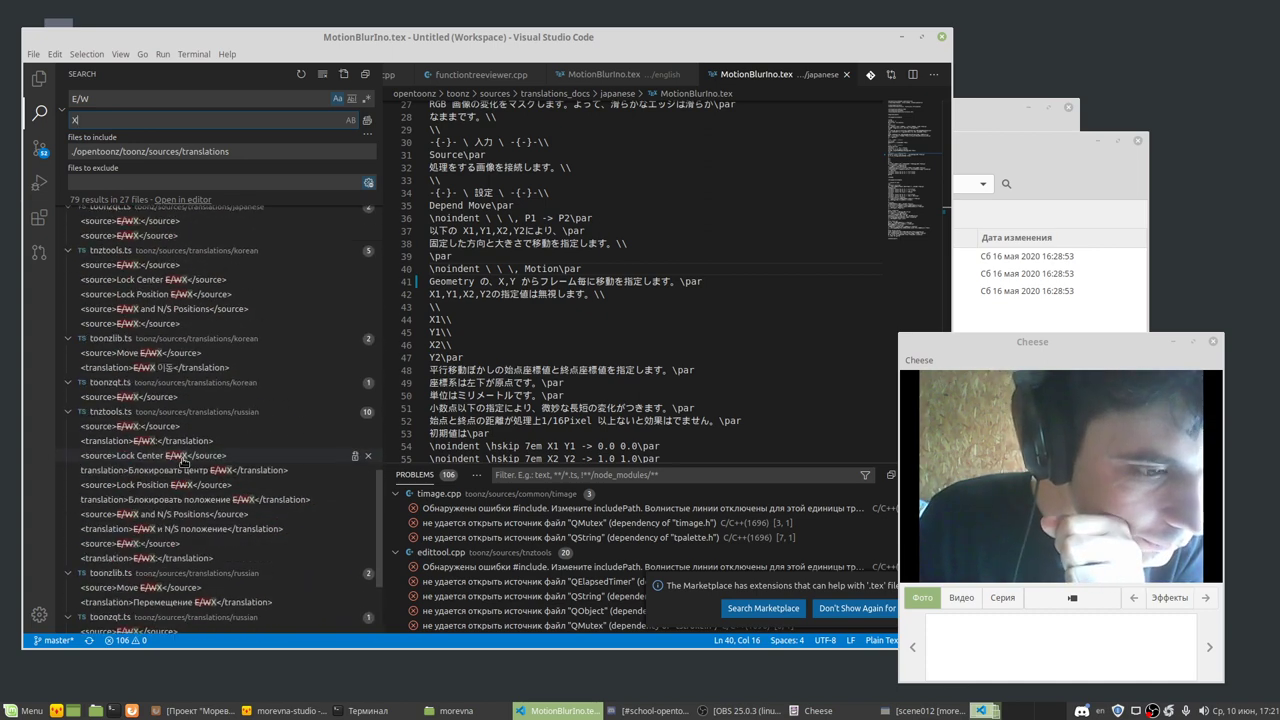
{"action": "scroll", "coordinate": [183, 460], "scroll_direction": "down", "scroll_amount": 3}
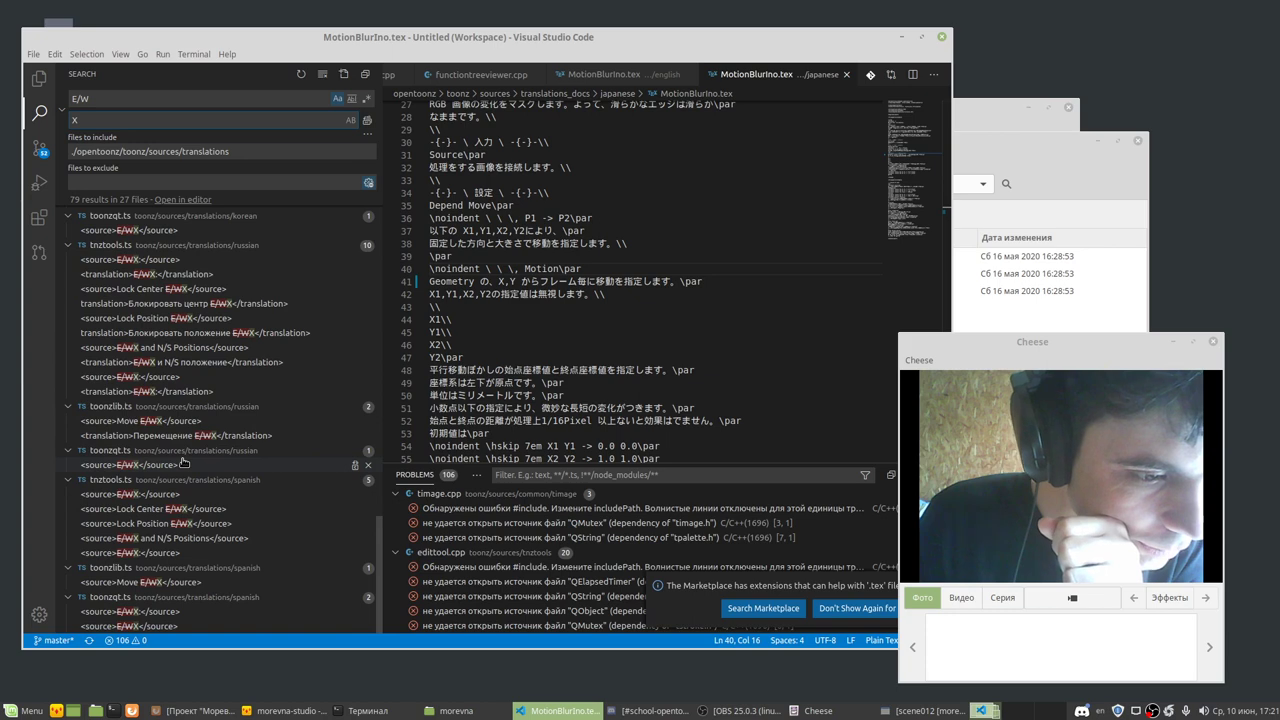
{"action": "scroll", "coordinate": [183, 462], "scroll_direction": "up", "scroll_amount": 6}
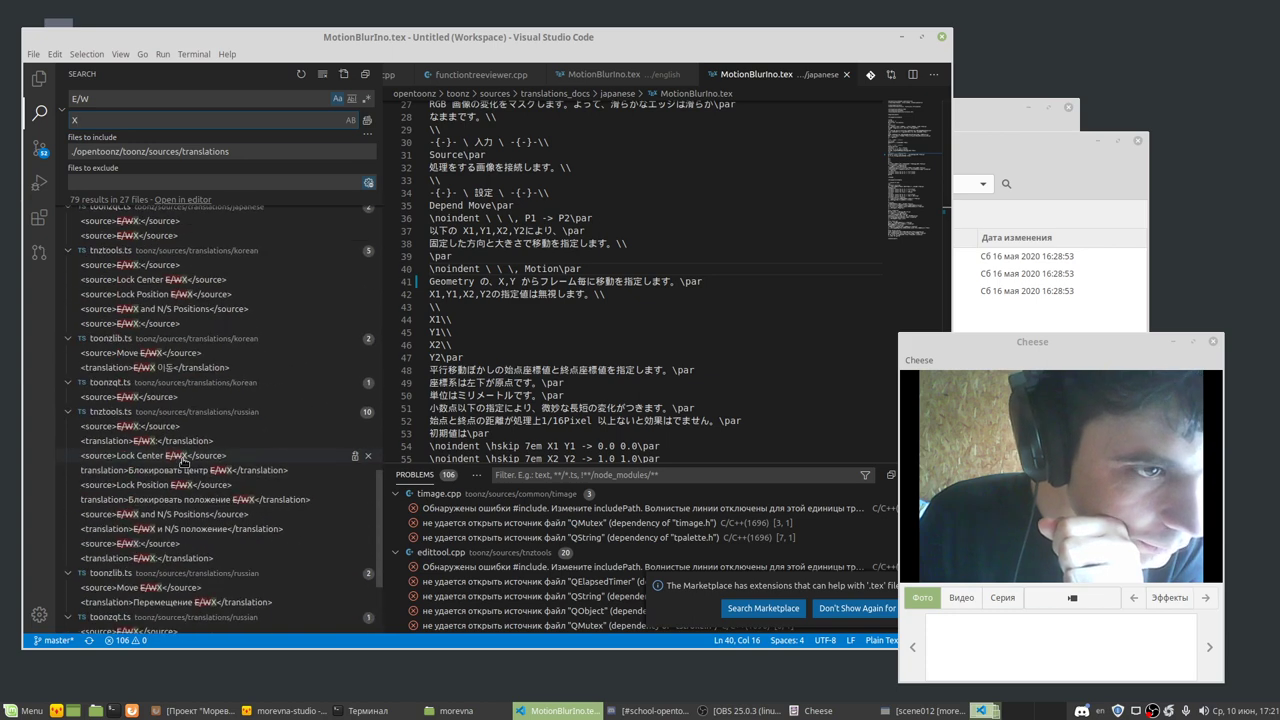
{"action": "scroll", "coordinate": [183, 462], "scroll_direction": "up", "scroll_amount": 6}
{"action": "scroll", "coordinate": [184, 460], "scroll_direction": "up", "scroll_amount": 6}
{"action": "scroll", "coordinate": [184, 460], "scroll_direction": "up", "scroll_amount": 2}
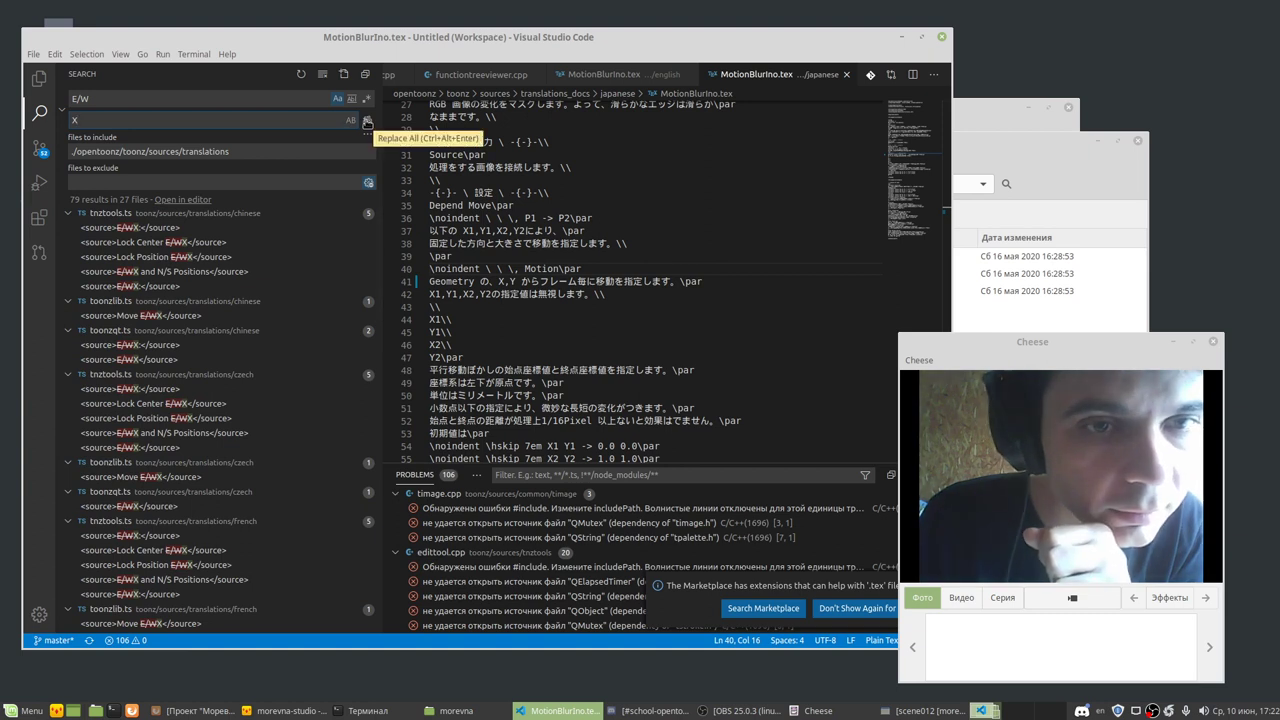
{"action": "left_click", "coordinate": [367, 122]}
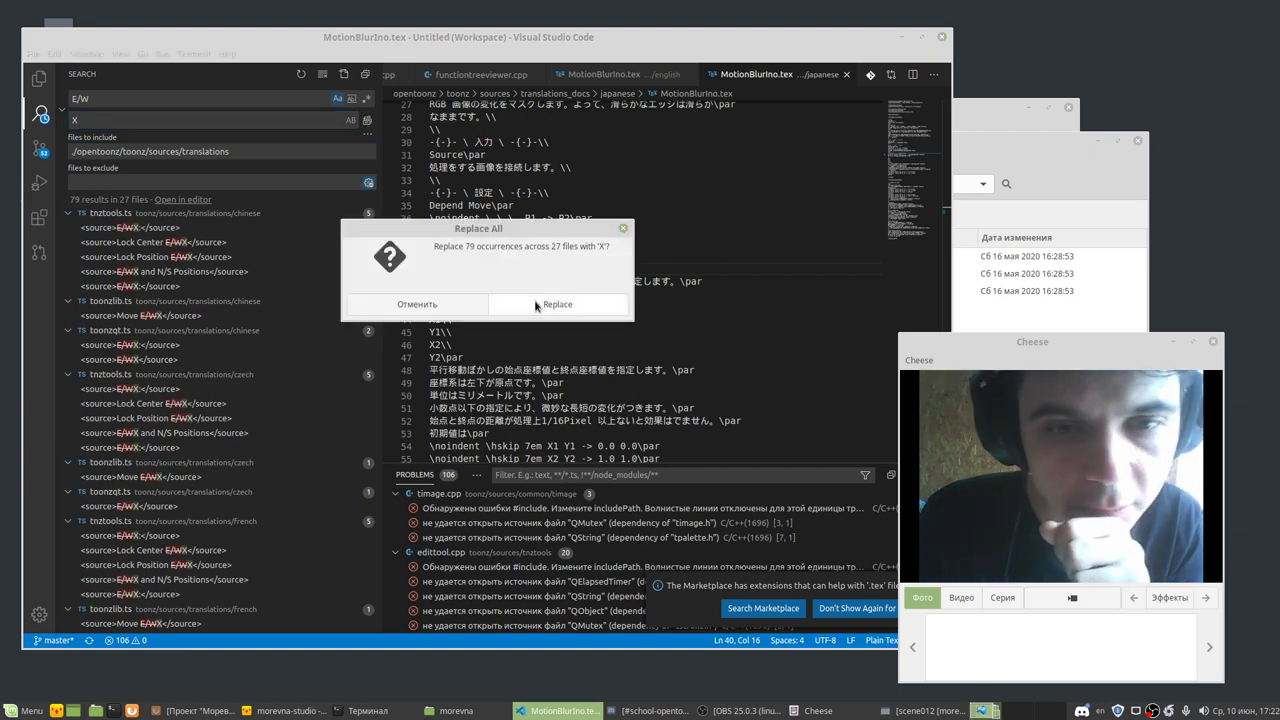
{"action": "left_click", "coordinate": [540, 303]}
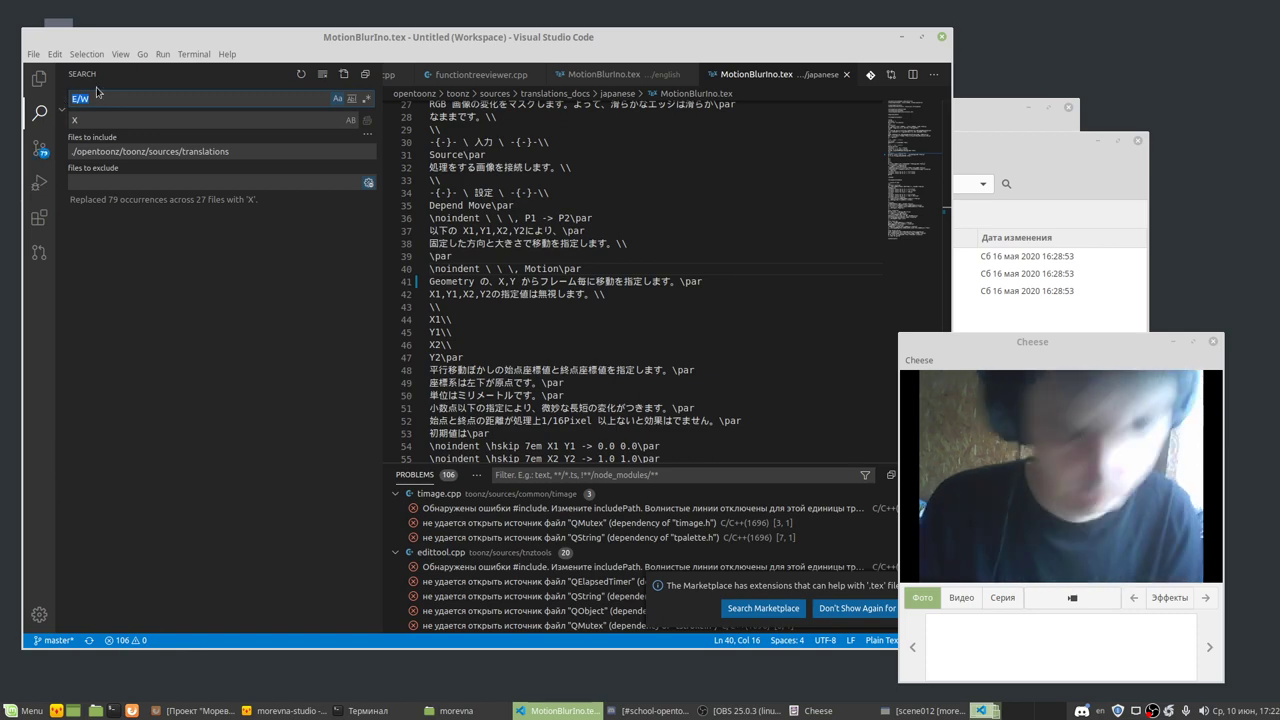
{"action": "left_click", "coordinate": [222, 98]}
Step: Replace all 91 N/S matches in the translation files with Y
{"action": "type", "text": "N/S"}
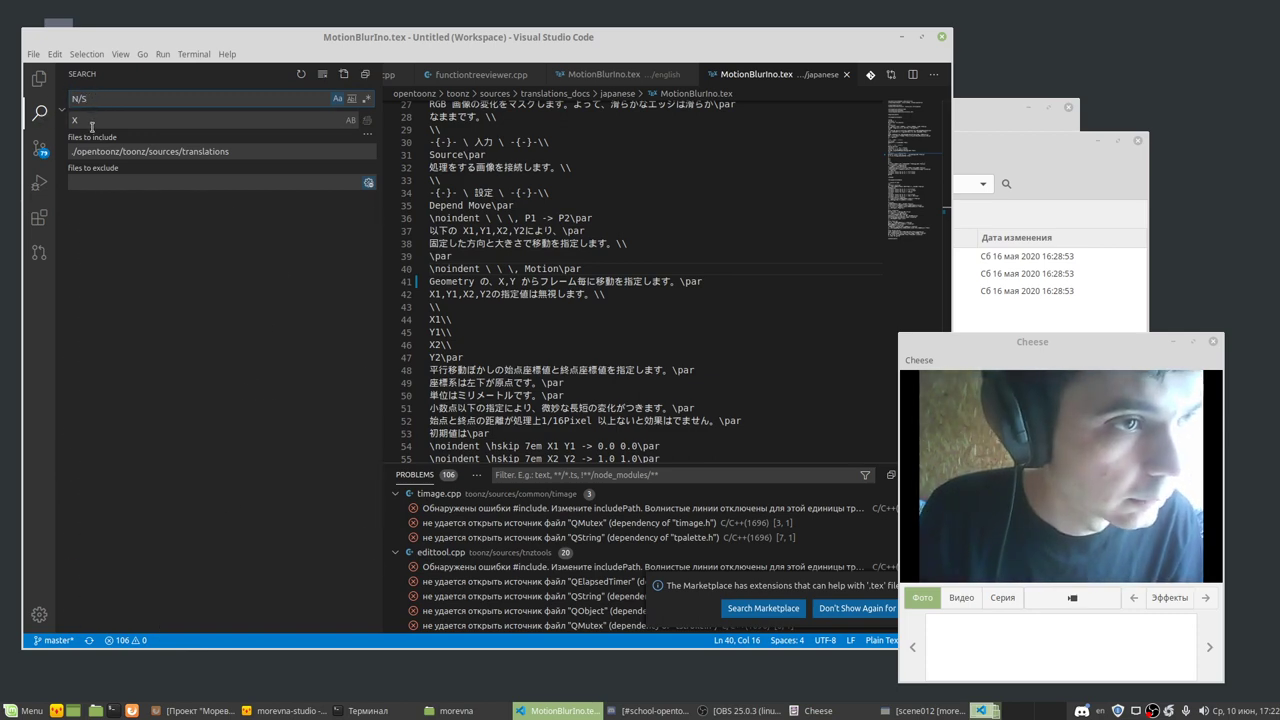
{"action": "key", "text": "Tab"}
{"action": "type", "text": "Y"}
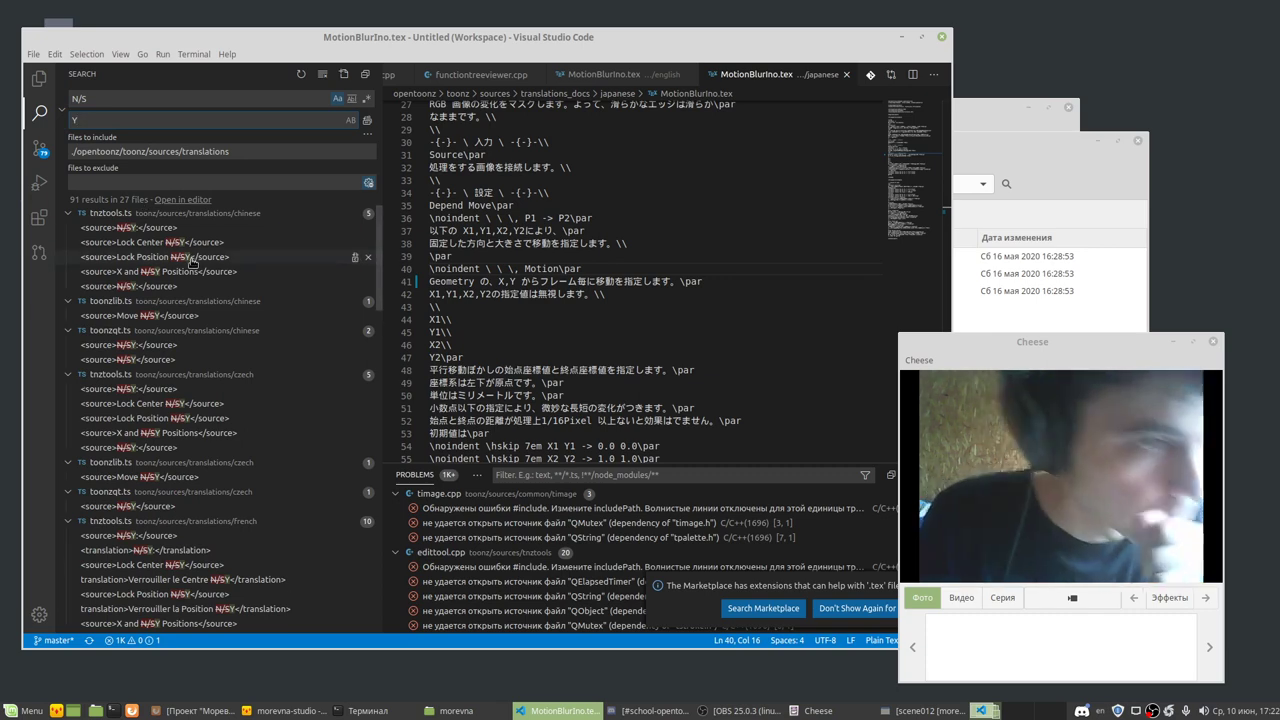
{"action": "scroll", "coordinate": [192, 375], "scroll_direction": "down", "scroll_amount": 5}
{"action": "scroll", "coordinate": [207, 389], "scroll_direction": "down", "scroll_amount": 5}
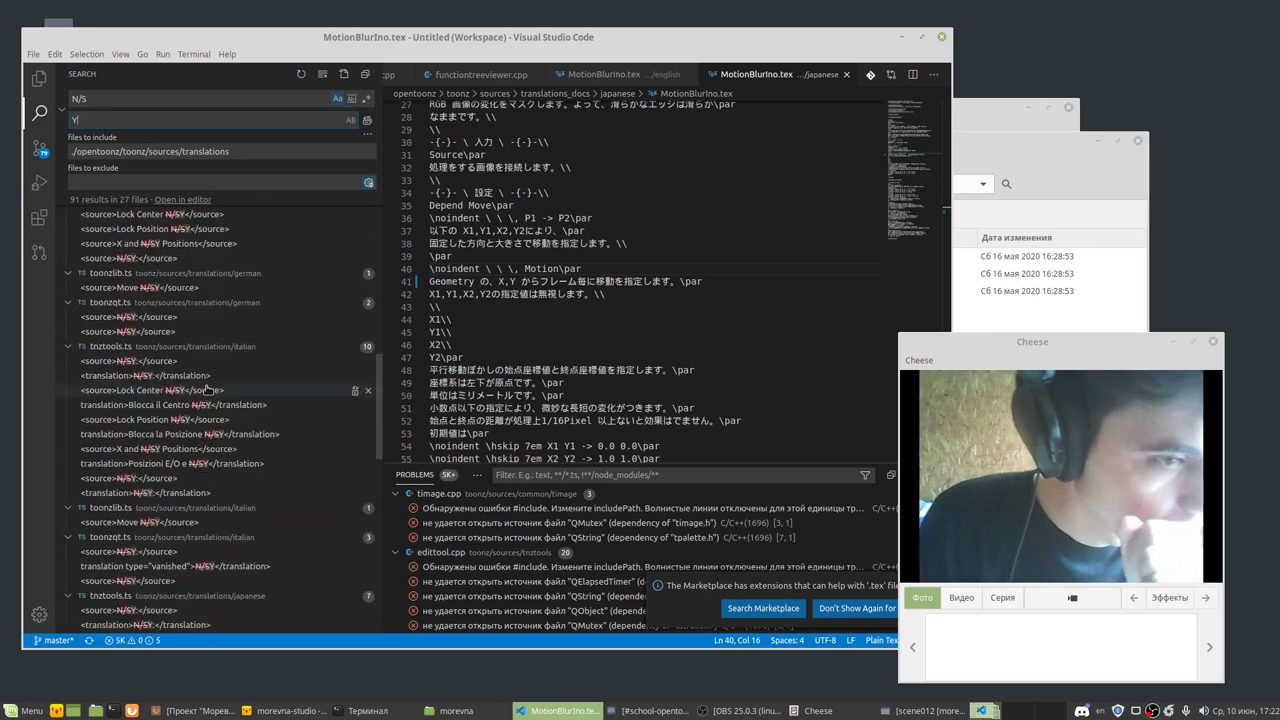
{"action": "scroll", "coordinate": [207, 389], "scroll_direction": "down", "scroll_amount": 5}
{"action": "scroll", "coordinate": [207, 389], "scroll_direction": "down", "scroll_amount": 5}
{"action": "scroll", "coordinate": [207, 389], "scroll_direction": "down", "scroll_amount": 5}
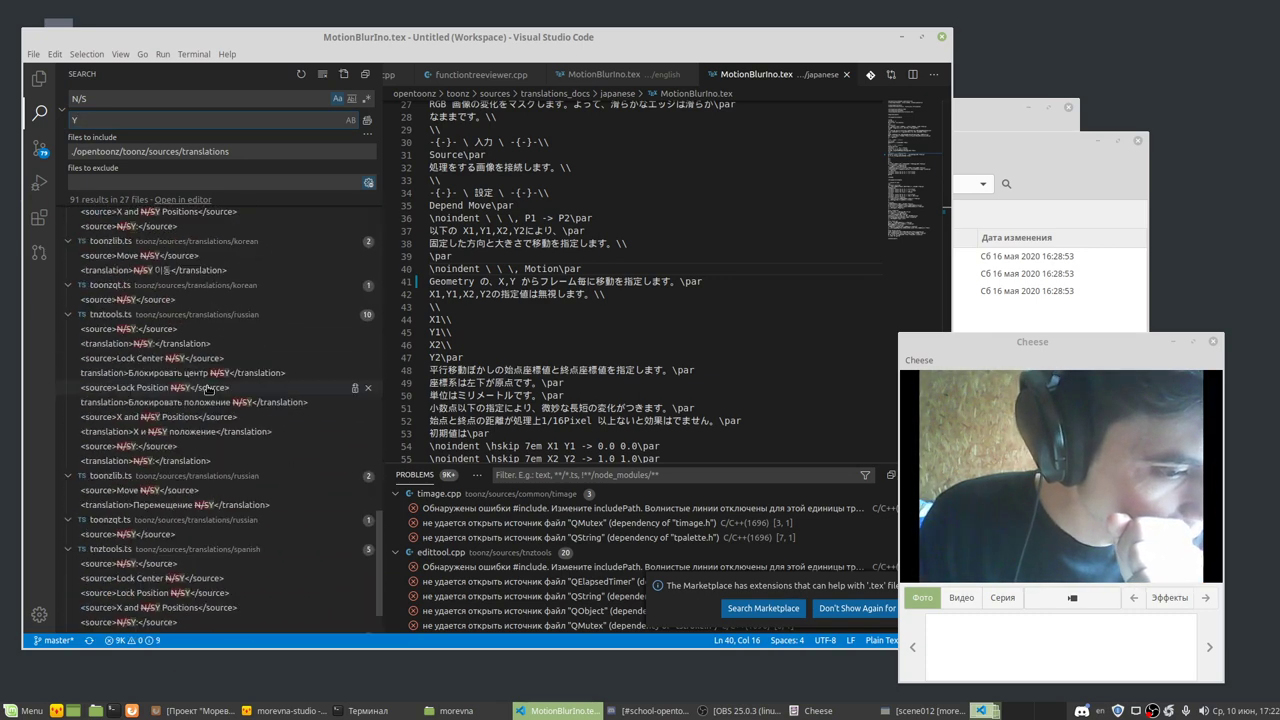
{"action": "scroll", "coordinate": [207, 389], "scroll_direction": "down", "scroll_amount": 5}
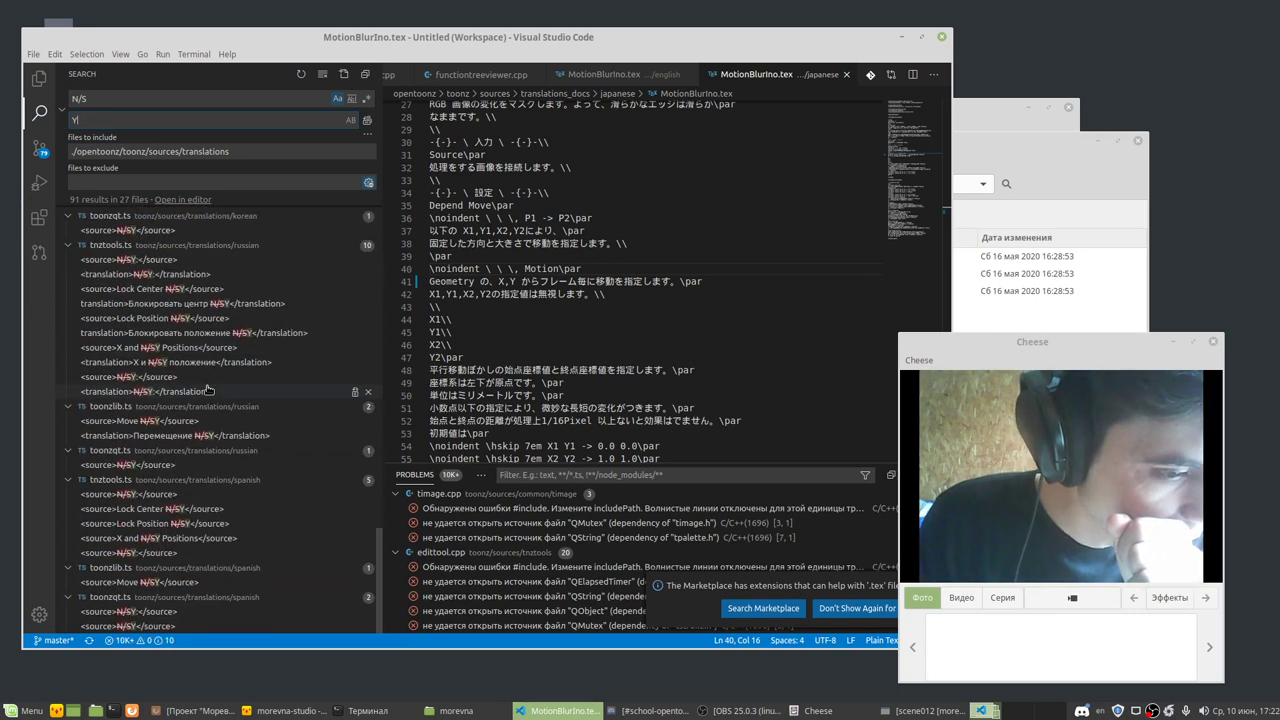
{"action": "left_click", "coordinate": [366, 121]}
{"action": "left_click", "coordinate": [552, 303]}
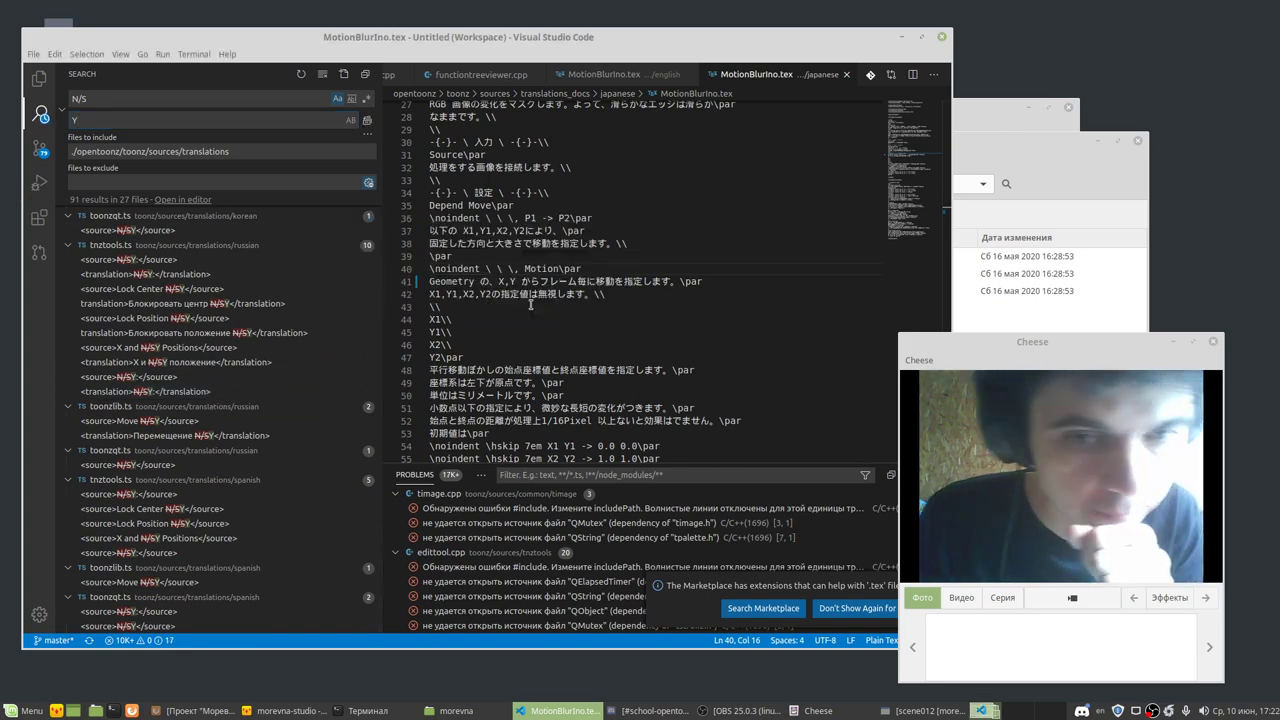
Step: Launch Git Gui on the repository from the terminal
{"action": "key", "text": "alt+Tab"}
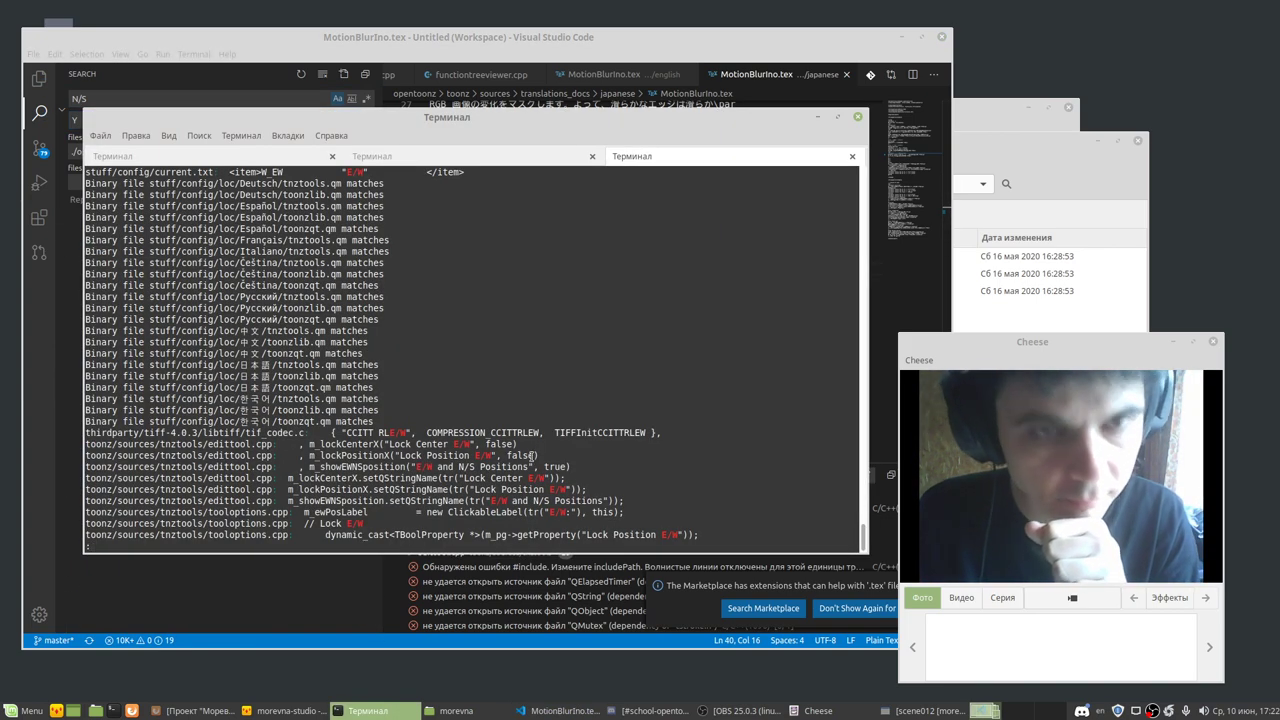
{"action": "type", "text": "q"}
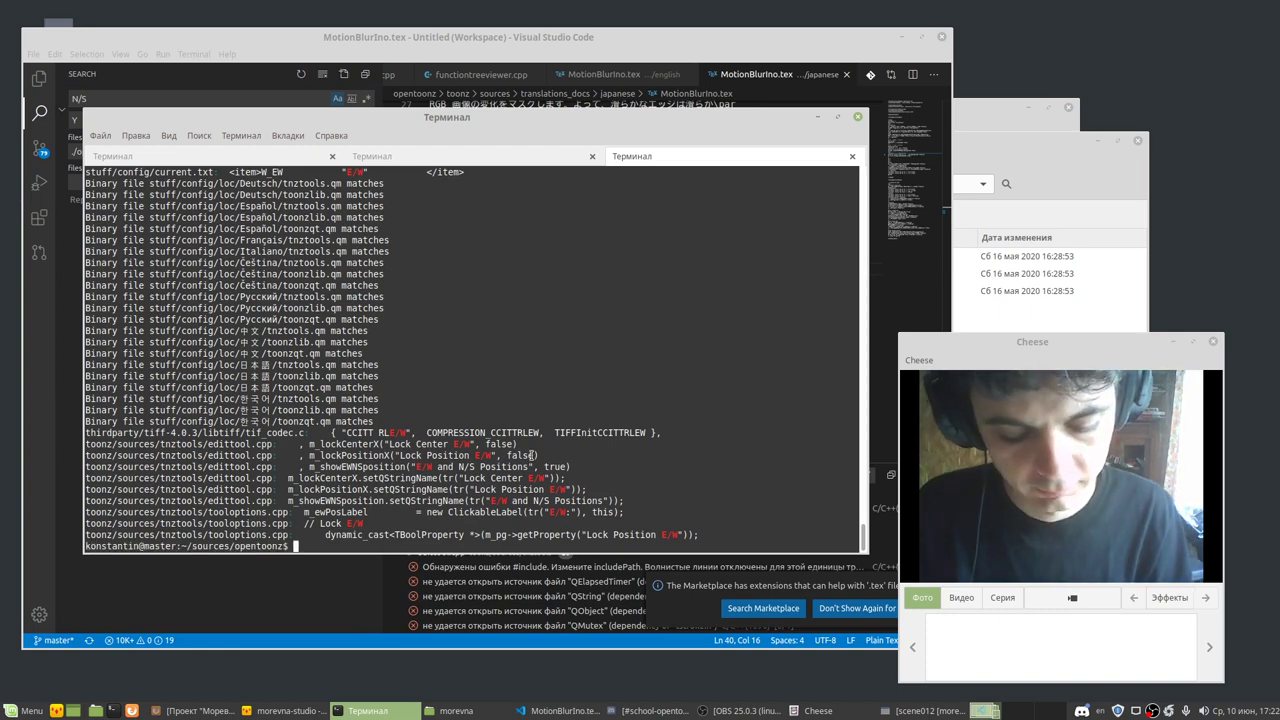
{"action": "type", "text": "git"}
{"action": "type", "text": "i"}
{"action": "key", "text": "Return"}
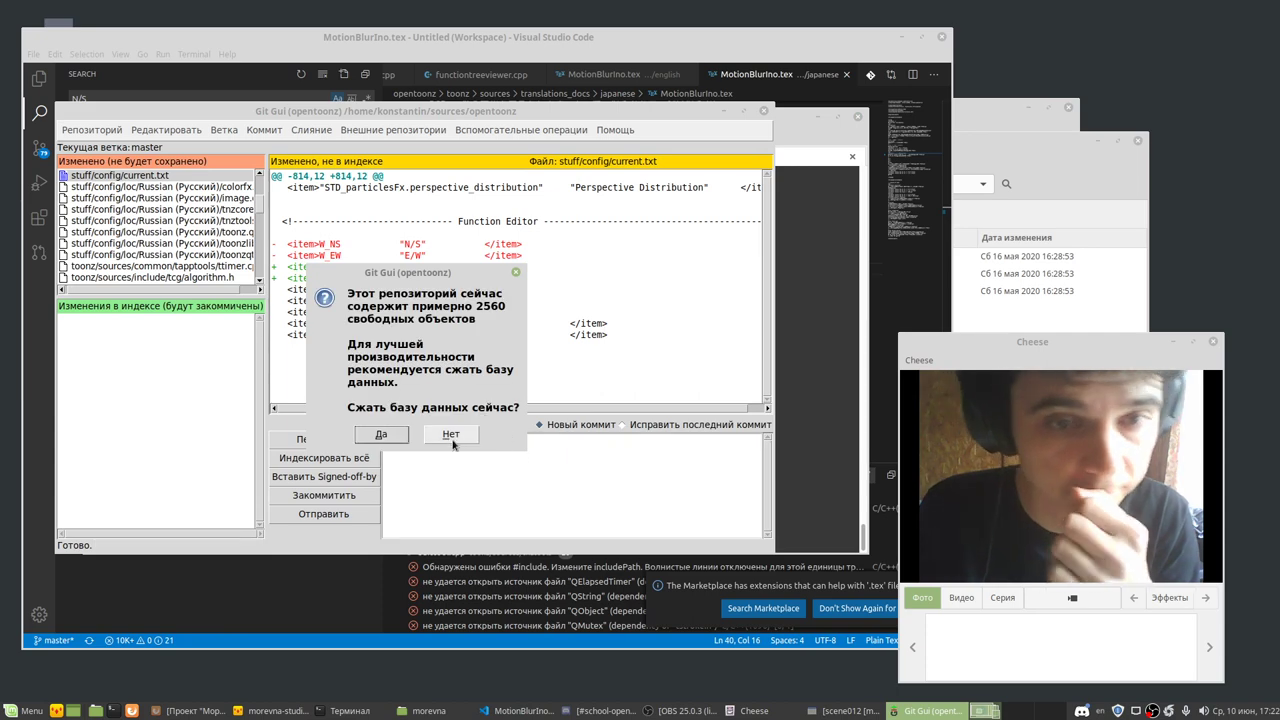
Step: Decline compressing the repository database and move the Git Gui window right
{"action": "left_click", "coordinate": [451, 436]}
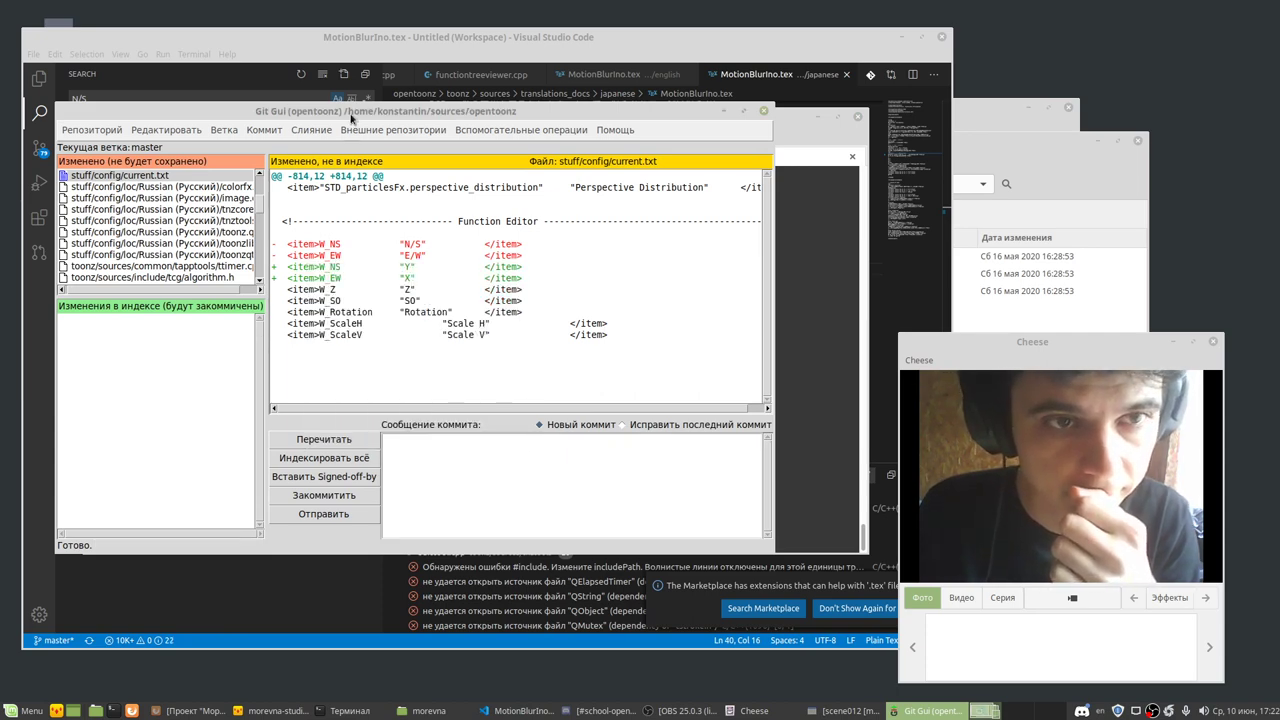
{"action": "left_click_drag", "start_coordinate": [351, 118], "coordinate": [461, 112]}
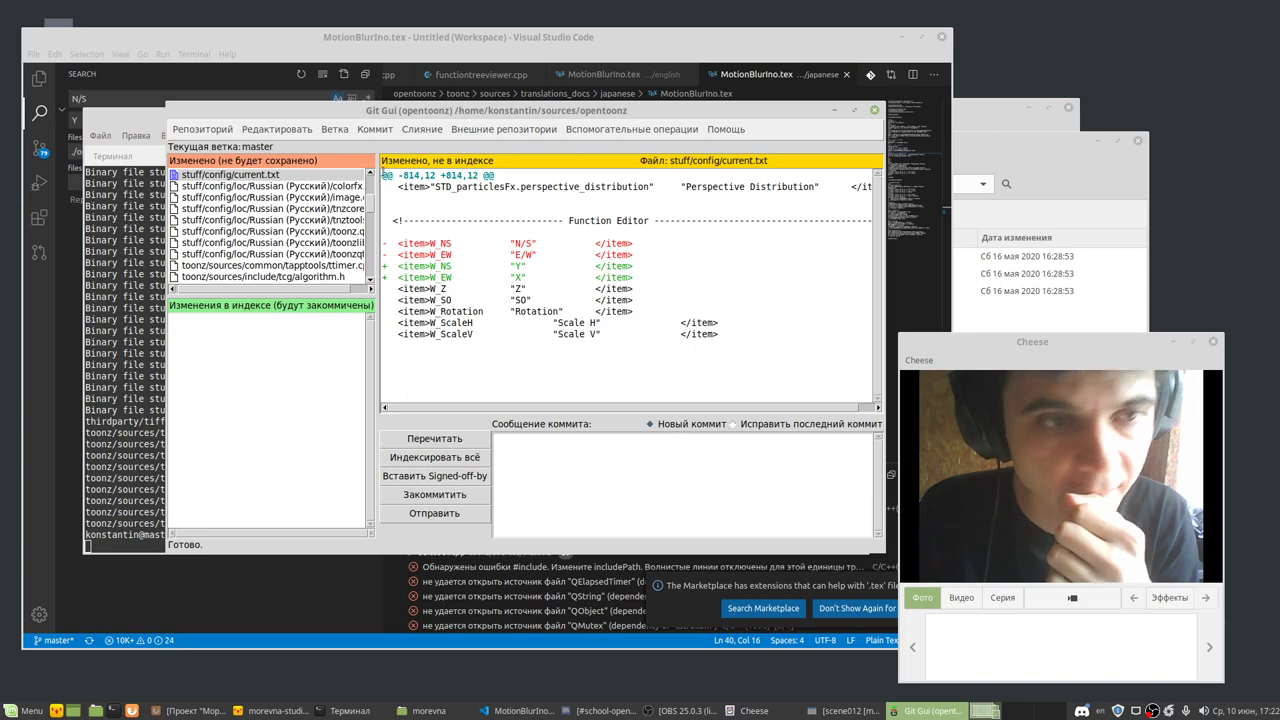
{"action": "scroll", "coordinate": [314, 229], "scroll_direction": "up", "scroll_amount": 2}
{"action": "scroll", "coordinate": [314, 229], "scroll_direction": "down", "scroll_amount": 1}
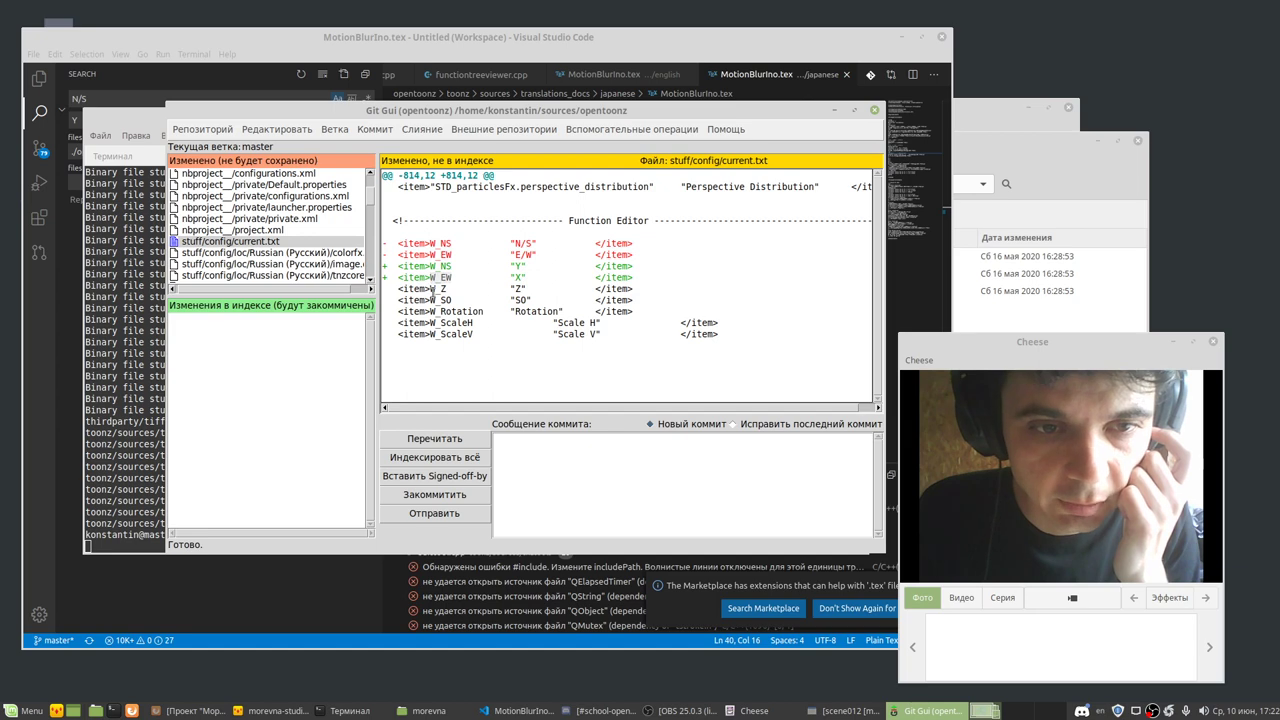
{"action": "scroll", "coordinate": [302, 254], "scroll_direction": "down", "scroll_amount": 3}
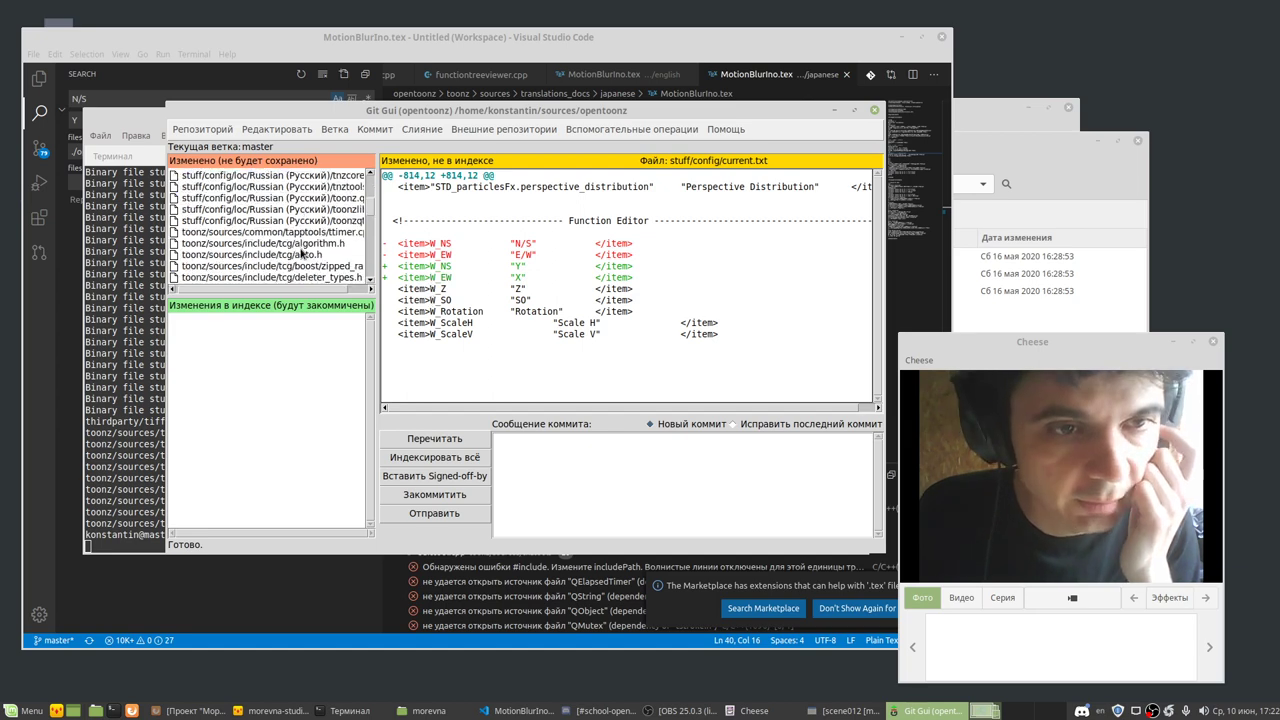
{"action": "scroll", "coordinate": [302, 254], "scroll_direction": "up", "scroll_amount": 10}
Step: Review the unstaged diffs and stage stuff/config/current.txt with its Y/X label swap
{"action": "left_click", "coordinate": [232, 187]}
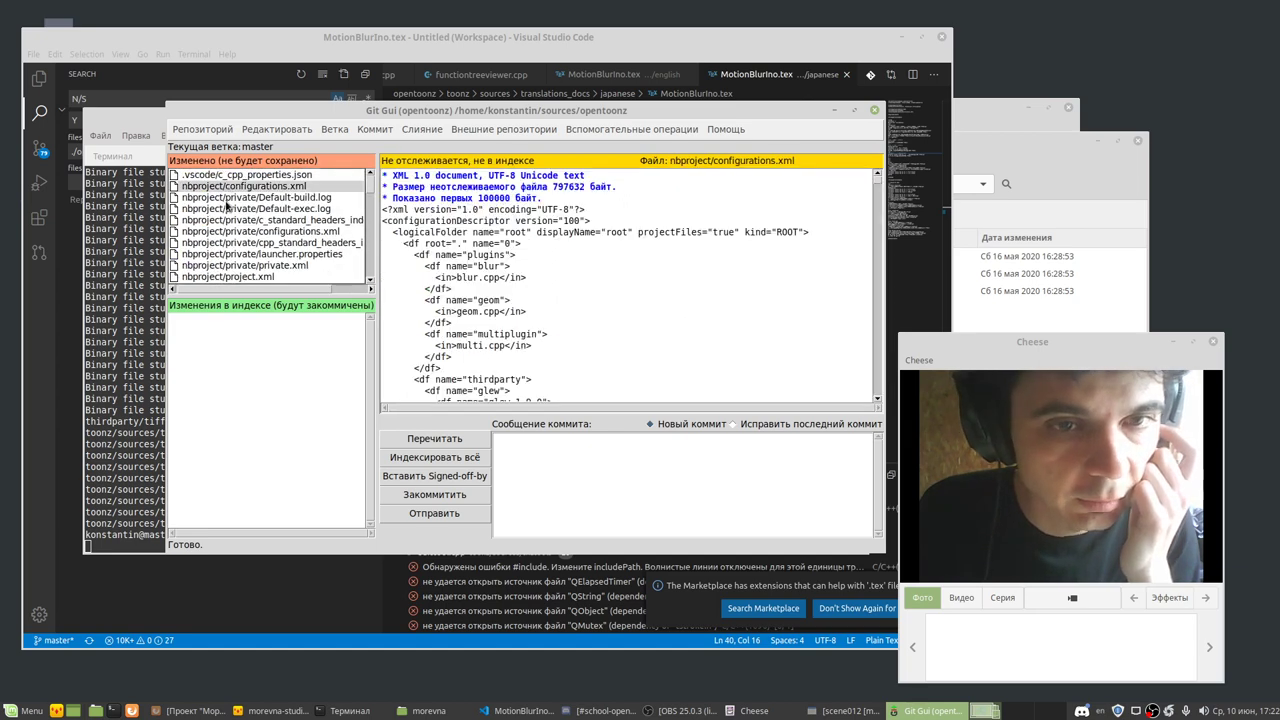
{"action": "left_click", "coordinate": [228, 199]}
{"action": "left_click", "coordinate": [227, 220]}
{"action": "scroll", "coordinate": [227, 230], "scroll_direction": "down", "scroll_amount": 2}
{"action": "scroll", "coordinate": [227, 248], "scroll_direction": "down", "scroll_amount": 2}
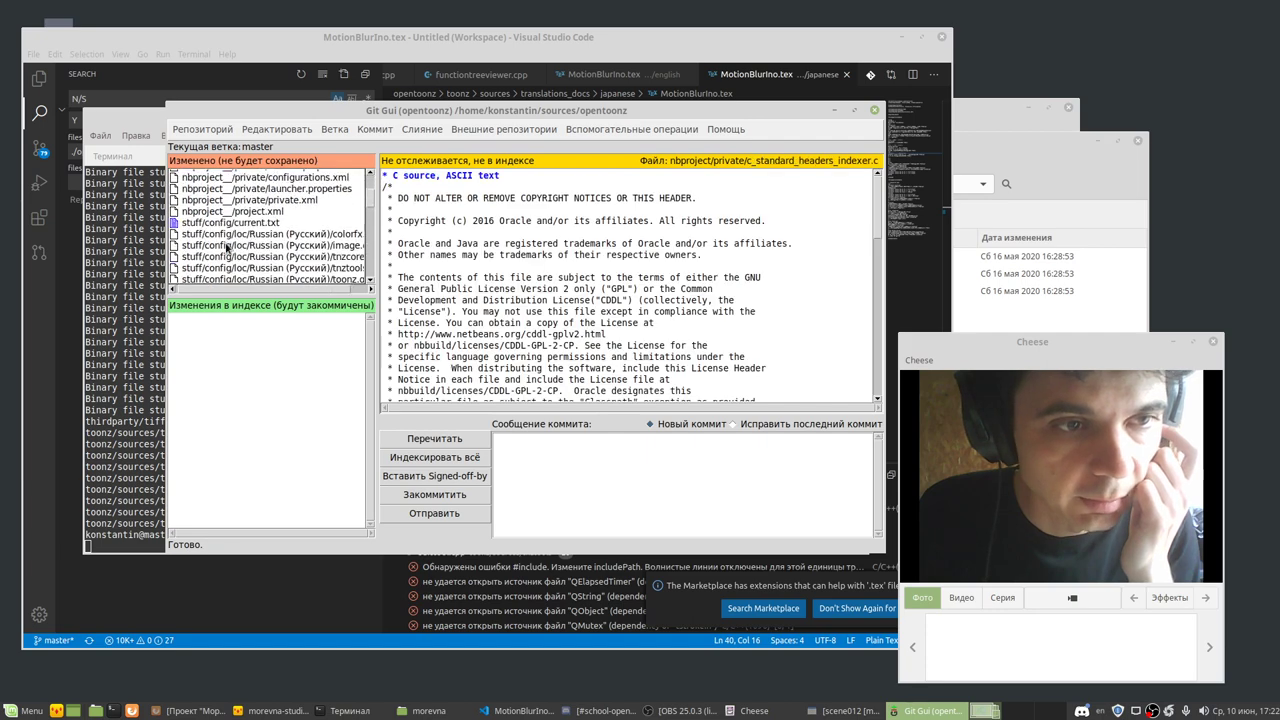
{"action": "left_click", "coordinate": [212, 224]}
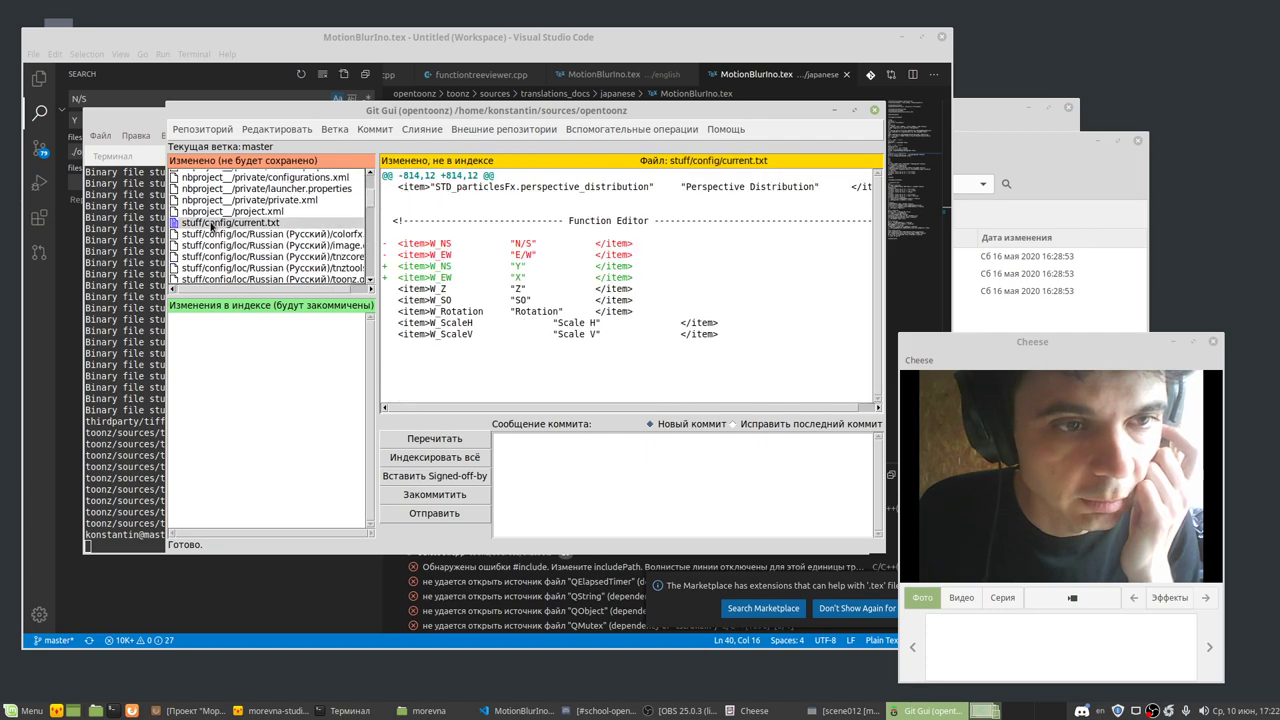
{"action": "left_click", "coordinate": [178, 225]}
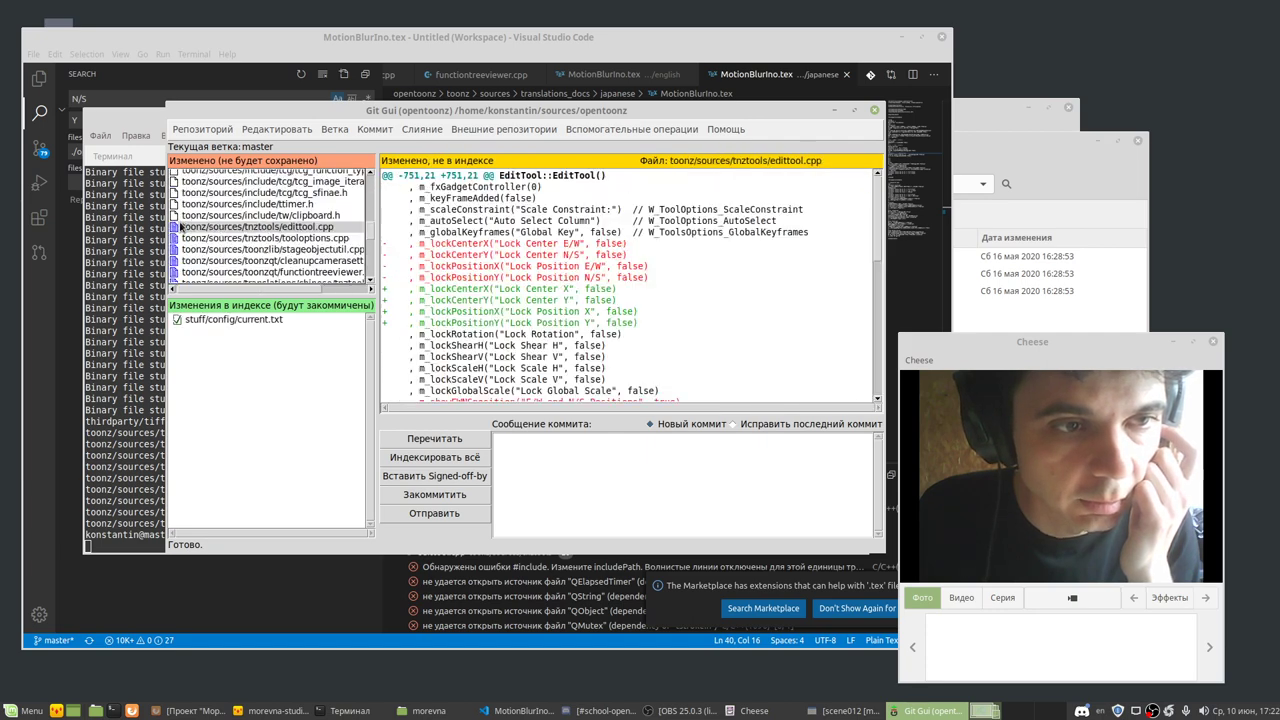
{"action": "left_click", "coordinate": [246, 217]}
{"action": "scroll", "coordinate": [243, 236], "scroll_direction": "up", "scroll_amount": 2}
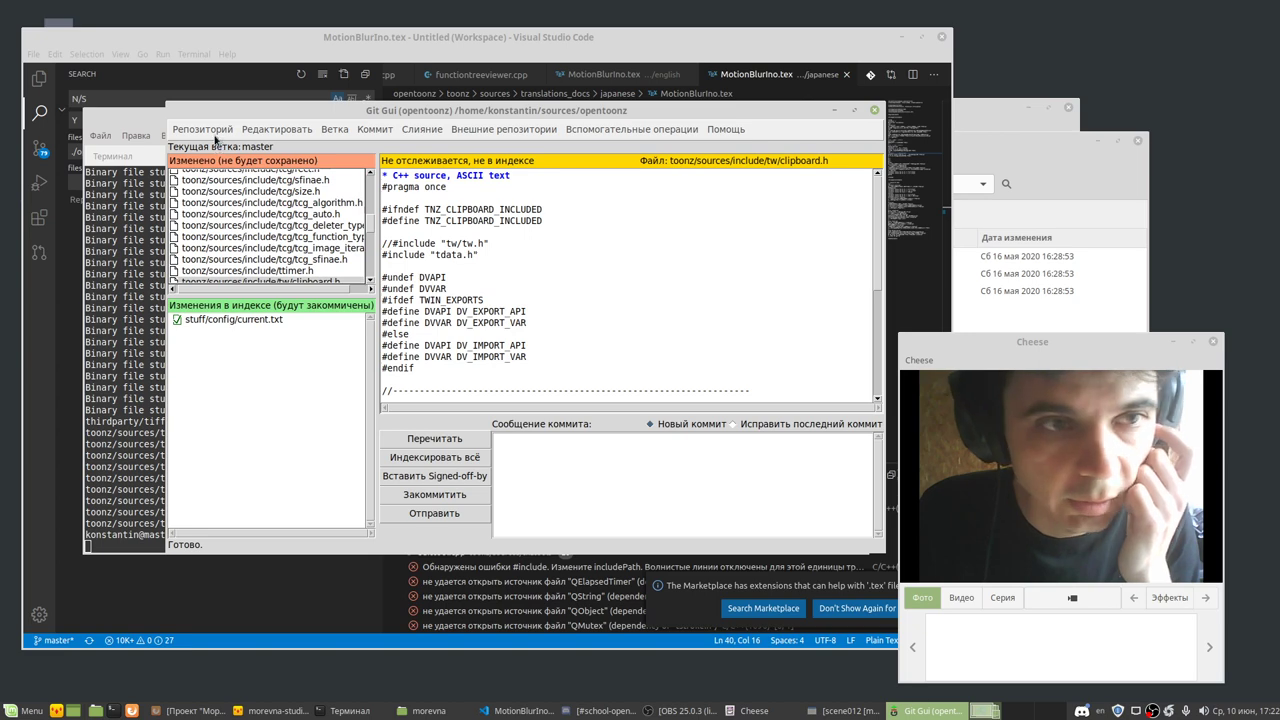
{"action": "left_click", "coordinate": [205, 130]}
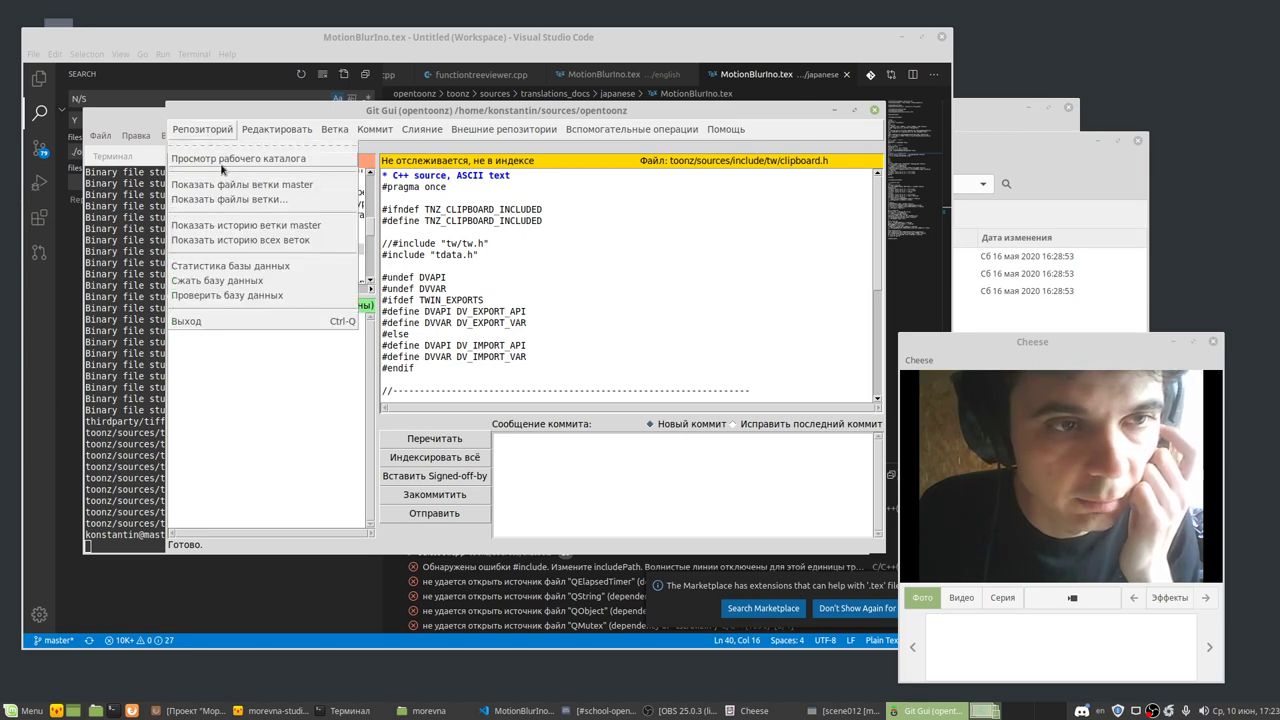
{"action": "left_click", "coordinate": [231, 227]}
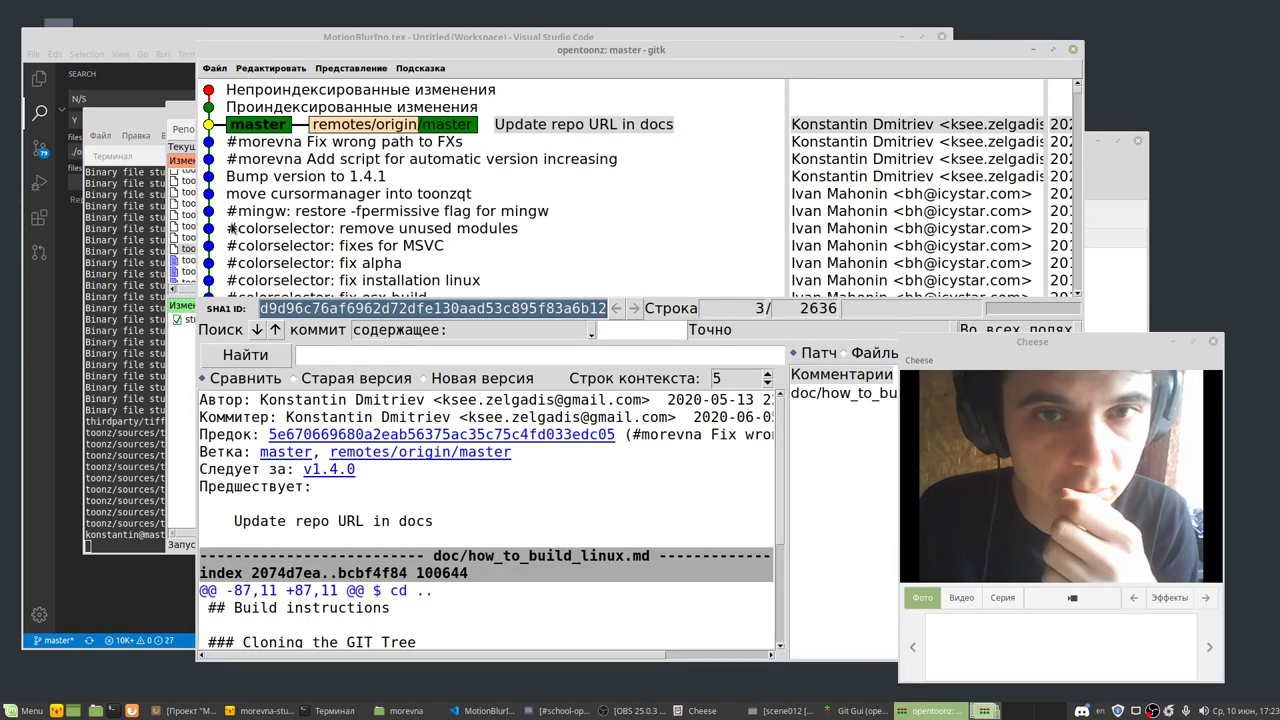
{"action": "left_click", "coordinate": [236, 108]}
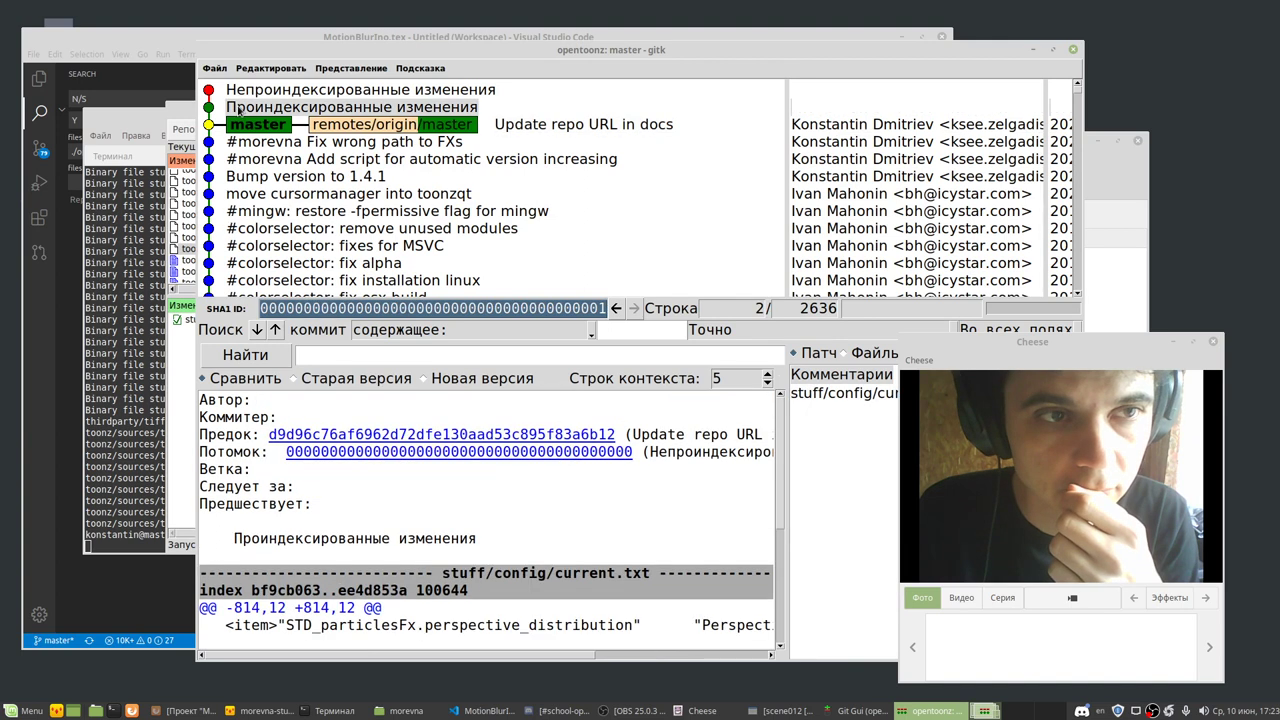
{"action": "left_click", "coordinate": [248, 92]}
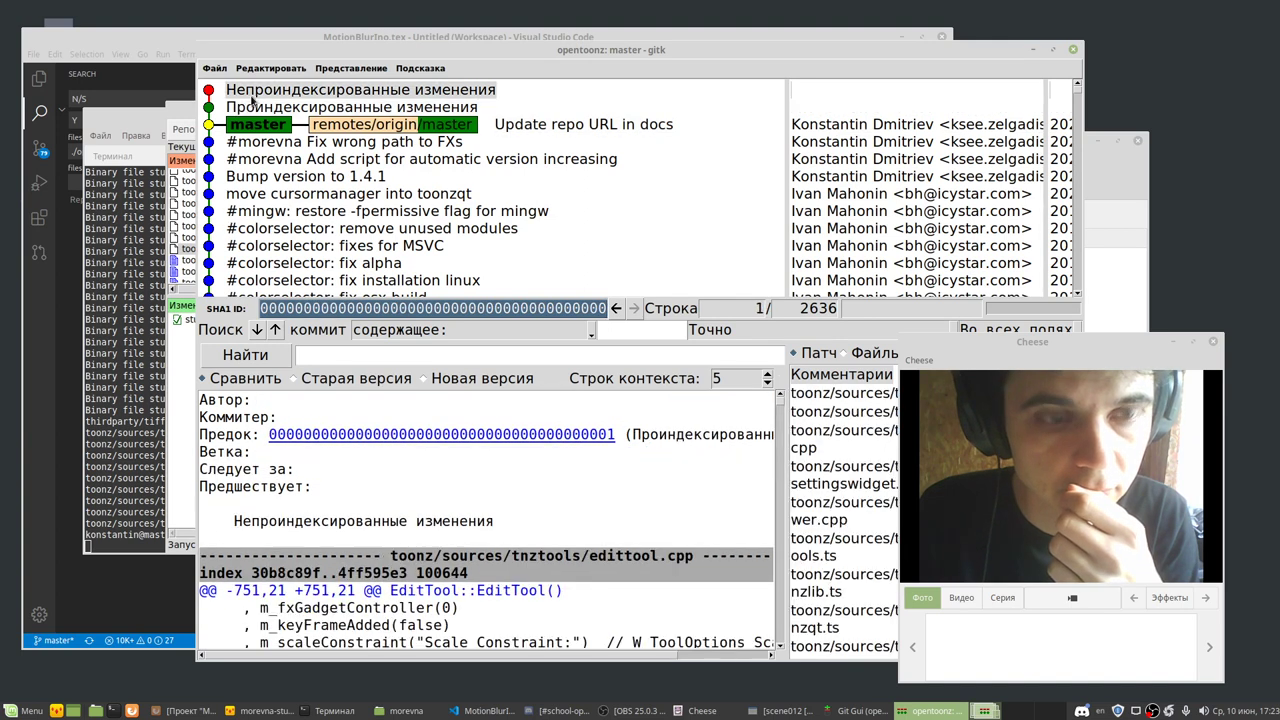
{"action": "left_click", "coordinate": [1073, 49]}
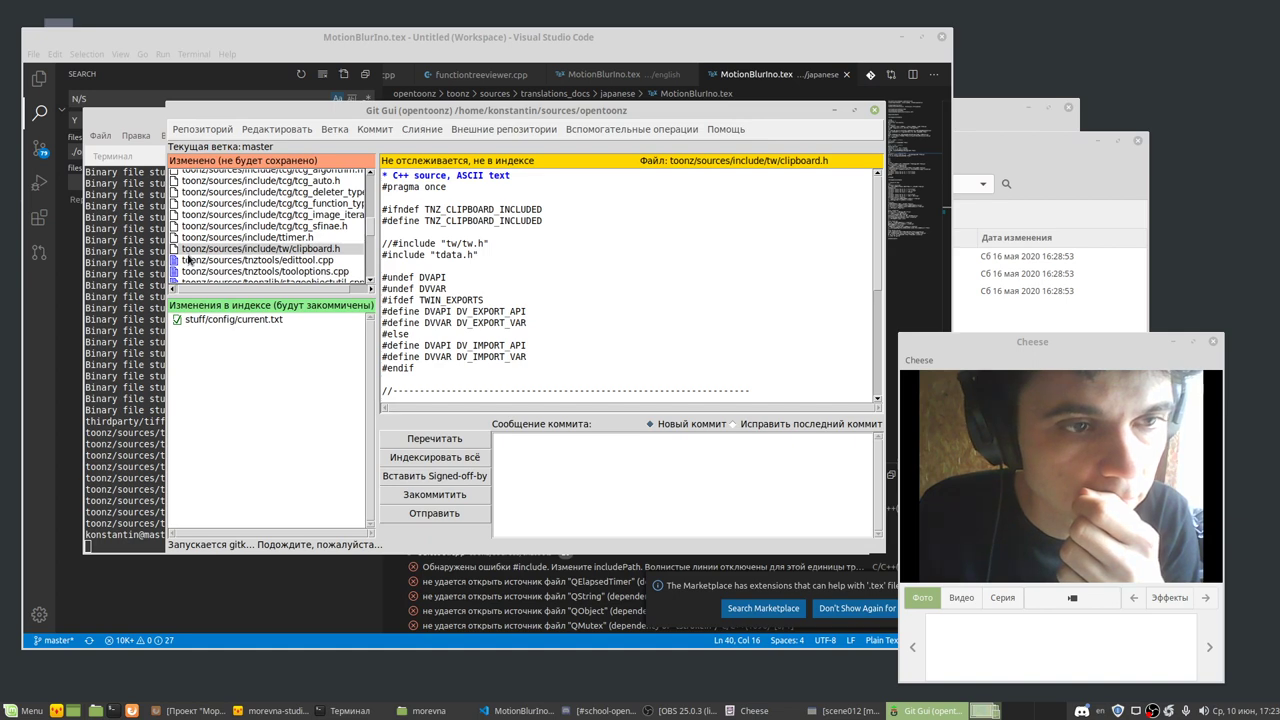
Step: Stage edittool.cpp, the other changed sources, the translation files and both MotionBlurIno.tex docs
{"action": "left_click", "coordinate": [192, 261]}
{"action": "left_click", "coordinate": [175, 260]}
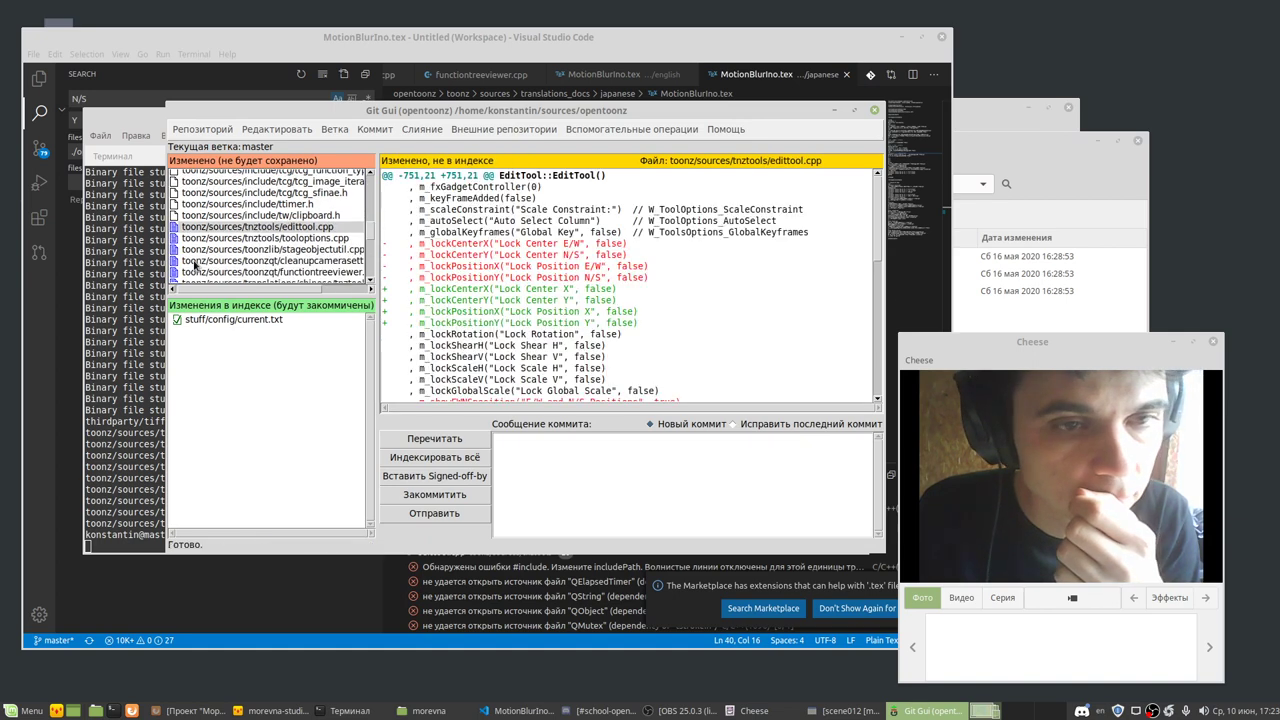
{"action": "left_click", "coordinate": [175, 228]}
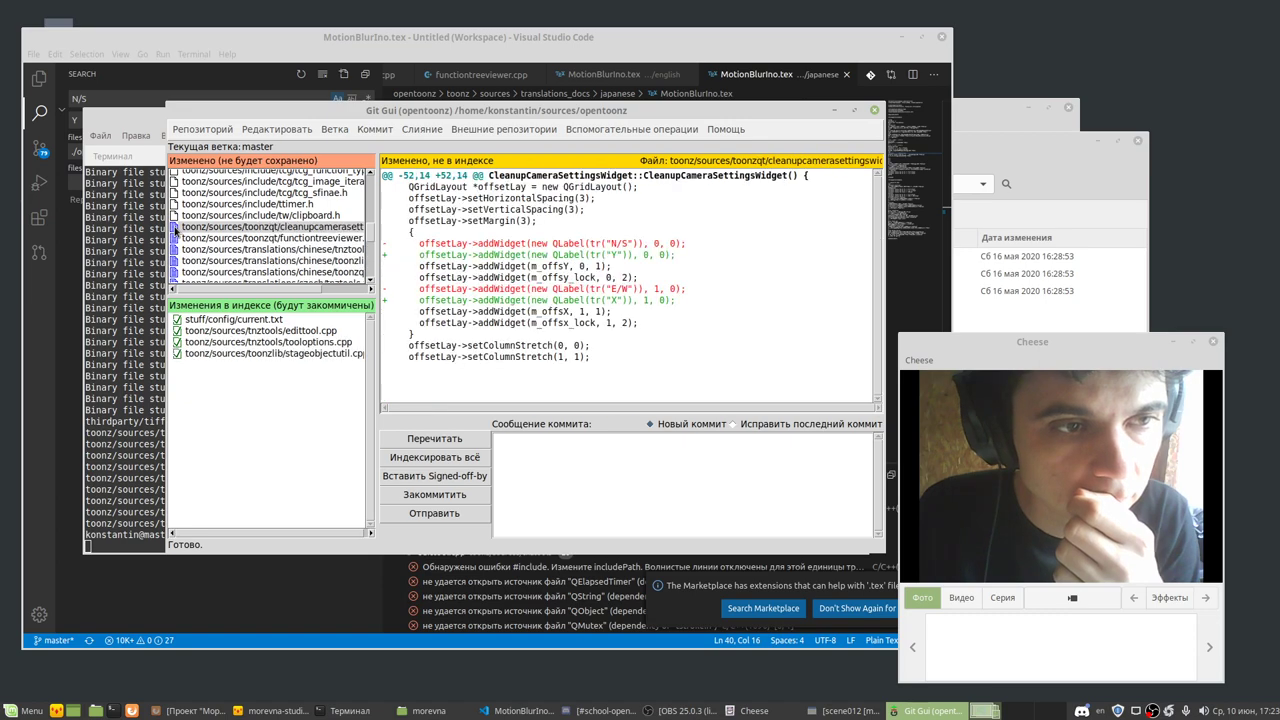
{"action": "left_click", "coordinate": [175, 228]}
{"action": "left_click", "coordinate": [175, 228]}
{"action": "left_click", "coordinate": [175, 228]}
{"action": "left_click", "coordinate": [175, 228]}
{"action": "left_click", "coordinate": [175, 228]}
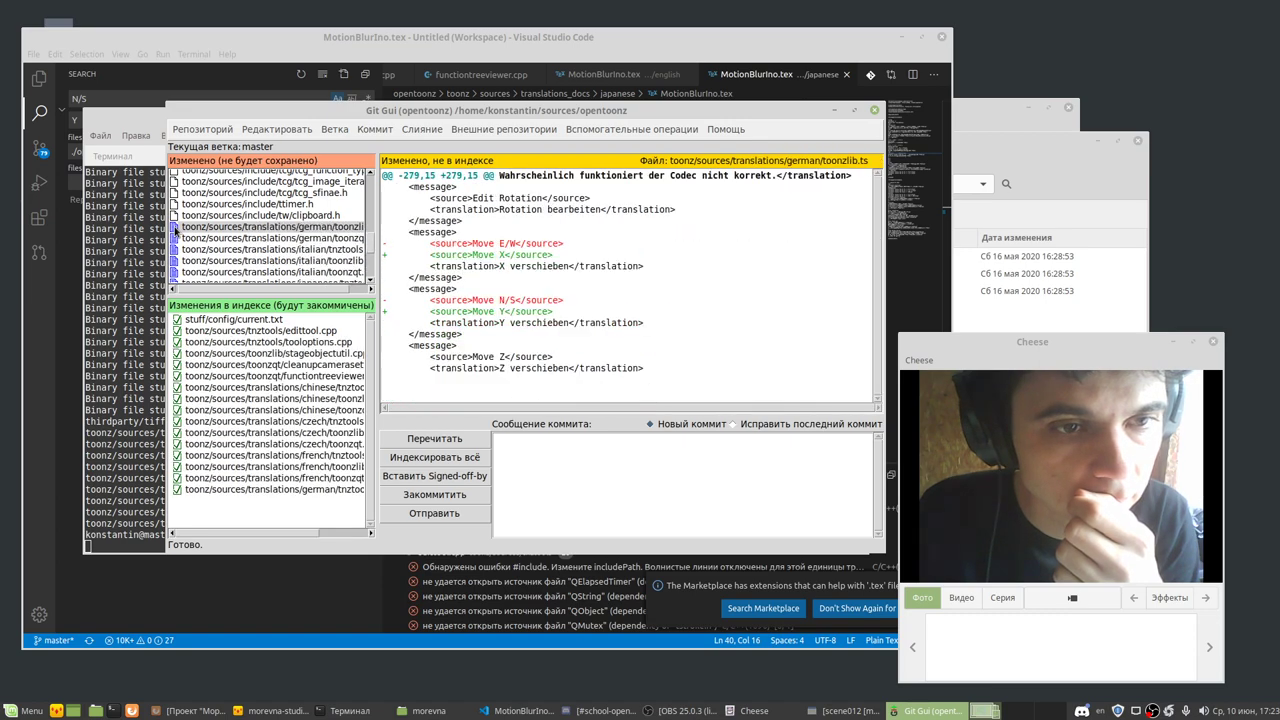
{"action": "left_click", "coordinate": [175, 228]}
{"action": "left_click", "coordinate": [175, 228]}
{"action": "left_click", "coordinate": [175, 228]}
{"action": "left_click", "coordinate": [175, 228]}
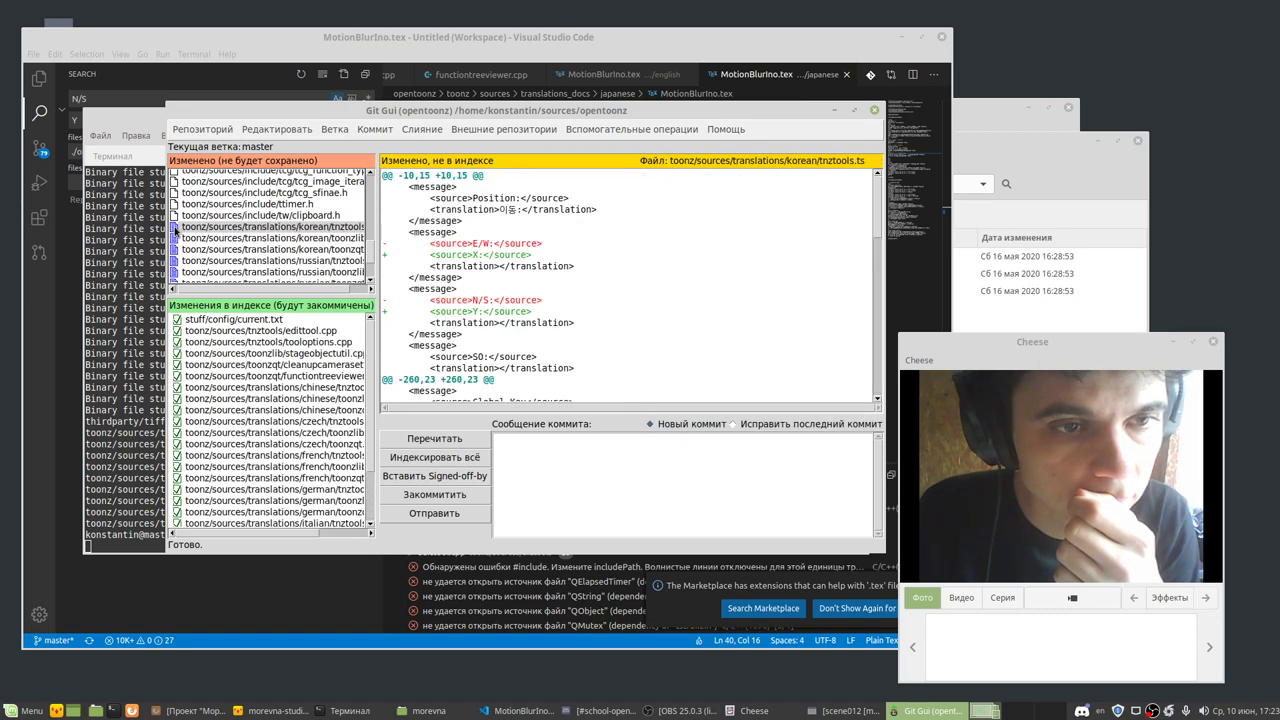
{"action": "left_click", "coordinate": [175, 228]}
{"action": "left_click", "coordinate": [175, 228]}
{"action": "left_click", "coordinate": [175, 228]}
{"action": "left_click", "coordinate": [175, 228]}
{"action": "left_click", "coordinate": [175, 228]}
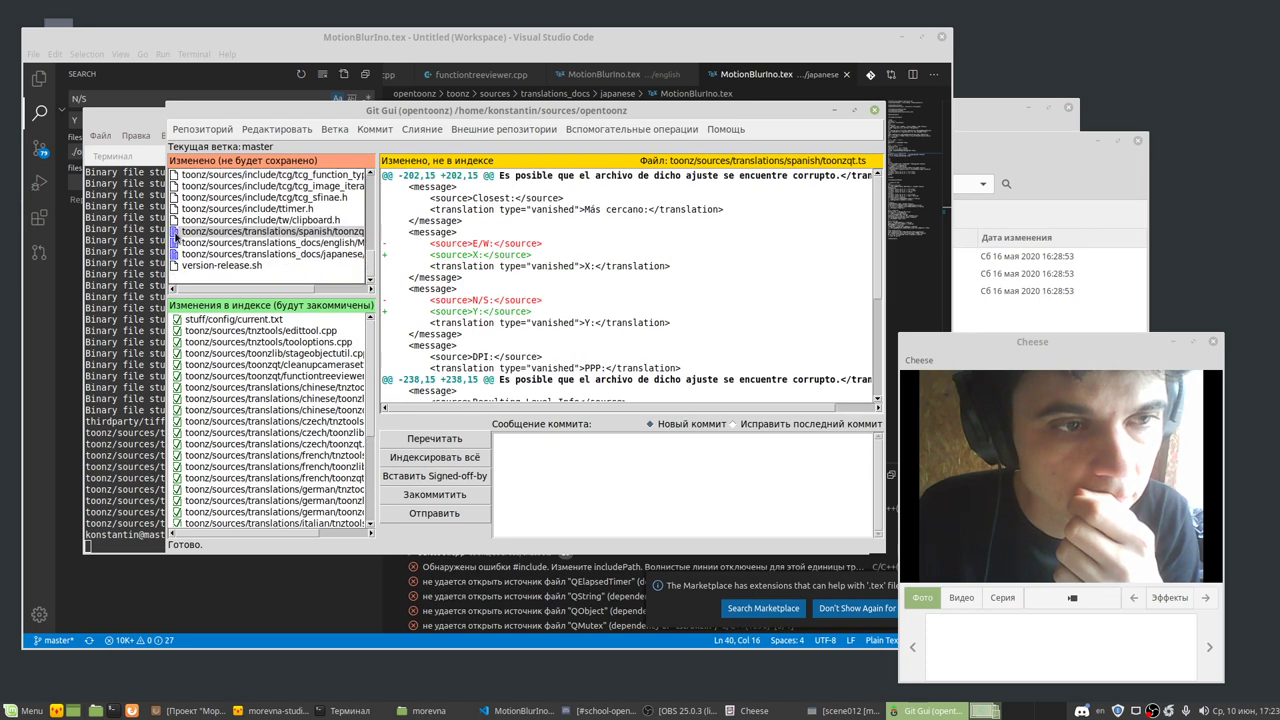
{"action": "left_click", "coordinate": [175, 232]}
{"action": "left_click", "coordinate": [175, 232]}
{"action": "left_click", "coordinate": [175, 232]}
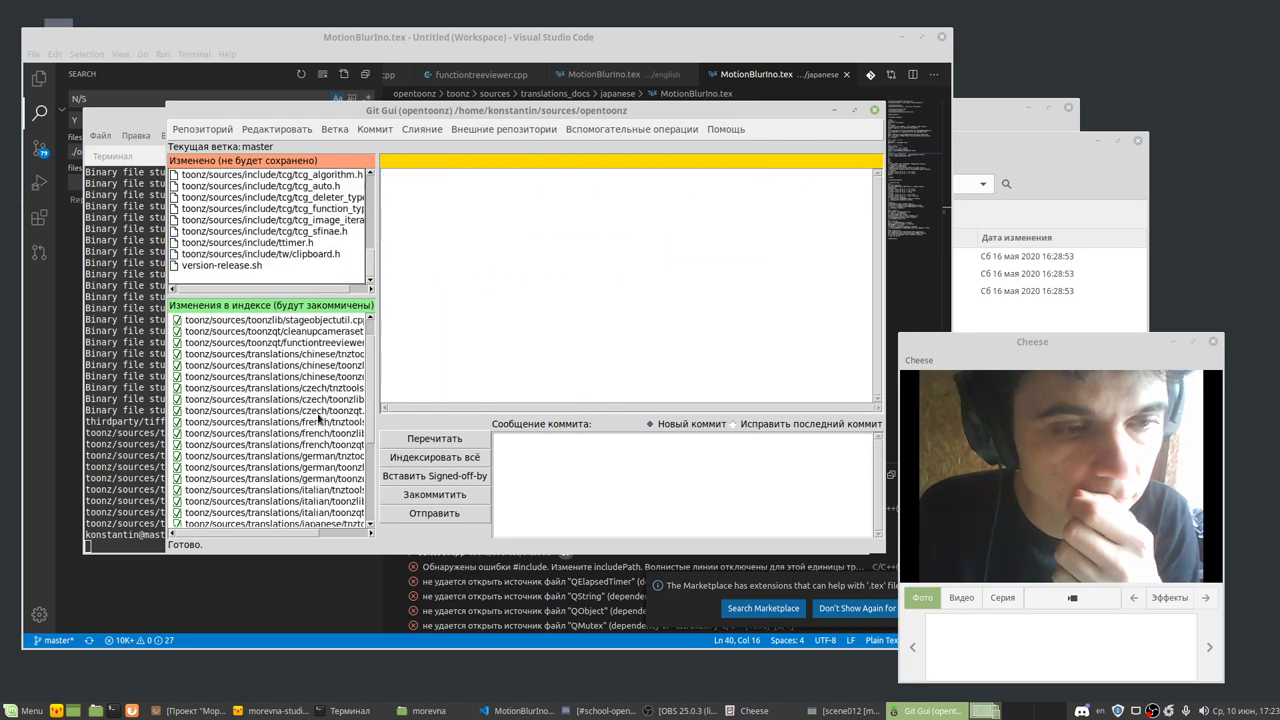
Step: Step through the staged files' diffs, from the Japanese docs to Chinese tnztools.ts
{"action": "scroll", "coordinate": [320, 419], "scroll_direction": "down", "scroll_amount": 5}
{"action": "left_click", "coordinate": [295, 508]}
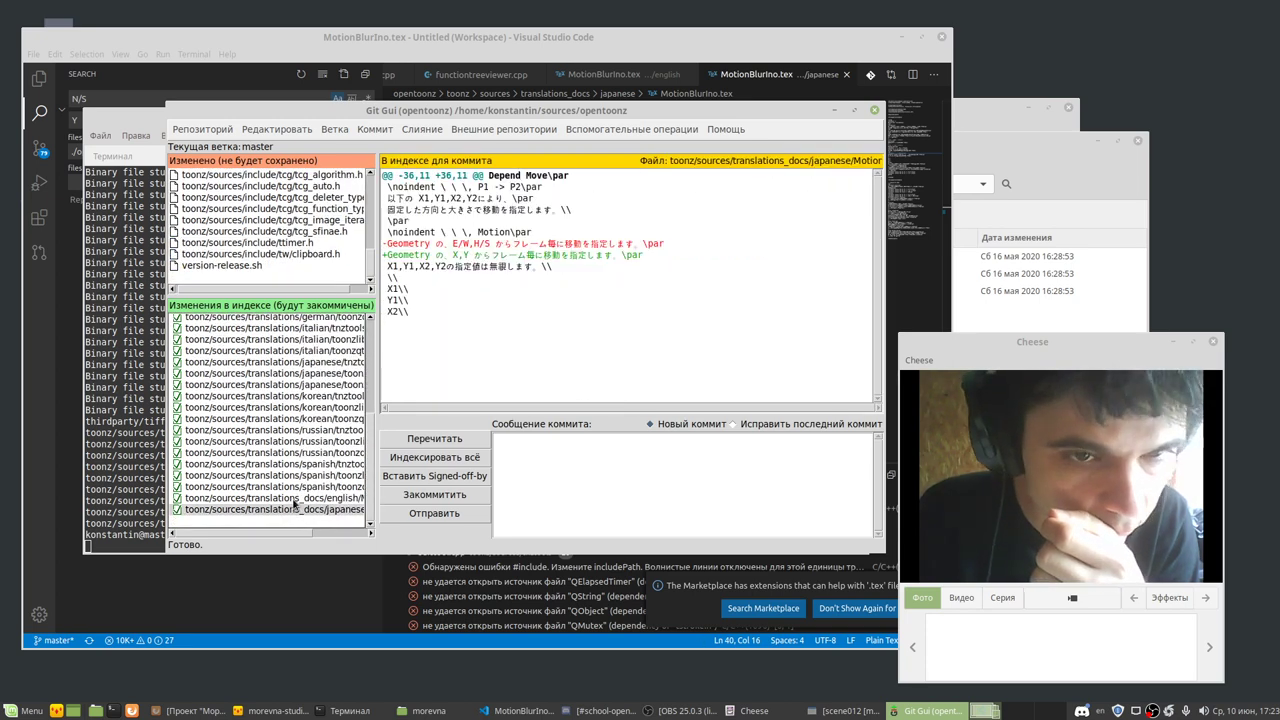
{"action": "key", "text": "Up"}
{"action": "key", "text": "Up"}
{"action": "key", "text": "Up"}
{"action": "key", "text": "Up"}
{"action": "key", "text": "Up"}
{"action": "key", "text": "Up"}
{"action": "key", "text": "Up"}
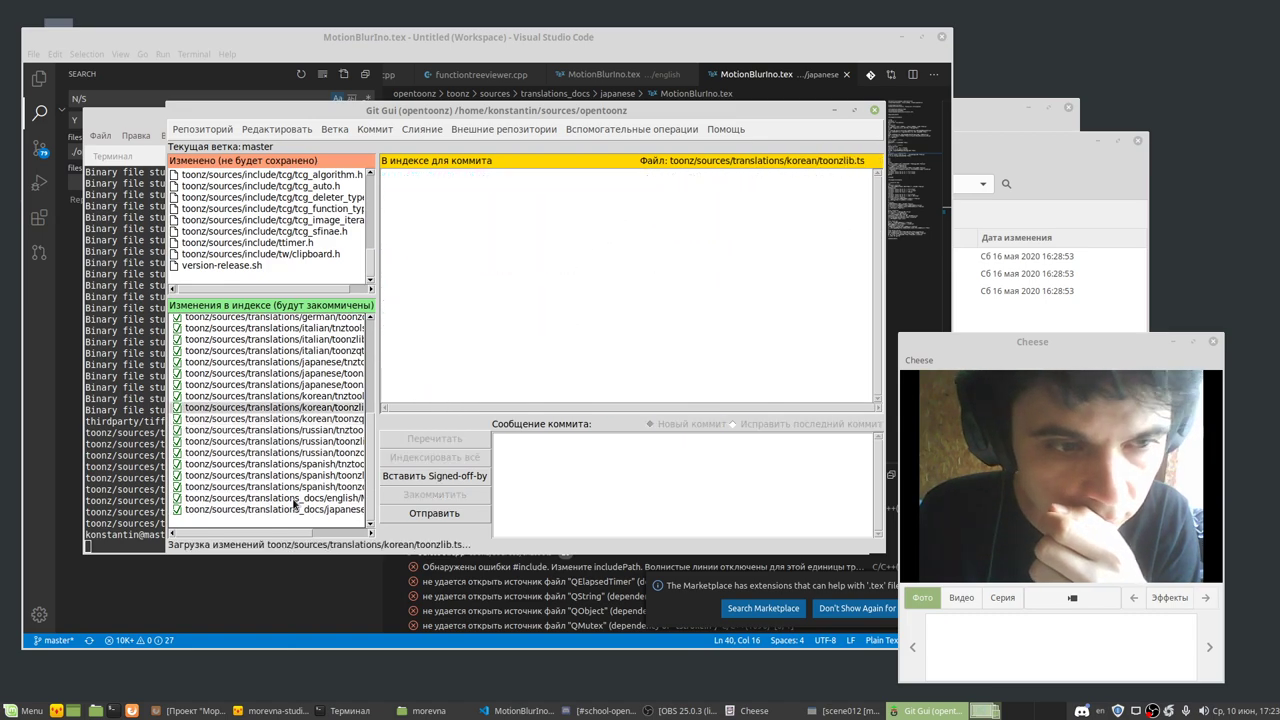
{"action": "key", "text": "Up"}
{"action": "key", "text": "Up"}
{"action": "key", "text": "Up"}
{"action": "key", "text": "Up"}
{"action": "key", "text": "Up"}
{"action": "key", "text": "Up"}
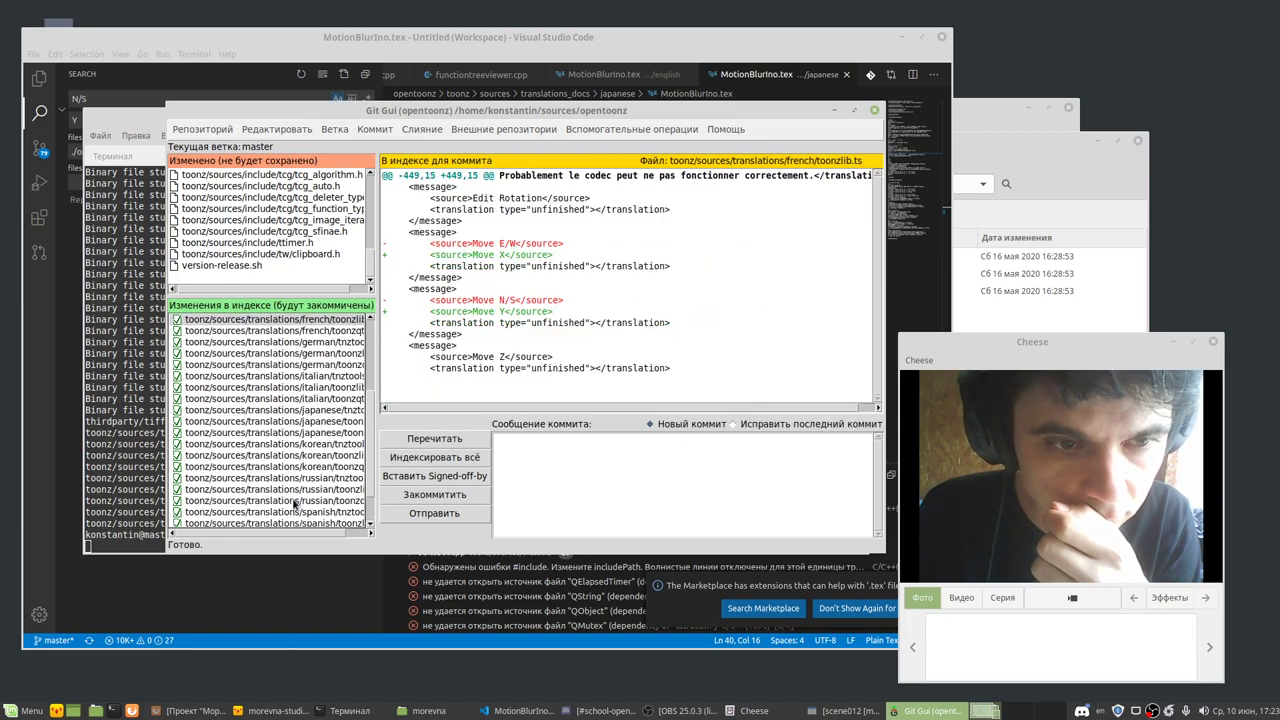
{"action": "key", "text": "Up"}
{"action": "key", "text": "Up"}
{"action": "key", "text": "Up"}
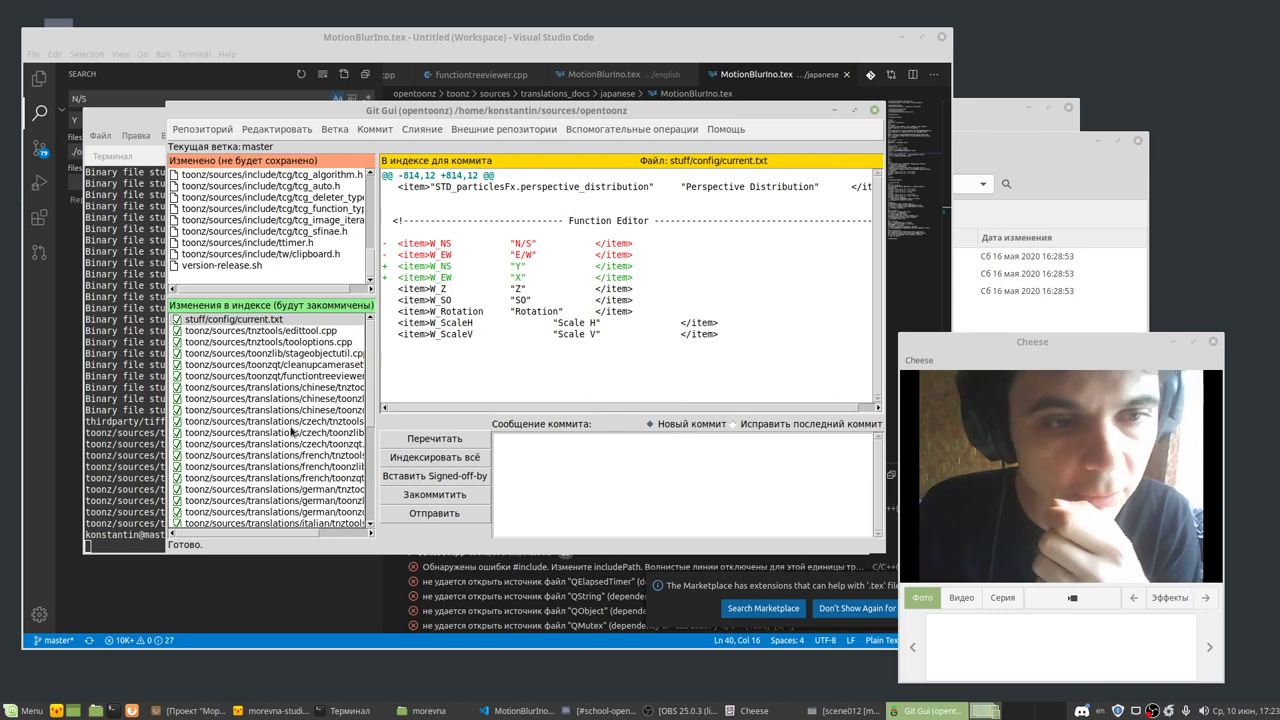
{"action": "key", "text": "Down"}
{"action": "key", "text": "Down"}
{"action": "key", "text": "Down"}
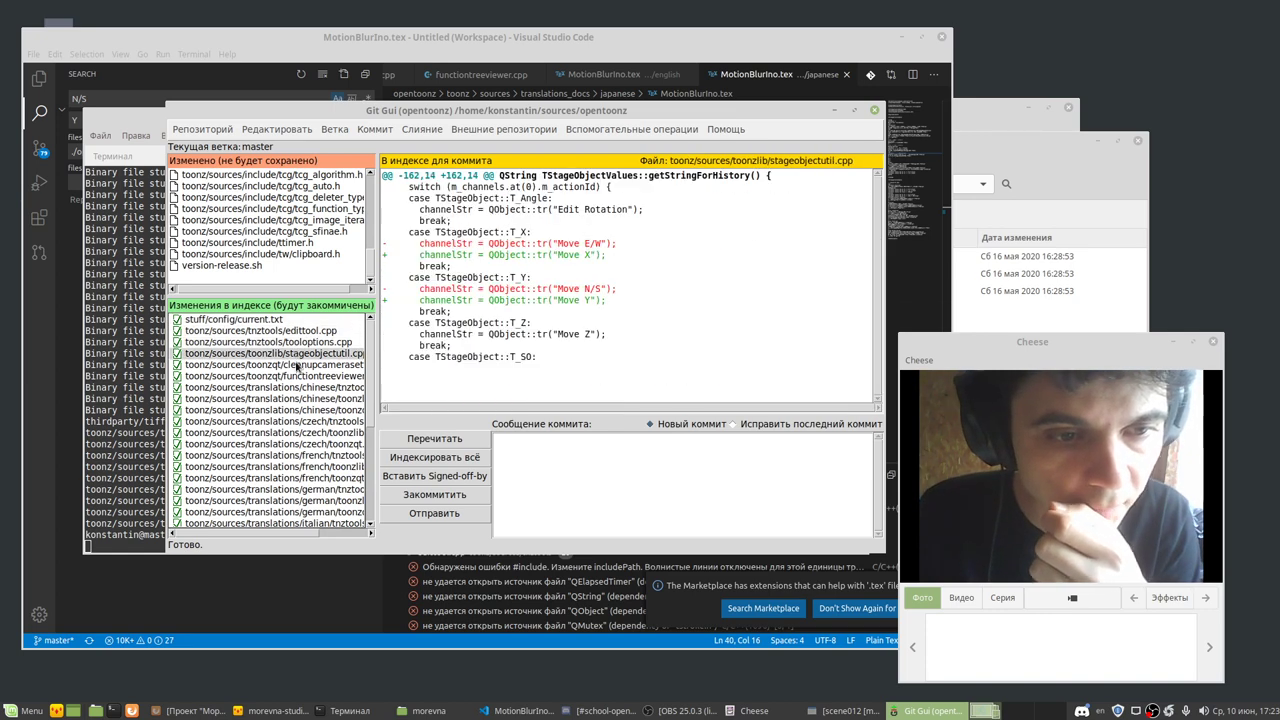
{"action": "key", "text": "Down"}
{"action": "key", "text": "Down"}
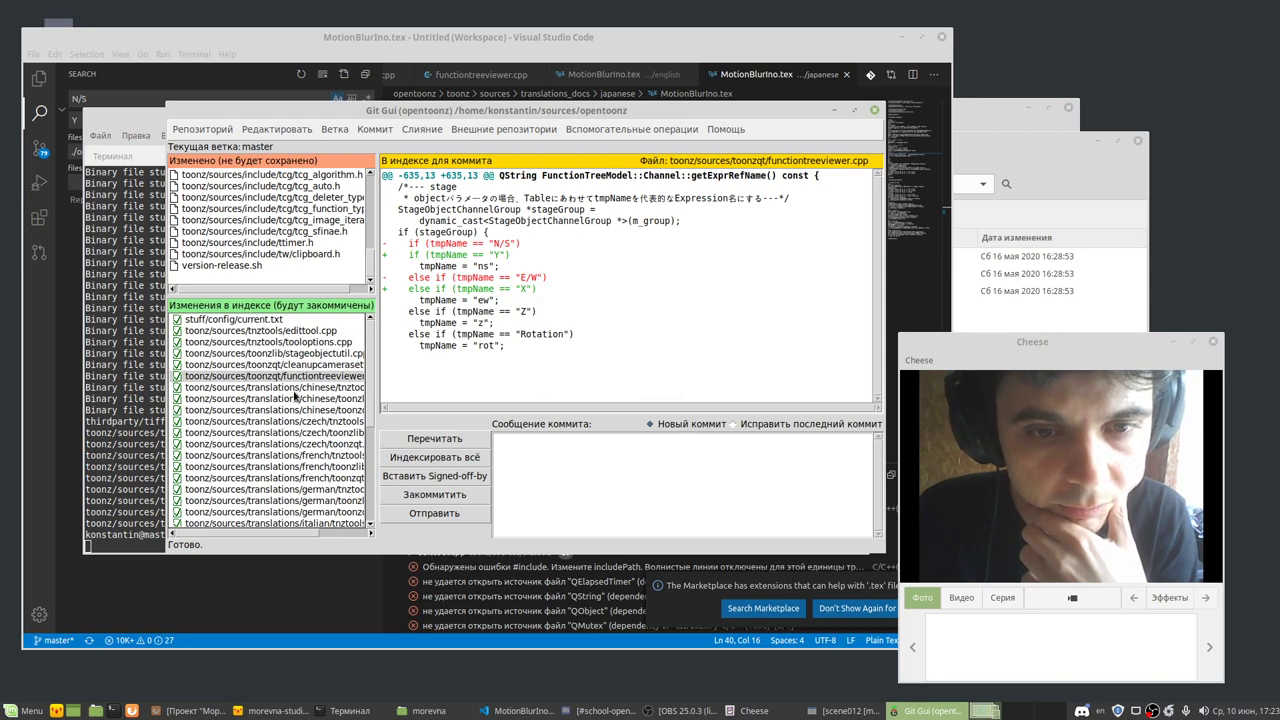
{"action": "key", "text": "Down"}
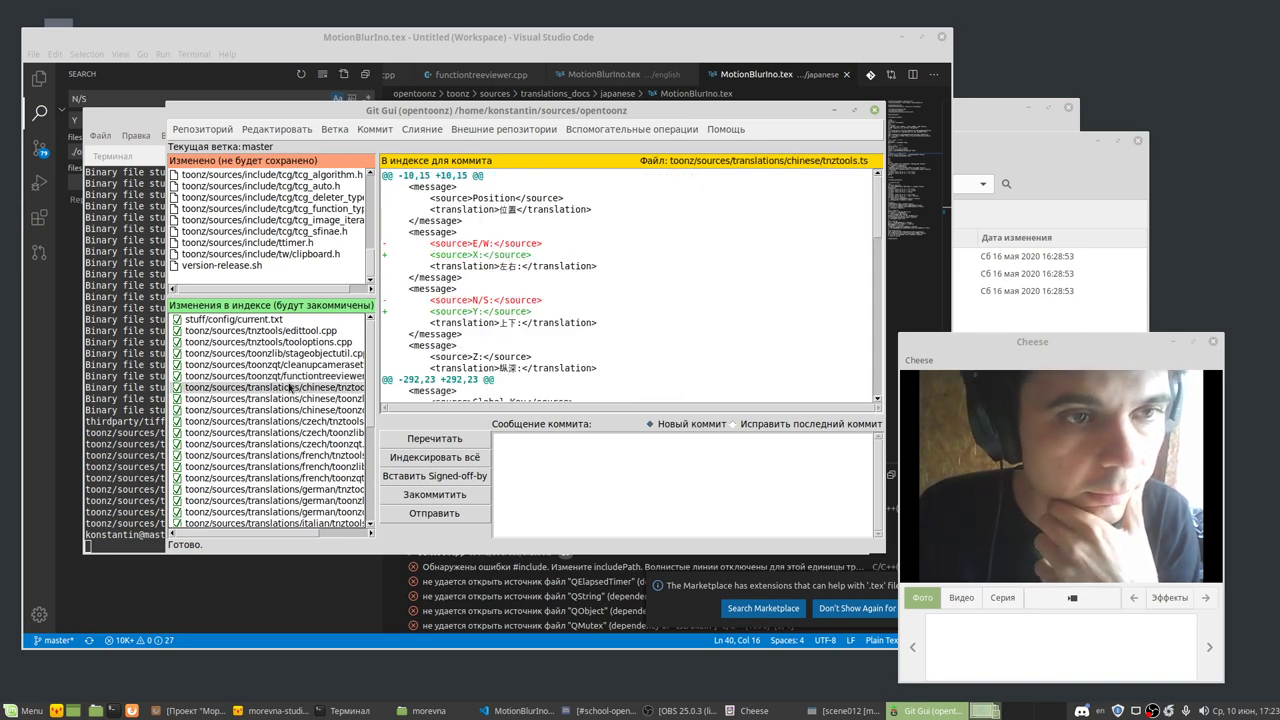
Step: Check the staged current.txt diff and select W_NS in its removed line
{"action": "mouse_move", "coordinate": [138, 125]}
{"action": "left_mouse_down"}
{"action": "mouse_move", "coordinate": [107, 137]}
{"action": "mouse_move", "coordinate": [121, 162]}
{"action": "left_mouse_up"}
{"action": "left_click", "coordinate": [500, 110]}
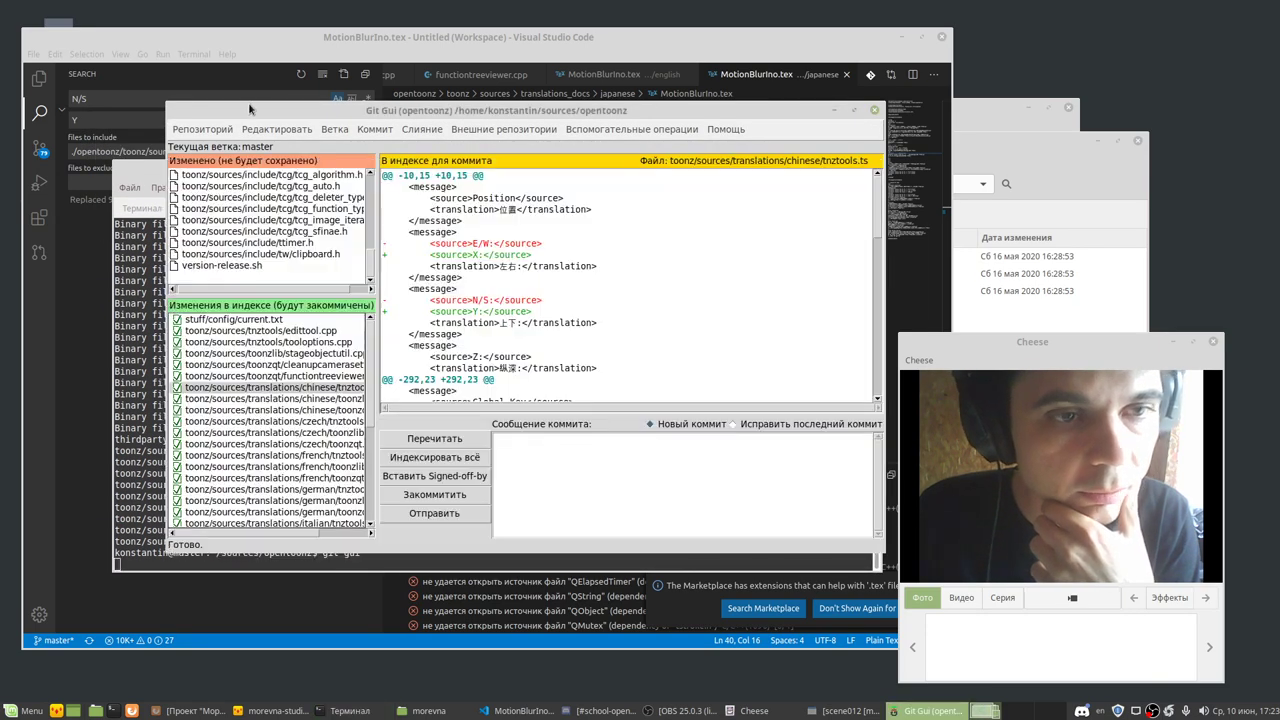
{"action": "scroll", "coordinate": [315, 232], "scroll_direction": "down", "scroll_amount": 2}
{"action": "scroll", "coordinate": [315, 232], "scroll_direction": "up", "scroll_amount": 5}
{"action": "left_click", "coordinate": [280, 320]}
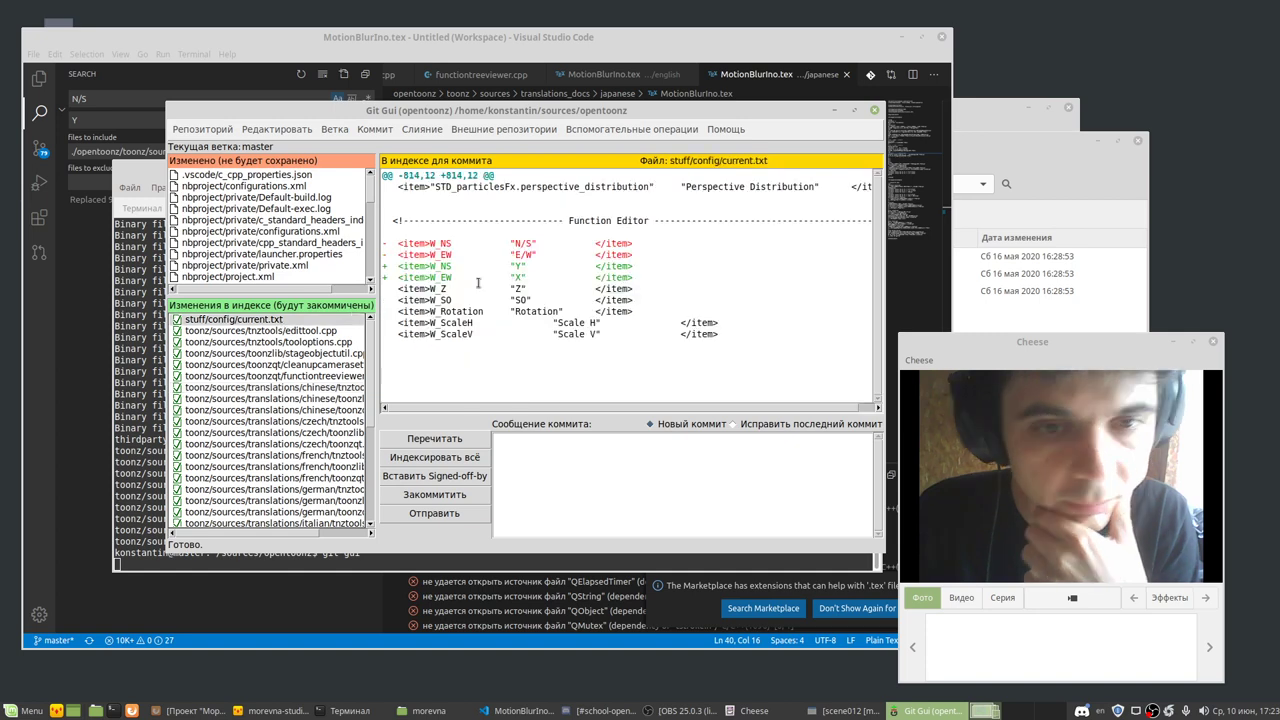
{"action": "left_click_drag", "start_coordinate": [446, 243], "coordinate": [432, 244]}
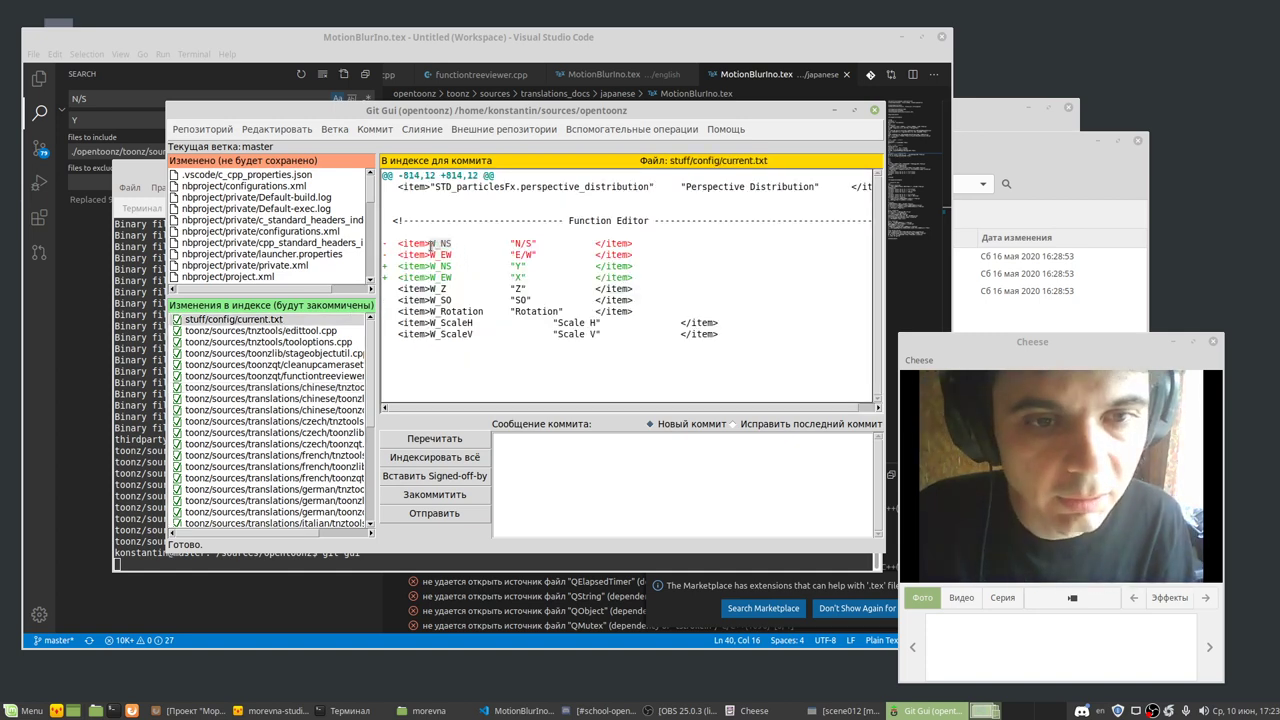
{"action": "left_click", "coordinate": [139, 102]}
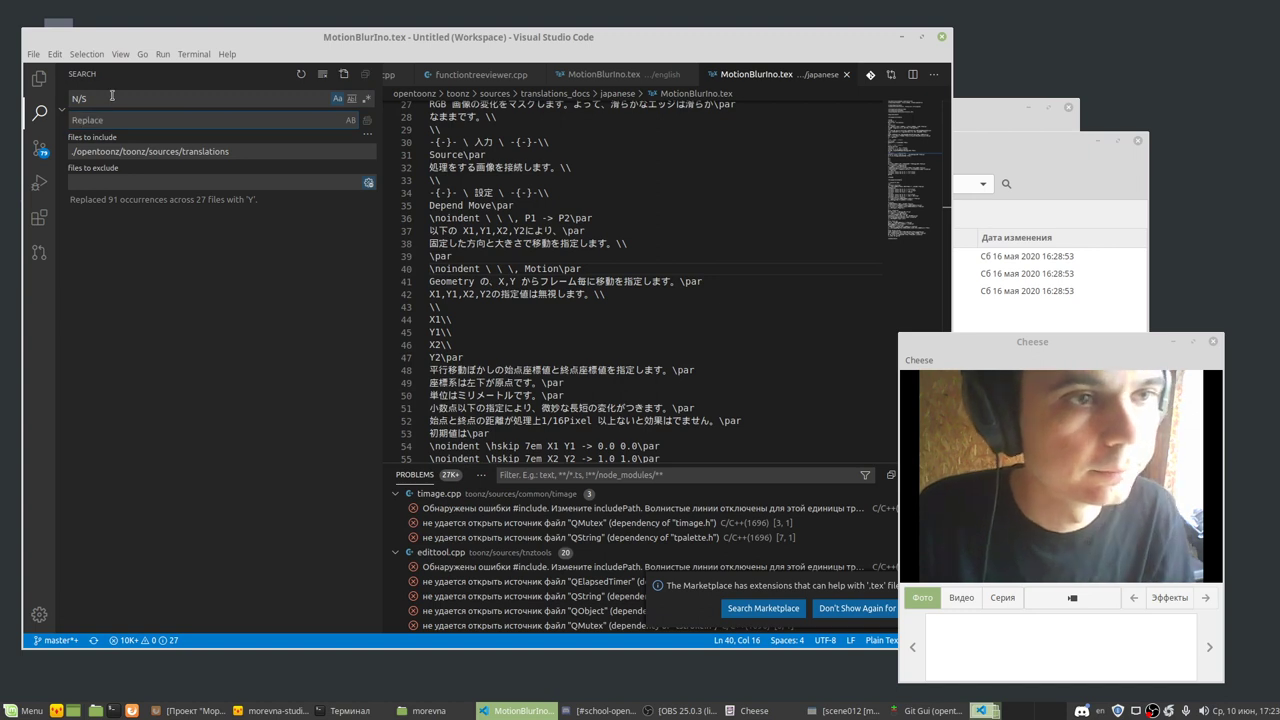
Step: Search all of ./opentoonz/ for W_NS, finding matches in current.txt and tstageobject.cpp
{"action": "key", "text": "Return"}
{"action": "left_click", "coordinate": [122, 155]}
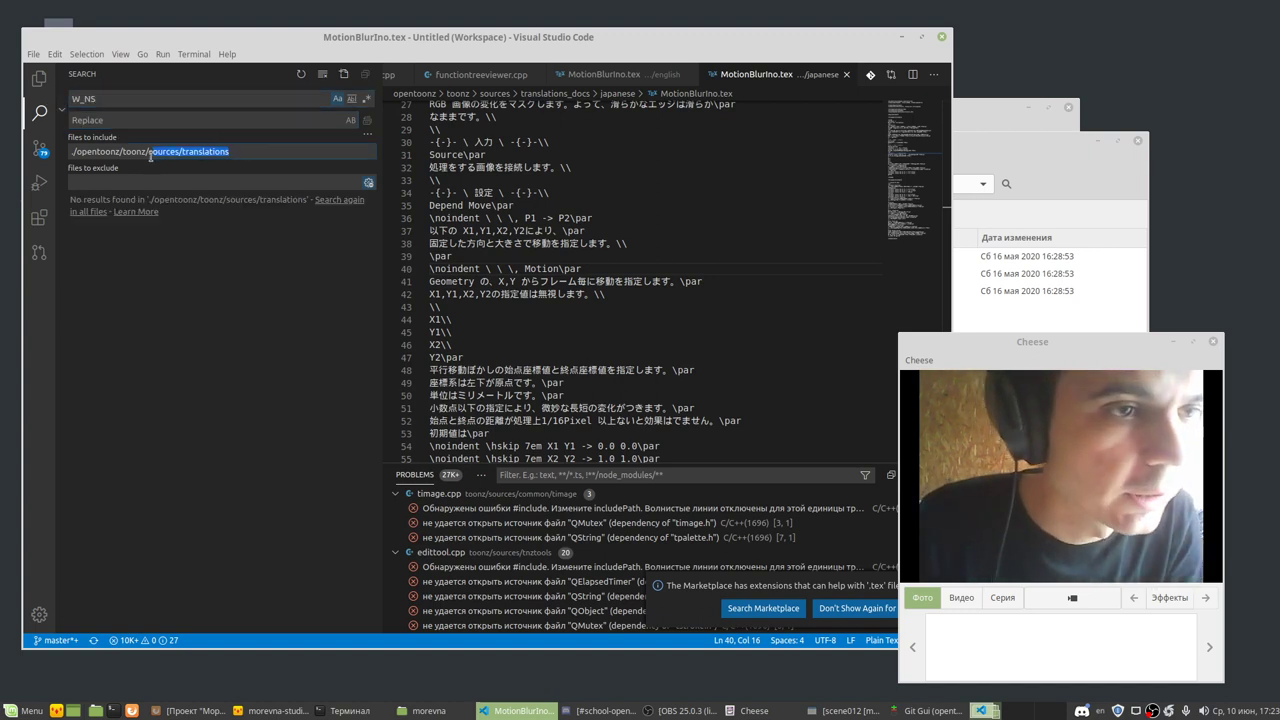
{"action": "key", "text": "BackSpace"}
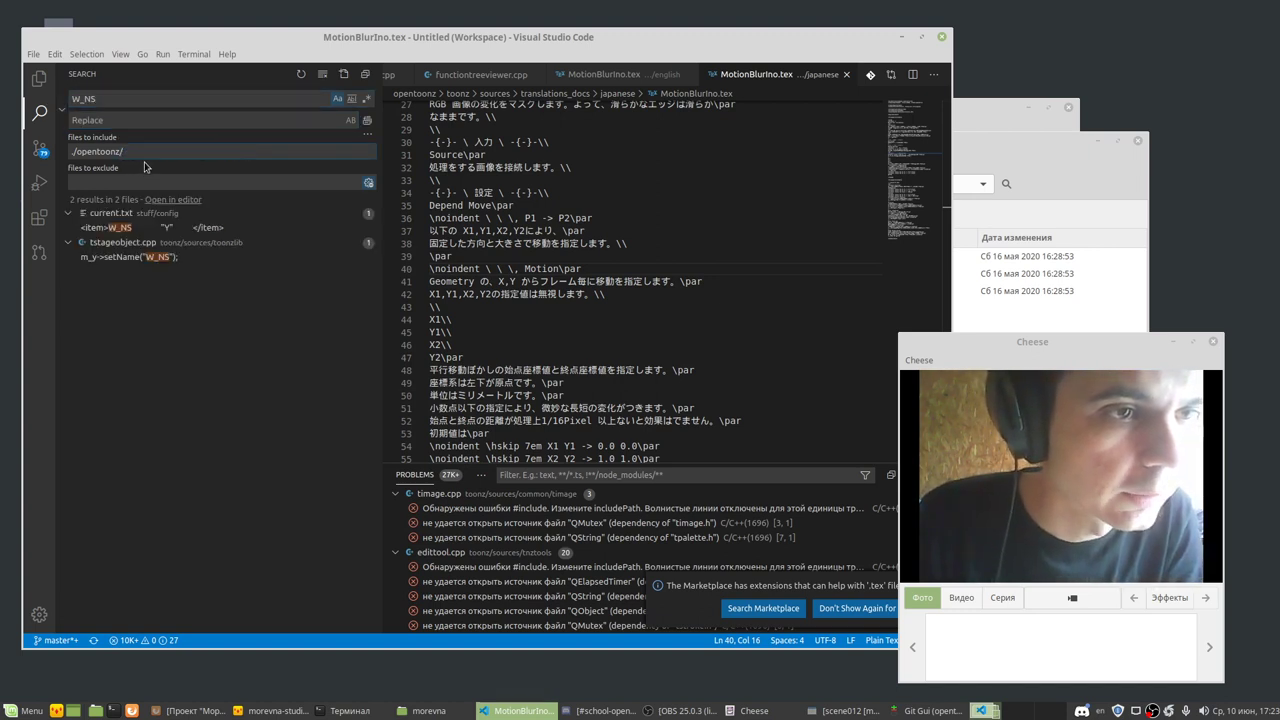
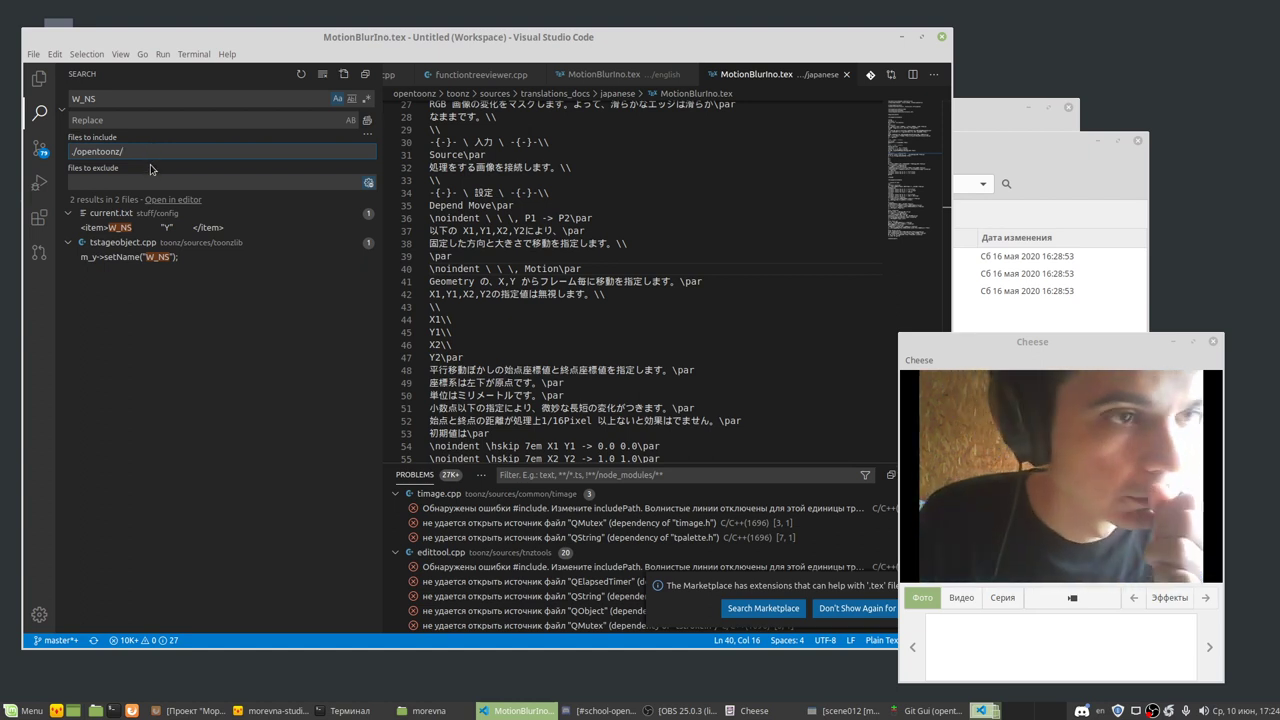
Step: Inspect the W_NS matches in current.txt and tstageobject.cpp, selecting W_NS on line 392
{"action": "left_click", "coordinate": [128, 229]}
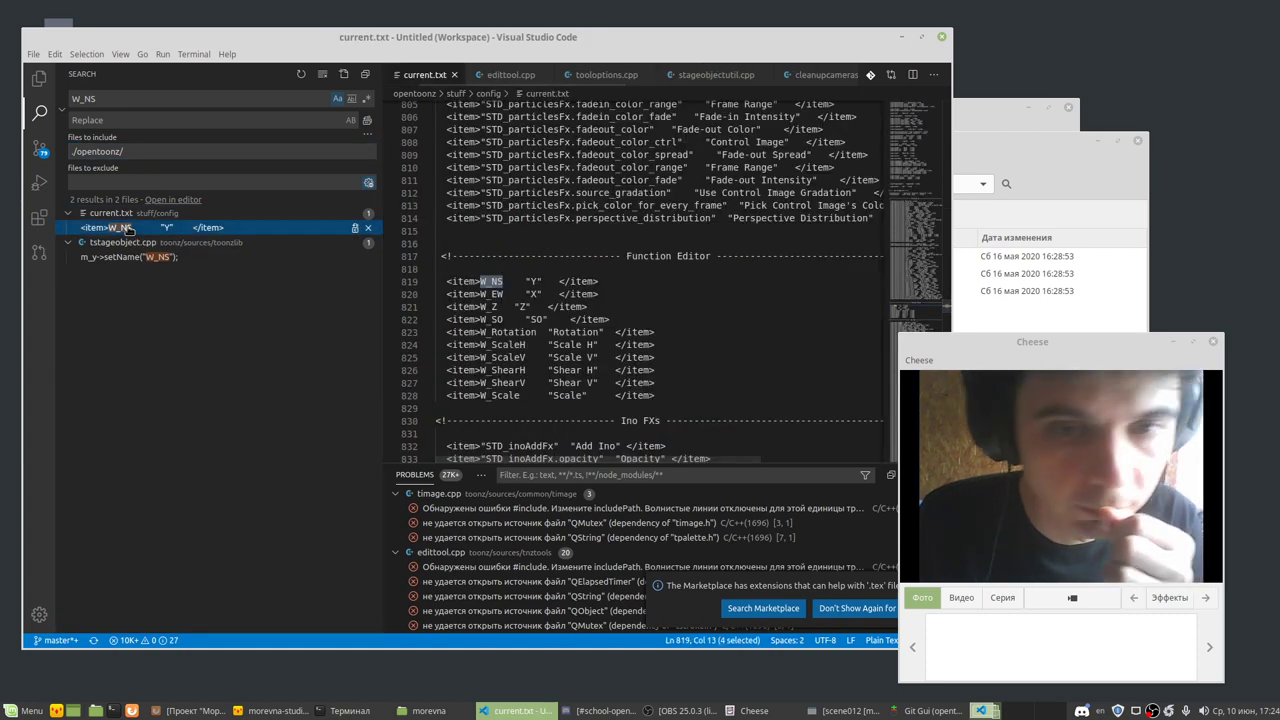
{"action": "left_click", "coordinate": [130, 257]}
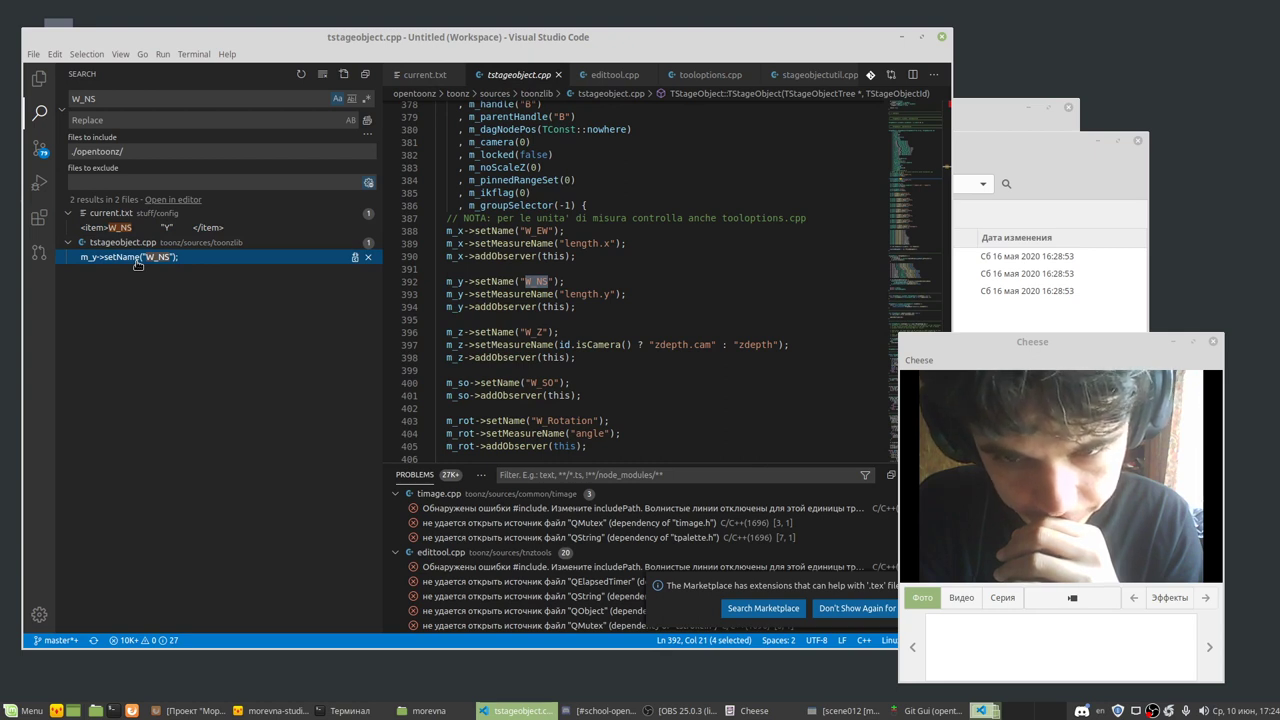
{"action": "left_click", "coordinate": [529, 282]}
{"action": "left_click_drag", "start_coordinate": [529, 282], "coordinate": [524, 282]}
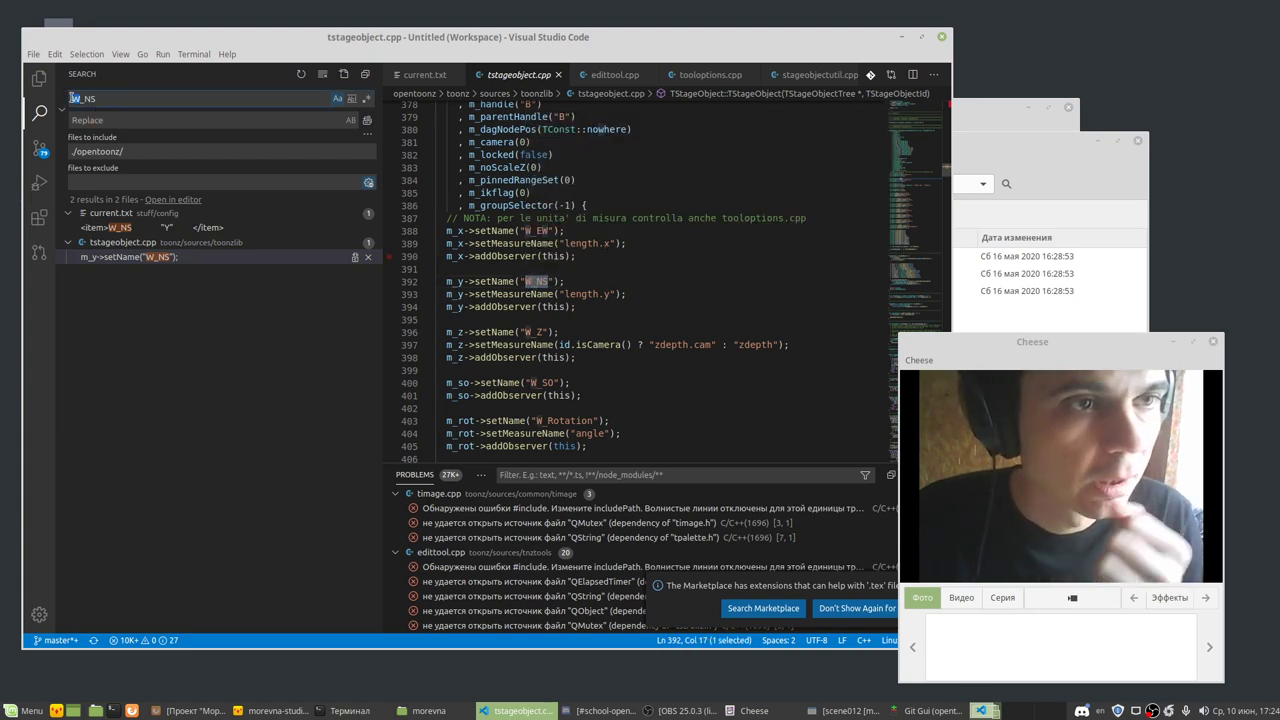
Step: Refine the W_NS search and reopen current.txt at its W_NS entry on line 819
{"action": "key", "text": "BackSpace"}
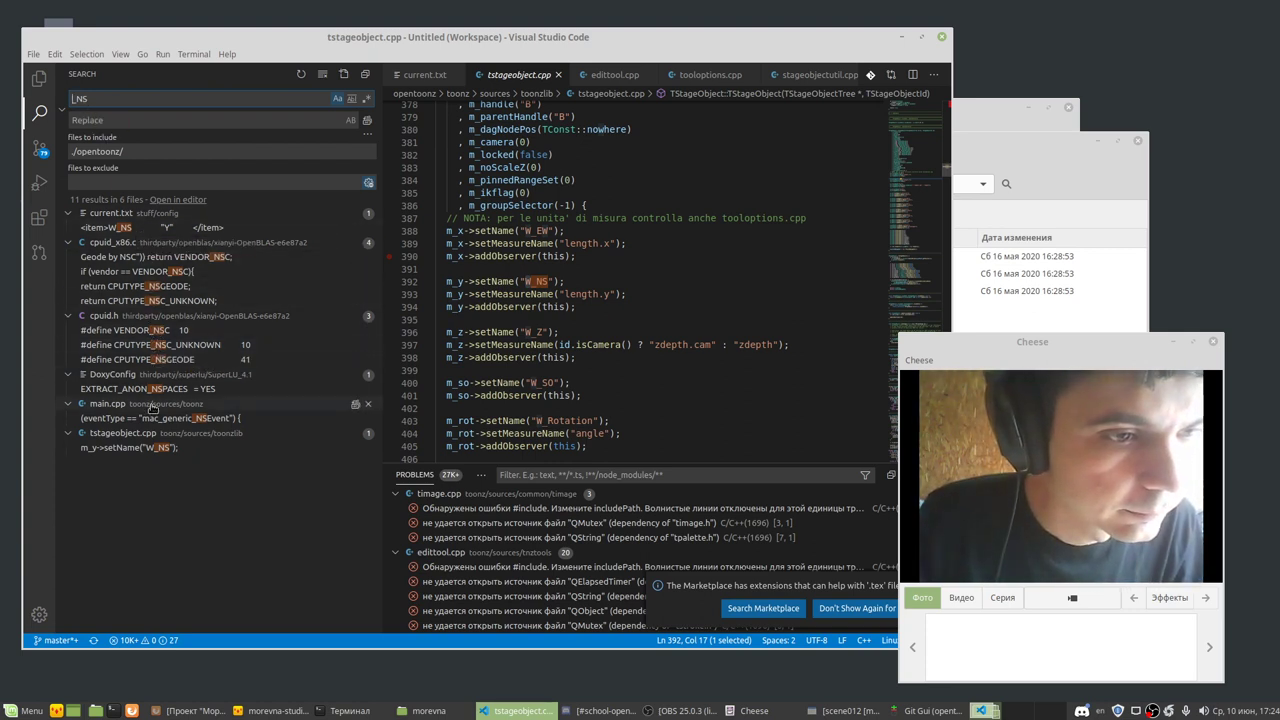
{"action": "type", "text": "W"}
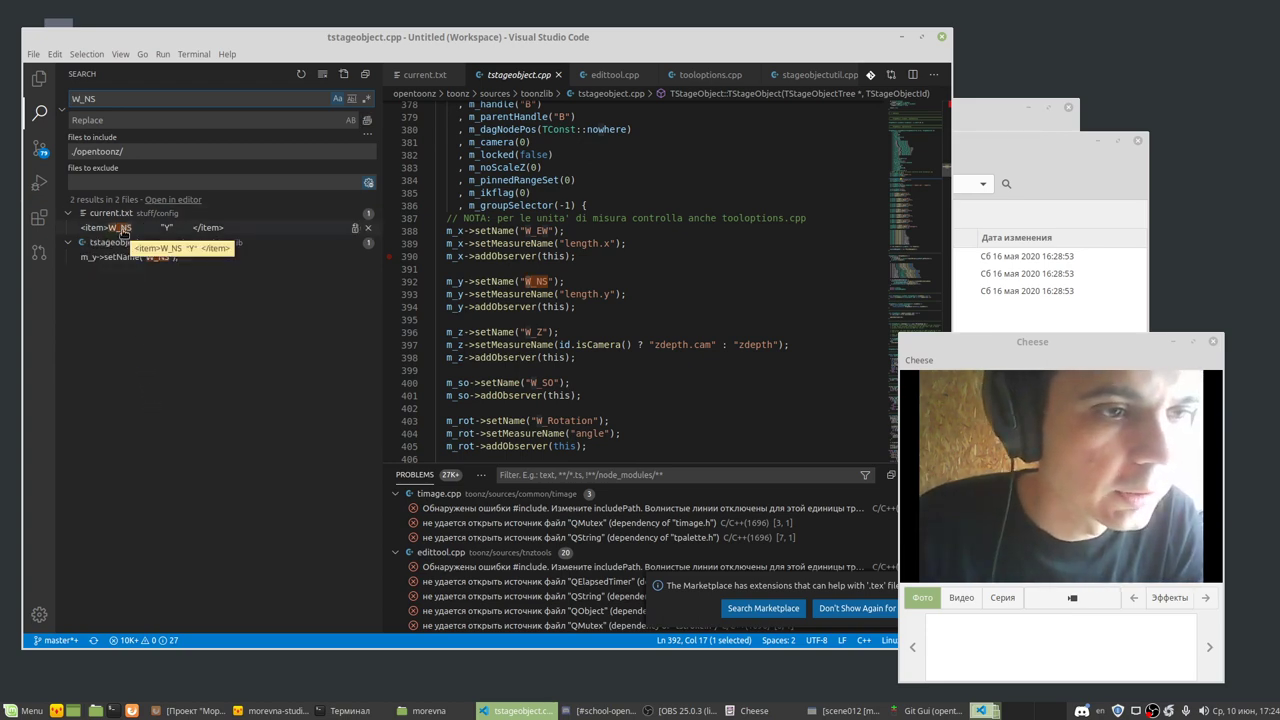
{"action": "left_click", "coordinate": [122, 228]}
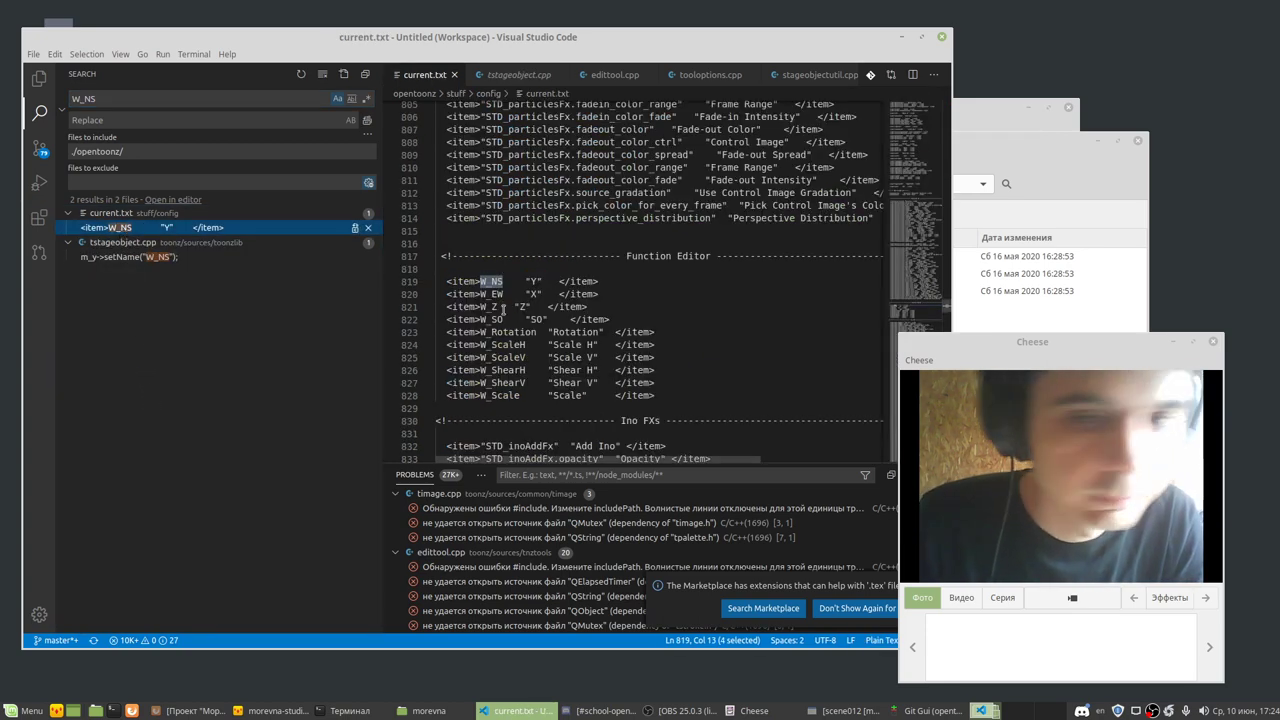
{"action": "double_click", "coordinate": [493, 282]}
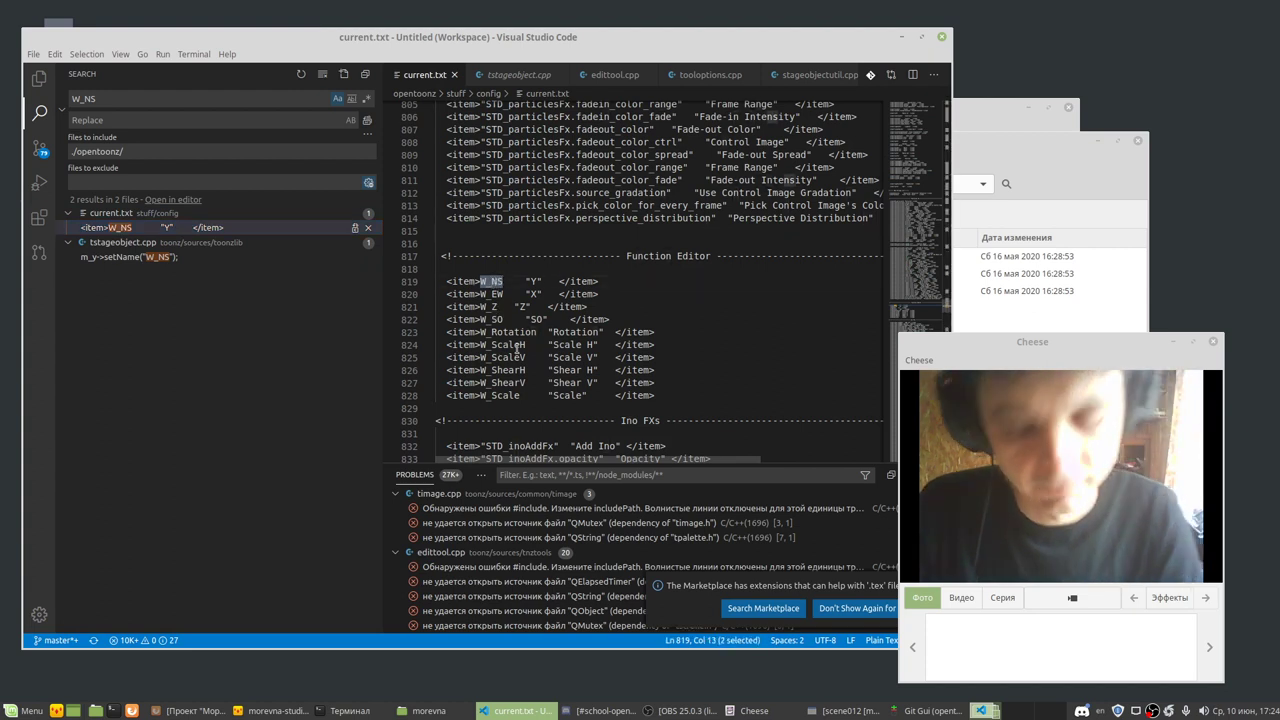
Step: Change W_NS to W_Y in current.txt and on line 392 of tstageobject.cpp
{"action": "type", "text": "Y"}
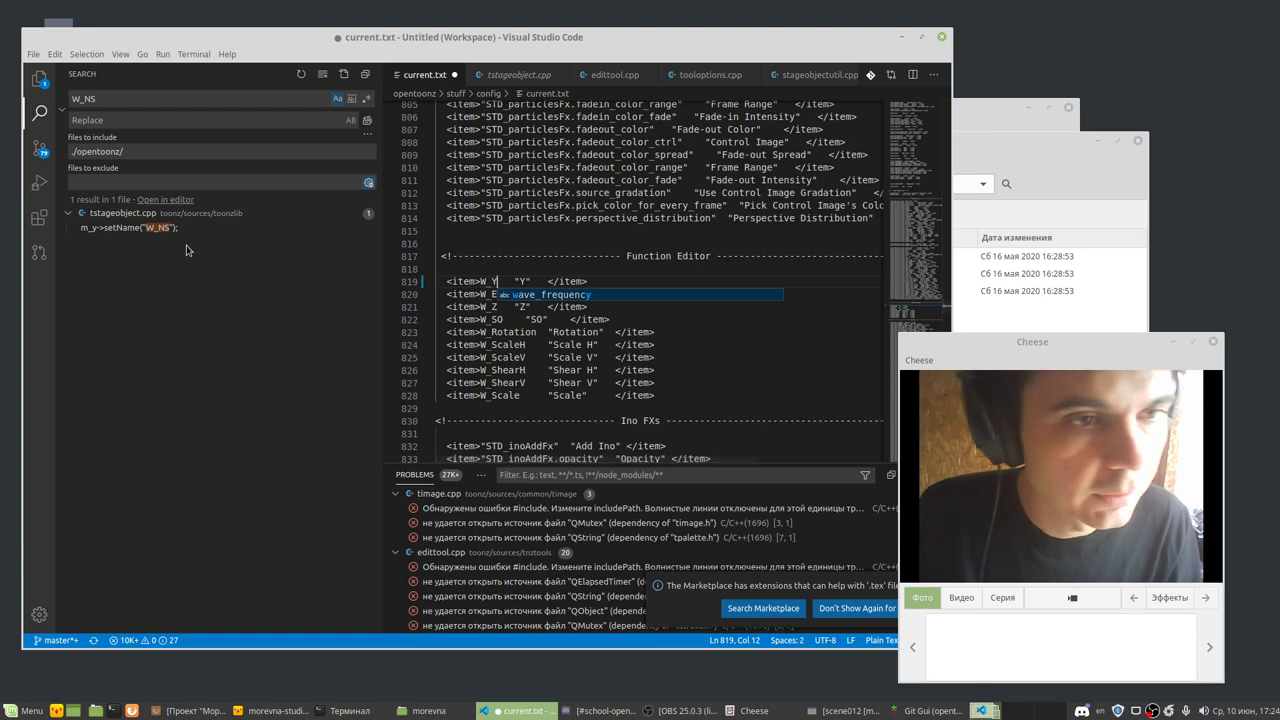
{"action": "left_click", "coordinate": [162, 228]}
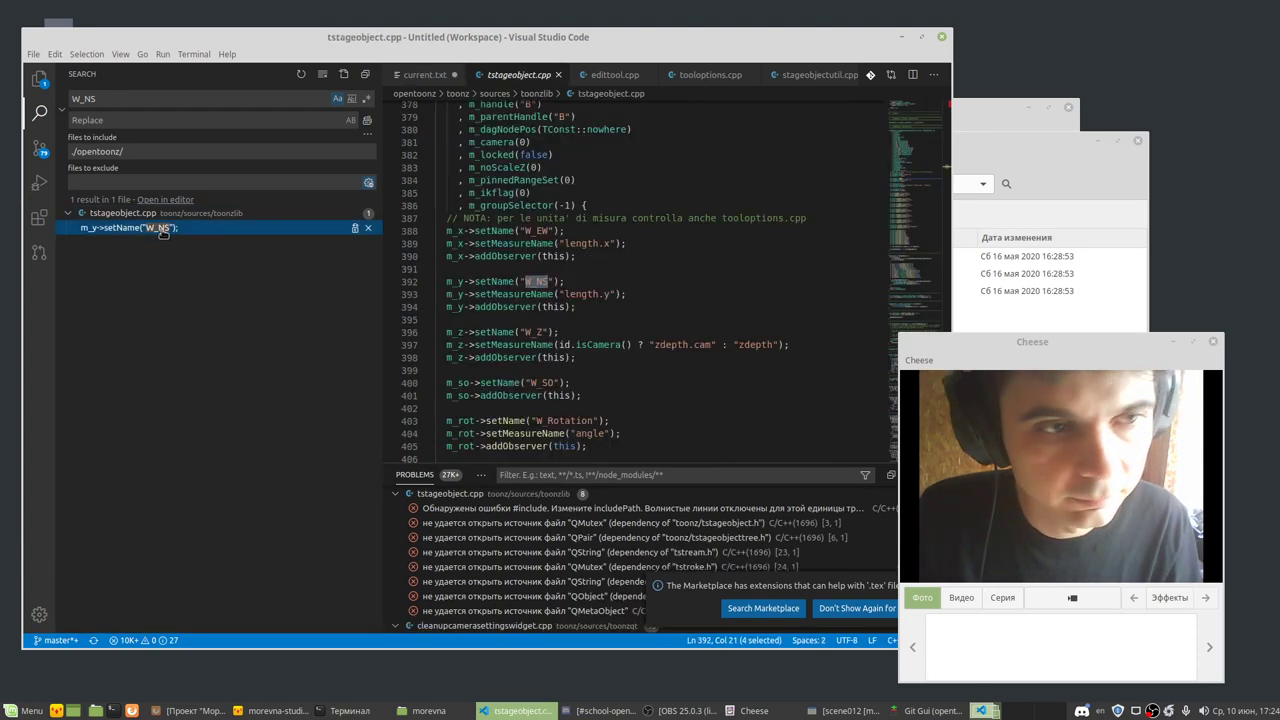
{"action": "left_click", "coordinate": [540, 284]}
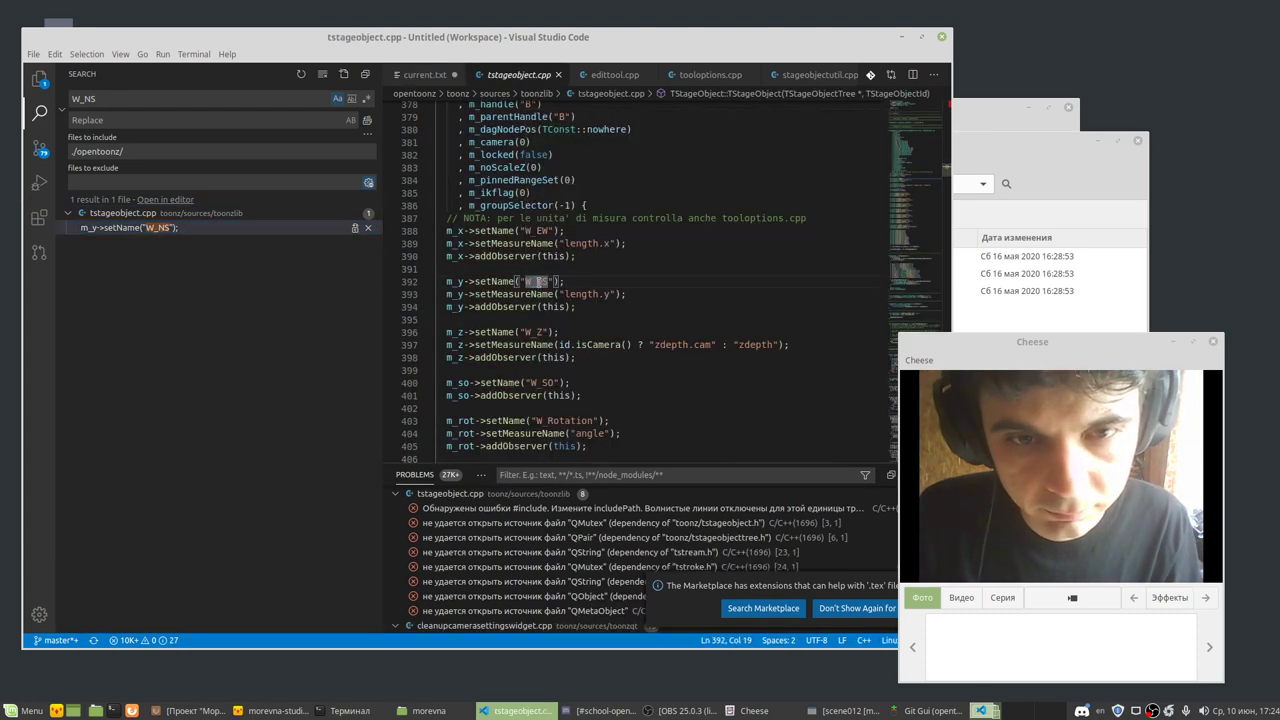
{"action": "left_click_drag", "start_coordinate": [540, 283], "coordinate": [549, 283]}
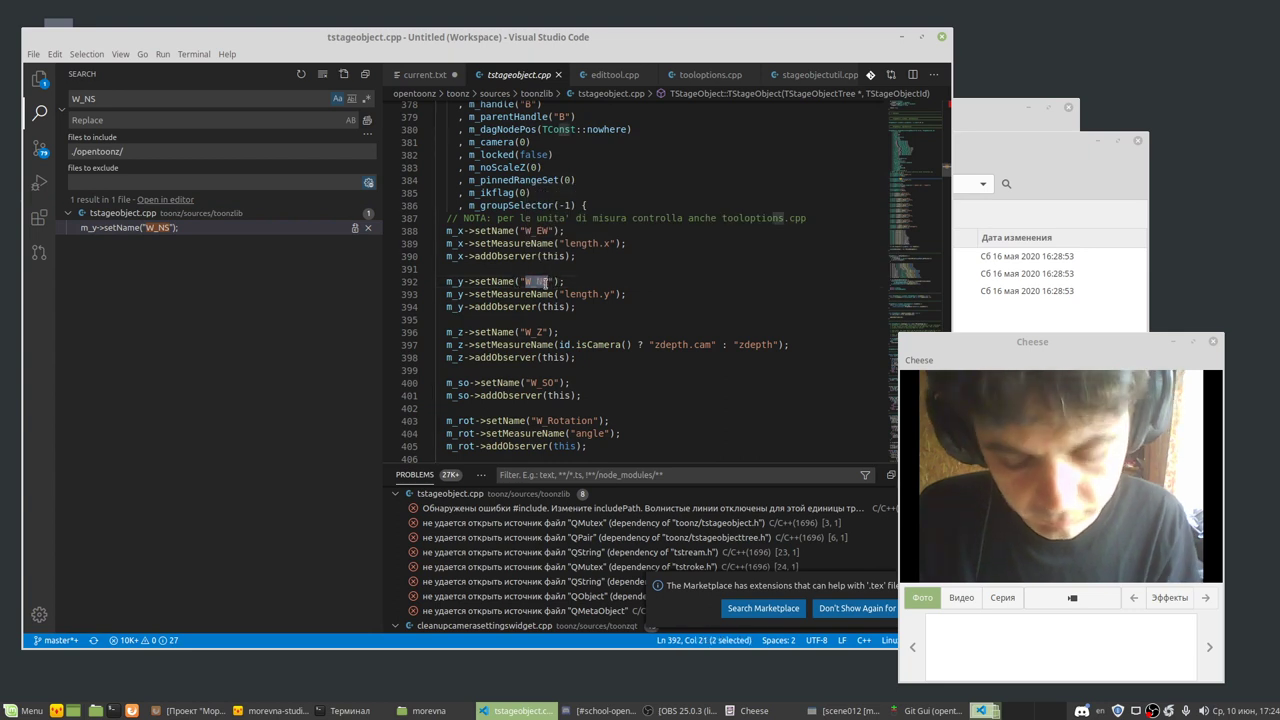
{"action": "type", "text": "Y"}
Step: Search the project for _EW, starting from W_EW on line 388
{"action": "double_click", "coordinate": [526, 231]}
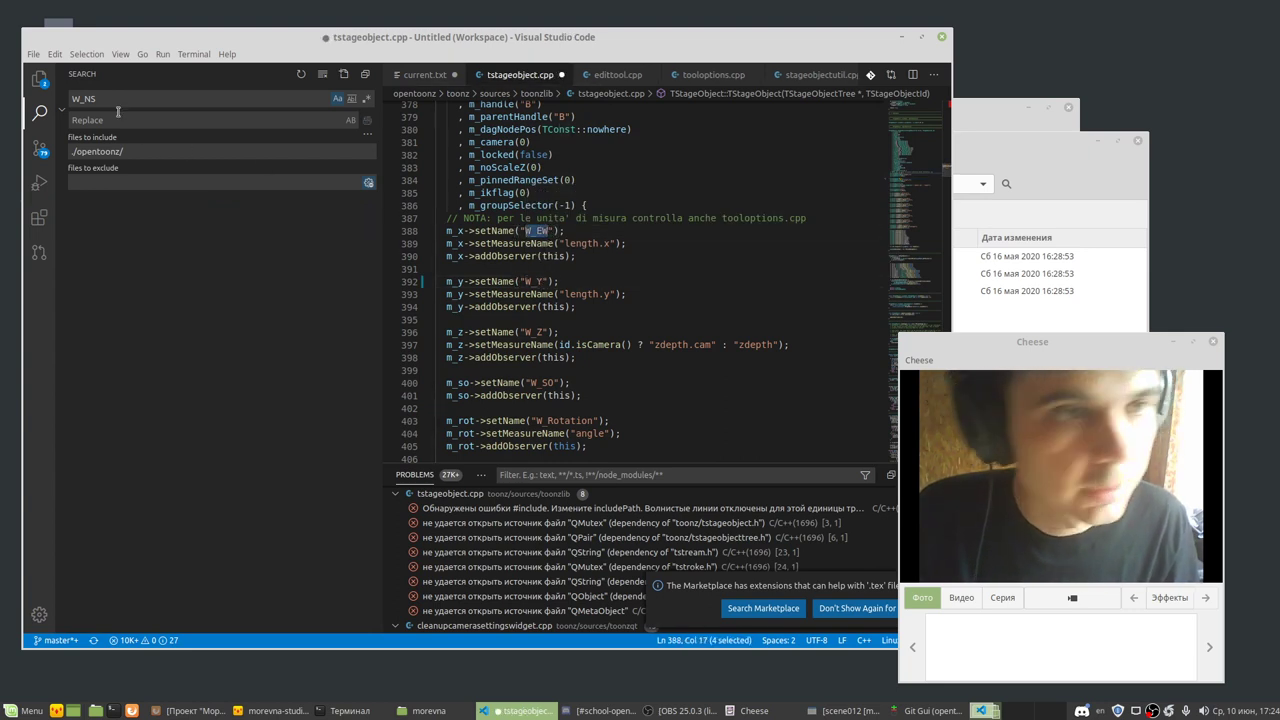
{"action": "key", "text": "ctrl+shift+f"}
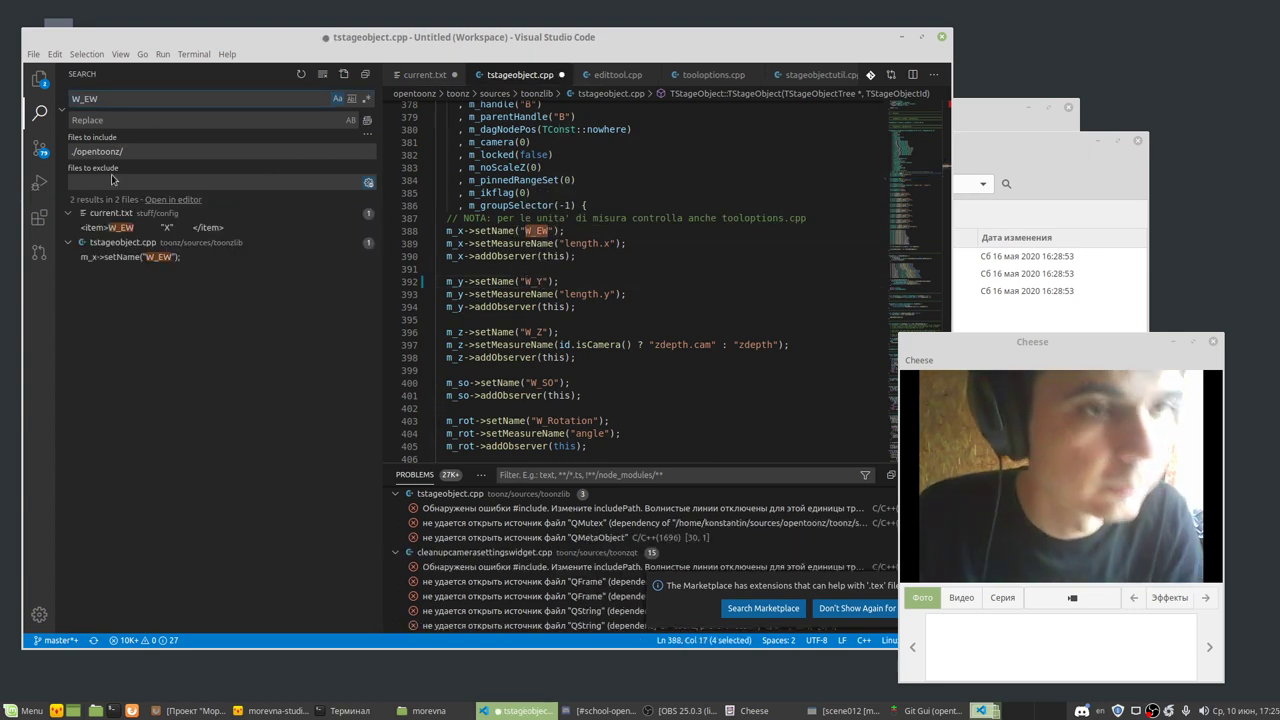
{"action": "key", "text": "Home"}
{"action": "key", "text": "Delete"}
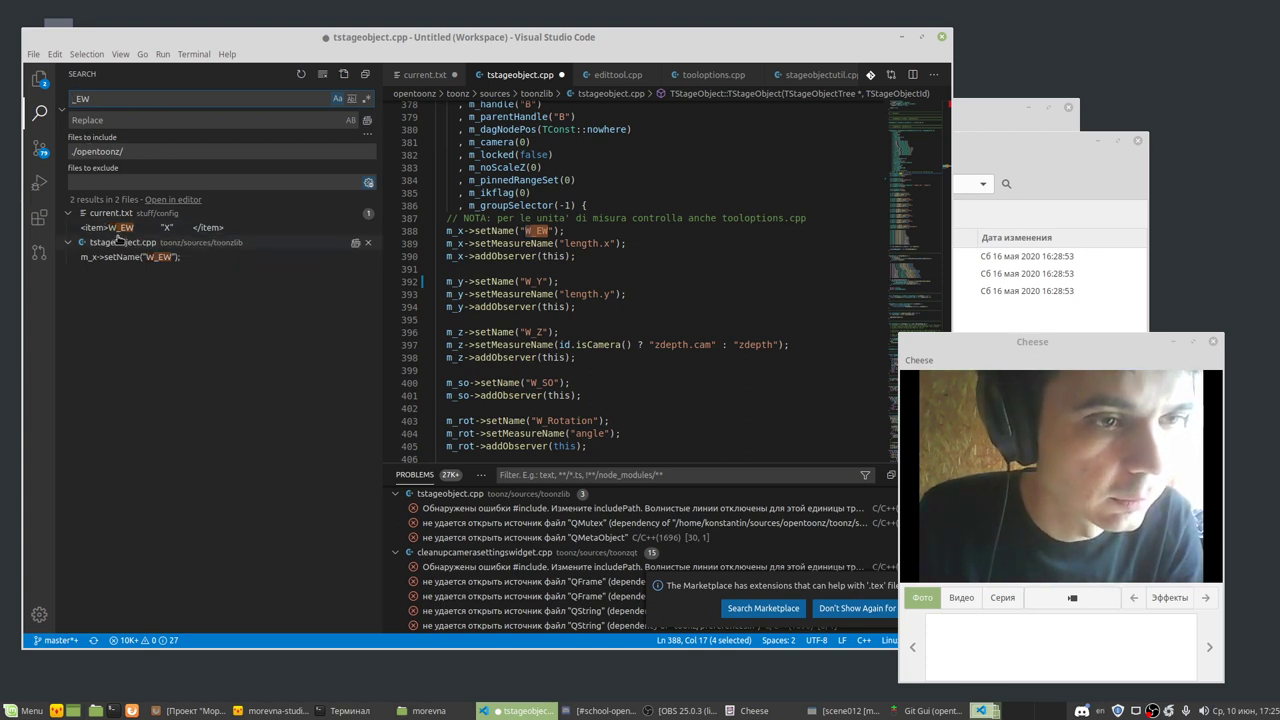
Step: Rename W_EW to W_X in current.txt and tstageobject.cpp, then save tstageobject.cpp
{"action": "left_click", "coordinate": [115, 228]}
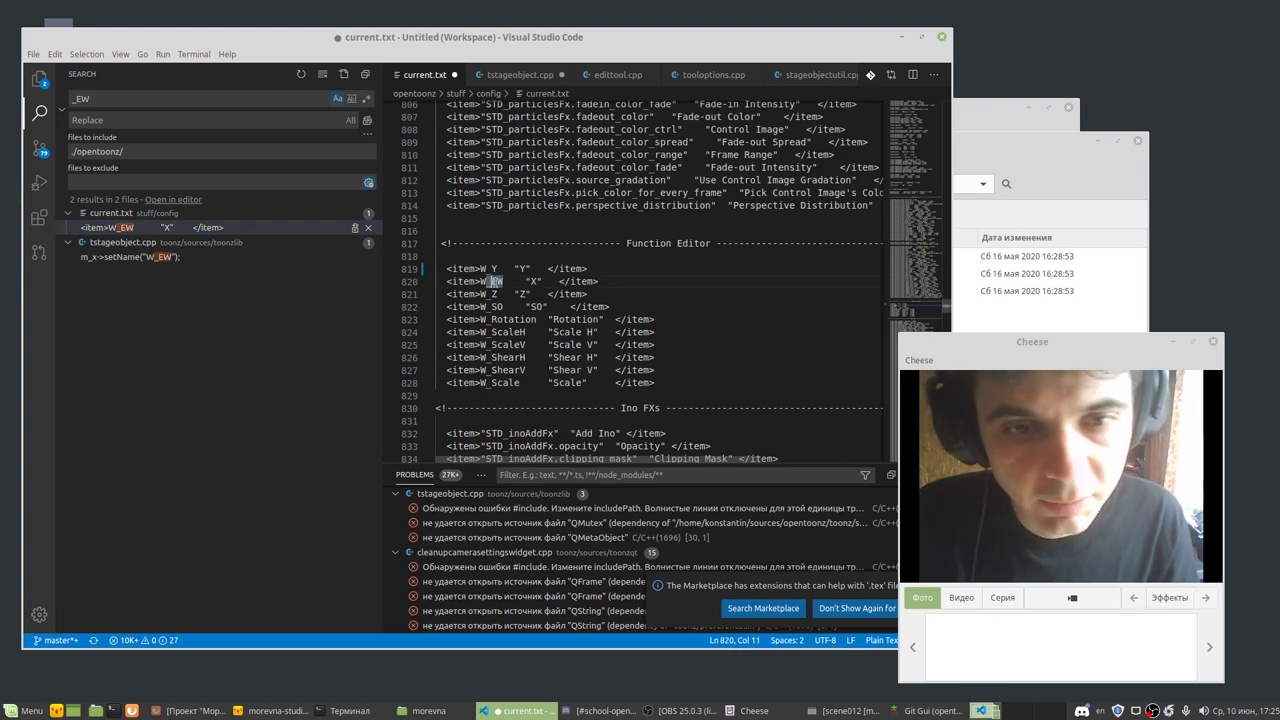
{"action": "left_click_drag", "start_coordinate": [490, 282], "coordinate": [496, 282]}
{"action": "type", "text": "X"}
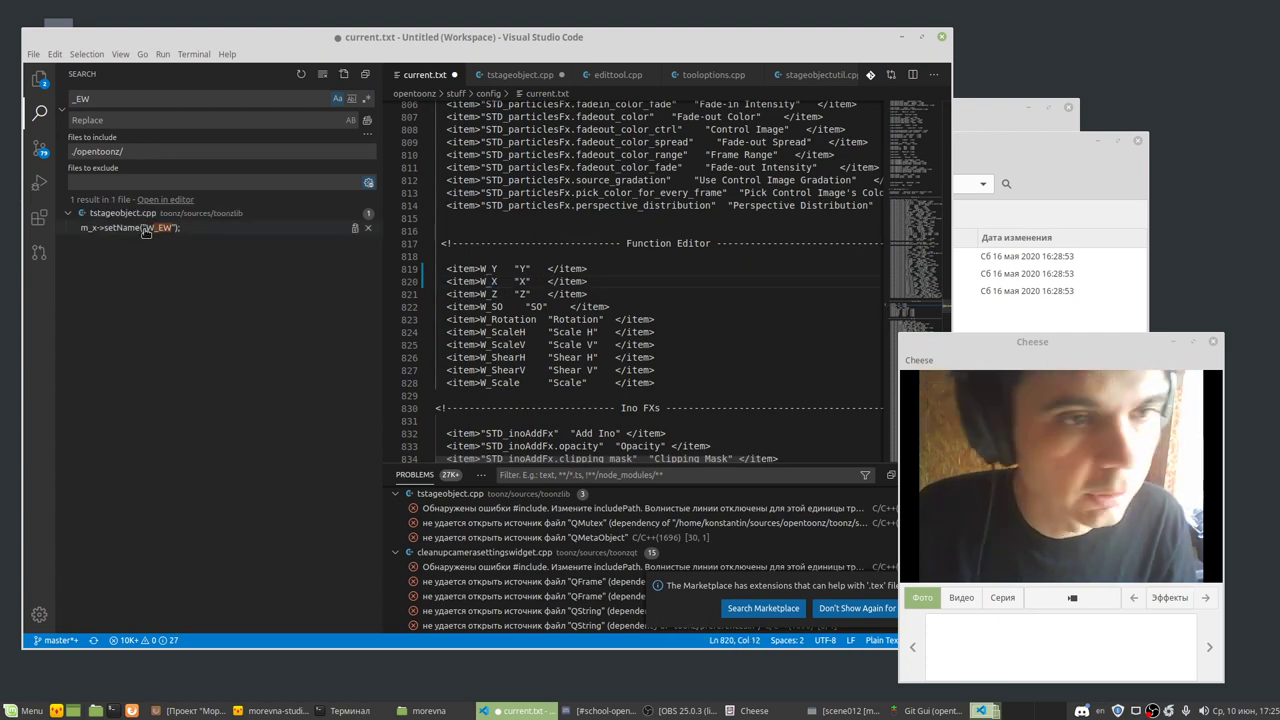
{"action": "key", "text": "F4"}
{"action": "type", "text": "_X"}
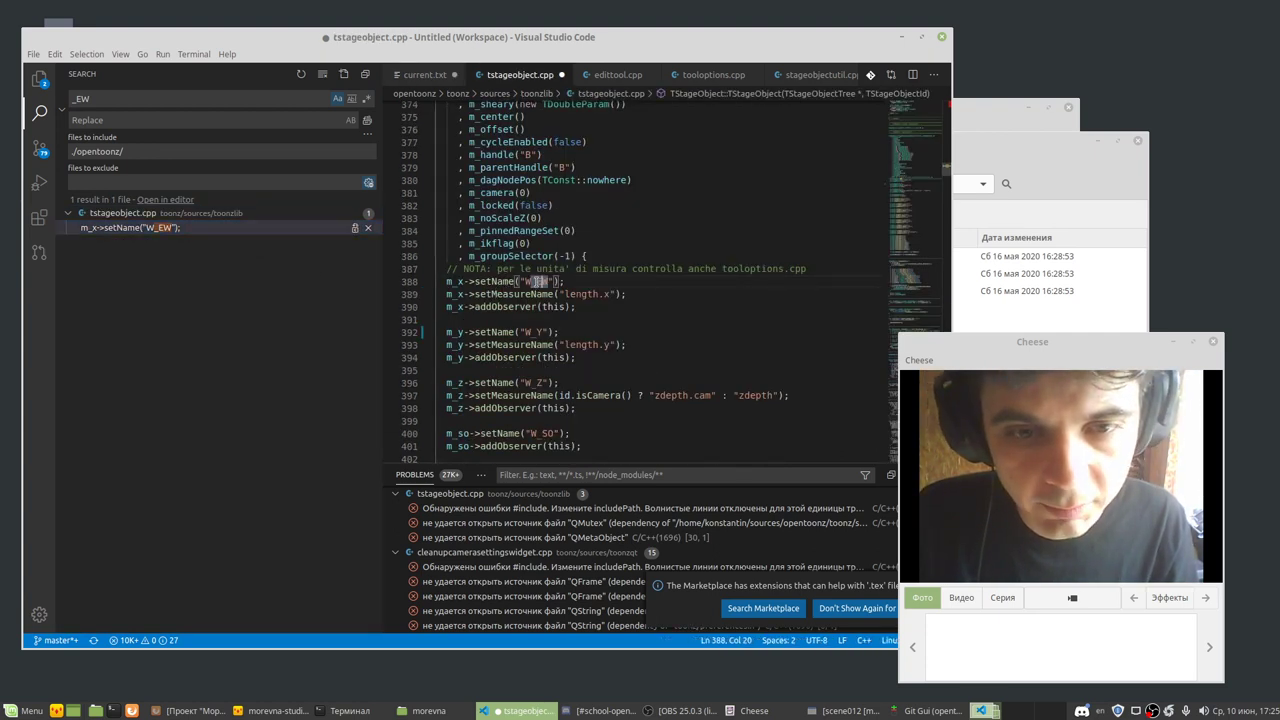
{"action": "type", "text": "X"}
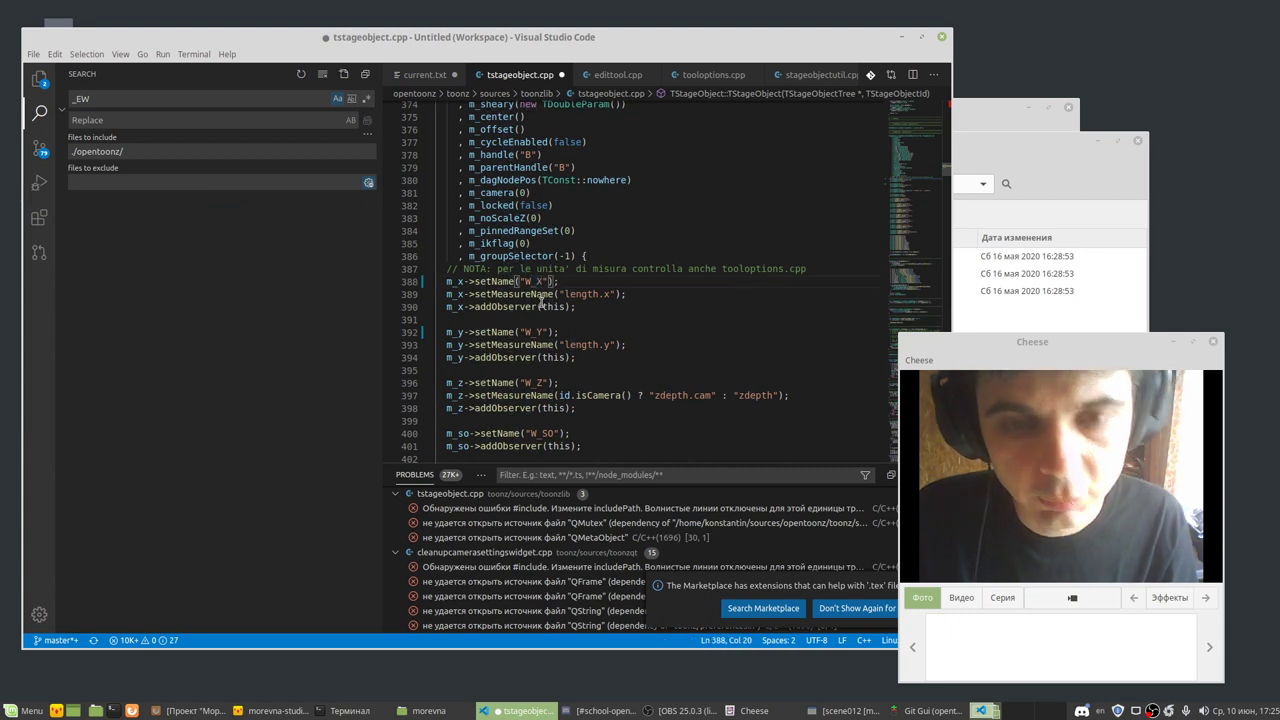
{"action": "key", "text": "ctrl+s"}
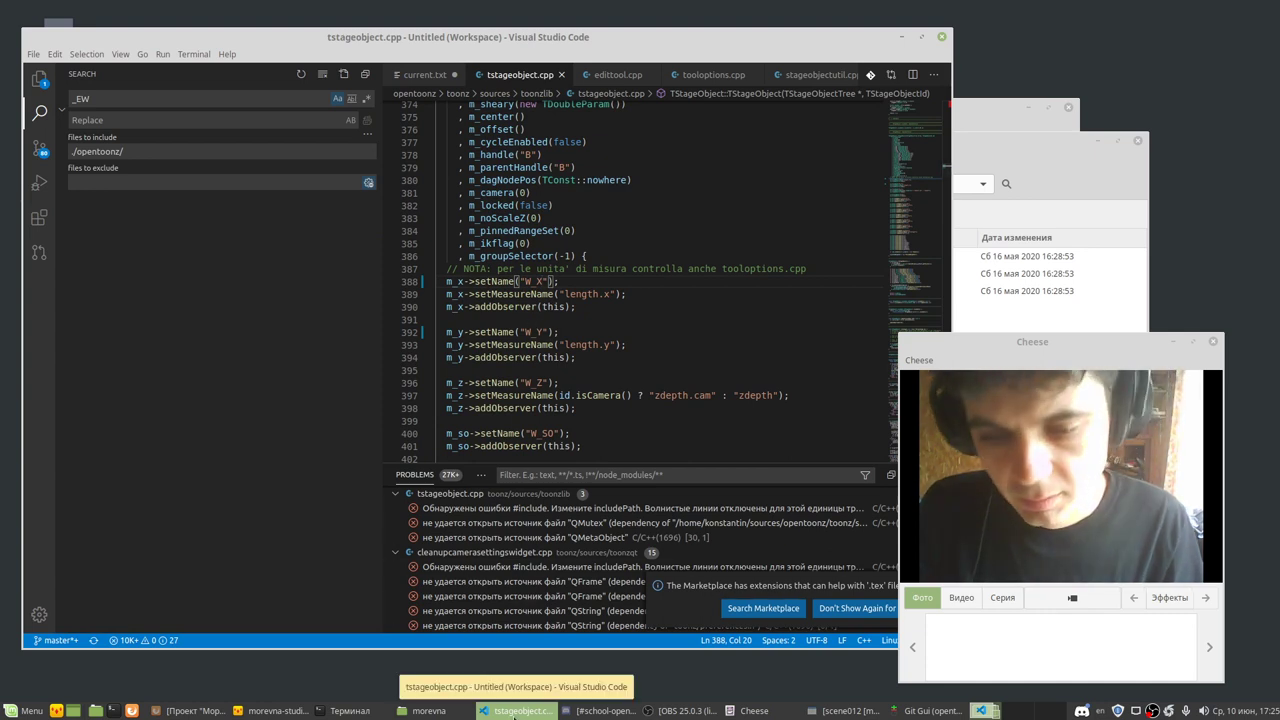
Step: Restart git gui in the terminal, dismiss its compress-database prompt, and close it
{"action": "left_click", "coordinate": [664, 713]}
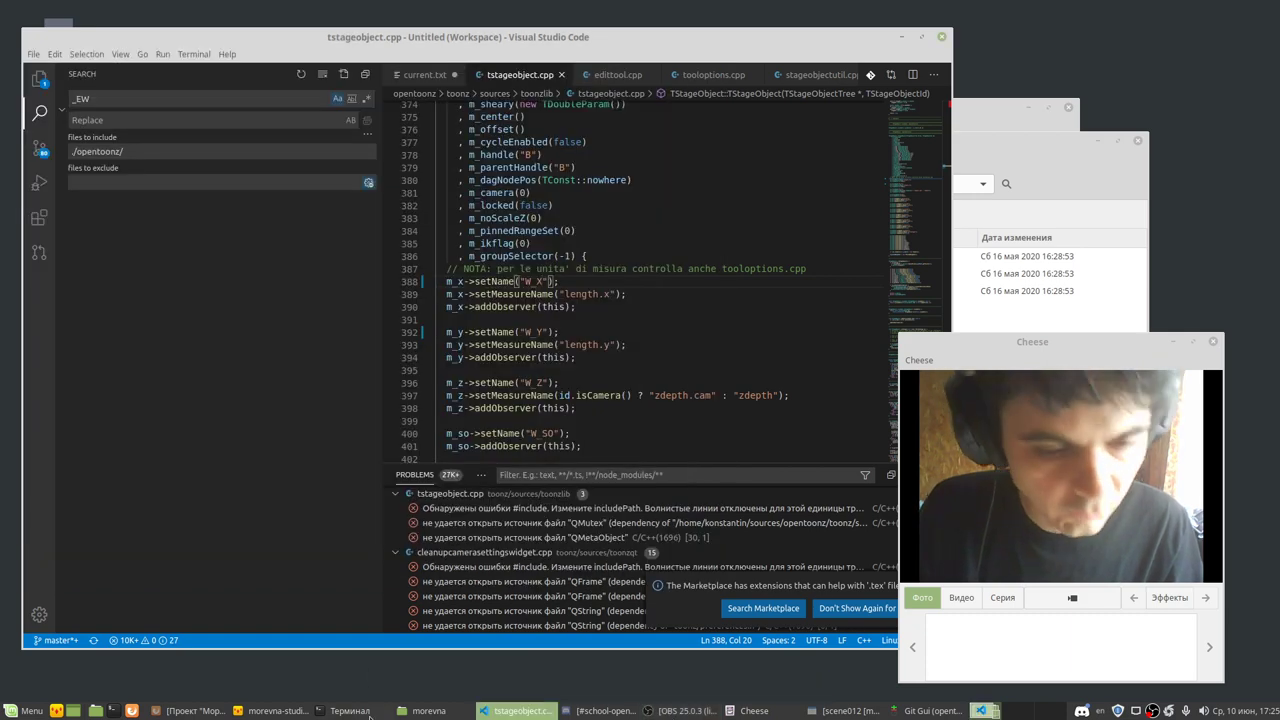
{"action": "left_click", "coordinate": [346, 710]}
{"action": "key", "text": "ctrl+c"}
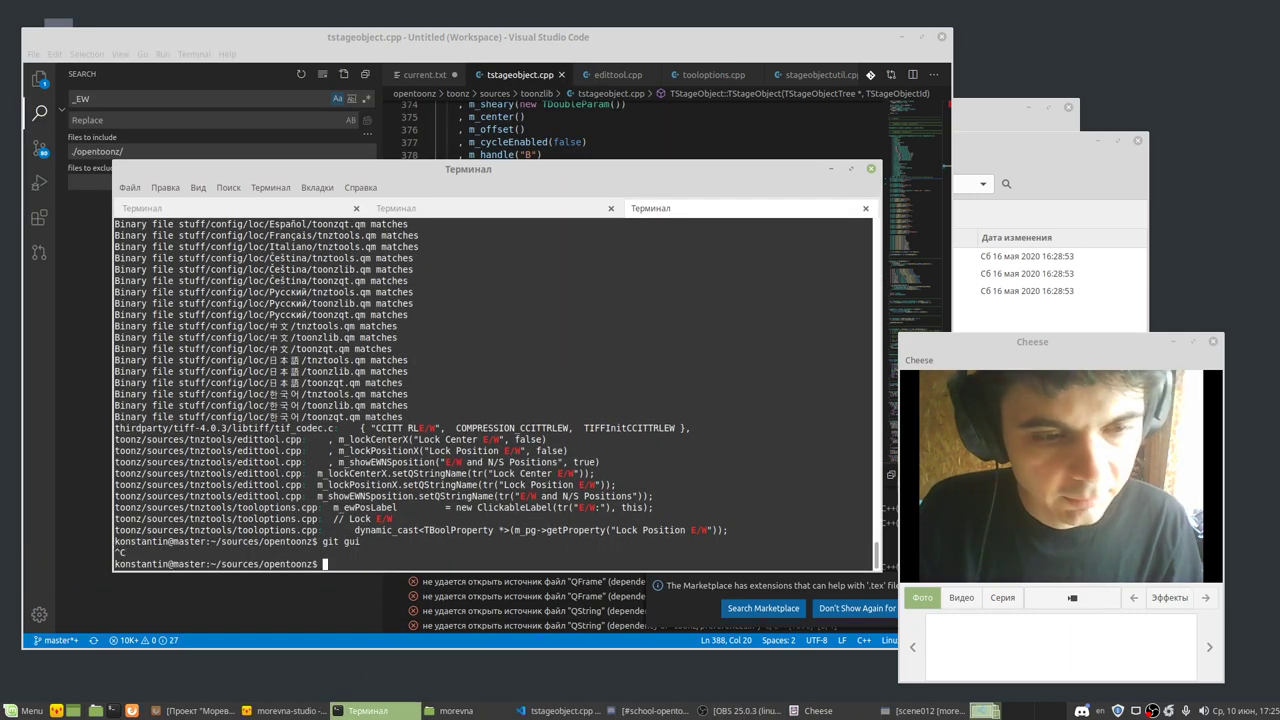
{"action": "type", "text": "git gui"}
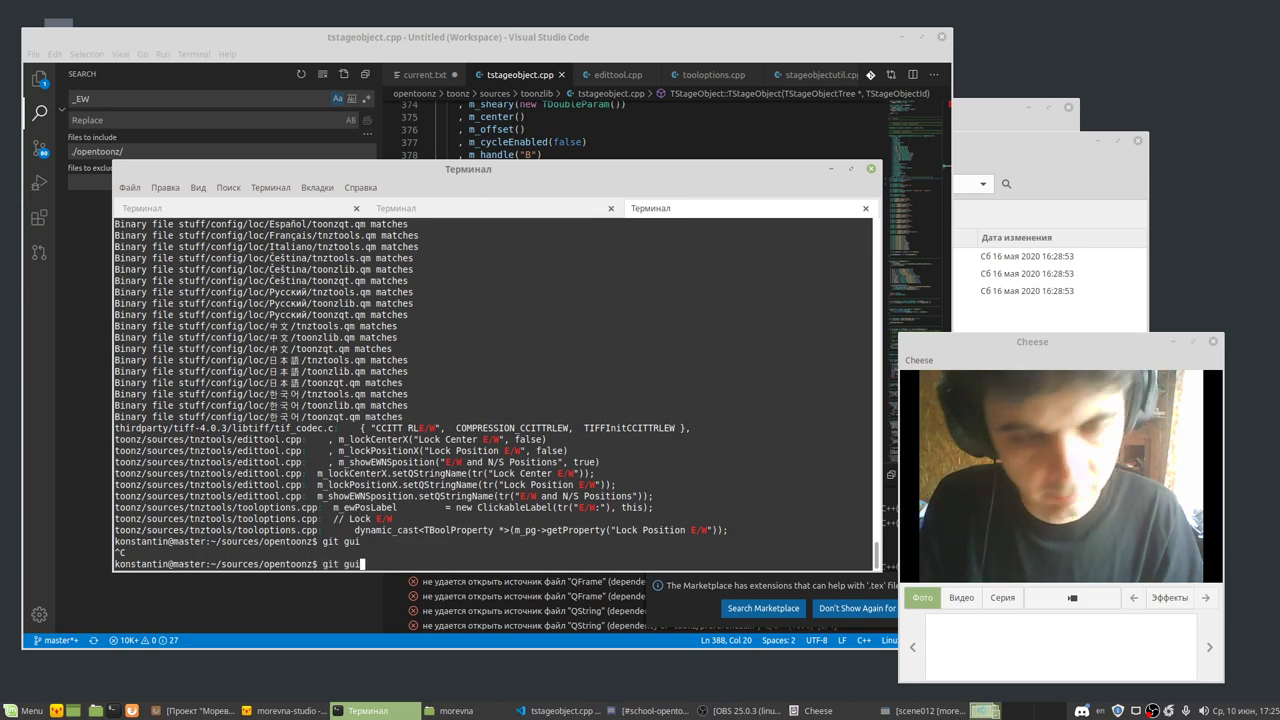
{"action": "key", "text": "Return"}
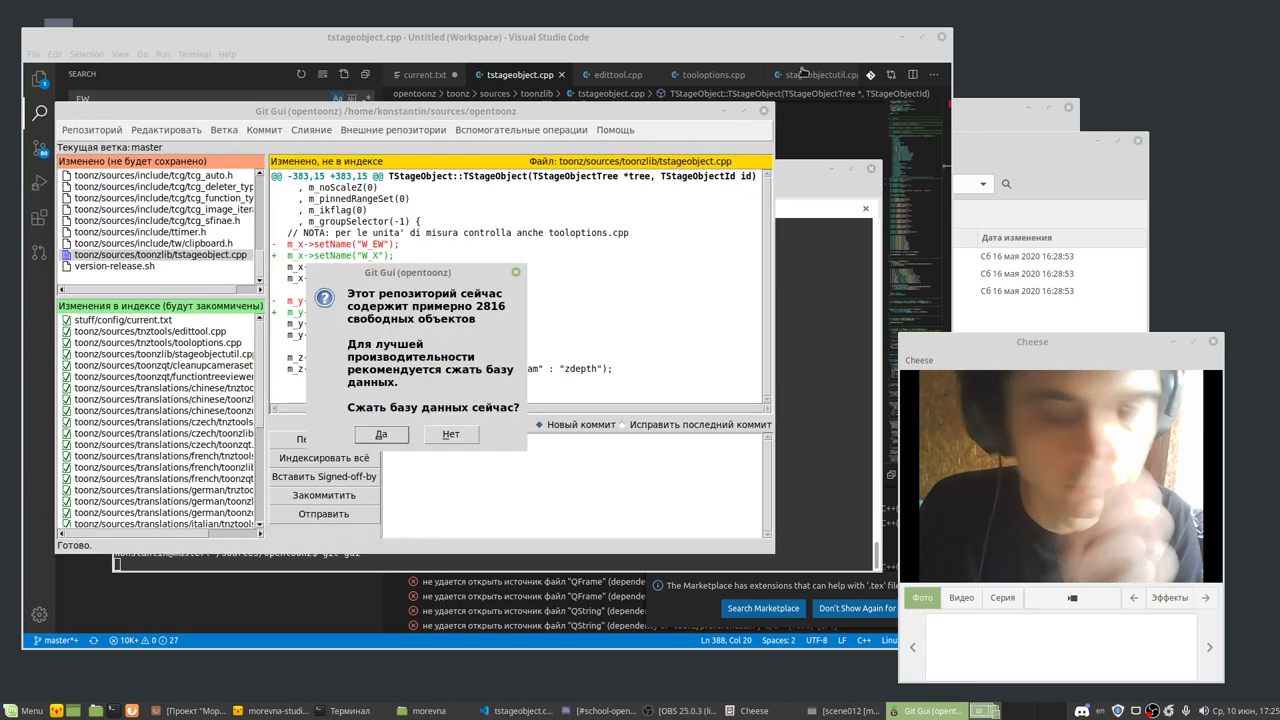
{"action": "left_click", "coordinate": [452, 435]}
{"action": "left_click", "coordinate": [763, 110]}
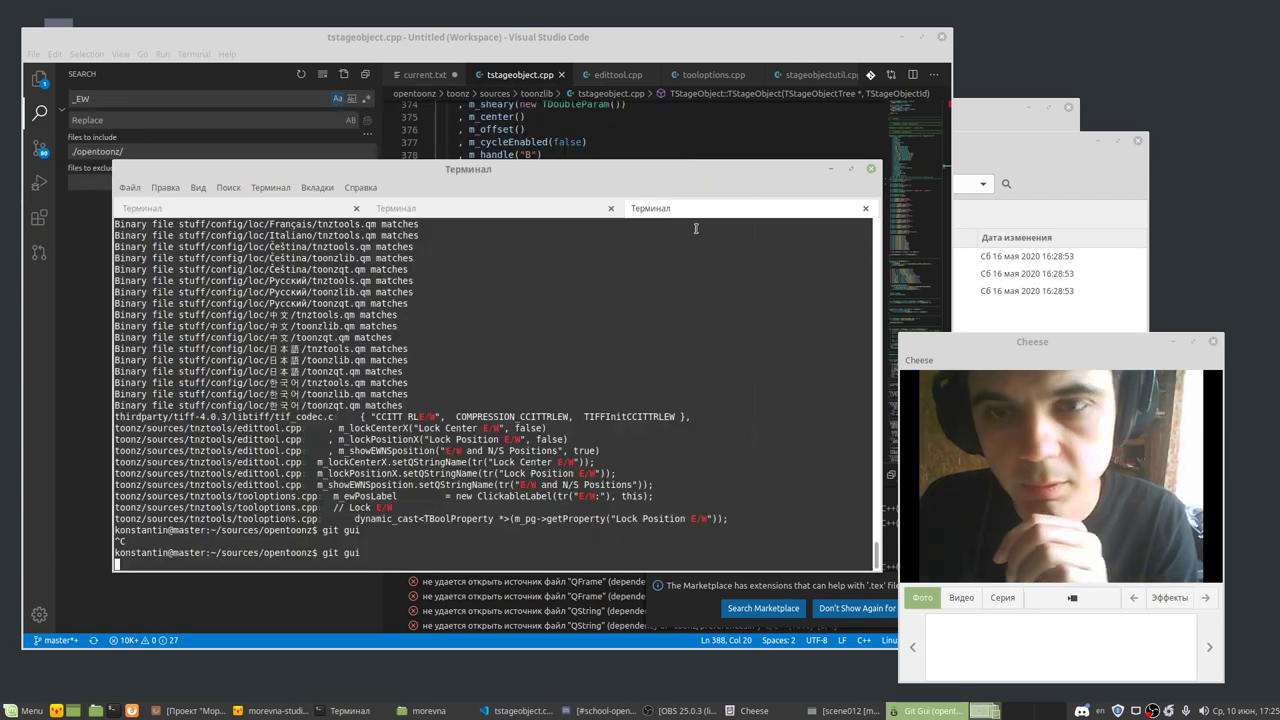
Step: Change the terminal directory into toonz/build
{"action": "type", "text": "cd so"}
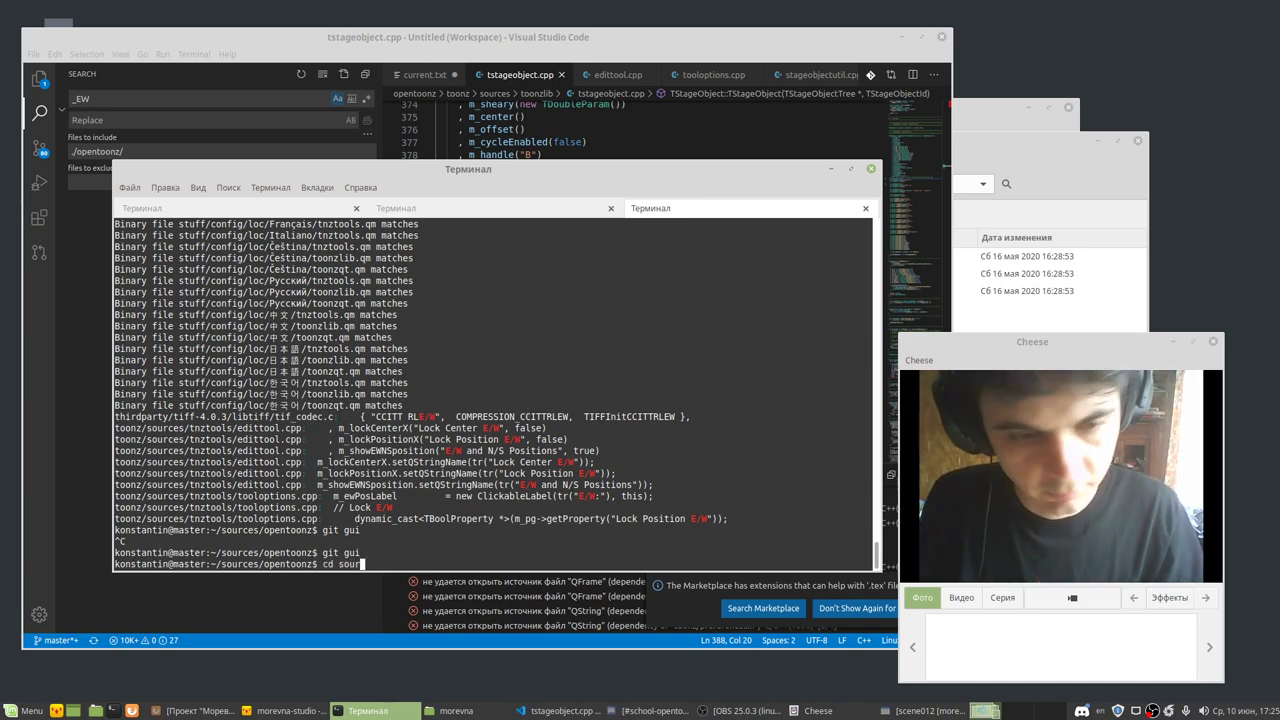
{"action": "key", "text": "BackSpace"}
{"action": "type", "text": "too"}
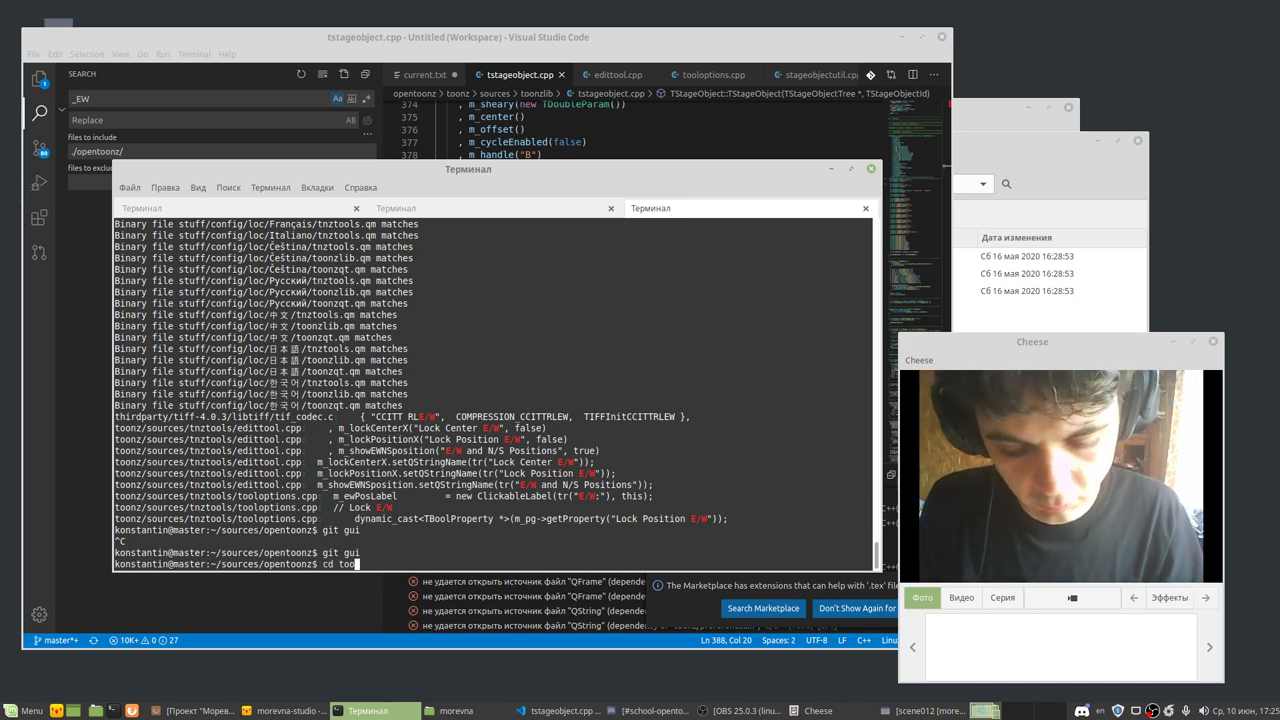
{"action": "type", "text": "nz/build/"}
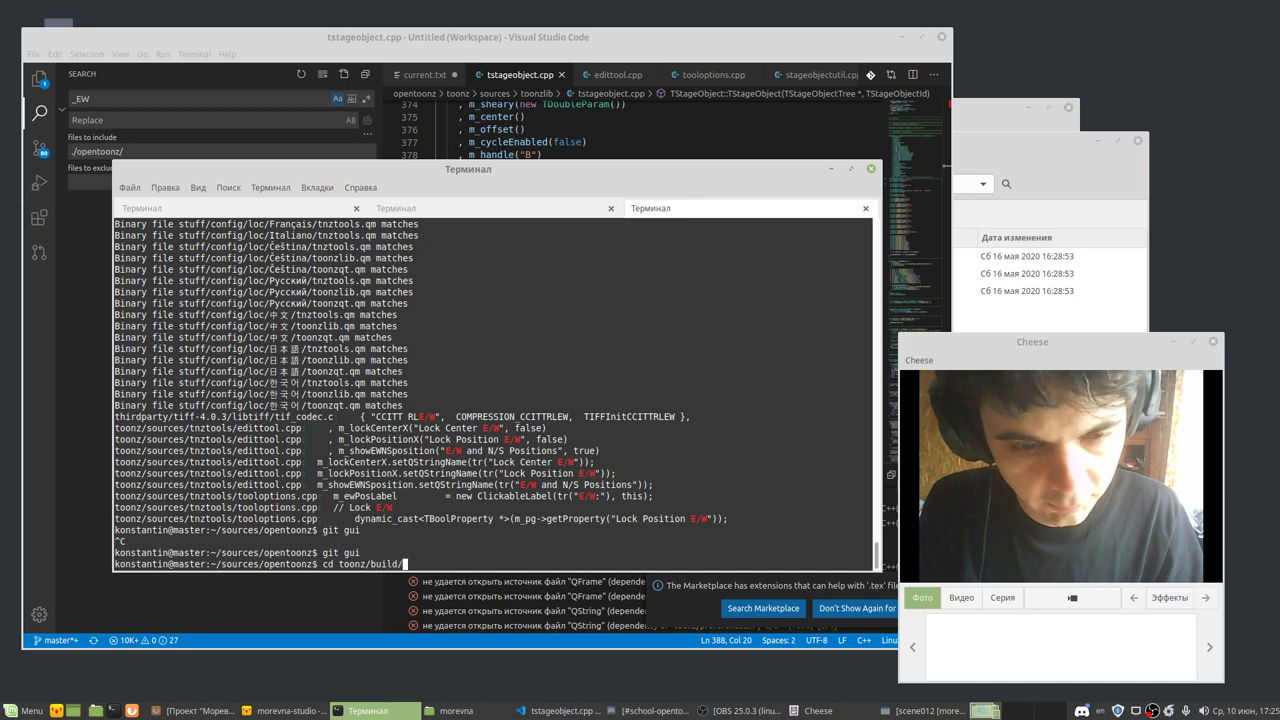
{"action": "key", "text": "Return"}
Step: Rerun the make -j4 build from command history and return to the code editor
{"action": "key", "text": "ctrl+r"}
{"action": "type", "text": "mak"}
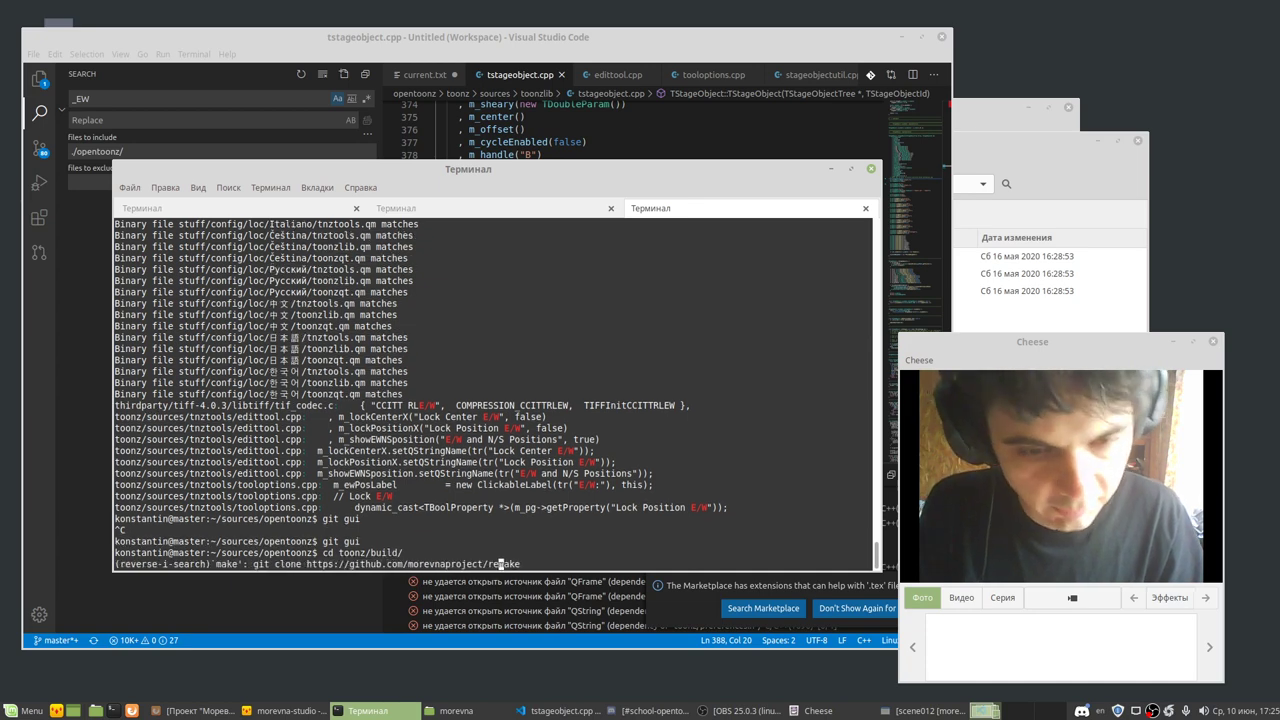
{"action": "type", "text": "e"}
{"action": "key", "text": "ctrl+r"}
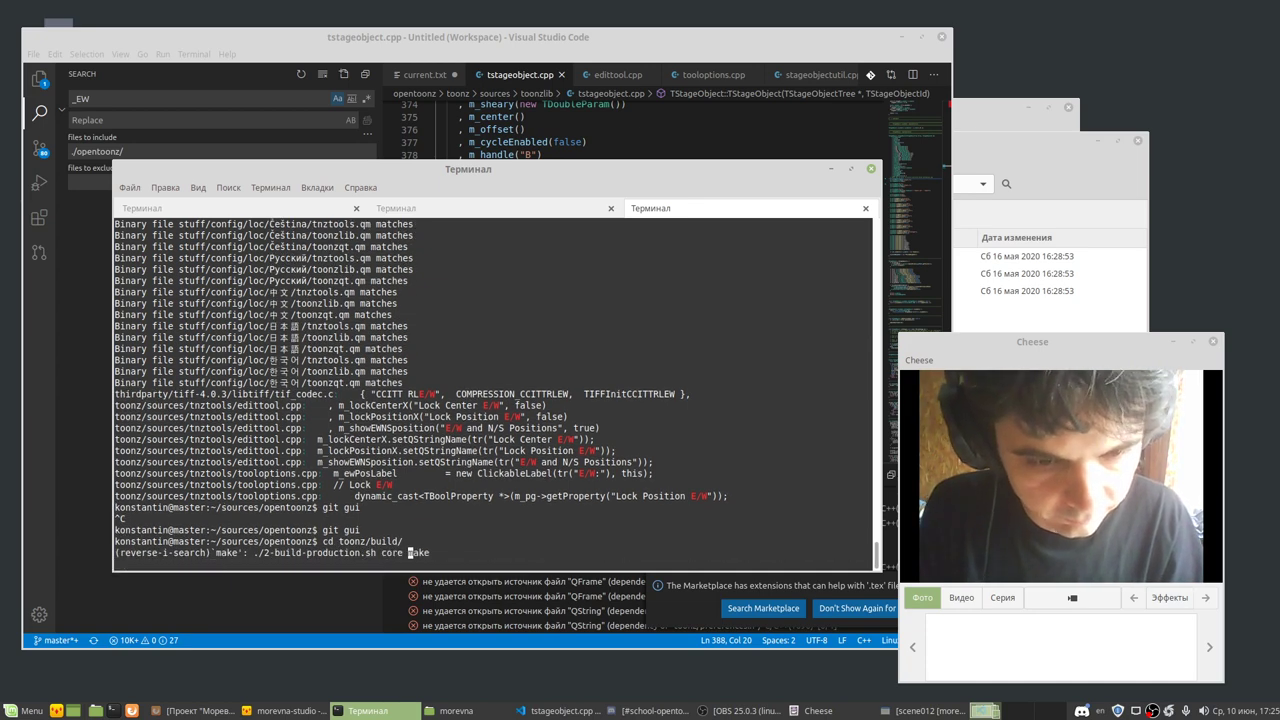
{"action": "key", "text": "ctrl+r"}
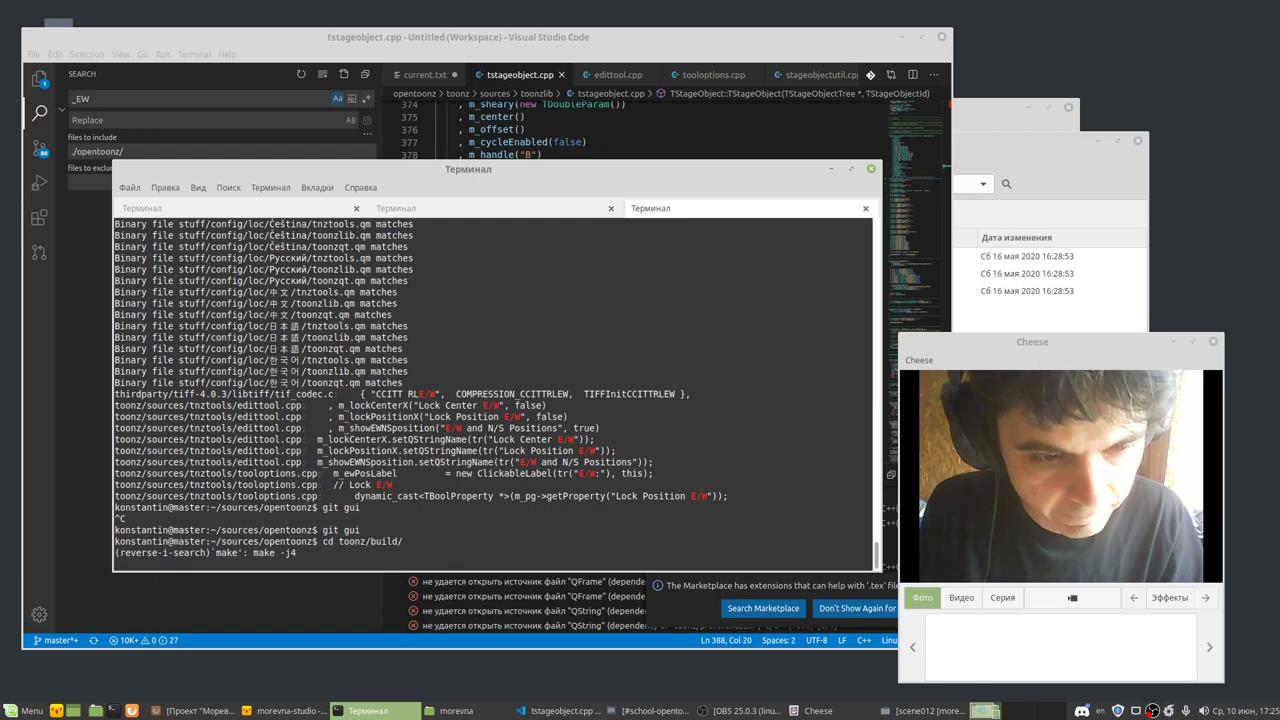
{"action": "key", "text": "Return"}
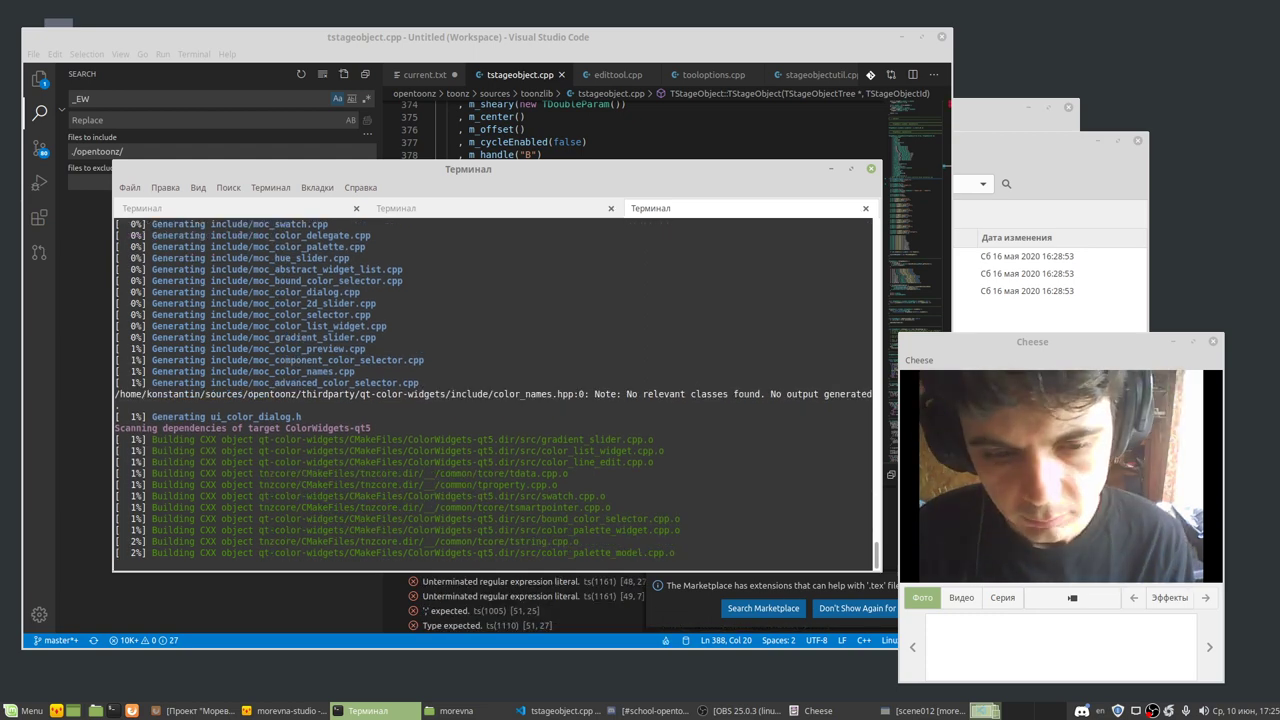
{"action": "left_click", "coordinate": [570, 40]}
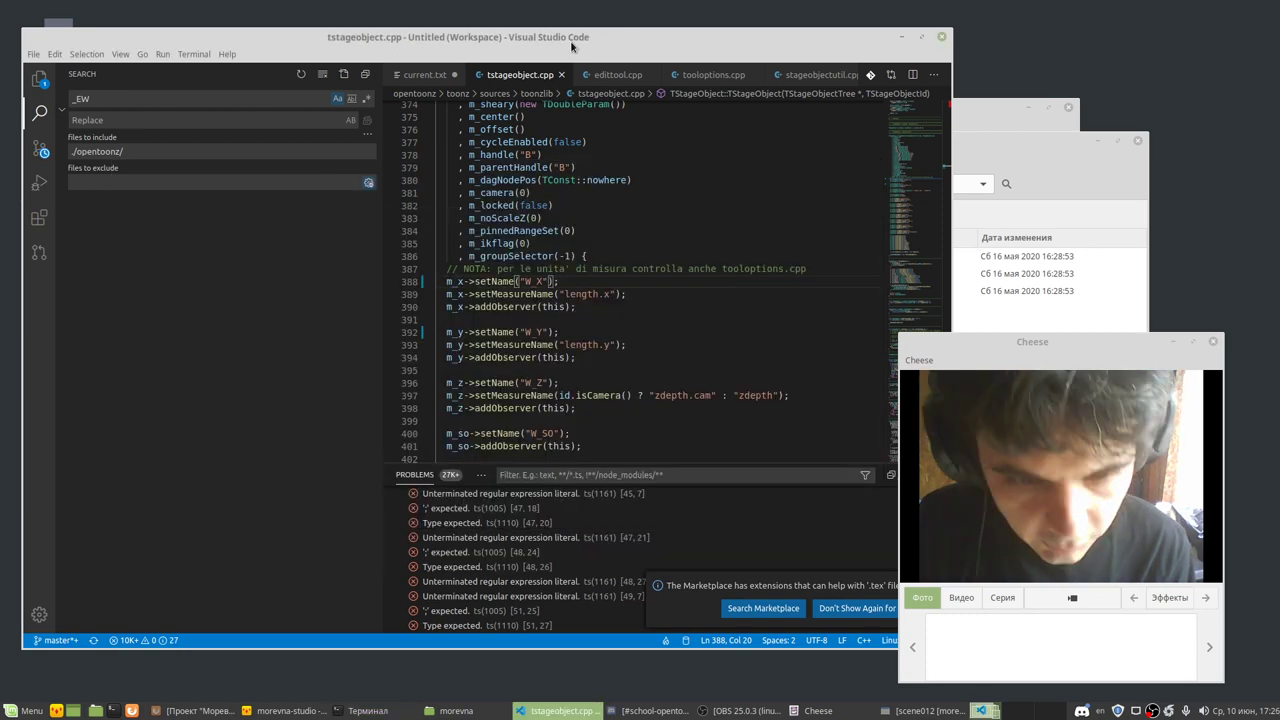
Step: Jump to the tnztools.ts errors on lines 47–48, then minimize VS Code to show the build
{"action": "left_click", "coordinate": [463, 523]}
{"action": "left_click_drag", "start_coordinate": [938, 349], "coordinate": [1023, 368]}
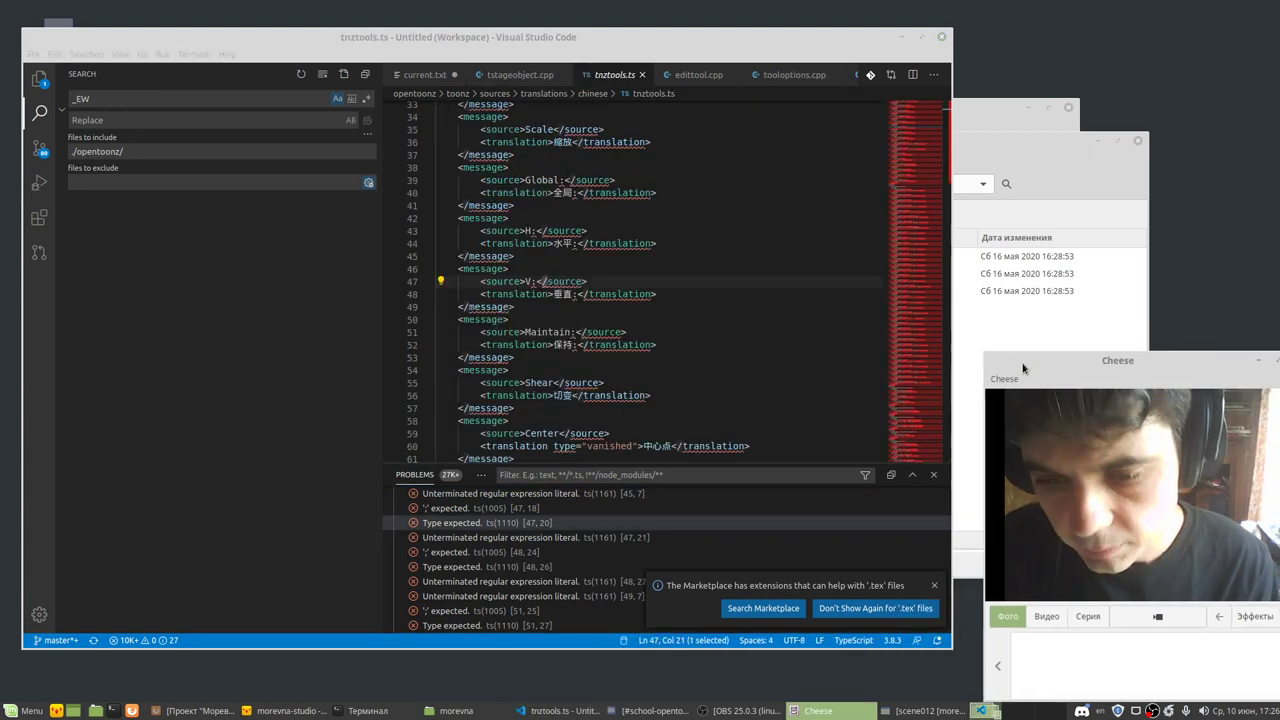
{"action": "left_click", "coordinate": [552, 567]}
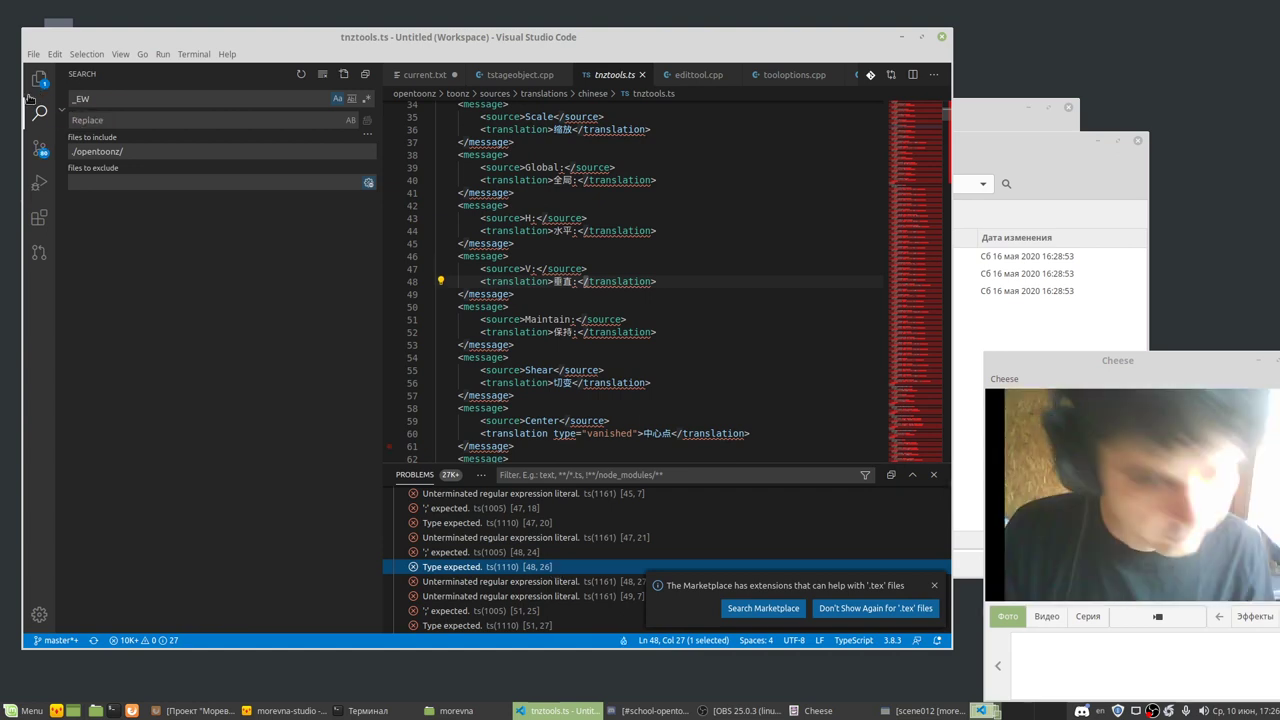
{"action": "left_click", "coordinate": [560, 710]}
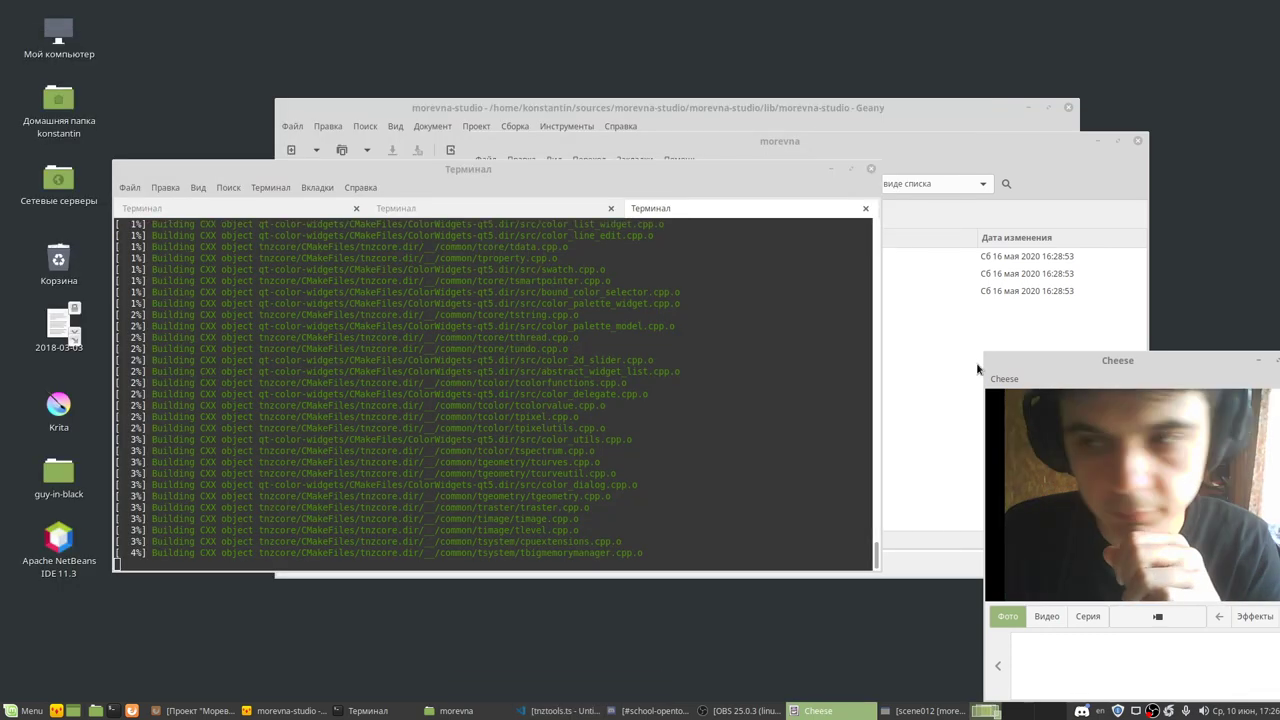
Step: Check the OpenToonz and Blender log tabs in the terminal, then switch to Discord
{"action": "left_click", "coordinate": [490, 215]}
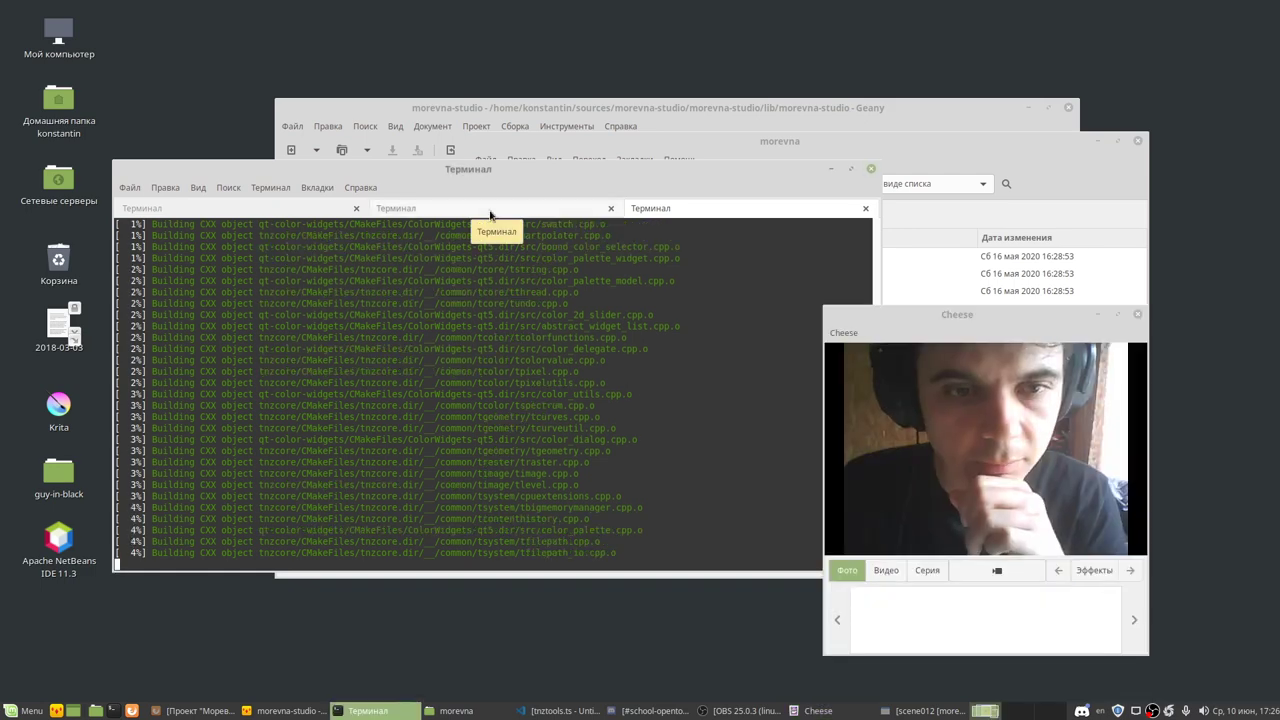
{"action": "left_click", "coordinate": [490, 212]}
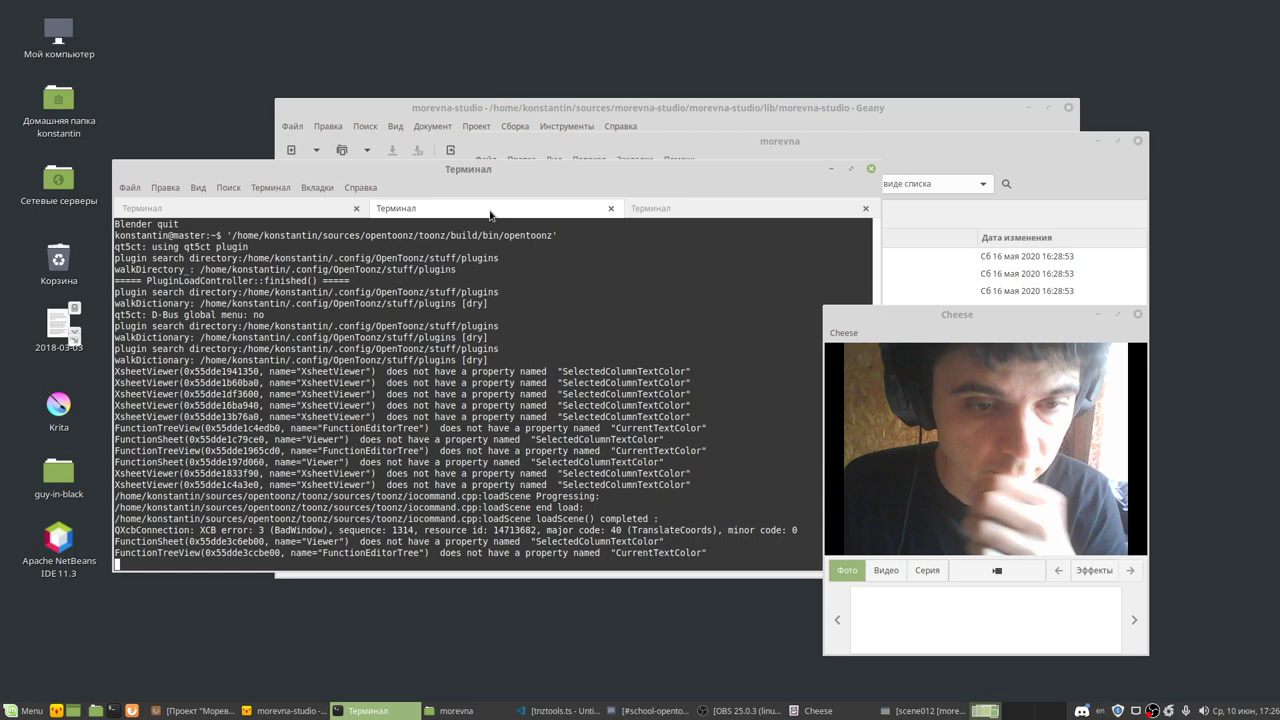
{"action": "left_click", "coordinate": [299, 210]}
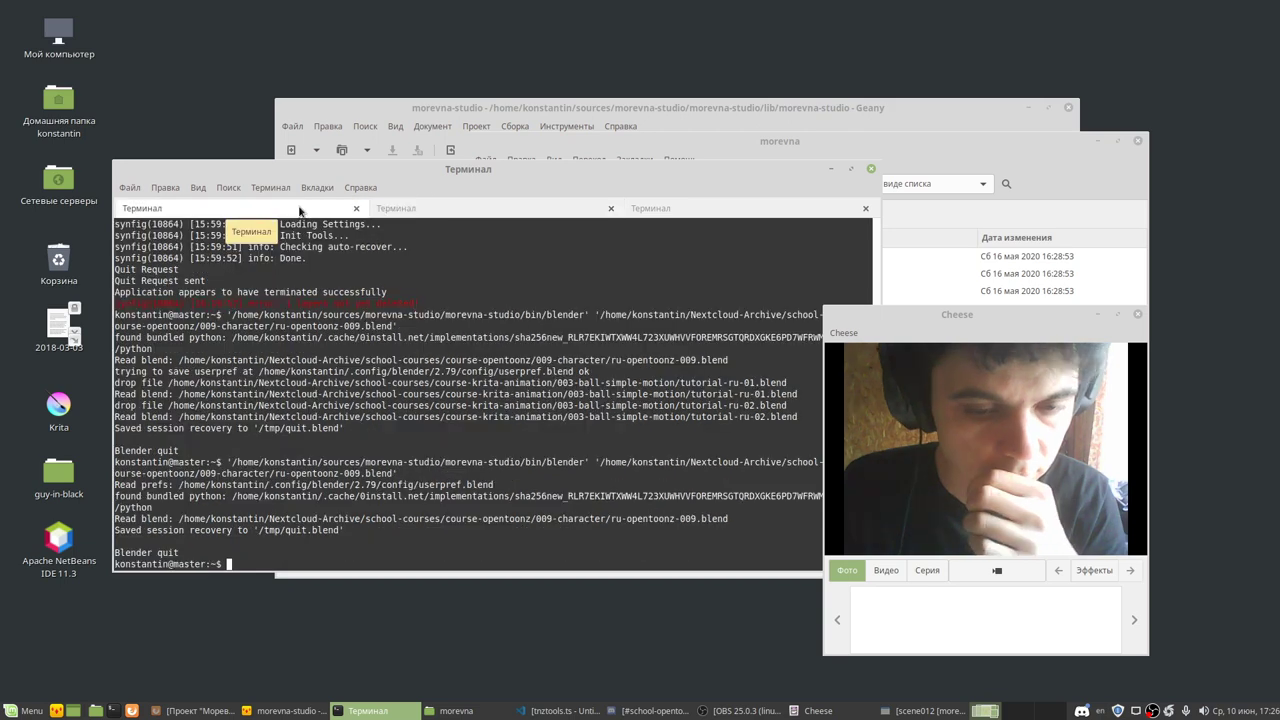
{"action": "left_click", "coordinate": [620, 711]}
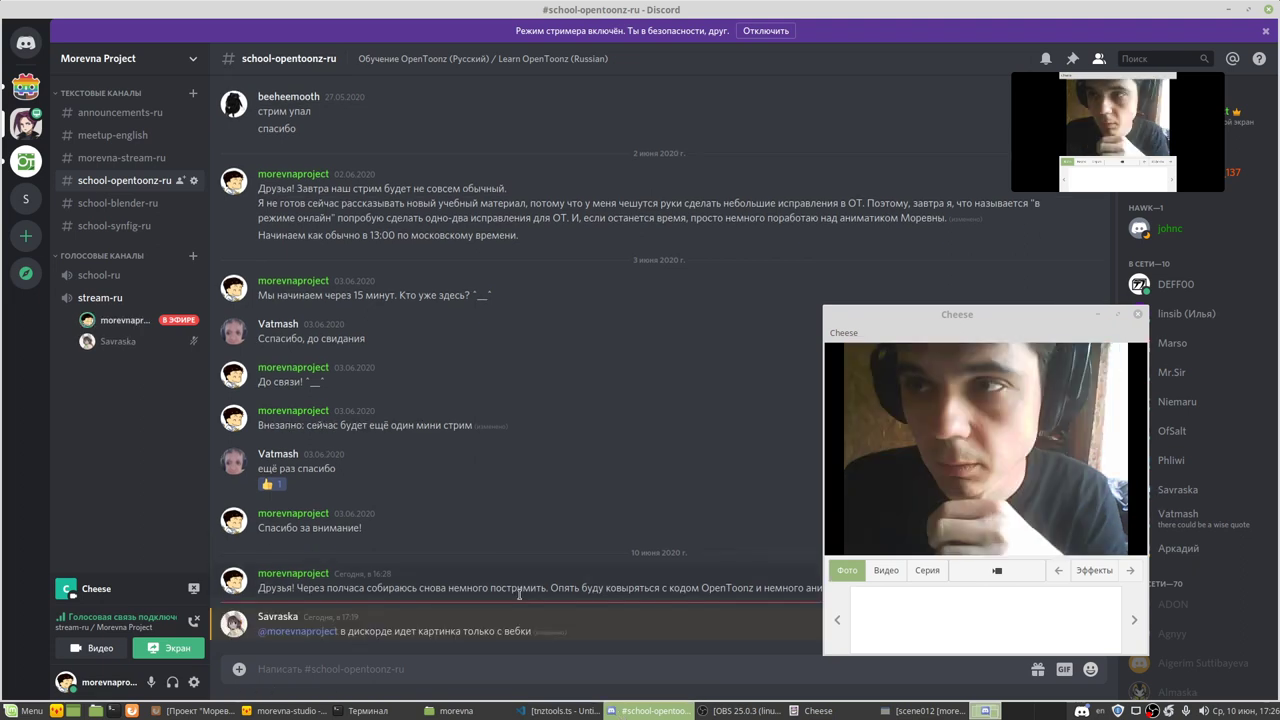
Step: Switch the Discord stream source to the Entire Screen and go live
{"action": "mouse_move", "coordinate": [858, 321]}
{"action": "left_mouse_down"}
{"action": "mouse_move", "coordinate": [811, 366]}
{"action": "mouse_move", "coordinate": [835, 341]}
{"action": "left_mouse_up"}
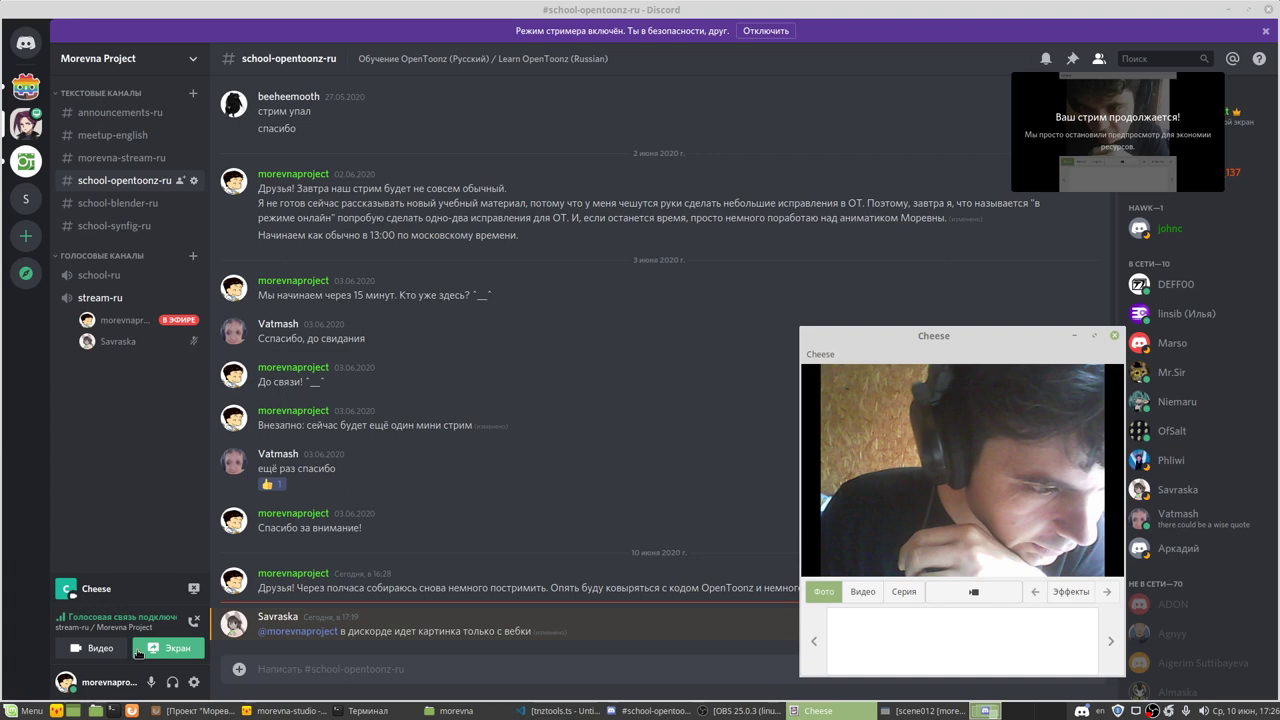
{"action": "left_click", "coordinate": [140, 650]}
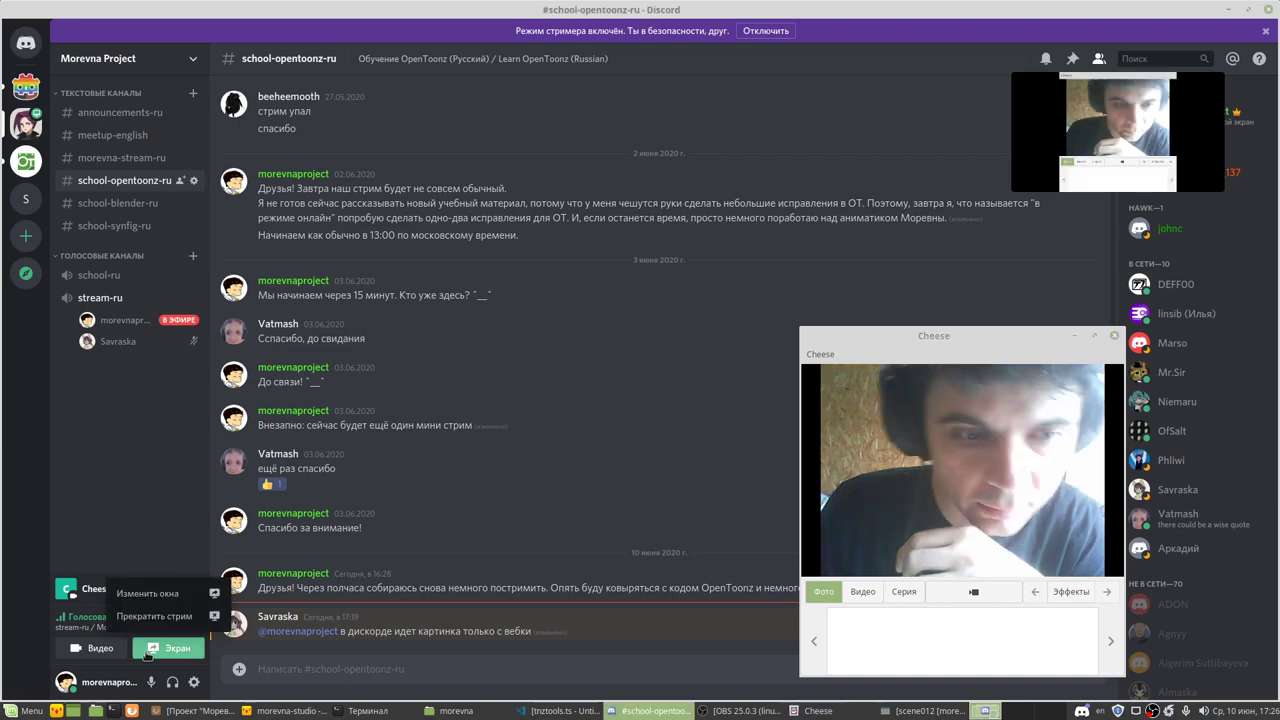
{"action": "left_click", "coordinate": [173, 595]}
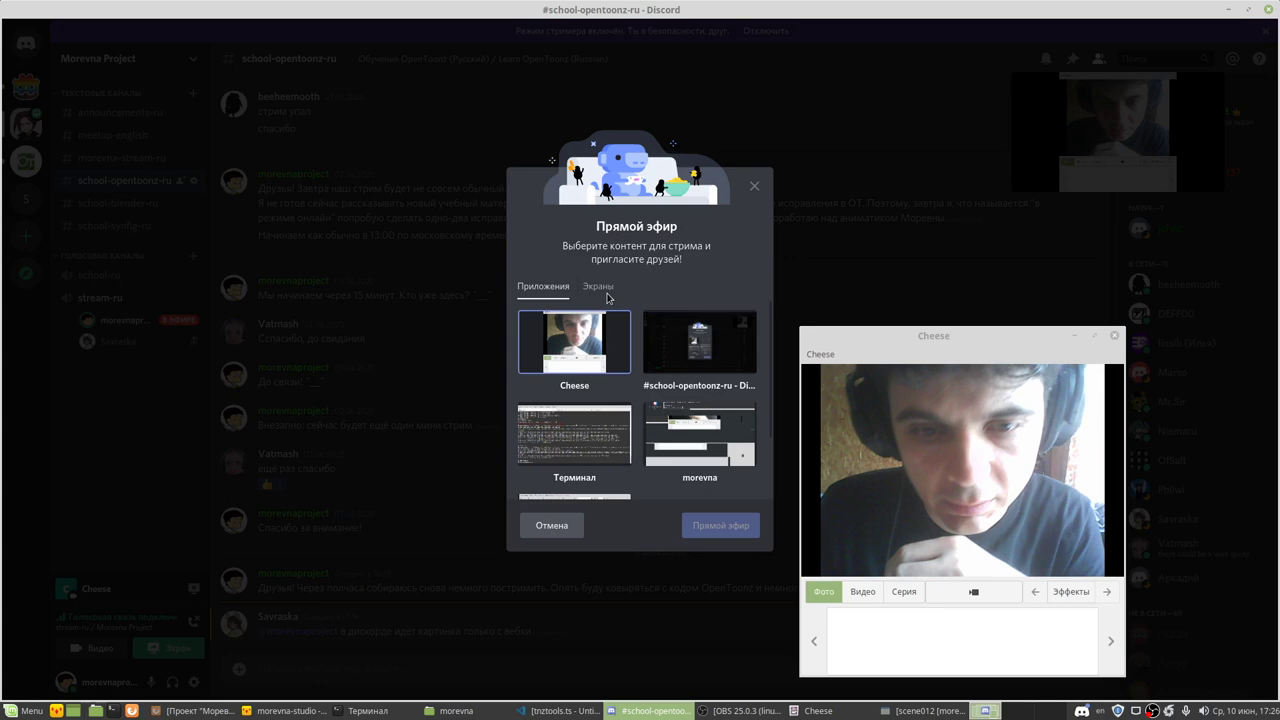
{"action": "left_click", "coordinate": [600, 342]}
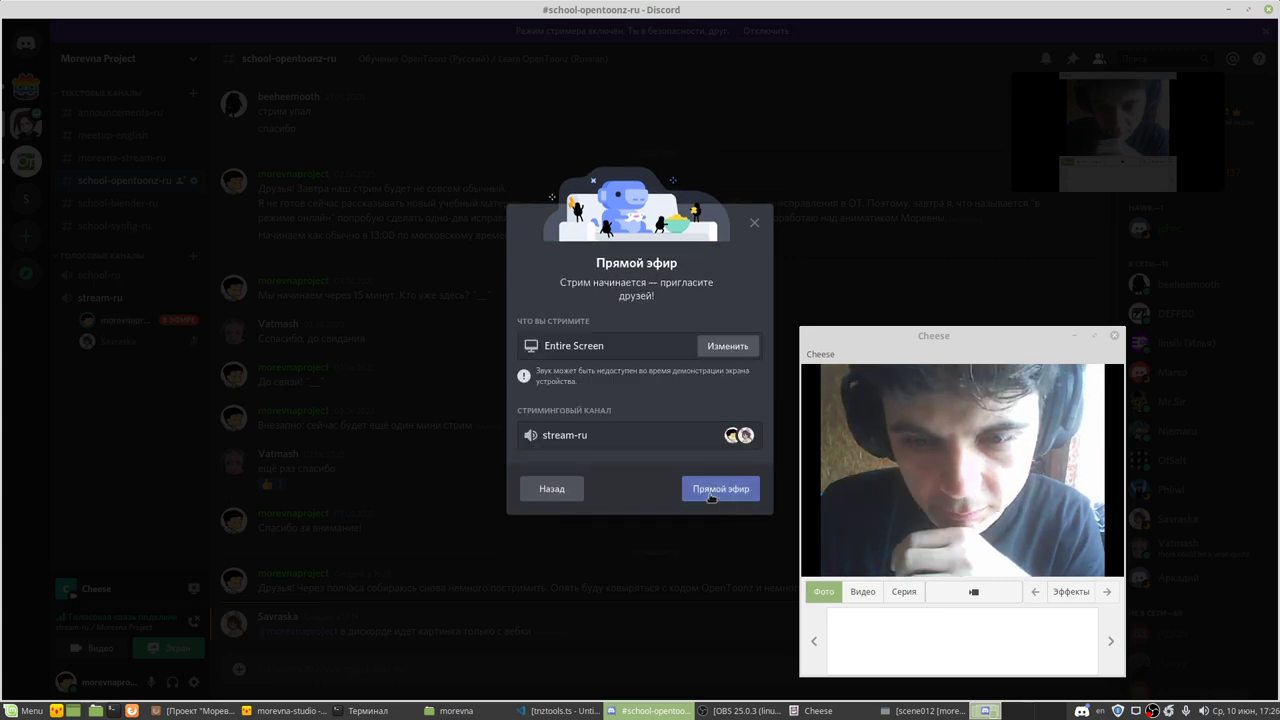
{"action": "left_click", "coordinate": [720, 489]}
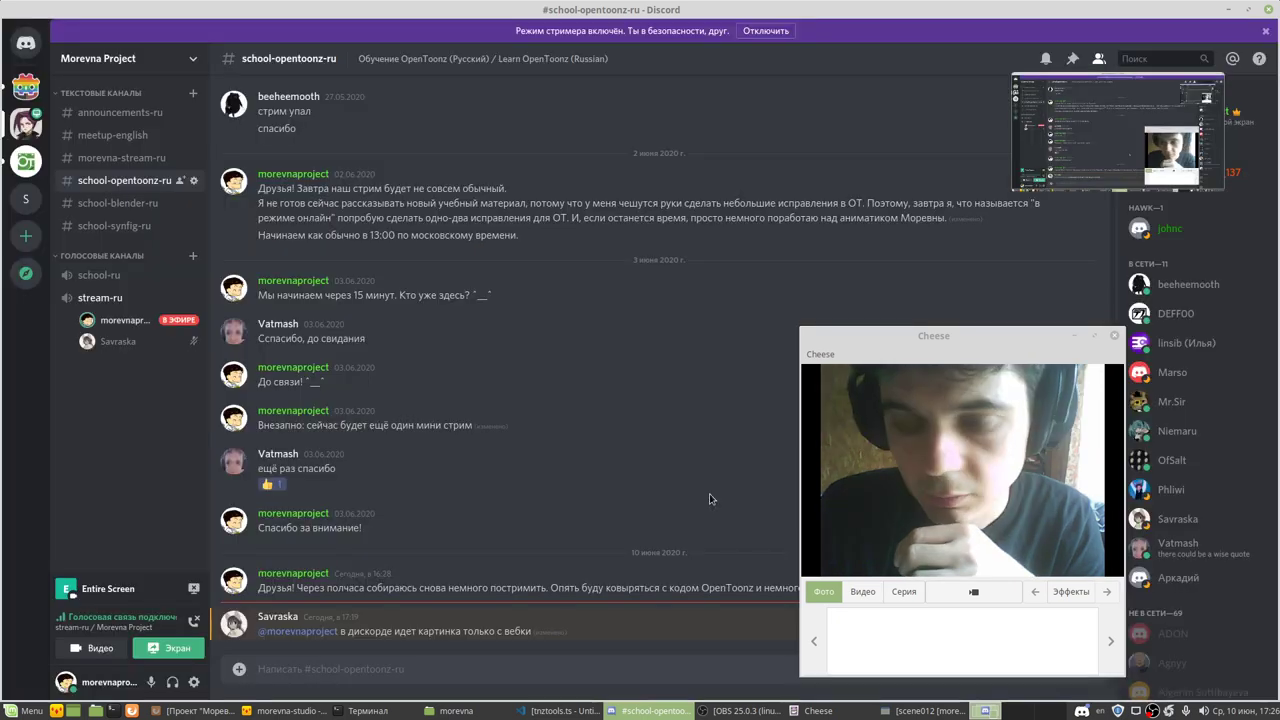
Step: Post "Спасибо! ^__^" in the #school-opentoonz-ru channel
{"action": "left_click_drag", "start_coordinate": [881, 335], "coordinate": [769, 215]}
{"action": "left_click", "coordinate": [299, 666]}
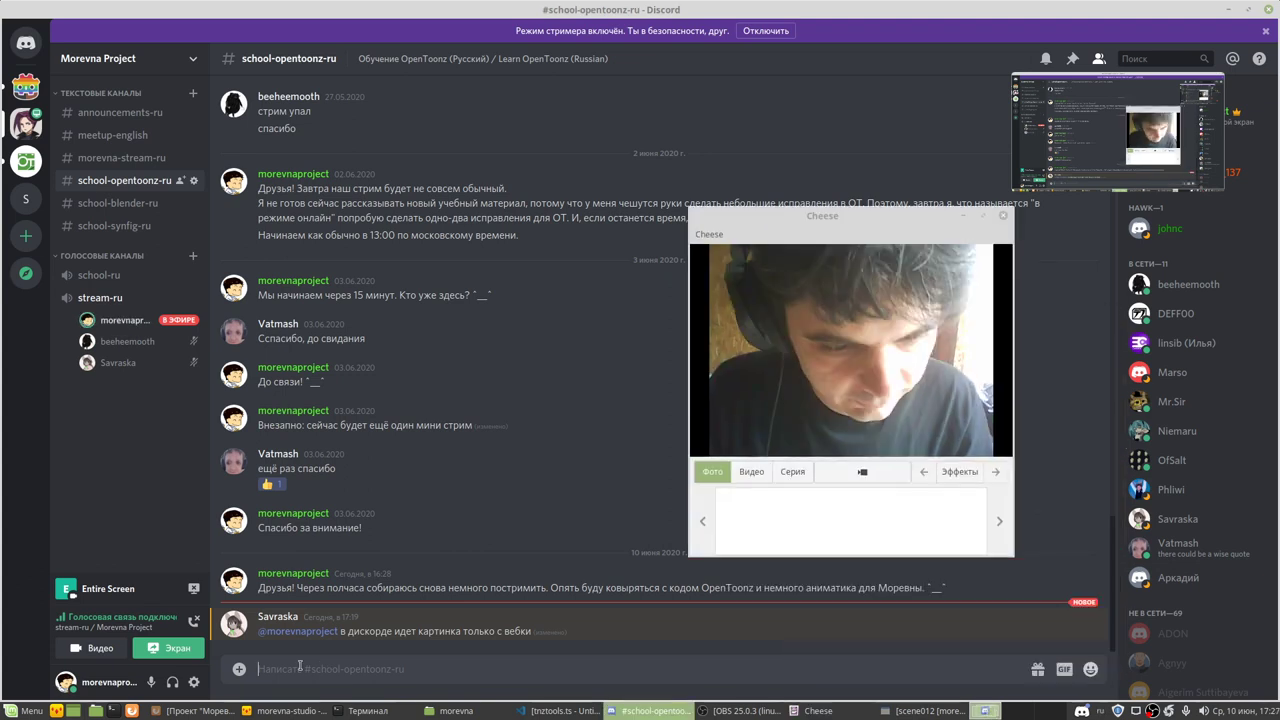
{"action": "type", "text": "Спасибо"}
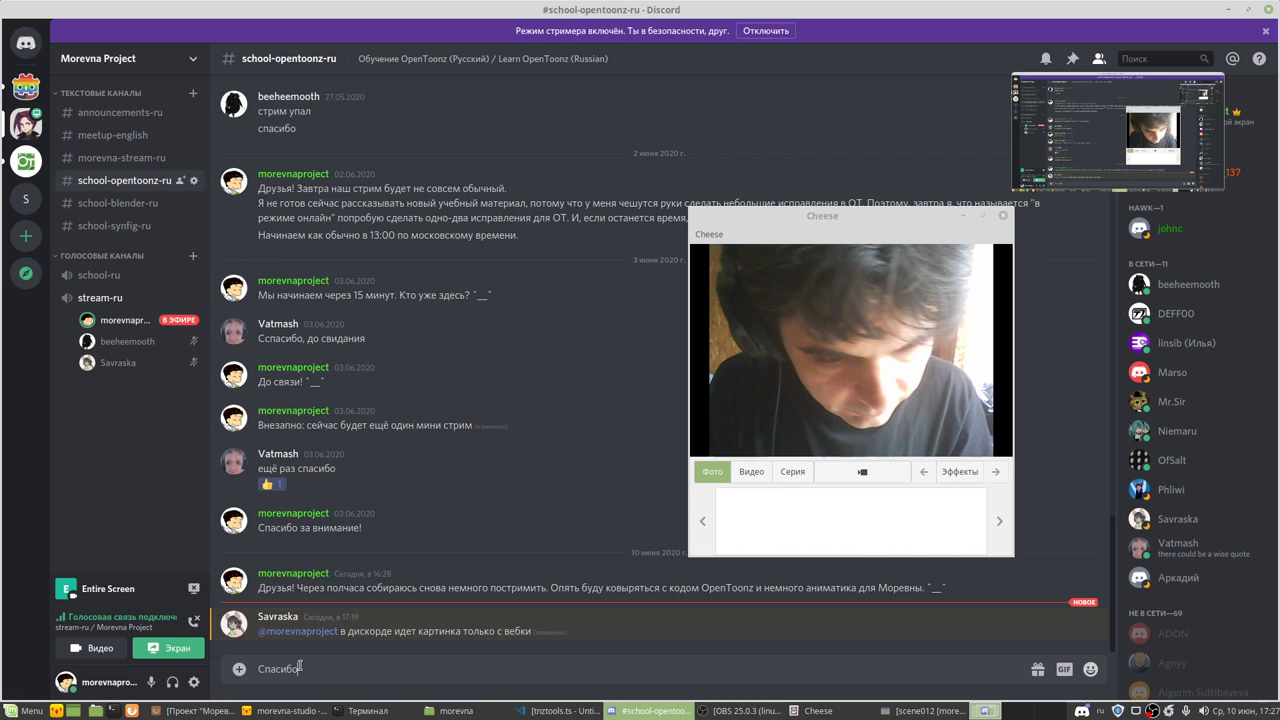
{"action": "type", "text": "! ^__^"}
{"action": "key", "text": "Return"}
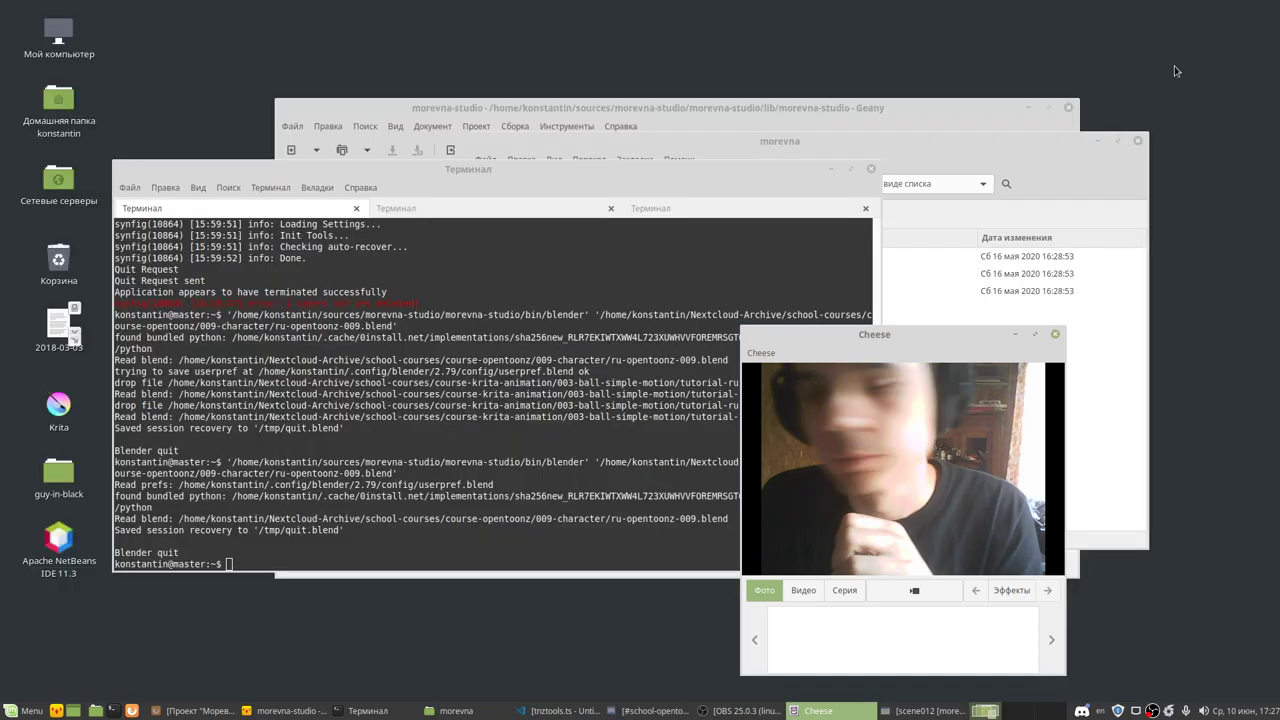
Step: Browse in Nemo from the konstantin home folder into sources/opentoonz.work, then return to Terminal
{"action": "left_click", "coordinate": [495, 448]}
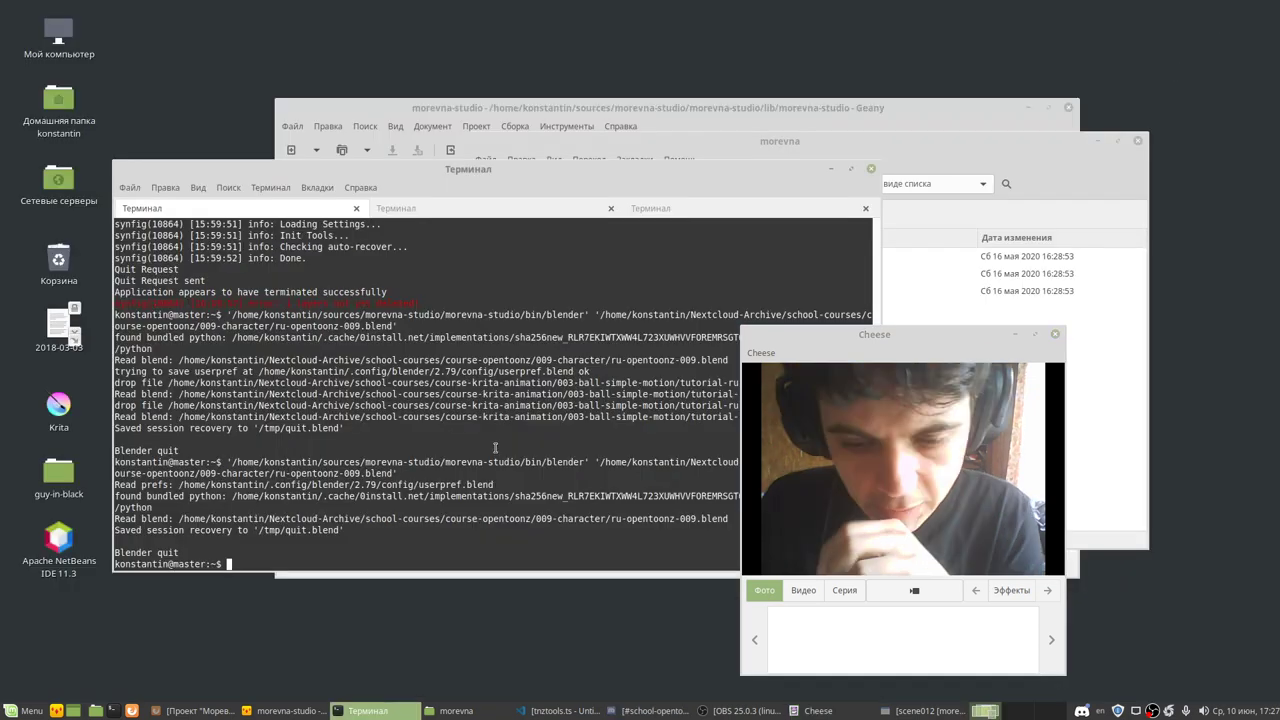
{"action": "left_click_drag", "start_coordinate": [557, 146], "coordinate": [488, 147]}
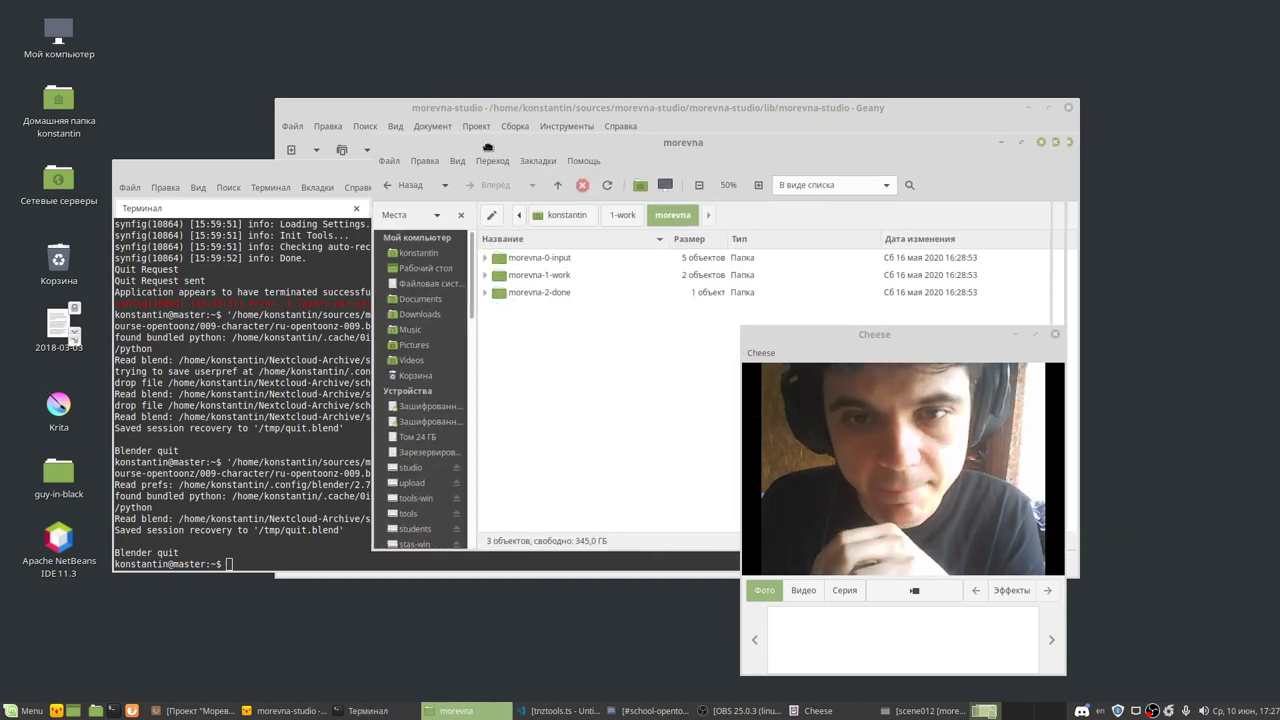
{"action": "left_click_drag", "start_coordinate": [488, 147], "coordinate": [288, 158]}
{"action": "left_click", "coordinate": [367, 225]}
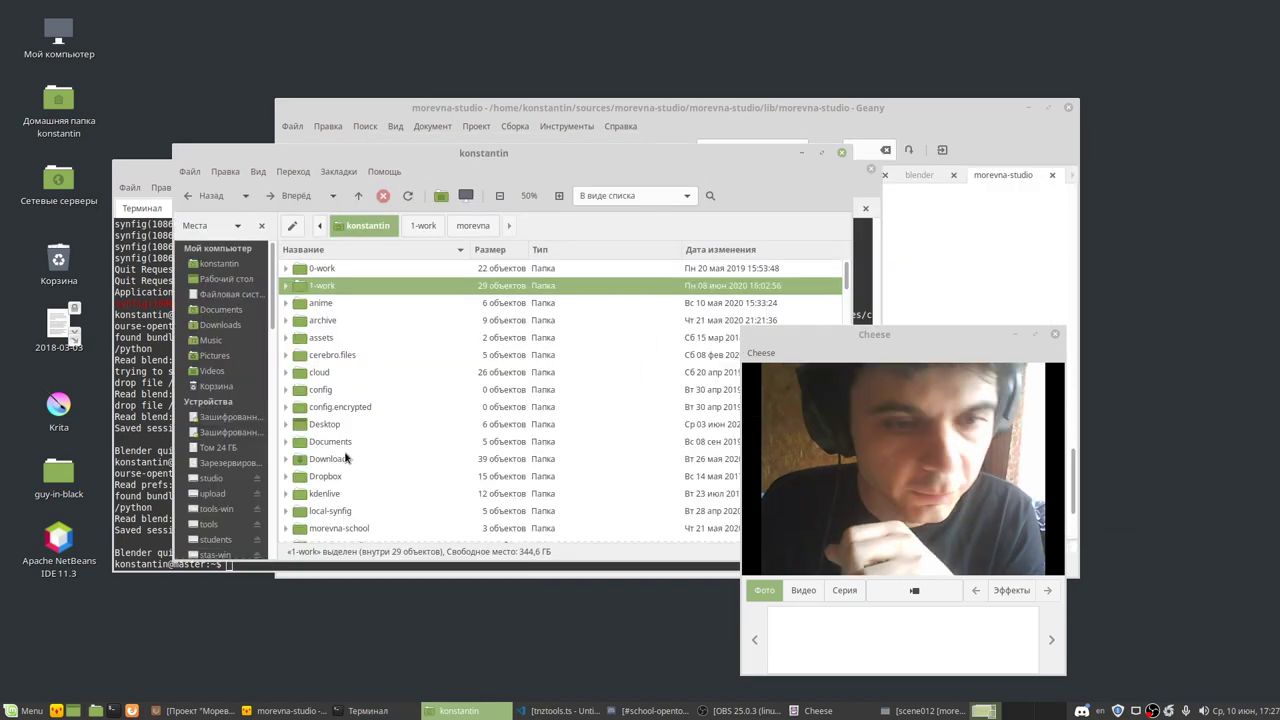
{"action": "scroll", "coordinate": [345, 458], "scroll_direction": "down", "scroll_amount": 5}
{"action": "left_click", "coordinate": [330, 515]}
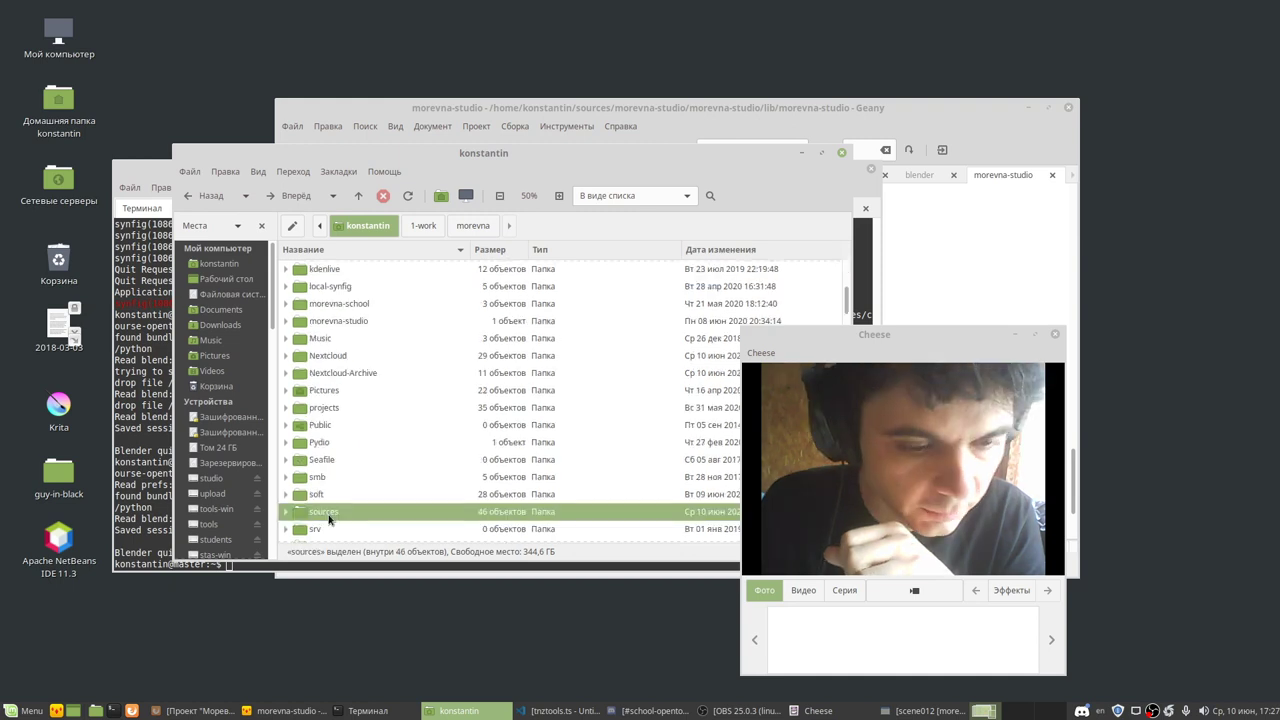
{"action": "double_click", "coordinate": [329, 514]}
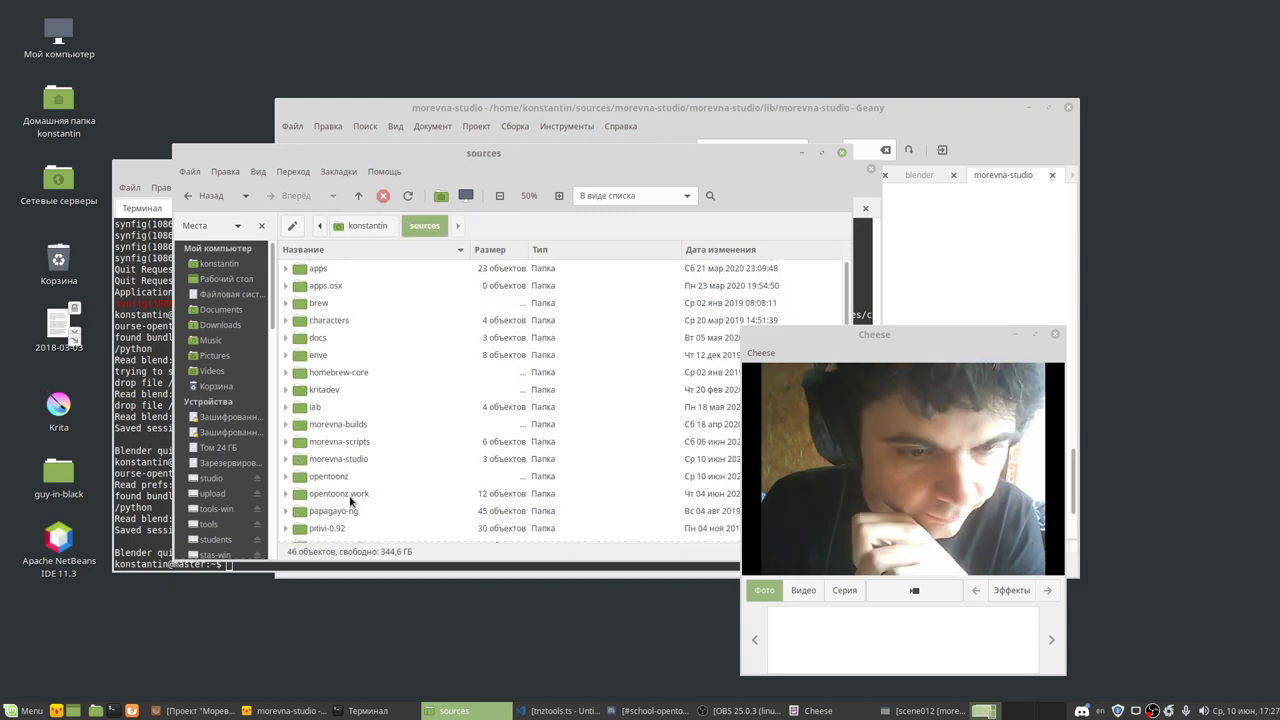
{"action": "double_click", "coordinate": [349, 495]}
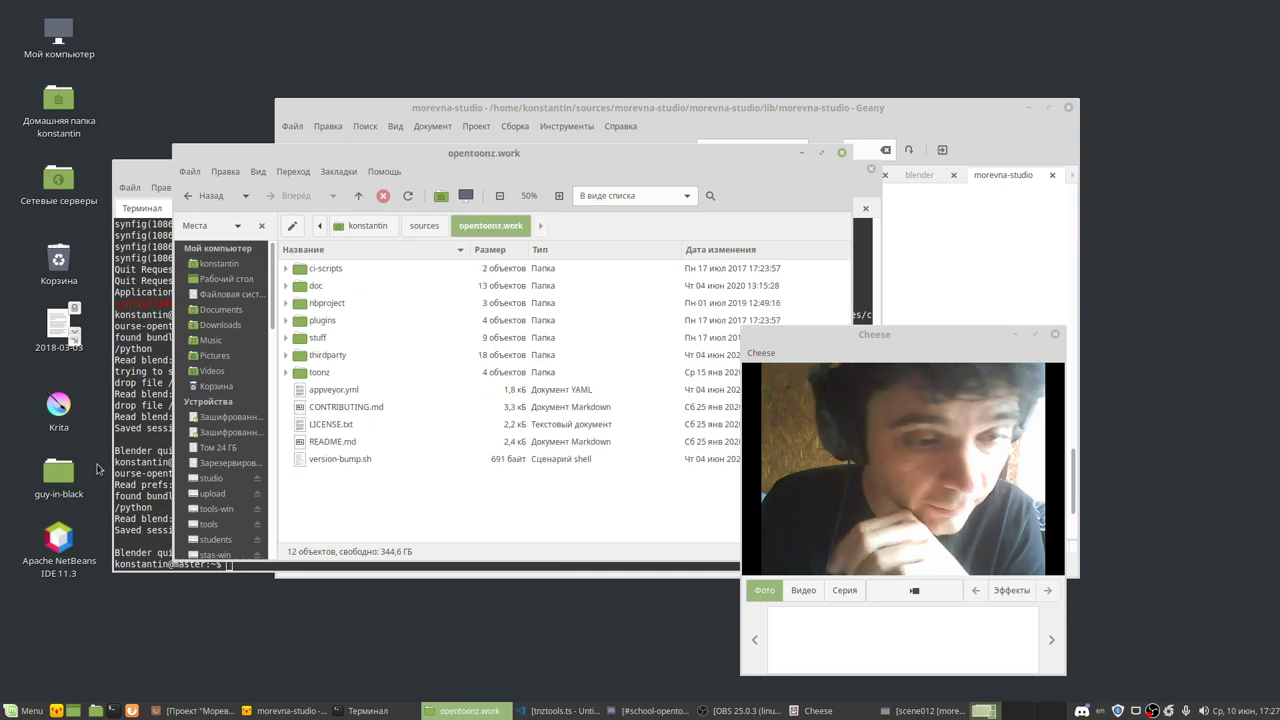
{"action": "left_click", "coordinate": [140, 450]}
{"action": "left_click", "coordinate": [659, 209]}
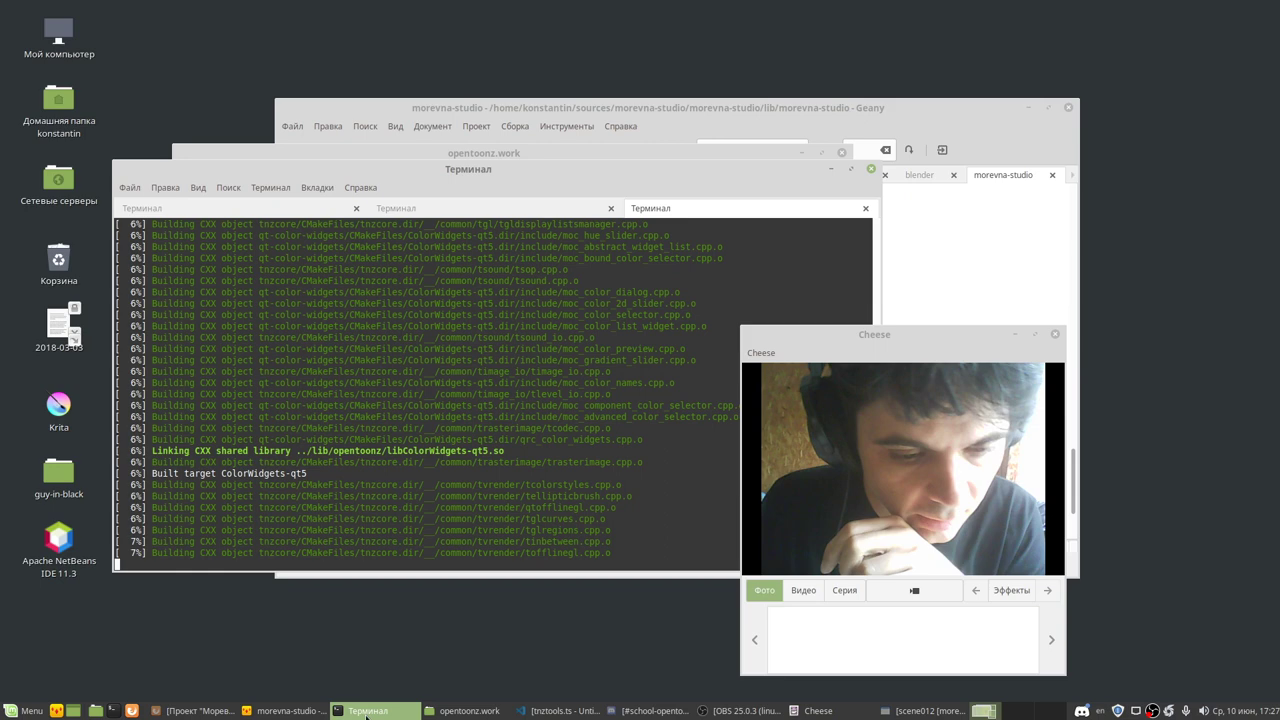
Step: Review the E/W и N/S Trello card, open the Global Key card, then return to Terminal
{"action": "left_click", "coordinate": [367, 711]}
{"action": "left_click", "coordinate": [195, 711]}
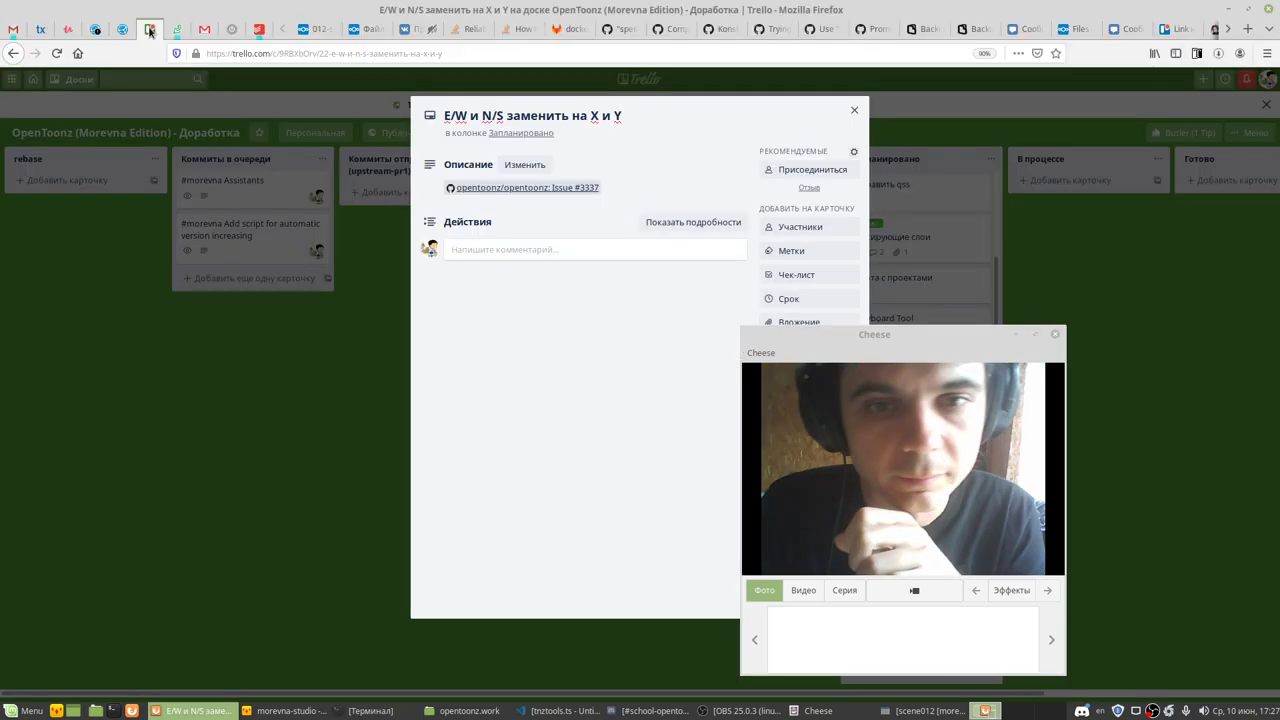
{"action": "left_click_drag", "start_coordinate": [823, 357], "coordinate": [979, 366]}
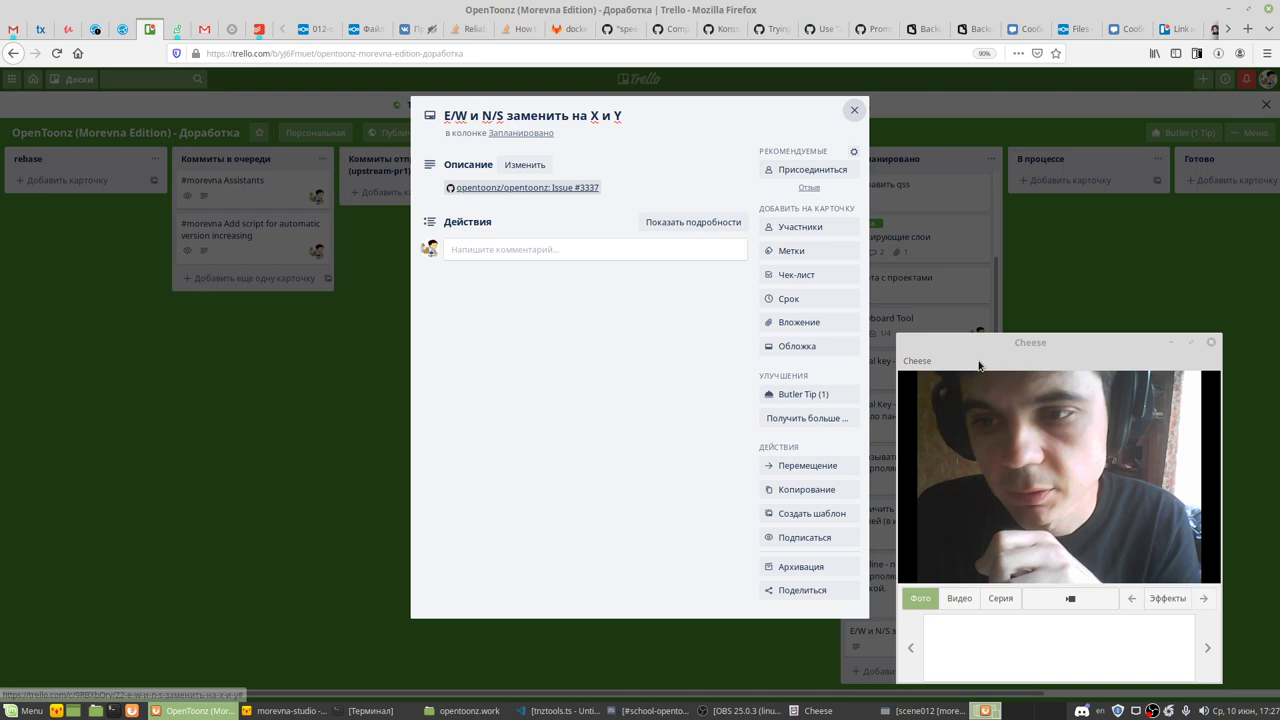
{"action": "left_click_drag", "start_coordinate": [979, 366], "coordinate": [1104, 347]}
{"action": "left_click", "coordinate": [880, 410]}
{"action": "left_click", "coordinate": [368, 711]}
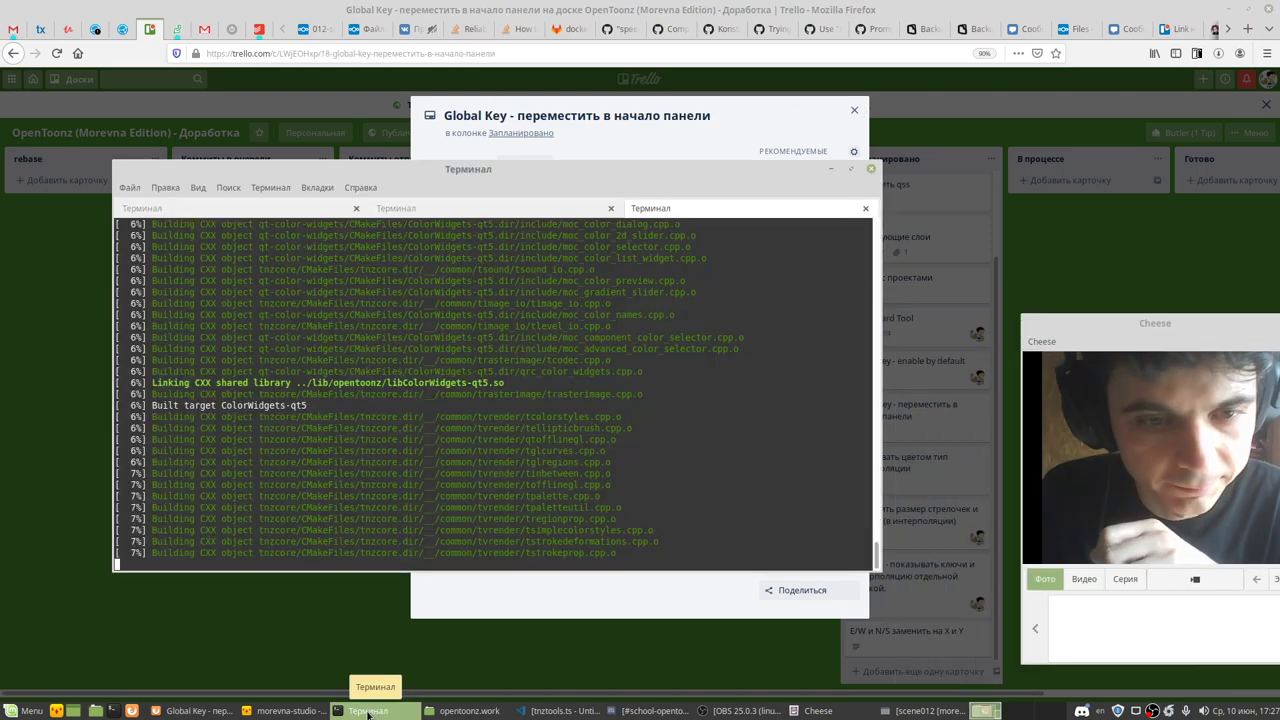
Step: Open a new terminal tab in toonz/build, list its contents, and launch bin/opentoonz
{"action": "key", "text": "ctrl+shift+t"}
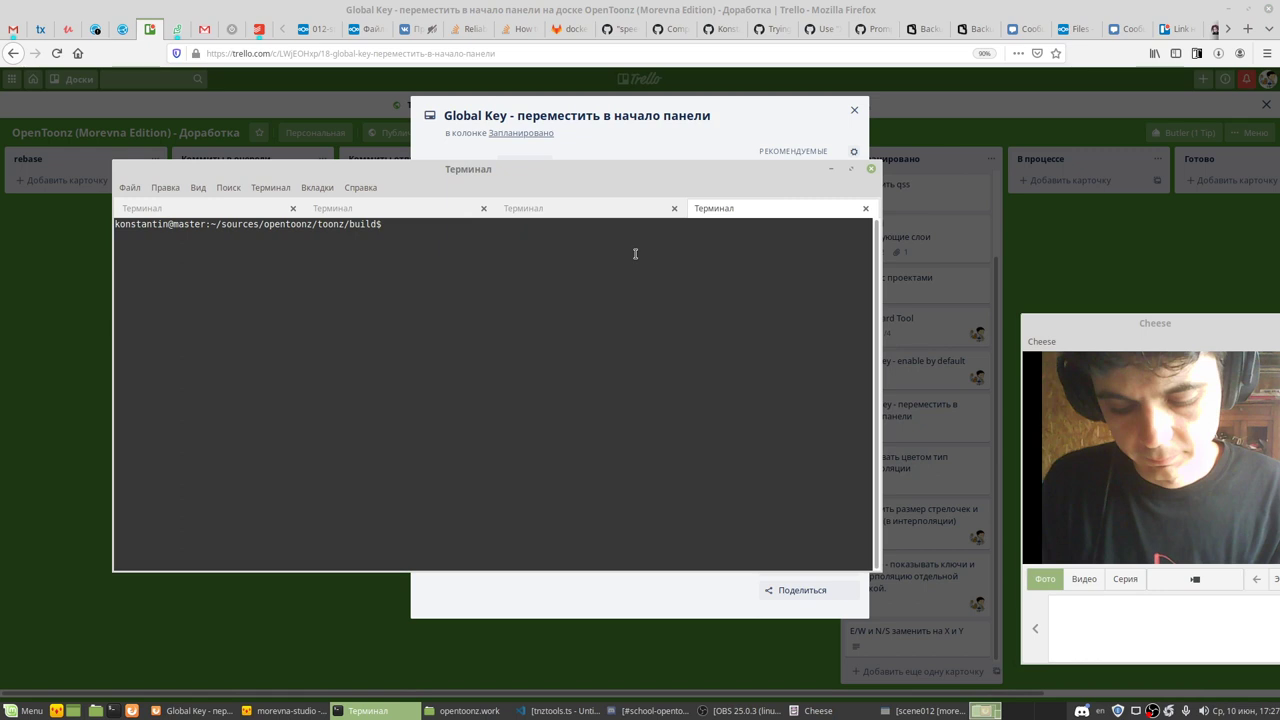
{"action": "key", "text": "Tab"}
{"action": "key", "text": "Tab"}
{"action": "type", "text": "nls"}
{"action": "key", "text": "Return"}
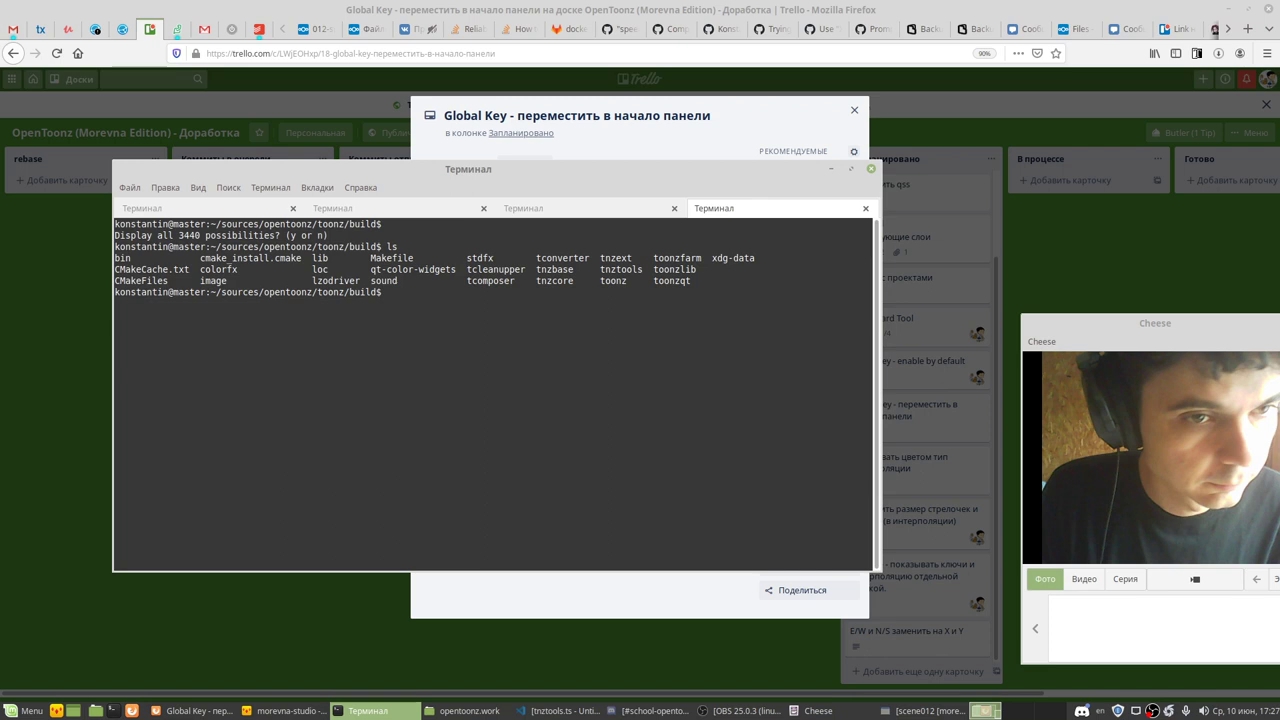
{"action": "type", "text": "bin/opentoonz"}
{"action": "key", "text": "Return"}
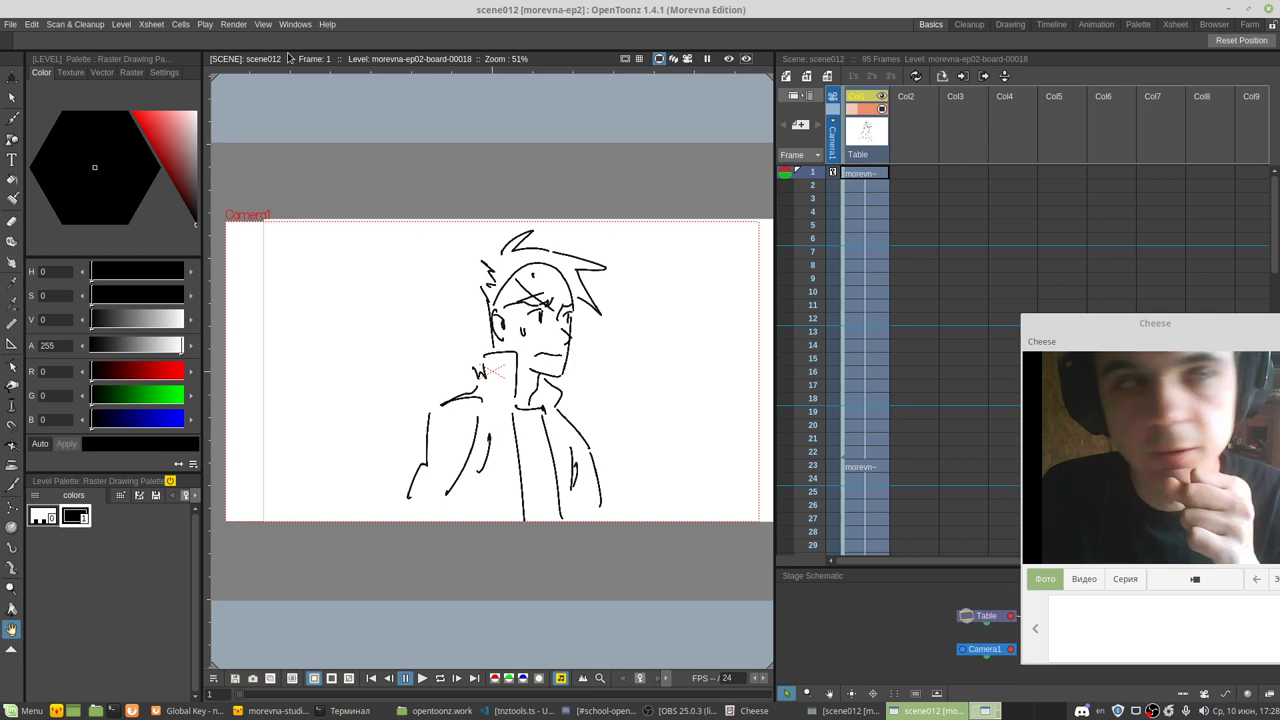
Step: Select the Animate tool and change its transform mode from Position to All
{"action": "key", "text": "a"}
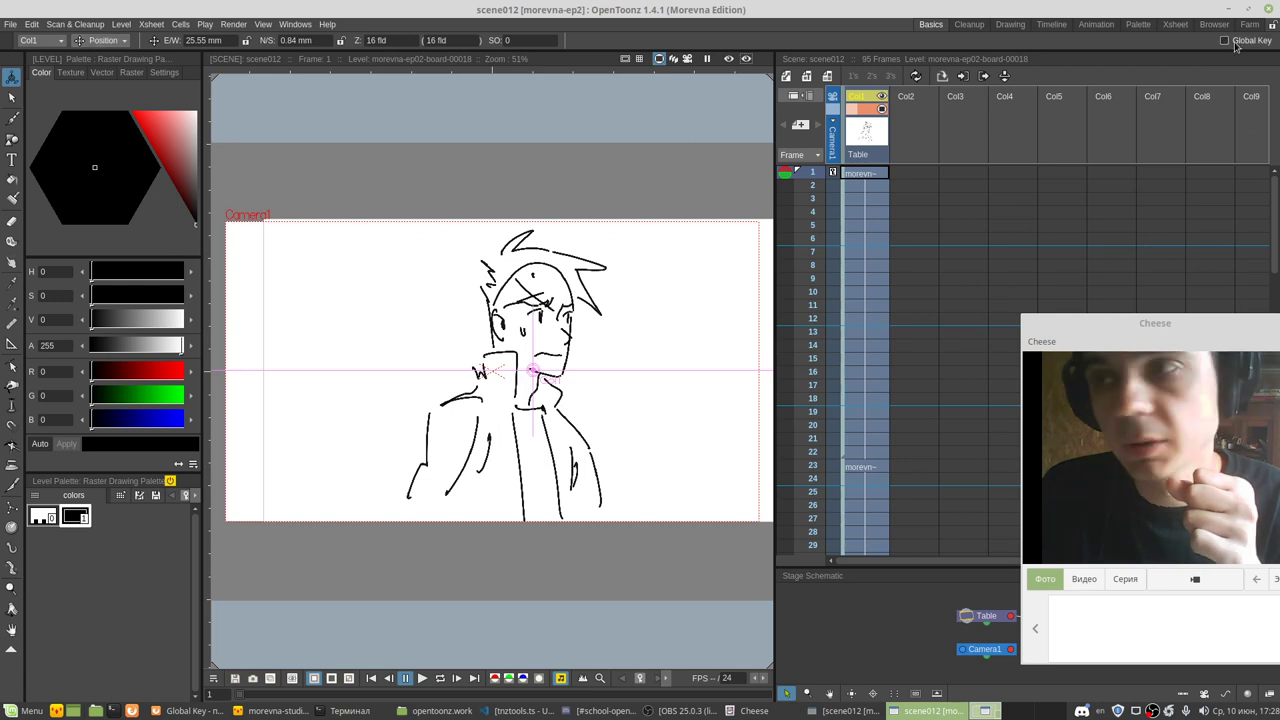
{"action": "key", "text": "a"}
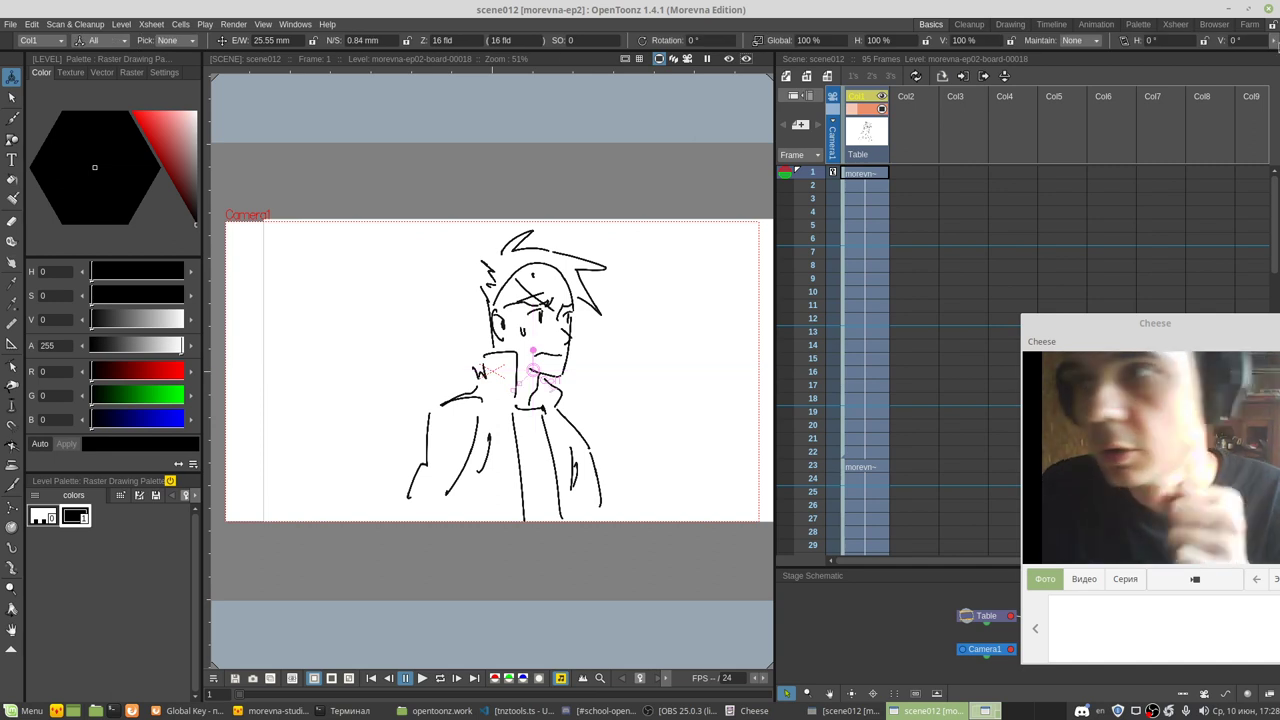
{"action": "scroll", "coordinate": [1222, 44], "scroll_direction": "down", "scroll_amount": 3}
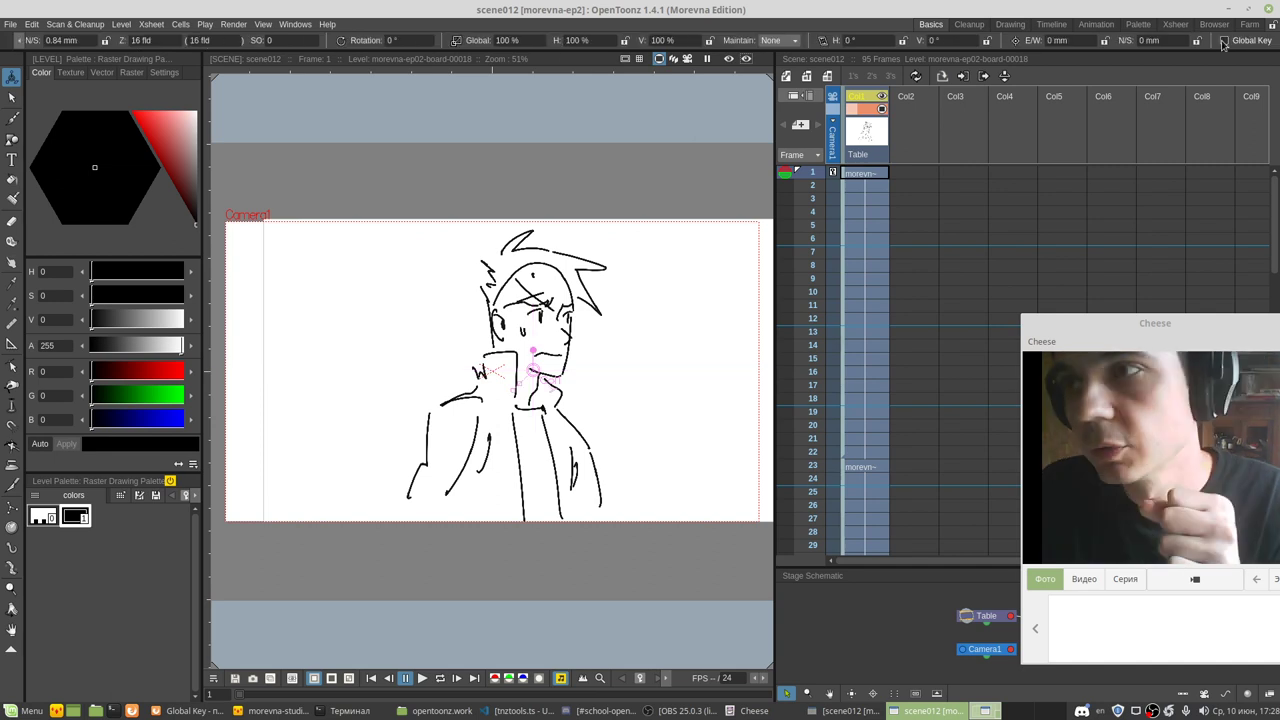
{"action": "left_click", "coordinate": [15, 41]}
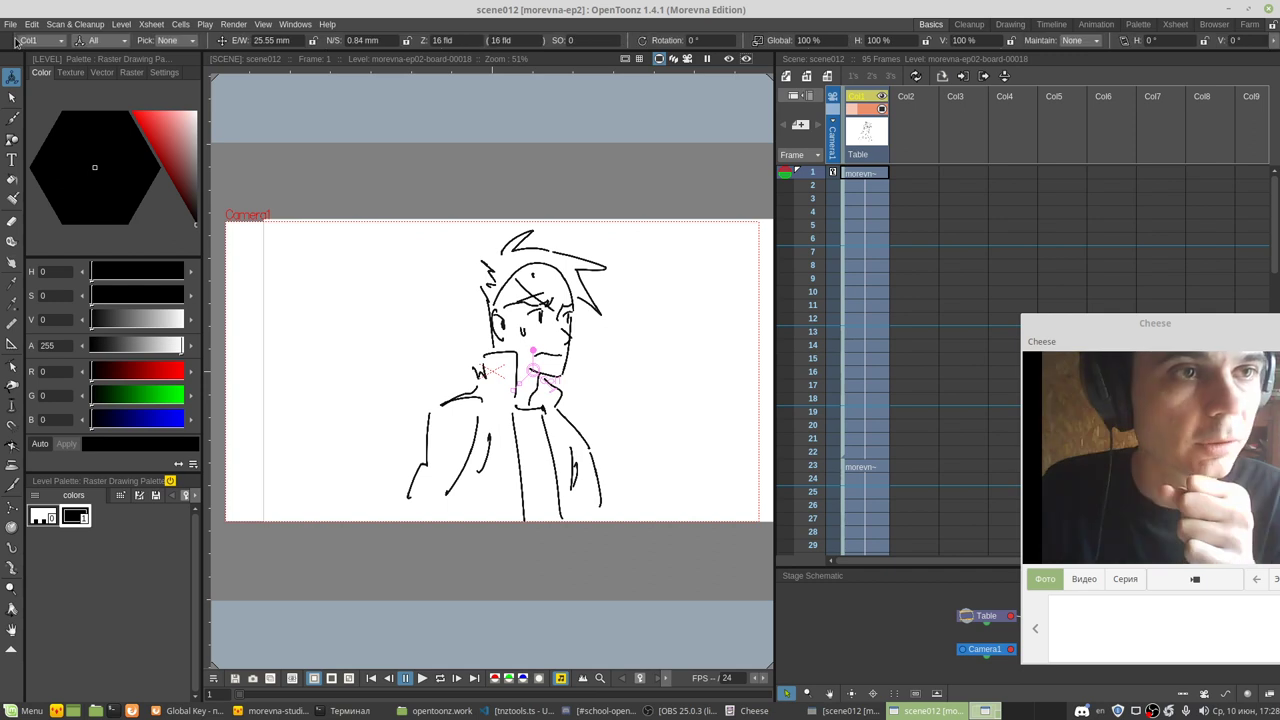
{"action": "left_click", "coordinate": [1274, 44]}
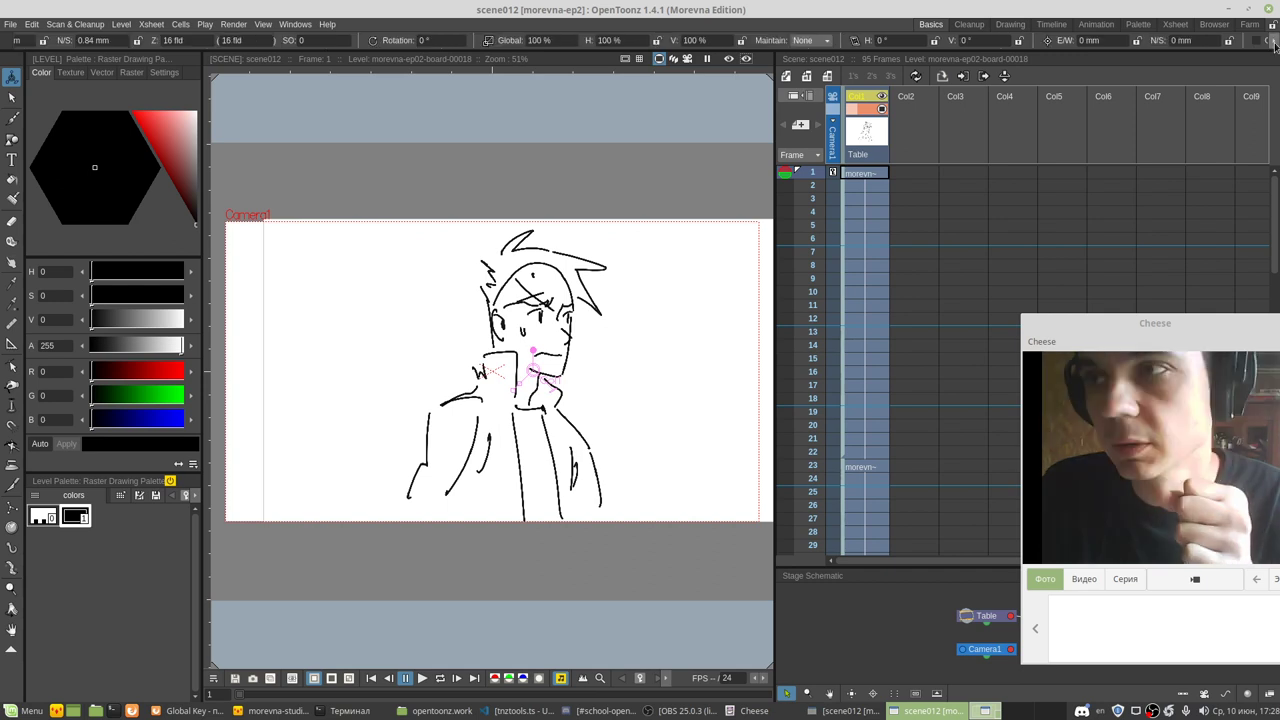
{"action": "left_click", "coordinate": [15, 41]}
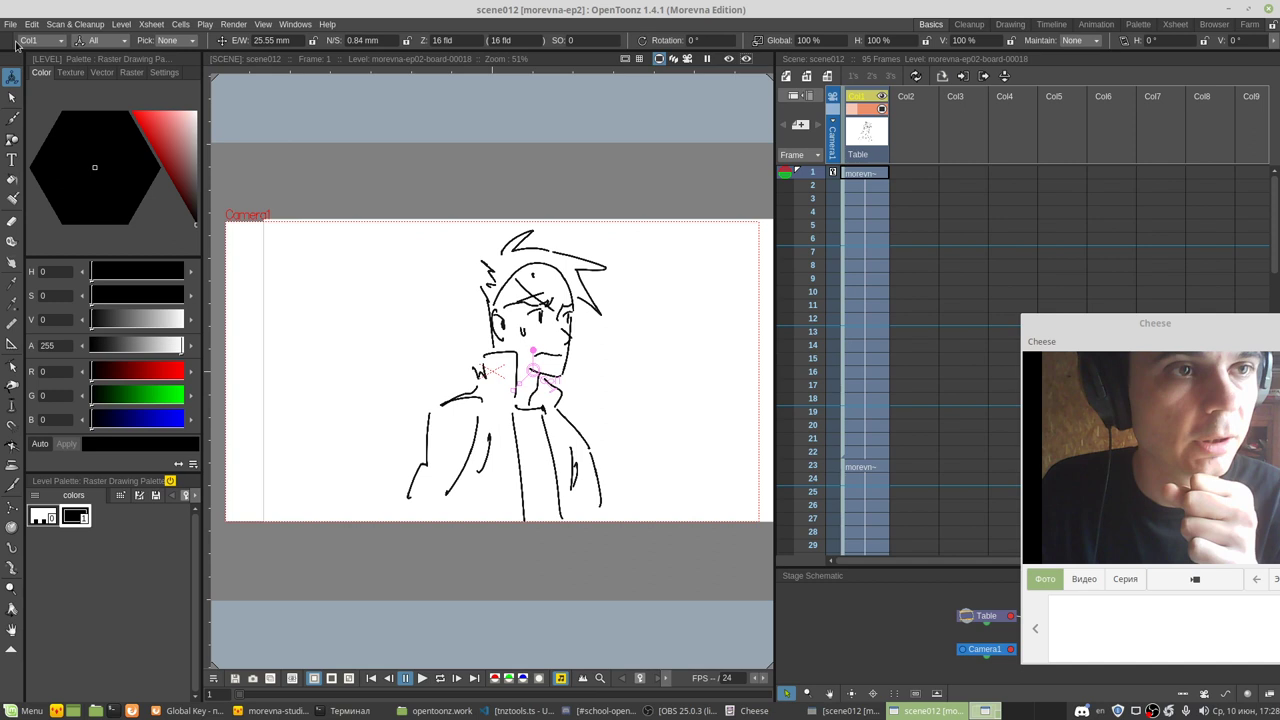
{"action": "left_click", "coordinate": [105, 41]}
{"action": "left_click", "coordinate": [101, 57]}
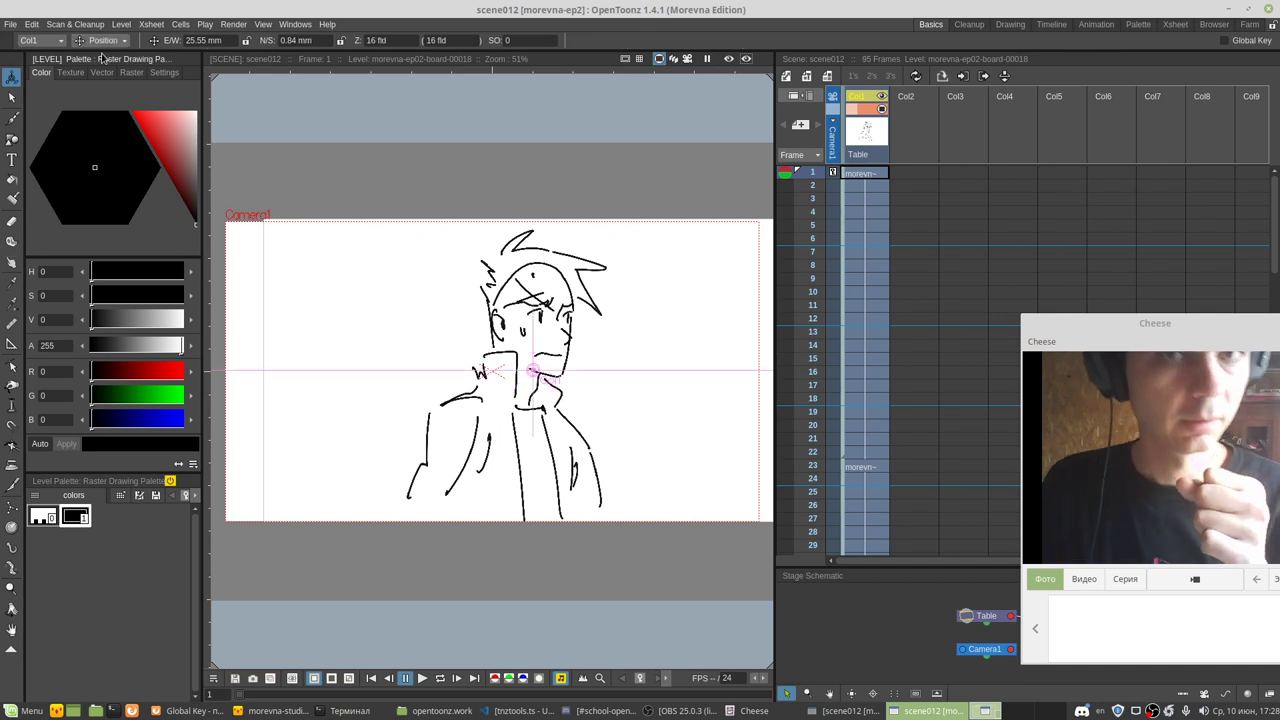
{"action": "left_click", "coordinate": [122, 41]}
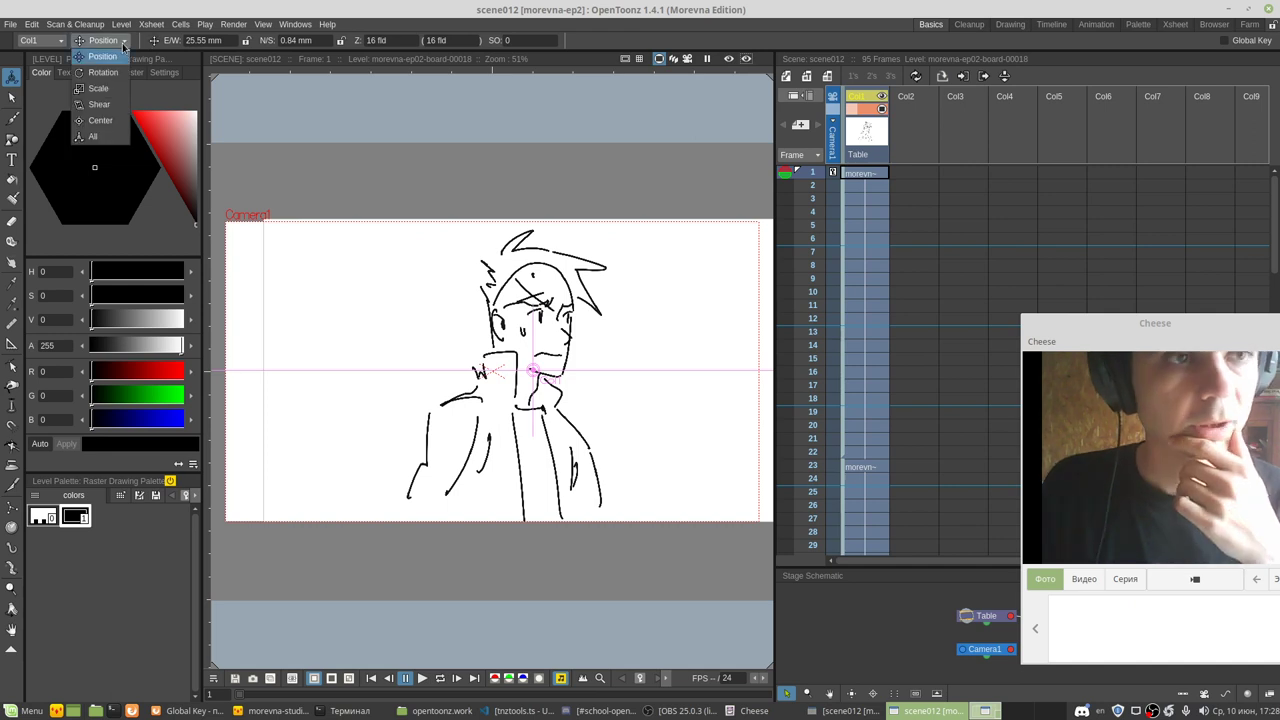
{"action": "left_click", "coordinate": [92, 136]}
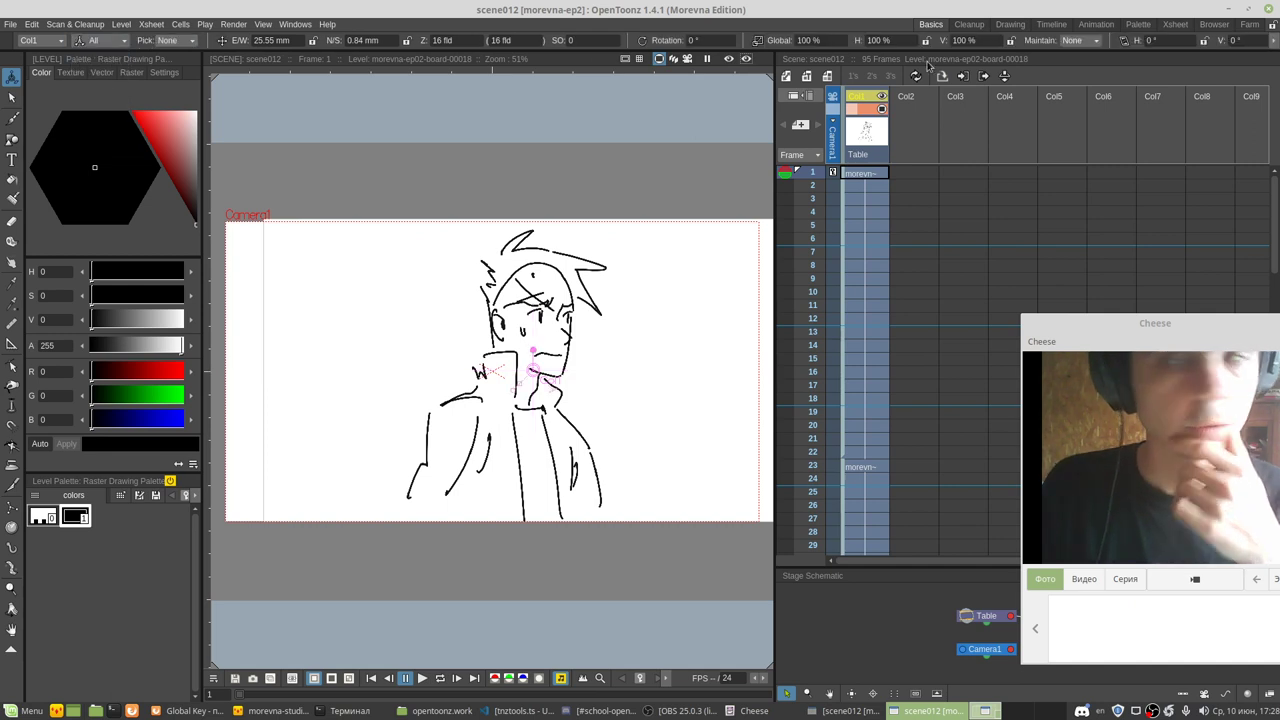
{"action": "left_click", "coordinate": [1274, 40]}
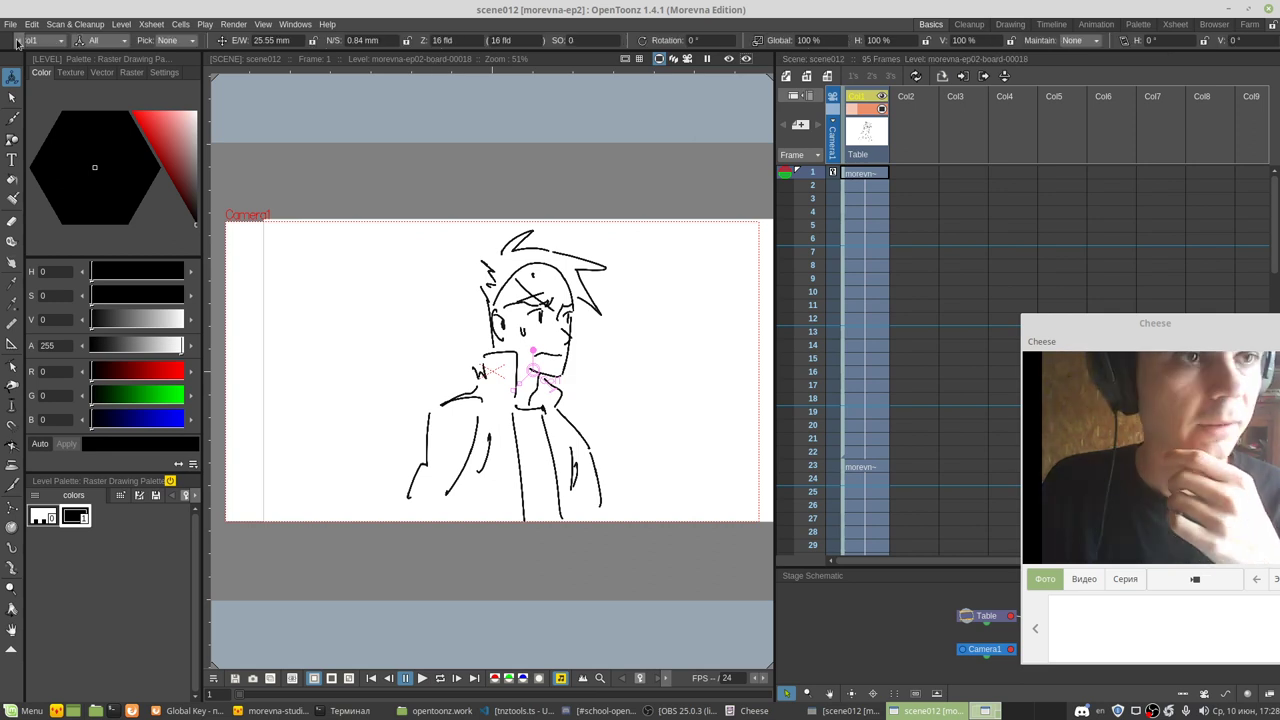
{"action": "left_click", "coordinate": [20, 40]}
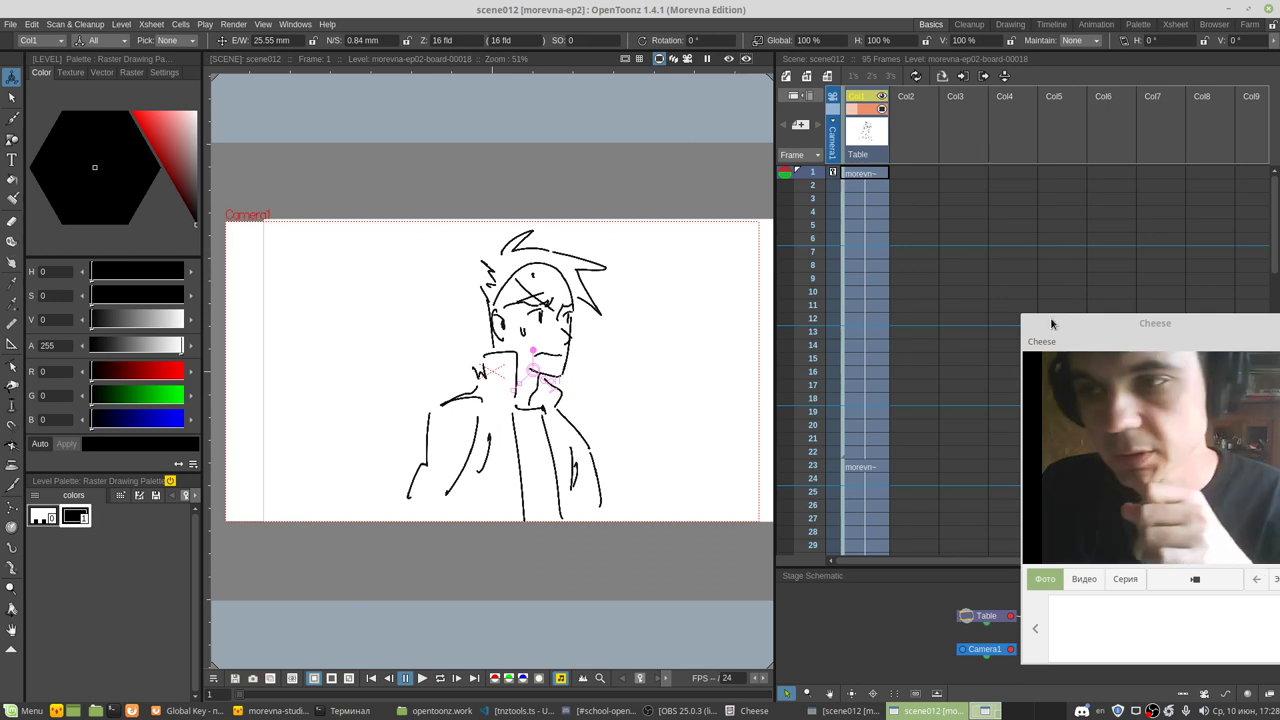
Step: Load scene015.tnz from the project's scenes folder in the Browser room, replacing scene012
{"action": "left_click", "coordinate": [1175, 24]}
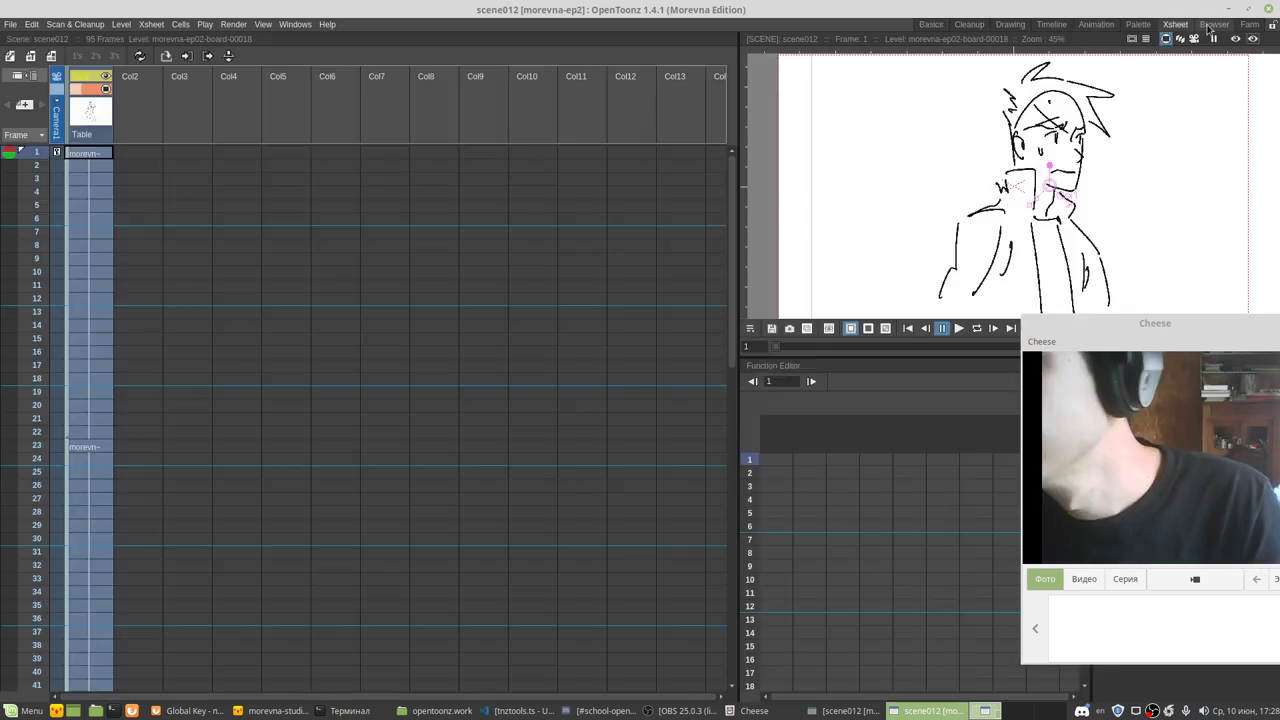
{"action": "left_click", "coordinate": [1212, 24]}
{"action": "mouse_move", "coordinate": [1056, 328]}
{"action": "left_mouse_down"}
{"action": "mouse_move", "coordinate": [560, 310]}
{"action": "mouse_move", "coordinate": [554, 335]}
{"action": "left_mouse_up"}
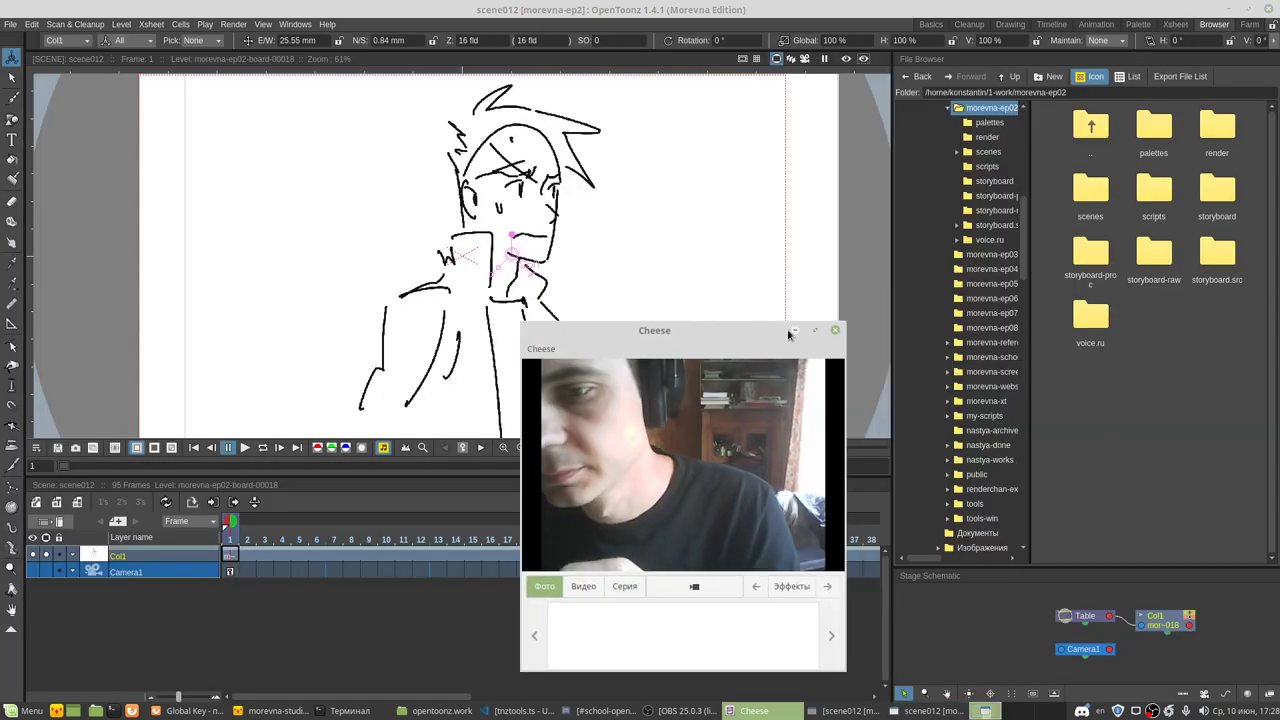
{"action": "left_click", "coordinate": [793, 330]}
{"action": "double_click", "coordinate": [1092, 195]}
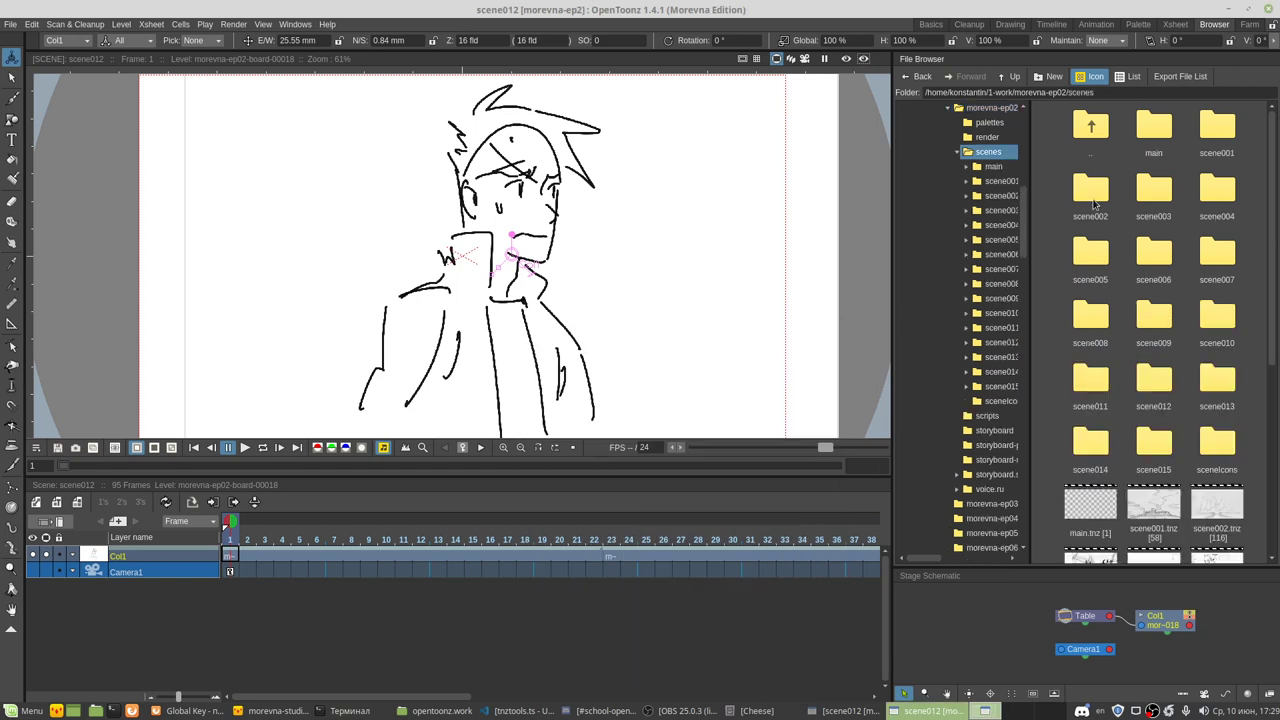
{"action": "left_click_drag", "start_coordinate": [1030, 300], "coordinate": [913, 328]}
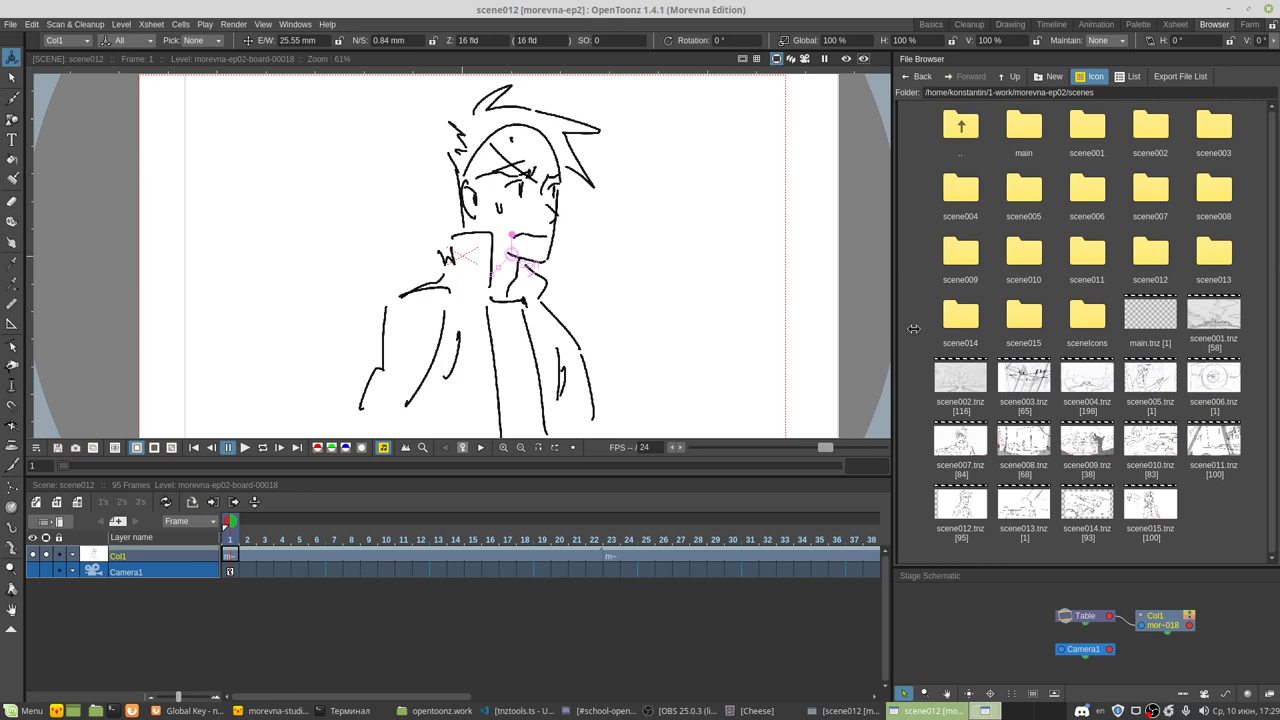
{"action": "left_click", "coordinate": [1152, 508]}
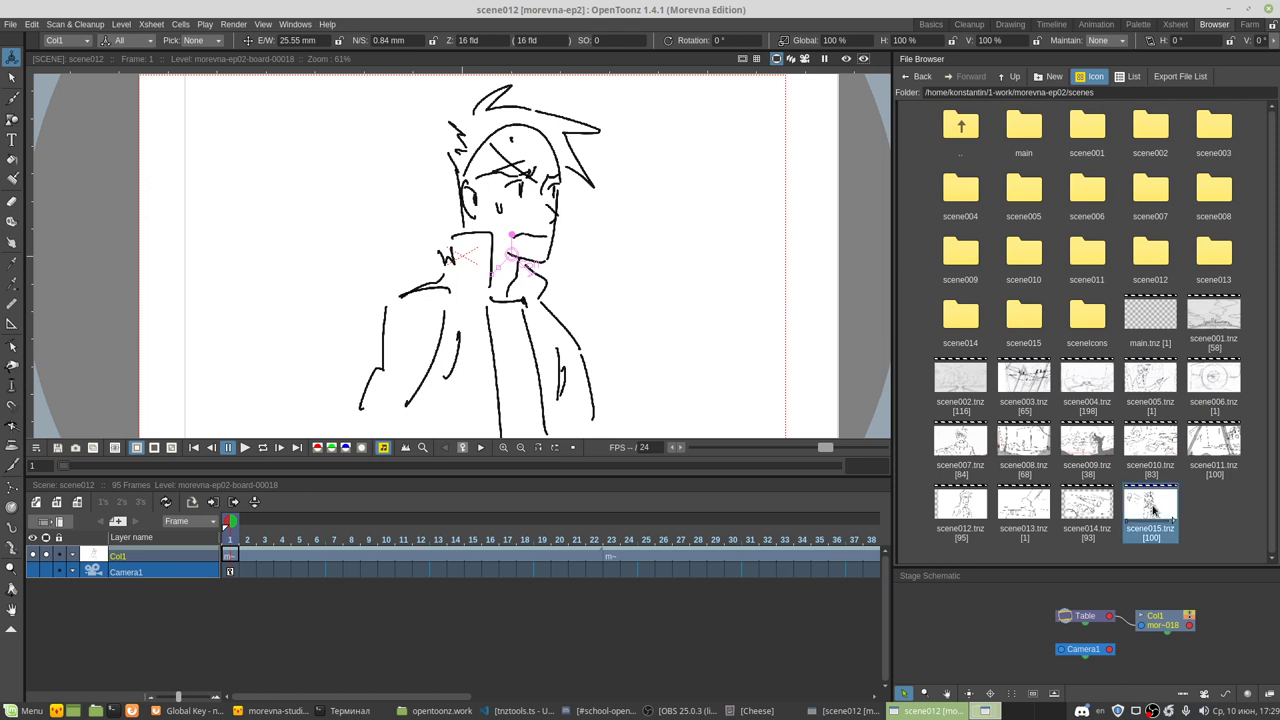
{"action": "double_click", "coordinate": [1152, 510]}
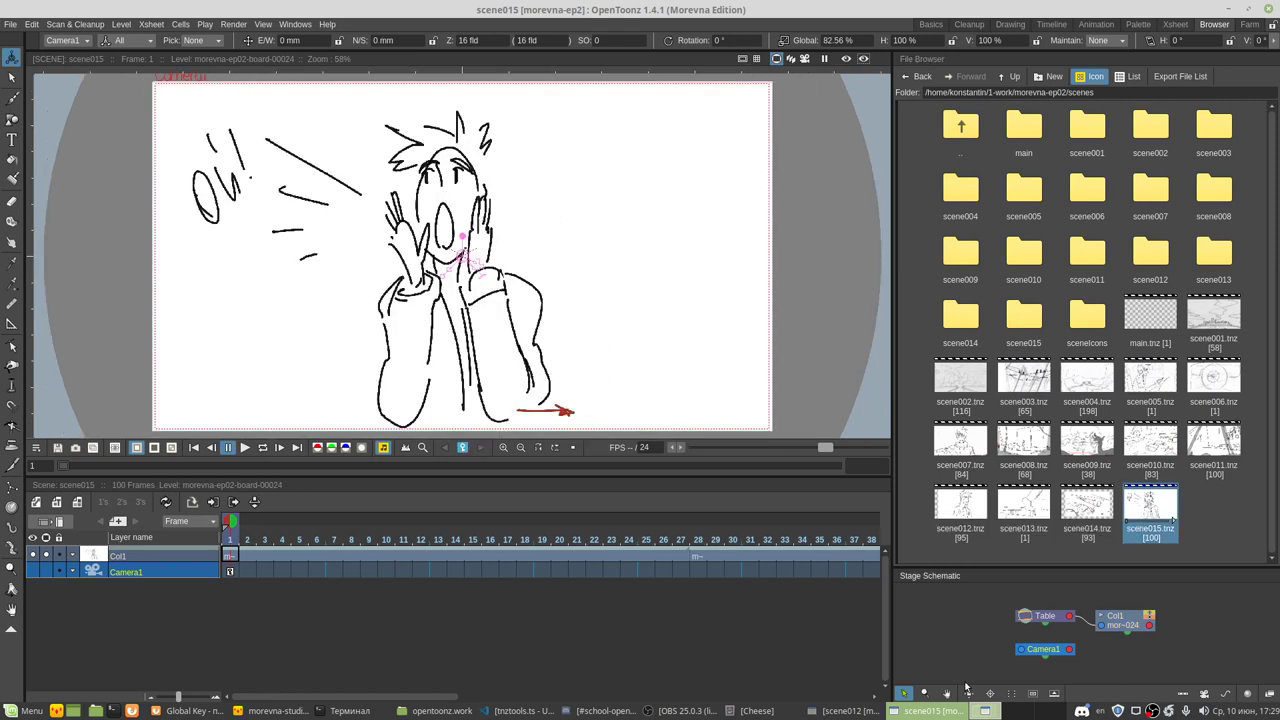
Step: Check the terminal output, then open the 1-work folder in the Nemo file manager
{"action": "left_click", "coordinate": [1022, 714]}
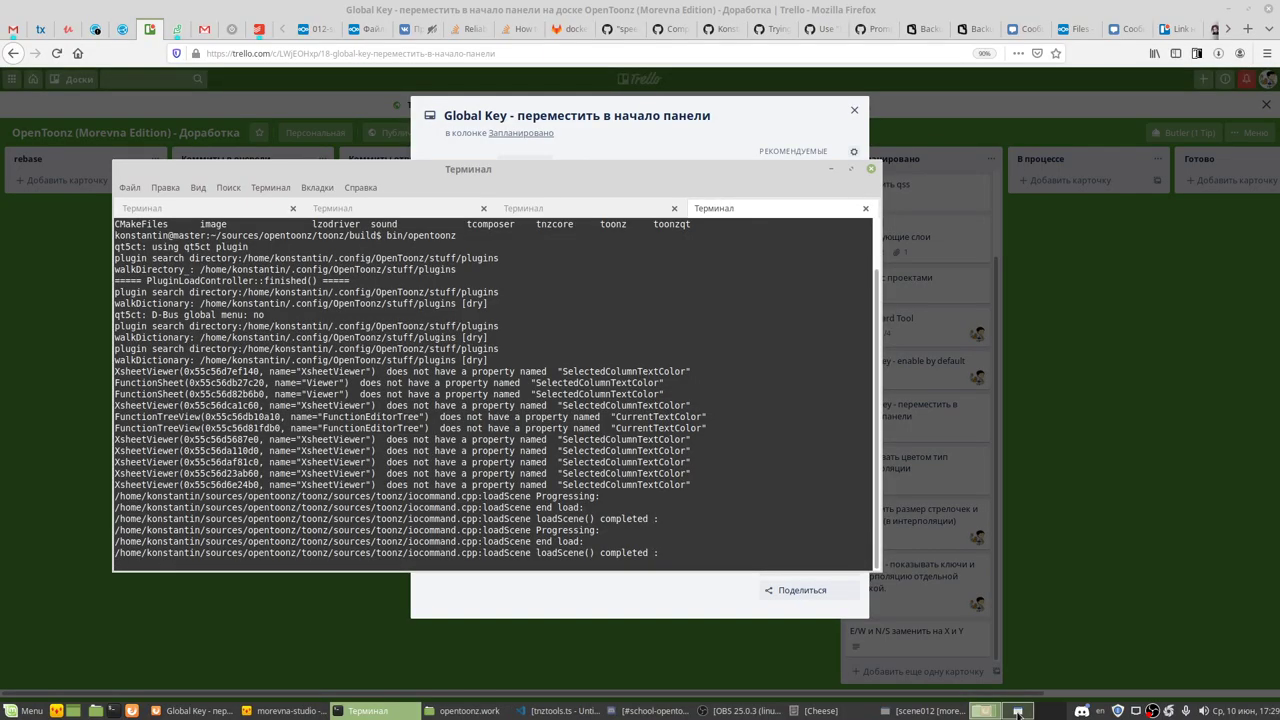
{"action": "left_click", "coordinate": [257, 208]}
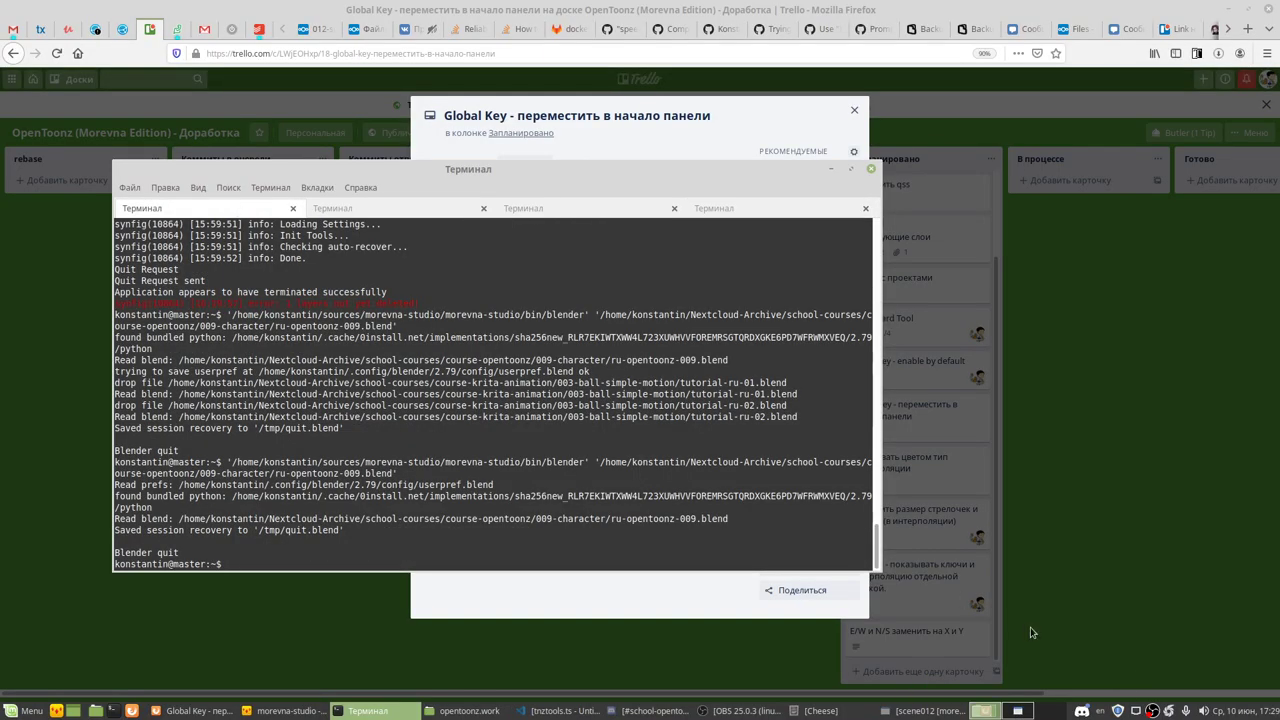
{"action": "left_click", "coordinate": [1017, 712]}
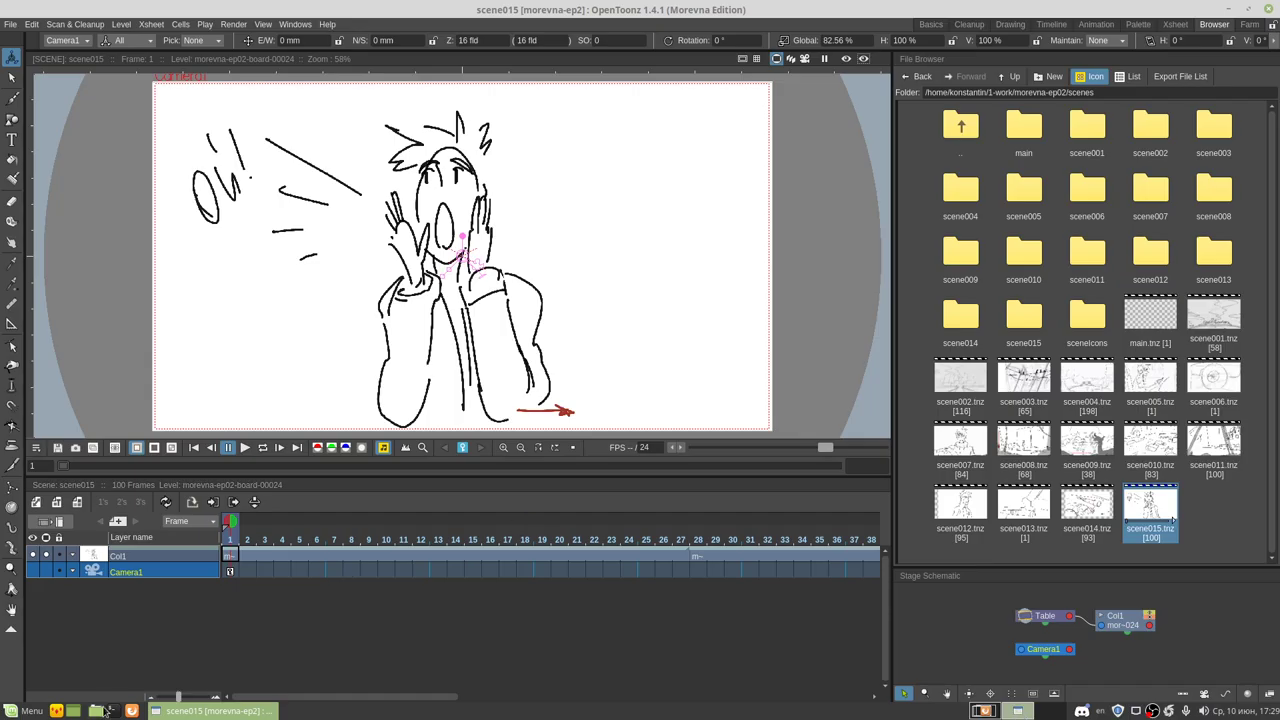
{"action": "left_click", "coordinate": [96, 710]}
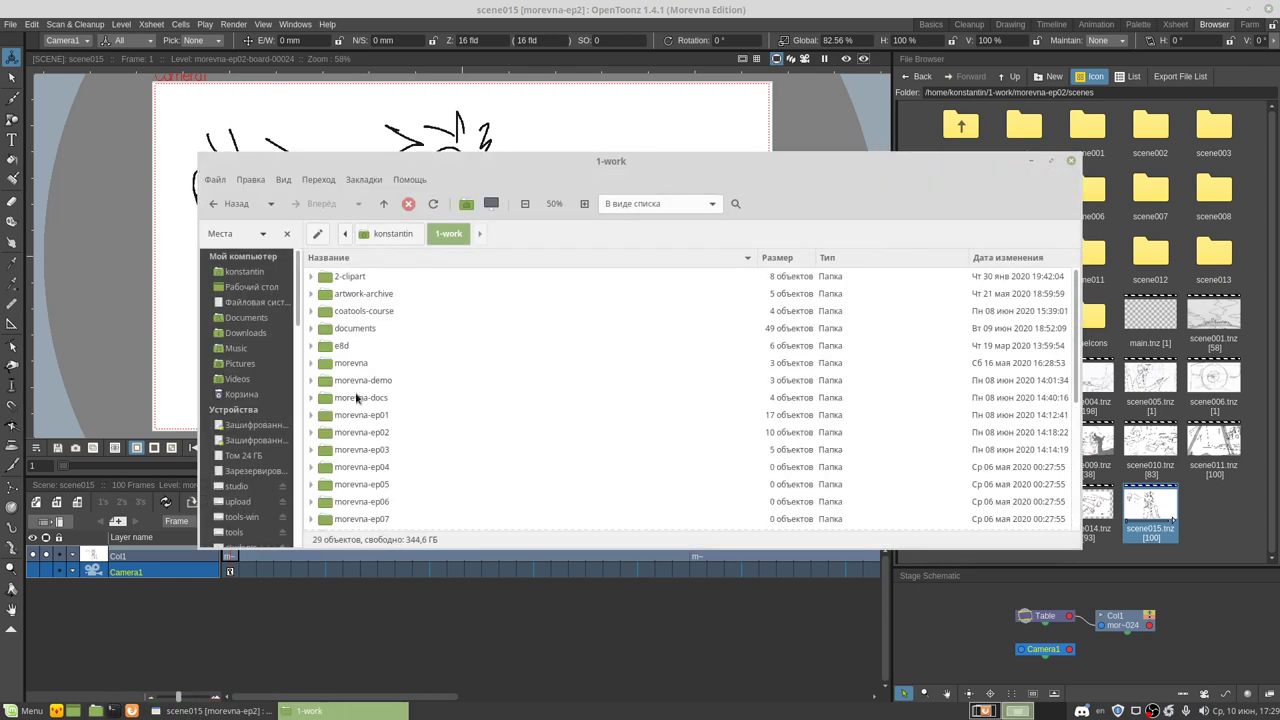
Step: Open morevna-ep02 and view the exported storyboard PDF from storyboard.src/exports
{"action": "double_click", "coordinate": [368, 433]}
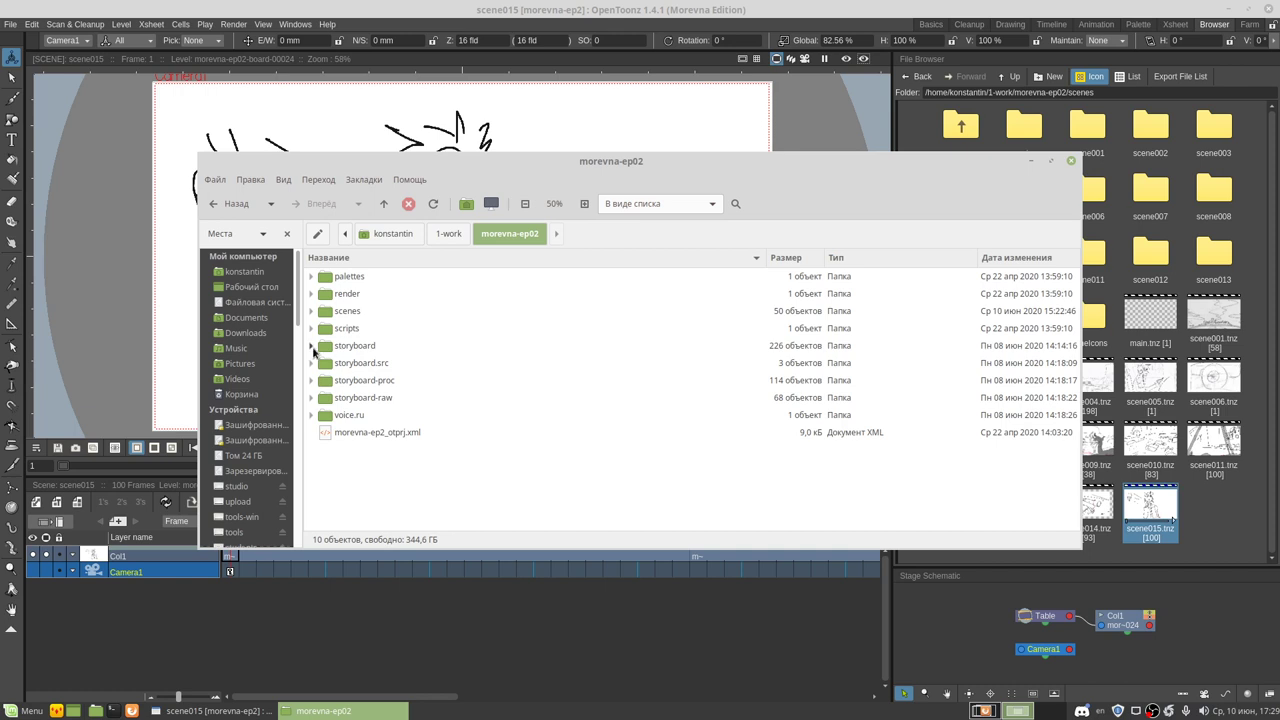
{"action": "left_click", "coordinate": [311, 346]}
{"action": "left_click", "coordinate": [311, 346]}
{"action": "left_click", "coordinate": [311, 363]}
{"action": "left_click", "coordinate": [322, 381]}
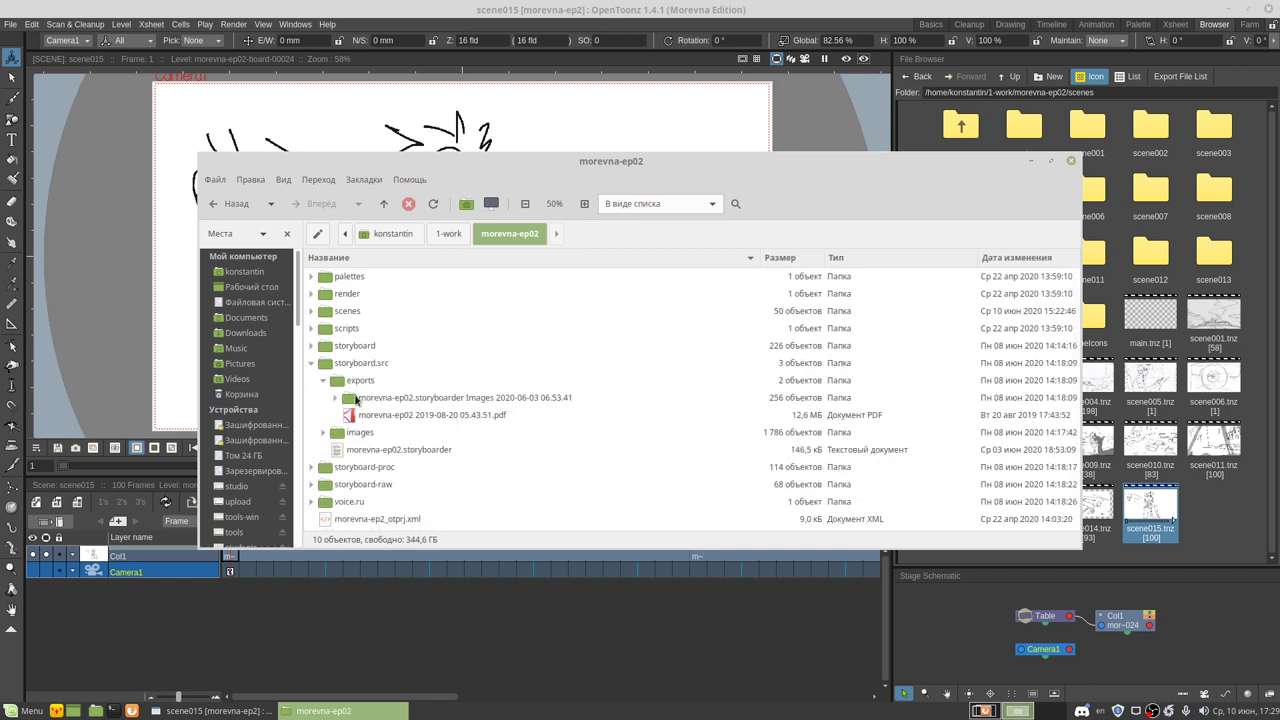
{"action": "left_click", "coordinate": [379, 420]}
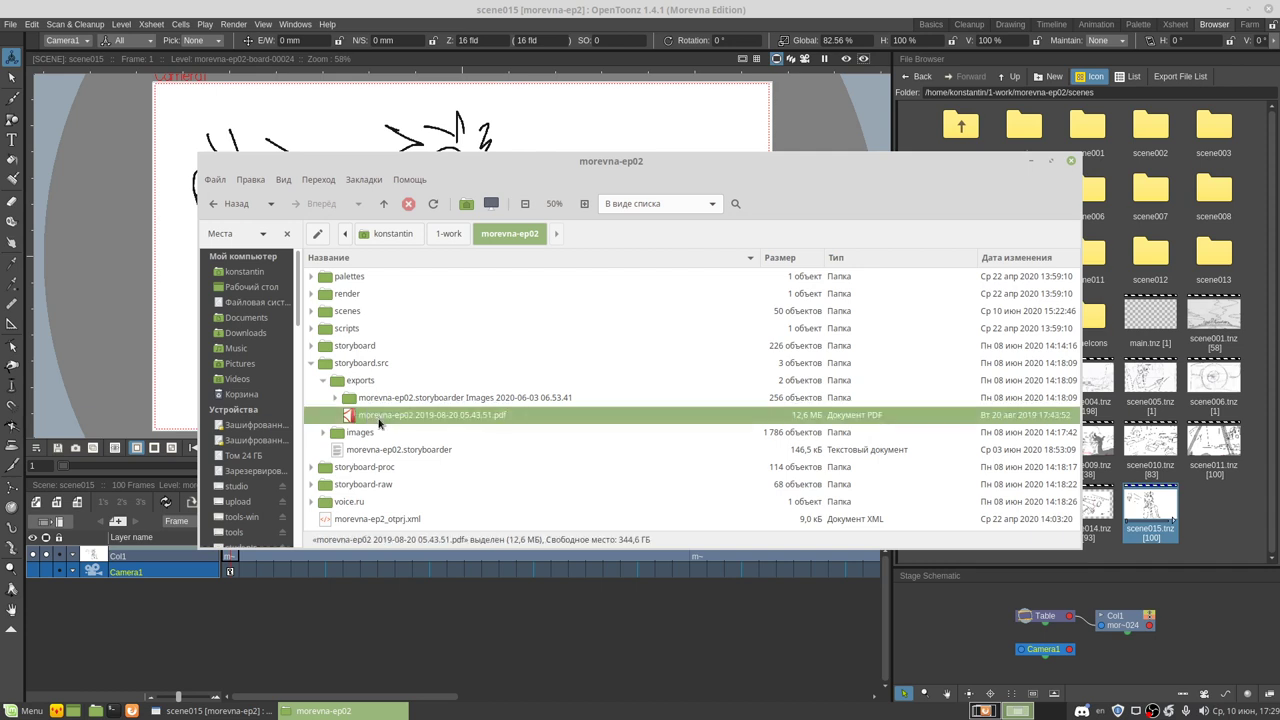
{"action": "double_click", "coordinate": [379, 420]}
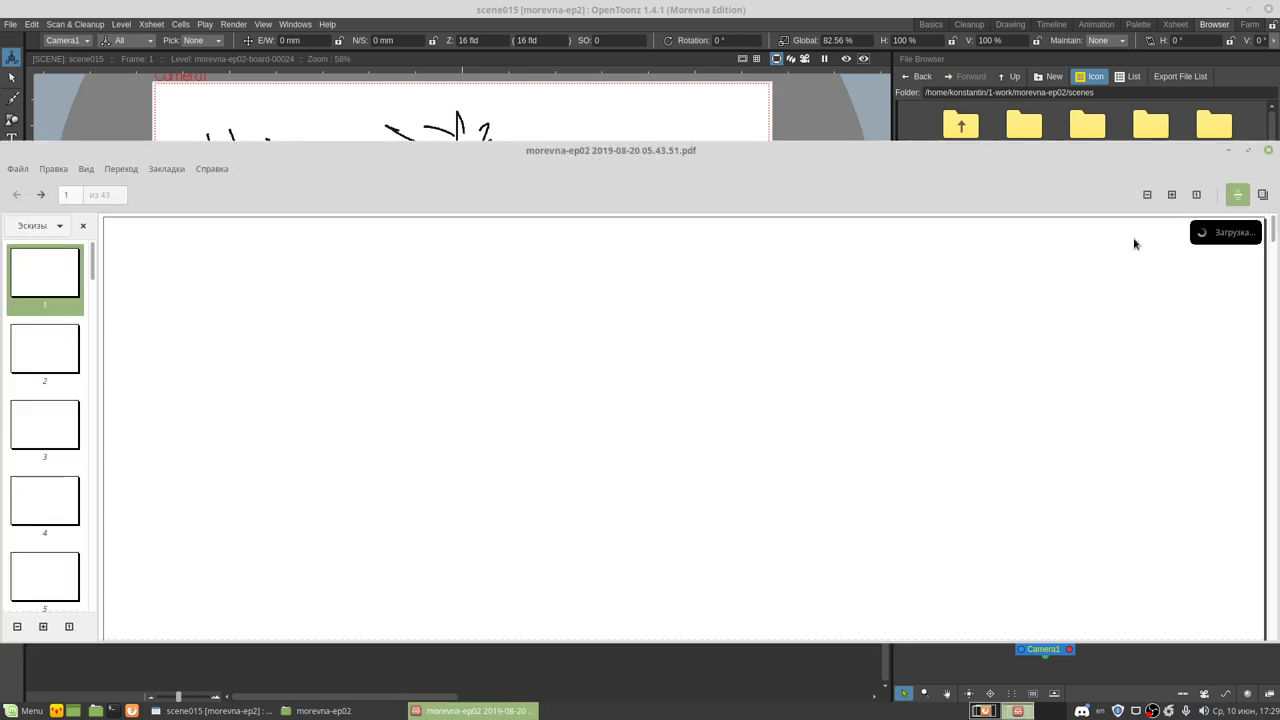
{"action": "left_click", "coordinate": [1229, 151]}
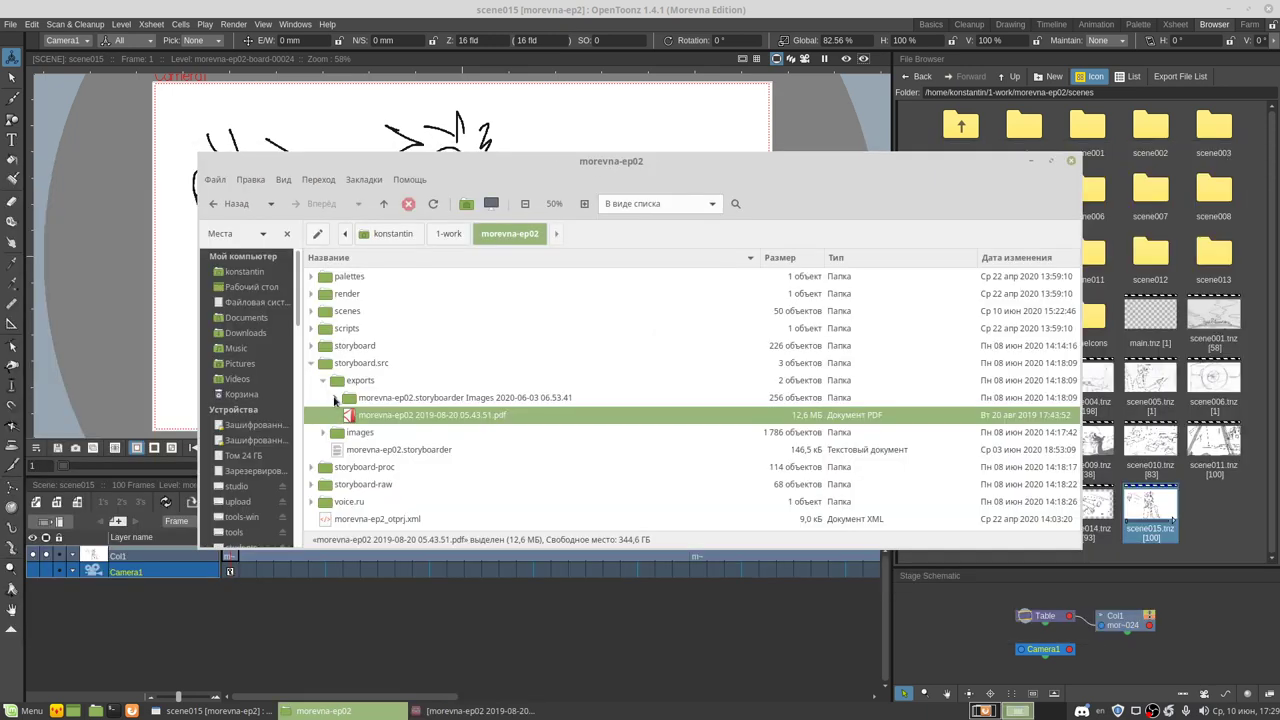
Step: Expand the storyboarder images folder and check its Properties
{"action": "left_click", "coordinate": [335, 398]}
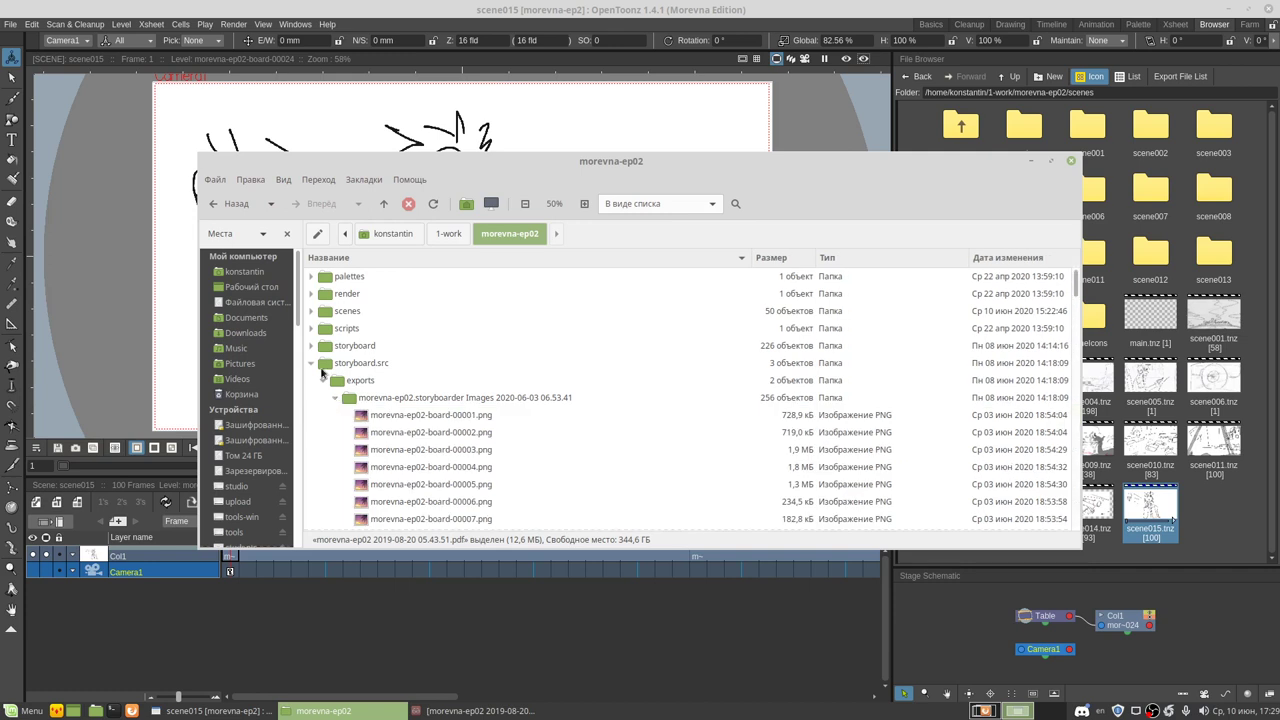
{"action": "left_click", "coordinate": [311, 346]}
{"action": "left_click", "coordinate": [312, 346]}
{"action": "left_click", "coordinate": [373, 399]}
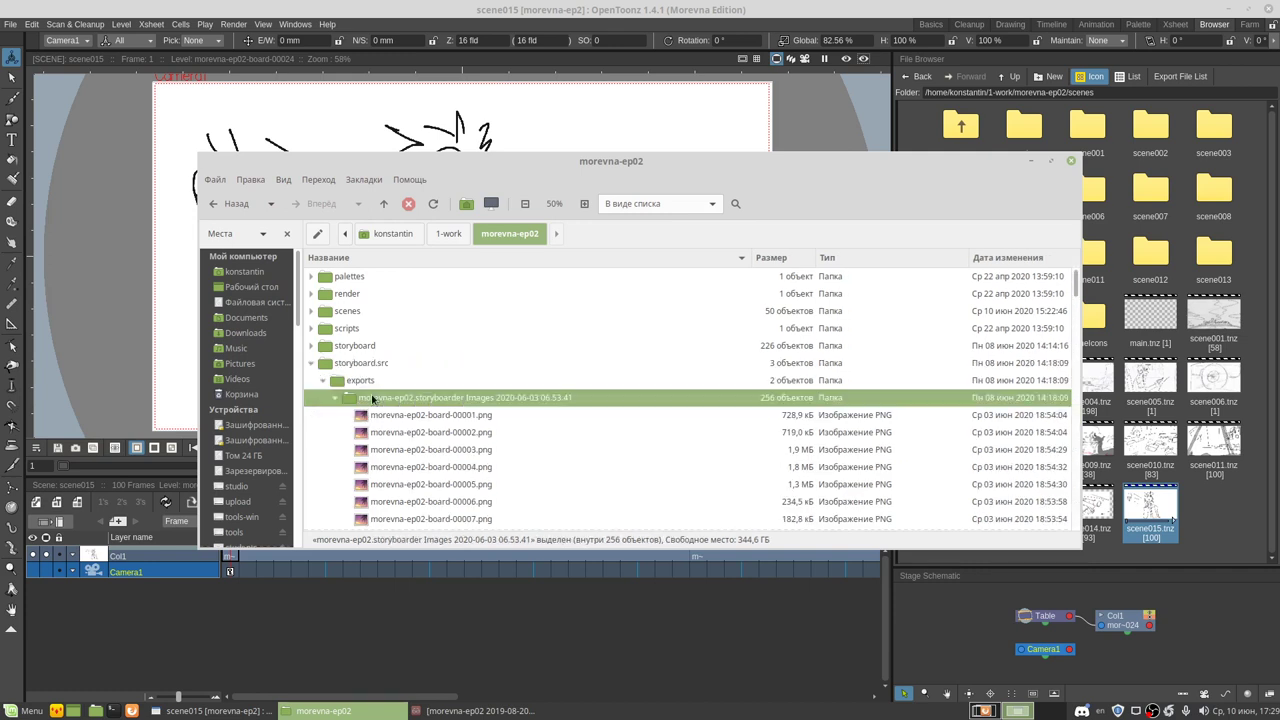
{"action": "key", "text": "alt+Return"}
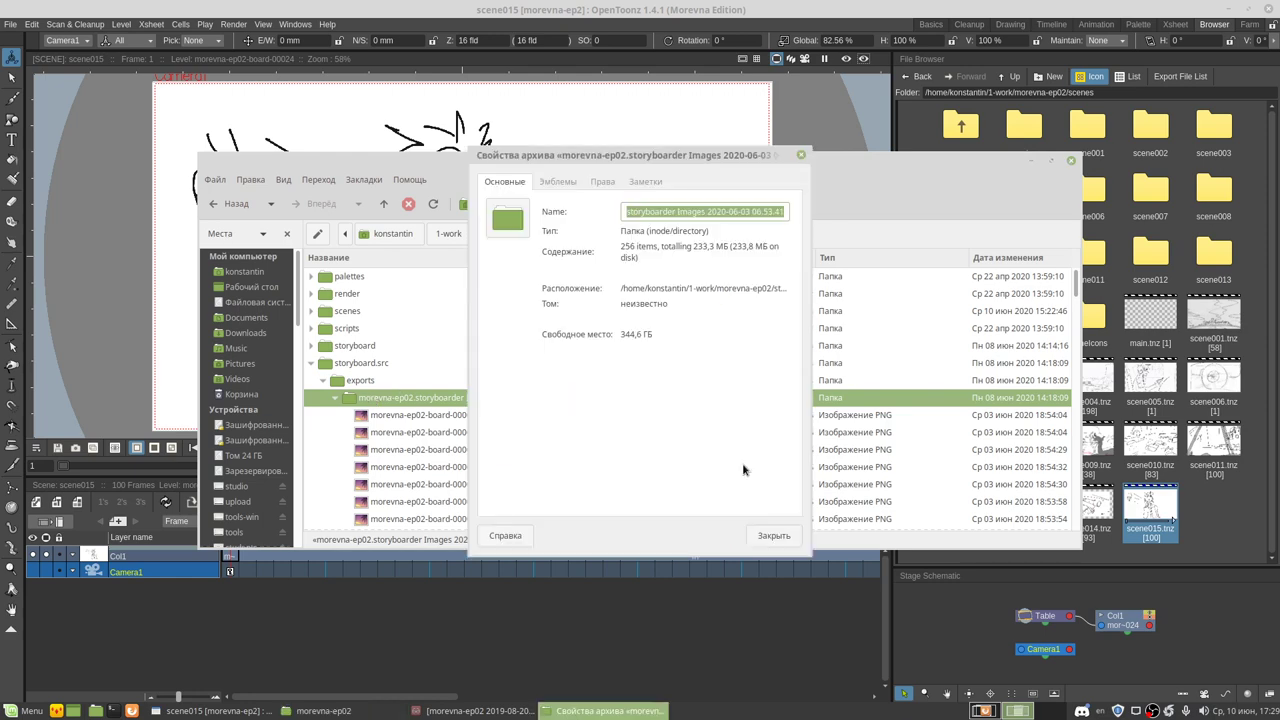
{"action": "left_click", "coordinate": [778, 535]}
Step: Check the storyboard folder's Properties, then expand it to list its board PNGs
{"action": "right_click", "coordinate": [356, 346]}
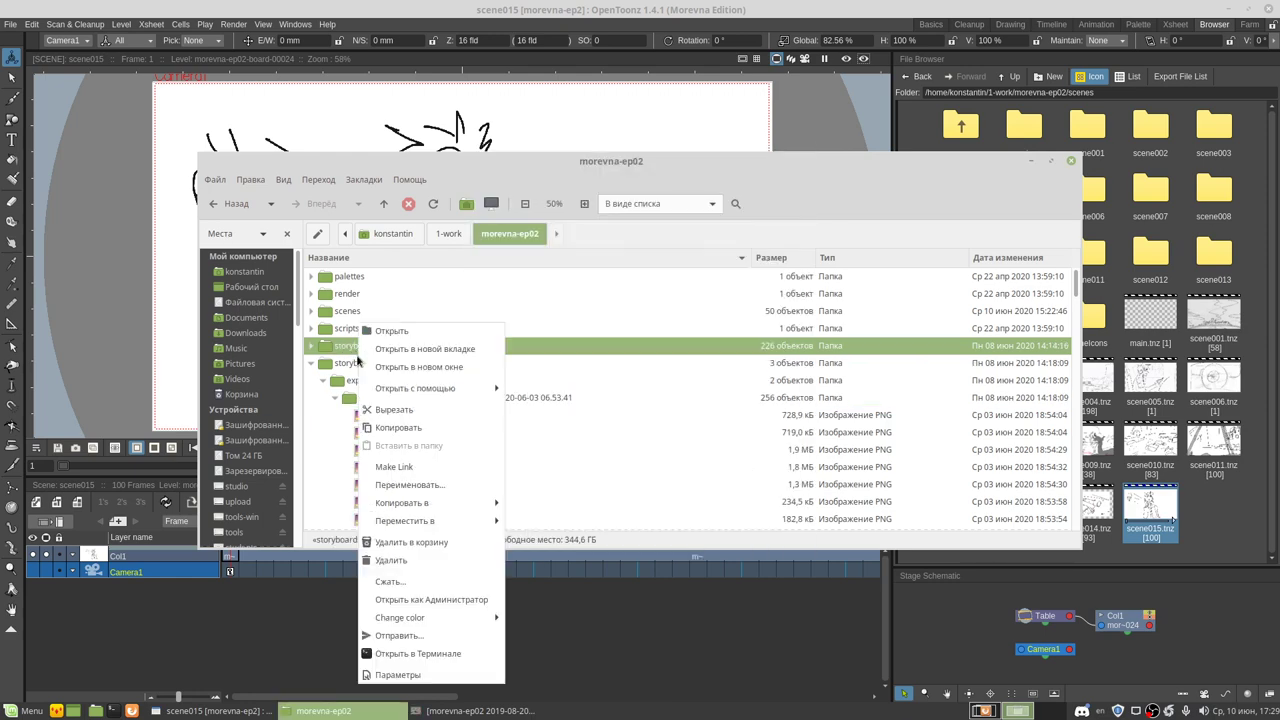
{"action": "left_click", "coordinate": [397, 674]}
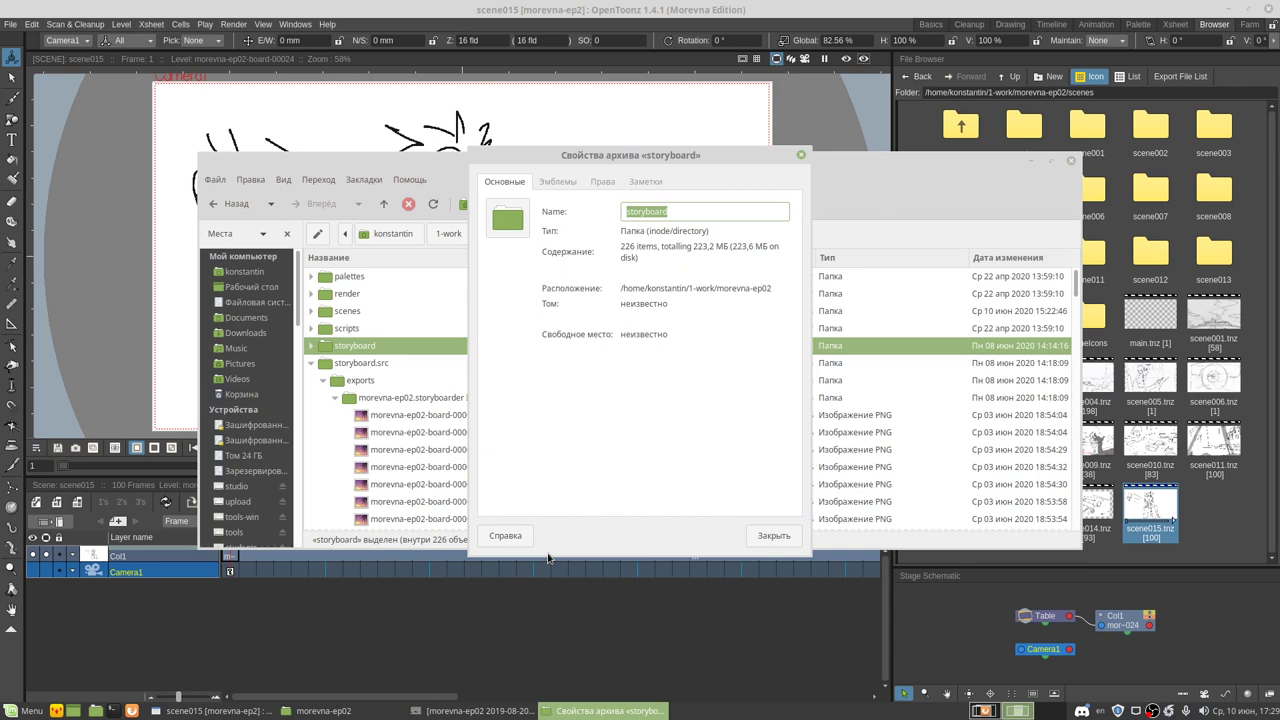
{"action": "left_click", "coordinate": [773, 536]}
{"action": "left_click", "coordinate": [311, 345]}
{"action": "left_click", "coordinate": [353, 363]}
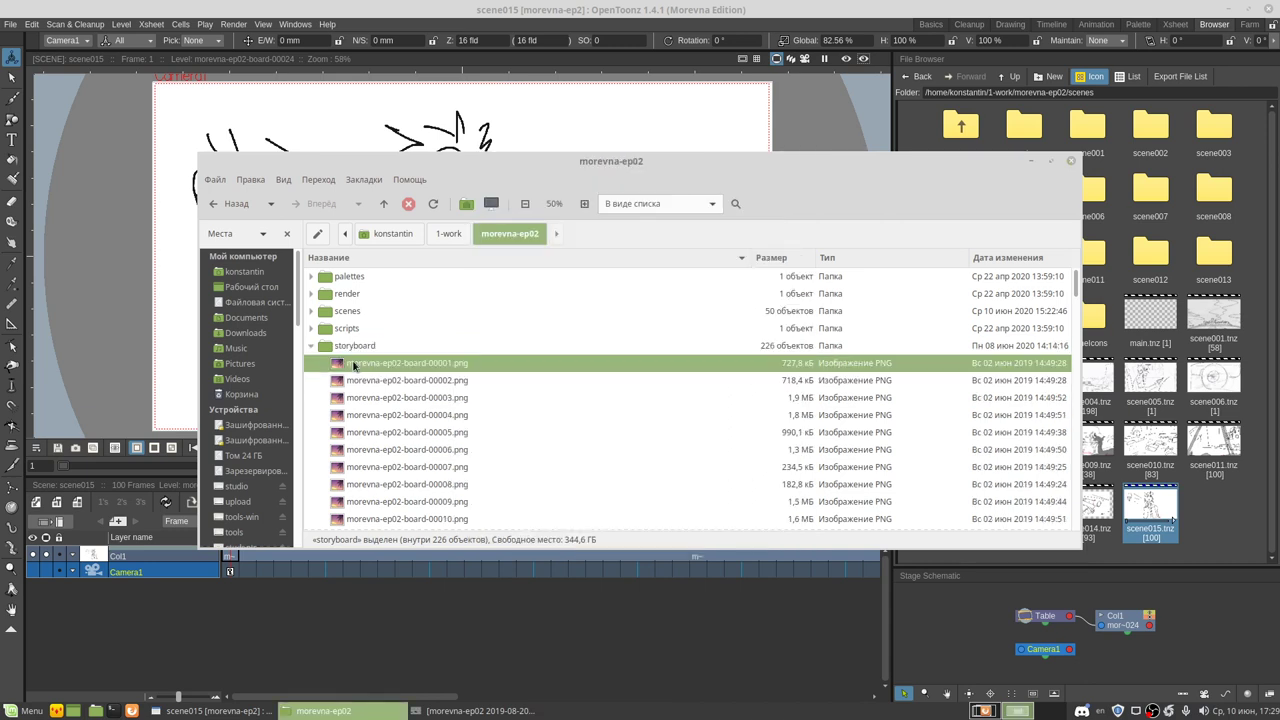
Step: Browse storyboard boards 00004–00006, 00028 and 00221–00226 in Pix
{"action": "double_click", "coordinate": [353, 364]}
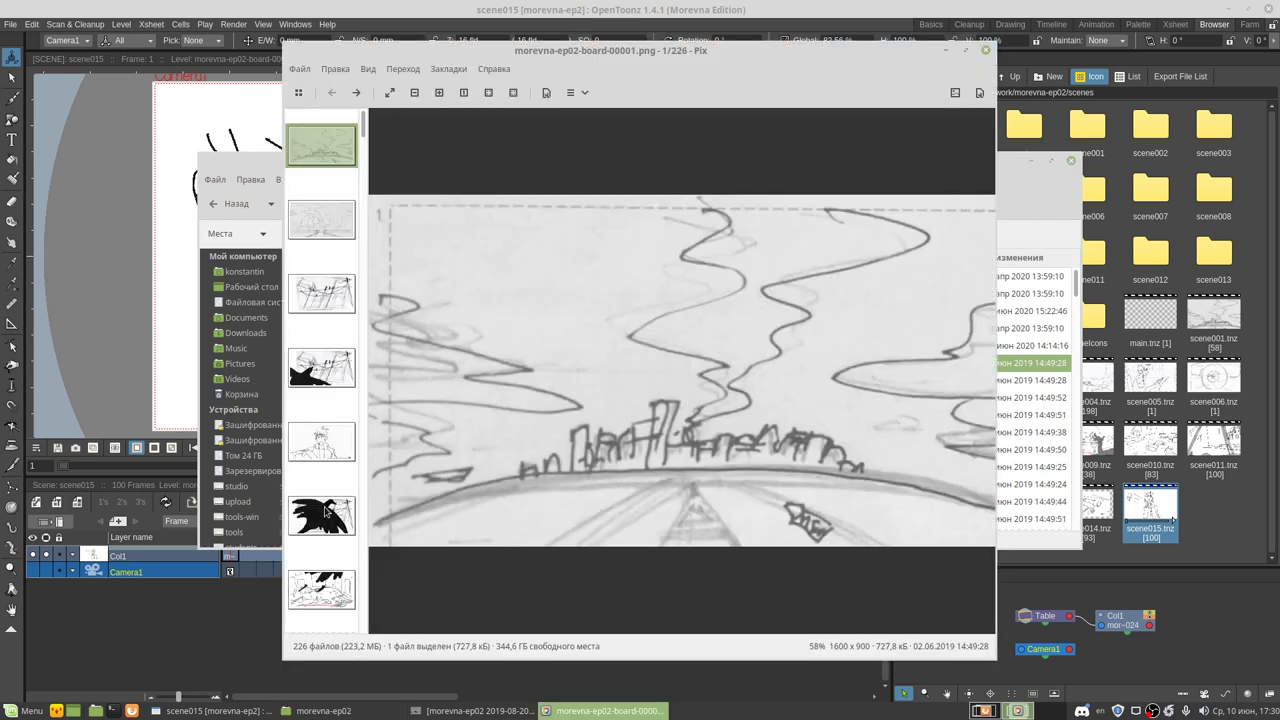
{"action": "left_click", "coordinate": [321, 367]}
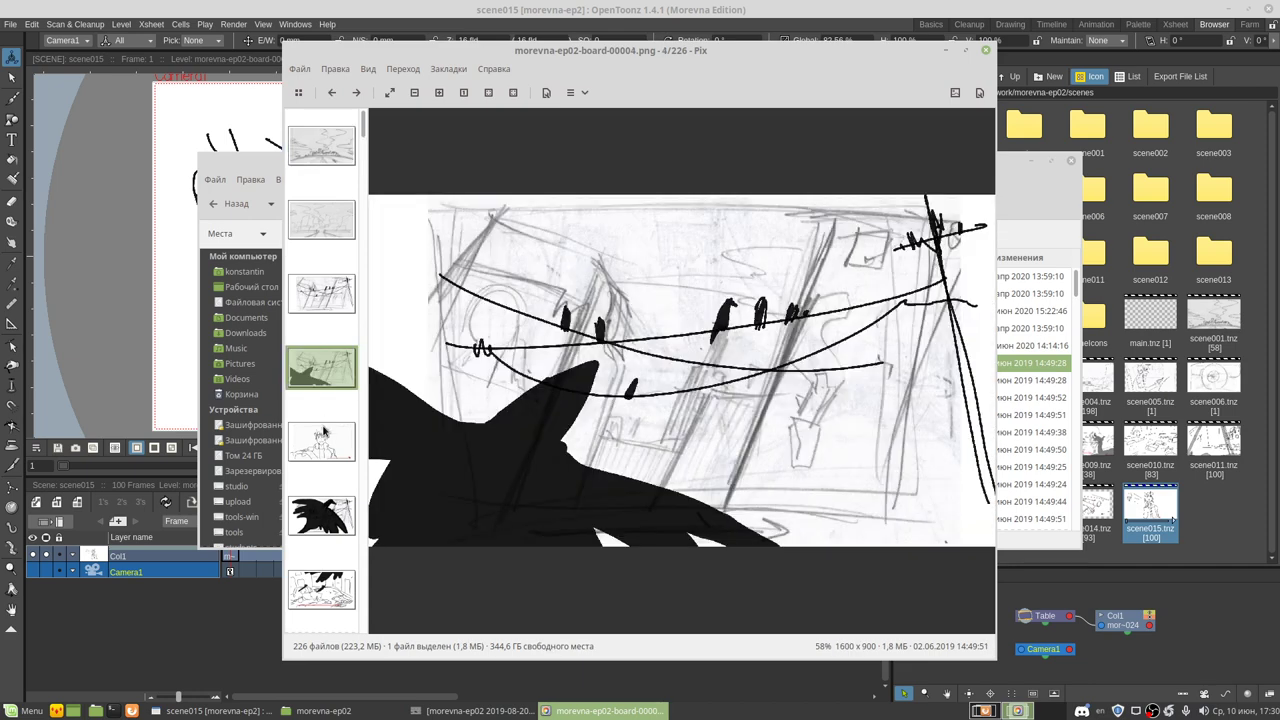
{"action": "left_click", "coordinate": [322, 432]}
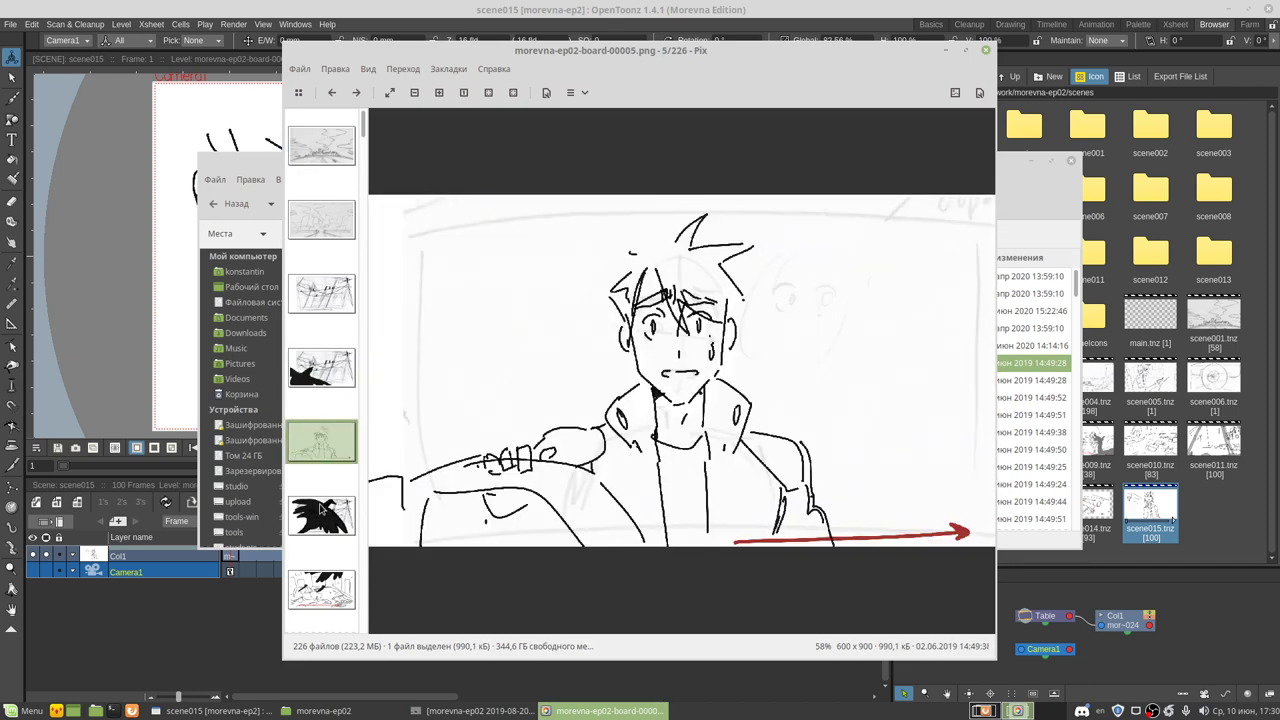
{"action": "left_click", "coordinate": [320, 508]}
{"action": "scroll", "coordinate": [323, 420], "scroll_direction": "down", "scroll_amount": 3}
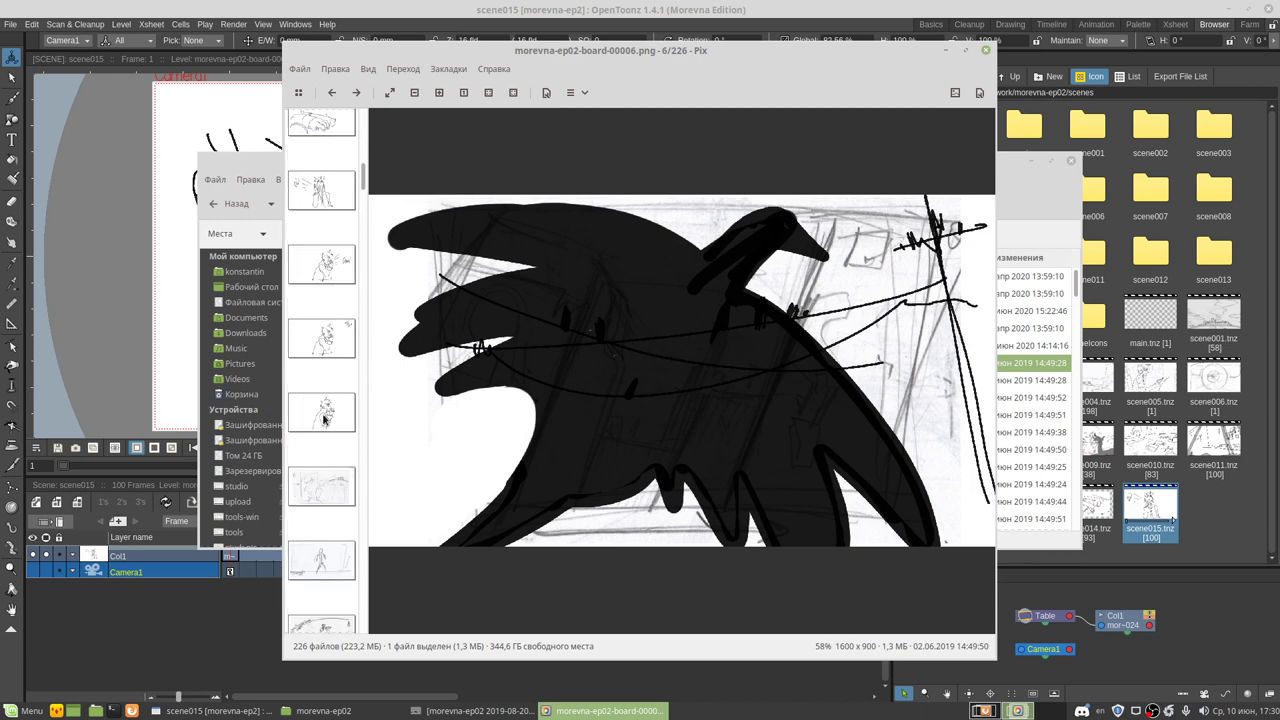
{"action": "left_click", "coordinate": [324, 420]}
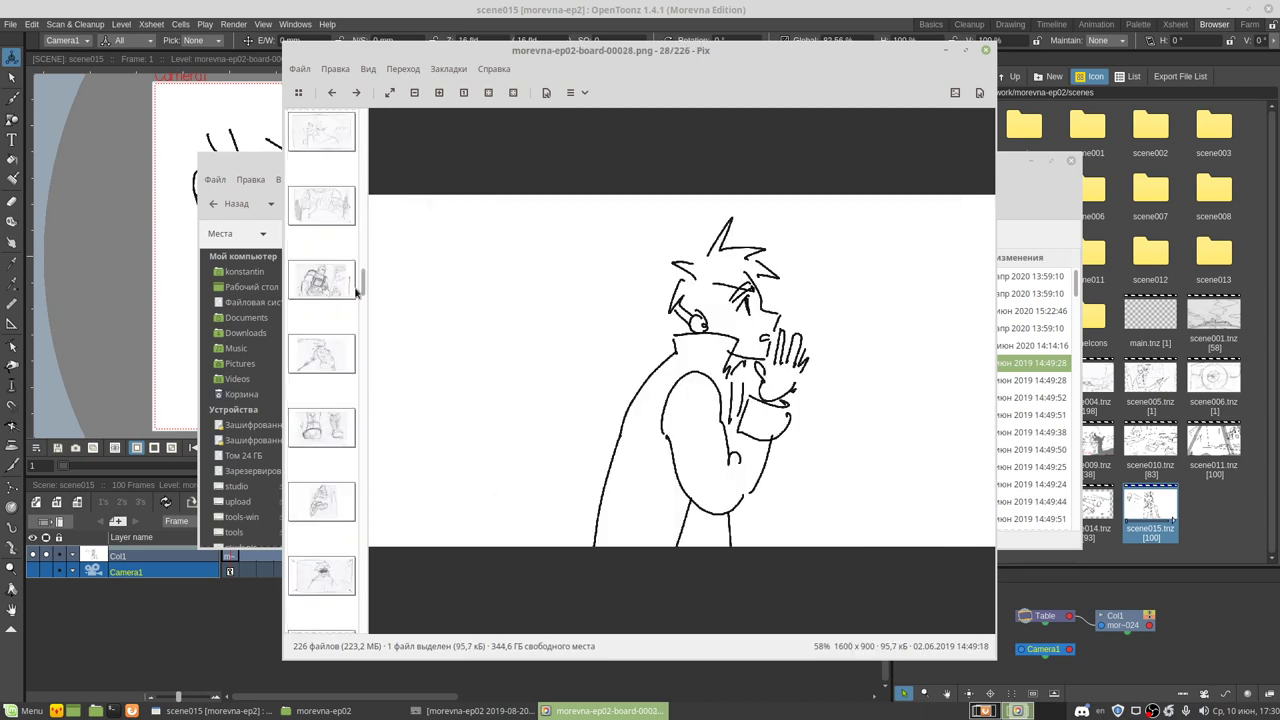
{"action": "left_click_drag", "start_coordinate": [356, 291], "coordinate": [323, 612]}
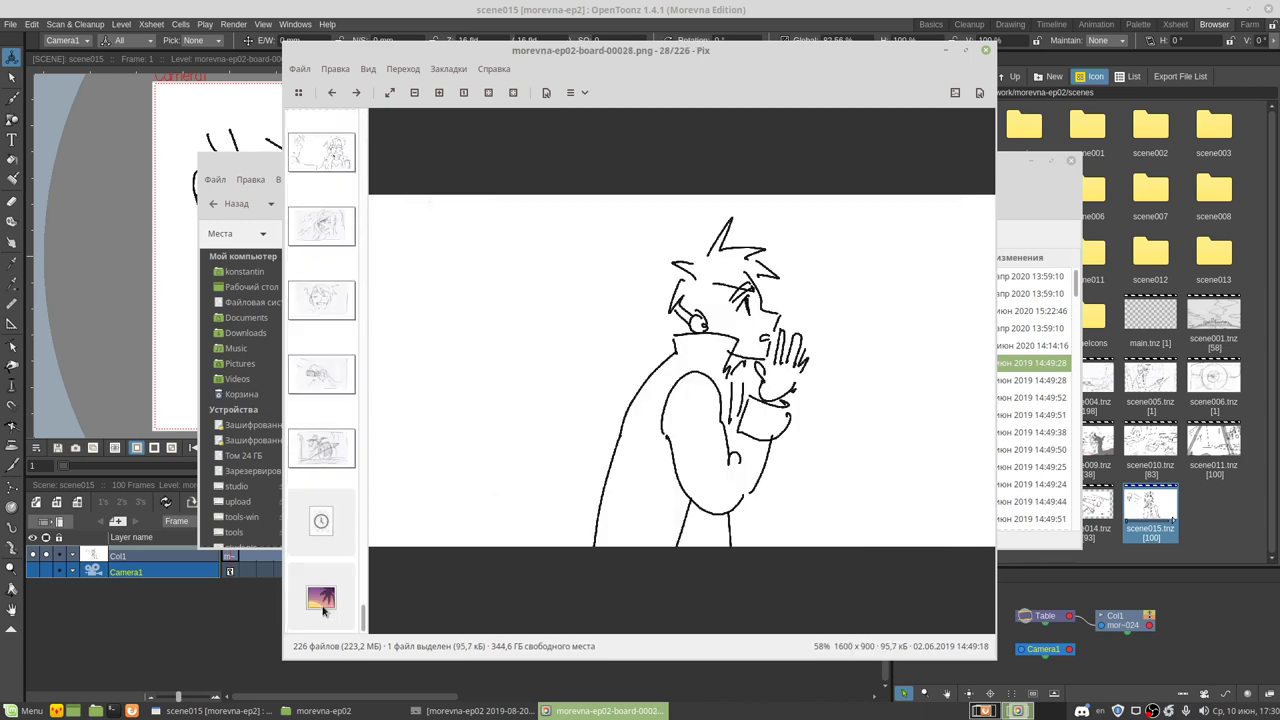
{"action": "left_click", "coordinate": [322, 602]}
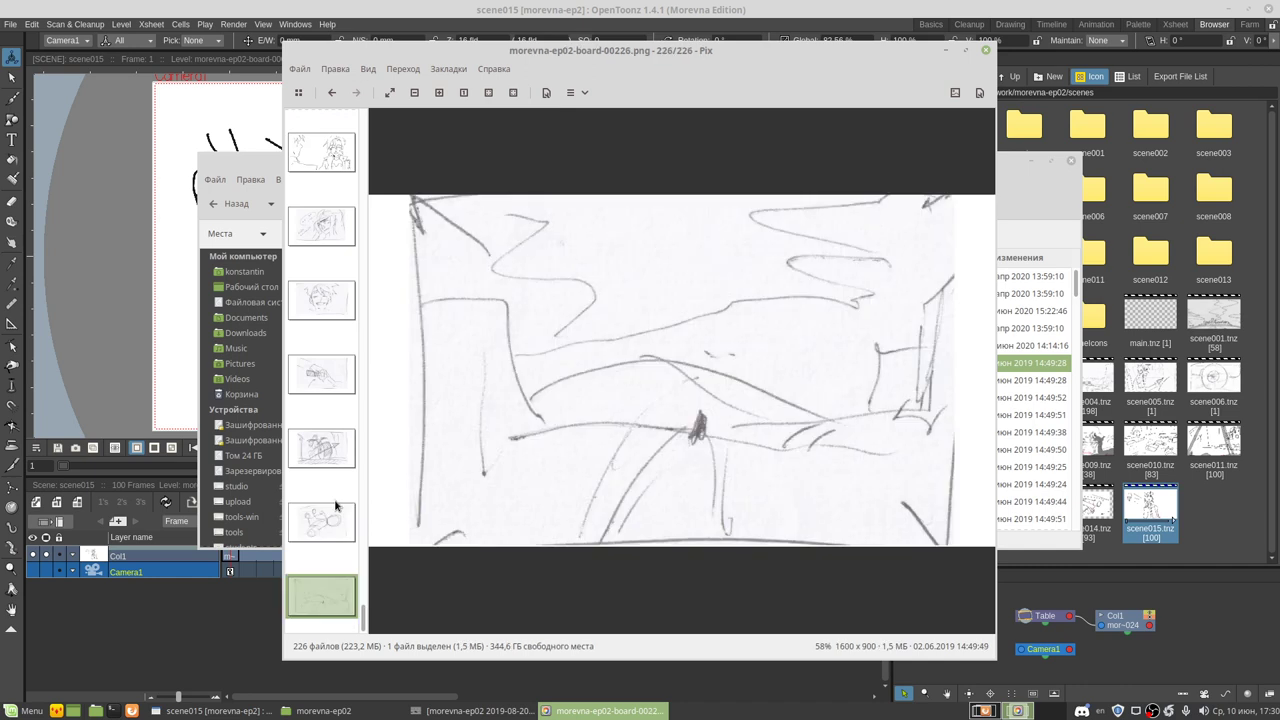
{"action": "left_click", "coordinate": [326, 448]}
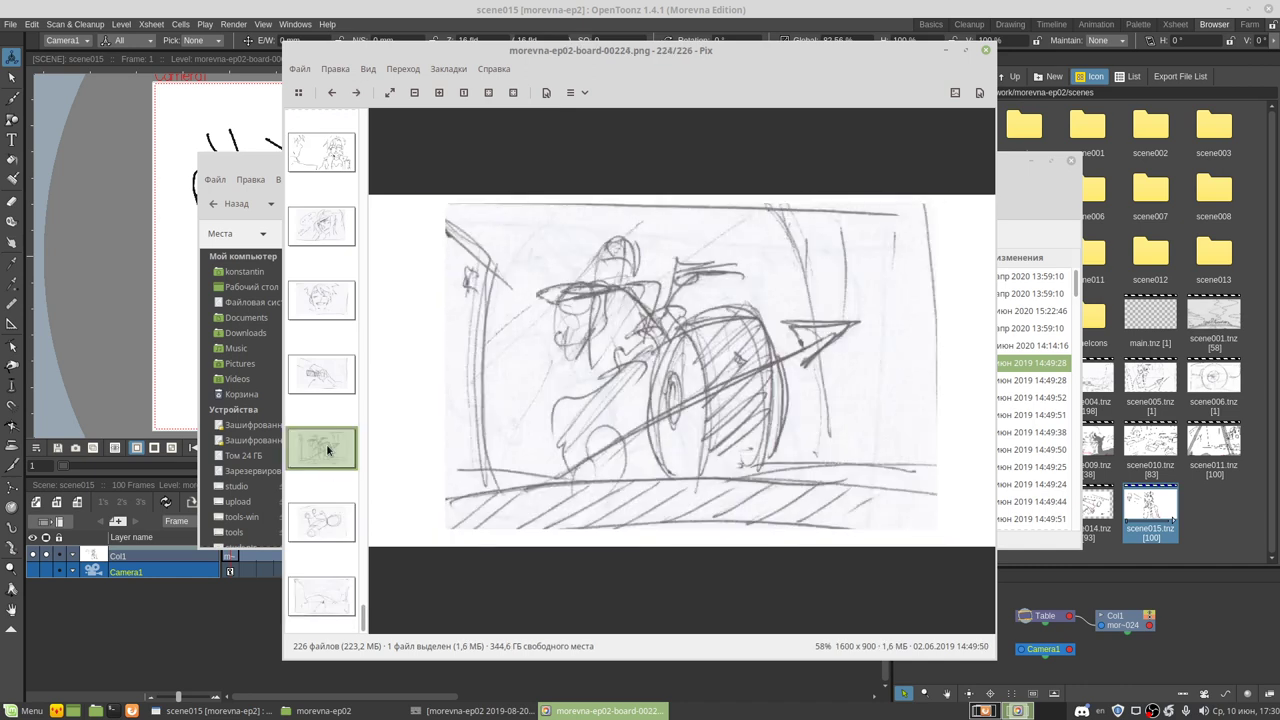
{"action": "left_click", "coordinate": [328, 303]}
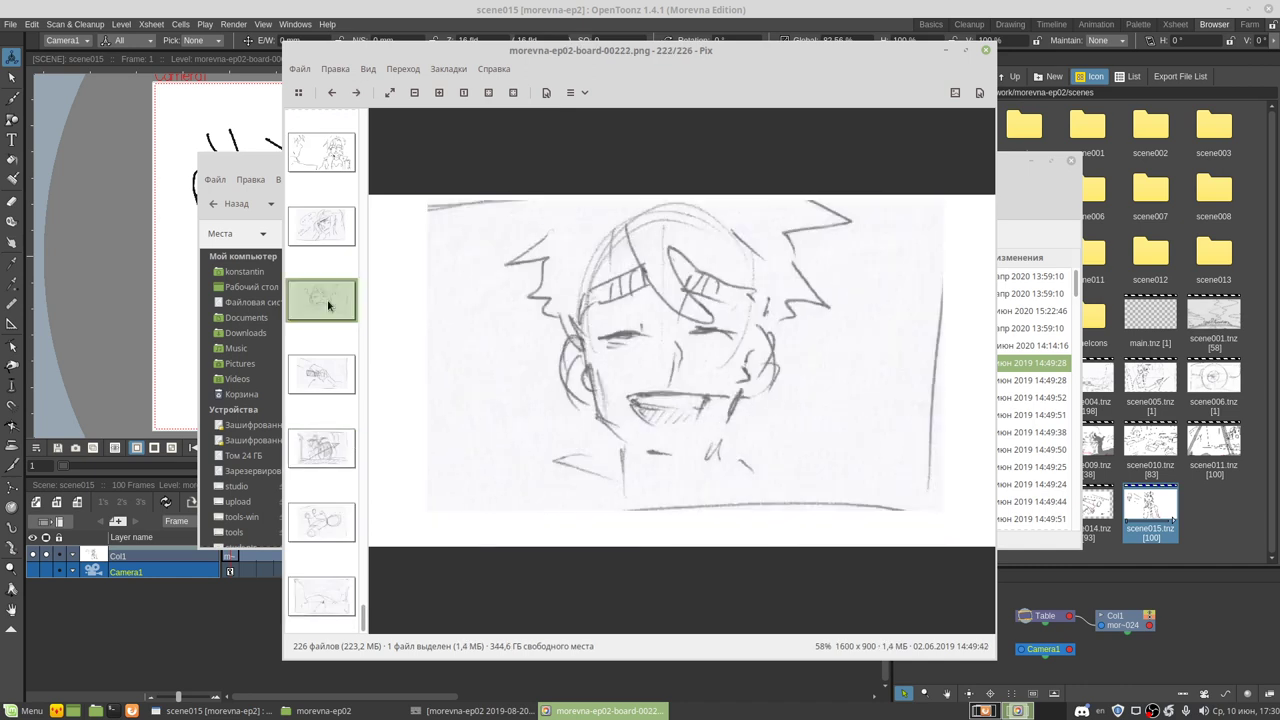
{"action": "key", "text": "Left"}
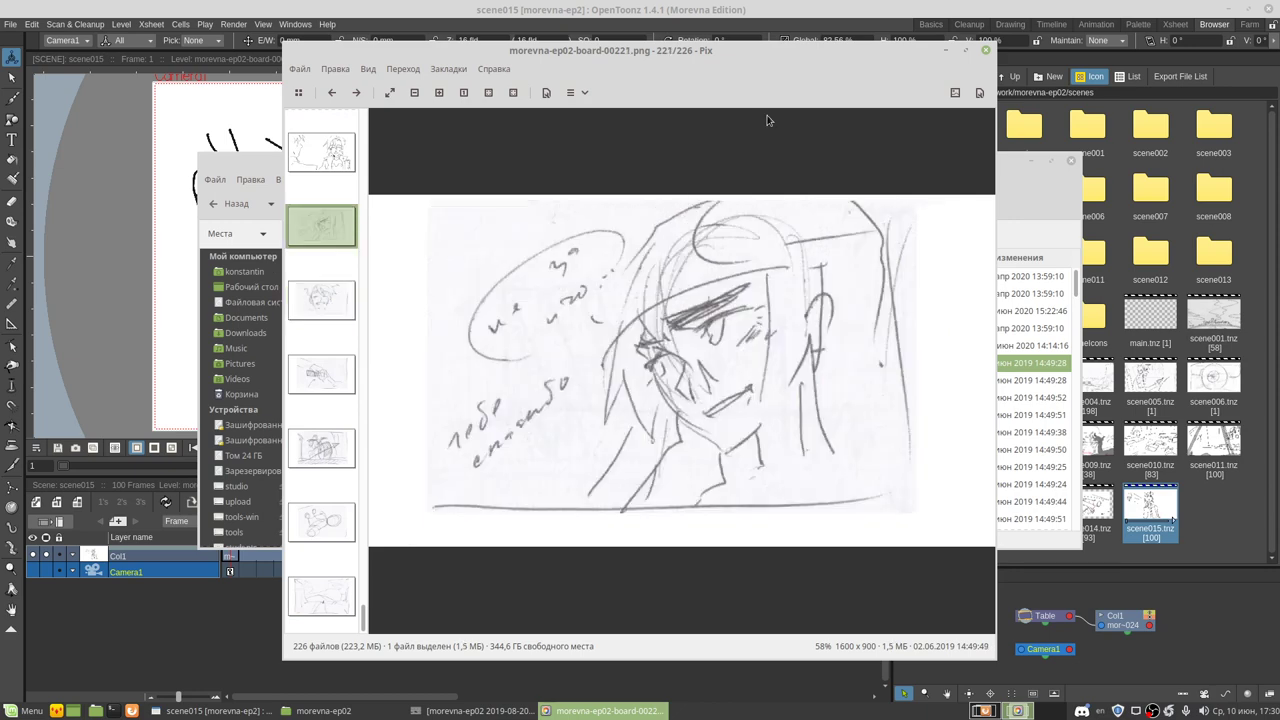
{"action": "key", "text": "Escape"}
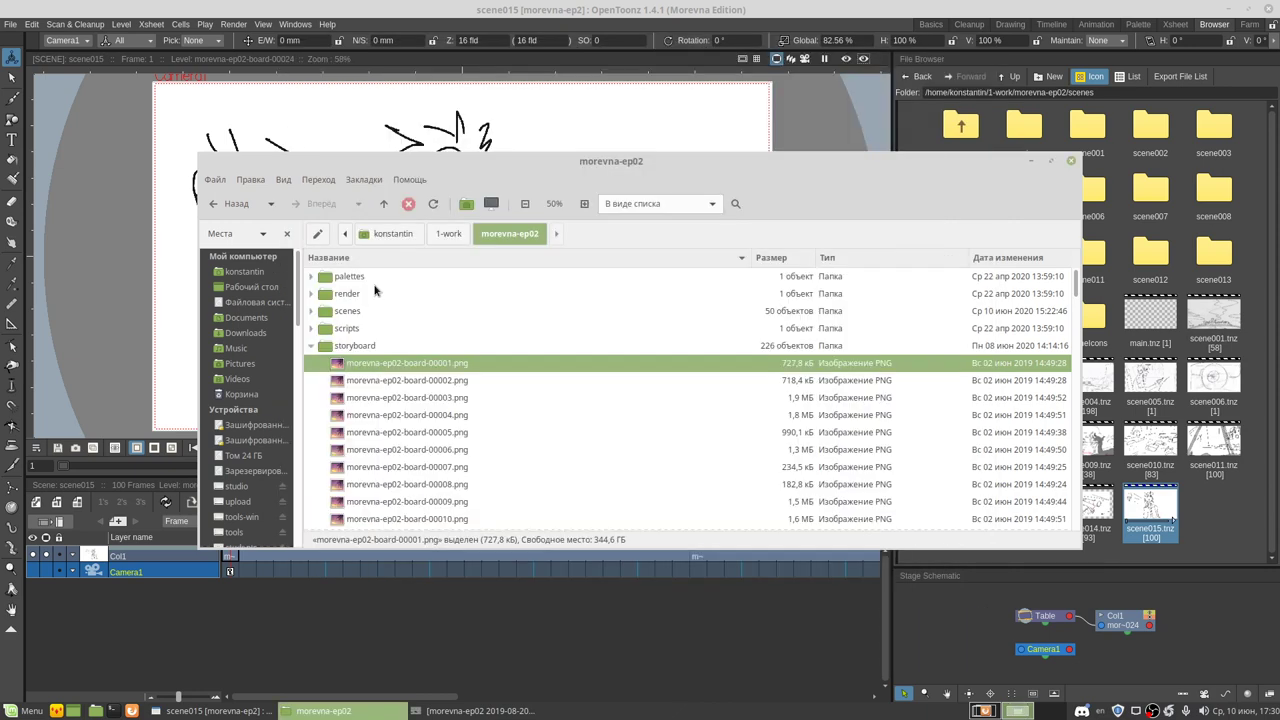
Step: Reopen board 00004 in Pix, step to the next board, and close the viewer
{"action": "scroll", "coordinate": [315, 360], "scroll_direction": "down", "scroll_amount": 2}
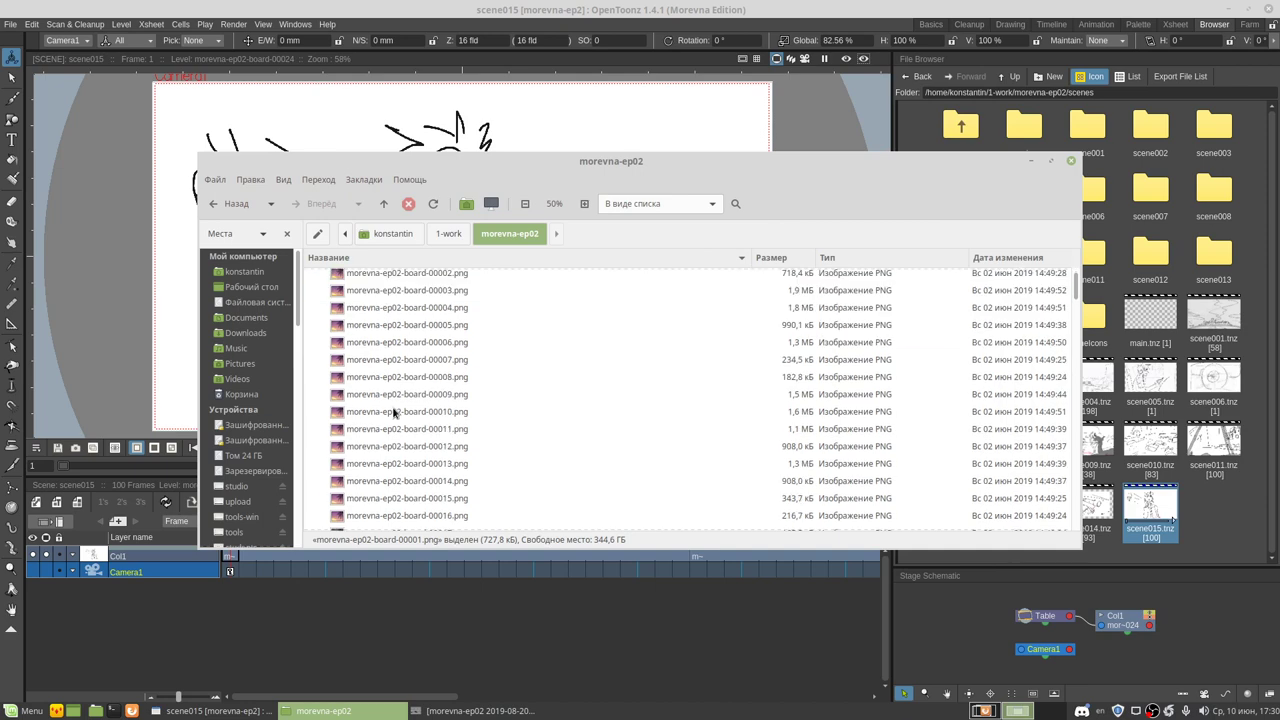
{"action": "scroll", "coordinate": [393, 412], "scroll_direction": "up", "scroll_amount": 2}
{"action": "scroll", "coordinate": [393, 412], "scroll_direction": "down", "scroll_amount": 3}
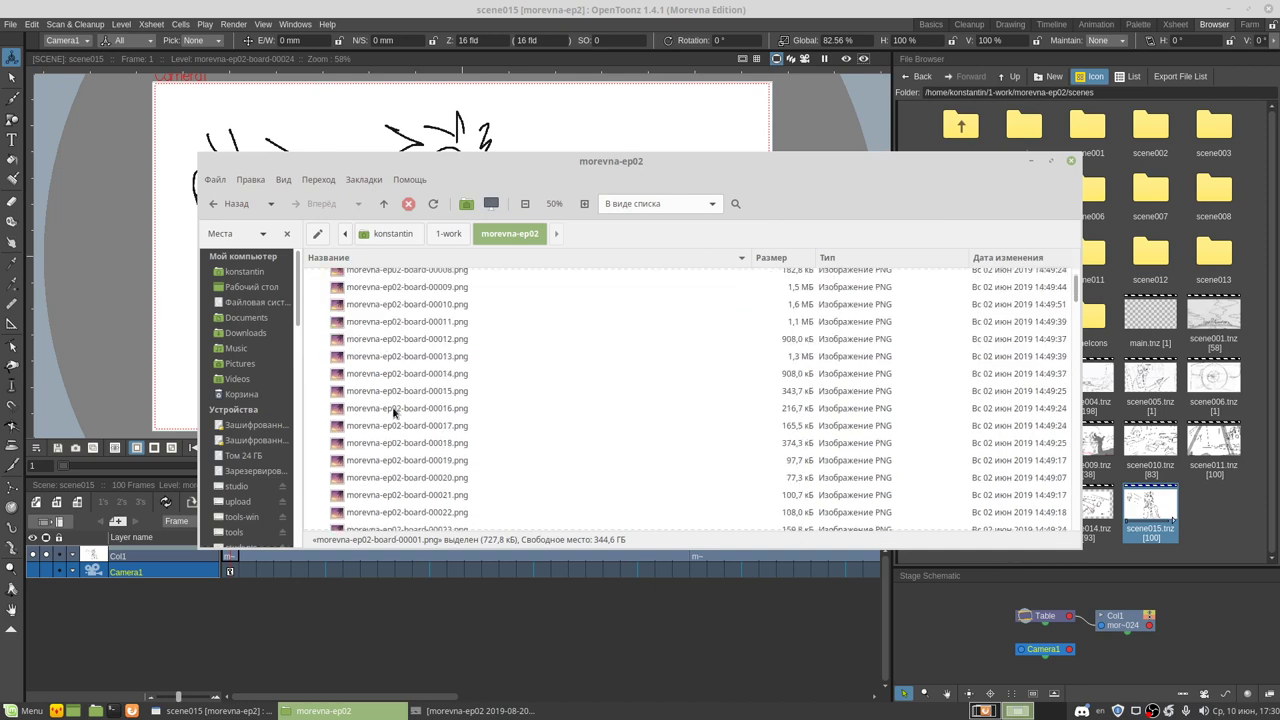
{"action": "scroll", "coordinate": [393, 410], "scroll_direction": "up", "scroll_amount": 2}
{"action": "double_click", "coordinate": [408, 379]}
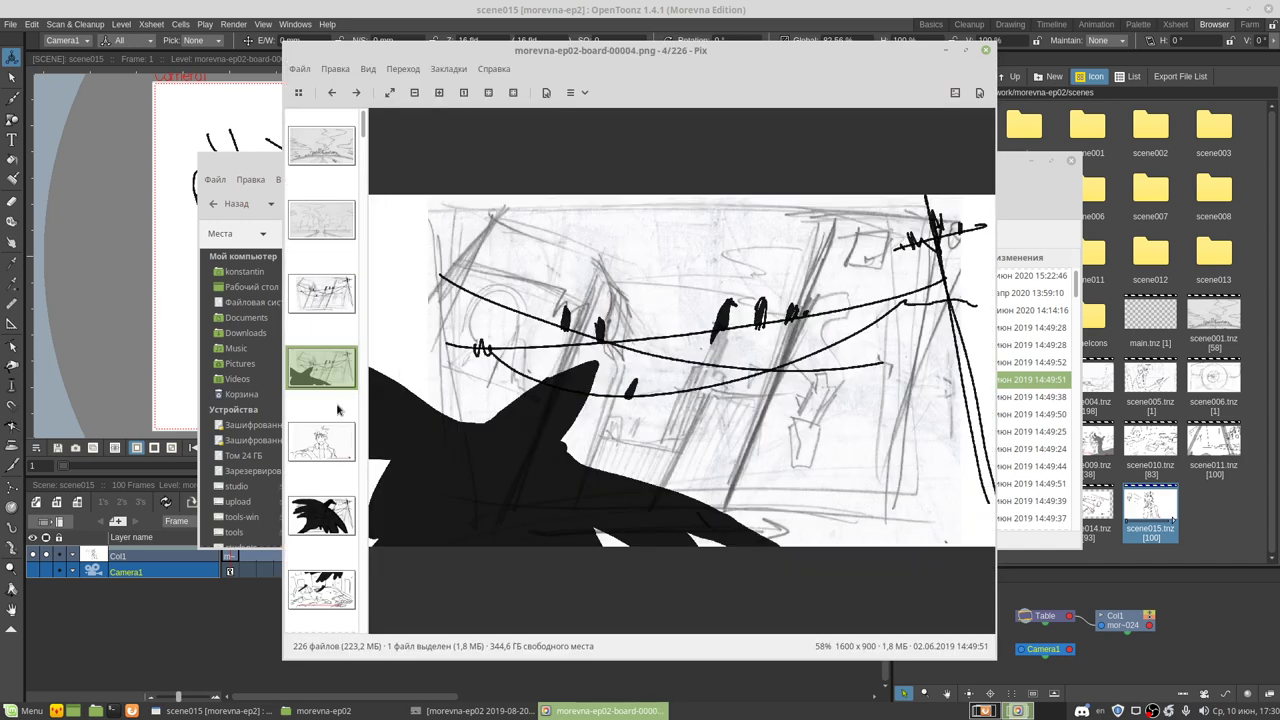
{"action": "left_click", "coordinate": [318, 443]}
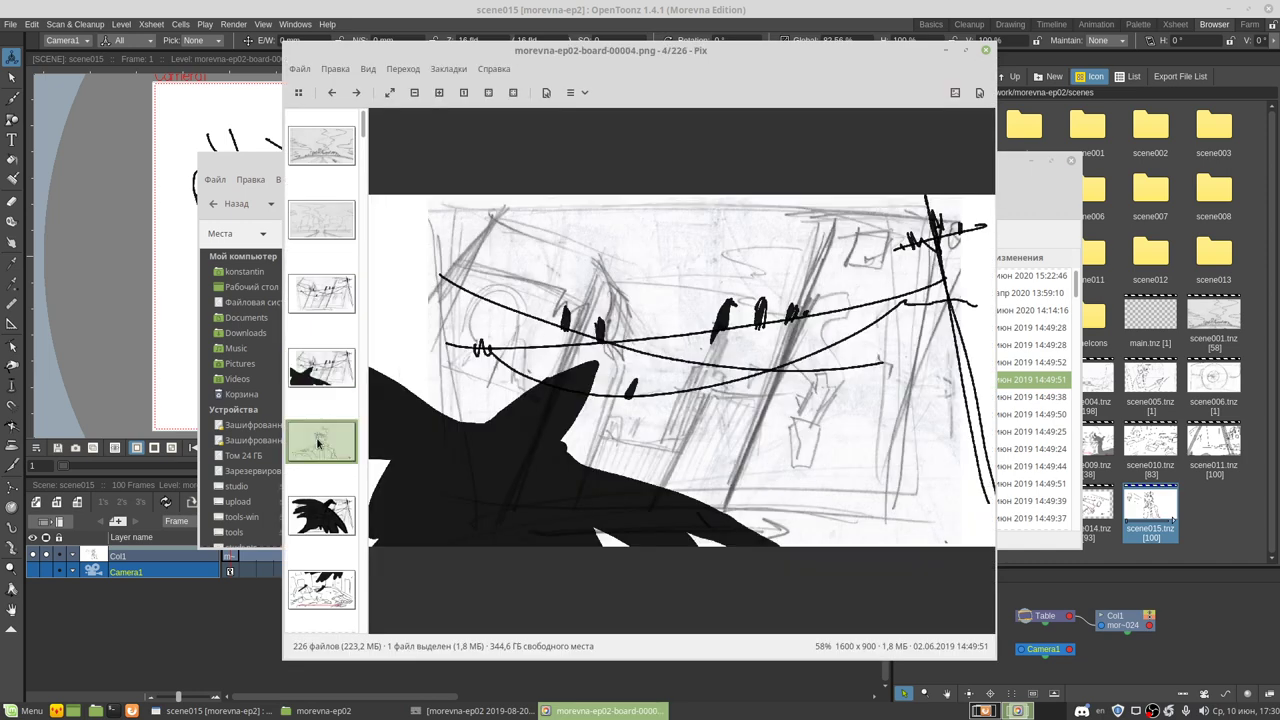
{"action": "left_click", "coordinate": [985, 50]}
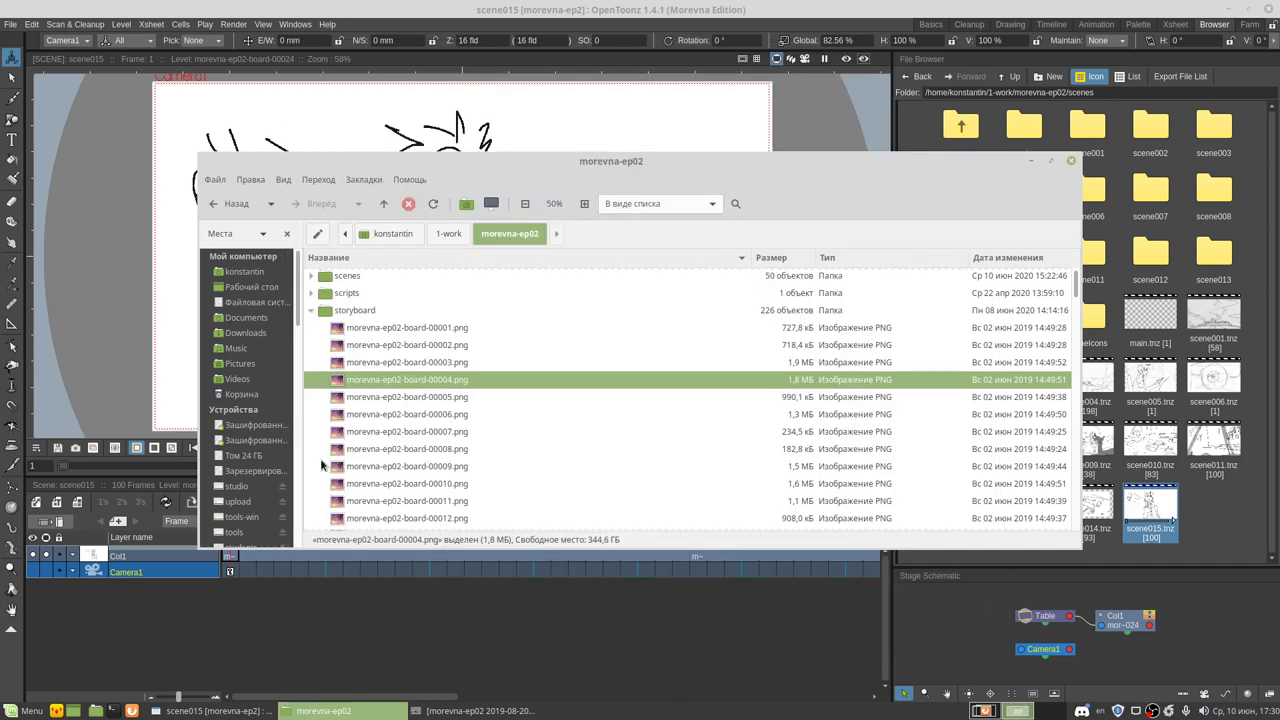
Step: Preview exported storyboard.src boards 00005, 00006, 00008 and 00011 in Pix, then close it
{"action": "left_click", "coordinate": [310, 310]}
{"action": "scroll", "coordinate": [389, 403], "scroll_direction": "down", "scroll_amount": 1}
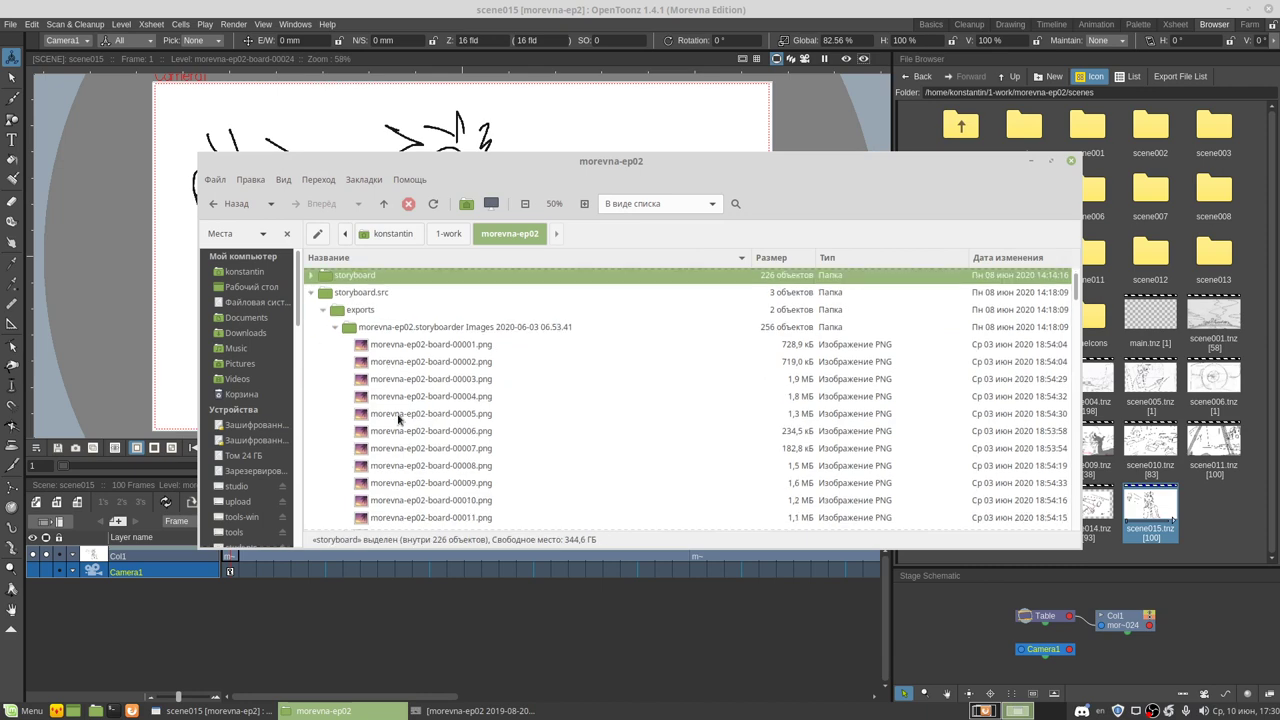
{"action": "double_click", "coordinate": [398, 418]}
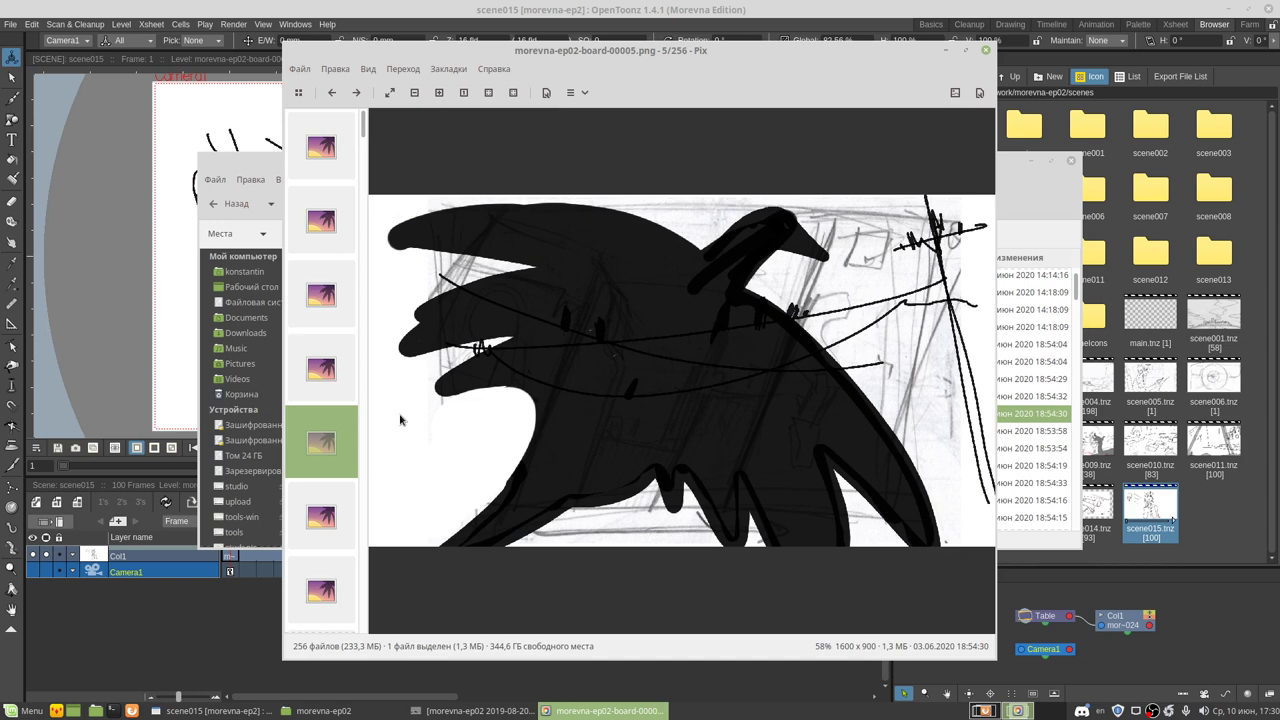
{"action": "left_click", "coordinate": [323, 515]}
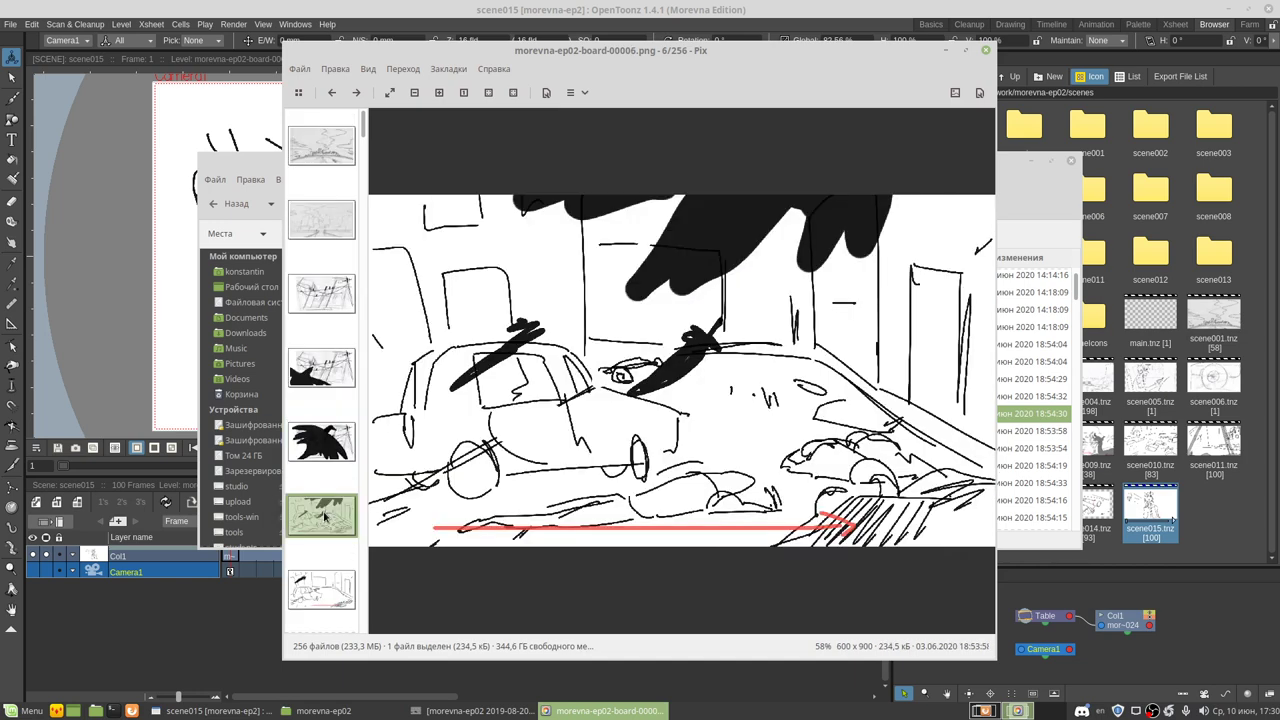
{"action": "scroll", "coordinate": [323, 515], "scroll_direction": "down", "scroll_amount": 1}
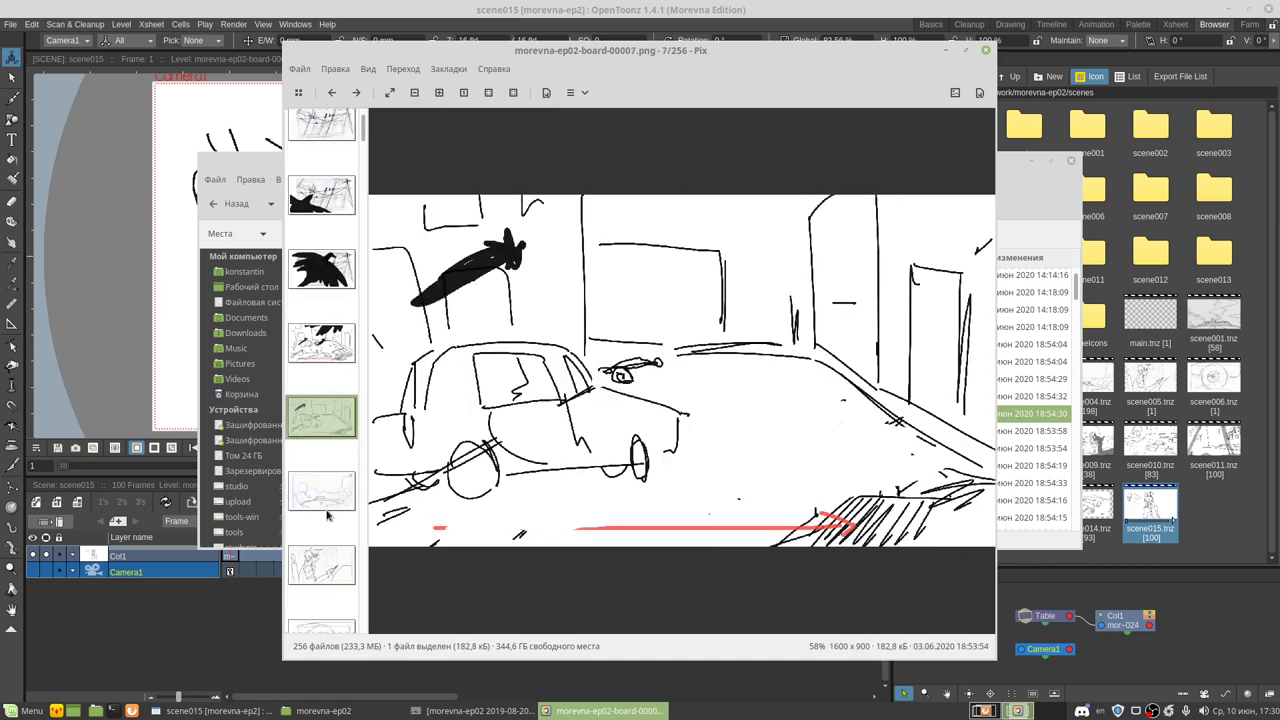
{"action": "left_click", "coordinate": [325, 511]}
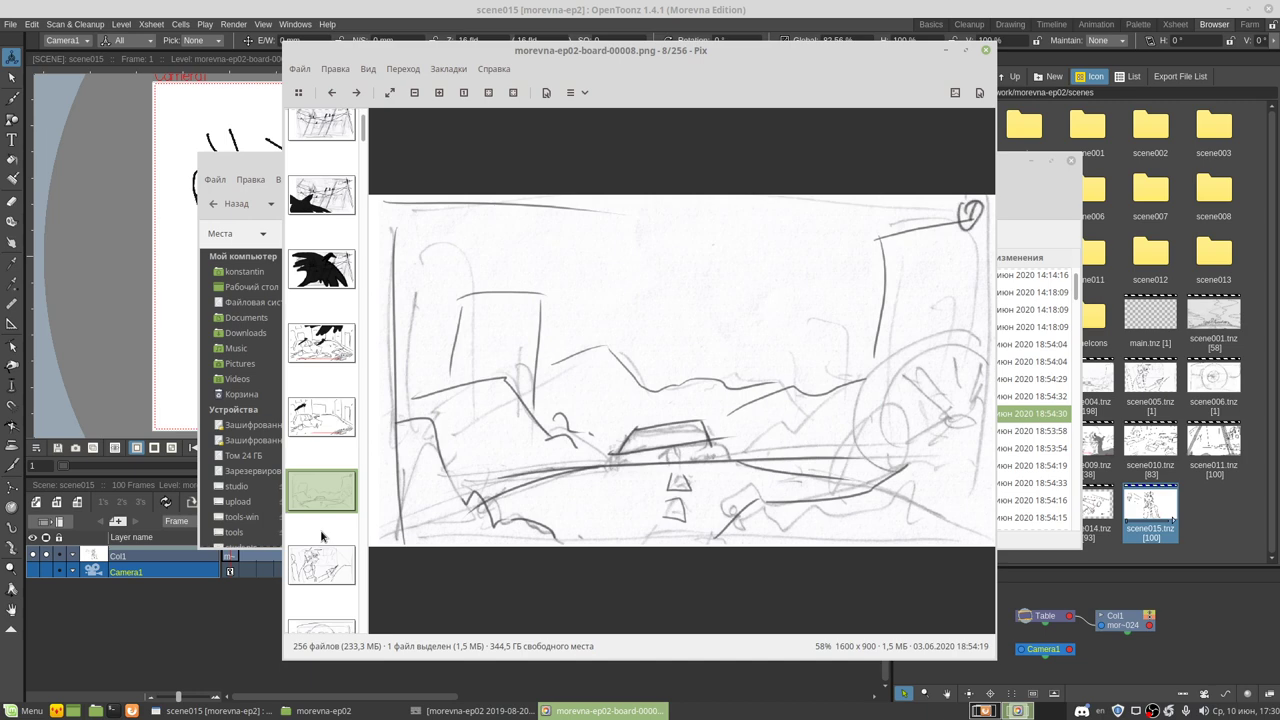
{"action": "scroll", "coordinate": [330, 484], "scroll_direction": "down", "scroll_amount": 1}
{"action": "left_click", "coordinate": [323, 535]}
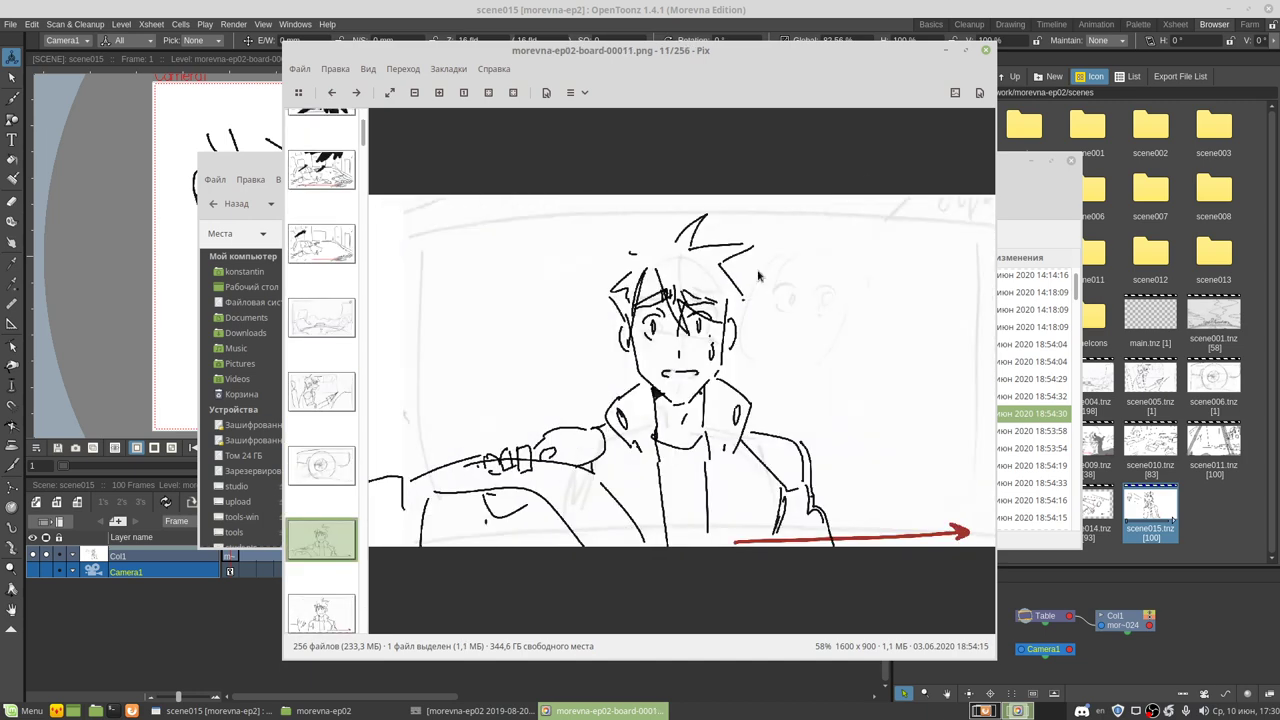
{"action": "key", "text": "Escape"}
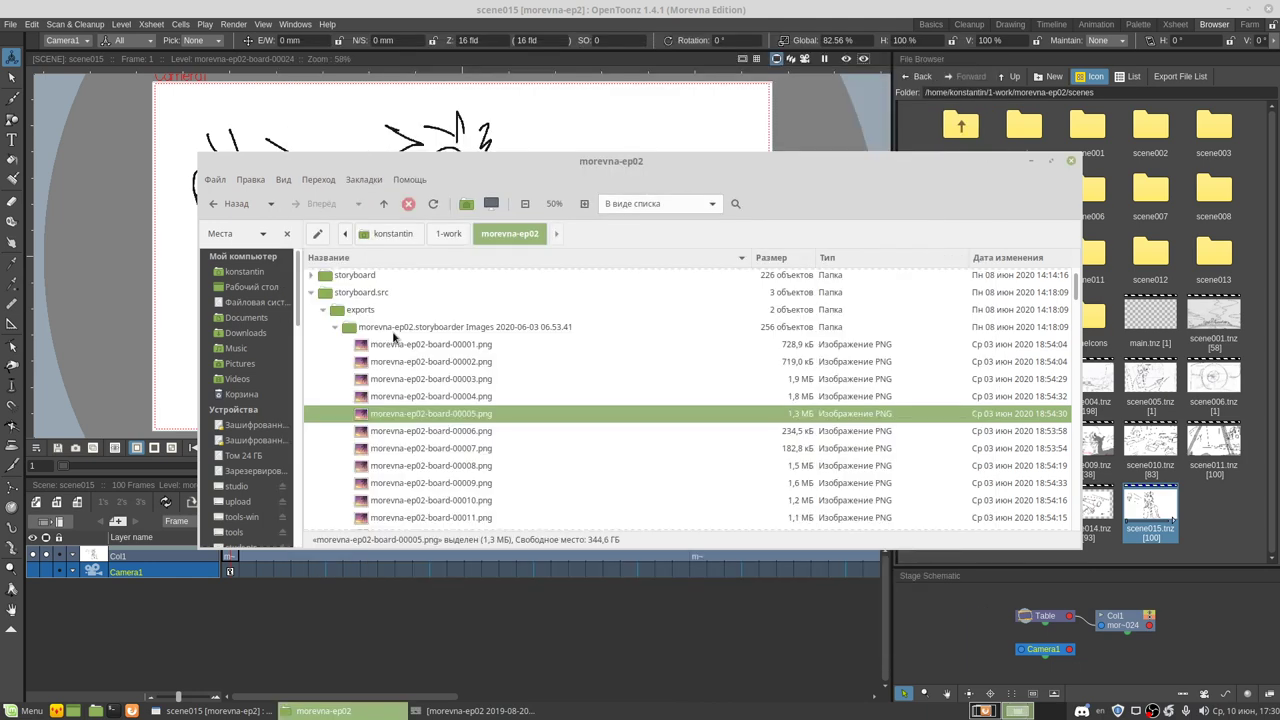
Step: Check the Properties of the storyboarder Images export folder
{"action": "right_click", "coordinate": [395, 334]}
{"action": "left_click", "coordinate": [437, 681]}
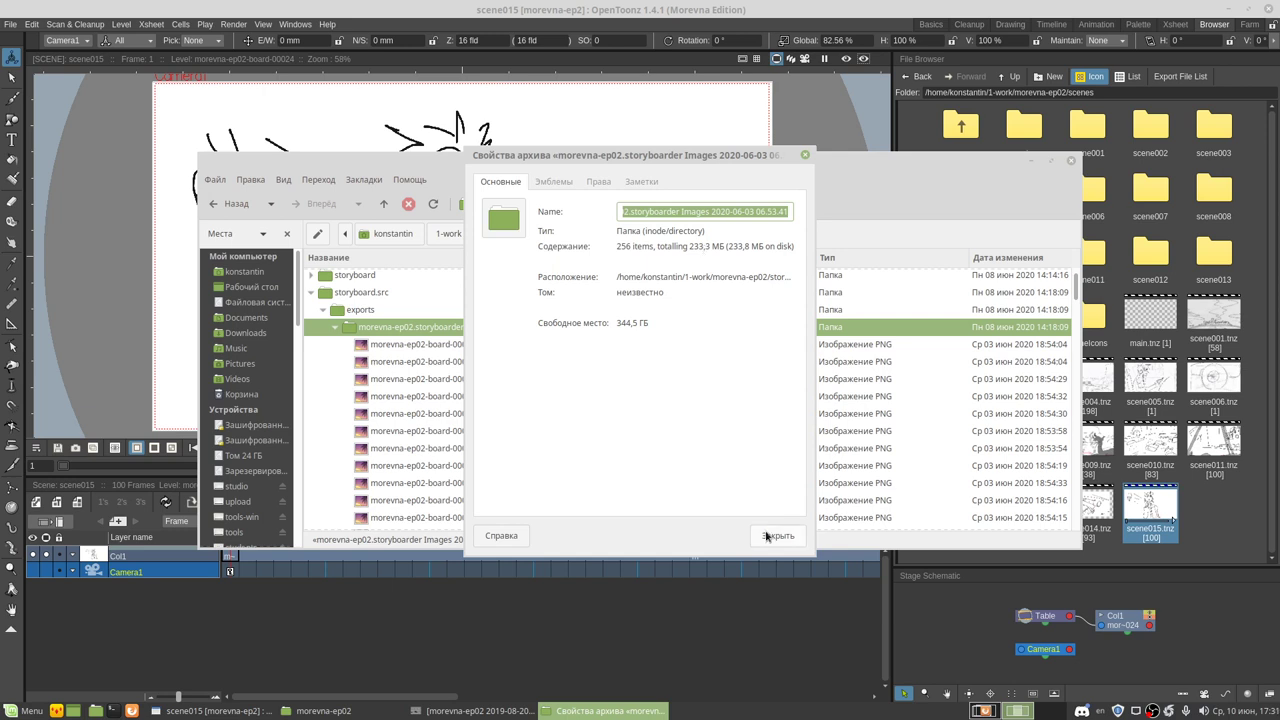
{"action": "left_click", "coordinate": [766, 536]}
Step: Review the storyboard folder's Properties, then permanently delete it and confirm
{"action": "left_click", "coordinate": [376, 280]}
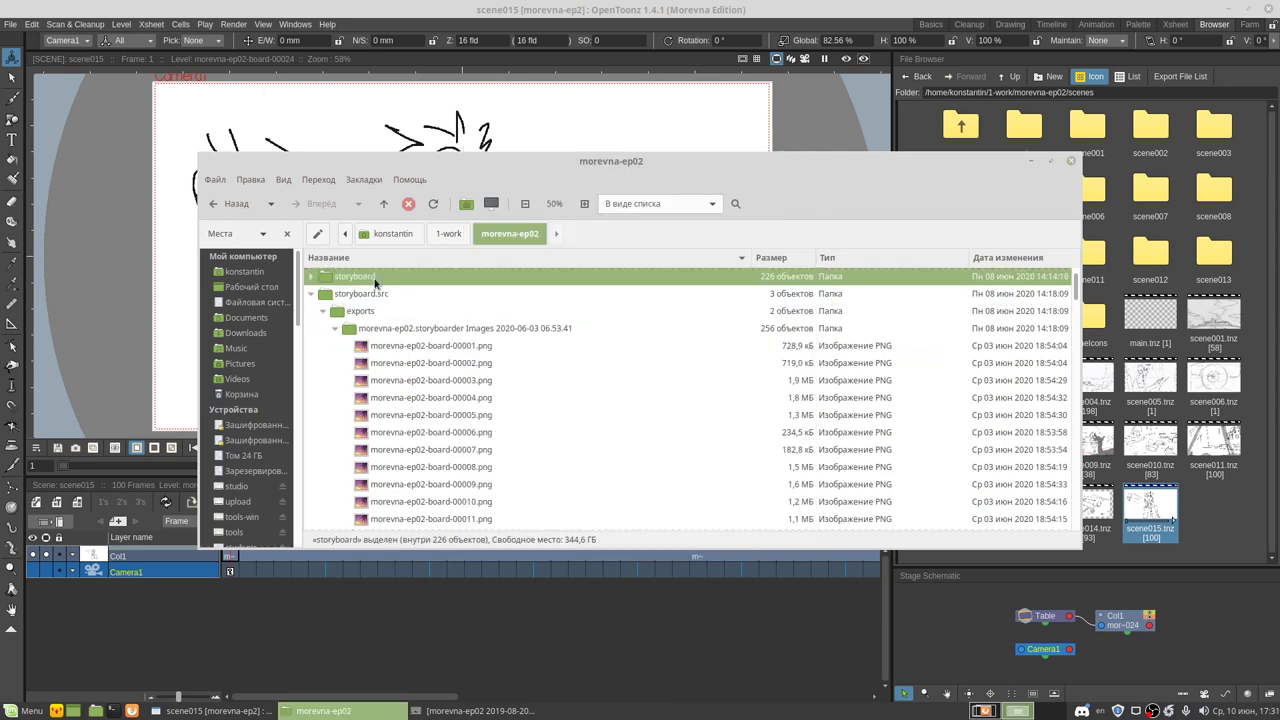
{"action": "right_click", "coordinate": [376, 283]}
{"action": "left_click", "coordinate": [432, 634]}
{"action": "left_click", "coordinate": [779, 536]}
{"action": "key", "text": "alt+Return"}
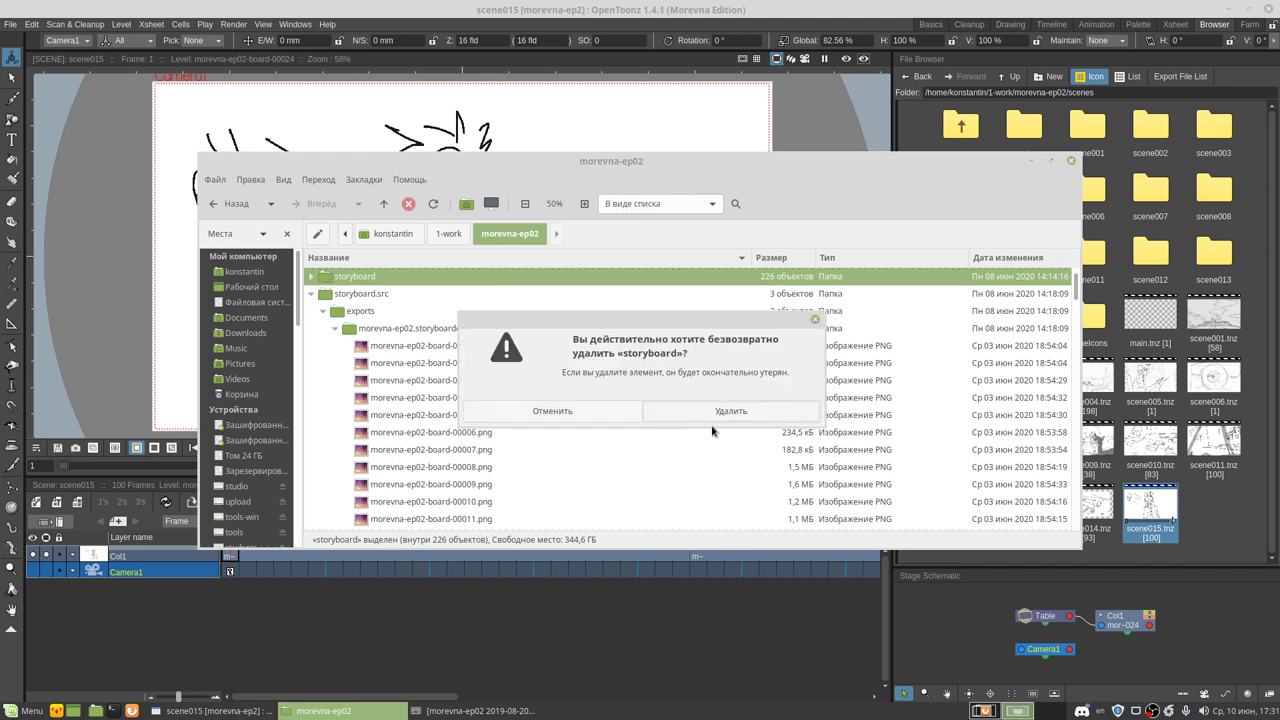
{"action": "left_click", "coordinate": [717, 415]}
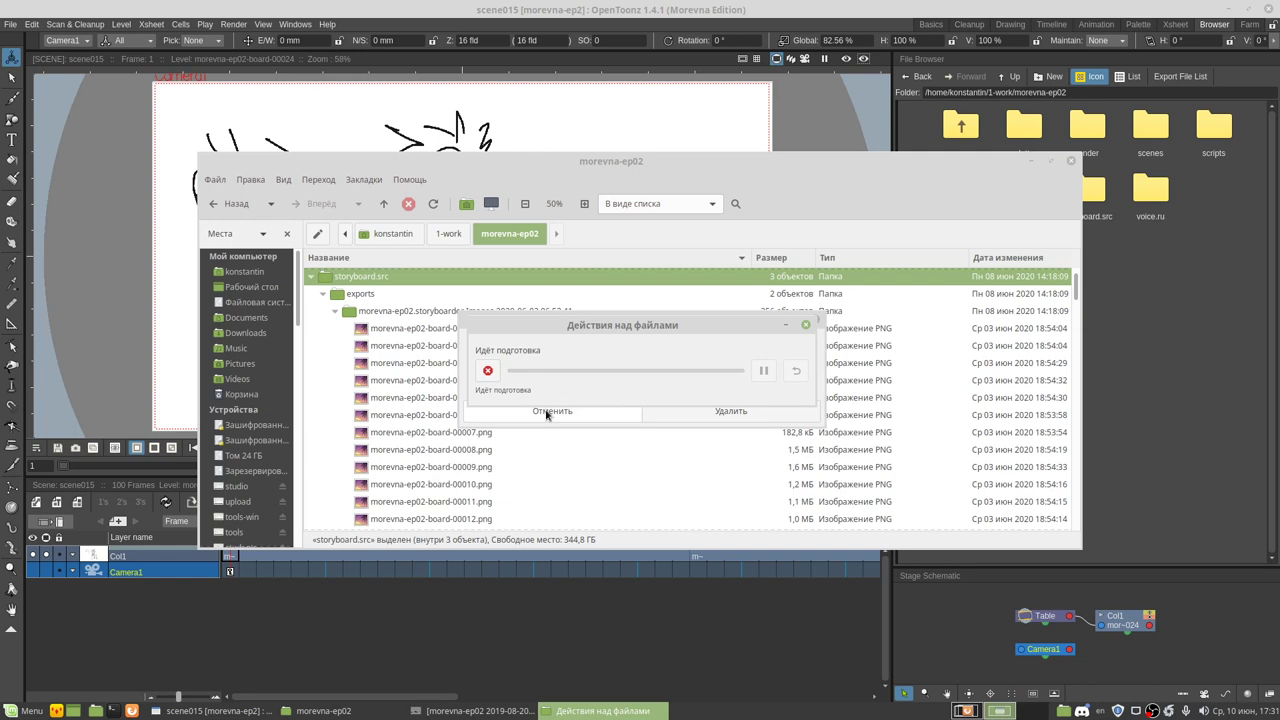
Step: Move the storyboarder Images folder up into morevna-ep02 and start renaming it to storyboard
{"action": "left_click", "coordinate": [379, 318]}
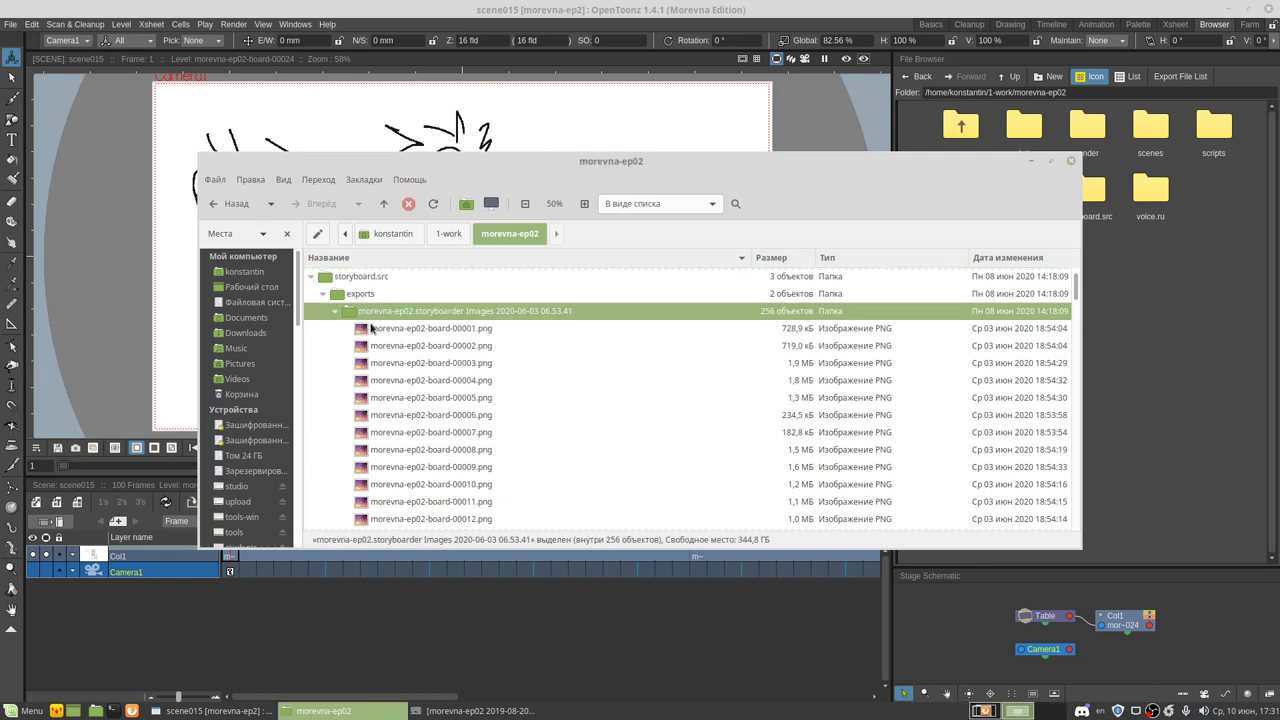
{"action": "scroll", "coordinate": [376, 330], "scroll_direction": "up", "scroll_amount": 1}
{"action": "left_click_drag", "start_coordinate": [370, 352], "coordinate": [366, 317]}
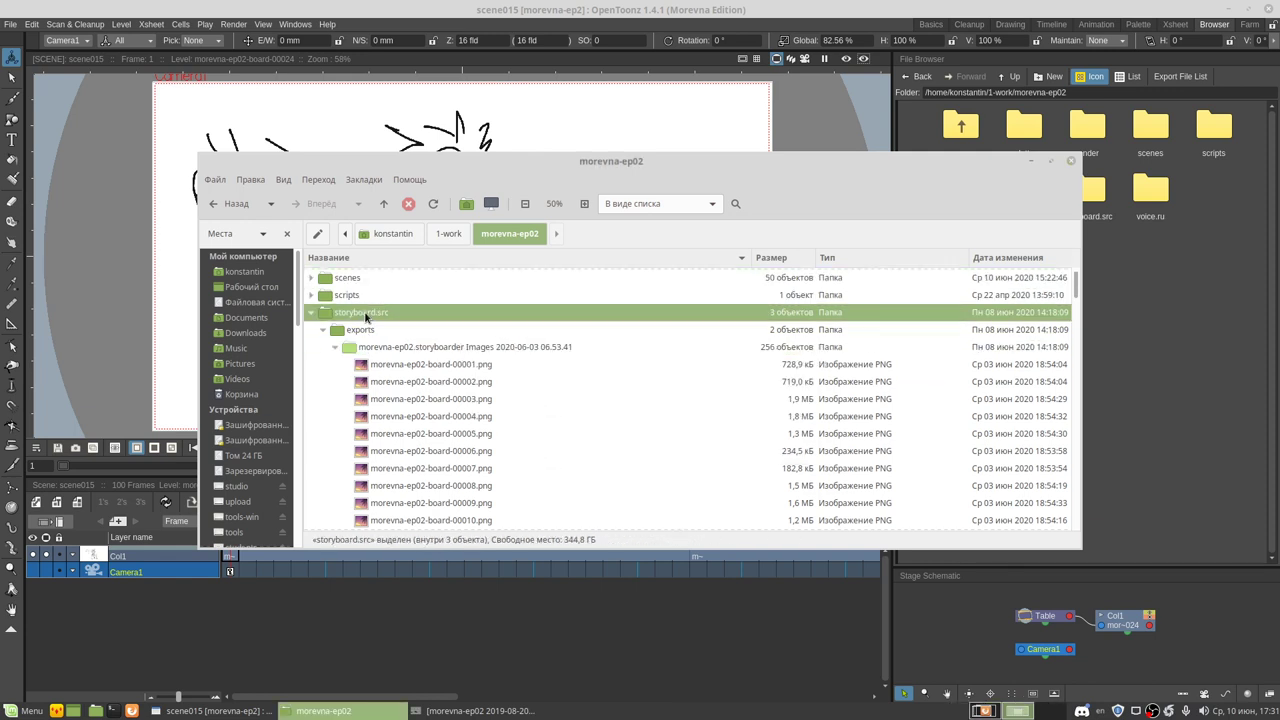
{"action": "key", "text": "F2"}
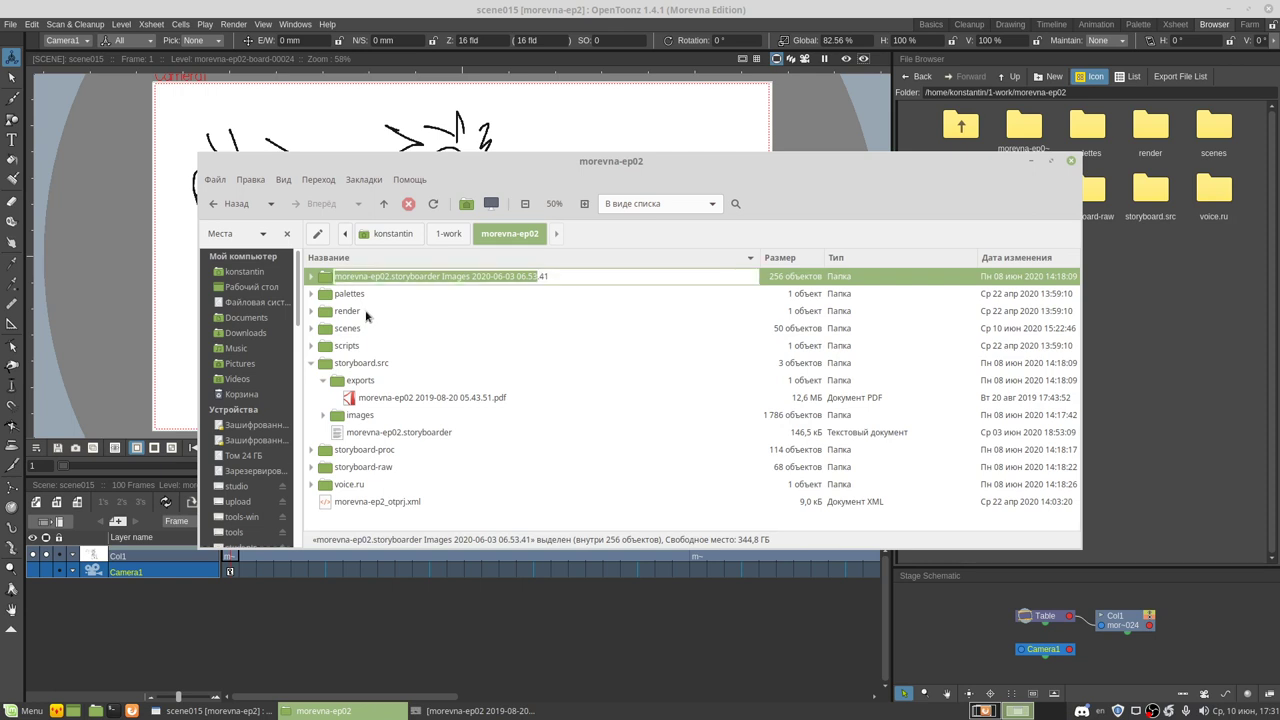
{"action": "key", "text": "End"}
{"action": "key", "text": "Left"}
{"action": "key", "text": "Left"}
{"action": "key", "text": "shift+Home"}
{"action": "type", "text": "storyboar"}
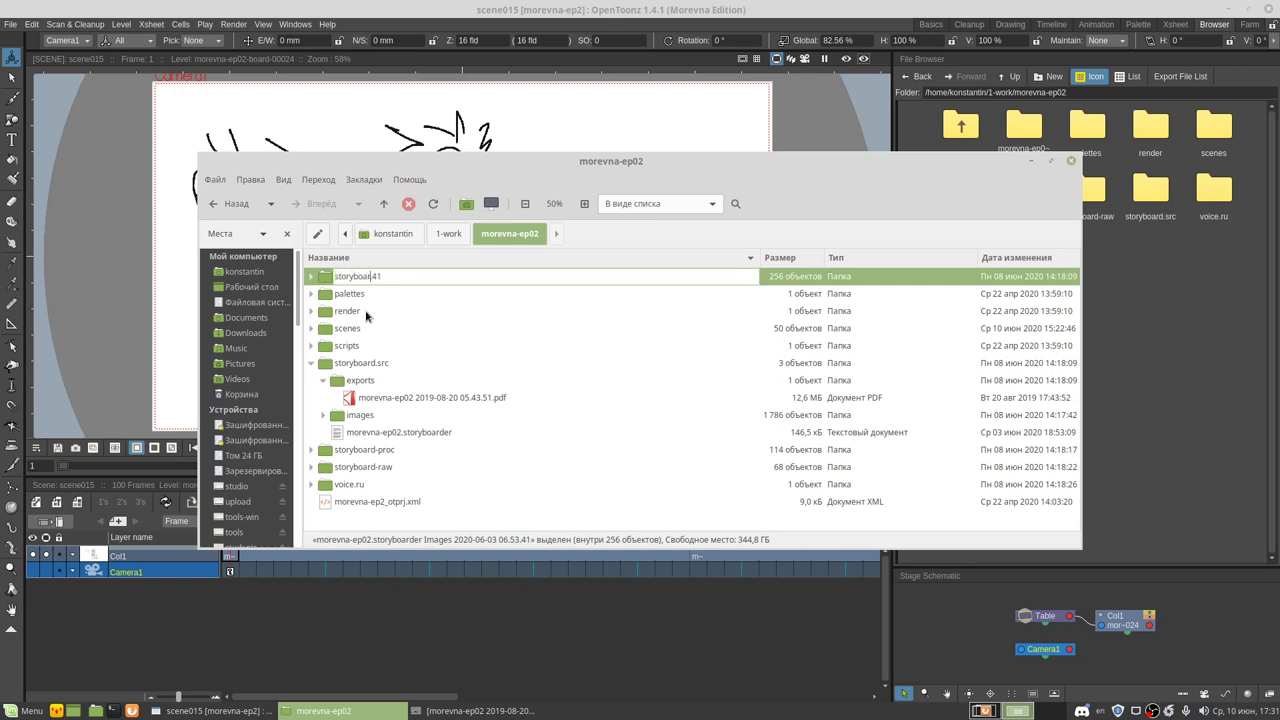
{"action": "type", "text": "d."}
{"action": "key", "text": "Return"}
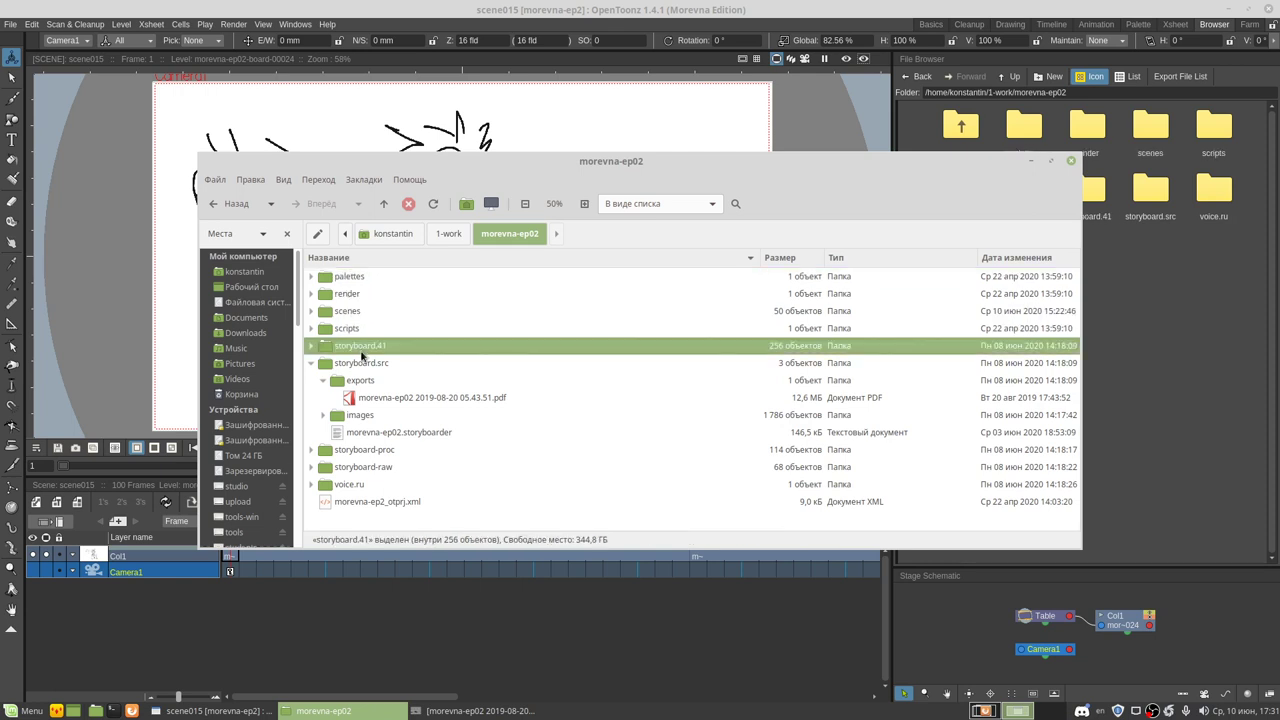
Step: Trim the leftover '41' and trailing dot so the folder is named storyboard
{"action": "key", "text": "F2"}
{"action": "key", "text": "End"}
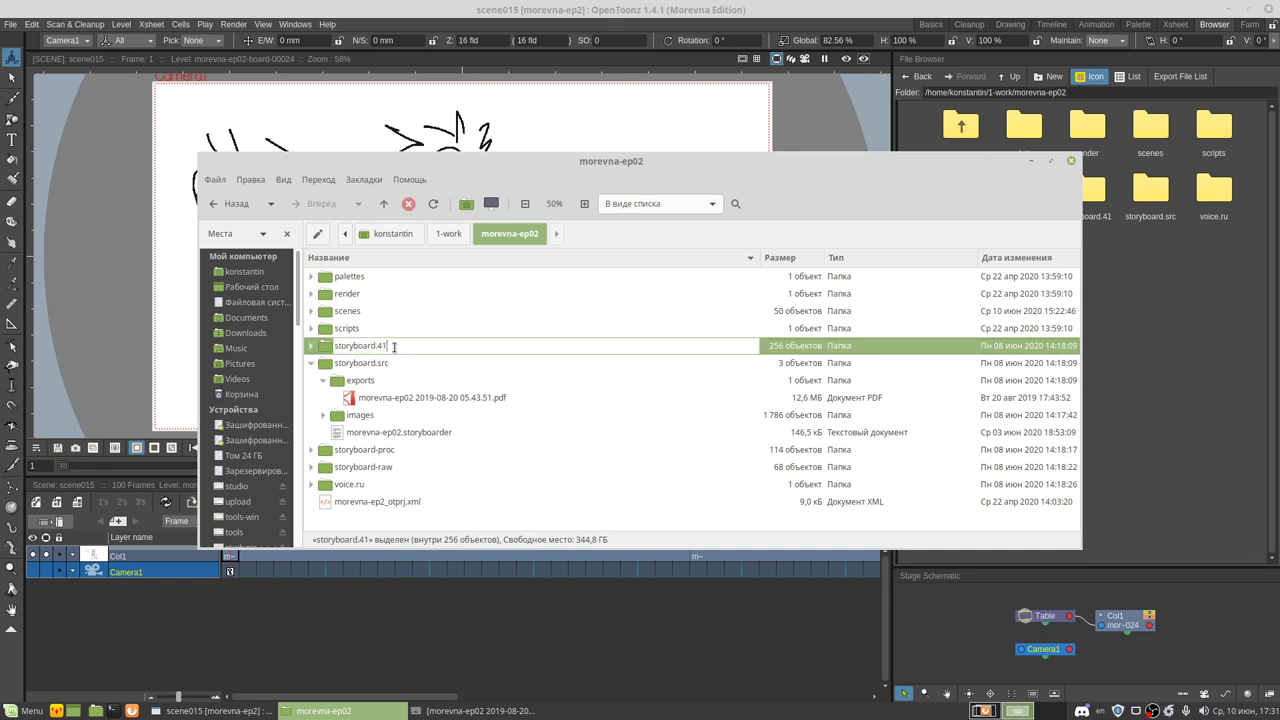
{"action": "key", "text": "BackSpace"}
{"action": "key", "text": "BackSpace"}
{"action": "key", "text": "Return"}
{"action": "key", "text": "F2"}
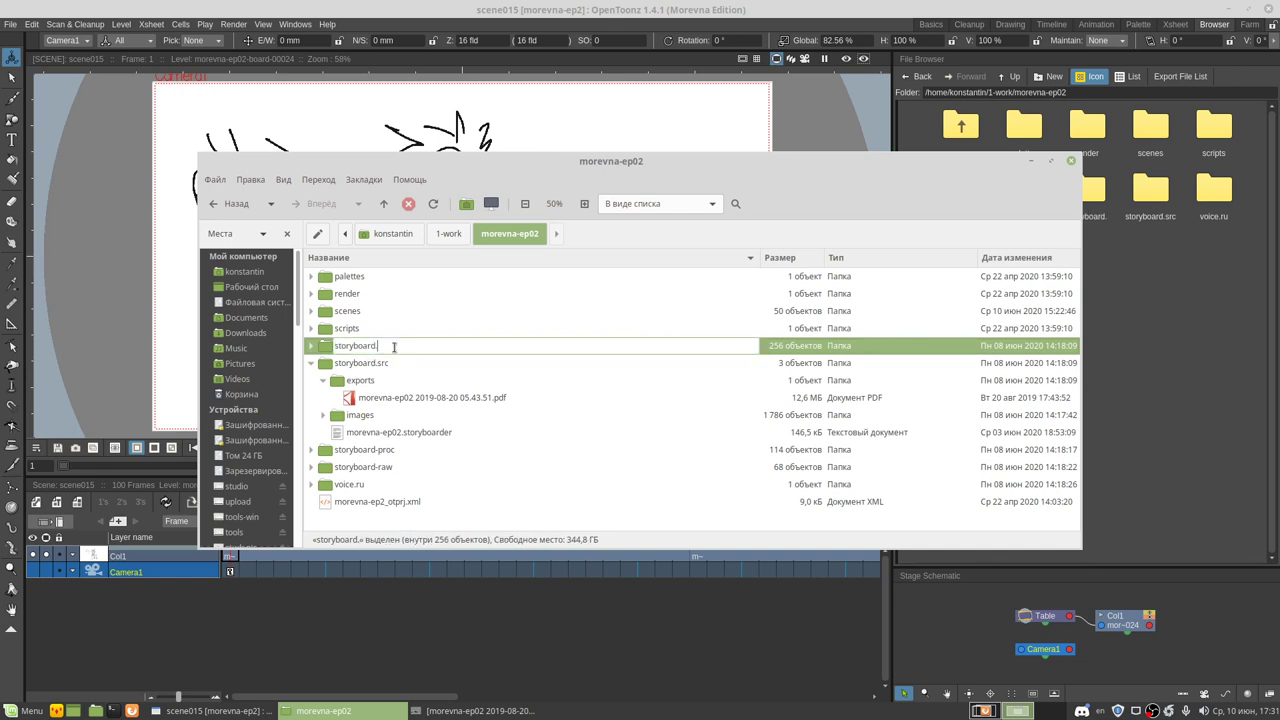
{"action": "key", "text": "End"}
{"action": "key", "text": "BackSpace"}
{"action": "key", "text": "Return"}
Step: Move the exported storyboard PDF out of exports into morevna-ep02
{"action": "left_click", "coordinate": [388, 397]}
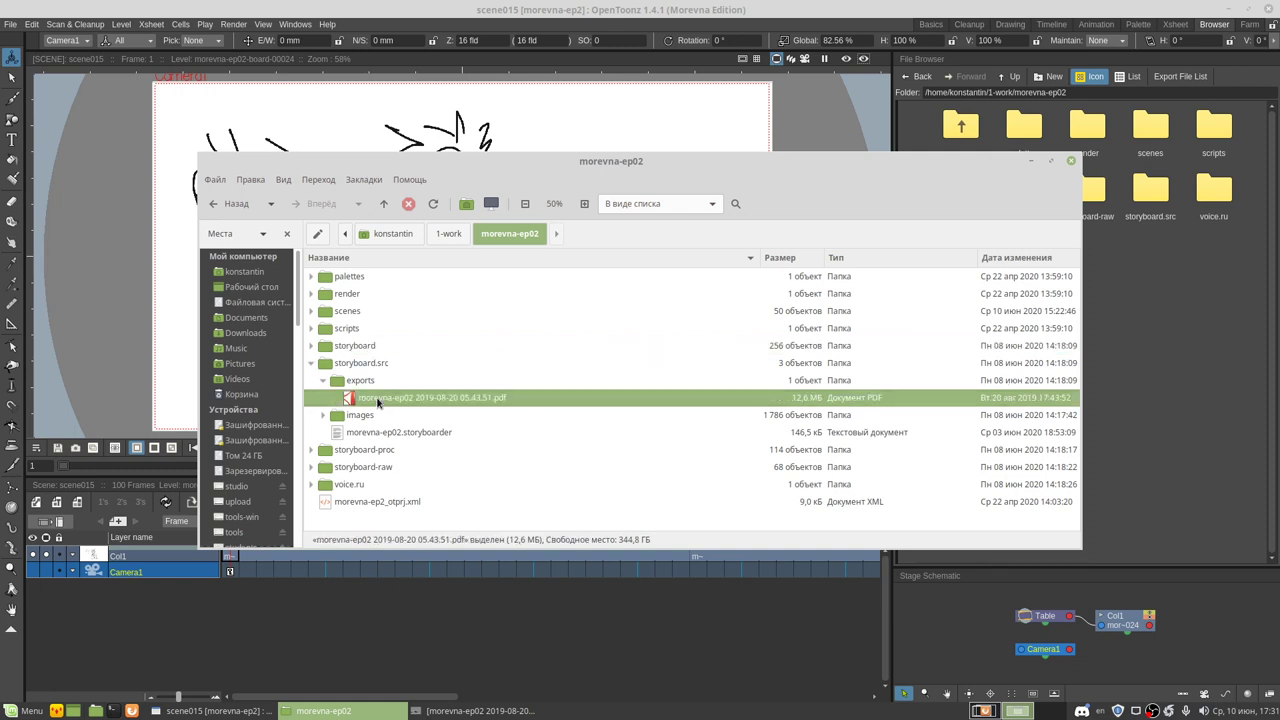
{"action": "left_click", "coordinate": [325, 383]}
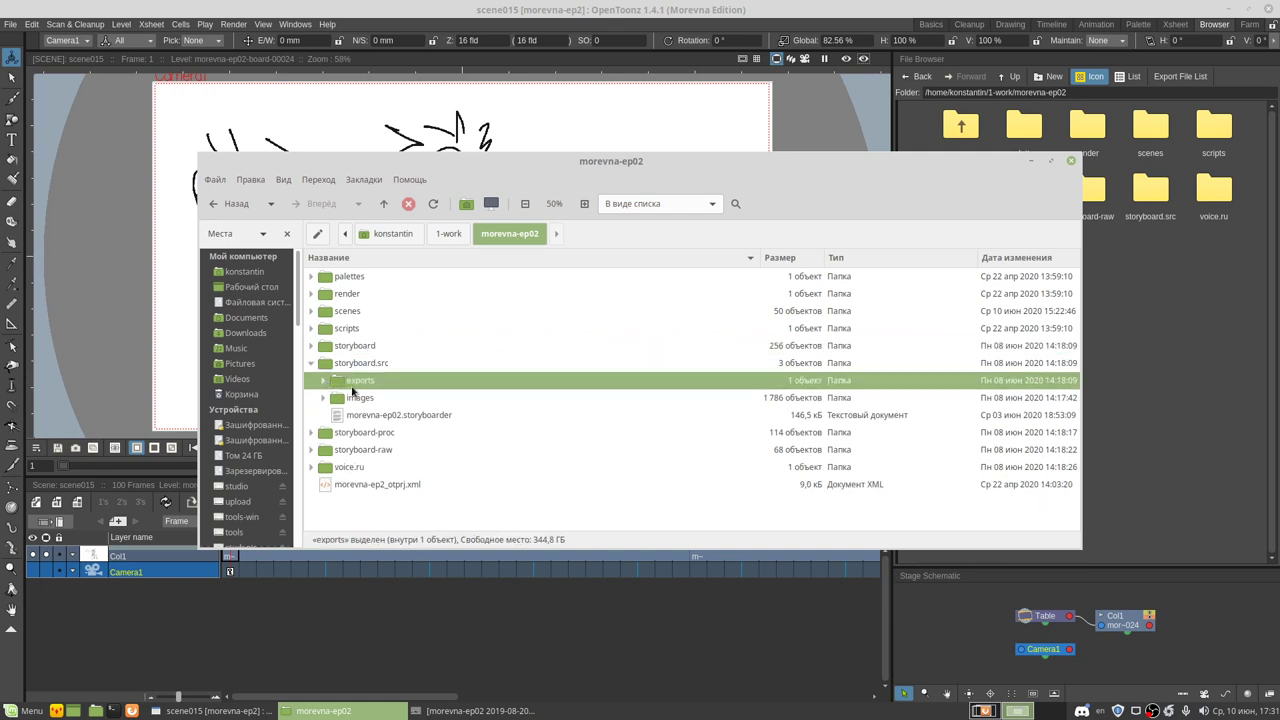
{"action": "left_click", "coordinate": [324, 382]}
{"action": "left_click", "coordinate": [355, 398]}
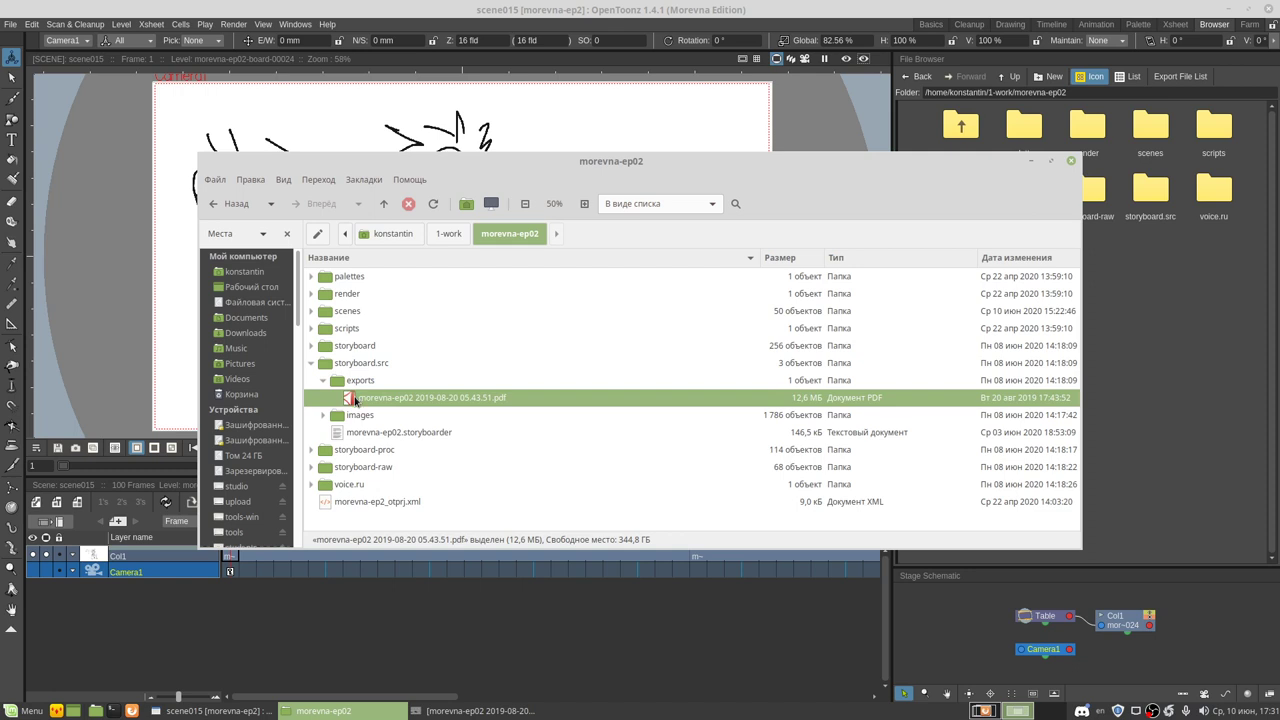
{"action": "left_click_drag", "start_coordinate": [355, 398], "coordinate": [375, 525]}
{"action": "left_click", "coordinate": [378, 500]}
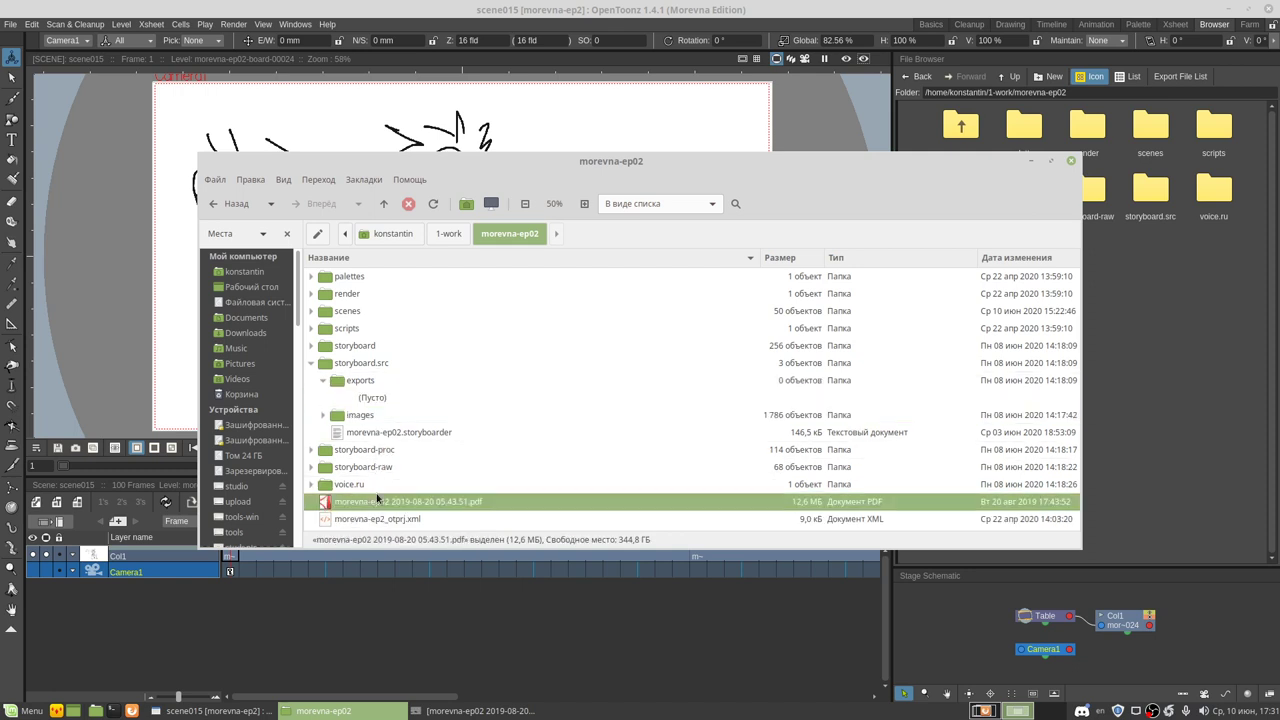
{"action": "left_click", "coordinate": [322, 380]}
{"action": "left_click", "coordinate": [311, 363]}
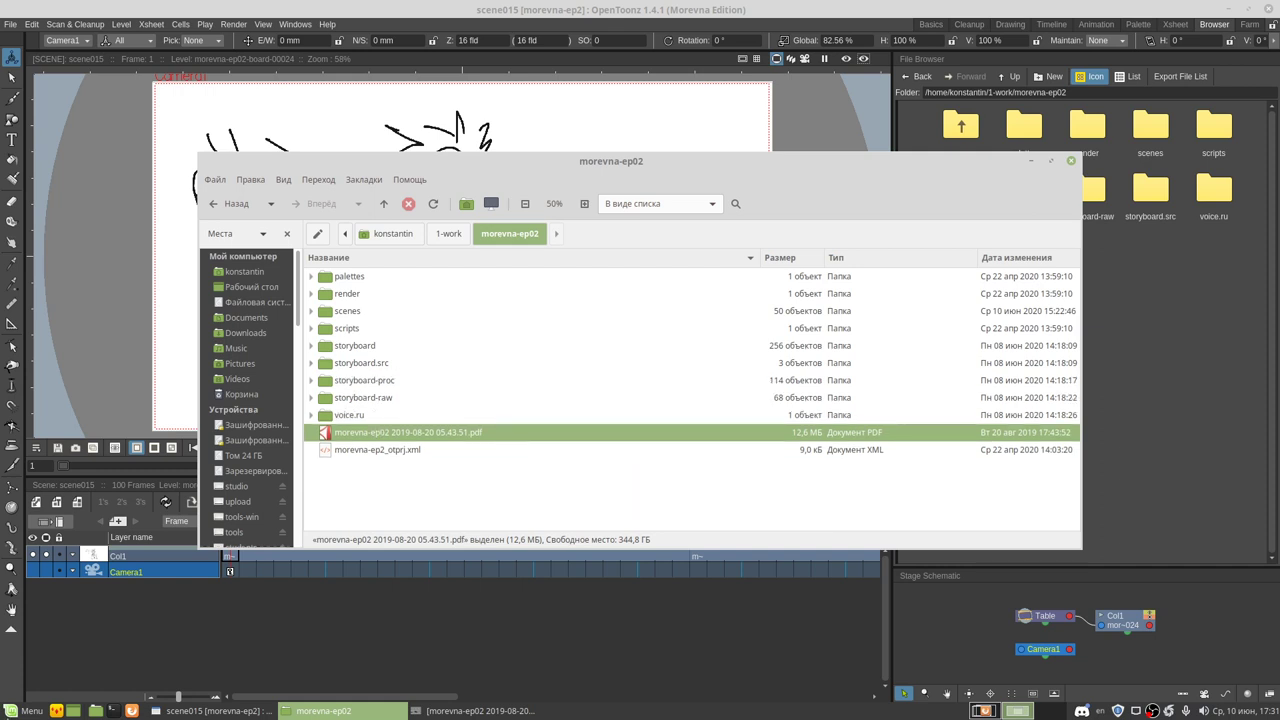
Step: Launch Unison with the work-new profile, then view the Morevna VK page in Firefox
{"action": "left_click", "coordinate": [10, 708]}
{"action": "left_click", "coordinate": [9, 705]}
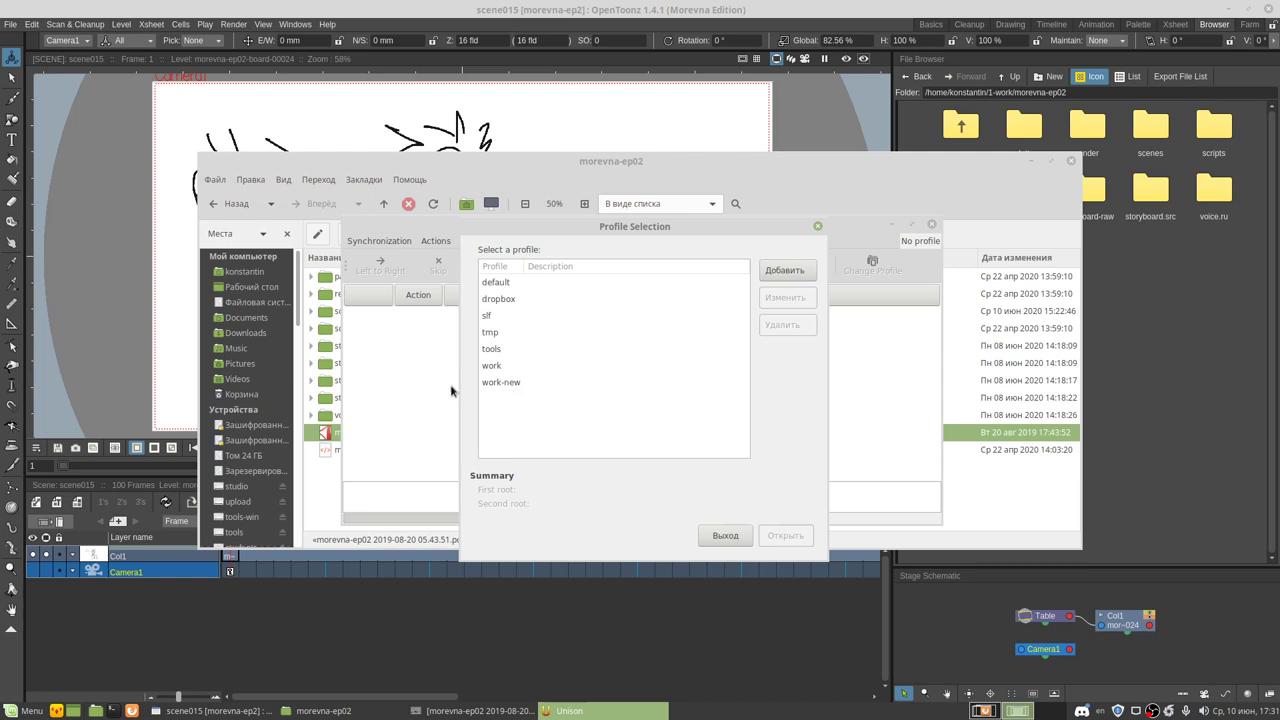
{"action": "double_click", "coordinate": [490, 382]}
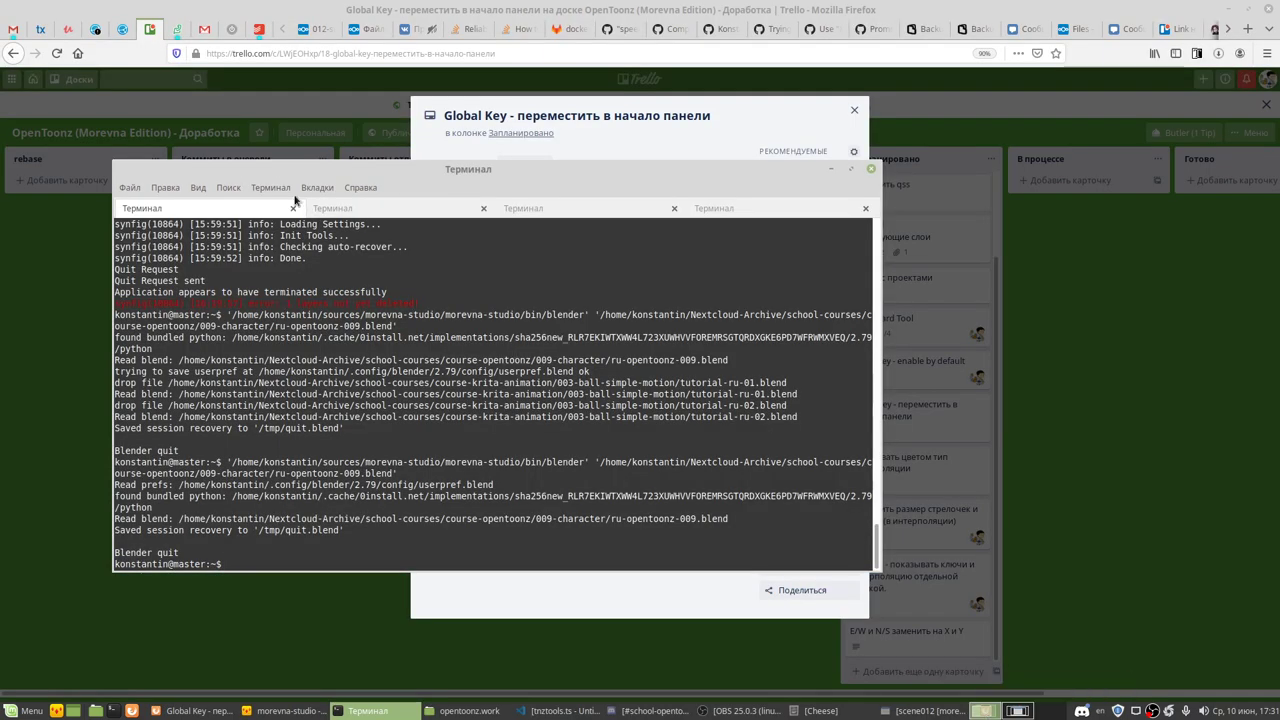
{"action": "left_click", "coordinate": [540, 208]}
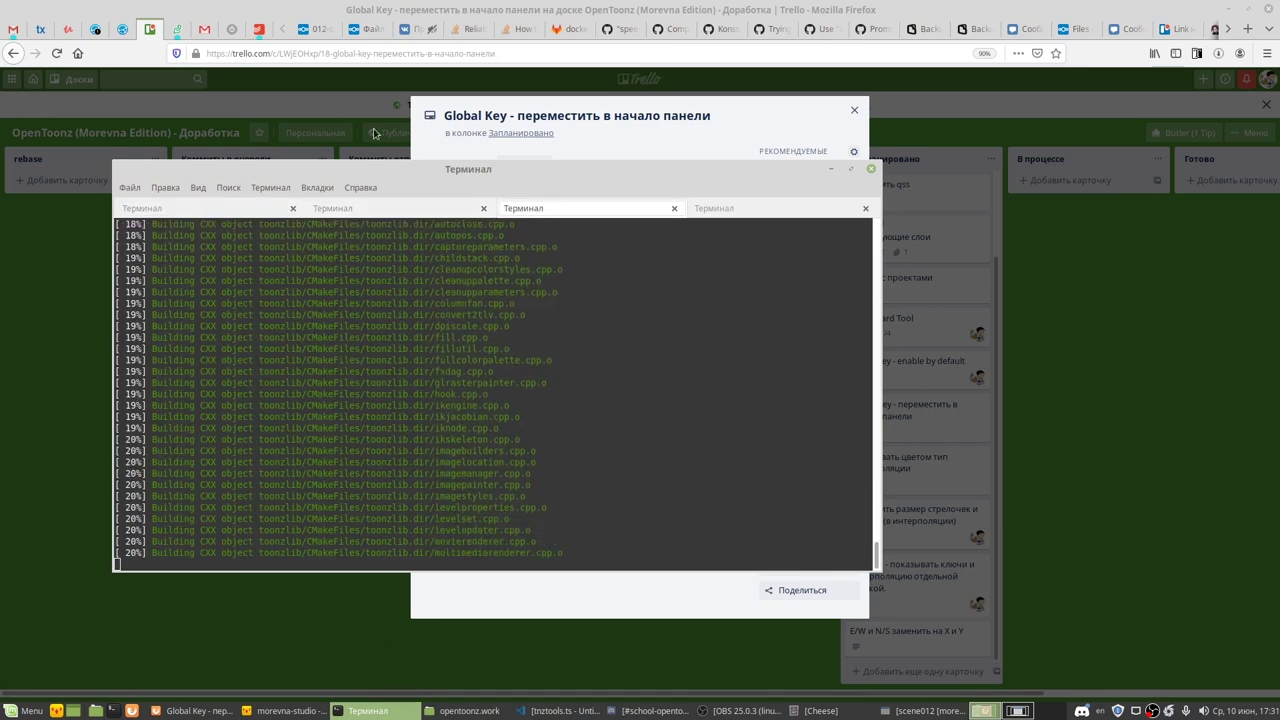
{"action": "left_click", "coordinate": [406, 30]}
{"action": "left_click", "coordinate": [406, 30]}
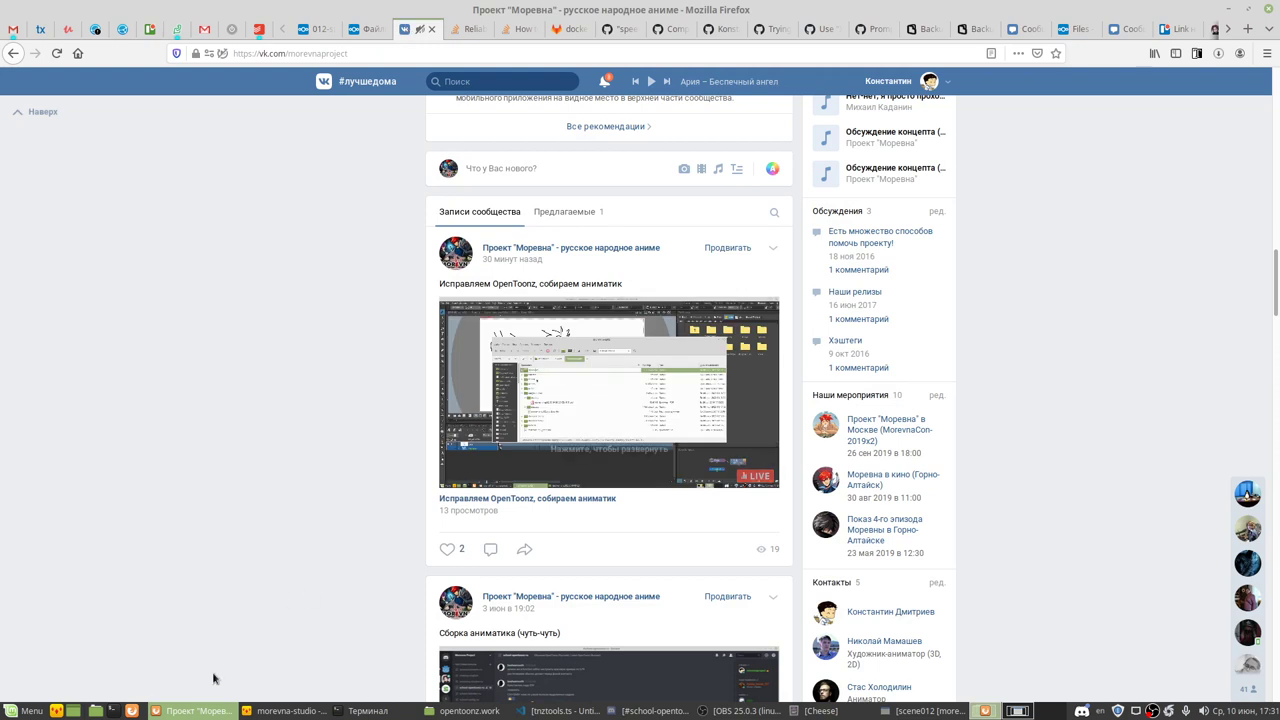
Step: Review the deleted storyboard and changed scene012 entries in Unison, then propagate with Go
{"action": "left_click", "coordinate": [1012, 711]}
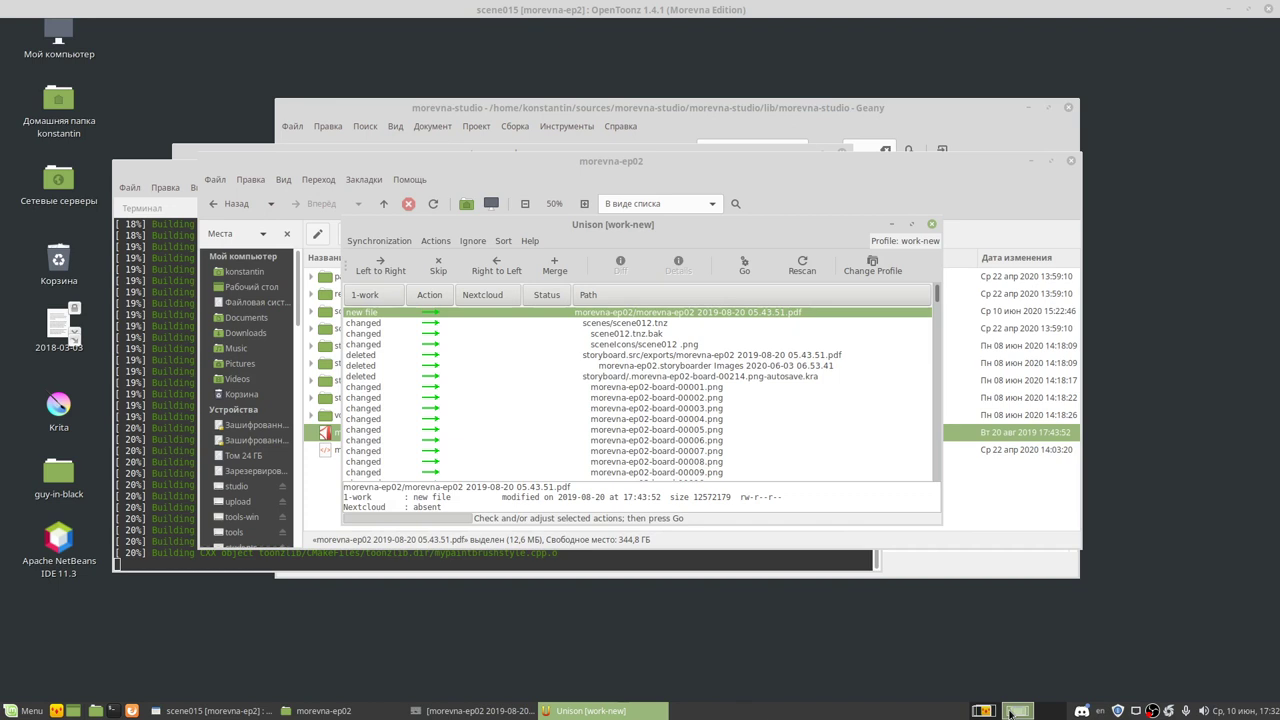
{"action": "left_click", "coordinate": [1012, 711]}
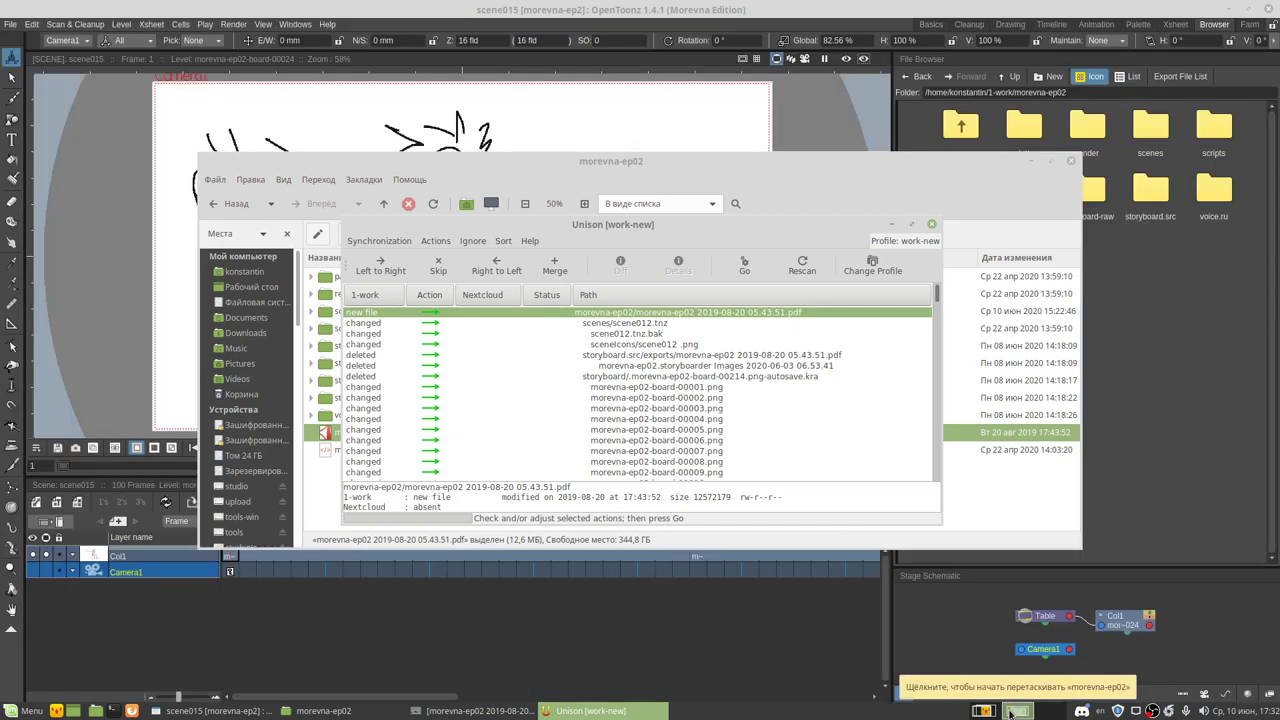
{"action": "left_click", "coordinate": [657, 376]}
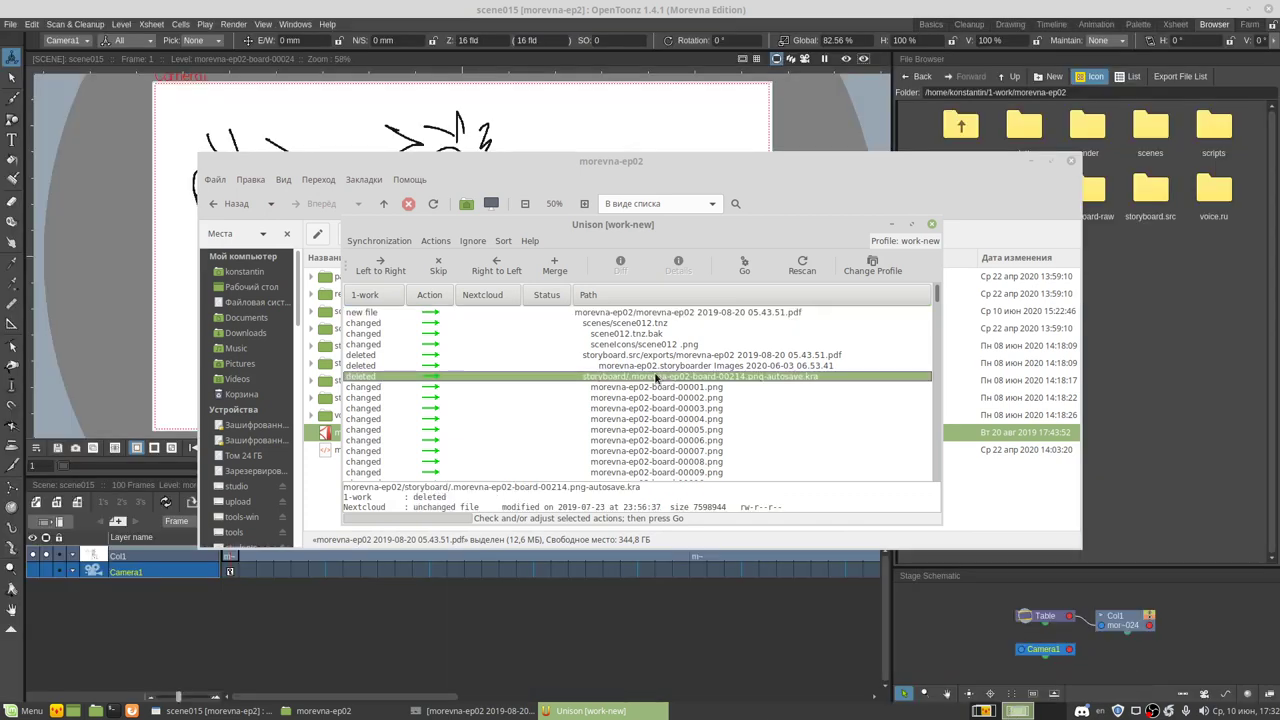
{"action": "left_click", "coordinate": [658, 344]}
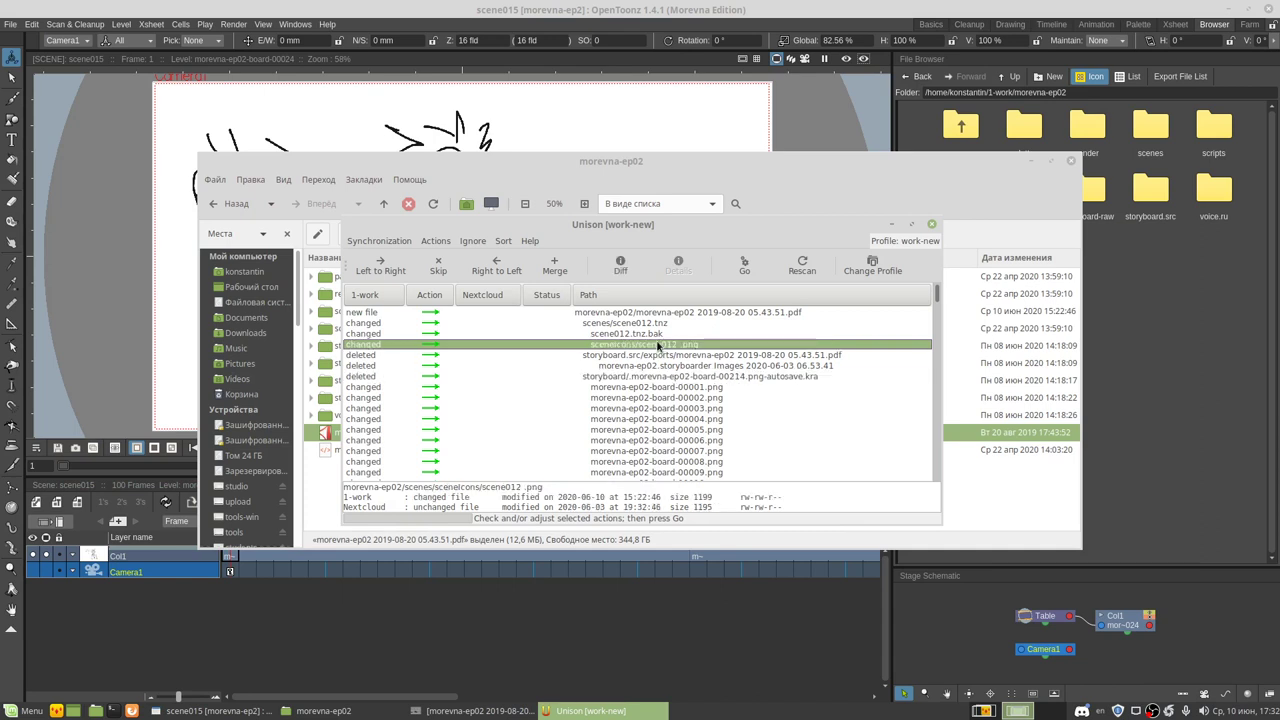
{"action": "key", "text": "Up"}
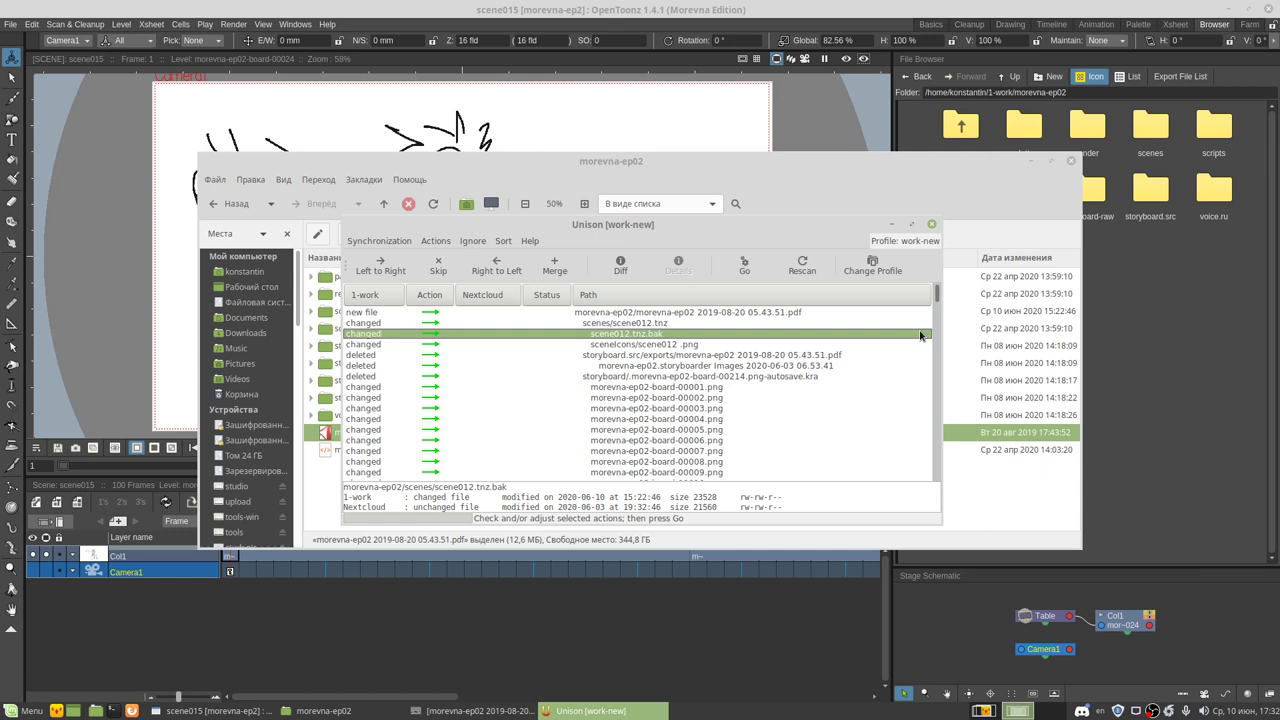
{"action": "left_click", "coordinate": [936, 456]}
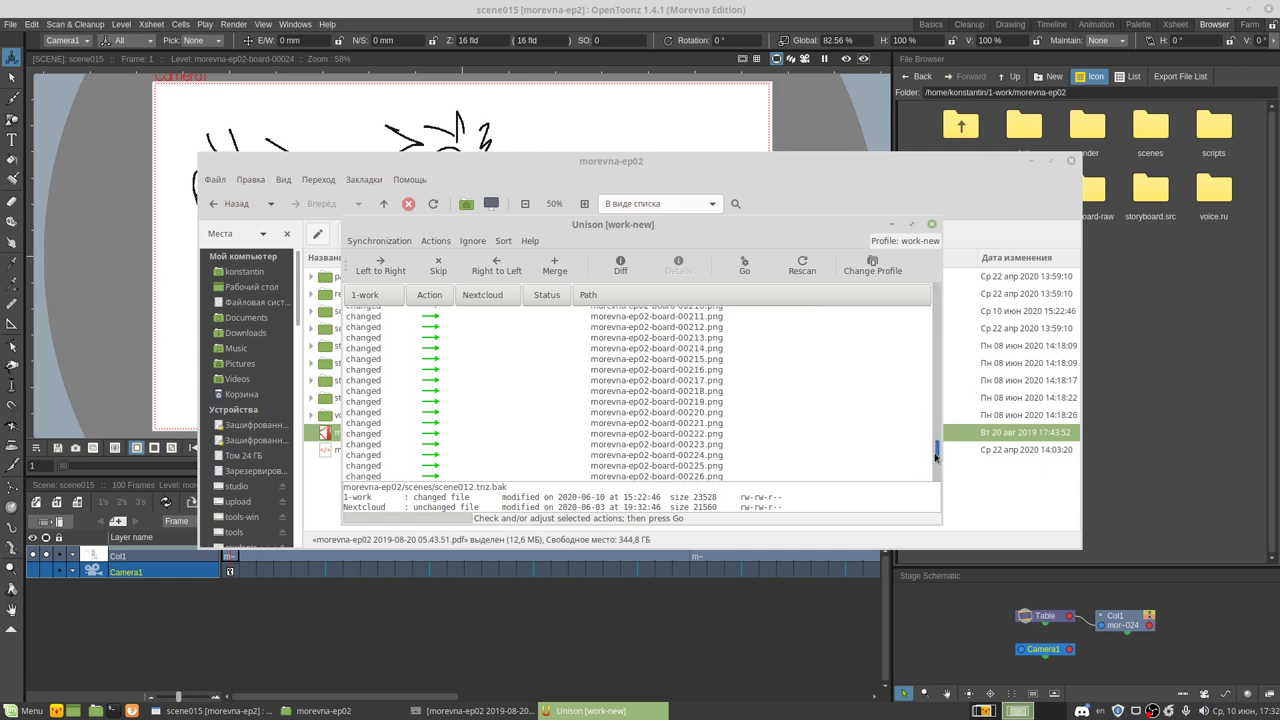
{"action": "left_click_drag", "start_coordinate": [936, 456], "coordinate": [932, 462]}
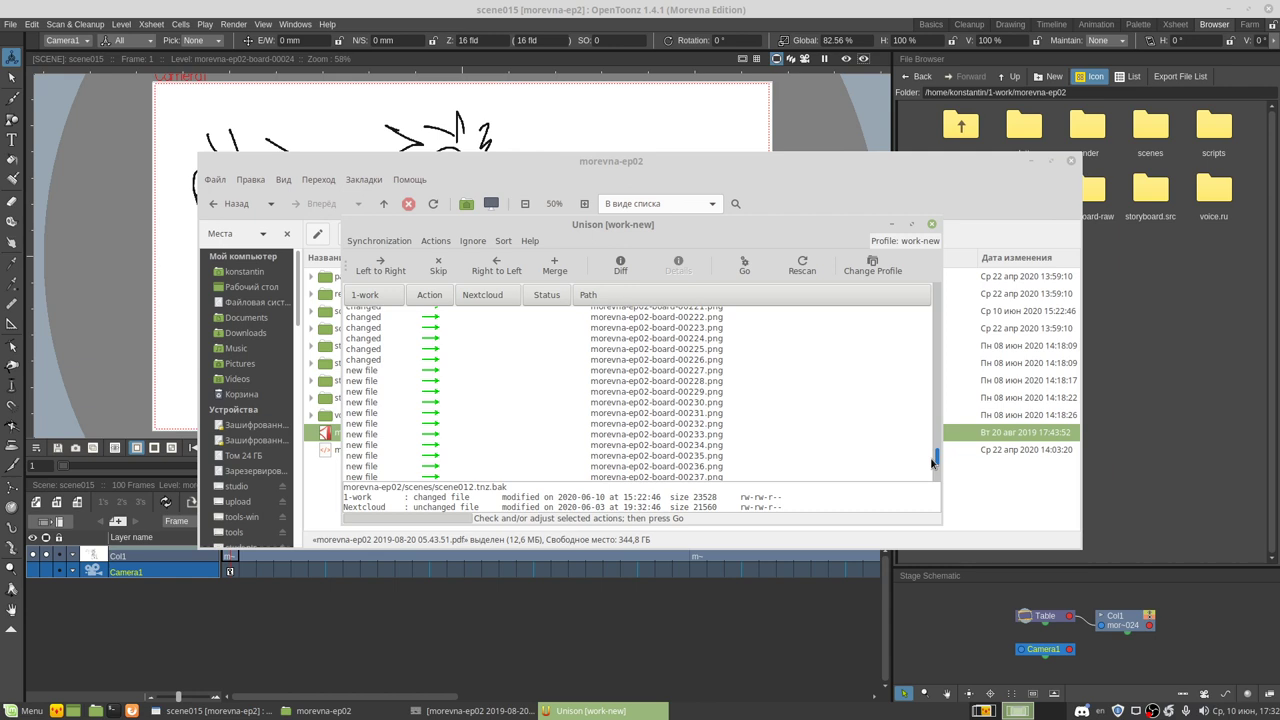
{"action": "key", "text": "g"}
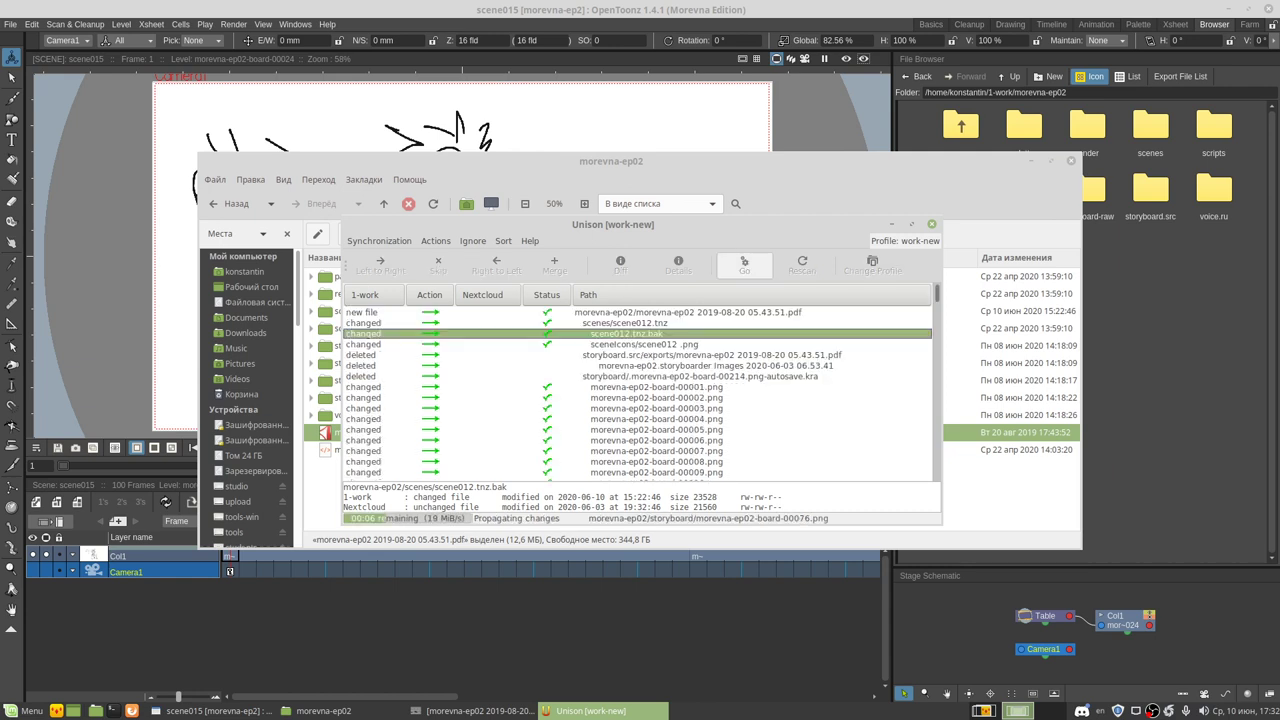
{"action": "left_click", "coordinate": [588, 5]}
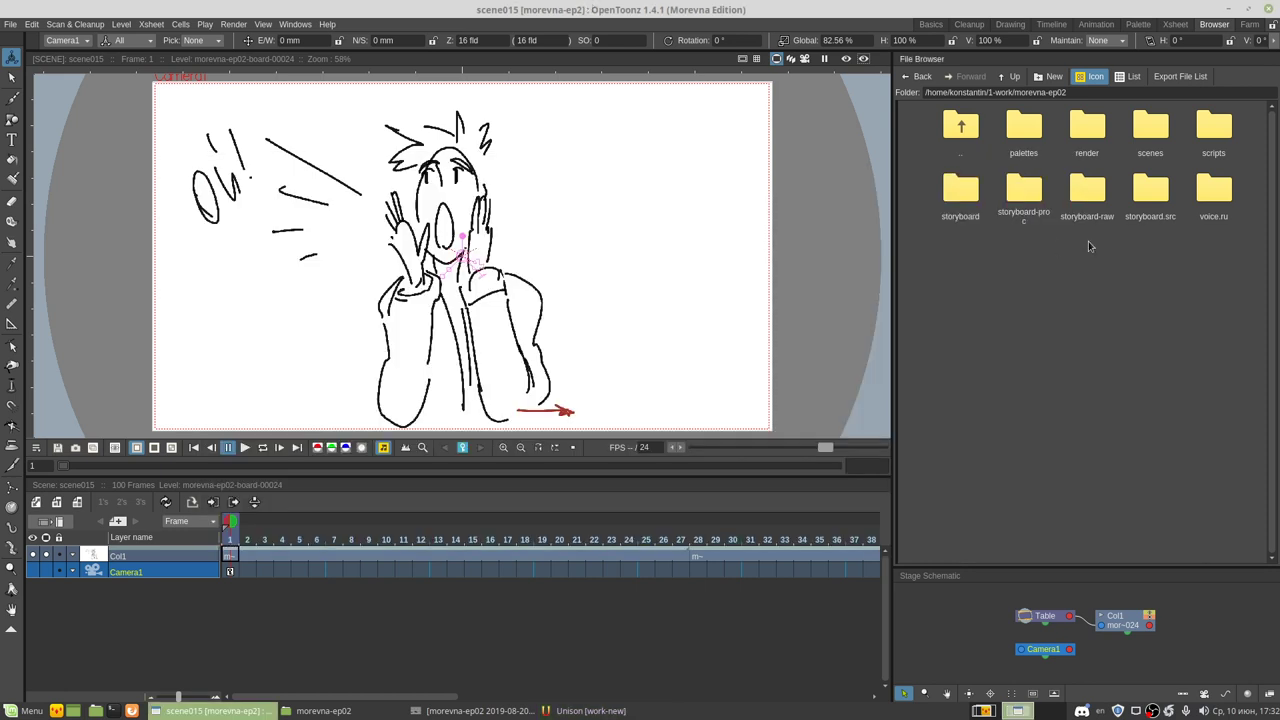
Step: Play scene015's animatic from frame 21, stop it, then create a new scene with Ctrl+N
{"action": "double_click", "coordinate": [1153, 135]}
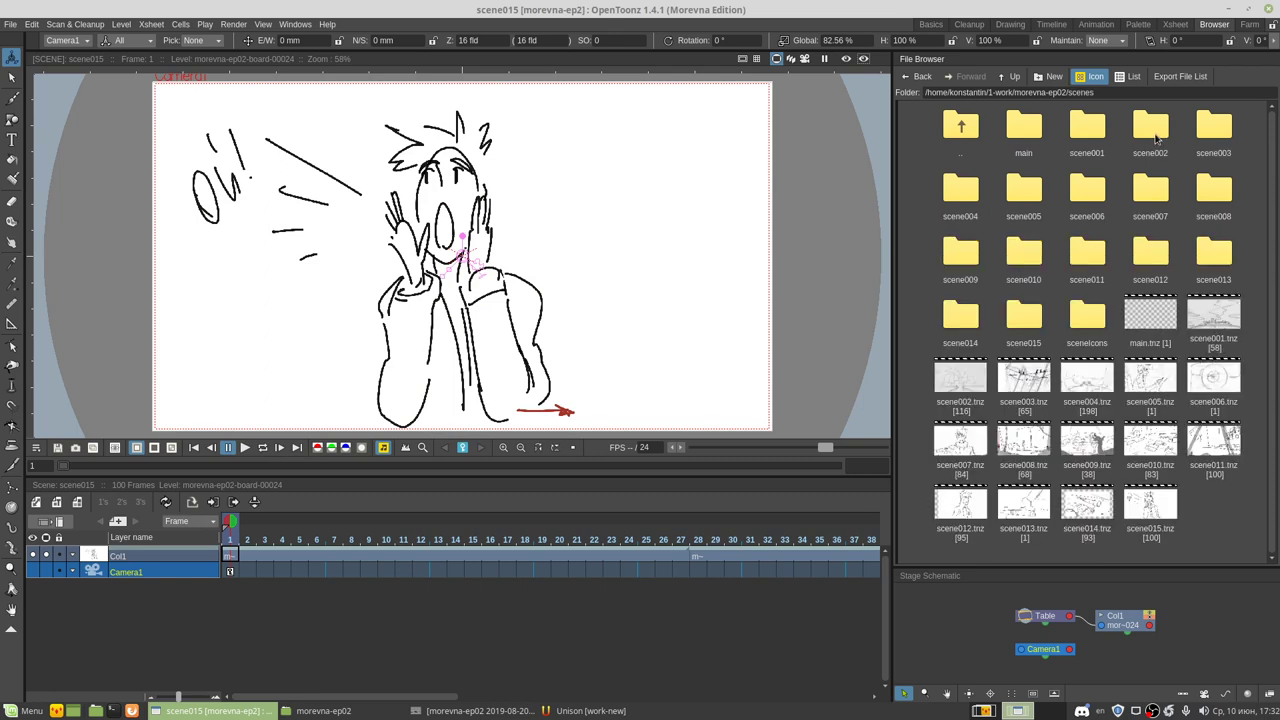
{"action": "left_click", "coordinate": [1150, 505]}
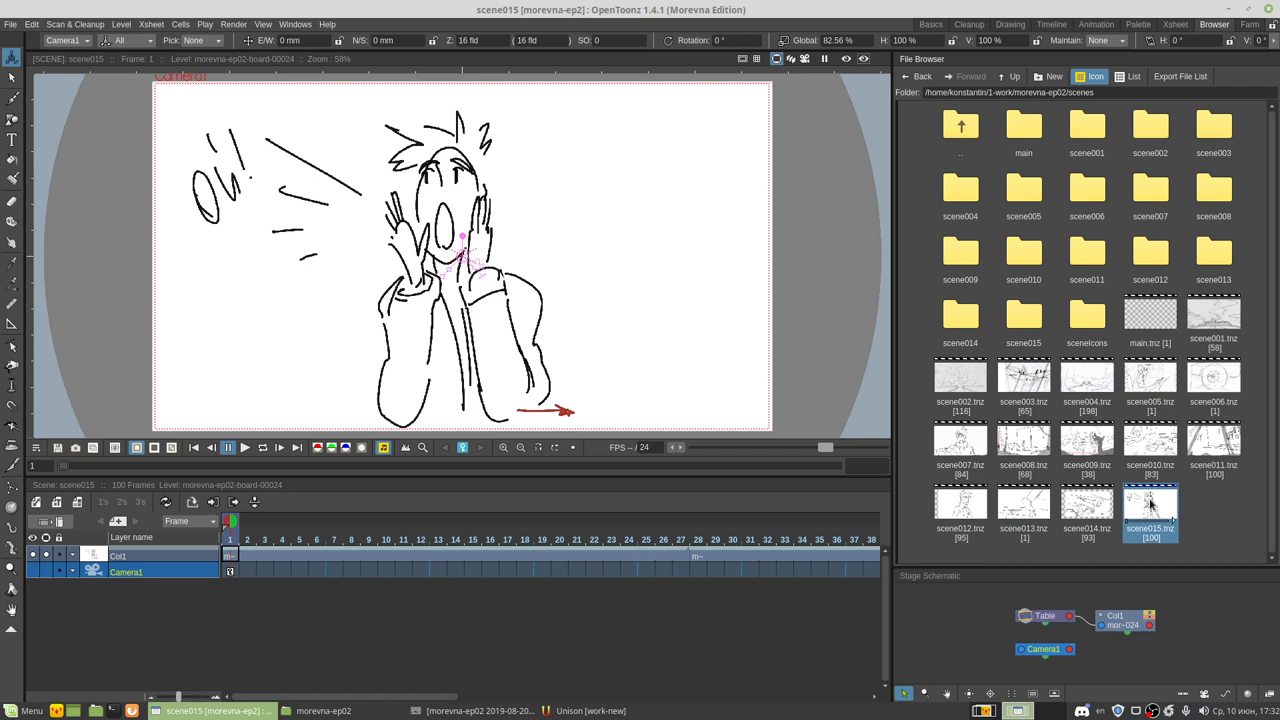
{"action": "left_click_drag", "start_coordinate": [230, 520], "coordinate": [575, 520]}
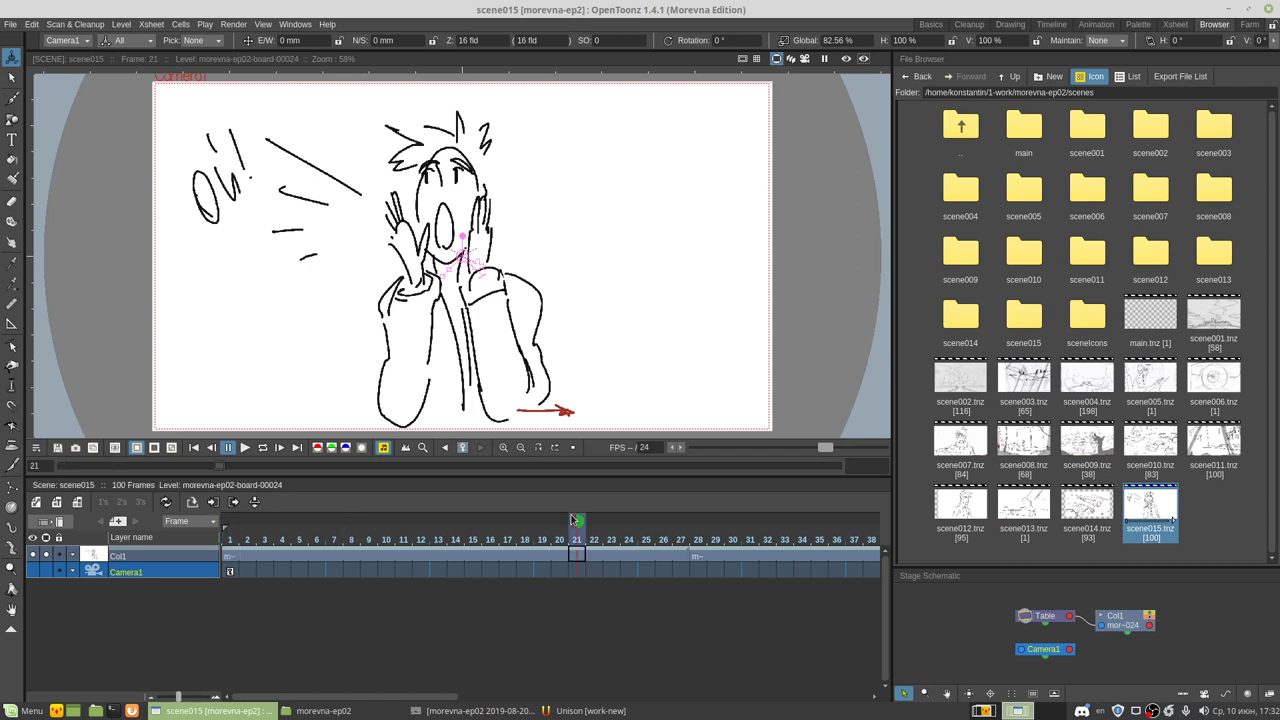
{"action": "left_click", "coordinate": [244, 448]}
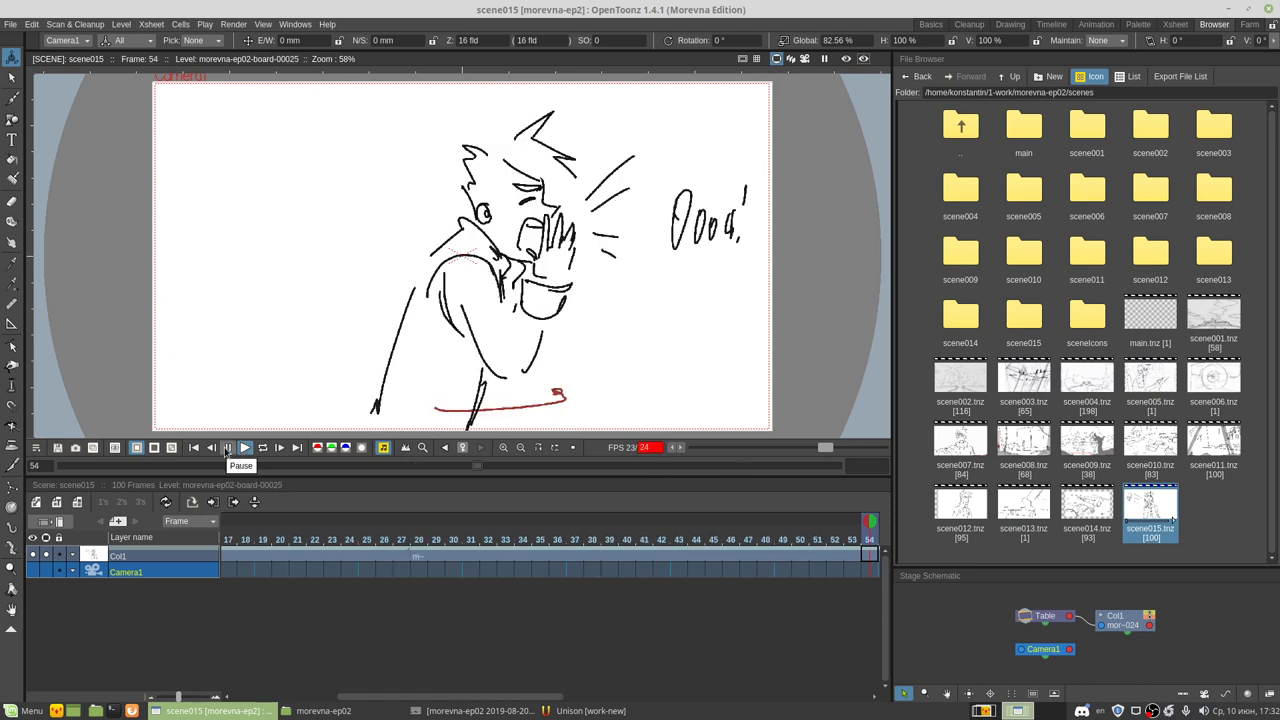
{"action": "left_click", "coordinate": [227, 450]}
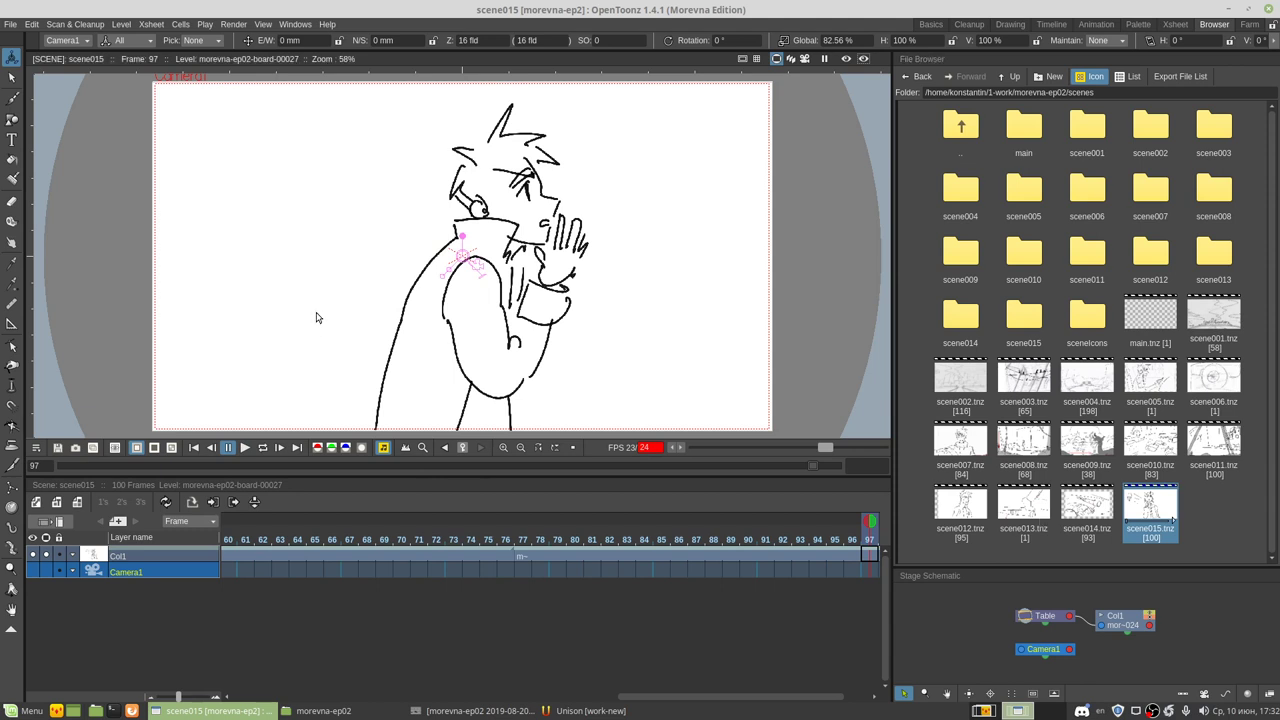
{"action": "key", "text": "ctrl+n"}
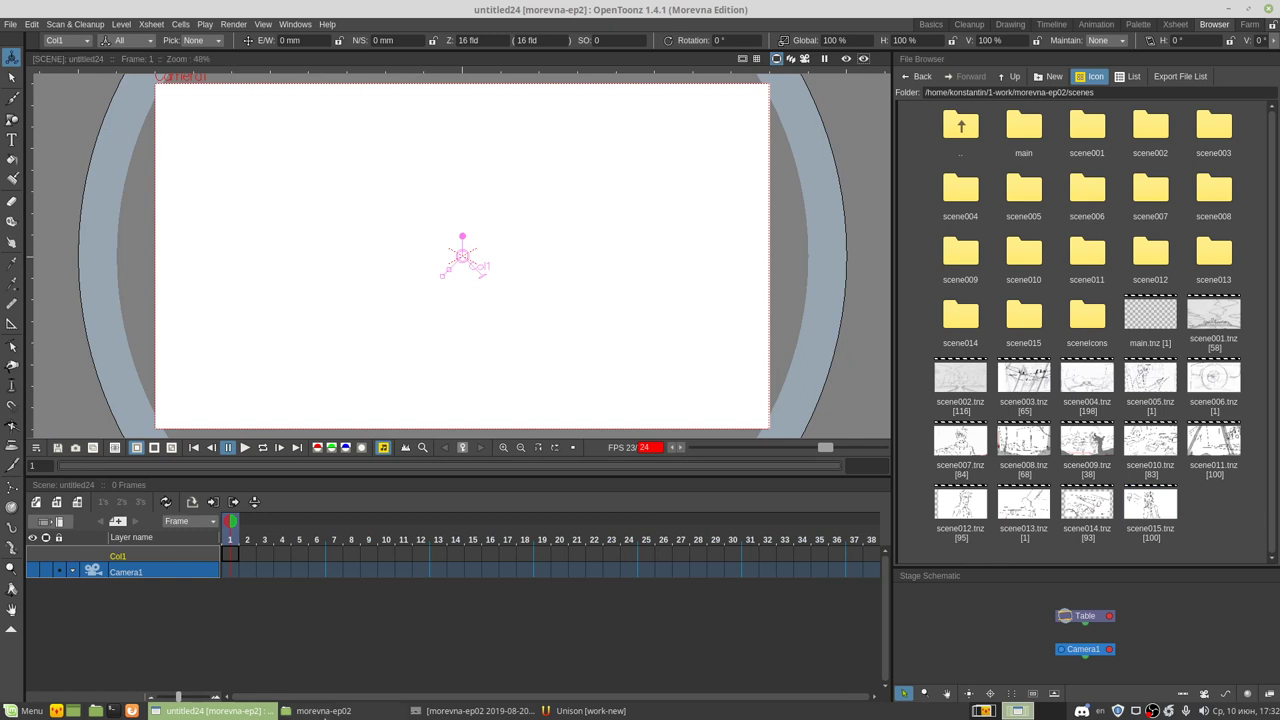
Step: View board-00016.png in Pix, then open the morevna-ep02 storyboard PDF from the parent folder
{"action": "left_click", "coordinate": [320, 710]}
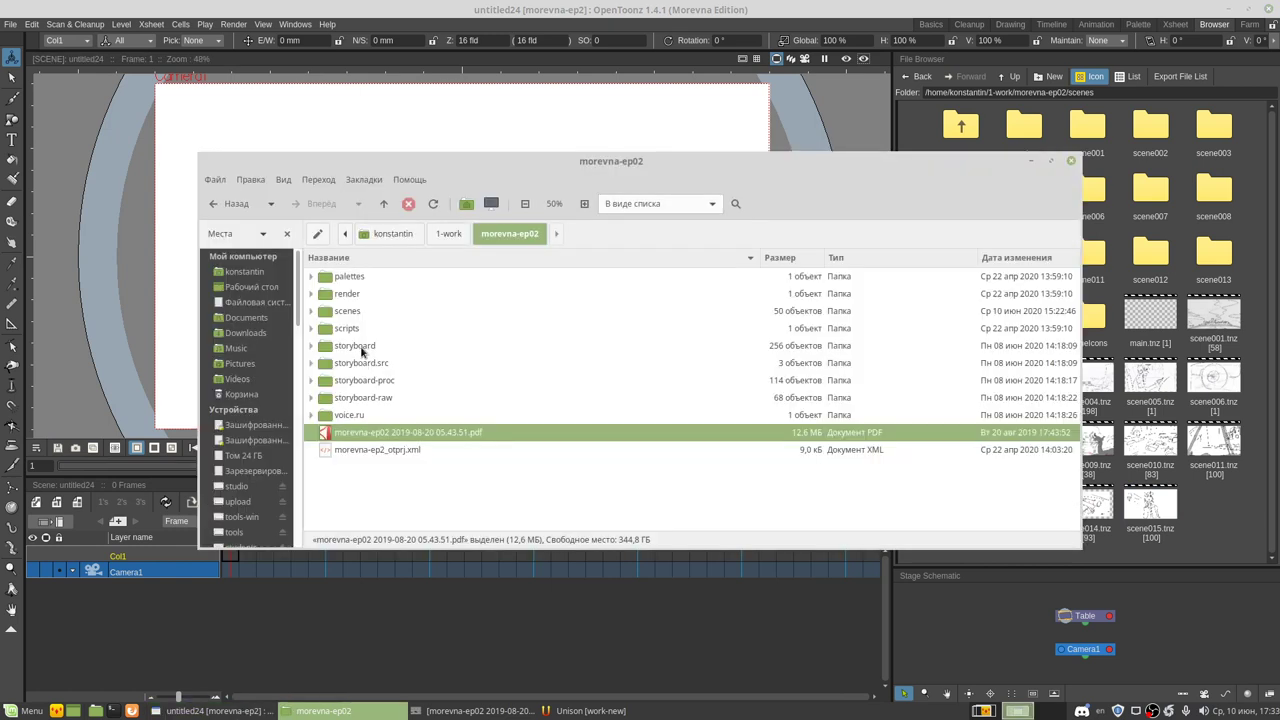
{"action": "double_click", "coordinate": [355, 346]}
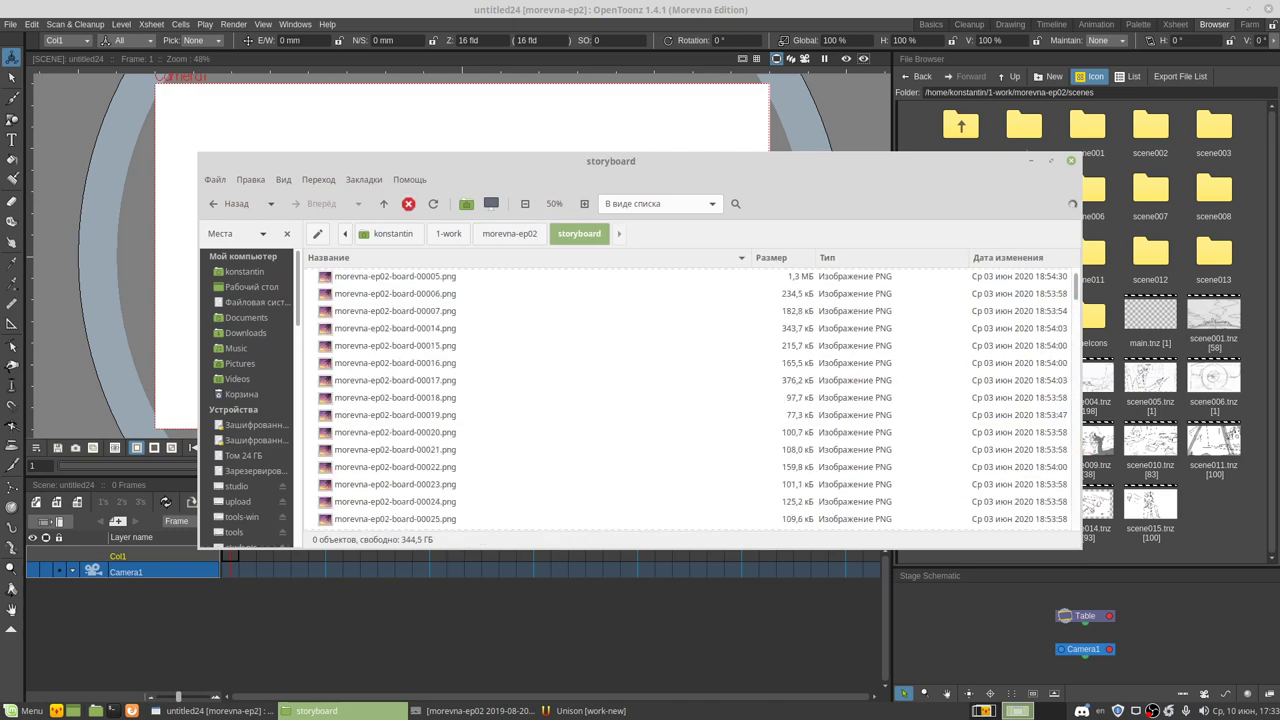
{"action": "left_click", "coordinate": [420, 468]}
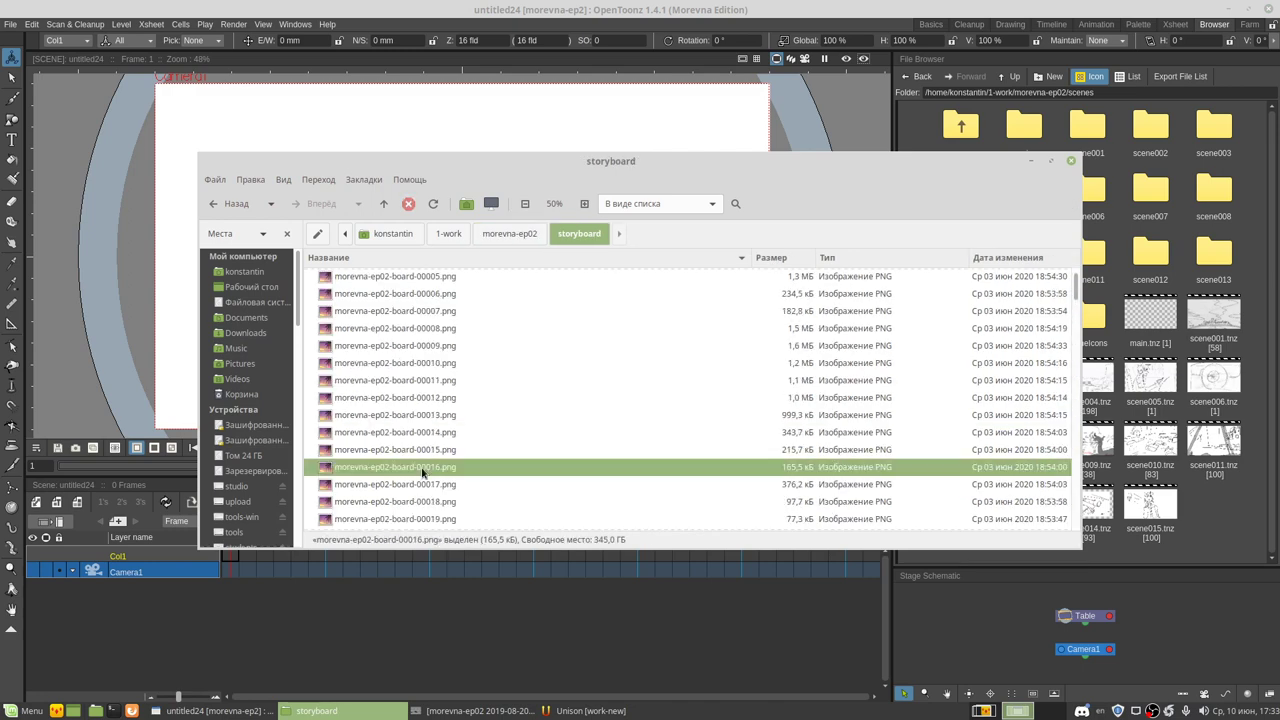
{"action": "double_click", "coordinate": [422, 470]}
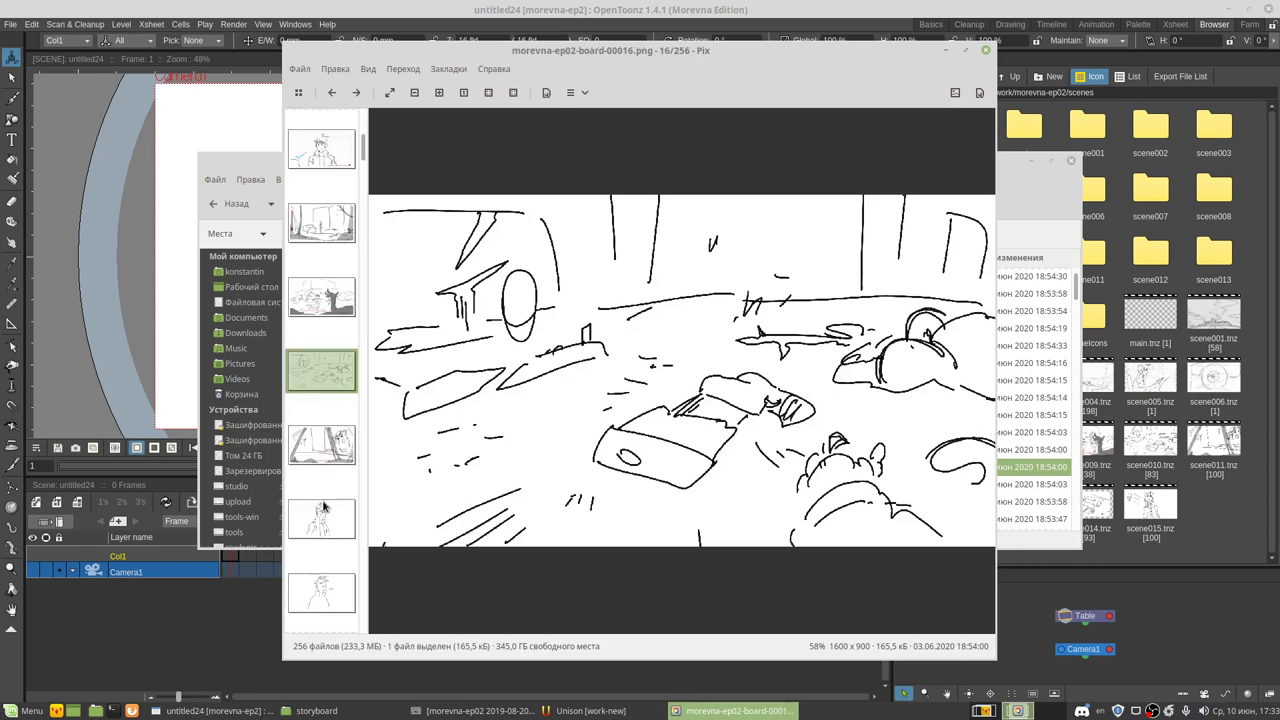
{"action": "left_click", "coordinate": [273, 179]}
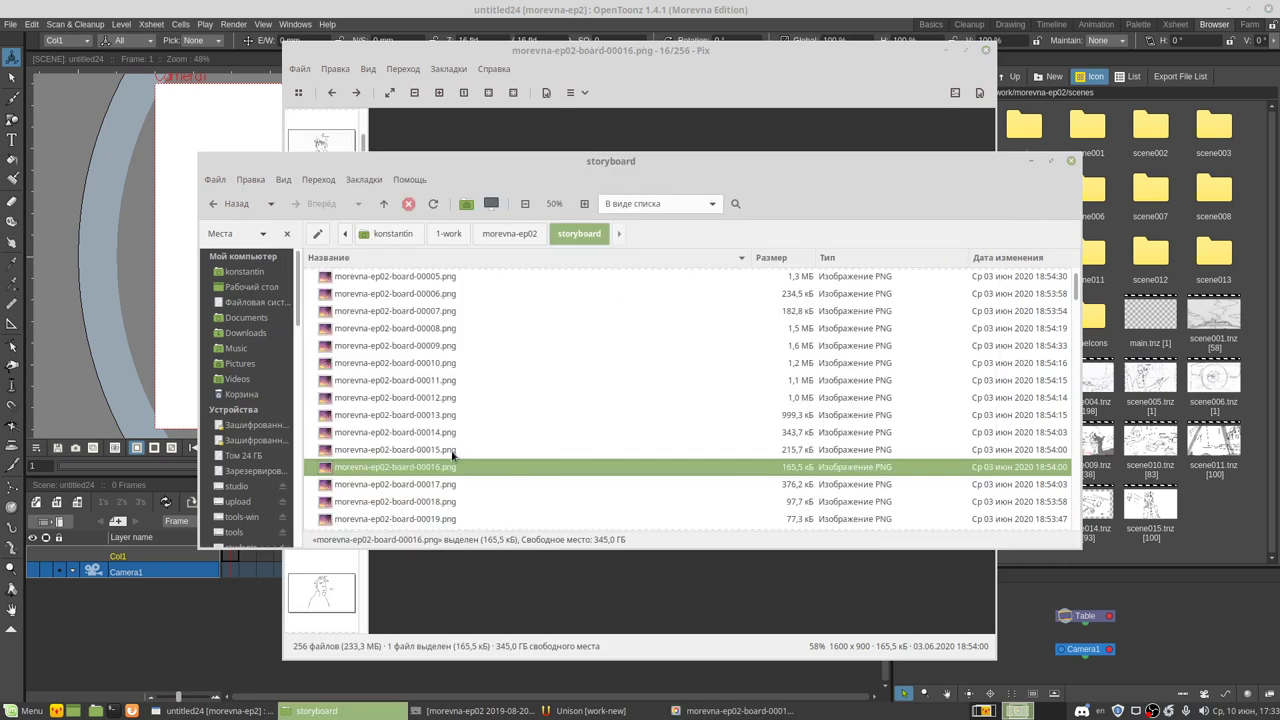
{"action": "left_click", "coordinate": [497, 237]}
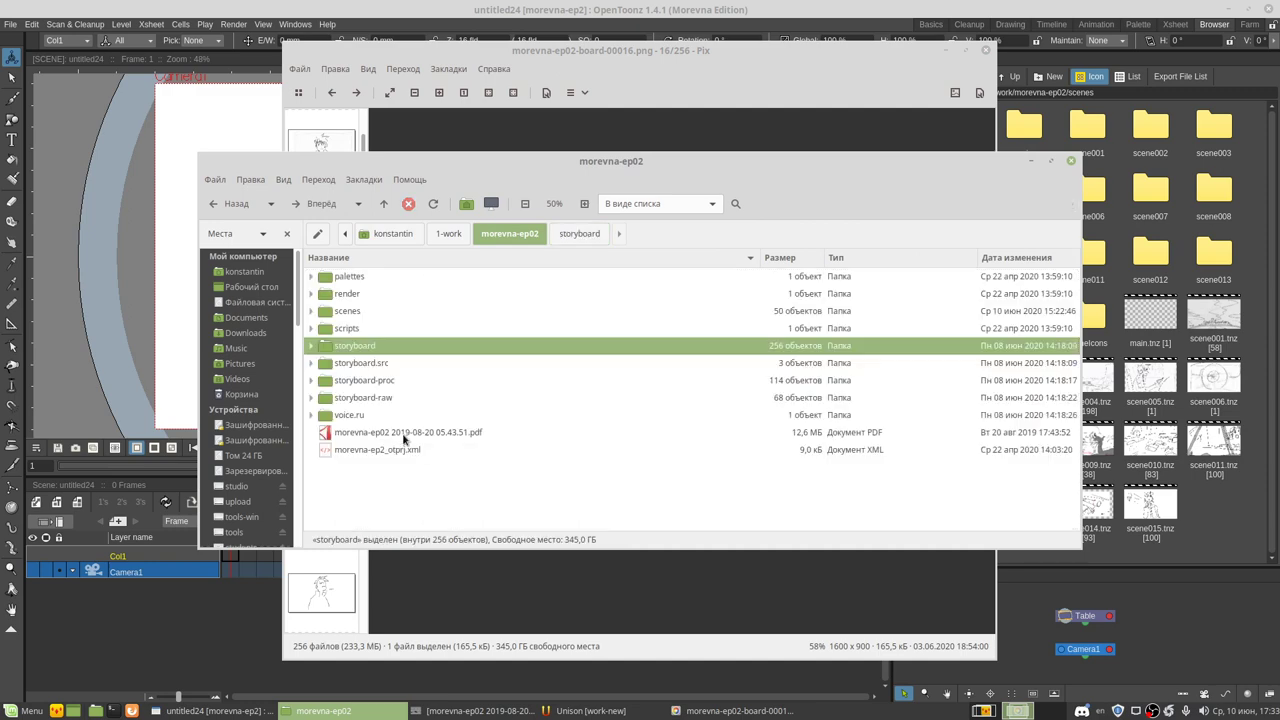
{"action": "double_click", "coordinate": [405, 436]}
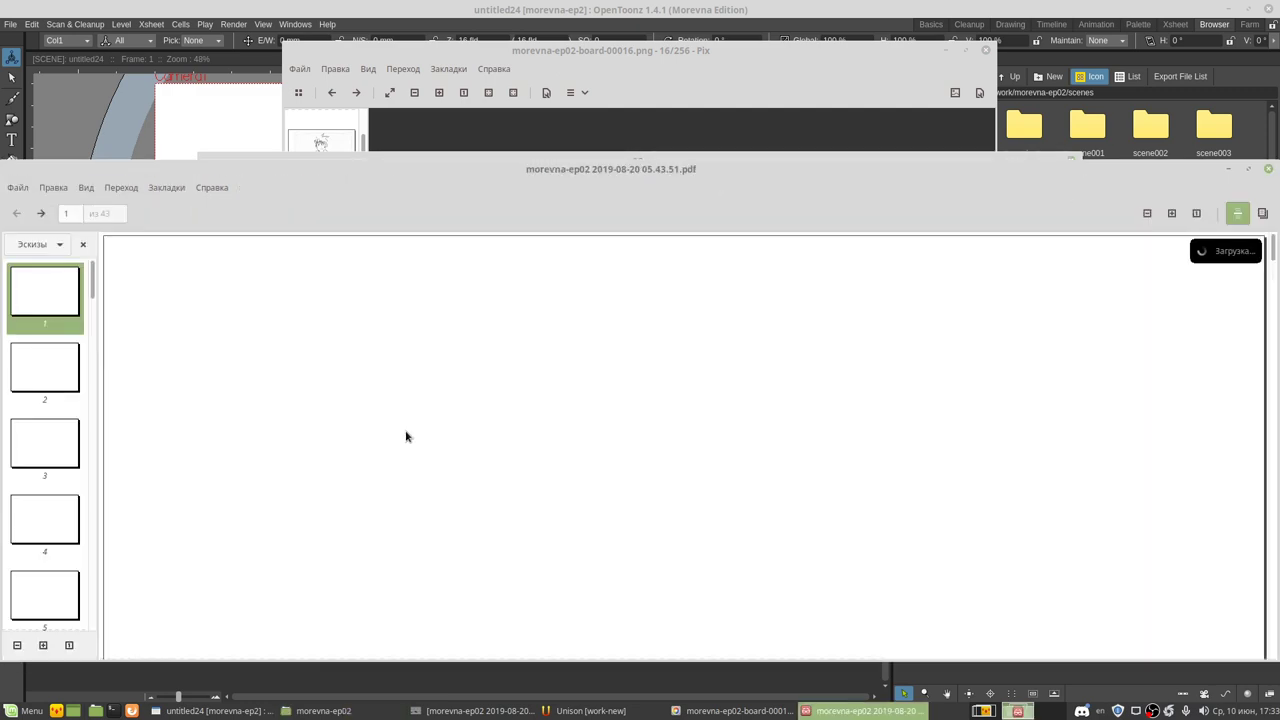
Step: Jump to pages 12 and 14 of the storyboard PDF in Xreader
{"action": "scroll", "coordinate": [49, 520], "scroll_direction": "down", "scroll_amount": 5}
{"action": "left_click", "coordinate": [52, 560]}
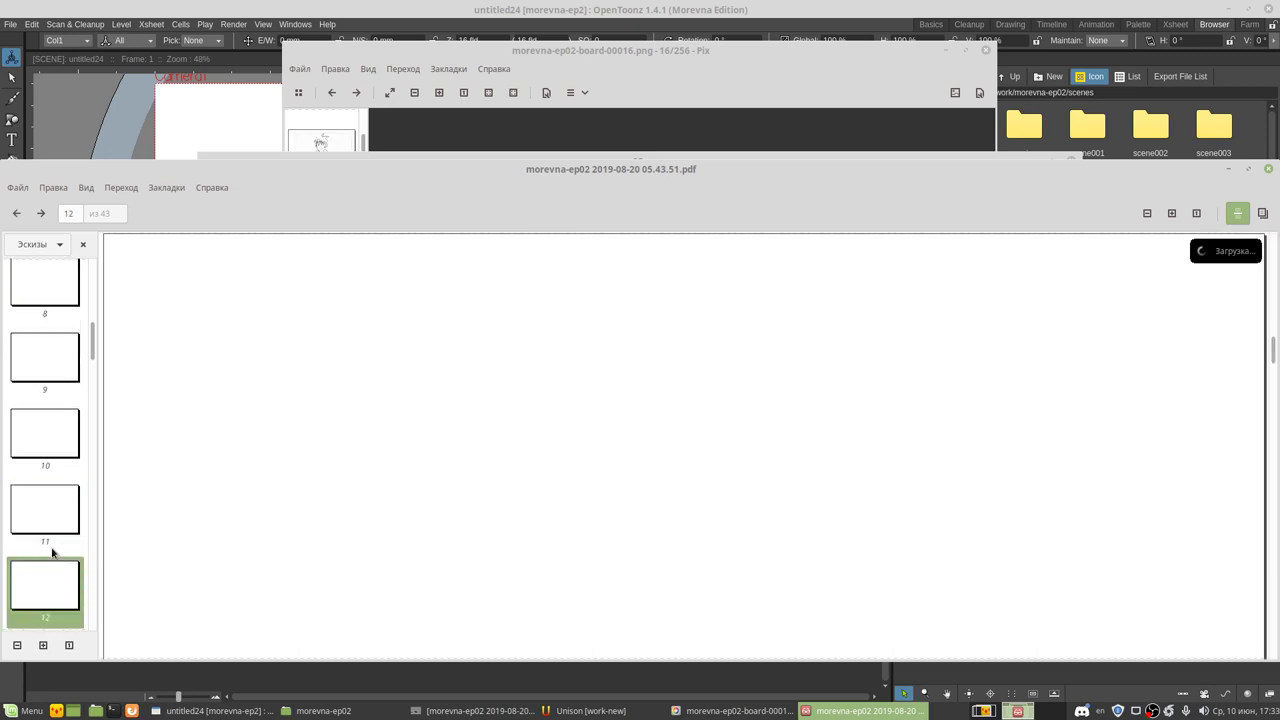
{"action": "scroll", "coordinate": [52, 551], "scroll_direction": "down", "scroll_amount": 3}
{"action": "left_click", "coordinate": [46, 504]}
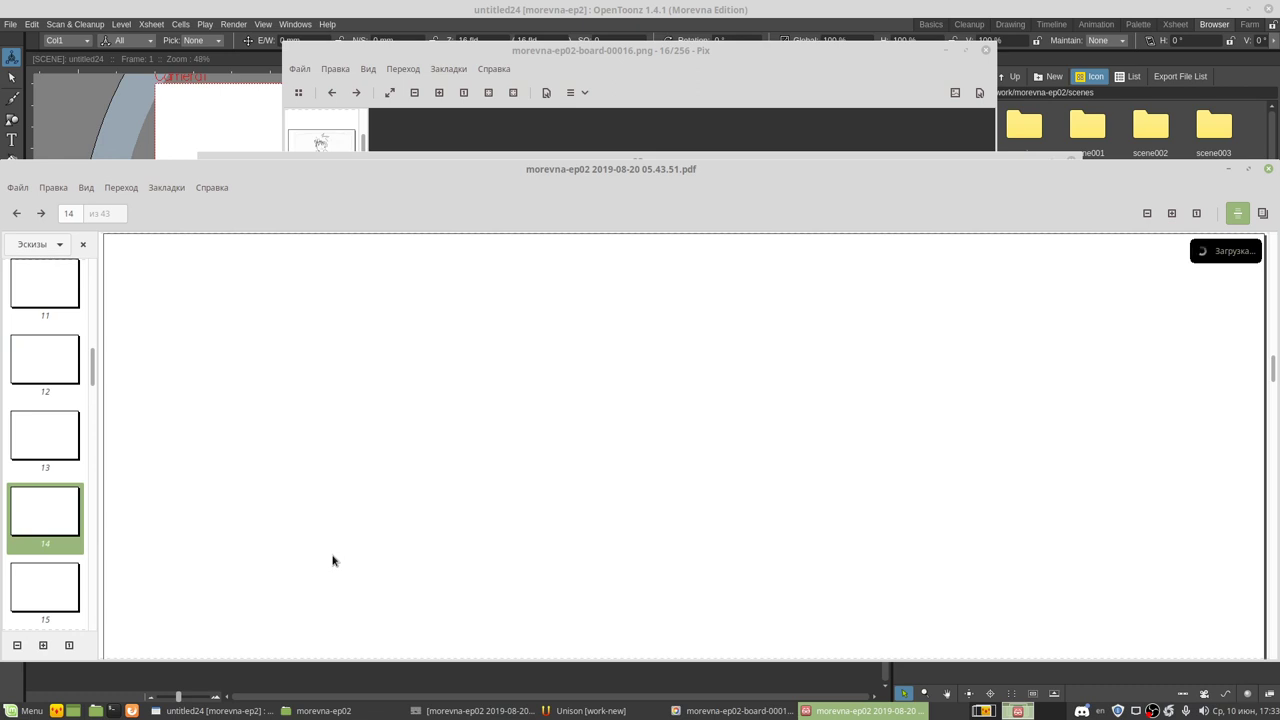
{"action": "left_click", "coordinate": [985, 712]}
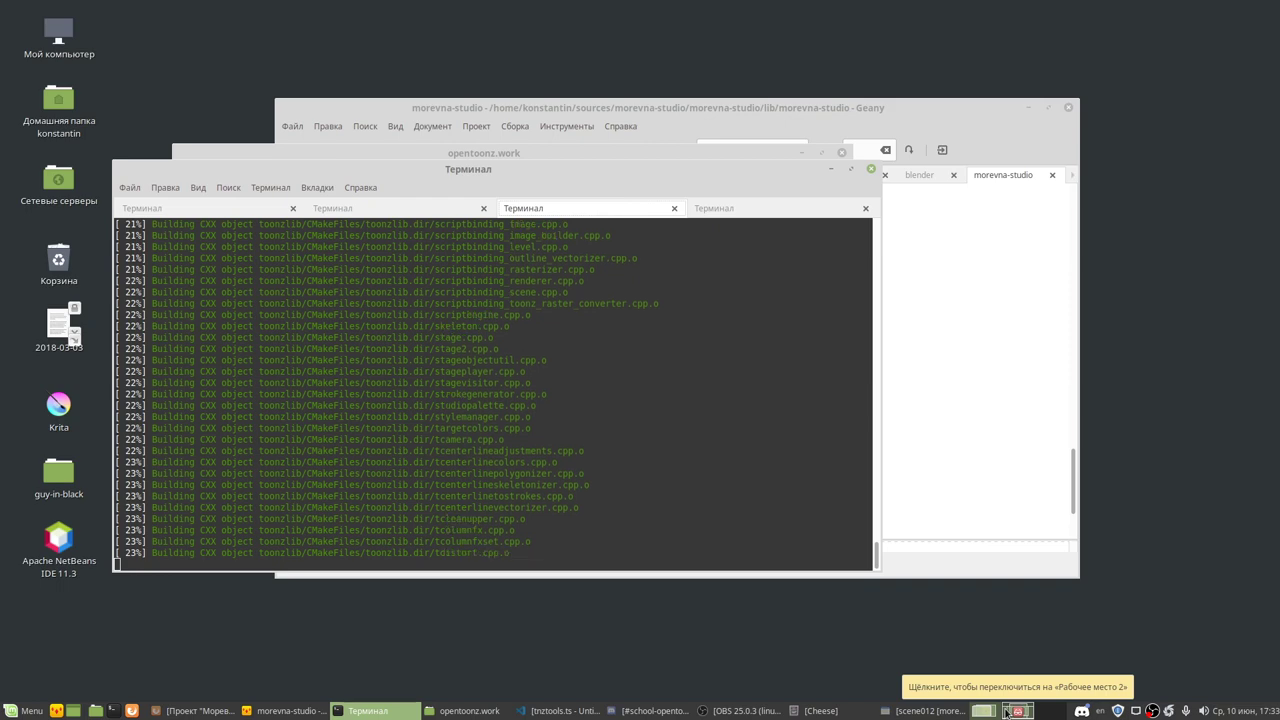
{"action": "left_click", "coordinate": [1008, 711]}
Step: Look through pages 10 and 8, settle on page 5, then bring Pix's board 00016 forward
{"action": "left_click", "coordinate": [44, 345]}
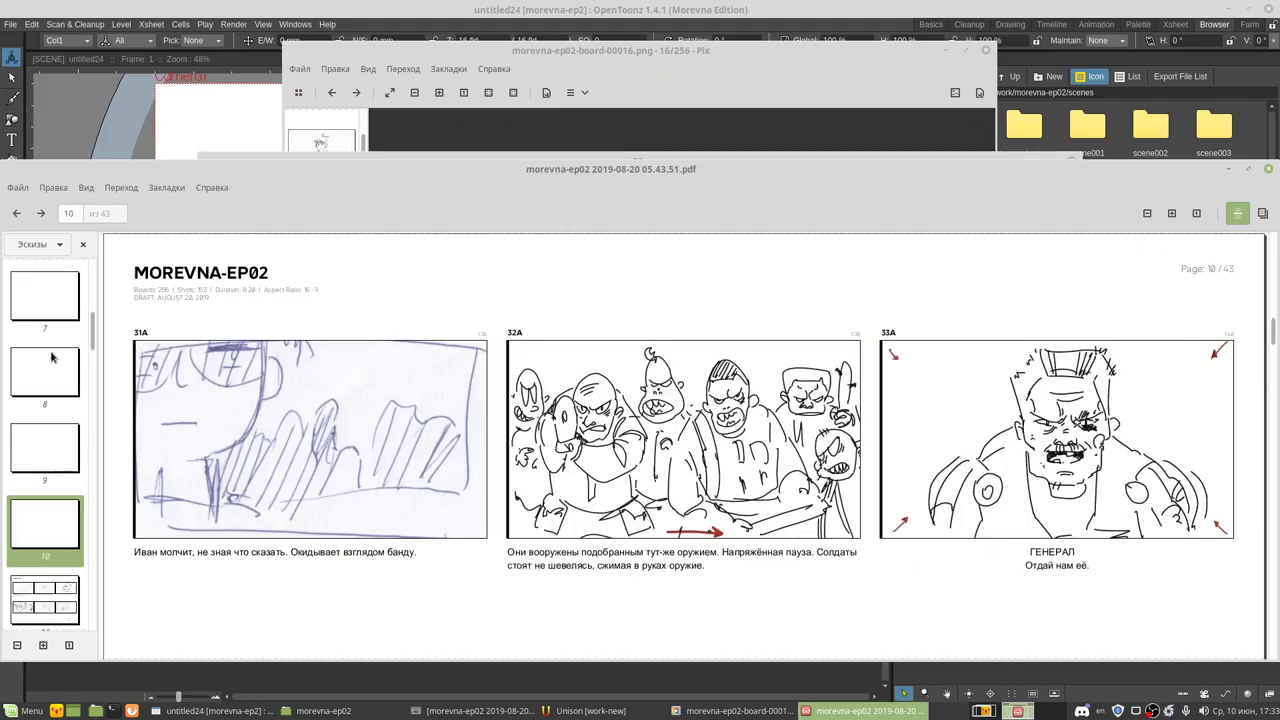
{"action": "left_click", "coordinate": [52, 357]}
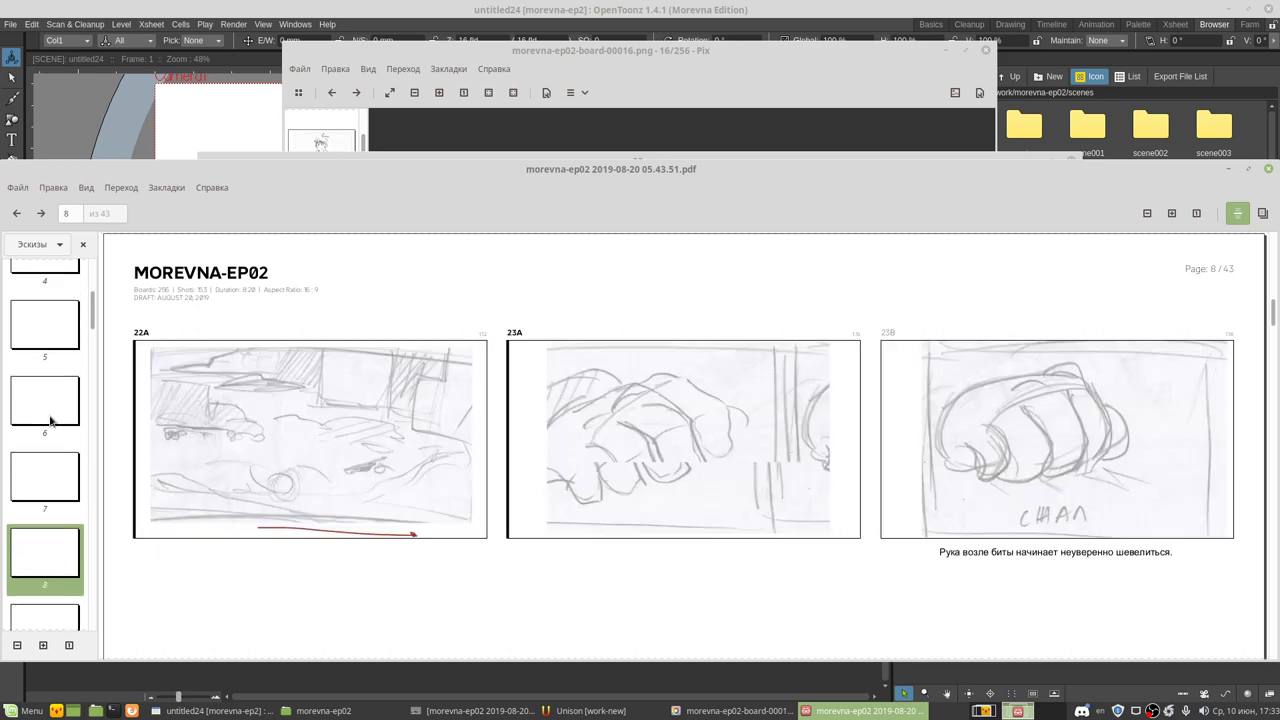
{"action": "scroll", "coordinate": [50, 422], "scroll_direction": "down", "scroll_amount": 3}
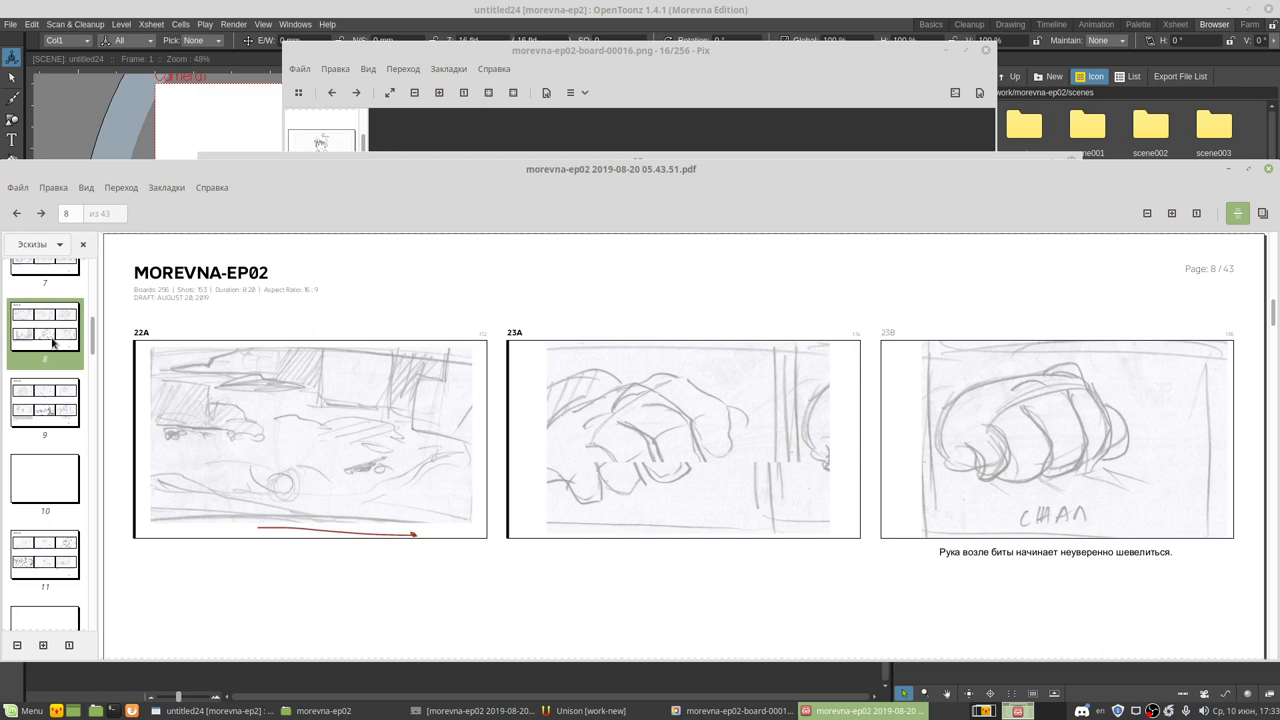
{"action": "scroll", "coordinate": [580, 434], "scroll_direction": "down", "scroll_amount": 4, "text": "ctrl"}
{"action": "scroll", "coordinate": [575, 440], "scroll_direction": "up", "scroll_amount": 3}
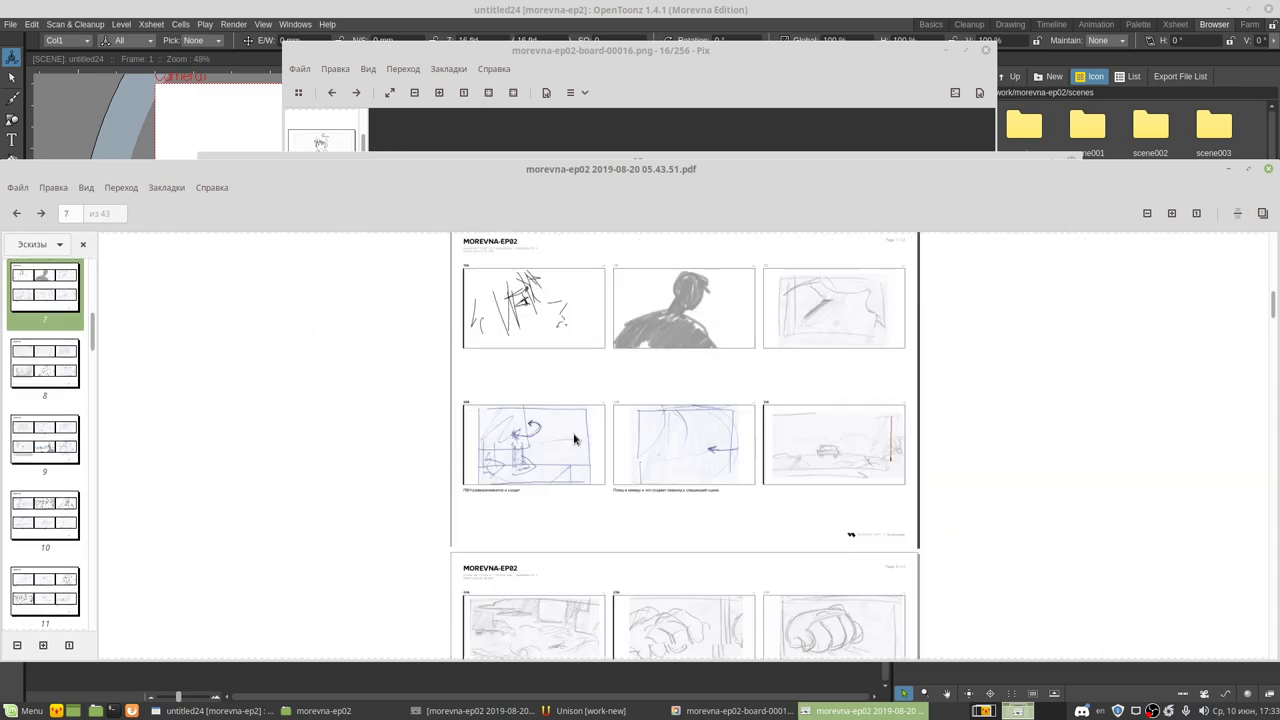
{"action": "scroll", "coordinate": [575, 440], "scroll_direction": "up", "scroll_amount": 3}
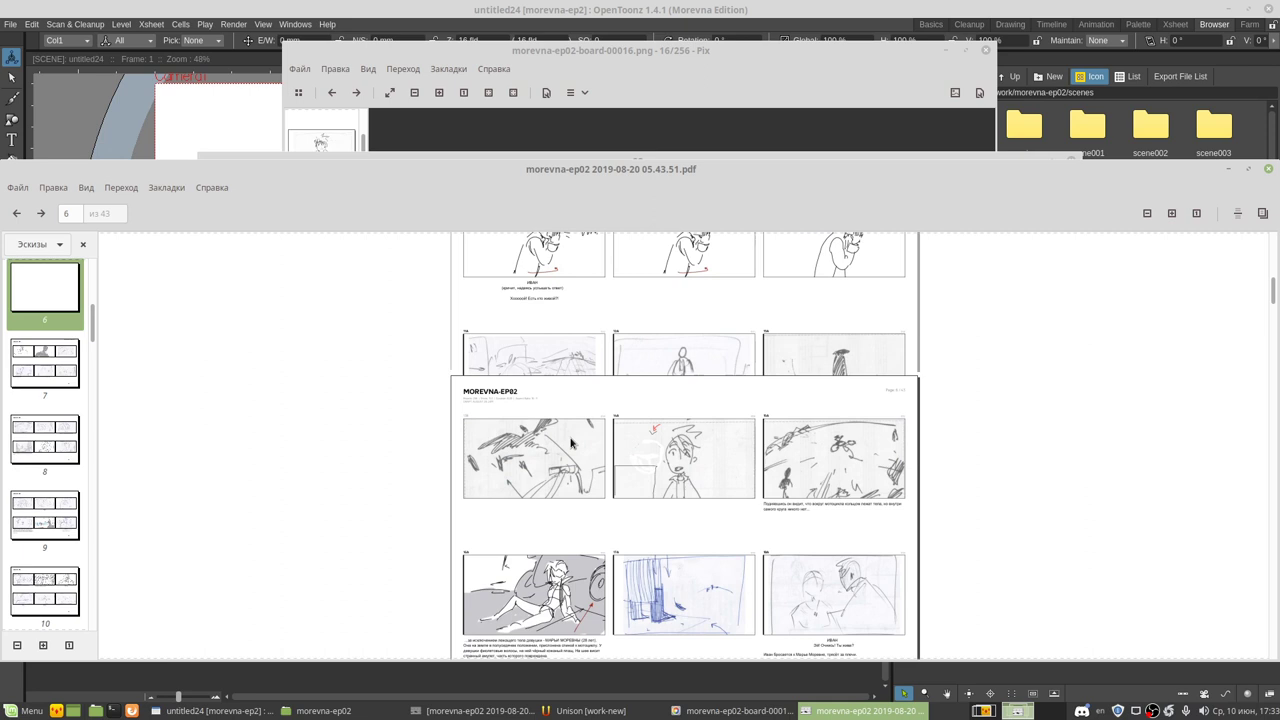
{"action": "scroll", "coordinate": [571, 443], "scroll_direction": "up", "scroll_amount": 3, "text": "ctrl"}
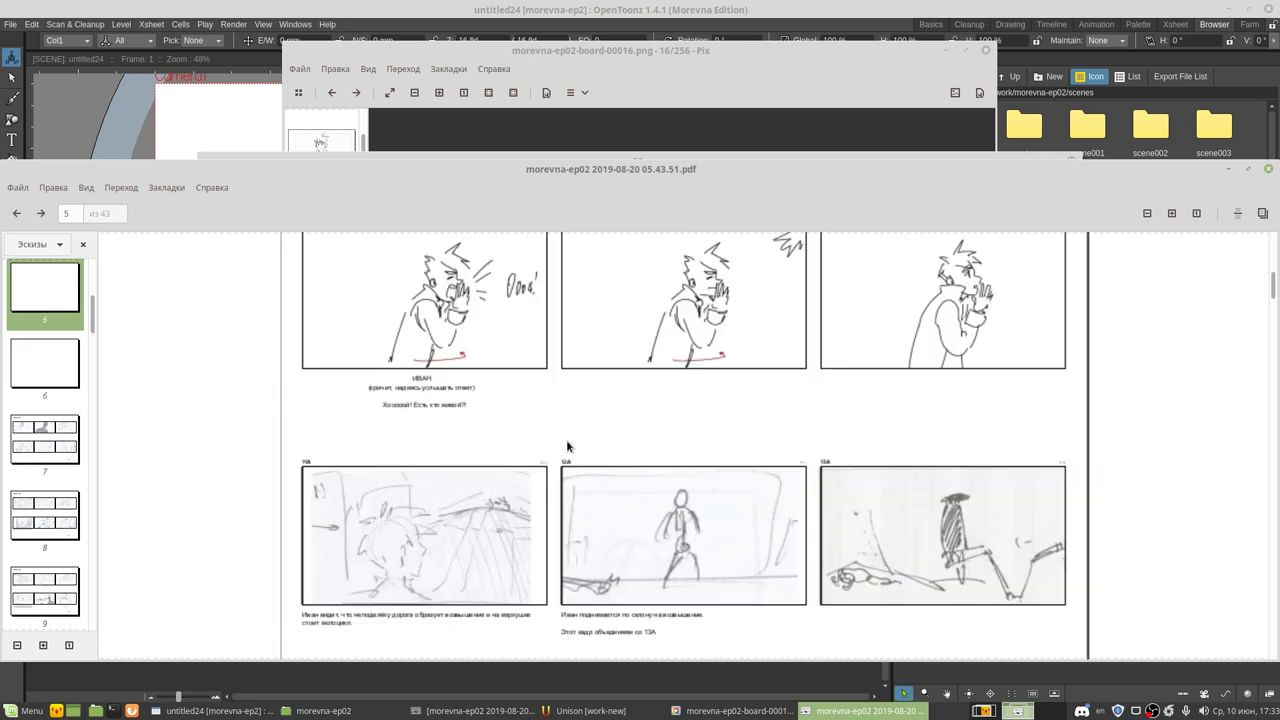
{"action": "scroll", "coordinate": [567, 446], "scroll_direction": "up", "scroll_amount": 1}
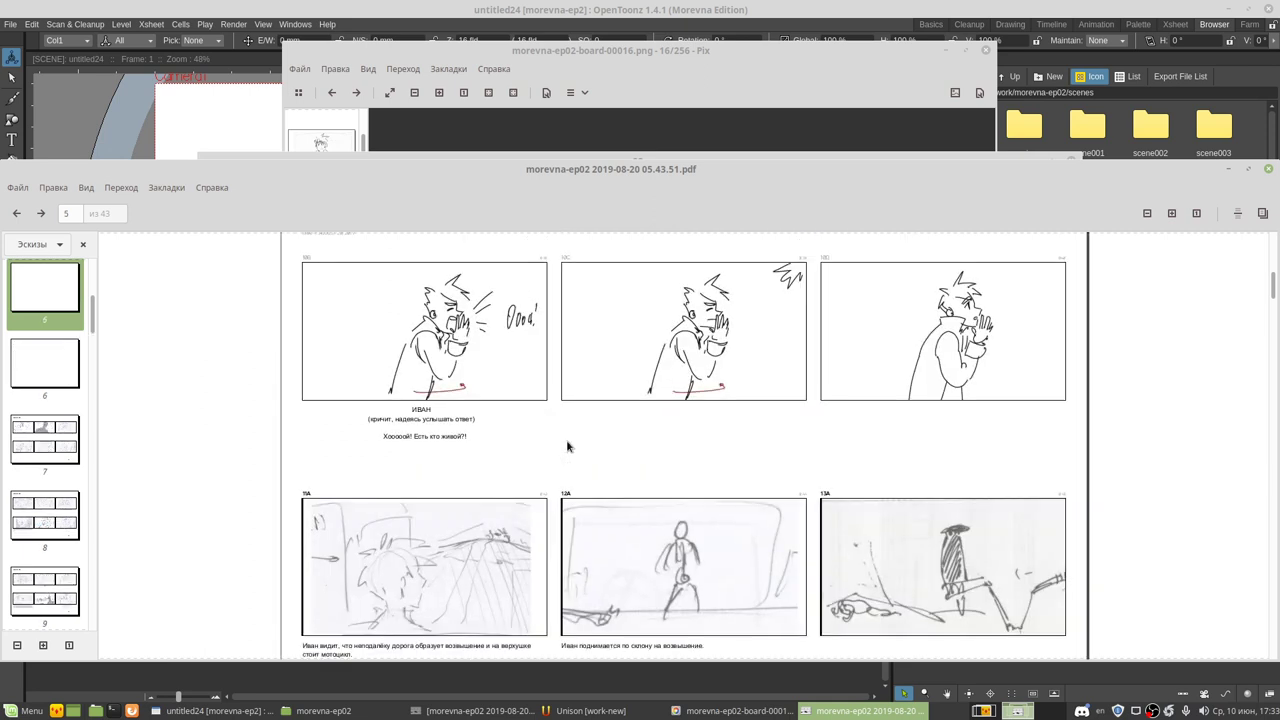
{"action": "scroll", "coordinate": [567, 446], "scroll_direction": "down", "scroll_amount": 2}
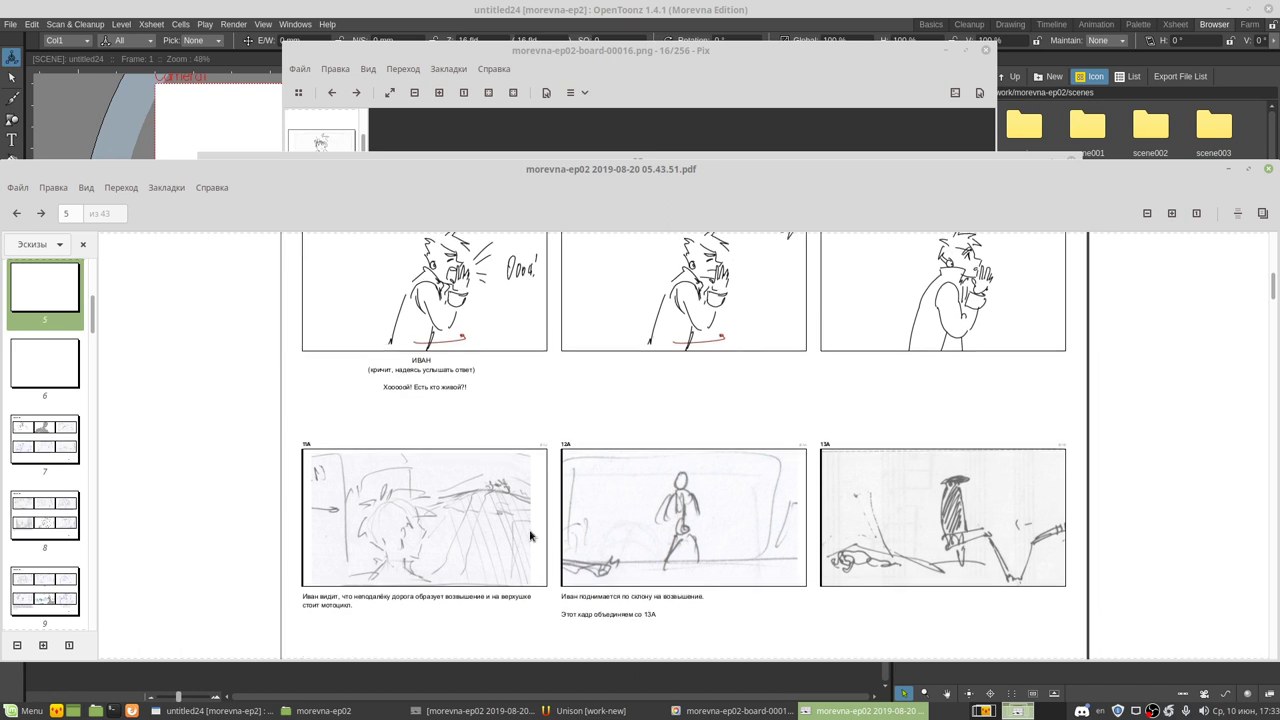
{"action": "scroll", "coordinate": [530, 537], "scroll_direction": "down", "scroll_amount": 2}
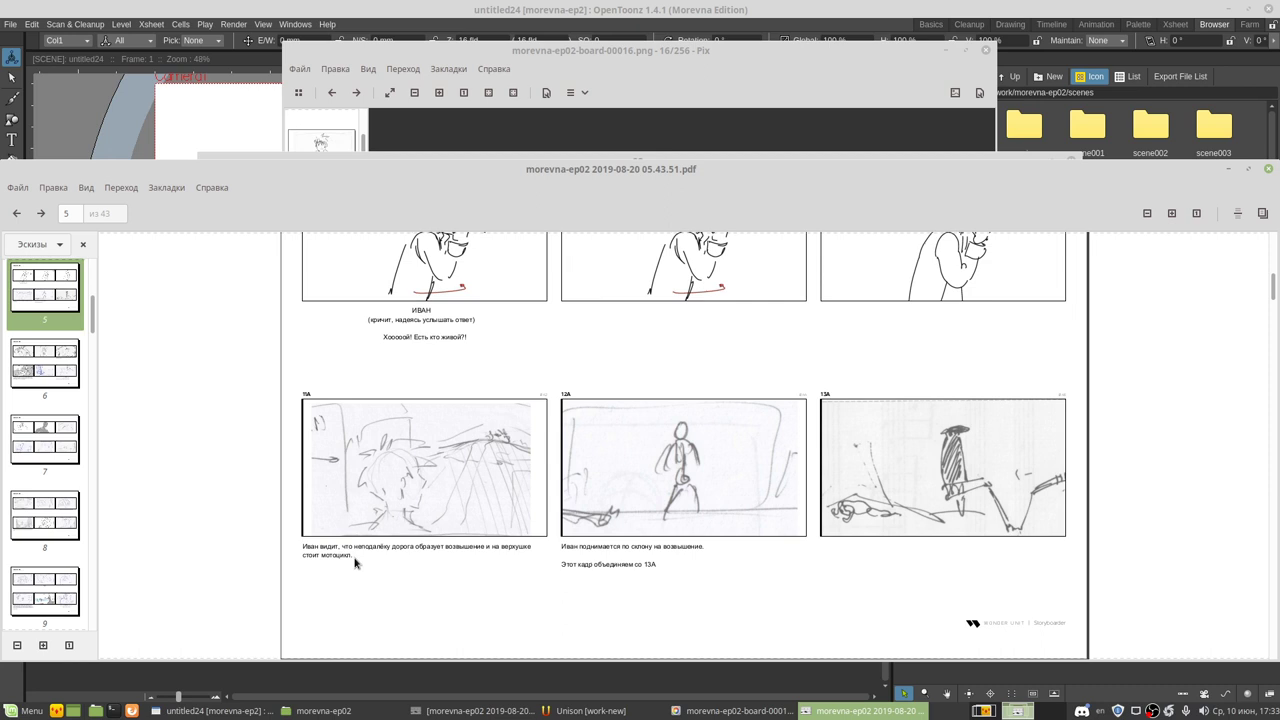
{"action": "left_click", "coordinate": [471, 66]}
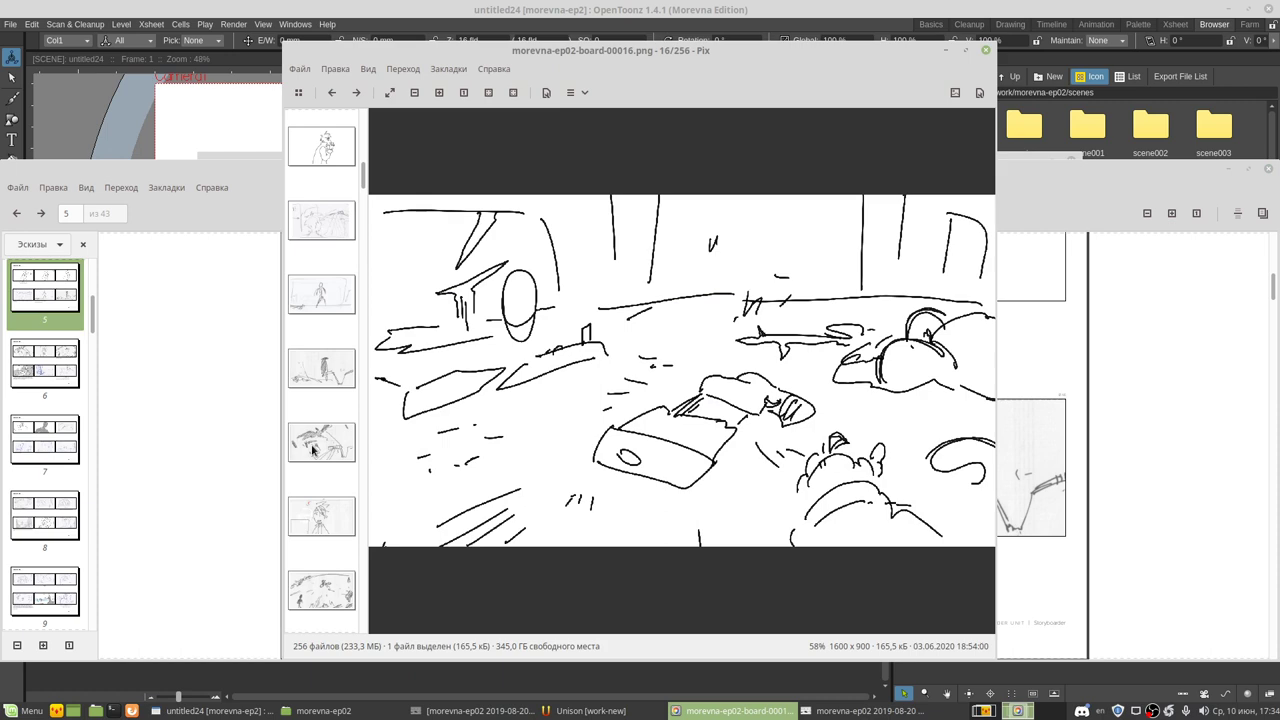
Step: Drag morevna-ep02-board-00028.png from Pix onto the OpenToonz Xsheet cell
{"action": "key", "text": "alt+Tab"}
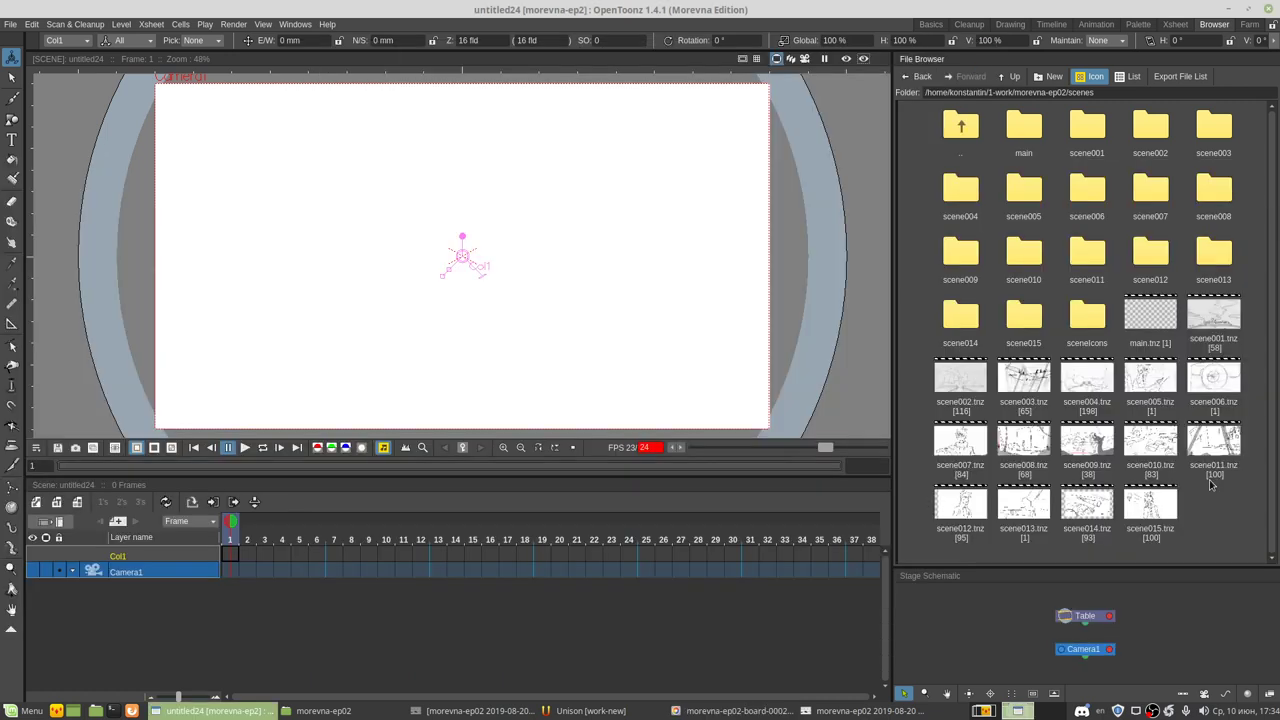
{"action": "key", "text": "alt+Tab"}
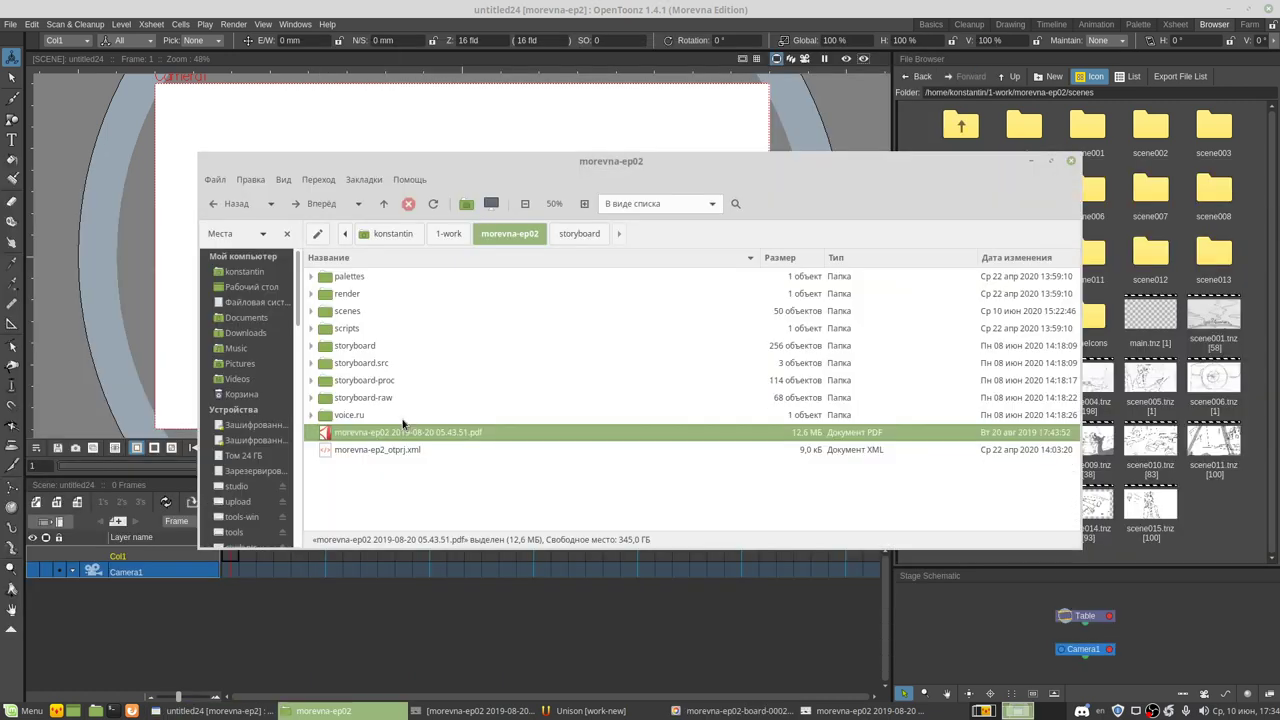
{"action": "left_click", "coordinate": [373, 711]}
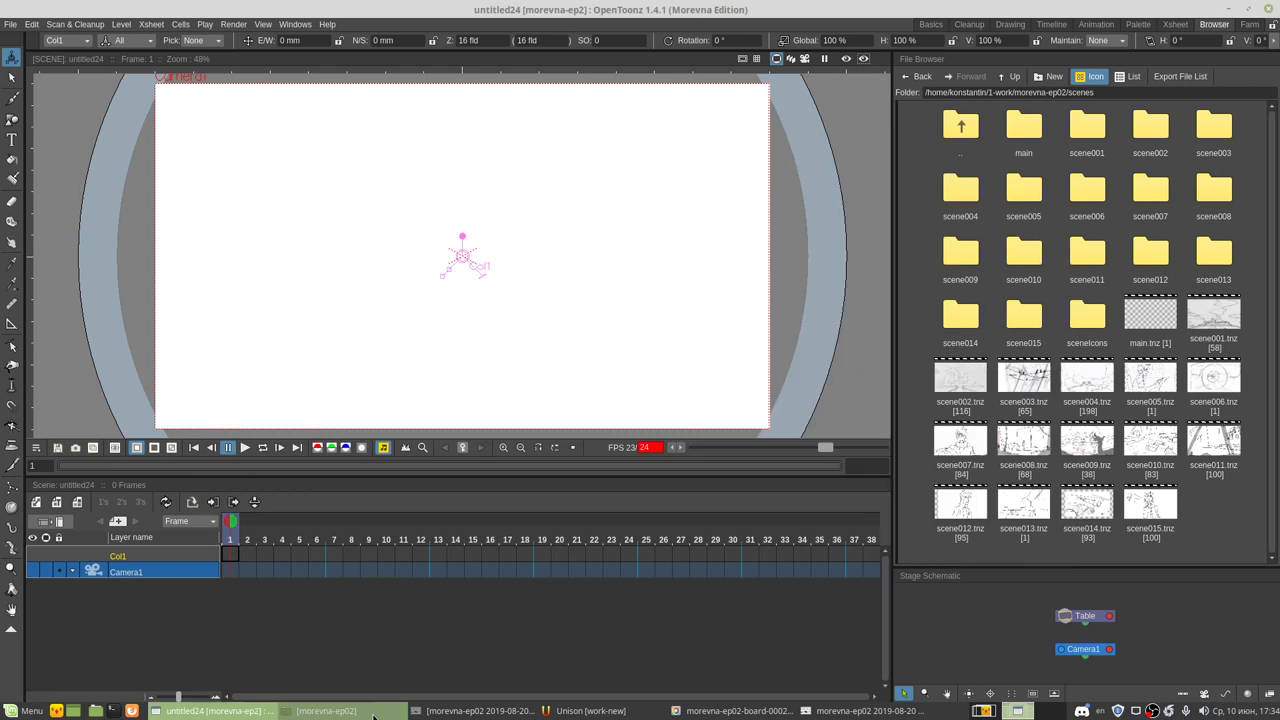
{"action": "left_click_drag", "start_coordinate": [373, 717], "coordinate": [460, 260]}
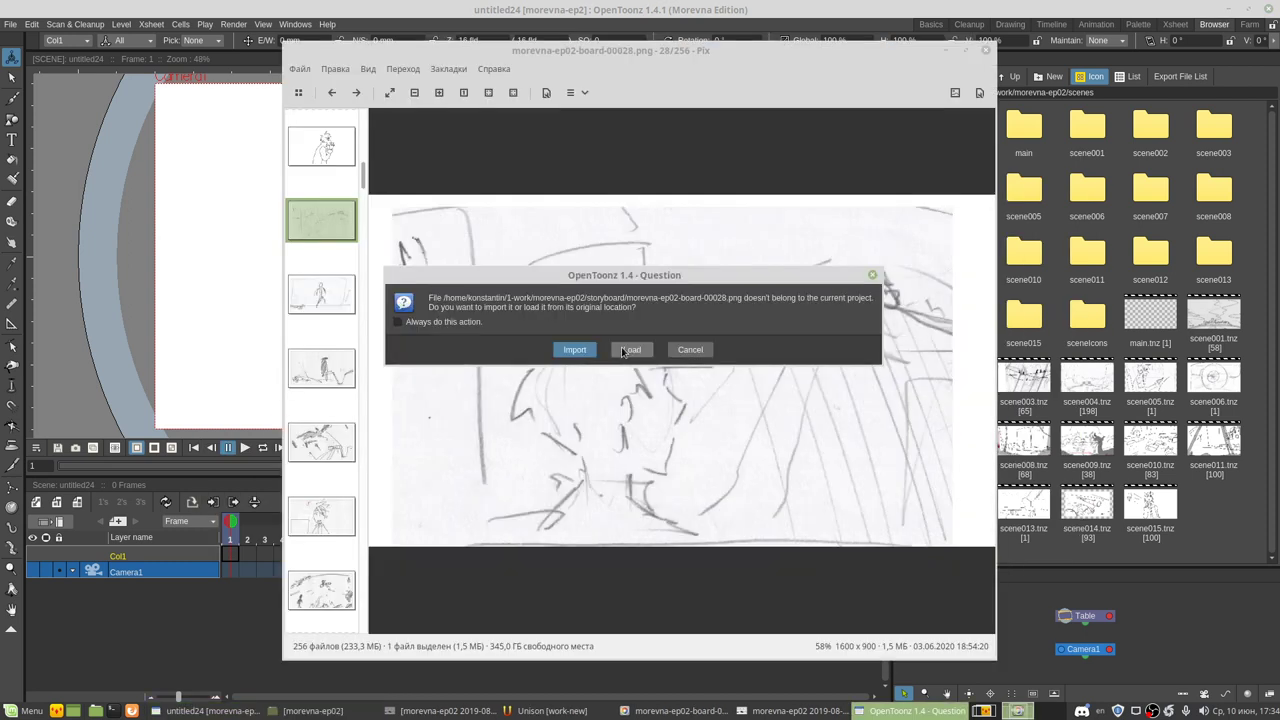
Step: Import board 00028 into the current project and inspect its level path in Level Settings
{"action": "left_click", "coordinate": [568, 349]}
{"action": "right_click", "coordinate": [231, 558]}
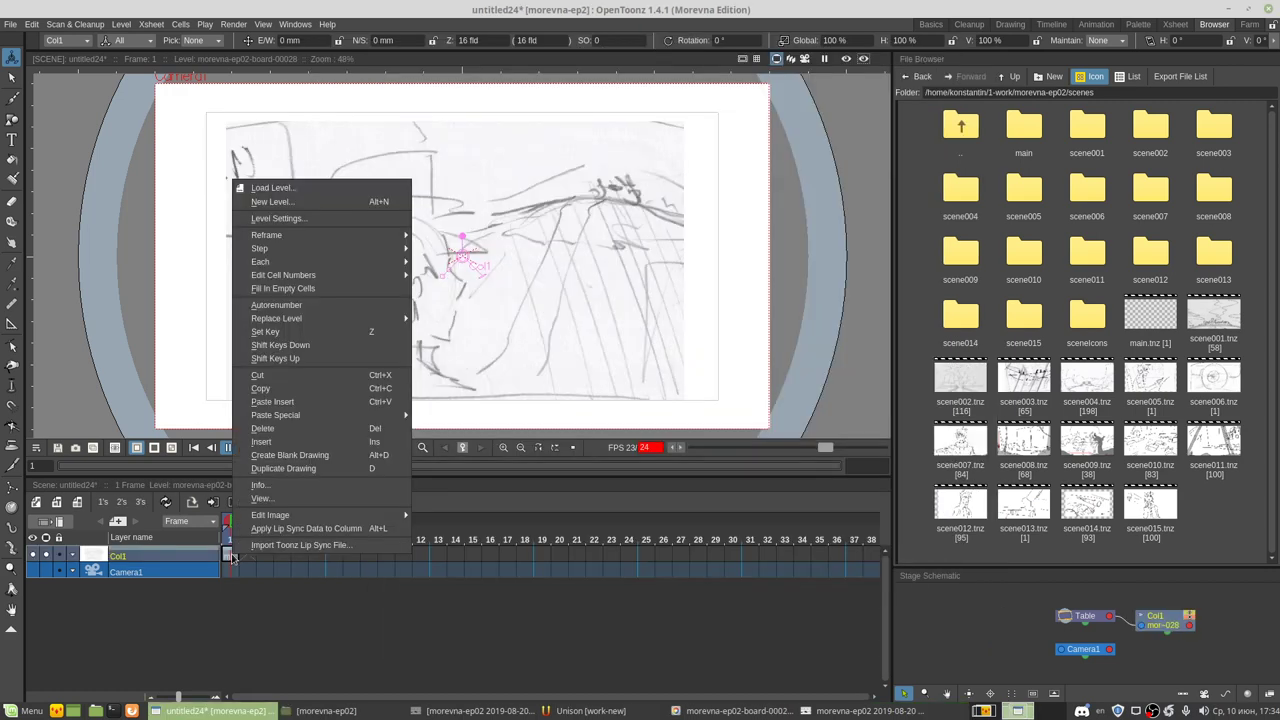
{"action": "left_click", "coordinate": [275, 220]}
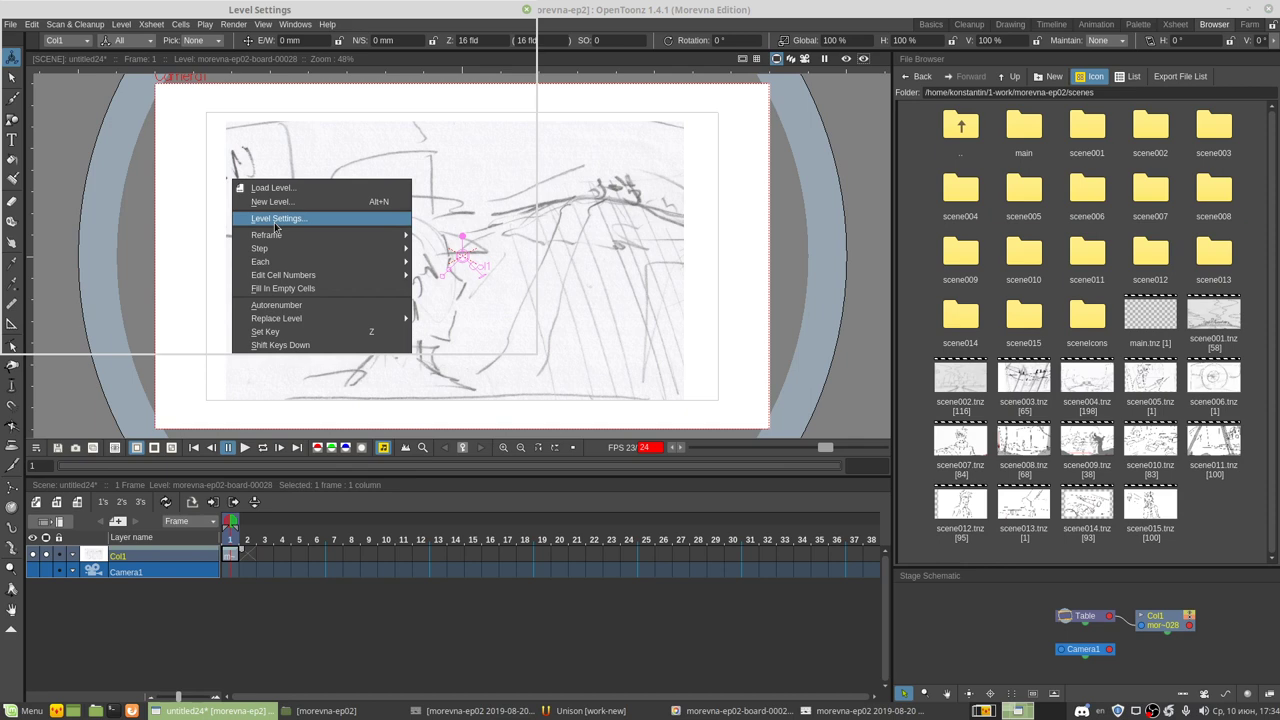
{"action": "left_click_drag", "start_coordinate": [78, 56], "coordinate": [51, 56]}
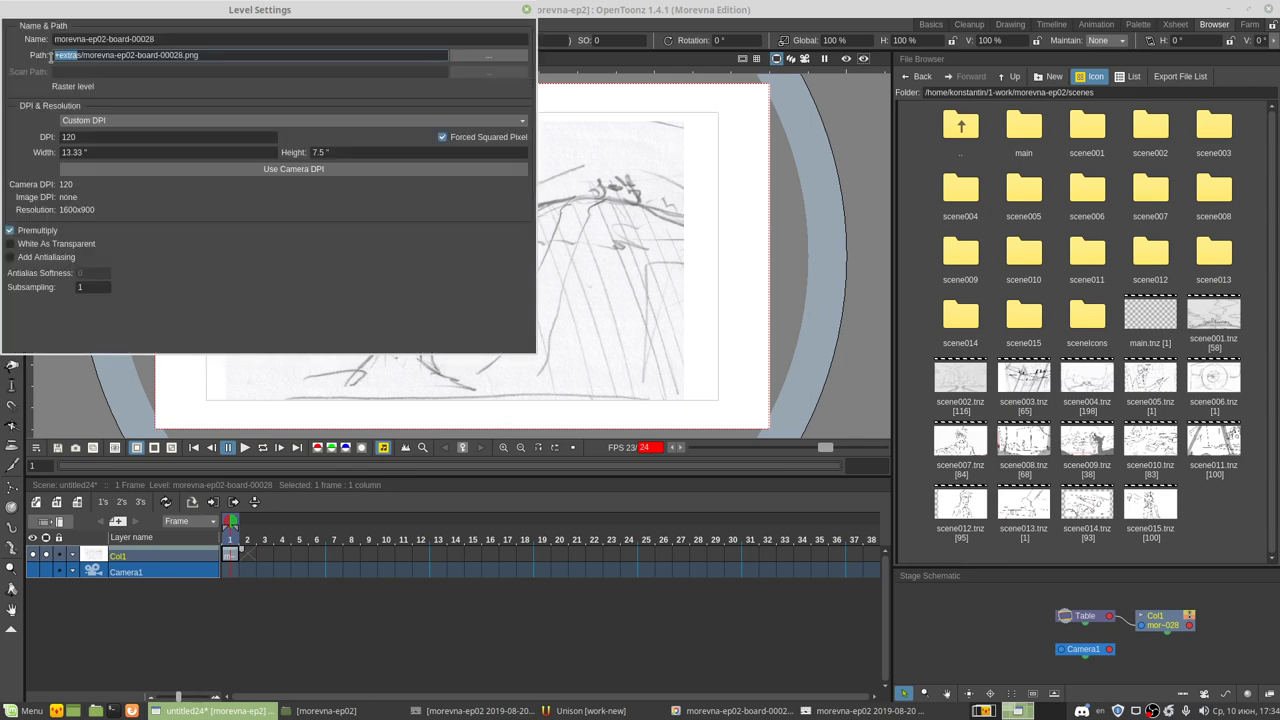
{"action": "double_click", "coordinate": [148, 56]}
{"action": "left_click_drag", "start_coordinate": [160, 56], "coordinate": [176, 56]}
{"action": "key", "text": "Escape"}
Step: Save the scene as scene016 in the scenes folder and dismiss the run-program prompt
{"action": "key", "text": "ctrl+s"}
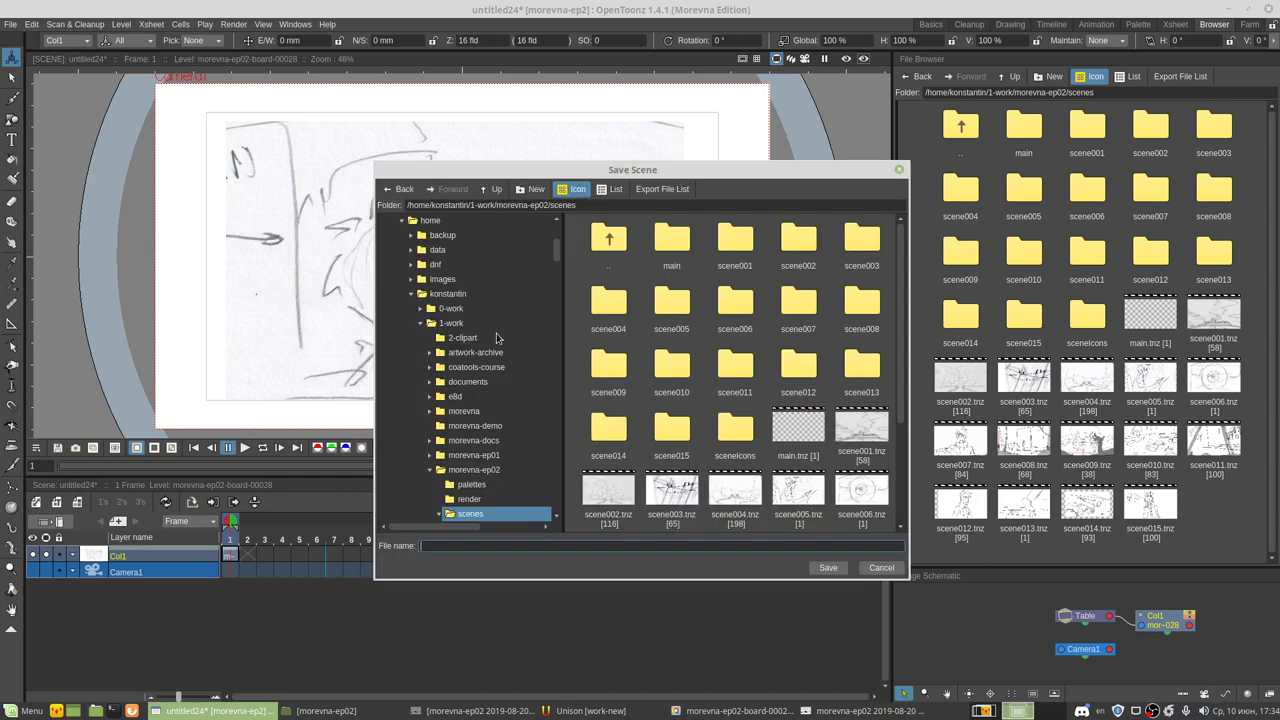
{"action": "scroll", "coordinate": [797, 476], "scroll_direction": "down", "scroll_amount": 2}
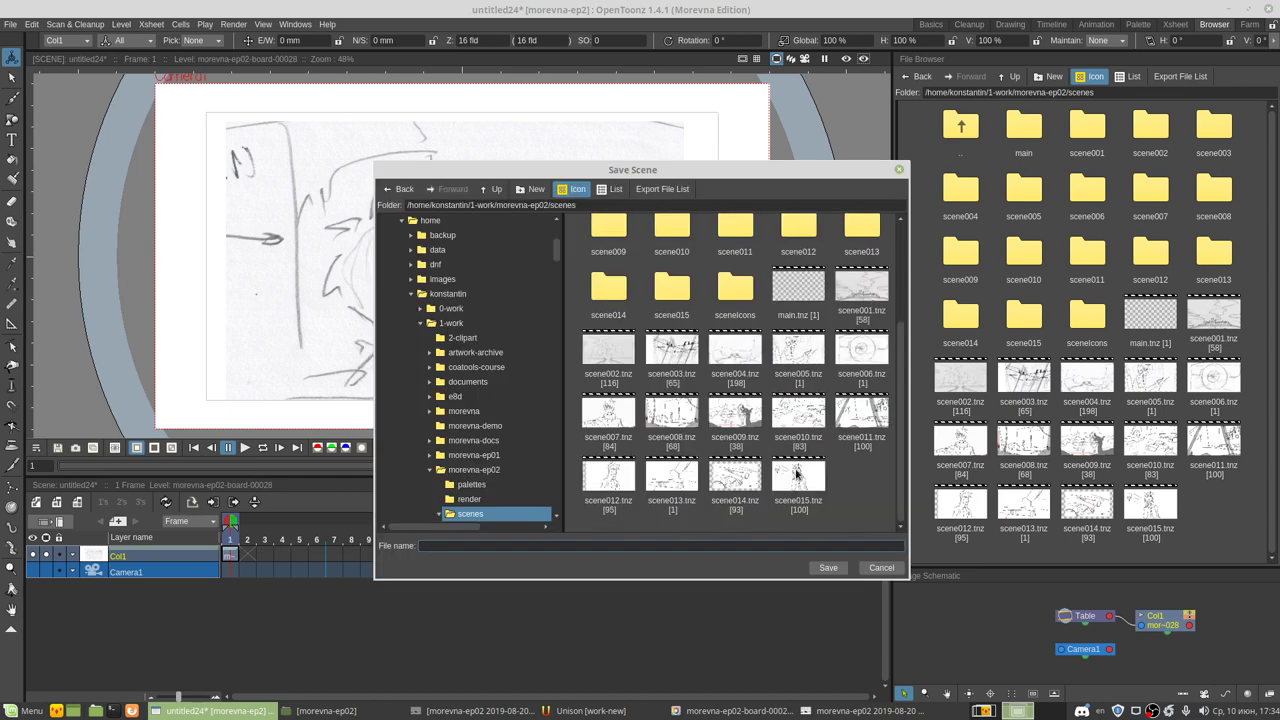
{"action": "left_click", "coordinate": [624, 545]}
{"action": "type", "text": "scene016"}
{"action": "left_click", "coordinate": [830, 567]}
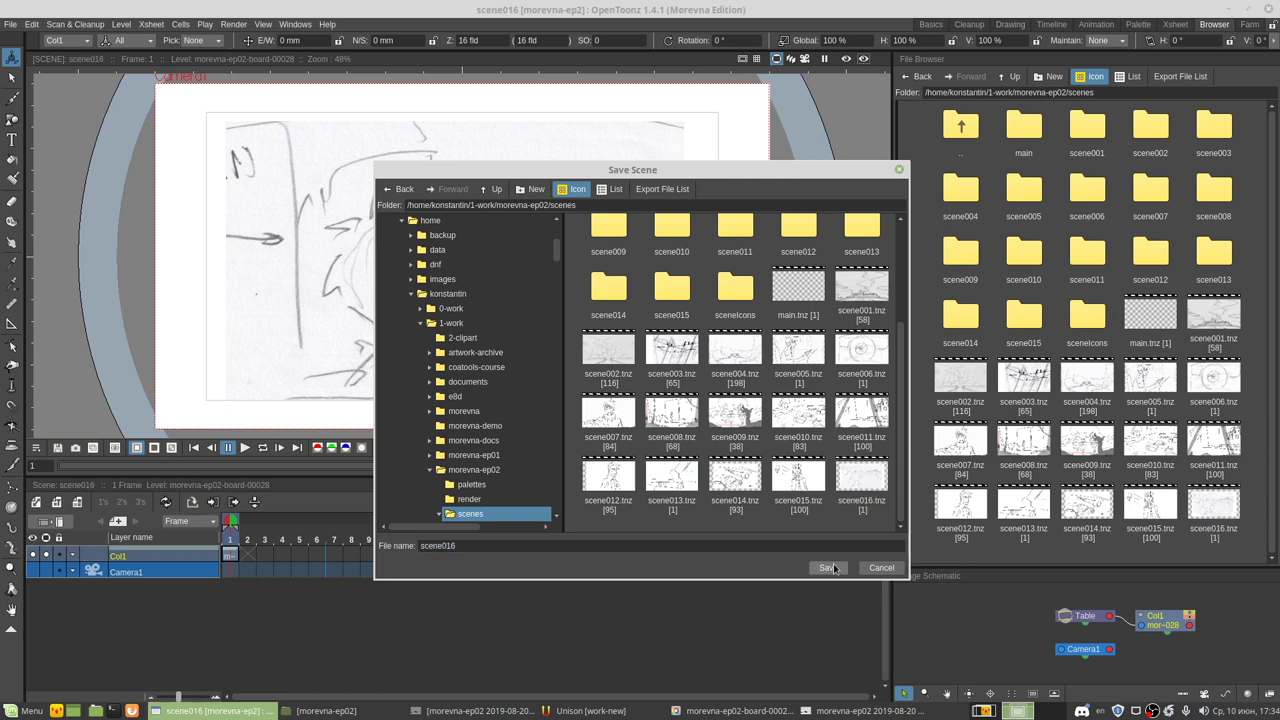
{"action": "key", "text": "alt+F2"}
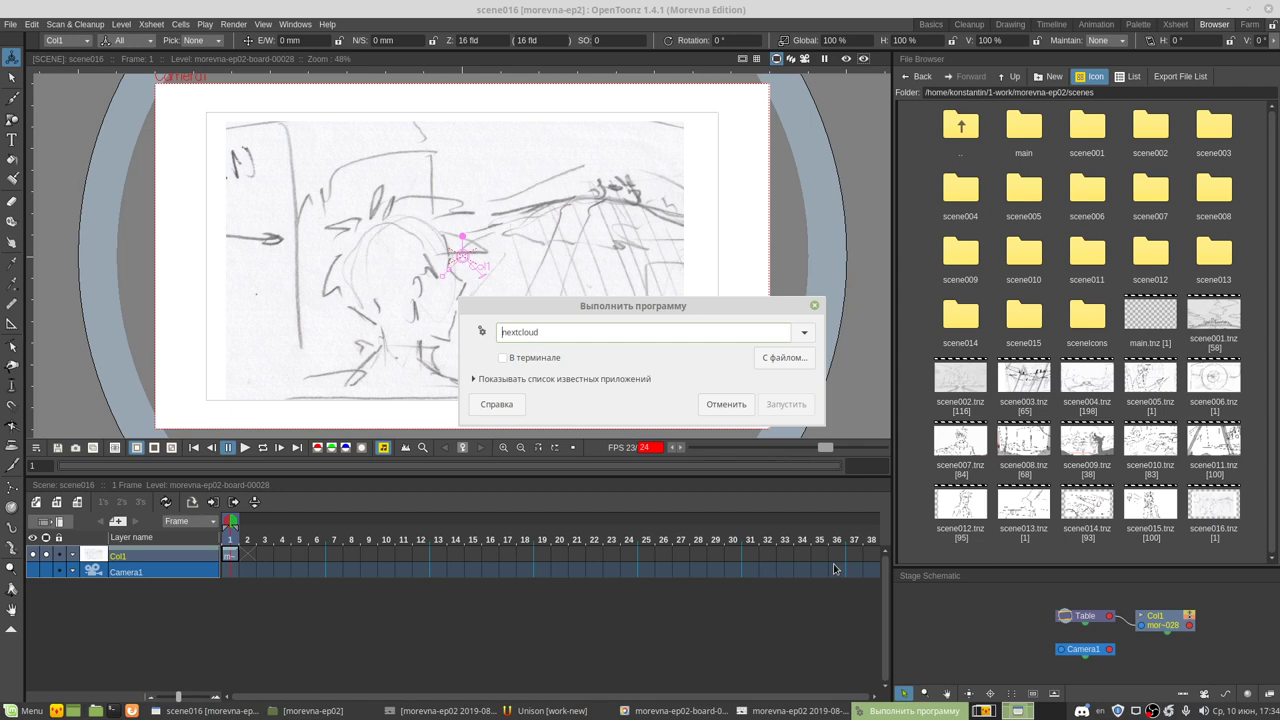
{"action": "left_click", "coordinate": [726, 404]}
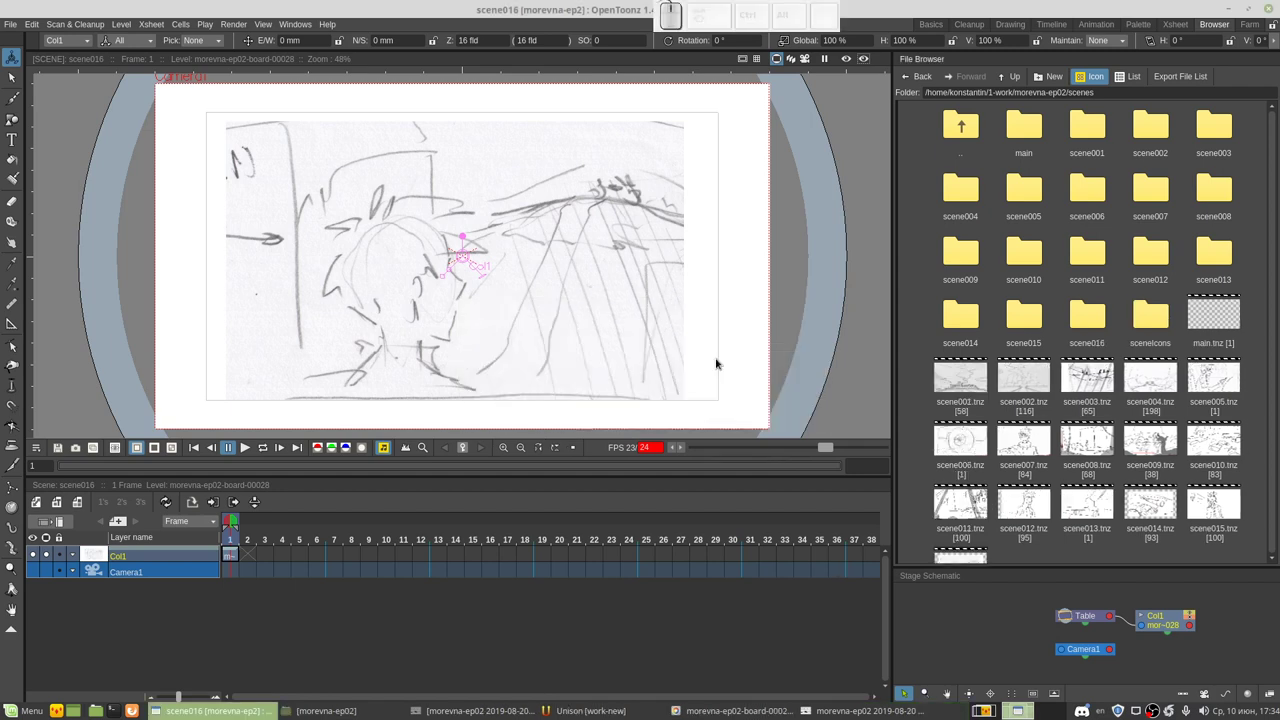
Step: Open scene015.tnz and review its level settings
{"action": "left_click", "coordinate": [1205, 508]}
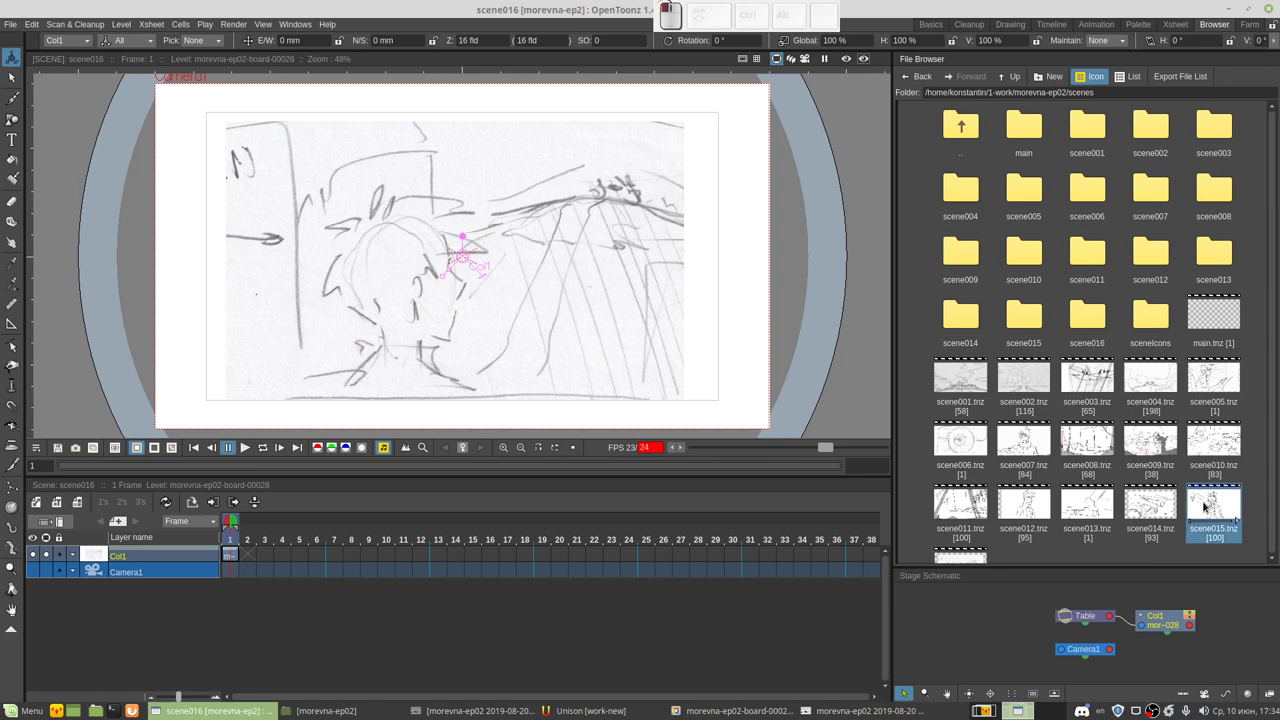
{"action": "double_click", "coordinate": [1205, 508]}
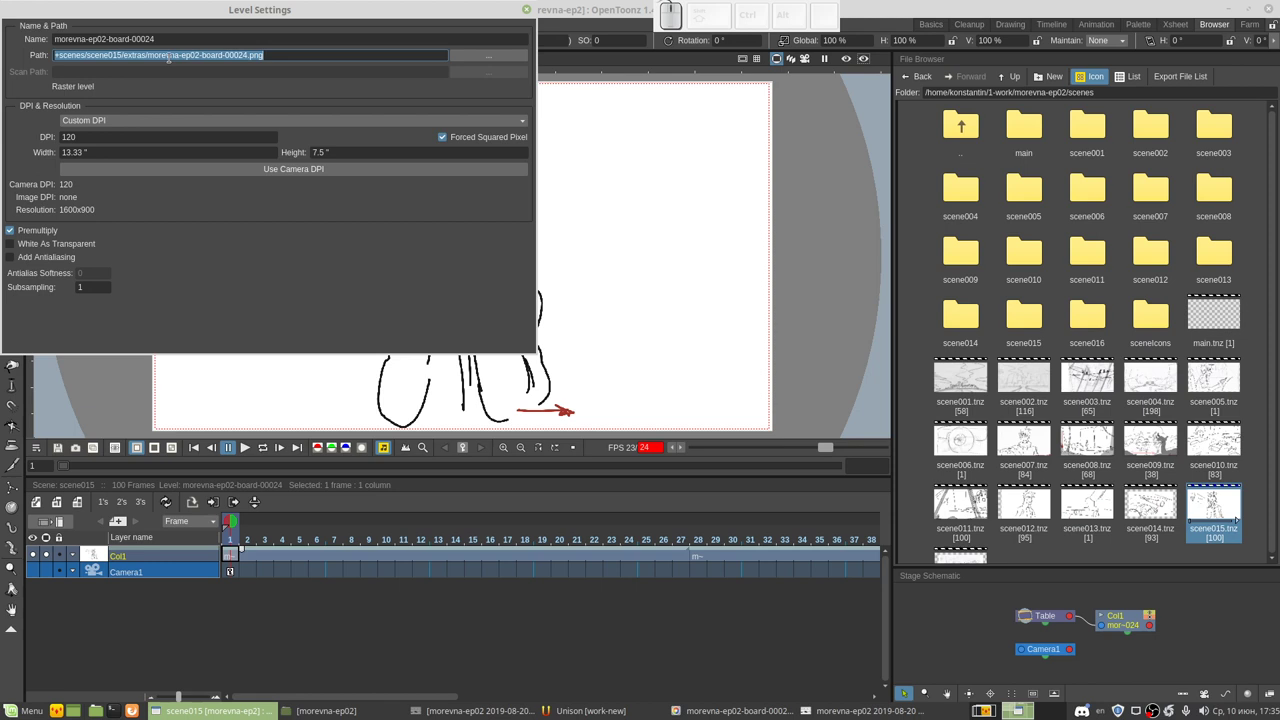
{"action": "left_click", "coordinate": [525, 10]}
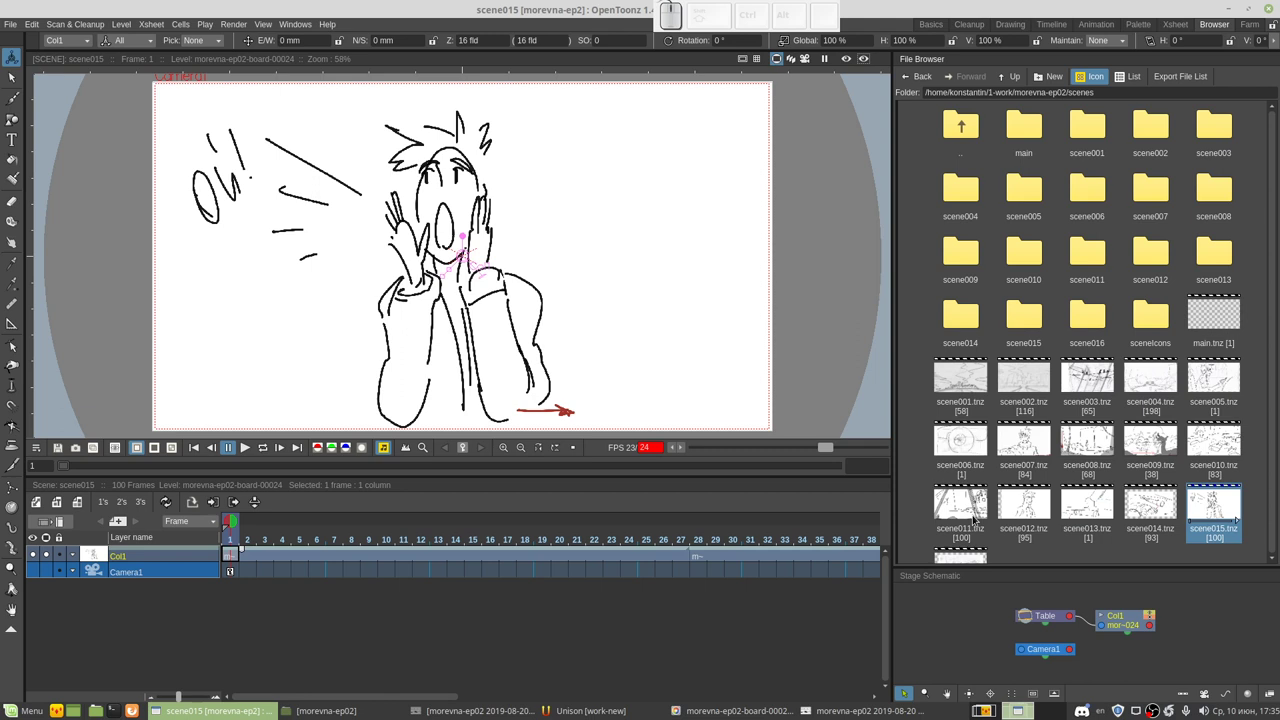
Step: Check the Col1 board level settings, showing the +extras/morevna-ep02-board-00028.png path
{"action": "right_click", "coordinate": [232, 555]}
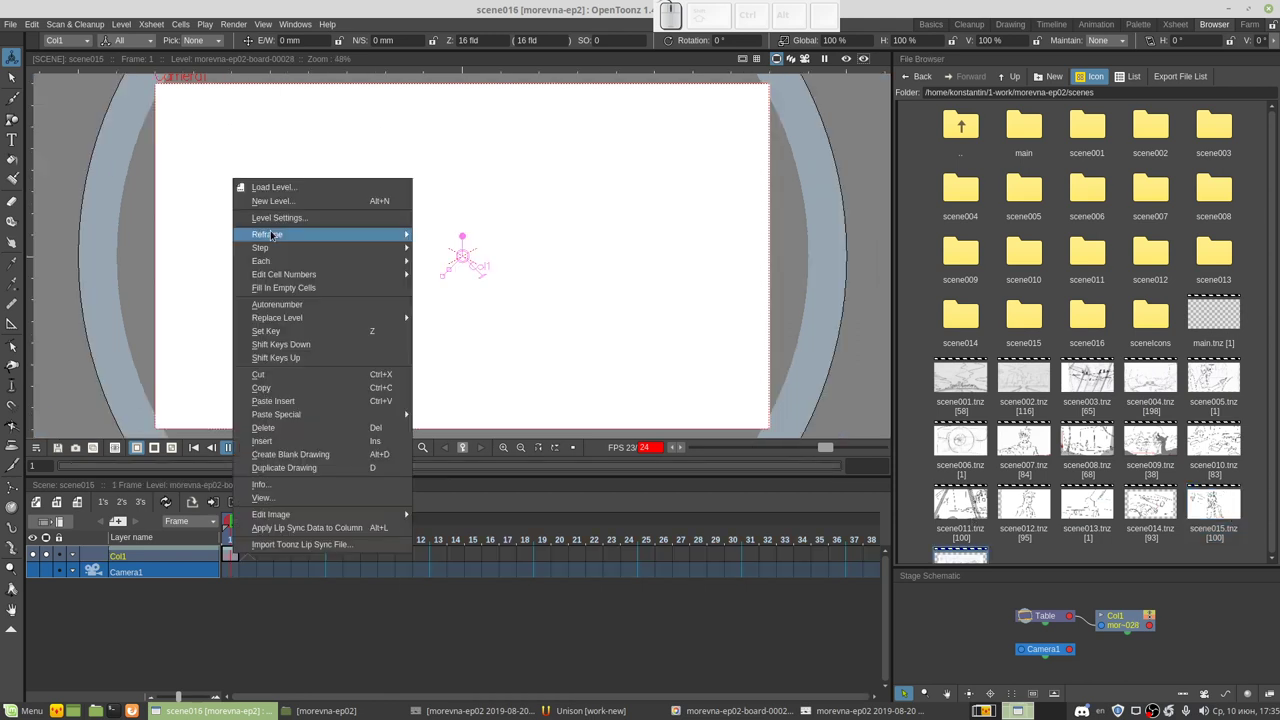
{"action": "left_click", "coordinate": [278, 217]}
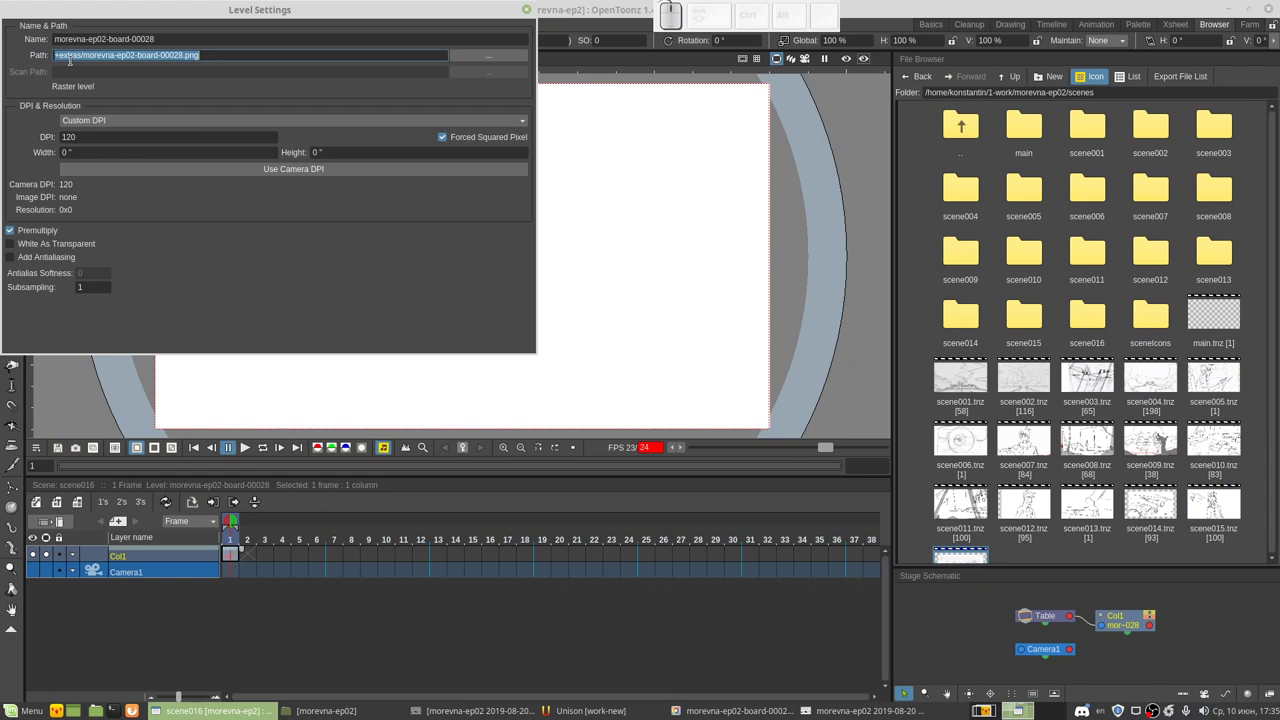
{"action": "left_click", "coordinate": [527, 12]}
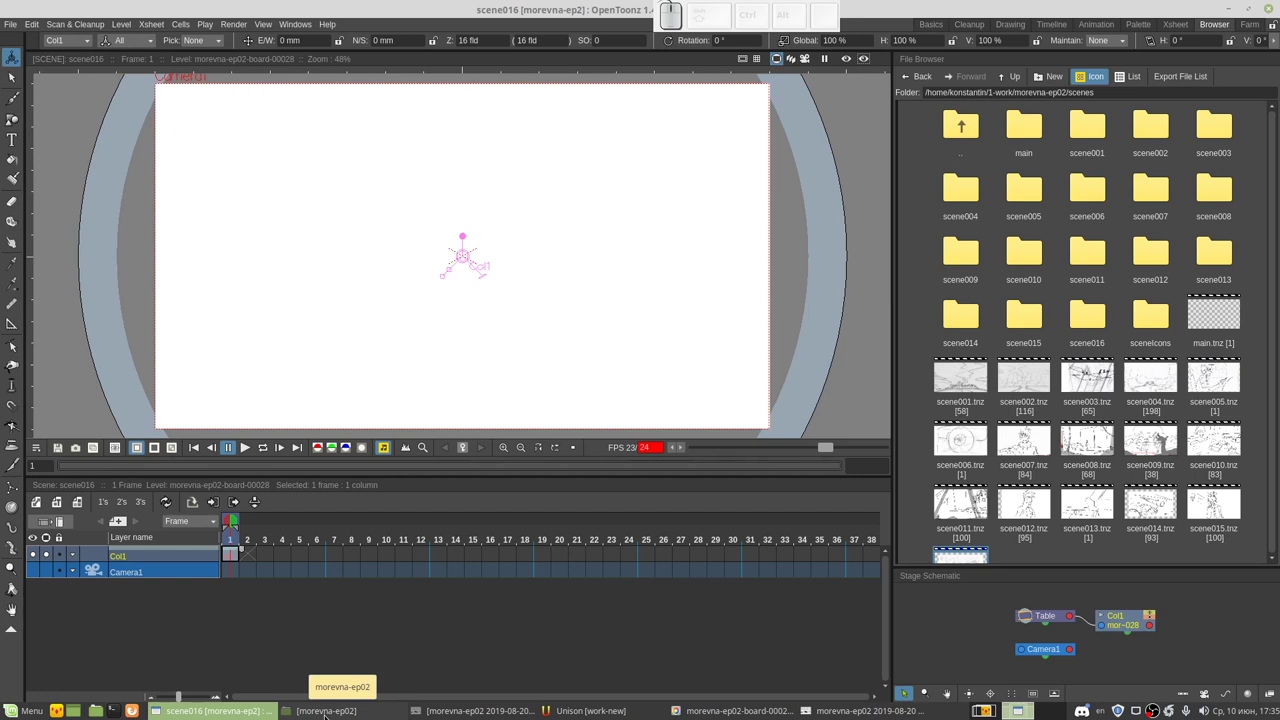
Step: Delete the broken Col1 frame 1 cell, then bring board 00028 up in Pix
{"action": "left_click", "coordinate": [324, 712]}
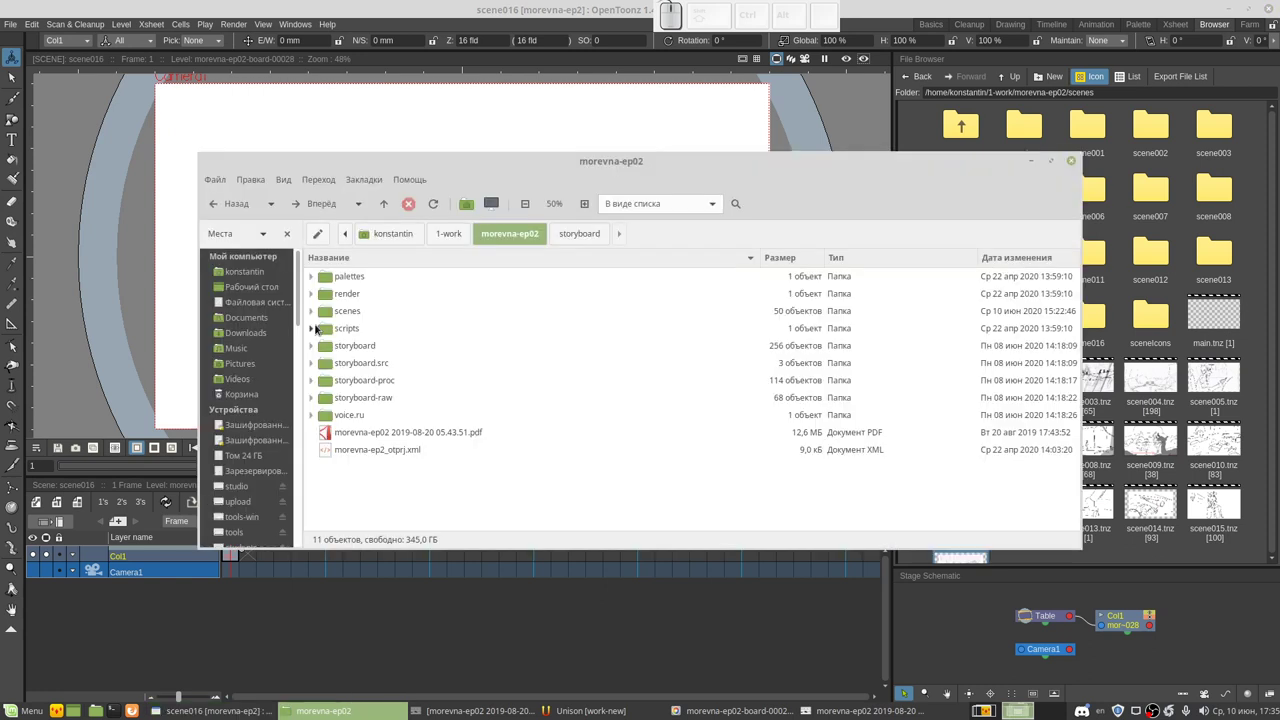
{"action": "left_click", "coordinate": [360, 4]}
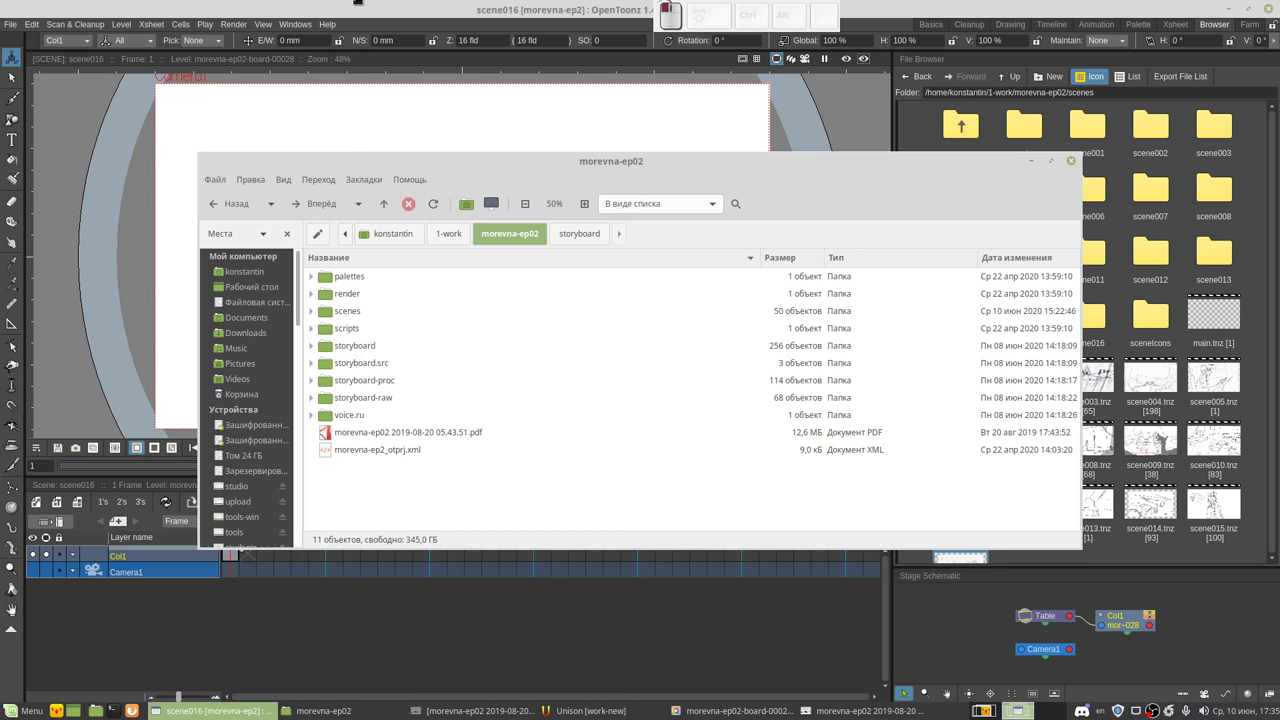
{"action": "left_click", "coordinate": [229, 556]}
{"action": "key", "text": "Delete"}
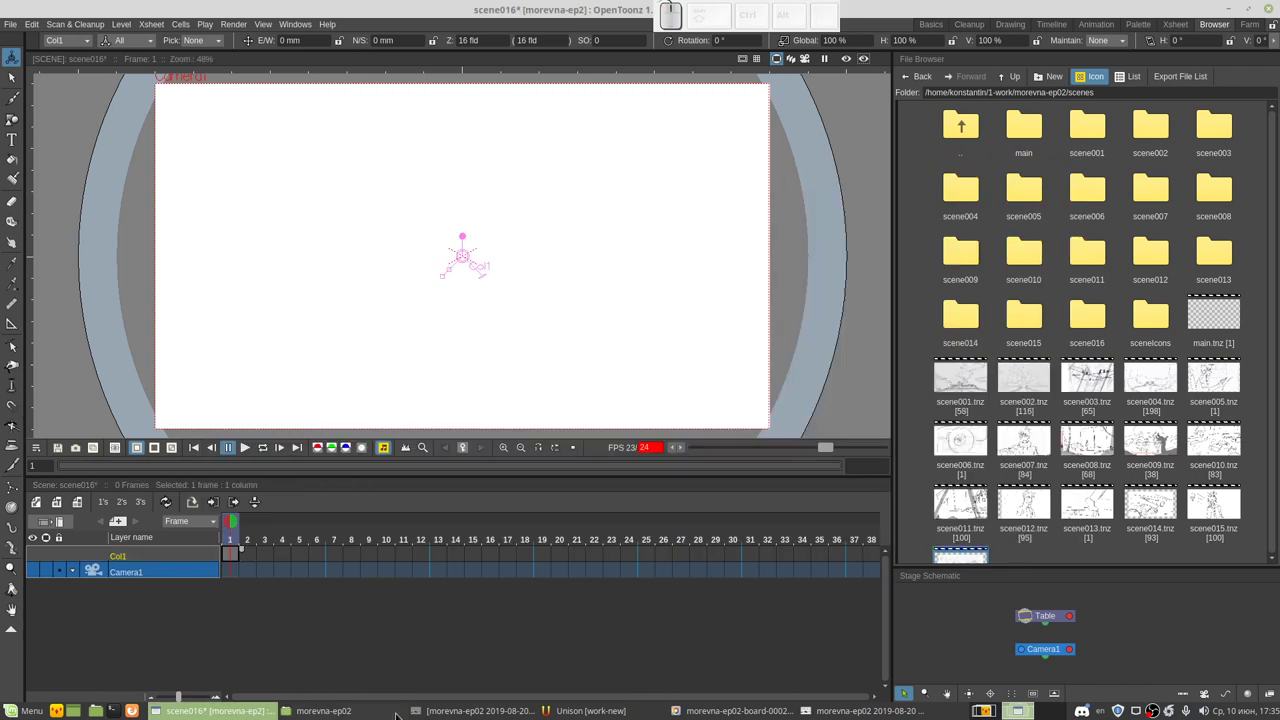
{"action": "left_click", "coordinate": [386, 714]}
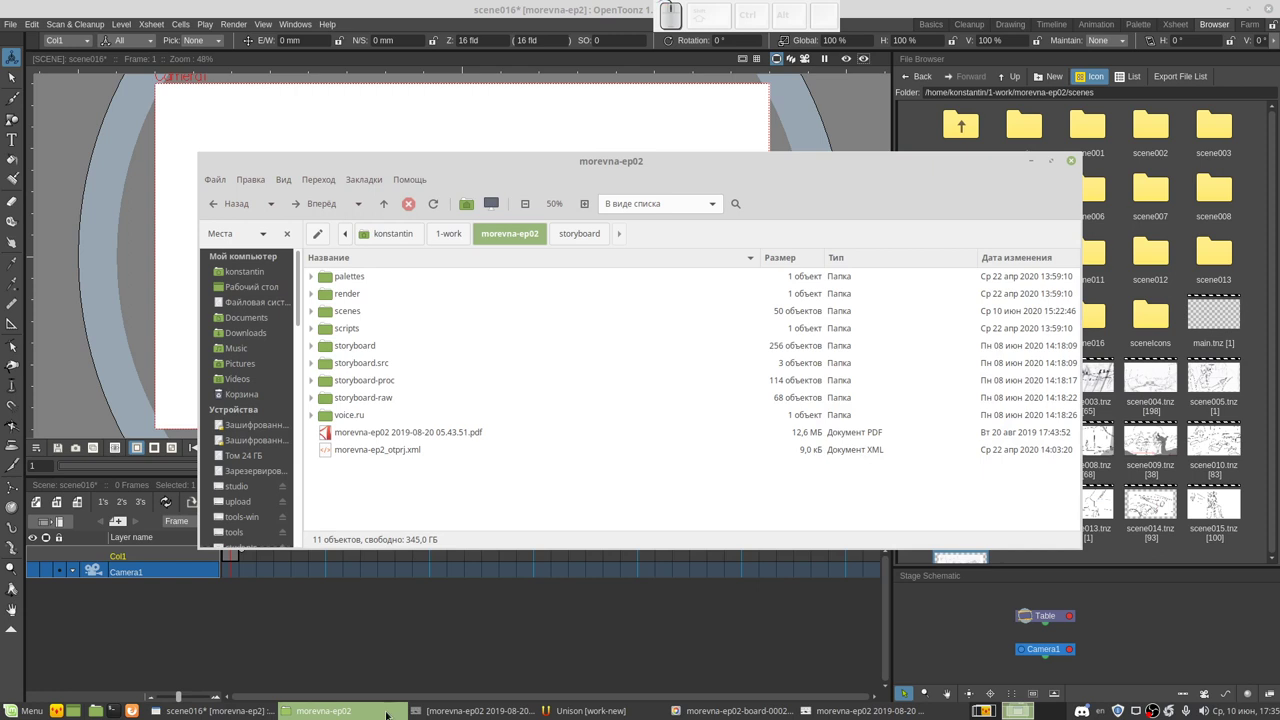
{"action": "key", "text": "alt+Tab"}
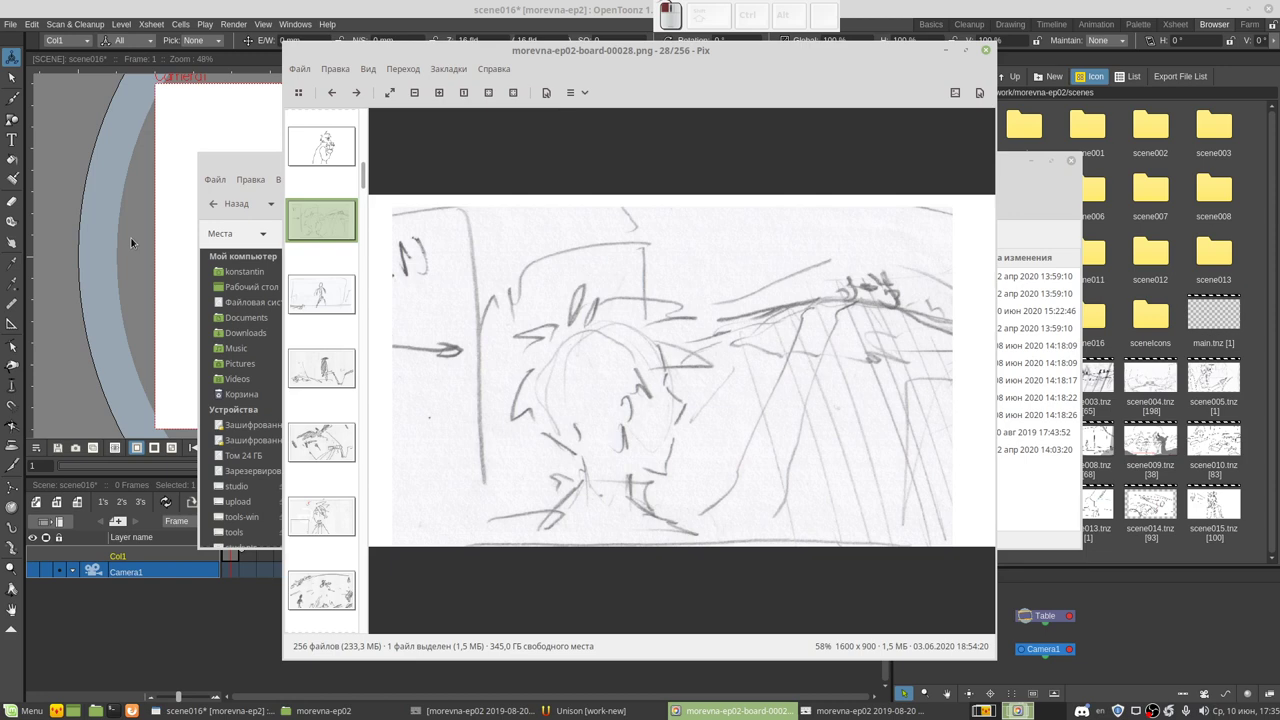
Step: Open and close the Mint application launcher
{"action": "left_click", "coordinate": [18, 711]}
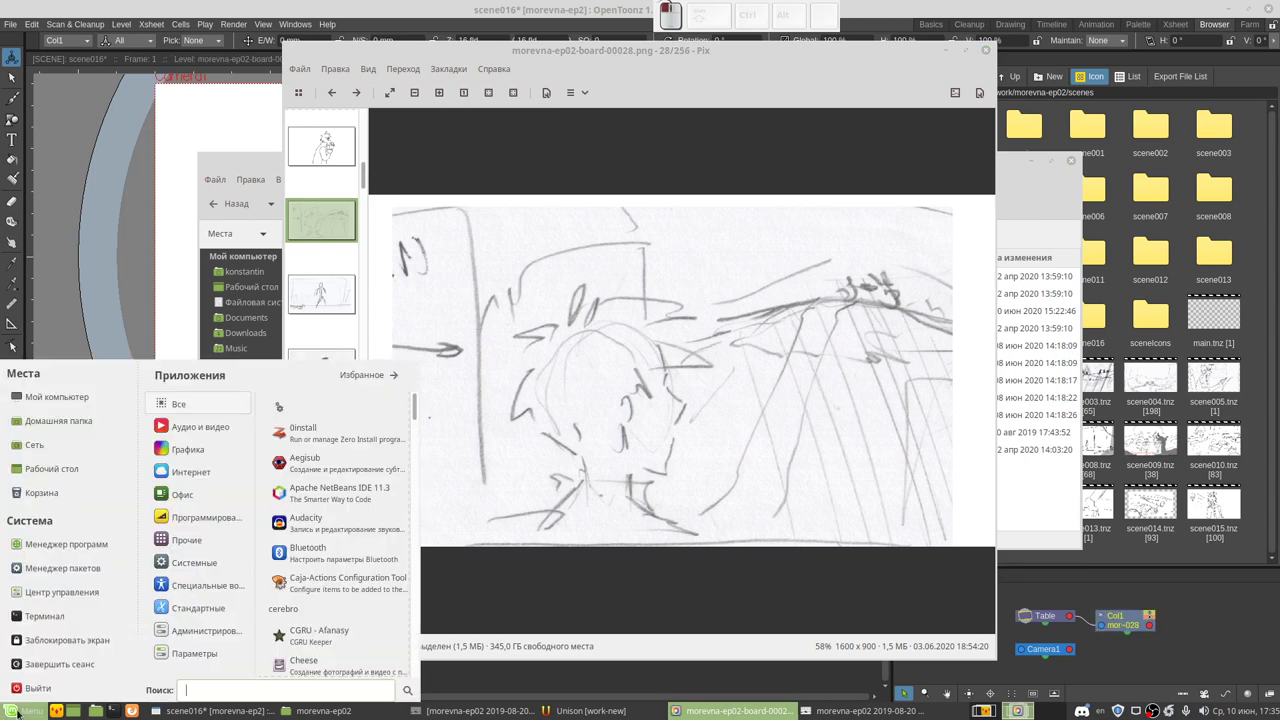
{"action": "left_click", "coordinate": [18, 711]}
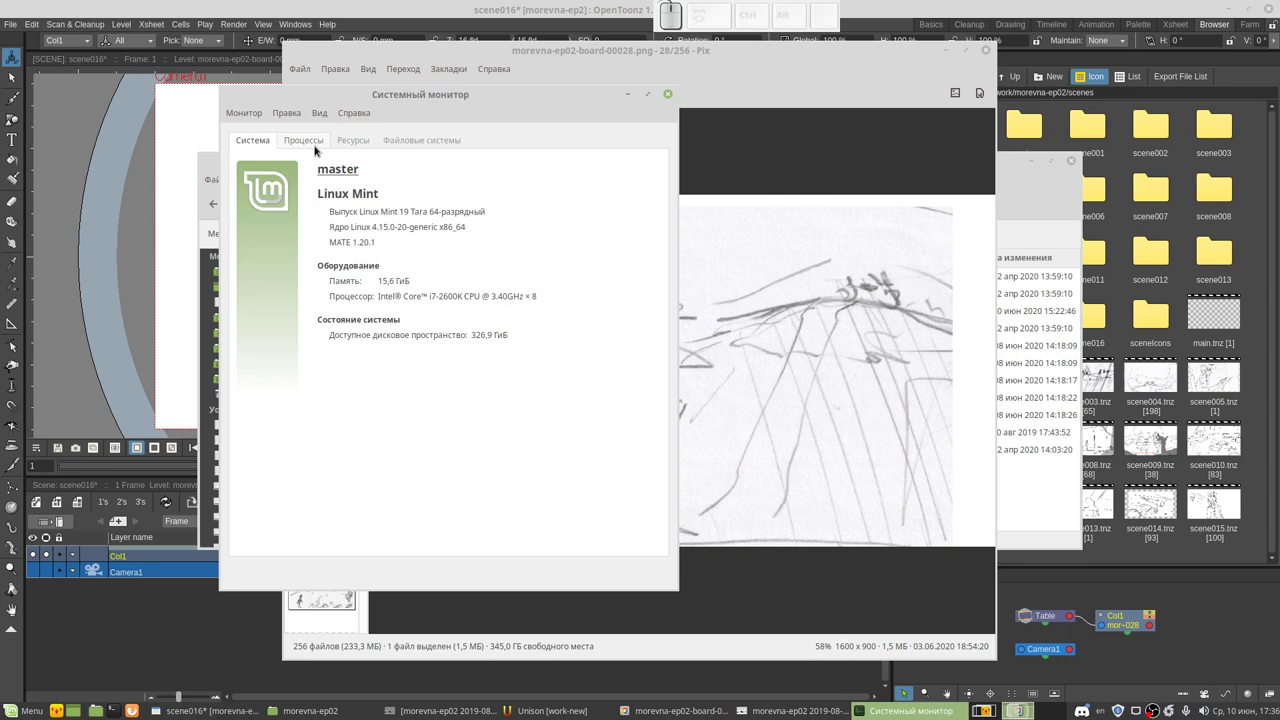
Step: Show the Processes tab sorted by % CPU, highest first
{"action": "left_click", "coordinate": [312, 143]}
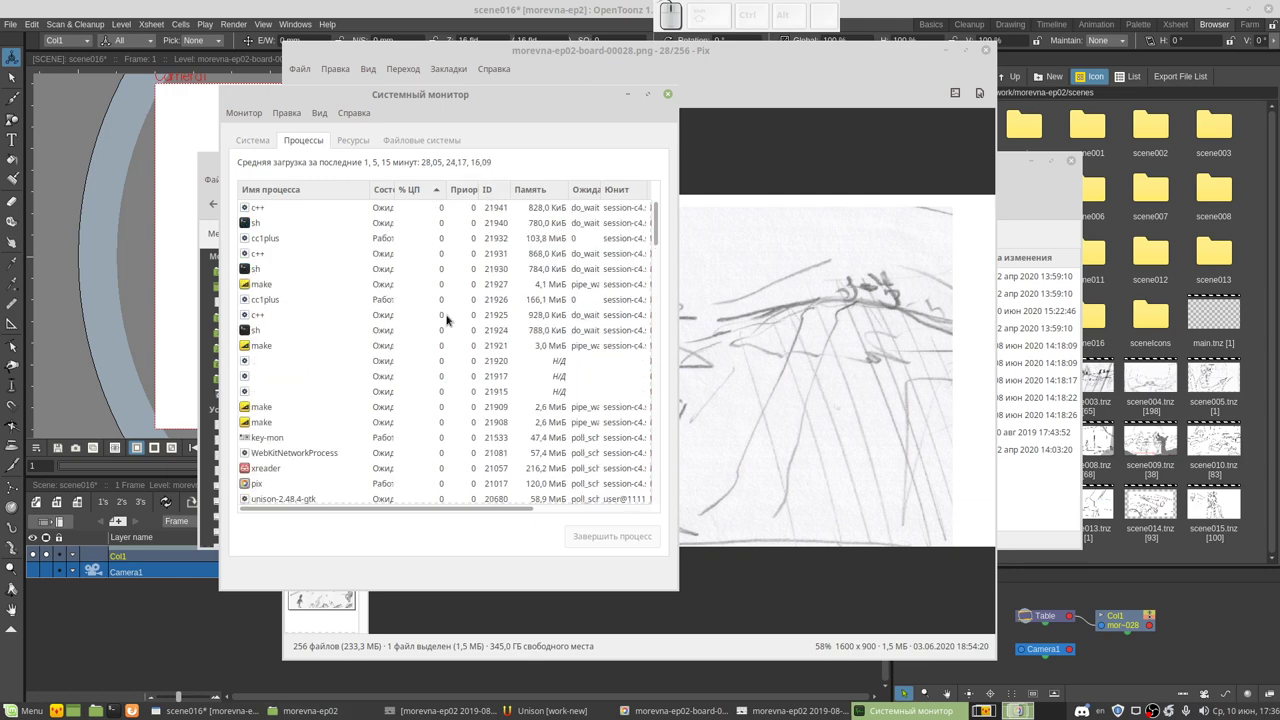
{"action": "left_click", "coordinate": [414, 190]}
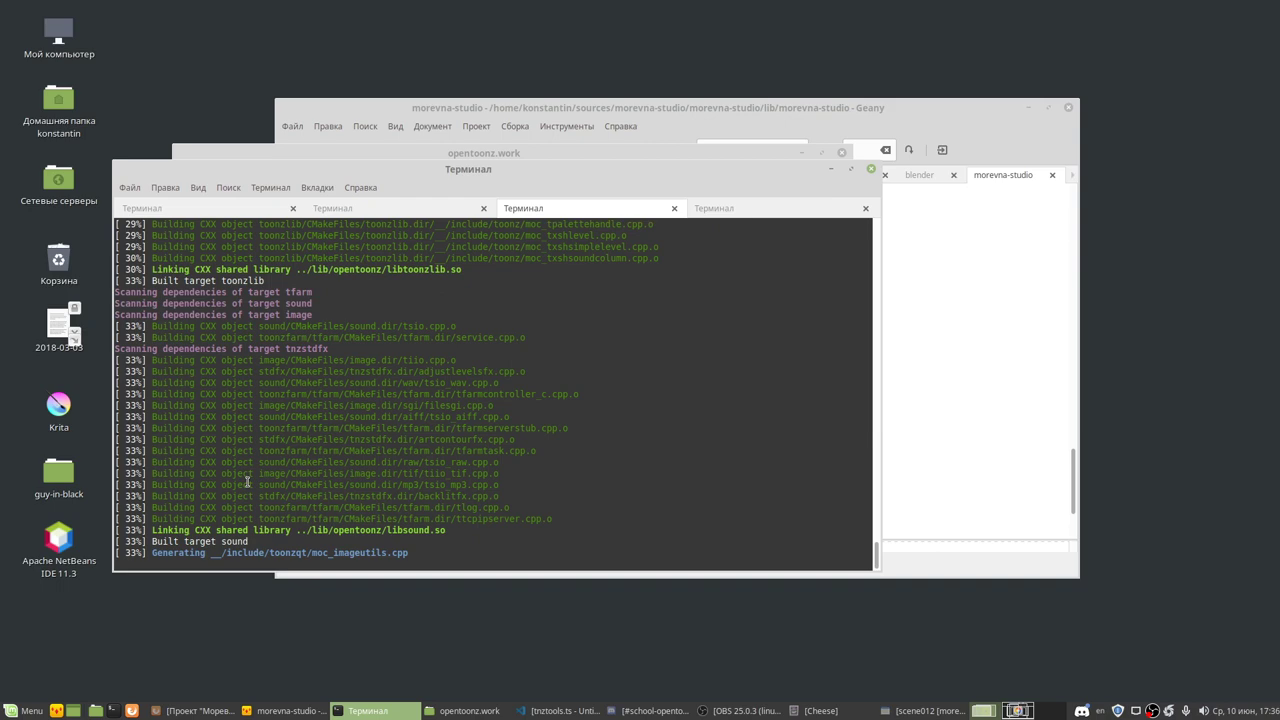
Step: Stop the running build and restart it with make -j2
{"action": "key", "text": "ctrl+c"}
{"action": "type", "text": "make -j4"}
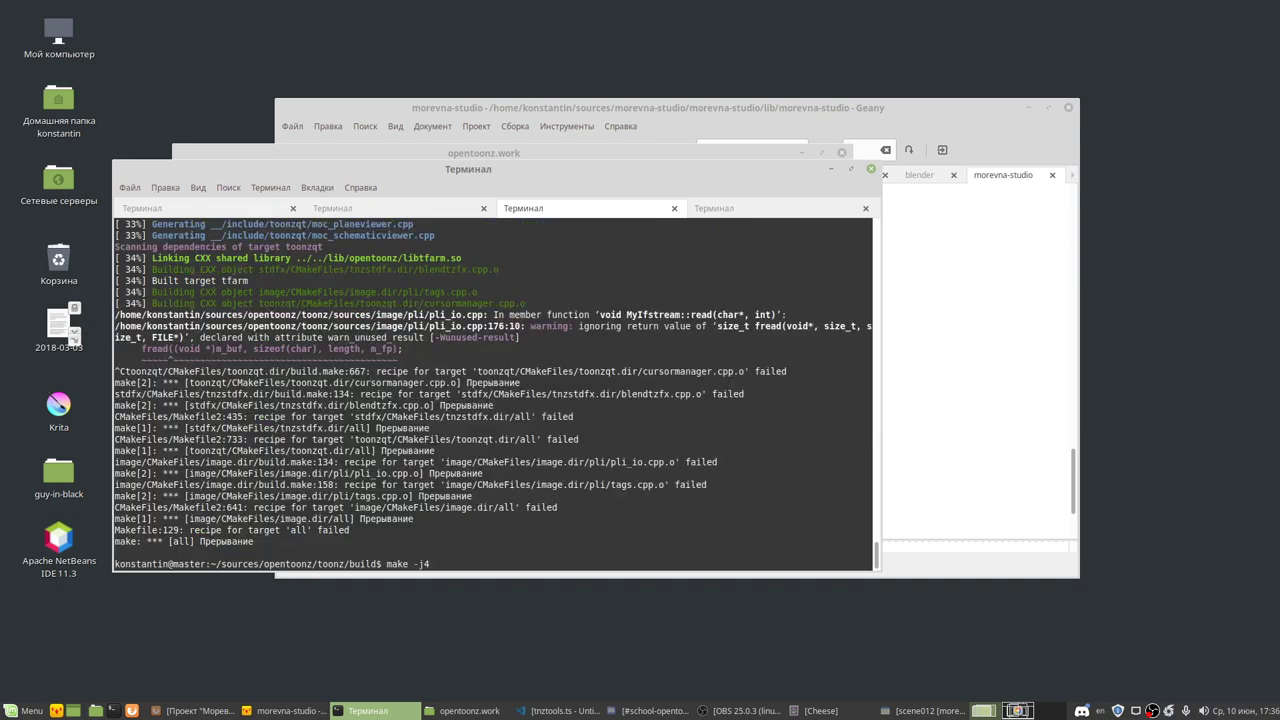
{"action": "key", "text": "BackSpace"}
{"action": "type", "text": "2"}
{"action": "key", "text": "Return"}
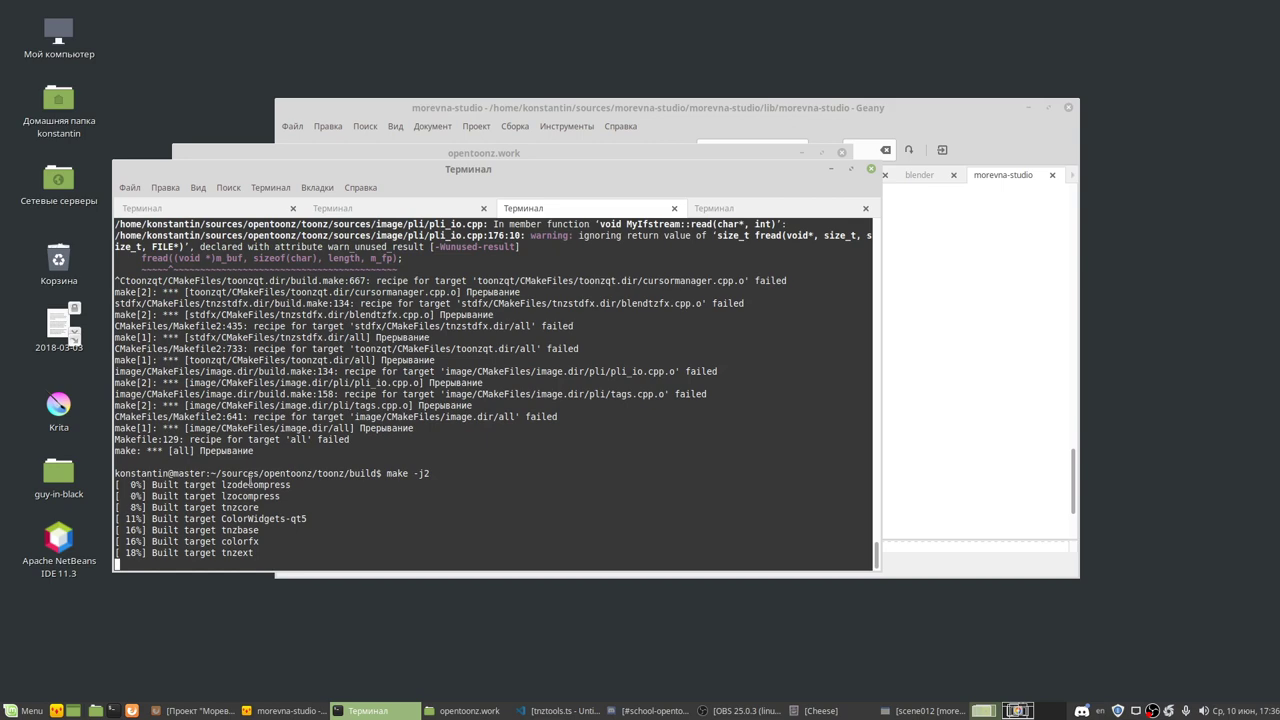
Step: Minimize System Monitor and bring OpenToonz's scene016 back to the front
{"action": "left_click", "coordinate": [1025, 712]}
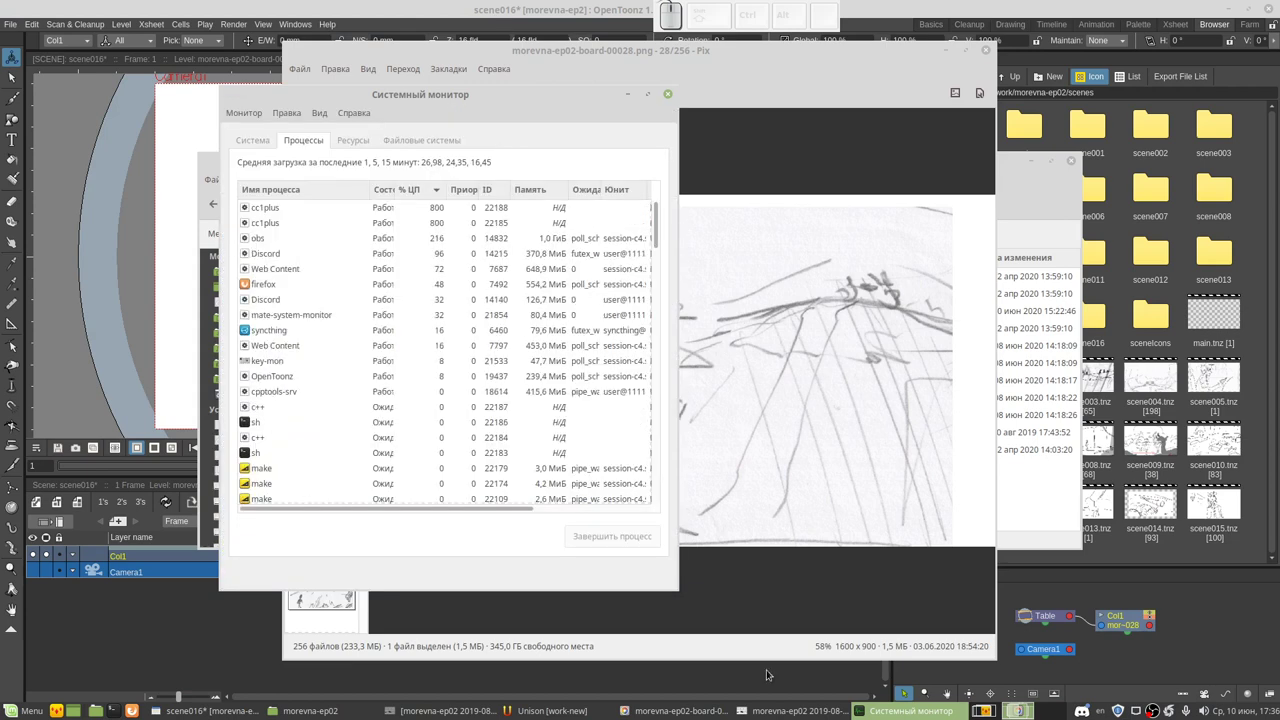
{"action": "left_click", "coordinate": [884, 713]}
{"action": "left_click", "coordinate": [478, 6]}
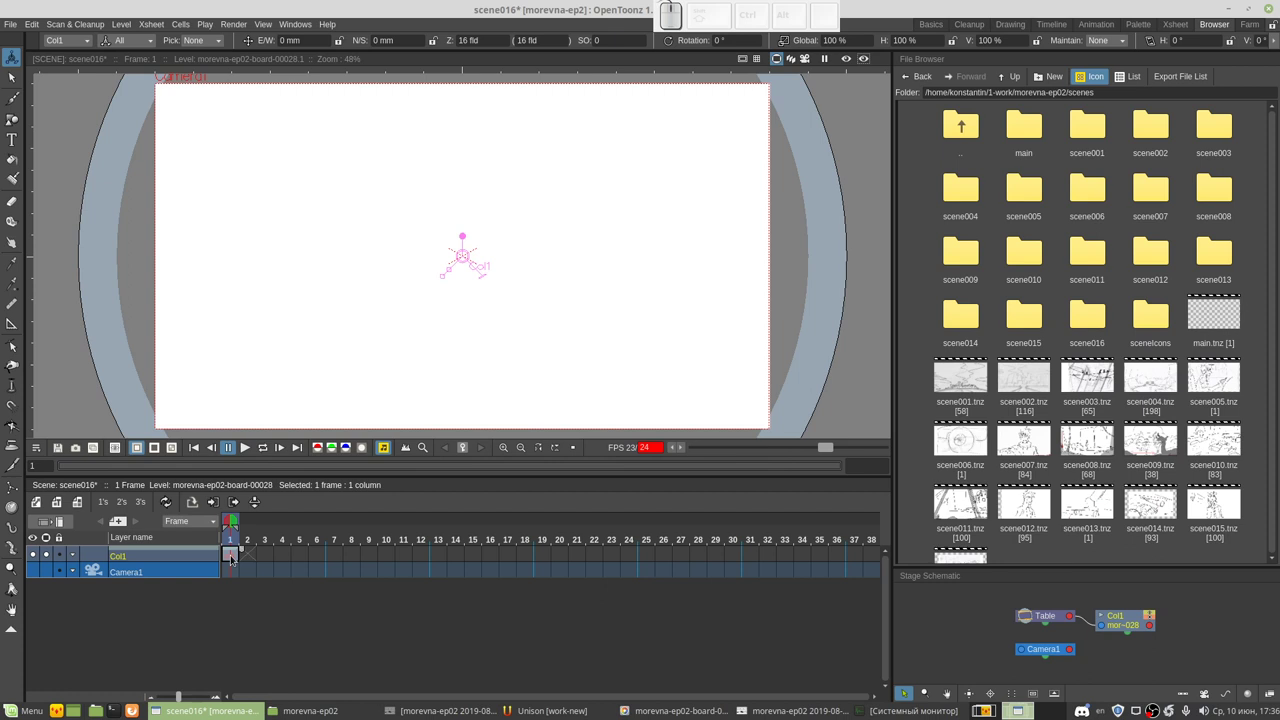
Step: Undo to clear Col1's frame 1 cell and bring the board 00028 image up in Pix
{"action": "key", "text": "ctrl+z"}
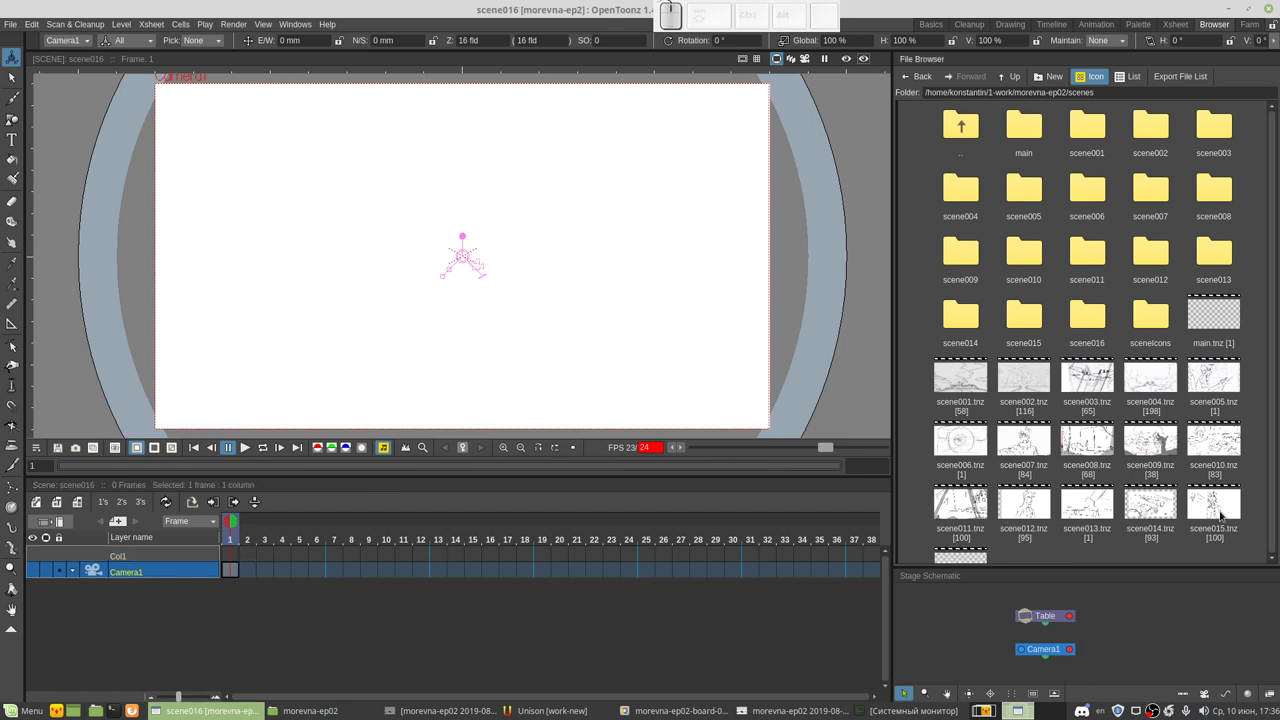
{"action": "double_click", "coordinate": [1219, 515]}
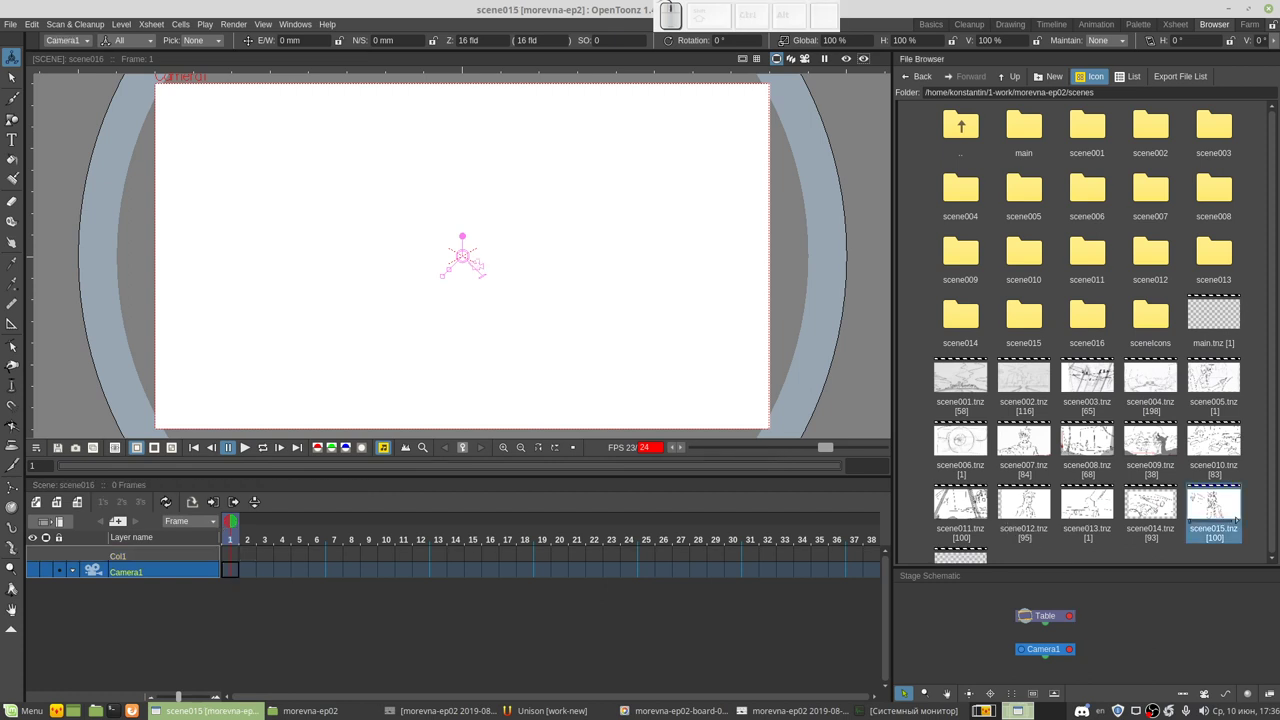
{"action": "left_click", "coordinate": [310, 710]}
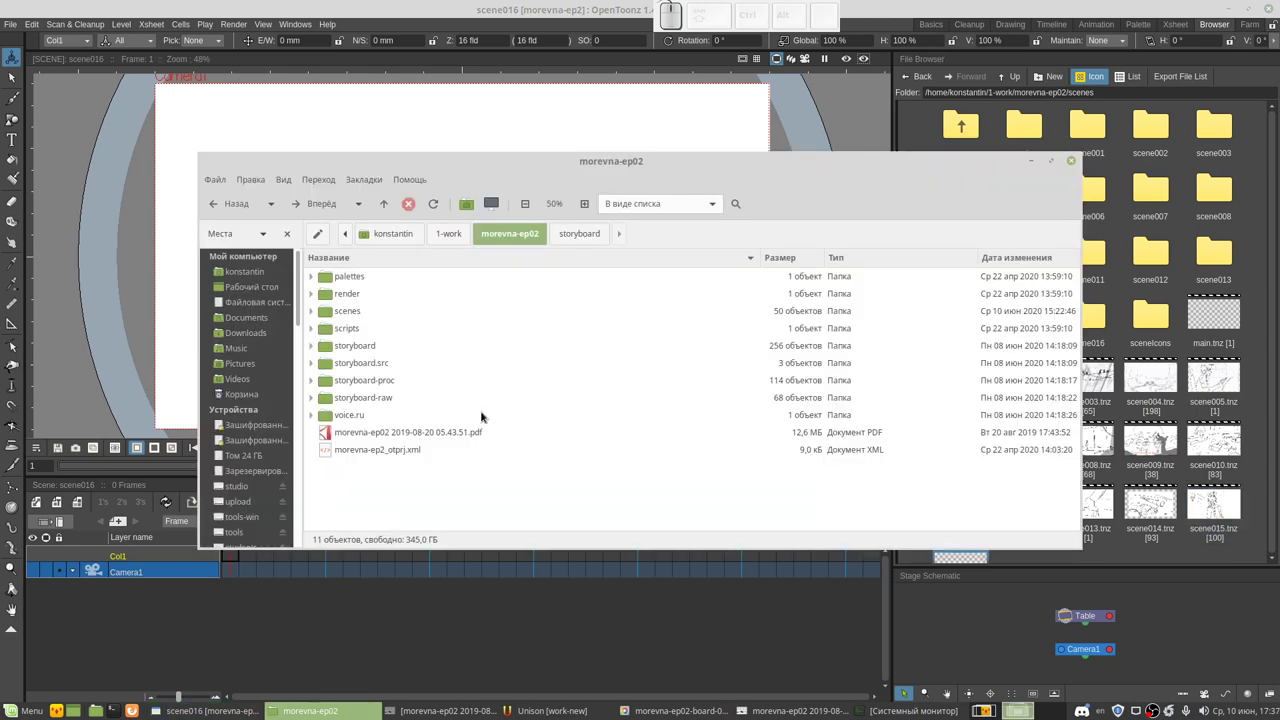
{"action": "double_click", "coordinate": [481, 430]}
{"action": "left_click", "coordinate": [796, 710]}
{"action": "left_click", "coordinate": [645, 712]}
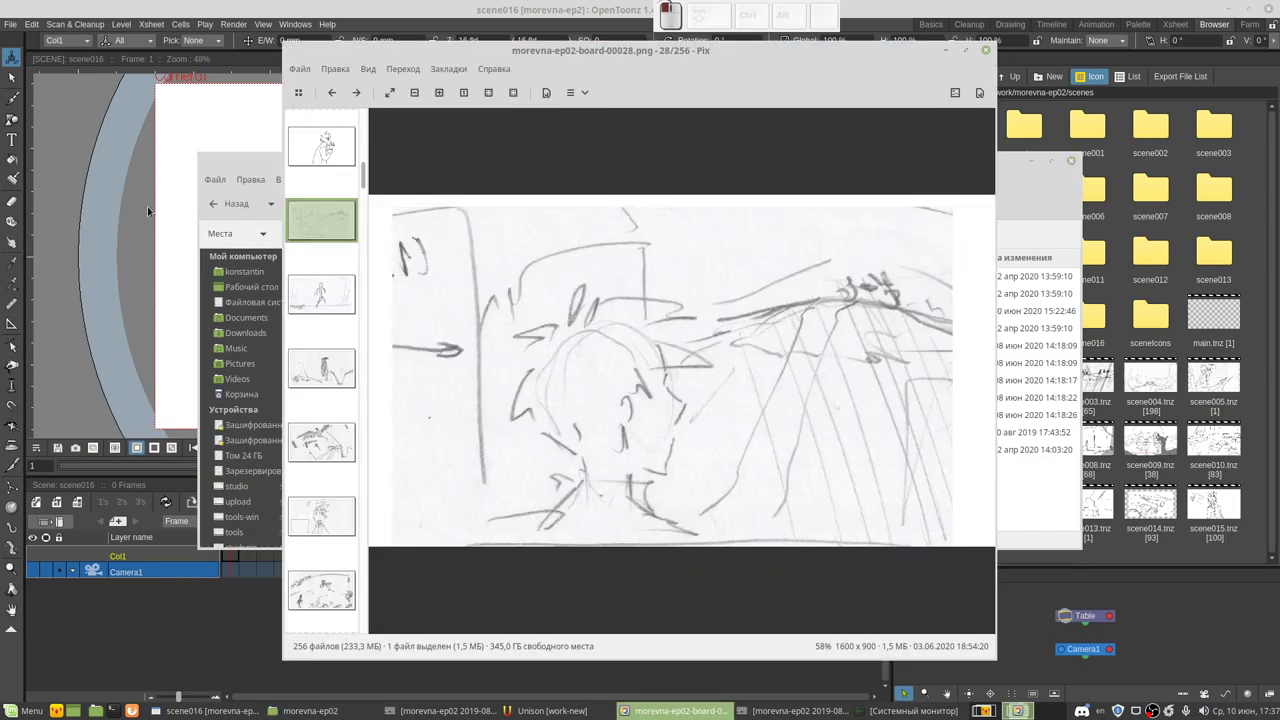
Step: Drag board 00028 onto the Xsheet, importing it and overwriting the existing +extras copy
{"action": "left_click_drag", "start_coordinate": [317, 234], "coordinate": [120, 300]}
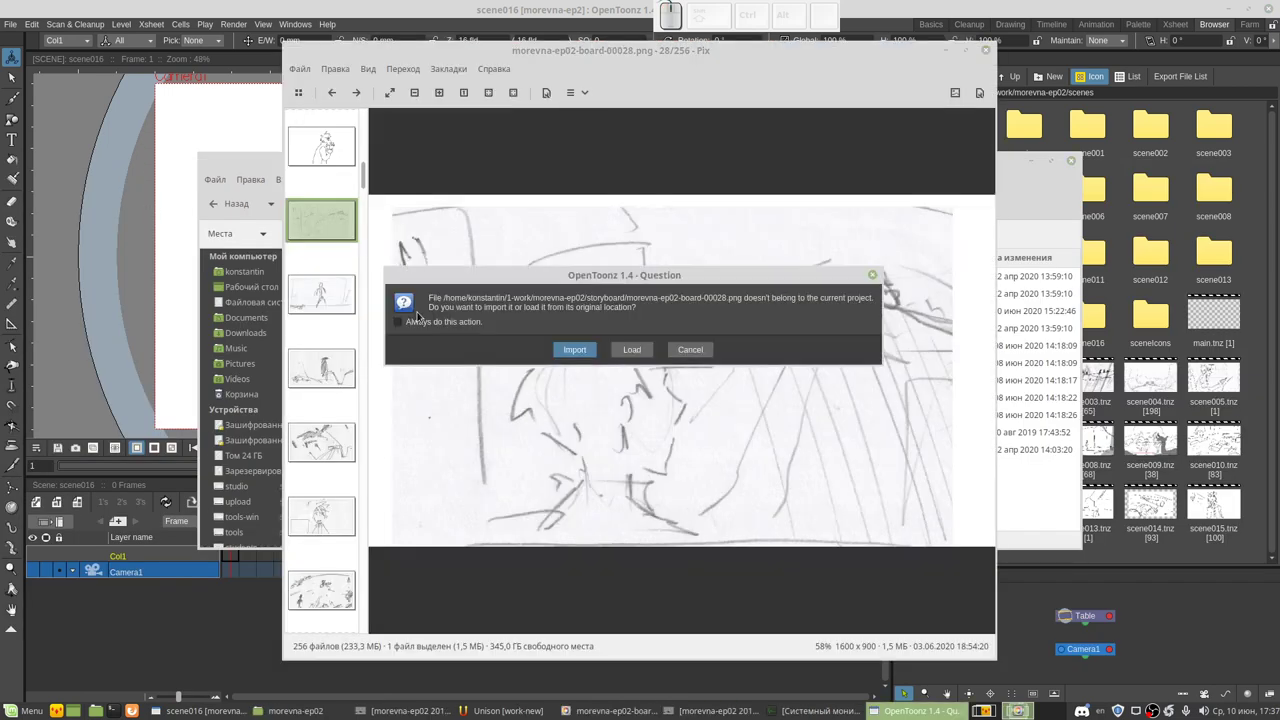
{"action": "left_click", "coordinate": [572, 347]}
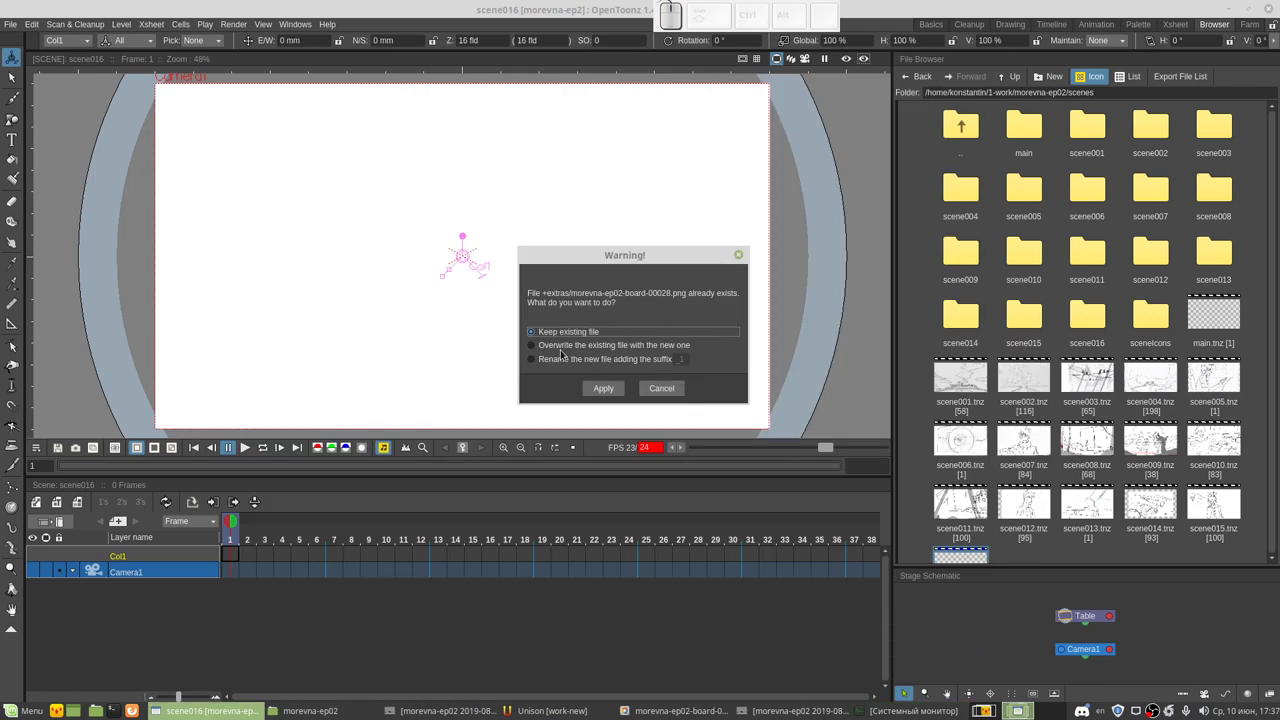
{"action": "left_click", "coordinate": [546, 346]}
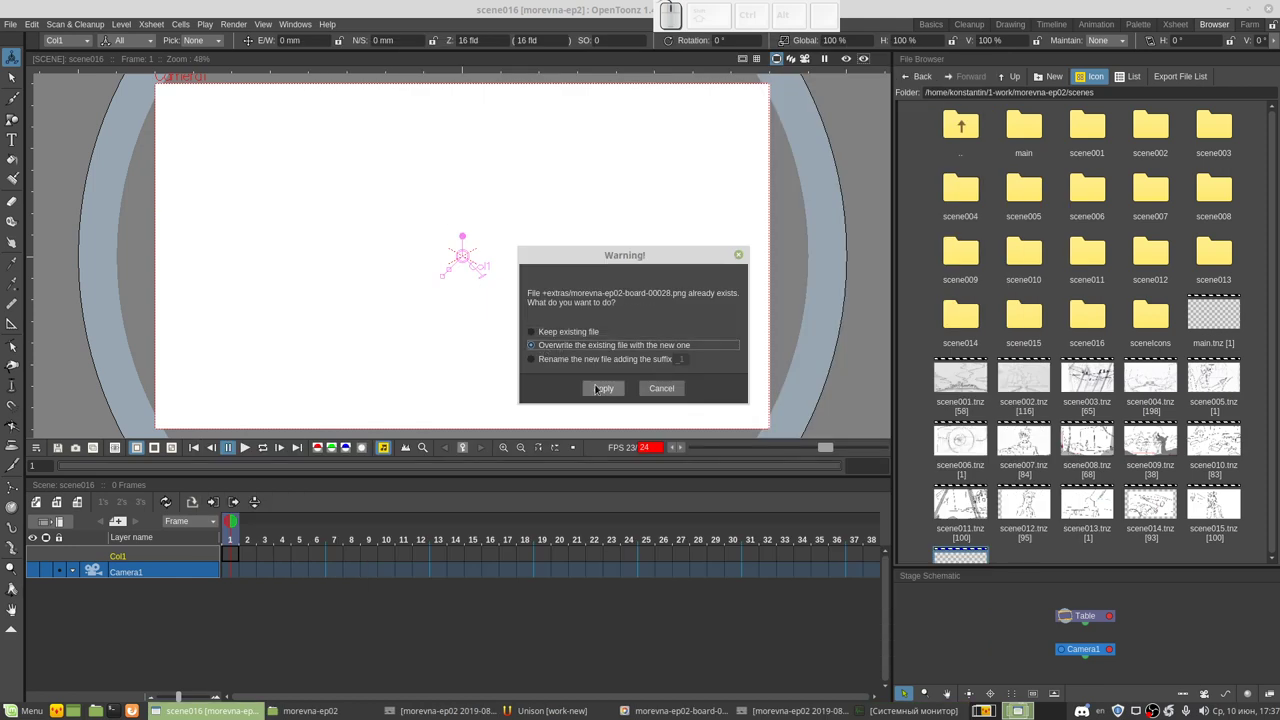
{"action": "left_click", "coordinate": [599, 388]}
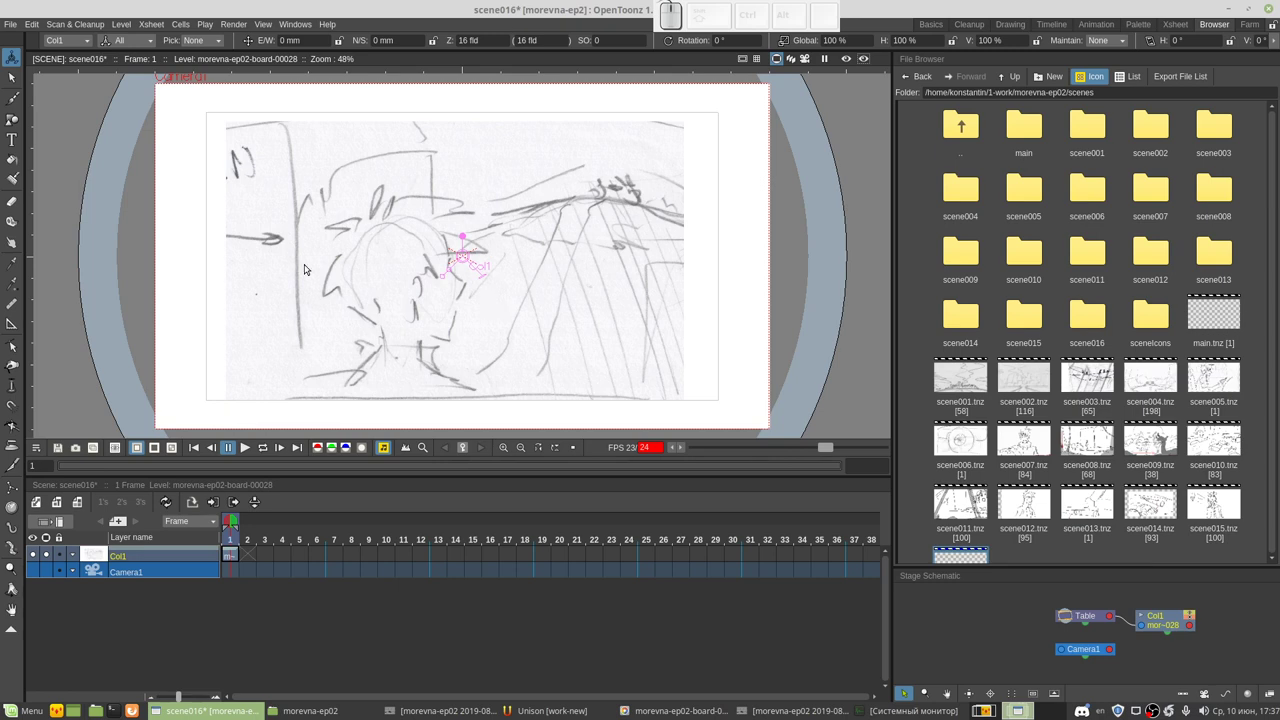
Step: Scale up camera and board slightly, shift the board right, and extend Col1 to 96 frames
{"action": "left_click", "coordinate": [229, 571]}
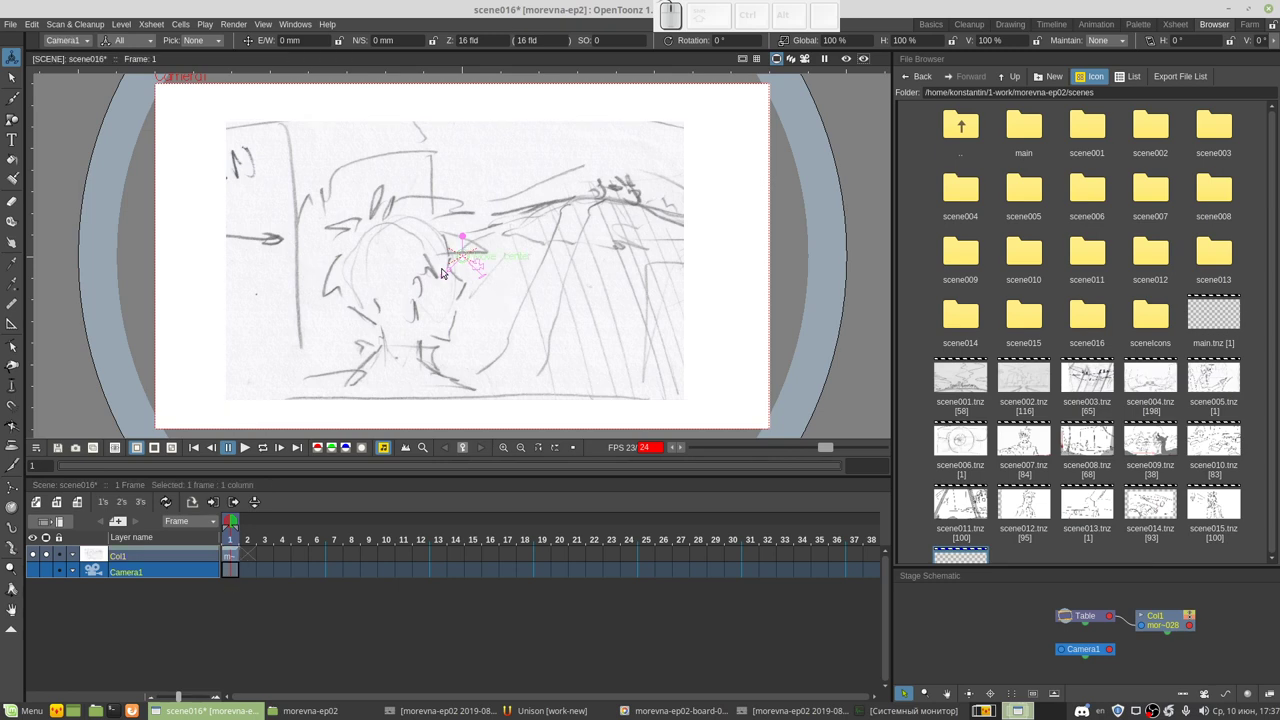
{"action": "left_click_drag", "start_coordinate": [440, 284], "coordinate": [452, 284]}
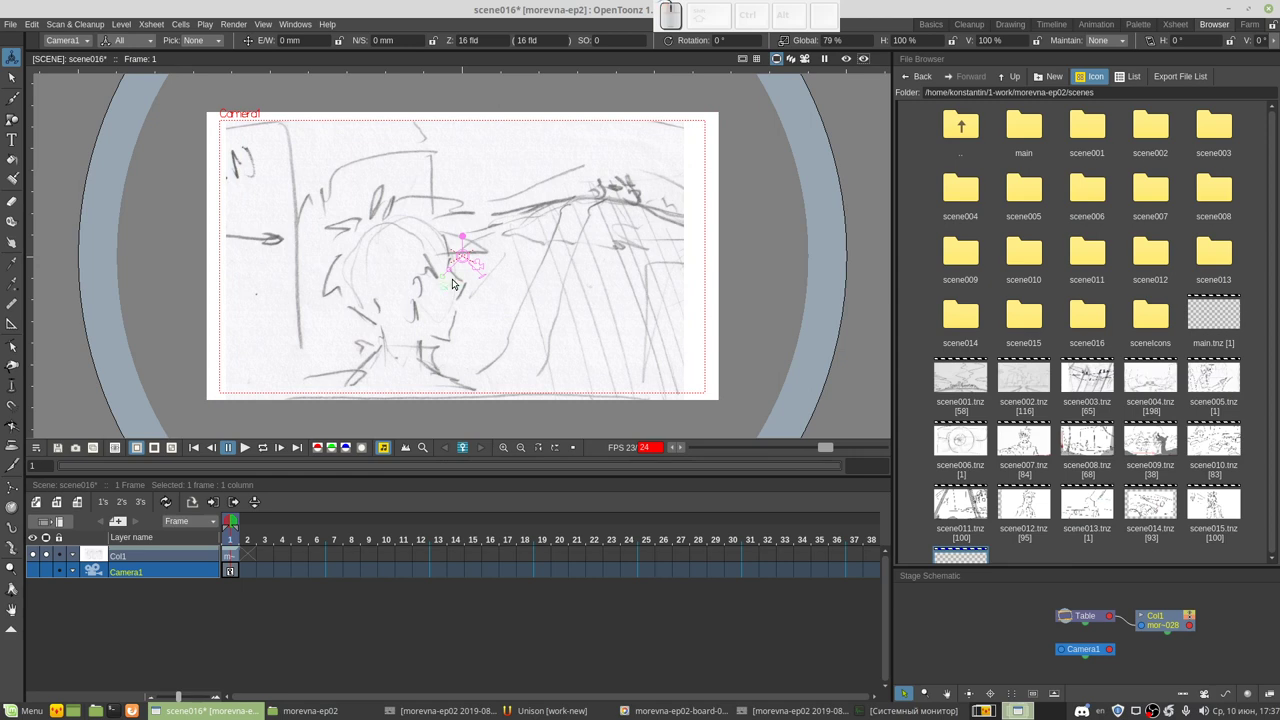
{"action": "left_click", "coordinate": [231, 555]}
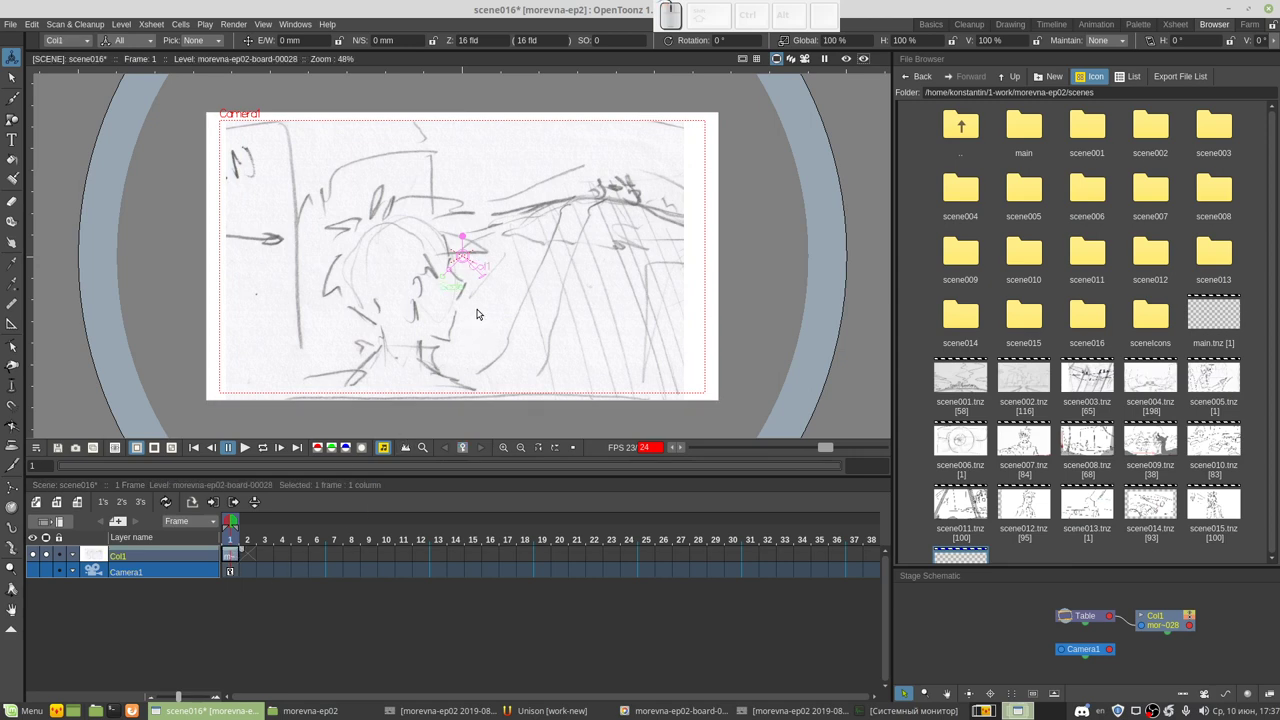
{"action": "left_click_drag", "start_coordinate": [437, 281], "coordinate": [436, 281]}
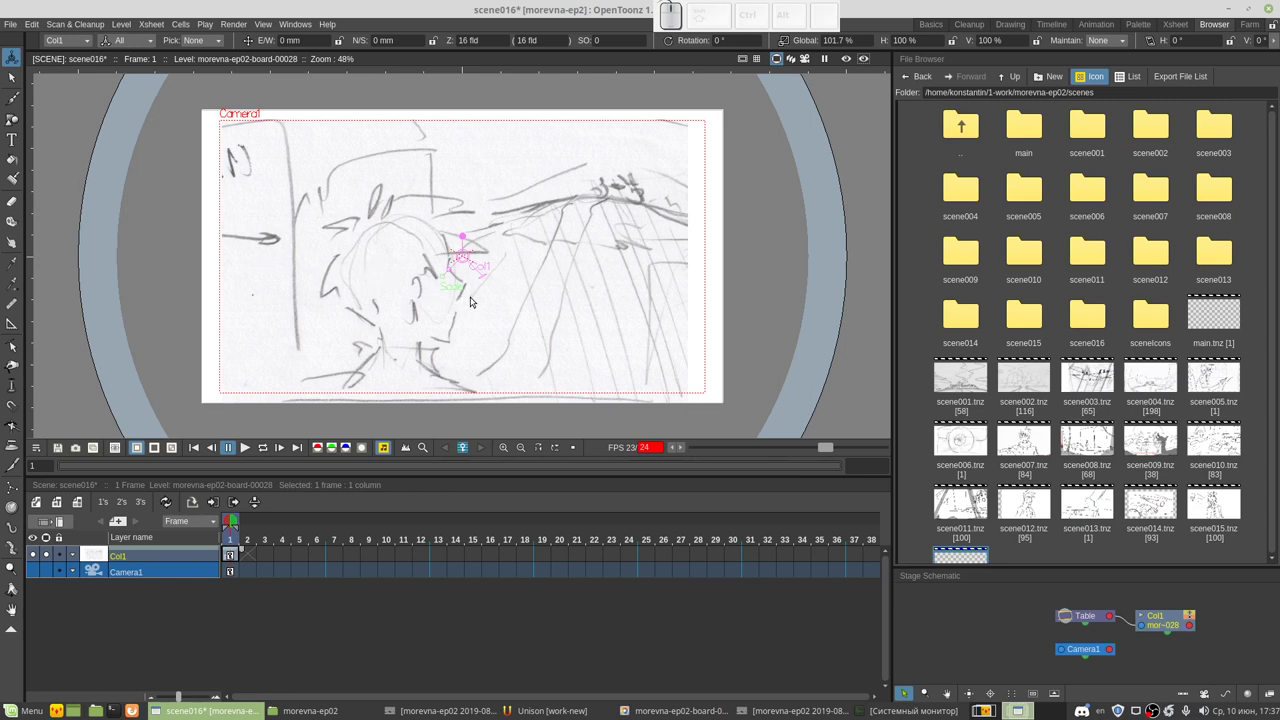
{"action": "left_click_drag", "start_coordinate": [470, 301], "coordinate": [352, 484]}
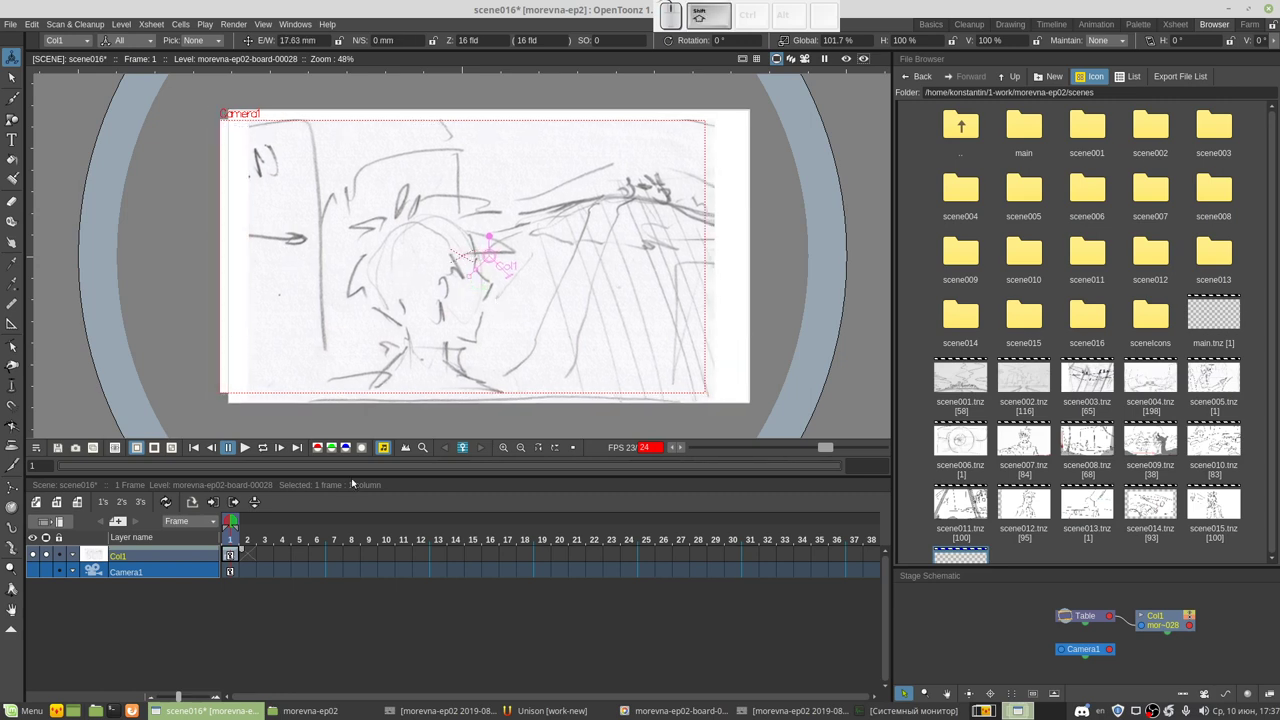
{"action": "mouse_move", "coordinate": [242, 551]}
{"action": "left_mouse_down"}
{"action": "mouse_move", "coordinate": [954, 538]}
{"action": "mouse_move", "coordinate": [666, 548]}
{"action": "left_mouse_up"}
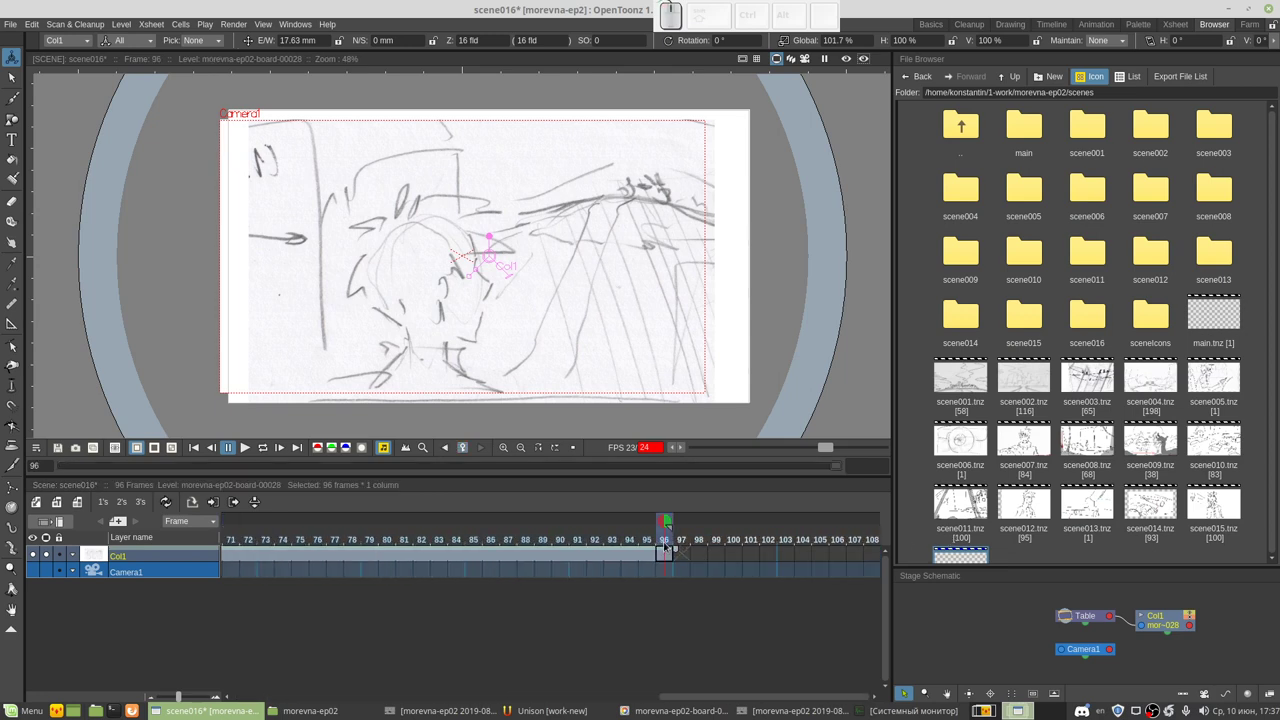
Step: Key the board shifted left at frame 96 and play the animation back
{"action": "left_click_drag", "start_coordinate": [584, 296], "coordinate": [510, 298]}
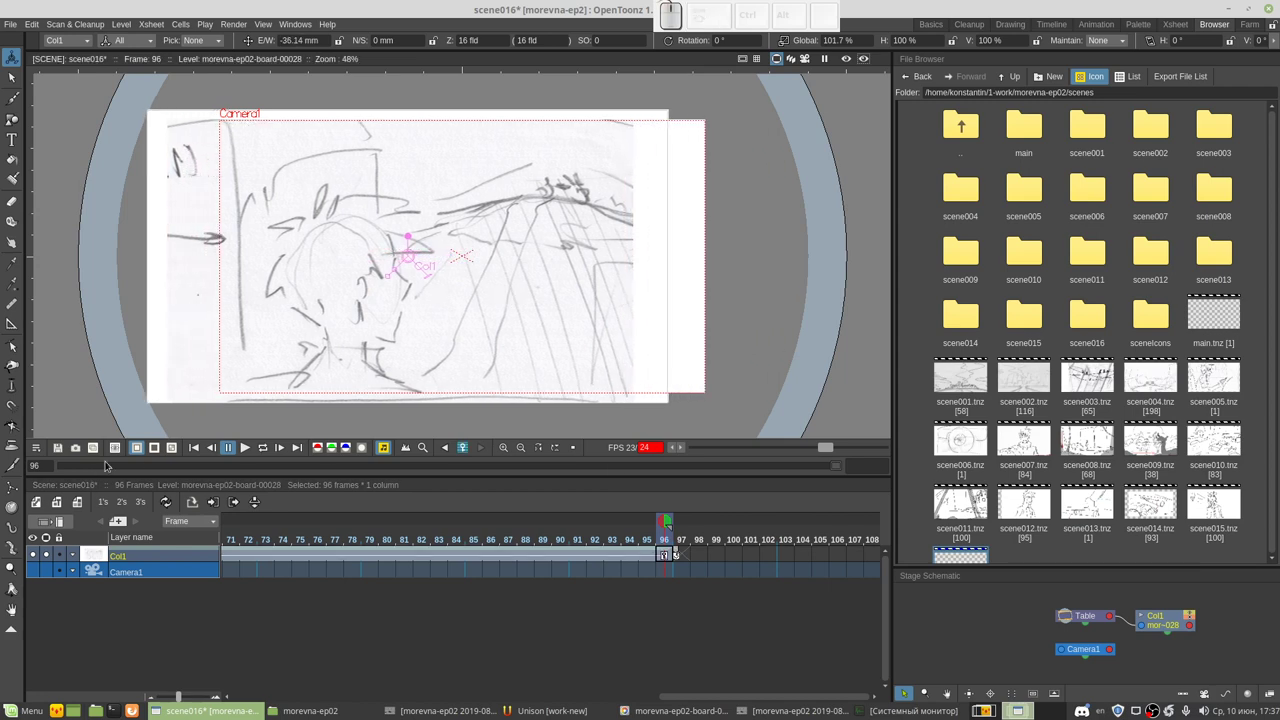
{"action": "left_click", "coordinate": [193, 447]}
{"action": "left_click", "coordinate": [245, 447]}
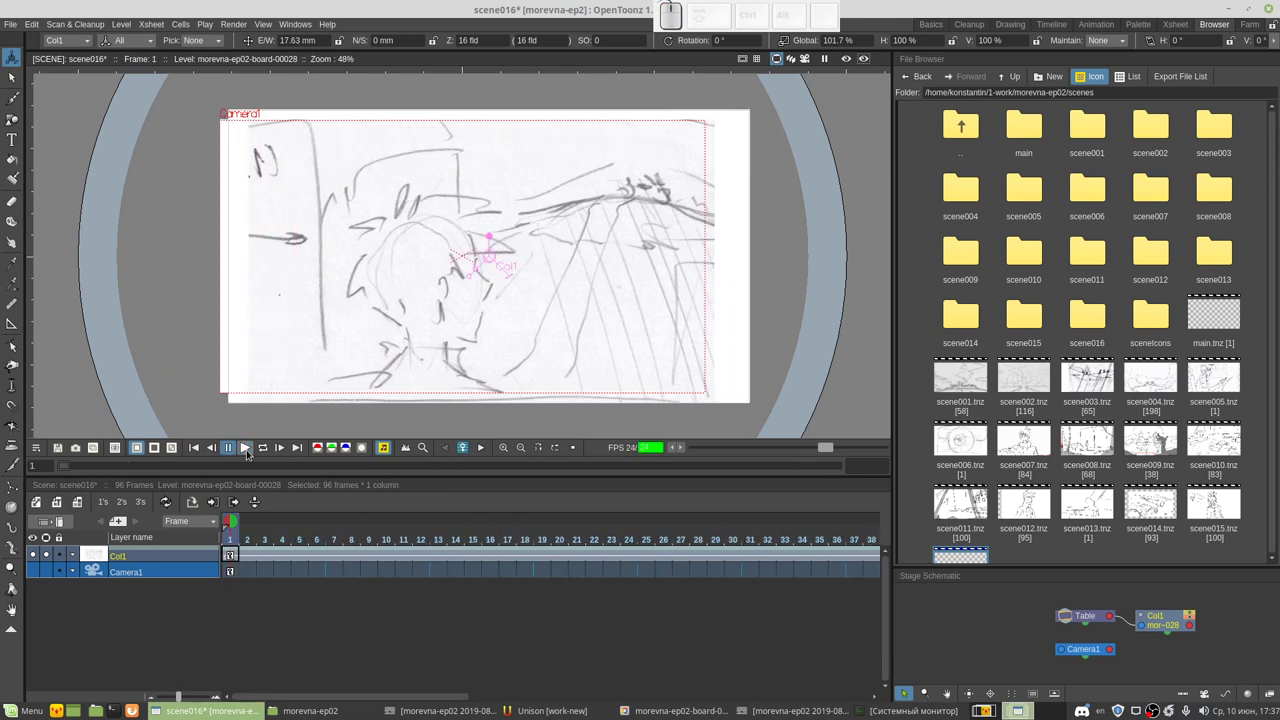
{"action": "left_click_drag", "start_coordinate": [365, 699], "coordinate": [727, 707]}
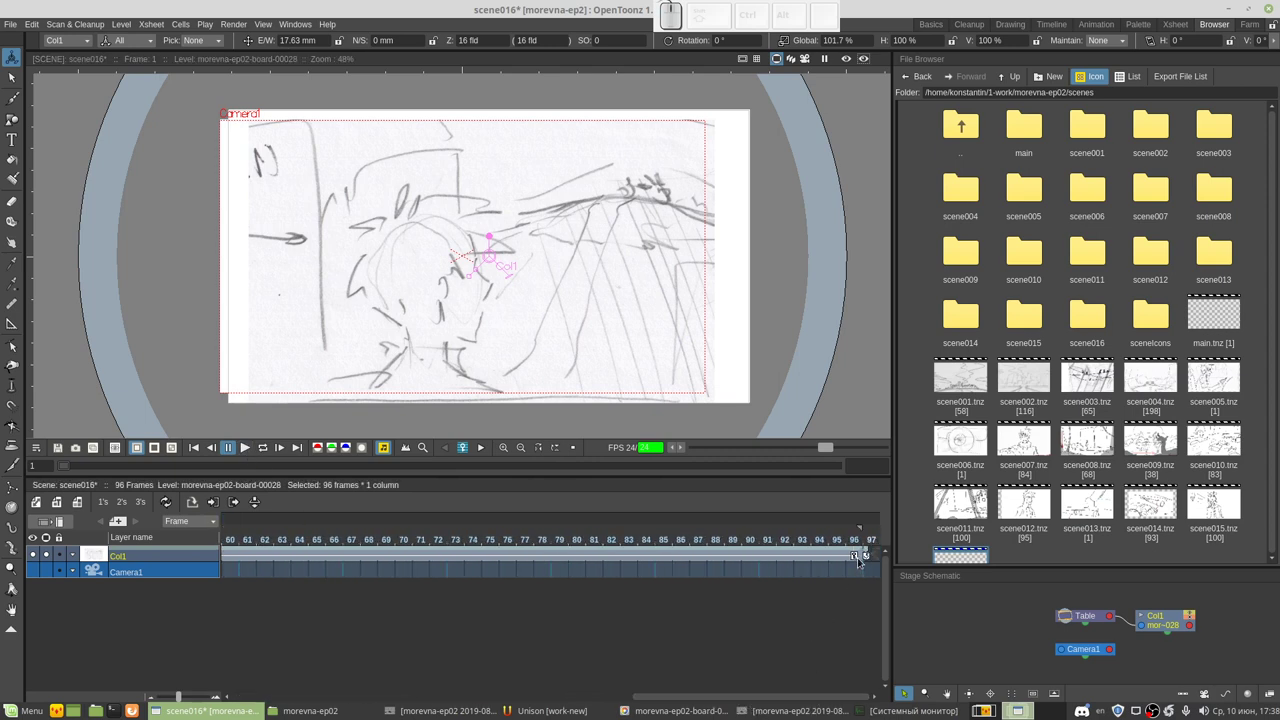
Step: Set Ease In/Ease Out on the frame 96 keyframe and nudge the starting position left
{"action": "left_click", "coordinate": [855, 561]}
{"action": "right_click", "coordinate": [831, 558]}
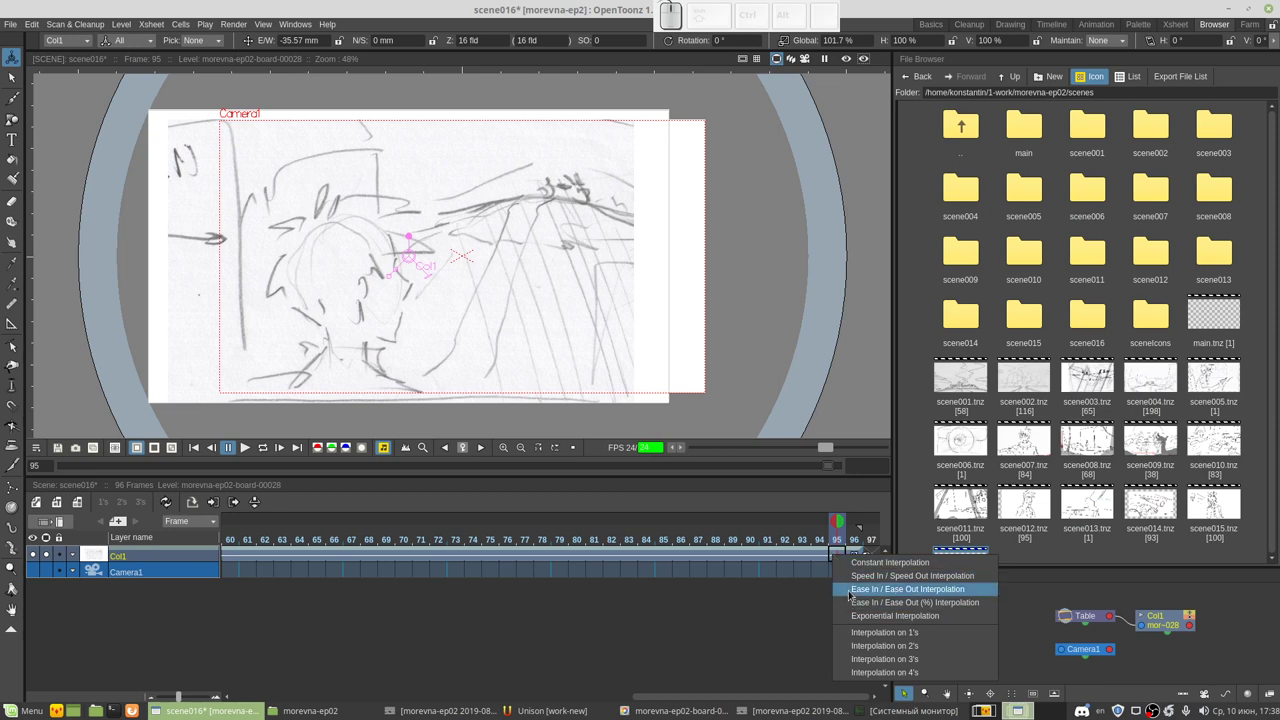
{"action": "left_click", "coordinate": [850, 591]}
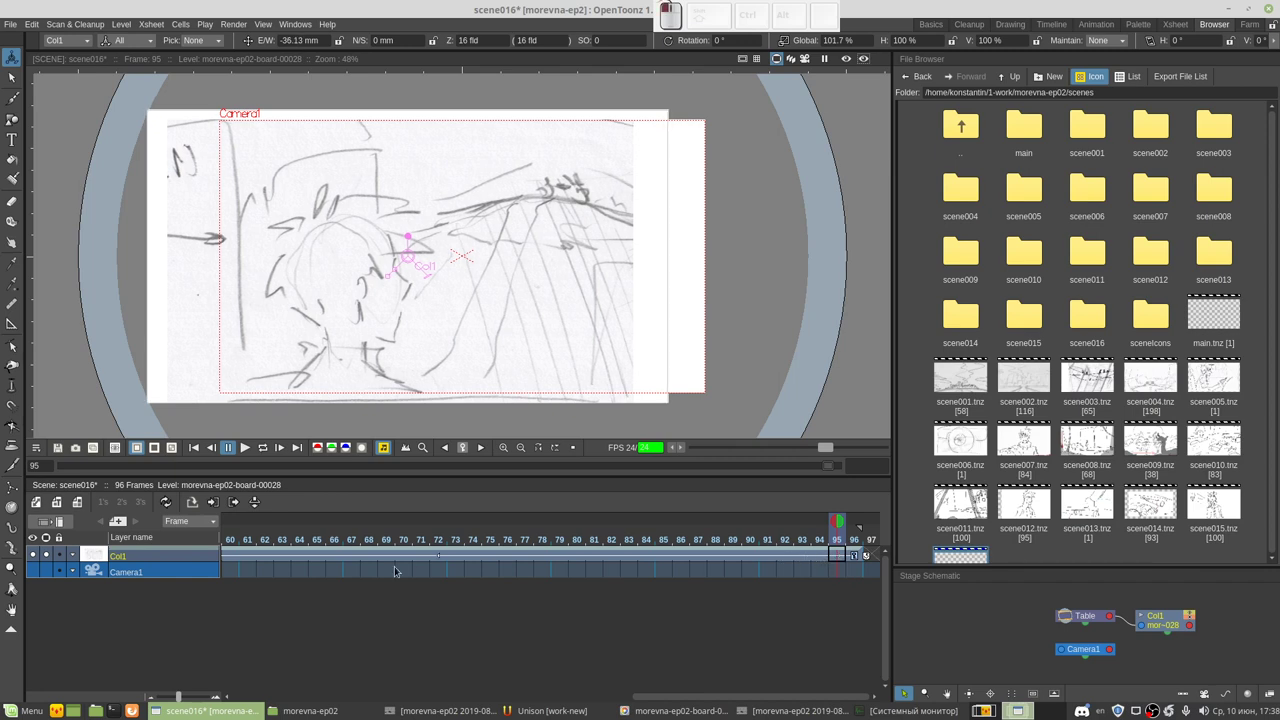
{"action": "left_click", "coordinate": [244, 447]}
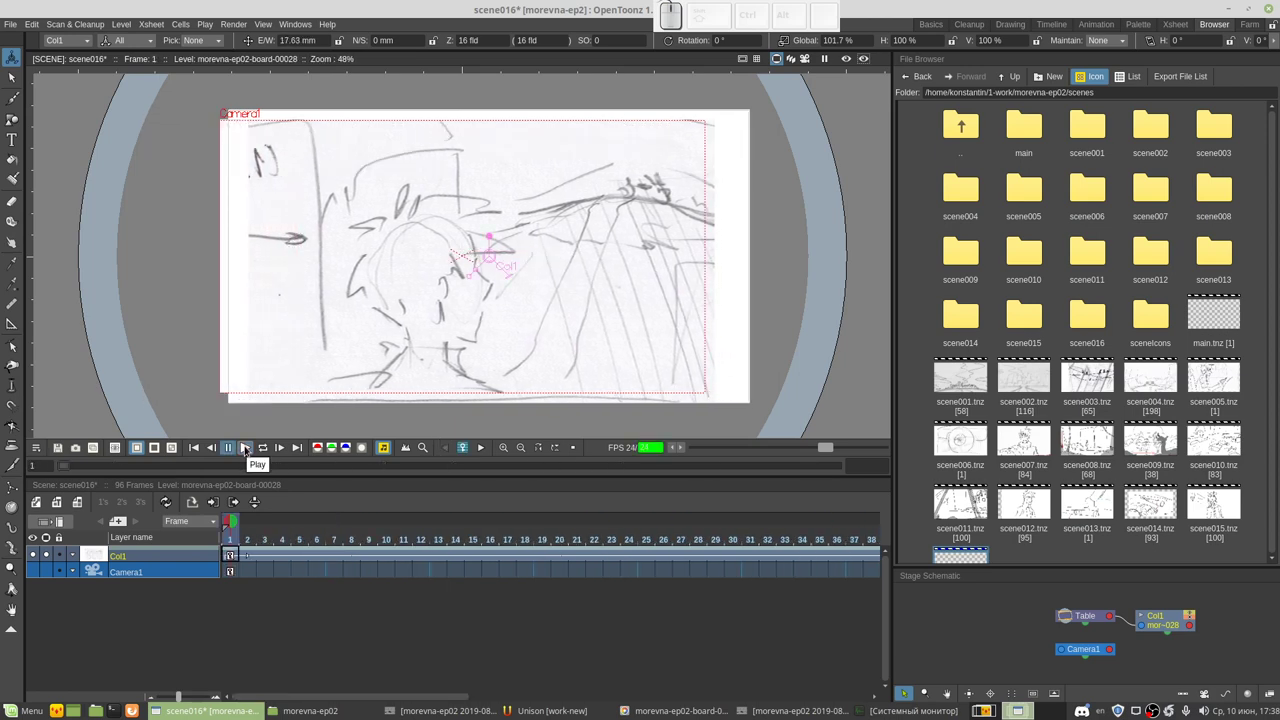
{"action": "left_click", "coordinate": [245, 449]}
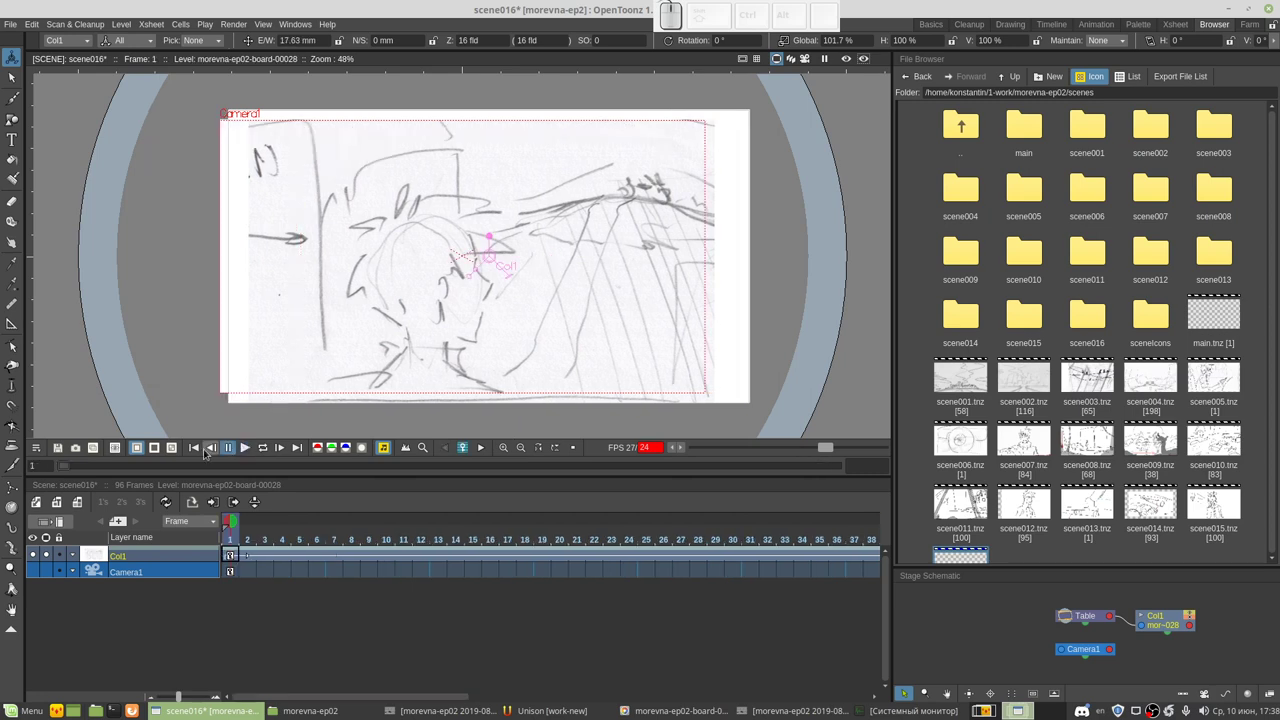
{"action": "key", "text": "shift"}
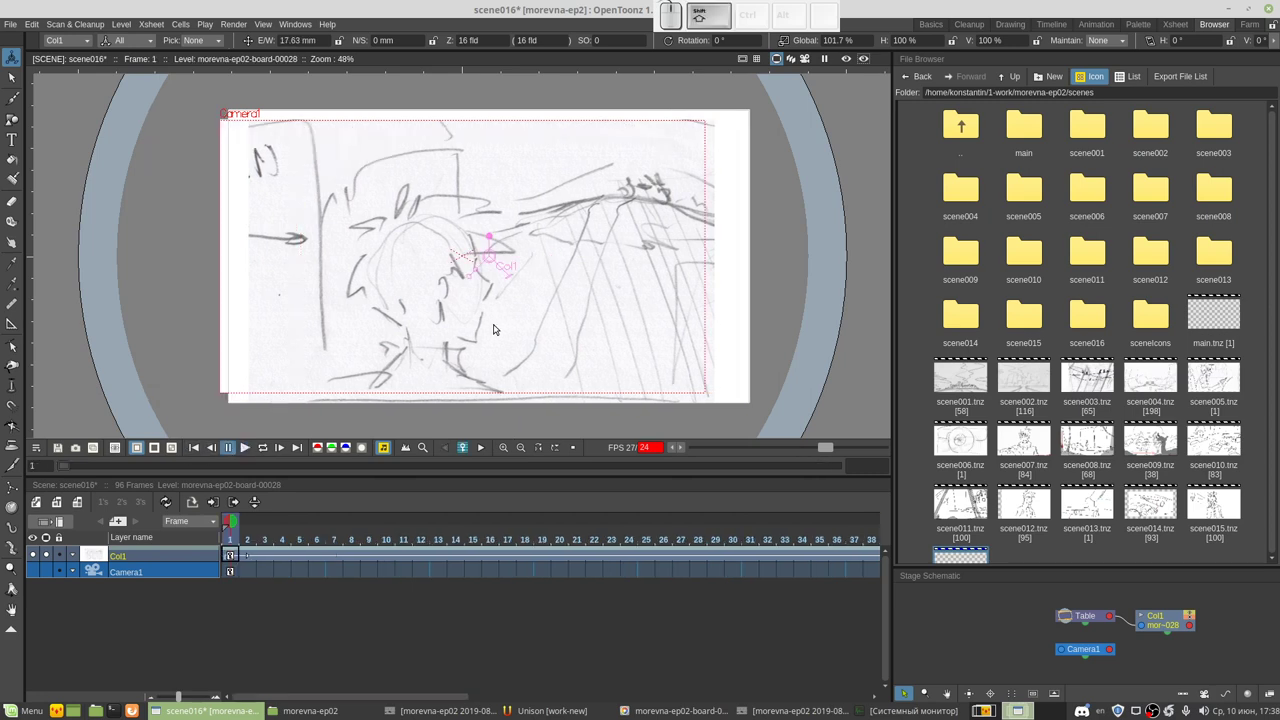
{"action": "left_click_drag", "start_coordinate": [493, 330], "coordinate": [471, 330]}
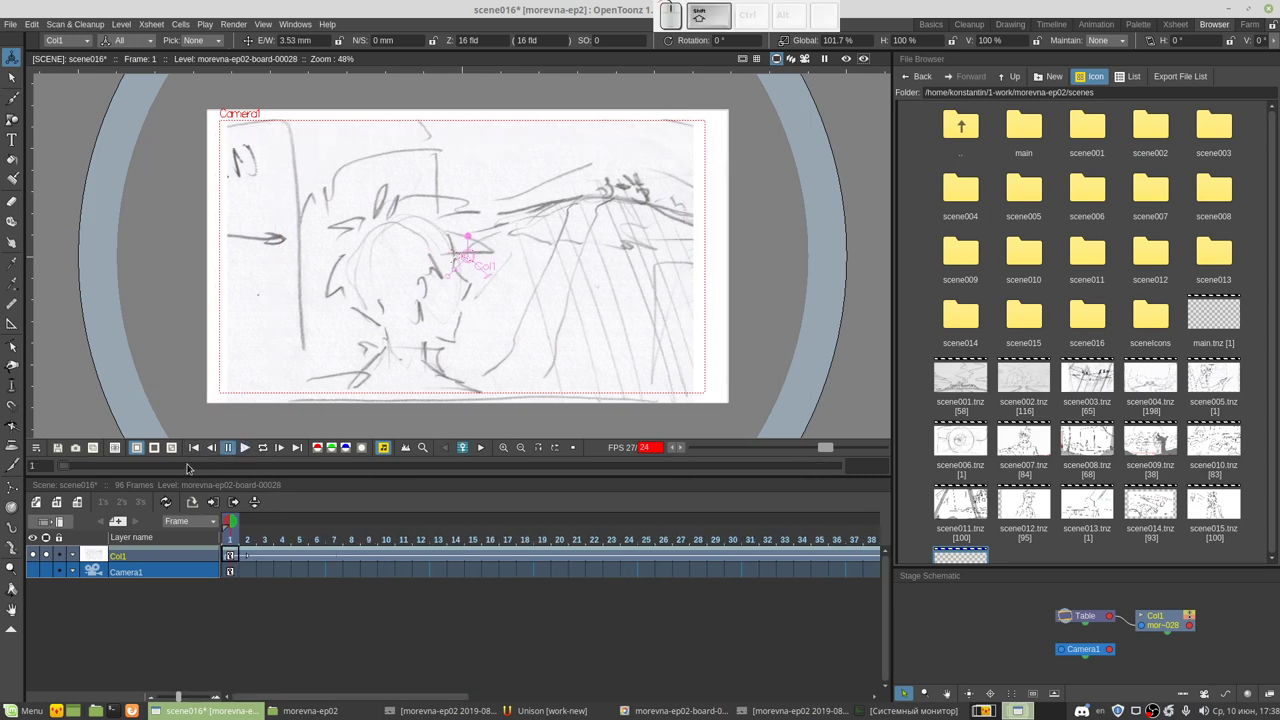
{"action": "left_click", "coordinate": [244, 448]}
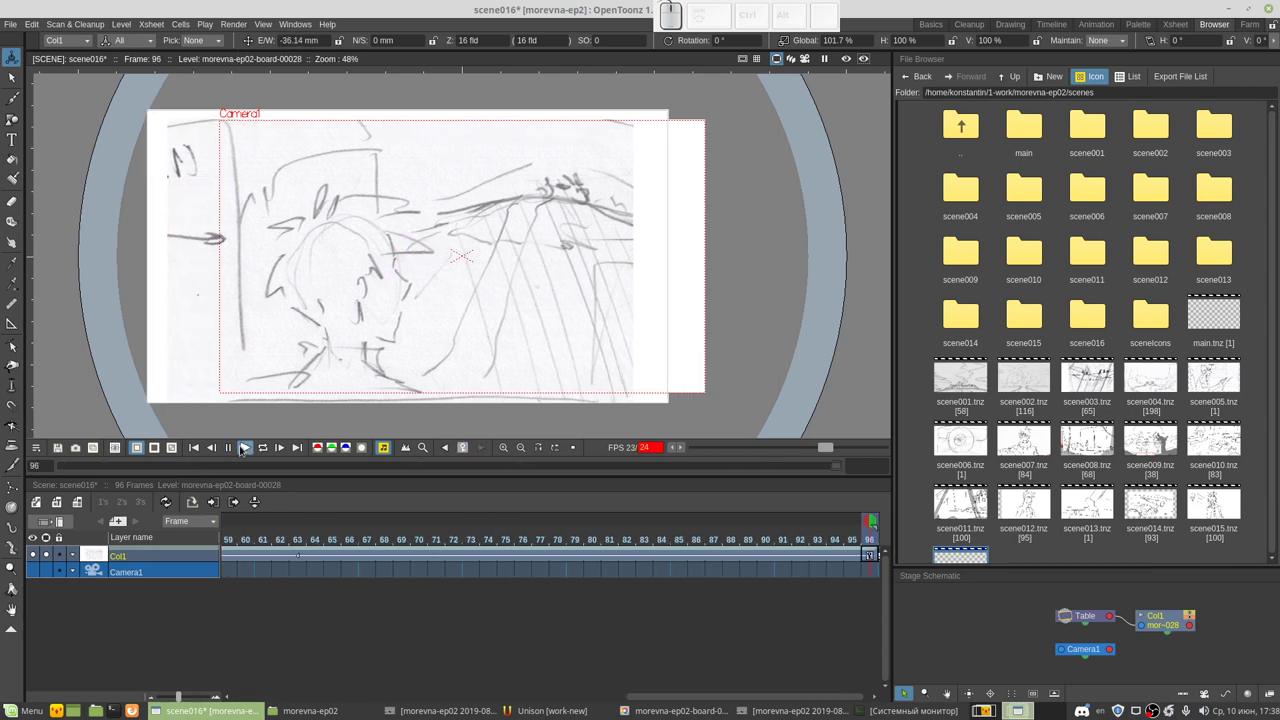
Step: Save scene016, then create a new empty scene saved as scene017
{"action": "key", "text": "ctrl+s"}
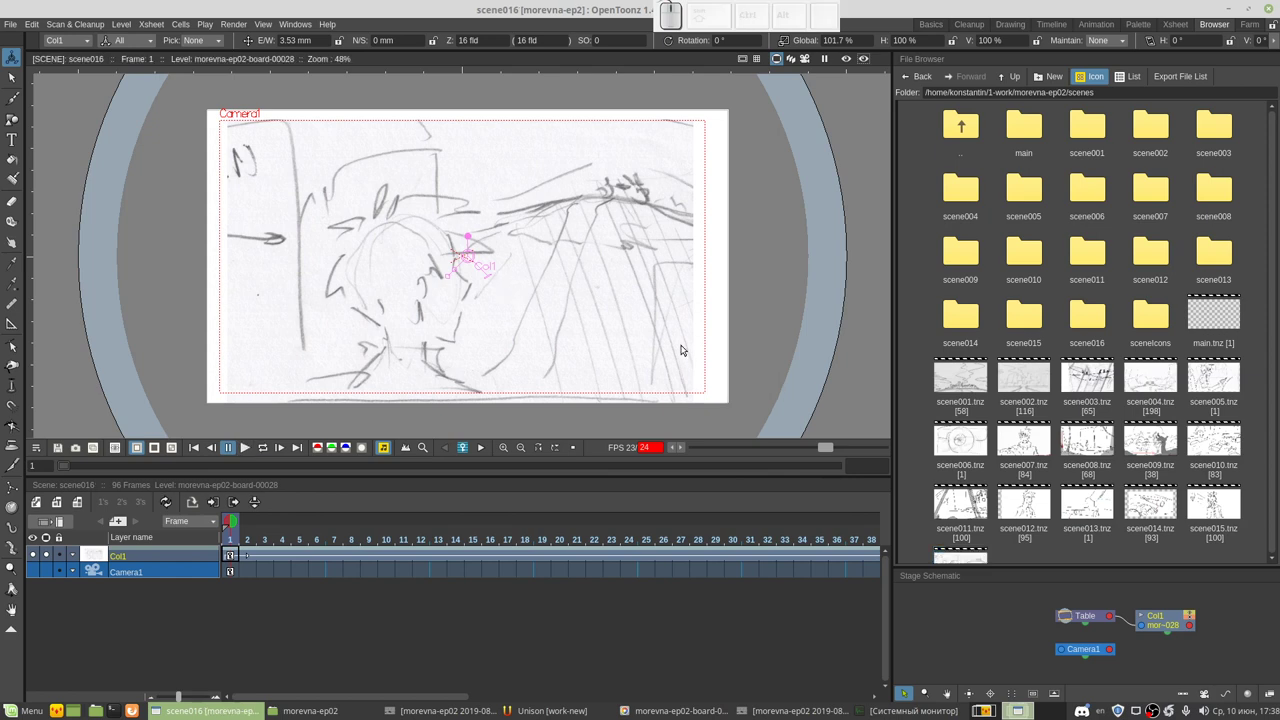
{"action": "key", "text": "ctrl+n"}
{"action": "key", "text": "ctrl+s"}
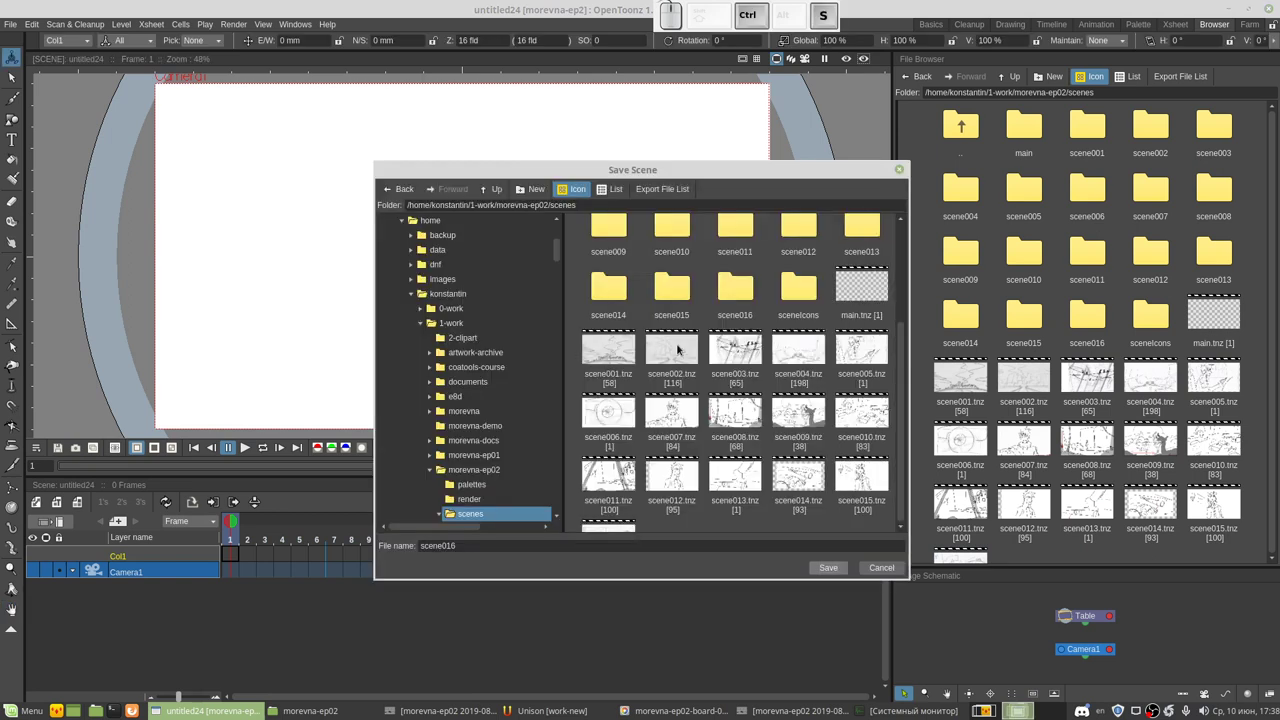
{"action": "left_click", "coordinate": [498, 546]}
{"action": "key", "text": "BackSpace"}
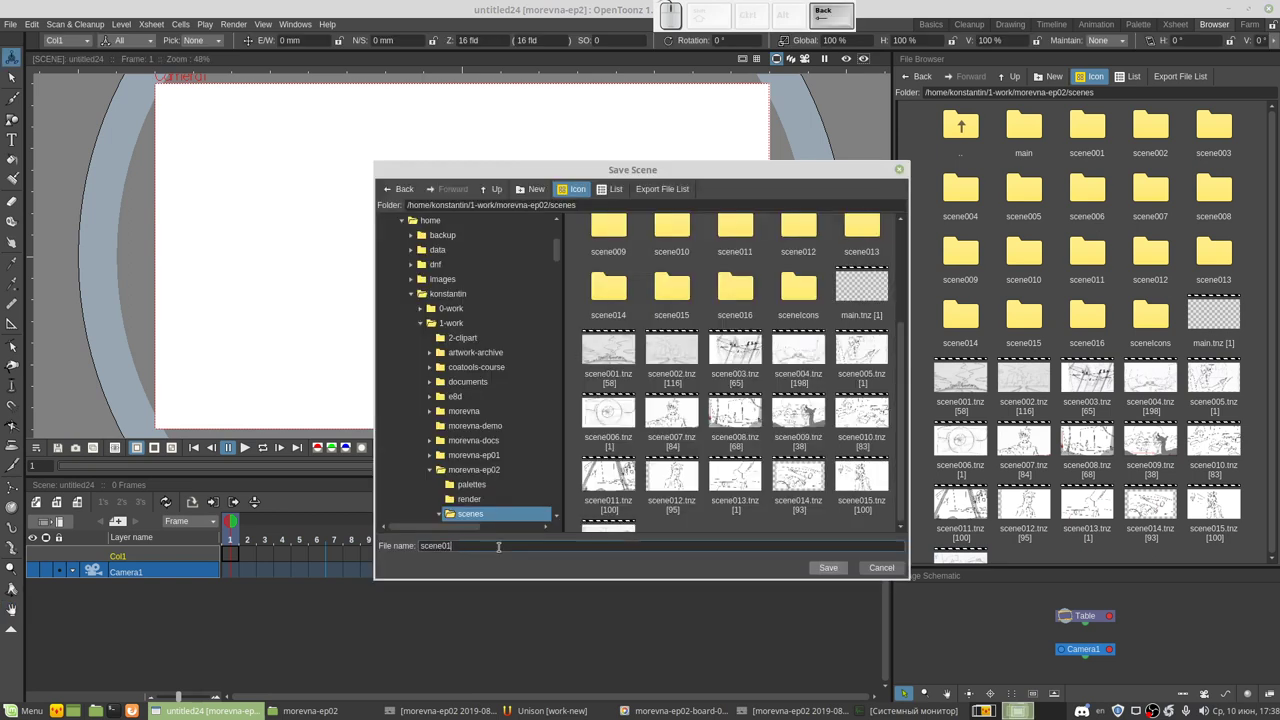
{"action": "type", "text": "7"}
{"action": "key", "text": "Return"}
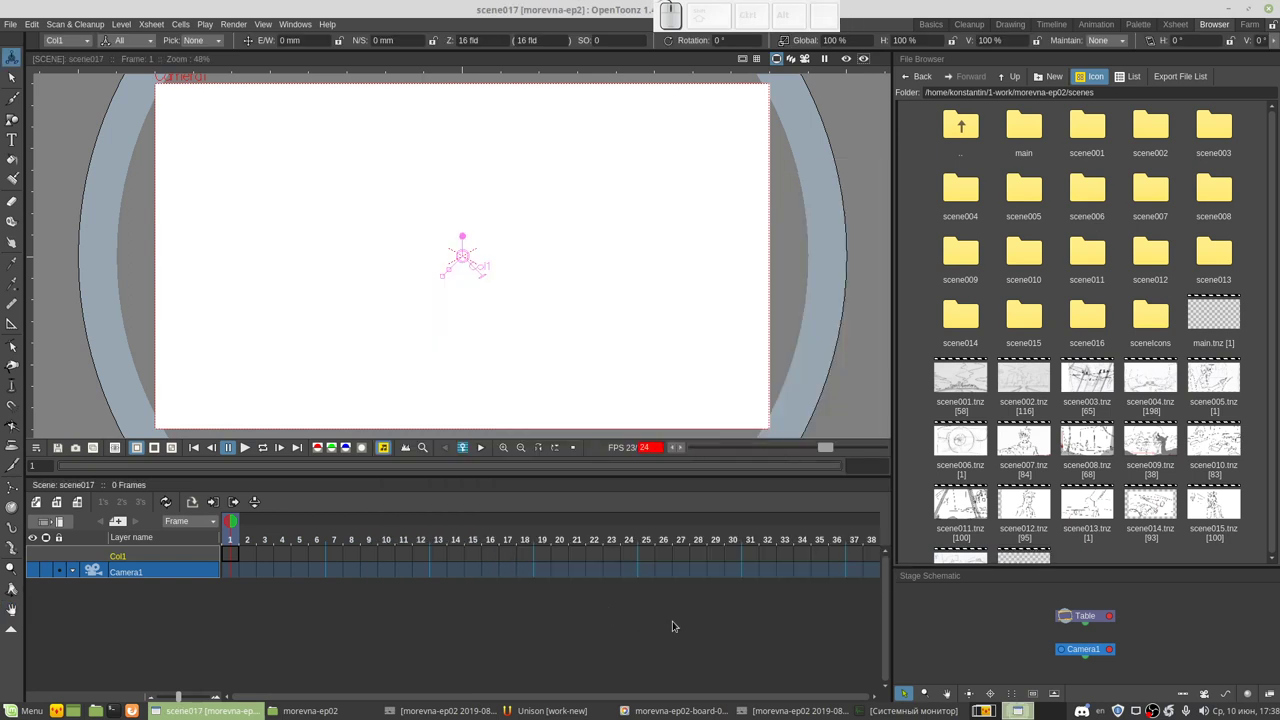
Step: Review the storyboard PDF, marking the panel 12A caption and the note about merging with 13A
{"action": "left_click", "coordinate": [797, 710]}
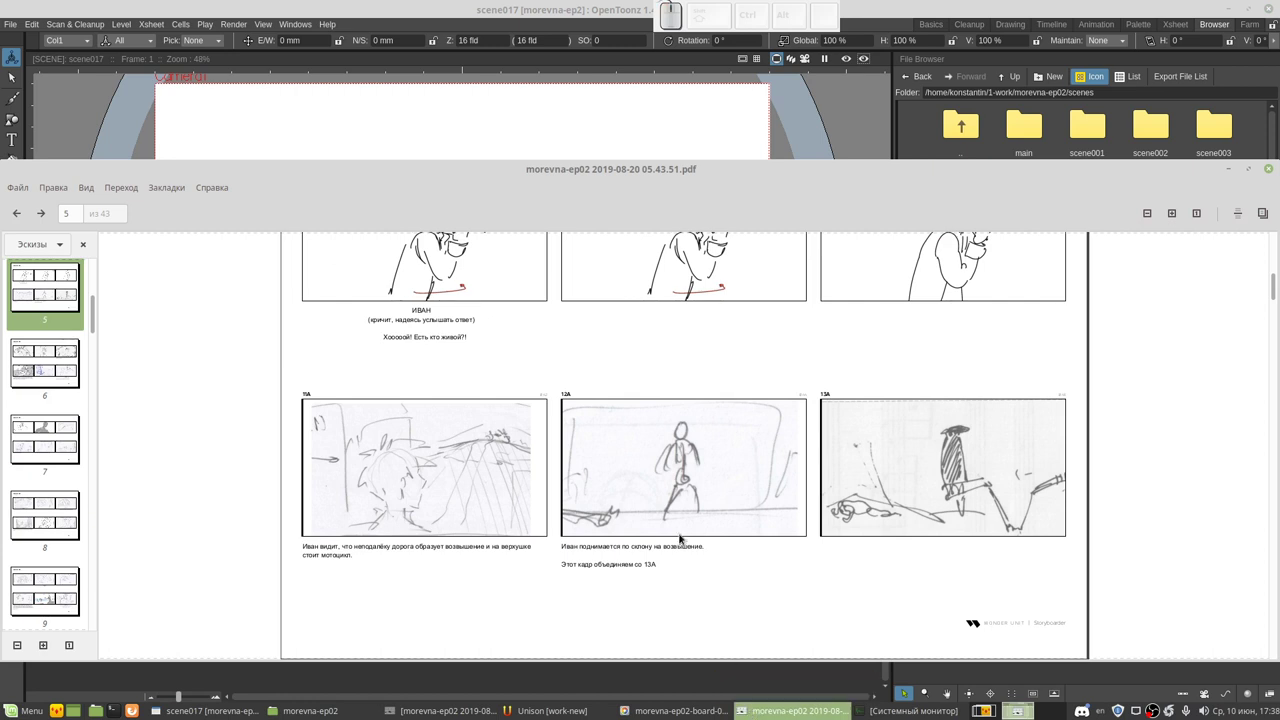
{"action": "scroll", "coordinate": [630, 527], "scroll_direction": "down", "scroll_amount": 1}
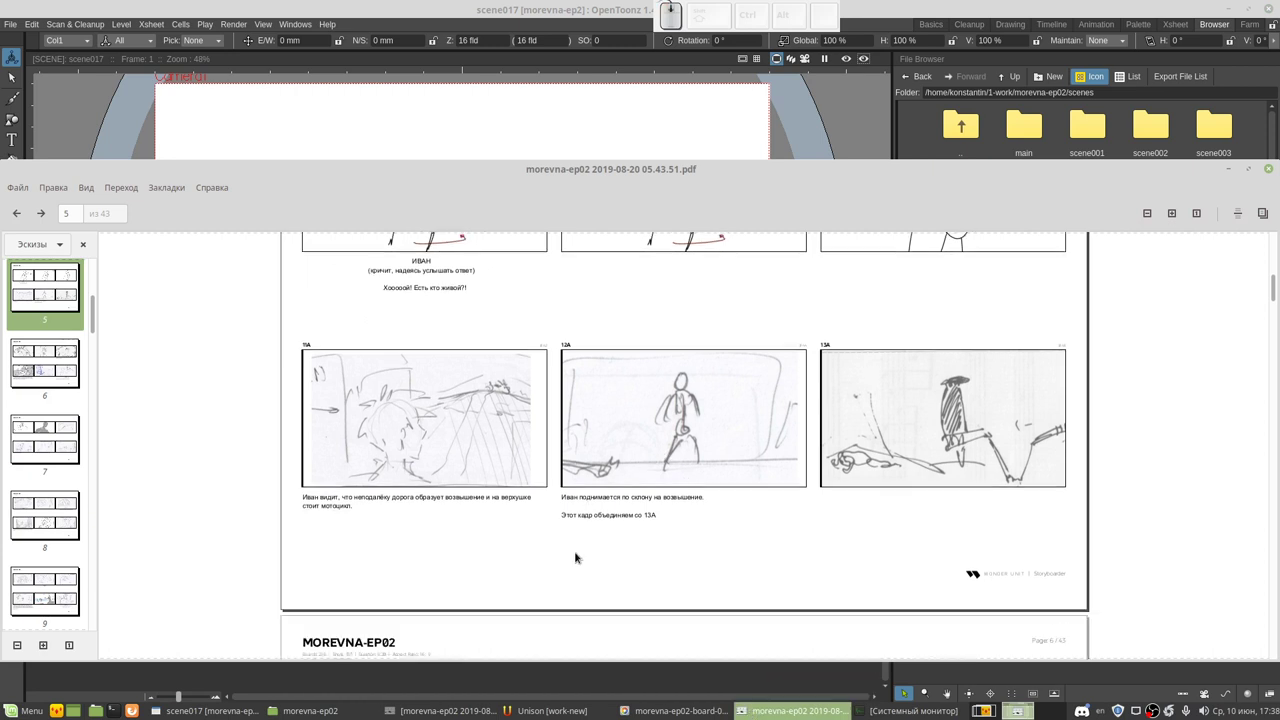
{"action": "left_click_drag", "start_coordinate": [578, 496], "coordinate": [706, 496]}
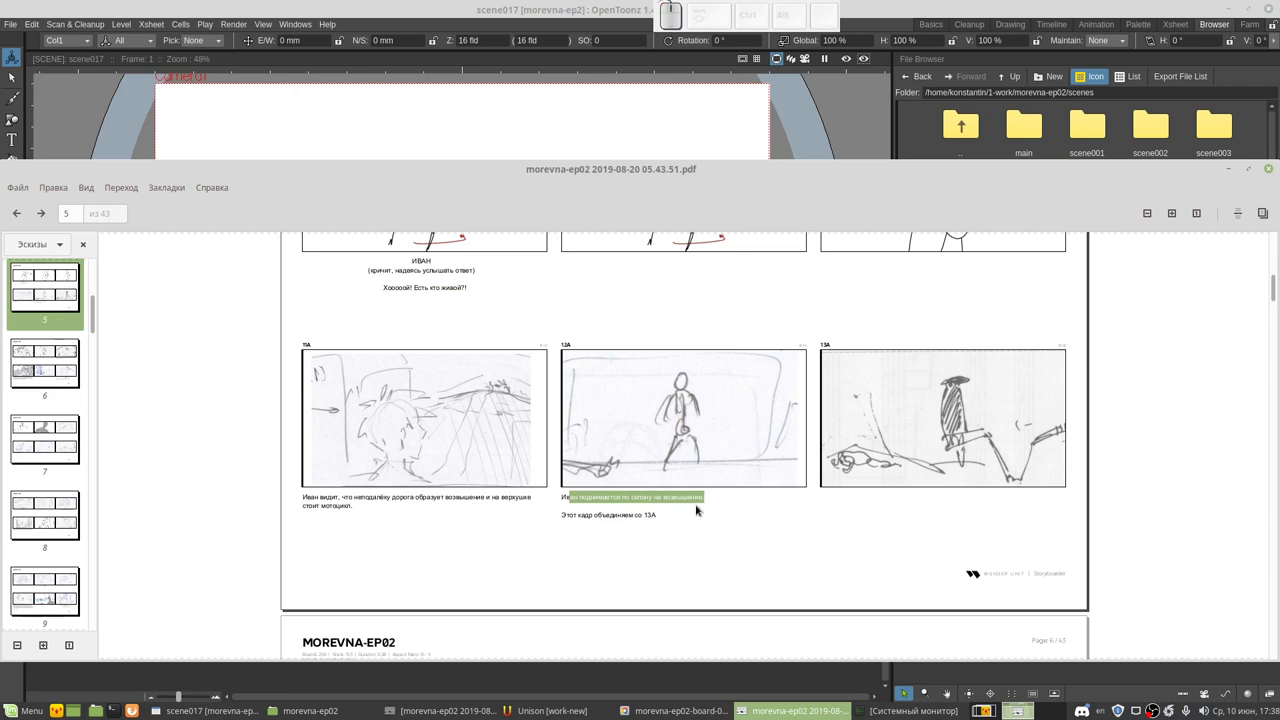
{"action": "left_click_drag", "start_coordinate": [562, 515], "coordinate": [657, 515]}
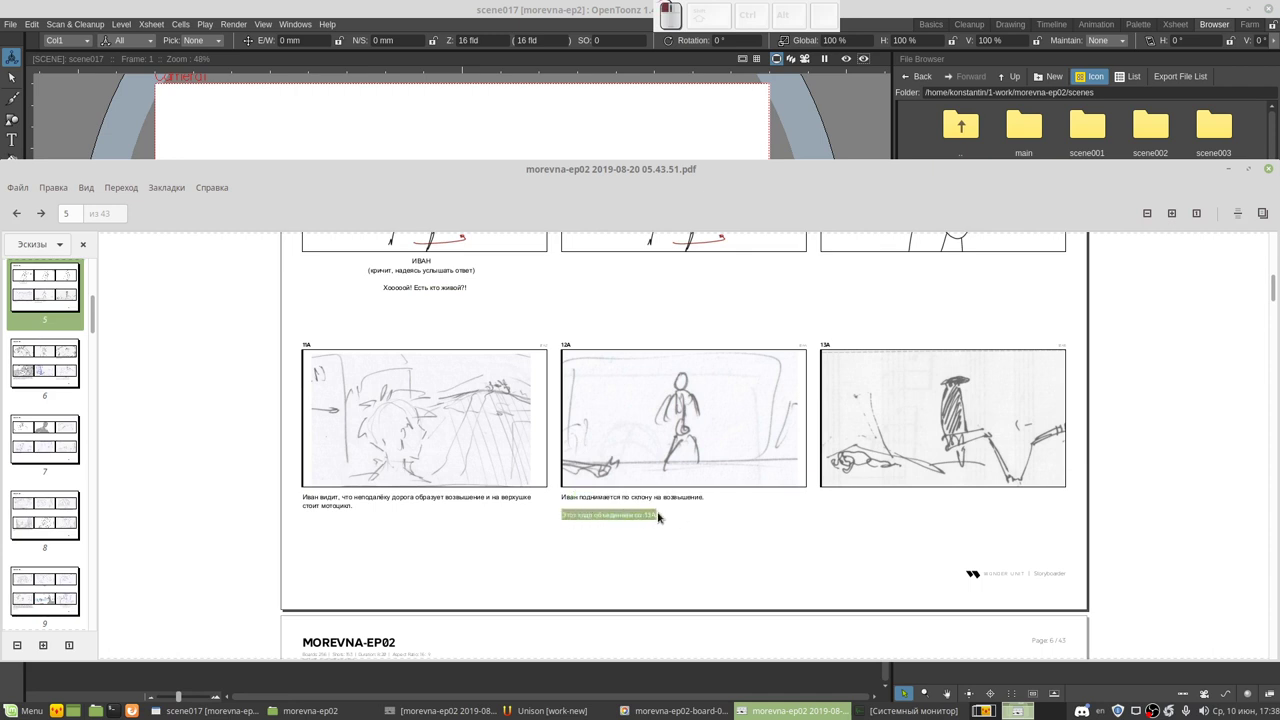
{"action": "scroll", "coordinate": [849, 390], "scroll_direction": "down", "scroll_amount": 1}
{"action": "scroll", "coordinate": [883, 363], "scroll_direction": "down", "scroll_amount": 1}
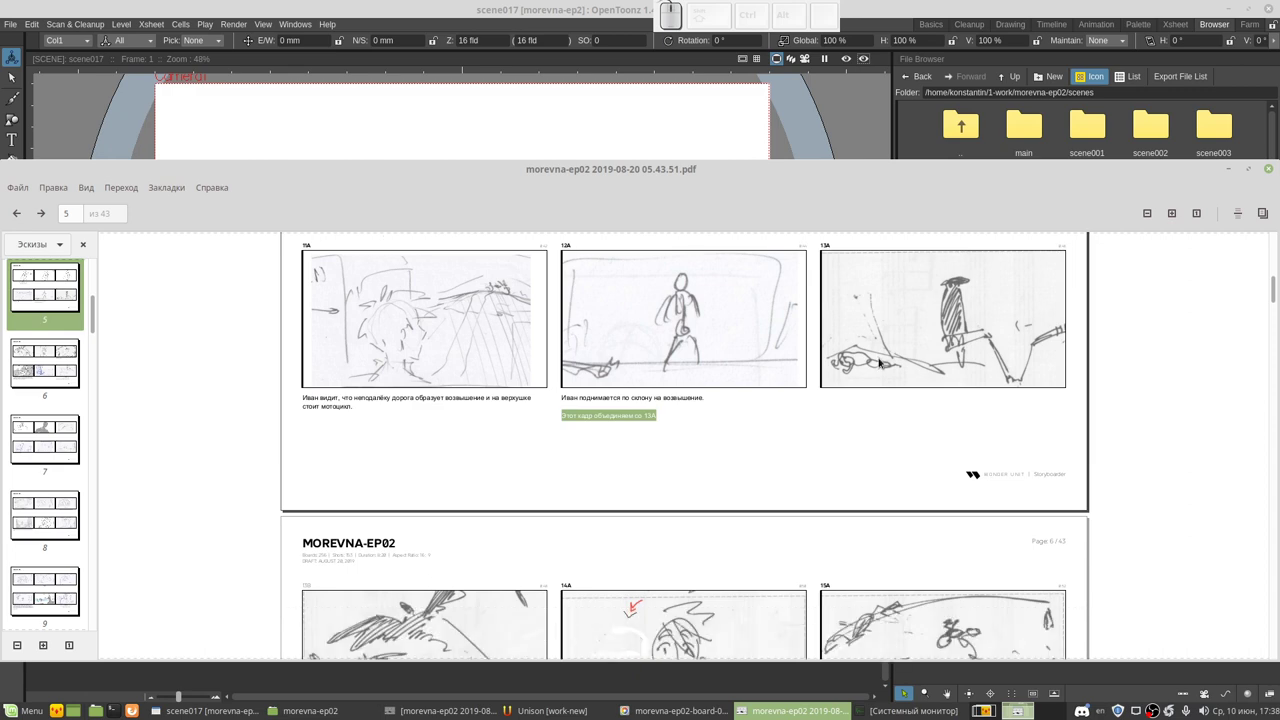
{"action": "scroll", "coordinate": [879, 363], "scroll_direction": "down", "scroll_amount": 1}
{"action": "scroll", "coordinate": [879, 363], "scroll_direction": "down", "scroll_amount": 2}
{"action": "scroll", "coordinate": [879, 363], "scroll_direction": "down", "scroll_amount": 2}
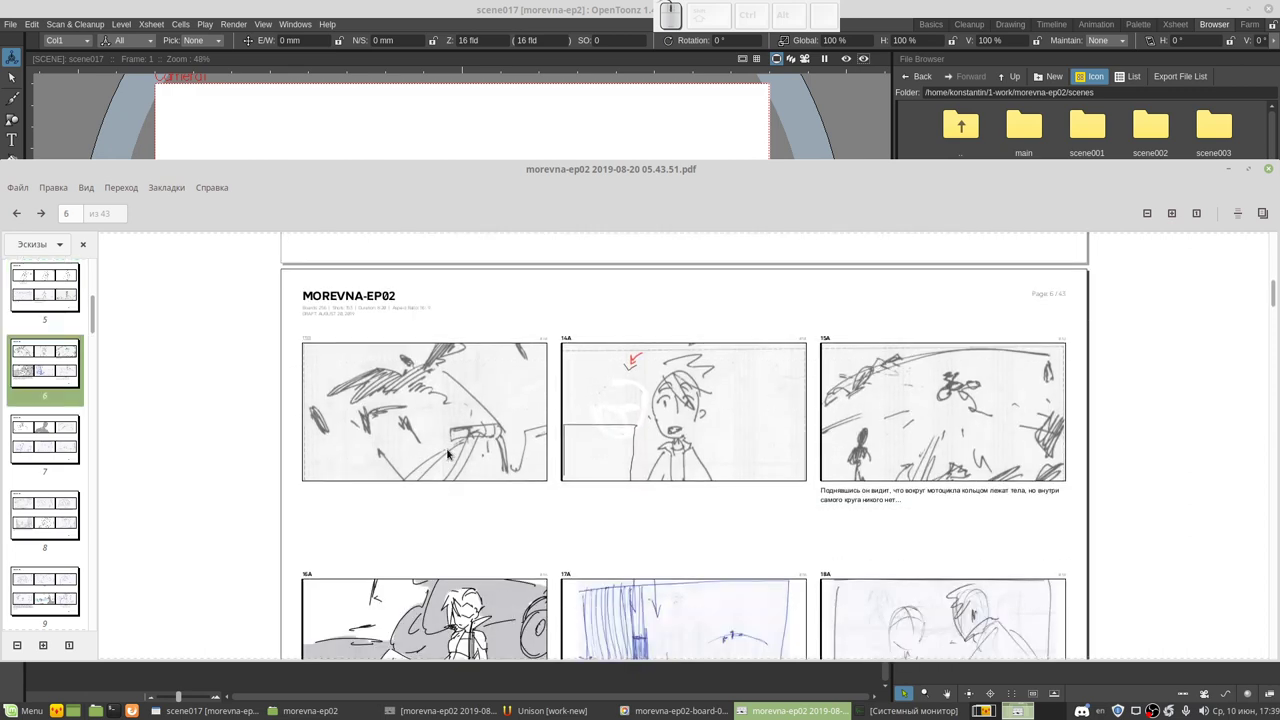
{"action": "scroll", "coordinate": [447, 455], "scroll_direction": "up", "scroll_amount": 2}
{"action": "scroll", "coordinate": [447, 455], "scroll_direction": "up", "scroll_amount": 5}
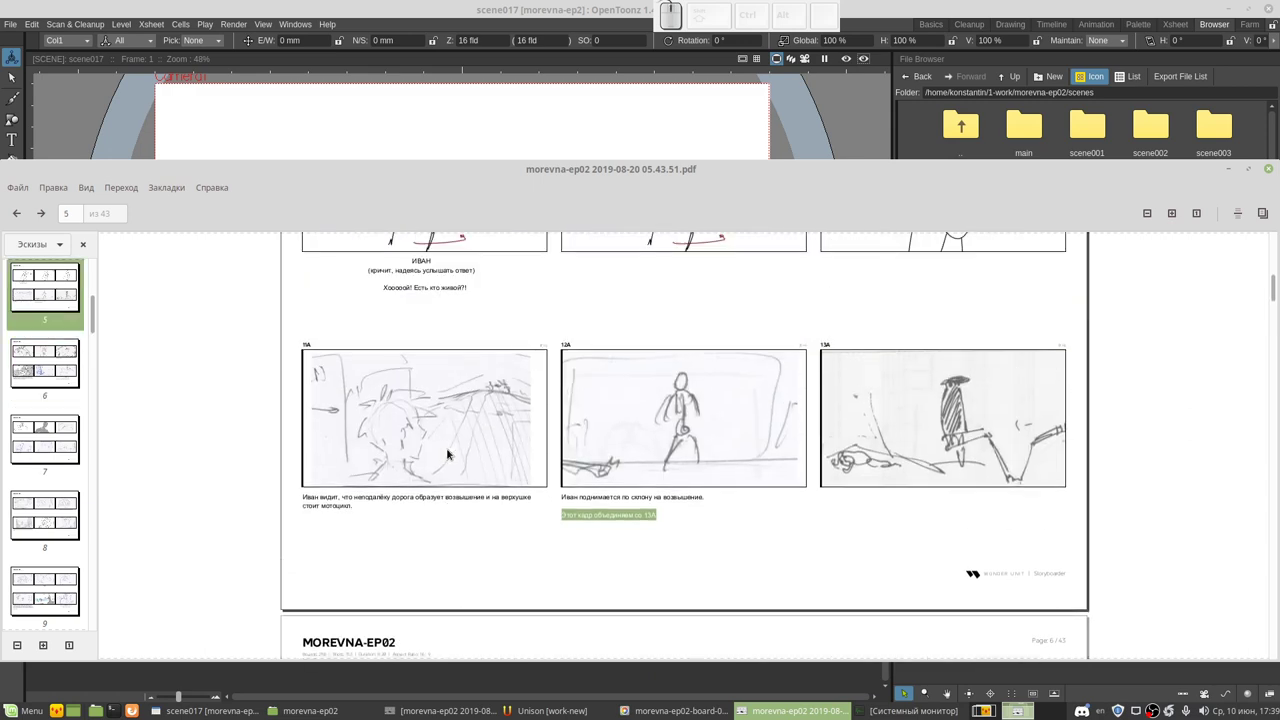
Step: Close the Xreader PDF viewer from its taskbar entry and bring Pix to the front
{"action": "key", "text": "alt+Tab"}
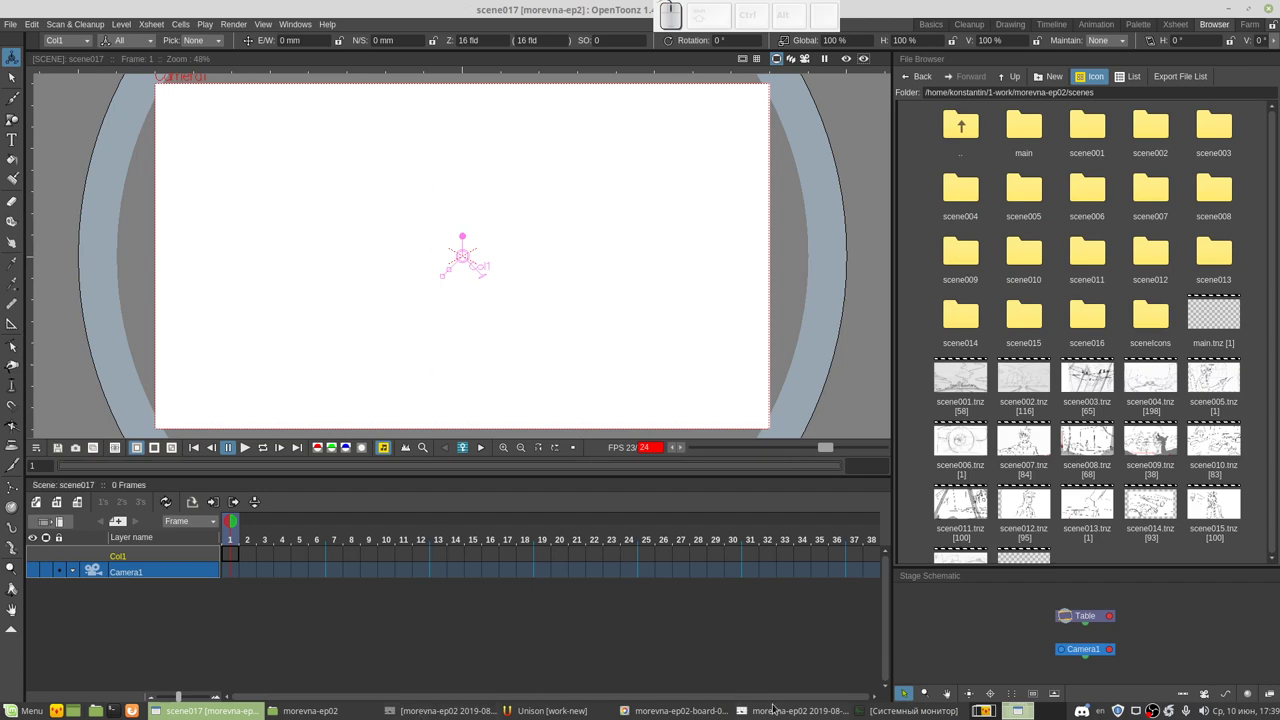
{"action": "left_click", "coordinate": [777, 712]}
{"action": "left_click", "coordinate": [777, 712]}
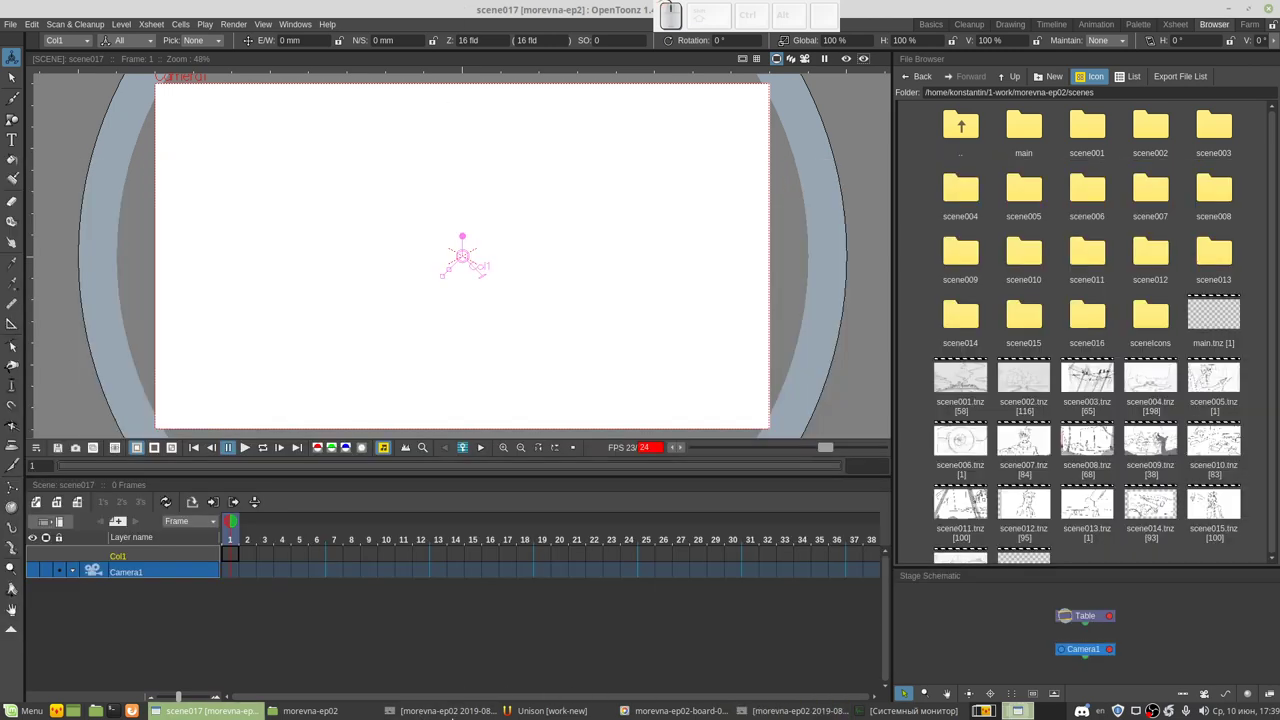
{"action": "left_click", "coordinate": [474, 706]}
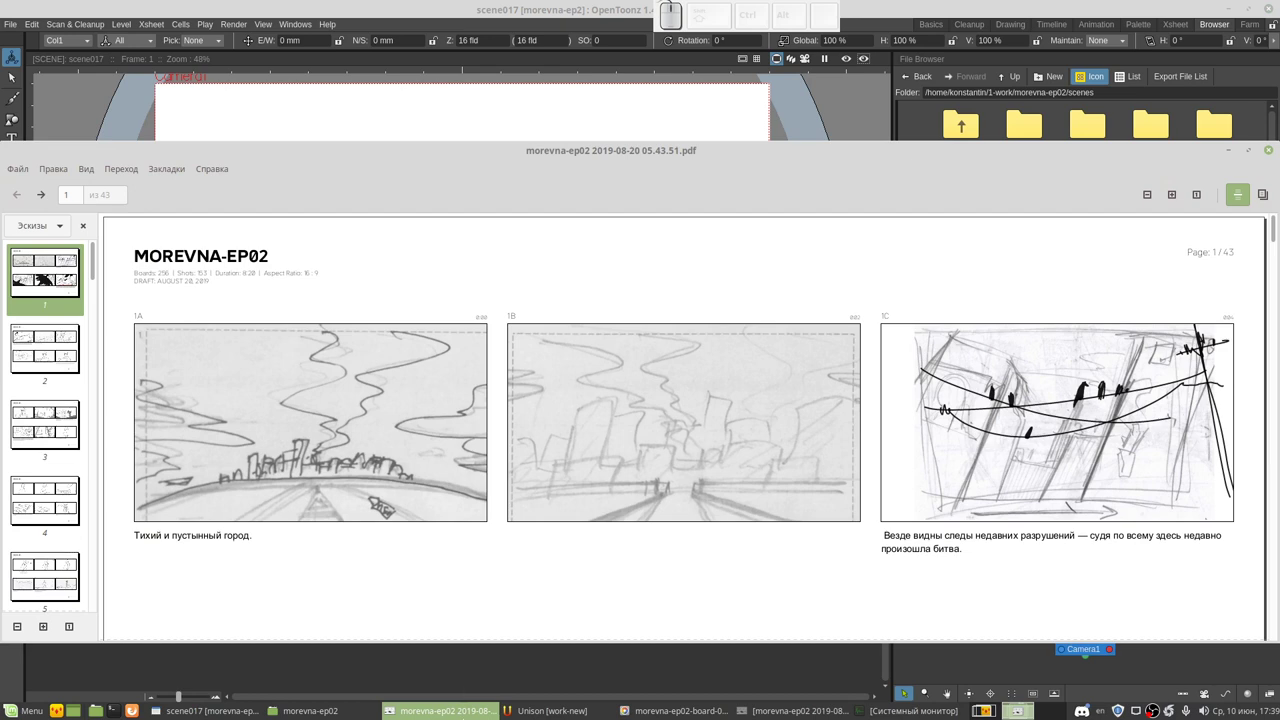
{"action": "left_click", "coordinate": [463, 710]}
{"action": "right_click", "coordinate": [420, 708]}
{"action": "left_click", "coordinate": [480, 700]}
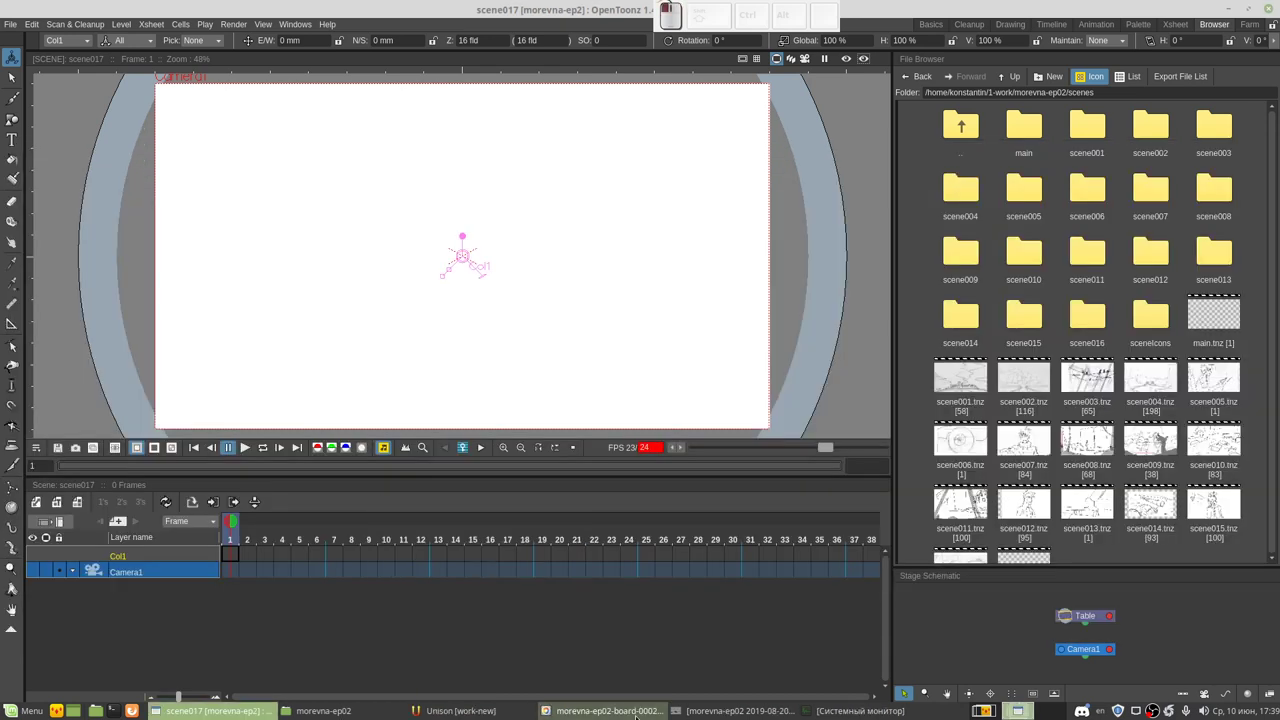
{"action": "left_click", "coordinate": [600, 710]}
Step: Drag boards 00029, 00030 and 00031 from Pix into scene017, importing each as its own column
{"action": "left_click", "coordinate": [310, 307]}
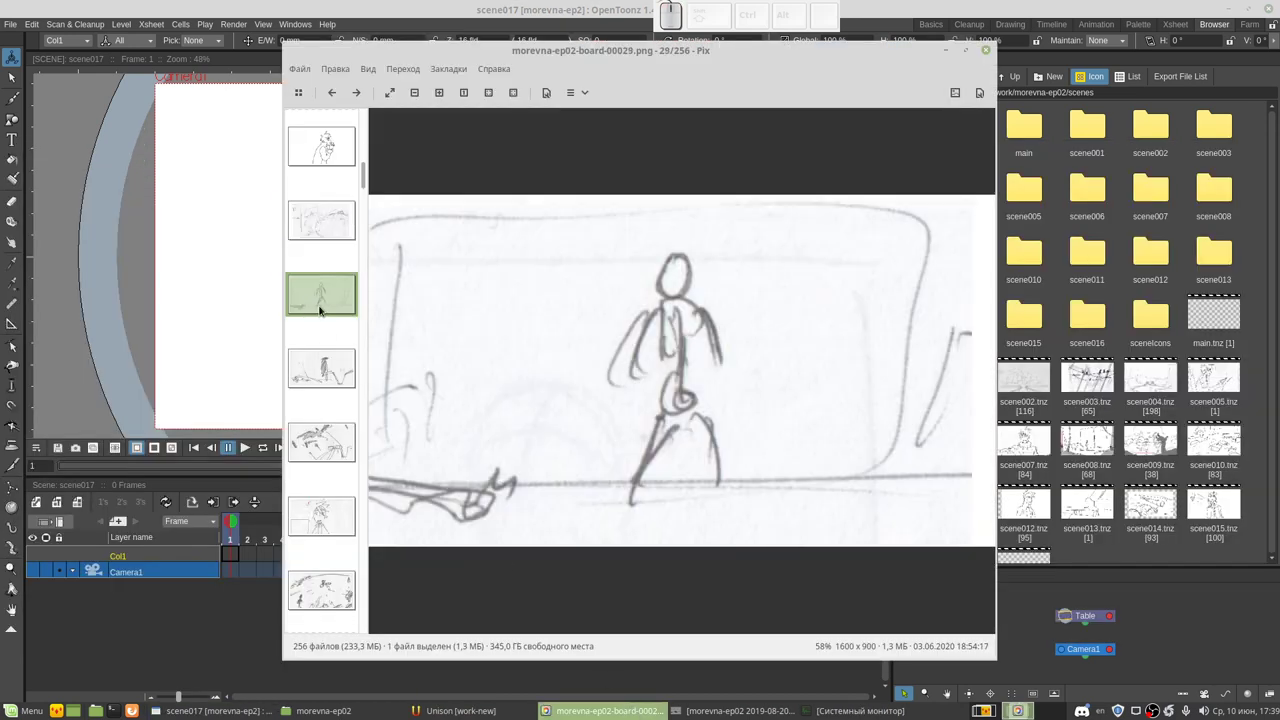
{"action": "mouse_move", "coordinate": [321, 309]}
{"action": "left_mouse_down"}
{"action": "mouse_move", "coordinate": [305, 296]}
{"action": "mouse_move", "coordinate": [274, 59]}
{"action": "mouse_move", "coordinate": [244, 298]}
{"action": "left_mouse_up"}
{"action": "left_click_drag", "start_coordinate": [244, 298], "coordinate": [243, 322]}
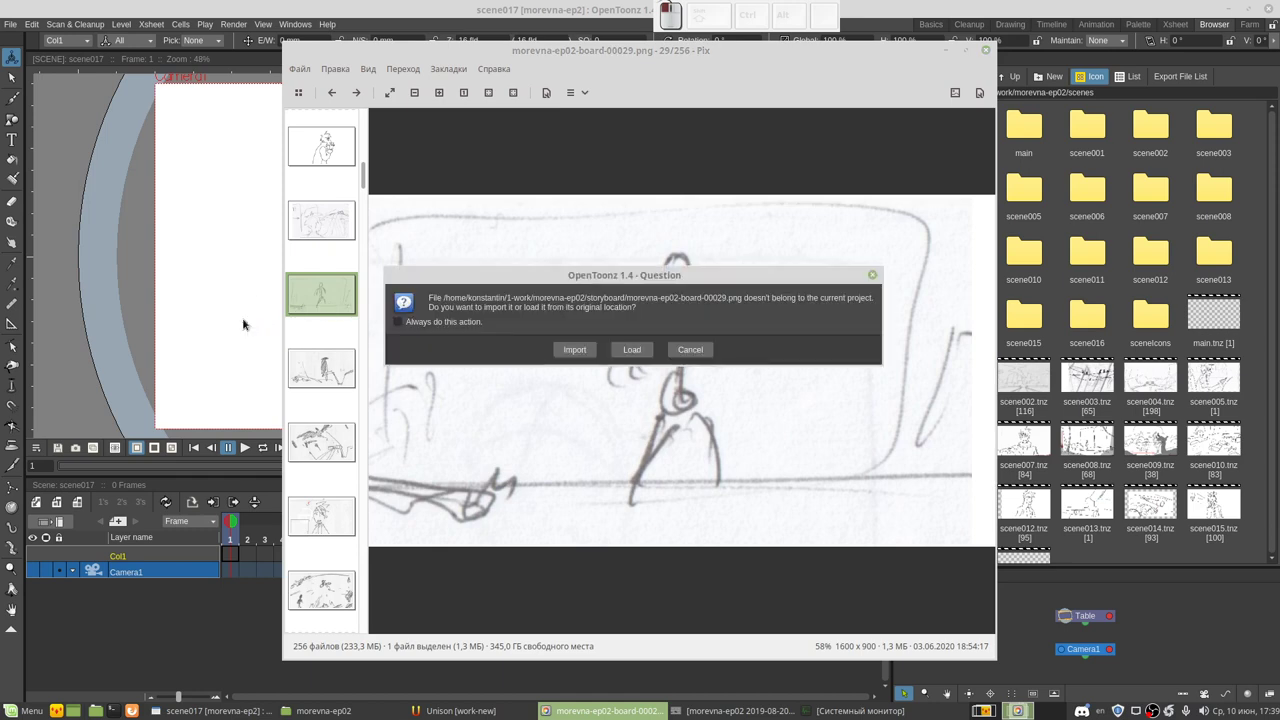
{"action": "left_click", "coordinate": [574, 349]}
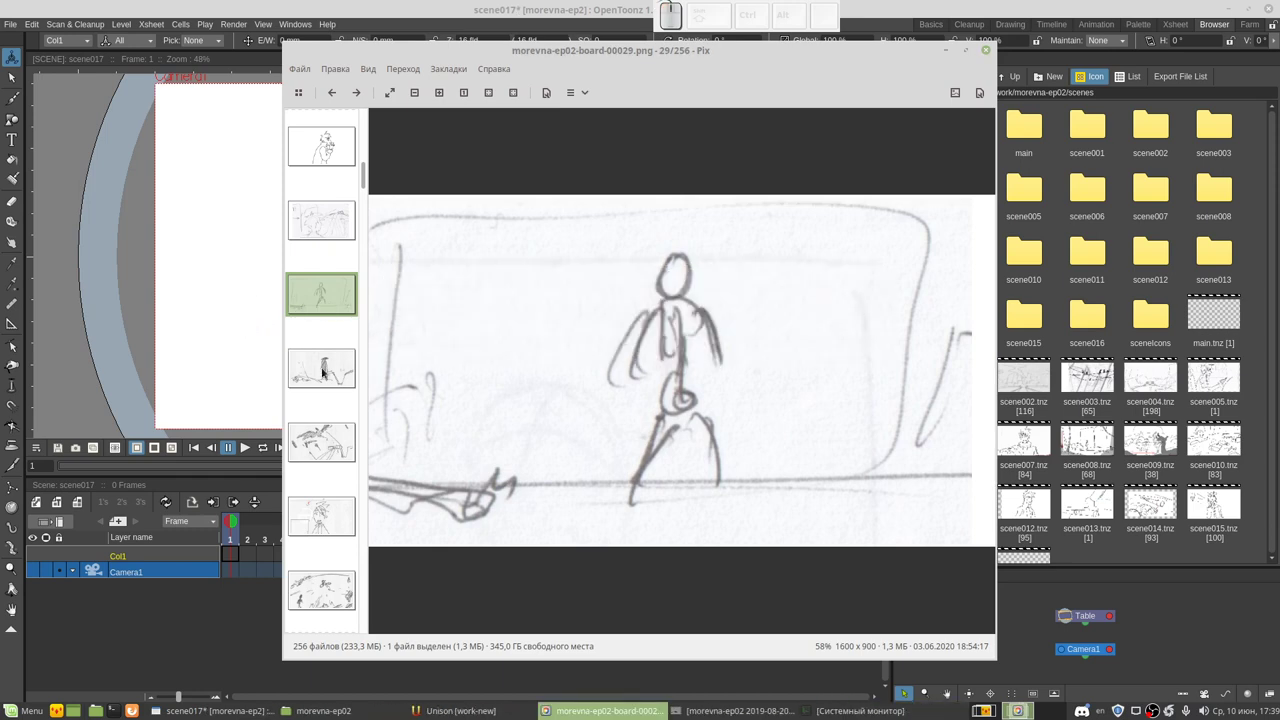
{"action": "left_click_drag", "start_coordinate": [323, 372], "coordinate": [255, 360]}
{"action": "left_click", "coordinate": [313, 374]}
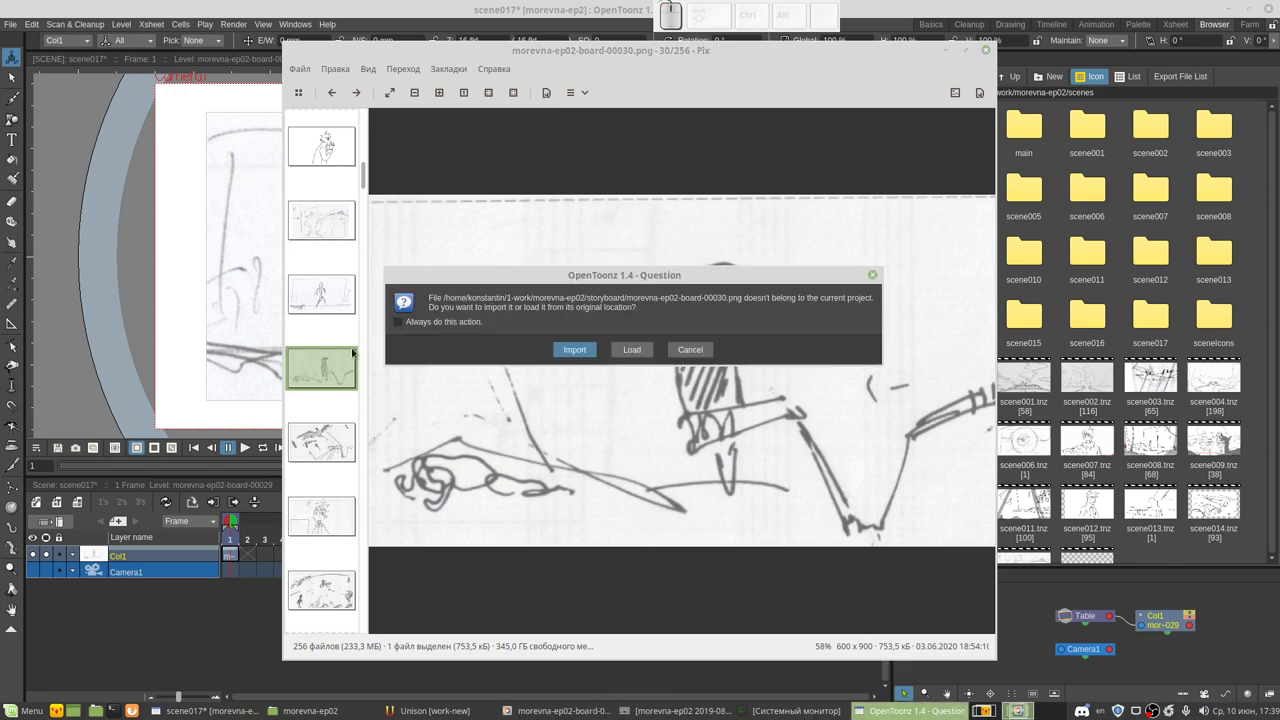
{"action": "left_click", "coordinate": [576, 350]}
{"action": "left_click", "coordinate": [326, 431]}
{"action": "left_click_drag", "start_coordinate": [326, 431], "coordinate": [255, 348]}
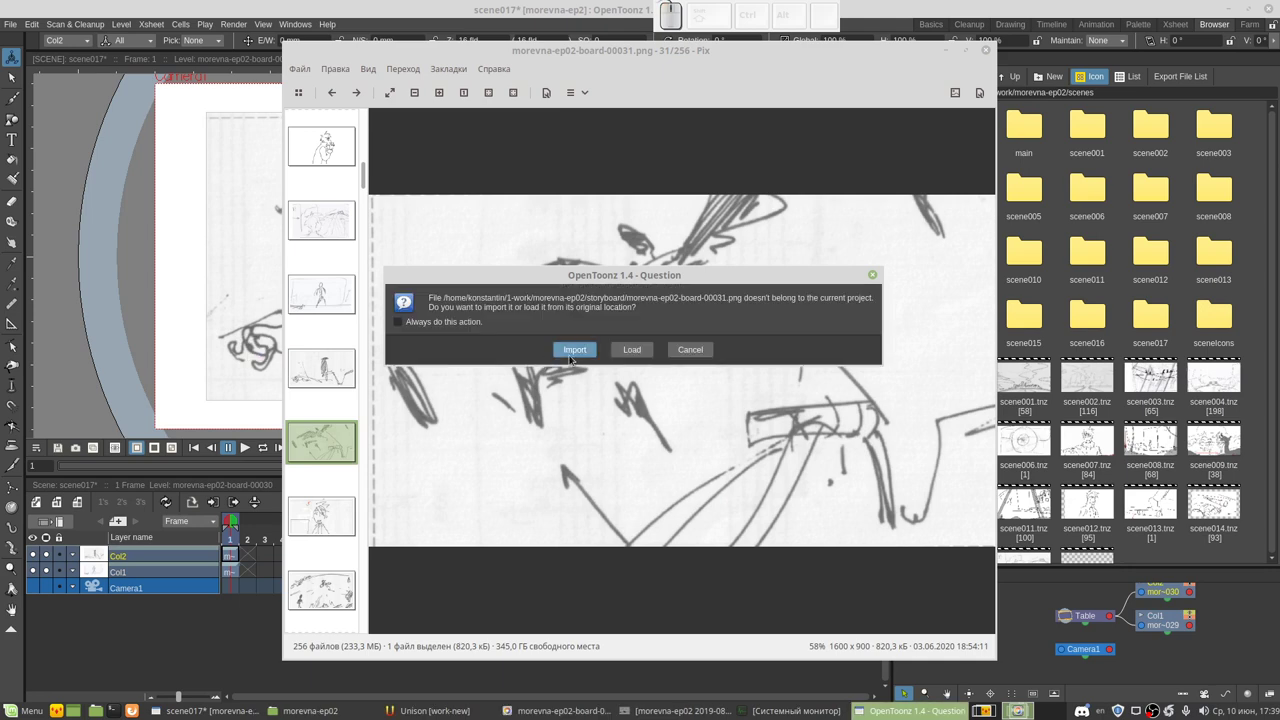
{"action": "left_click", "coordinate": [570, 355]}
{"action": "left_click", "coordinate": [352, 5]}
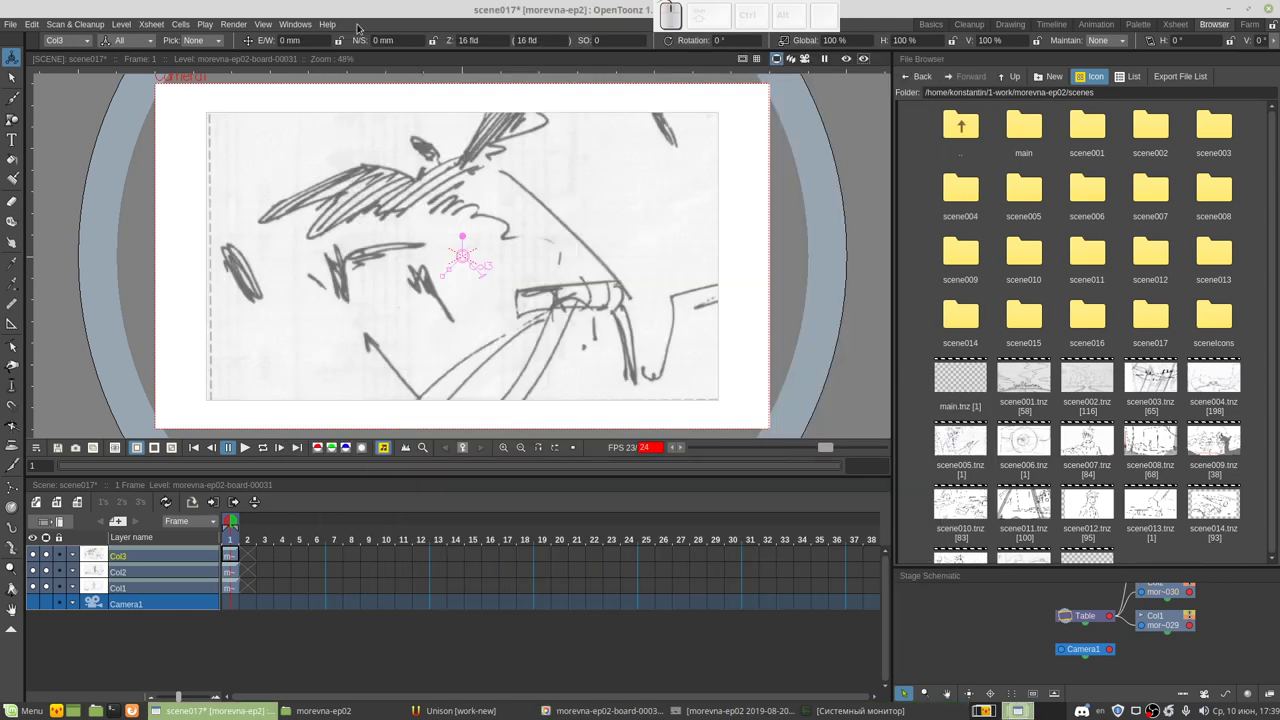
{"action": "left_click", "coordinate": [228, 574]}
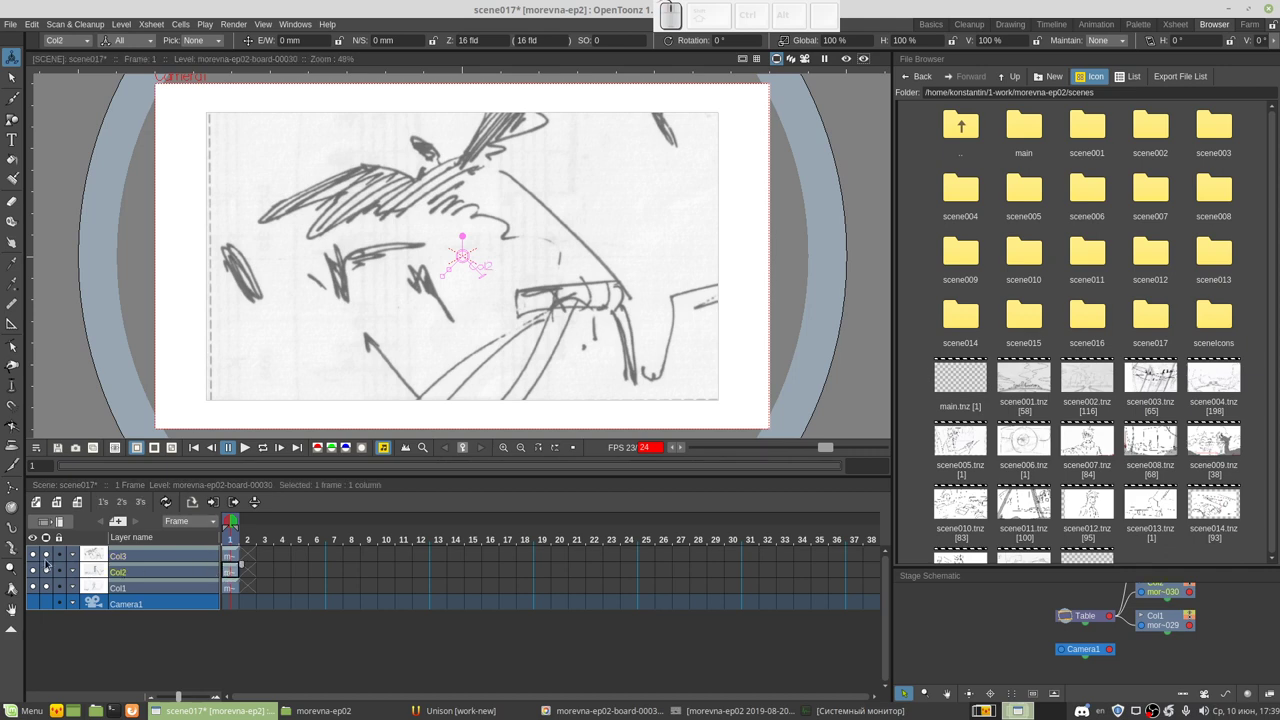
{"action": "left_click", "coordinate": [45, 558]}
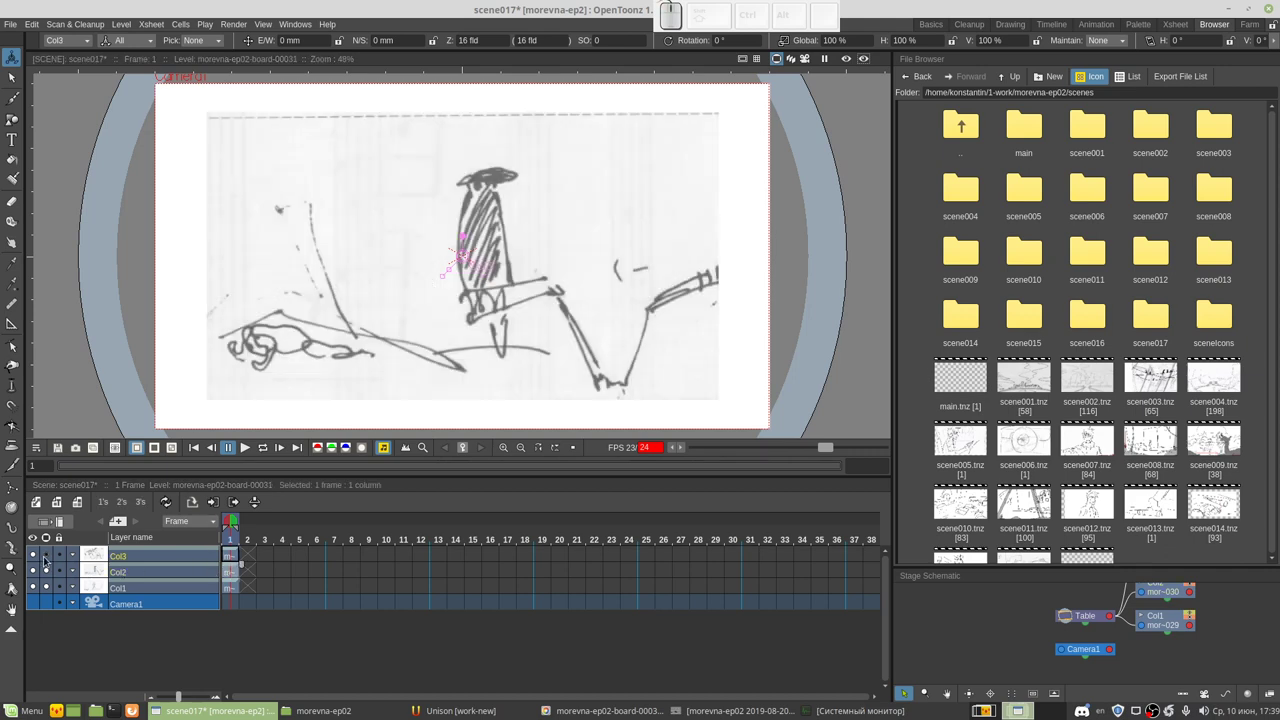
{"action": "left_click", "coordinate": [45, 558]}
{"action": "left_click", "coordinate": [45, 558]}
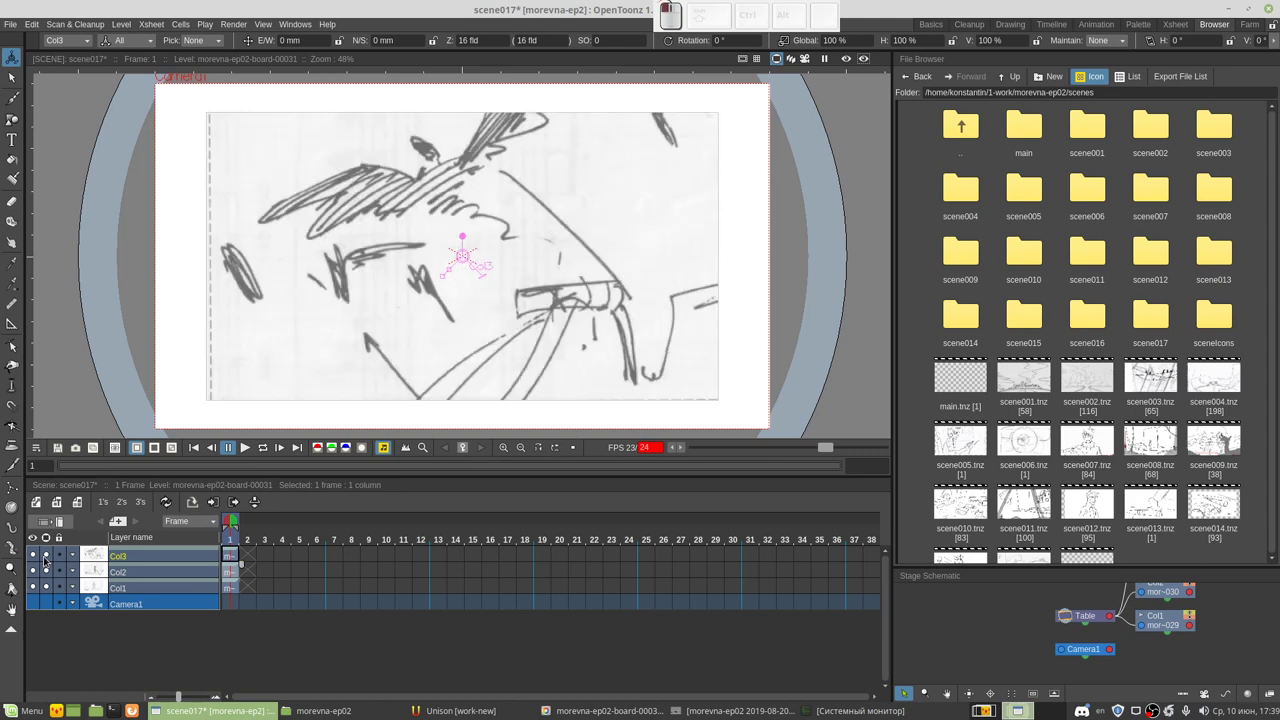
{"action": "left_click", "coordinate": [45, 558]}
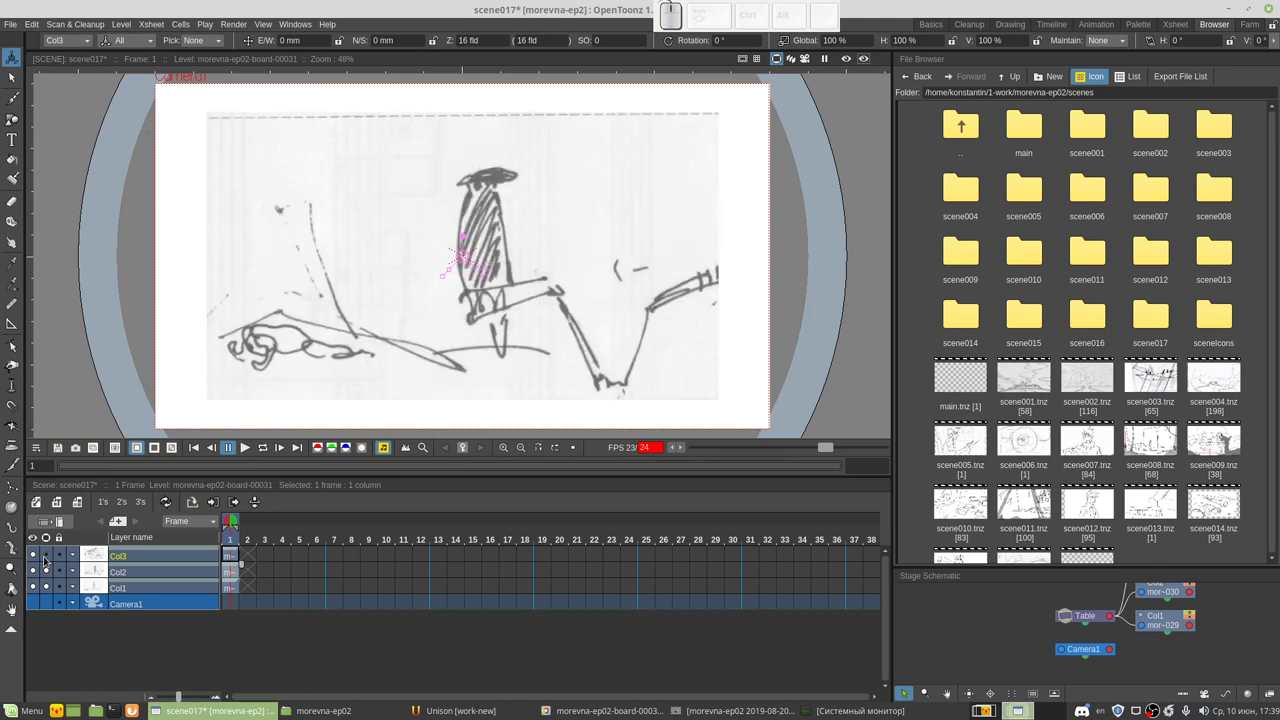
{"action": "left_click", "coordinate": [45, 572]}
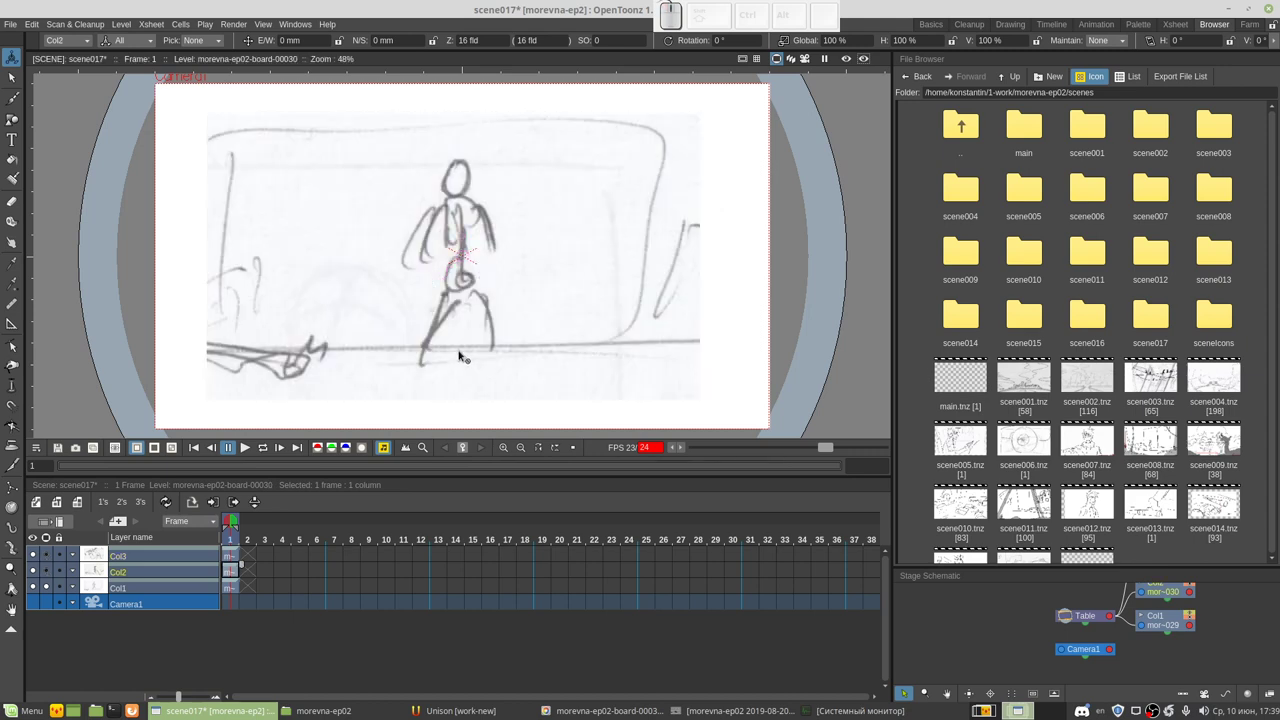
{"action": "left_click", "coordinate": [45, 572]}
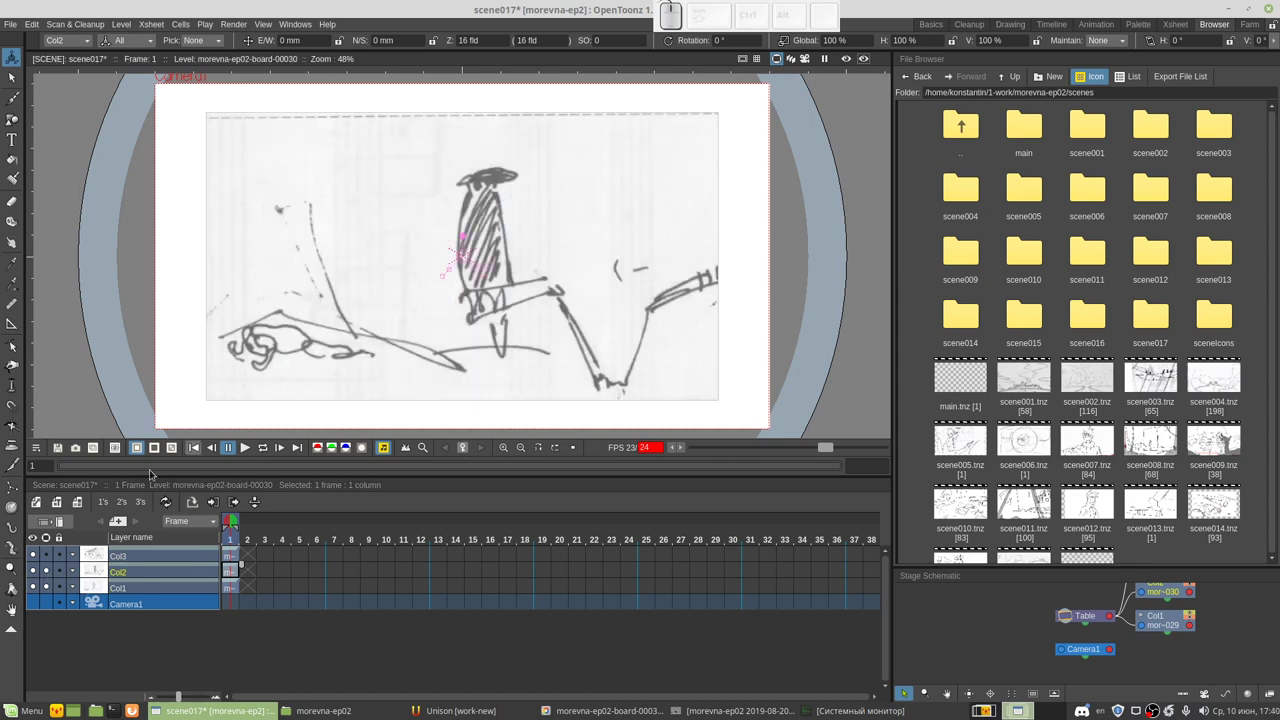
{"action": "left_click", "coordinate": [45, 557]}
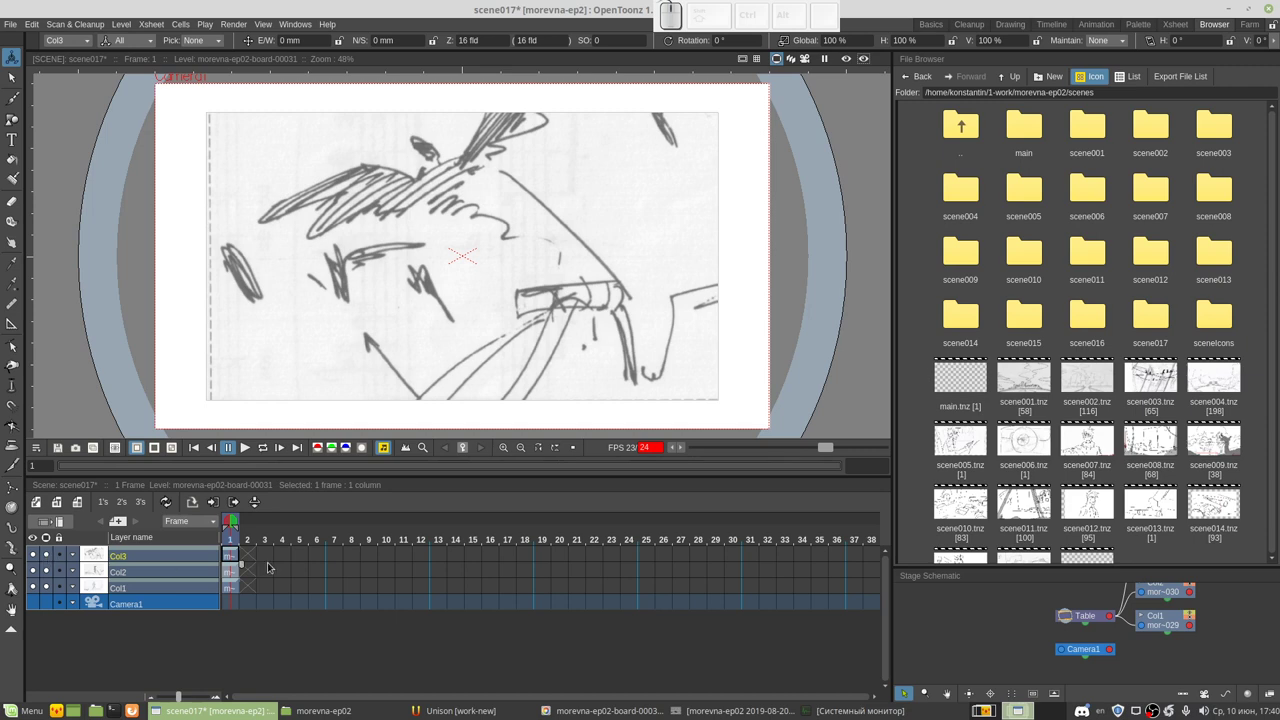
{"action": "left_click", "coordinate": [232, 575]}
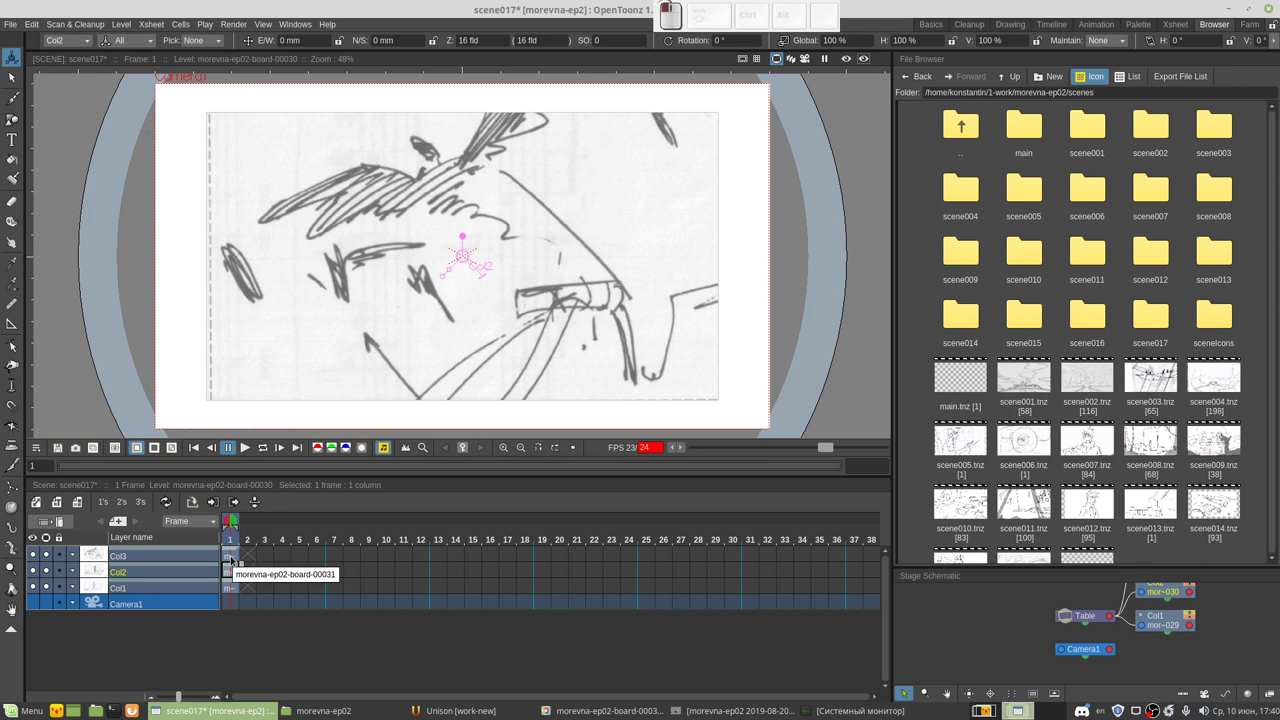
Step: Move the board 00031 cell from Col3 into Col2 at frame 9 and preview the cut
{"action": "left_click", "coordinate": [234, 549]}
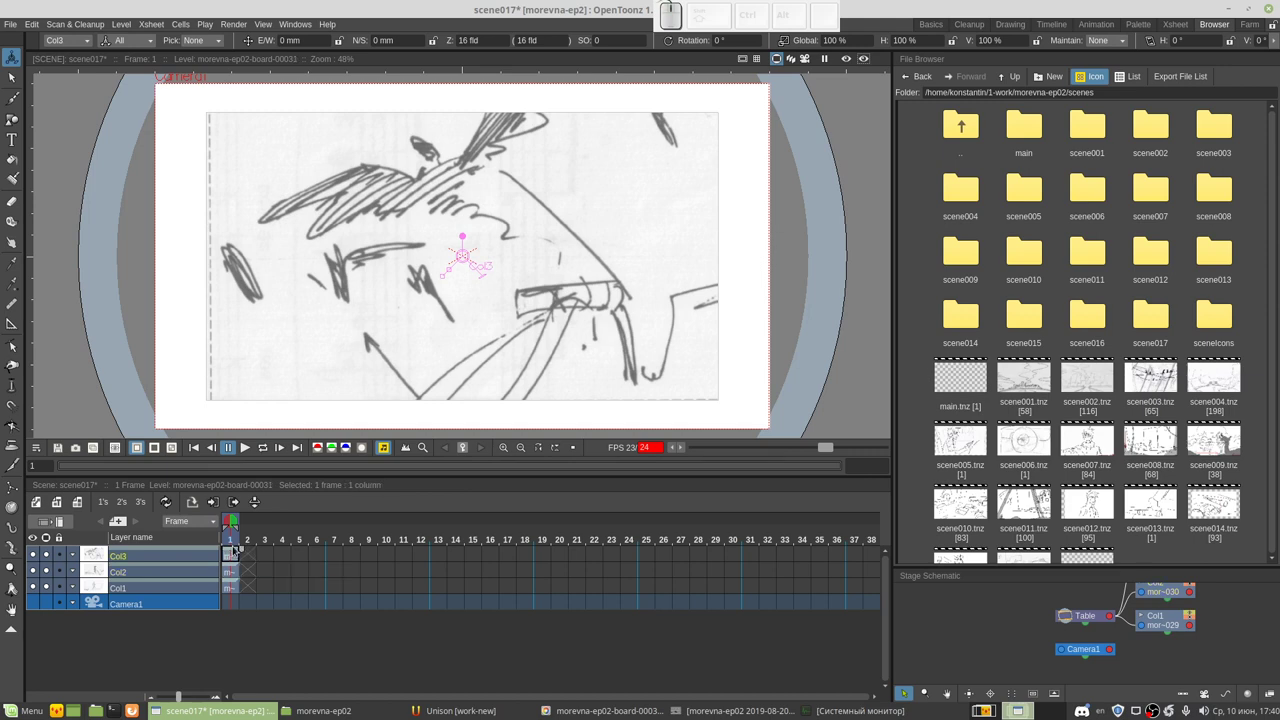
{"action": "left_click_drag", "start_coordinate": [234, 549], "coordinate": [280, 573]}
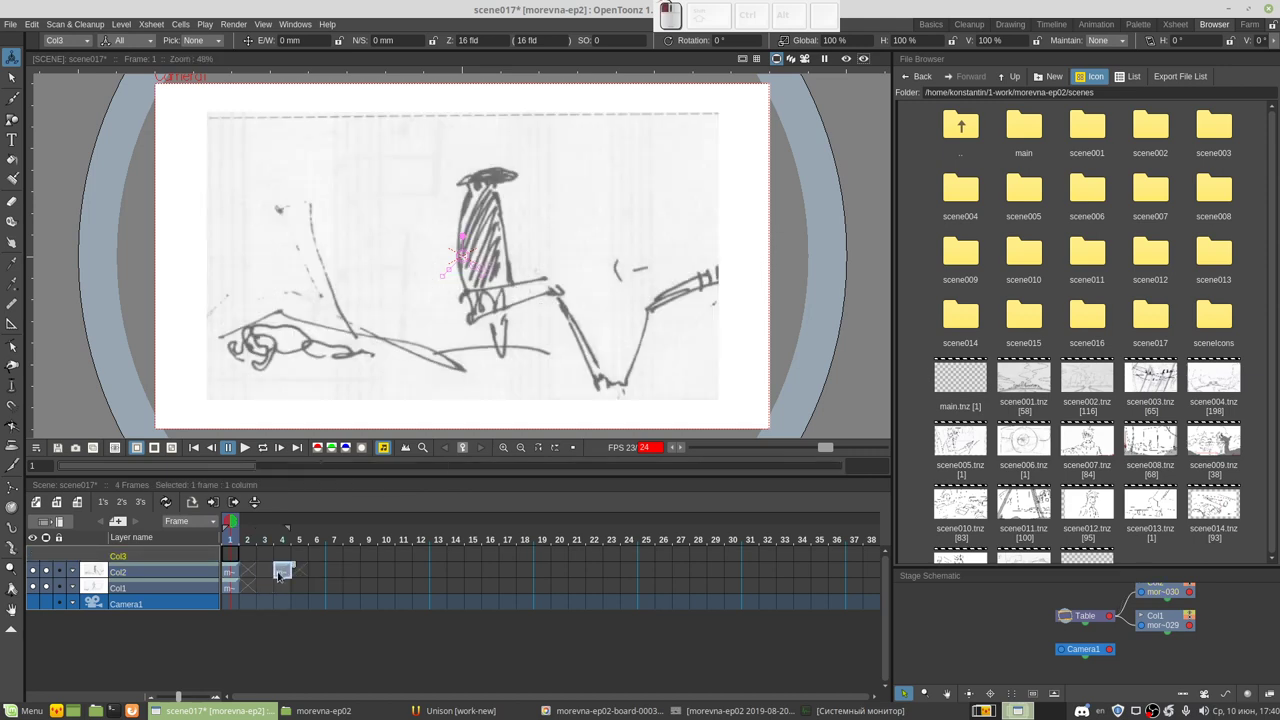
{"action": "mouse_move", "coordinate": [280, 573]}
{"action": "left_mouse_down"}
{"action": "mouse_move", "coordinate": [241, 567]}
{"action": "mouse_move", "coordinate": [363, 566]}
{"action": "left_mouse_up"}
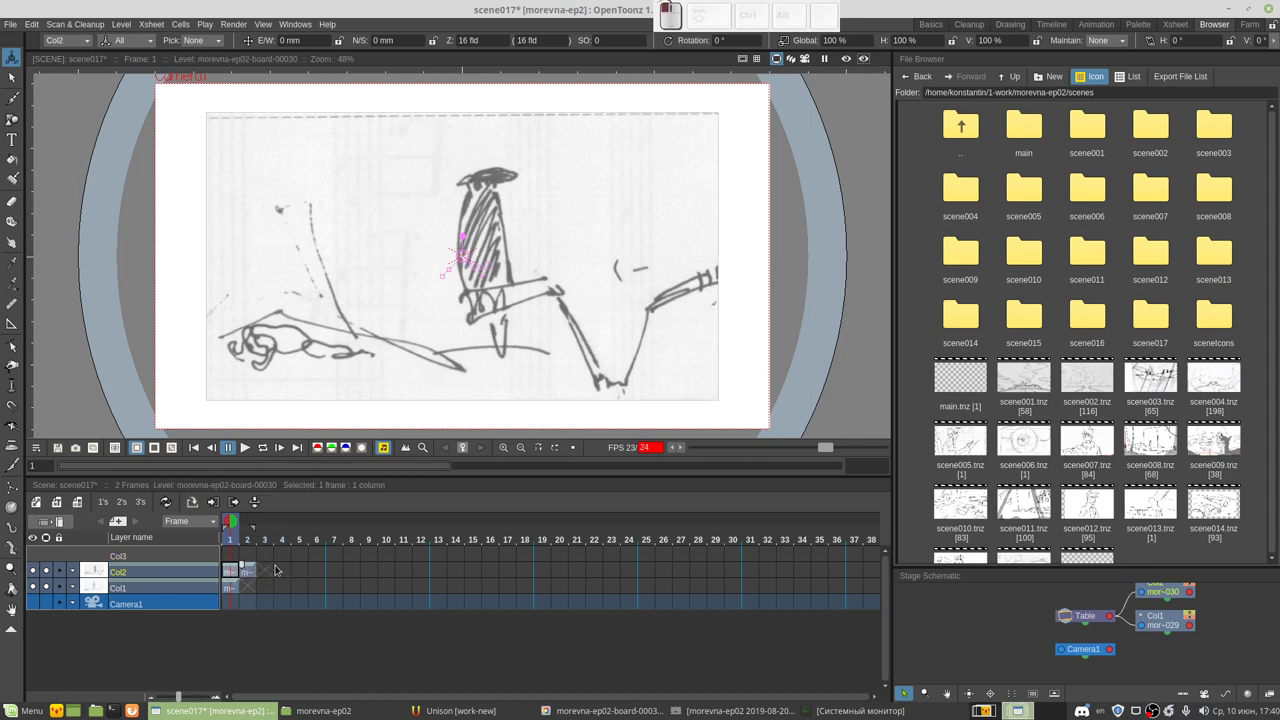
{"action": "left_click", "coordinate": [368, 522]}
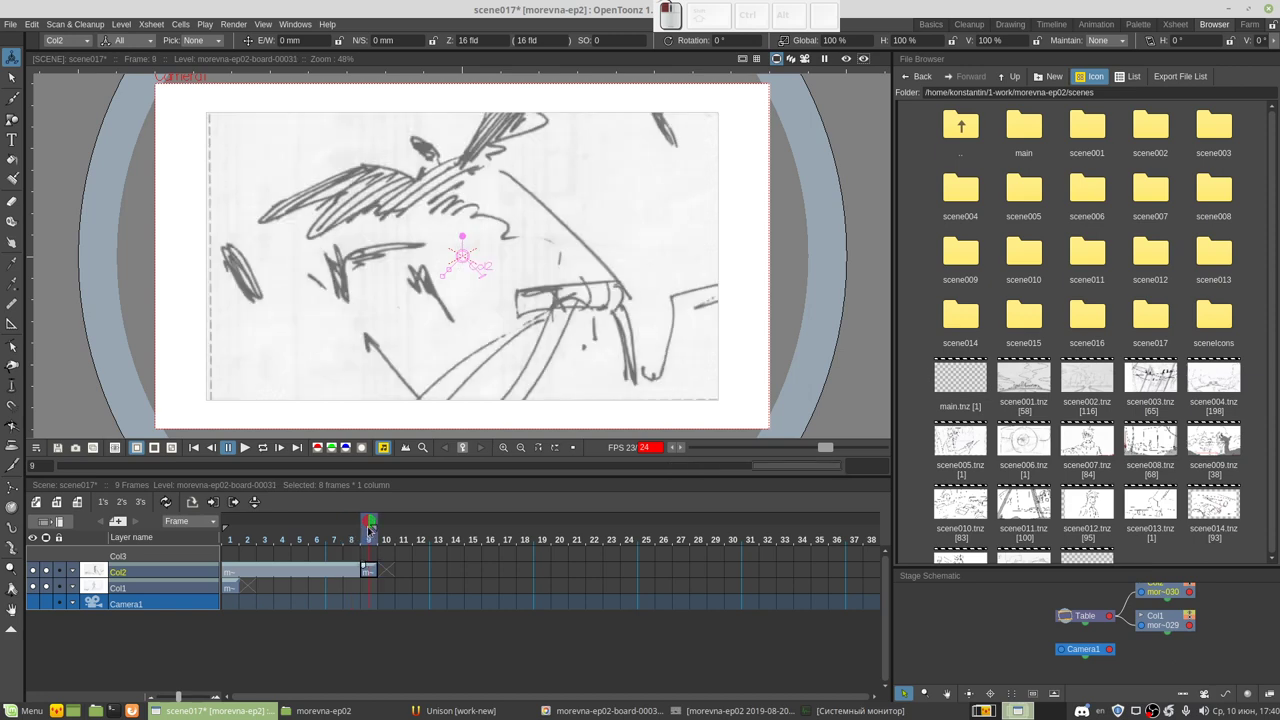
{"action": "left_click_drag", "start_coordinate": [367, 526], "coordinate": [360, 529]}
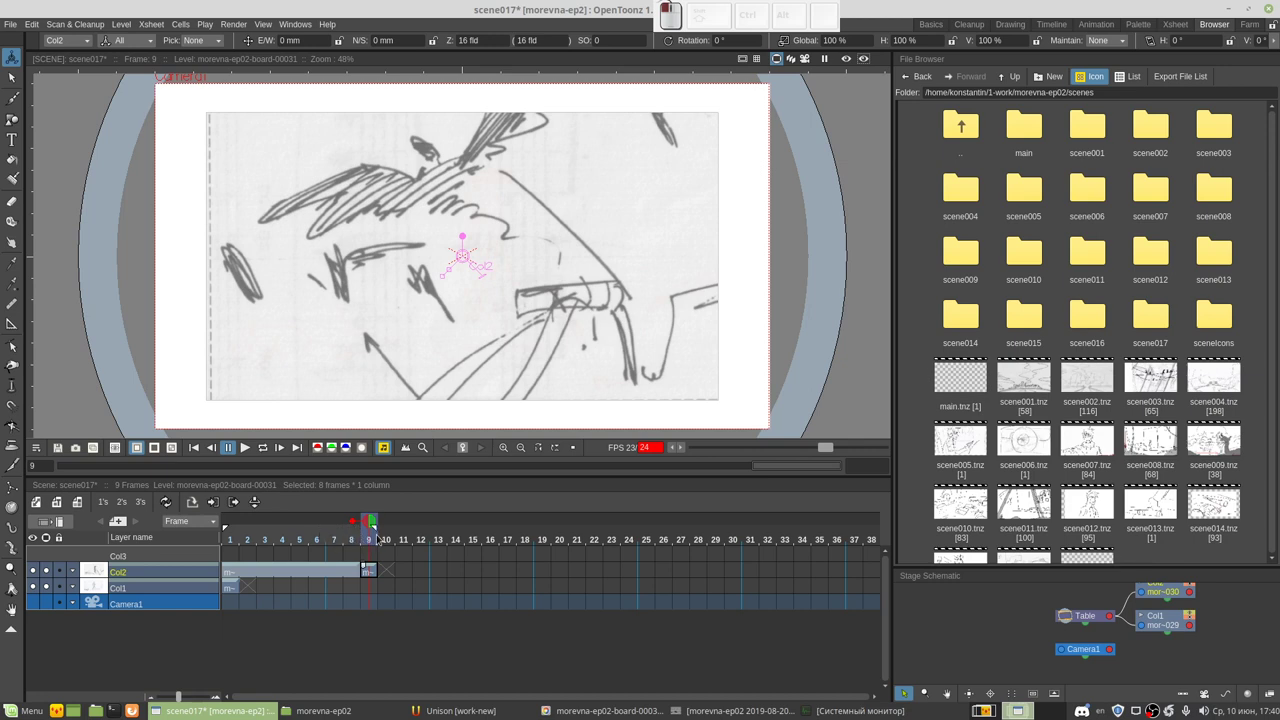
{"action": "left_click", "coordinate": [352, 522]}
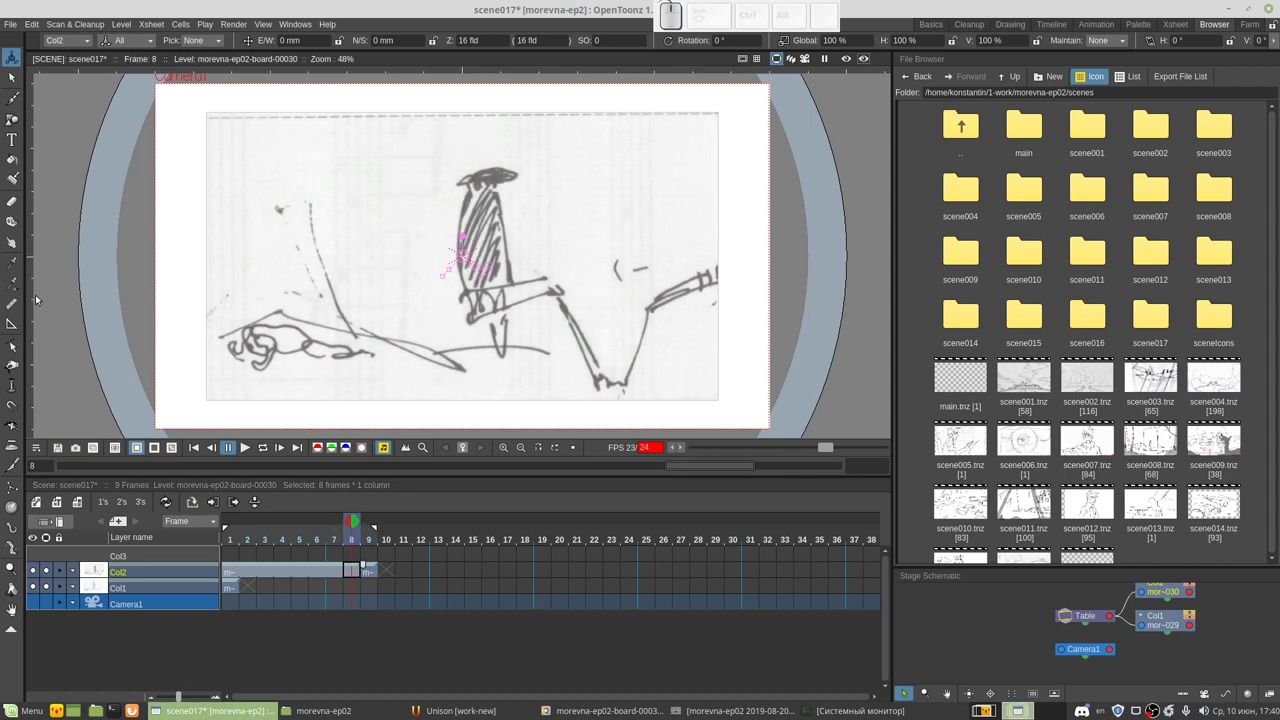
Step: Select Col2 frames 1–9 with the rectangular selection tool and bring up the Xsheet commands
{"action": "left_click", "coordinate": [13, 76]}
{"action": "left_click", "coordinate": [106, 39]}
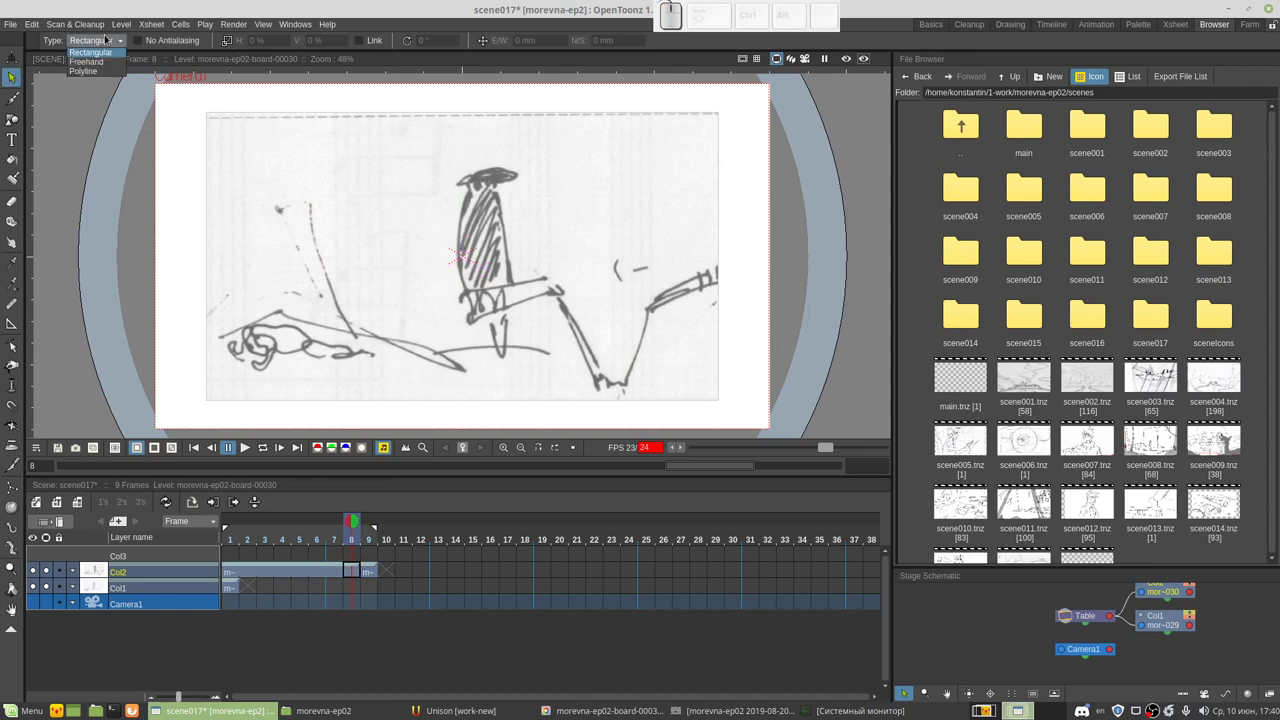
{"action": "left_click", "coordinate": [106, 39]}
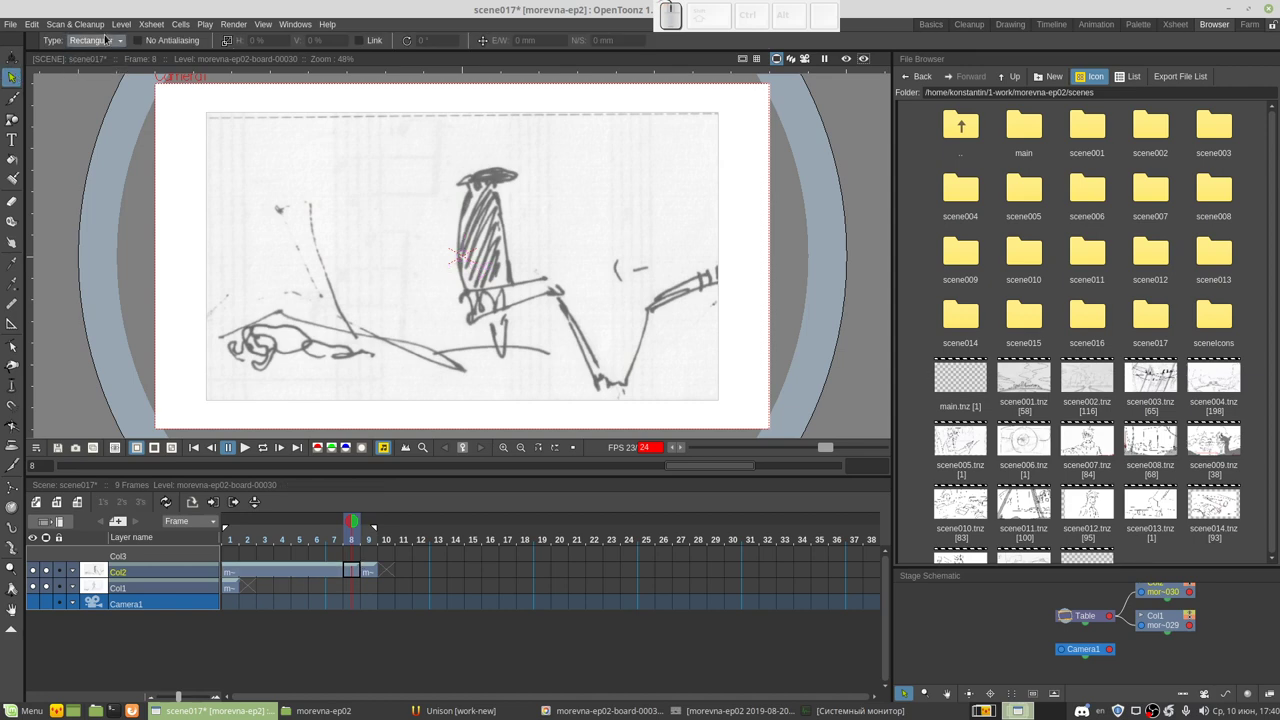
{"action": "left_click", "coordinate": [226, 574]}
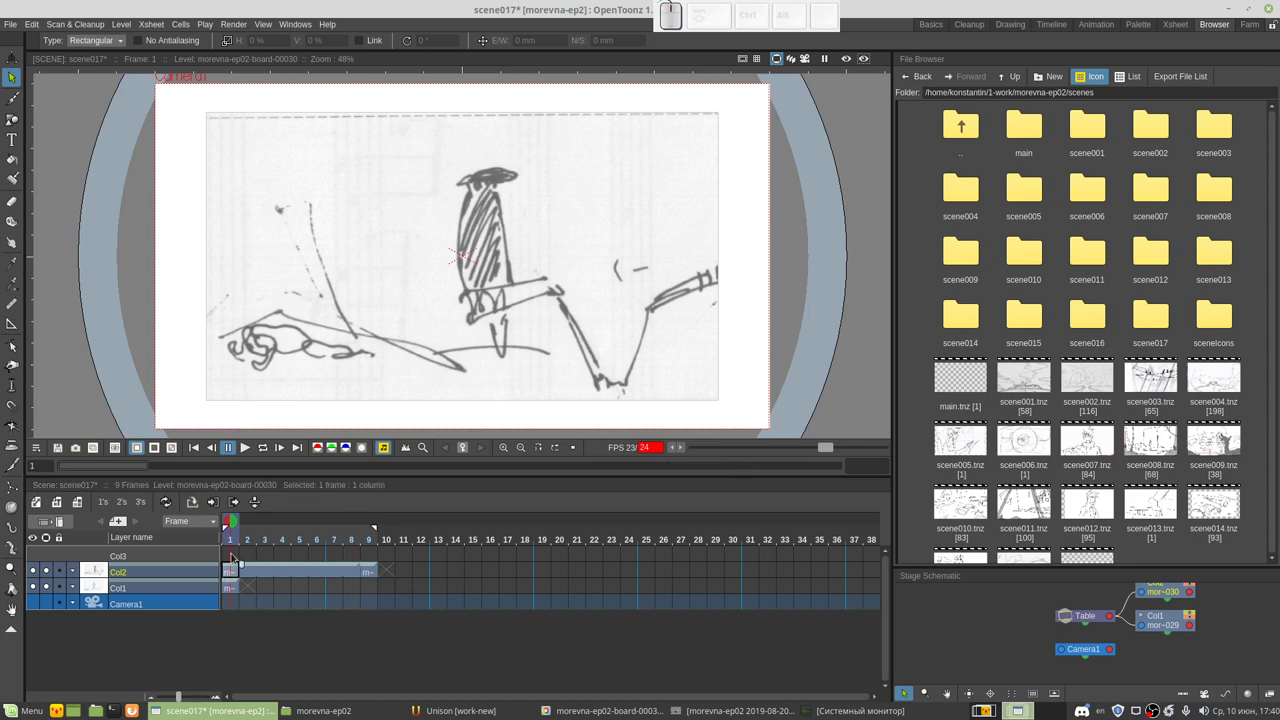
{"action": "left_click", "coordinate": [369, 575], "text": "shift"}
{"action": "left_click", "coordinate": [152, 25]}
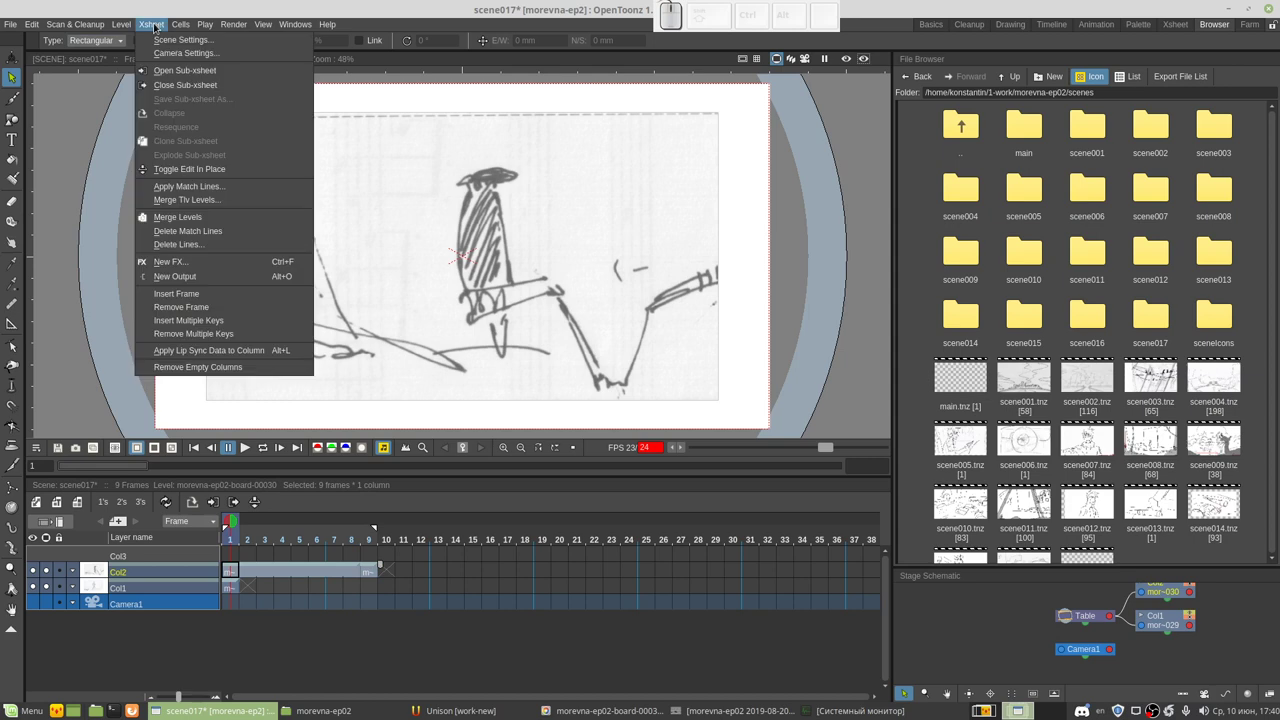
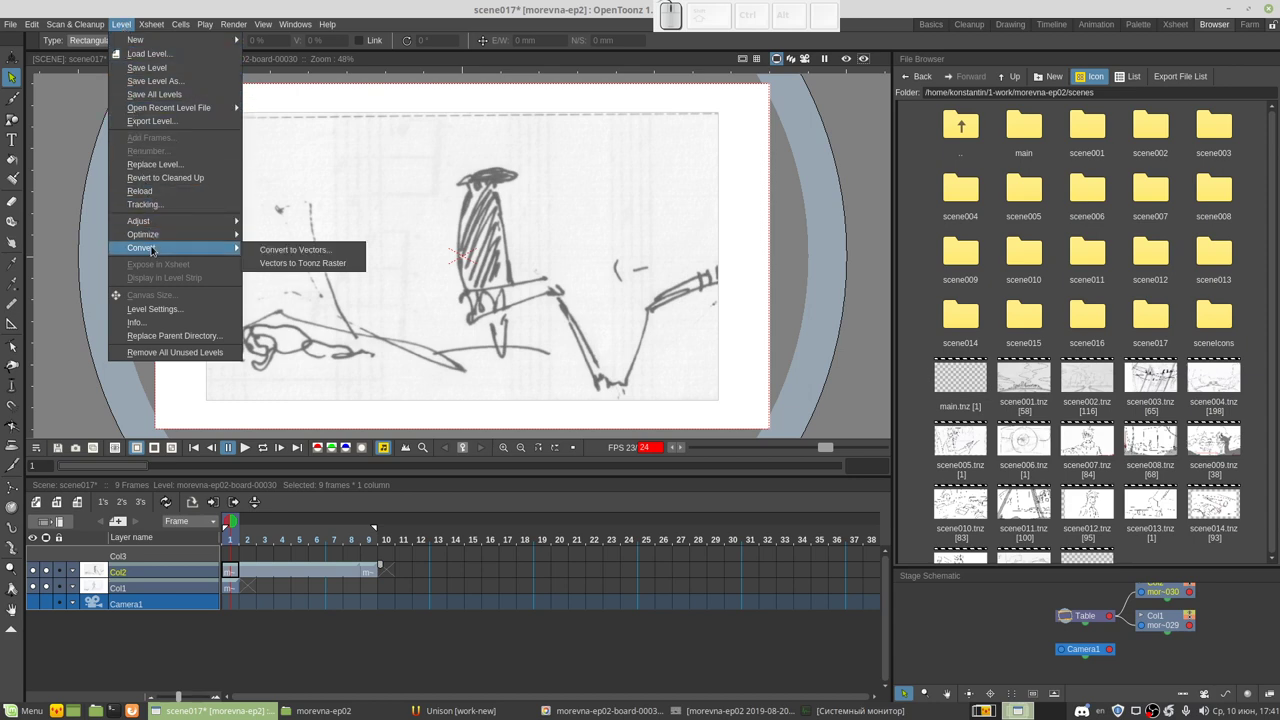
Step: Convert the scanned Col2 storyboard level to Centerline vector drawings, with preview enabled
{"action": "left_click", "coordinate": [264, 254]}
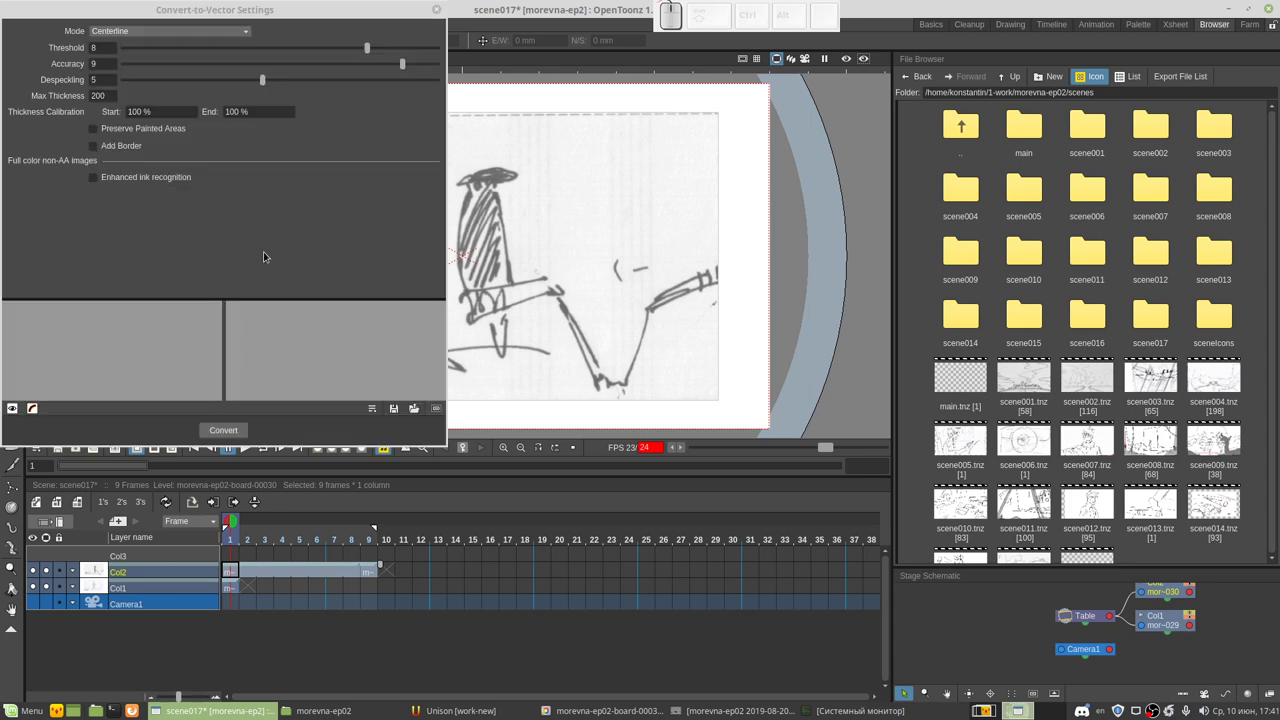
{"action": "left_click_drag", "start_coordinate": [213, 16], "coordinate": [325, 33]}
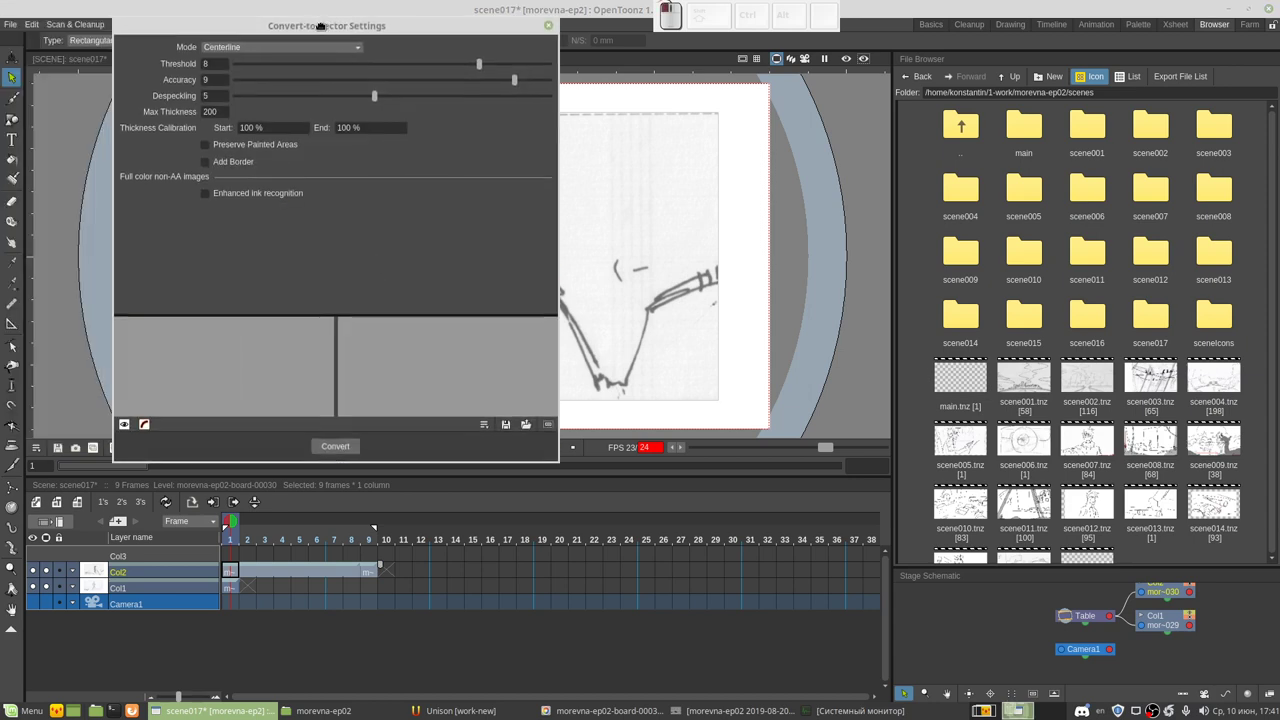
{"action": "left_click", "coordinate": [124, 425]}
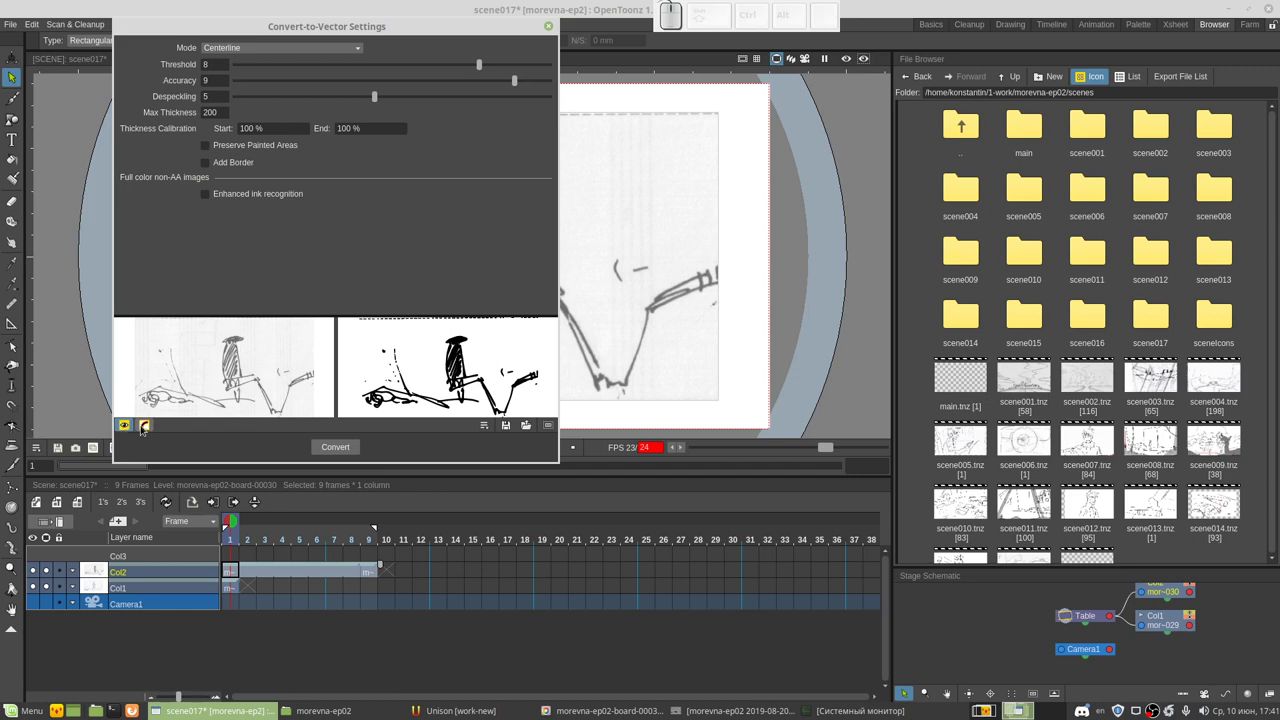
{"action": "left_click", "coordinate": [334, 447]}
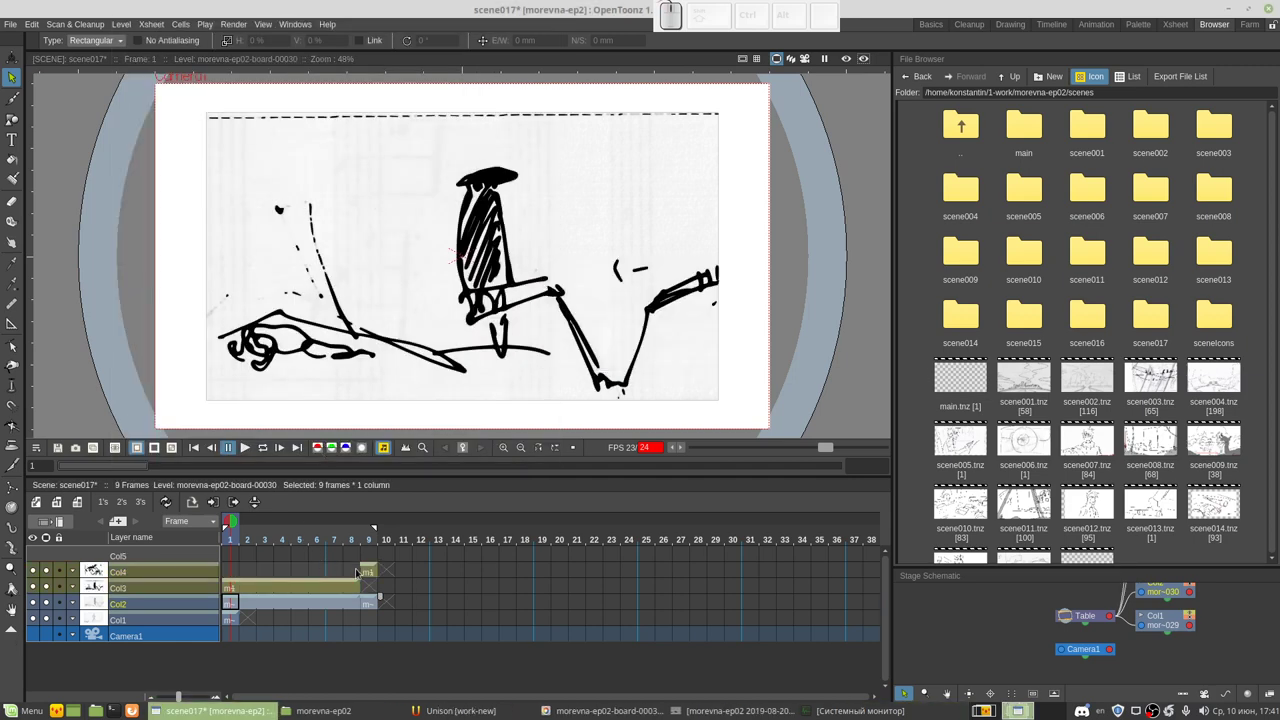
Step: Flip between frames 8 and 9 to compare the new vector drawings
{"action": "left_click", "coordinate": [367, 574]}
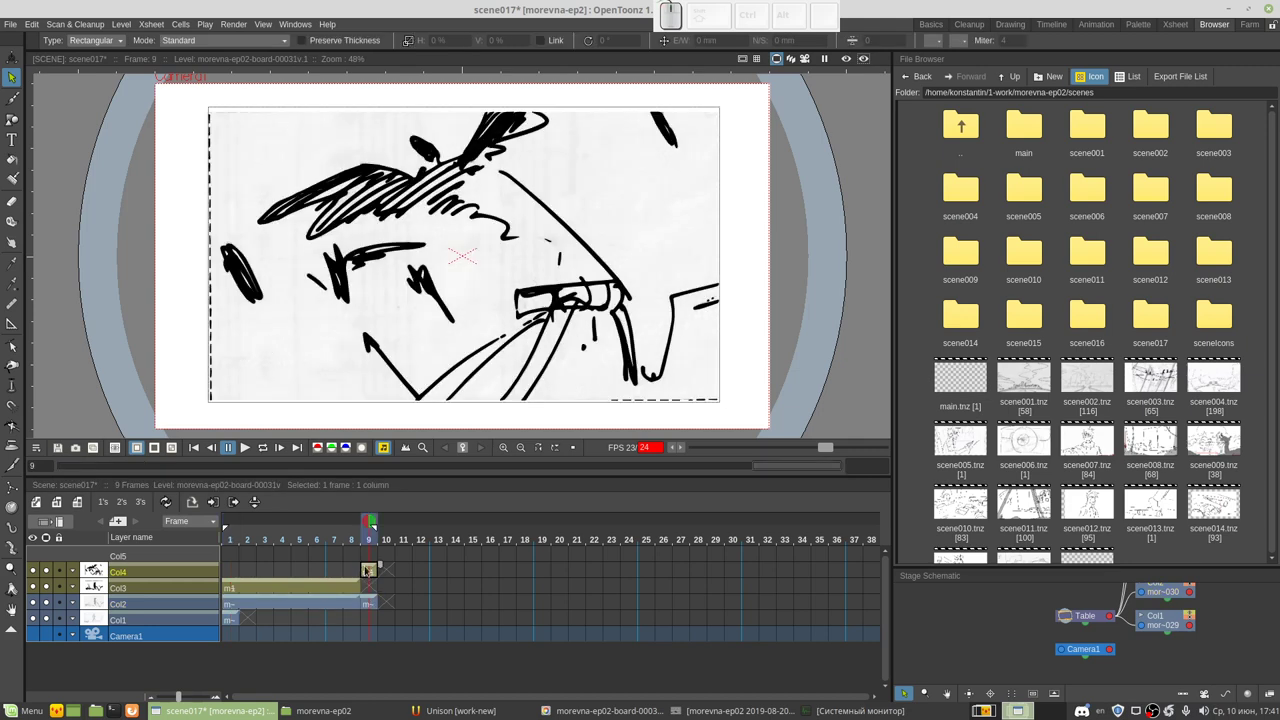
{"action": "left_click", "coordinate": [351, 522]}
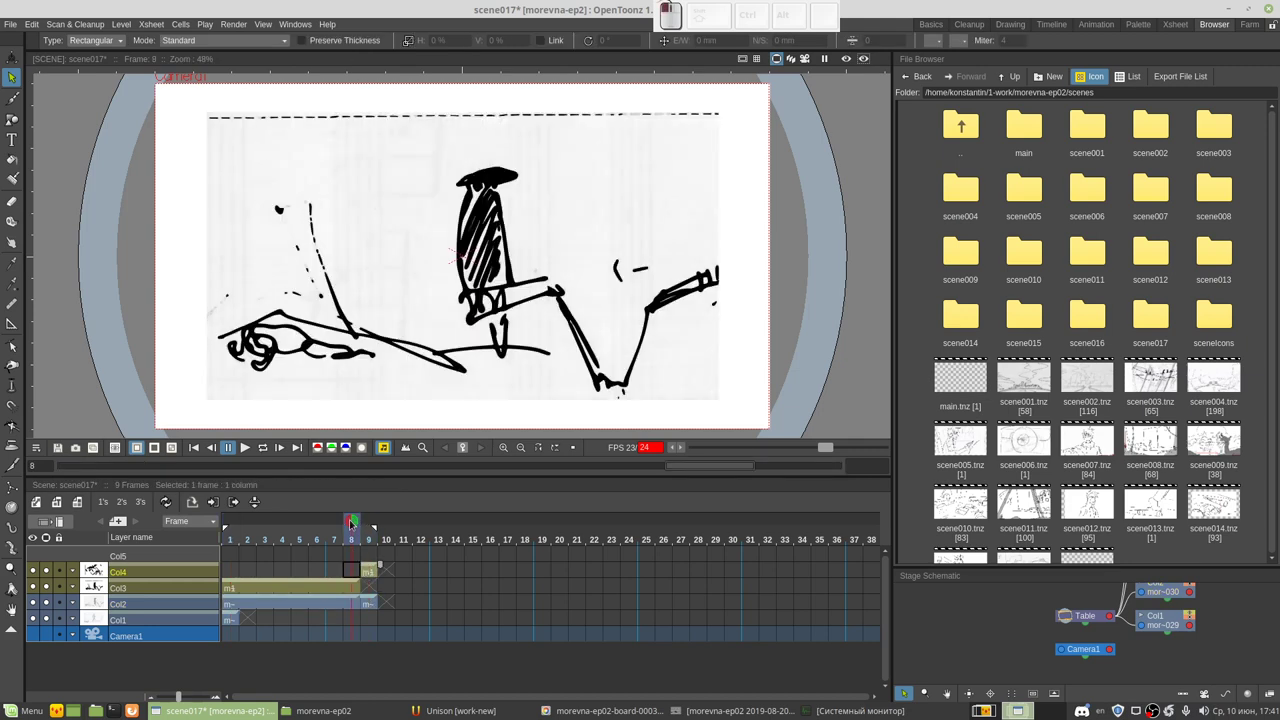
{"action": "left_click", "coordinate": [364, 521]}
{"action": "left_click", "coordinate": [352, 524]}
{"action": "left_click", "coordinate": [364, 527]}
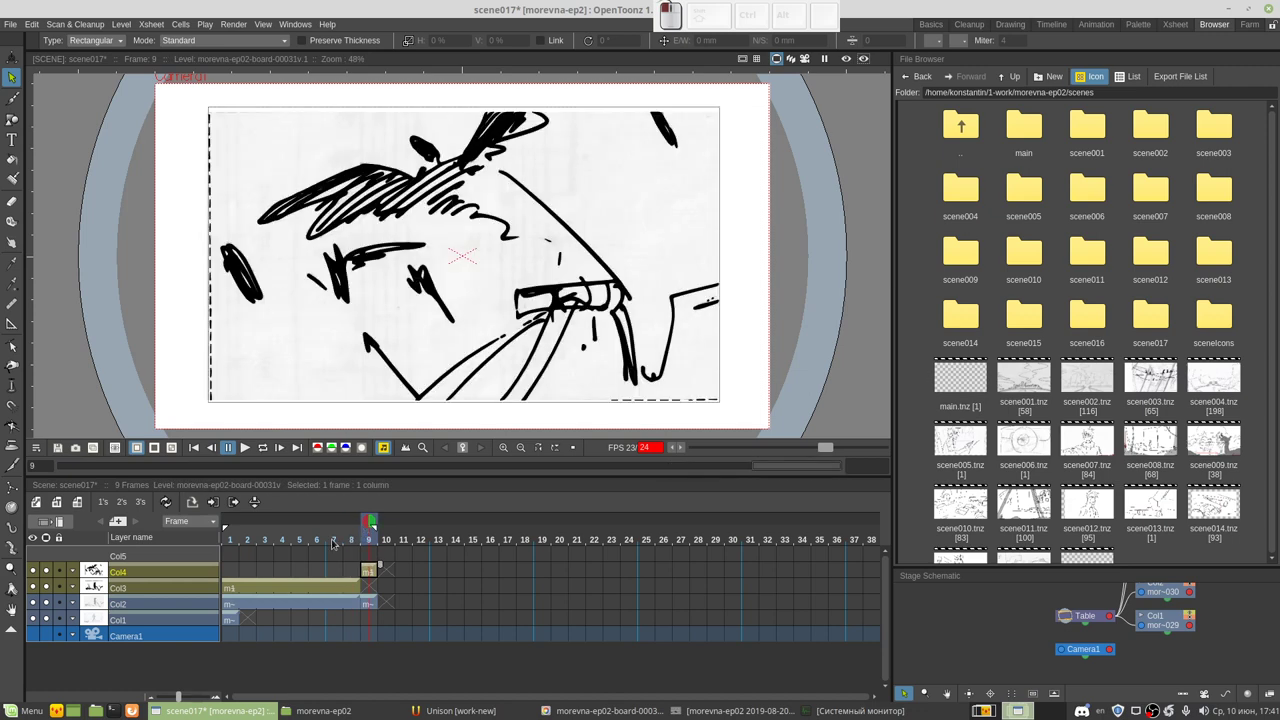
Step: Hide scanned columns Col2 and Col1 from both preview and camstand
{"action": "left_click", "coordinate": [33, 604]}
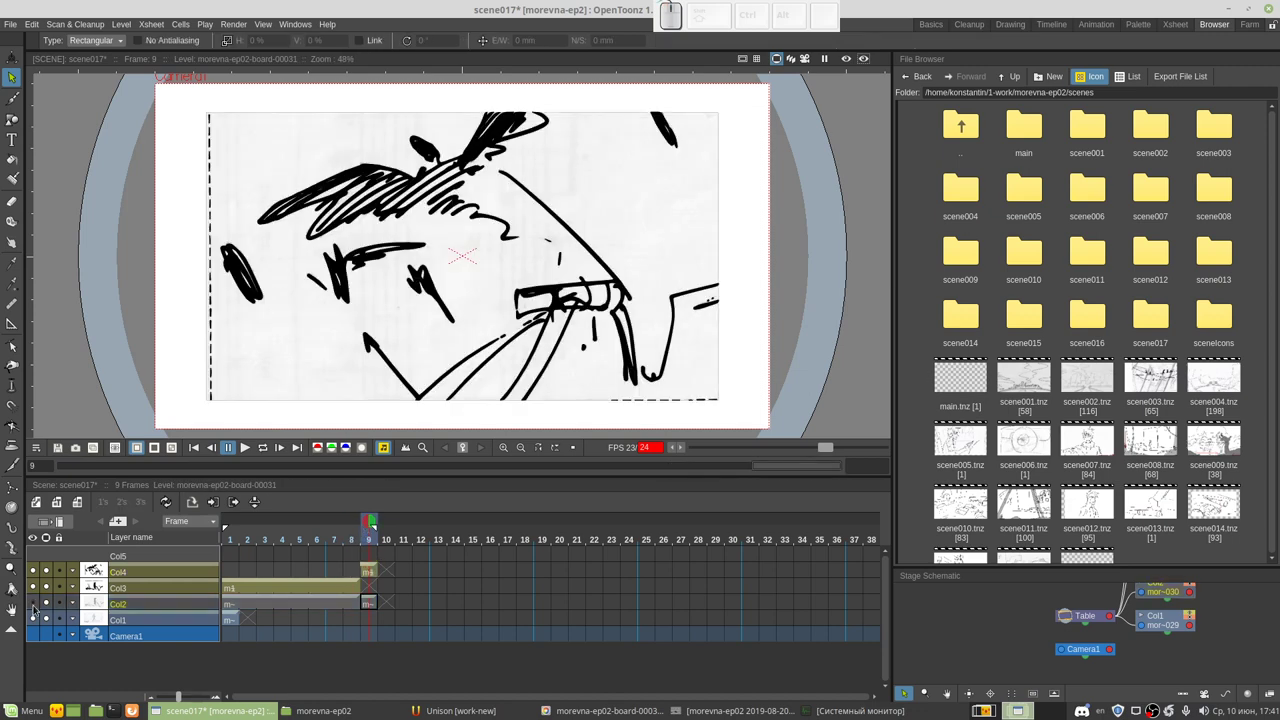
{"action": "left_click", "coordinate": [45, 604]}
{"action": "left_click", "coordinate": [45, 620]}
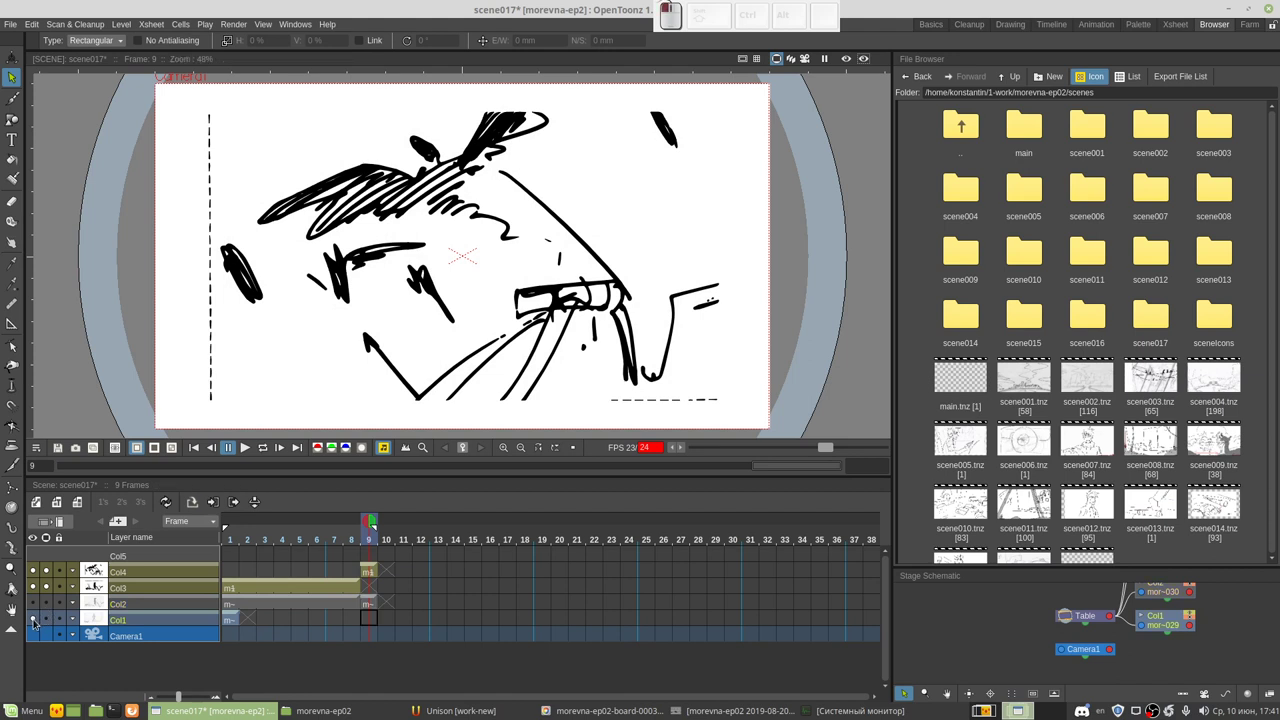
{"action": "left_click", "coordinate": [33, 620]}
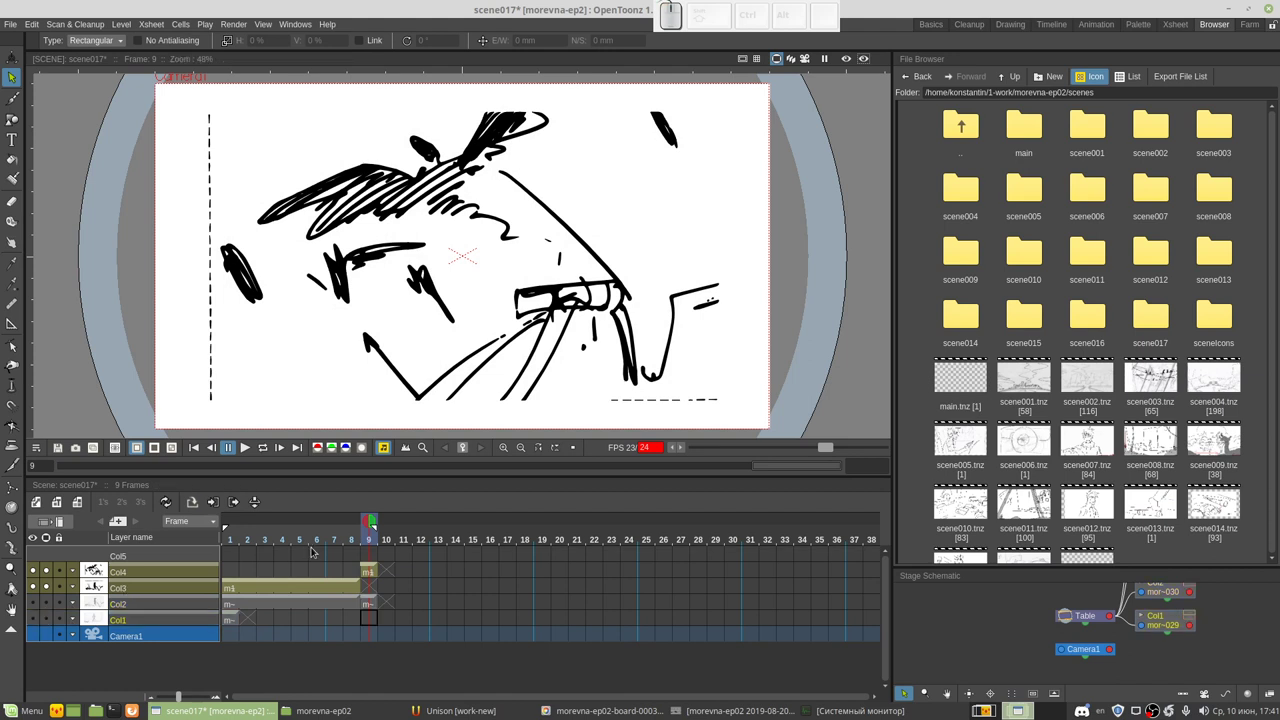
Step: Move Col4's frame-9 vector drawing into Col3 after the frame-8 drawing
{"action": "mouse_move", "coordinate": [354, 524]}
{"action": "left_click", "coordinate": [368, 571]}
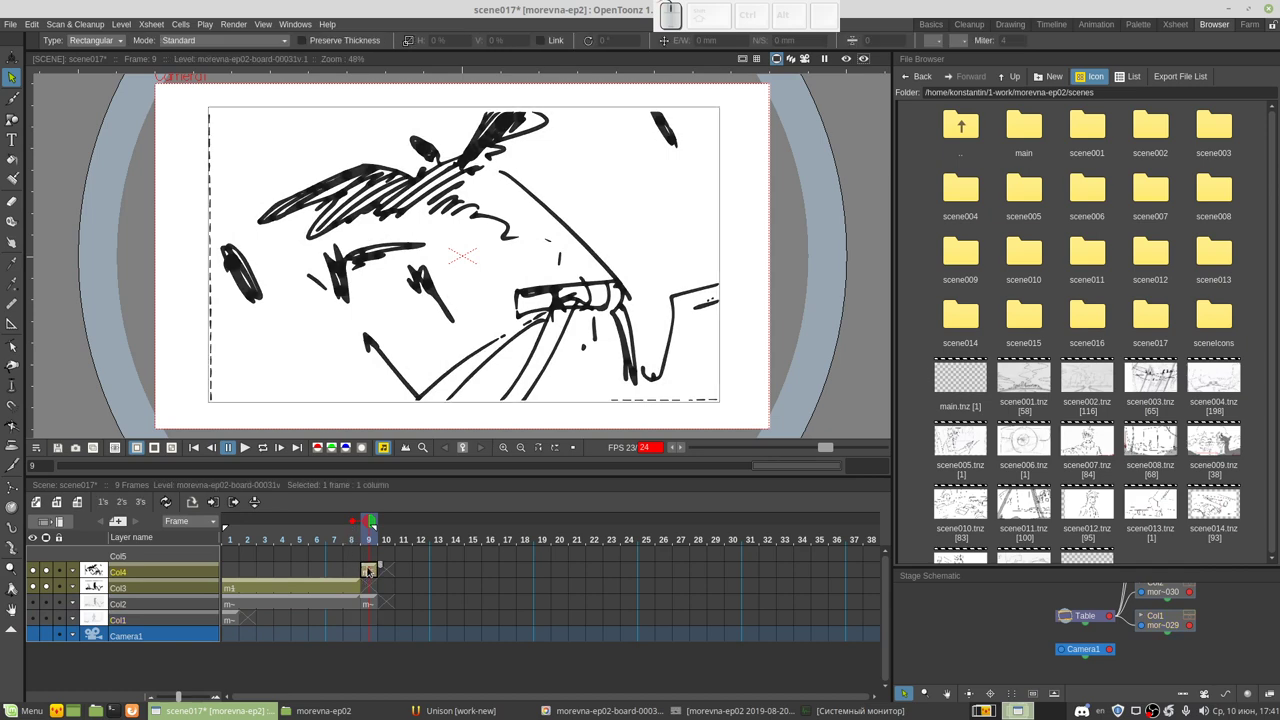
{"action": "left_click_drag", "start_coordinate": [368, 571], "coordinate": [368, 588]}
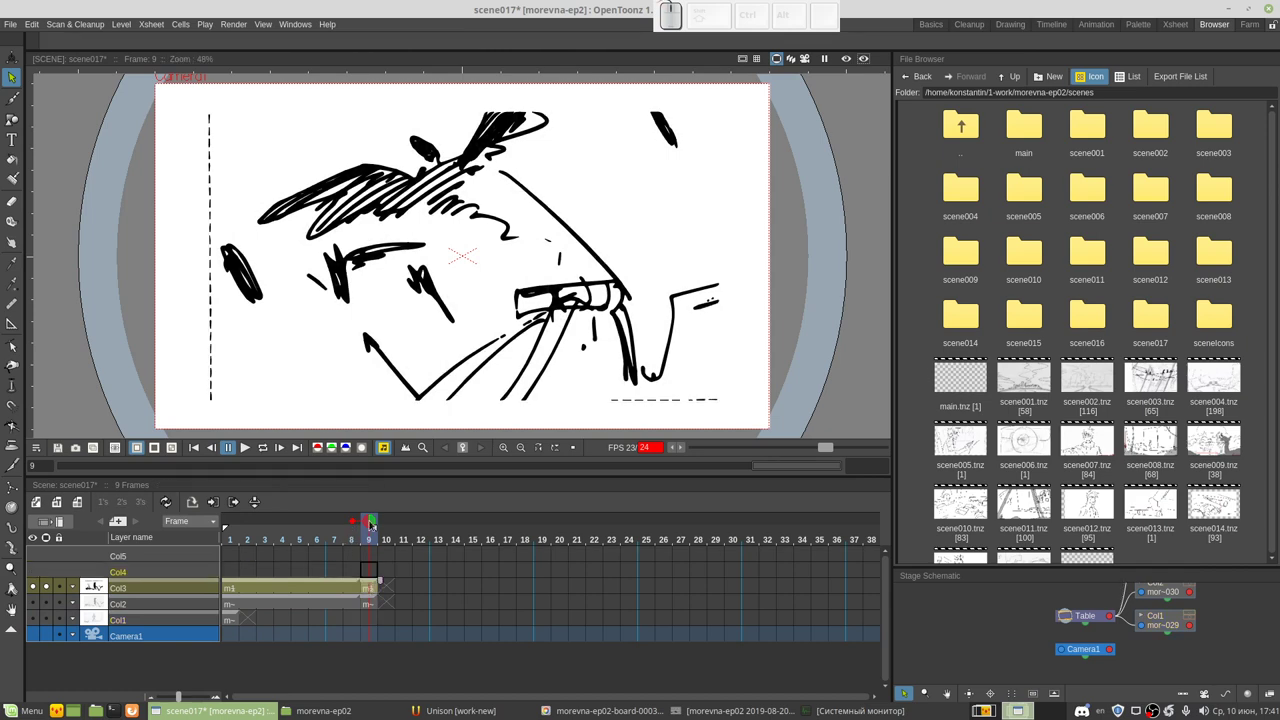
{"action": "left_click", "coordinate": [350, 588]}
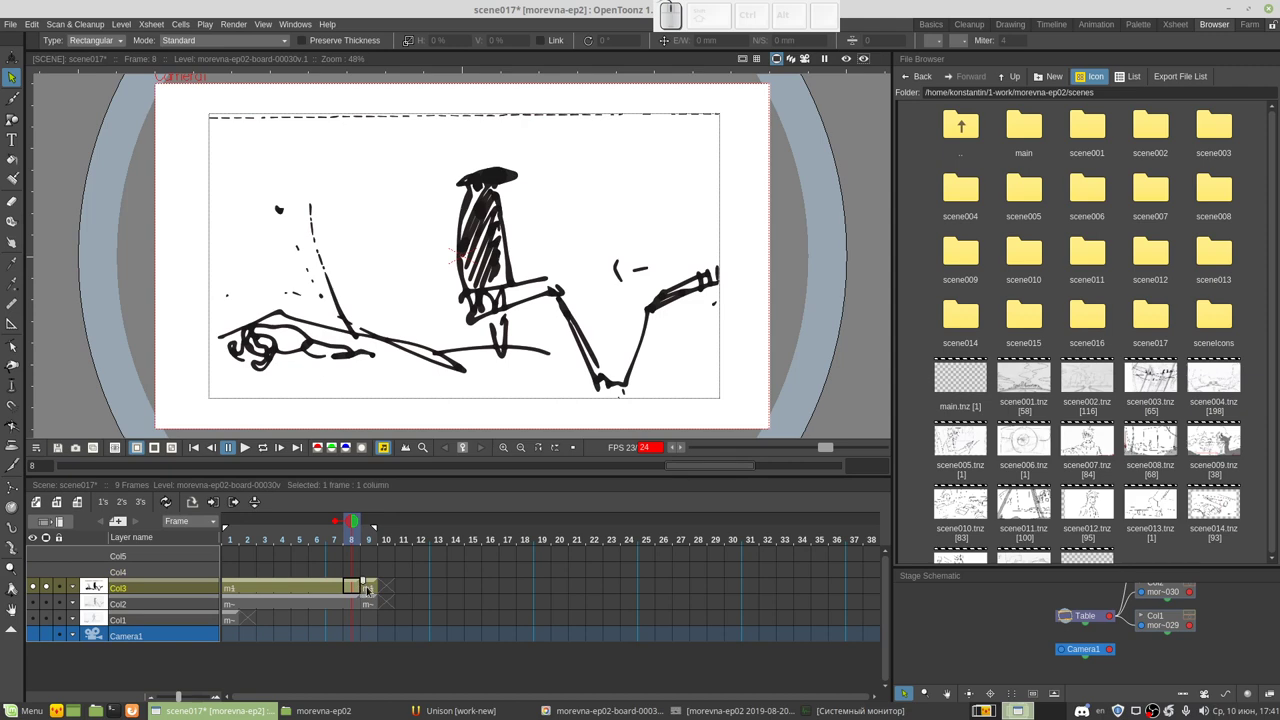
{"action": "left_click", "coordinate": [368, 588]}
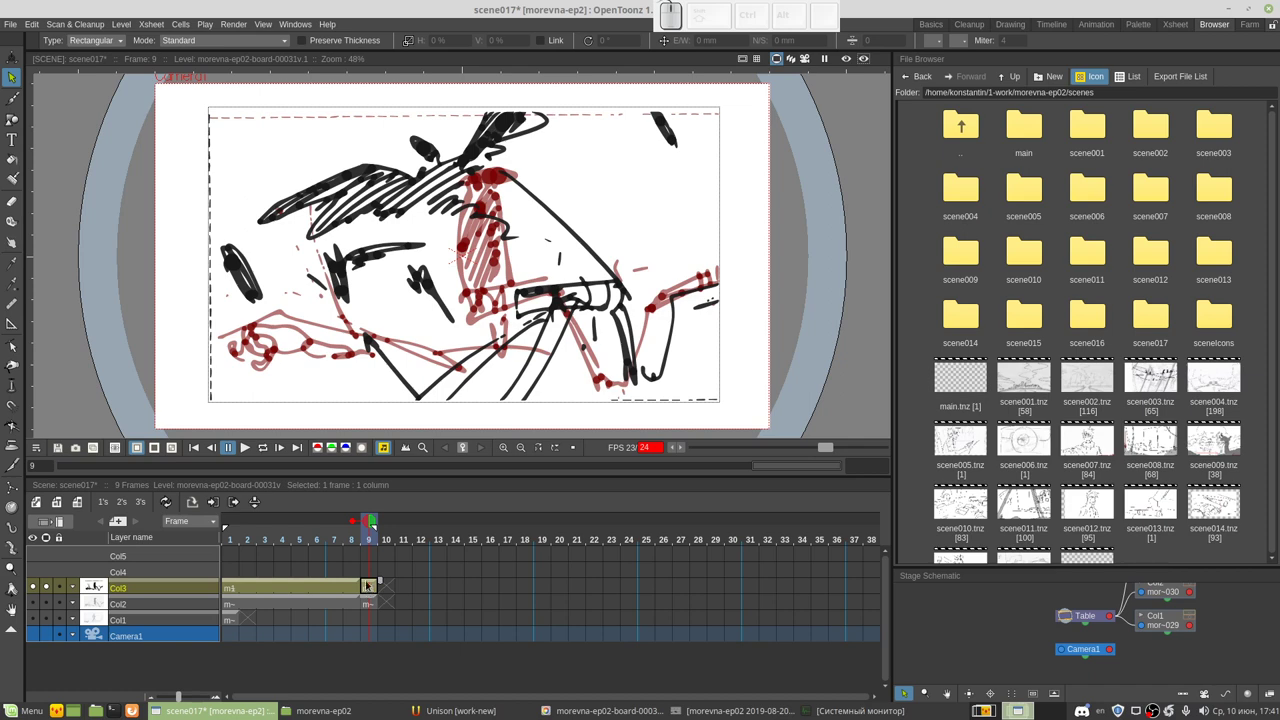
Step: Box-select all strokes of the frame-9 drawing with the Selection tool
{"action": "left_click", "coordinate": [11, 58]}
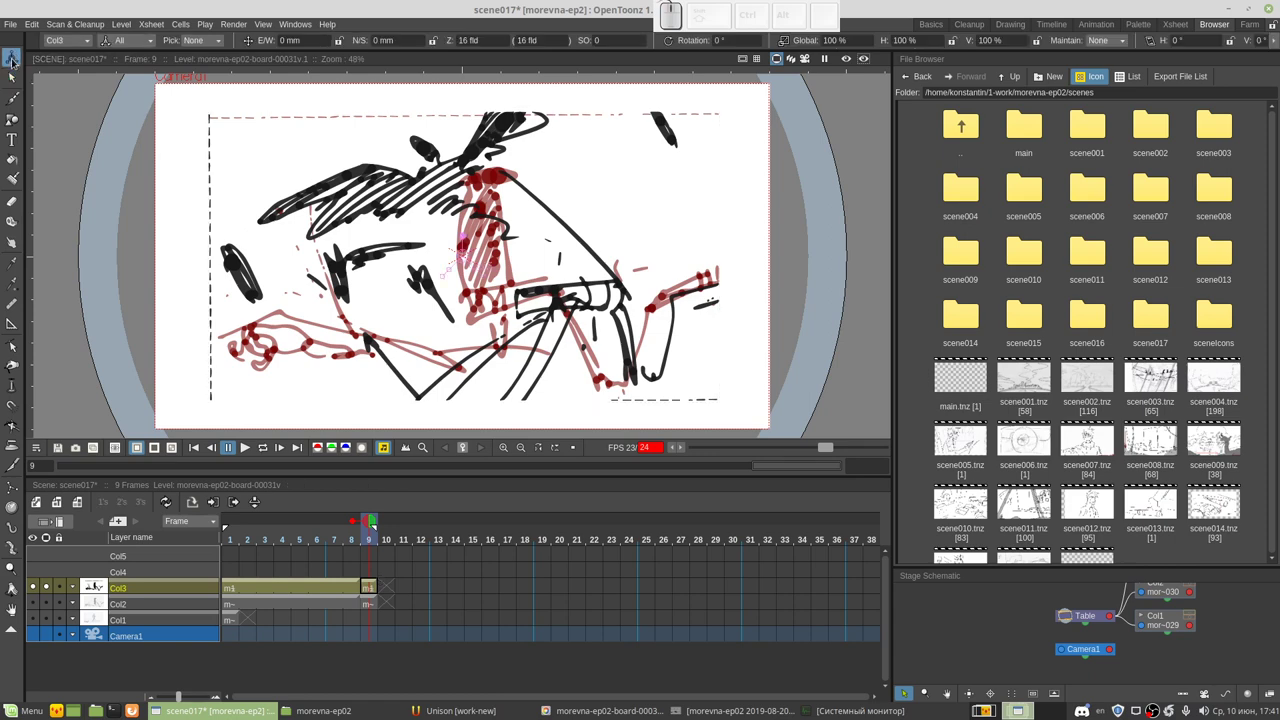
{"action": "left_click", "coordinate": [11, 77]}
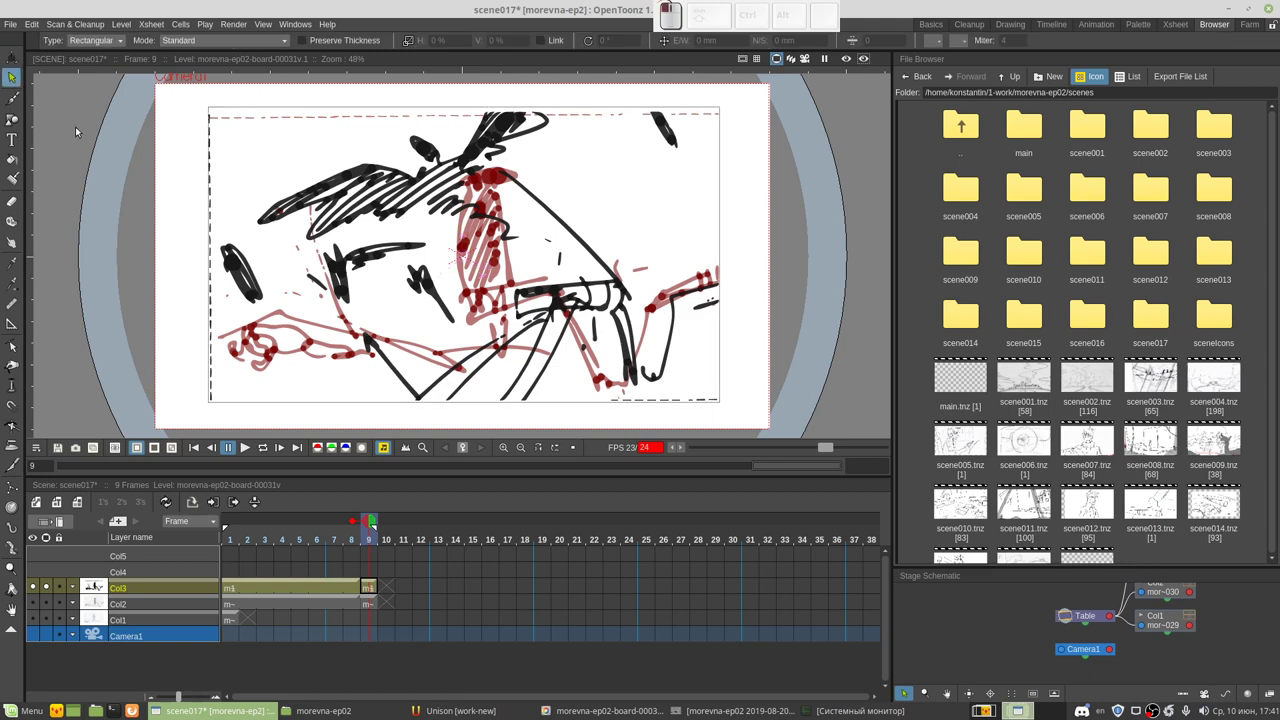
{"action": "left_click_drag", "start_coordinate": [184, 93], "coordinate": [733, 407]}
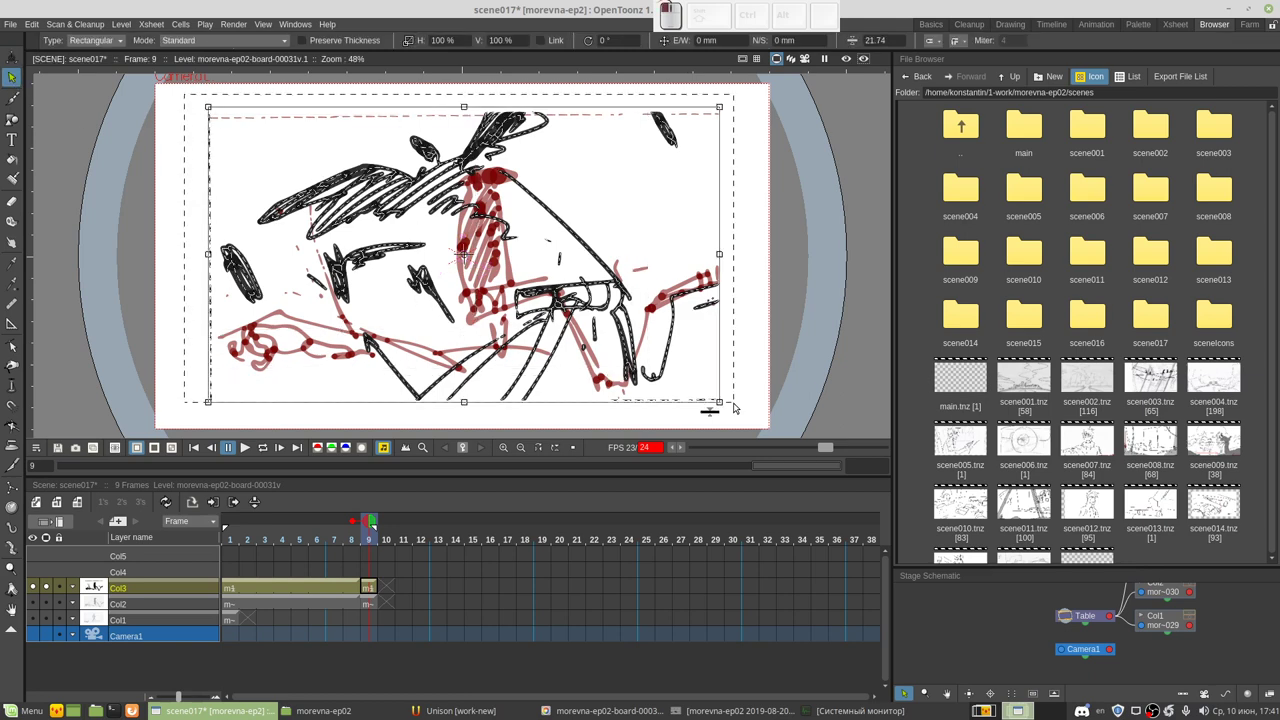
Step: Shift the frame-9 drawing left and up and scale it to 106.63% to match the sketch
{"action": "left_click", "coordinate": [978, 710]}
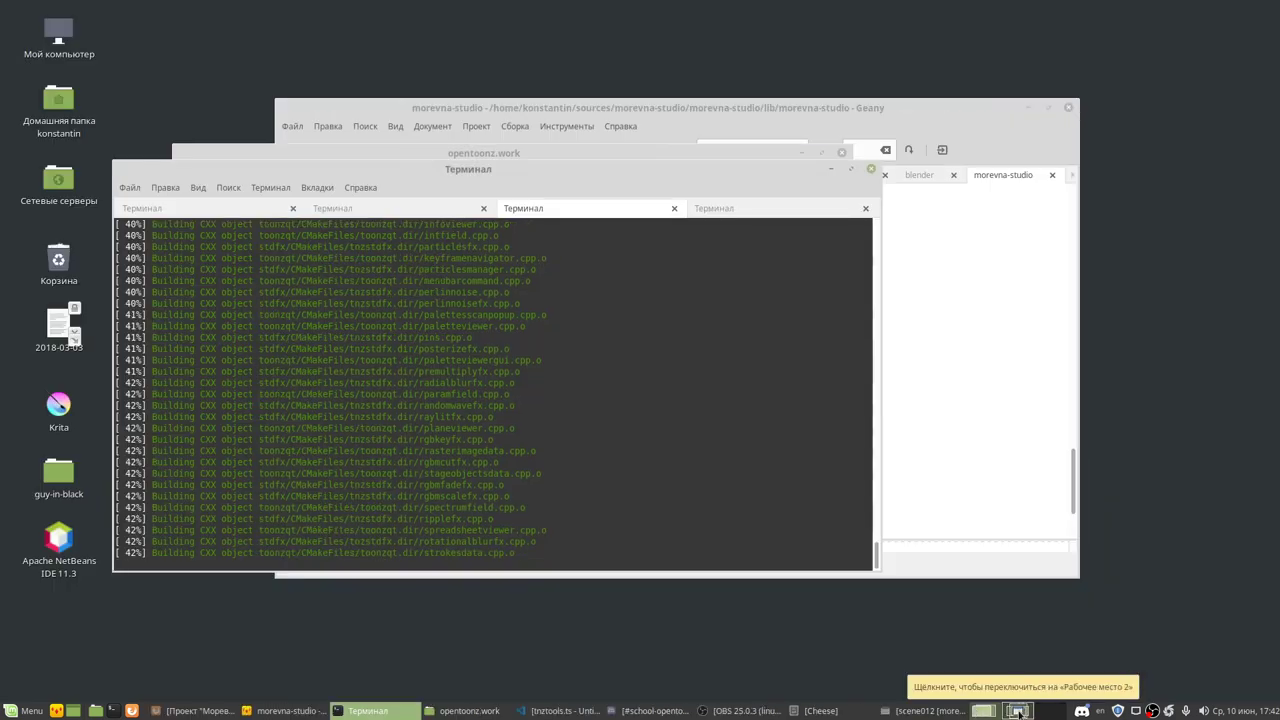
{"action": "left_click", "coordinate": [983, 711]}
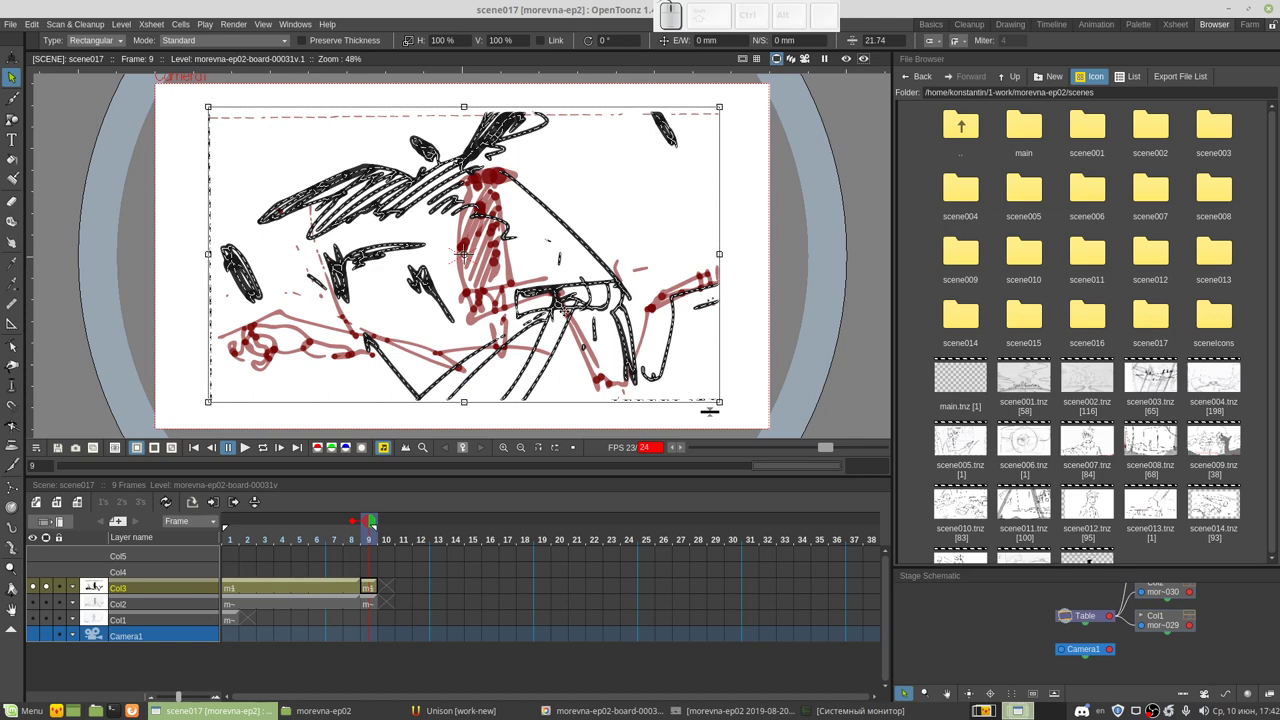
{"action": "left_click_drag", "start_coordinate": [463, 255], "coordinate": [421, 257]}
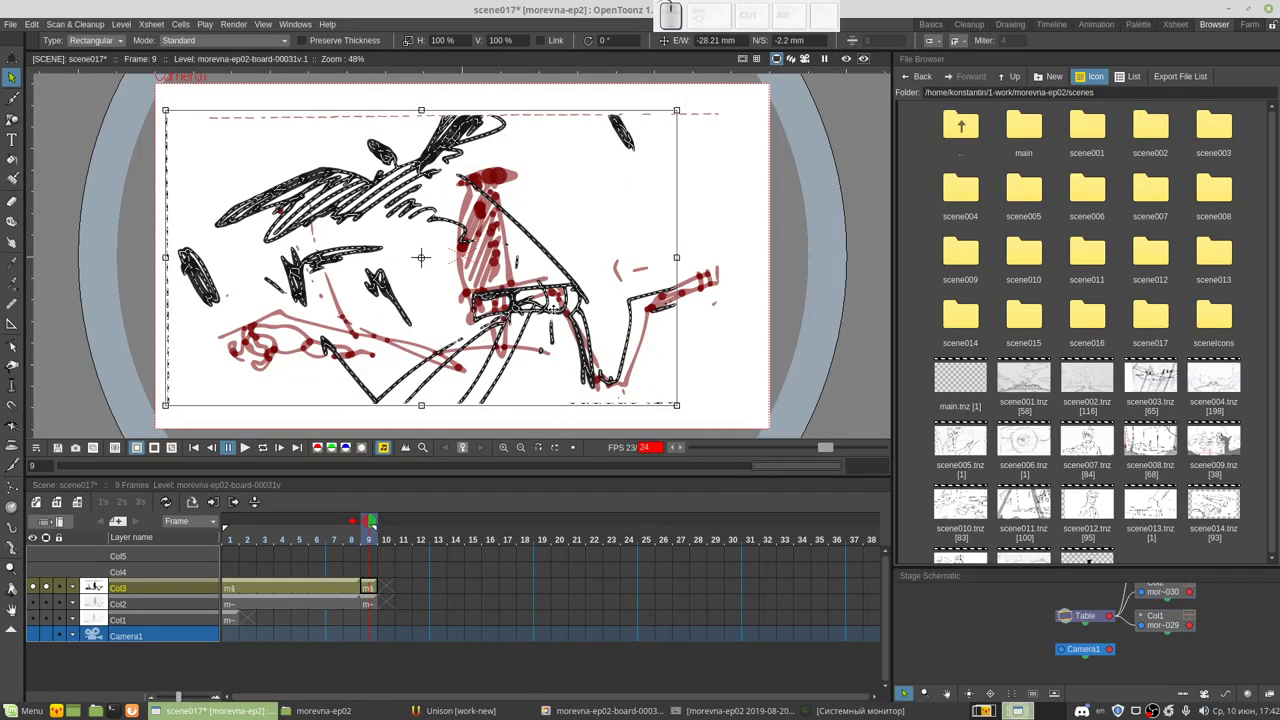
{"action": "left_click_drag", "start_coordinate": [421, 257], "coordinate": [416, 254]}
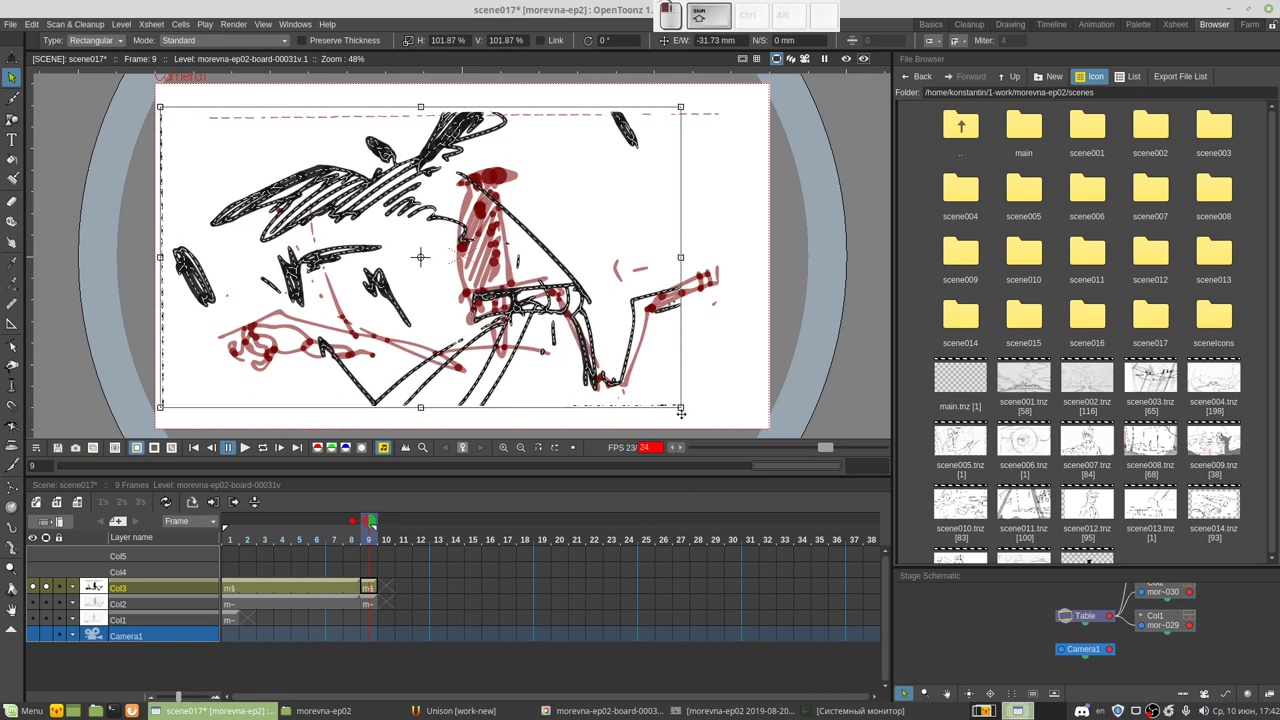
{"action": "left_click_drag", "start_coordinate": [671, 401], "coordinate": [706, 421]}
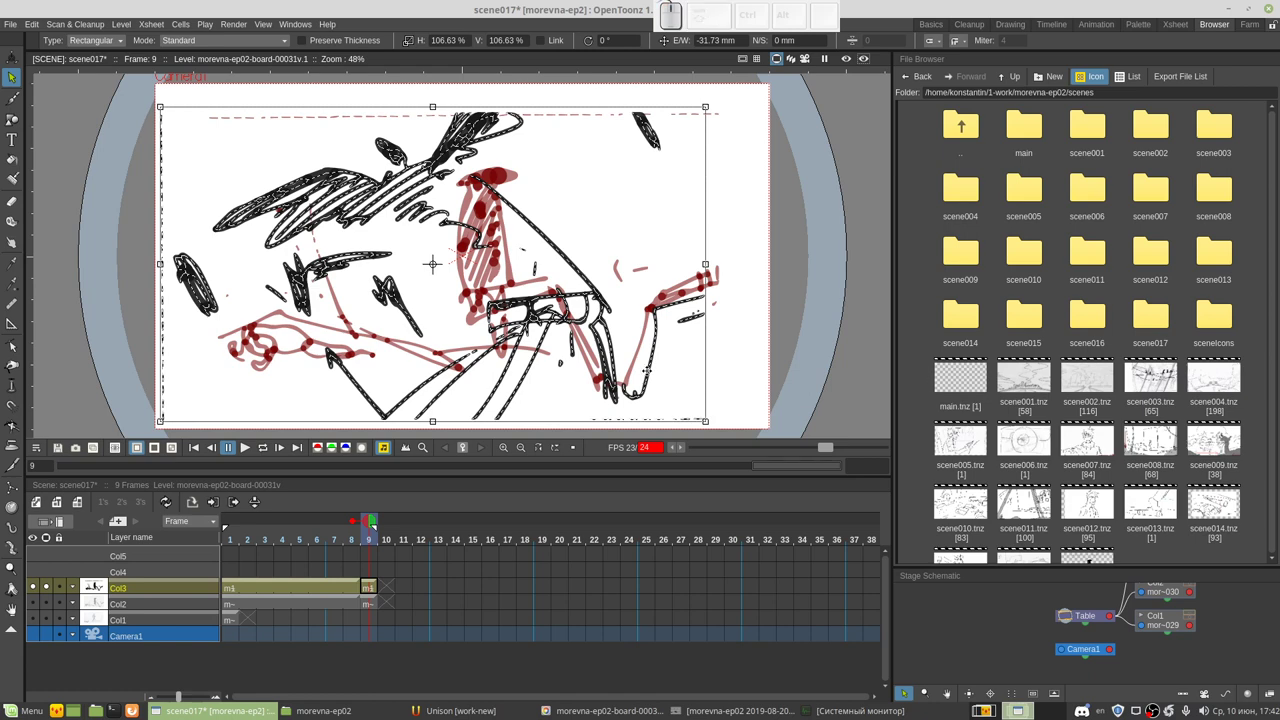
{"action": "left_click_drag", "start_coordinate": [637, 363], "coordinate": [627, 360]}
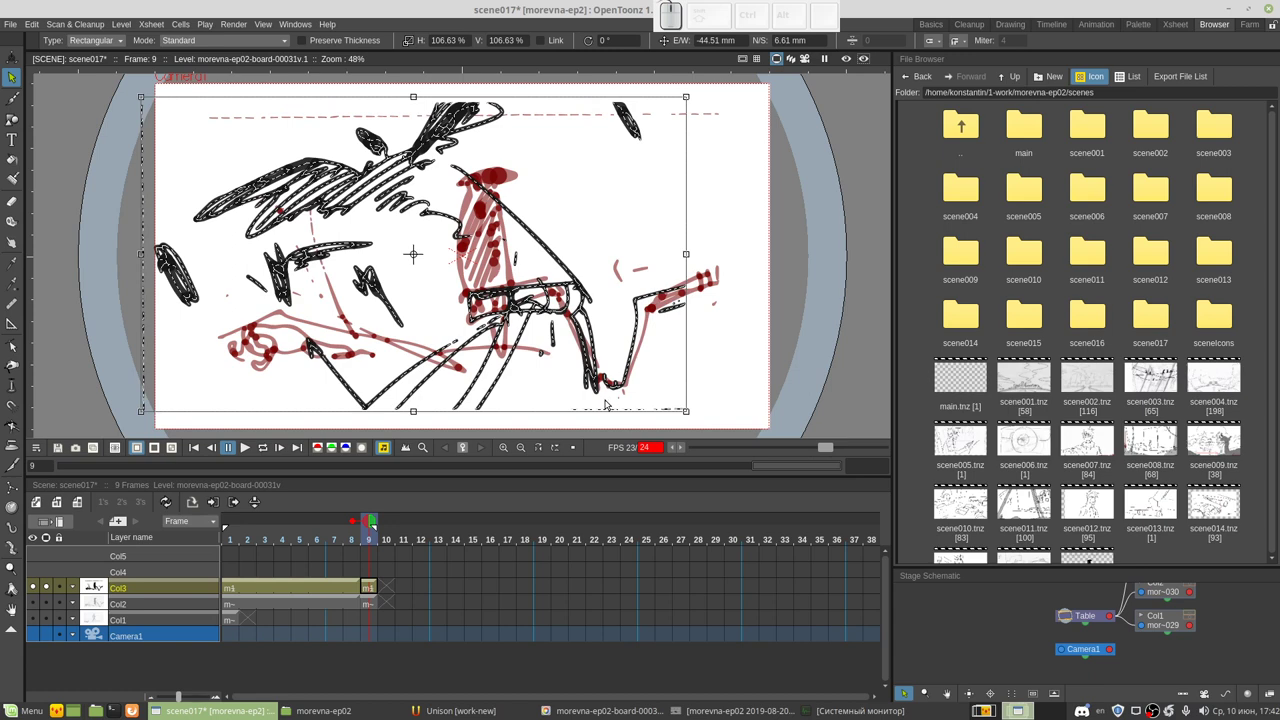
Step: Lengthen the Col3 sequence by one frame and save the scene
{"action": "left_click", "coordinate": [337, 592]}
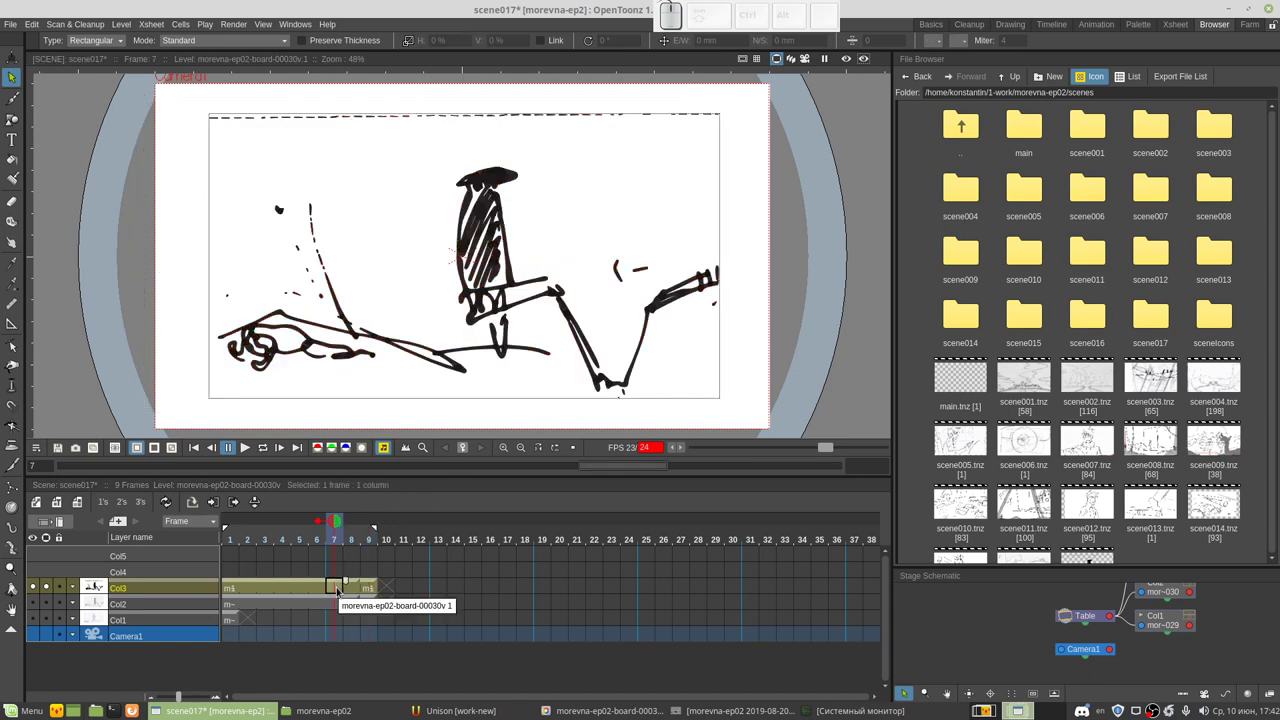
{"action": "left_click_drag", "start_coordinate": [367, 590], "coordinate": [385, 585]}
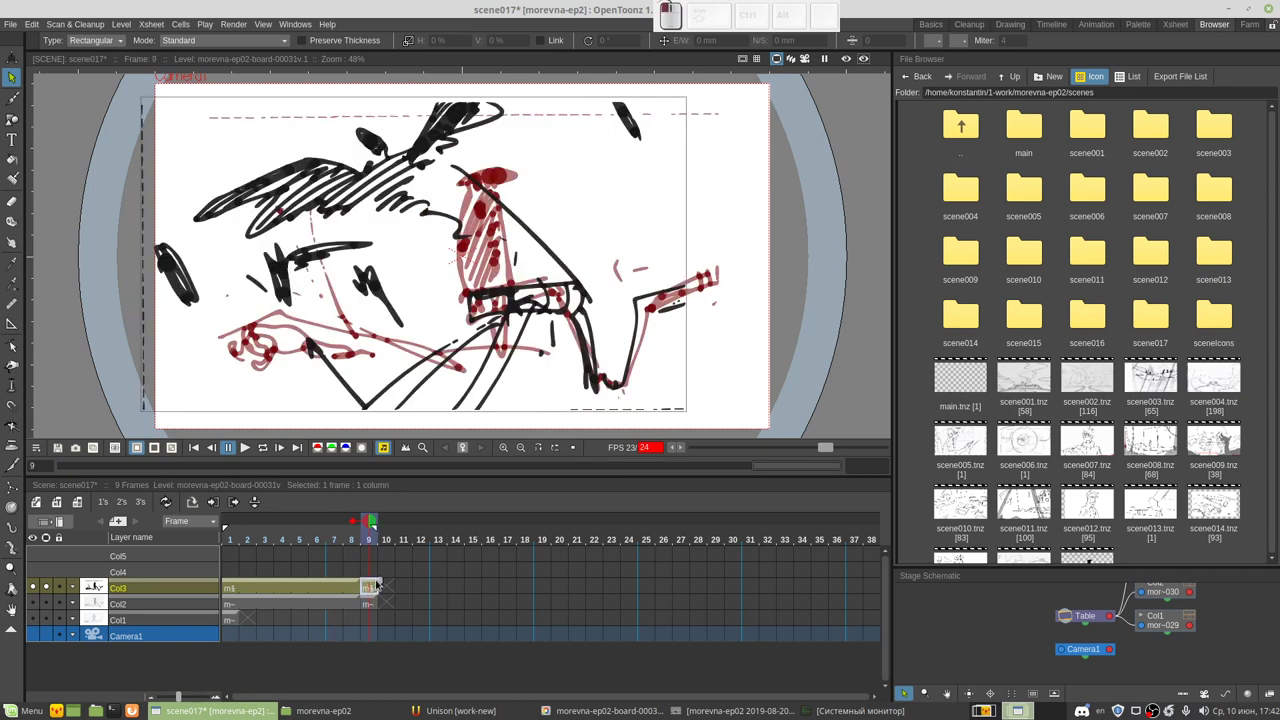
{"action": "left_click", "coordinate": [350, 590]}
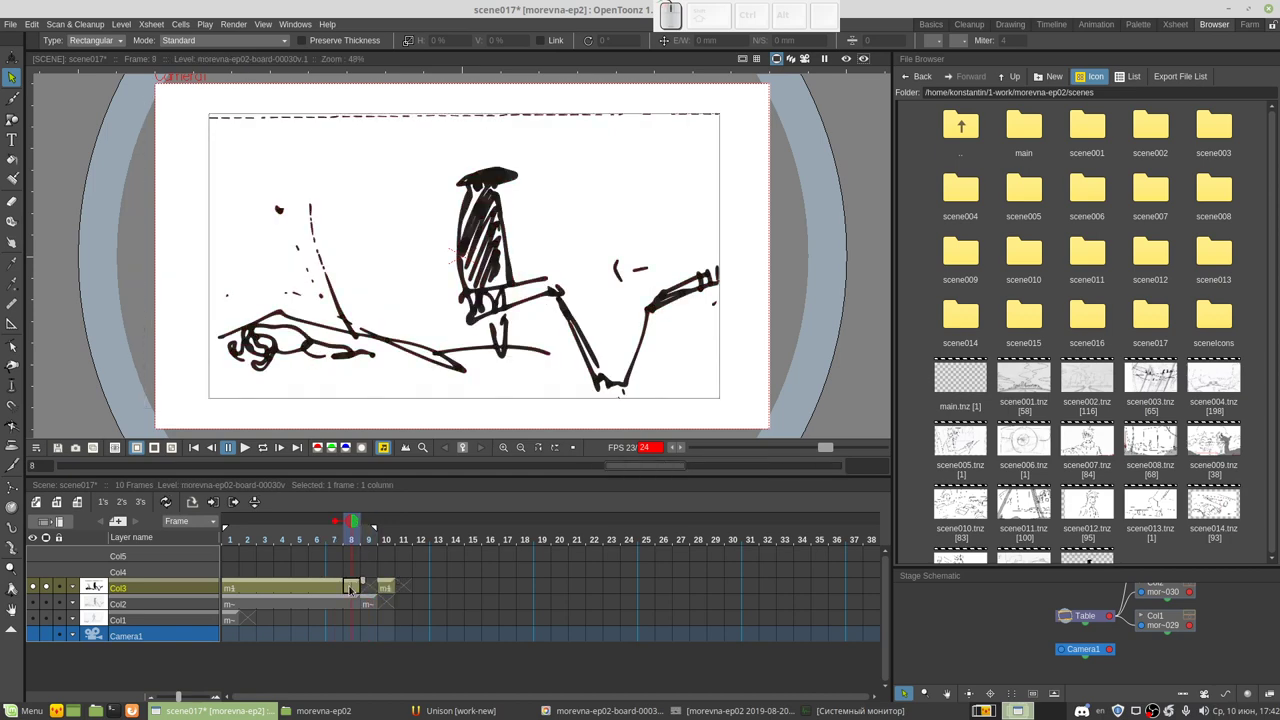
{"action": "key", "text": "ctrl+s"}
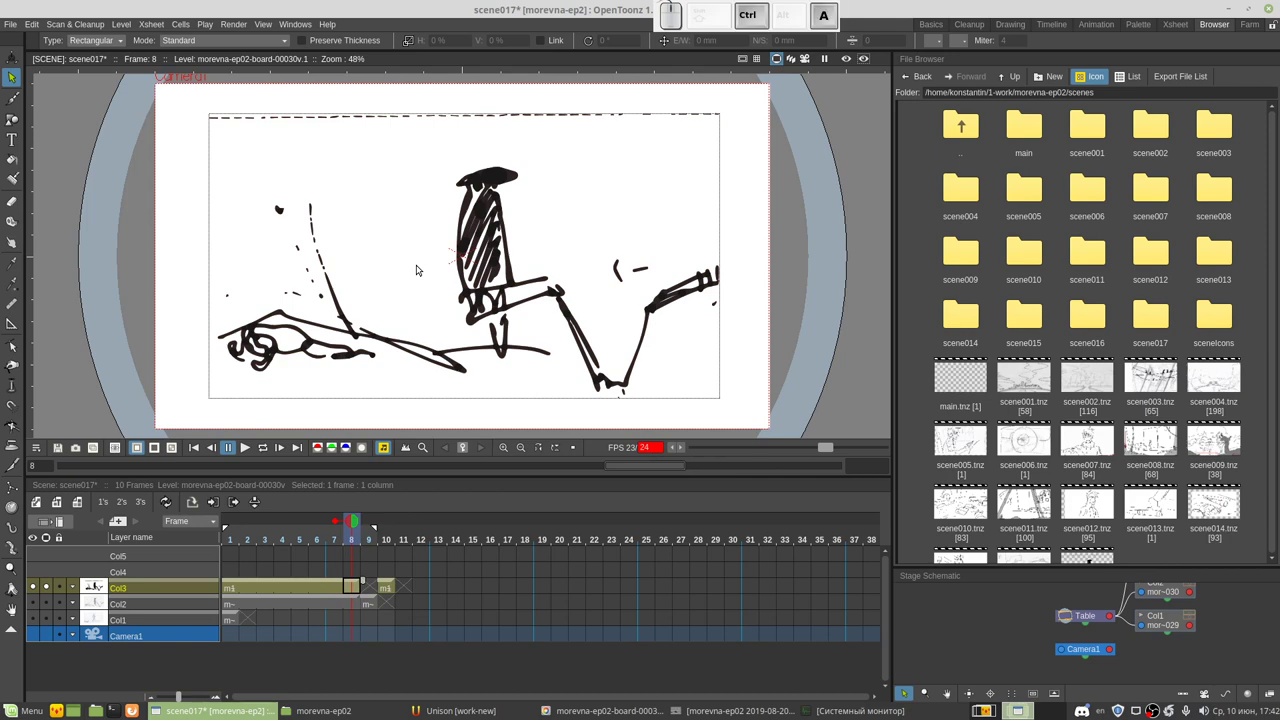
Step: Select the left-hand ground strokes of the frame-8 sketch and save
{"action": "left_click", "coordinate": [280, 147]}
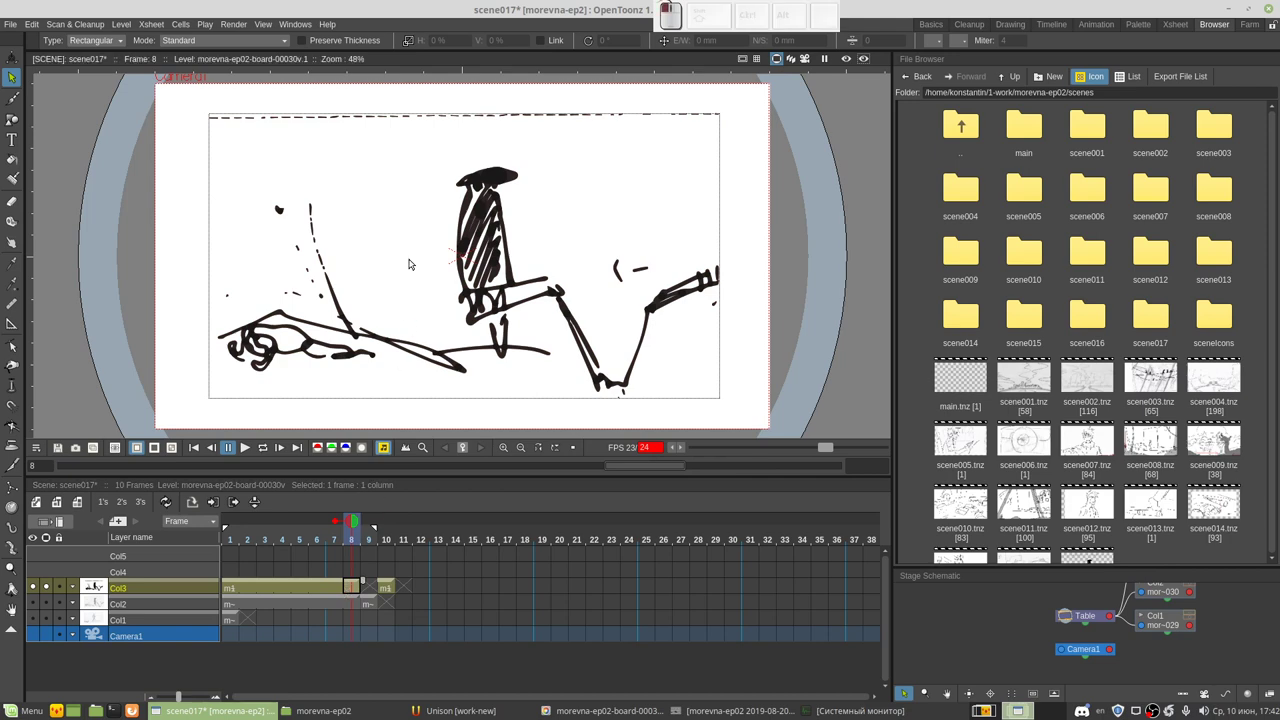
{"action": "mouse_move", "coordinate": [178, 102]}
{"action": "left_mouse_down"}
{"action": "mouse_move", "coordinate": [362, 126]}
{"action": "mouse_move", "coordinate": [711, 117]}
{"action": "left_mouse_up"}
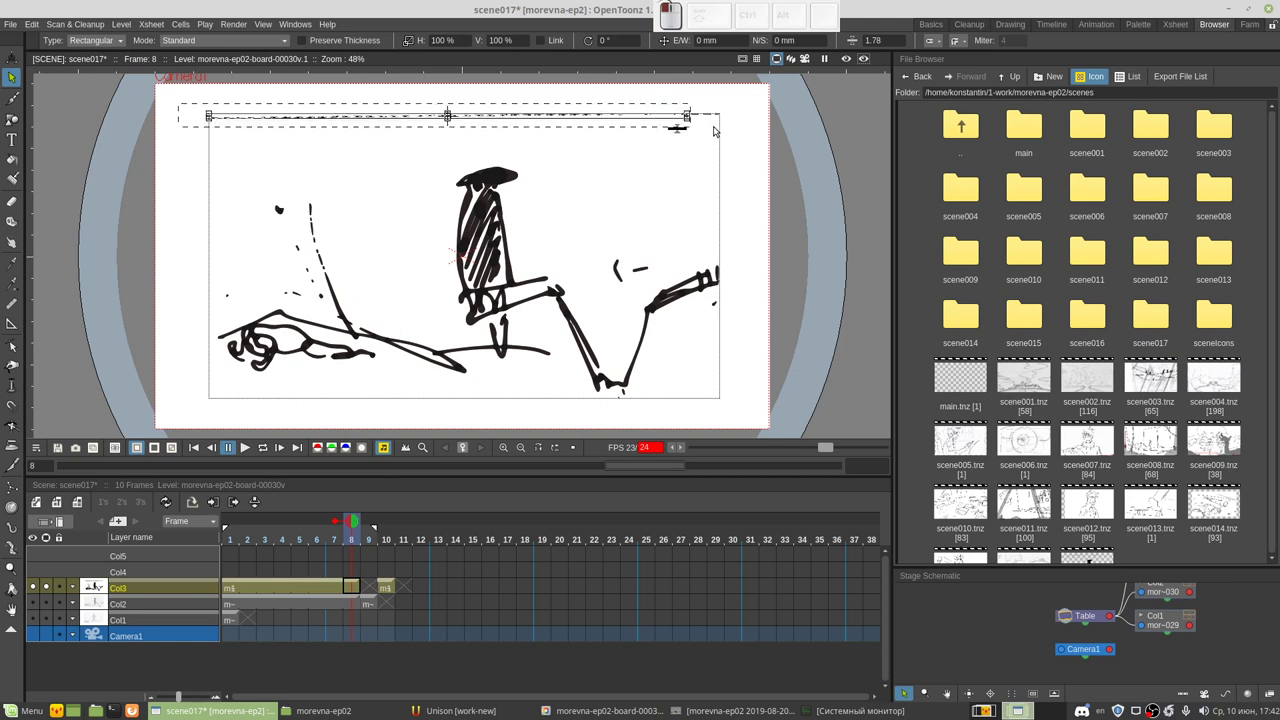
{"action": "key", "text": "ctrl+z"}
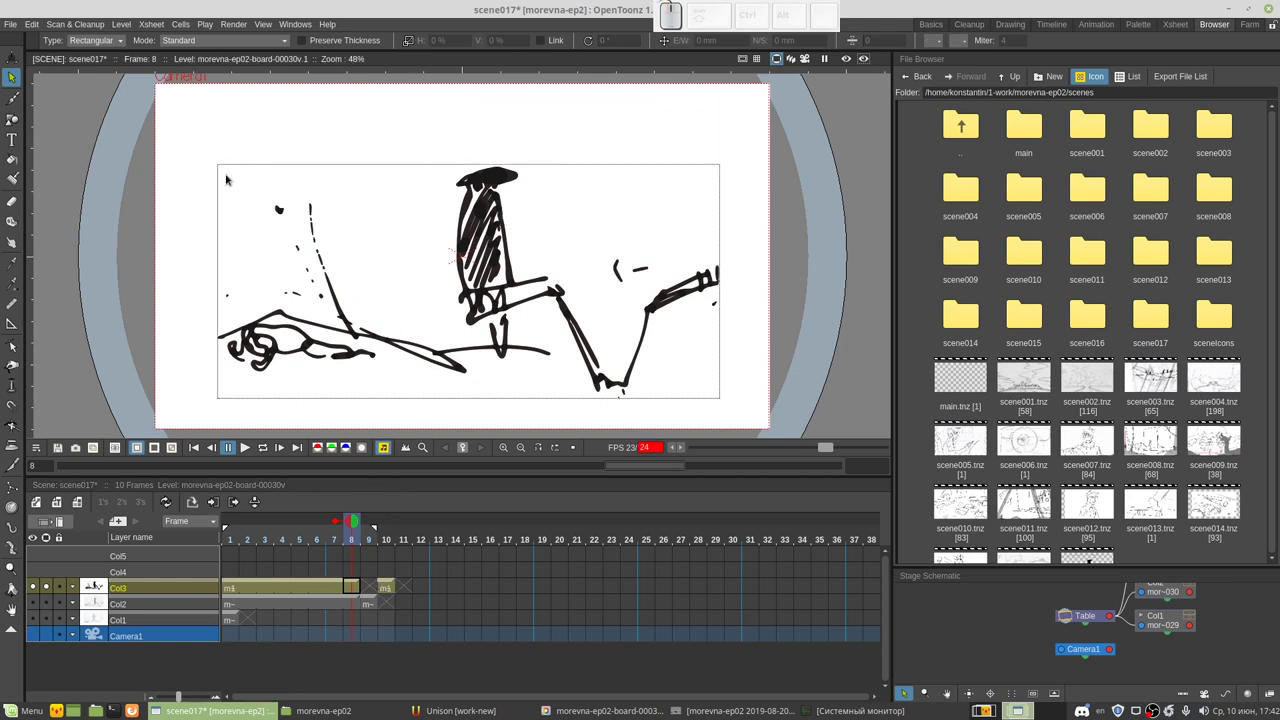
{"action": "mouse_move", "coordinate": [181, 129]}
{"action": "left_mouse_down"}
{"action": "mouse_move", "coordinate": [750, 413]}
{"action": "mouse_move", "coordinate": [432, 385]}
{"action": "mouse_move", "coordinate": [458, 370]}
{"action": "left_mouse_up"}
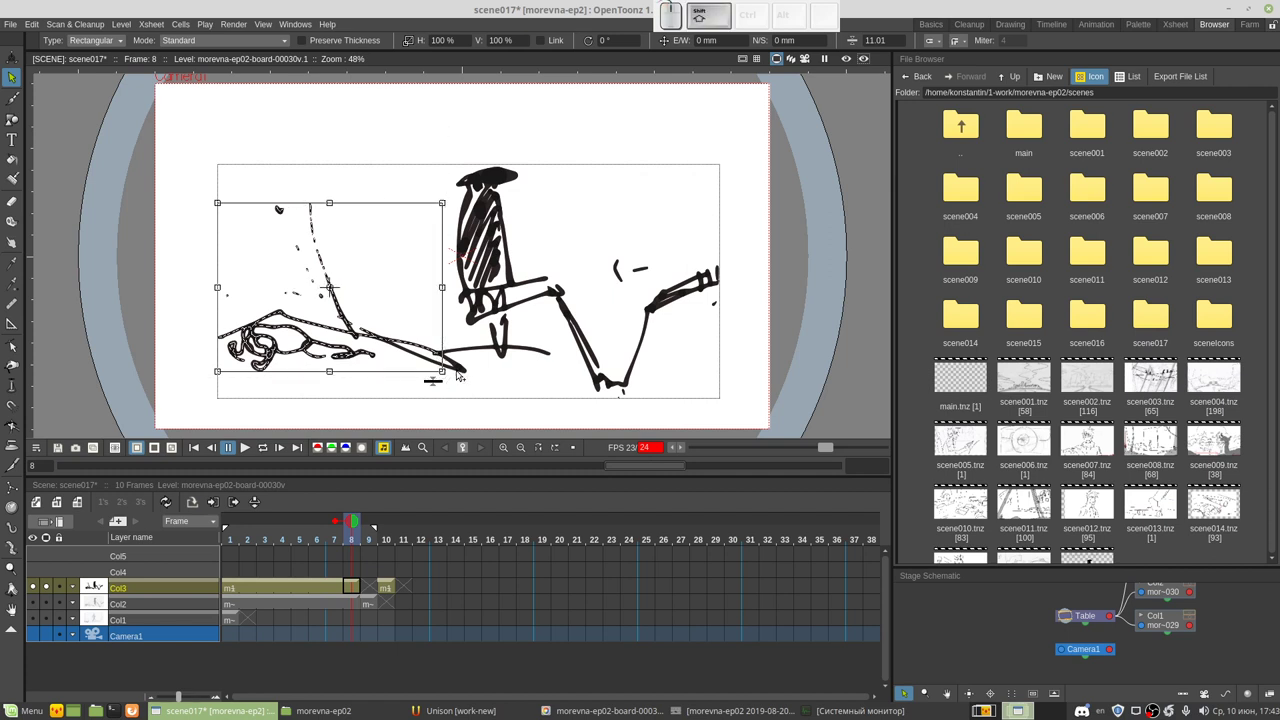
{"action": "key", "text": "ctrl+s"}
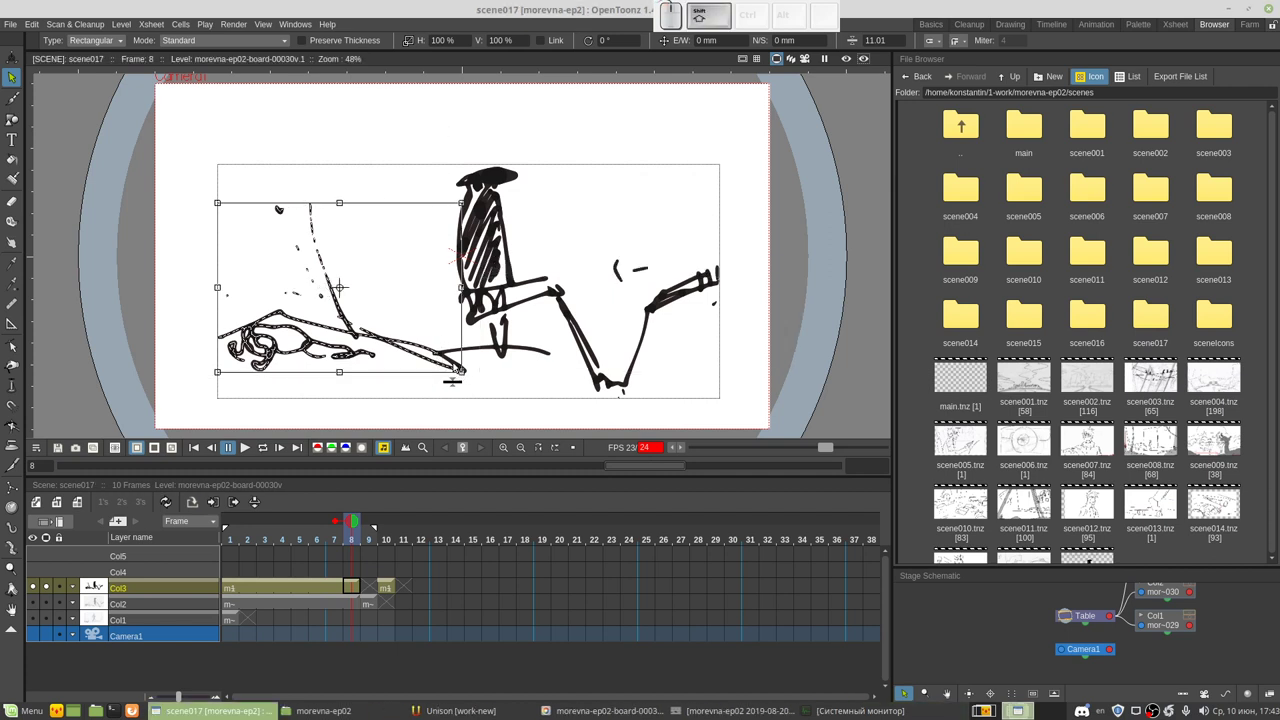
Step: Add the leg strokes to the selection, then cut and paste them into Col4 at frame 8
{"action": "left_click", "coordinate": [477, 355], "text": "shift"}
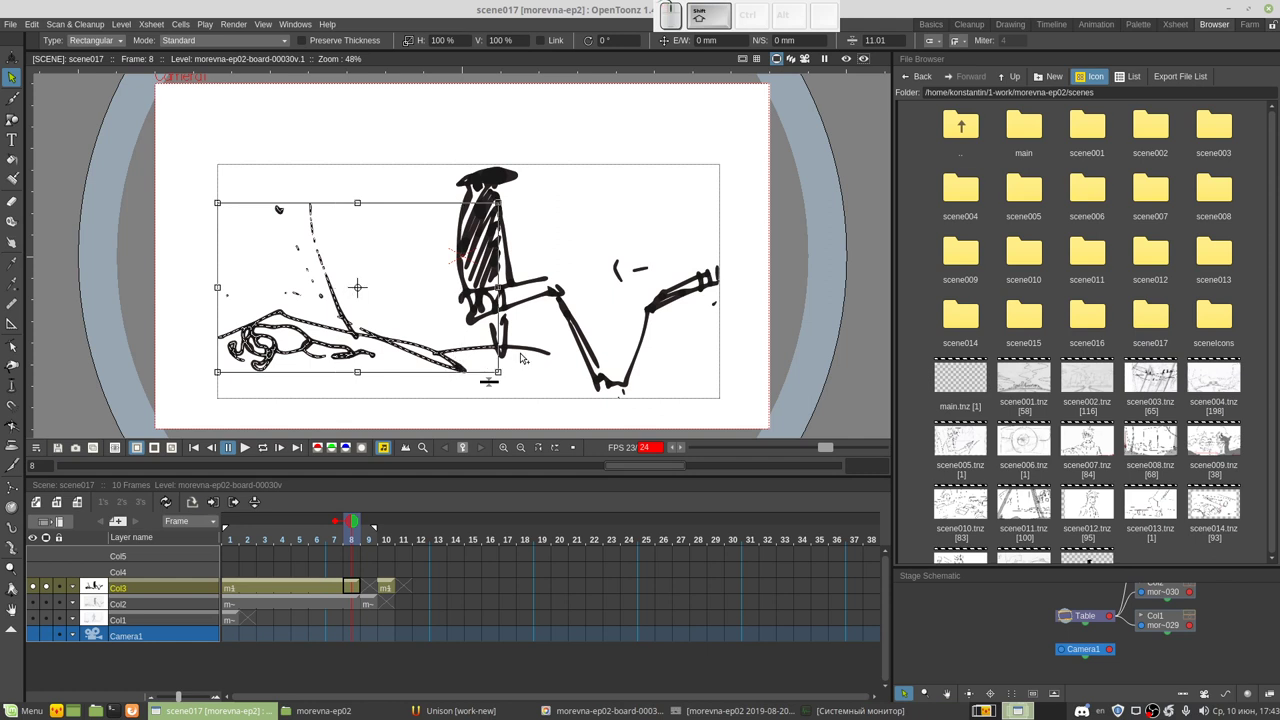
{"action": "left_click", "coordinate": [522, 348], "text": "shift"}
{"action": "left_click_drag", "start_coordinate": [522, 347], "coordinate": [408, 344]}
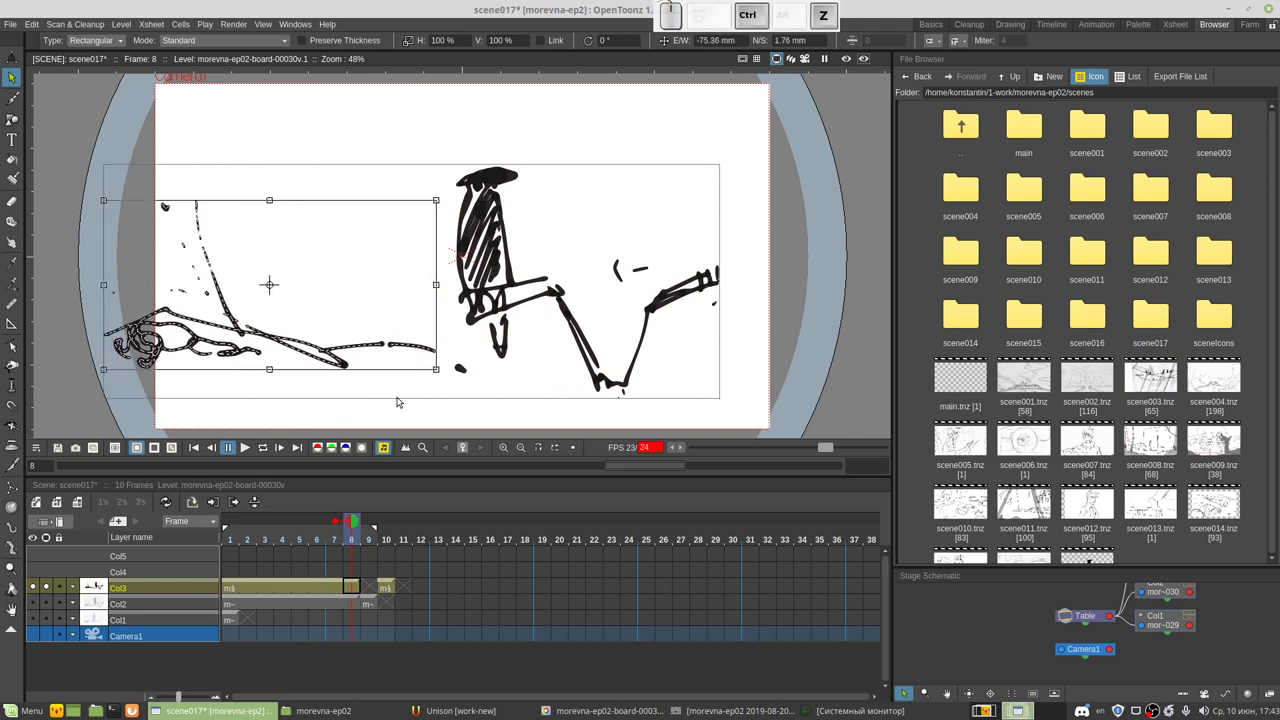
{"action": "key", "text": "ctrl+z"}
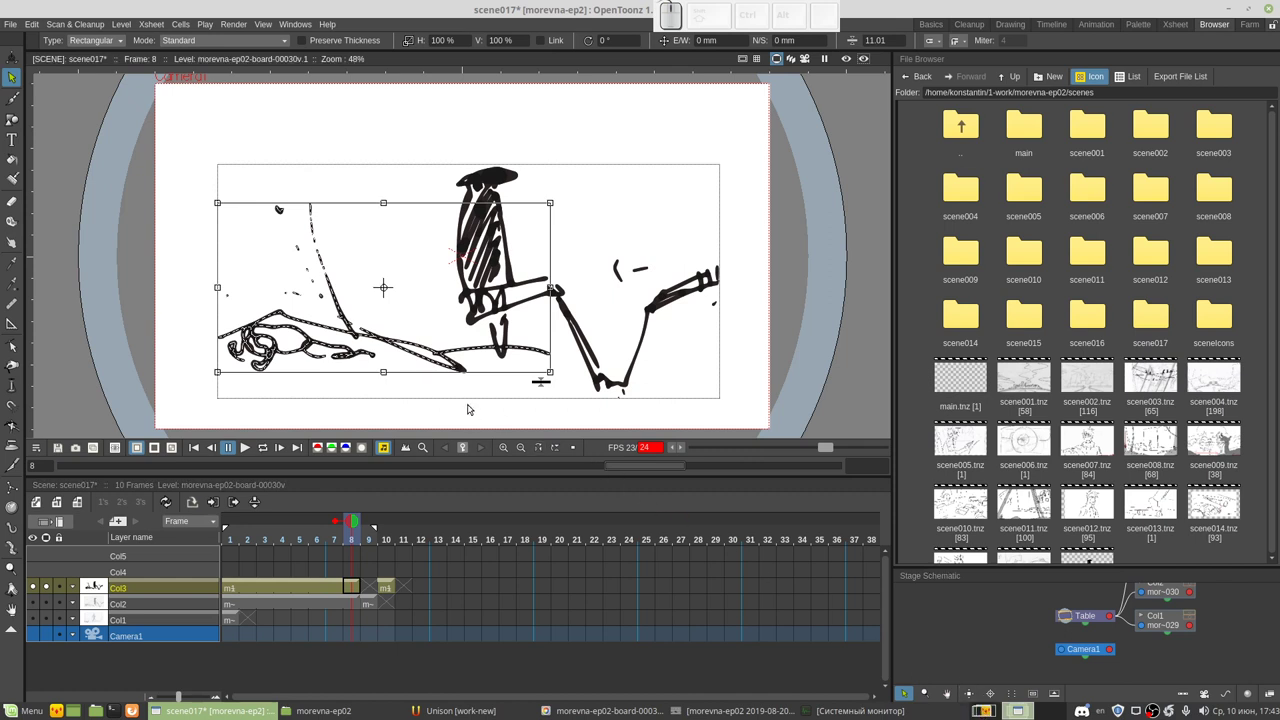
{"action": "key", "text": "ctrl+x"}
{"action": "left_click", "coordinate": [350, 574]}
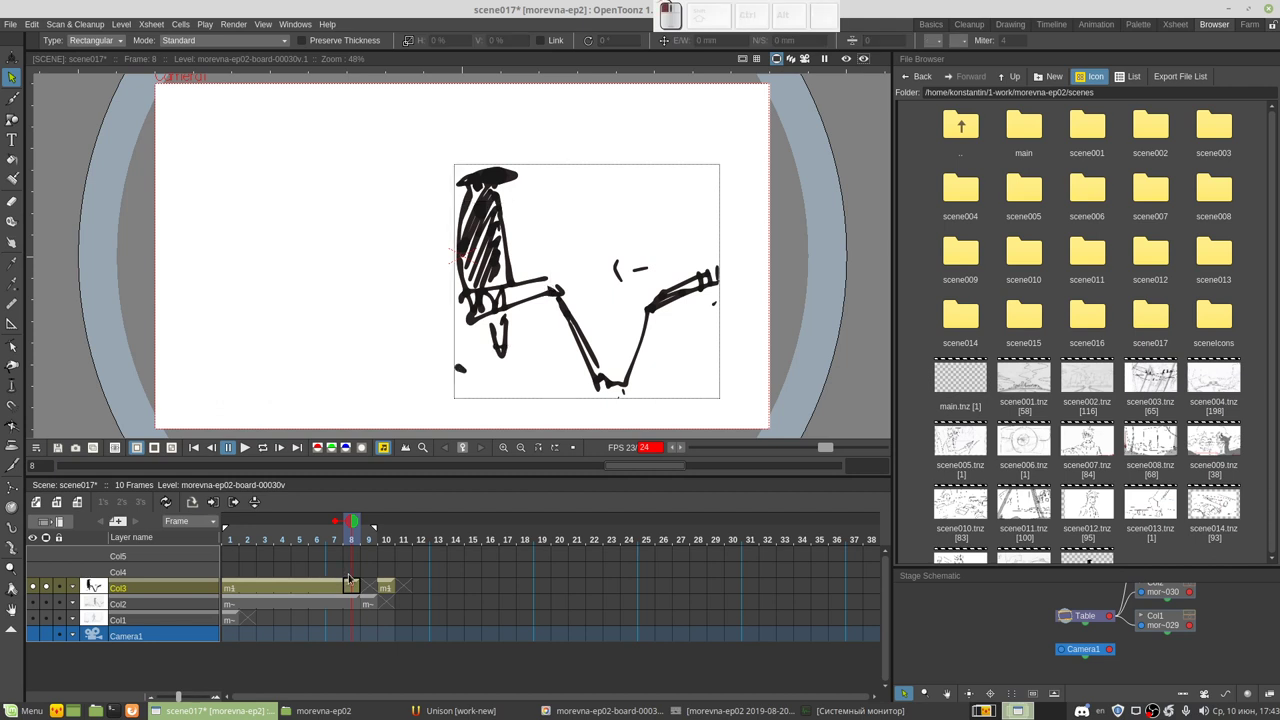
{"action": "key", "text": "ctrl+v"}
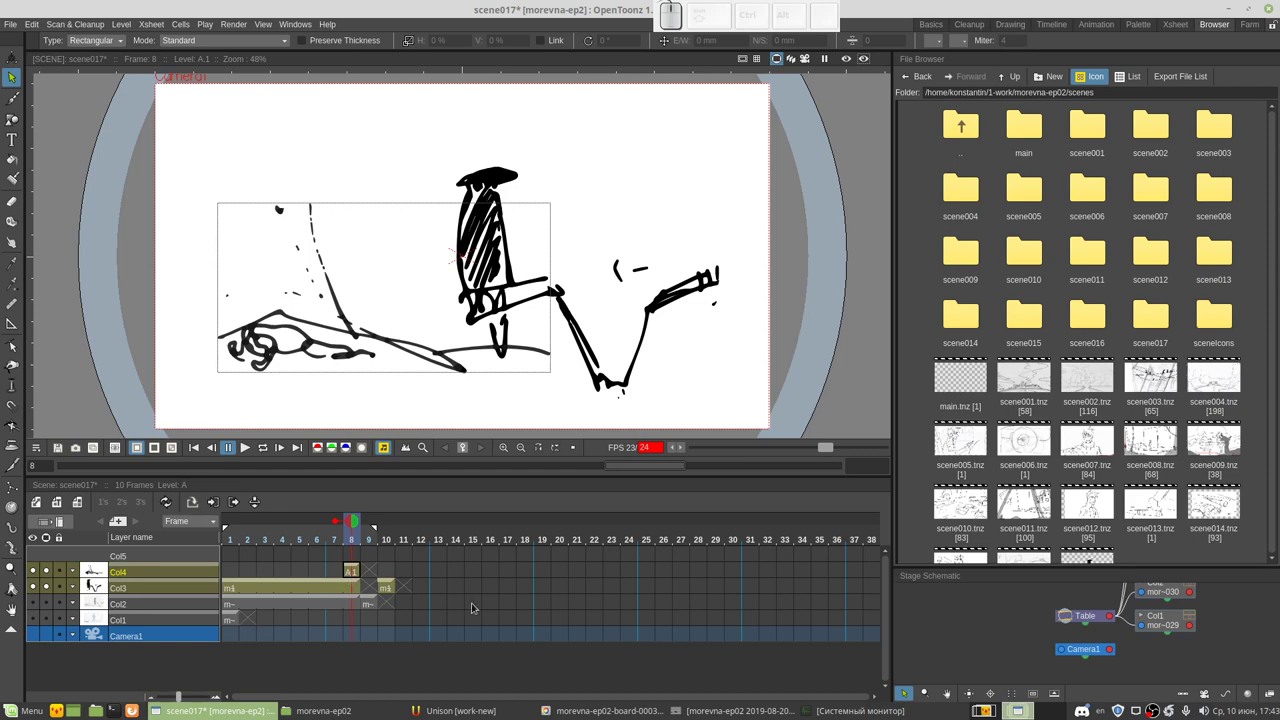
Step: Switch to the other desktop and minimize Firefox to reveal the window behind
{"action": "left_click", "coordinate": [980, 711]}
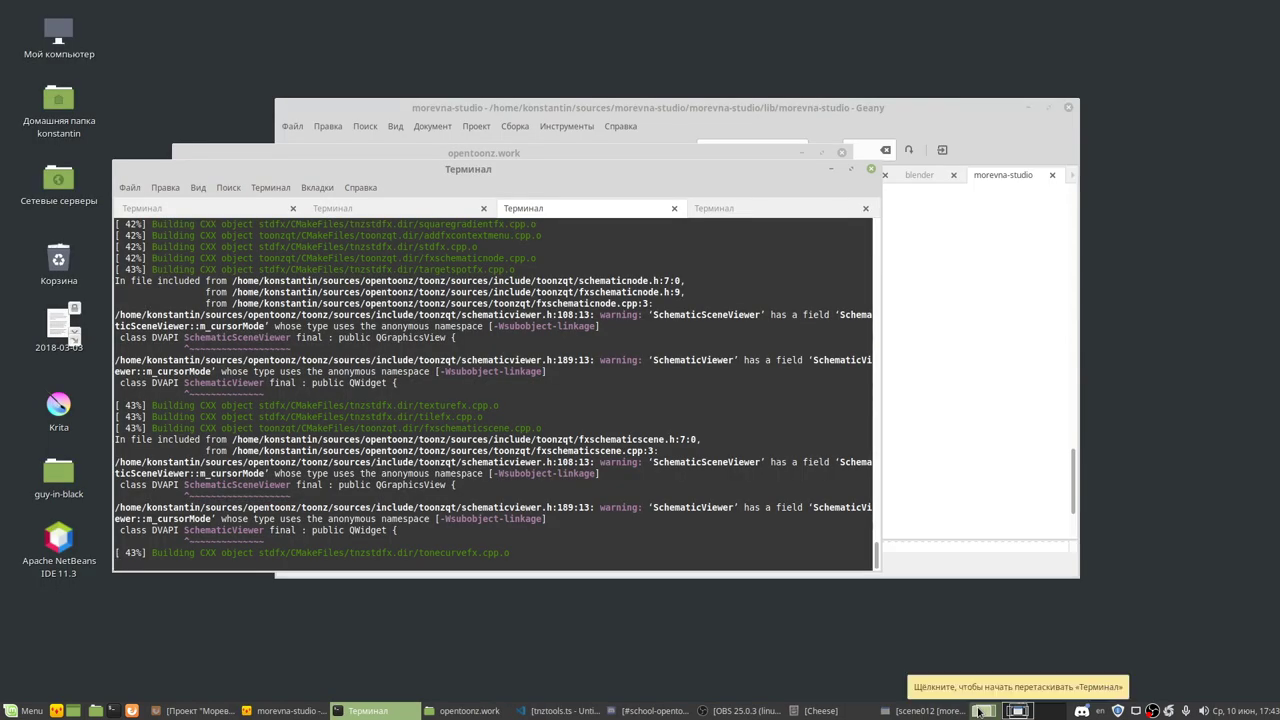
{"action": "left_click", "coordinate": [193, 711]}
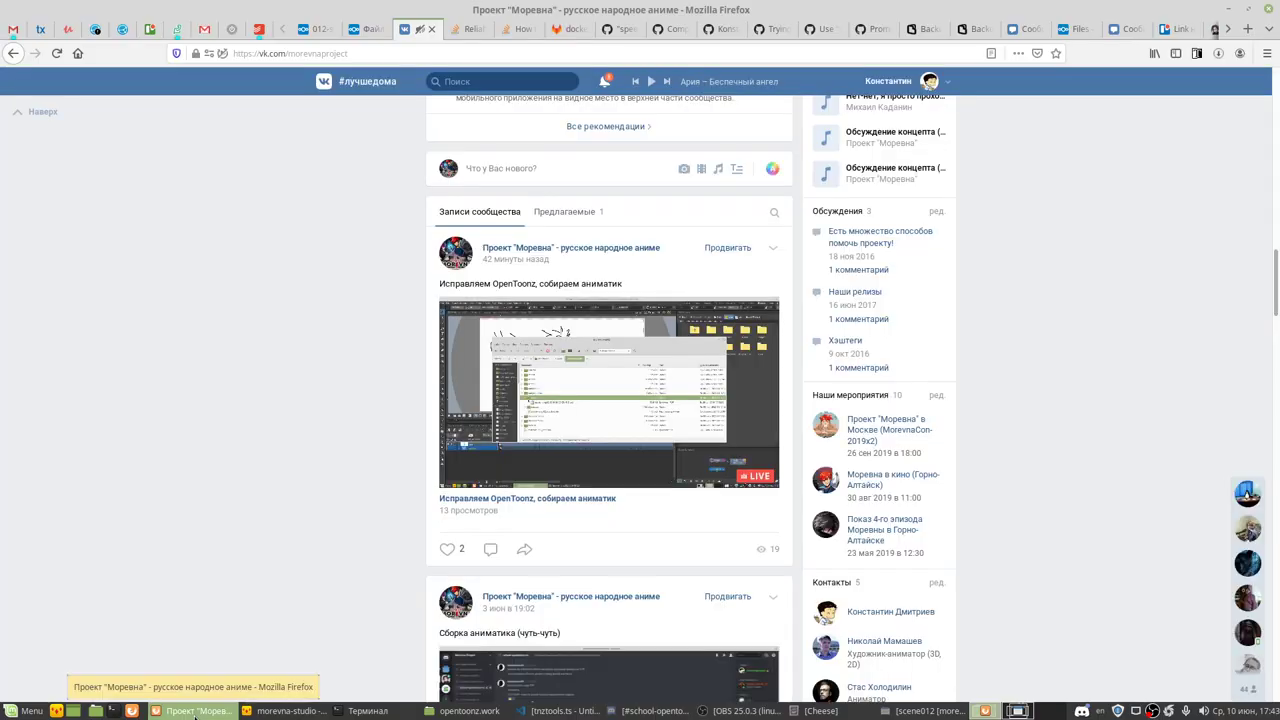
{"action": "left_click", "coordinate": [195, 711]}
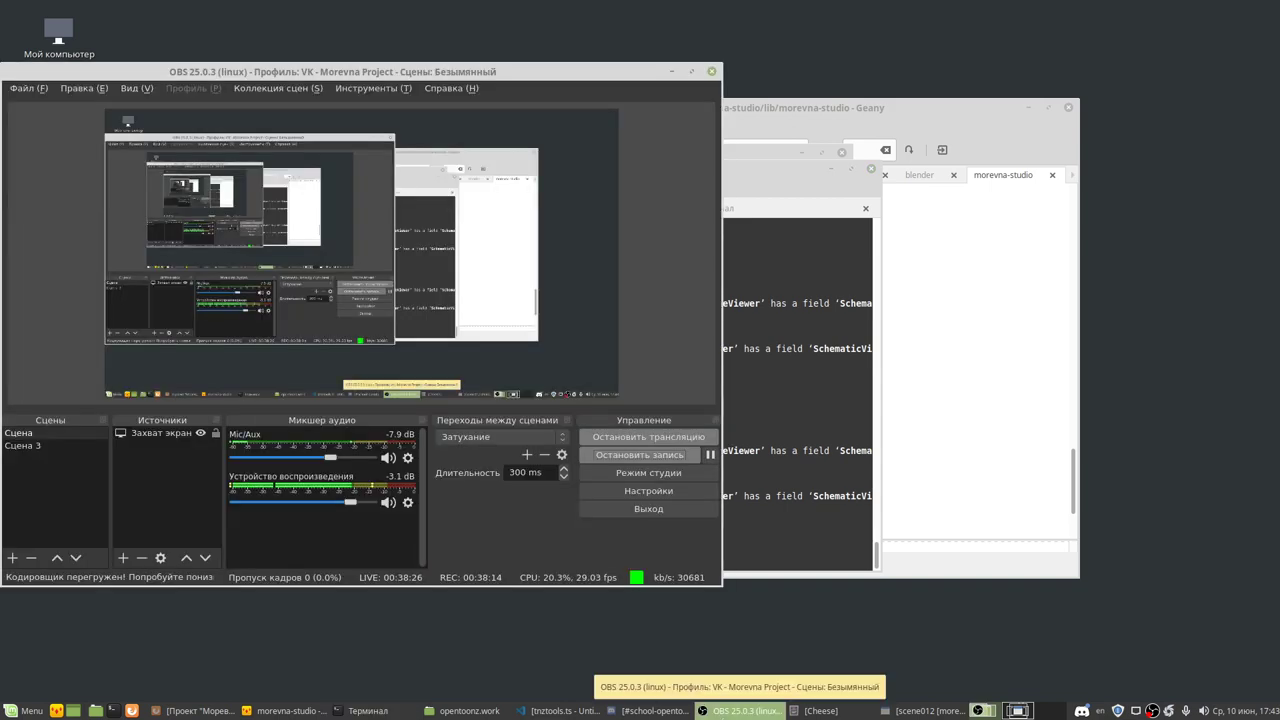
Step: Bring the Discord #school-opentoonz-ru channel forward from the taskbar
{"action": "left_click", "coordinate": [660, 711]}
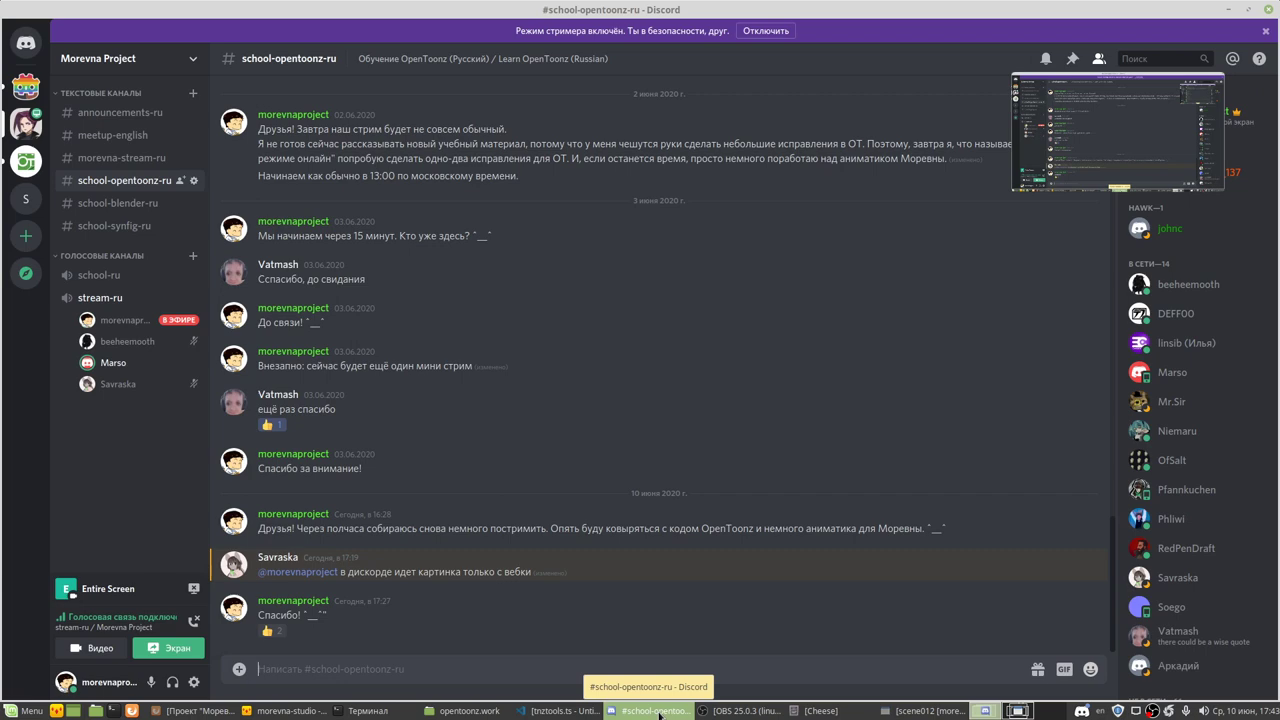
Step: Minimize Discord and return to the OpenToonz scene017 desktop
{"action": "left_click", "coordinate": [658, 714]}
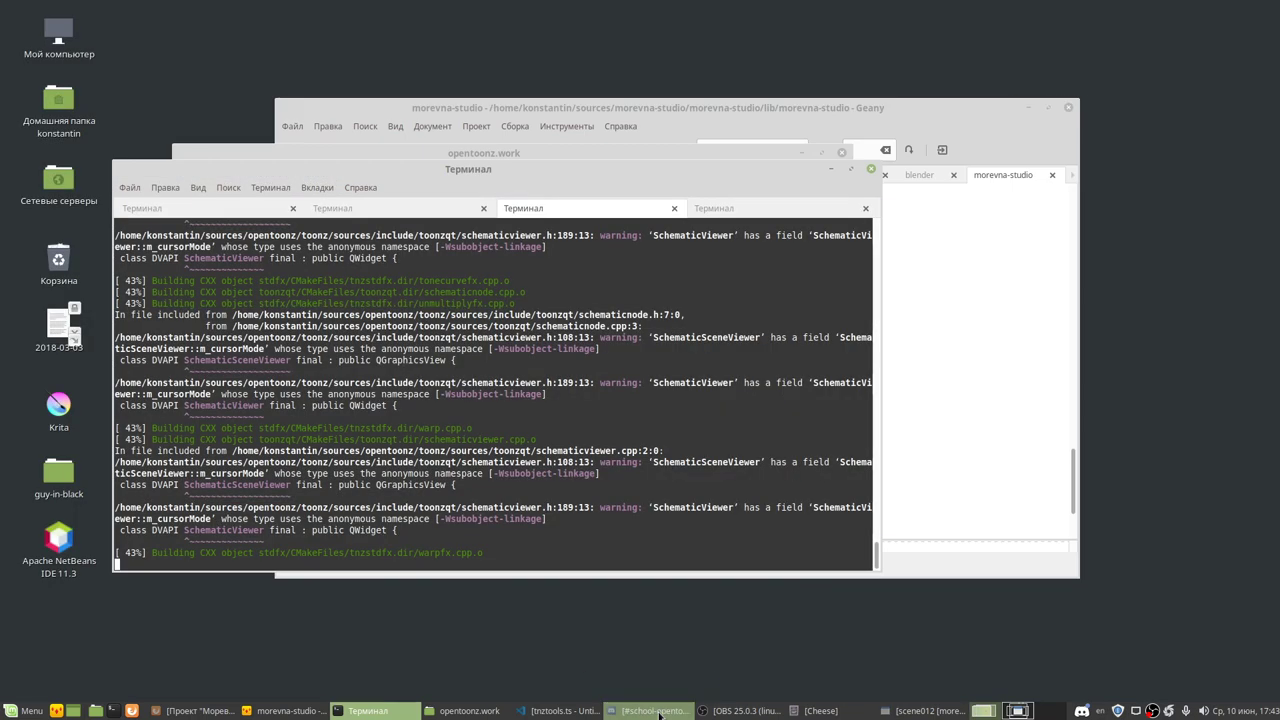
{"action": "left_click", "coordinate": [1017, 712]}
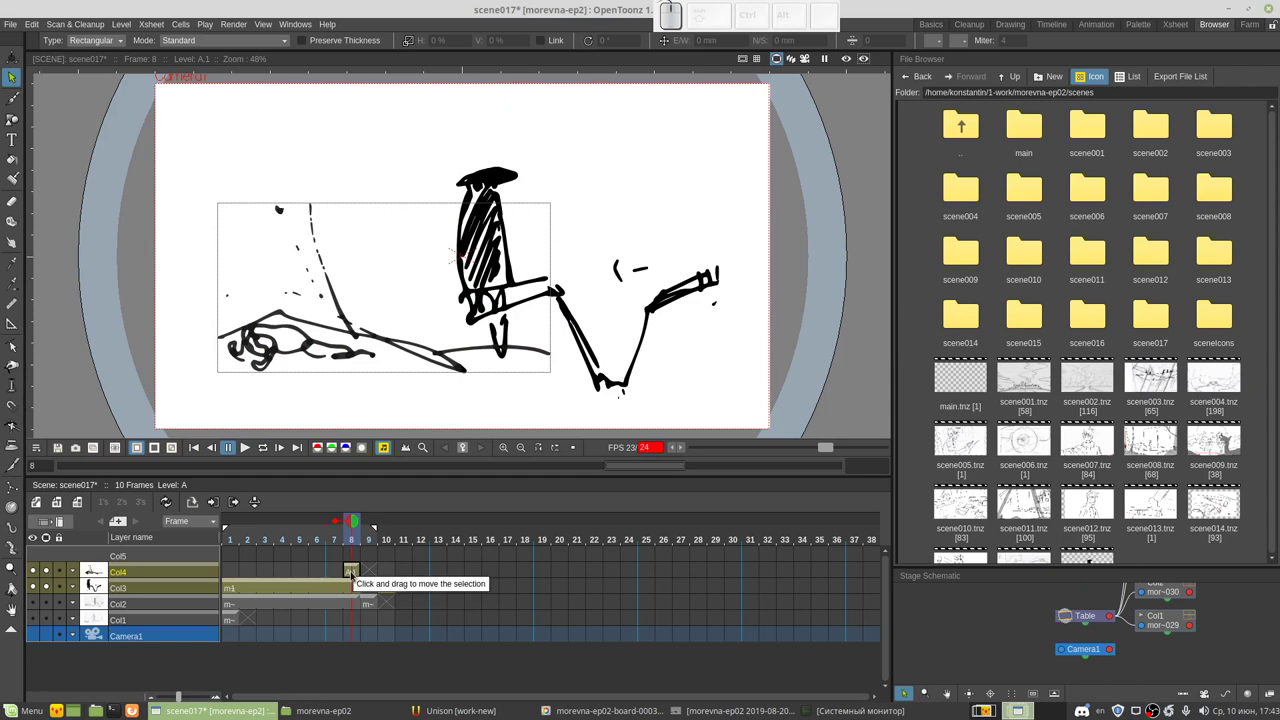
Step: Move the Col4 drawing from frame 8 to frame 2, then switch to the build-terminal desktop
{"action": "mouse_move", "coordinate": [351, 572]}
{"action": "left_mouse_down"}
{"action": "mouse_move", "coordinate": [241, 568]}
{"action": "mouse_move", "coordinate": [334, 570]}
{"action": "left_mouse_up"}
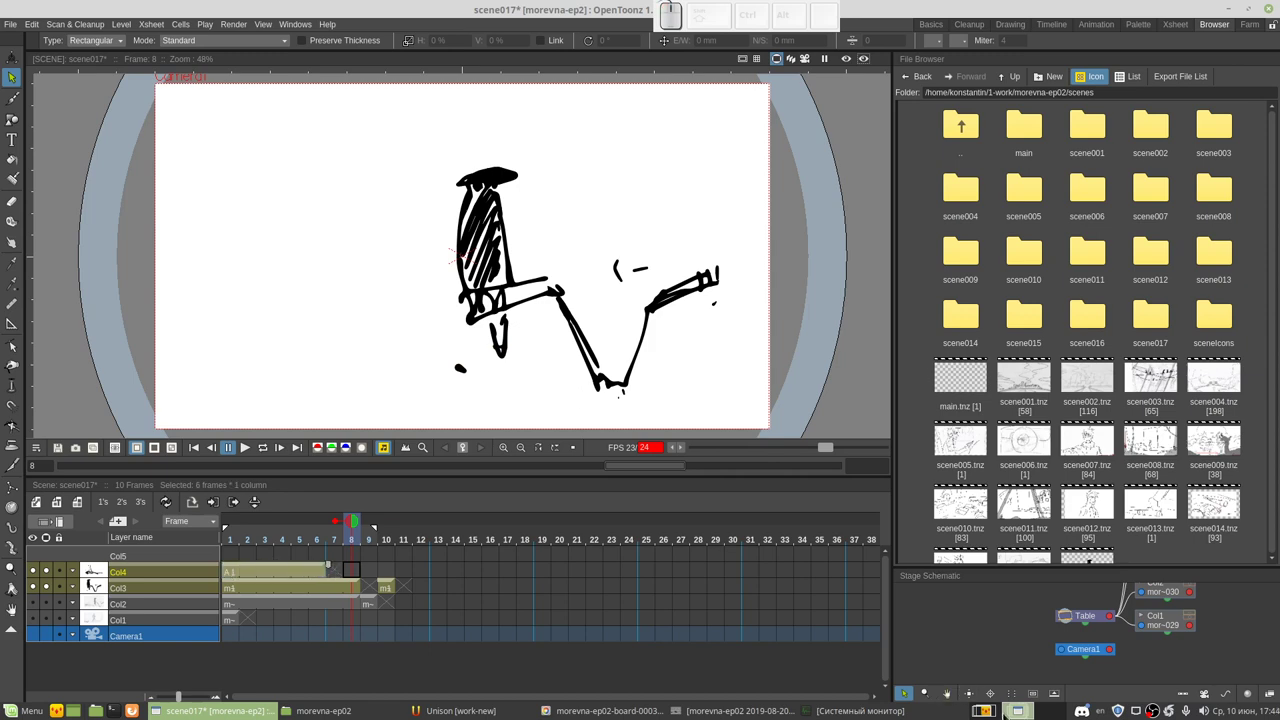
{"action": "left_click", "coordinate": [990, 711]}
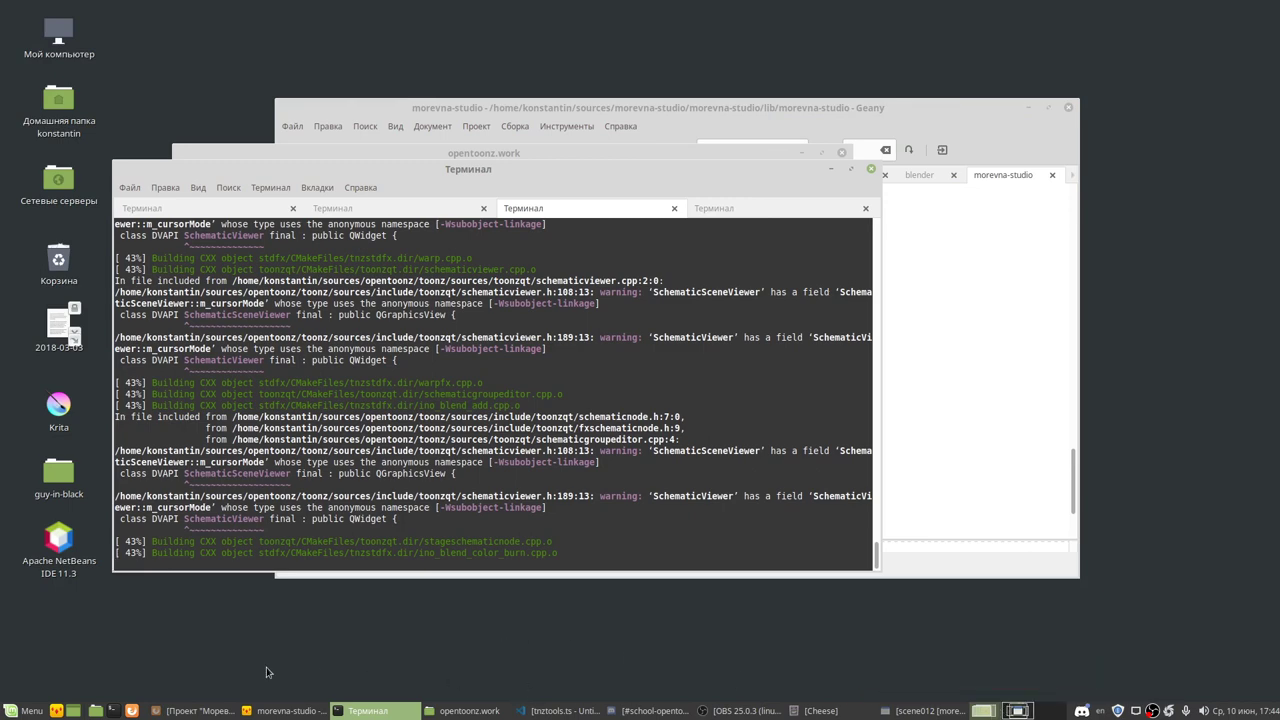
Step: Show the Trello tab in Firefox, close the open card, and list the boards
{"action": "left_click", "coordinate": [195, 710]}
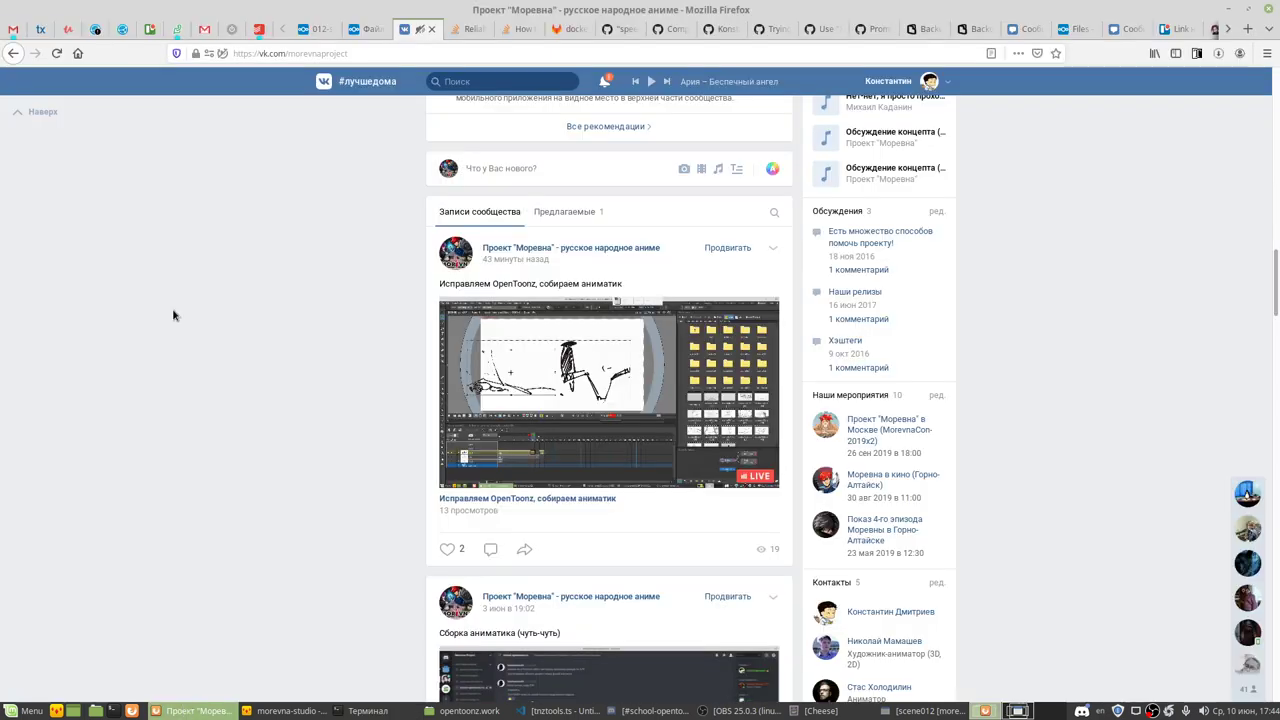
{"action": "left_click", "coordinate": [150, 30]}
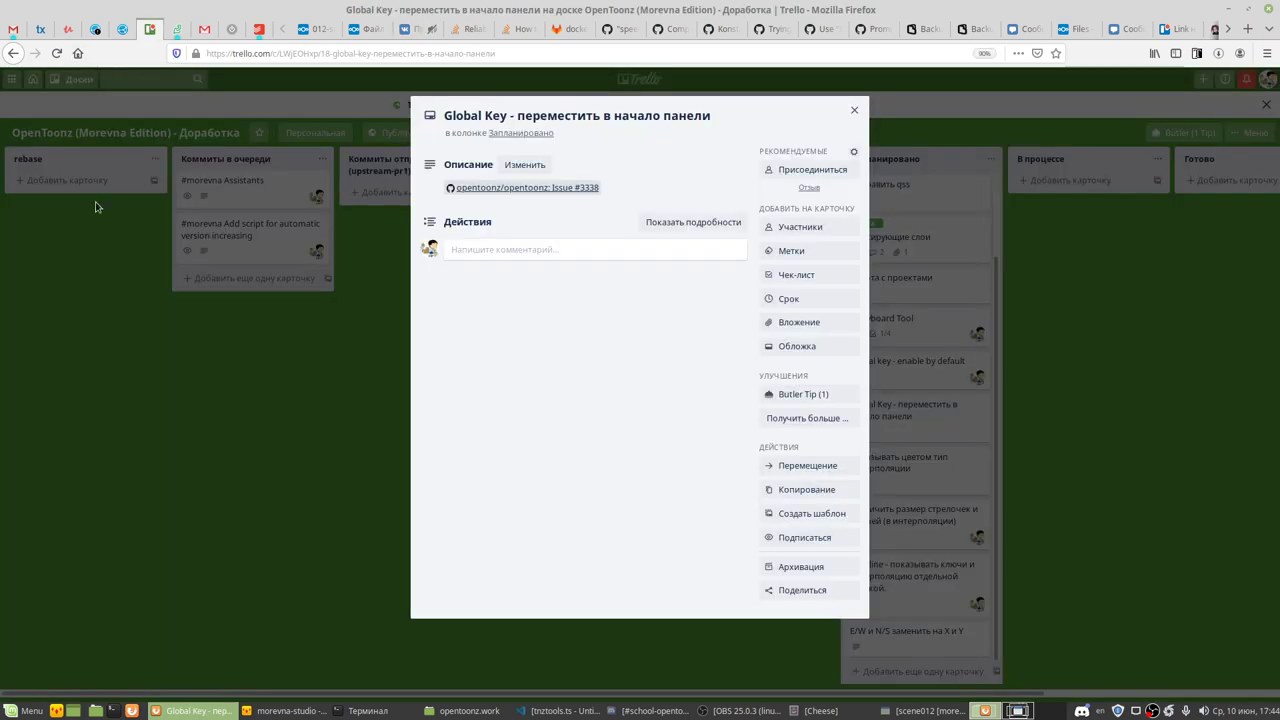
{"action": "left_click", "coordinate": [79, 108]}
{"action": "left_click", "coordinate": [76, 79]}
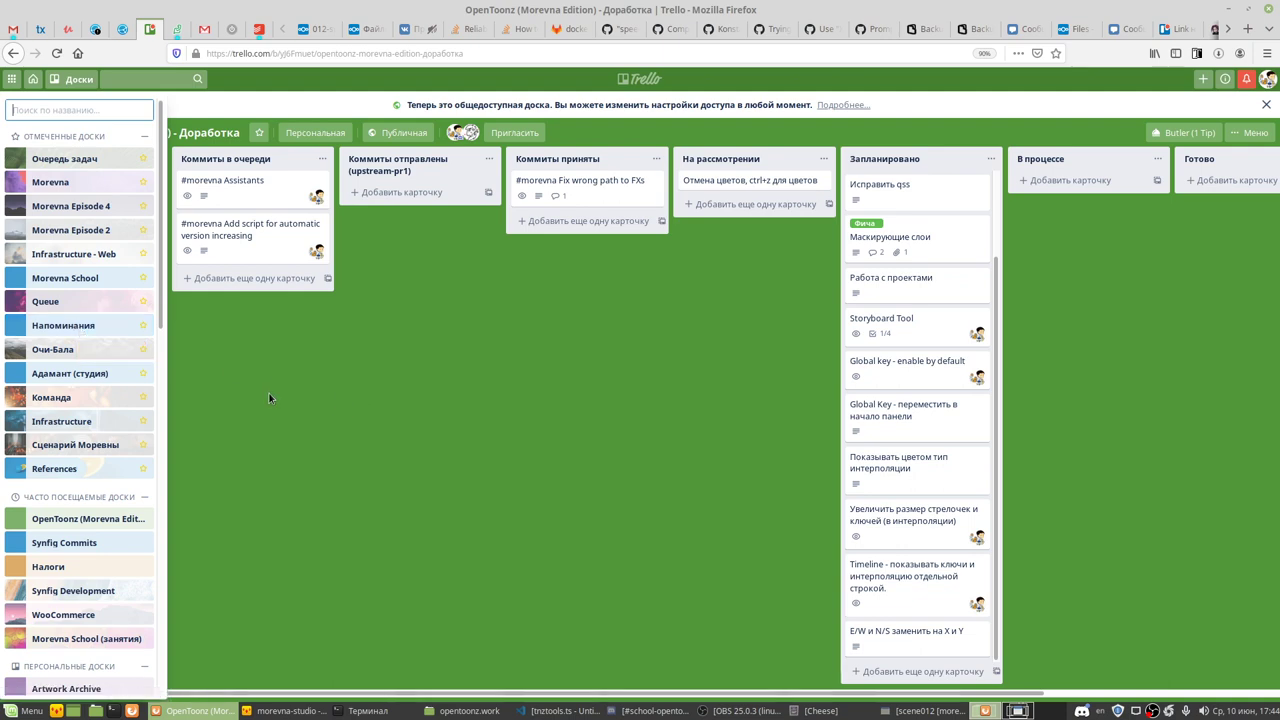
Step: Extend the Col4 ground-stroke drawing to hold through frame 10 and scrub frames to check it
{"action": "left_click", "coordinate": [985, 710]}
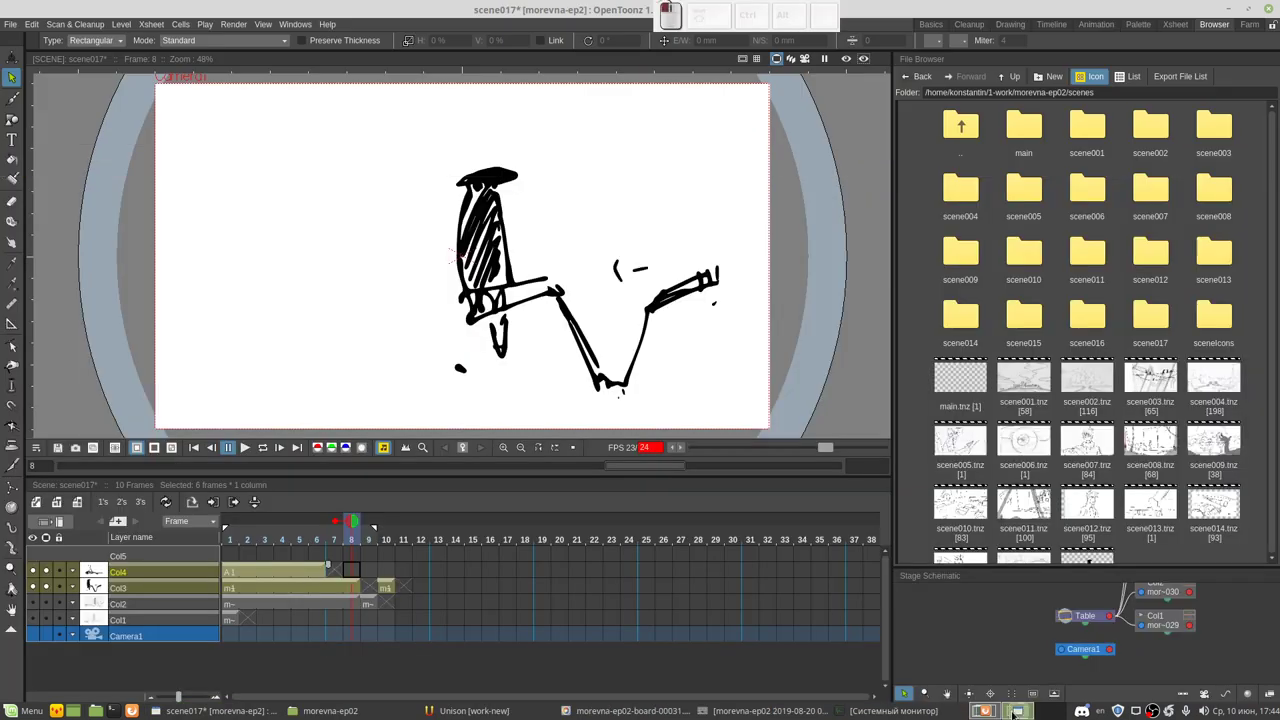
{"action": "left_click", "coordinate": [320, 572]}
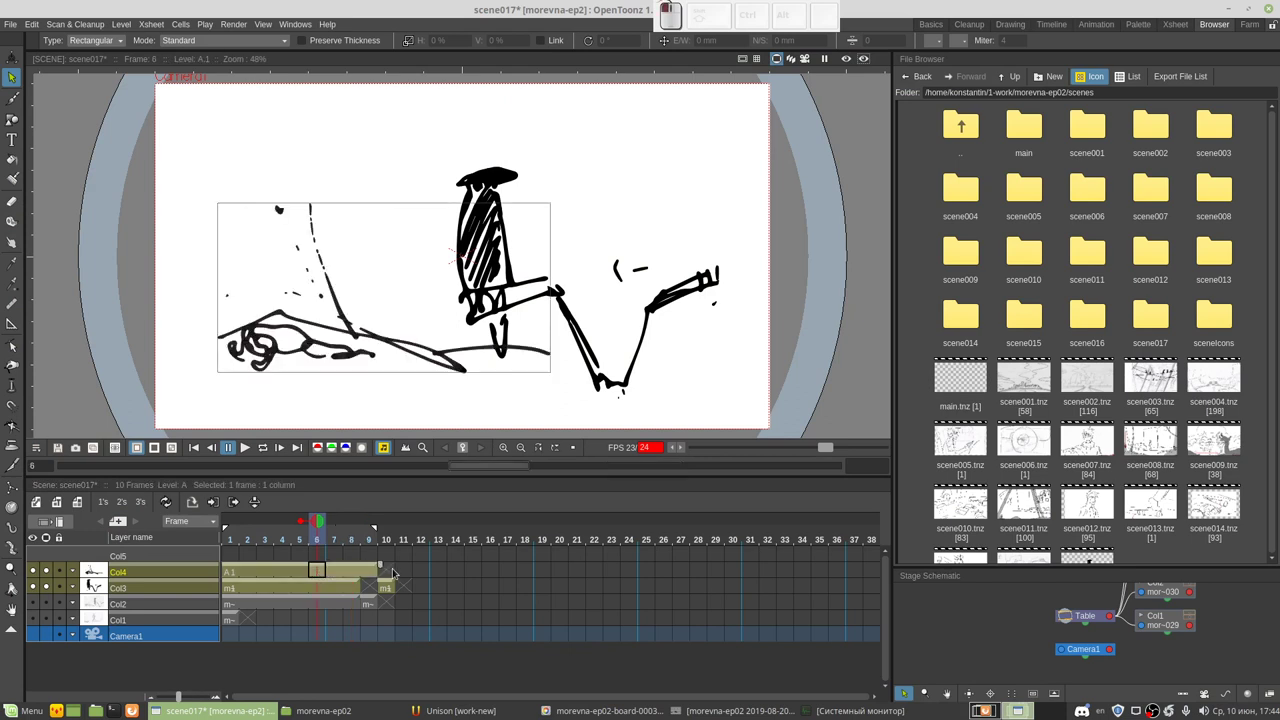
{"action": "mouse_move", "coordinate": [327, 569]}
{"action": "left_mouse_down"}
{"action": "mouse_move", "coordinate": [389, 582]}
{"action": "mouse_move", "coordinate": [371, 583]}
{"action": "left_mouse_up"}
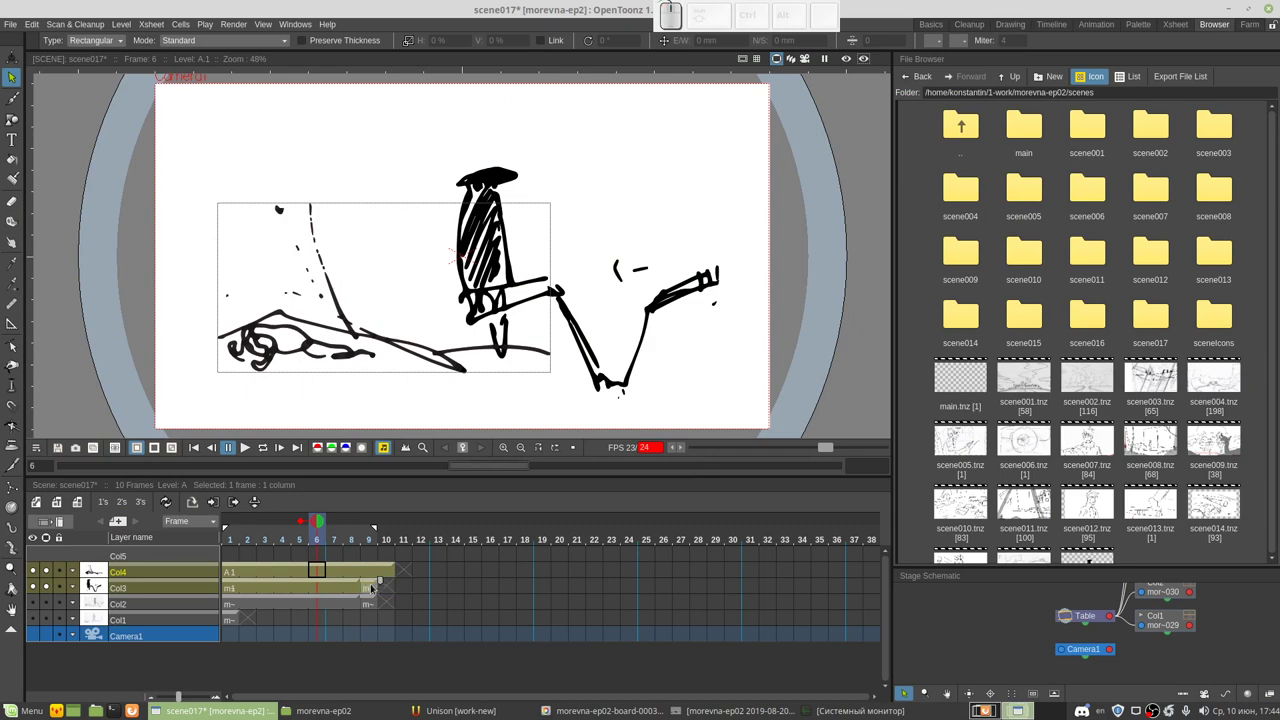
{"action": "left_click", "coordinate": [369, 586]}
{"action": "mouse_move", "coordinate": [393, 585]}
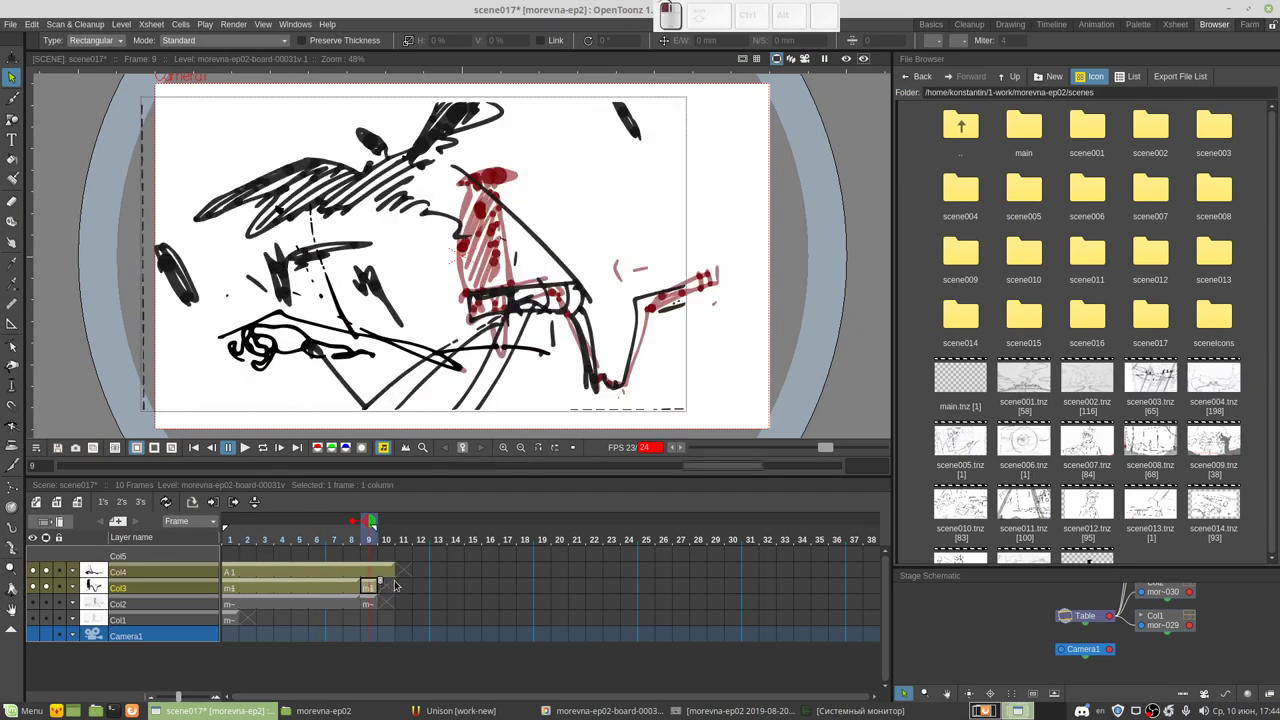
{"action": "left_click", "coordinate": [364, 573]}
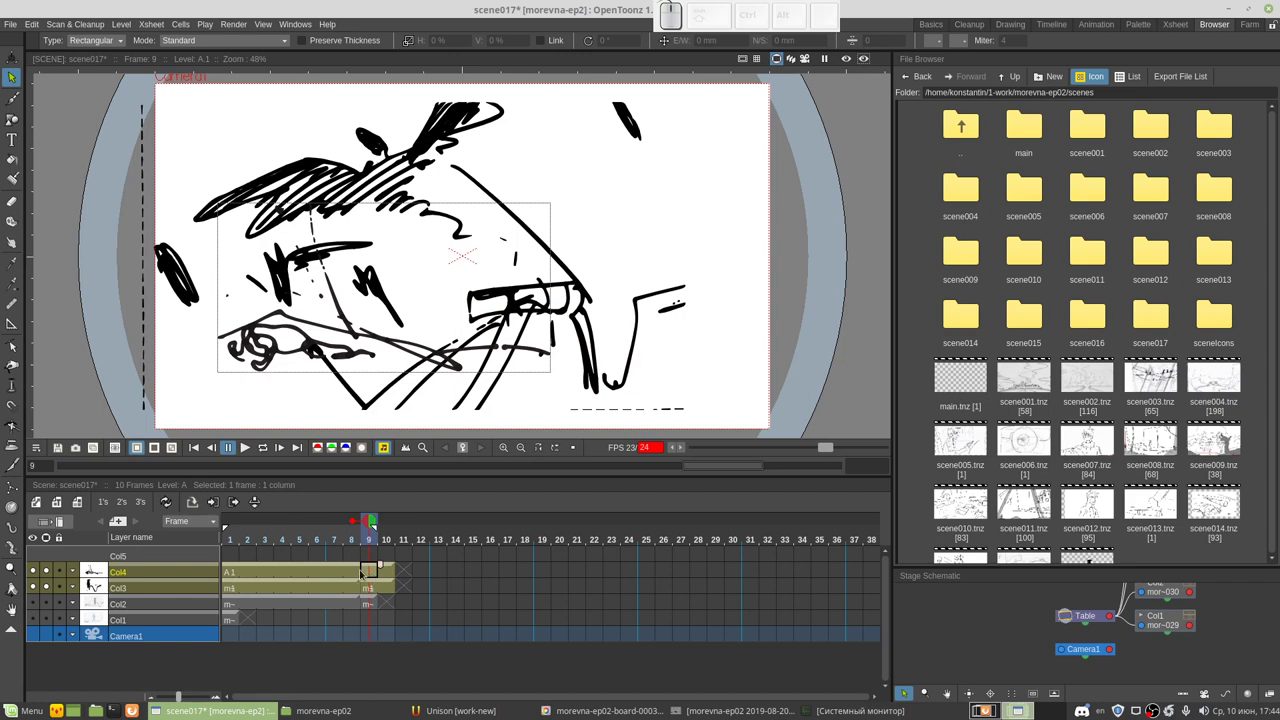
{"action": "left_click", "coordinate": [333, 572]}
{"action": "left_click", "coordinate": [286, 570]}
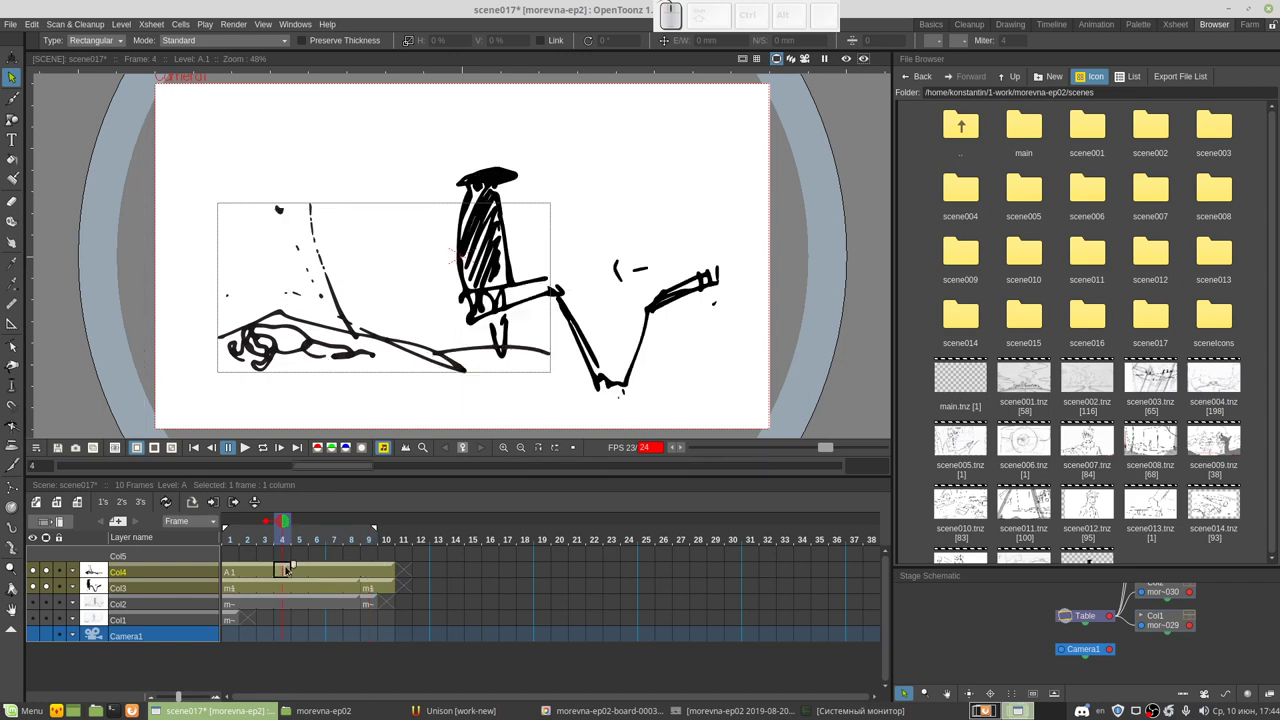
{"action": "left_click", "coordinate": [247, 570]}
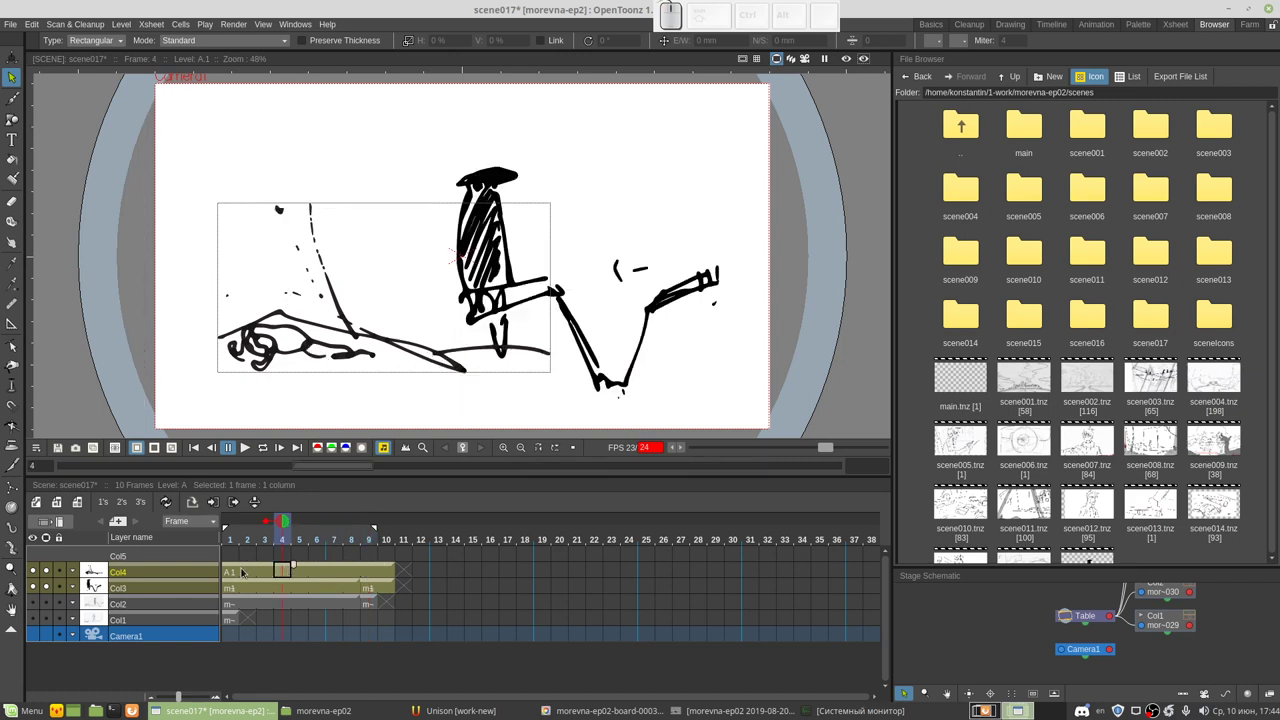
Step: Lower Col4's column opacity, first to 66 and then to about 15, checking frames 1–2
{"action": "left_click", "coordinate": [73, 572]}
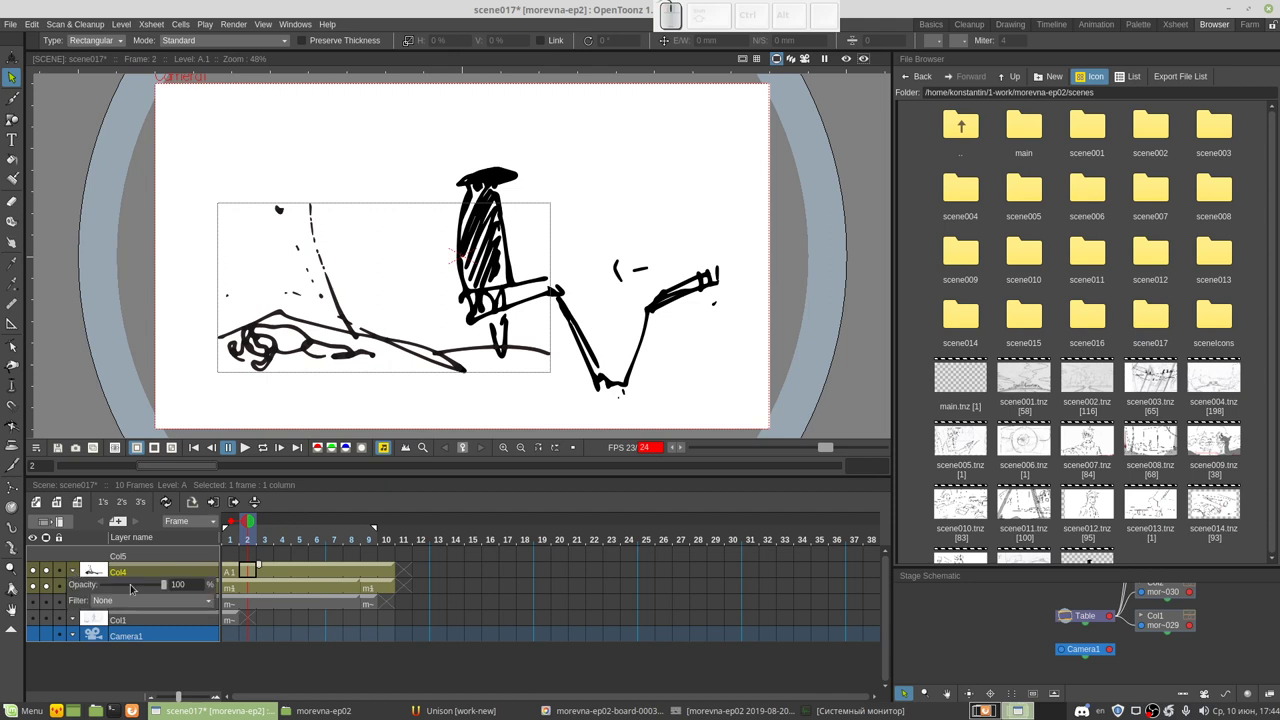
{"action": "left_click_drag", "start_coordinate": [163, 586], "coordinate": [141, 590]}
{"action": "left_click", "coordinate": [262, 576]}
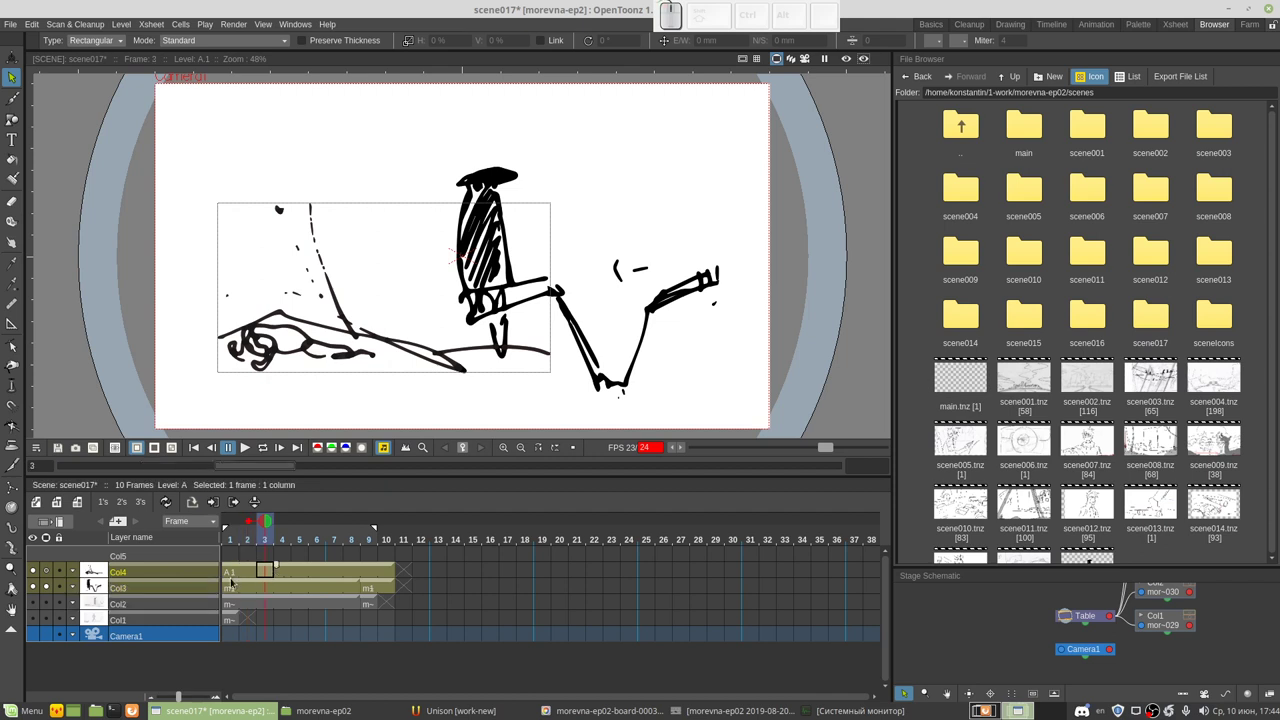
{"action": "left_click", "coordinate": [230, 574]}
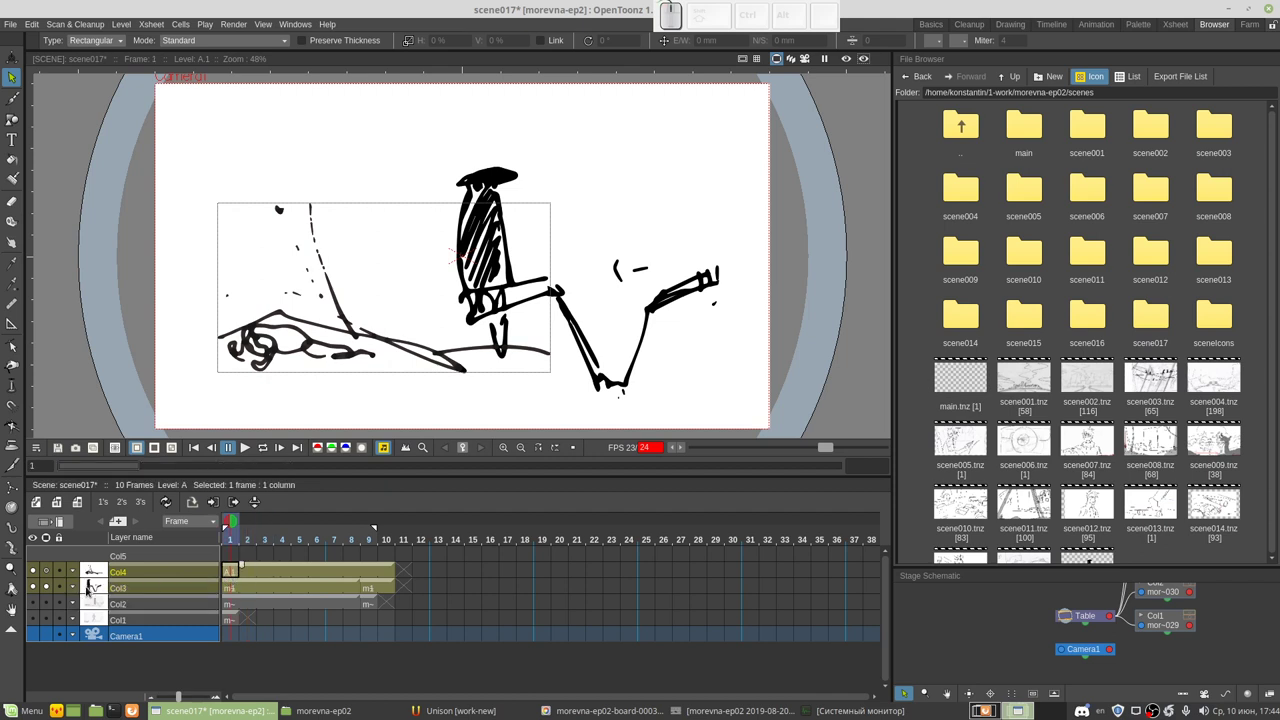
{"action": "left_click", "coordinate": [72, 572]}
{"action": "left_click_drag", "start_coordinate": [132, 586], "coordinate": [109, 592]}
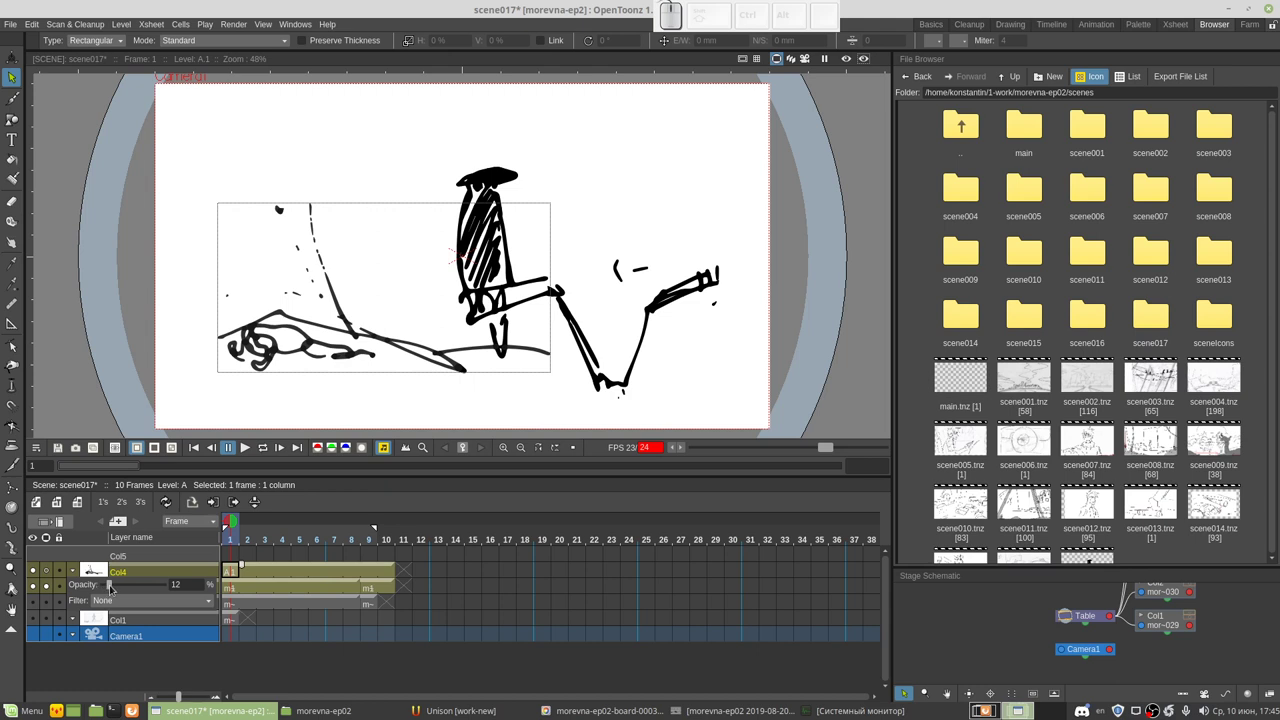
{"action": "left_click_drag", "start_coordinate": [108, 588], "coordinate": [112, 588]}
{"action": "left_click", "coordinate": [255, 572]}
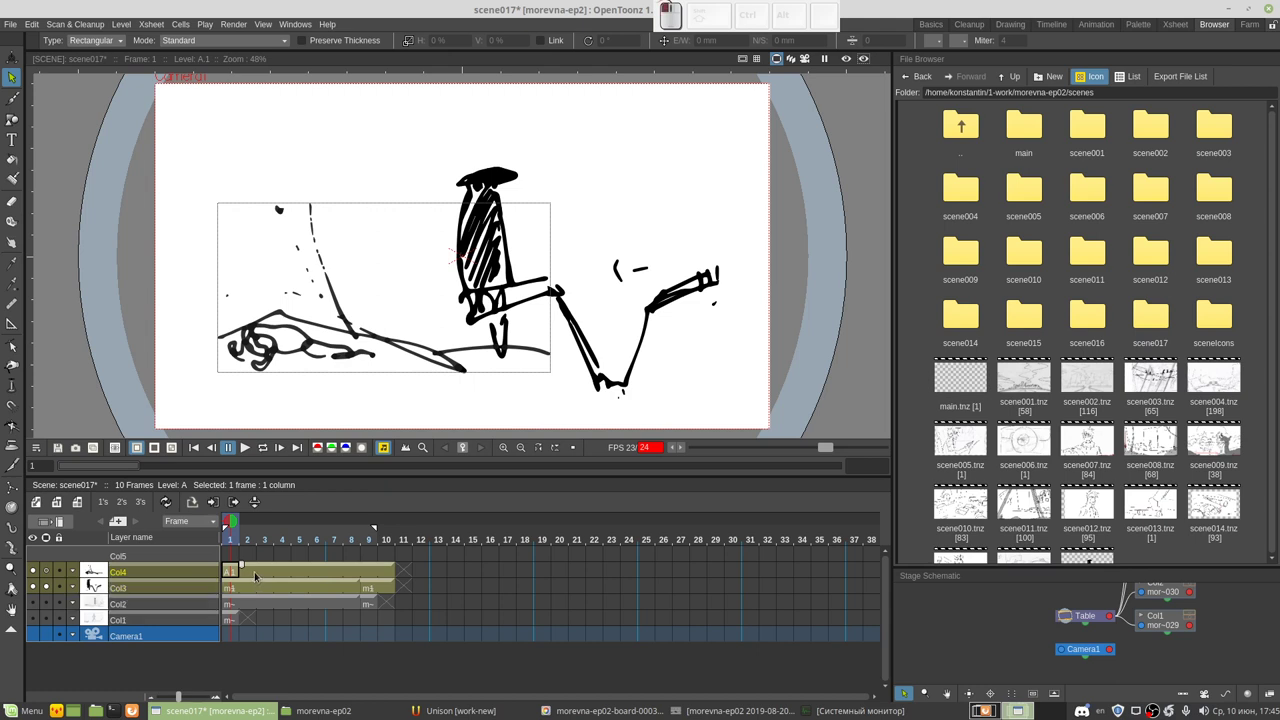
{"action": "left_click", "coordinate": [255, 572]}
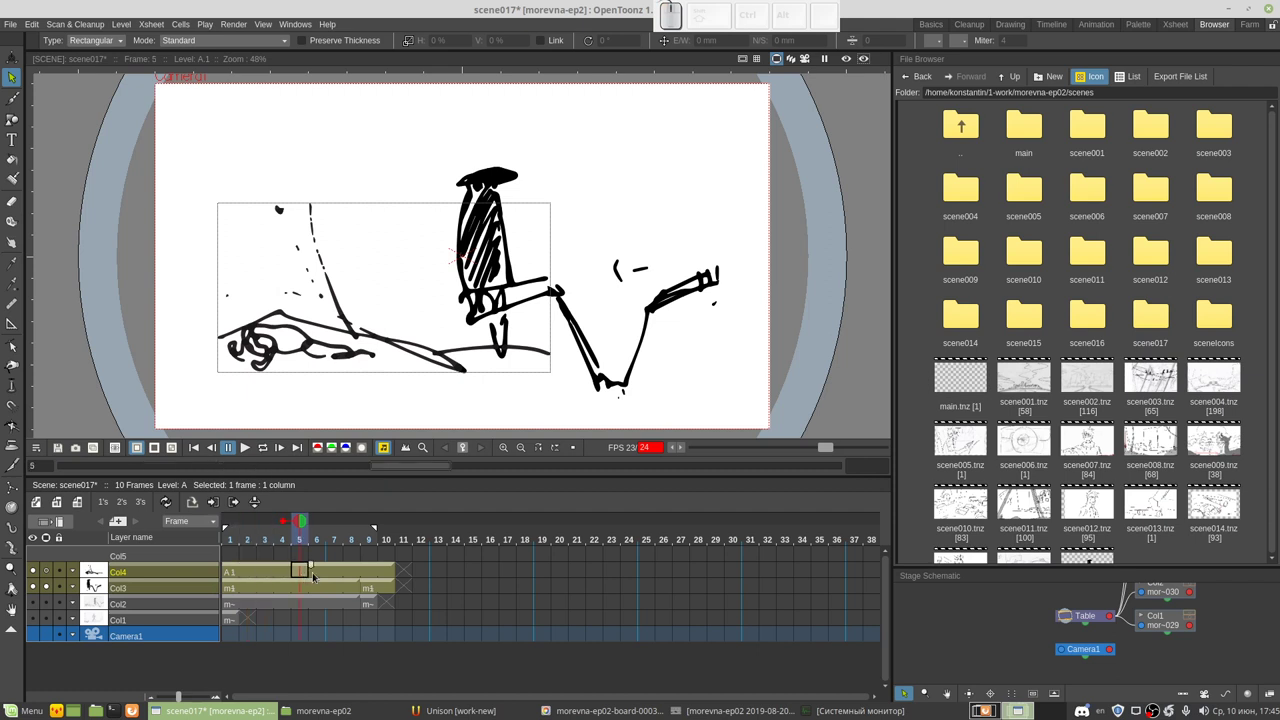
Step: Step through Col4 and Col3 frames 5–8 and check Col4's opacity settings
{"action": "left_click", "coordinate": [317, 573]}
{"action": "left_click", "coordinate": [336, 577]}
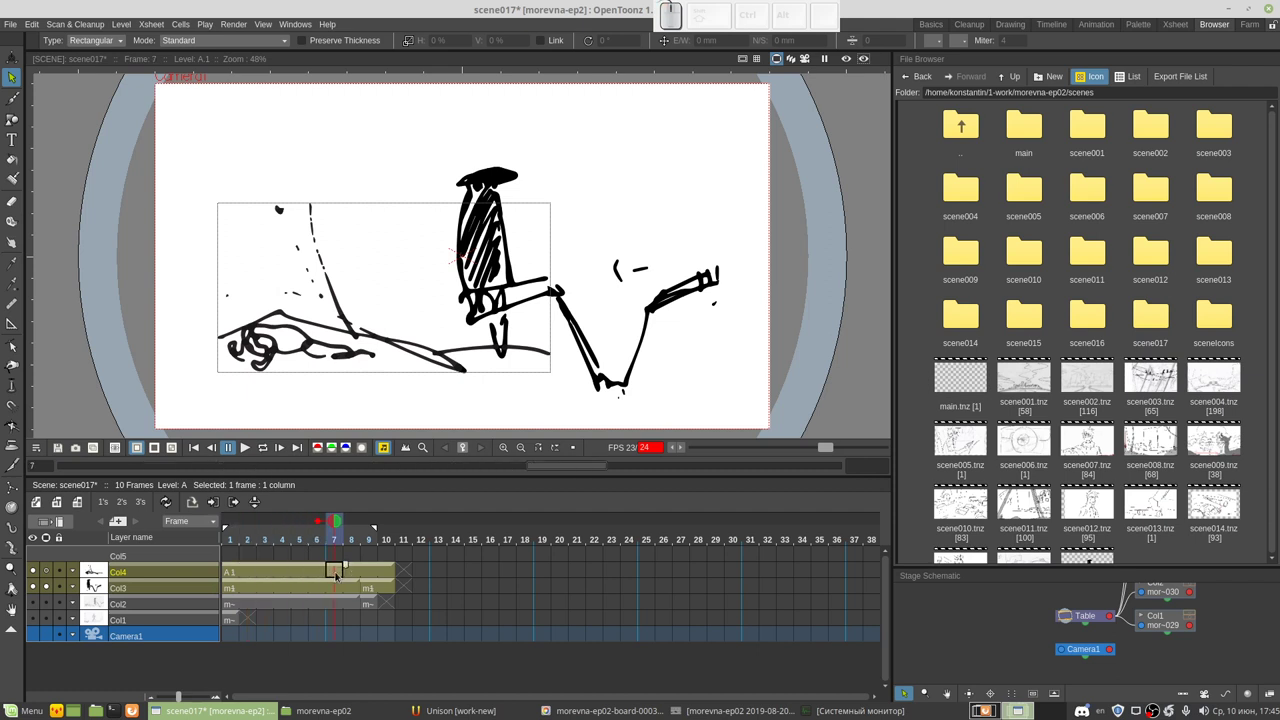
{"action": "left_click", "coordinate": [299, 587]}
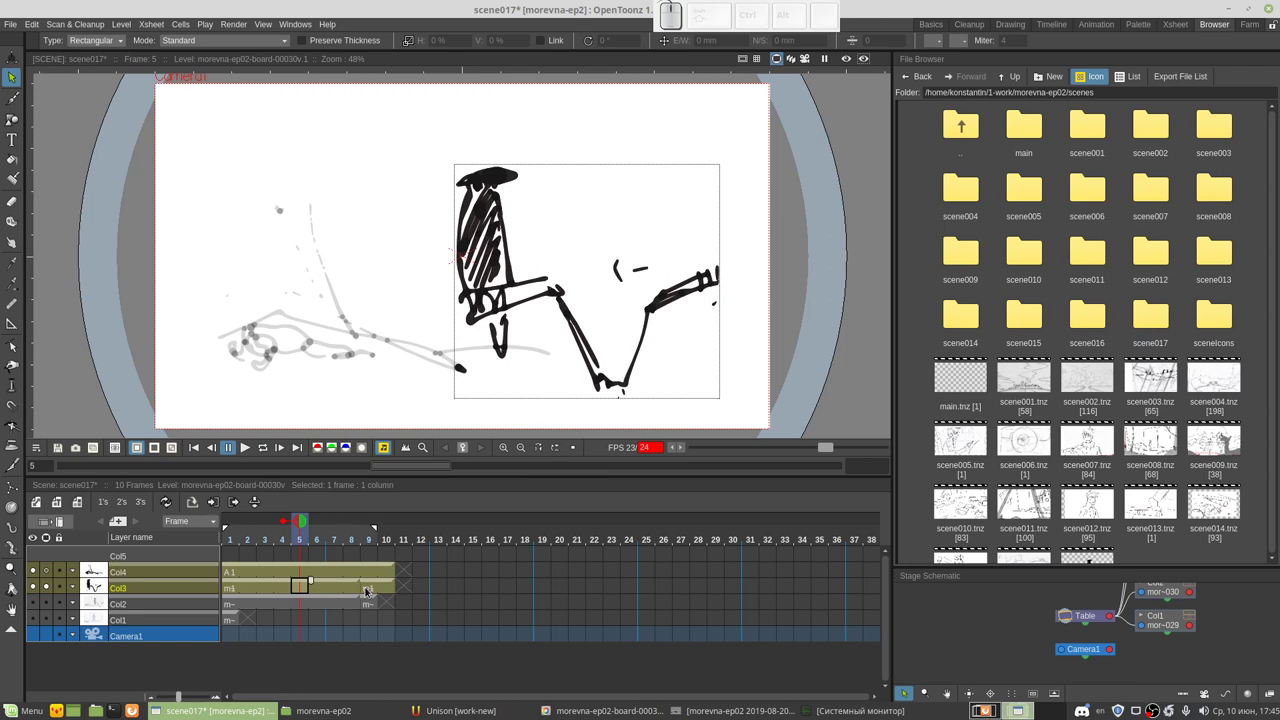
{"action": "left_click", "coordinate": [352, 569]}
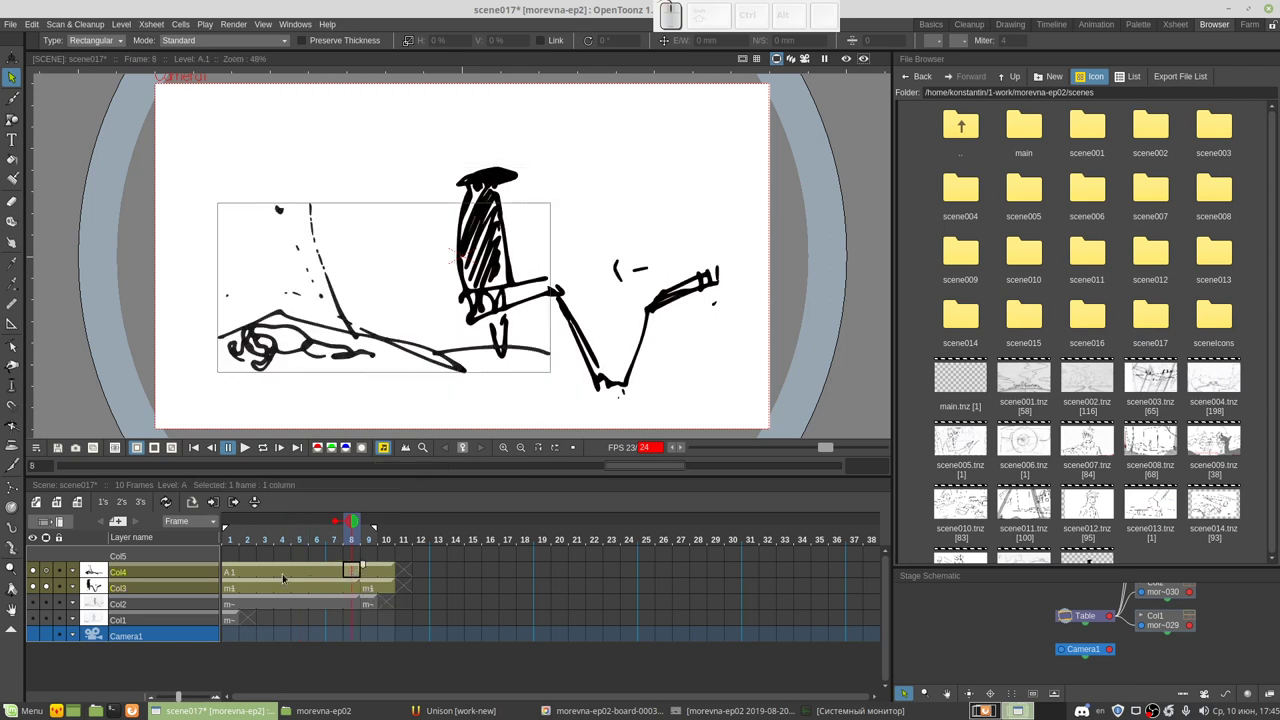
{"action": "left_click", "coordinate": [72, 571]}
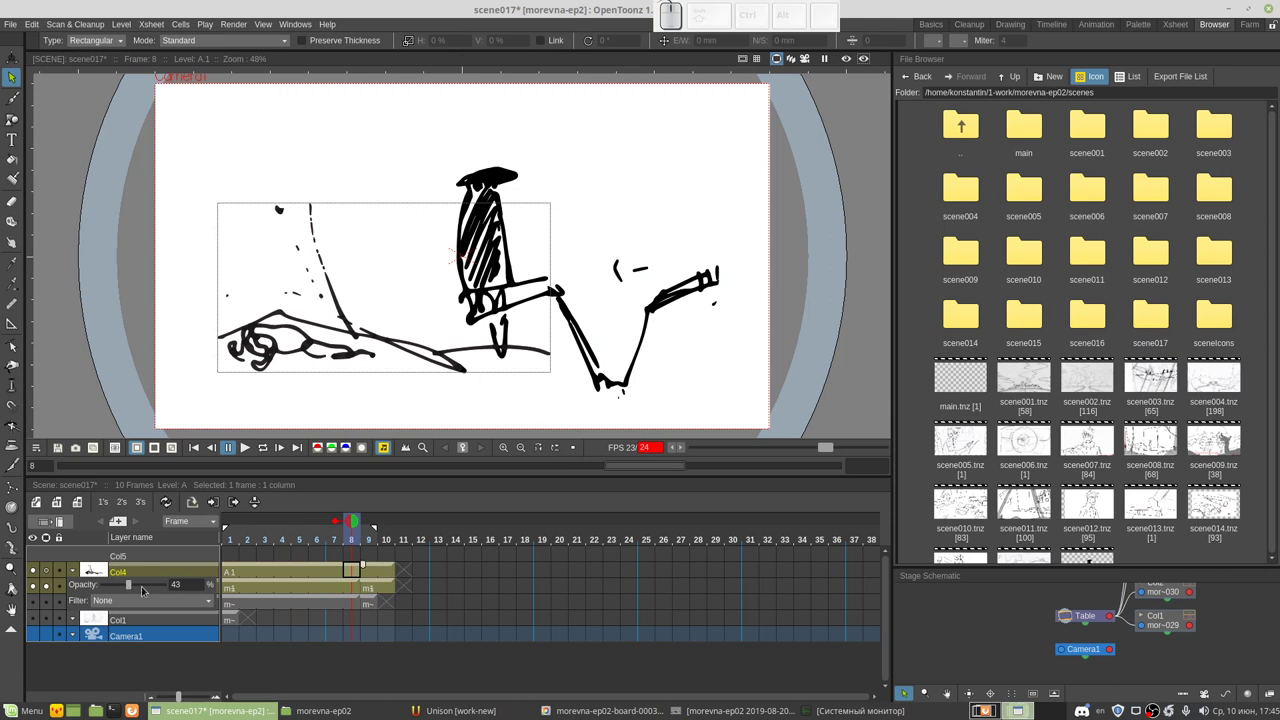
{"action": "left_click", "coordinate": [350, 591]}
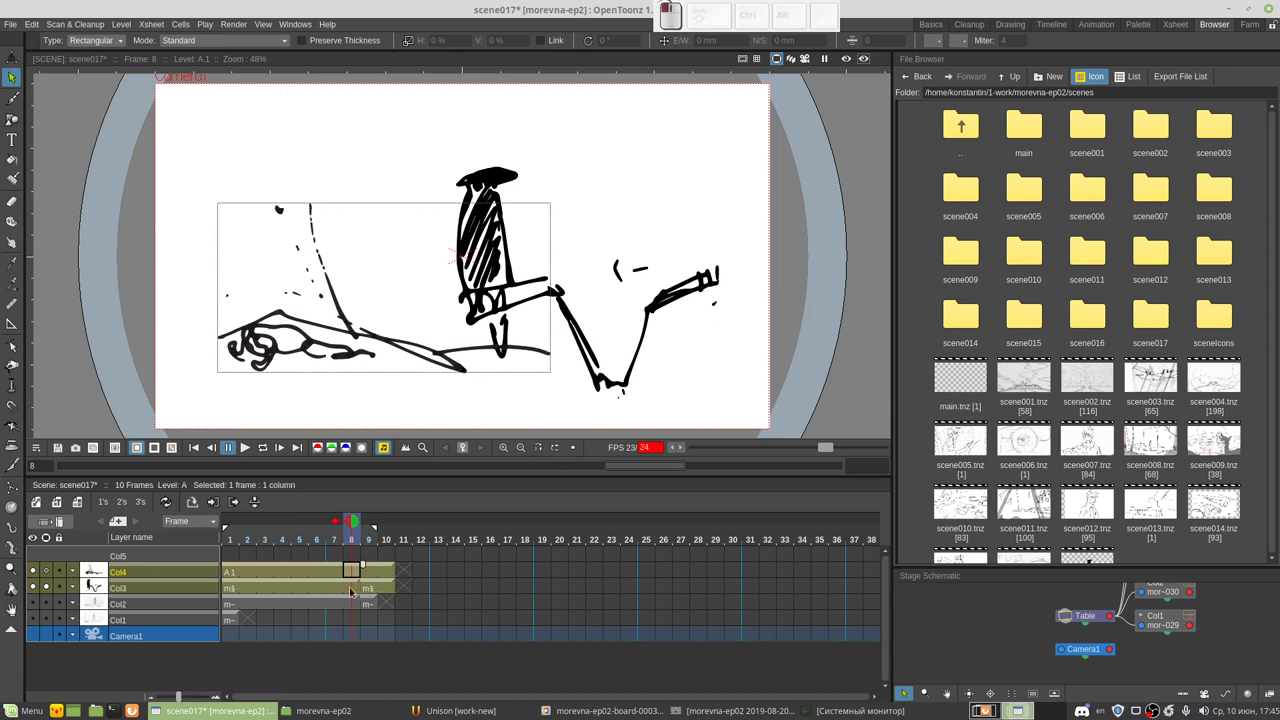
Step: Save scene017 from the frame-8 Col3 cell, preview frame 9, and return to frame 8
{"action": "left_click", "coordinate": [351, 589]}
{"action": "key", "text": "ctrl+s"}
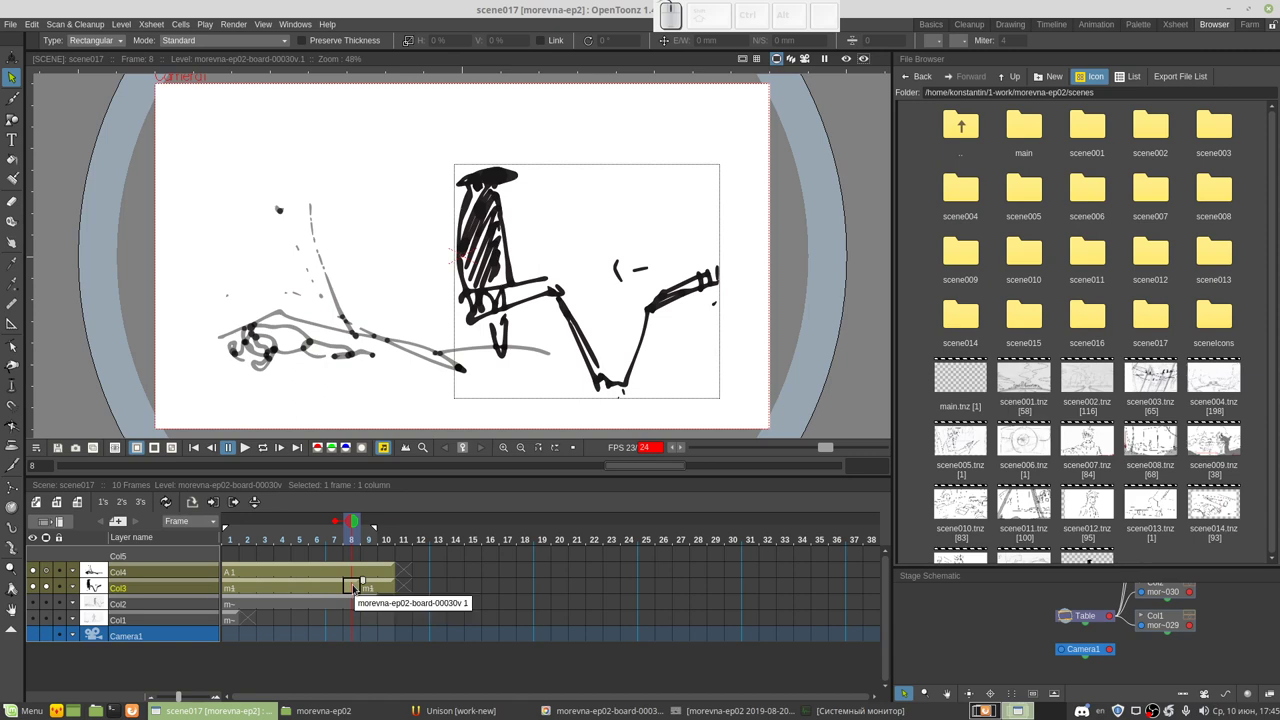
{"action": "left_click", "coordinate": [377, 586]}
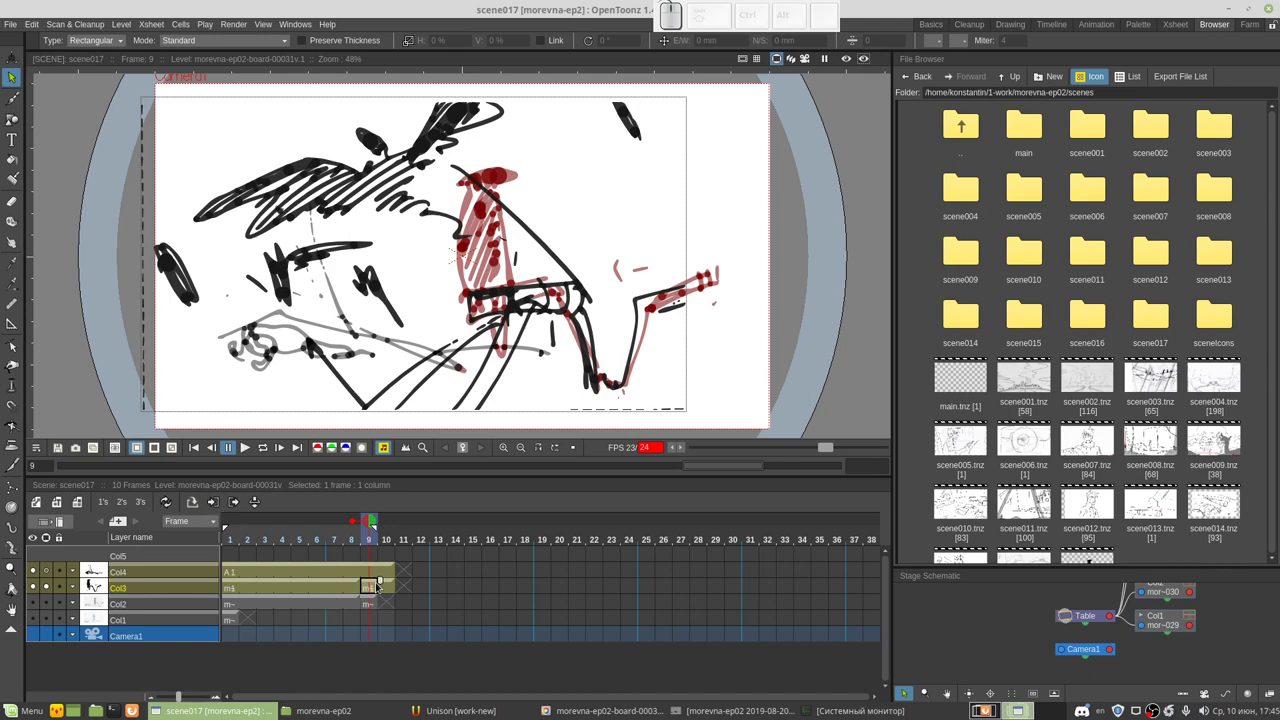
{"action": "left_click", "coordinate": [351, 588]}
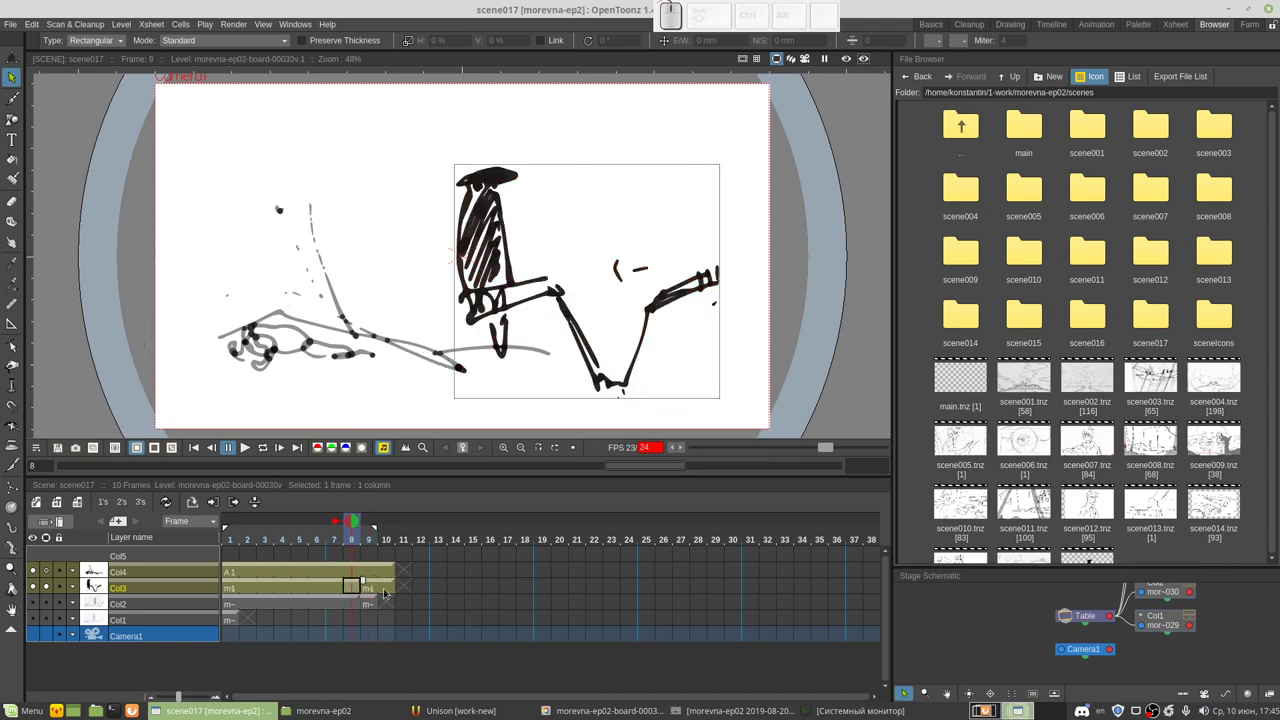
Step: Glance at the Trello board desktop and terminal build output, then return to OpenToonz
{"action": "left_click", "coordinate": [988, 711]}
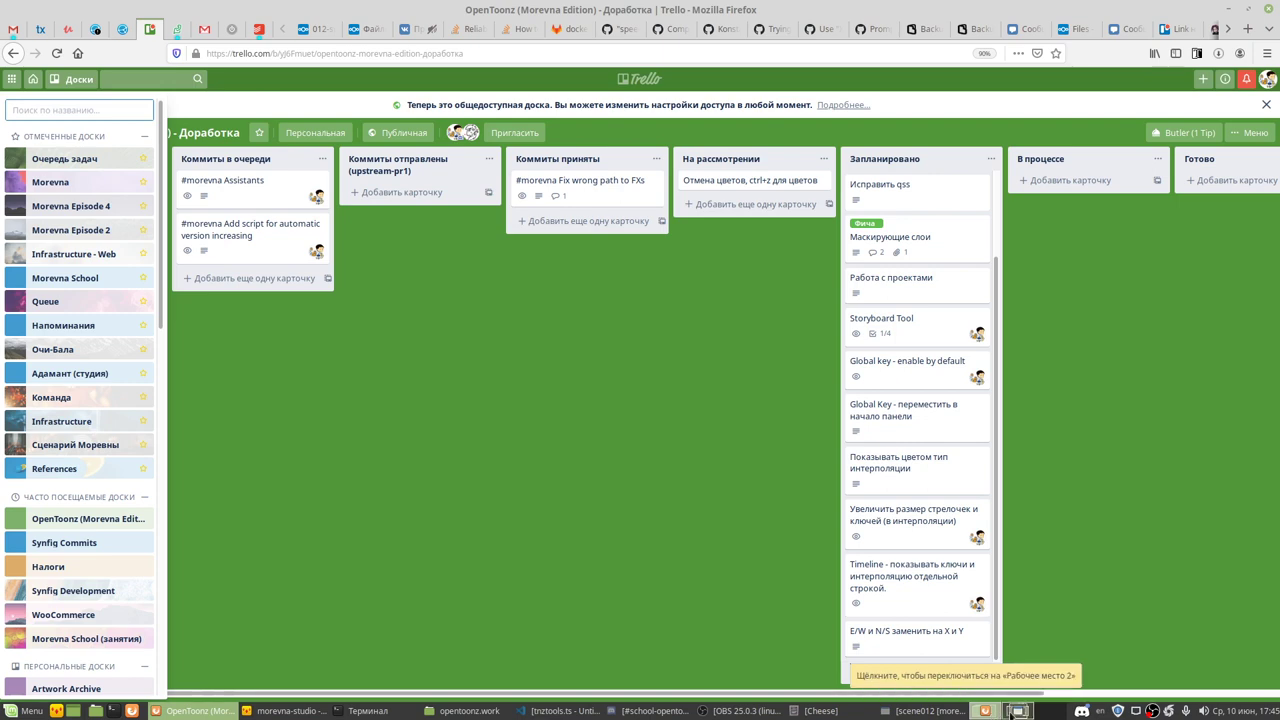
{"action": "left_click", "coordinate": [392, 711]}
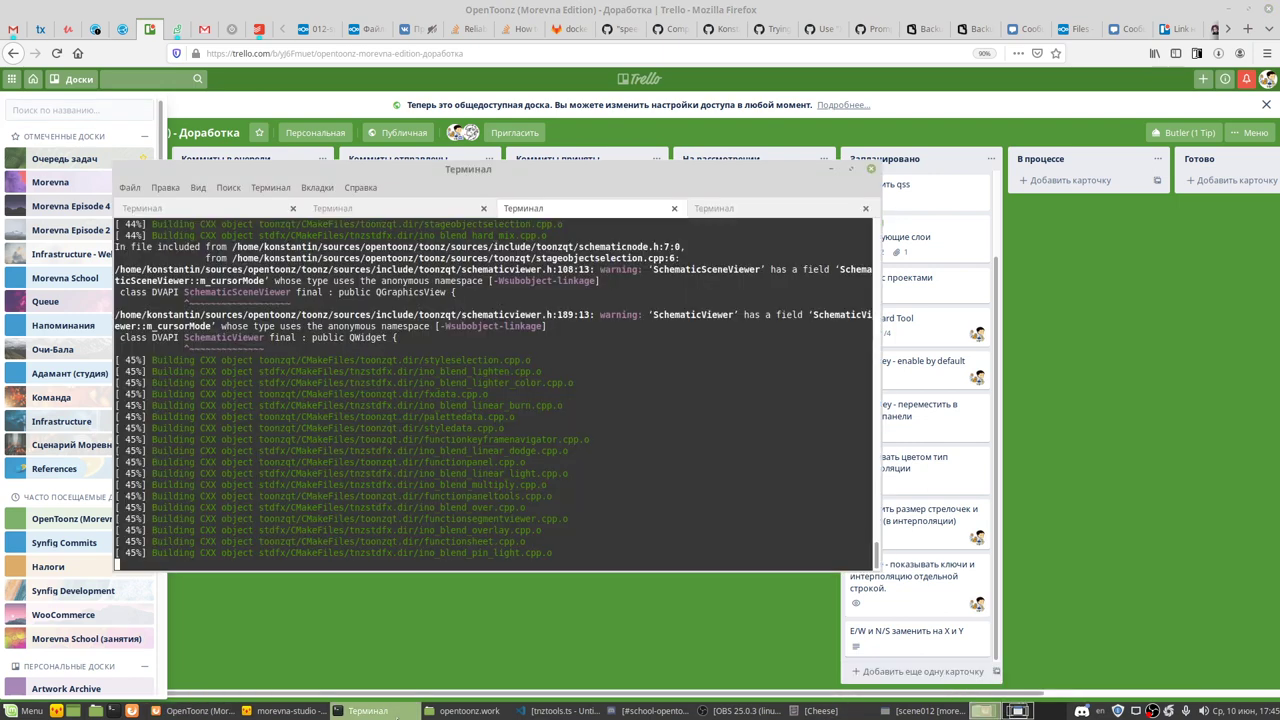
{"action": "left_click", "coordinate": [1020, 711]}
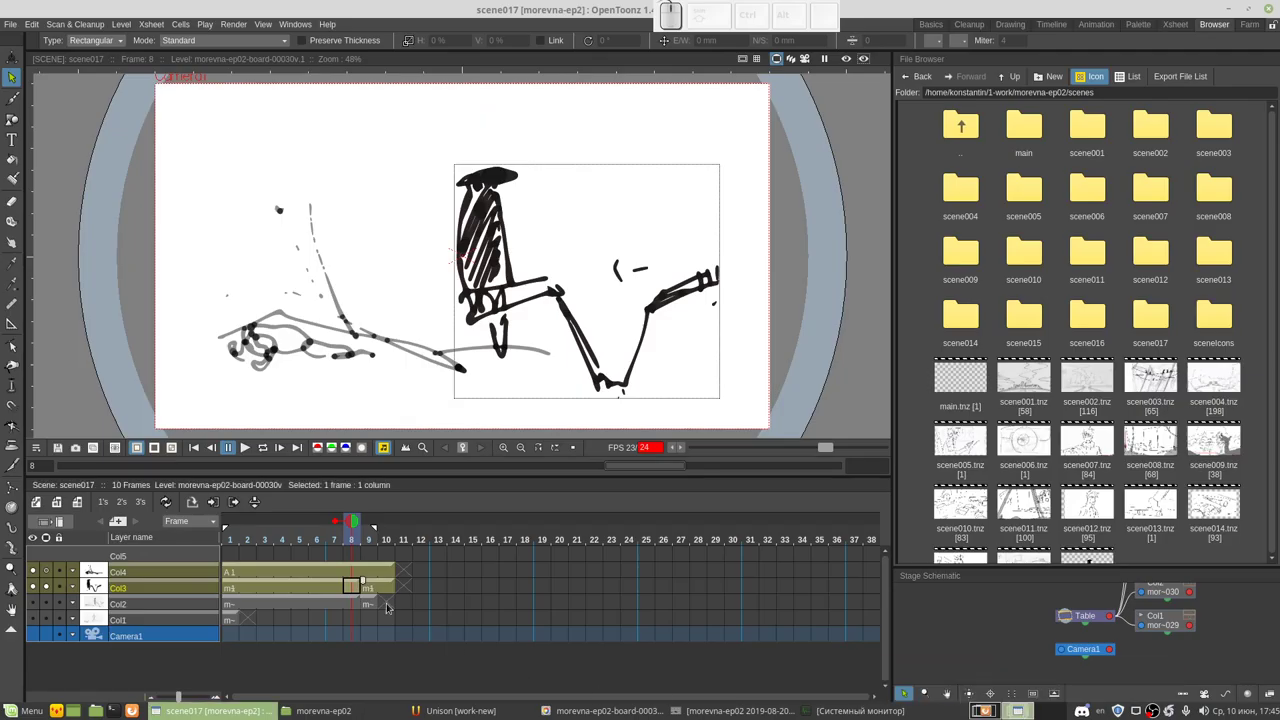
Step: Extend the Col4 and Col3 holds from frame 10 out to frame 15
{"action": "left_click", "coordinate": [366, 588]}
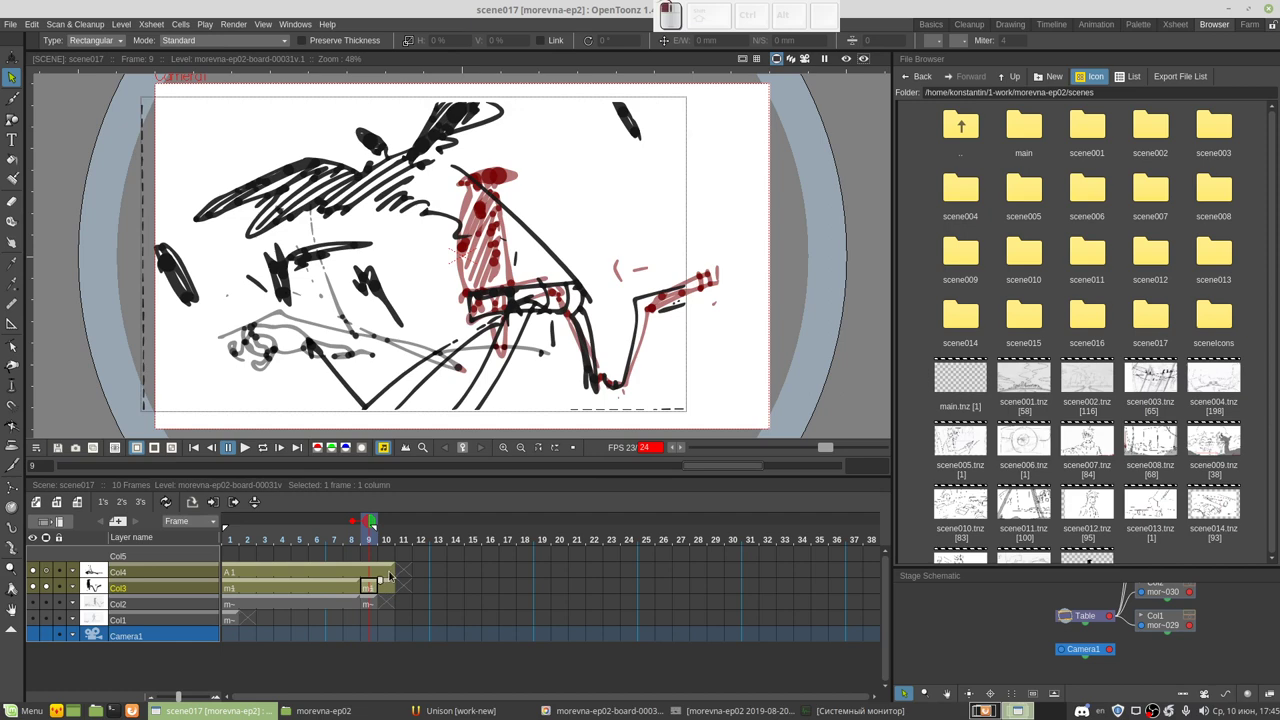
{"action": "left_click", "coordinate": [387, 572]}
{"action": "left_click", "coordinate": [388, 588], "text": "shift"}
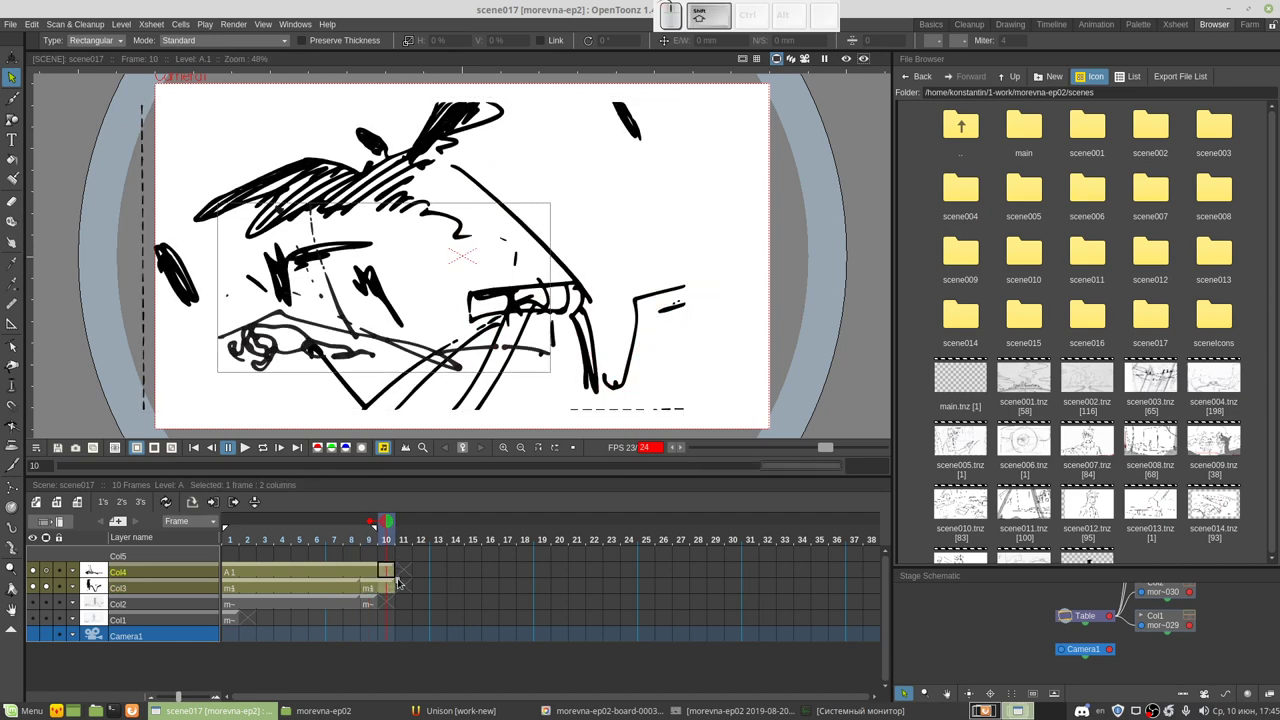
{"action": "left_click_drag", "start_coordinate": [399, 582], "coordinate": [483, 584]}
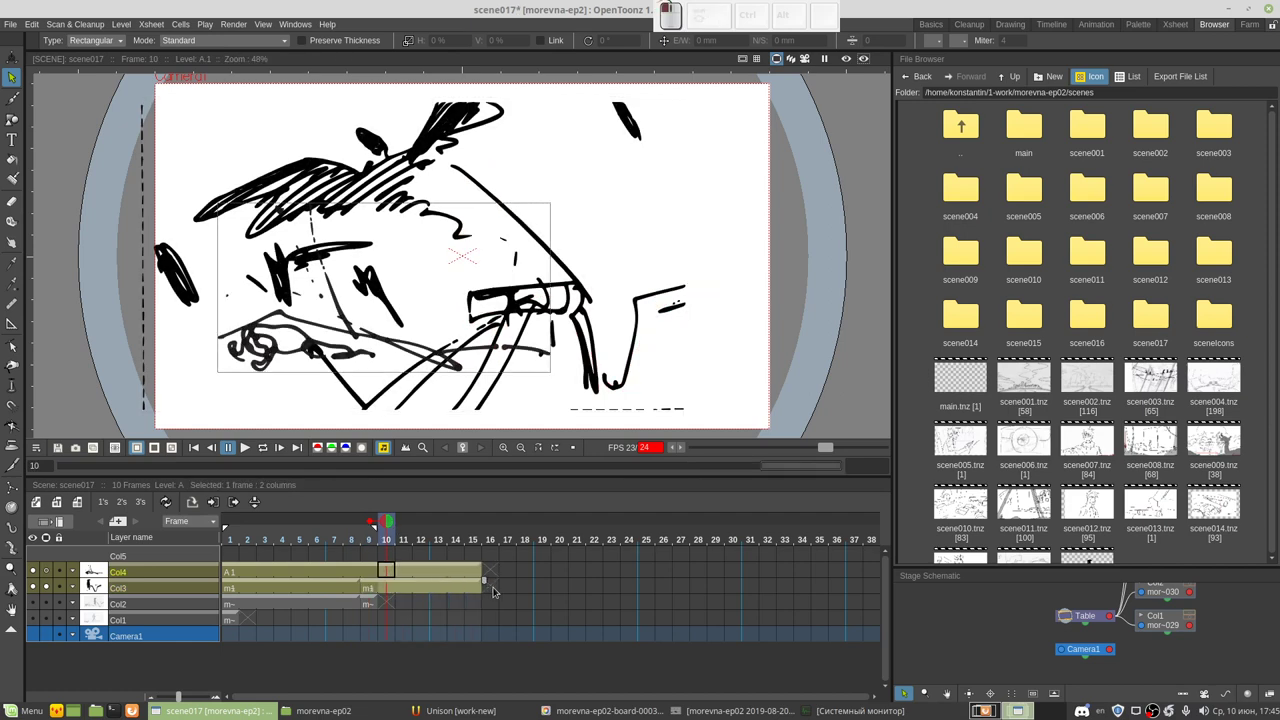
Step: Shift Col3 frames 9–15 one frame later to free frame 9
{"action": "left_click", "coordinate": [367, 587]}
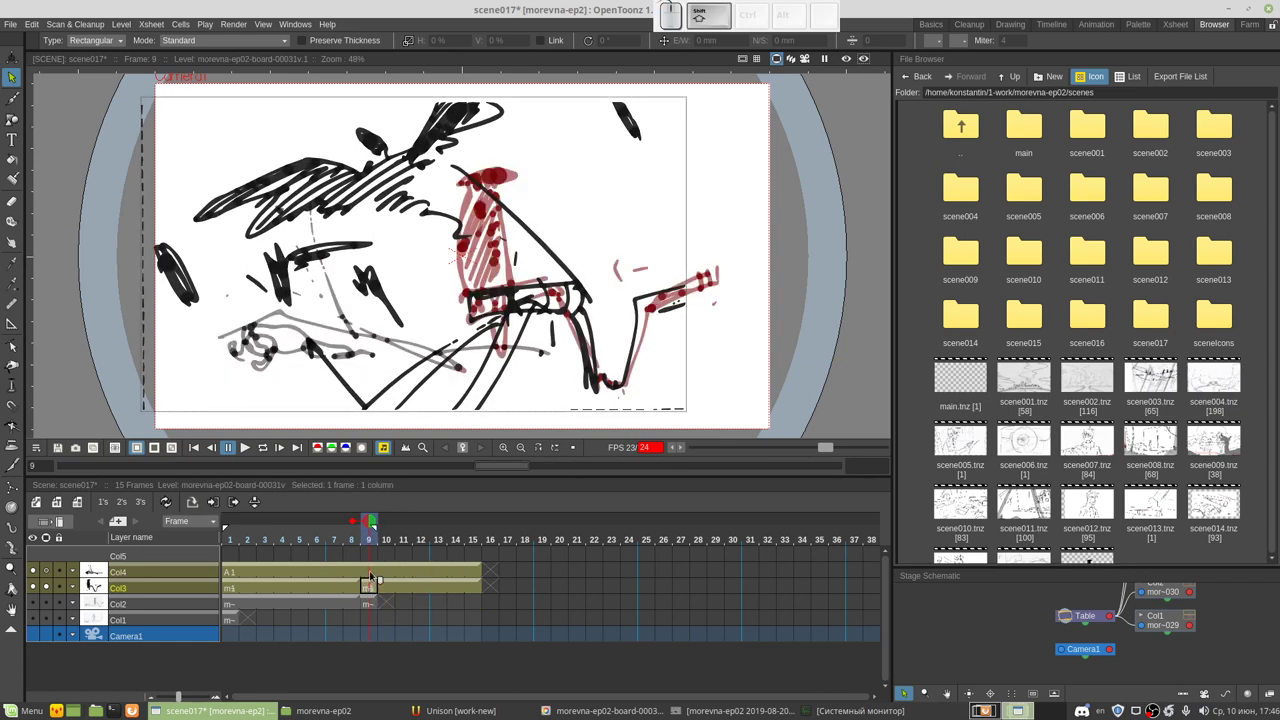
{"action": "left_click", "coordinate": [369, 574], "text": "shift"}
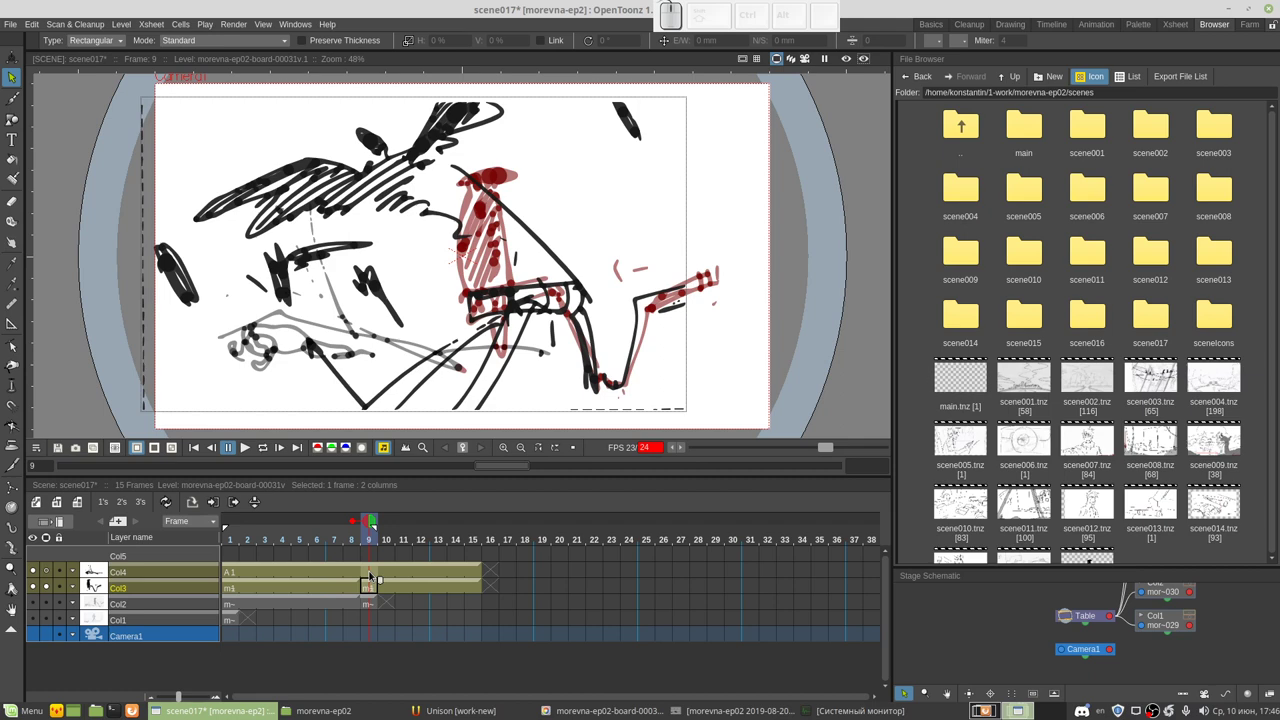
{"action": "left_click", "coordinate": [388, 587]}
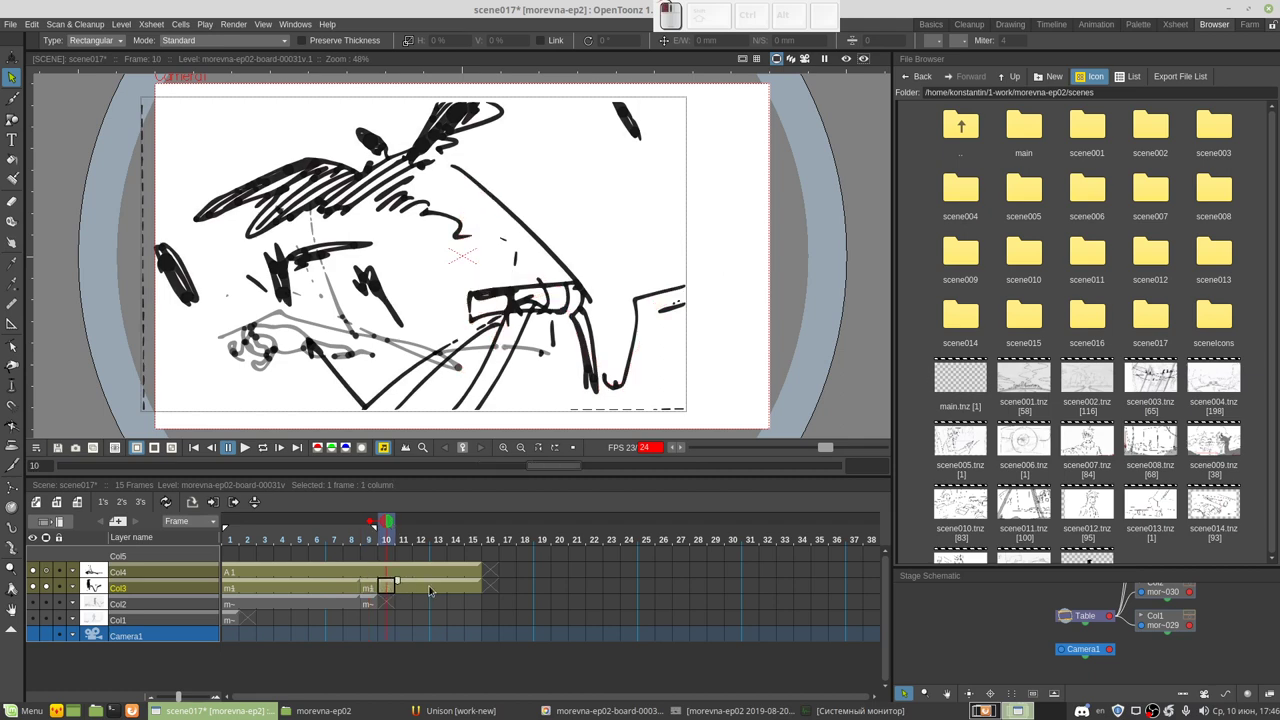
{"action": "left_click", "coordinate": [369, 587]}
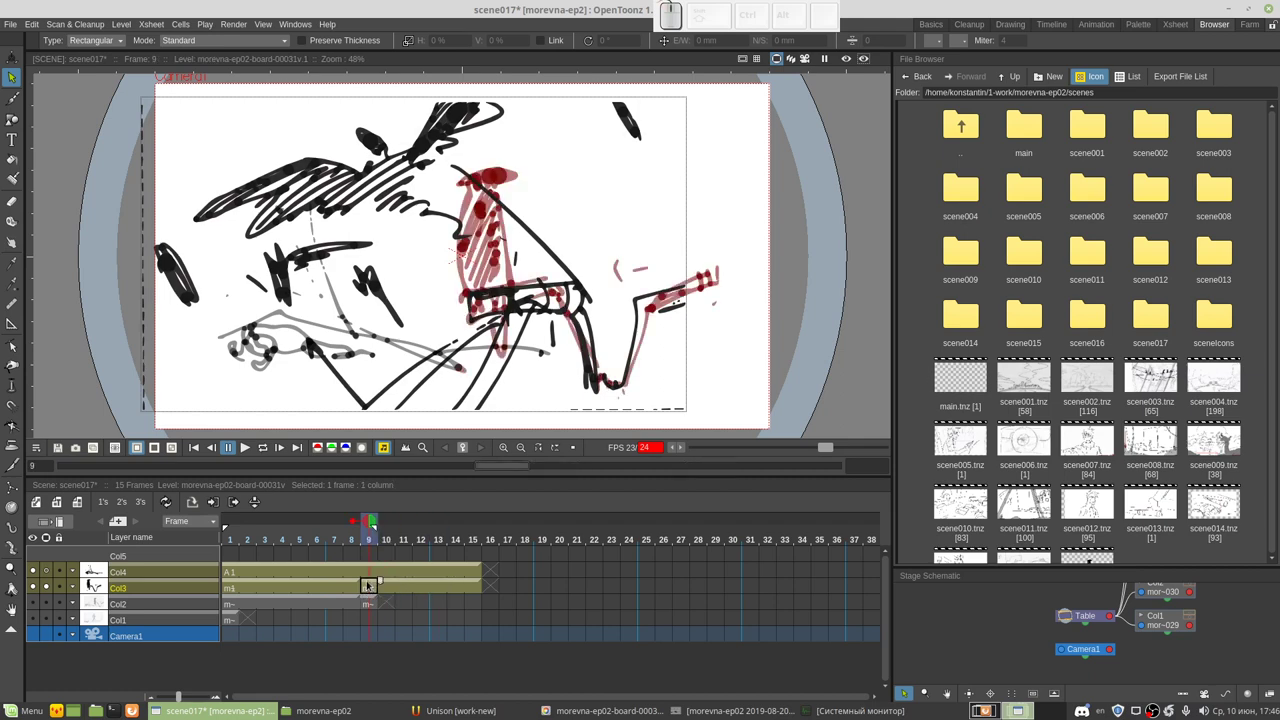
{"action": "mouse_move", "coordinate": [368, 586]}
{"action": "left_mouse_down"}
{"action": "mouse_move", "coordinate": [394, 586]}
{"action": "mouse_move", "coordinate": [369, 587]}
{"action": "left_mouse_up"}
{"action": "left_click", "coordinate": [470, 593], "text": "shift"}
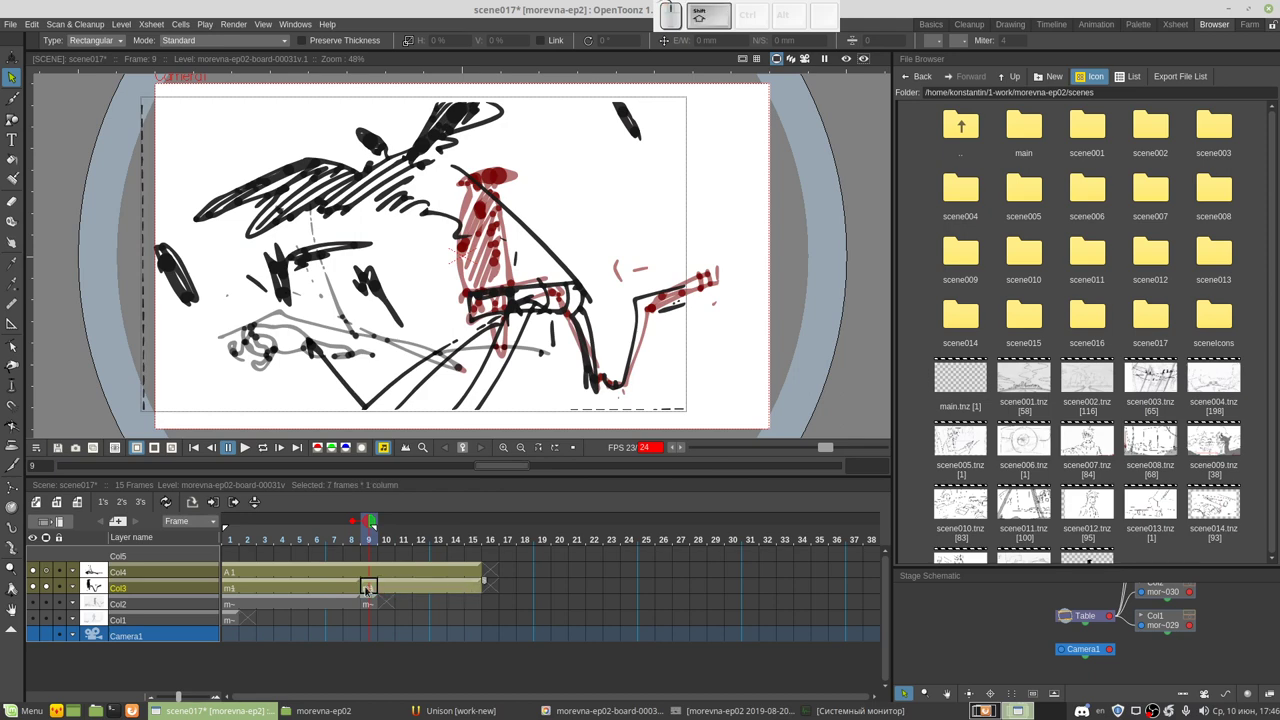
{"action": "left_click_drag", "start_coordinate": [380, 585], "coordinate": [397, 585]}
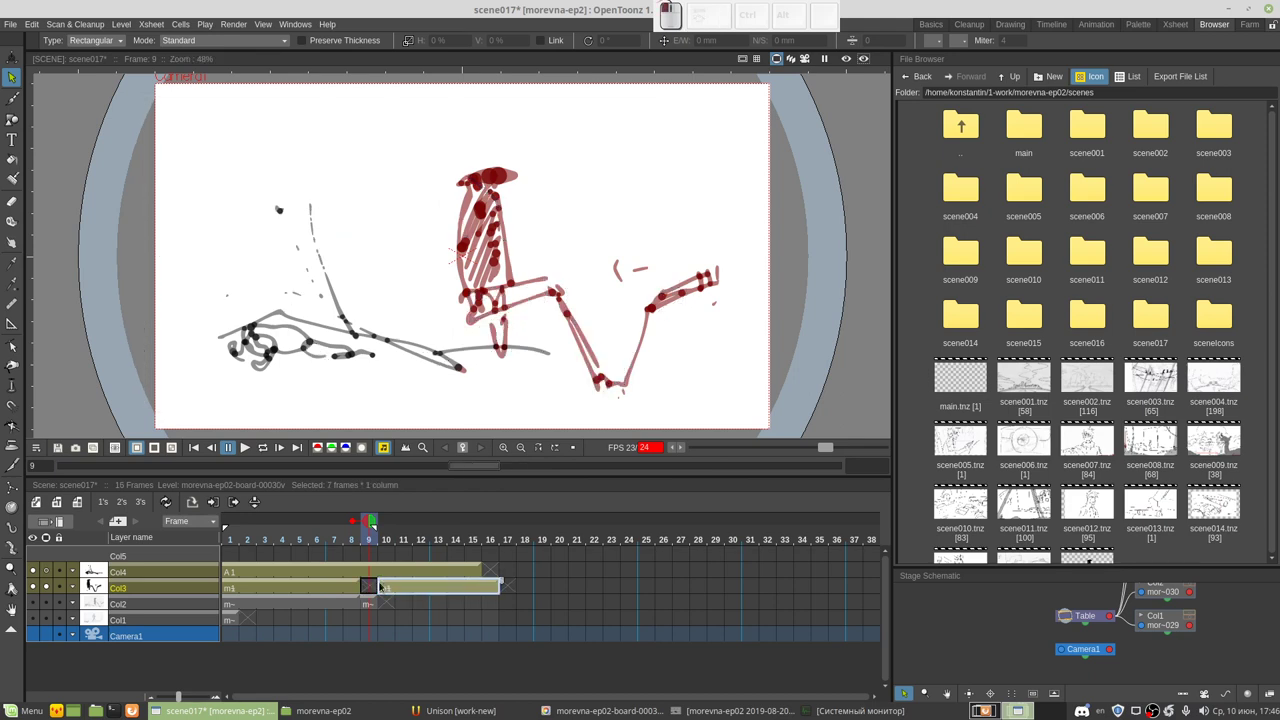
Step: Copy all frame-8 strokes and paste them into the empty Col3 frame 9
{"action": "left_click", "coordinate": [353, 584]}
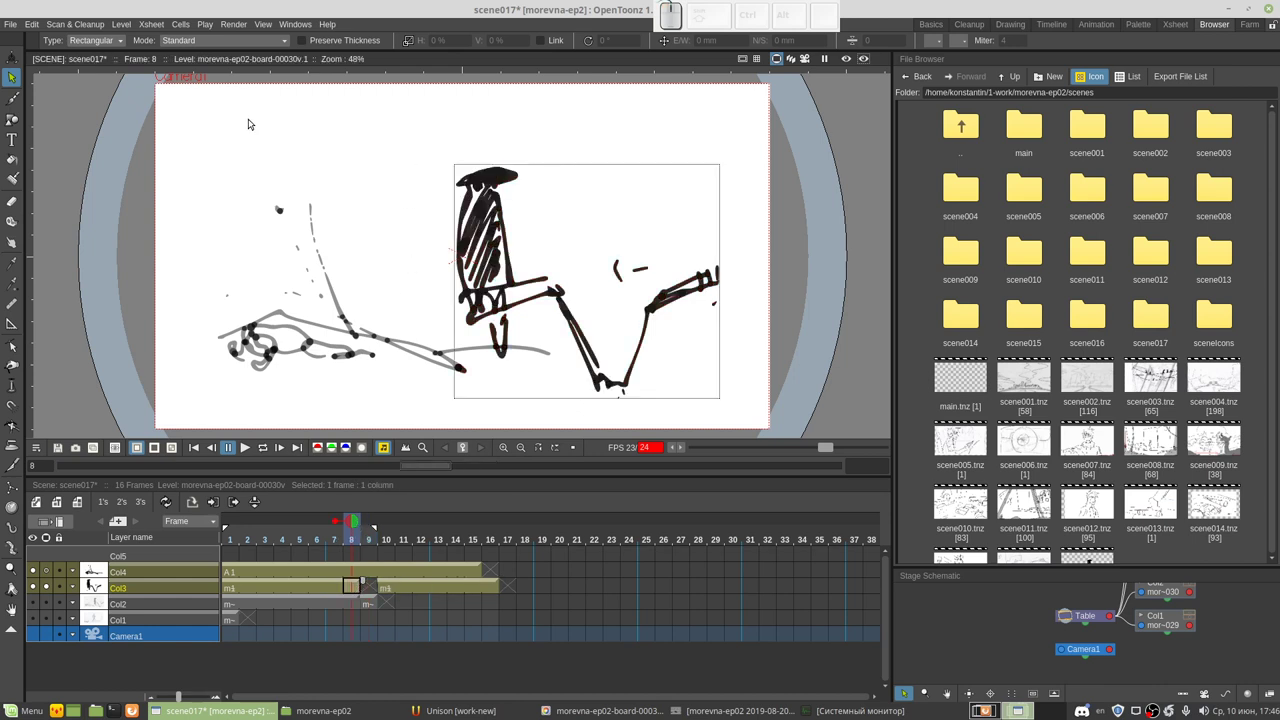
{"action": "left_click_drag", "start_coordinate": [248, 118], "coordinate": [490, 293]}
{"action": "left_click_drag", "start_coordinate": [677, 369], "coordinate": [743, 420]}
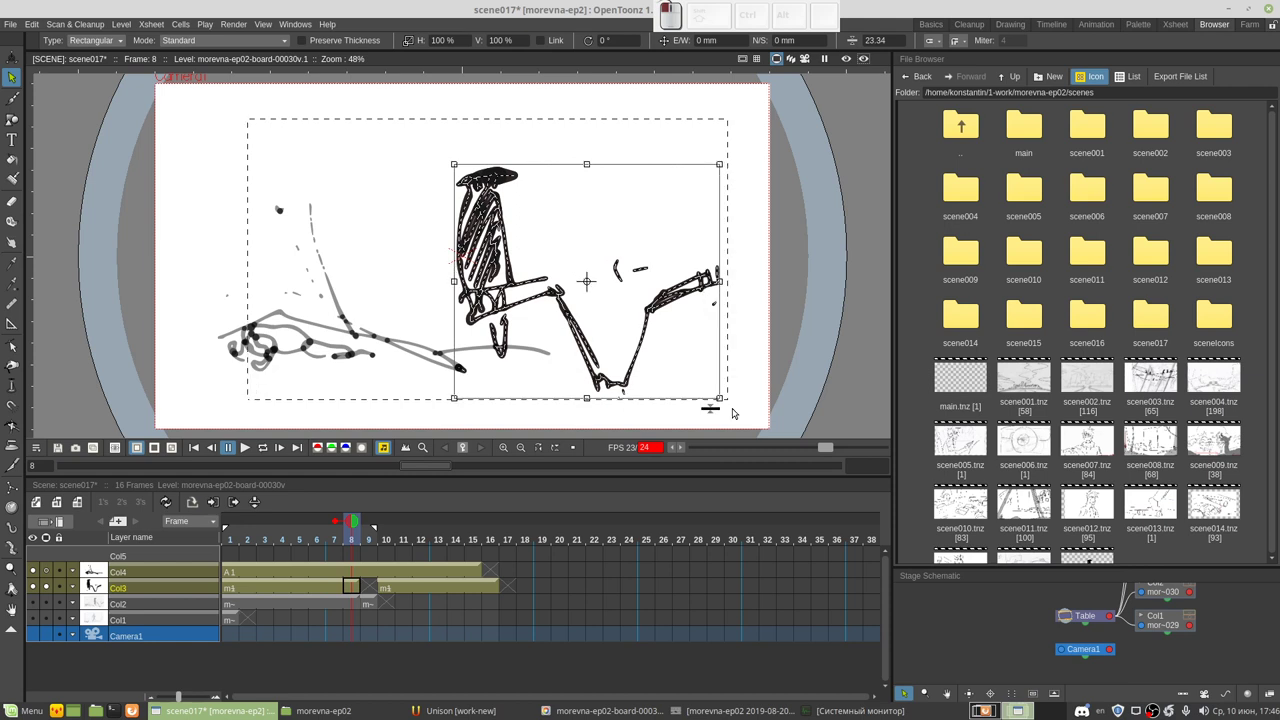
{"action": "key", "text": "ctrl+c"}
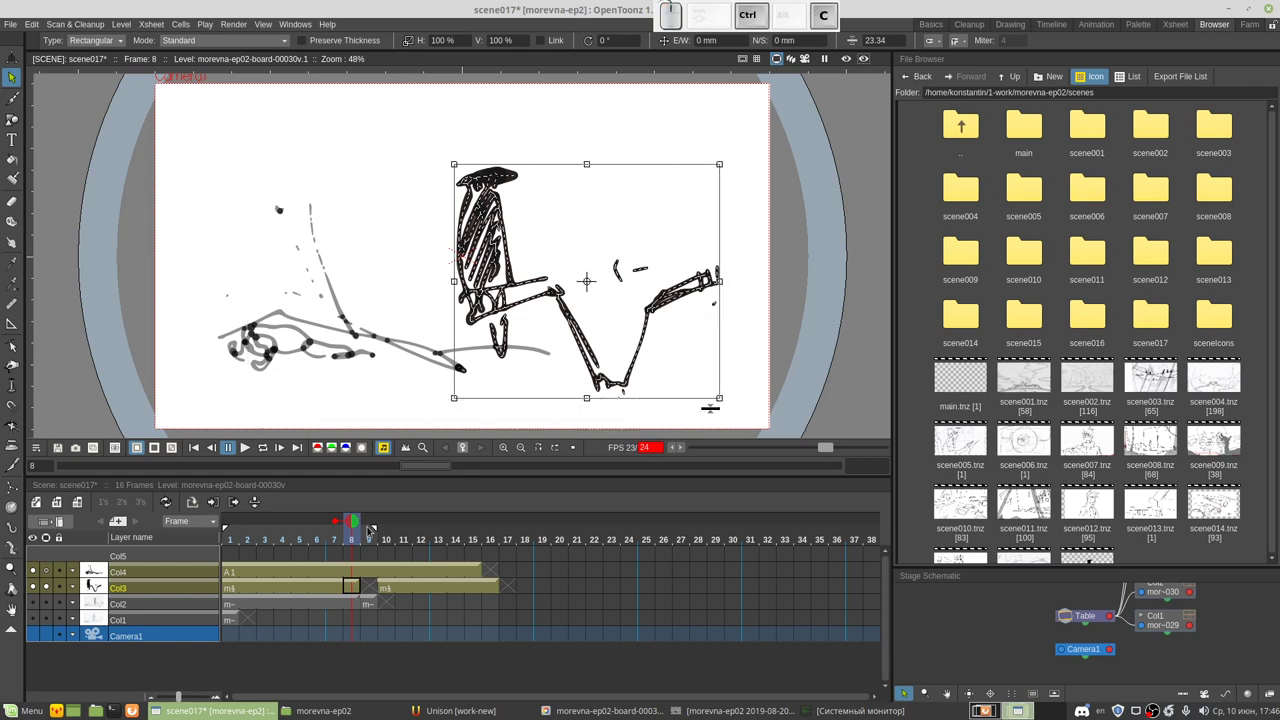
{"action": "left_click", "coordinate": [367, 587]}
{"action": "key", "text": "ctrl+v"}
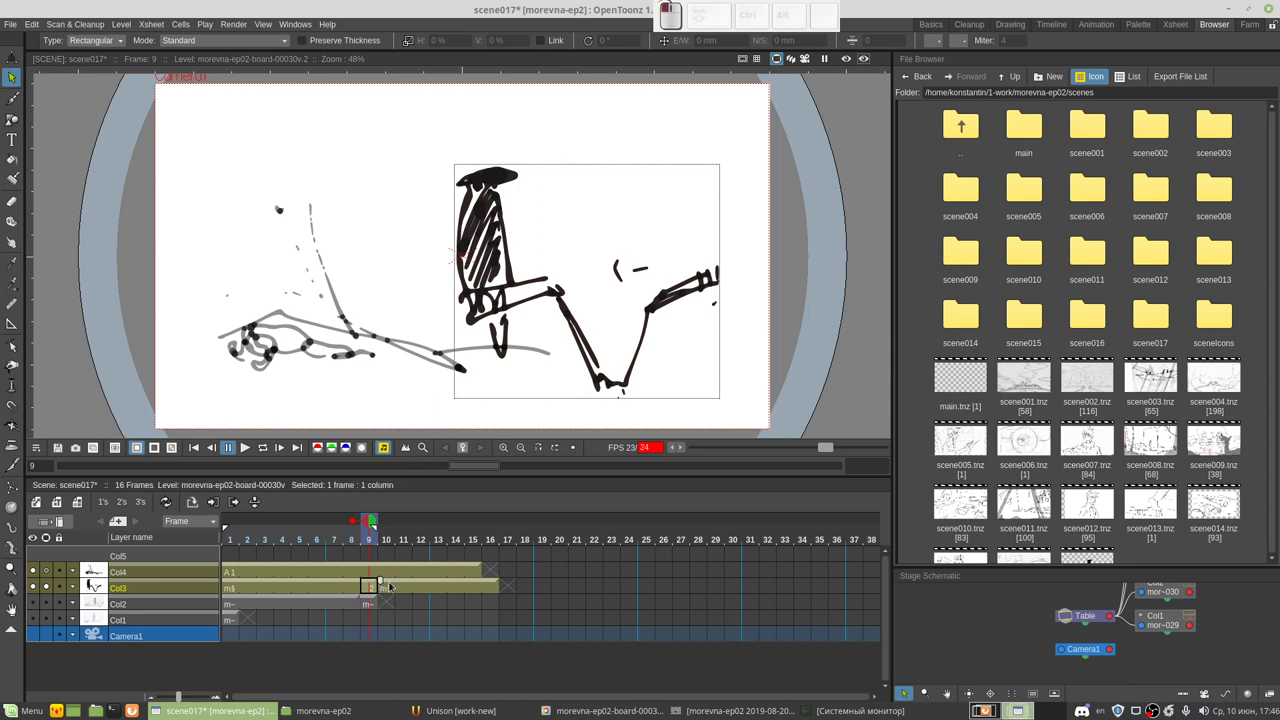
Step: Lengthen the Col3 hold by one frame, then squash, tilt and nudge the figure's upper body
{"action": "left_click_drag", "start_coordinate": [380, 582], "coordinate": [390, 586]}
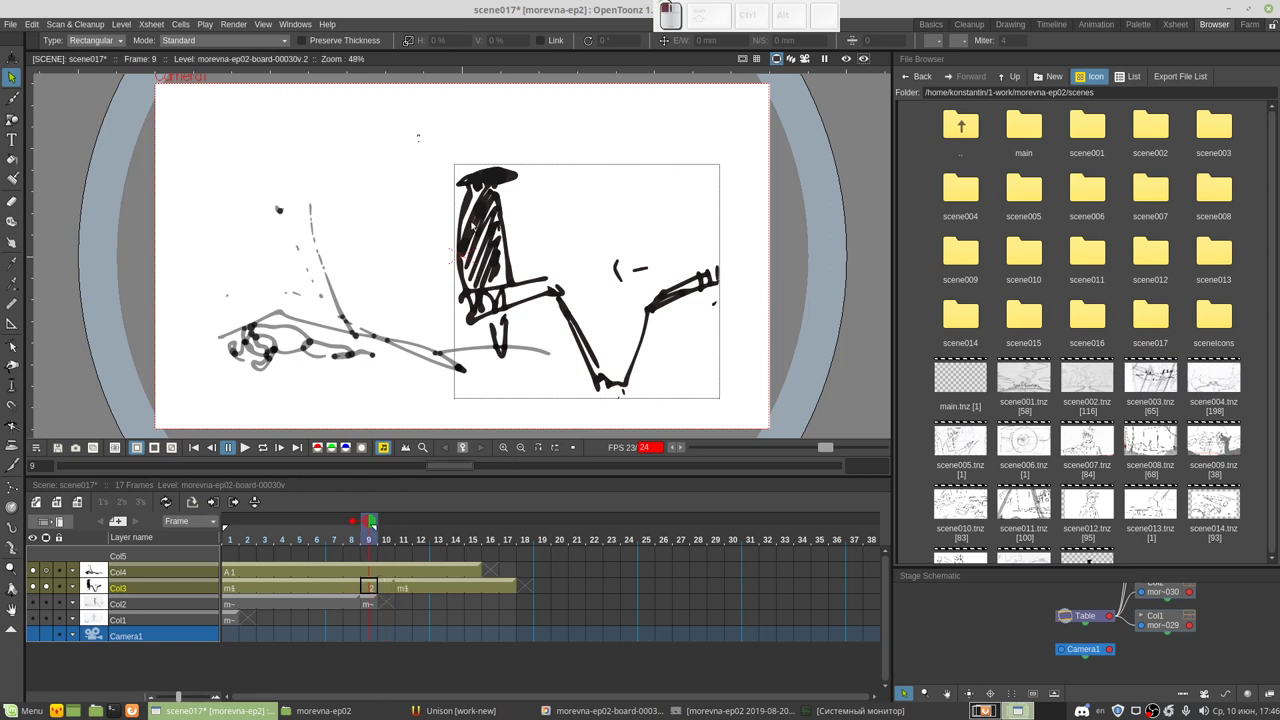
{"action": "left_click_drag", "start_coordinate": [418, 135], "coordinate": [516, 289]}
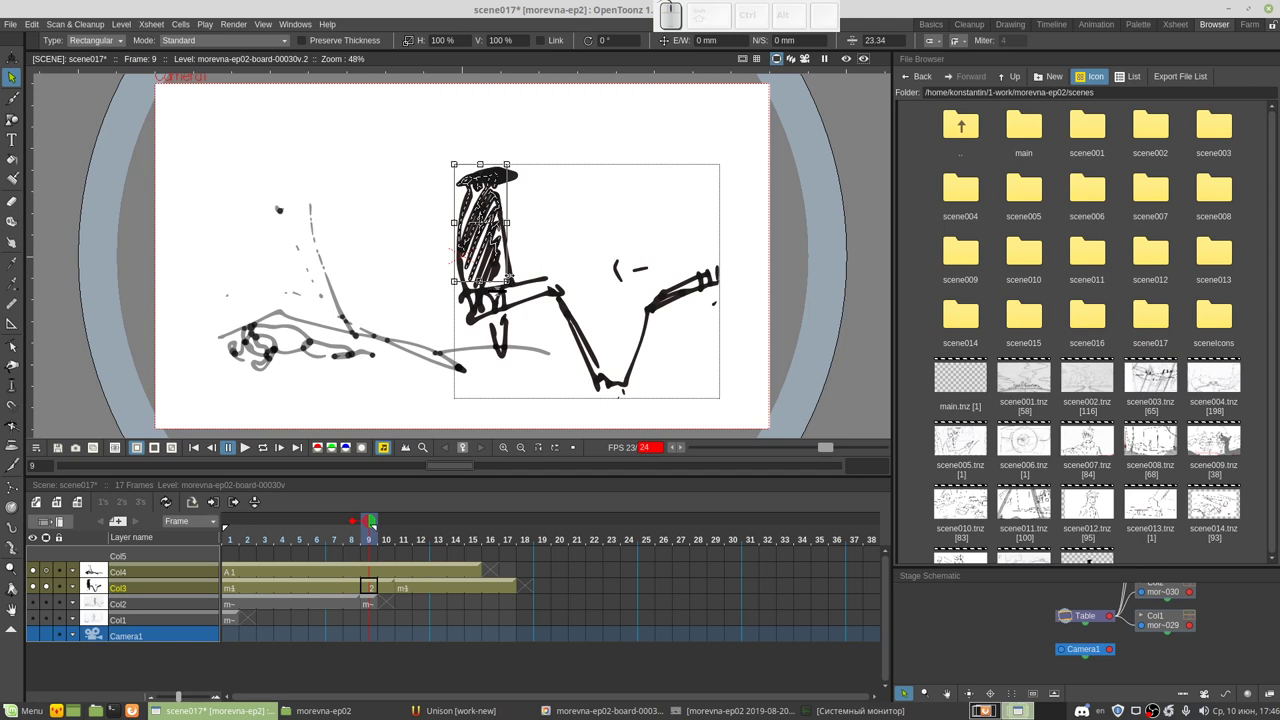
{"action": "left_click_drag", "start_coordinate": [407, 141], "coordinate": [524, 291]}
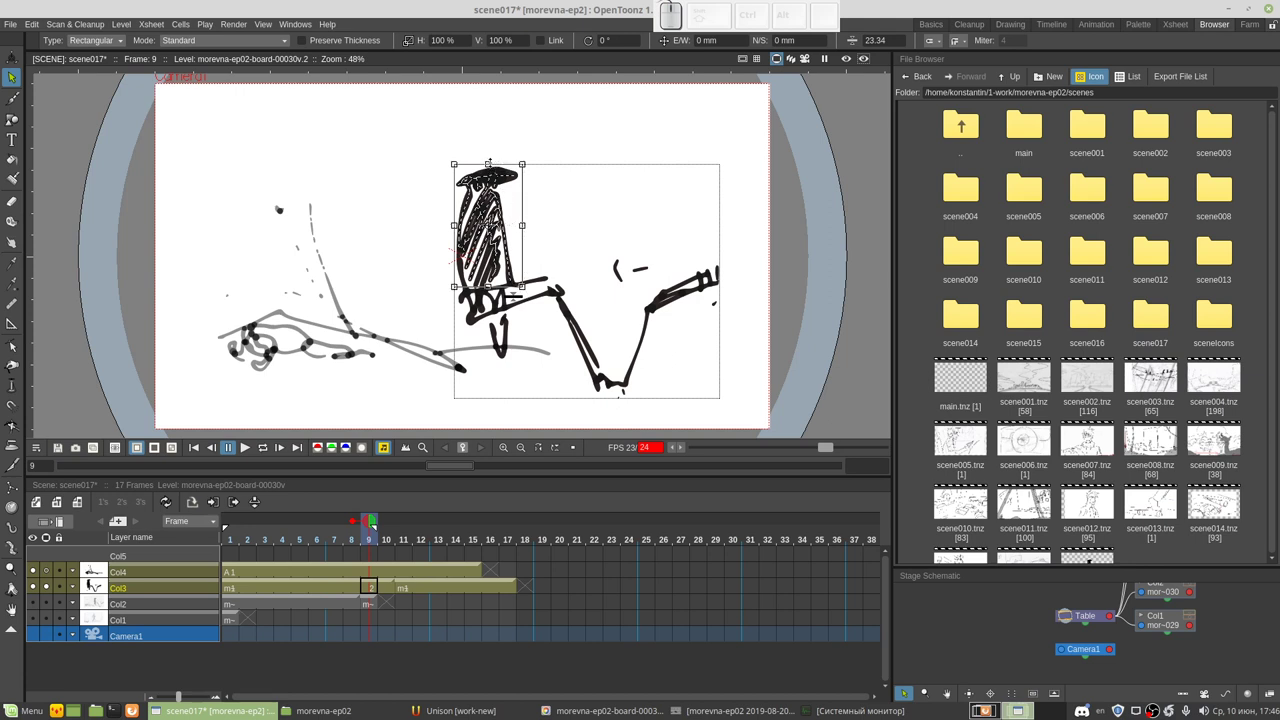
{"action": "left_click_drag", "start_coordinate": [488, 163], "coordinate": [487, 173]}
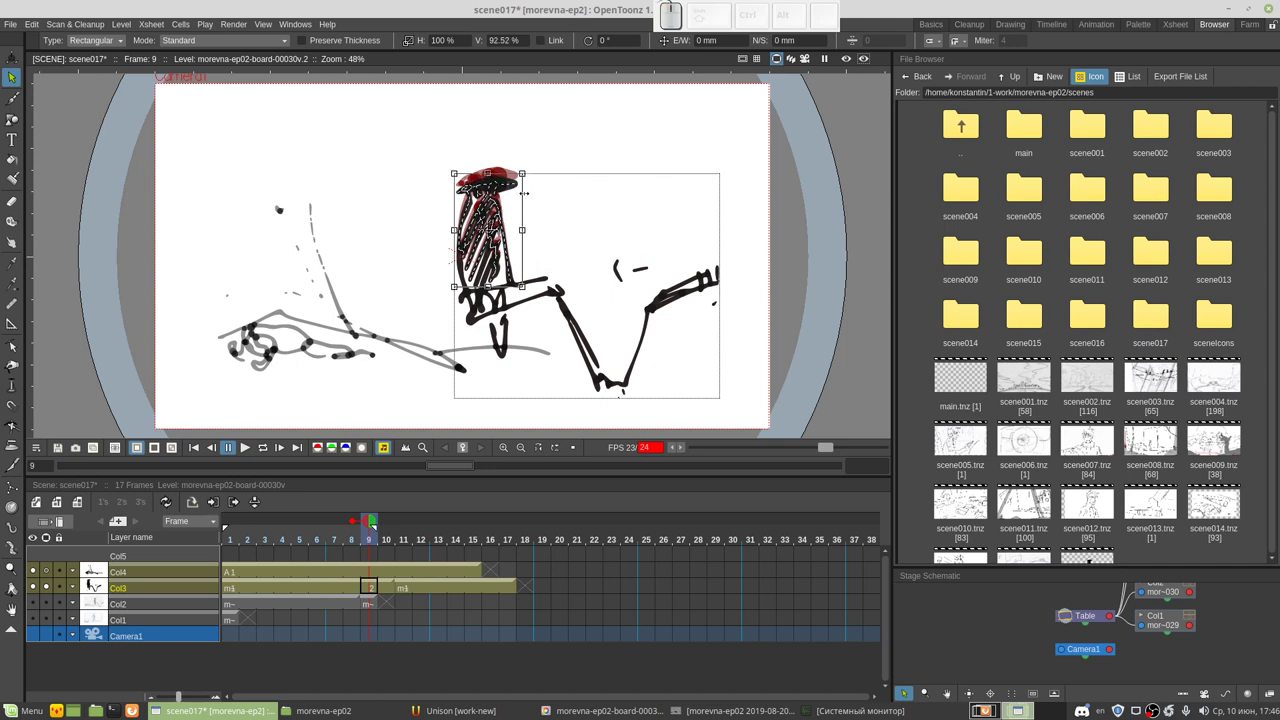
{"action": "left_click_drag", "start_coordinate": [530, 172], "coordinate": [533, 169]}
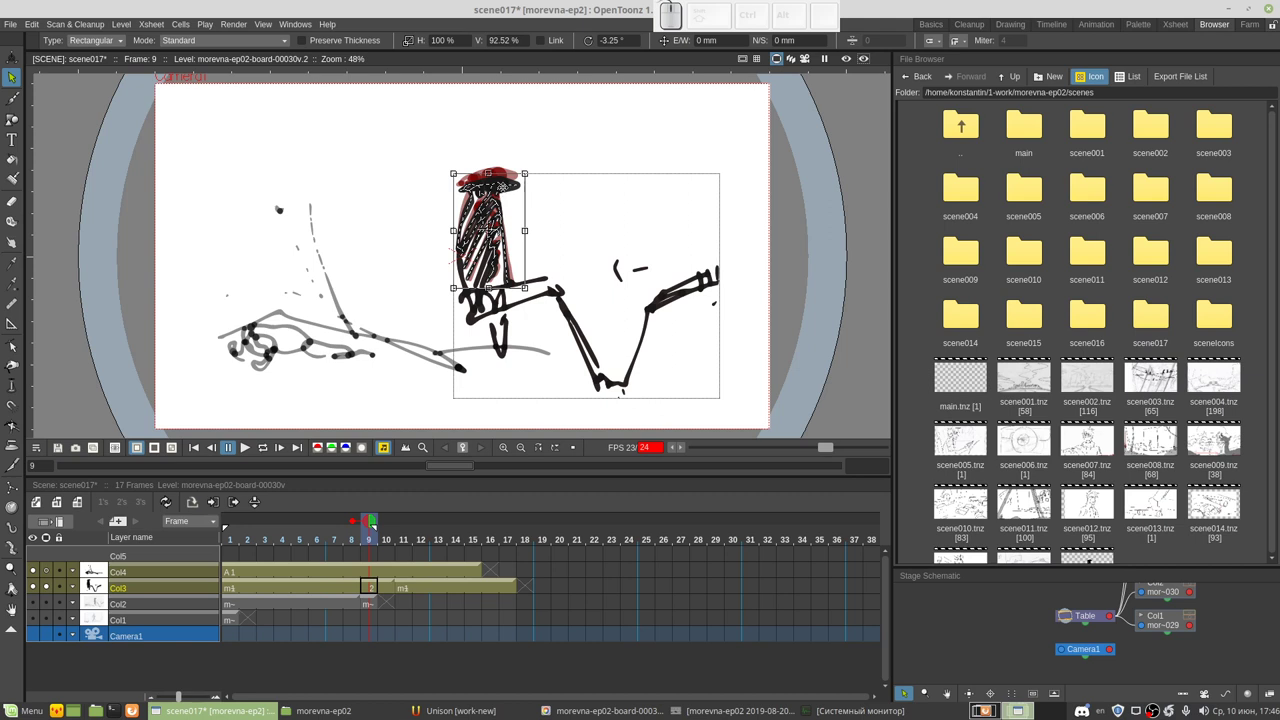
{"action": "left_click", "coordinate": [502, 186]}
{"action": "left_click_drag", "start_coordinate": [502, 186], "coordinate": [505, 185]}
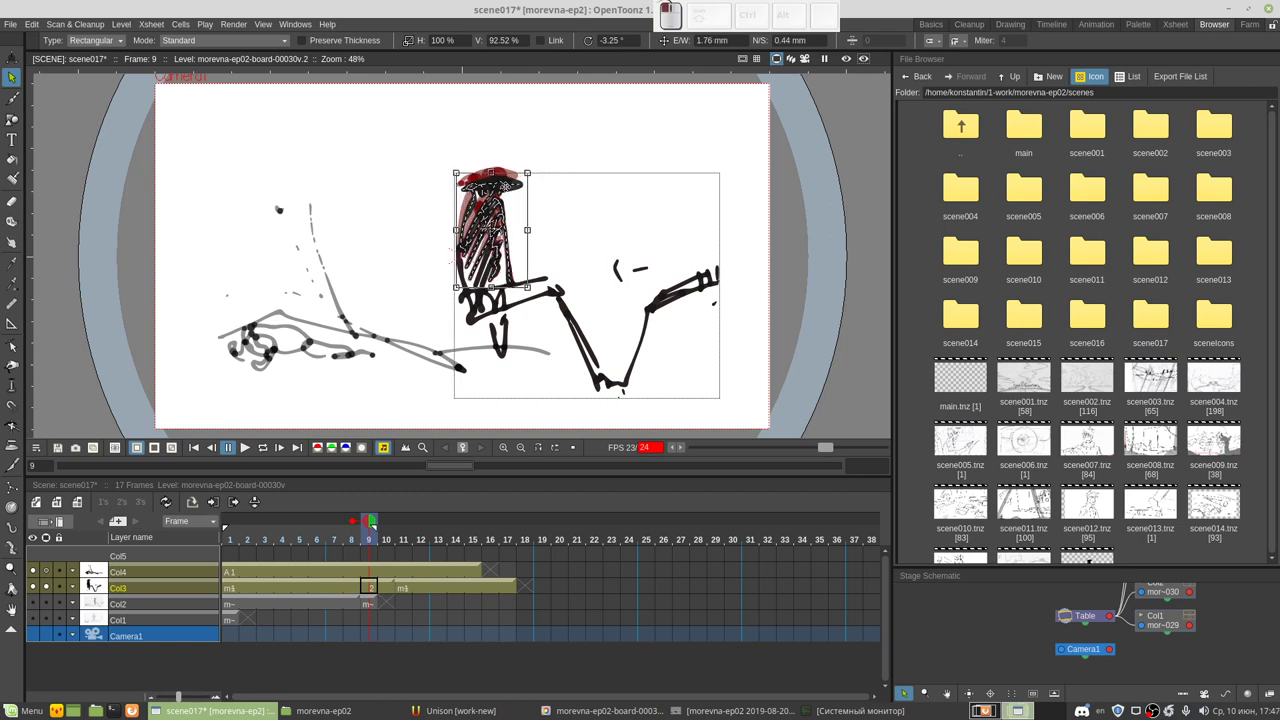
Step: Rotate a small left-side stroke slightly and the lower-leg strokes about 15 degrees
{"action": "left_click", "coordinate": [466, 284]}
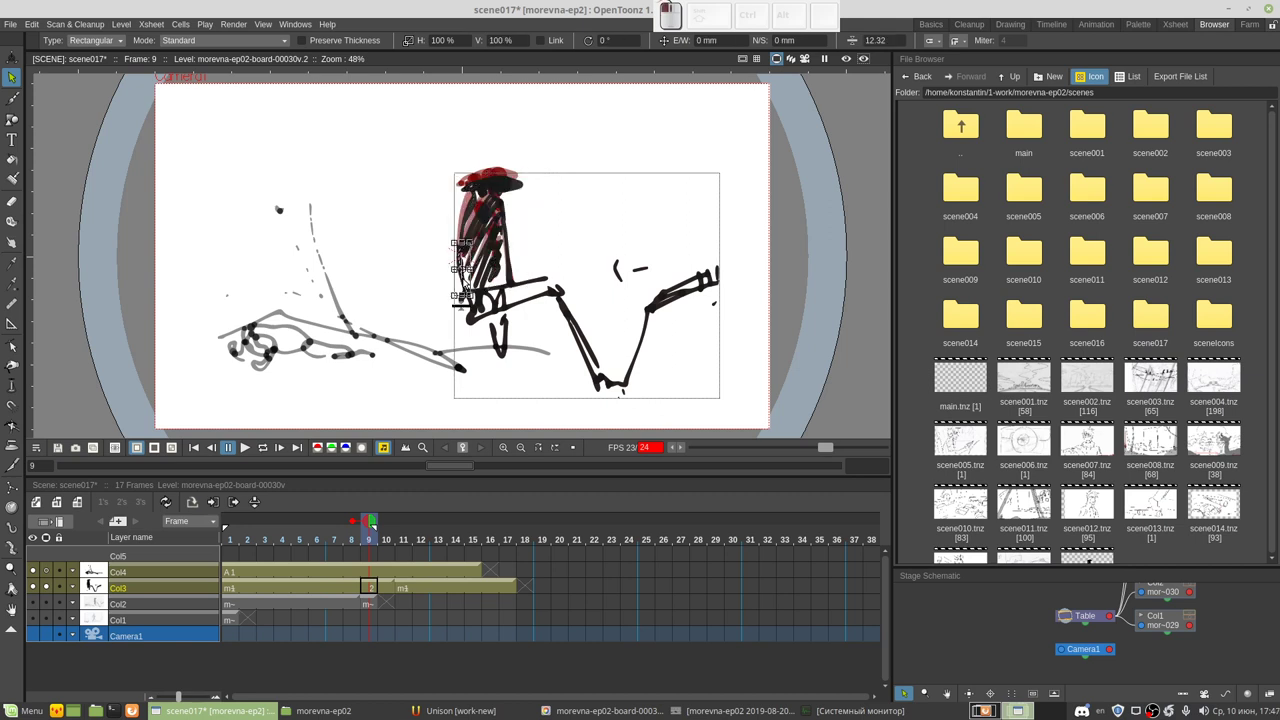
{"action": "left_click_drag", "start_coordinate": [476, 240], "coordinate": [472, 272]}
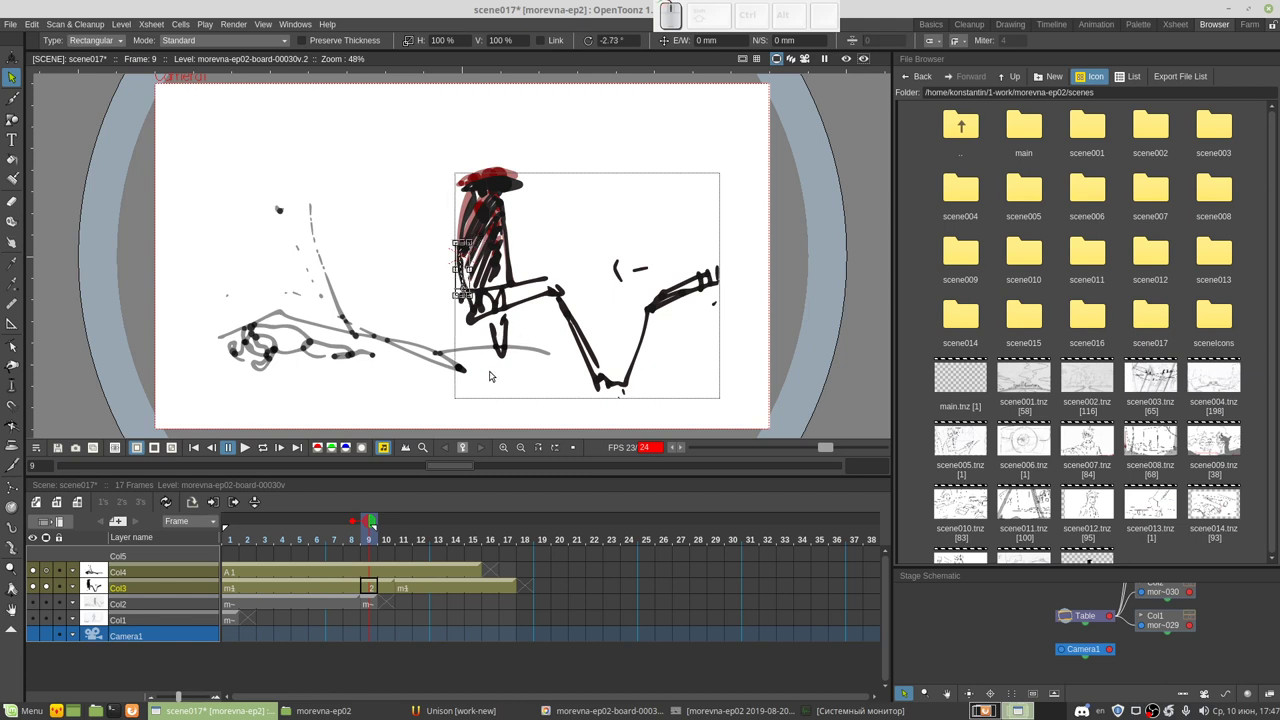
{"action": "left_click_drag", "start_coordinate": [482, 380], "coordinate": [524, 322]}
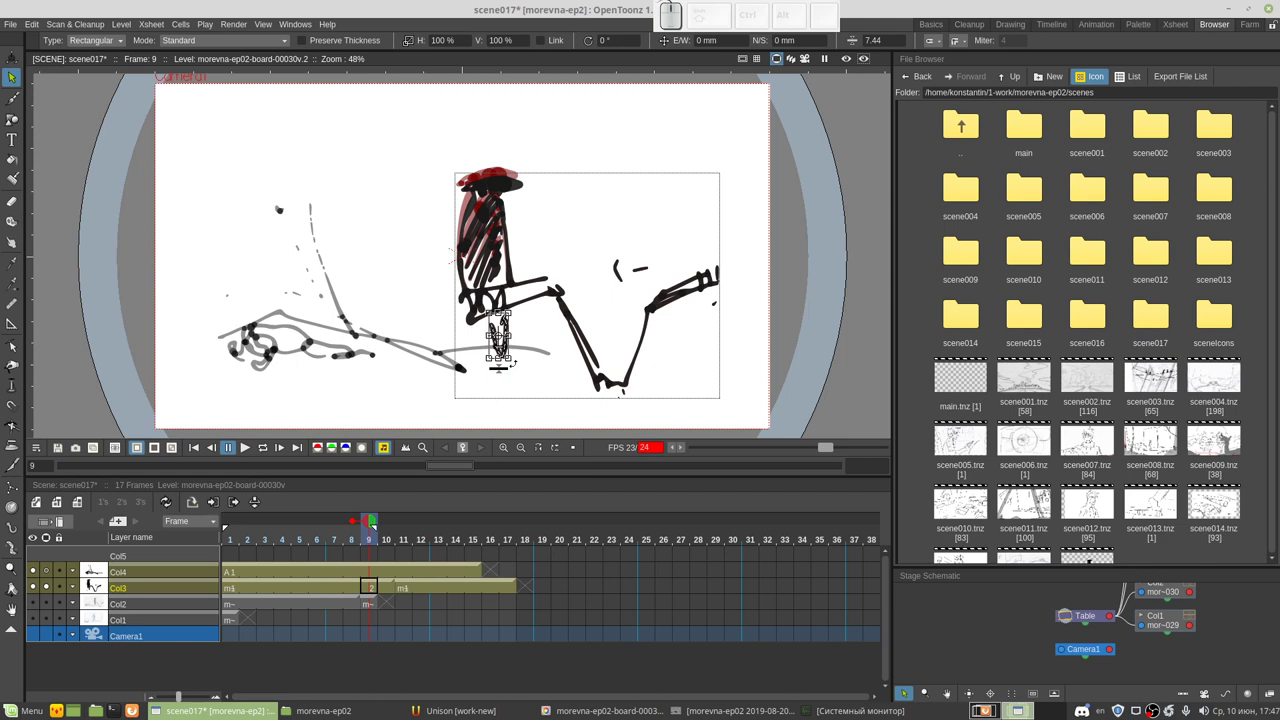
{"action": "left_click_drag", "start_coordinate": [514, 363], "coordinate": [507, 339]}
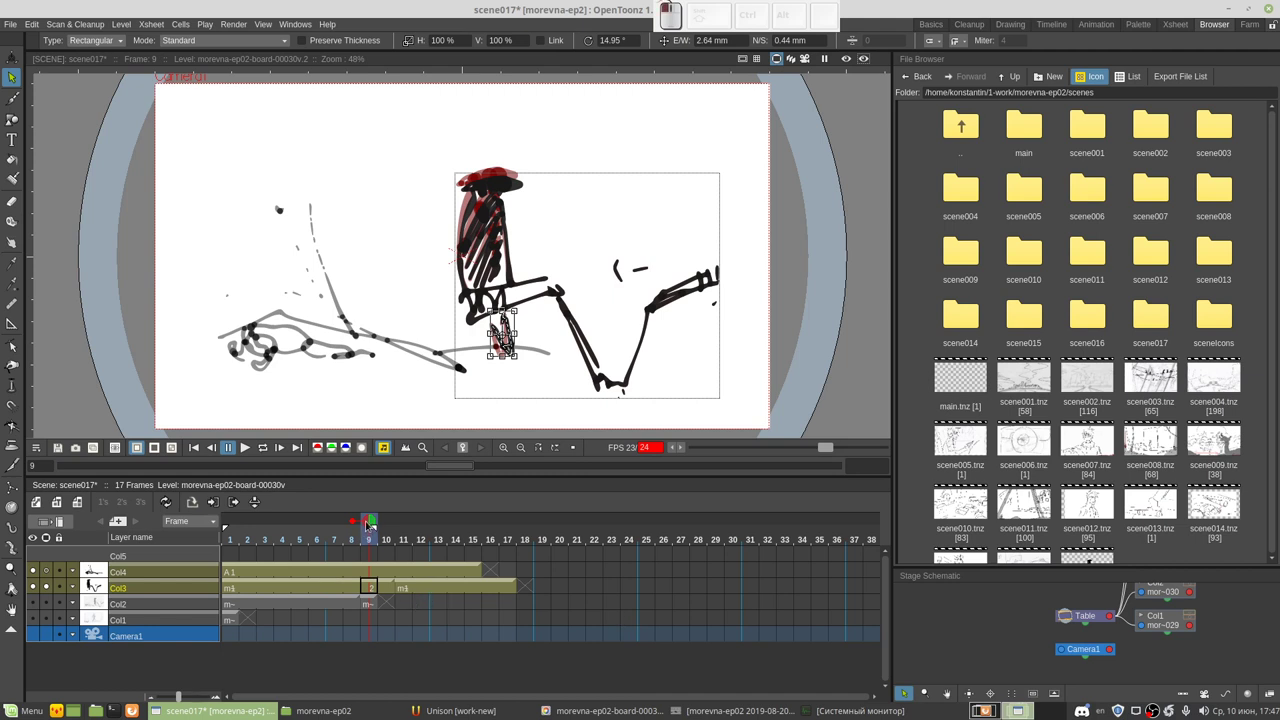
Step: Hide the frame-8 onion skin, scrub to frame 13, and glance at the browser desktop
{"action": "left_click", "coordinate": [353, 521]}
{"action": "mouse_move", "coordinate": [374, 526]}
{"action": "left_mouse_down"}
{"action": "mouse_move", "coordinate": [498, 541]}
{"action": "mouse_move", "coordinate": [300, 545]}
{"action": "mouse_move", "coordinate": [369, 540]}
{"action": "left_mouse_up"}
{"action": "left_click", "coordinate": [990, 711]}
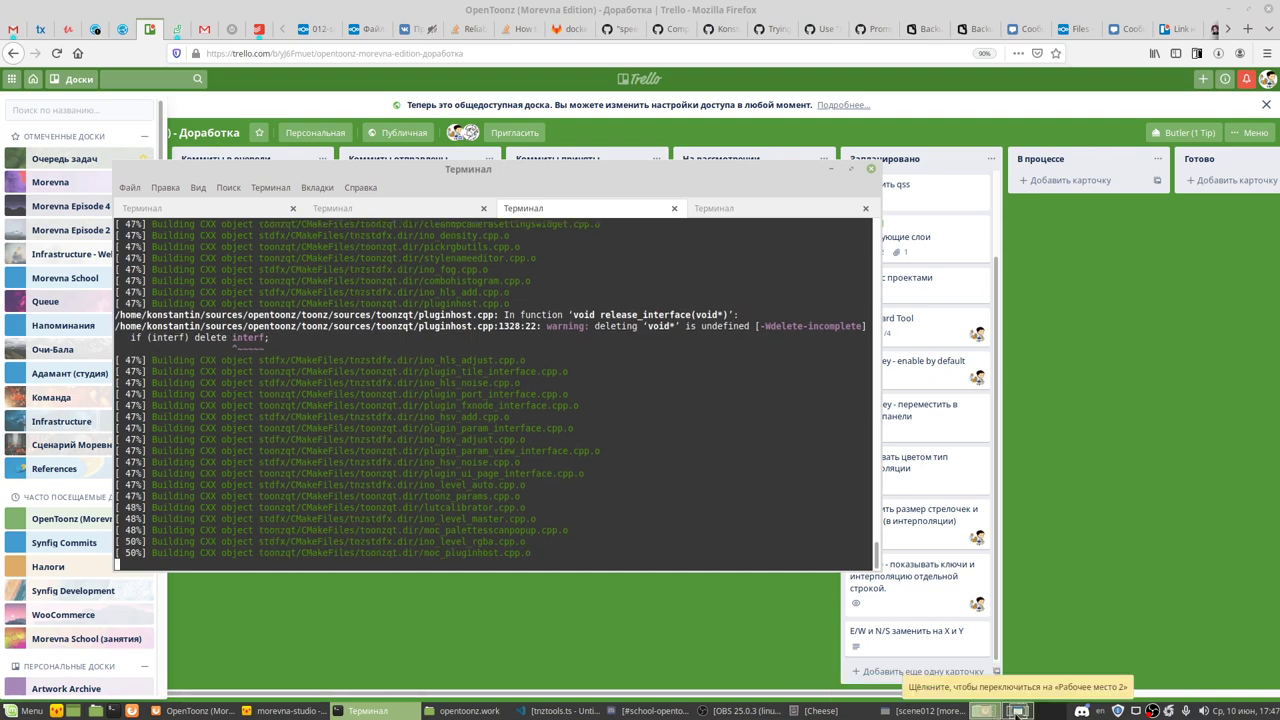
{"action": "left_click", "coordinate": [1017, 711]}
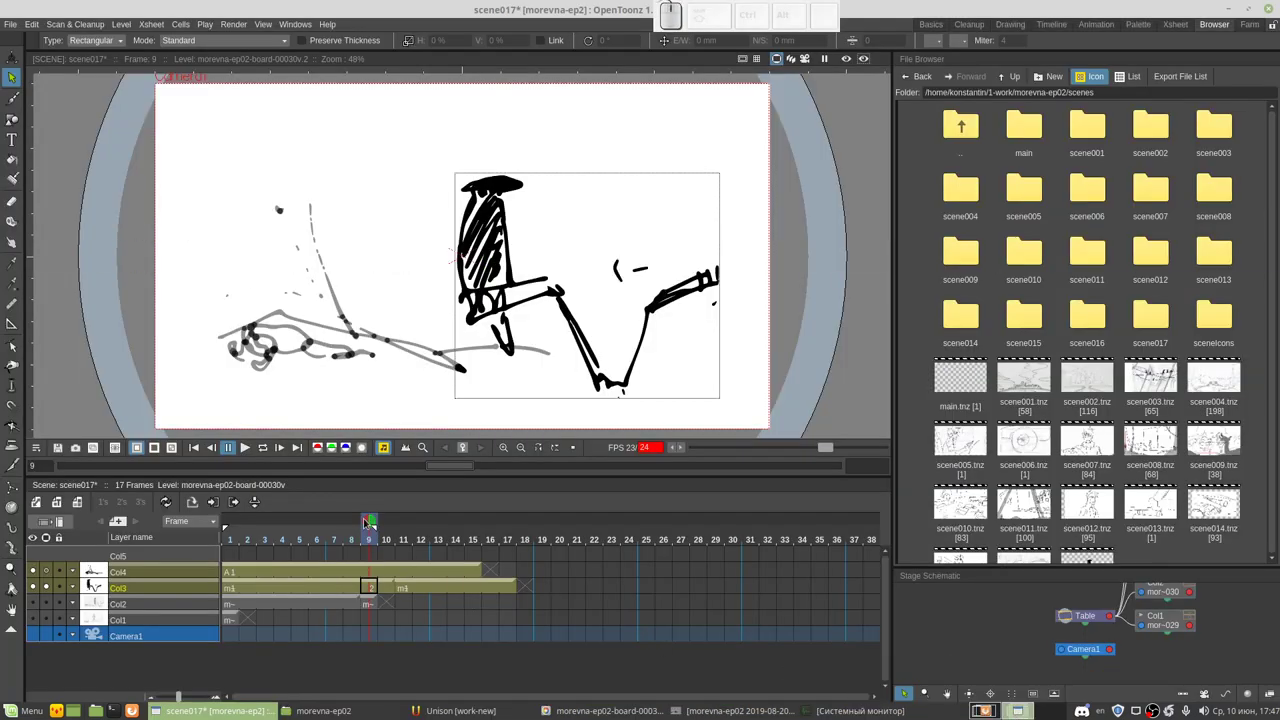
Step: Extend the Col4 level hold from frame 15 to frame 17 and save scene017
{"action": "left_click_drag", "start_coordinate": [369, 522], "coordinate": [563, 552]}
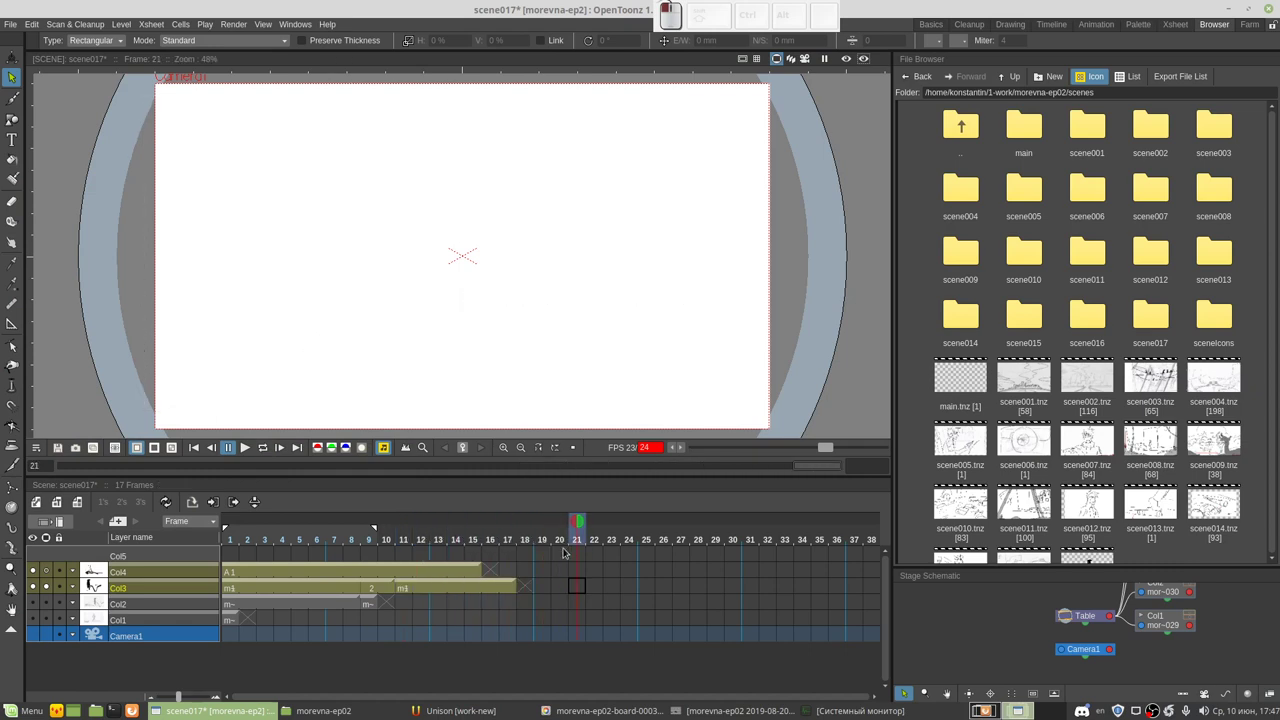
{"action": "left_click", "coordinate": [507, 562]}
{"action": "left_click", "coordinate": [473, 570]}
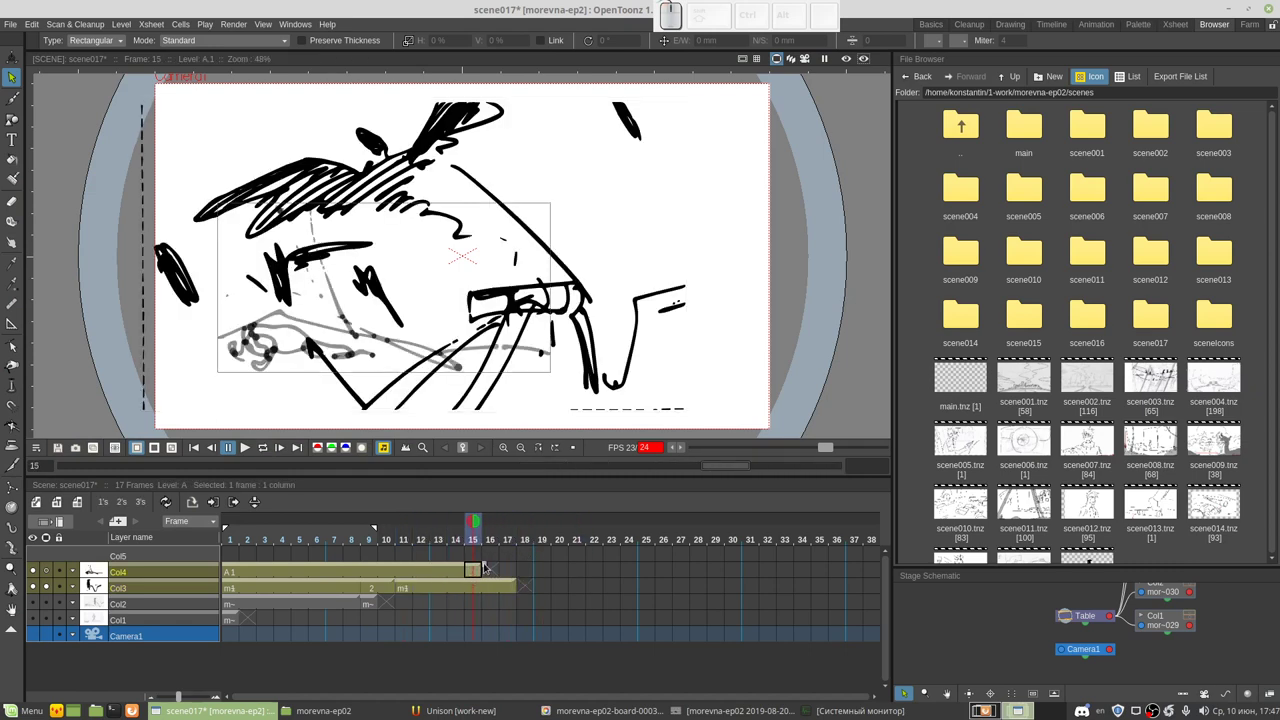
{"action": "left_click_drag", "start_coordinate": [483, 567], "coordinate": [515, 570]}
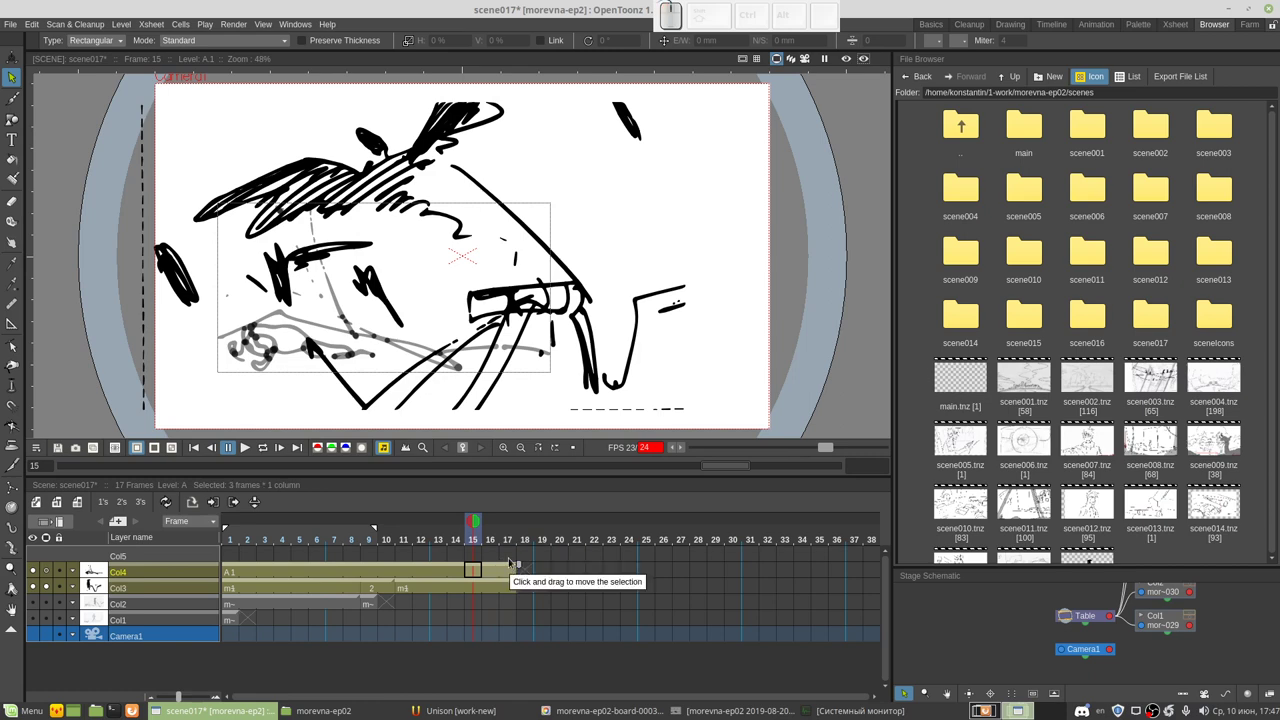
{"action": "key", "text": "ctrl+s"}
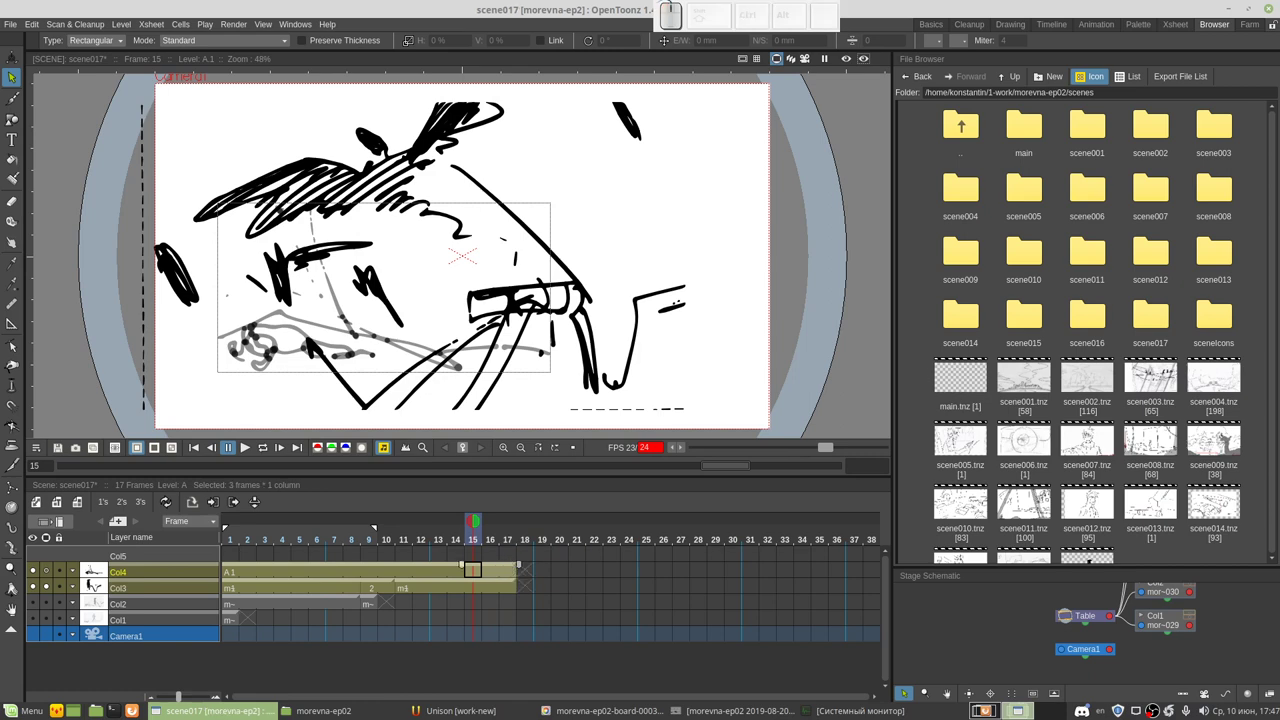
Step: Go to Col3 frame 11 and briefly check the browser and terminal desktop
{"action": "left_click", "coordinate": [402, 590]}
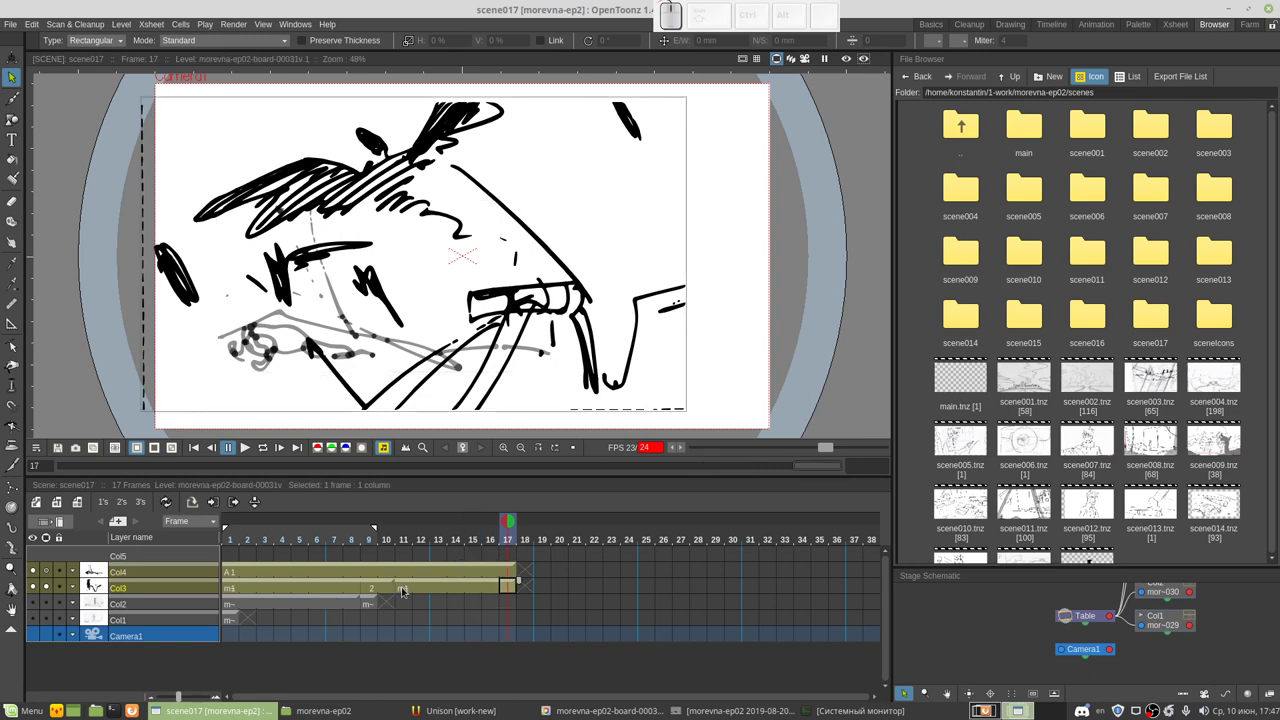
{"action": "left_click", "coordinate": [983, 711]}
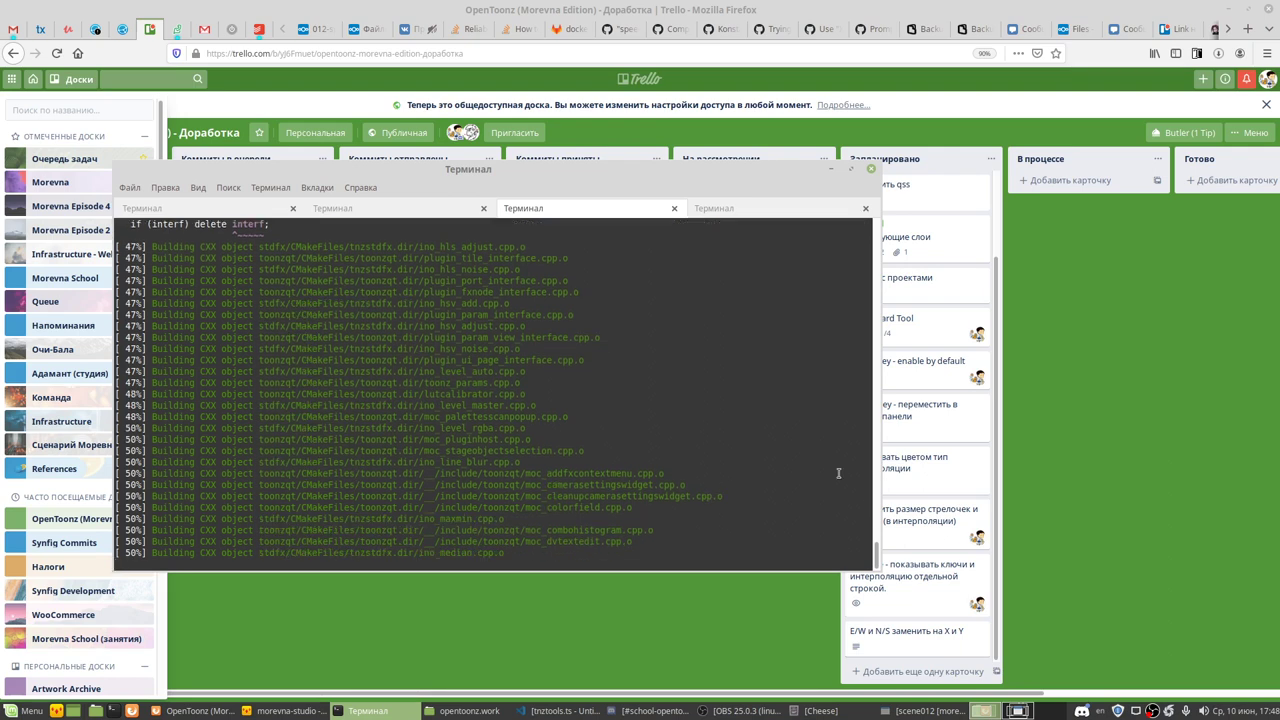
{"action": "left_click", "coordinate": [1016, 708]}
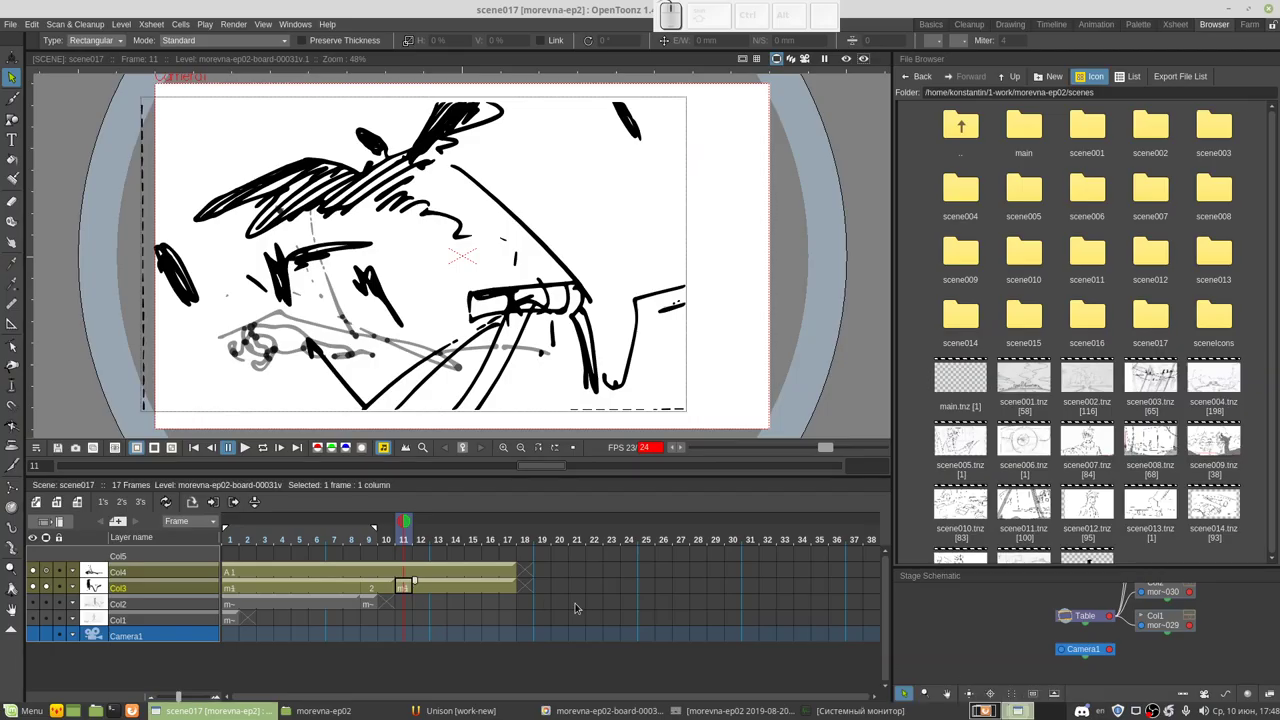
Step: Step through Col3 frames 11–14, then set the Selection tool Type to Freehand
{"action": "left_click", "coordinate": [434, 587]}
{"action": "left_click", "coordinate": [458, 587]}
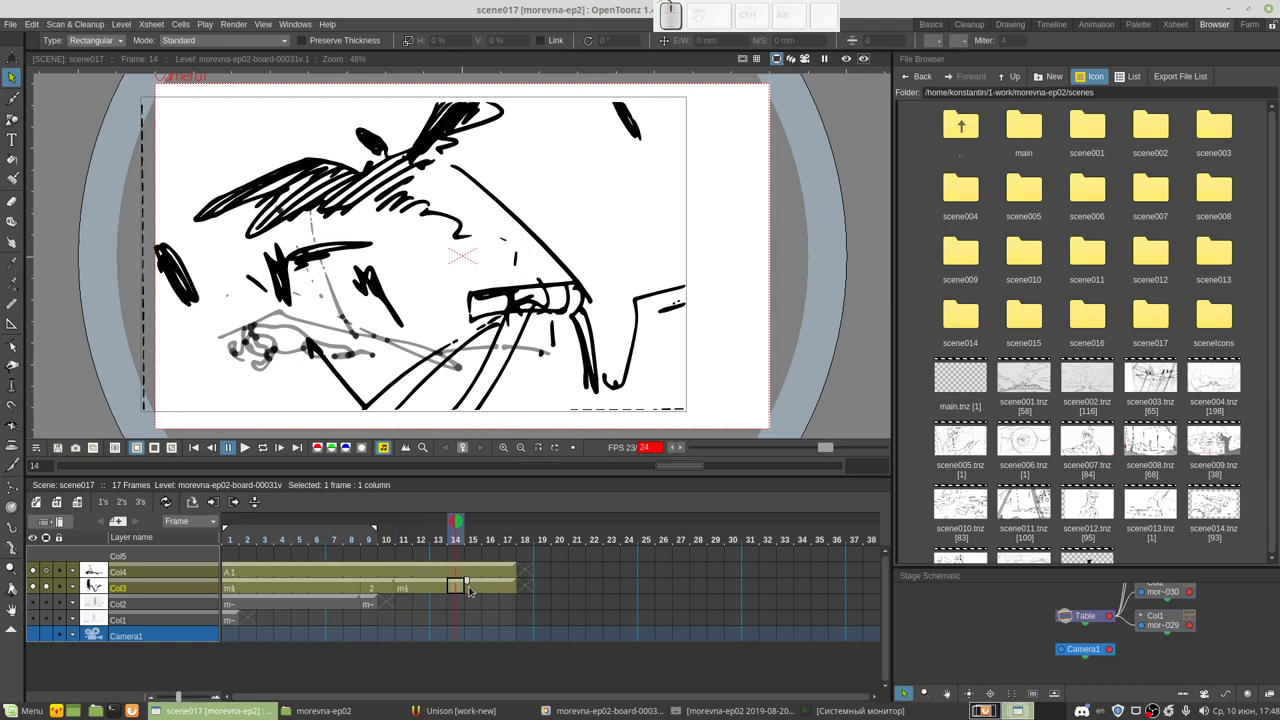
{"action": "left_click", "coordinate": [404, 587]}
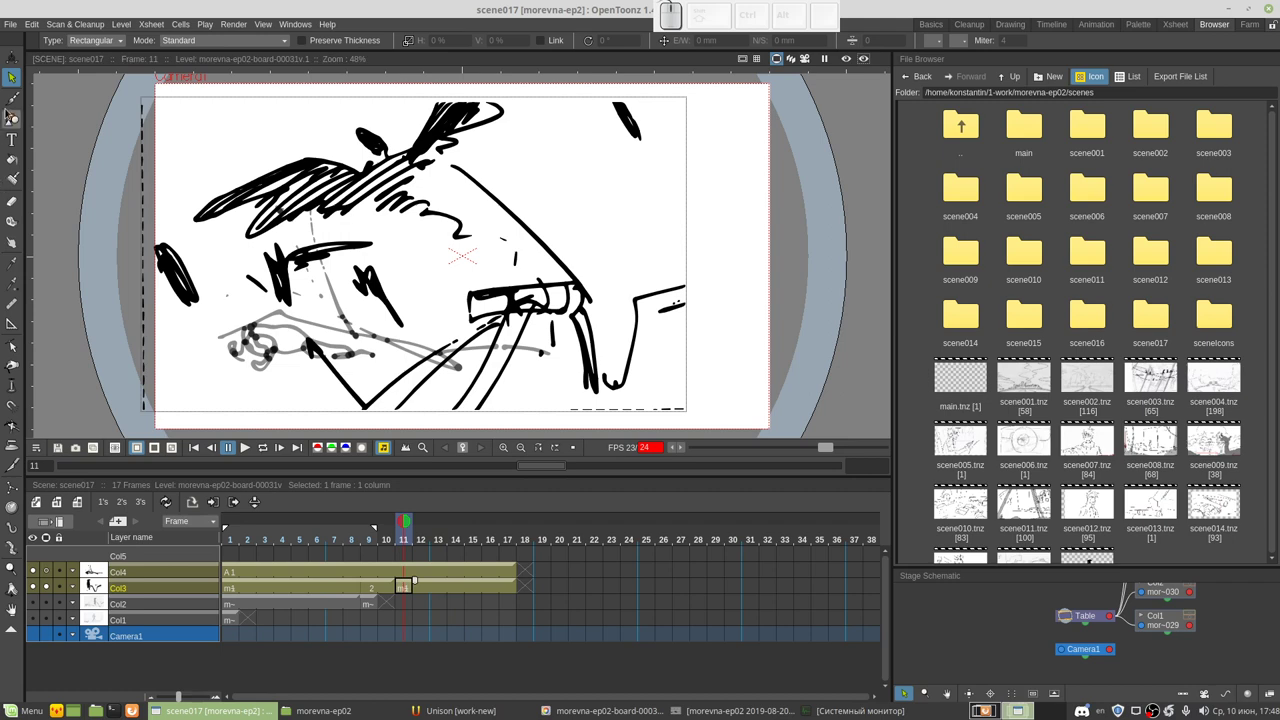
{"action": "left_click", "coordinate": [84, 41]}
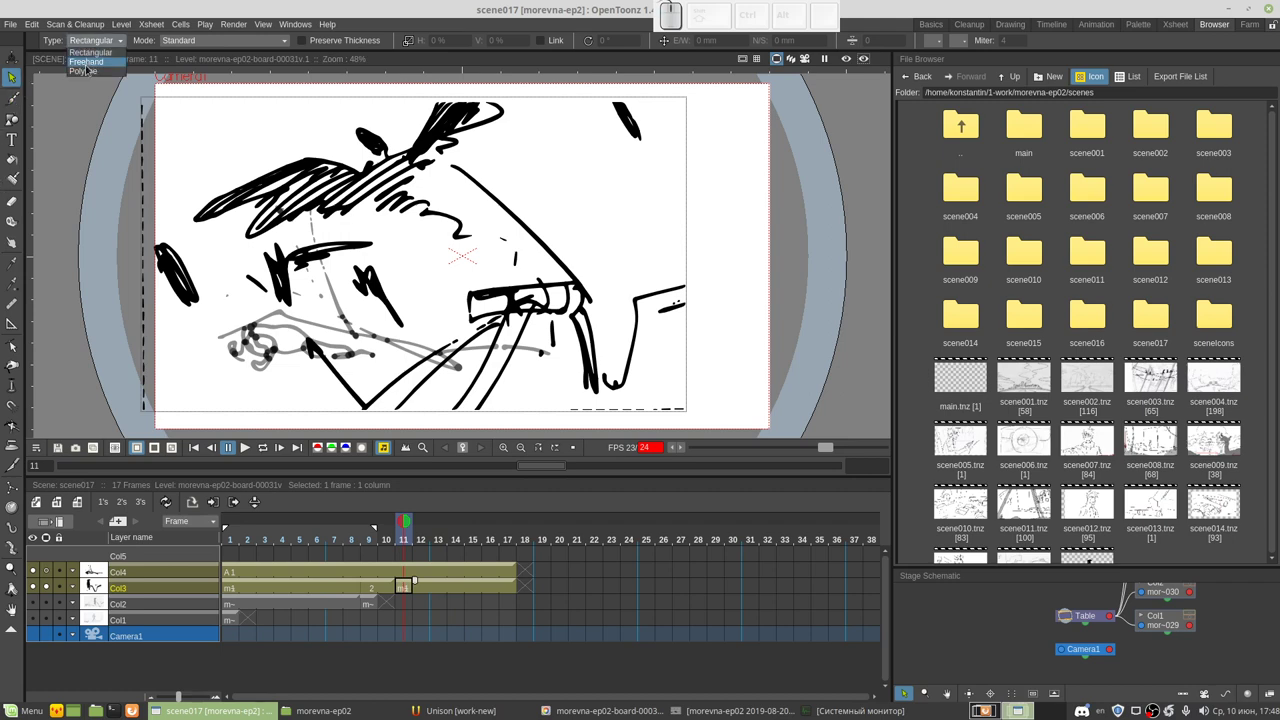
{"action": "left_click", "coordinate": [86, 62]}
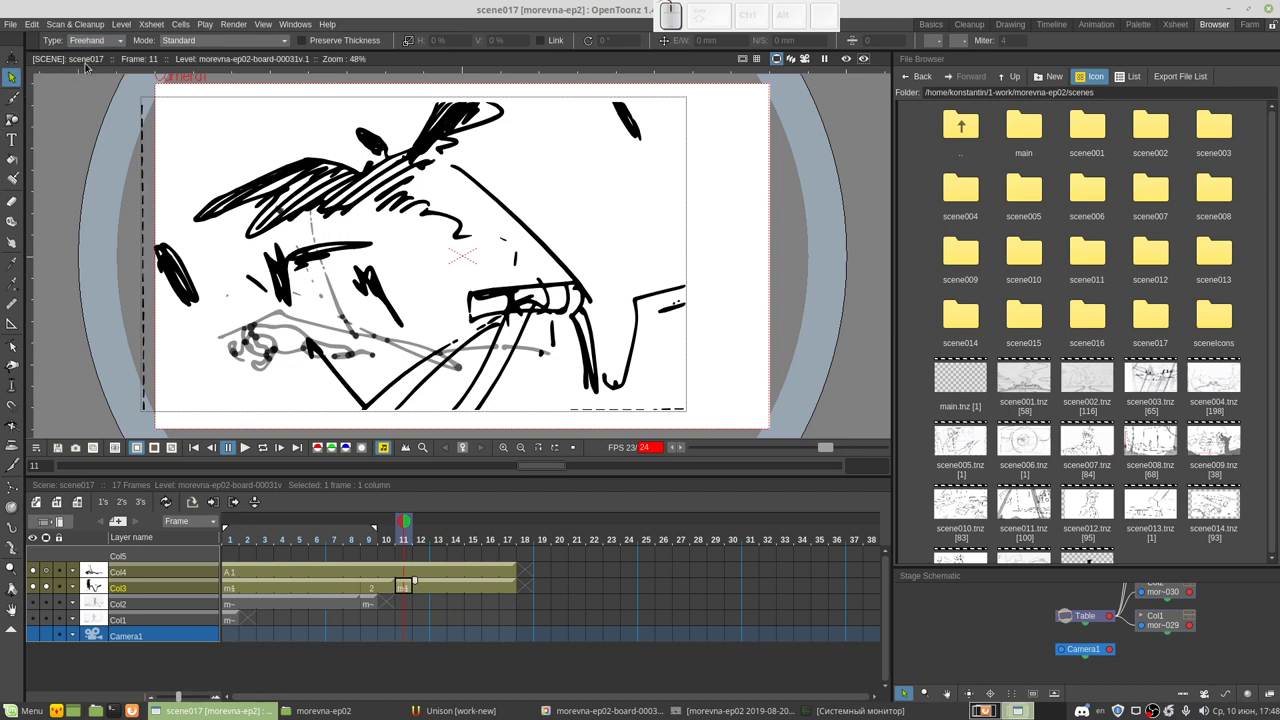
Step: Review the Col3 drawings on frames 10, 11, 9 and 1, ending on frame 9
{"action": "left_click", "coordinate": [382, 568]}
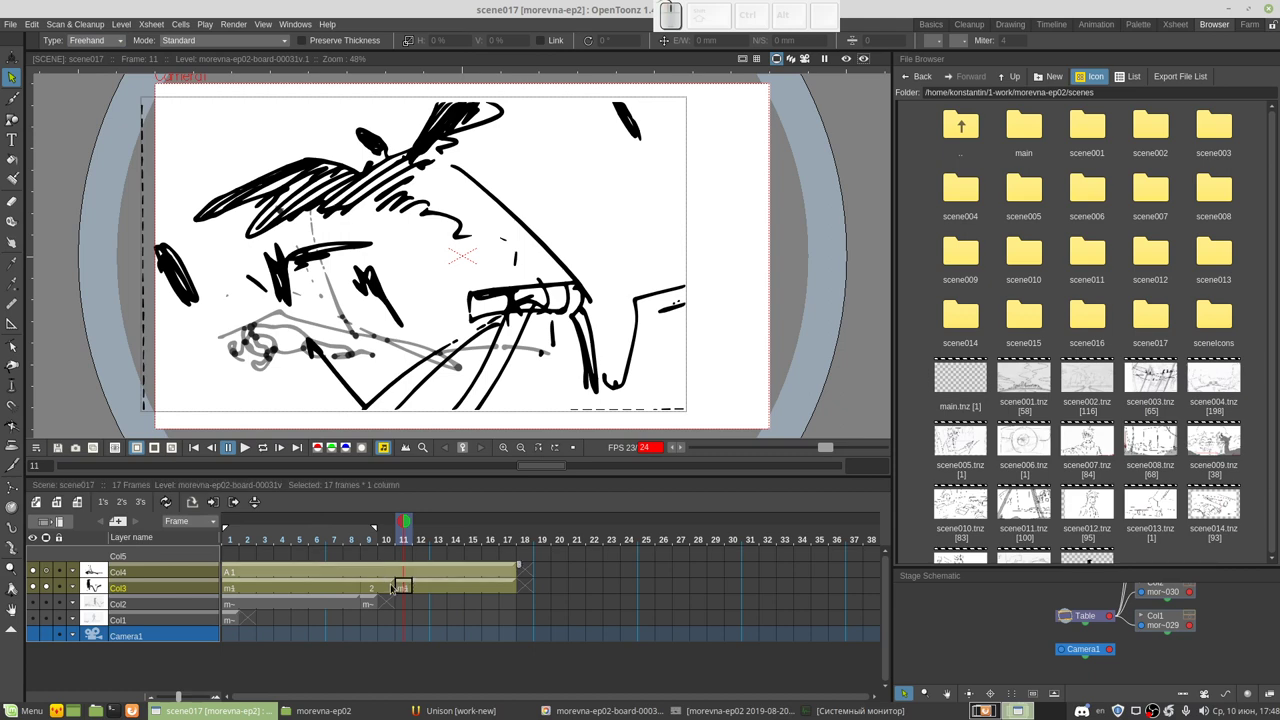
{"action": "left_click", "coordinate": [387, 589]}
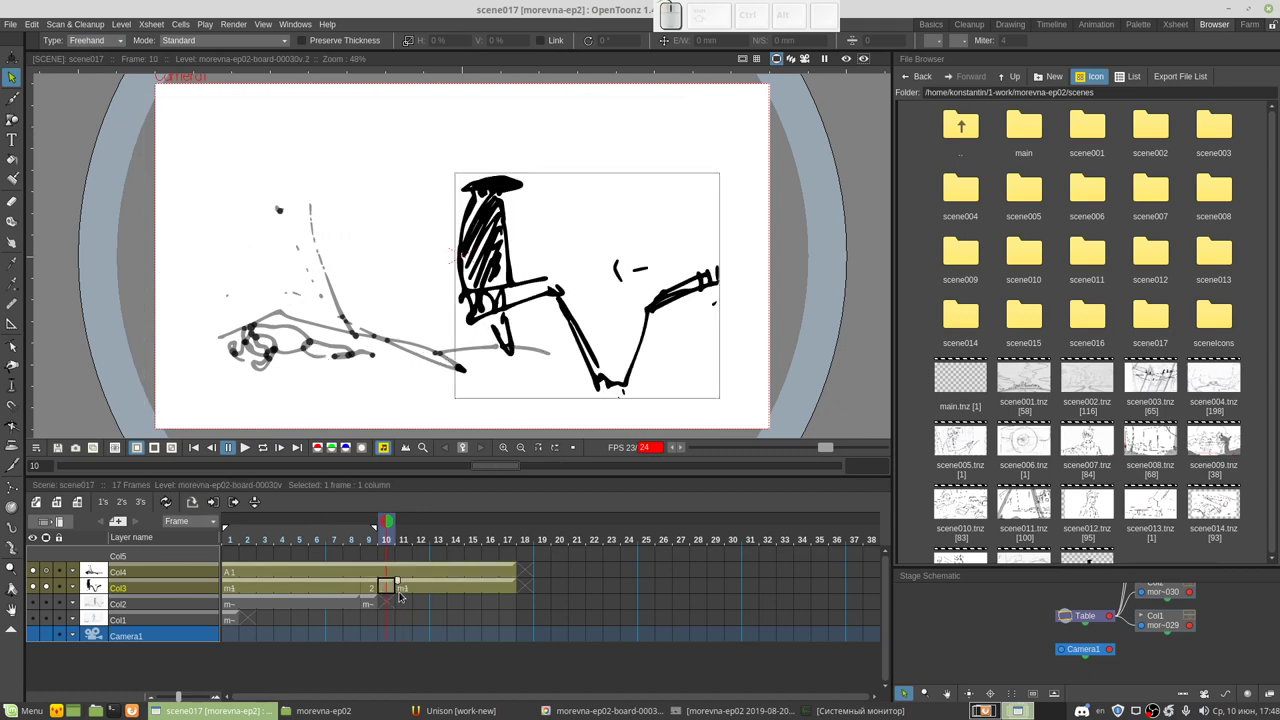
{"action": "left_click", "coordinate": [400, 594]}
{"action": "left_click", "coordinate": [386, 592]}
{"action": "left_click", "coordinate": [369, 592]}
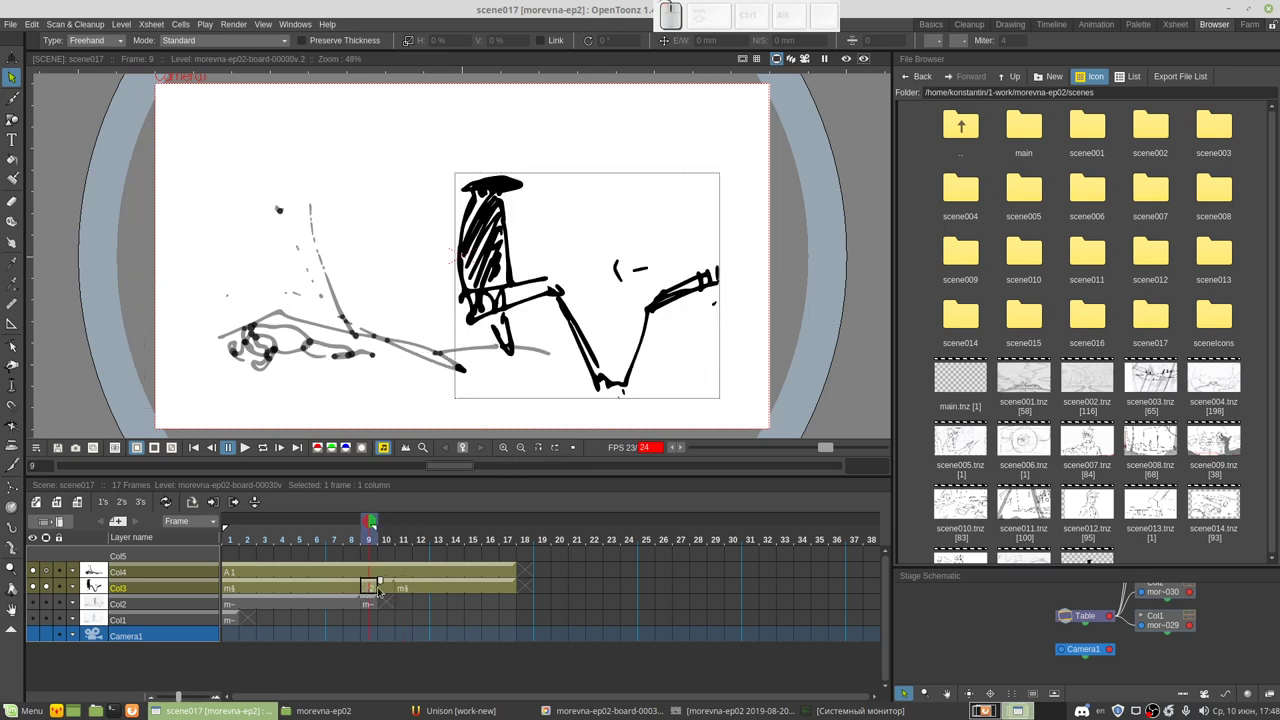
{"action": "left_click", "coordinate": [386, 592]}
{"action": "left_click", "coordinate": [369, 592]}
{"action": "left_click", "coordinate": [229, 590]}
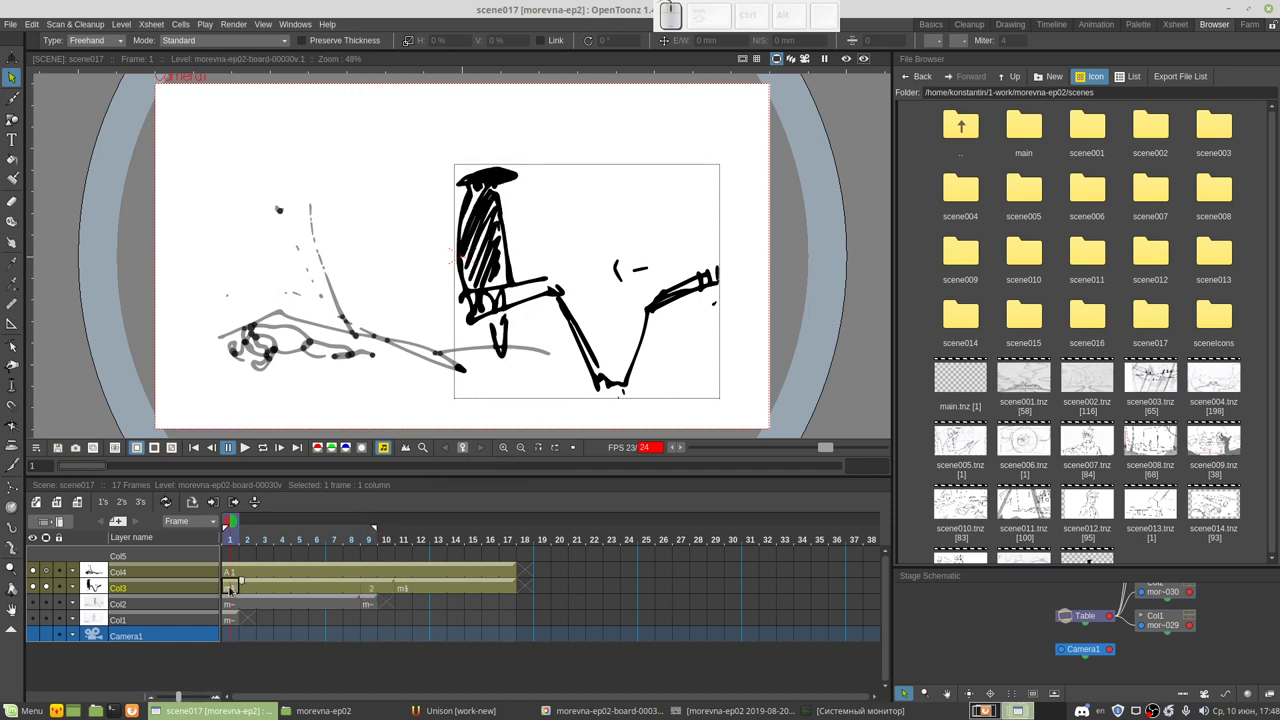
{"action": "left_click", "coordinate": [401, 590]}
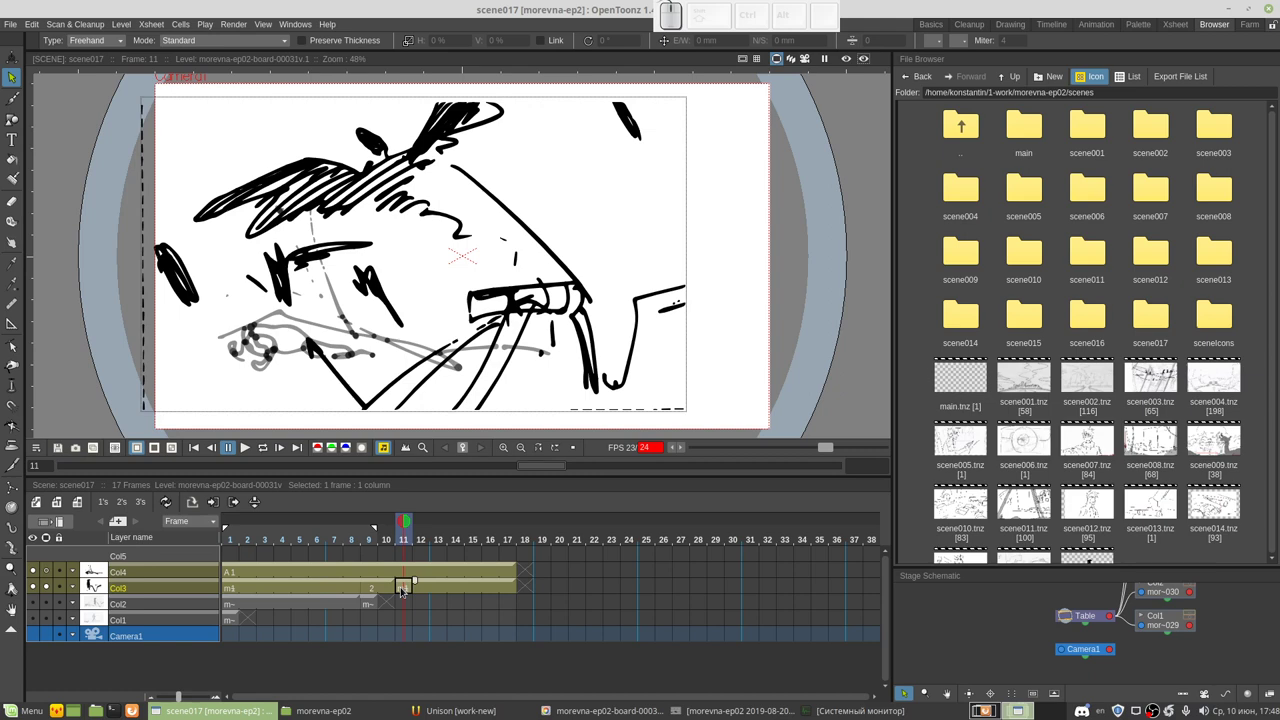
{"action": "left_click", "coordinate": [368, 590]}
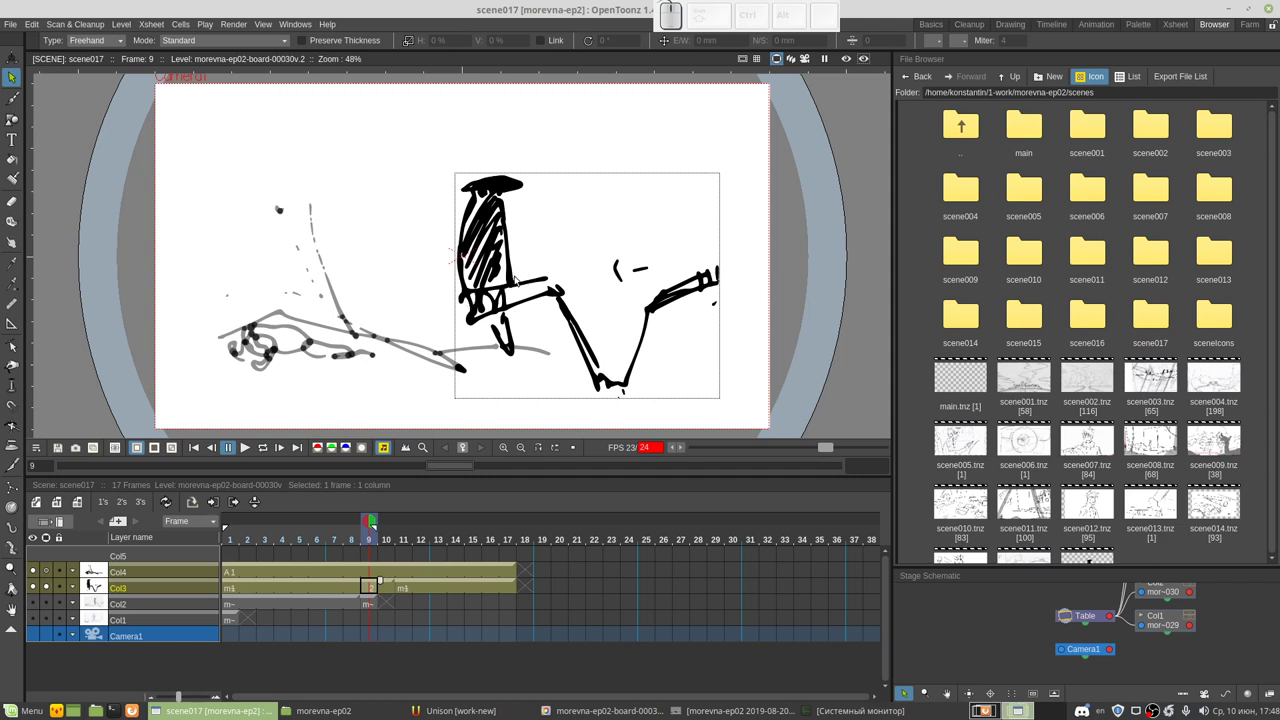
Step: Cut the lassoed arm and V-shaped strokes into a new Col5 drawing B1 held through frame 10
{"action": "left_click_drag", "start_coordinate": [516, 283], "coordinate": [453, 326]}
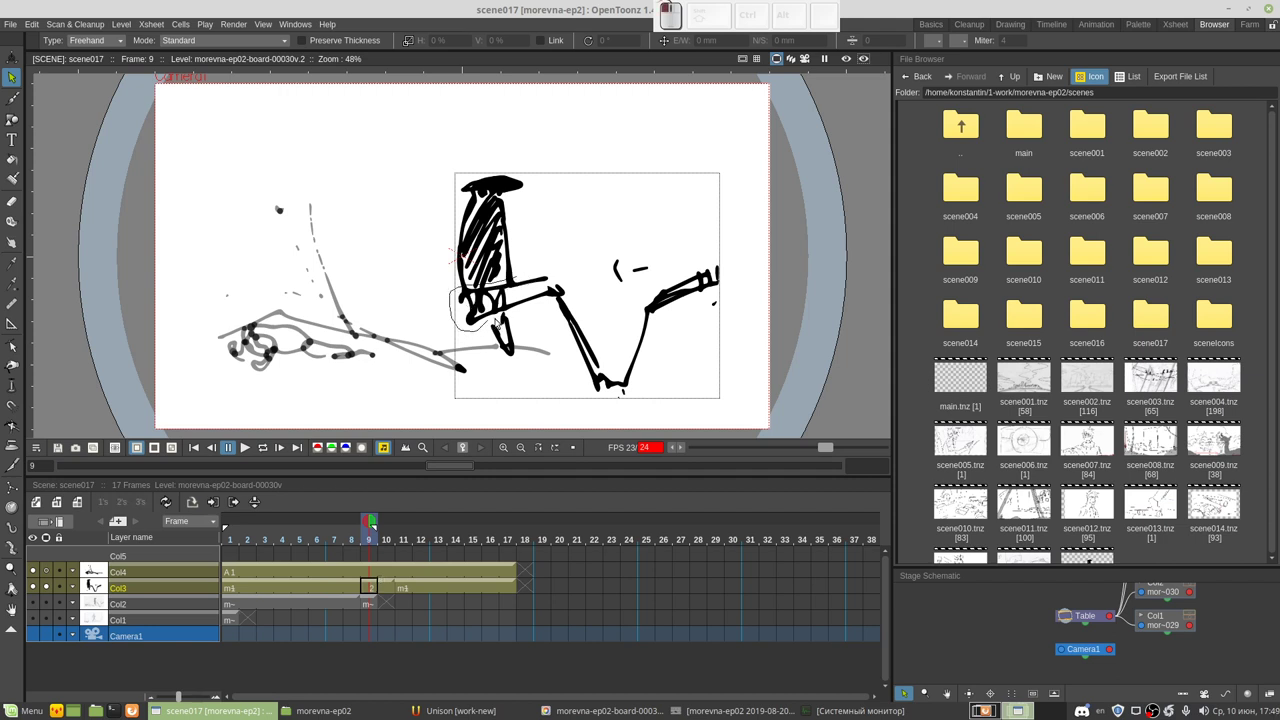
{"action": "mouse_move", "coordinate": [453, 326]}
{"action": "left_mouse_down"}
{"action": "mouse_move", "coordinate": [584, 388]}
{"action": "mouse_move", "coordinate": [743, 277]}
{"action": "mouse_move", "coordinate": [677, 231]}
{"action": "mouse_move", "coordinate": [522, 281]}
{"action": "left_mouse_up"}
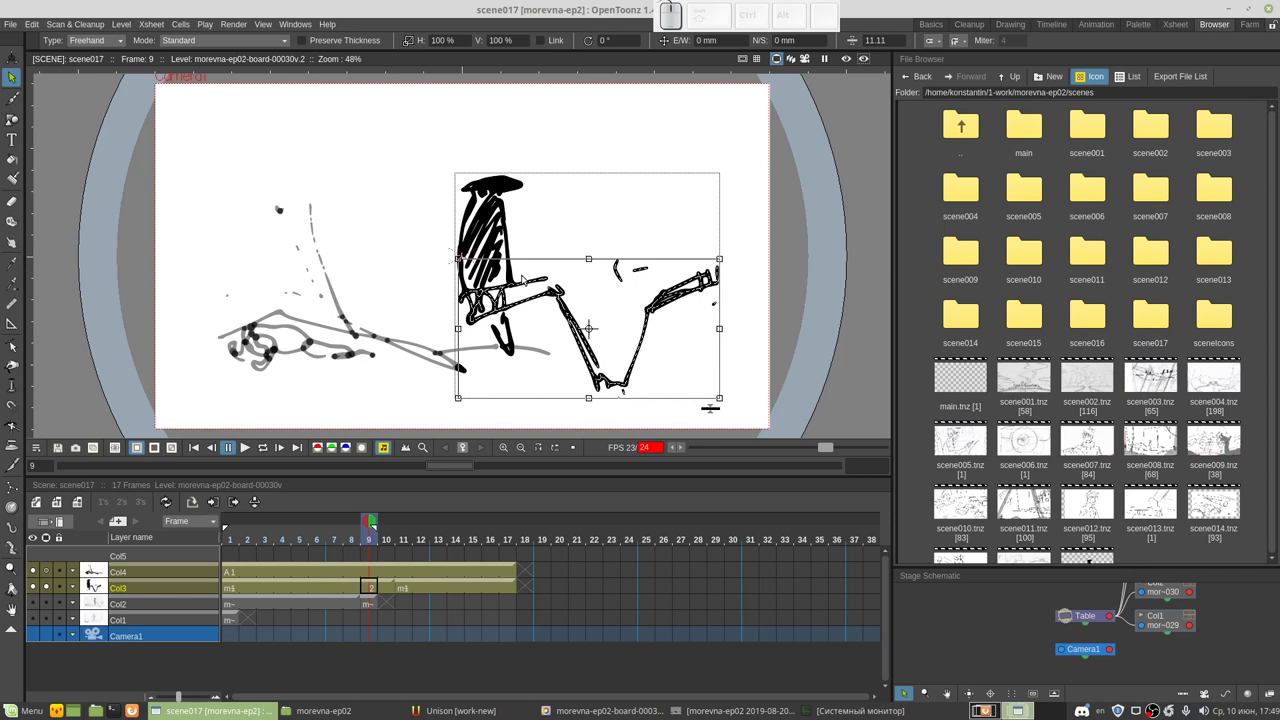
{"action": "key", "text": "ctrl+x"}
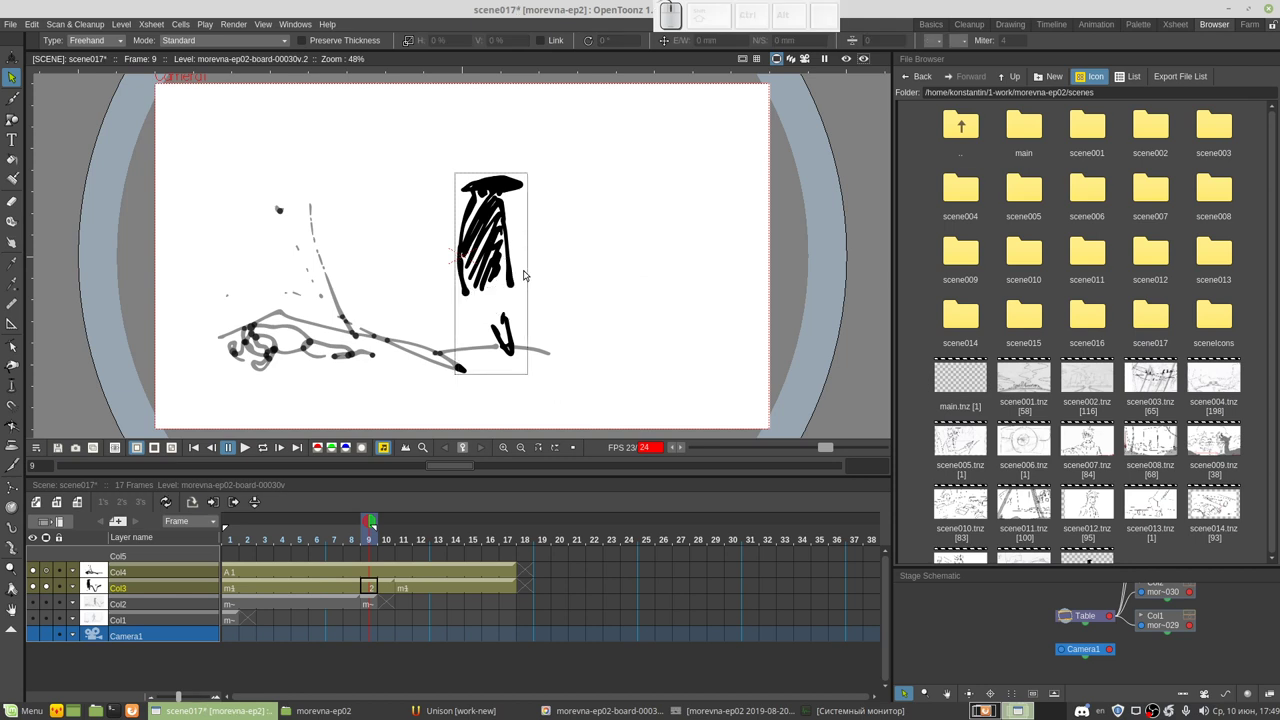
{"action": "left_click", "coordinate": [229, 556]}
{"action": "key", "text": "ctrl+v"}
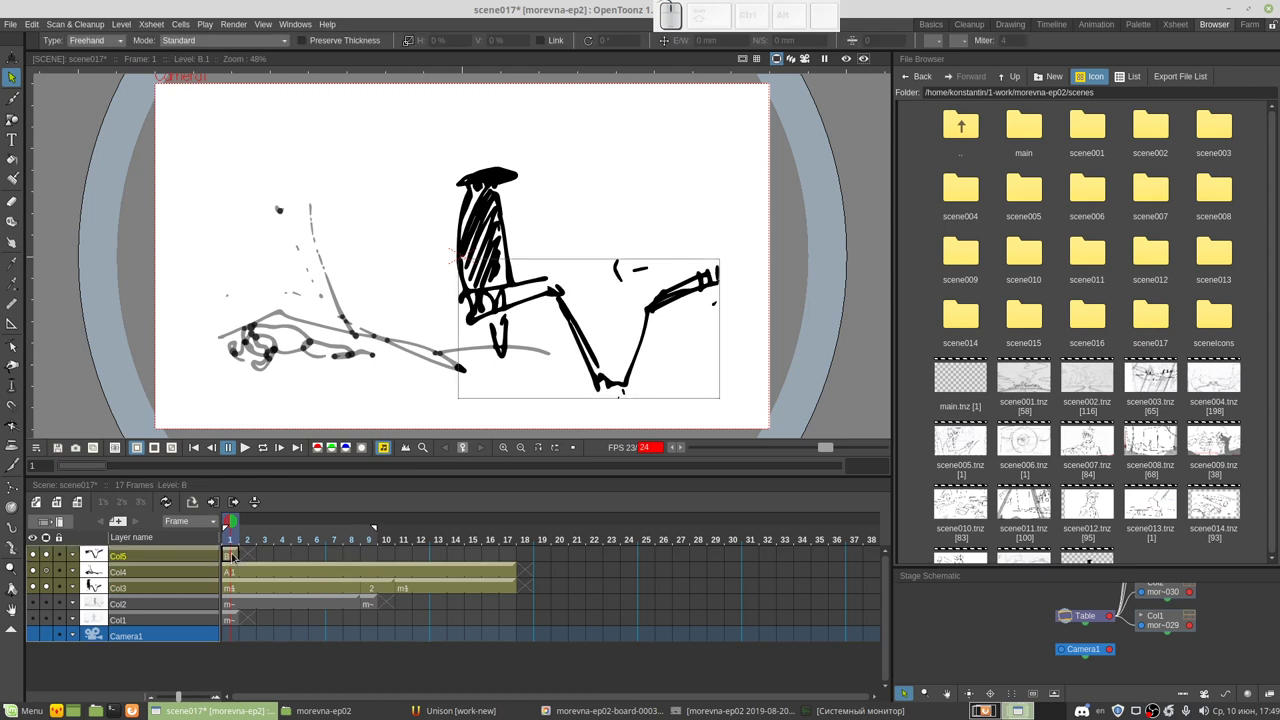
{"action": "left_click_drag", "start_coordinate": [240, 551], "coordinate": [396, 555]}
{"action": "left_click", "coordinate": [334, 587]}
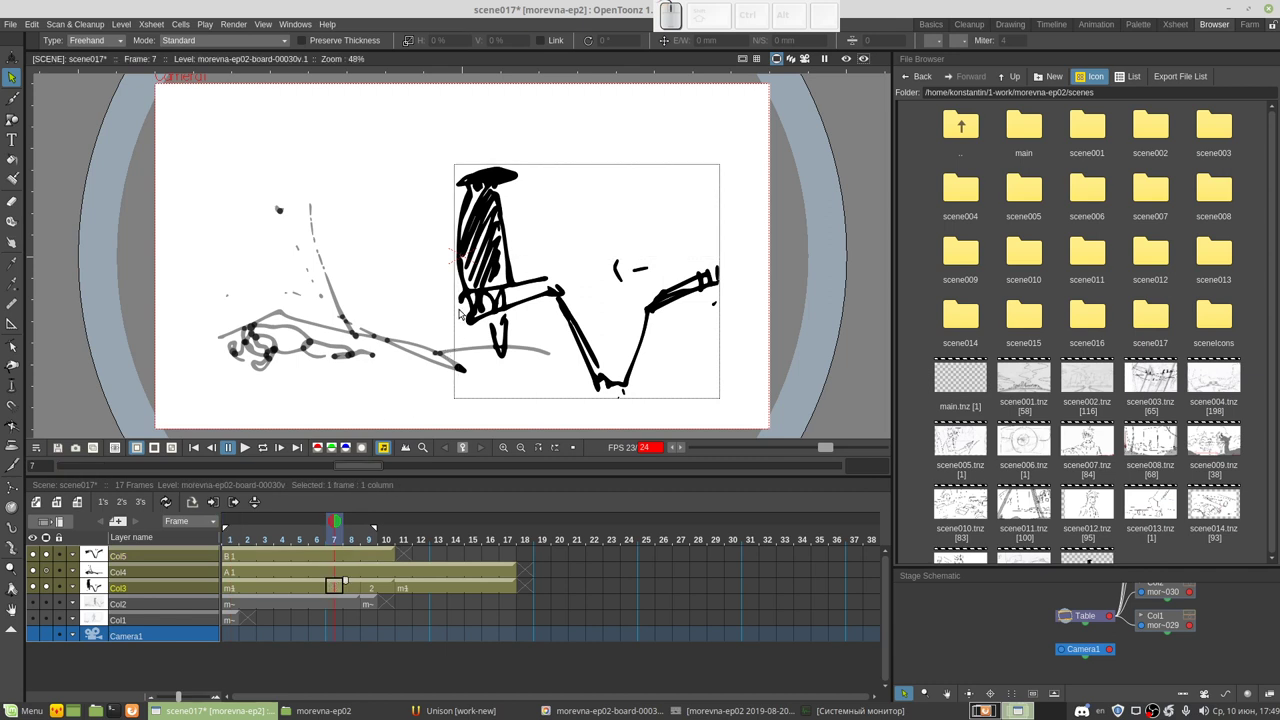
Step: Lasso and deselect the lower body, then hide Col5, dismissing the hidden-column warning
{"action": "mouse_move", "coordinate": [460, 313]}
{"action": "left_mouse_down"}
{"action": "mouse_move", "coordinate": [740, 285]}
{"action": "mouse_move", "coordinate": [591, 239]}
{"action": "mouse_move", "coordinate": [537, 283]}
{"action": "mouse_move", "coordinate": [458, 293]}
{"action": "mouse_move", "coordinate": [446, 317]}
{"action": "left_mouse_up"}
{"action": "key", "text": "Escape"}
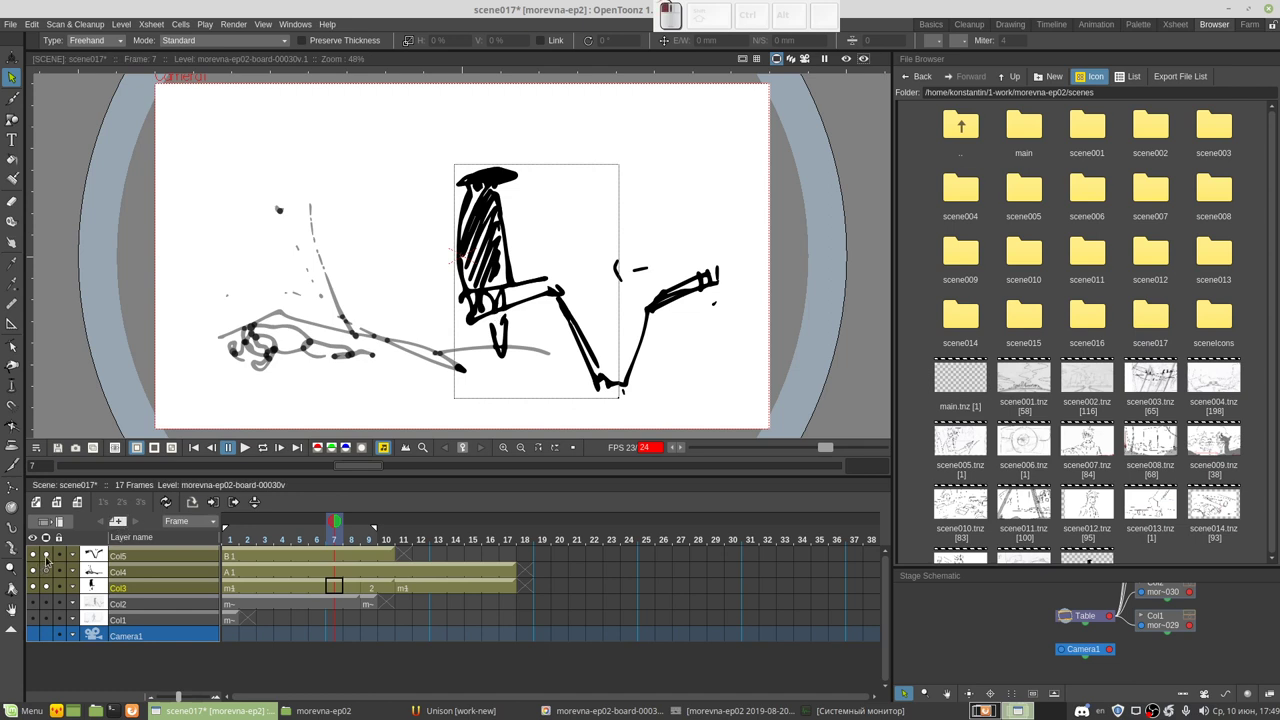
{"action": "left_click", "coordinate": [45, 556]}
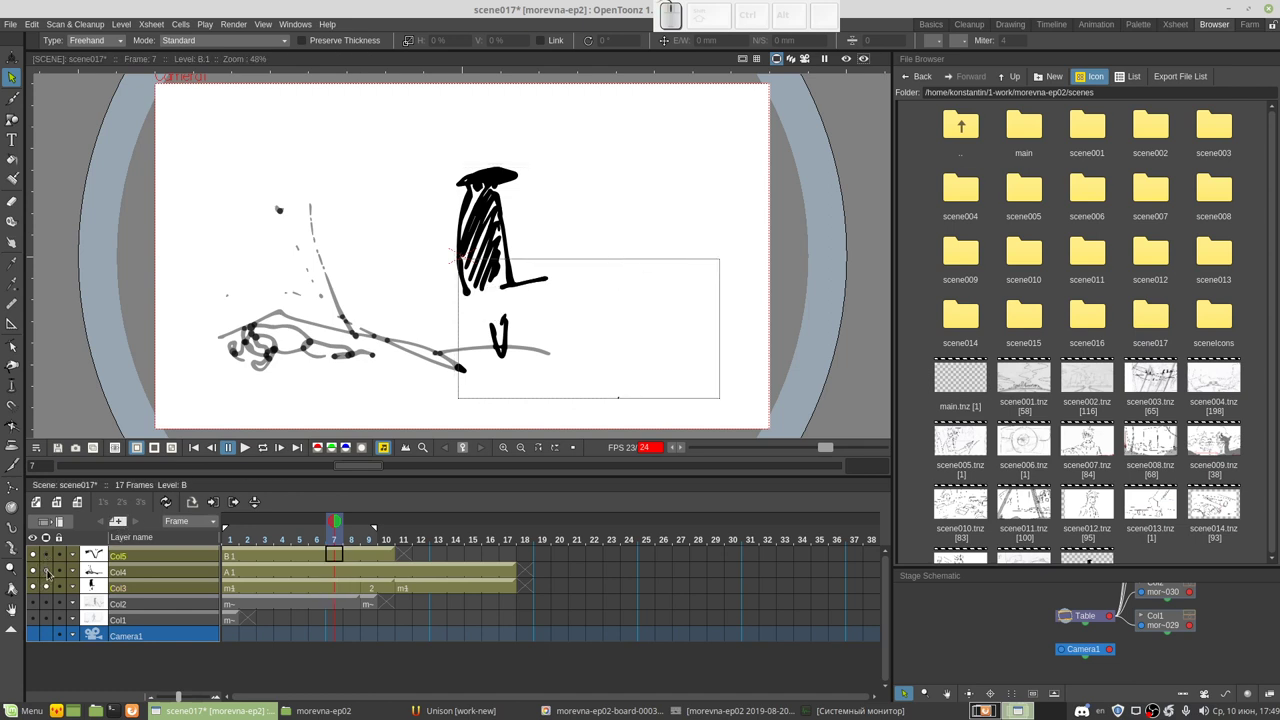
{"action": "left_click", "coordinate": [526, 288]}
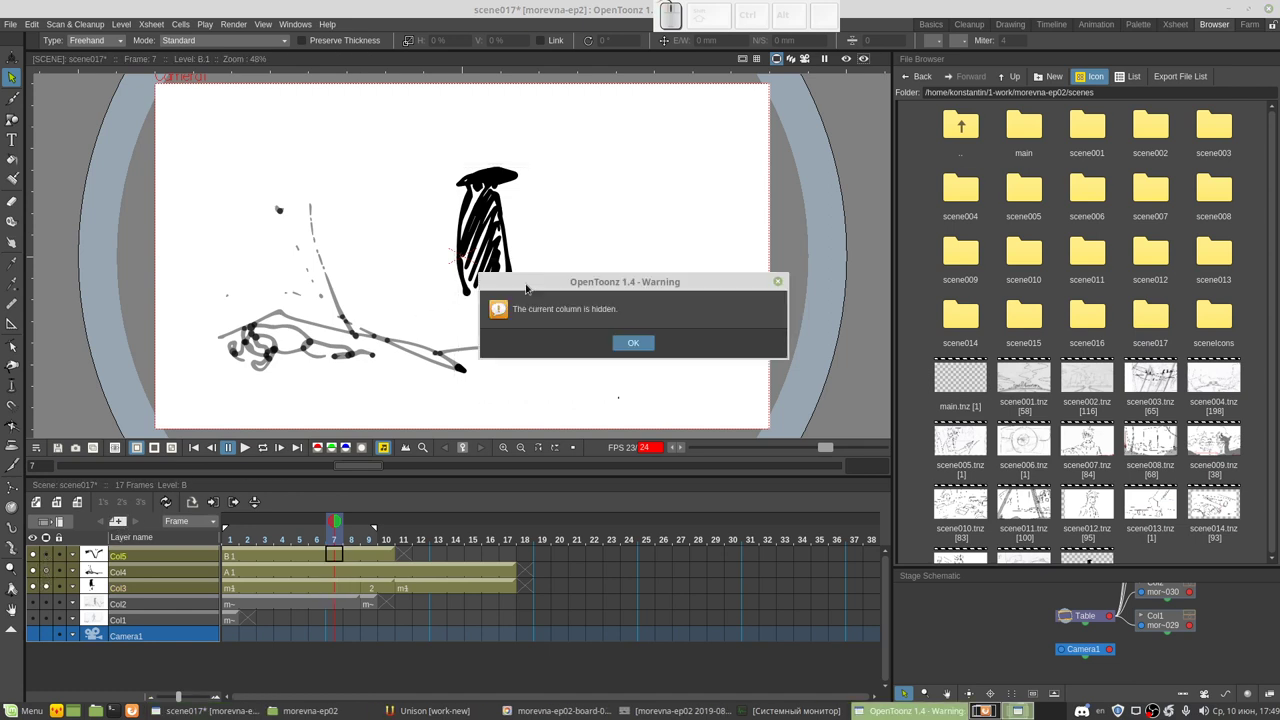
{"action": "left_click", "coordinate": [633, 343]}
Step: Delete the stray arm stroke on Col3 frame 7, unhide Col5, and save the scene
{"action": "left_click", "coordinate": [341, 588]}
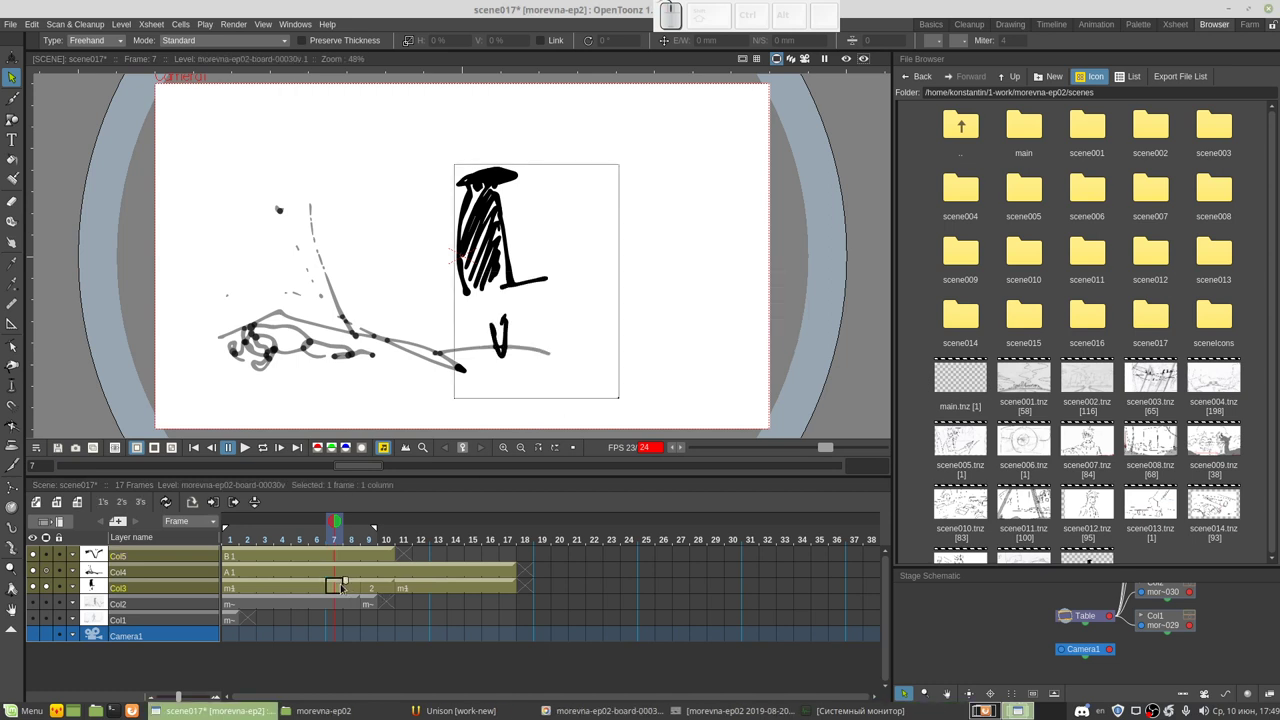
{"action": "left_click", "coordinate": [527, 288]}
{"action": "key", "text": "Delete"}
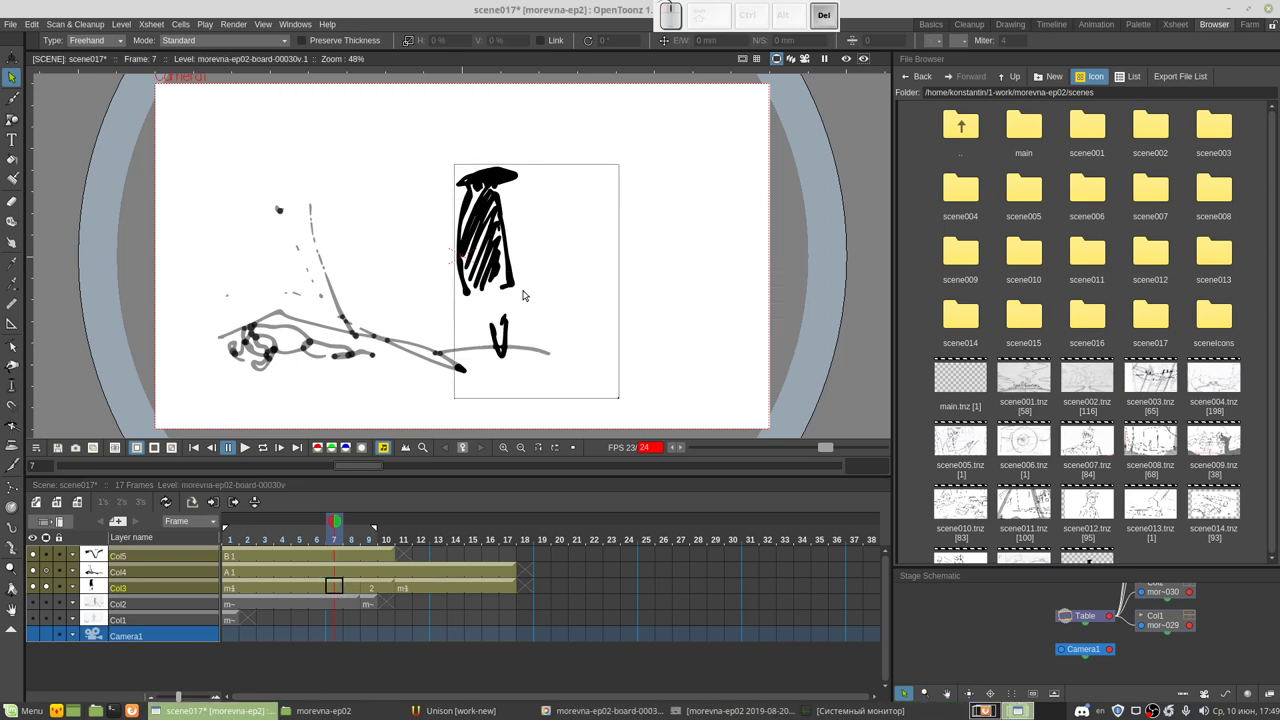
{"action": "left_click", "coordinate": [334, 556]}
{"action": "left_click", "coordinate": [46, 556]}
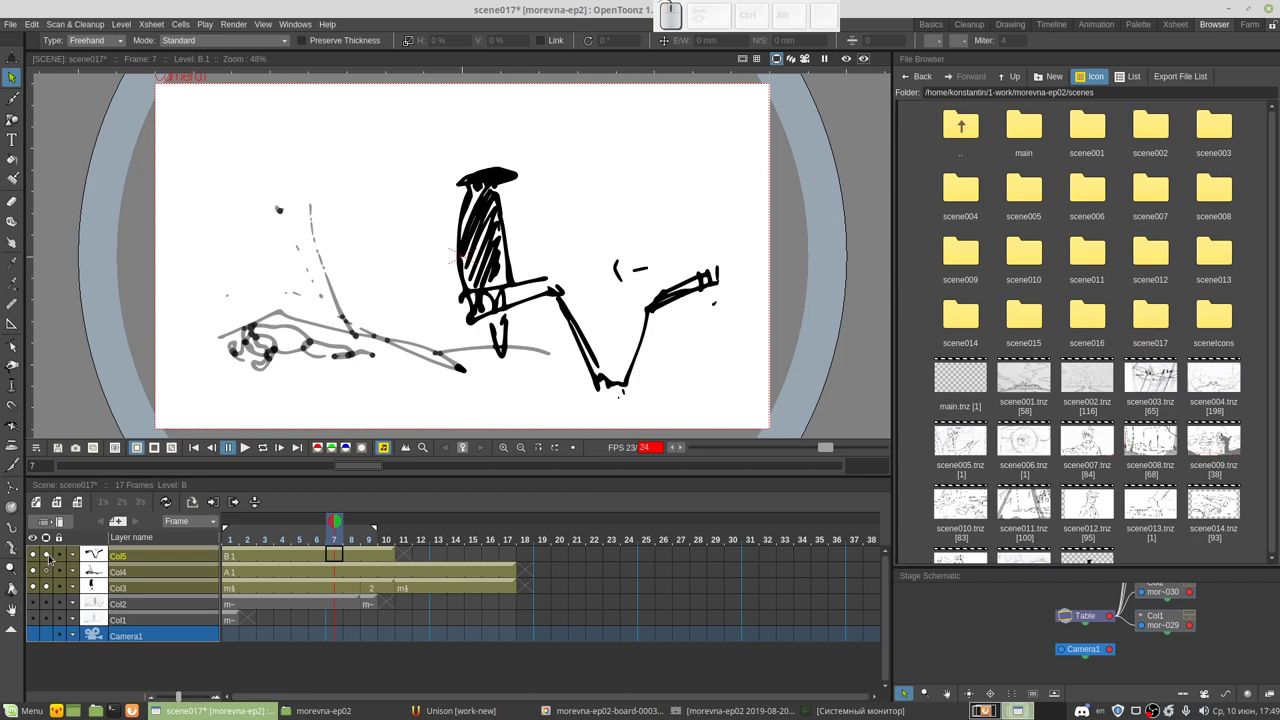
{"action": "key", "text": "ctrl+s"}
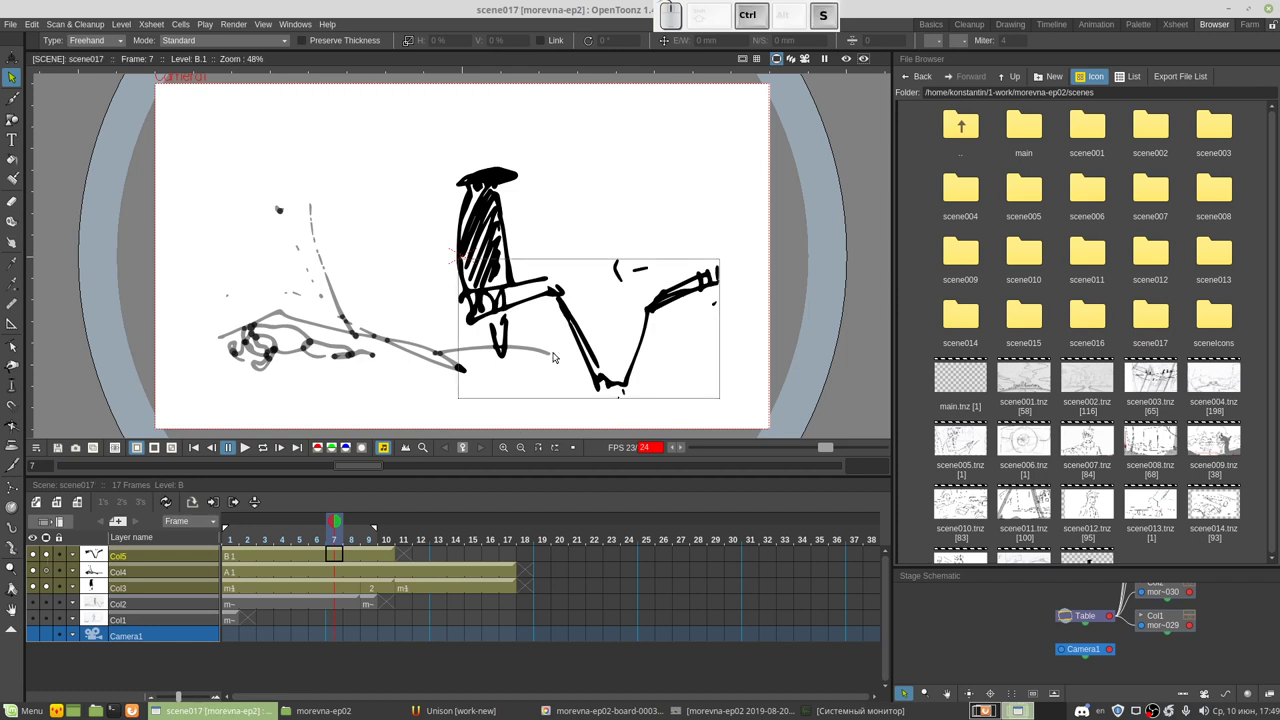
Step: Toggle between Col5 frames 9 and 10 to check the B1 hold
{"action": "left_click", "coordinate": [389, 560]}
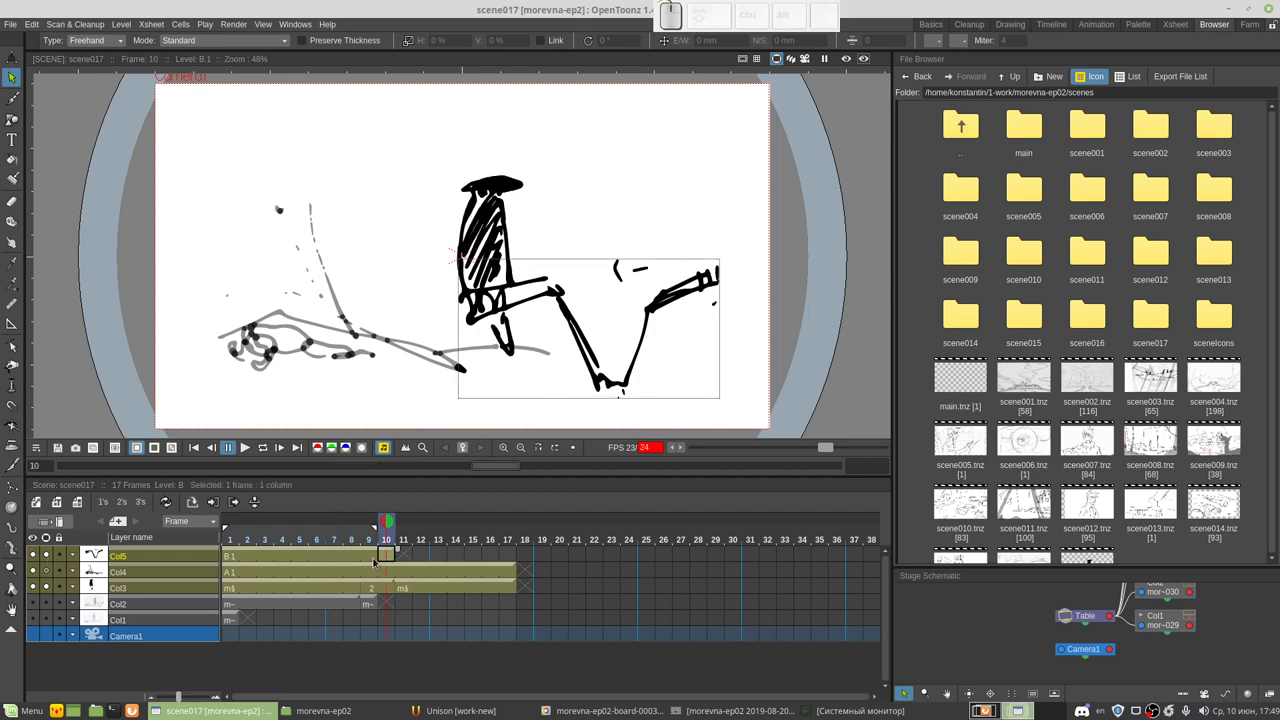
{"action": "left_click", "coordinate": [370, 560]}
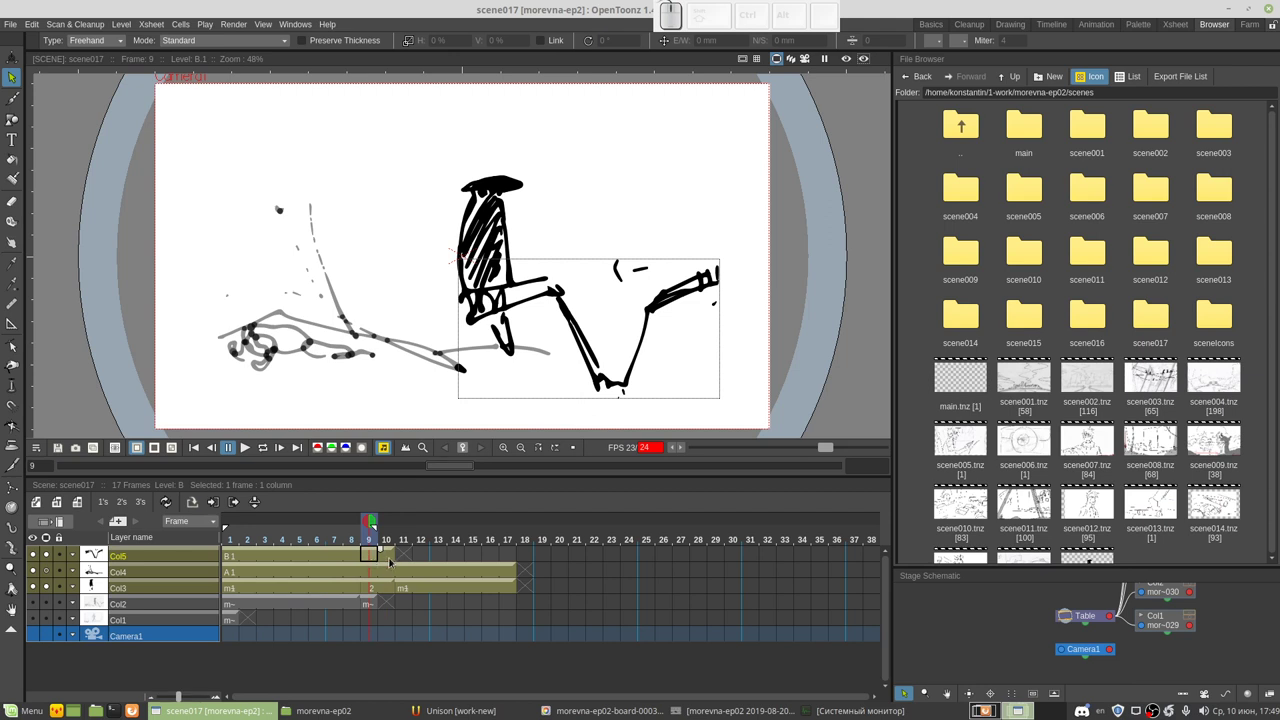
{"action": "left_click", "coordinate": [389, 560]}
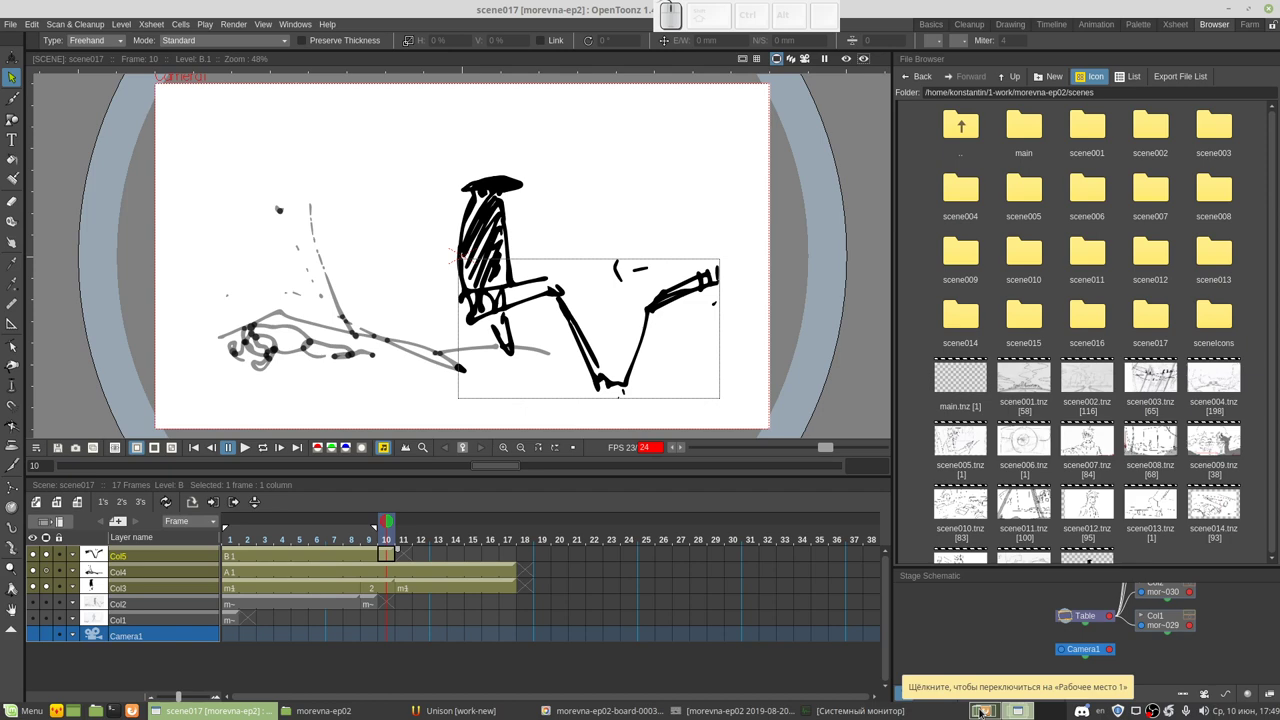
Step: Raise OBS from the other workspace, mute Mic/Aux in the mixer, and bring Discord forward
{"action": "left_click", "coordinate": [983, 711]}
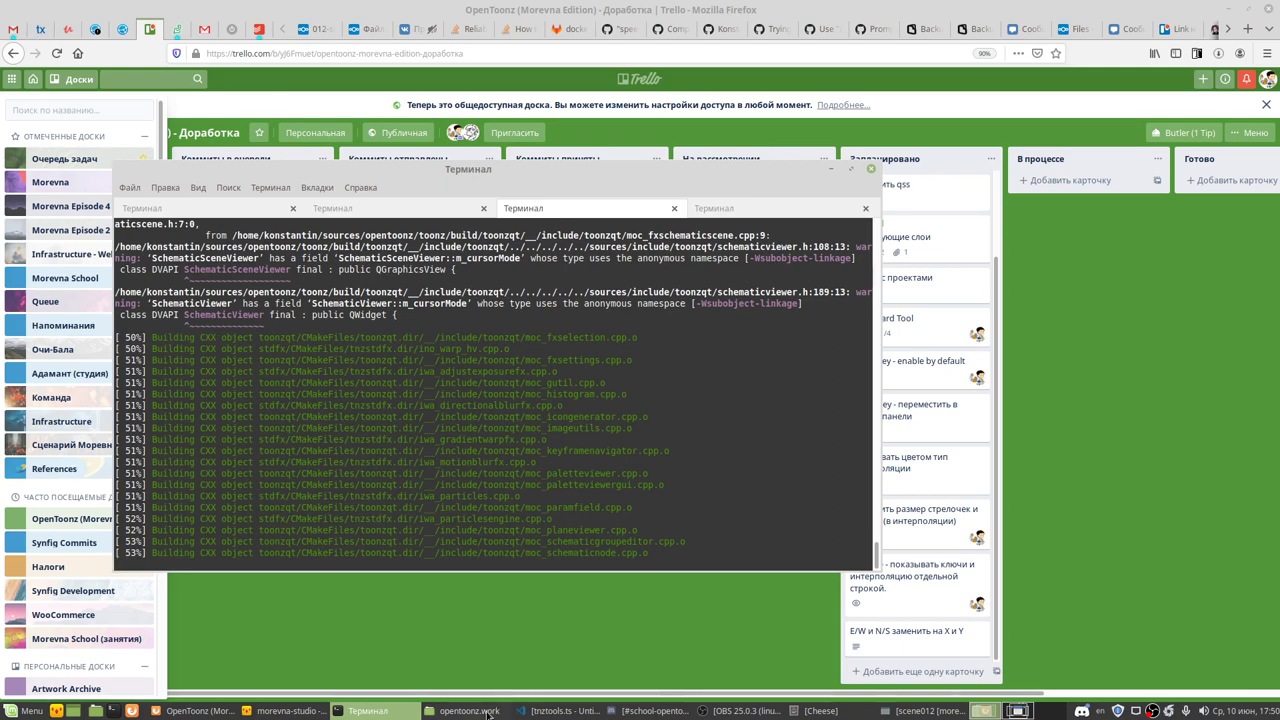
{"action": "left_click", "coordinate": [730, 711]}
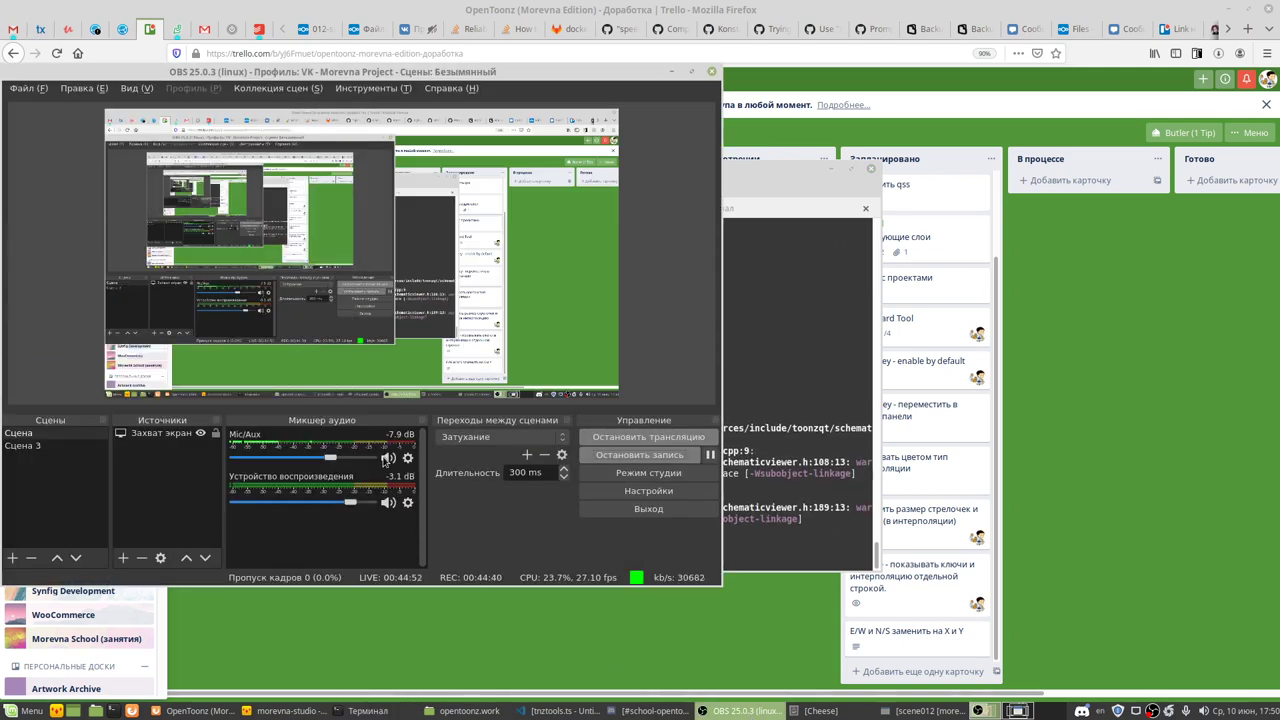
{"action": "left_click", "coordinate": [388, 458]}
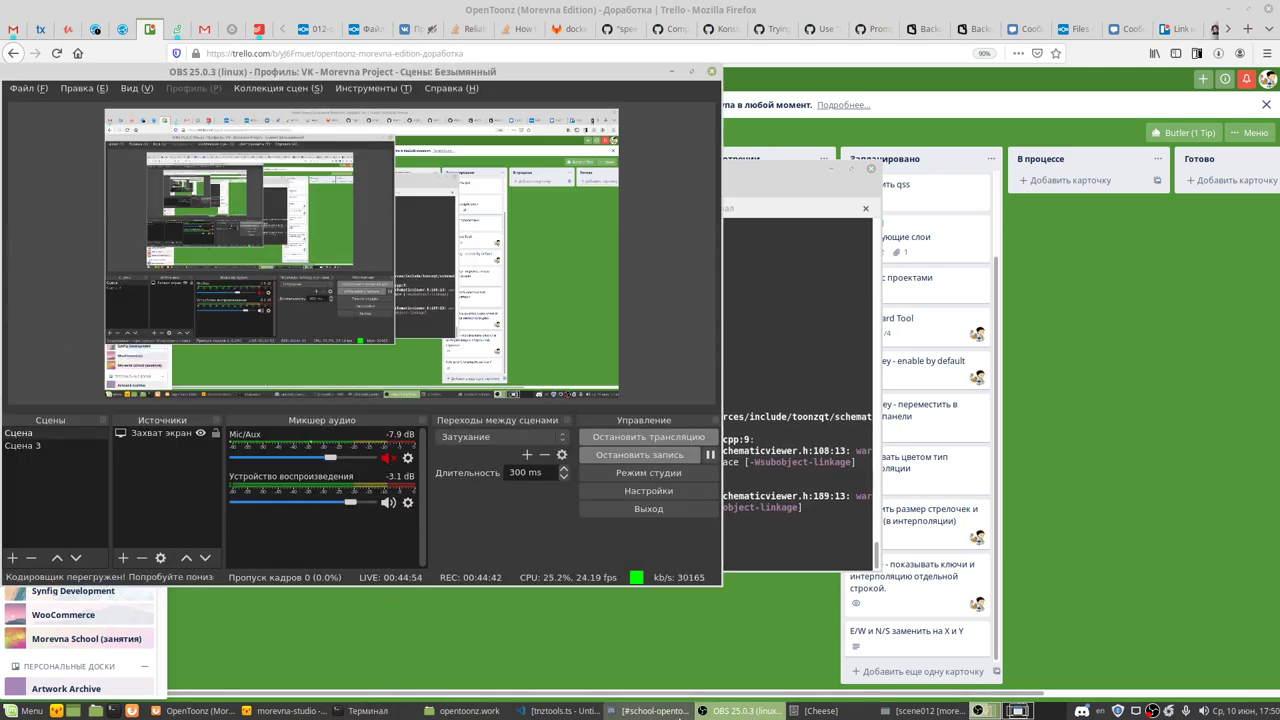
{"action": "left_click", "coordinate": [655, 711]}
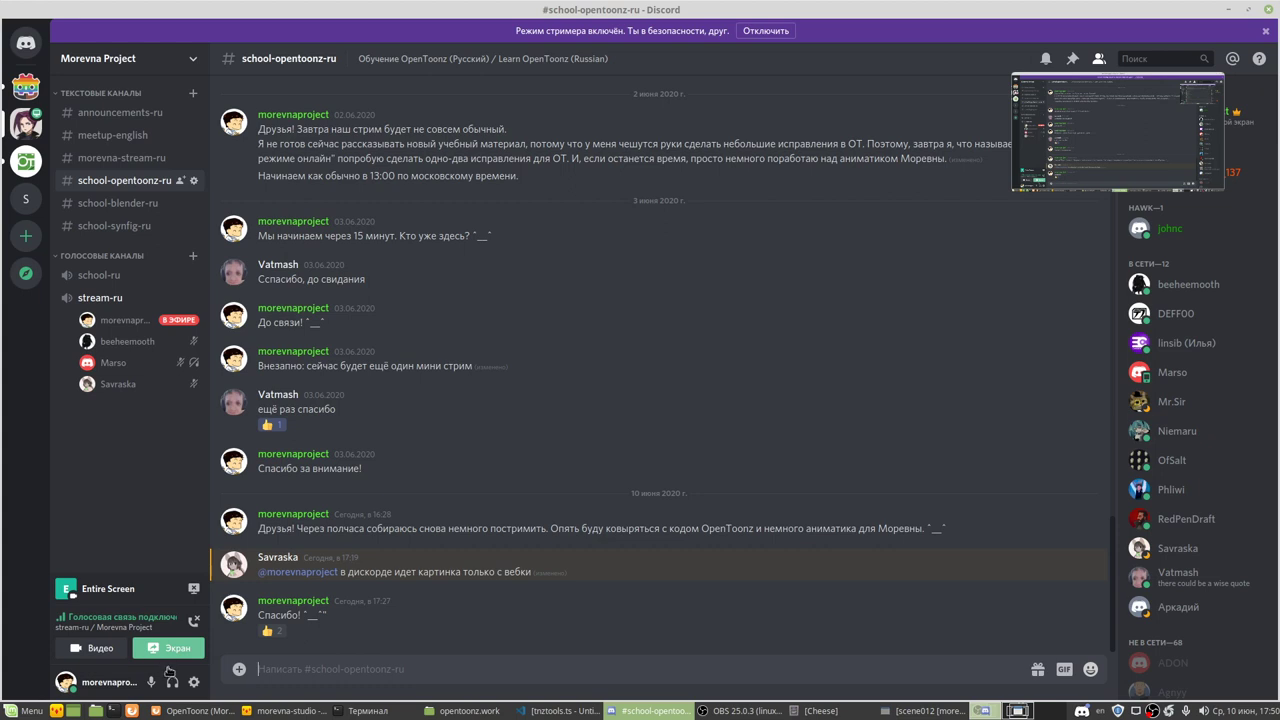
Step: Tick 'Отключить микрофон' on your own stream-ru voice user, then switch back to OpenToonz
{"action": "right_click", "coordinate": [130, 320]}
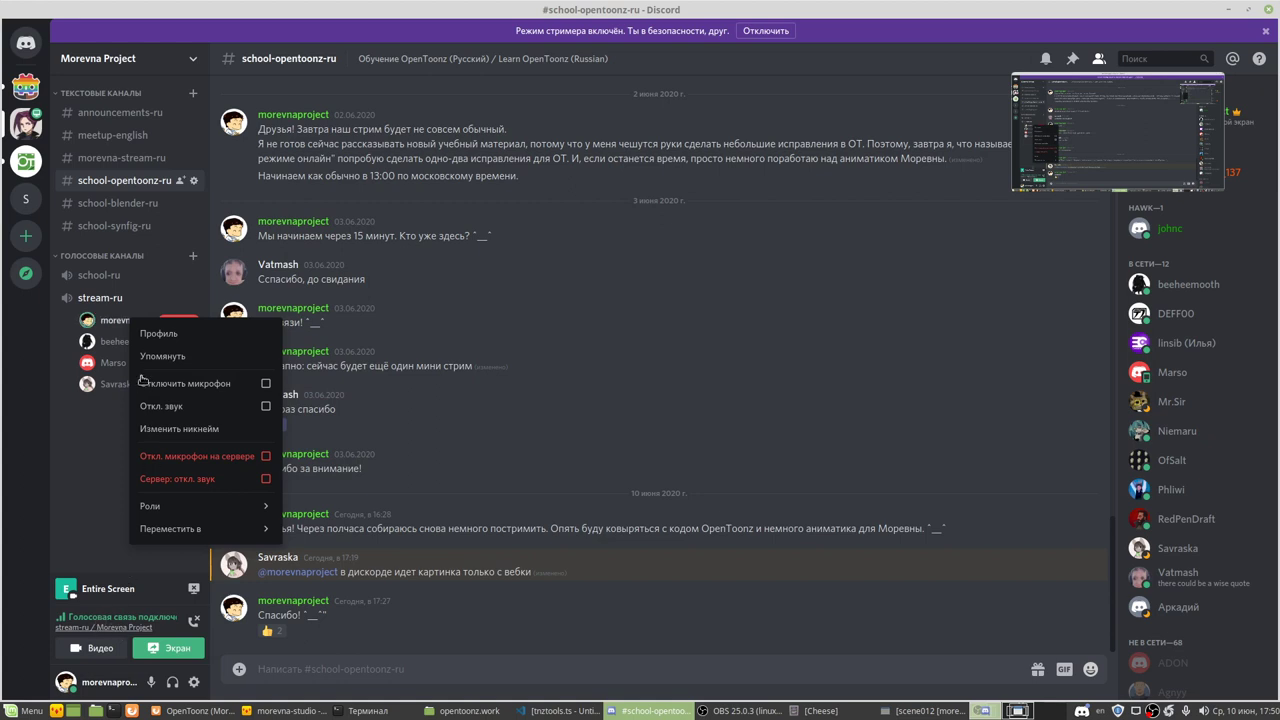
{"action": "left_click", "coordinate": [266, 384]}
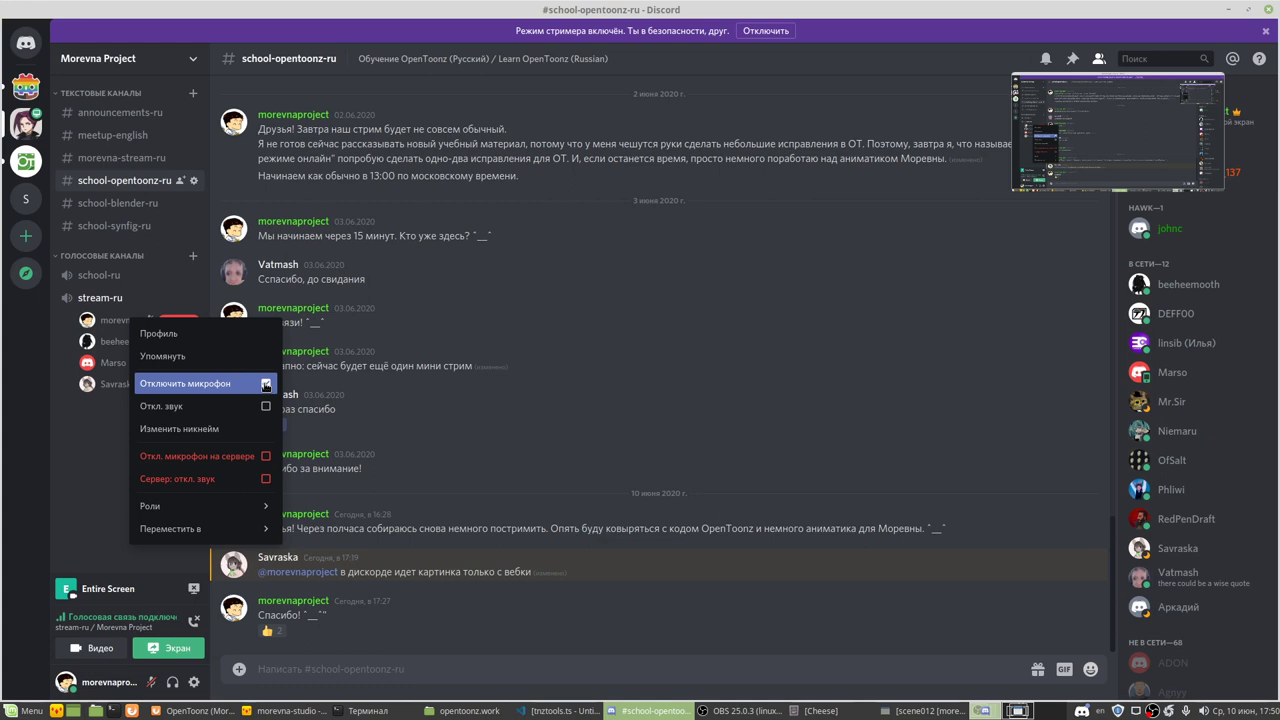
{"action": "left_click", "coordinate": [265, 385]}
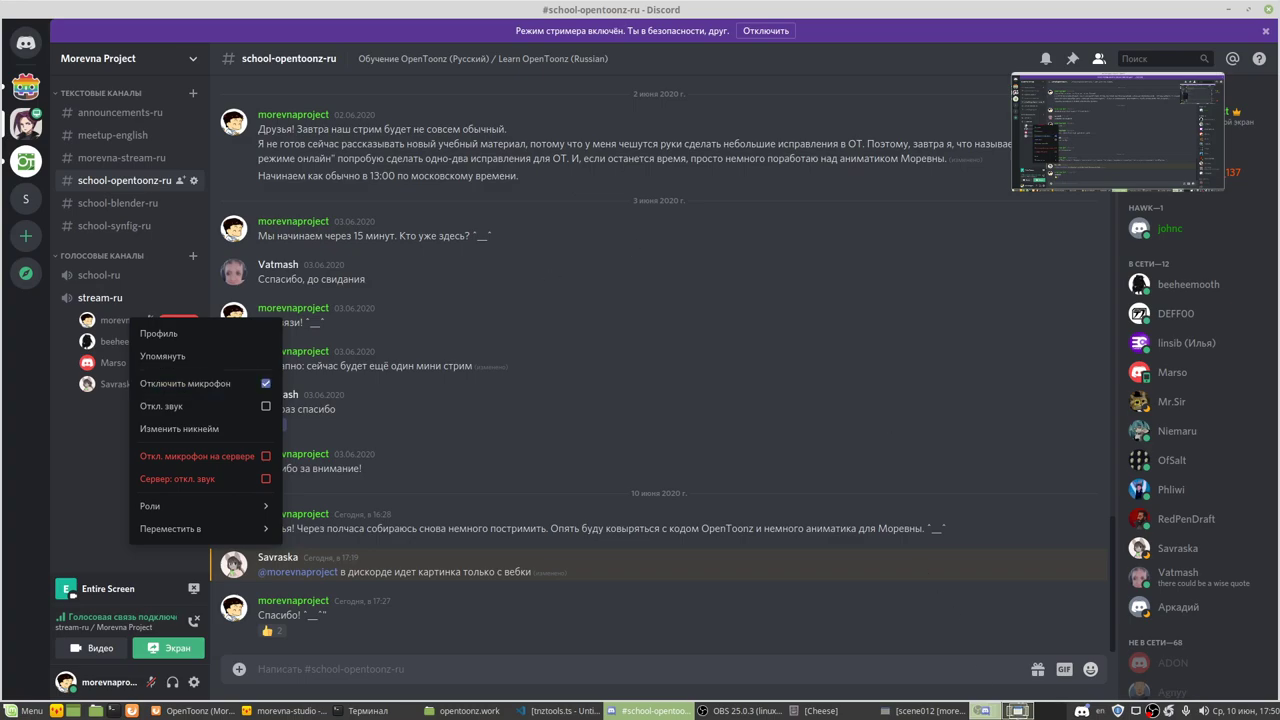
{"action": "left_click", "coordinate": [983, 711]}
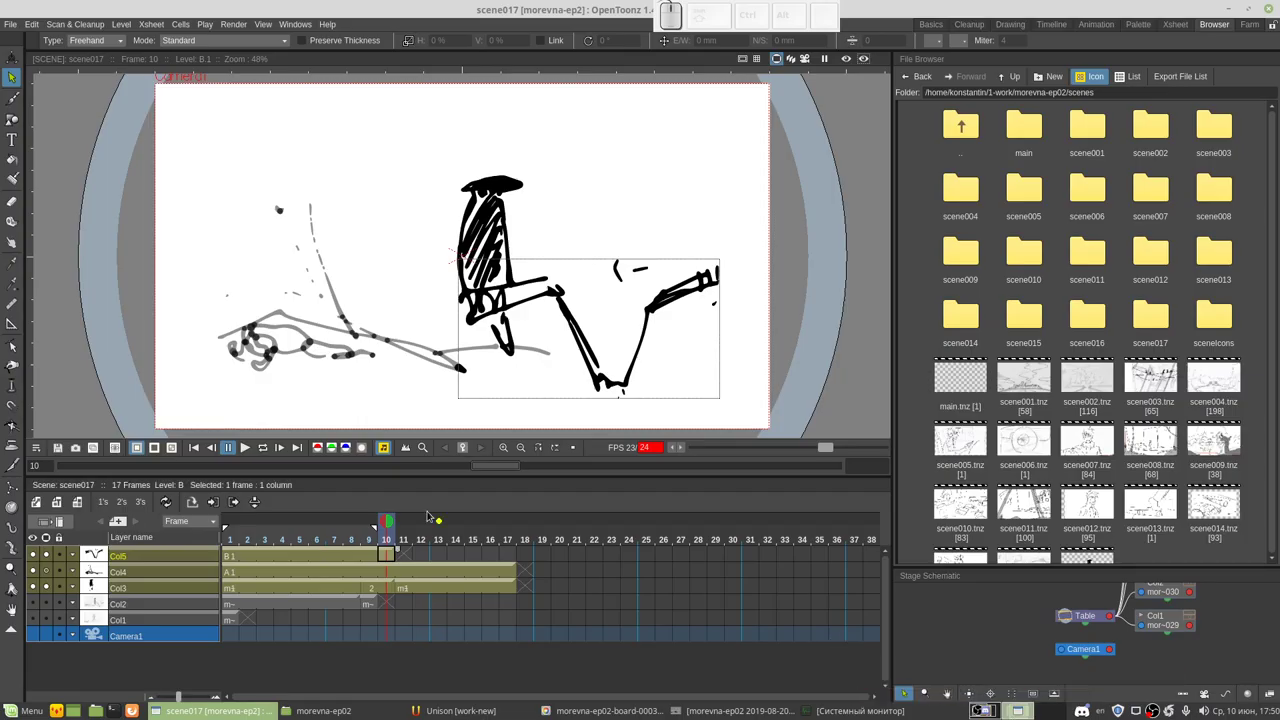
Step: Select Col3's empty frame-11 cell and draw a first short brush stroke there
{"action": "left_click", "coordinate": [390, 560]}
{"action": "left_click", "coordinate": [401, 560]}
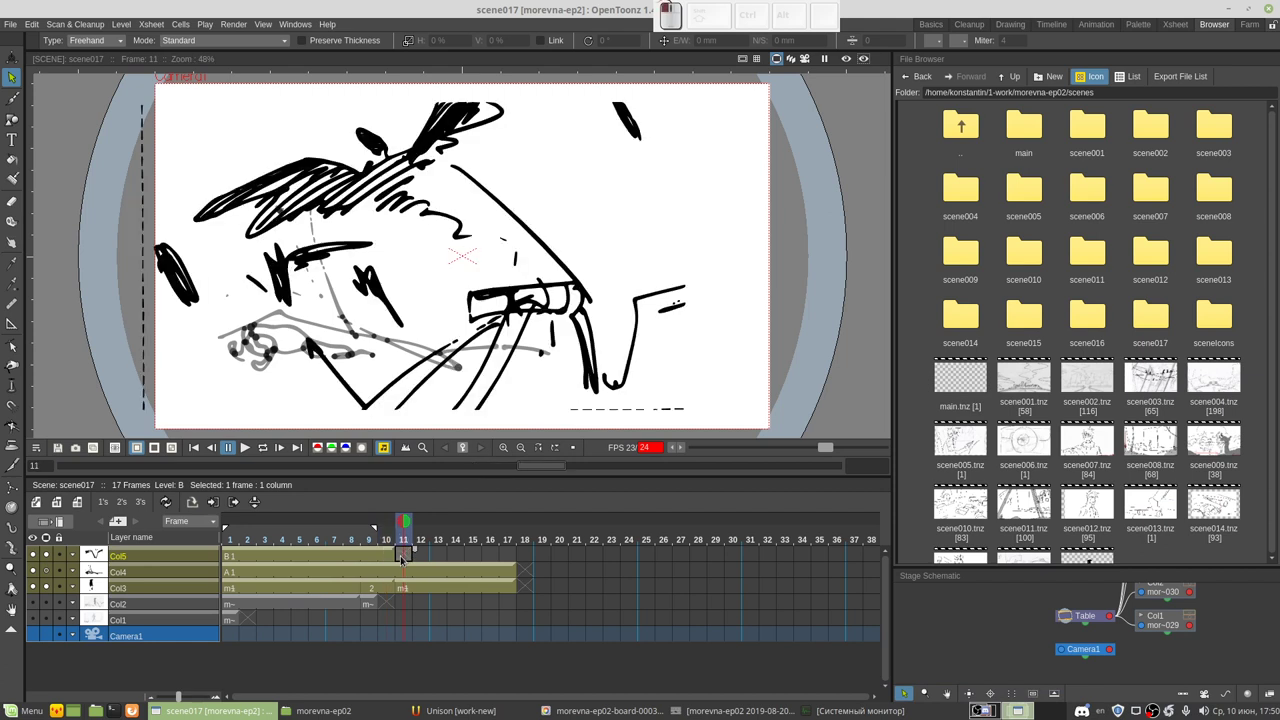
{"action": "left_click", "coordinate": [404, 589]}
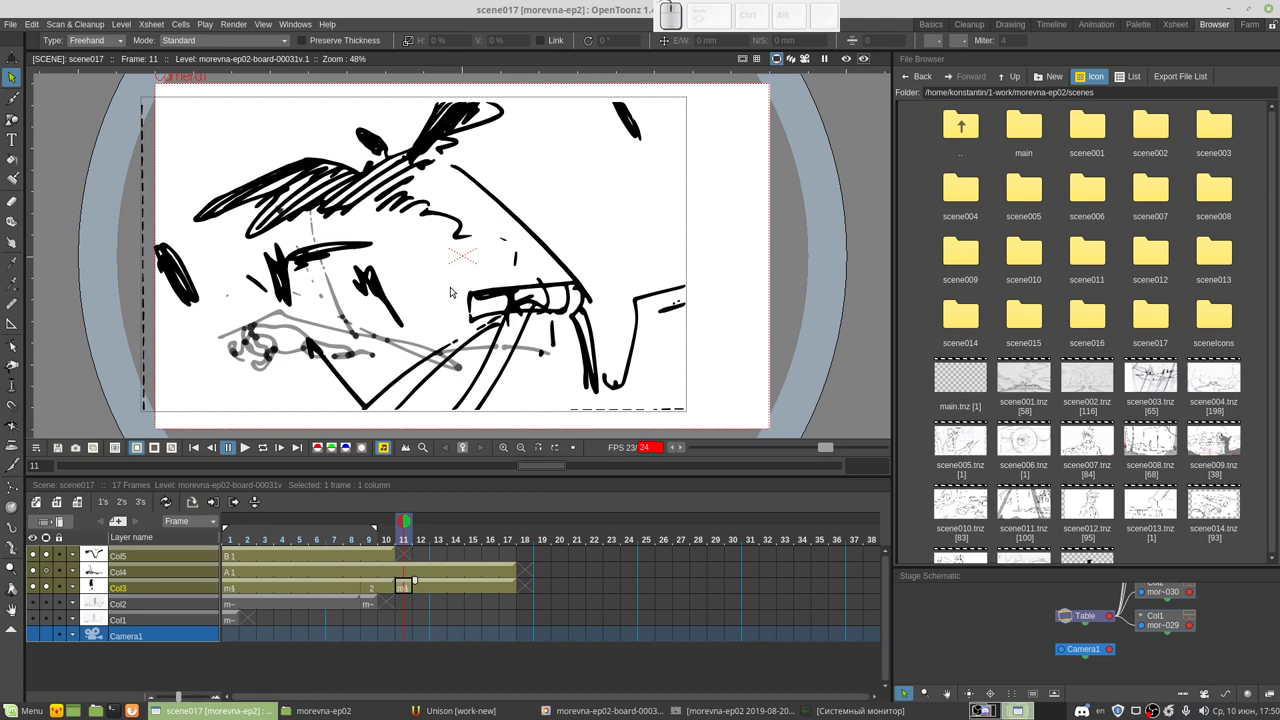
{"action": "mouse_move", "coordinate": [449, 288]}
{"action": "left_mouse_down"}
{"action": "mouse_move", "coordinate": [446, 312]}
{"action": "mouse_move", "coordinate": [355, 422]}
{"action": "mouse_move", "coordinate": [515, 422]}
{"action": "mouse_move", "coordinate": [692, 398]}
{"action": "mouse_move", "coordinate": [729, 337]}
{"action": "mouse_move", "coordinate": [723, 287]}
{"action": "mouse_move", "coordinate": [690, 268]}
{"action": "mouse_move", "coordinate": [585, 270]}
{"action": "mouse_move", "coordinate": [600, 303]}
{"action": "mouse_move", "coordinate": [586, 282]}
{"action": "mouse_move", "coordinate": [456, 288]}
{"action": "left_mouse_up"}
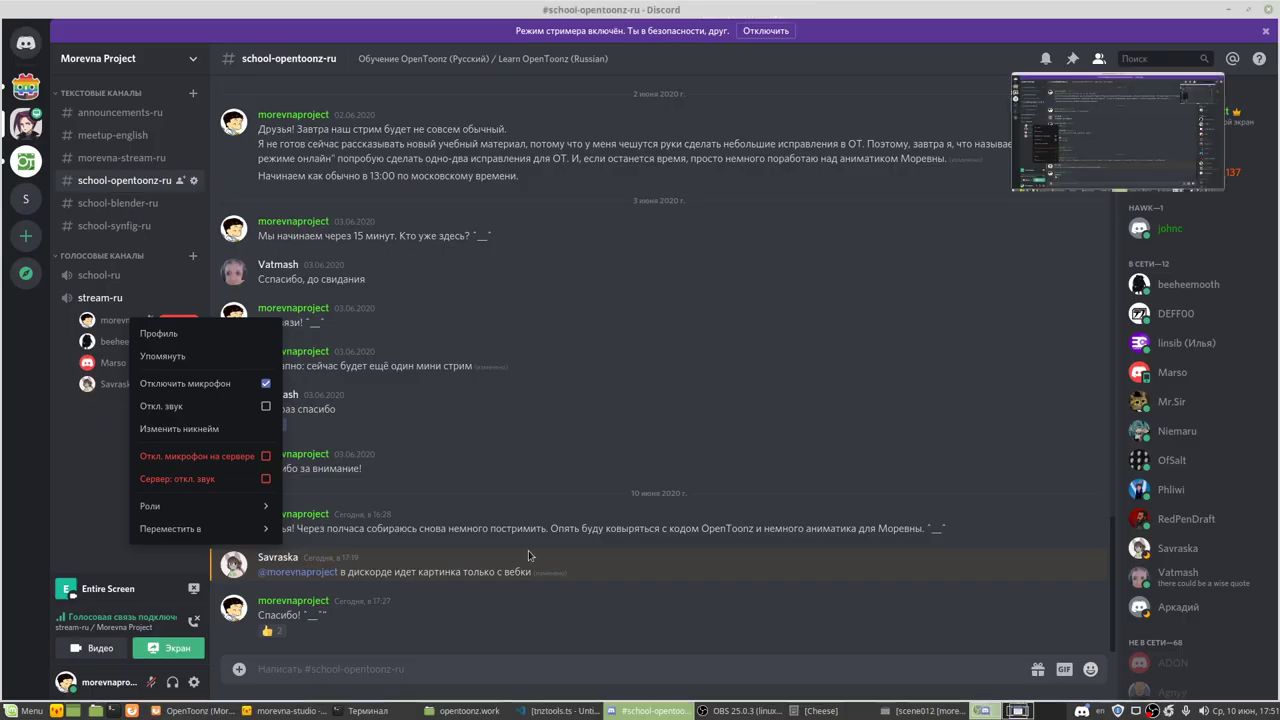
Step: Untick 'Отключить микрофон', tuck OBS away, and bring the Firefox Trello board forward
{"action": "left_click", "coordinate": [265, 384]}
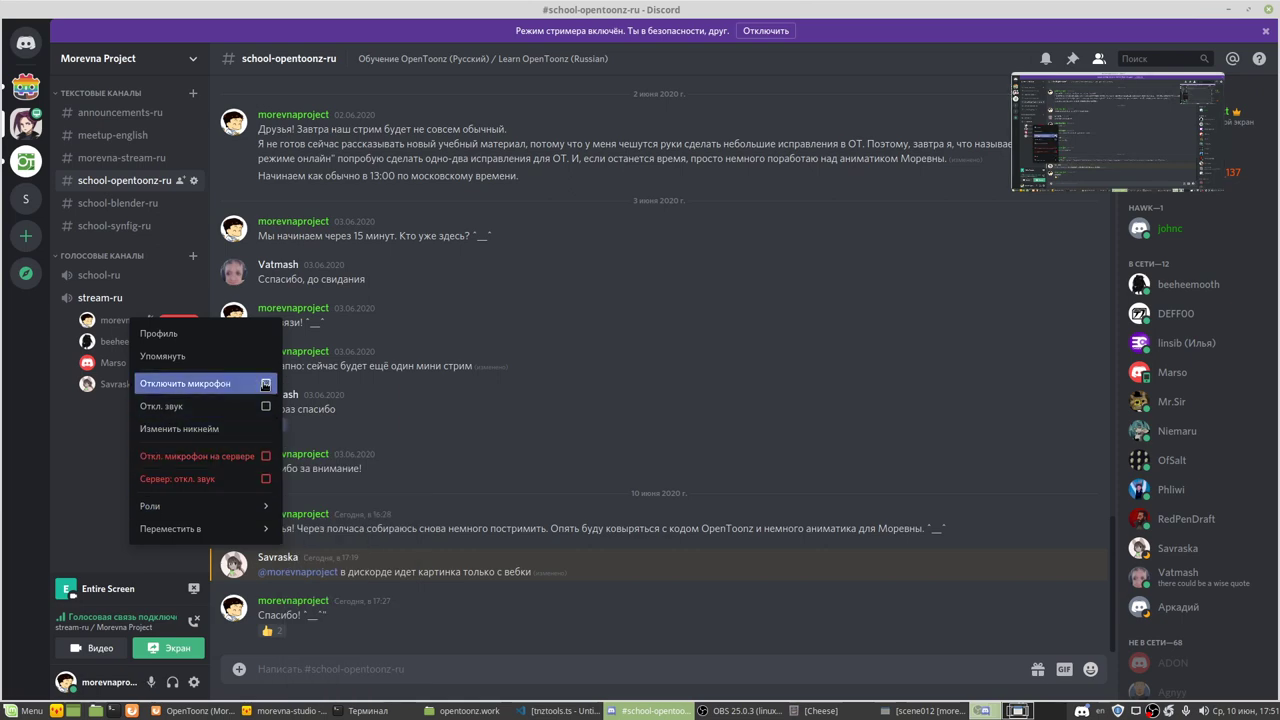
{"action": "left_click", "coordinate": [745, 711]}
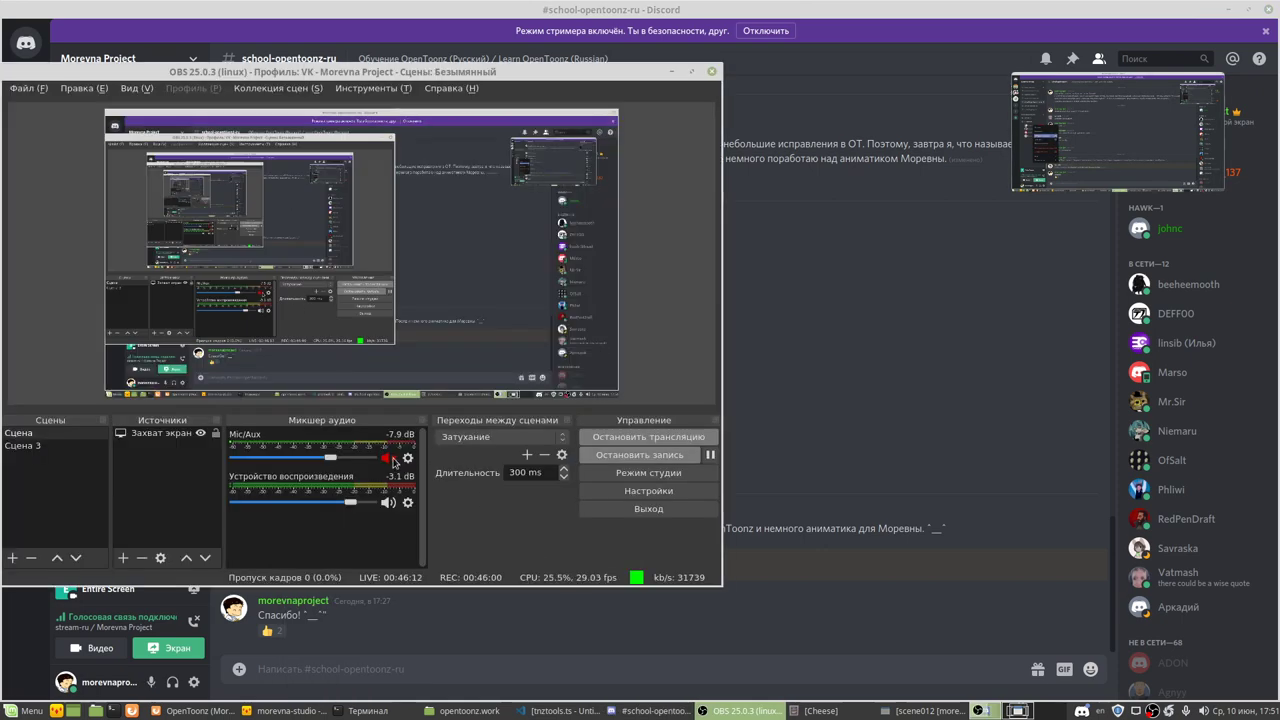
{"action": "left_click", "coordinate": [688, 72]}
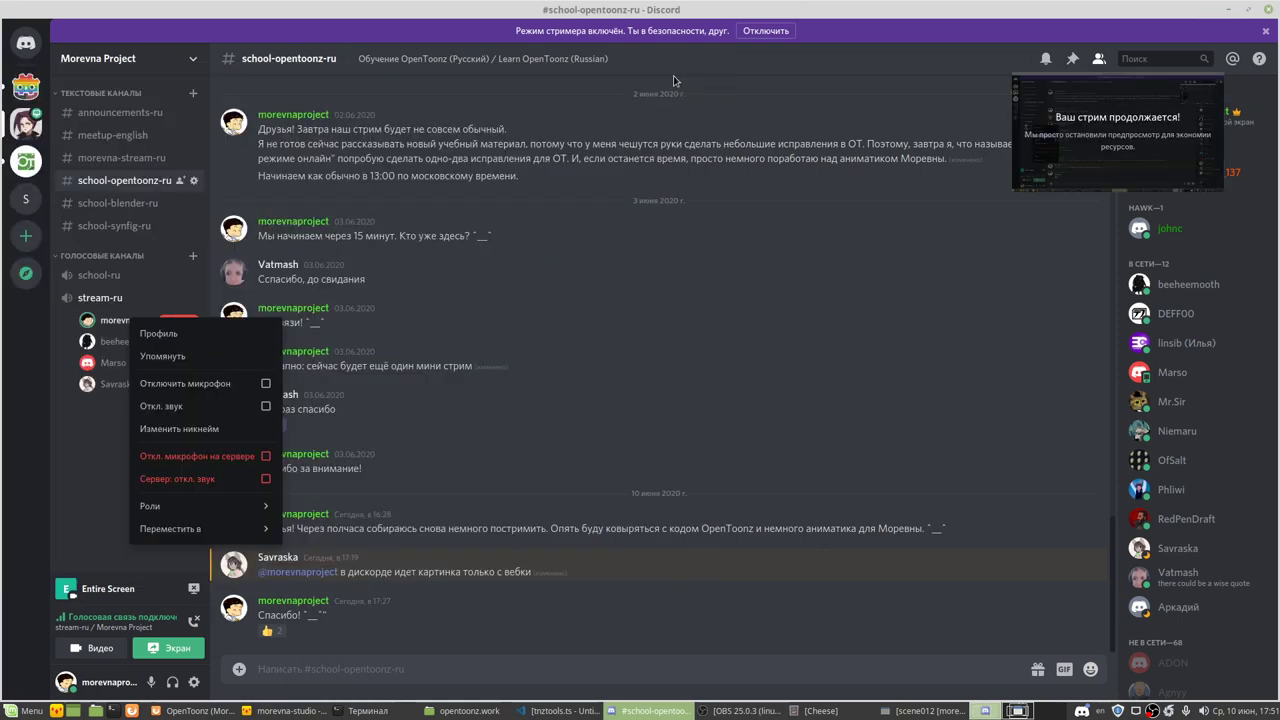
{"action": "left_click", "coordinate": [168, 709]}
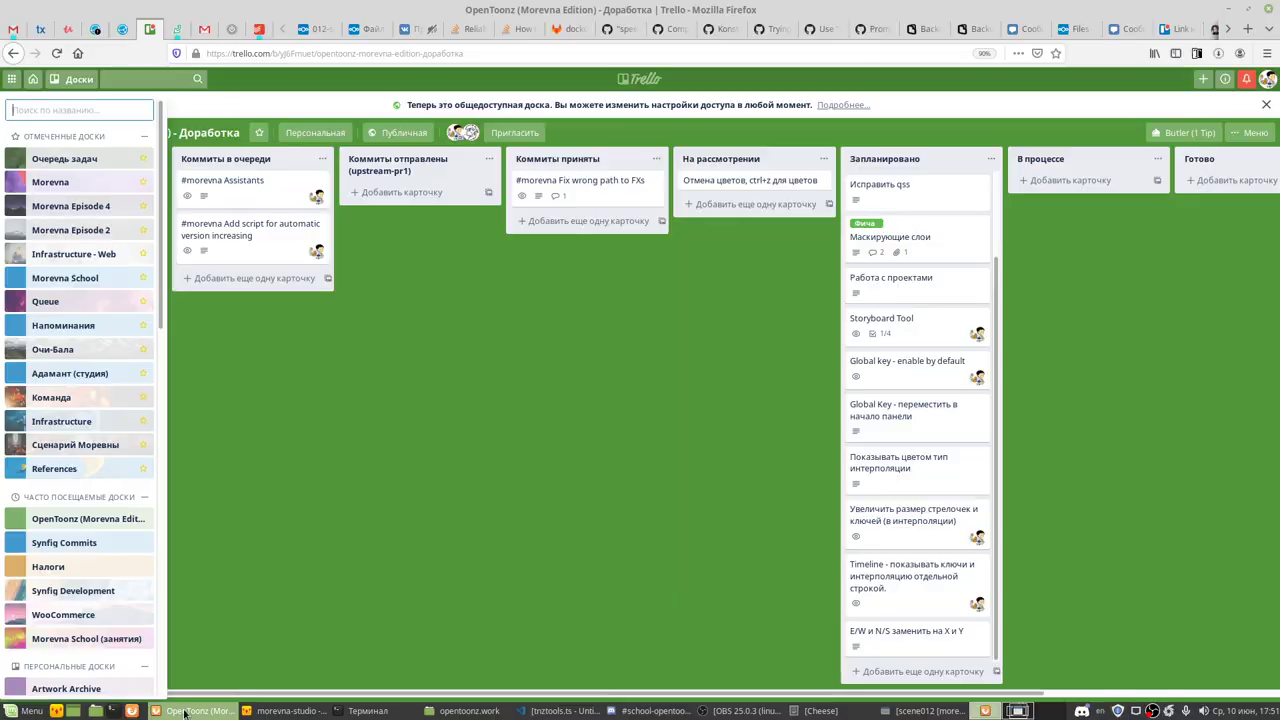
Step: Glance at the Проект "Моревна" VK live stream post, then return to OpenToonz
{"action": "left_click", "coordinate": [411, 31]}
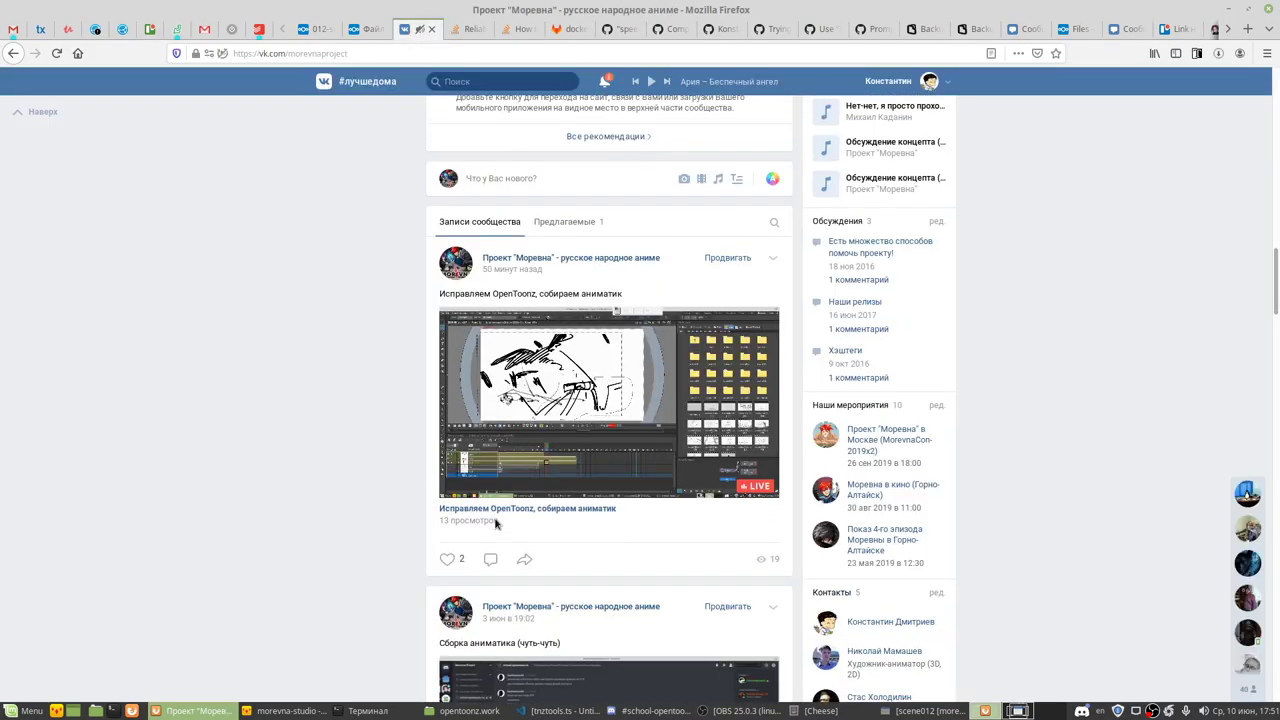
{"action": "scroll", "coordinate": [495, 523], "scroll_direction": "up", "scroll_amount": 1}
{"action": "key", "text": "ctrl+alt+Right"}
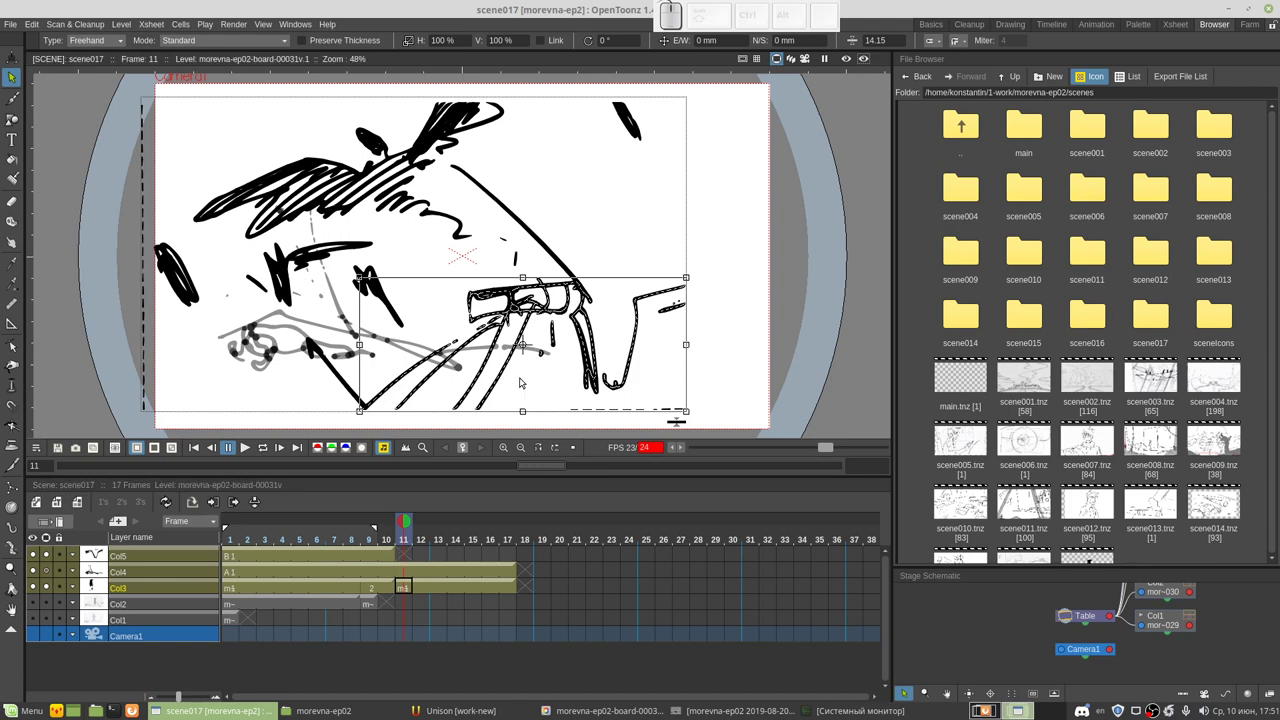
Step: Cut the lower-right arm strokes and paste them into Col5 at frames 11–17, then switch to Firefox
{"action": "key", "text": "ctrl"}
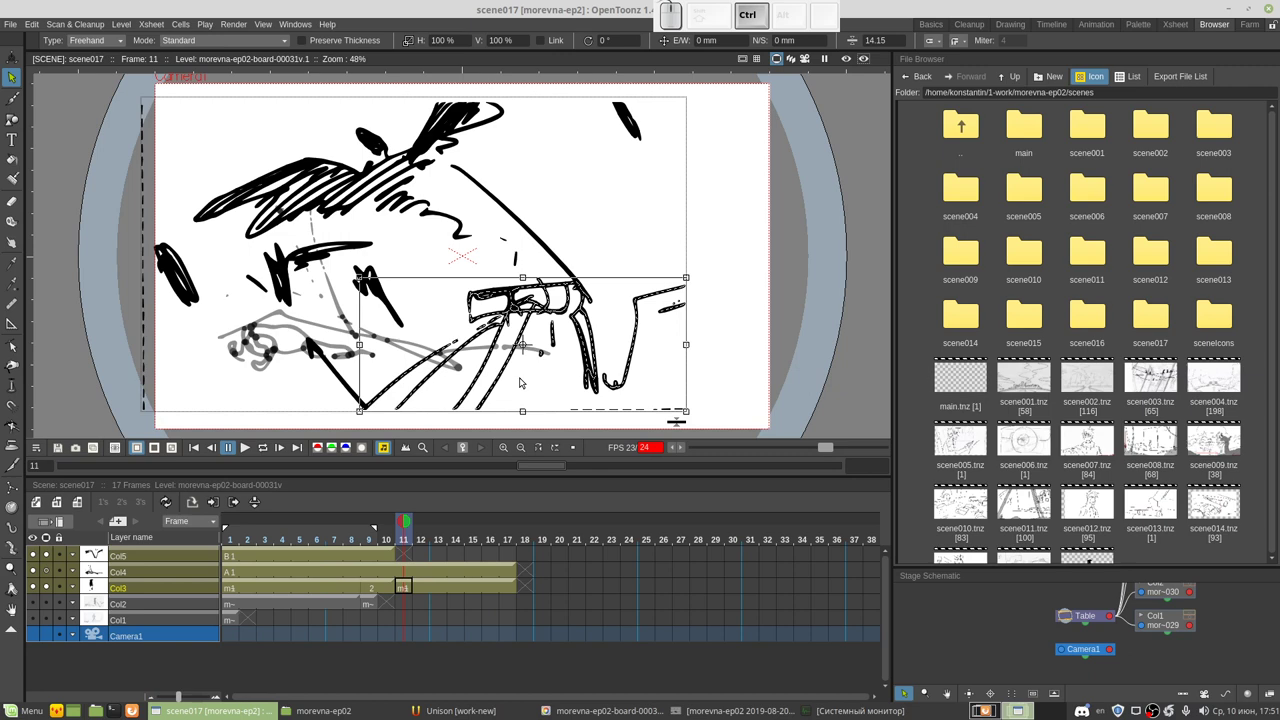
{"action": "key", "text": "ctrl+x"}
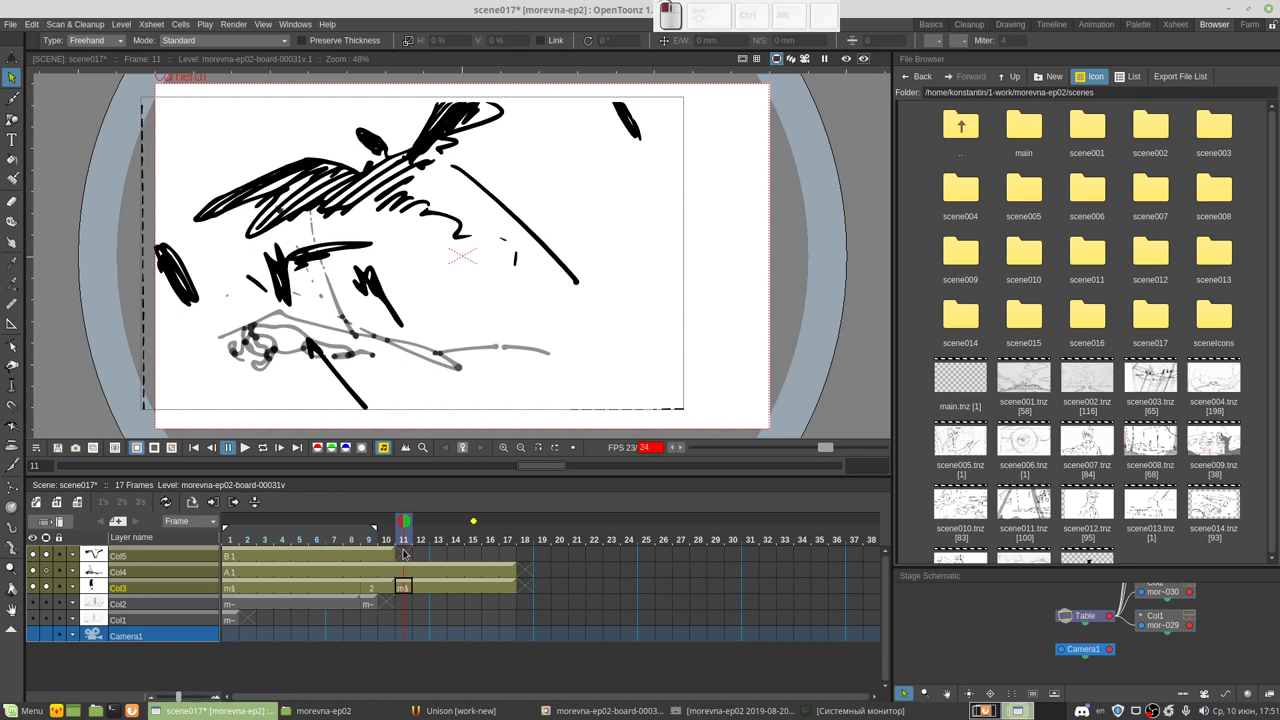
{"action": "left_click", "coordinate": [404, 553]}
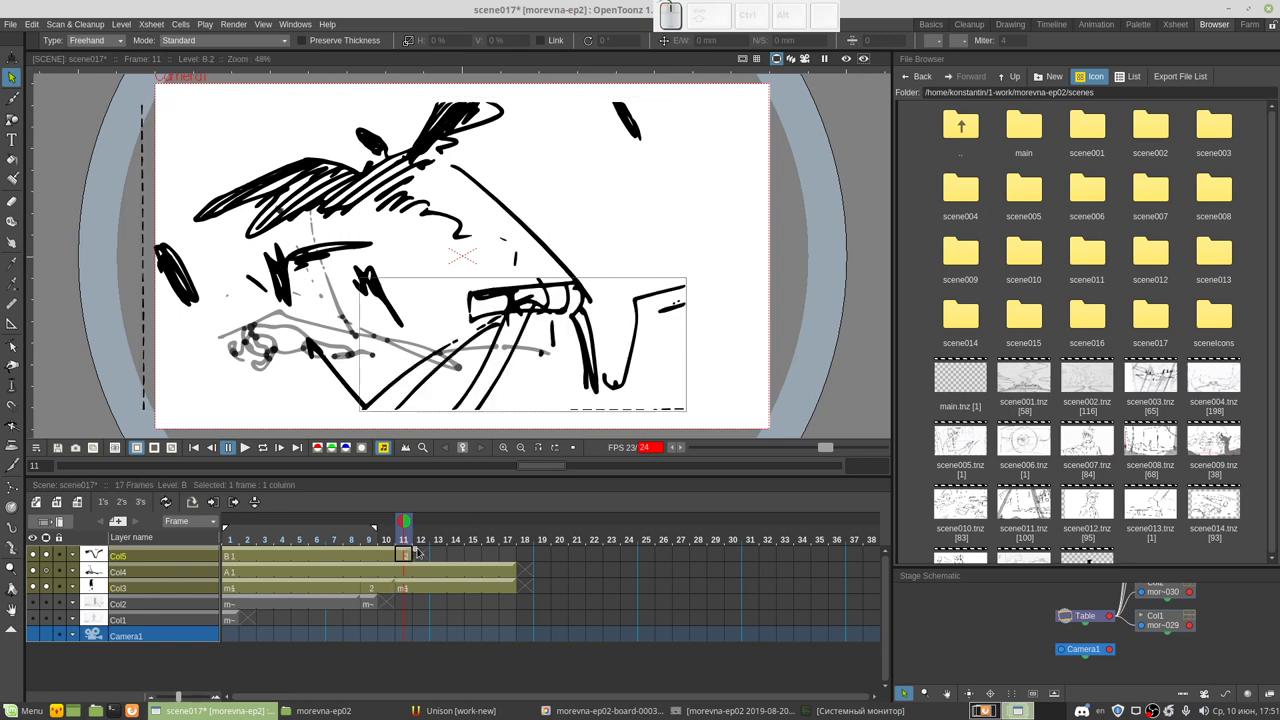
{"action": "left_click", "coordinate": [512, 553], "text": "shift"}
{"action": "left_click", "coordinate": [1017, 711]}
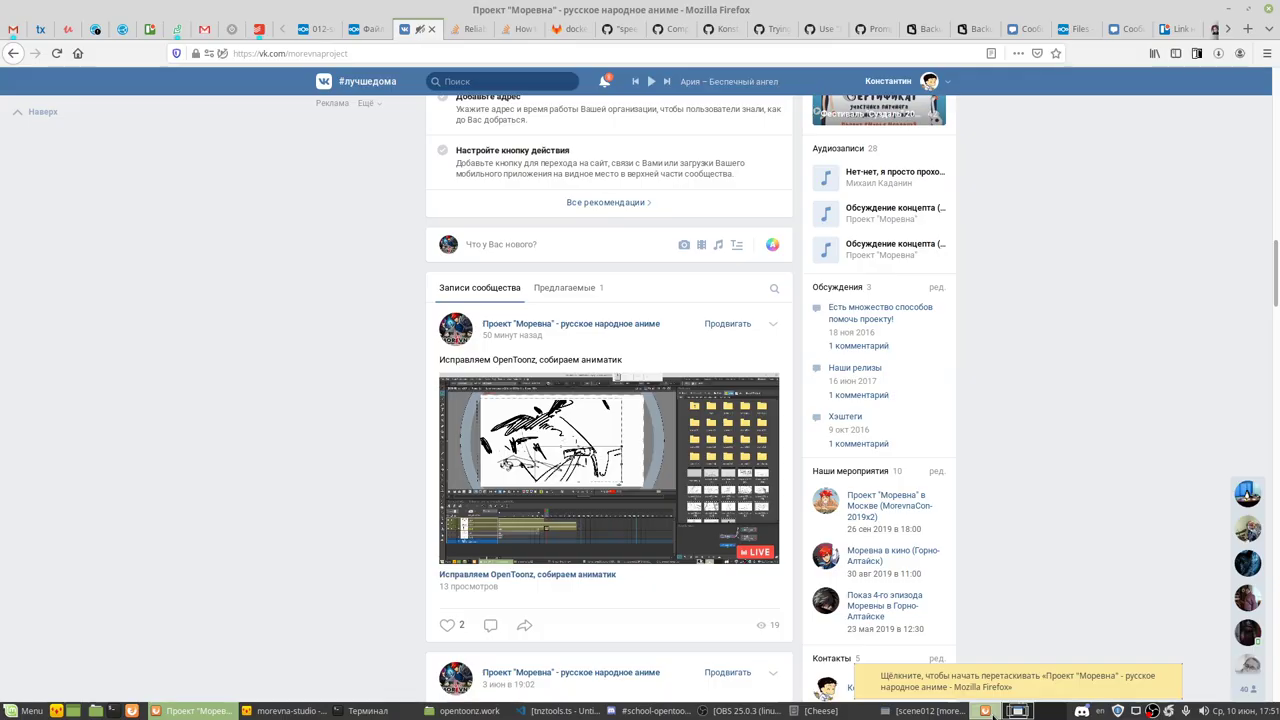
Step: Check the build output in the terminal, then switch back to OpenToonz's scene017
{"action": "left_click", "coordinate": [385, 713]}
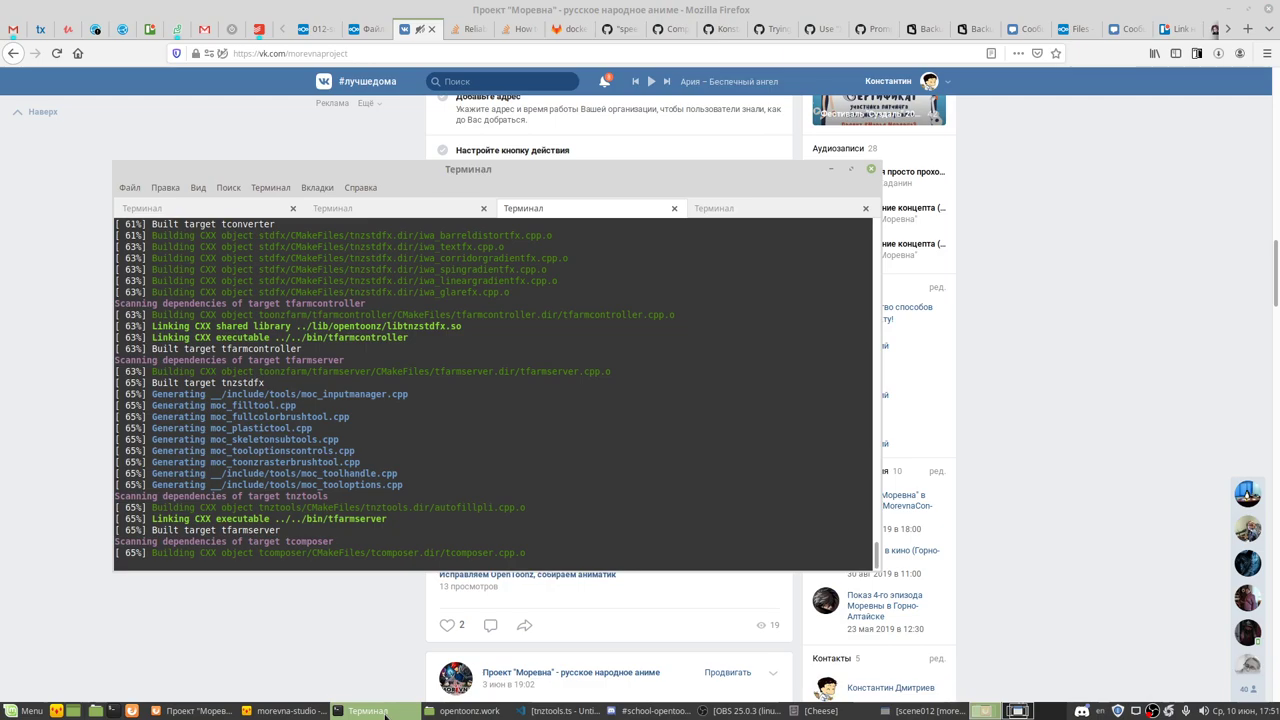
{"action": "key", "text": "ctrl+alt+Left"}
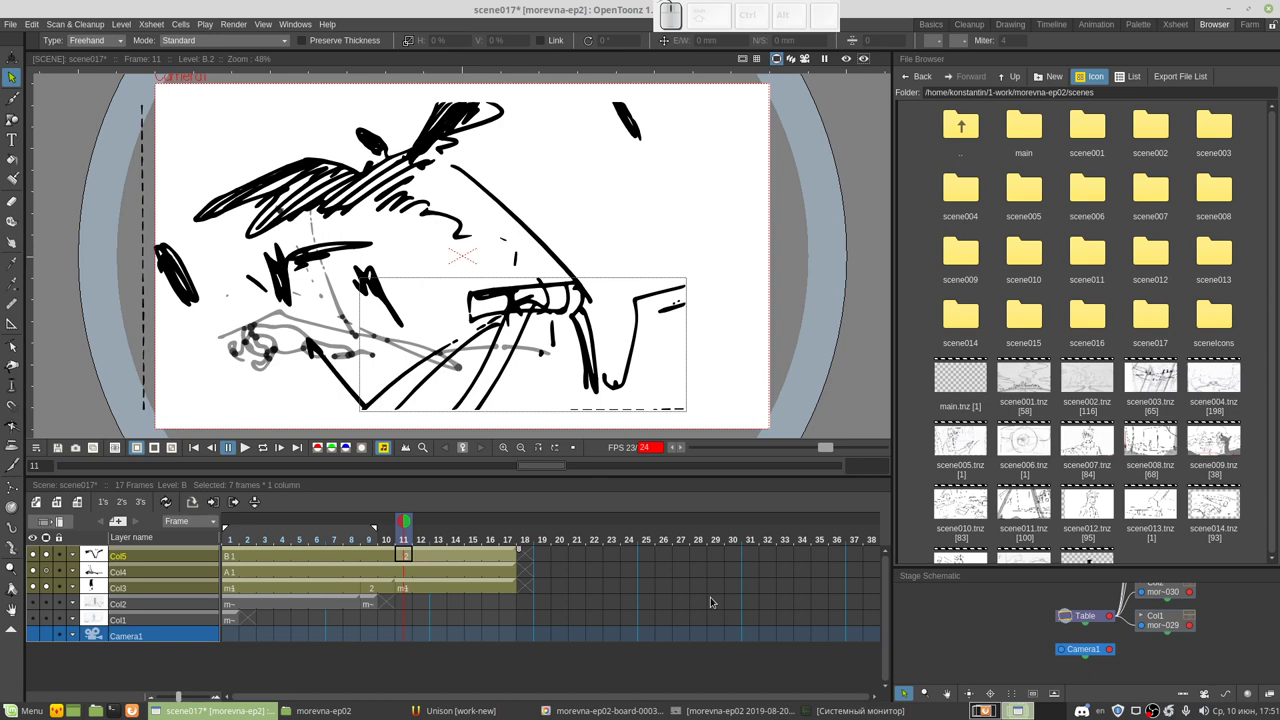
Step: Press Delete on the current selection, then select Col3's cell at frame 13
{"action": "key", "text": "Delete"}
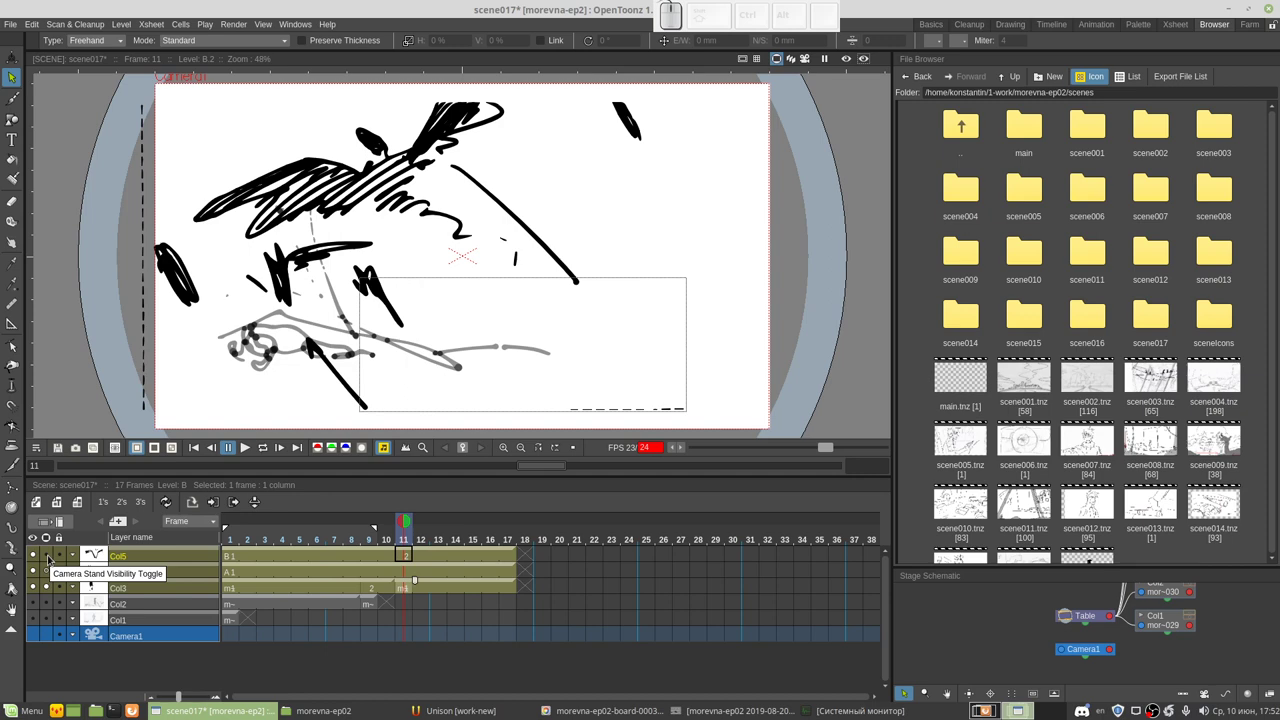
{"action": "left_click", "coordinate": [438, 587]}
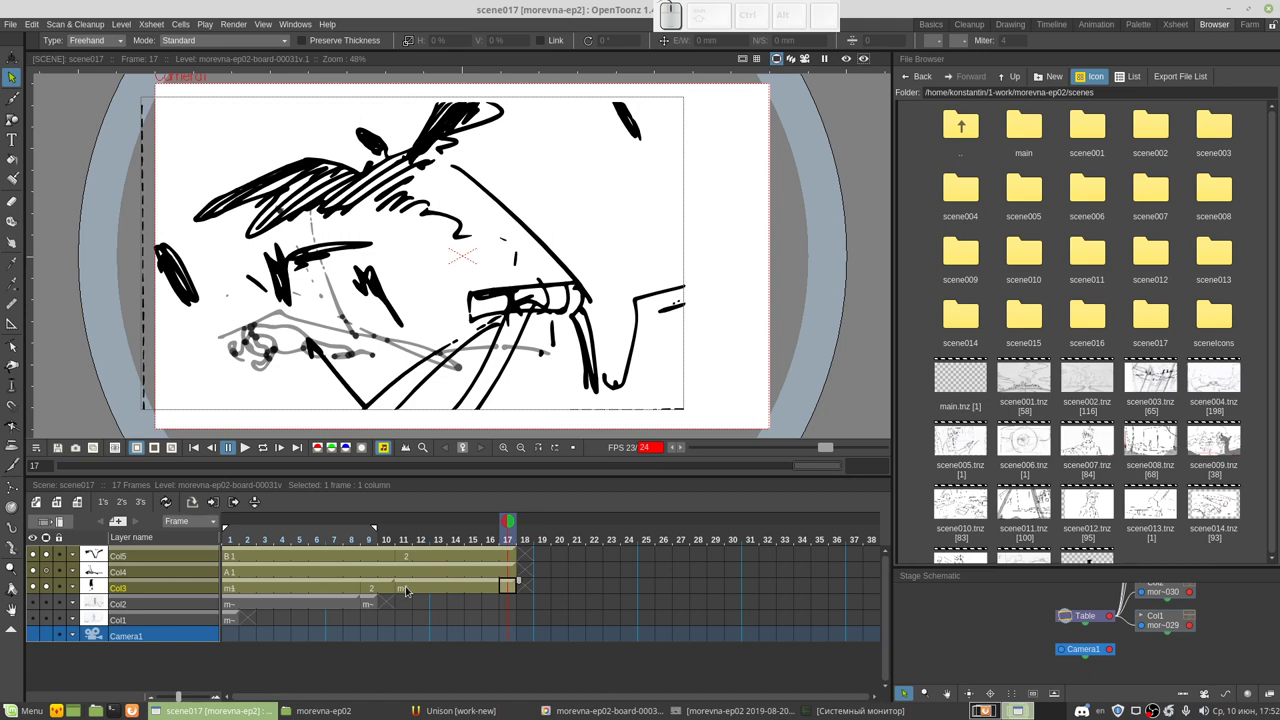
Step: Paste the copied drawing into Col3 at frame 15 and hold it through frame 18
{"action": "left_click_drag", "start_coordinate": [405, 586], "coordinate": [460, 585]}
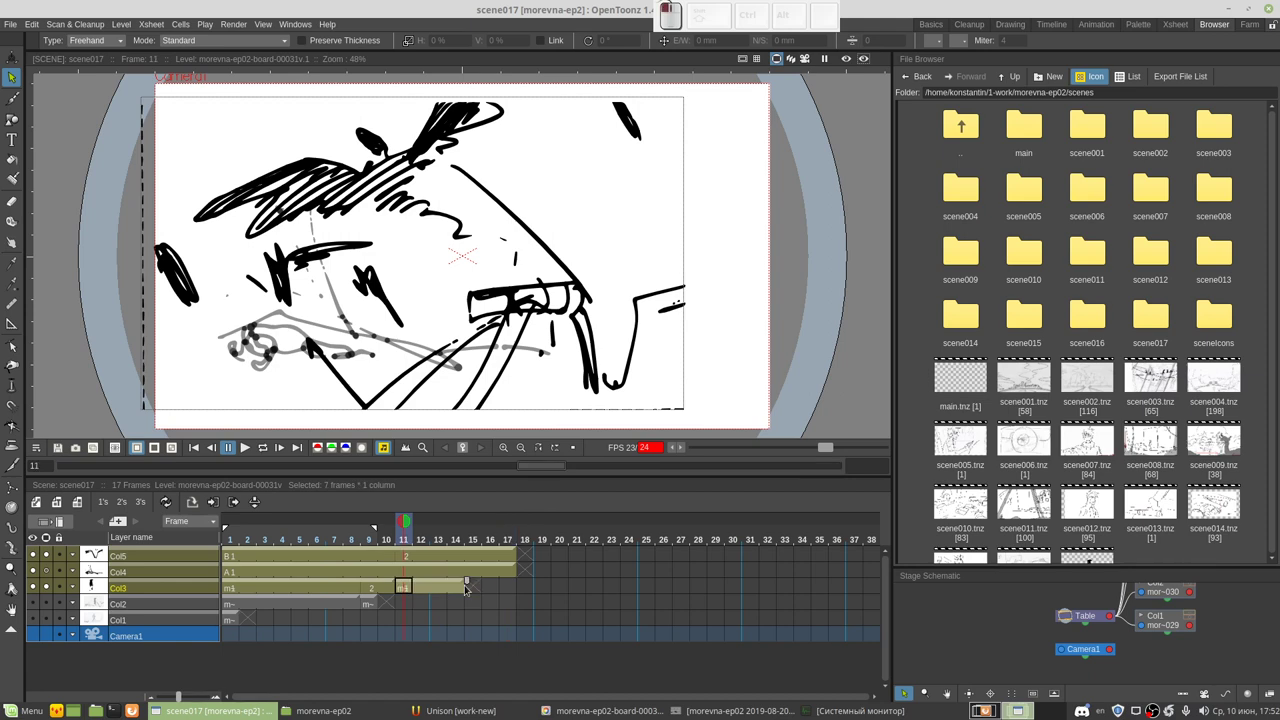
{"action": "left_click", "coordinate": [464, 585]}
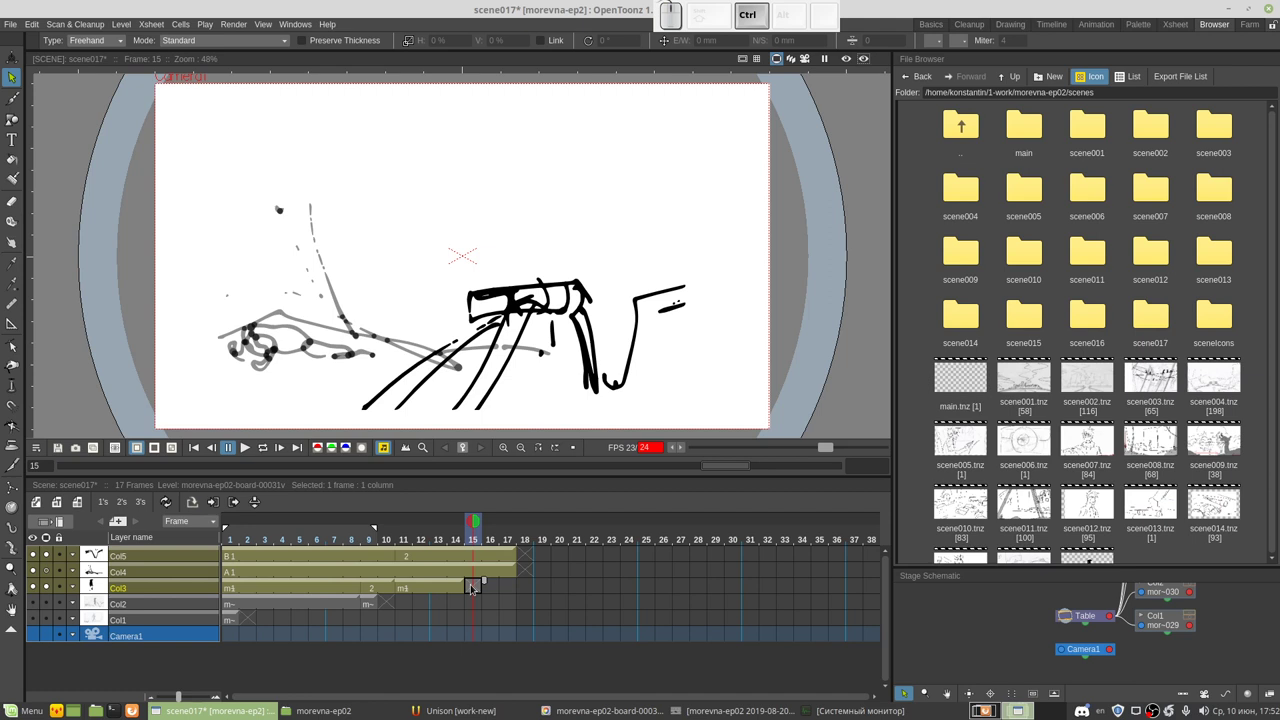
{"action": "key", "text": "ctrl+v"}
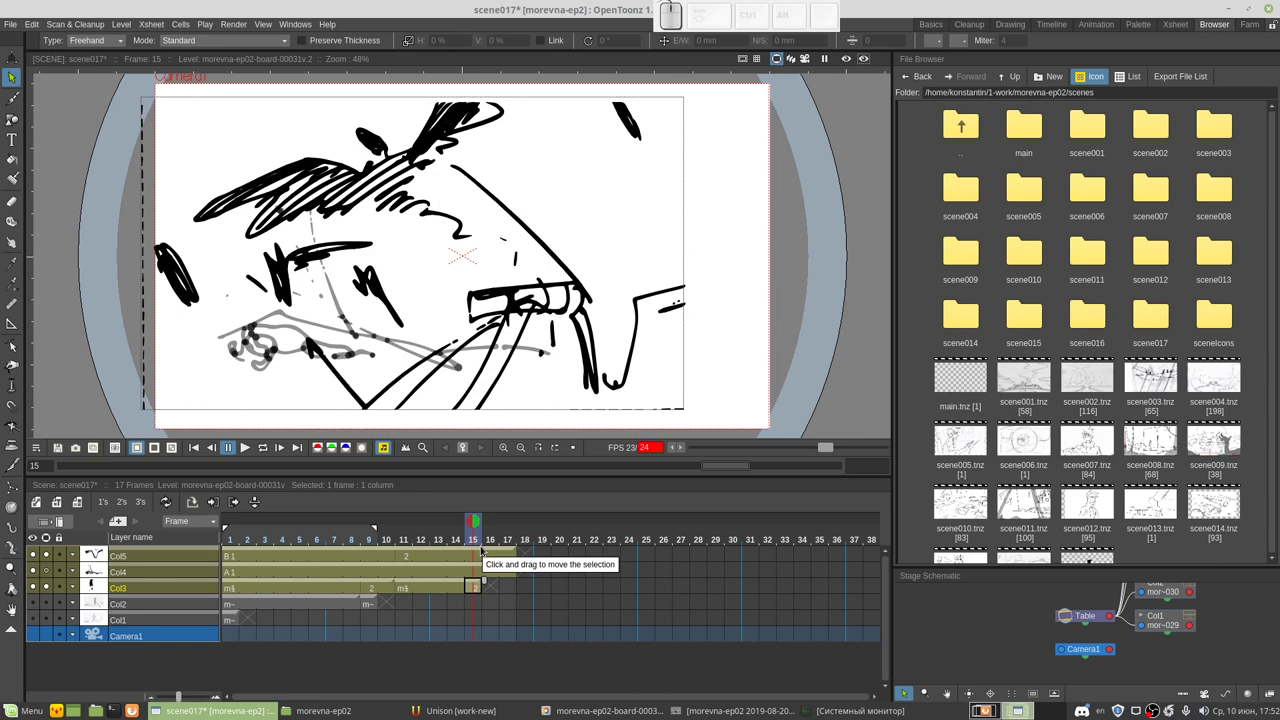
{"action": "left_click_drag", "start_coordinate": [483, 582], "coordinate": [532, 582]}
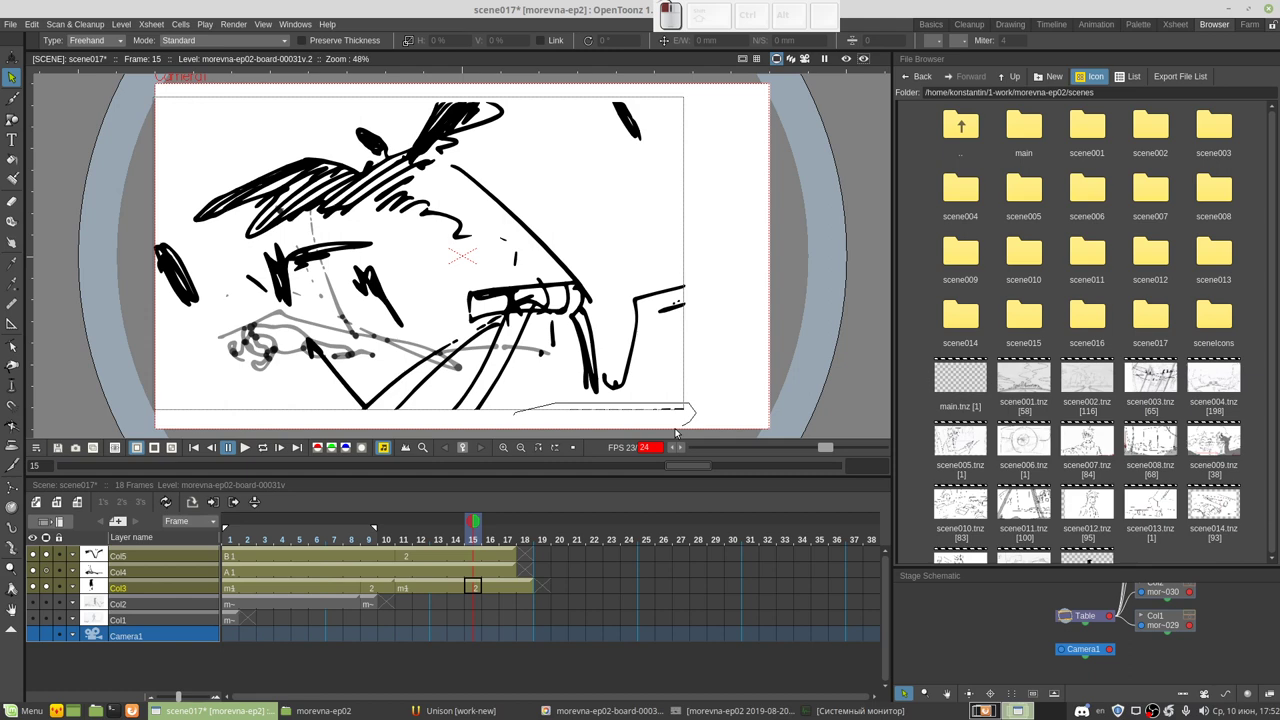
Step: Compare the Col3 and Col5 drawings at frames 11 and 15, then clear the cell selection
{"action": "key", "text": "Left"}
{"action": "key", "text": "Left"}
{"action": "key", "text": "Left"}
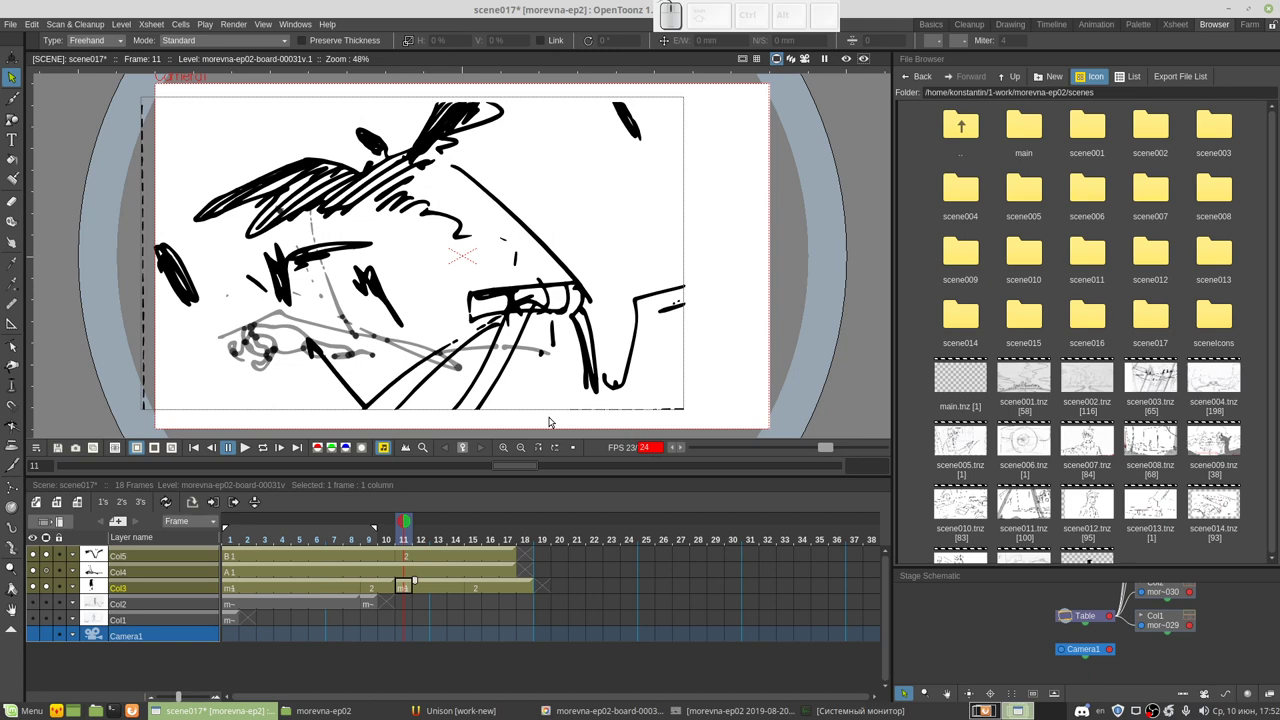
{"action": "left_click", "coordinate": [548, 422]}
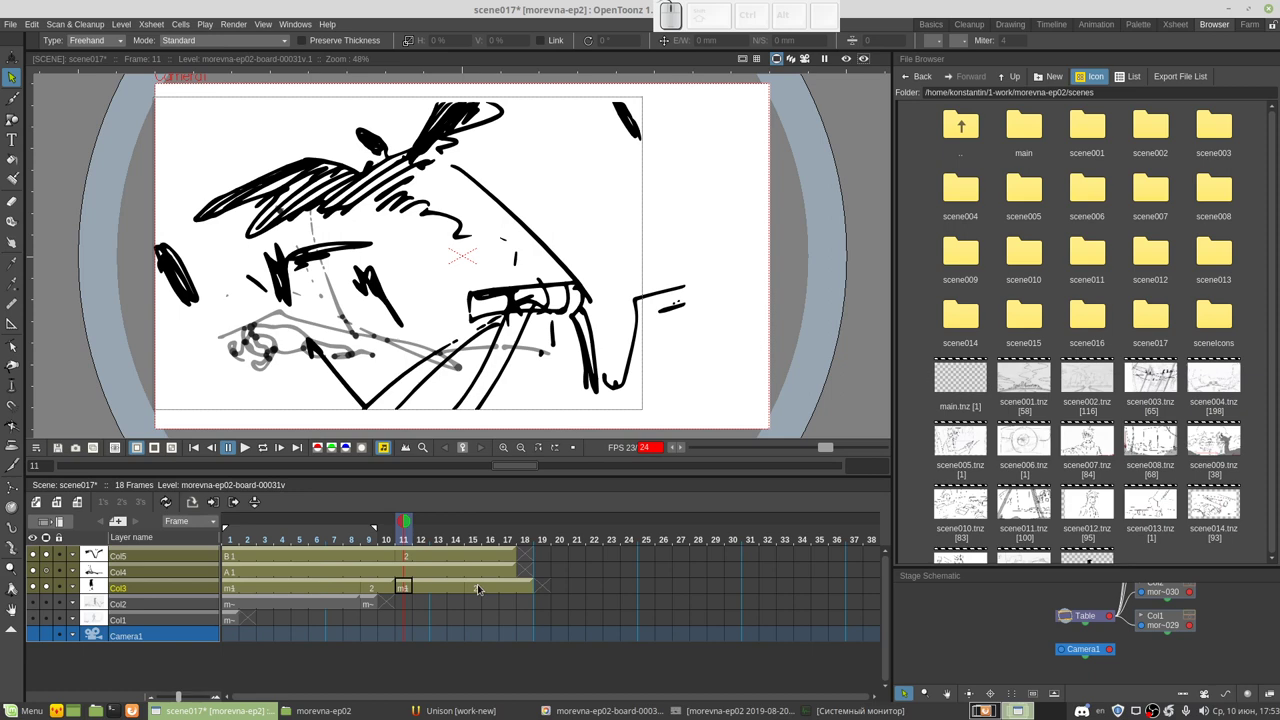
{"action": "left_click", "coordinate": [477, 584]}
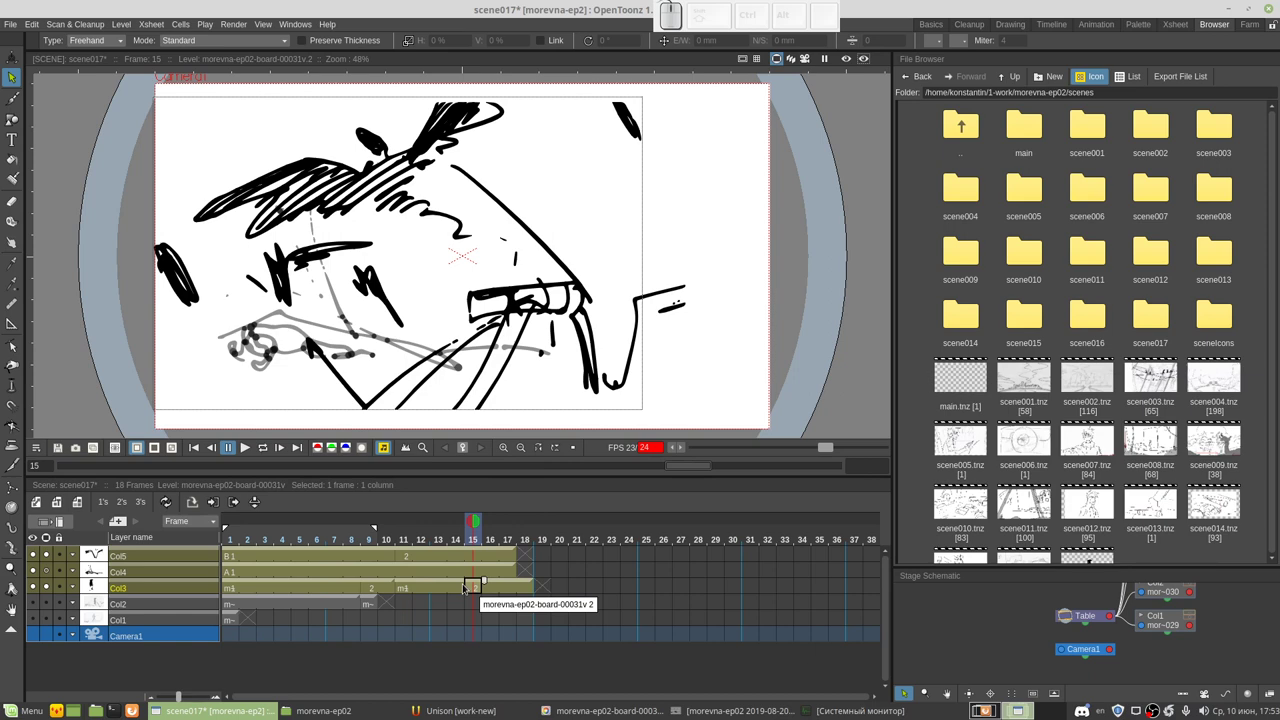
{"action": "left_click", "coordinate": [472, 555]}
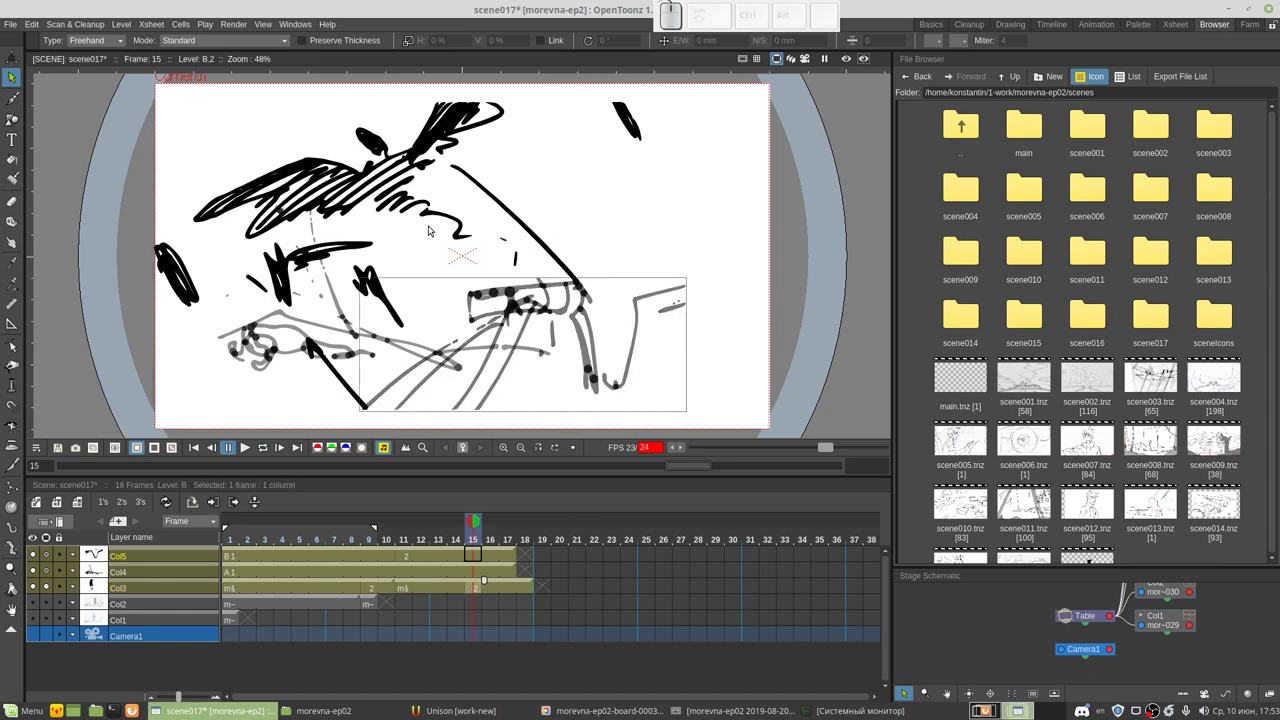
{"action": "left_click", "coordinate": [403, 289]}
Step: Move a stroke group of the frame-15 drawing to the left edge, tilted and lowered
{"action": "left_click", "coordinate": [403, 289]}
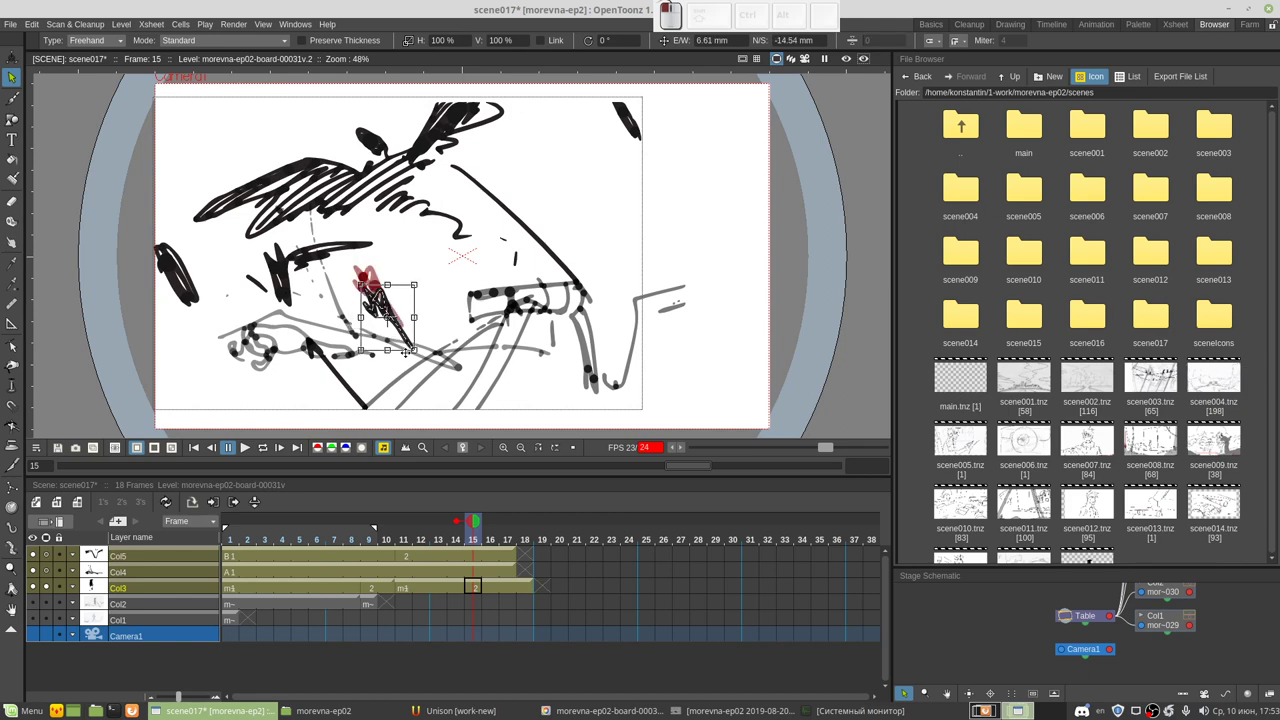
{"action": "left_click_drag", "start_coordinate": [405, 351], "coordinate": [445, 318]}
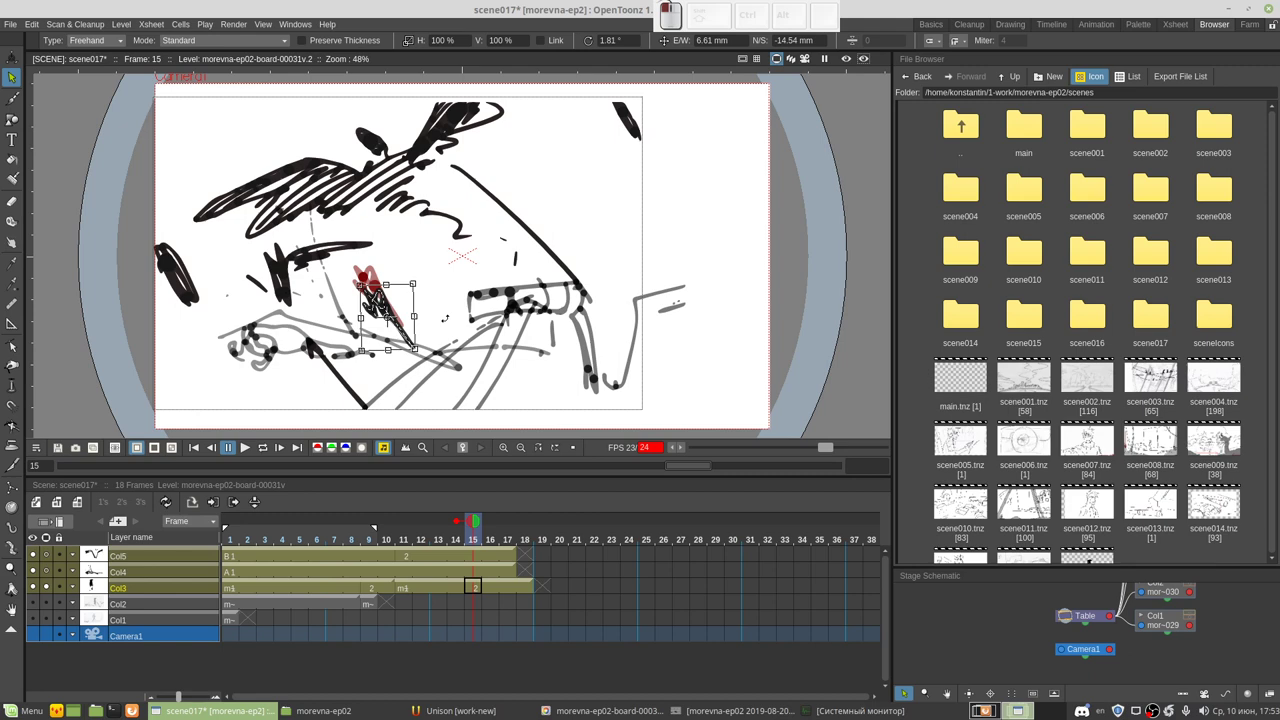
{"action": "left_click_drag", "start_coordinate": [445, 318], "coordinate": [168, 346]}
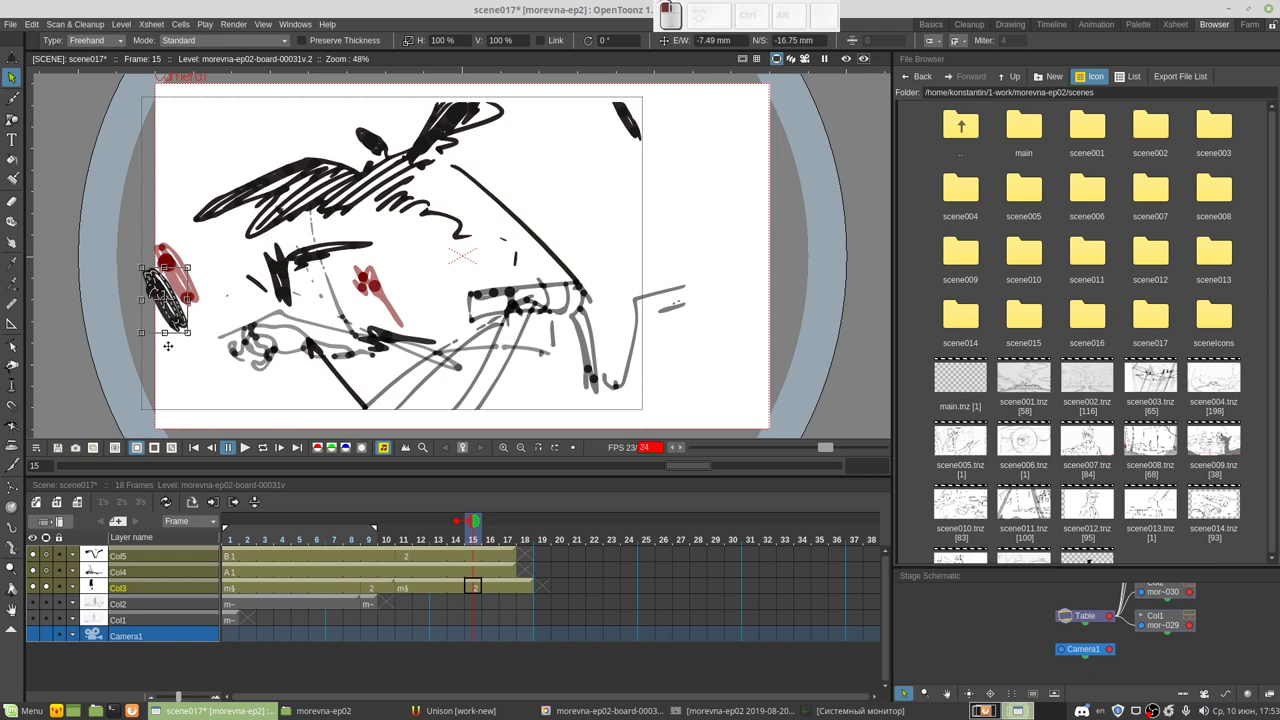
{"action": "left_click_drag", "start_coordinate": [168, 346], "coordinate": [204, 357]}
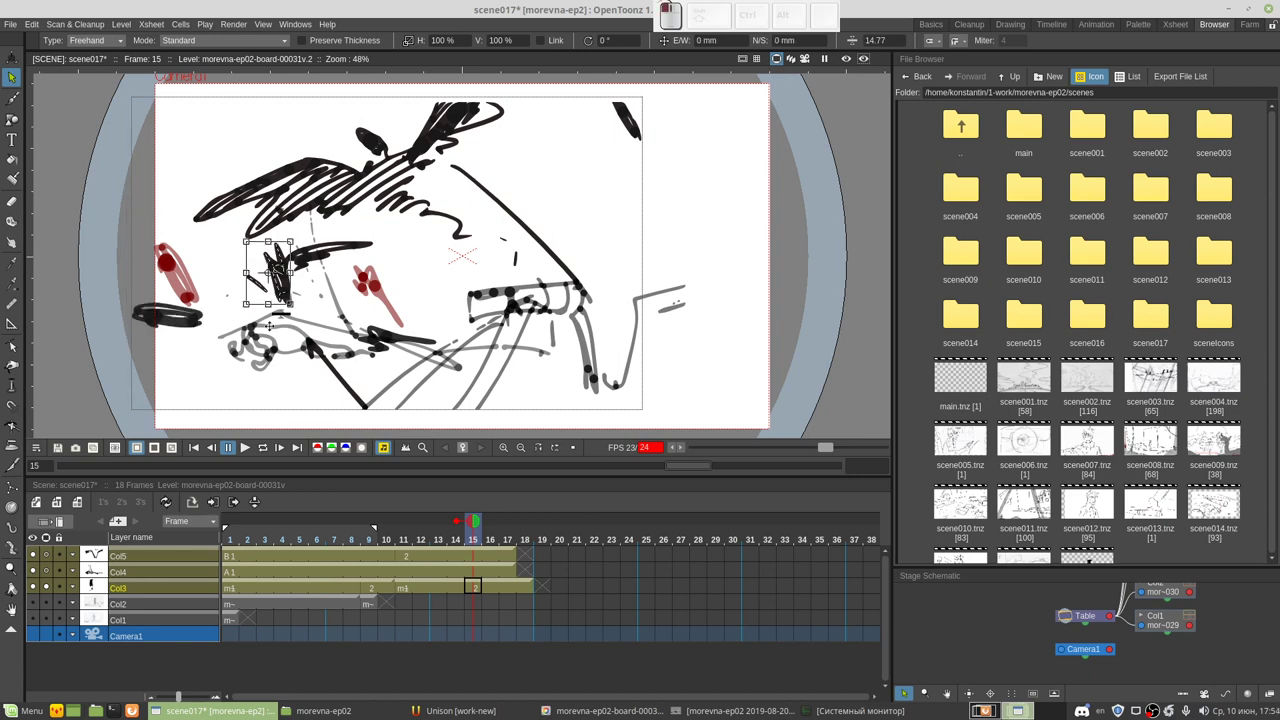
Step: Move another stroke up and to the right, undoing the unwanted 59-degree rotation
{"action": "left_click", "coordinate": [262, 313]}
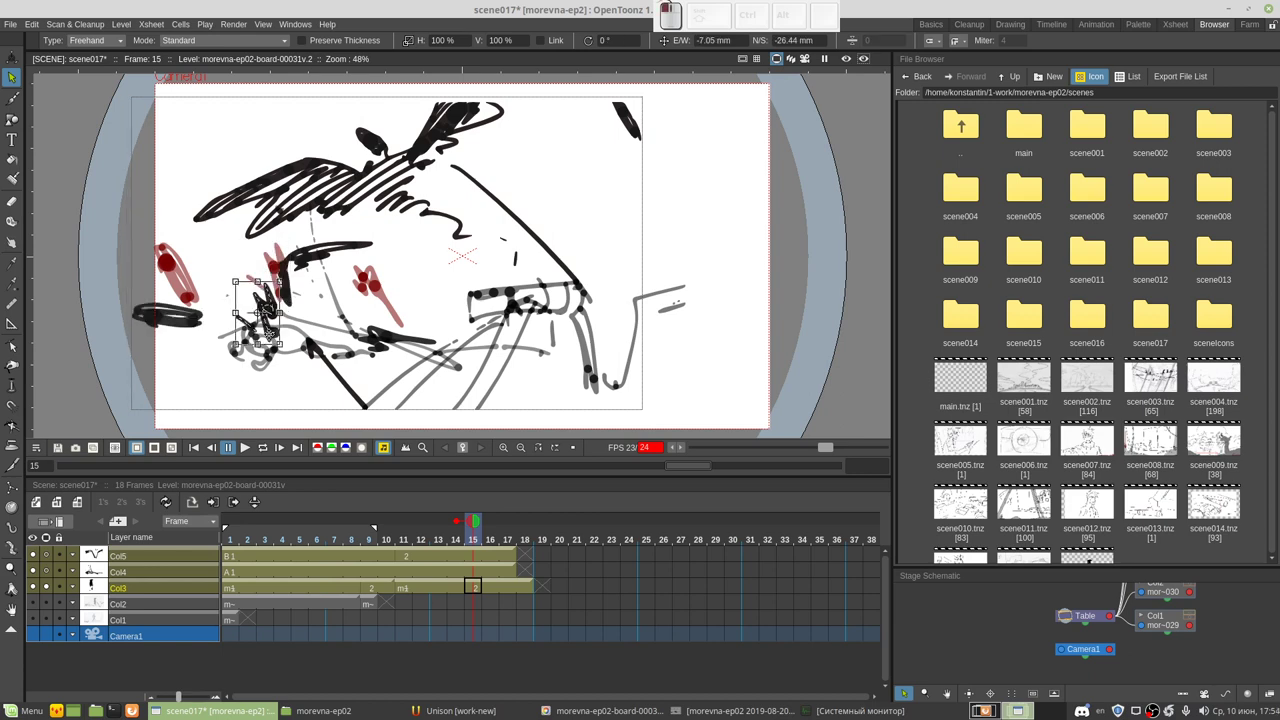
{"action": "left_click_drag", "start_coordinate": [262, 313], "coordinate": [273, 271]}
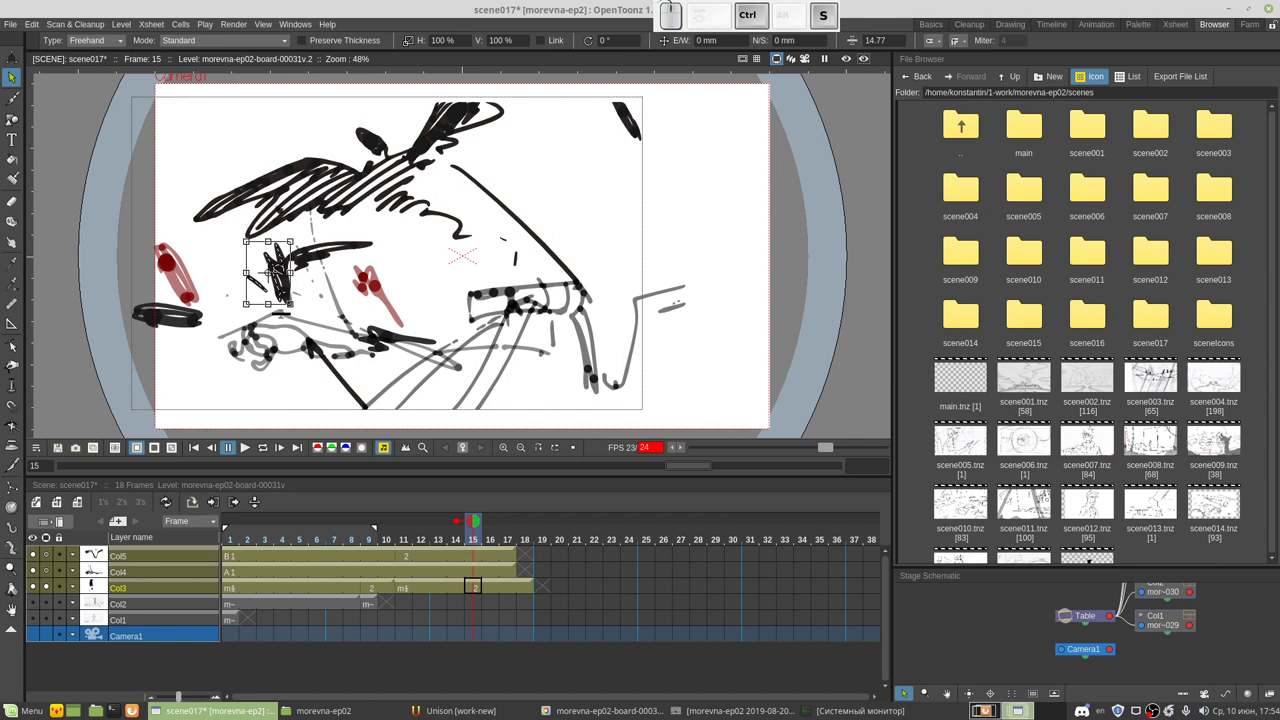
{"action": "left_click_drag", "start_coordinate": [272, 271], "coordinate": [275, 292]}
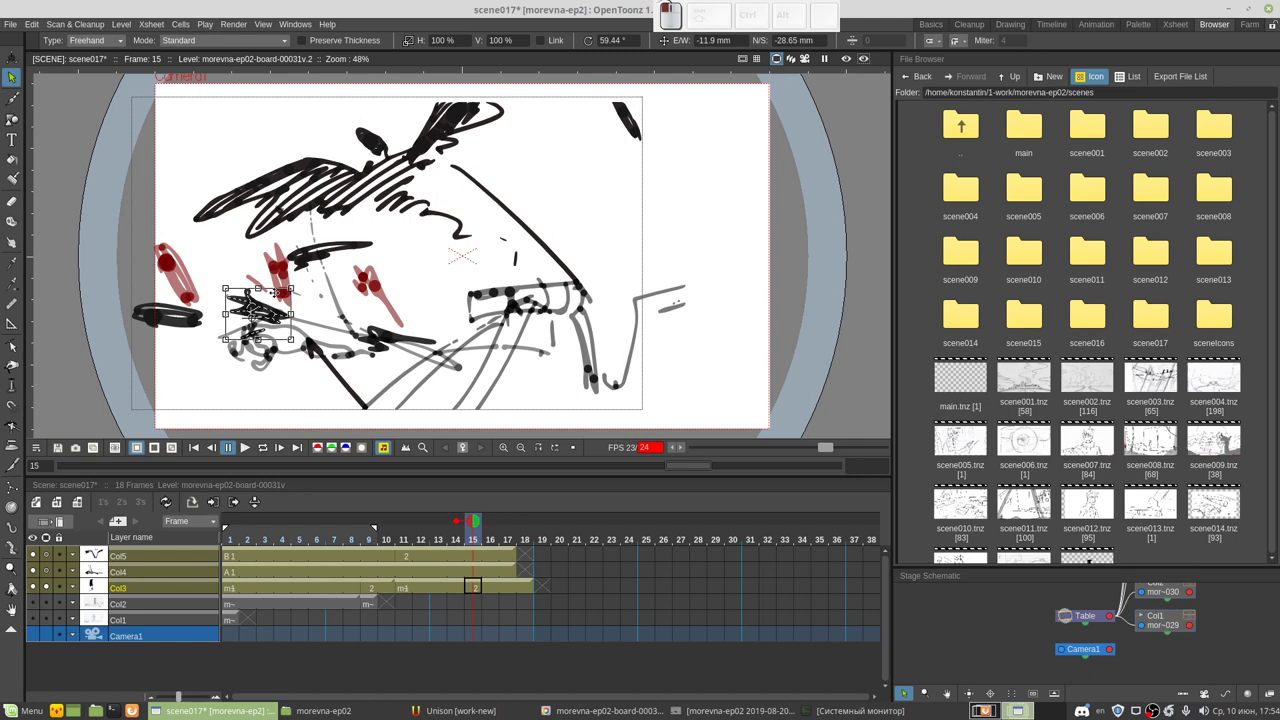
{"action": "key", "text": "ctrl+z"}
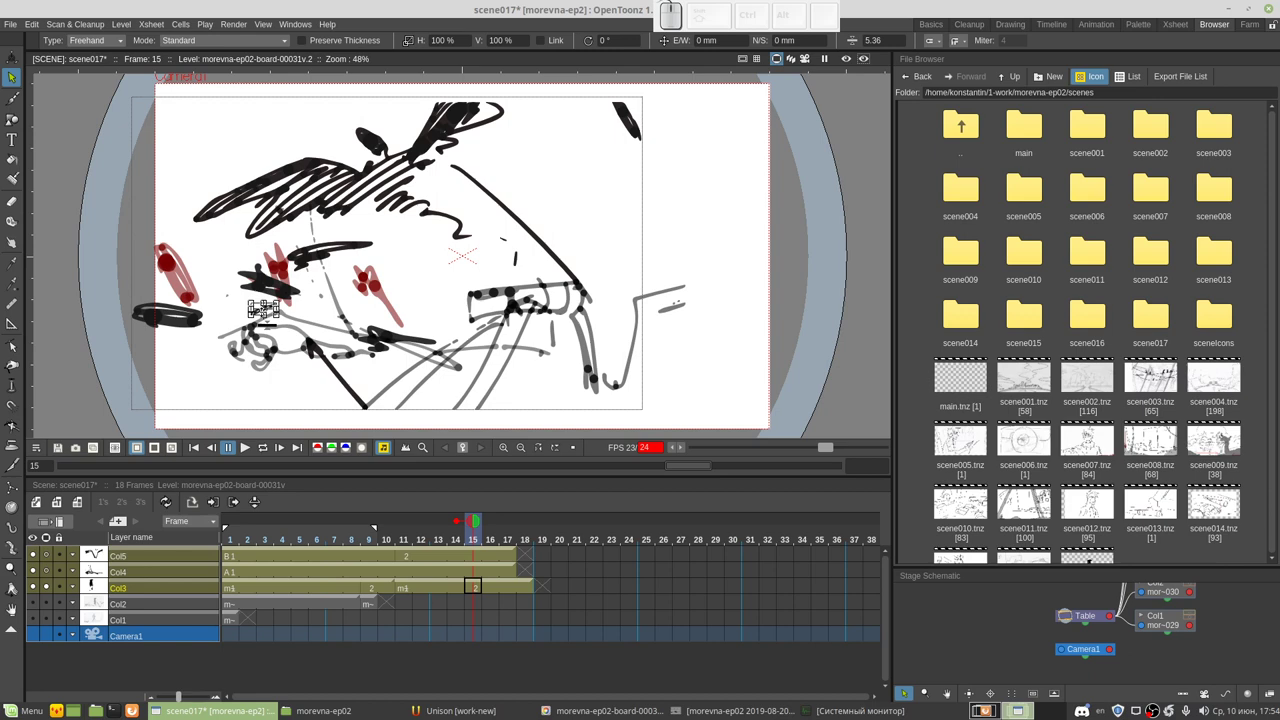
{"action": "key", "text": "ctrl+z"}
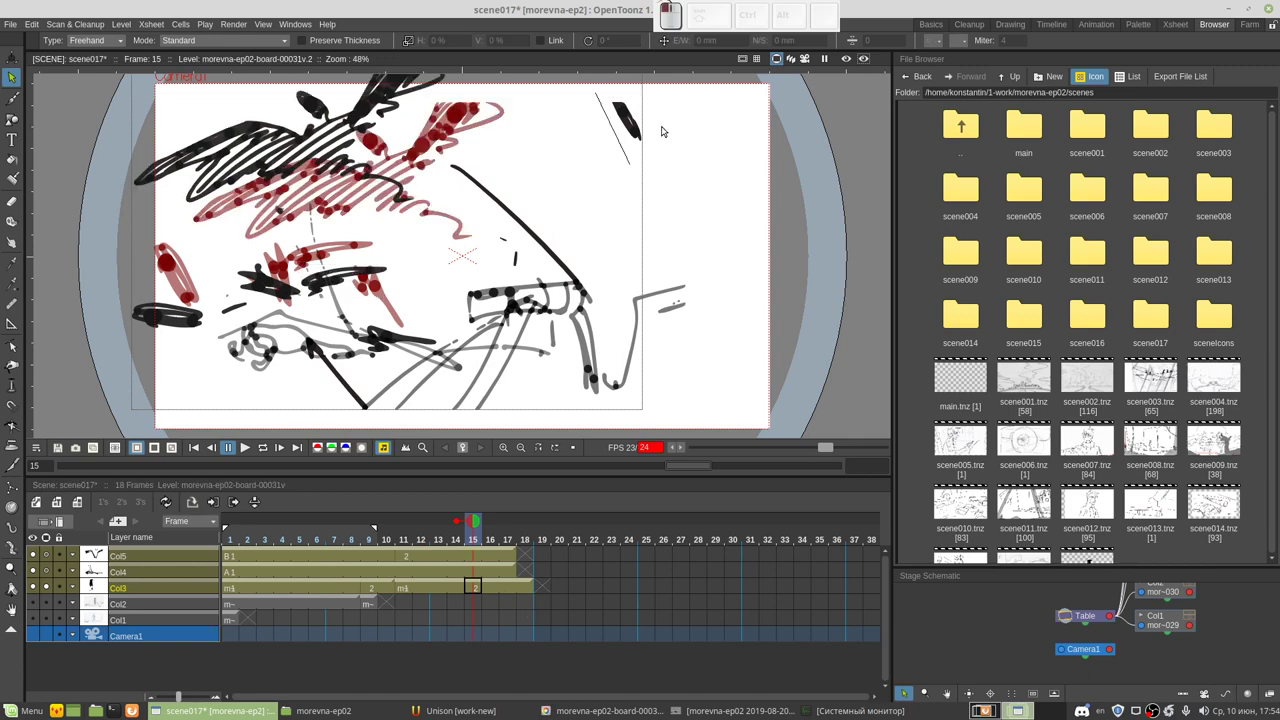
Step: Nudge the top-right stroke right and extend the Col4 and Col5 holds to frame 26
{"action": "left_click", "coordinate": [617, 95]}
{"action": "left_click_drag", "start_coordinate": [627, 117], "coordinate": [651, 117]}
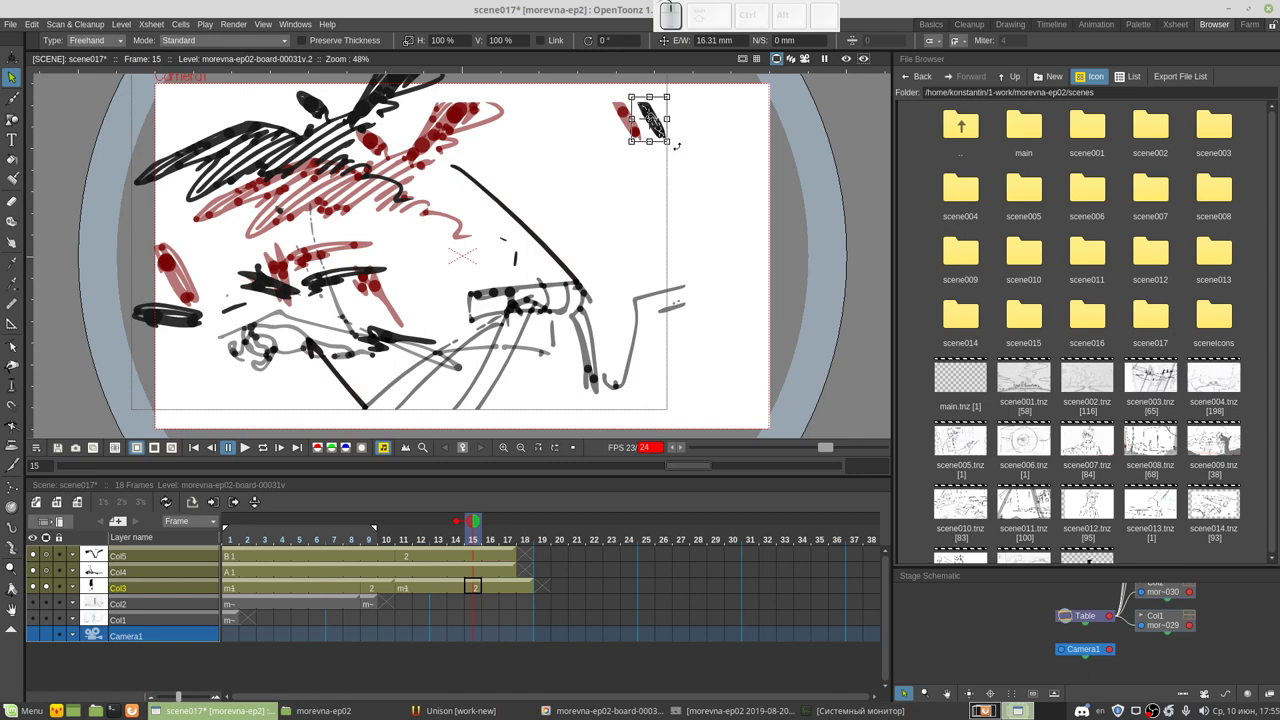
{"action": "left_click_drag", "start_coordinate": [507, 565], "coordinate": [675, 565]}
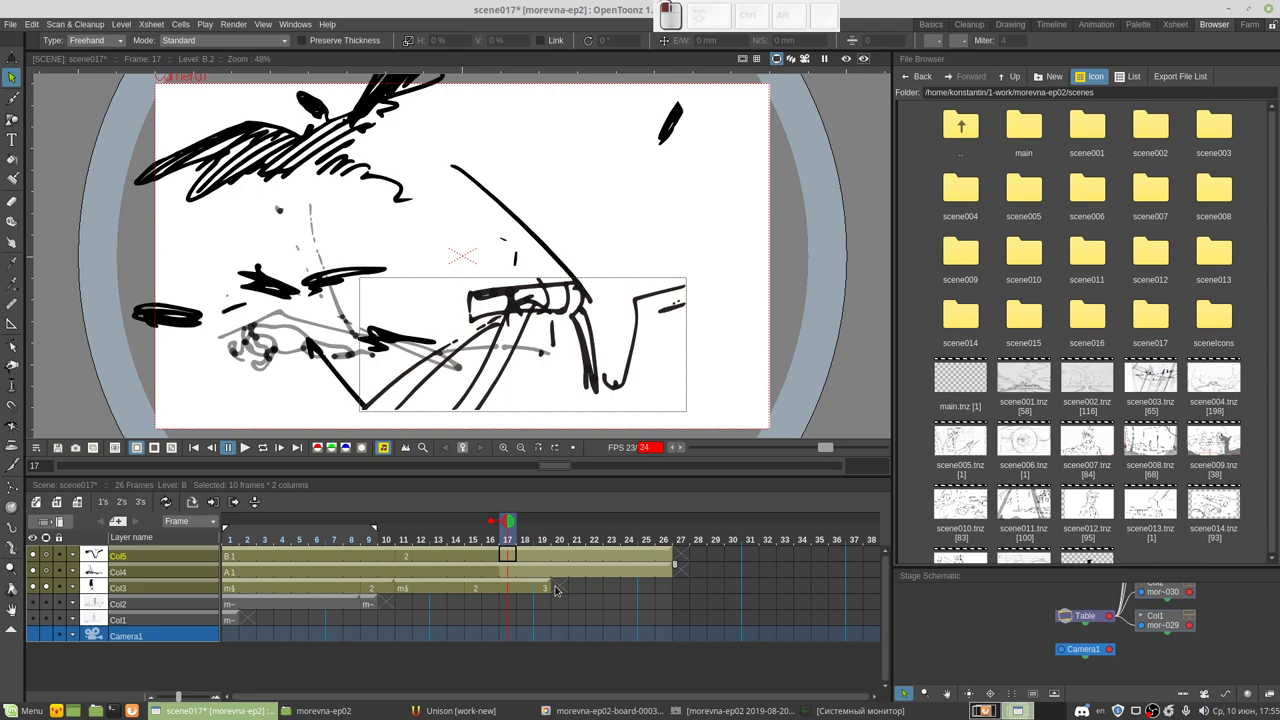
Step: Select Col3's drawing 3 cell at frame 19
{"action": "left_click", "coordinate": [546, 590]}
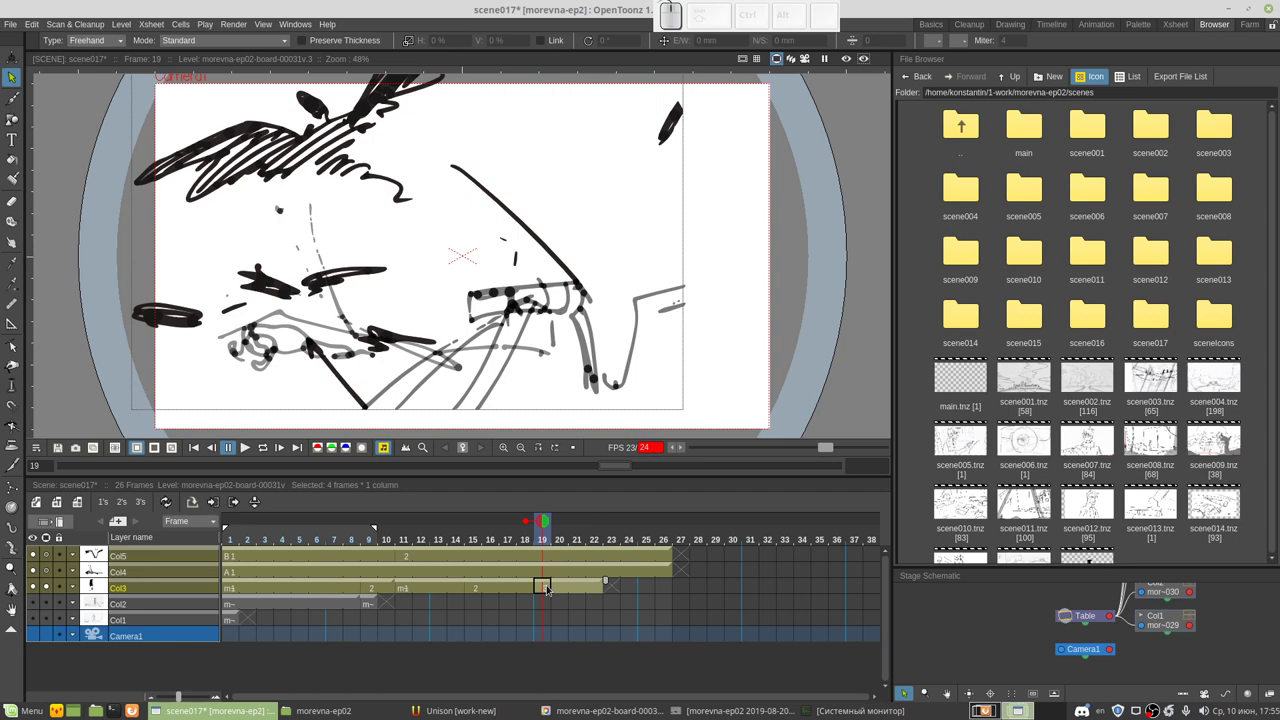
Step: Lasso the left-hand stroke of drawing 3 and move it down and to the right
{"action": "left_click_drag", "start_coordinate": [118, 285], "coordinate": [120, 329]}
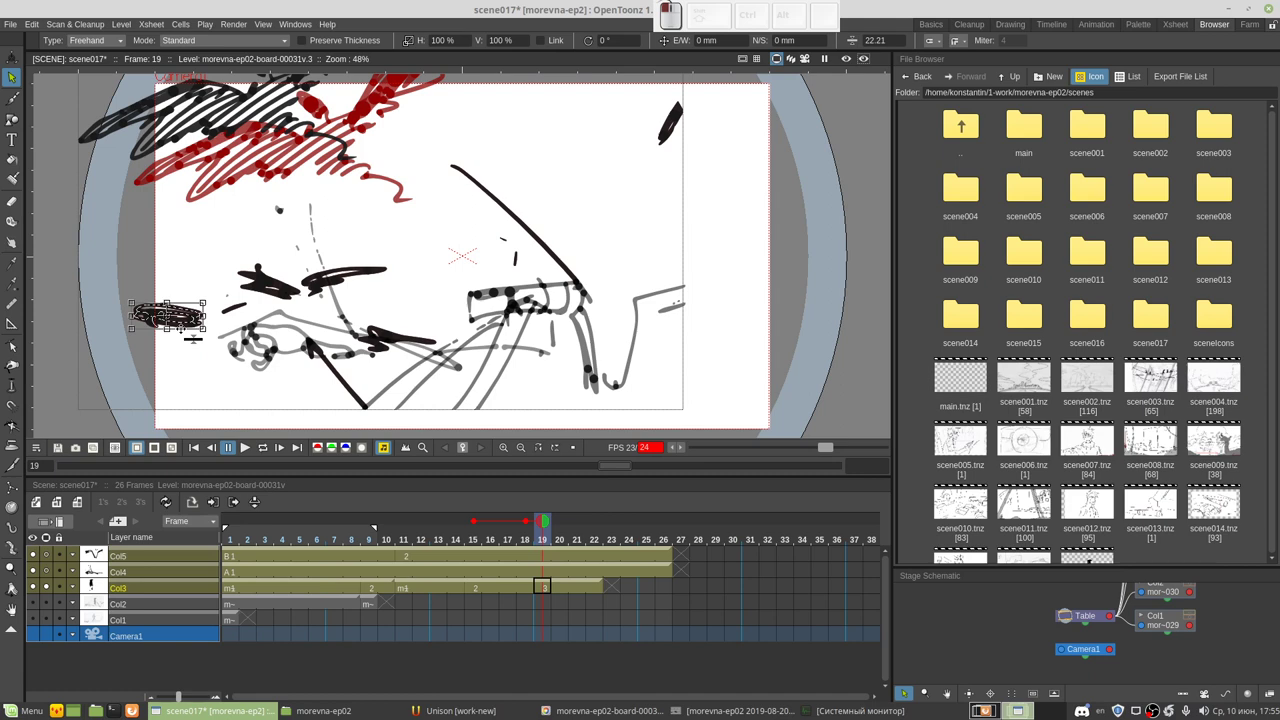
{"action": "left_click_drag", "start_coordinate": [193, 338], "coordinate": [242, 384]}
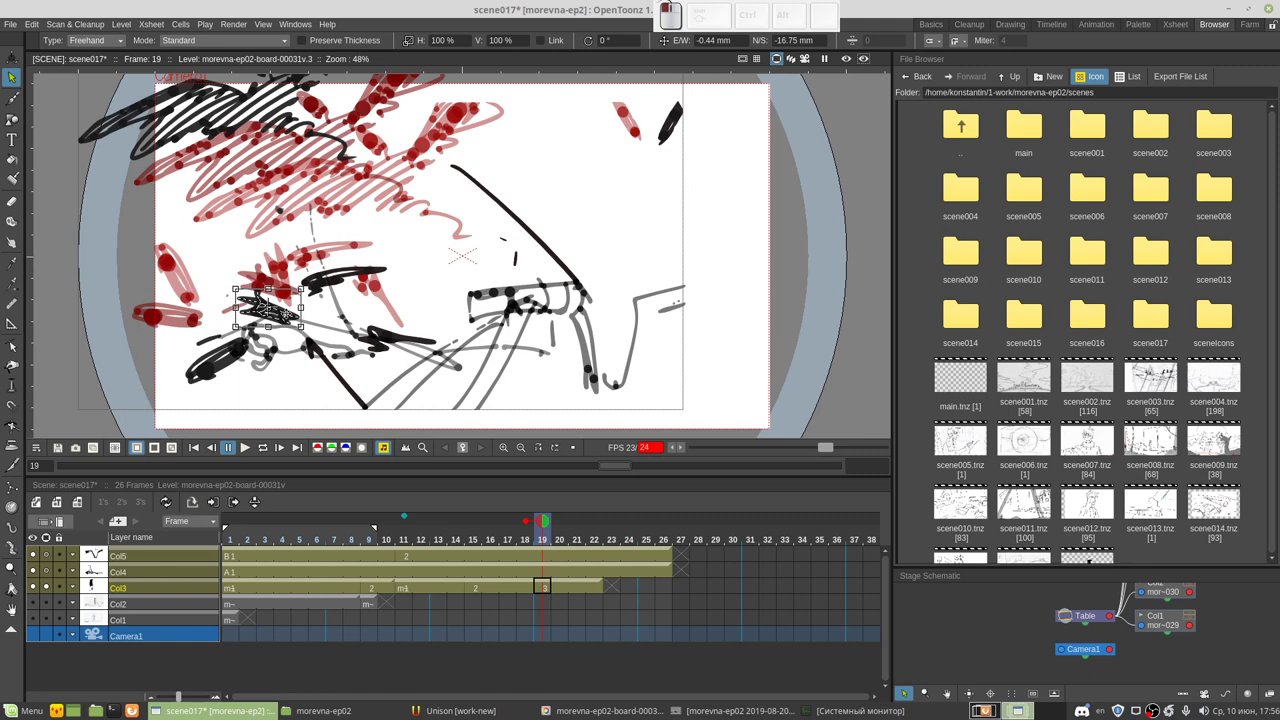
Step: Shift the central black stroke of the frame-19 drawing right, then lasso another stroke
{"action": "left_click_drag", "start_coordinate": [300, 246], "coordinate": [391, 255]}
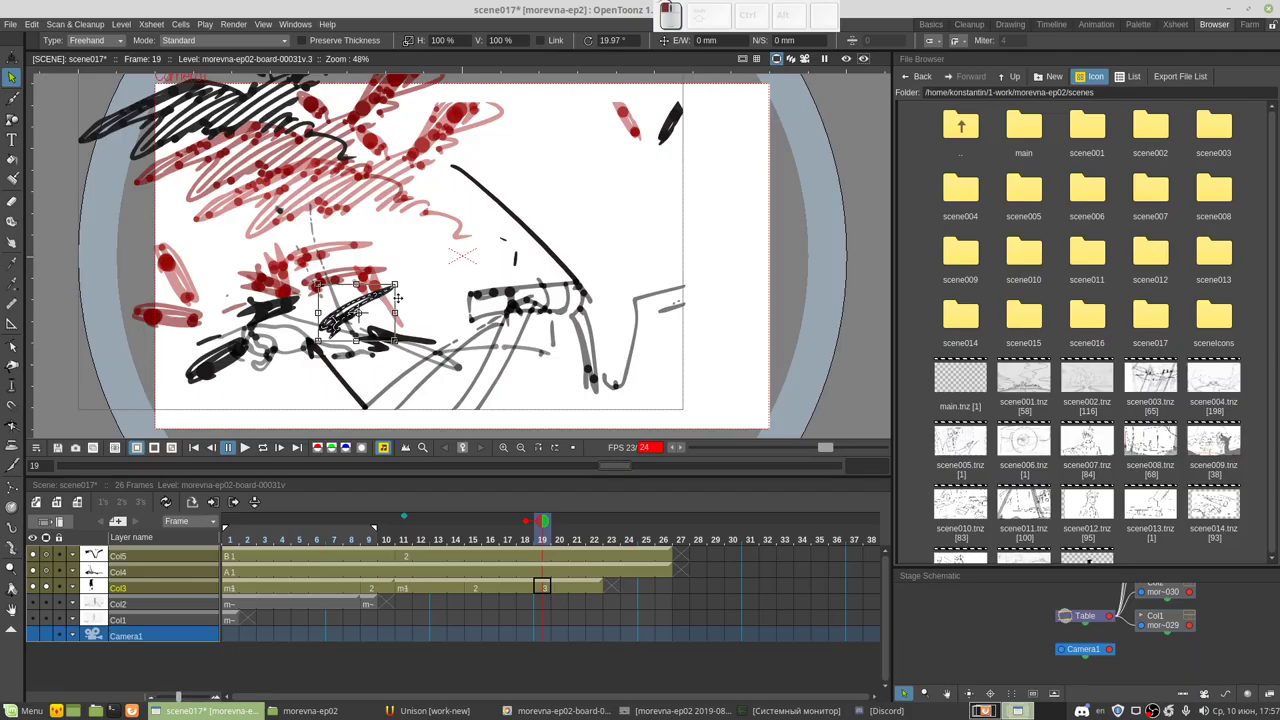
{"action": "left_click_drag", "start_coordinate": [397, 298], "coordinate": [421, 300]}
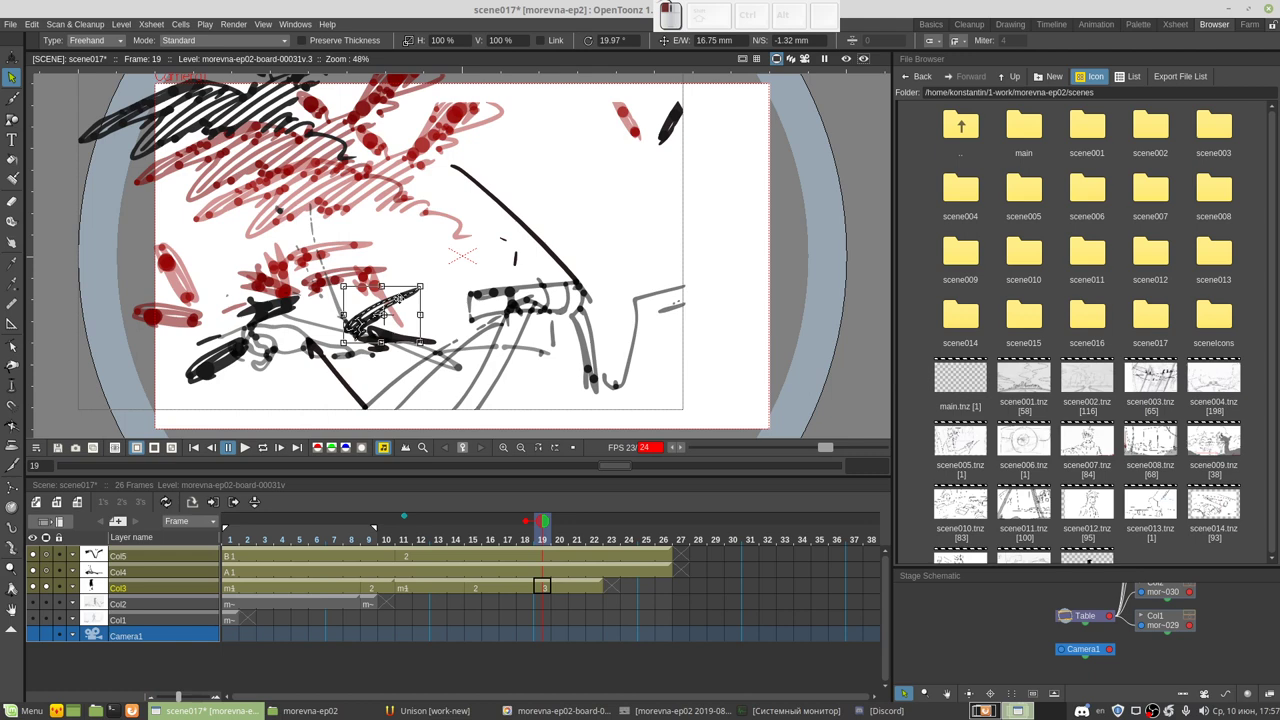
{"action": "left_click_drag", "start_coordinate": [352, 328], "coordinate": [434, 322]}
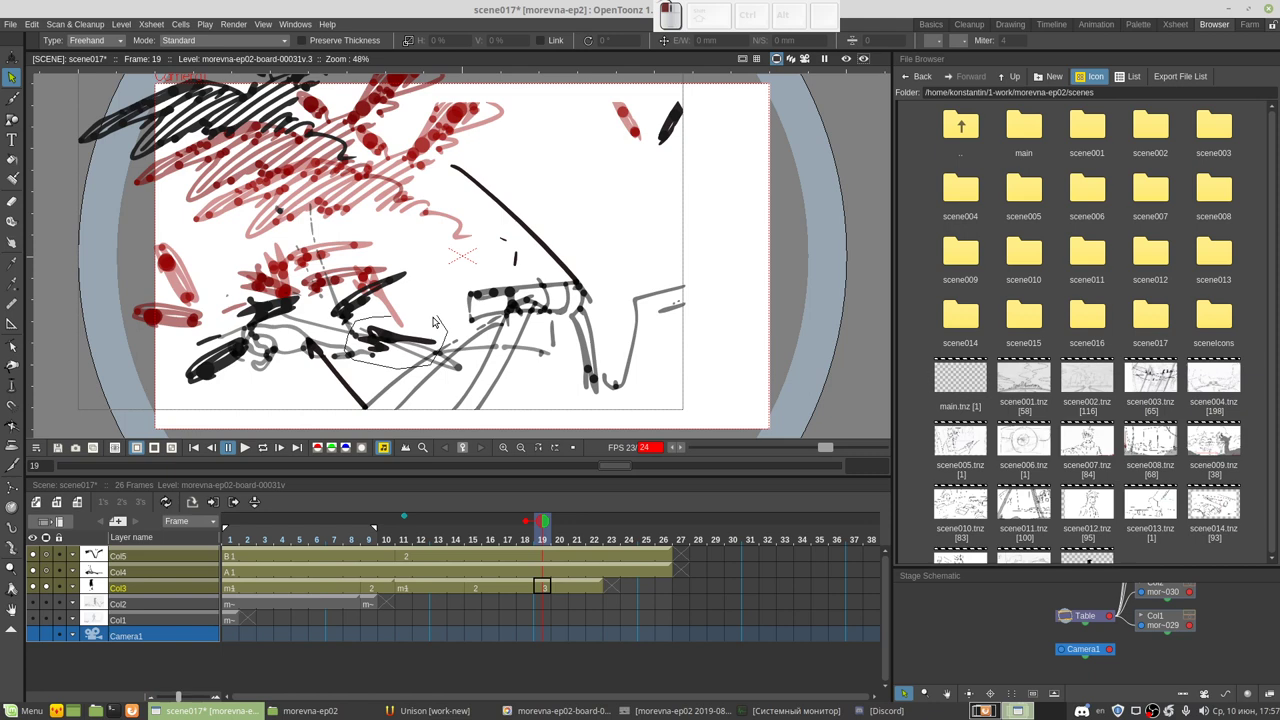
Step: Glance at Discord's #school-opentoonz-ru chat, then return to OpenToonz's scene017
{"action": "key", "text": "alt+Tab"}
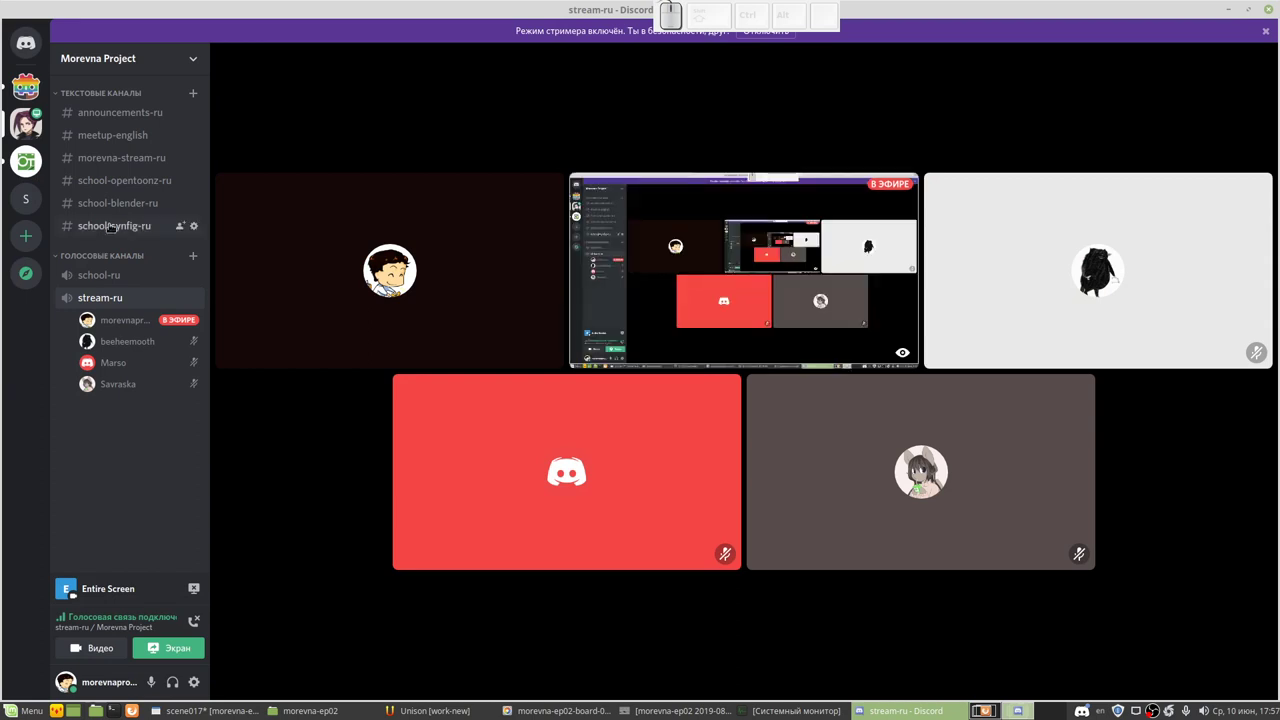
{"action": "left_click", "coordinate": [120, 180]}
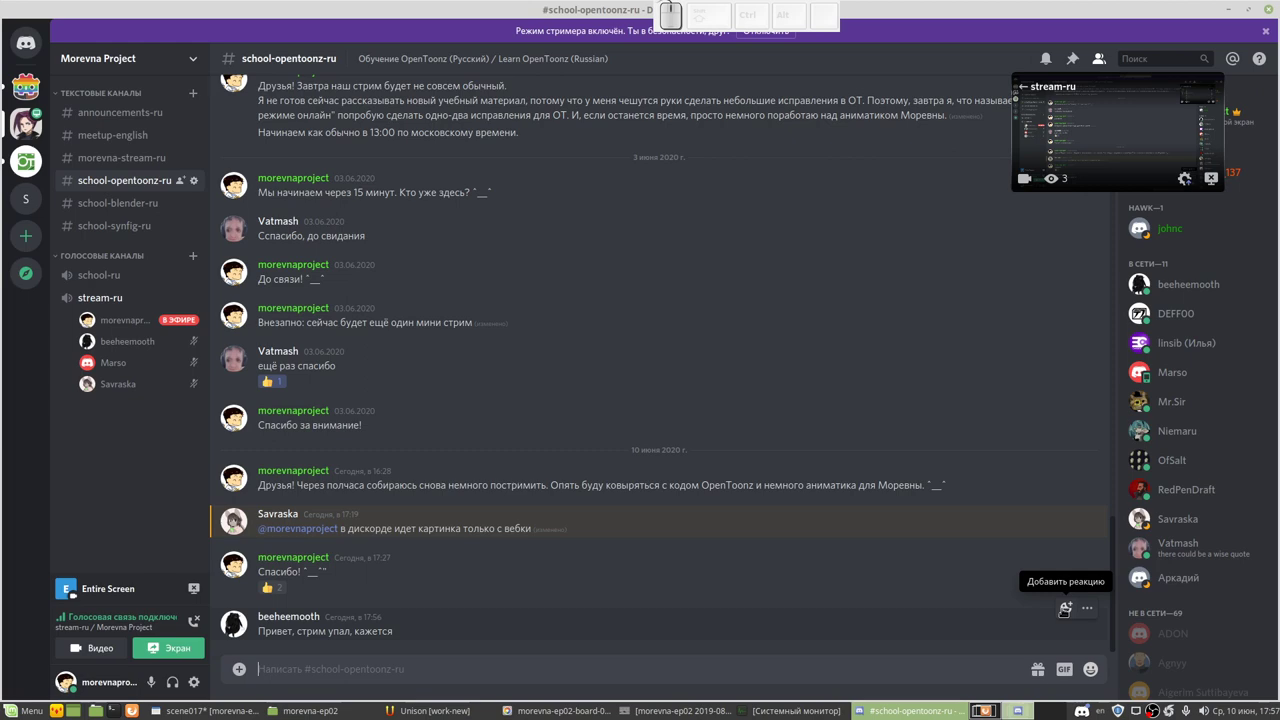
{"action": "key", "text": "alt+Tab"}
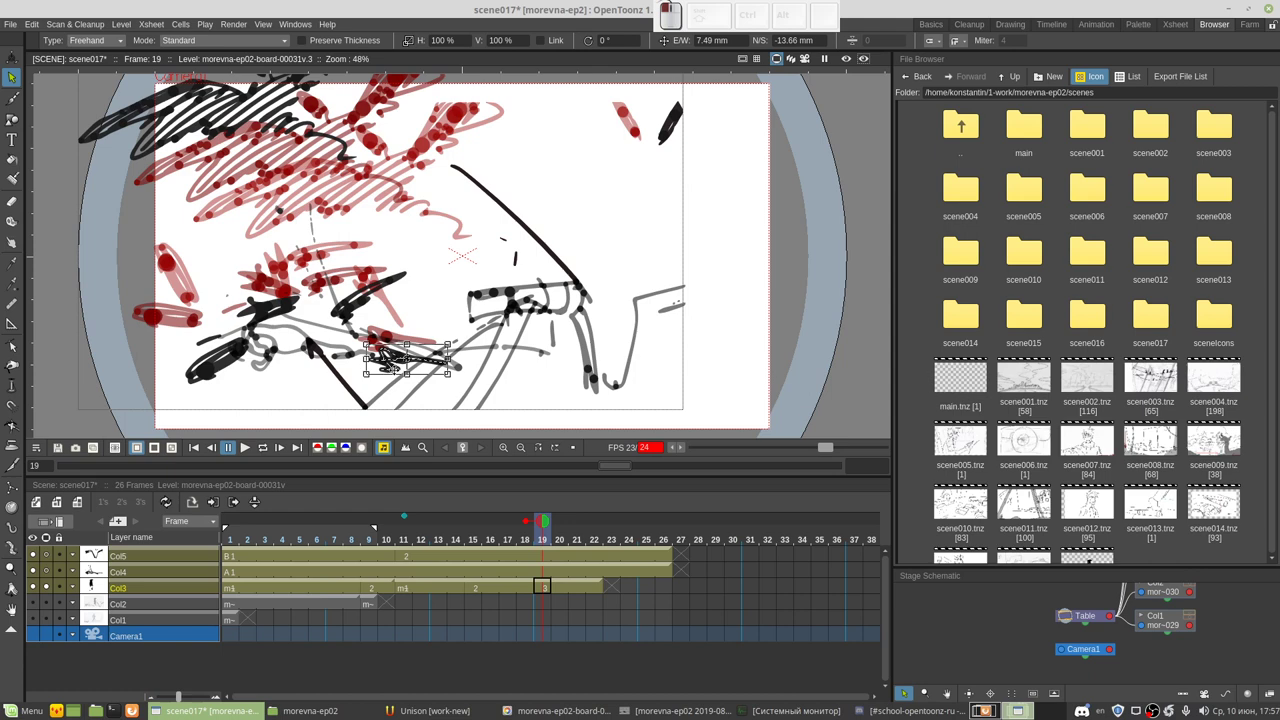
Step: Repose Col3's frame-15 sketch: nudge strokes down-right and rotate one about 40°
{"action": "left_click_drag", "start_coordinate": [390, 368], "coordinate": [468, 403]}
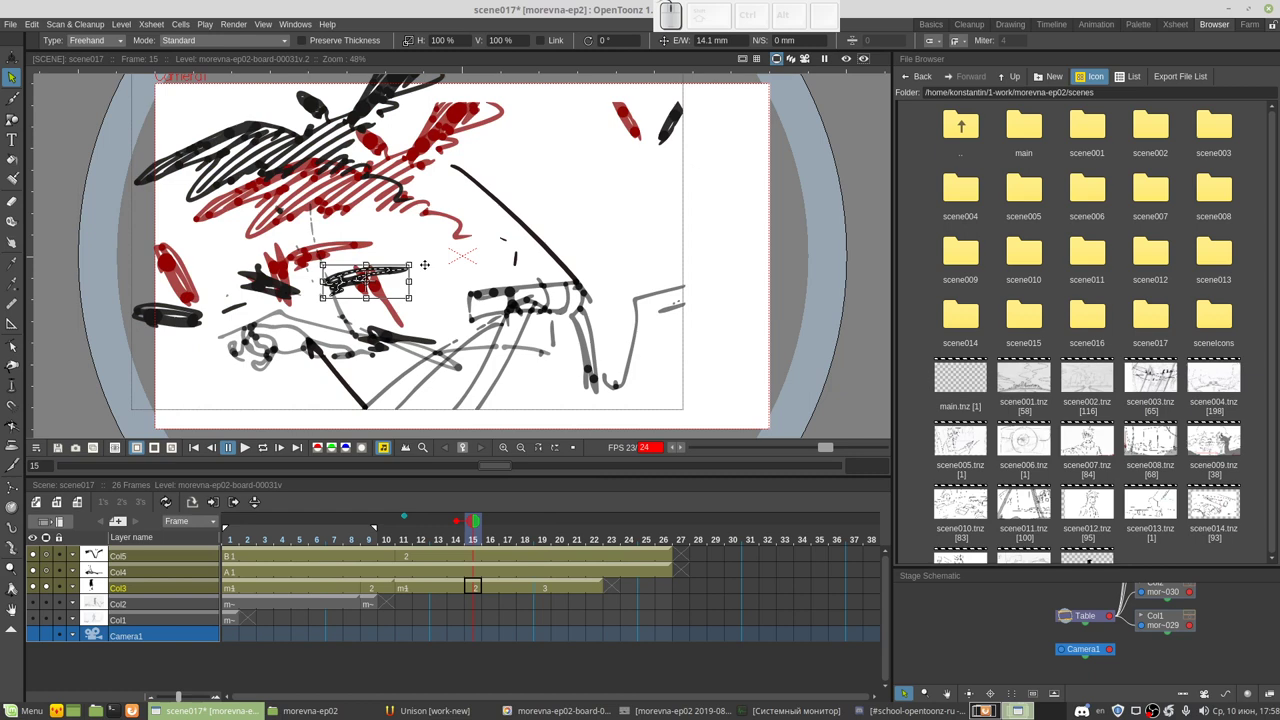
{"action": "left_click_drag", "start_coordinate": [424, 264], "coordinate": [420, 306]}
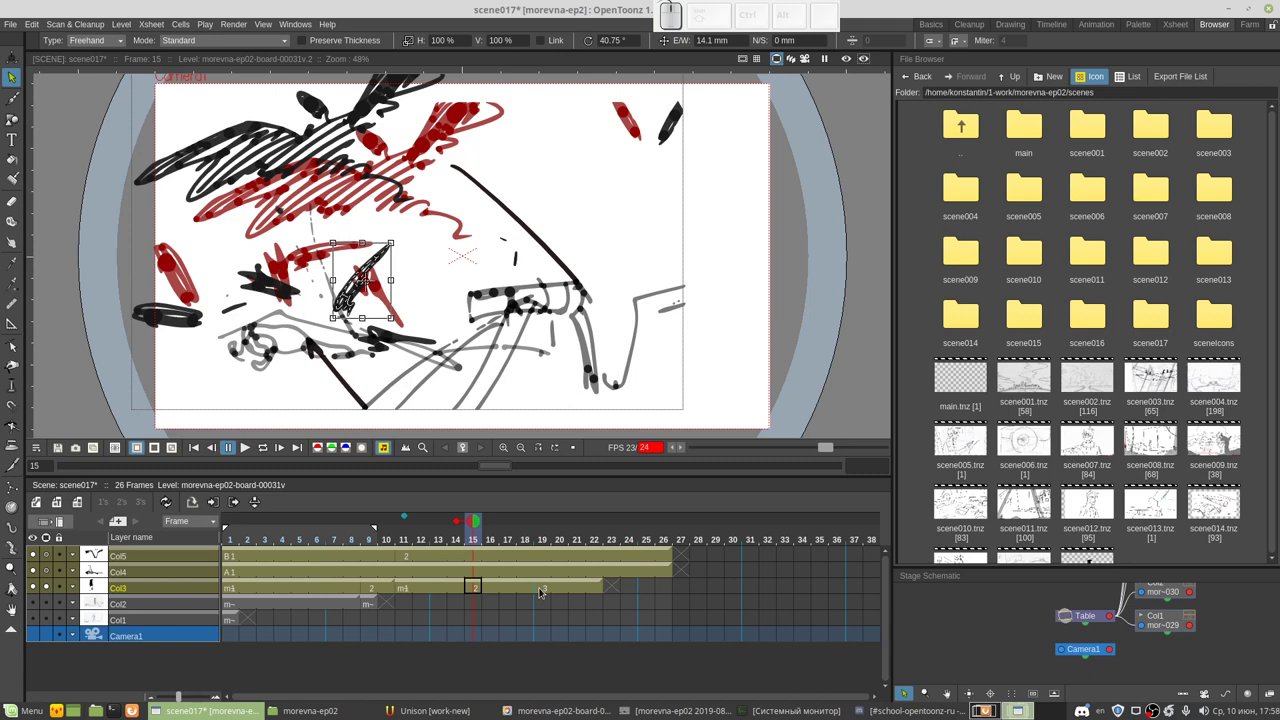
{"action": "left_click", "coordinate": [539, 593]}
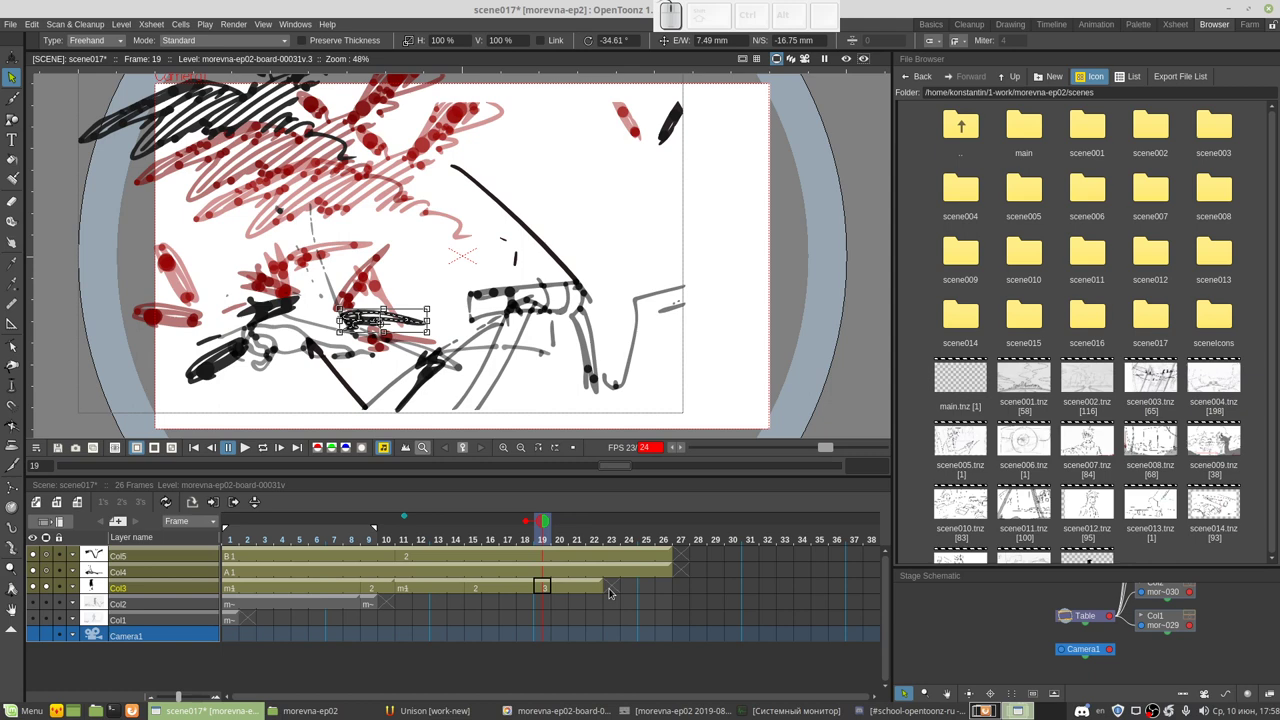
{"action": "left_click", "coordinate": [472, 587]}
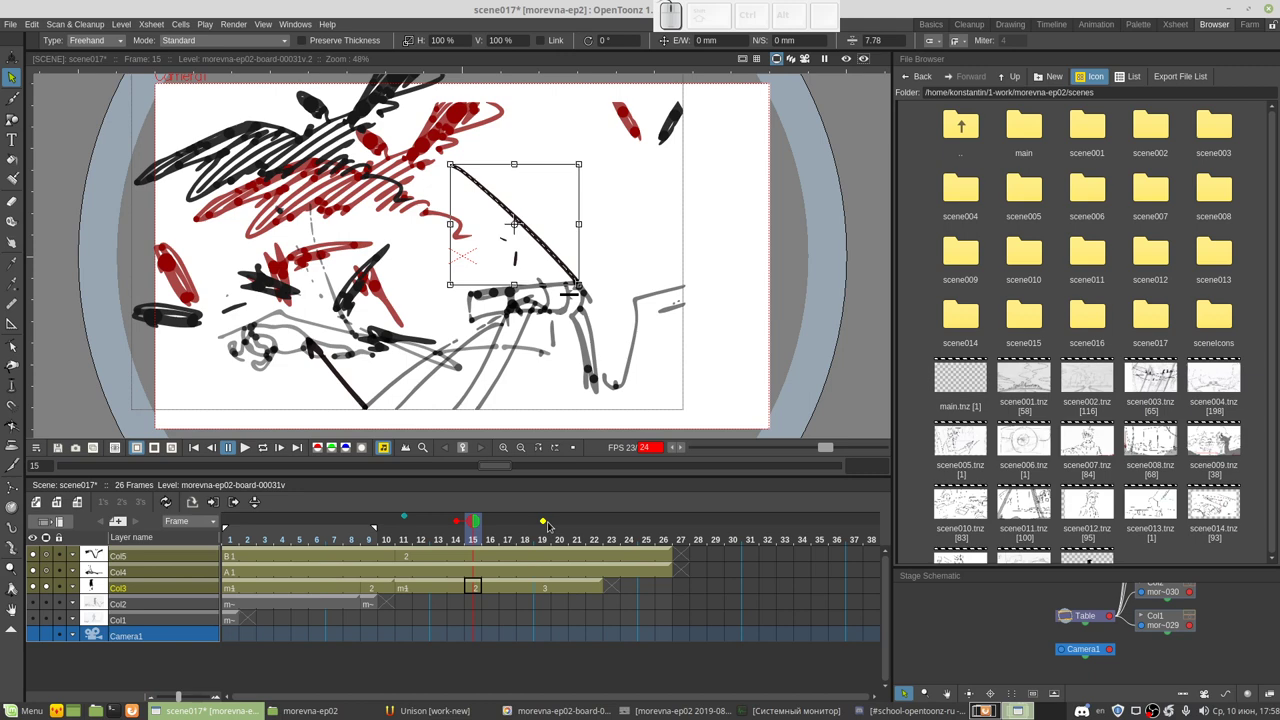
{"action": "left_click", "coordinate": [546, 527]}
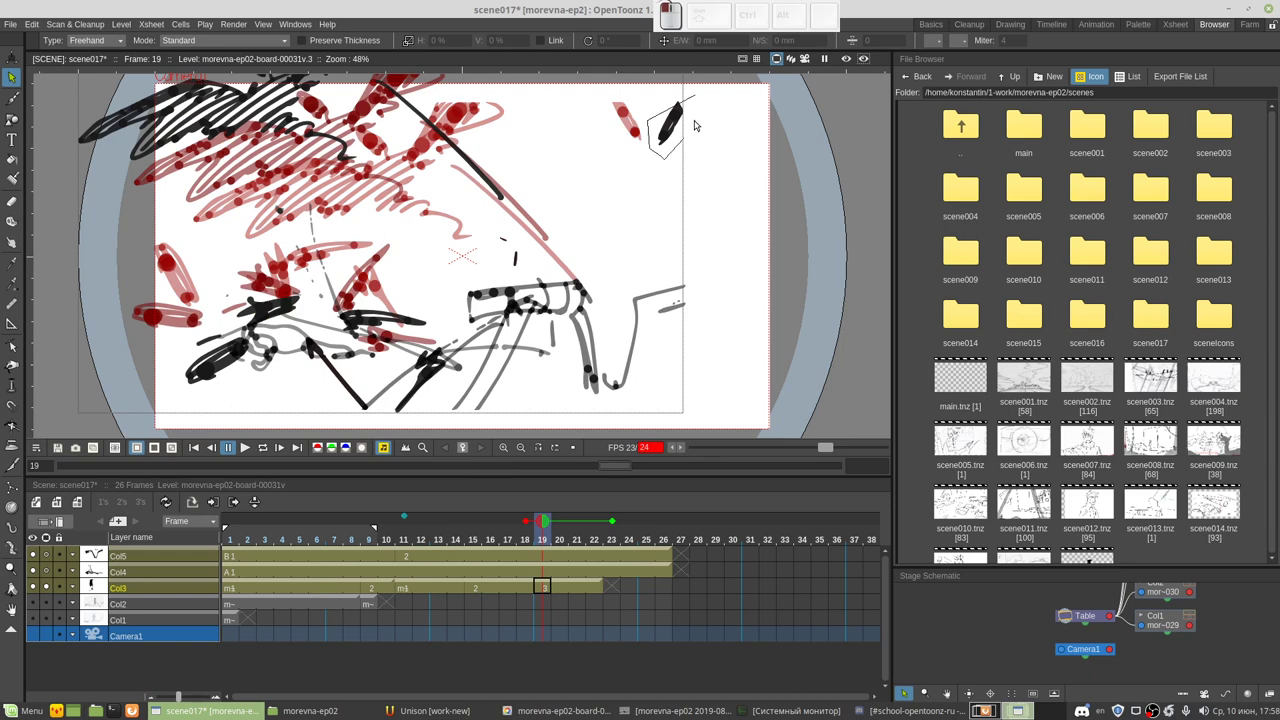
Step: Copy the whole frame-19 drawing for a new drawing 4 at frame 23
{"action": "left_click_drag", "start_coordinate": [695, 125], "coordinate": [690, 112]}
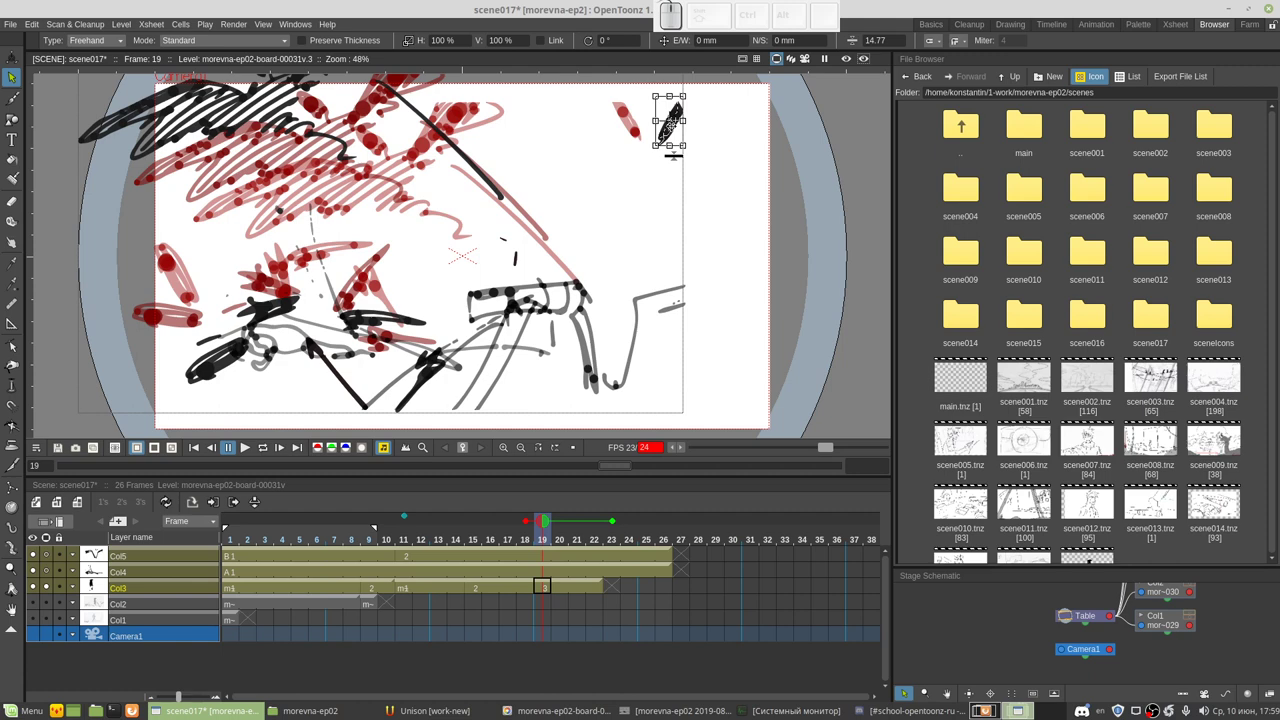
{"action": "key", "text": "ctrl+z"}
{"action": "key", "text": "ctrl+a"}
{"action": "key", "text": "ctrl+c"}
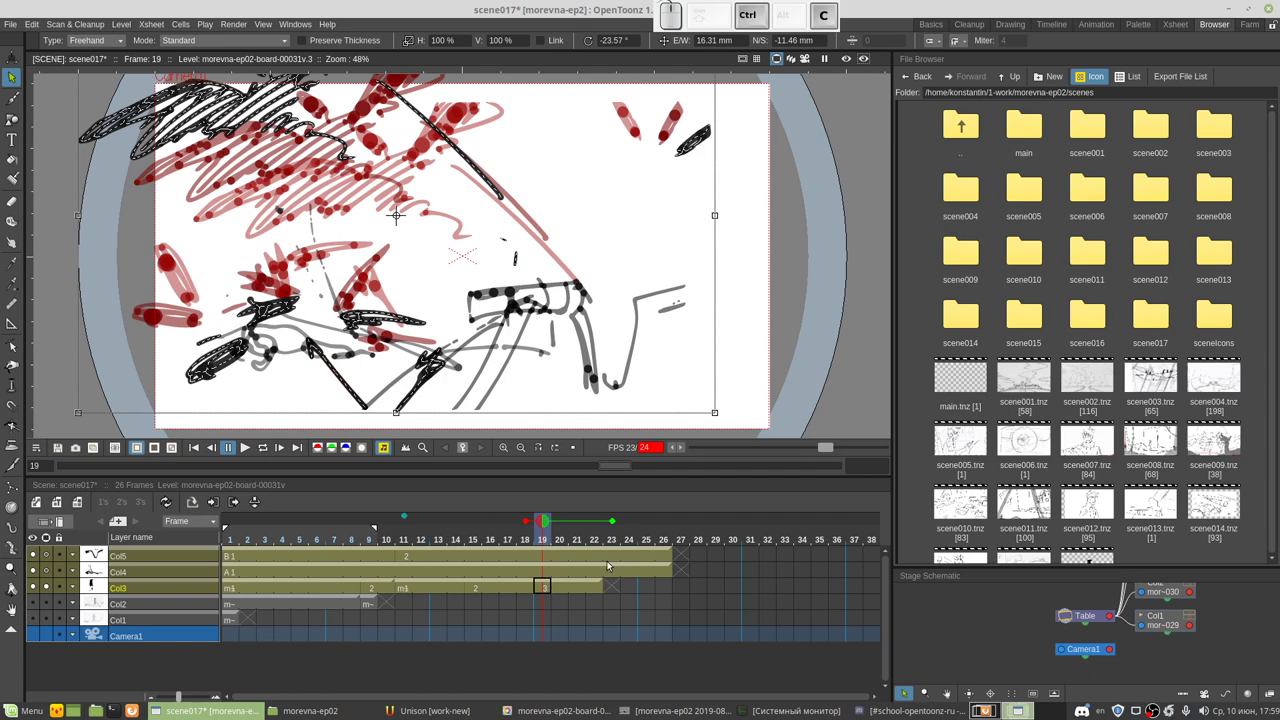
{"action": "left_click", "coordinate": [611, 587]}
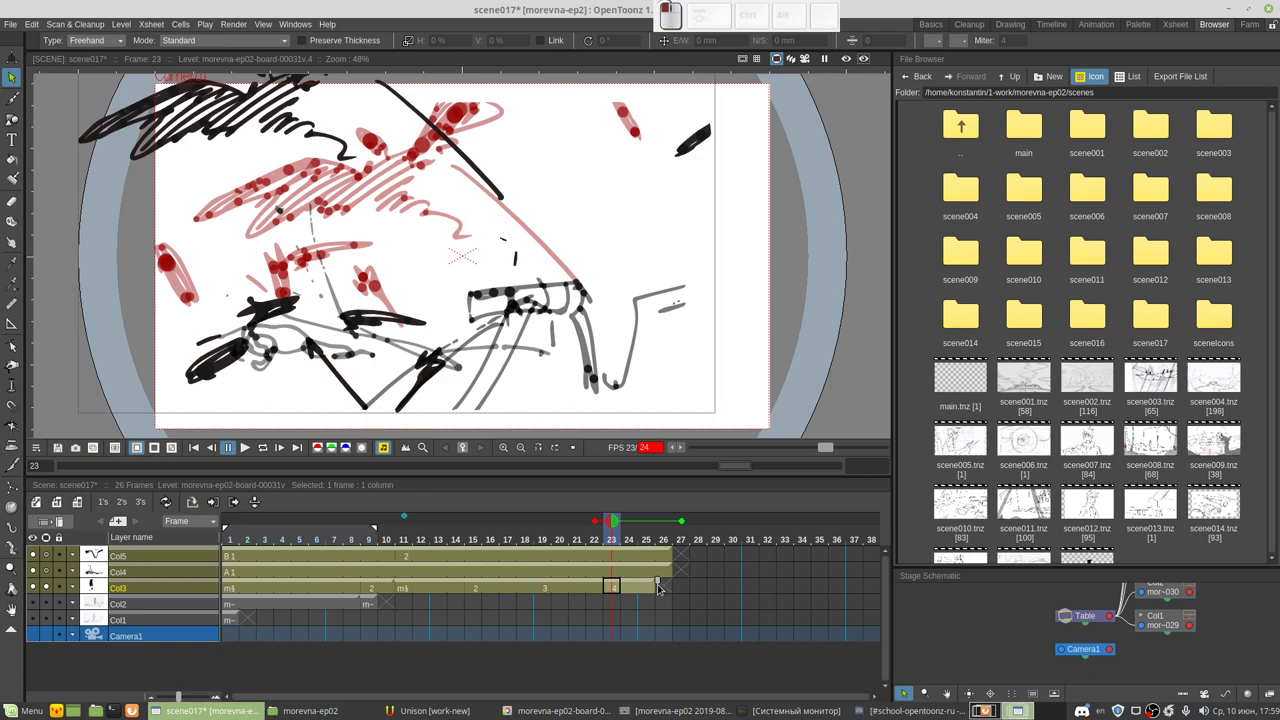
Step: Shift drawing 4's top-left black strokes up-left and tilt them about 7.8°
{"action": "scroll", "coordinate": [278, 219], "scroll_direction": "down", "scroll_amount": 2}
{"action": "left_click", "coordinate": [230, 110]}
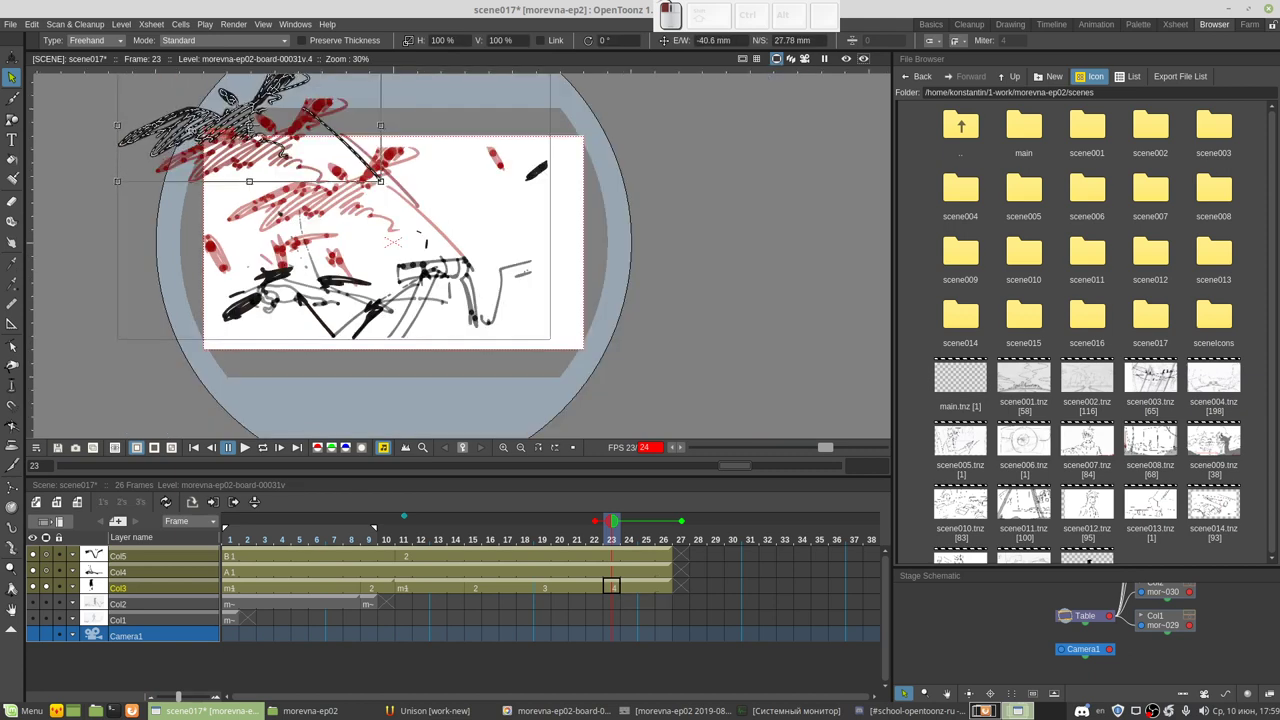
{"action": "left_click_drag", "start_coordinate": [252, 135], "coordinate": [217, 127]}
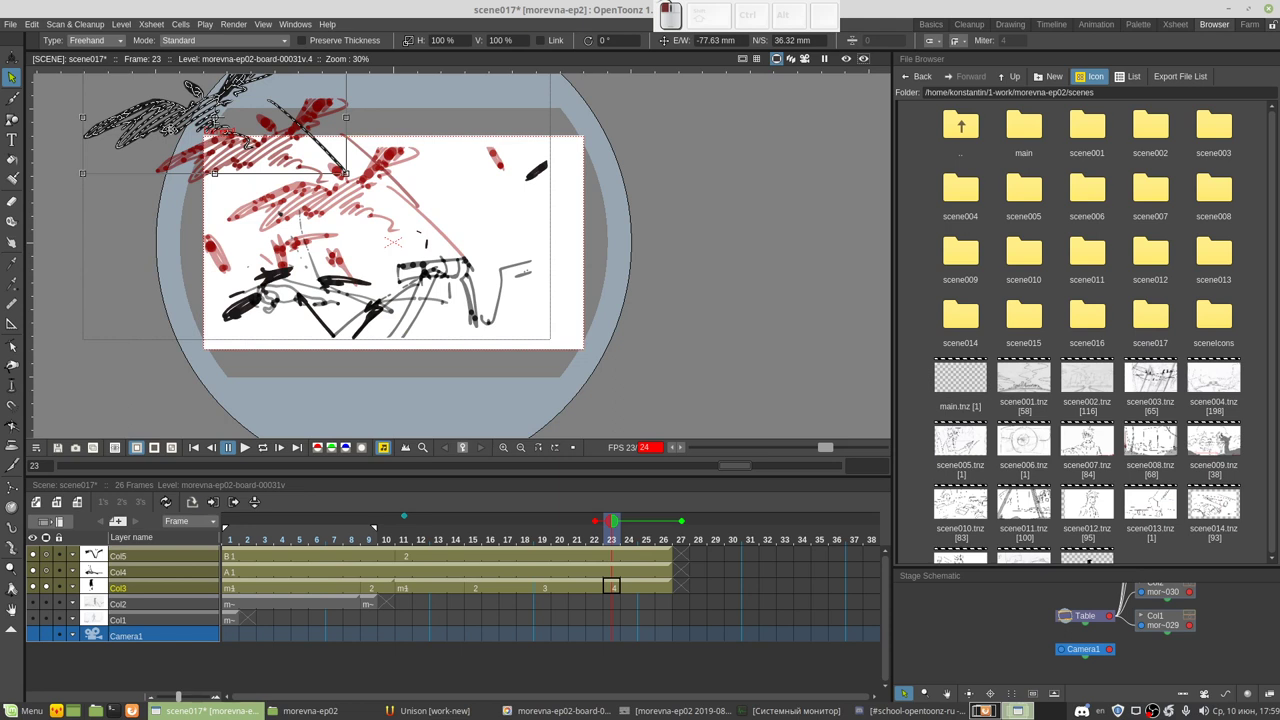
{"action": "left_click_drag", "start_coordinate": [347, 176], "coordinate": [380, 174]}
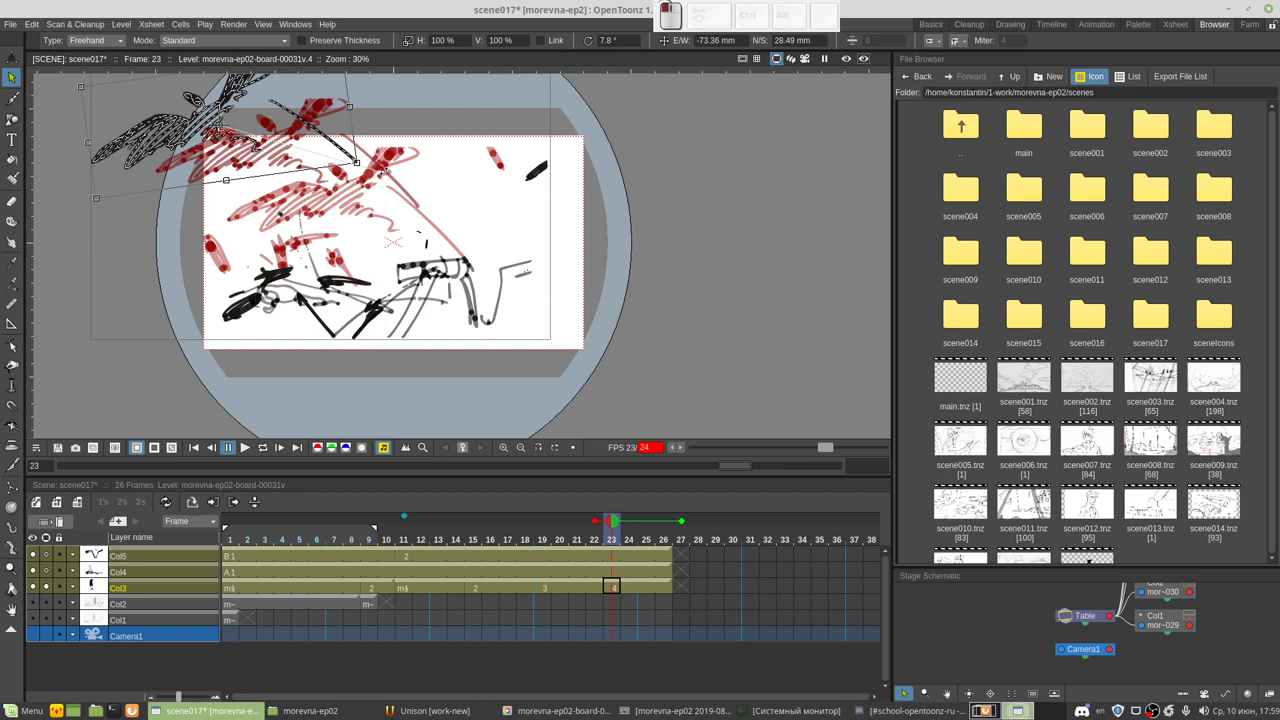
{"action": "scroll", "coordinate": [277, 277], "scroll_direction": "up", "scroll_amount": 2}
Step: Rotate the lower-left stroke group and shift it left, then move a nearby stroke down-right
{"action": "left_click", "coordinate": [226, 325]}
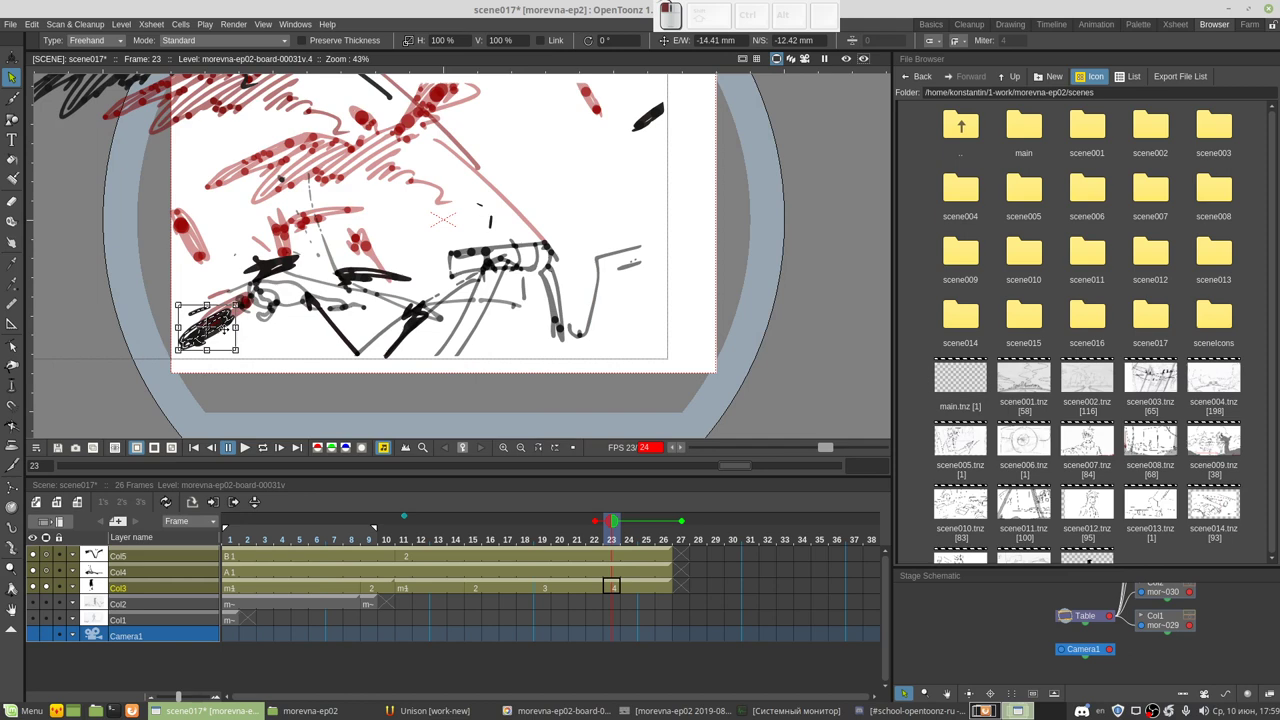
{"action": "left_click_drag", "start_coordinate": [201, 283], "coordinate": [171, 367]}
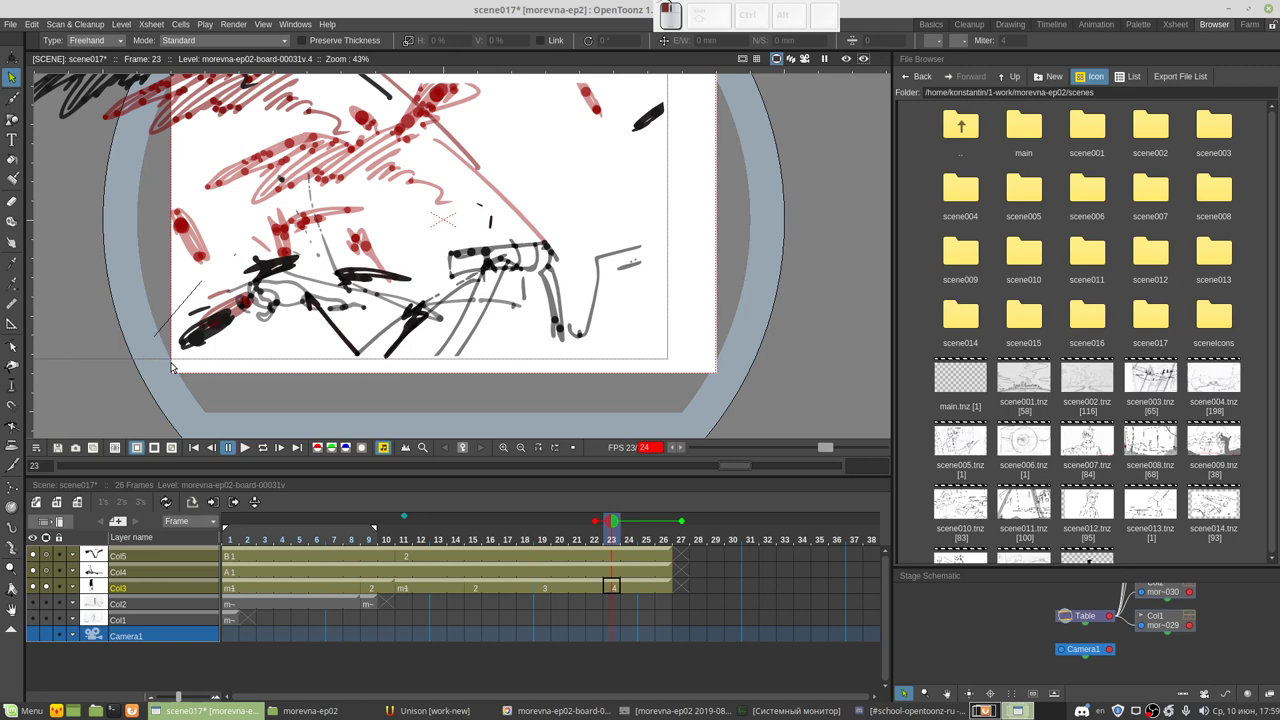
{"action": "left_click_drag", "start_coordinate": [171, 367], "coordinate": [201, 285]}
{"action": "left_click_drag", "start_coordinate": [240, 350], "coordinate": [232, 300]}
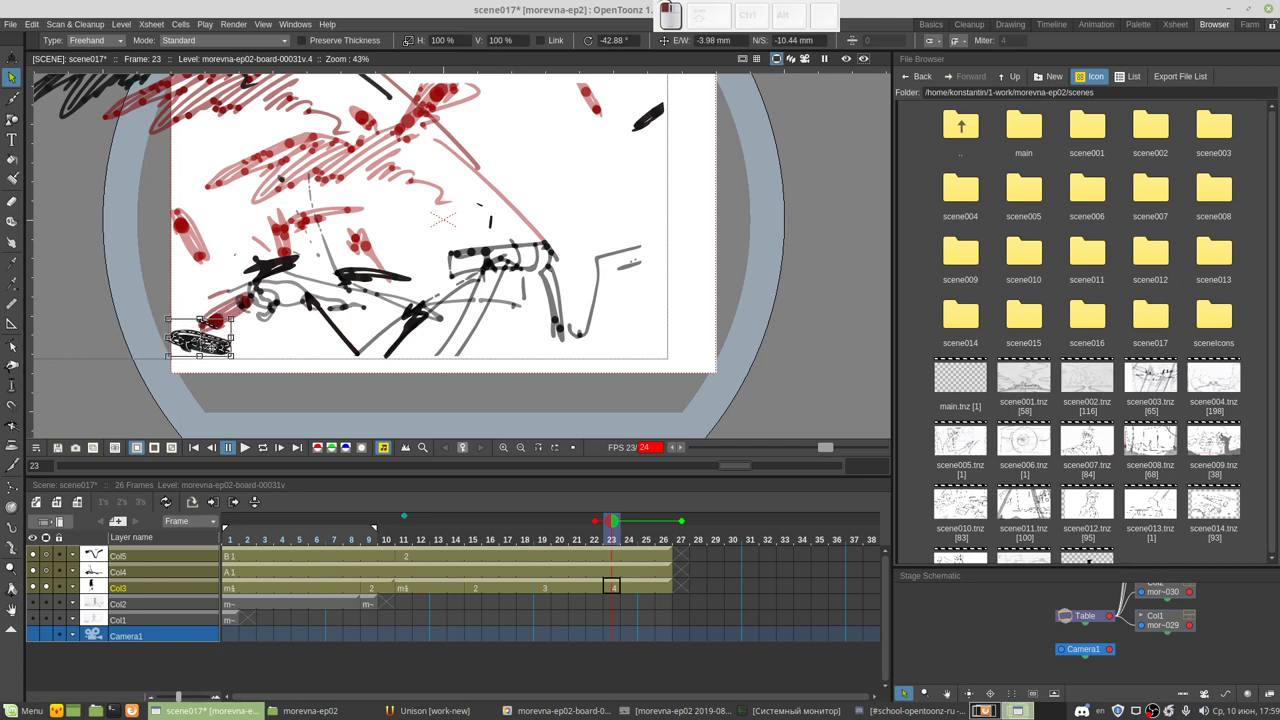
{"action": "left_click", "coordinate": [200, 328]}
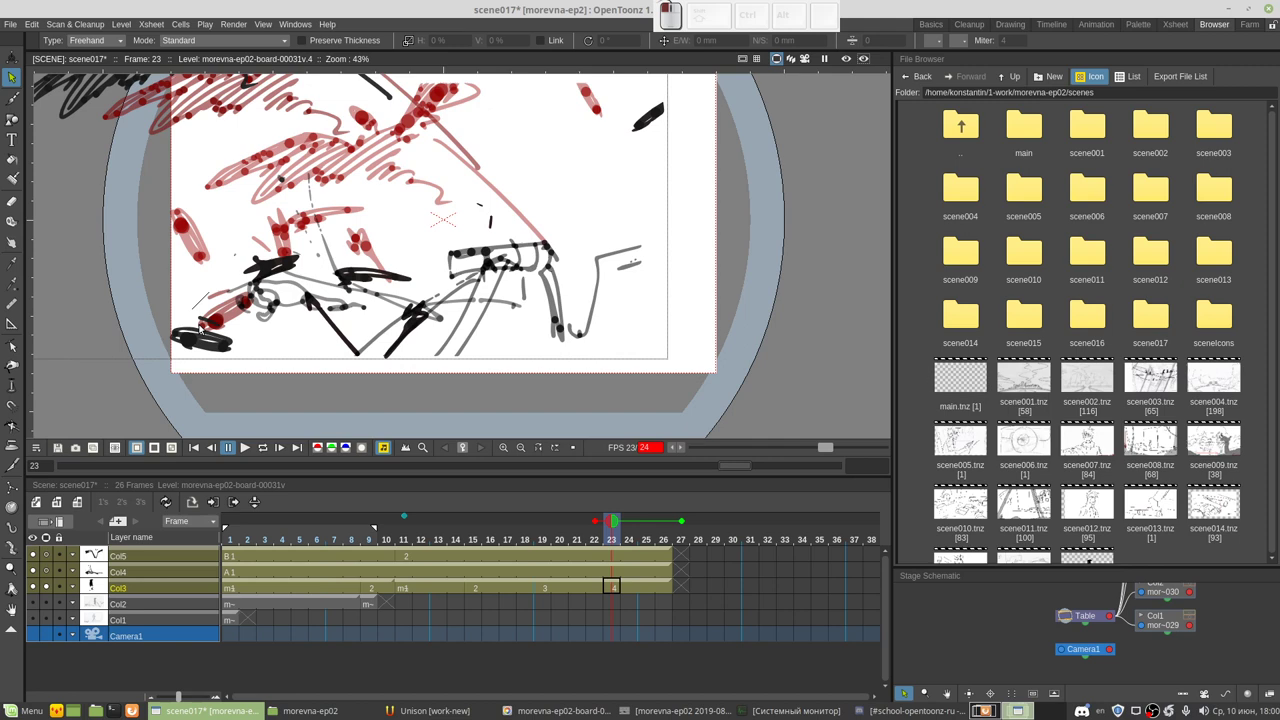
{"action": "left_click", "coordinate": [199, 321]}
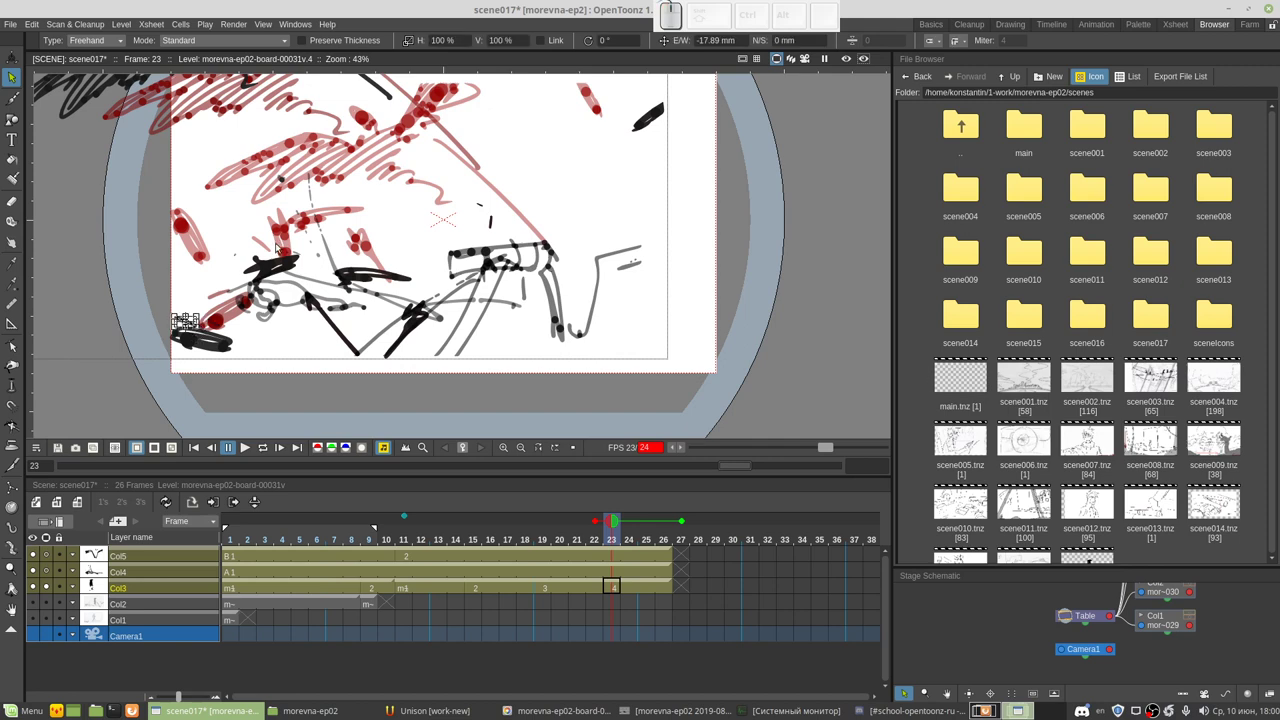
{"action": "left_click_drag", "start_coordinate": [277, 247], "coordinate": [305, 279]}
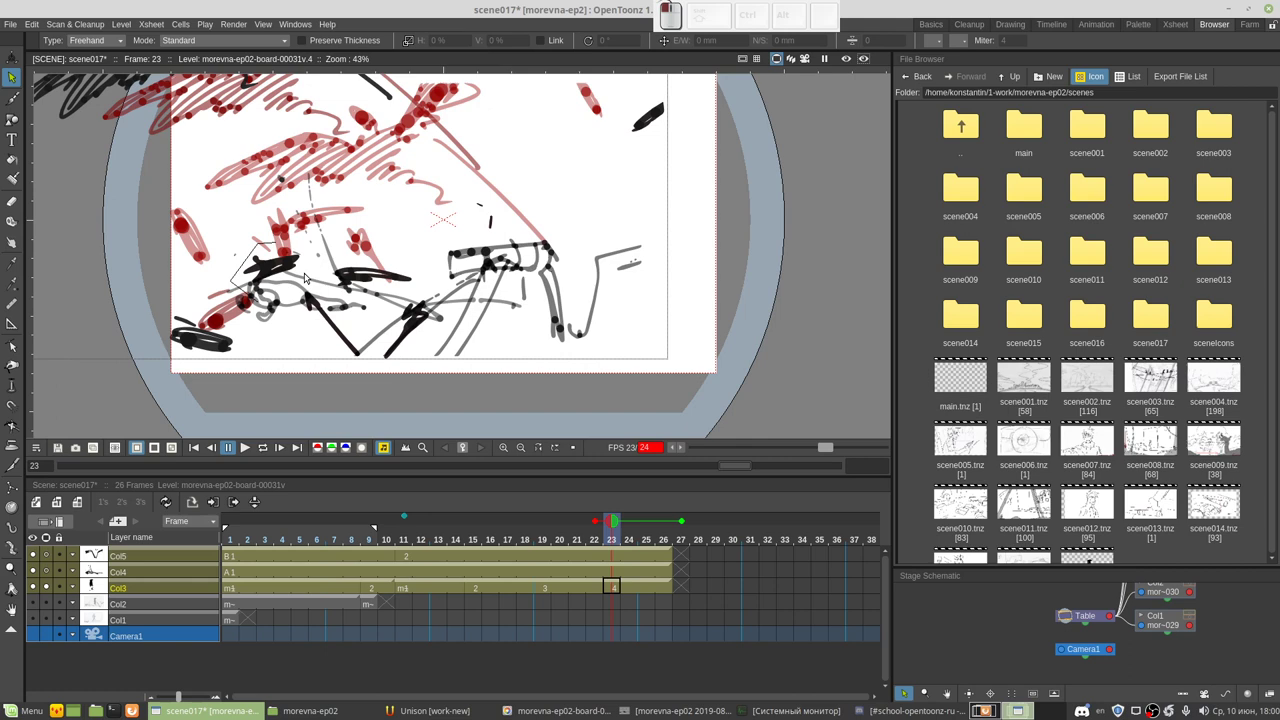
{"action": "left_click_drag", "start_coordinate": [305, 279], "coordinate": [322, 320]}
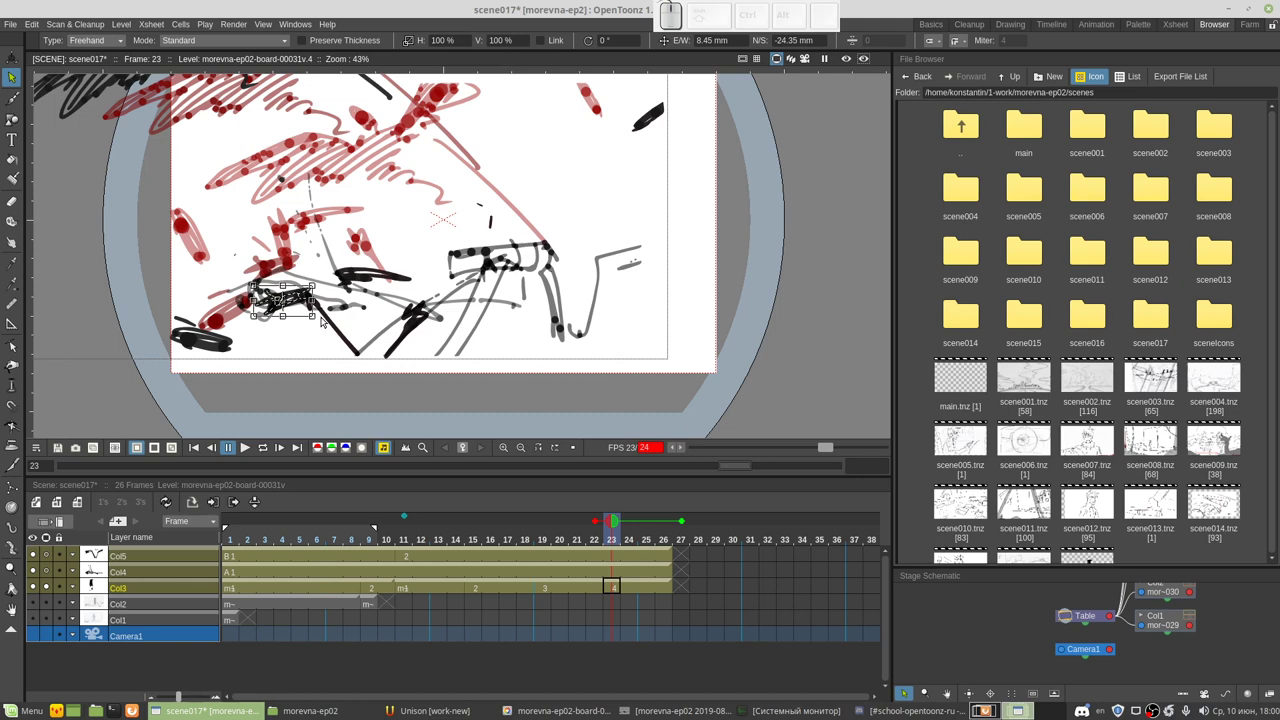
Step: Move the central stroke group down-right and rotate it about 37° upright
{"action": "left_click", "coordinate": [321, 321]}
{"action": "mouse_move", "coordinate": [312, 278]}
{"action": "left_mouse_down"}
{"action": "mouse_move", "coordinate": [385, 311]}
{"action": "mouse_move", "coordinate": [423, 257]}
{"action": "left_mouse_up"}
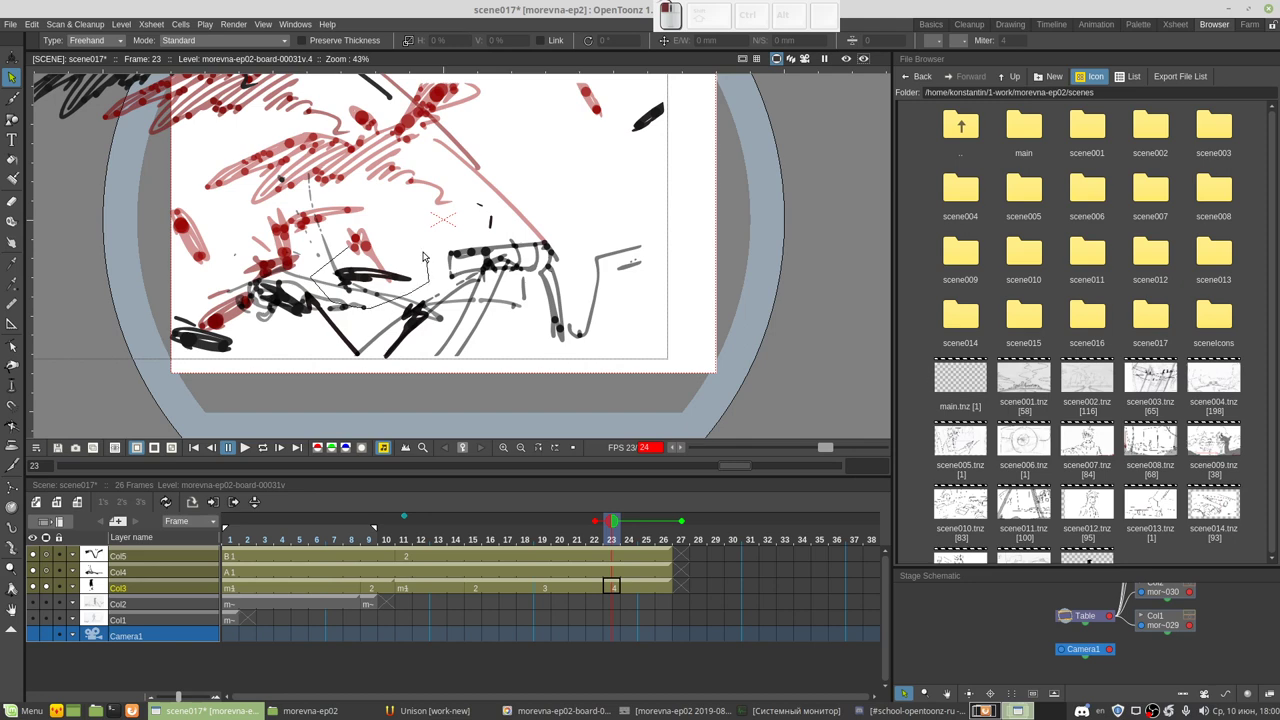
{"action": "left_click_drag", "start_coordinate": [423, 257], "coordinate": [397, 268]}
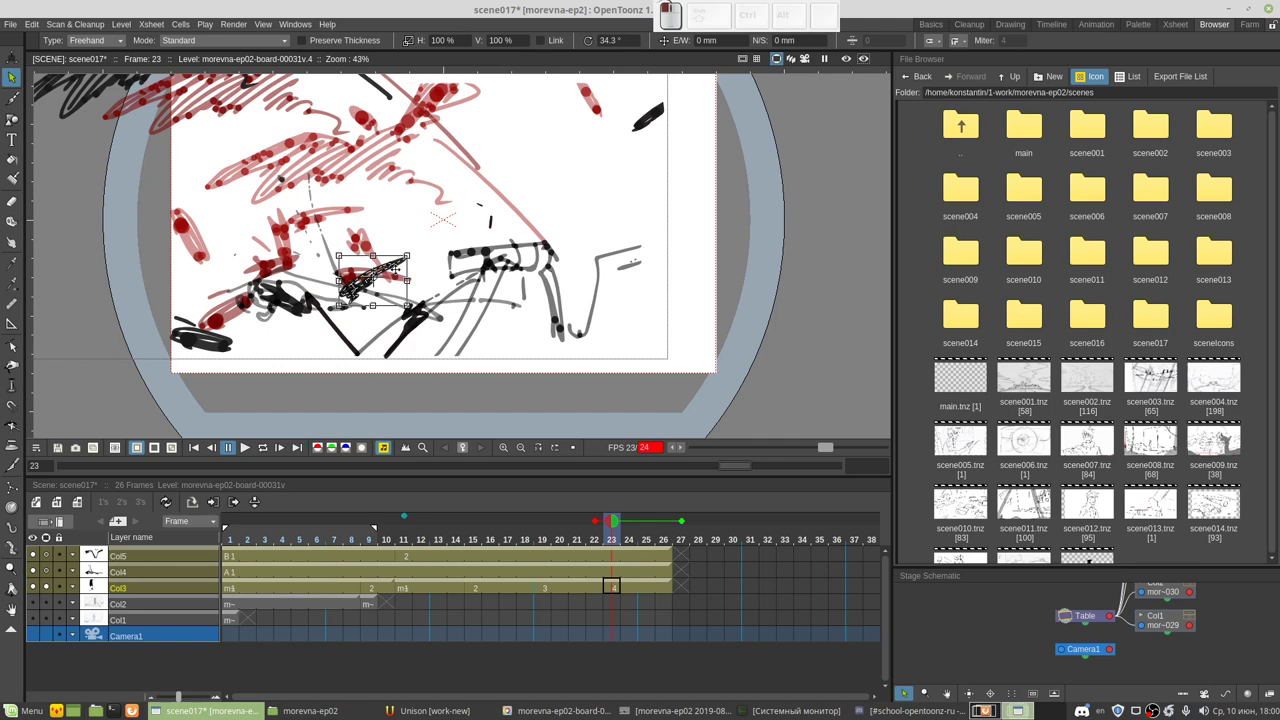
{"action": "left_click_drag", "start_coordinate": [395, 268], "coordinate": [428, 322]}
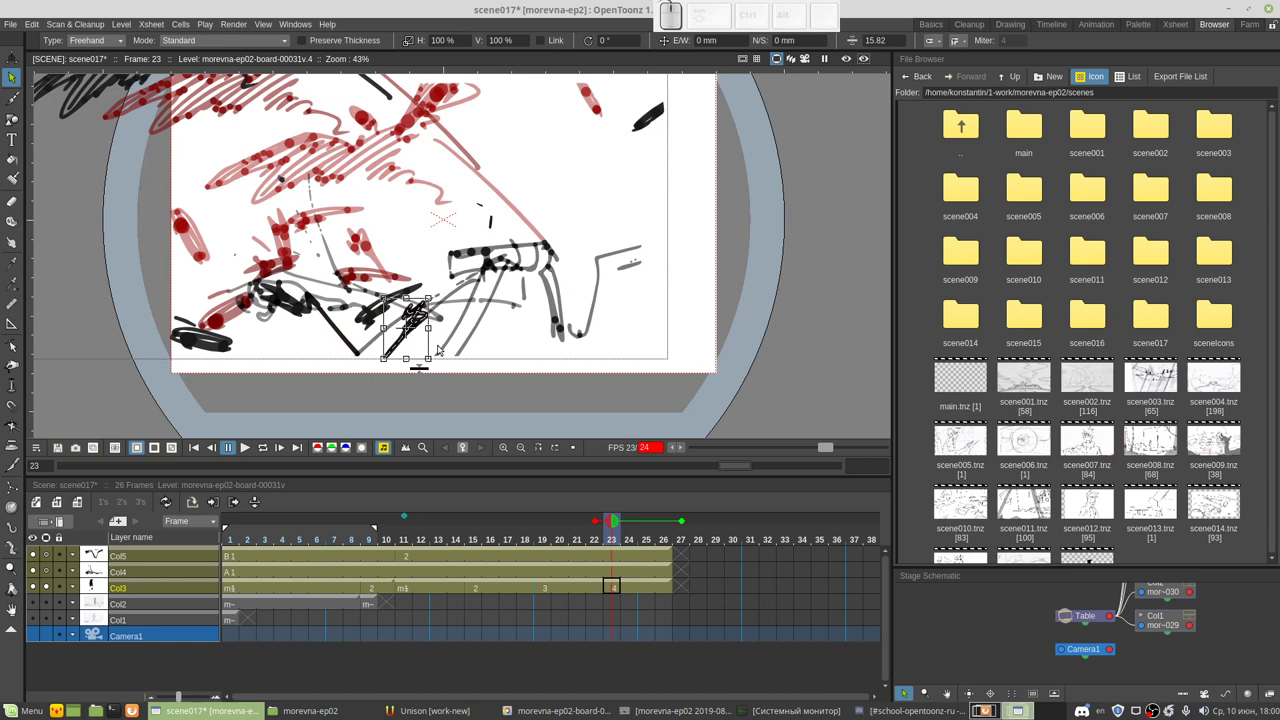
{"action": "left_click_drag", "start_coordinate": [437, 348], "coordinate": [430, 328]}
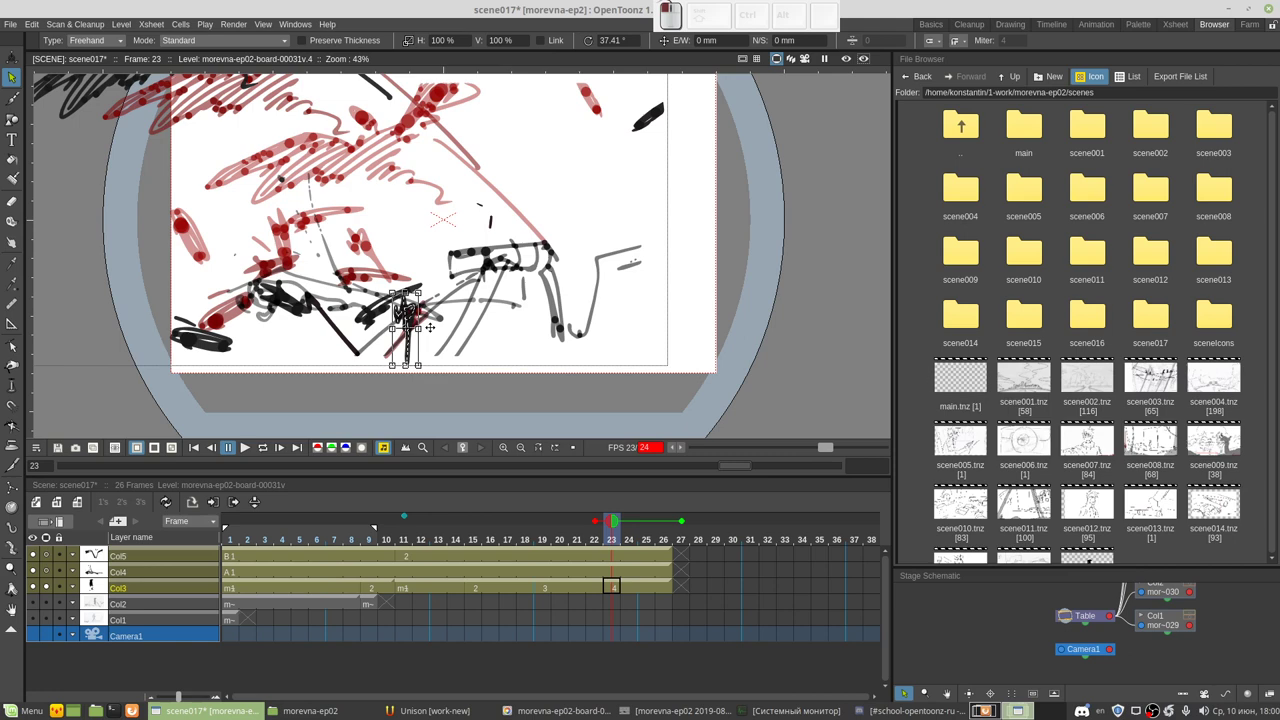
{"action": "left_click", "coordinate": [72, 556]}
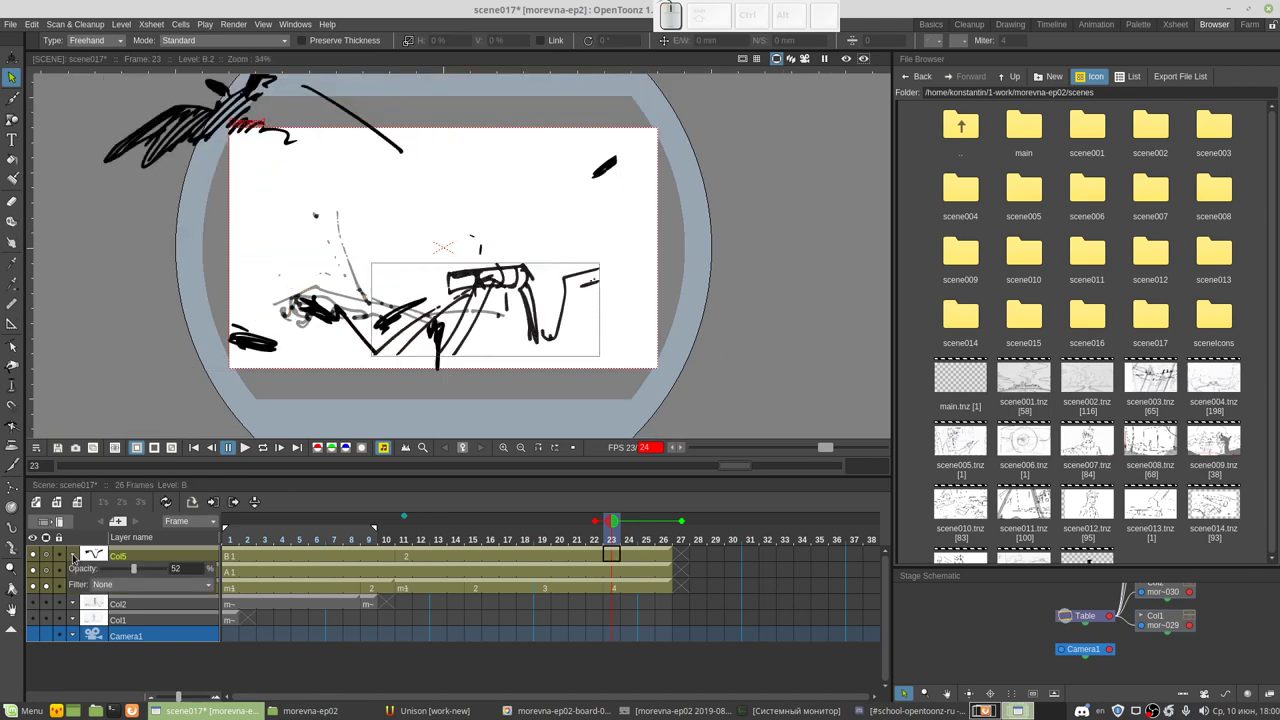
Step: Raise Col5's opacity from 52 to 82, save scene017, and insert a frame at frame 10
{"action": "left_click_drag", "start_coordinate": [133, 568], "coordinate": [195, 578]}
{"action": "left_click", "coordinate": [46, 576]}
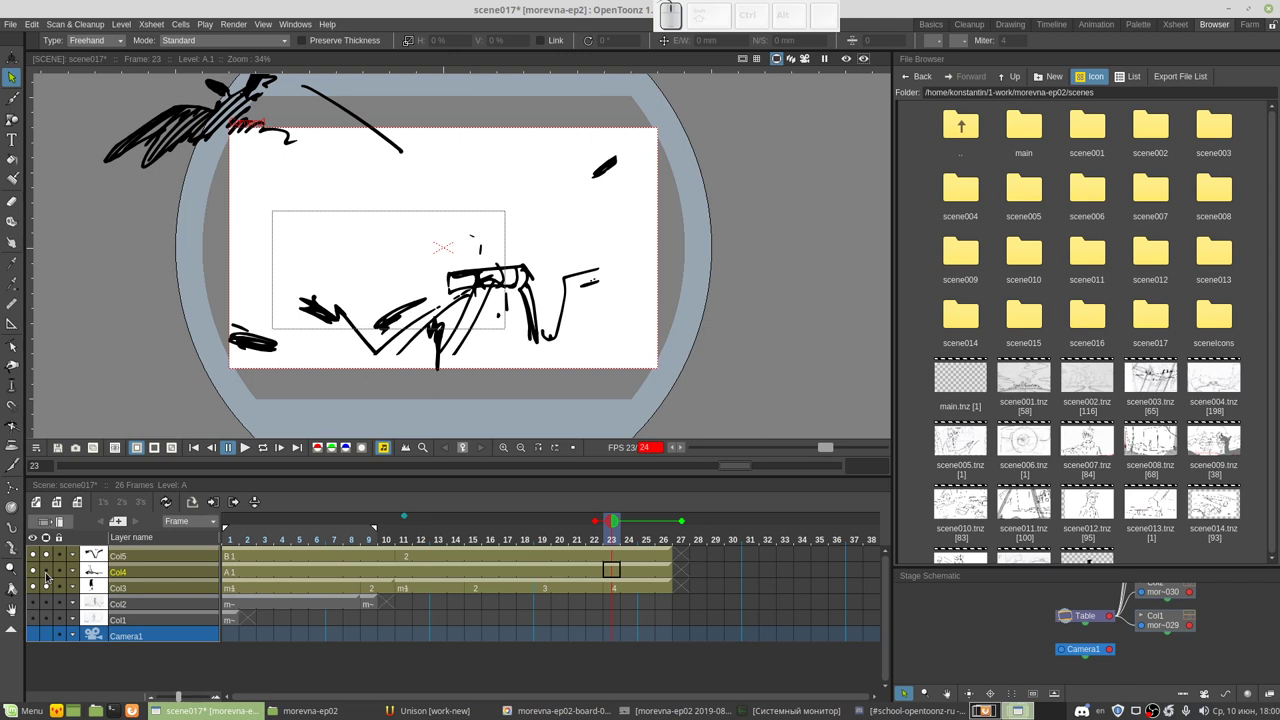
{"action": "key", "text": "ctrl+s"}
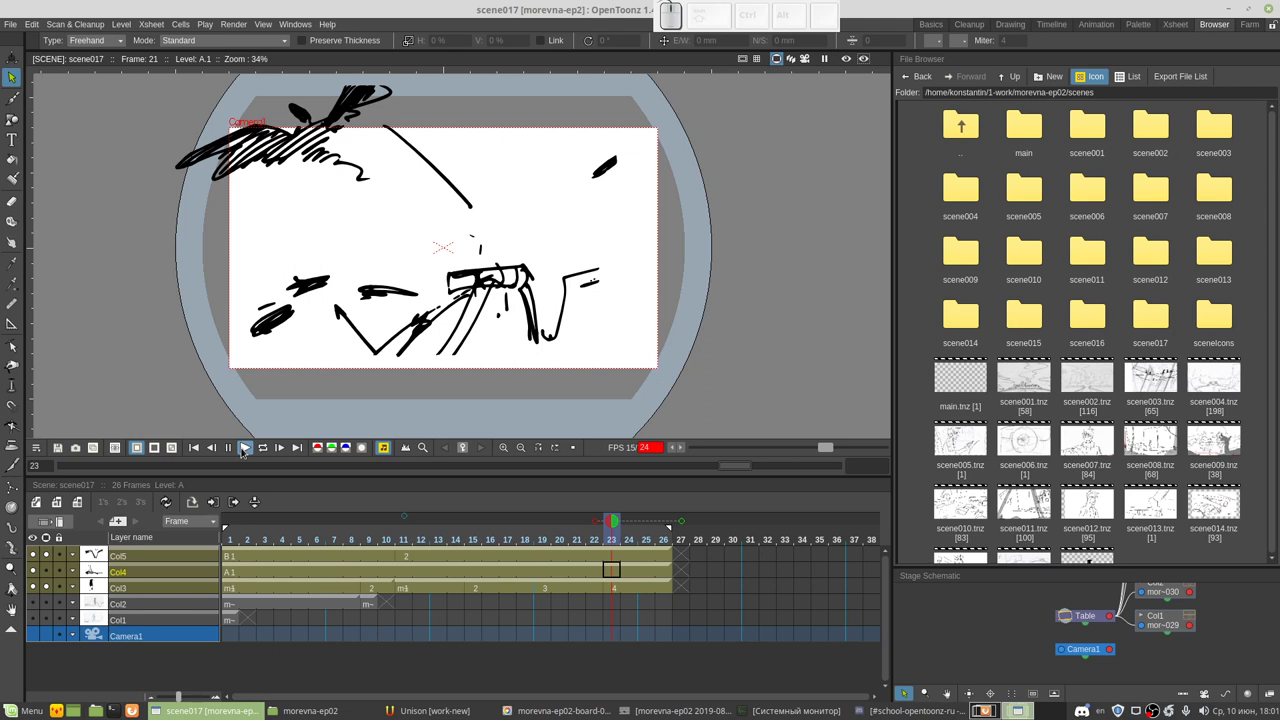
{"action": "left_click", "coordinate": [386, 588]}
{"action": "key", "text": "Insert"}
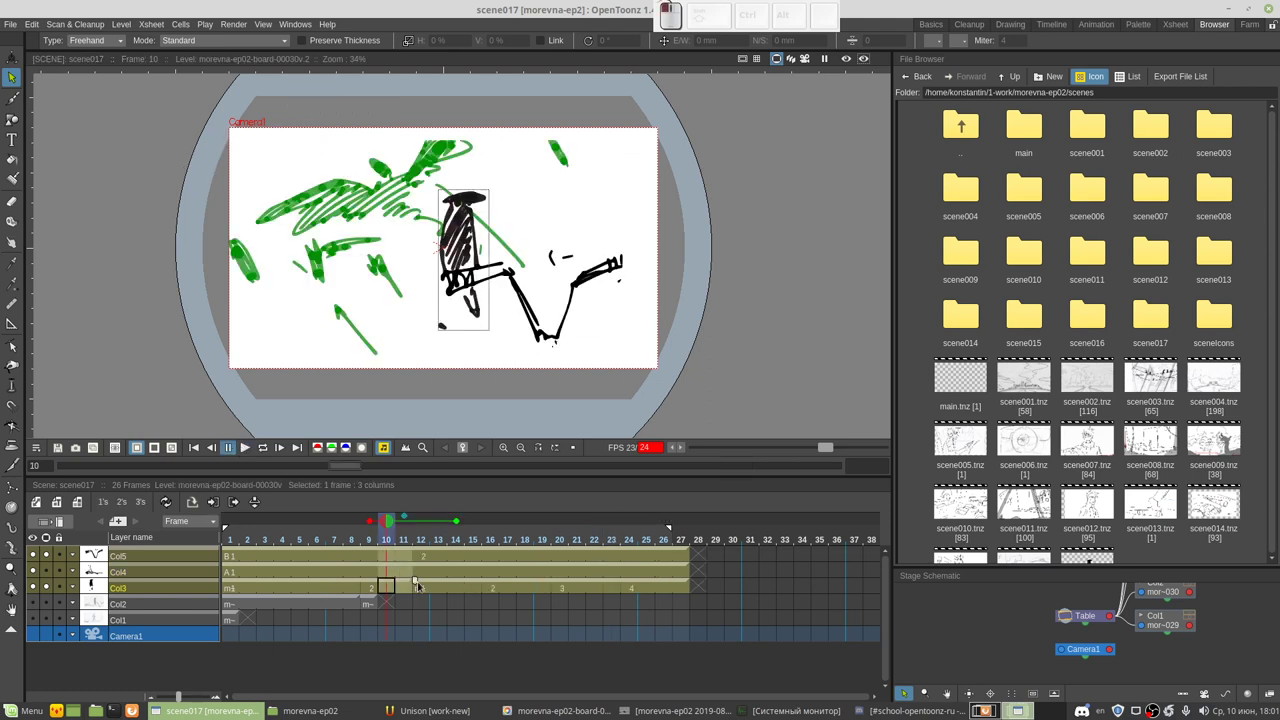
Step: Add a second hold frame after frame 10 and play back the 28-frame scene
{"action": "left_click_drag", "start_coordinate": [418, 585], "coordinate": [432, 589]}
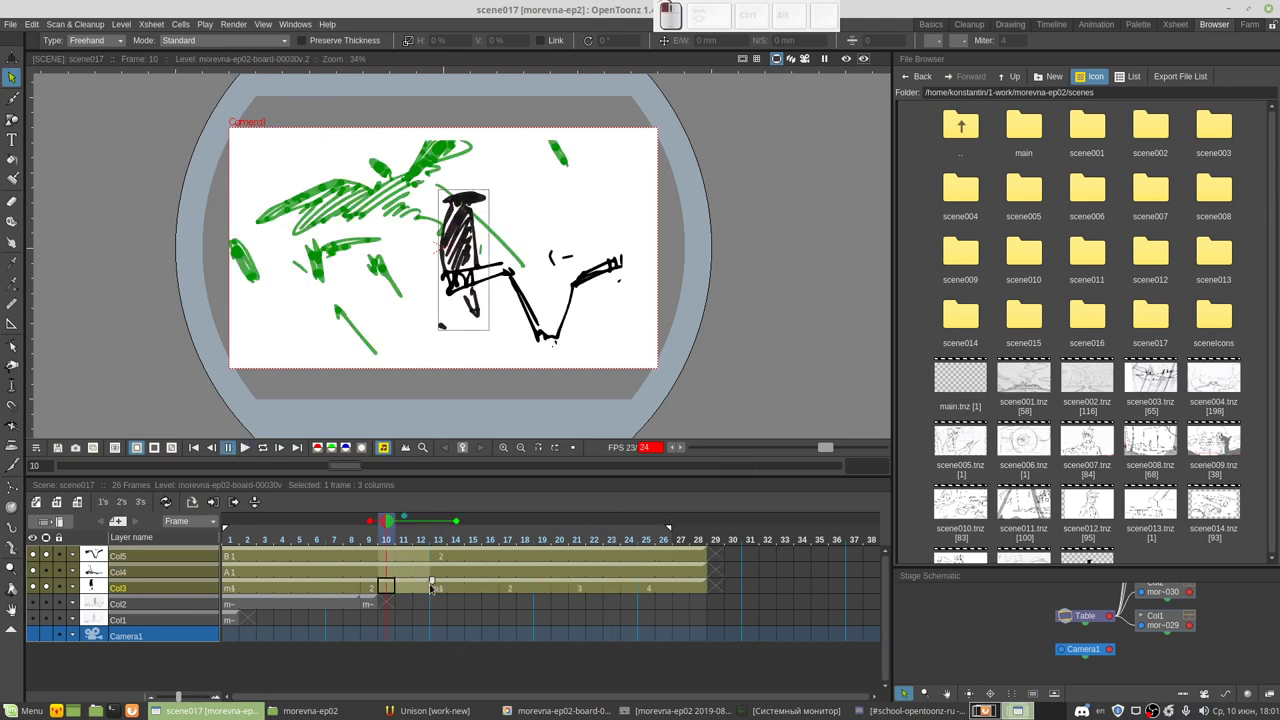
{"action": "left_click", "coordinate": [245, 448]}
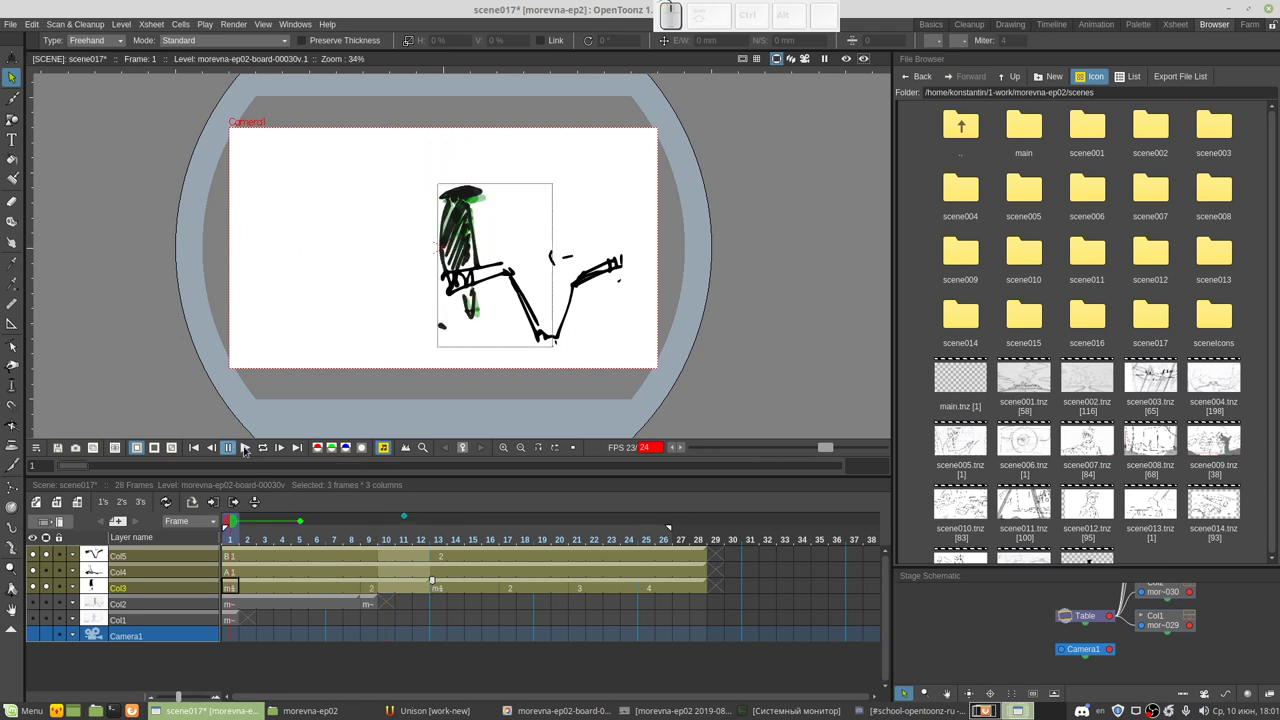
{"action": "left_click", "coordinate": [245, 448]}
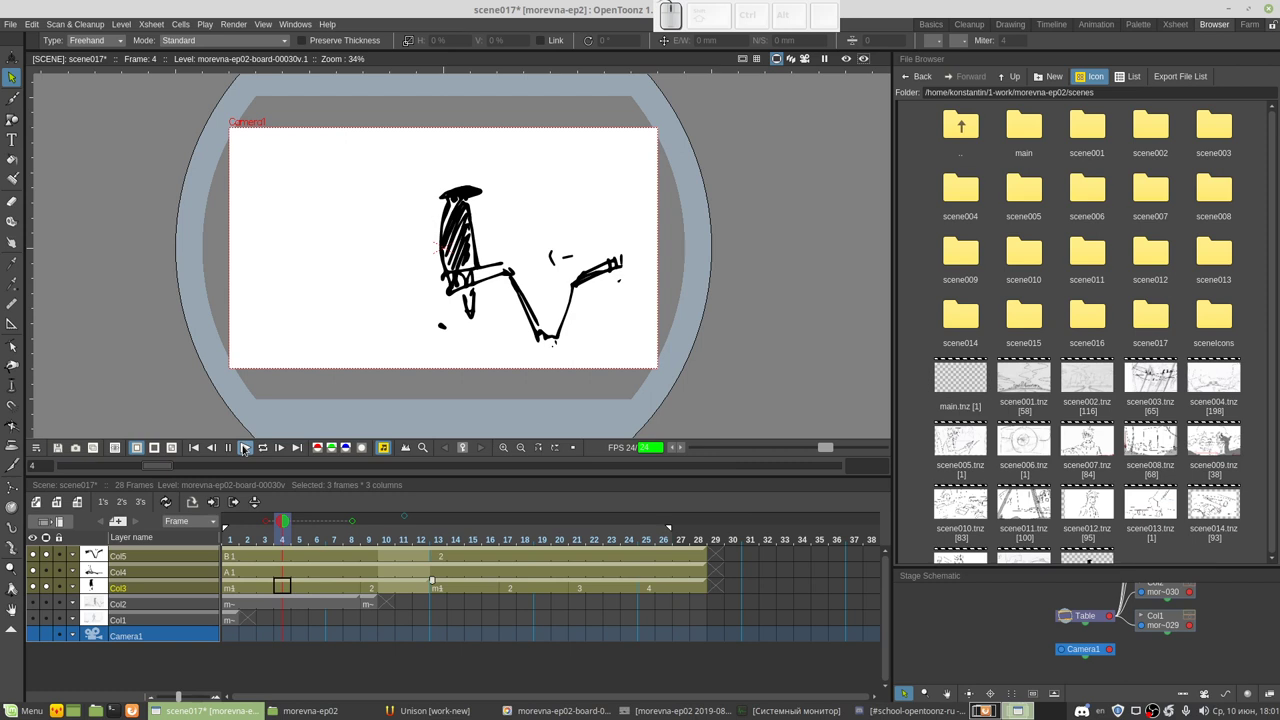
{"action": "left_click", "coordinate": [422, 558]}
{"action": "left_click", "coordinate": [434, 553]}
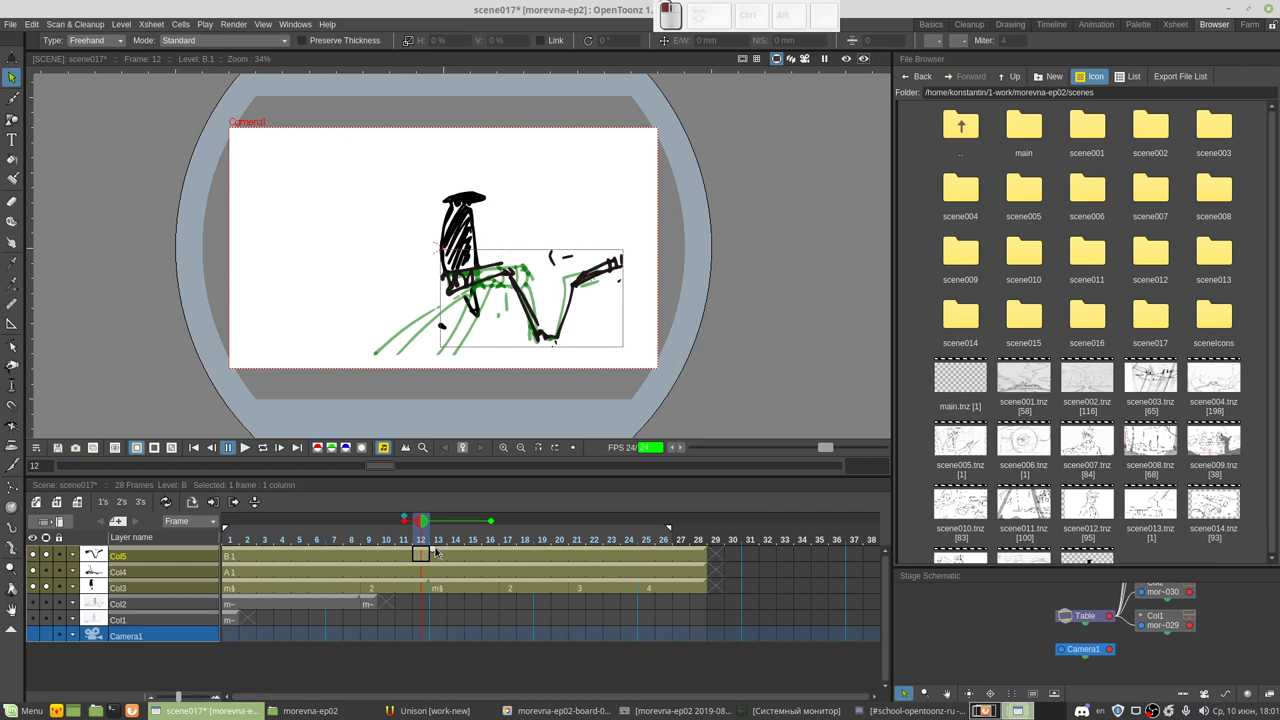
Step: Select Col5 frames 10 through 28, then land on drawing B.2 at frame 13
{"action": "left_click", "coordinate": [243, 449]}
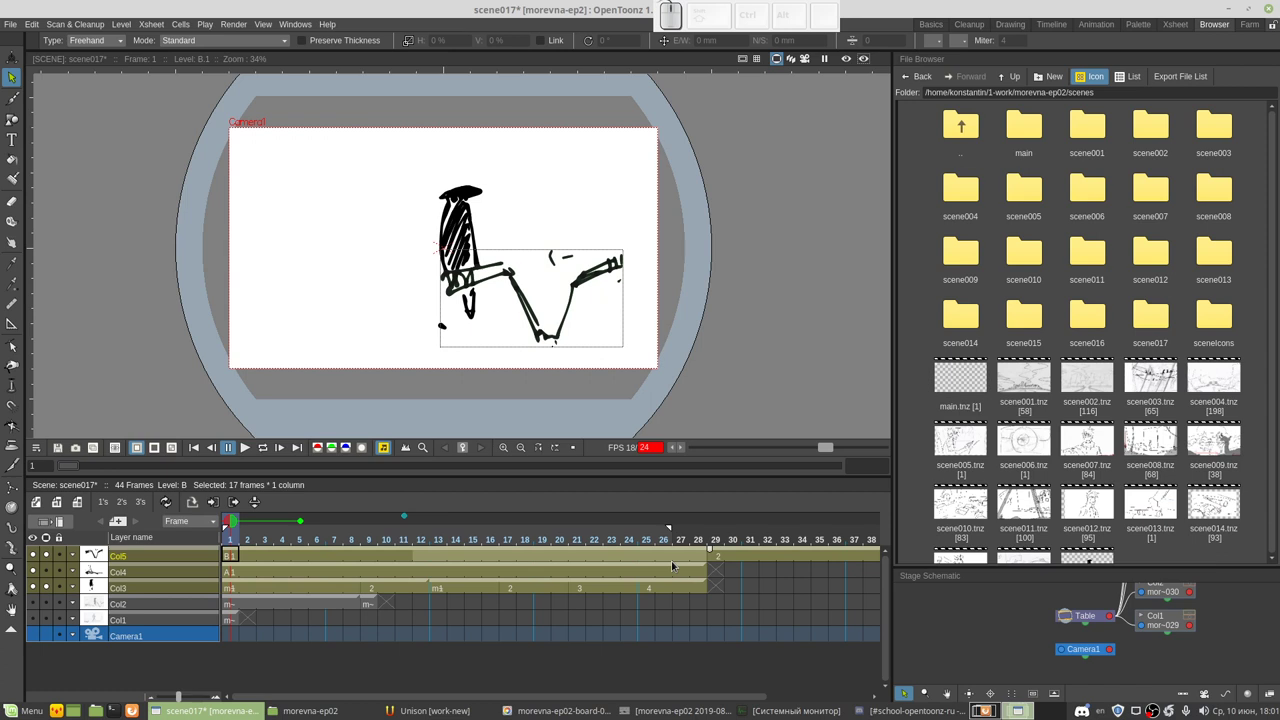
{"action": "left_click", "coordinate": [697, 558]}
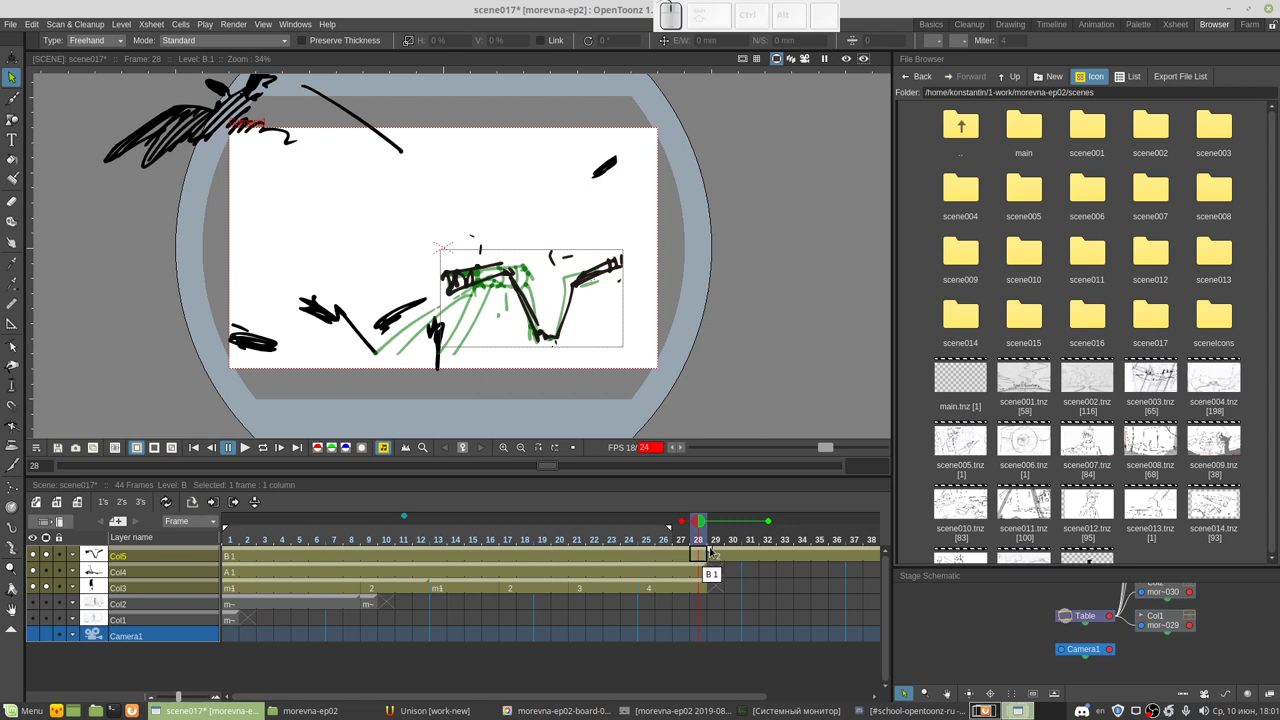
{"action": "left_click_drag", "start_coordinate": [706, 555], "coordinate": [386, 557]}
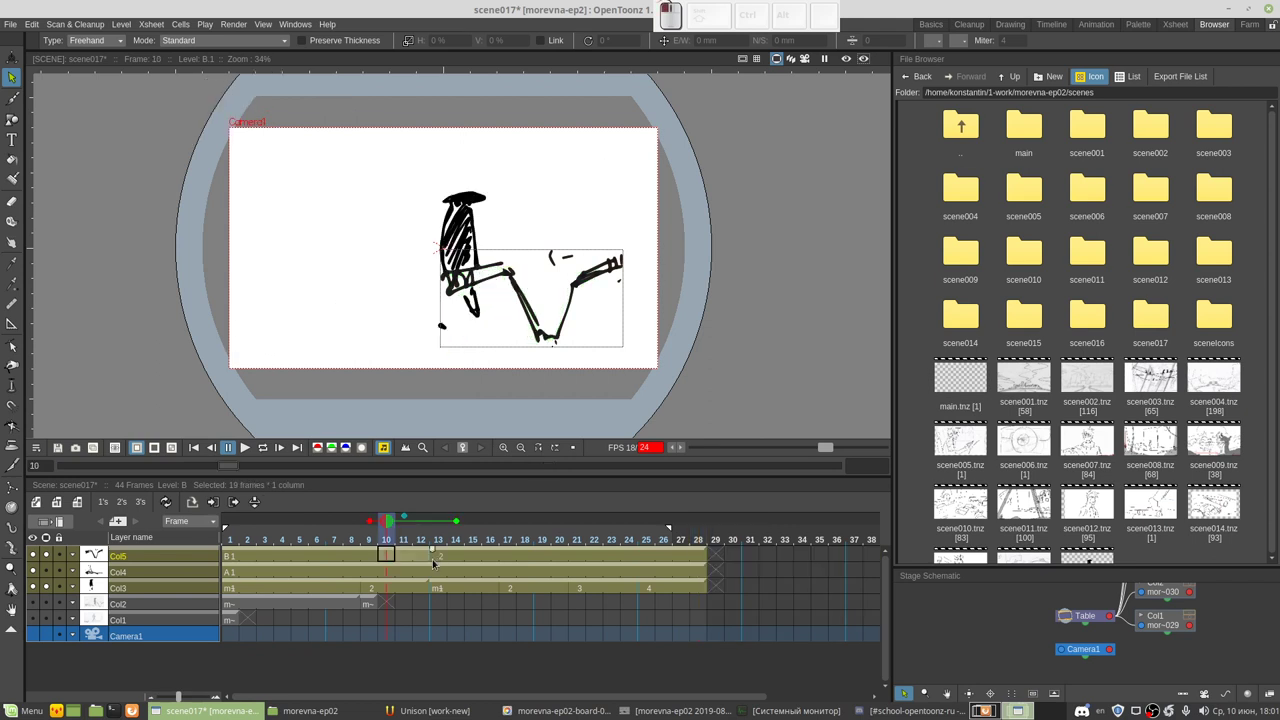
{"action": "left_click", "coordinate": [432, 559]}
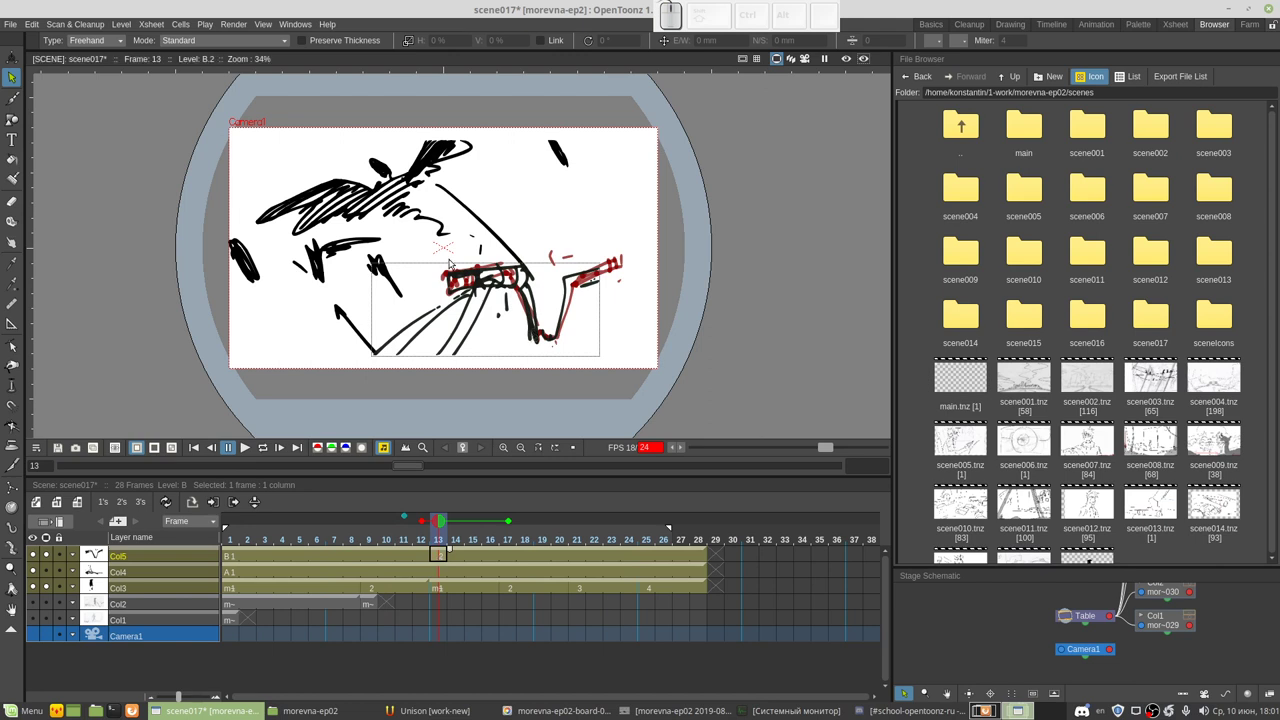
Step: Tilt the whole B.2 sketch slightly, then rotate the red right stroke −17.75° and raise it
{"action": "left_click", "coordinate": [485, 256]}
{"action": "left_click_drag", "start_coordinate": [485, 256], "coordinate": [612, 354]}
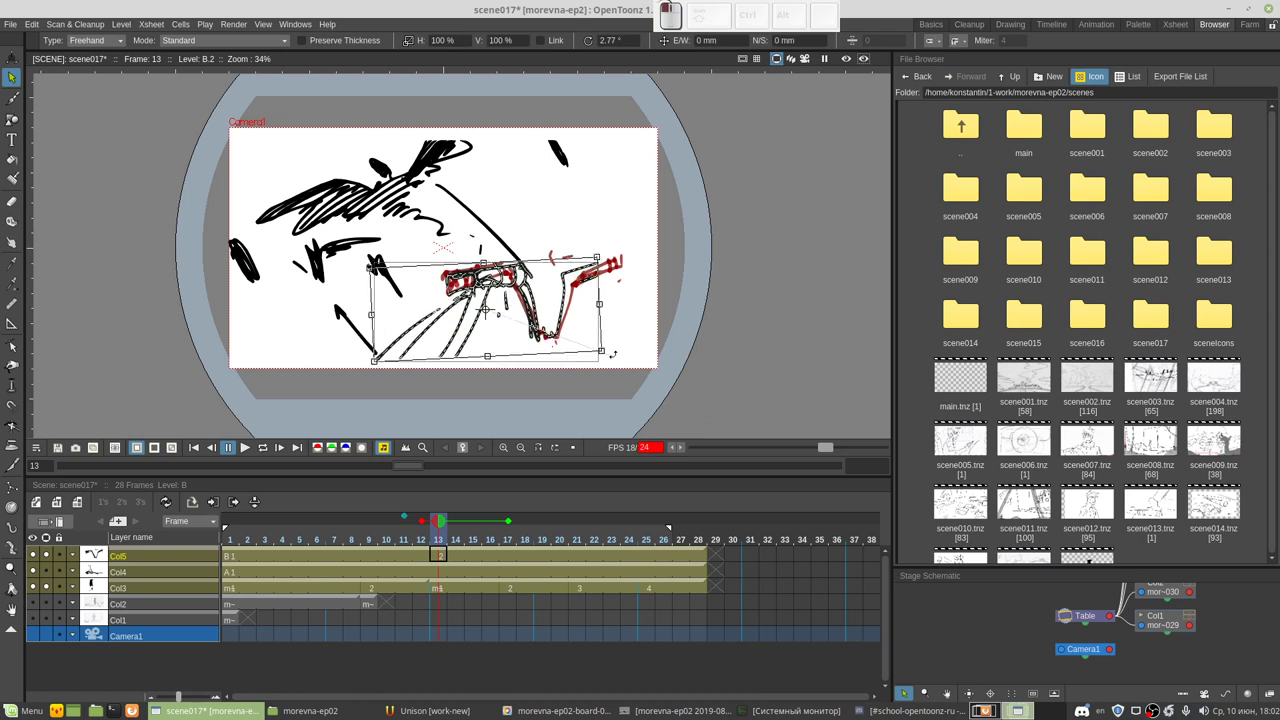
{"action": "left_click_drag", "start_coordinate": [612, 353], "coordinate": [600, 364]}
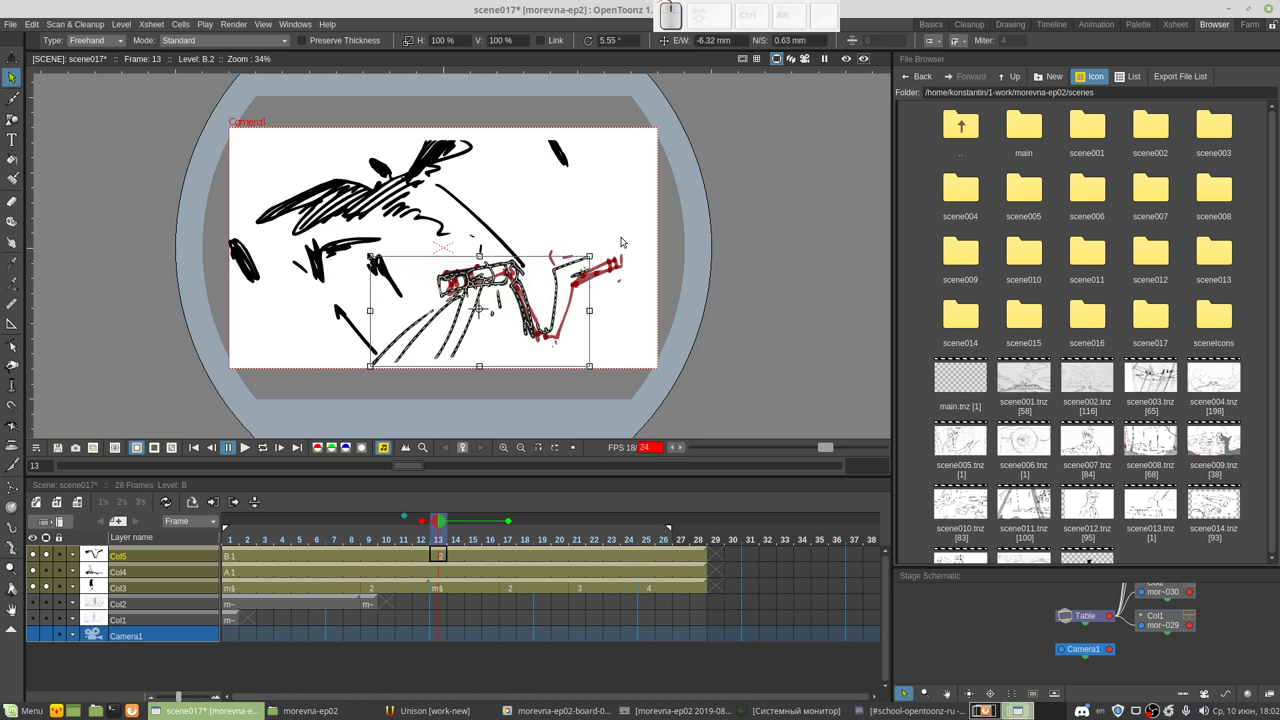
{"action": "mouse_move", "coordinate": [620, 237]}
{"action": "left_mouse_down"}
{"action": "mouse_move", "coordinate": [541, 343]}
{"action": "mouse_move", "coordinate": [557, 347]}
{"action": "mouse_move", "coordinate": [595, 271]}
{"action": "left_mouse_up"}
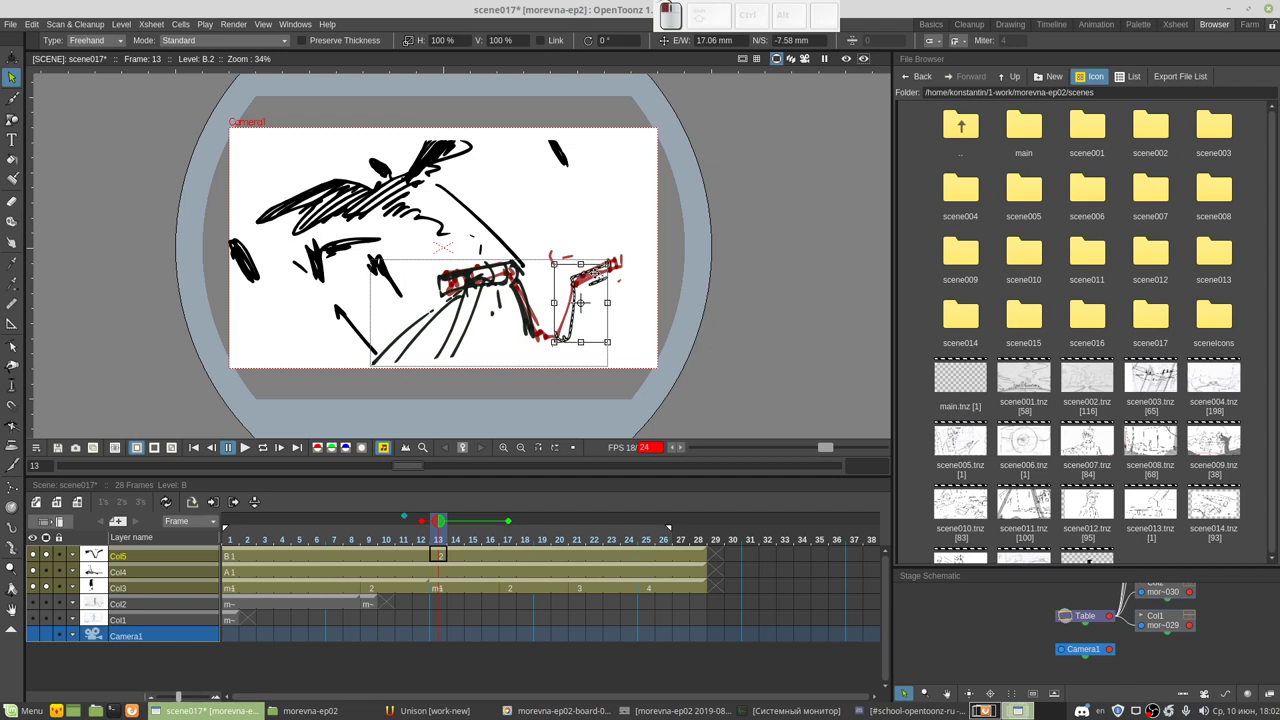
{"action": "left_click_drag", "start_coordinate": [615, 345], "coordinate": [608, 350]}
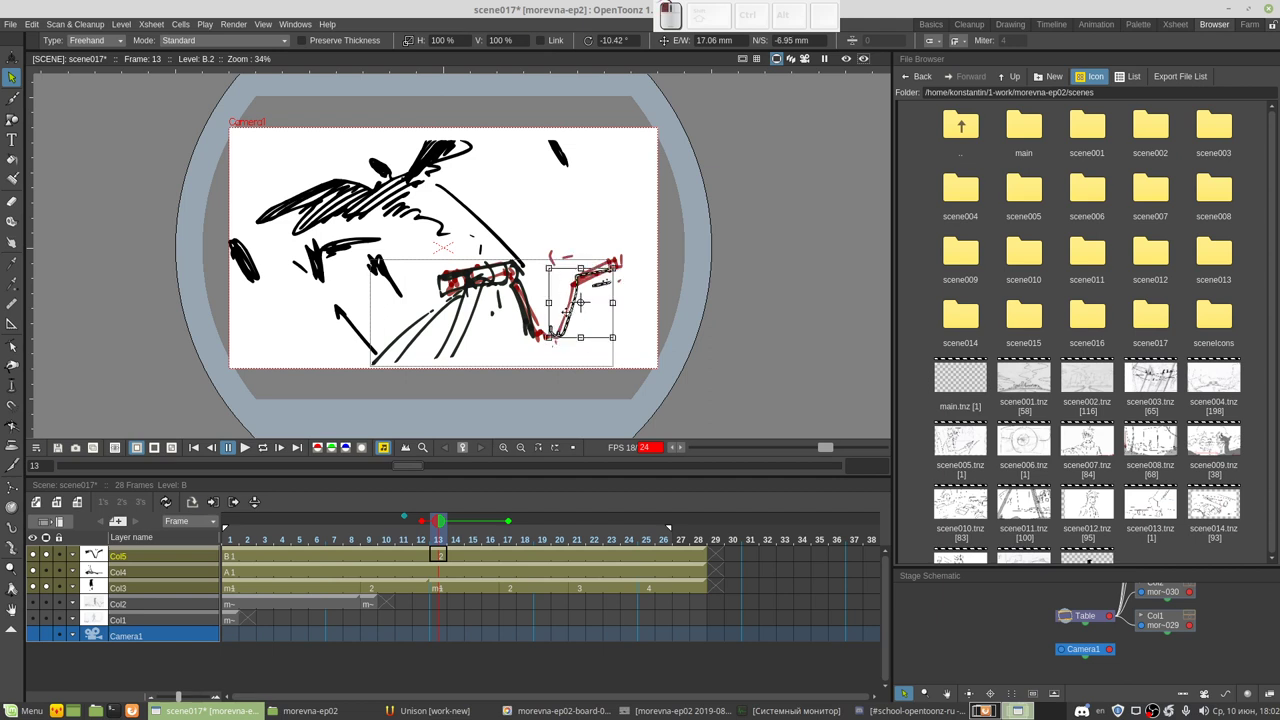
{"action": "left_click_drag", "start_coordinate": [565, 312], "coordinate": [566, 305]}
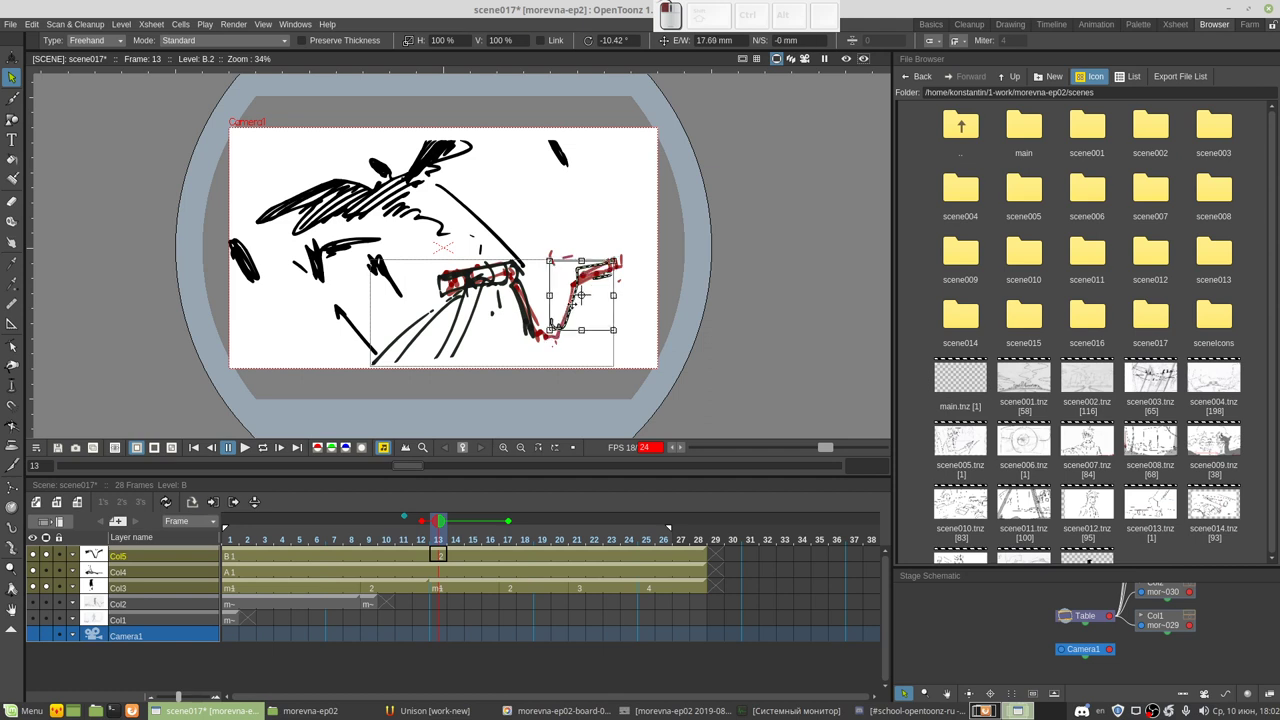
Step: Play the scene from frame 1, then stretch Col5's first drawing to hold through frame 28
{"action": "left_click", "coordinate": [194, 447]}
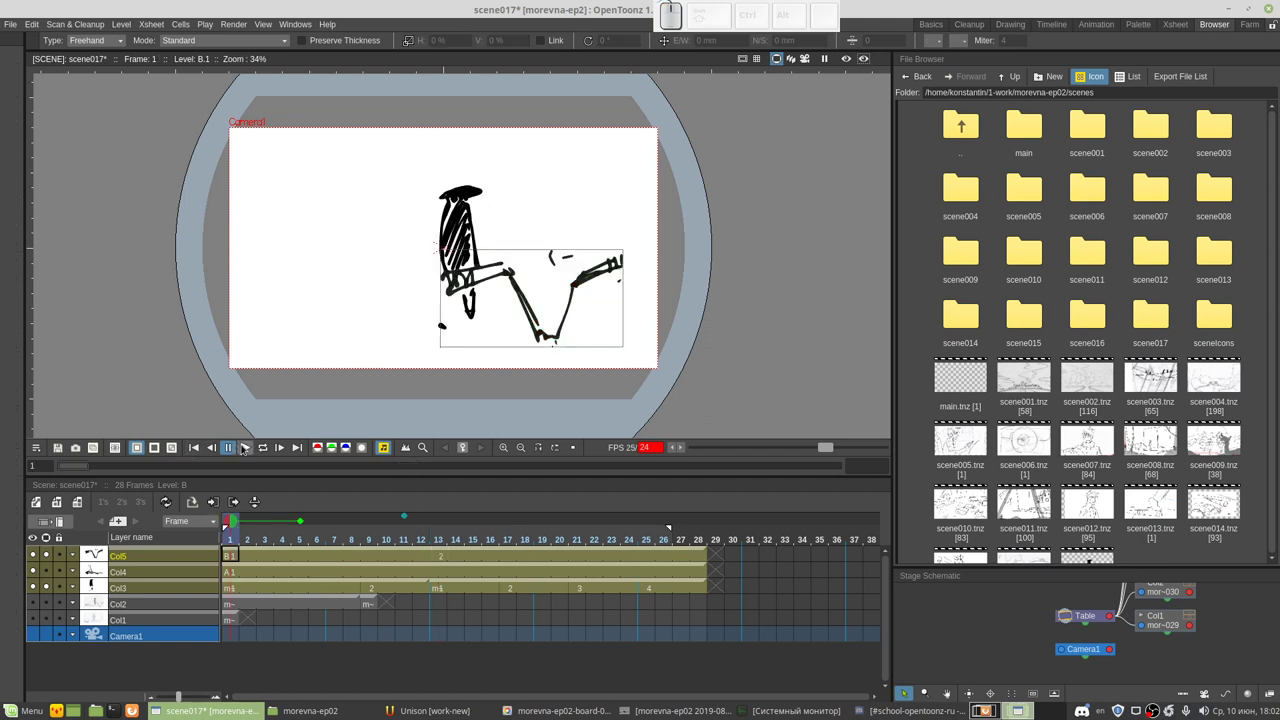
{"action": "left_click", "coordinate": [243, 449]}
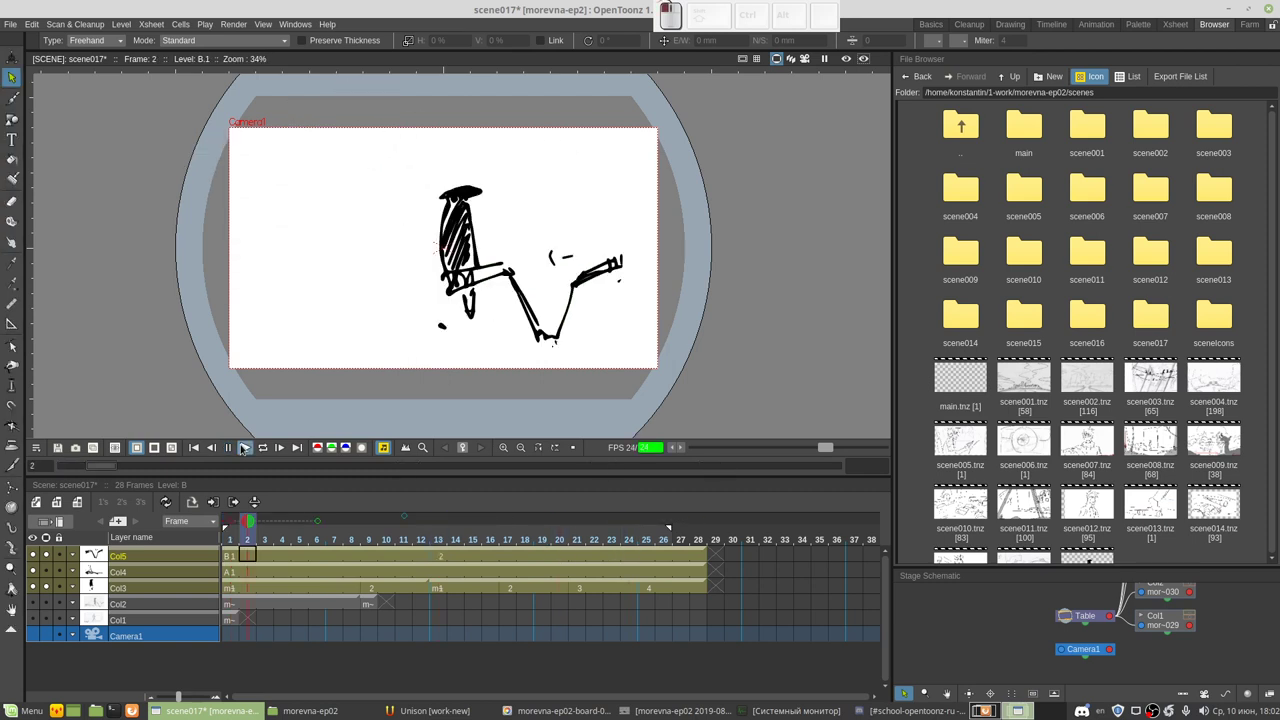
{"action": "left_click", "coordinate": [243, 449]}
{"action": "left_click", "coordinate": [243, 449]}
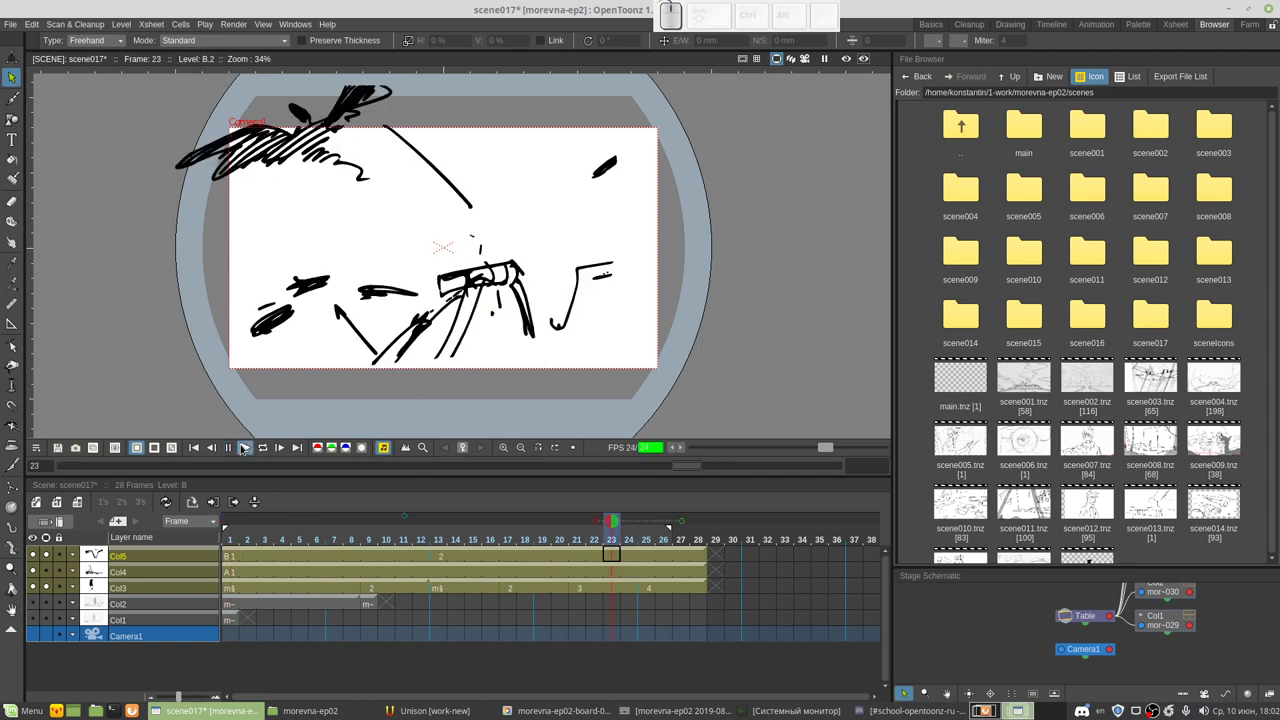
{"action": "left_click", "coordinate": [243, 449]}
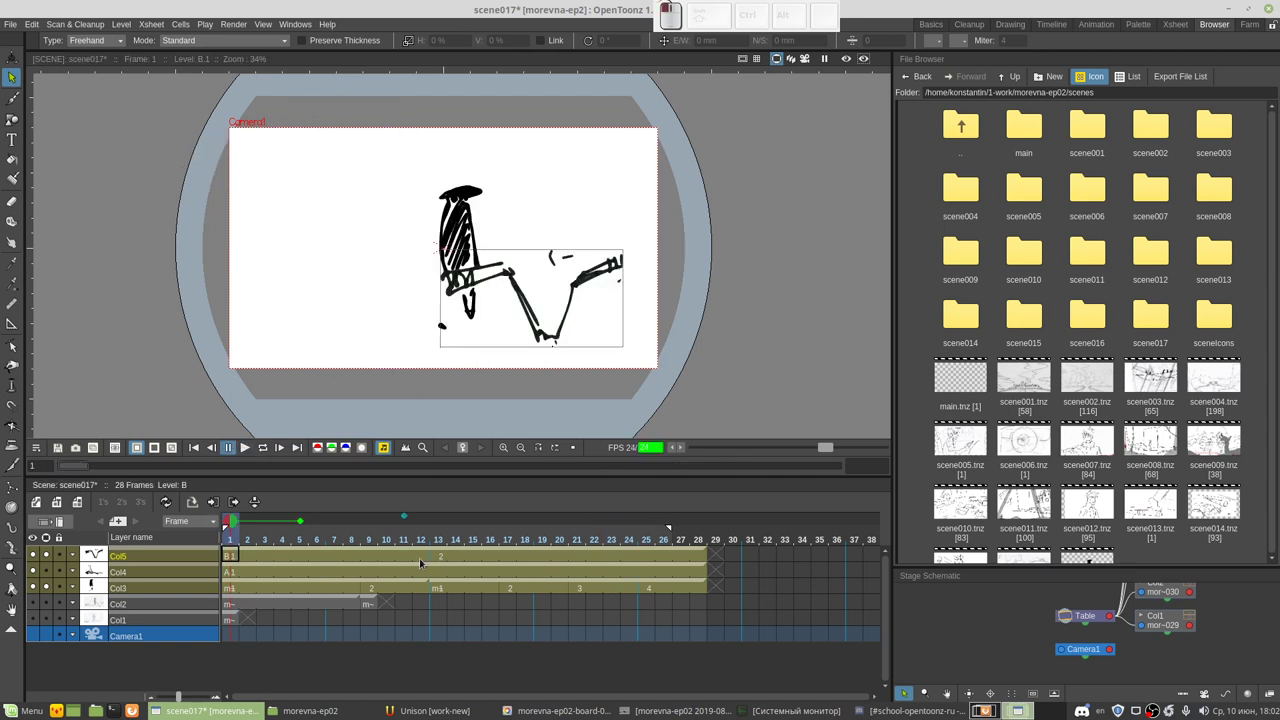
{"action": "left_click", "coordinate": [422, 558]}
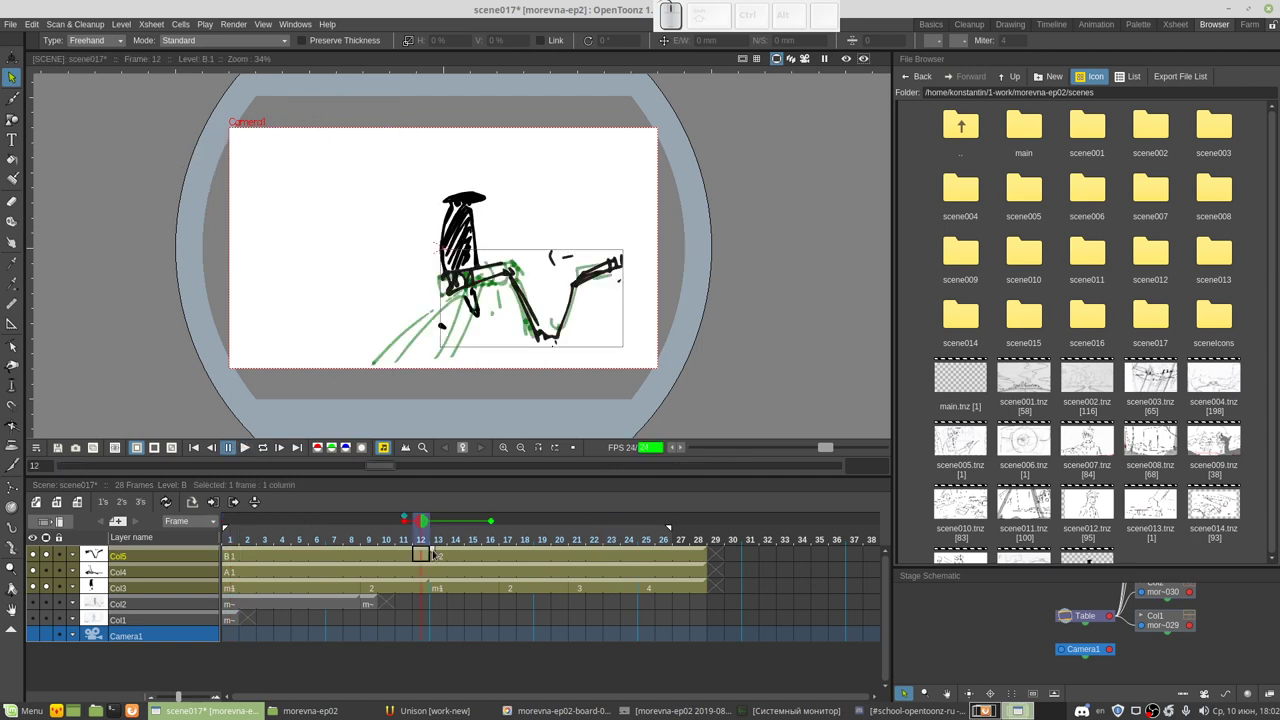
{"action": "left_click_drag", "start_coordinate": [433, 556], "coordinate": [673, 553]}
{"action": "key", "text": "alt+comma"}
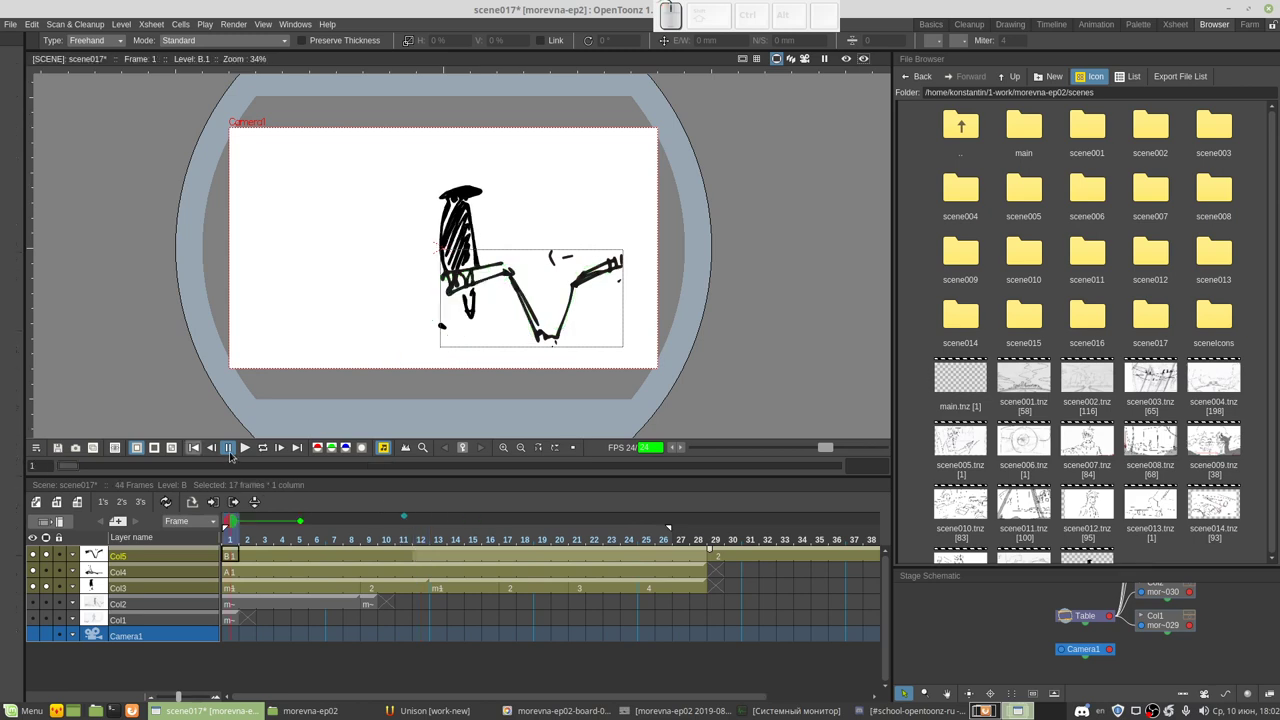
{"action": "left_click", "coordinate": [244, 448]}
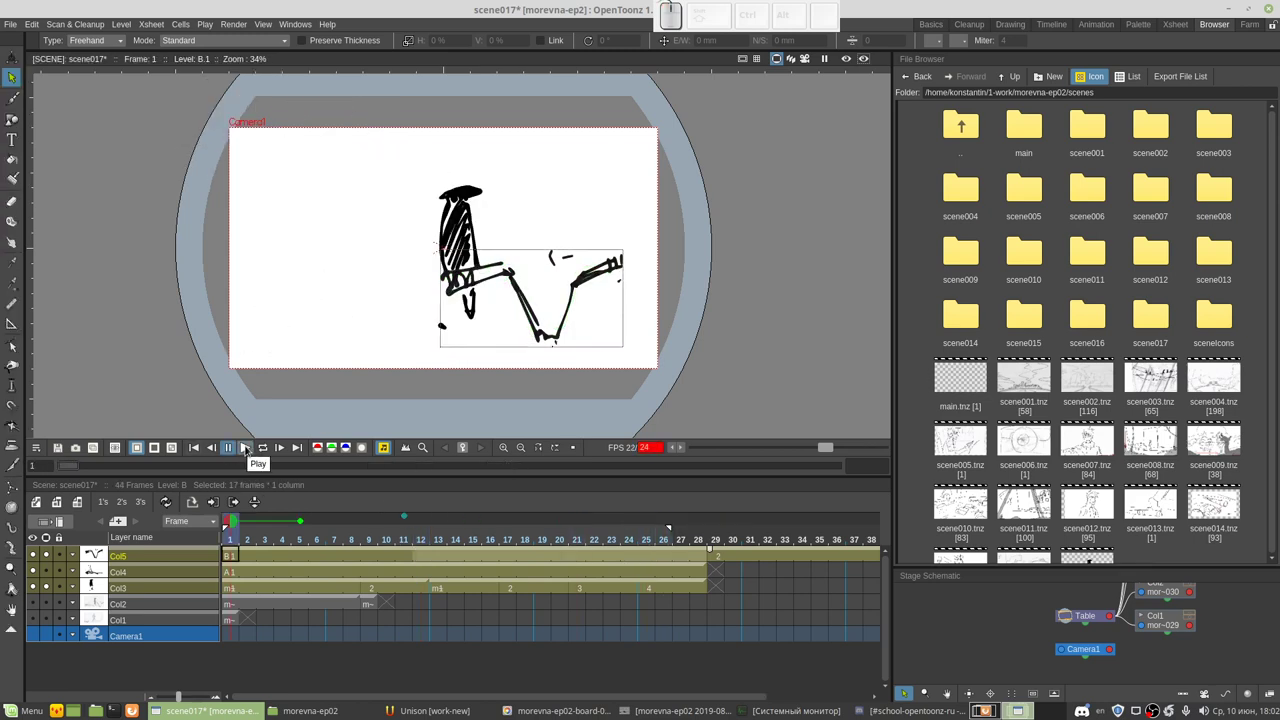
Step: Select Col3 cells 13–28 and shift them later so the sketches begin at frame 15
{"action": "left_click", "coordinate": [420, 587]}
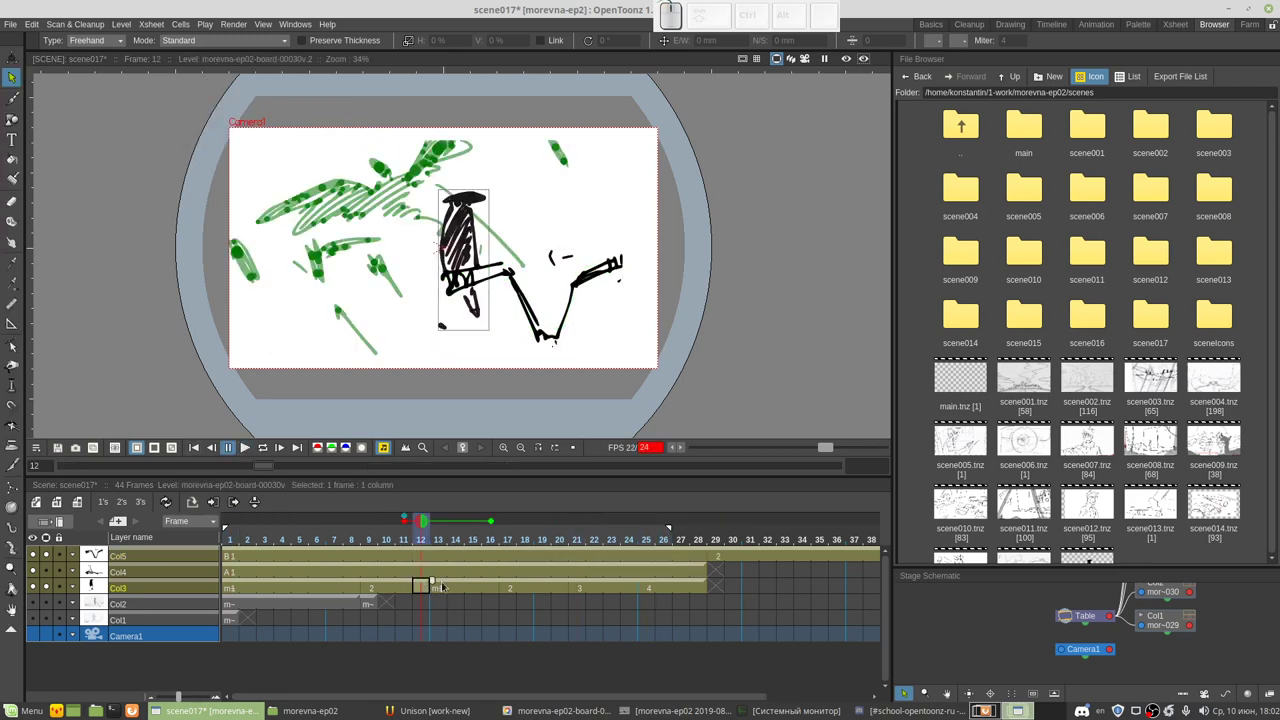
{"action": "left_click", "coordinate": [442, 587]}
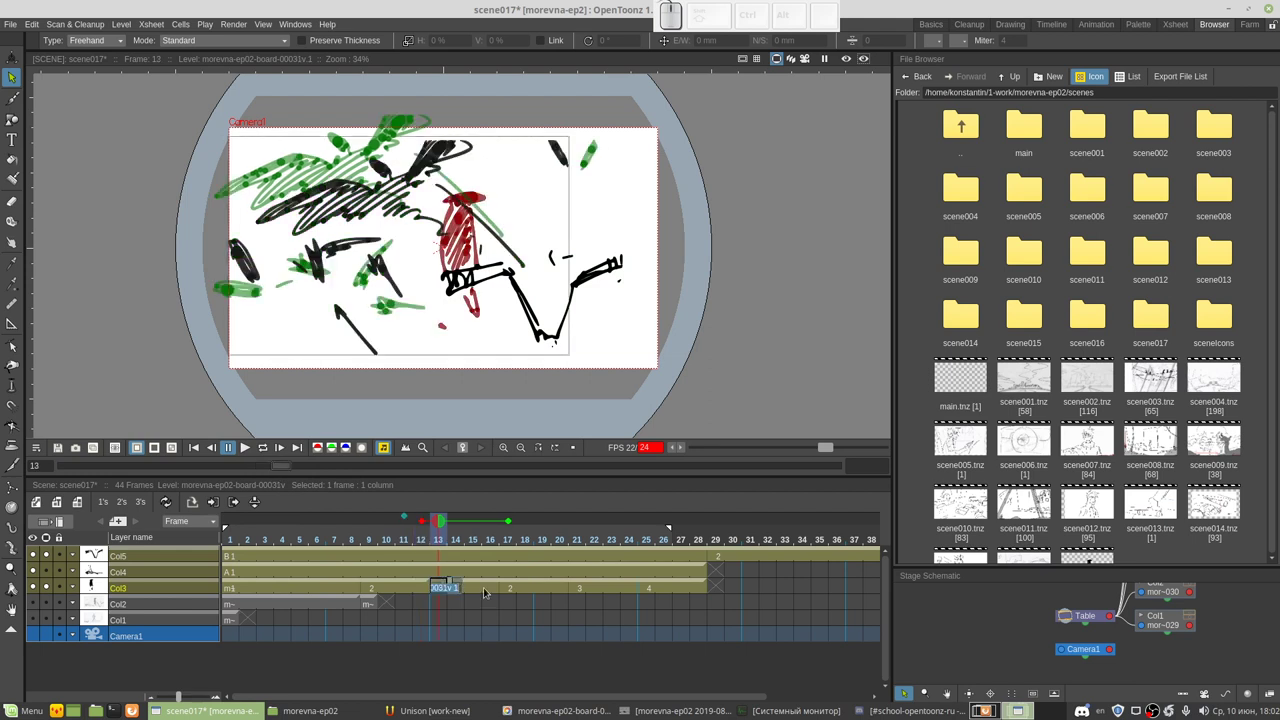
{"action": "left_click", "coordinate": [440, 585]}
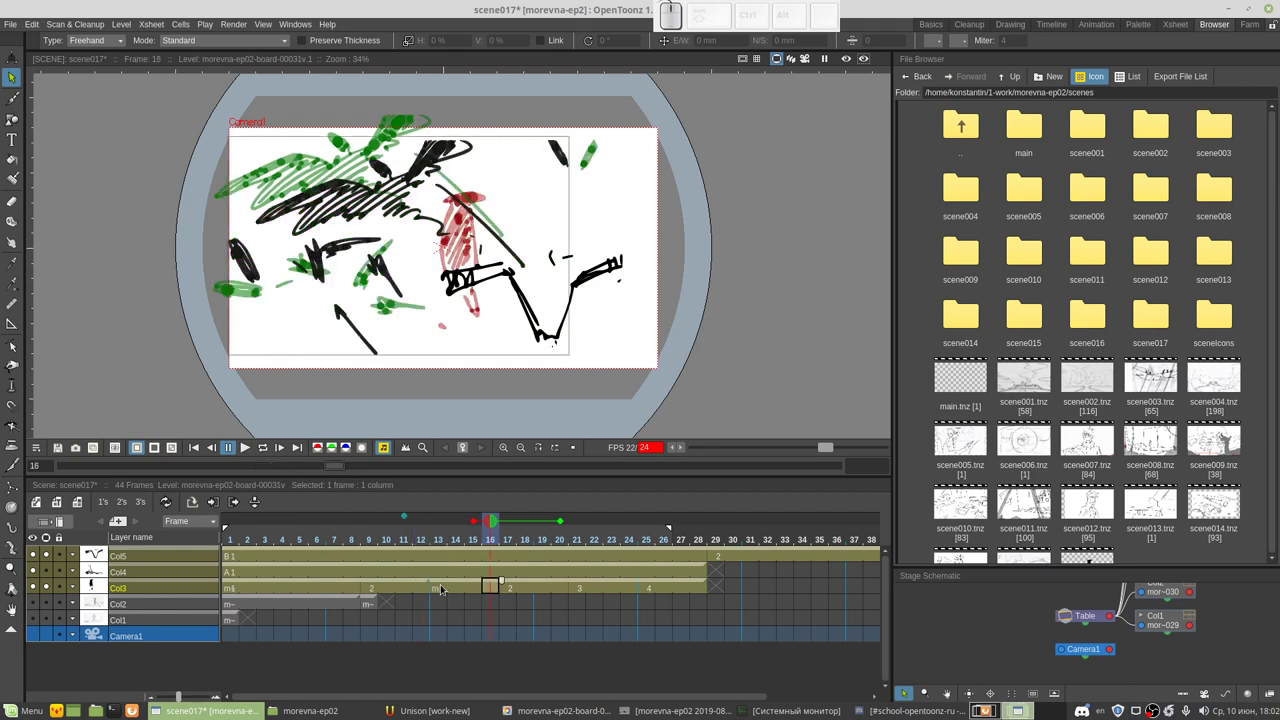
{"action": "left_click", "coordinate": [689, 588], "text": "shift"}
{"action": "left_click_drag", "start_coordinate": [443, 585], "coordinate": [479, 587]}
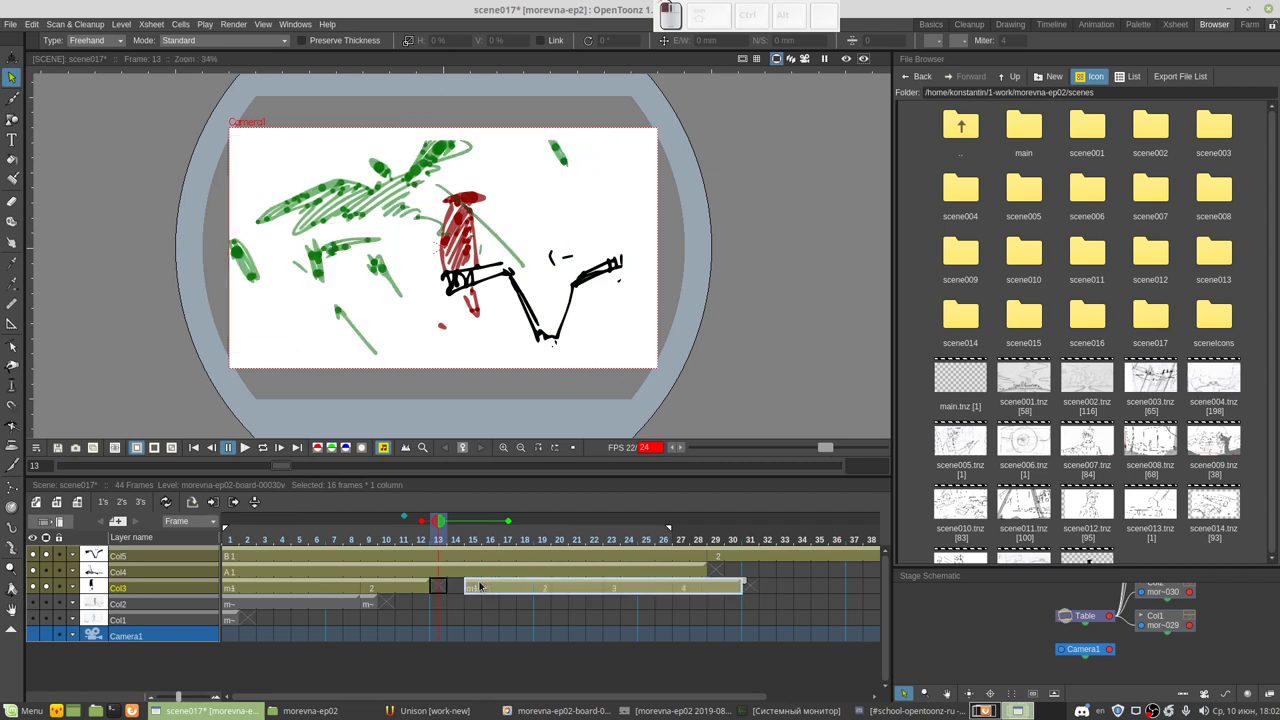
Step: Copy Col3's frame-9 figure into frame 13 as new drawing v.3
{"action": "left_click", "coordinate": [370, 587]}
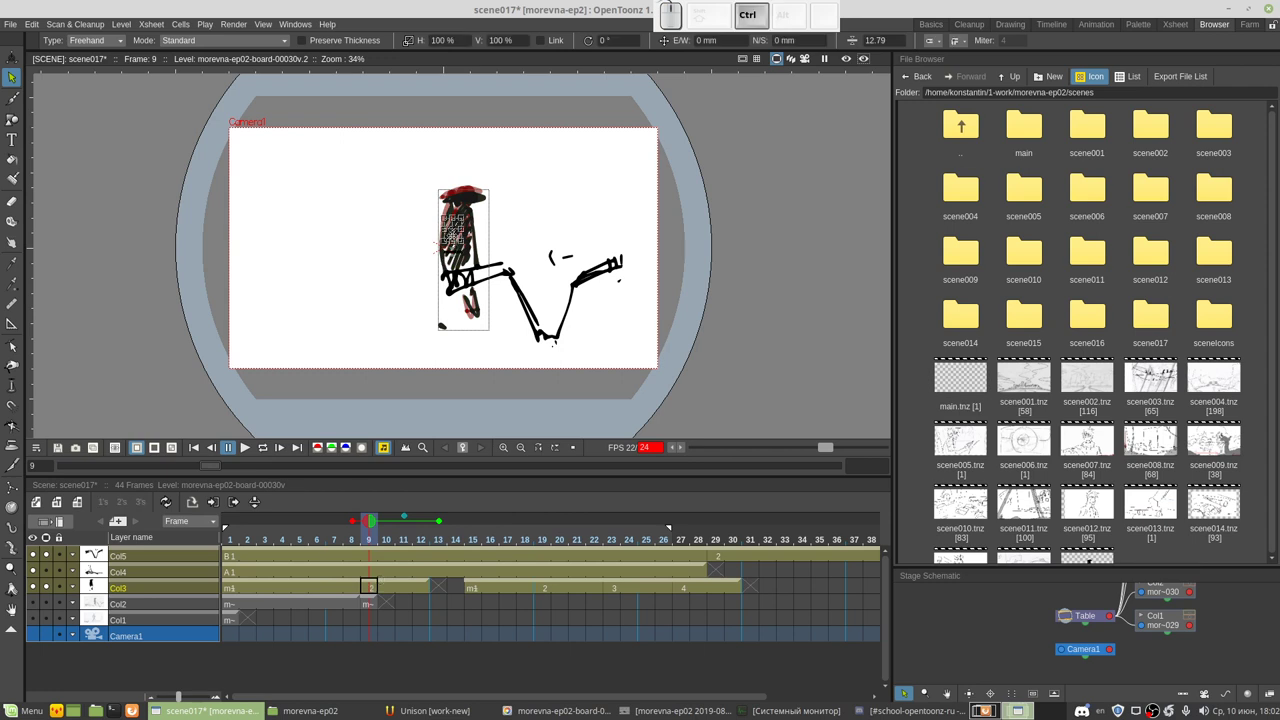
{"action": "key", "text": "ctrl+a"}
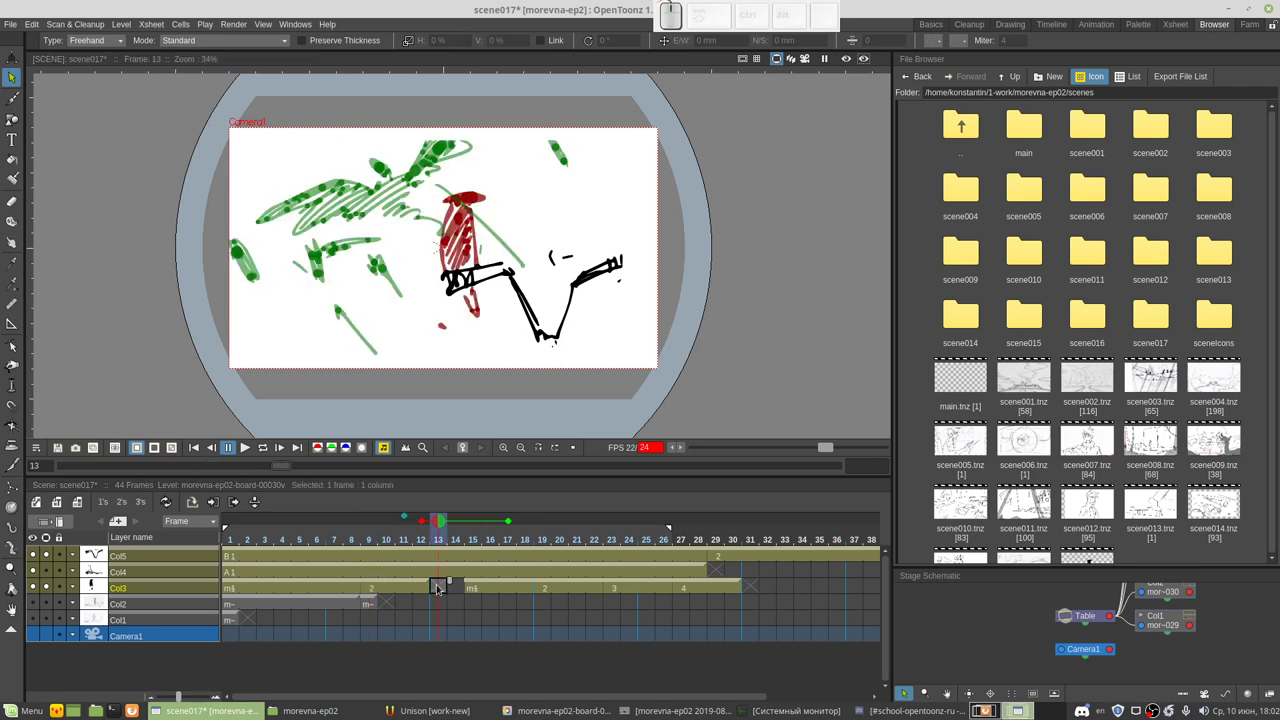
{"action": "left_click", "coordinate": [437, 587]}
{"action": "key", "text": "ctrl+a"}
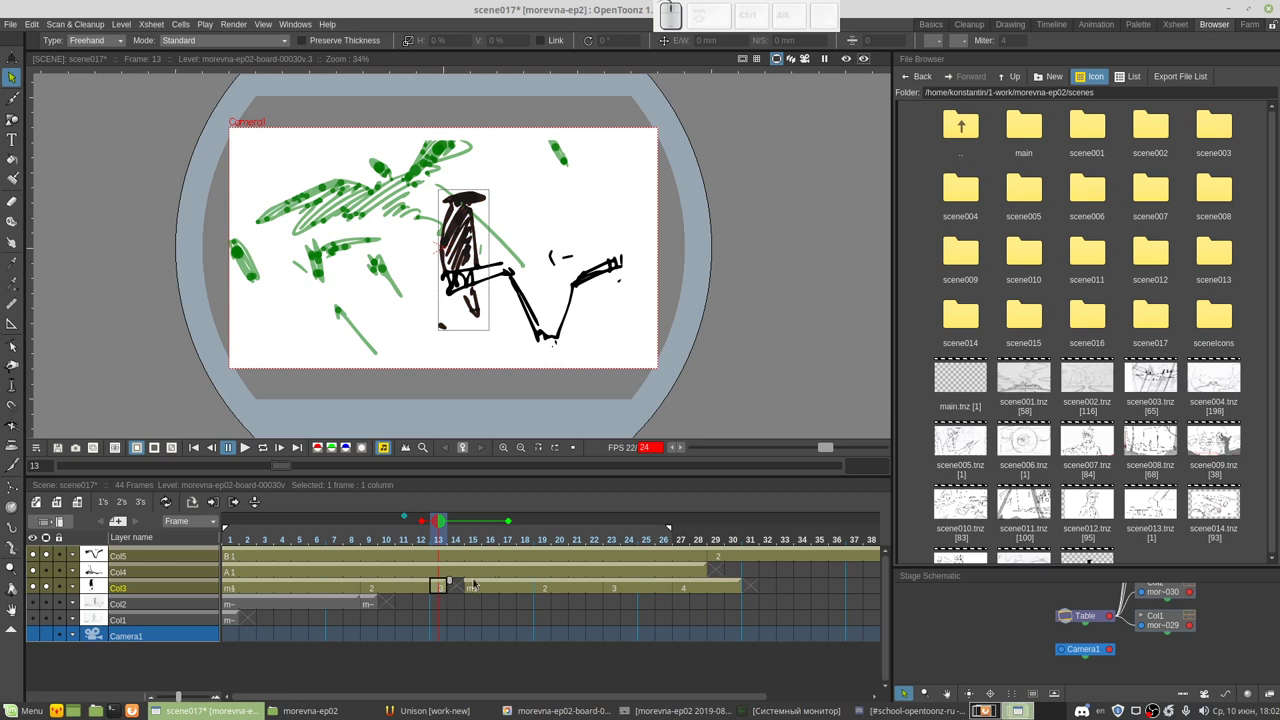
Step: Retime Col3's later board-00031v sketches to start around frame 16
{"action": "left_click_drag", "start_coordinate": [476, 587], "coordinate": [456, 585]}
{"action": "left_click", "coordinate": [456, 586]}
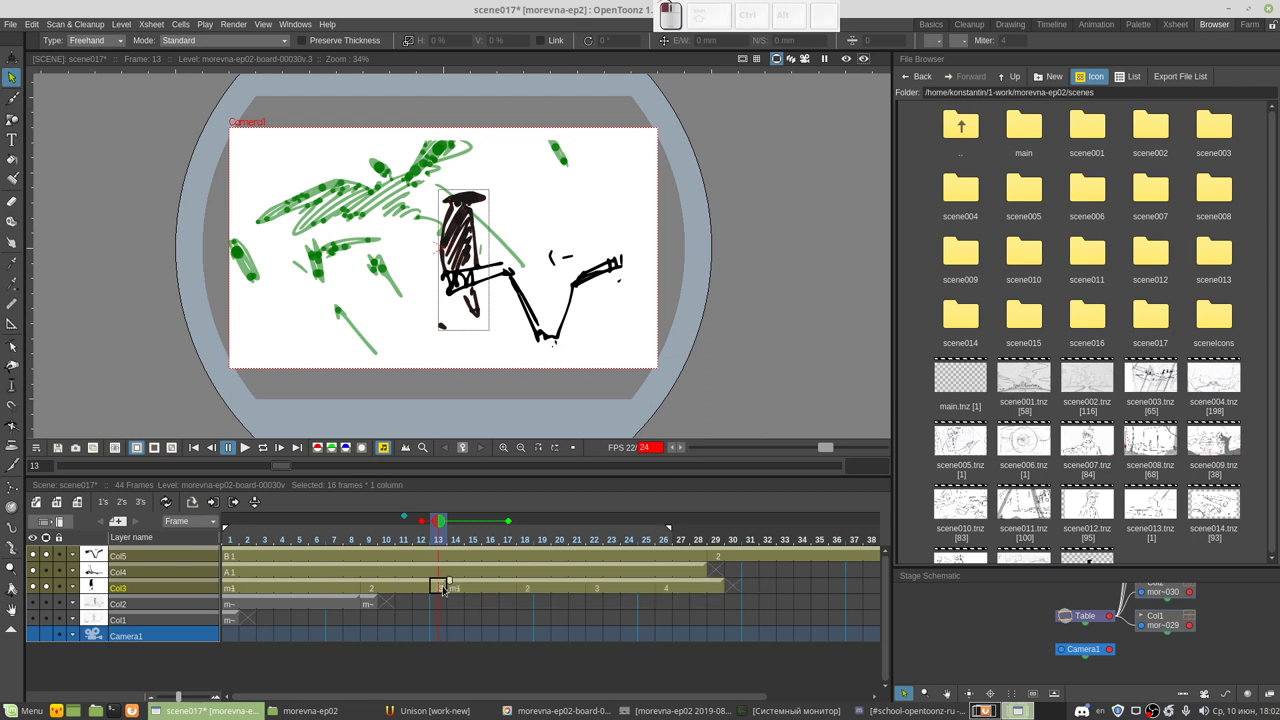
{"action": "left_click_drag", "start_coordinate": [456, 586], "coordinate": [486, 587]}
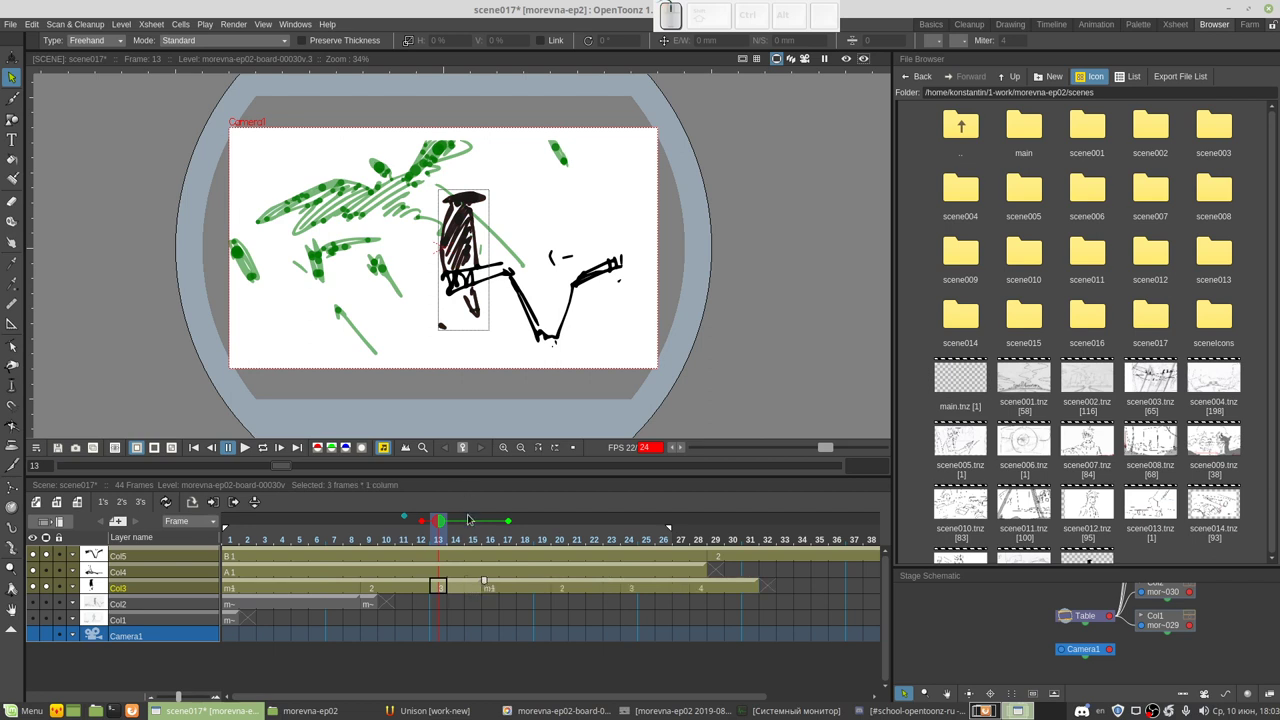
{"action": "key", "text": "ctrl+a"}
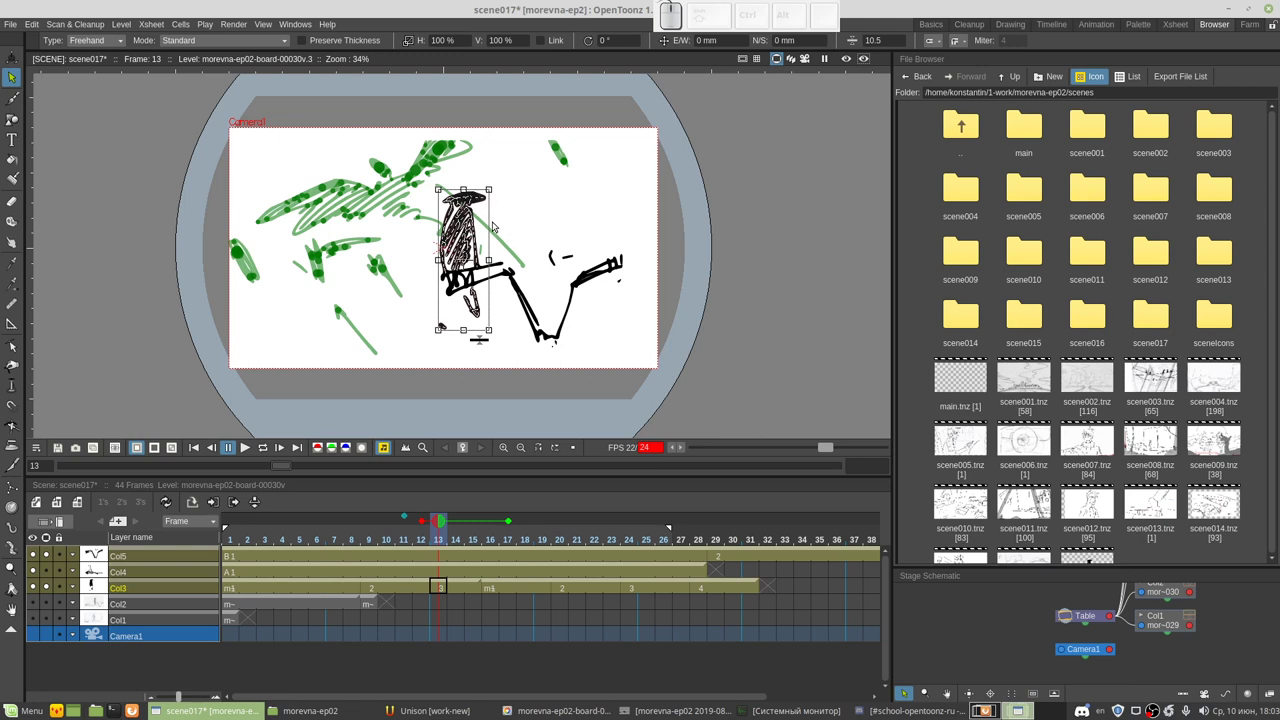
Step: Try narrowing and rotating the frame-13 Col3 drawing, then undo those transforms
{"action": "left_click_drag", "start_coordinate": [492, 228], "coordinate": [491, 222]}
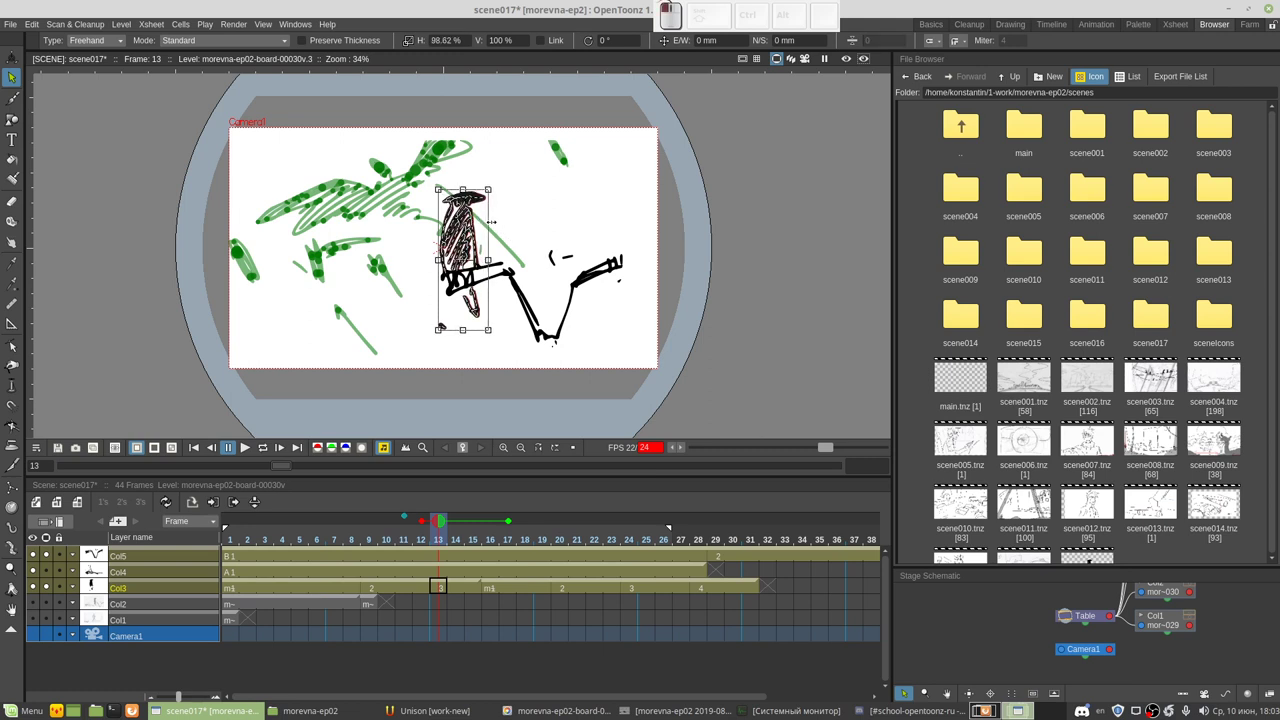
{"action": "mouse_move", "coordinate": [497, 337]}
{"action": "left_mouse_down"}
{"action": "mouse_move", "coordinate": [515, 314]}
{"action": "mouse_move", "coordinate": [483, 253]}
{"action": "left_mouse_up"}
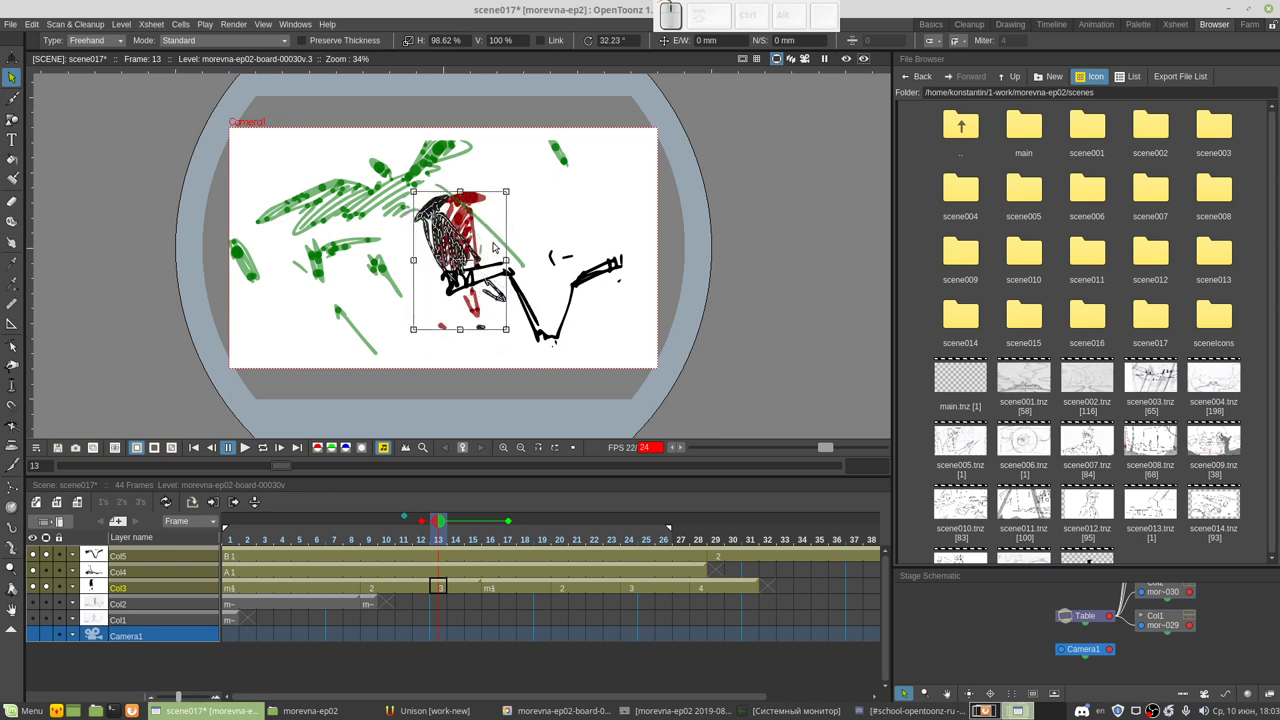
{"action": "key", "text": "ctrl+z"}
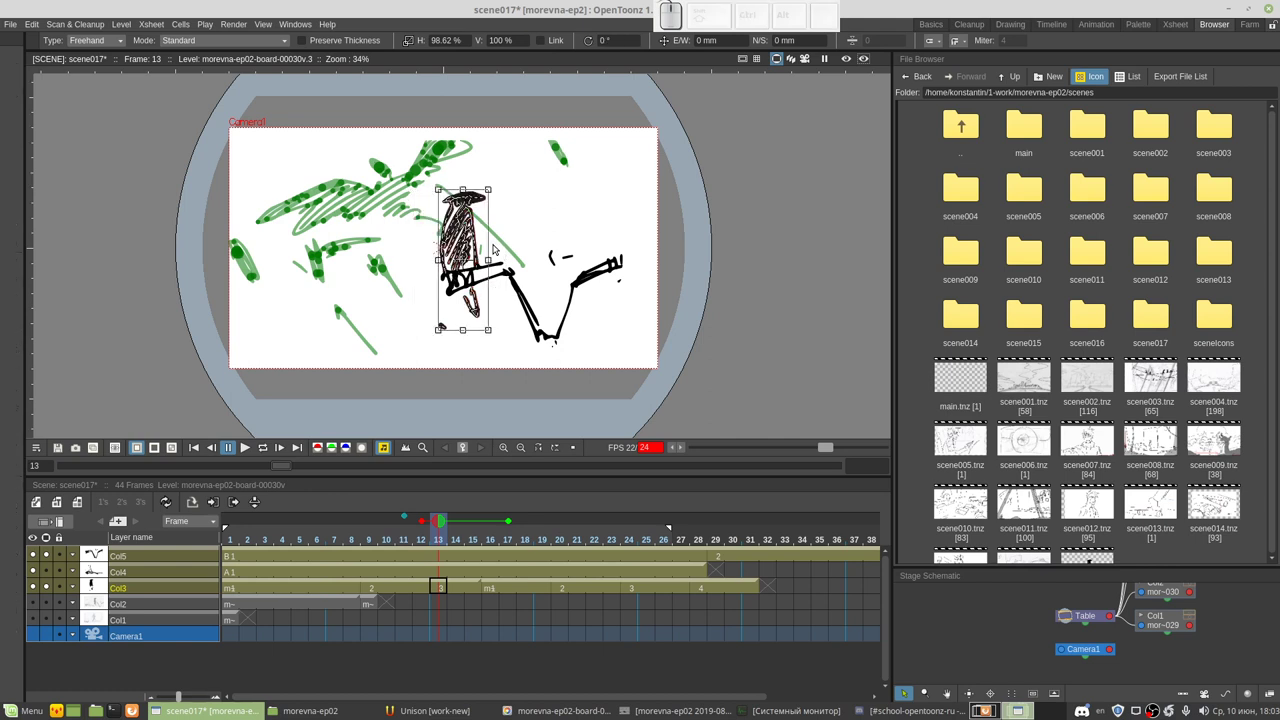
{"action": "key", "text": "ctrl+z"}
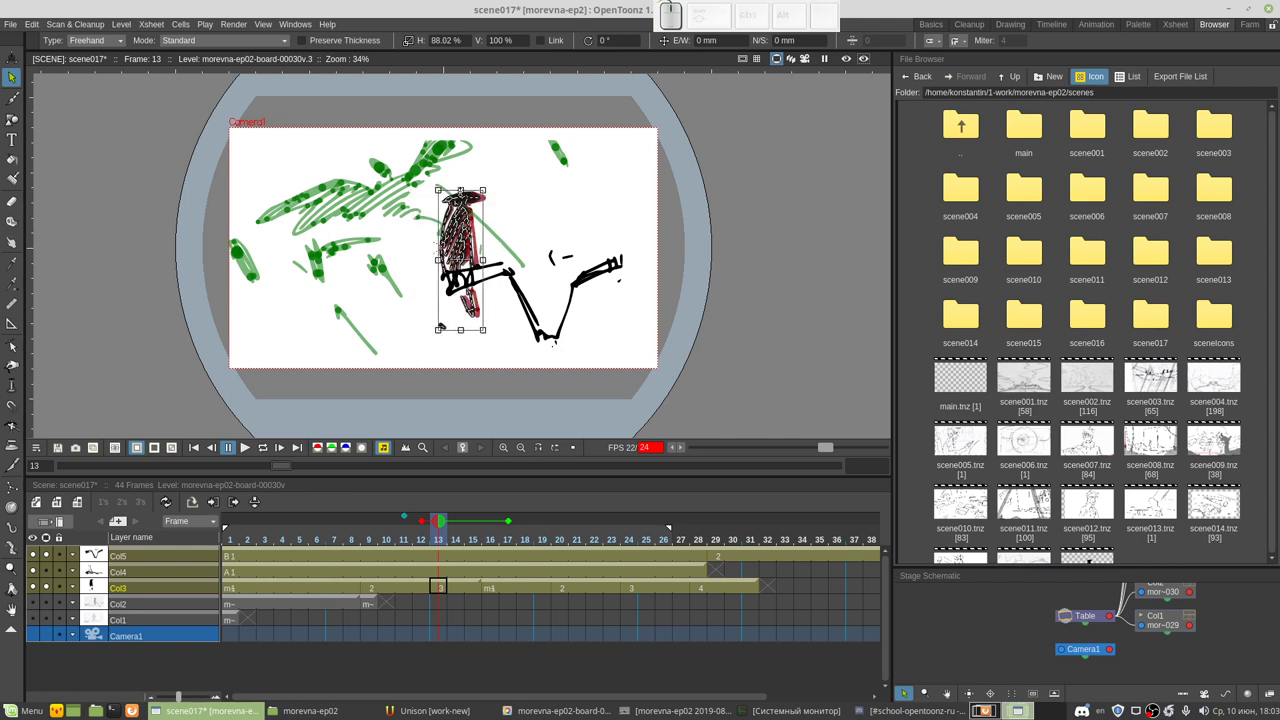
{"action": "key", "text": "ctrl+z"}
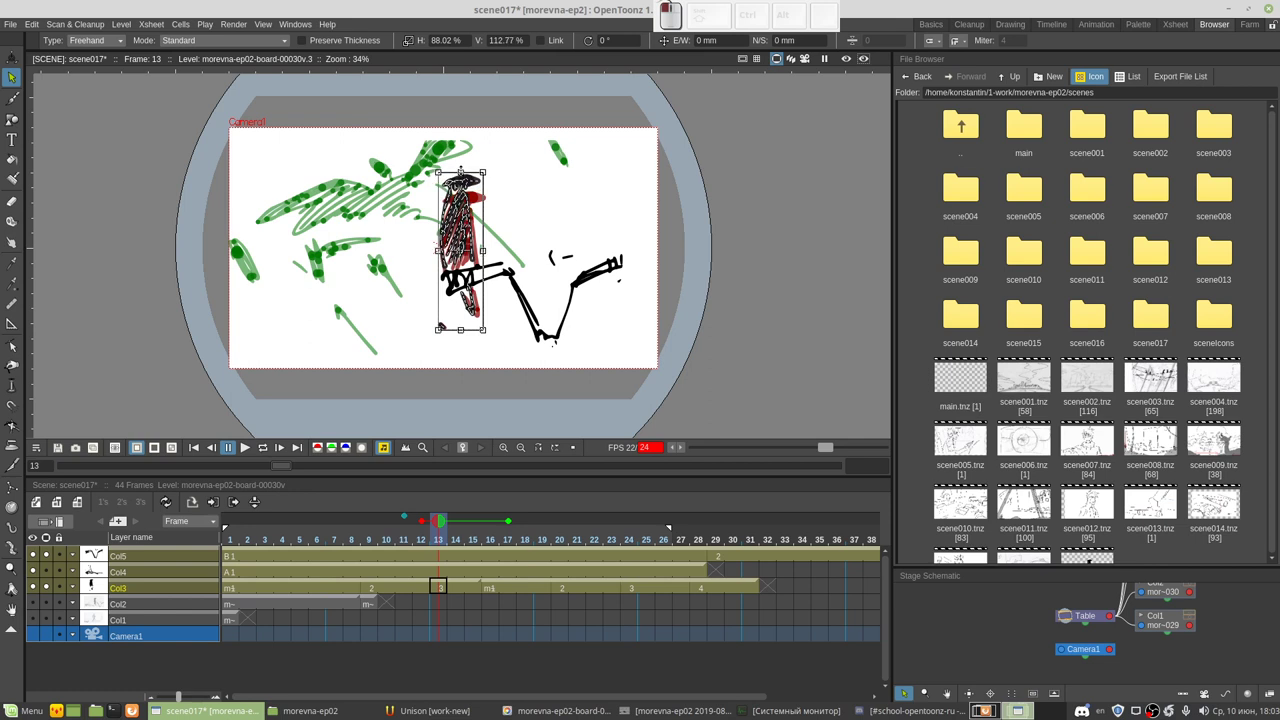
{"action": "key", "text": "ctrl+z"}
Step: Rotate the drawing about 25.6°, scale it to 90.64% × 124.35%, and shift it down-left
{"action": "mouse_move", "coordinate": [489, 334]}
{"action": "left_mouse_down"}
{"action": "mouse_move", "coordinate": [506, 319]}
{"action": "mouse_move", "coordinate": [493, 301]}
{"action": "left_mouse_up"}
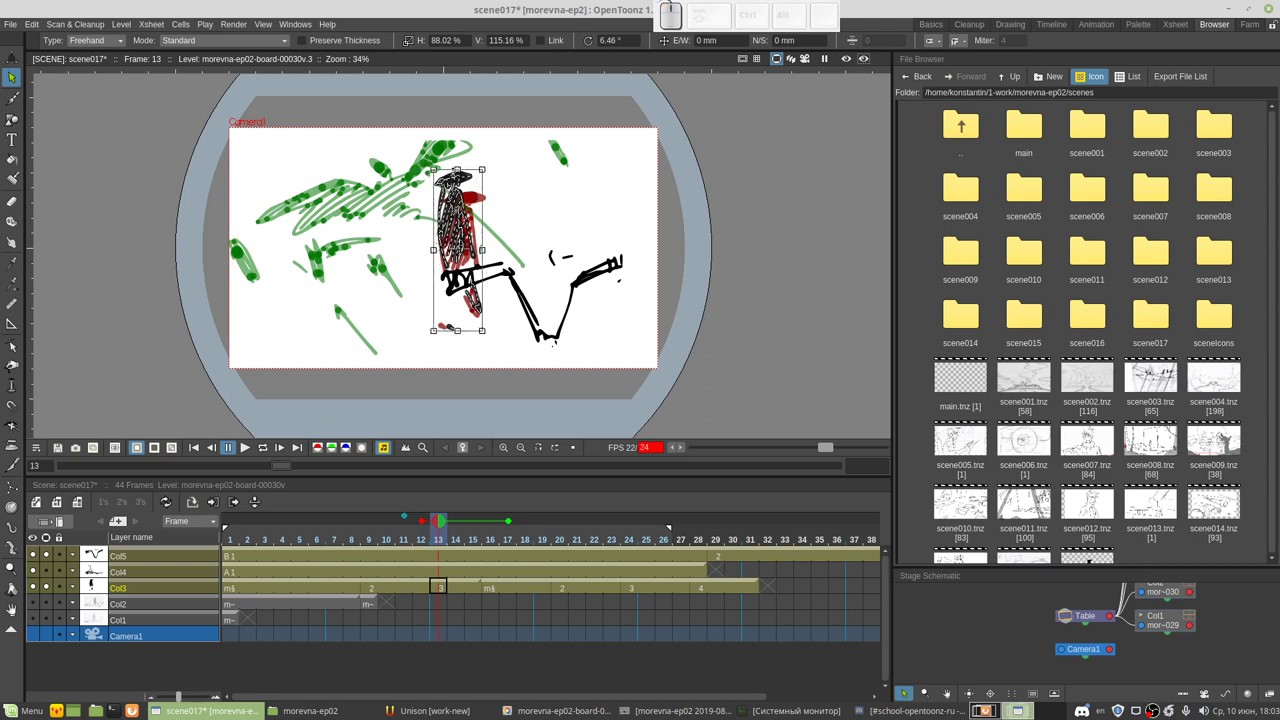
{"action": "left_click_drag", "start_coordinate": [456, 163], "coordinate": [456, 154]}
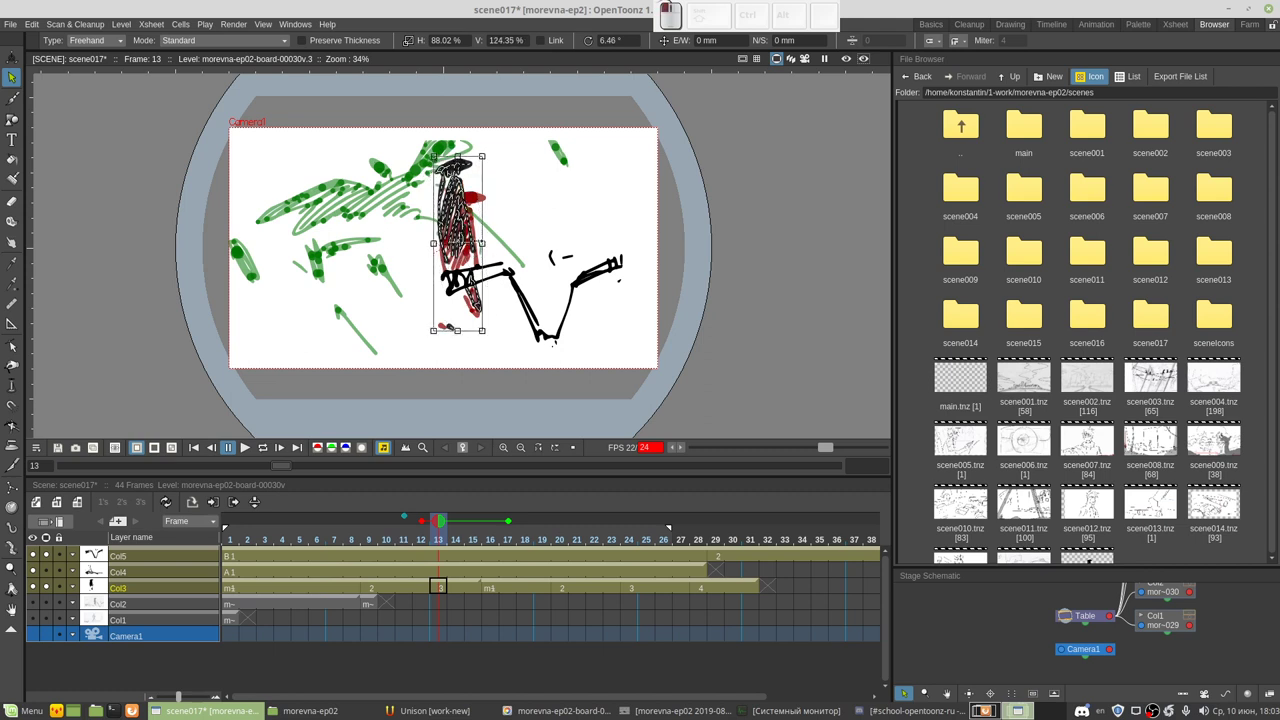
{"action": "left_click_drag", "start_coordinate": [485, 243], "coordinate": [477, 243]}
{"action": "mouse_move", "coordinate": [484, 335]}
{"action": "left_mouse_down"}
{"action": "mouse_move", "coordinate": [516, 293]}
{"action": "mouse_move", "coordinate": [458, 327]}
{"action": "left_mouse_up"}
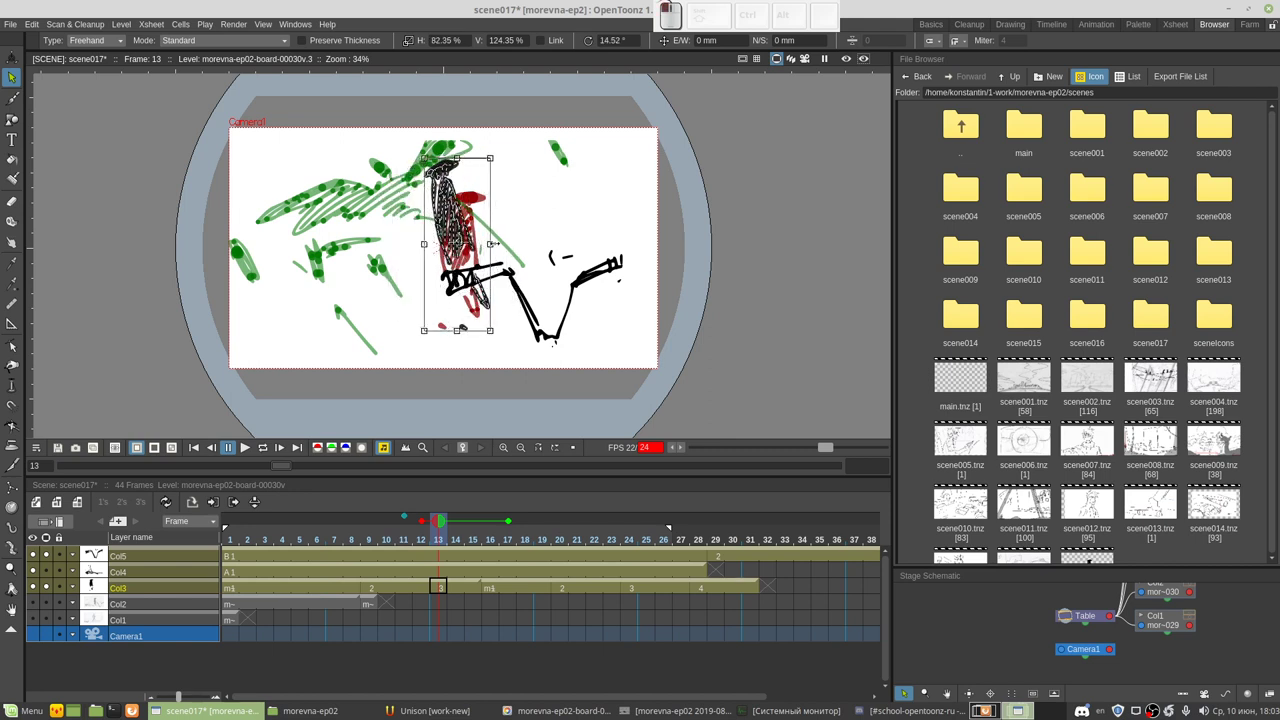
{"action": "left_click_drag", "start_coordinate": [483, 243], "coordinate": [496, 243]}
{"action": "mouse_move", "coordinate": [499, 329]}
{"action": "left_mouse_down"}
{"action": "mouse_move", "coordinate": [472, 332]}
{"action": "mouse_move", "coordinate": [515, 295]}
{"action": "mouse_move", "coordinate": [492, 292]}
{"action": "left_mouse_up"}
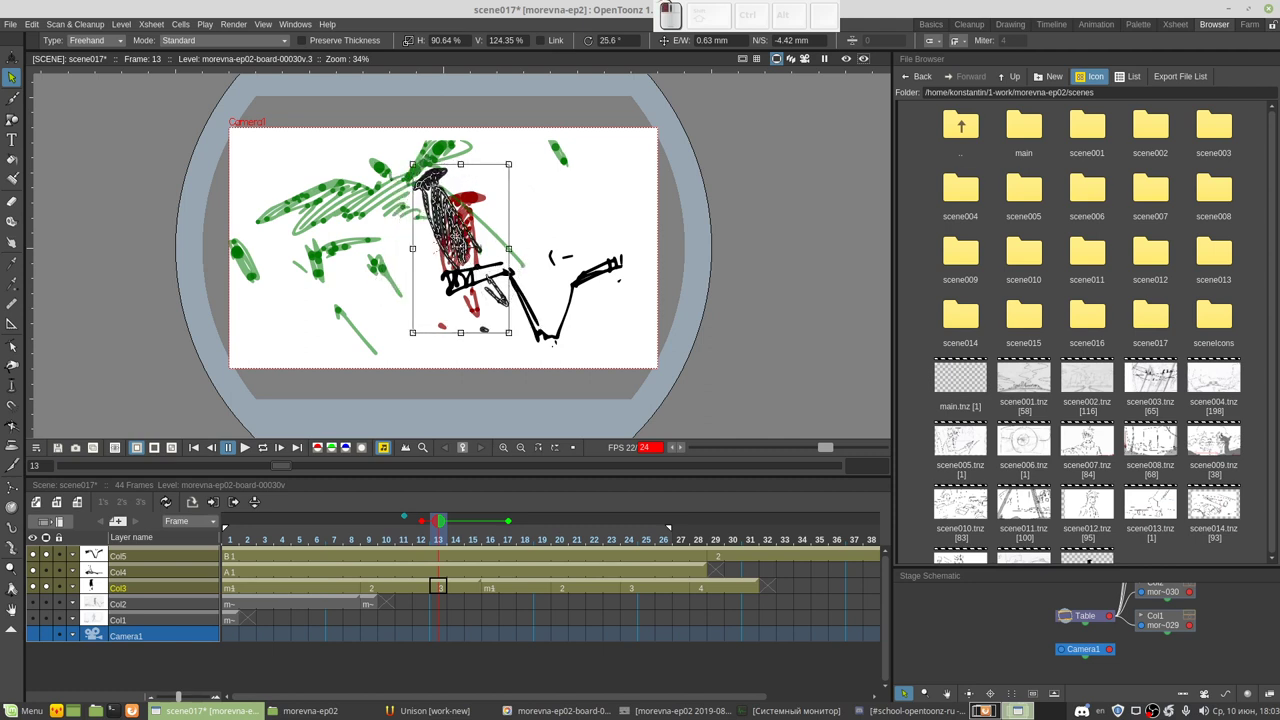
{"action": "left_click_drag", "start_coordinate": [458, 238], "coordinate": [458, 246]}
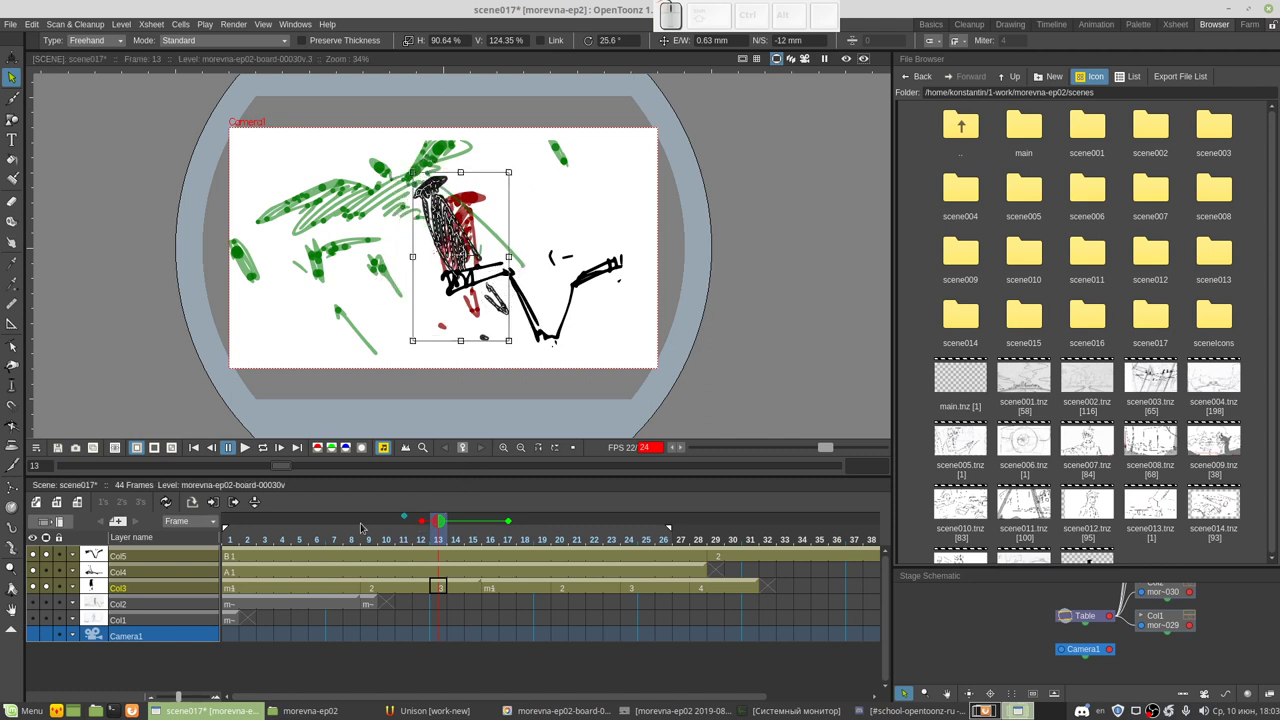
Step: Play scene017 from frame 1 and save it
{"action": "left_click", "coordinate": [194, 447]}
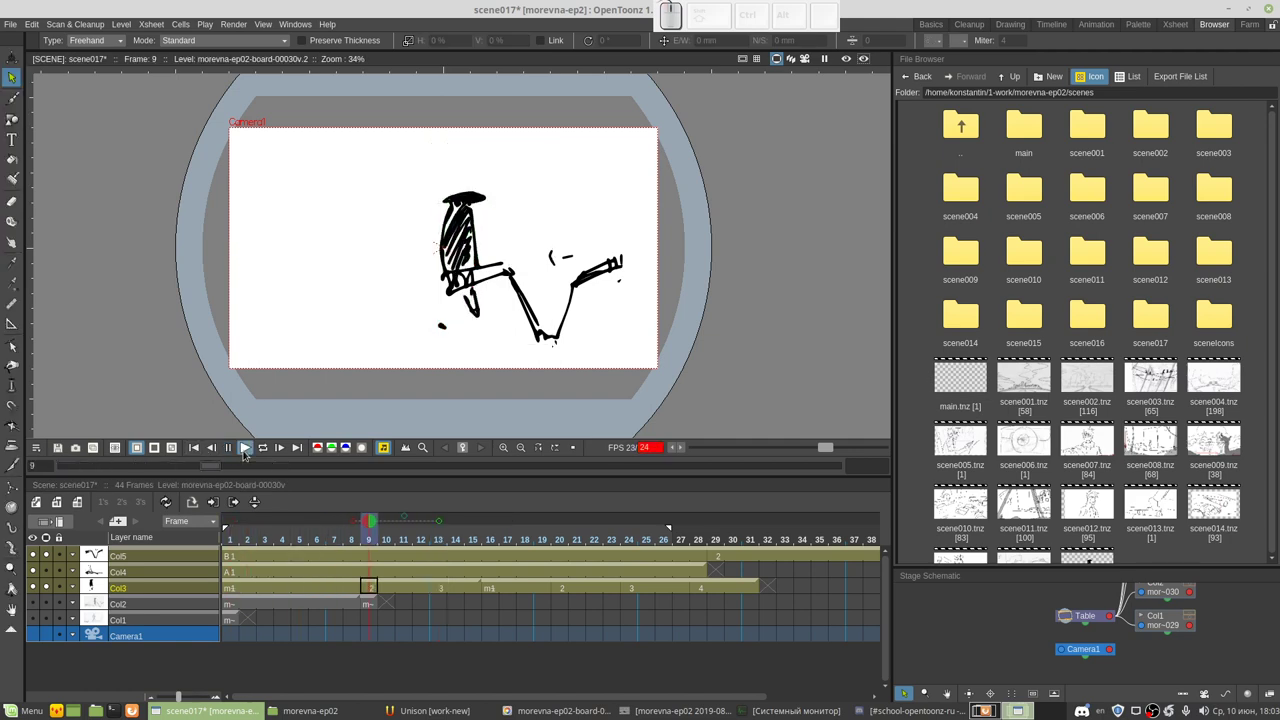
{"action": "left_click", "coordinate": [245, 448]}
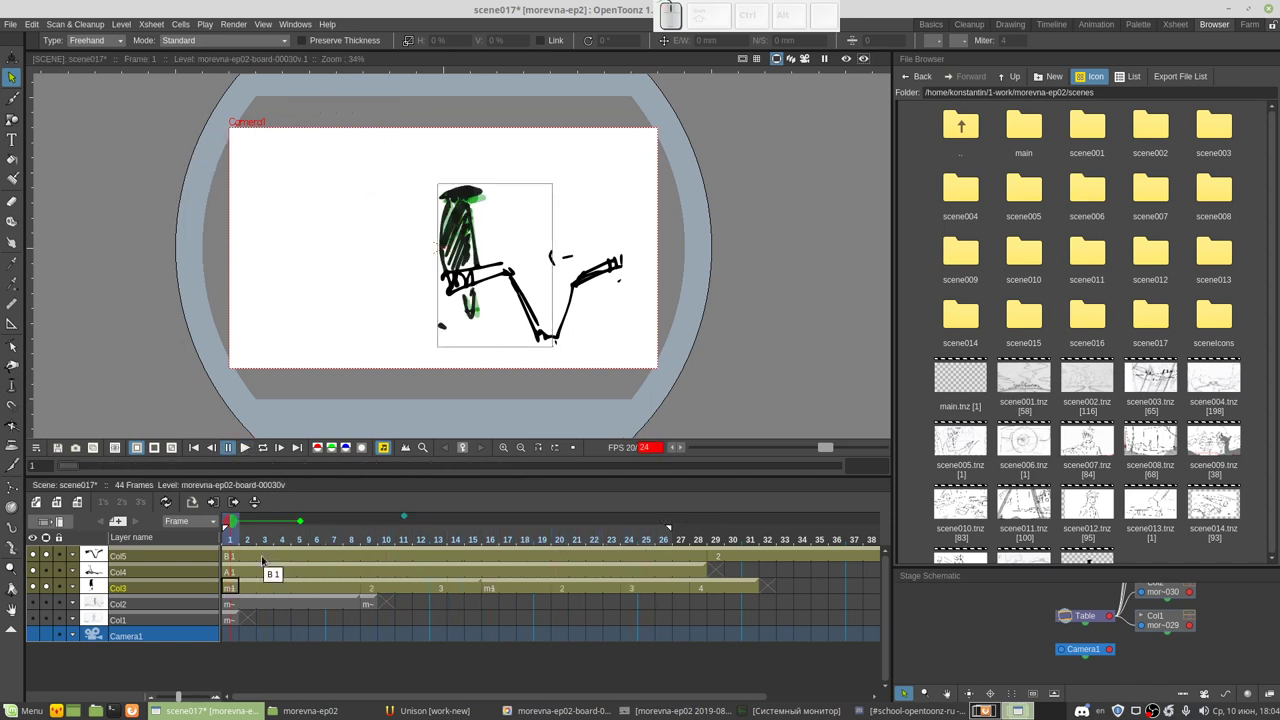
{"action": "key", "text": "ctrl+s"}
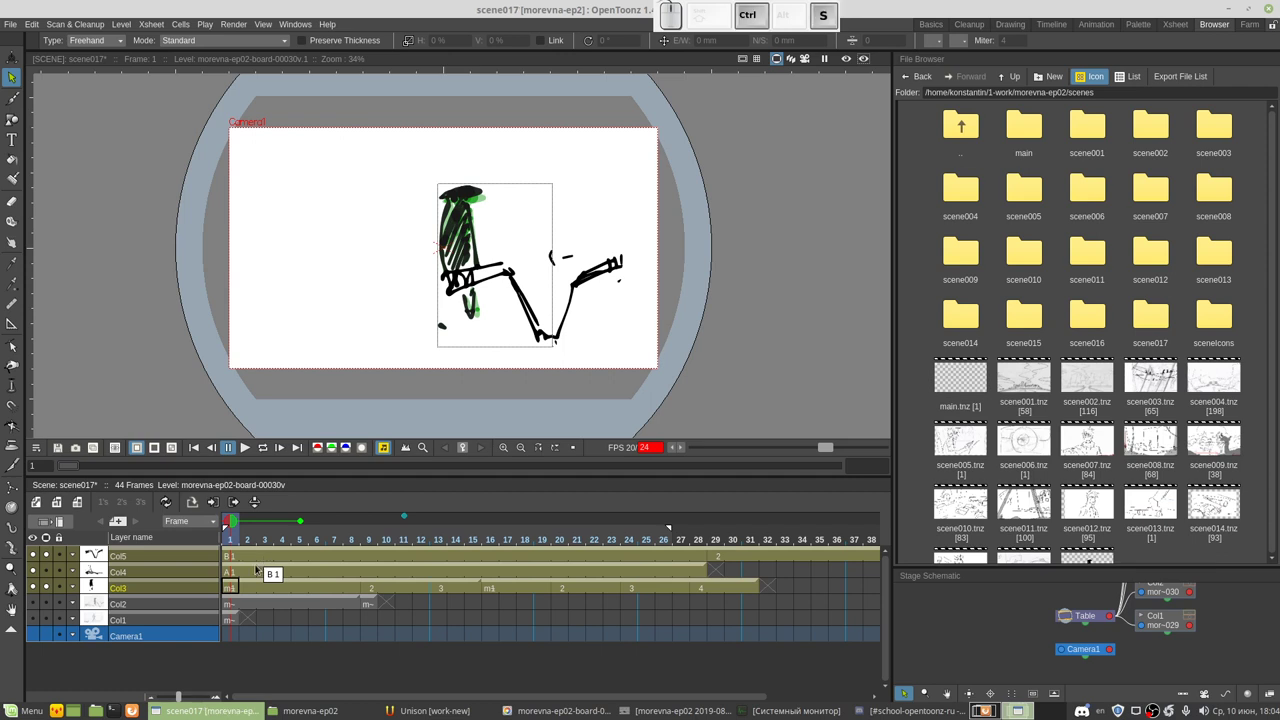
Step: Extend Col4's exposure to about frame 45 and Col3's to about frame 35
{"action": "left_click", "coordinate": [229, 557]}
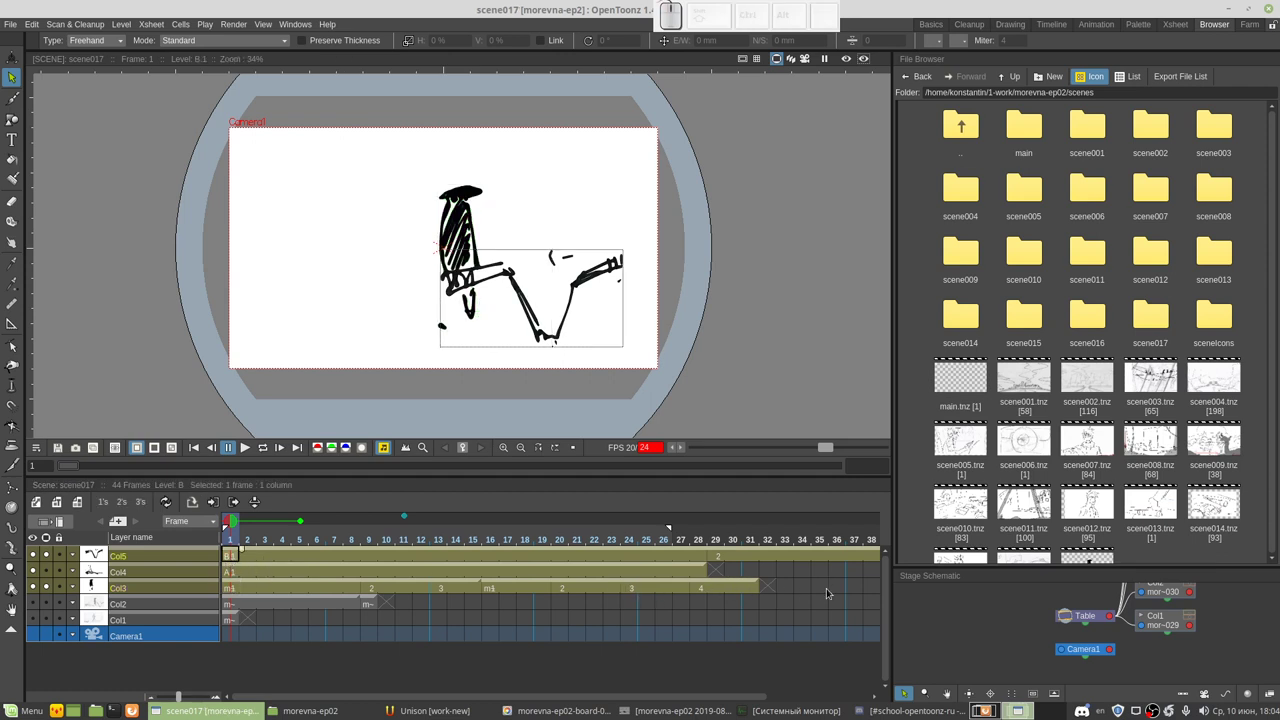
{"action": "scroll", "coordinate": [645, 703], "scroll_direction": "right", "scroll_amount": 3}
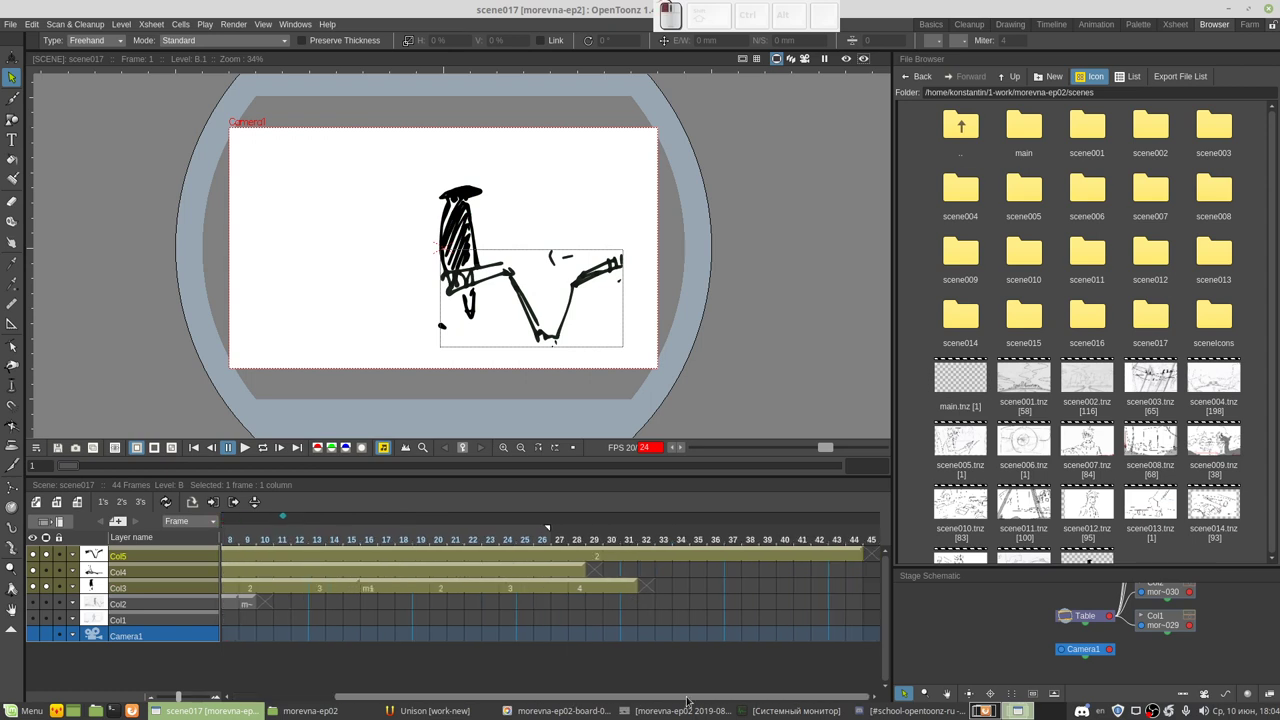
{"action": "left_click", "coordinate": [580, 572]}
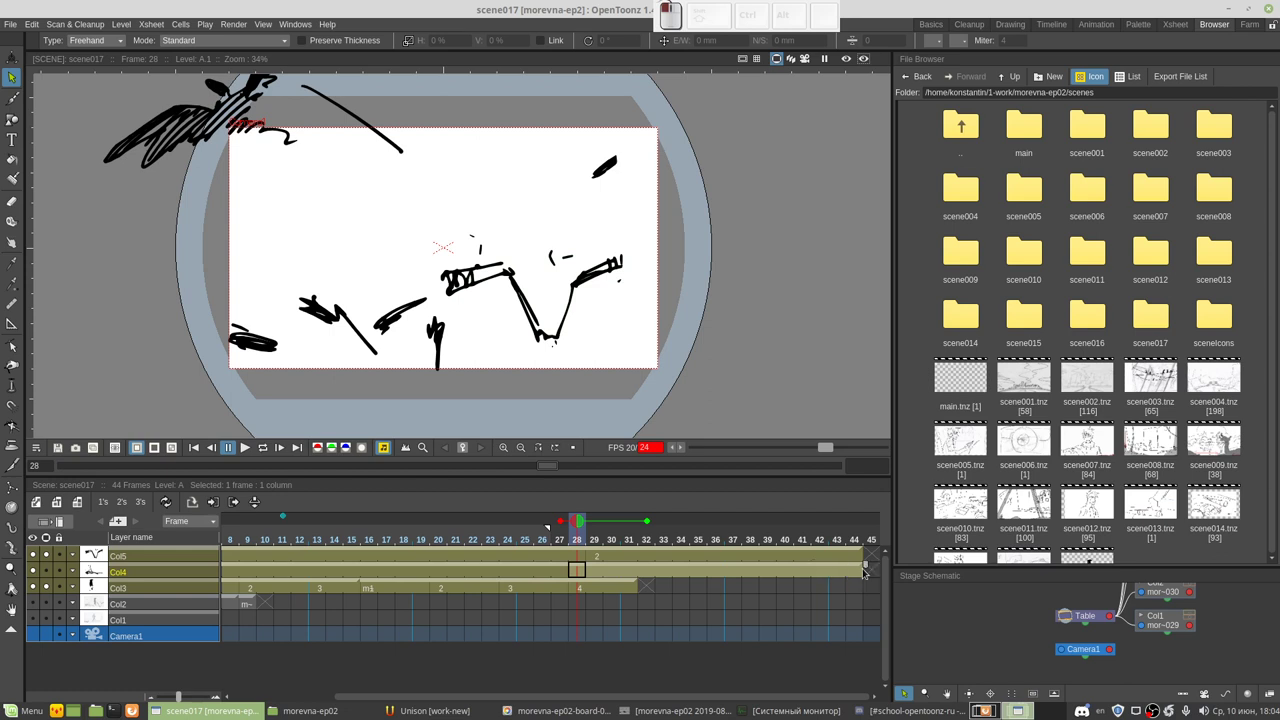
{"action": "left_click_drag", "start_coordinate": [587, 568], "coordinate": [864, 568]}
{"action": "left_click", "coordinate": [628, 588]}
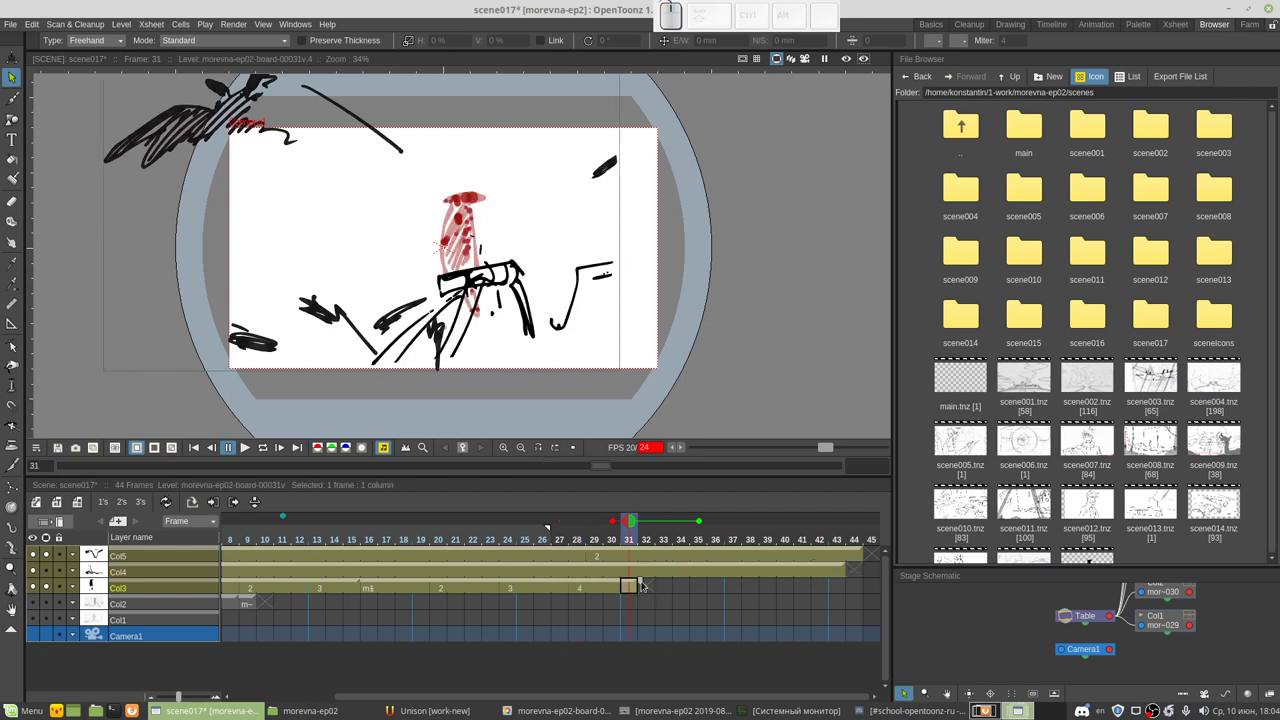
{"action": "left_click_drag", "start_coordinate": [638, 586], "coordinate": [830, 582]}
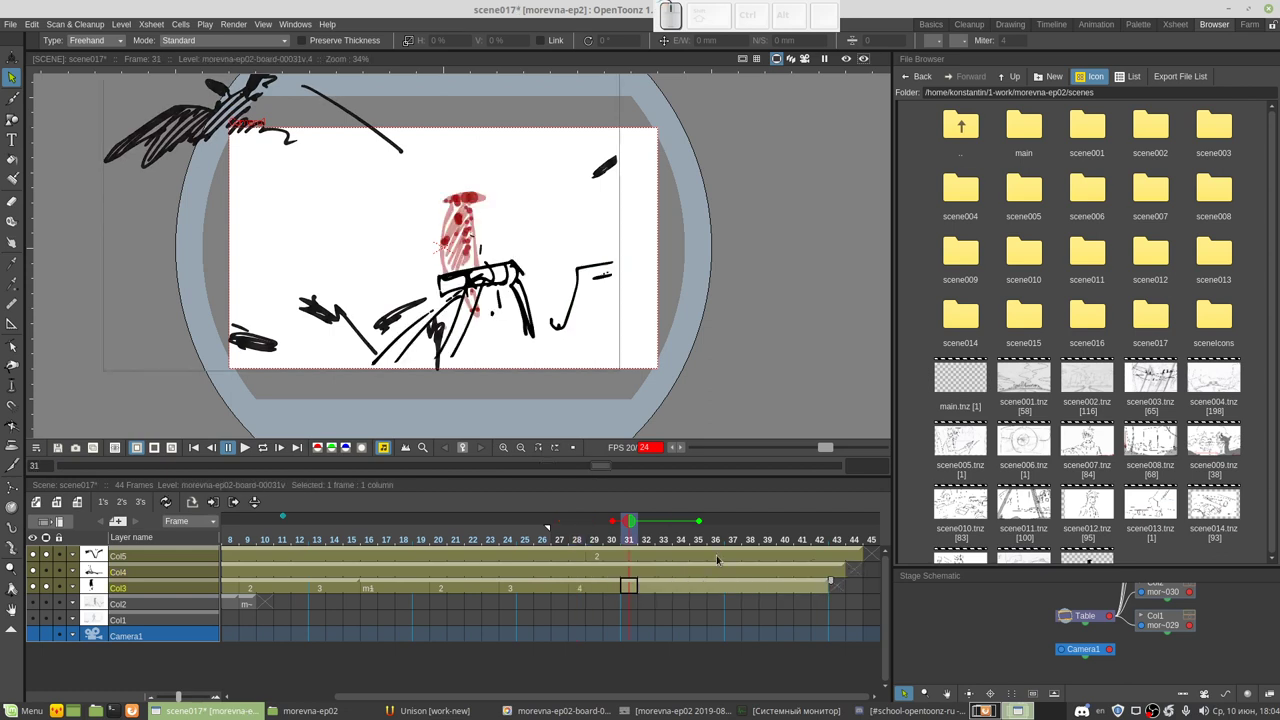
Step: Delete frames 36 onward in Col3–Col5, trimming the scene to 35 frames
{"action": "left_click_drag", "start_coordinate": [716, 556], "coordinate": [852, 590]}
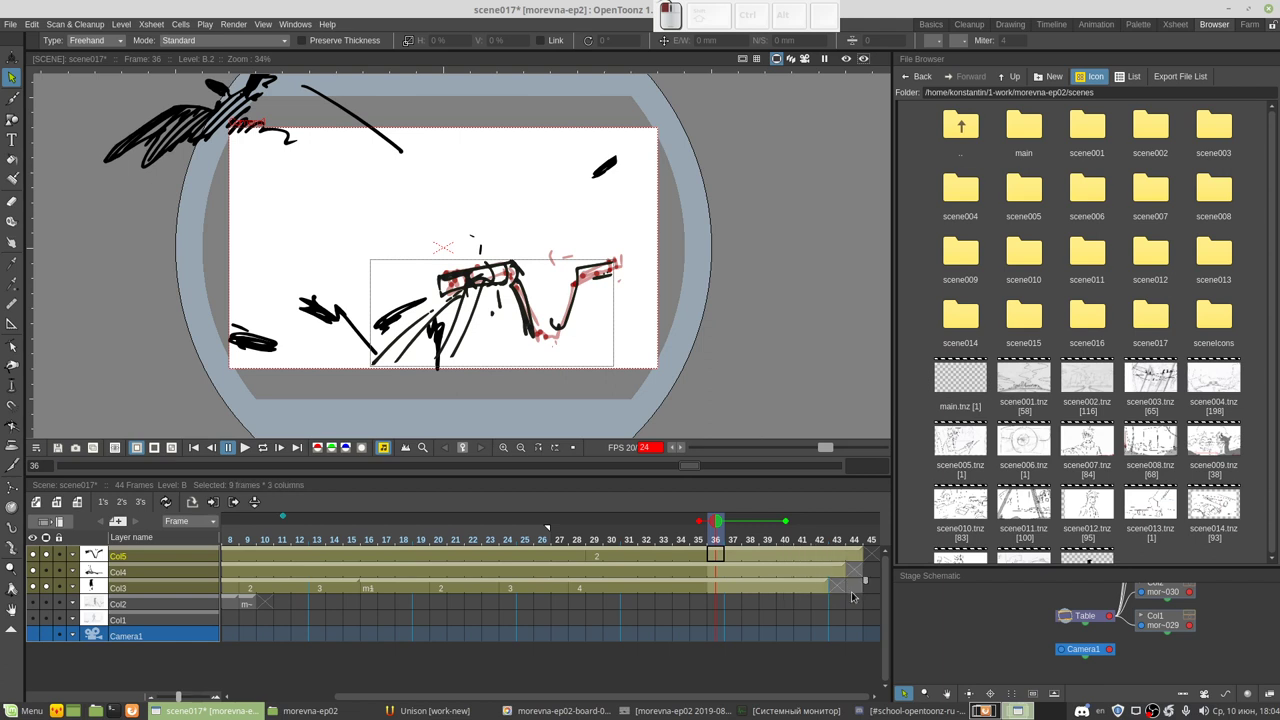
{"action": "key", "text": "Delete"}
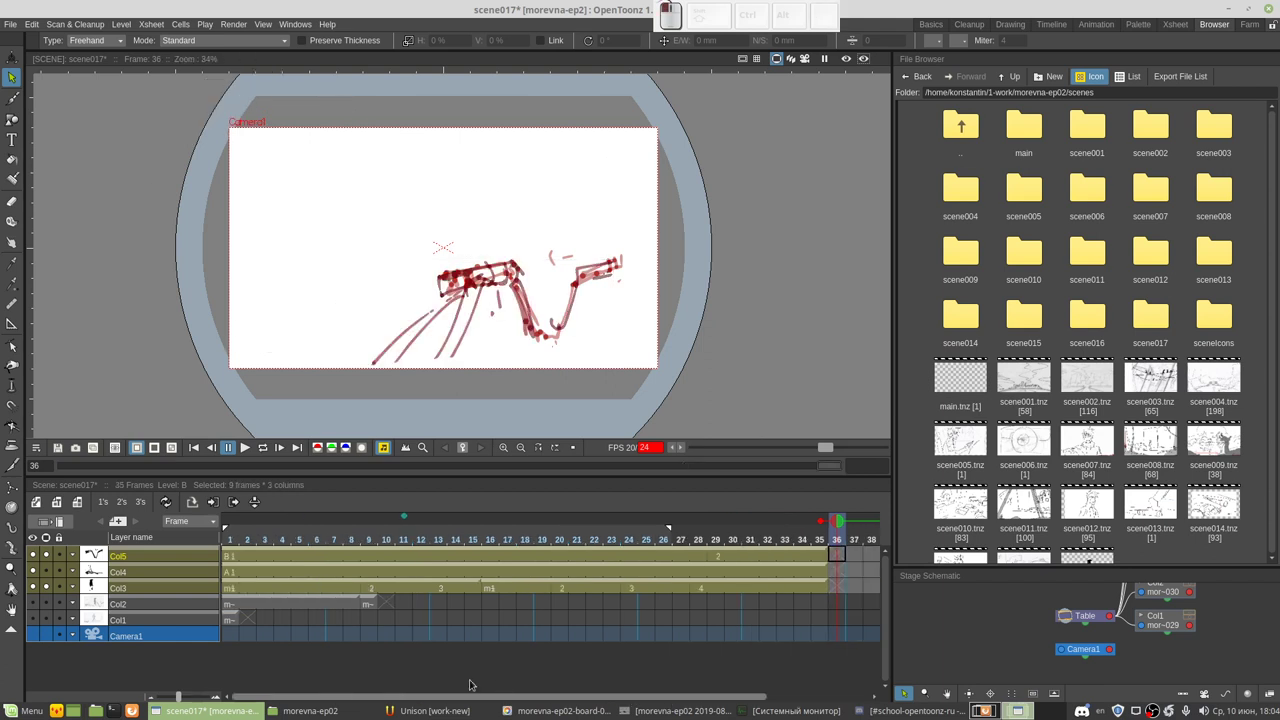
{"action": "left_click_drag", "start_coordinate": [600, 697], "coordinate": [498, 697]}
Step: Lengthen frames 1–8 of Col5–Col3 so the scene runs 54 frames, and show Col1's sketch
{"action": "left_click", "coordinate": [231, 557]}
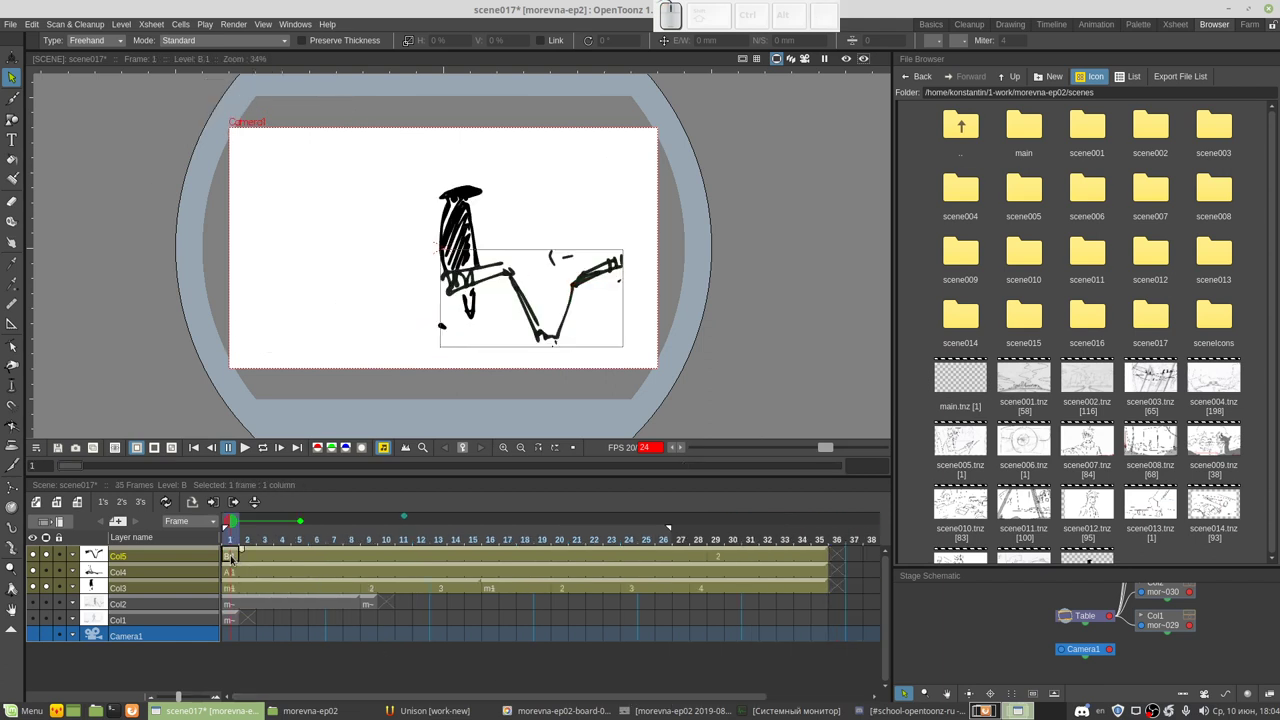
{"action": "left_click_drag", "start_coordinate": [231, 557], "coordinate": [368, 586]}
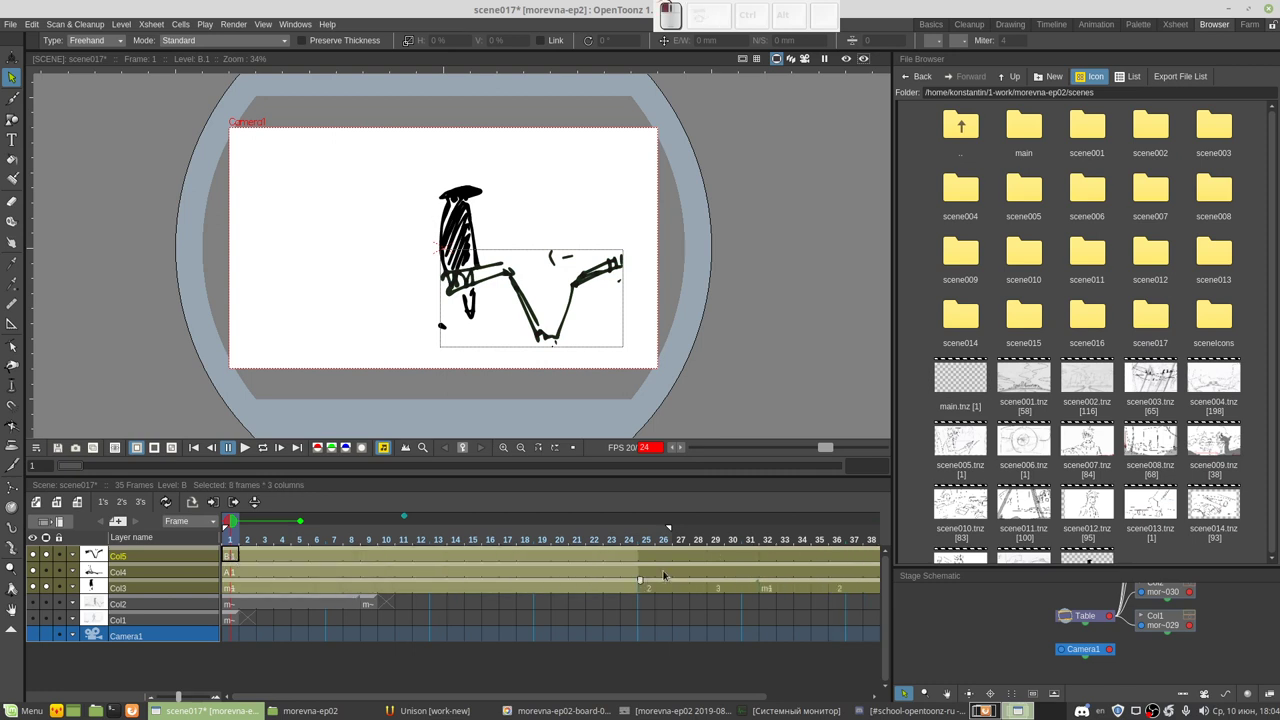
{"action": "left_click_drag", "start_coordinate": [364, 581], "coordinate": [691, 580]}
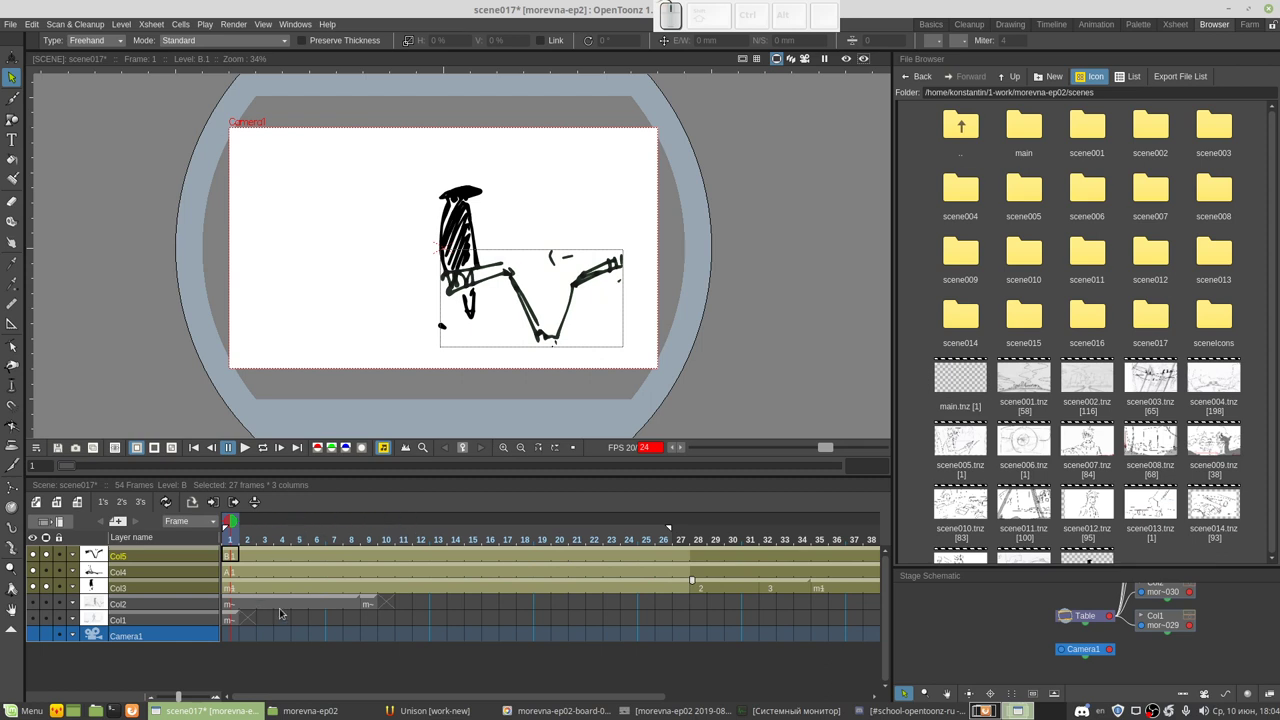
{"action": "left_click", "coordinate": [34, 621]}
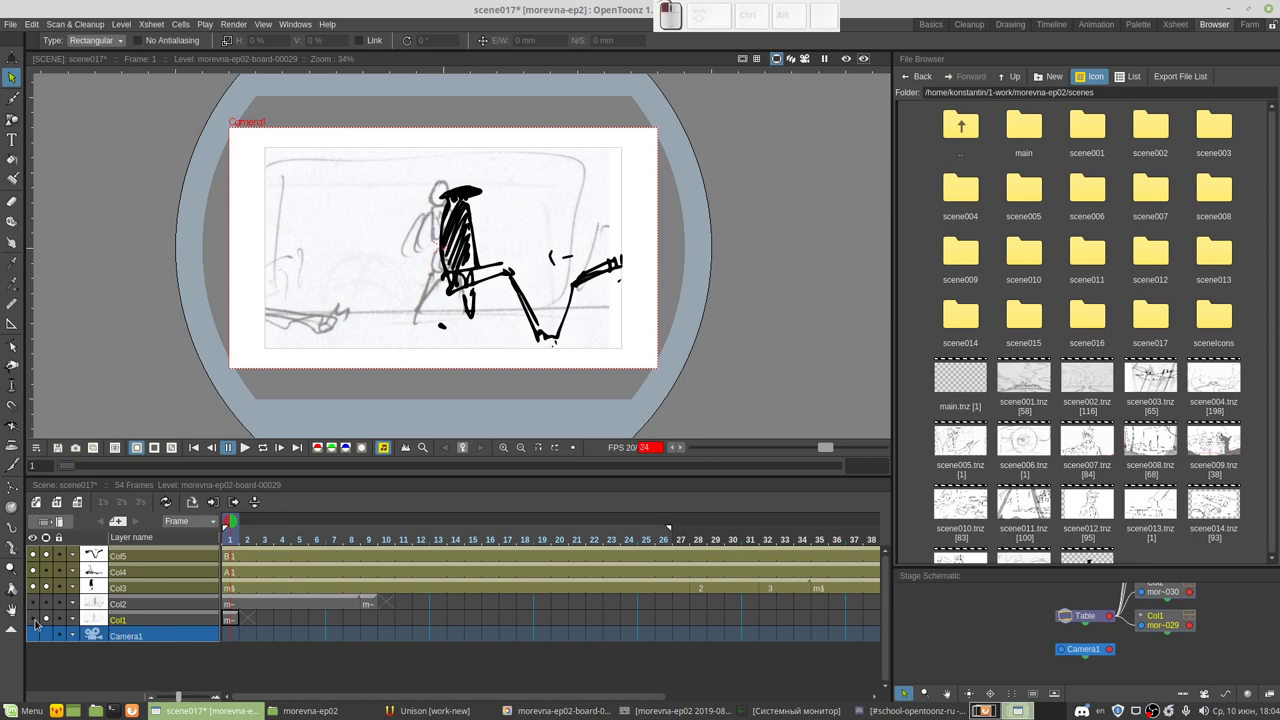
Step: Include Col1 in the preview, check and minimize Unison, then save scene017
{"action": "left_click", "coordinate": [34, 620]}
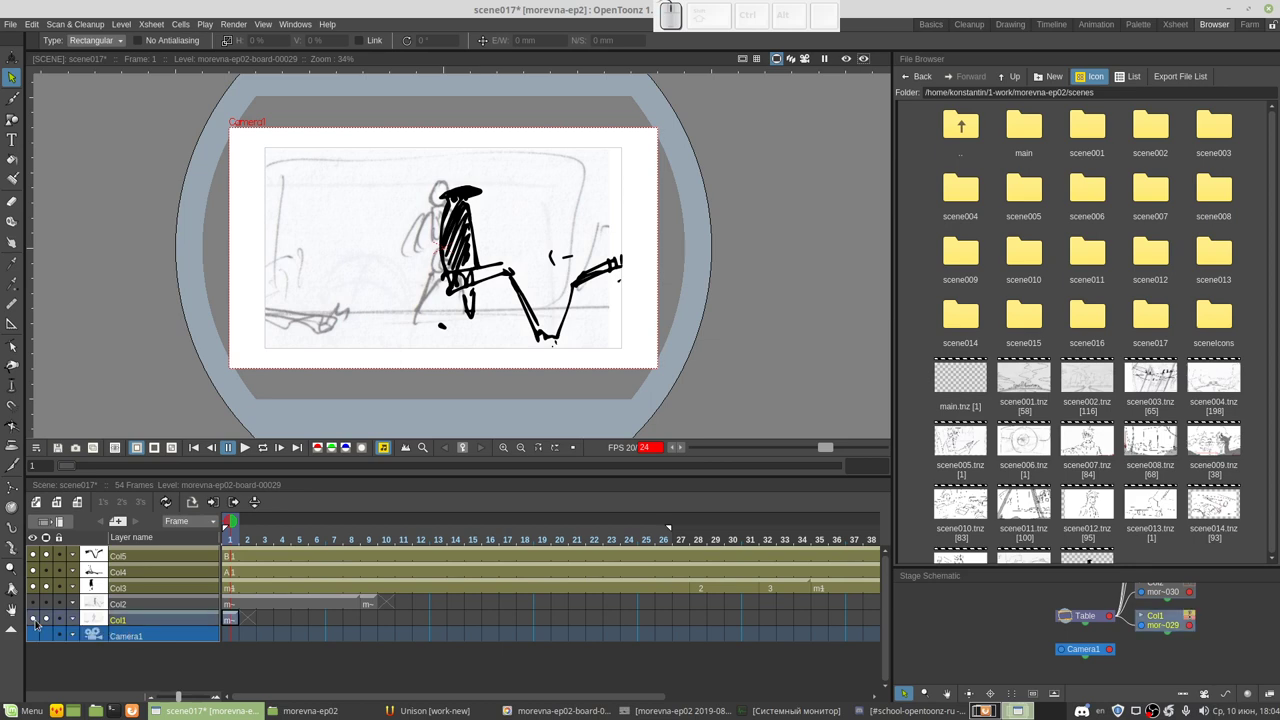
{"action": "left_click", "coordinate": [436, 711]}
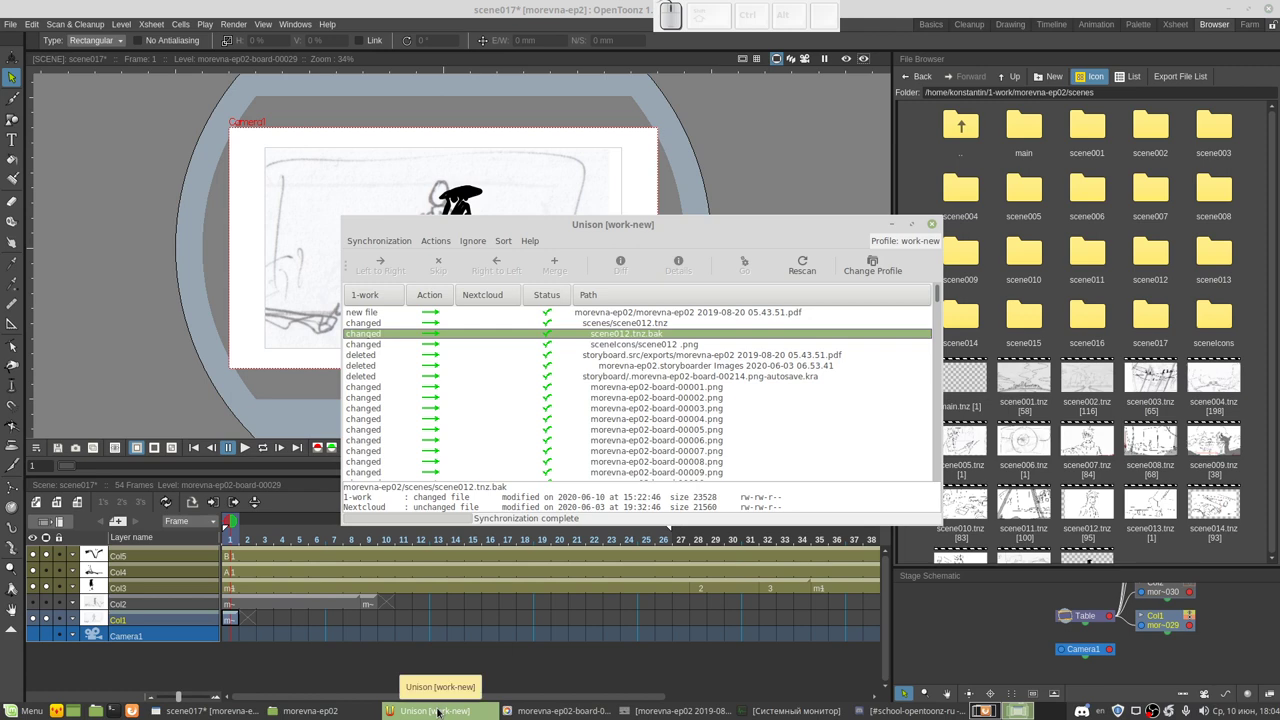
{"action": "left_click", "coordinate": [436, 711]}
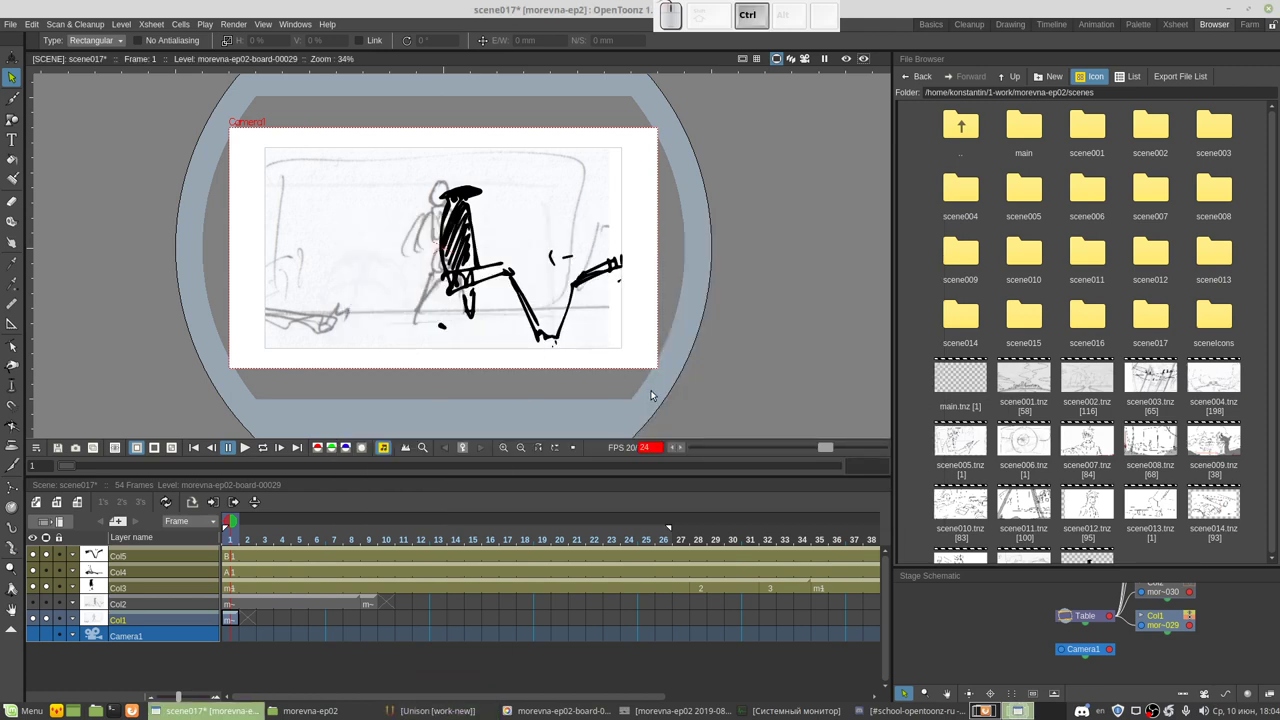
{"action": "key", "text": "ctrl+s"}
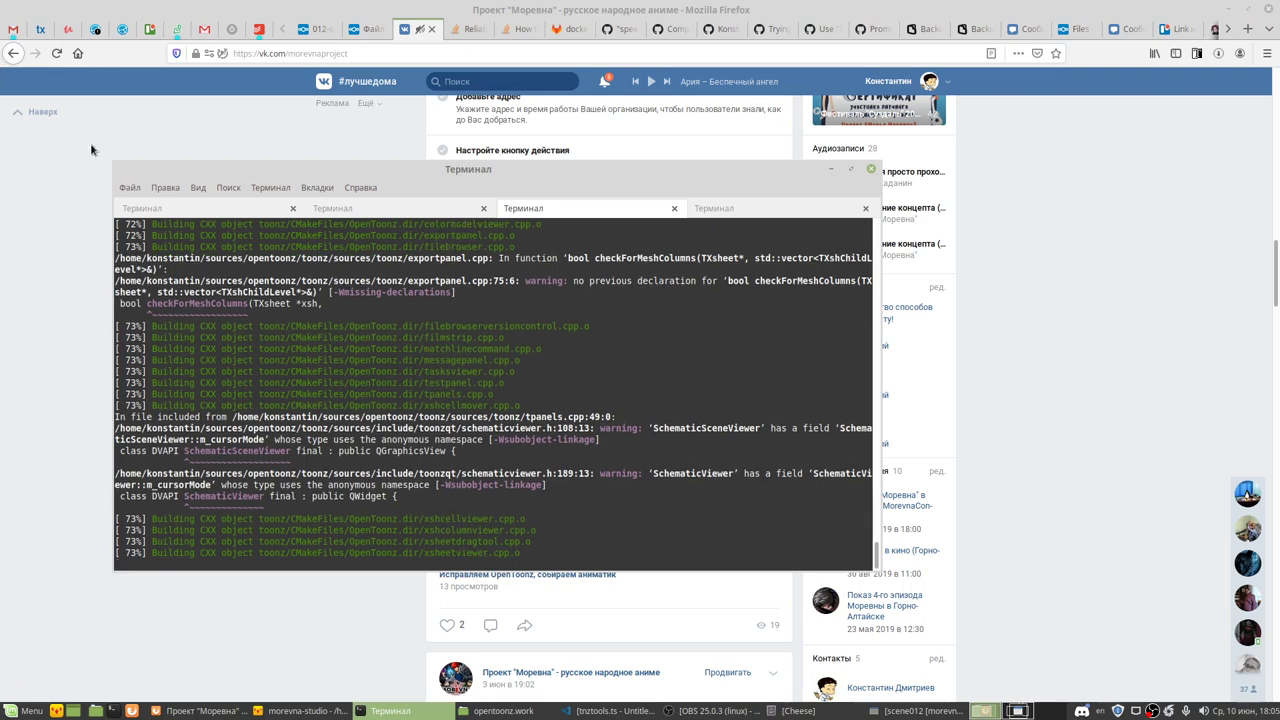
Step: Switch from the Terminal build output back to the OpenToonz workspace
{"action": "key", "text": "ctrl+alt+Right"}
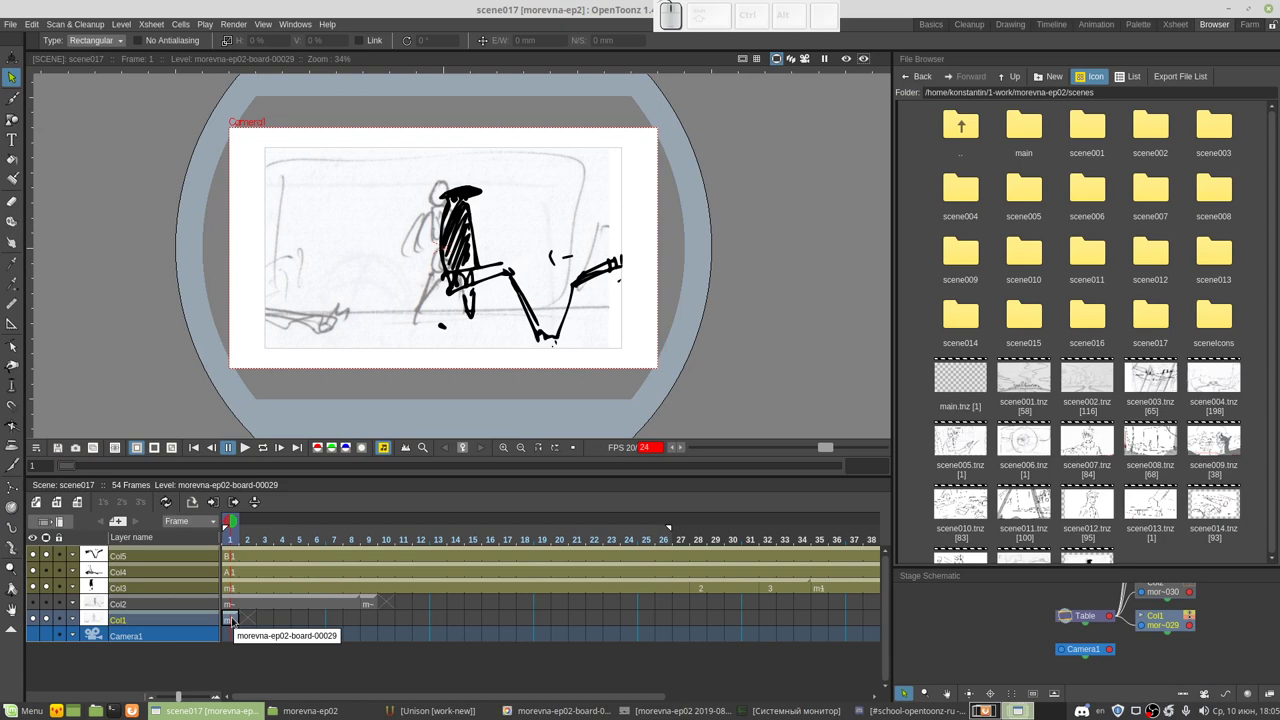
Step: Convert Col1's frame-1 board scan into a Centerline vector level in a new column
{"action": "left_click", "coordinate": [51, 588]}
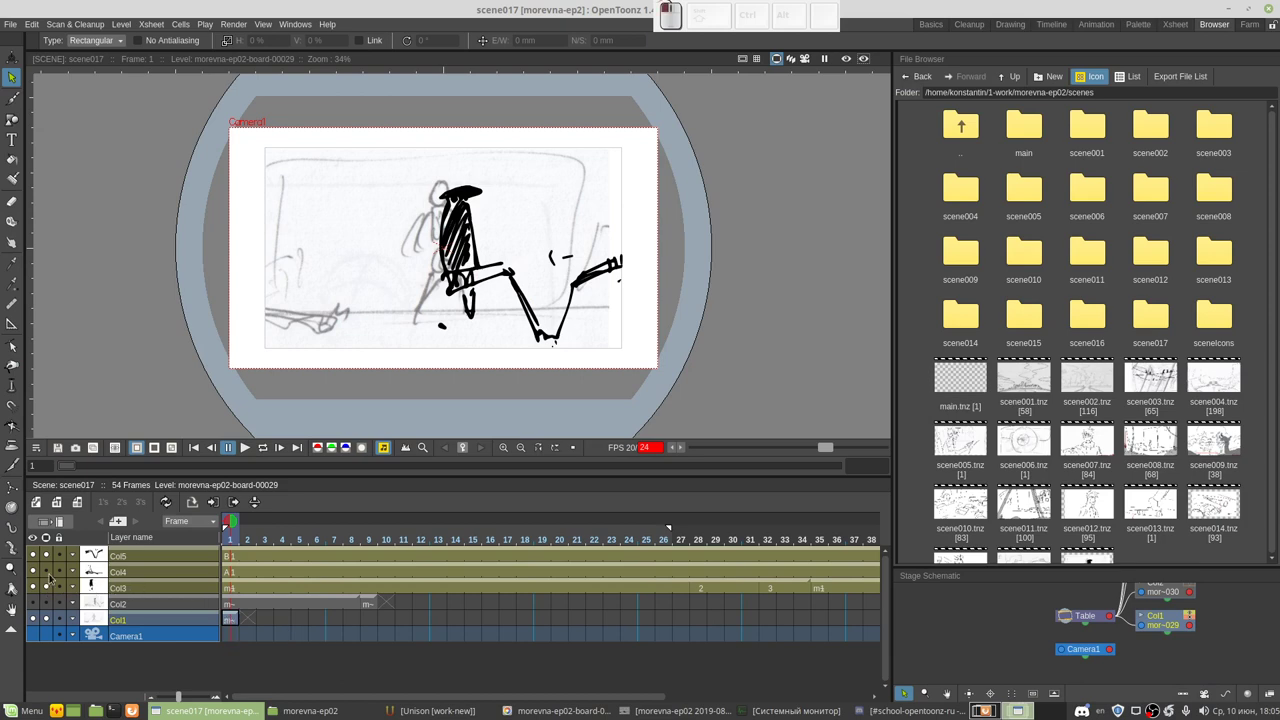
{"action": "left_click", "coordinate": [47, 556]}
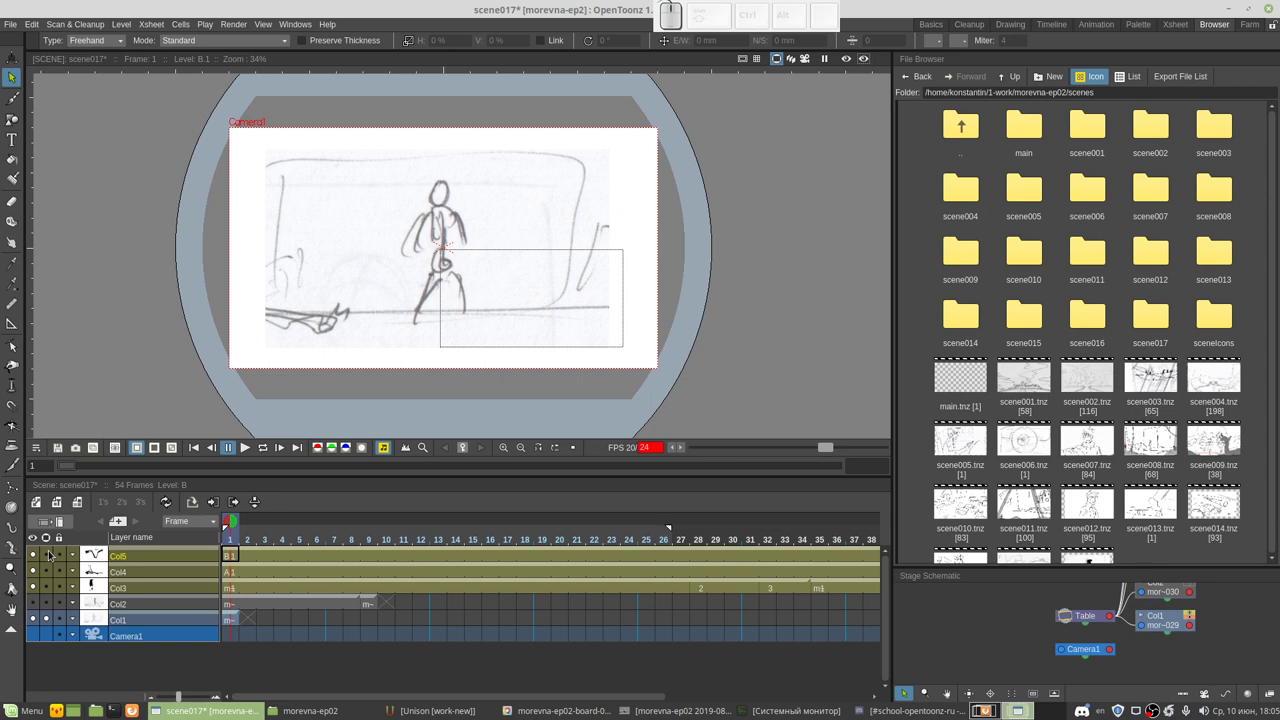
{"action": "left_click", "coordinate": [230, 622]}
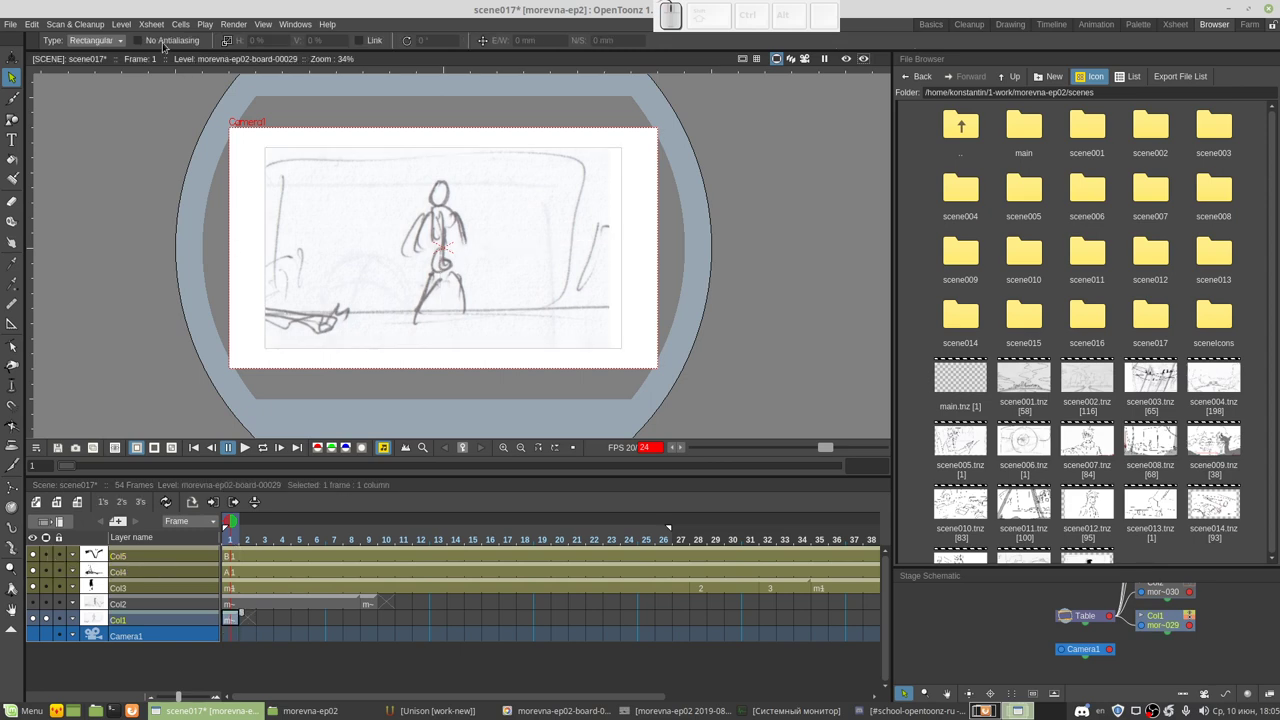
{"action": "left_click", "coordinate": [121, 24]}
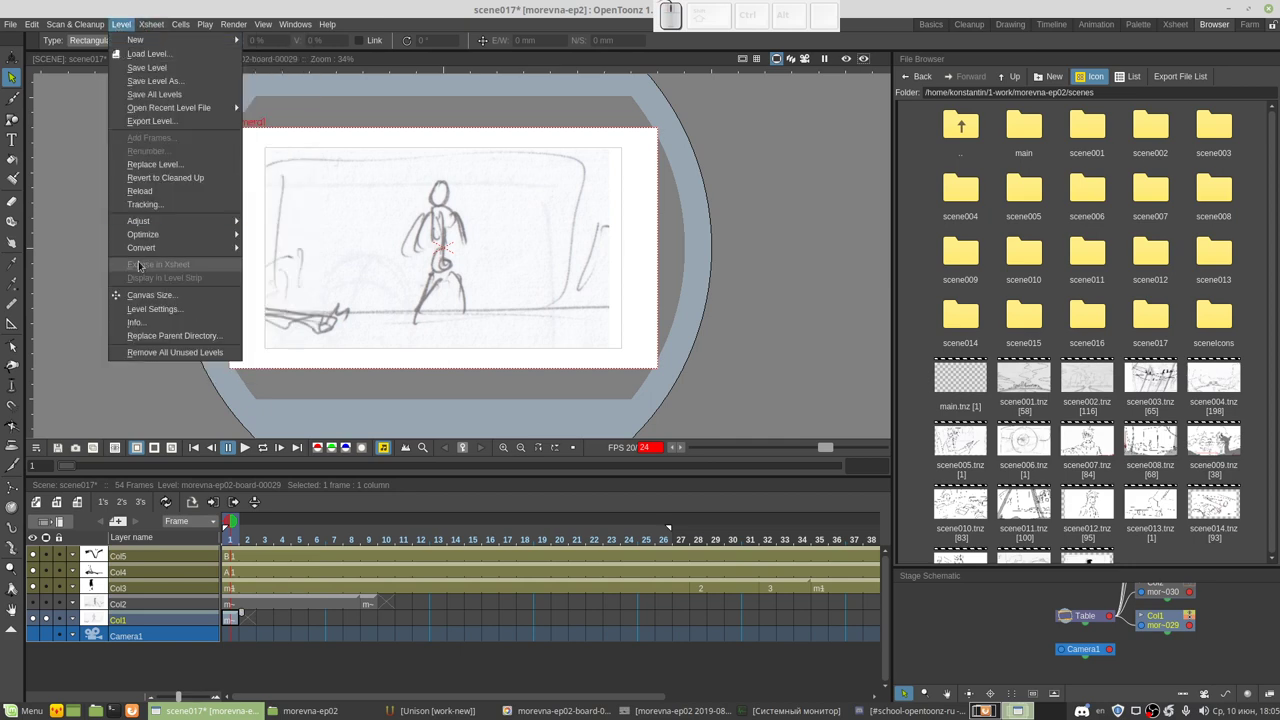
{"action": "mouse_move", "coordinate": [141, 247]}
{"action": "left_click", "coordinate": [298, 249]}
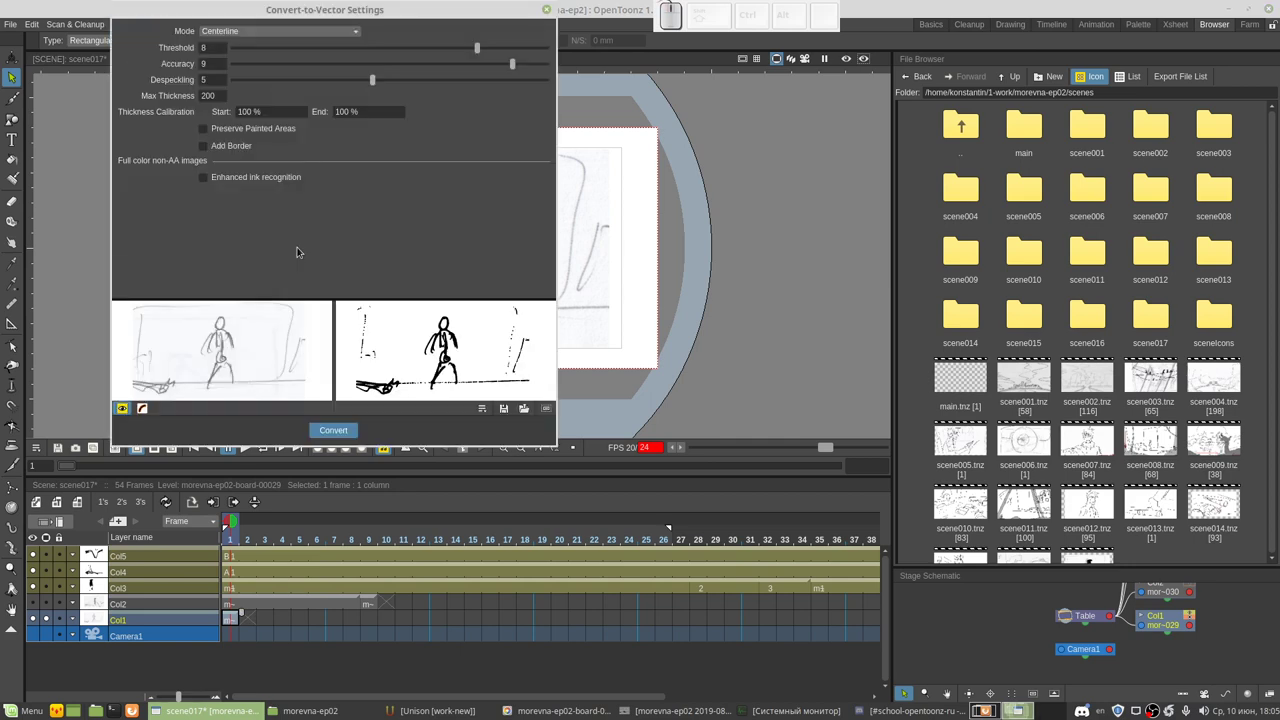
{"action": "left_click", "coordinate": [328, 432]}
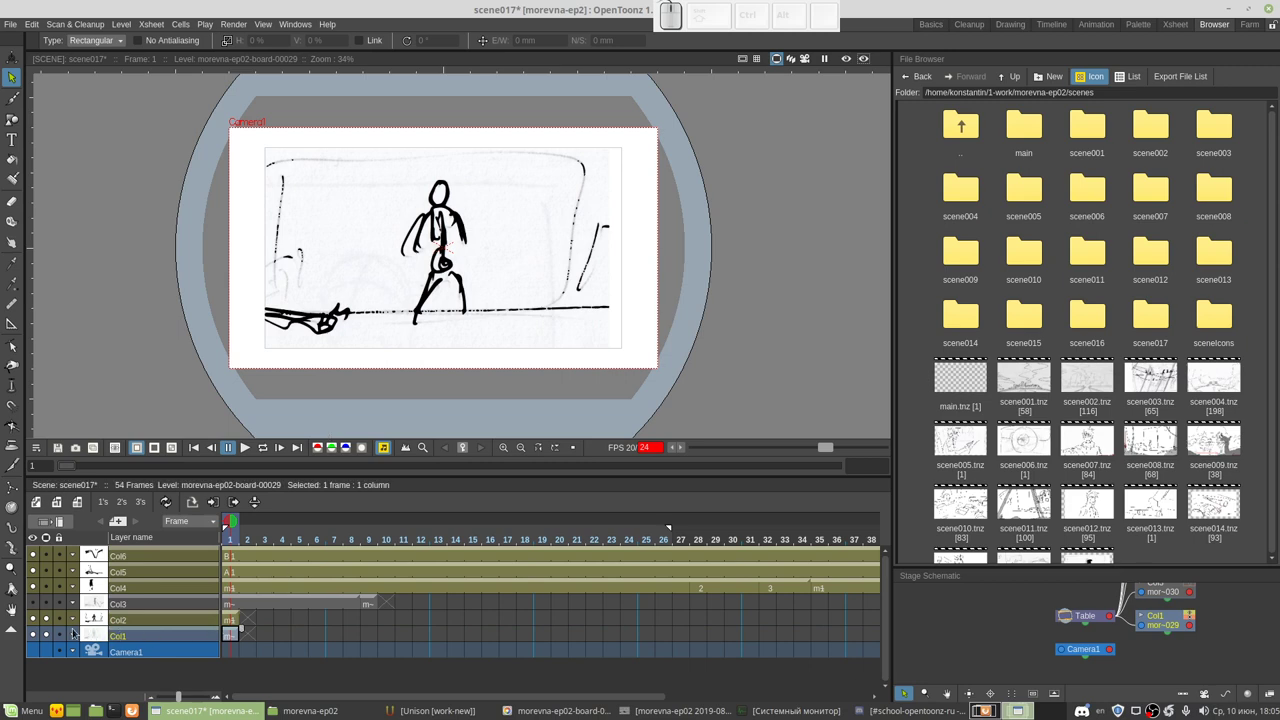
Step: Hide Col1's raster scan from viewer and preview, and select the vectorized Col2 drawing
{"action": "left_click", "coordinate": [34, 636]}
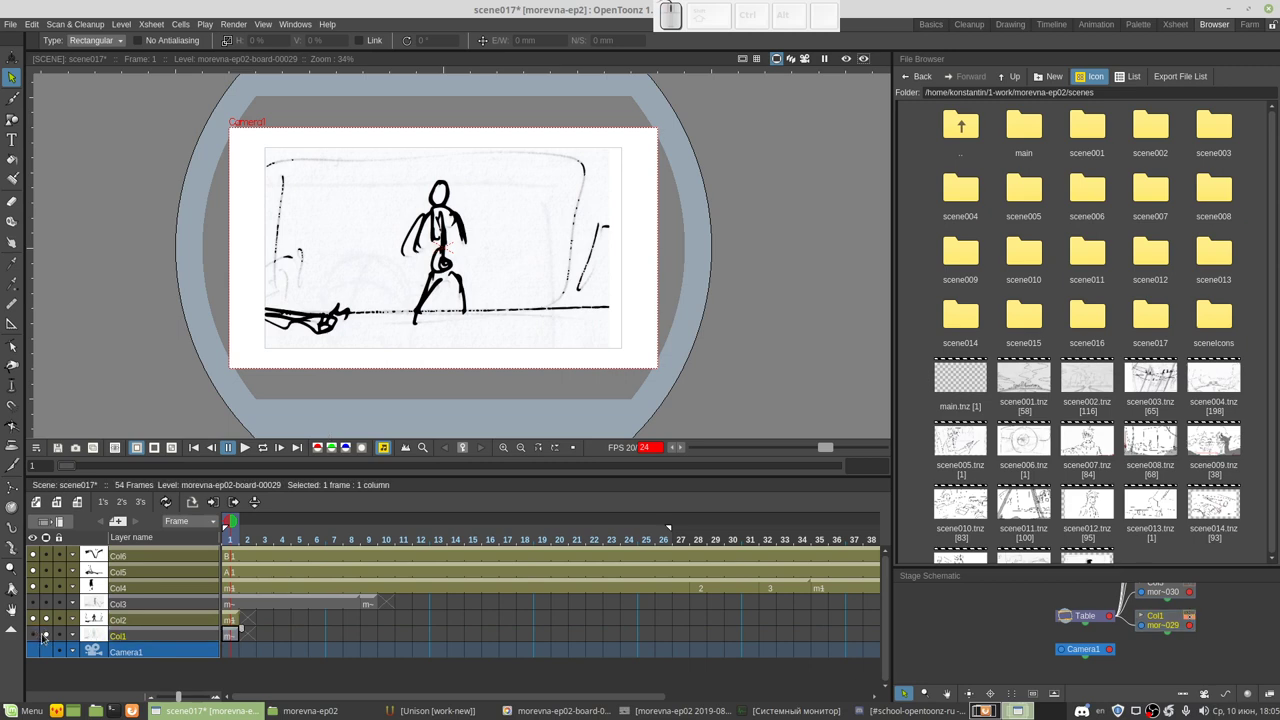
{"action": "left_click", "coordinate": [45, 636]}
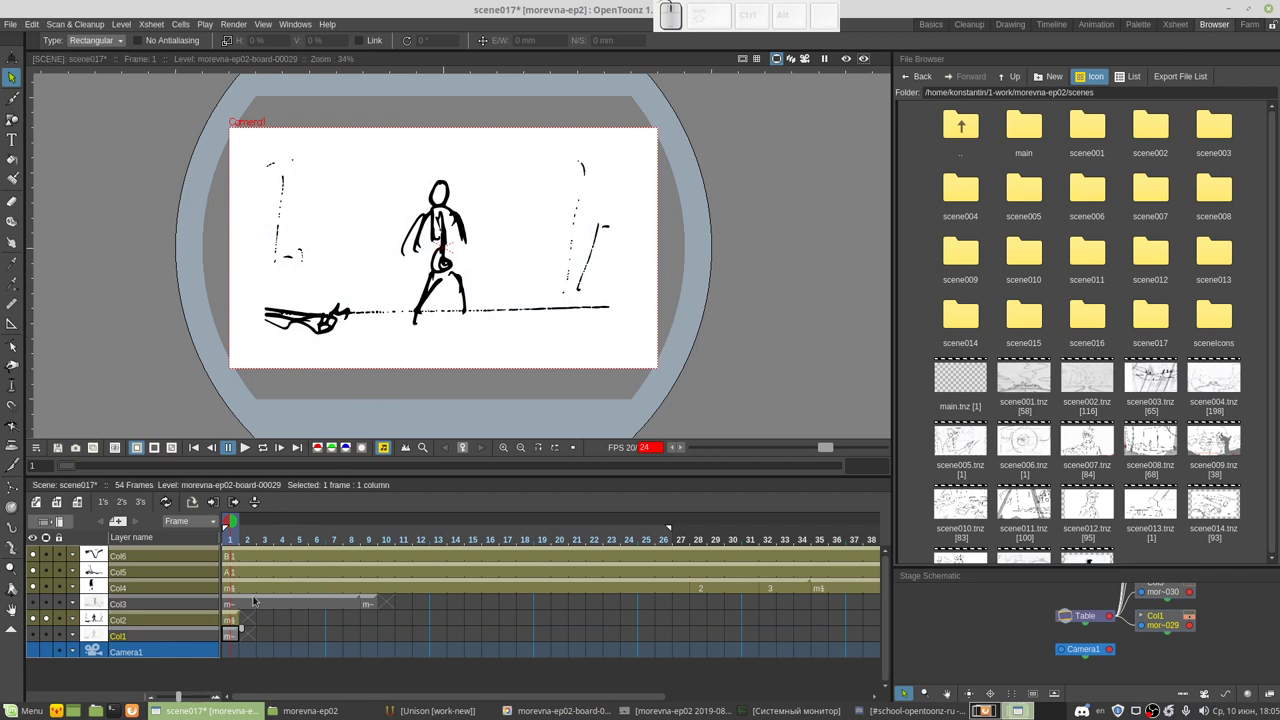
{"action": "left_click", "coordinate": [229, 620]}
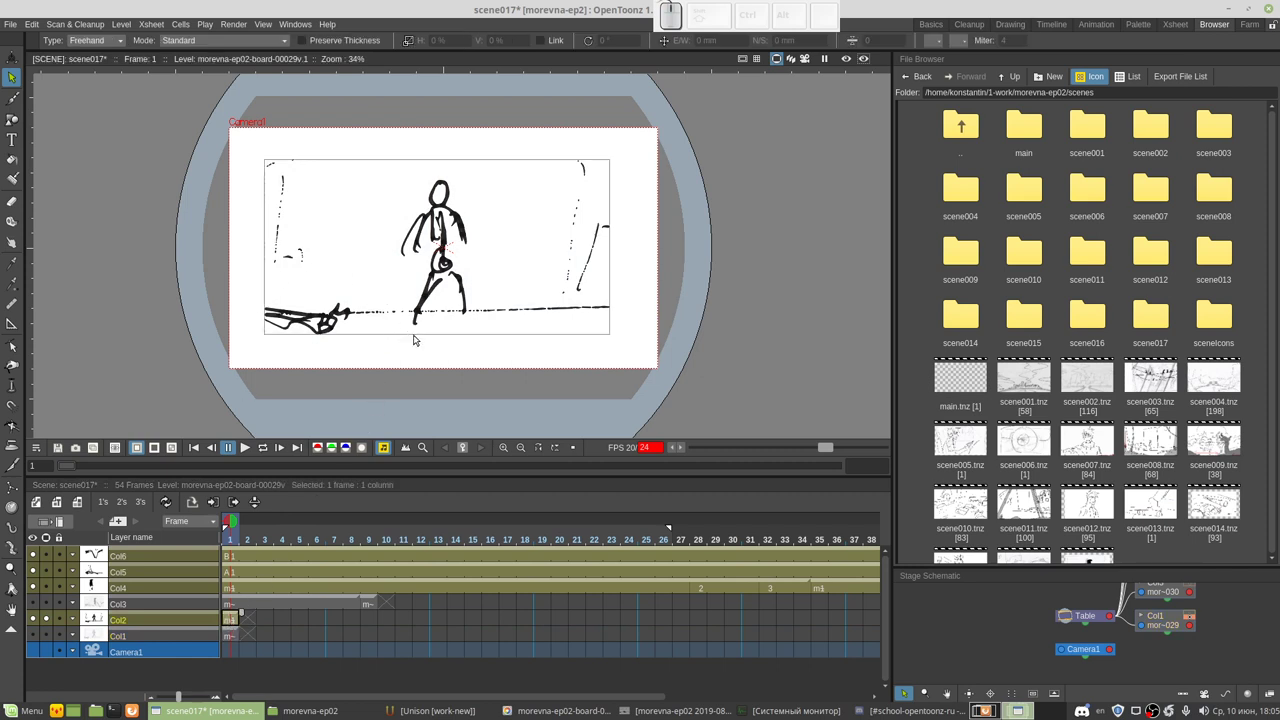
Step: Lasso the walking figure in the vector drawing and cut it out
{"action": "left_click_drag", "start_coordinate": [418, 265], "coordinate": [488, 204]}
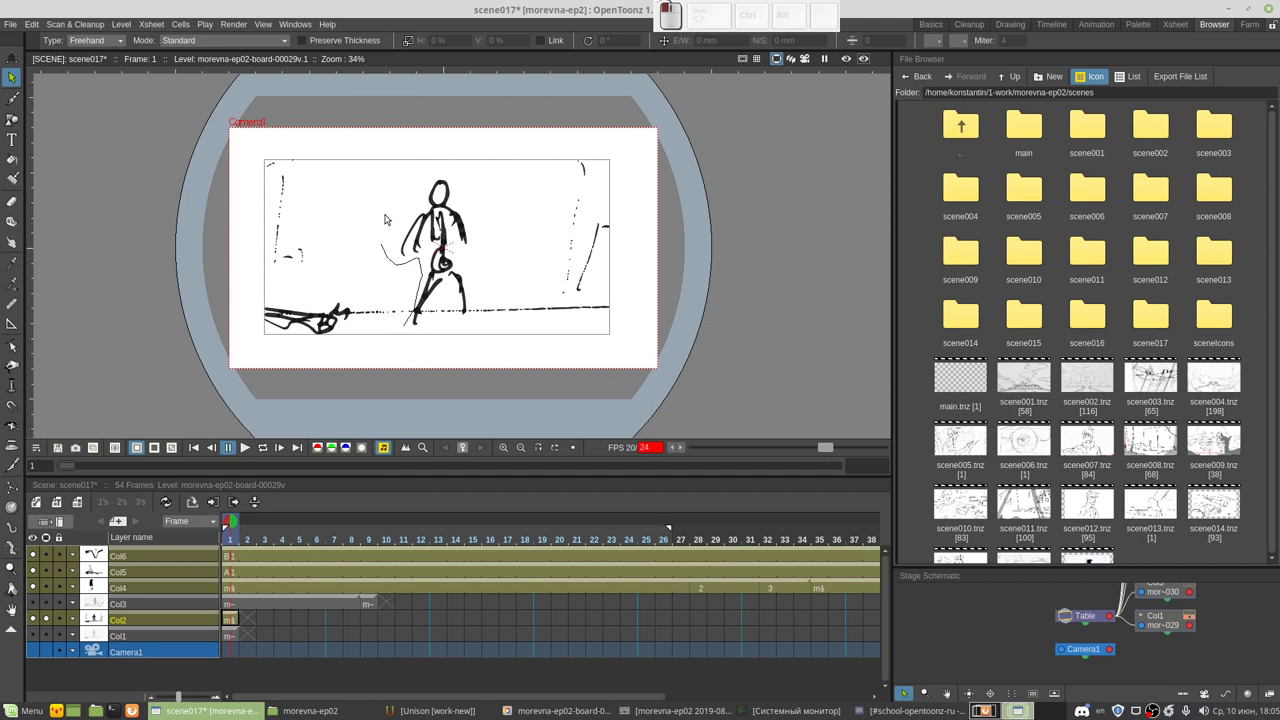
{"action": "left_click_drag", "start_coordinate": [489, 261], "coordinate": [467, 318]}
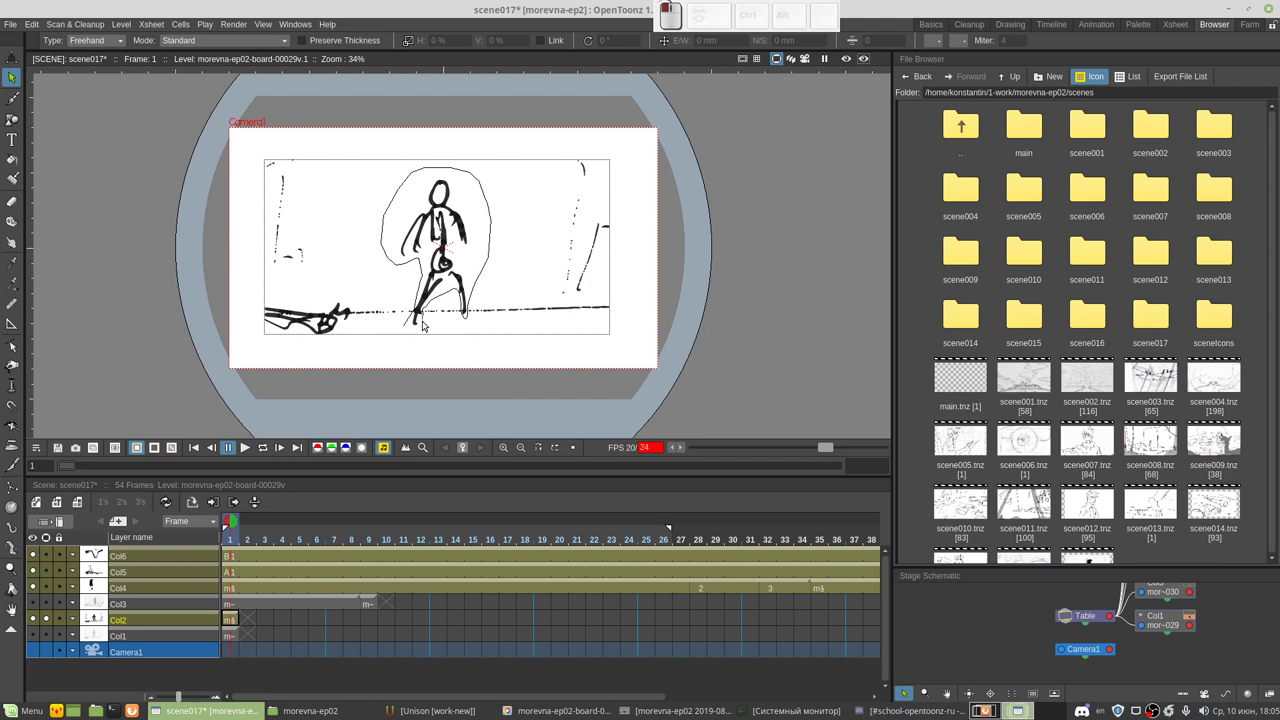
{"action": "left_click_drag", "start_coordinate": [422, 326], "coordinate": [410, 327]}
{"action": "key", "text": "ctrl+x"}
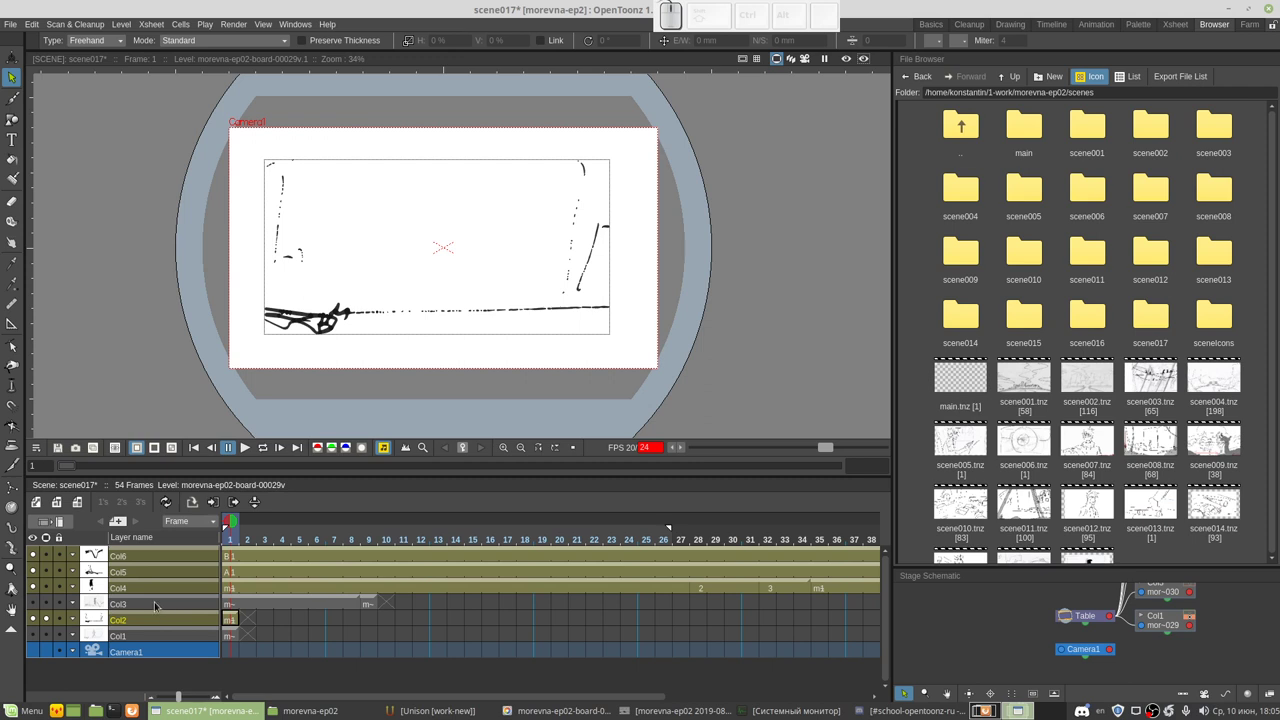
Step: Create a new Toonz Vector level and paste the cut figure into it
{"action": "left_click", "coordinate": [38, 502]}
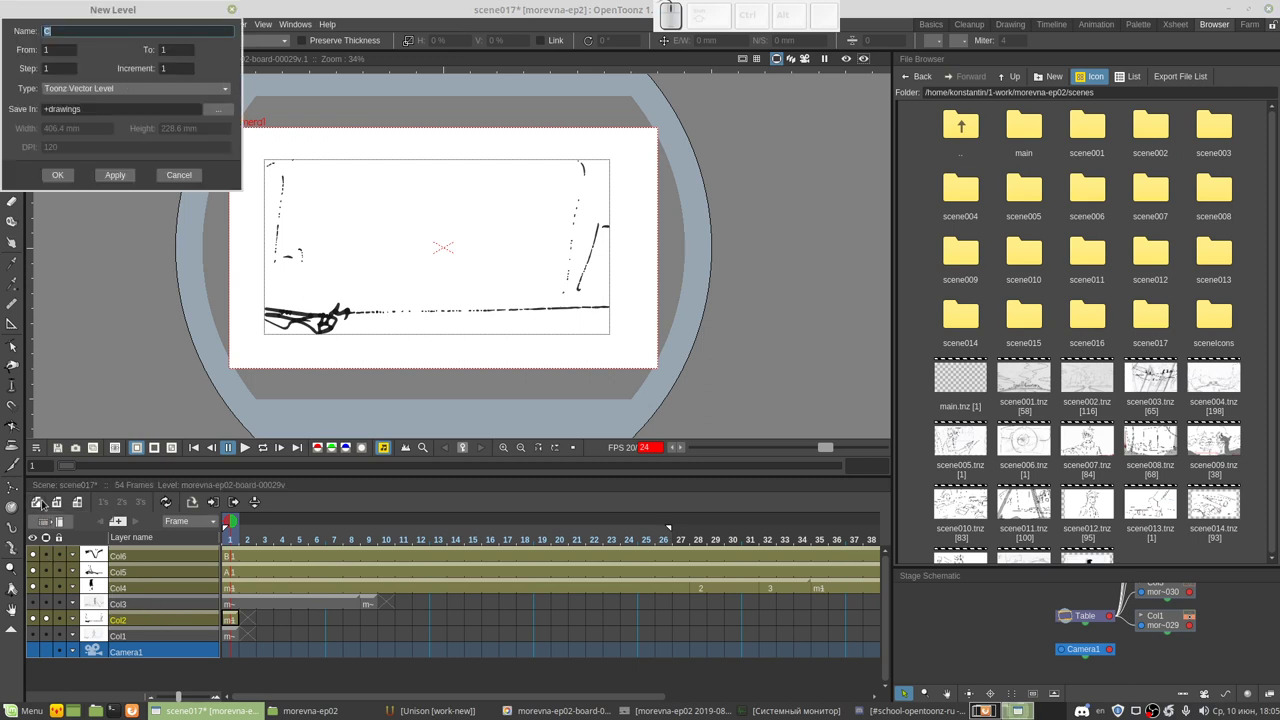
{"action": "left_click", "coordinate": [56, 176]}
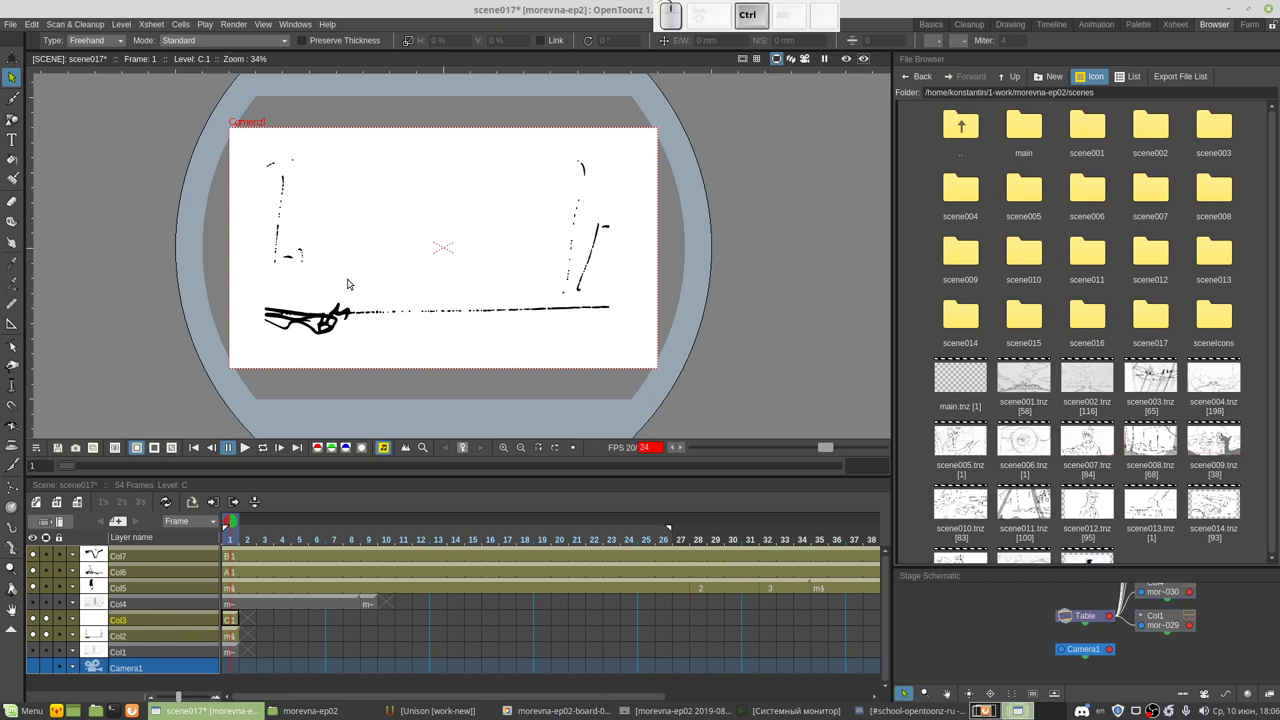
{"action": "key", "text": "ctrl+v"}
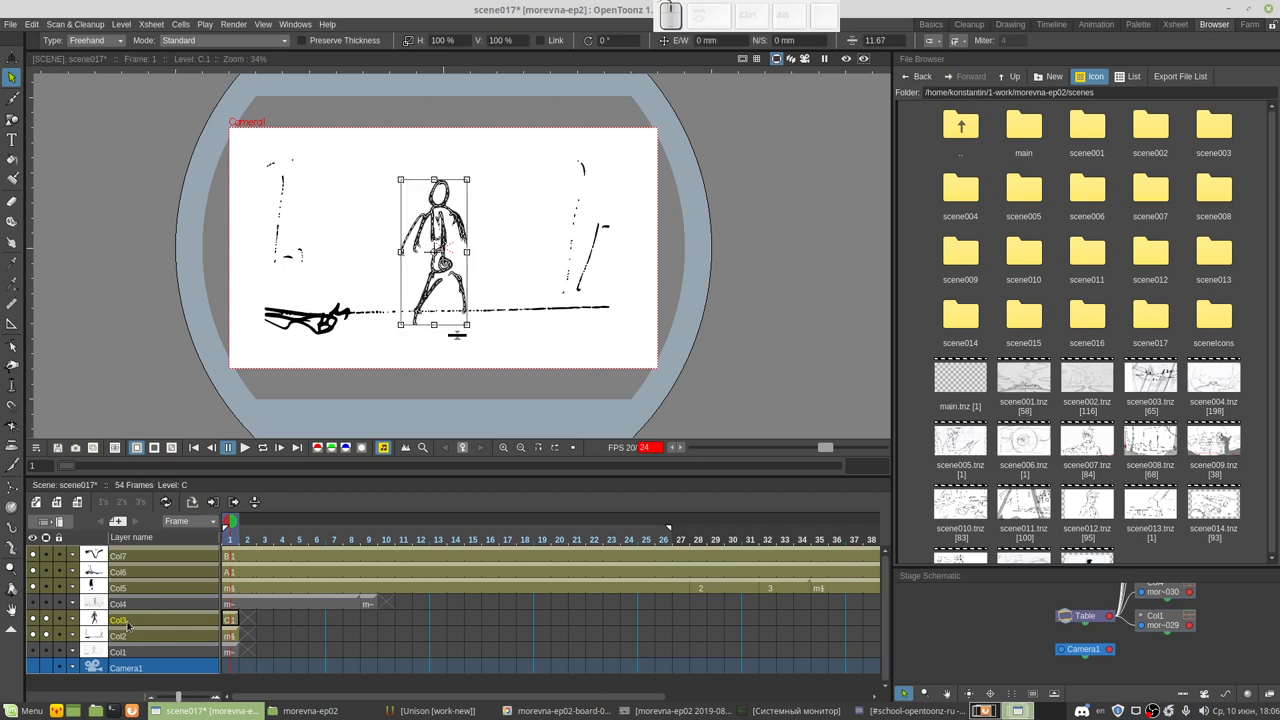
Step: Rename the figure's column to 'Ivan'
{"action": "double_click", "coordinate": [120, 620]}
{"action": "type", "text": "Ivan"}
{"action": "key", "text": "Return"}
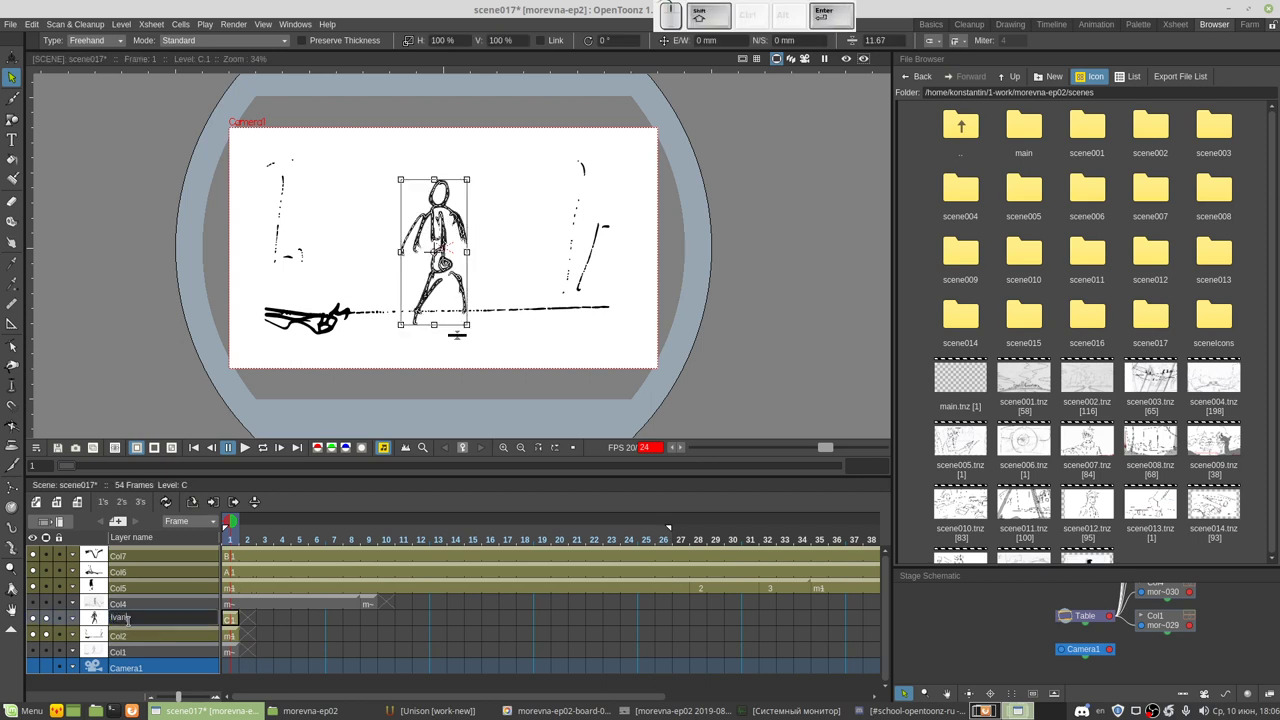
{"action": "left_click", "coordinate": [127, 637]}
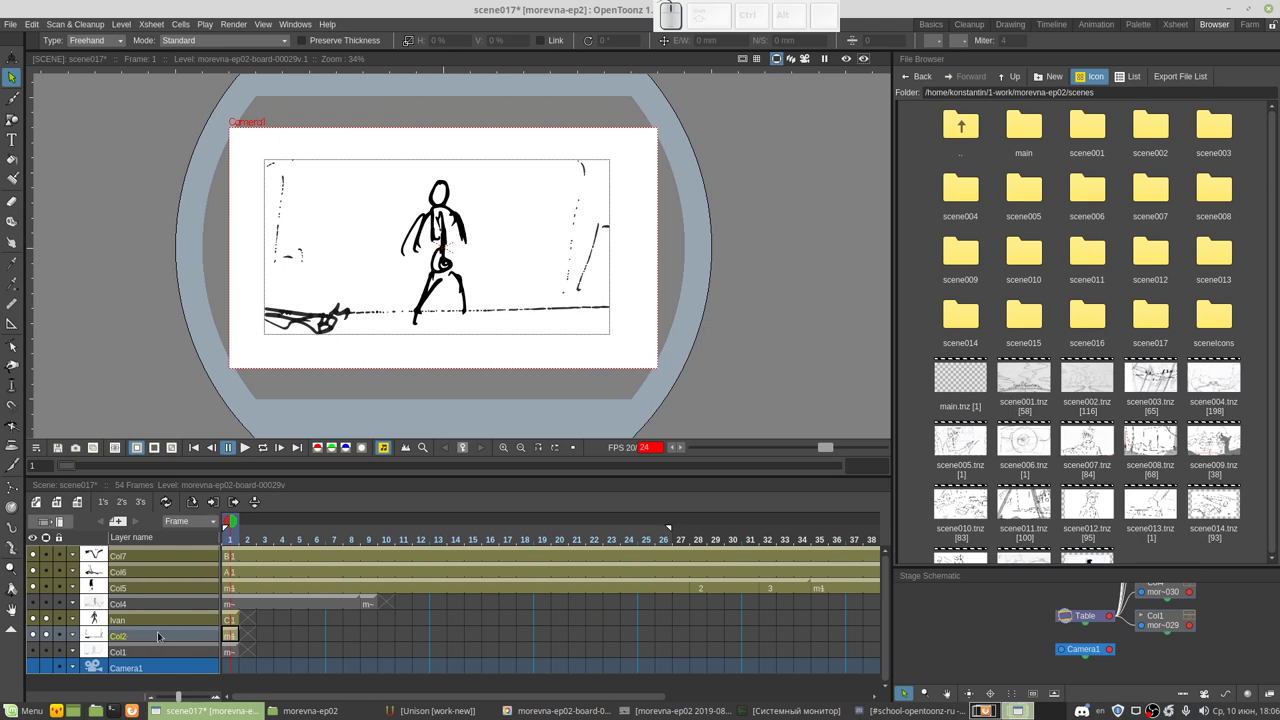
Step: Select and delete the old ground line in the Col2 background drawing
{"action": "left_click", "coordinate": [345, 315]}
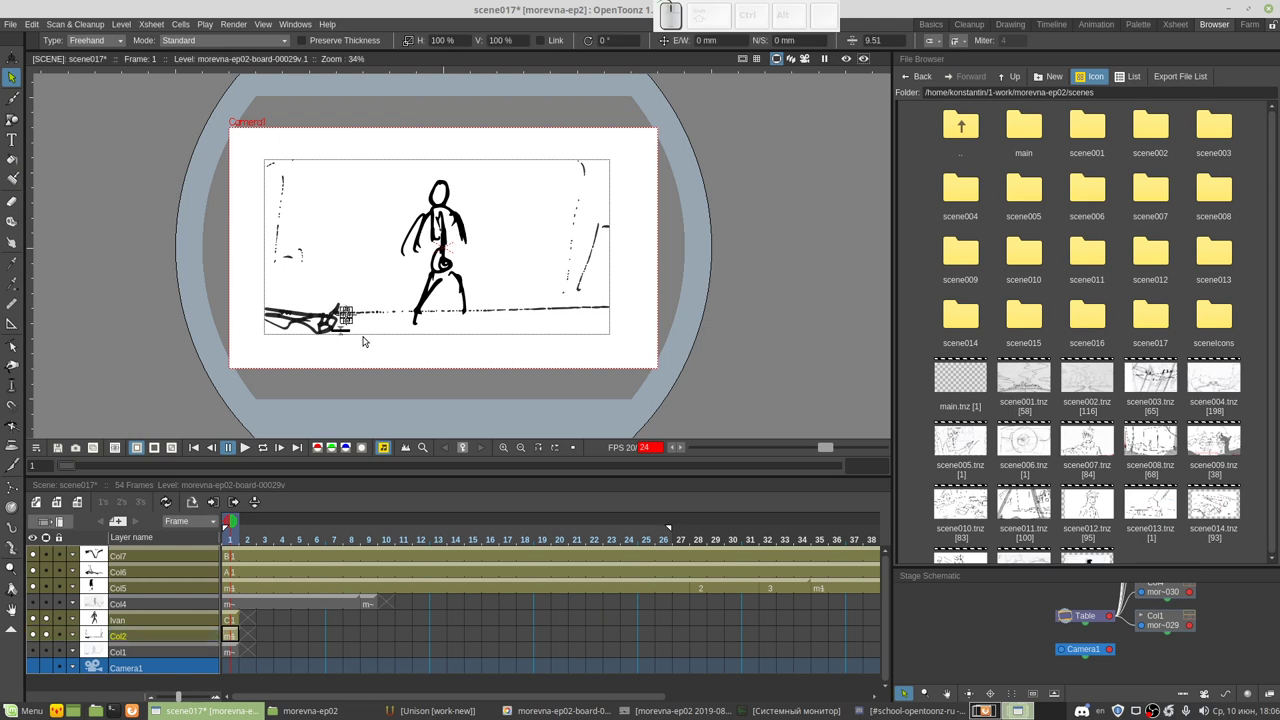
{"action": "left_click", "coordinate": [587, 315]}
{"action": "mouse_move", "coordinate": [587, 315]}
{"action": "left_mouse_down"}
{"action": "mouse_move", "coordinate": [351, 324]}
{"action": "mouse_move", "coordinate": [621, 309]}
{"action": "left_mouse_up"}
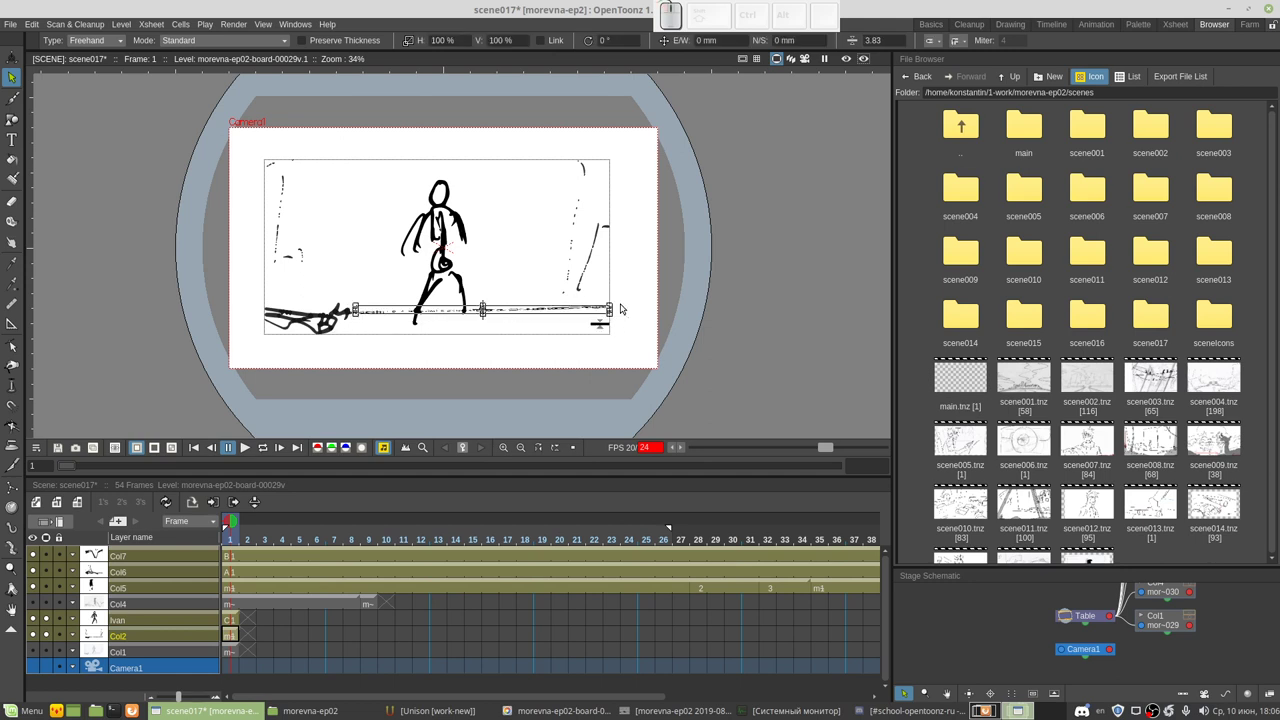
{"action": "key", "text": "Delete"}
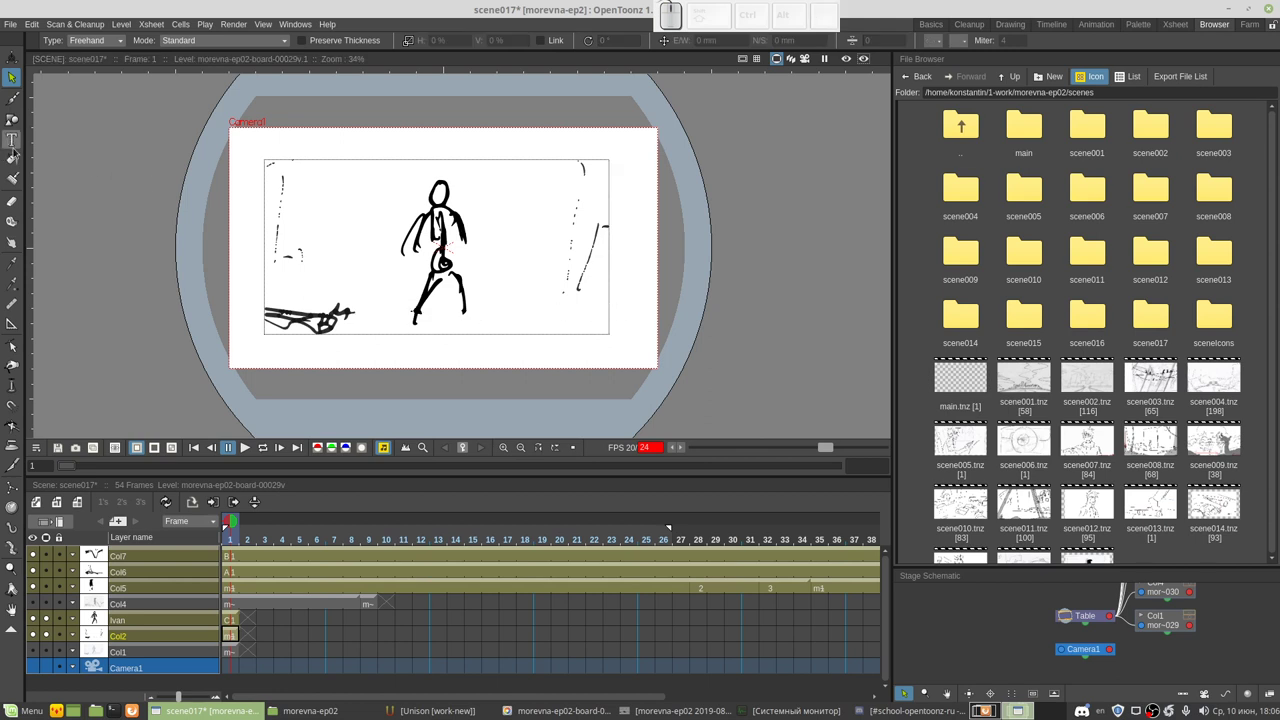
Step: With the Brush at max size 4.4, draw a closed ground strip across the scene
{"action": "left_click", "coordinate": [11, 99]}
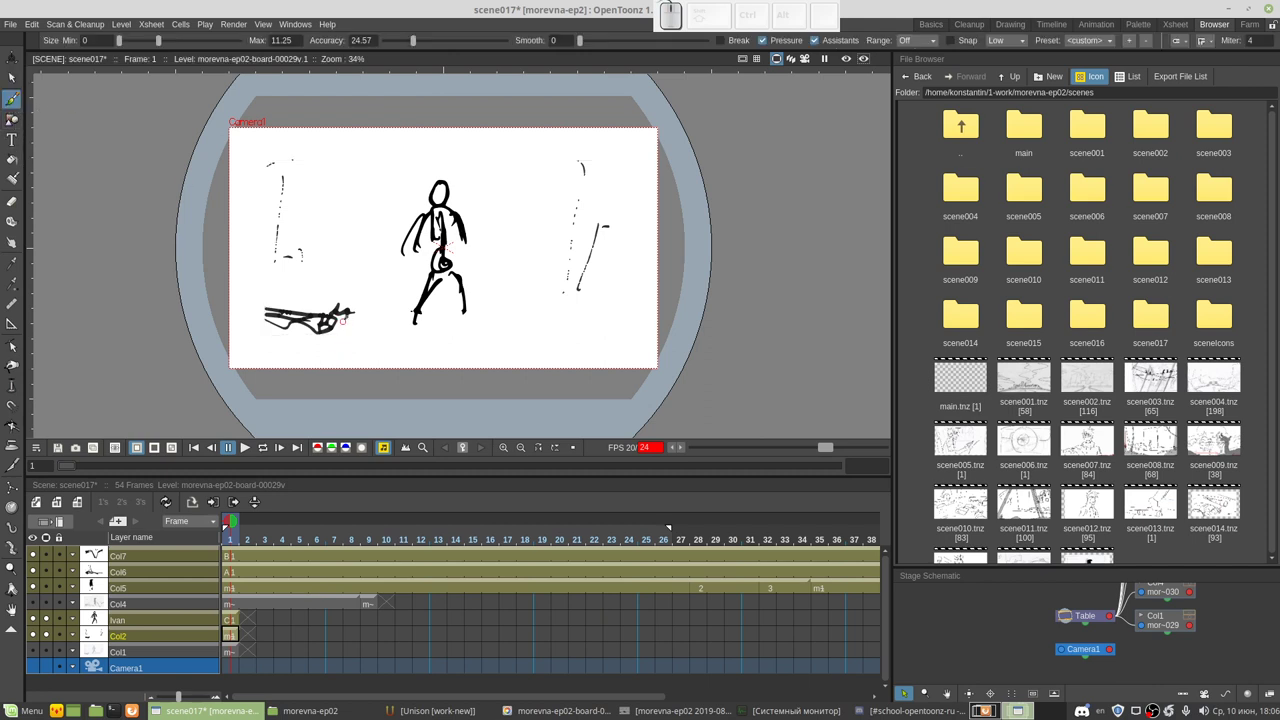
{"action": "left_click_drag", "start_coordinate": [158, 40], "coordinate": [139, 40]}
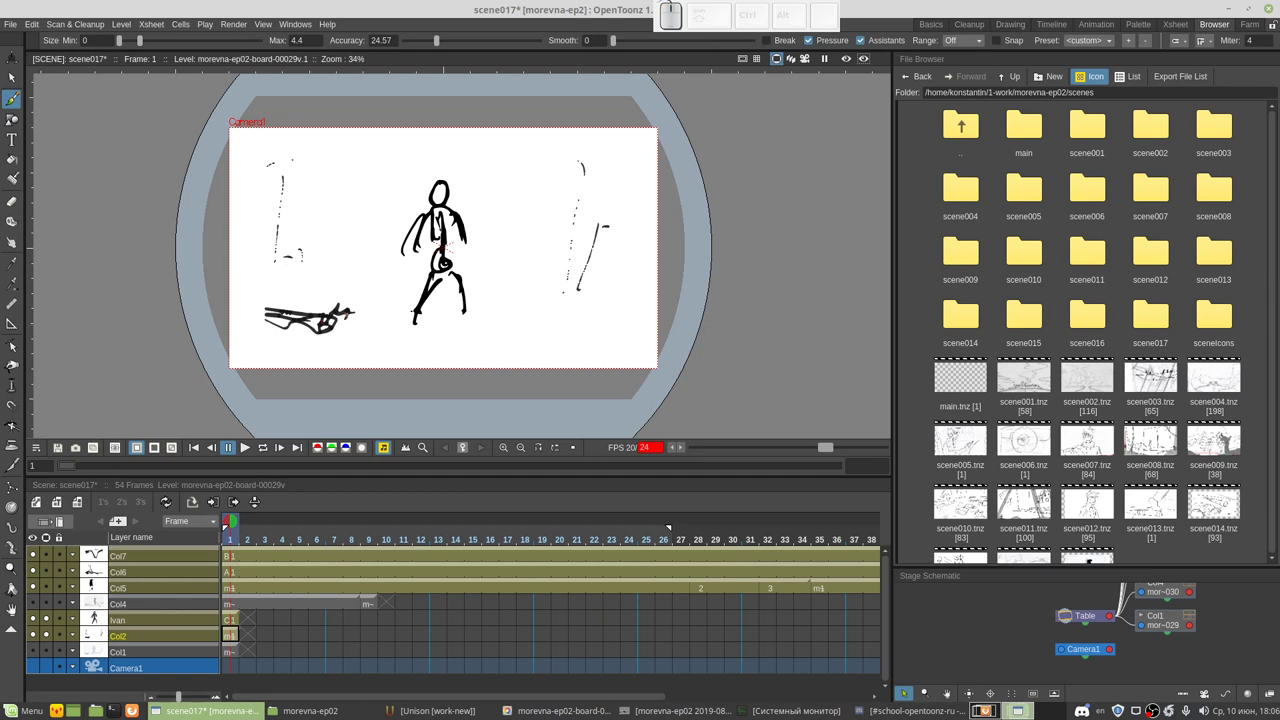
{"action": "left_click_drag", "start_coordinate": [344, 316], "coordinate": [650, 312]}
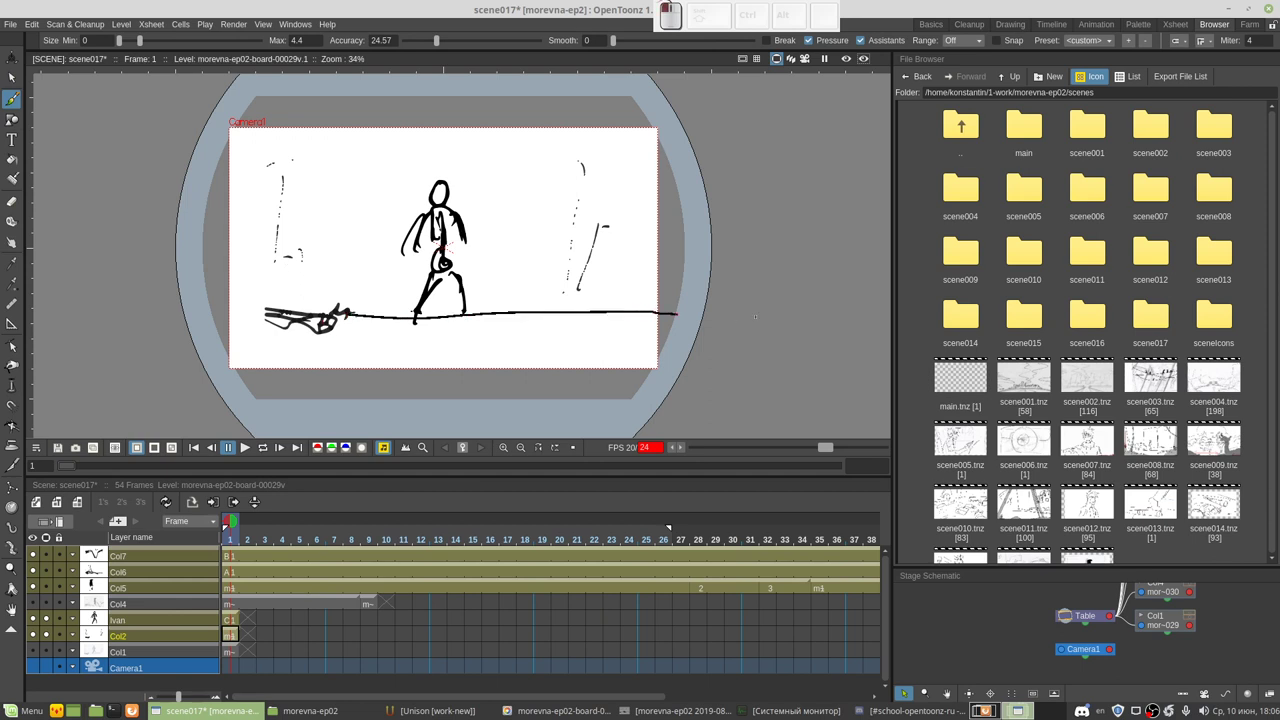
{"action": "left_click_drag", "start_coordinate": [755, 317], "coordinate": [834, 312]}
{"action": "mouse_move", "coordinate": [822, 400]}
{"action": "left_mouse_down"}
{"action": "mouse_move", "coordinate": [130, 388]}
{"action": "mouse_move", "coordinate": [146, 316]}
{"action": "mouse_move", "coordinate": [228, 318]}
{"action": "left_mouse_up"}
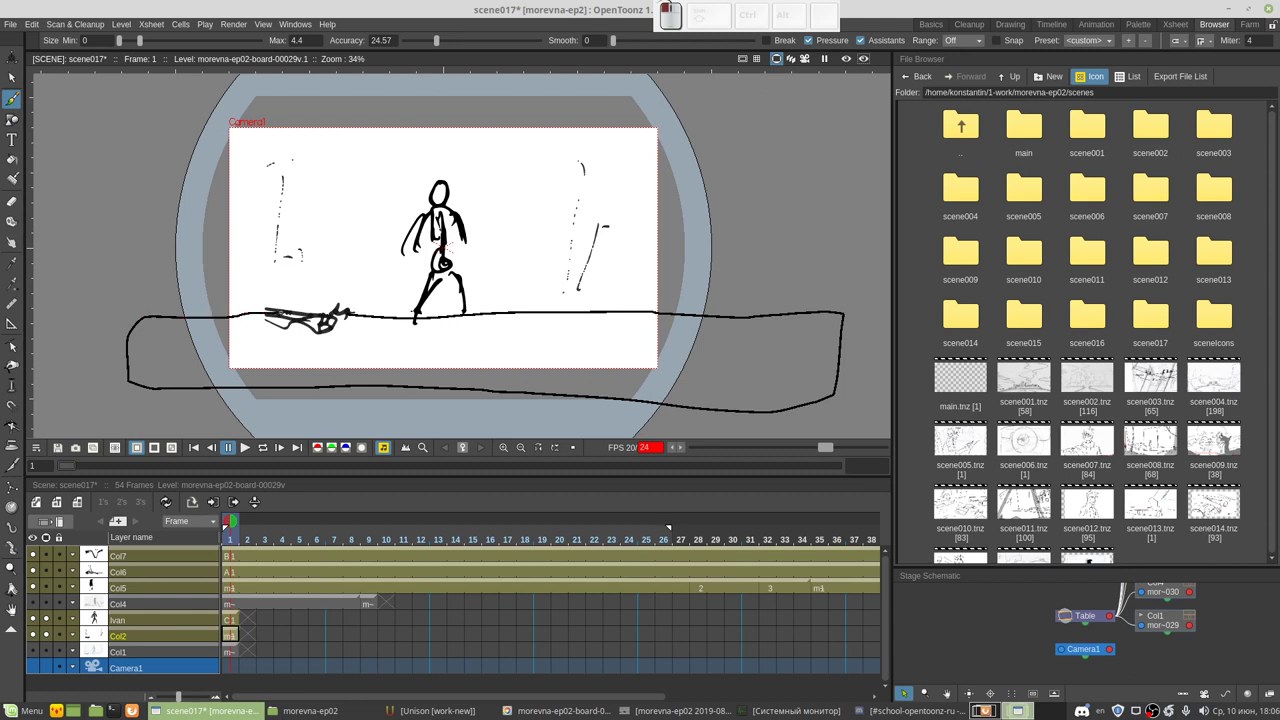
{"action": "left_click_drag", "start_coordinate": [345, 312], "coordinate": [350, 313]}
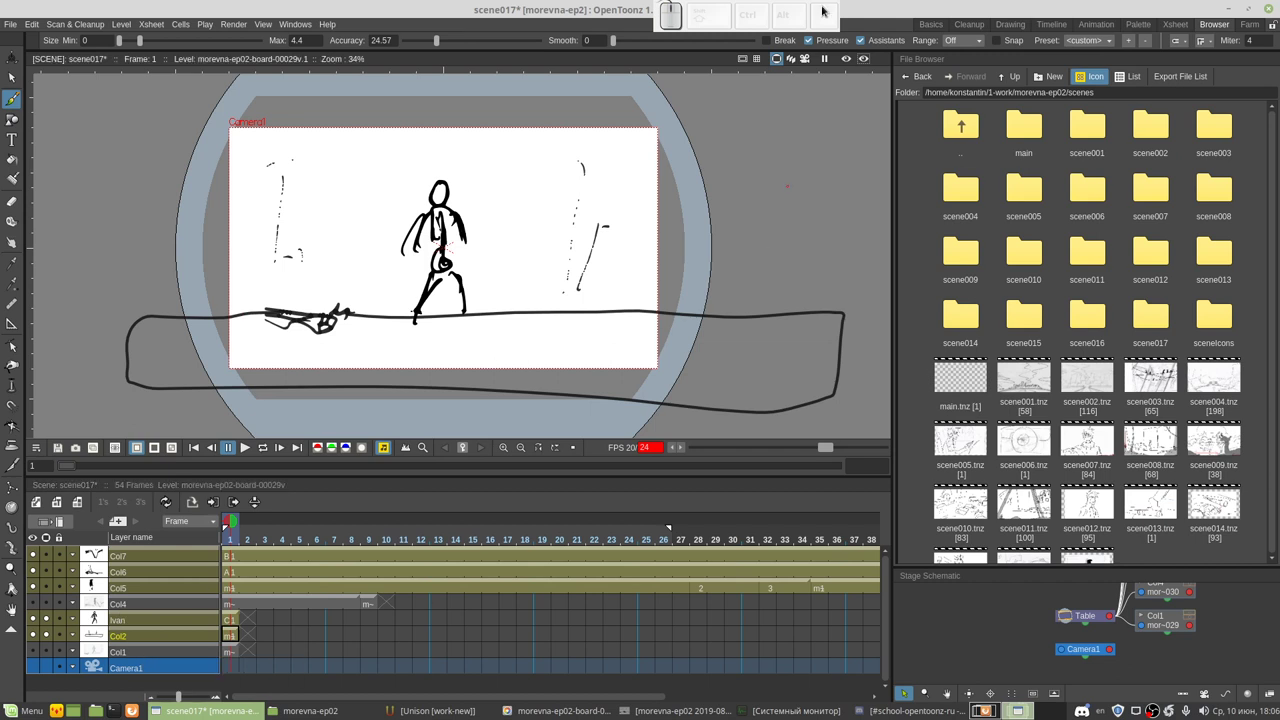
Step: In the Basics room, add a new palette style lightened to light grey (Value 87)
{"action": "left_click", "coordinate": [944, 28]}
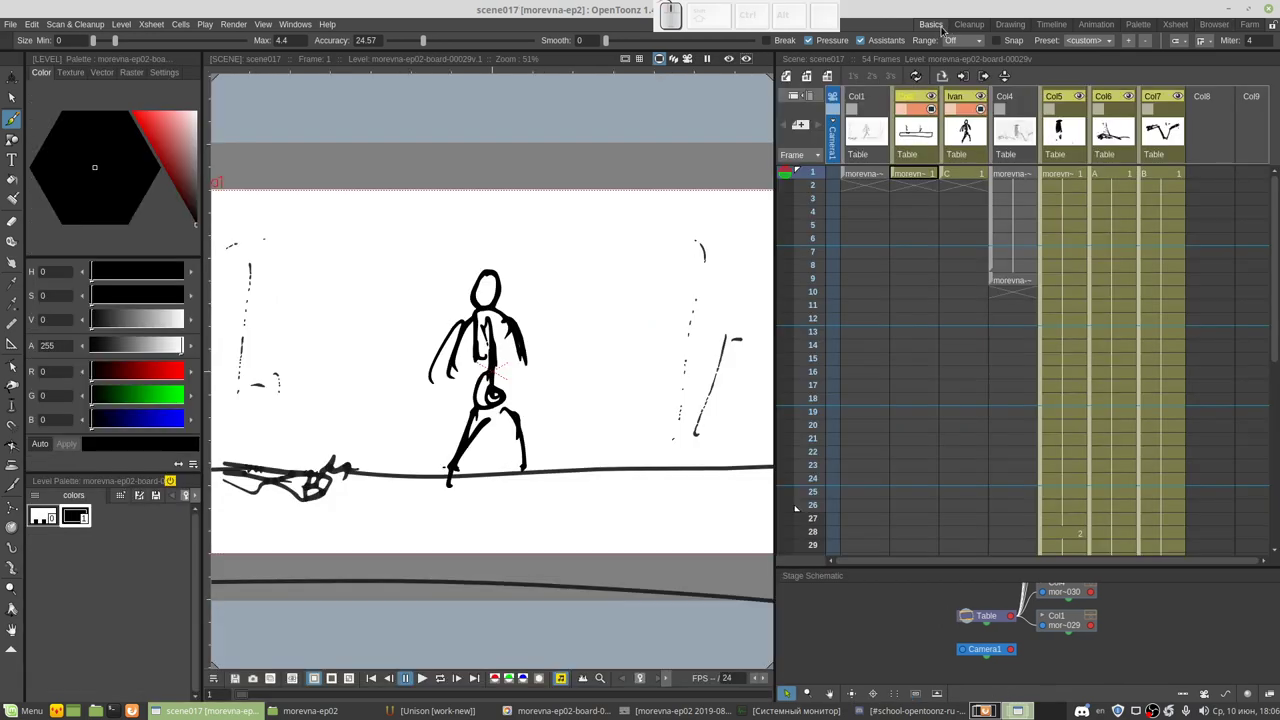
{"action": "right_click", "coordinate": [104, 537]}
{"action": "left_click", "coordinate": [121, 512]}
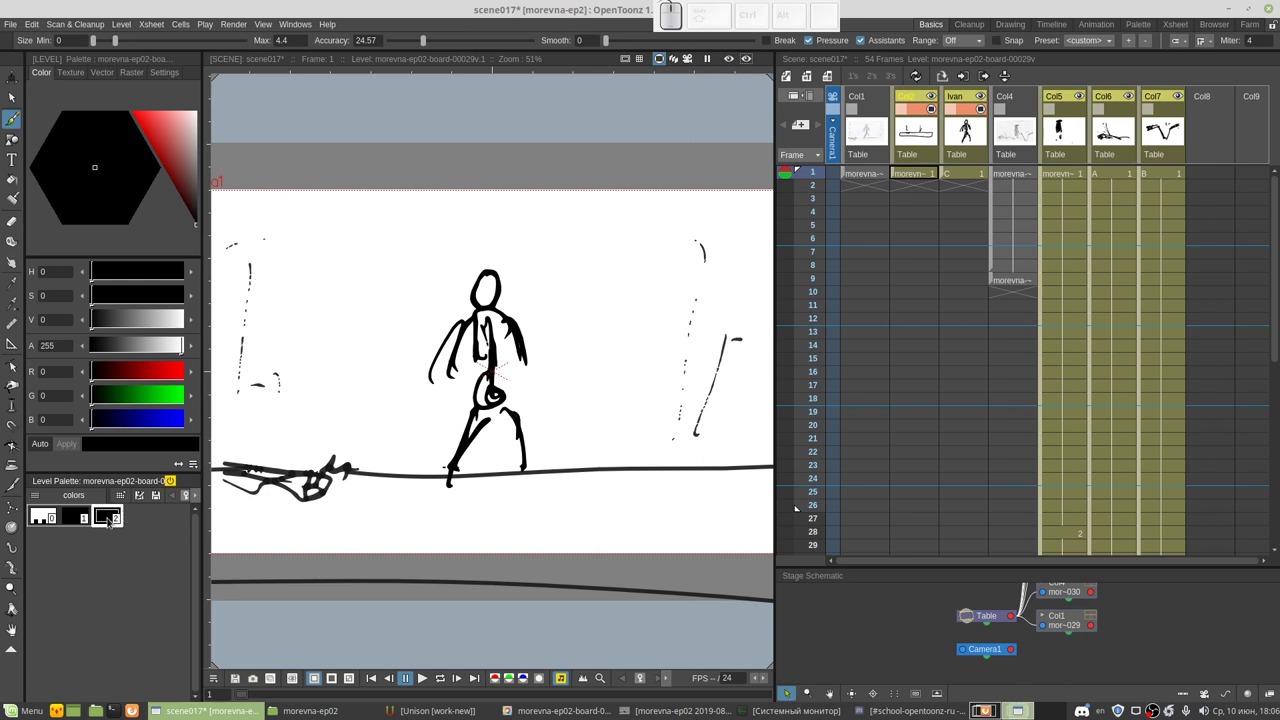
{"action": "left_click_drag", "start_coordinate": [160, 325], "coordinate": [172, 319]}
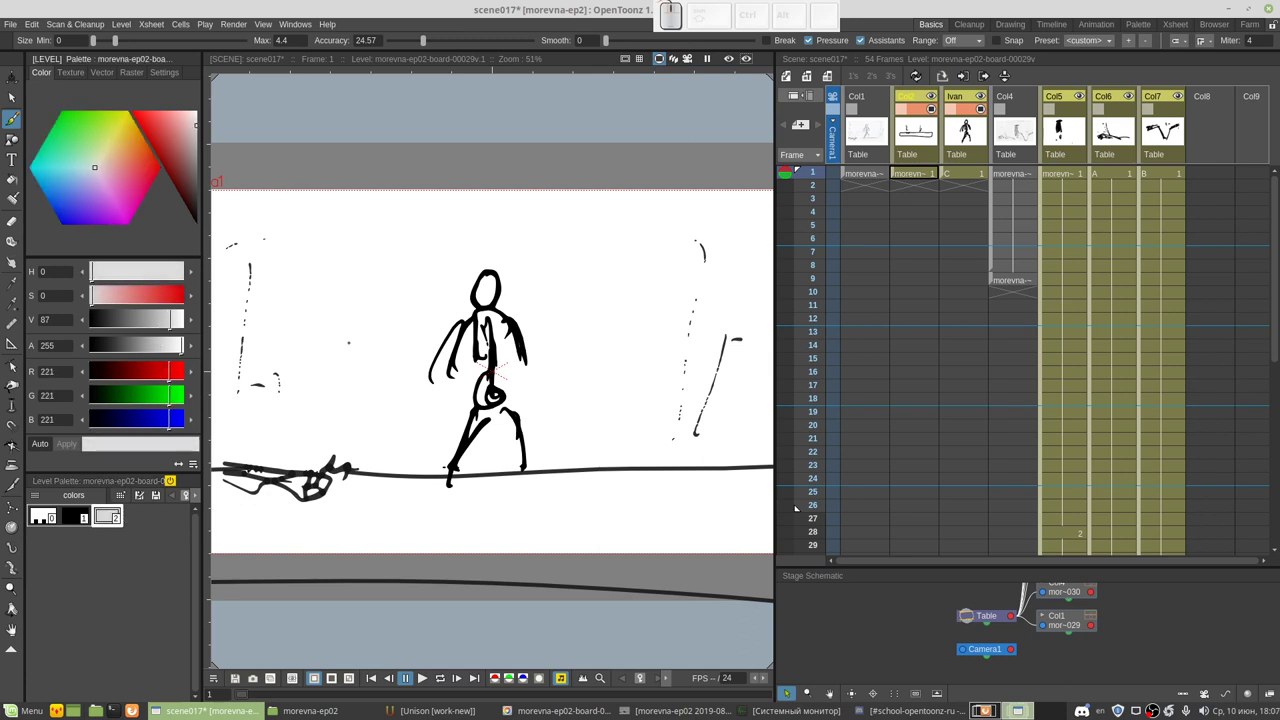
Step: Fill the ground strip with the light grey style and return to the Browser room
{"action": "key", "text": "minus"}
{"action": "key", "text": "minus"}
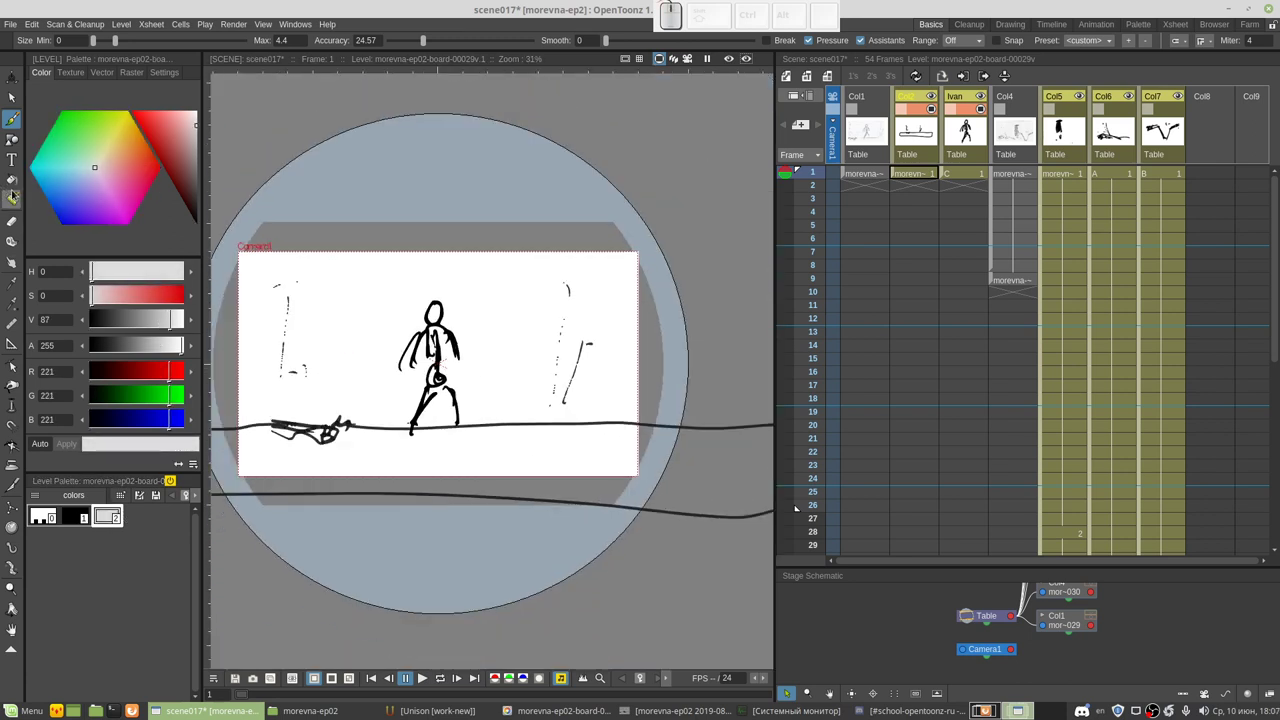
{"action": "left_click", "coordinate": [11, 179]}
{"action": "left_click", "coordinate": [362, 448]}
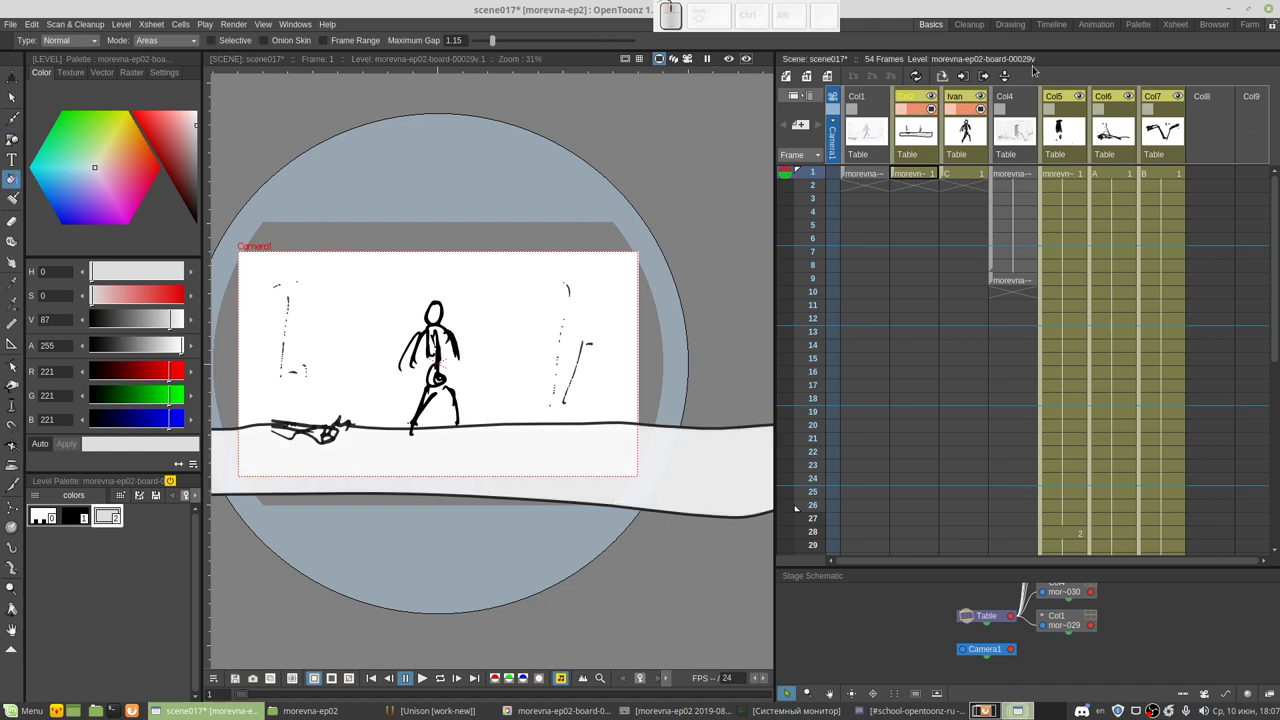
{"action": "left_click", "coordinate": [1167, 28]}
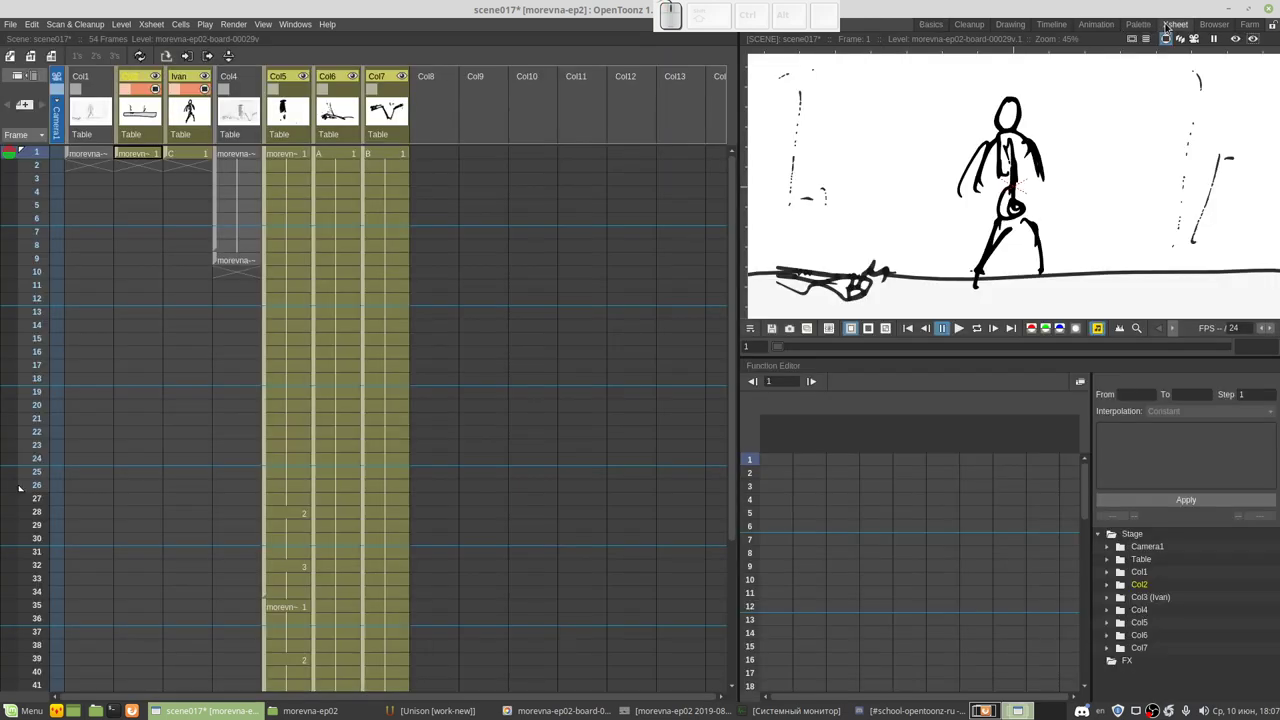
{"action": "left_click", "coordinate": [1212, 27]}
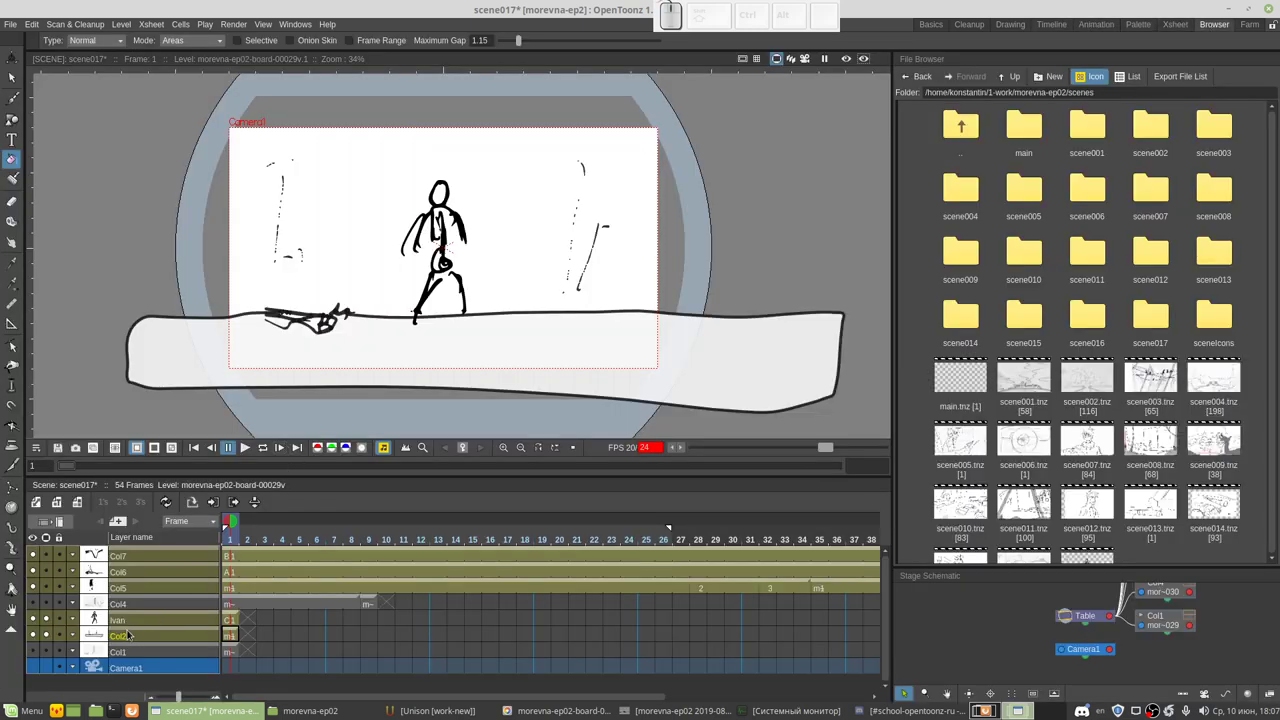
Step: Move the background column above Ivan and select the first Col3 drawing cell
{"action": "left_click_drag", "start_coordinate": [128, 636], "coordinate": [133, 622]}
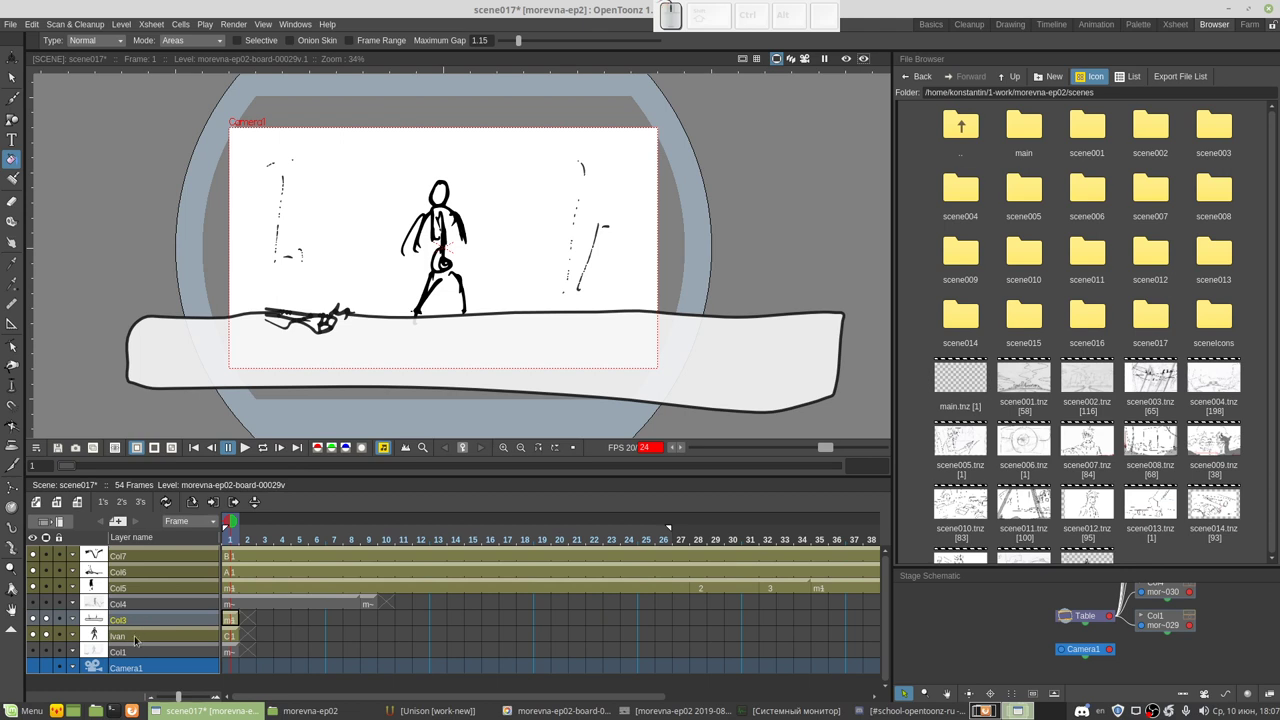
{"action": "left_click", "coordinate": [138, 637]}
{"action": "left_click", "coordinate": [231, 620]}
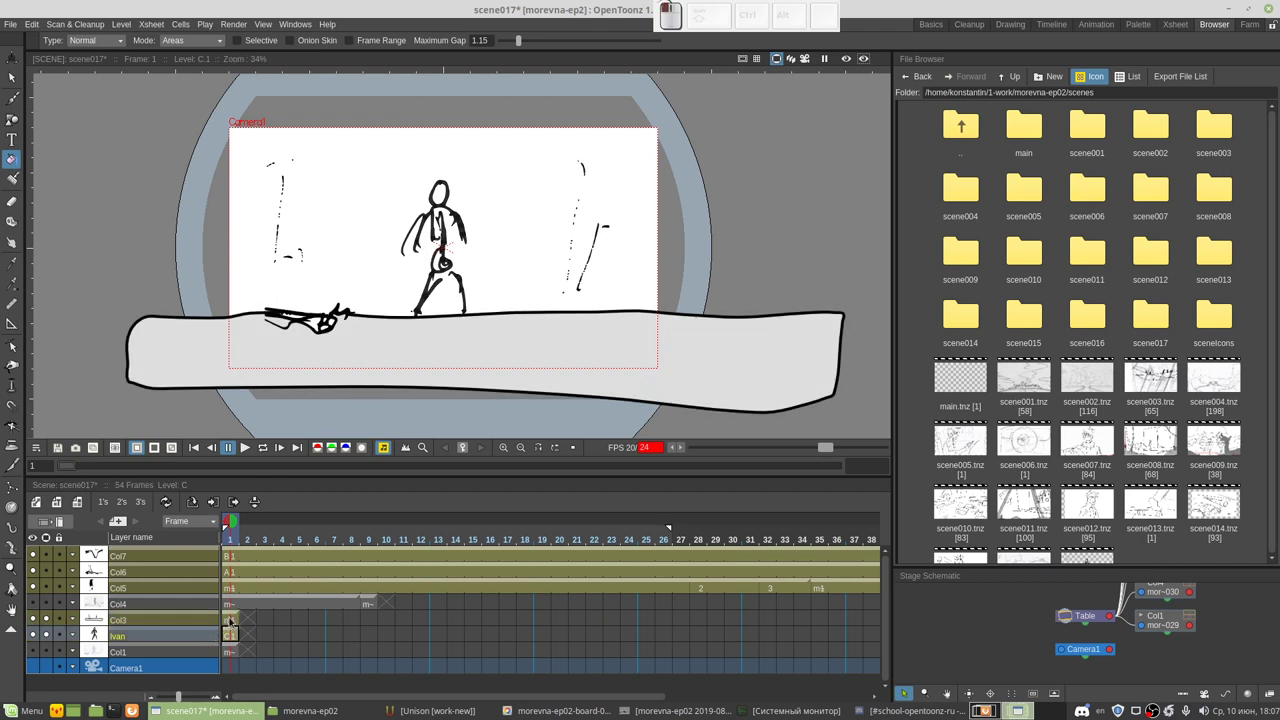
{"action": "left_click", "coordinate": [233, 620], "text": "shift"}
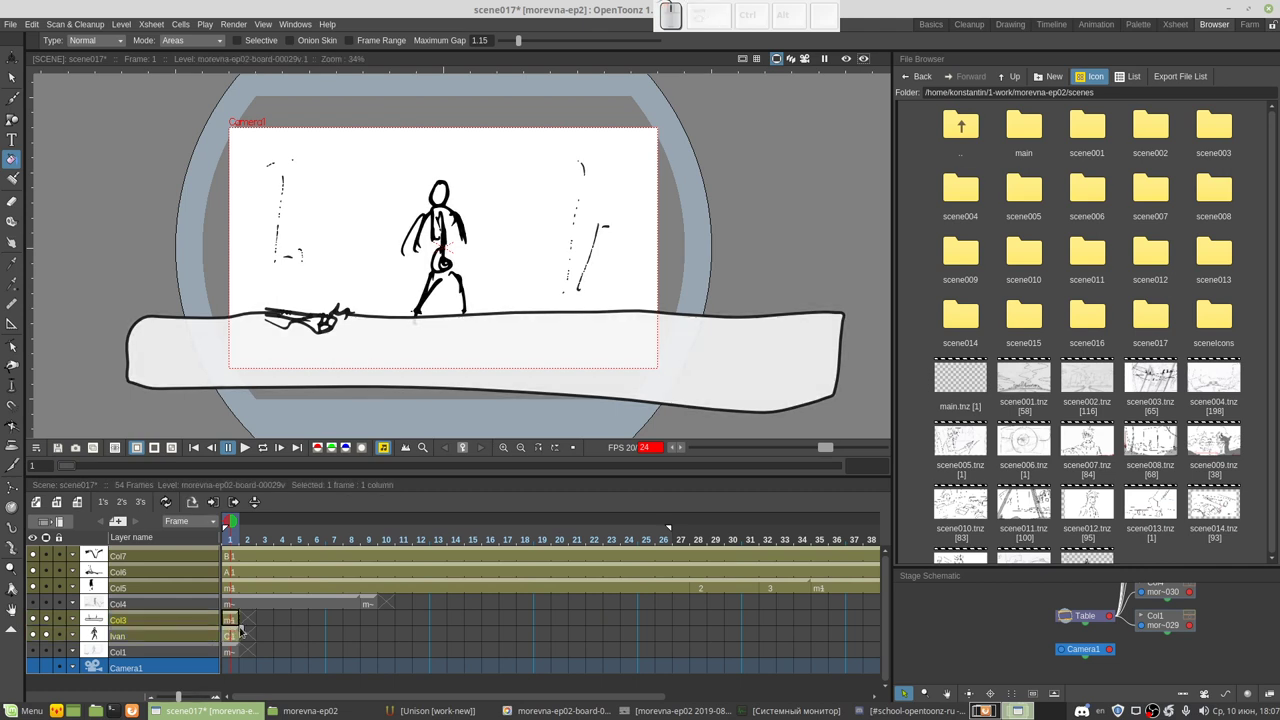
Step: Hold the Col3 and Ivan frame-1 drawings through frame 27, then return to the Basics room
{"action": "mouse_move", "coordinate": [238, 627]}
{"action": "left_mouse_down"}
{"action": "mouse_move", "coordinate": [233, 638]}
{"action": "mouse_move", "coordinate": [380, 628]}
{"action": "left_mouse_up"}
{"action": "left_click", "coordinate": [233, 636], "text": "shift"}
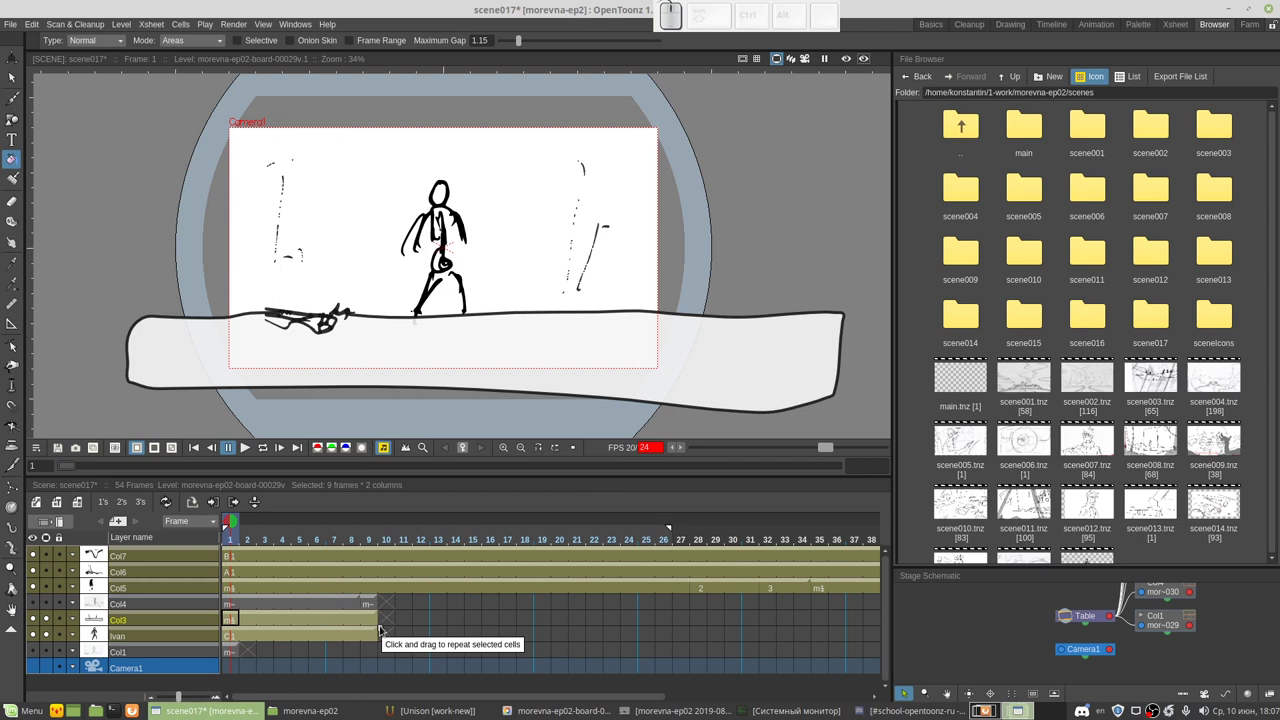
{"action": "mouse_move", "coordinate": [381, 629]}
{"action": "left_mouse_down"}
{"action": "mouse_move", "coordinate": [565, 628]}
{"action": "mouse_move", "coordinate": [449, 635]}
{"action": "left_mouse_up"}
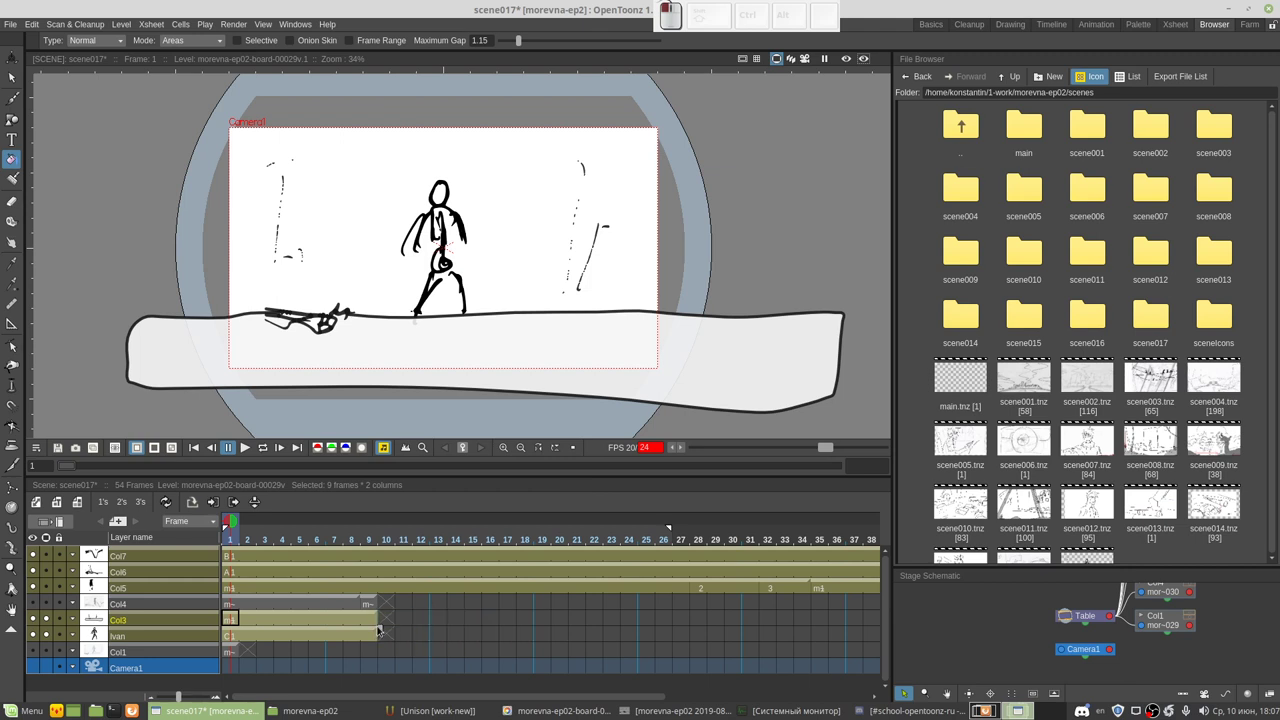
{"action": "left_click_drag", "start_coordinate": [381, 629], "coordinate": [703, 638]}
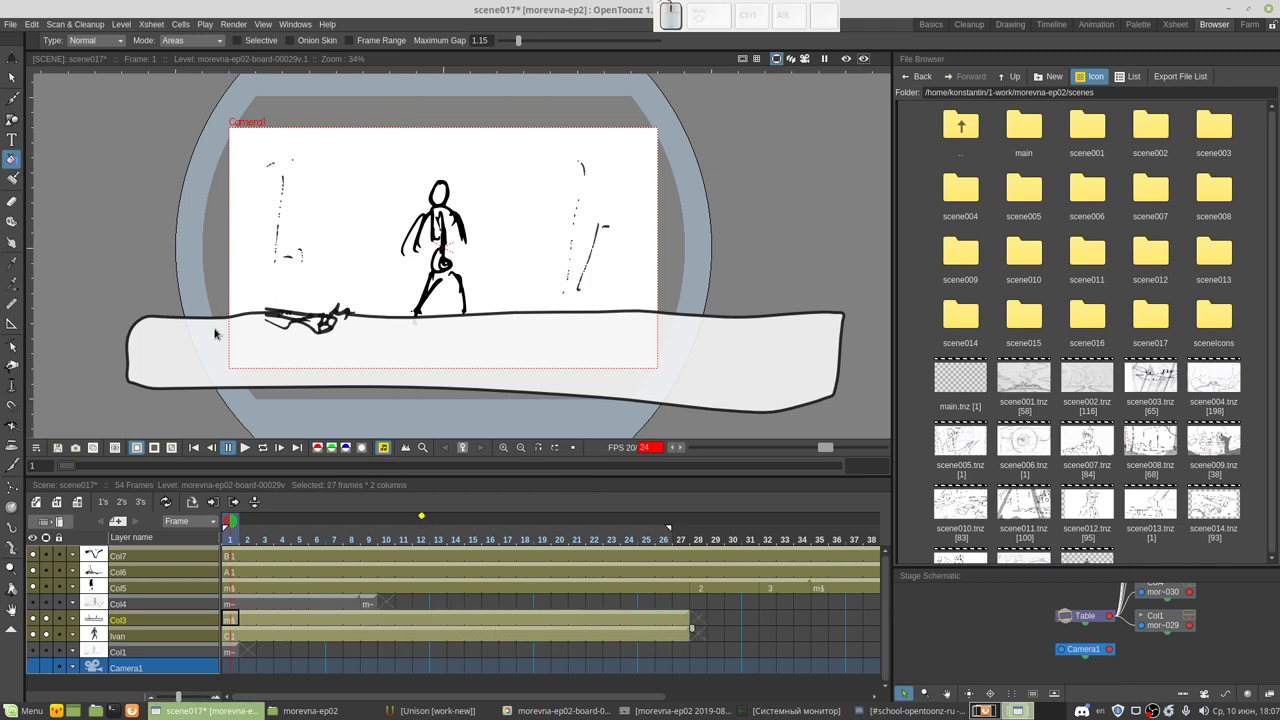
{"action": "left_click", "coordinate": [929, 24]}
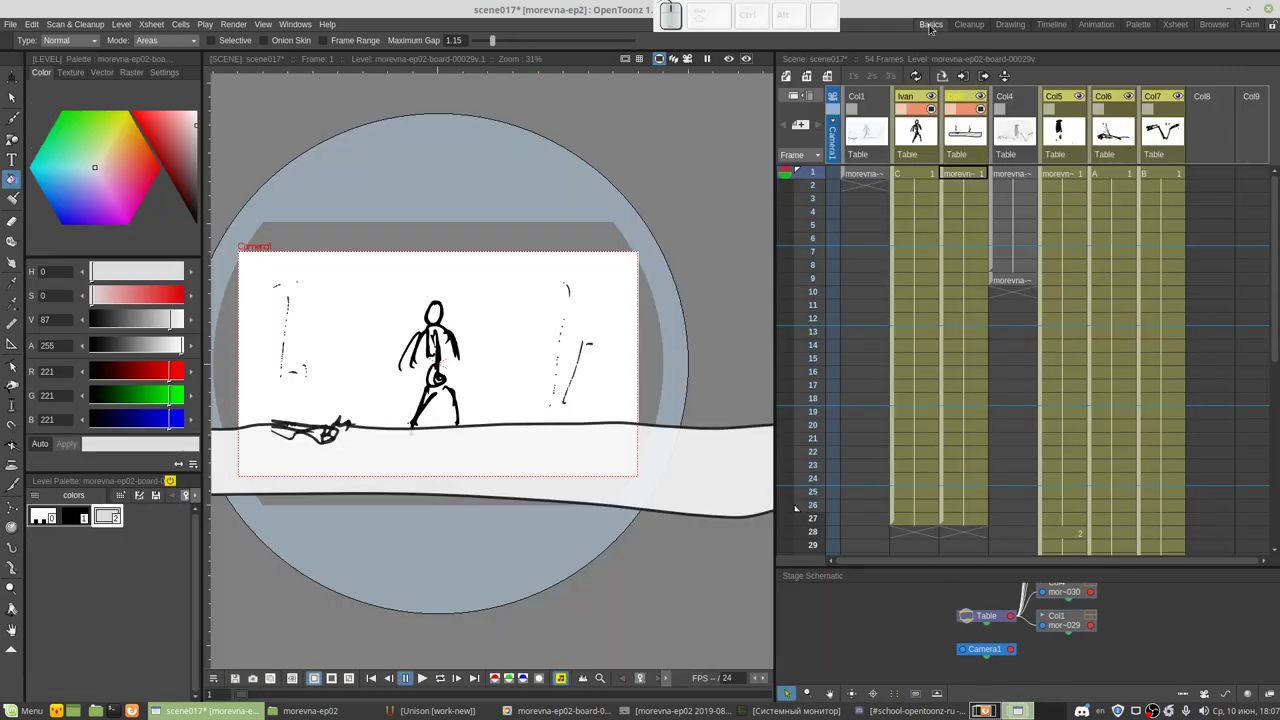
Step: With Global Key on, lower Ivan slightly and key his rotation at 3.95° (frame 1) and -2.29° (frame 5)
{"action": "left_click", "coordinate": [903, 176]}
{"action": "key", "text": "a"}
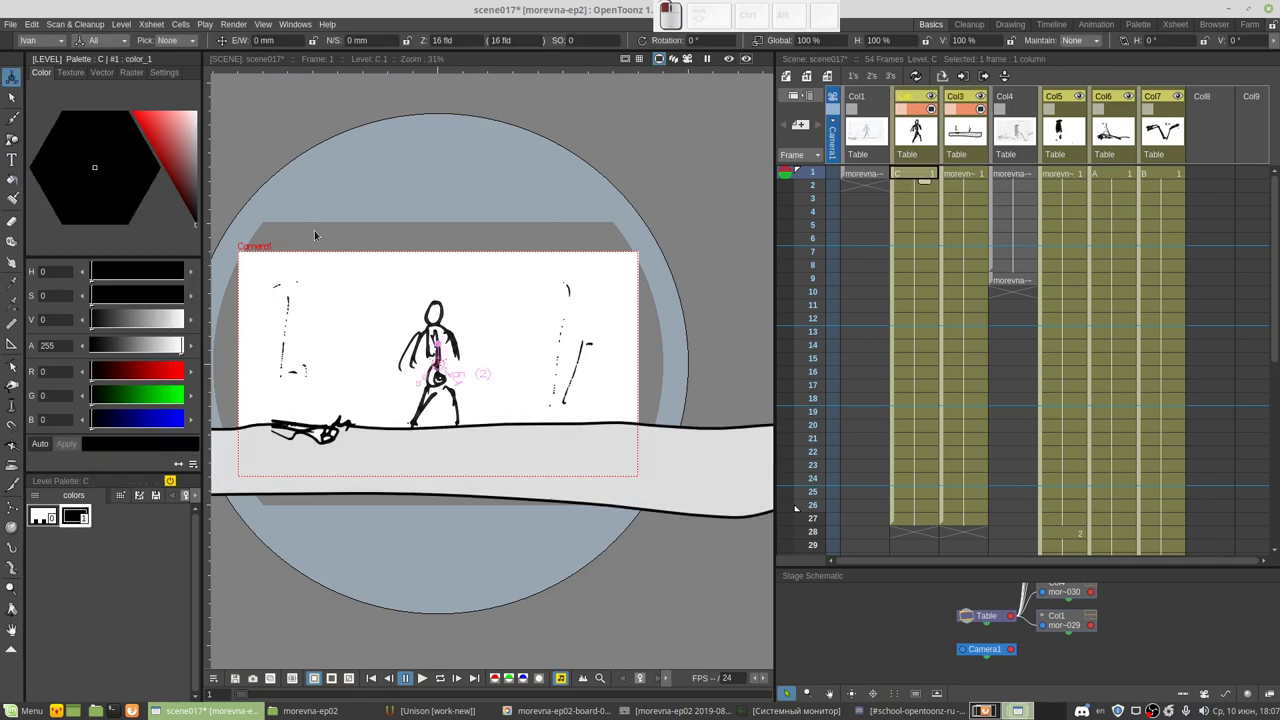
{"action": "left_click", "coordinate": [314, 230]}
{"action": "mouse_move", "coordinate": [437, 374]}
{"action": "left_mouse_down"}
{"action": "mouse_move", "coordinate": [439, 426]}
{"action": "mouse_move", "coordinate": [462, 418]}
{"action": "left_mouse_up"}
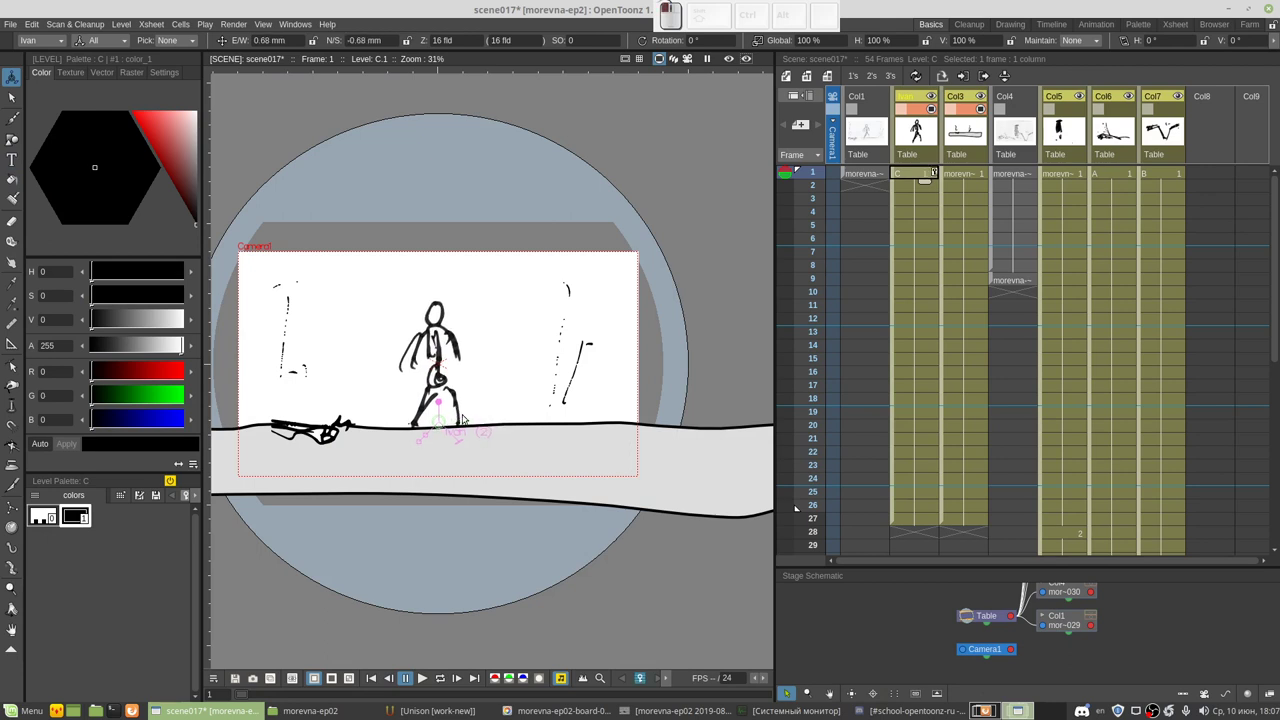
{"action": "left_click", "coordinate": [1275, 40]}
{"action": "left_click", "coordinate": [1245, 40]}
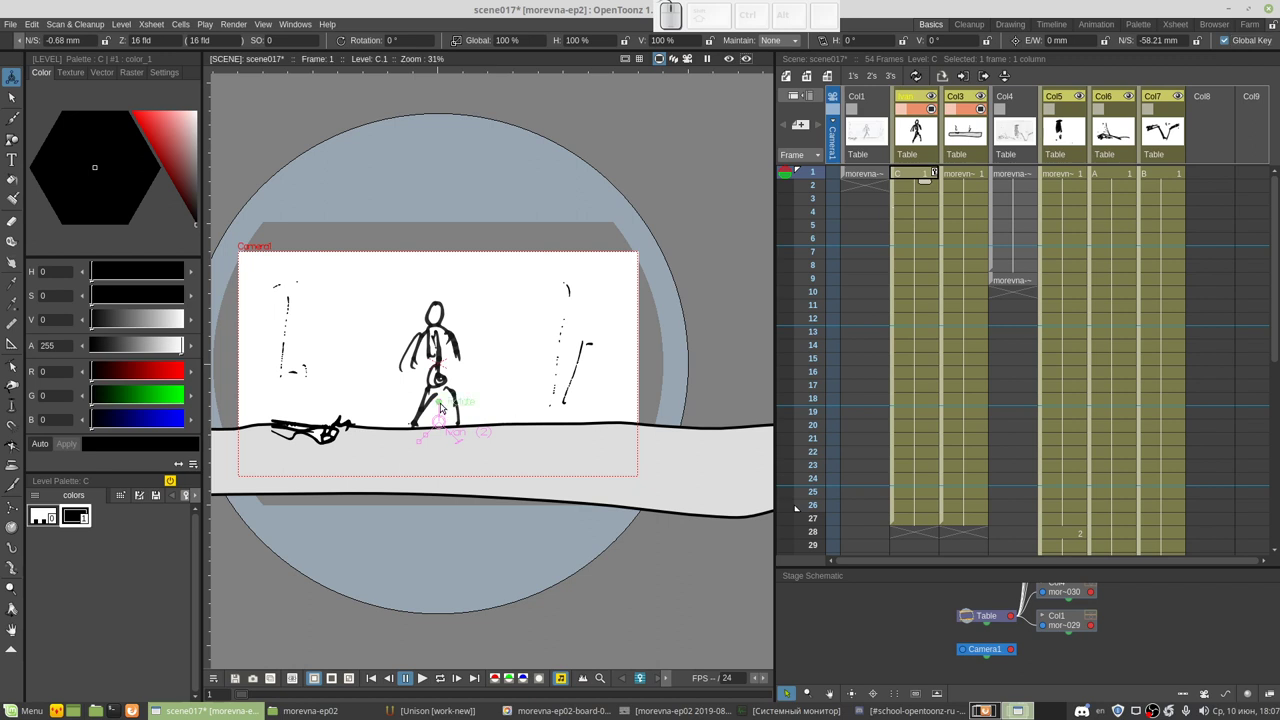
{"action": "left_click_drag", "start_coordinate": [440, 408], "coordinate": [446, 406]}
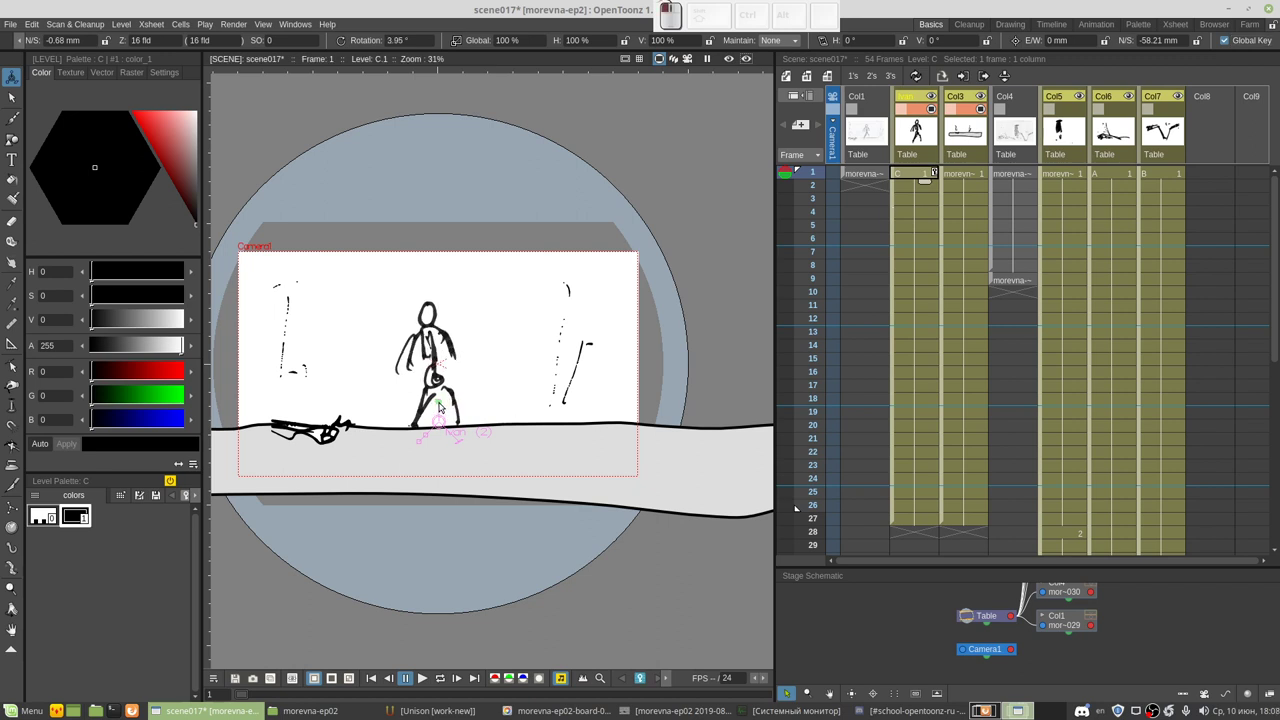
{"action": "left_click", "coordinate": [913, 228]}
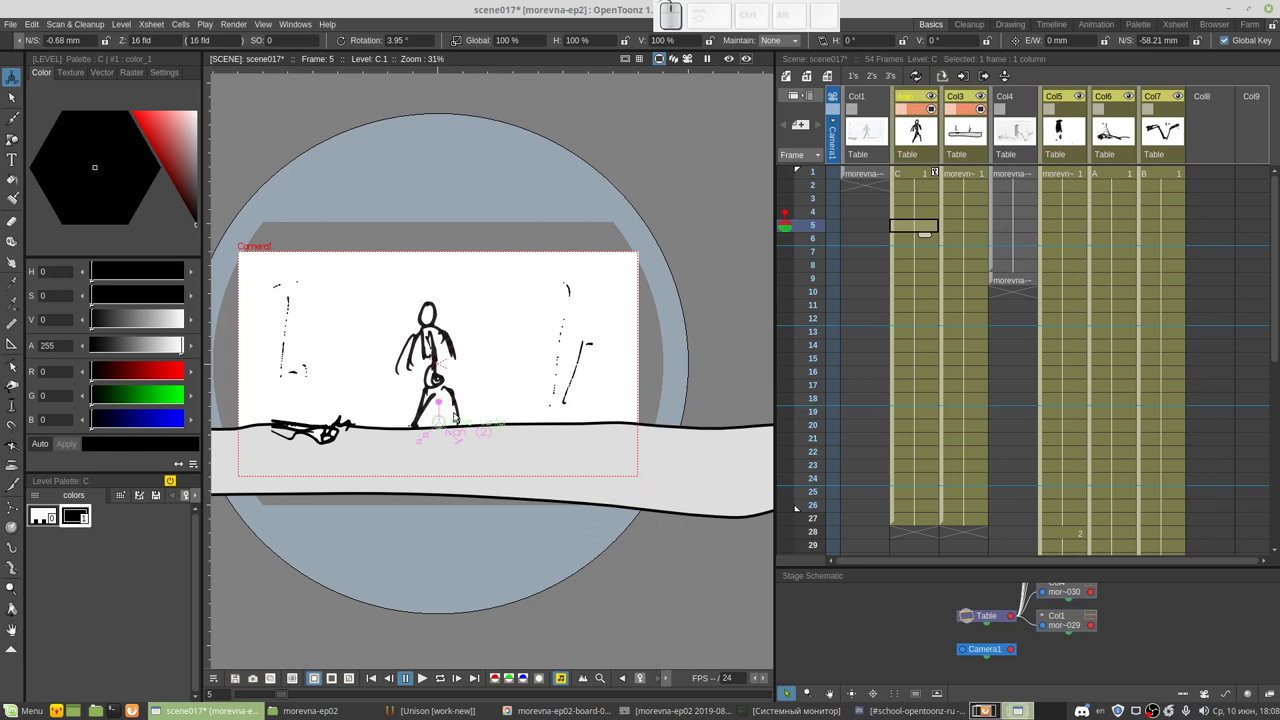
{"action": "left_click_drag", "start_coordinate": [443, 401], "coordinate": [437, 402]}
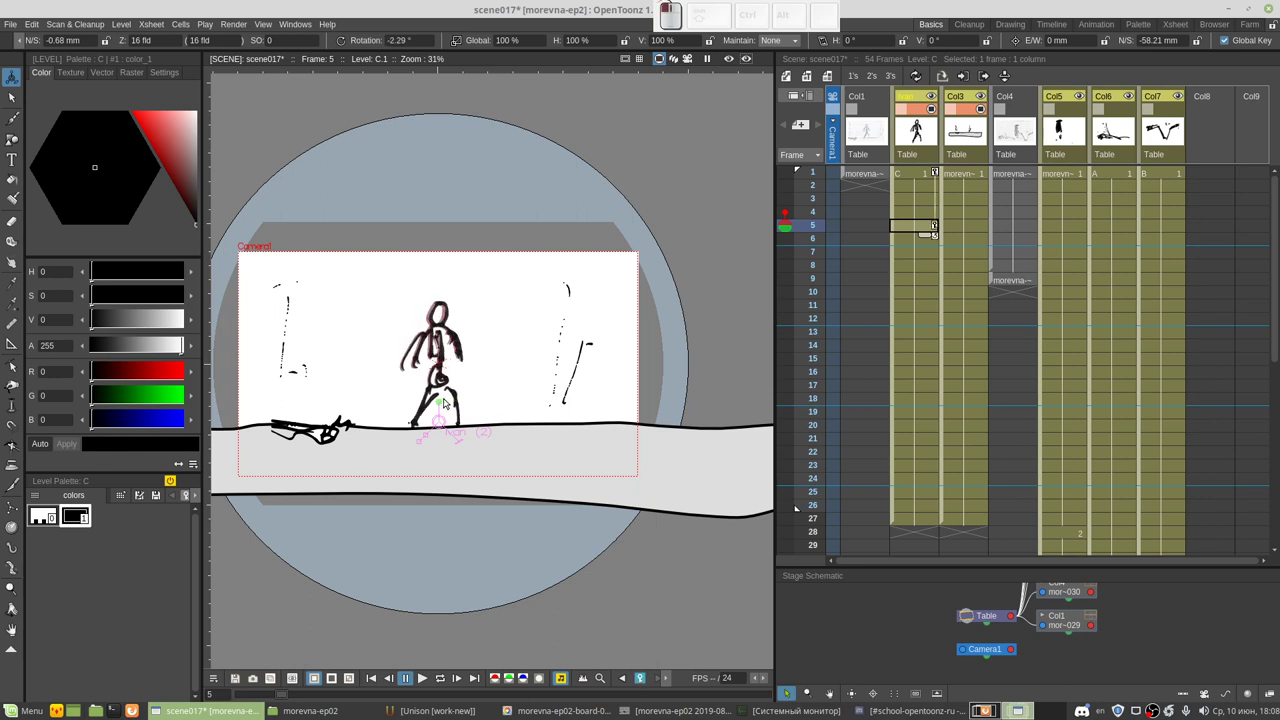
Step: Copy Ivan's frame-1 rotation key to frame 9
{"action": "left_click", "coordinate": [918, 279]}
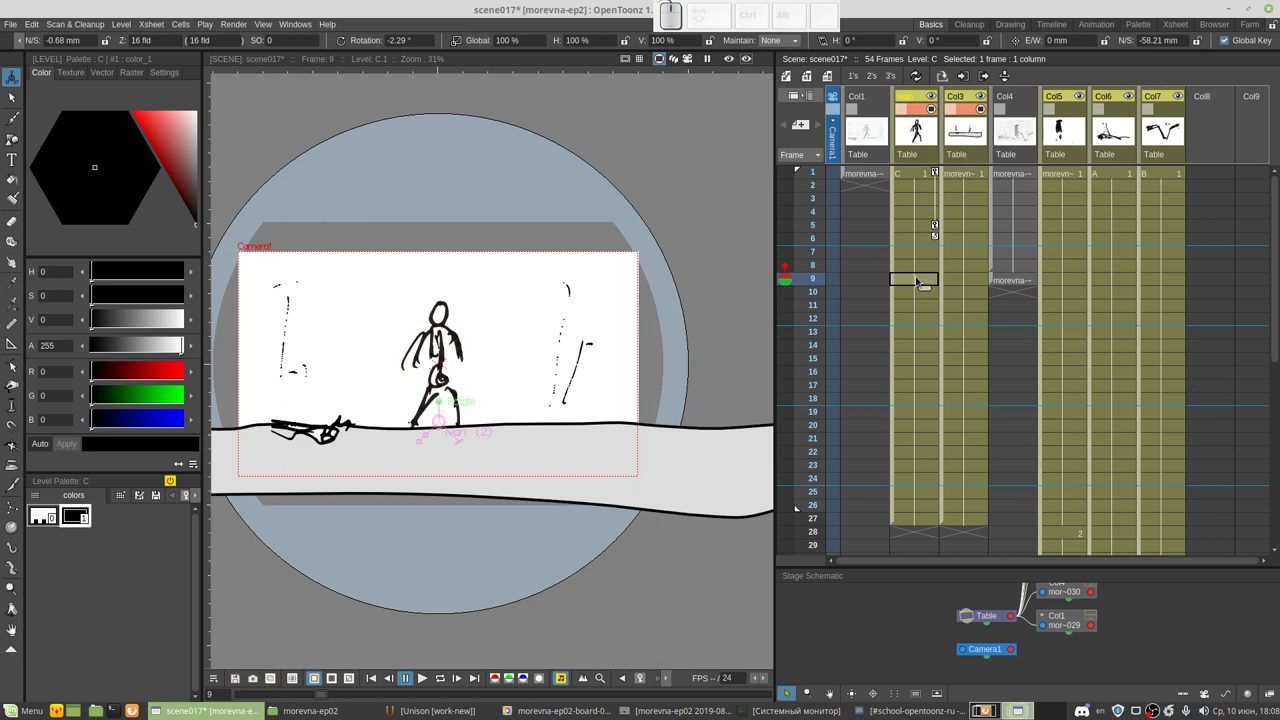
{"action": "left_click", "coordinate": [935, 174]}
{"action": "right_click", "coordinate": [935, 174]}
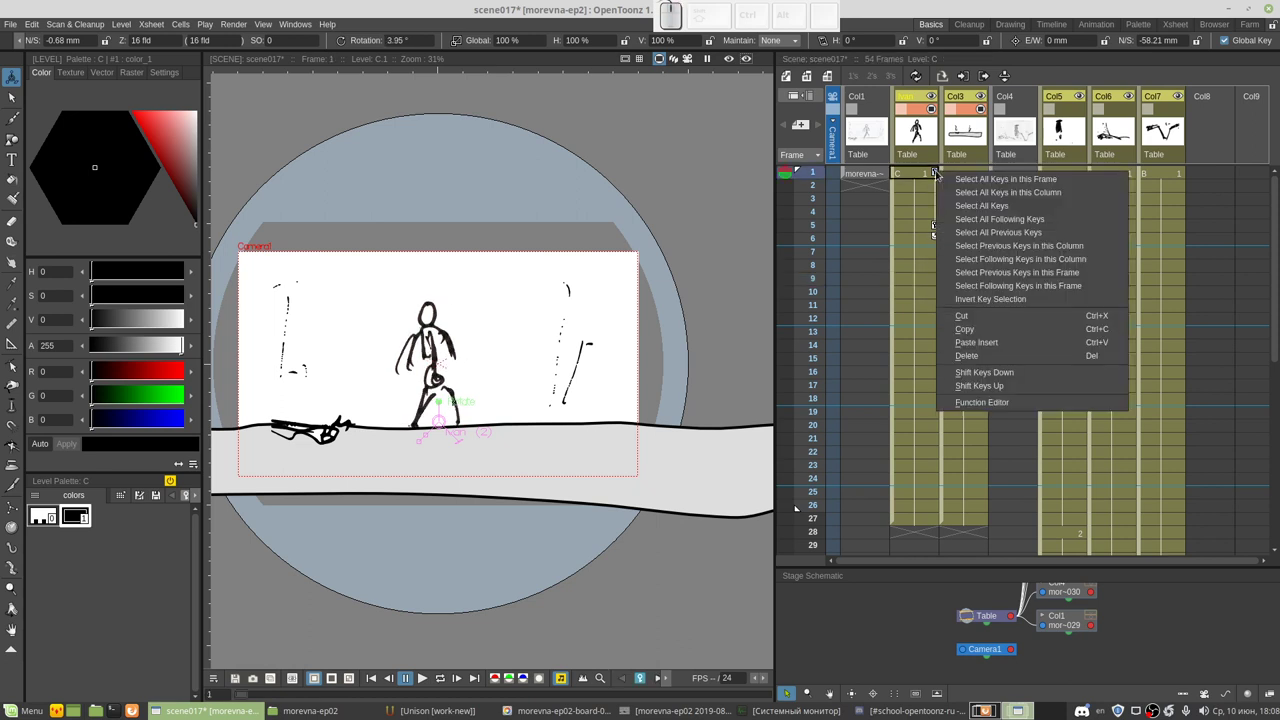
{"action": "key", "text": "Escape"}
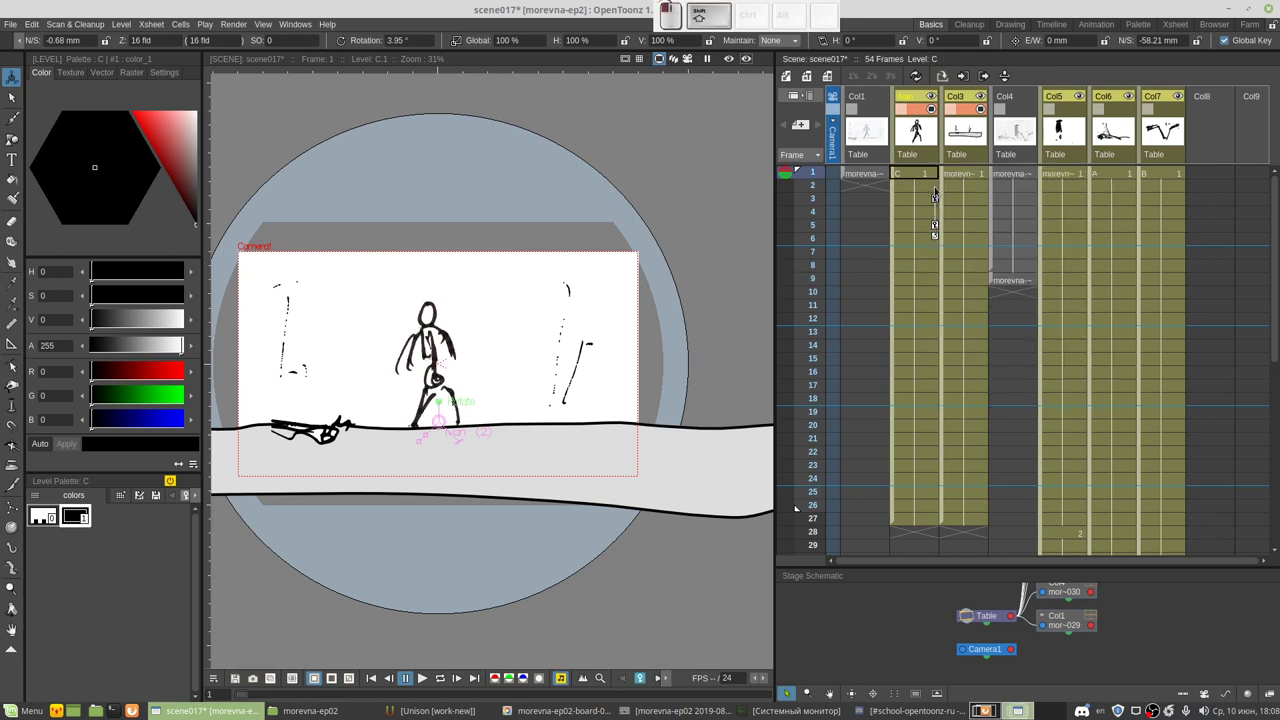
{"action": "left_click_drag", "start_coordinate": [935, 175], "coordinate": [939, 166]}
{"action": "left_click", "coordinate": [936, 176], "text": "shift"}
{"action": "left_click_drag", "start_coordinate": [939, 166], "coordinate": [935, 174]}
{"action": "left_click", "coordinate": [936, 173]}
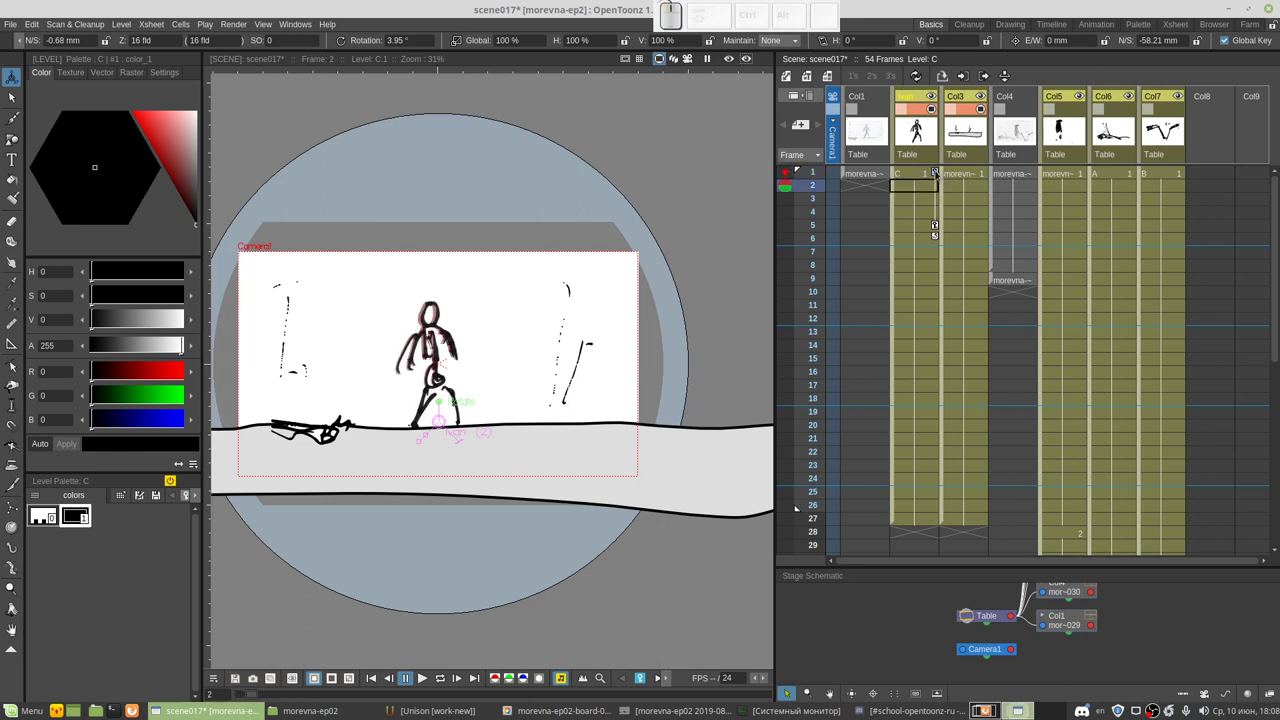
{"action": "left_click", "coordinate": [935, 173], "text": "ctrl"}
{"action": "left_click", "coordinate": [935, 180]}
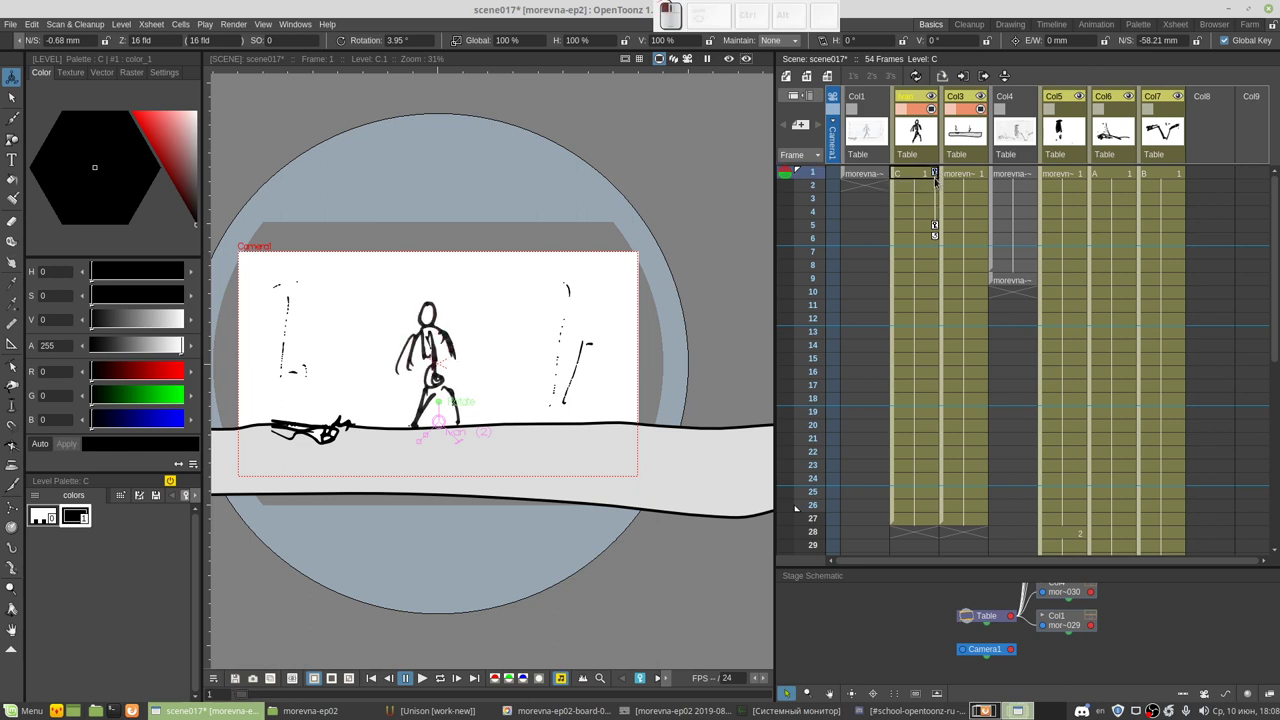
{"action": "key", "text": "ctrl"}
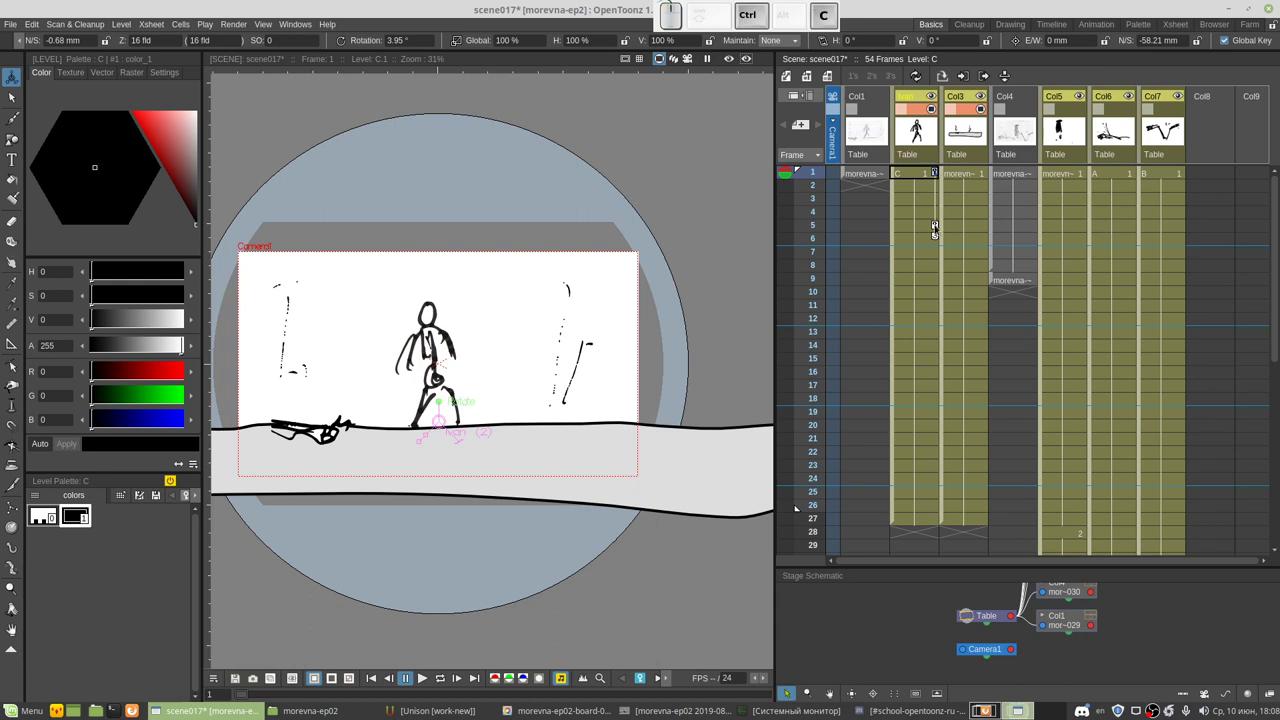
{"action": "left_click", "coordinate": [919, 280]}
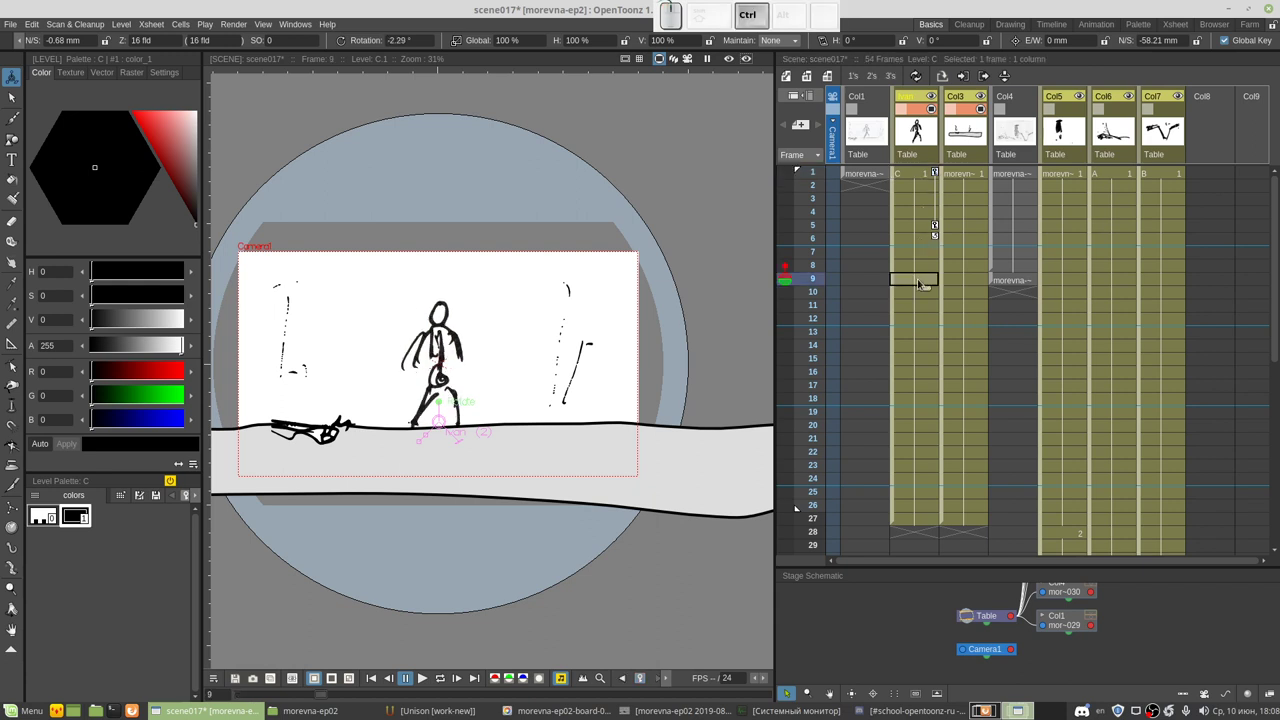
{"action": "left_click", "coordinate": [934, 278]}
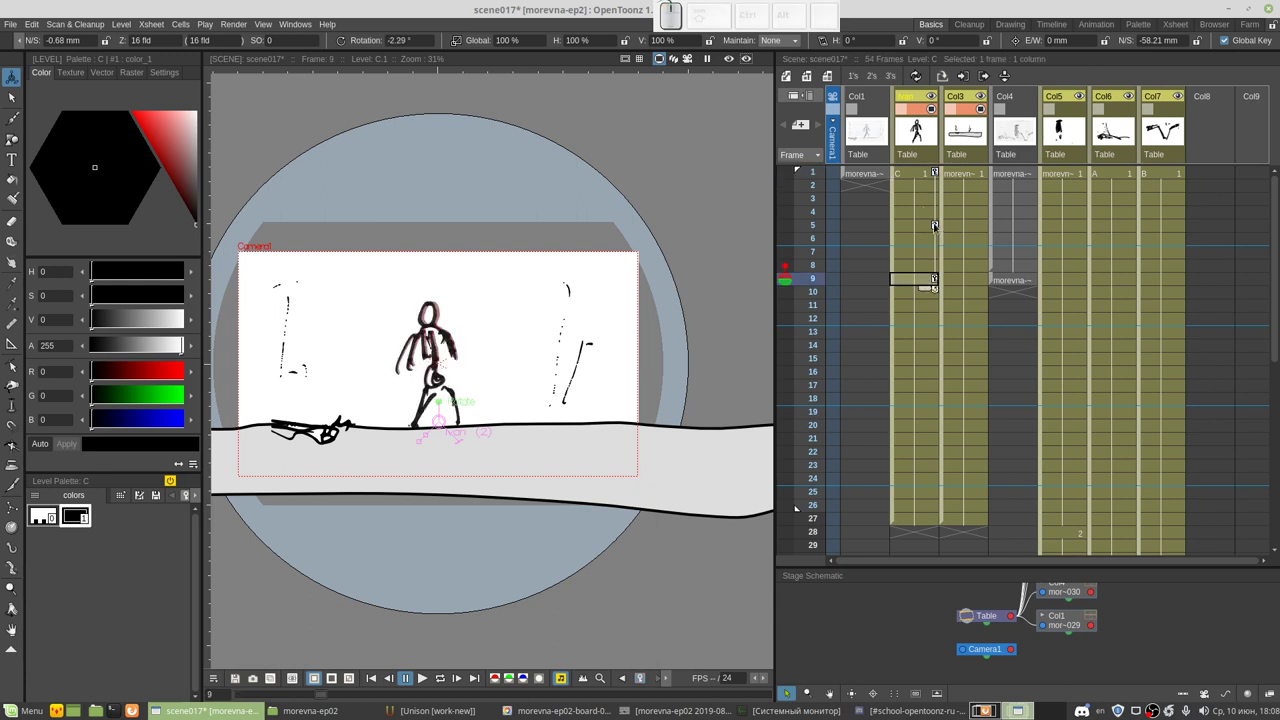
Step: Loop Ivan's rotation keys, hide the floor column, preview playback, and return to the Browser room
{"action": "left_click", "coordinate": [935, 289]}
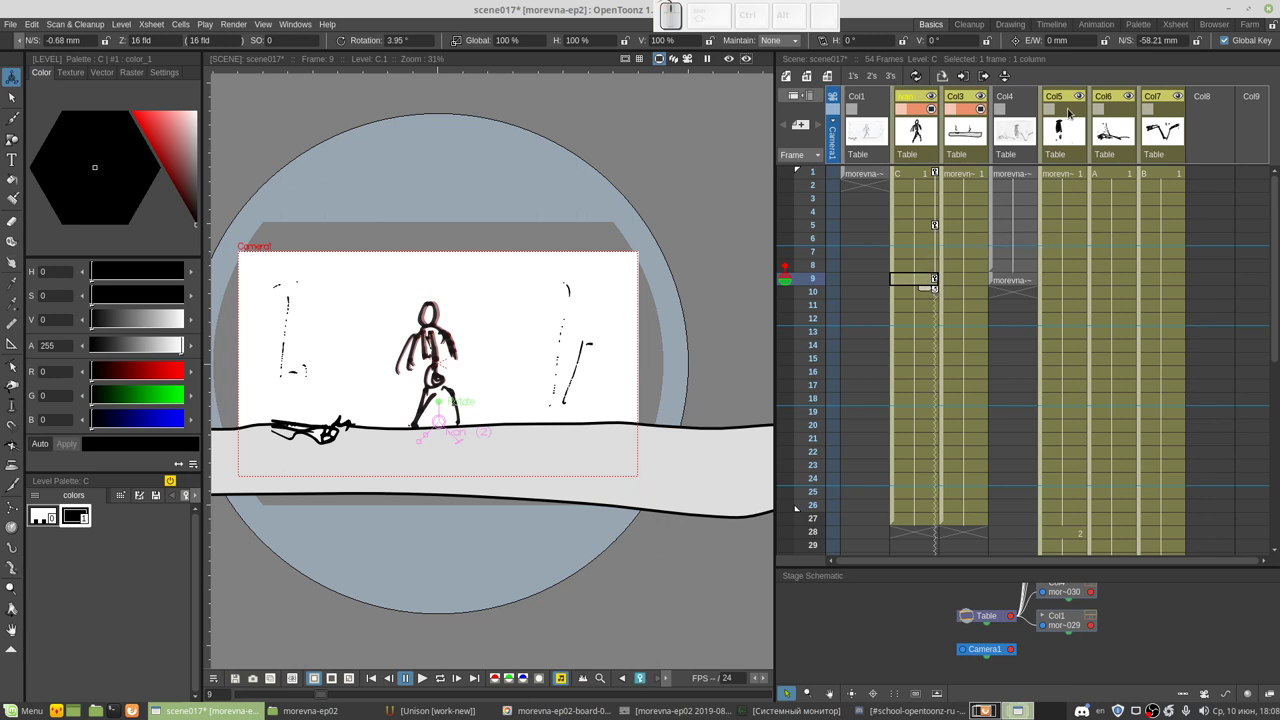
{"action": "left_click", "coordinate": [980, 110]}
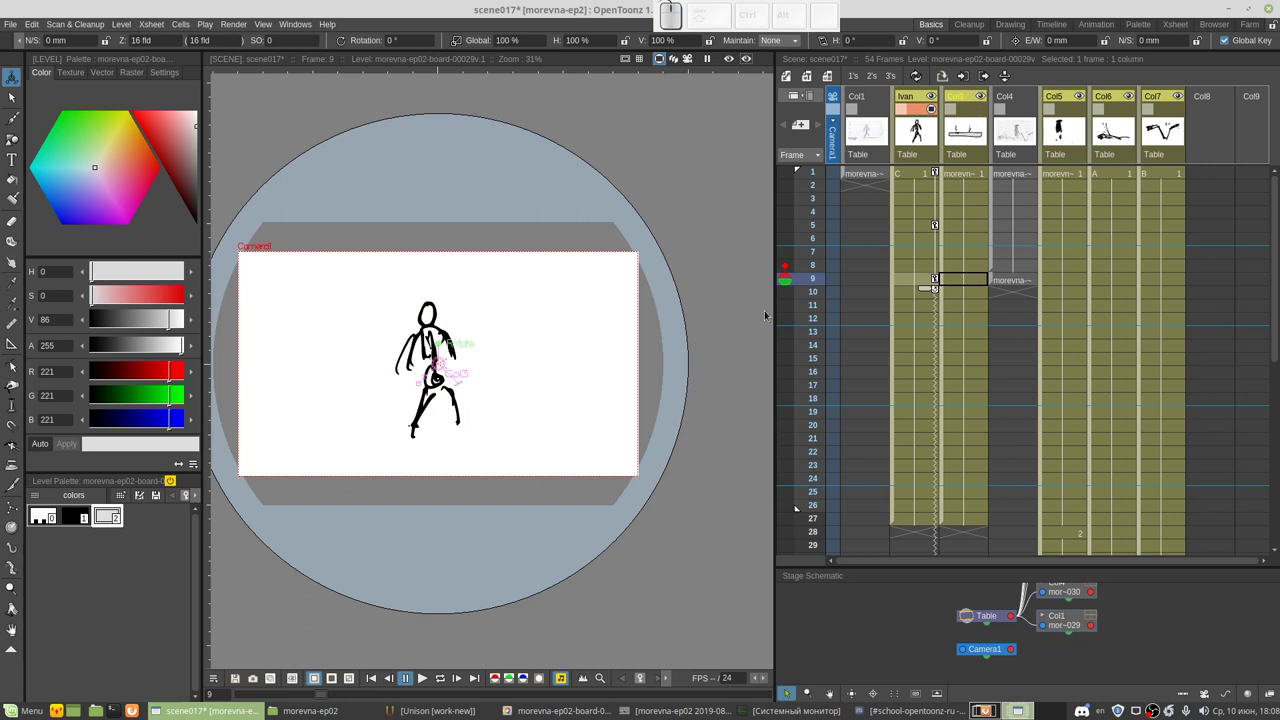
{"action": "left_click", "coordinate": [421, 678]}
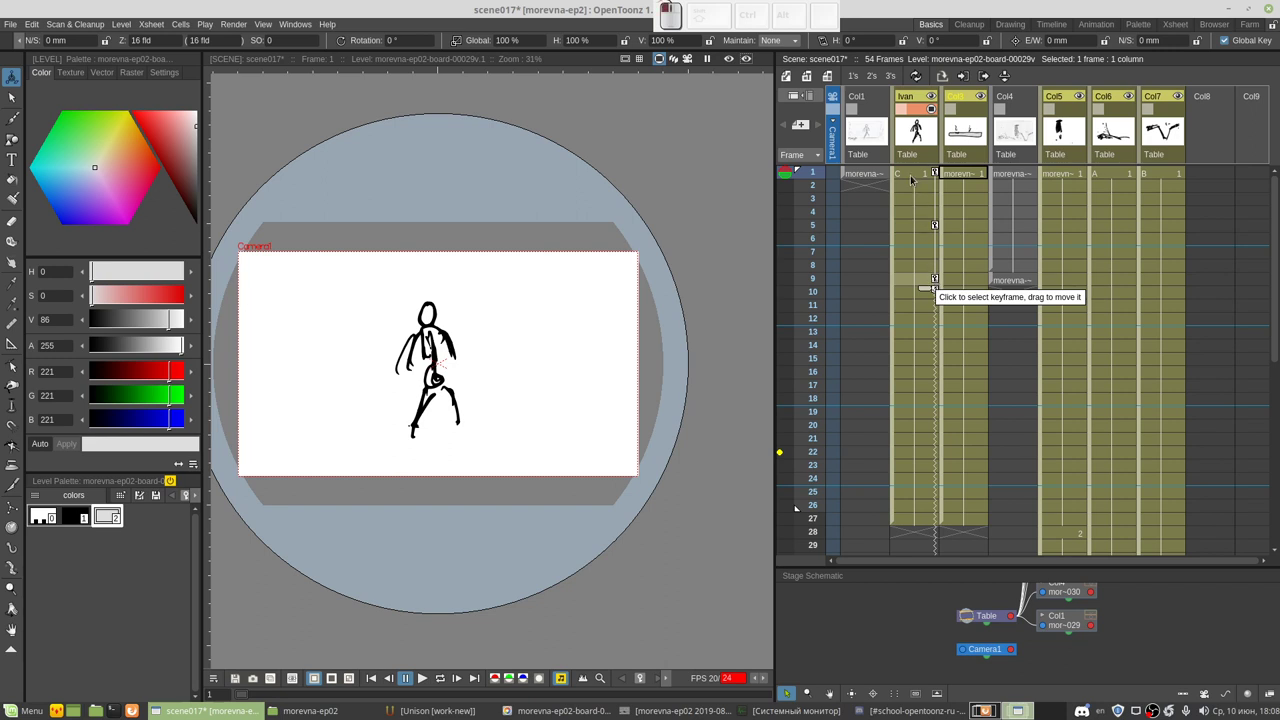
{"action": "left_click", "coordinate": [911, 179]}
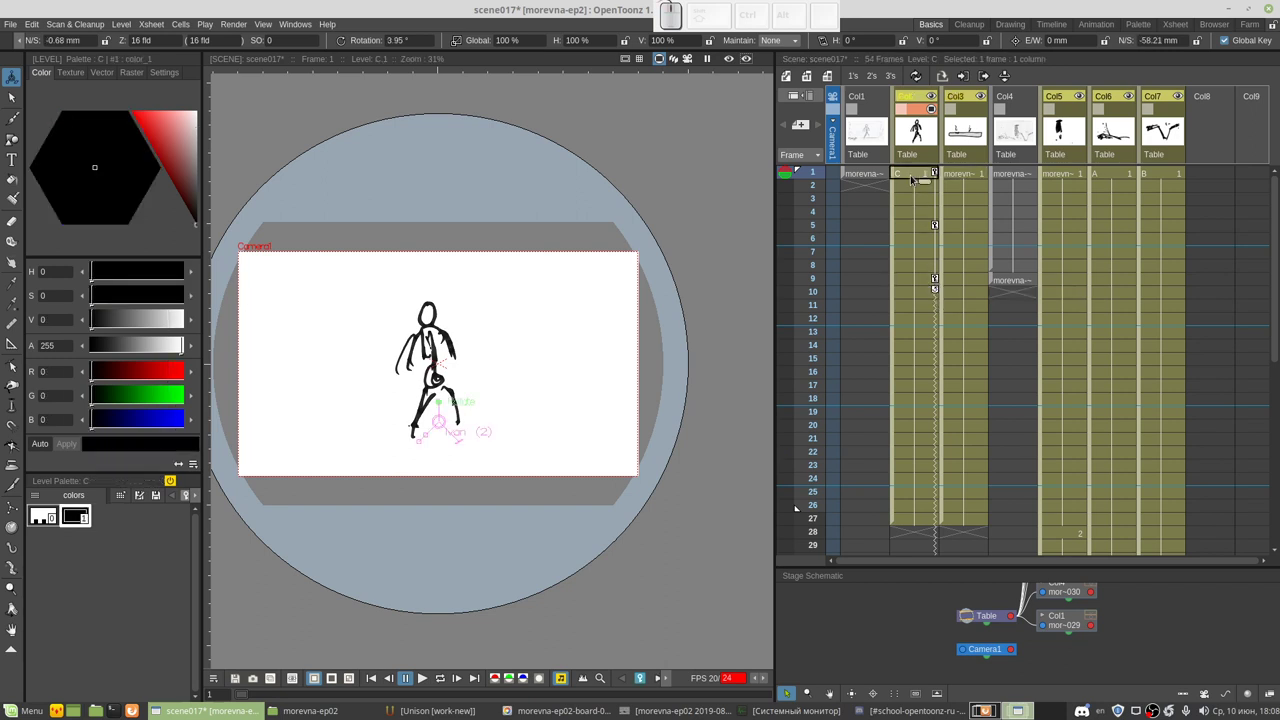
{"action": "left_click", "coordinate": [1211, 27]}
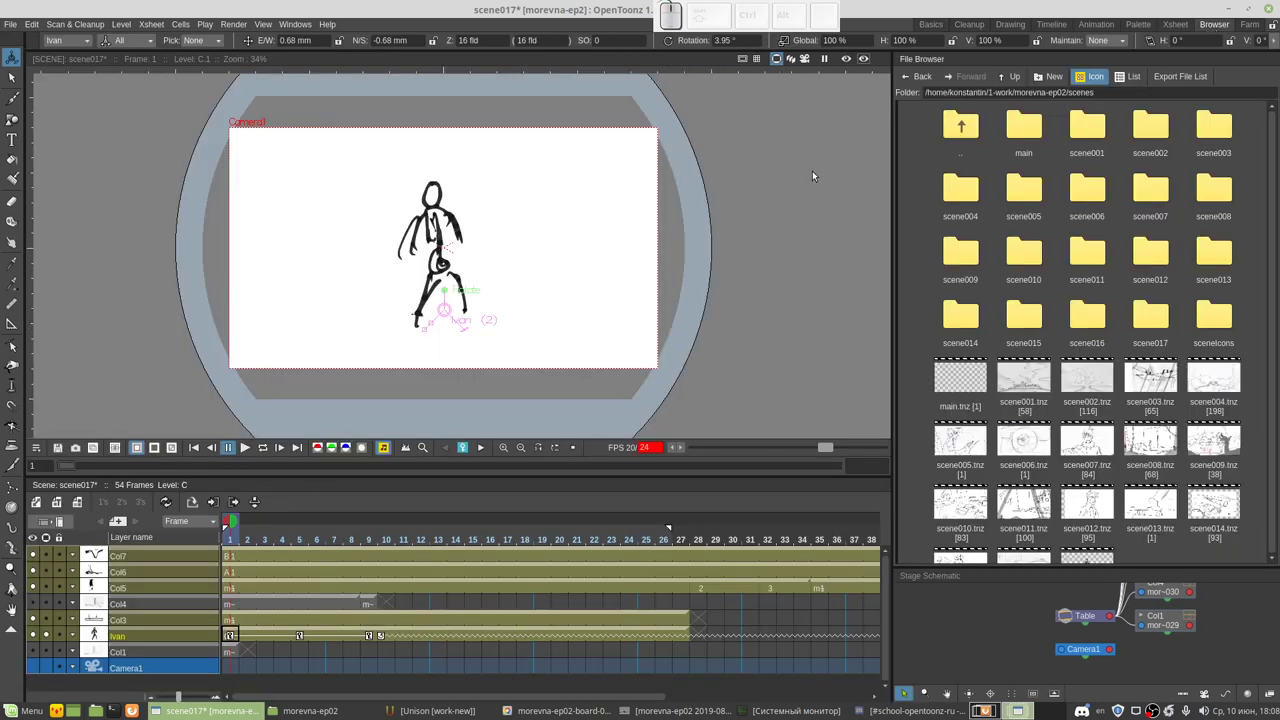
Step: Create a new drawing level and name its column 'ivan centerpoint'
{"action": "left_click", "coordinate": [35, 503]}
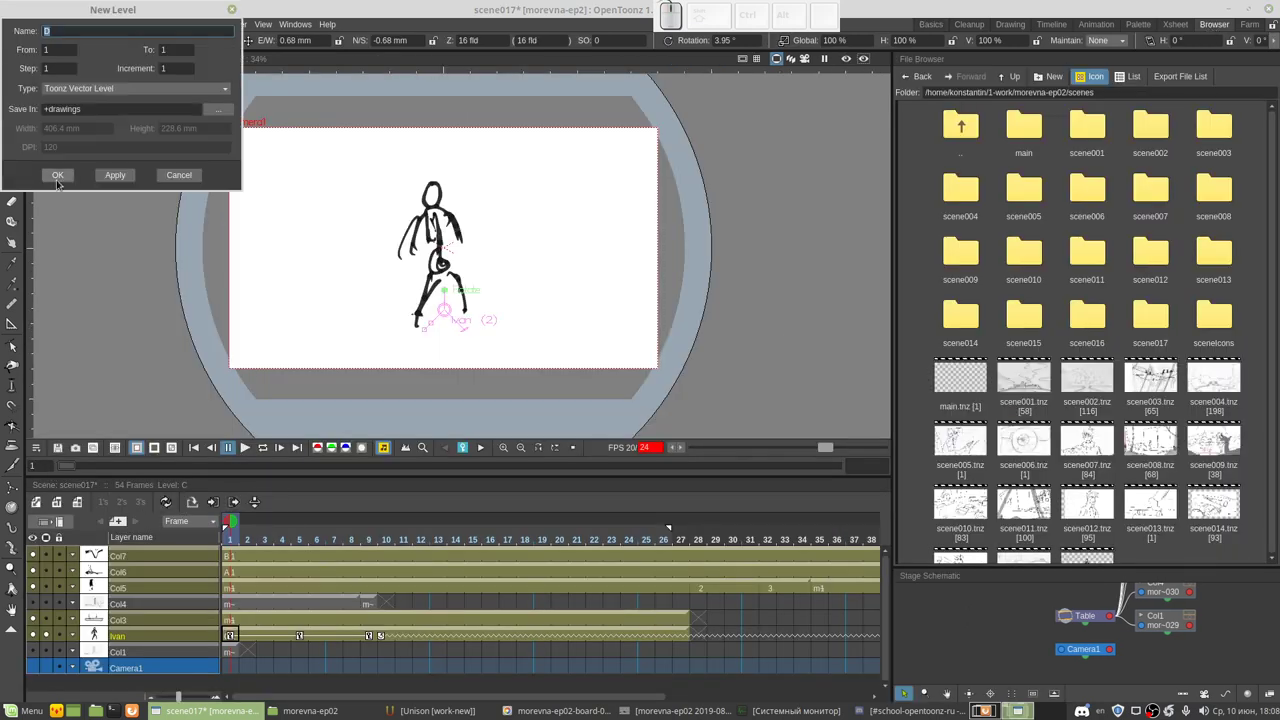
{"action": "left_click", "coordinate": [57, 177]}
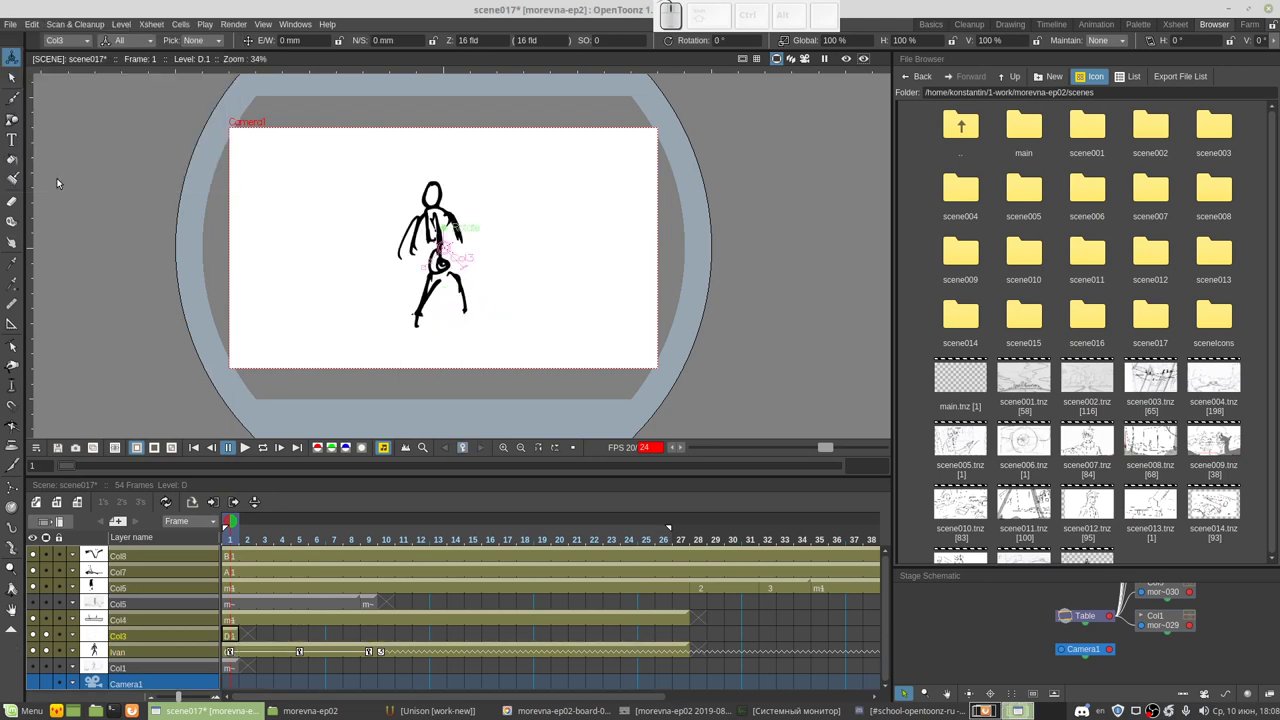
{"action": "double_click", "coordinate": [130, 636]}
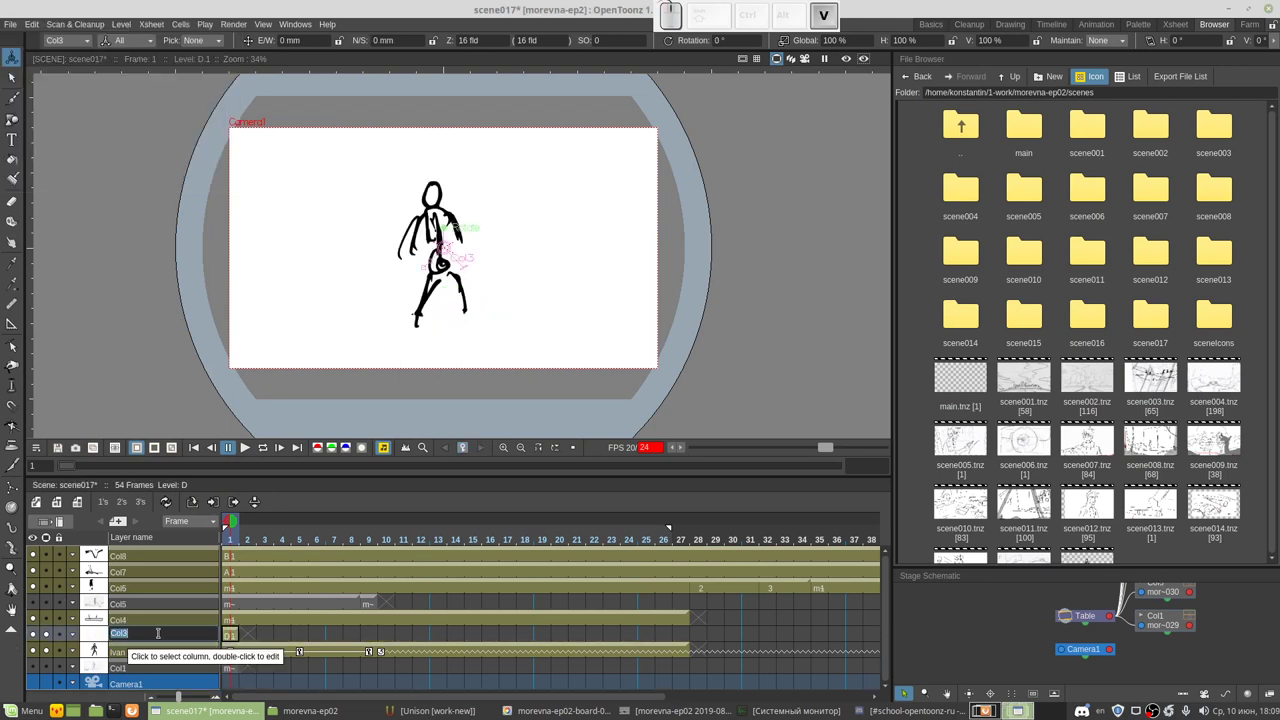
{"action": "type", "text": "ivan center"}
{"action": "type", "text": "point"}
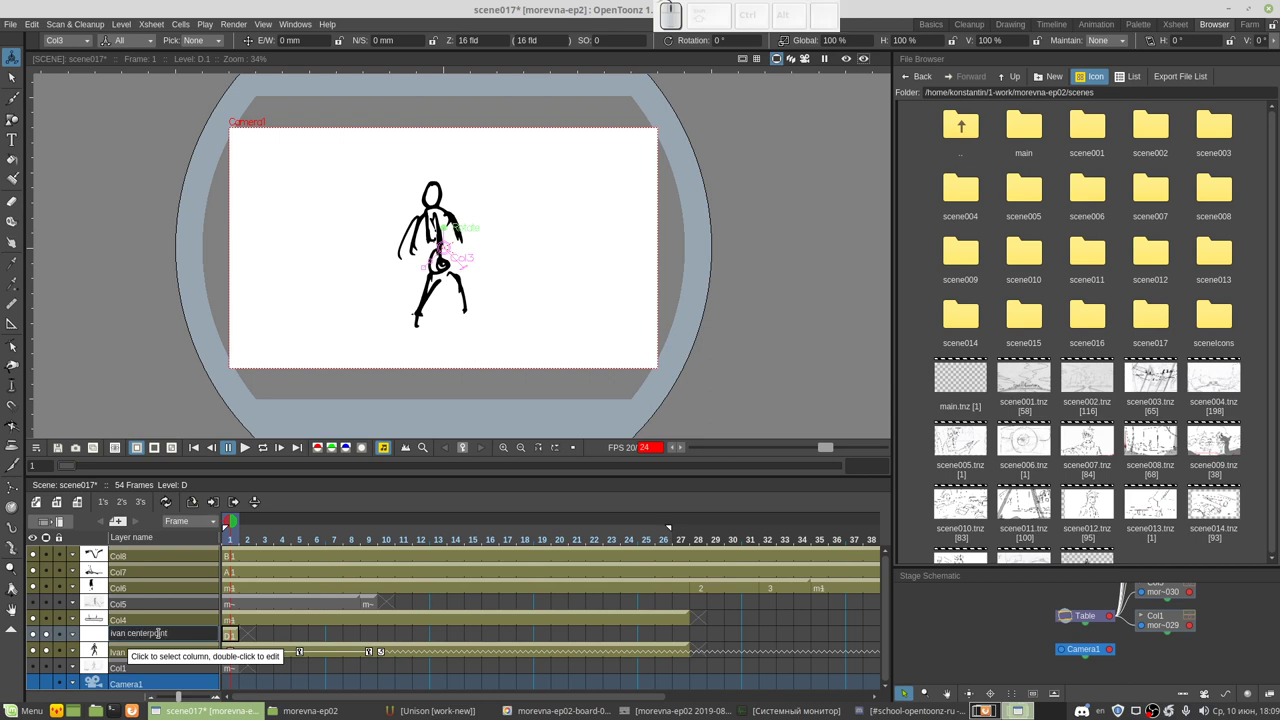
{"action": "key", "text": "Return"}
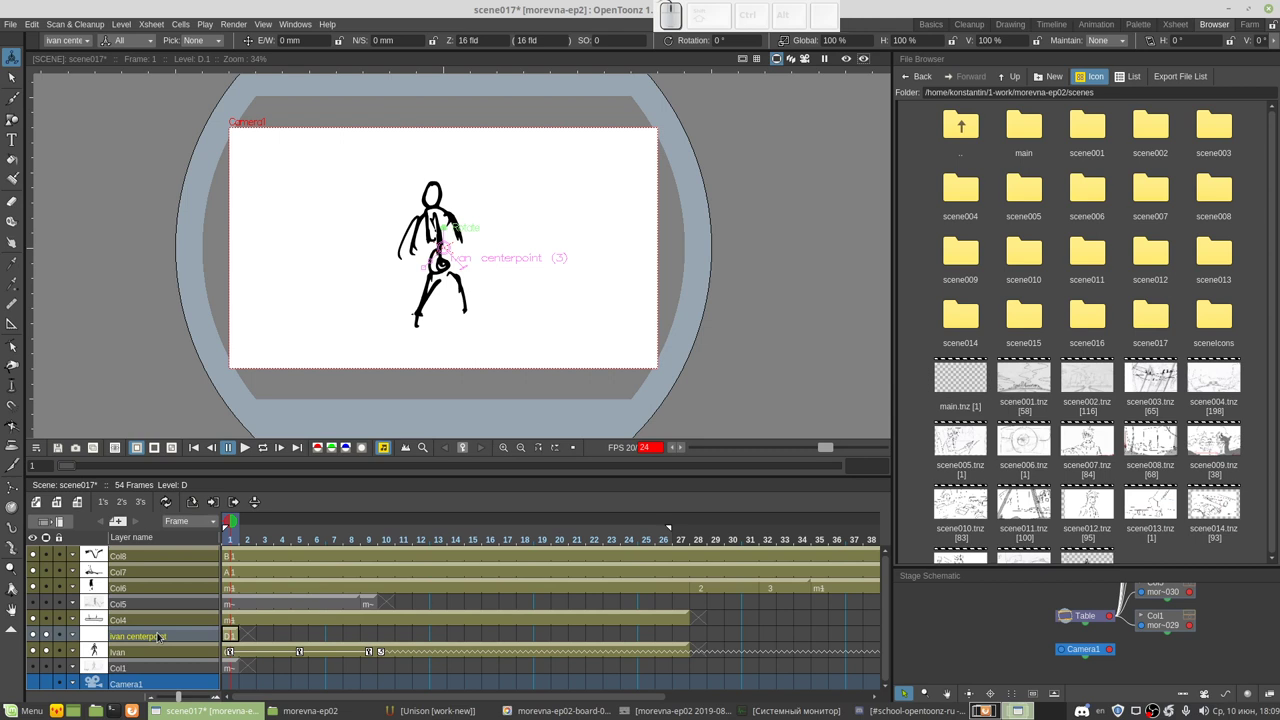
Step: Brush a small cross at Ivan's feet in ivan centerpoint's frame 1, enlarge the stage schematic, and save
{"action": "left_click", "coordinate": [231, 636]}
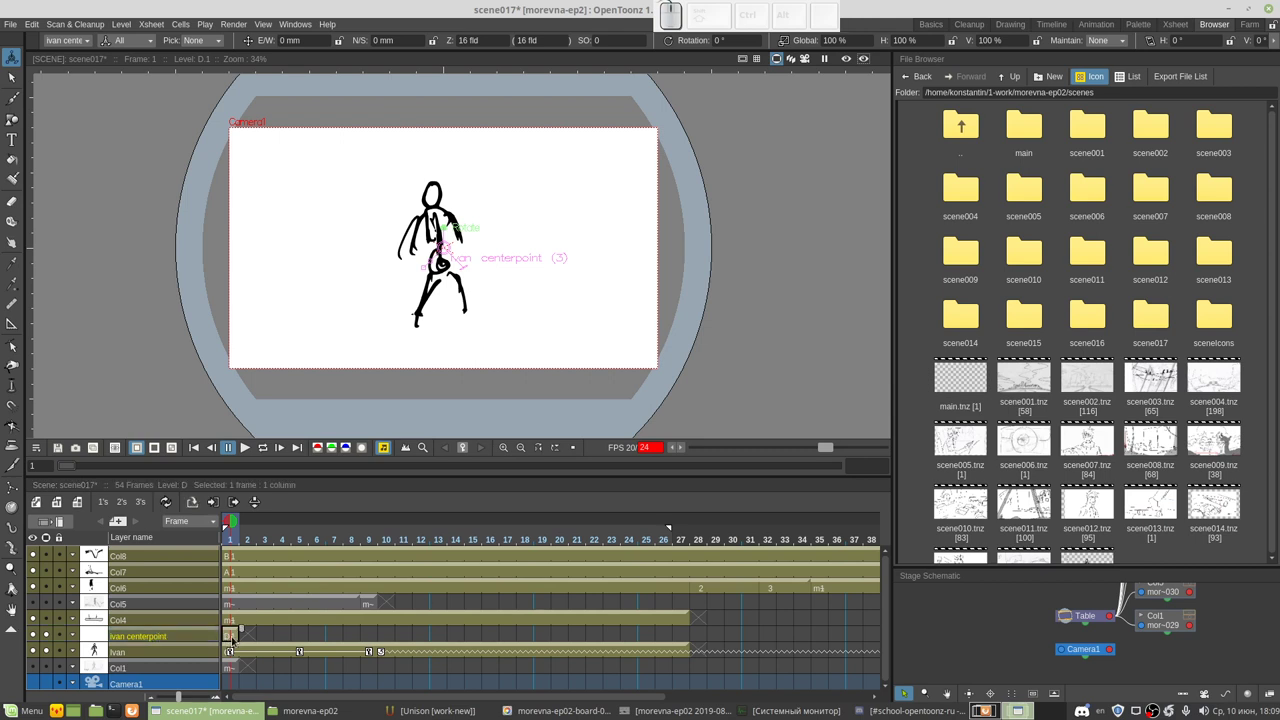
{"action": "key", "text": "b"}
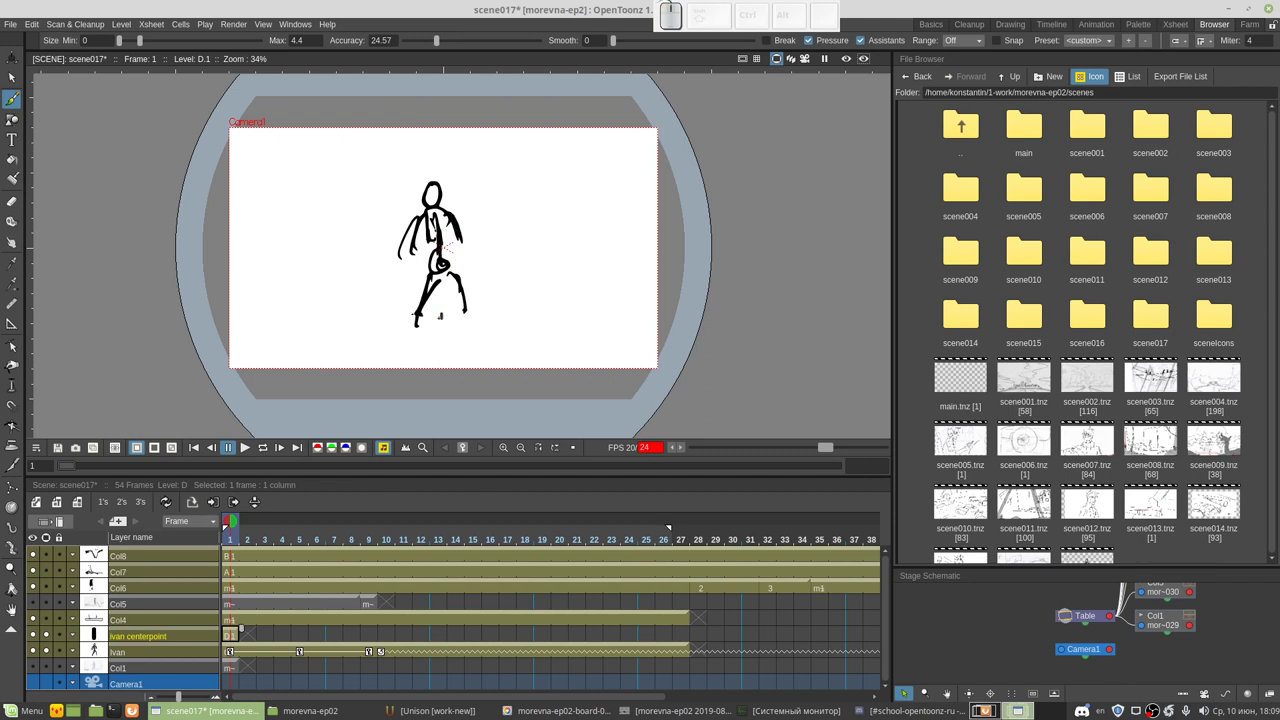
{"action": "left_click", "coordinate": [441, 316]}
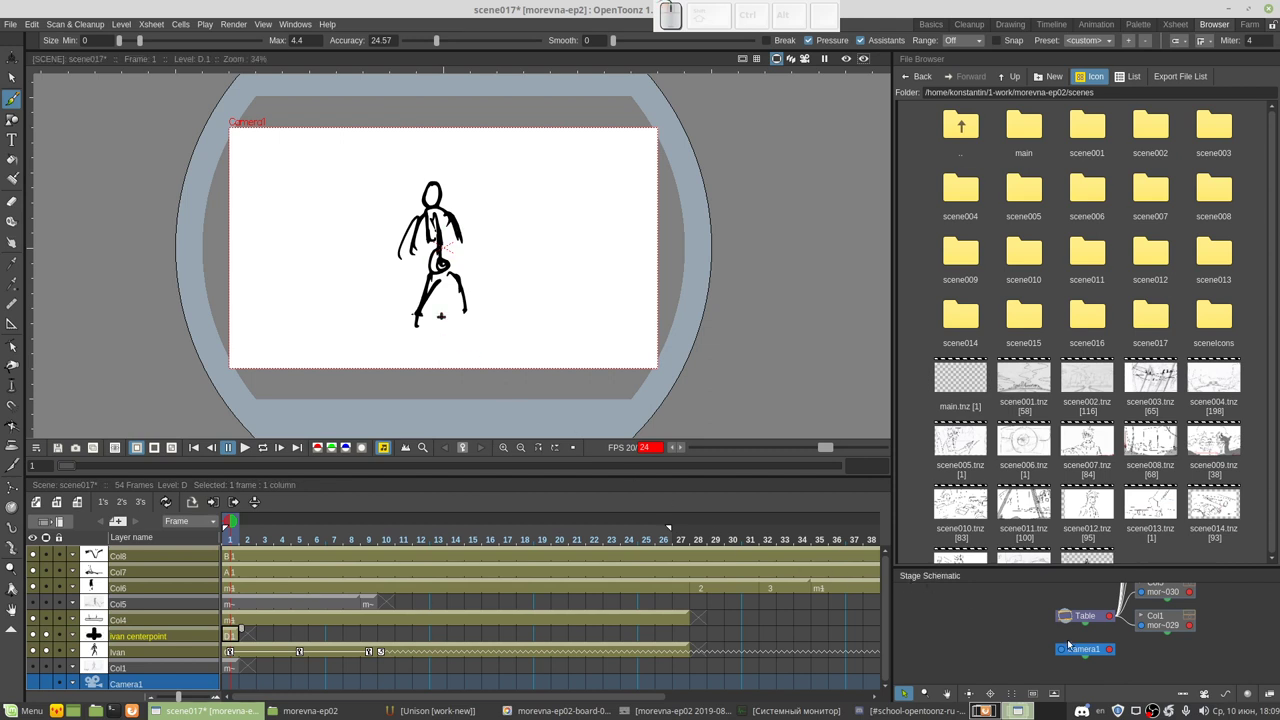
{"action": "left_click_drag", "start_coordinate": [1045, 568], "coordinate": [990, 355]}
{"action": "key", "text": "ctrl+s"}
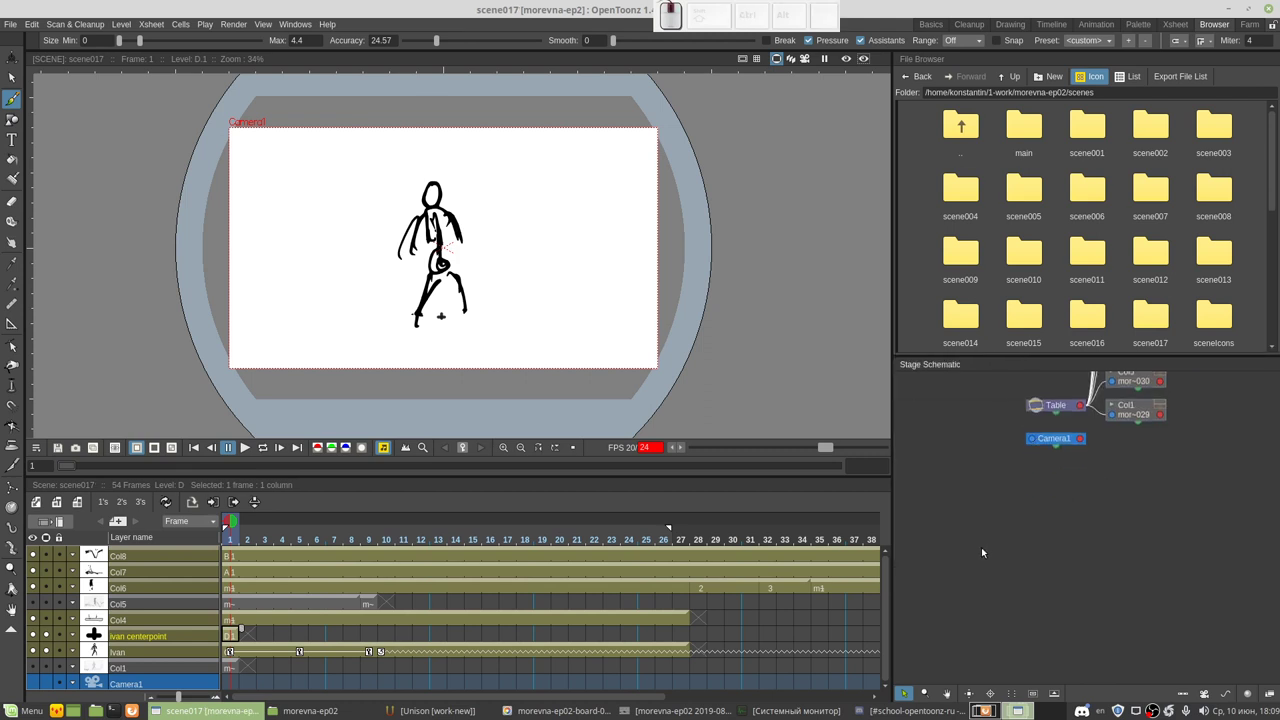
Step: Link the Ivan node under ivan centerpoint in the Stage Schematic, then scrub to frame 22 to check the pose
{"action": "scroll", "coordinate": [981, 553], "scroll_direction": "left", "scroll_amount": 3}
{"action": "scroll", "coordinate": [970, 570], "scroll_direction": "up", "scroll_amount": 2}
{"action": "scroll", "coordinate": [960, 586], "scroll_direction": "up", "scroll_amount": 1}
{"action": "scroll", "coordinate": [1067, 461], "scroll_direction": "up", "scroll_amount": 2}
{"action": "scroll", "coordinate": [1039, 550], "scroll_direction": "up", "scroll_amount": 1}
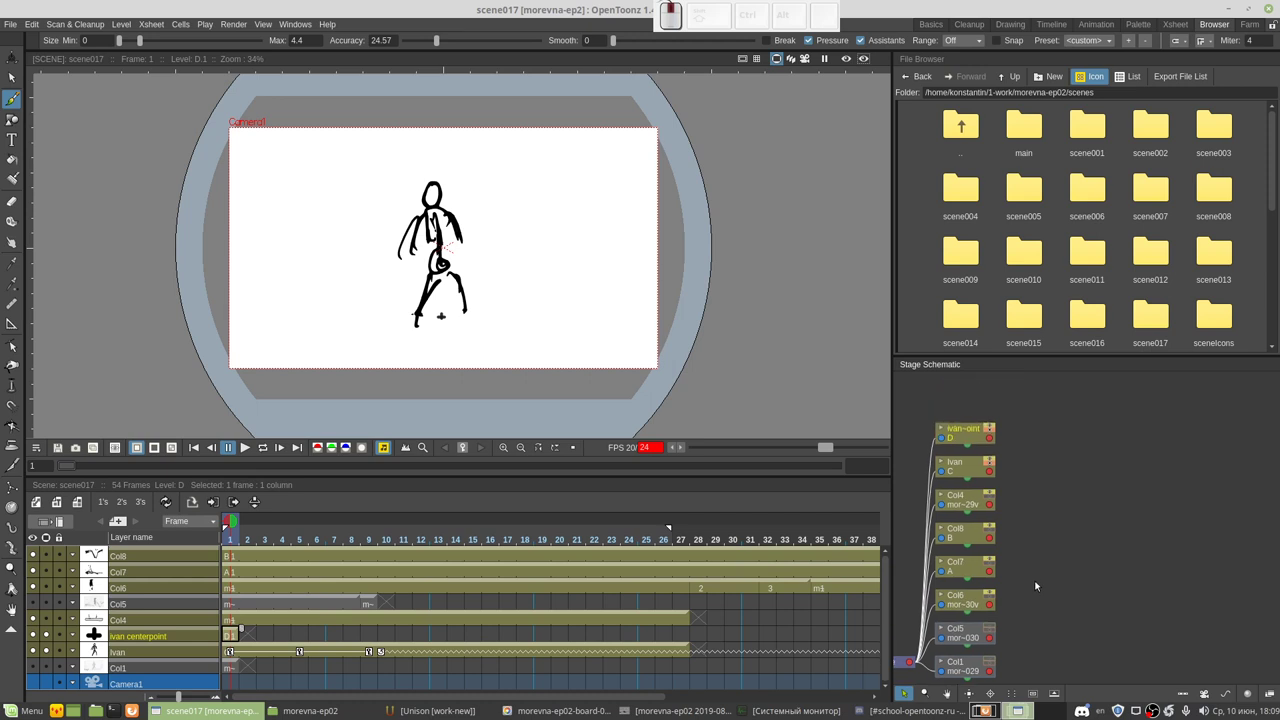
{"action": "scroll", "coordinate": [1036, 586], "scroll_direction": "down", "scroll_amount": 2}
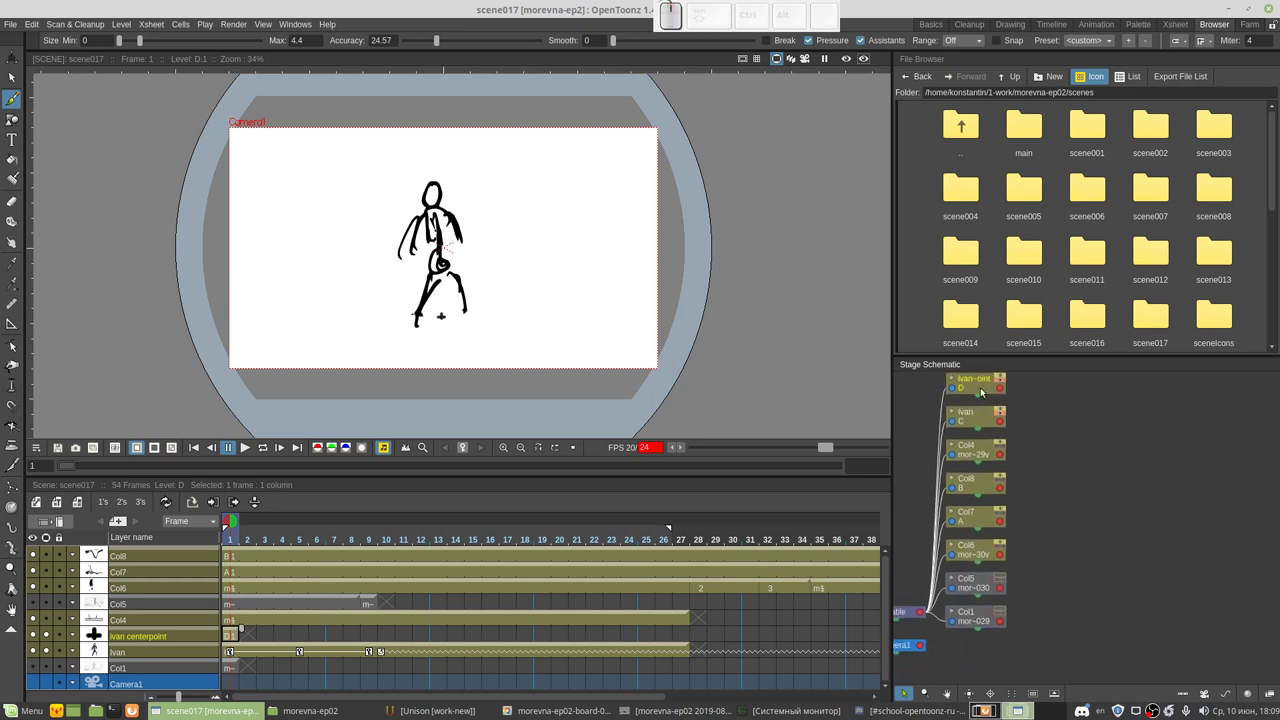
{"action": "mouse_move", "coordinate": [981, 386]}
{"action": "left_mouse_down"}
{"action": "mouse_move", "coordinate": [1095, 415]}
{"action": "mouse_move", "coordinate": [985, 393]}
{"action": "mouse_move", "coordinate": [1069, 414]}
{"action": "mouse_move", "coordinate": [1004, 397]}
{"action": "left_mouse_up"}
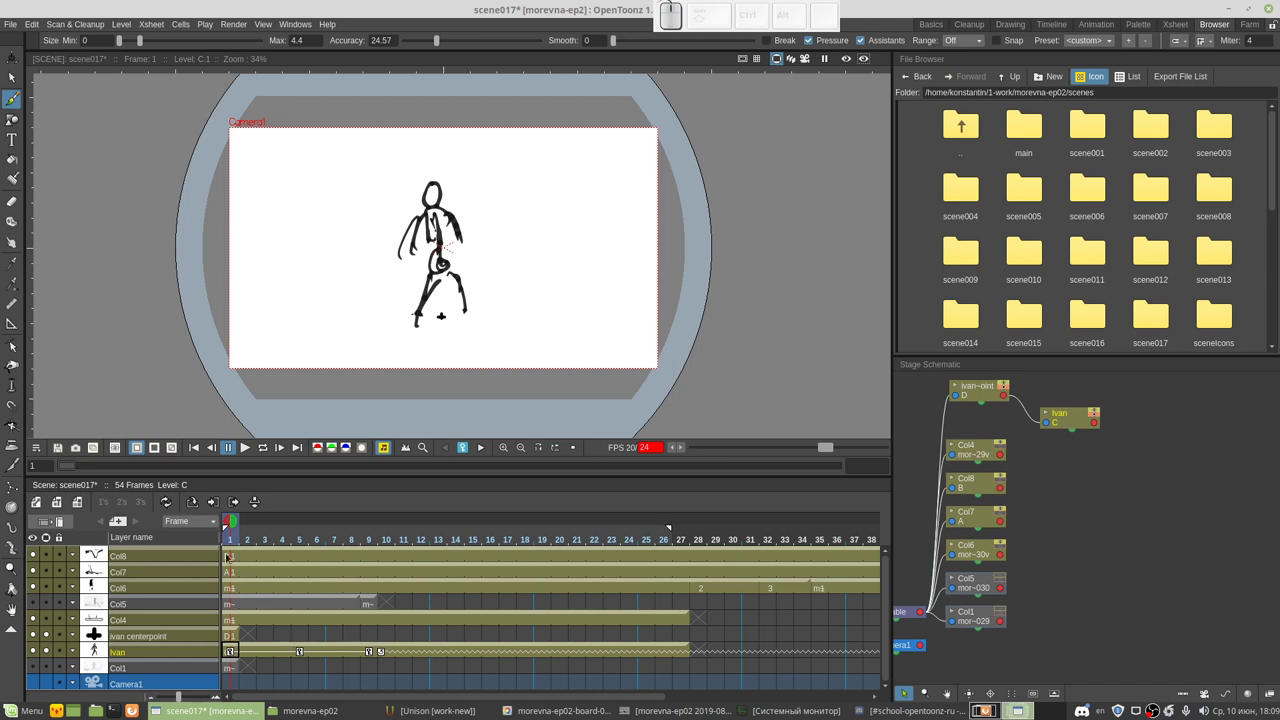
{"action": "left_click_drag", "start_coordinate": [232, 528], "coordinate": [600, 542]}
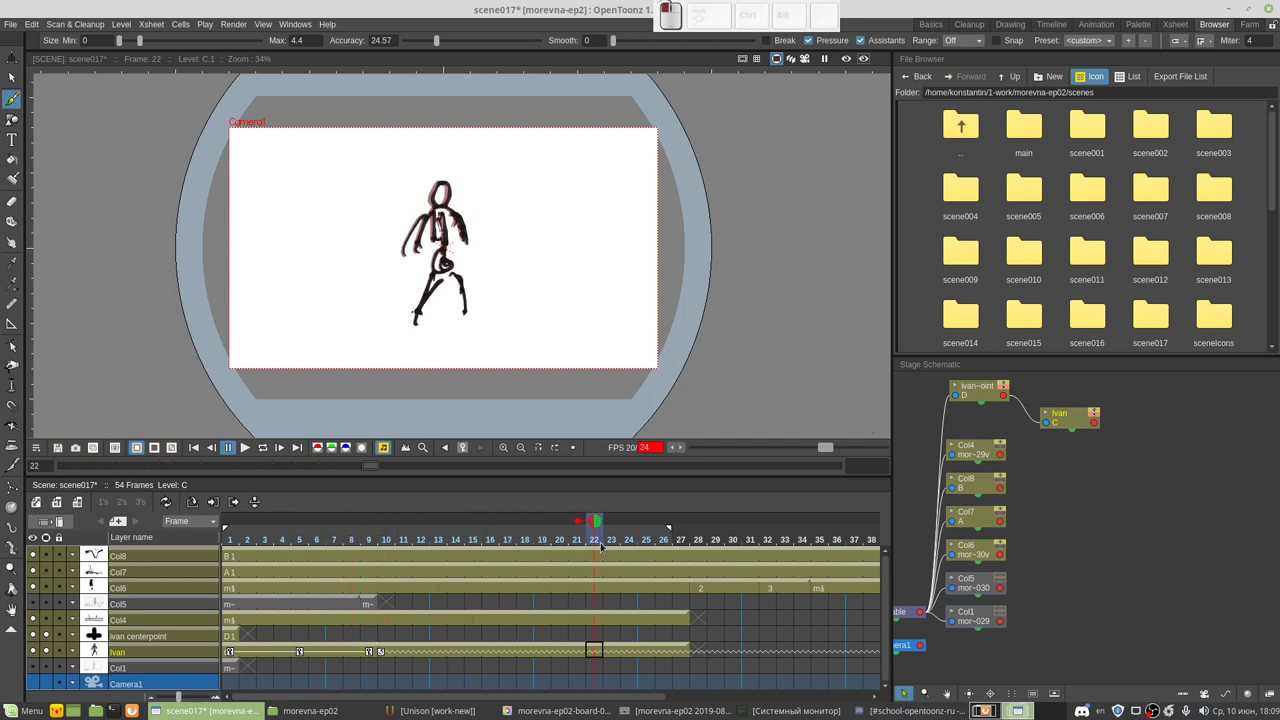
Step: Extend the seven columns' cells from frames 20–25 onward and stretch ivan centerpoint's frame-1 cell along its row
{"action": "left_click", "coordinate": [567, 551]}
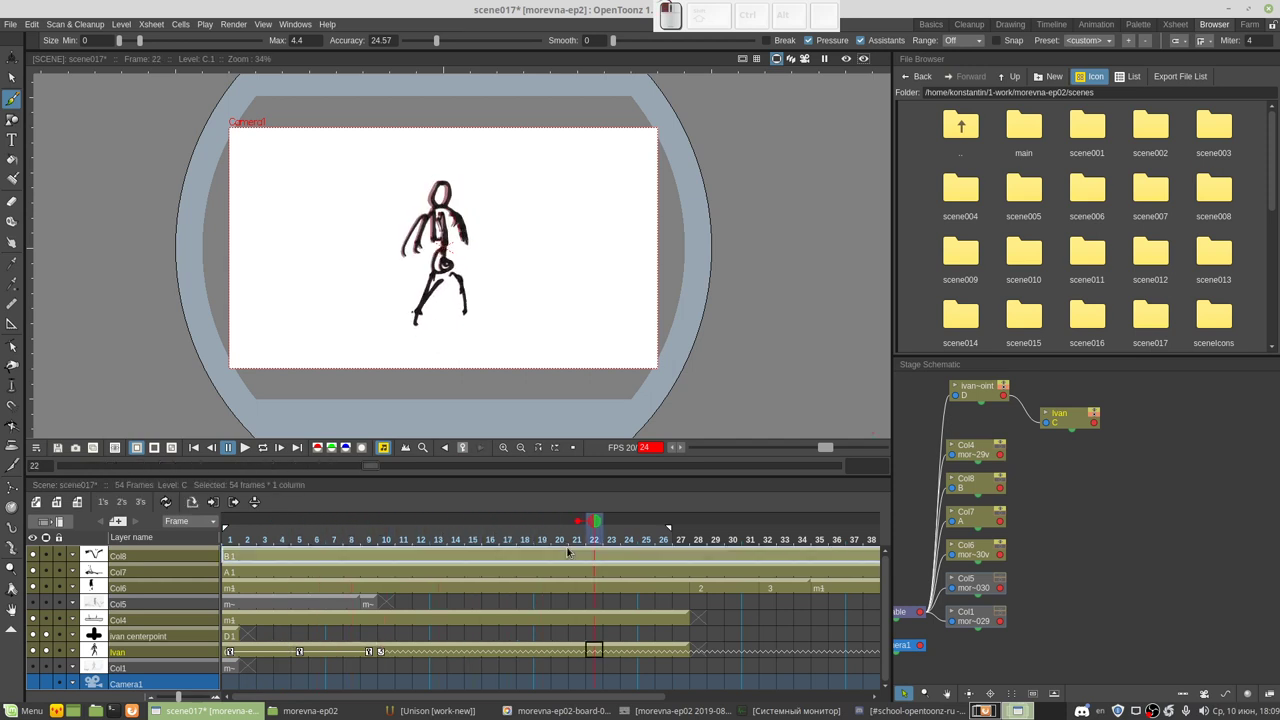
{"action": "left_click", "coordinate": [563, 551]}
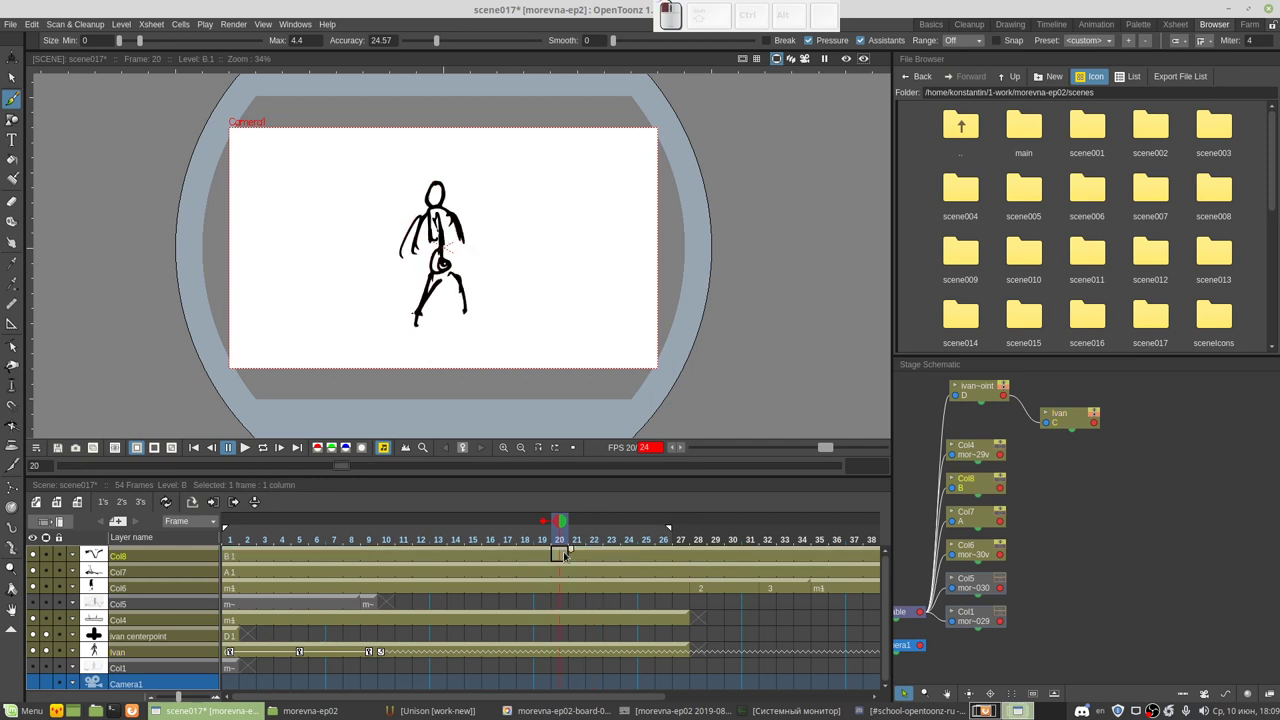
{"action": "left_click", "coordinate": [650, 648], "text": "shift"}
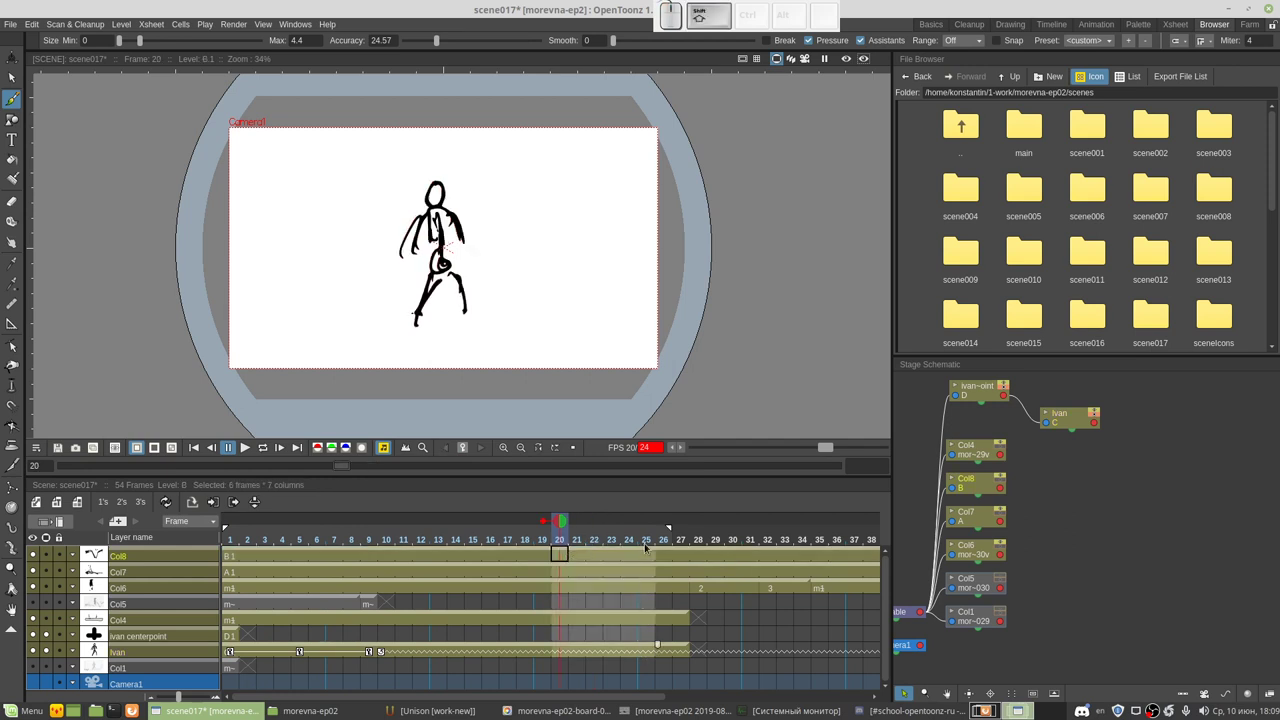
{"action": "left_click_drag", "start_coordinate": [657, 647], "coordinate": [840, 645]}
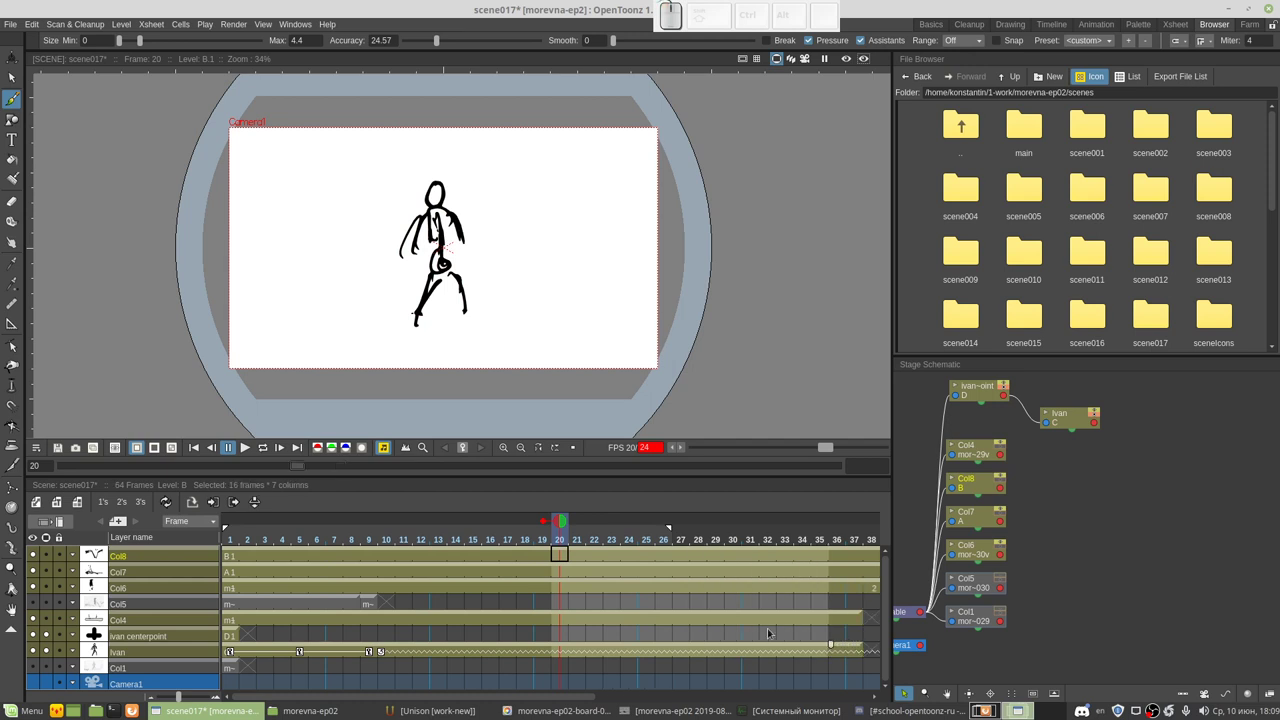
{"action": "left_click", "coordinate": [236, 633]}
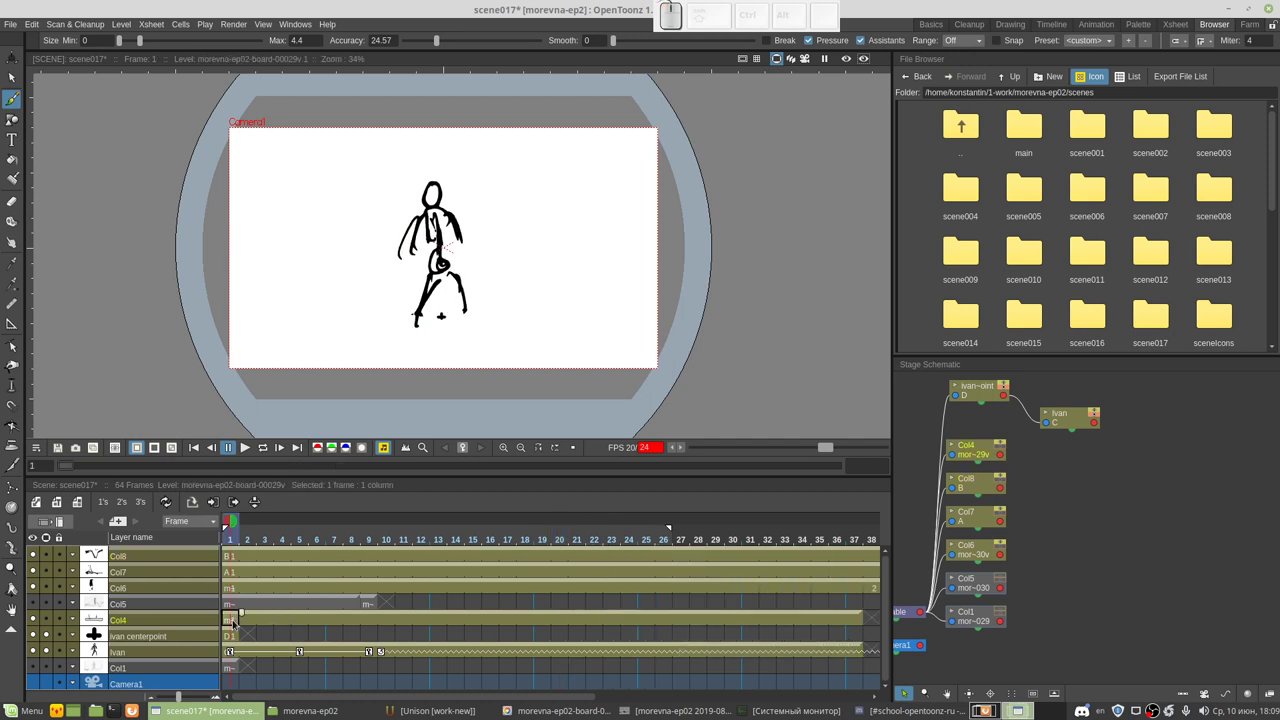
{"action": "mouse_move", "coordinate": [240, 633]}
{"action": "left_mouse_down"}
{"action": "mouse_move", "coordinate": [744, 626]}
{"action": "mouse_move", "coordinate": [240, 628]}
{"action": "left_mouse_up"}
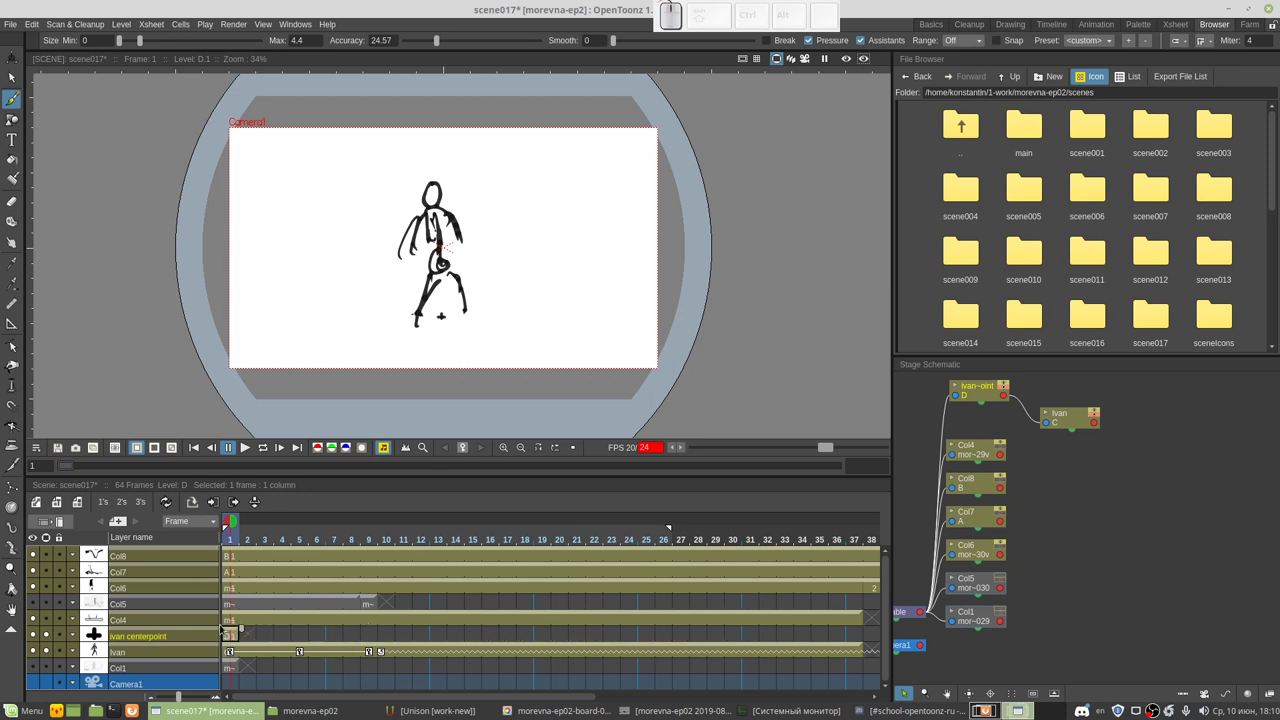
Step: With the Animate tool on ivan centerpoint, lower Ivan below the ground at frame 1
{"action": "left_click", "coordinate": [12, 58]}
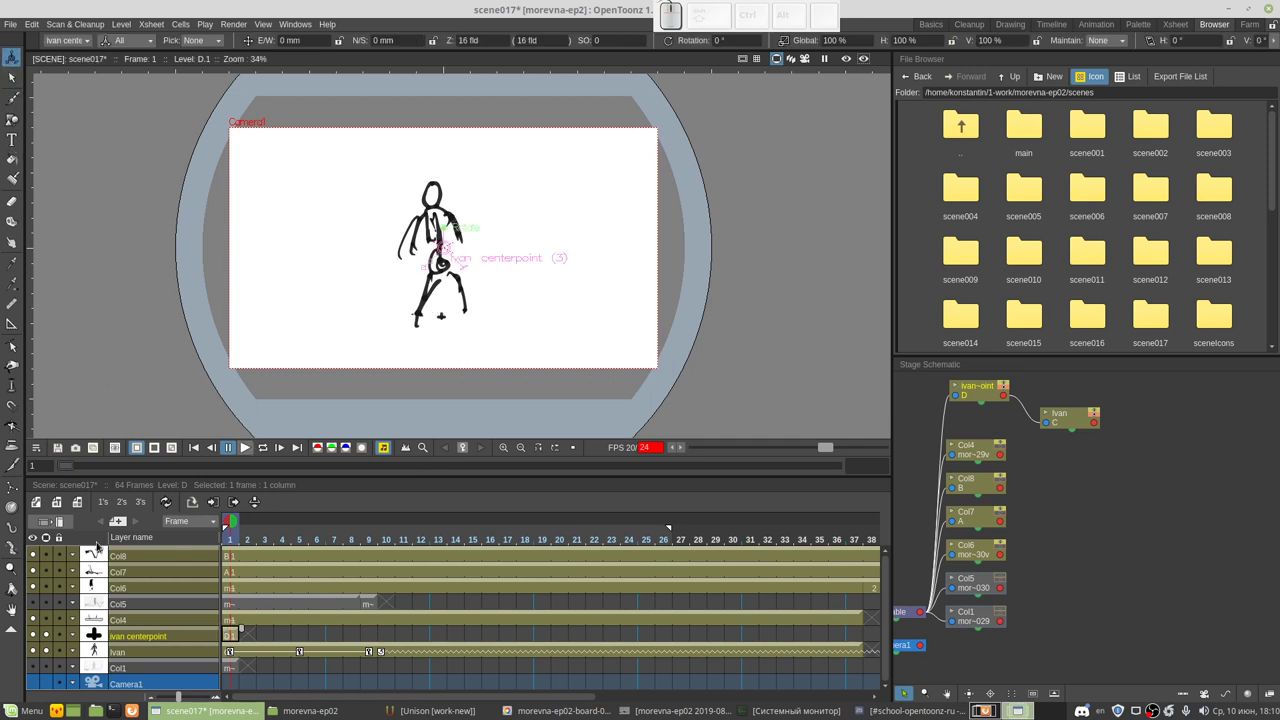
{"action": "left_click", "coordinate": [46, 620]}
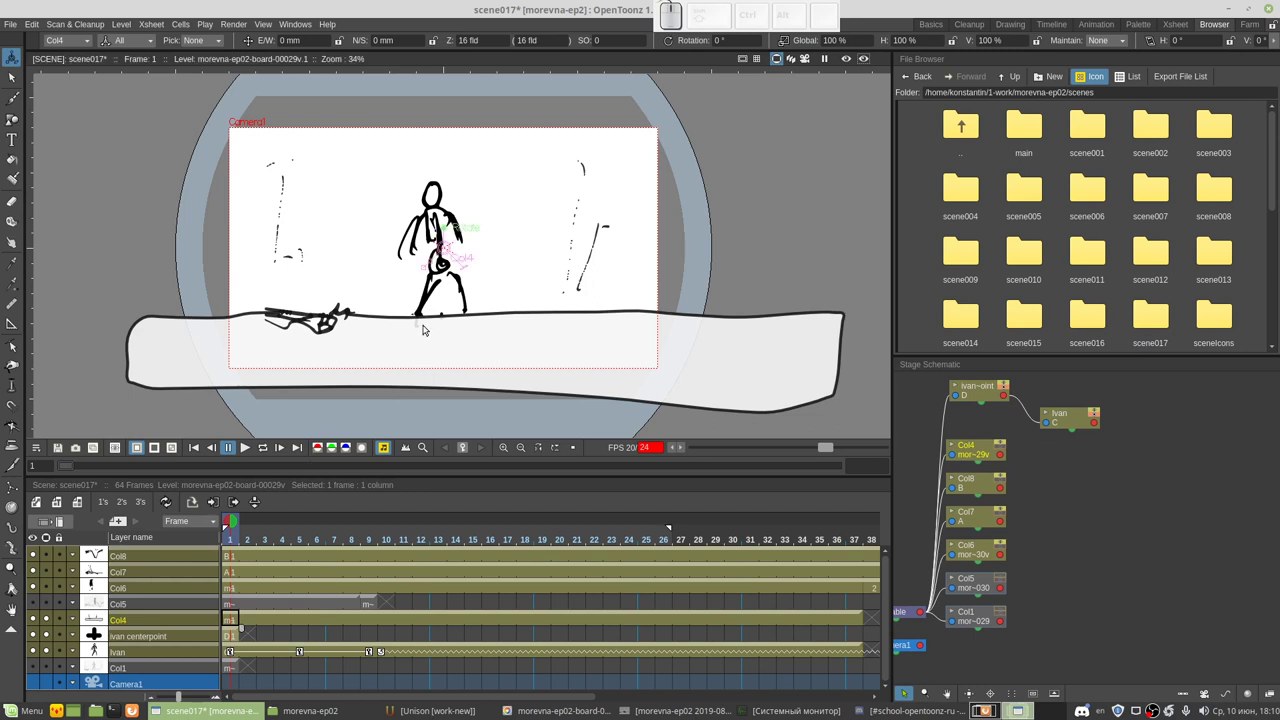
{"action": "left_click", "coordinate": [232, 637]}
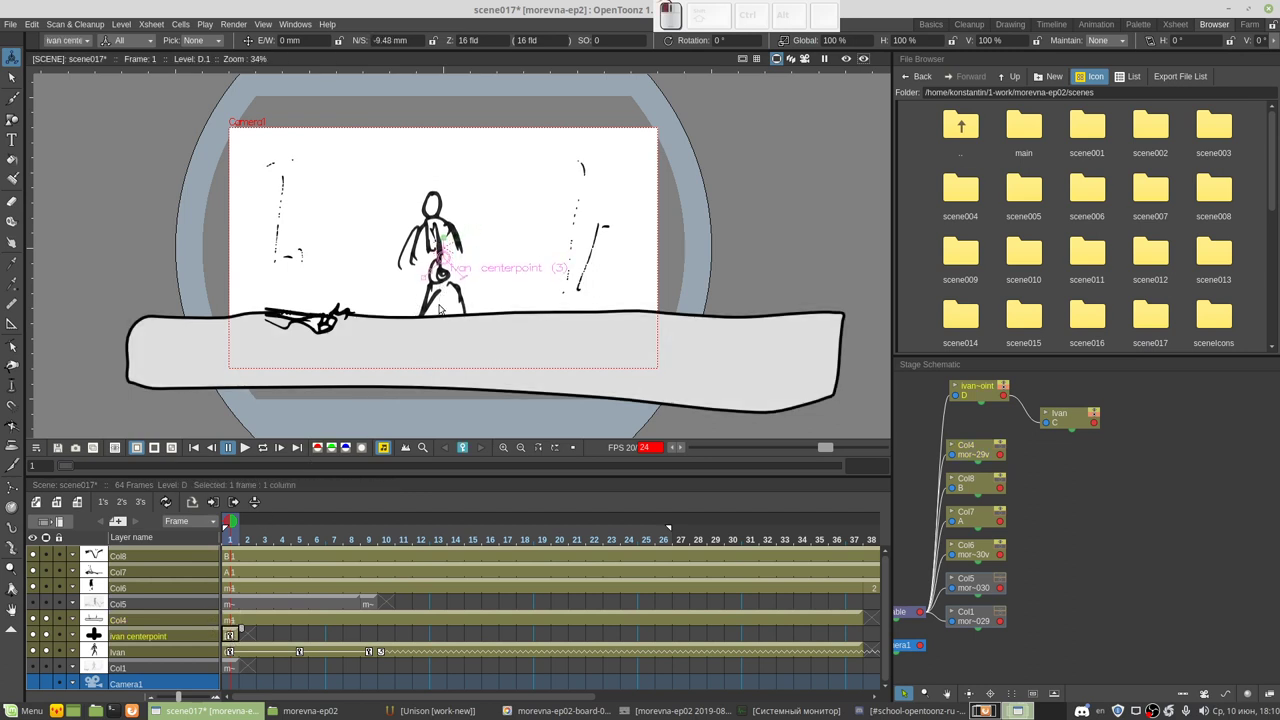
{"action": "left_click_drag", "start_coordinate": [445, 268], "coordinate": [433, 368]}
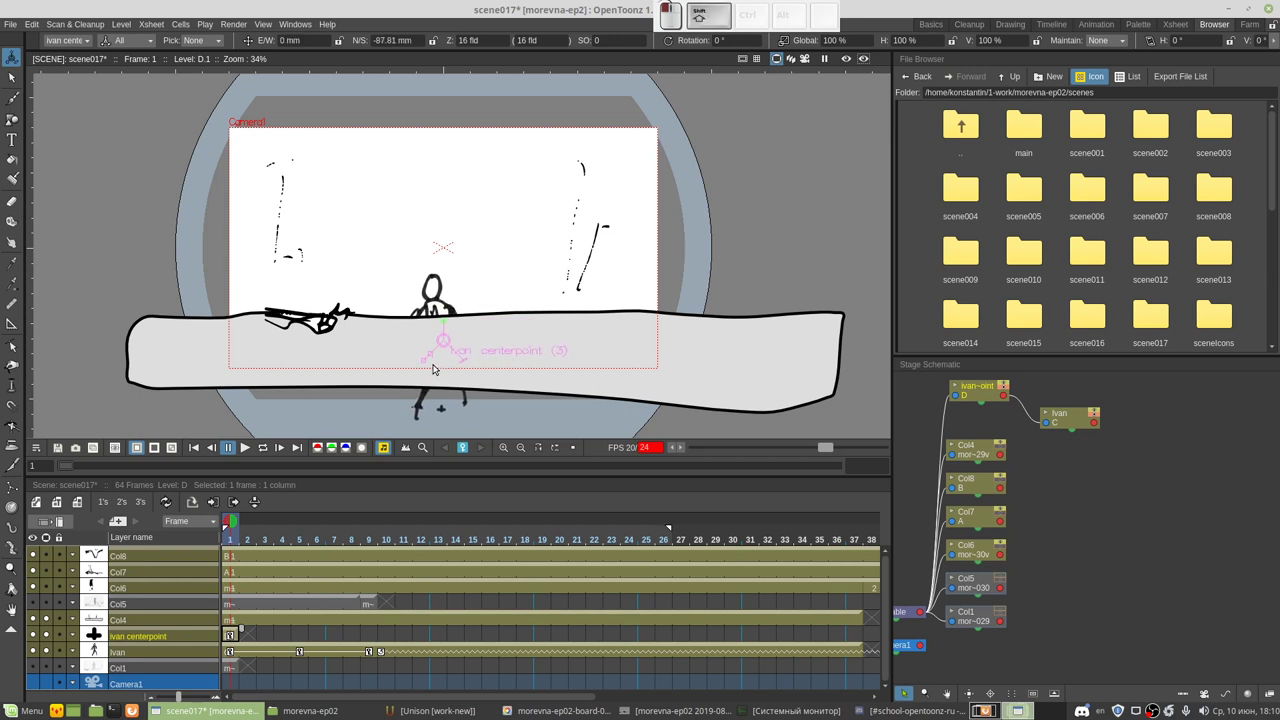
Step: Extend the seven columns' cells from frames 34–37 out to frame 52
{"action": "left_click", "coordinate": [851, 636]}
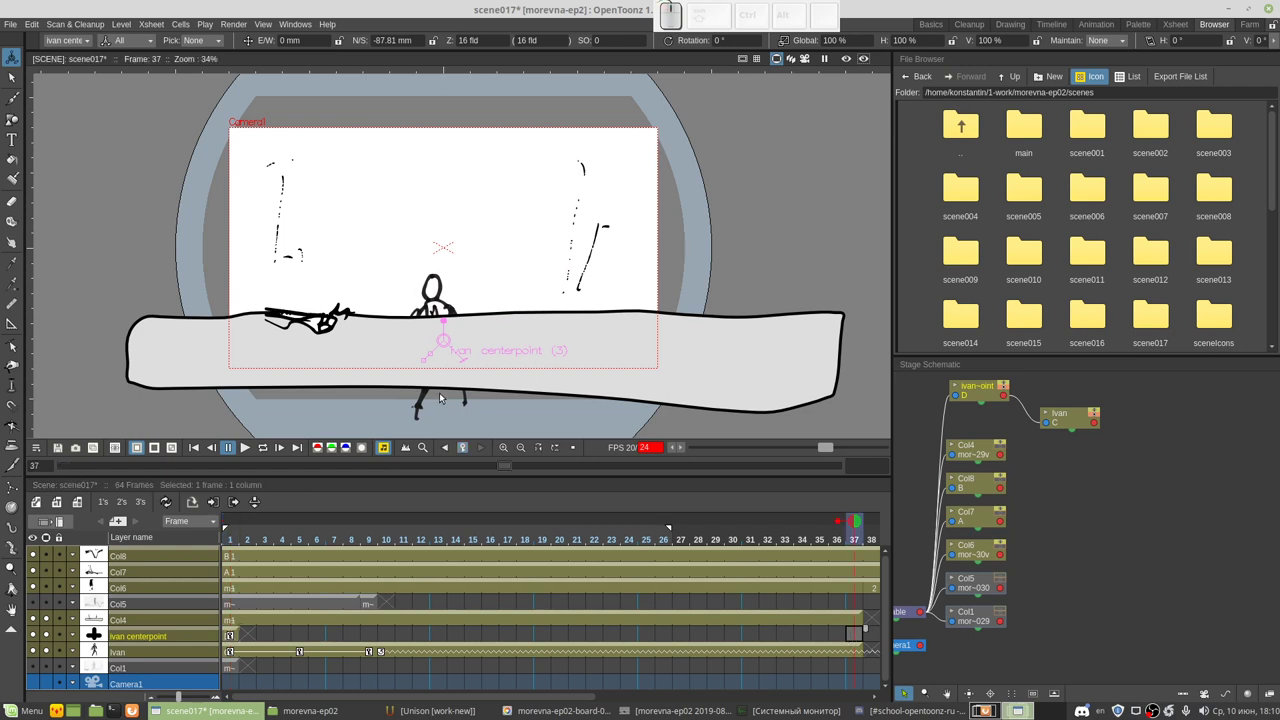
{"action": "left_click_drag", "start_coordinate": [490, 697], "coordinate": [685, 704]}
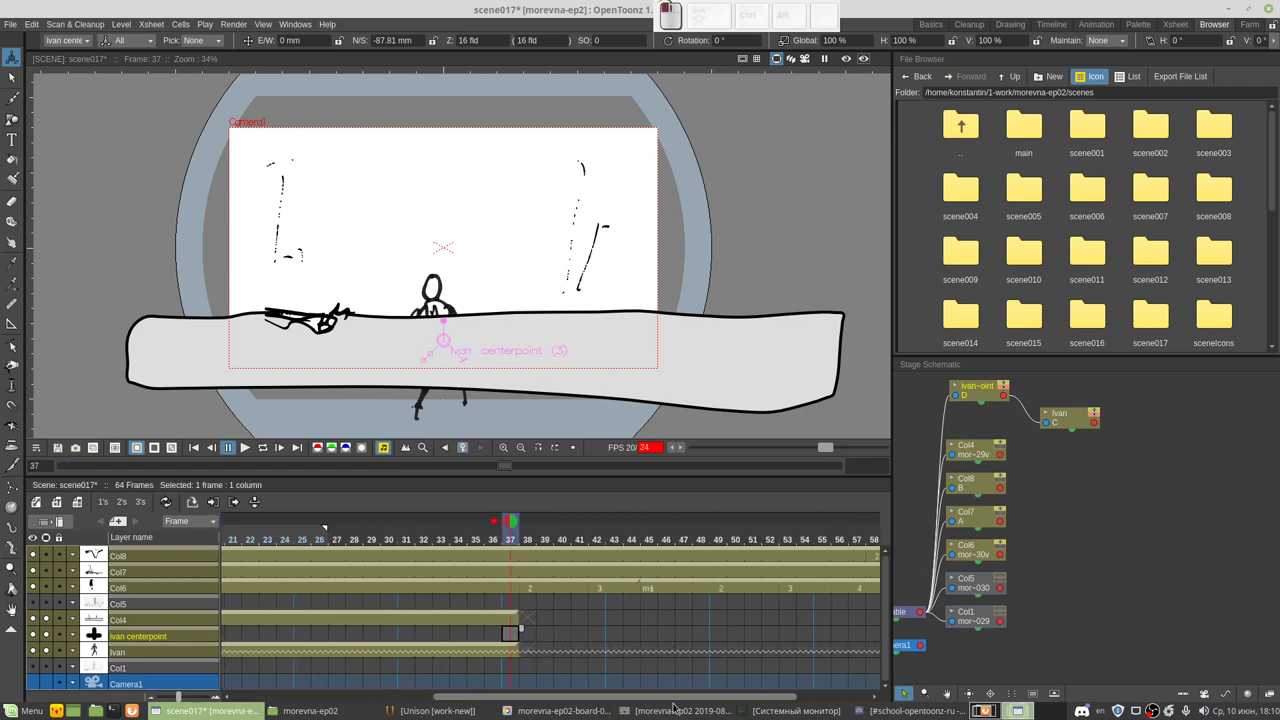
{"action": "left_click", "coordinate": [420, 555]}
{"action": "left_click", "coordinate": [473, 654], "text": "shift"}
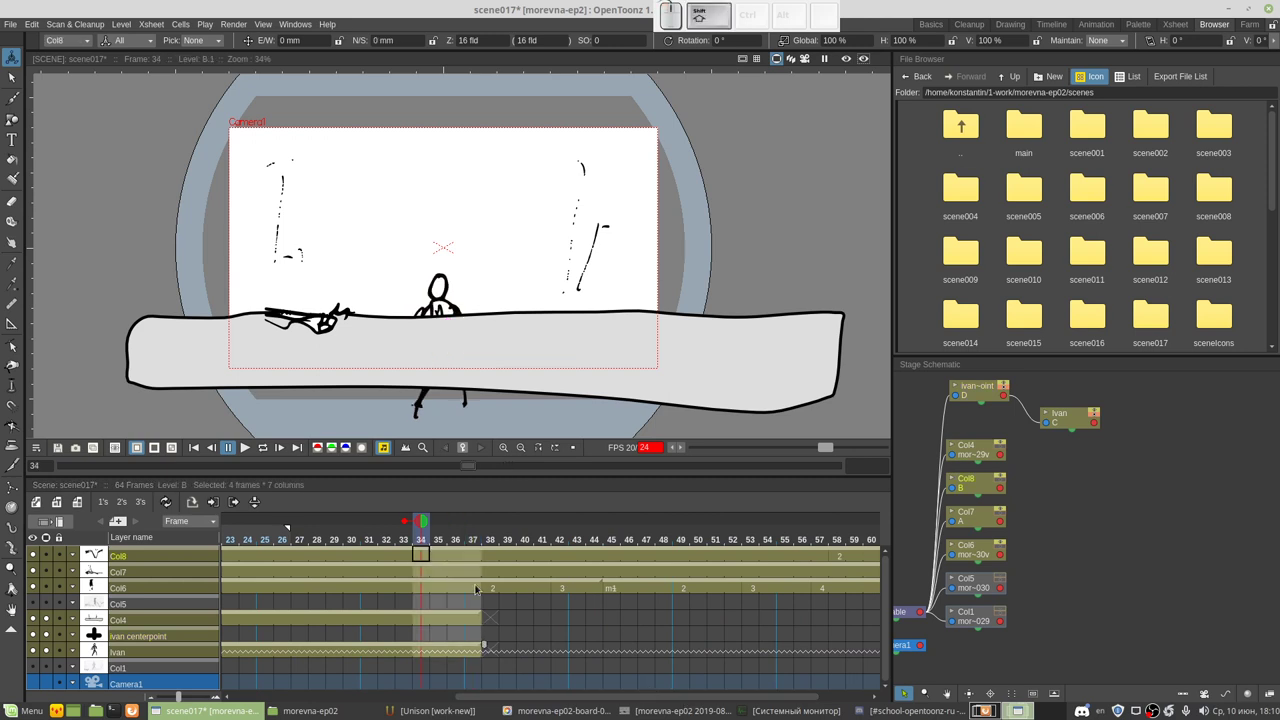
{"action": "left_click_drag", "start_coordinate": [484, 638], "coordinate": [758, 642]}
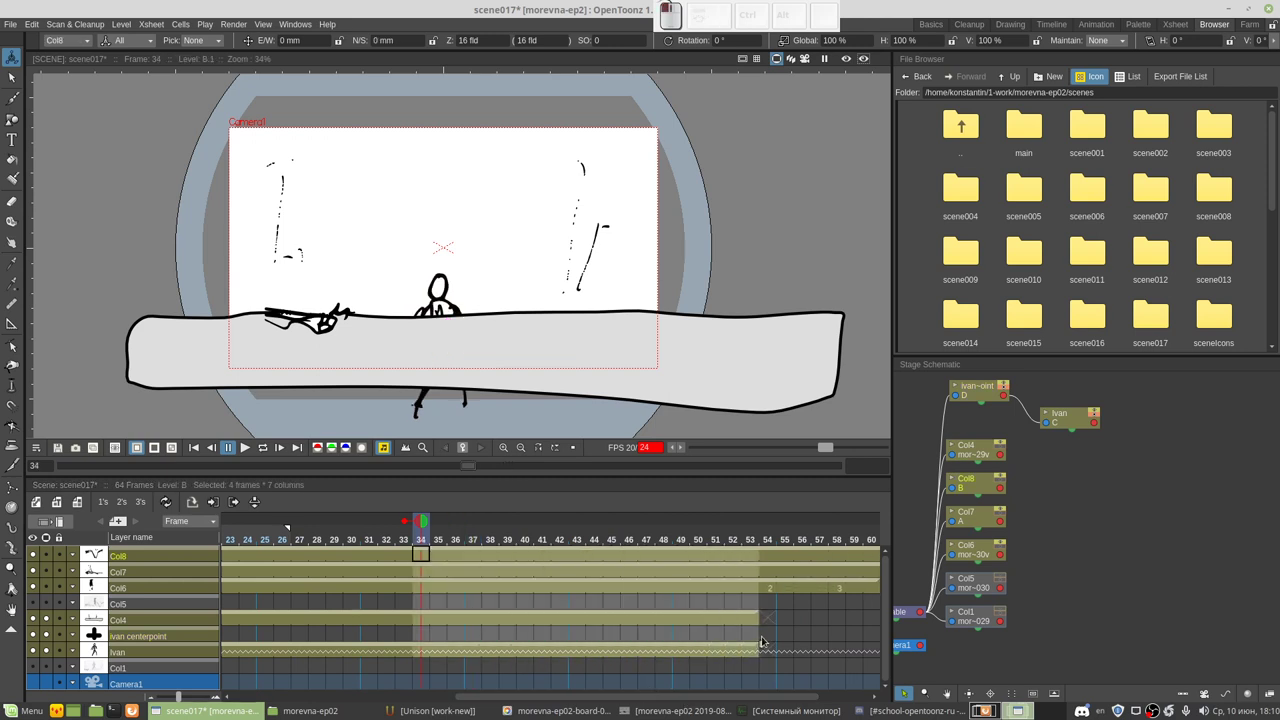
Step: Raise Ivan above the ground at frame 53 and play back the 80-frame shot
{"action": "left_click", "coordinate": [757, 642]}
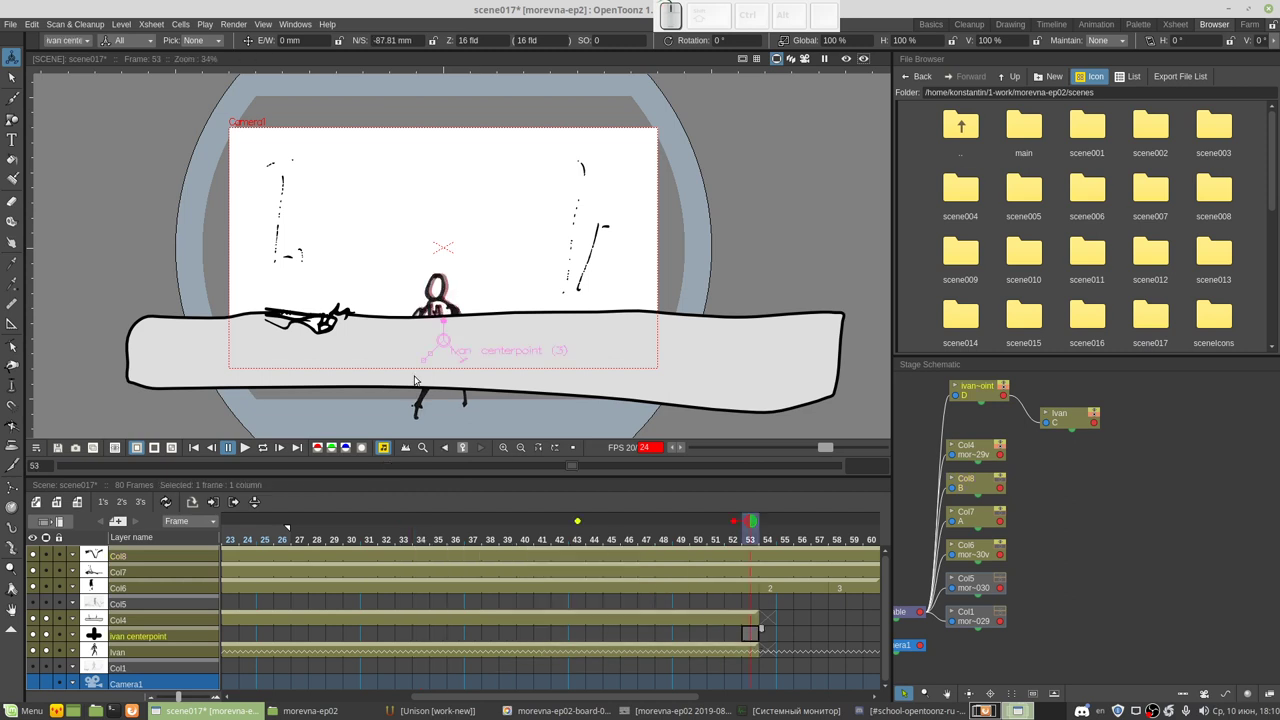
{"action": "left_click_drag", "start_coordinate": [440, 358], "coordinate": [447, 321]}
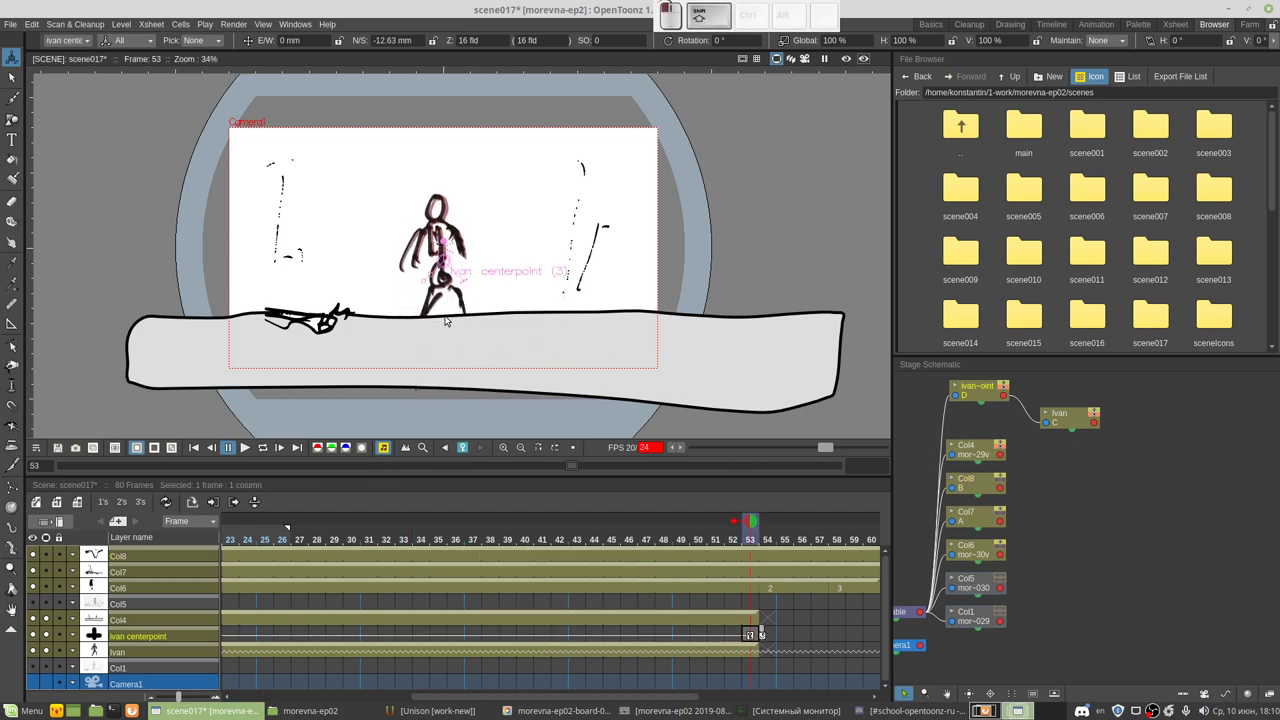
{"action": "left_click", "coordinate": [244, 448]}
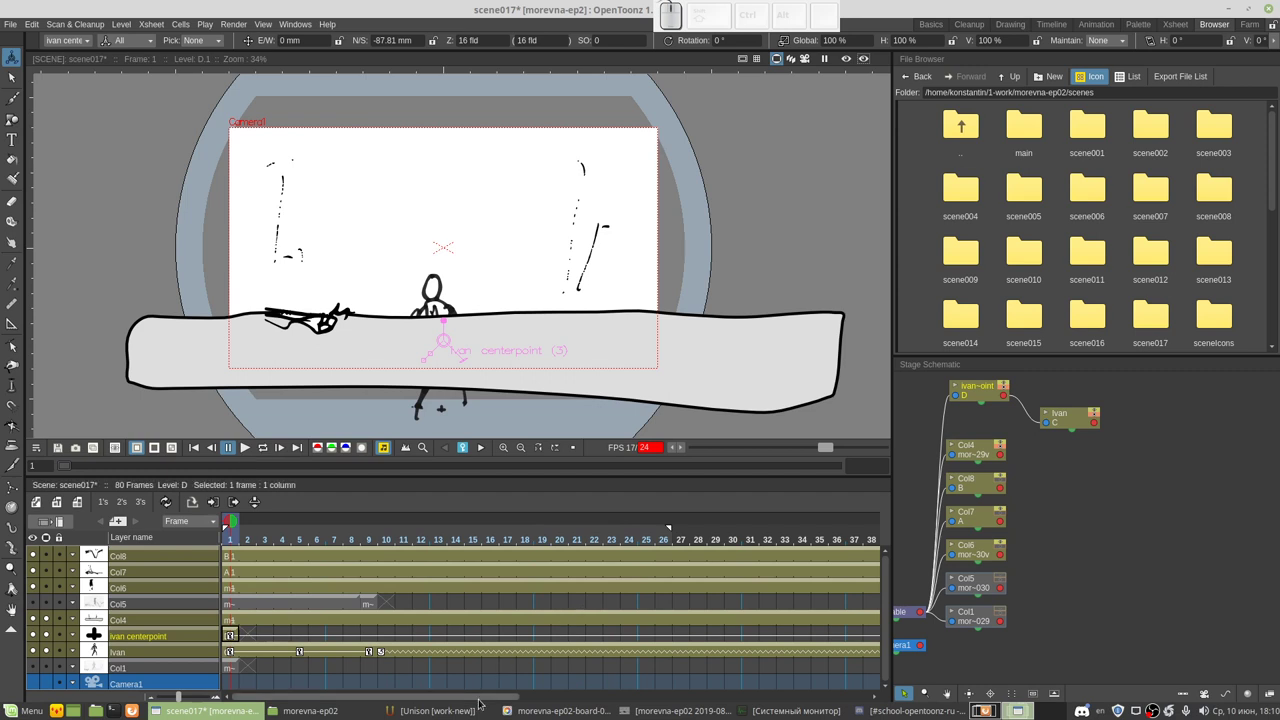
{"action": "left_click_drag", "start_coordinate": [472, 692], "coordinate": [612, 687]}
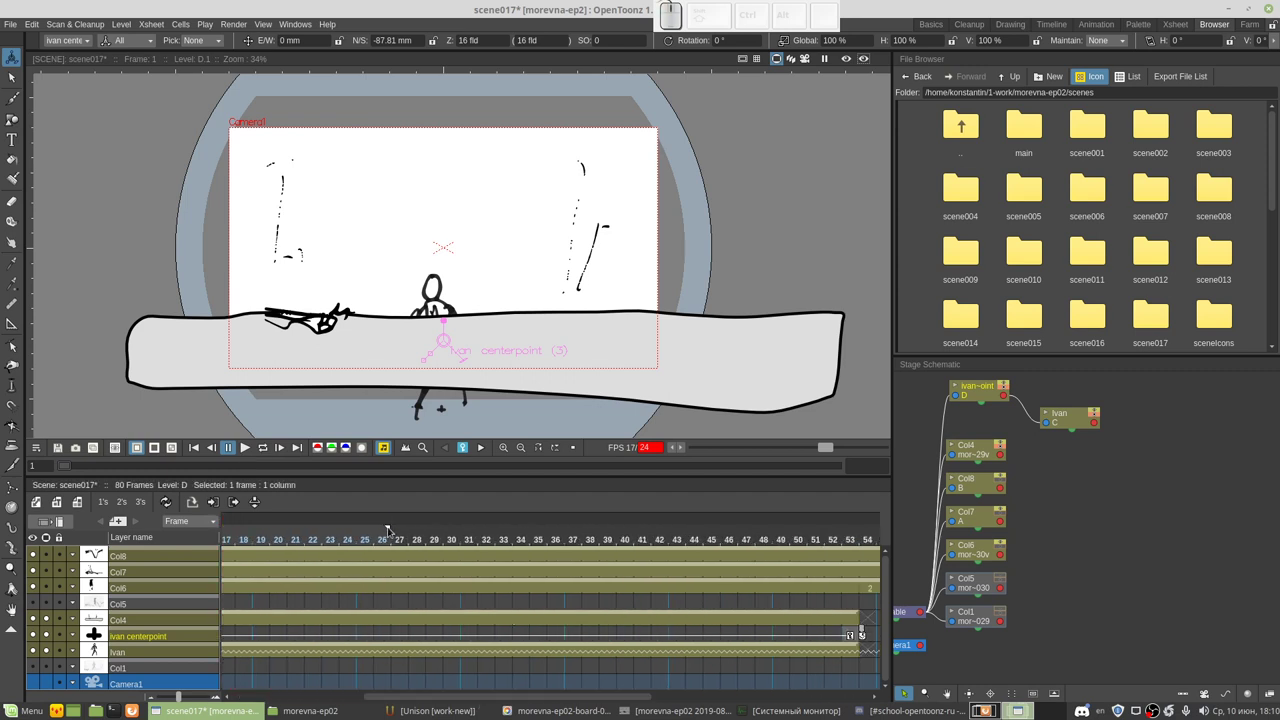
Step: Remove the Xsheet play-range markers, play the full 80-frame shot, and switch to the build-terminal workspace
{"action": "right_click", "coordinate": [387, 530]}
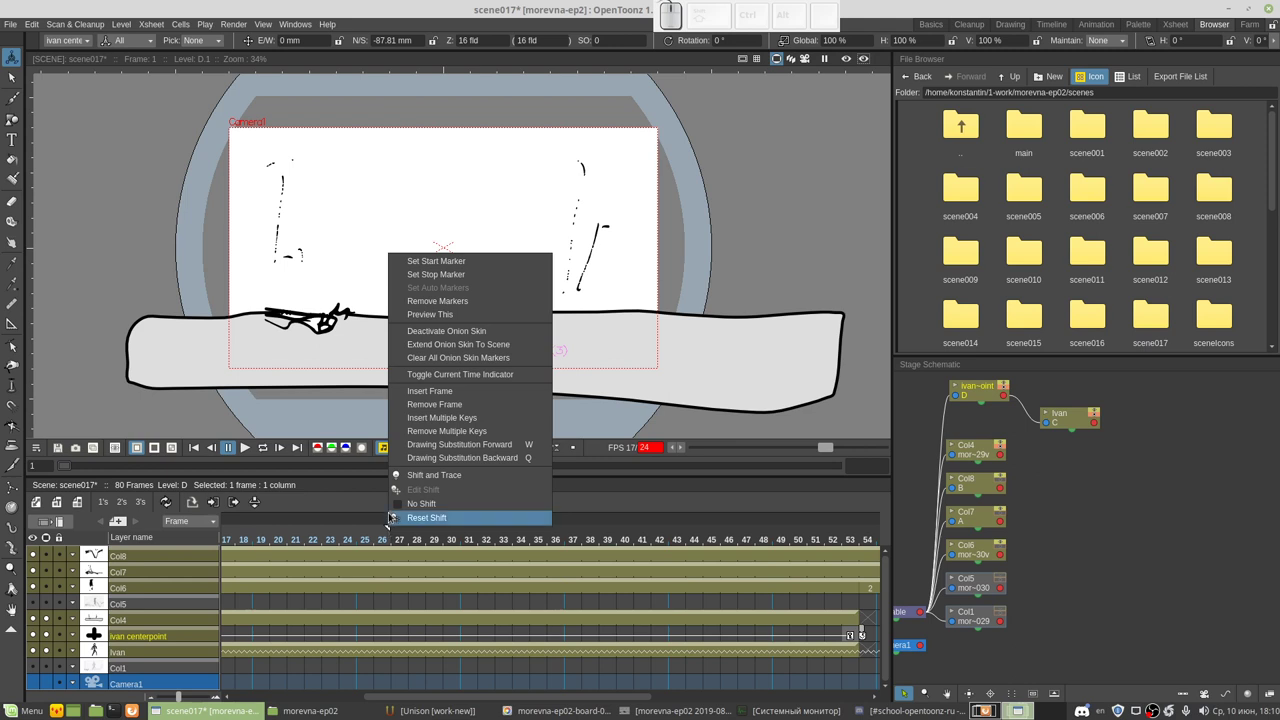
{"action": "left_click", "coordinate": [425, 304]}
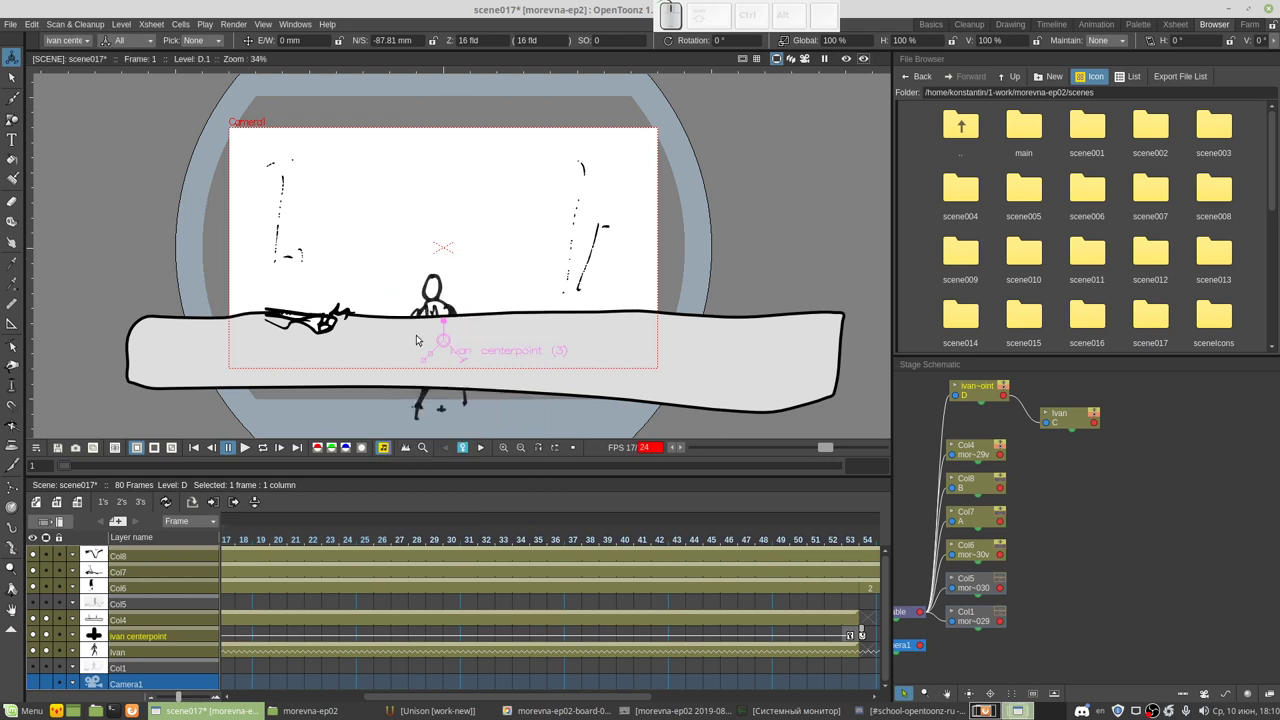
{"action": "left_click", "coordinate": [243, 448]}
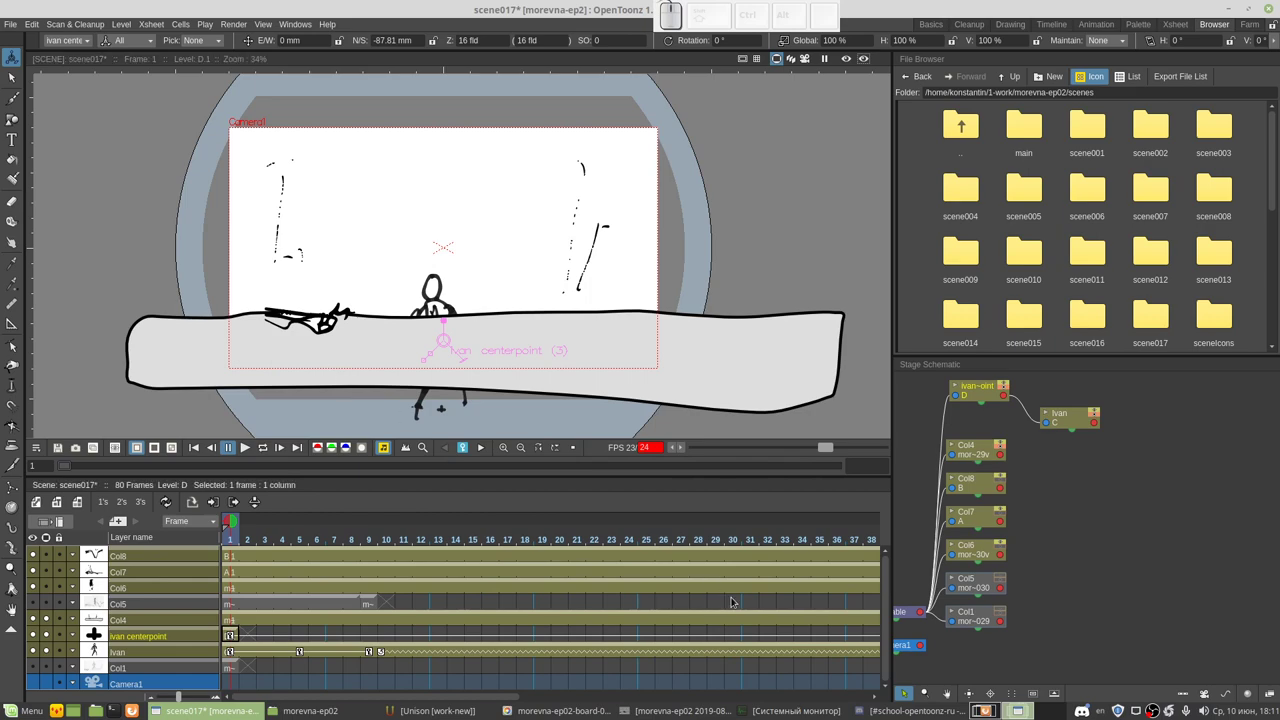
{"action": "left_click", "coordinate": [986, 712]}
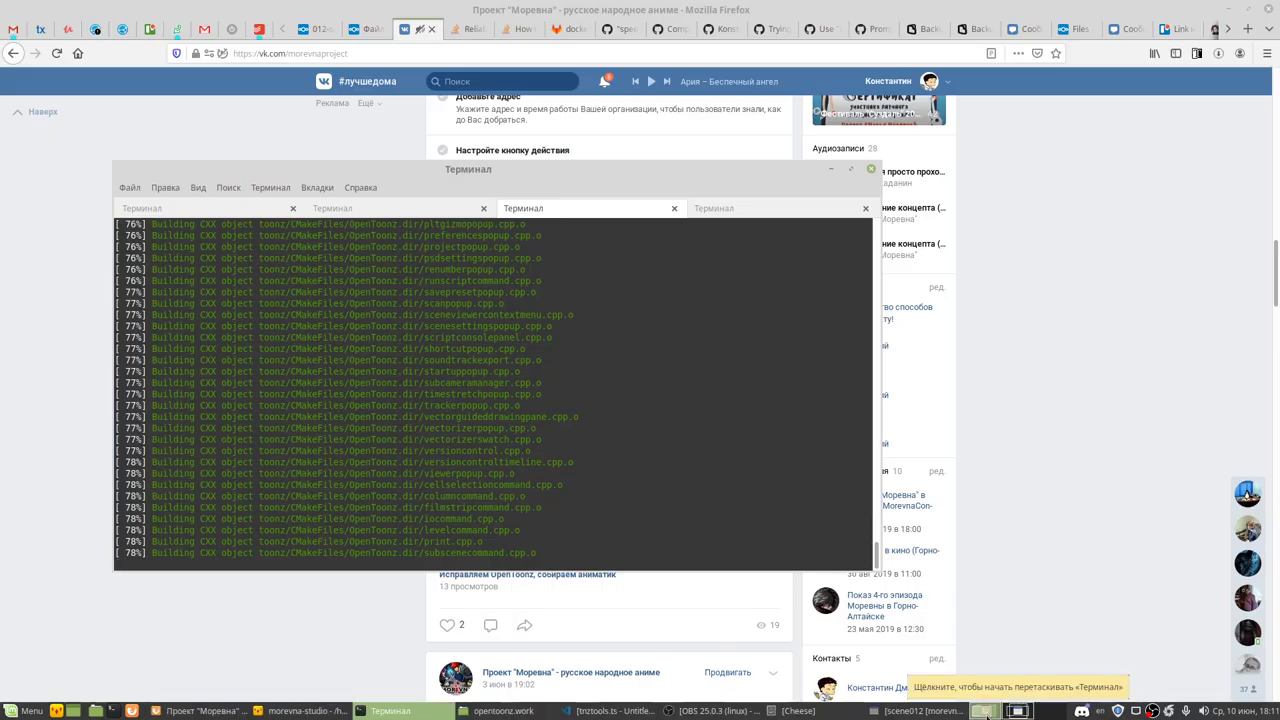
Step: Save scene017, check the Terminal build progress behind Firefox, then bring OpenToonz back
{"action": "left_click", "coordinate": [1018, 712]}
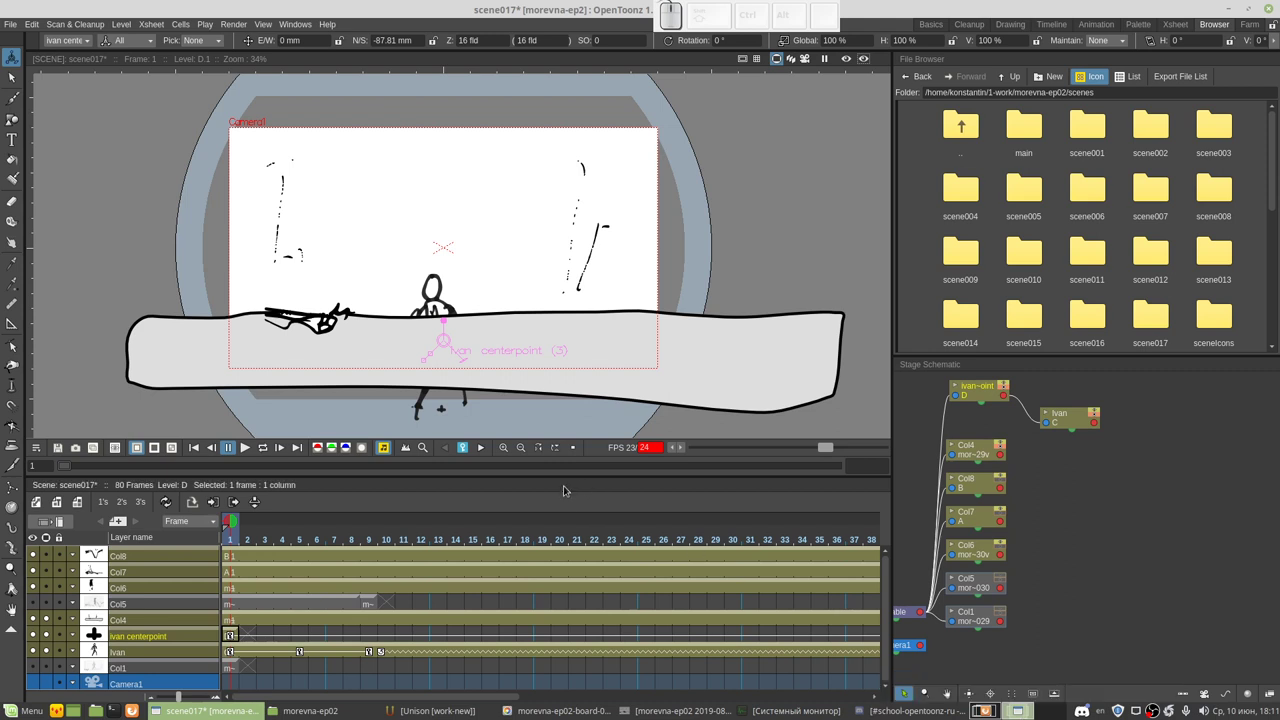
{"action": "key", "text": "ctrl+s"}
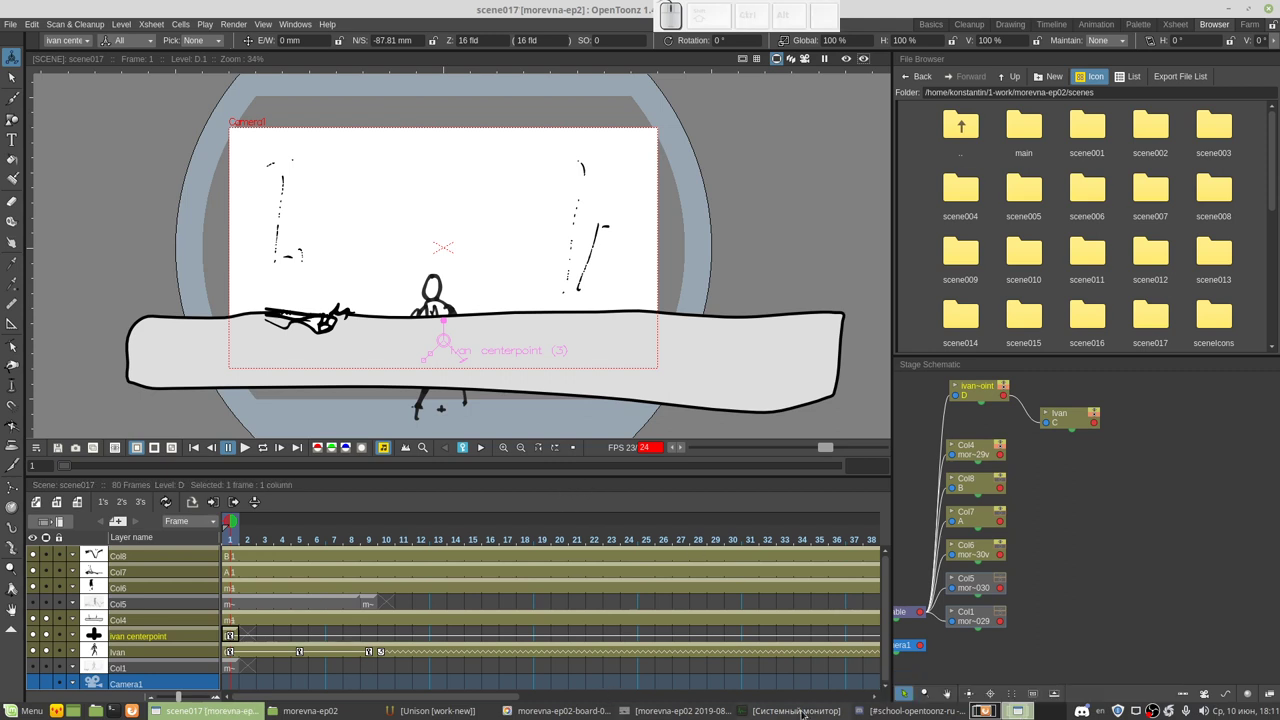
{"action": "left_click", "coordinate": [986, 711]}
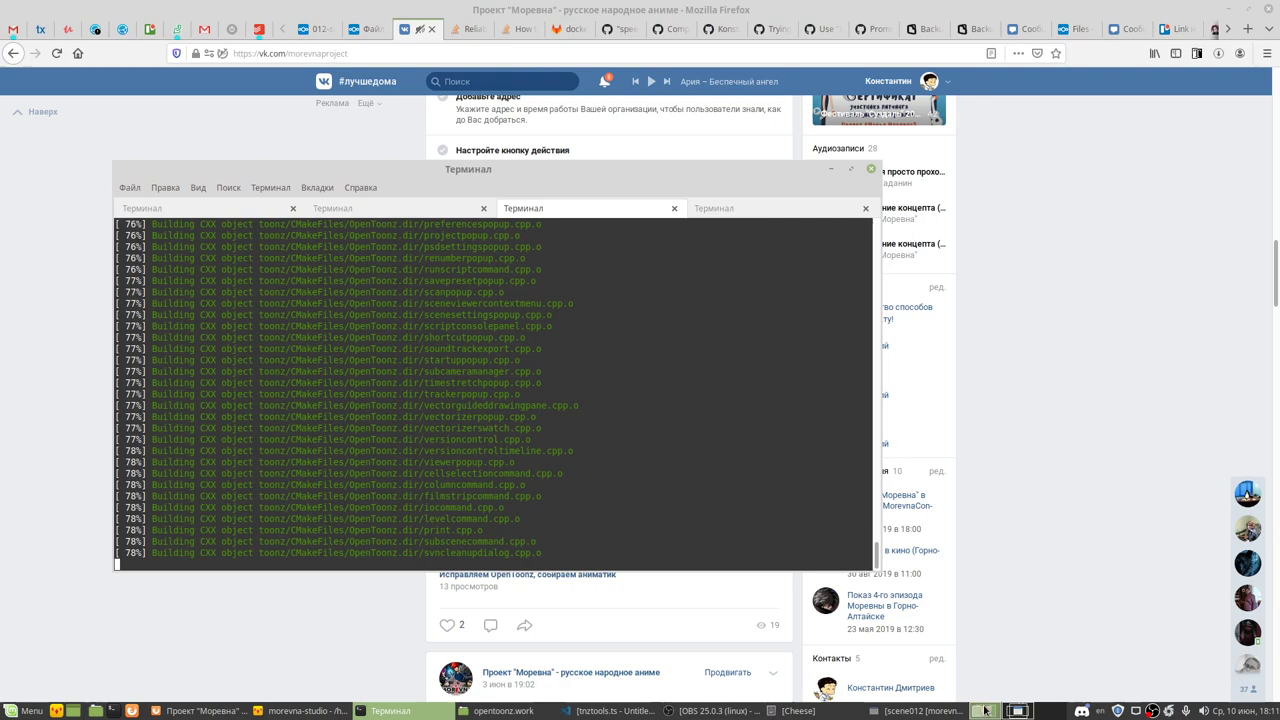
{"action": "left_click", "coordinate": [472, 6]}
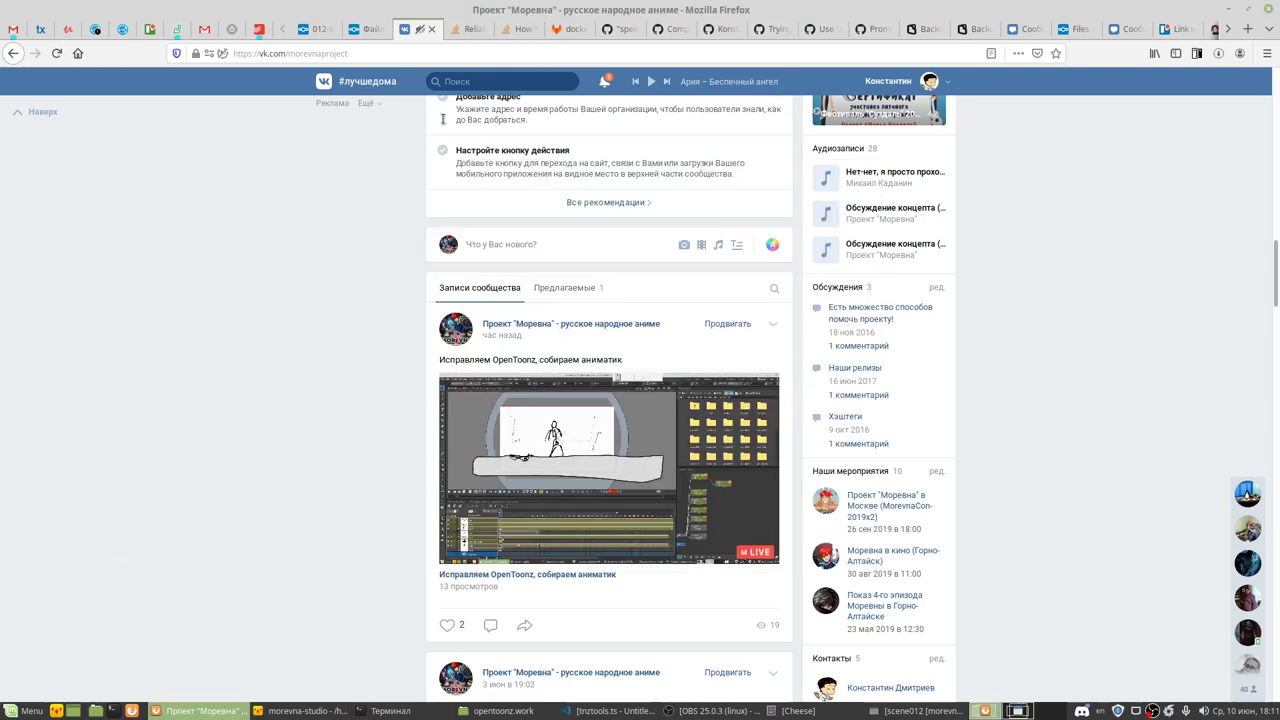
{"action": "left_click", "coordinate": [247, 708]}
{"action": "left_click", "coordinate": [918, 708]}
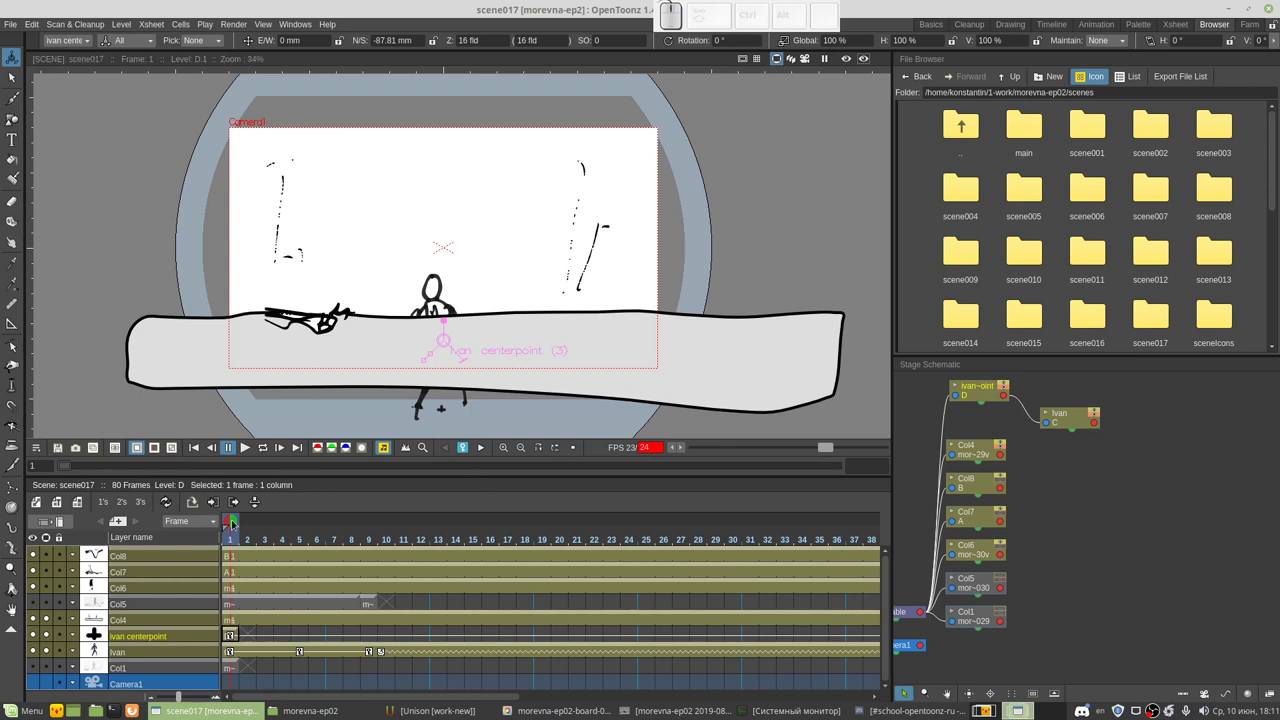
Step: Scrub through the shot, show the Col6 drawing from frame 1, and step to frame 12
{"action": "left_click_drag", "start_coordinate": [491, 535], "coordinate": [813, 541]}
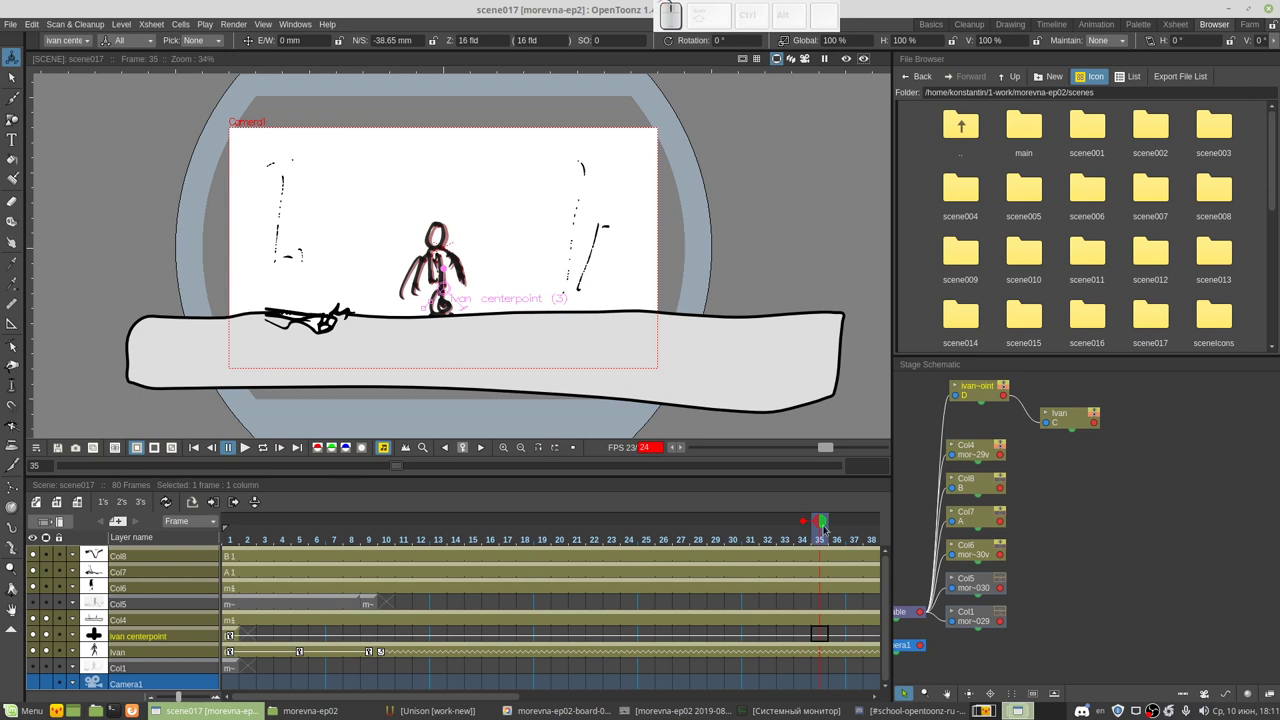
{"action": "left_click_drag", "start_coordinate": [823, 528], "coordinate": [228, 537]}
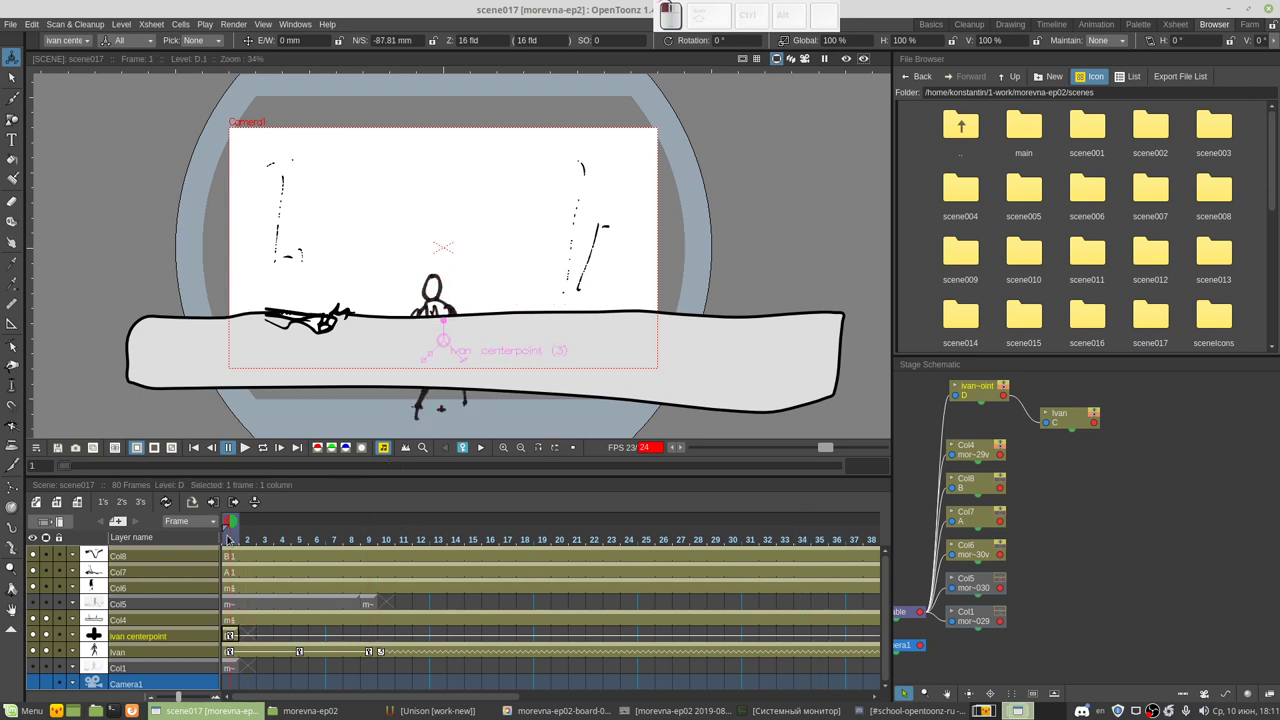
{"action": "left_click", "coordinate": [33, 588]}
{"action": "left_click", "coordinate": [230, 588]}
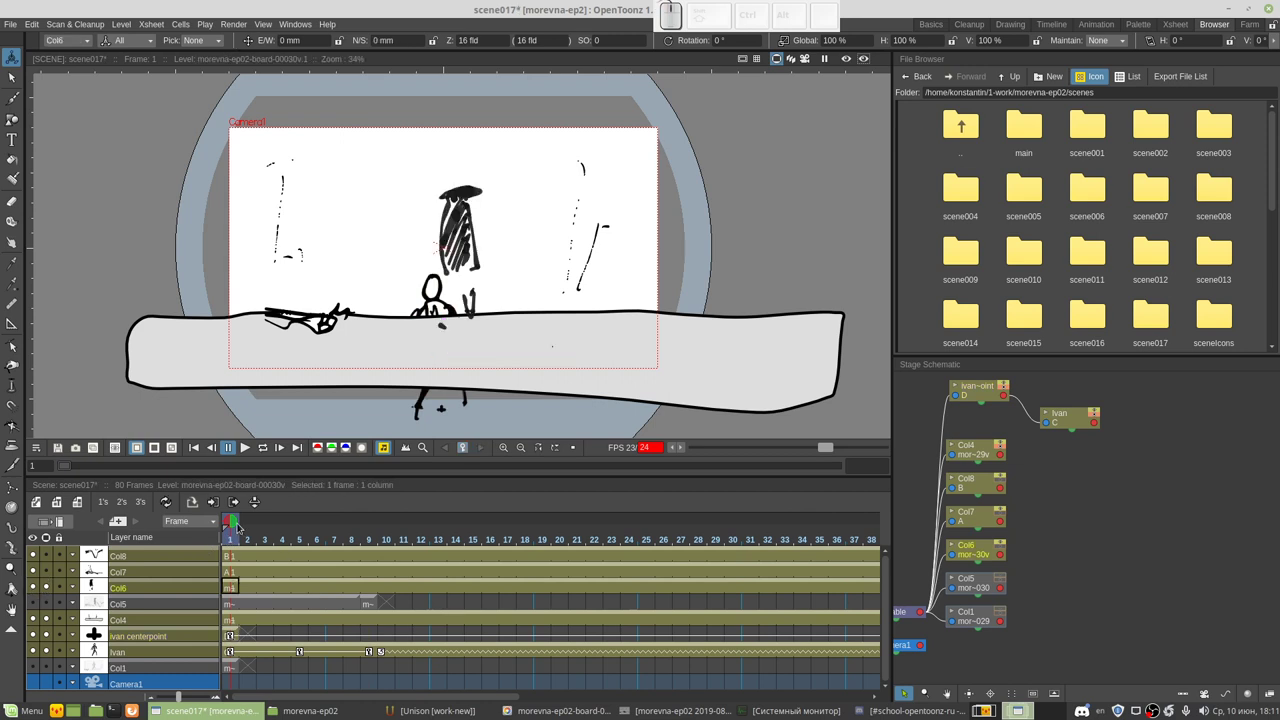
{"action": "left_click_drag", "start_coordinate": [237, 528], "coordinate": [427, 527]}
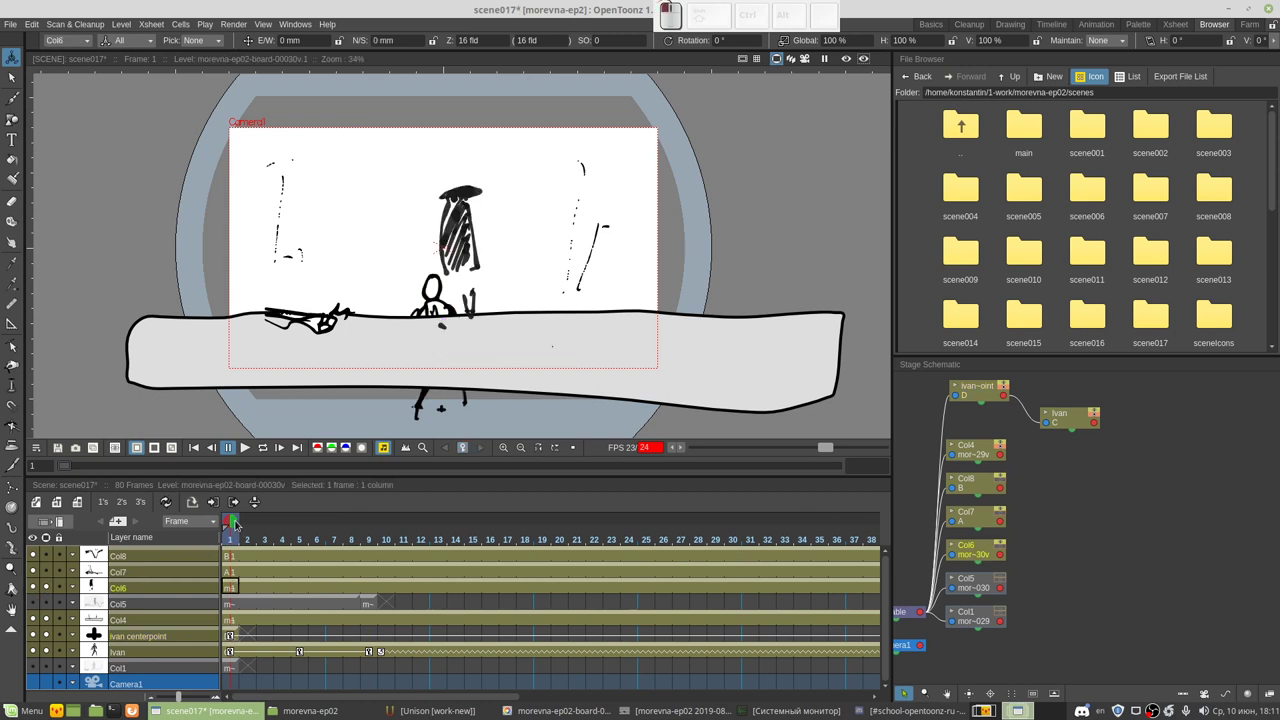
{"action": "left_click", "coordinate": [427, 527]}
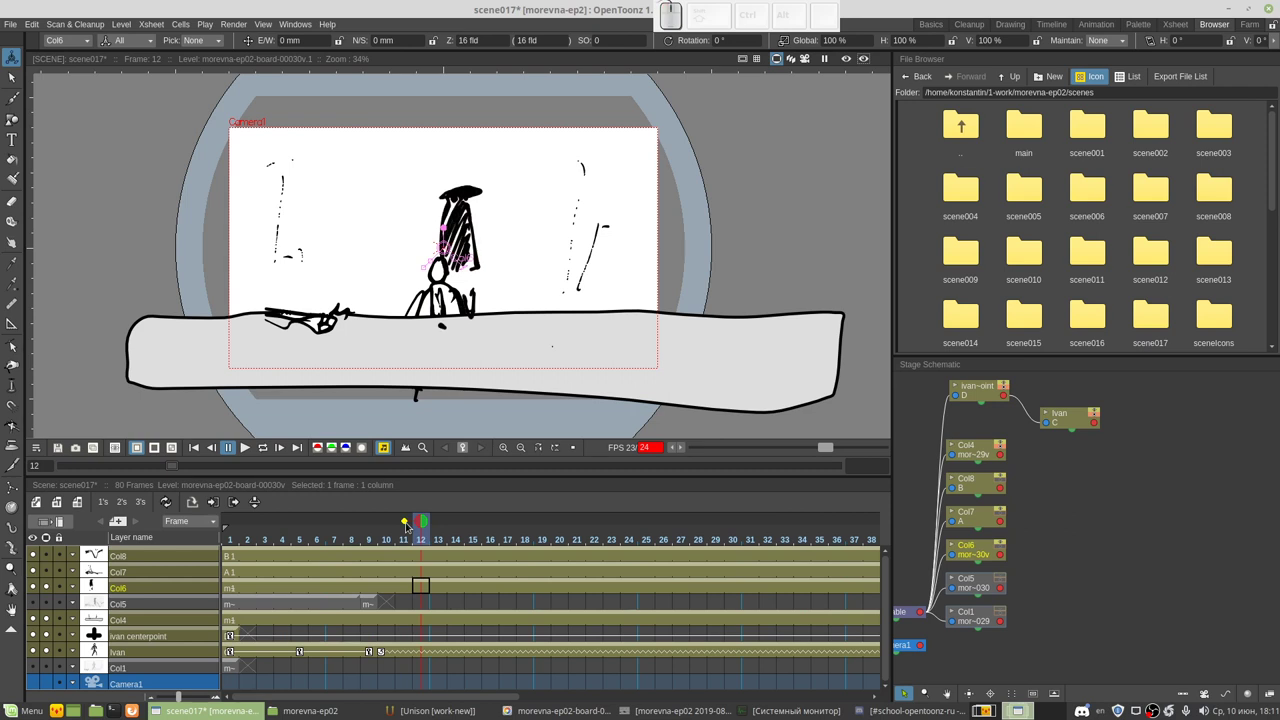
Step: Show the Col7 and Col8 drawings, check Col4, ivan centerpoint and Ivan, ending with Col8 current
{"action": "left_click", "coordinate": [46, 572]}
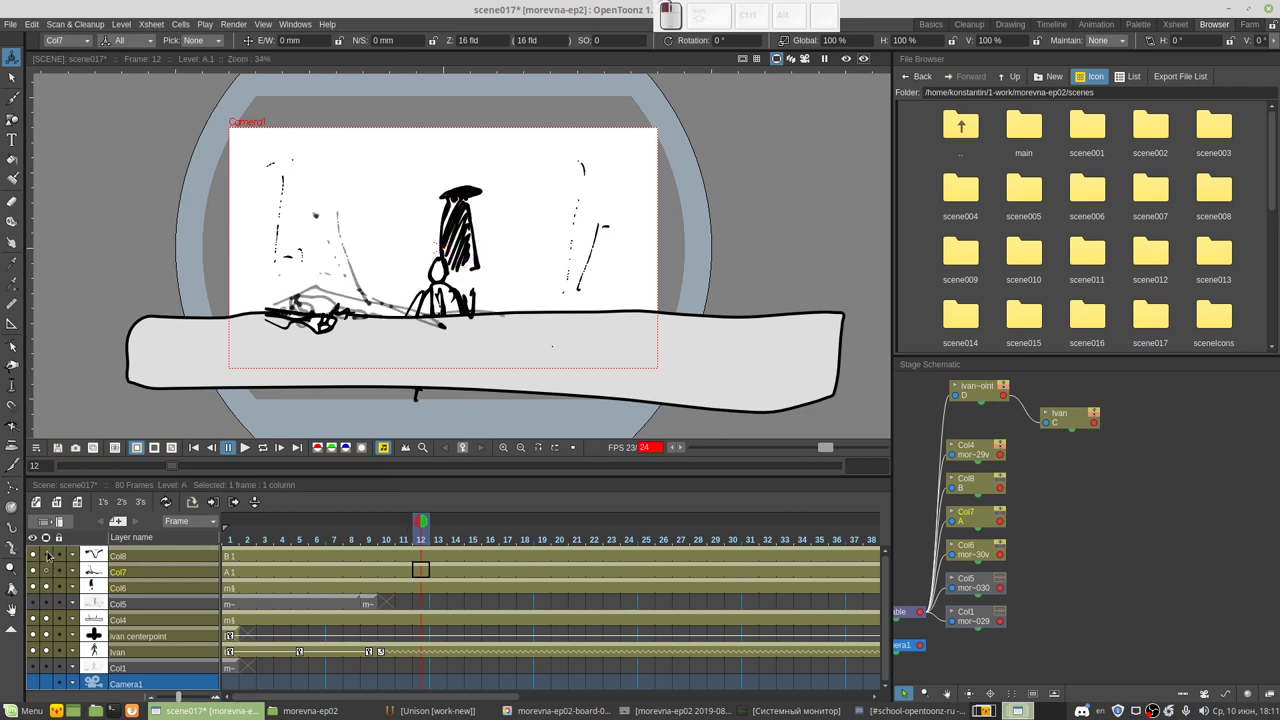
{"action": "left_click", "coordinate": [47, 556]}
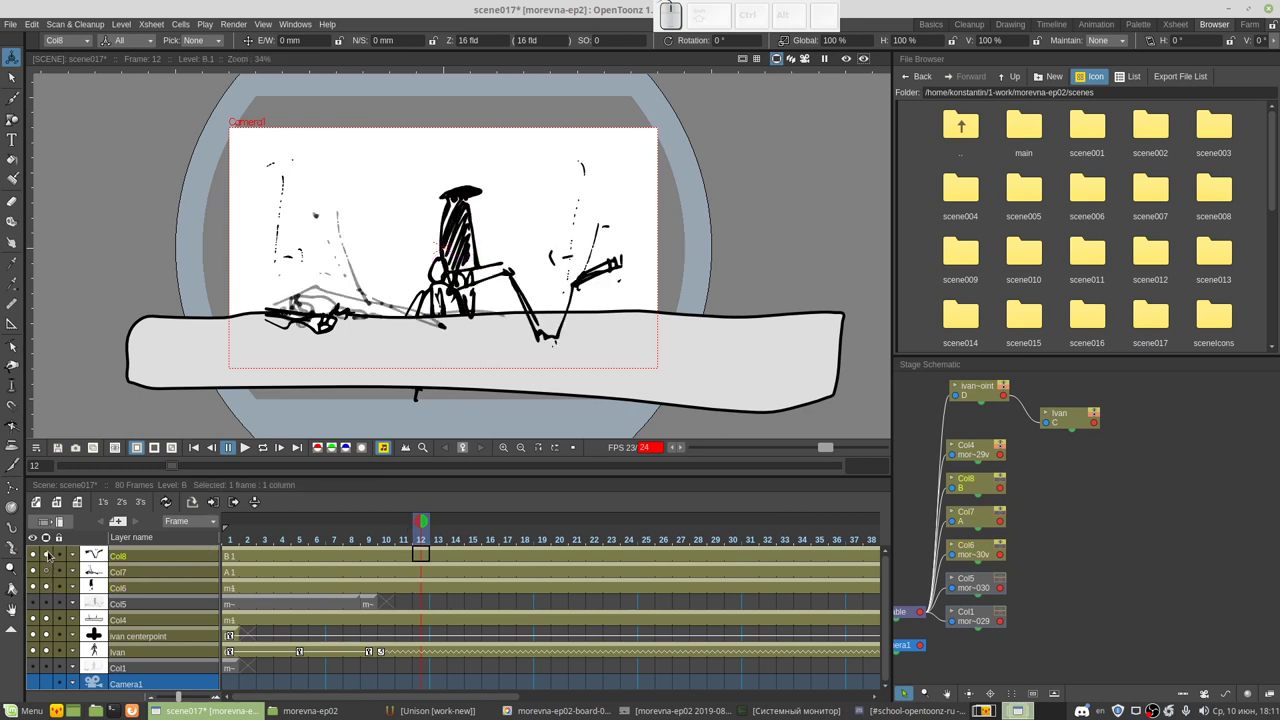
{"action": "left_click", "coordinate": [46, 620]}
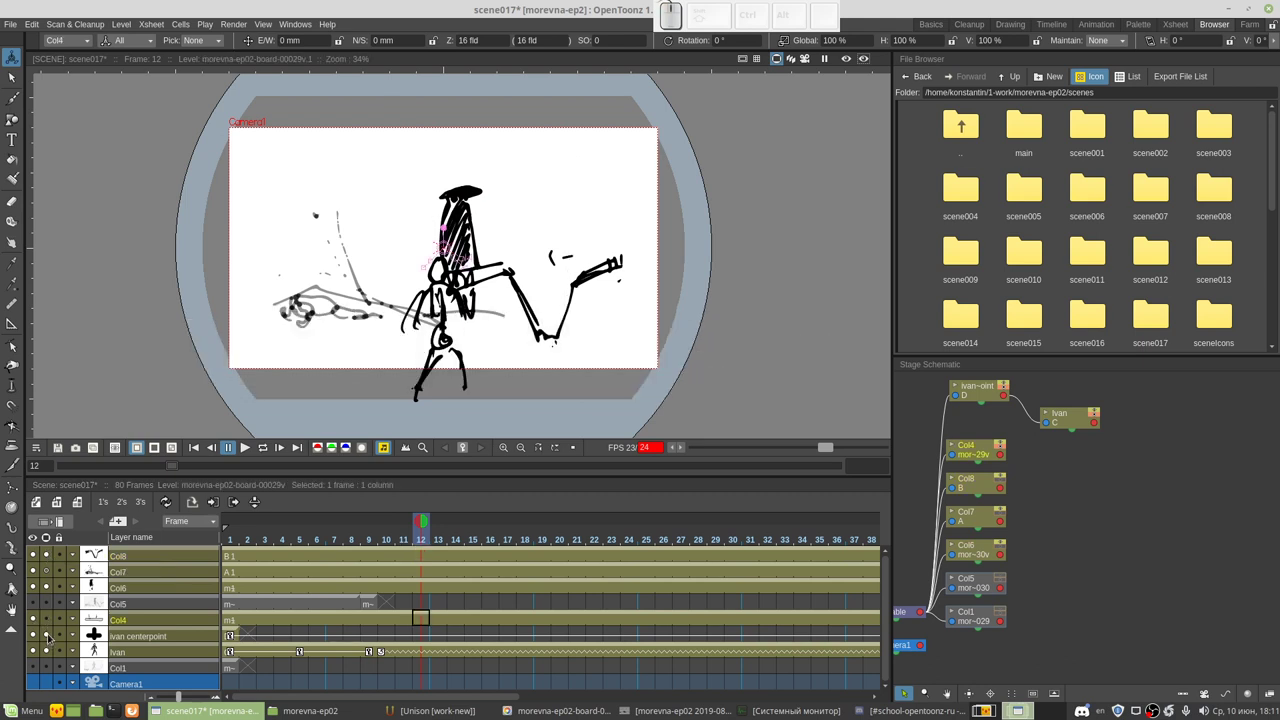
{"action": "left_click", "coordinate": [46, 638]}
{"action": "left_click", "coordinate": [47, 652]}
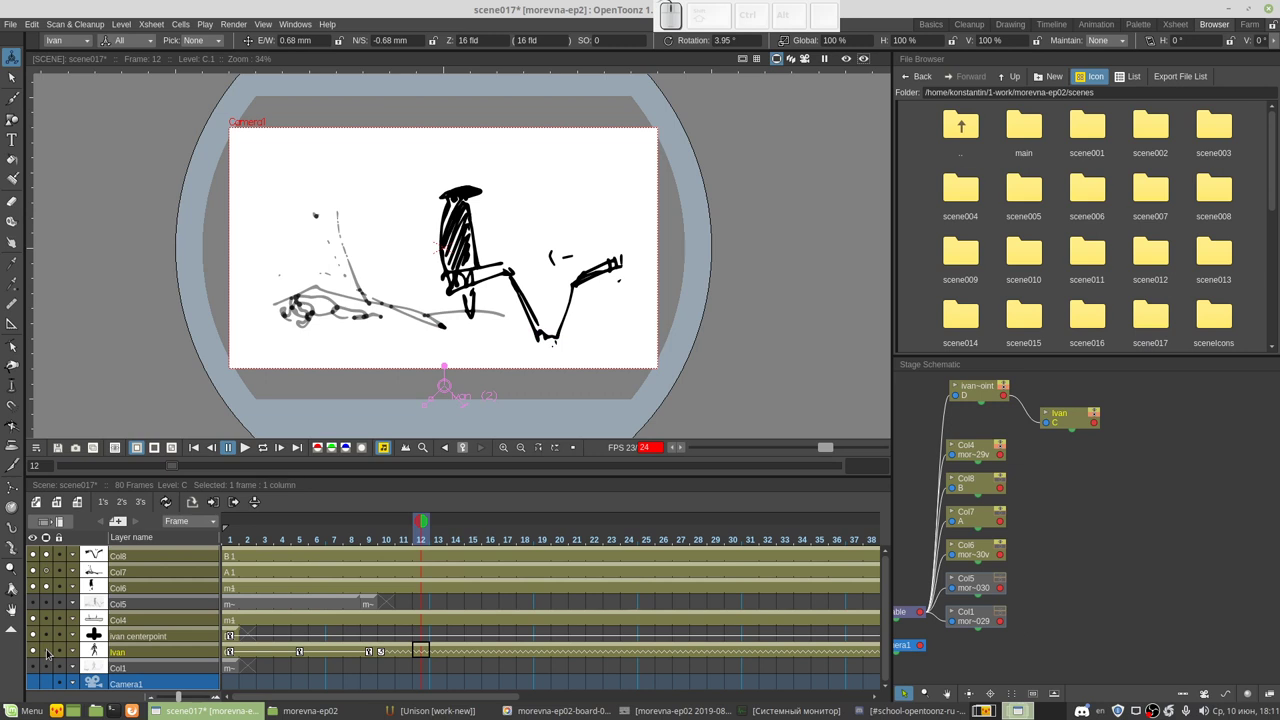
{"action": "left_click", "coordinate": [47, 652]}
{"action": "left_click", "coordinate": [46, 636]}
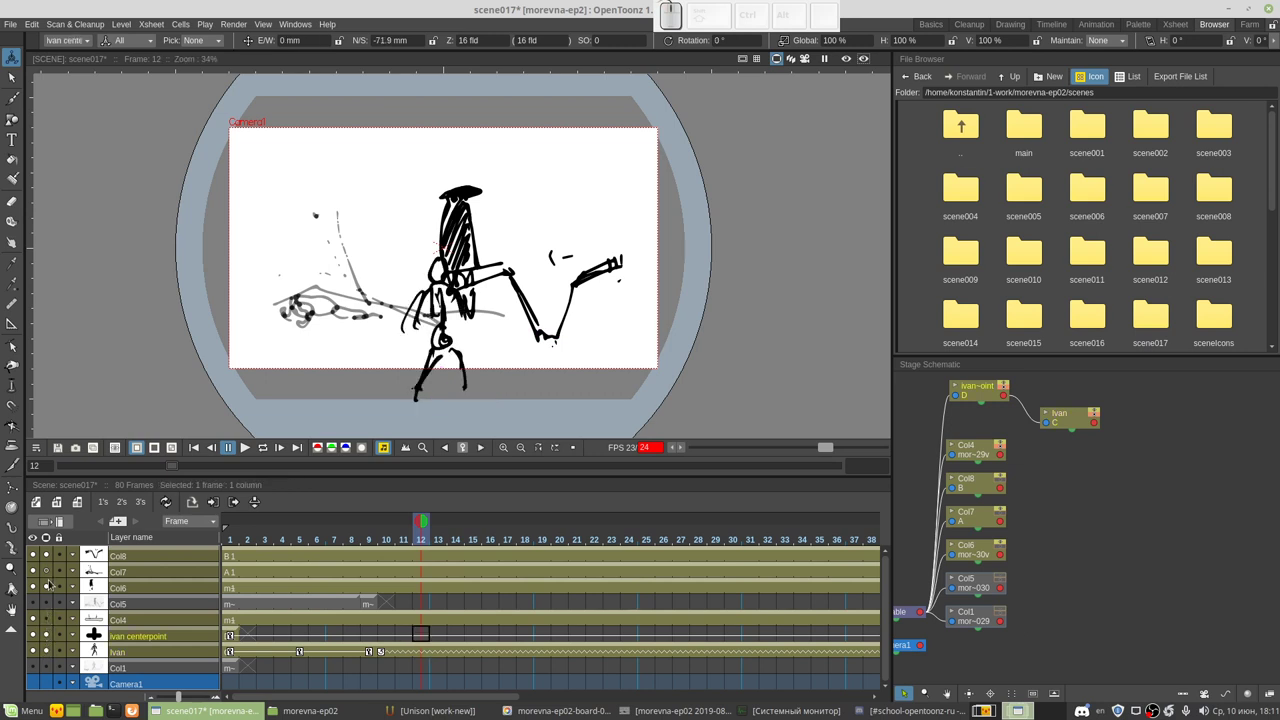
{"action": "left_click", "coordinate": [46, 620]}
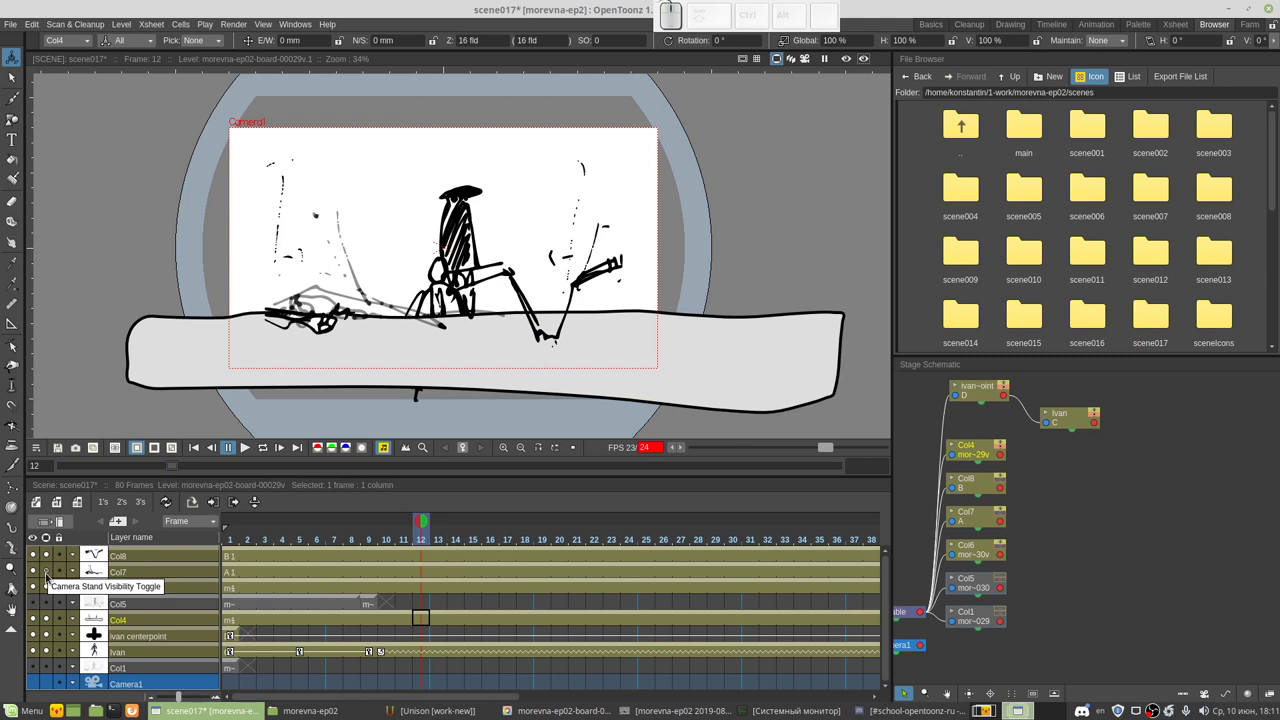
{"action": "left_click", "coordinate": [133, 560]}
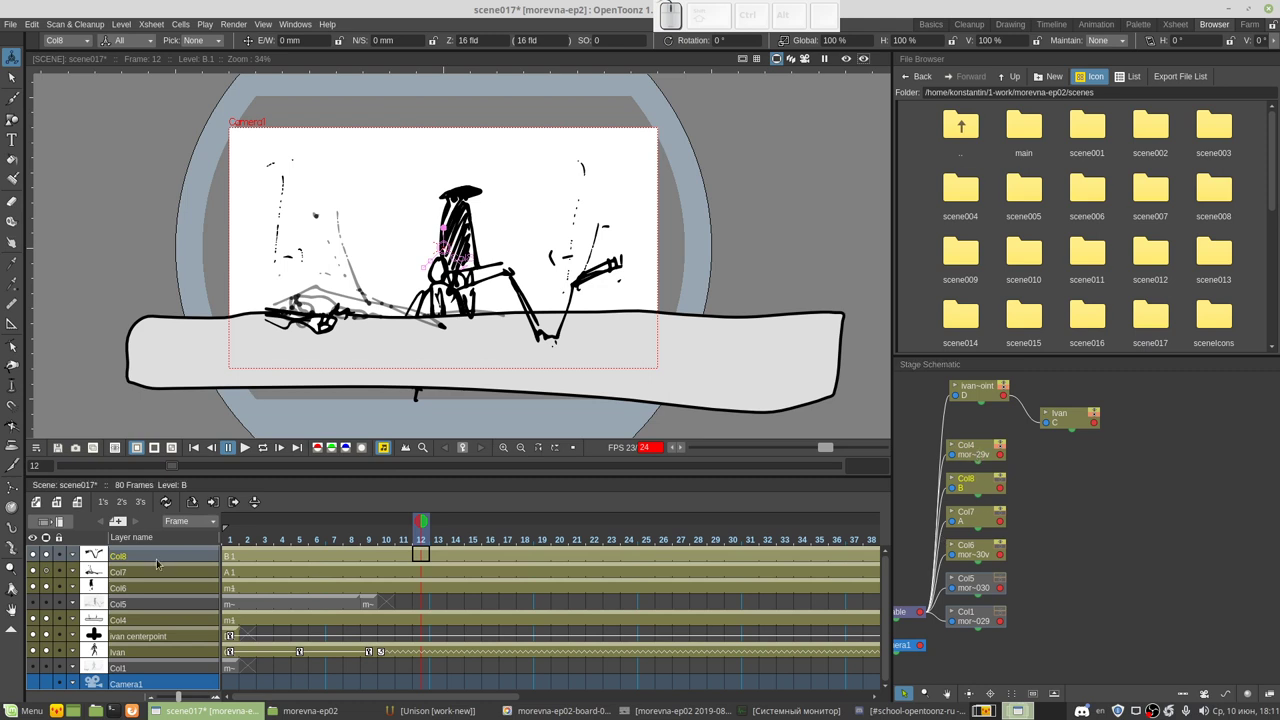
Step: Move the Col7 node aside in the Stage Schematic and parent it to Col8
{"action": "left_click", "coordinate": [127, 576]}
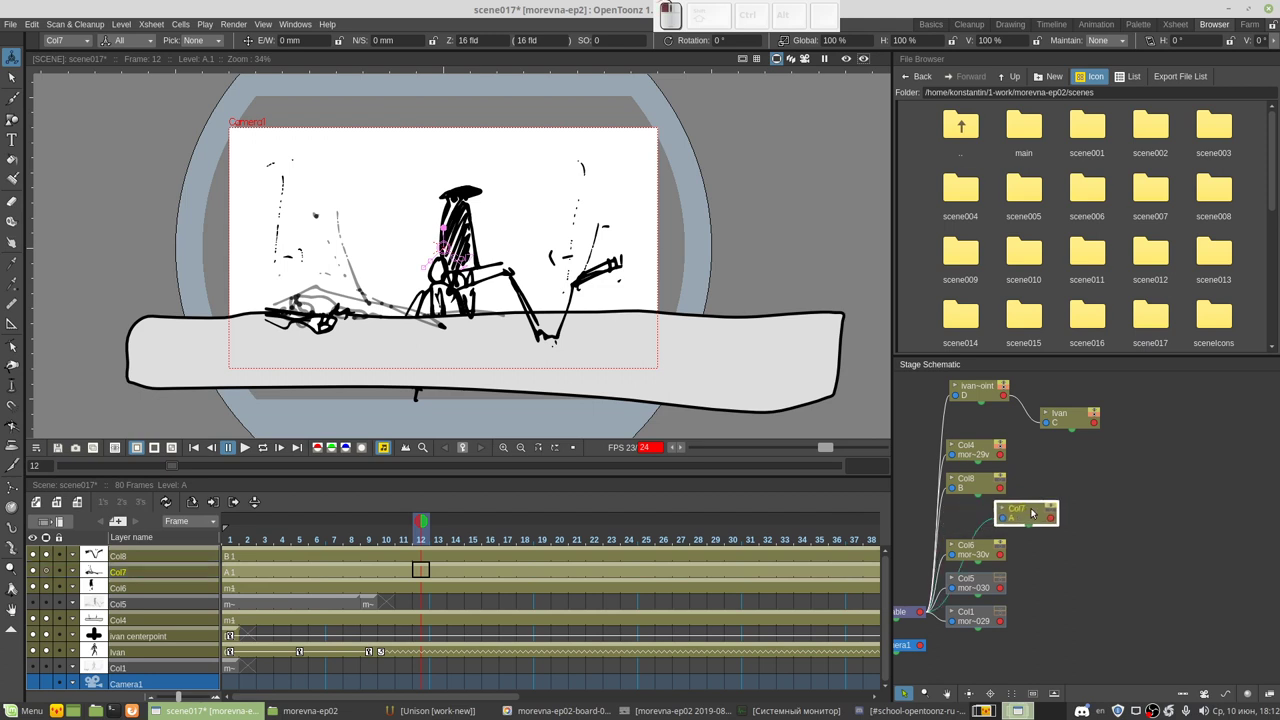
{"action": "left_click_drag", "start_coordinate": [960, 515], "coordinate": [1082, 496]}
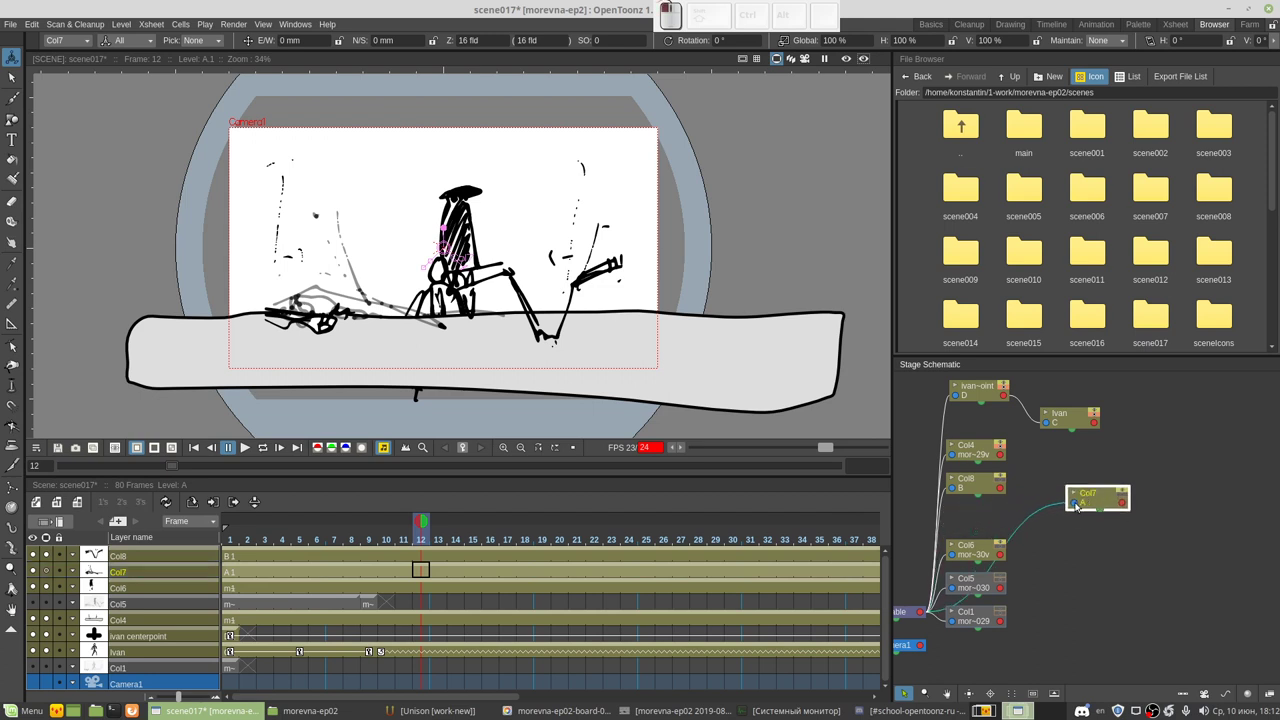
{"action": "left_click", "coordinate": [1010, 494]}
Step: Place the Col6 node beside Col7, parent it to Col8, and test-move the Col8 figure
{"action": "left_click", "coordinate": [126, 589]}
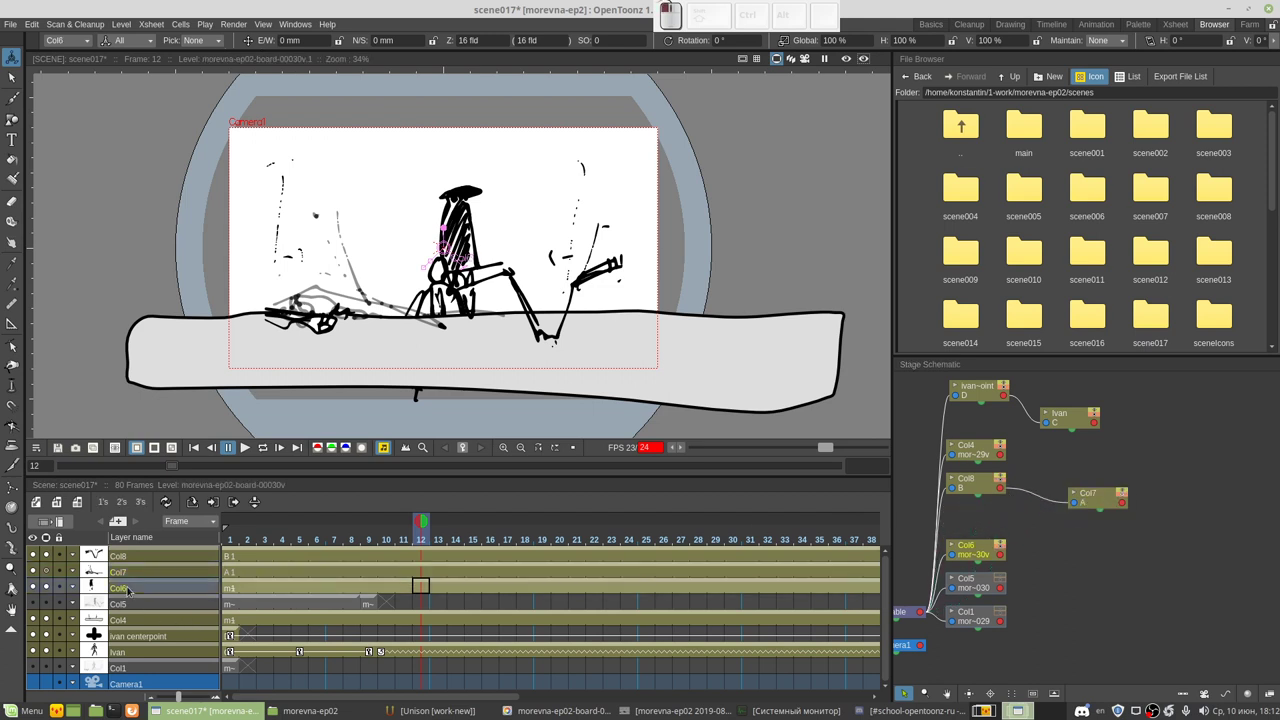
{"action": "left_click", "coordinate": [127, 571]}
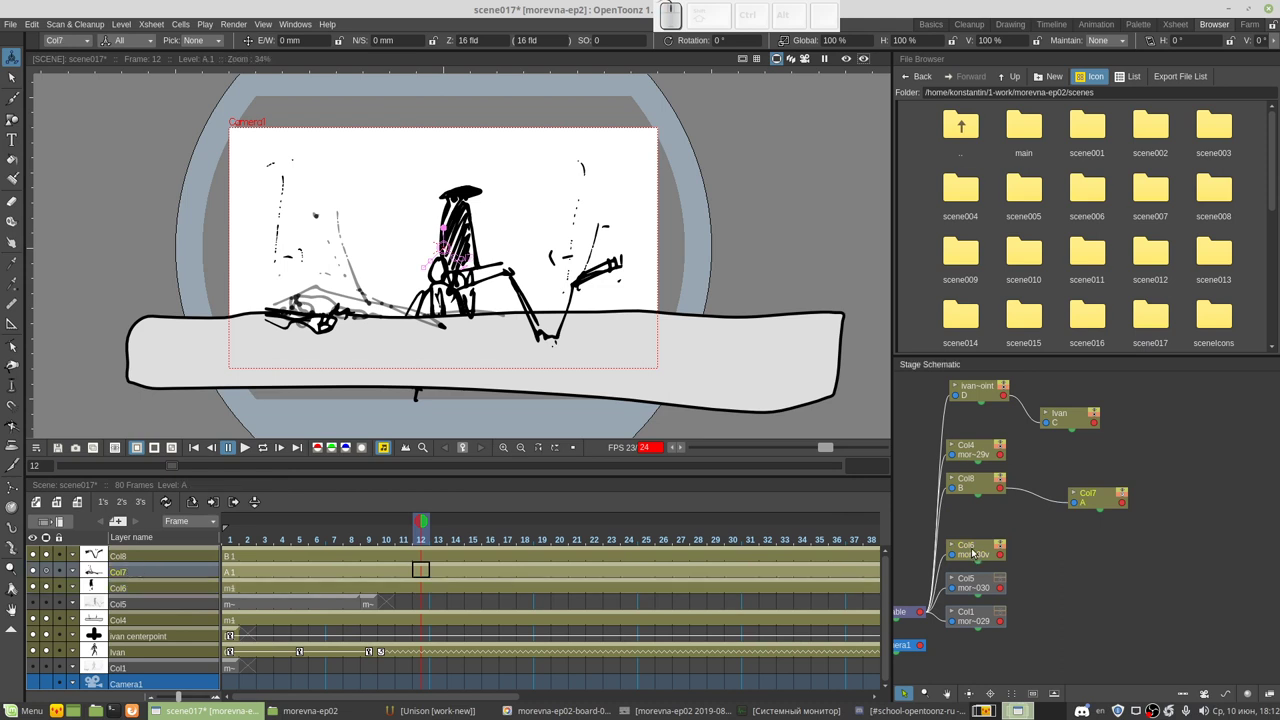
{"action": "left_click", "coordinate": [141, 587]}
{"action": "left_click_drag", "start_coordinate": [973, 550], "coordinate": [1037, 503]}
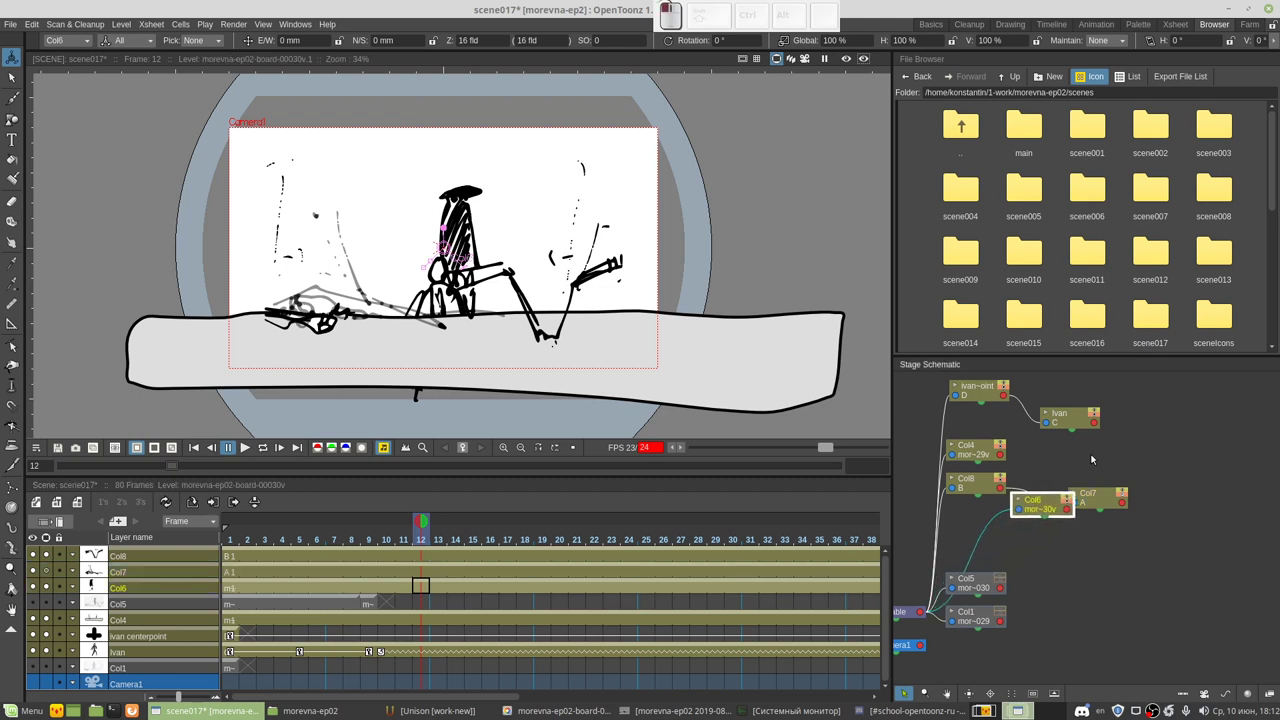
{"action": "left_click_drag", "start_coordinate": [1091, 459], "coordinate": [1001, 487]}
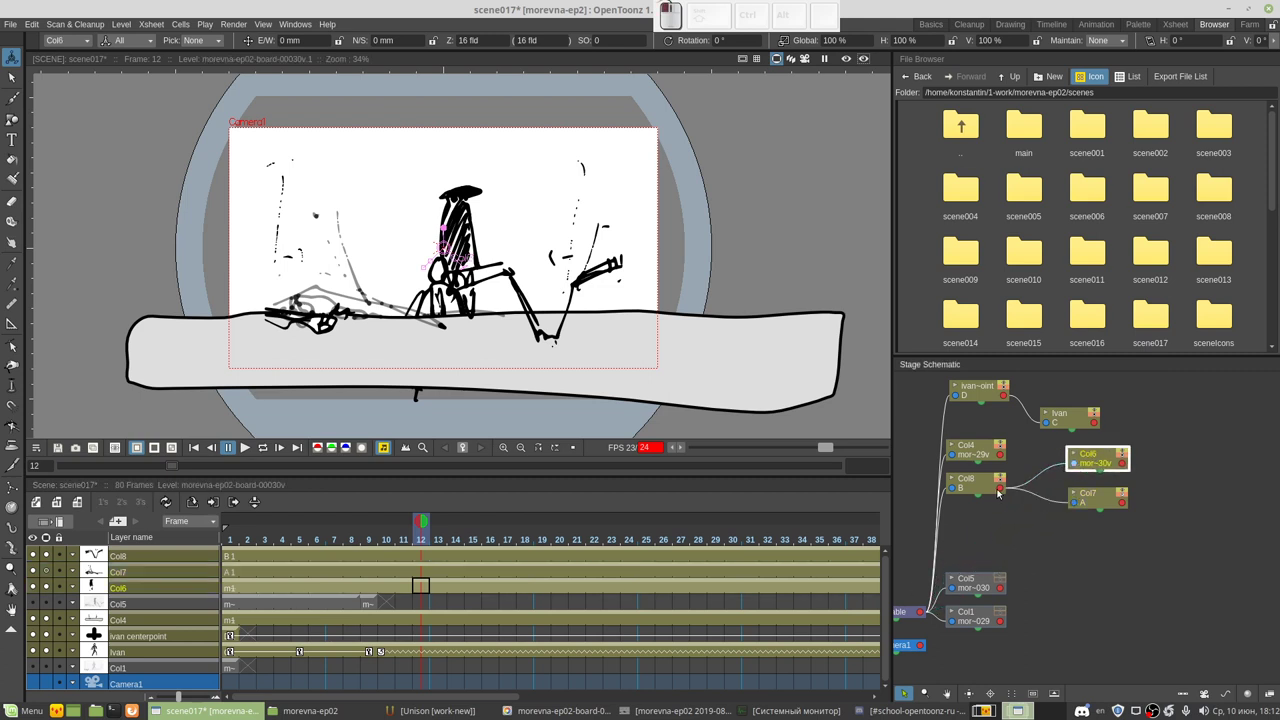
{"action": "left_click", "coordinate": [977, 487]}
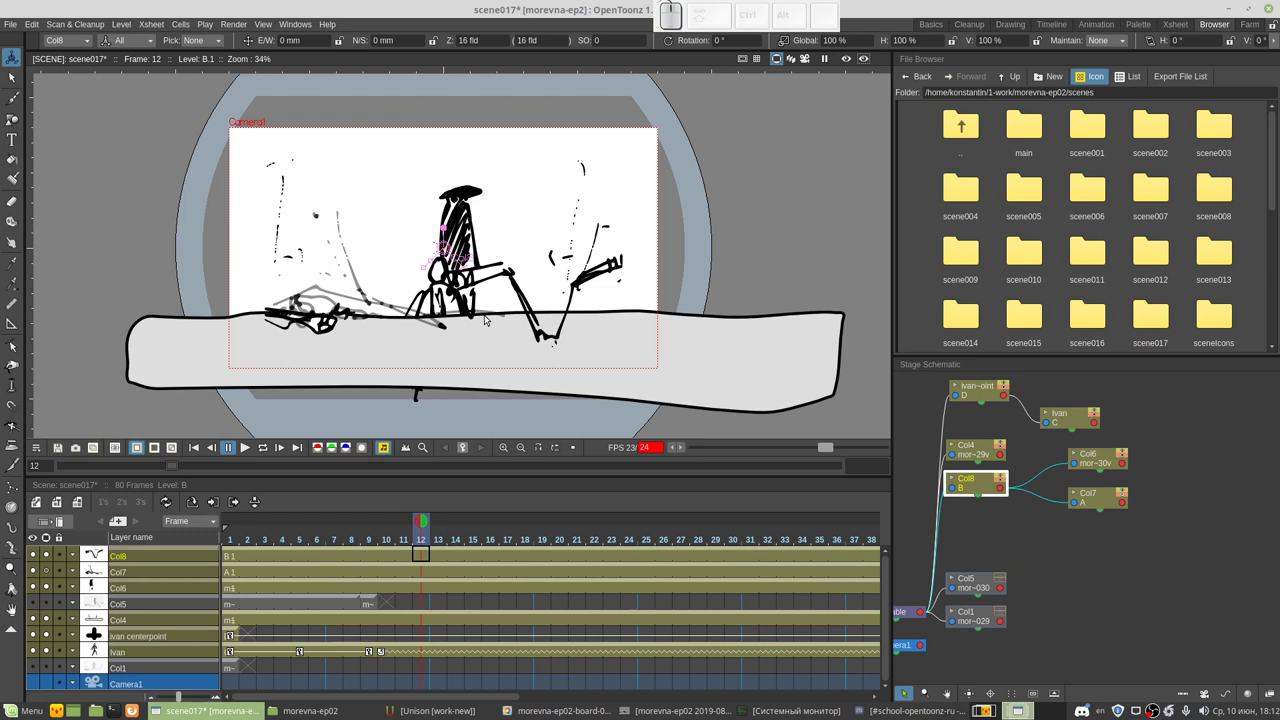
{"action": "mouse_move", "coordinate": [484, 320]}
{"action": "left_mouse_down"}
{"action": "mouse_move", "coordinate": [497, 311]}
{"action": "mouse_move", "coordinate": [479, 322]}
{"action": "left_mouse_up"}
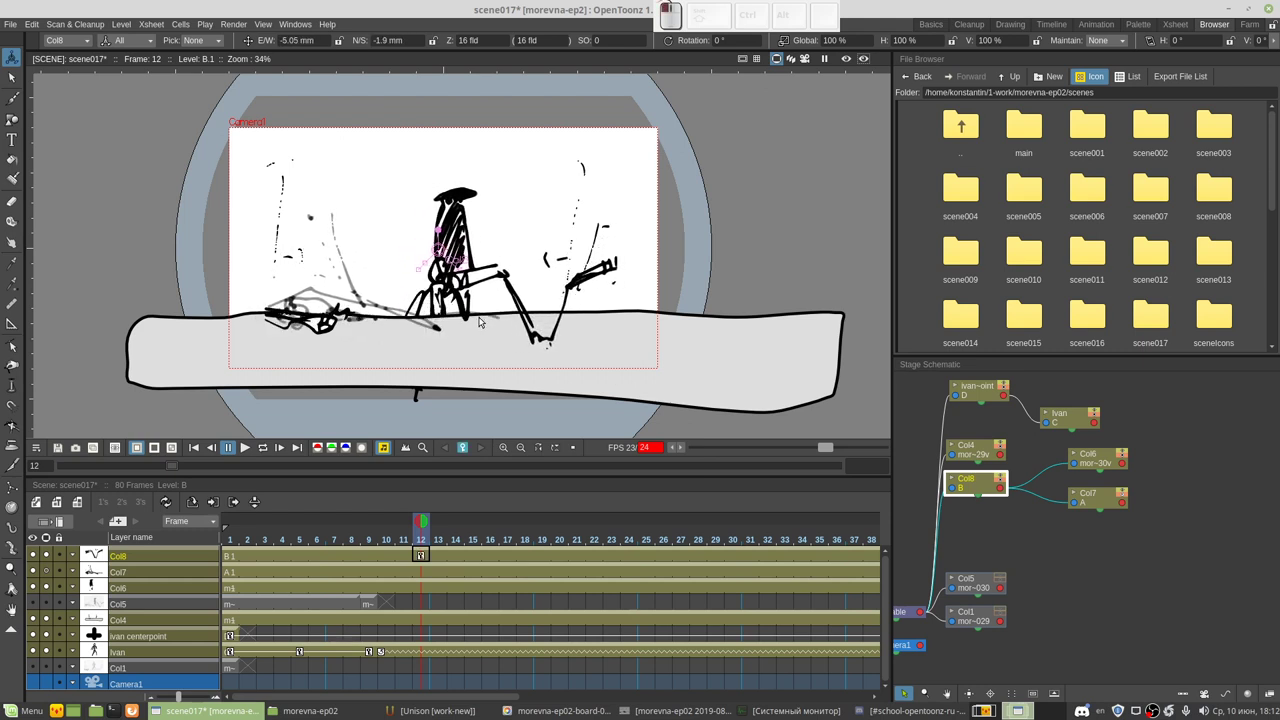
{"action": "left_click_drag", "start_coordinate": [479, 322], "coordinate": [479, 320]}
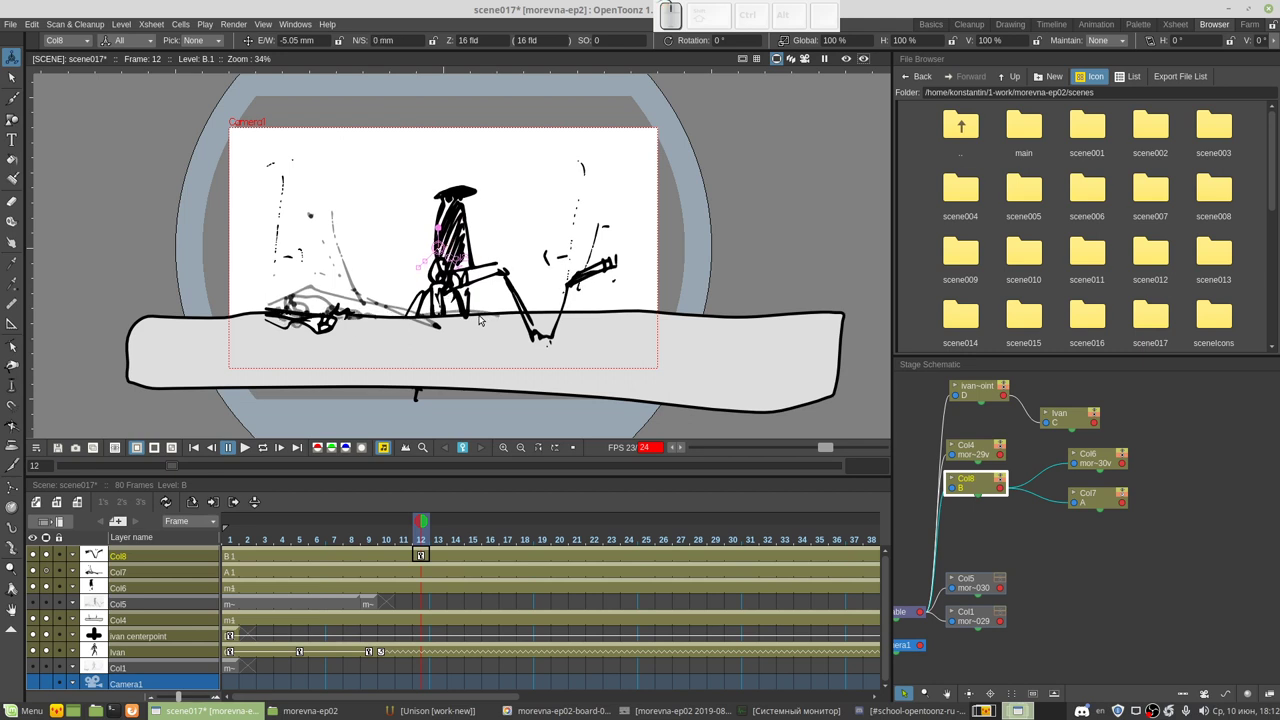
Step: Undo the test move of Col8 and review its pose at frames 1, 19, 27 and 31
{"action": "key", "text": "ctrl+z"}
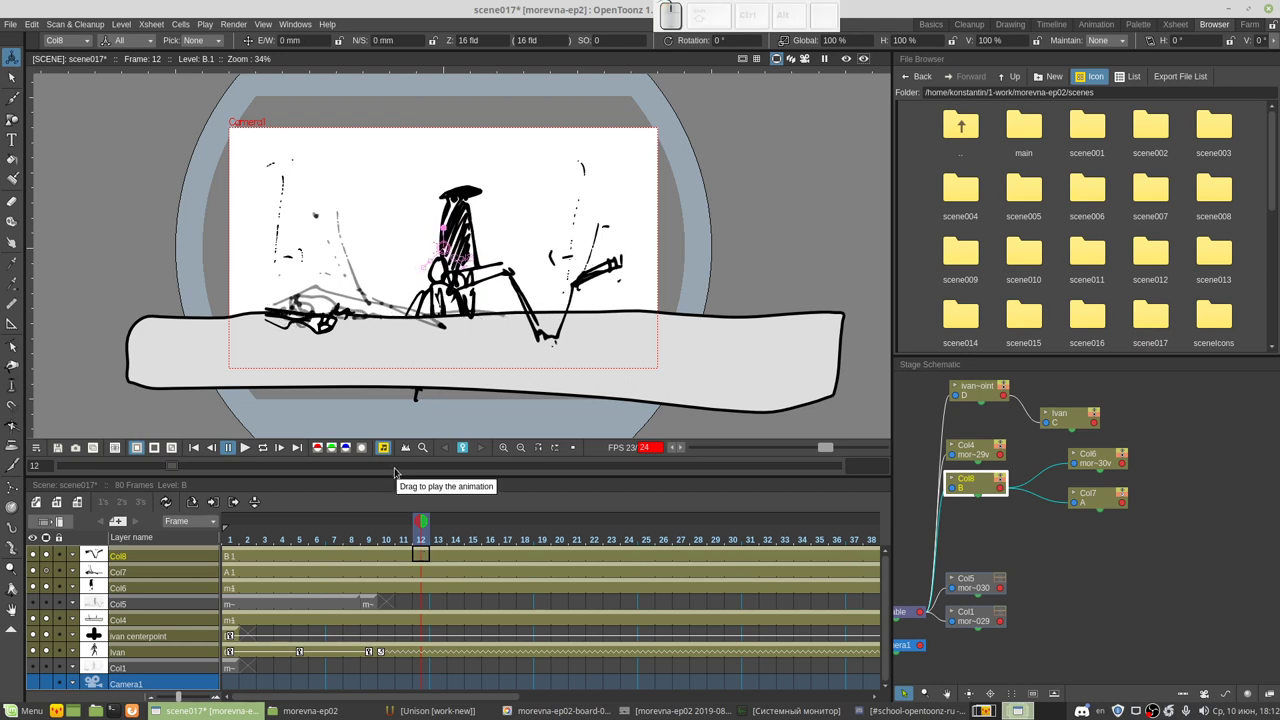
{"action": "left_click", "coordinate": [228, 541]}
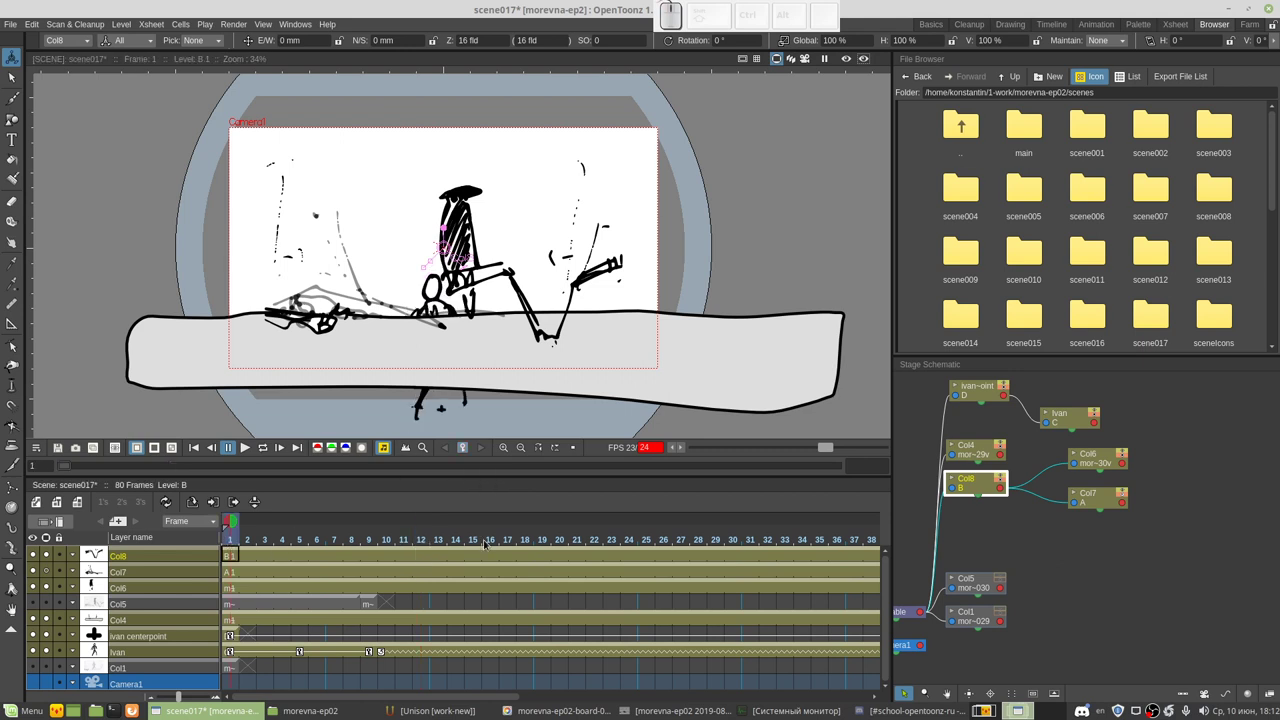
{"action": "left_click", "coordinate": [542, 541]}
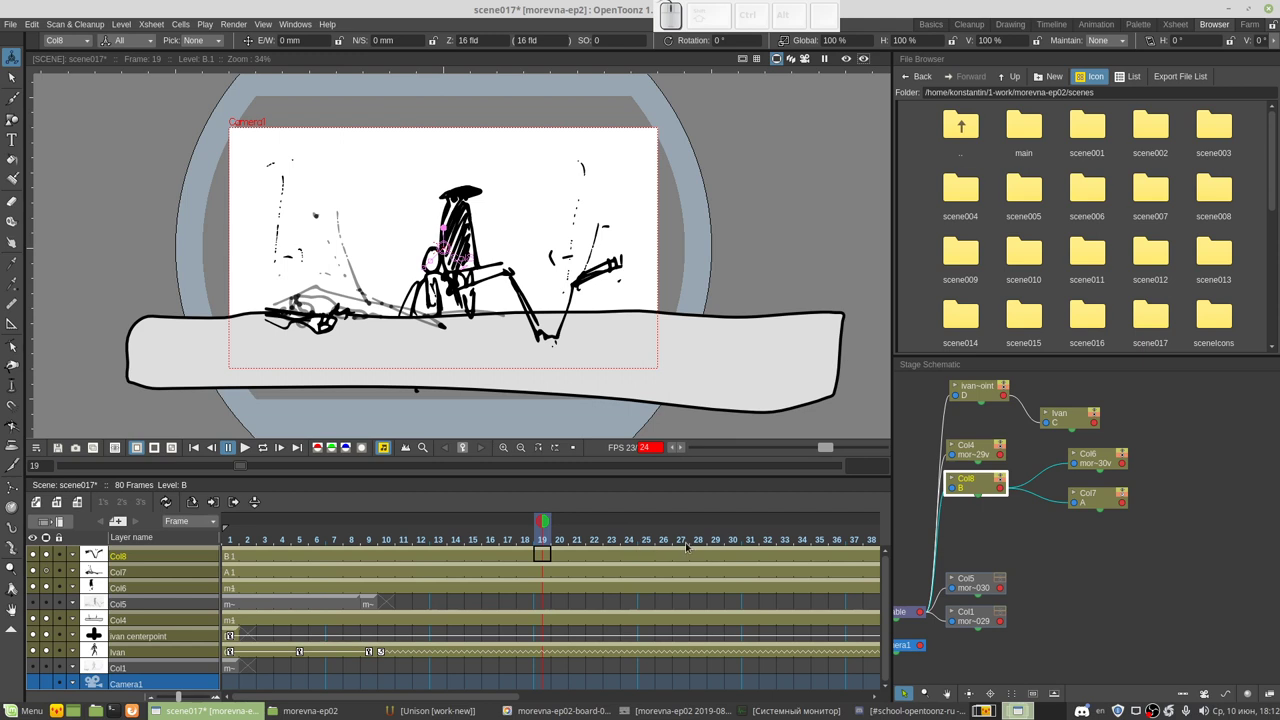
{"action": "left_click", "coordinate": [686, 541]}
{"action": "left_click", "coordinate": [752, 541]}
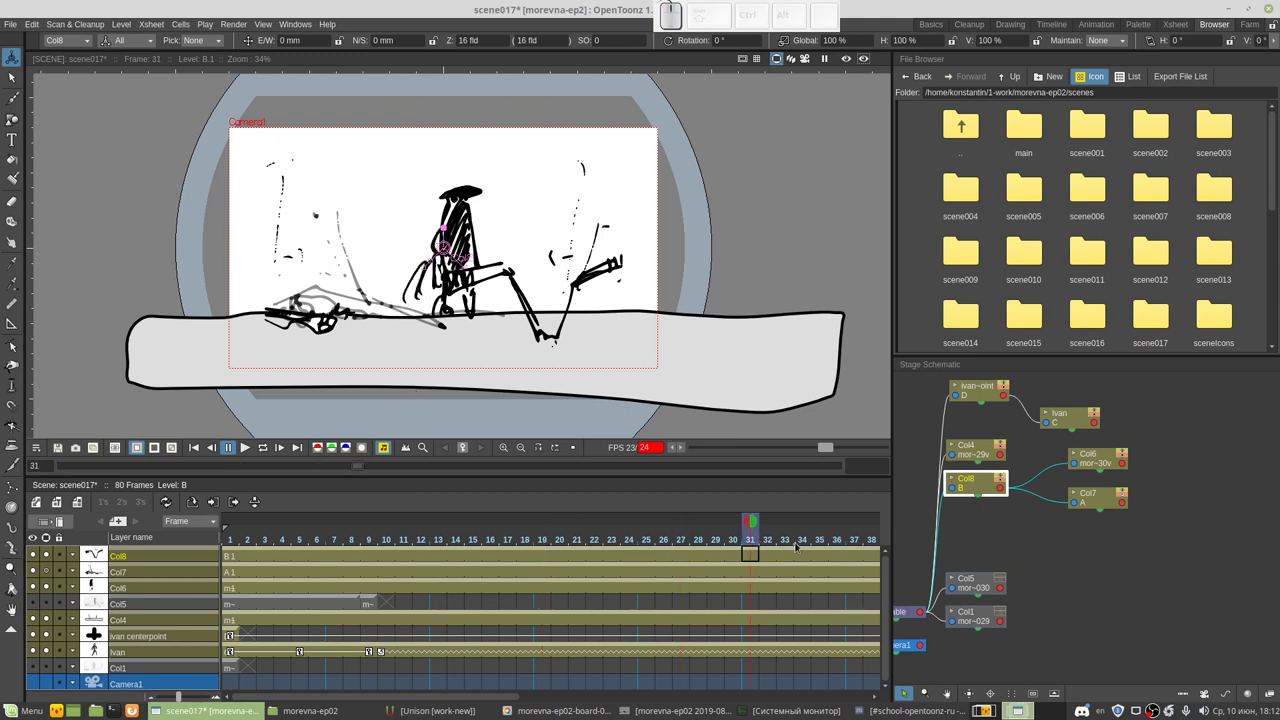
{"action": "mouse_move", "coordinate": [440, 697]}
{"action": "left_mouse_down"}
{"action": "mouse_move", "coordinate": [617, 702]}
{"action": "mouse_move", "coordinate": [268, 684]}
{"action": "left_mouse_up"}
{"action": "scroll", "coordinate": [268, 684], "scroll_direction": "right", "scroll_amount": 5}
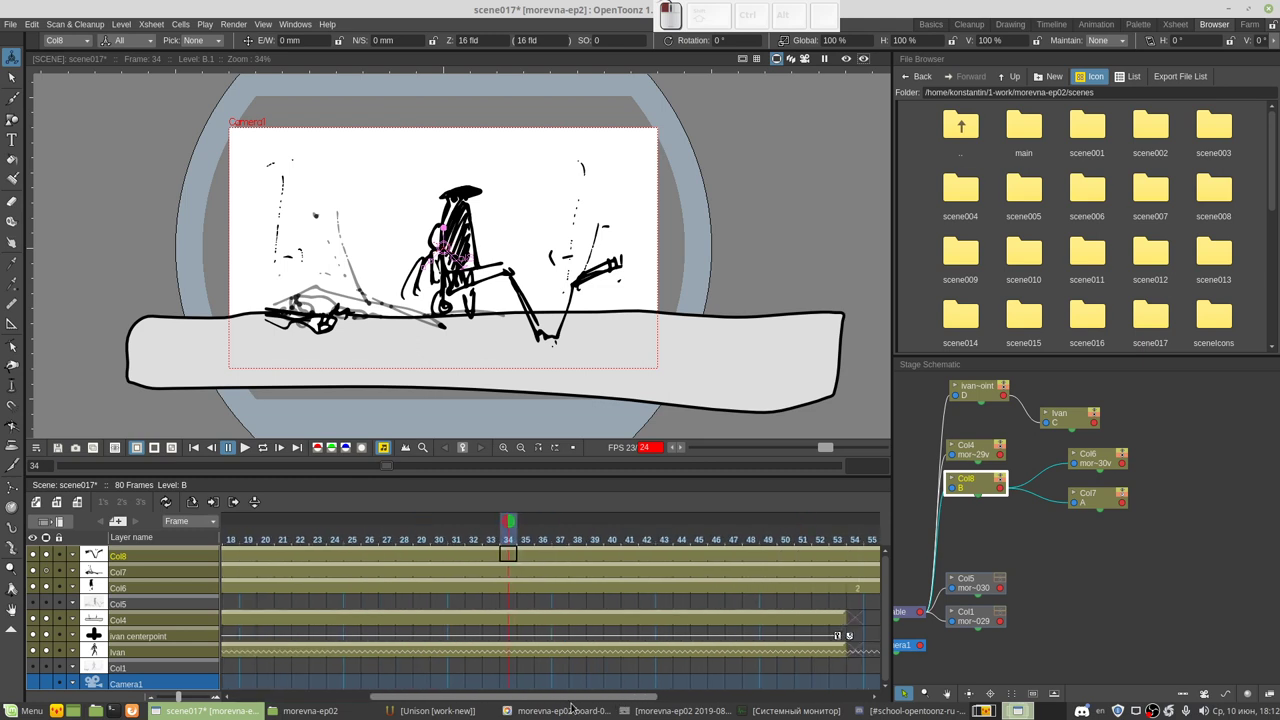
Step: At frame 44, move Col8 right and scale the hatted figure up to about 148%
{"action": "left_click", "coordinate": [672, 541]}
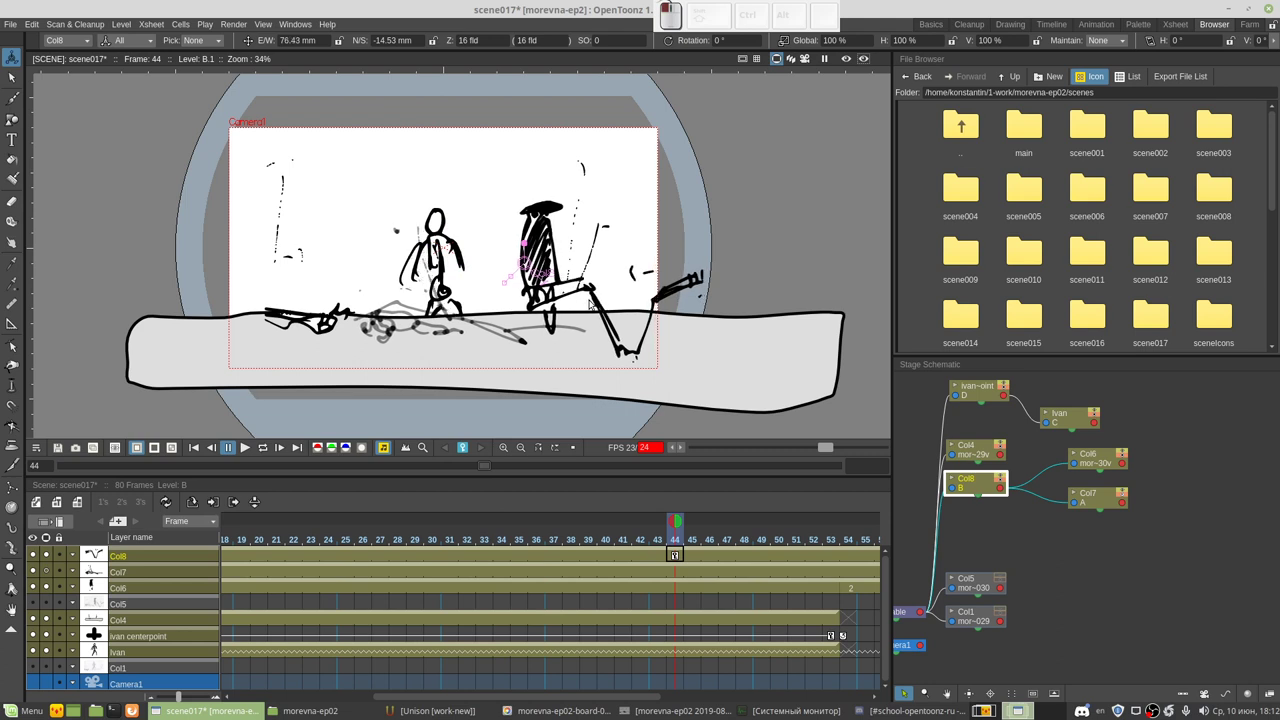
{"action": "left_click_drag", "start_coordinate": [590, 305], "coordinate": [595, 302]}
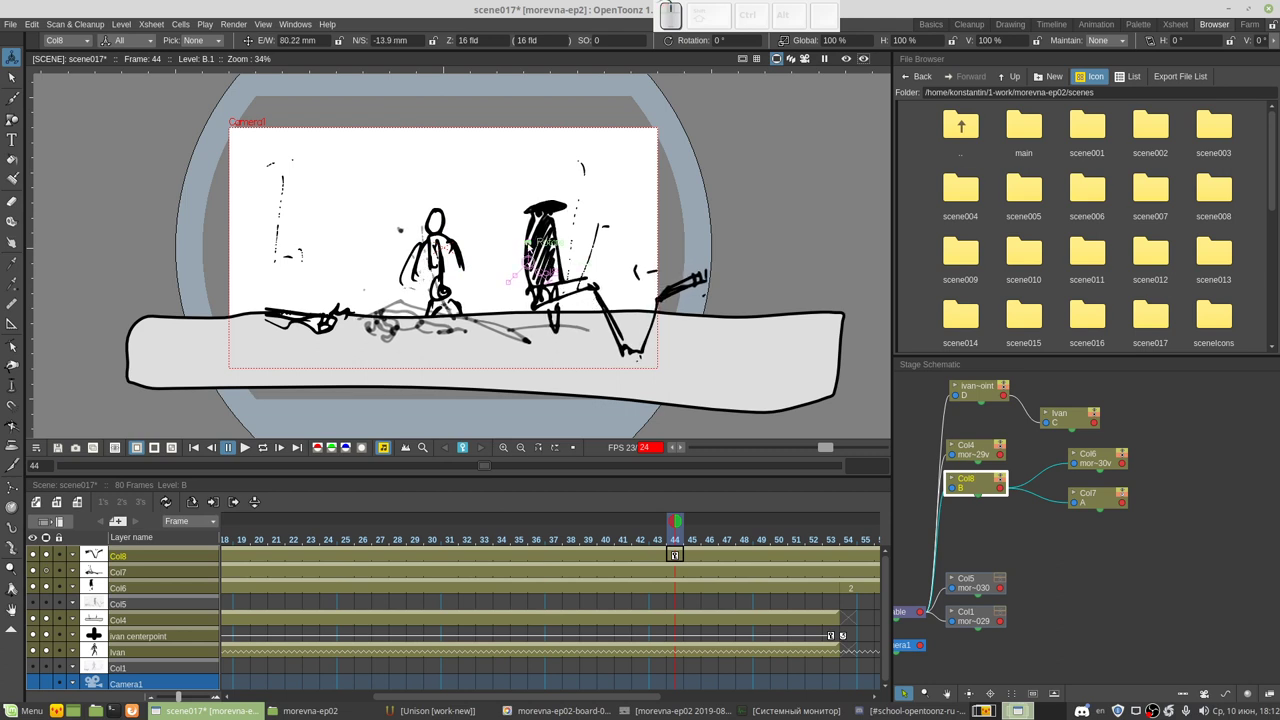
{"action": "mouse_move", "coordinate": [512, 284]}
{"action": "left_mouse_down"}
{"action": "mouse_move", "coordinate": [492, 296]}
{"action": "mouse_move", "coordinate": [641, 336]}
{"action": "mouse_move", "coordinate": [502, 272]}
{"action": "left_mouse_up"}
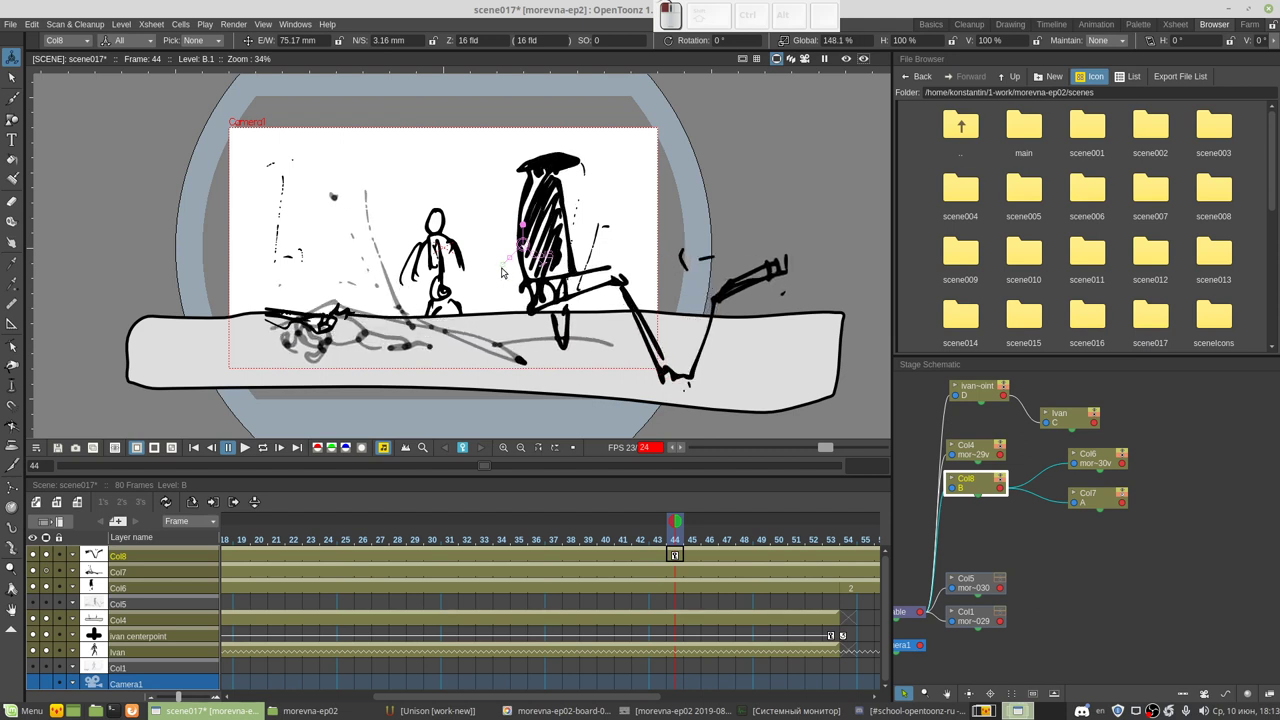
Step: Save, then shift Col8's frame-44 key up-left to E/W 70.75 mm, N/S 9.48 mm
{"action": "key", "text": "ctrl+s"}
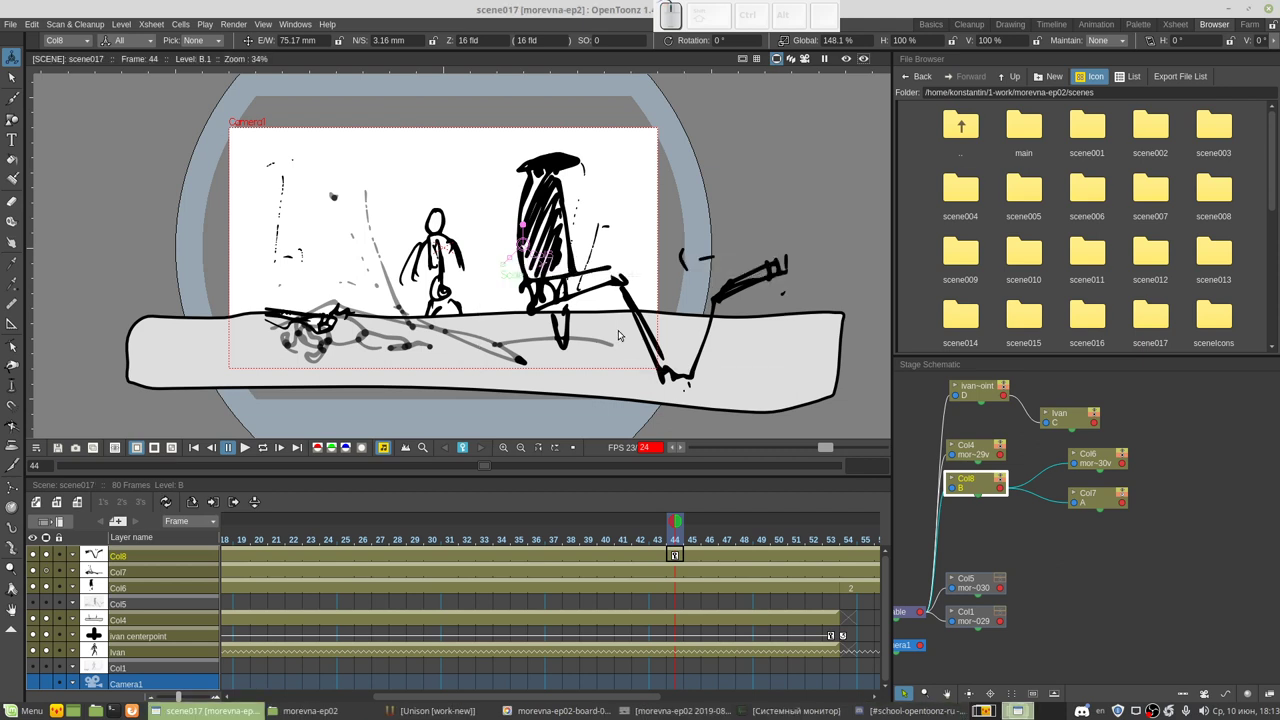
{"action": "left_click_drag", "start_coordinate": [631, 338], "coordinate": [627, 332]}
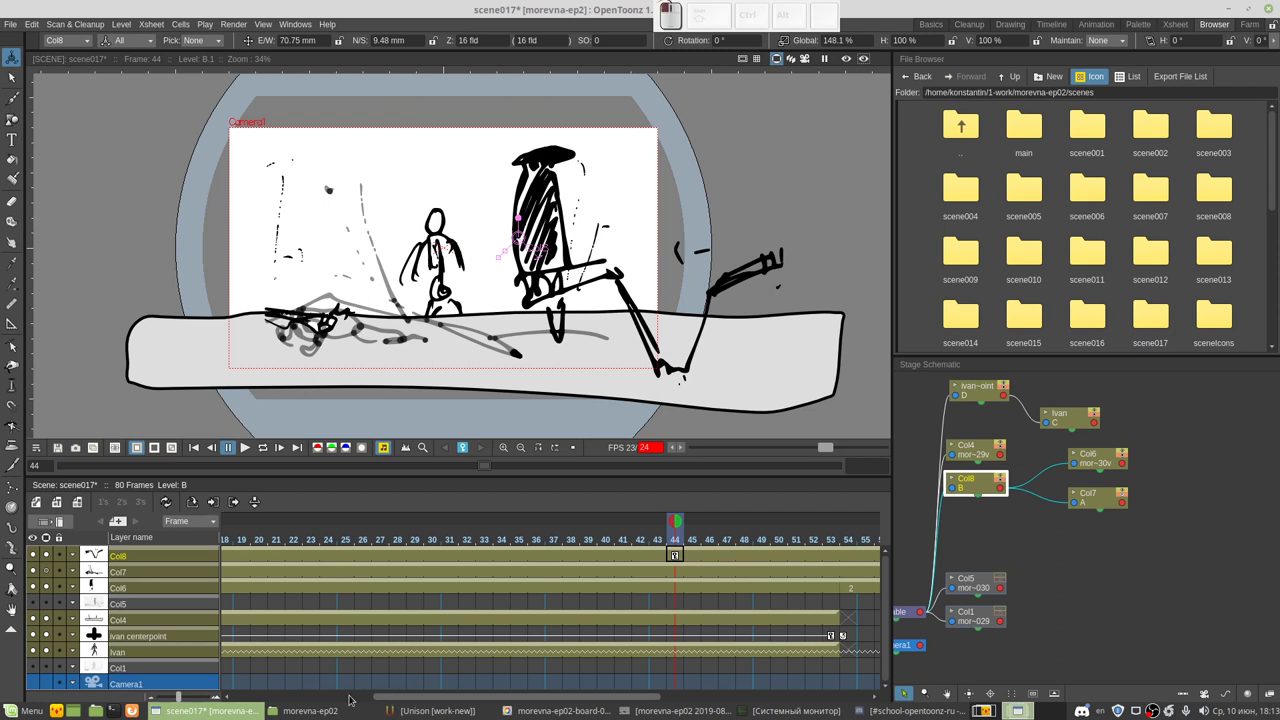
{"action": "left_click_drag", "start_coordinate": [372, 697], "coordinate": [230, 697]}
{"action": "left_click", "coordinate": [231, 683]}
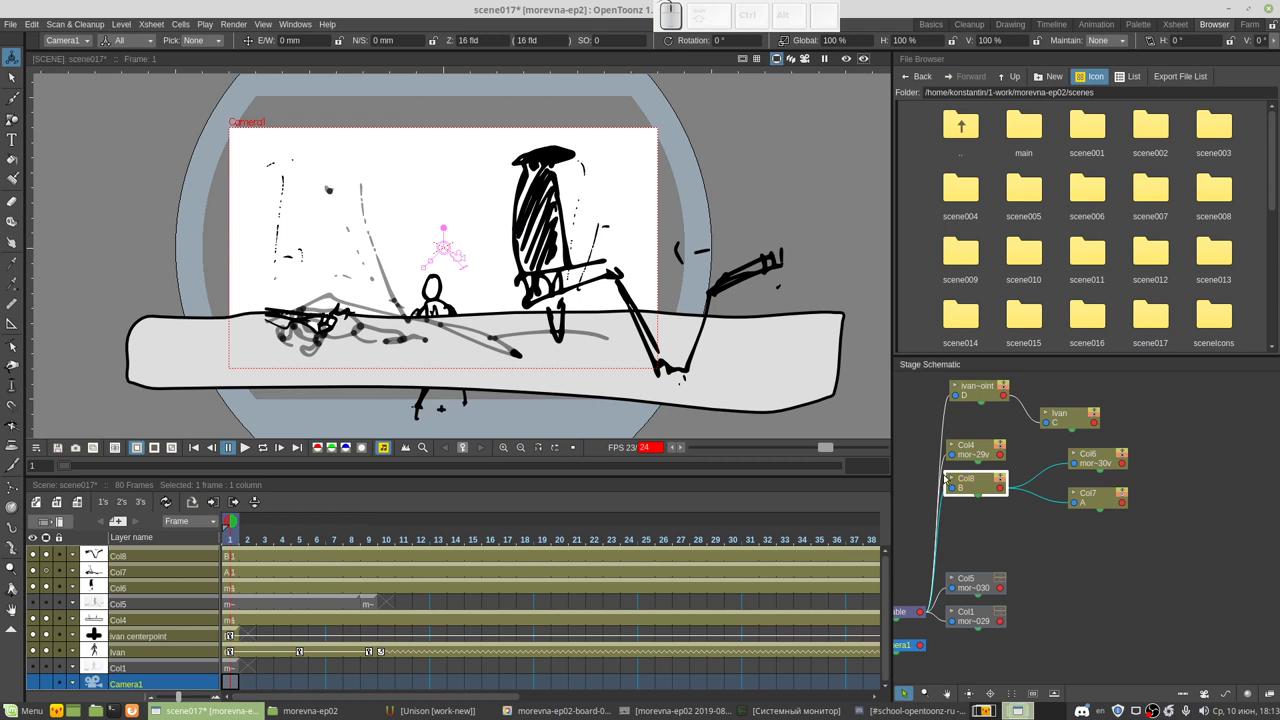
Step: Rearrange the Table and Col5 schematic nodes, trying then undoing a Camera1 move
{"action": "left_click_drag", "start_coordinate": [969, 551], "coordinate": [1054, 520]}
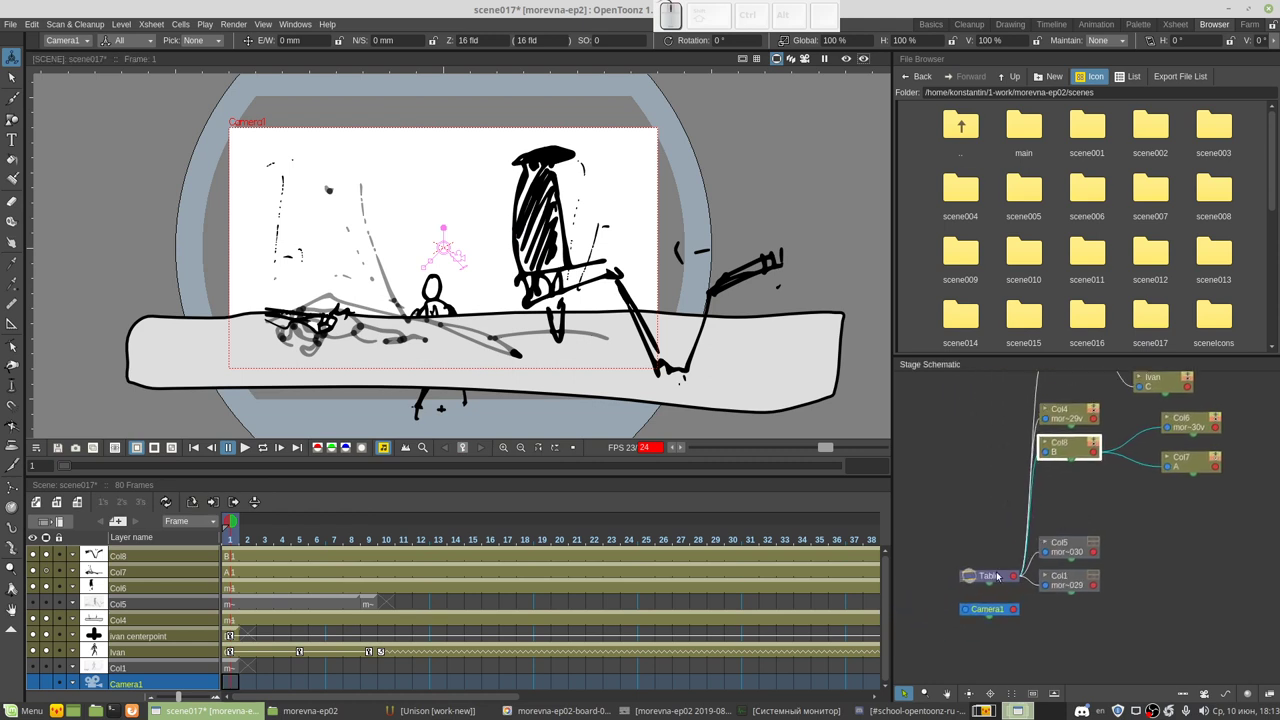
{"action": "left_click_drag", "start_coordinate": [982, 571], "coordinate": [924, 504]}
{"action": "mouse_move", "coordinate": [1056, 547]}
{"action": "left_mouse_down"}
{"action": "mouse_move", "coordinate": [1082, 539]}
{"action": "mouse_move", "coordinate": [1093, 573]}
{"action": "left_mouse_up"}
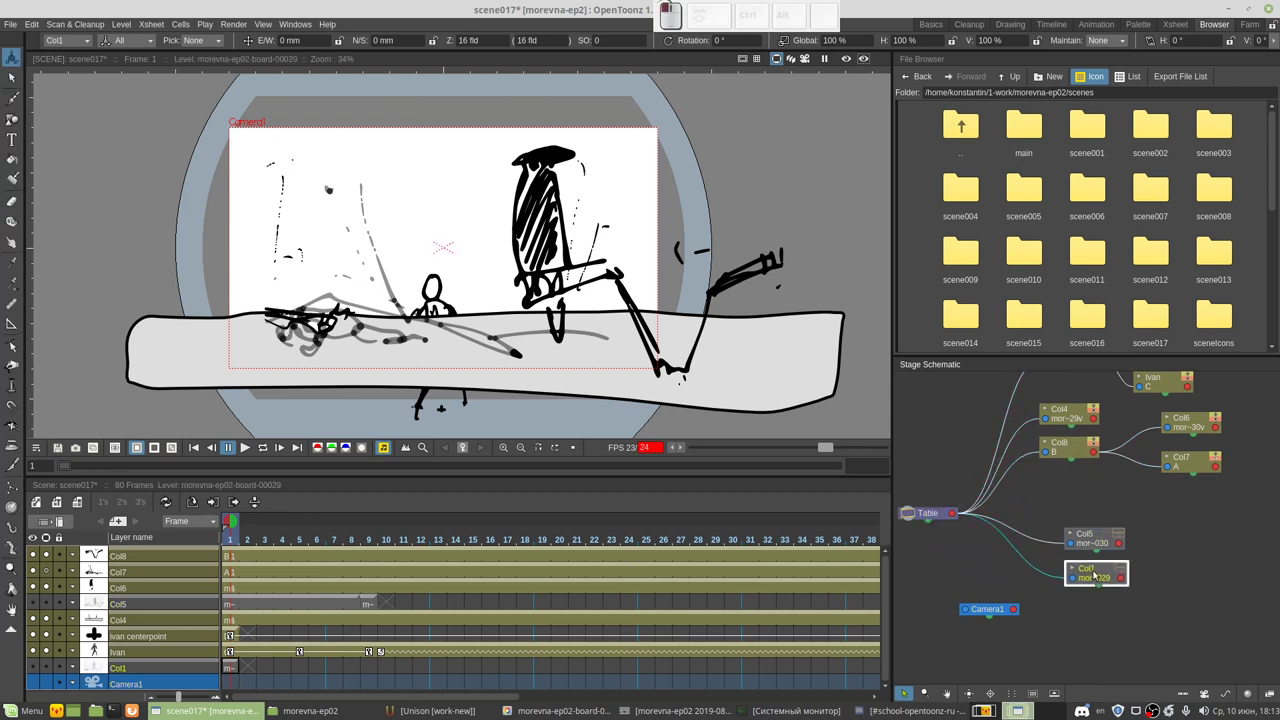
{"action": "left_click", "coordinate": [148, 686]}
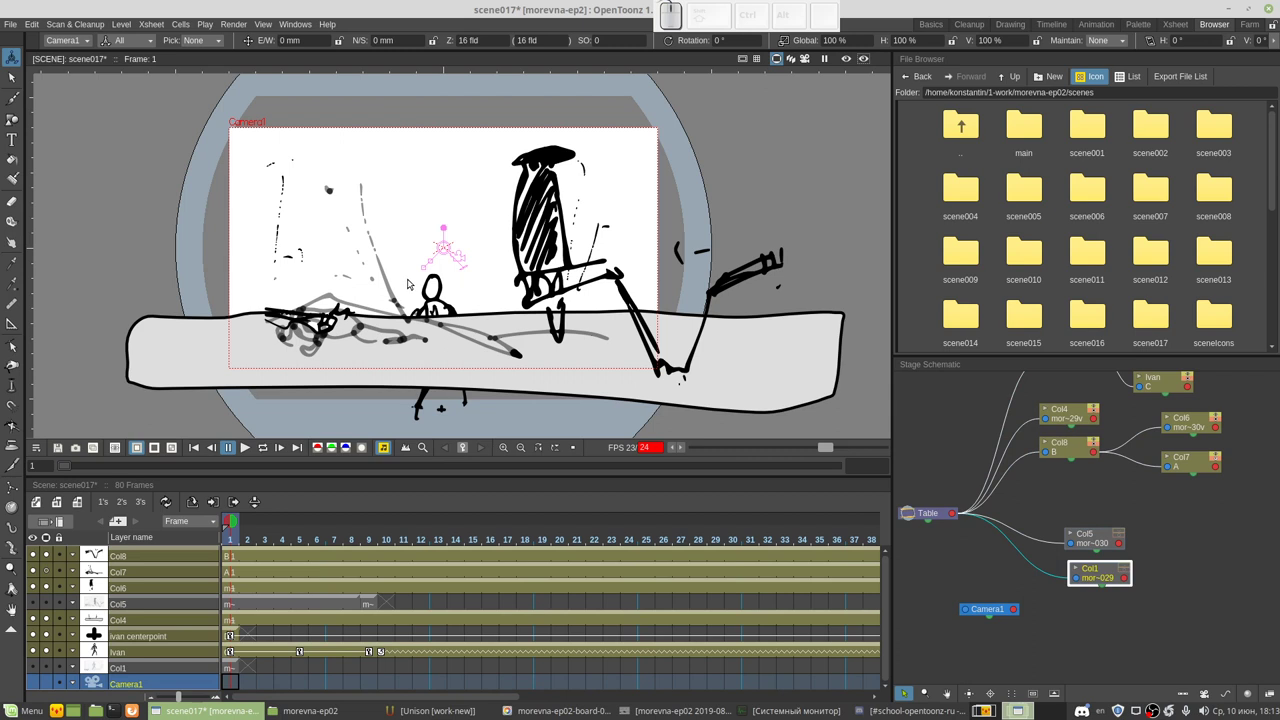
{"action": "left_click_drag", "start_coordinate": [410, 284], "coordinate": [612, 285]}
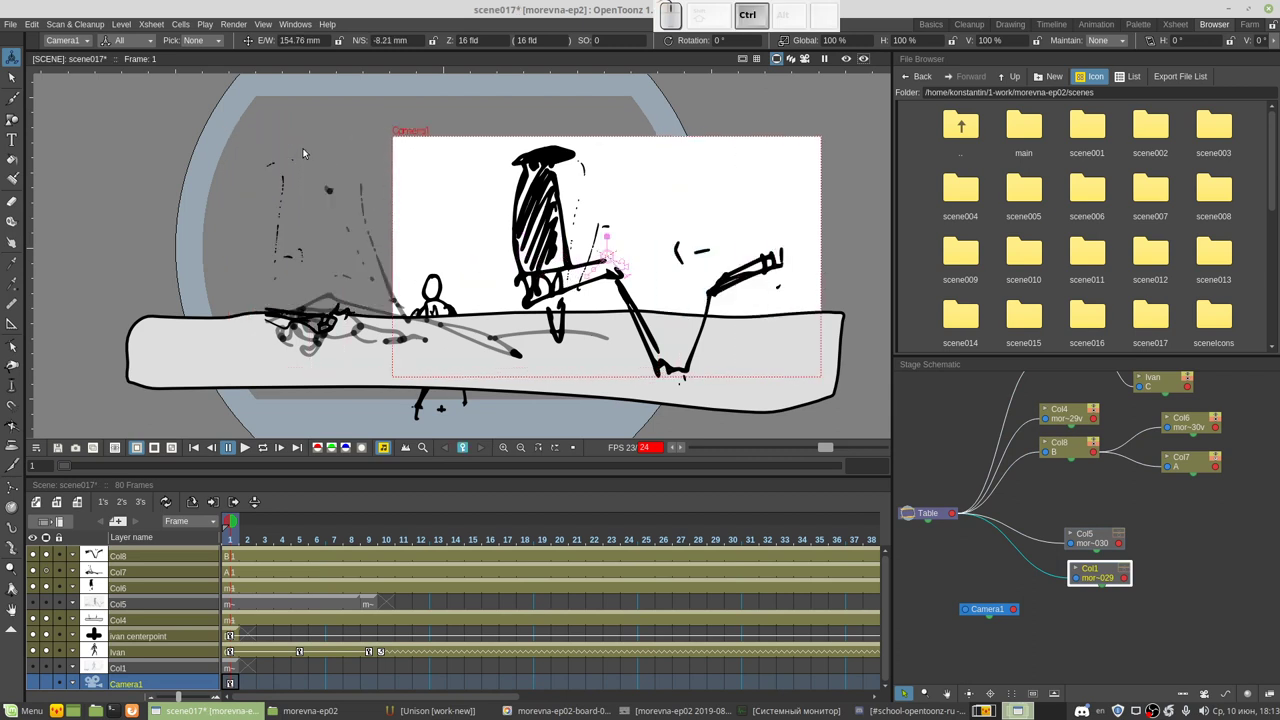
{"action": "key", "text": "ctrl+z"}
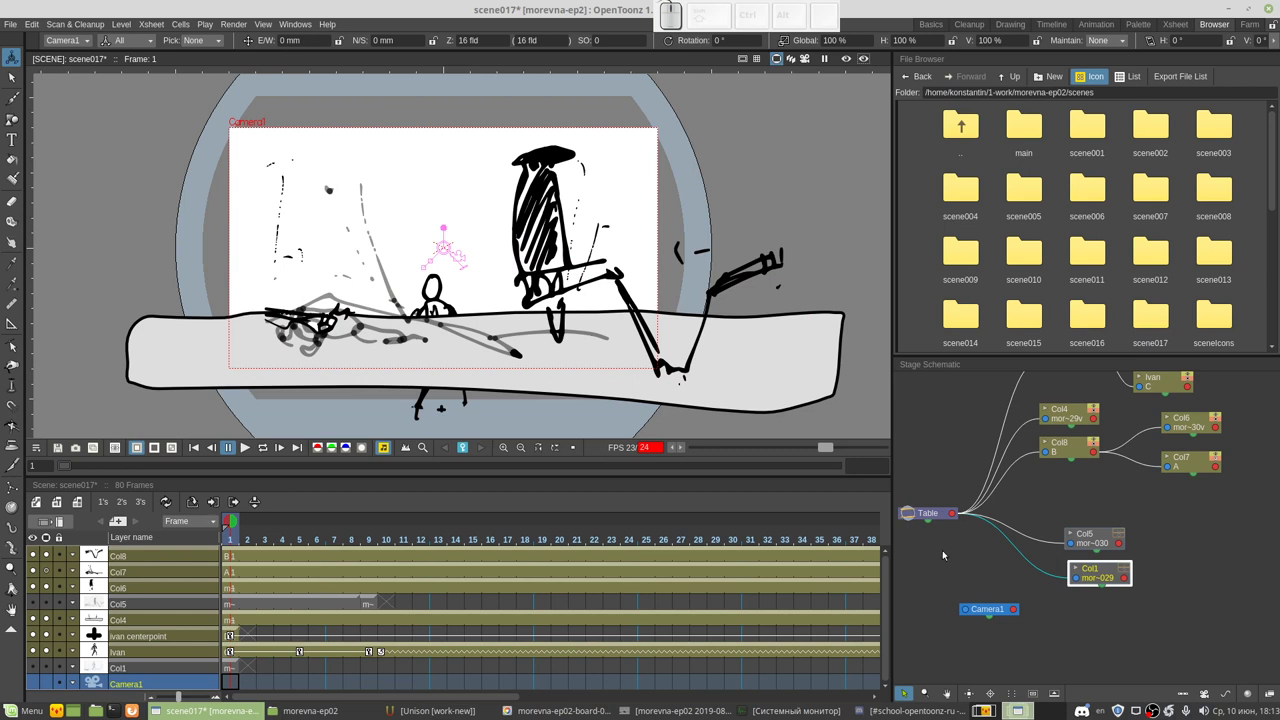
Step: Reposition the Camera1 node, undo test links of Col8 and Col4 to it, and save scene017
{"action": "left_click_drag", "start_coordinate": [985, 613], "coordinate": [957, 576]}
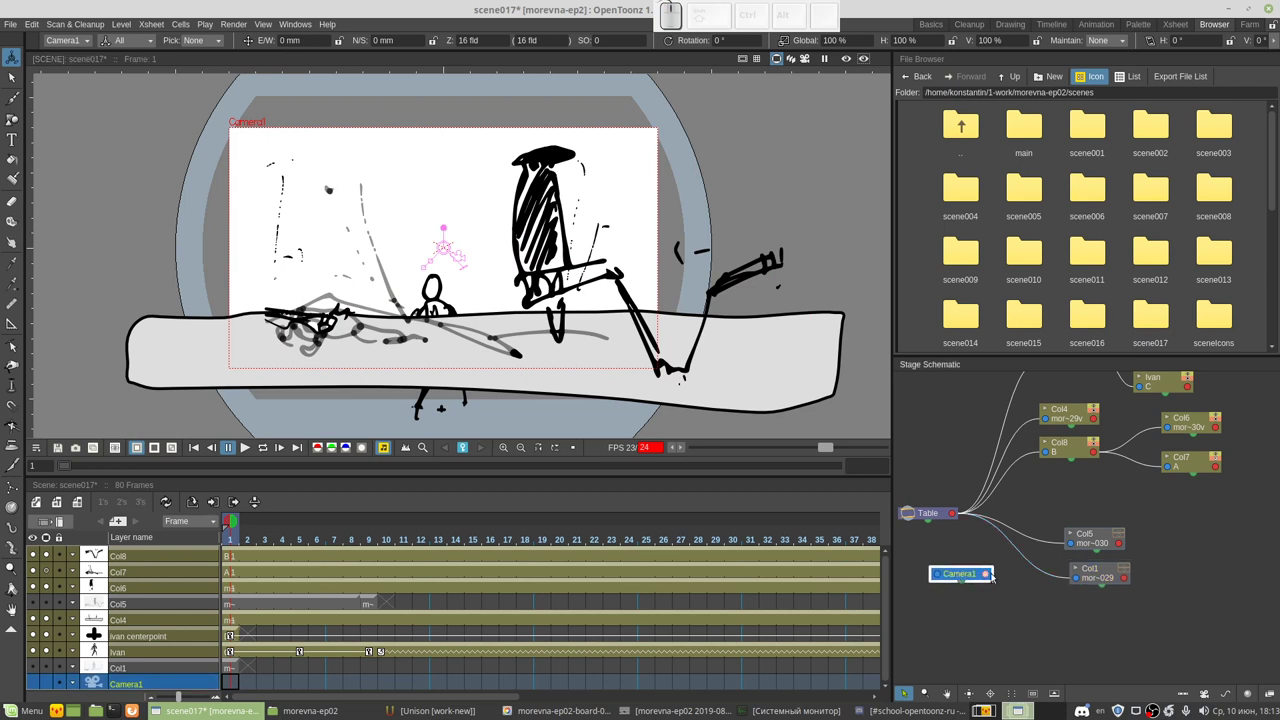
{"action": "left_click_drag", "start_coordinate": [1044, 453], "coordinate": [986, 573]}
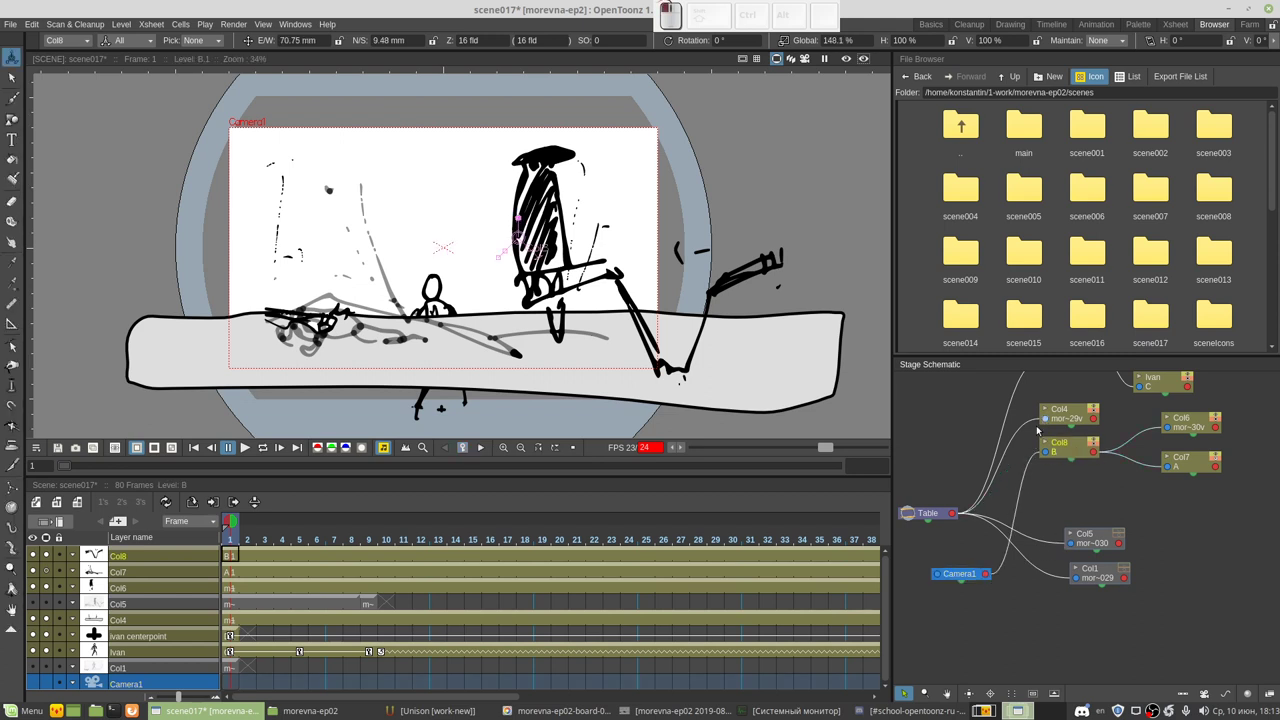
{"action": "left_click_drag", "start_coordinate": [1045, 419], "coordinate": [986, 573]}
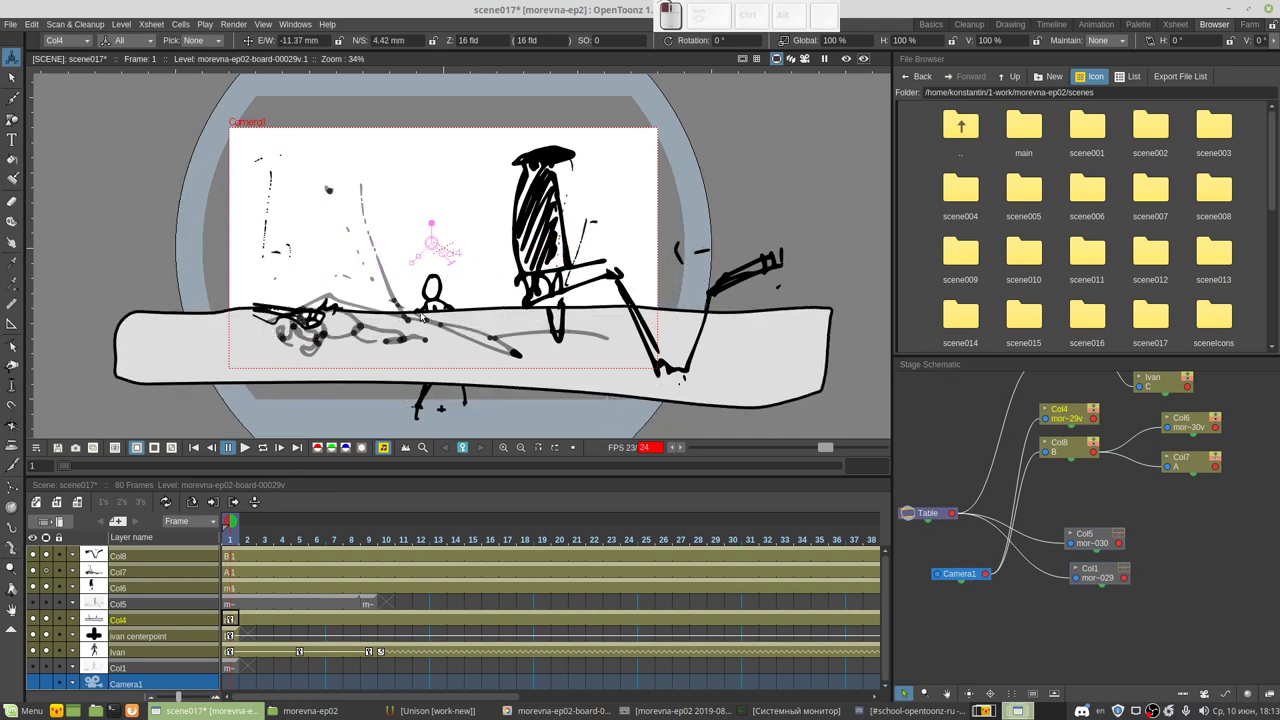
{"action": "key", "text": "ctrl+z"}
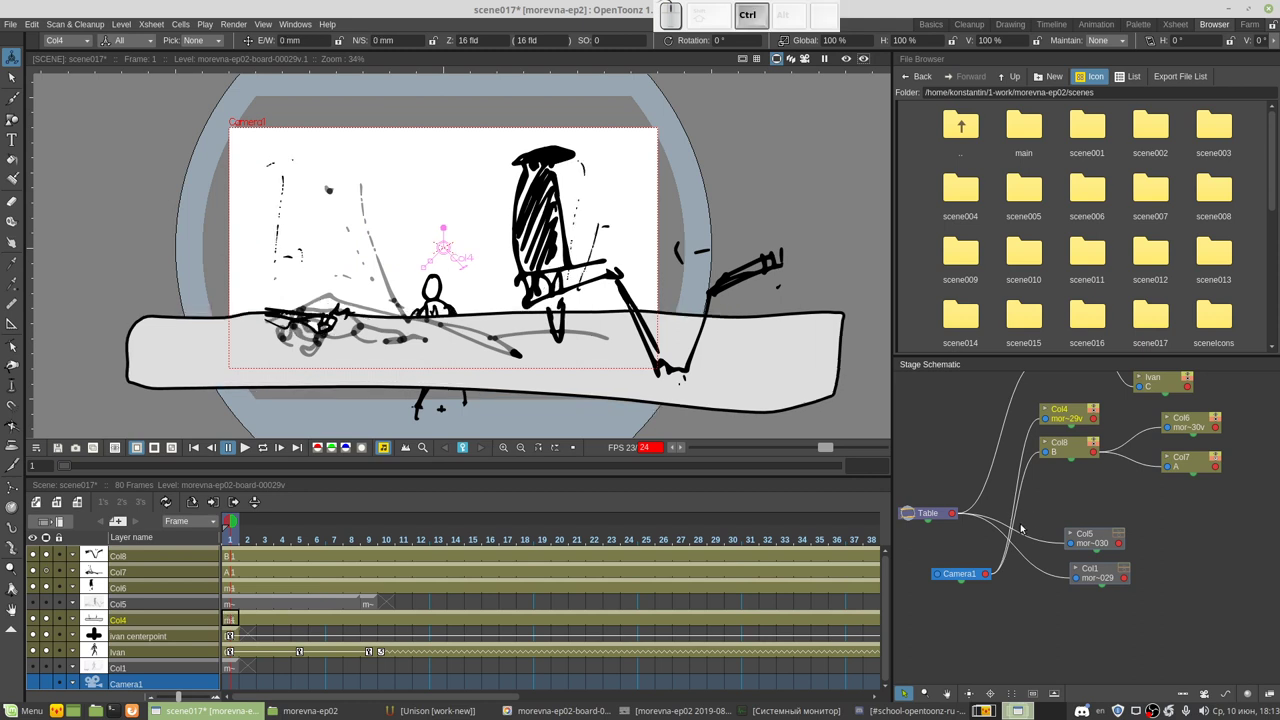
{"action": "key", "text": "ctrl+z"}
{"action": "key", "text": "ctrl+s"}
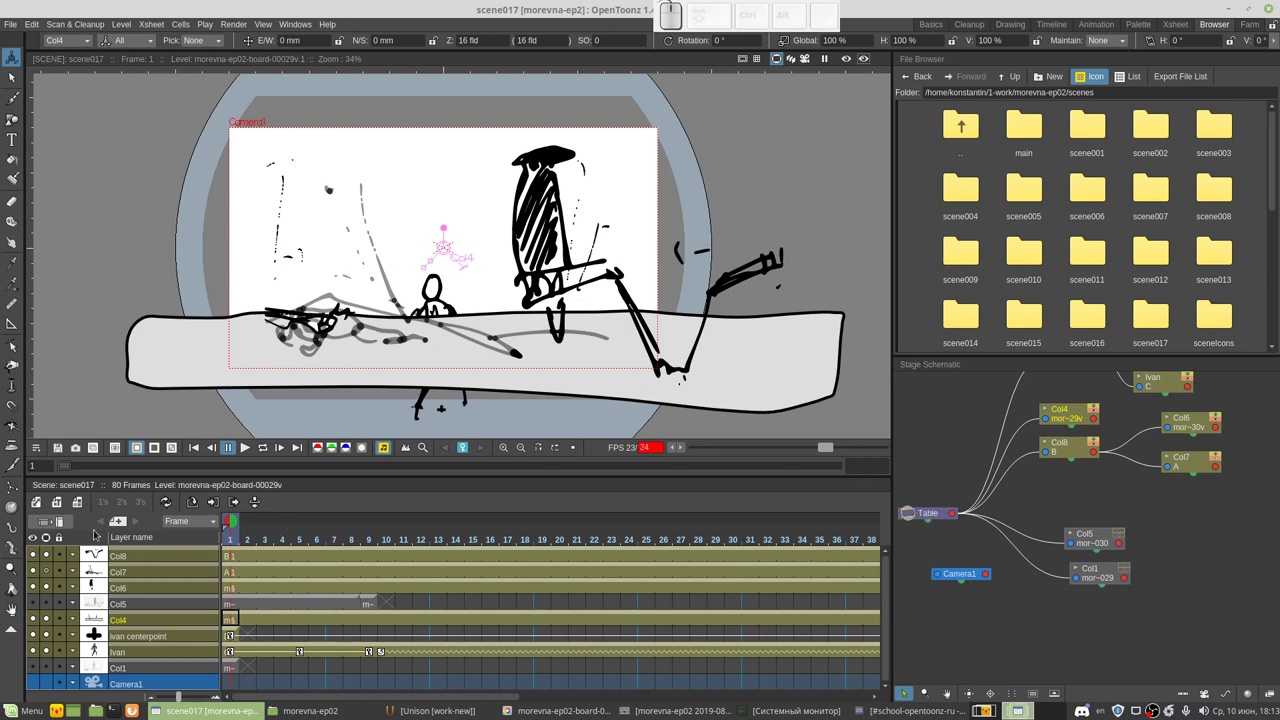
Step: Create new level E, move its column to the top of the Xsheet and name it 'root'
{"action": "left_click", "coordinate": [37, 503]}
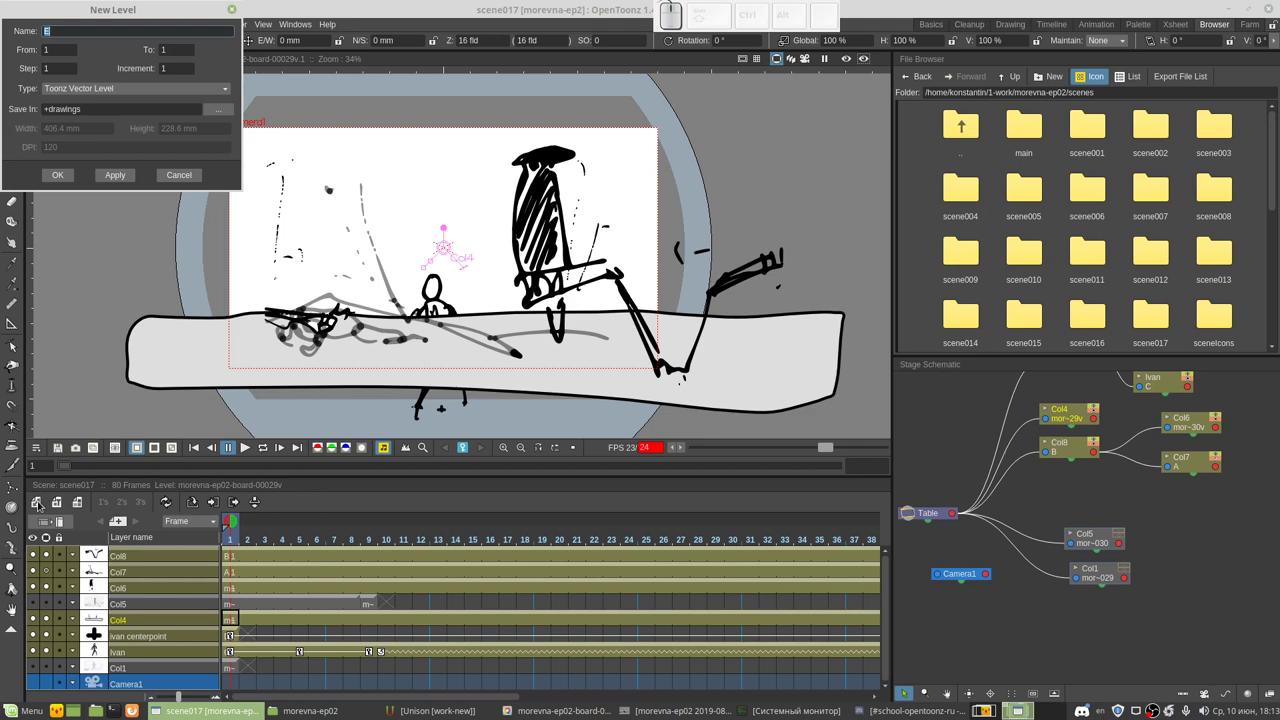
{"action": "left_click", "coordinate": [58, 176]}
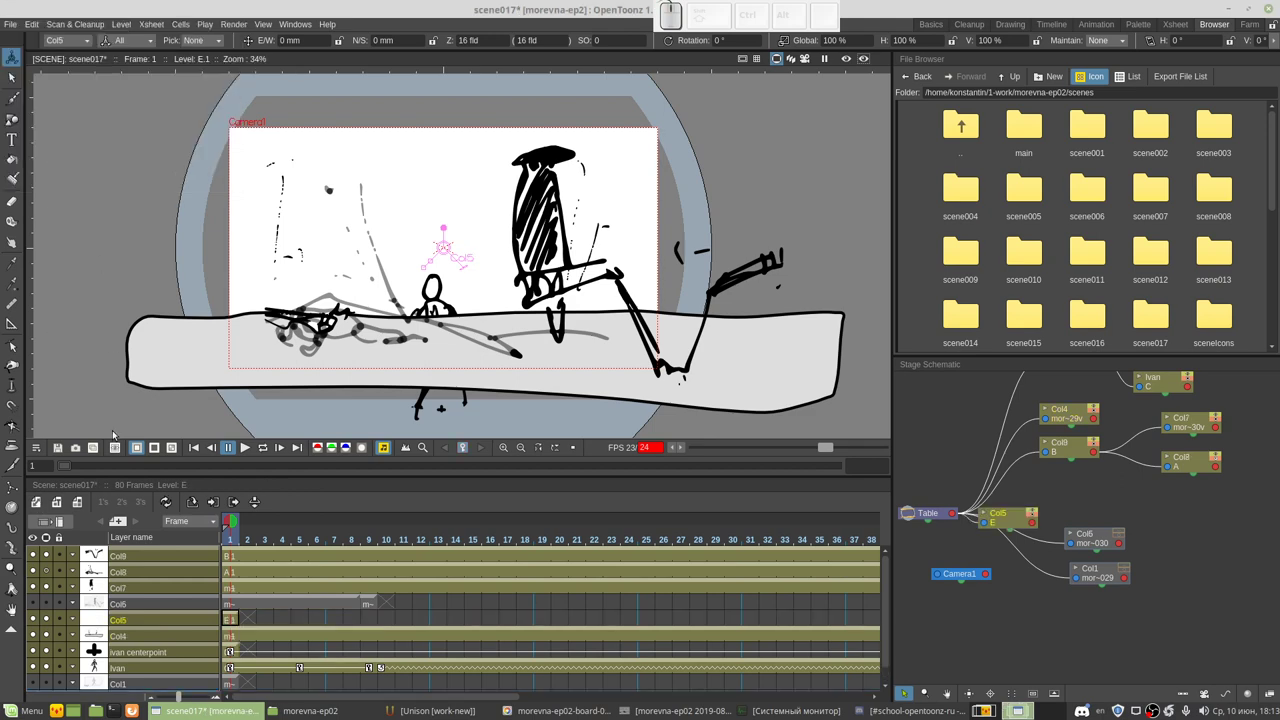
{"action": "left_click", "coordinate": [129, 621]}
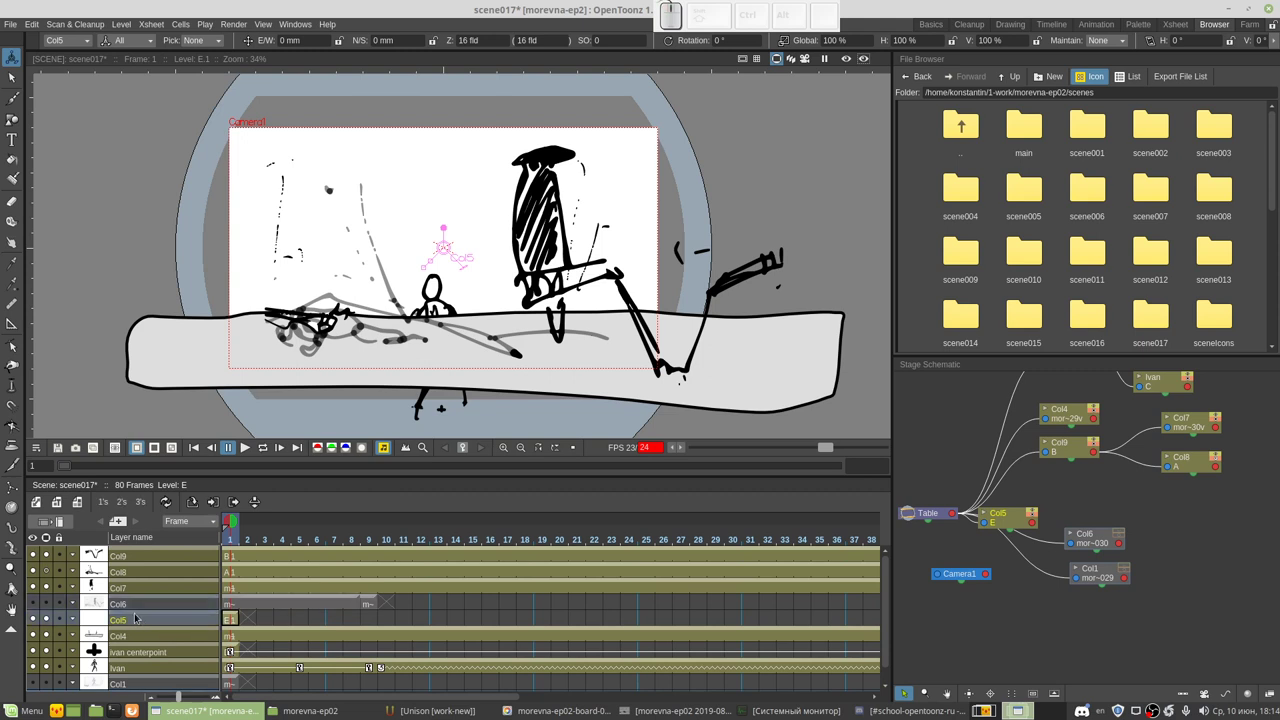
{"action": "left_click_drag", "start_coordinate": [138, 614], "coordinate": [147, 558]}
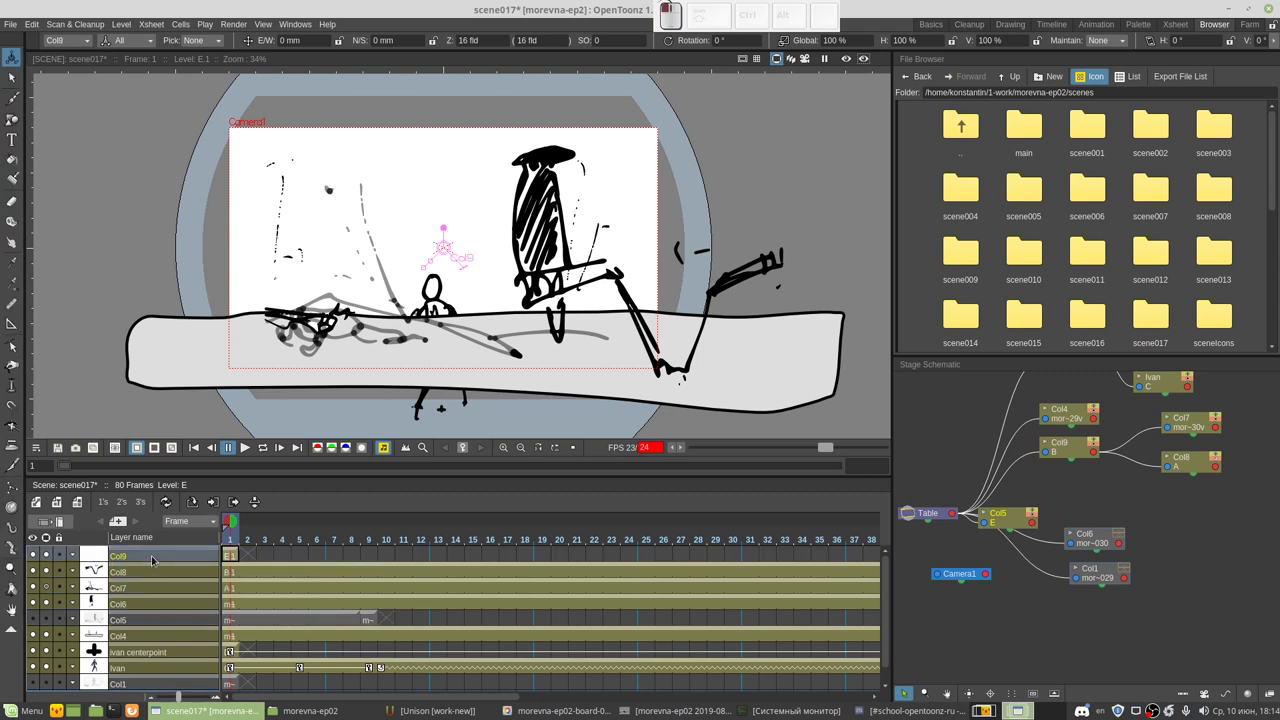
{"action": "double_click", "coordinate": [141, 555]}
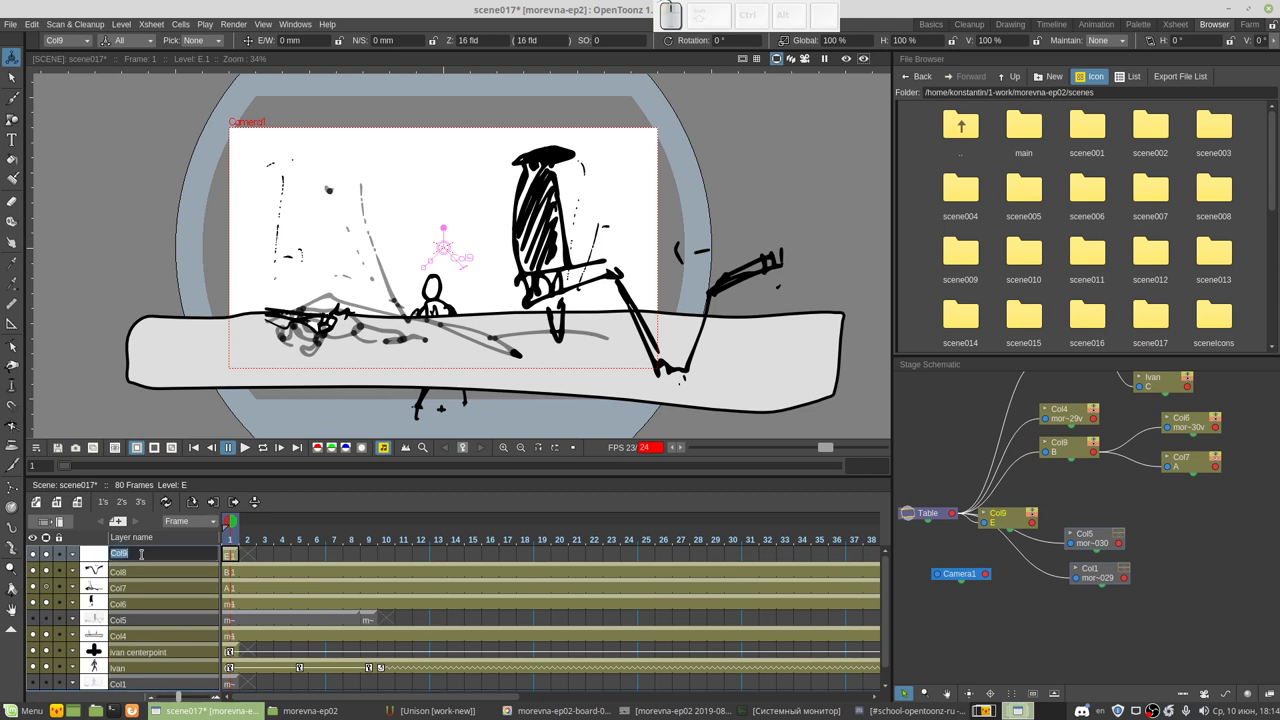
{"action": "type", "text": "root"}
{"action": "key", "text": "Return"}
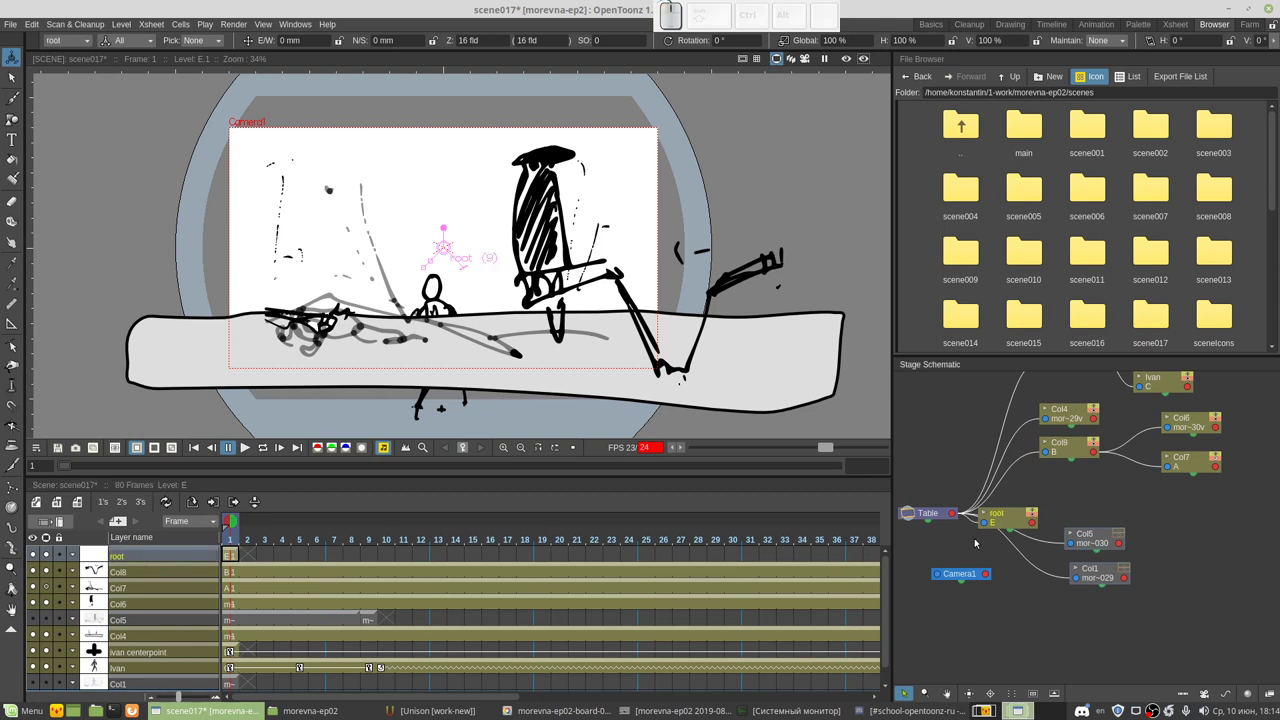
Step: Link ivan~oint, Col4, Col8, Col5 and Col1 to the root node's output and make root current
{"action": "mouse_move", "coordinate": [945, 544]}
{"action": "left_mouse_down"}
{"action": "mouse_move", "coordinate": [952, 589]}
{"action": "mouse_move", "coordinate": [937, 553]}
{"action": "left_mouse_up"}
{"action": "left_click_drag", "start_coordinate": [1010, 570], "coordinate": [990, 536]}
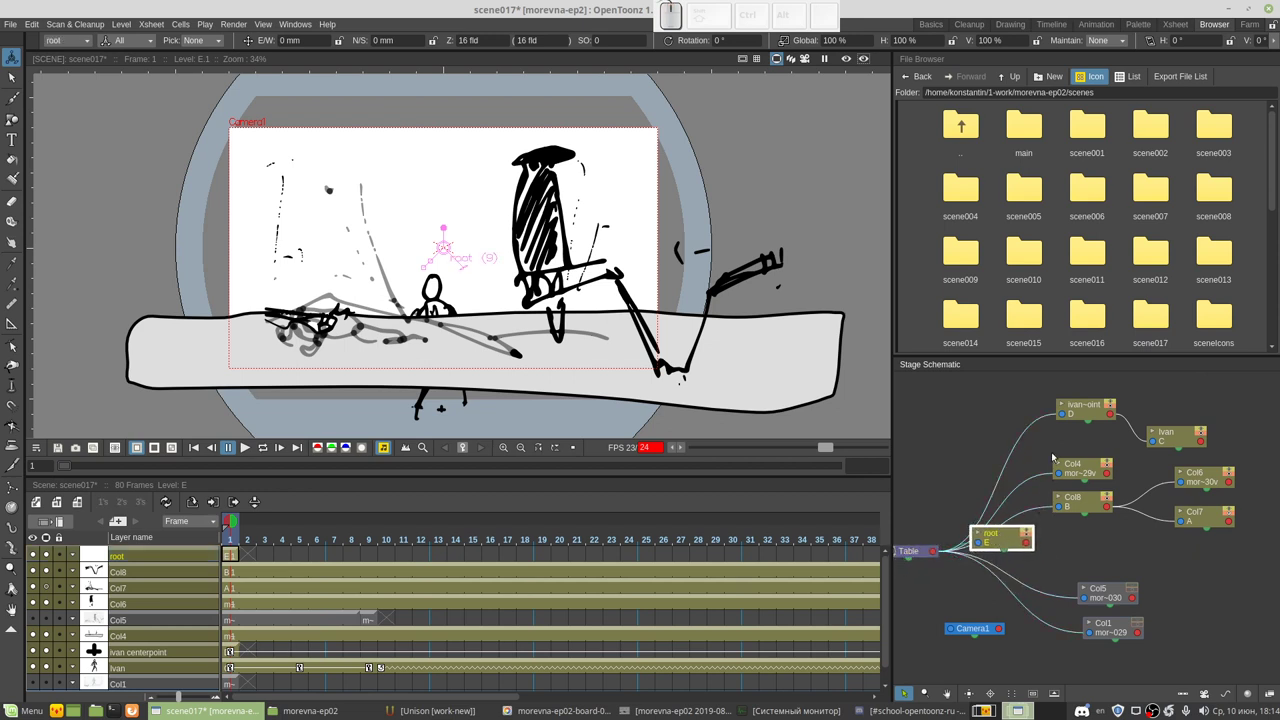
{"action": "mouse_move", "coordinate": [1061, 414]}
{"action": "left_mouse_down"}
{"action": "mouse_move", "coordinate": [1025, 541]}
{"action": "mouse_move", "coordinate": [984, 540]}
{"action": "left_mouse_up"}
{"action": "mouse_move", "coordinate": [1057, 472]}
{"action": "left_mouse_down"}
{"action": "mouse_move", "coordinate": [1010, 538]}
{"action": "mouse_move", "coordinate": [1057, 507]}
{"action": "mouse_move", "coordinate": [1011, 541]}
{"action": "left_mouse_up"}
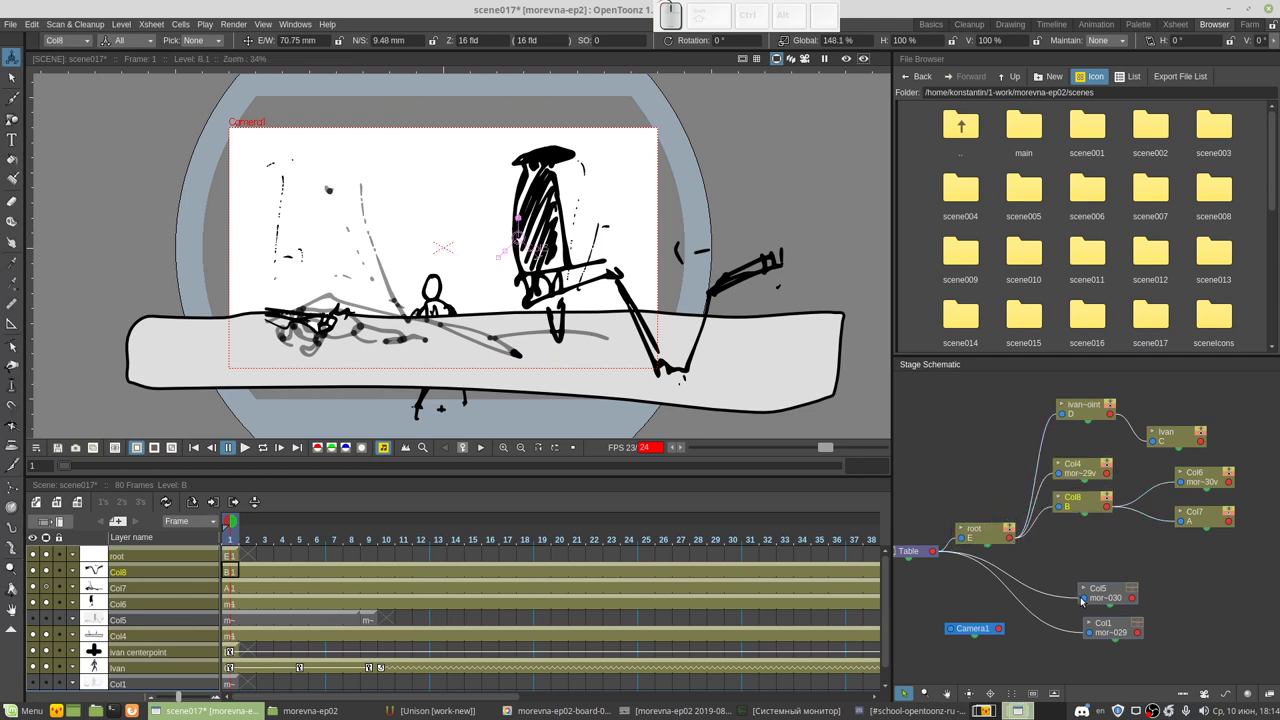
{"action": "mouse_move", "coordinate": [1082, 597]}
{"action": "left_mouse_down"}
{"action": "mouse_move", "coordinate": [1010, 541]}
{"action": "mouse_move", "coordinate": [1088, 632]}
{"action": "mouse_move", "coordinate": [1010, 540]}
{"action": "left_mouse_up"}
{"action": "left_click", "coordinate": [985, 537]}
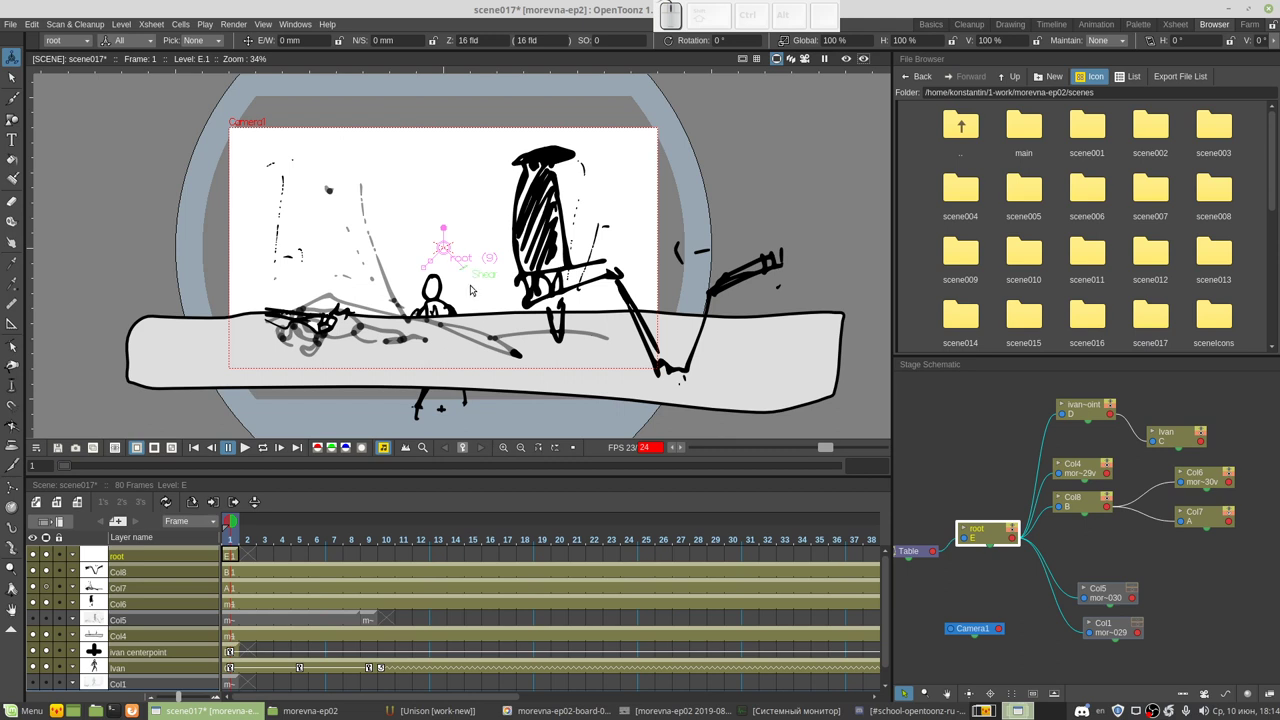
Step: Drag root sideways in the viewer until it sits at E/W -23.37 mm on frame 1
{"action": "left_click_drag", "start_coordinate": [475, 297], "coordinate": [424, 295]}
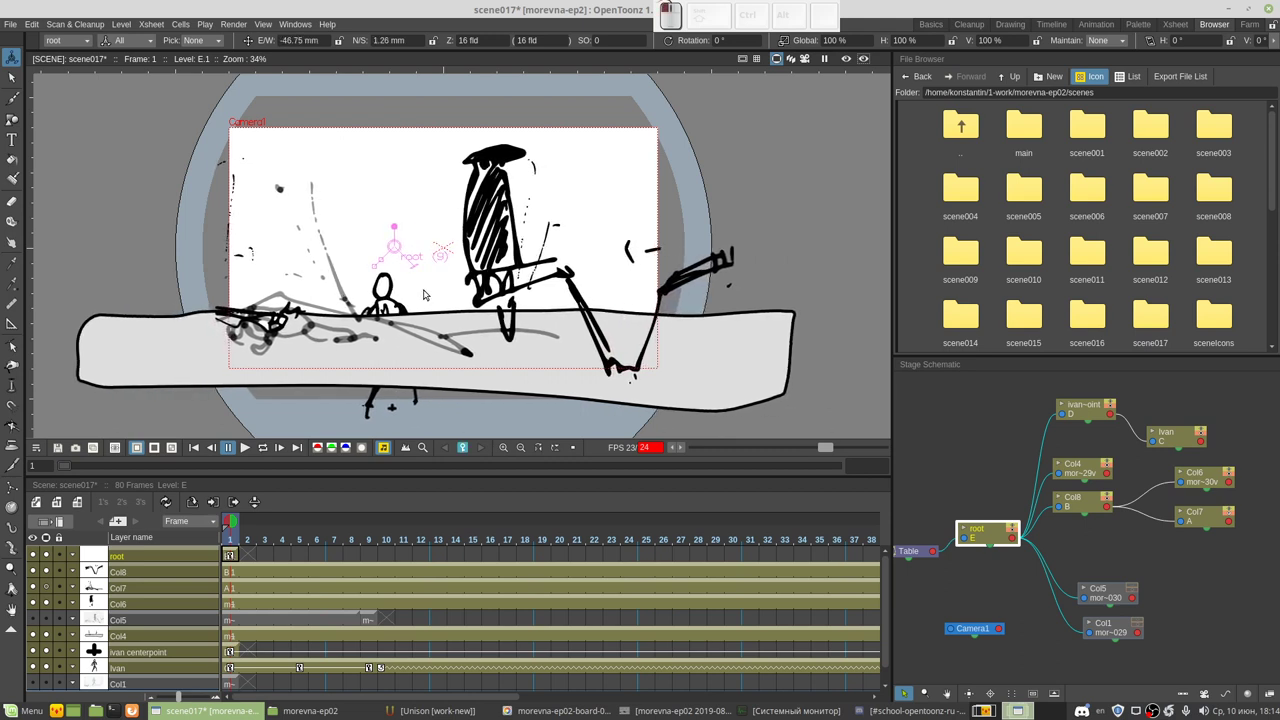
{"action": "left_click_drag", "start_coordinate": [424, 295], "coordinate": [390, 298]}
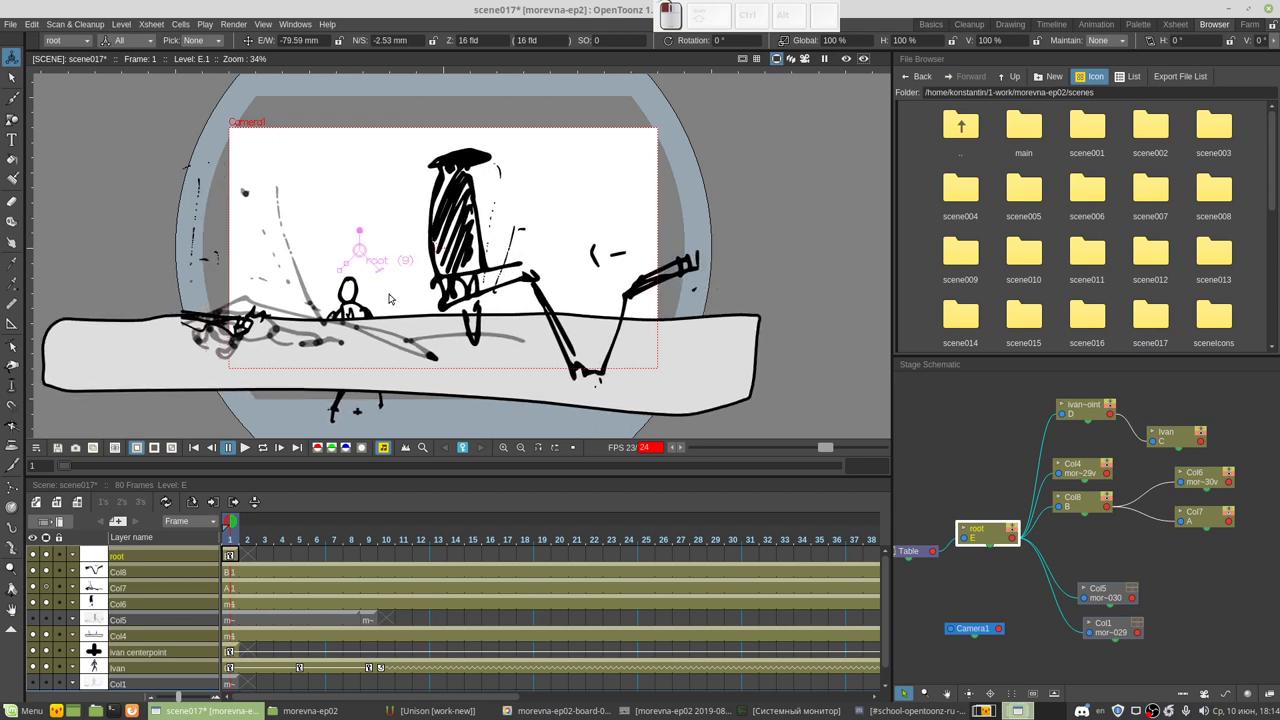
{"action": "left_click_drag", "start_coordinate": [390, 298], "coordinate": [448, 298]}
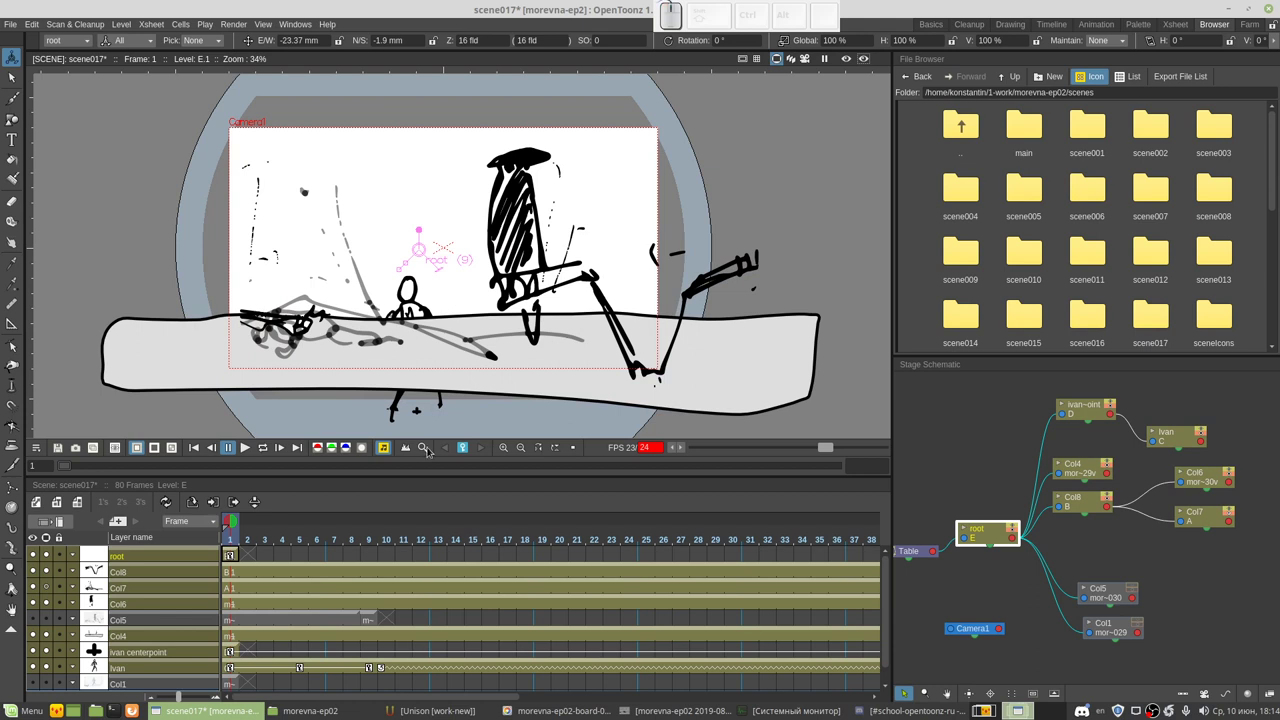
{"action": "left_click_drag", "start_coordinate": [330, 698], "coordinate": [700, 712]}
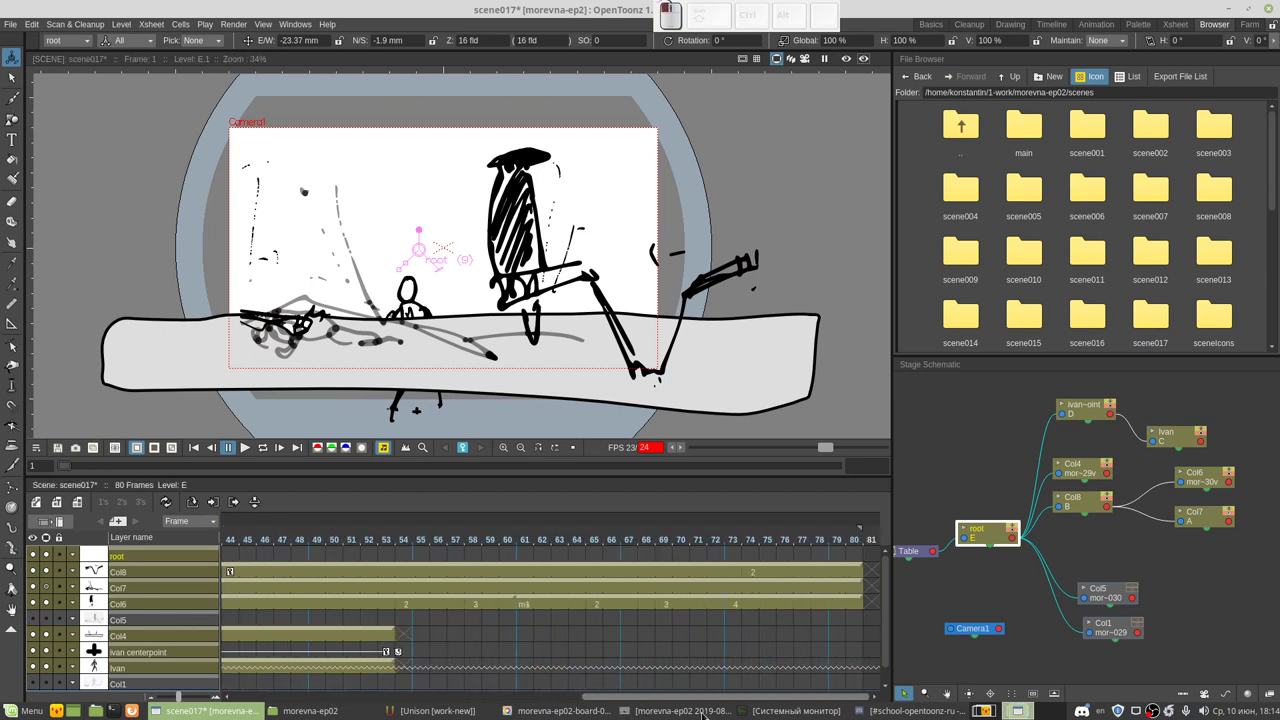
Step: Key root sliding left at frame 73 and extend the Col4 and ivan cells rightward
{"action": "left_click", "coordinate": [737, 557]}
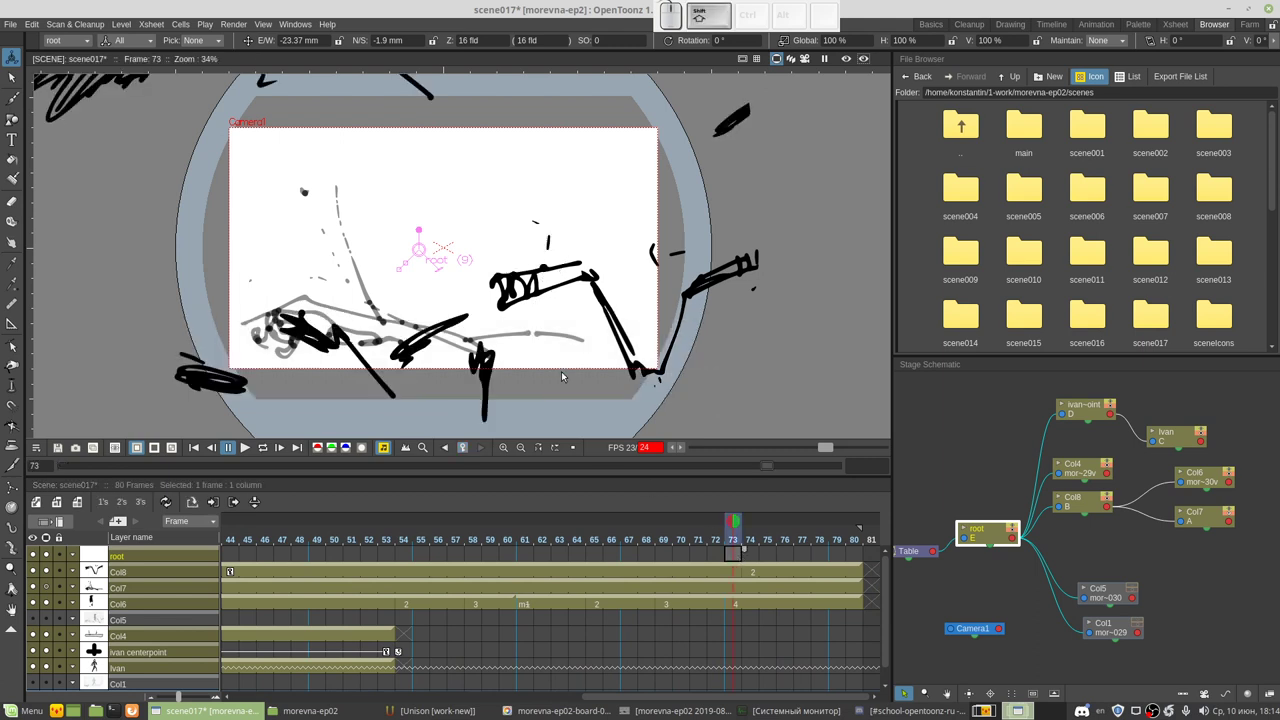
{"action": "mouse_move", "coordinate": [560, 373]}
{"action": "left_mouse_down"}
{"action": "mouse_move", "coordinate": [491, 368]}
{"action": "mouse_move", "coordinate": [505, 372]}
{"action": "left_mouse_up"}
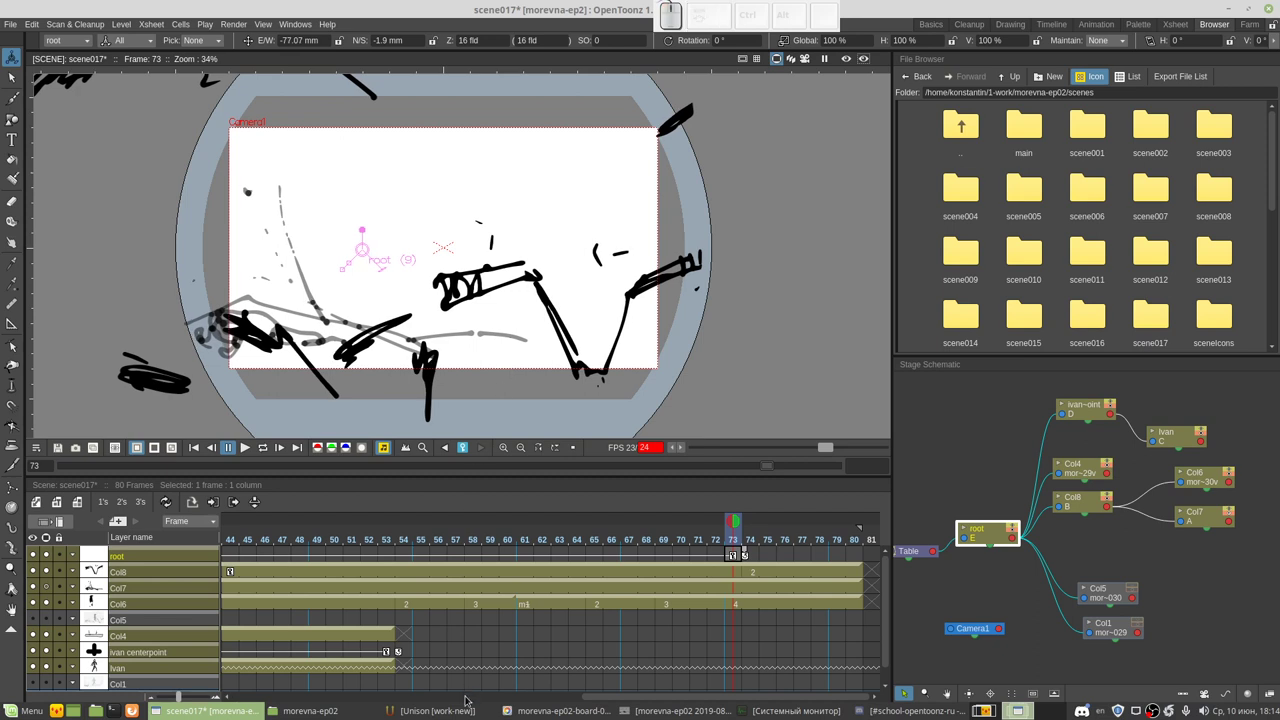
{"action": "left_click", "coordinate": [386, 636]}
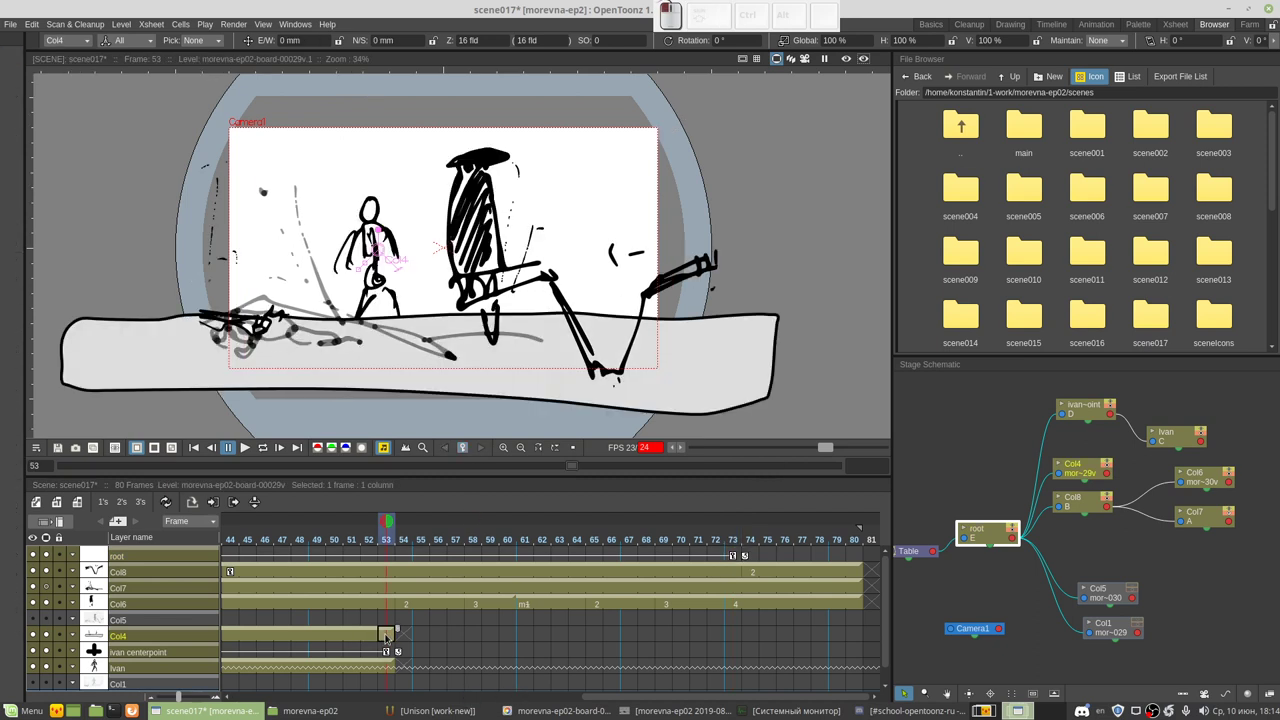
{"action": "mouse_move", "coordinate": [397, 656]}
{"action": "left_mouse_down"}
{"action": "mouse_move", "coordinate": [789, 645]}
{"action": "mouse_move", "coordinate": [748, 640]}
{"action": "left_mouse_up"}
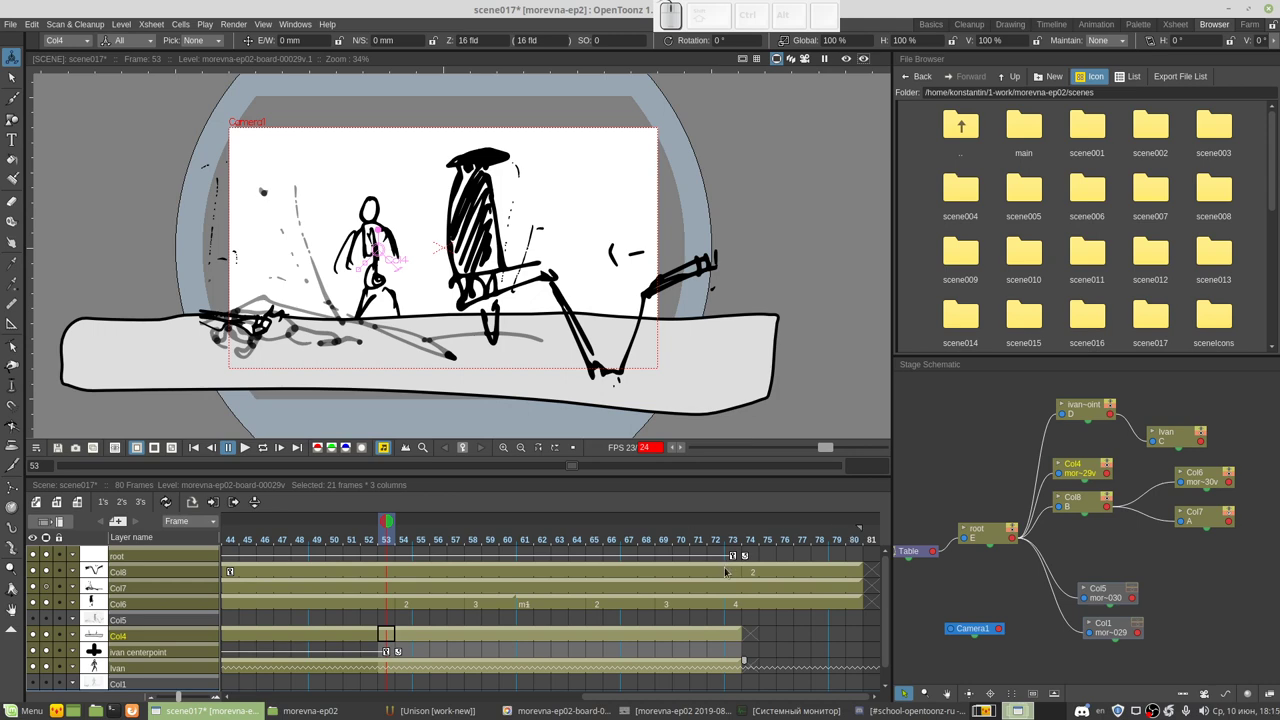
Step: Delete frames 75–80 to trim the scene to 74 frames, save, and play it from frame 1
{"action": "left_click_drag", "start_coordinate": [761, 575], "coordinate": [853, 609]}
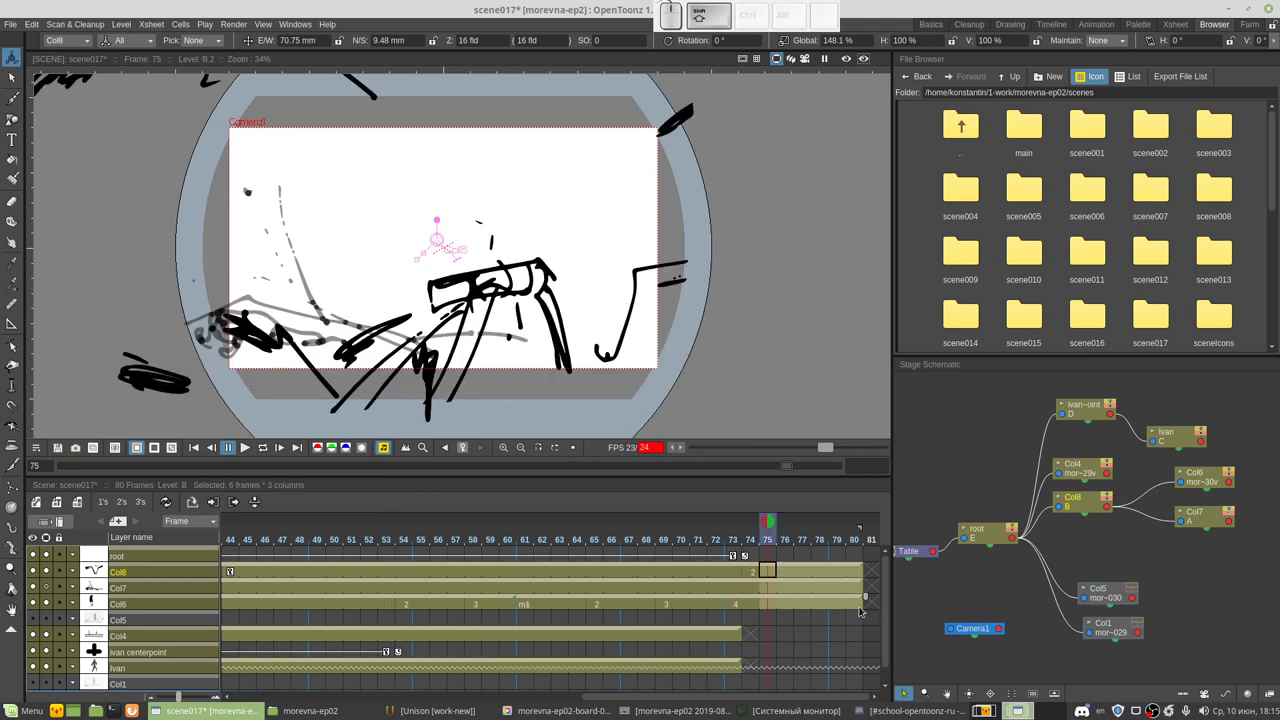
{"action": "right_click", "coordinate": [858, 611]}
{"action": "left_click", "coordinate": [843, 600]}
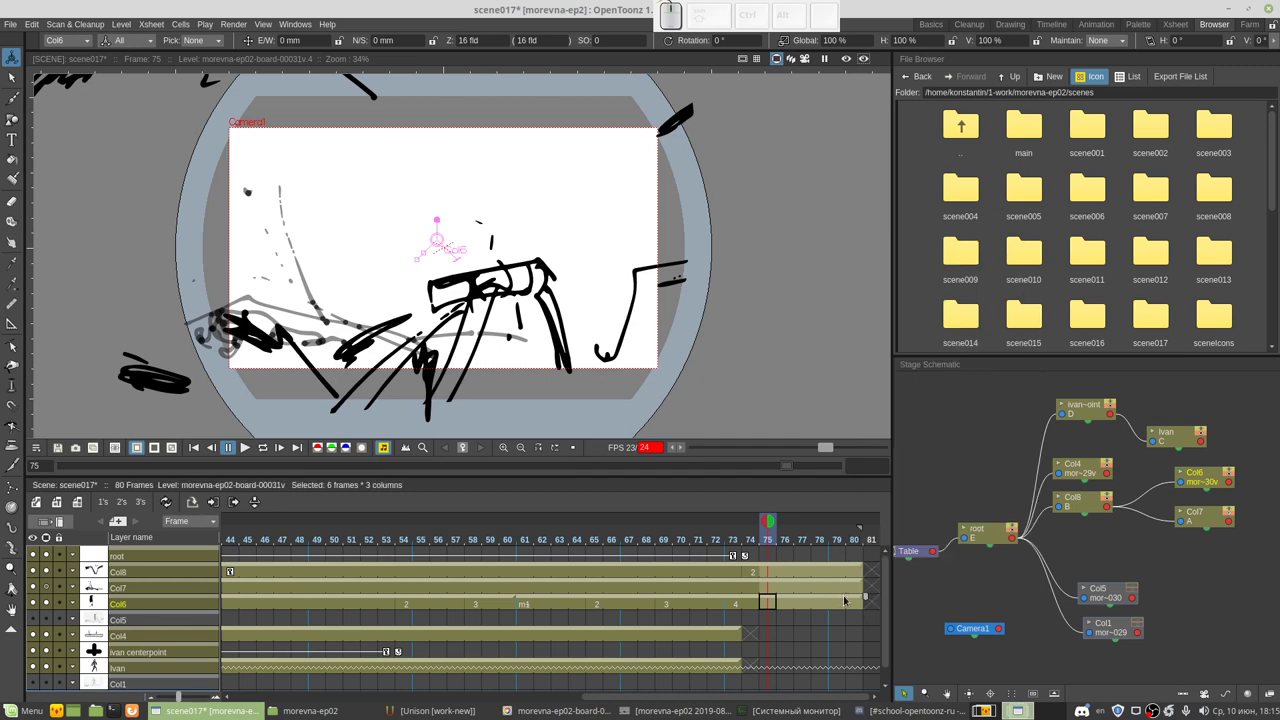
{"action": "key", "text": "Delete"}
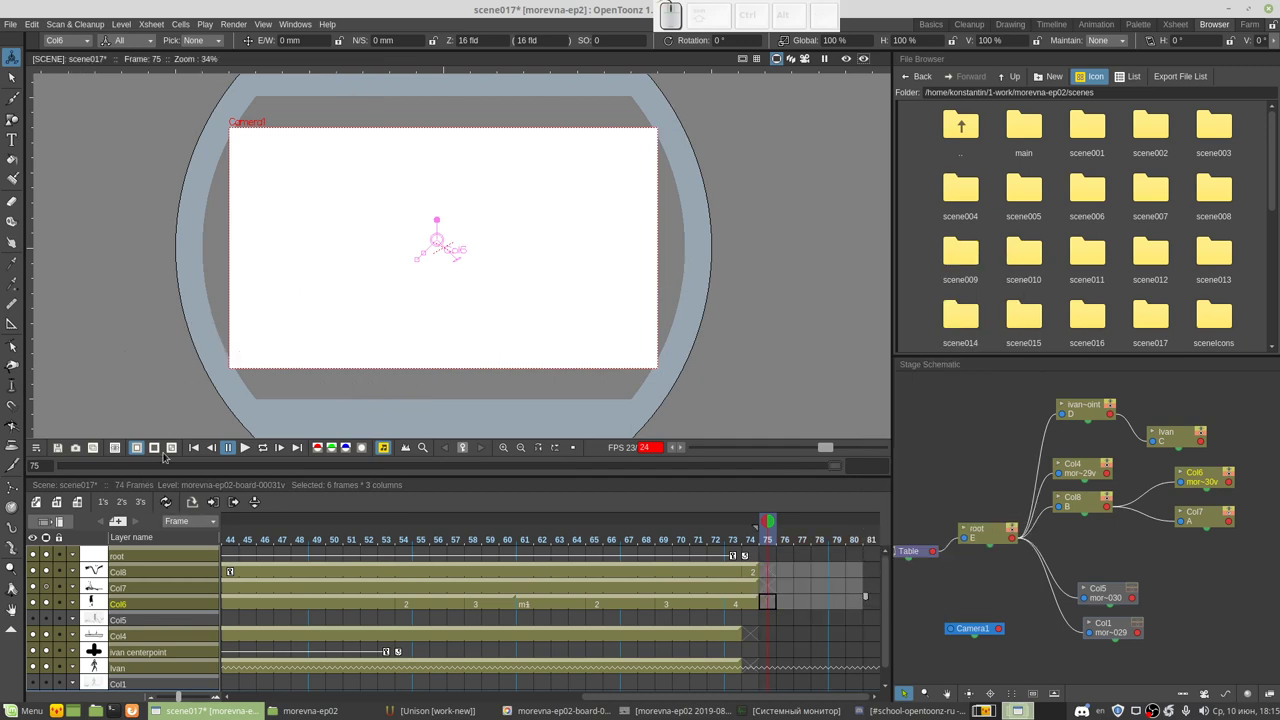
{"action": "left_click", "coordinate": [194, 447]}
{"action": "key", "text": "ctrl+s"}
{"action": "left_click", "coordinate": [244, 447]}
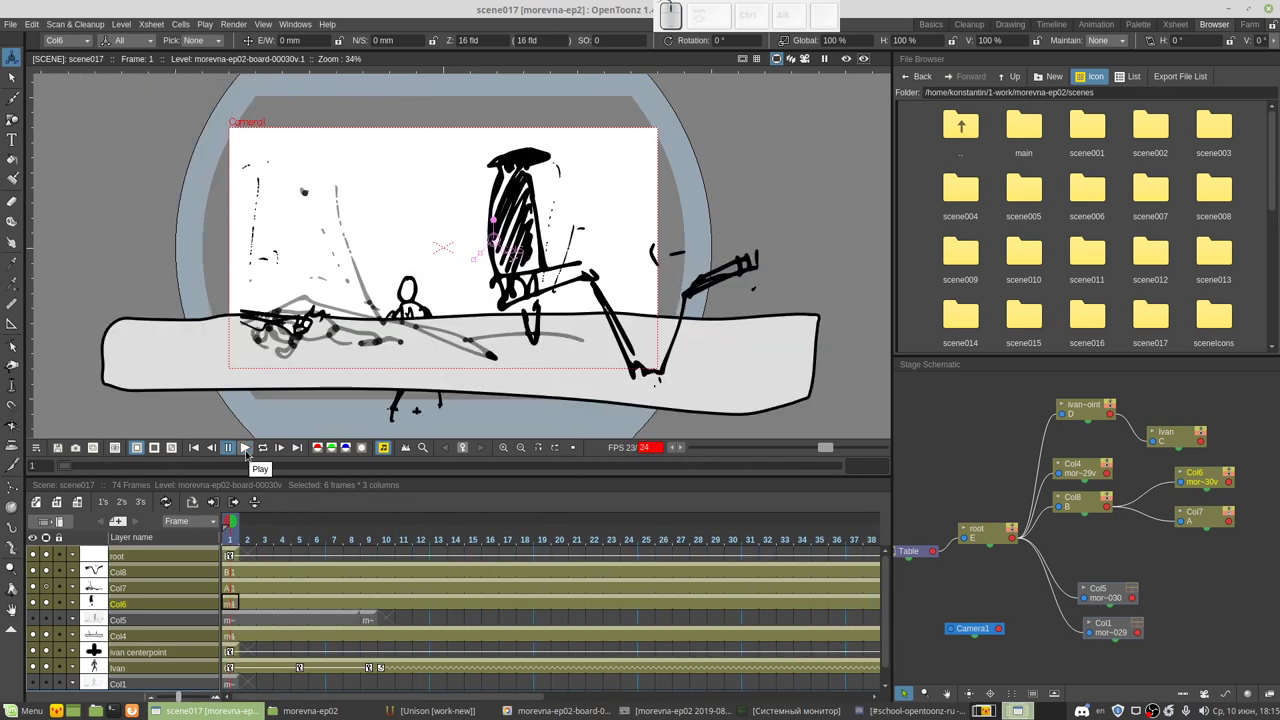
Step: Replay the animatic preview, then stop it back at frame 1
{"action": "left_click", "coordinate": [245, 449]}
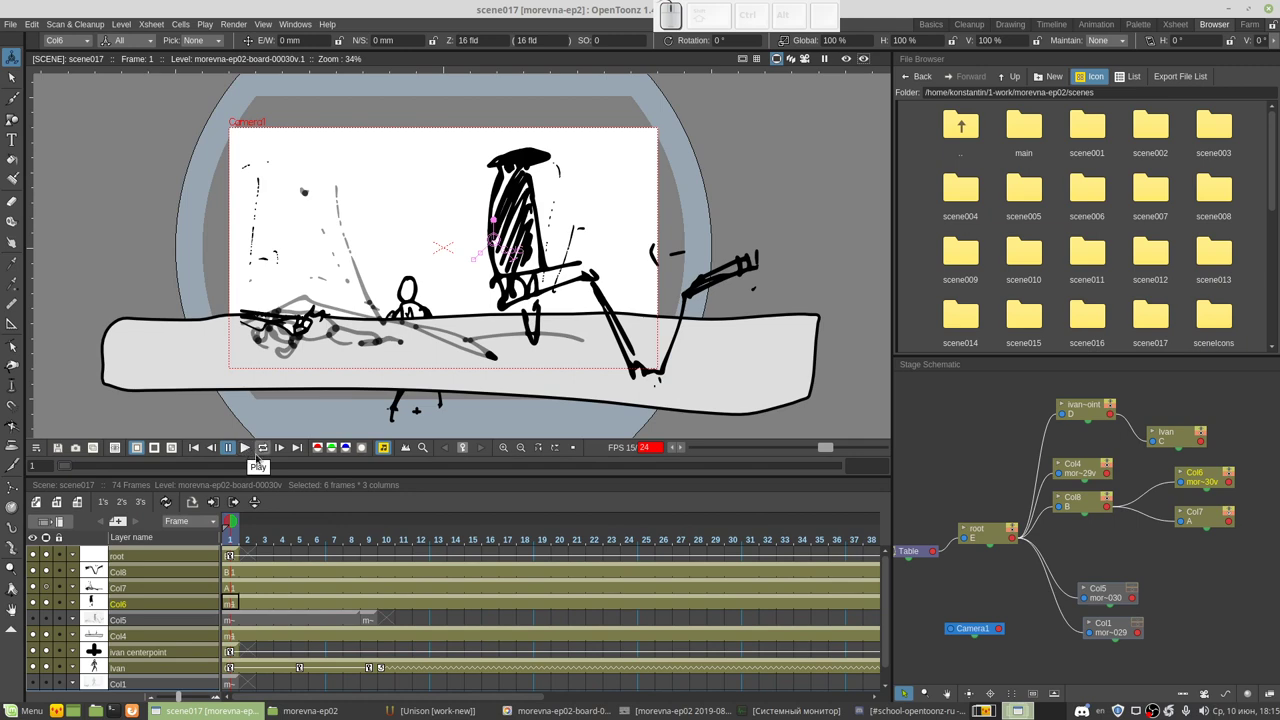
{"action": "left_click", "coordinate": [244, 449]}
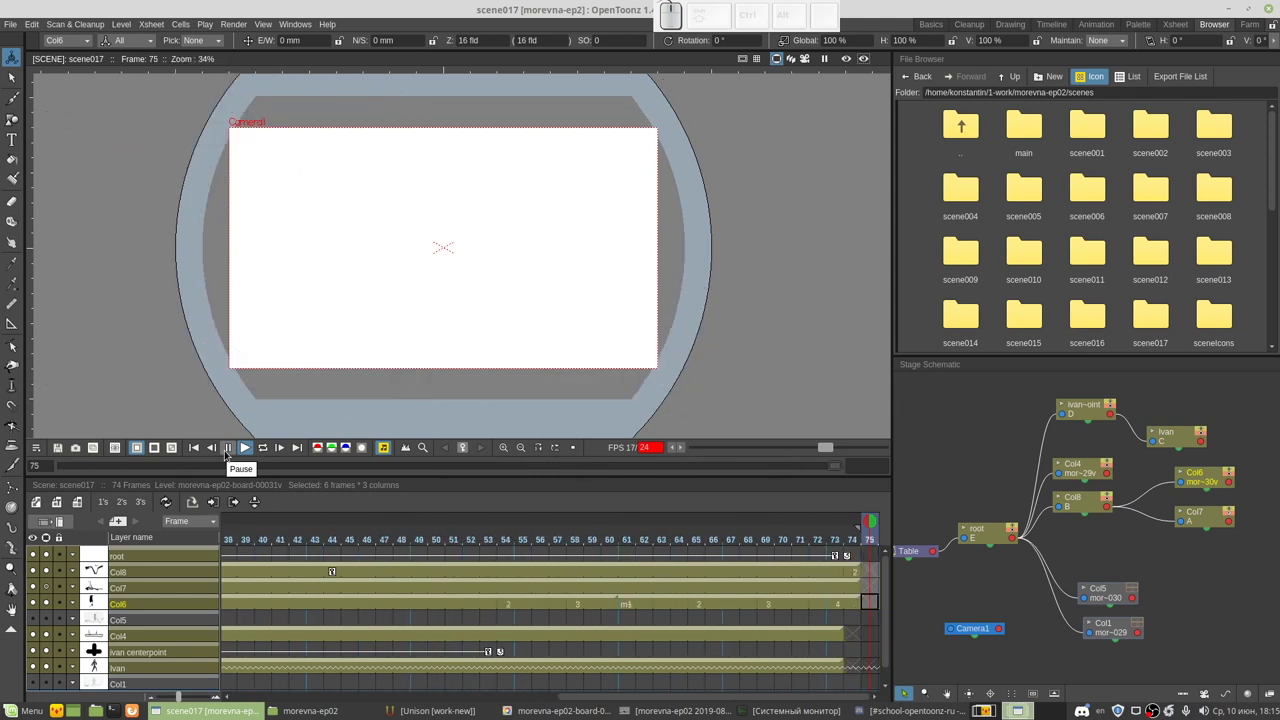
{"action": "left_click", "coordinate": [228, 447]}
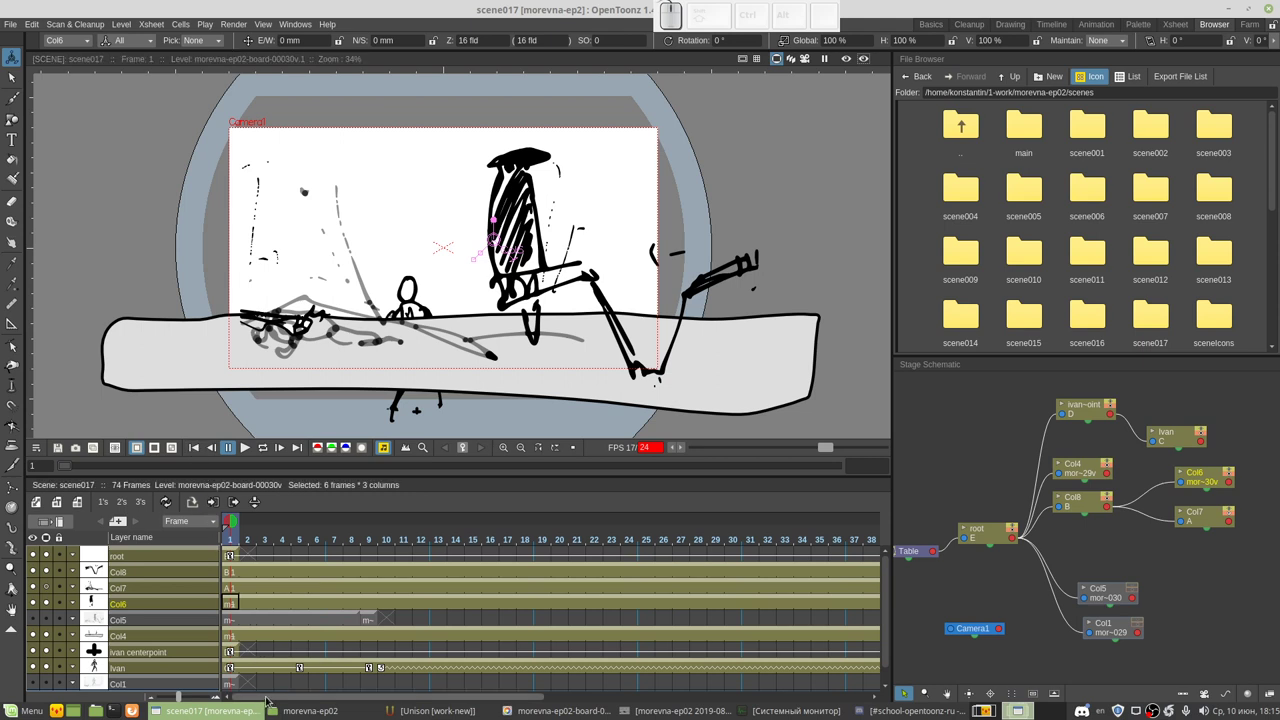
Step: Set a Col8 key at frame 1 and drag its frame-44 enlarging key to frame 73
{"action": "left_click", "coordinate": [229, 571]}
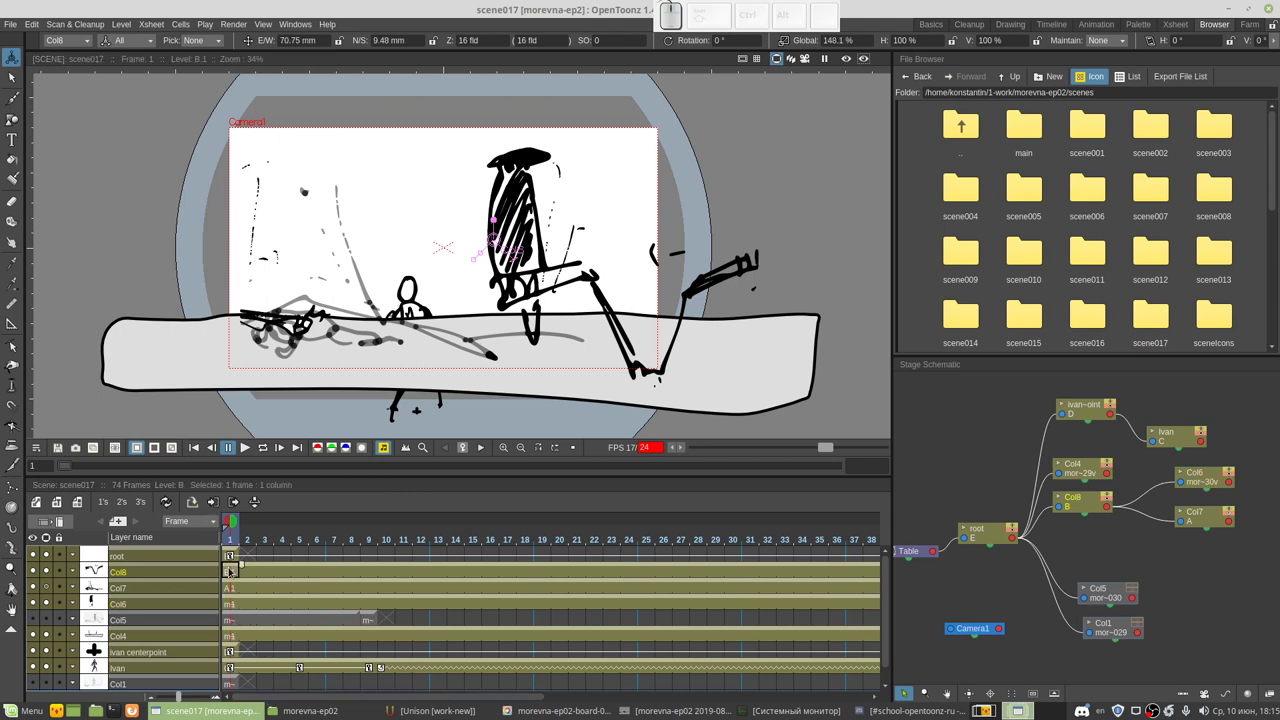
{"action": "left_click", "coordinate": [462, 450]}
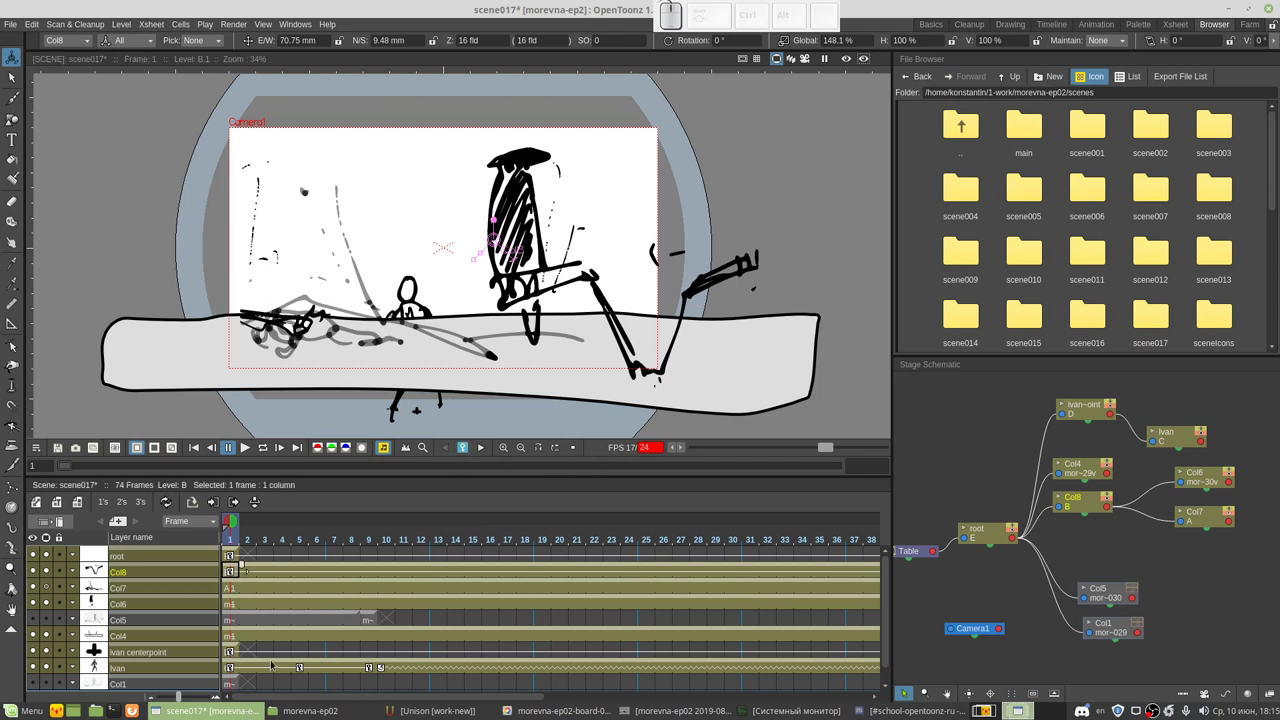
{"action": "left_click_drag", "start_coordinate": [284, 700], "coordinate": [510, 700]}
{"action": "left_click", "coordinate": [509, 572]}
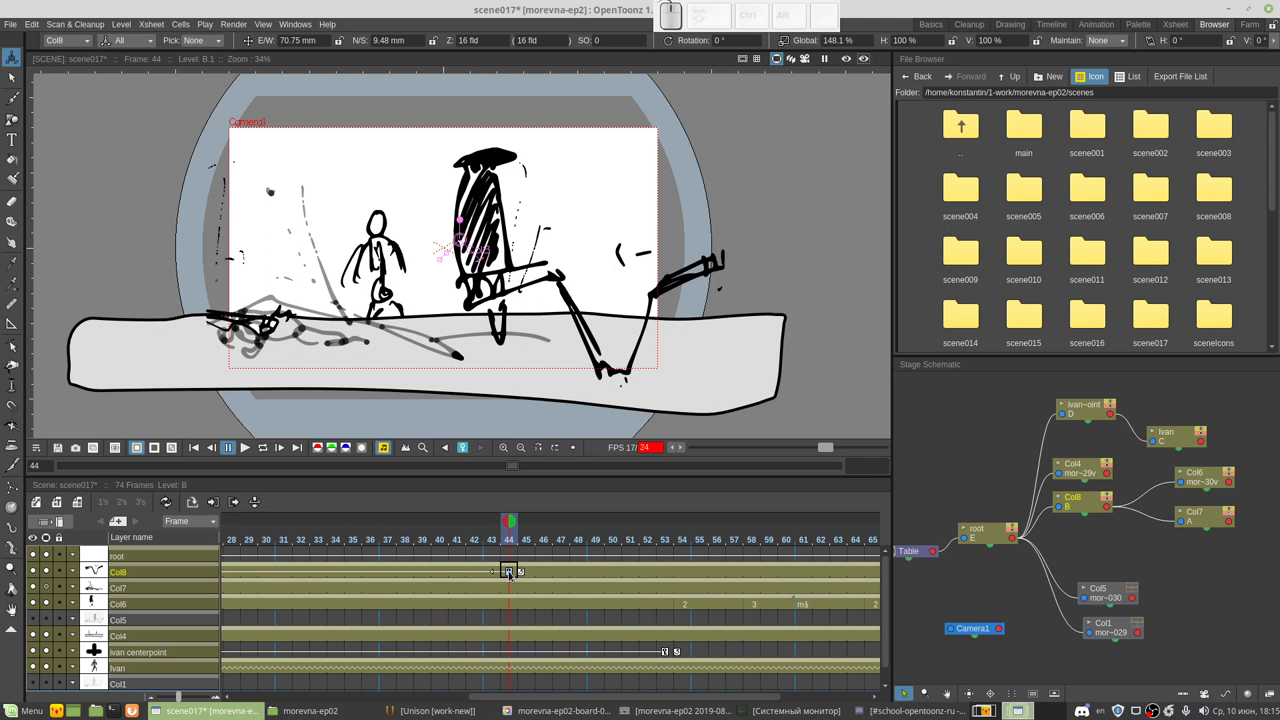
{"action": "left_click_drag", "start_coordinate": [490, 698], "coordinate": [576, 706]}
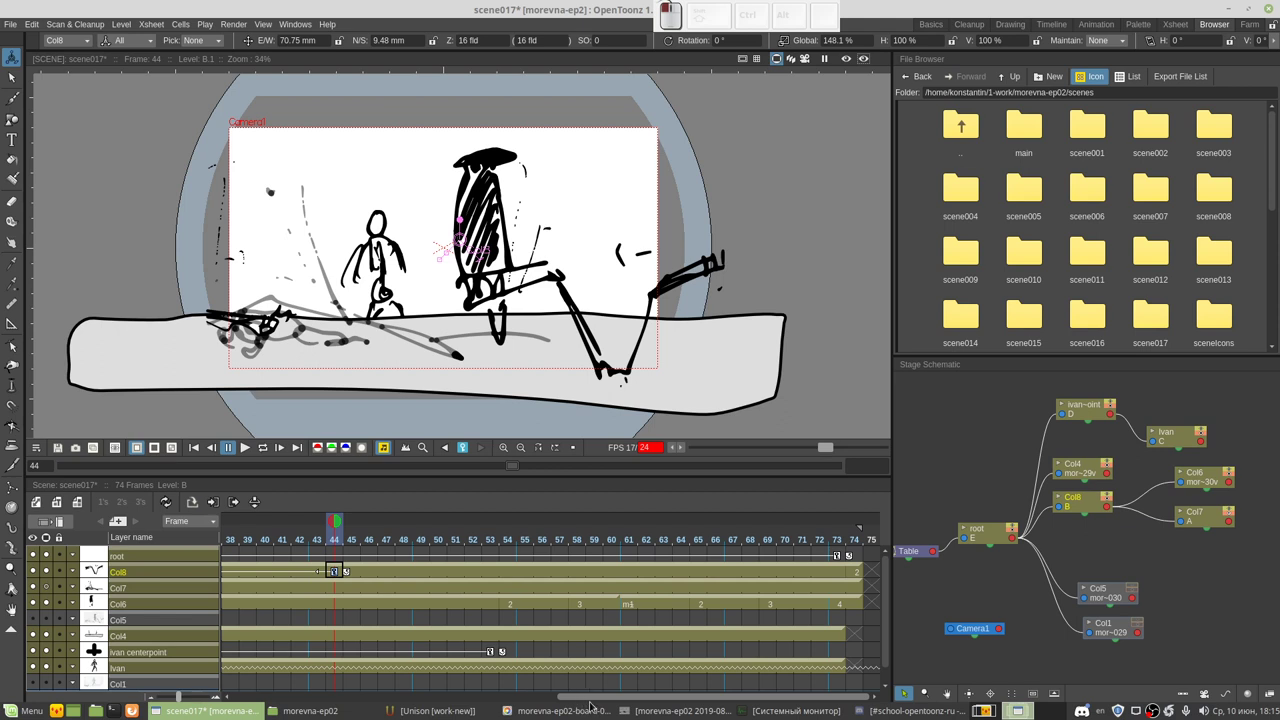
{"action": "left_click_drag", "start_coordinate": [334, 572], "coordinate": [819, 585]}
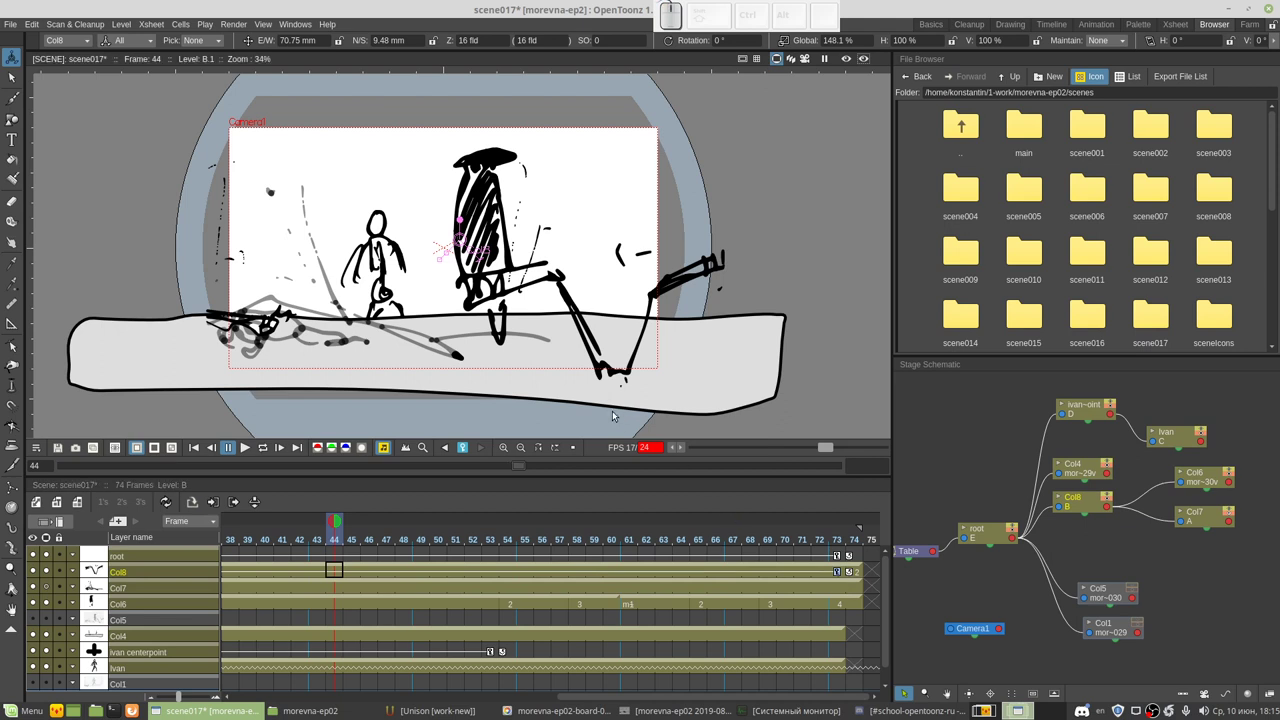
{"action": "left_click_drag", "start_coordinate": [610, 698], "coordinate": [388, 681]}
{"action": "scroll", "coordinate": [388, 681], "scroll_direction": "left", "scroll_amount": 5}
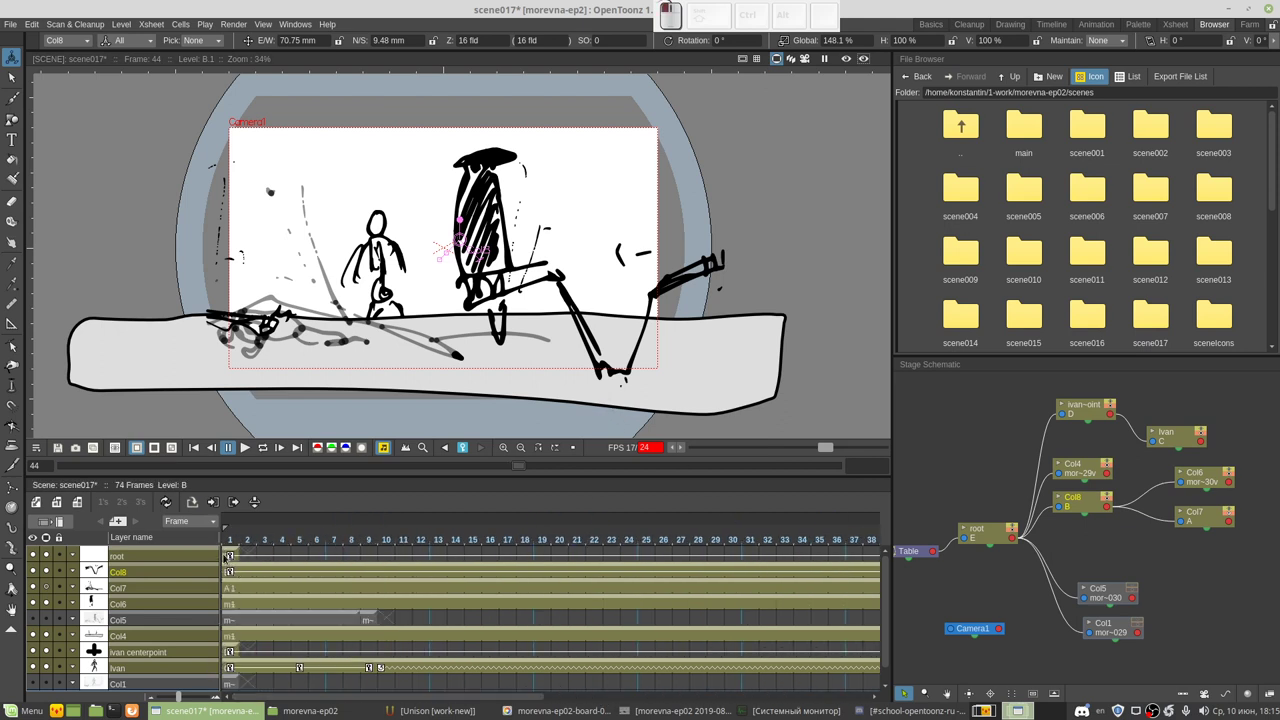
Step: Nudge root's position slightly right at frame 73 and play the animatic from the start
{"action": "left_click", "coordinate": [230, 556]}
{"action": "left_click_drag", "start_coordinate": [327, 698], "coordinate": [620, 698]}
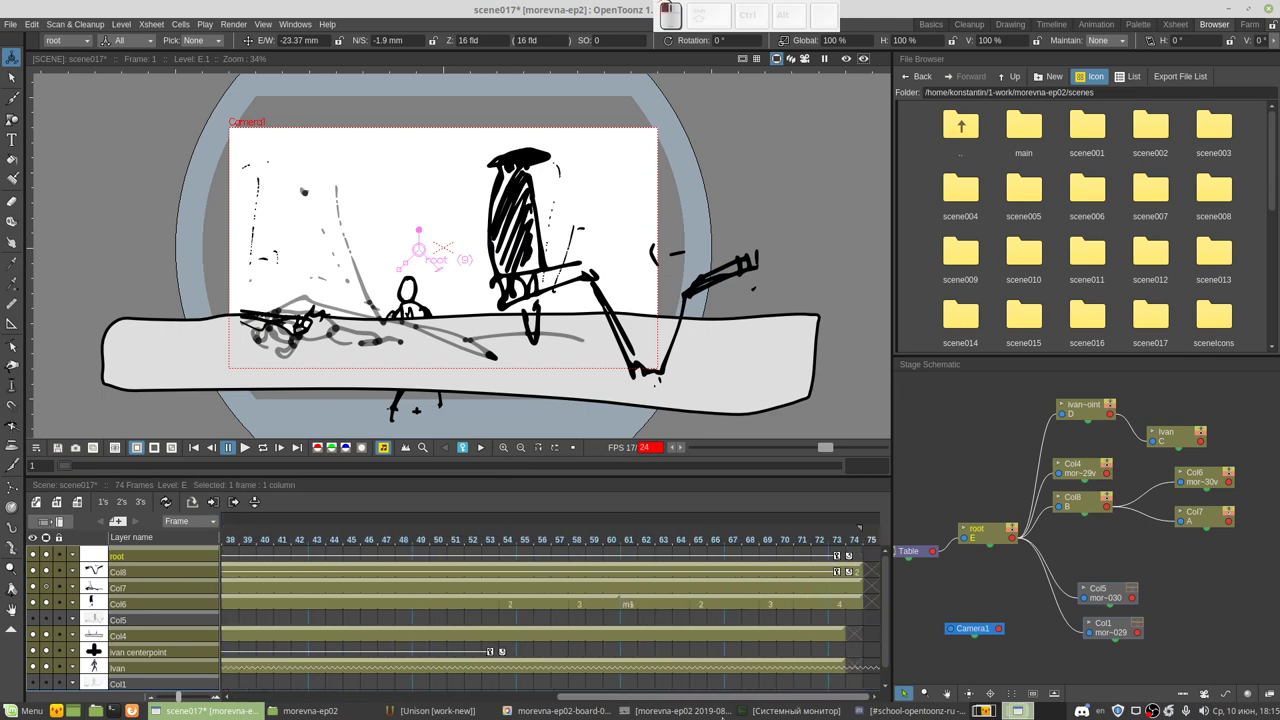
{"action": "left_click", "coordinate": [838, 554]}
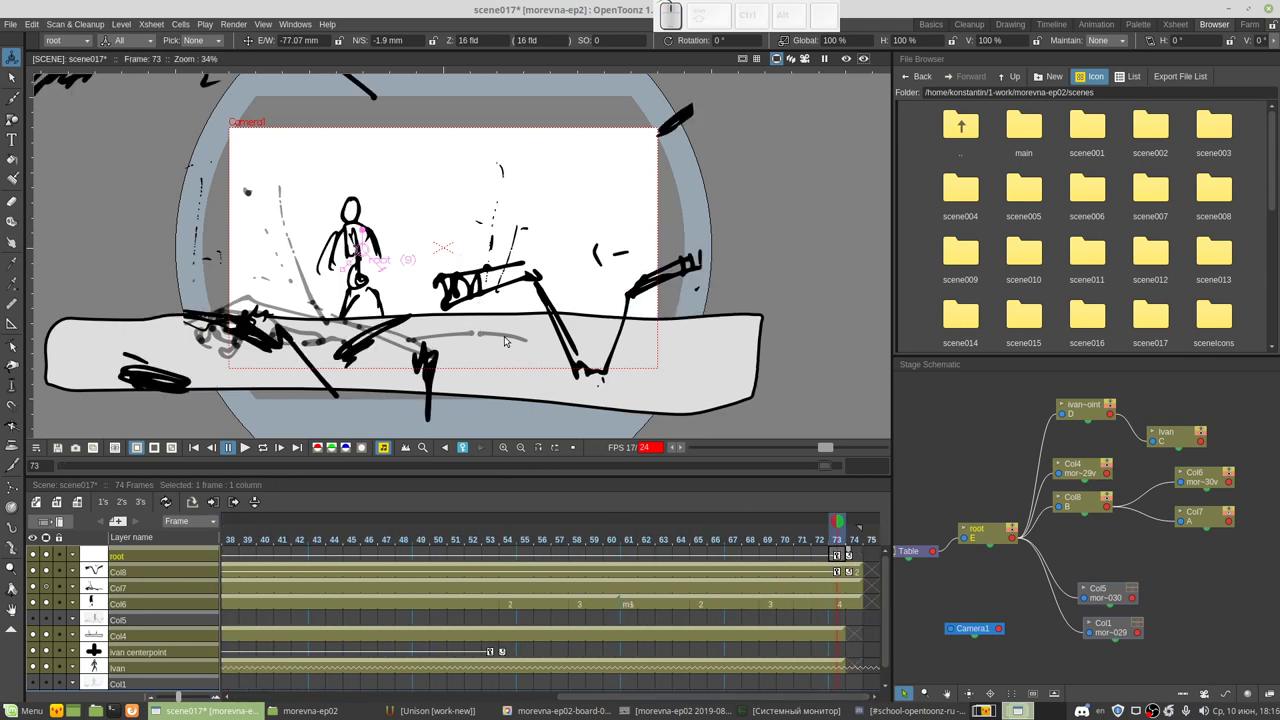
{"action": "left_click_drag", "start_coordinate": [512, 341], "coordinate": [535, 339]}
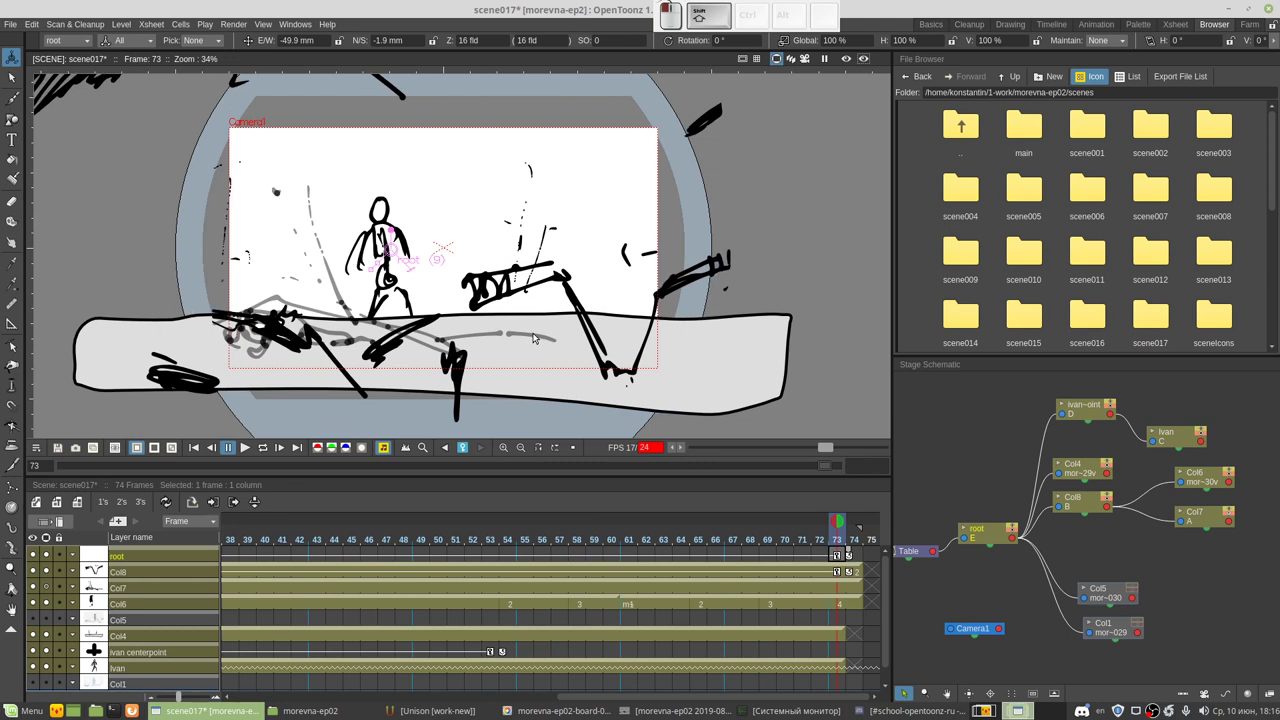
{"action": "left_click_drag", "start_coordinate": [533, 339], "coordinate": [530, 338]}
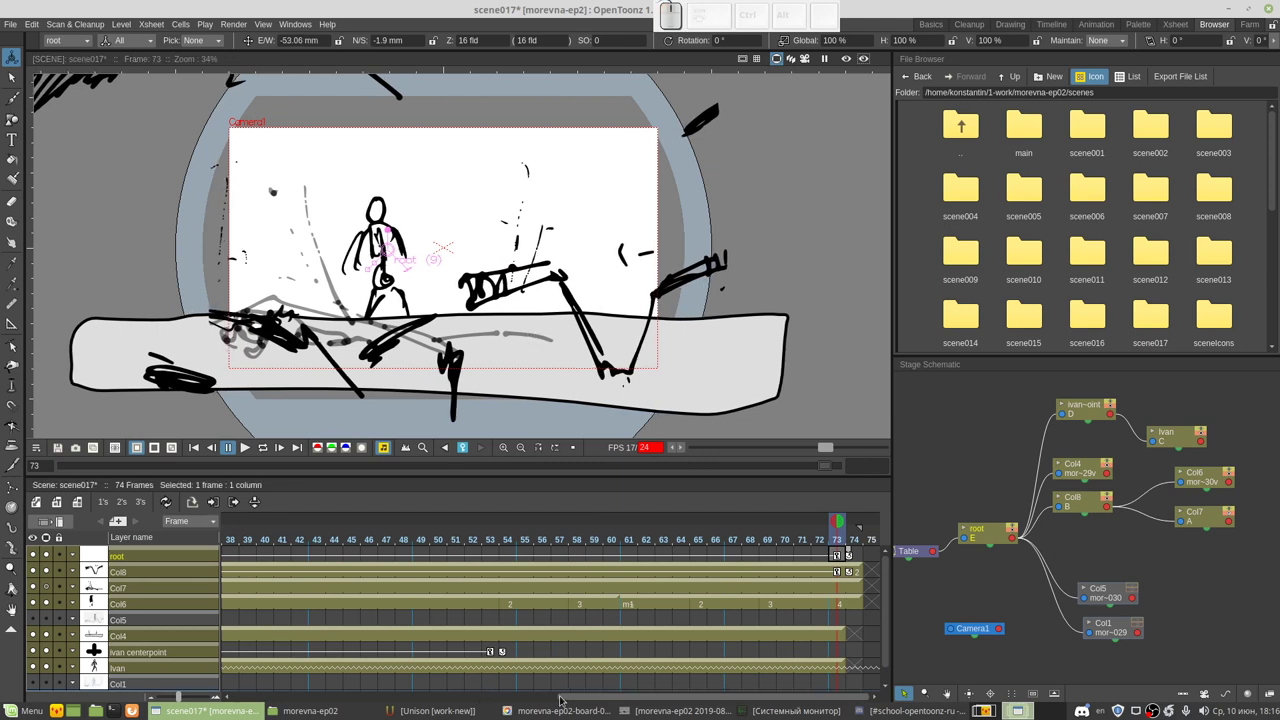
{"action": "left_click_drag", "start_coordinate": [700, 697], "coordinate": [380, 697]}
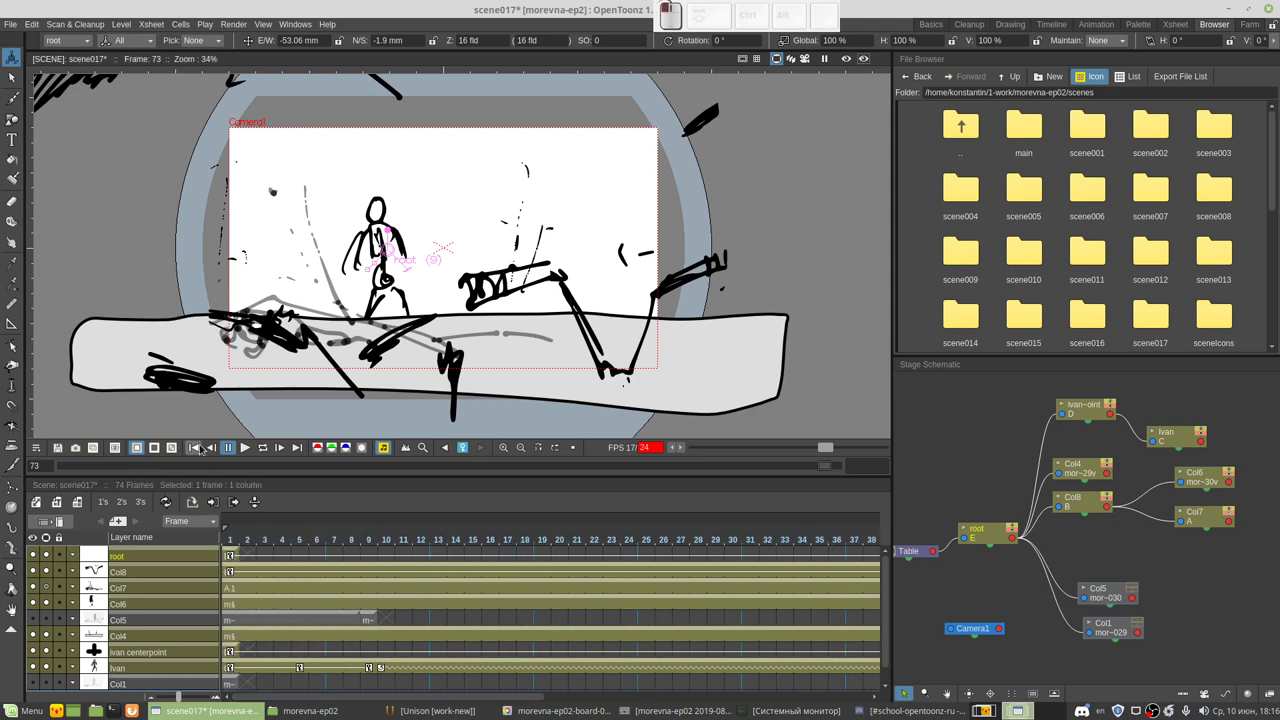
{"action": "left_click", "coordinate": [244, 447]}
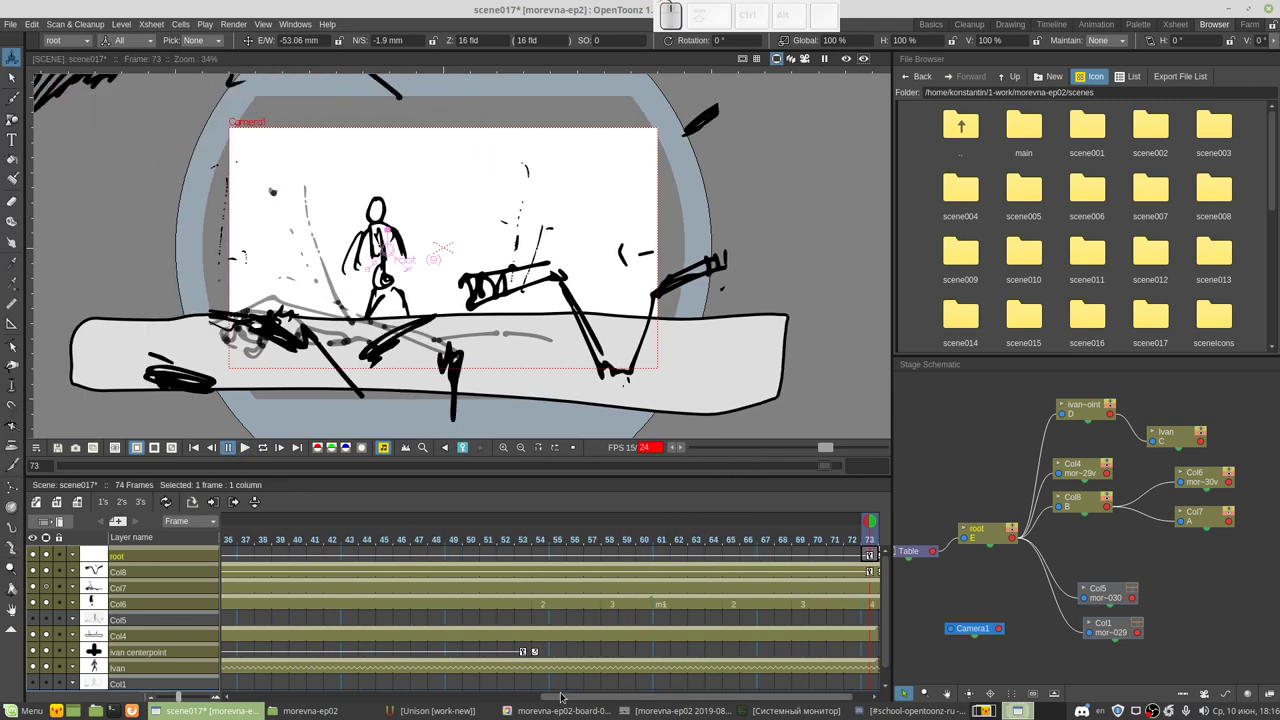
Step: Shift the Col8 character left at frame 73 and right at frame 1
{"action": "scroll", "coordinate": [700, 690], "scroll_direction": "down", "scroll_amount": 1}
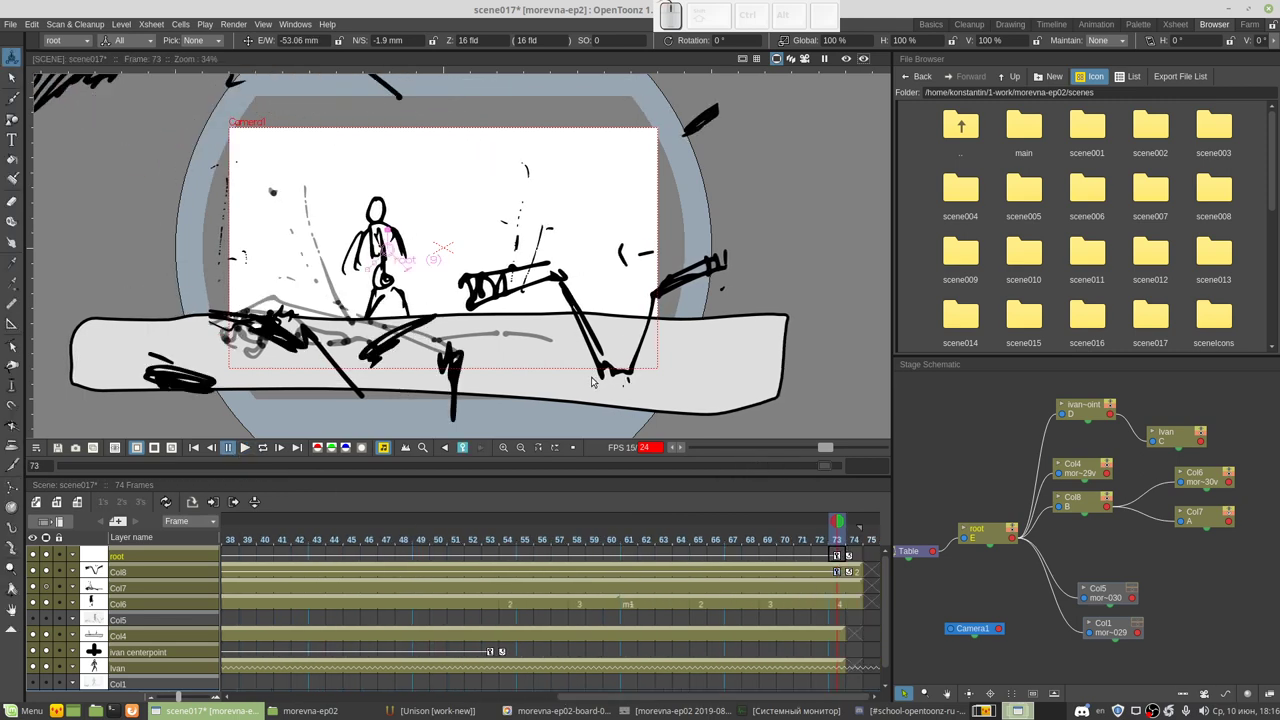
{"action": "left_click", "coordinate": [840, 573]}
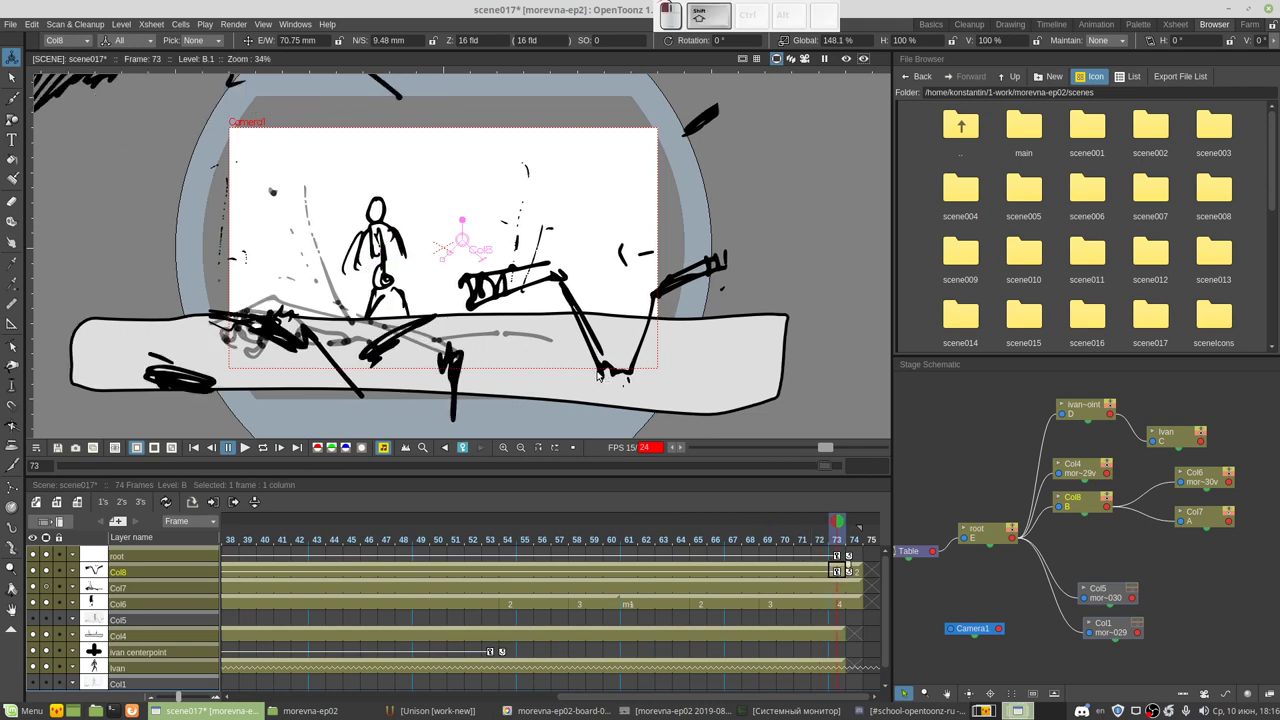
{"action": "left_click_drag", "start_coordinate": [598, 376], "coordinate": [590, 376]}
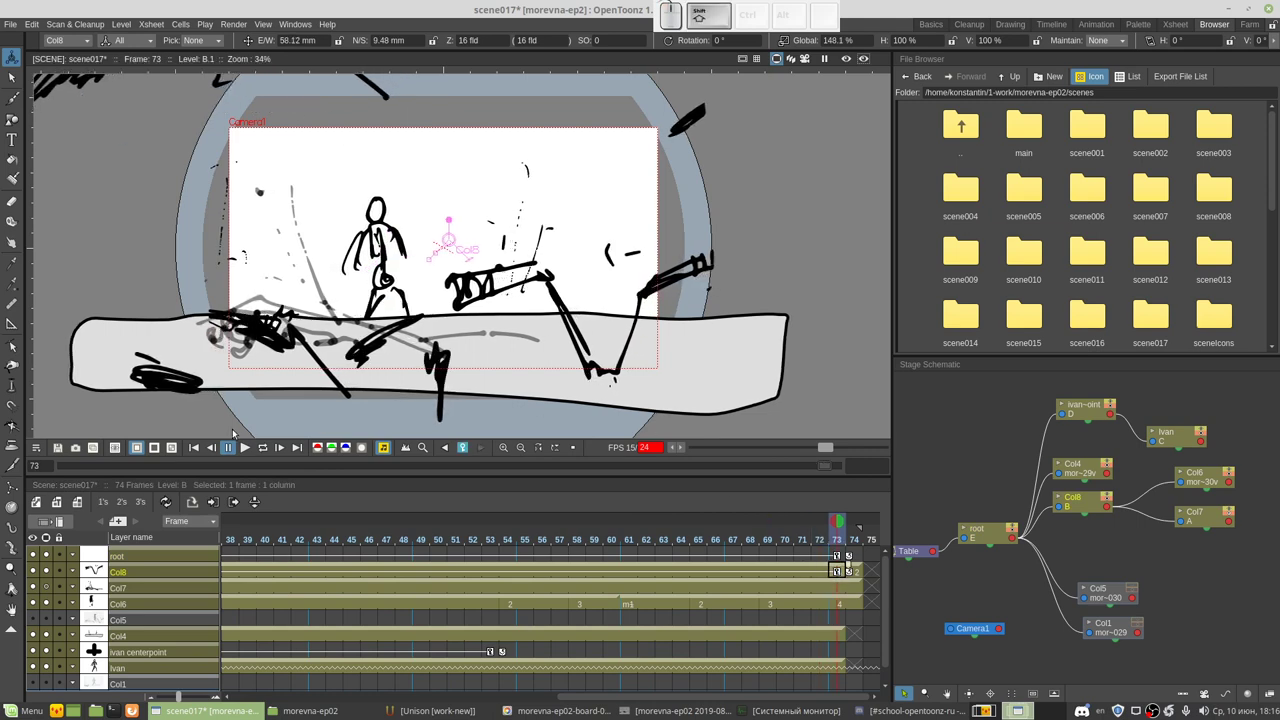
{"action": "left_click", "coordinate": [193, 447]}
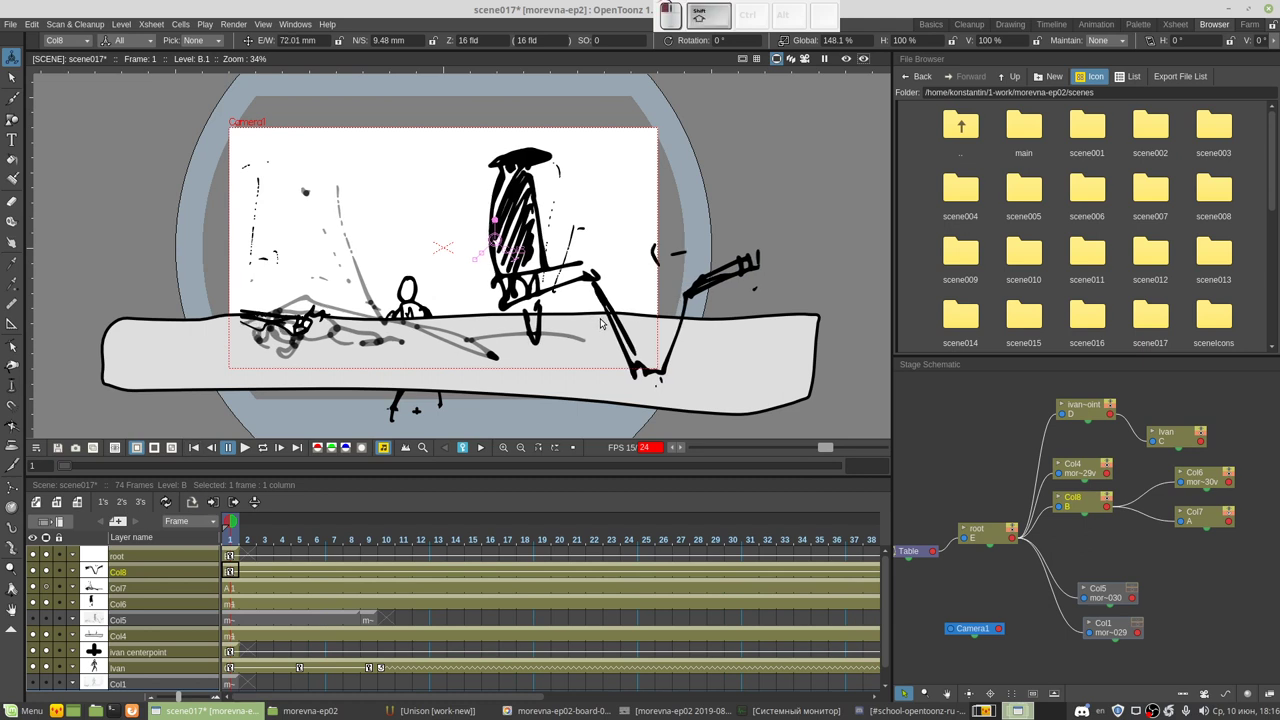
{"action": "left_click_drag", "start_coordinate": [601, 322], "coordinate": [615, 323]}
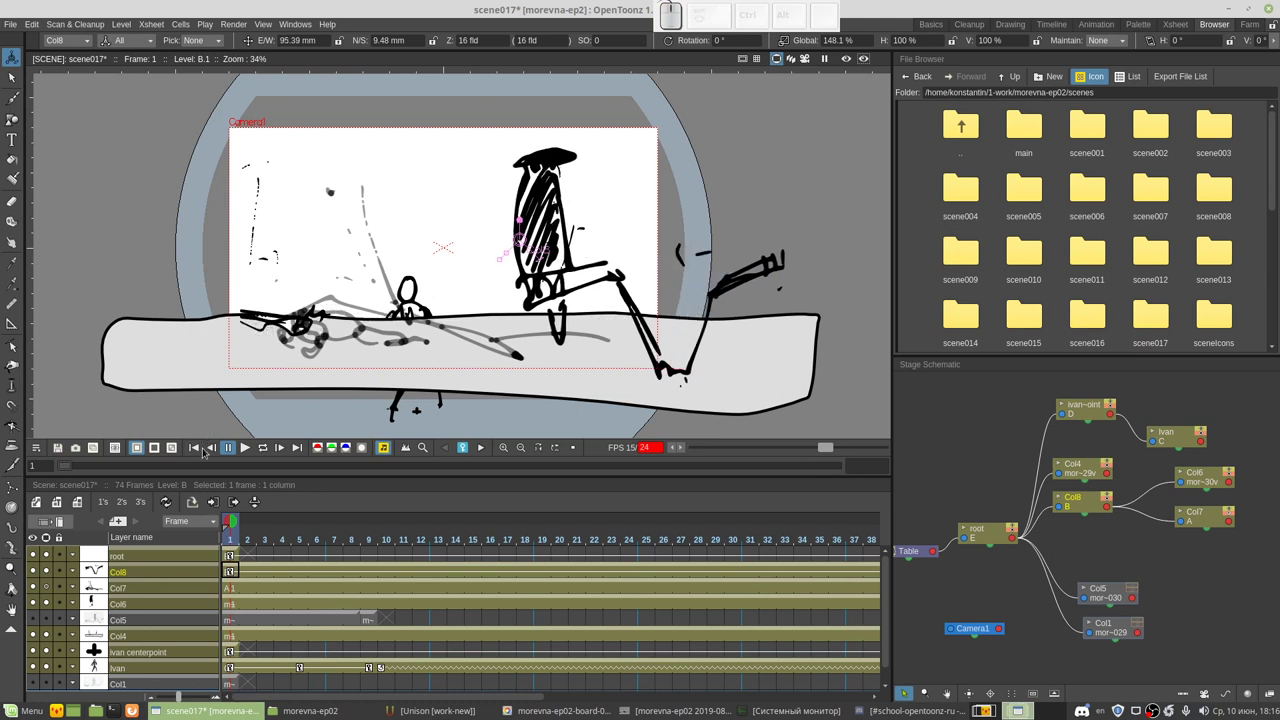
Step: Link Col7 directly to the root column in the Stage Schematic, then play back to confirm it follows root
{"action": "left_click", "coordinate": [244, 447]}
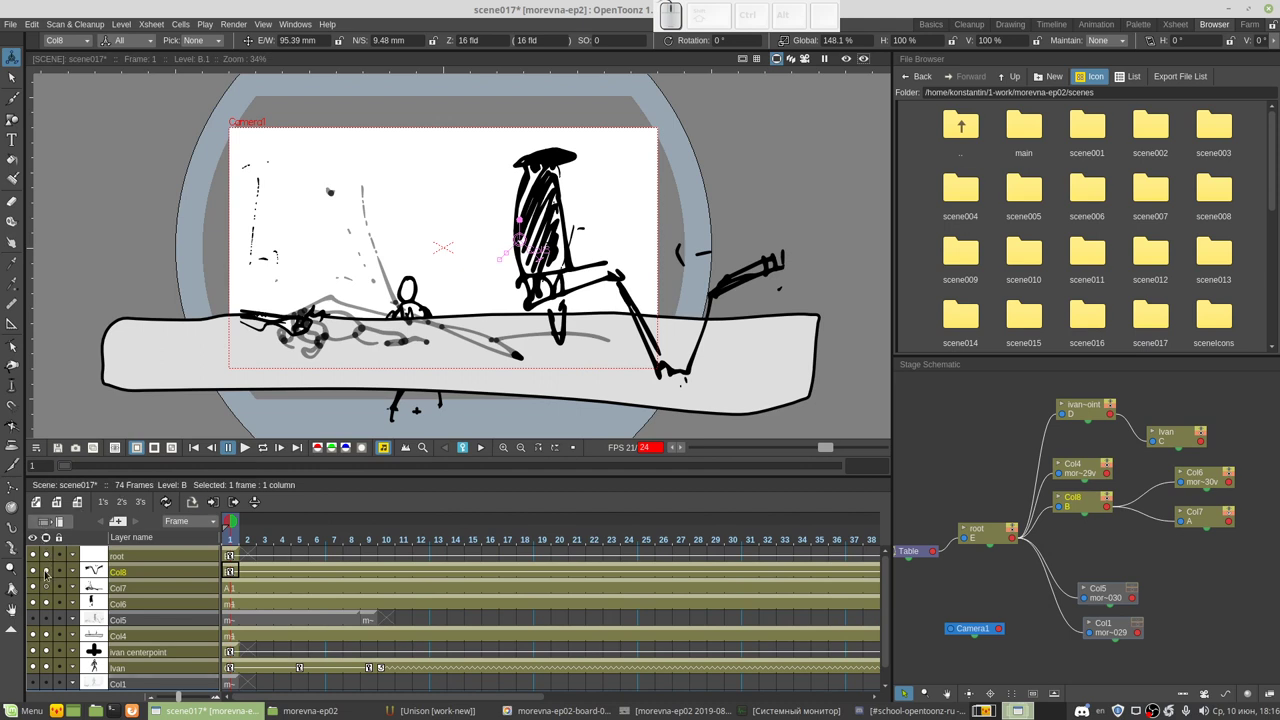
{"action": "left_click", "coordinate": [127, 592]}
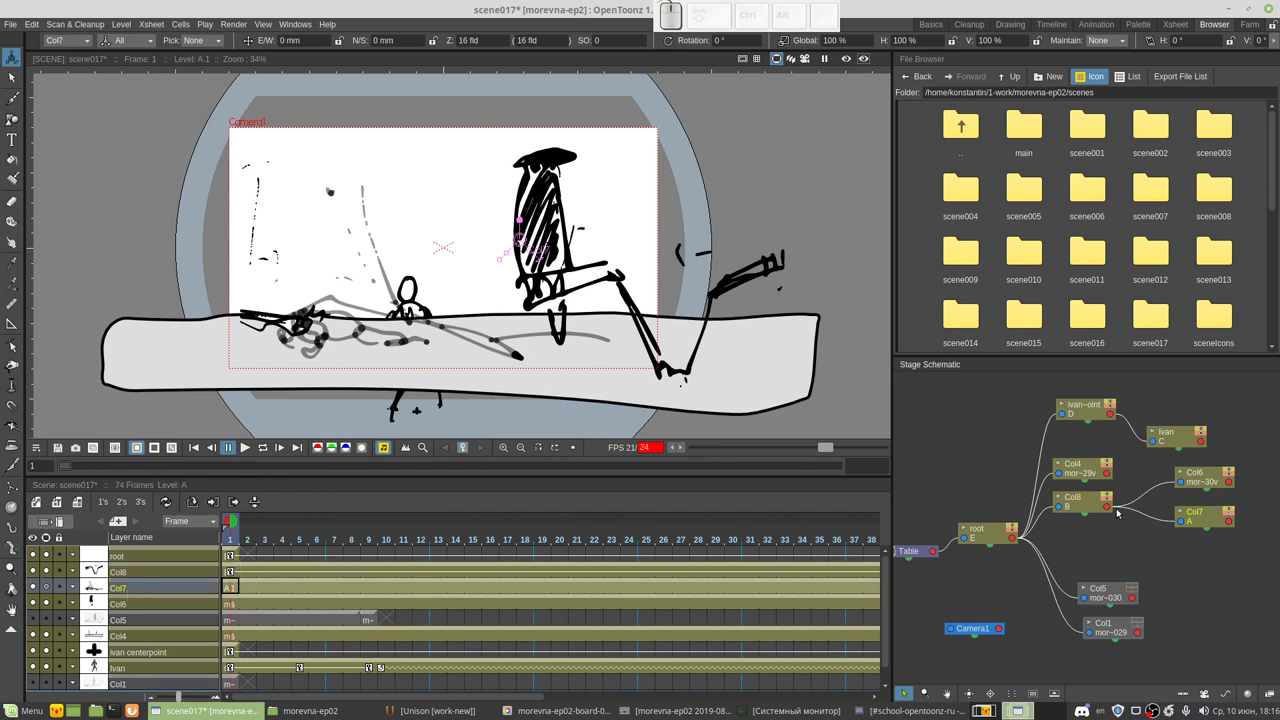
{"action": "left_click", "coordinate": [46, 591]}
{"action": "left_click", "coordinate": [46, 591]}
{"action": "left_click_drag", "start_coordinate": [1185, 526], "coordinate": [1015, 540]}
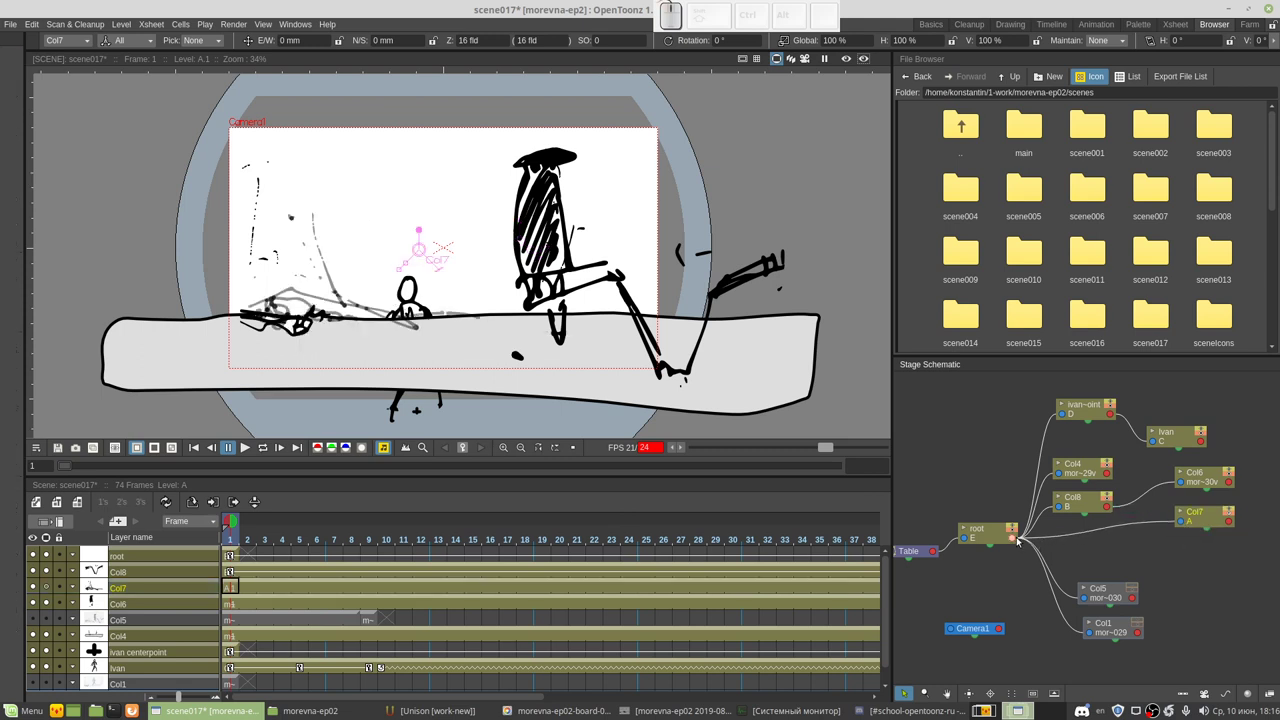
{"action": "left_click", "coordinate": [244, 447]}
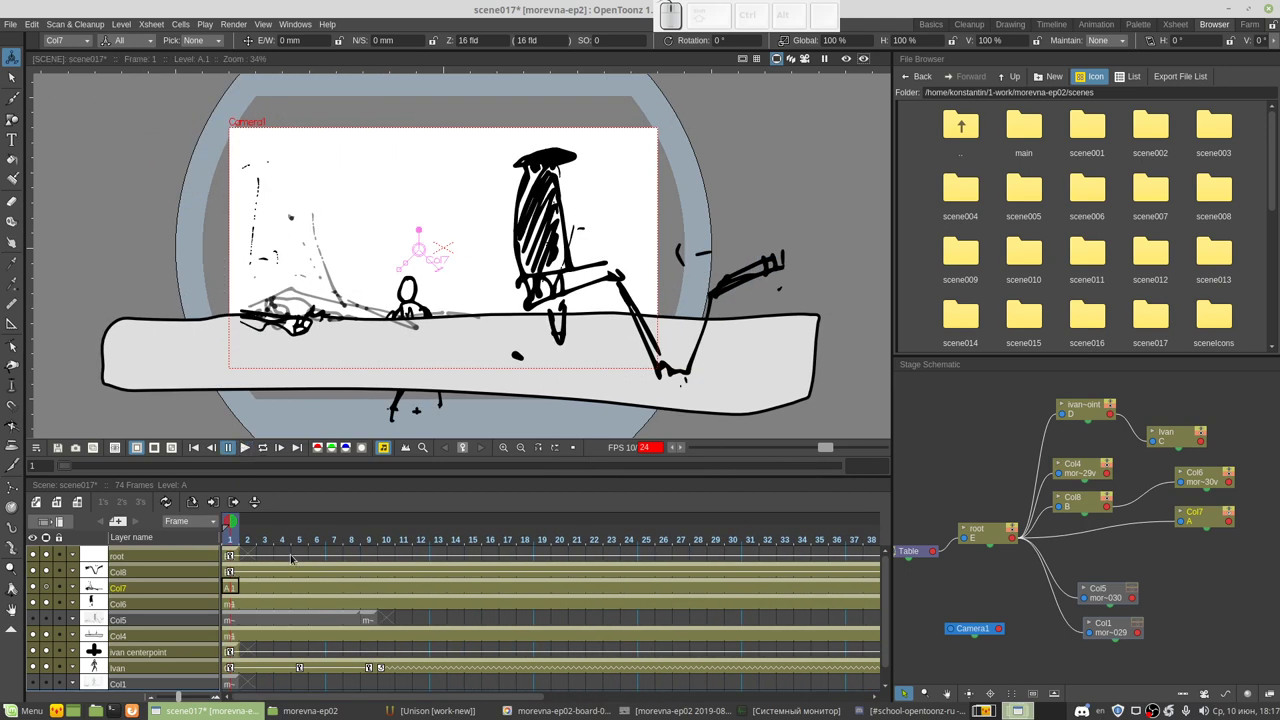
Step: Nudge Col8's frame-1 position right, left, then right again, replaying the animatic after each adjustment
{"action": "left_click", "coordinate": [228, 572]}
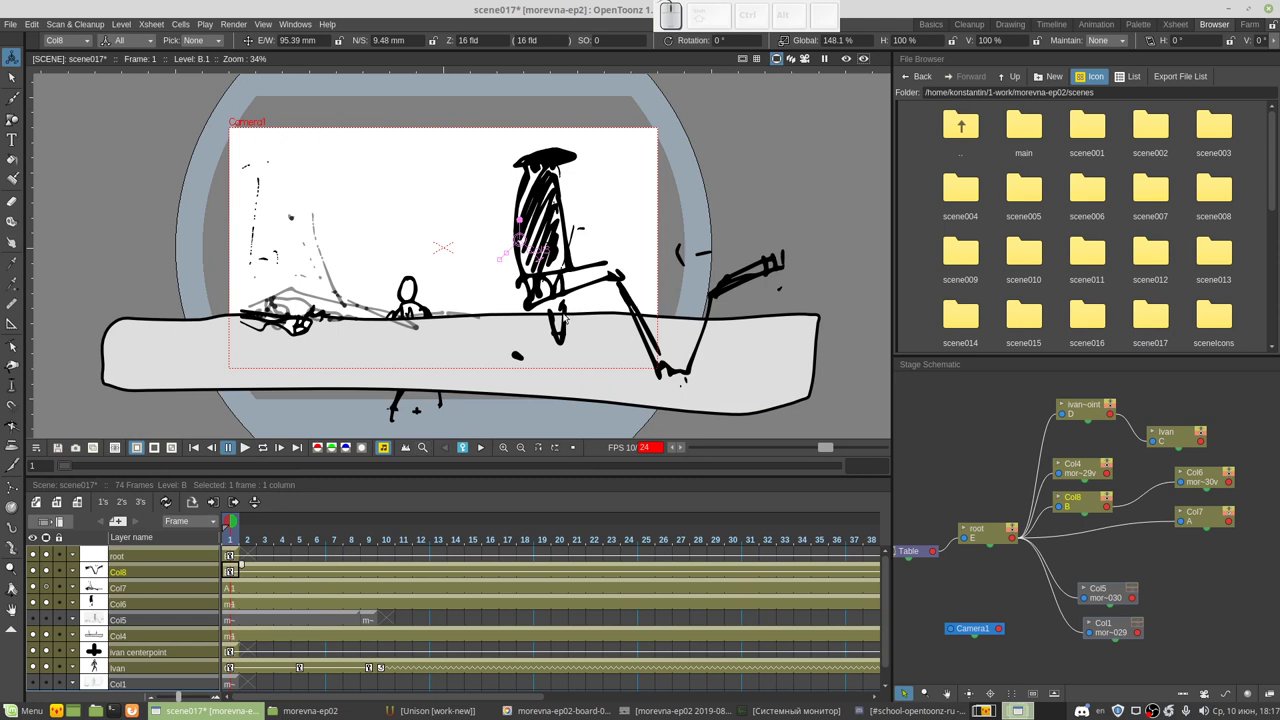
{"action": "left_click_drag", "start_coordinate": [576, 314], "coordinate": [620, 314]}
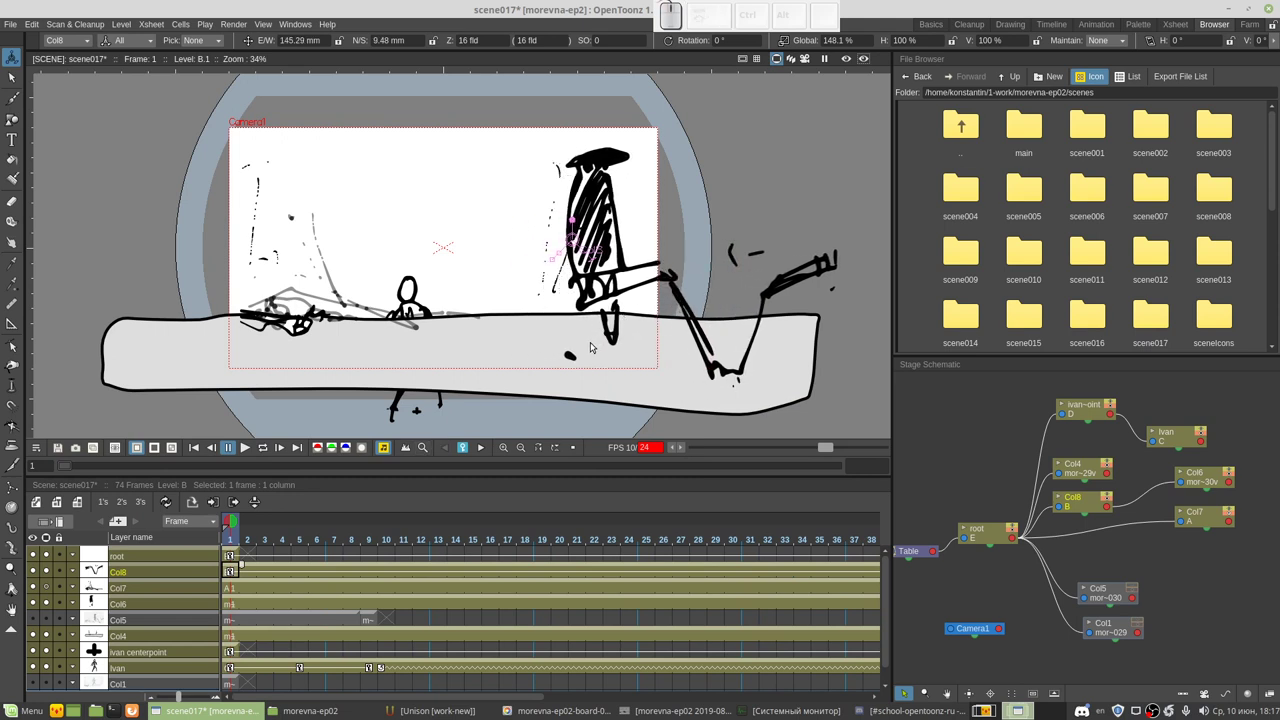
{"action": "left_click", "coordinate": [245, 448]}
{"action": "left_click_drag", "start_coordinate": [619, 313], "coordinate": [531, 313]}
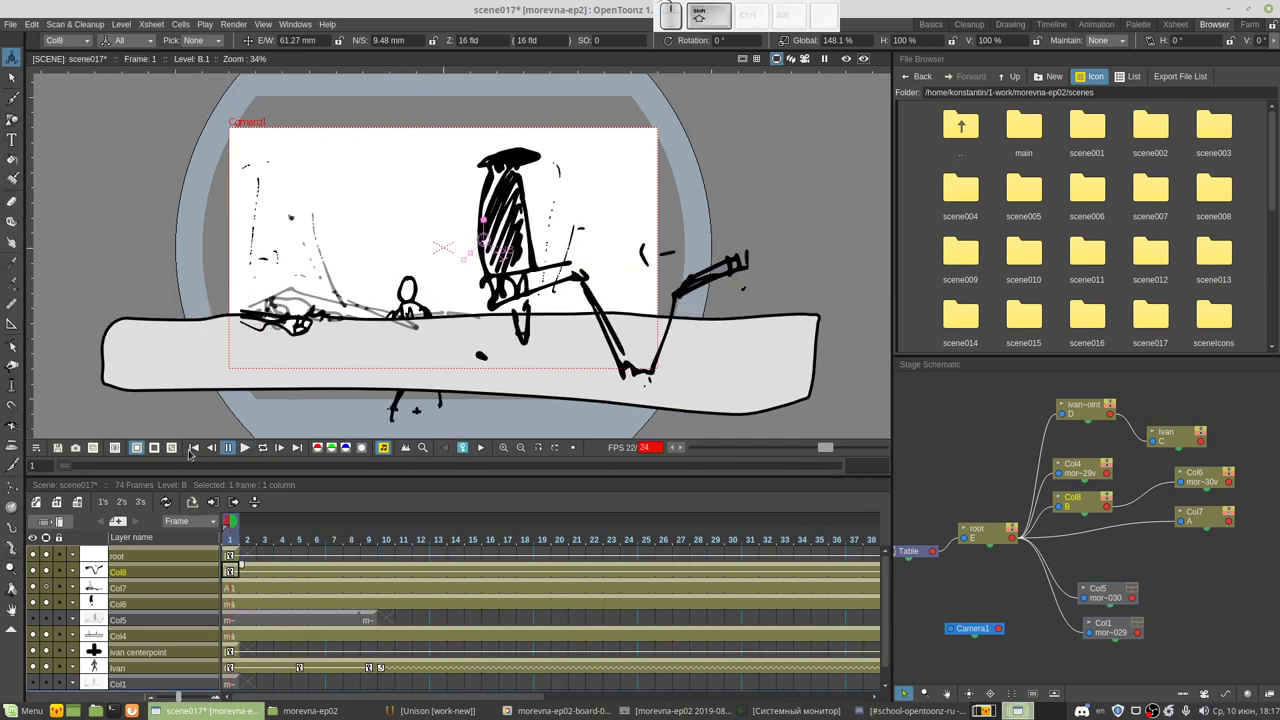
{"action": "left_click", "coordinate": [245, 448]}
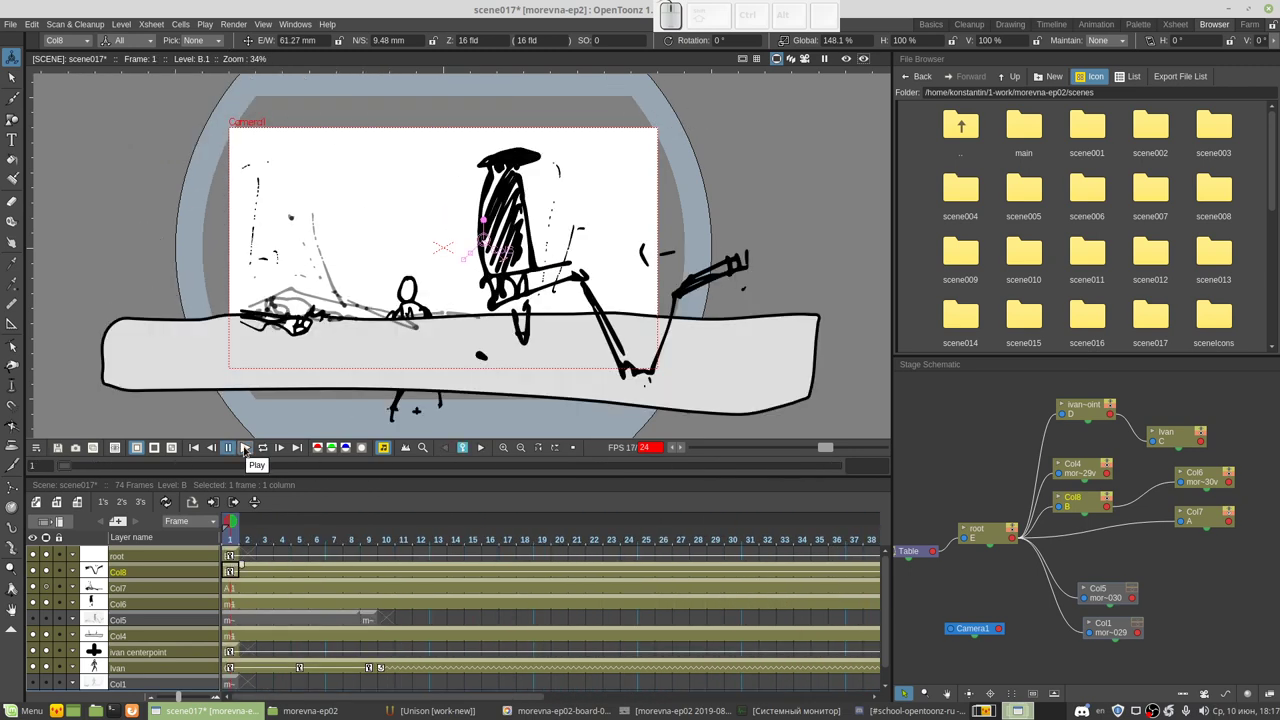
{"action": "mouse_move", "coordinate": [596, 344]}
{"action": "left_mouse_down"}
{"action": "mouse_move", "coordinate": [660, 340]}
{"action": "mouse_move", "coordinate": [648, 340]}
{"action": "left_mouse_up"}
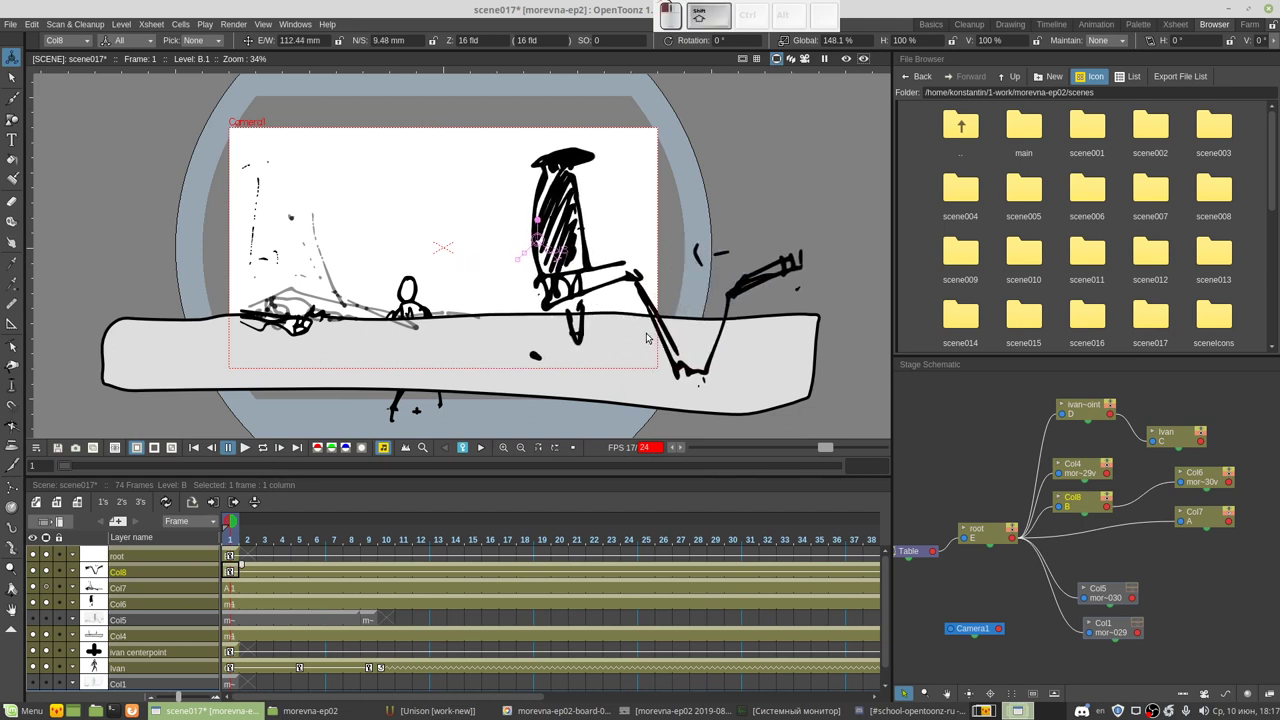
{"action": "left_click", "coordinate": [245, 447]}
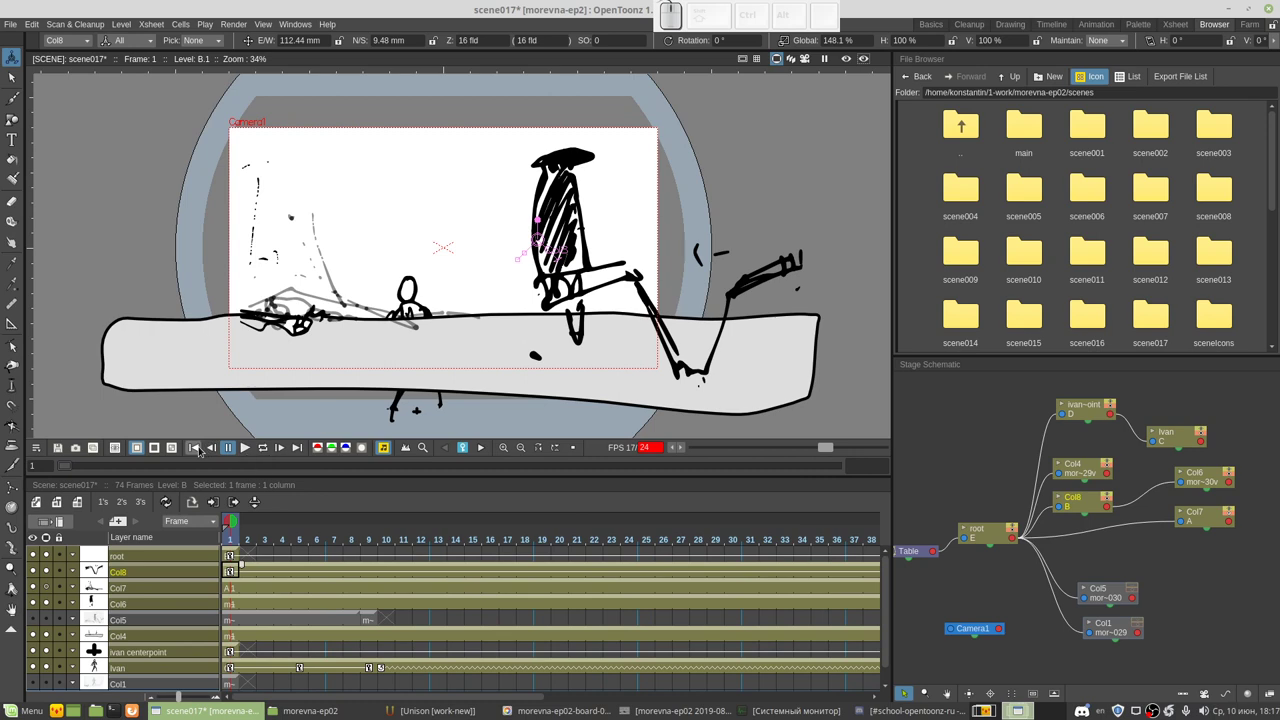
{"action": "left_click", "coordinate": [245, 447]}
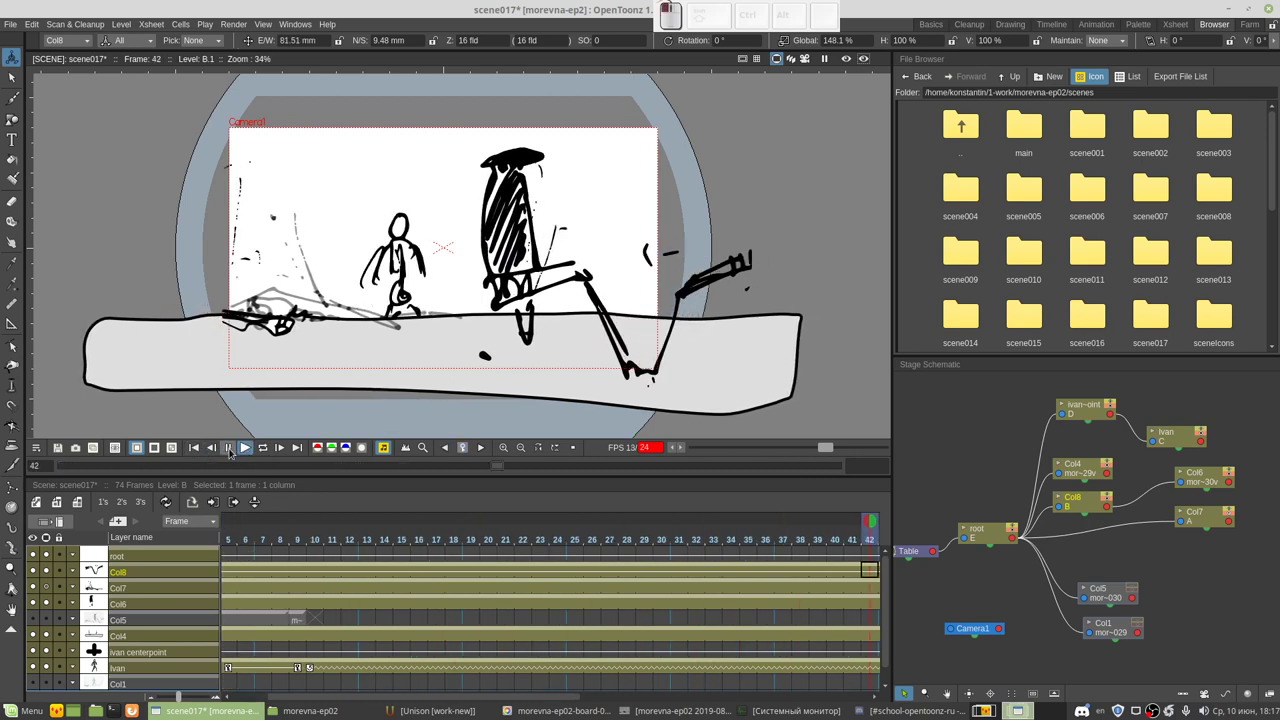
{"action": "left_click_drag", "start_coordinate": [464, 698], "coordinate": [786, 706]}
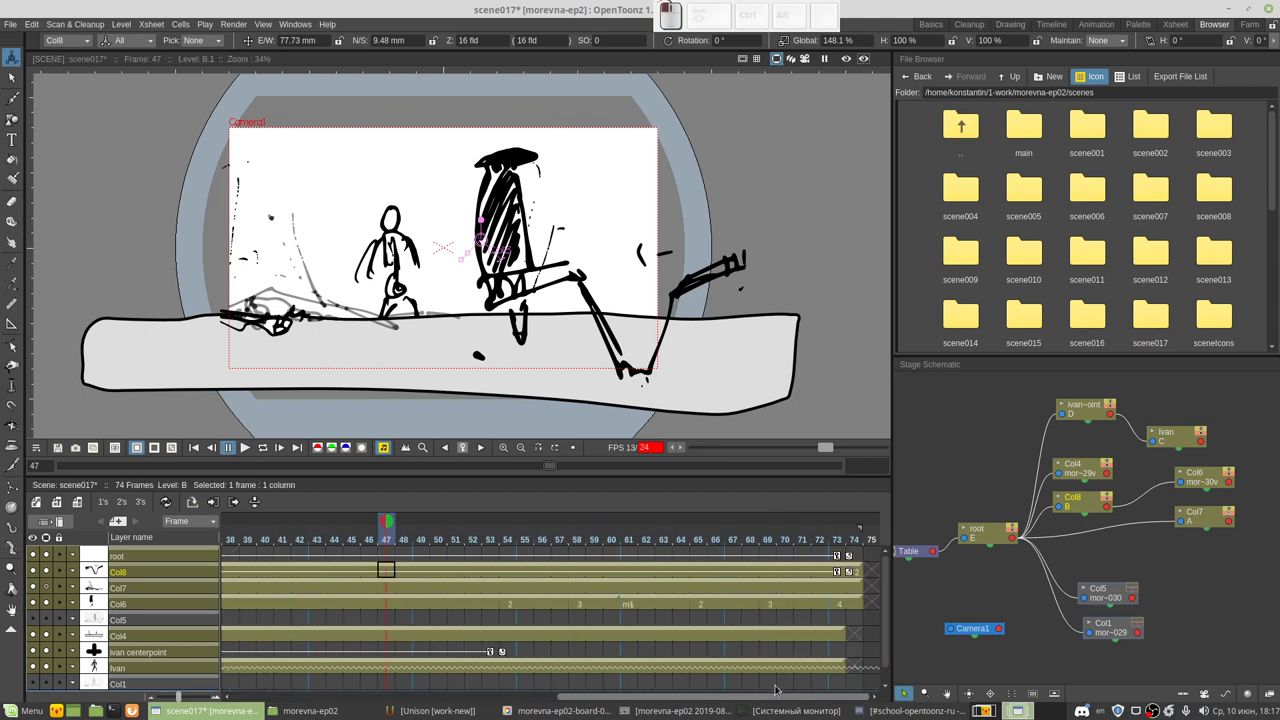
{"action": "left_click_drag", "start_coordinate": [775, 697], "coordinate": [530, 700]}
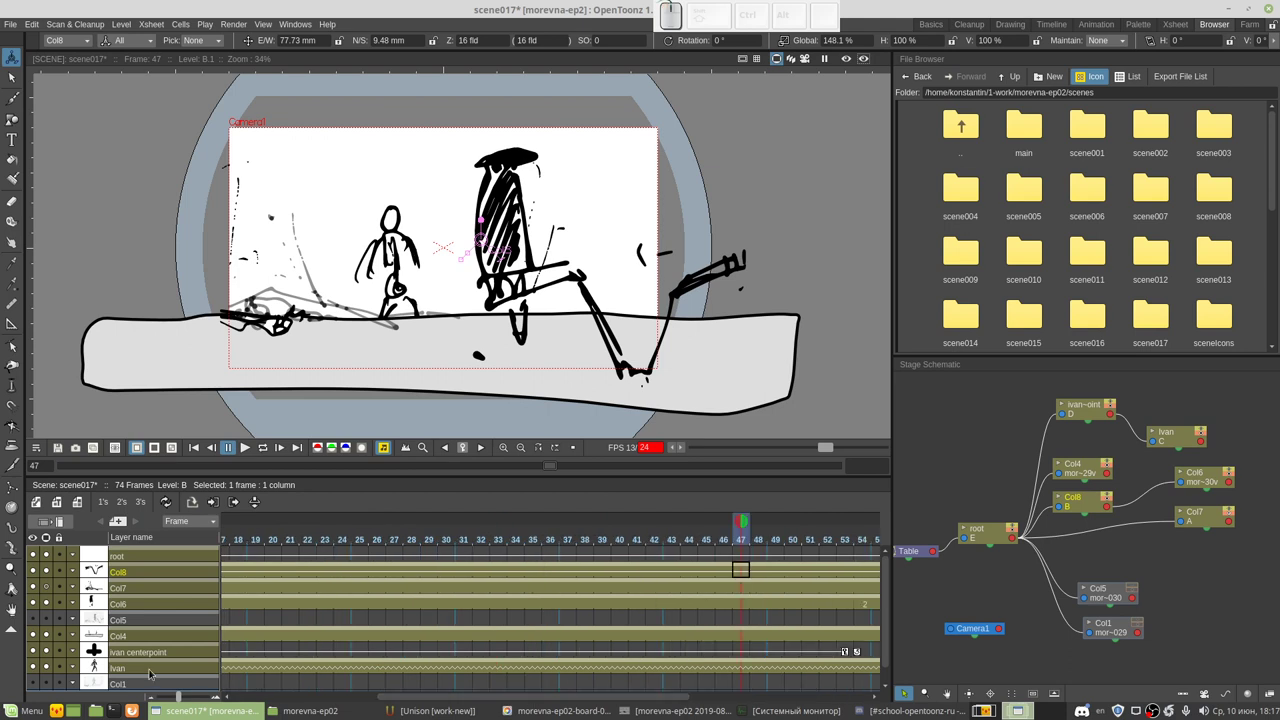
Step: Create a new drawing level in Col3 starting at frame 47
{"action": "left_click", "coordinate": [152, 669]}
{"action": "left_click", "coordinate": [36, 504]}
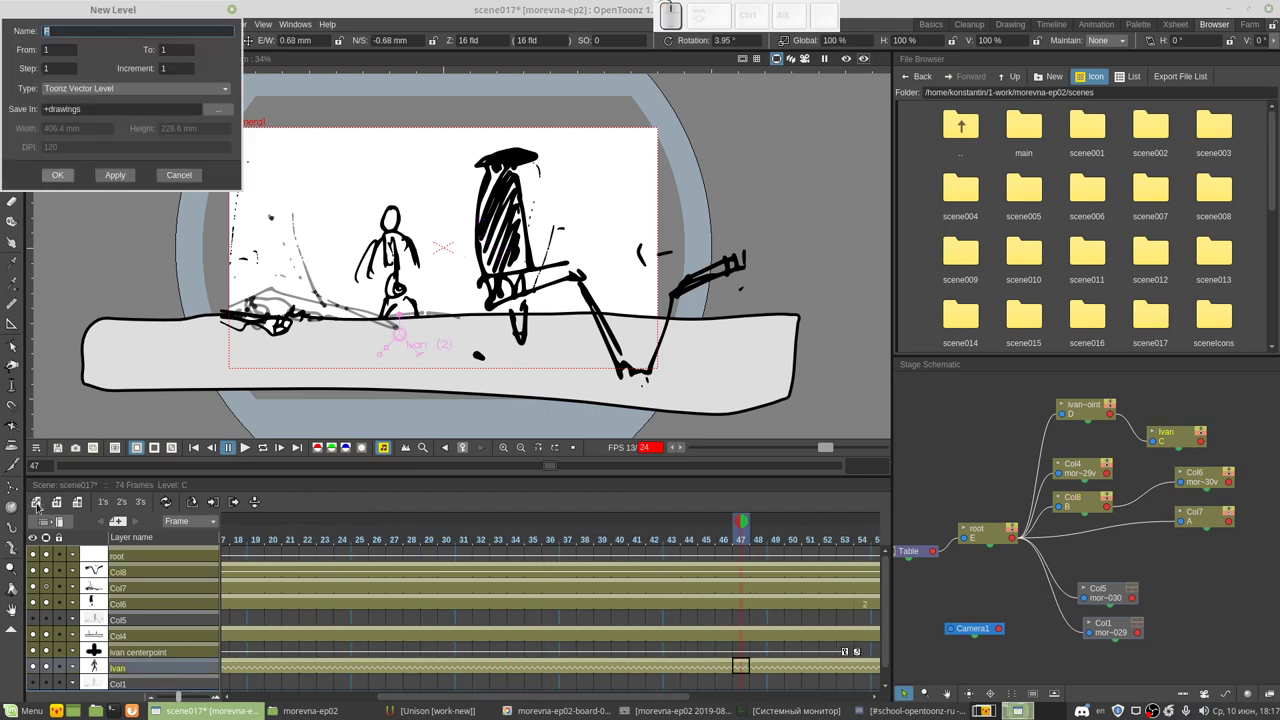
{"action": "left_click", "coordinate": [57, 176]}
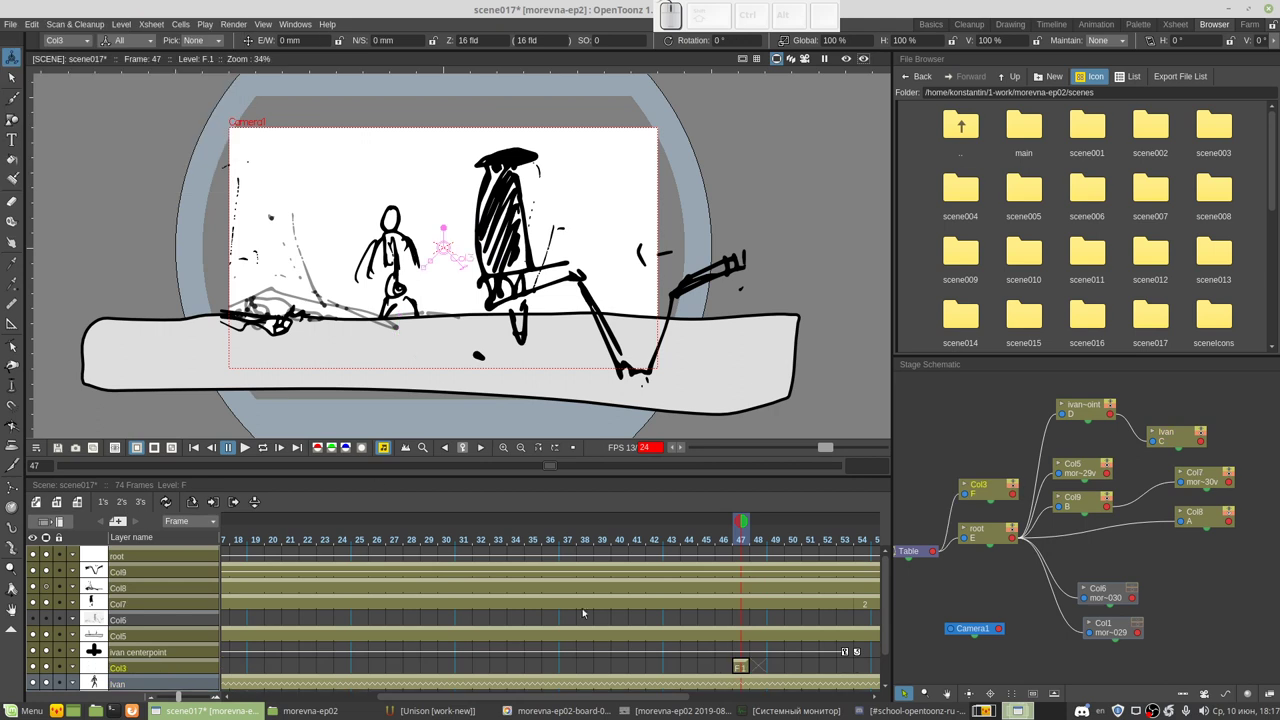
{"action": "scroll", "coordinate": [655, 640], "scroll_direction": "down", "scroll_amount": 1}
{"action": "left_click_drag", "start_coordinate": [664, 697], "coordinate": [764, 698]}
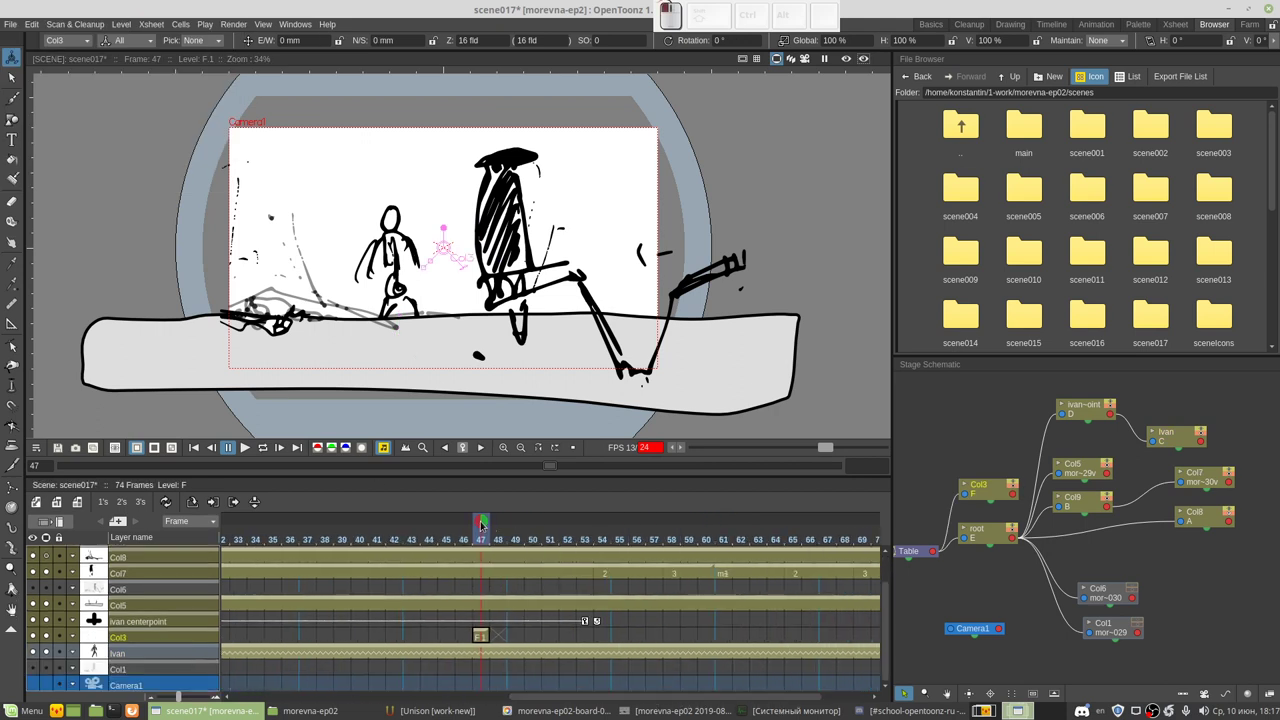
Step: Delete Ivan's cells from frame 47 through frame 73
{"action": "mouse_move", "coordinate": [481, 524]}
{"action": "left_mouse_down"}
{"action": "mouse_move", "coordinate": [607, 541]}
{"action": "mouse_move", "coordinate": [485, 545]}
{"action": "left_mouse_up"}
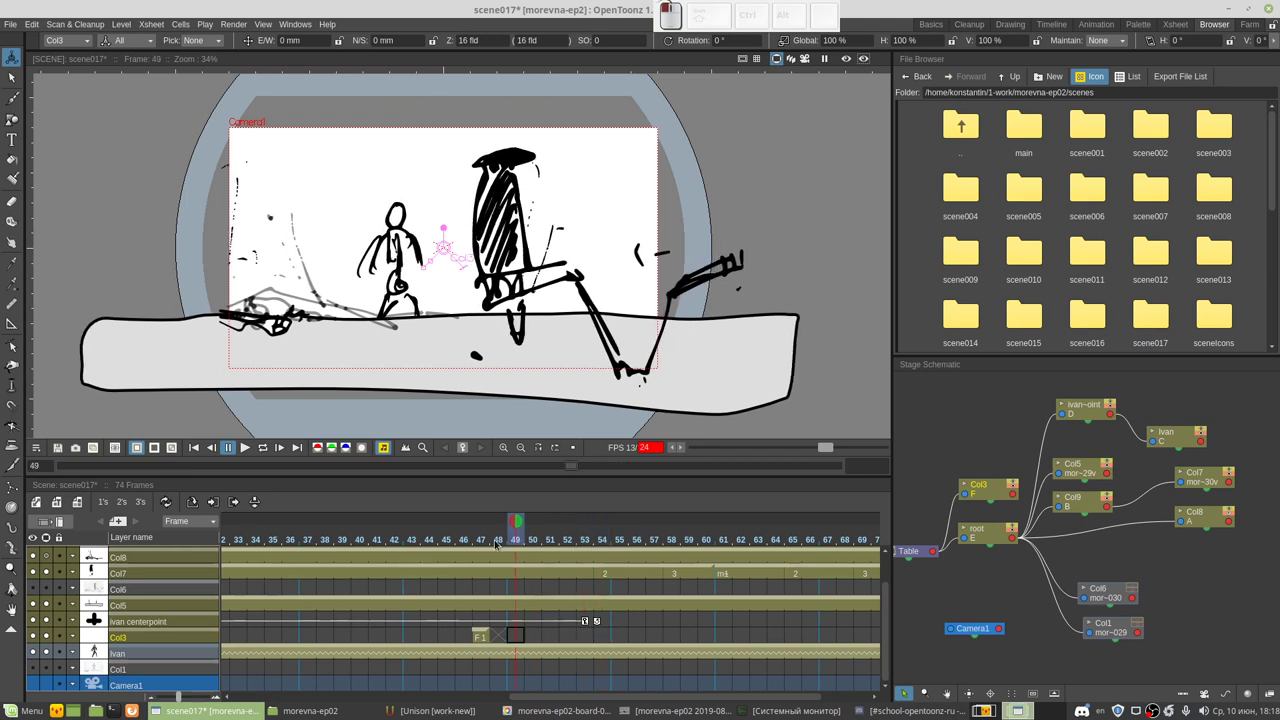
{"action": "left_click", "coordinate": [484, 657]}
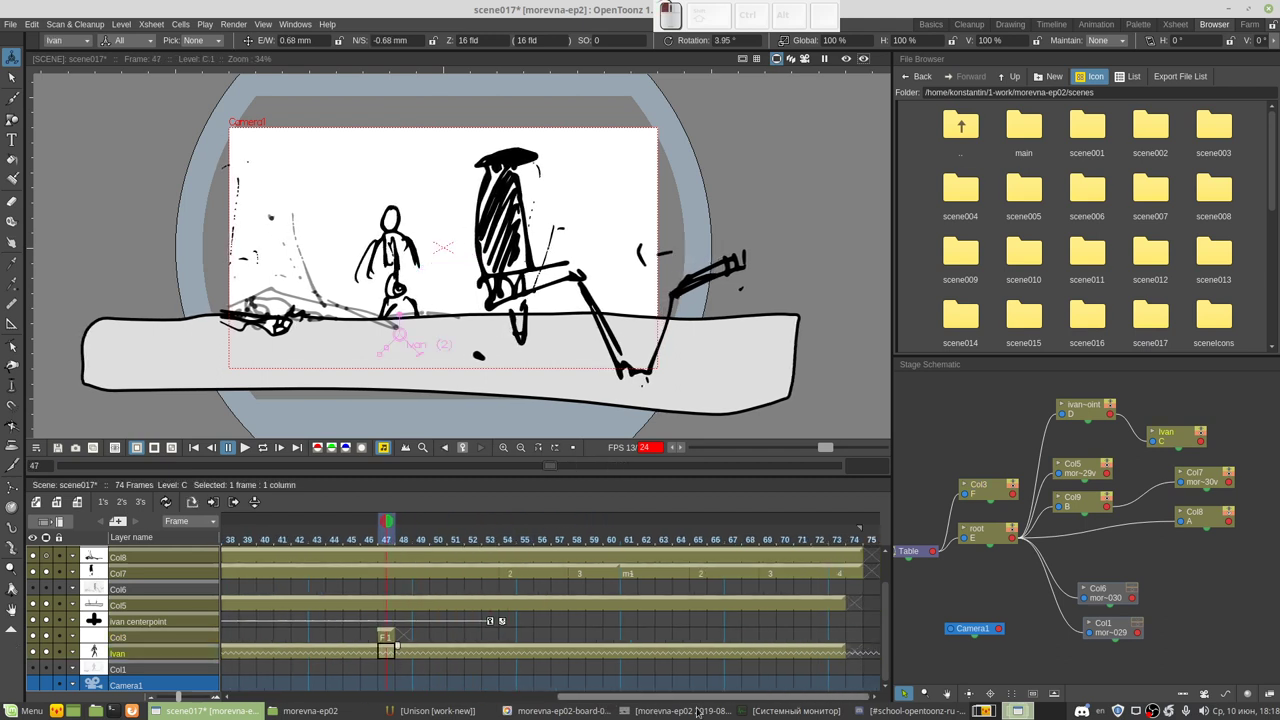
{"action": "scroll", "coordinate": [789, 668], "scroll_direction": "down", "scroll_amount": 3}
{"action": "left_click", "coordinate": [840, 657], "text": "shift"}
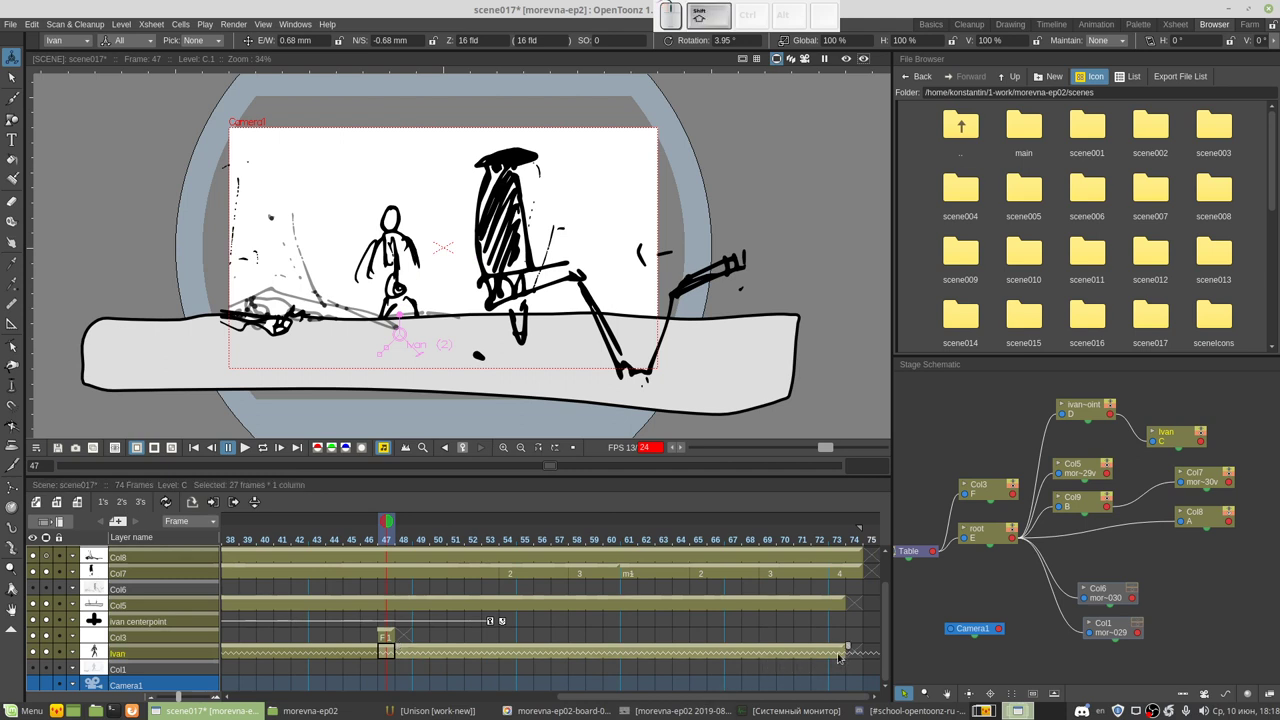
{"action": "key", "text": "Delete"}
Step: Copy Ivan's frame-46 drawing into Col3 at frame 47
{"action": "left_click", "coordinate": [368, 655]}
{"action": "key", "text": "ctrl+c"}
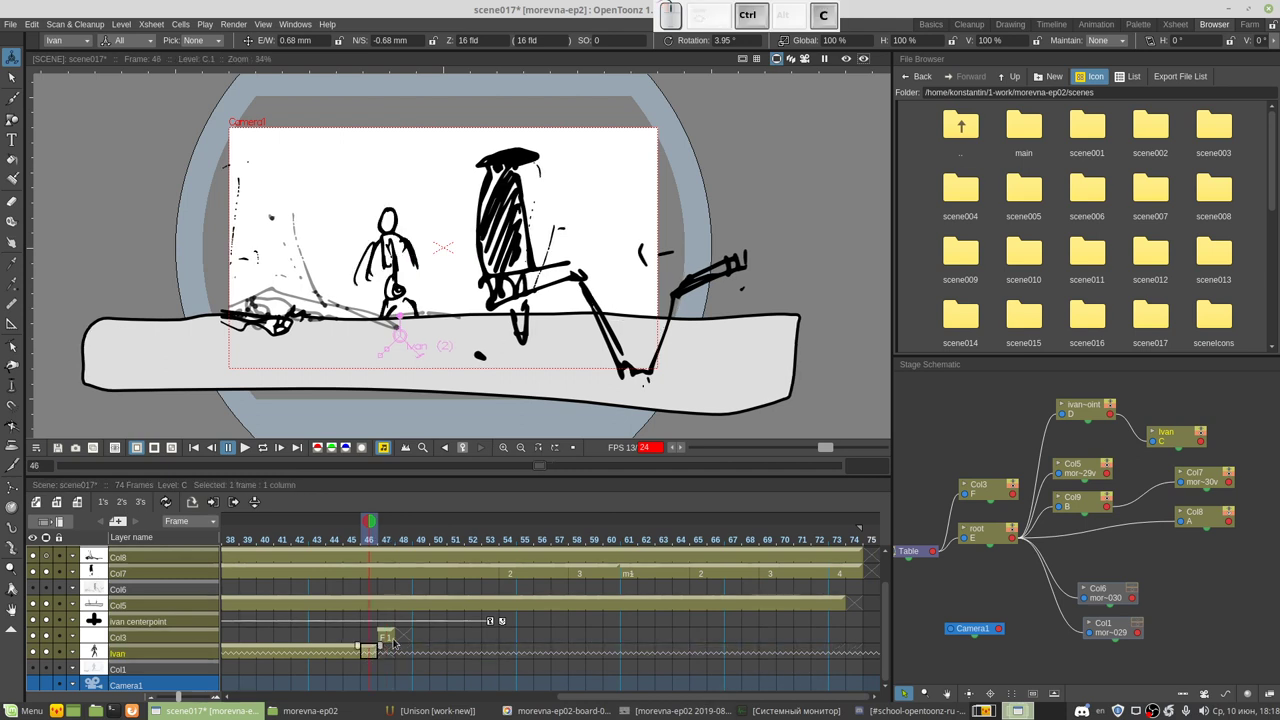
{"action": "left_click", "coordinate": [386, 639]}
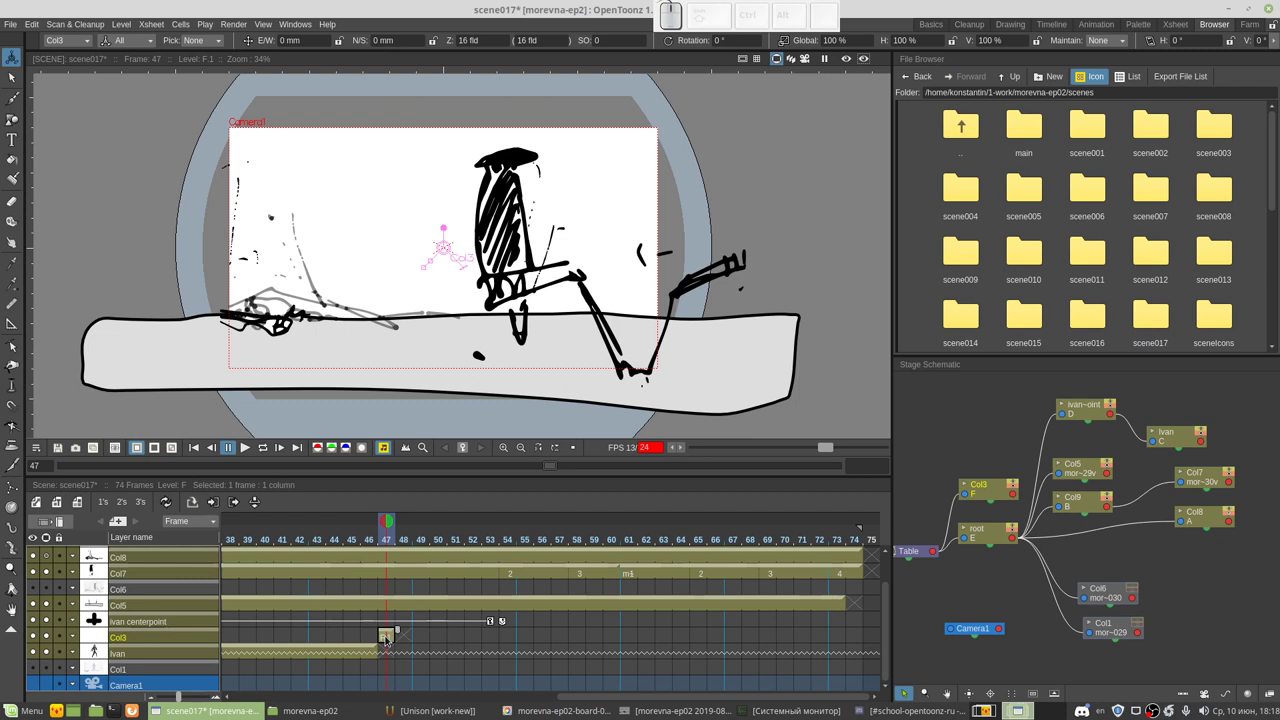
{"action": "left_click_drag", "start_coordinate": [401, 641], "coordinate": [389, 643]}
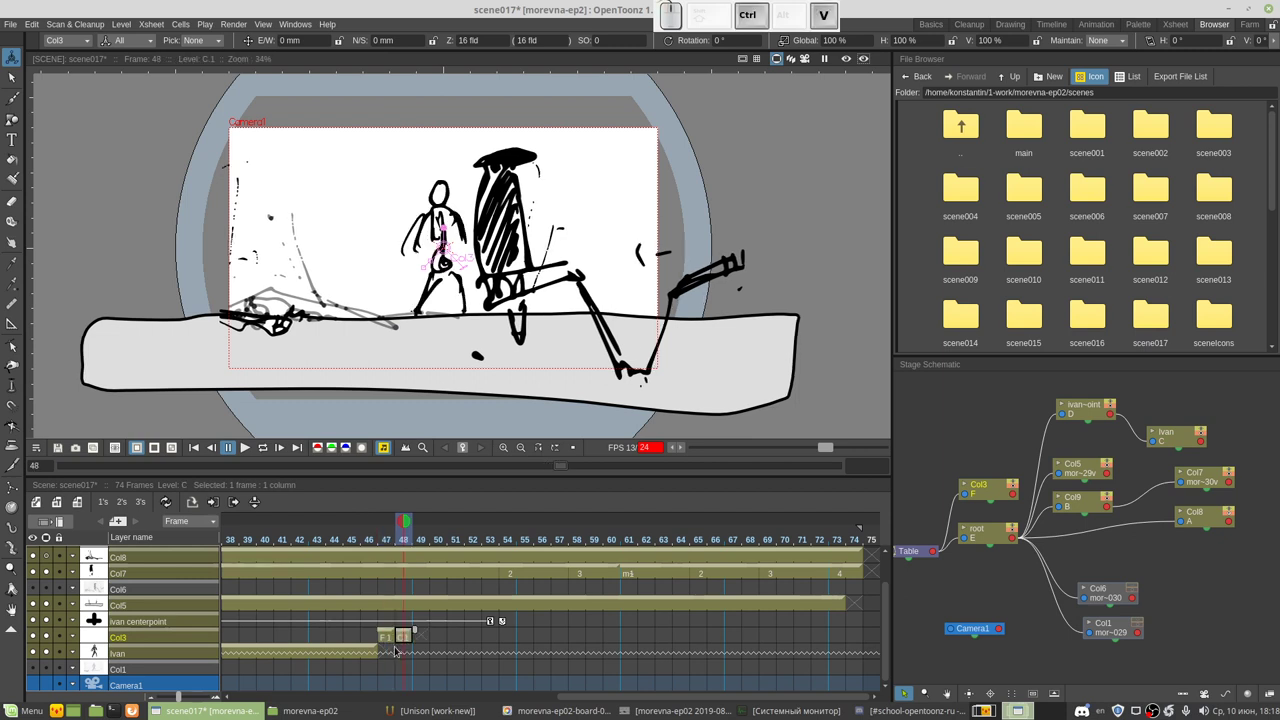
{"action": "left_click", "coordinate": [401, 640]}
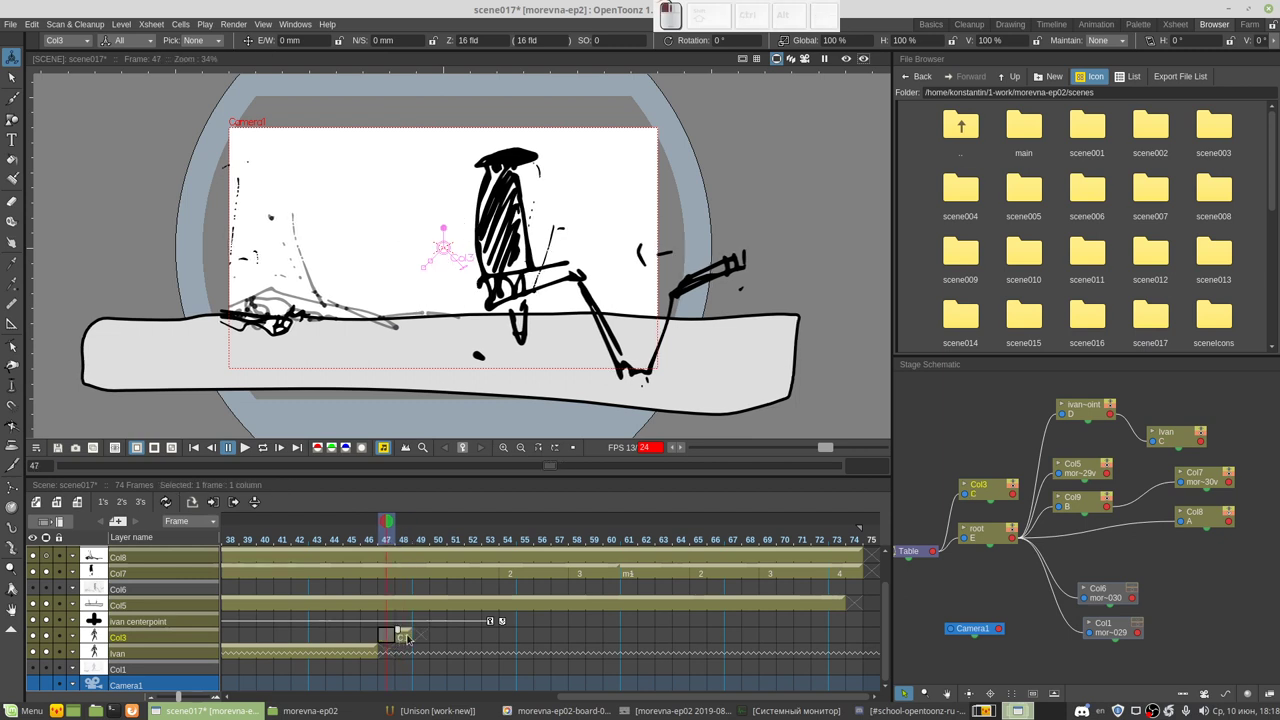
{"action": "left_click_drag", "start_coordinate": [401, 636], "coordinate": [390, 641]}
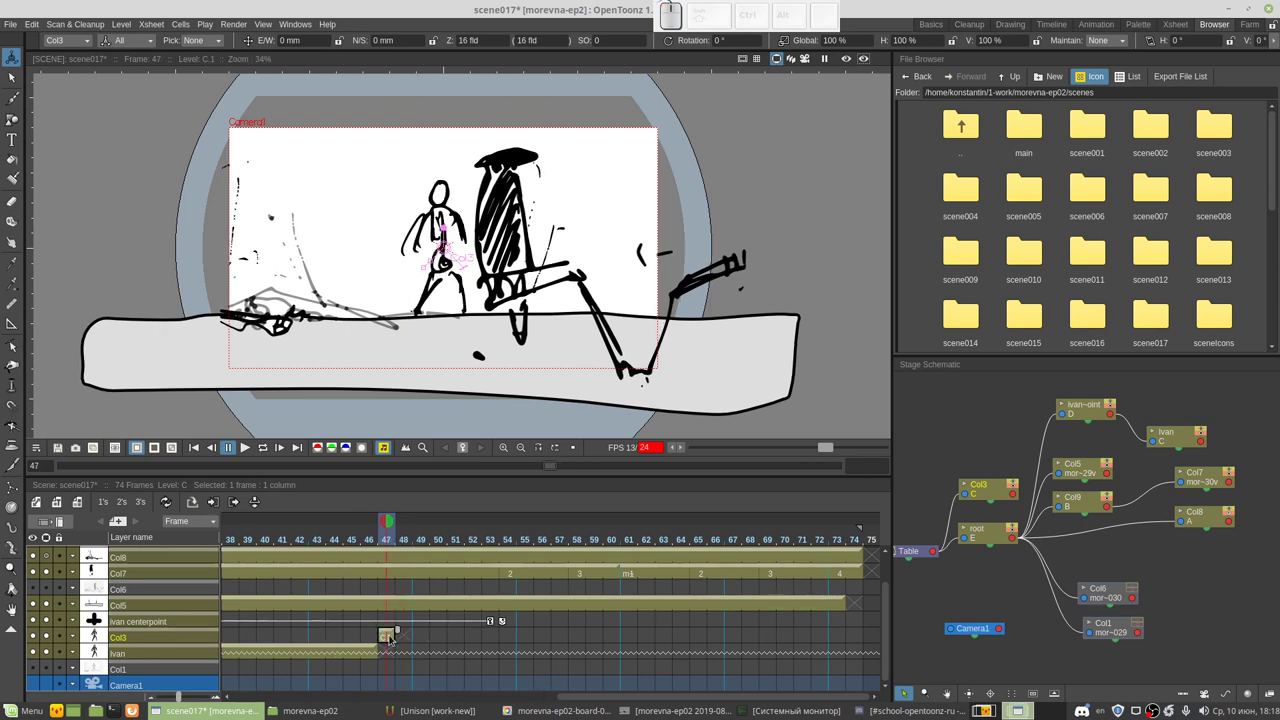
{"action": "left_click", "coordinate": [366, 653]}
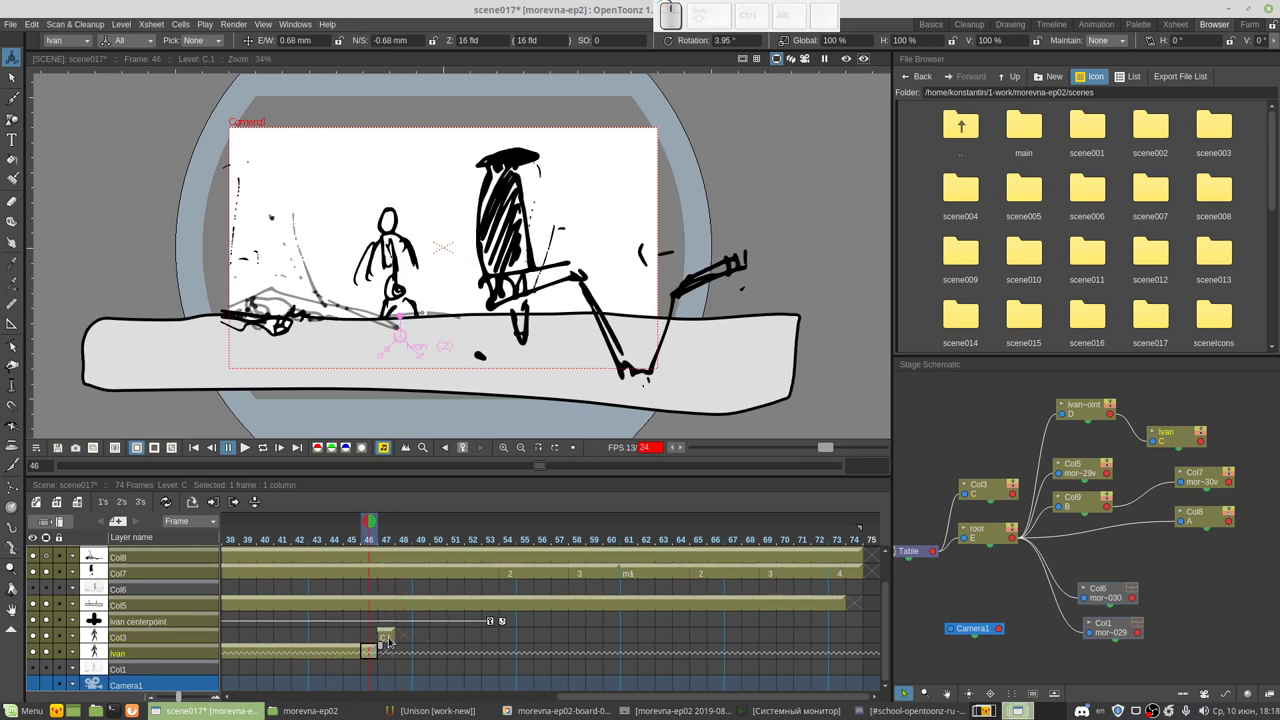
{"action": "left_click", "coordinate": [388, 638]}
{"action": "left_click_drag", "start_coordinate": [598, 695], "coordinate": [259, 712]}
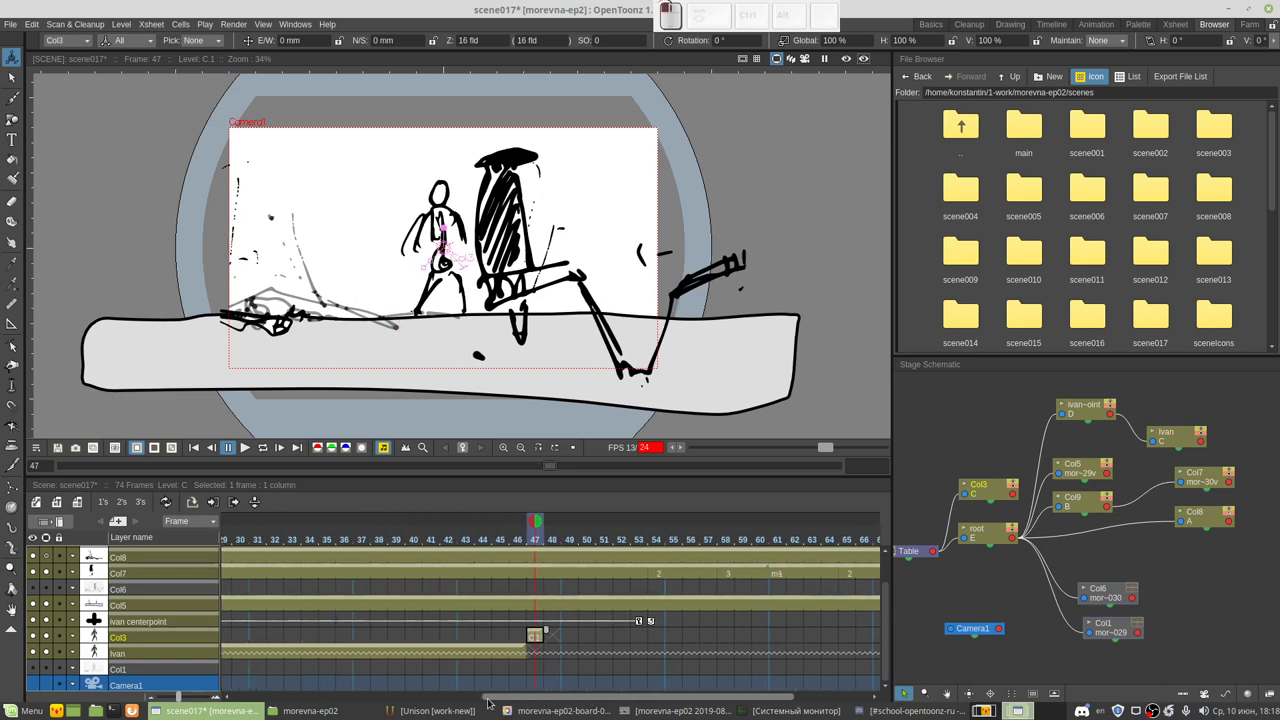
Step: Apply an action to Ivan's frame-9 key from its right-click menu
{"action": "left_click", "coordinate": [368, 655]}
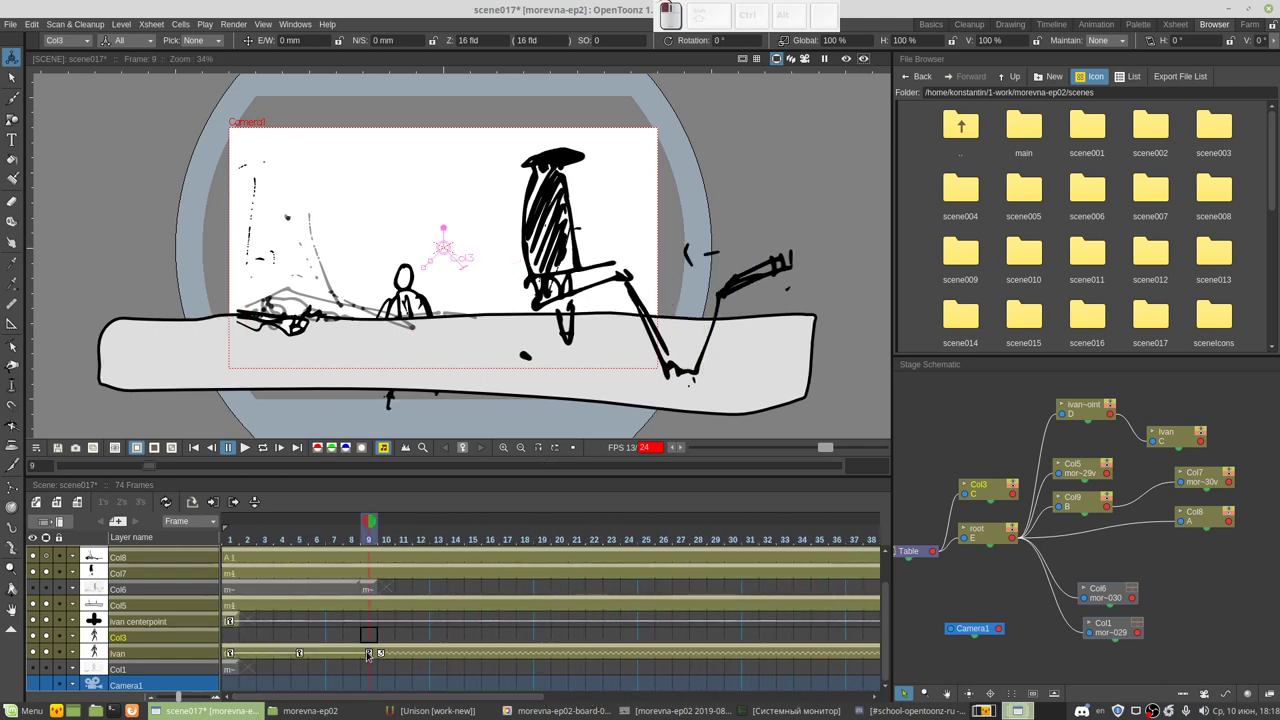
{"action": "right_click", "coordinate": [368, 655]}
{"action": "left_click", "coordinate": [430, 583]}
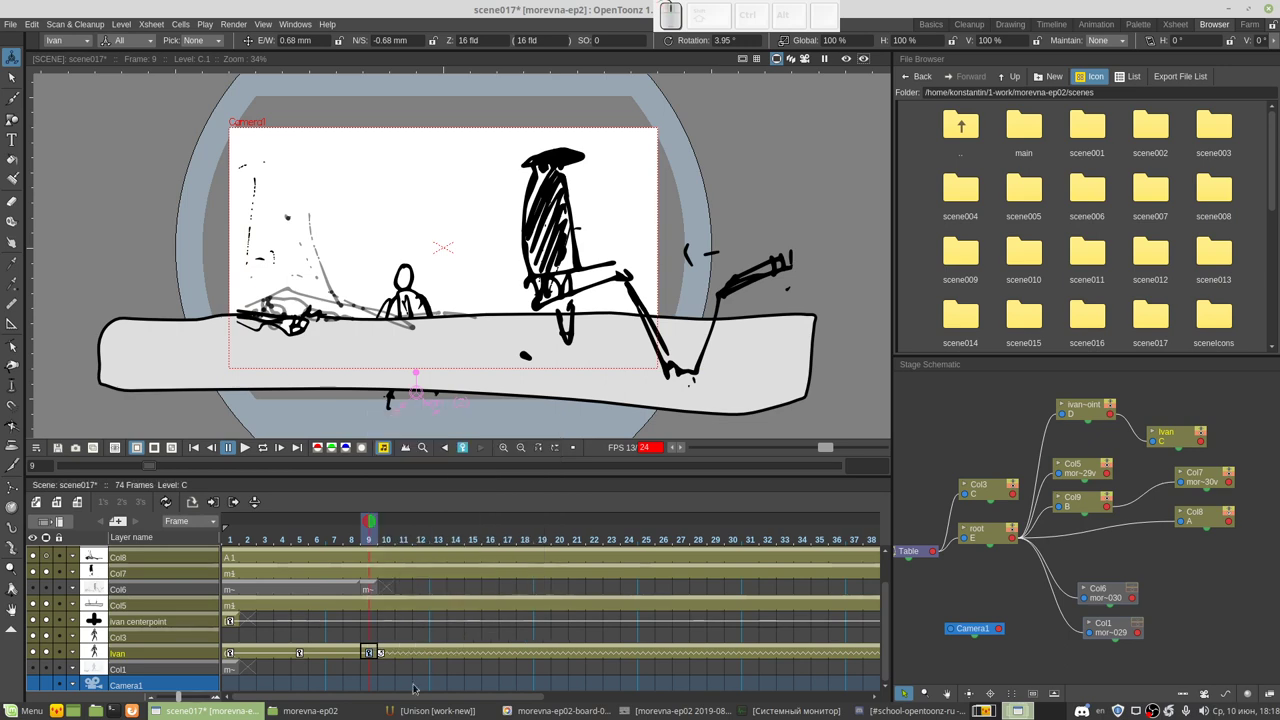
{"action": "left_click_drag", "start_coordinate": [424, 700], "coordinate": [682, 700]}
Step: Set a key on Col3 at frame 47 and extend its drawing to about frame 54
{"action": "left_click", "coordinate": [515, 638]}
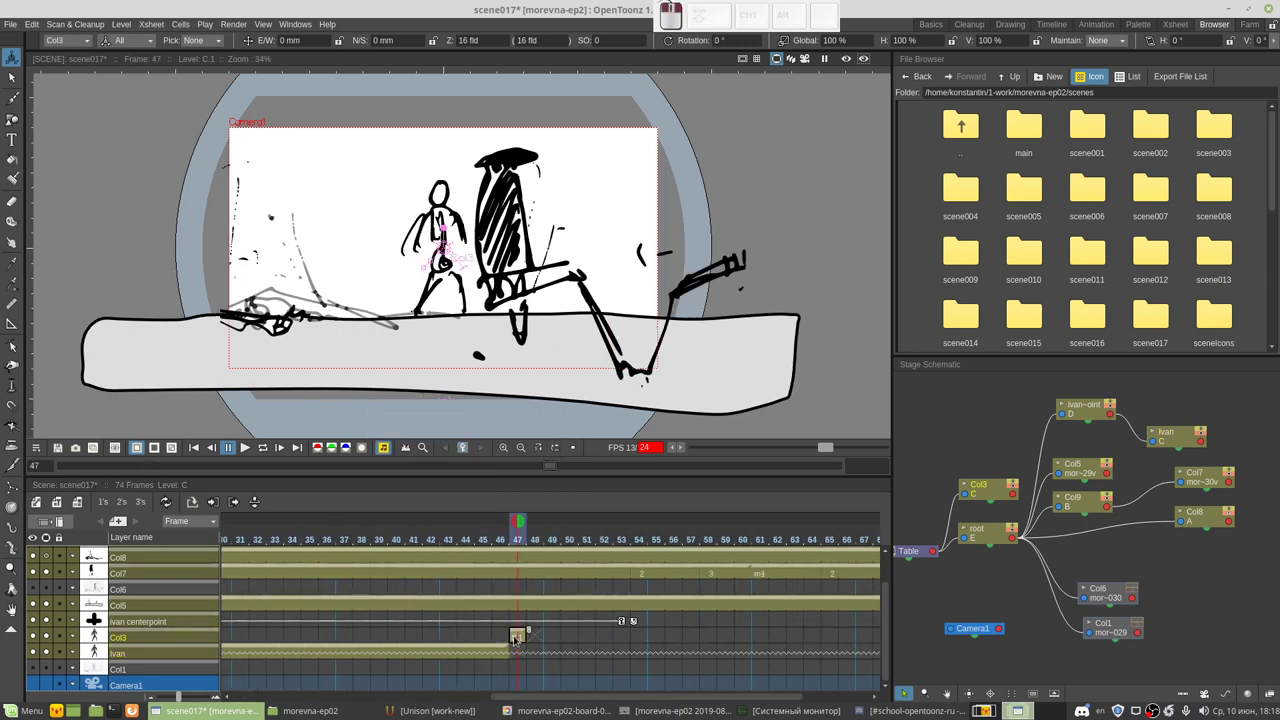
{"action": "right_click", "coordinate": [515, 638]}
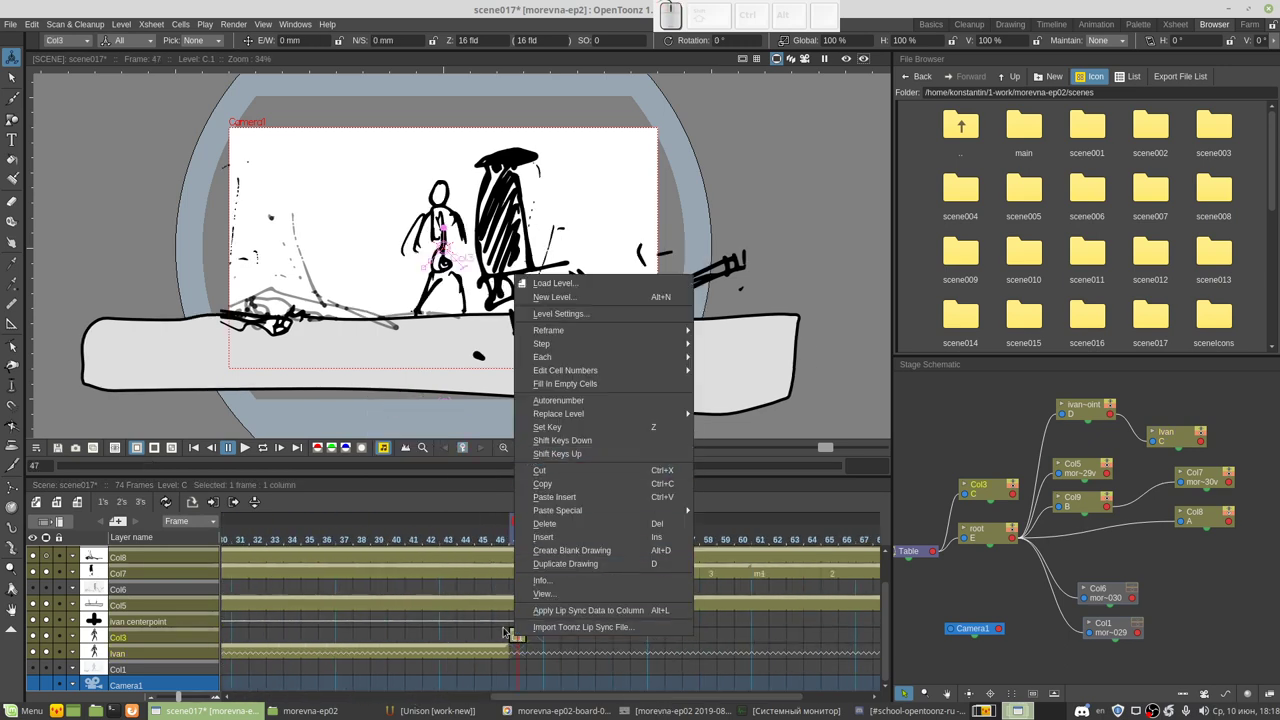
{"action": "left_click", "coordinate": [507, 633]}
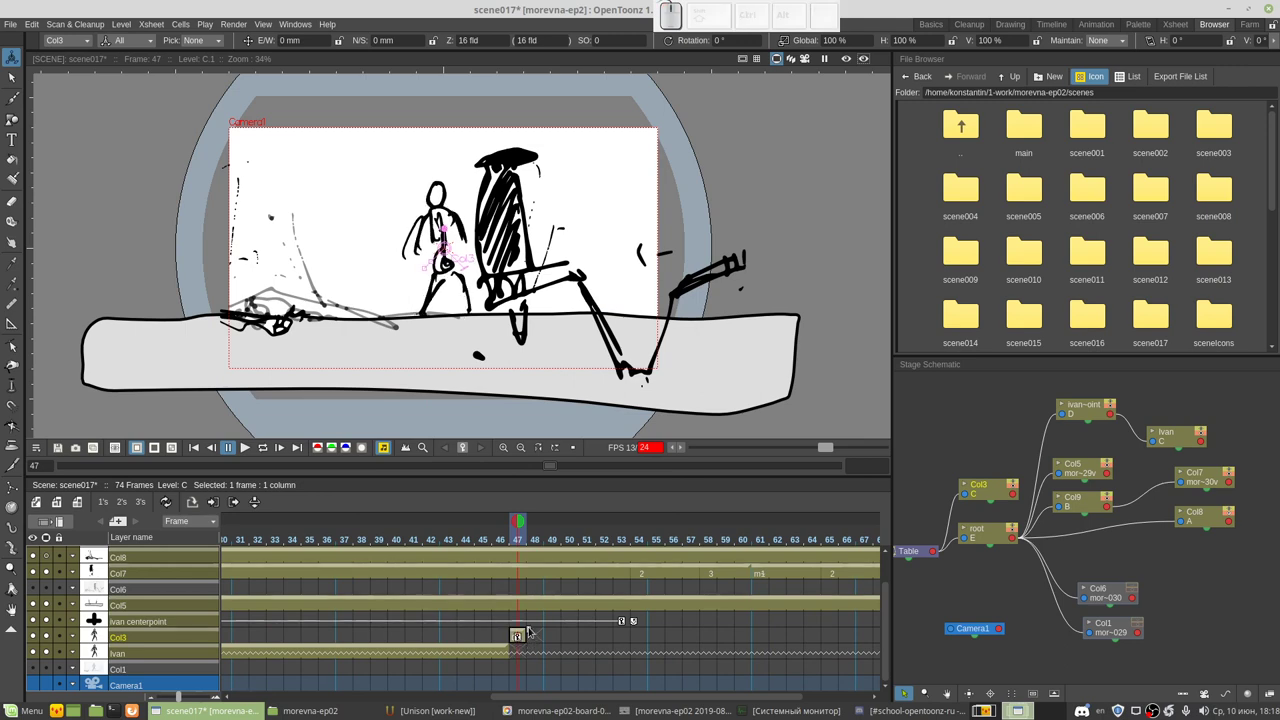
{"action": "left_click_drag", "start_coordinate": [528, 632], "coordinate": [632, 638]}
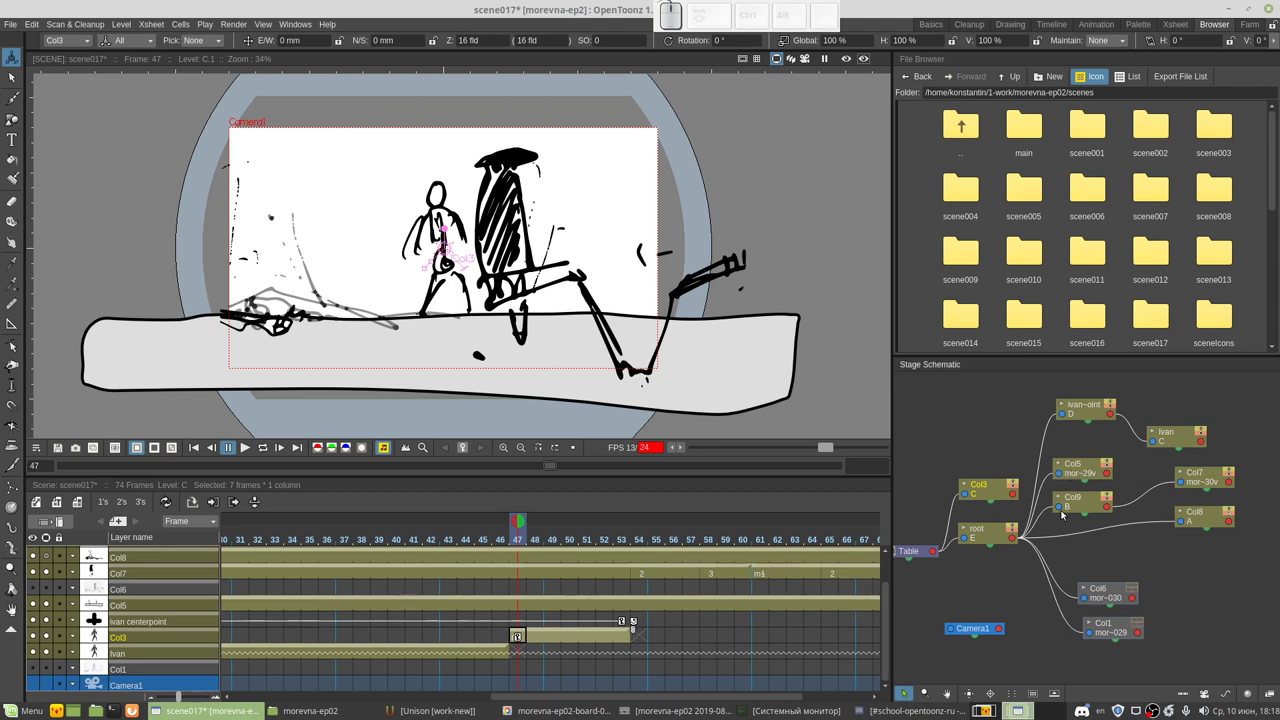
Step: Parent Col3 under the ivan centerpoint and extend its cells to about frame 73
{"action": "left_click_drag", "start_coordinate": [978, 494], "coordinate": [1177, 398]}
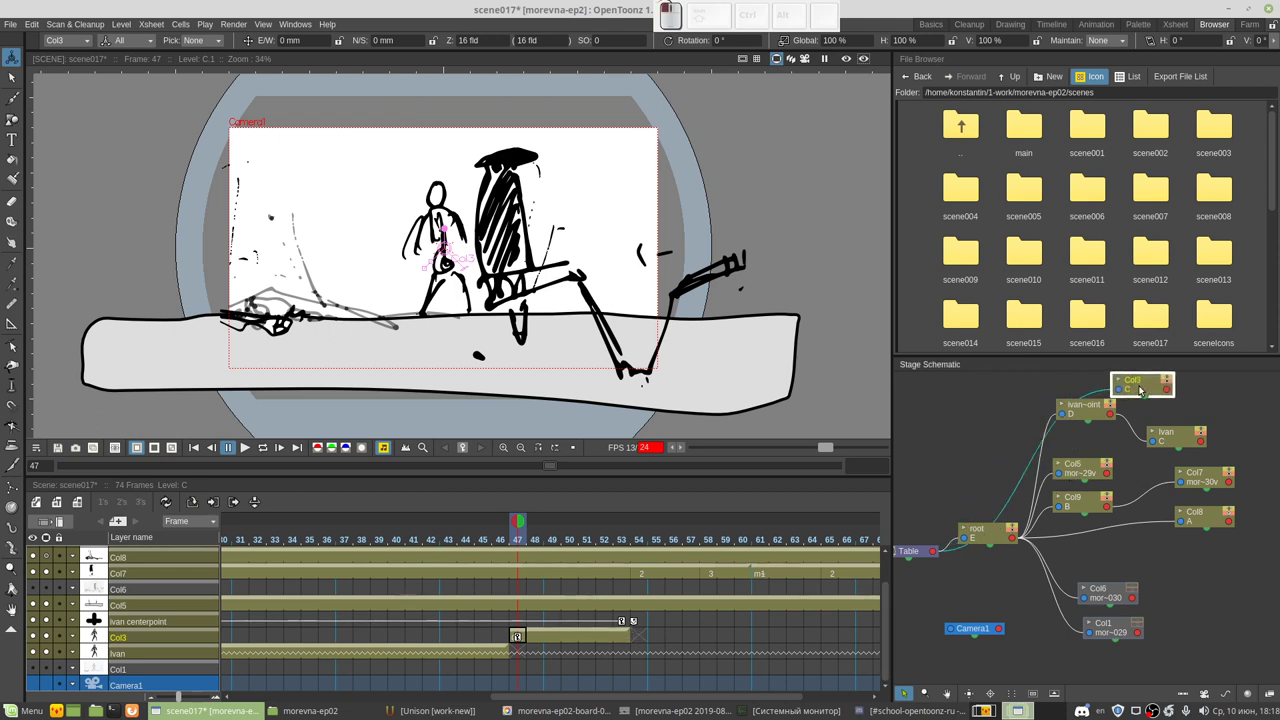
{"action": "left_click", "coordinate": [1111, 418]}
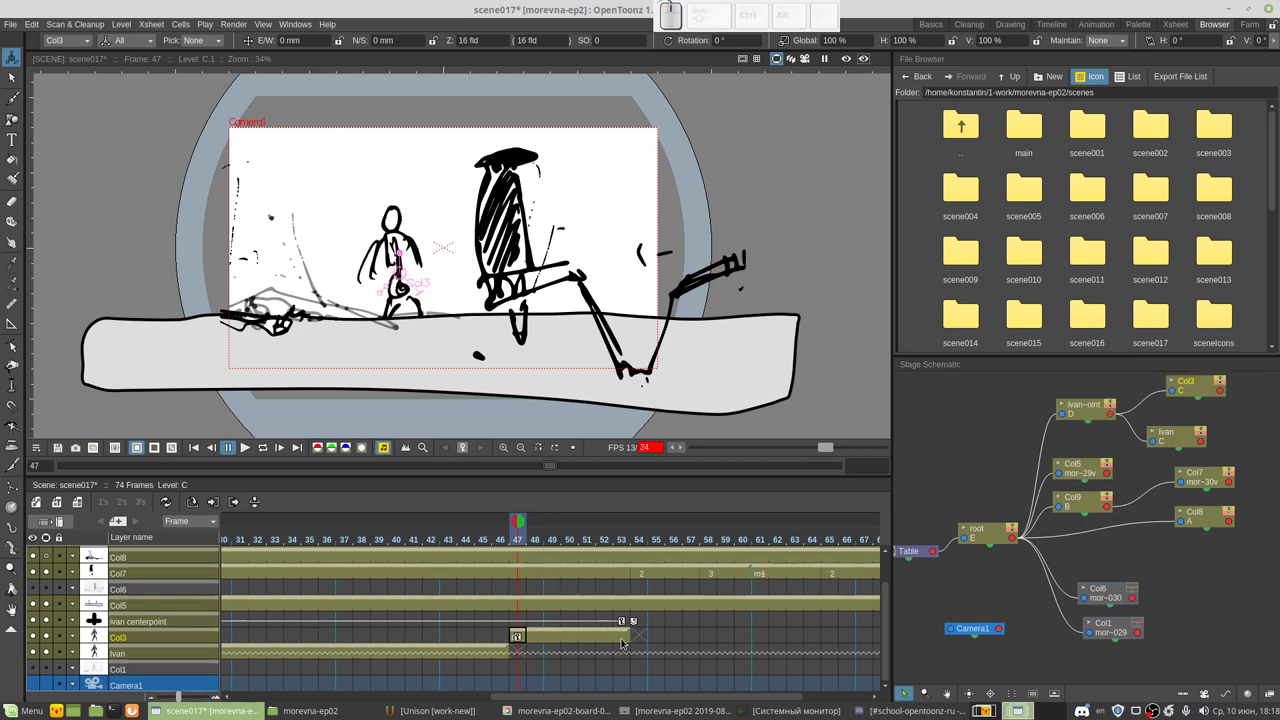
{"action": "left_click", "coordinate": [621, 638]}
{"action": "mouse_move", "coordinate": [632, 635]}
{"action": "left_mouse_down"}
{"action": "mouse_move", "coordinate": [783, 640]}
{"action": "mouse_move", "coordinate": [763, 636]}
{"action": "left_mouse_up"}
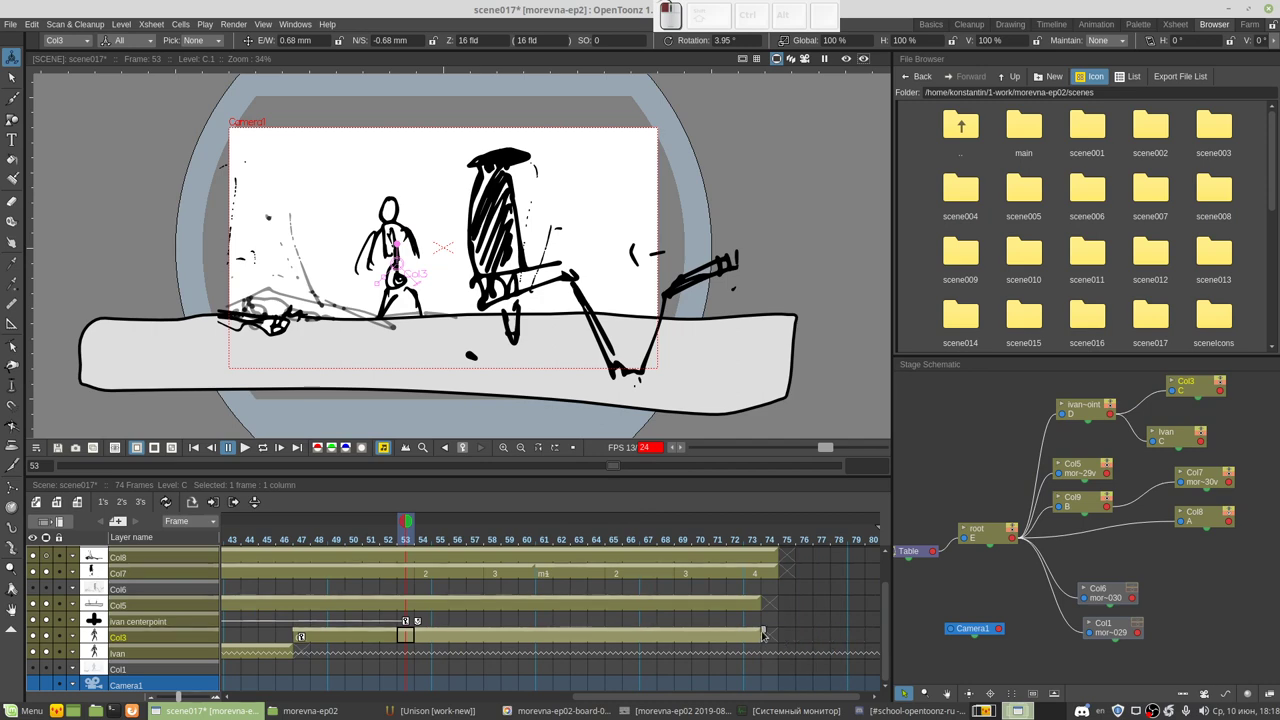
{"action": "left_click_drag", "start_coordinate": [763, 636], "coordinate": [760, 578]}
{"action": "left_click", "coordinate": [769, 574]}
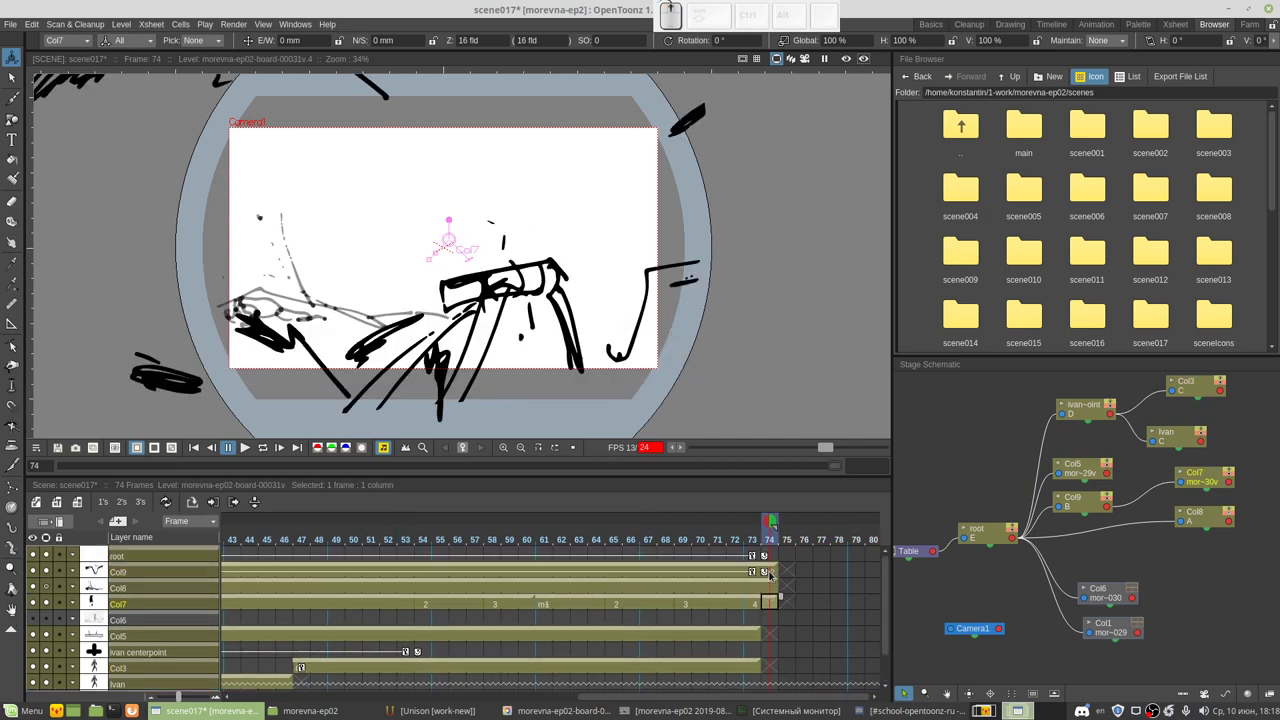
{"action": "mouse_move", "coordinate": [752, 634]}
{"action": "left_mouse_down"}
{"action": "mouse_move", "coordinate": [763, 663]}
{"action": "mouse_move", "coordinate": [783, 663]}
{"action": "left_mouse_up"}
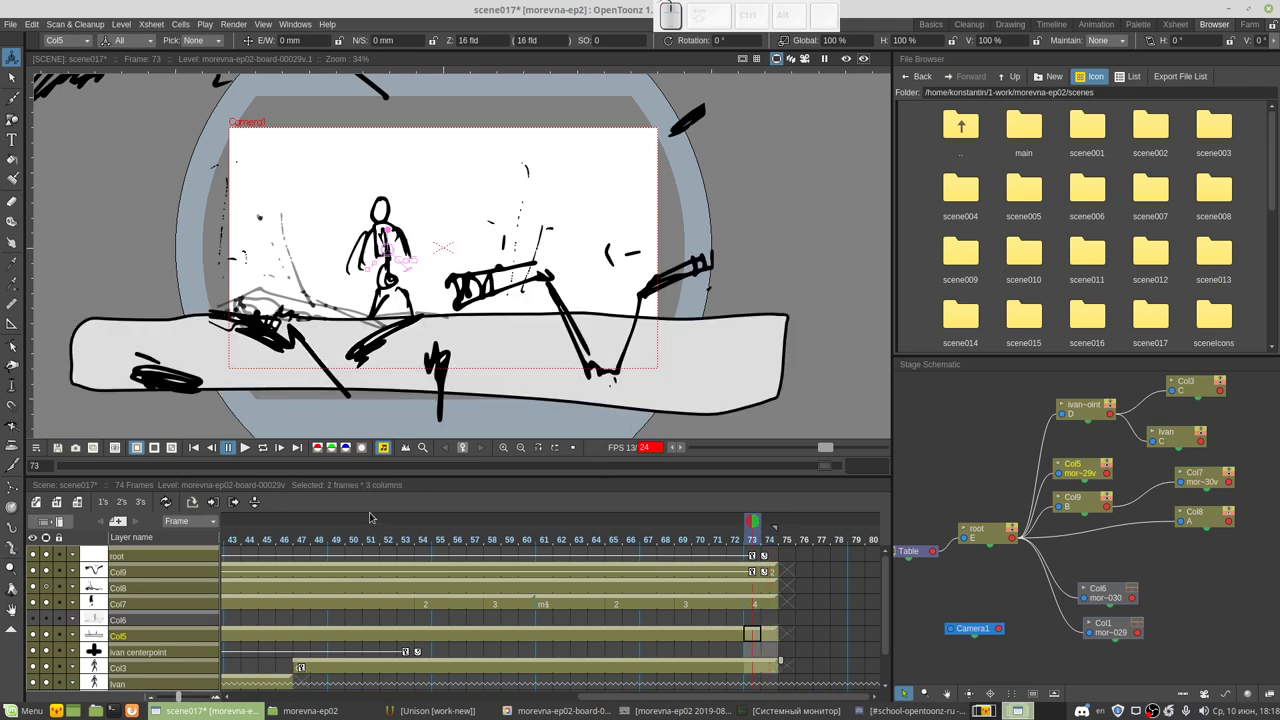
{"action": "left_click", "coordinate": [243, 448]}
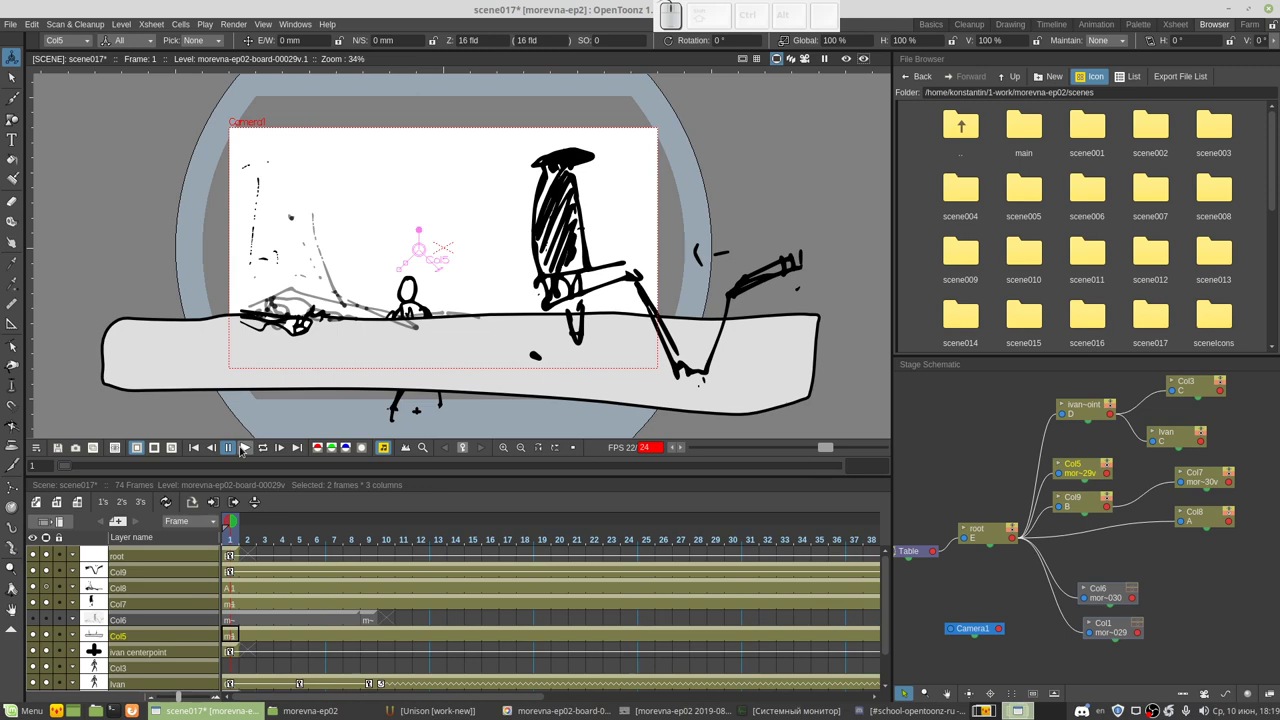
{"action": "left_click", "coordinate": [243, 448]}
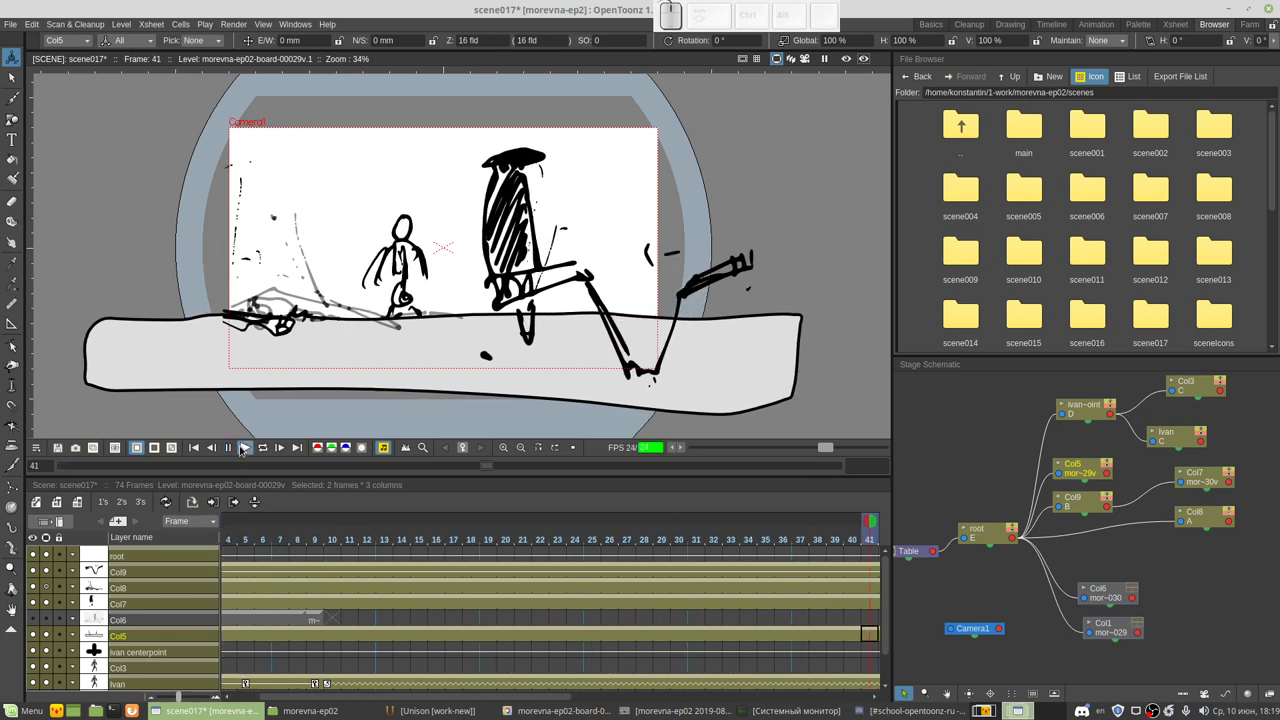
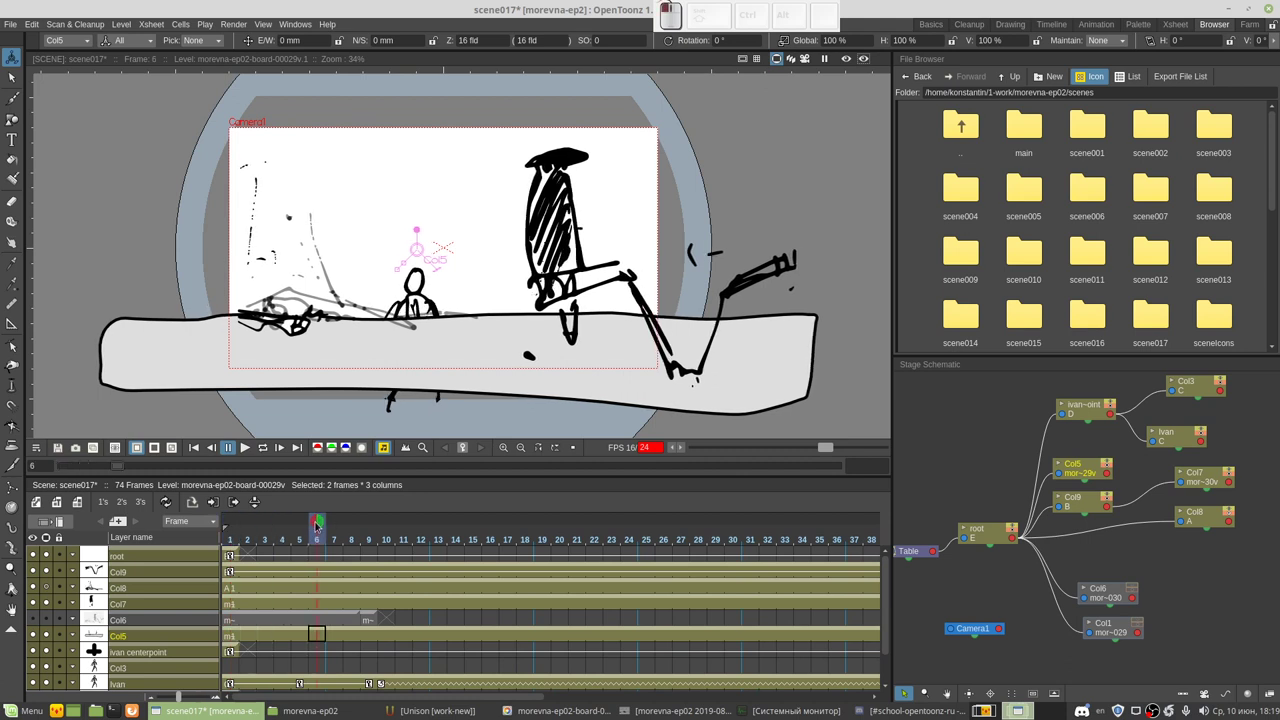
Step: At frame 1, shift the Col5 drawings slightly right, then undo the shift
{"action": "left_click_drag", "start_coordinate": [229, 522], "coordinate": [230, 522]}
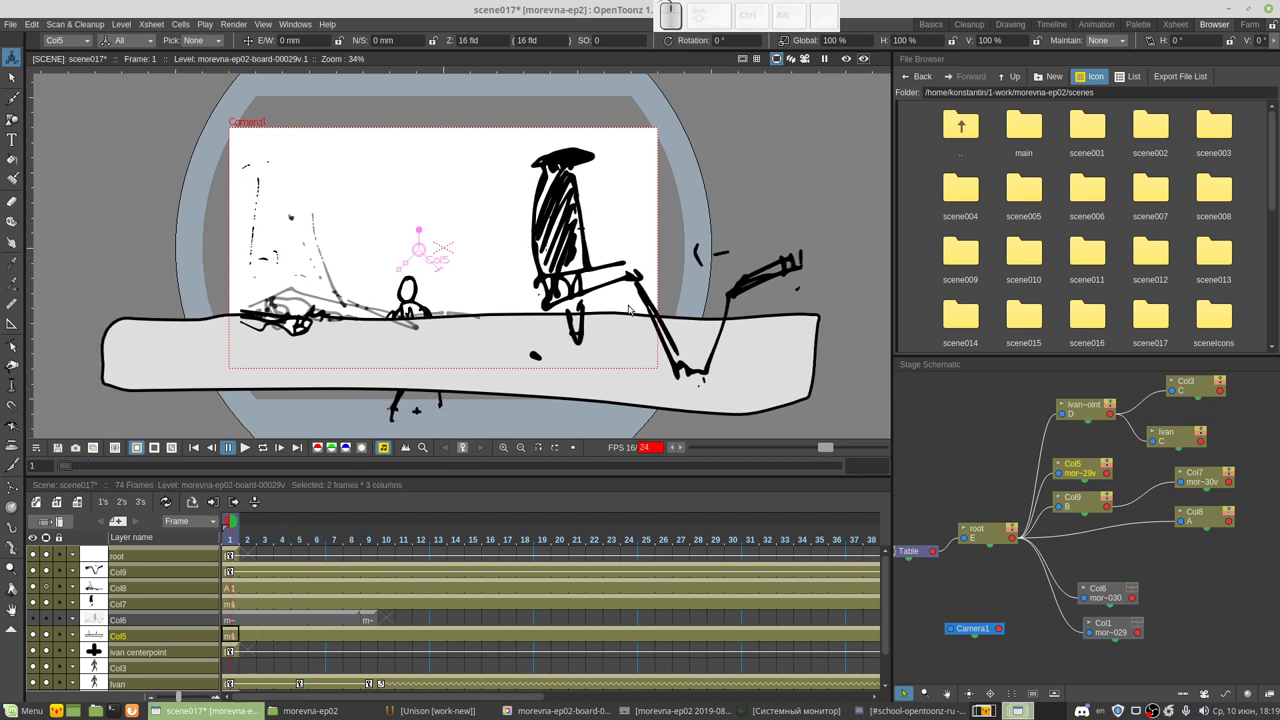
{"action": "left_click_drag", "start_coordinate": [418, 245], "coordinate": [427, 245]}
{"action": "key", "text": "ctrl+z"}
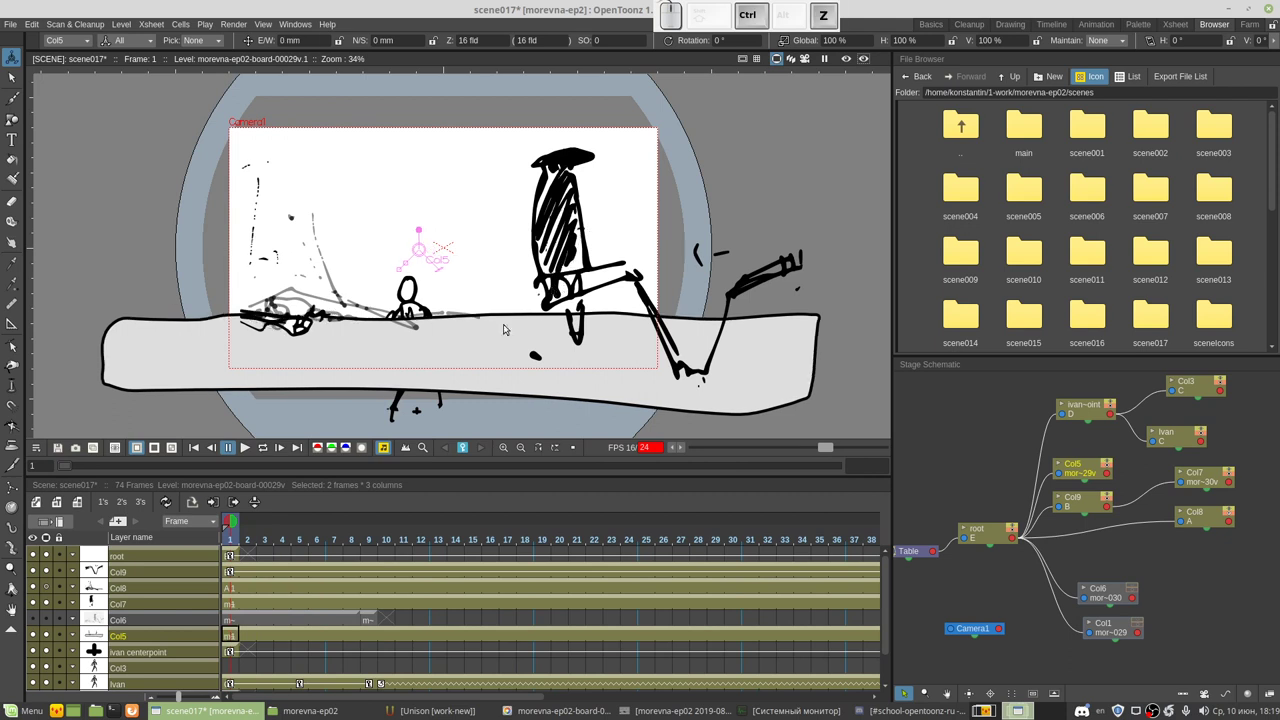
Step: Move the Col7 seated figure right, undo it, and select the Col9 column
{"action": "left_click", "coordinate": [164, 557]}
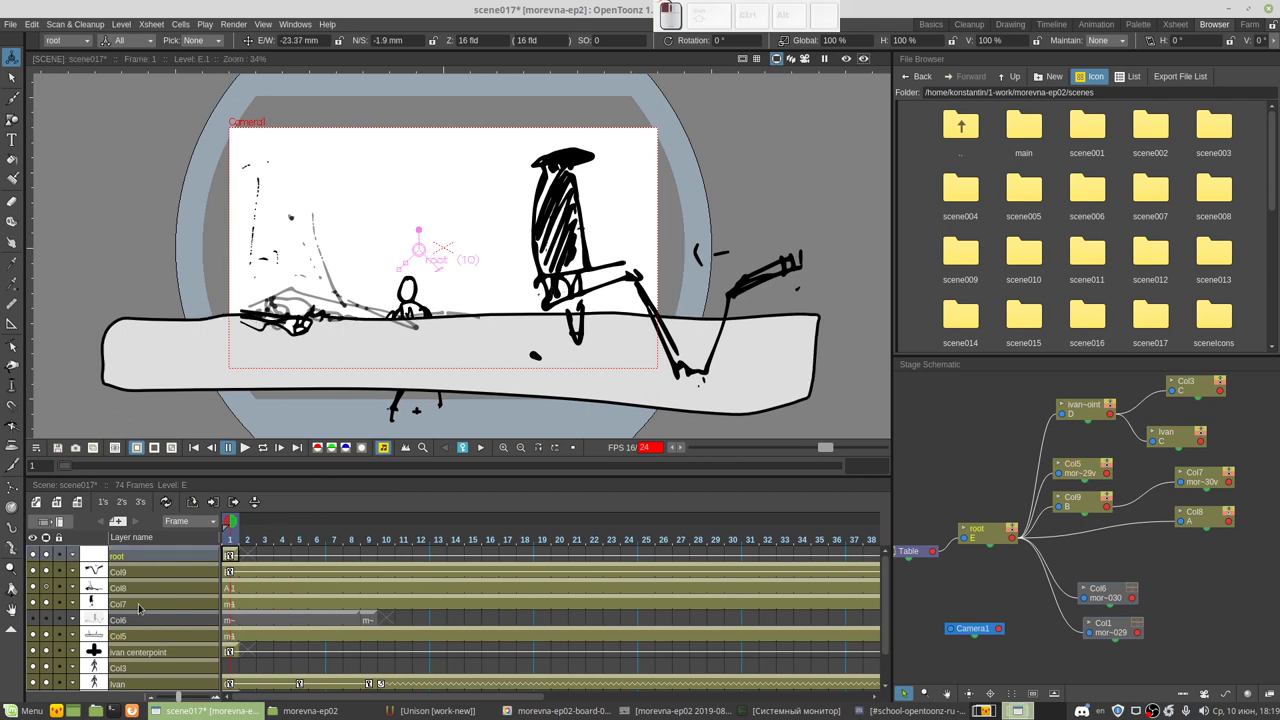
{"action": "left_click", "coordinate": [140, 606]}
{"action": "left_click_drag", "start_coordinate": [534, 313], "coordinate": [613, 349]}
{"action": "key", "text": "ctrl+z"}
{"action": "left_click", "coordinate": [140, 572]}
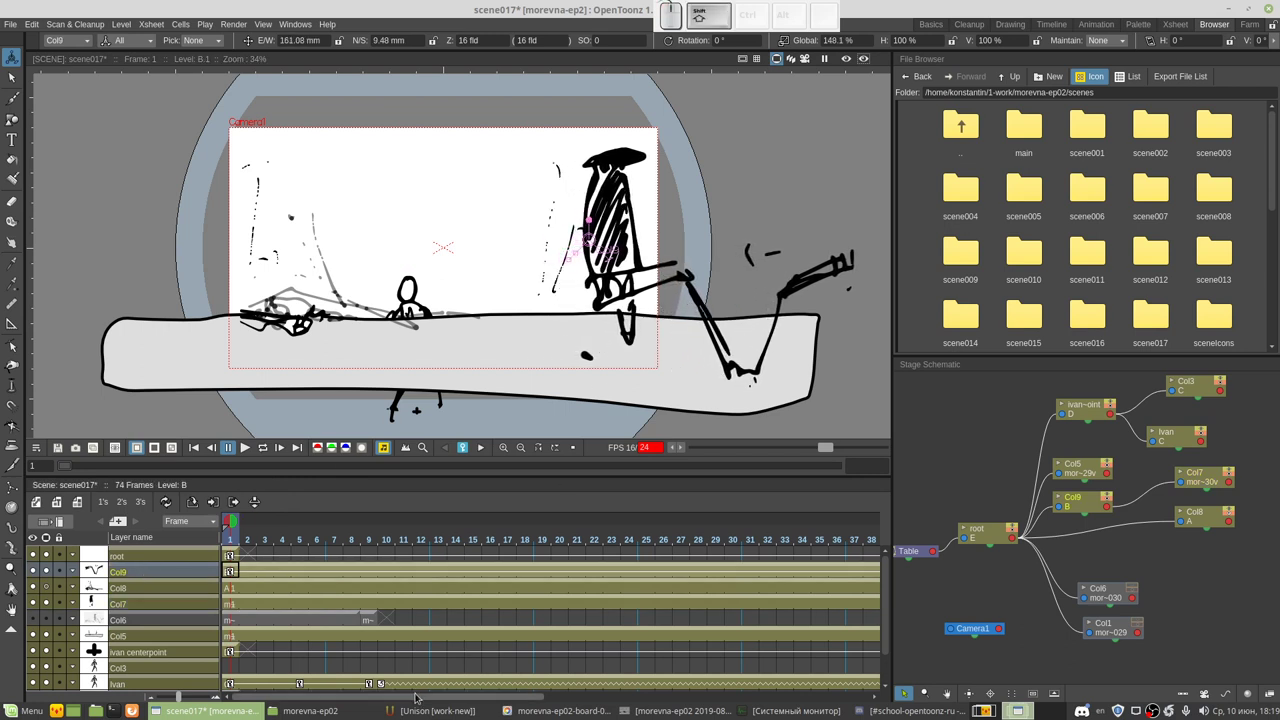
Step: At frame 73, nudge the Col9 figure slightly right and scrub to review the motion
{"action": "left_click_drag", "start_coordinate": [417, 697], "coordinate": [740, 697]}
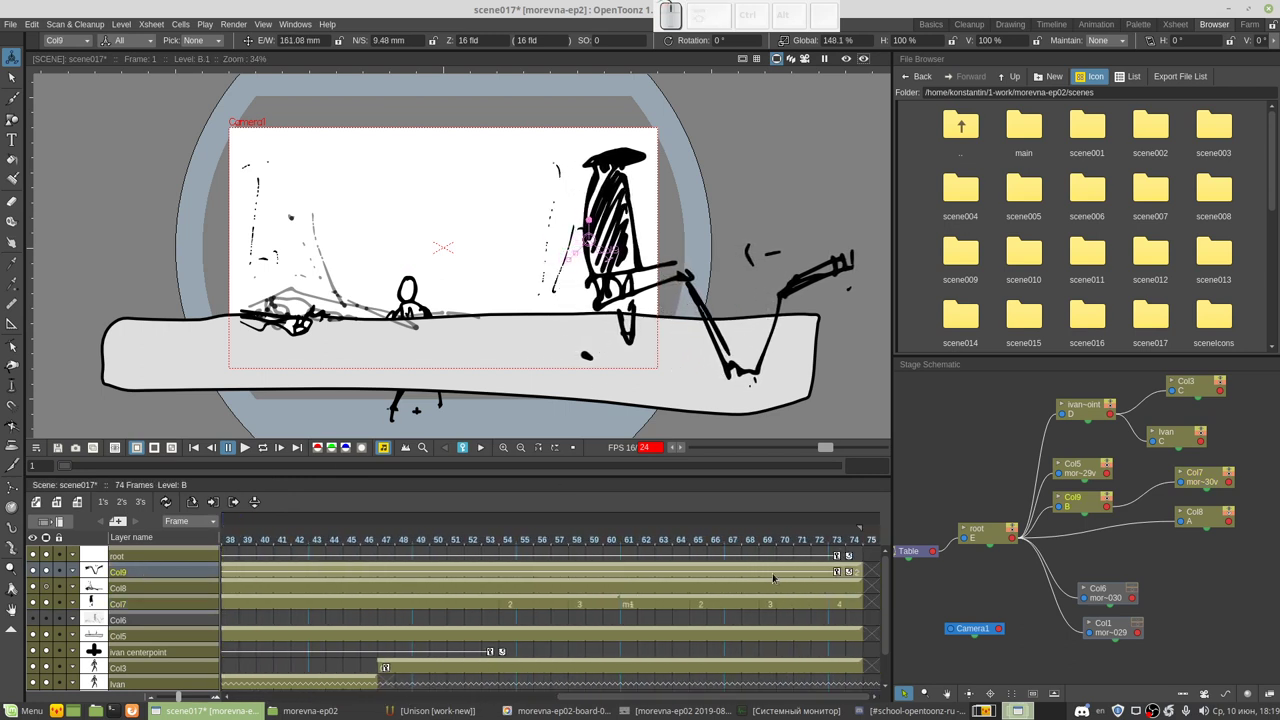
{"action": "left_click", "coordinate": [837, 573]}
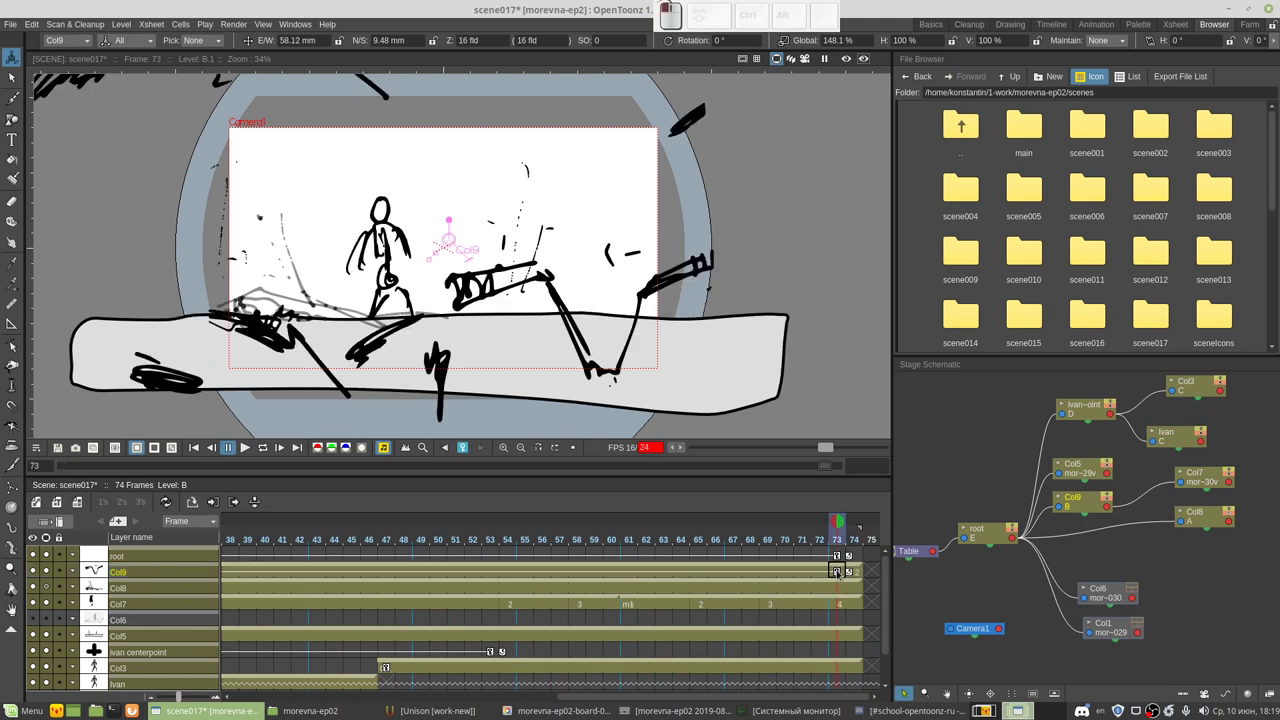
{"action": "left_click_drag", "start_coordinate": [514, 347], "coordinate": [556, 349]}
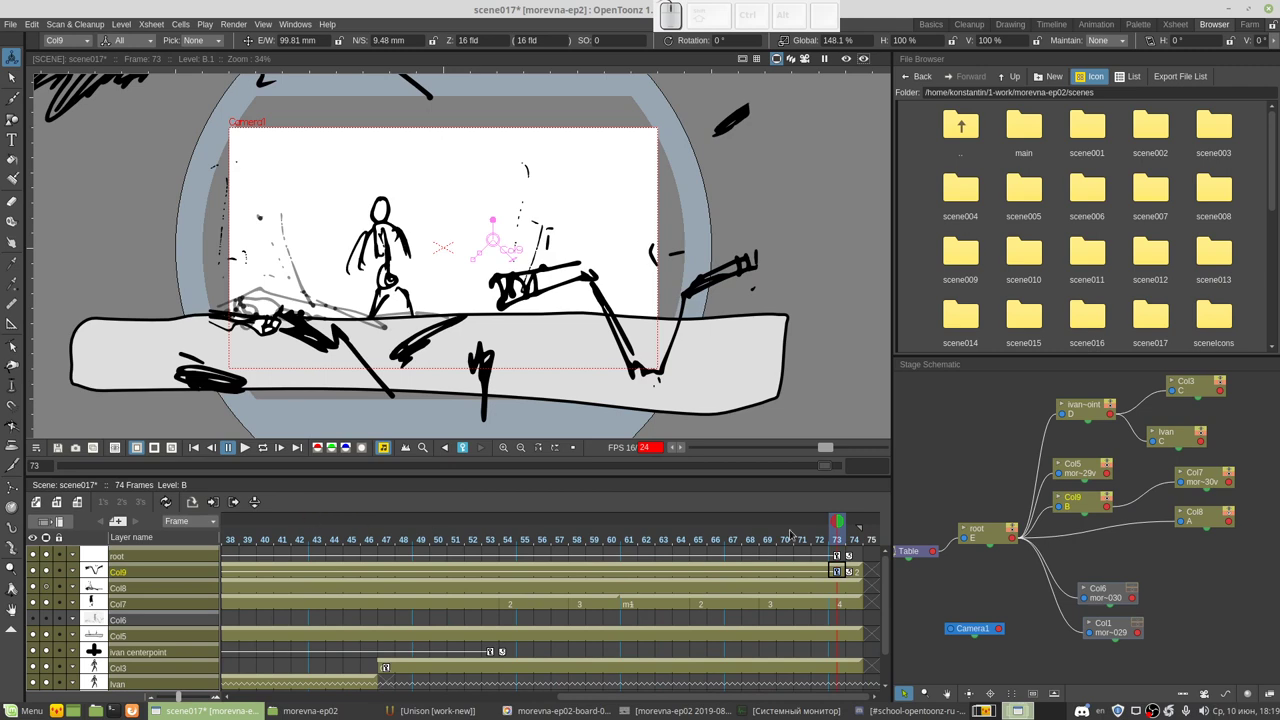
{"action": "mouse_move", "coordinate": [837, 524]}
{"action": "left_mouse_down"}
{"action": "mouse_move", "coordinate": [588, 515]}
{"action": "mouse_move", "coordinate": [631, 515]}
{"action": "left_mouse_up"}
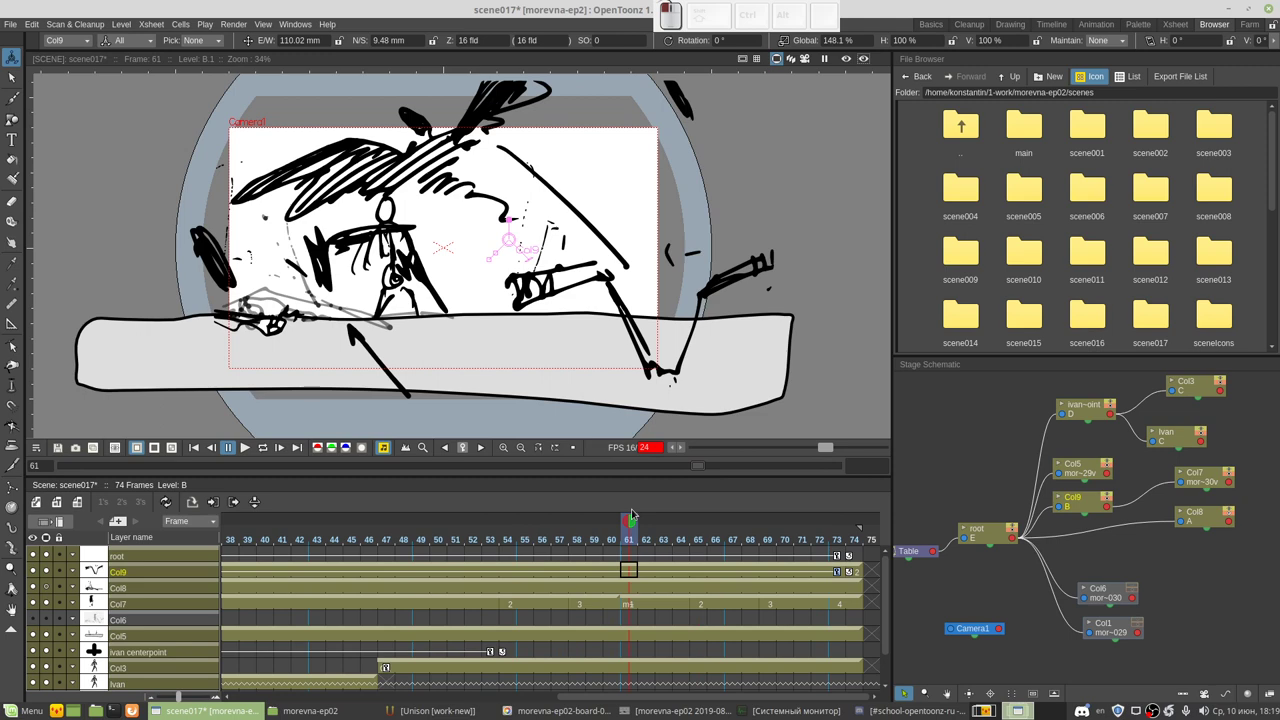
{"action": "mouse_move", "coordinate": [631, 514]}
{"action": "left_mouse_down"}
{"action": "mouse_move", "coordinate": [766, 520]}
{"action": "mouse_move", "coordinate": [543, 518]}
{"action": "mouse_move", "coordinate": [840, 537]}
{"action": "left_mouse_up"}
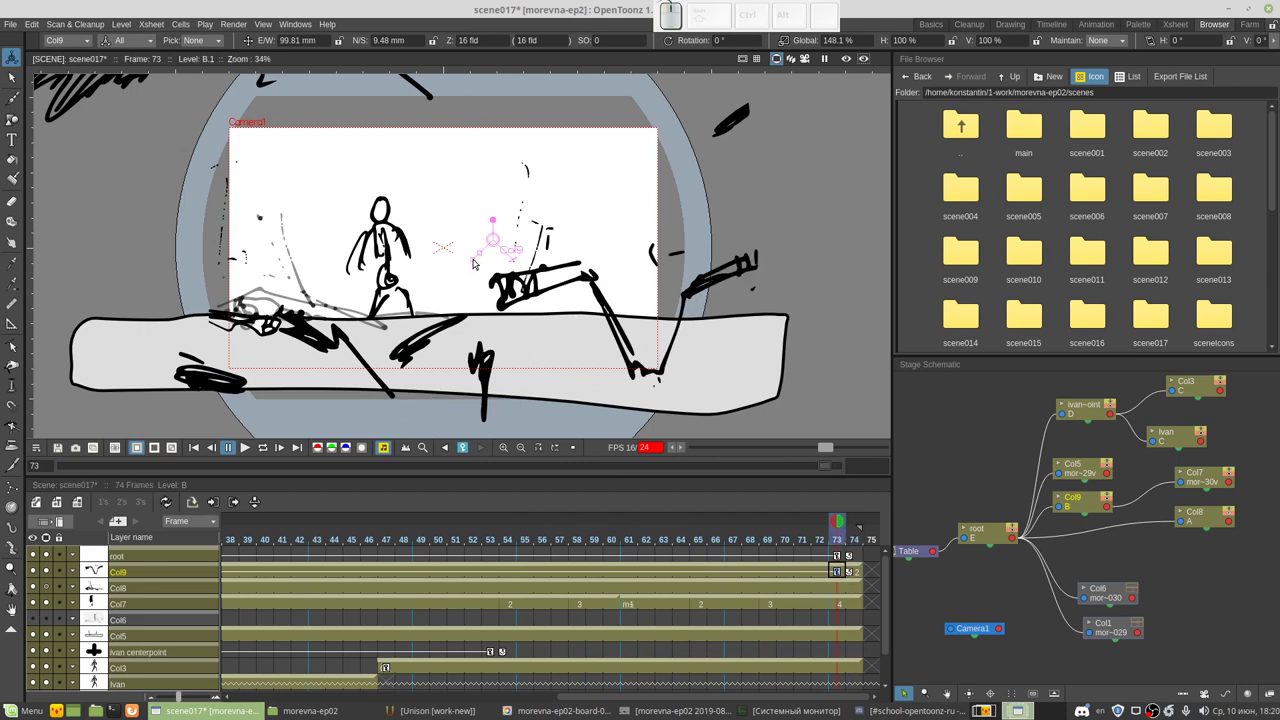
Step: Rescale the Col9 drawings proportionally back to 148.1% and save scene017
{"action": "left_click_drag", "start_coordinate": [473, 265], "coordinate": [477, 264]}
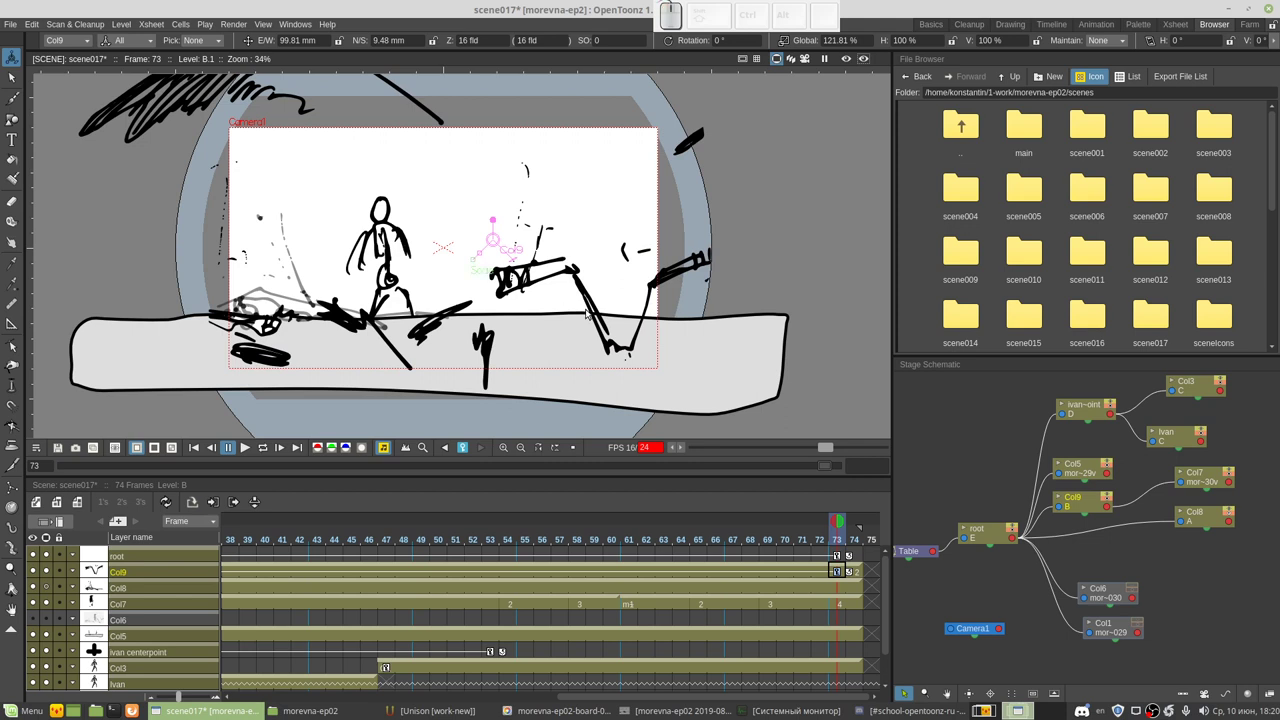
{"action": "key", "text": "shift"}
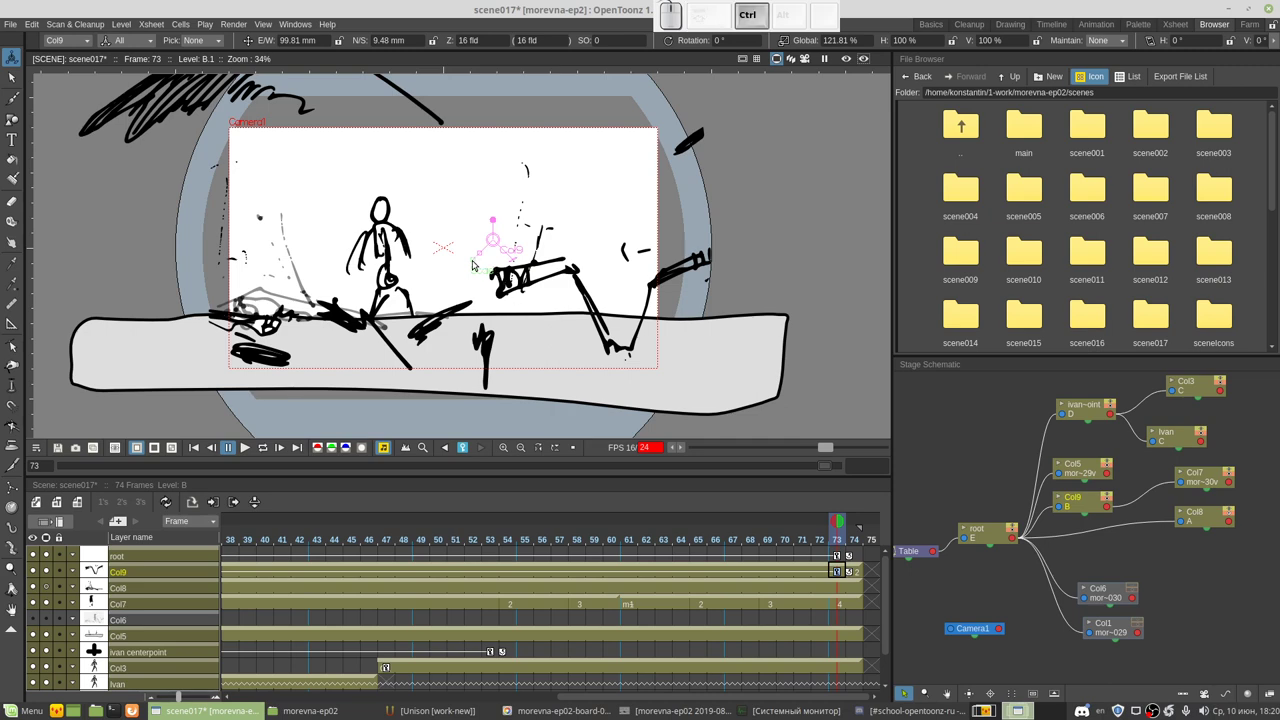
{"action": "left_click_drag", "start_coordinate": [473, 265], "coordinate": [560, 330]}
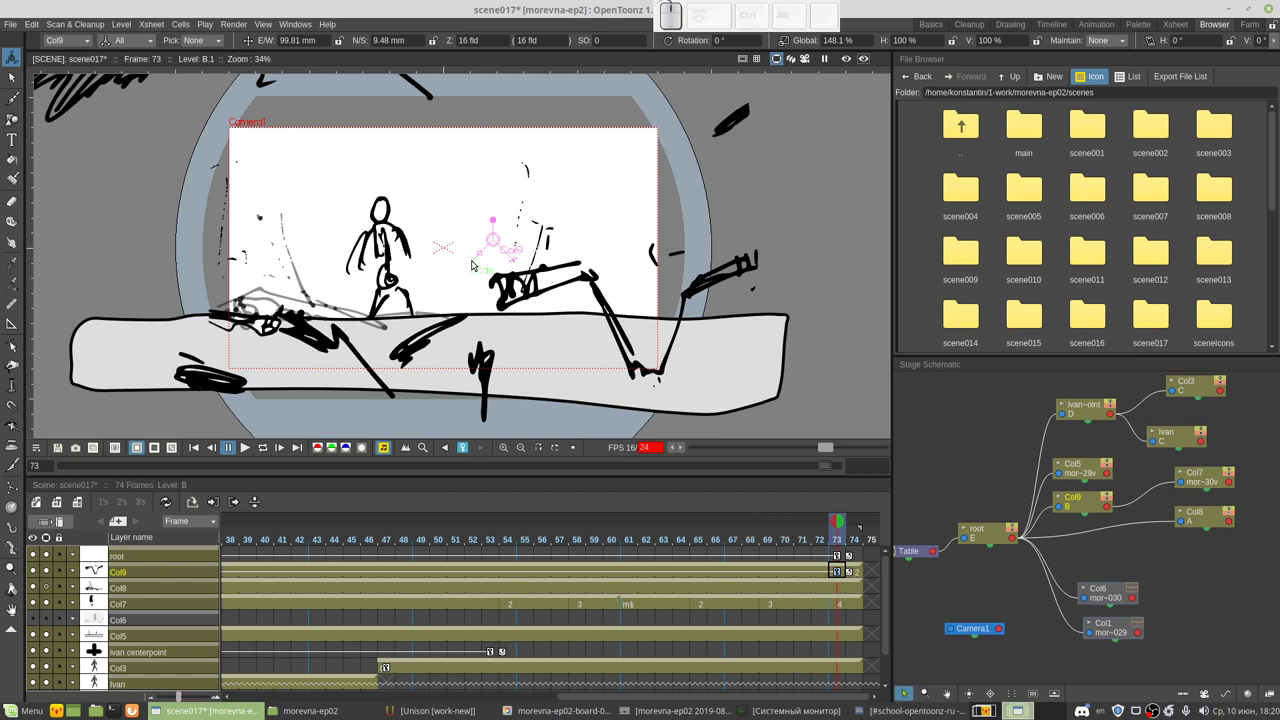
{"action": "key", "text": "ctrl+s"}
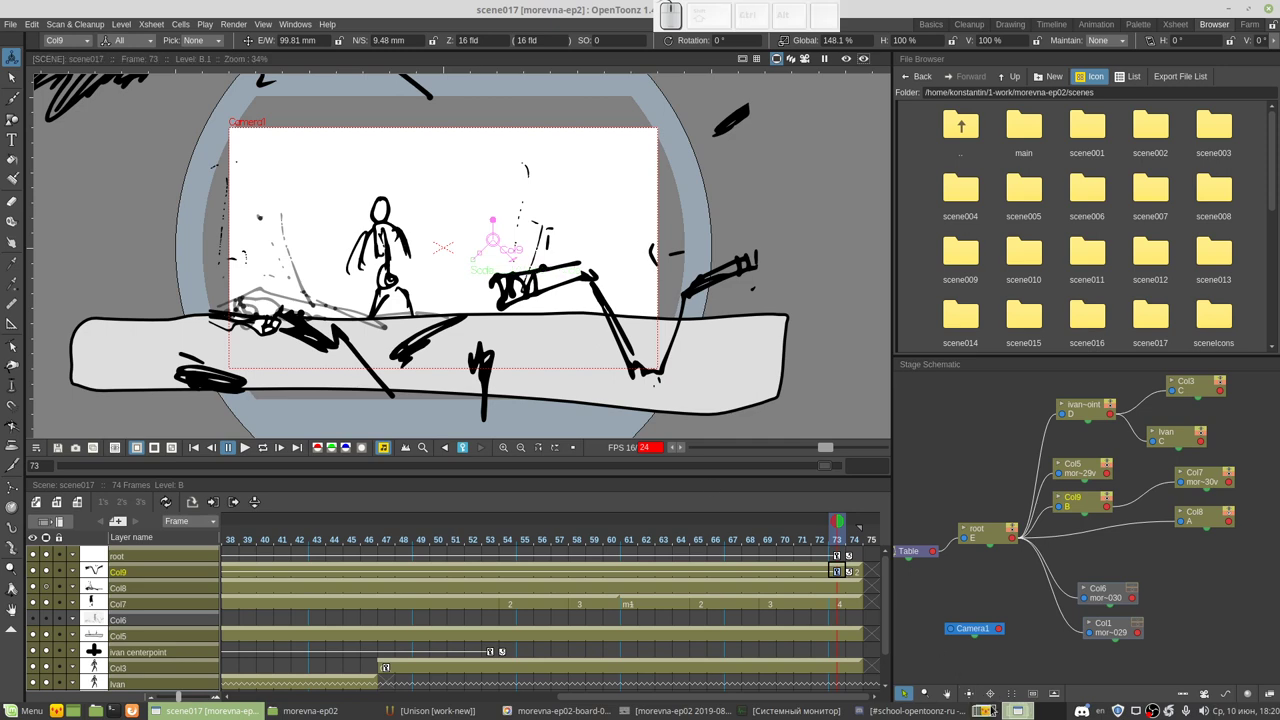
{"action": "left_click", "coordinate": [990, 710]}
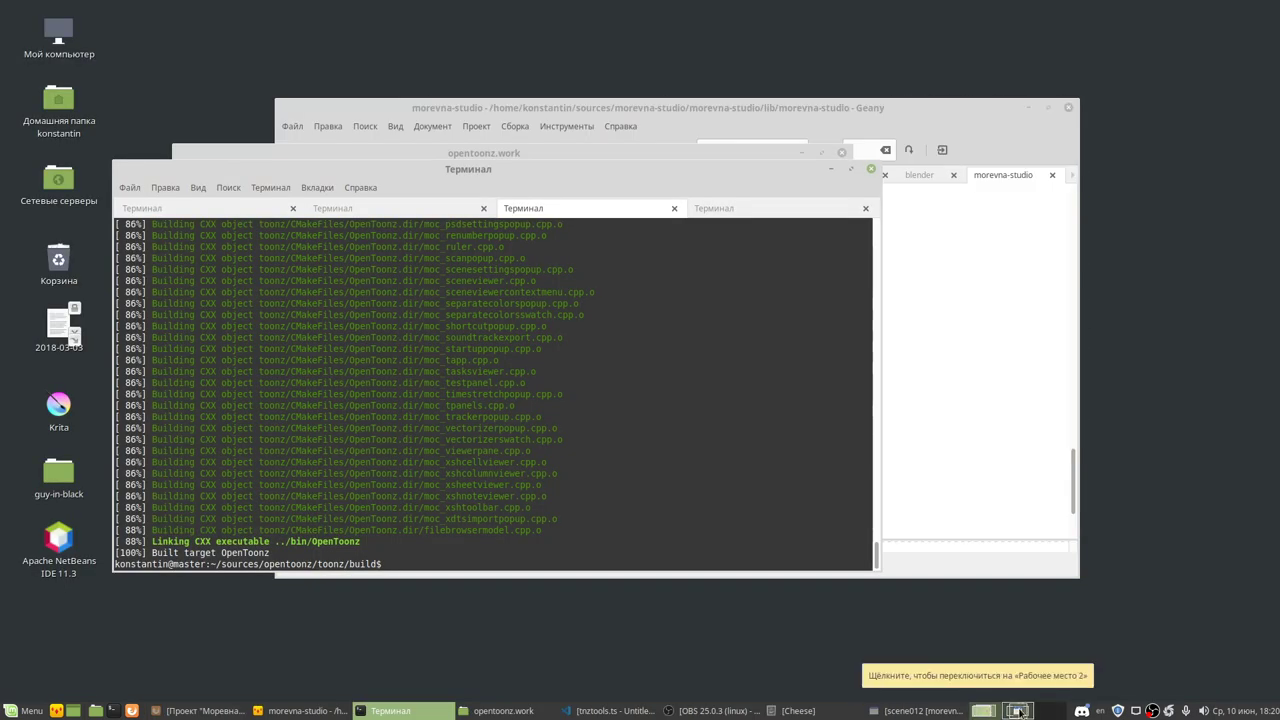
{"action": "left_click", "coordinate": [1017, 711]}
{"action": "key", "text": "ctrl+s"}
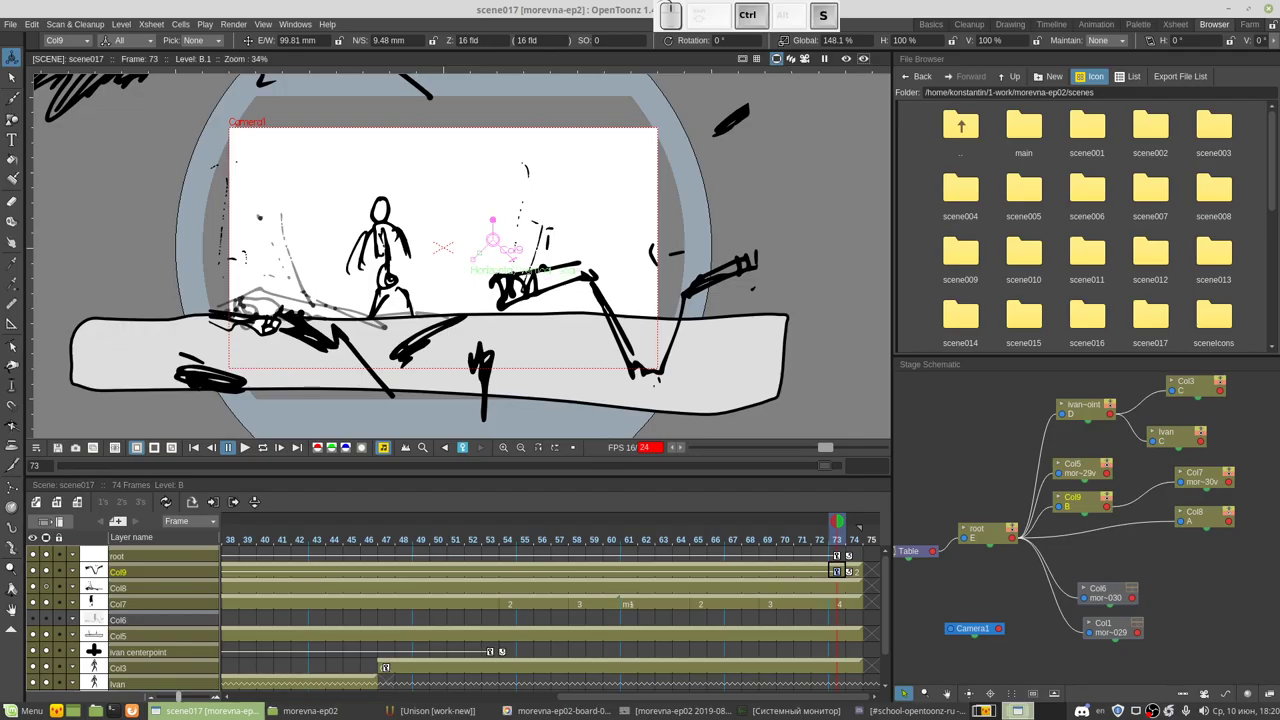
Step: Delete Col9's Scale keyframes in the Function Editor, leaving a constant 148.1%
{"action": "double_click", "coordinate": [837, 572]}
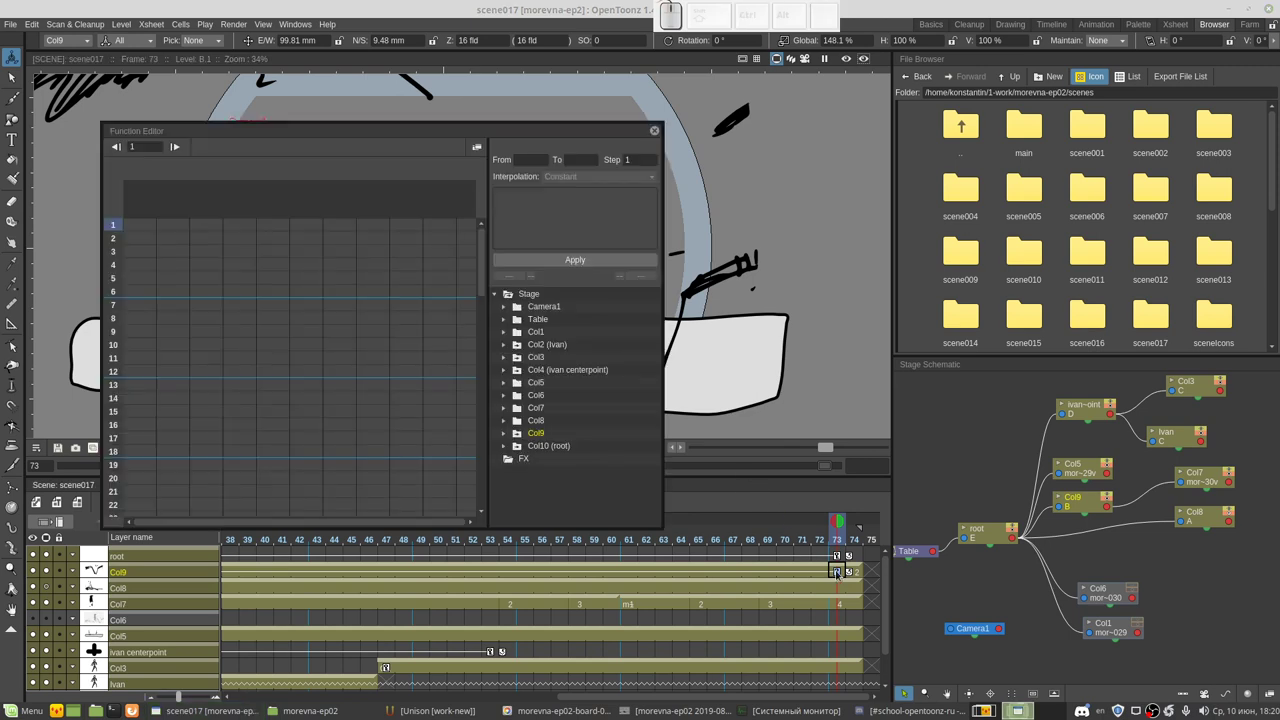
{"action": "left_click", "coordinate": [516, 434]}
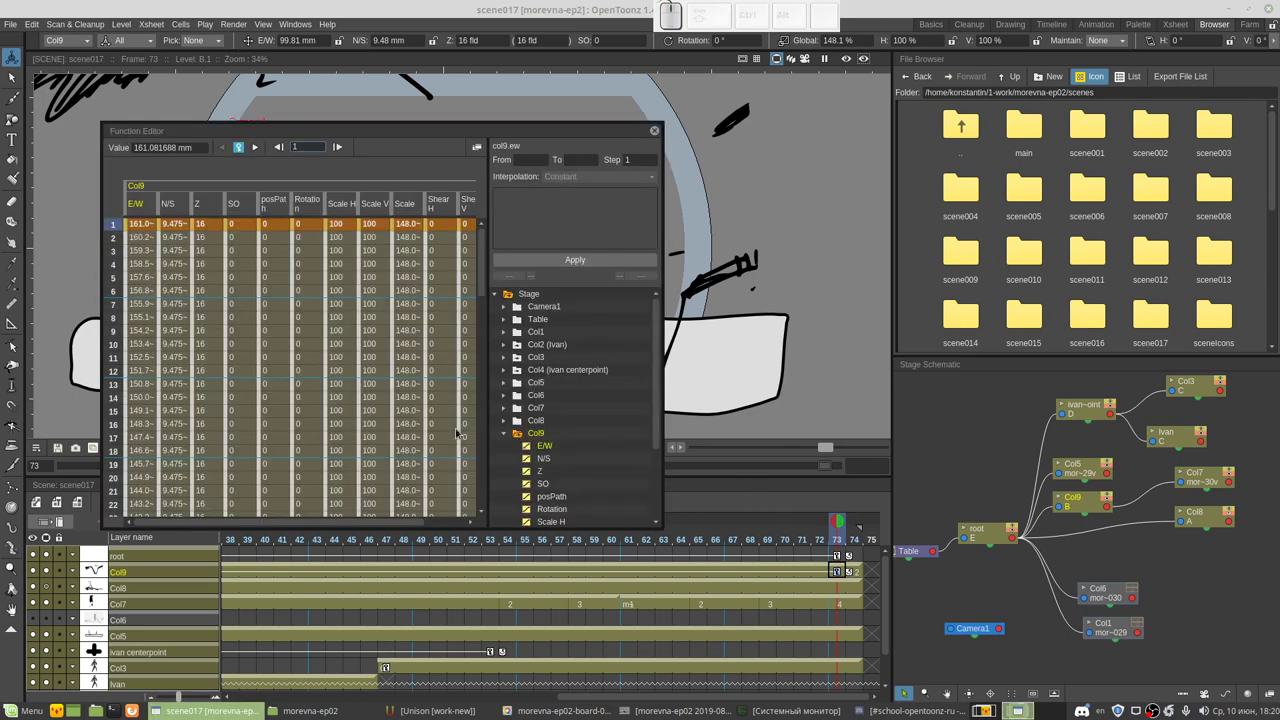
{"action": "left_click_drag", "start_coordinate": [285, 524], "coordinate": [288, 524]}
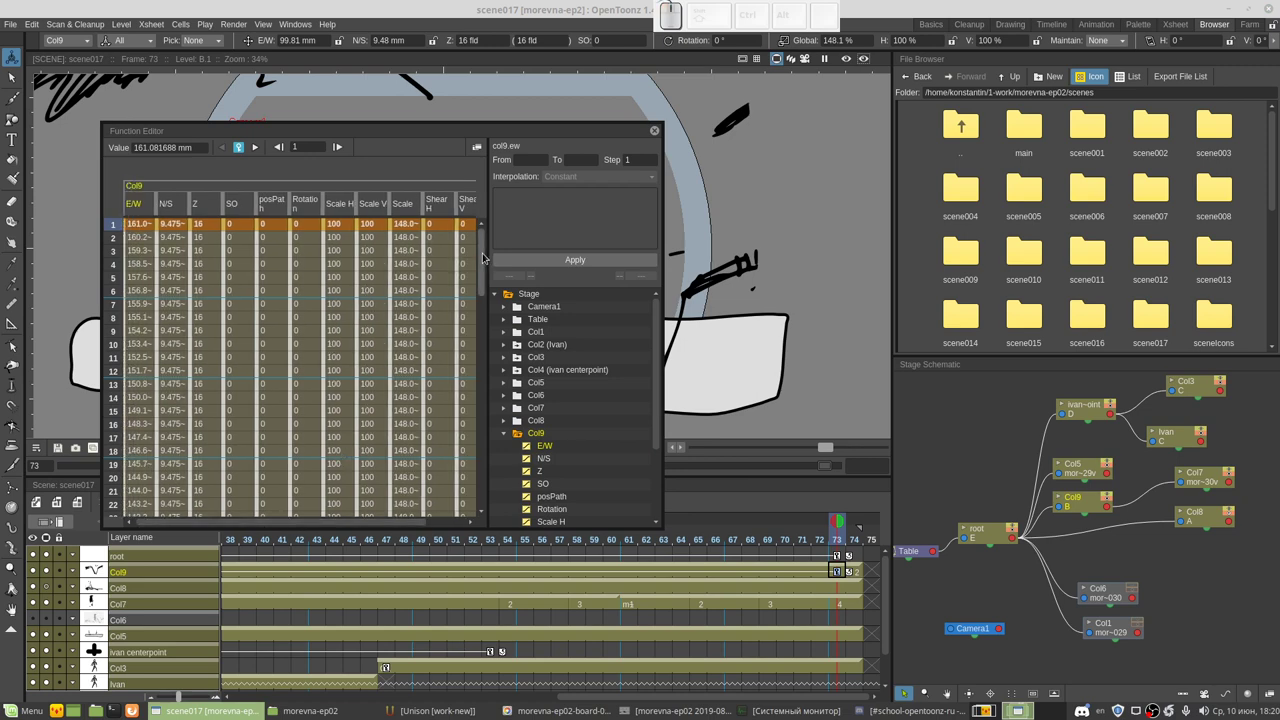
{"action": "left_click", "coordinate": [404, 231]}
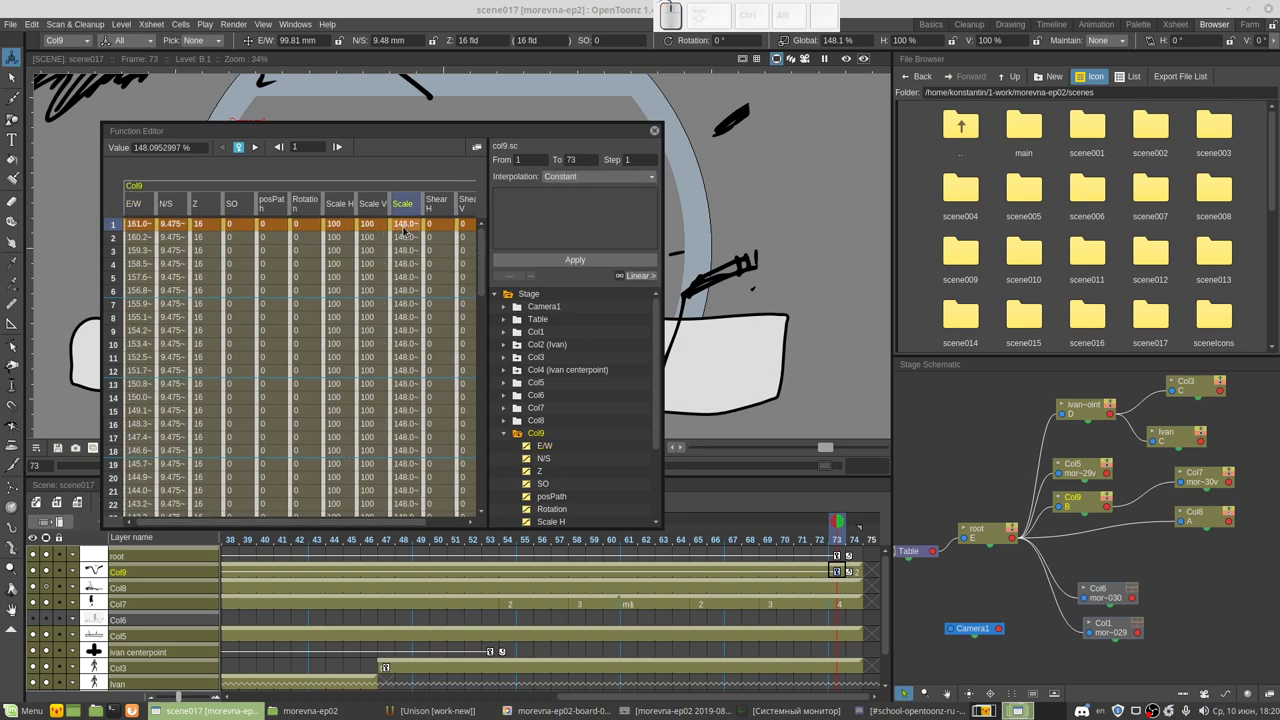
{"action": "right_click", "coordinate": [404, 231]}
{"action": "left_click", "coordinate": [428, 309]}
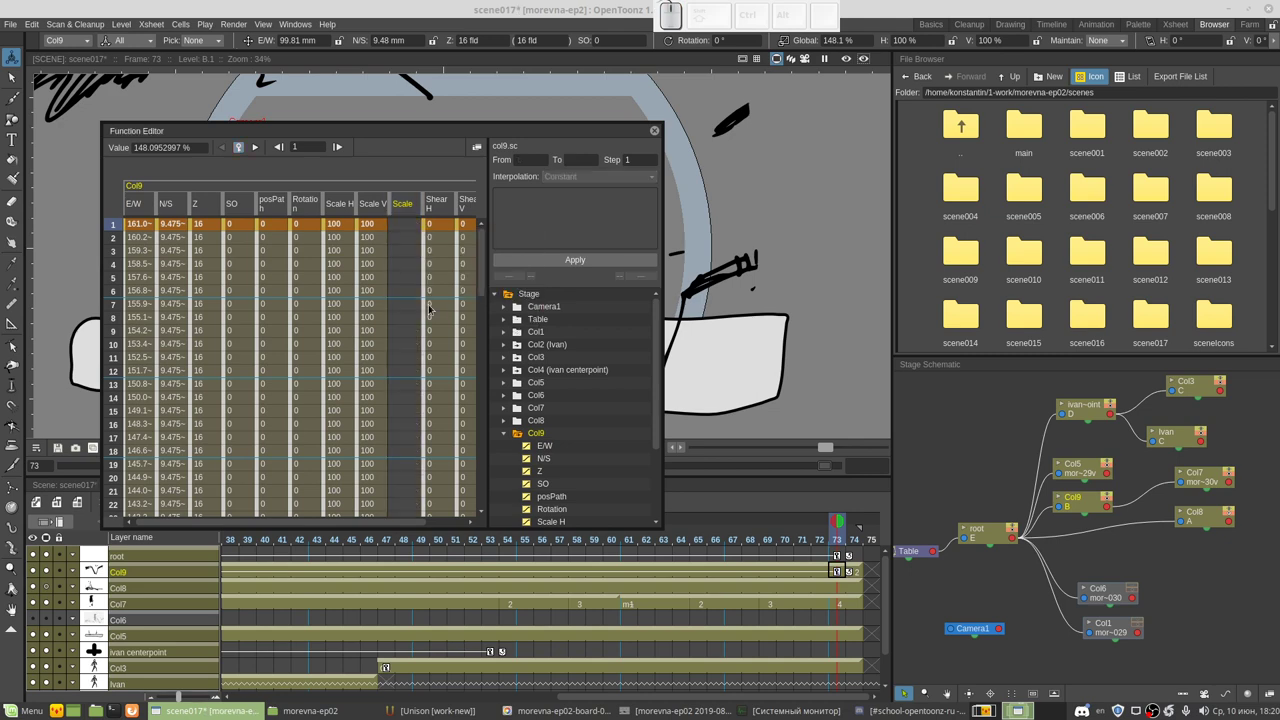
{"action": "left_click", "coordinate": [654, 131]}
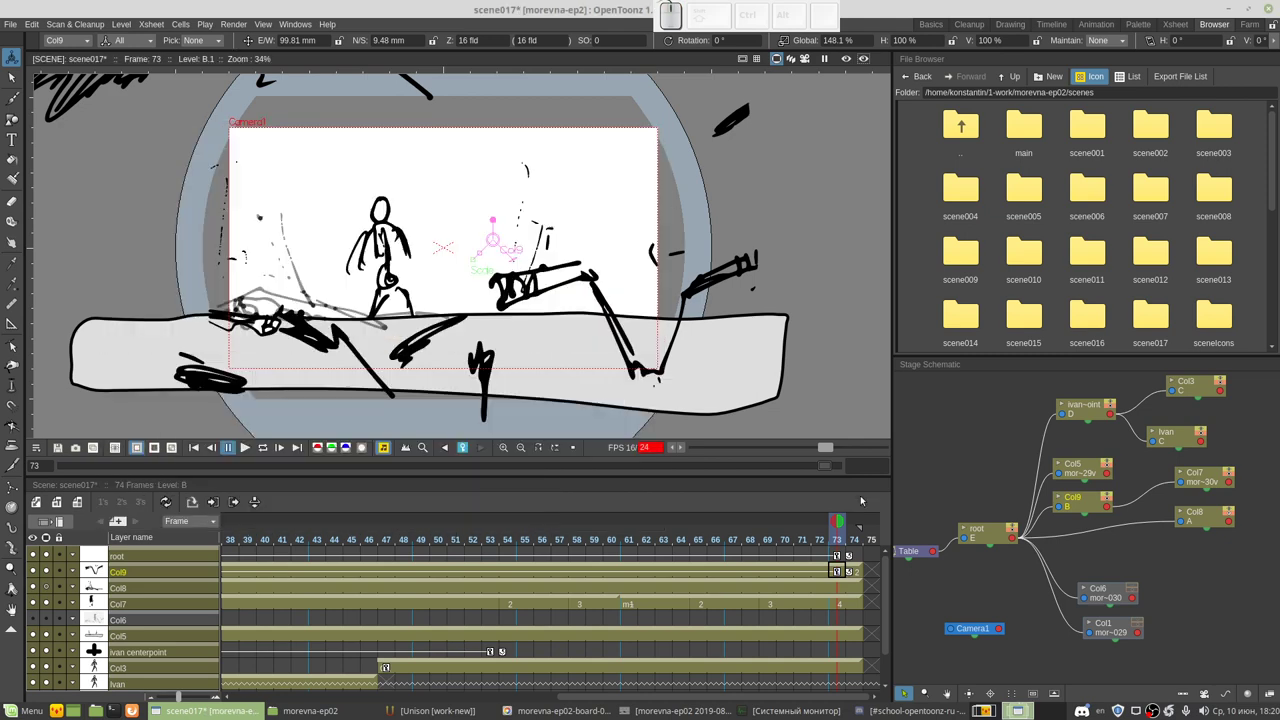
Step: Scrub the Xsheet through the whole scene, then select the root pegbar at frame 1
{"action": "mouse_move", "coordinate": [838, 522]}
{"action": "left_mouse_down"}
{"action": "mouse_move", "coordinate": [563, 523]}
{"action": "mouse_move", "coordinate": [628, 521]}
{"action": "left_mouse_up"}
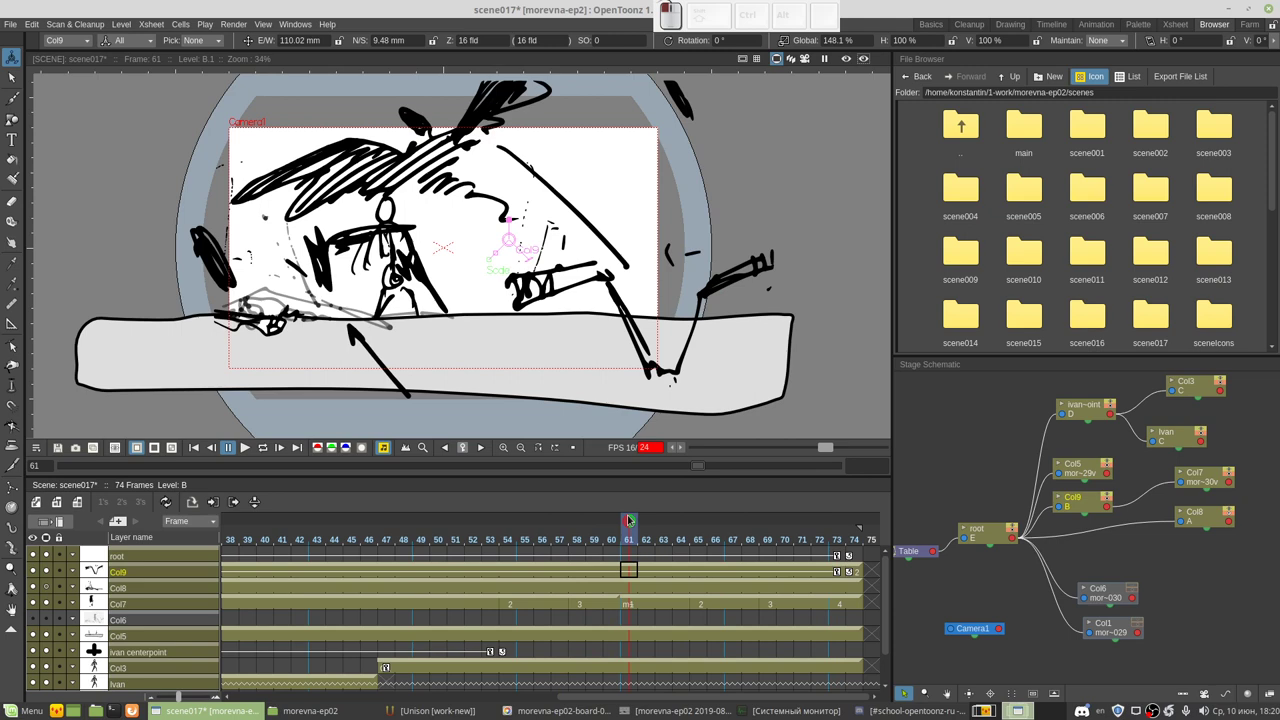
{"action": "mouse_move", "coordinate": [628, 521]}
{"action": "left_mouse_down"}
{"action": "mouse_move", "coordinate": [611, 521]}
{"action": "mouse_move", "coordinate": [663, 521]}
{"action": "mouse_move", "coordinate": [115, 525]}
{"action": "left_mouse_up"}
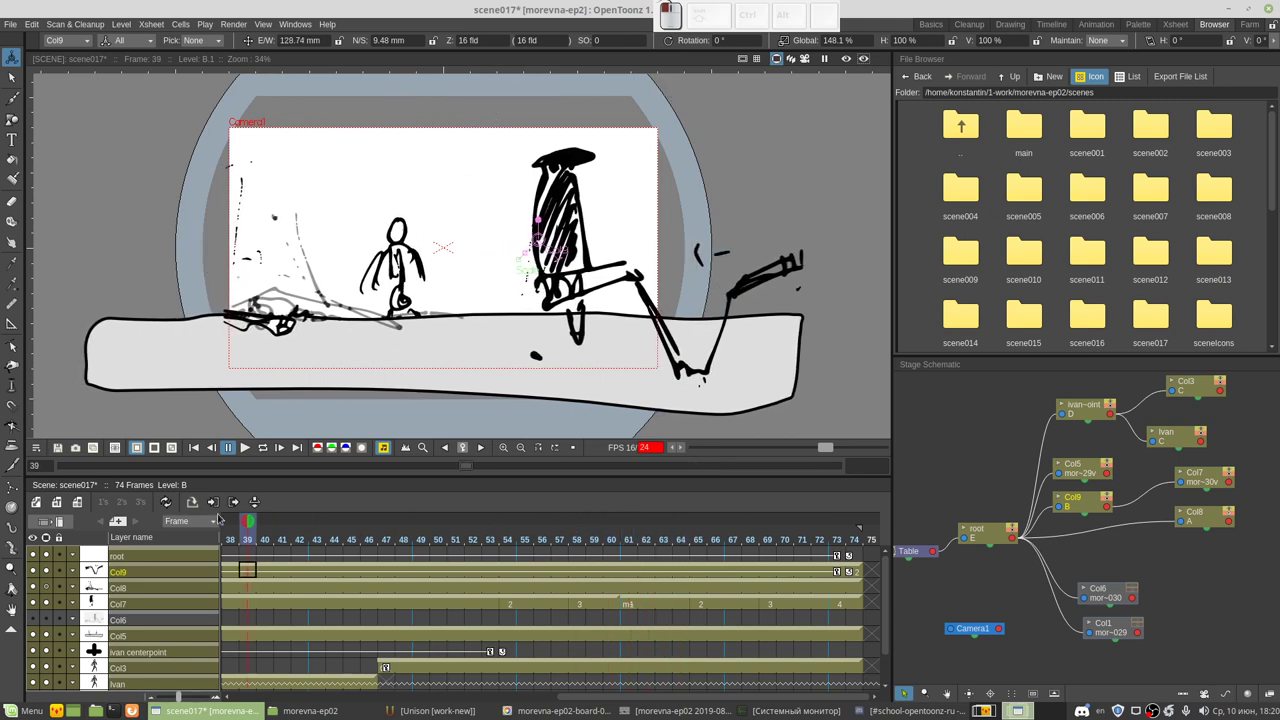
{"action": "left_click_drag", "start_coordinate": [307, 541], "coordinate": [968, 562]}
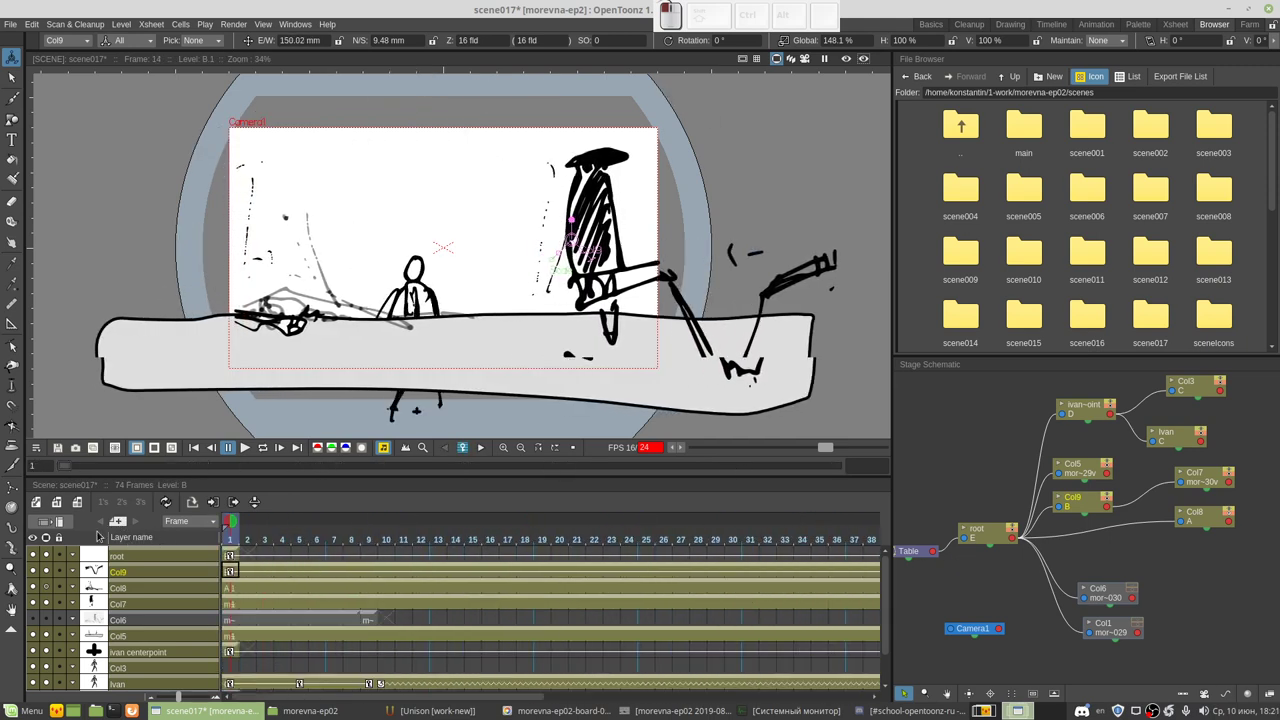
{"action": "left_click", "coordinate": [977, 531]}
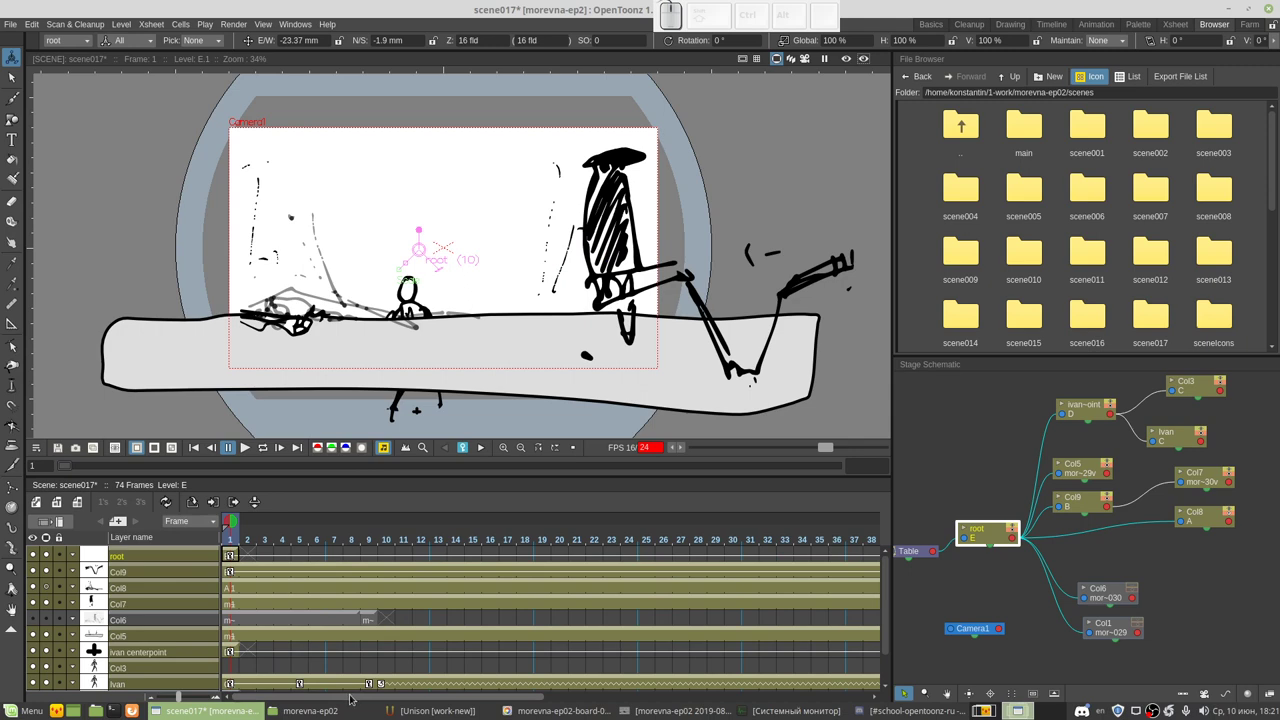
Step: Scale the root pegbar to 87.92%, offset -33.48 mm E/W and -12.63 mm N/S, then go to frame 73
{"action": "scroll", "coordinate": [350, 697], "scroll_direction": "down", "scroll_amount": 1}
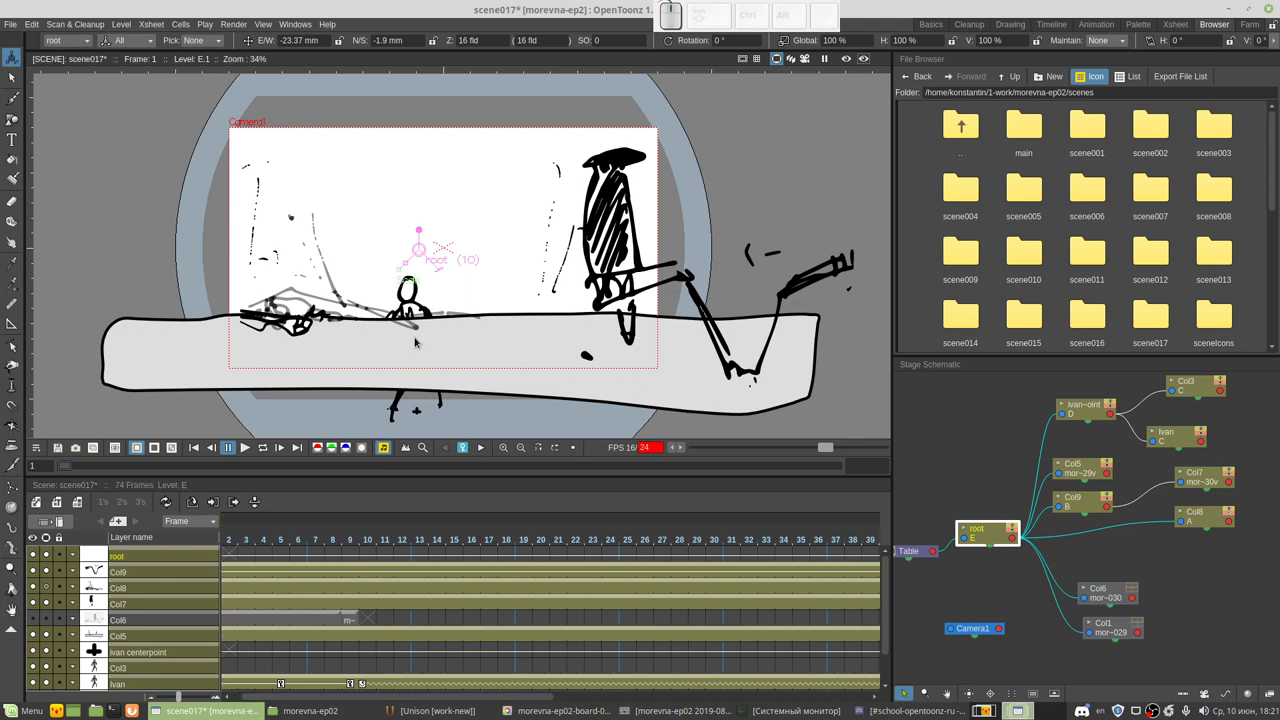
{"action": "left_click_drag", "start_coordinate": [395, 270], "coordinate": [403, 273]}
{"action": "key", "text": "ctrl+z"}
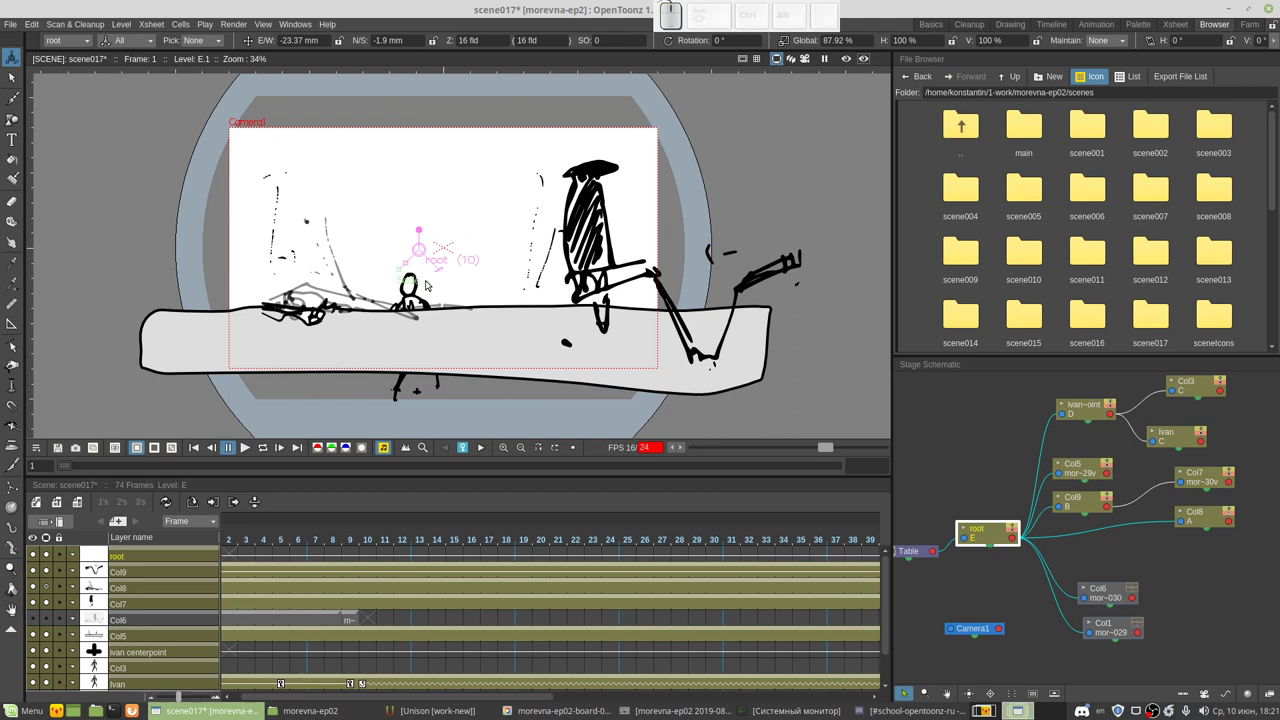
{"action": "left_click_drag", "start_coordinate": [481, 308], "coordinate": [471, 320]}
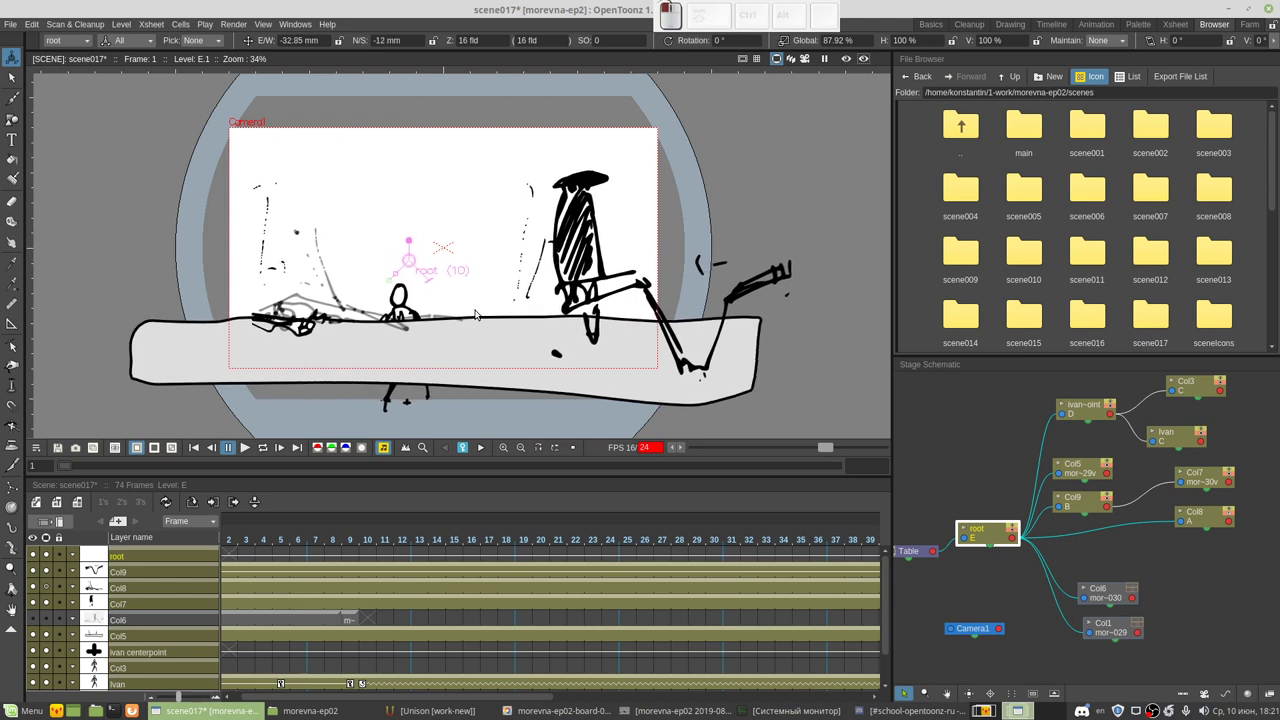
{"action": "left_click_drag", "start_coordinate": [430, 696], "coordinate": [746, 696]}
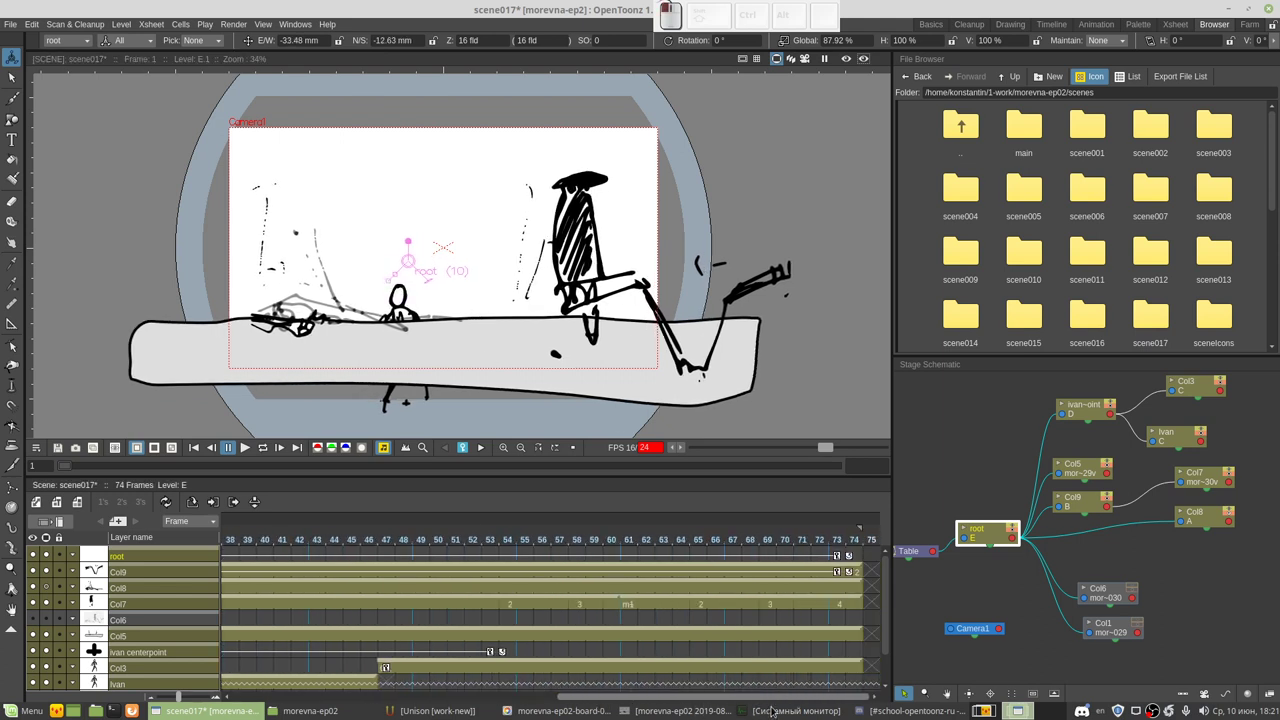
{"action": "left_click", "coordinate": [838, 546]}
Step: At frame 73, nudge the root pegbar left to set a new key, then play the scene
{"action": "right_click", "coordinate": [838, 546]}
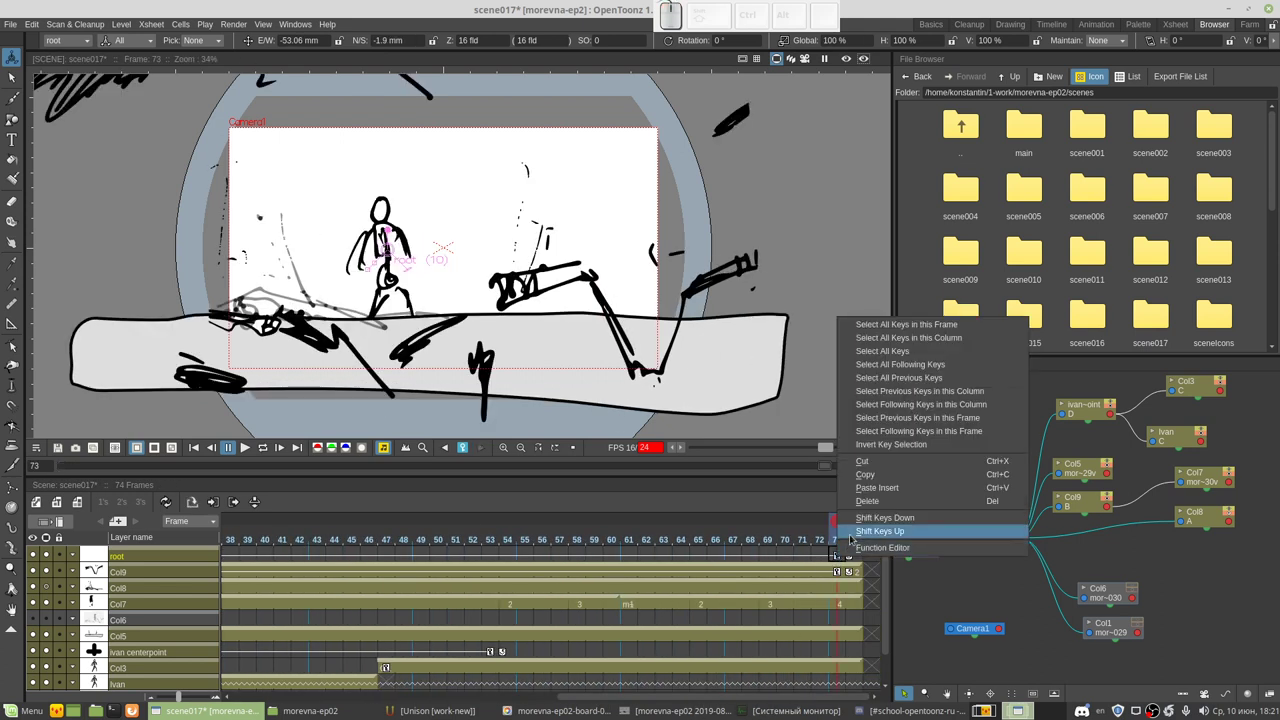
{"action": "left_click", "coordinate": [865, 505]}
{"action": "mouse_move", "coordinate": [848, 530]}
{"action": "left_mouse_down"}
{"action": "mouse_move", "coordinate": [343, 521]}
{"action": "mouse_move", "coordinate": [860, 522]}
{"action": "mouse_move", "coordinate": [781, 528]}
{"action": "left_mouse_up"}
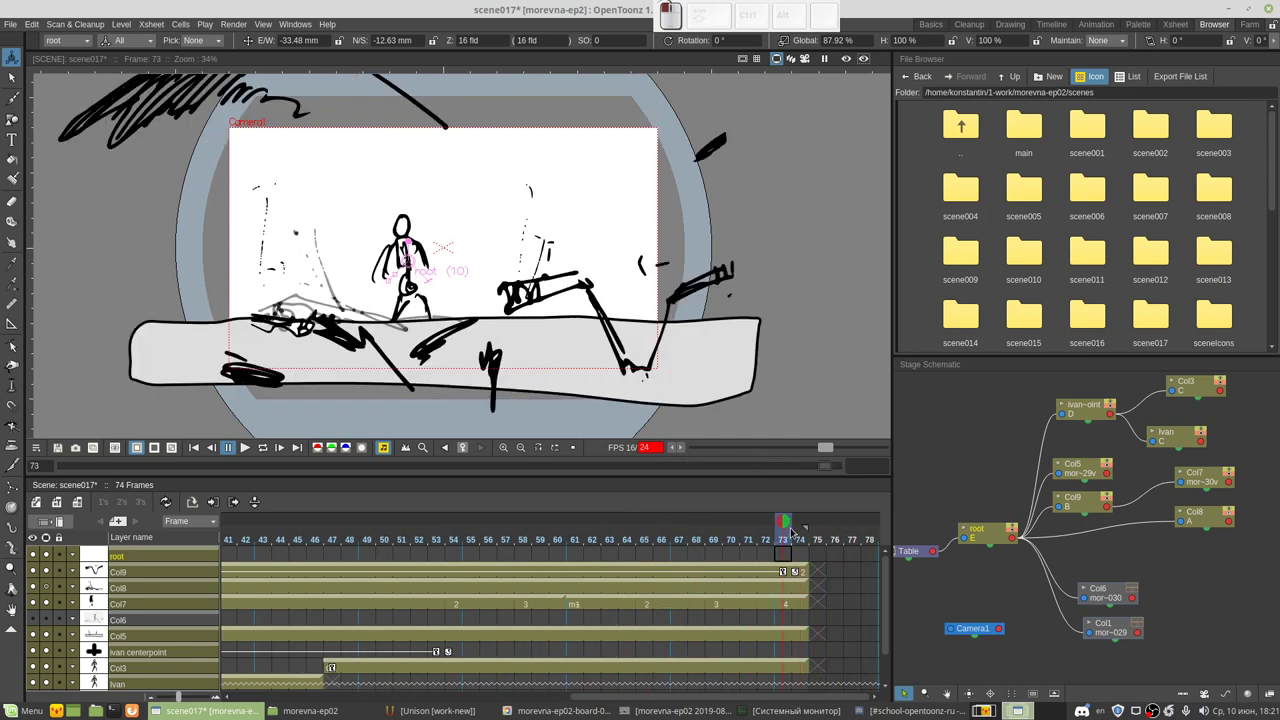
{"action": "left_click_drag", "start_coordinate": [544, 357], "coordinate": [502, 352]}
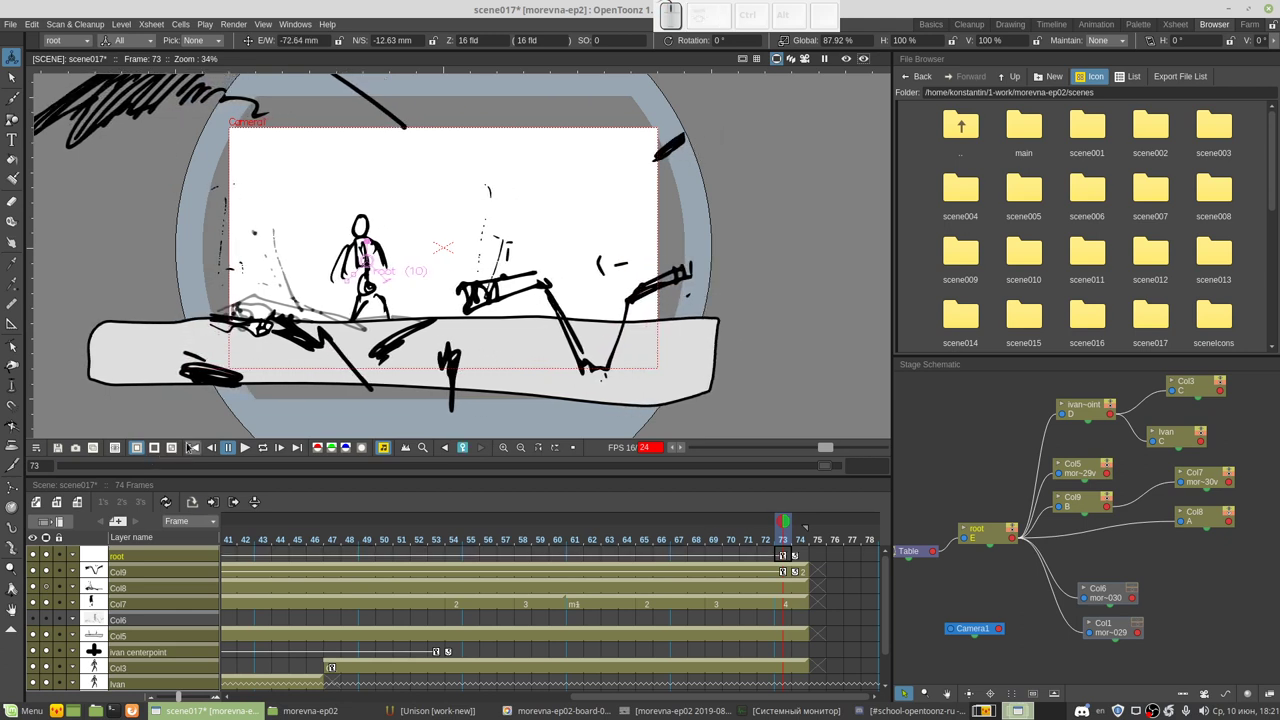
{"action": "left_click", "coordinate": [244, 448]}
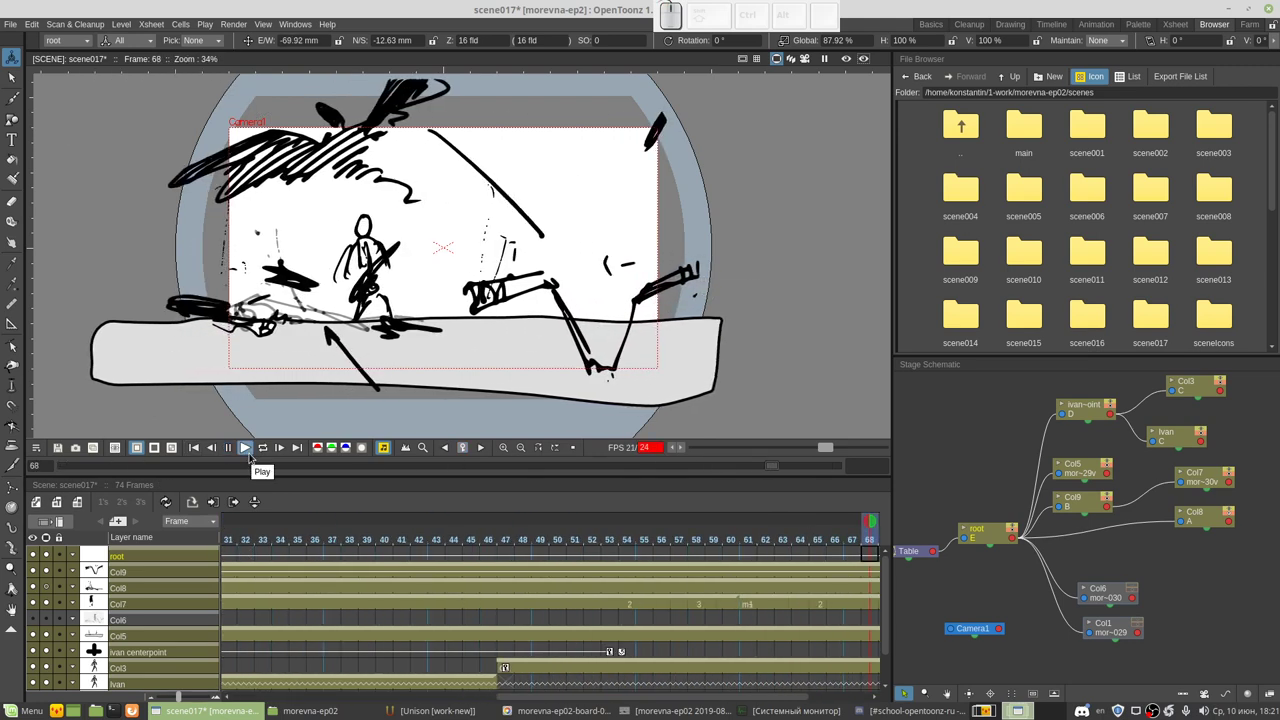
{"action": "left_click", "coordinate": [246, 449]}
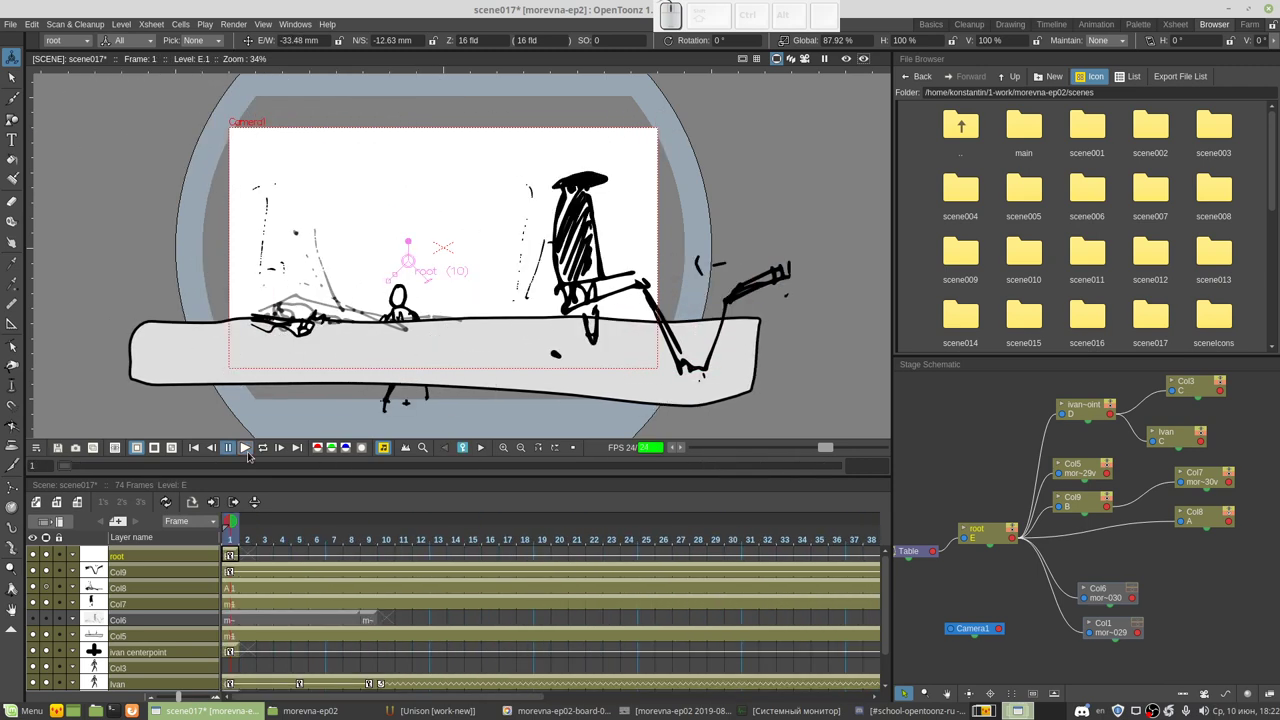
Step: Save, insert extra frames into the layers at frame 49, and play the lengthened scene
{"action": "key", "text": "ctrl+s"}
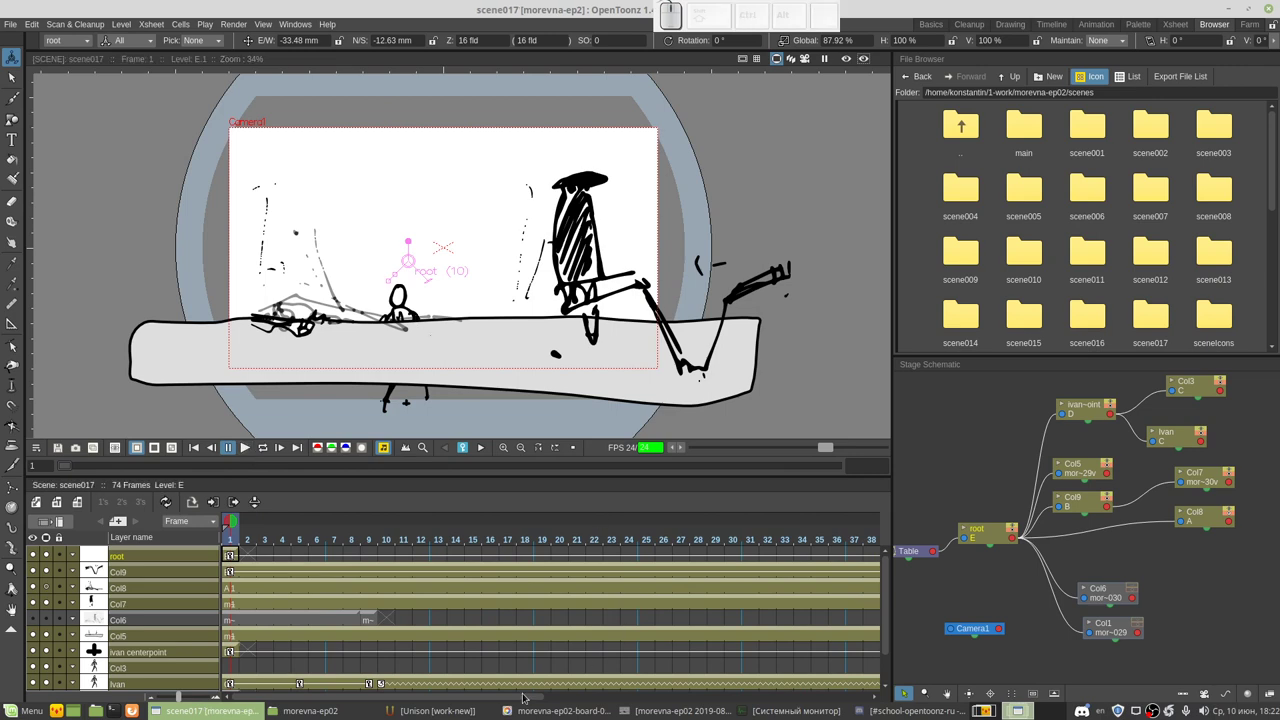
{"action": "left_click_drag", "start_coordinate": [178, 696], "coordinate": [643, 714]}
{"action": "scroll", "coordinate": [683, 634], "scroll_direction": "down", "scroll_amount": 3}
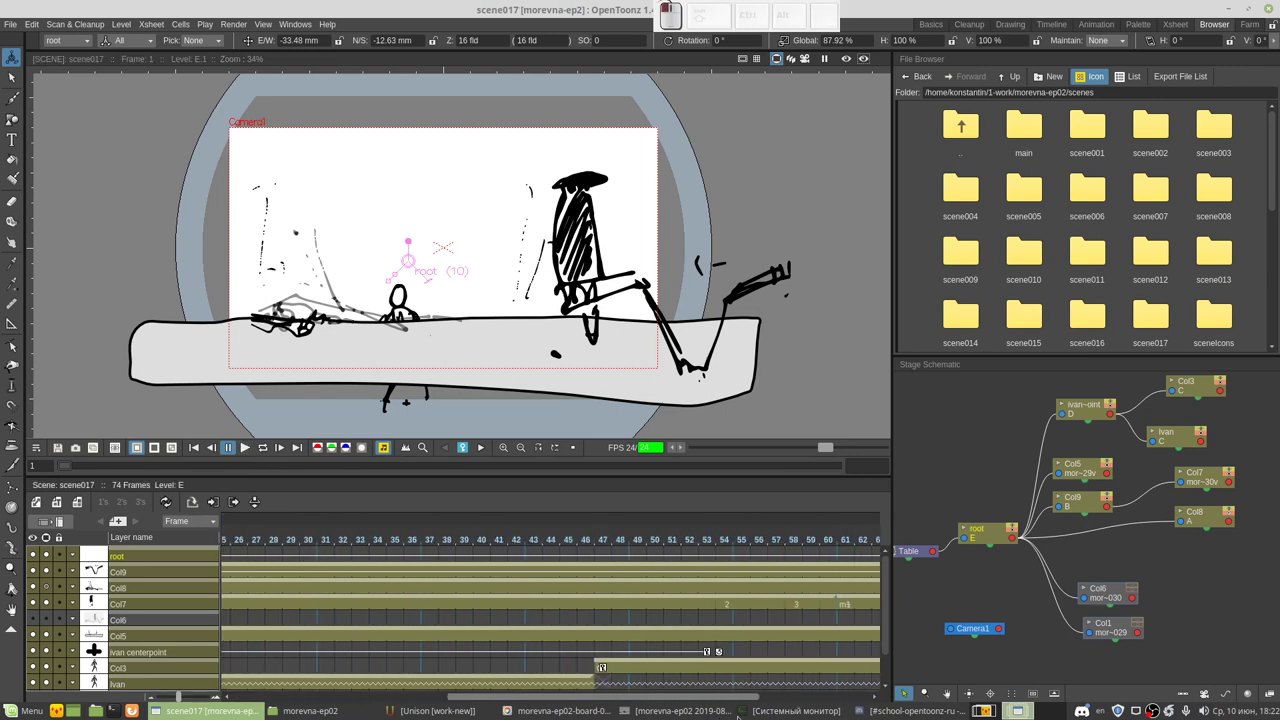
{"action": "left_click", "coordinate": [616, 555]}
{"action": "scroll", "coordinate": [640, 690], "scroll_direction": "down", "scroll_amount": 1}
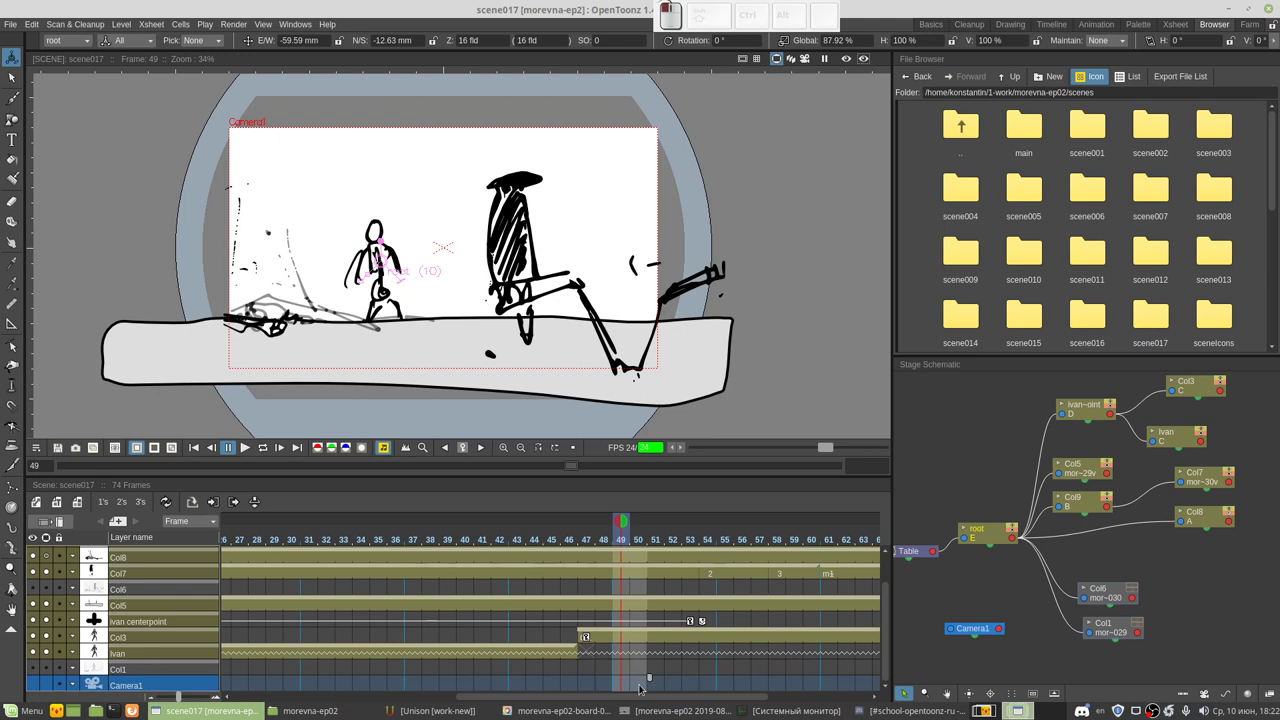
{"action": "left_click_drag", "start_coordinate": [665, 680], "coordinate": [800, 703]}
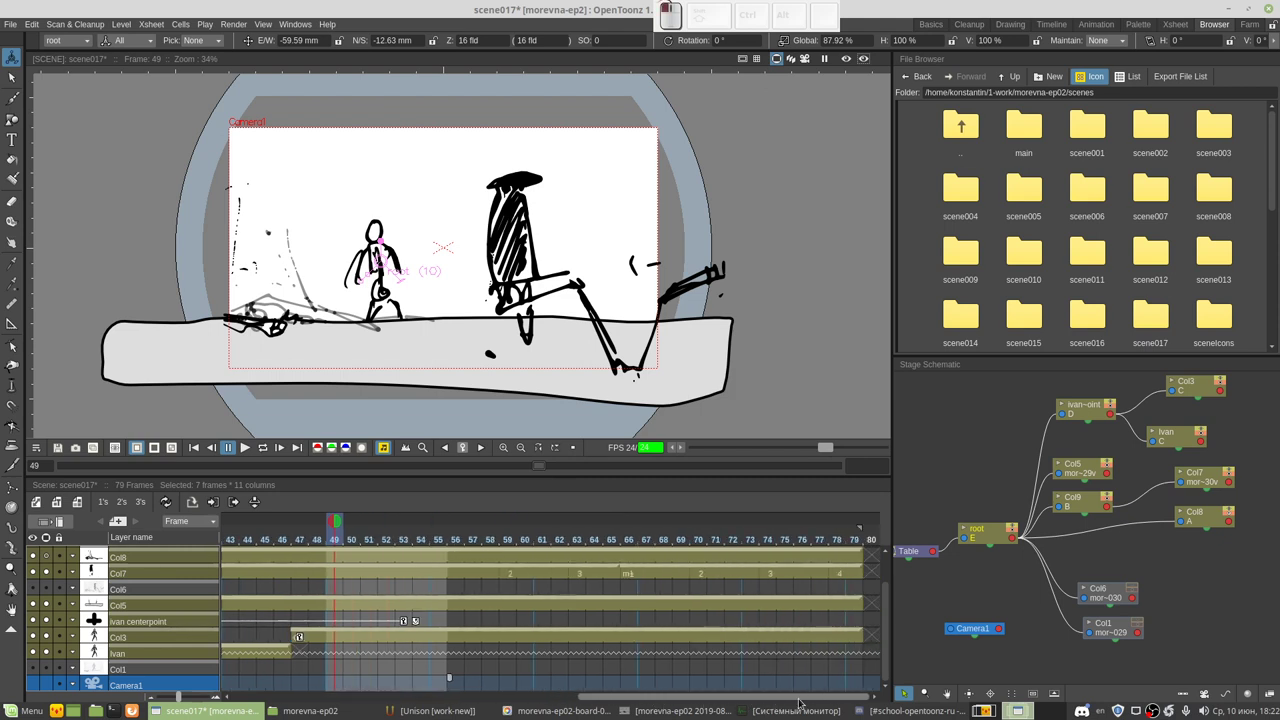
{"action": "left_click", "coordinate": [194, 447]}
{"action": "left_click", "coordinate": [244, 449]}
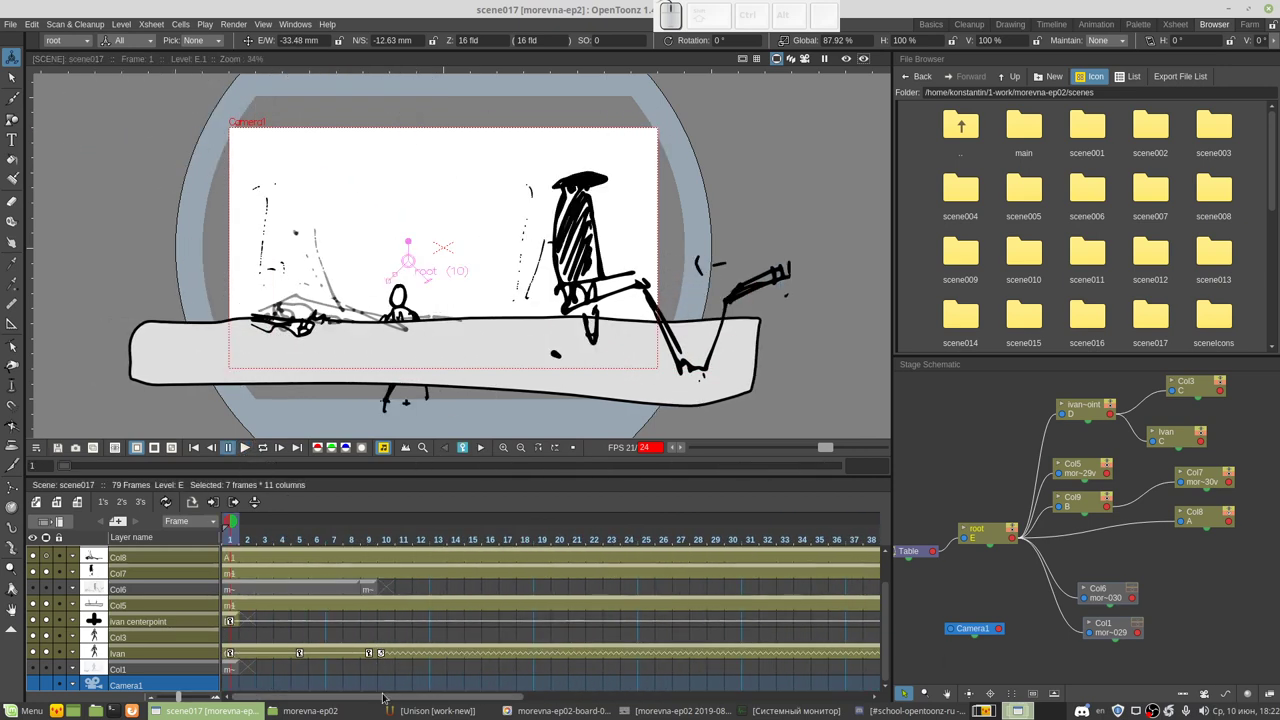
Step: Move the root and Col9 keys from frame 73 to 78, play, and save scene017
{"action": "left_click_drag", "start_coordinate": [743, 700], "coordinate": [746, 699]}
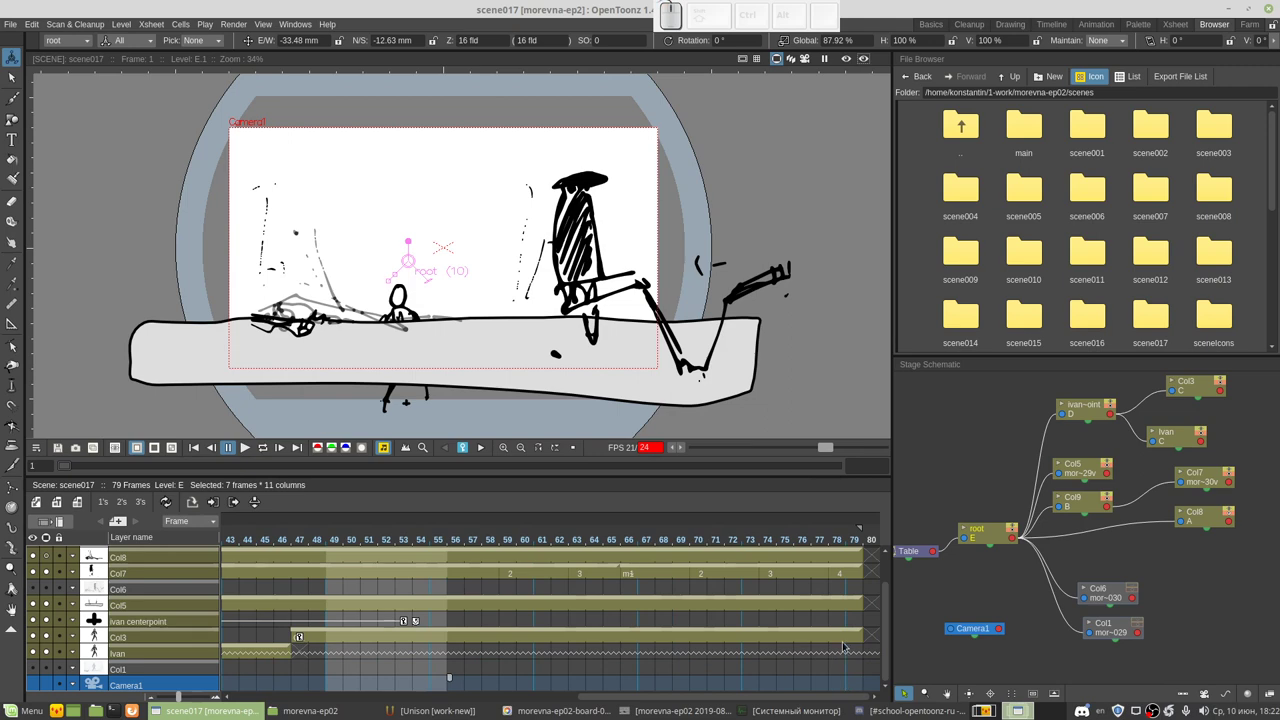
{"action": "scroll", "coordinate": [843, 647], "scroll_direction": "up", "scroll_amount": 2}
{"action": "left_click", "coordinate": [750, 571]}
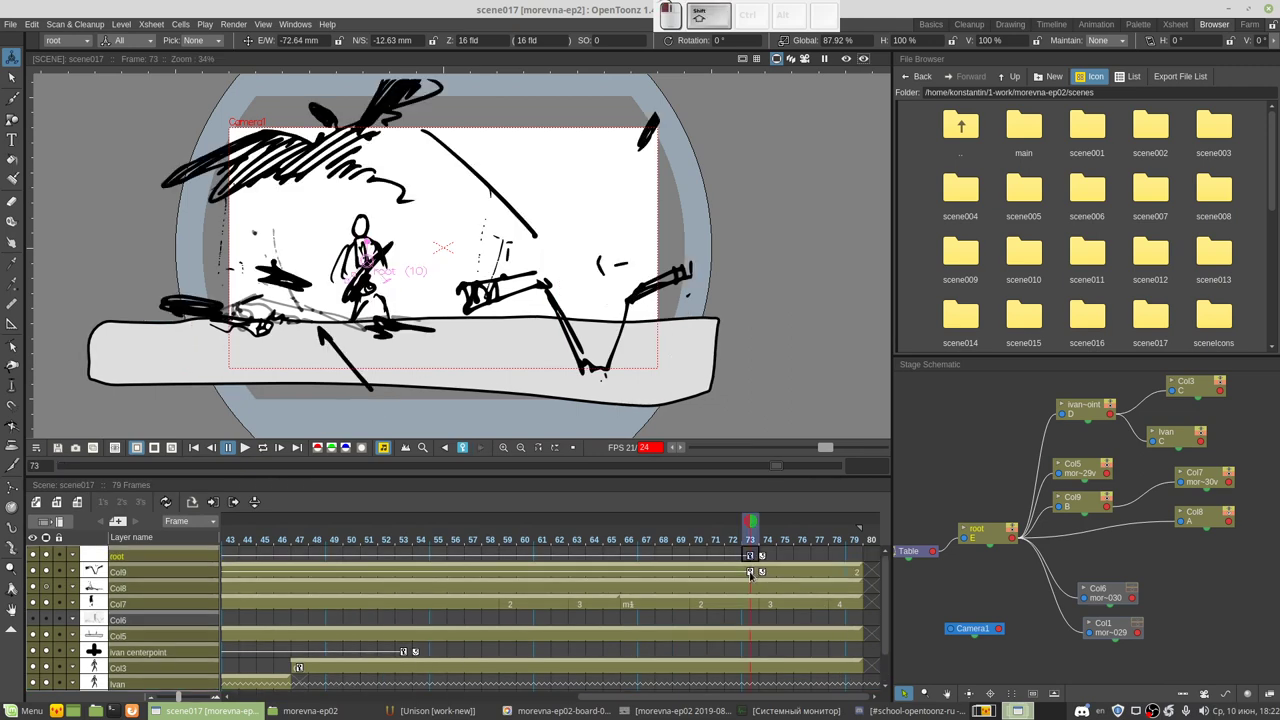
{"action": "left_click_drag", "start_coordinate": [750, 575], "coordinate": [838, 575]}
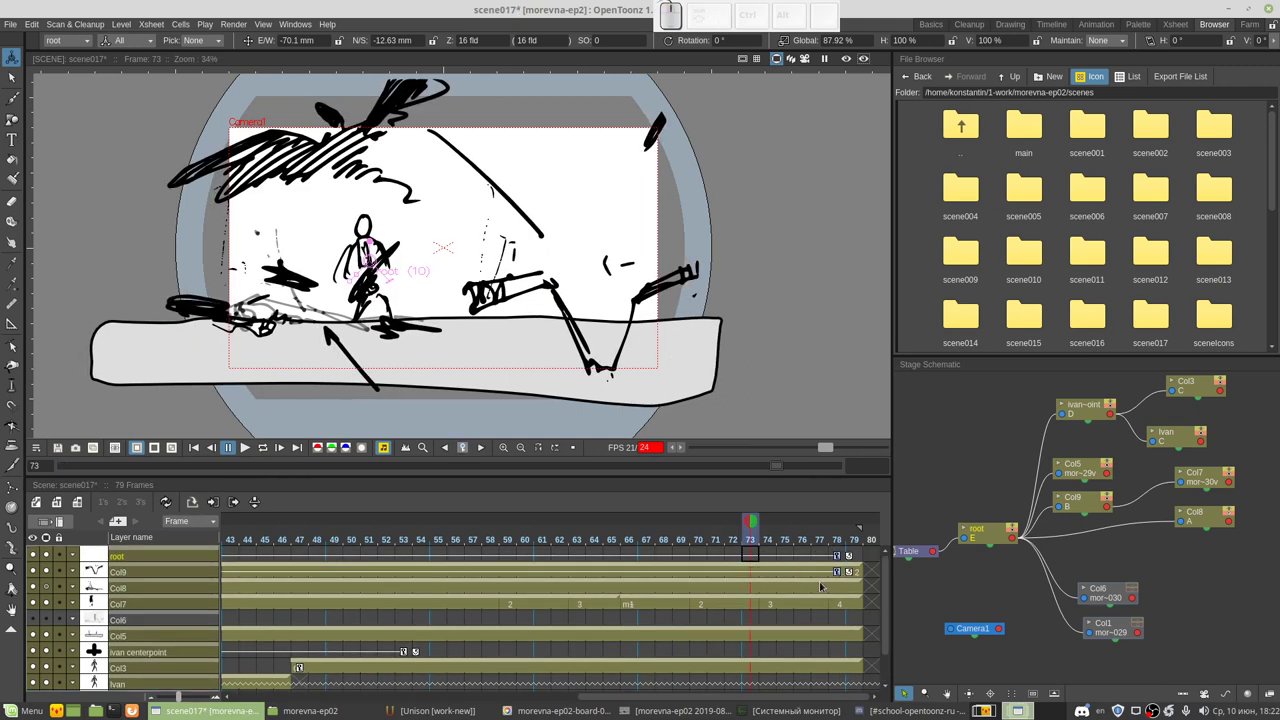
{"action": "left_click", "coordinate": [194, 448]}
{"action": "left_click", "coordinate": [244, 448]}
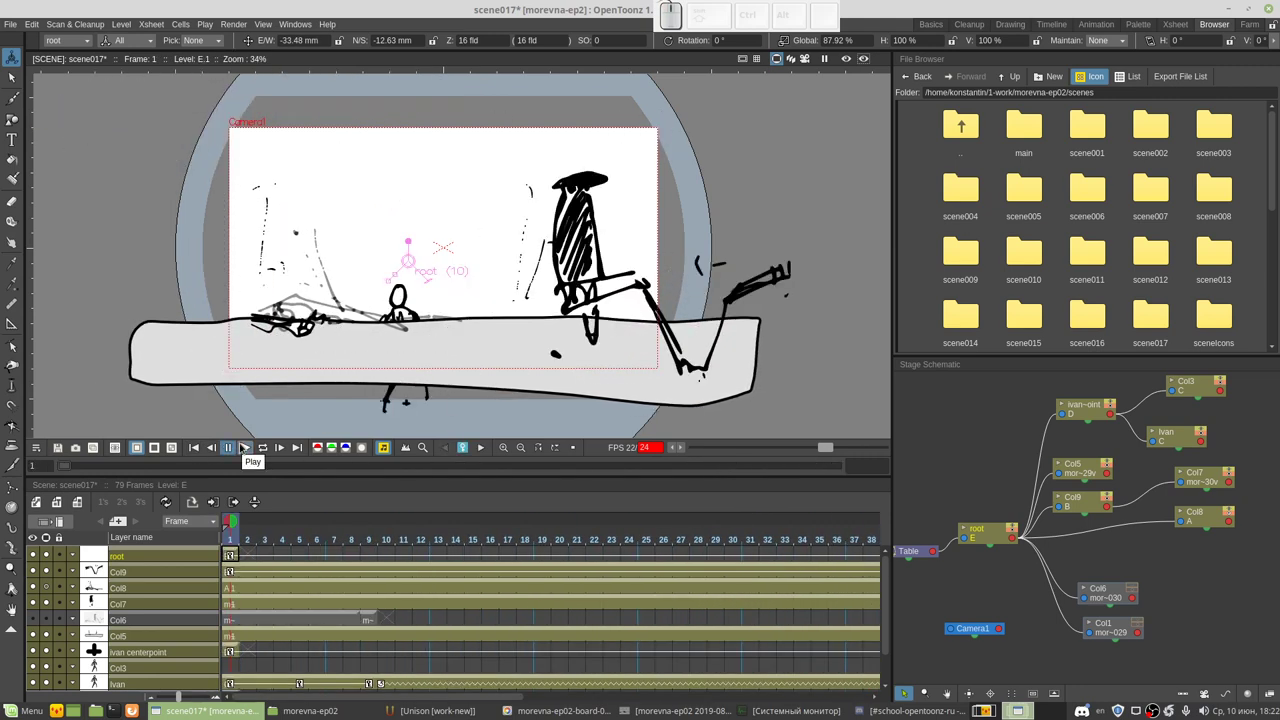
{"action": "key", "text": "ctrl+s"}
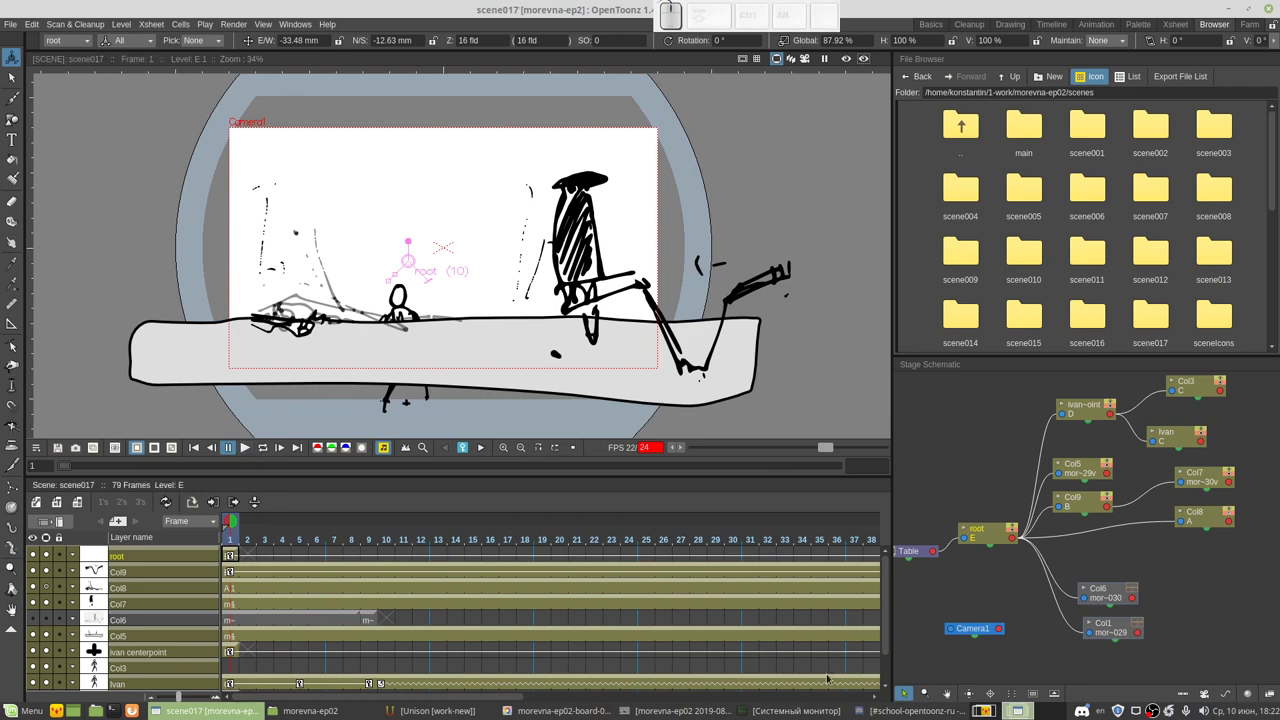
Step: Browse storyboard panels 00029 to 00031 in the Pix image viewer
{"action": "left_click", "coordinate": [506, 710]}
{"action": "left_click", "coordinate": [311, 364]}
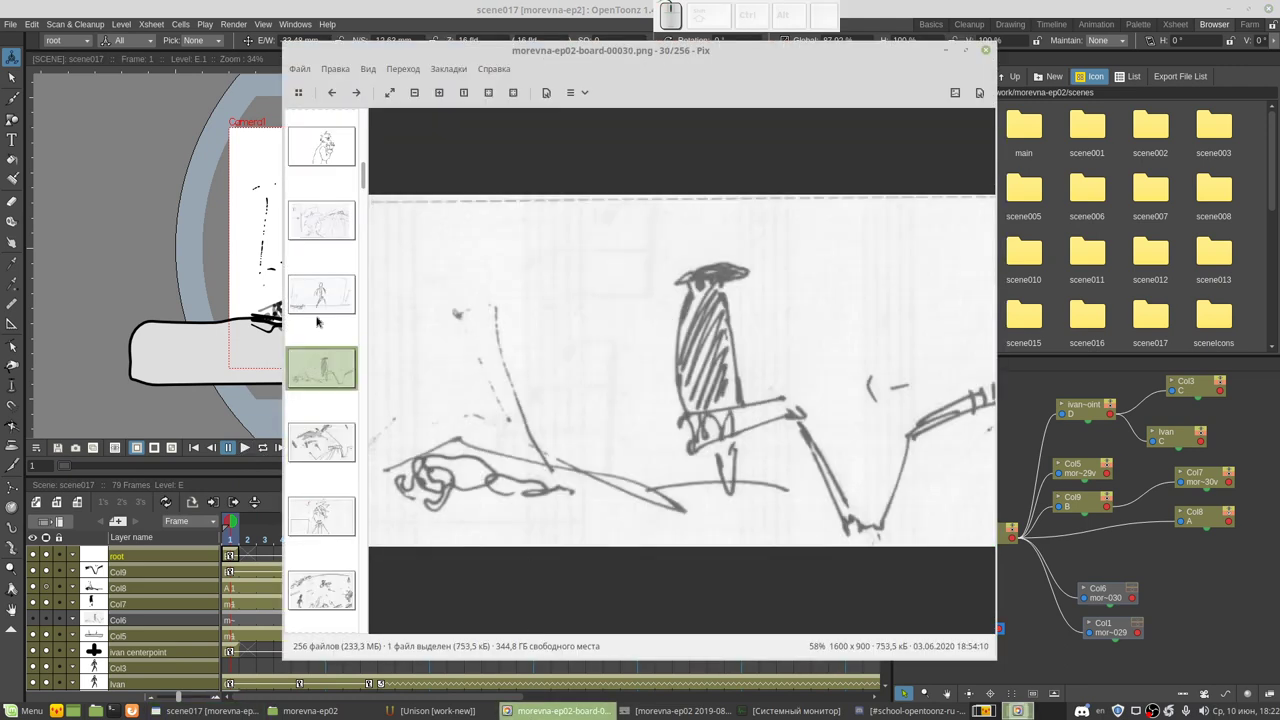
{"action": "left_click", "coordinate": [321, 305]}
{"action": "left_click", "coordinate": [316, 376]}
{"action": "left_click", "coordinate": [326, 455]}
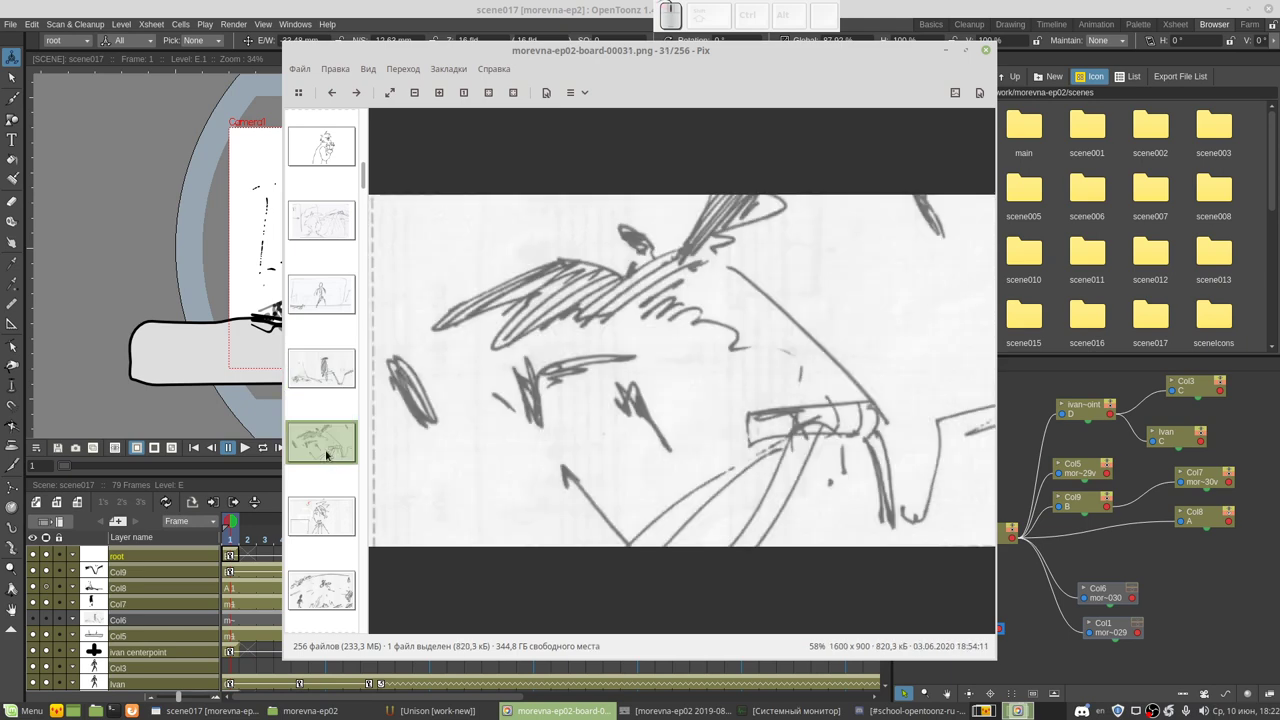
Step: Save scene017, open scene016 then reopen scene017 from the File Browser, and play it
{"action": "left_click", "coordinate": [283, 6]}
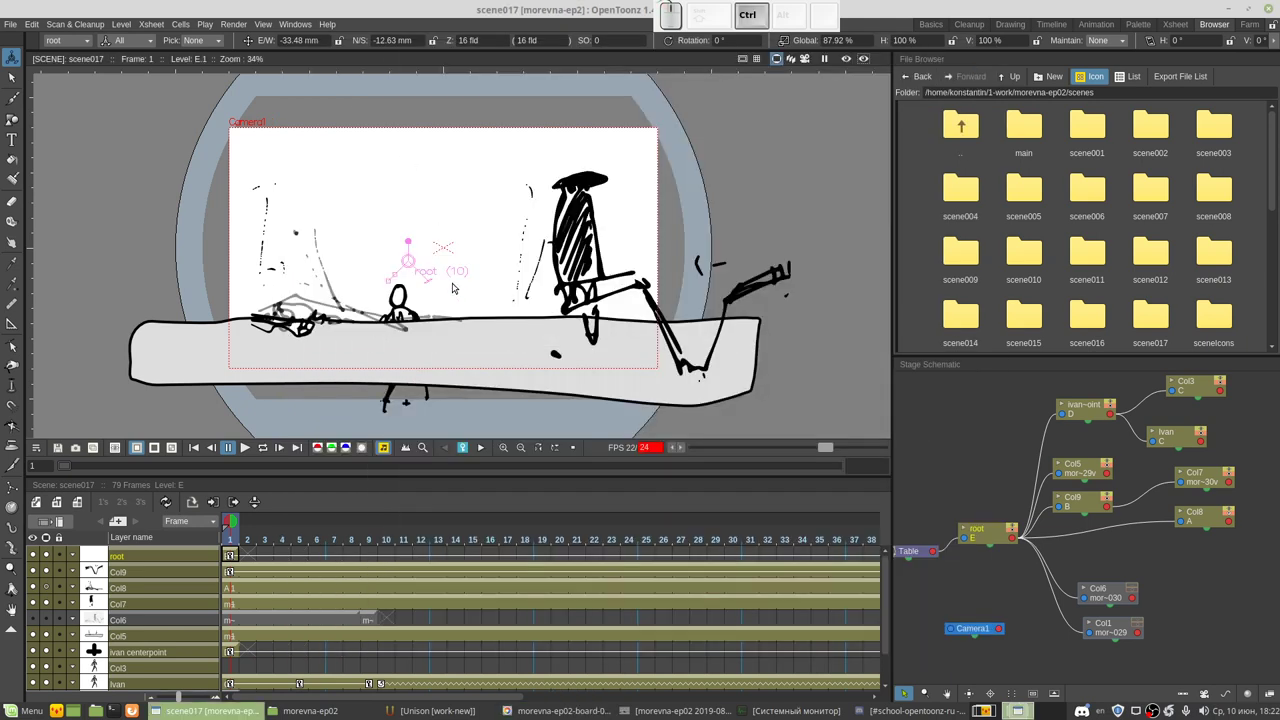
{"action": "key", "text": "ctrl+s"}
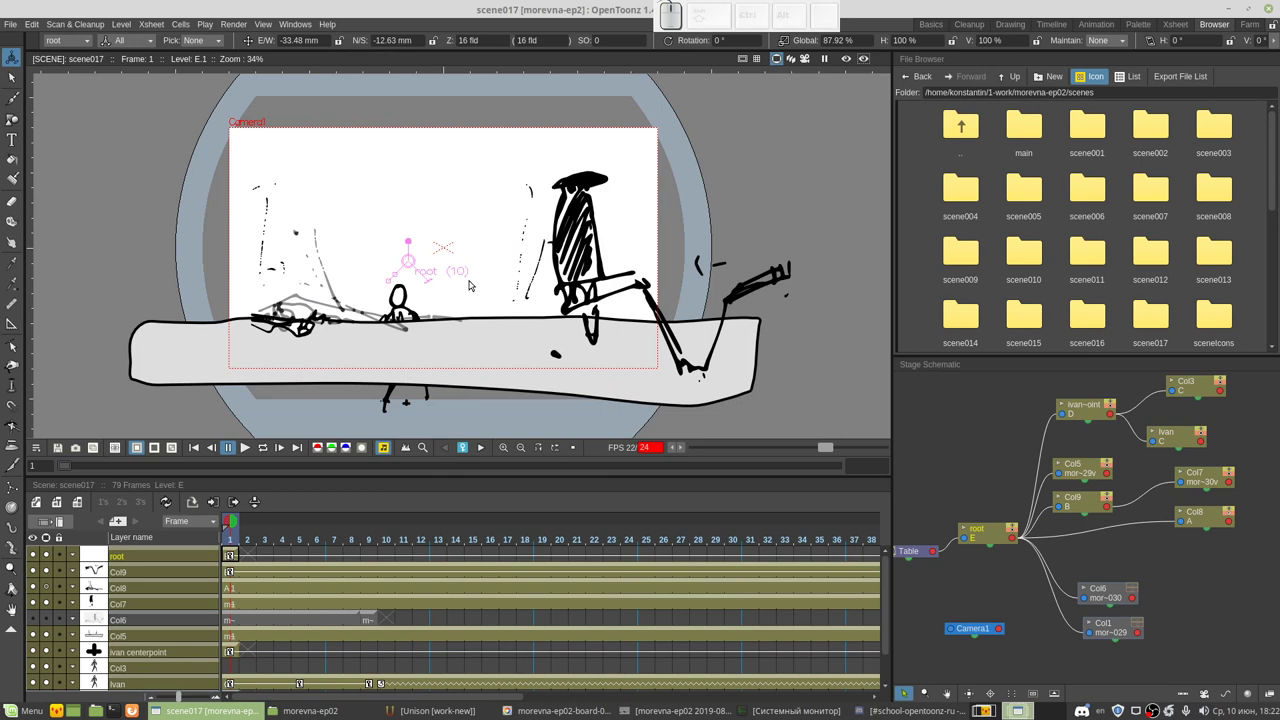
{"action": "scroll", "coordinate": [1035, 262], "scroll_direction": "down", "scroll_amount": 5}
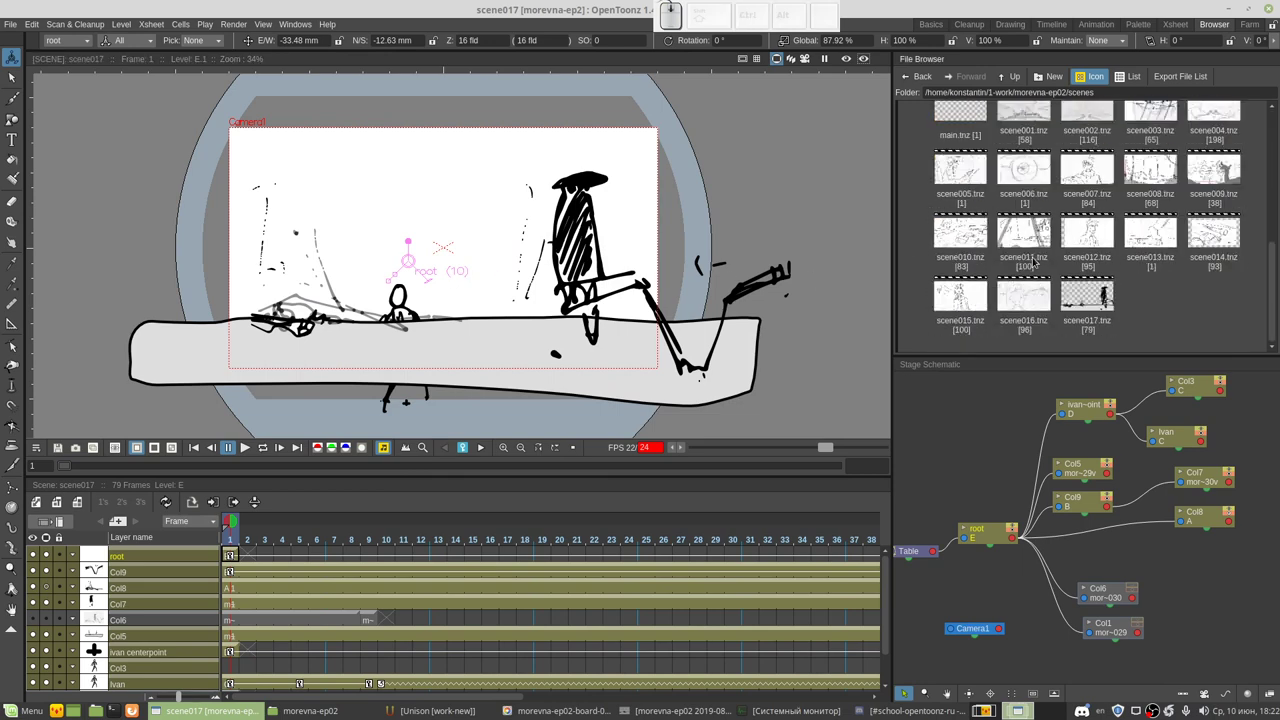
{"action": "left_click", "coordinate": [1036, 306]}
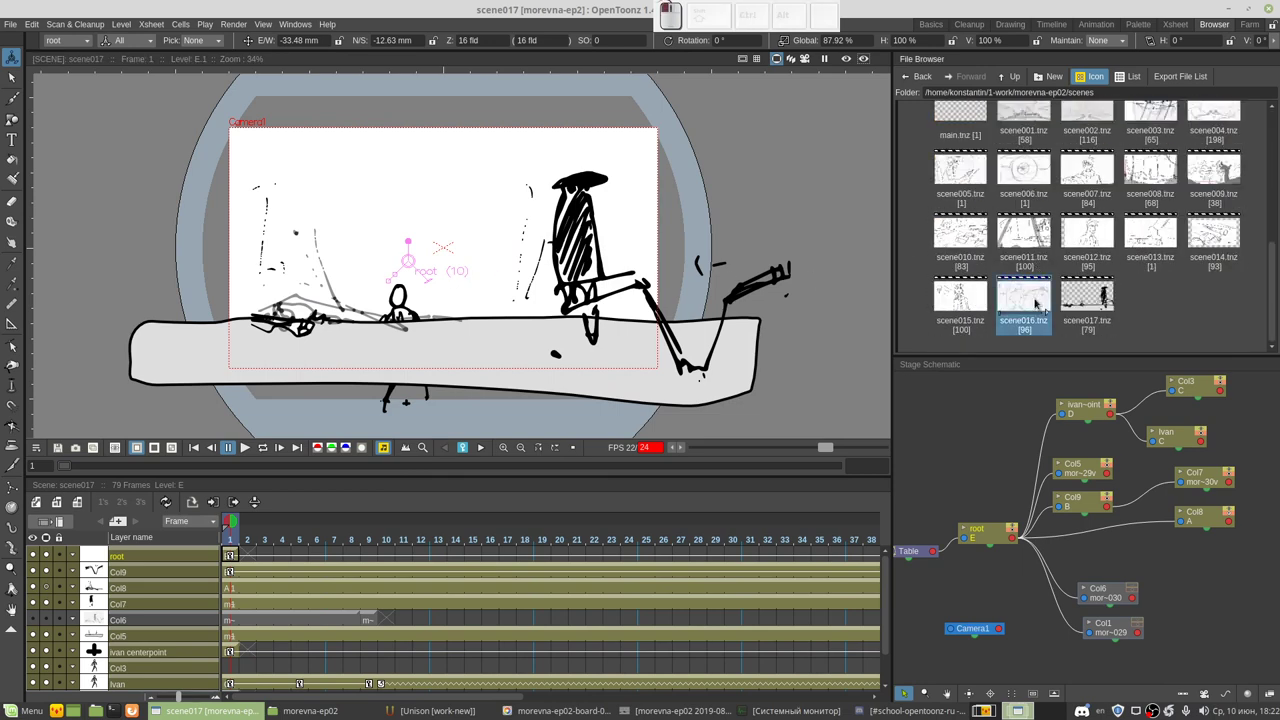
{"action": "double_click", "coordinate": [1036, 306]}
{"action": "double_click", "coordinate": [1066, 298]}
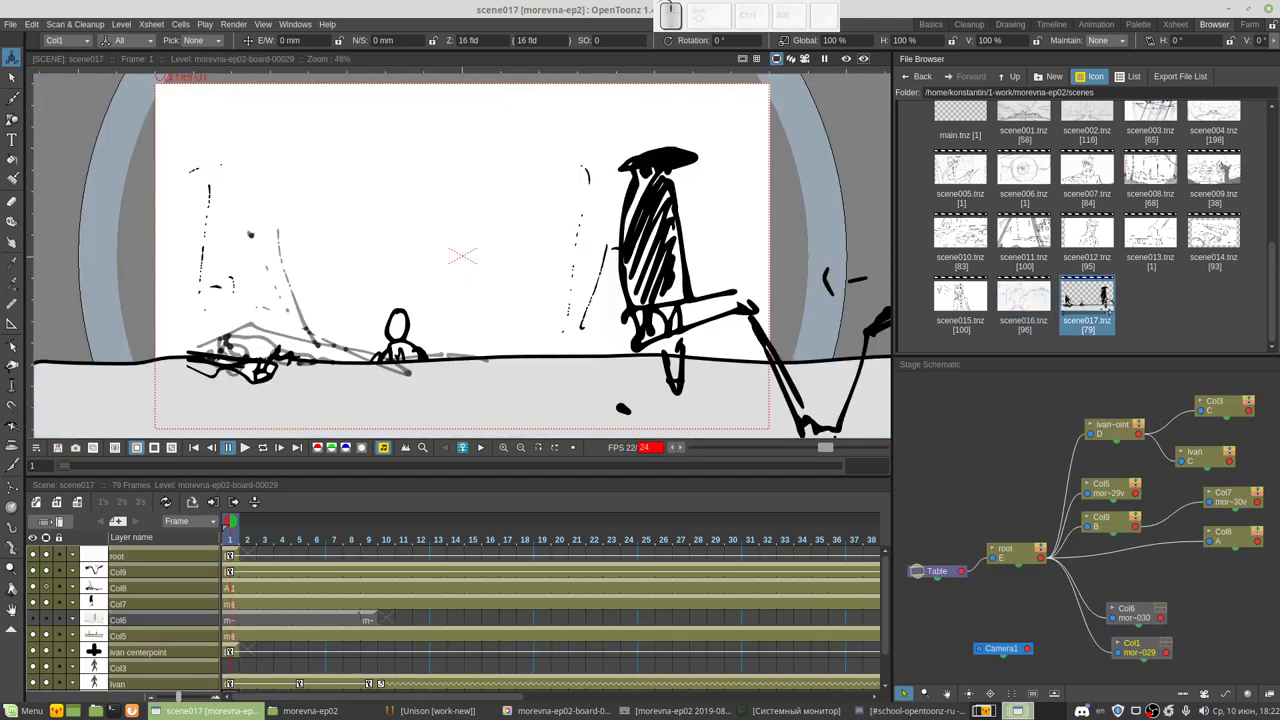
{"action": "left_click", "coordinate": [250, 452]}
Step: Check the build progress on the terminal workspace
{"action": "left_click", "coordinate": [983, 711]}
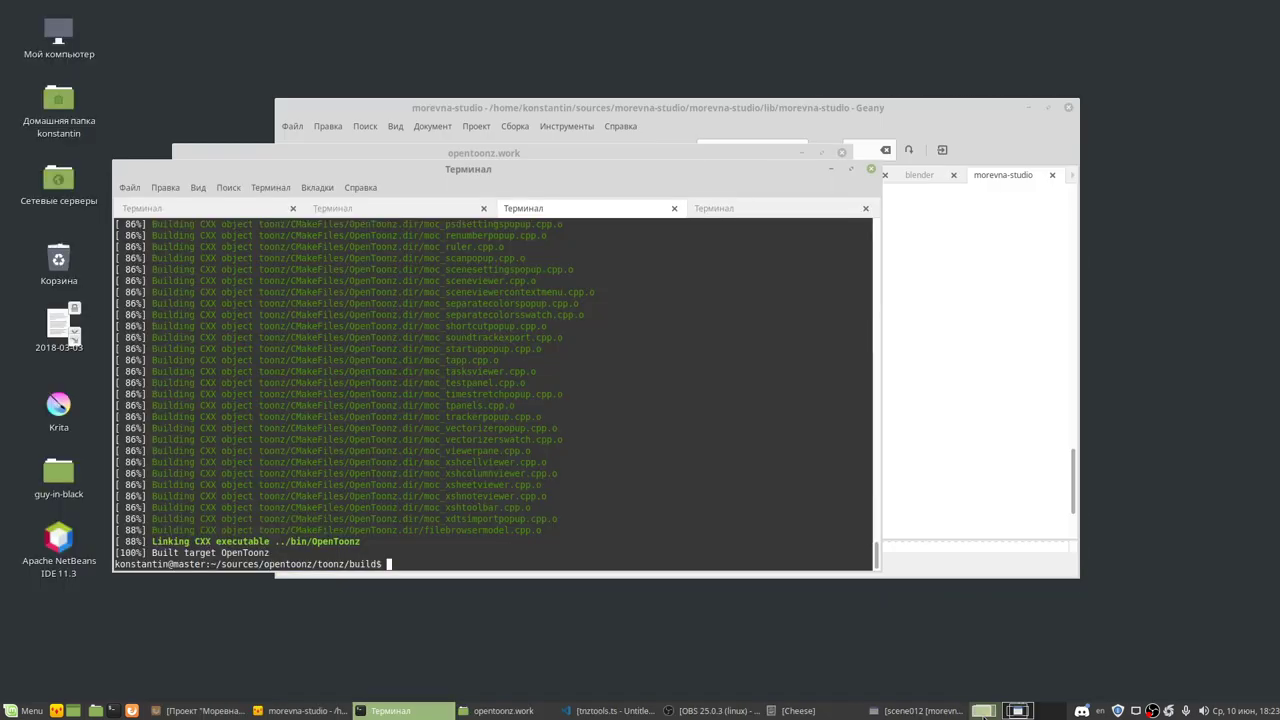
{"action": "left_click", "coordinate": [792, 708]}
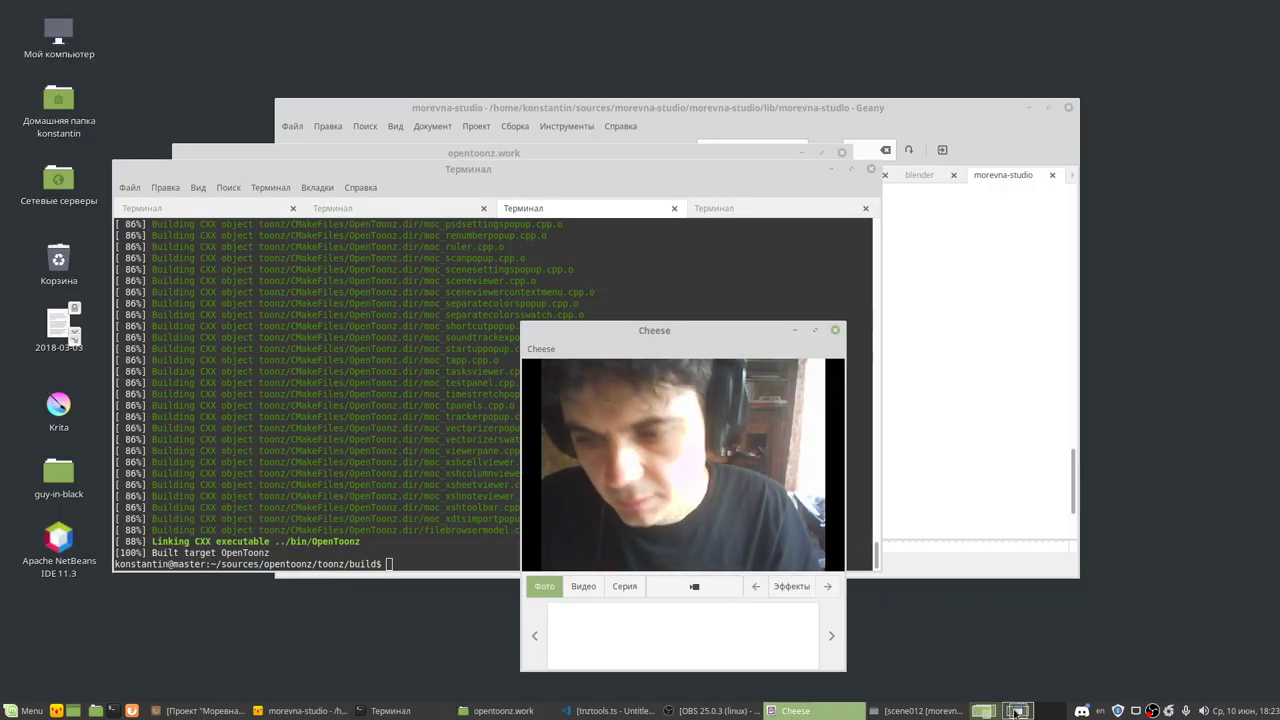
{"action": "left_click_drag", "start_coordinate": [706, 337], "coordinate": [910, 238]}
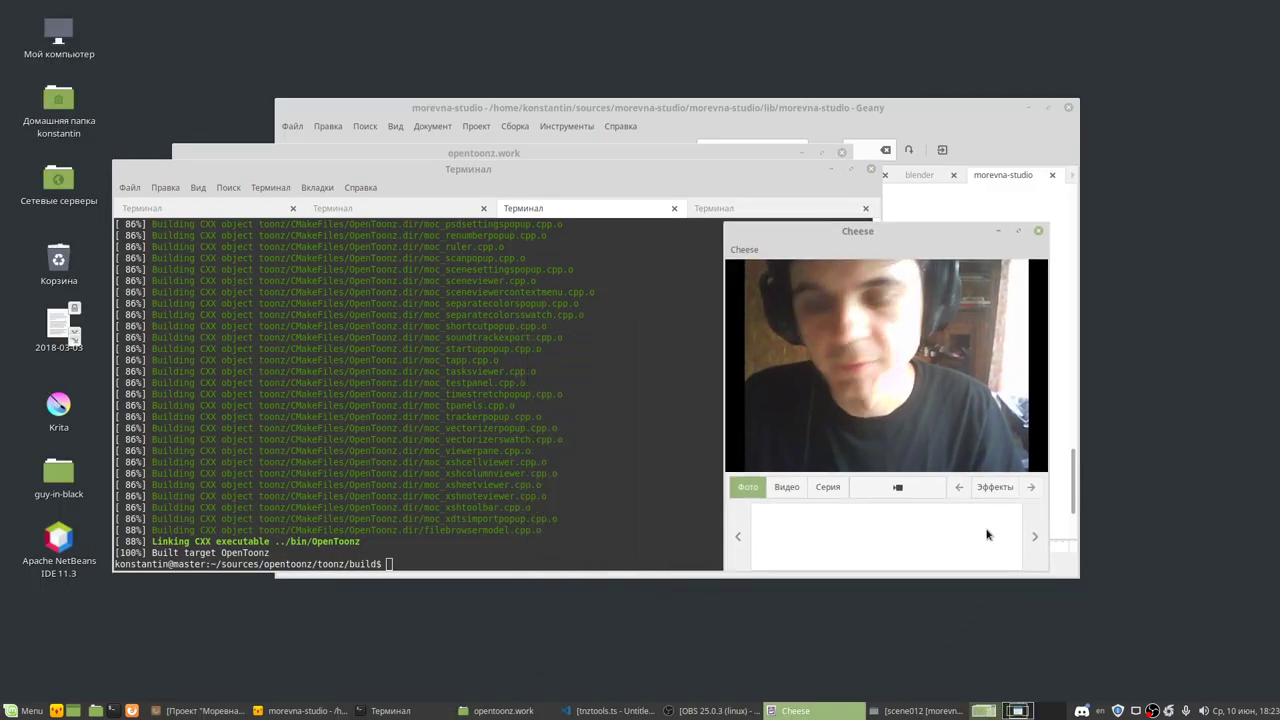
Step: Save and quit OpenToonz, rescan in Unison to sync scene016 and scene017, and return to the terminal
{"action": "left_click", "coordinate": [1015, 711]}
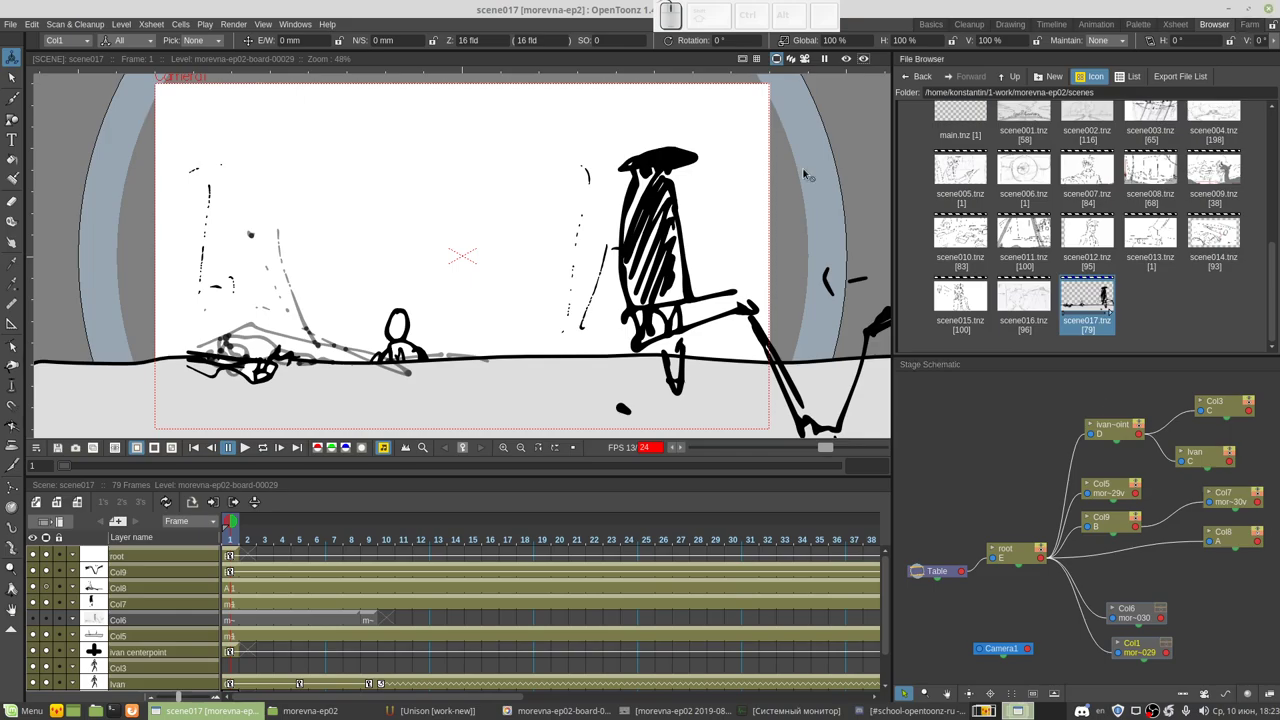
{"action": "key", "text": "ctrl+s"}
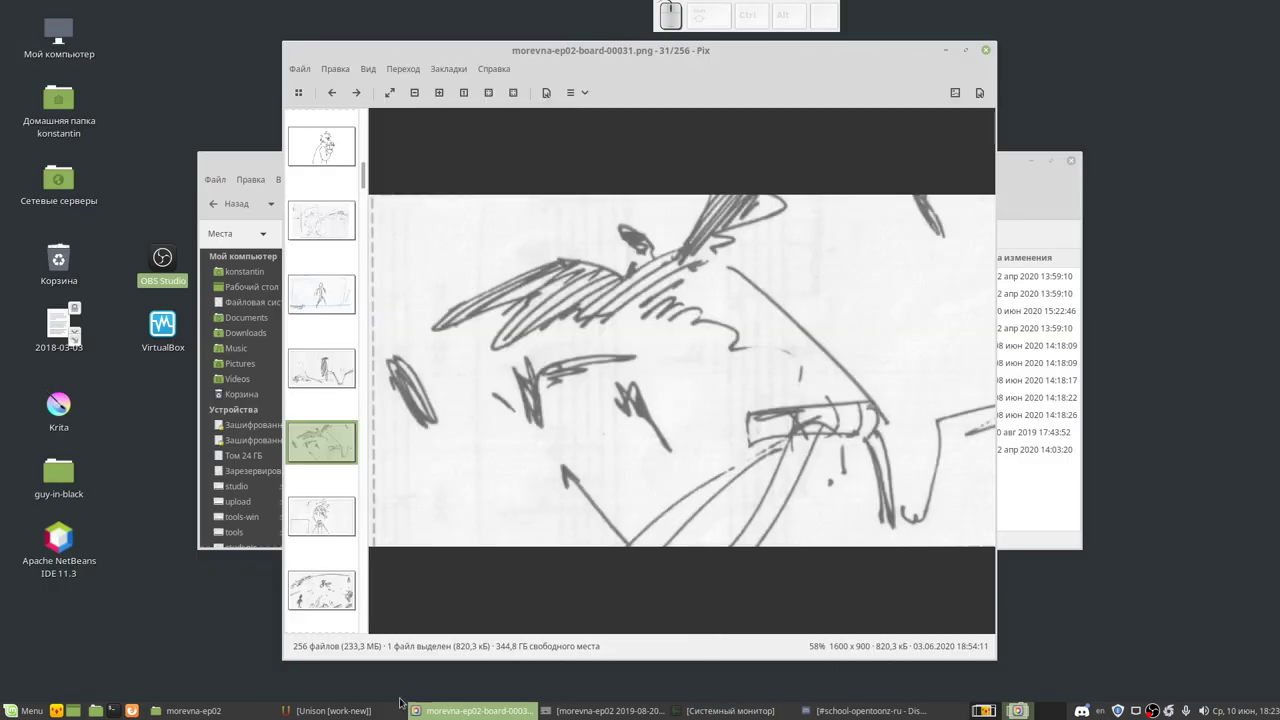
{"action": "left_click", "coordinate": [403, 704]}
{"action": "left_click", "coordinate": [800, 268]}
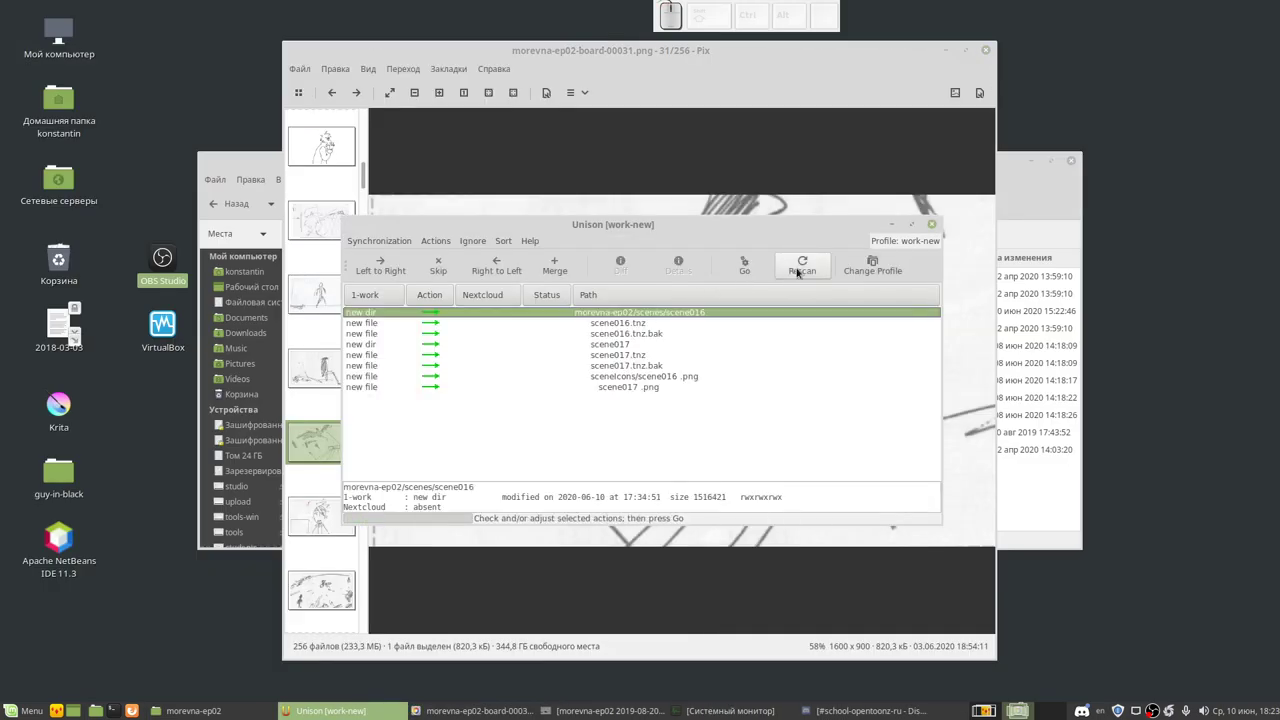
{"action": "left_click", "coordinate": [982, 711]}
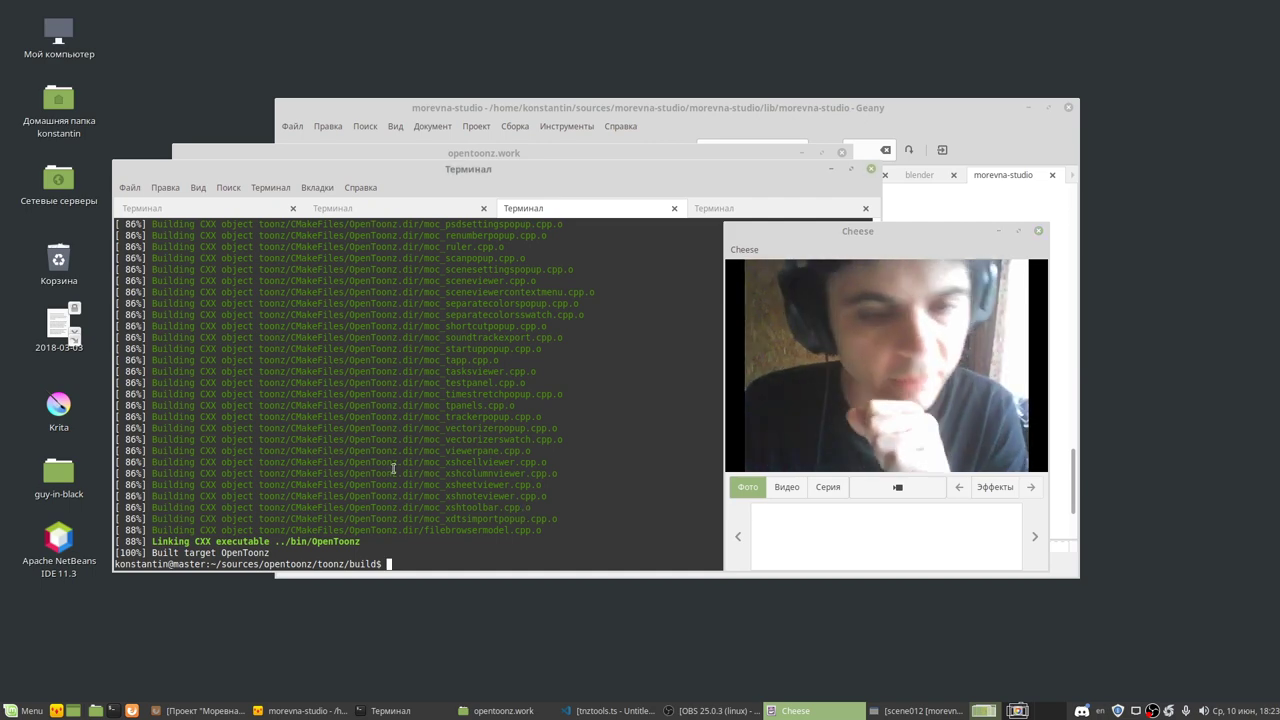
Step: Run bin/opentoonz from the build folder instead of make -j2
{"action": "left_click", "coordinate": [525, 513]}
{"action": "type", "text": "make -j2"}
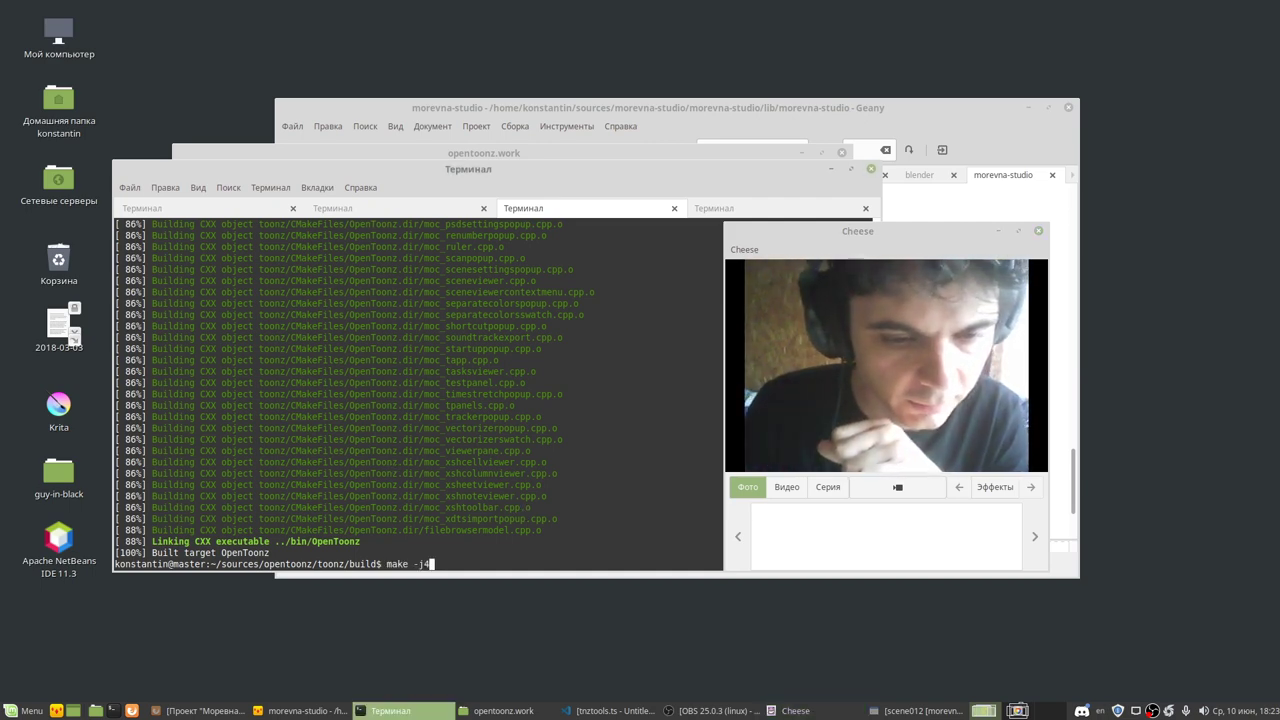
{"action": "key", "text": "BackSpace"}
{"action": "key", "text": "BackSpace"}
{"action": "key", "text": "BackSpace"}
{"action": "type", "text": "bin/op"}
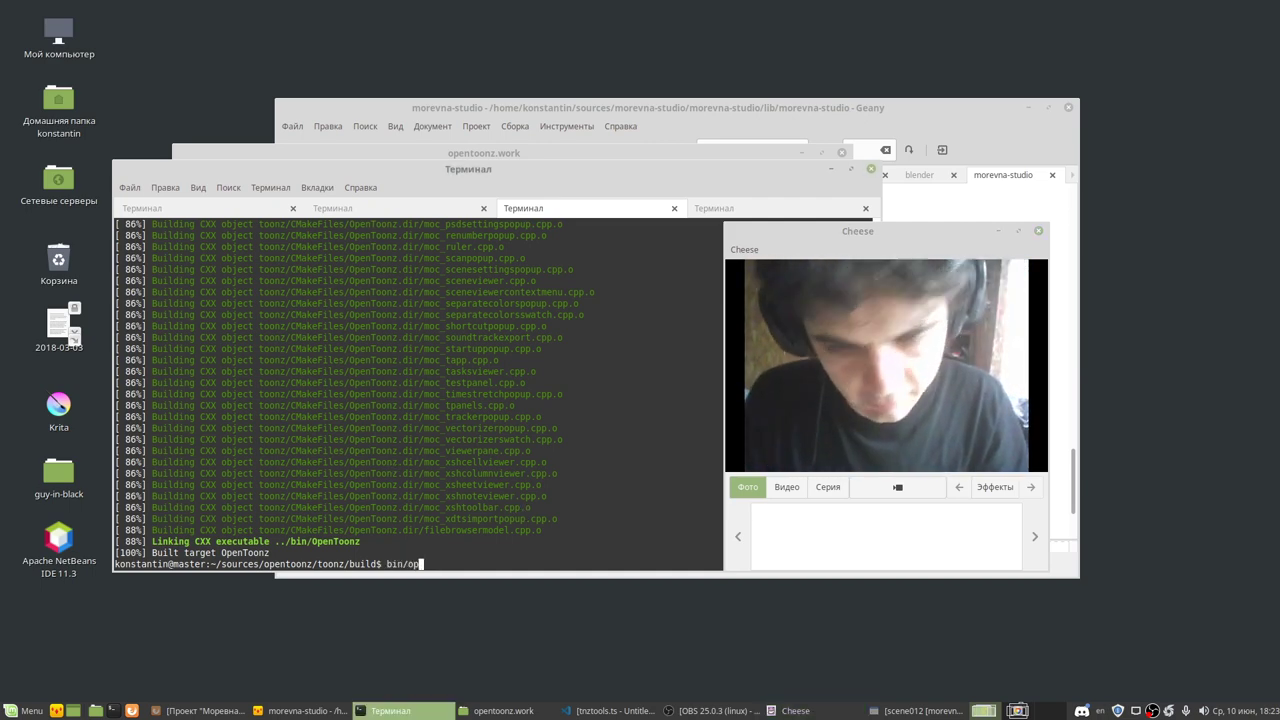
{"action": "type", "text": "entoonz"}
{"action": "key", "text": "Return"}
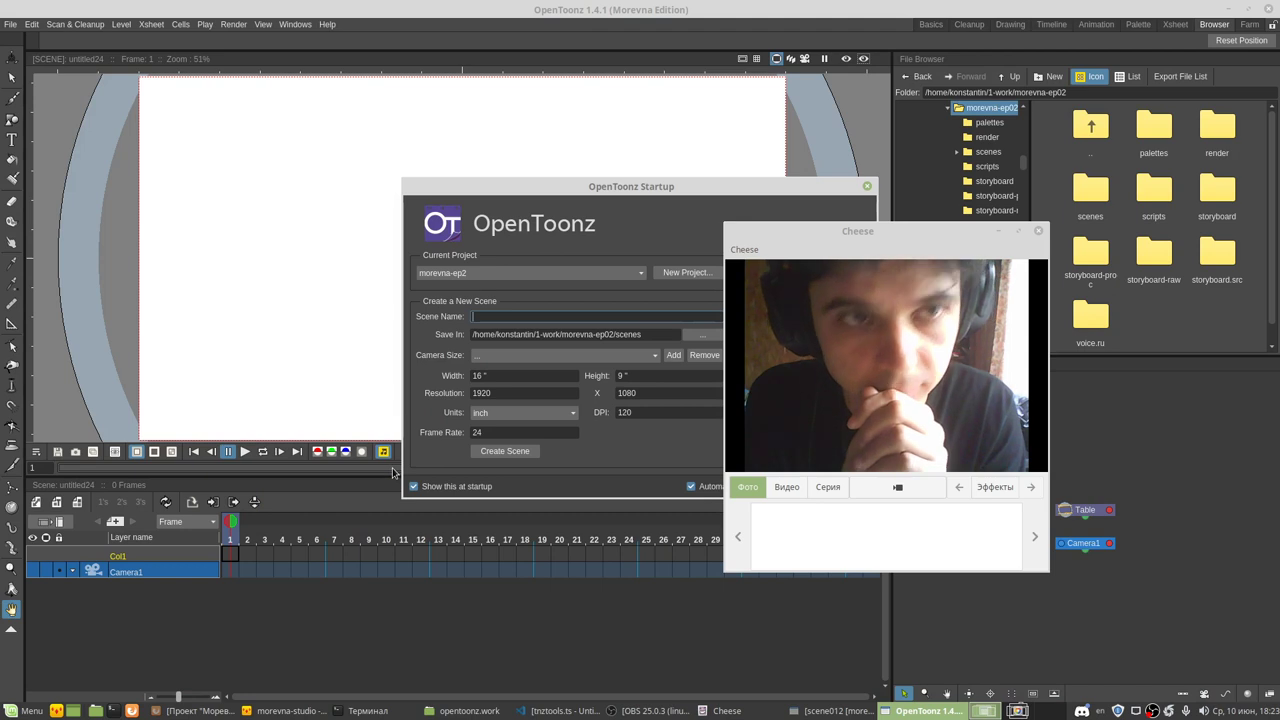
Step: Load scene017 from Recent Scenes and select the Animate tool, moving the webcam window aside
{"action": "left_click_drag", "start_coordinate": [796, 240], "coordinate": [962, 369]}
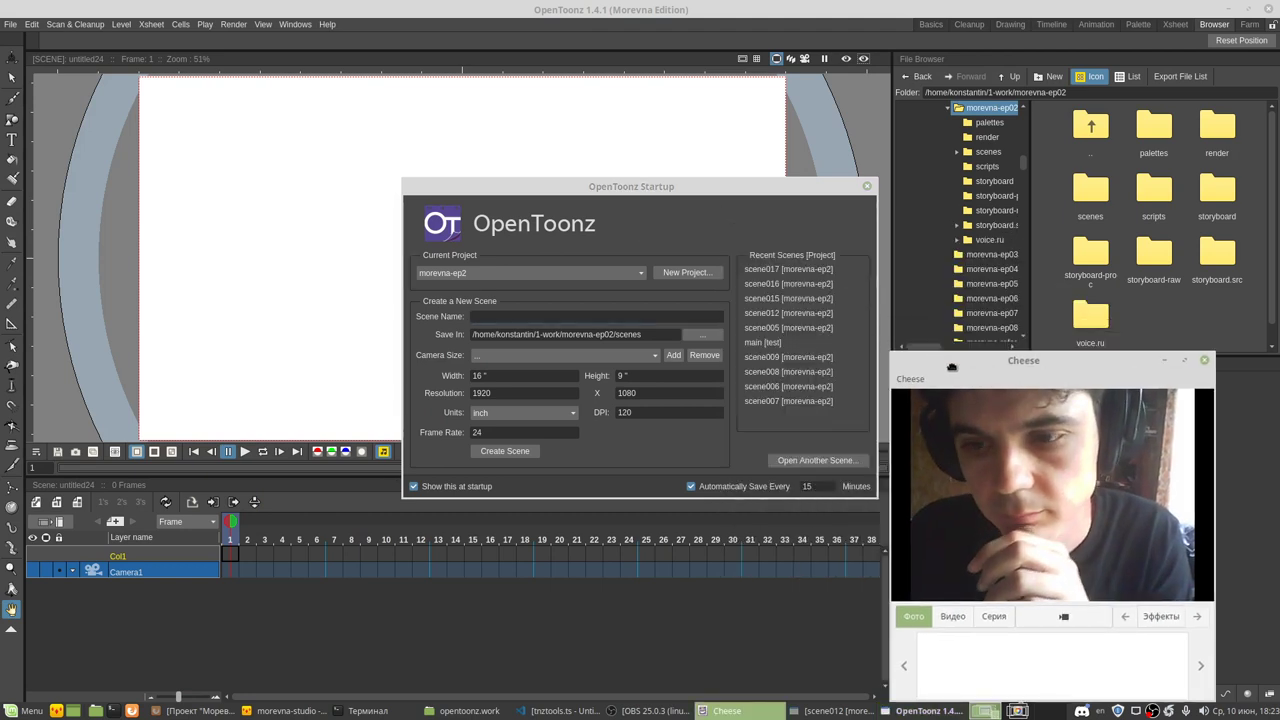
{"action": "left_click", "coordinate": [779, 270]}
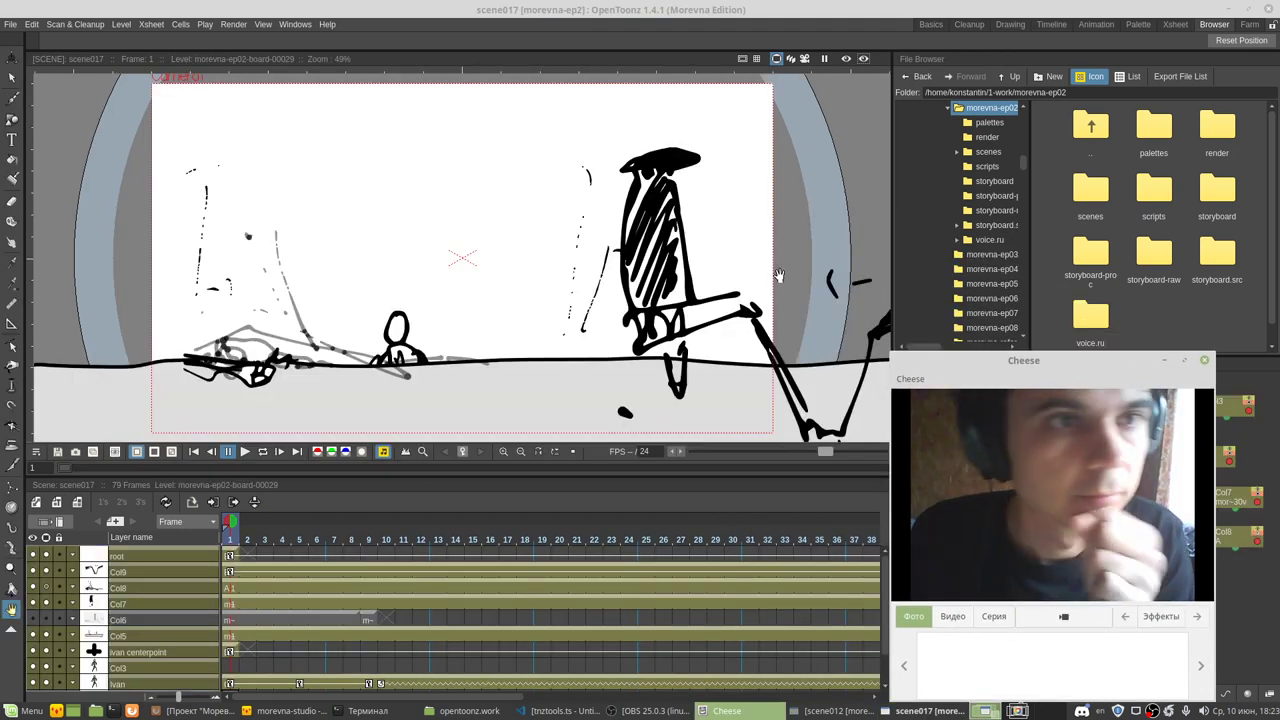
{"action": "left_click", "coordinate": [12, 60]}
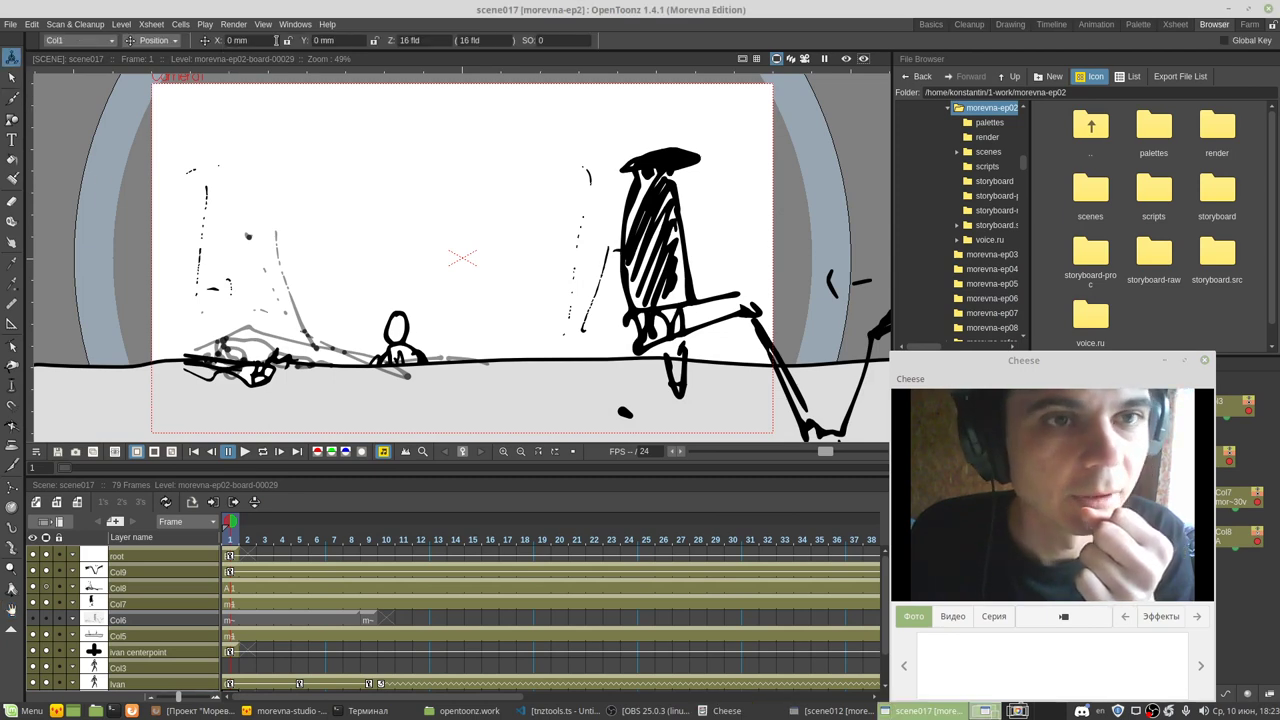
{"action": "mouse_move", "coordinate": [932, 363]}
{"action": "left_mouse_down"}
{"action": "mouse_move", "coordinate": [661, 182]}
{"action": "mouse_move", "coordinate": [703, 228]}
{"action": "left_mouse_up"}
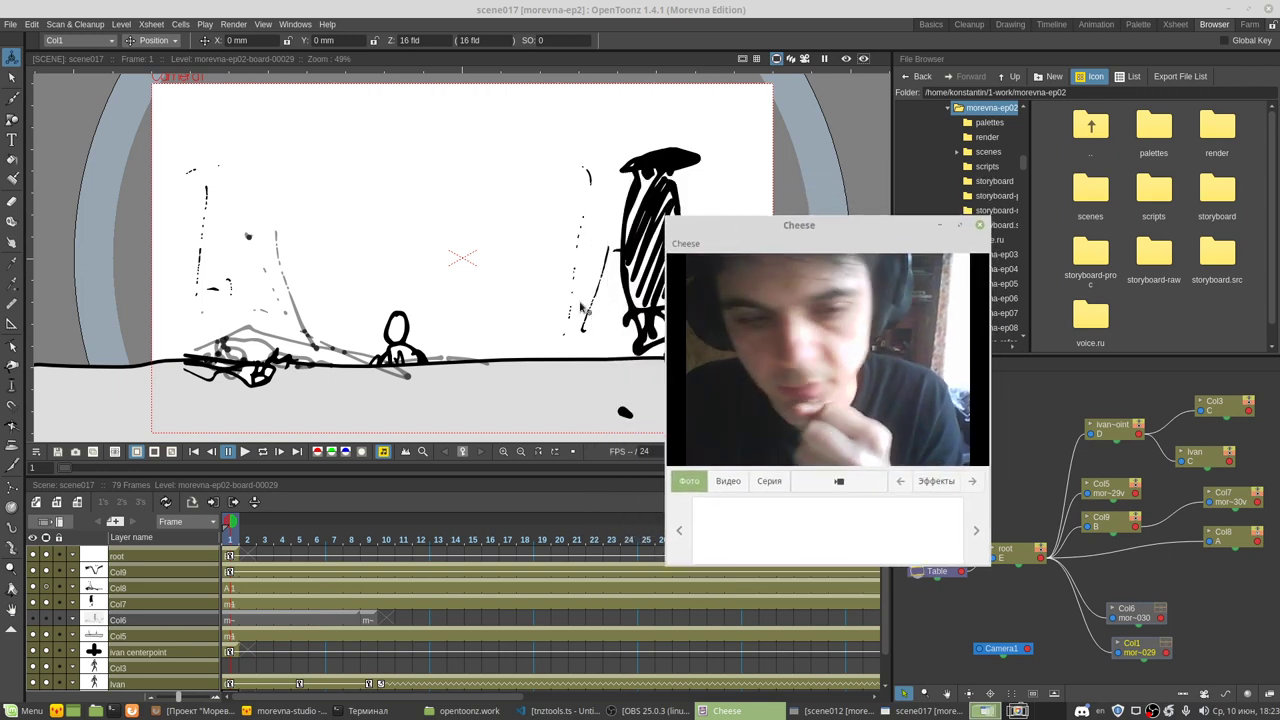
Step: Inspect the Col10 (root) W_X and W_Y channels in the Function Editor, then return to VS Code
{"action": "left_click", "coordinate": [229, 558]}
{"action": "double_click", "coordinate": [229, 556]}
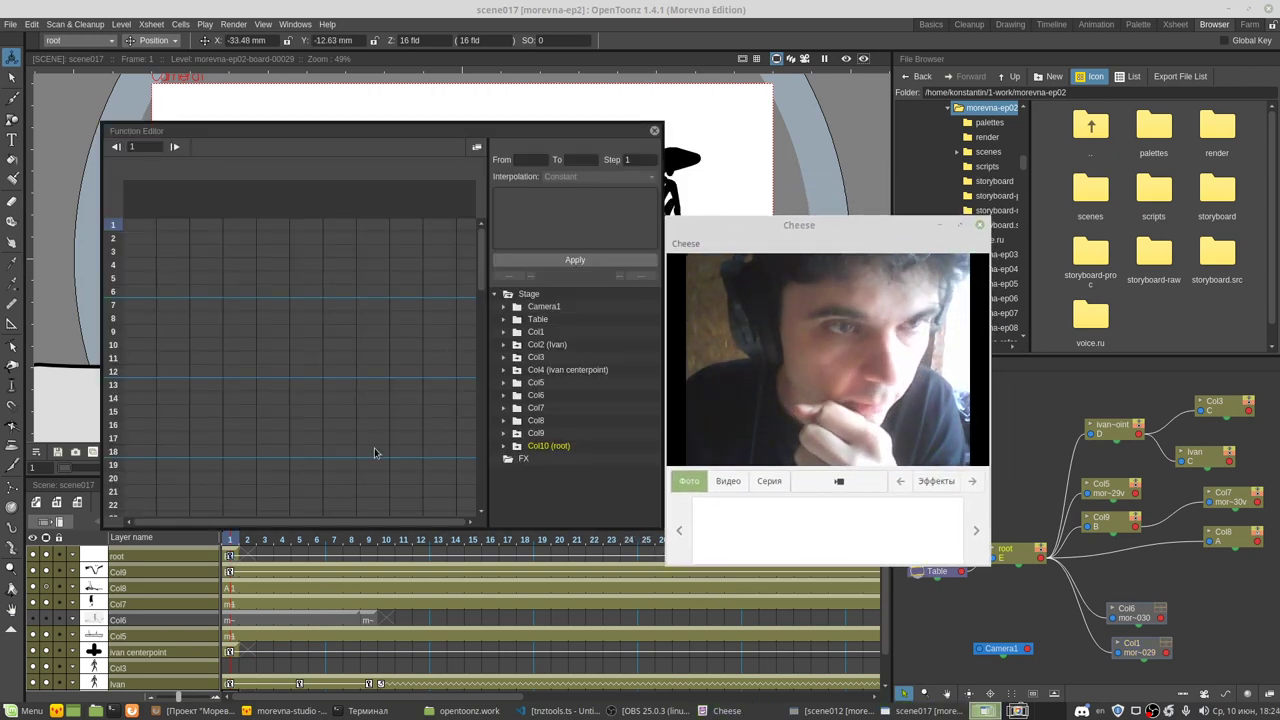
{"action": "left_click", "coordinate": [518, 449]}
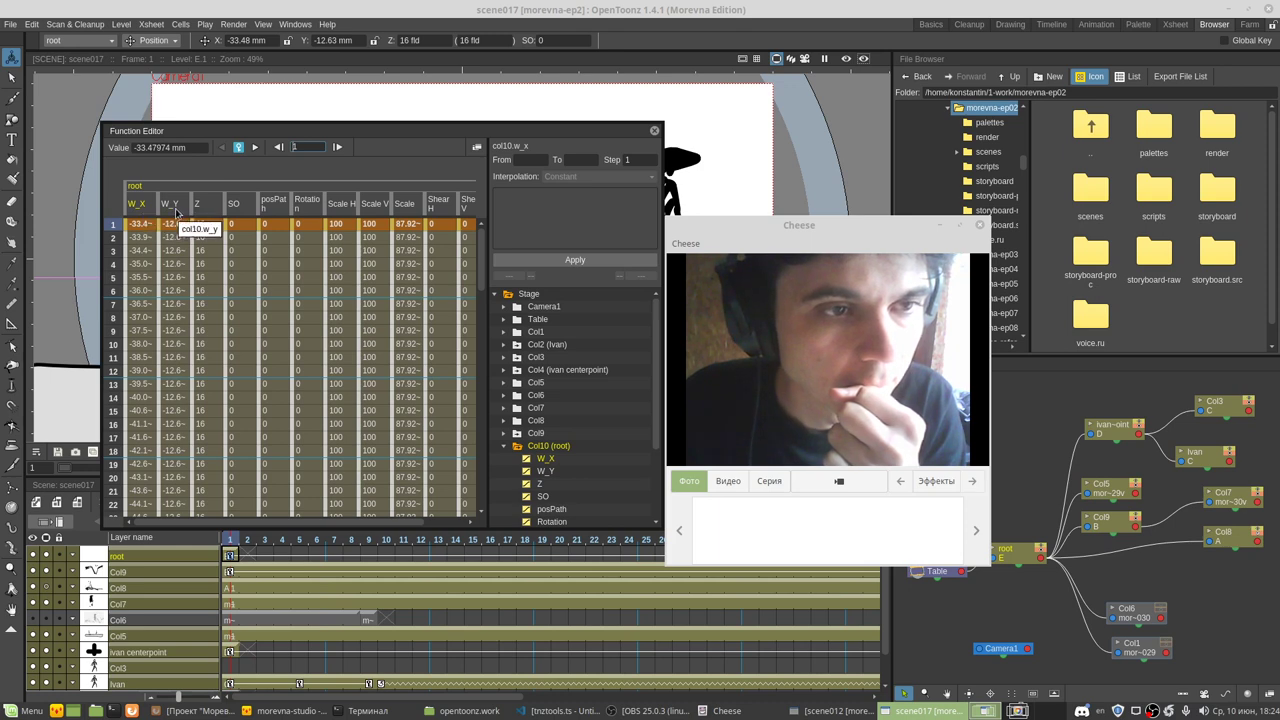
{"action": "left_click", "coordinate": [176, 212]}
{"action": "left_click", "coordinate": [143, 212]}
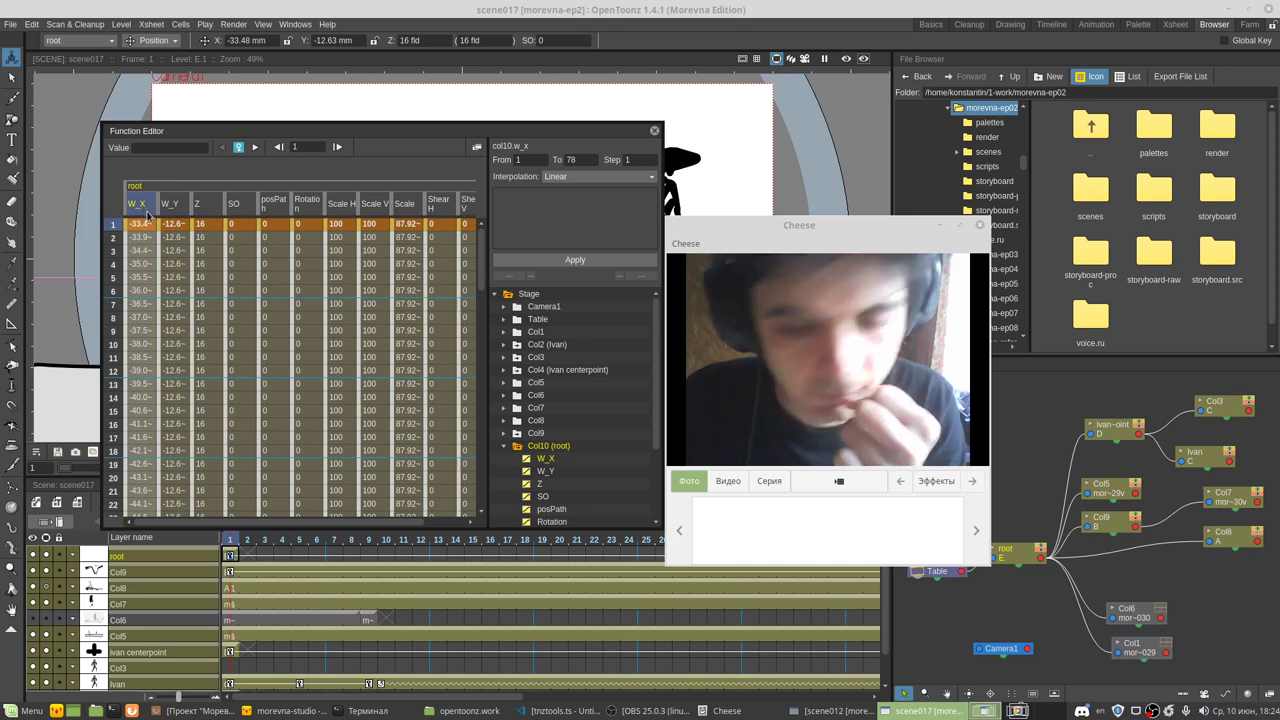
{"action": "left_click", "coordinate": [556, 711]}
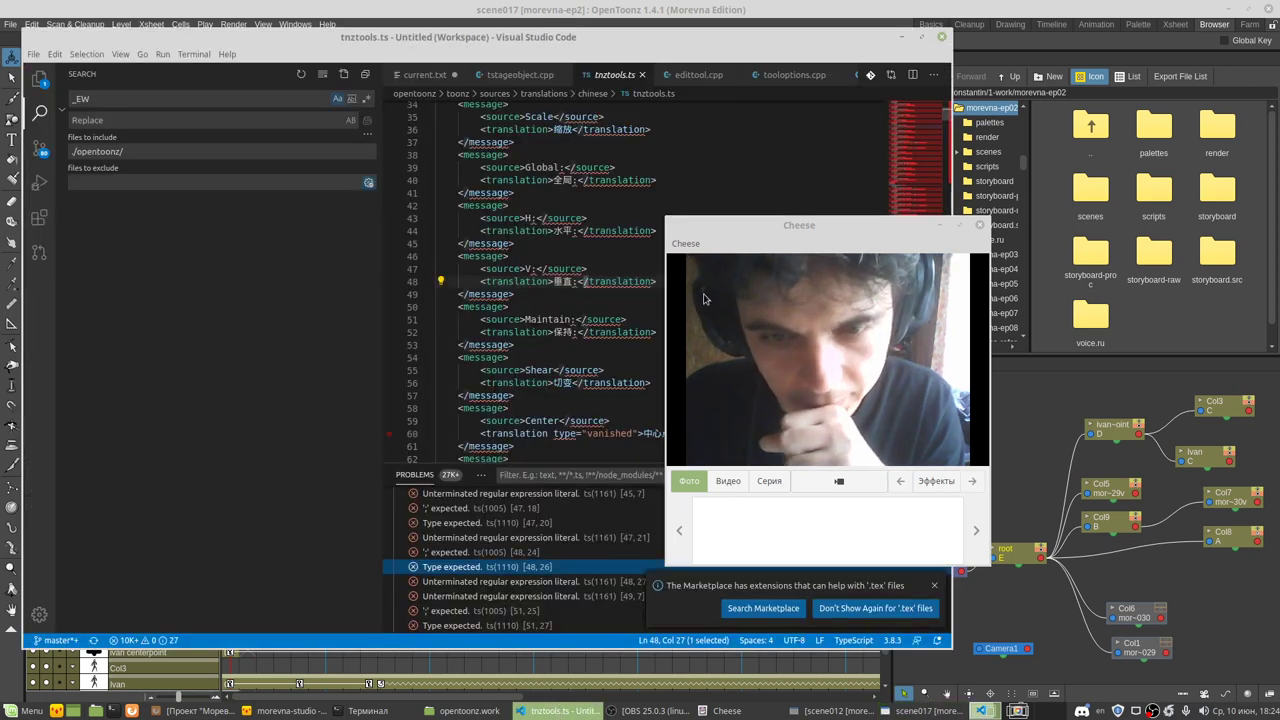
Step: Focus VS Code's search panel briefly, then go back to OpenToonz's Function Editor
{"action": "left_click_drag", "start_coordinate": [712, 225], "coordinate": [916, 254]}
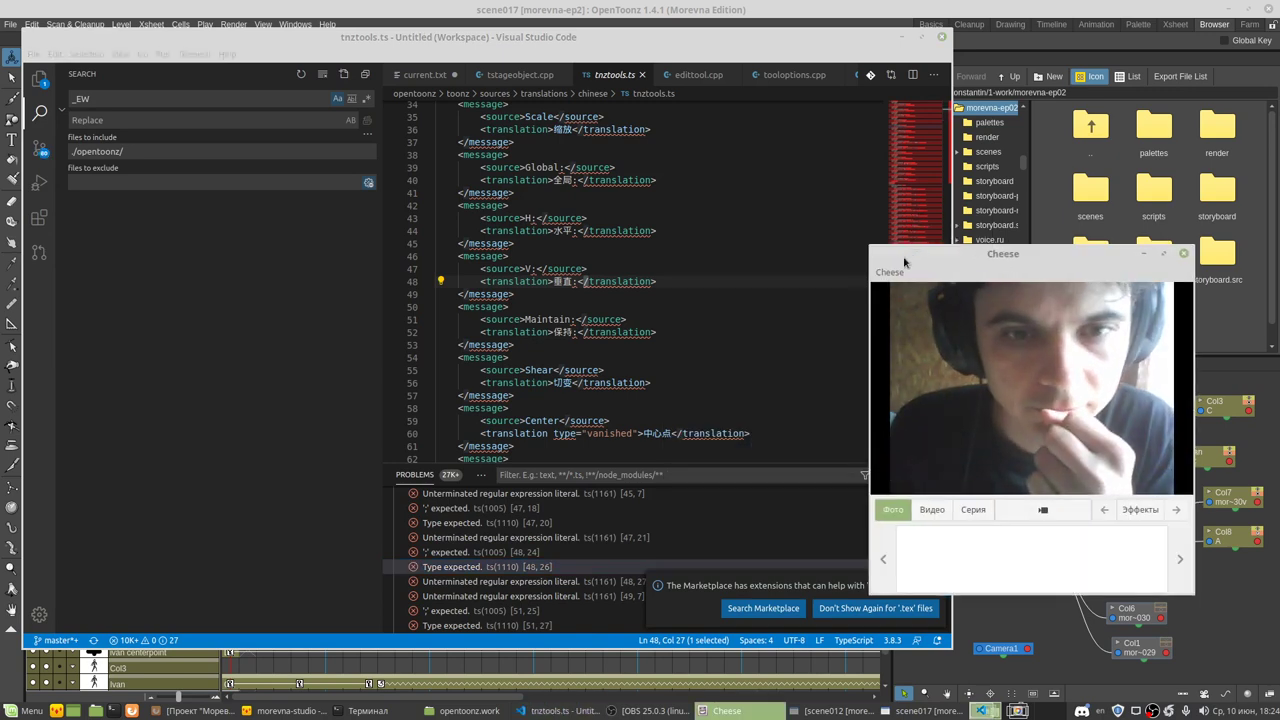
{"action": "left_click", "coordinate": [122, 100]}
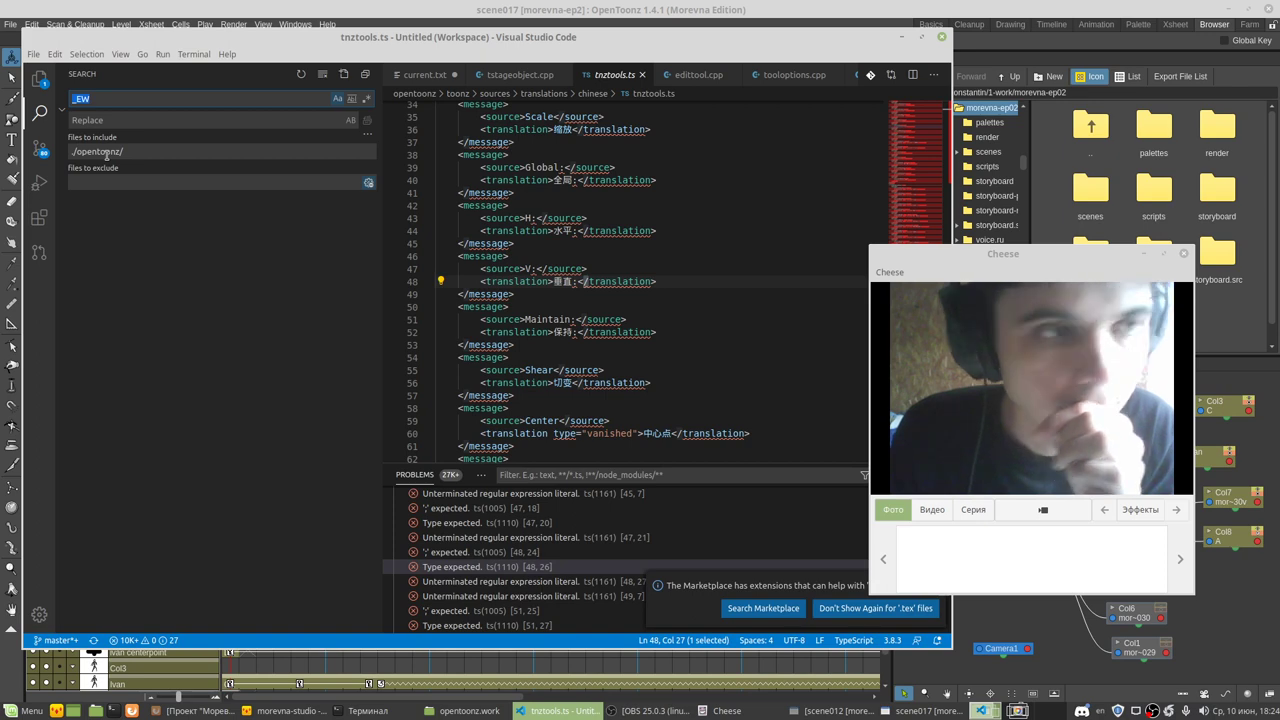
{"action": "left_click", "coordinate": [117, 20]}
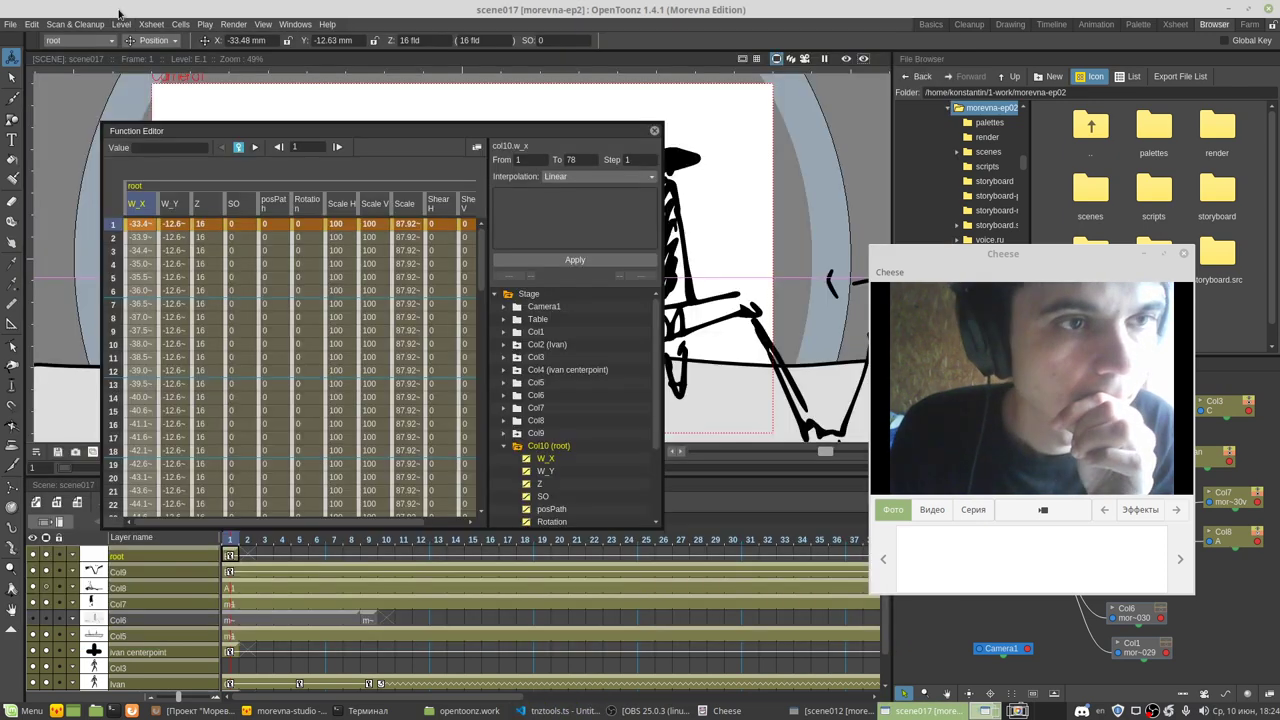
Step: Compare root's W_X and W_Y channels against Col9's channel list in the Function Editor
{"action": "left_click", "coordinate": [172, 206]}
{"action": "left_click", "coordinate": [143, 210]}
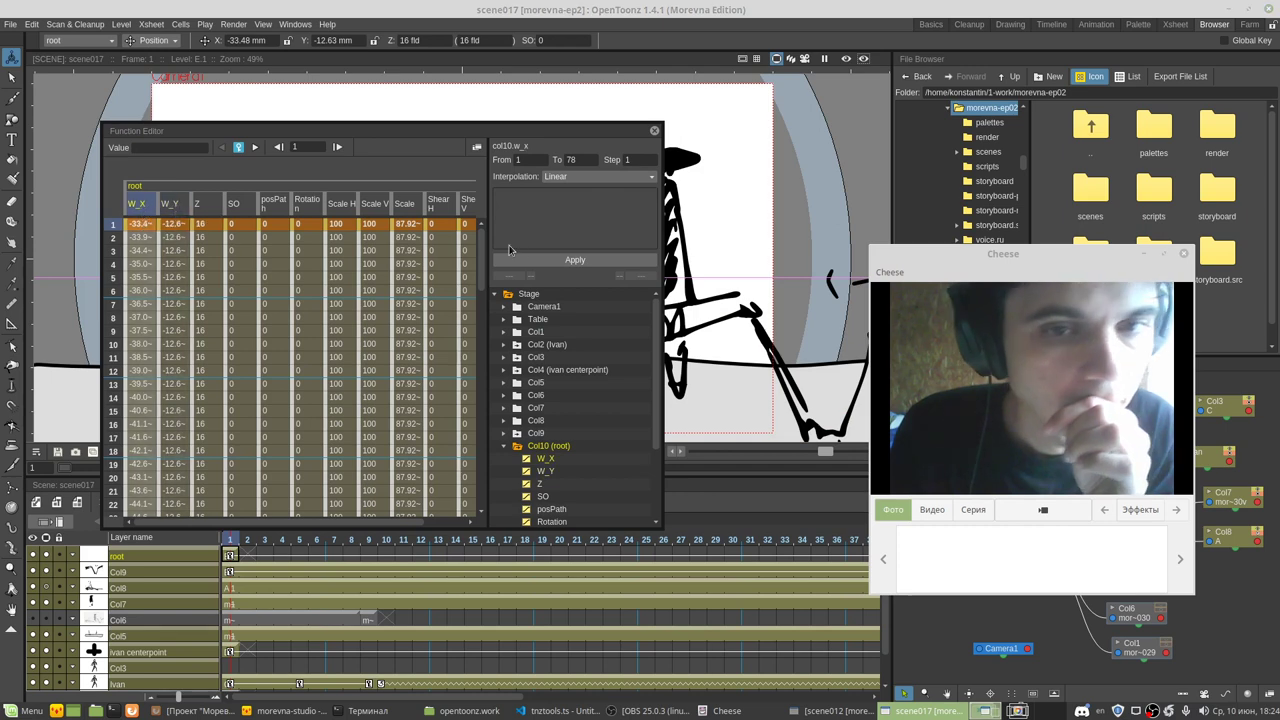
{"action": "scroll", "coordinate": [475, 330], "scroll_direction": "down", "scroll_amount": 7}
{"action": "scroll", "coordinate": [470, 330], "scroll_direction": "up", "scroll_amount": 7}
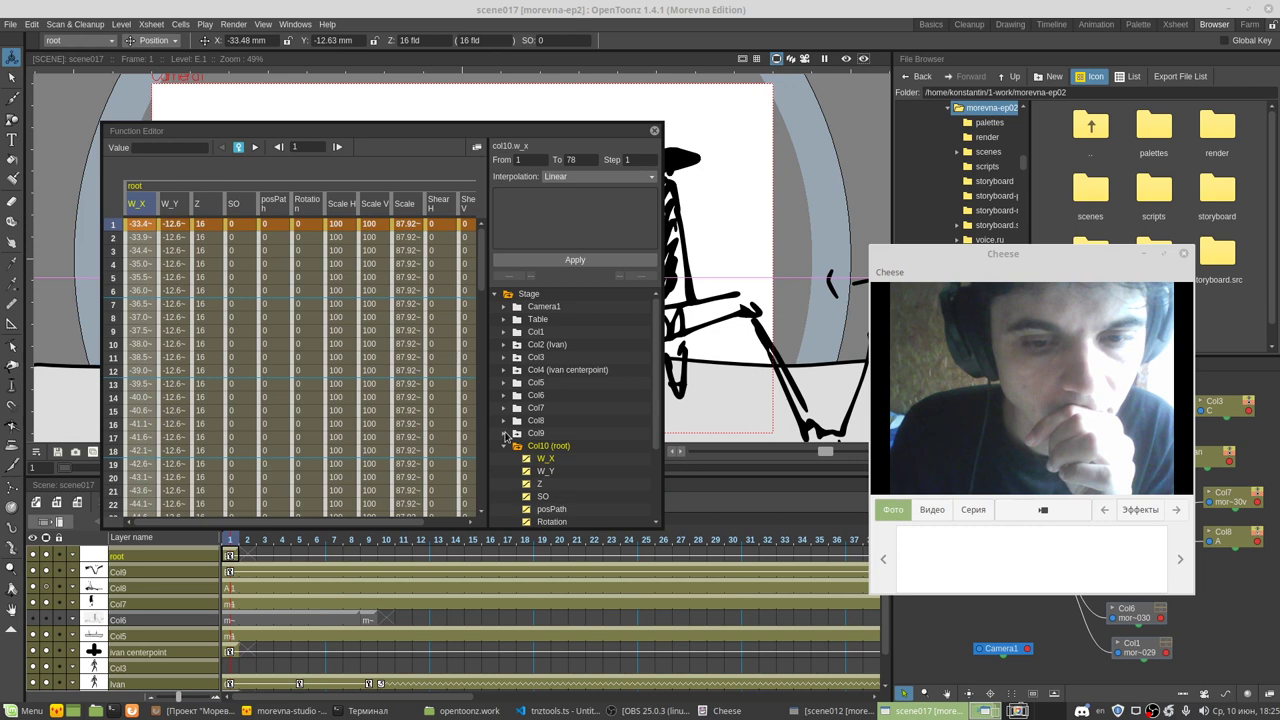
{"action": "left_click", "coordinate": [505, 434]}
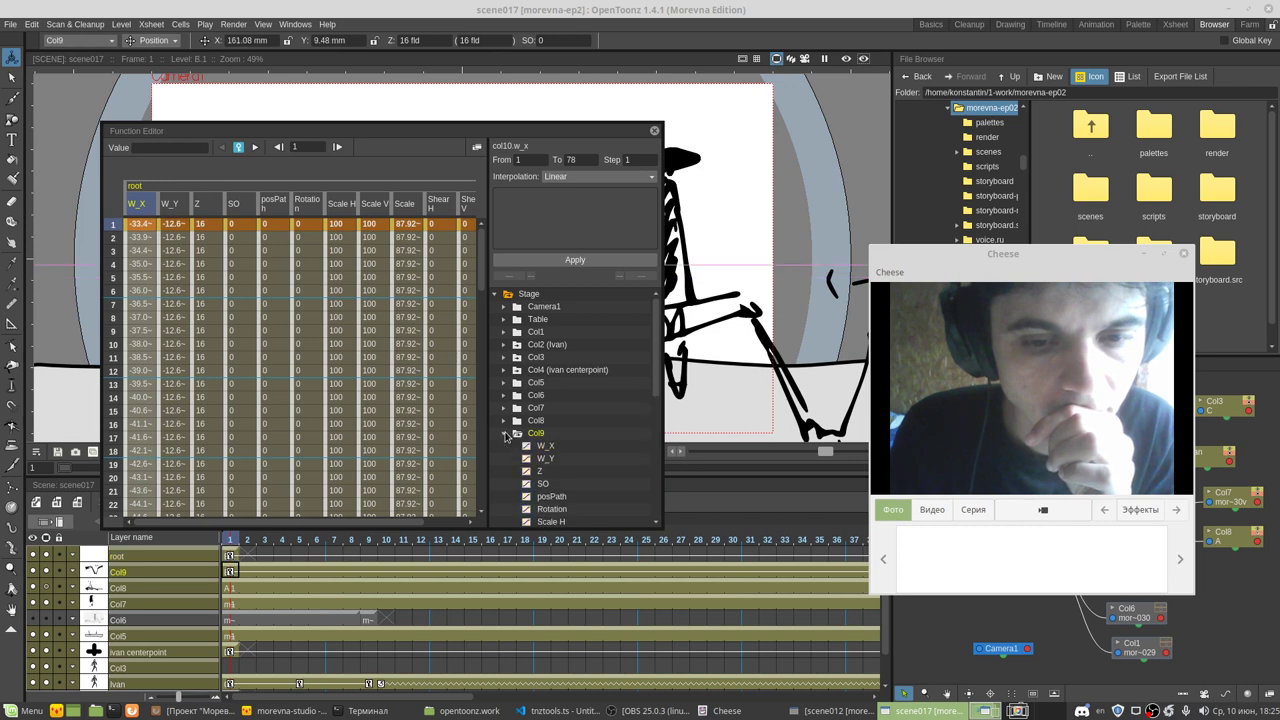
{"action": "left_click", "coordinate": [505, 434]}
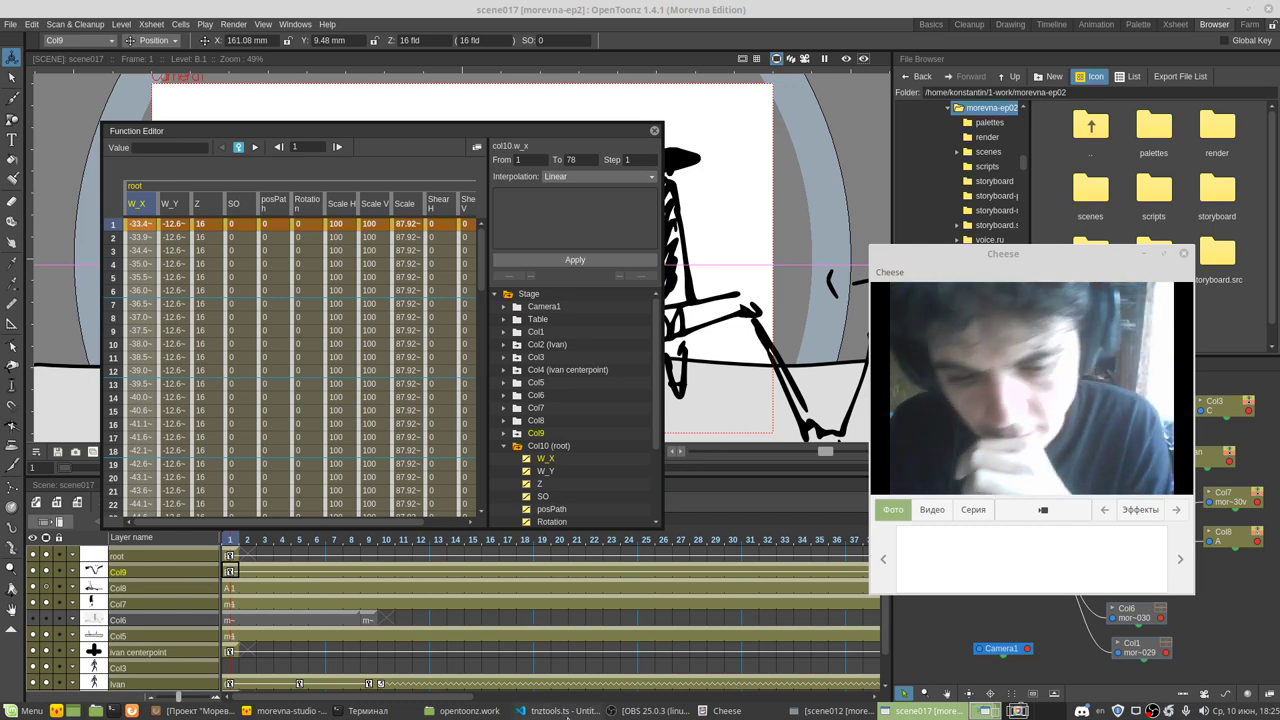
Step: Change the VS Code search term to W_EW, which returns no results, then switch to the terminal
{"action": "left_click", "coordinate": [530, 711]}
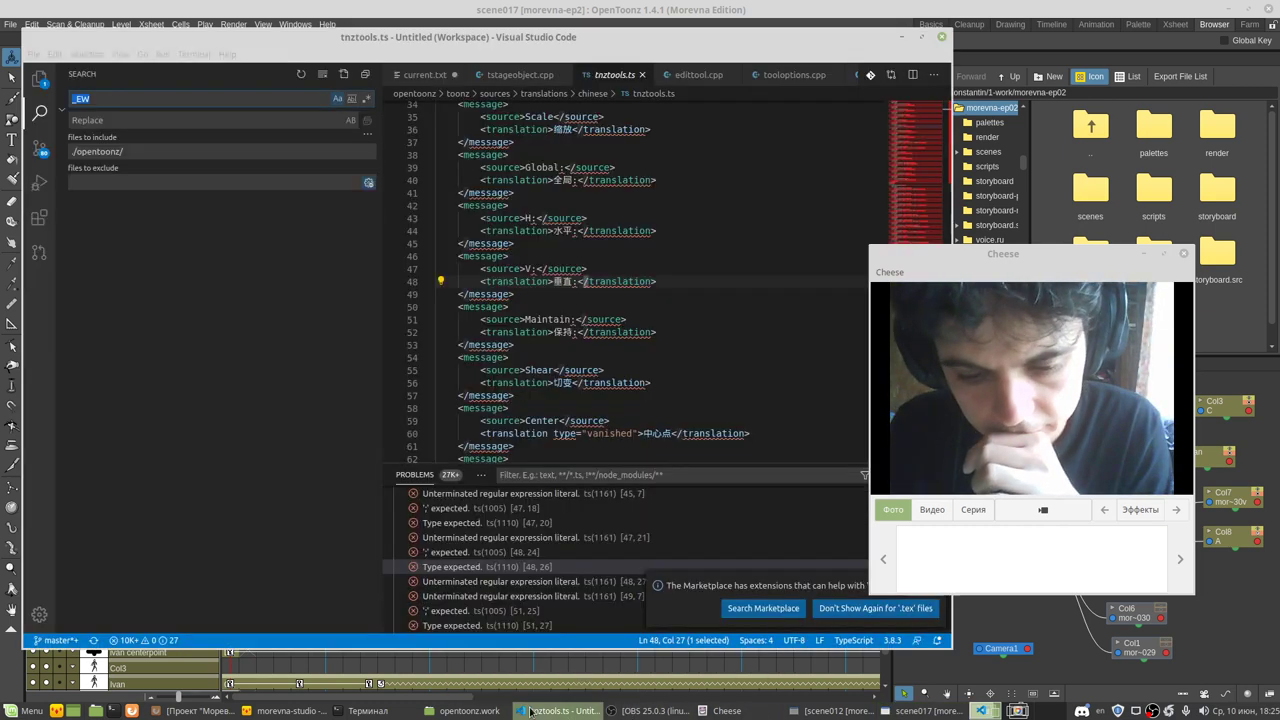
{"action": "left_click", "coordinate": [107, 98]}
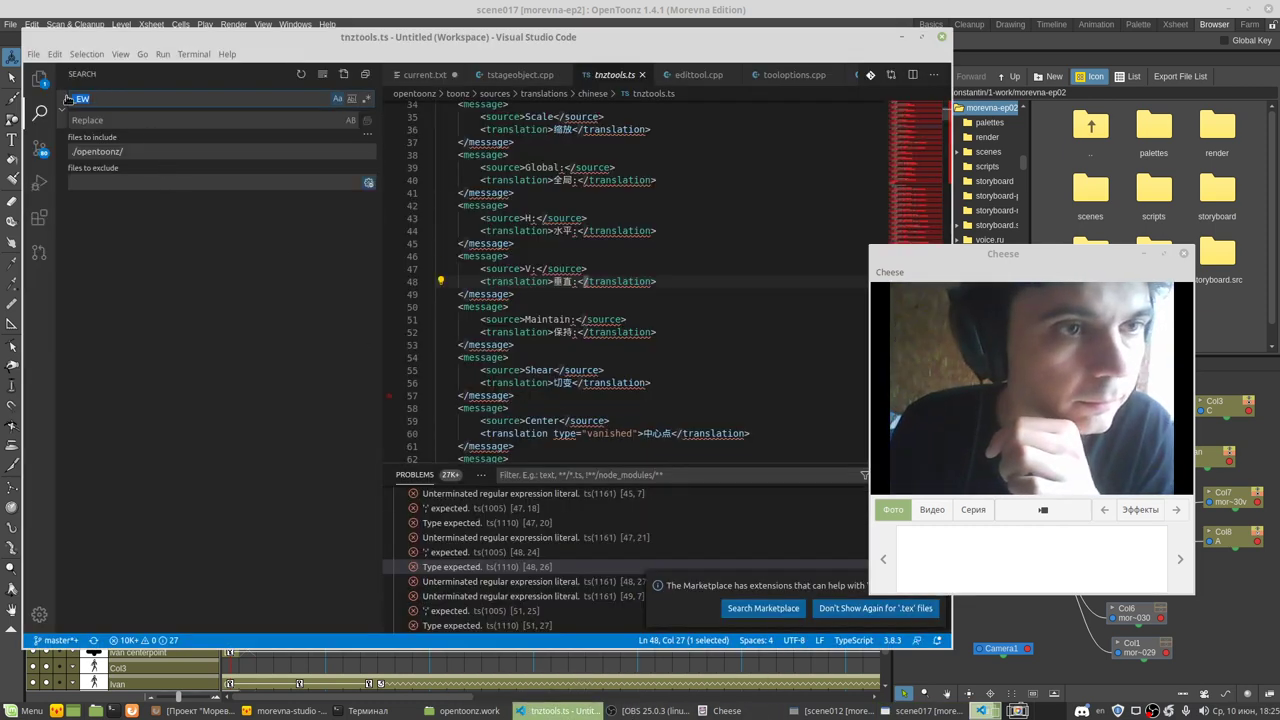
{"action": "type", "text": "W"}
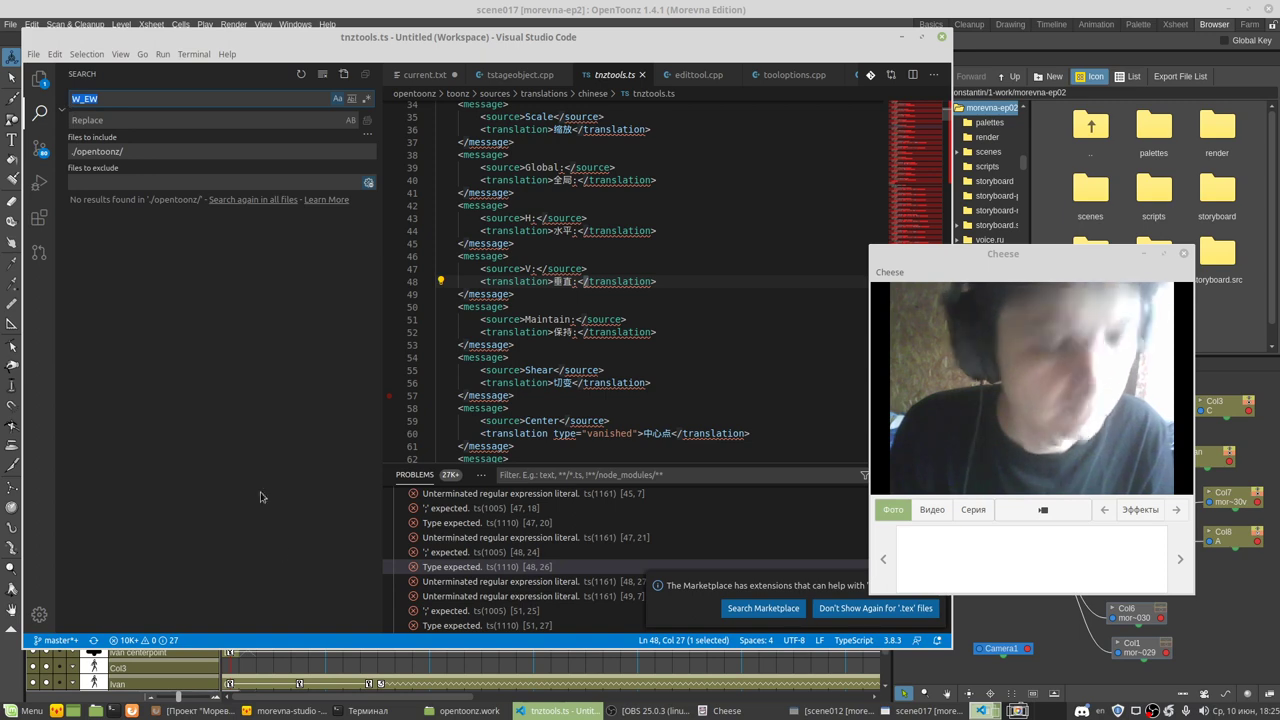
{"action": "key", "text": "alt+Tab"}
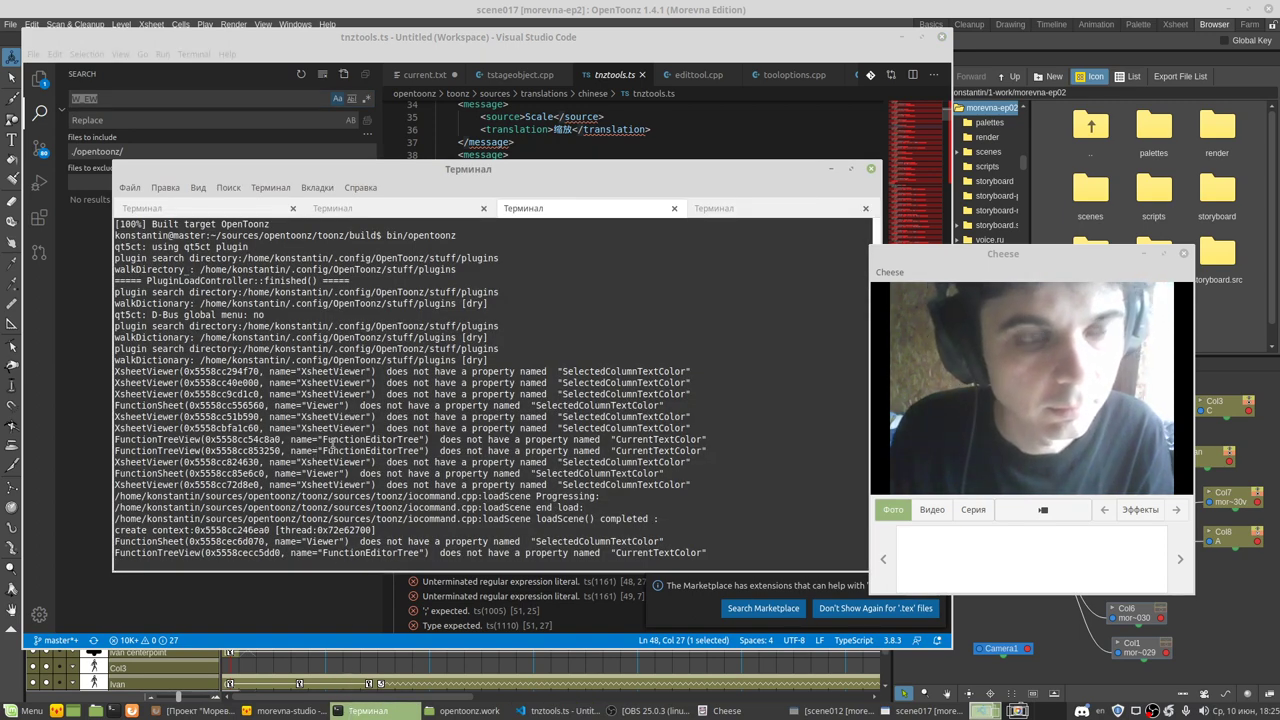
Step: Check OpenToonz's output across the terminal tabs and settle on the fourth tab
{"action": "left_click", "coordinate": [366, 211]}
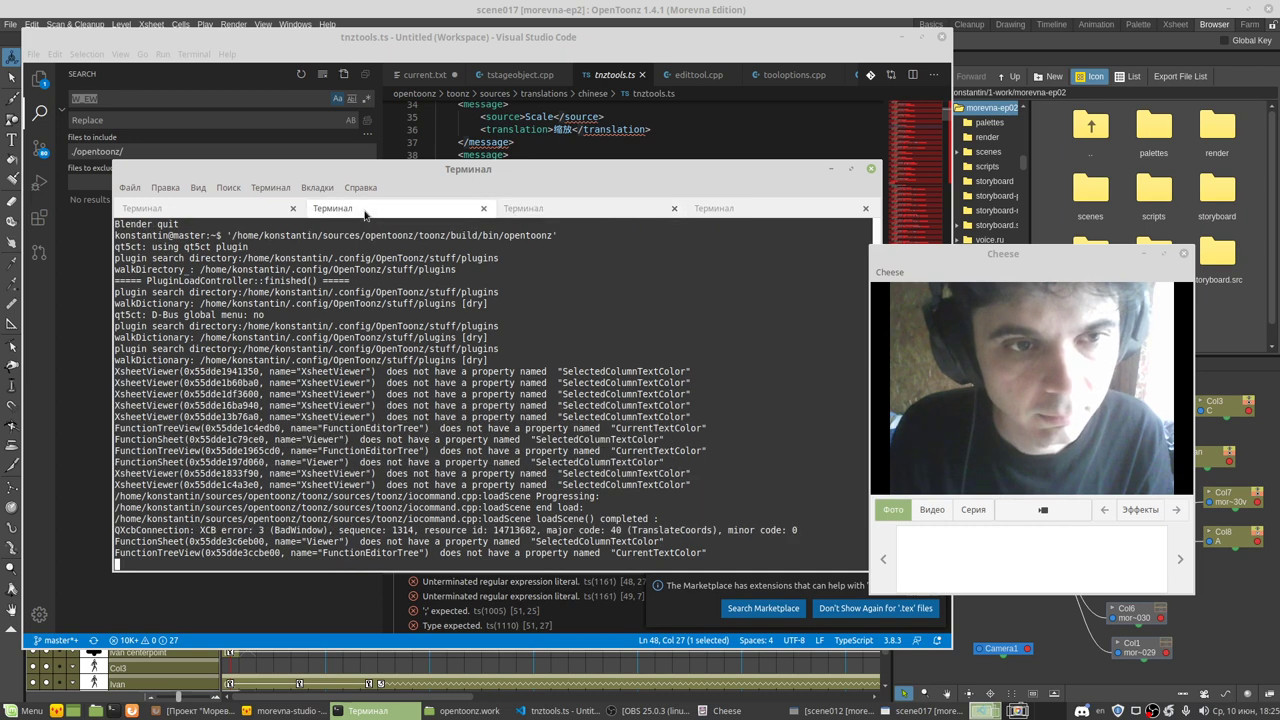
{"action": "left_click", "coordinate": [532, 212]}
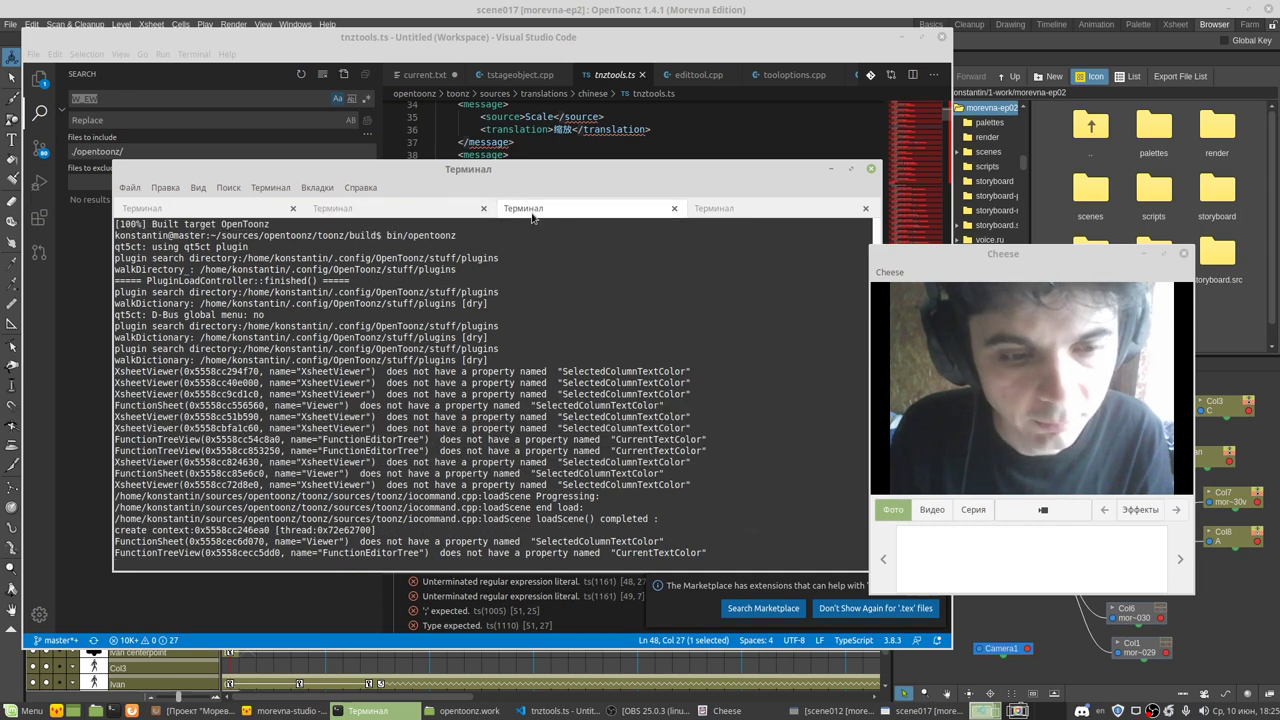
{"action": "key", "text": "Return"}
{"action": "left_click", "coordinate": [488, 212]}
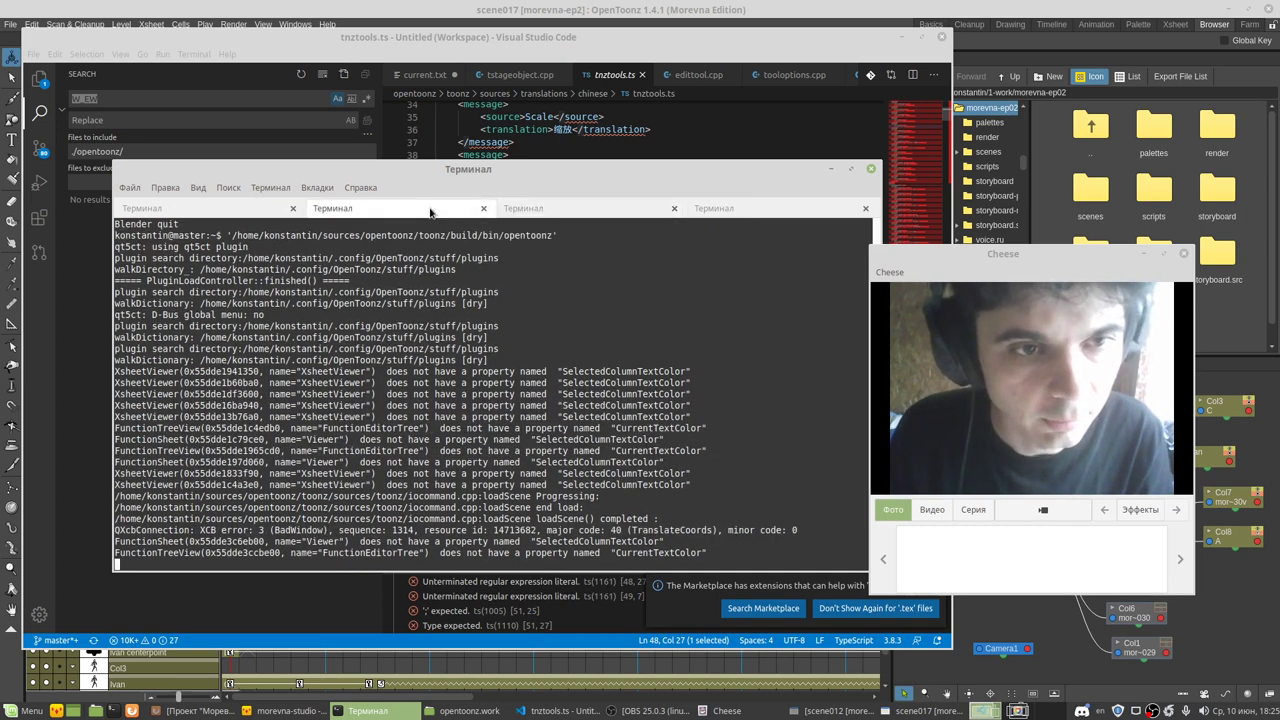
{"action": "left_click", "coordinate": [774, 212]}
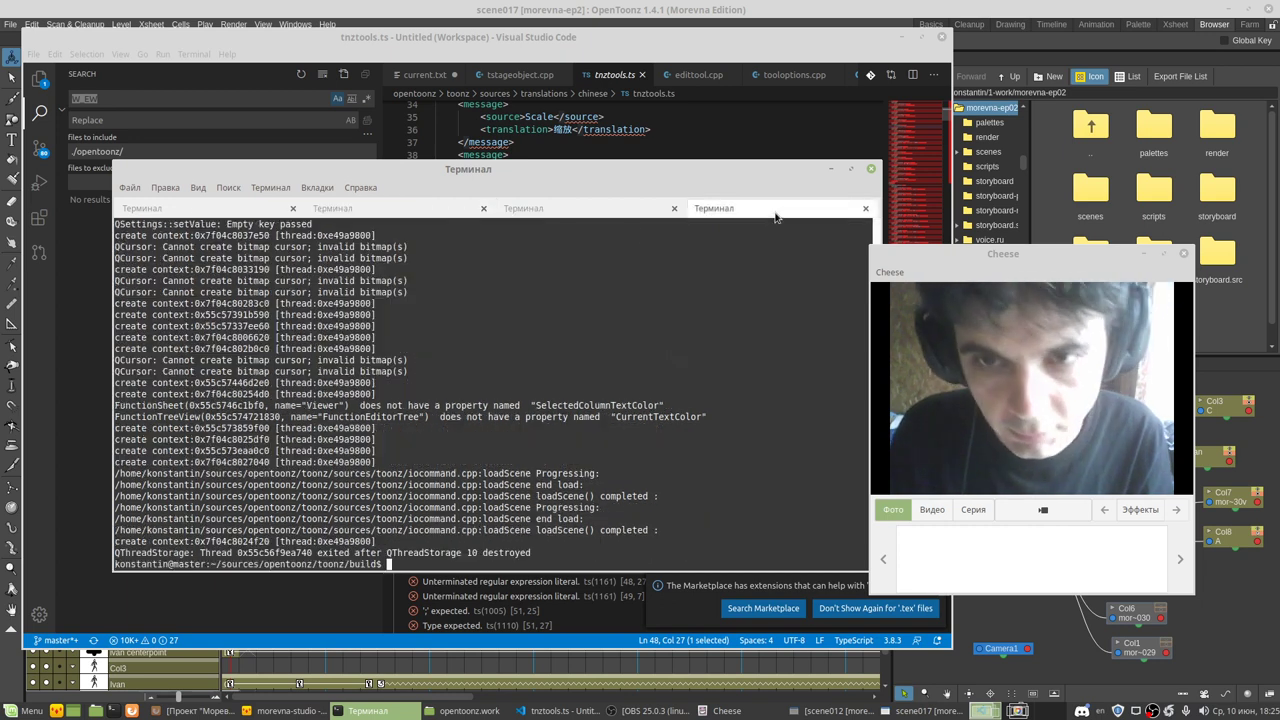
{"action": "key", "text": "Return"}
{"action": "type", "text": "cd"}
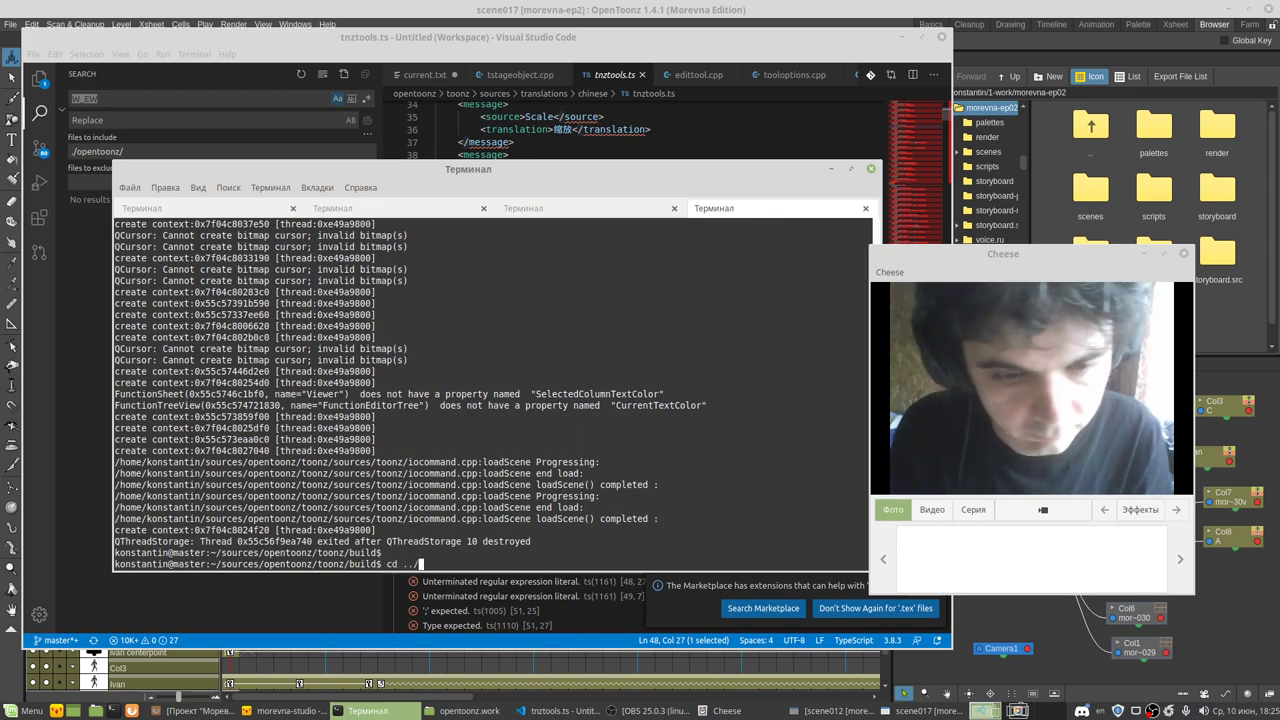
Step: From the opentoonz root (cd ../../), run git grep W_EW to locate remaining occurrences
{"action": "type", "text": "../../"}
{"action": "key", "text": "Return"}
{"action": "type", "text": "git g"}
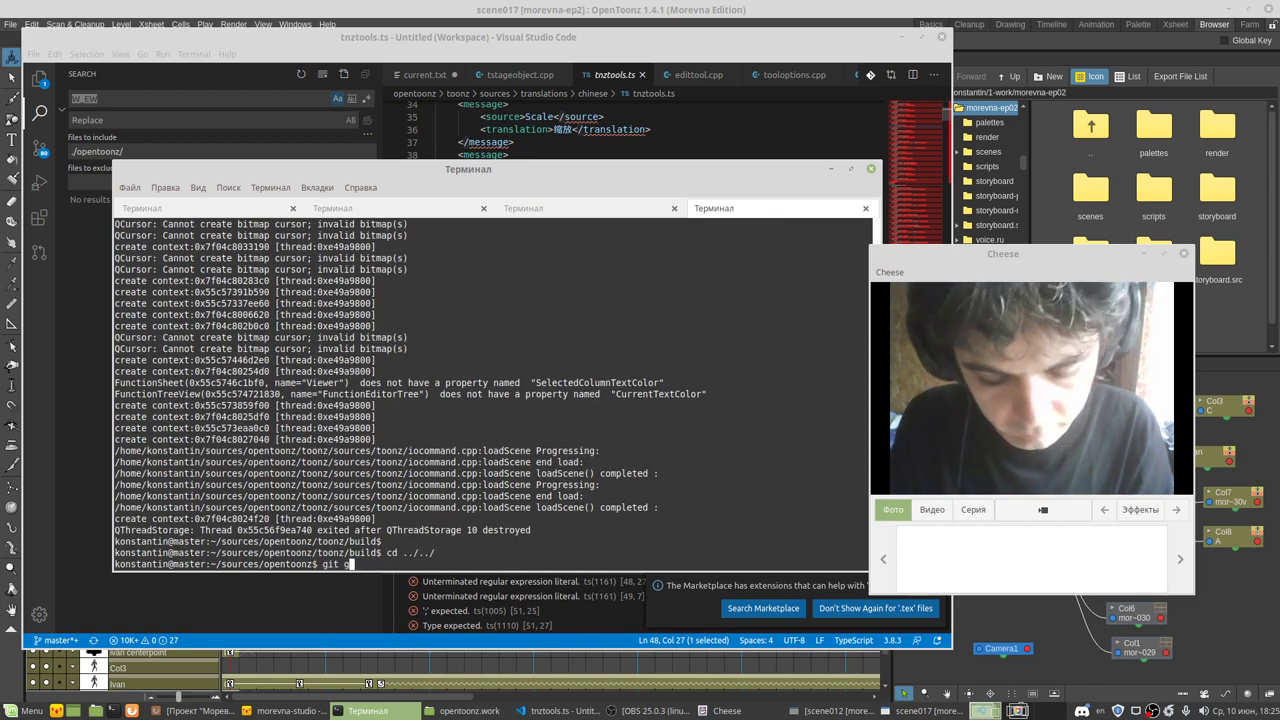
{"action": "type", "text": "rep W_EW"}
{"action": "key", "text": "Return"}
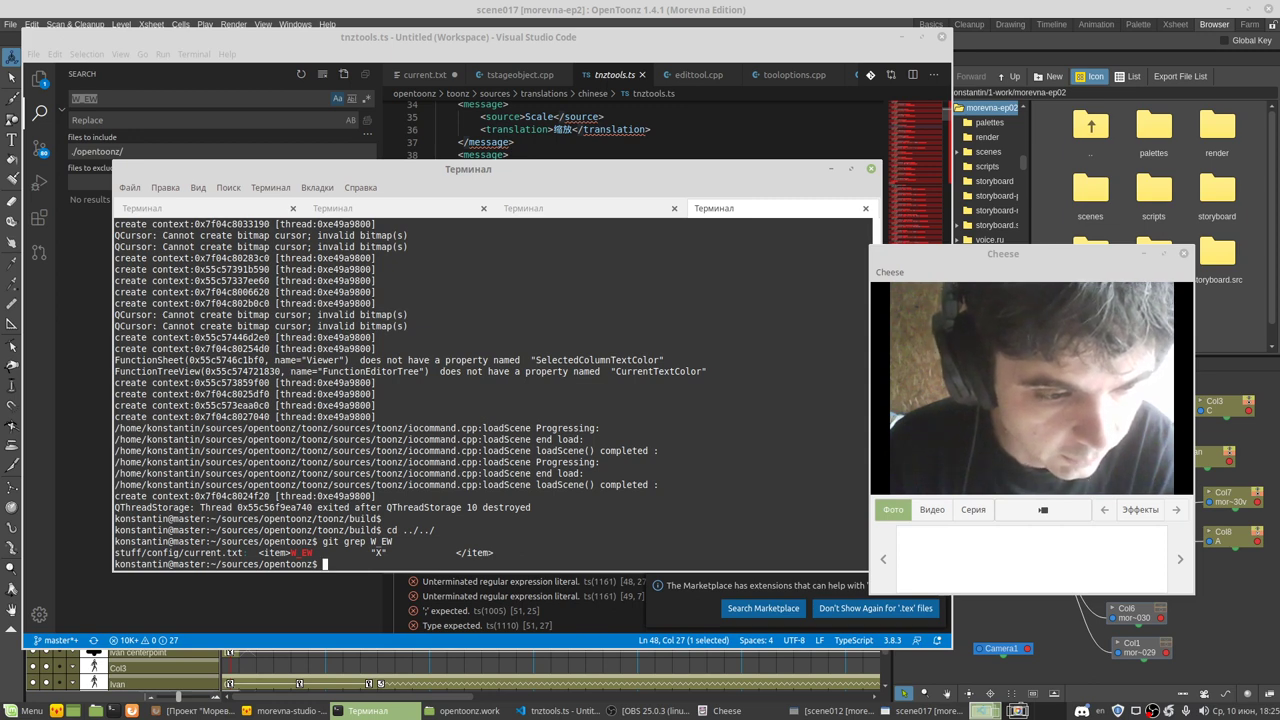
Step: Launch Git Gui with the 'git giu' command
{"action": "type", "text": "gi"}
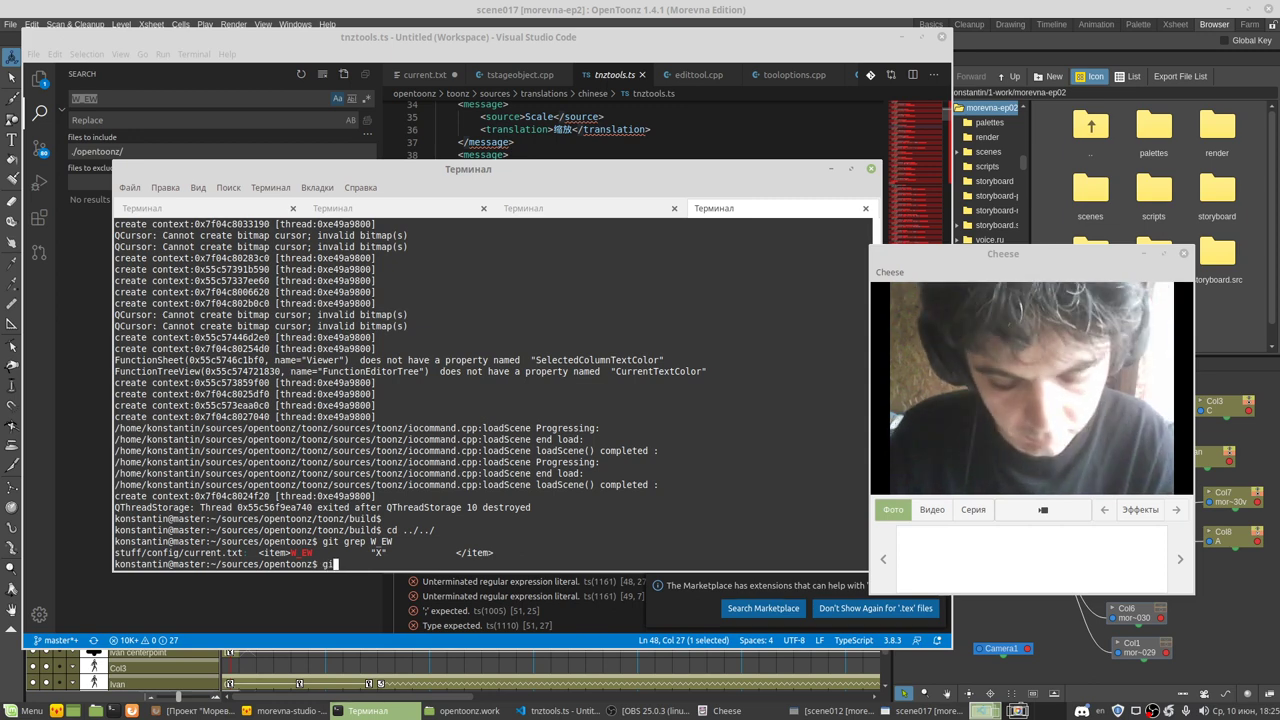
{"action": "type", "text": "t gi"}
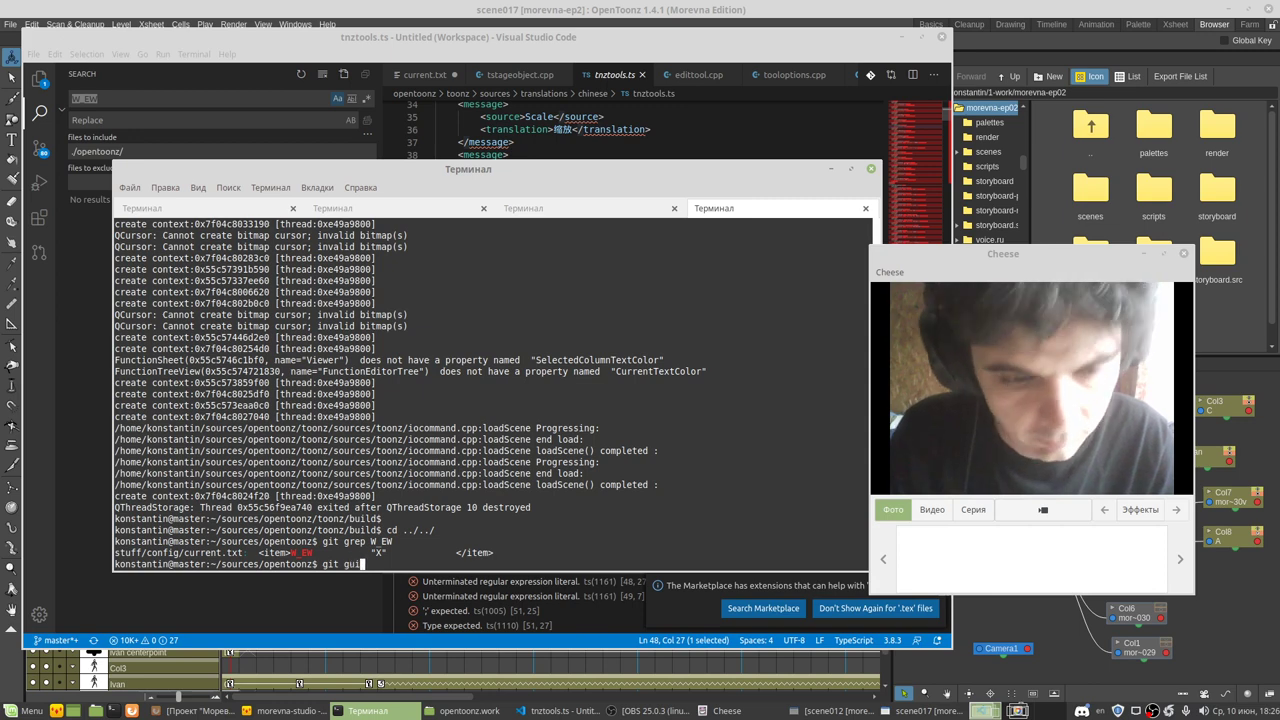
{"action": "type", "text": "u"}
{"action": "key", "text": "Return"}
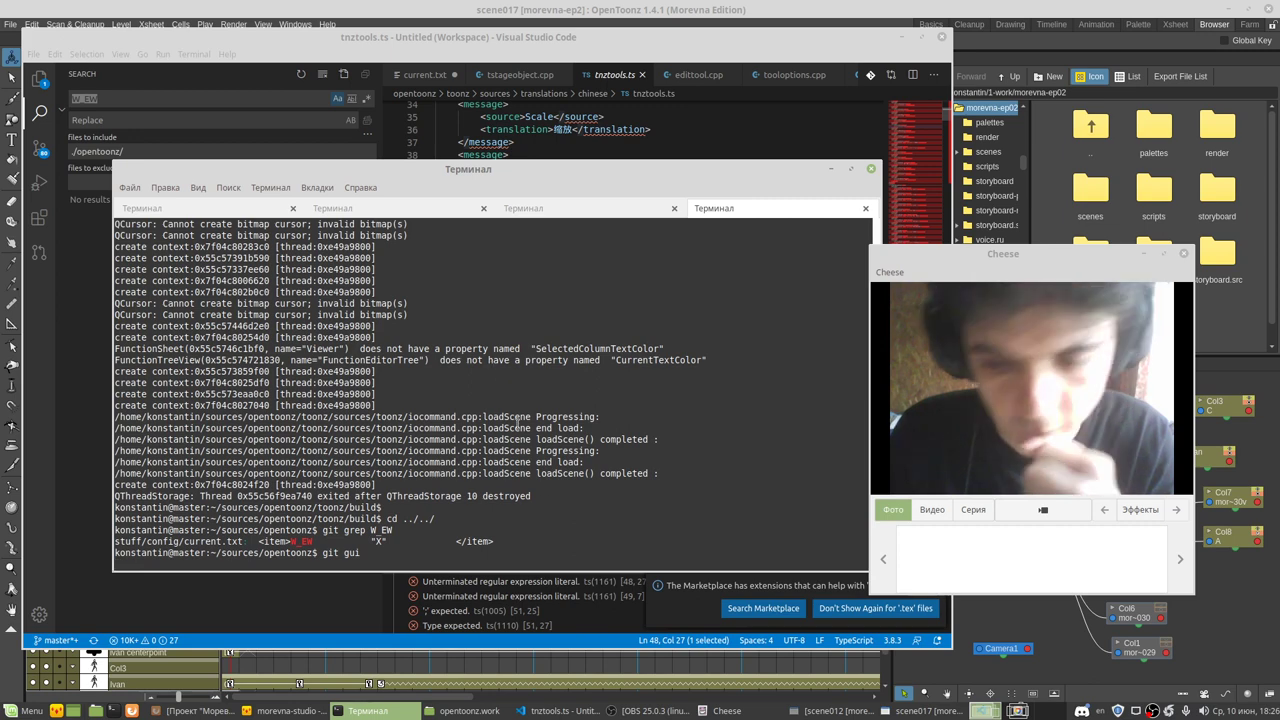
{"action": "key", "text": "alt+Tab"}
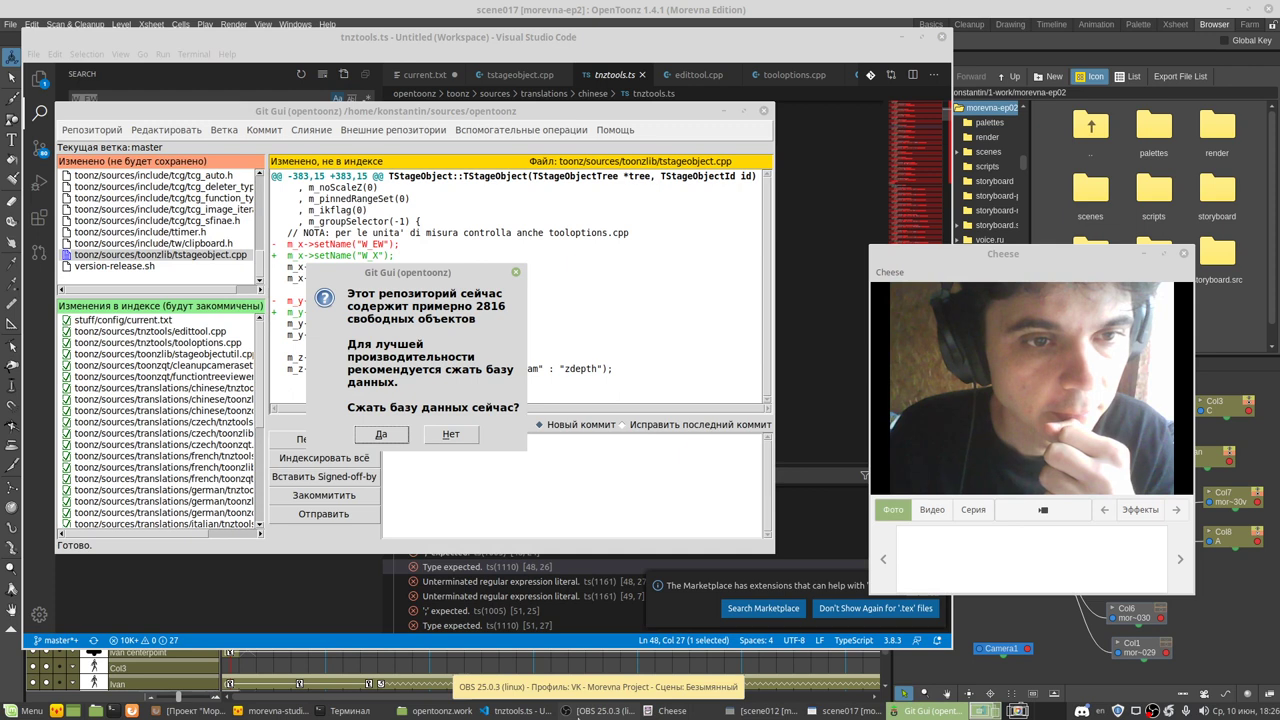
Step: Dismiss the compression prompt, review tstageobject.cpp's W_X/W_Y rename diff, and minimize Git Gui
{"action": "left_click", "coordinate": [451, 434]}
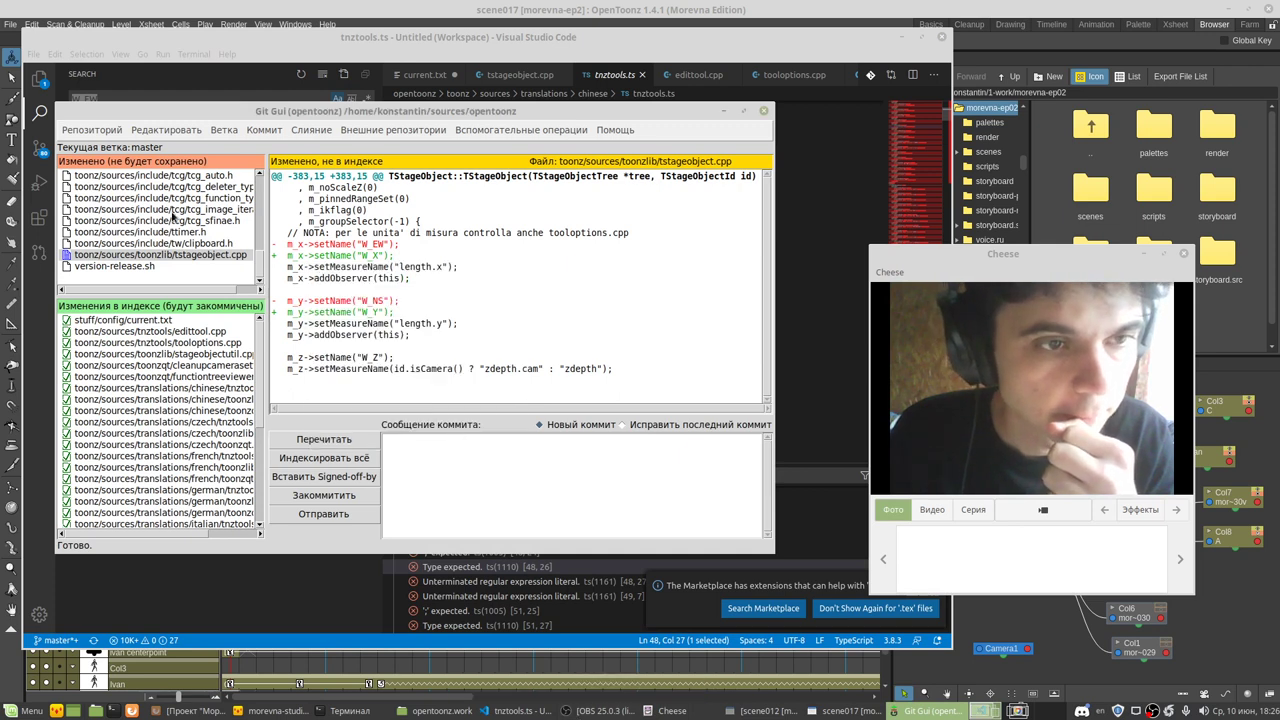
{"action": "scroll", "coordinate": [172, 214], "scroll_direction": "down", "scroll_amount": 2}
{"action": "scroll", "coordinate": [168, 220], "scroll_direction": "down", "scroll_amount": 2}
{"action": "scroll", "coordinate": [165, 225], "scroll_direction": "down", "scroll_amount": 2}
{"action": "scroll", "coordinate": [163, 230], "scroll_direction": "down", "scroll_amount": 2}
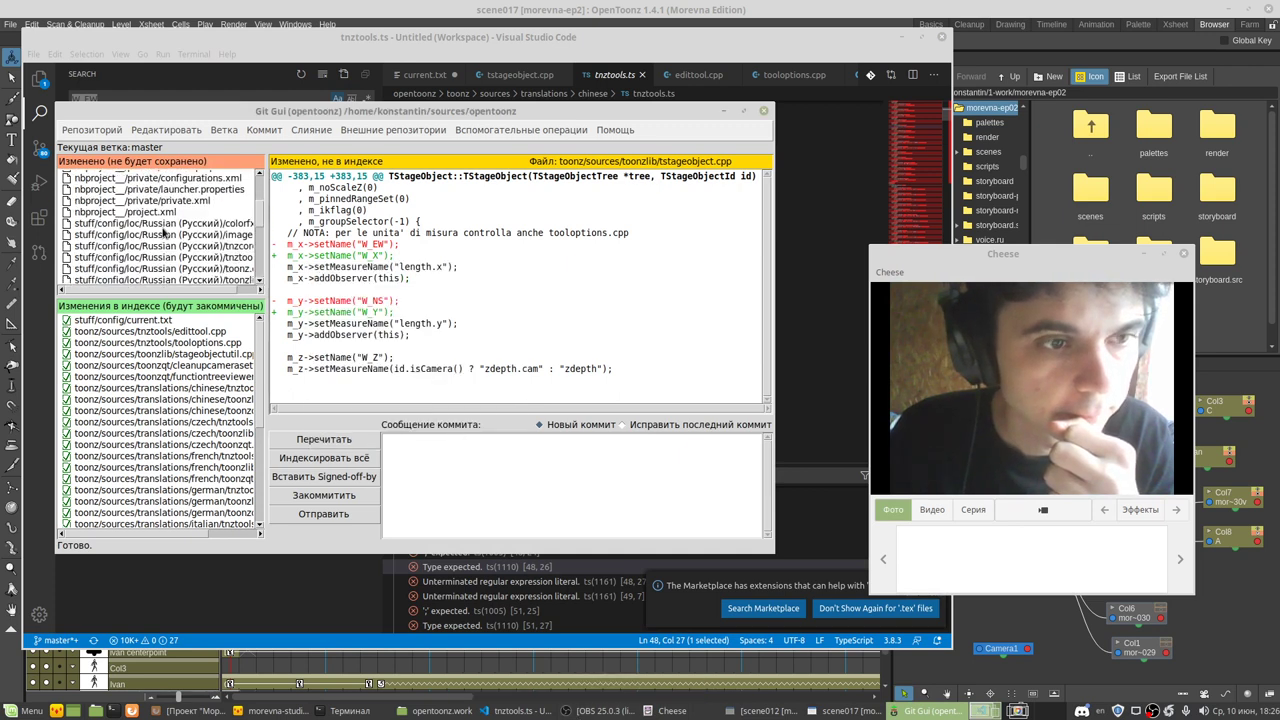
{"action": "scroll", "coordinate": [163, 231], "scroll_direction": "down", "scroll_amount": 3}
{"action": "scroll", "coordinate": [163, 232], "scroll_direction": "down", "scroll_amount": 3}
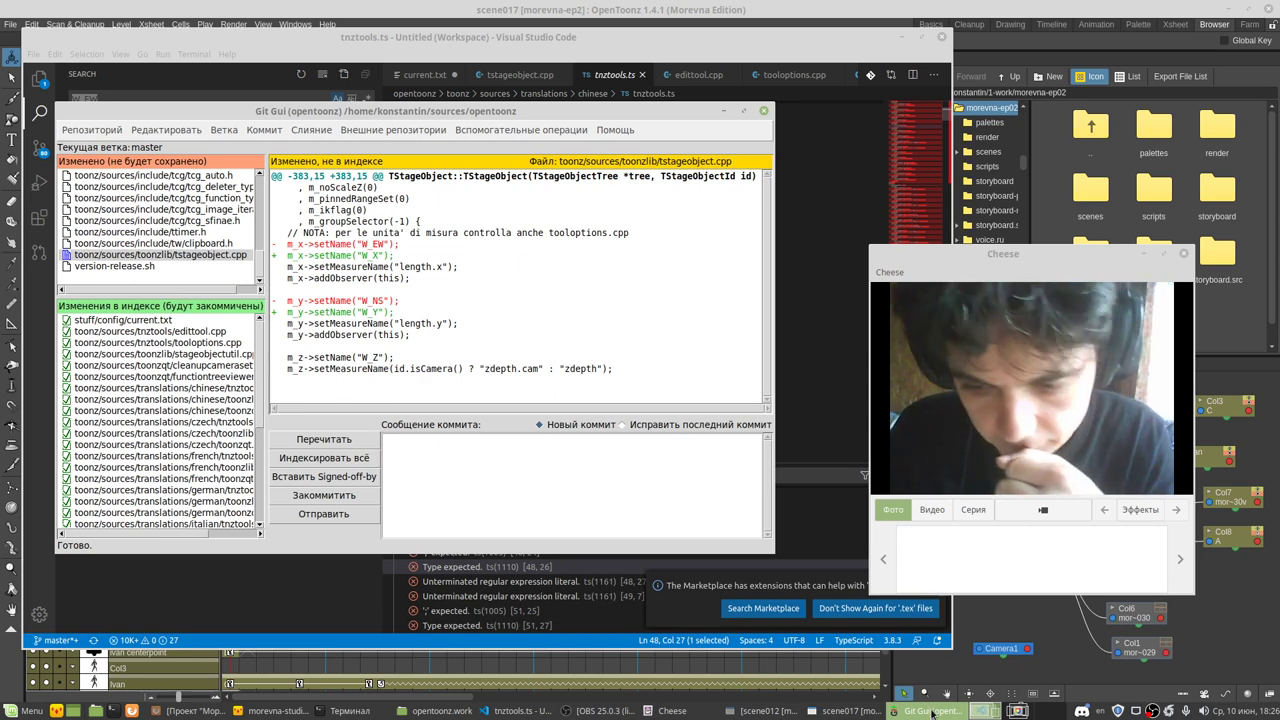
{"action": "left_click", "coordinate": [930, 711]}
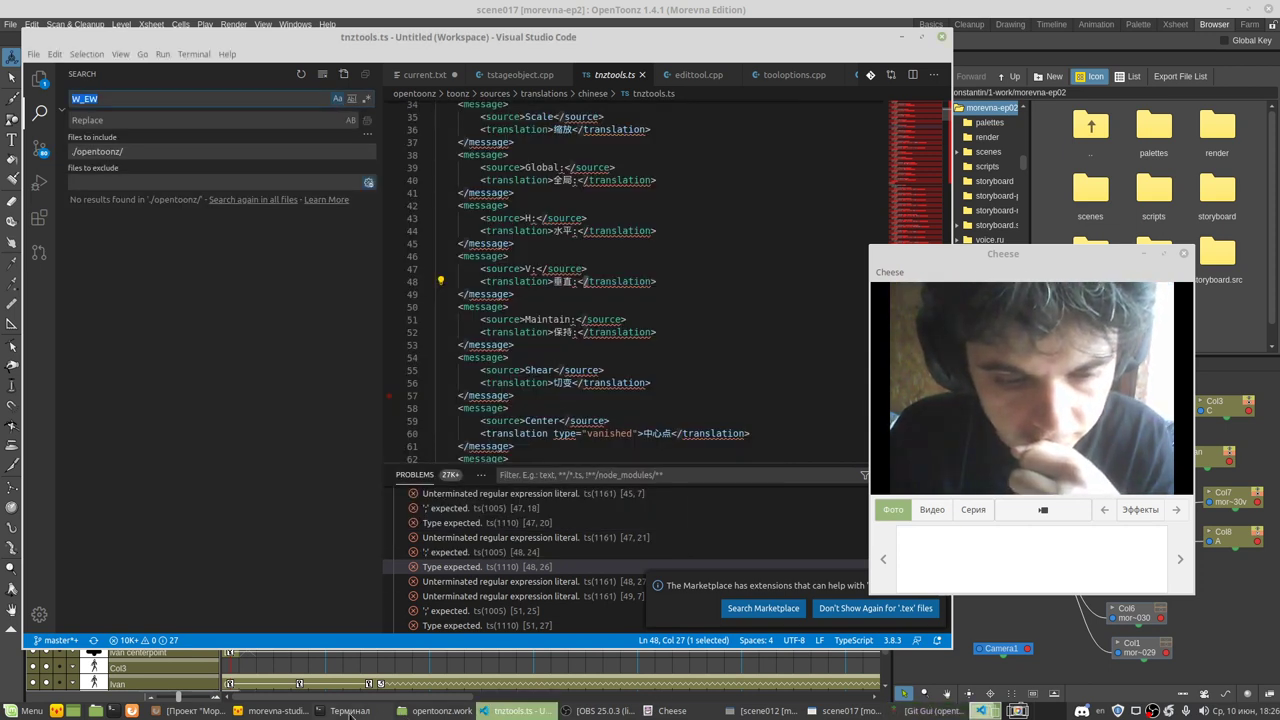
Step: Use the terminal's context menu, then bring Visual Studio Code back to the front
{"action": "left_click", "coordinate": [615, 711]}
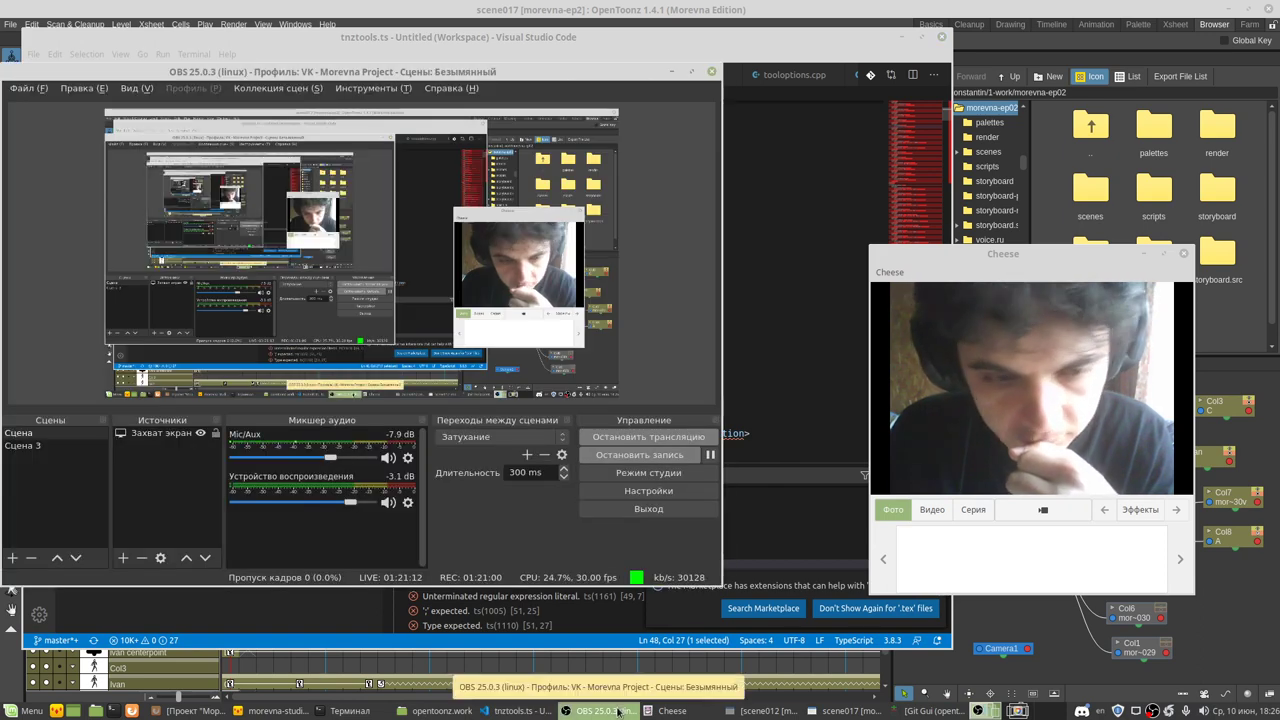
{"action": "left_click", "coordinate": [618, 711]}
{"action": "left_click", "coordinate": [521, 711]}
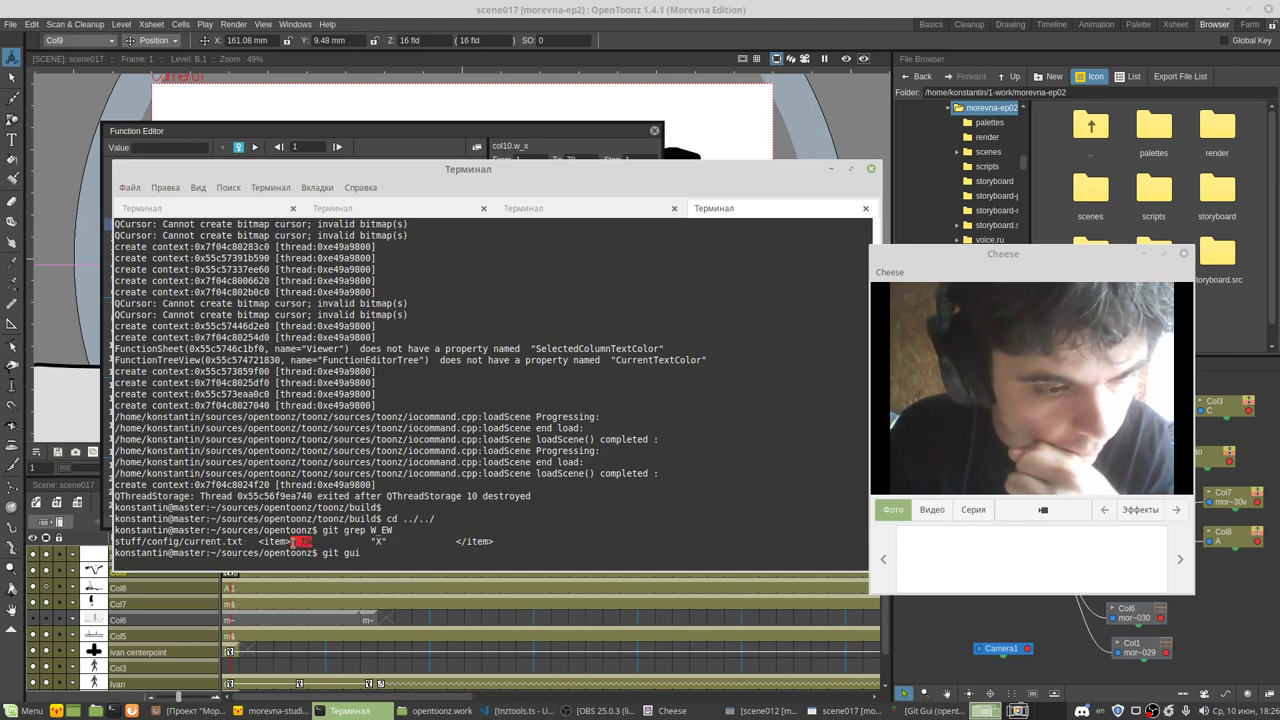
{"action": "right_click", "coordinate": [295, 541]}
{"action": "left_click", "coordinate": [340, 614]}
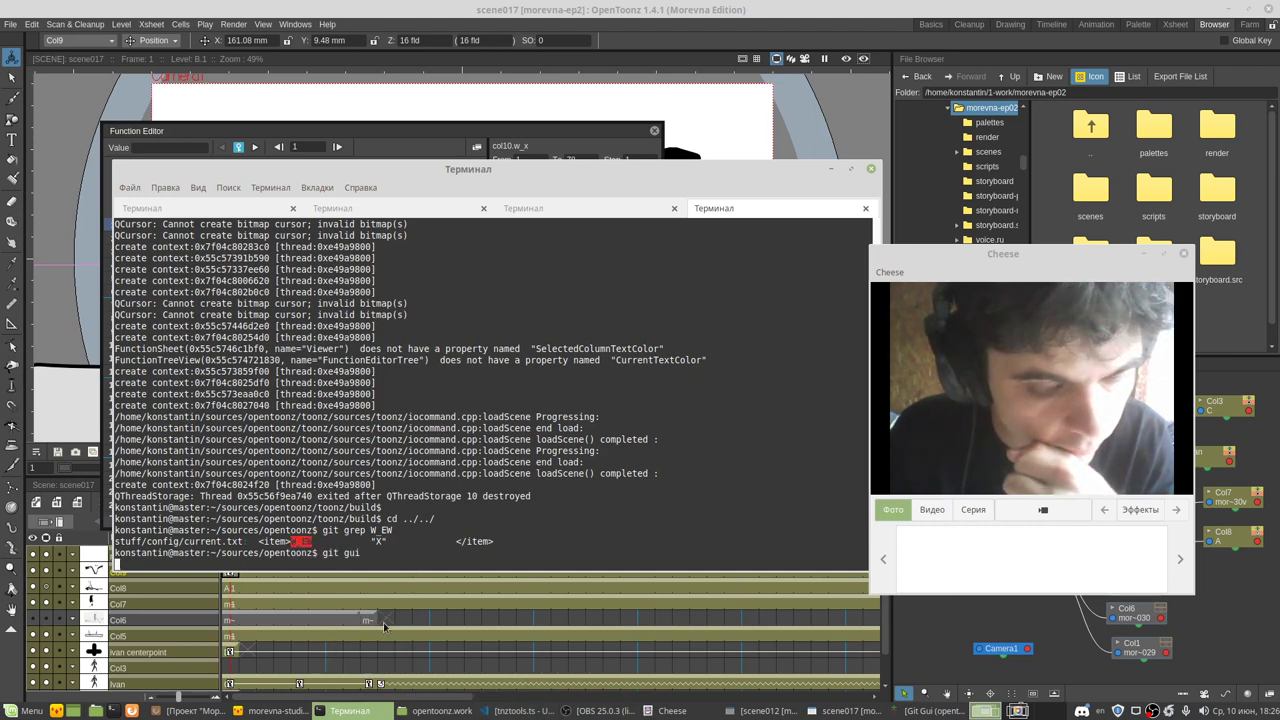
{"action": "left_click", "coordinate": [515, 710]}
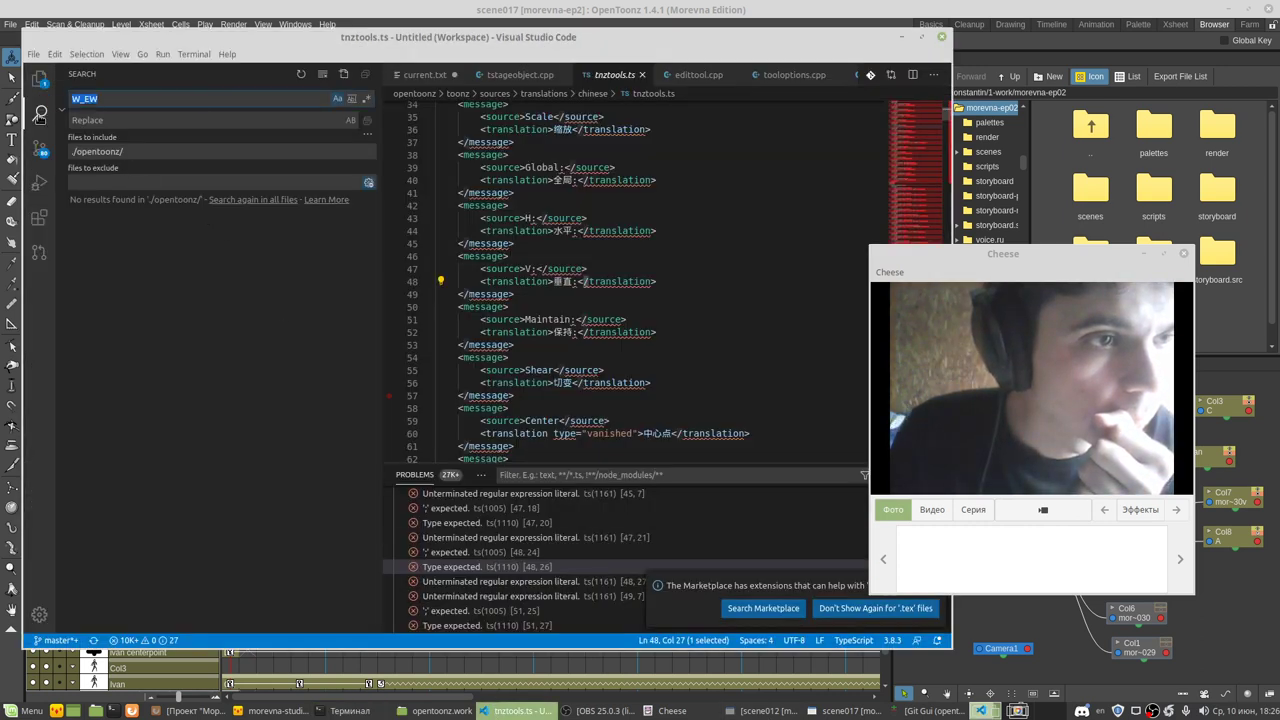
Step: Set the search's files-to-include field to ./ with the replace field collapsed
{"action": "left_click", "coordinate": [39, 116]}
{"action": "left_click", "coordinate": [39, 116]}
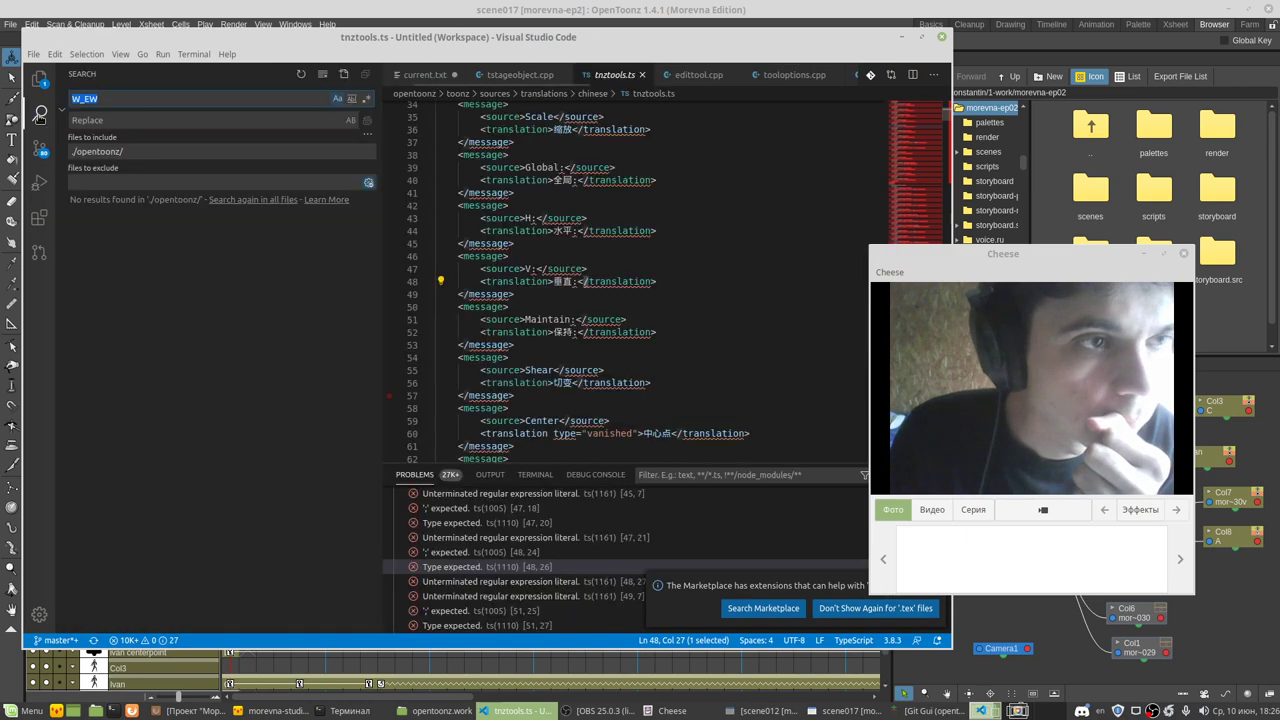
{"action": "left_click", "coordinate": [62, 114]}
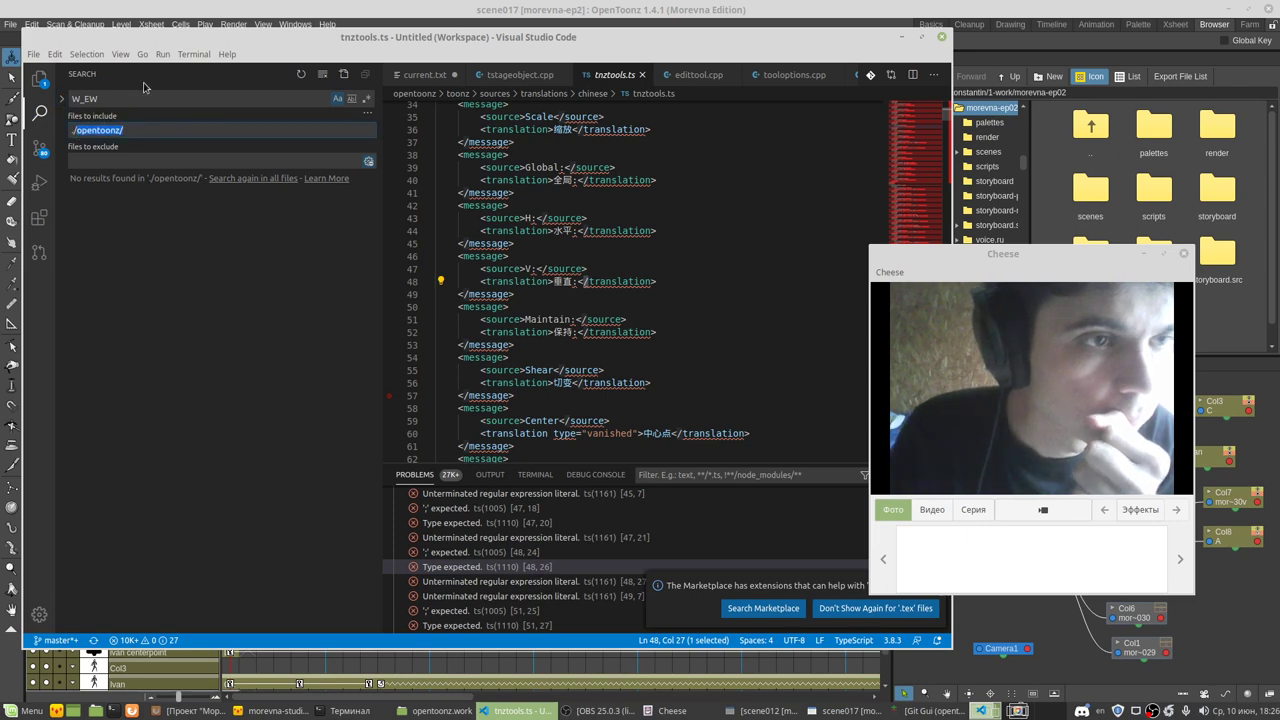
{"action": "type", "text": "./"}
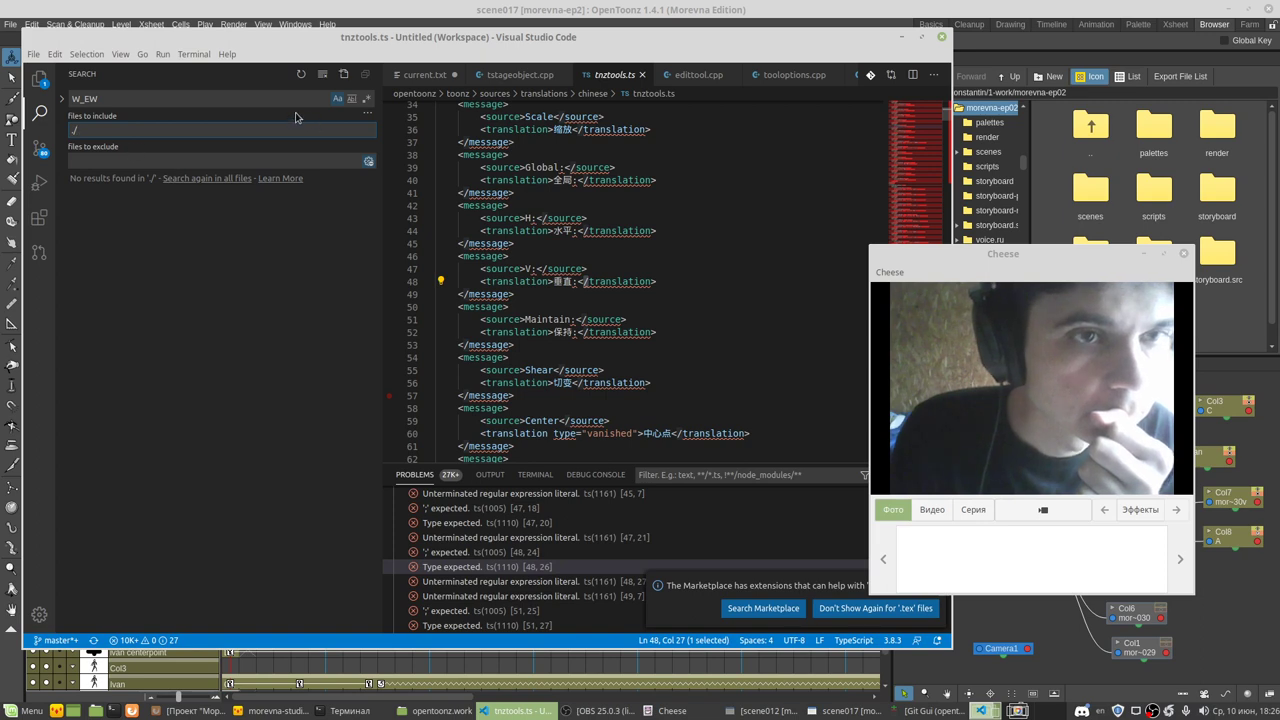
Step: Search W_EW via Find in Folder on opentoonz, then open the .exclude search settings
{"action": "key", "text": "ctrl+shift+e"}
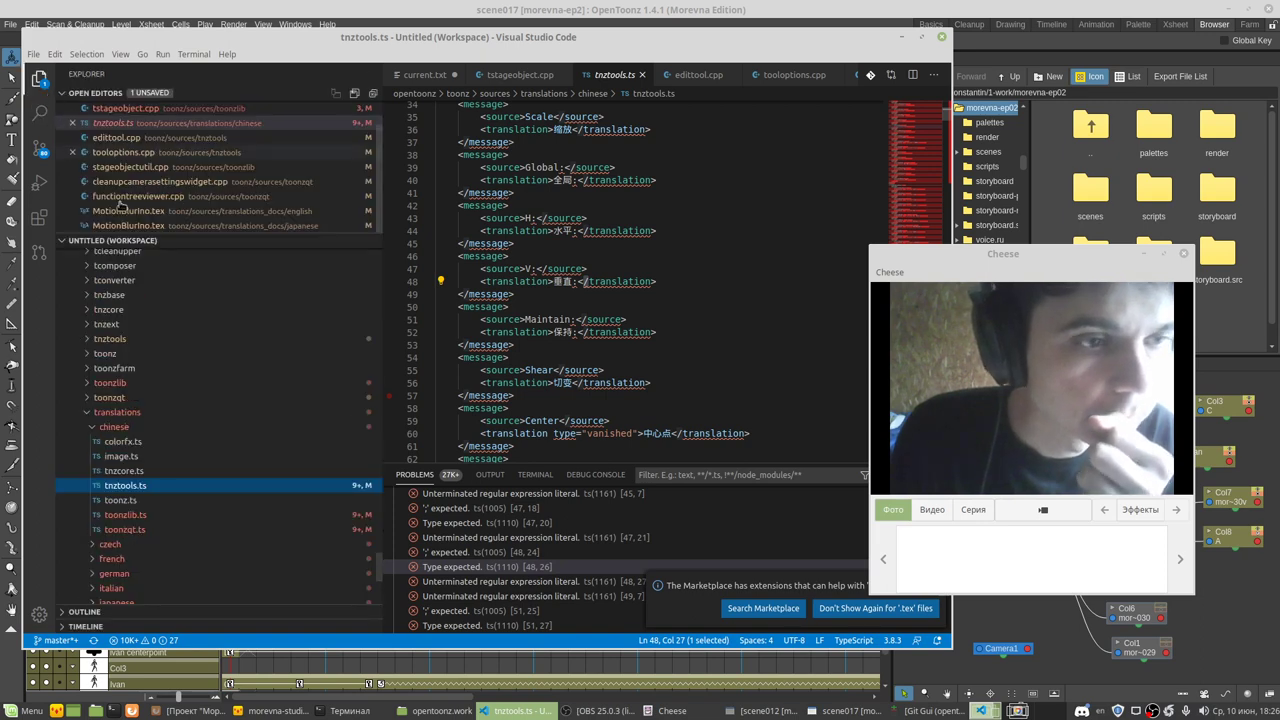
{"action": "scroll", "coordinate": [223, 349], "scroll_direction": "up", "scroll_amount": 5}
{"action": "scroll", "coordinate": [223, 345], "scroll_direction": "up", "scroll_amount": 5}
{"action": "scroll", "coordinate": [332, 430], "scroll_direction": "up", "scroll_amount": 5}
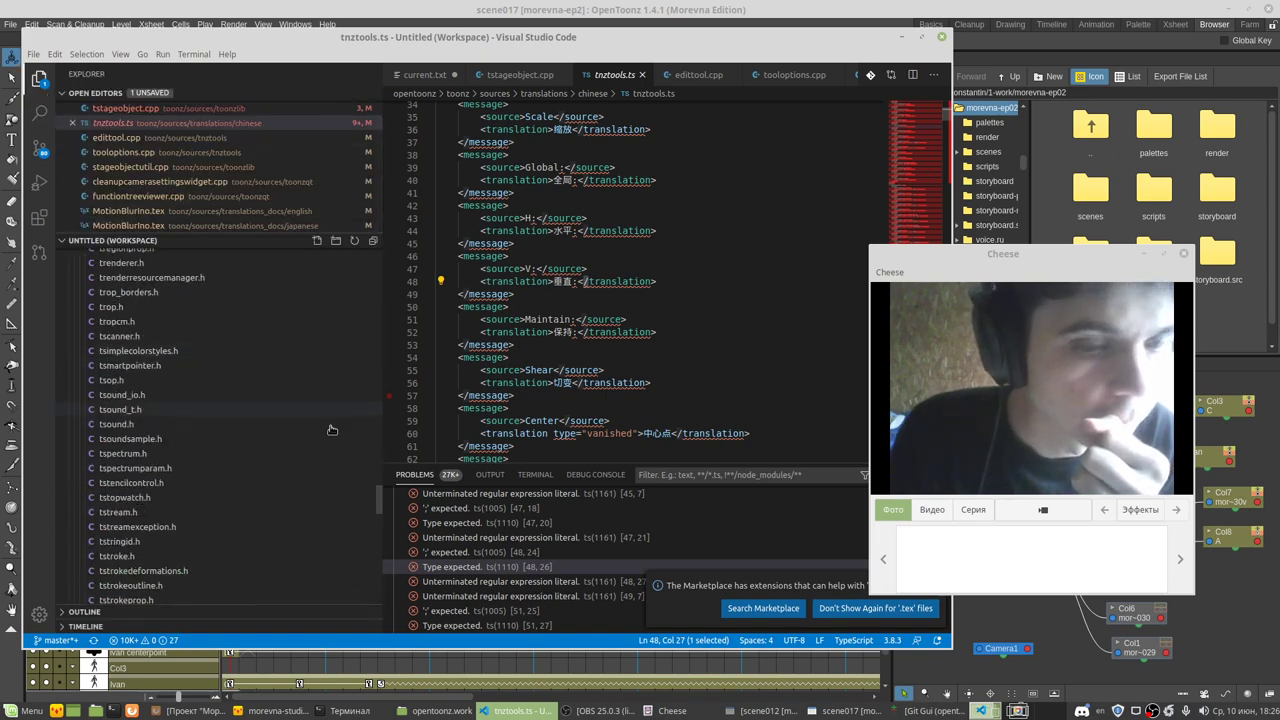
{"action": "scroll", "coordinate": [332, 430], "scroll_direction": "up", "scroll_amount": 10}
{"action": "scroll", "coordinate": [332, 430], "scroll_direction": "up", "scroll_amount": 5}
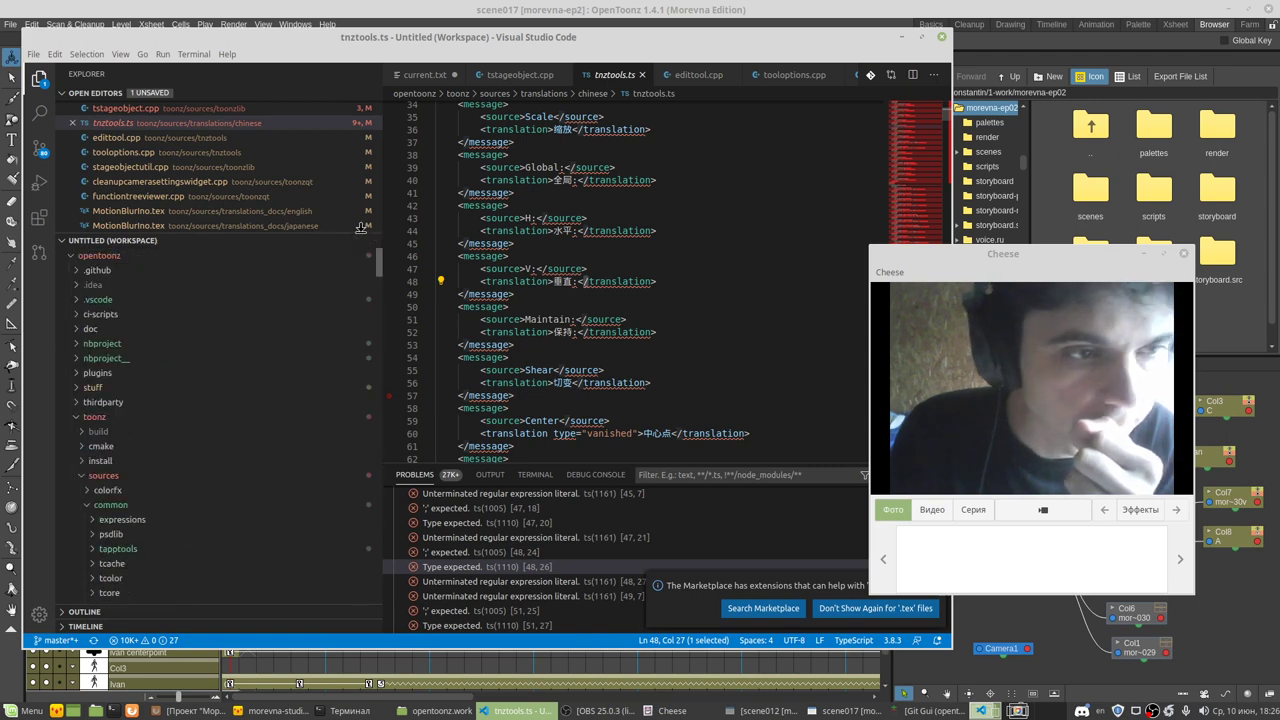
{"action": "left_click", "coordinate": [75, 256]}
{"action": "right_click", "coordinate": [88, 255]}
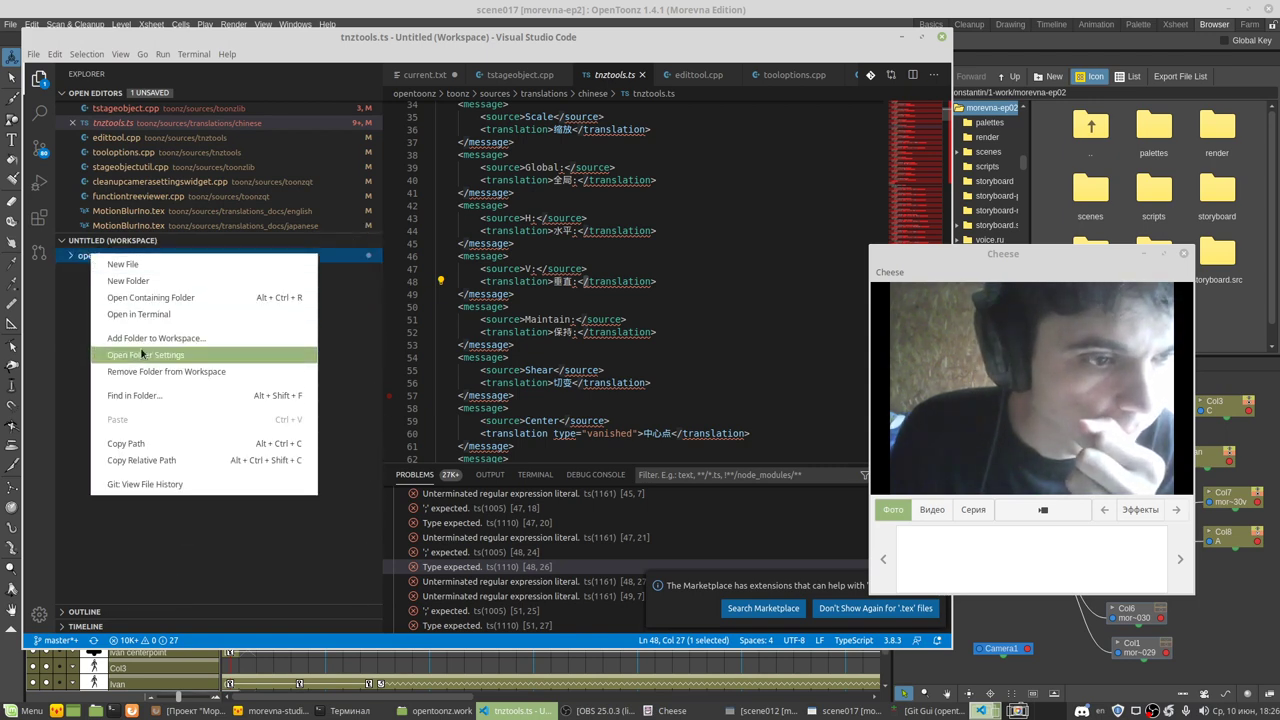
{"action": "left_click", "coordinate": [140, 396]}
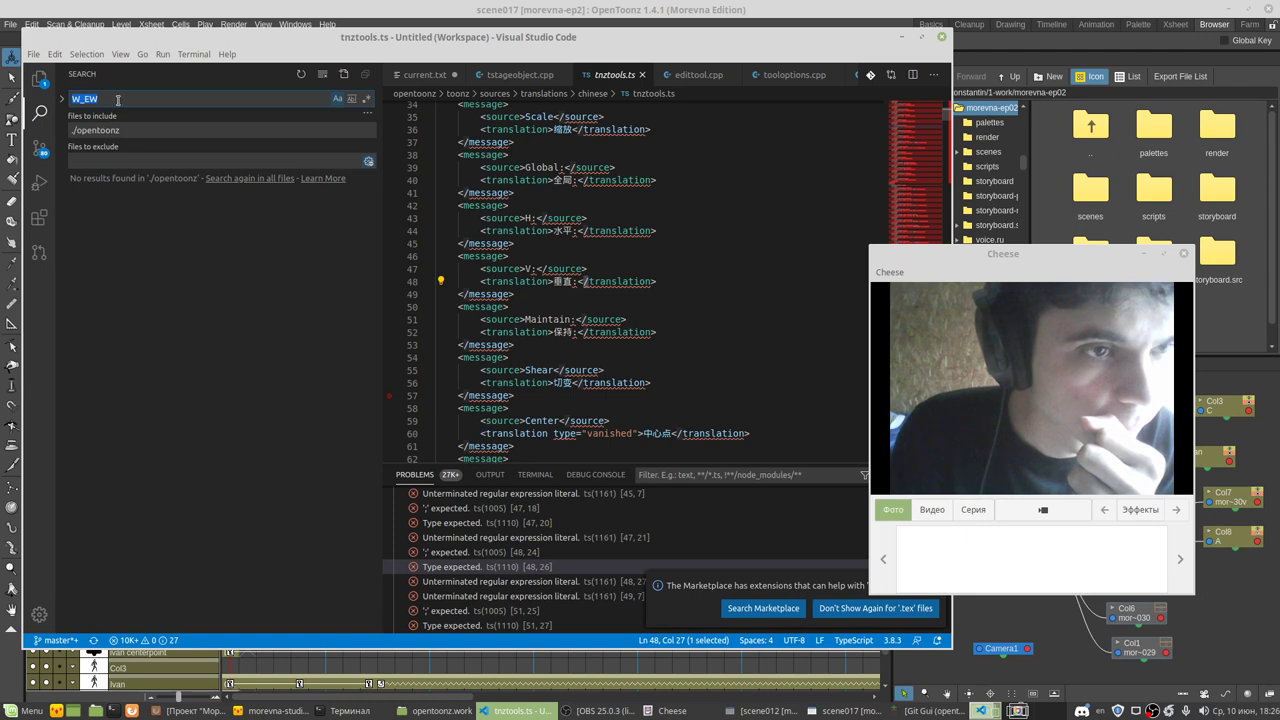
{"action": "left_click", "coordinate": [234, 180]}
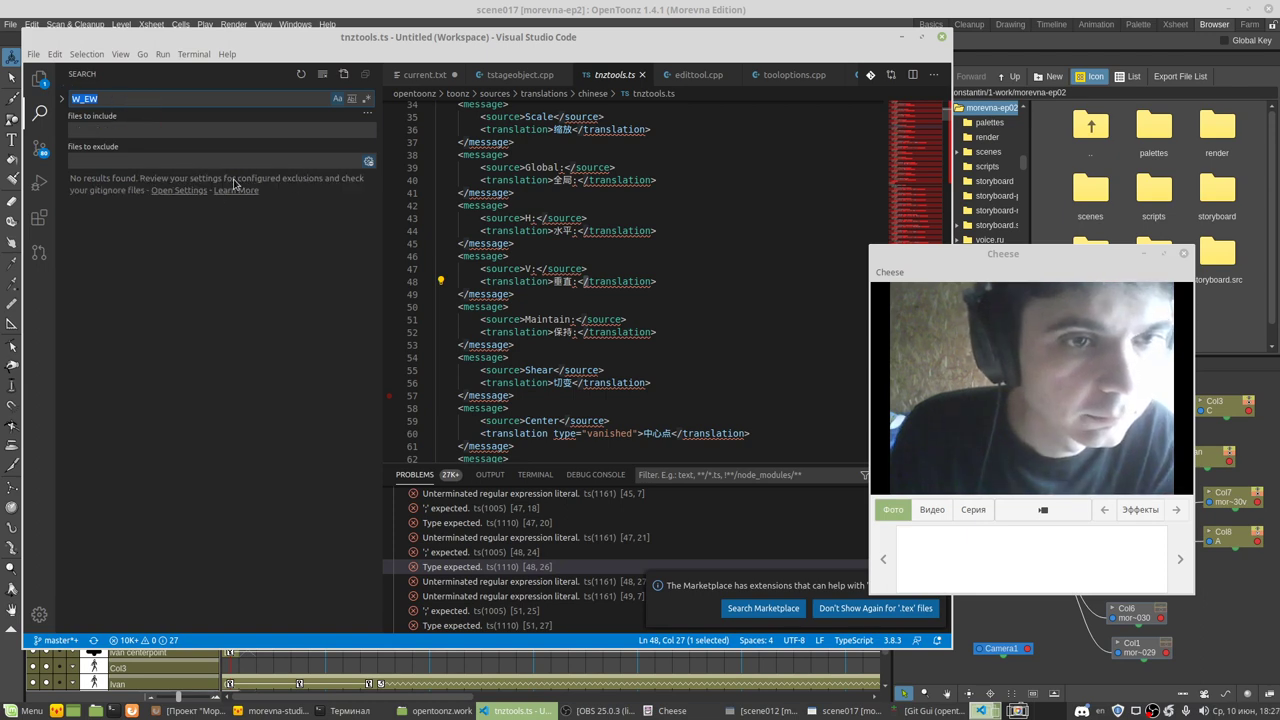
{"action": "left_click", "coordinate": [180, 190]}
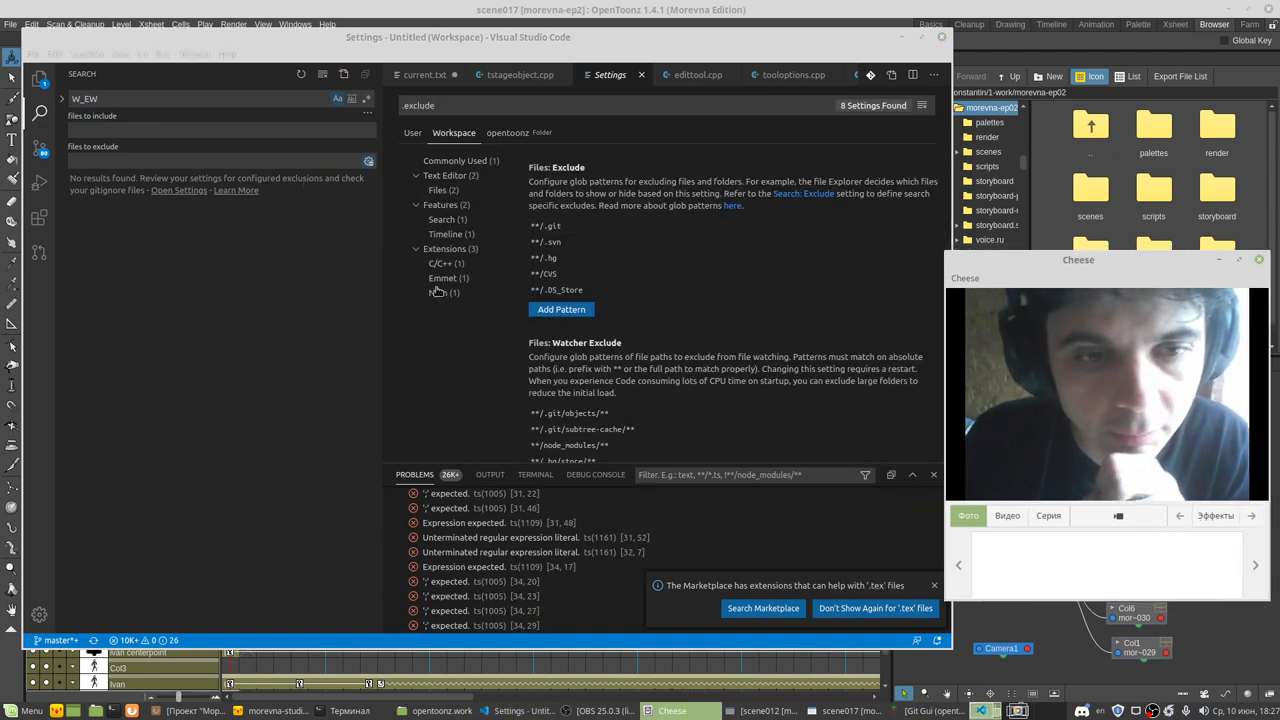
{"action": "scroll", "coordinate": [598, 325], "scroll_direction": "down", "scroll_amount": 3}
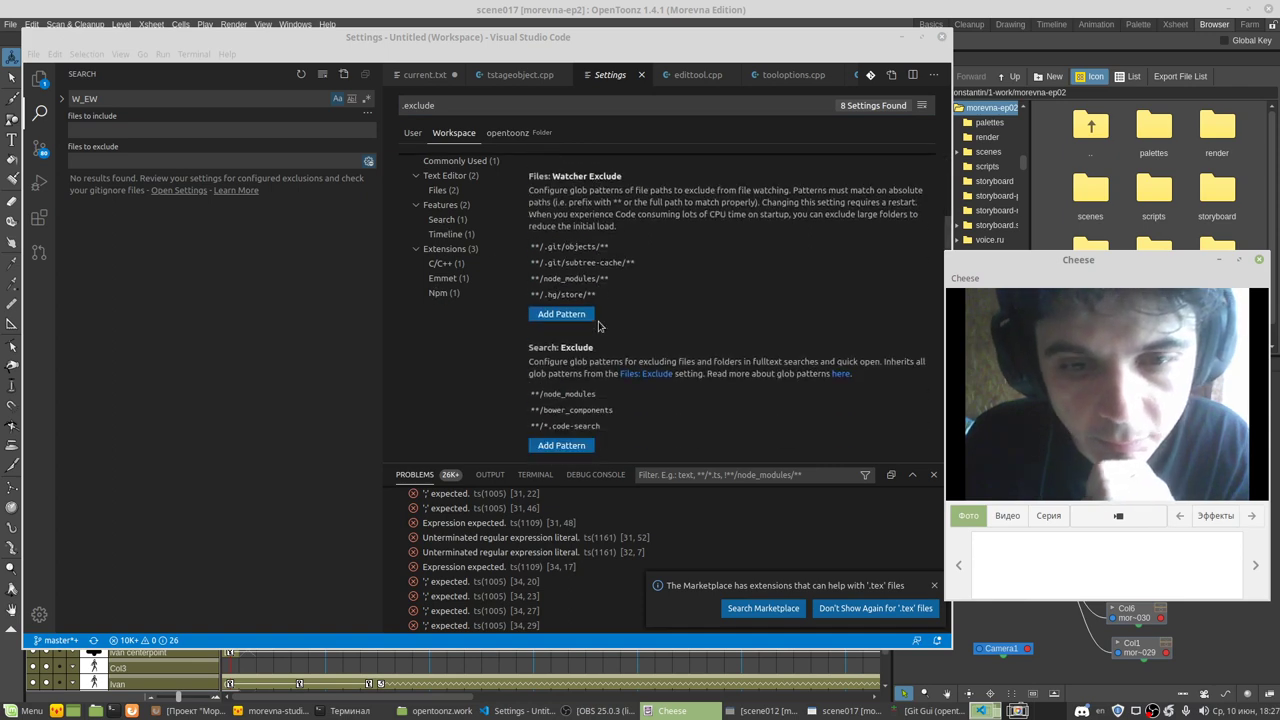
{"action": "scroll", "coordinate": [598, 325], "scroll_direction": "down", "scroll_amount": 3}
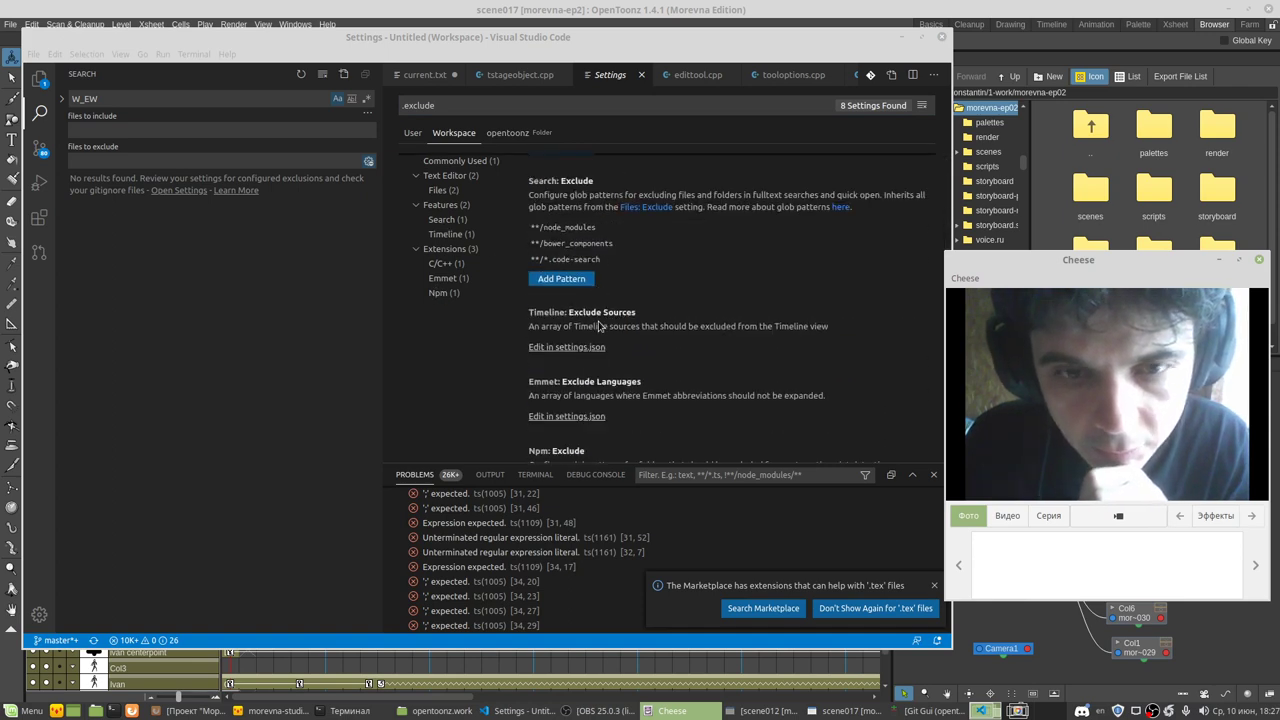
{"action": "scroll", "coordinate": [600, 325], "scroll_direction": "down", "scroll_amount": 4}
{"action": "scroll", "coordinate": [600, 325], "scroll_direction": "up", "scroll_amount": 3}
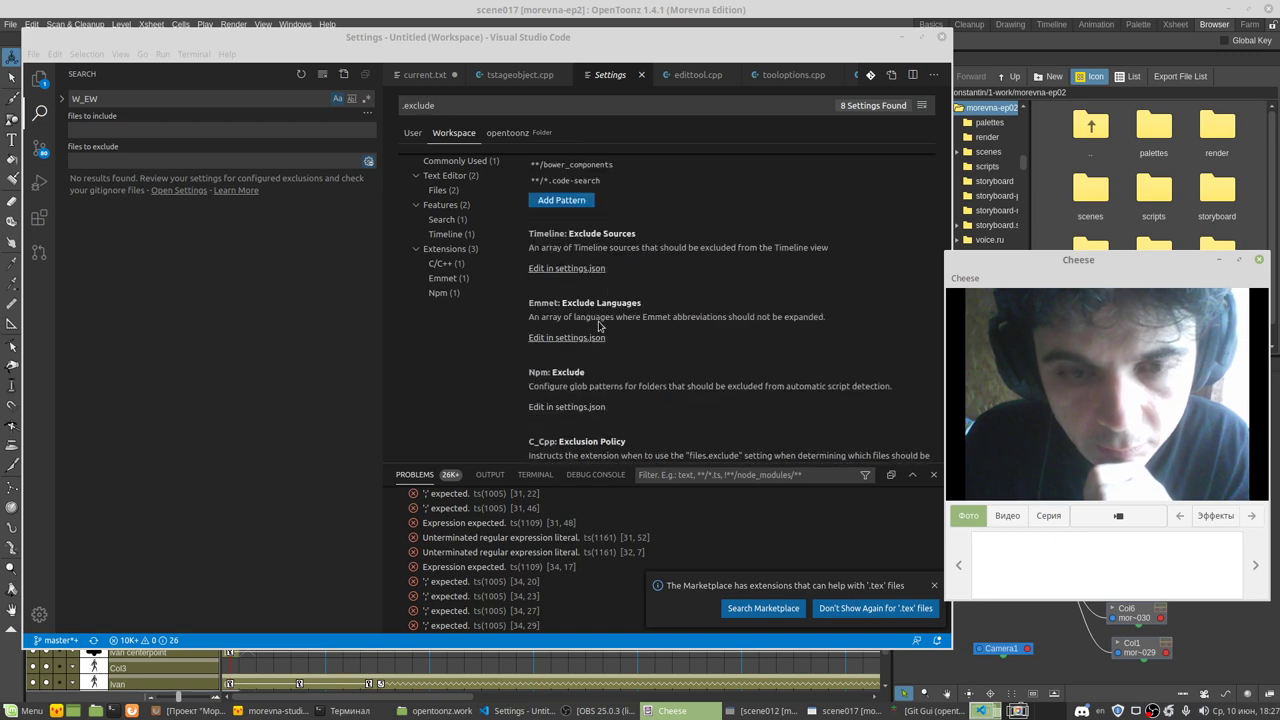
{"action": "scroll", "coordinate": [598, 325], "scroll_direction": "up", "scroll_amount": 3}
{"action": "scroll", "coordinate": [598, 325], "scroll_direction": "up", "scroll_amount": 3}
{"action": "scroll", "coordinate": [598, 325], "scroll_direction": "up", "scroll_amount": 3}
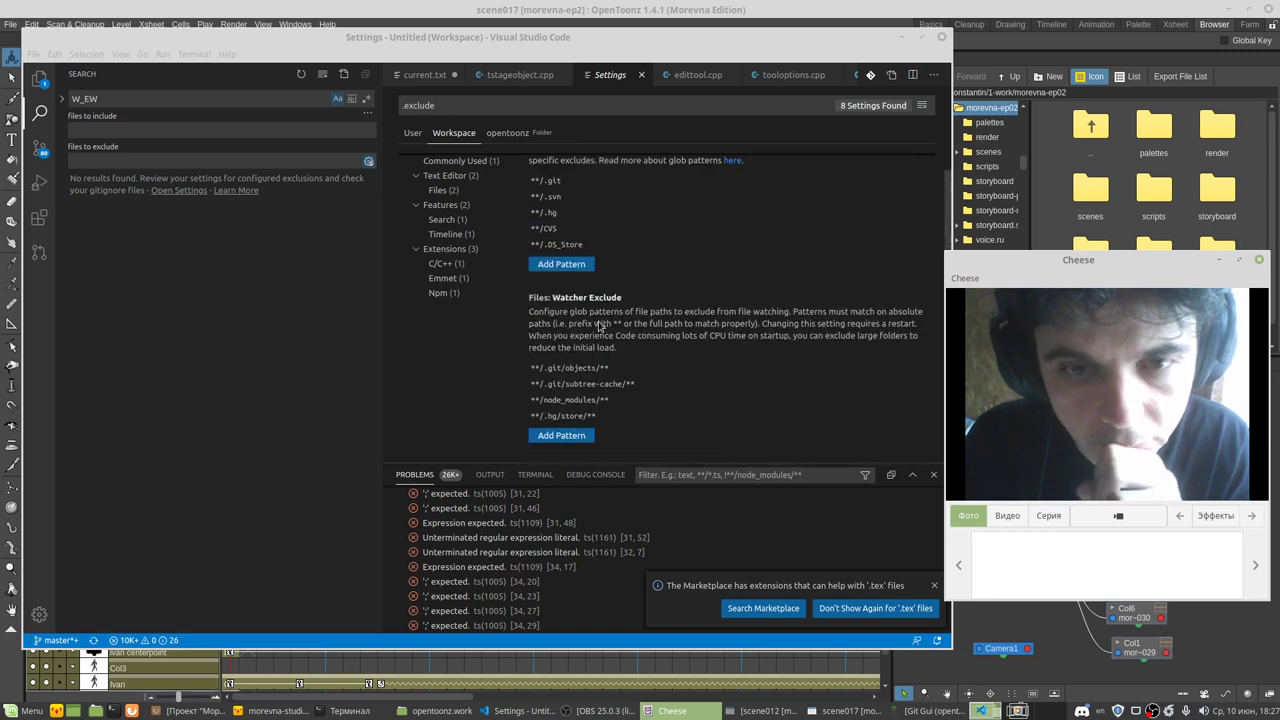
{"action": "scroll", "coordinate": [598, 325], "scroll_direction": "up", "scroll_amount": 1}
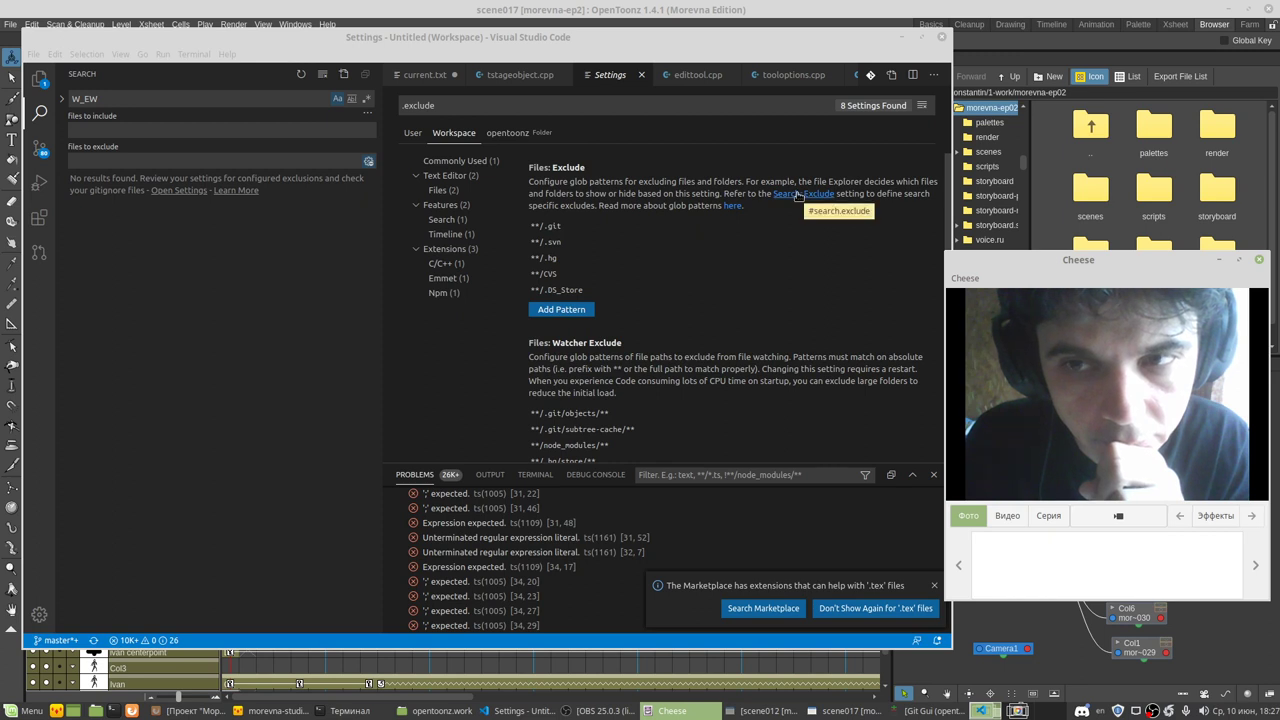
{"action": "left_click", "coordinate": [445, 191]}
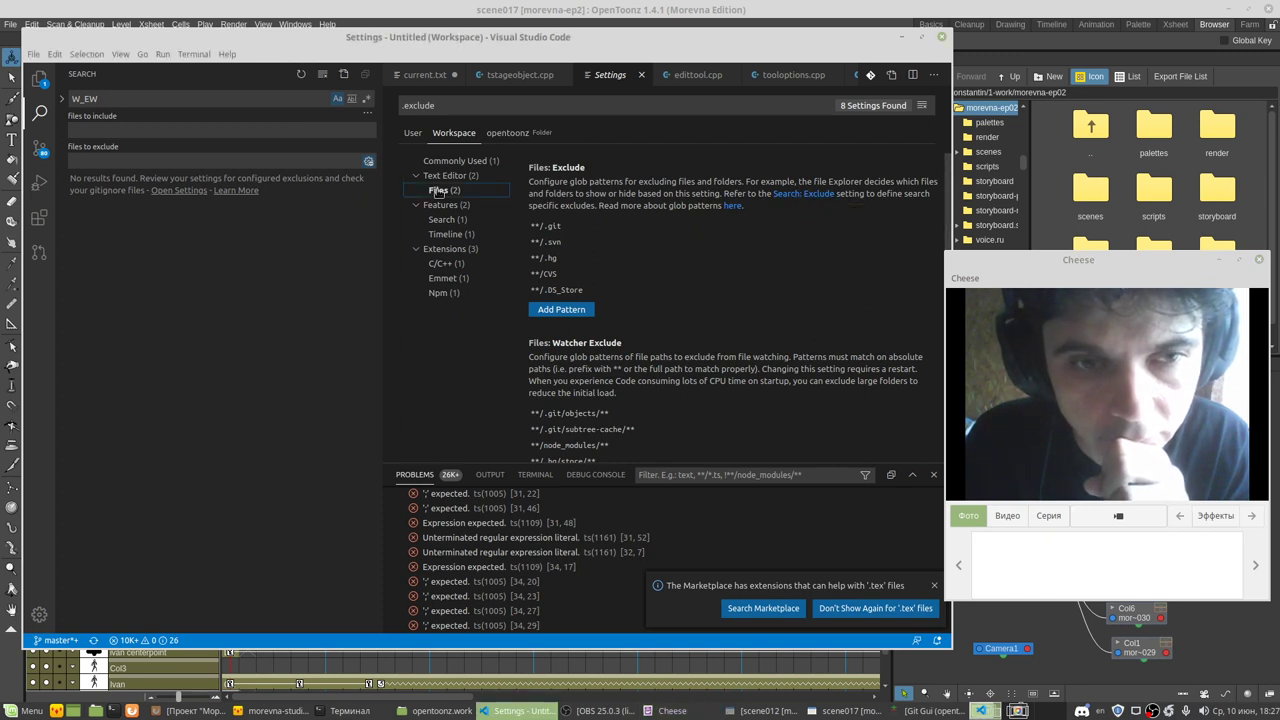
{"action": "left_click", "coordinate": [437, 220]}
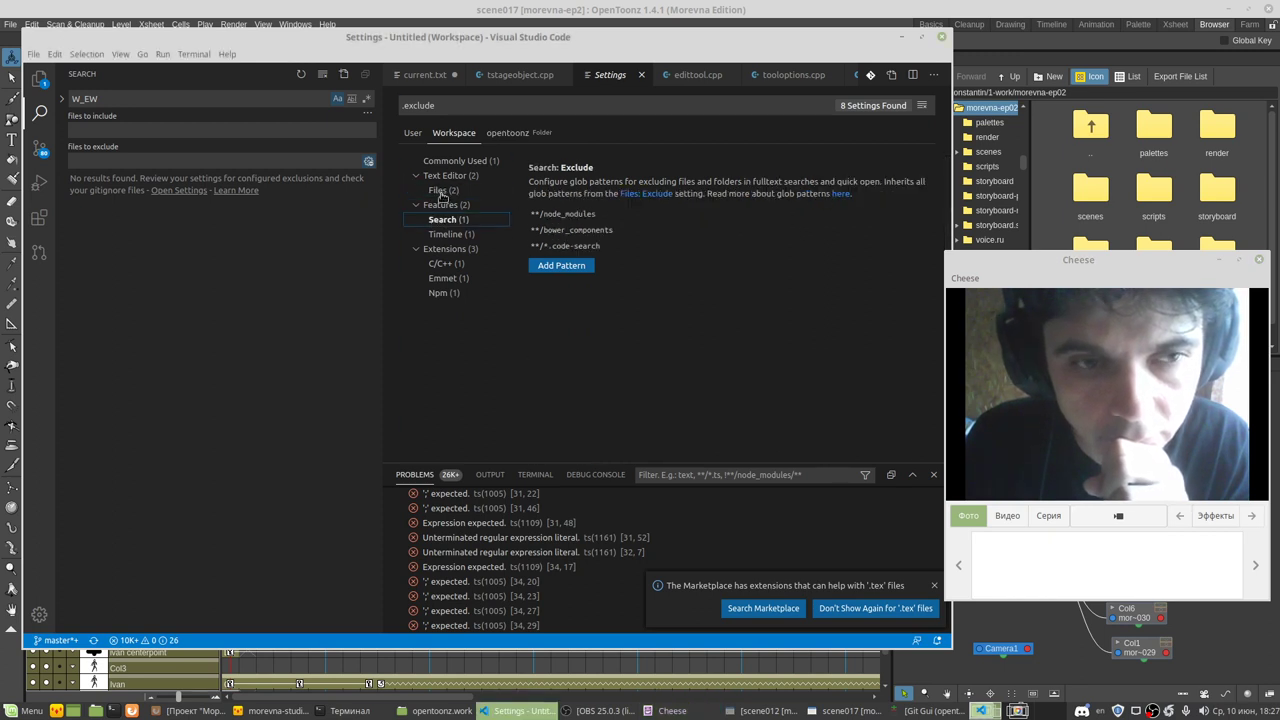
{"action": "left_click", "coordinate": [440, 192]}
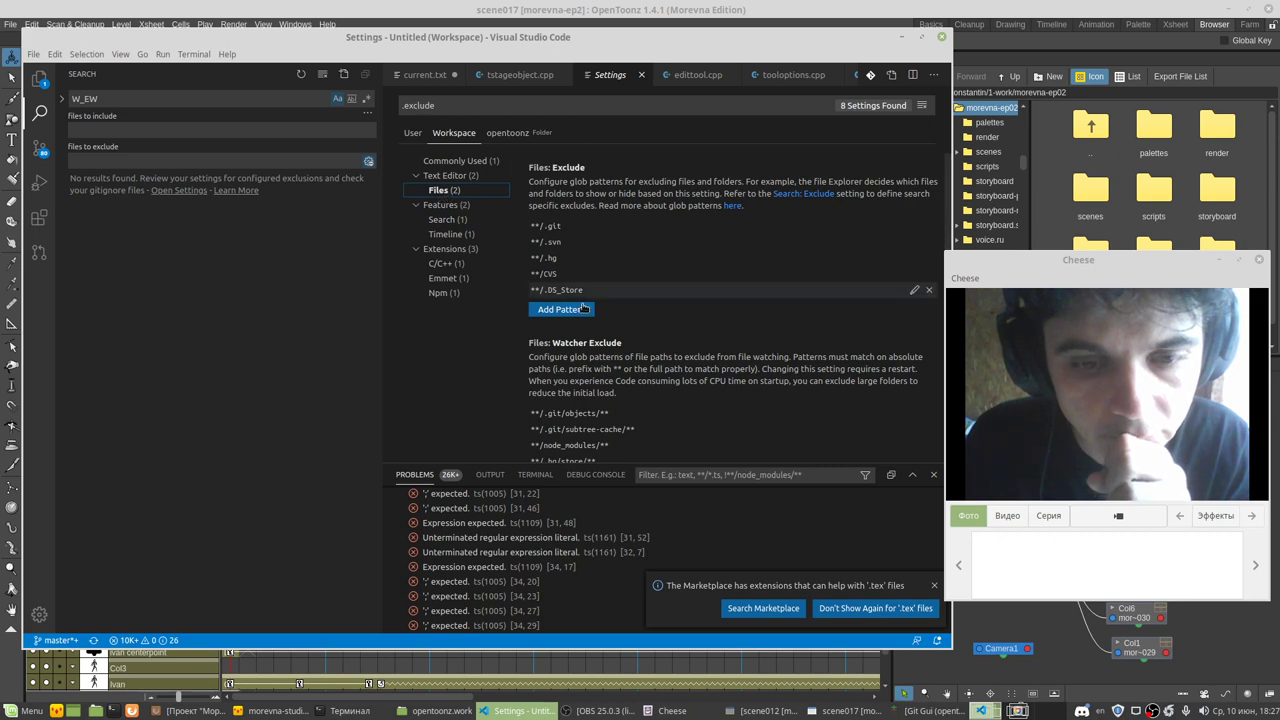
{"action": "left_click", "coordinate": [340, 710]}
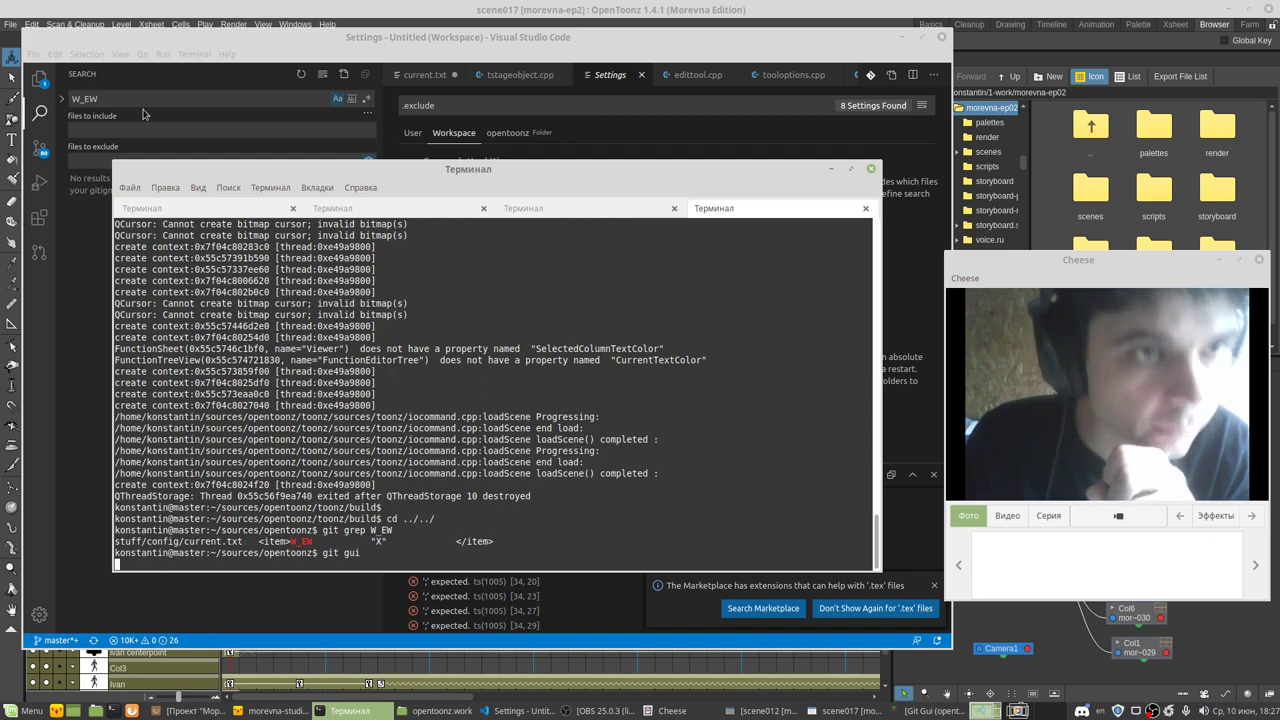
{"action": "left_click", "coordinate": [165, 41]}
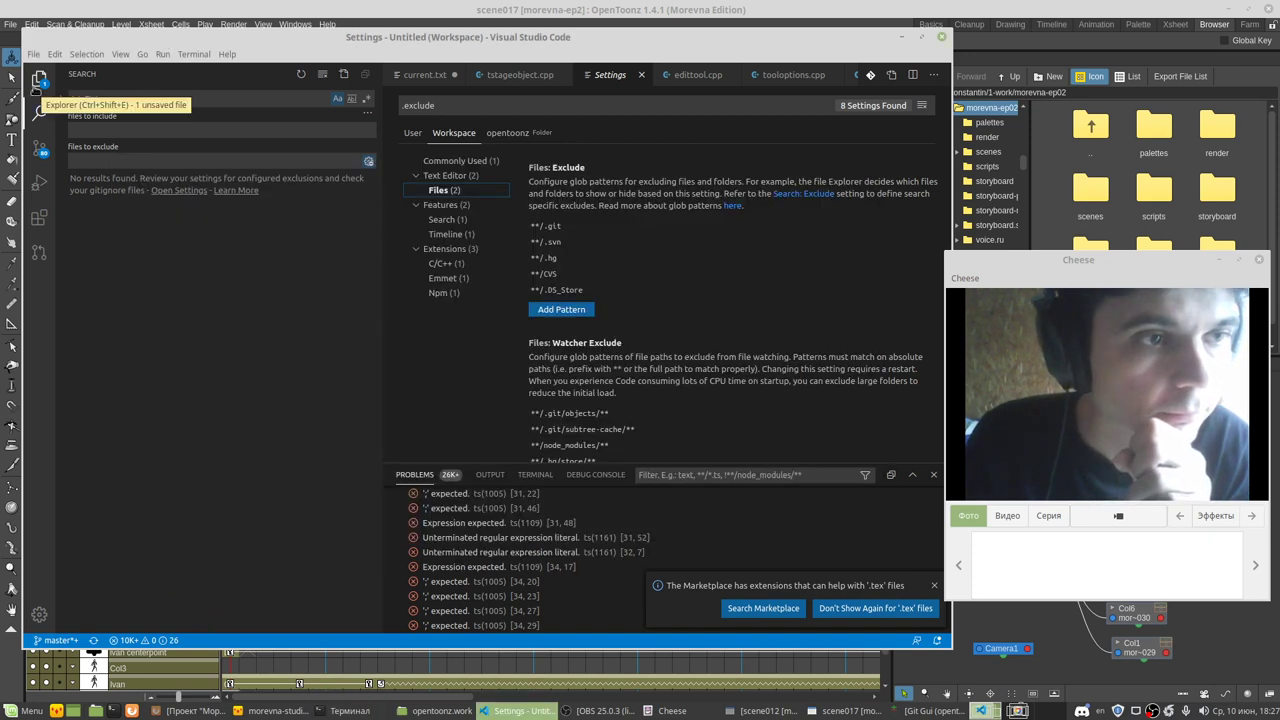
Step: Expand opentoonz > stuff > config in the Explorer and open current.txt
{"action": "left_click", "coordinate": [38, 80]}
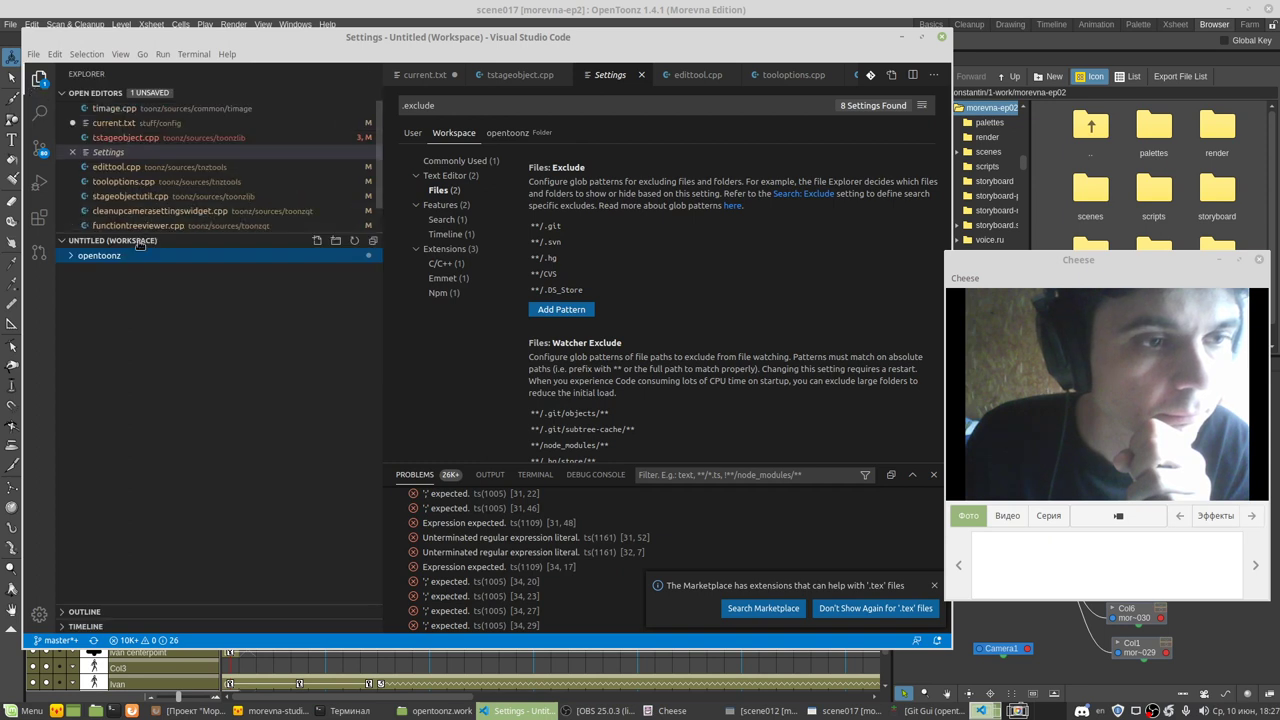
{"action": "left_click", "coordinate": [70, 255]}
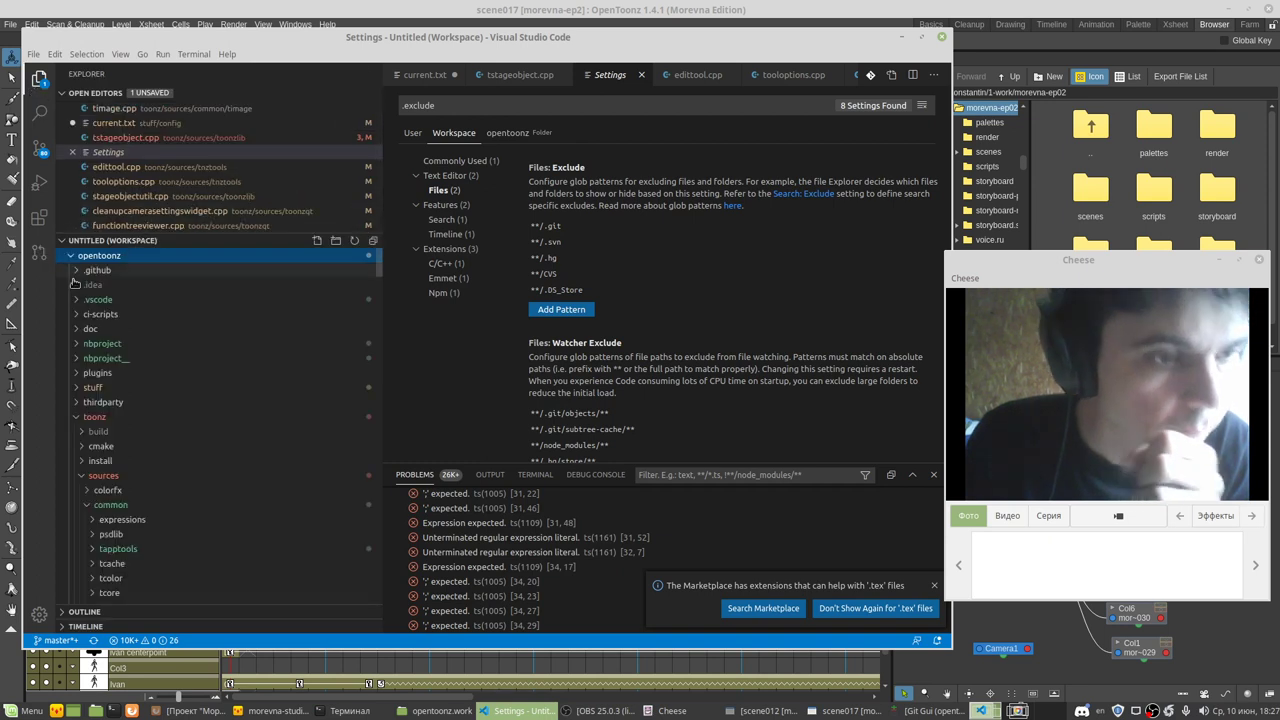
{"action": "left_click", "coordinate": [77, 389]}
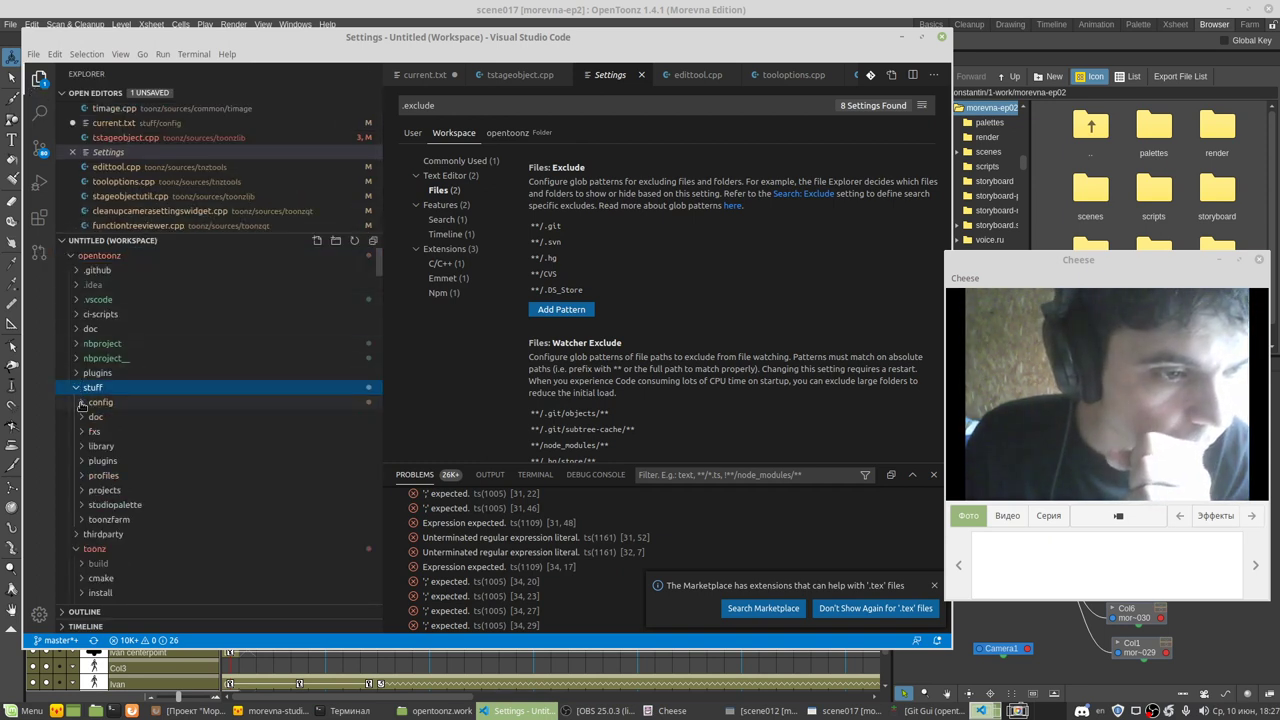
{"action": "left_click", "coordinate": [82, 403]}
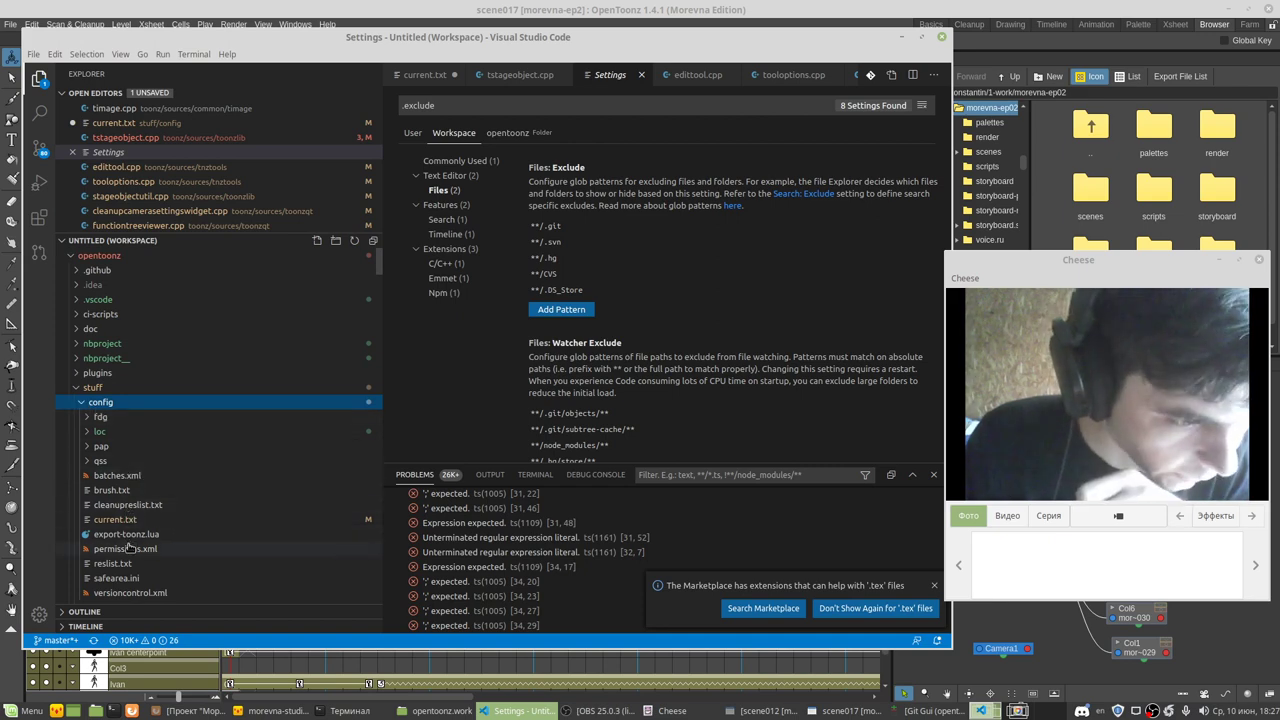
{"action": "scroll", "coordinate": [110, 471], "scroll_direction": "down", "scroll_amount": 2}
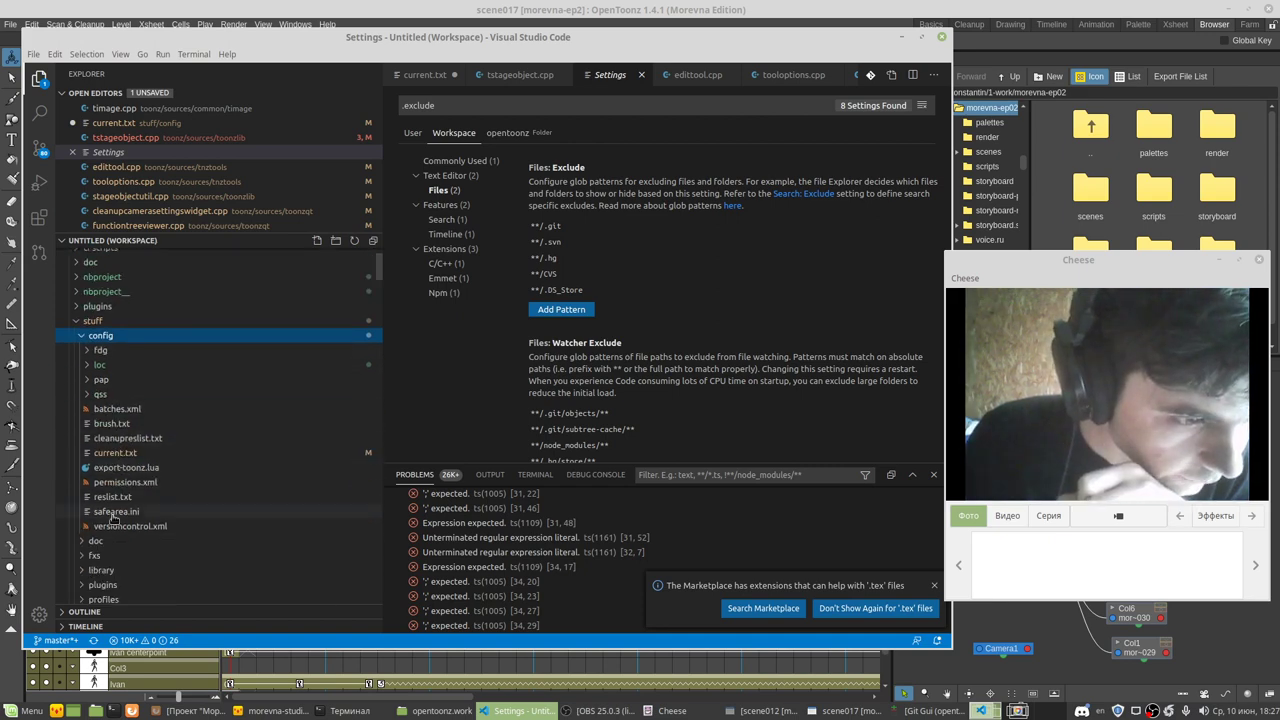
{"action": "left_click", "coordinate": [115, 453]}
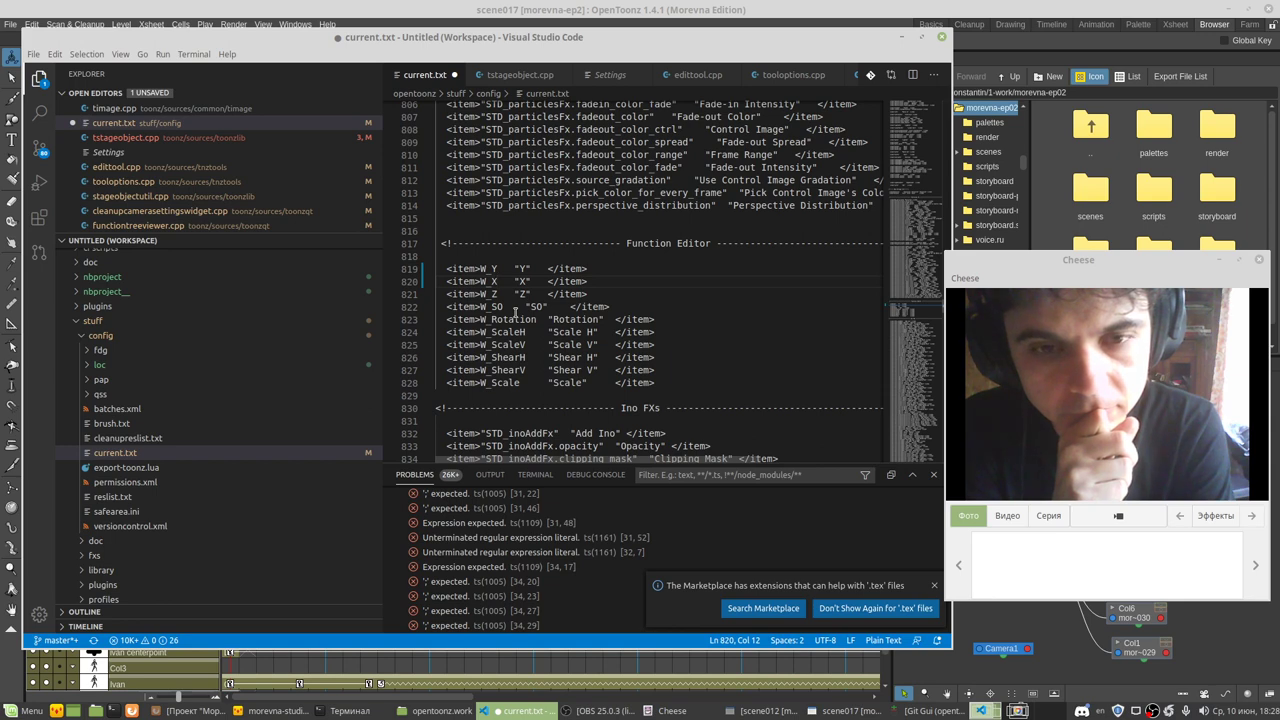
Step: Save current.txt and verify lines 819–820 read W_Y "Y" and W_X "X"
{"action": "key", "text": "ctrl+s"}
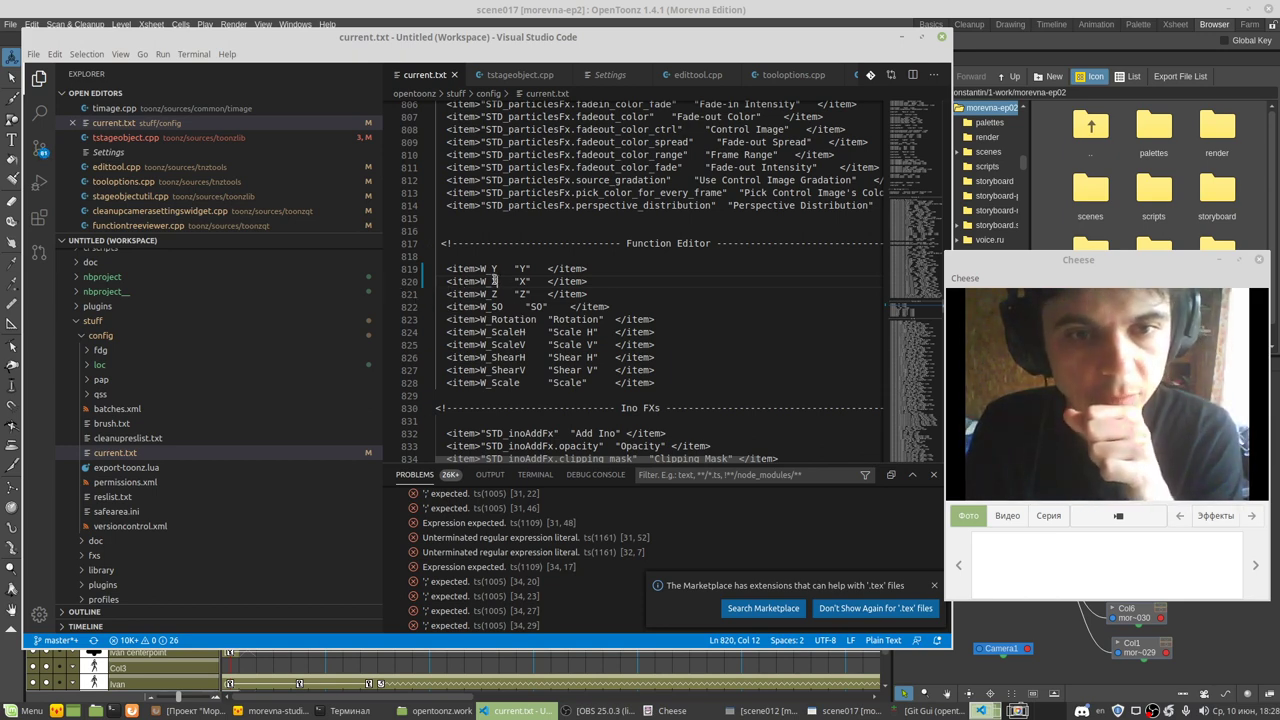
{"action": "left_click_drag", "start_coordinate": [497, 281], "coordinate": [447, 270]}
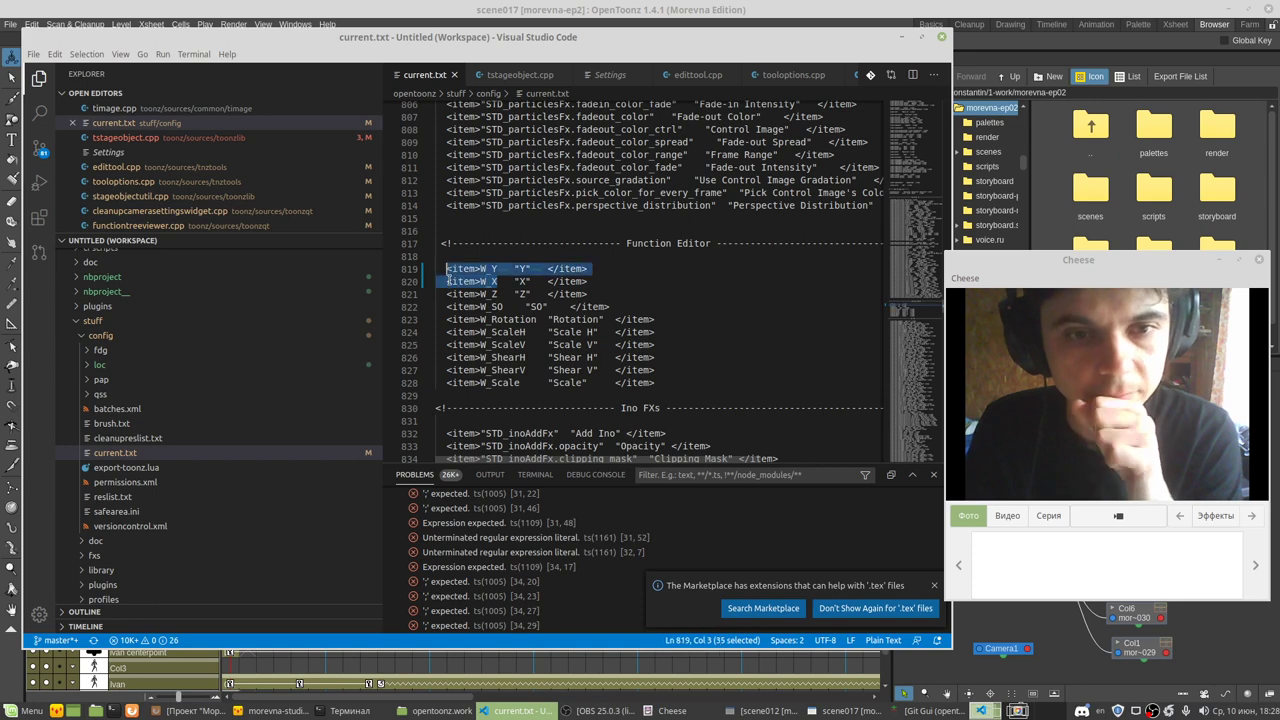
{"action": "left_click", "coordinate": [447, 281]}
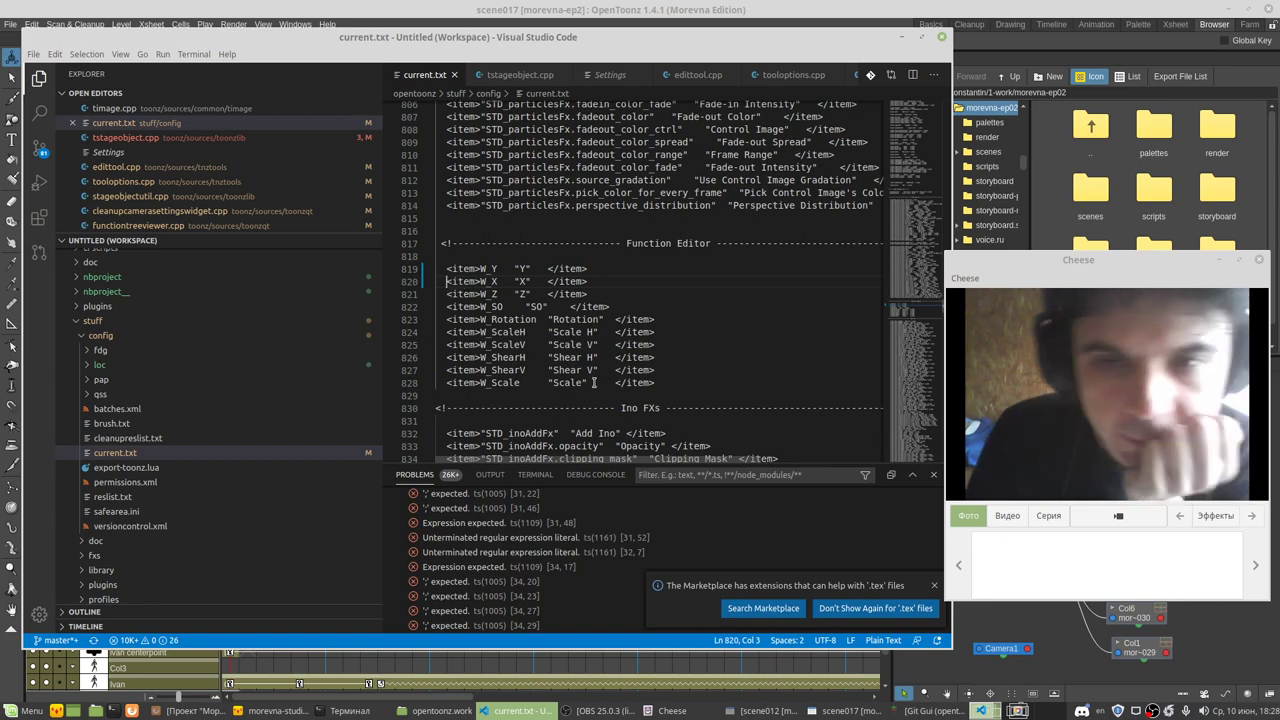
{"action": "scroll", "coordinate": [500, 320], "scroll_direction": "up", "scroll_amount": 5}
{"action": "scroll", "coordinate": [550, 350], "scroll_direction": "up", "scroll_amount": 5}
{"action": "scroll", "coordinate": [593, 380], "scroll_direction": "up", "scroll_amount": 5}
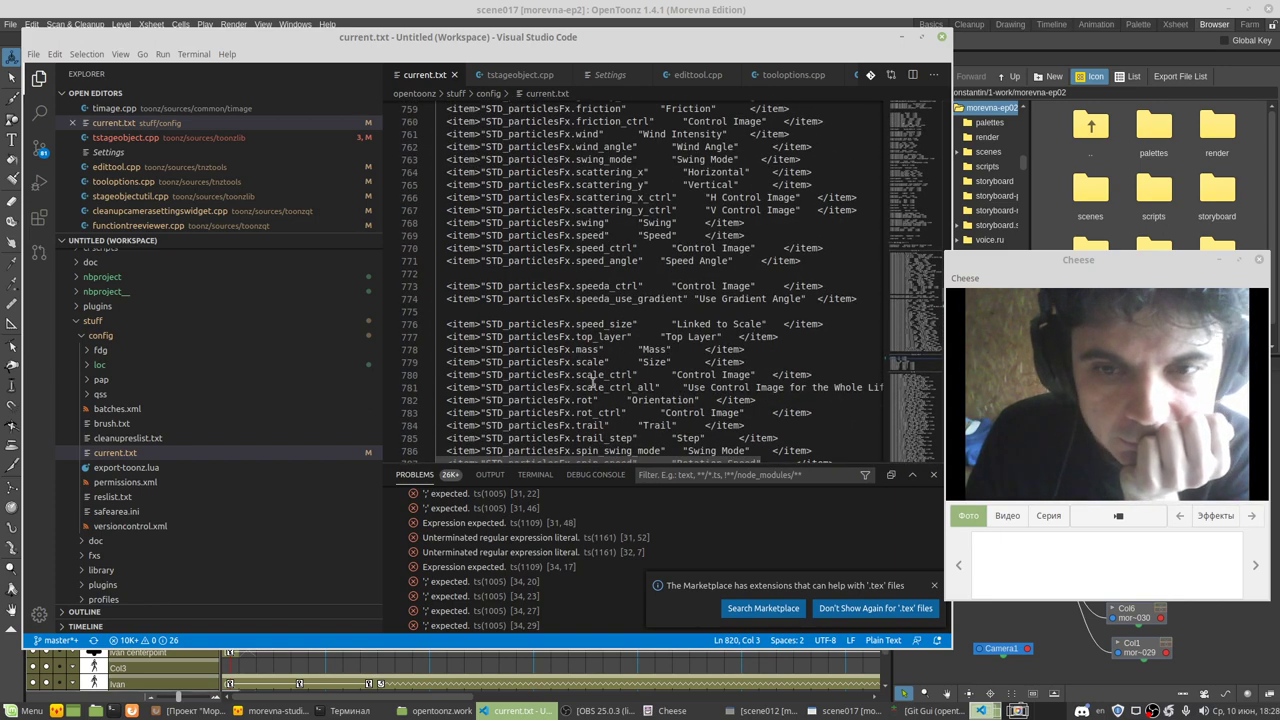
{"action": "scroll", "coordinate": [593, 382], "scroll_direction": "down", "scroll_amount": 10}
{"action": "scroll", "coordinate": [591, 382], "scroll_direction": "down", "scroll_amount": 4}
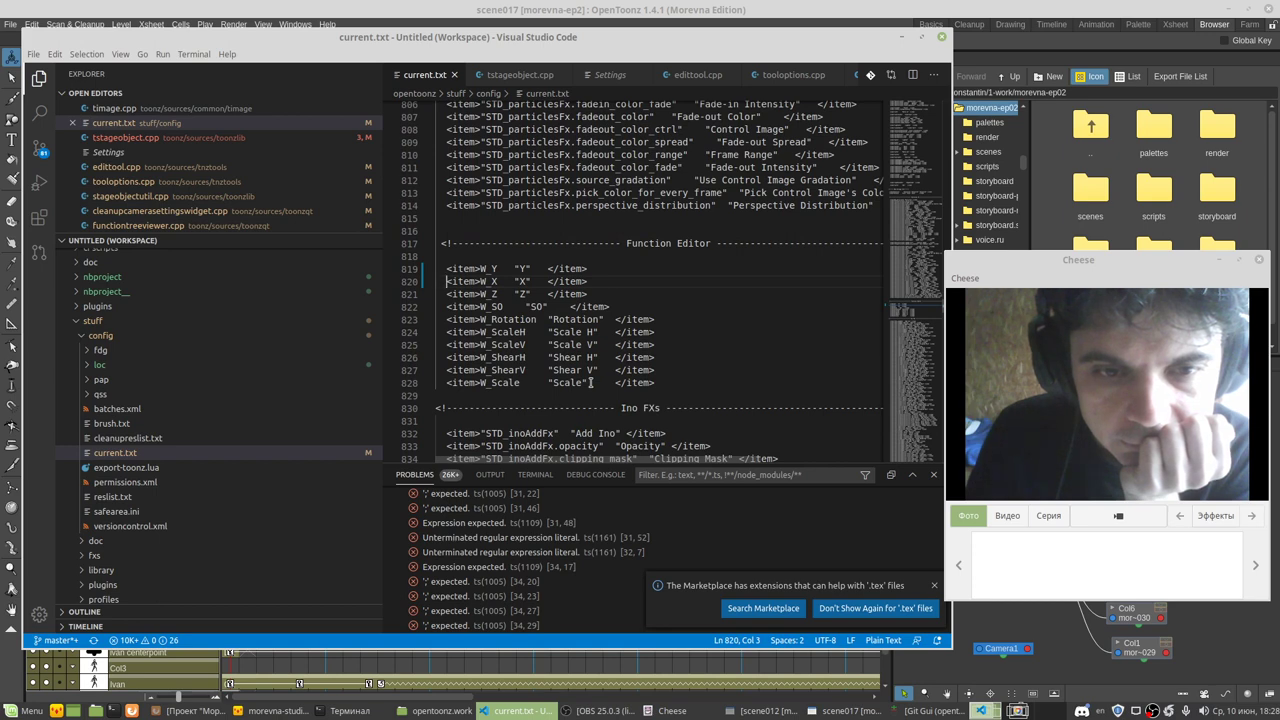
{"action": "left_click", "coordinate": [351, 710]}
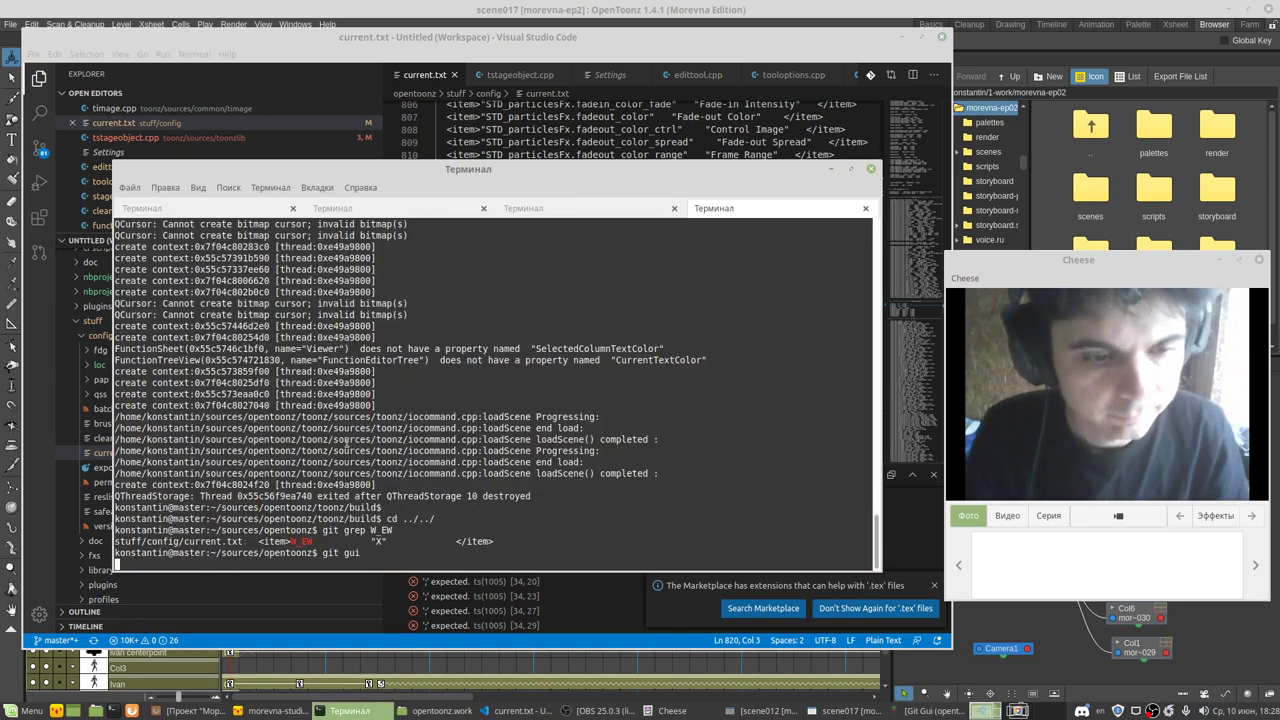
Step: Stop Git Gui and rerun git grep W_EW, confirming no matches remain in the repository
{"action": "key", "text": "ctrl+c"}
{"action": "key", "text": "Up"}
{"action": "key", "text": "Up"}
{"action": "key", "text": "Return"}
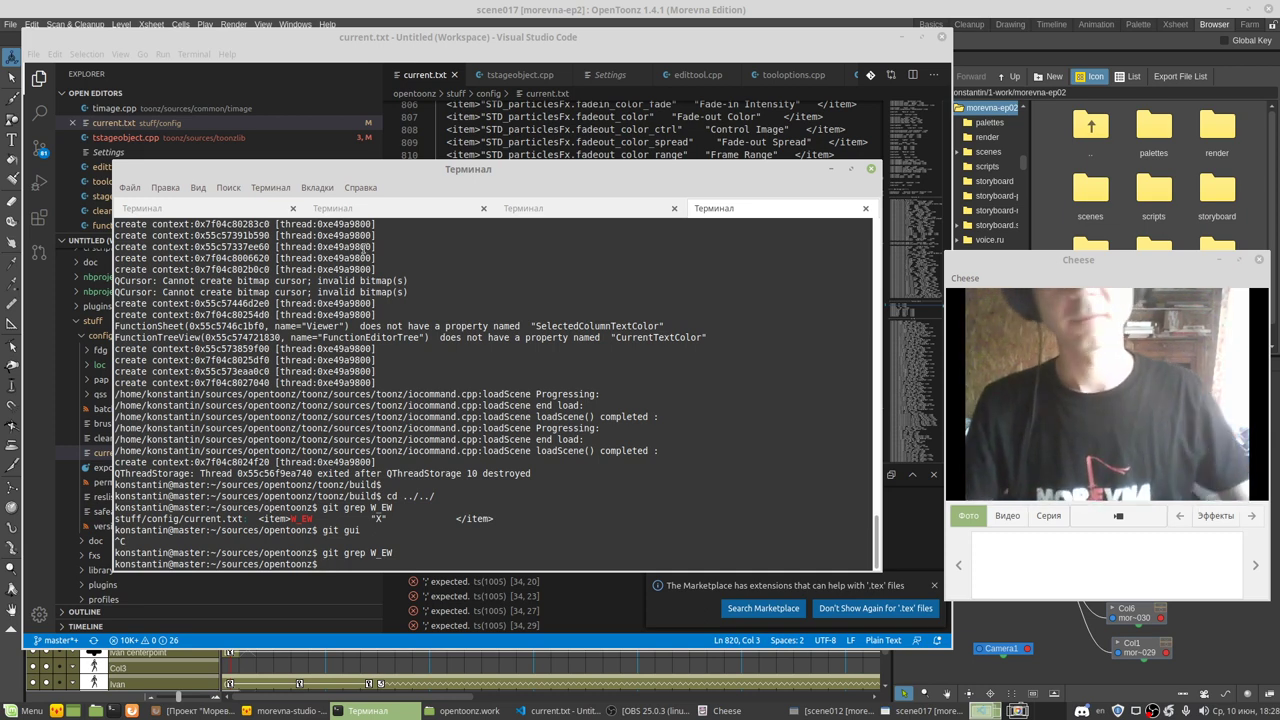
{"action": "left_click", "coordinate": [458, 40]}
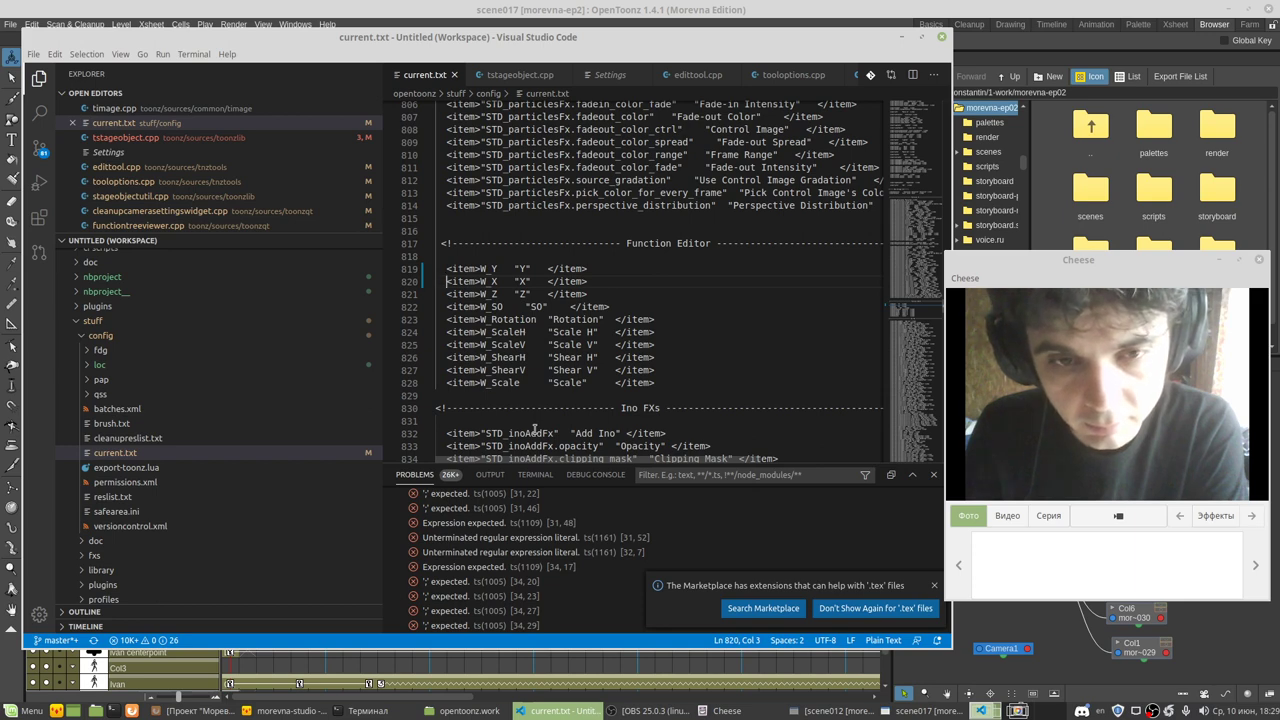
{"action": "left_click", "coordinate": [368, 710]}
Step: Relaunch Git Gui without compressing, and inspect the tstageobject.cpp diff renaming W_NS to W_Y
{"action": "type", "text": "g"}
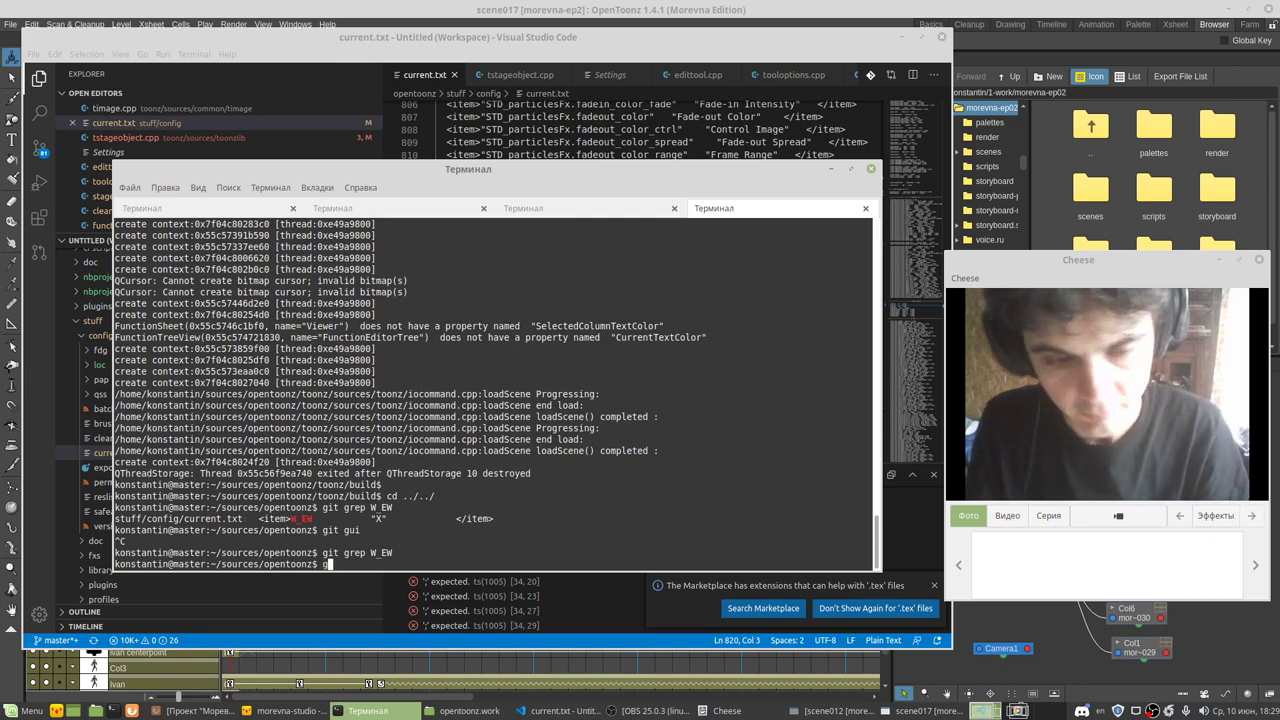
{"action": "type", "text": "it gui"}
{"action": "key", "text": "Return"}
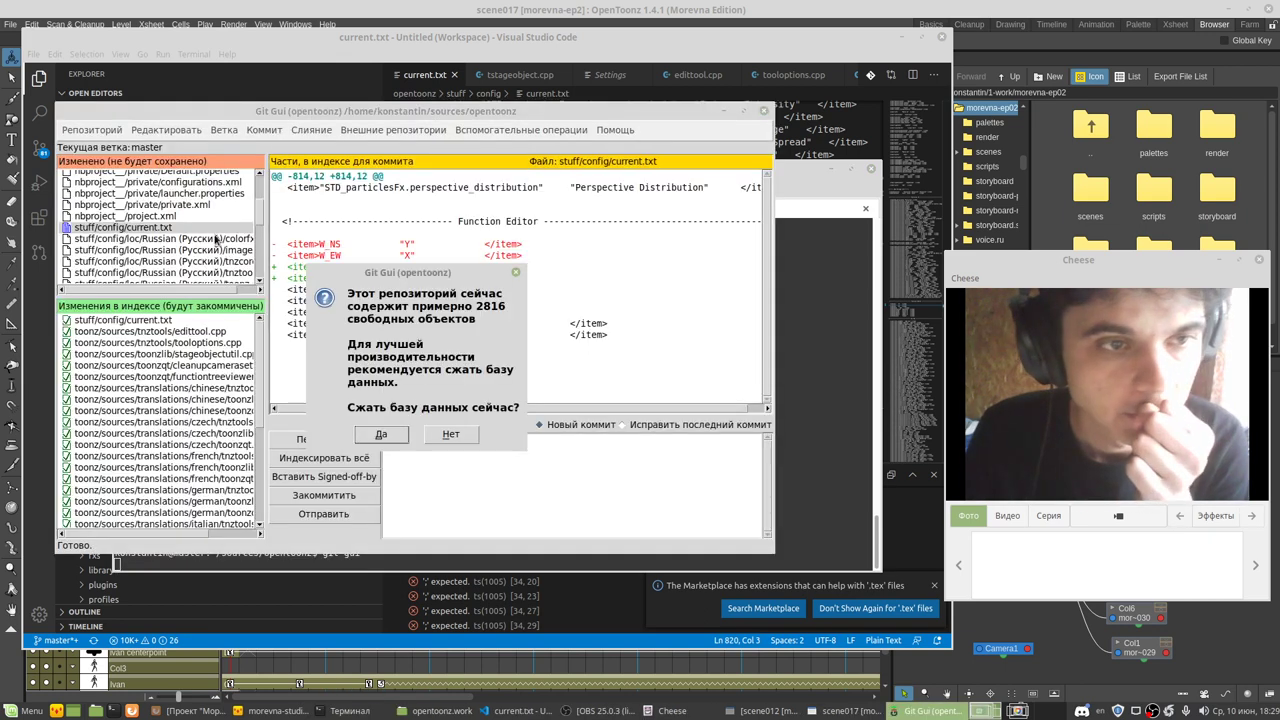
{"action": "left_click", "coordinate": [450, 434]}
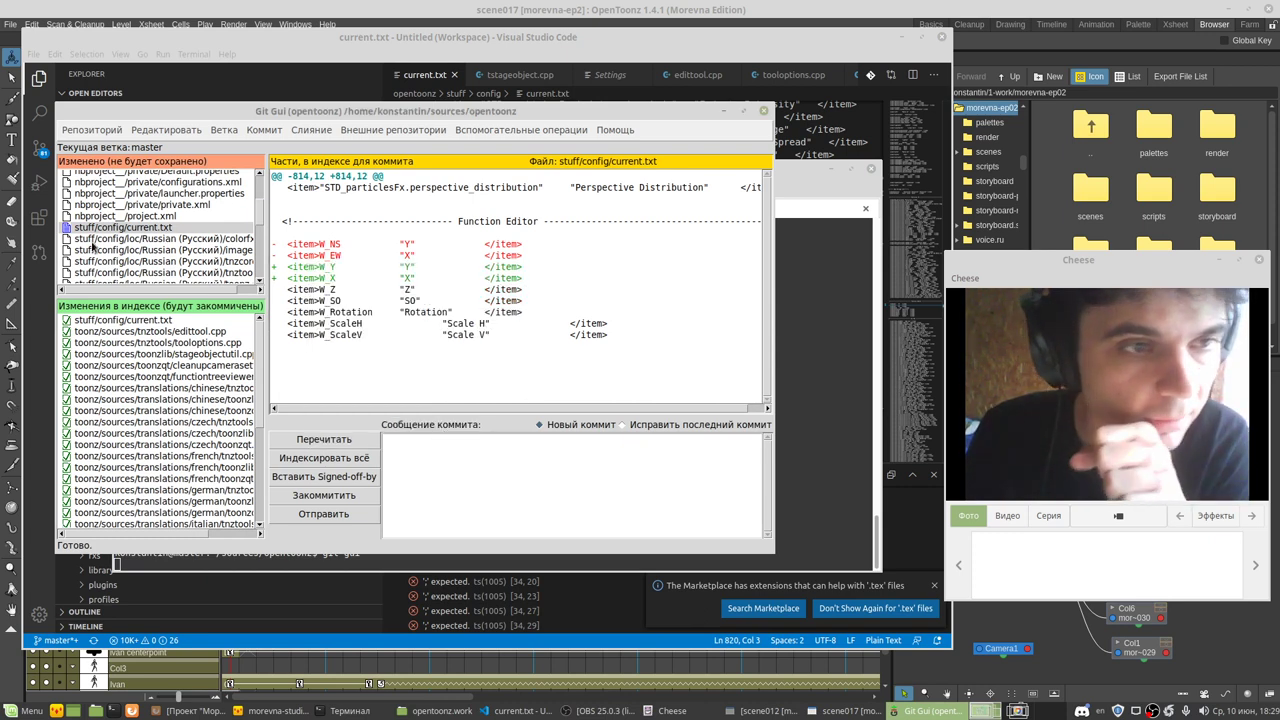
{"action": "scroll", "coordinate": [93, 247], "scroll_direction": "down", "scroll_amount": 3}
{"action": "scroll", "coordinate": [95, 245], "scroll_direction": "down", "scroll_amount": 3}
{"action": "scroll", "coordinate": [99, 243], "scroll_direction": "down", "scroll_amount": 2}
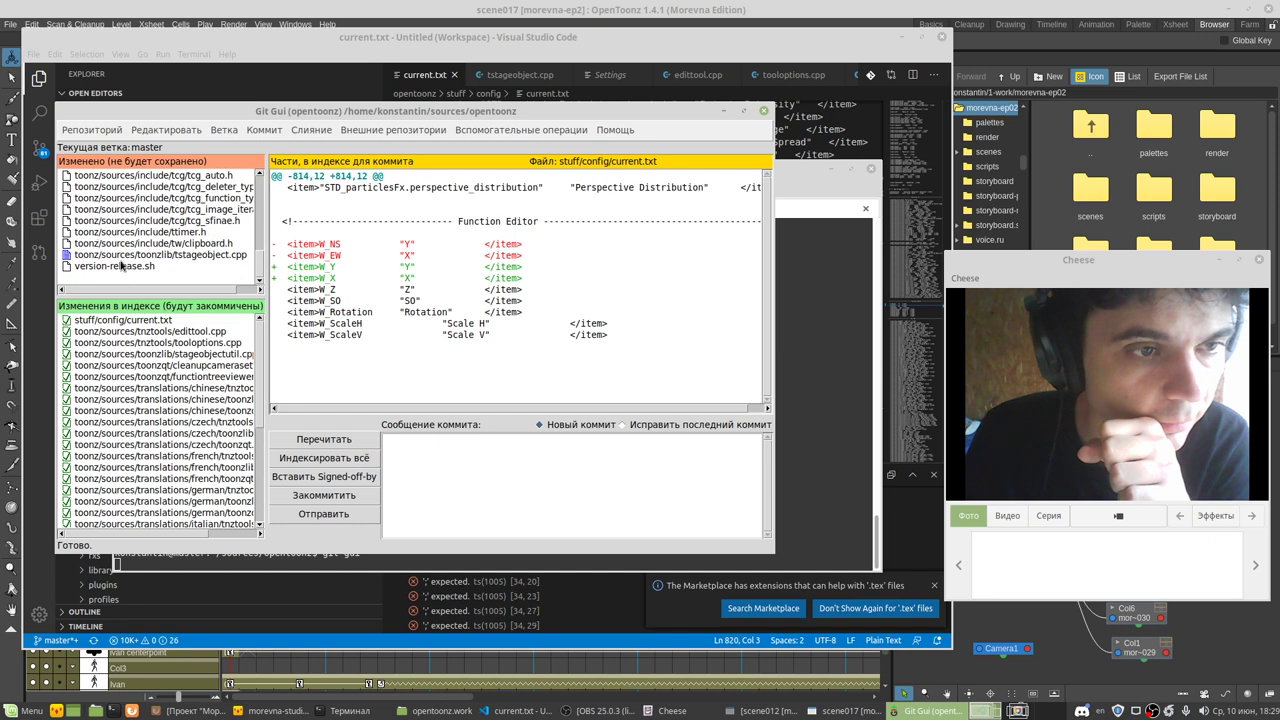
{"action": "left_click", "coordinate": [125, 256]}
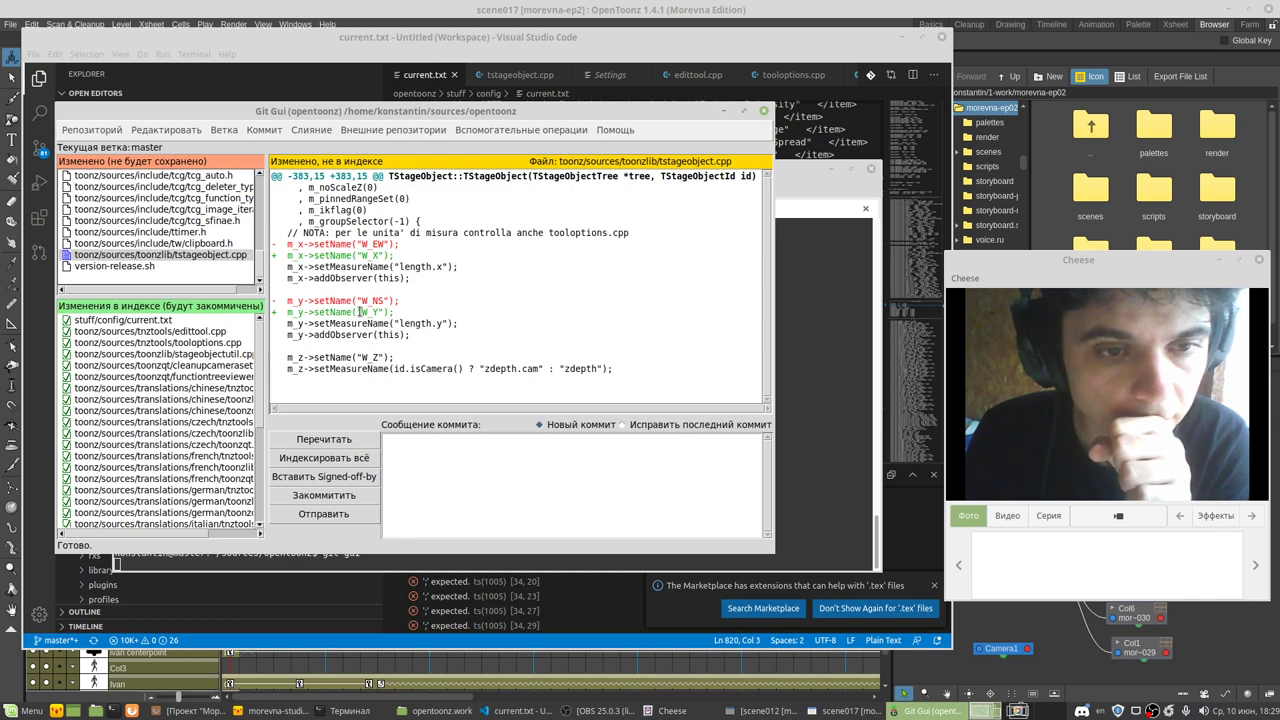
{"action": "left_click_drag", "start_coordinate": [360, 312], "coordinate": [384, 312]}
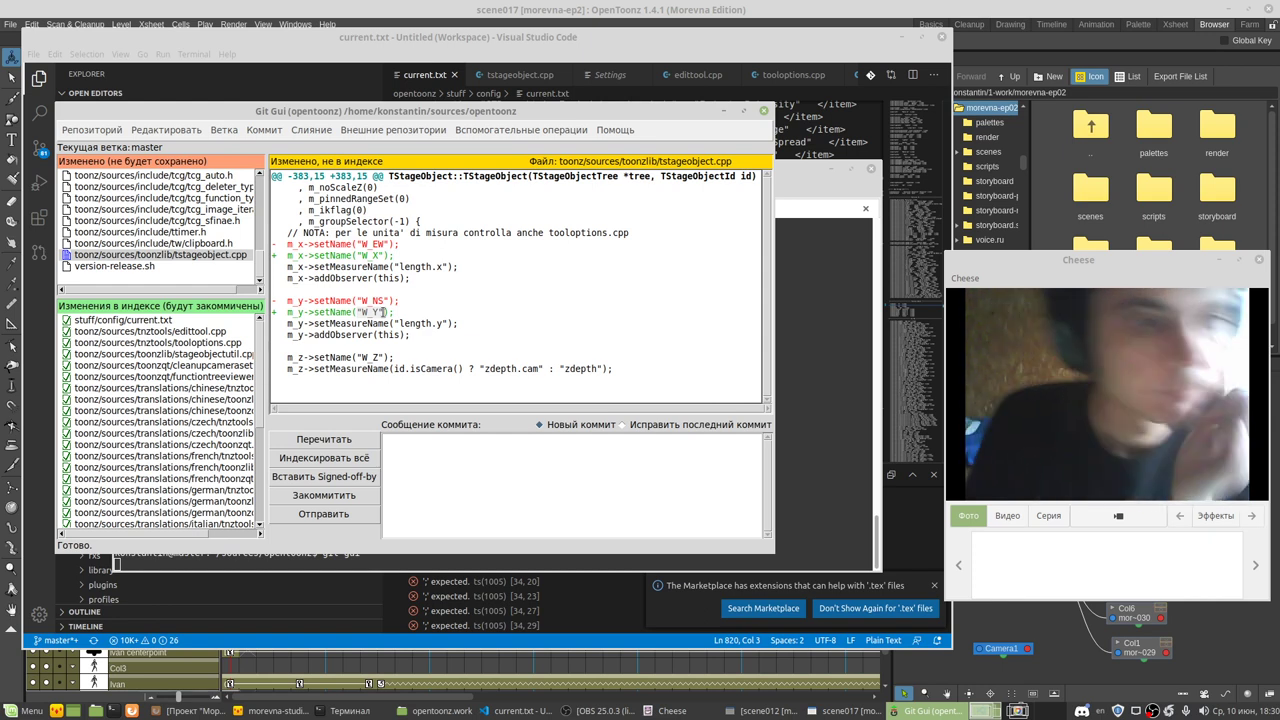
Step: Review the current.txt diff, recheck tstageobject.cpp, and return to Visual Studio Code
{"action": "scroll", "coordinate": [173, 255], "scroll_direction": "up", "scroll_amount": 3}
{"action": "scroll", "coordinate": [173, 255], "scroll_direction": "up", "scroll_amount": 3}
{"action": "scroll", "coordinate": [173, 255], "scroll_direction": "up", "scroll_amount": 3}
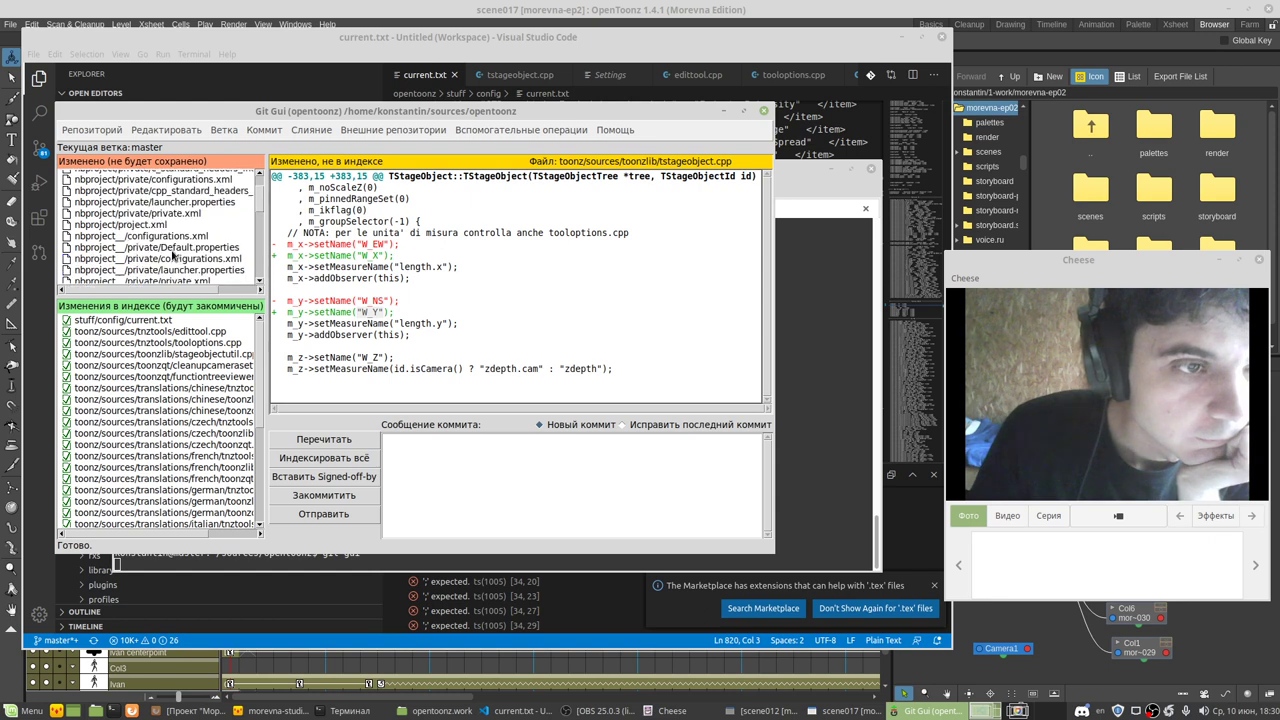
{"action": "scroll", "coordinate": [173, 255], "scroll_direction": "down", "scroll_amount": 2}
{"action": "left_click", "coordinate": [169, 238]}
{"action": "scroll", "coordinate": [169, 240], "scroll_direction": "down", "scroll_amount": 5}
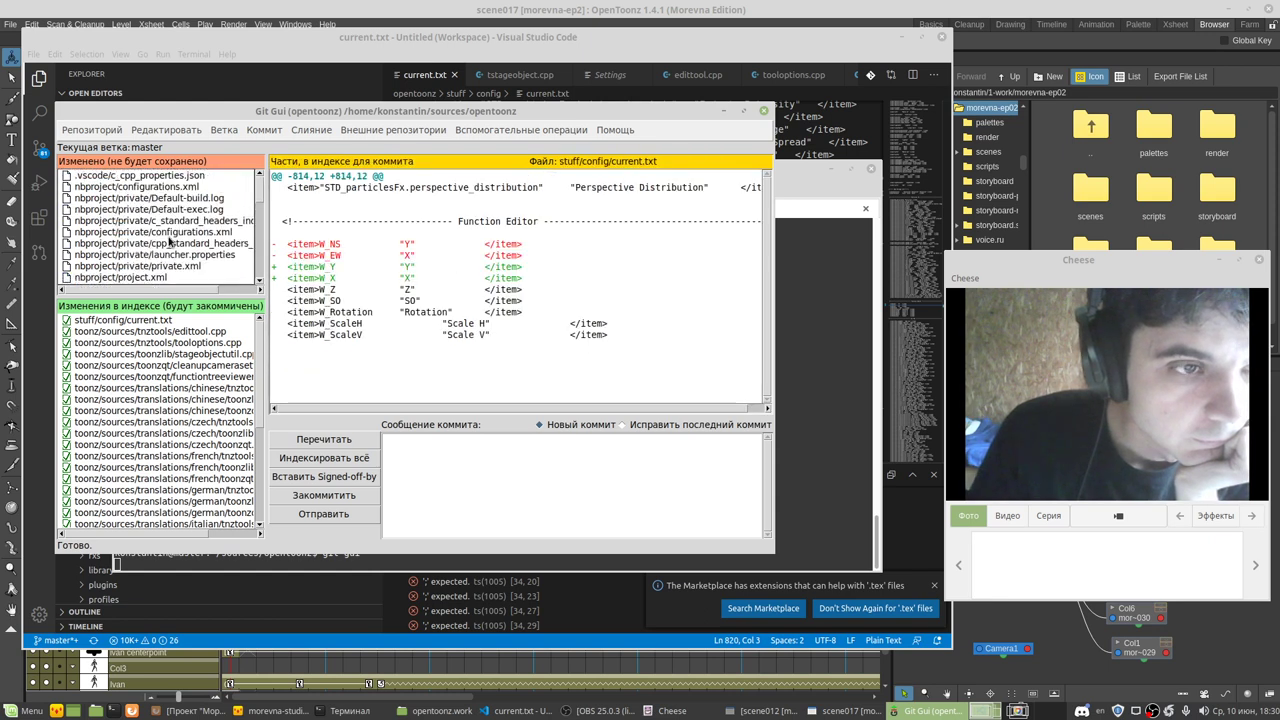
{"action": "scroll", "coordinate": [169, 240], "scroll_direction": "down", "scroll_amount": 5}
{"action": "scroll", "coordinate": [169, 240], "scroll_direction": "down", "scroll_amount": 5}
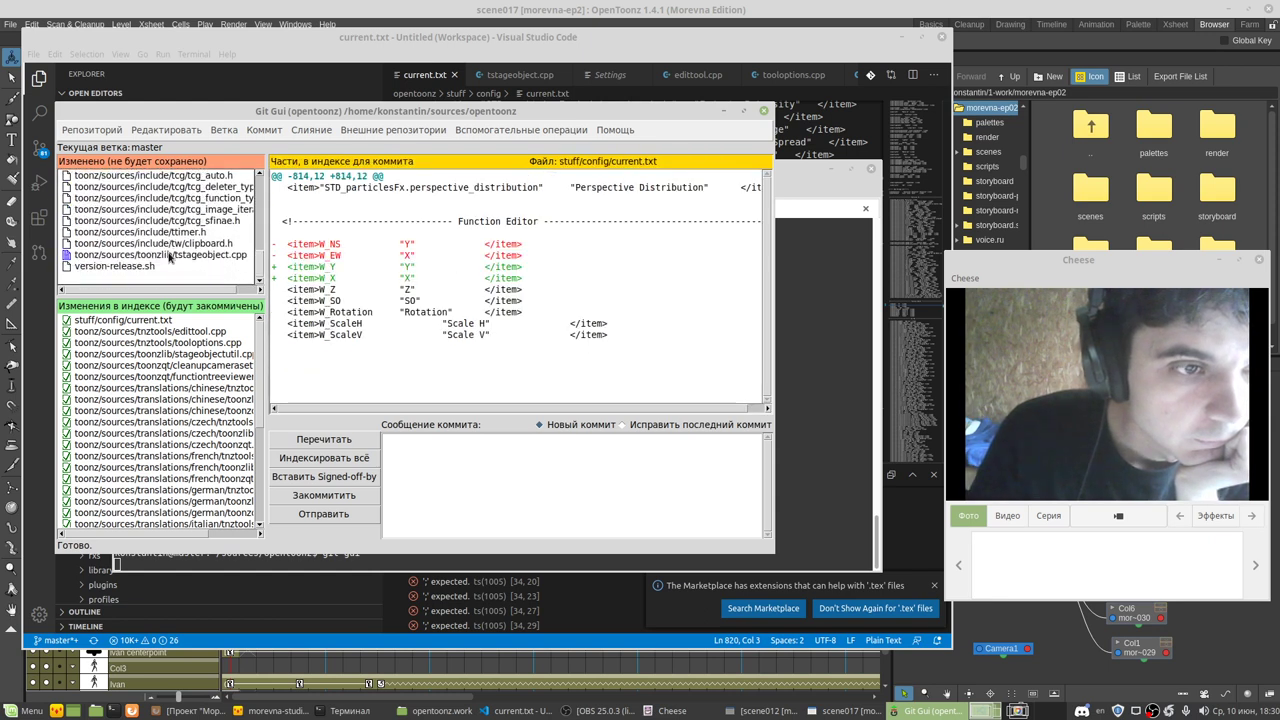
{"action": "left_click", "coordinate": [169, 255]}
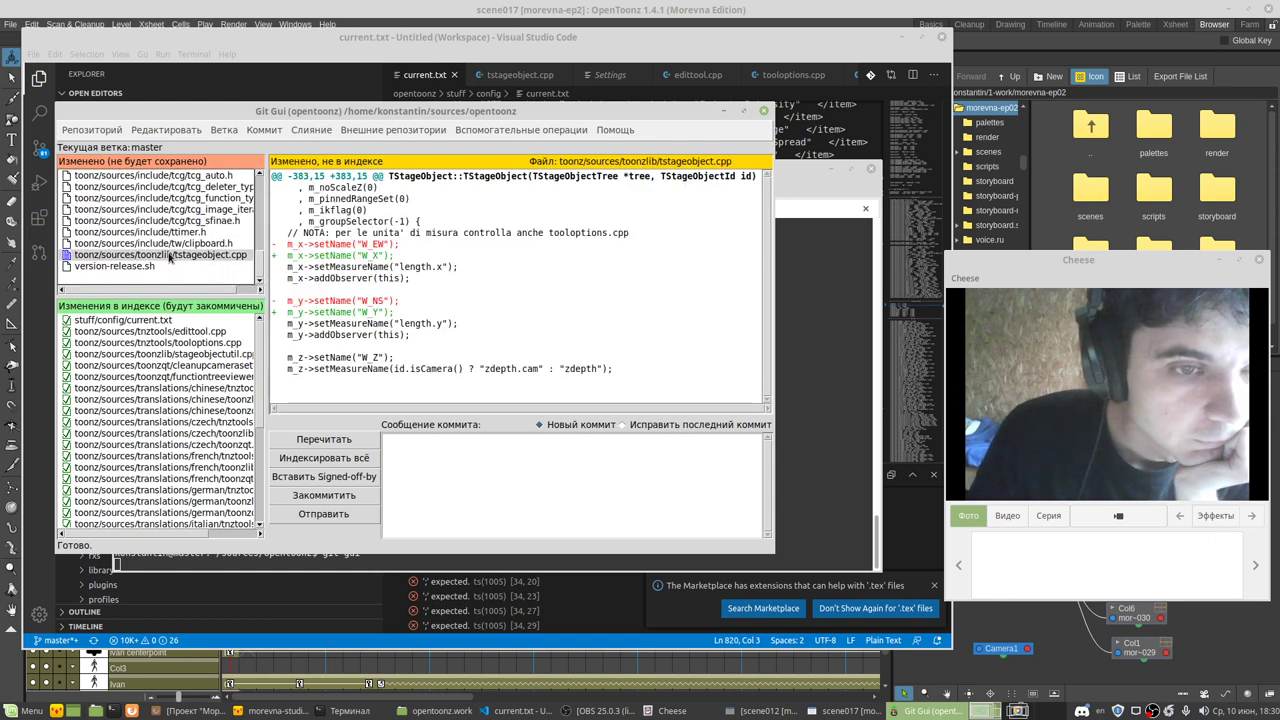
{"action": "left_click", "coordinate": [200, 40]}
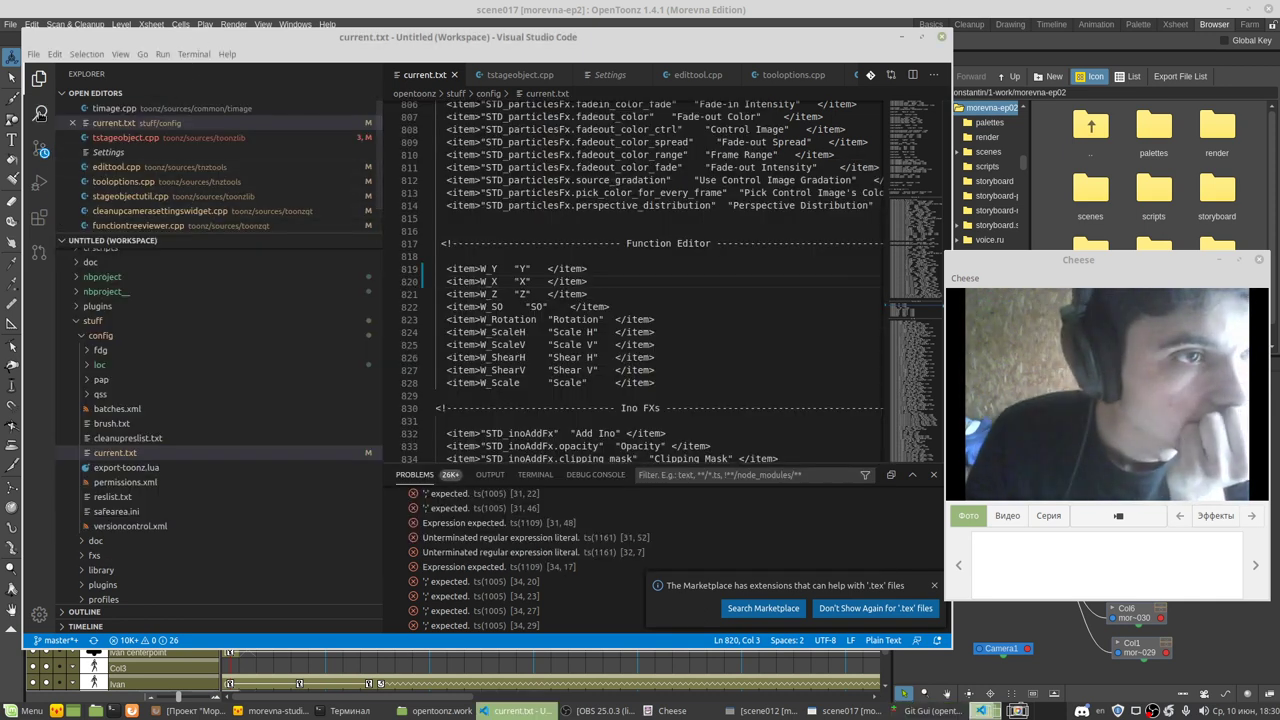
Step: Search the workspace for W_X and scroll its 96 results toward the tstageobject.cpp match
{"action": "left_click", "coordinate": [40, 113]}
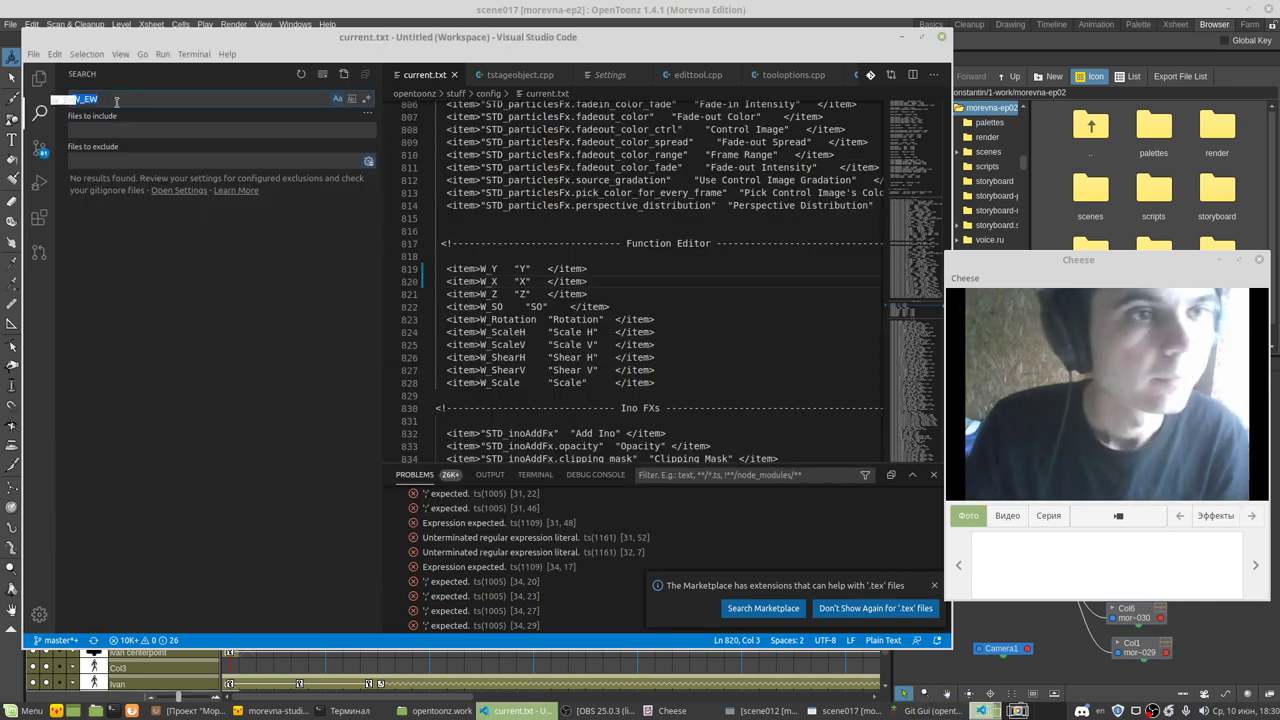
{"action": "type", "text": "W_X"}
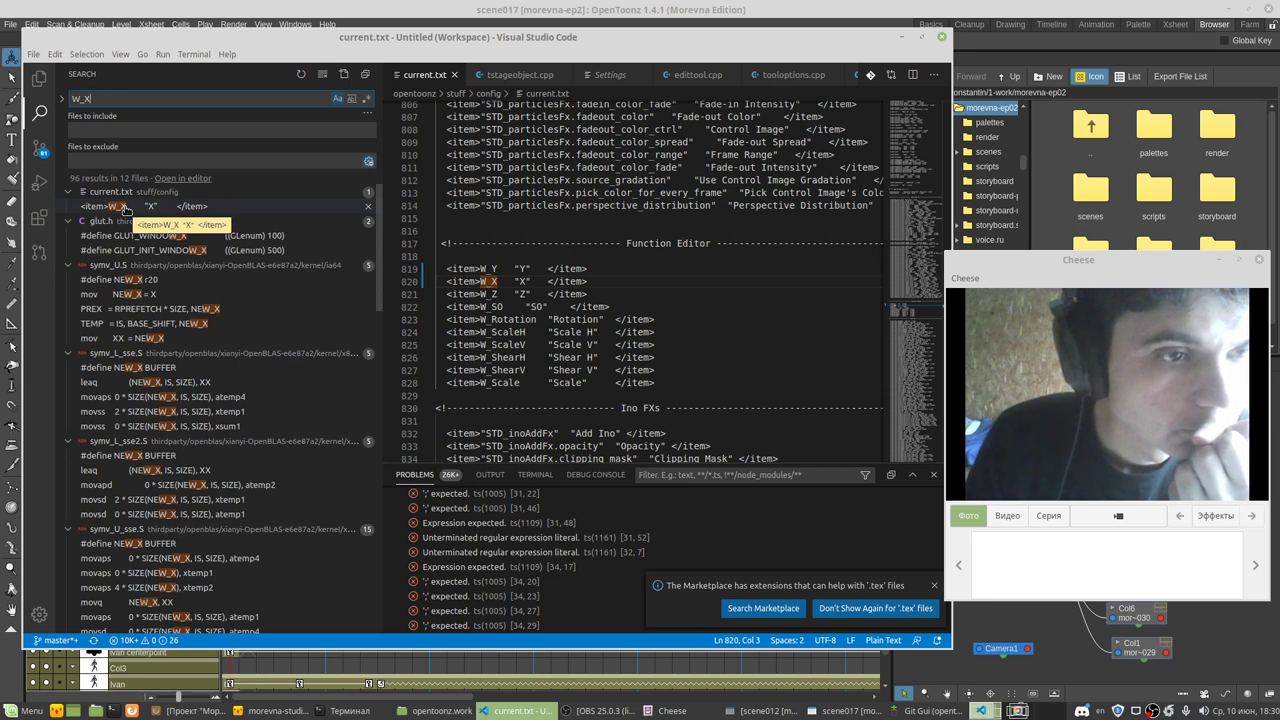
{"action": "scroll", "coordinate": [218, 475], "scroll_direction": "down", "scroll_amount": 5}
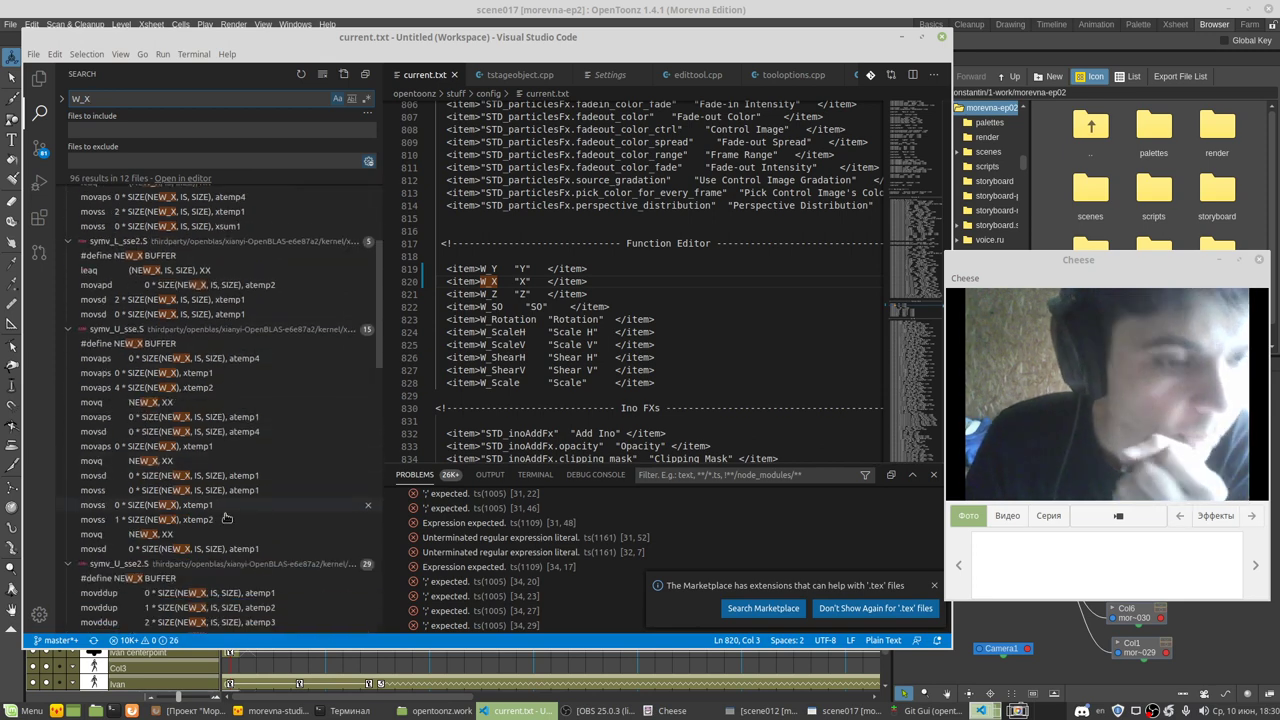
{"action": "scroll", "coordinate": [222, 495], "scroll_direction": "down", "scroll_amount": 5}
{"action": "scroll", "coordinate": [228, 520], "scroll_direction": "down", "scroll_amount": 5}
{"action": "scroll", "coordinate": [228, 523], "scroll_direction": "down", "scroll_amount": 5}
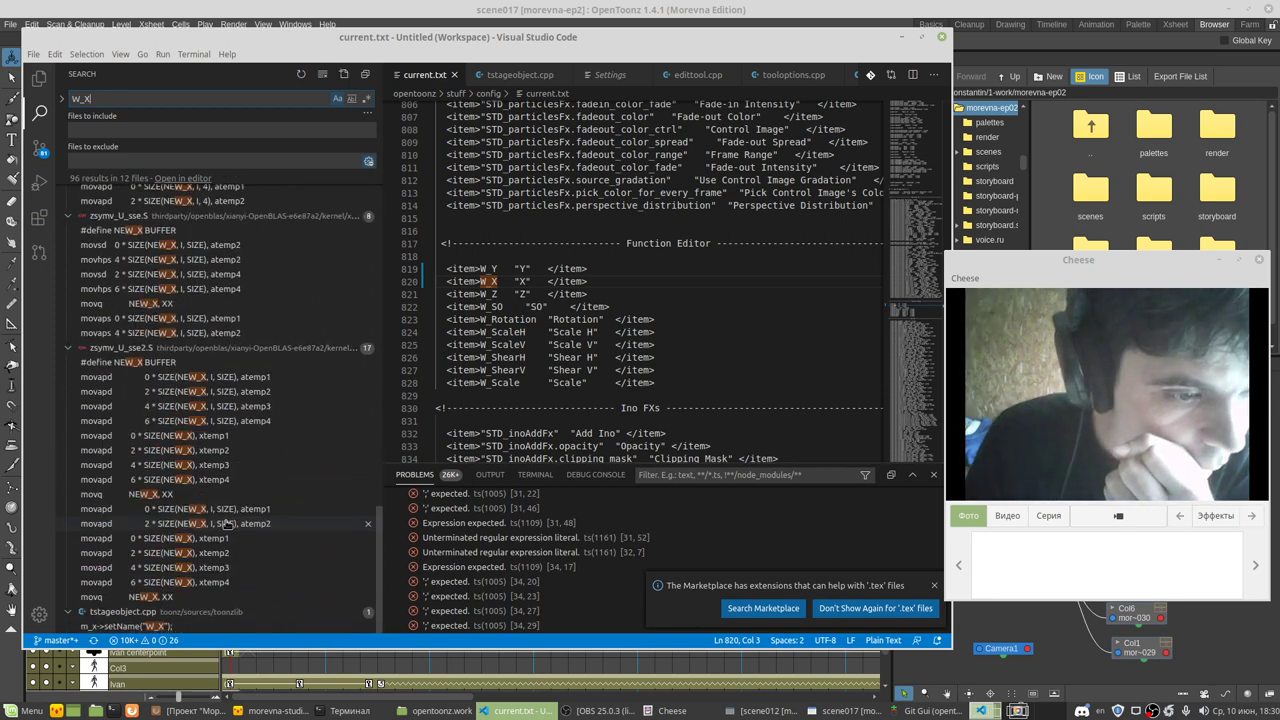
Step: Rename the m_x and m_y channels on lines 388 and 392 to "X" and "Y", and save
{"action": "left_click", "coordinate": [130, 626]}
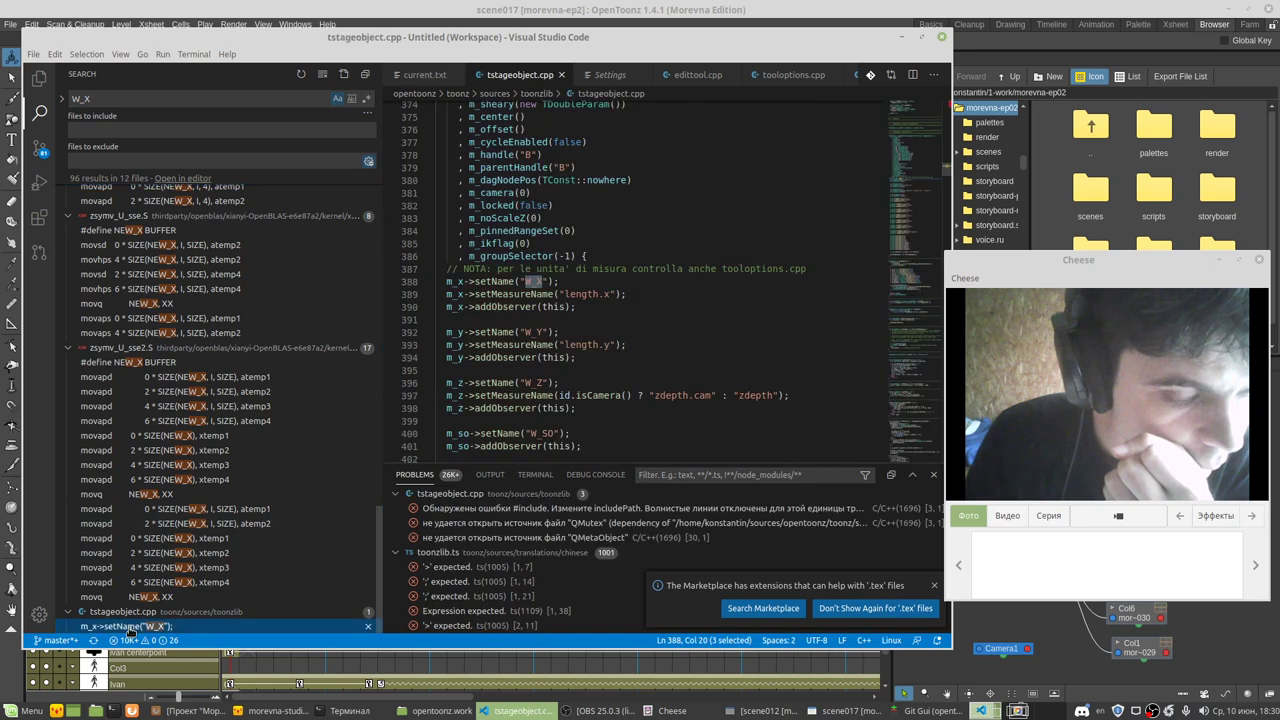
{"action": "key", "text": "Escape"}
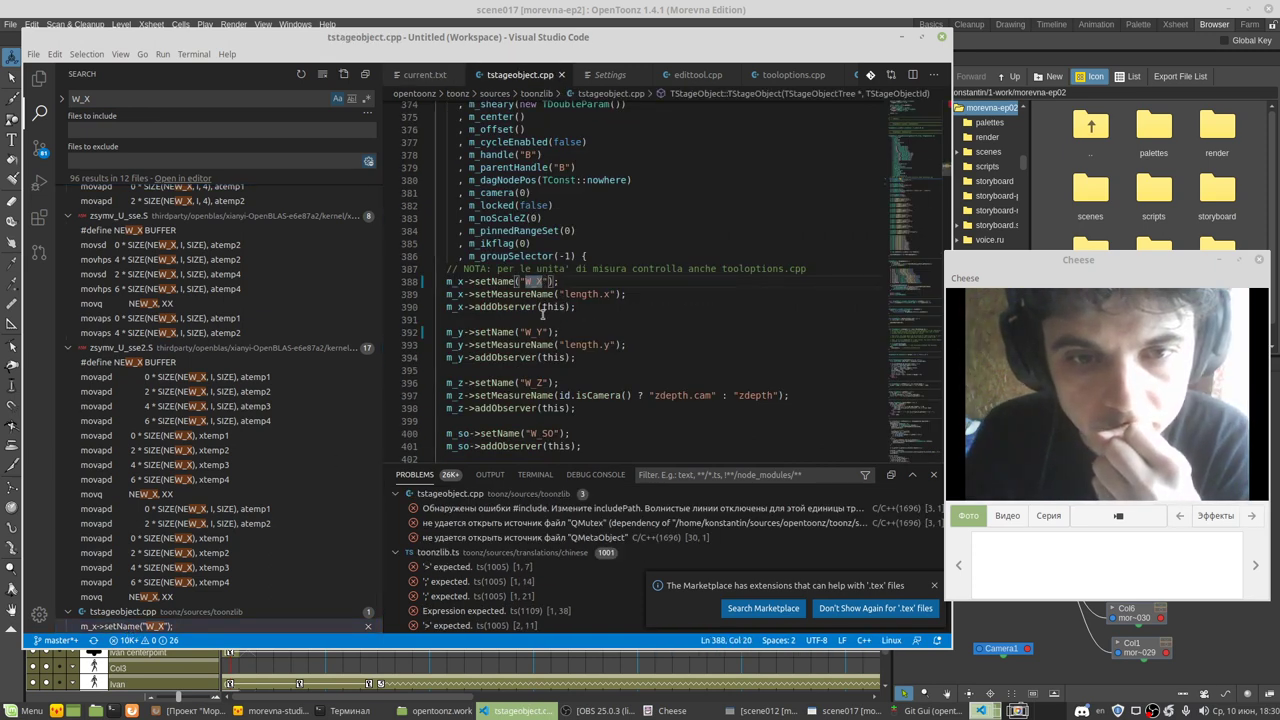
{"action": "mouse_move", "coordinate": [534, 282]}
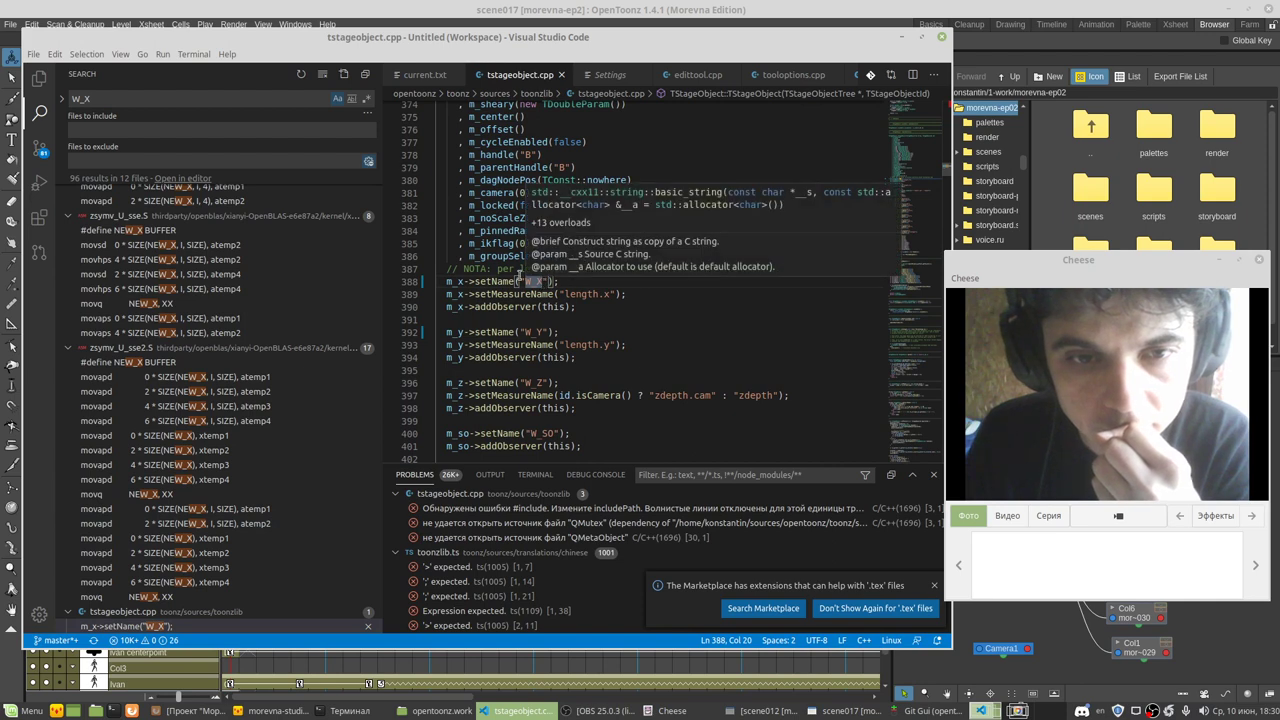
{"action": "left_click_drag", "start_coordinate": [497, 269], "coordinate": [816, 267]}
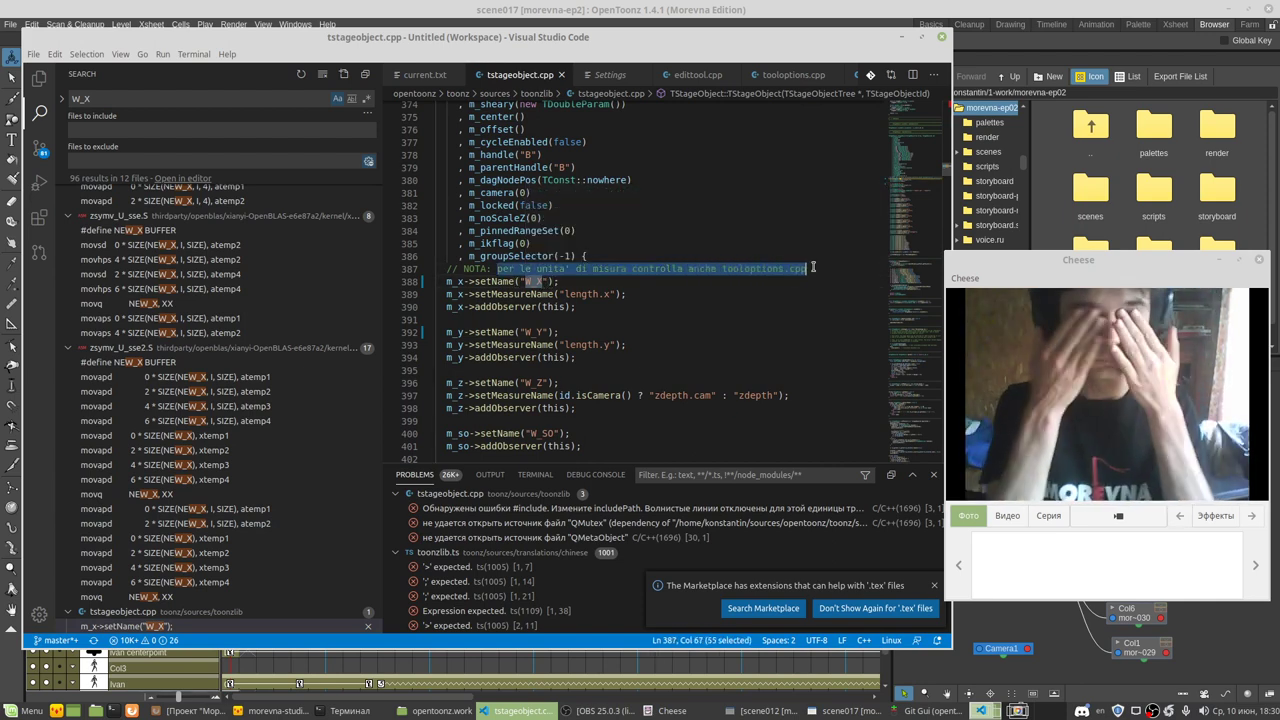
{"action": "left_click", "coordinate": [538, 282]}
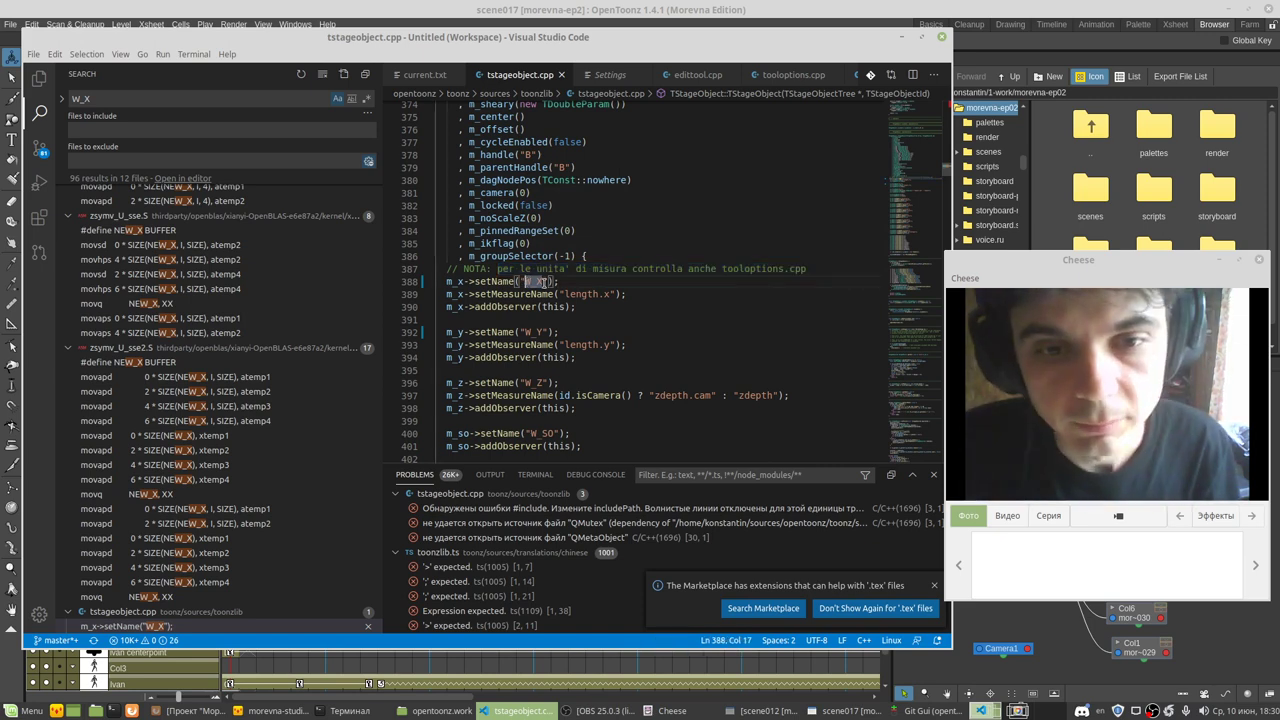
{"action": "key", "text": "BackSpace"}
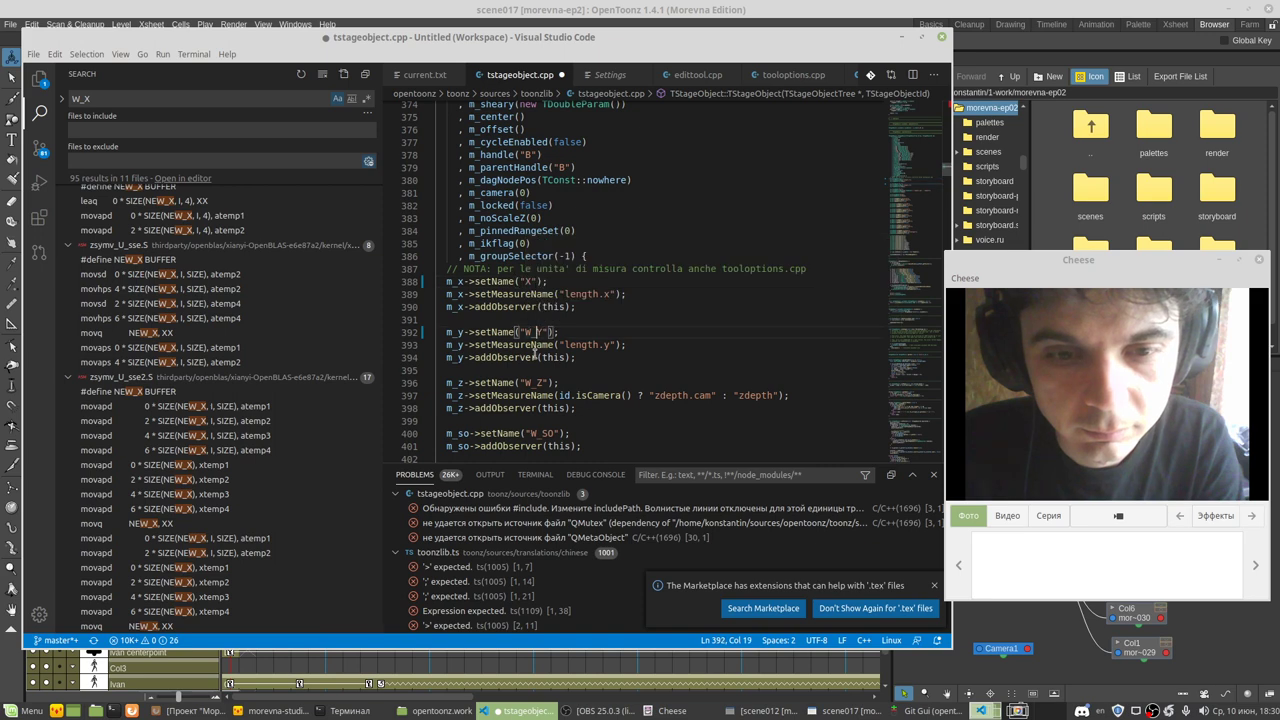
{"action": "left_click", "coordinate": [537, 333]}
{"action": "key", "text": "BackSpace"}
{"action": "key", "text": "BackSpace"}
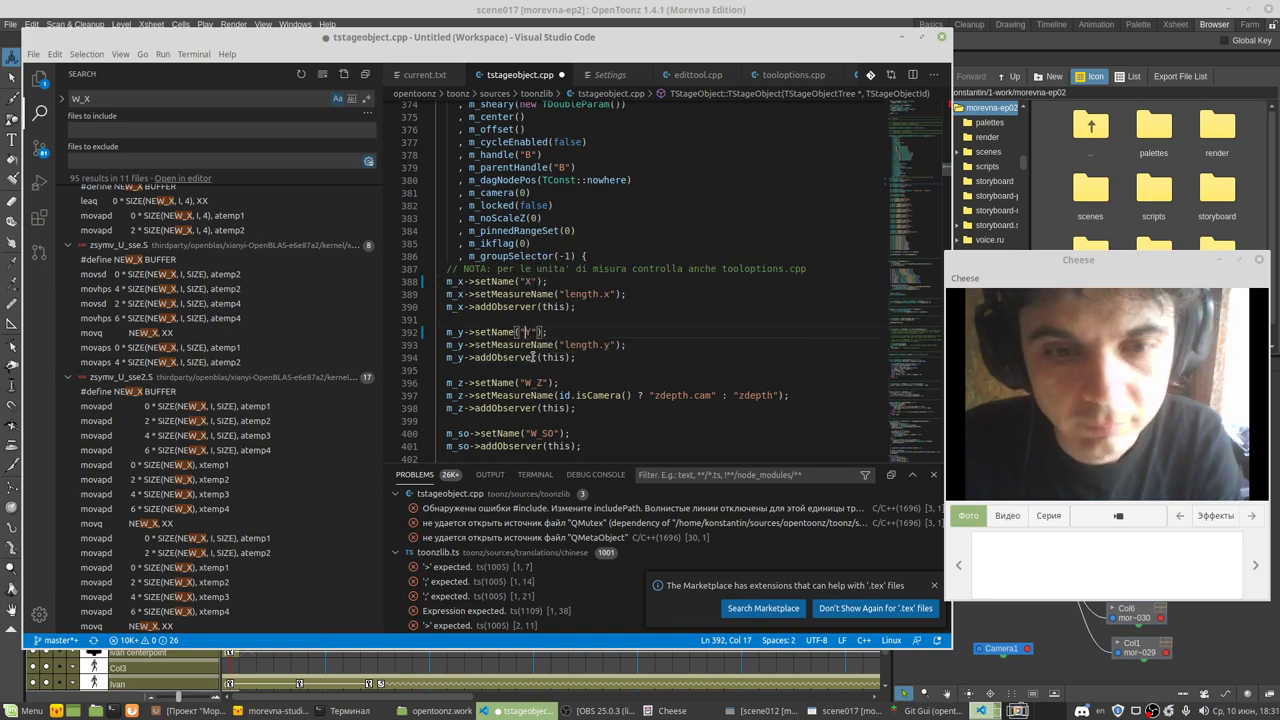
{"action": "key", "text": "ctrl+s"}
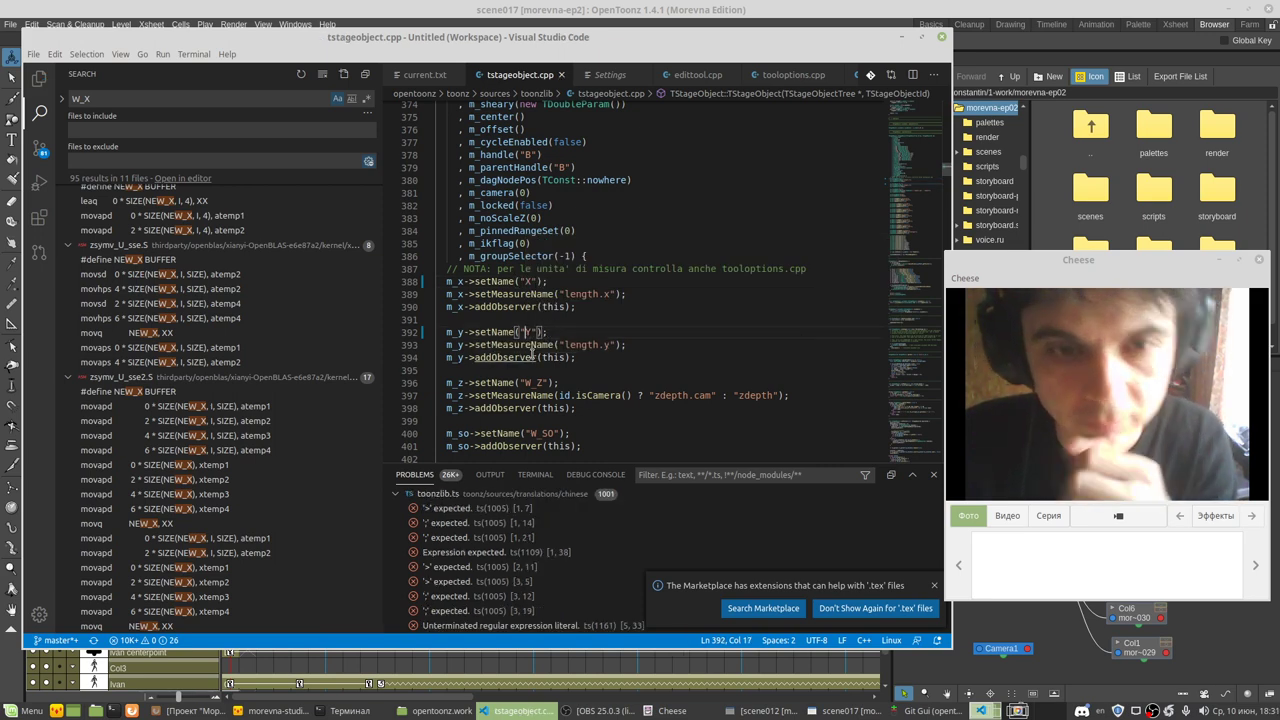
Step: Scroll the W_X search results back up toward the current.txt match
{"action": "scroll", "coordinate": [531, 352], "scroll_direction": "down", "scroll_amount": 3}
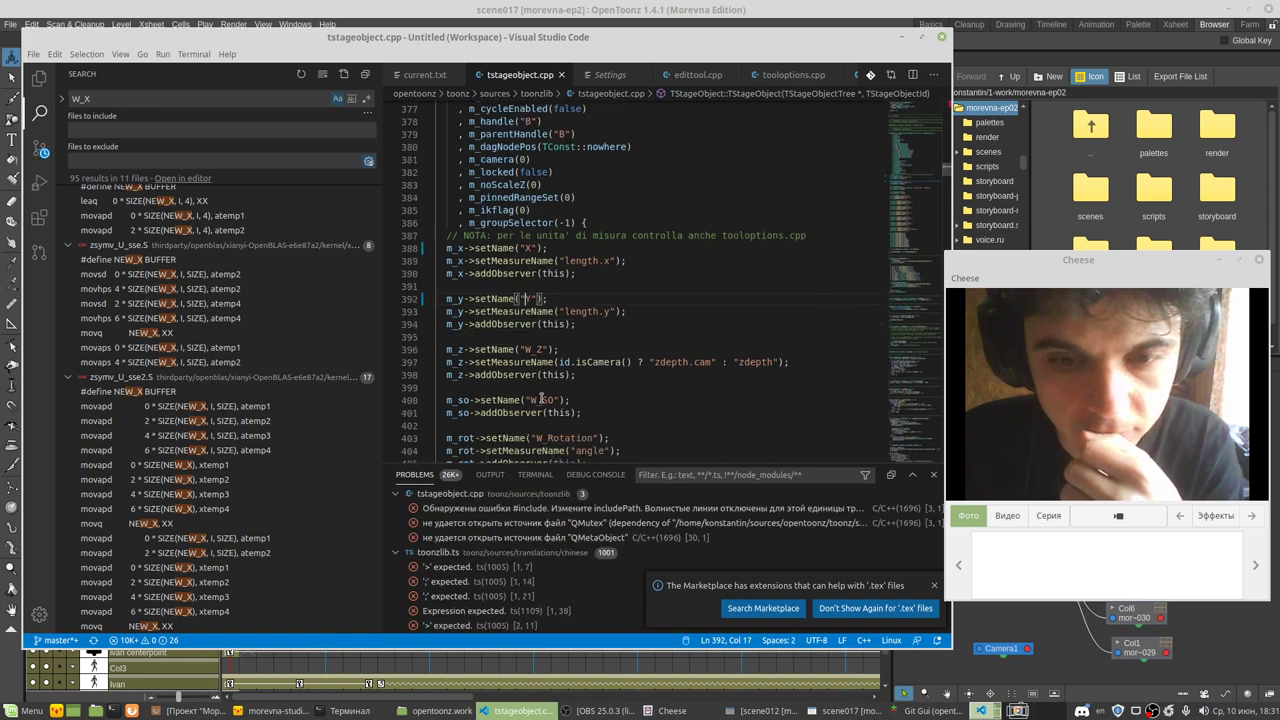
{"action": "scroll", "coordinate": [535, 370], "scroll_direction": "down", "scroll_amount": 3}
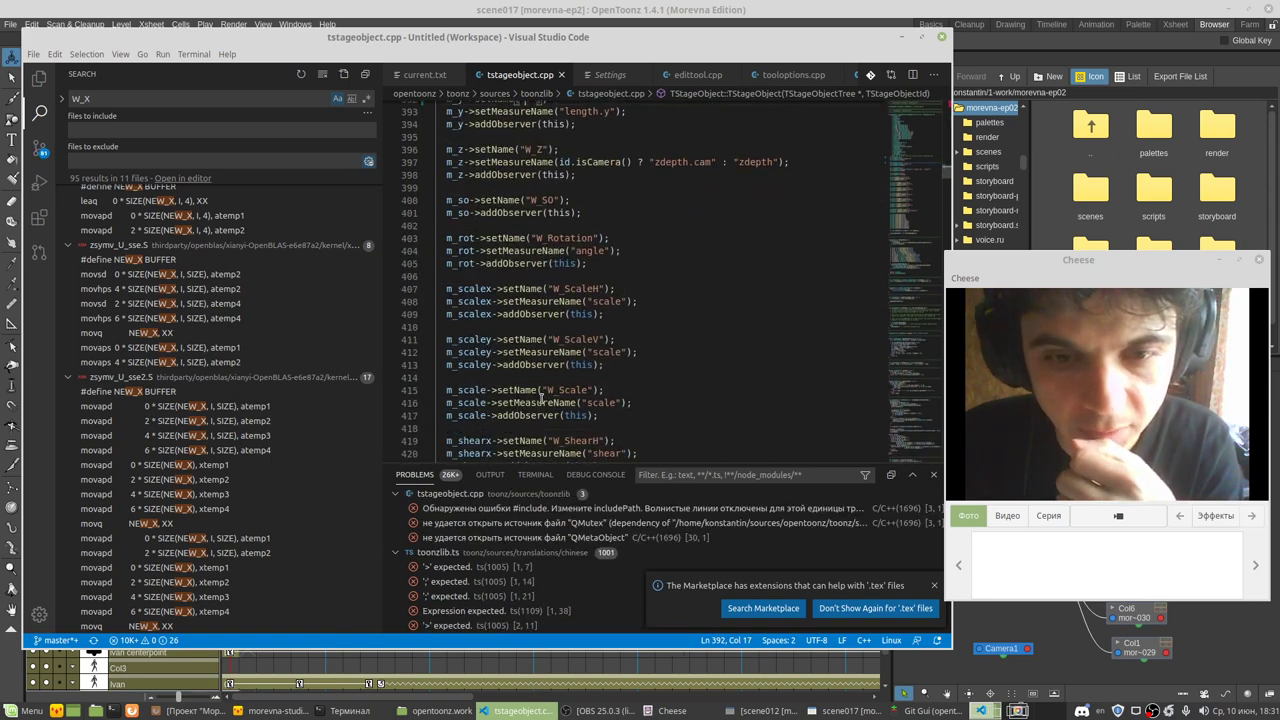
{"action": "scroll", "coordinate": [541, 397], "scroll_direction": "up", "scroll_amount": 3}
{"action": "scroll", "coordinate": [541, 397], "scroll_direction": "up", "scroll_amount": 2}
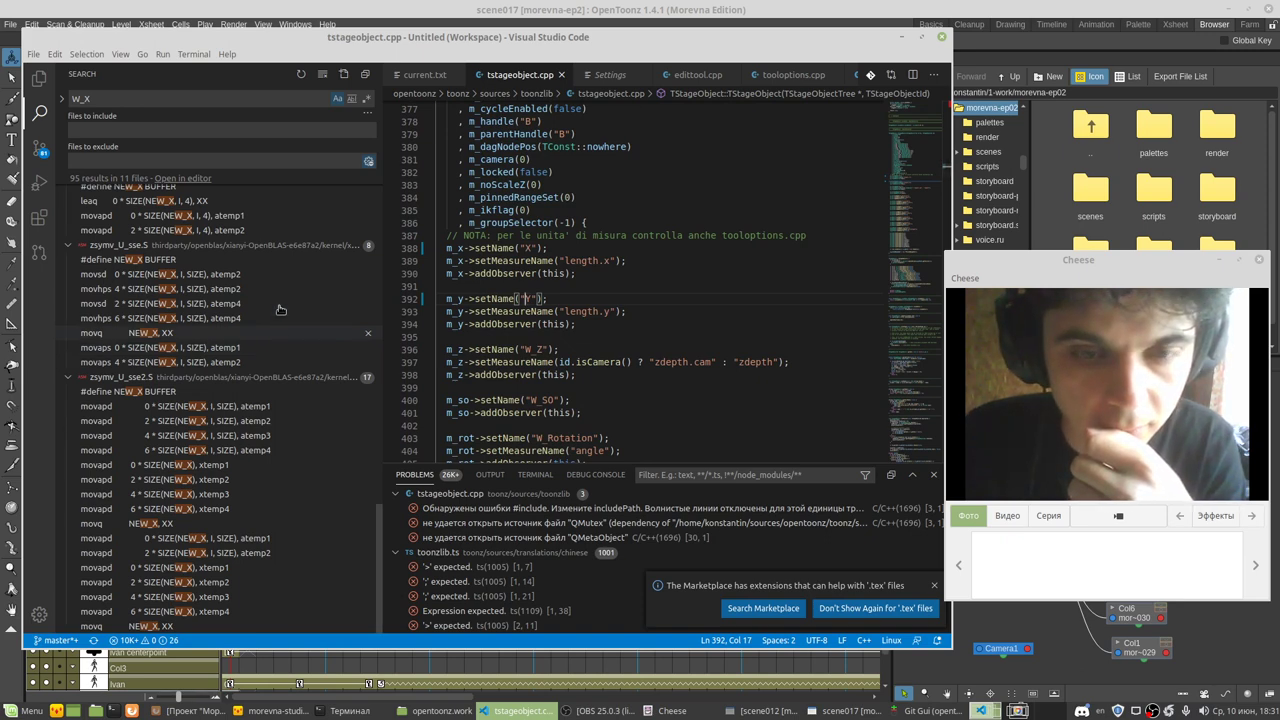
{"action": "scroll", "coordinate": [240, 312], "scroll_direction": "up", "scroll_amount": 5}
{"action": "scroll", "coordinate": [213, 316], "scroll_direction": "up", "scroll_amount": 5}
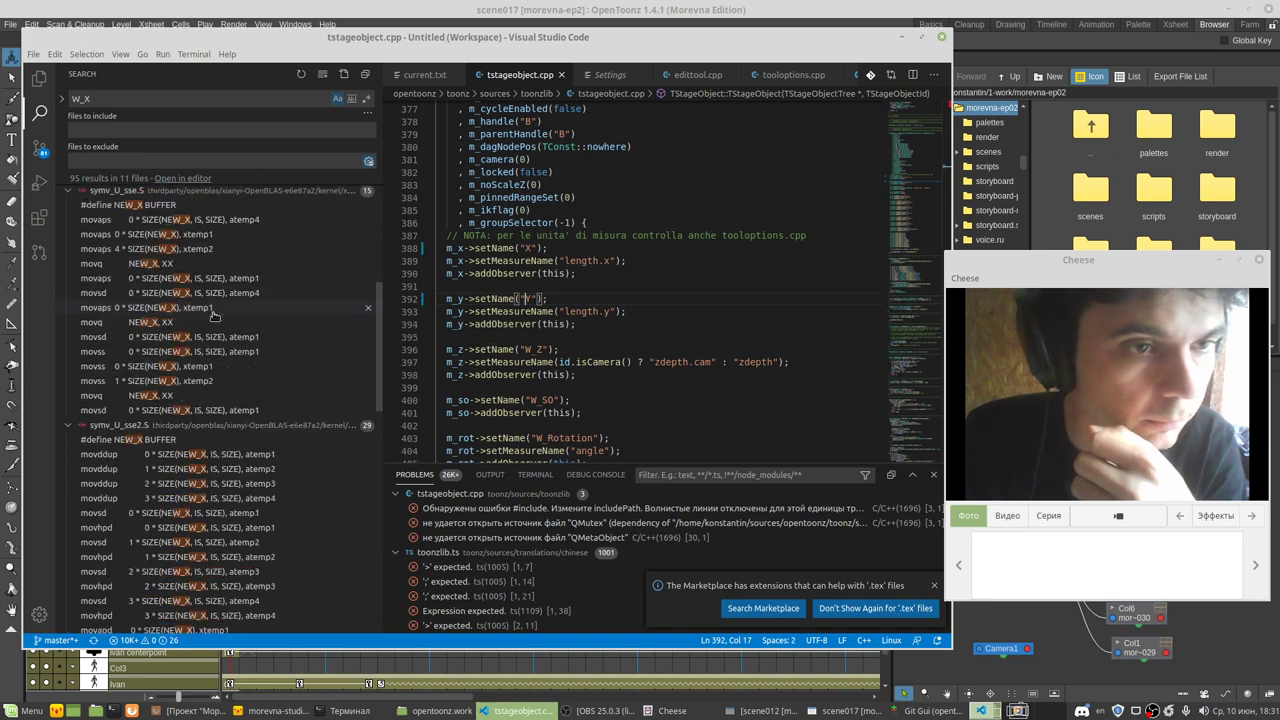
{"action": "scroll", "coordinate": [213, 316], "scroll_direction": "up", "scroll_amount": 5}
Step: Strip the W_ prefix from current.txt lines 819–820 so they read Y and X, and save
{"action": "left_click", "coordinate": [120, 206]}
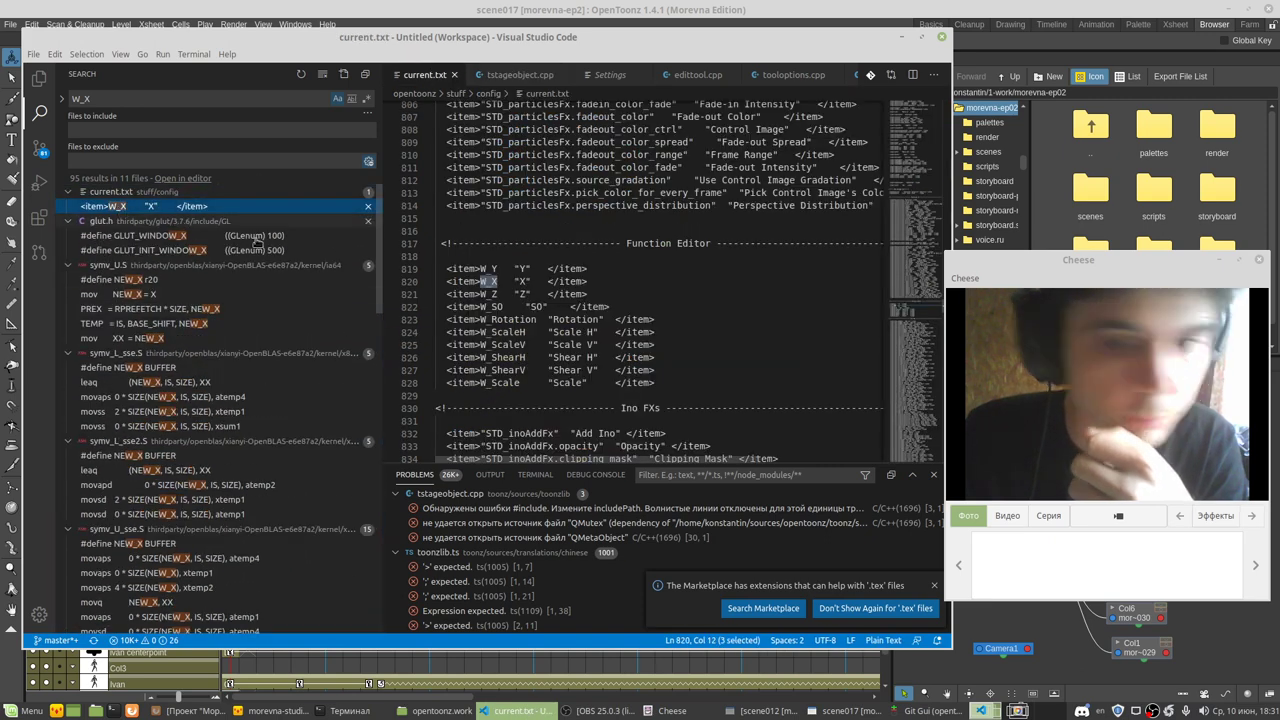
{"action": "left_click", "coordinate": [491, 285]}
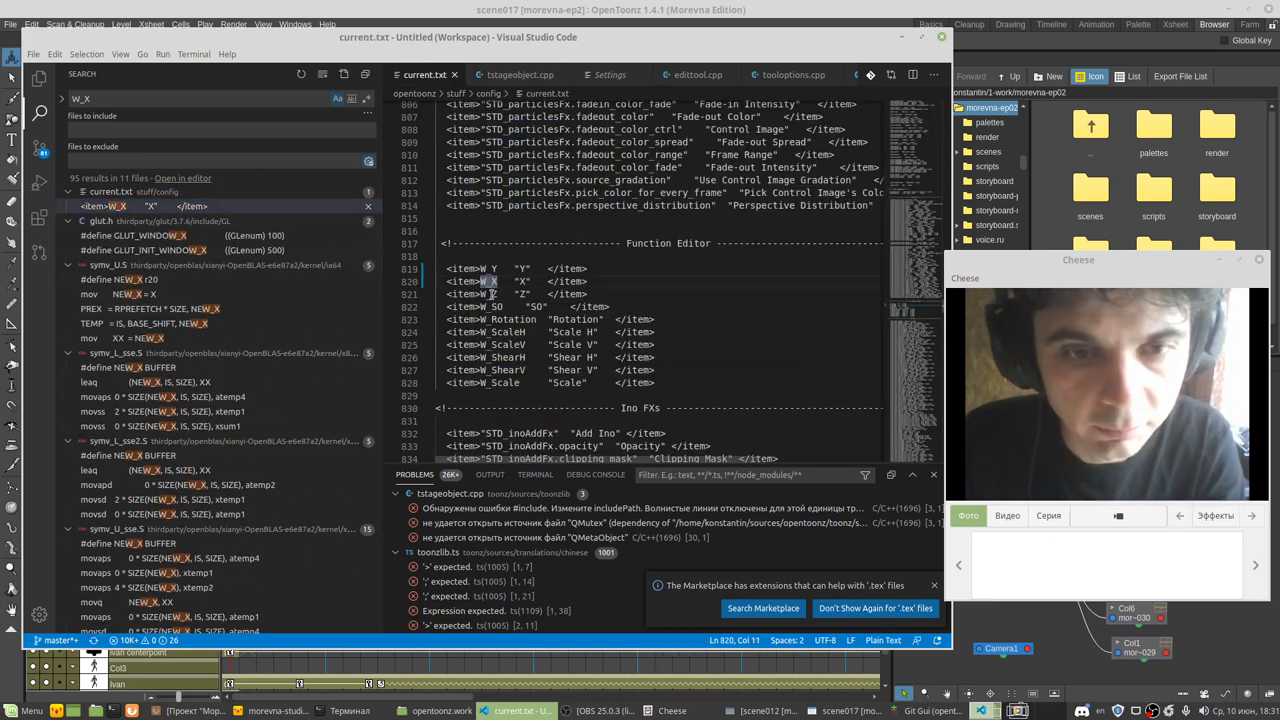
{"action": "scroll", "coordinate": [490, 330], "scroll_direction": "down", "scroll_amount": 1}
{"action": "scroll", "coordinate": [488, 380], "scroll_direction": "down", "scroll_amount": 4}
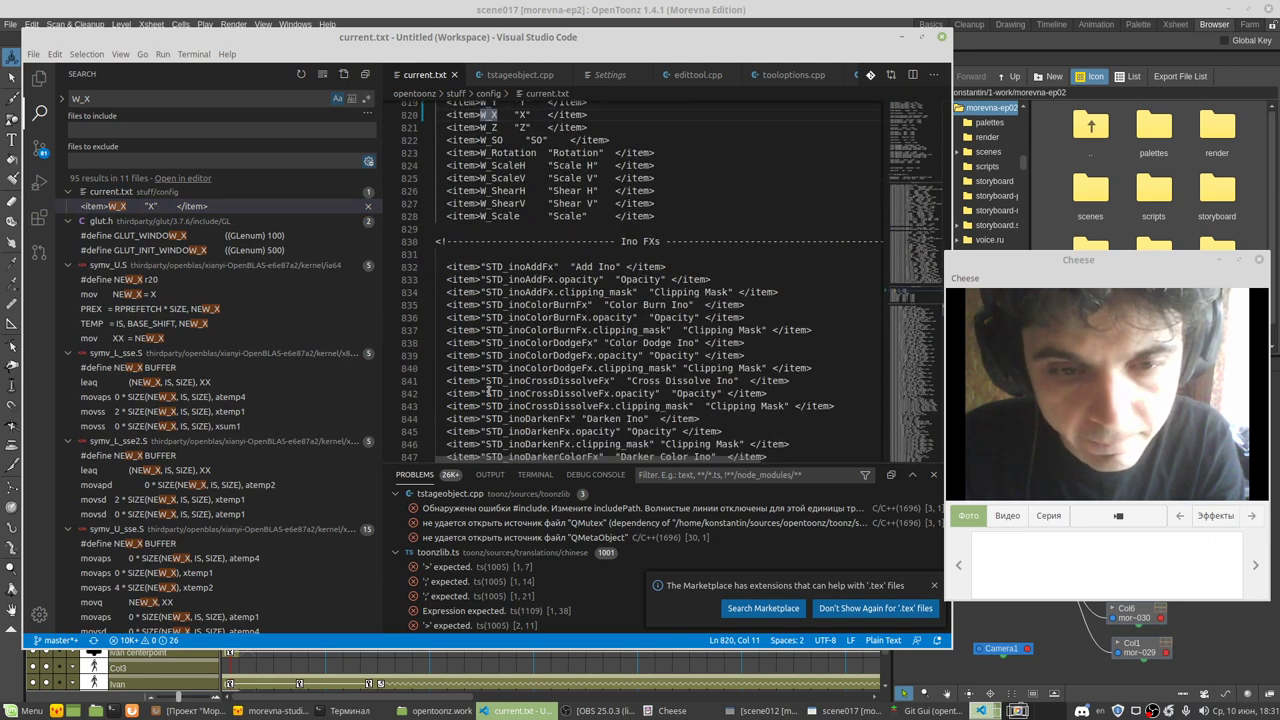
{"action": "scroll", "coordinate": [488, 391], "scroll_direction": "up", "scroll_amount": 3}
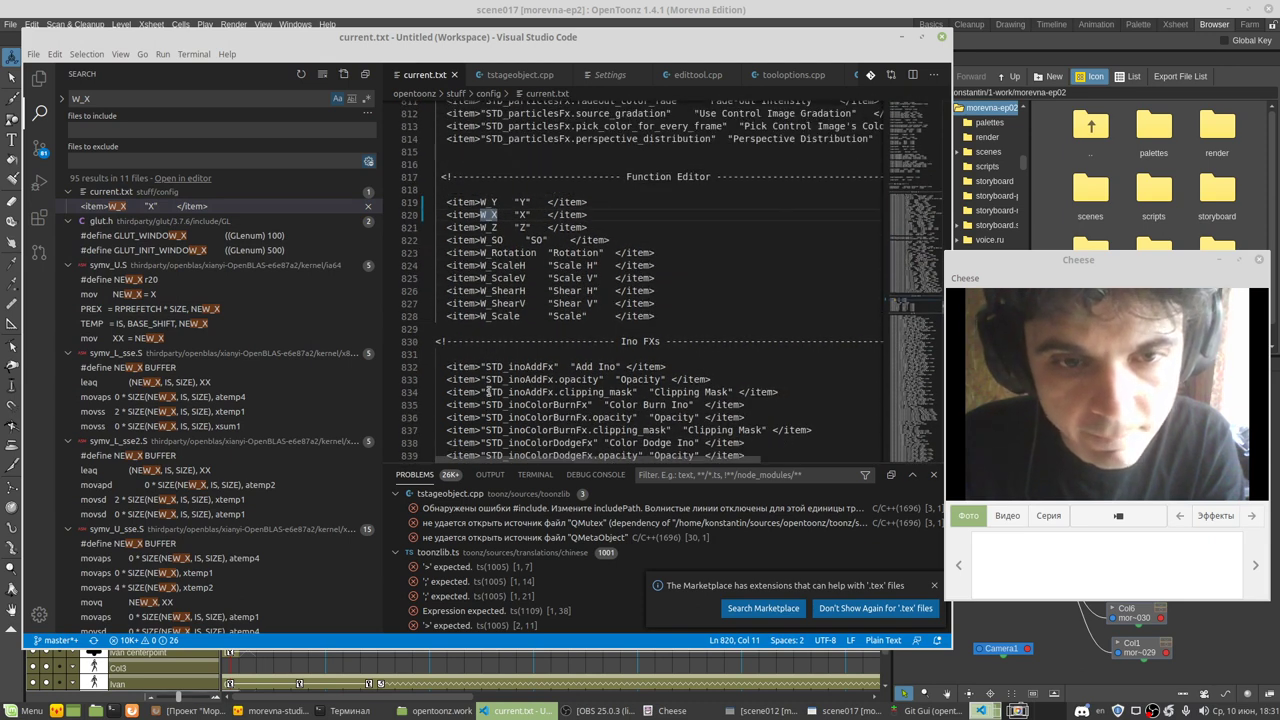
{"action": "scroll", "coordinate": [488, 391], "scroll_direction": "up", "scroll_amount": 1}
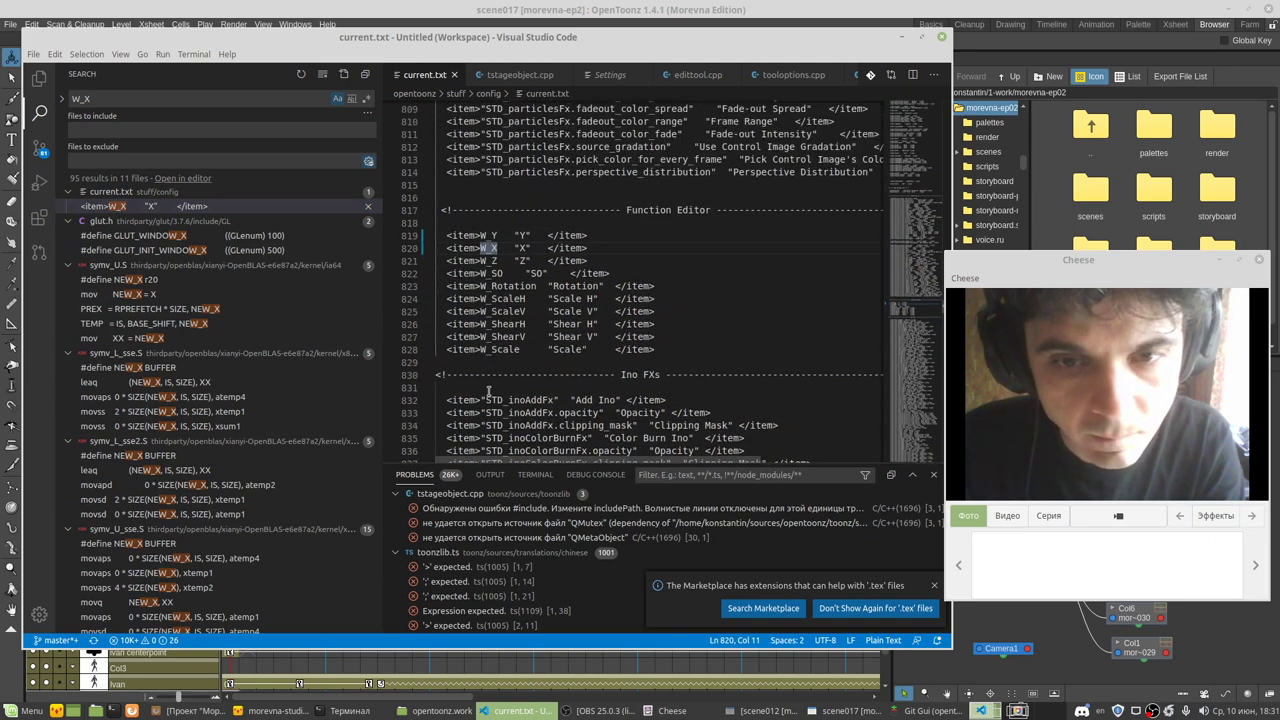
{"action": "key", "text": "BackSpace"}
{"action": "left_click", "coordinate": [497, 235]}
{"action": "key", "text": "BackSpace"}
{"action": "key", "text": "BackSpace"}
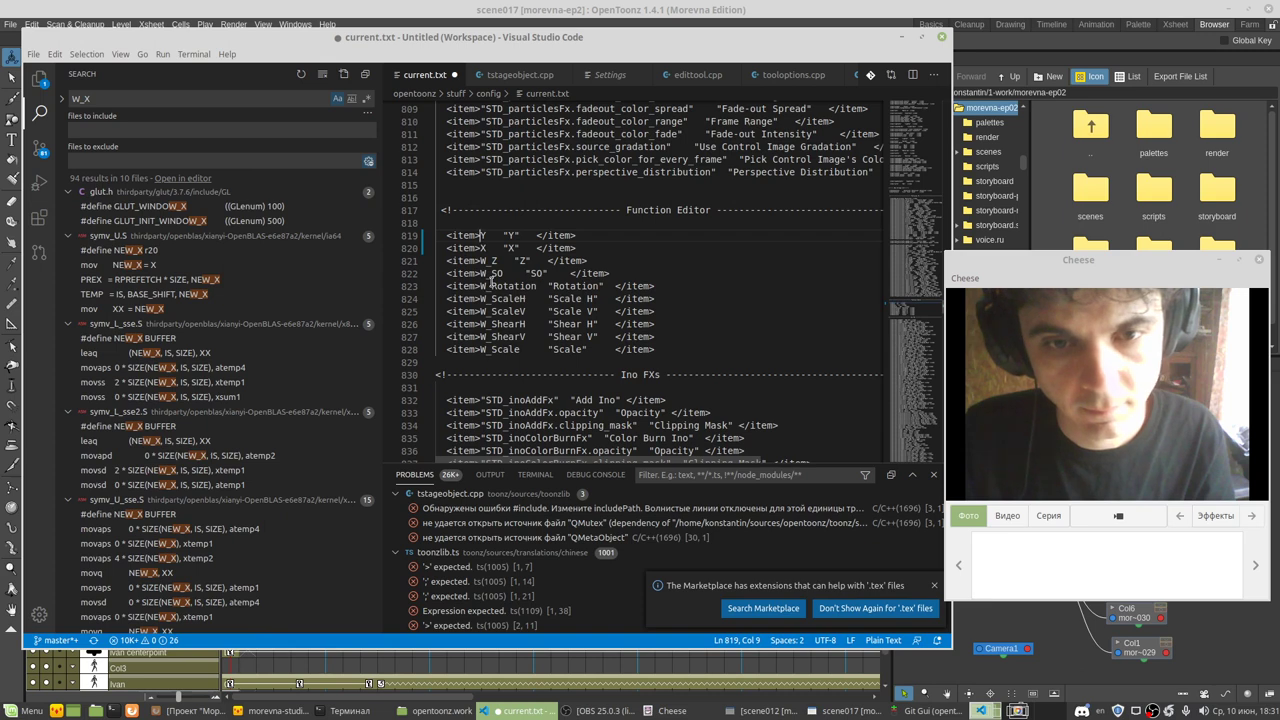
{"action": "key", "text": "ctrl+s"}
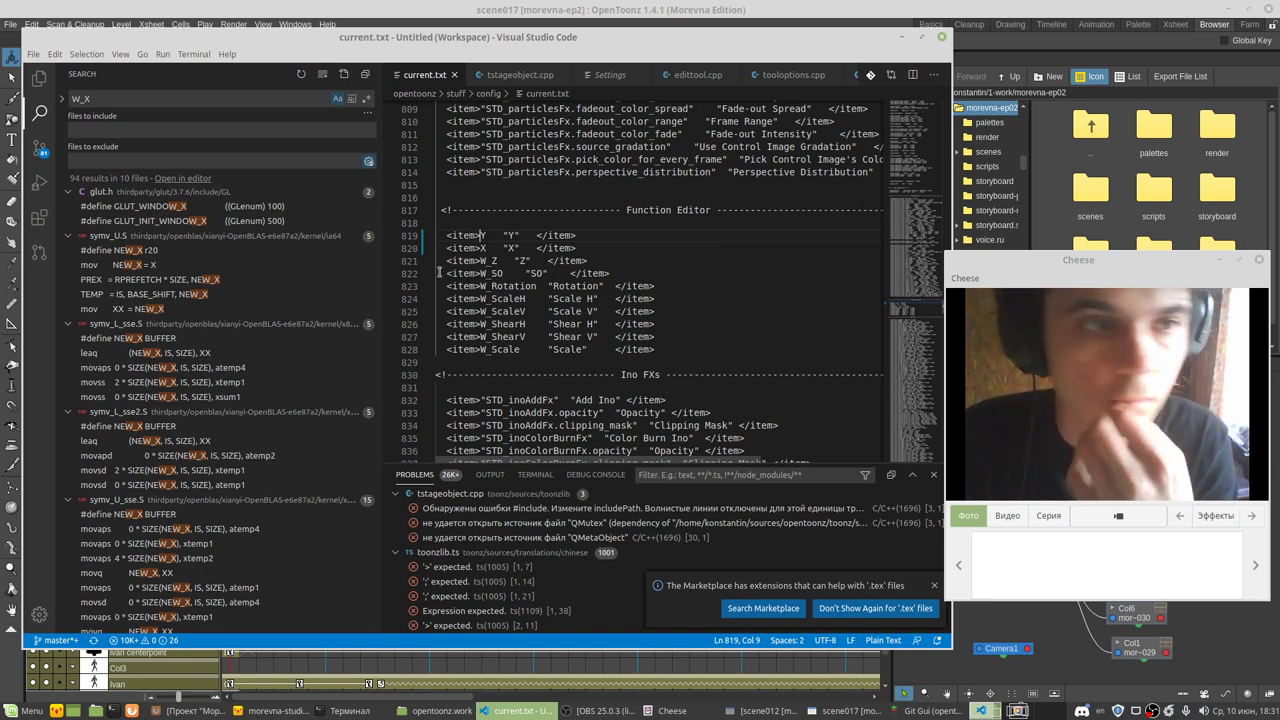
{"action": "left_click", "coordinate": [519, 75]}
Step: Glance at tooloptions.cpp, close its tab, and go back to the edited current.txt
{"action": "left_click", "coordinate": [770, 78]}
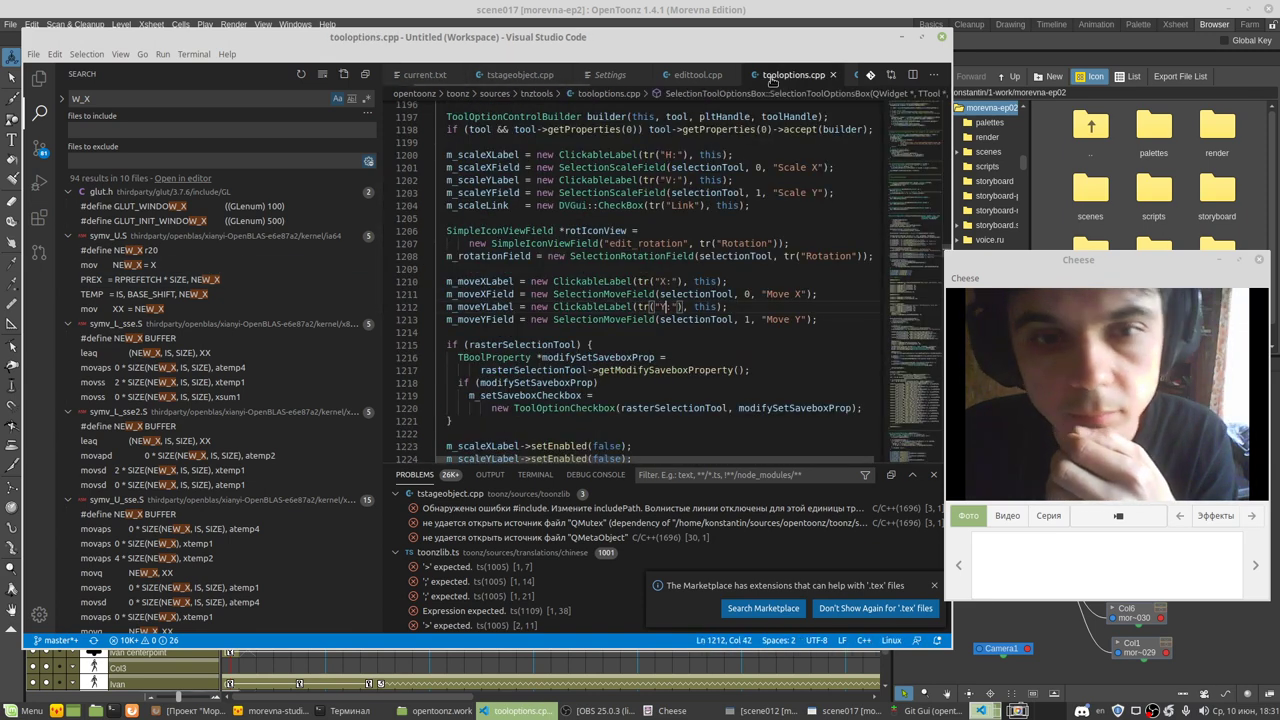
{"action": "left_click", "coordinate": [830, 75]}
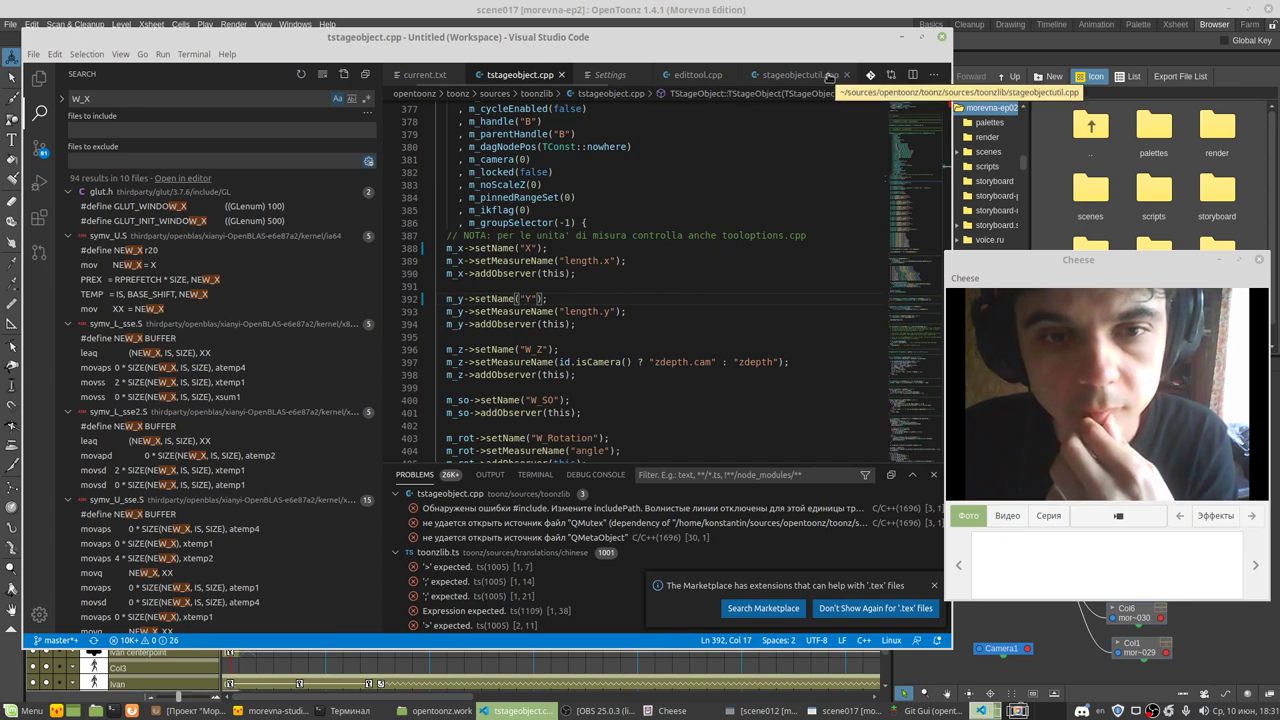
{"action": "left_click", "coordinate": [425, 76]}
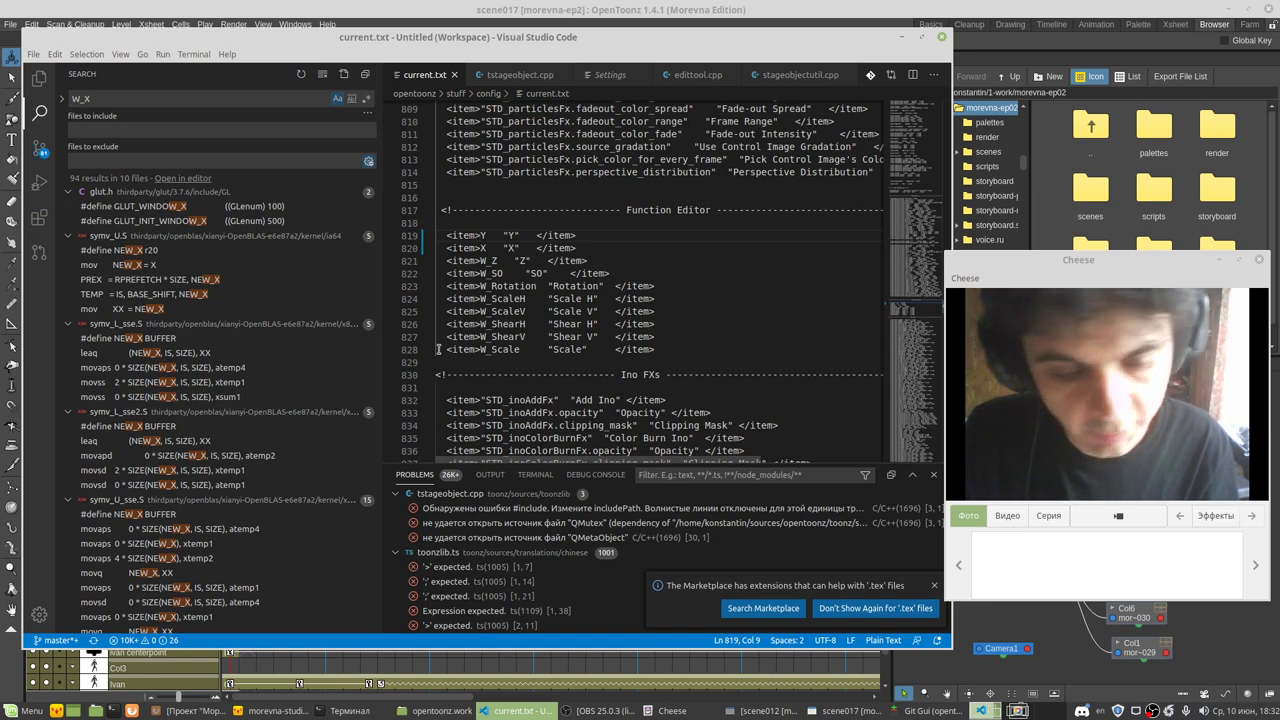
Step: Stop Git Gui and the running OpenToonz instance in their Terminal sessions
{"action": "left_click", "coordinate": [360, 712]}
{"action": "key", "text": "ctrl+c"}
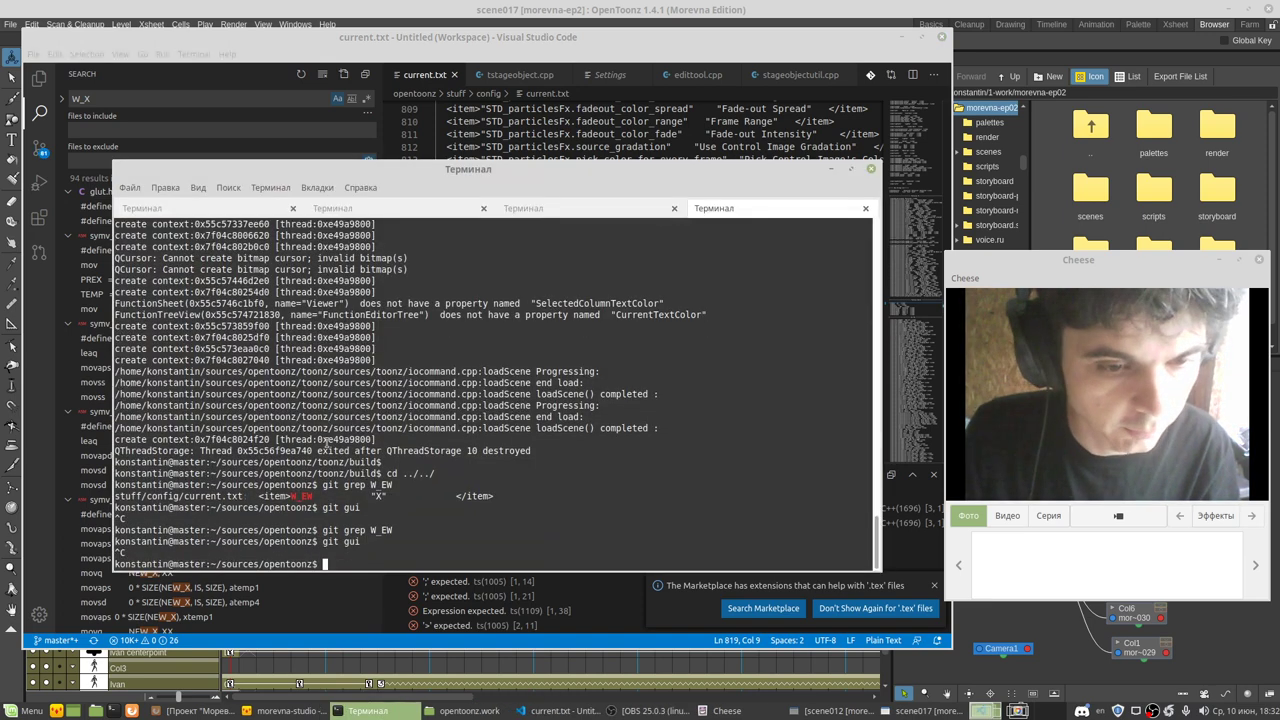
{"action": "key", "text": "Up"}
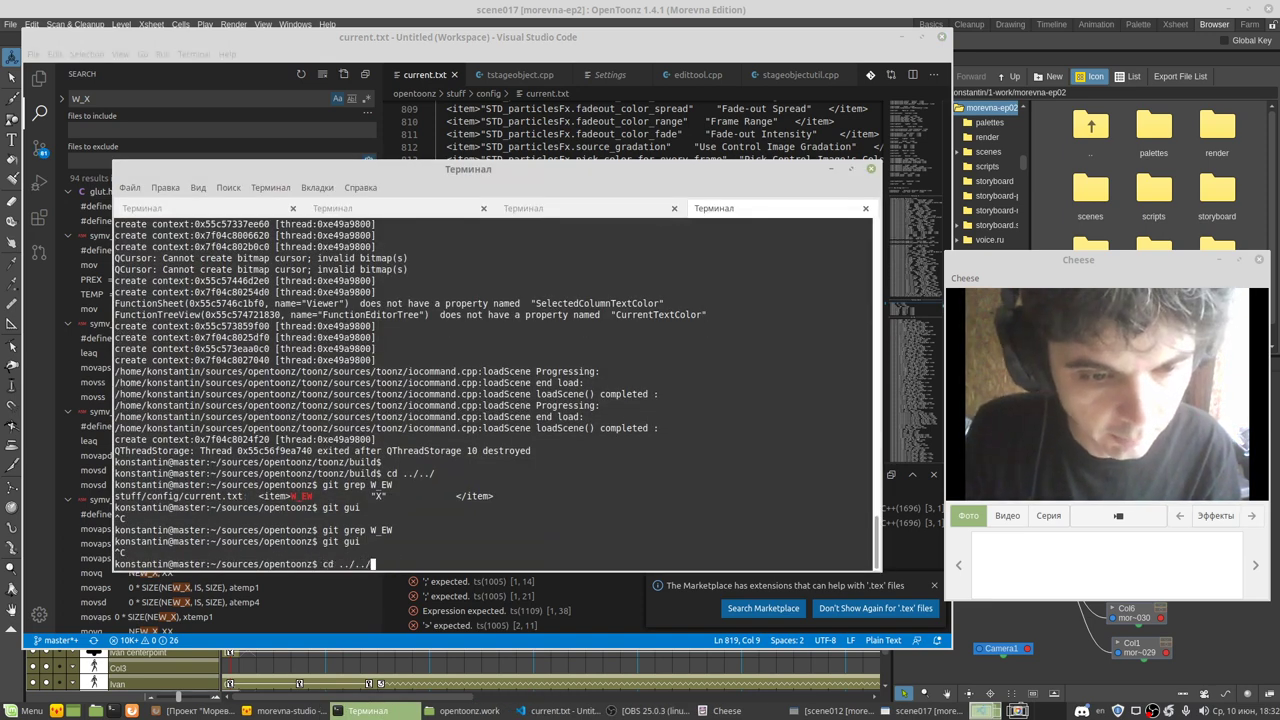
{"action": "key", "text": "Up"}
{"action": "key", "text": "Up"}
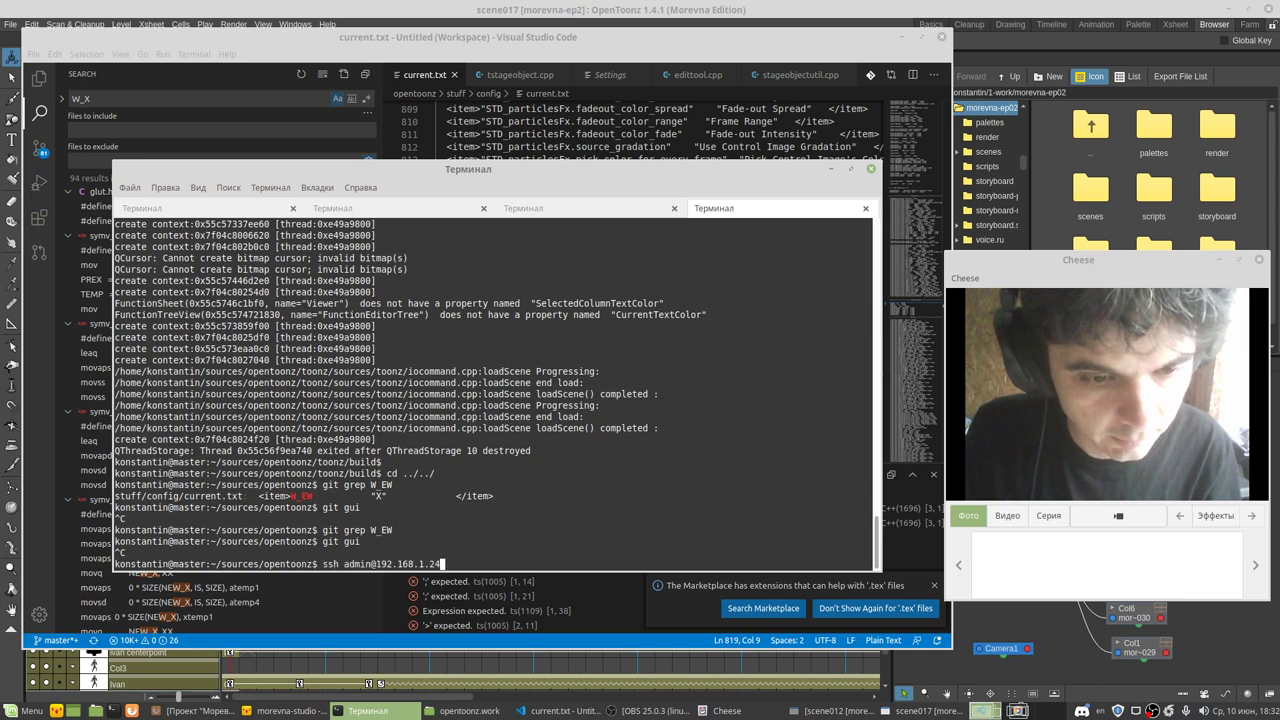
{"action": "left_click", "coordinate": [537, 210]}
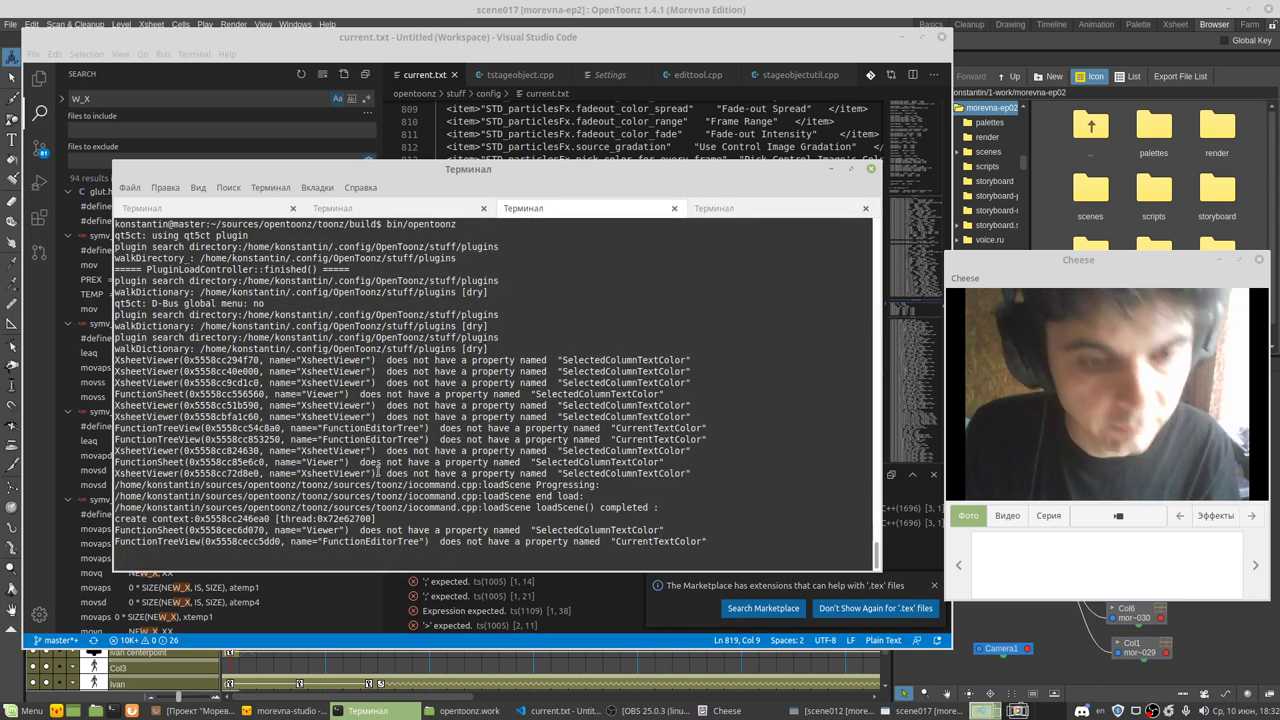
{"action": "key", "text": "ctrl+c"}
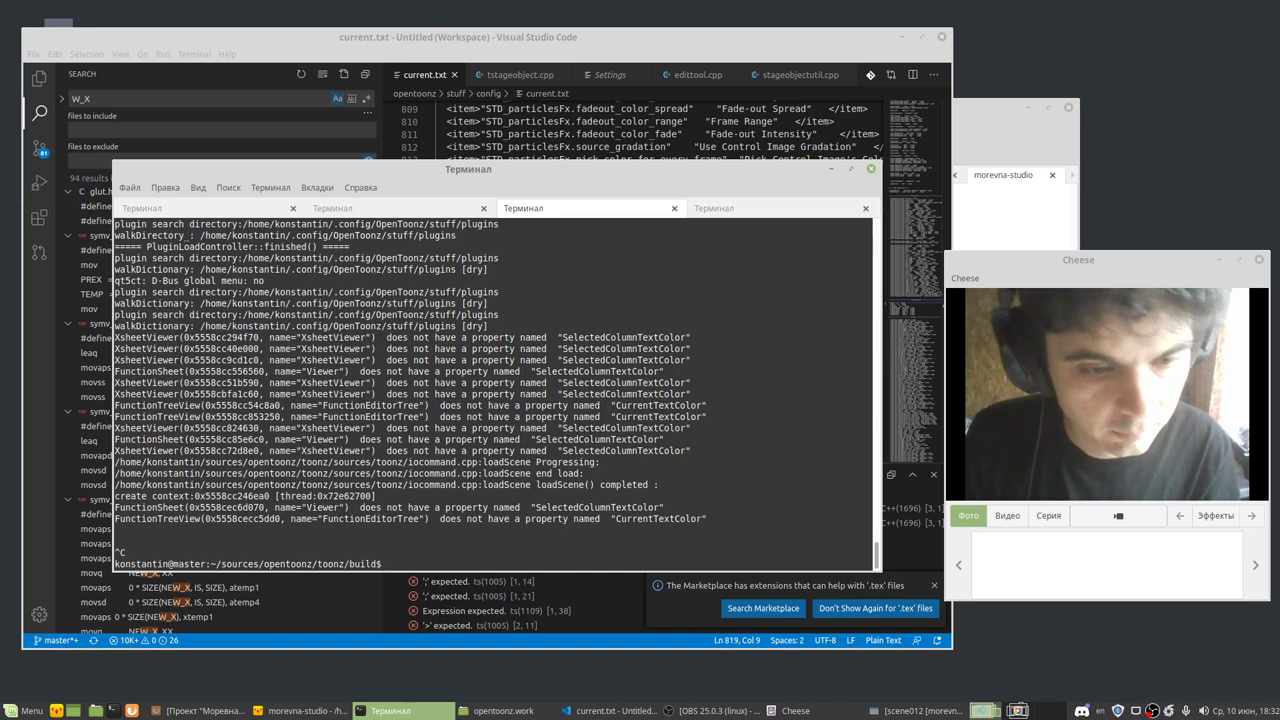
Step: Start a make -j2 parallel rebuild of OpenToonz in the build-folder session
{"action": "left_click", "coordinate": [411, 210]}
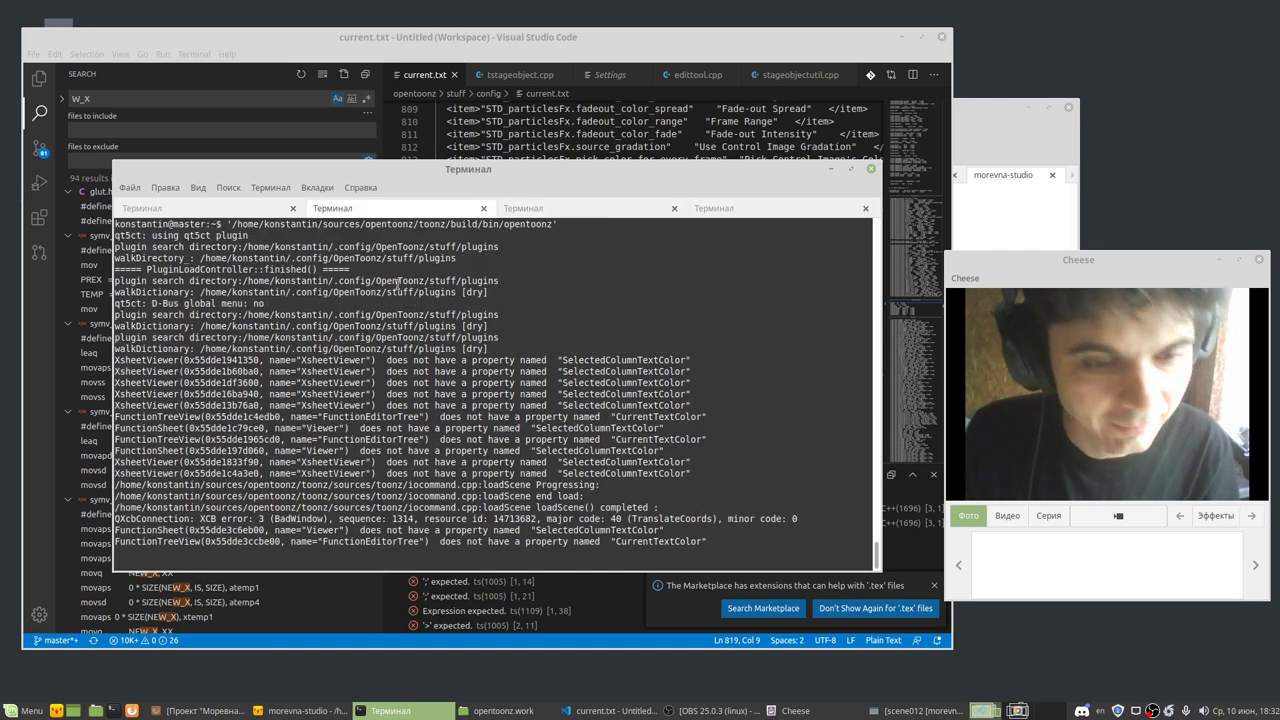
{"action": "left_click", "coordinate": [243, 212]}
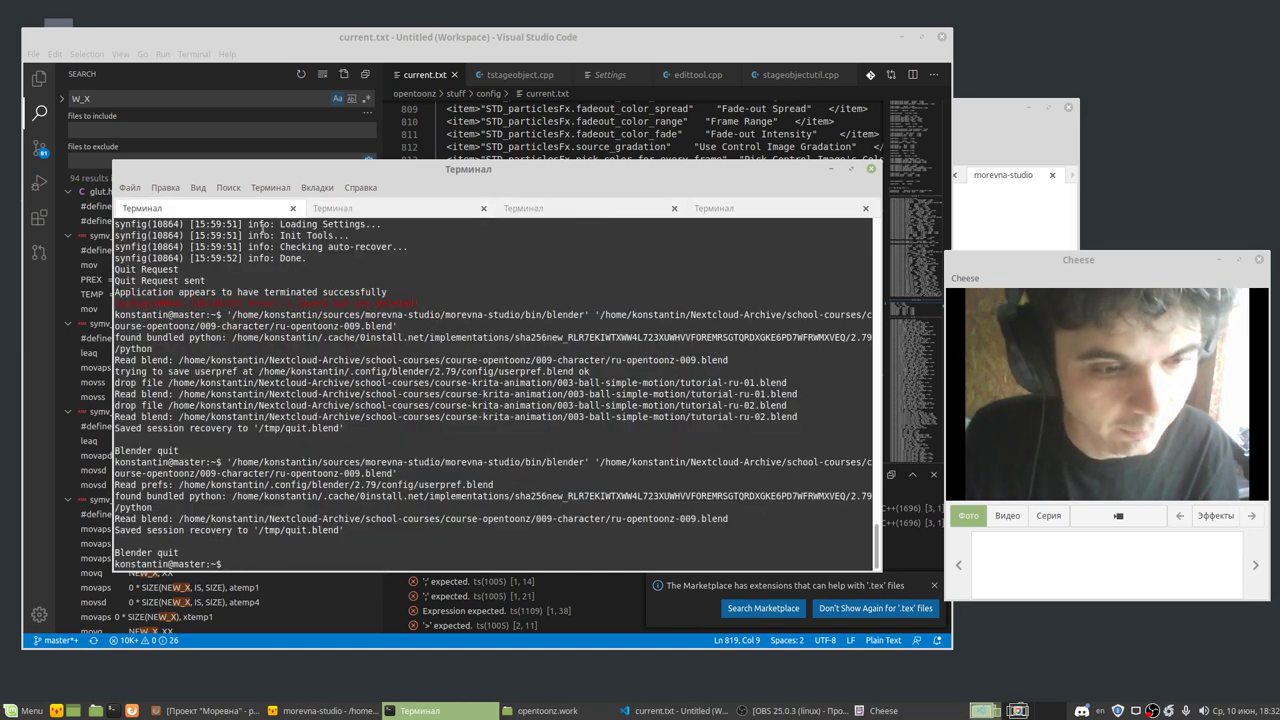
{"action": "left_click", "coordinate": [370, 209]}
{"action": "type", "text": "make -"}
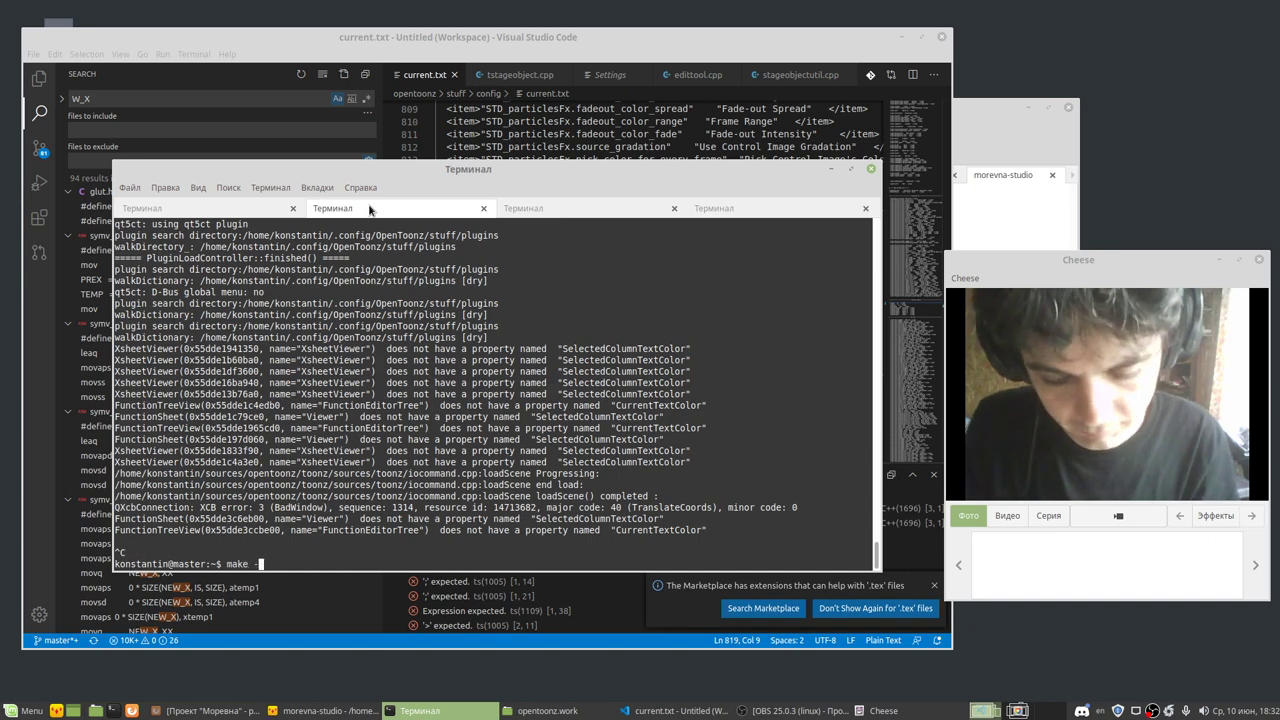
{"action": "type", "text": "j2"}
{"action": "key", "text": "Return"}
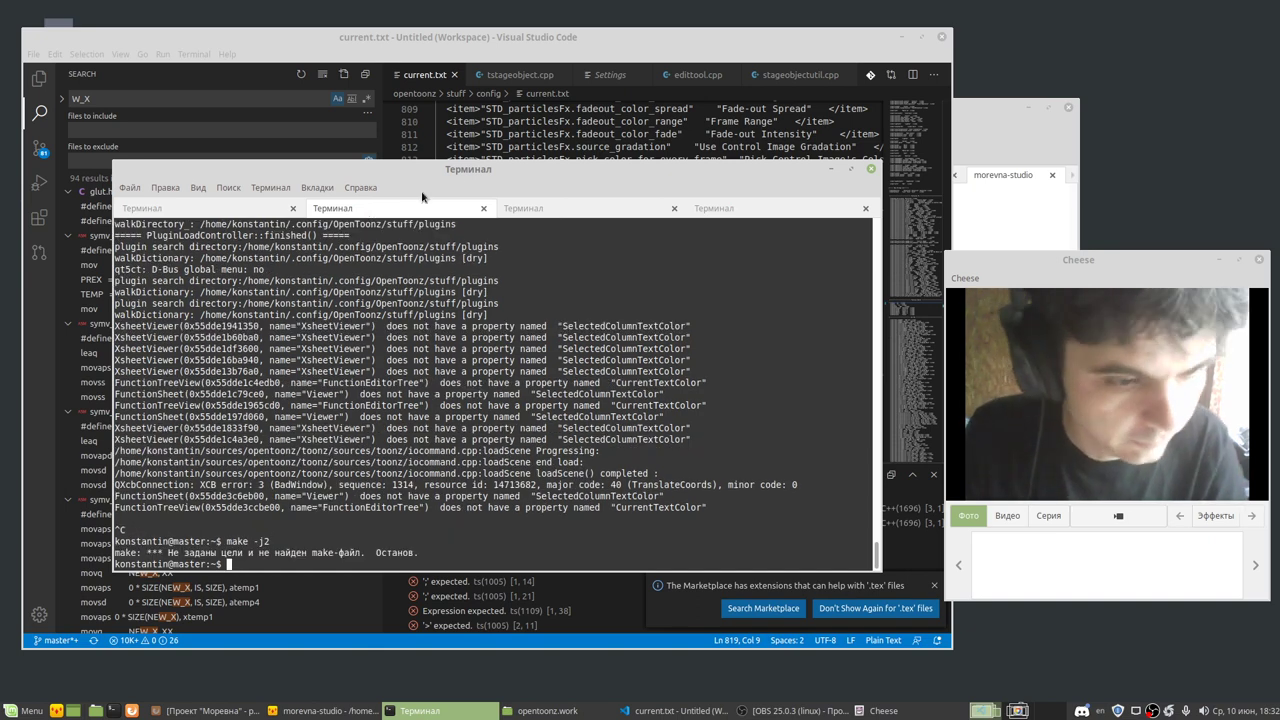
{"action": "left_click", "coordinate": [522, 209]}
{"action": "type", "text": "make"}
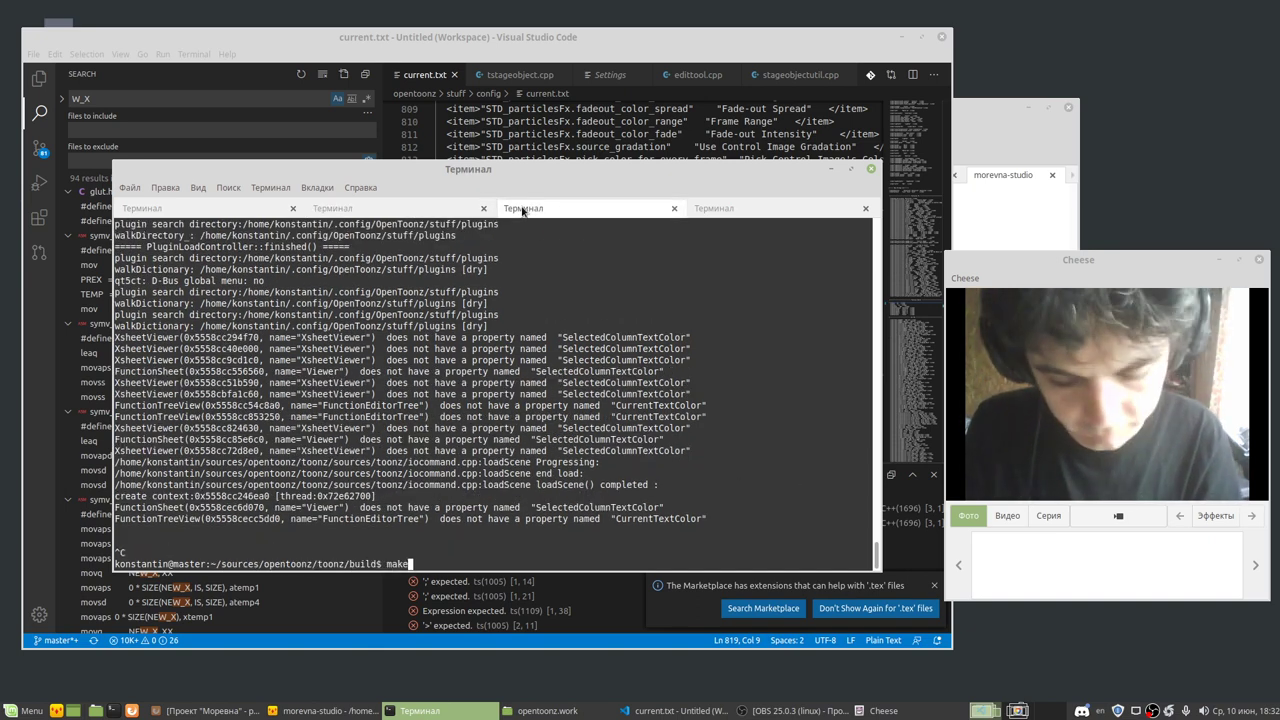
{"action": "type", "text": " -j2"}
{"action": "key", "text": "Return"}
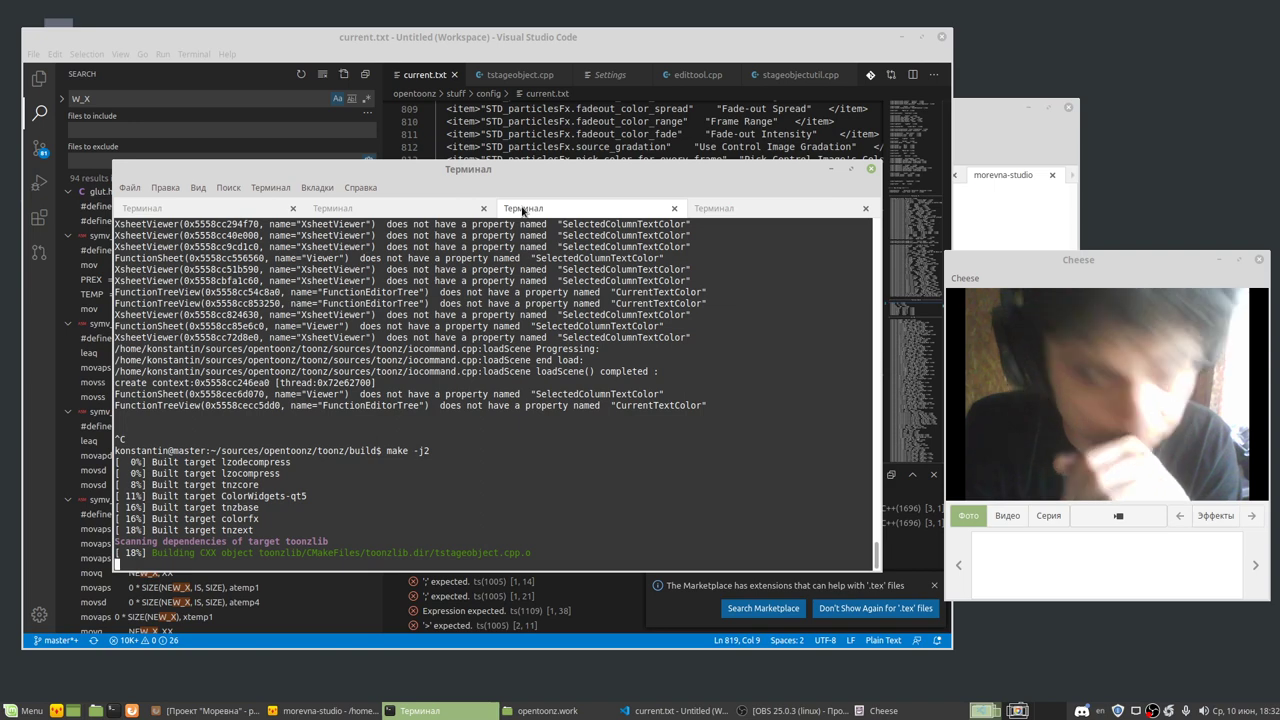
{"action": "left_click", "coordinate": [1017, 710]}
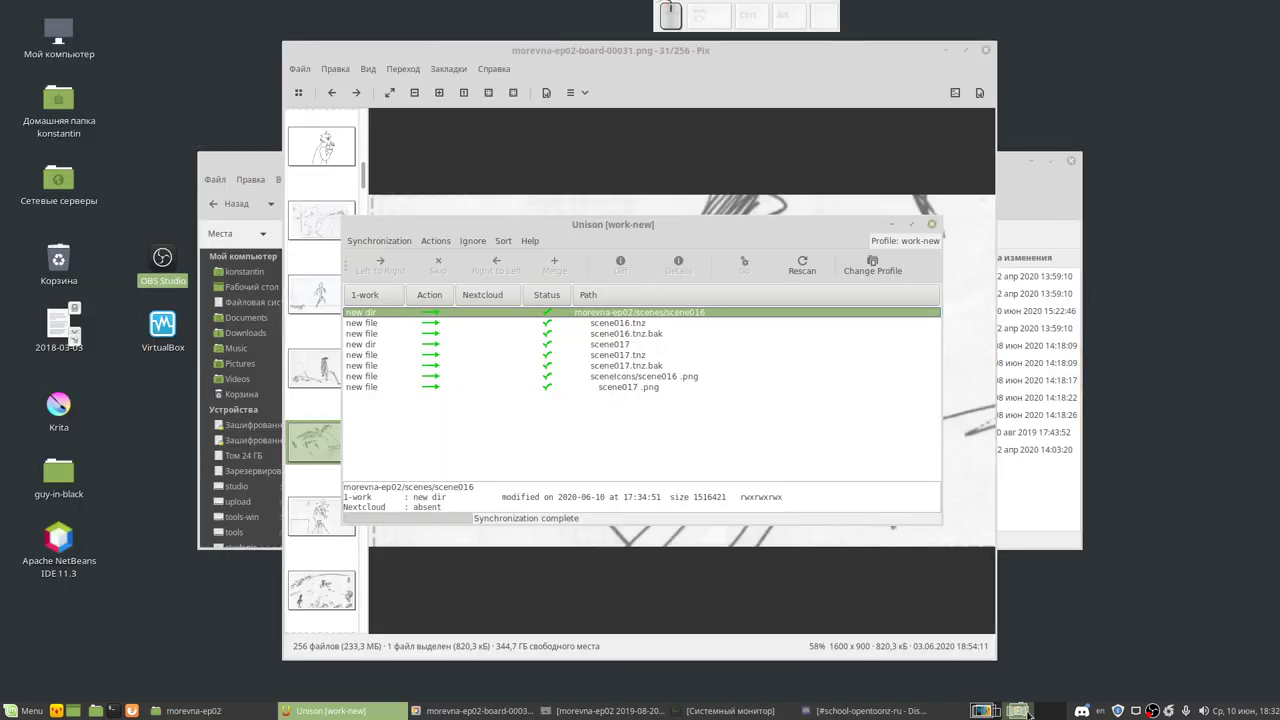
Step: Minimize Unison and page through morevna-ep02 storyboard frames 32 to 34 in Pix
{"action": "left_click", "coordinate": [891, 224]}
{"action": "left_click", "coordinate": [320, 514]}
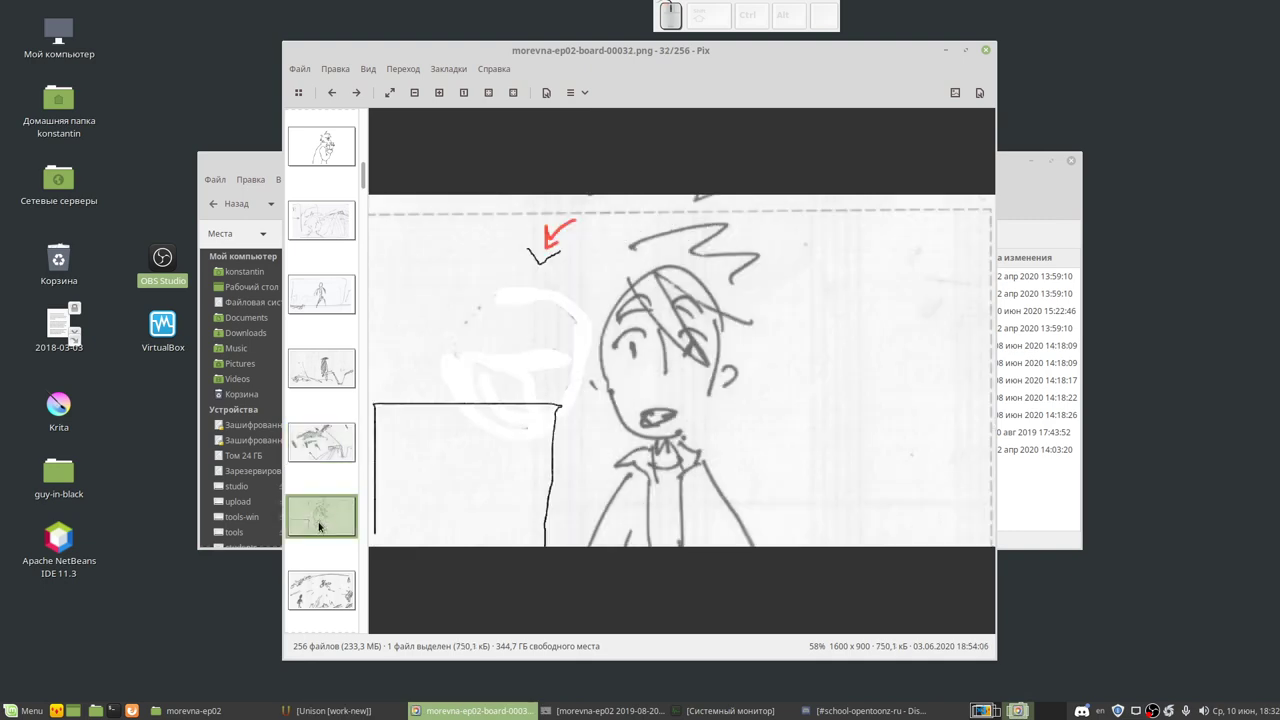
{"action": "left_click", "coordinate": [316, 589]}
{"action": "left_click", "coordinate": [322, 535]}
{"action": "left_click", "coordinate": [320, 600]}
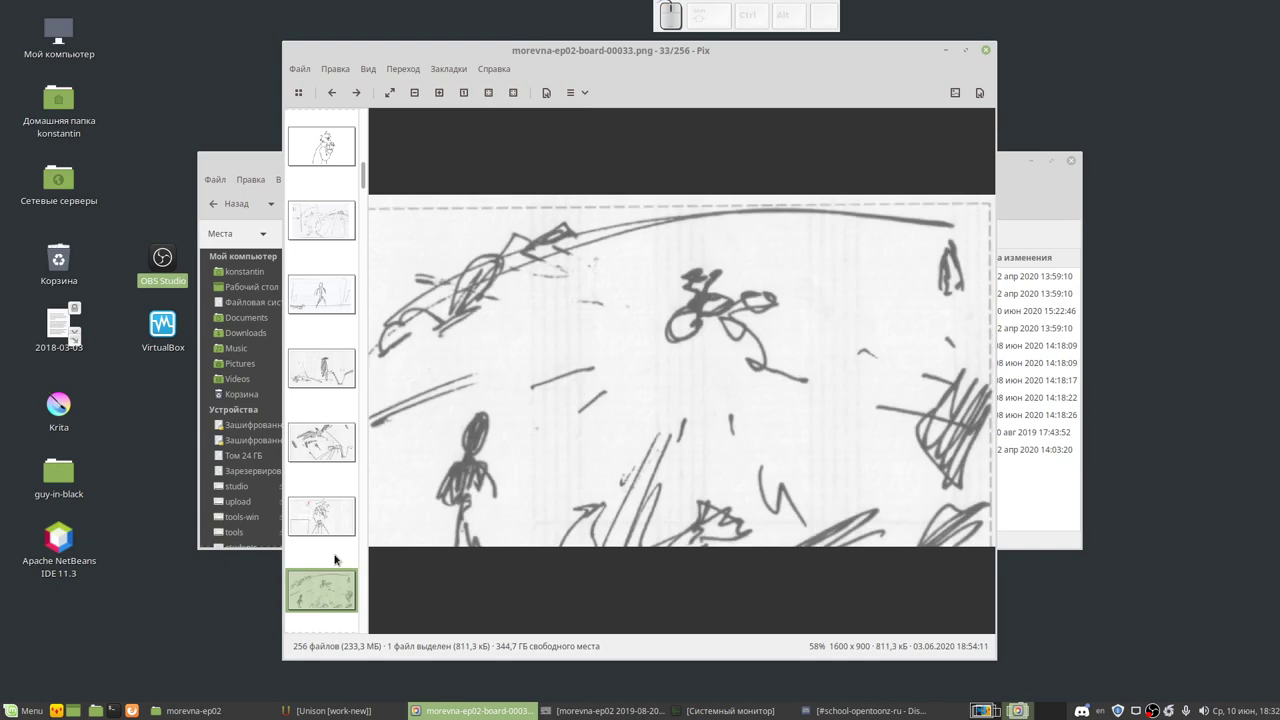
{"action": "scroll", "coordinate": [335, 560], "scroll_direction": "down", "scroll_amount": 3}
{"action": "left_click", "coordinate": [320, 332]}
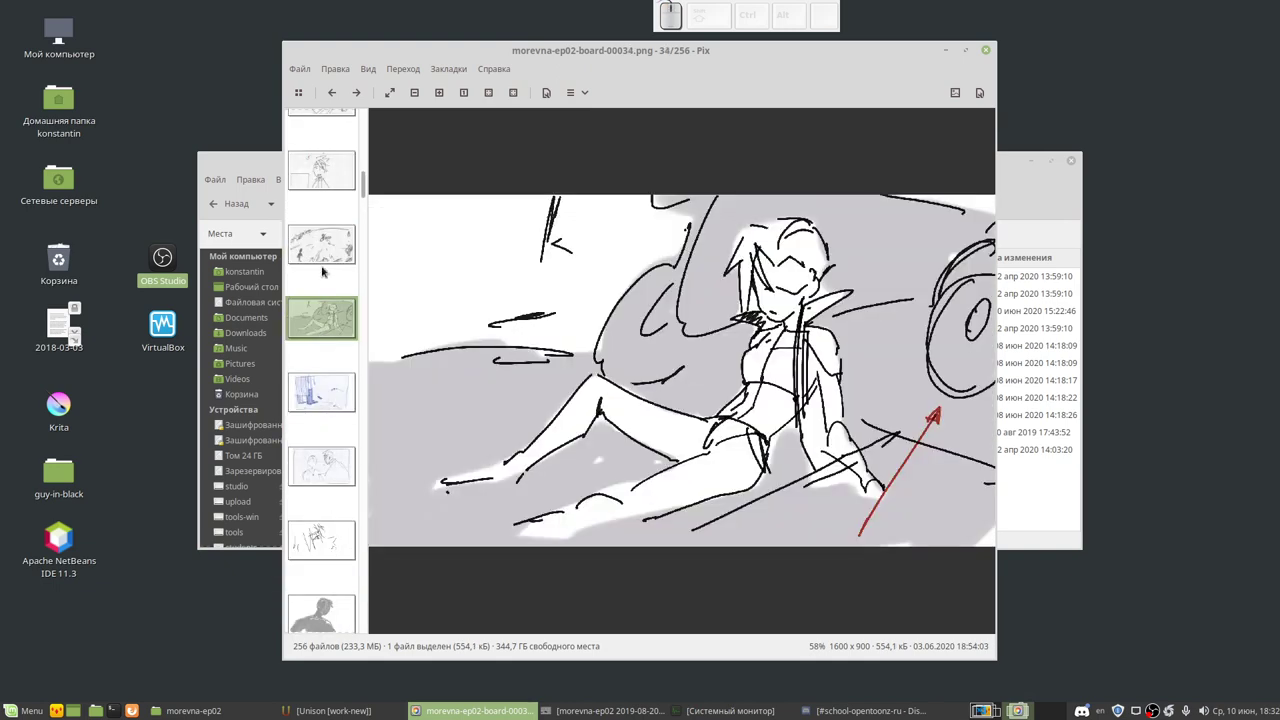
{"action": "left_click", "coordinate": [322, 262]}
{"action": "left_click", "coordinate": [984, 711]}
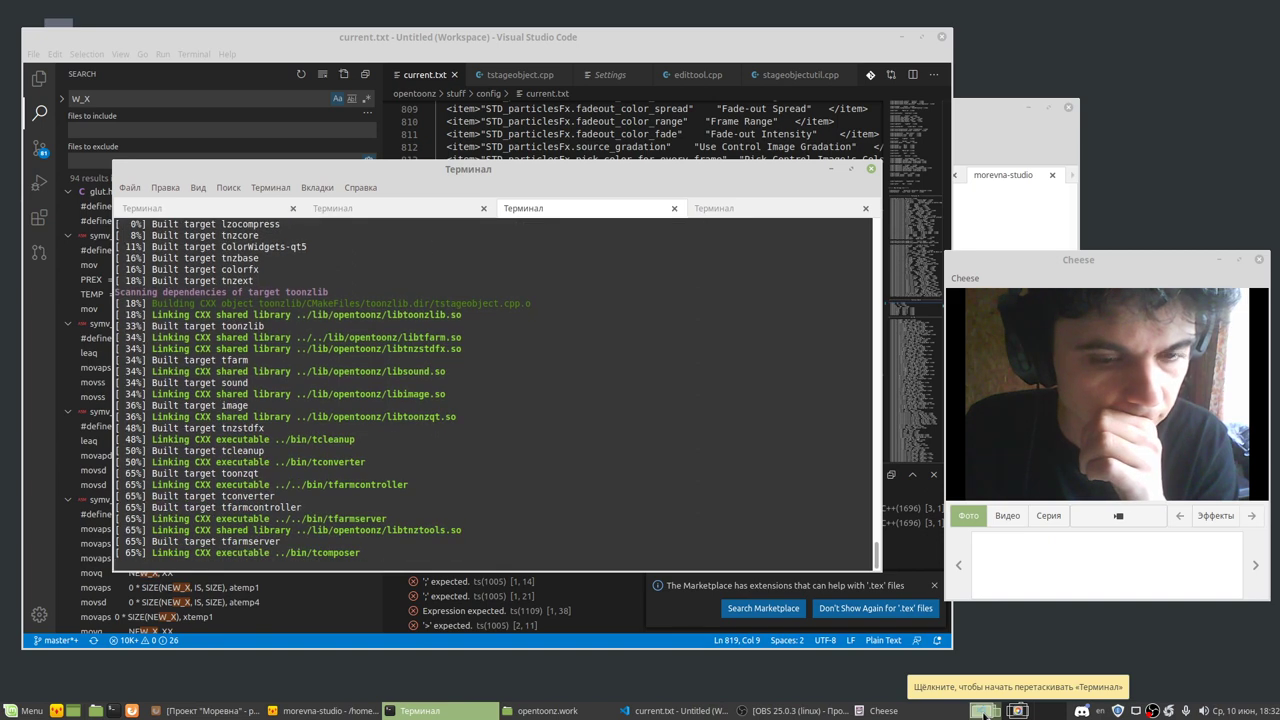
Step: Once the make -j2 build reaches 100%, launch bin/opentoonz from the build folder
{"action": "left_click", "coordinate": [210, 711]}
{"action": "scroll", "coordinate": [408, 580], "scroll_direction": "down", "scroll_amount": 2}
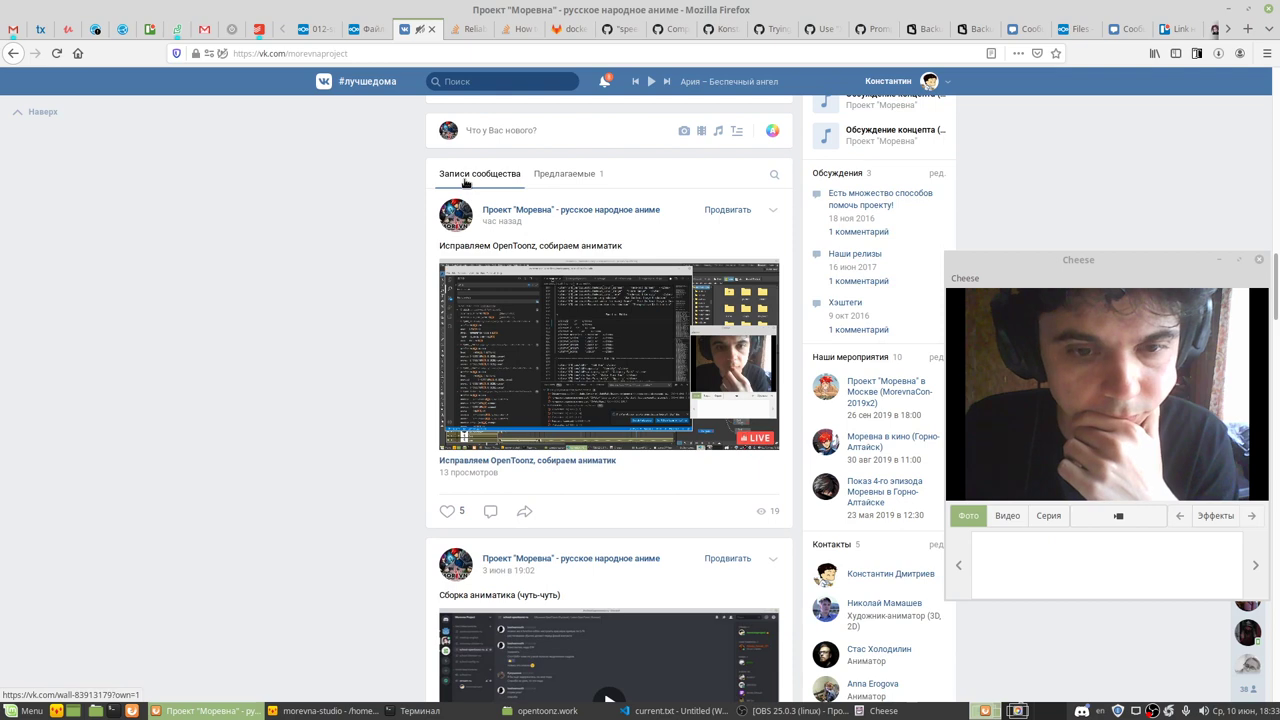
{"action": "left_click", "coordinate": [213, 711]}
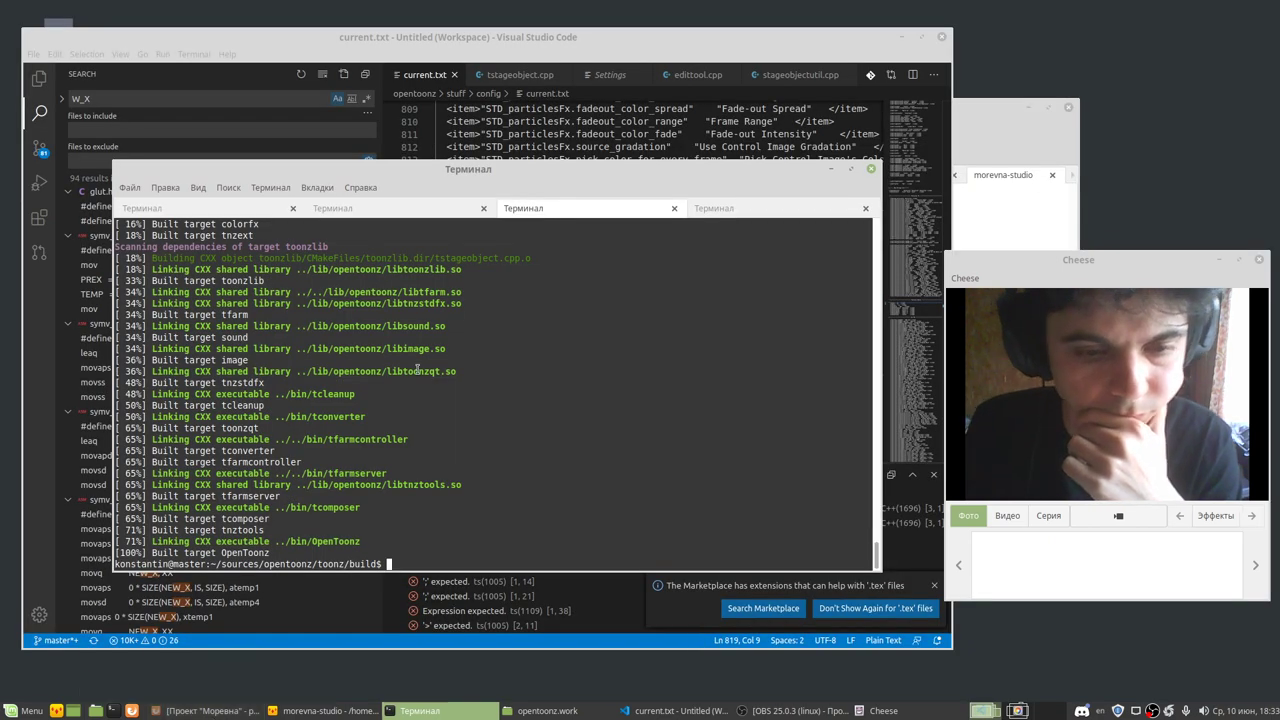
{"action": "type", "text": "make -j2"}
{"action": "key", "text": "Up"}
{"action": "key", "text": "Return"}
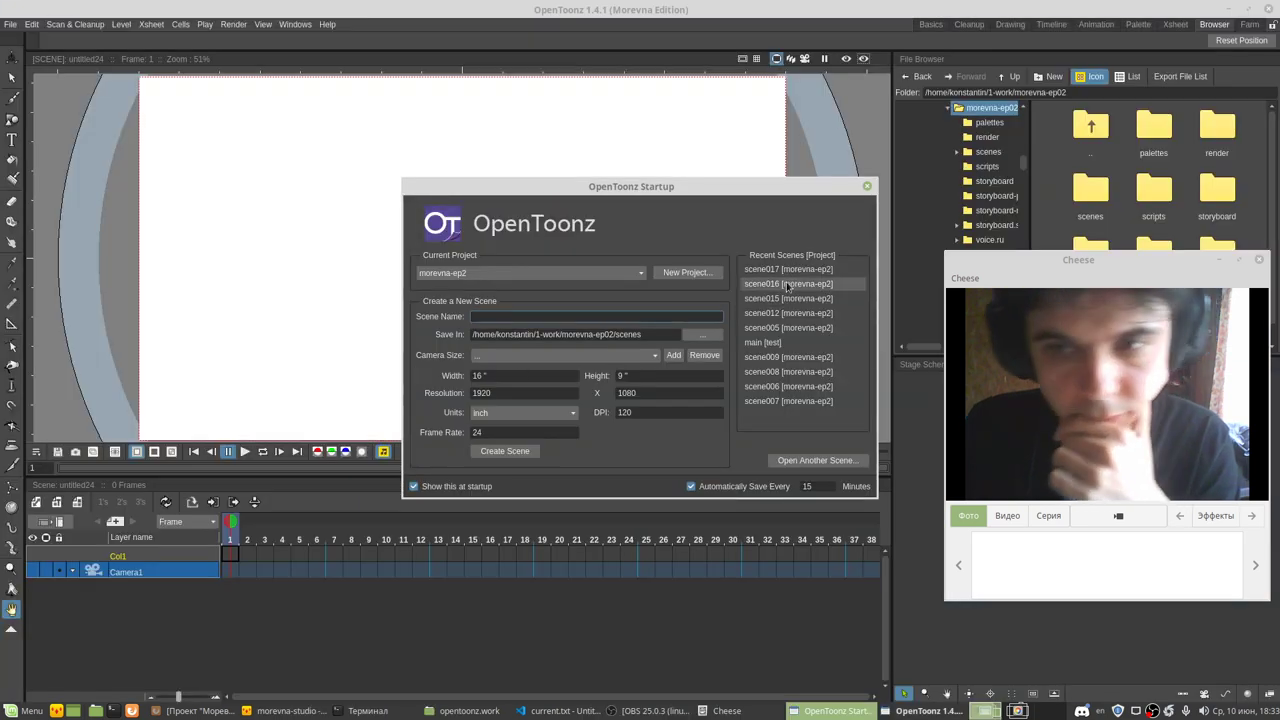
Step: Open scene017 from Recent Scenes and select the Animate tool
{"action": "left_click", "coordinate": [787, 269]}
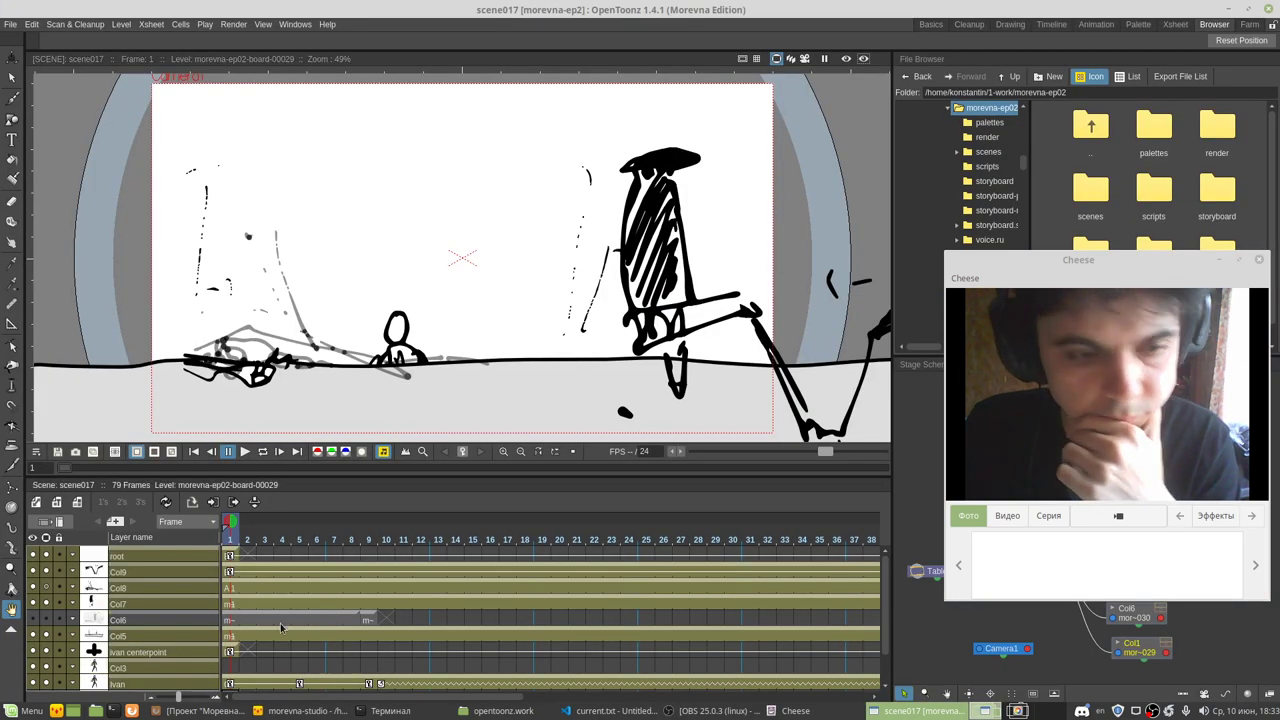
{"action": "left_click", "coordinate": [11, 58]}
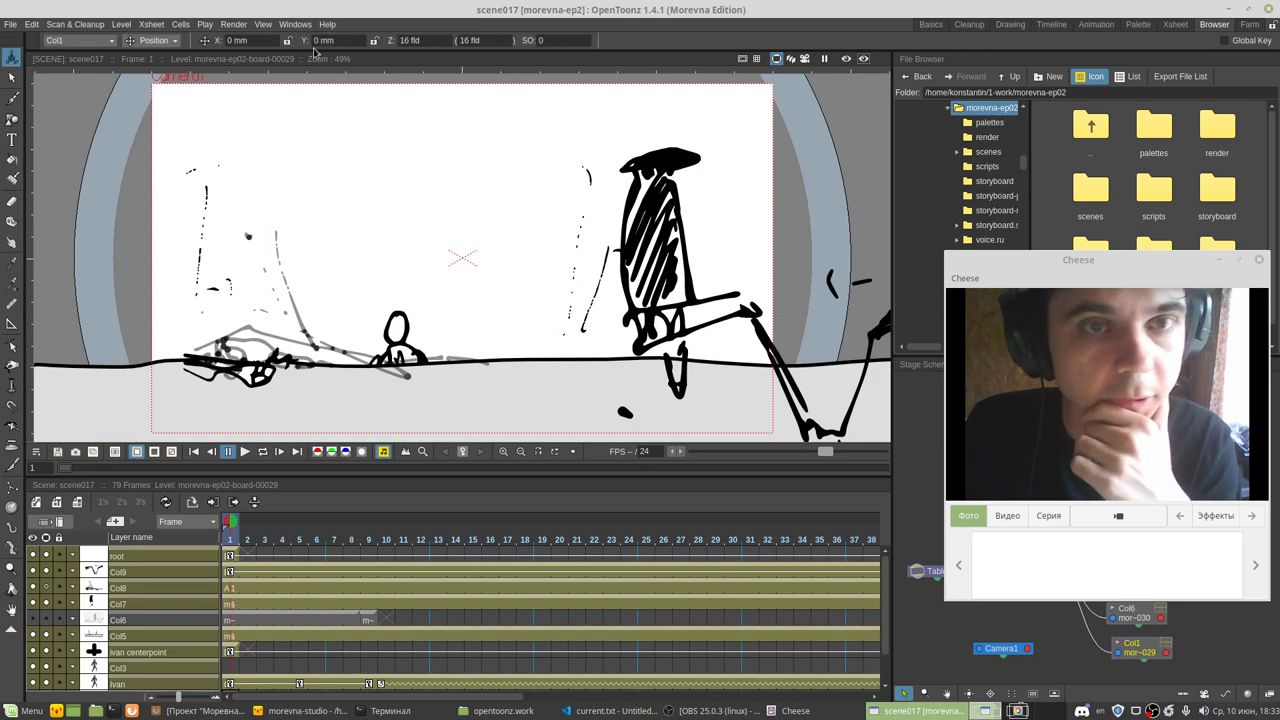
Step: Open the root column's Function Editor, confirm its channels read X and Y, then minimize OpenToonz
{"action": "left_click", "coordinate": [230, 557]}
{"action": "double_click", "coordinate": [230, 557]}
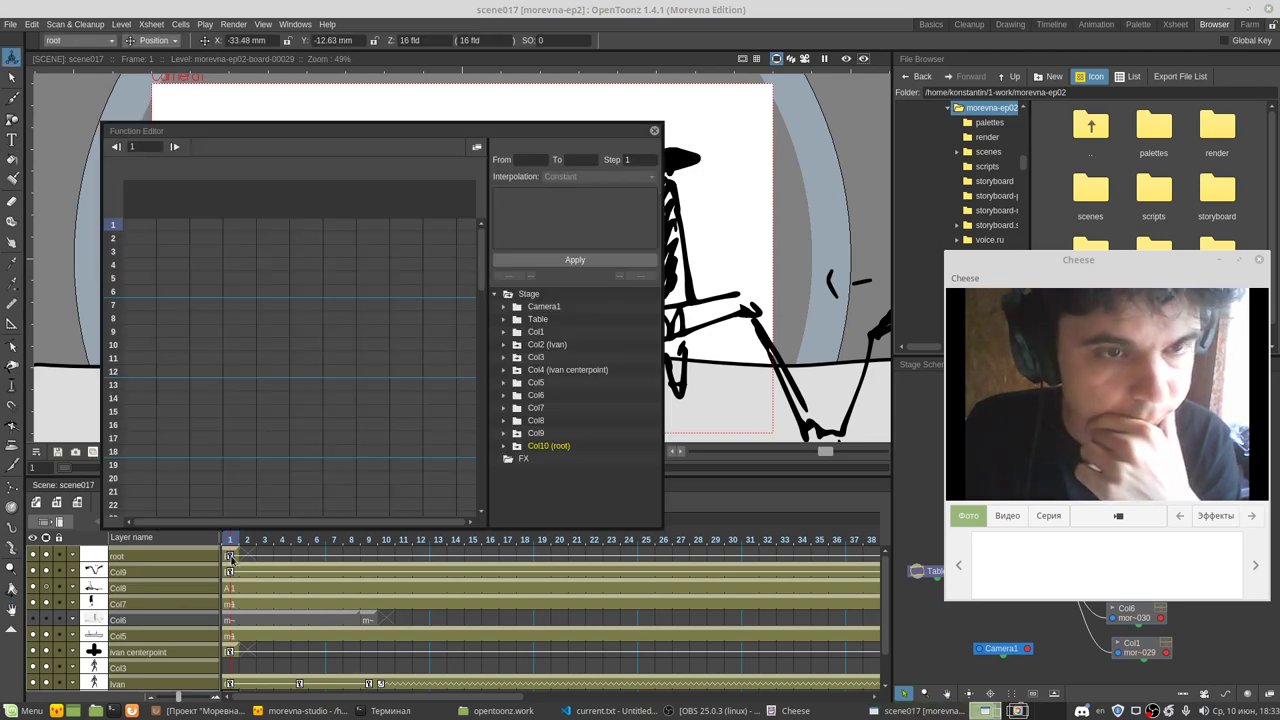
{"action": "left_click", "coordinate": [519, 447]}
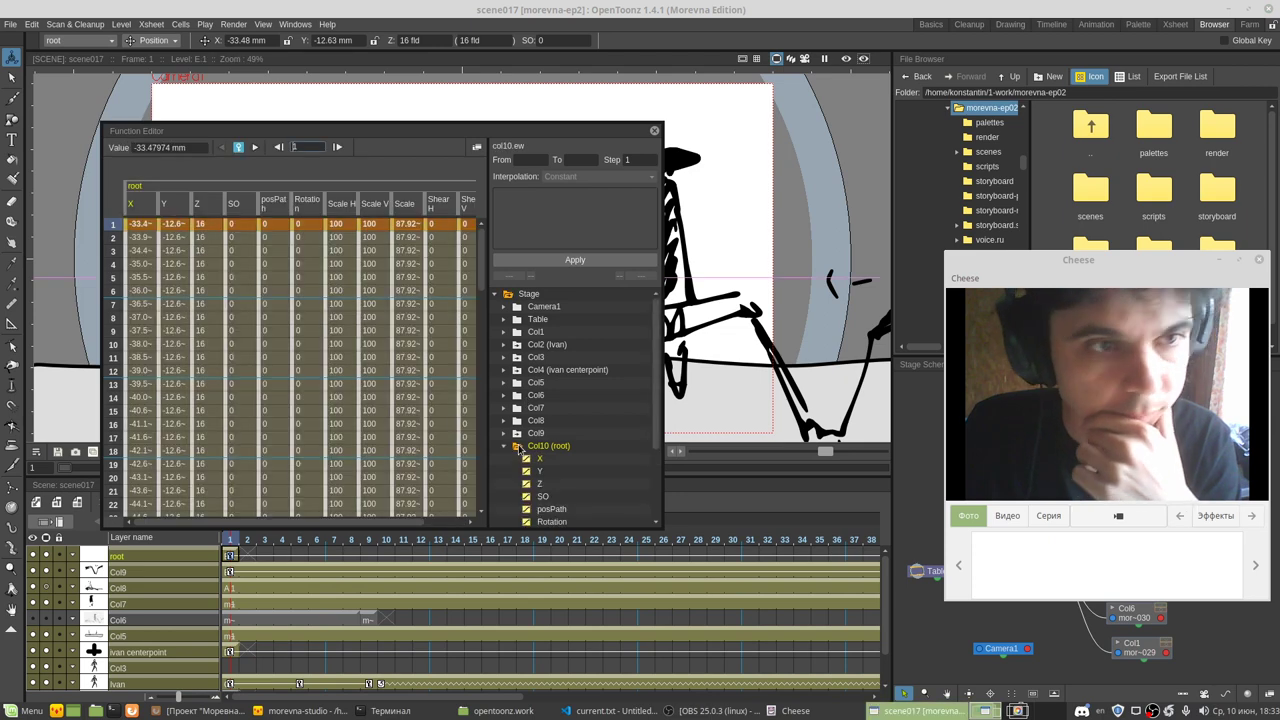
{"action": "left_click", "coordinate": [176, 206]}
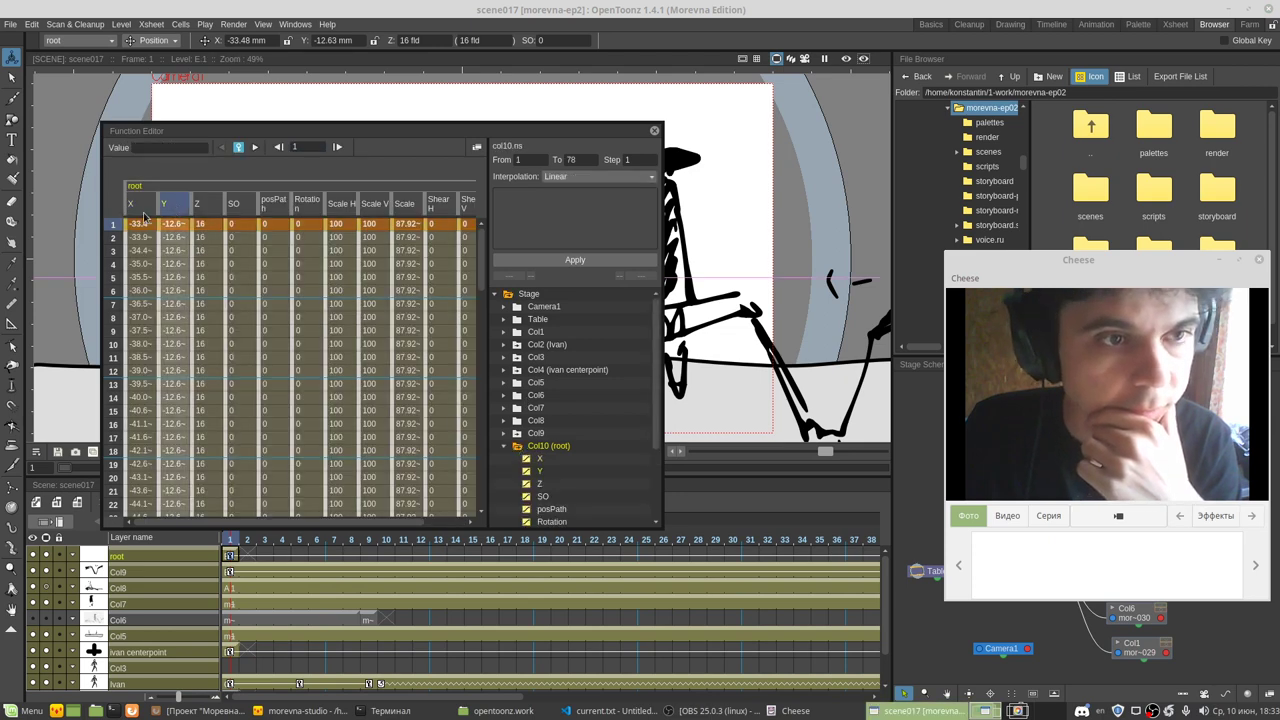
{"action": "left_click", "coordinate": [144, 217]}
{"action": "left_click", "coordinate": [168, 240]}
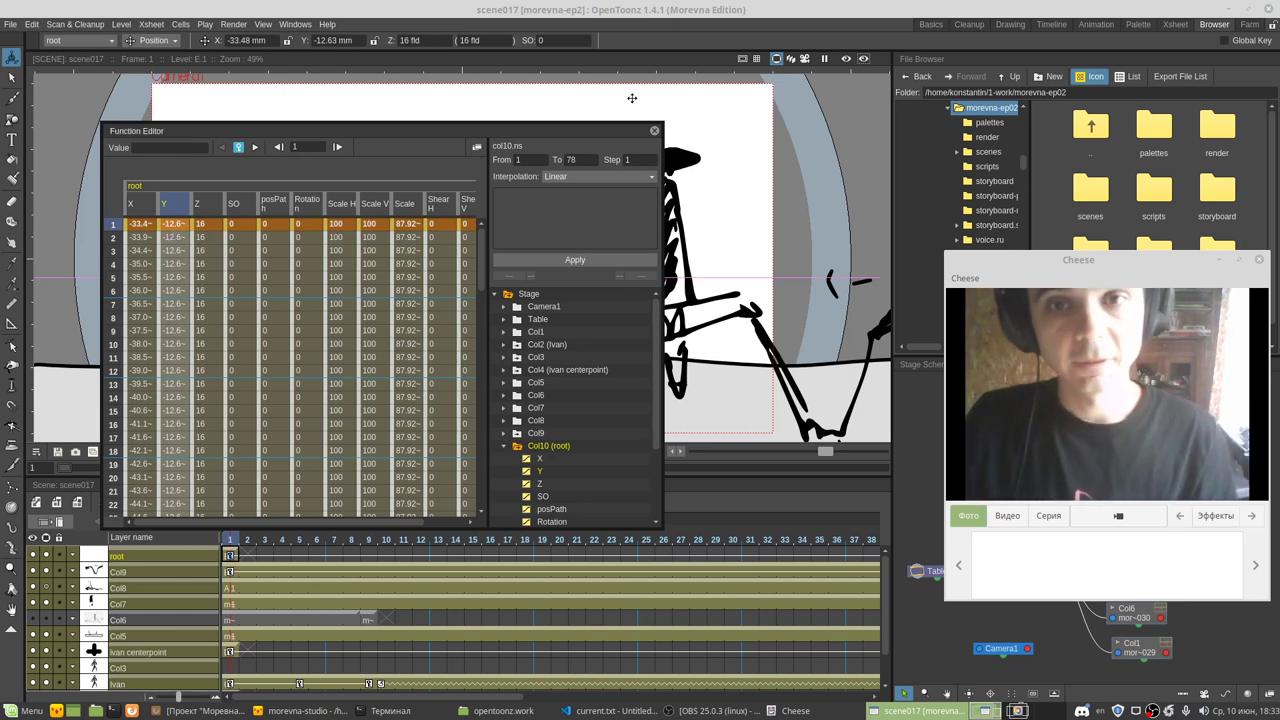
{"action": "left_click", "coordinate": [654, 130]}
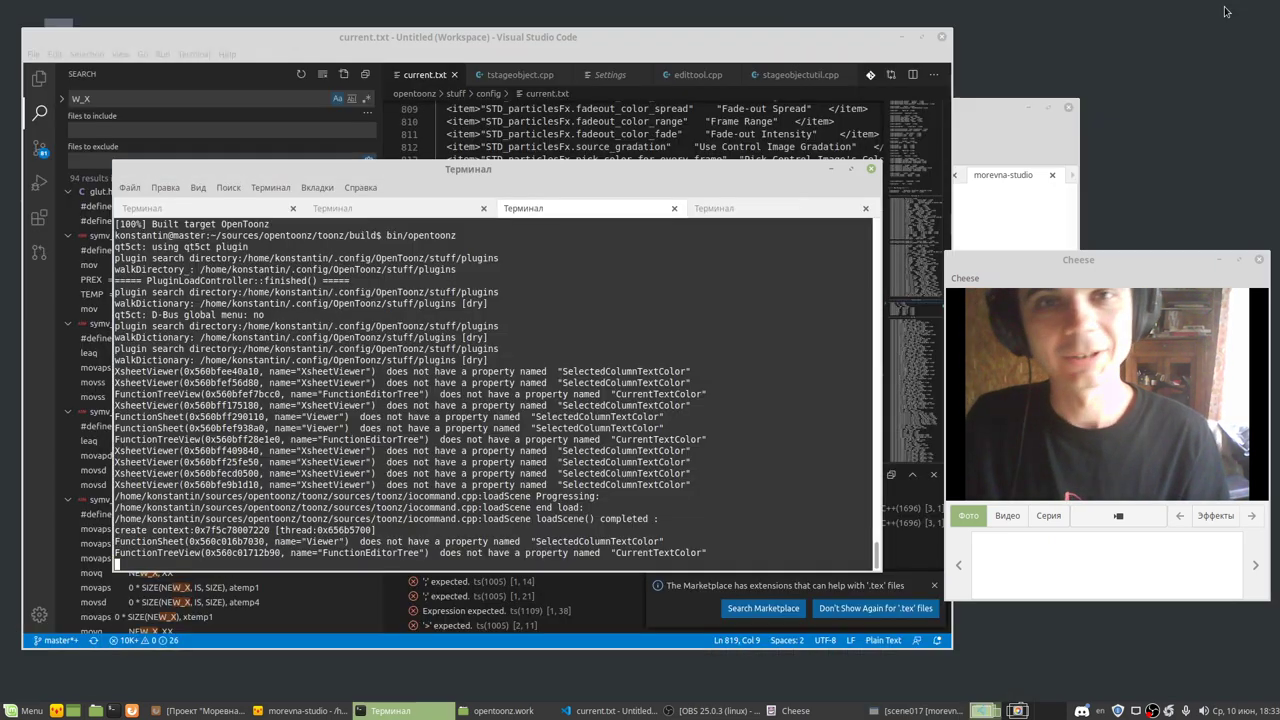
{"action": "left_click", "coordinate": [1248, 9]}
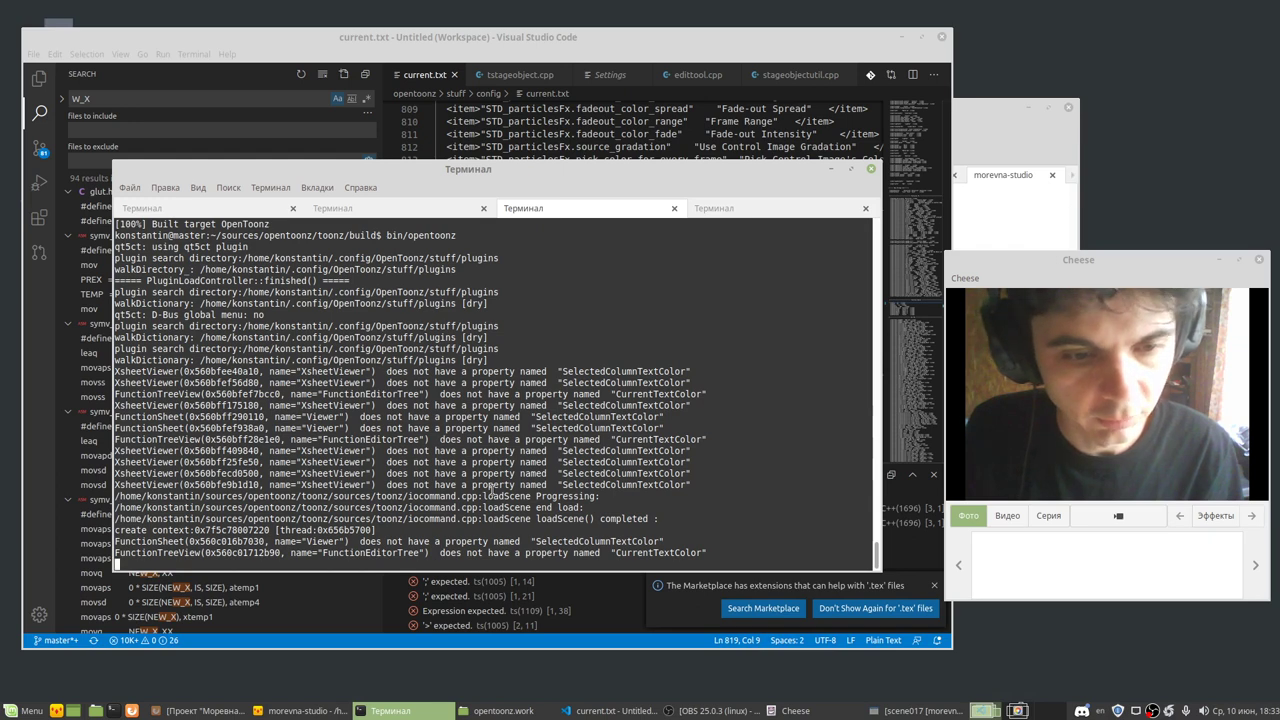
Step: Stop the running OpenToonz test with Ctrl+C and launch Git Gui via 'git gui'
{"action": "key", "text": "Return"}
{"action": "key", "text": "Return"}
{"action": "key", "text": "Return"}
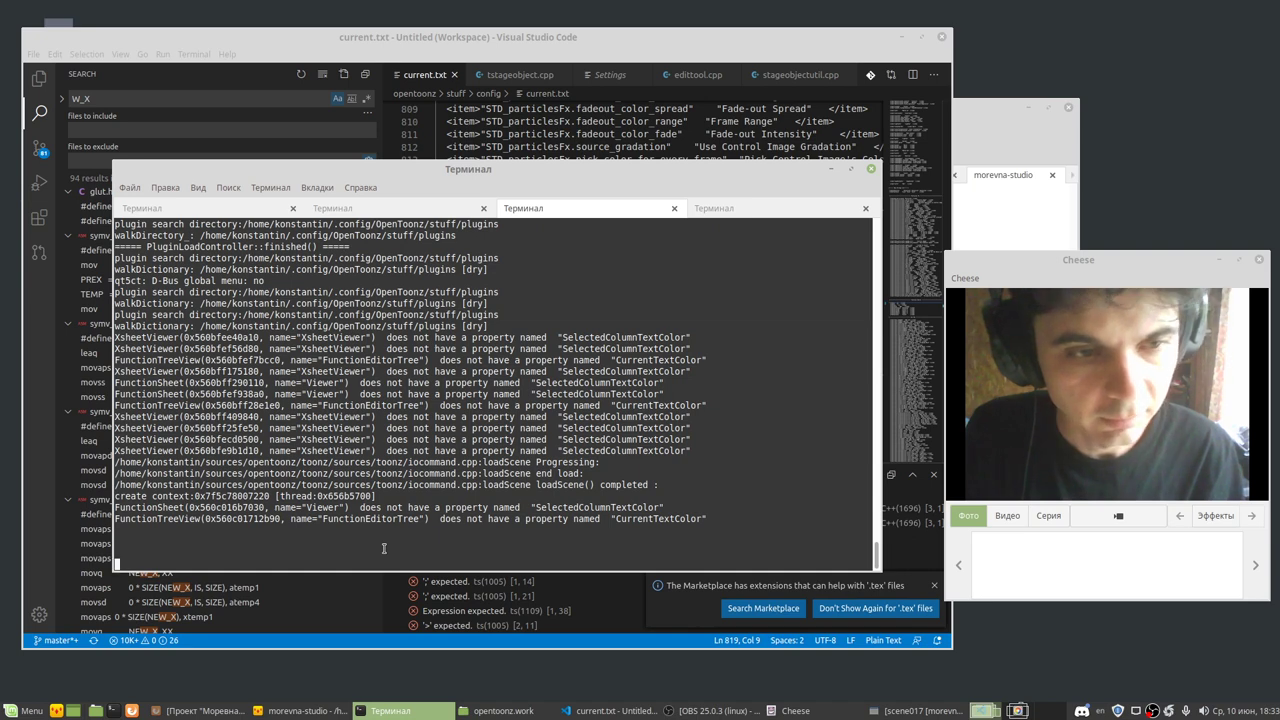
{"action": "key", "text": "ctrl+c"}
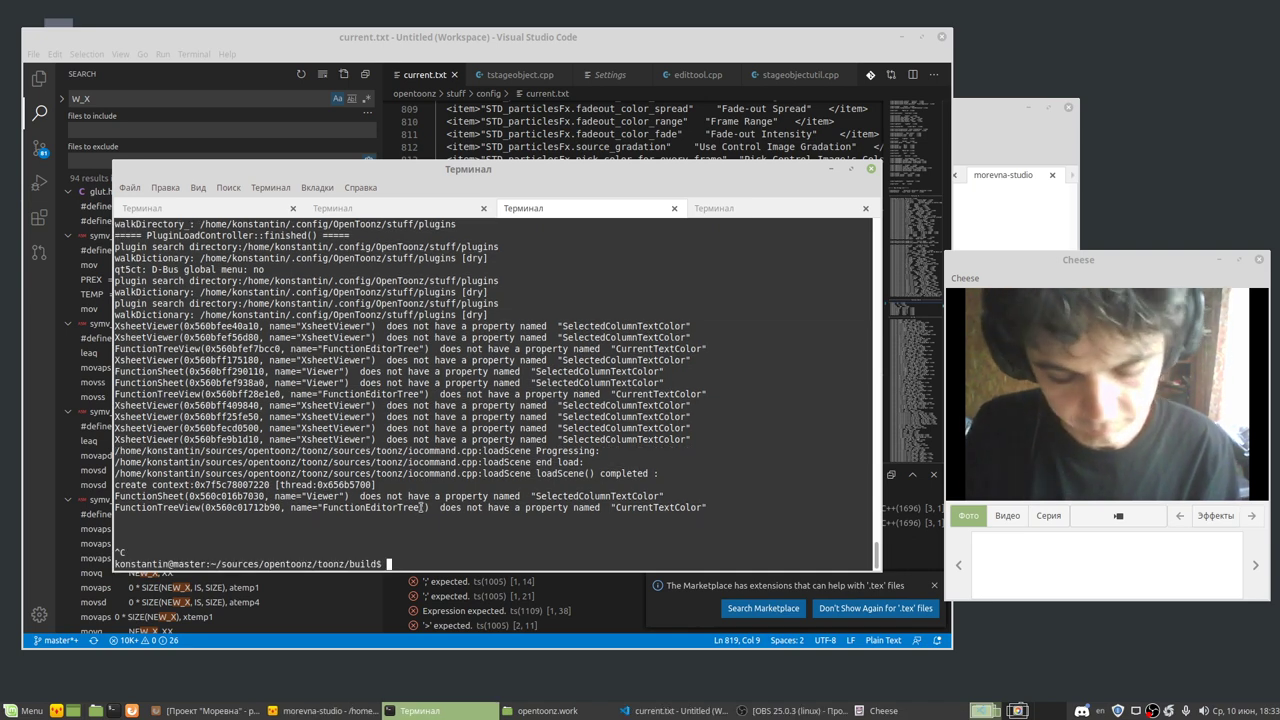
{"action": "type", "text": "git gui"}
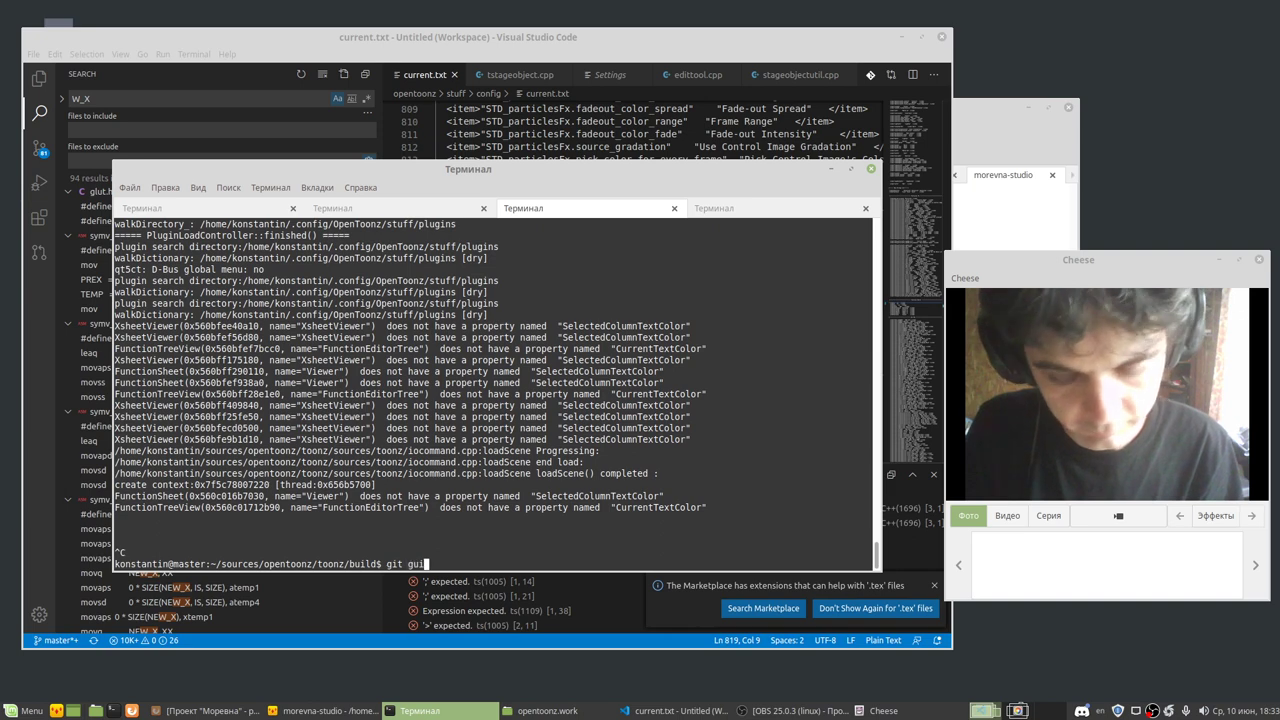
{"action": "key", "text": "Return"}
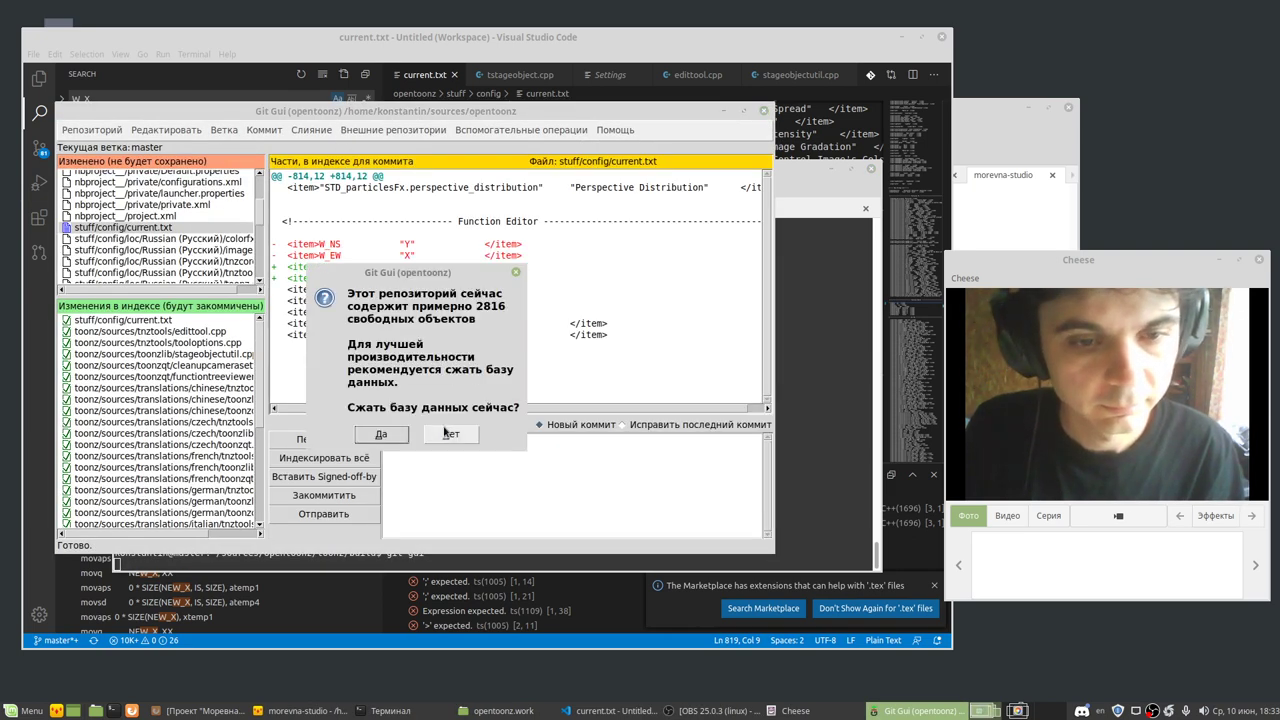
Step: Dismiss the compression prompt and view the tstageobject.cpp diff renaming W_EW/W_NS to X/Y
{"action": "left_click", "coordinate": [452, 434]}
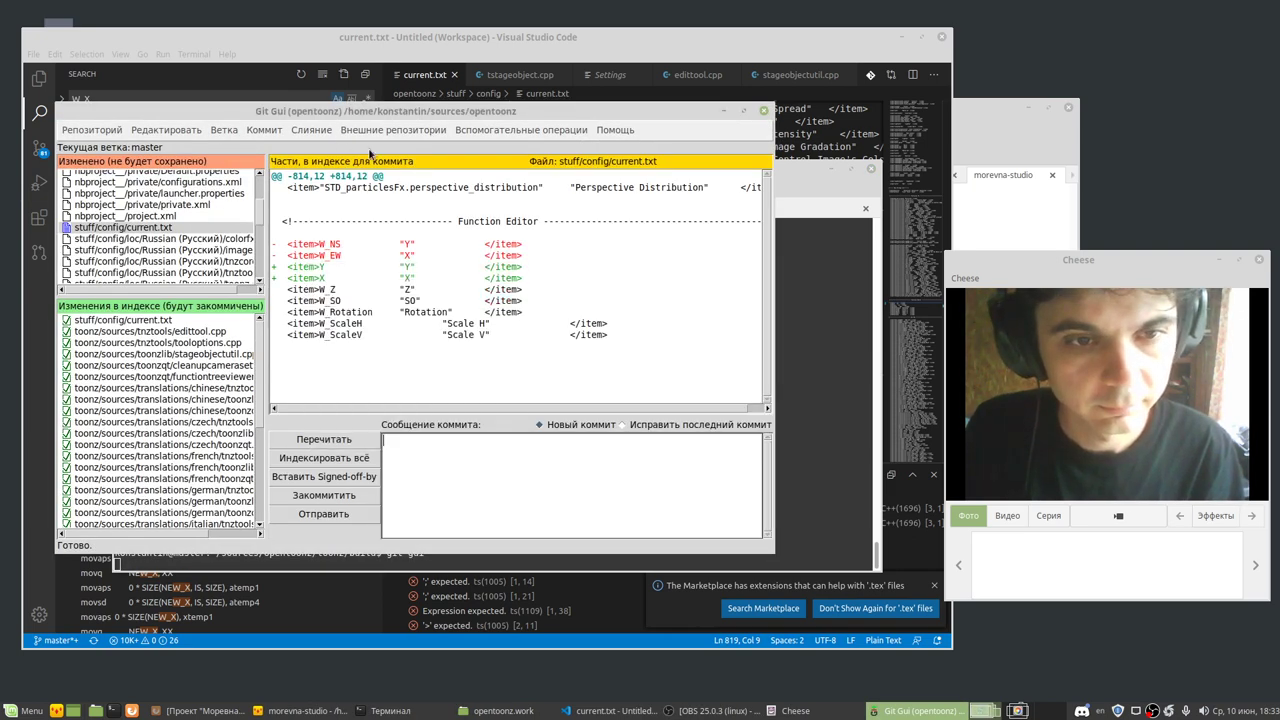
{"action": "left_click_drag", "start_coordinate": [348, 117], "coordinate": [500, 128]}
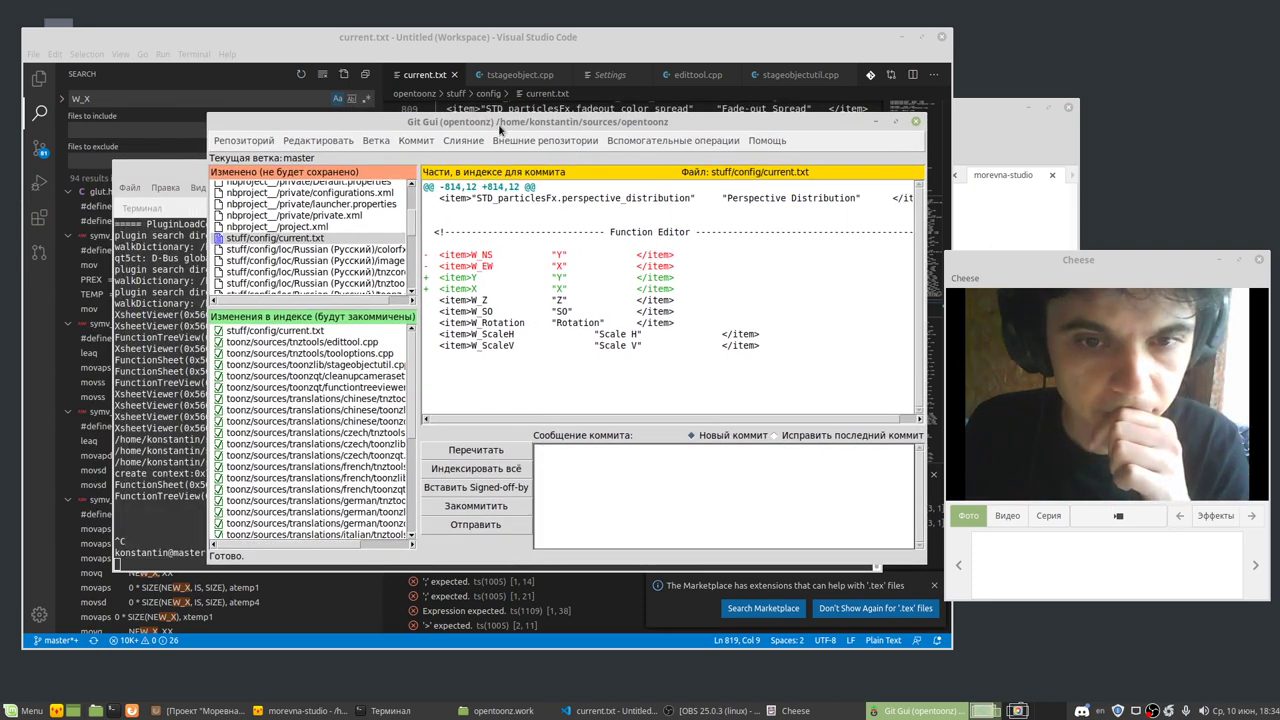
{"action": "scroll", "coordinate": [228, 246], "scroll_direction": "down", "scroll_amount": 10}
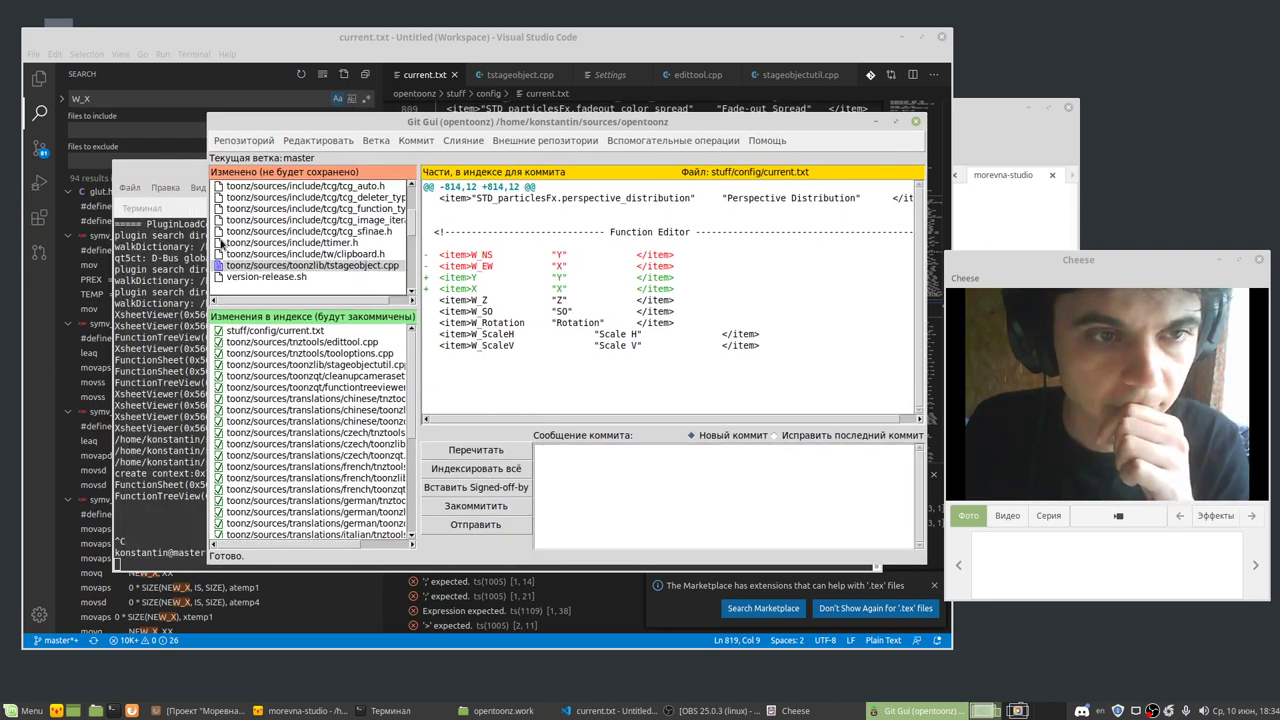
{"action": "left_click", "coordinate": [268, 266]}
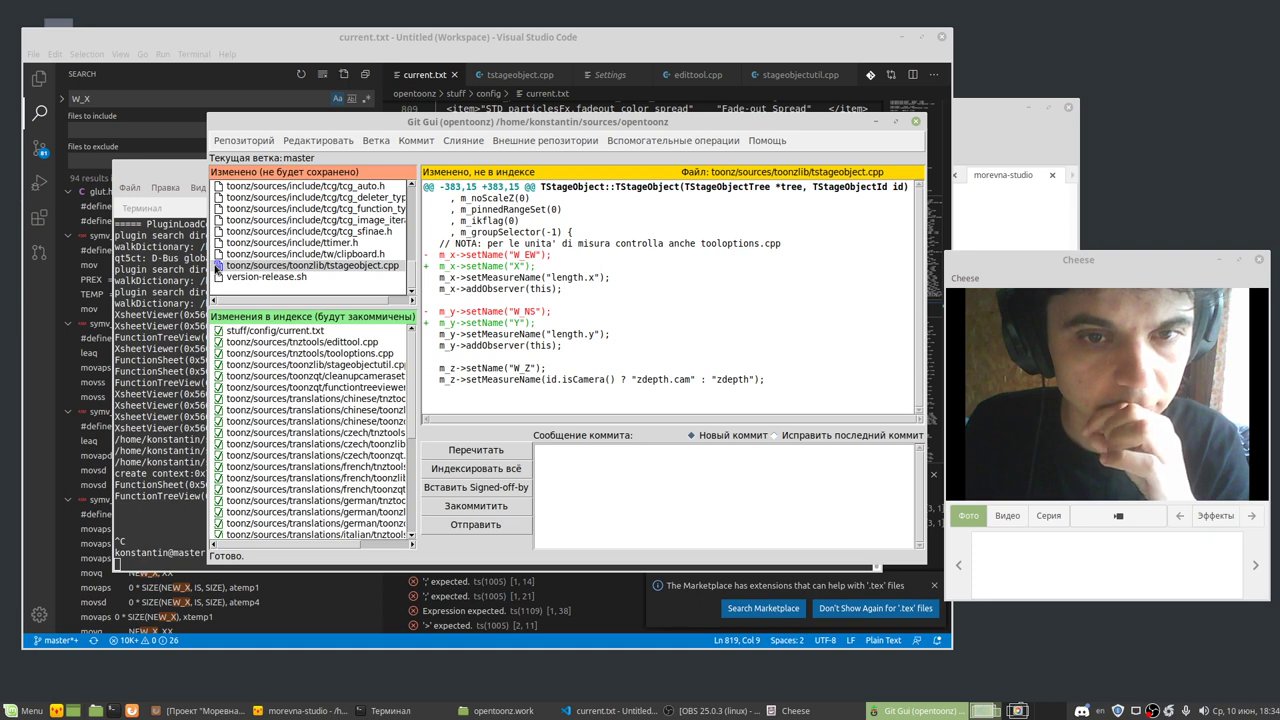
Step: Stage the tstageobject.cpp changes and switch over to Firefox
{"action": "left_click", "coordinate": [217, 267]}
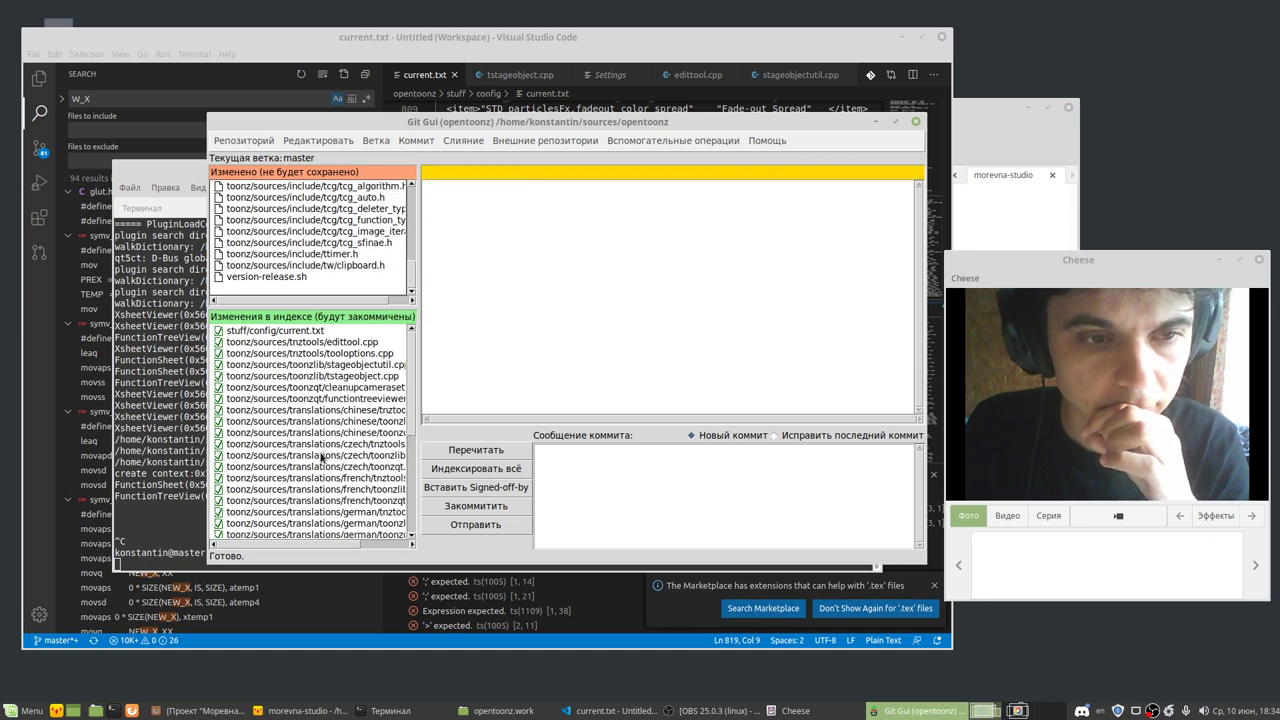
{"action": "scroll", "coordinate": [320, 450], "scroll_direction": "down", "scroll_amount": 3}
{"action": "scroll", "coordinate": [323, 455], "scroll_direction": "down", "scroll_amount": 2}
{"action": "key", "text": "alt+Tab"}
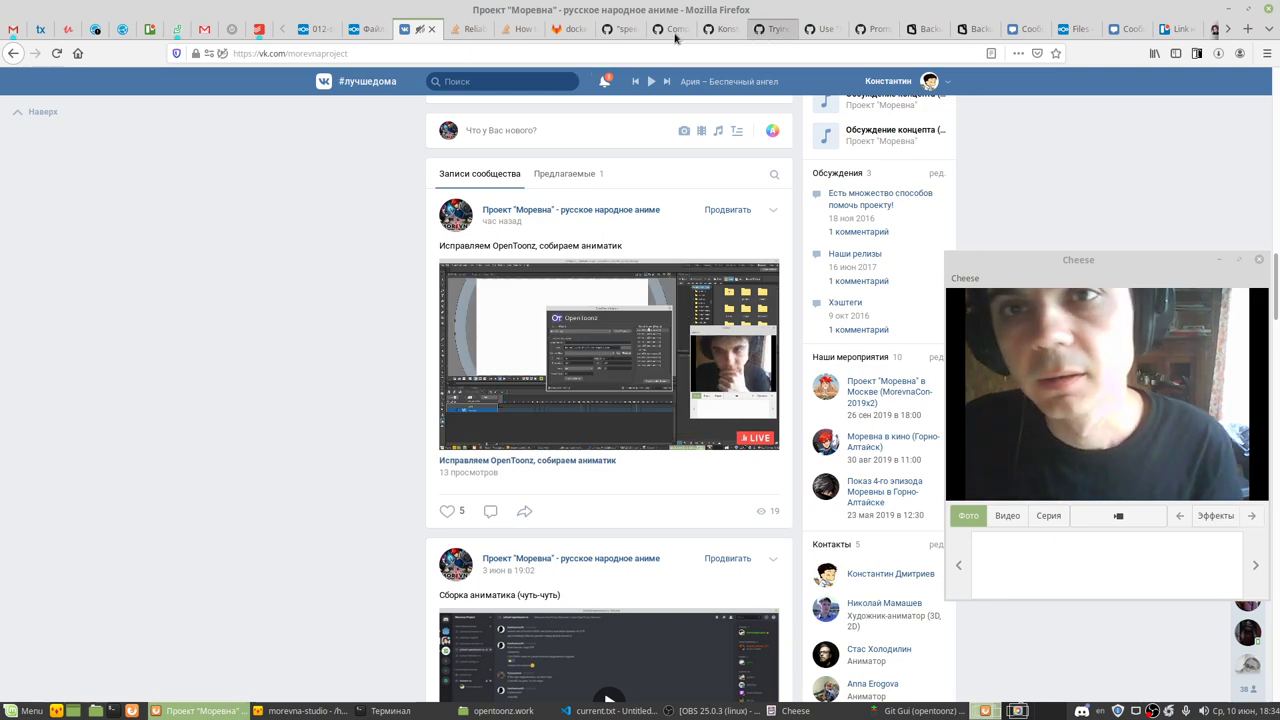
Step: Go from issue #3337 to the opentoonz issues list and open issue #3339 in a background tab
{"action": "left_click", "coordinate": [723, 30]}
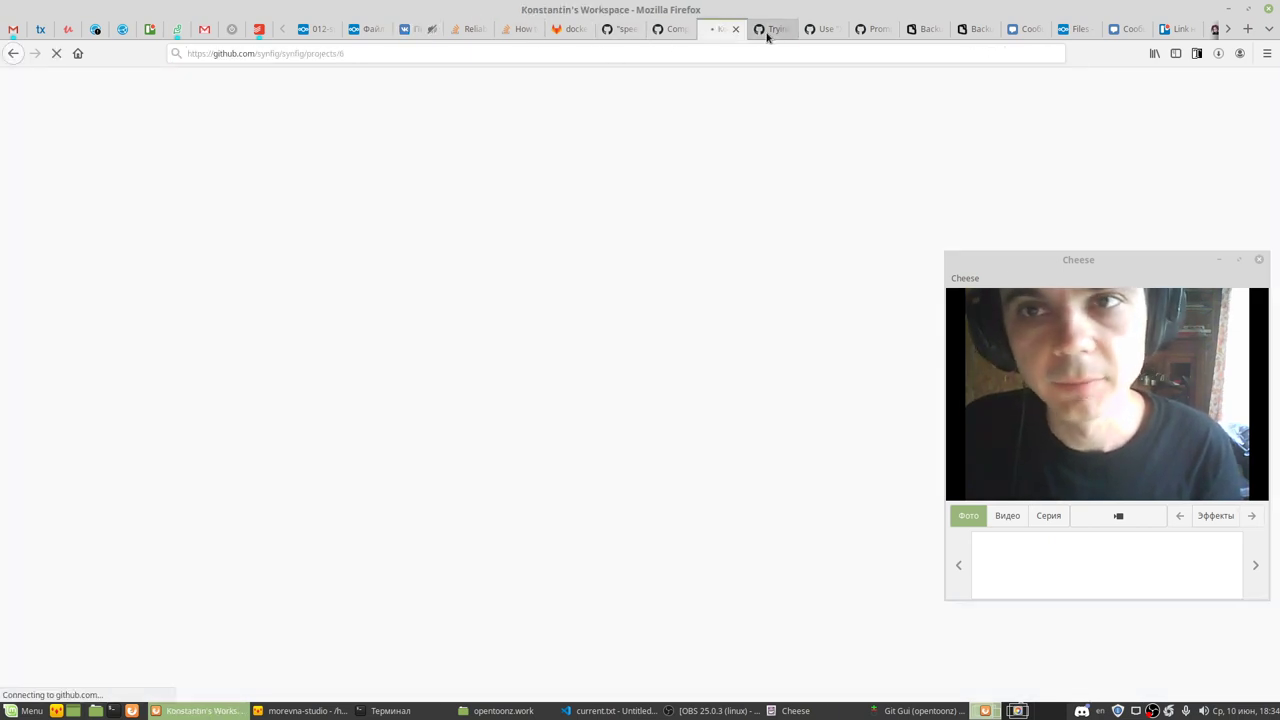
{"action": "left_click", "coordinate": [766, 30]}
{"action": "left_click", "coordinate": [811, 30]}
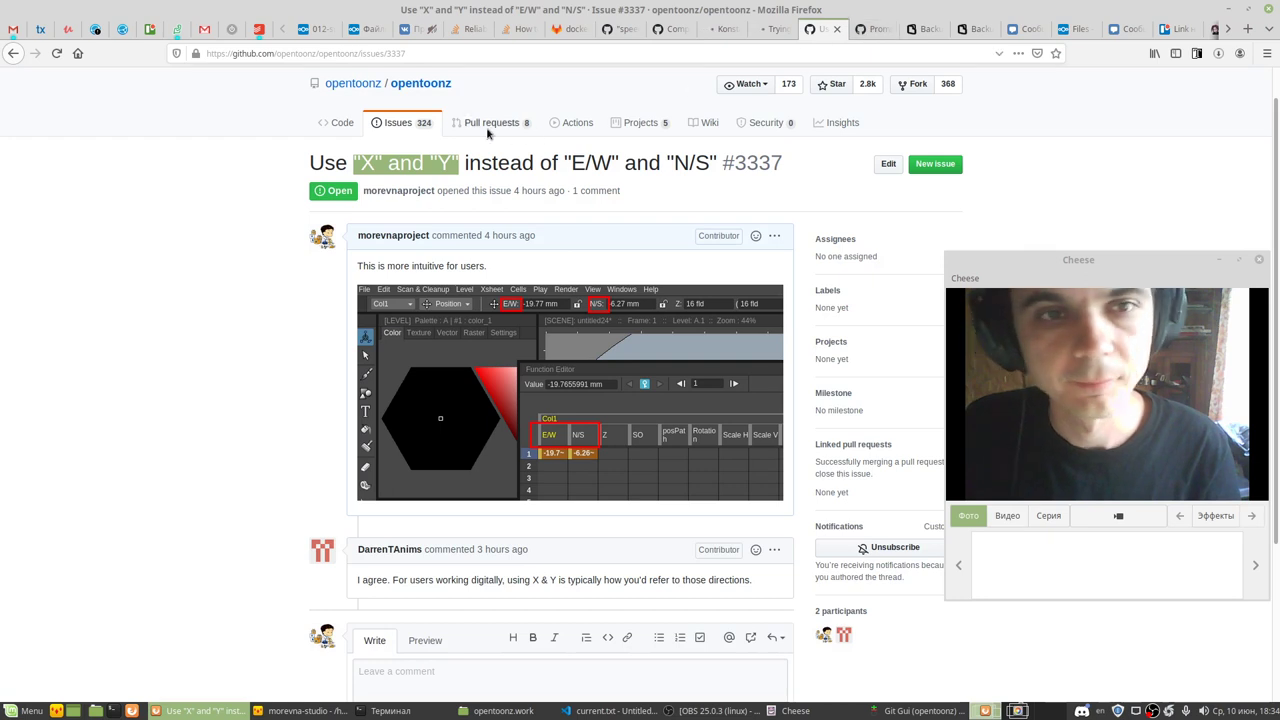
{"action": "left_click", "coordinate": [422, 124]}
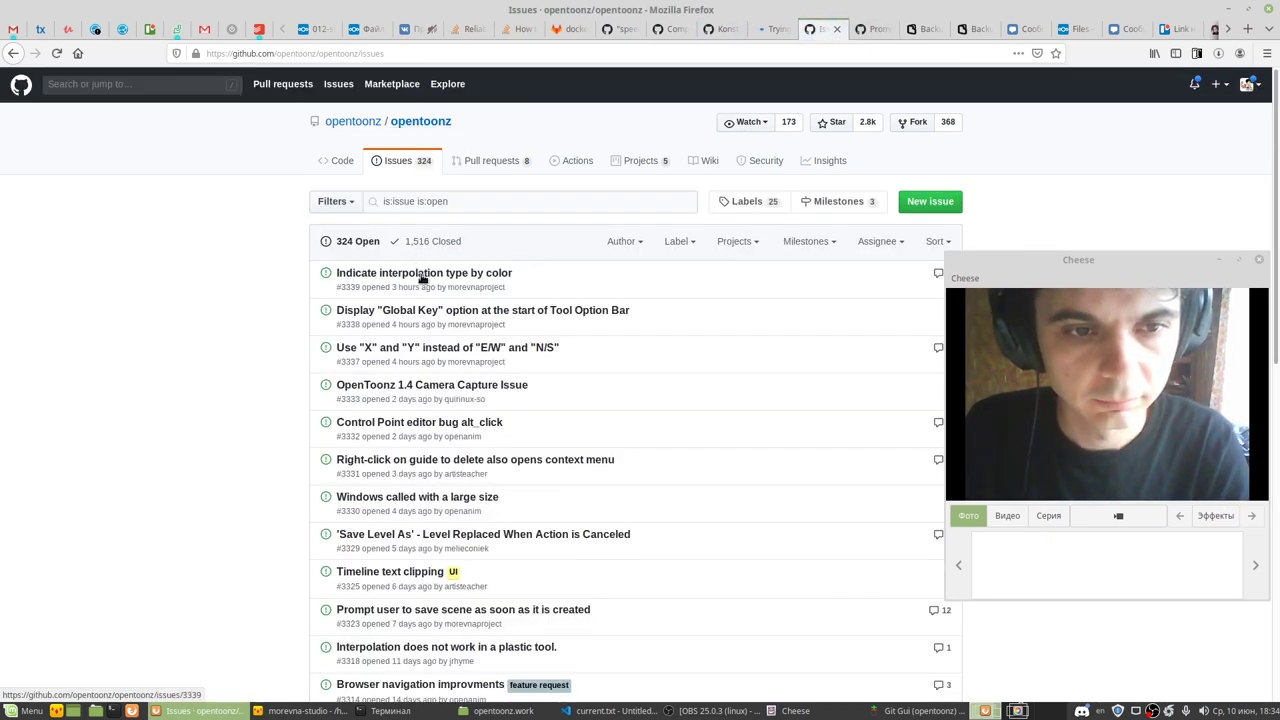
{"action": "scroll", "coordinate": [606, 391], "scroll_direction": "down", "scroll_amount": 2}
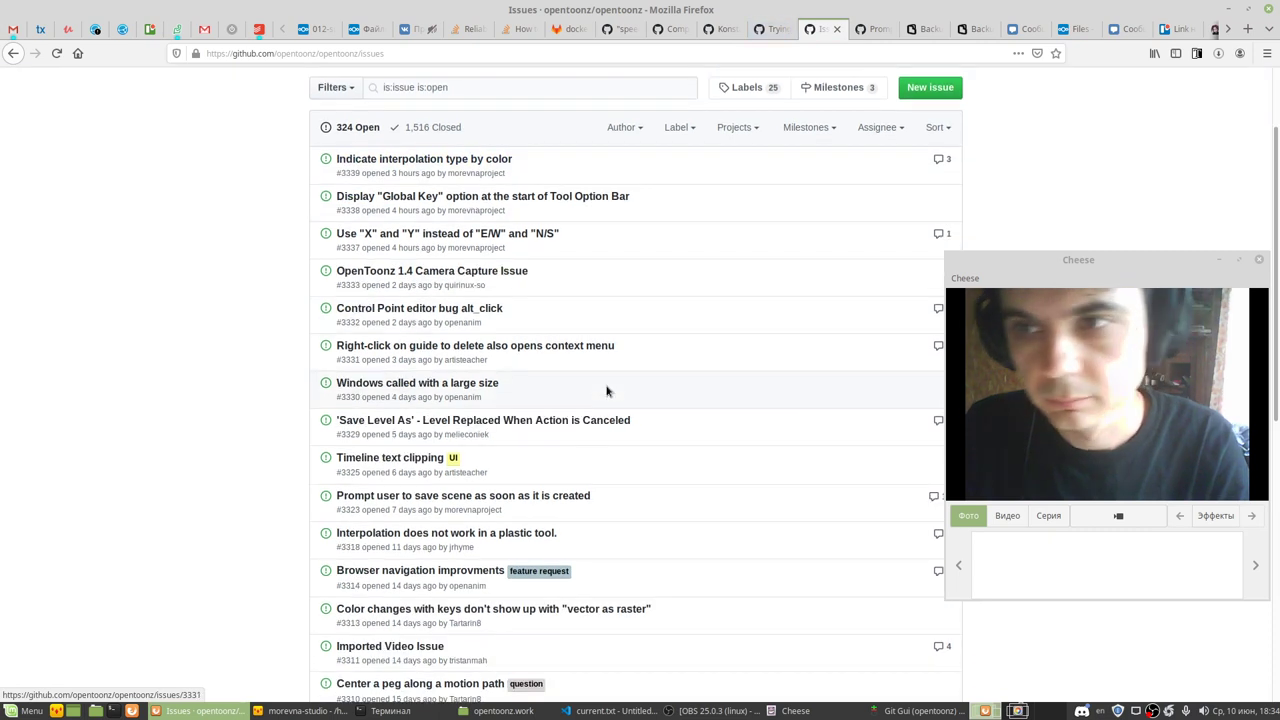
{"action": "middle_click", "coordinate": [443, 166]}
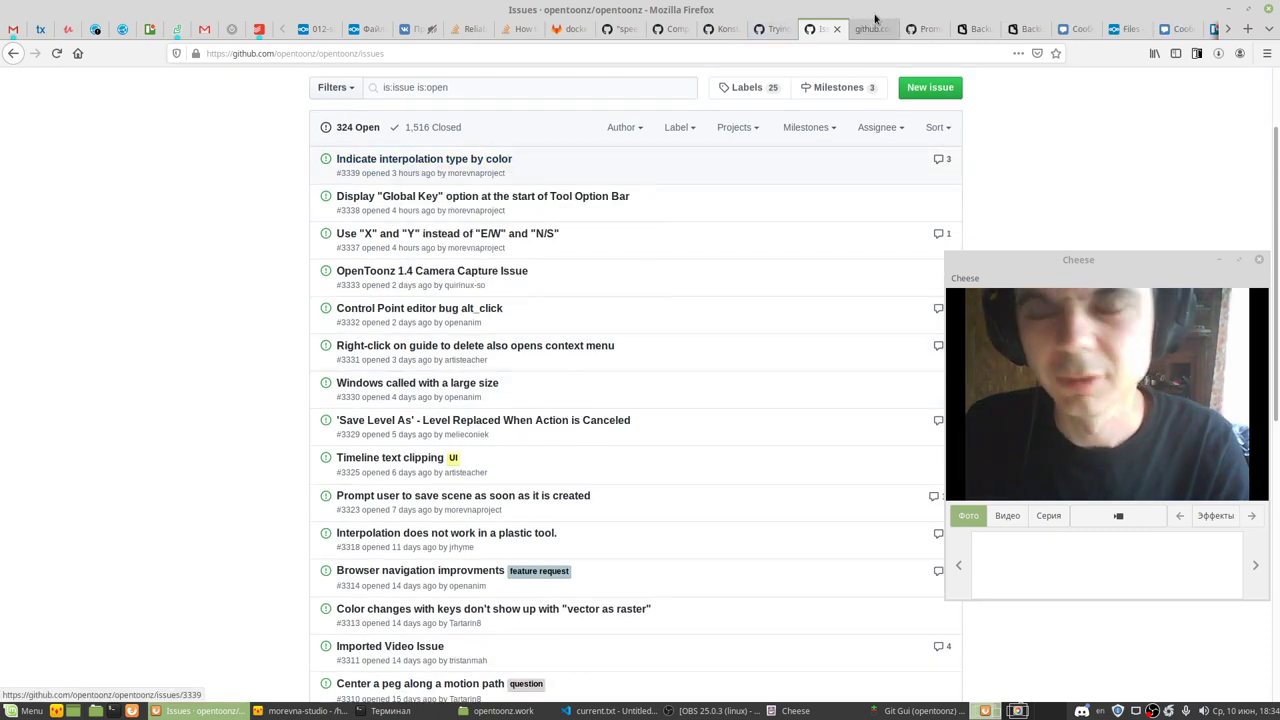
Step: Switch to the issue #3339 tab and scroll down through its discussion
{"action": "left_click", "coordinate": [875, 30]}
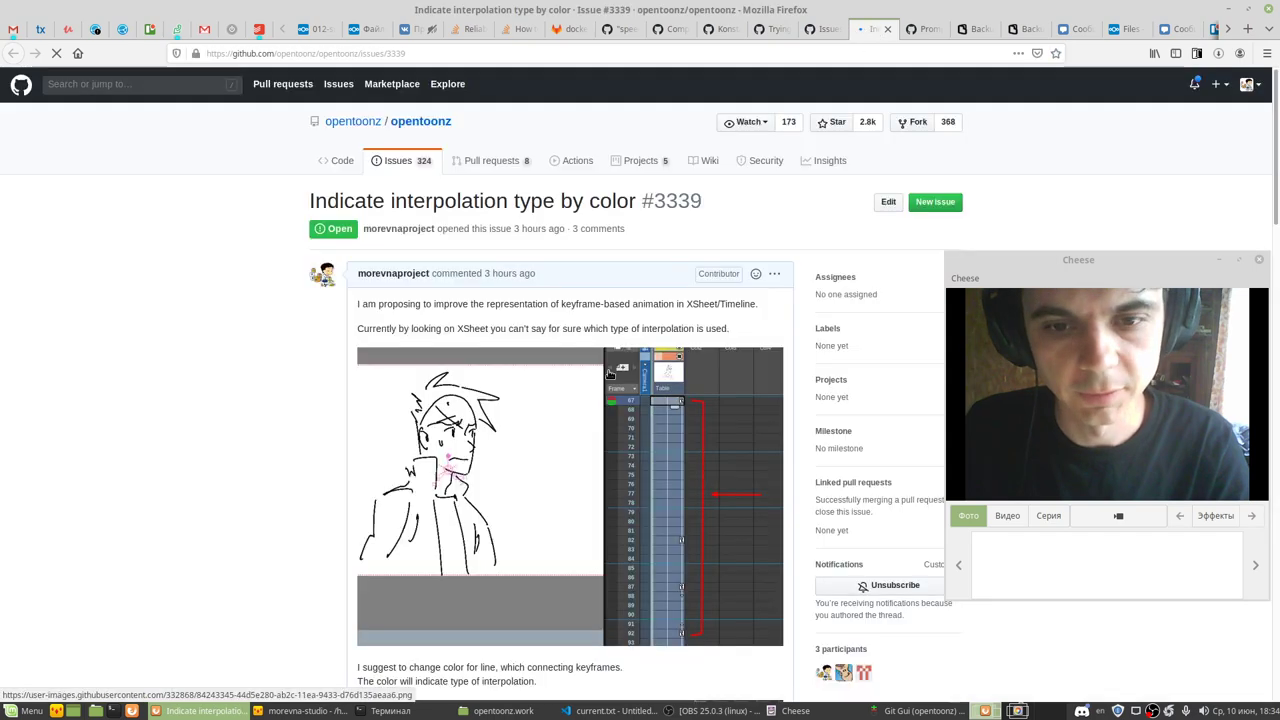
{"action": "scroll", "coordinate": [406, 499], "scroll_direction": "down", "scroll_amount": 3}
{"action": "scroll", "coordinate": [405, 497], "scroll_direction": "down", "scroll_amount": 3}
{"action": "scroll", "coordinate": [405, 497], "scroll_direction": "down", "scroll_amount": 3}
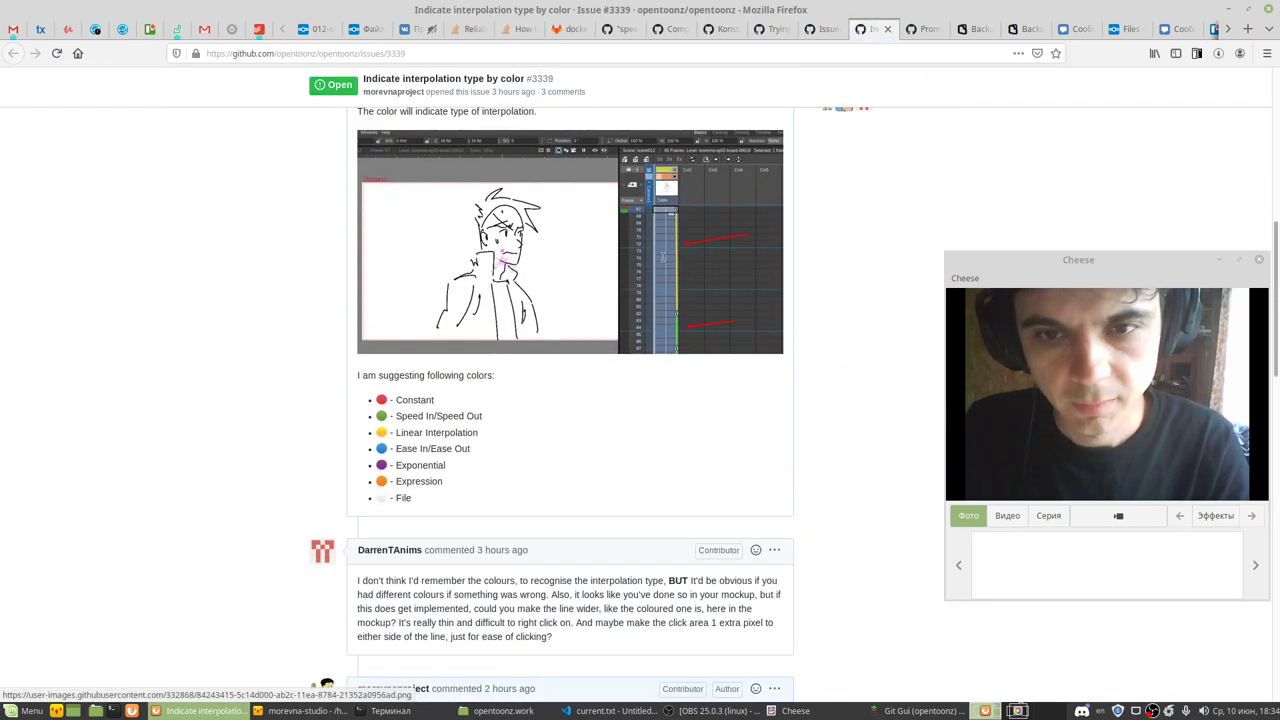
{"action": "scroll", "coordinate": [459, 468], "scroll_direction": "down", "scroll_amount": 2}
{"action": "scroll", "coordinate": [459, 472], "scroll_direction": "down", "scroll_amount": 3}
{"action": "scroll", "coordinate": [459, 472], "scroll_direction": "down", "scroll_amount": 5}
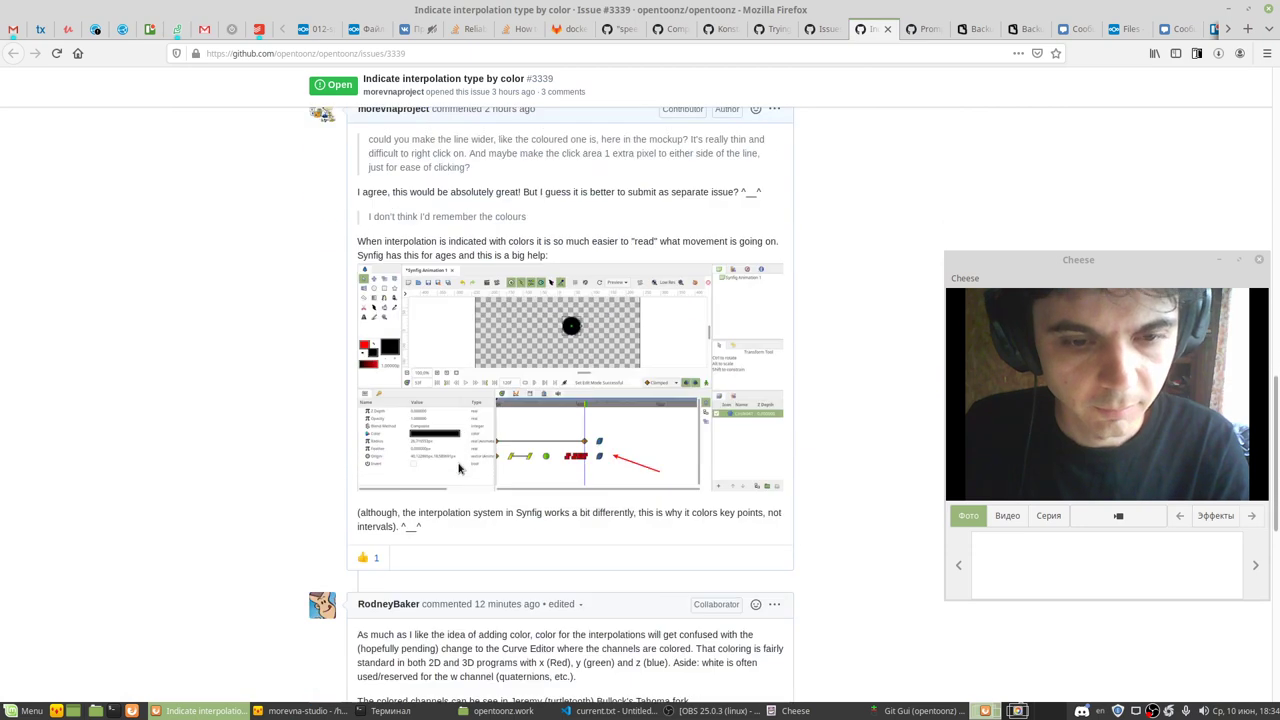
{"action": "scroll", "coordinate": [459, 470], "scroll_direction": "down", "scroll_amount": 2}
{"action": "scroll", "coordinate": [459, 468], "scroll_direction": "down", "scroll_amount": 4}
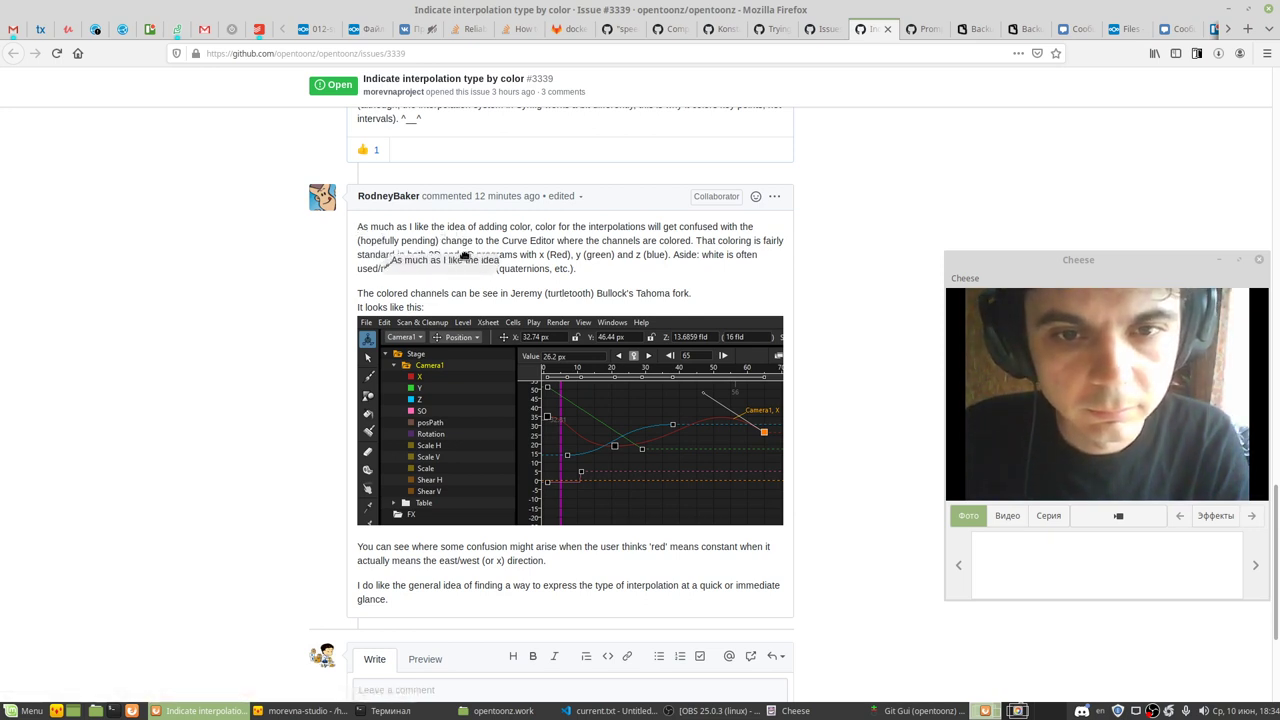
Step: Highlight passages of the colored-channels Curve Editor comment, then deselect and scroll further
{"action": "mouse_move", "coordinate": [493, 241]}
{"action": "left_mouse_down"}
{"action": "mouse_move", "coordinate": [586, 244]}
{"action": "mouse_move", "coordinate": [473, 257]}
{"action": "left_mouse_up"}
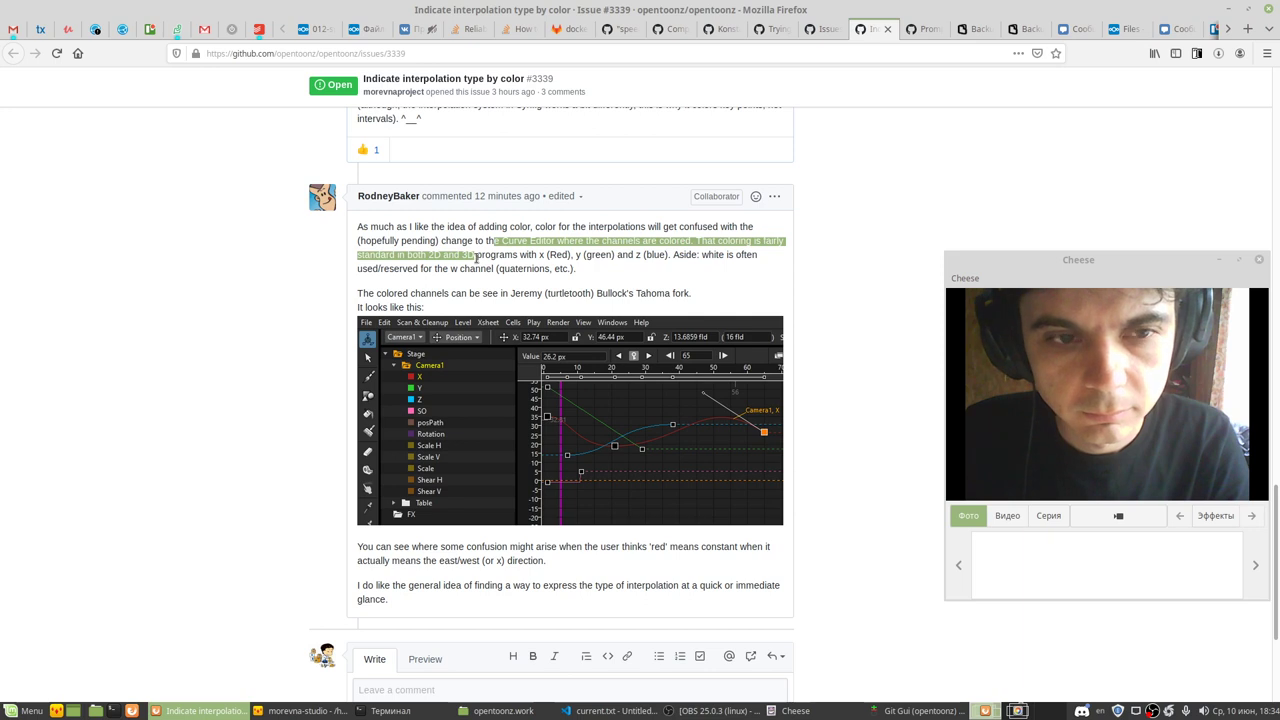
{"action": "mouse_move", "coordinate": [500, 268]}
{"action": "left_mouse_down"}
{"action": "mouse_move", "coordinate": [577, 269]}
{"action": "mouse_move", "coordinate": [462, 309]}
{"action": "left_mouse_up"}
{"action": "left_click", "coordinate": [462, 309]}
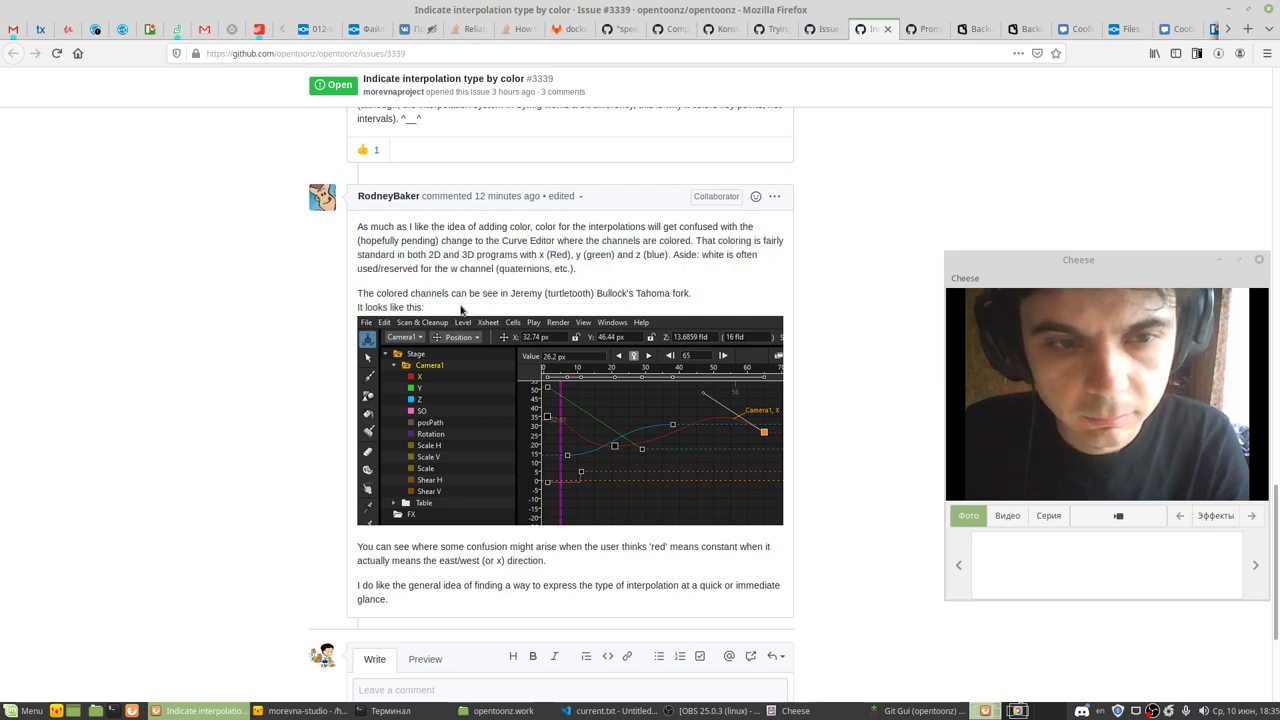
{"action": "scroll", "coordinate": [311, 483], "scroll_direction": "down", "scroll_amount": 2}
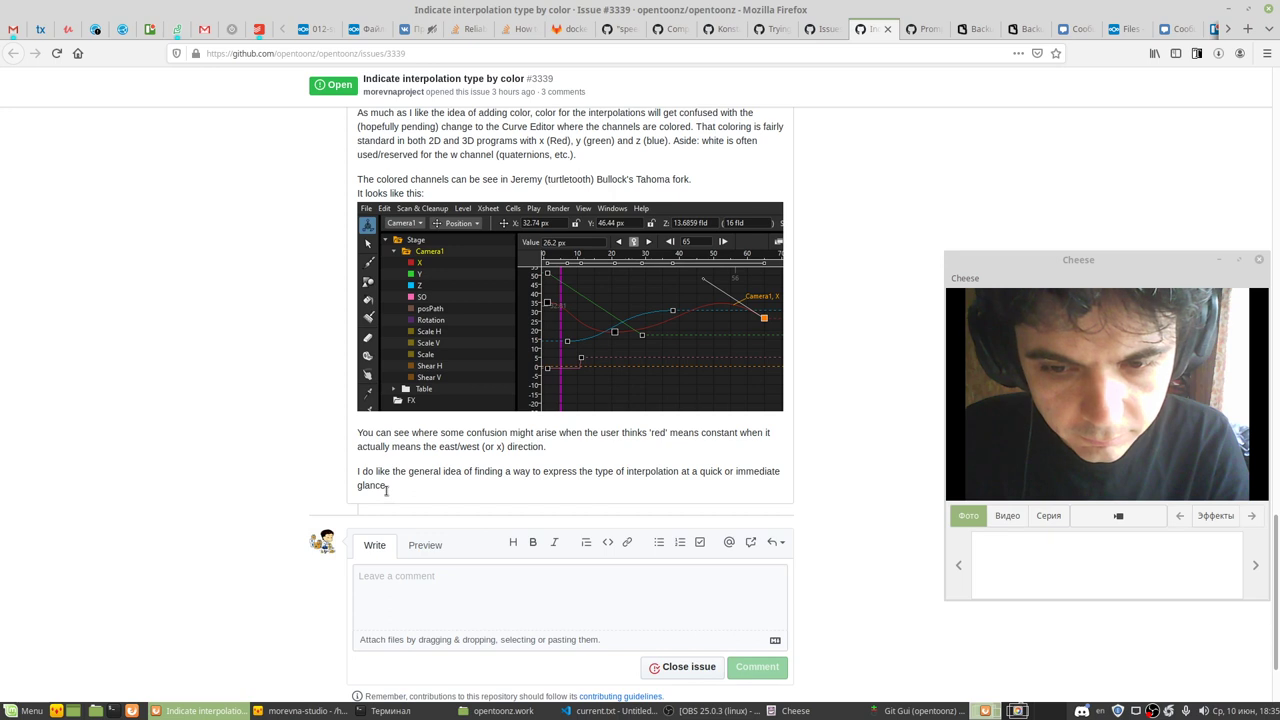
Step: Start the reply with 'I don't think' and leave a blank line above it for a quote
{"action": "left_click", "coordinate": [405, 585]}
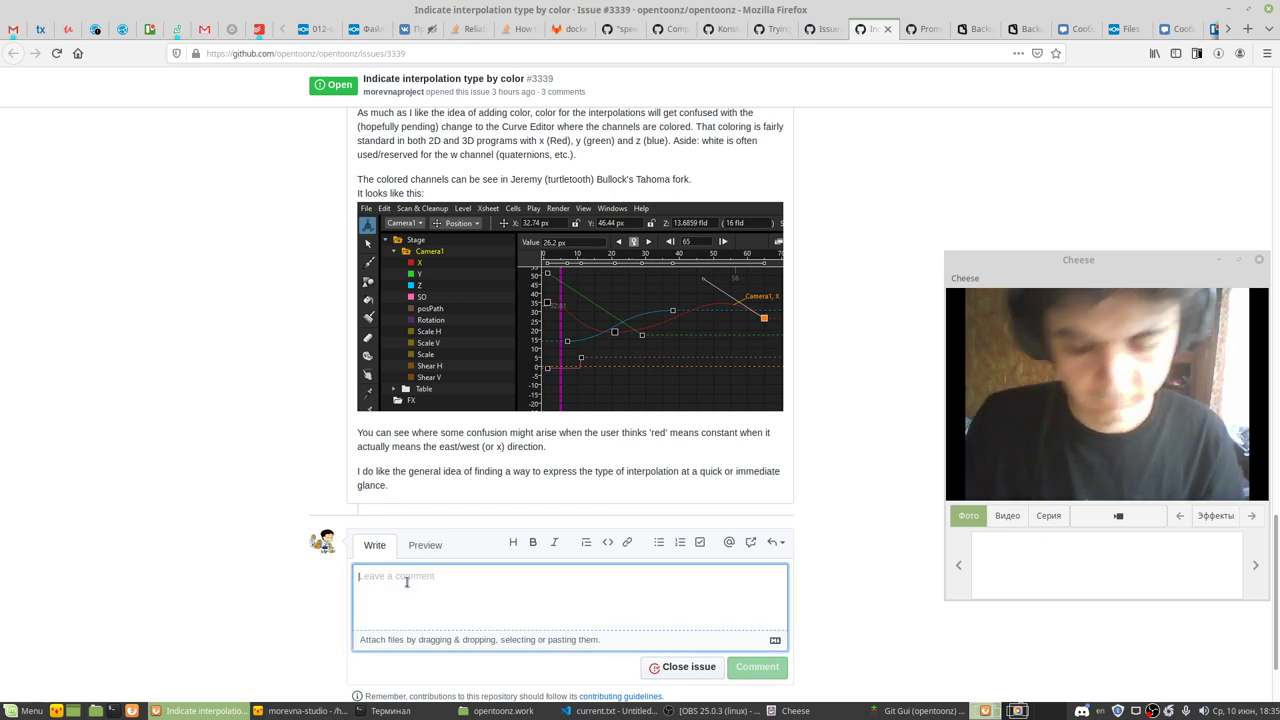
{"action": "type", "text": "I don't thin"}
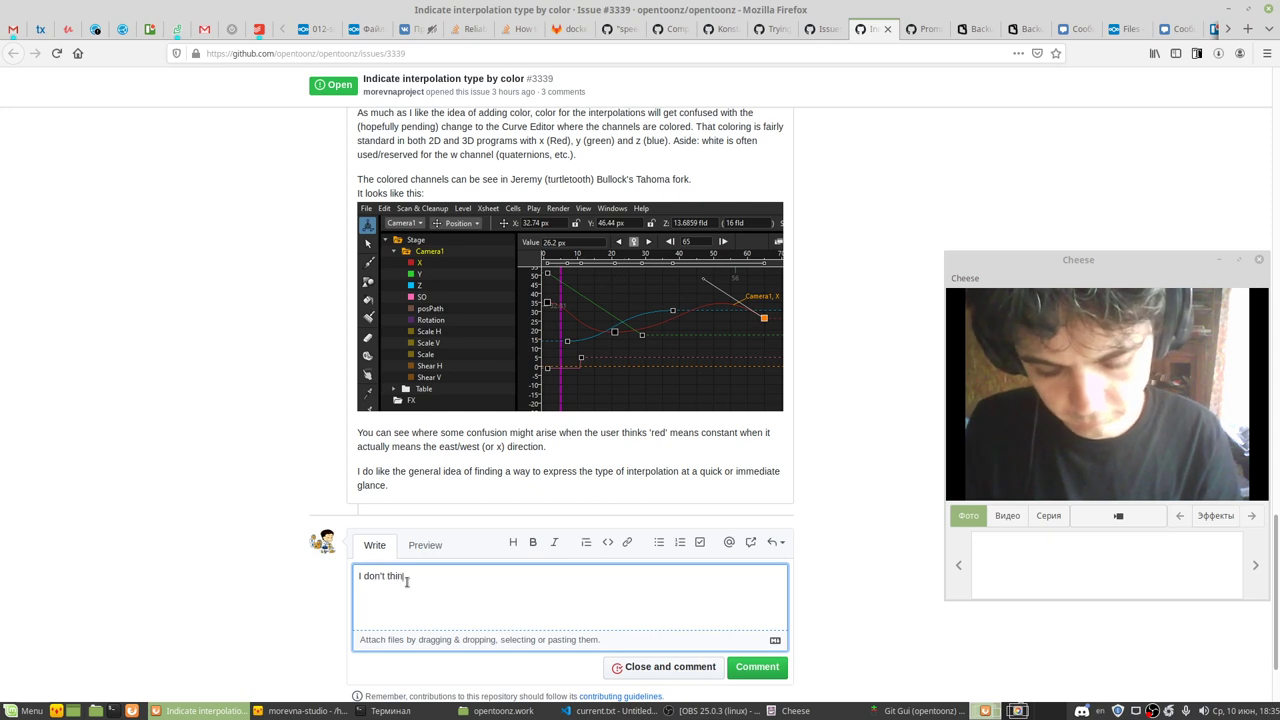
{"action": "type", "text": "k"}
{"action": "key", "text": "Home"}
{"action": "key", "text": "Return"}
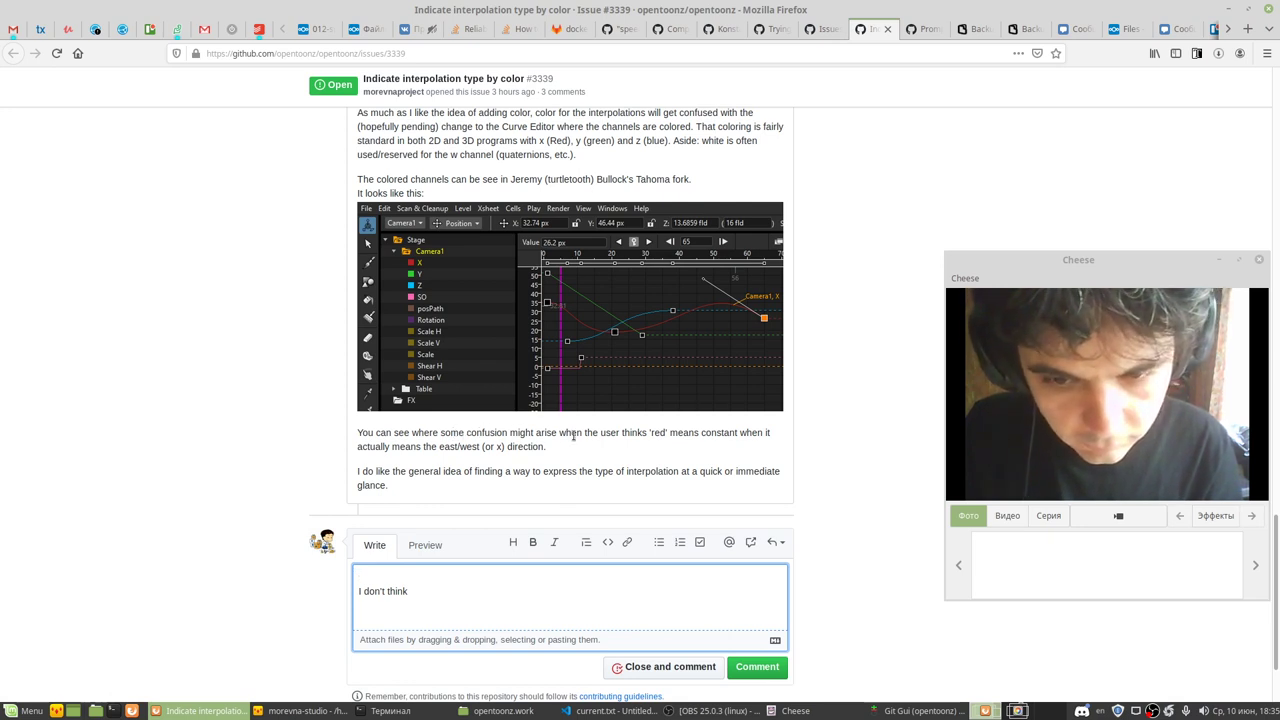
Step: Quote the Curve Editor sentence with '>' and continue the reply with 'this can lead to confusion a'
{"action": "scroll", "coordinate": [560, 460], "scroll_direction": "up", "scroll_amount": 1}
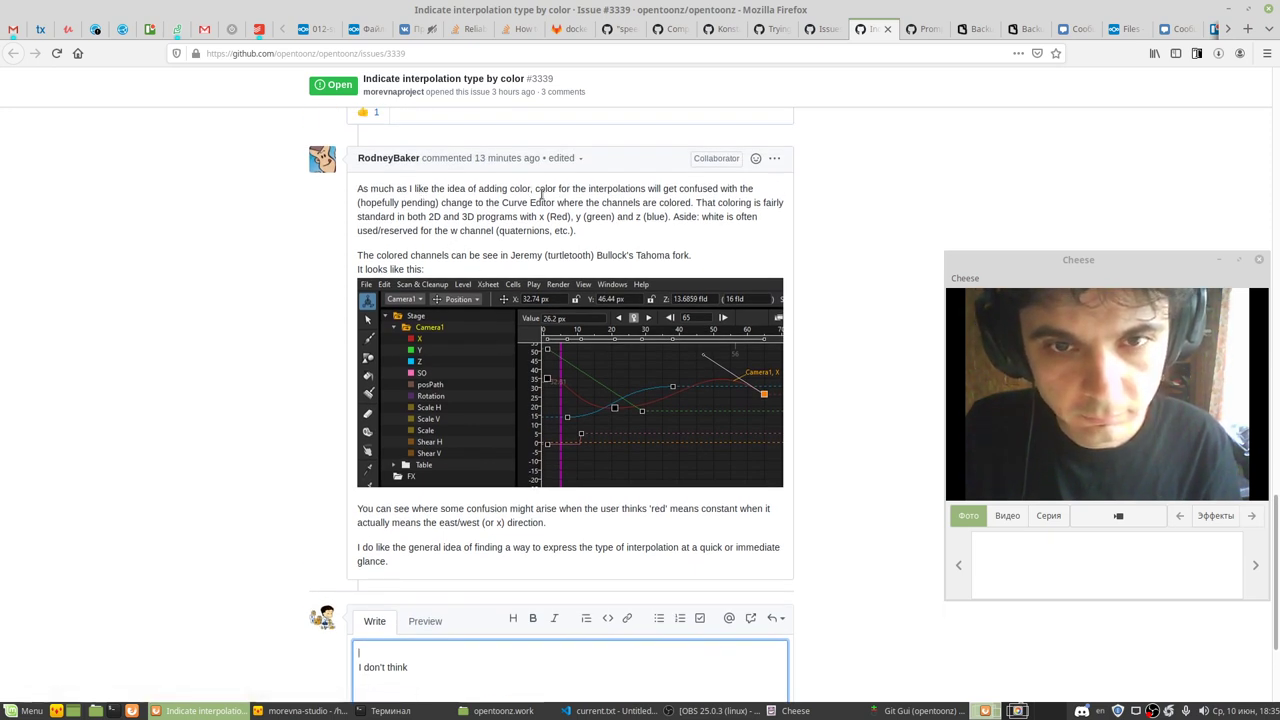
{"action": "left_click_drag", "start_coordinate": [692, 204], "coordinate": [357, 192]}
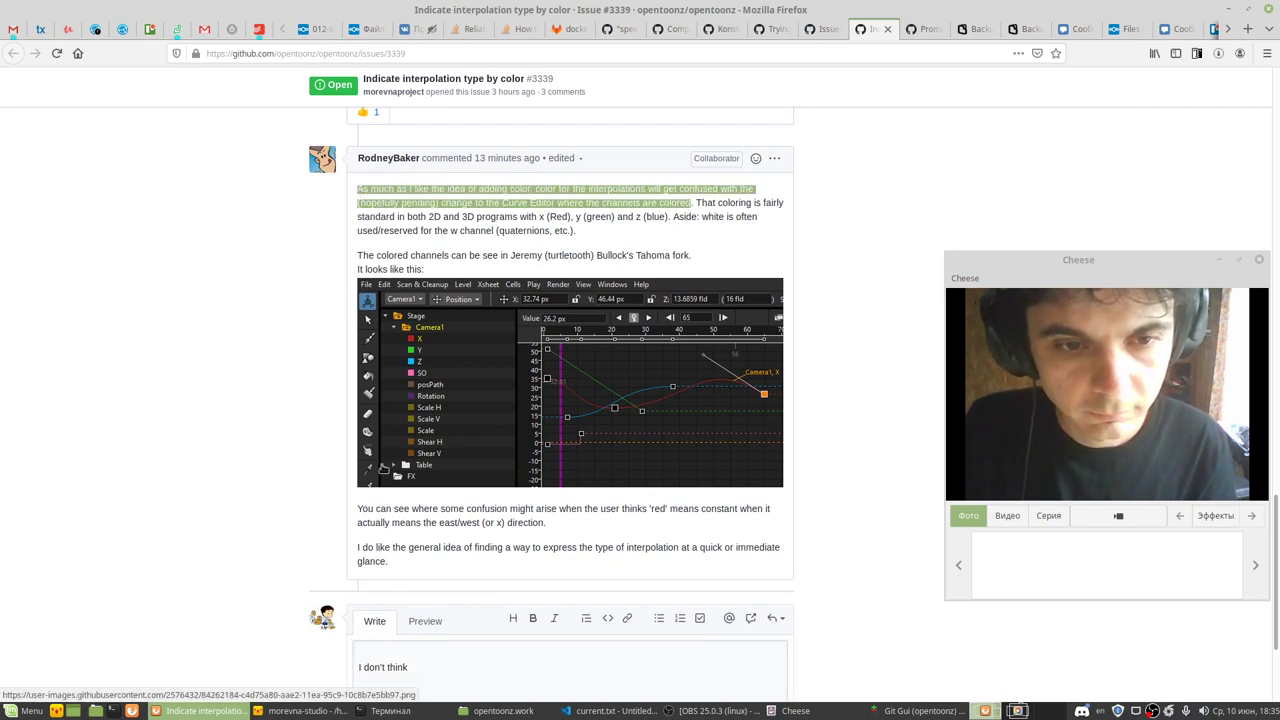
{"action": "scroll", "coordinate": [383, 468], "scroll_direction": "down", "scroll_amount": 2}
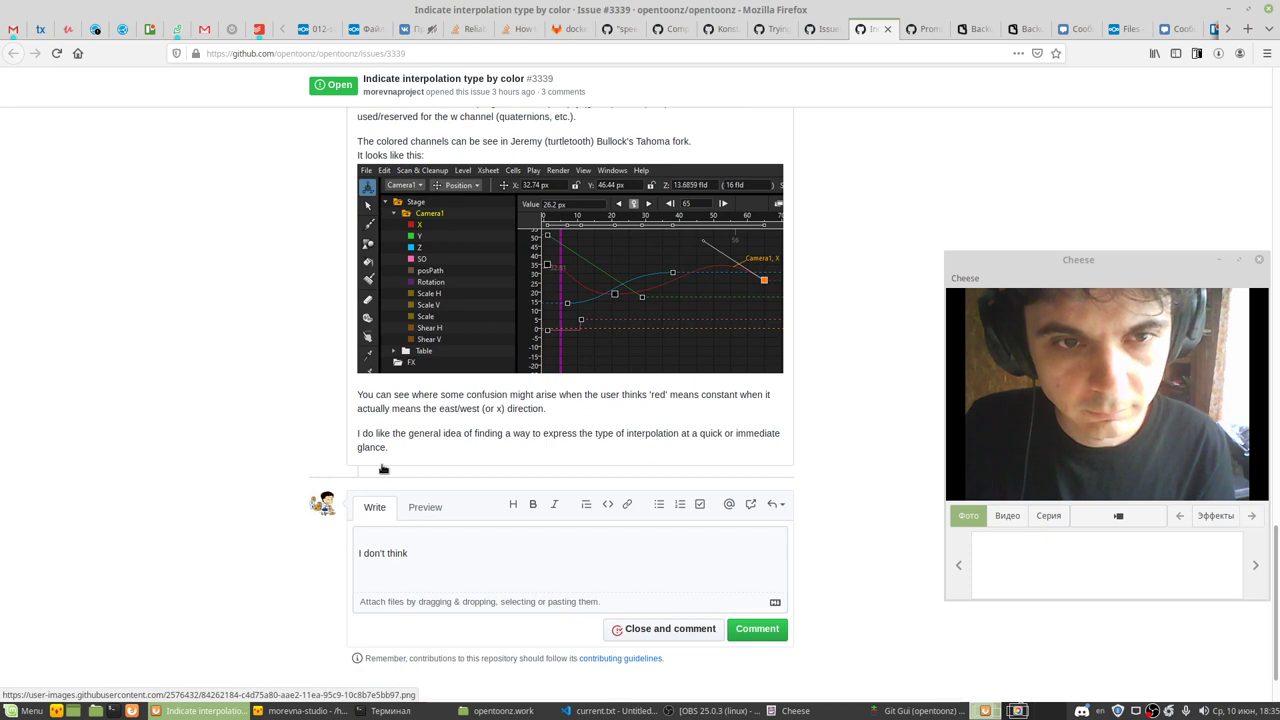
{"action": "left_click", "coordinate": [371, 535]}
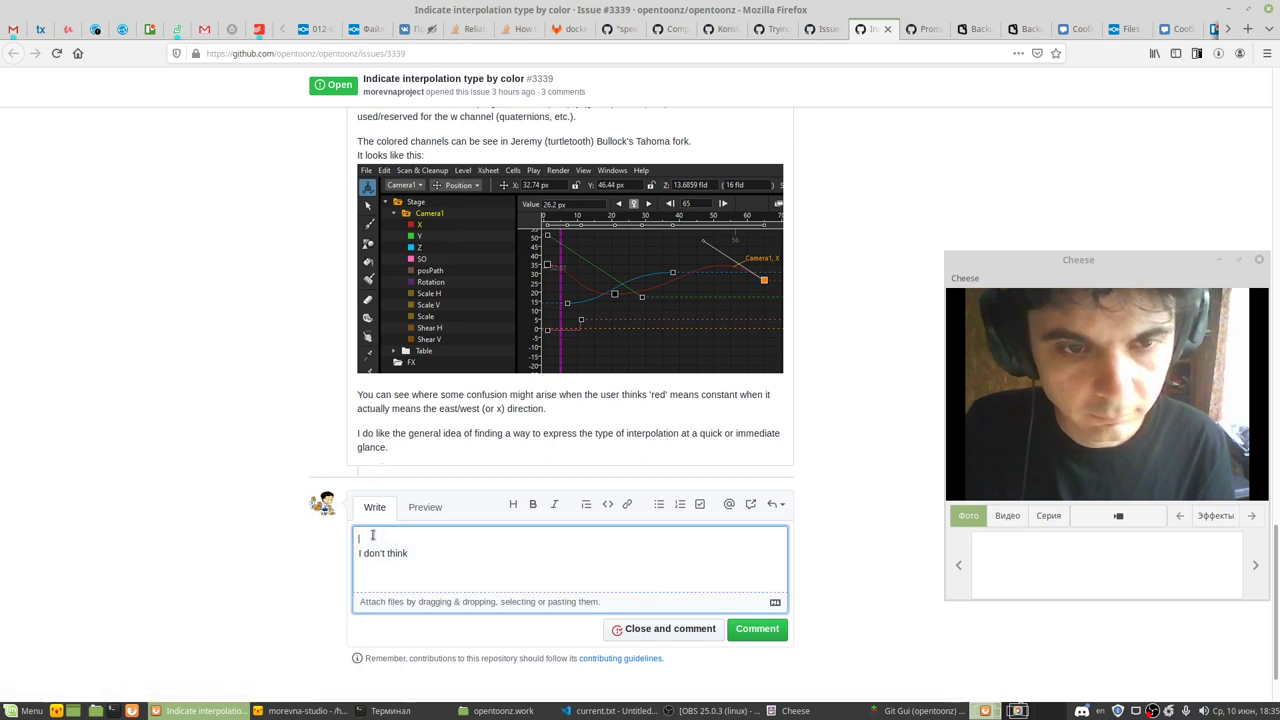
{"action": "type", "text": "As much as I like the idea of adding color, color for the interpolations will get confused with the (hopefully pending) change to the Curve Editor where the channels are colored"}
{"action": "key", "text": "Return"}
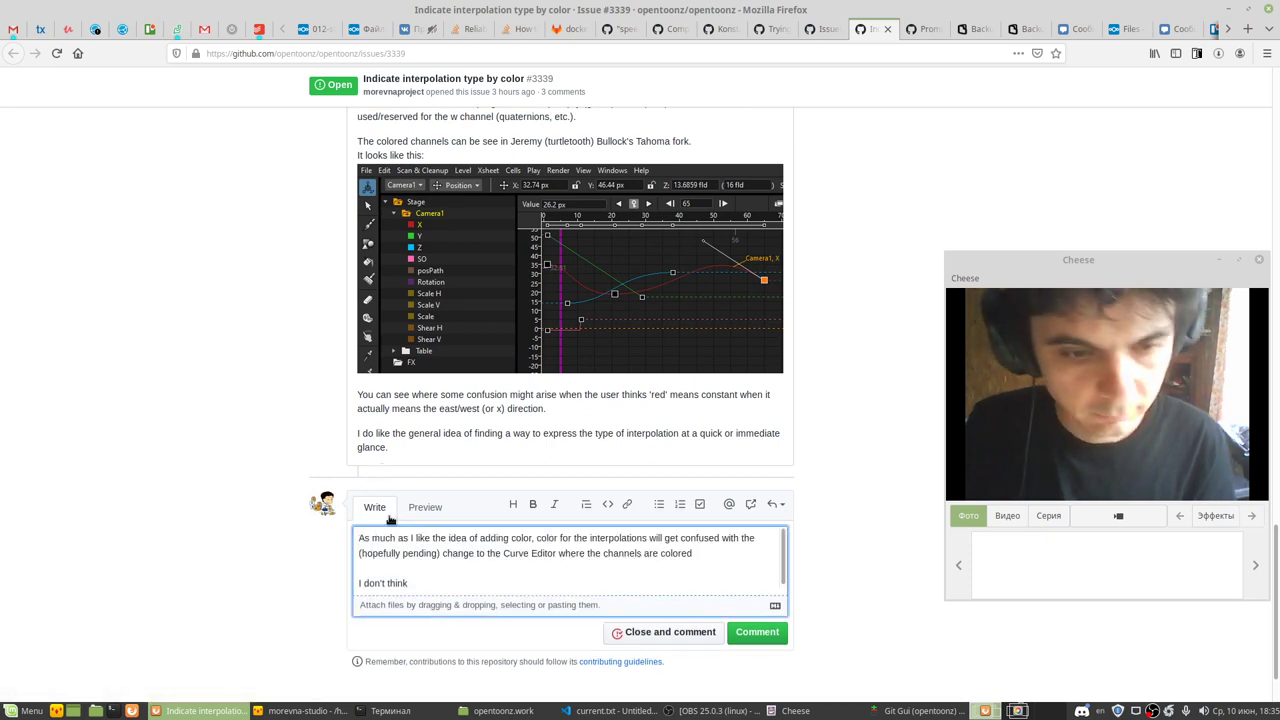
{"action": "key", "text": "ctrl+Home"}
{"action": "type", "text": ">"}
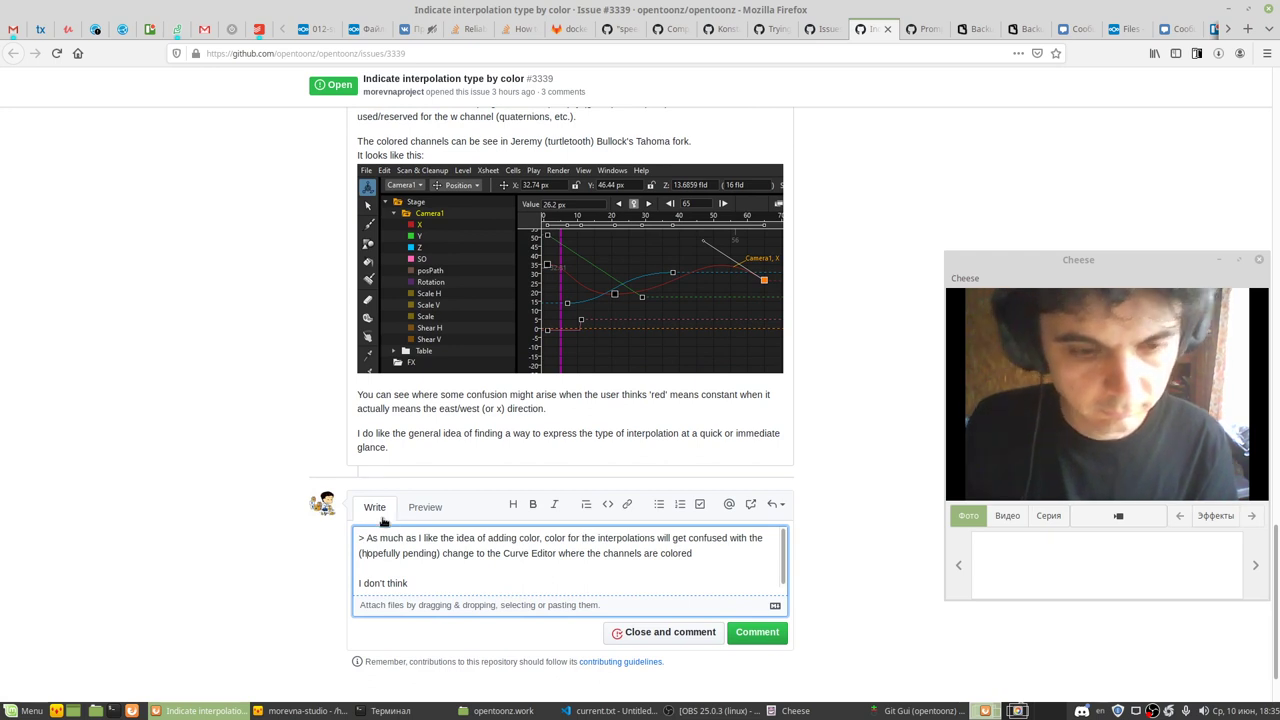
{"action": "left_click", "coordinate": [423, 582]}
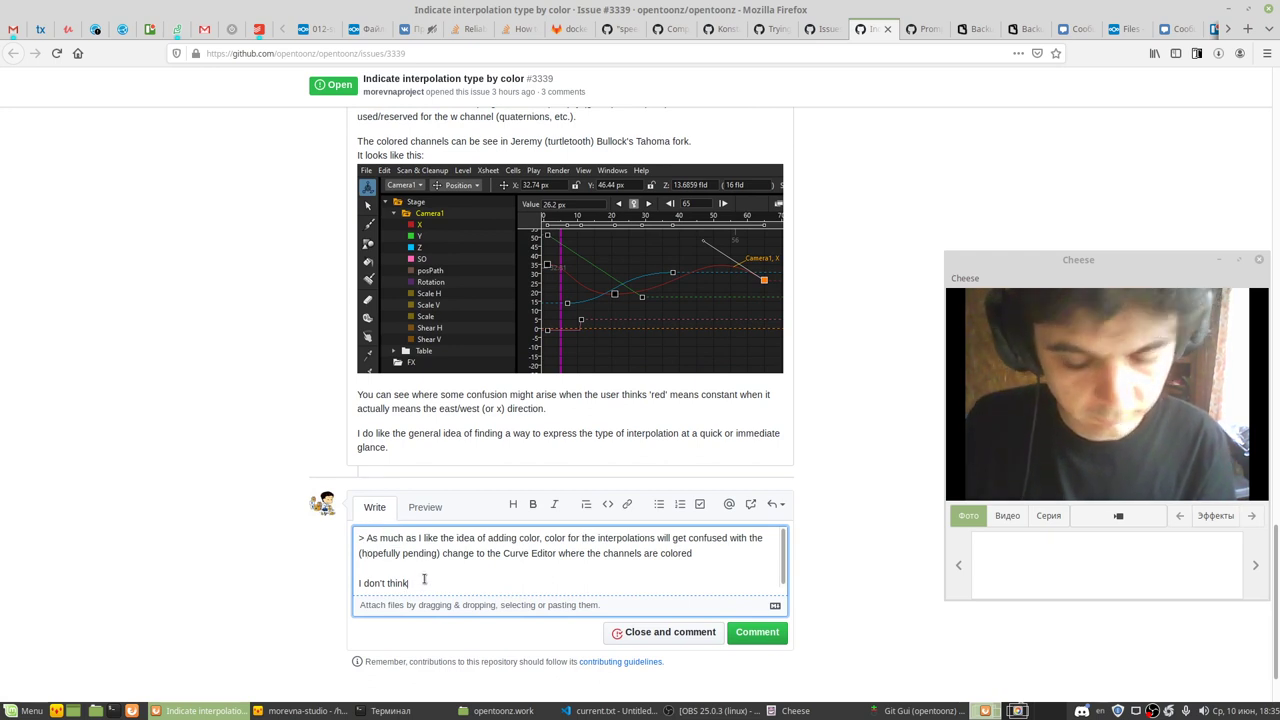
{"action": "type", "text": "this can lead to confusi"}
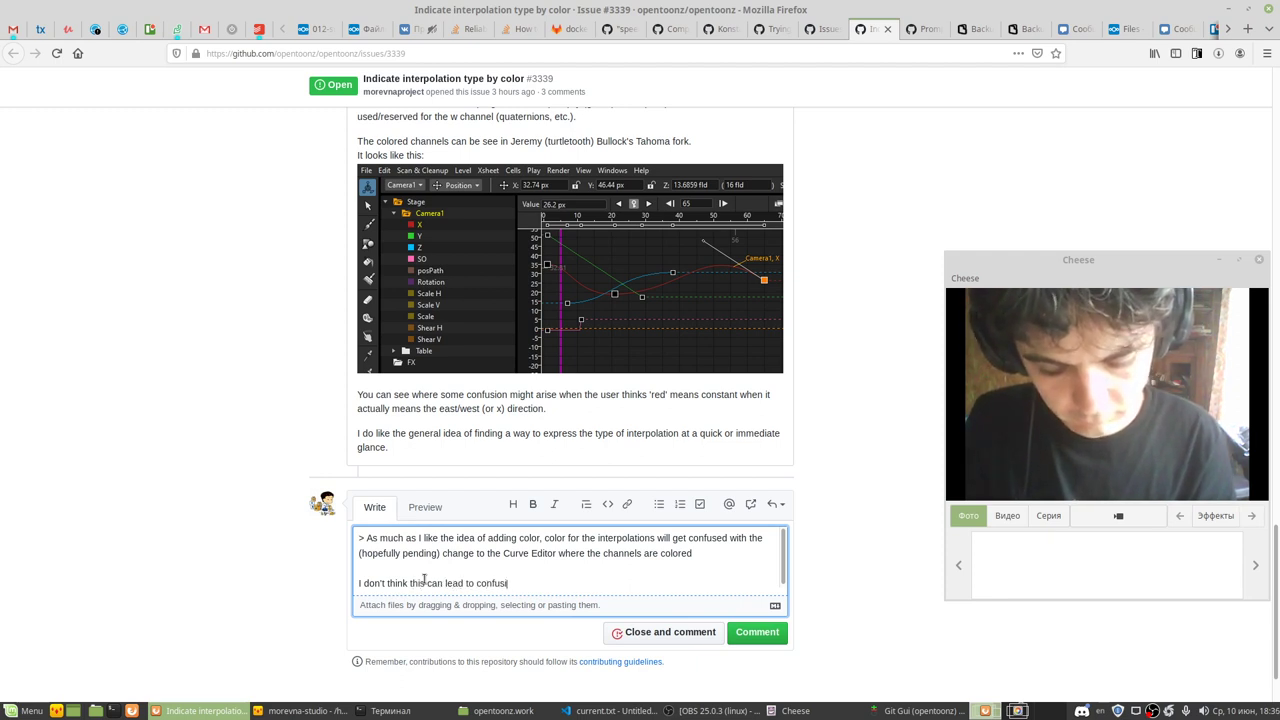
{"action": "type", "text": "on as those are elements from different wi"}
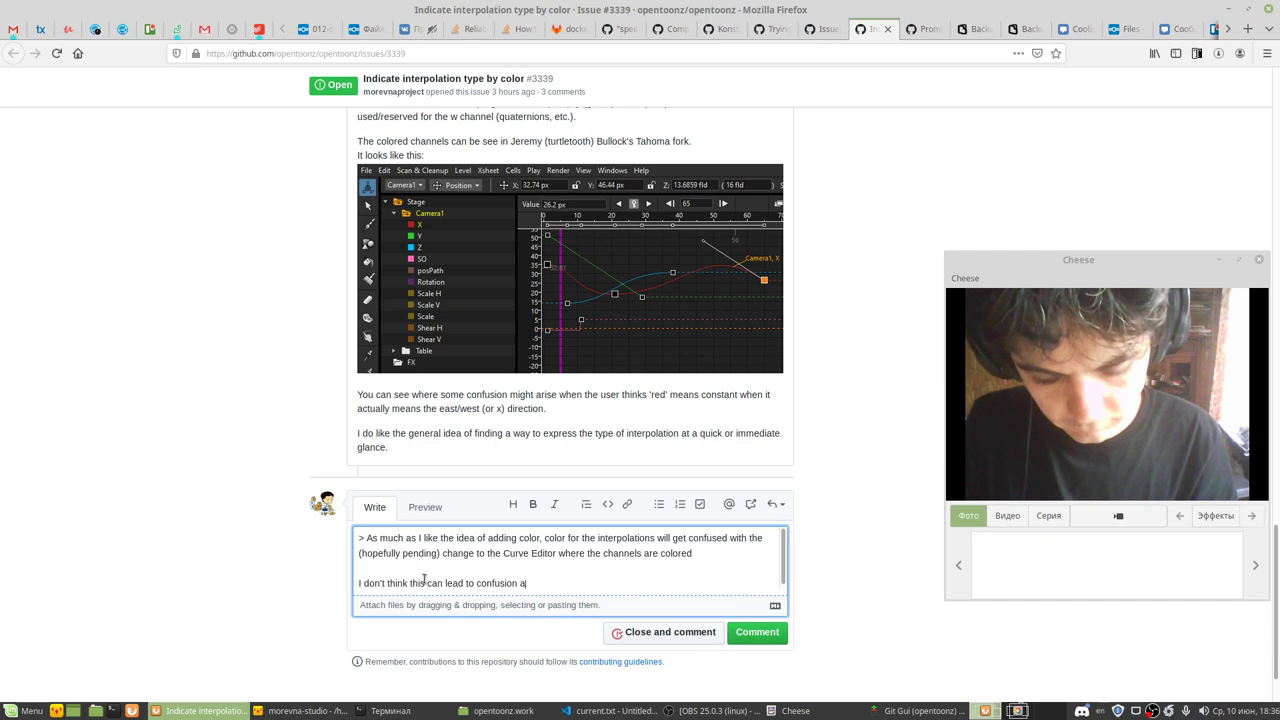
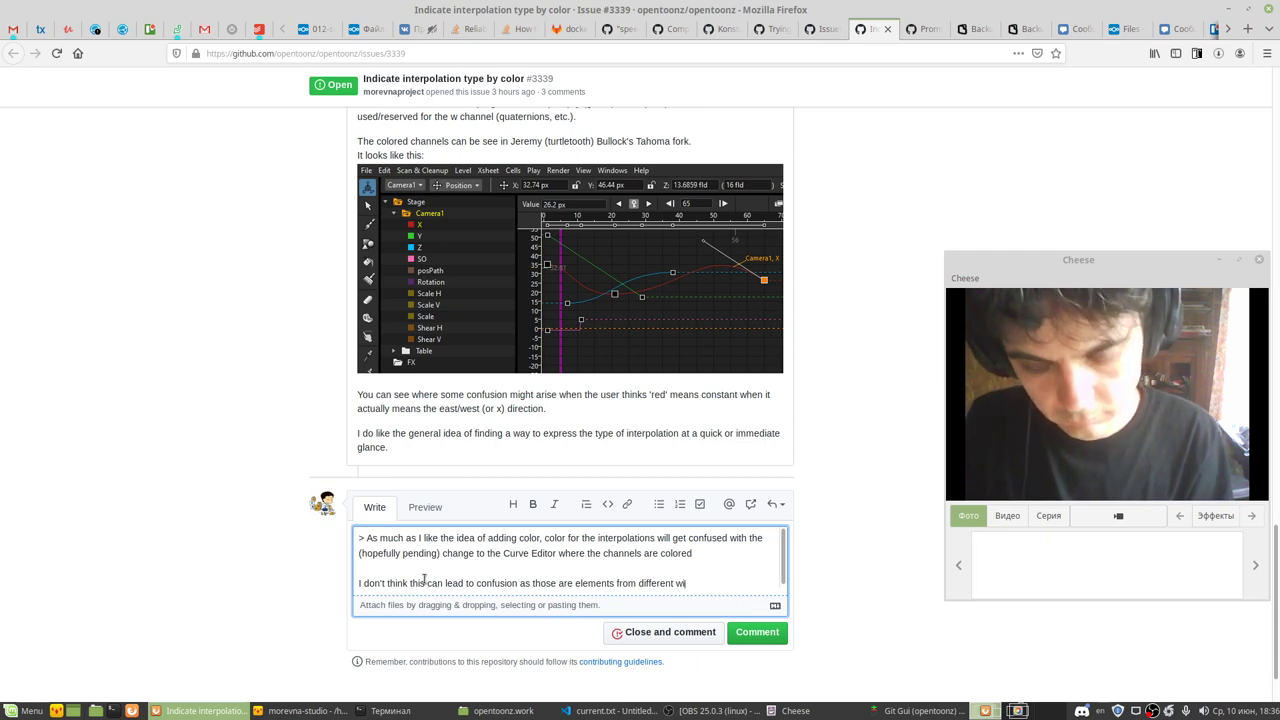
Step: Finish and post the reply about colours in different windows on issue #3339
{"action": "type", "text": "ndows. ^__^"}
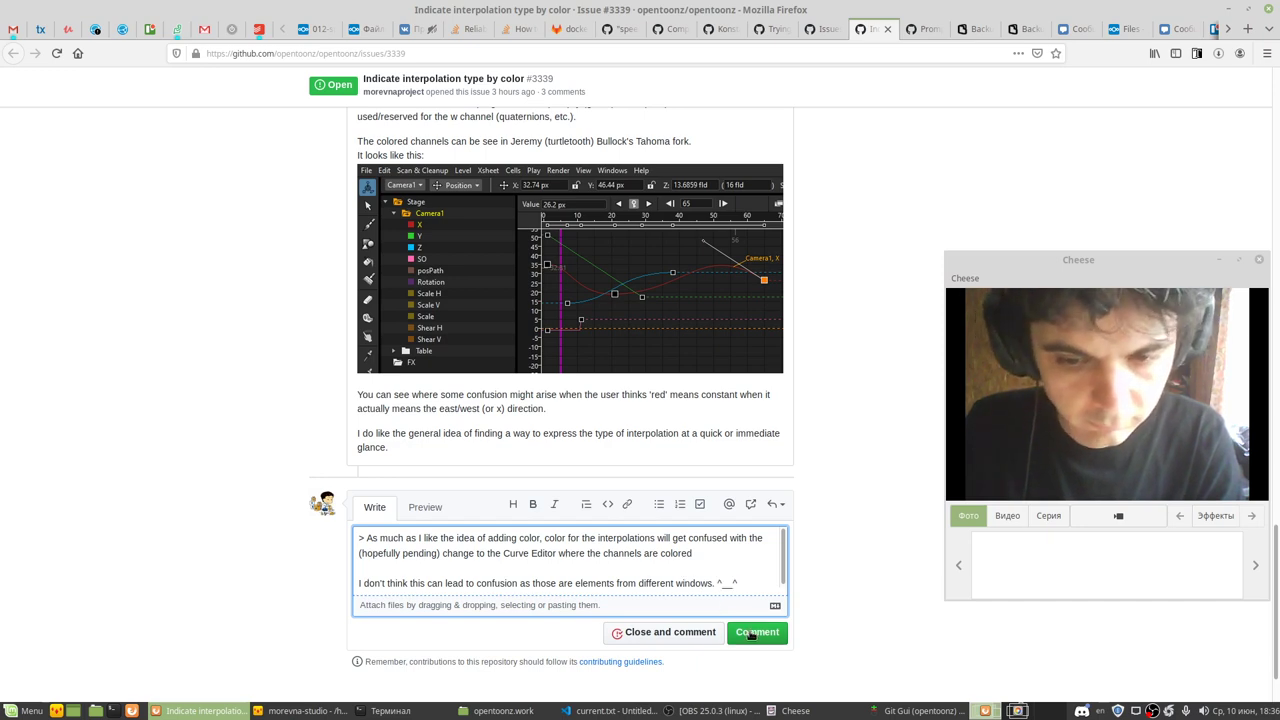
{"action": "left_click", "coordinate": [751, 634]}
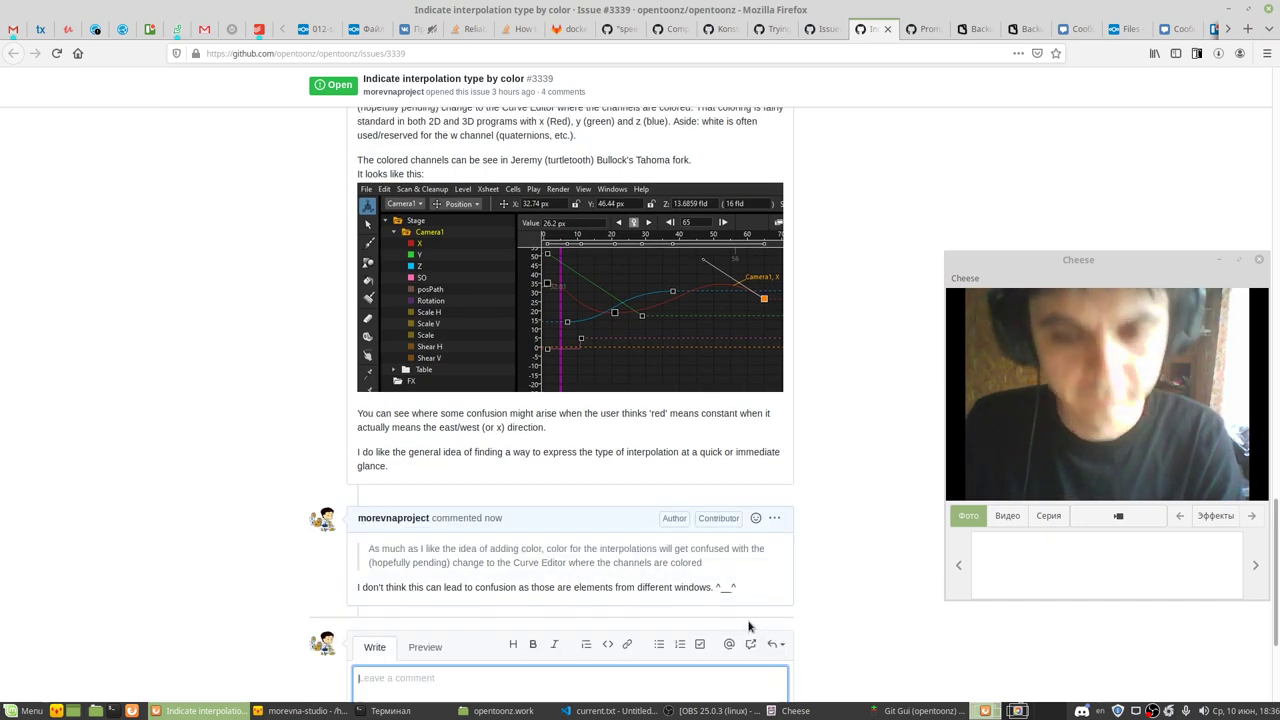
{"action": "scroll", "coordinate": [748, 580], "scroll_direction": "up", "scroll_amount": 3}
{"action": "scroll", "coordinate": [748, 580], "scroll_direction": "up", "scroll_amount": 5}
{"action": "scroll", "coordinate": [663, 583], "scroll_direction": "up", "scroll_amount": 5}
{"action": "scroll", "coordinate": [663, 583], "scroll_direction": "up", "scroll_amount": 5}
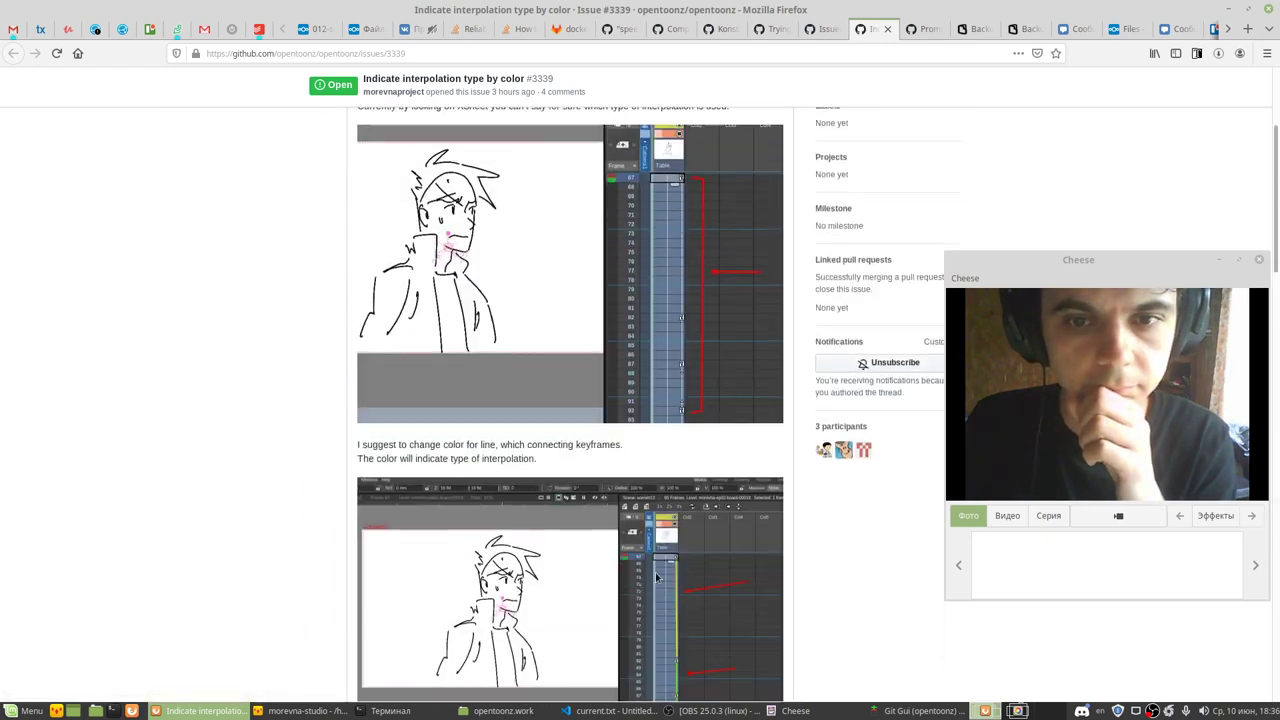
{"action": "scroll", "coordinate": [560, 400], "scroll_direction": "up", "scroll_amount": 3}
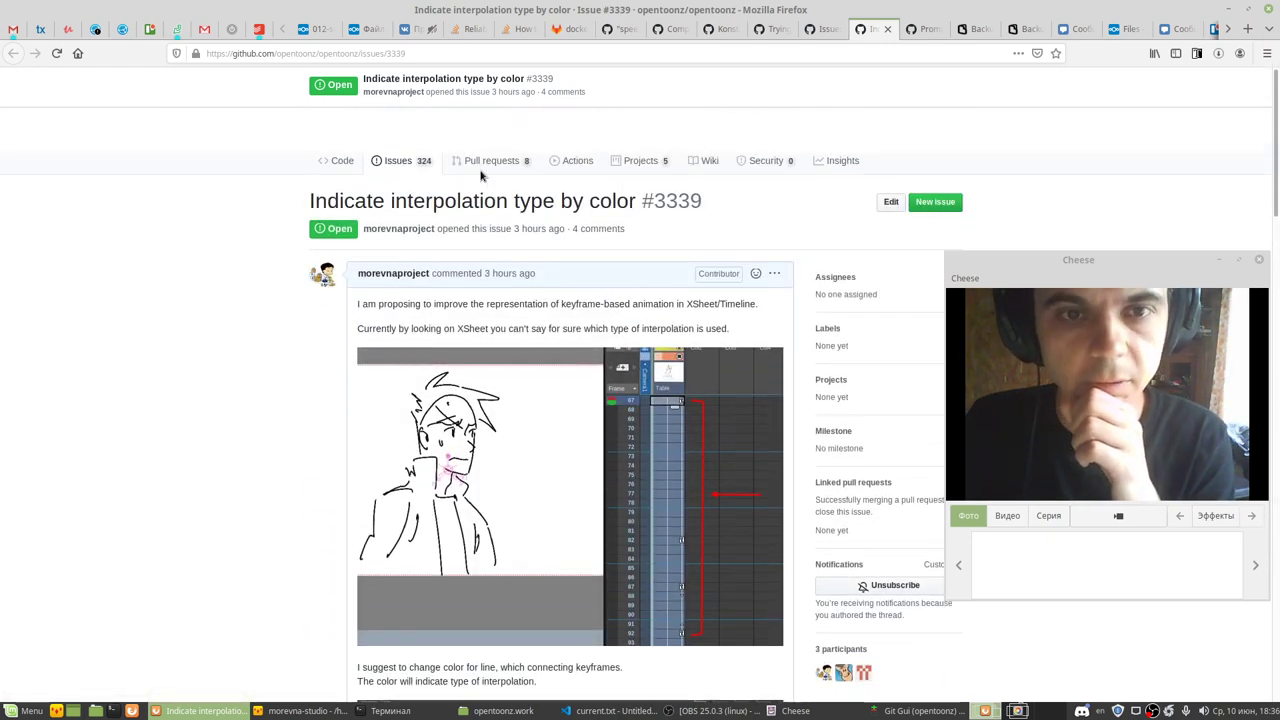
Step: Check the Git Gui commit message, then view opentoonz's open issues list
{"action": "left_click", "coordinate": [907, 714]}
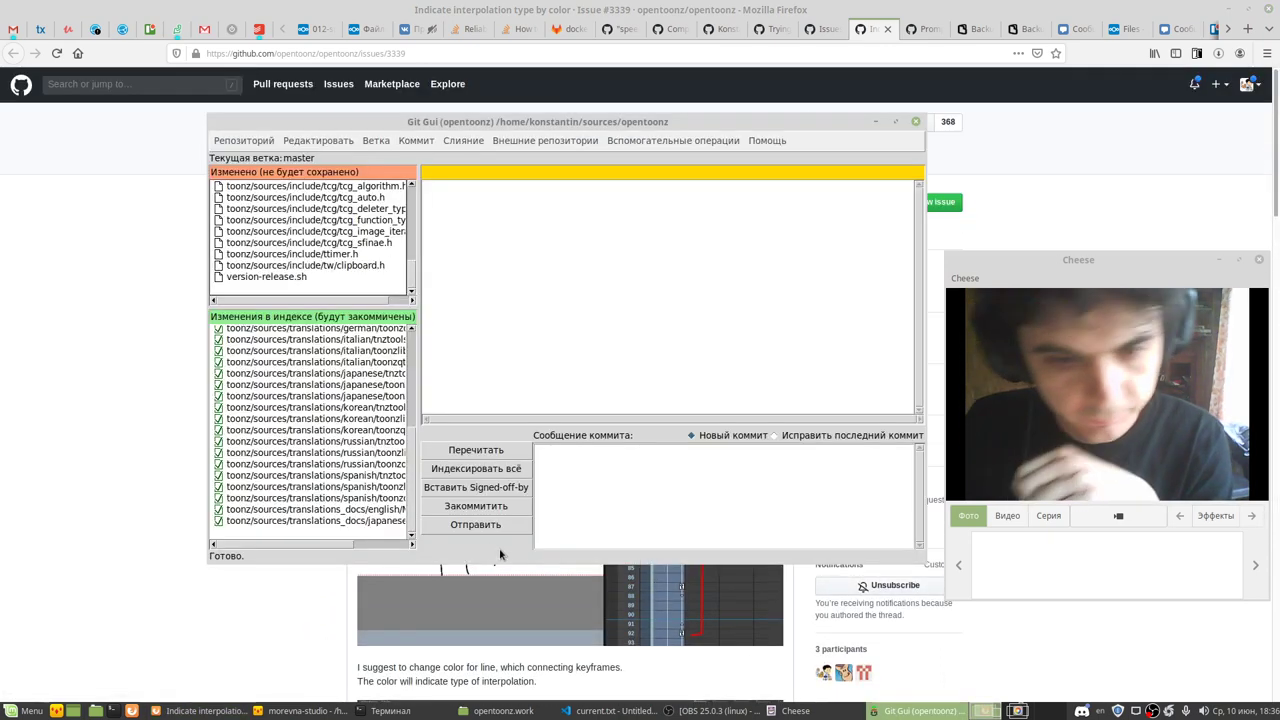
{"action": "scroll", "coordinate": [325, 396], "scroll_direction": "up", "scroll_amount": 2}
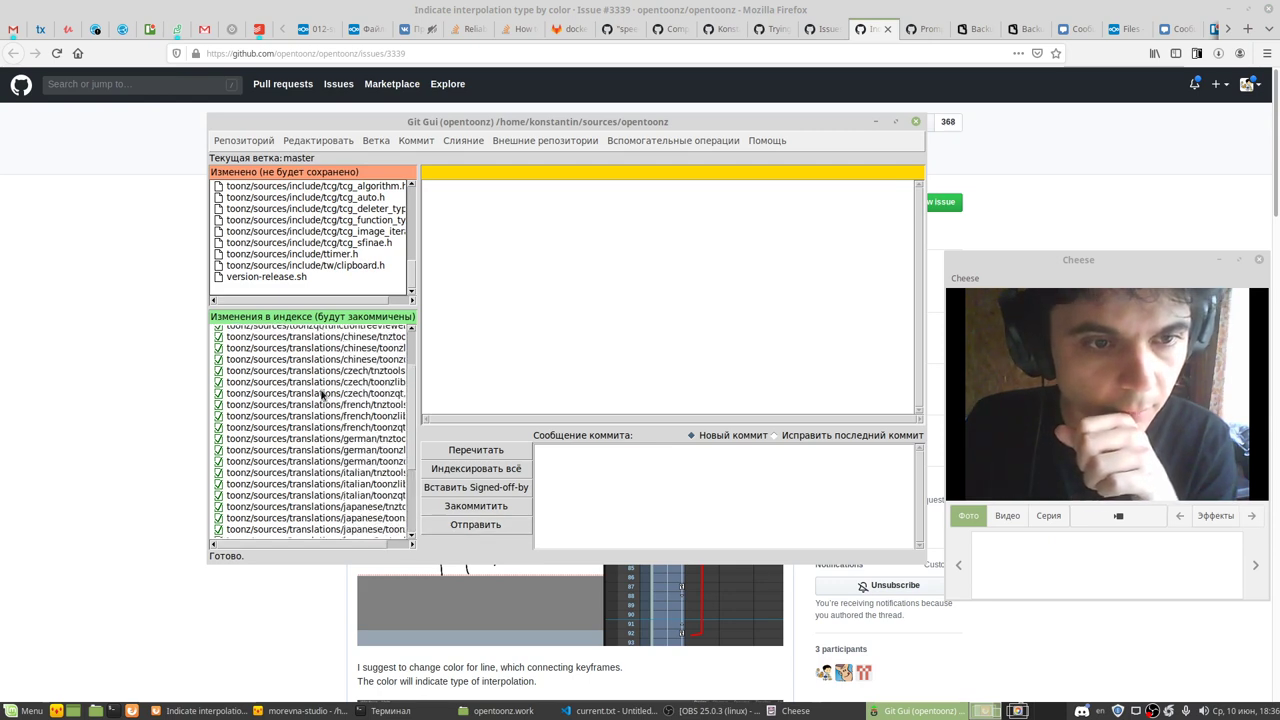
{"action": "scroll", "coordinate": [325, 396], "scroll_direction": "up", "scroll_amount": 3}
{"action": "left_click", "coordinate": [581, 462]}
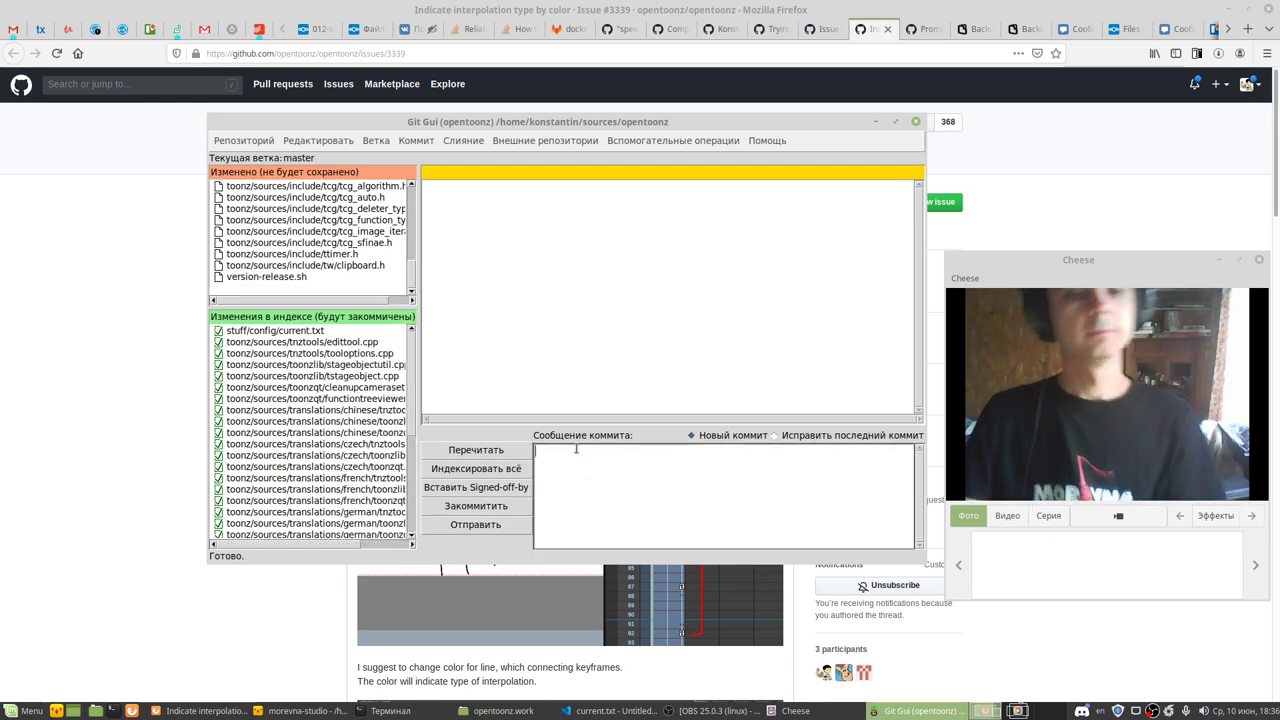
{"action": "left_click", "coordinate": [486, 108]}
{"action": "left_click", "coordinate": [410, 164]}
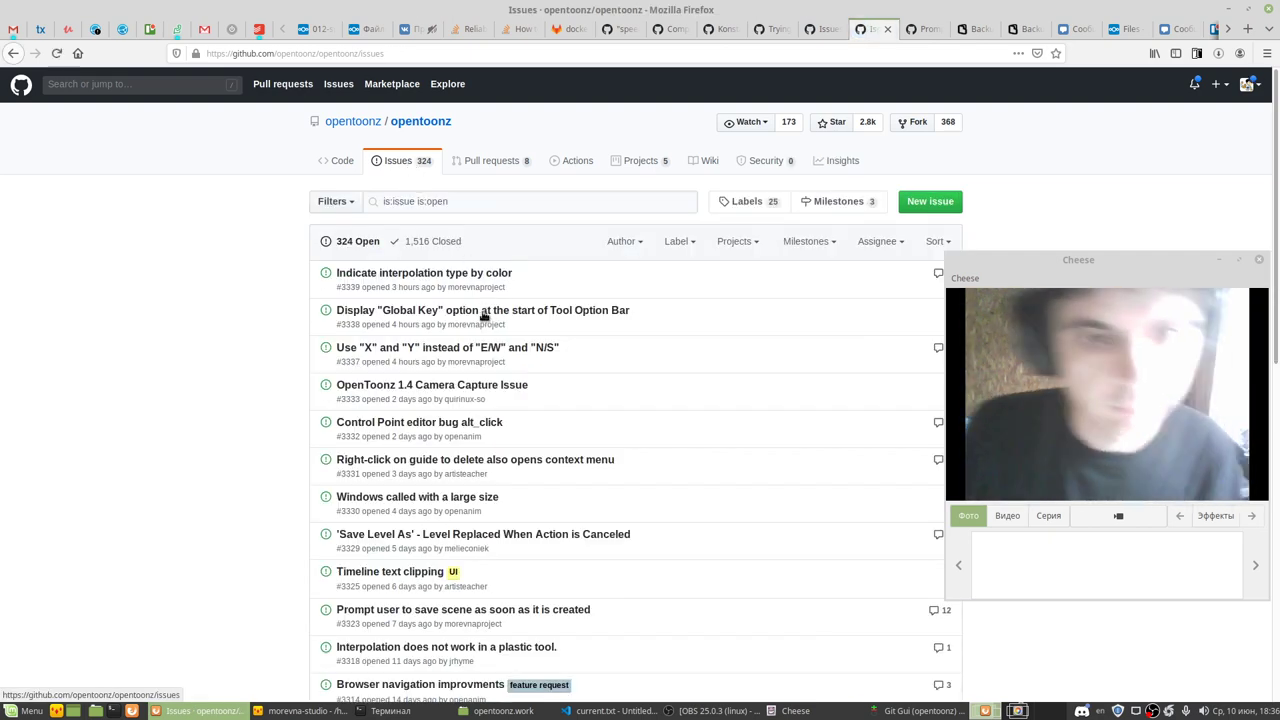
Step: Put 'Closes' plus issue #3337's link into the Git Gui commit message
{"action": "left_click", "coordinate": [425, 350]}
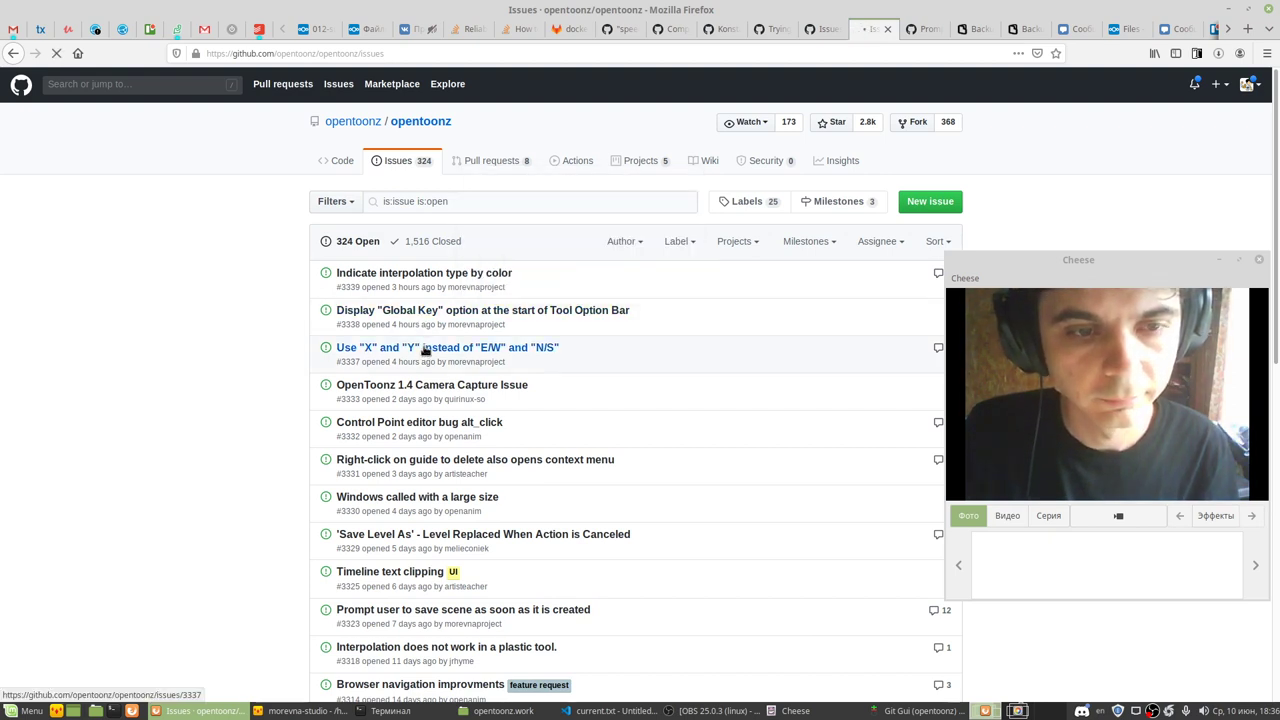
{"action": "left_click_drag", "start_coordinate": [408, 53], "coordinate": [222, 52]}
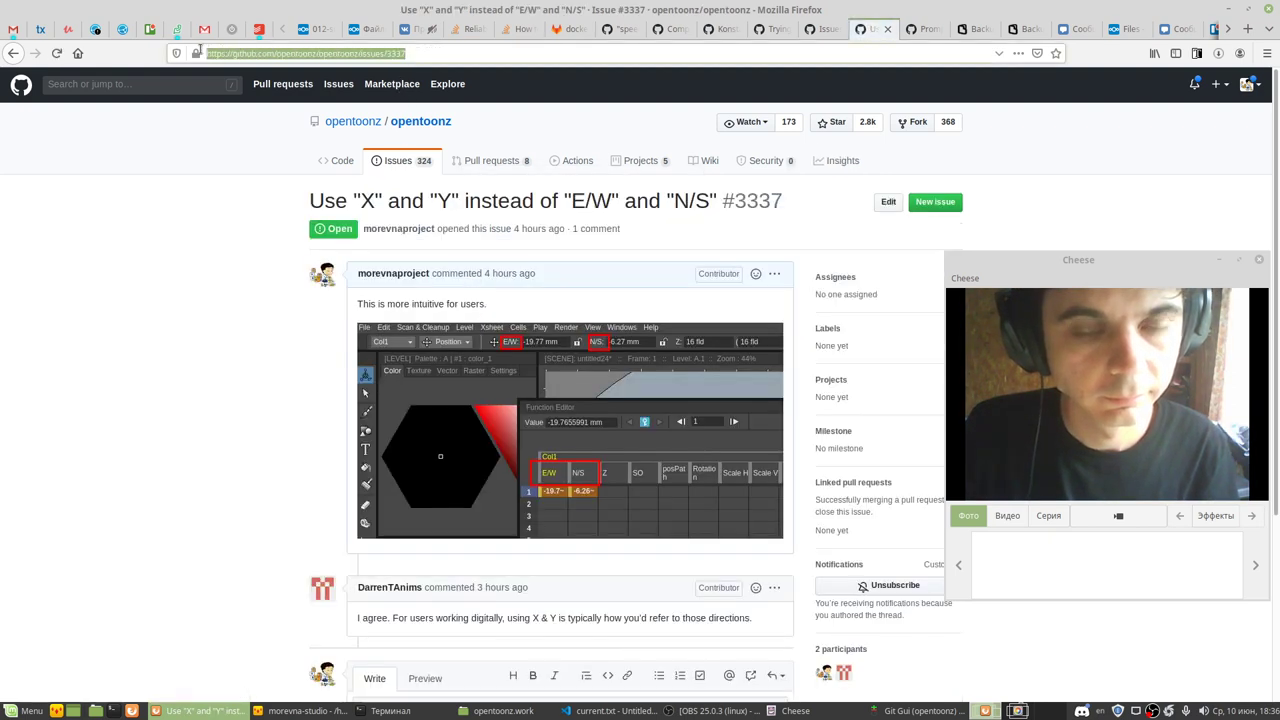
{"action": "key", "text": "alt+Tab"}
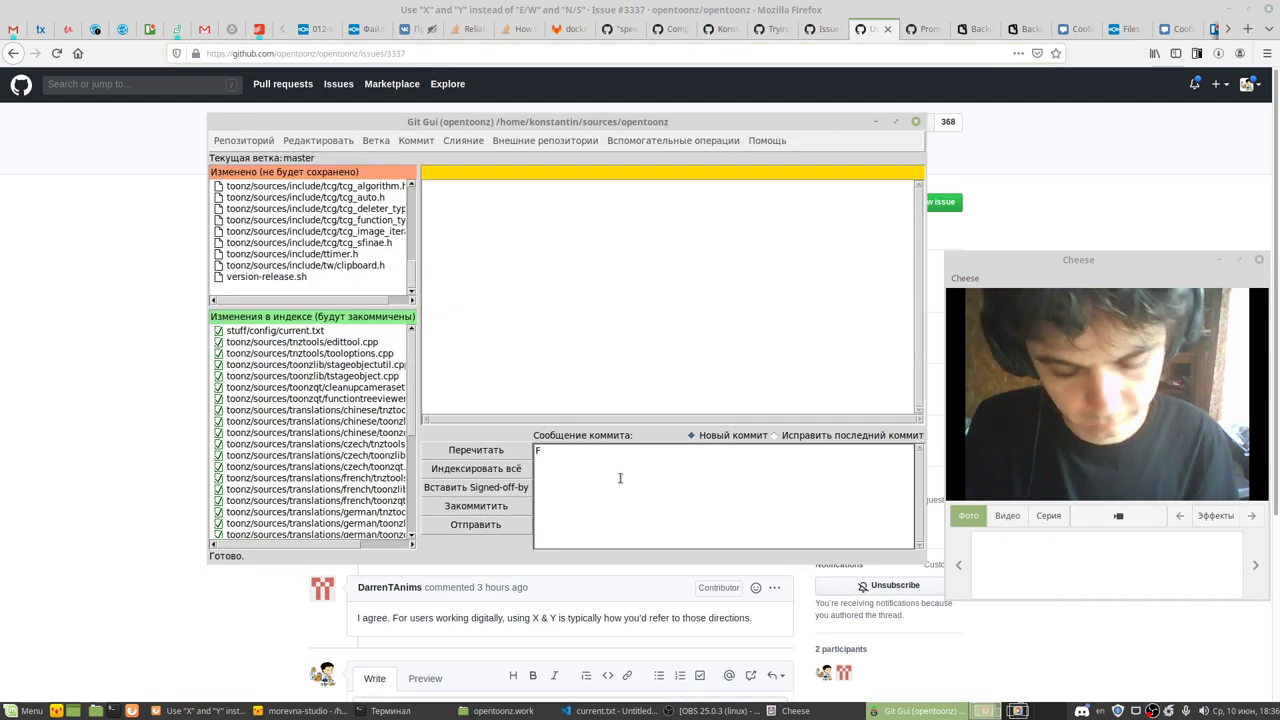
{"action": "type", "text": "ix"}
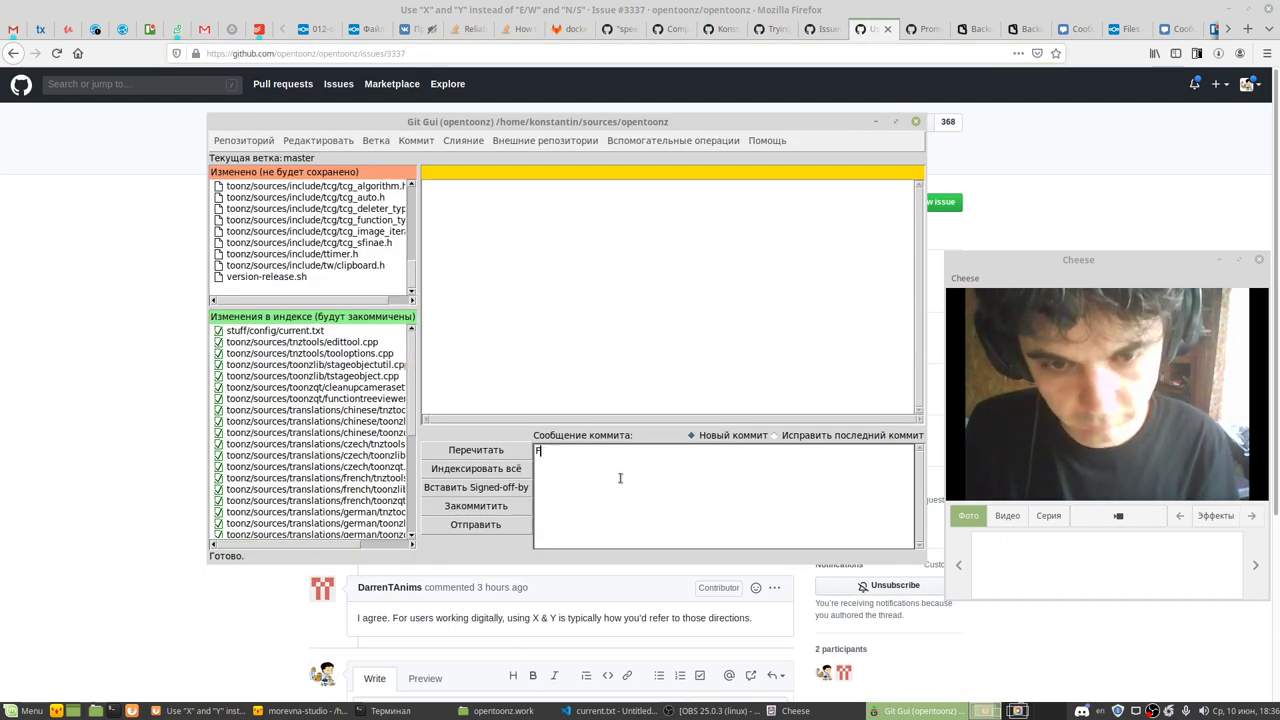
{"action": "type", "text": "ixes"}
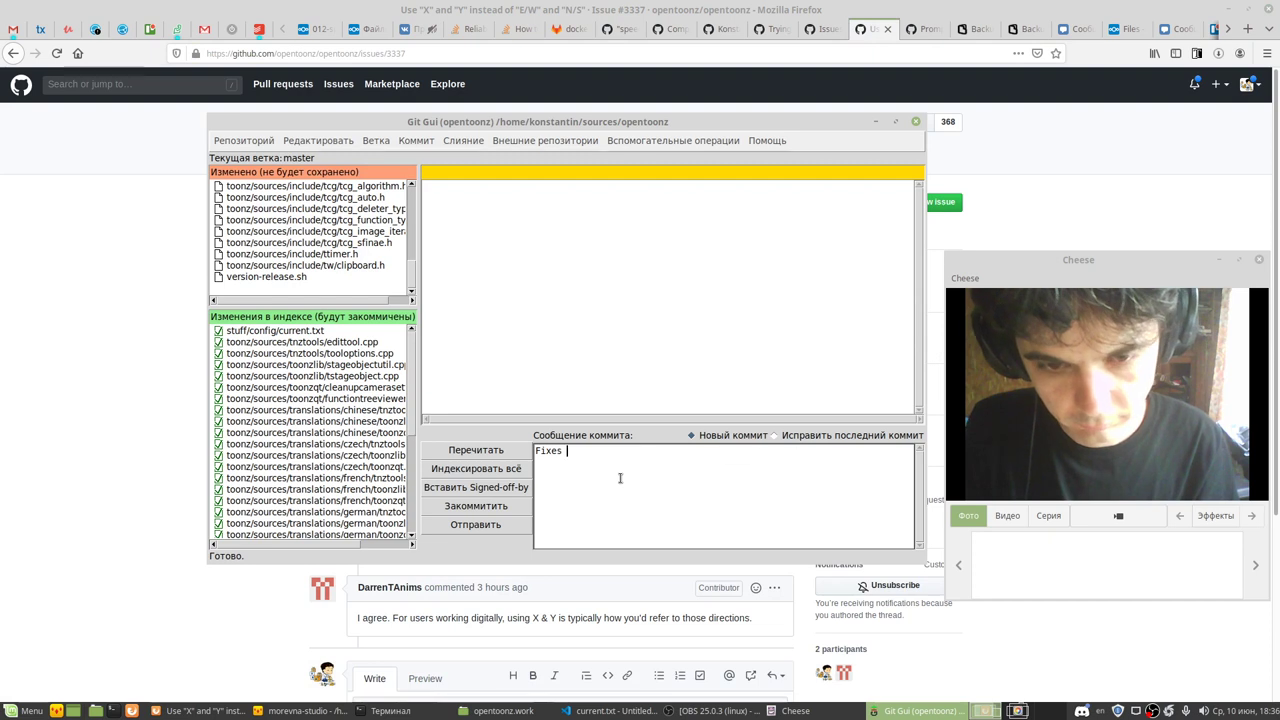
{"action": "type", "text": "https://github.com/opentoonz/opentoonz/issues/3337"}
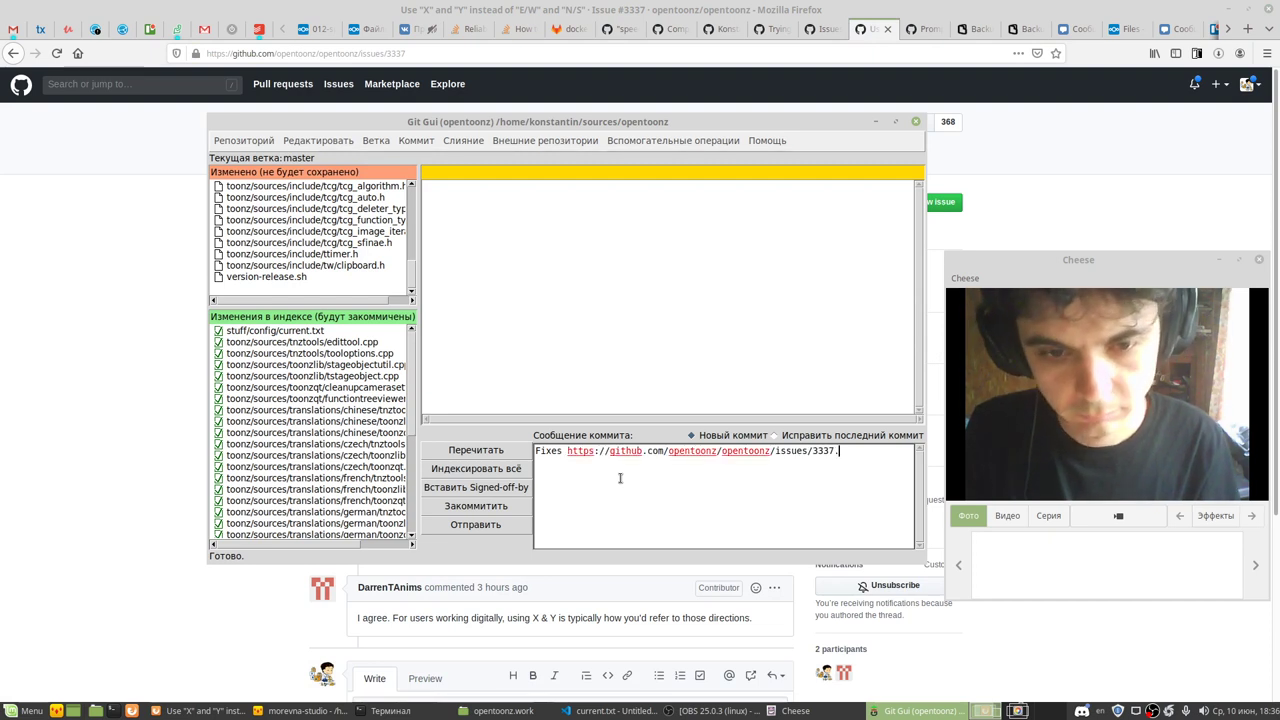
{"action": "key", "text": "ctrl+Left"}
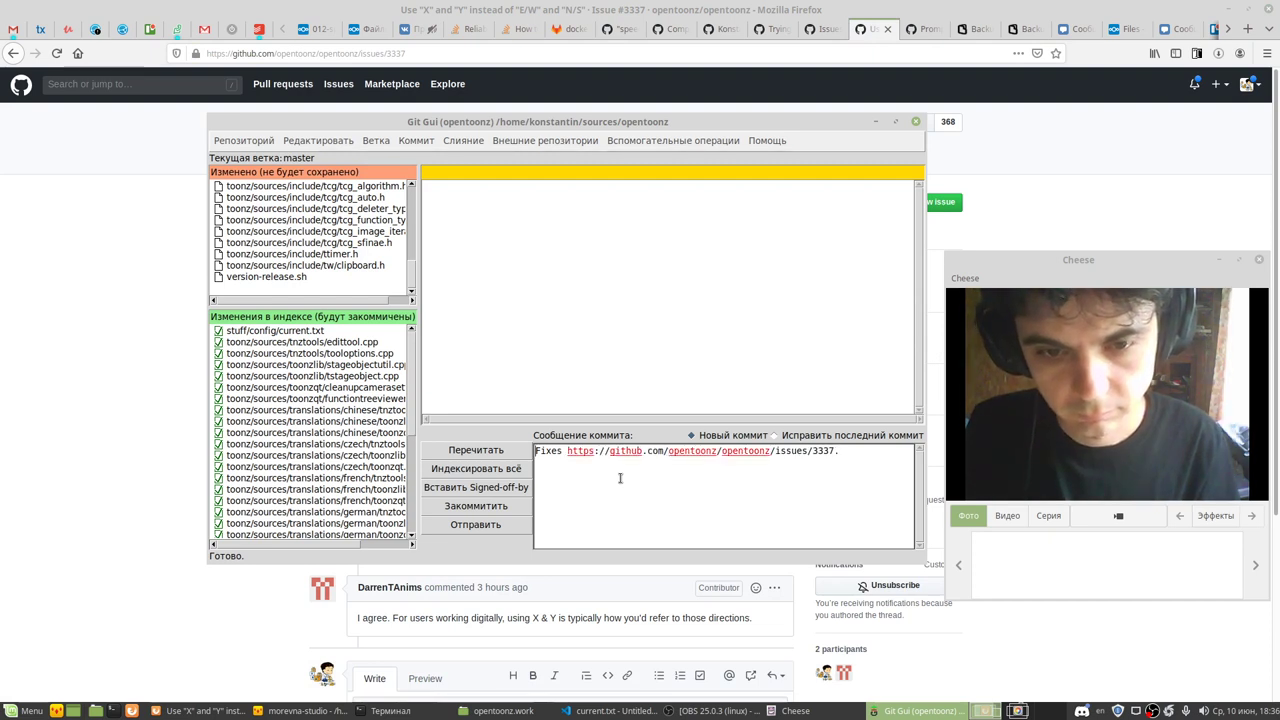
{"action": "key", "text": "BackSpace"}
{"action": "key", "text": "BackSpace"}
{"action": "key", "text": "BackSpace"}
{"action": "type", "text": "Closes"}
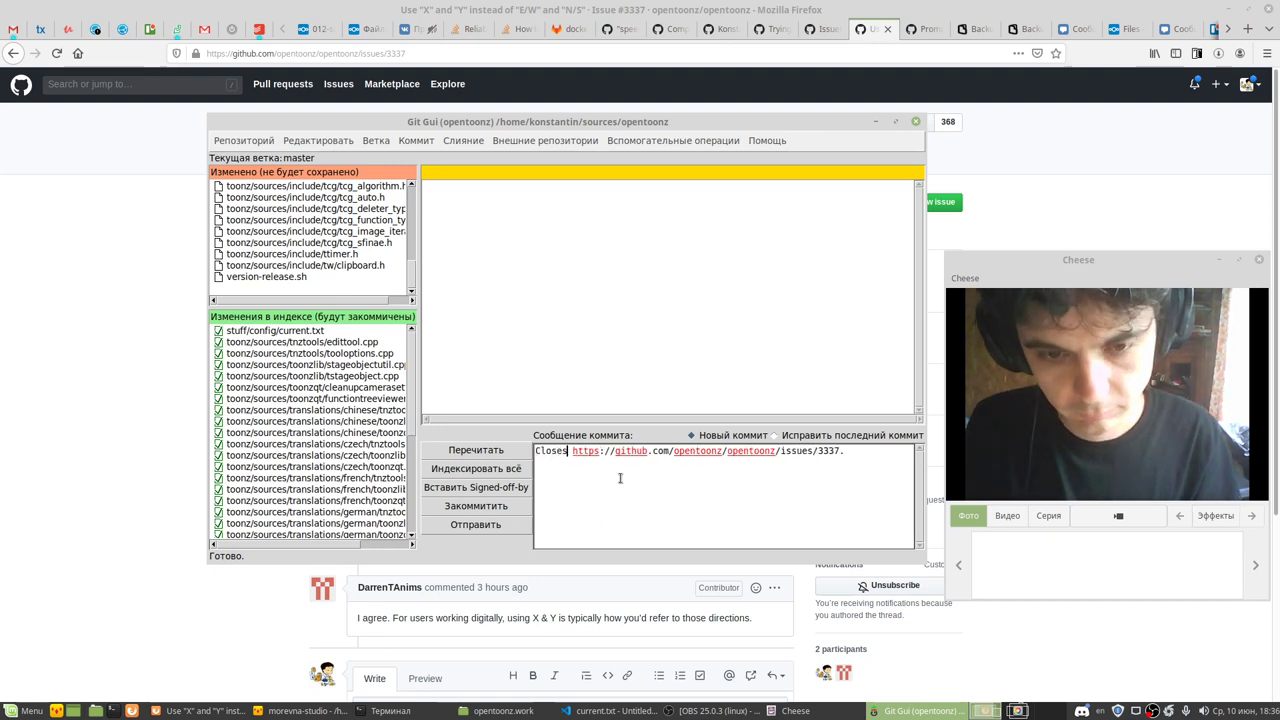
{"action": "key", "text": "Home"}
Step: Prefix the message with issue #3337's title and a period, then commit it
{"action": "key", "text": "alt+Tab"}
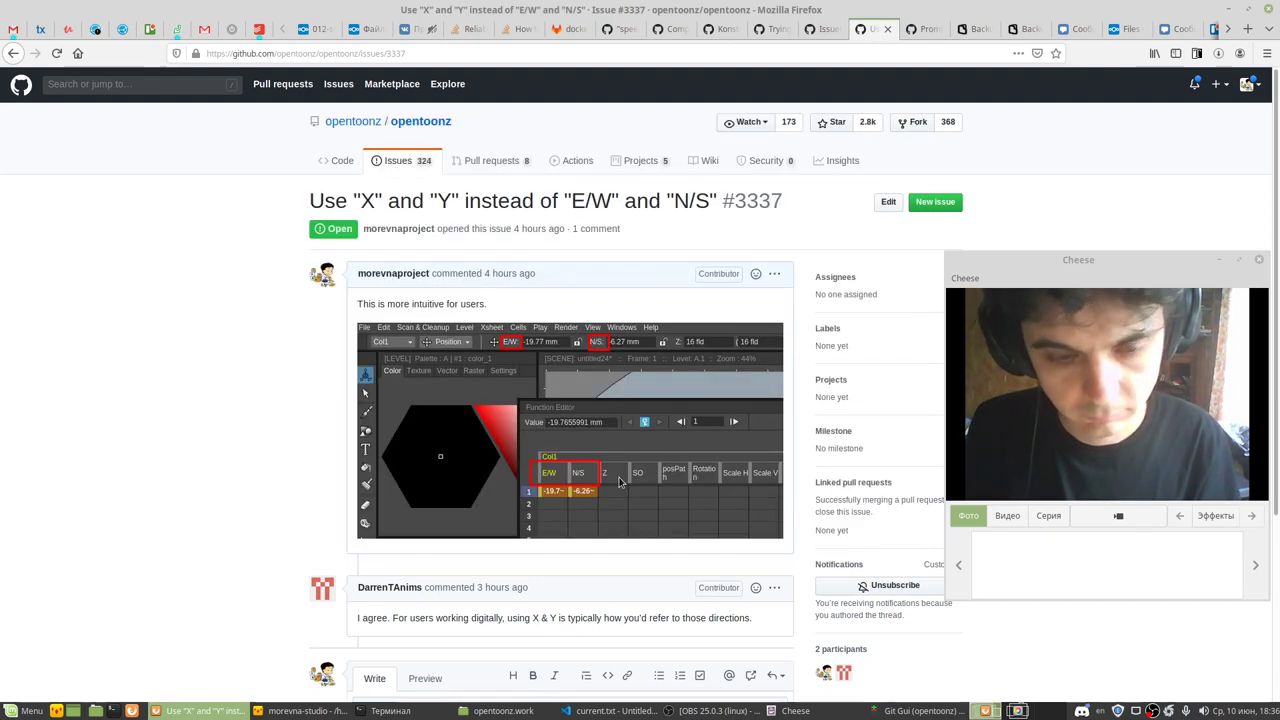
{"action": "left_click", "coordinate": [454, 213]}
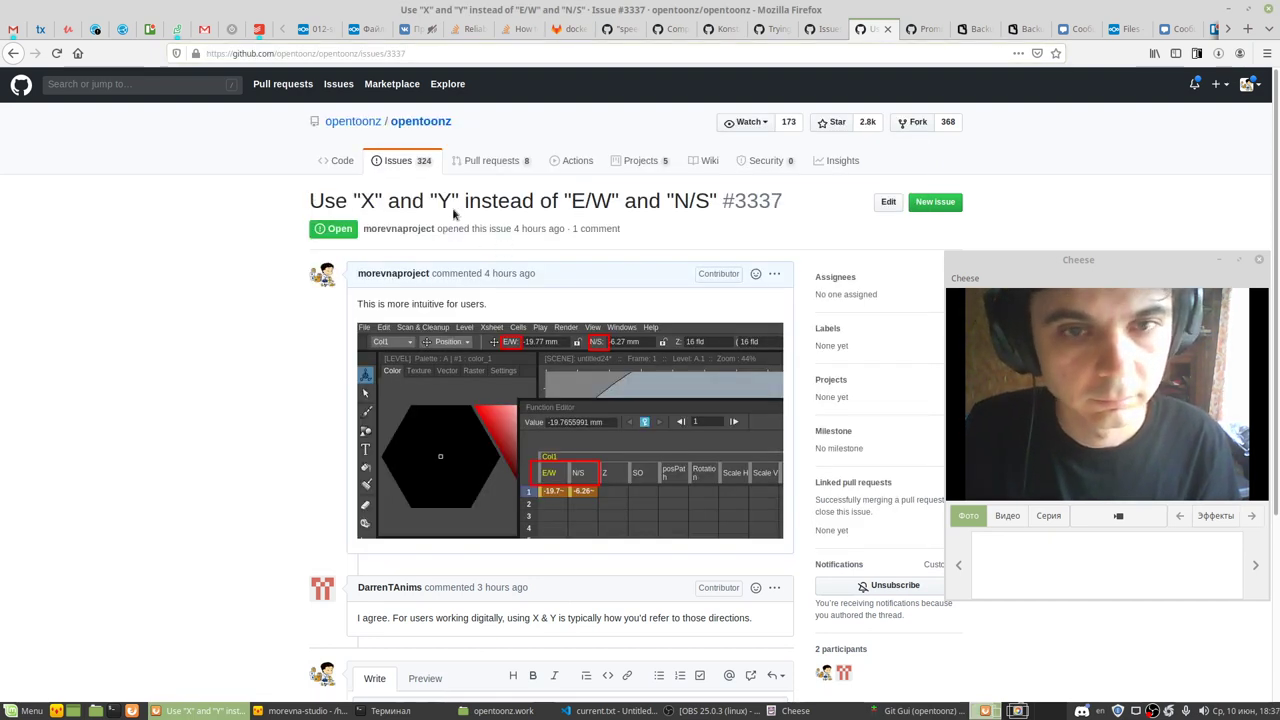
{"action": "triple_click", "coordinate": [718, 202]}
{"action": "key", "text": "ctrl+c"}
{"action": "key", "text": "alt+Tab"}
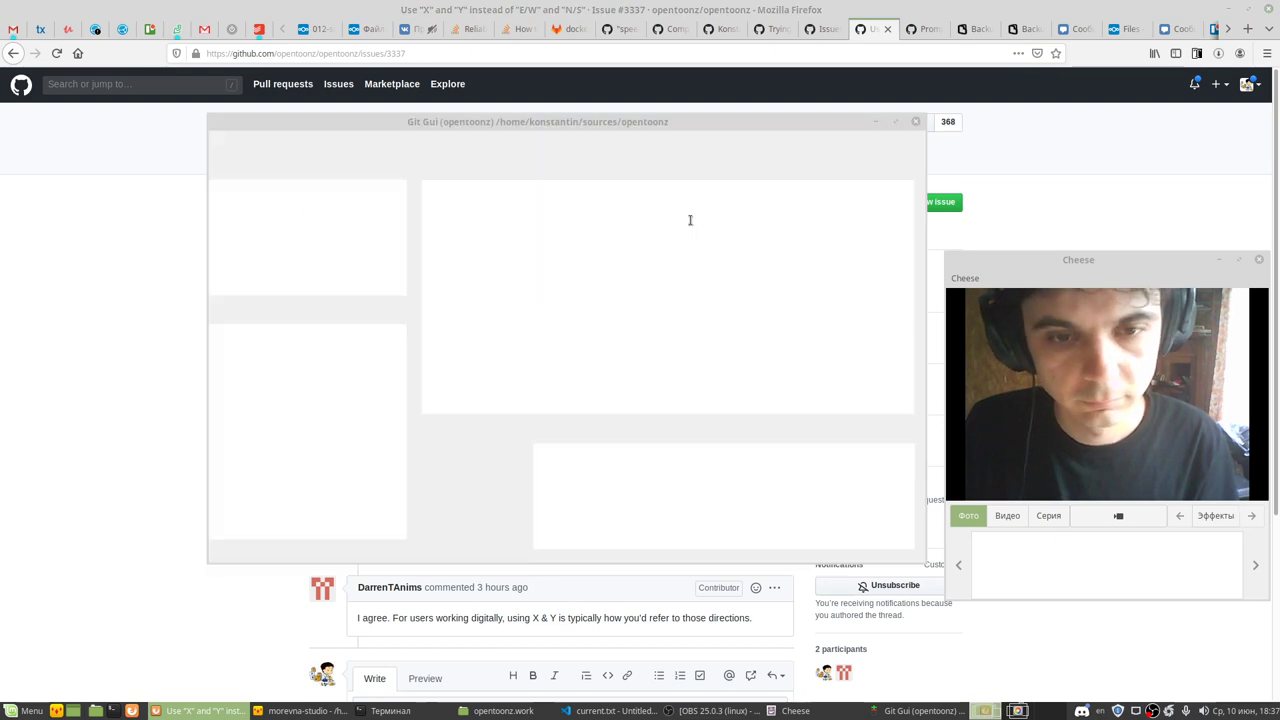
{"action": "key", "text": "ctrl+v"}
{"action": "type", "text": "."}
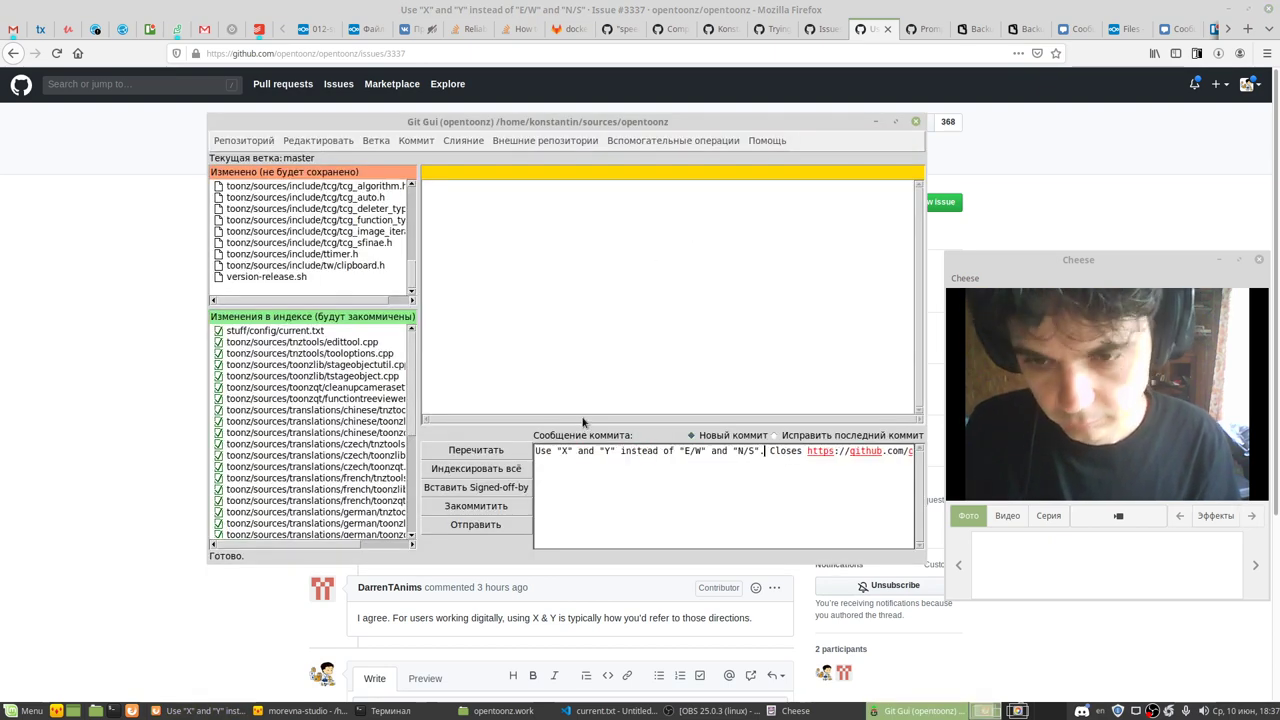
{"action": "left_click", "coordinate": [479, 507]}
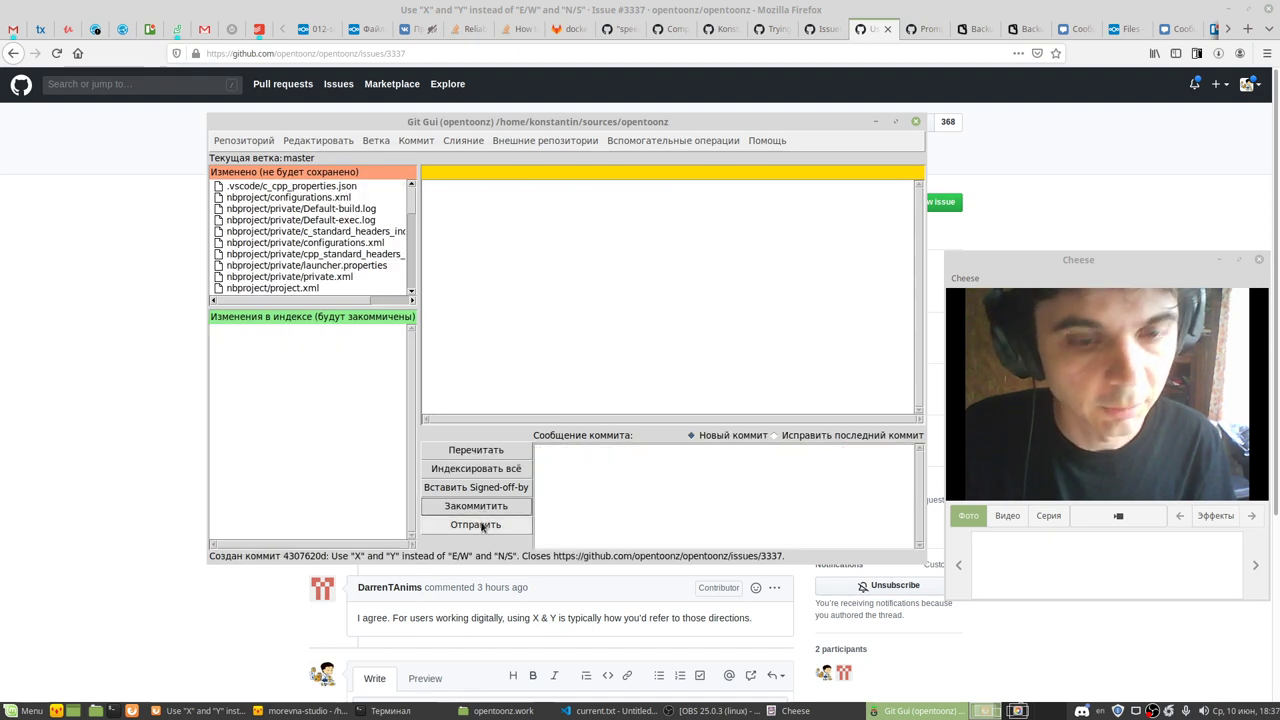
{"action": "left_click", "coordinate": [486, 525]}
Step: Start the push to origin and try a mistyped fetch in the opentoonz terminal
{"action": "left_click", "coordinate": [588, 453]}
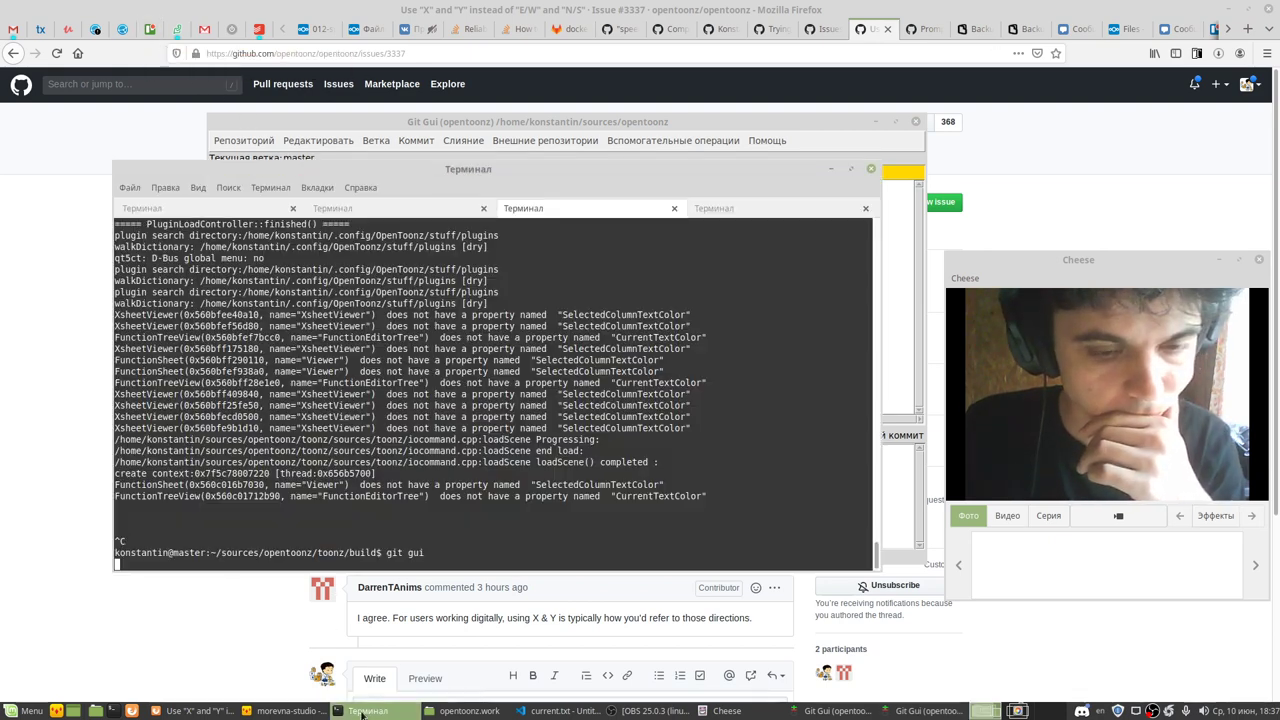
{"action": "left_click", "coordinate": [368, 710]}
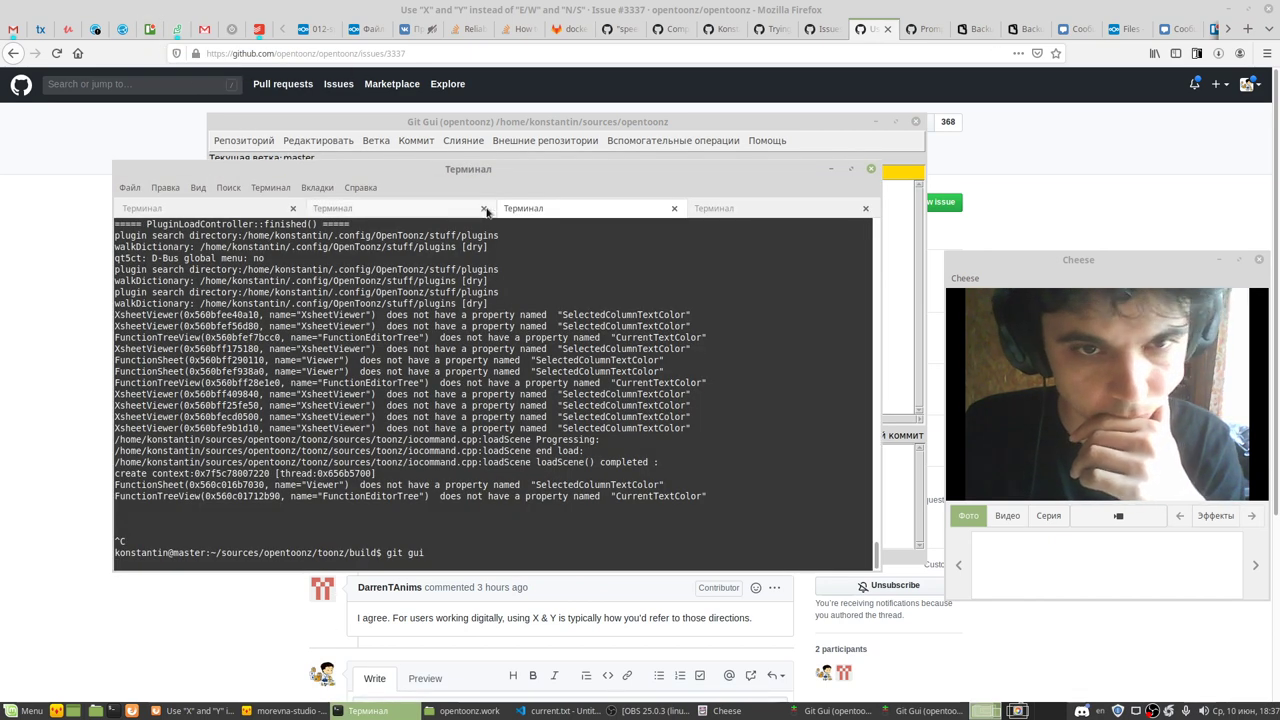
{"action": "left_click", "coordinate": [400, 209]}
{"action": "left_click", "coordinate": [762, 210]}
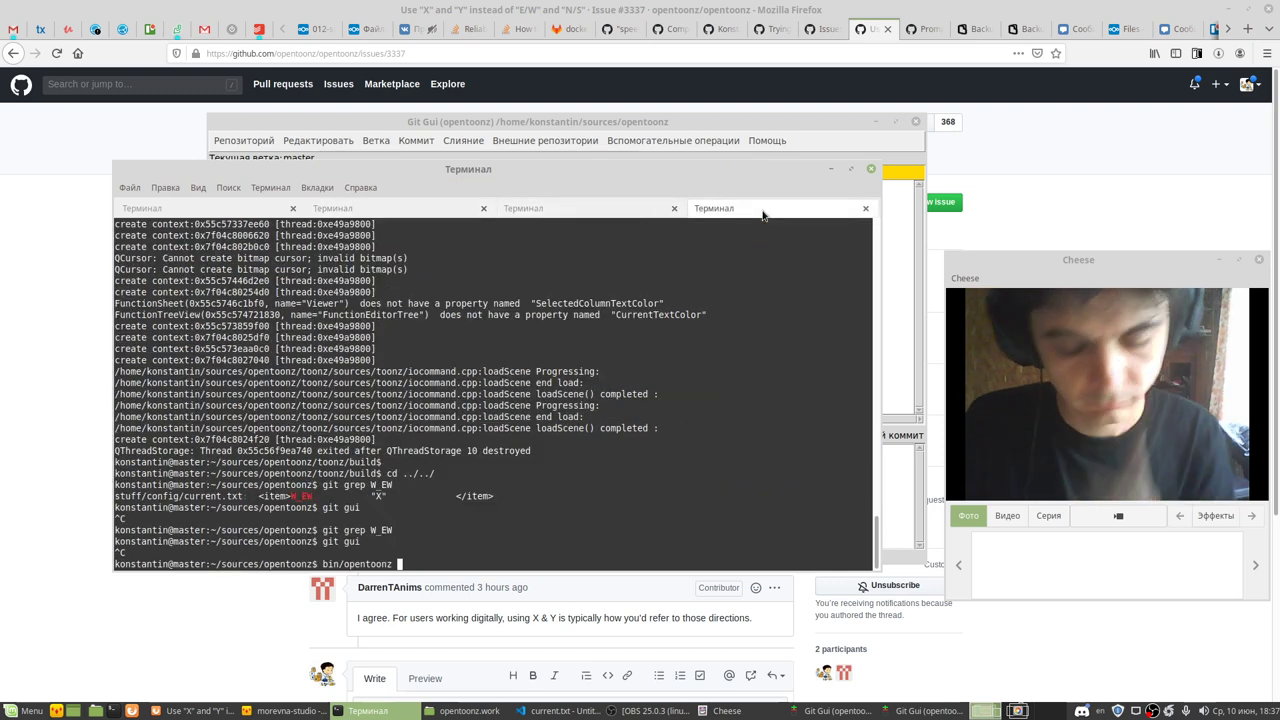
{"action": "type", "text": "git fetch origin"}
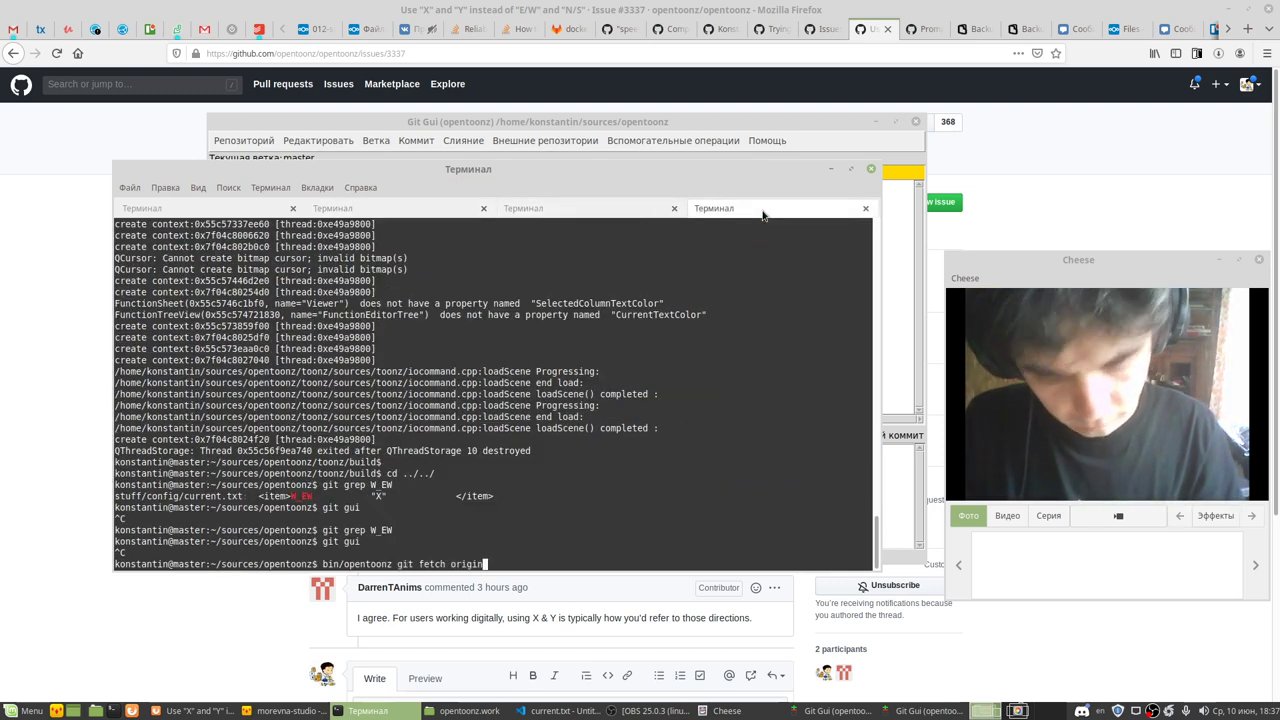
{"action": "key", "text": "Return"}
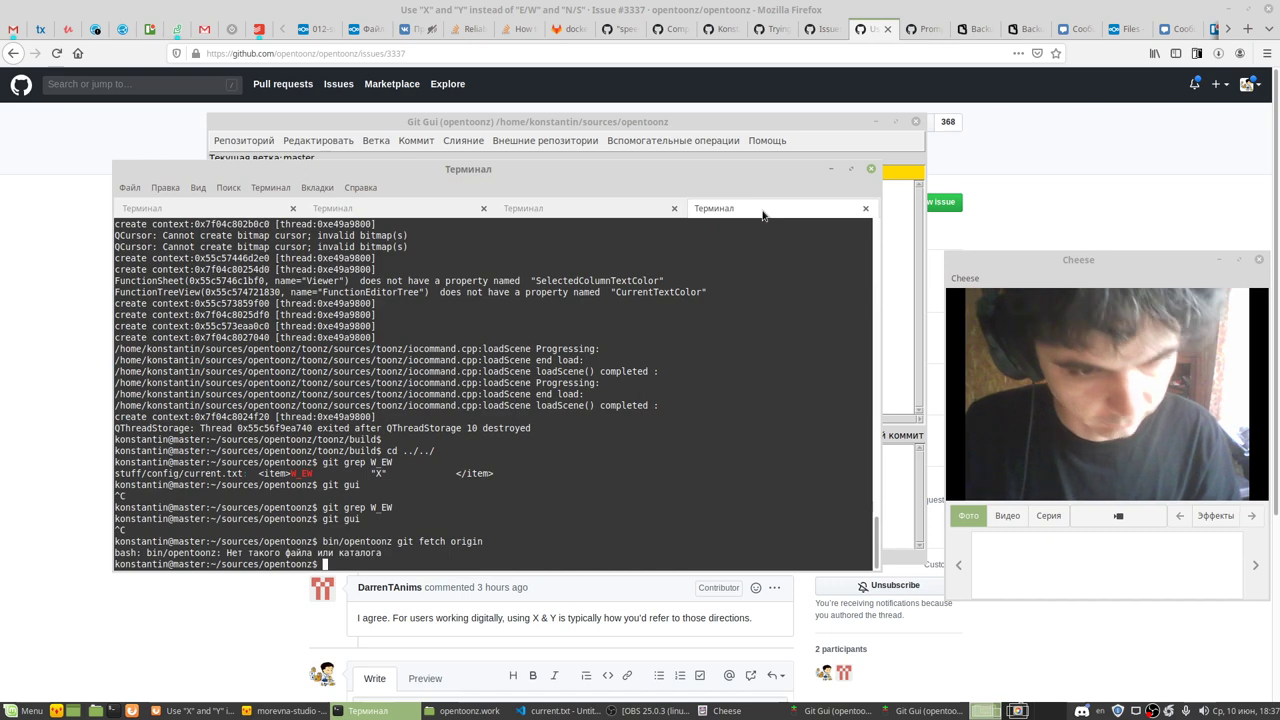
{"action": "key", "text": "Up"}
{"action": "key", "text": "BackSpace"}
{"action": "key", "text": "BackSpace"}
{"action": "key", "text": "BackSpace"}
{"action": "key", "text": "BackSpace"}
{"action": "key", "text": "BackSpace"}
{"action": "key", "text": "BackSpace"}
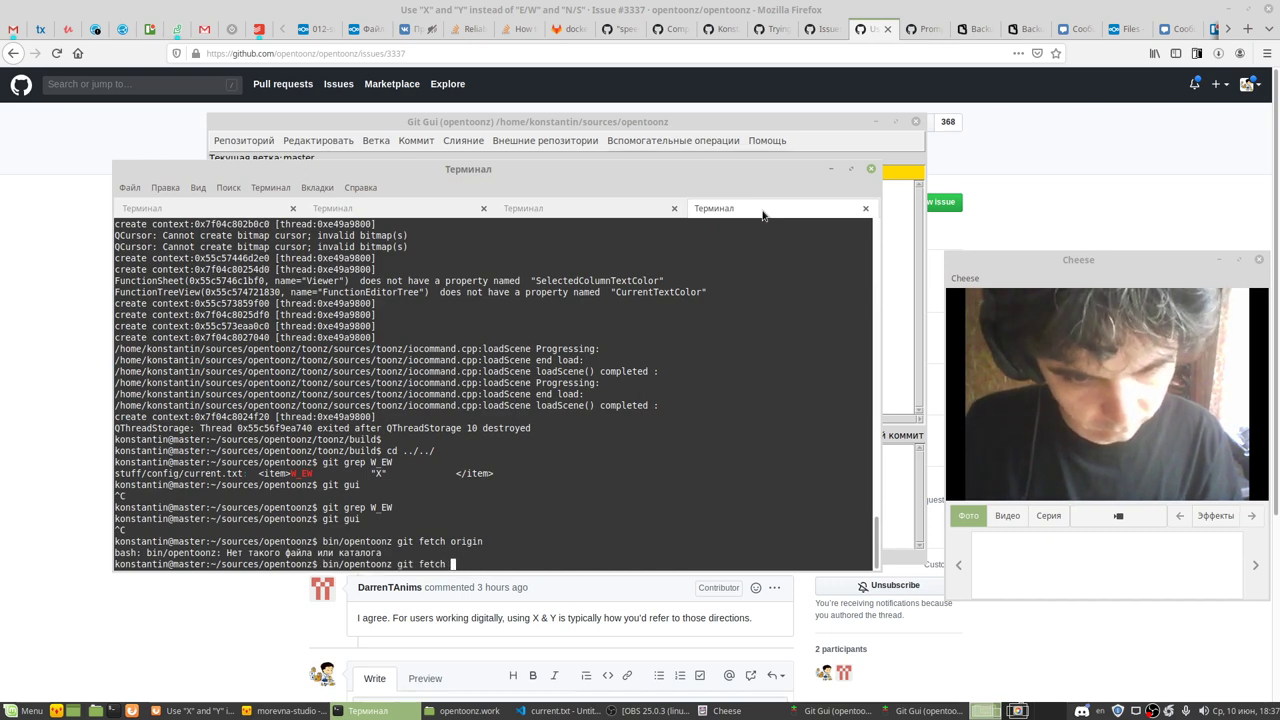
{"action": "key", "text": "Return"}
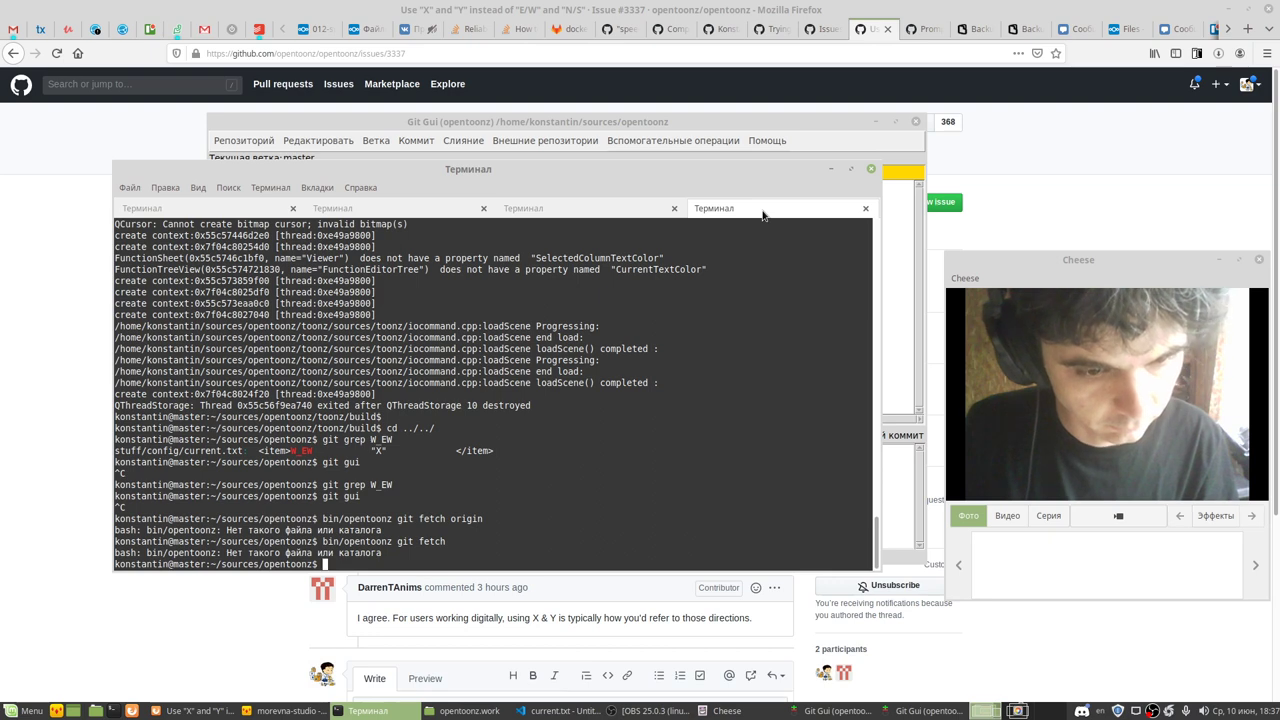
Step: Run 'git fetch' and open gitk --all to view every branch's history
{"action": "type", "text": "git fetch"}
{"action": "key", "text": "Return"}
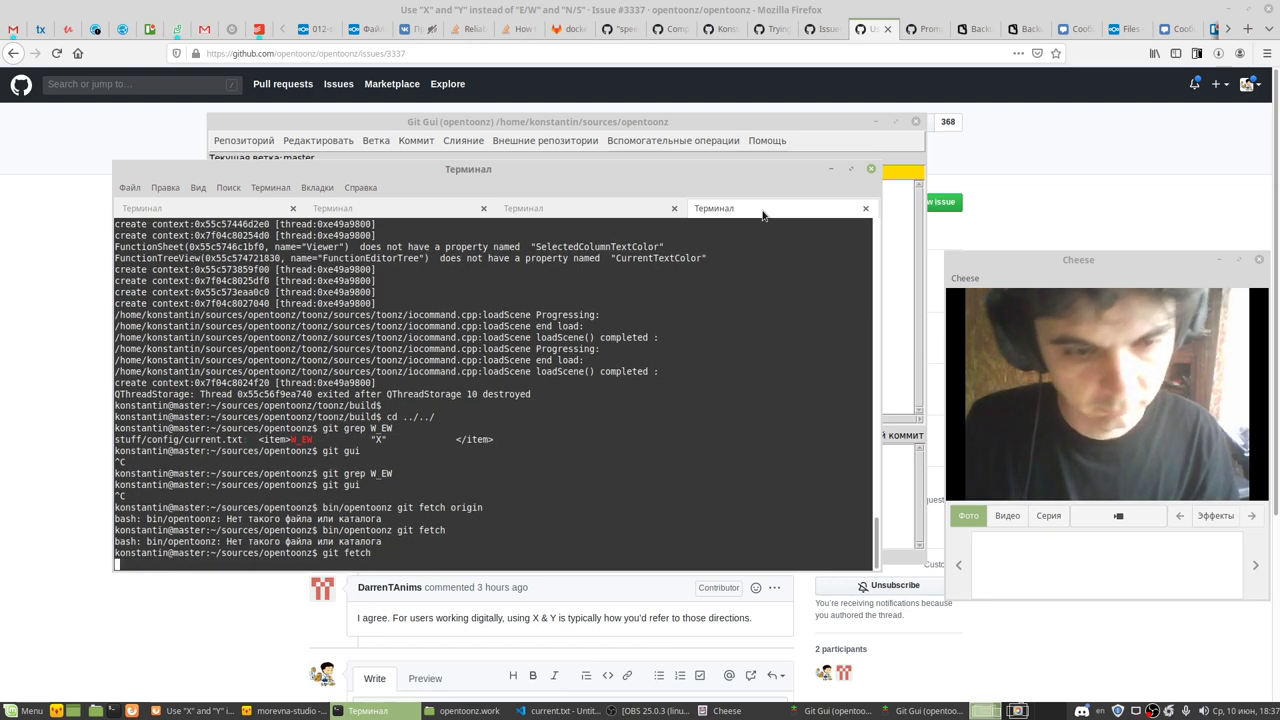
{"action": "left_click", "coordinate": [815, 436]}
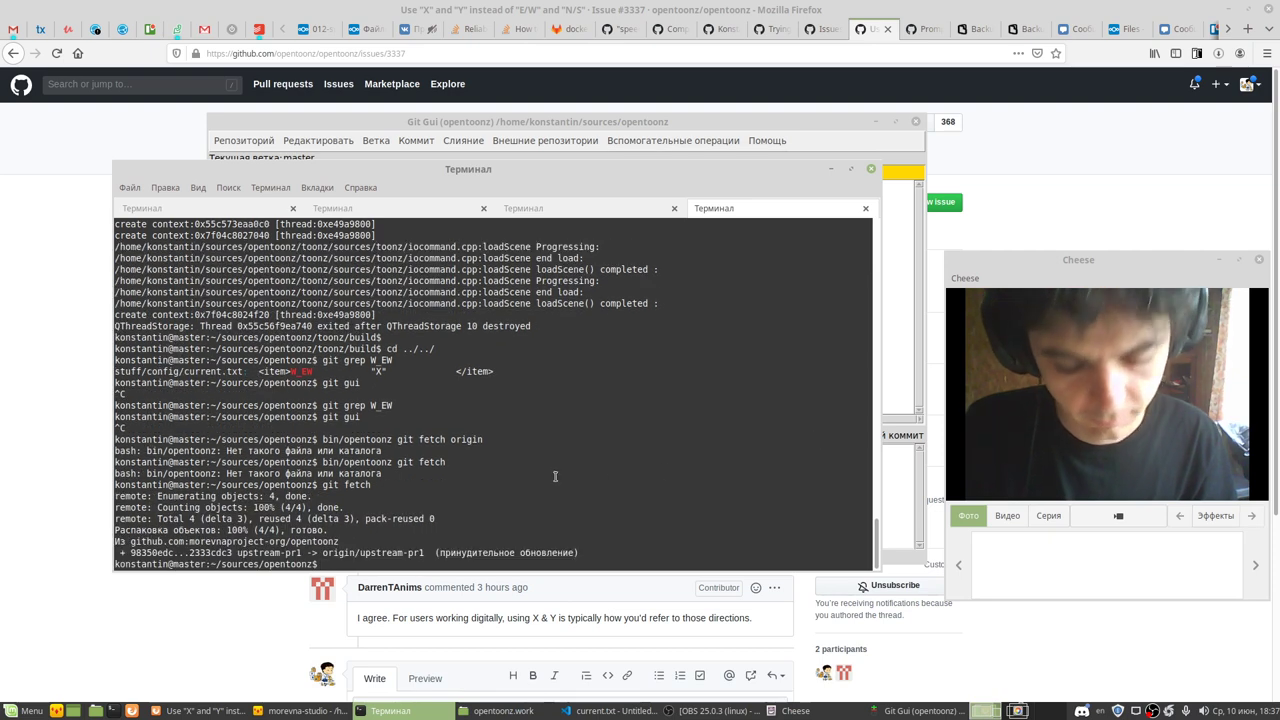
{"action": "type", "text": "git"}
{"action": "type", "text": "all"}
{"action": "key", "text": "Return"}
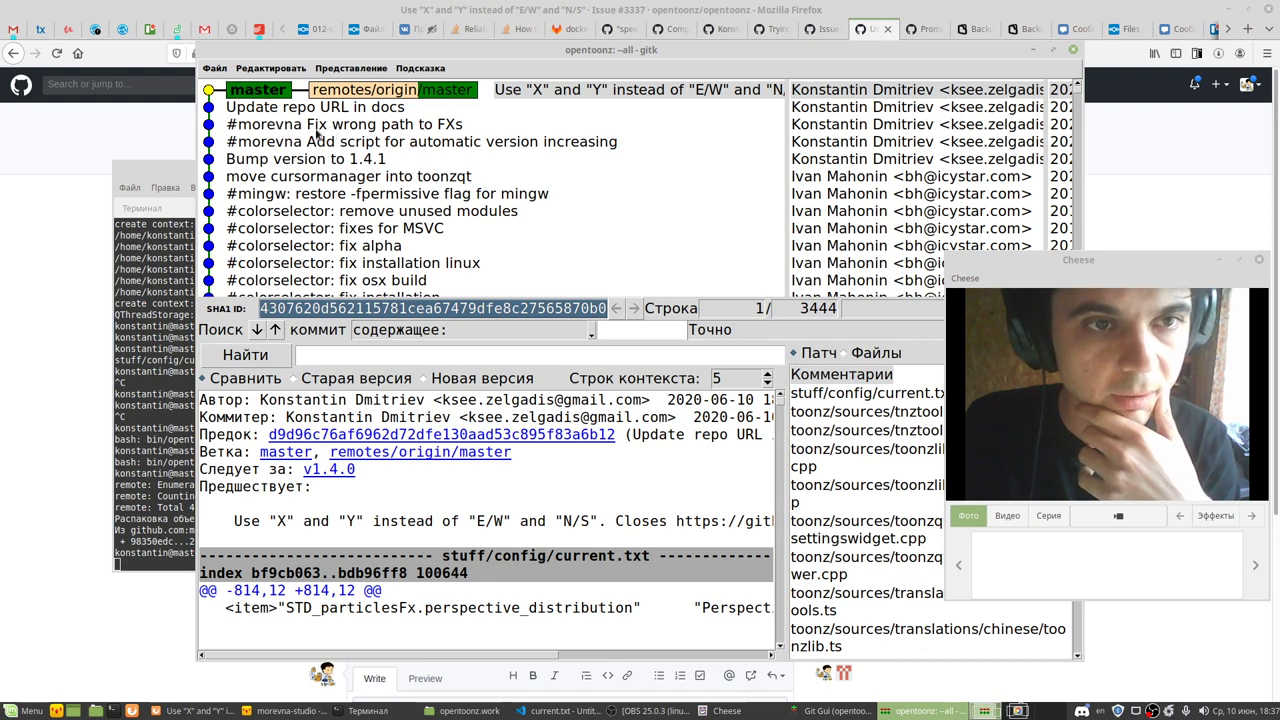
Step: Amend the last commit so its message begins with '#morevna Use'
{"action": "left_click", "coordinate": [1074, 50]}
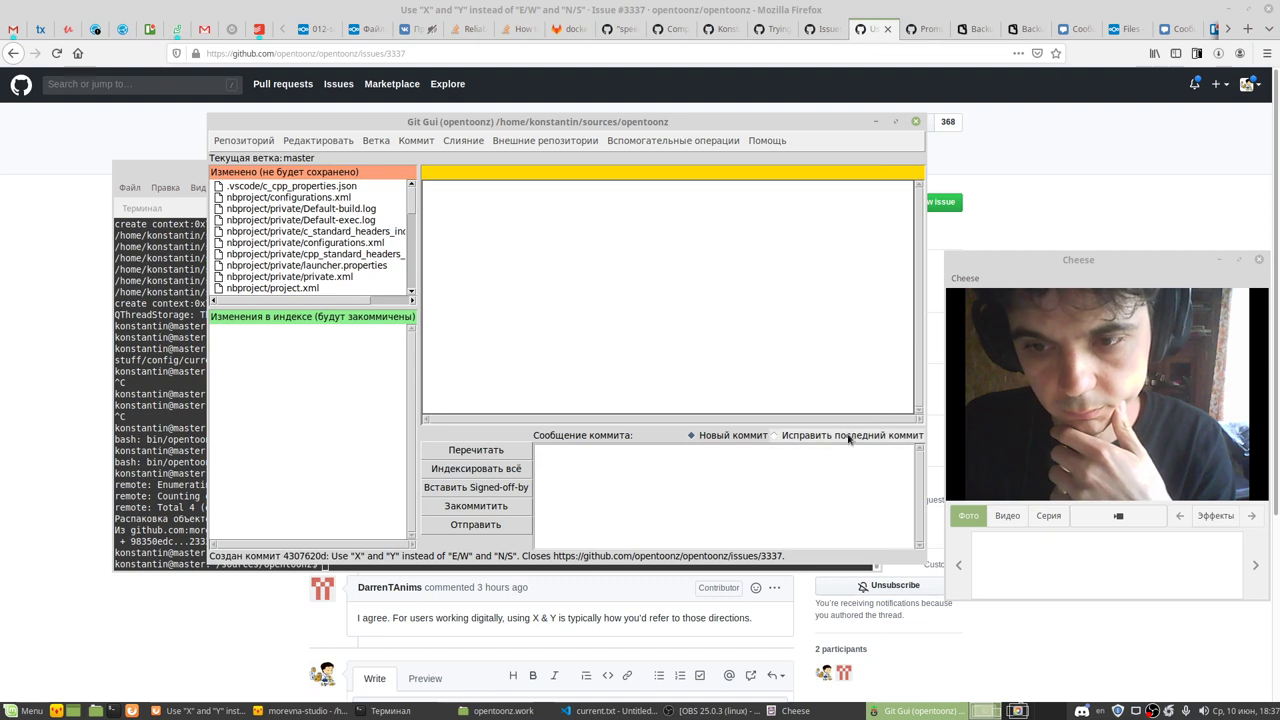
{"action": "left_click", "coordinate": [849, 436]}
{"action": "left_click", "coordinate": [537, 450]}
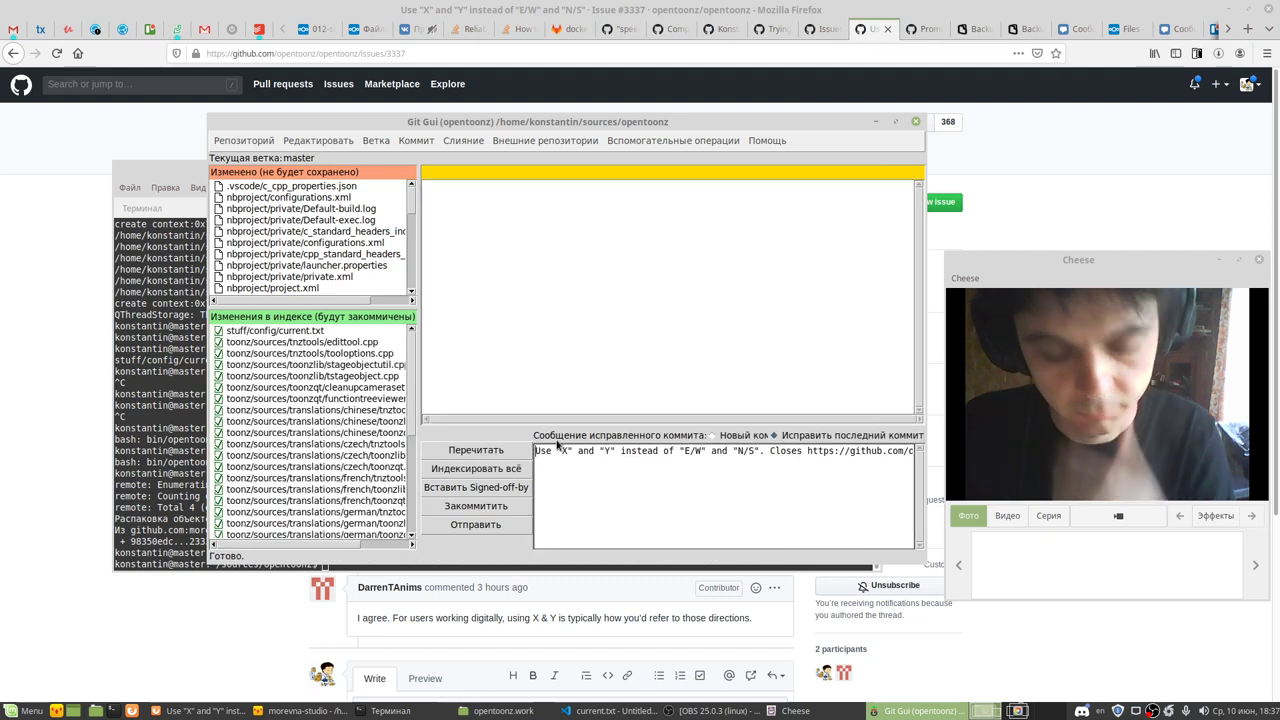
{"action": "type", "text": "#morevna Use"}
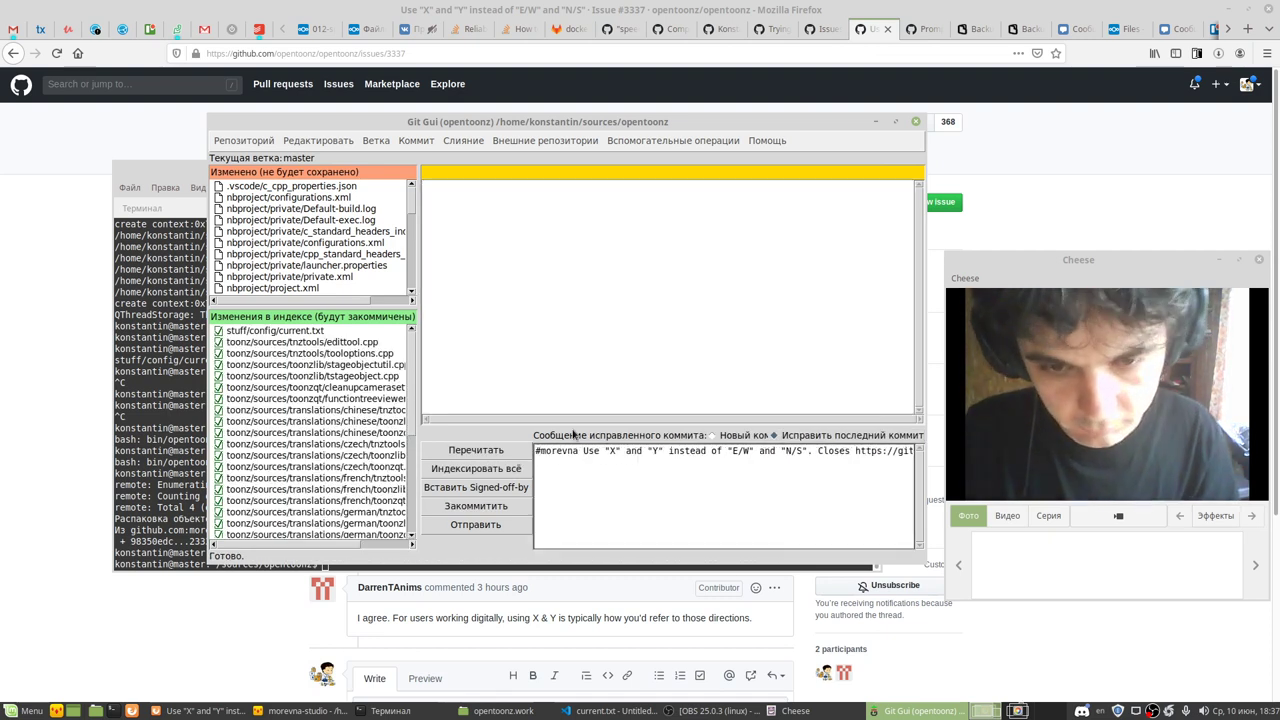
{"action": "left_click", "coordinate": [467, 506]}
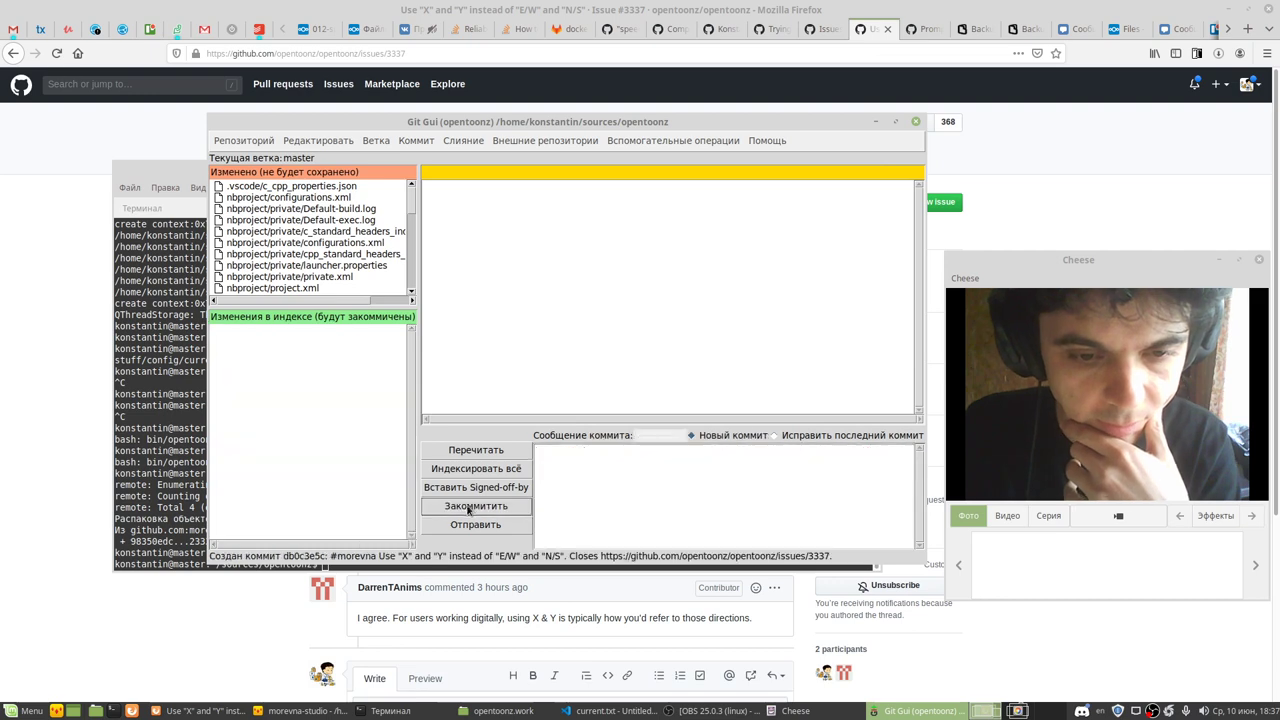
Step: Force-push the branch to origin, copy the name upstream-pr1, and close the push window
{"action": "left_click", "coordinate": [466, 523]}
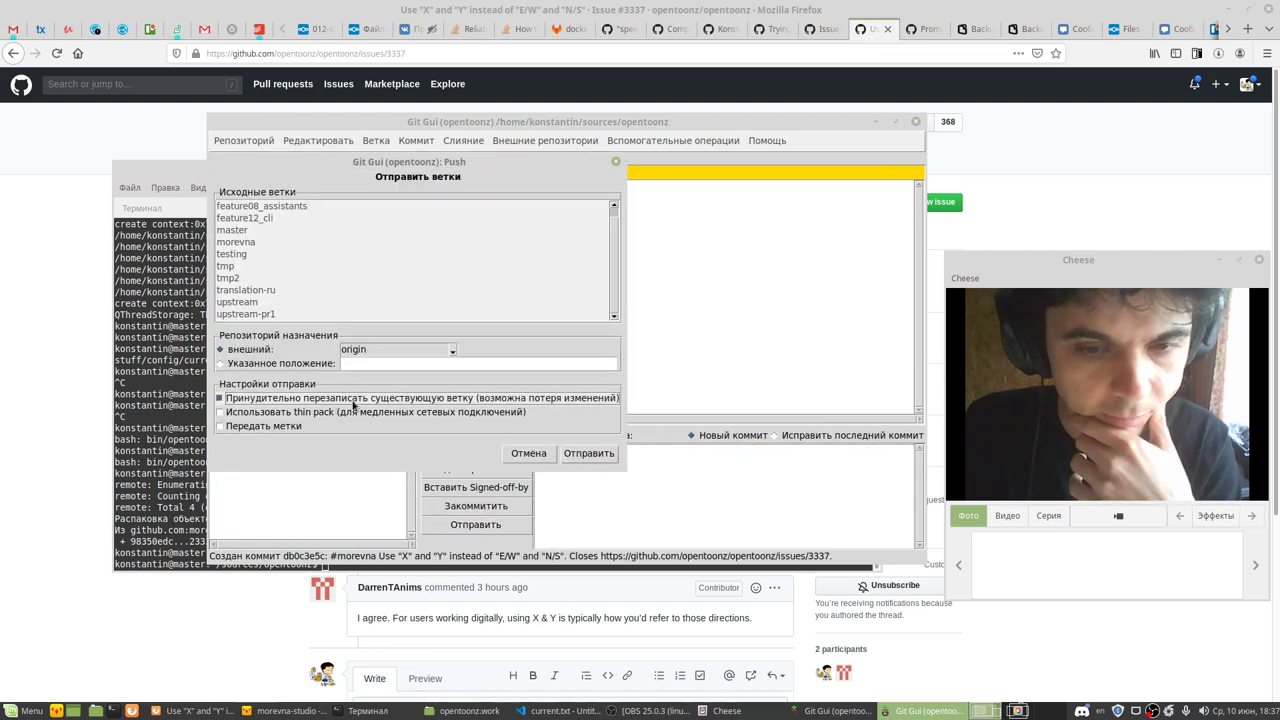
{"action": "left_click", "coordinate": [588, 453]}
{"action": "left_click", "coordinate": [157, 447]}
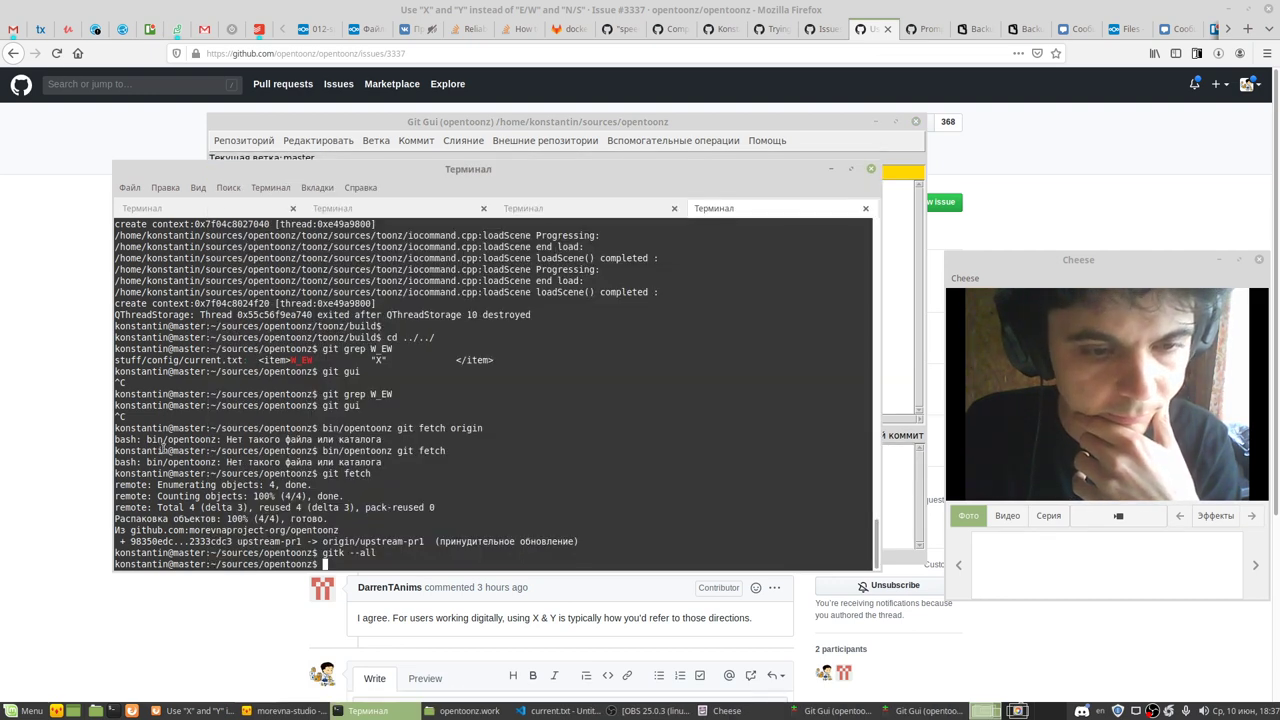
{"action": "double_click", "coordinate": [413, 541]}
{"action": "right_click", "coordinate": [372, 541]}
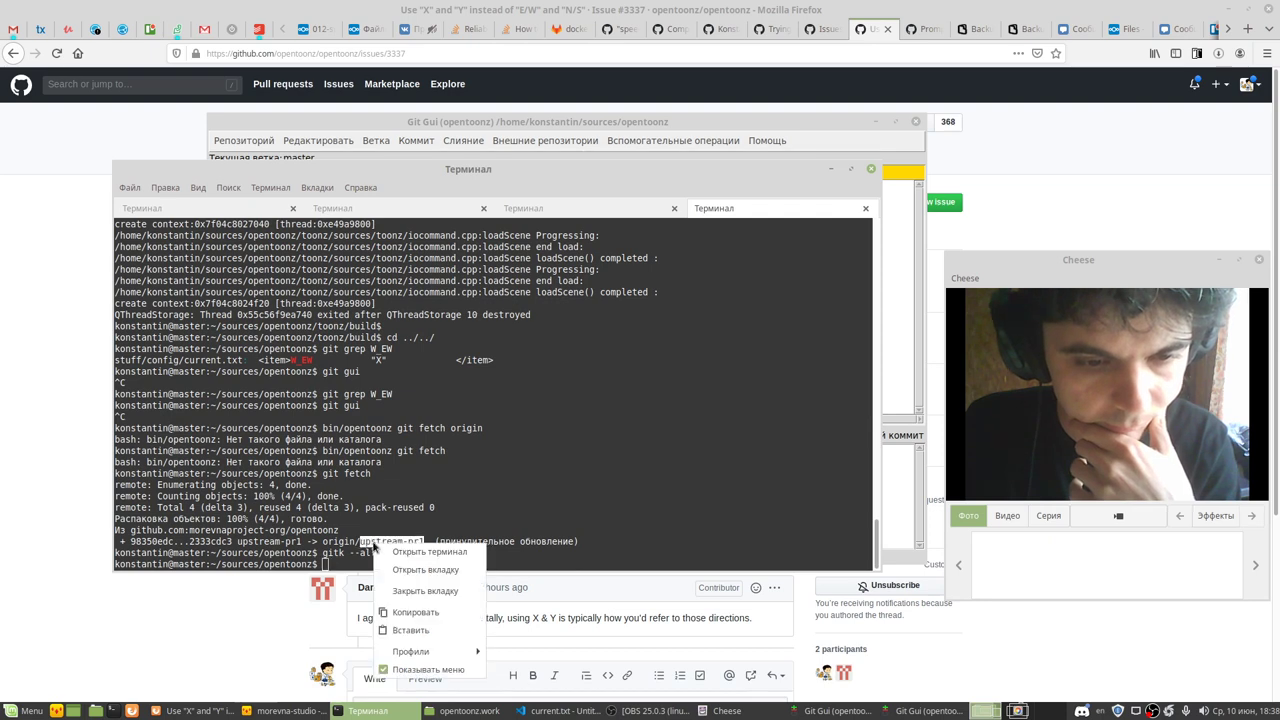
{"action": "left_click", "coordinate": [405, 611]}
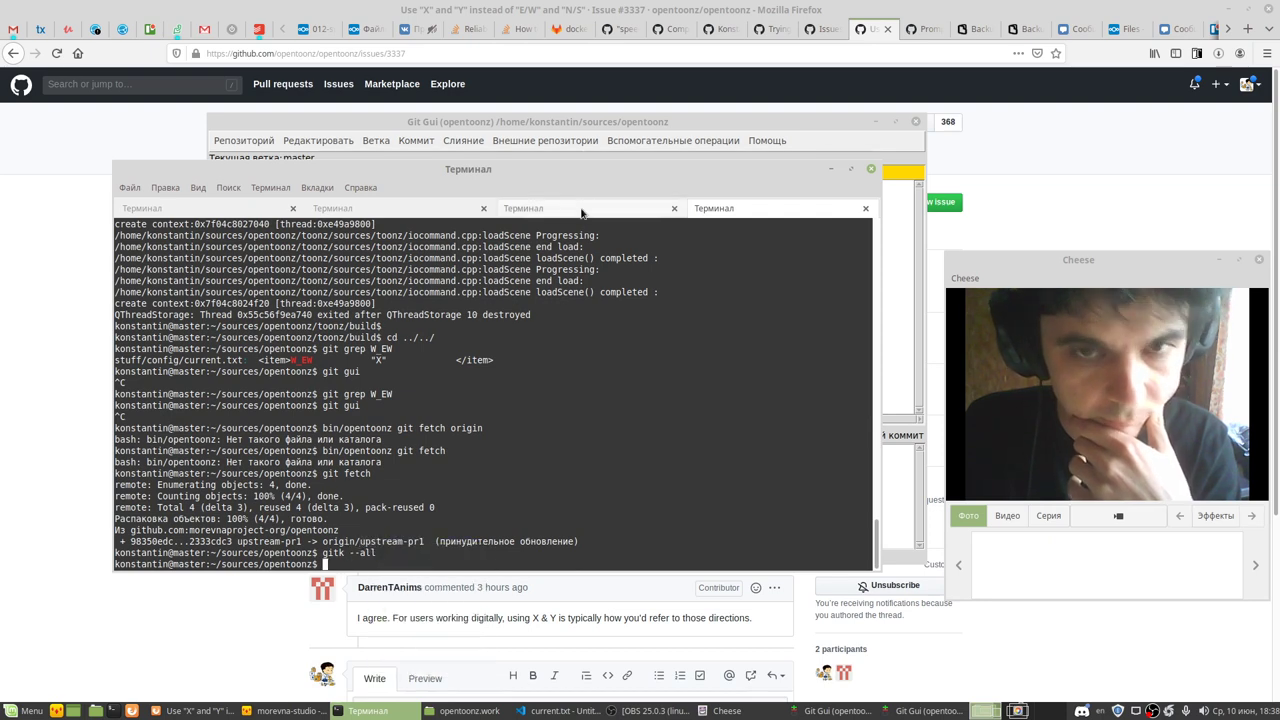
{"action": "mouse_move", "coordinate": [568, 172]}
{"action": "left_mouse_down"}
{"action": "mouse_move", "coordinate": [530, 424]}
{"action": "mouse_move", "coordinate": [582, 345]}
{"action": "left_mouse_up"}
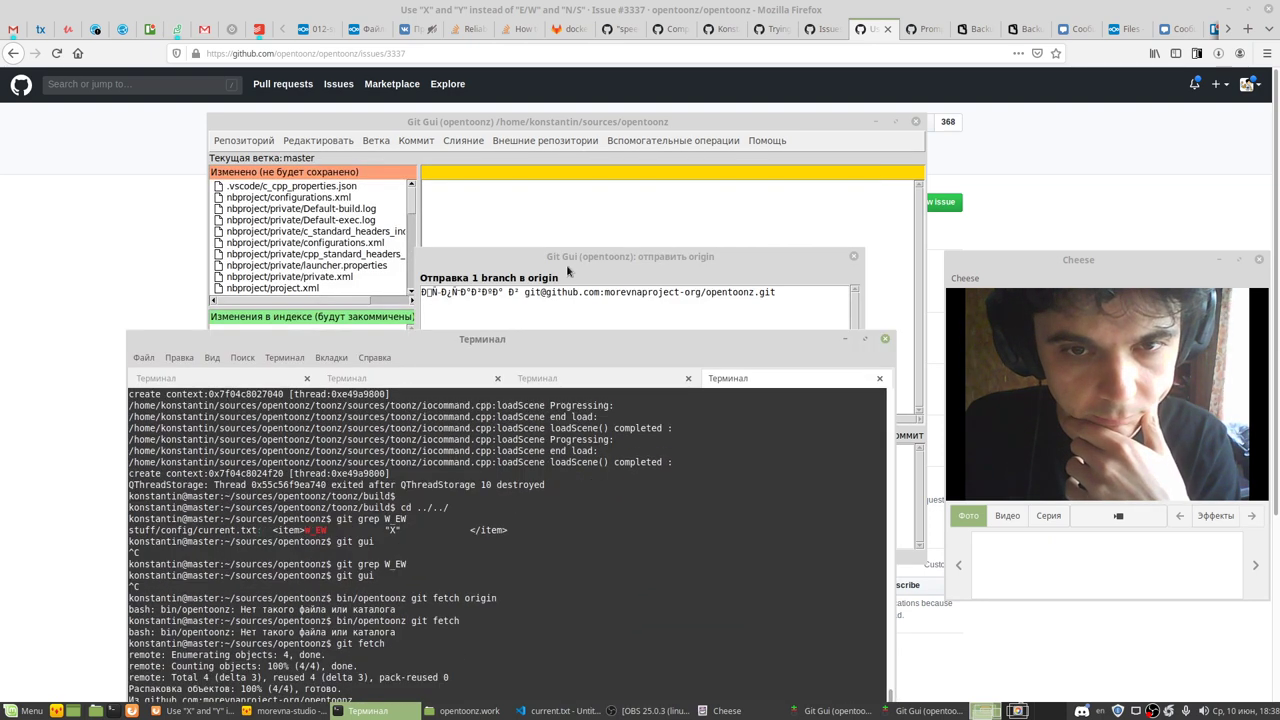
{"action": "left_click_drag", "start_coordinate": [566, 264], "coordinate": [609, 222]}
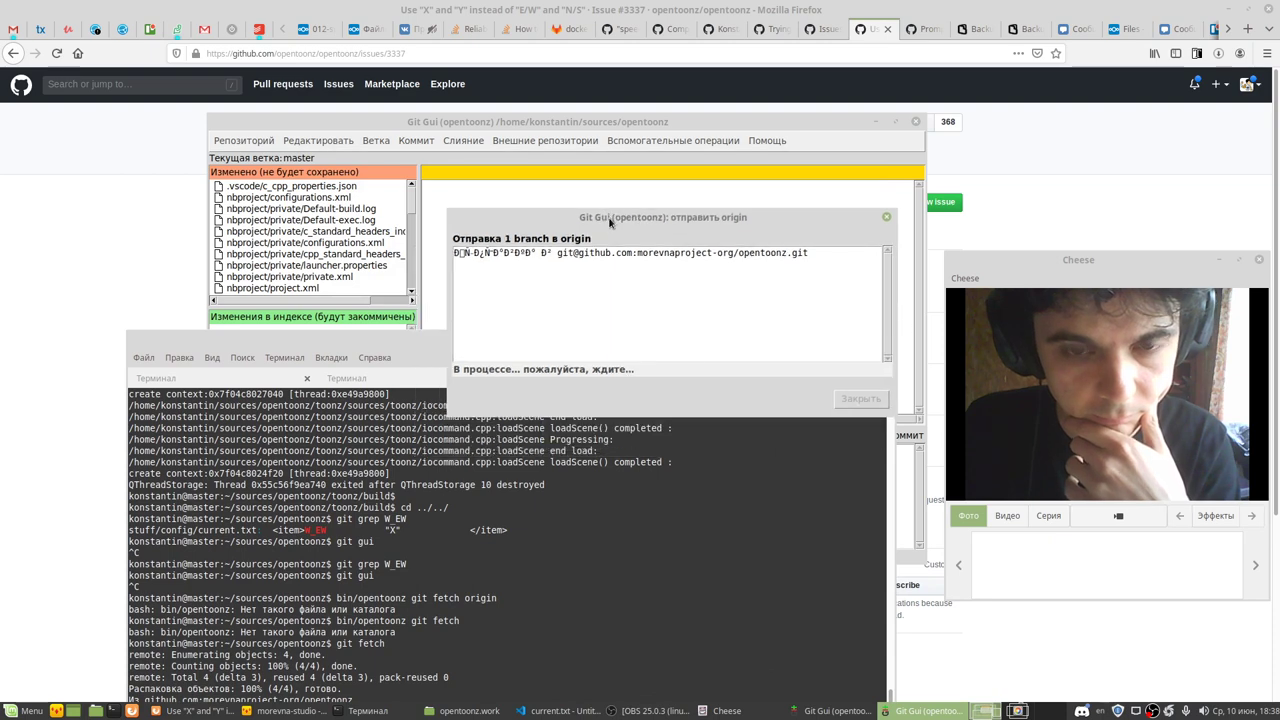
{"action": "left_click_drag", "start_coordinate": [338, 338], "coordinate": [294, 272]}
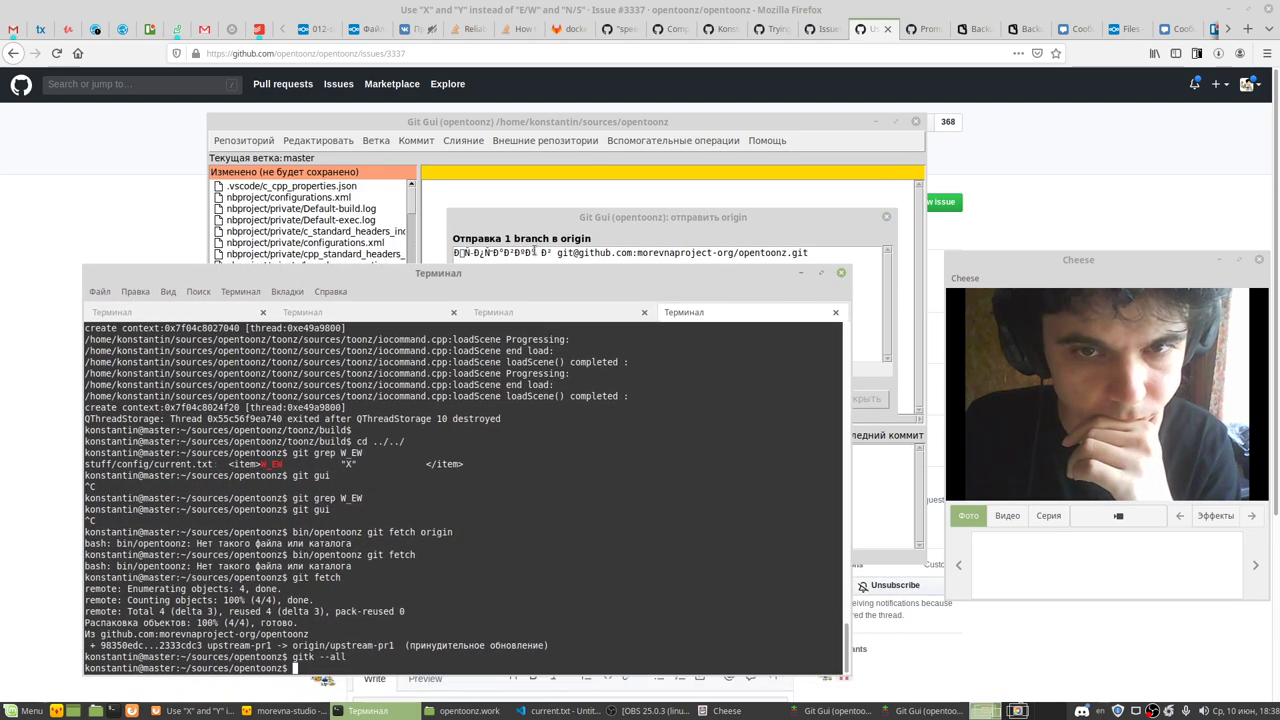
{"action": "left_click", "coordinate": [533, 252]}
{"action": "left_click", "coordinate": [872, 398]}
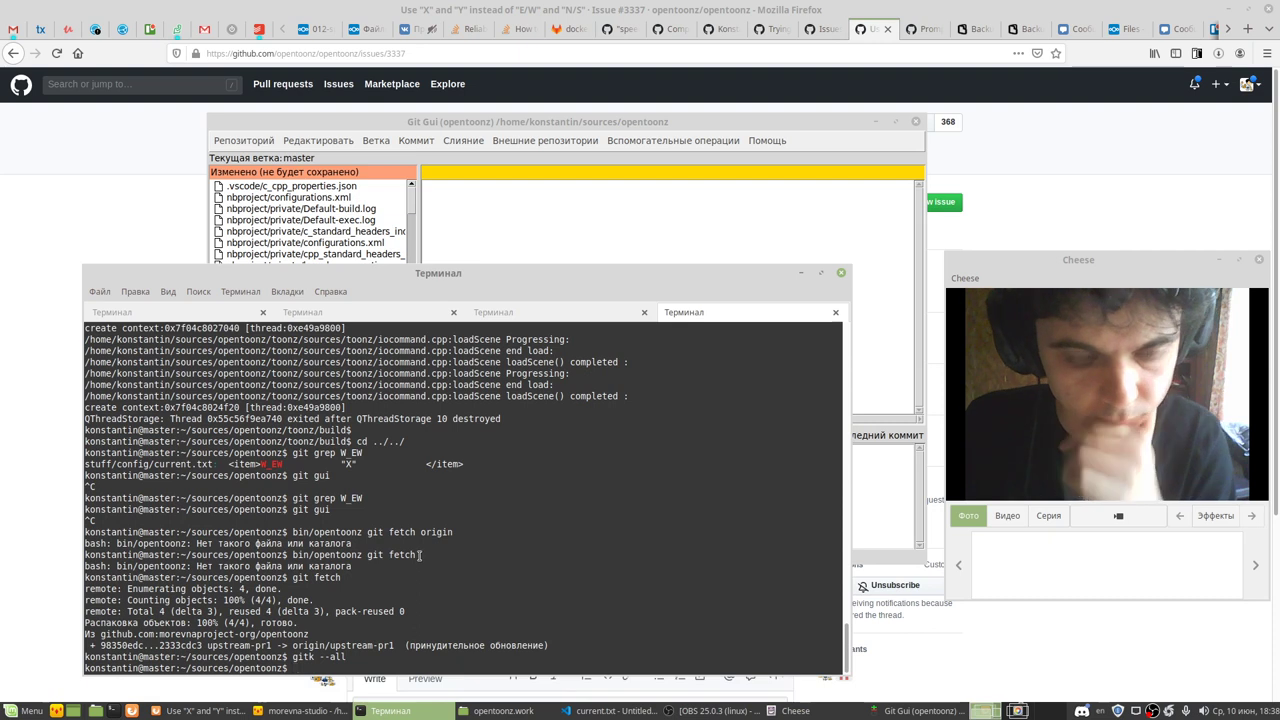
Step: Check out upstream-pr1 and view its 'Fix wrong path to FXs' commit in gitk --all
{"action": "type", "text": "git checkout "}
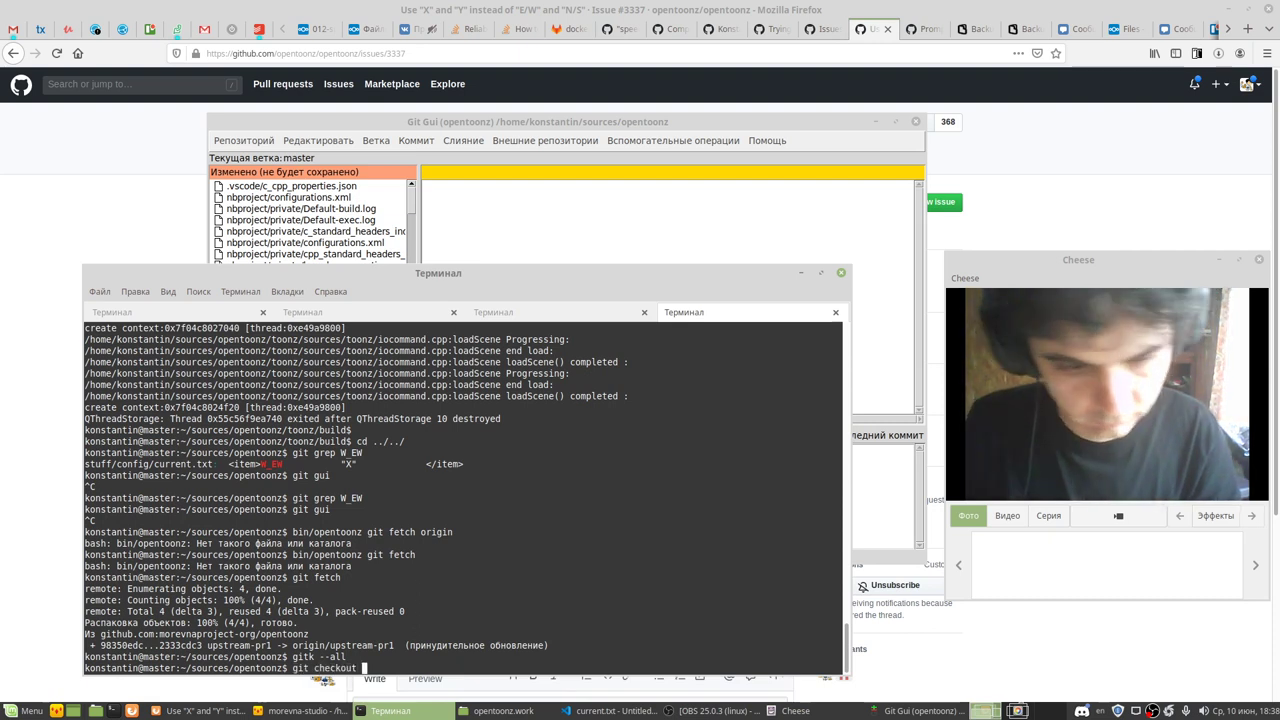
{"action": "type", "text": "upstream-pr1"}
{"action": "key", "text": "Return"}
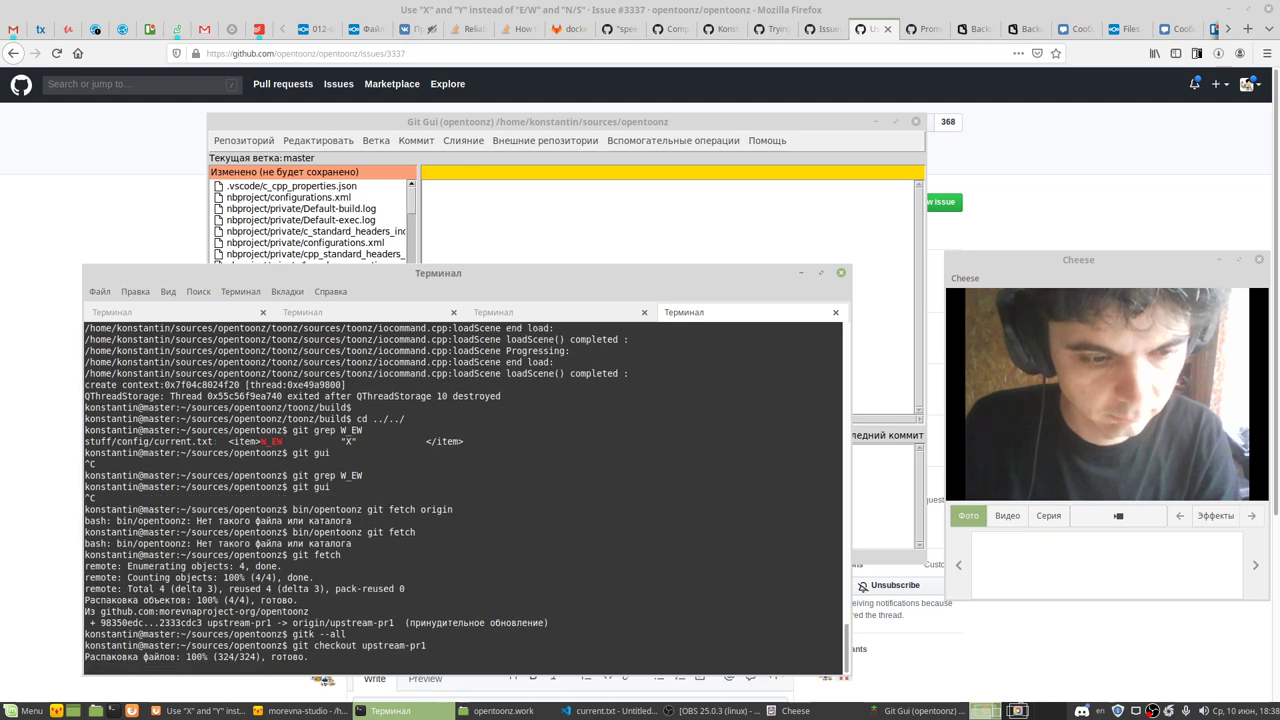
{"action": "type", "text": "gitk"}
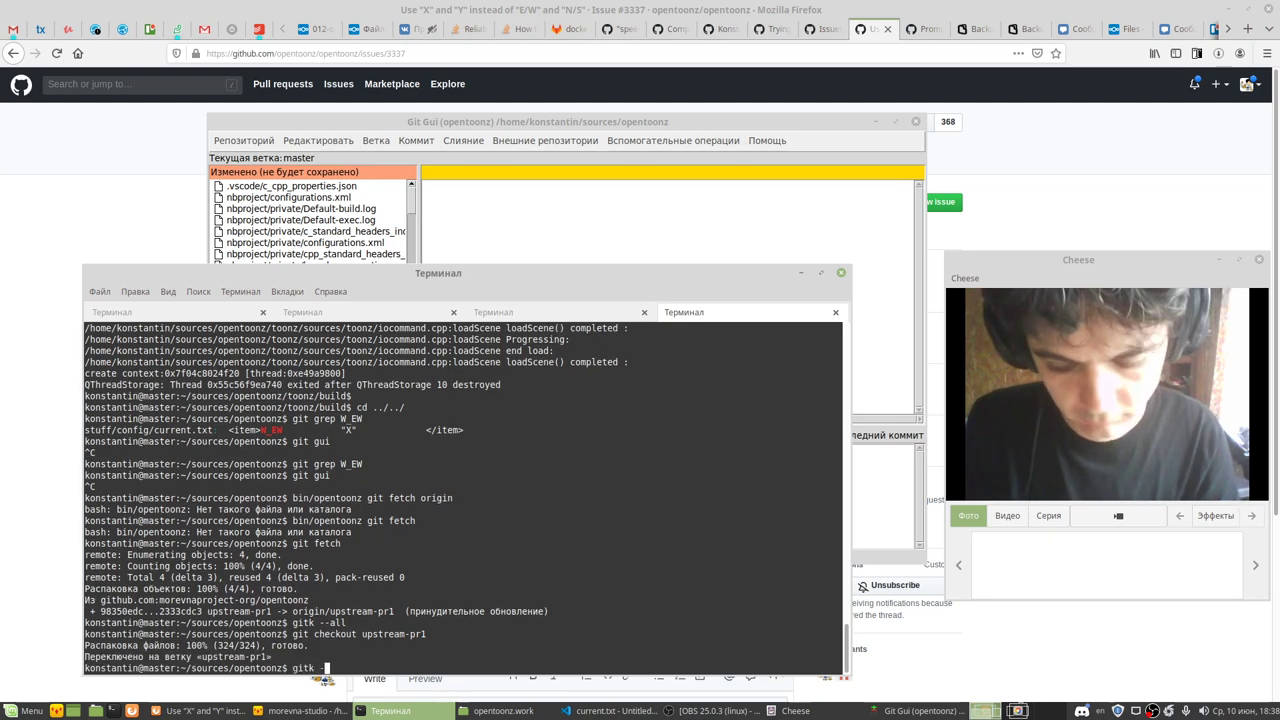
{"action": "type", "text": " --all"}
{"action": "key", "text": "Return"}
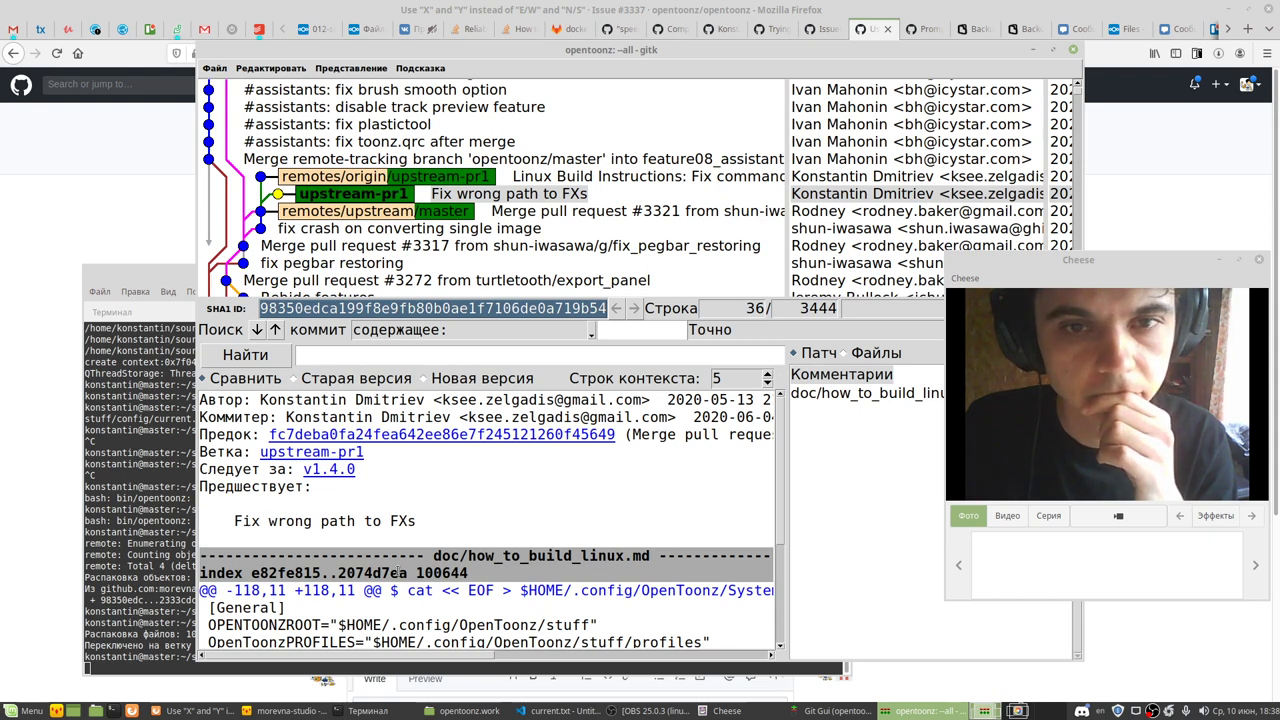
Step: Hard-reset upstream-pr1 to upstream/master's commit fc7deba0 in gitk, then close gitk
{"action": "mouse_move", "coordinate": [787, 200]}
{"action": "left_mouse_down"}
{"action": "mouse_move", "coordinate": [914, 203]}
{"action": "mouse_move", "coordinate": [728, 203]}
{"action": "left_mouse_up"}
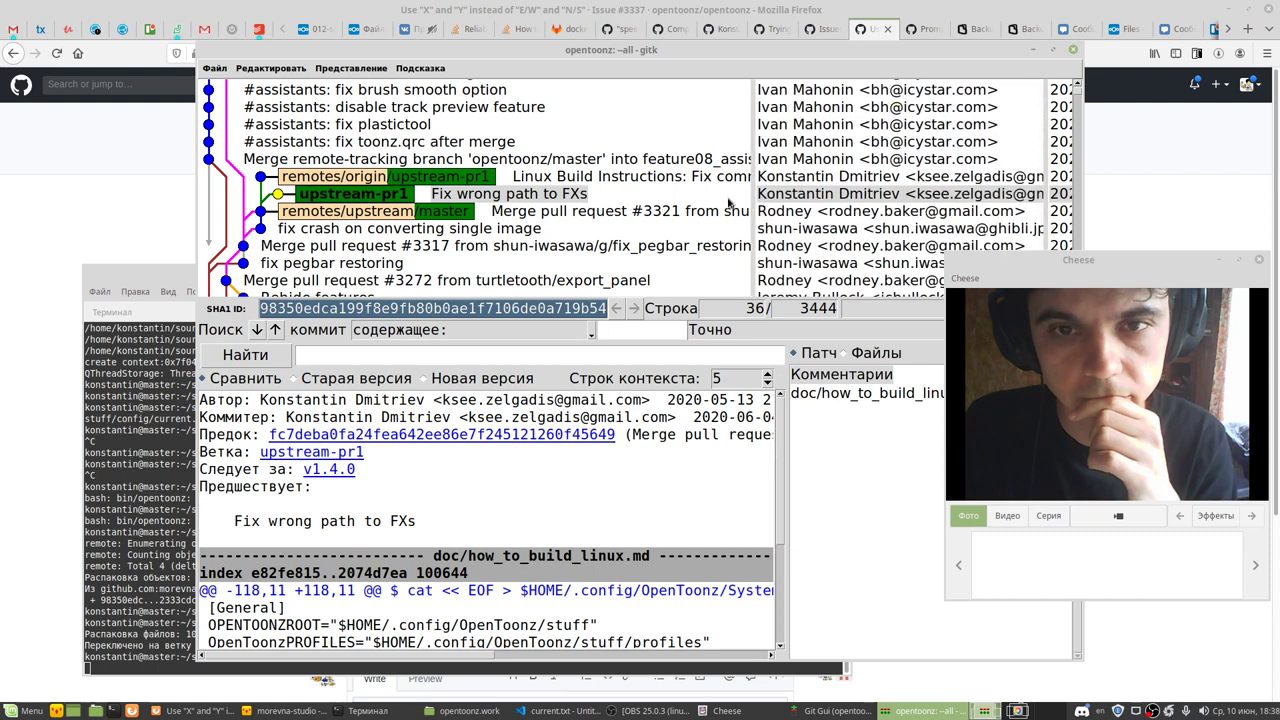
{"action": "key", "text": "Up"}
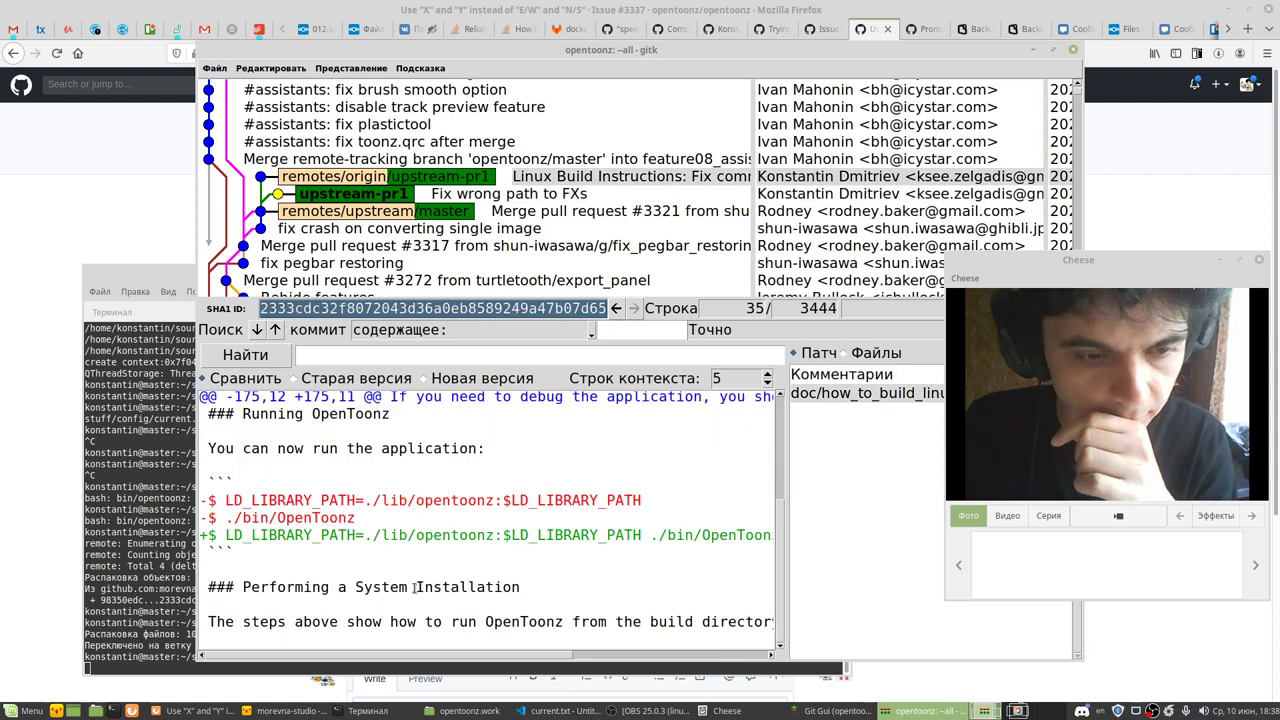
{"action": "scroll", "coordinate": [415, 587], "scroll_direction": "up", "scroll_amount": 2}
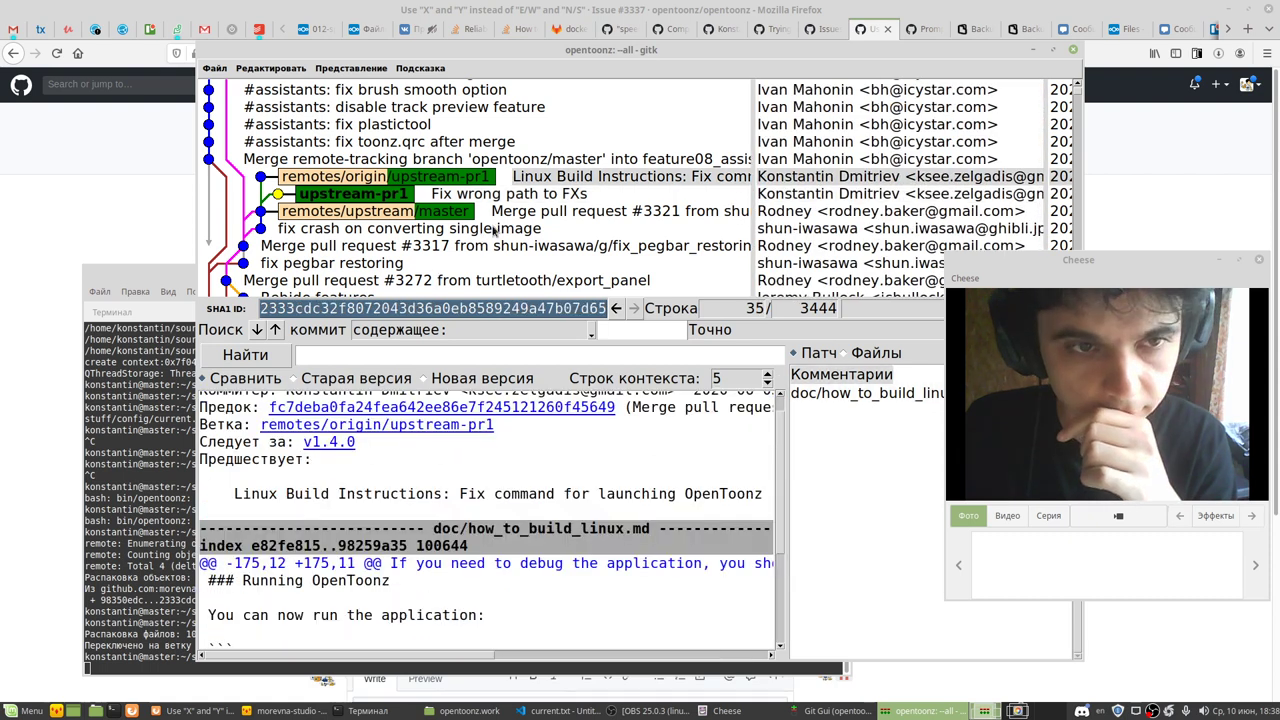
{"action": "right_click", "coordinate": [493, 211]}
{"action": "left_click", "coordinate": [560, 385]}
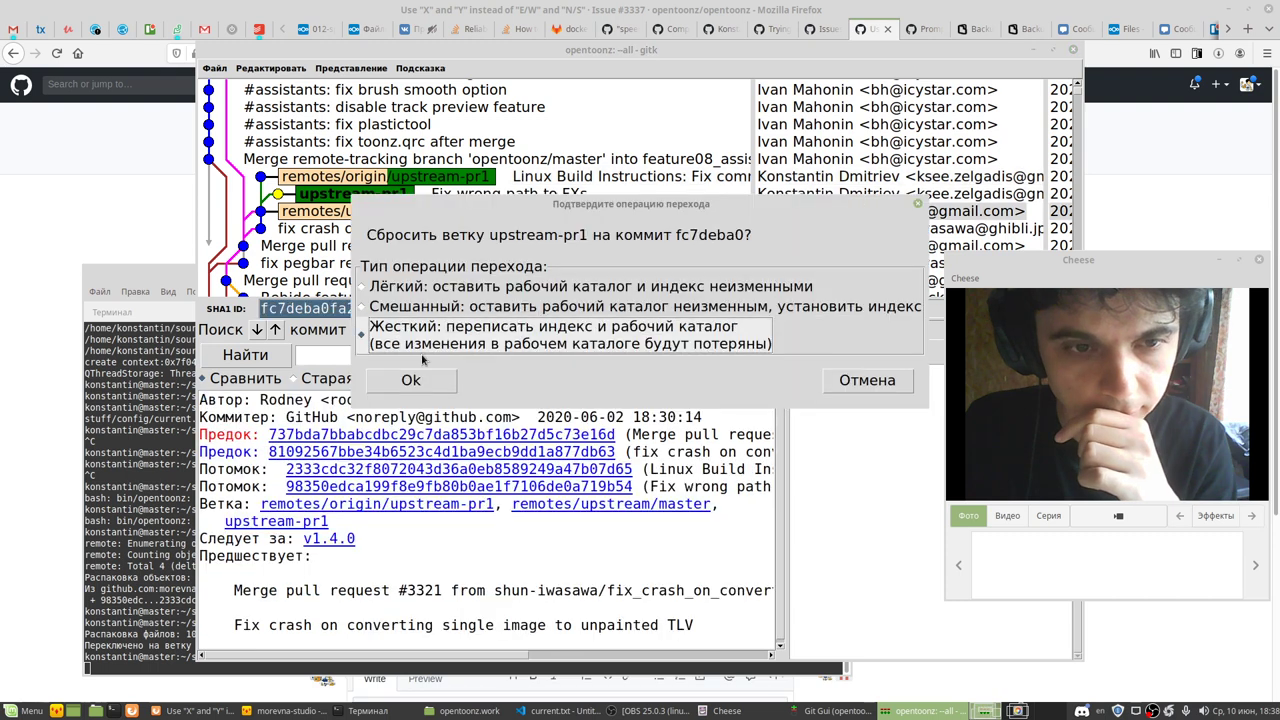
{"action": "left_click", "coordinate": [412, 379]}
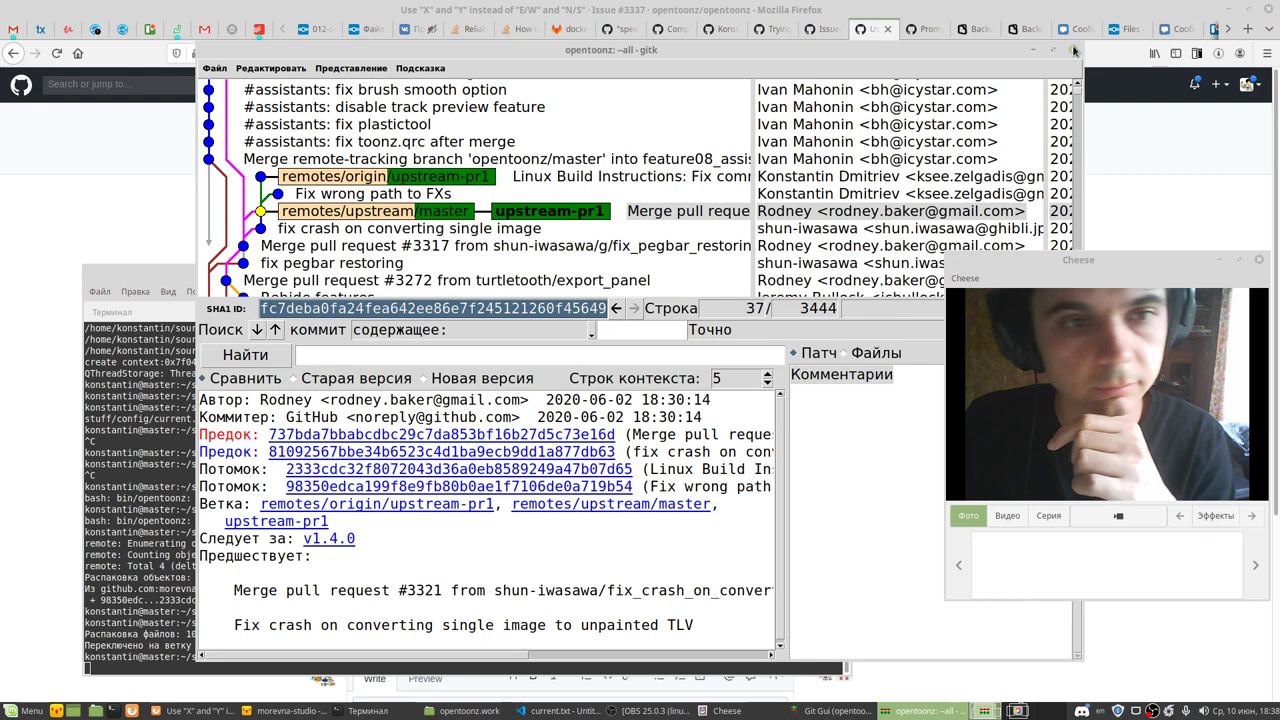
{"action": "left_click", "coordinate": [1074, 50]}
{"action": "type", "text": "git pull upstream/mast"}
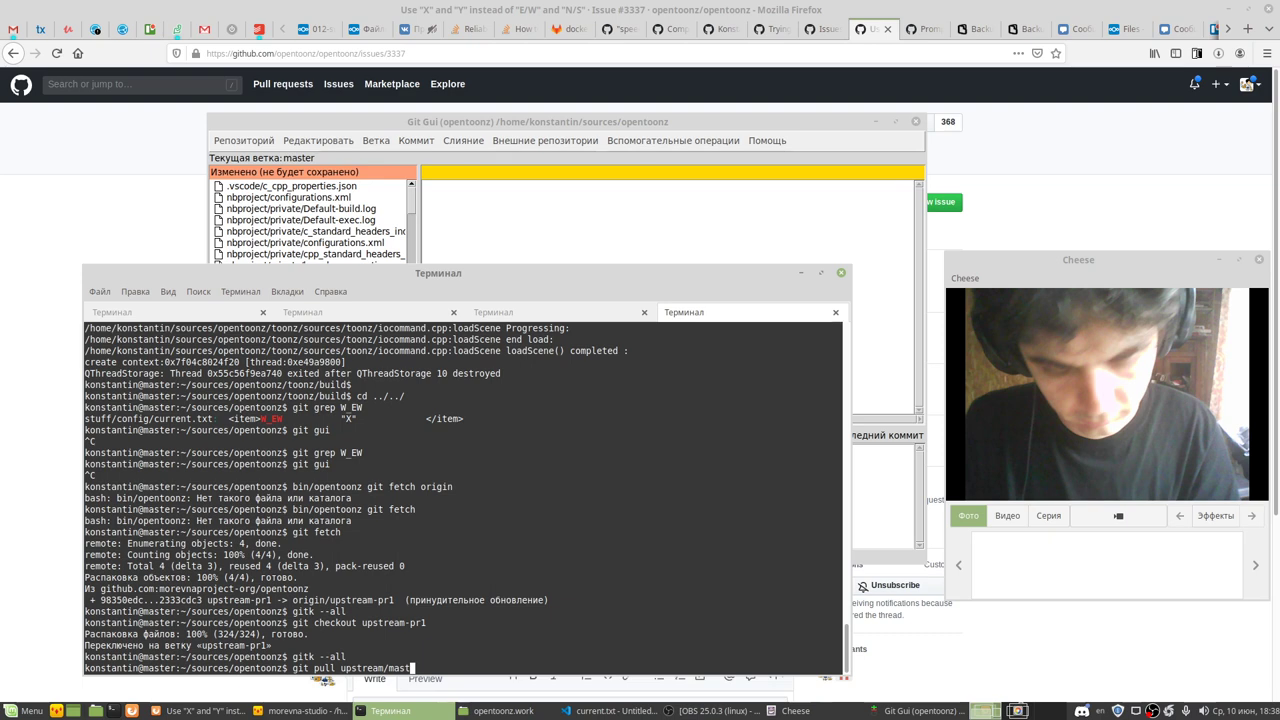
{"action": "type", "text": "er"}
Step: After a failed 'git pull upstream/master', fetch upstream to e6e7686e and reopen gitk --all
{"action": "key", "text": "Return"}
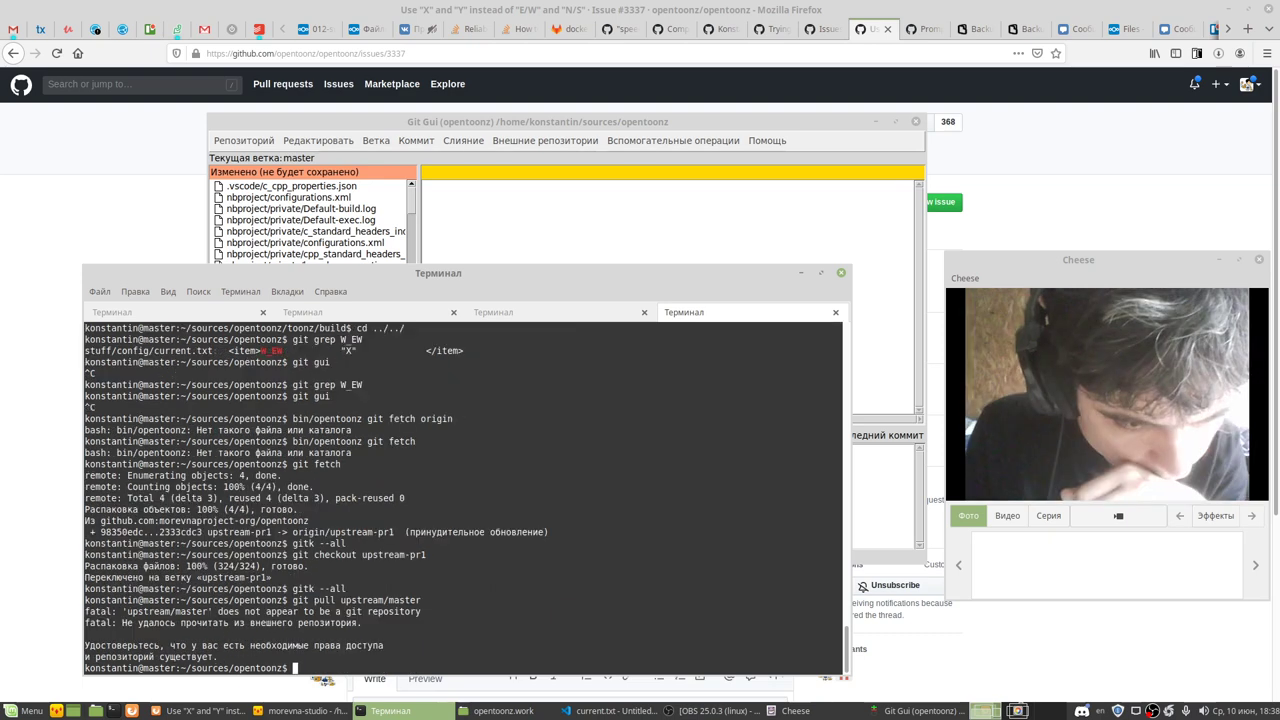
{"action": "type", "text": "g"}
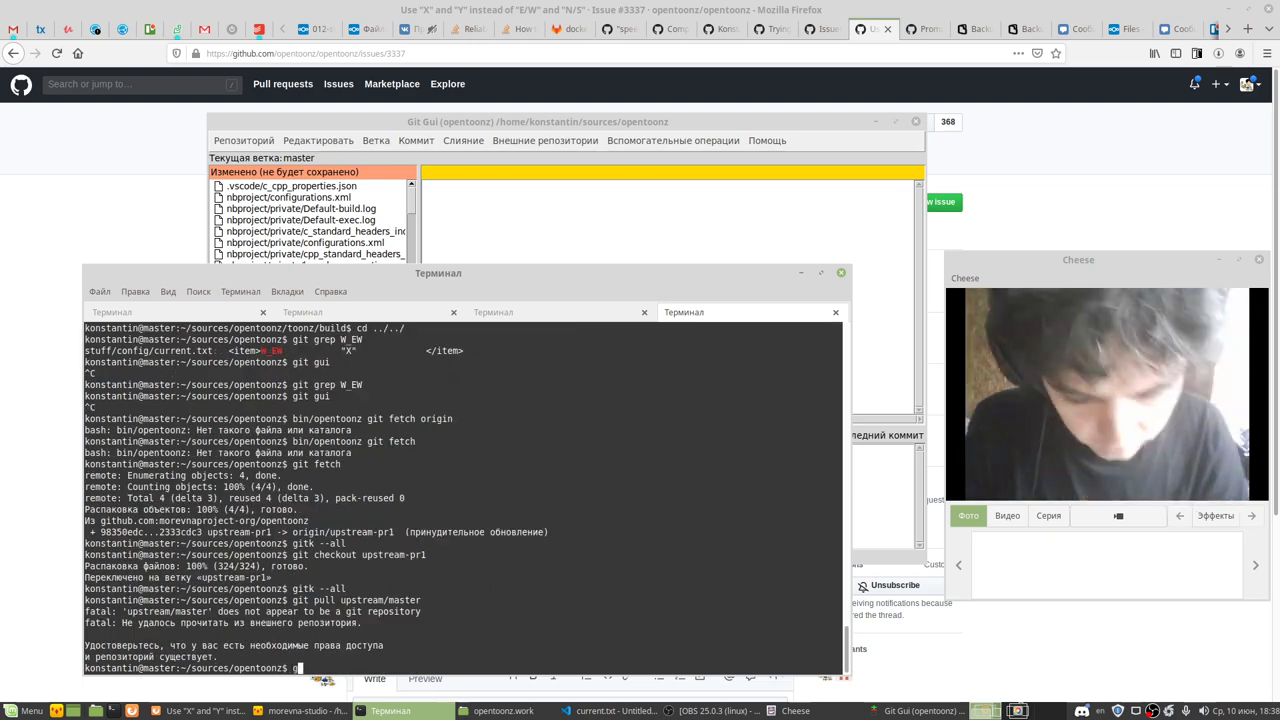
{"action": "type", "text": "it fet"}
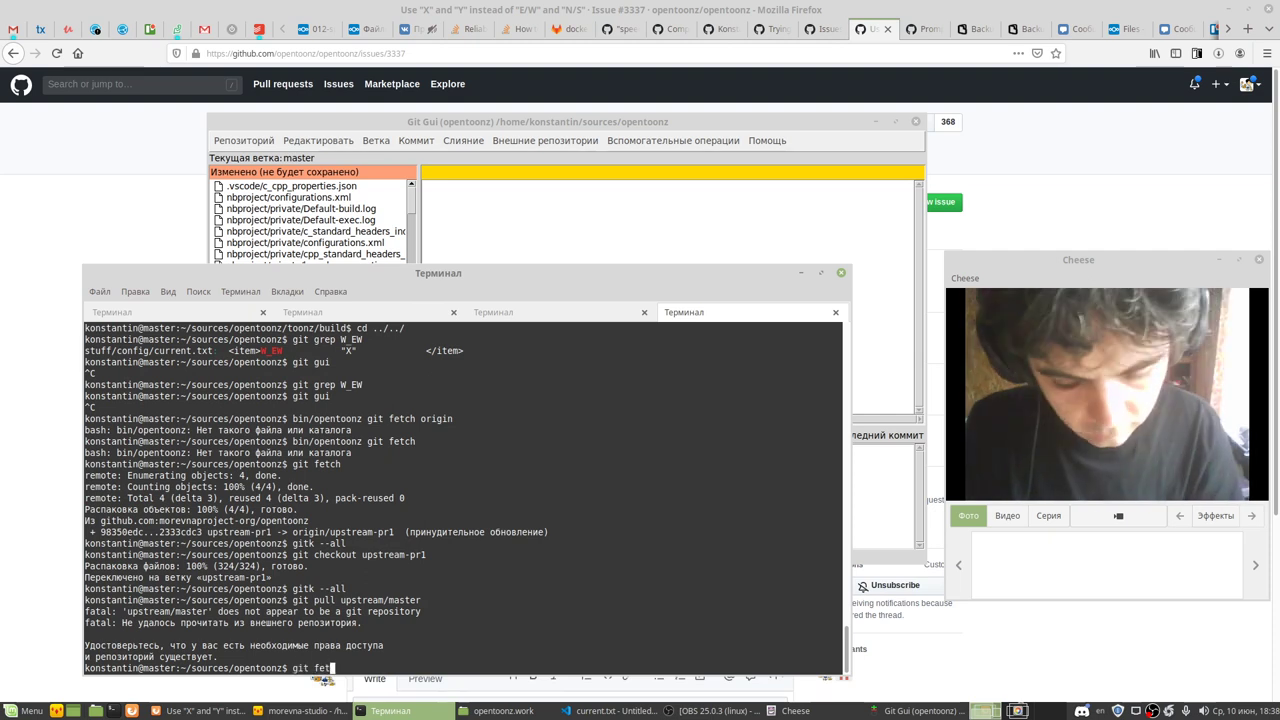
{"action": "type", "text": "ch upstream"}
{"action": "key", "text": "Return"}
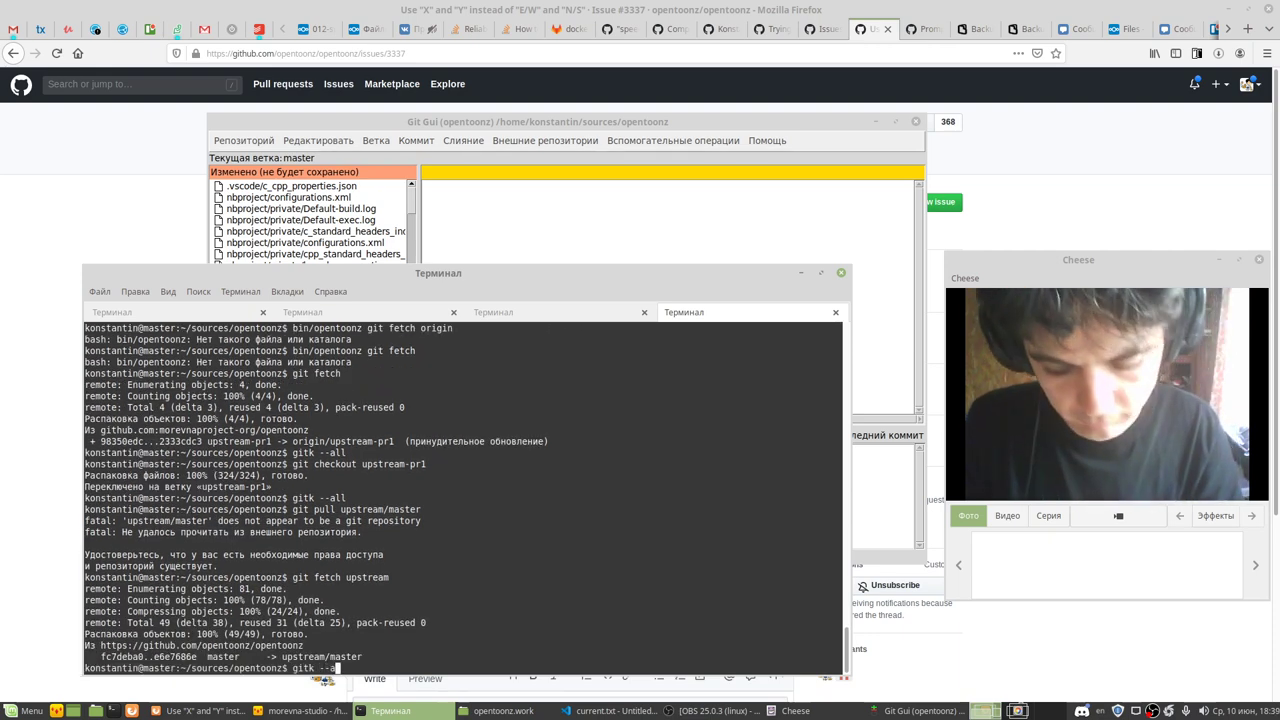
{"action": "type", "text": "gitk --all"}
{"action": "key", "text": "Return"}
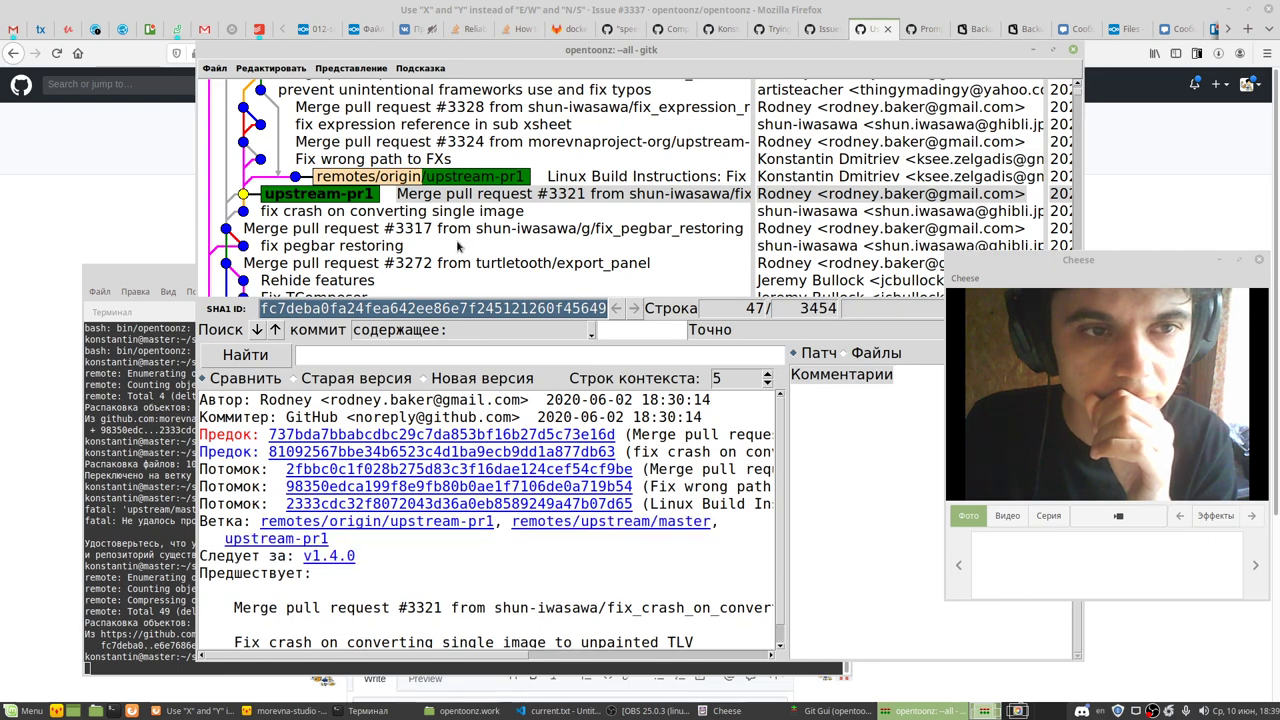
Step: Browse the recent upstream commits, including merges #3328, #3215 and #3334
{"action": "scroll", "coordinate": [372, 255], "scroll_direction": "up", "scroll_amount": 2}
{"action": "scroll", "coordinate": [470, 250], "scroll_direction": "up", "scroll_amount": 2}
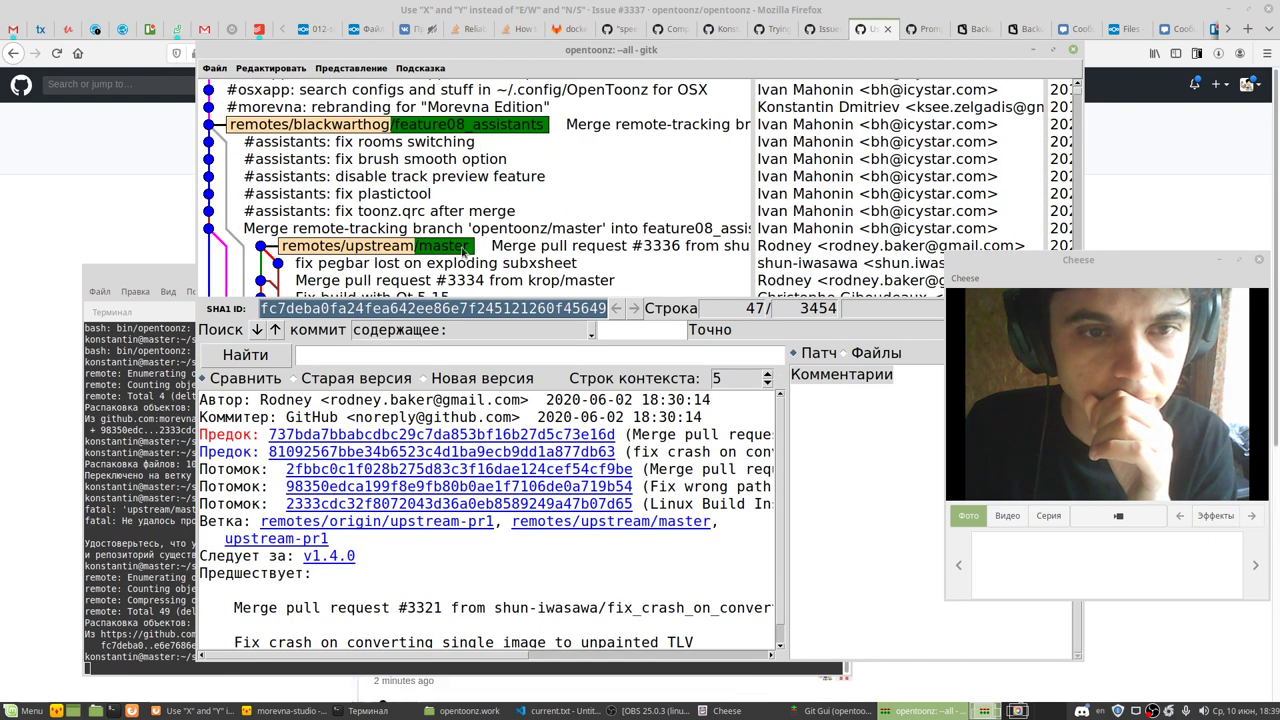
{"action": "scroll", "coordinate": [370, 258], "scroll_direction": "down", "scroll_amount": 2}
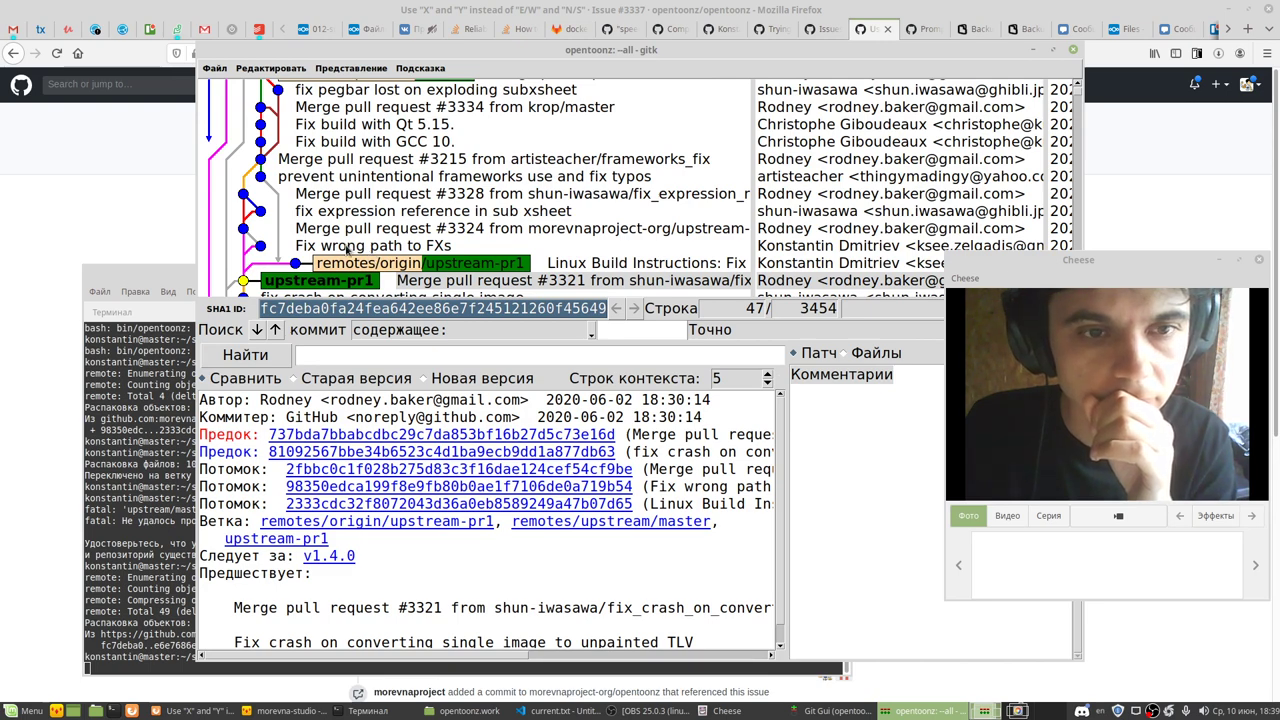
{"action": "left_click", "coordinate": [349, 209]}
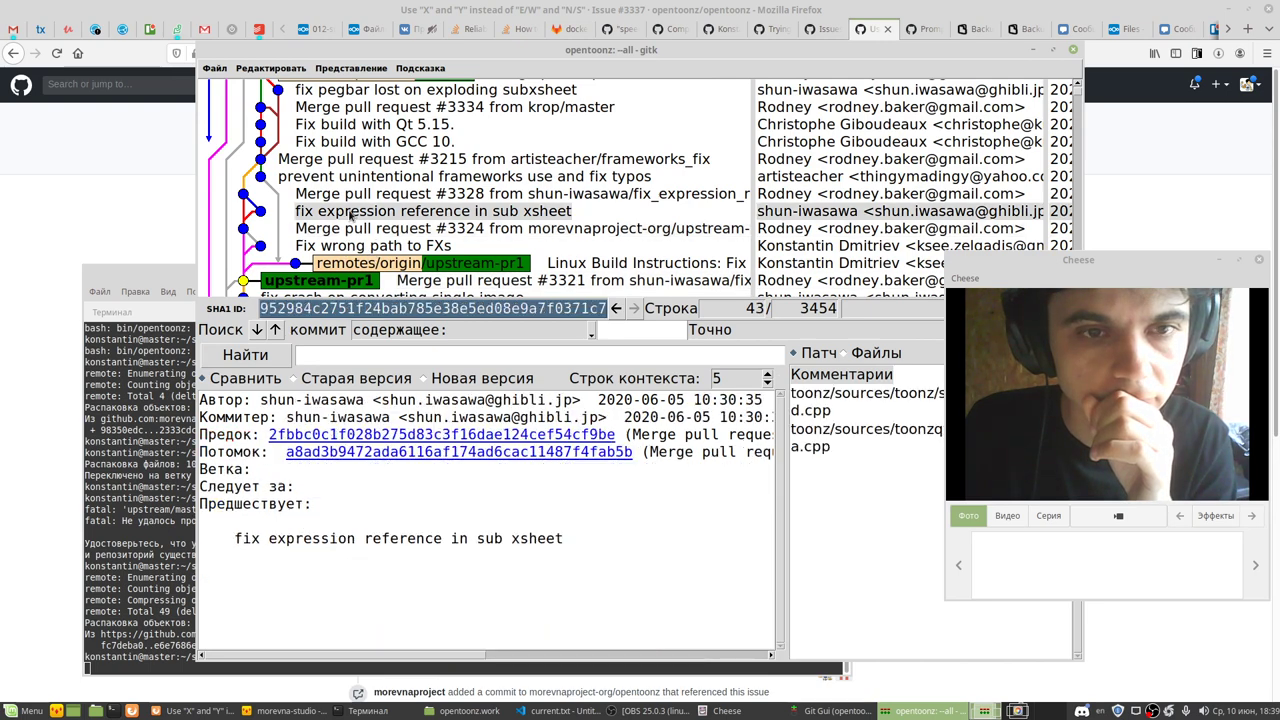
{"action": "left_click", "coordinate": [349, 195]}
{"action": "left_click", "coordinate": [348, 177]}
{"action": "scroll", "coordinate": [348, 190], "scroll_direction": "up", "scroll_amount": 1}
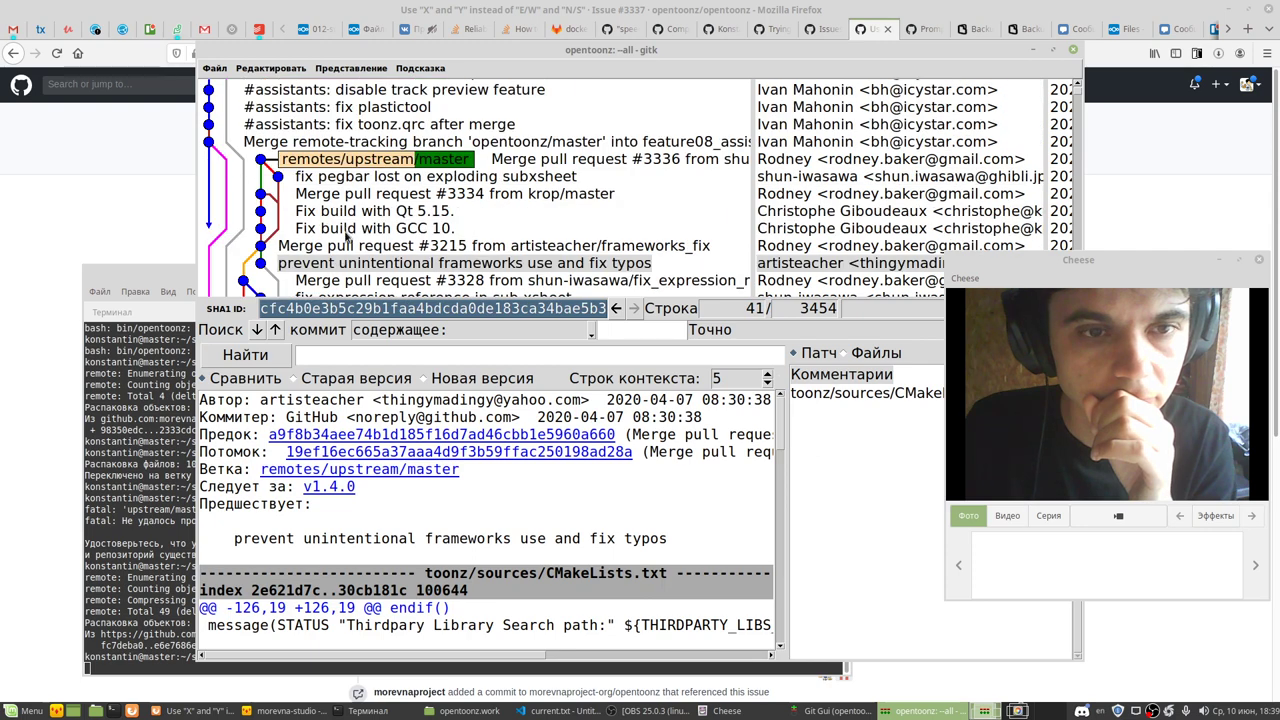
{"action": "left_click", "coordinate": [345, 243]}
{"action": "left_click", "coordinate": [348, 227]}
{"action": "left_click", "coordinate": [352, 211]}
{"action": "left_click", "coordinate": [362, 194]}
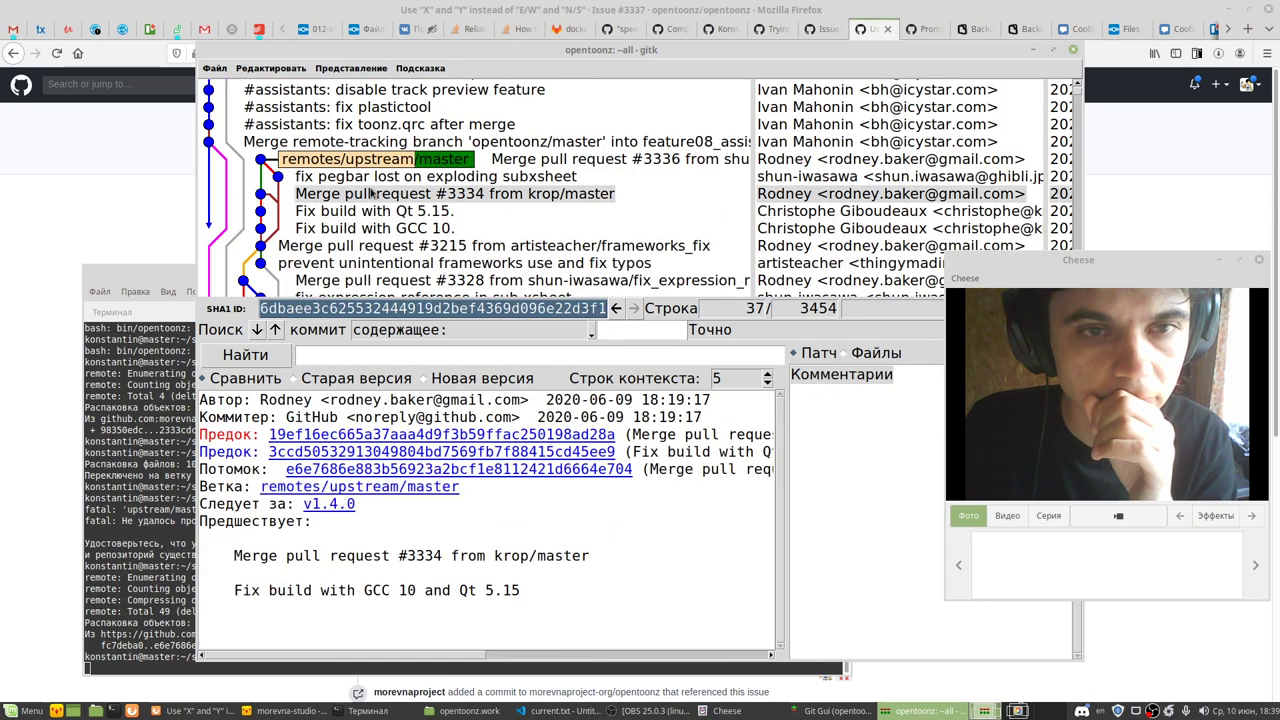
{"action": "left_click", "coordinate": [376, 180]}
Step: Reset upstream-pr1 onto the newest upstream master merge #3336
{"action": "left_click", "coordinate": [496, 161]}
{"action": "right_click", "coordinate": [498, 160]}
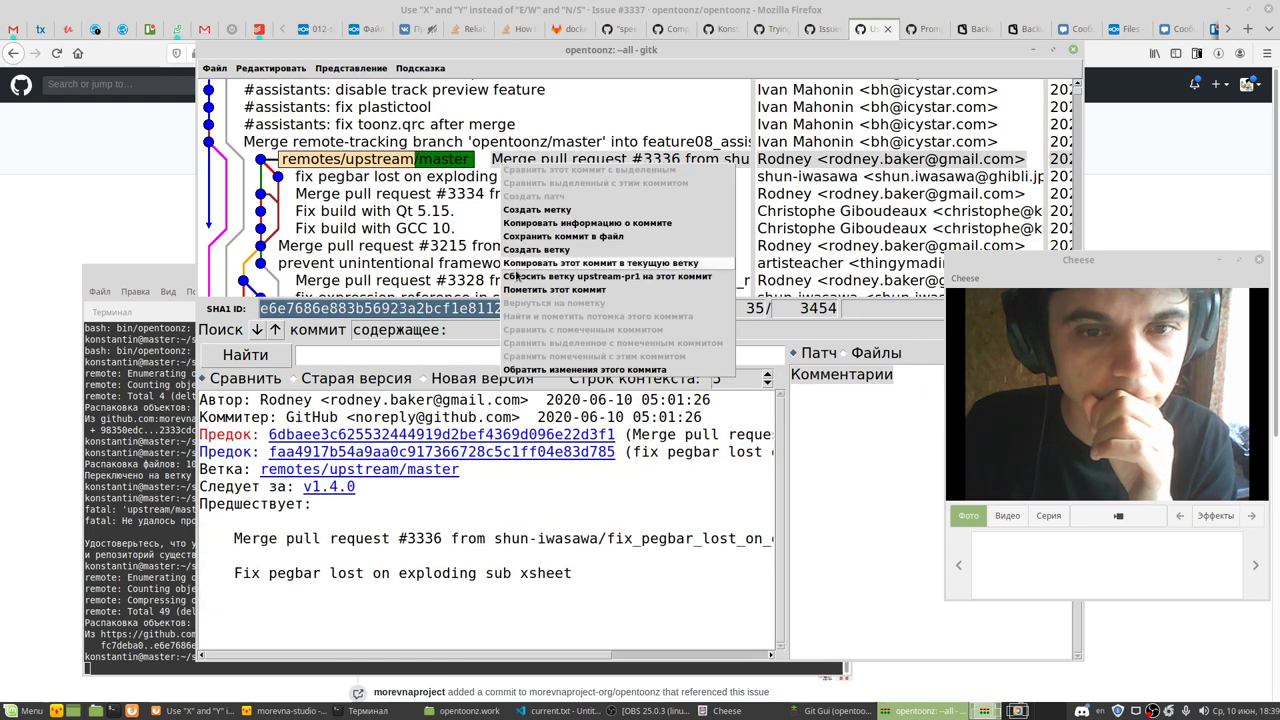
{"action": "left_click", "coordinate": [515, 284]}
{"action": "left_click", "coordinate": [409, 375]}
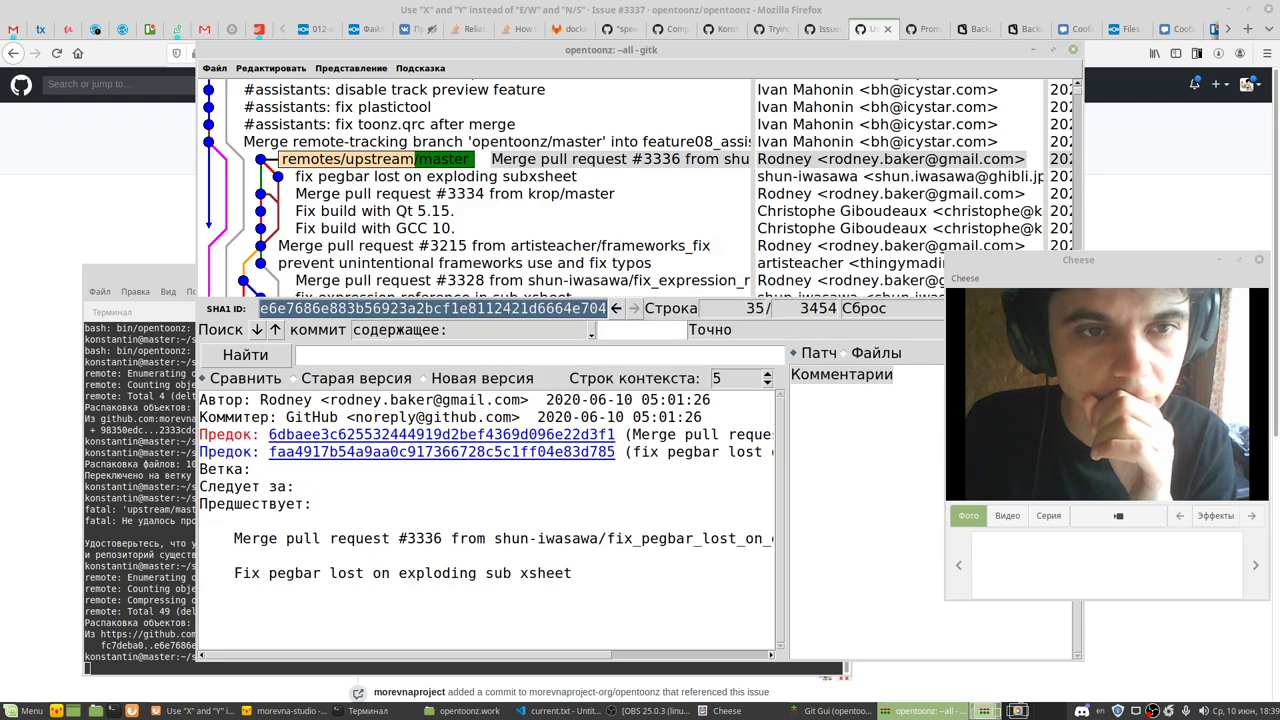
Step: Cherry-pick master's 'Use X and Y' commit onto upstream-pr1 and quit gitk
{"action": "scroll", "coordinate": [481, 160], "scroll_direction": "up", "scroll_amount": 5}
{"action": "scroll", "coordinate": [481, 160], "scroll_direction": "up", "scroll_amount": 3}
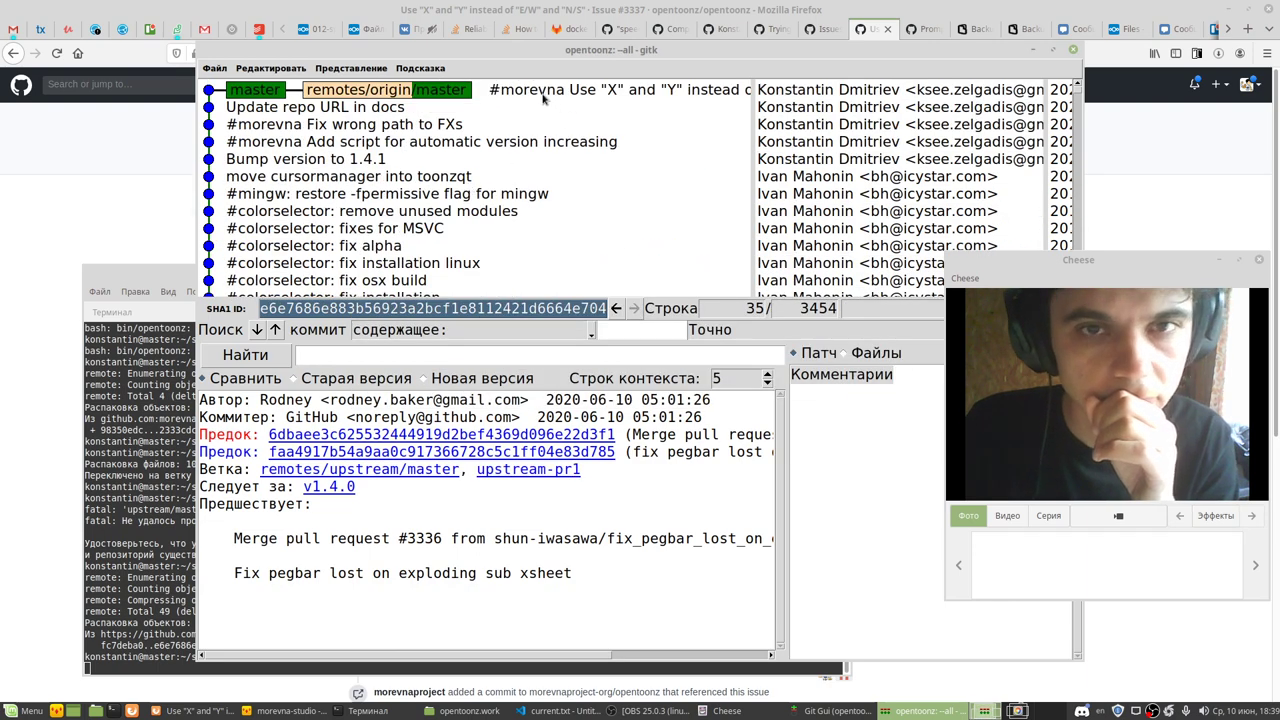
{"action": "left_click", "coordinate": [542, 92]}
{"action": "right_click", "coordinate": [542, 92]}
{"action": "left_click", "coordinate": [640, 194]}
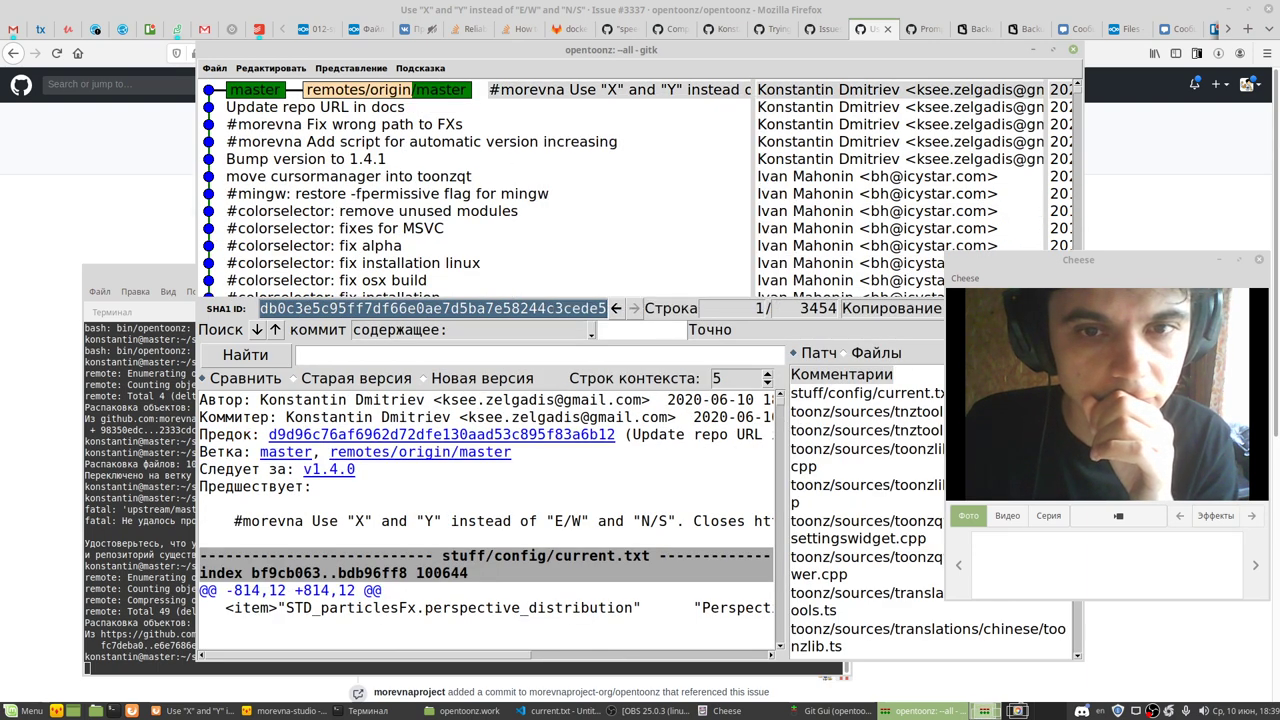
{"action": "key", "text": "ctrl+q"}
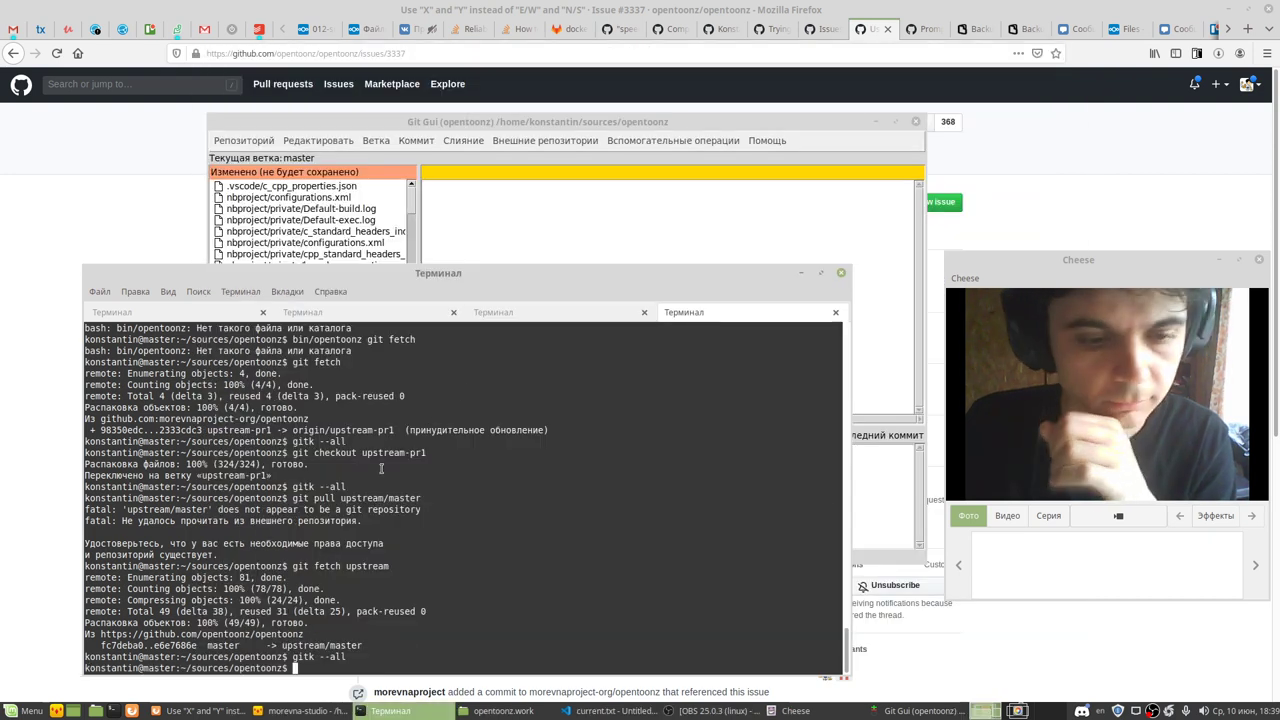
Step: Launch a fresh Git Gui, closing the old window and dismissing the compression prompt
{"action": "type", "text": "git gui"}
{"action": "key", "text": "Return"}
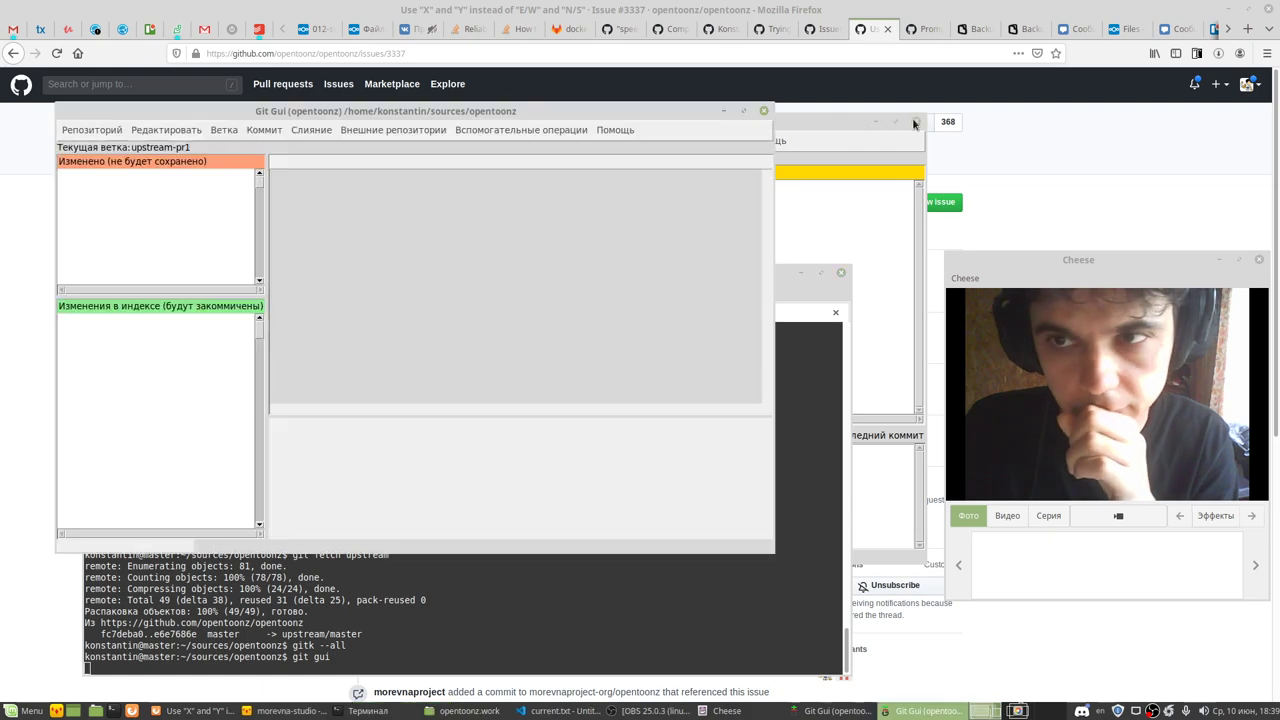
{"action": "left_click", "coordinate": [913, 122]}
{"action": "left_click", "coordinate": [454, 436]}
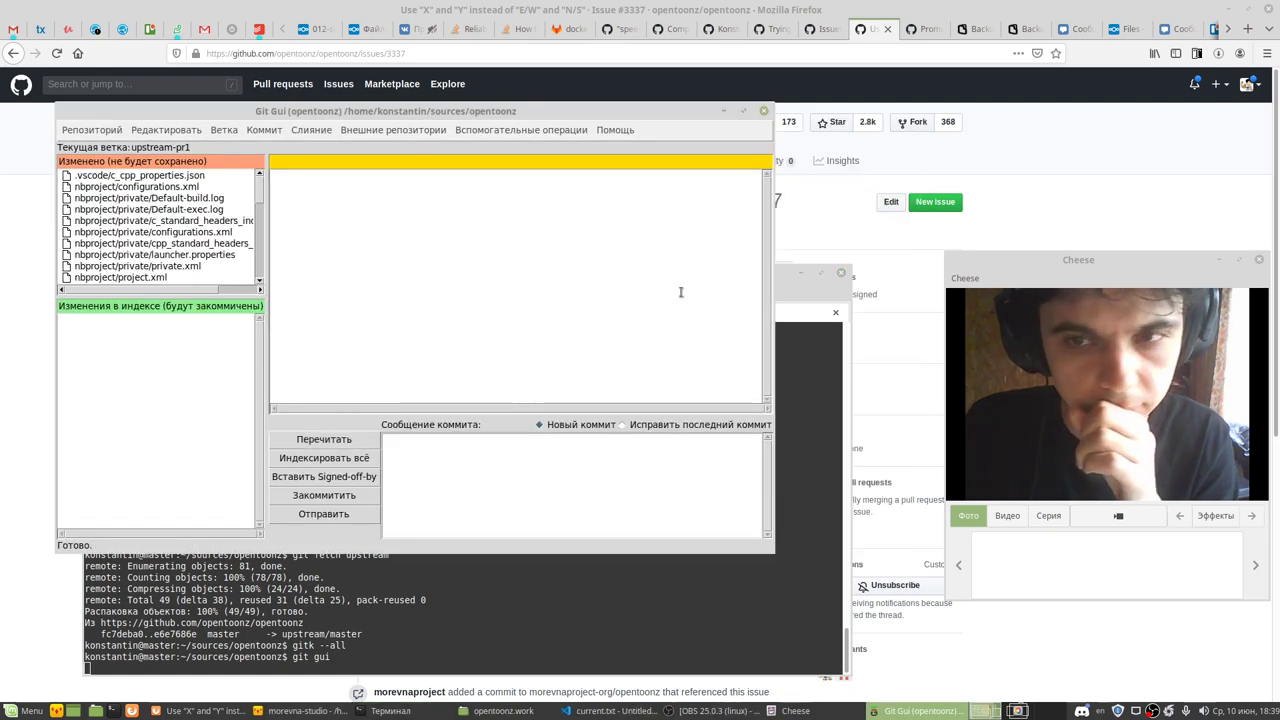
{"action": "left_click_drag", "start_coordinate": [503, 117], "coordinate": [661, 119]}
Step: Amend the commit to drop the '#morevna' prefix, commit it, and start pushing
{"action": "left_click", "coordinate": [785, 426]}
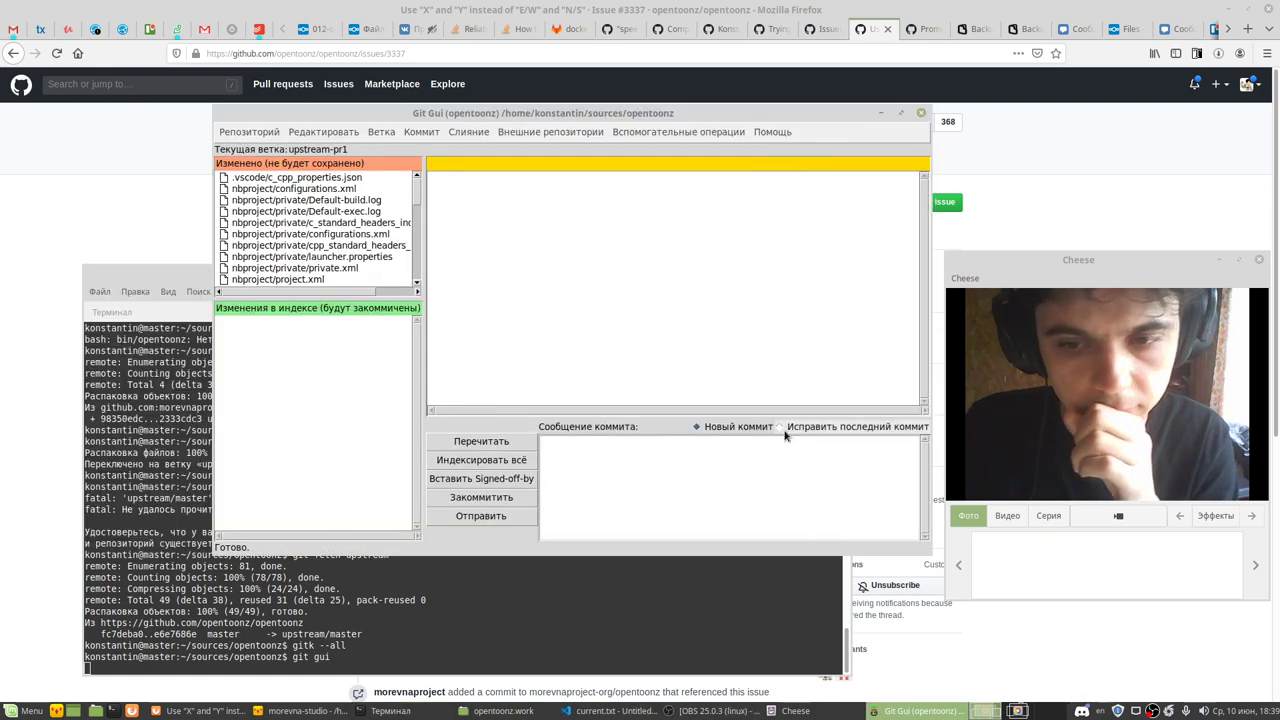
{"action": "left_click", "coordinate": [587, 443]}
{"action": "key", "text": "BackSpace"}
{"action": "key", "text": "BackSpace"}
{"action": "key", "text": "BackSpace"}
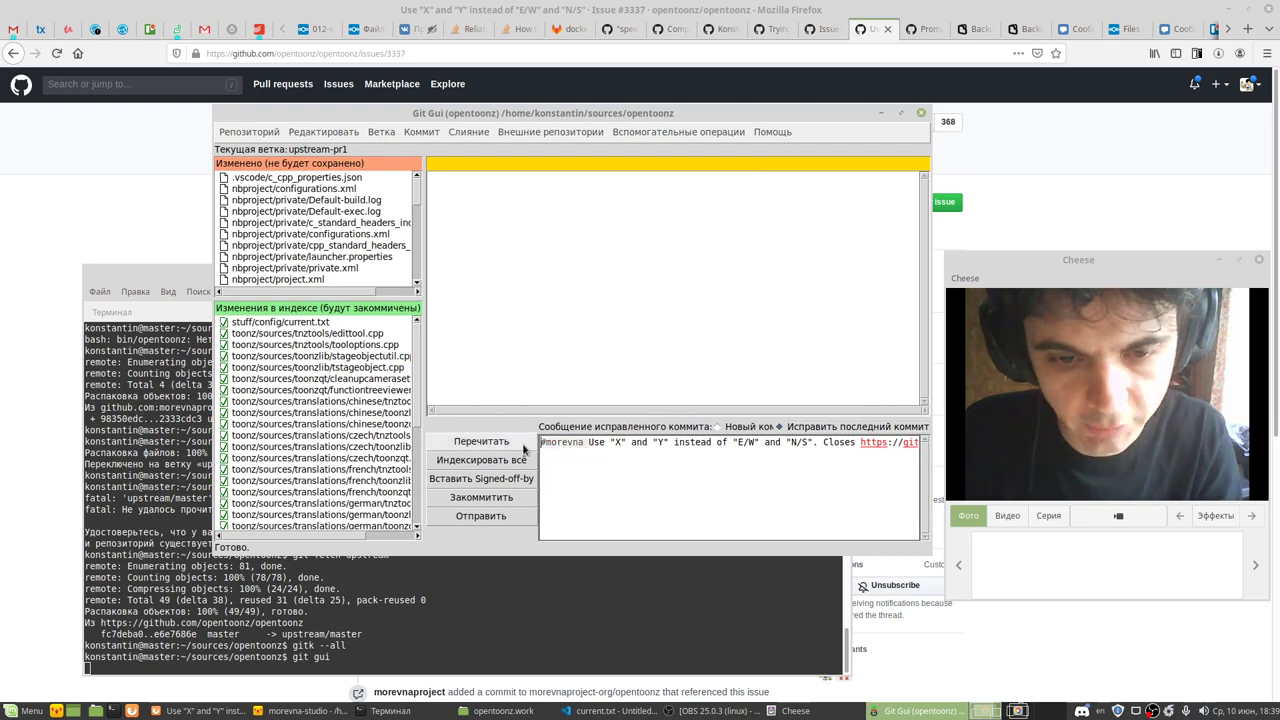
{"action": "left_click", "coordinate": [498, 500]}
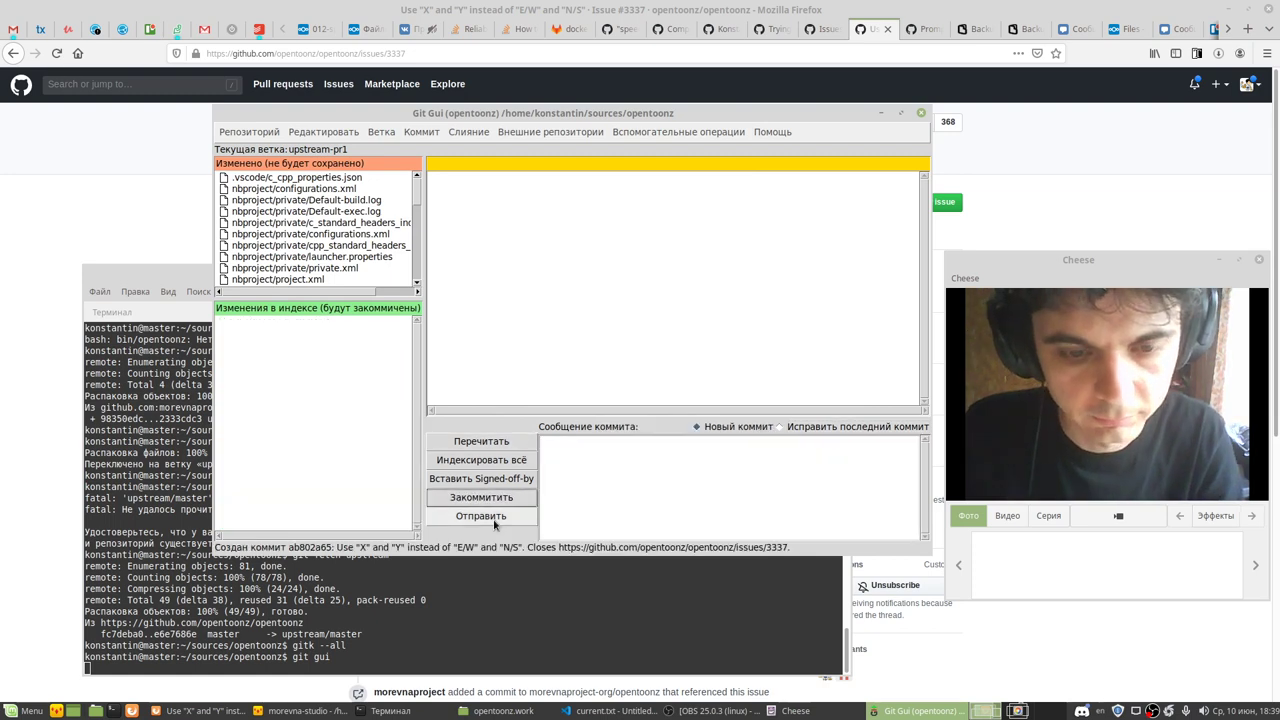
{"action": "left_click", "coordinate": [484, 515]}
{"action": "left_click", "coordinate": [862, 30]}
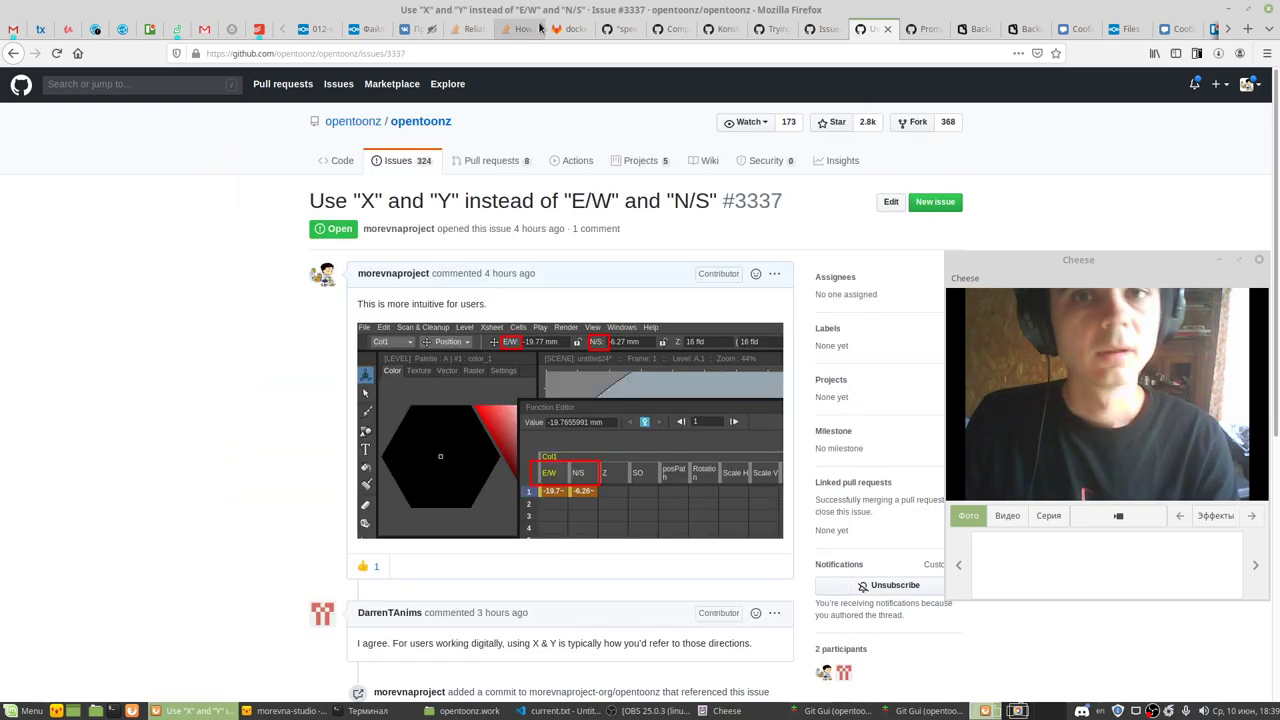
Step: Go to github.com/morevnaproject-org/opentoonz to view the fork's page
{"action": "left_click", "coordinate": [809, 32]}
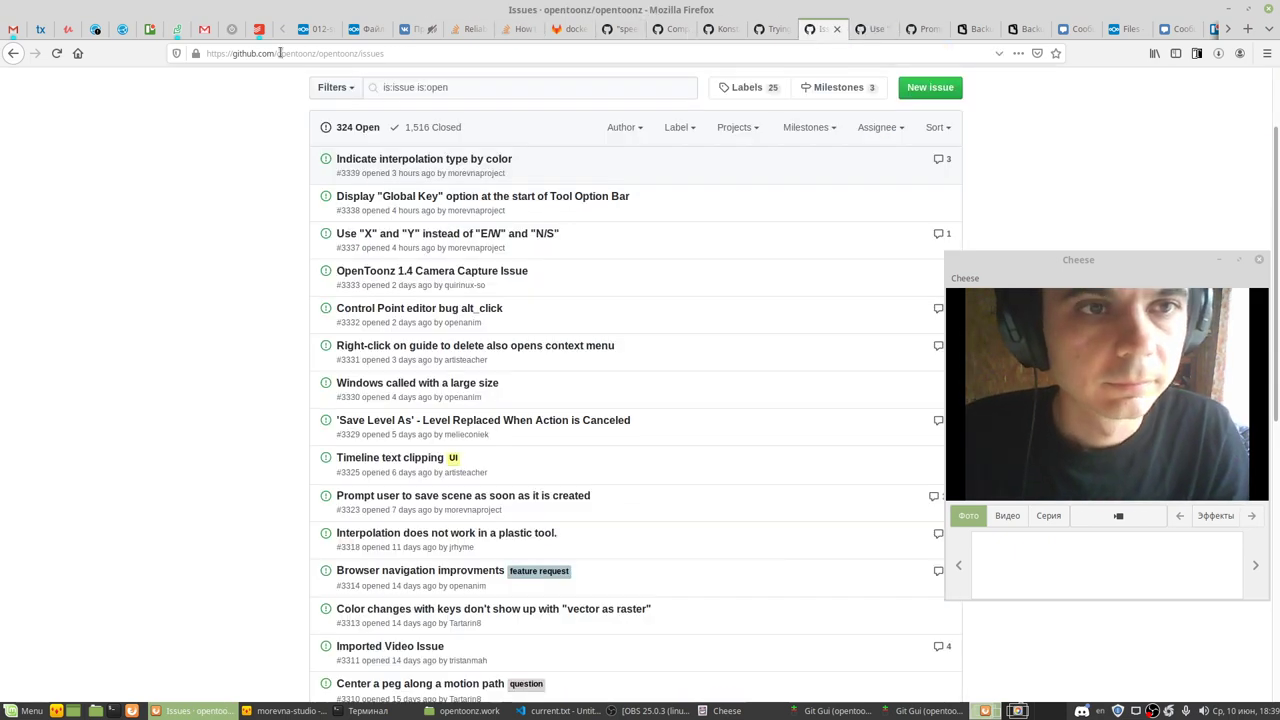
{"action": "left_click_drag", "start_coordinate": [280, 53], "coordinate": [425, 49]}
{"action": "type", "text": "morevna"}
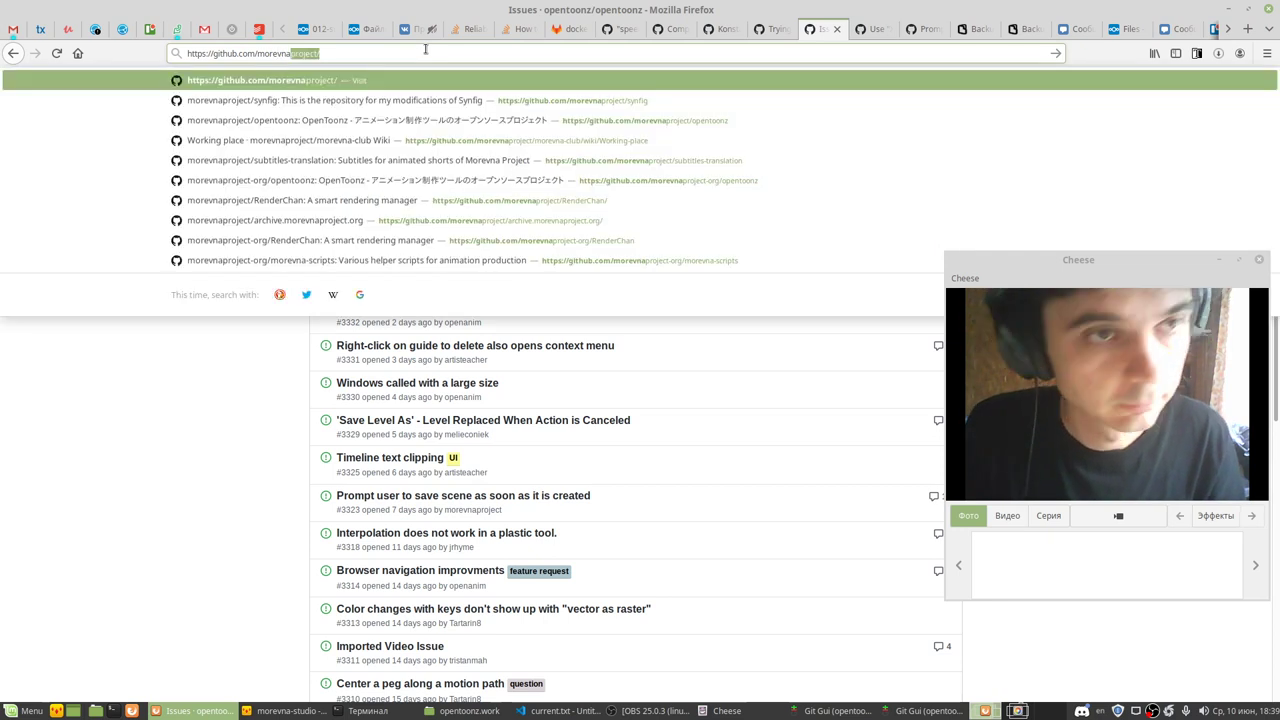
{"action": "type", "text": "project-org/"}
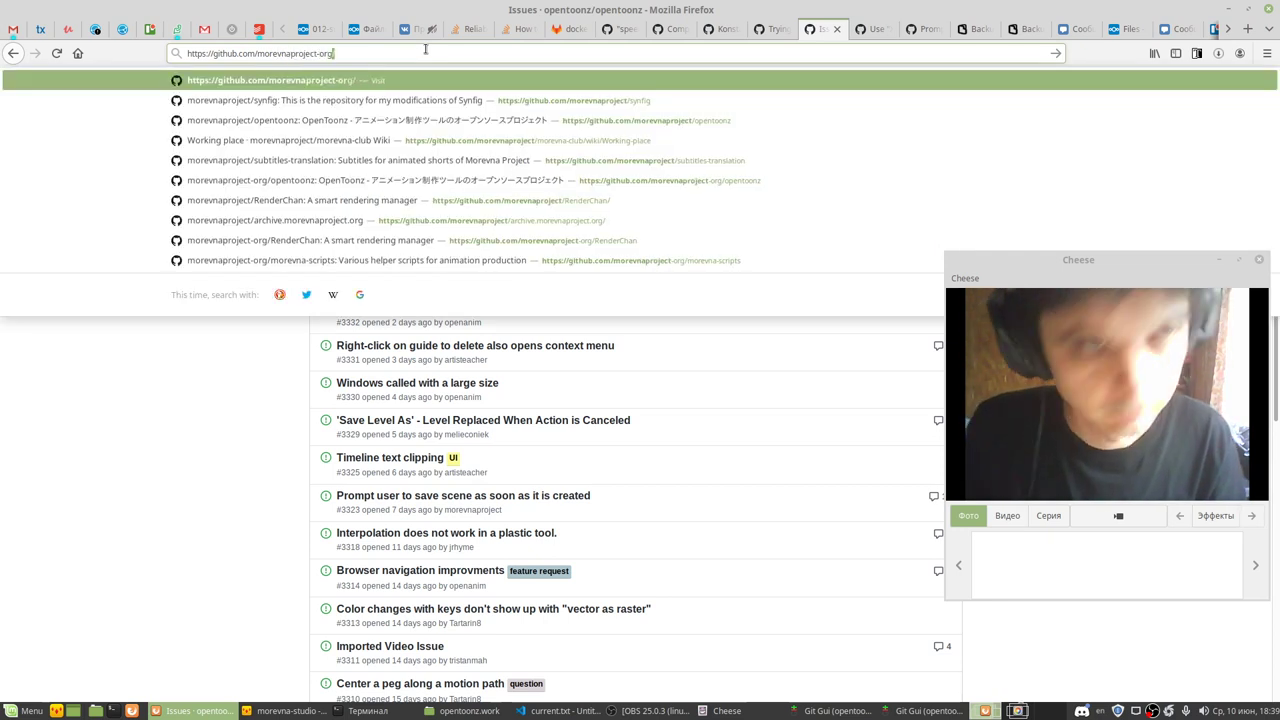
{"action": "type", "text": "opentoonz"}
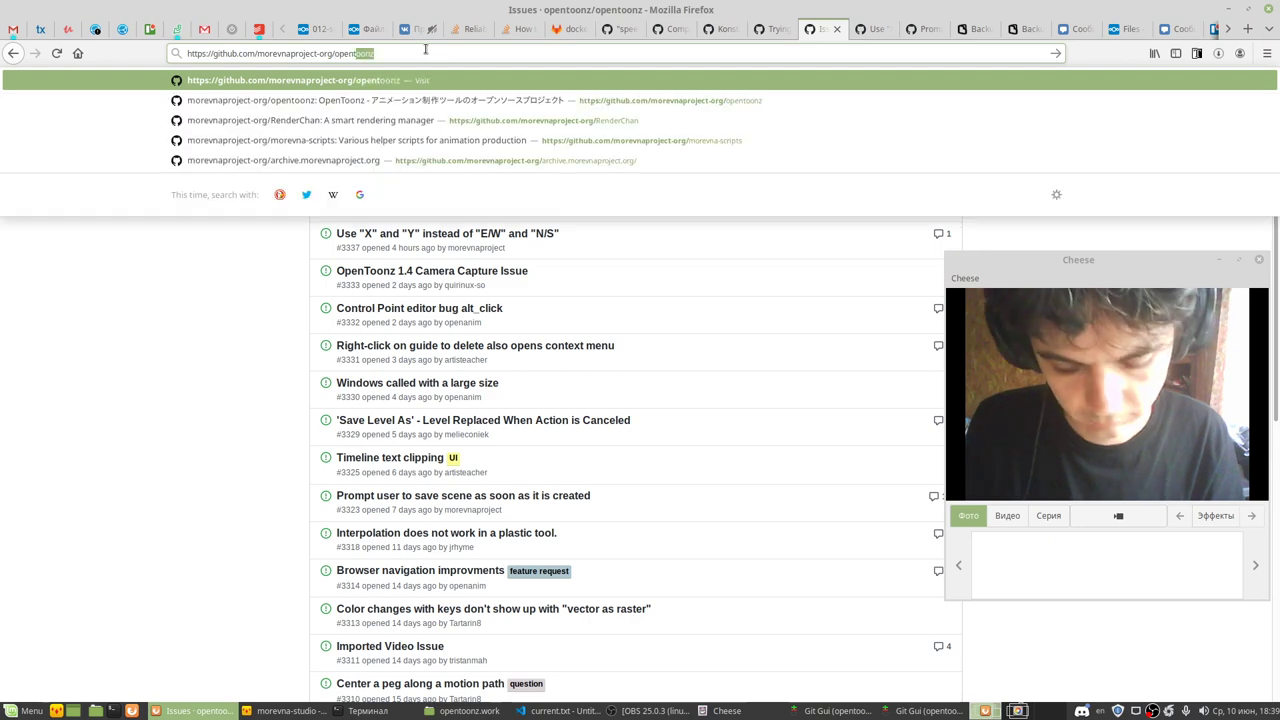
{"action": "key", "text": "Return"}
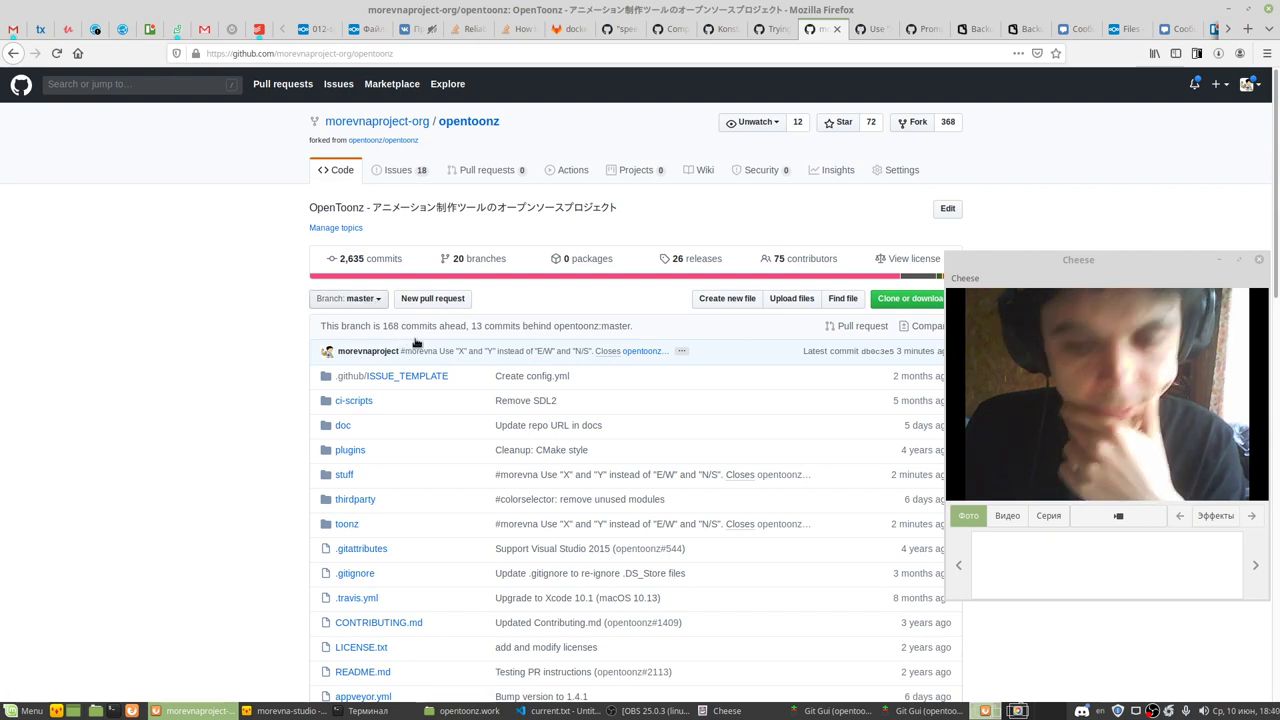
Step: Dismiss the rejected-push error, push upstream-pr1 to origin again, then bring VS Code forward
{"action": "left_click", "coordinate": [828, 448]}
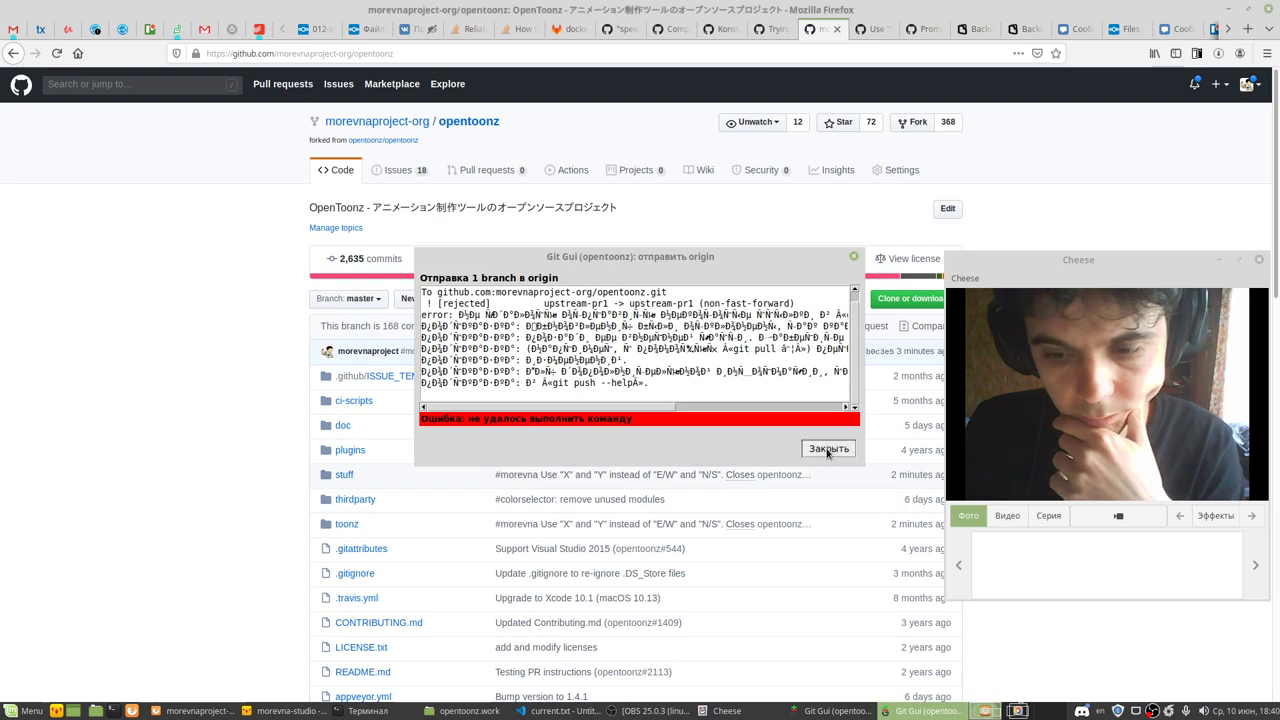
{"action": "left_click", "coordinate": [470, 516]}
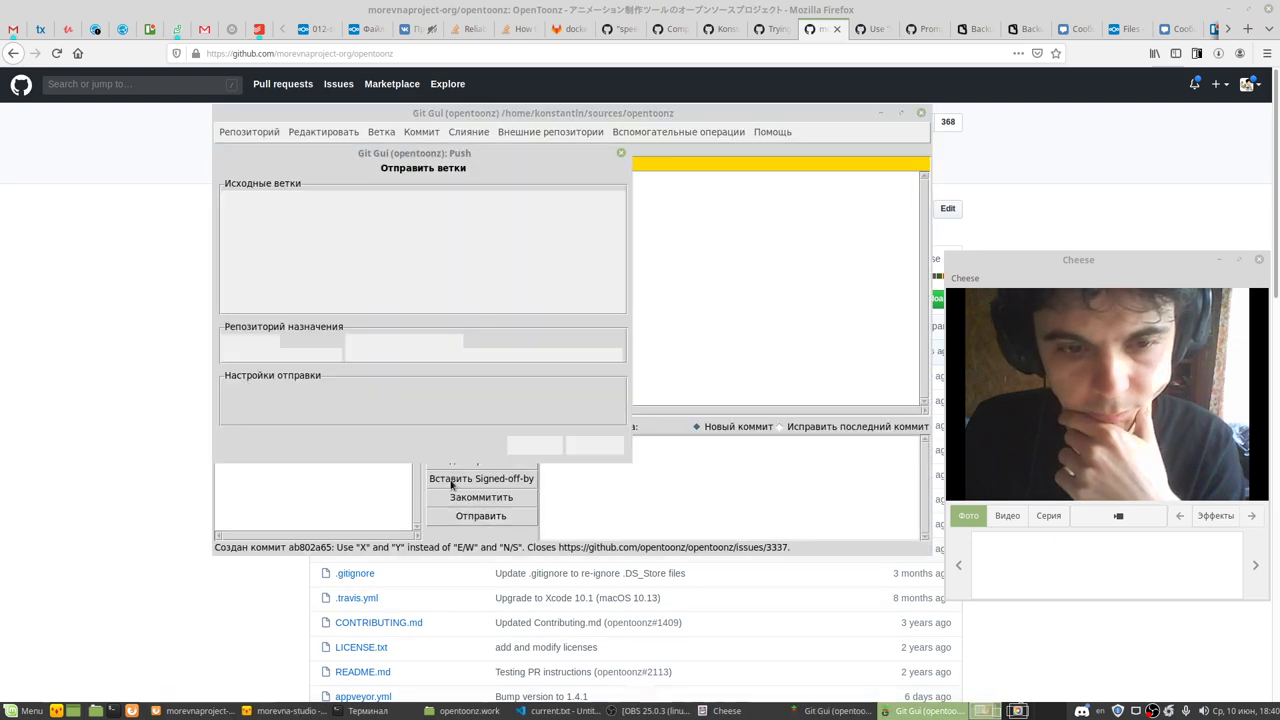
{"action": "left_click", "coordinate": [594, 447]}
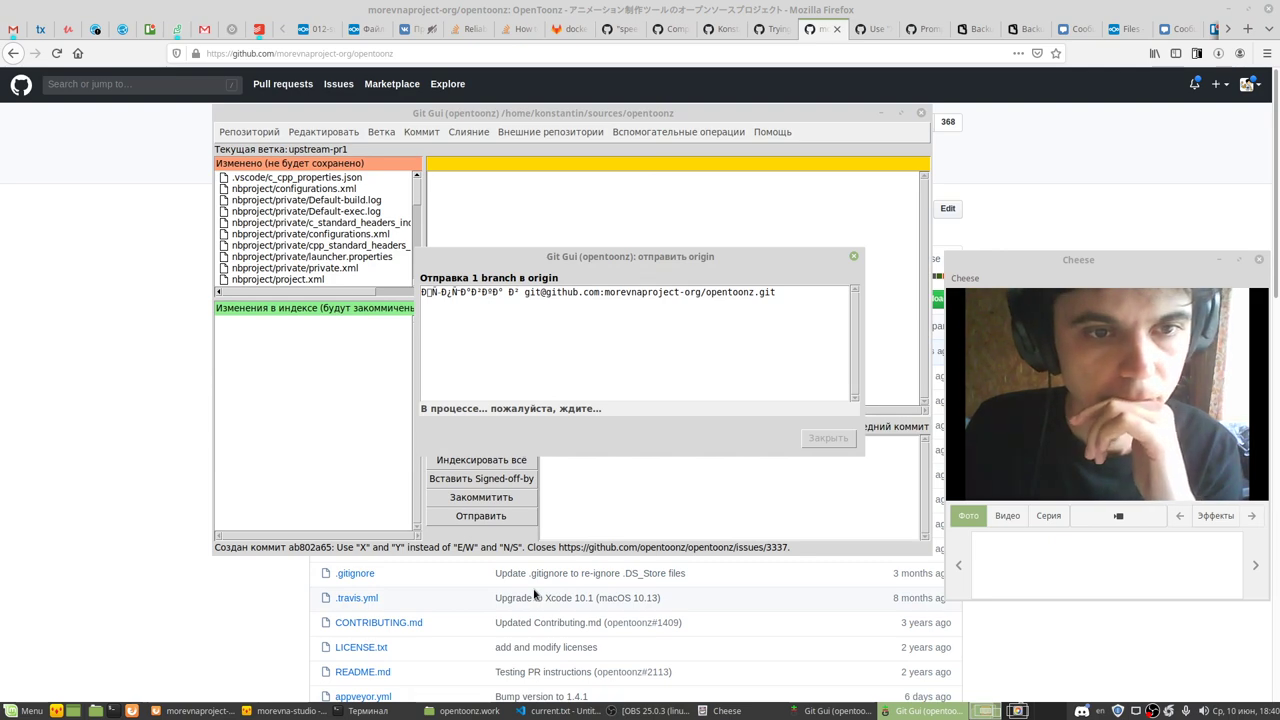
{"action": "left_click", "coordinate": [550, 708]}
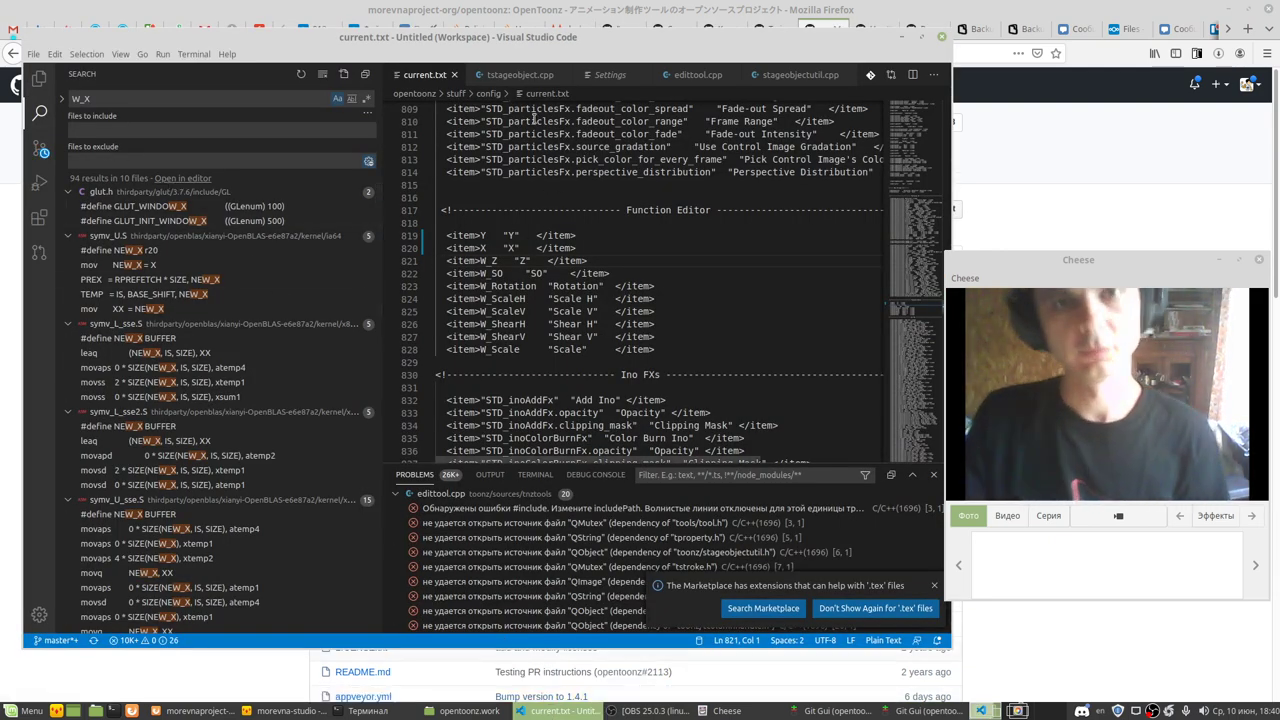
Step: Show the Explorer file tree and open stageobjectutil.cpp
{"action": "left_click_drag", "start_coordinate": [514, 41], "coordinate": [529, 37]}
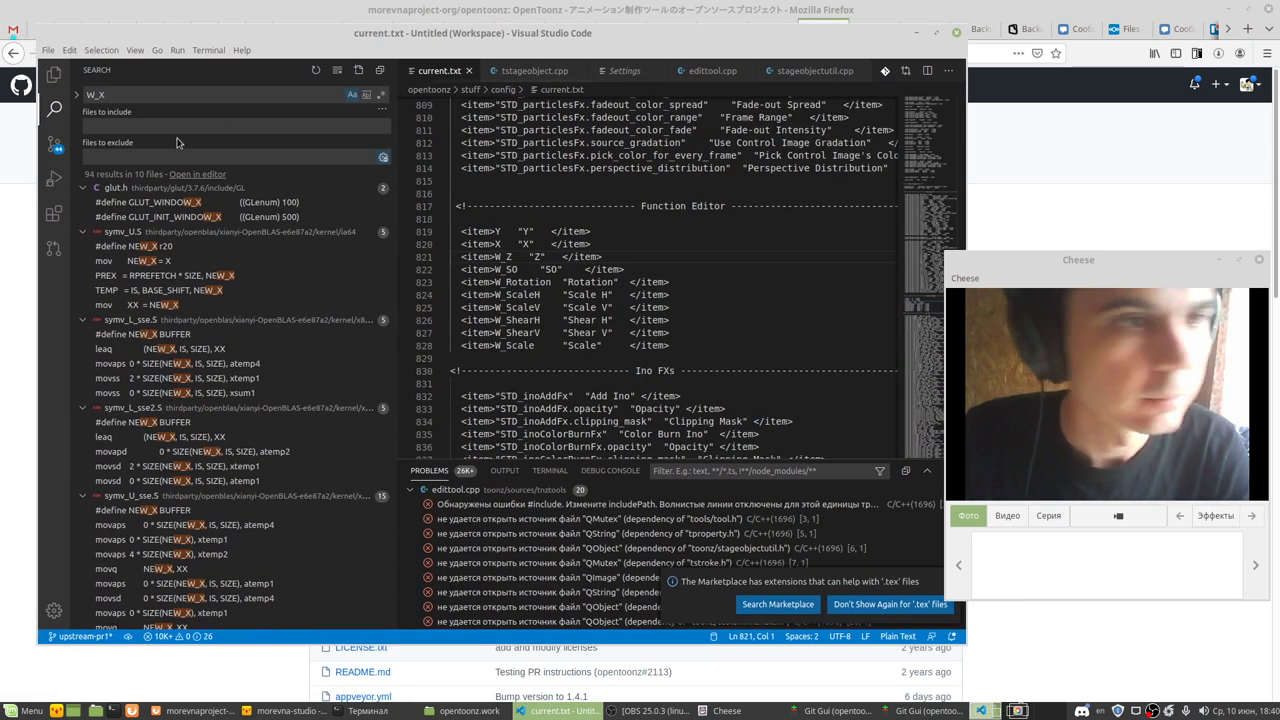
{"action": "left_click", "coordinate": [55, 77]}
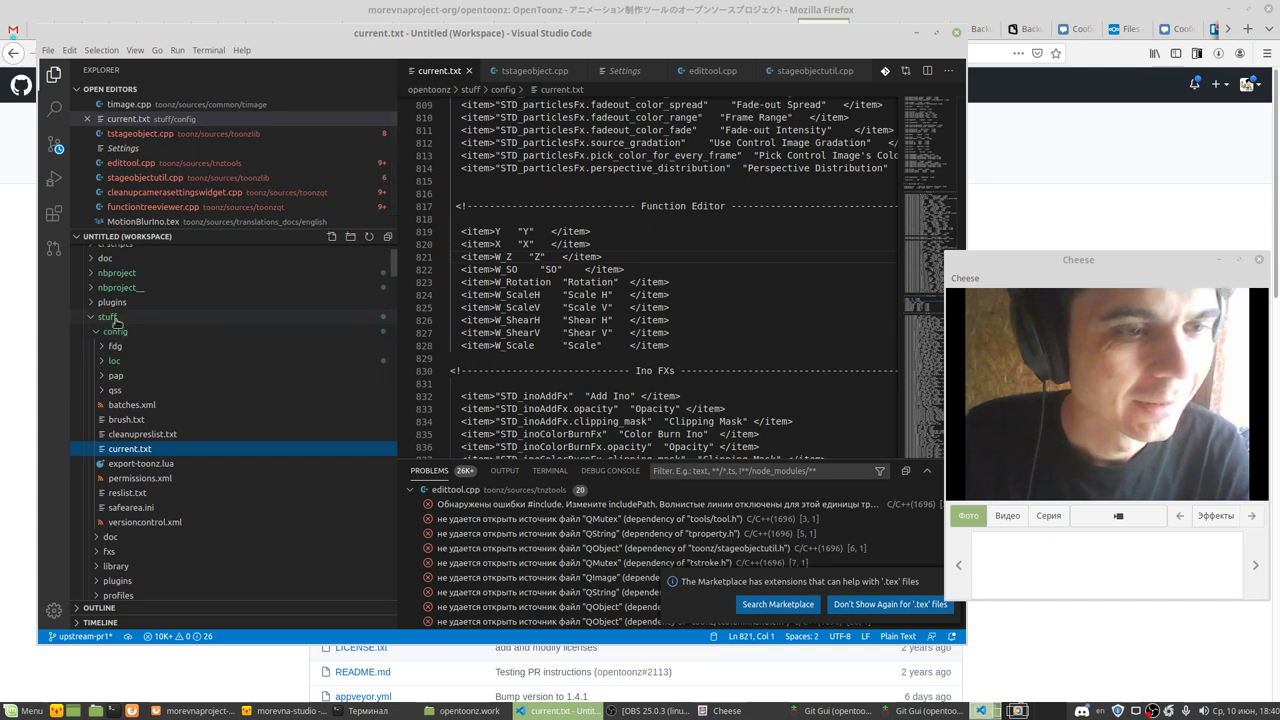
{"action": "scroll", "coordinate": [120, 400], "scroll_direction": "up", "scroll_amount": 3}
{"action": "left_click", "coordinate": [130, 119]}
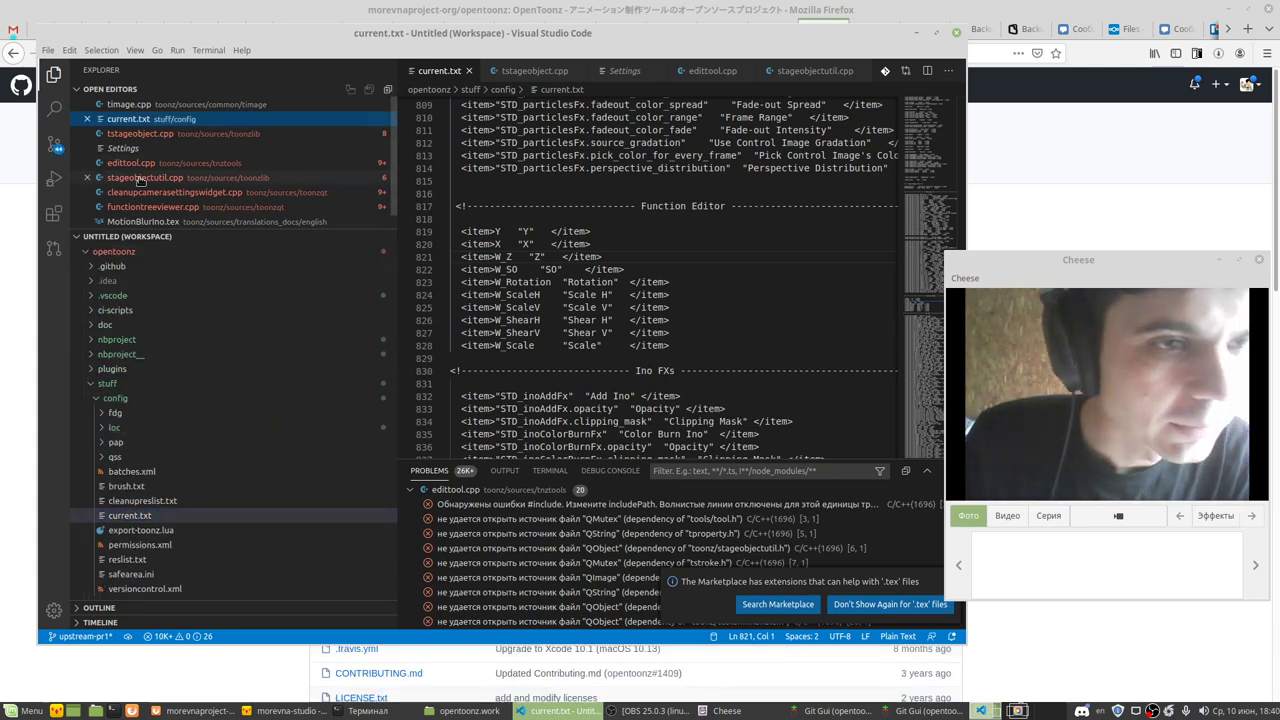
{"action": "left_click", "coordinate": [140, 178]}
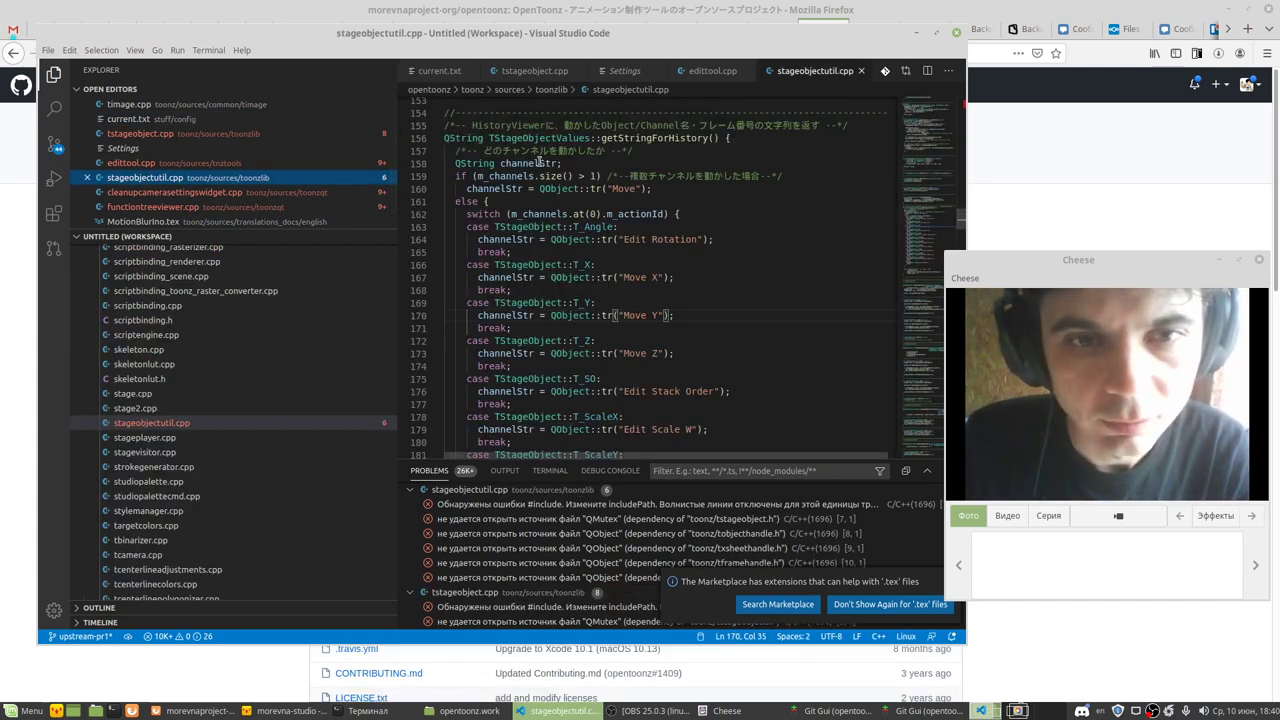
Step: Go to the TStageObjectValues definition in stageobjectutil.h and highlight its occurrences while scrolling
{"action": "right_click", "coordinate": [521, 138]}
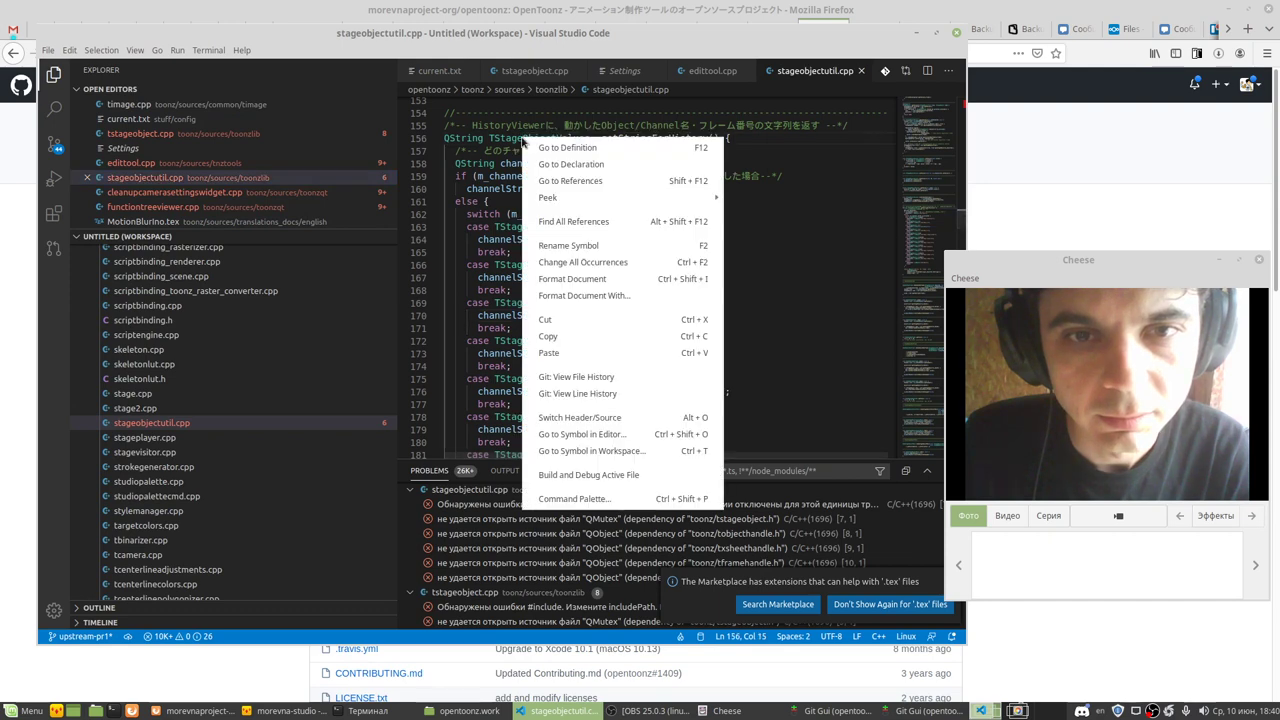
{"action": "left_click", "coordinate": [533, 148]}
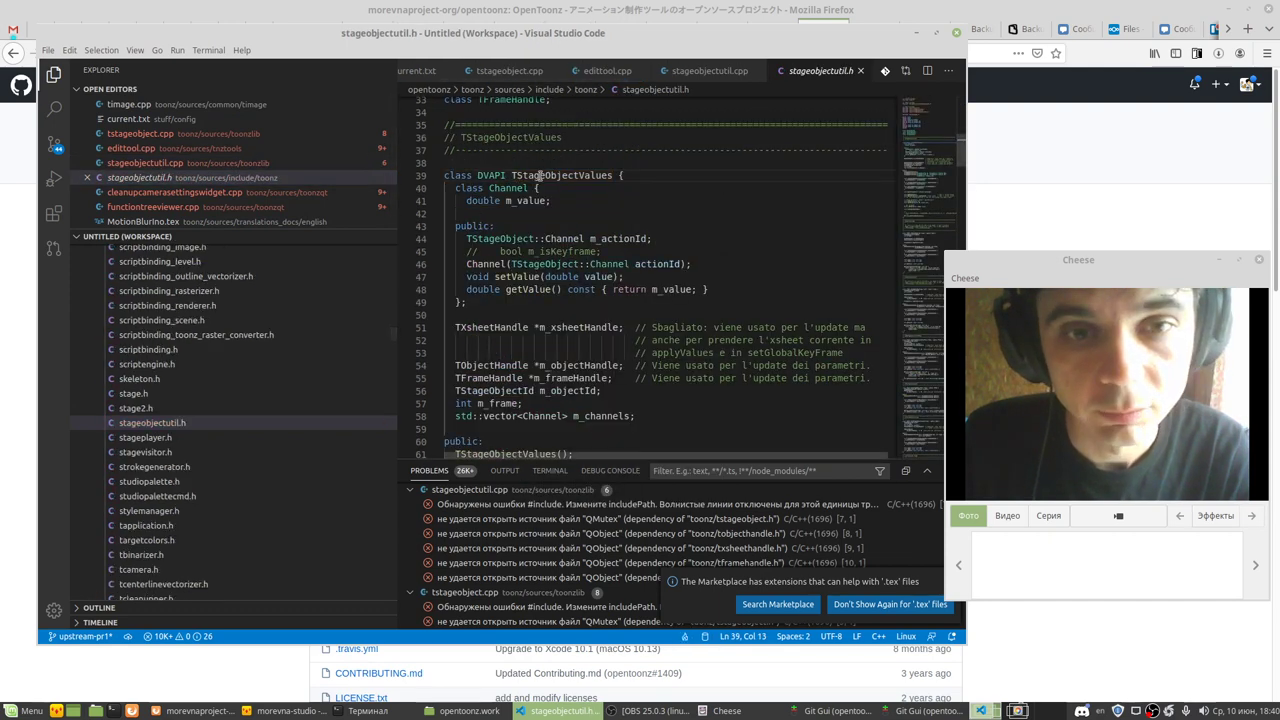
{"action": "double_click", "coordinate": [538, 175]}
{"action": "scroll", "coordinate": [571, 341], "scroll_direction": "down", "scroll_amount": 3}
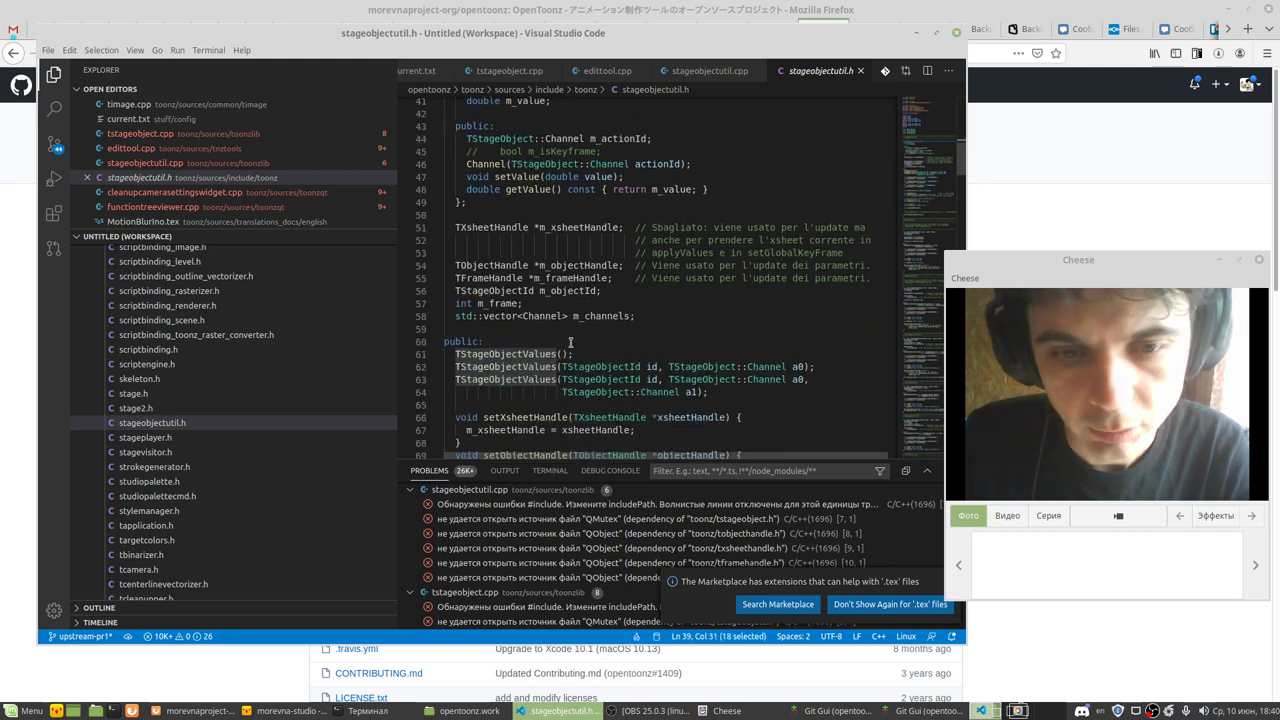
{"action": "scroll", "coordinate": [571, 341], "scroll_direction": "down", "scroll_amount": 3}
{"action": "scroll", "coordinate": [571, 341], "scroll_direction": "down", "scroll_amount": 5}
{"action": "scroll", "coordinate": [571, 341], "scroll_direction": "down", "scroll_amount": 1}
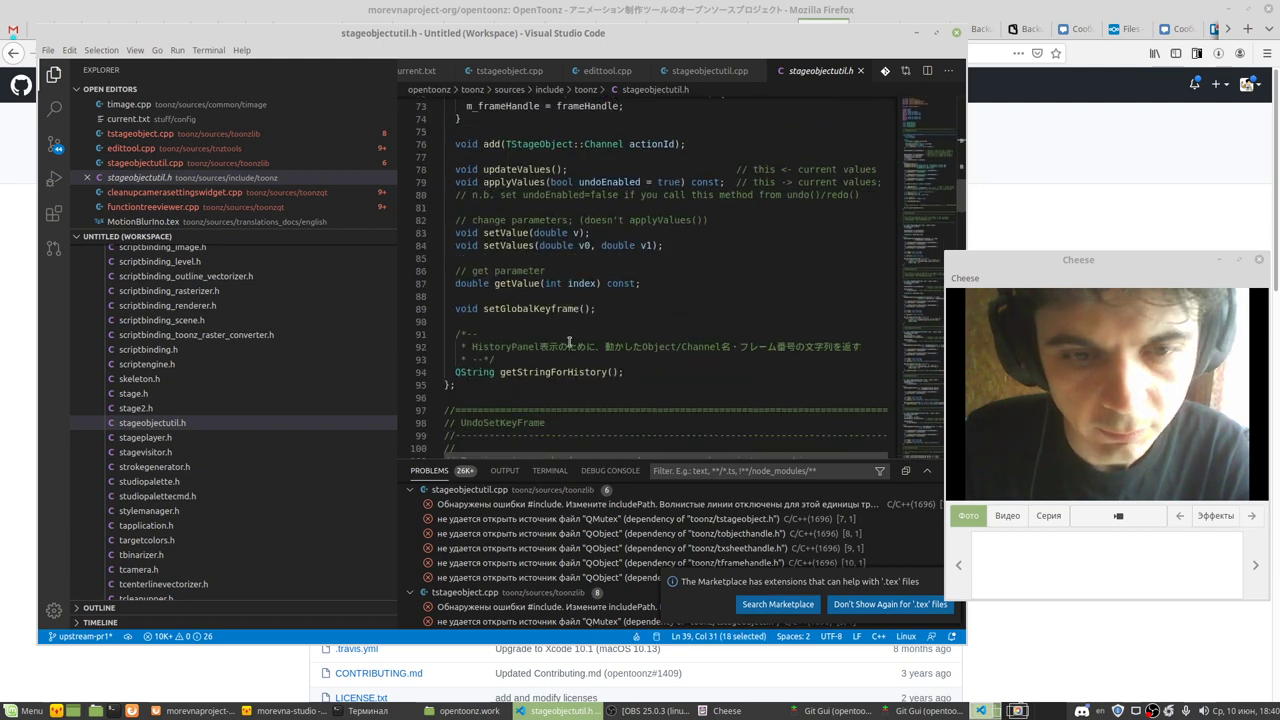
{"action": "scroll", "coordinate": [570, 342], "scroll_direction": "up", "scroll_amount": 4}
{"action": "scroll", "coordinate": [570, 342], "scroll_direction": "up", "scroll_amount": 3}
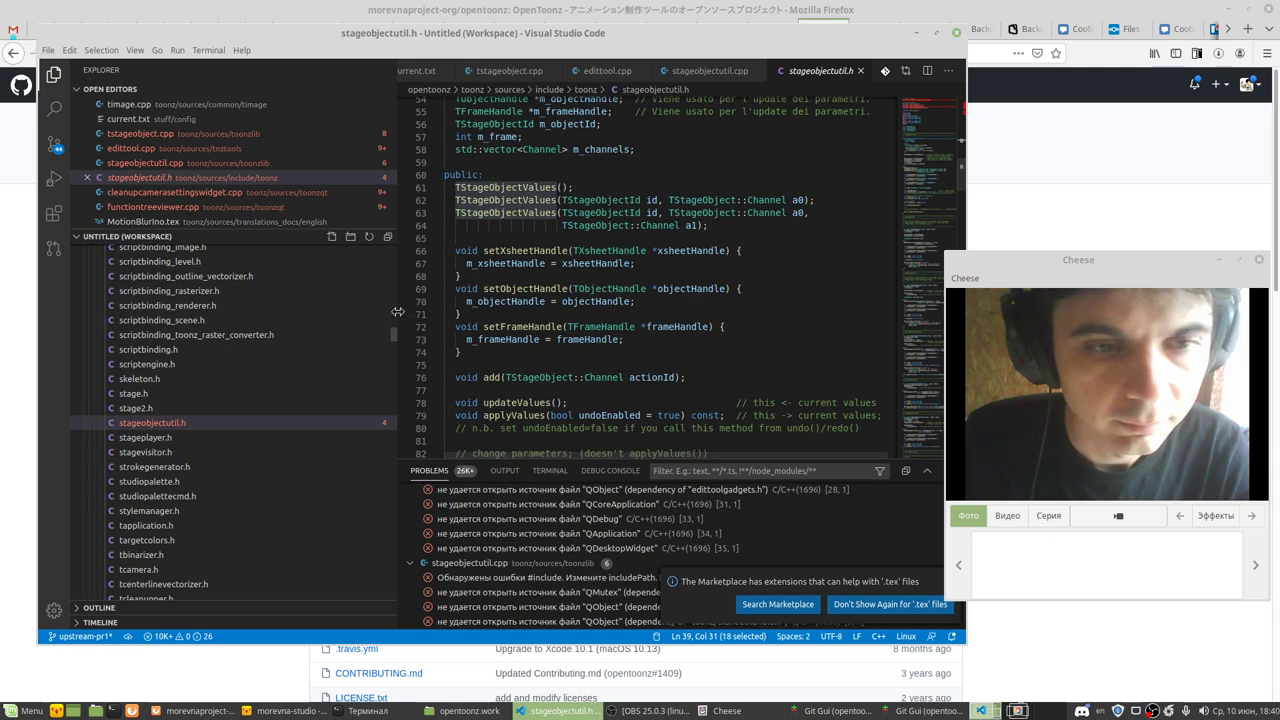
{"action": "left_click_drag", "start_coordinate": [398, 312], "coordinate": [312, 313]}
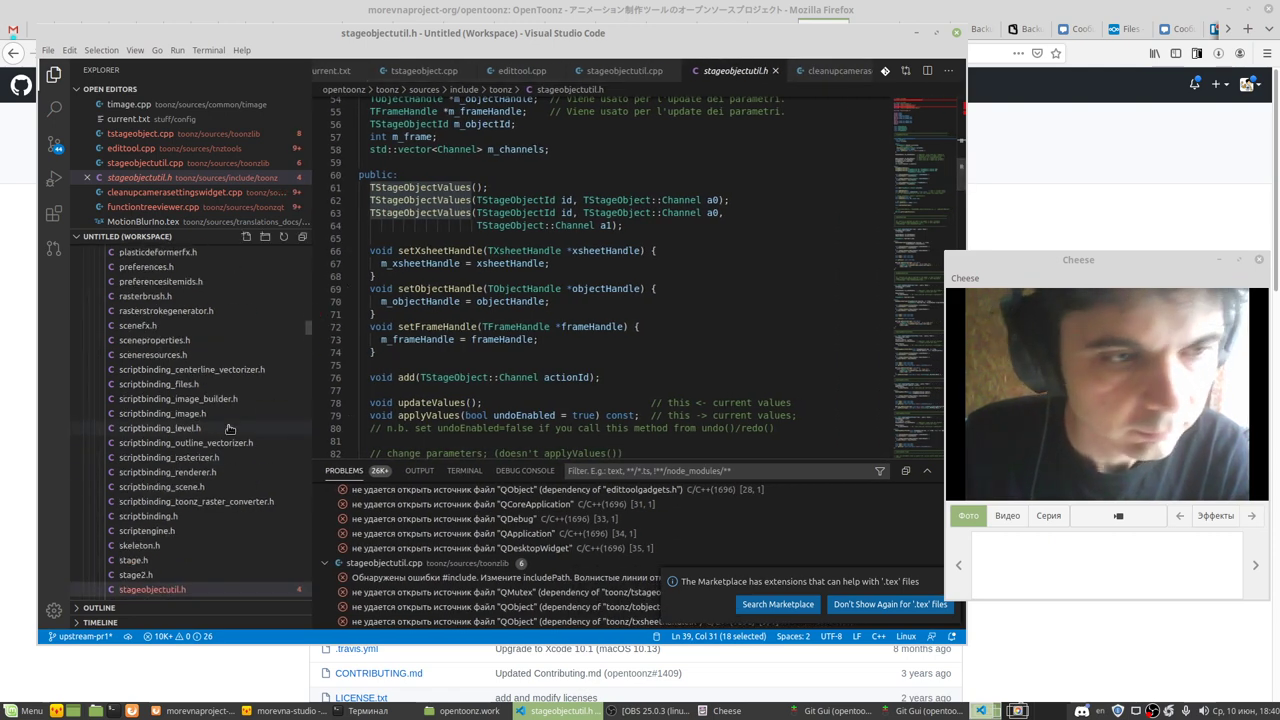
{"action": "scroll", "coordinate": [228, 430], "scroll_direction": "up", "scroll_amount": 10}
Step: Open functiontreeviewer.cpp, then return to the fork's GitHub page in Firefox
{"action": "left_click", "coordinate": [169, 224]}
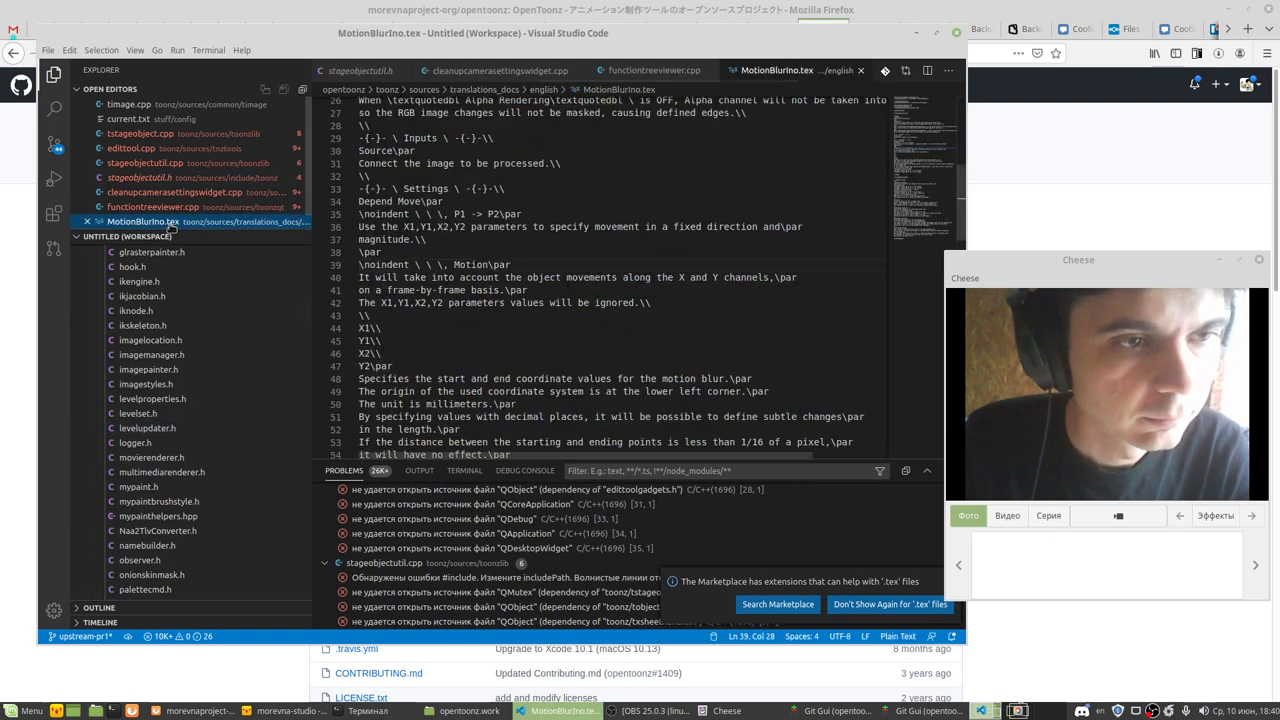
{"action": "left_click", "coordinate": [171, 208]}
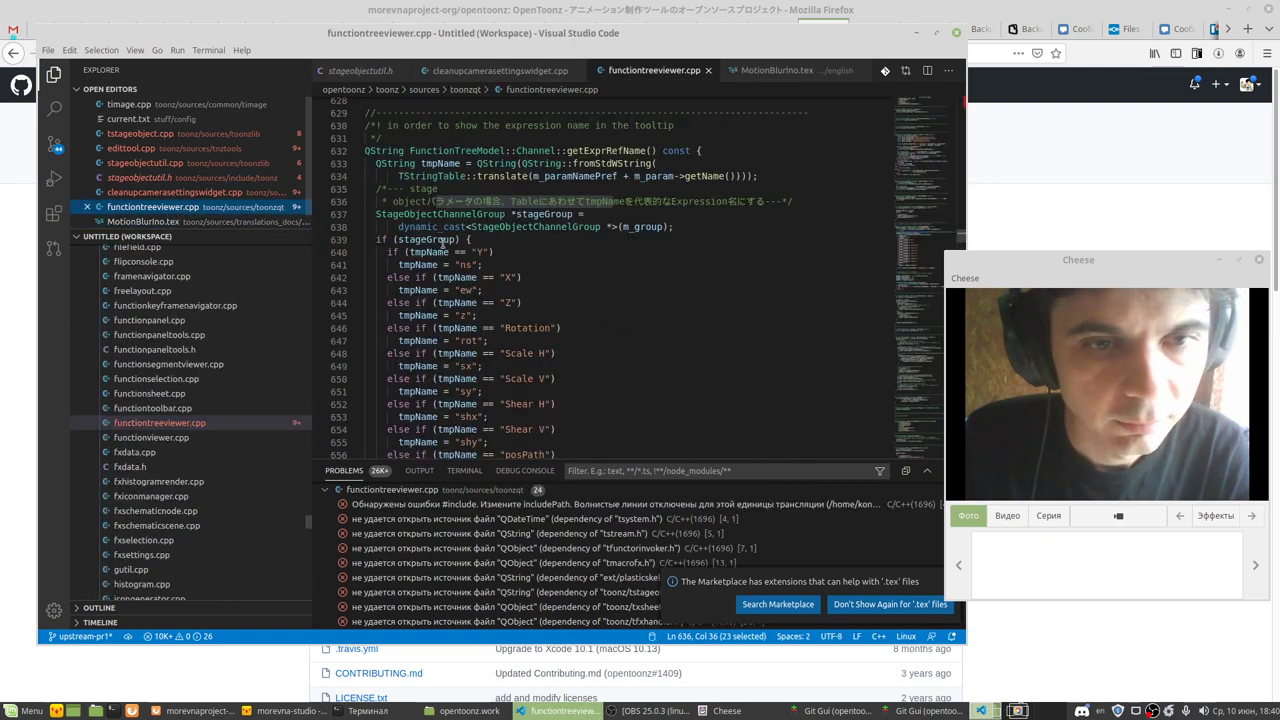
{"action": "left_click", "coordinate": [495, 5]}
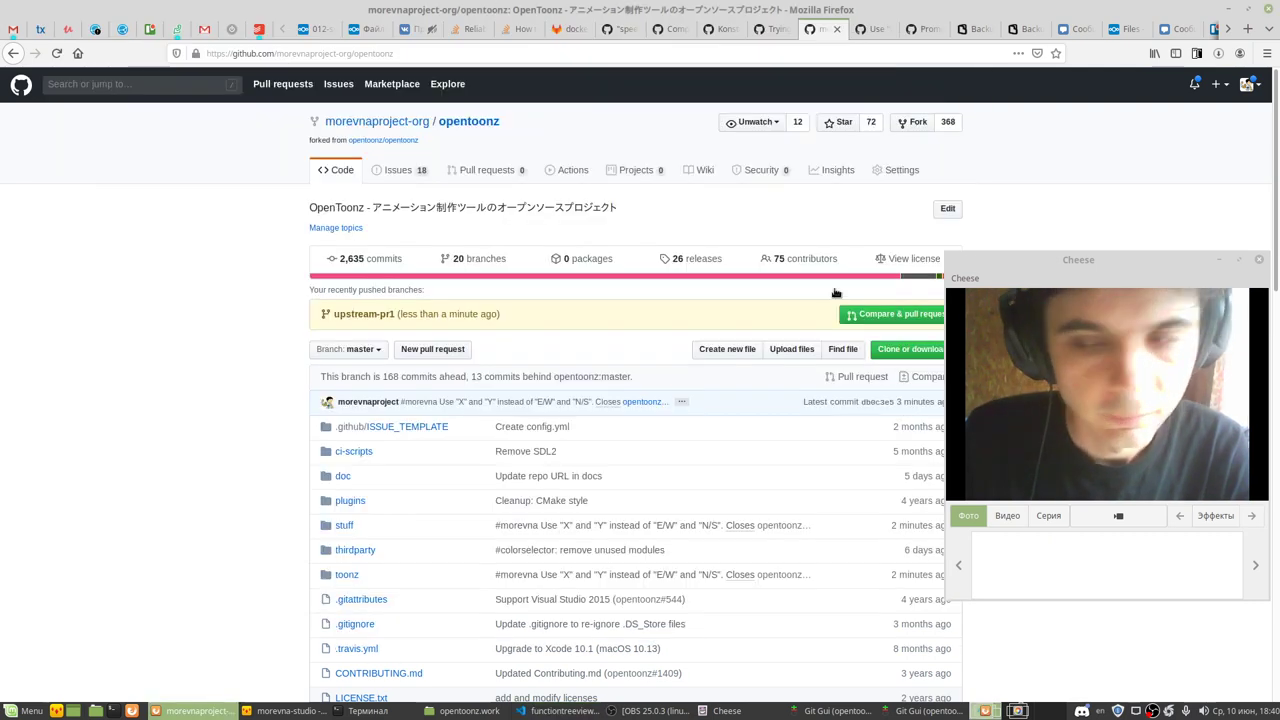
Step: Start a pull request for upstream-pr1 and cut the issue link from its description
{"action": "key", "text": "alt+Tab"}
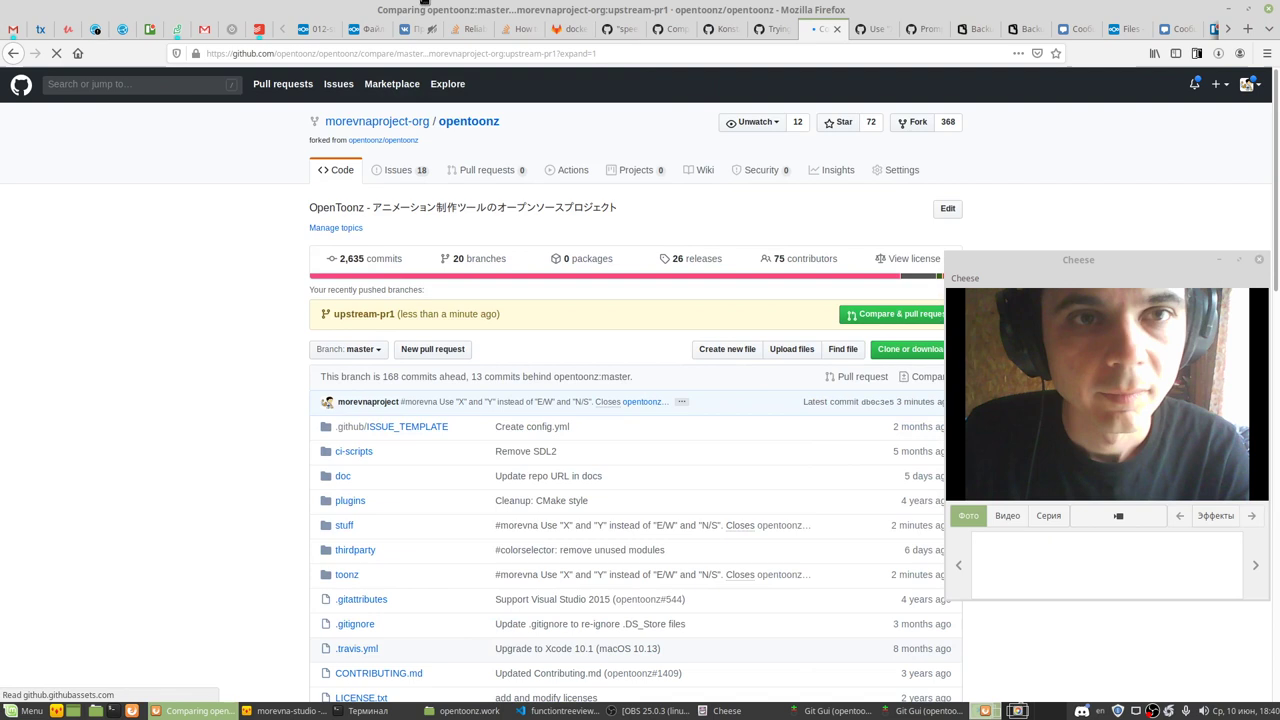
{"action": "left_click", "coordinate": [425, 5]}
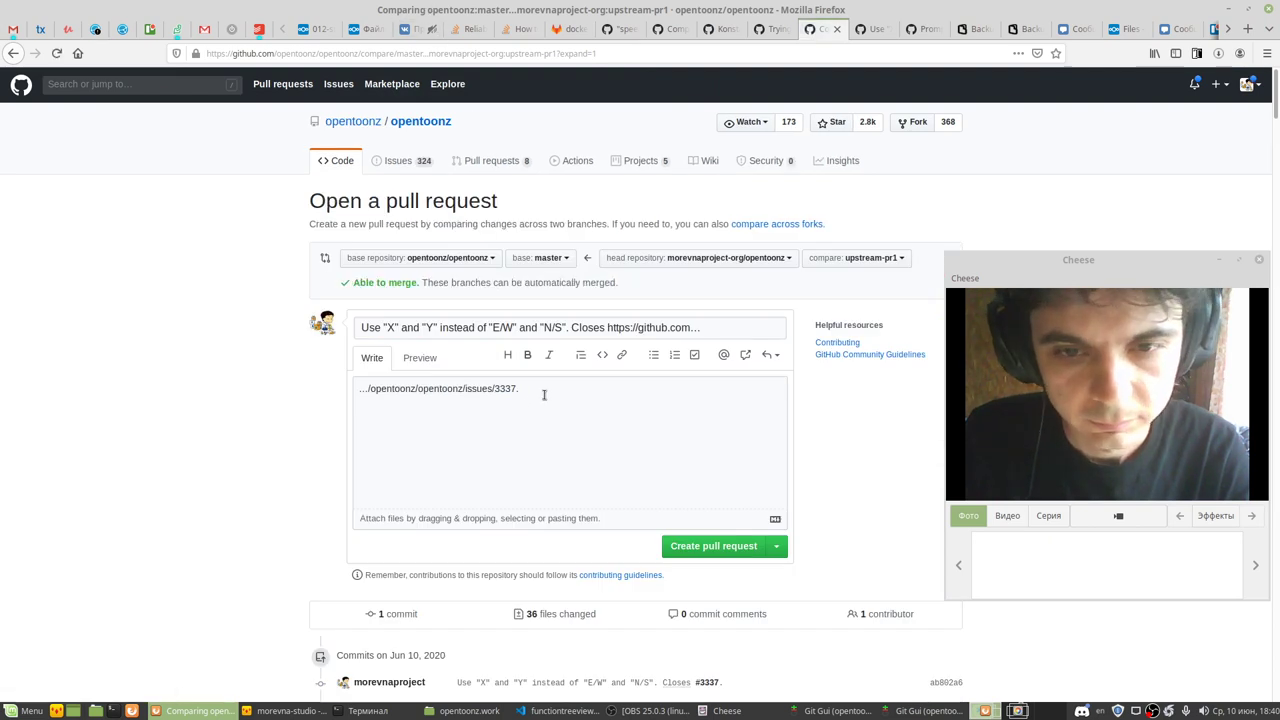
{"action": "double_click", "coordinate": [367, 391]}
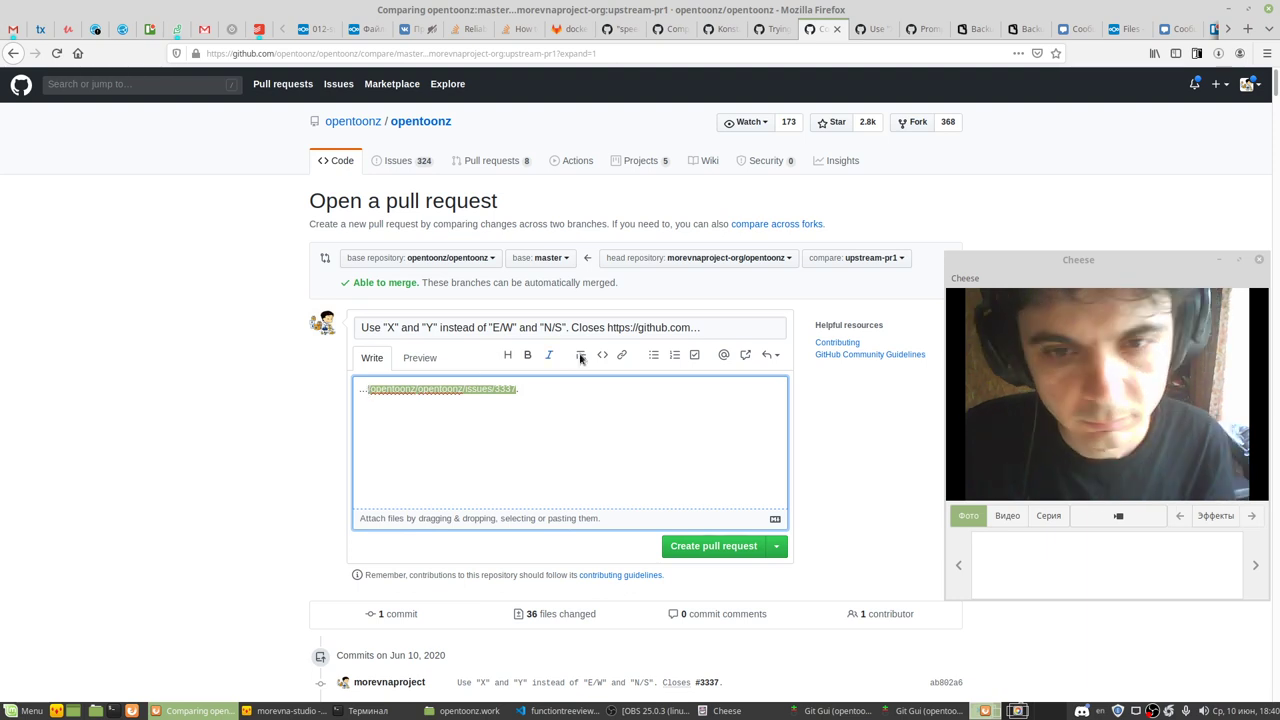
{"action": "key", "text": "ctrl+x"}
Step: End the title with 'Closes #3337.', clear leftover dots from the description, and submit
{"action": "left_click", "coordinate": [608, 328]}
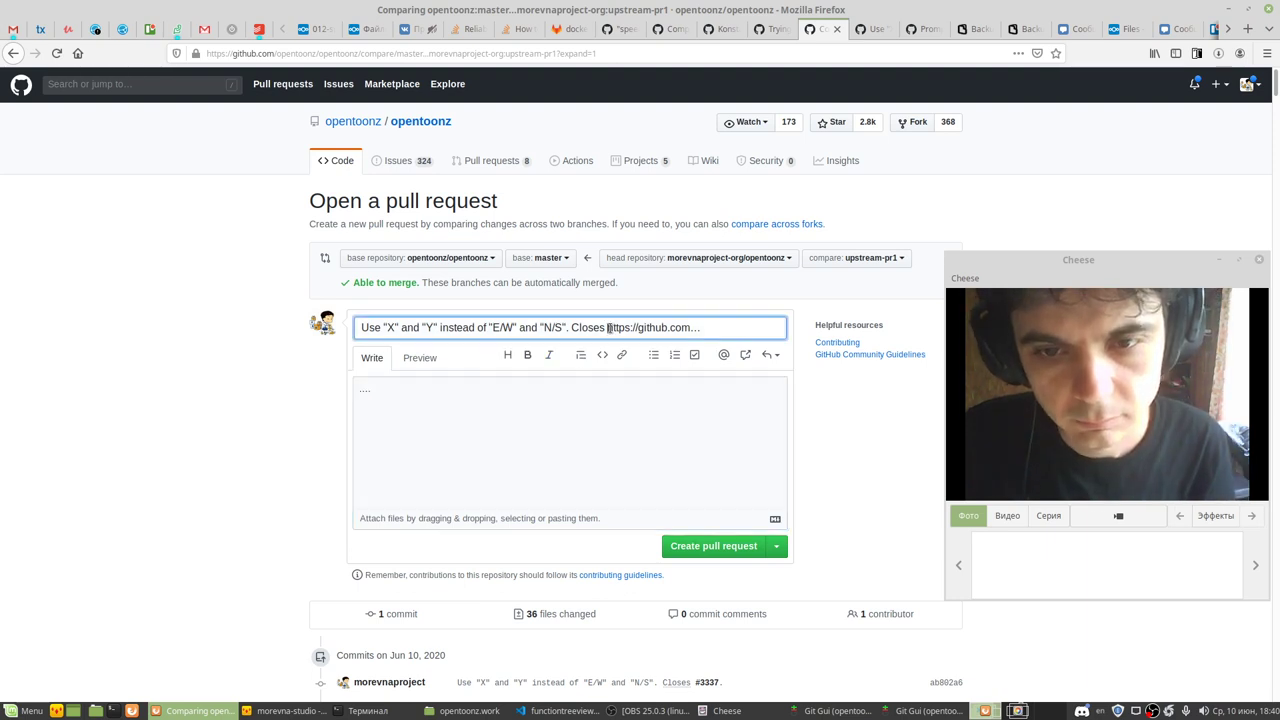
{"action": "key", "text": "BackSpace"}
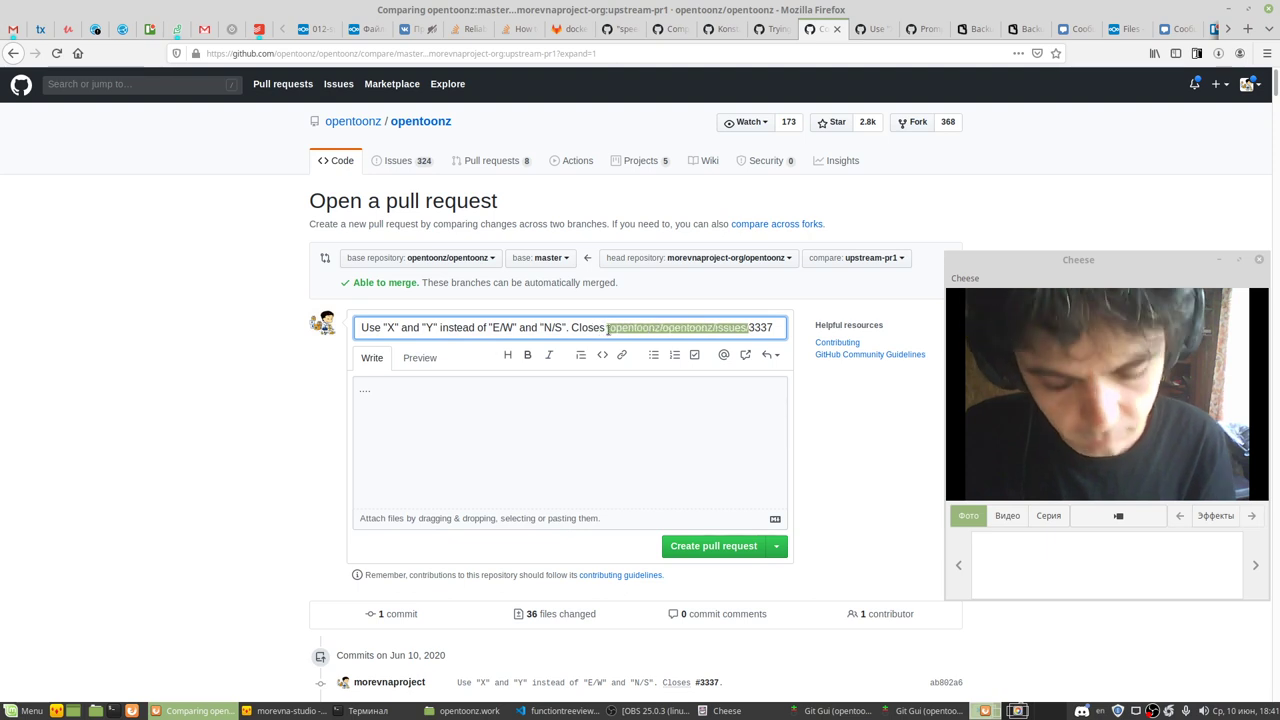
{"action": "type", "text": "#3337."}
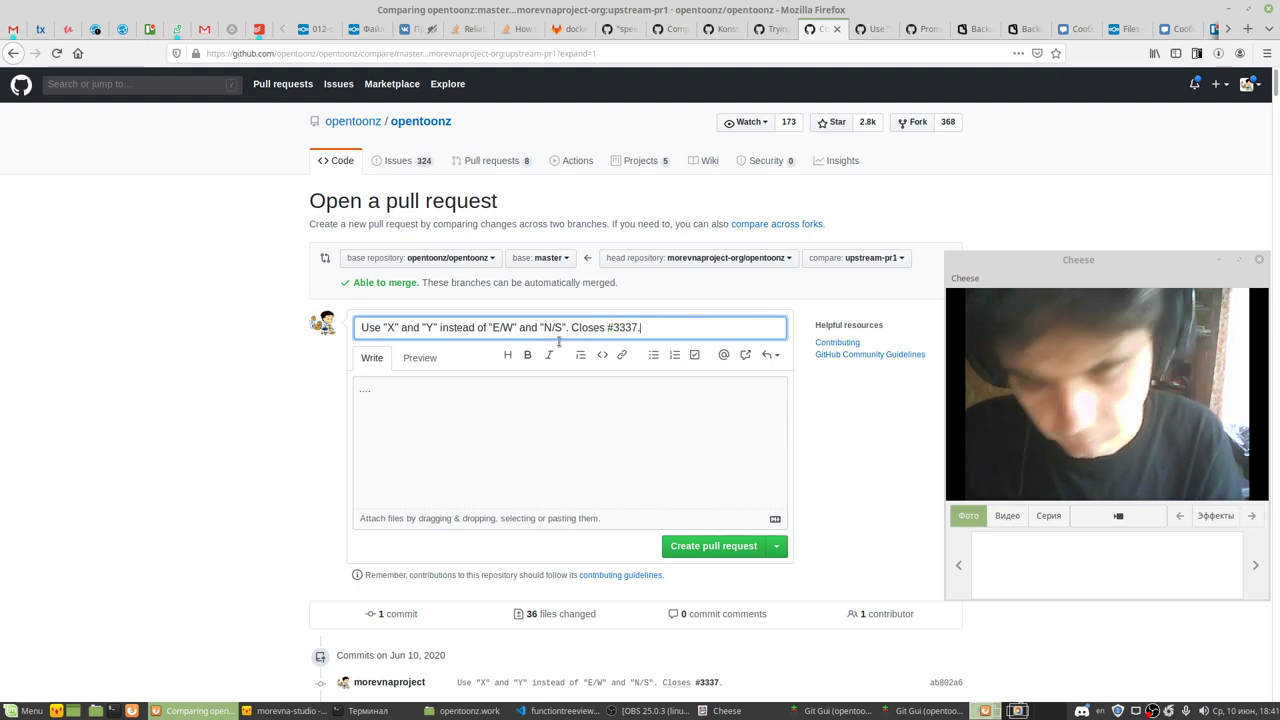
{"action": "left_click_drag", "start_coordinate": [386, 389], "coordinate": [323, 386]}
{"action": "key", "text": "BackSpace"}
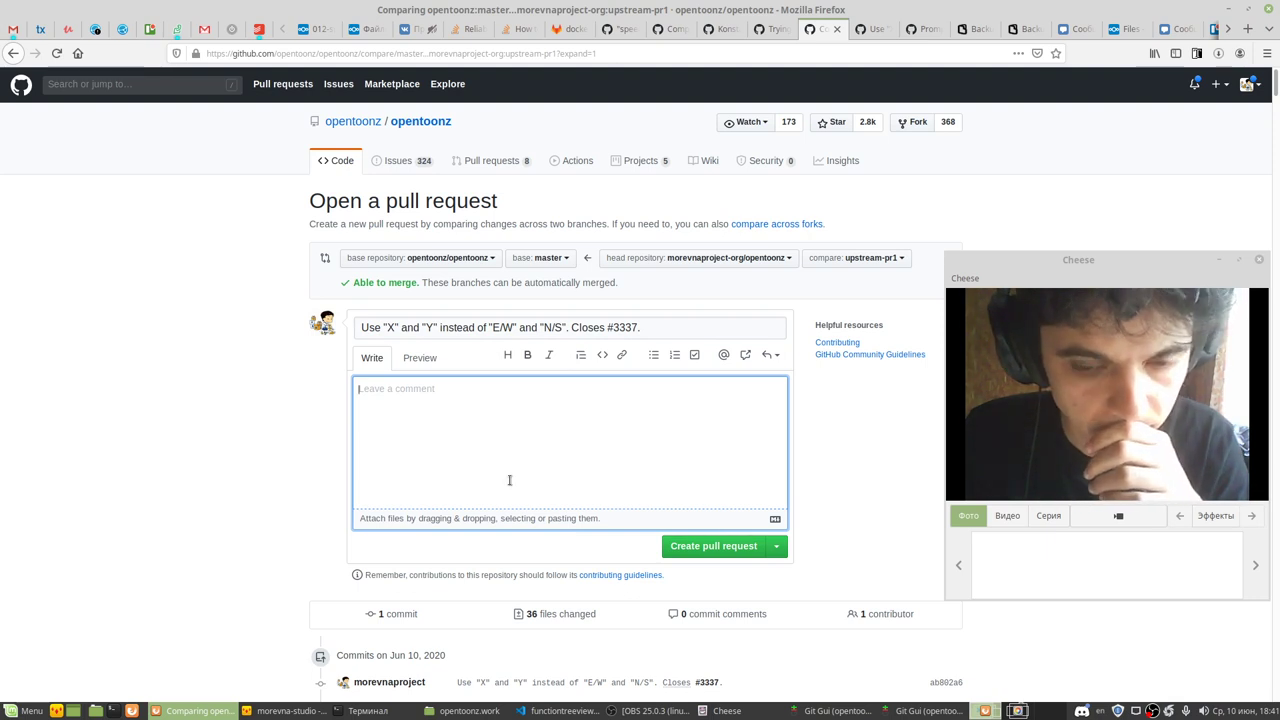
{"action": "left_click", "coordinate": [702, 547]}
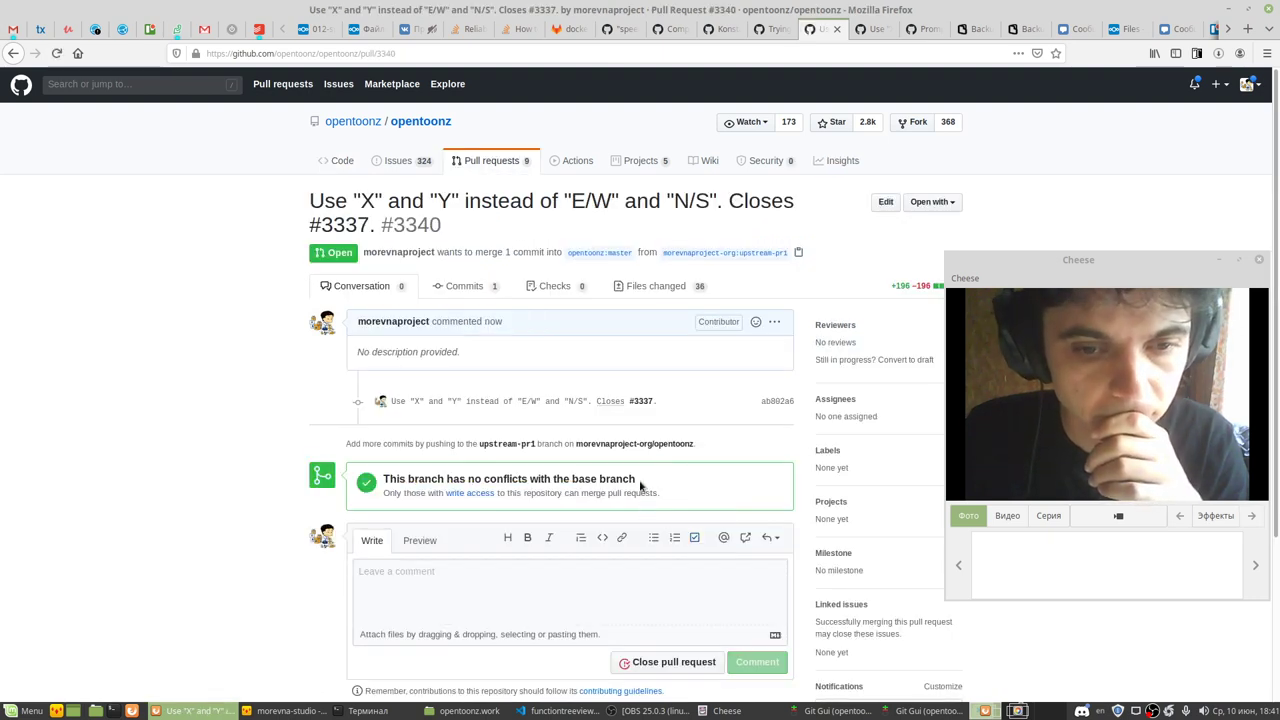
{"action": "mouse_move", "coordinate": [640, 401]}
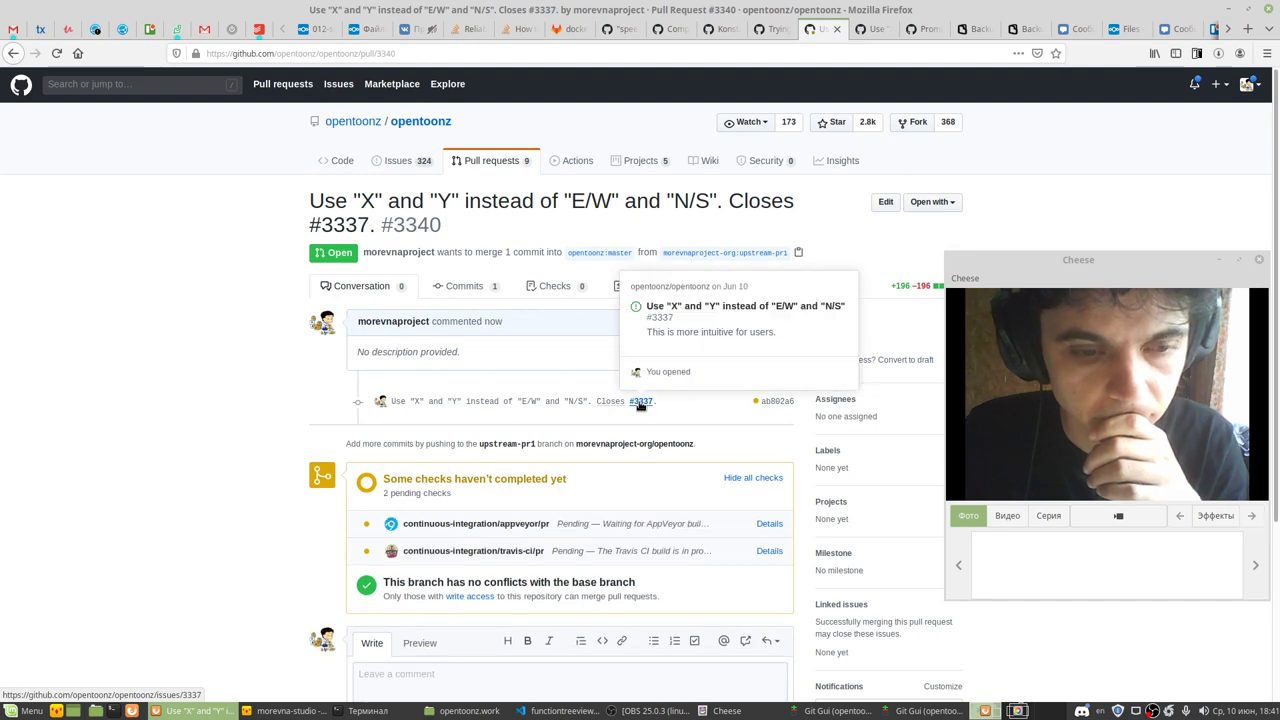
Step: Open issue #3337 from the commit, scroll through its comments, then switch to the VK tab
{"action": "left_click", "coordinate": [640, 401]}
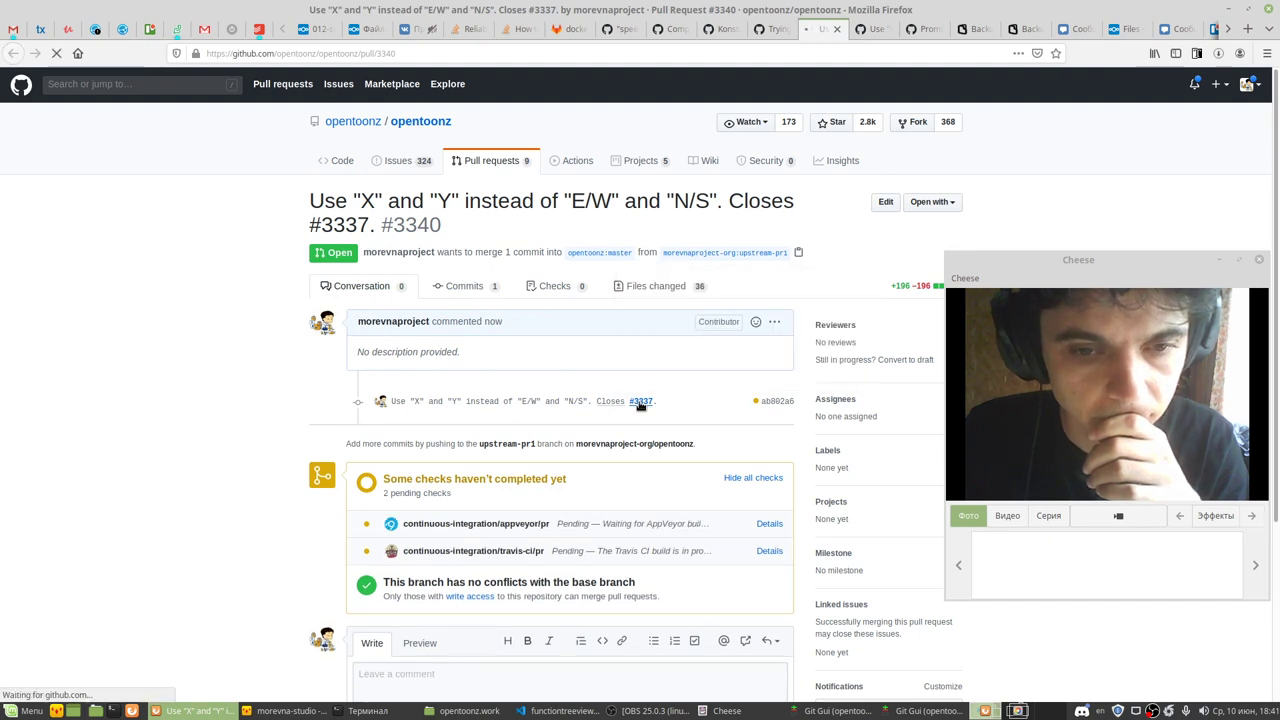
{"action": "scroll", "coordinate": [324, 601], "scroll_direction": "down", "scroll_amount": 5}
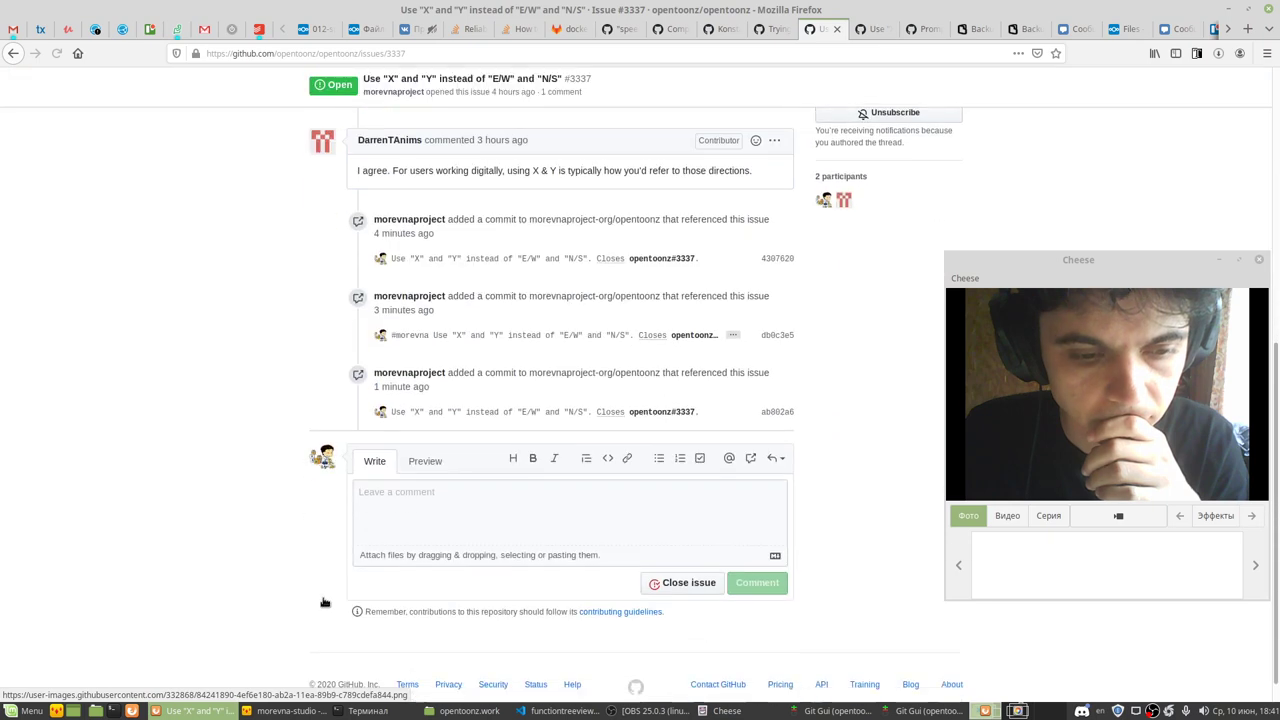
{"action": "scroll", "coordinate": [324, 601], "scroll_direction": "down", "scroll_amount": 1}
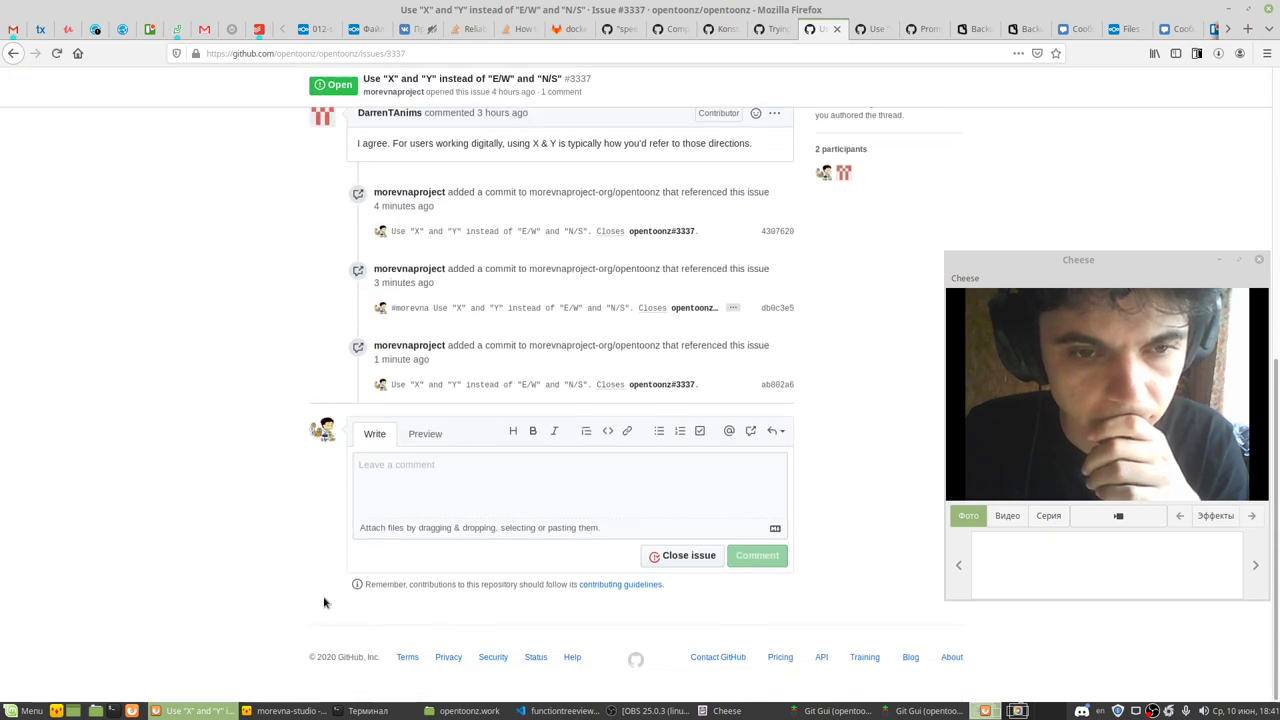
{"action": "scroll", "coordinate": [324, 601], "scroll_direction": "up", "scroll_amount": 2}
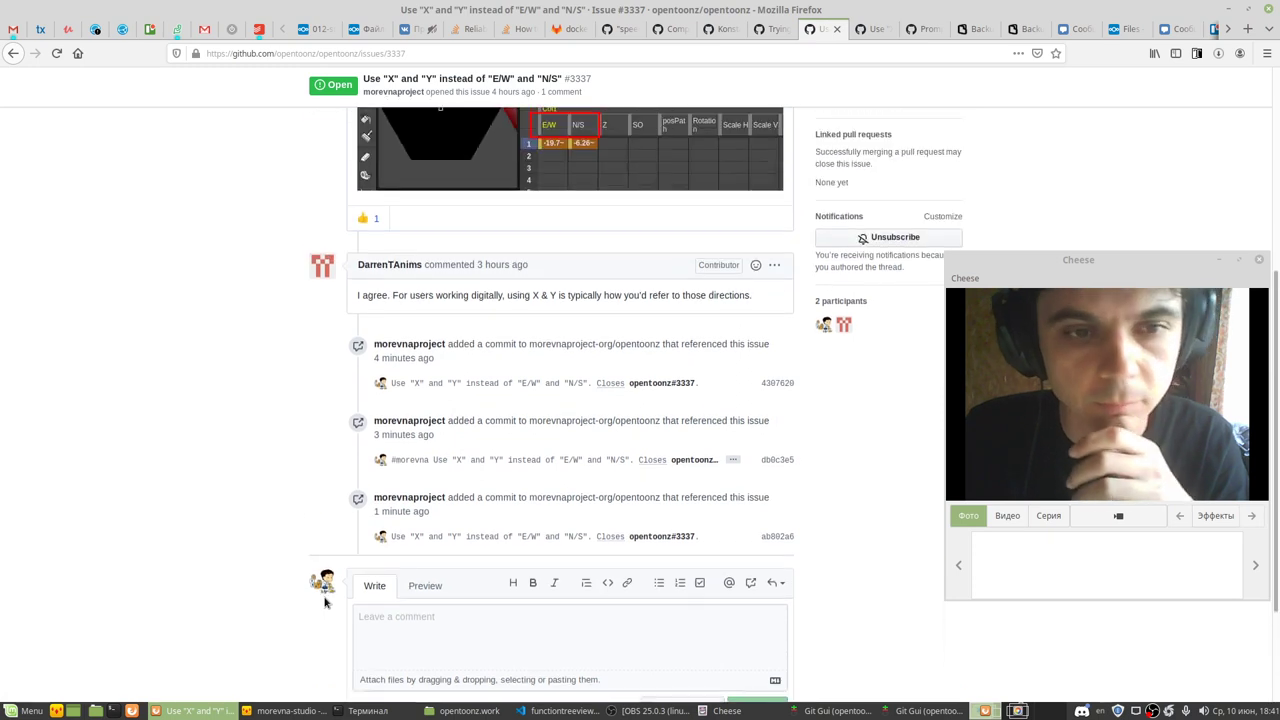
{"action": "scroll", "coordinate": [324, 601], "scroll_direction": "up", "scroll_amount": 3}
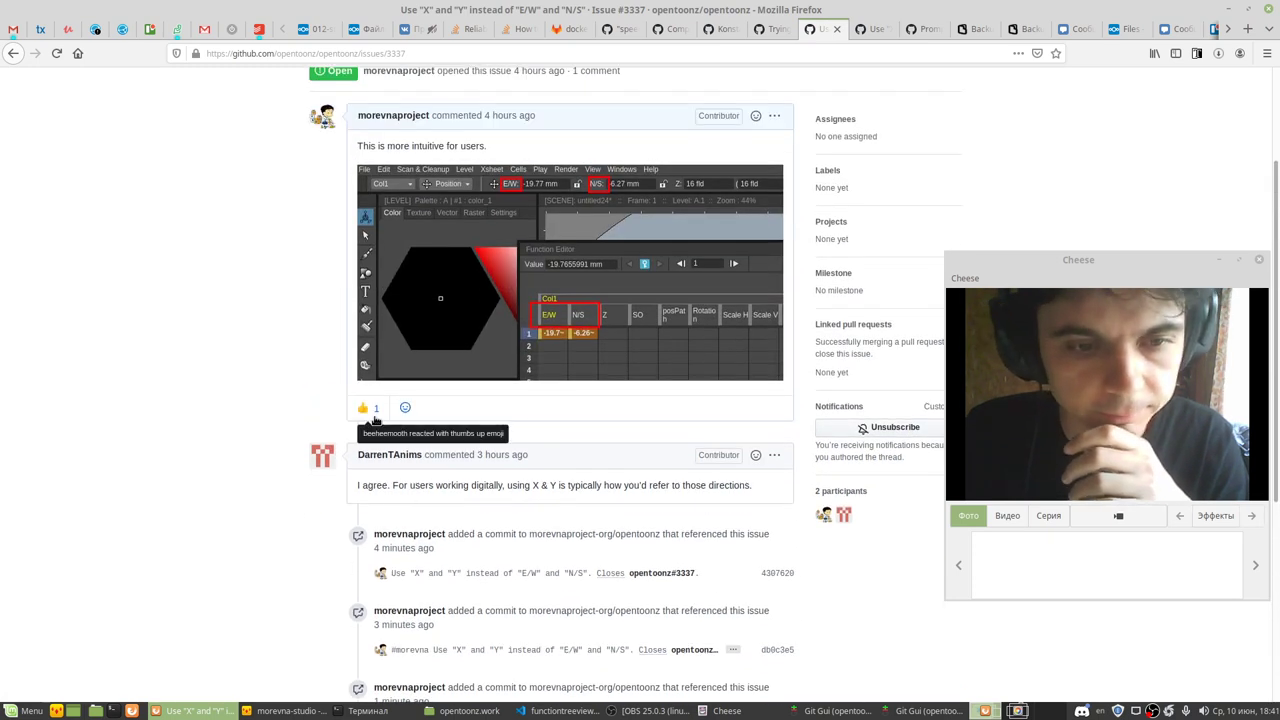
{"action": "scroll", "coordinate": [265, 490], "scroll_direction": "up", "scroll_amount": 1}
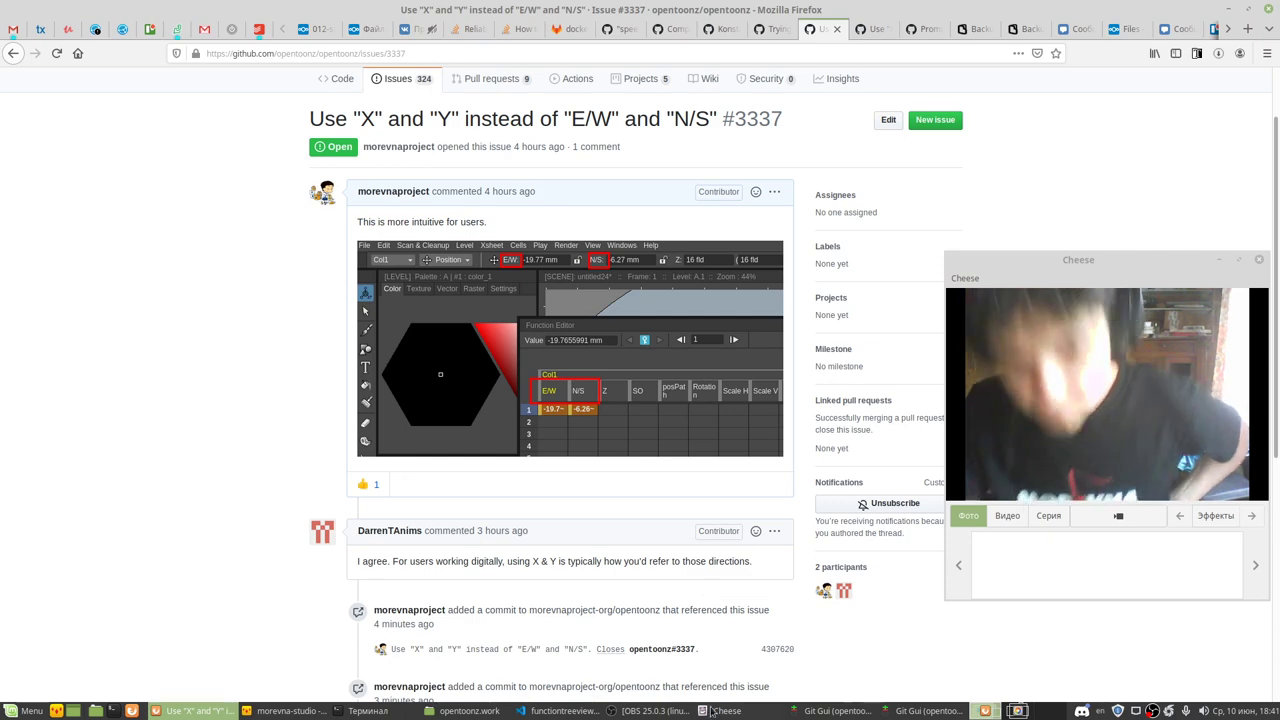
{"action": "left_click", "coordinate": [663, 711]}
{"action": "left_click", "coordinate": [663, 711]}
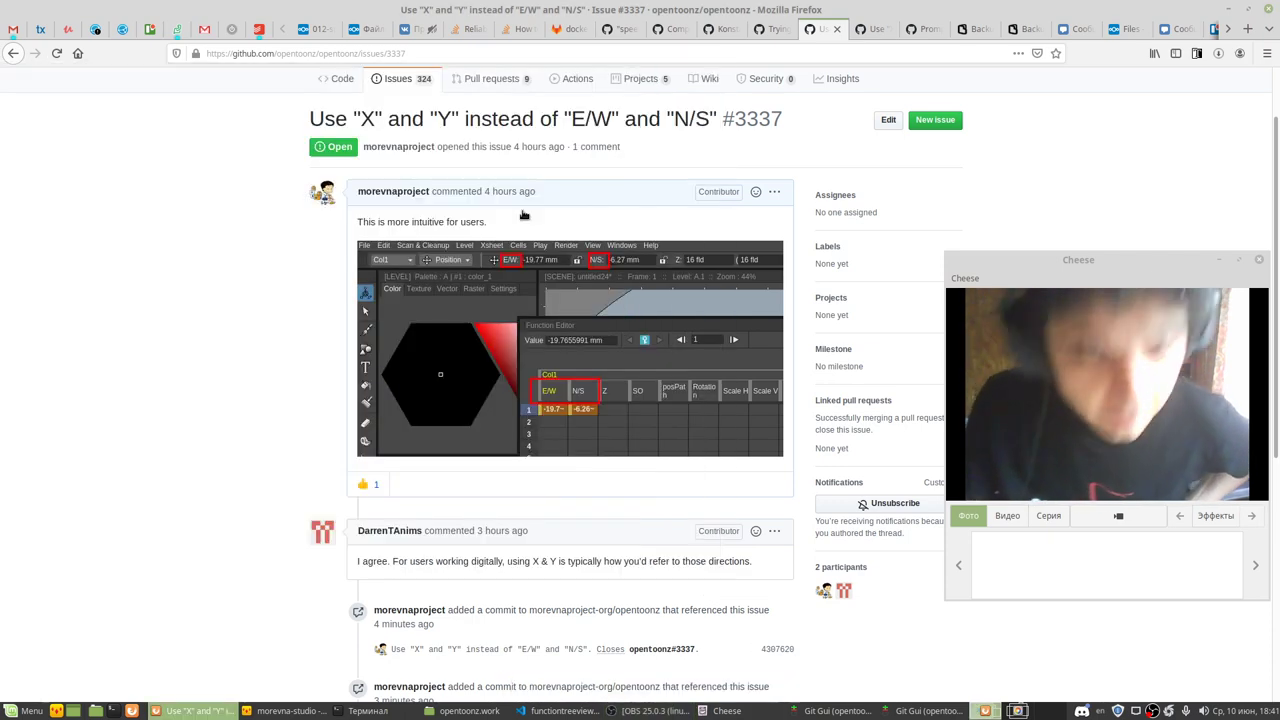
{"action": "left_click", "coordinate": [422, 31]}
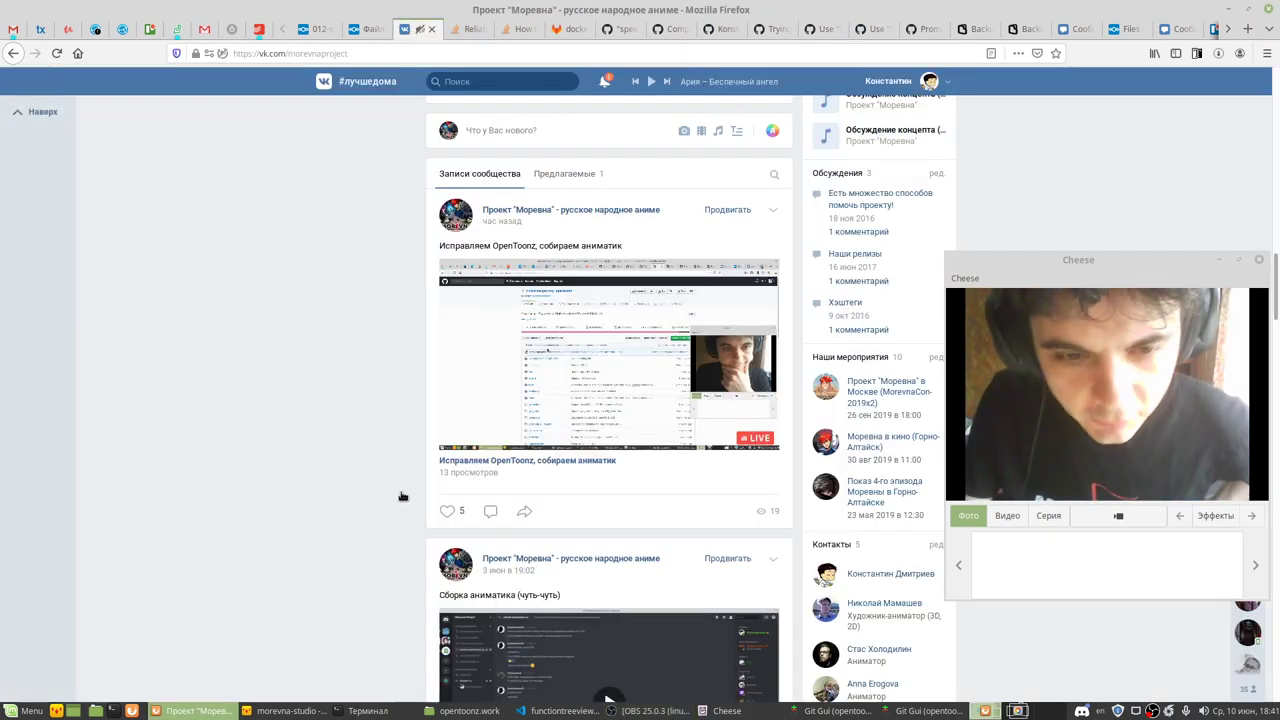
Step: Close Git Gui's successful push result and the Git Gui window, then dismiss Discord's tray menu
{"action": "scroll", "coordinate": [400, 497], "scroll_direction": "up", "scroll_amount": 1}
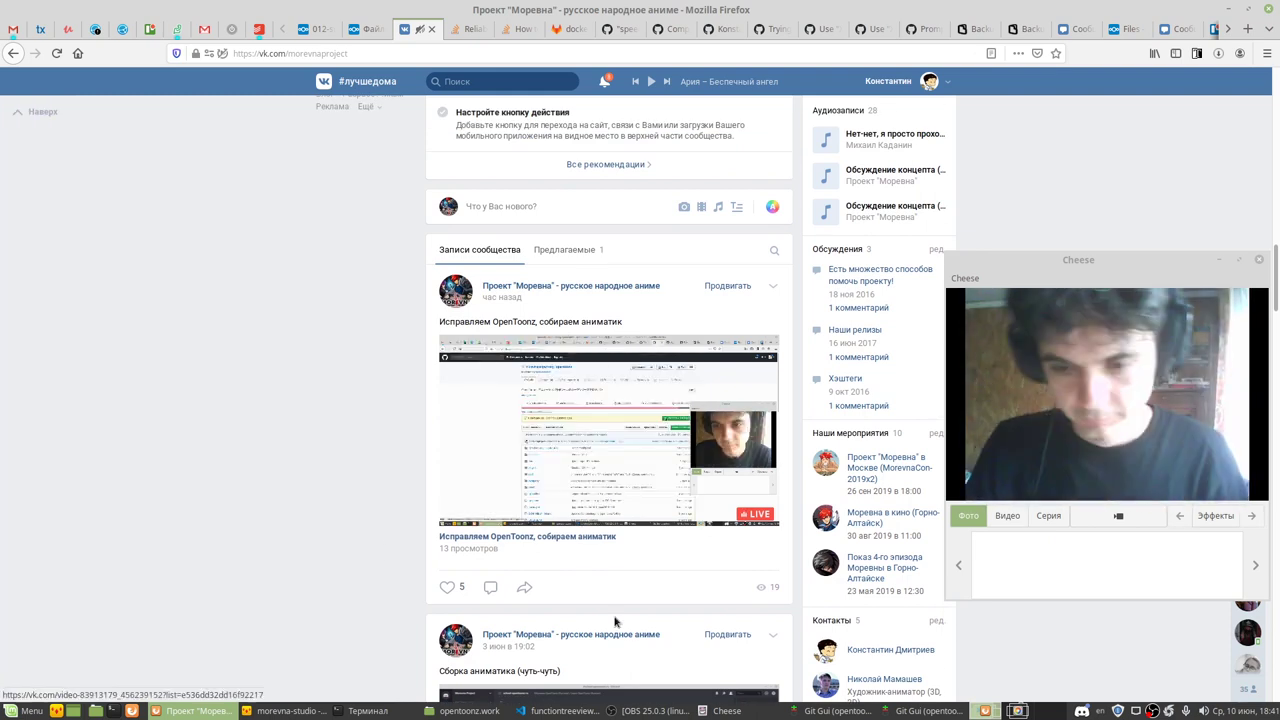
{"action": "left_click", "coordinate": [922, 711]}
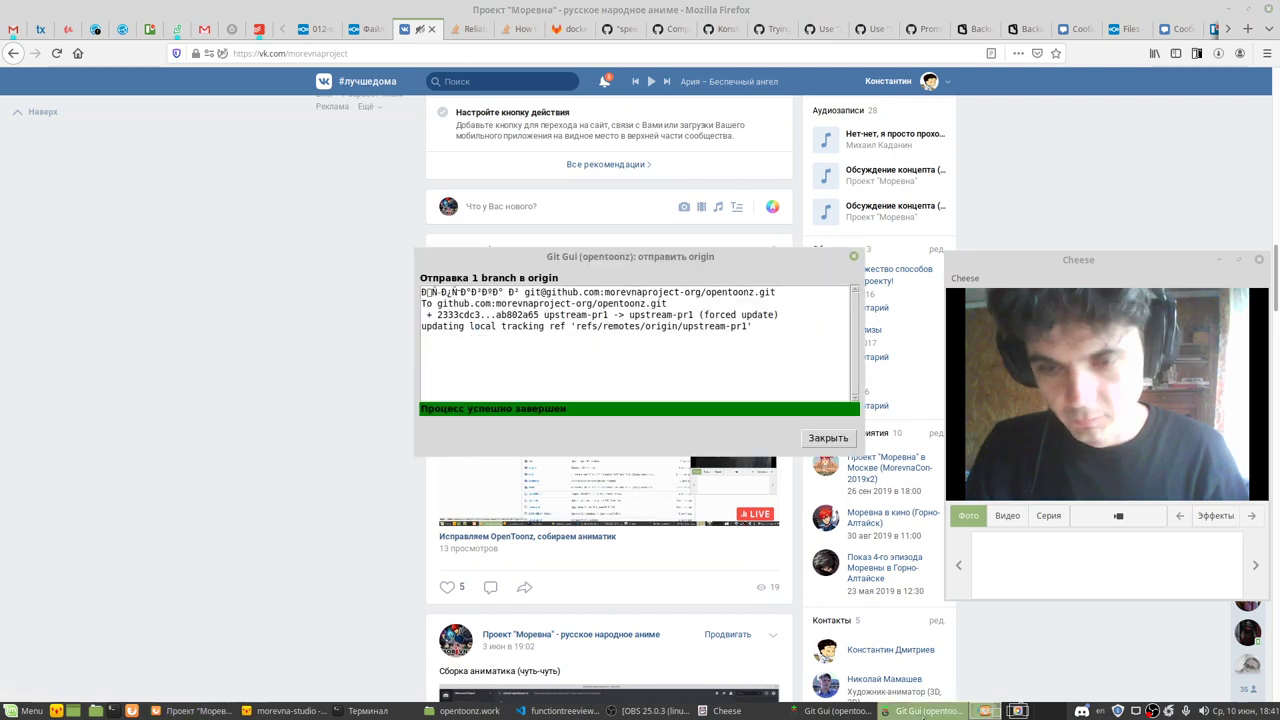
{"action": "left_click", "coordinate": [828, 438]}
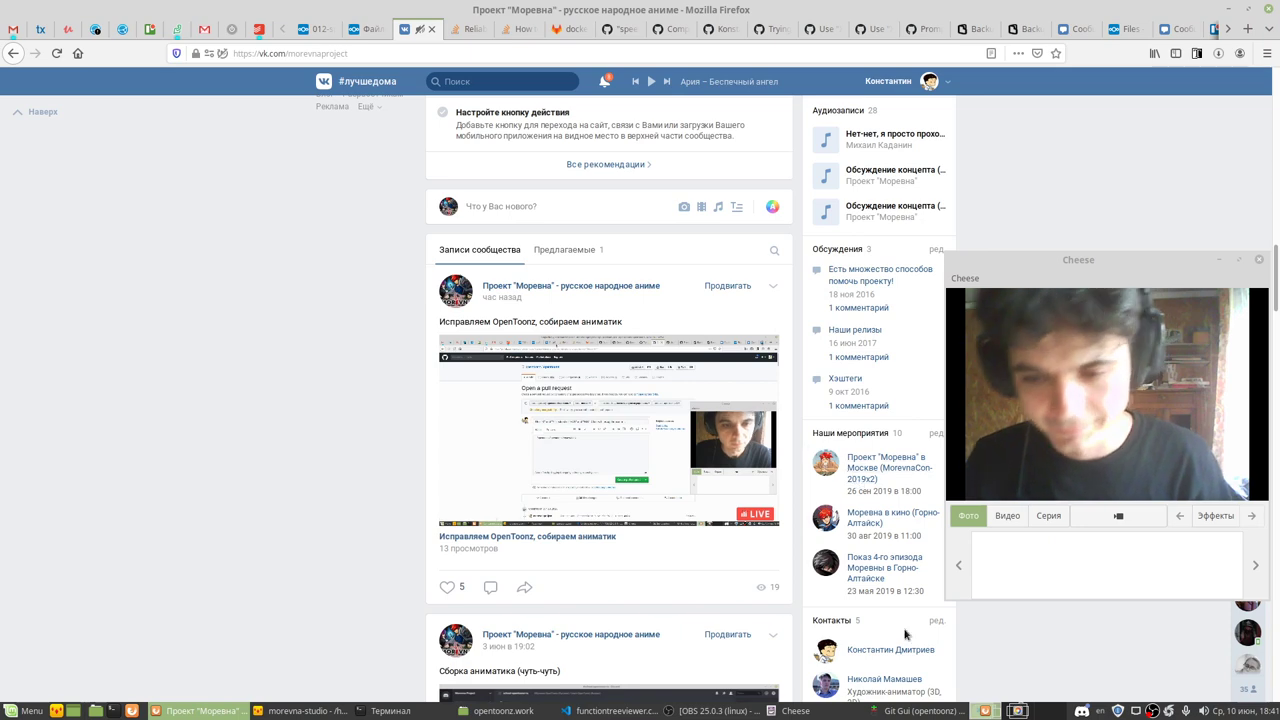
{"action": "left_click", "coordinate": [918, 711]}
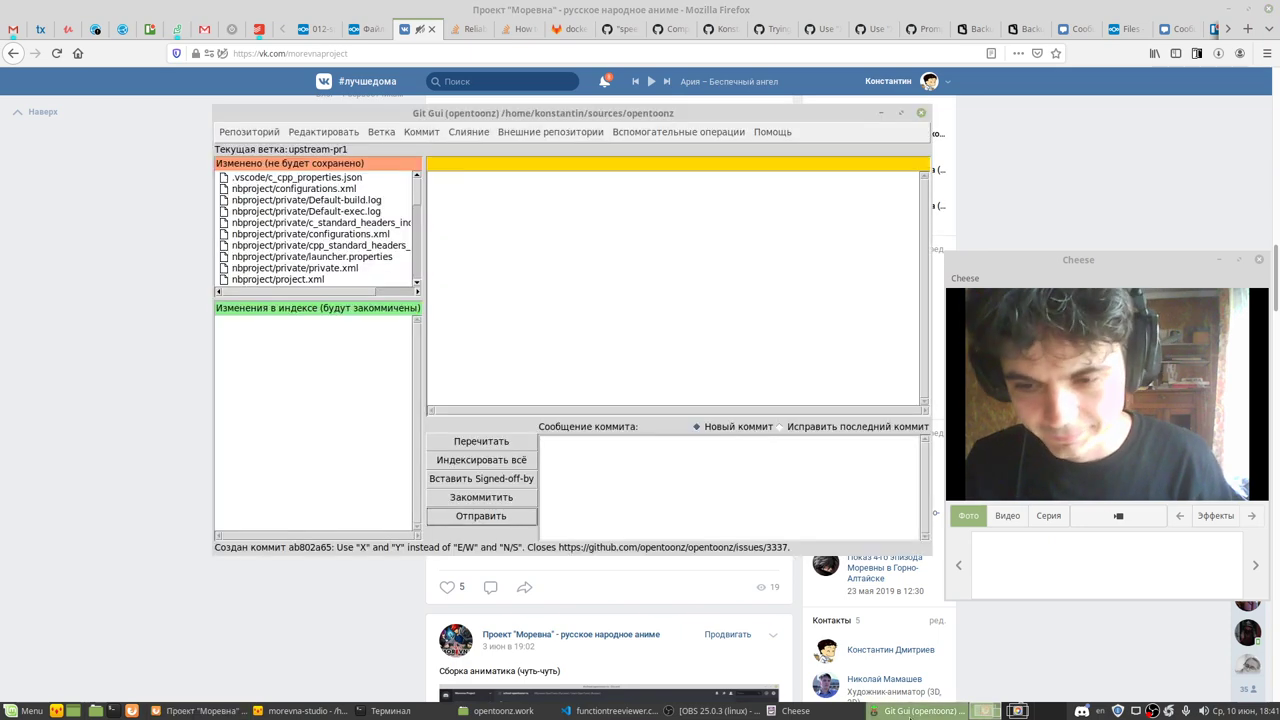
{"action": "left_click", "coordinate": [922, 113]}
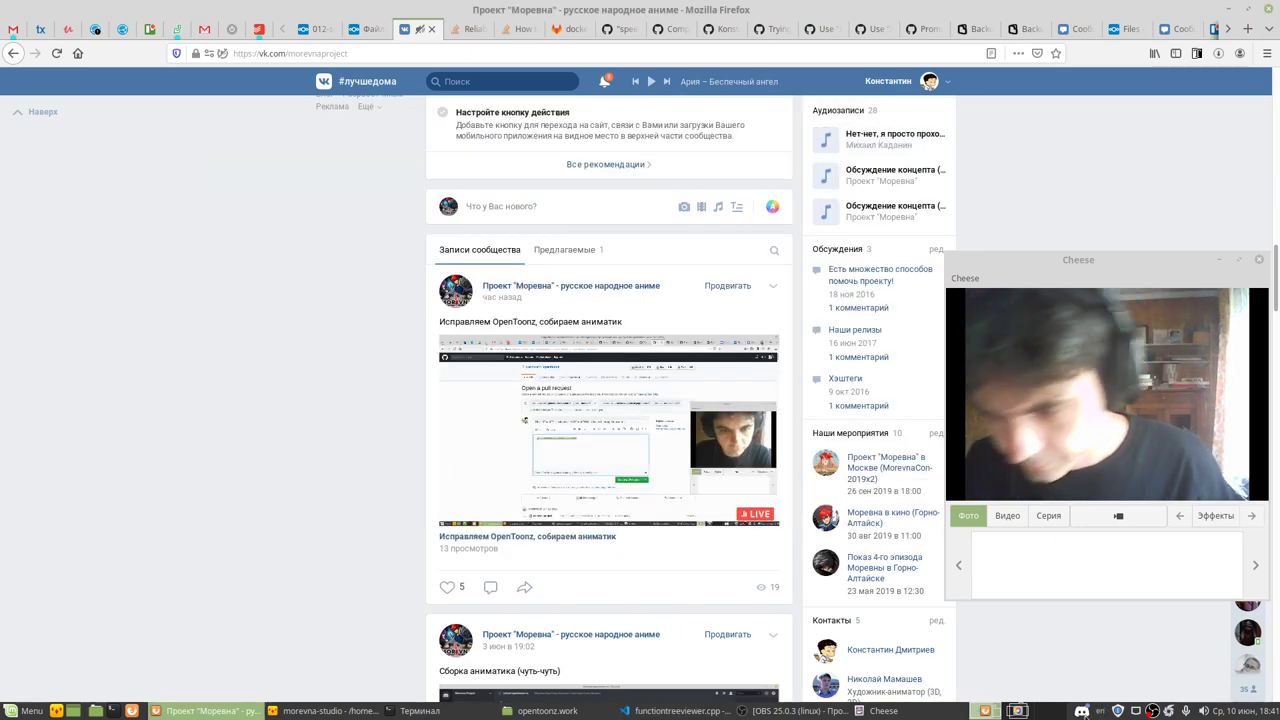
{"action": "right_click", "coordinate": [1083, 711]}
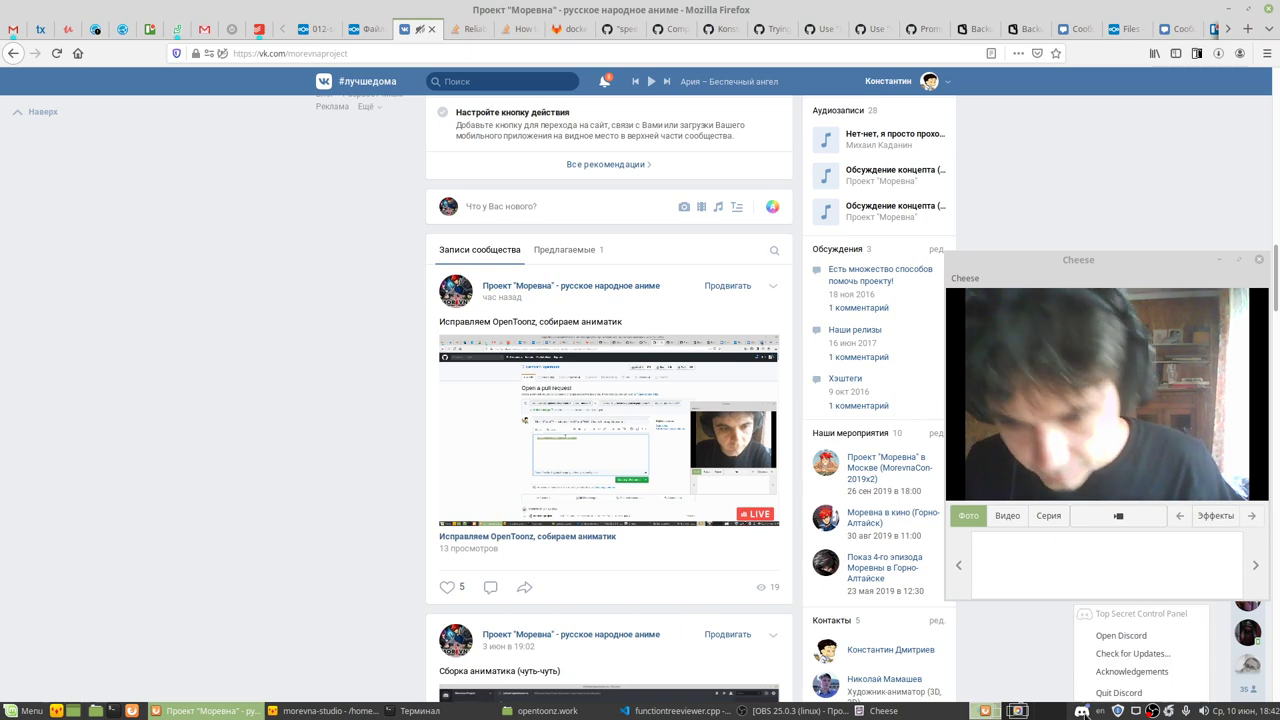
{"action": "left_click", "coordinate": [1017, 711]}
Step: Switch to the second workspace, bring up the storyboard PDF, then the Discord #school-opentoonz-ru channel
{"action": "left_click", "coordinate": [1017, 711]}
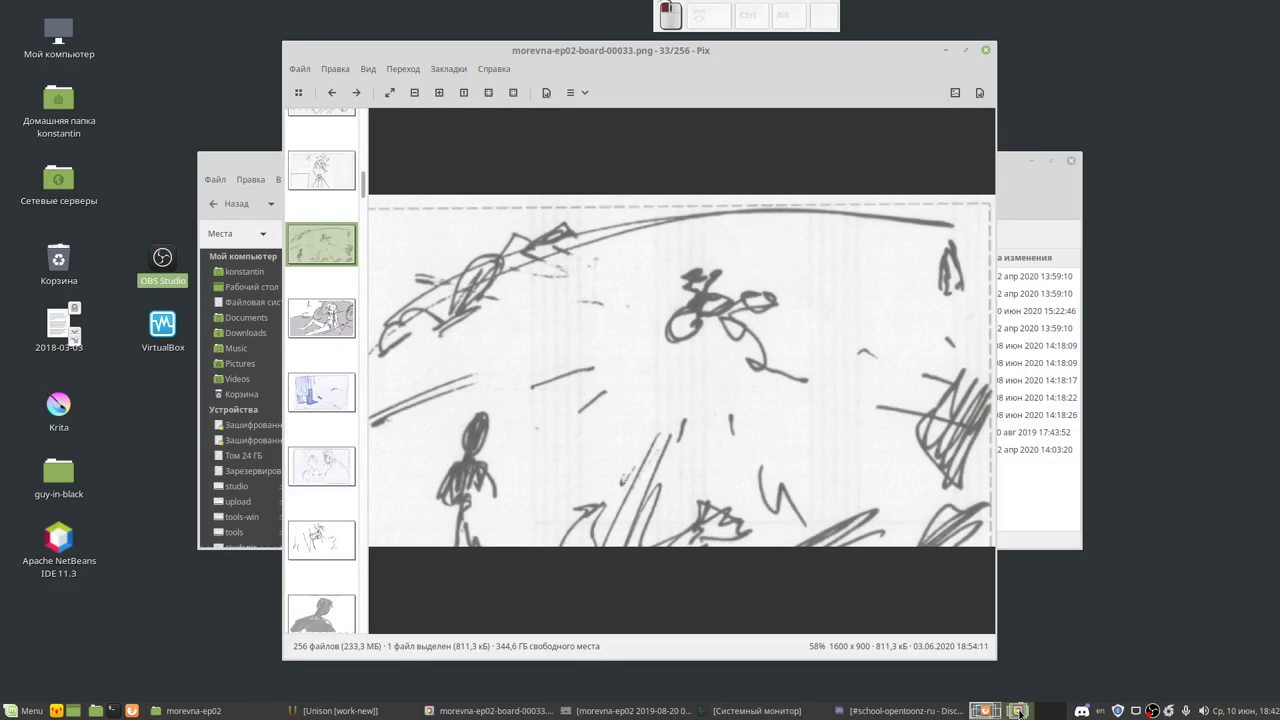
{"action": "left_click", "coordinate": [584, 716]}
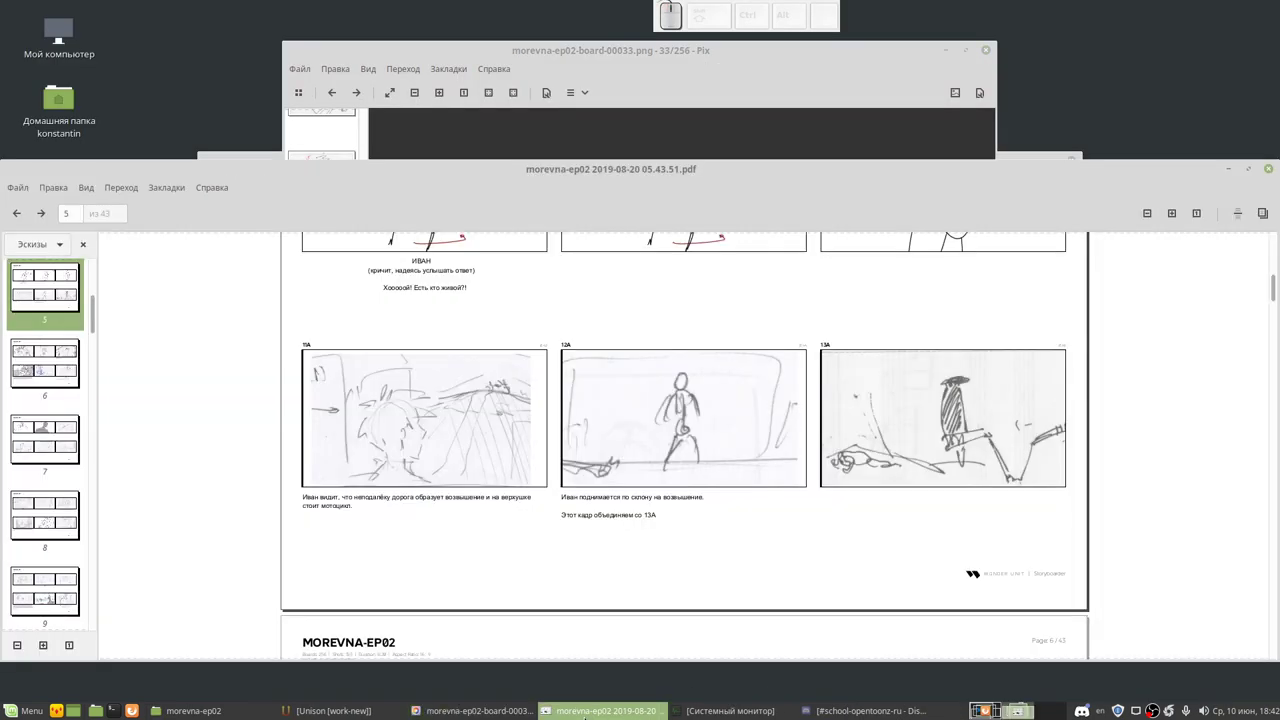
{"action": "left_click", "coordinate": [842, 712]}
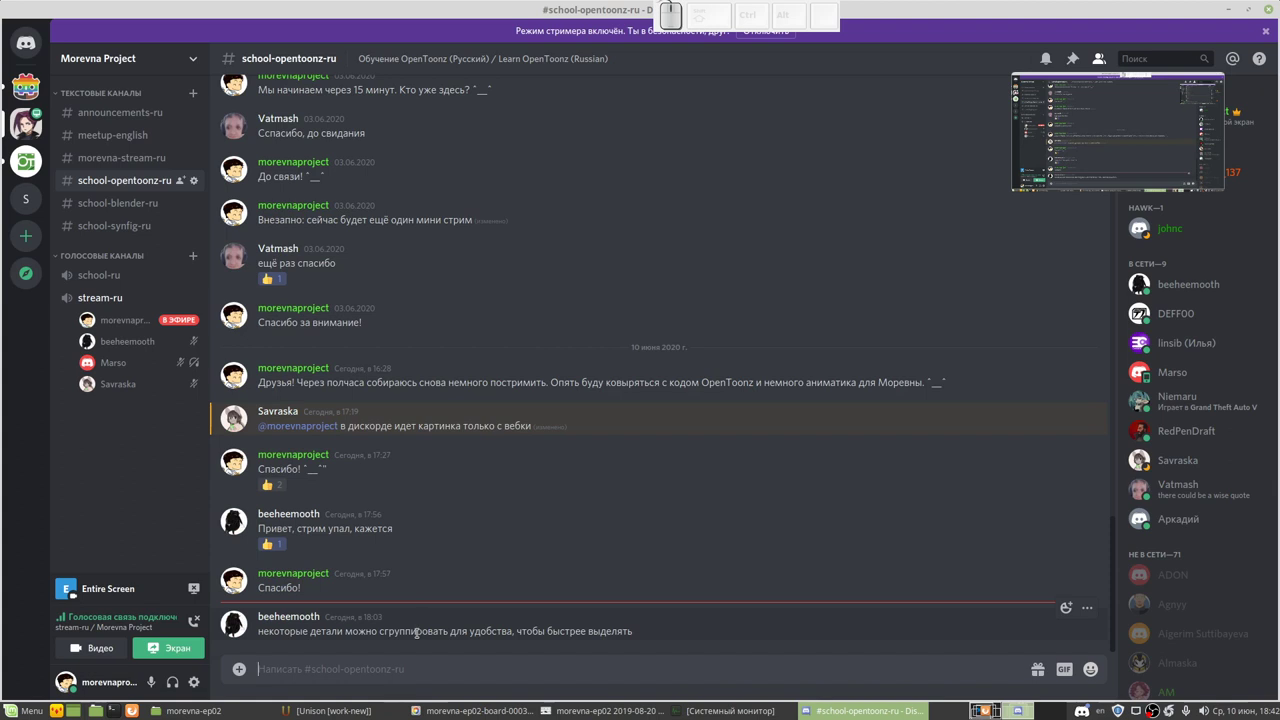
Step: Add a thumbs-up reaction to the latest #school-opentoonz-ru message and clear the message field
{"action": "left_click", "coordinate": [1066, 607]}
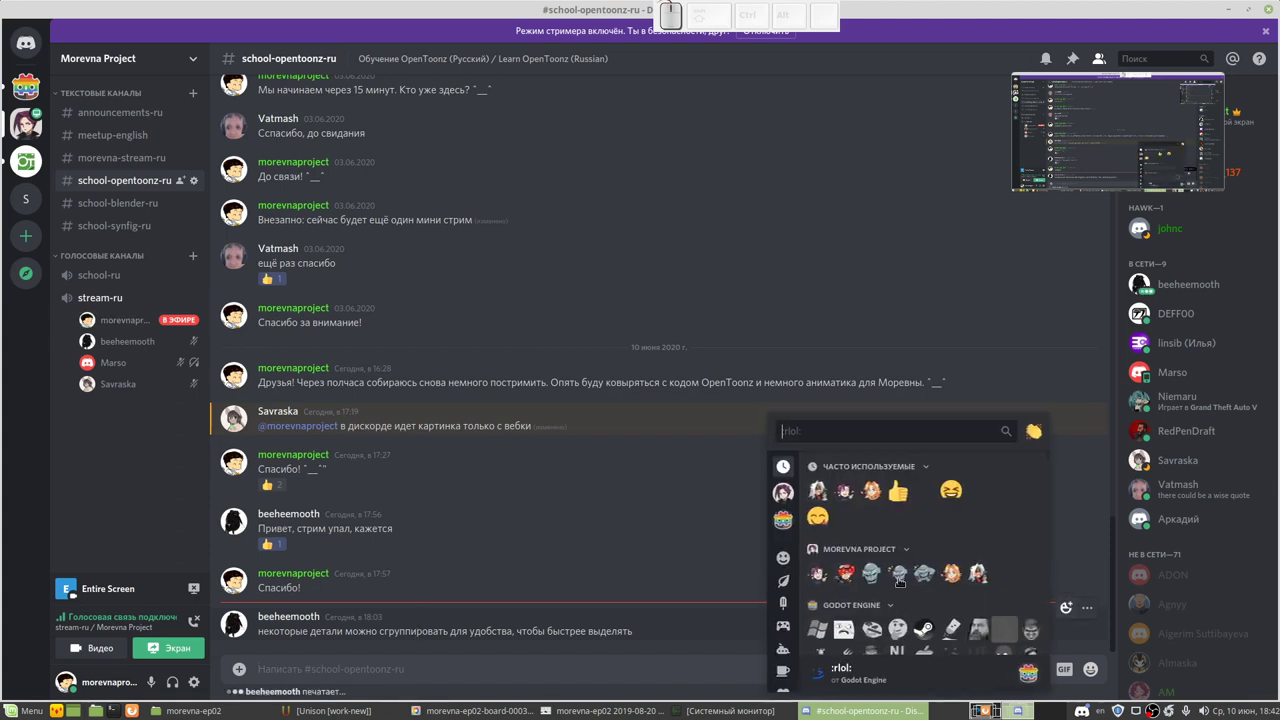
{"action": "key", "text": "Return"}
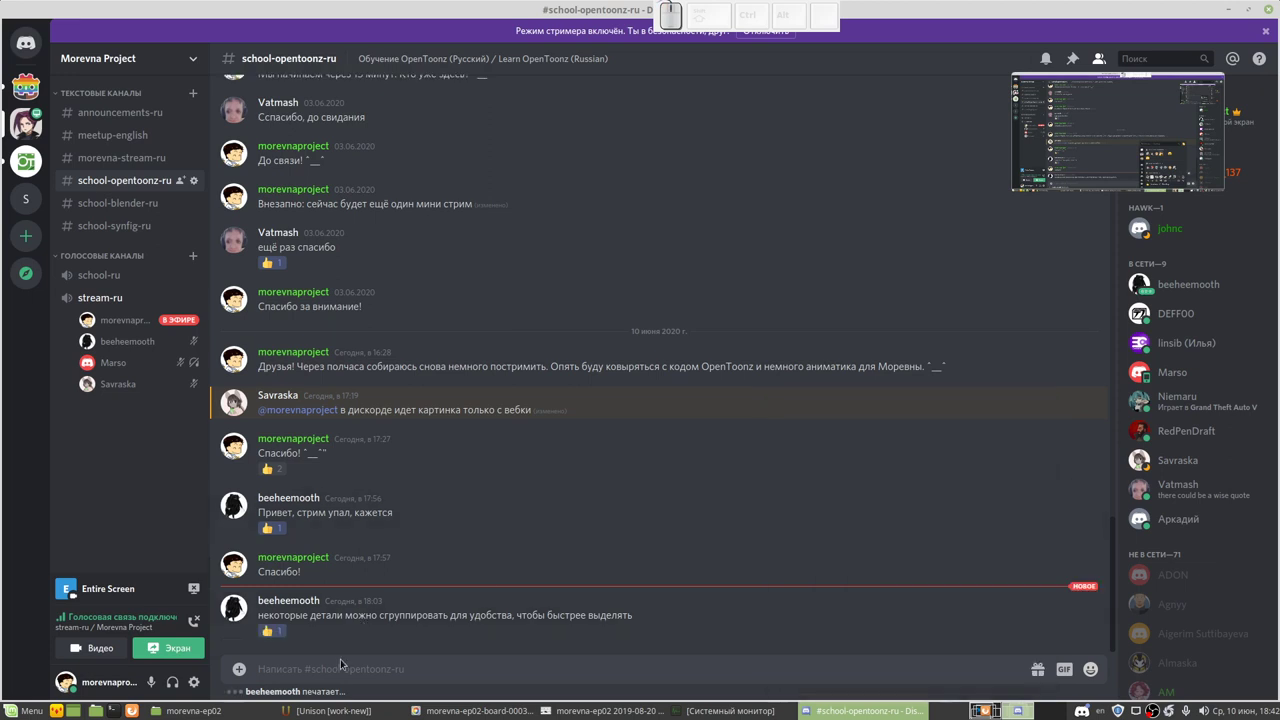
{"action": "left_click", "coordinate": [326, 664]}
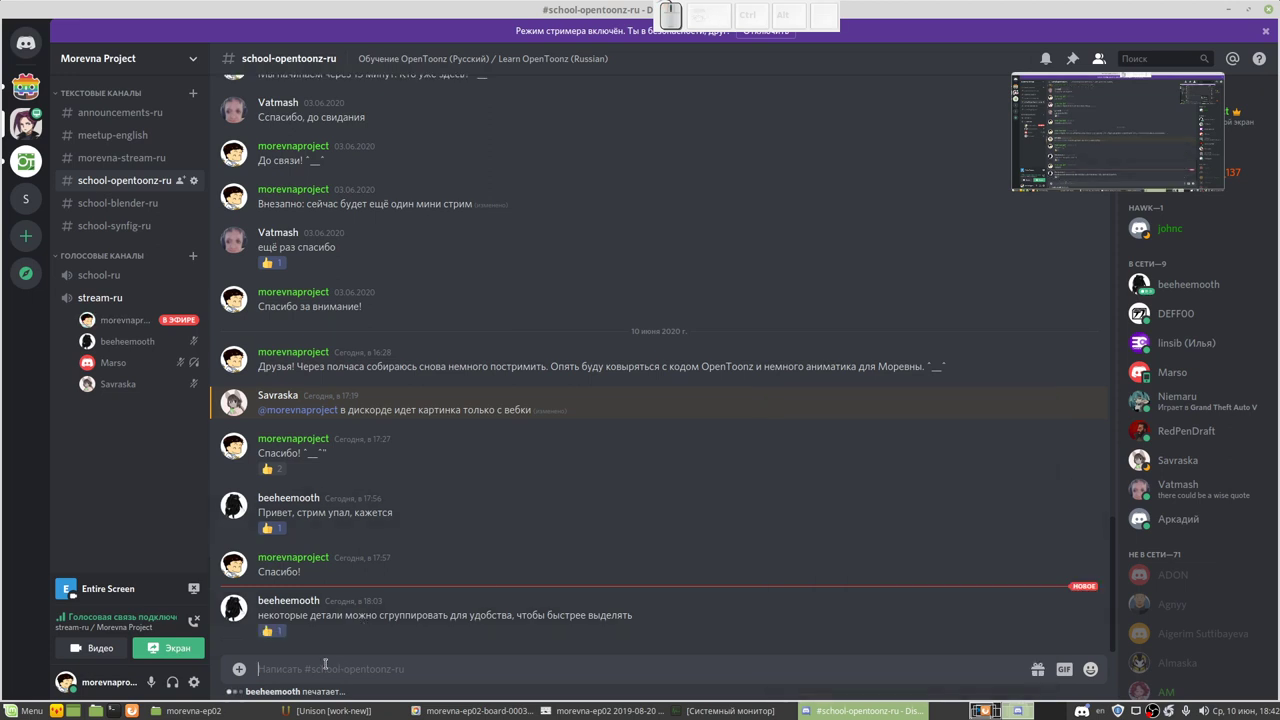
{"action": "key", "text": "BackSpace"}
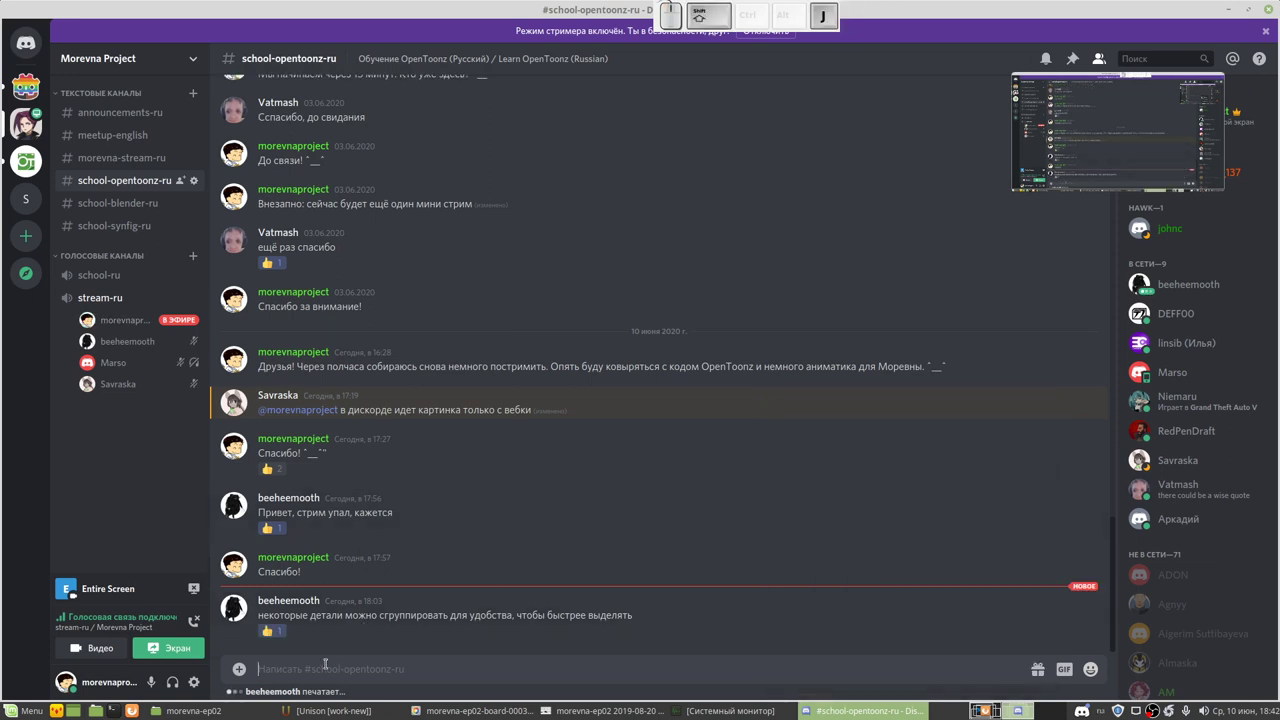
Step: Post the reply 'О, спасибо! я не догадался ^__^' and return to the VK page
{"action": "type", "text": "О"}
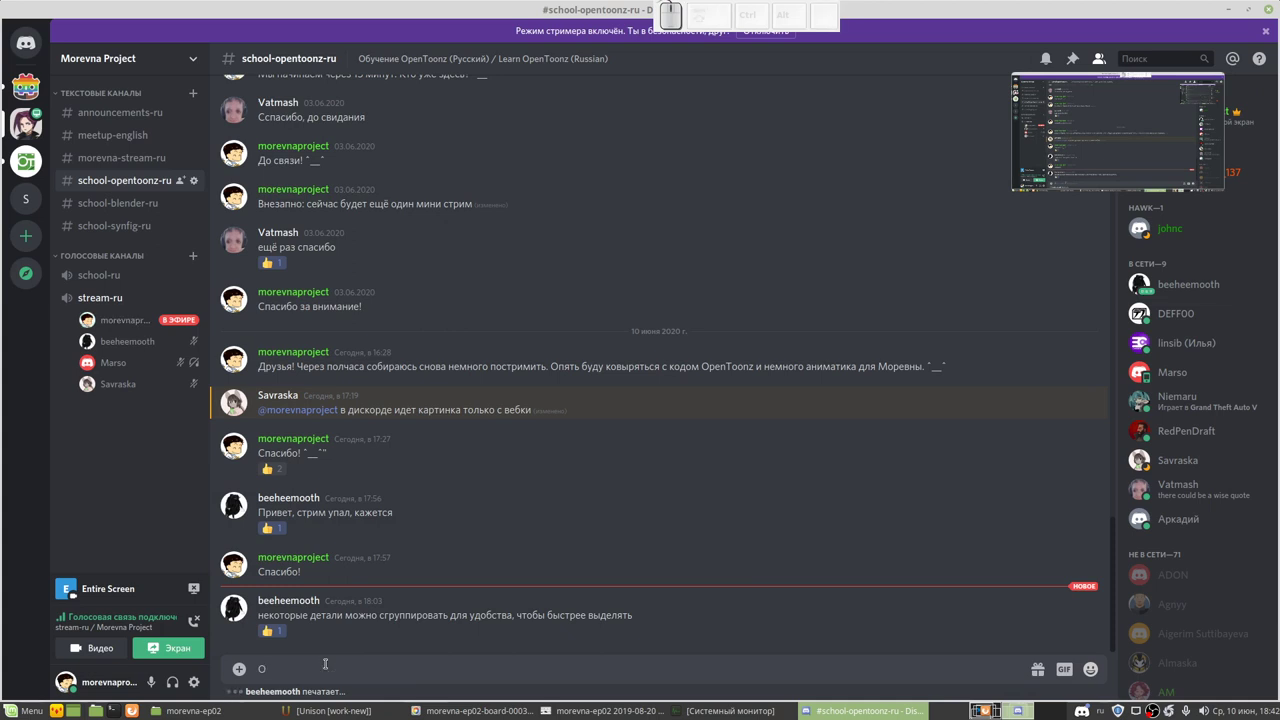
{"action": "type", "text": ", с"}
{"action": "key", "text": "shift+j"}
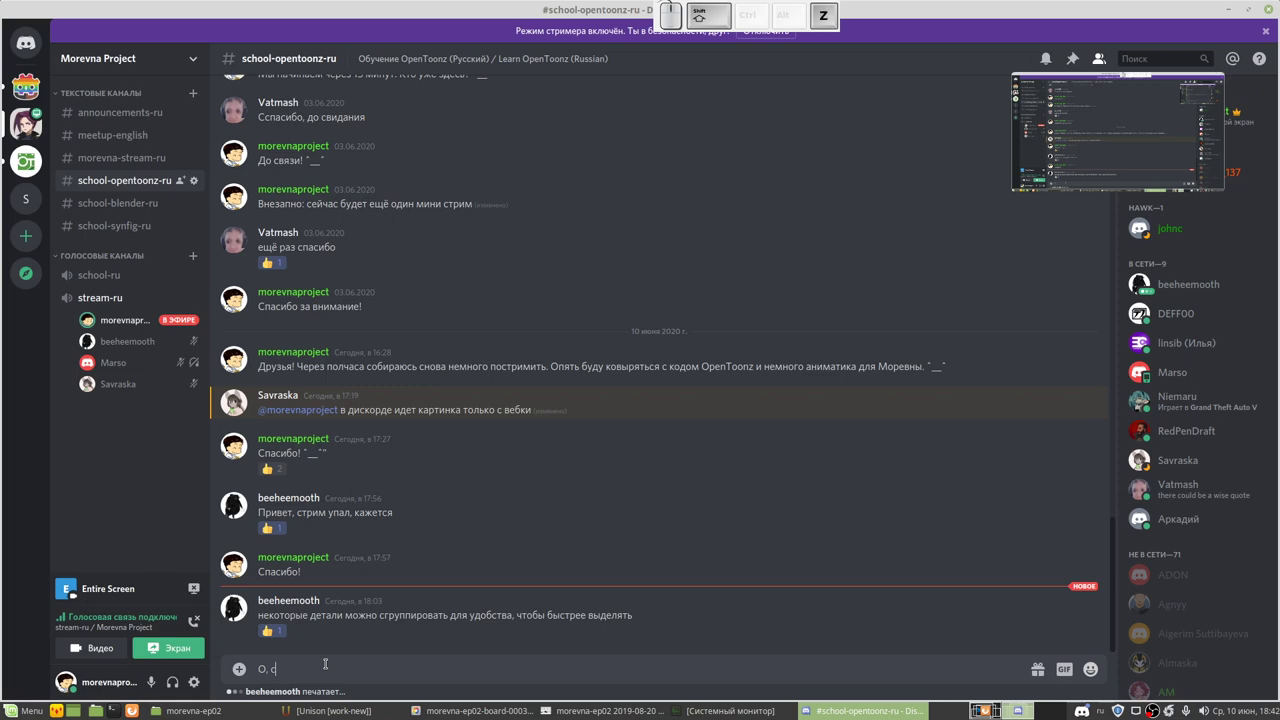
{"action": "type", "text": "пасибо! я не догадался ^__^"}
{"action": "key", "text": "Return"}
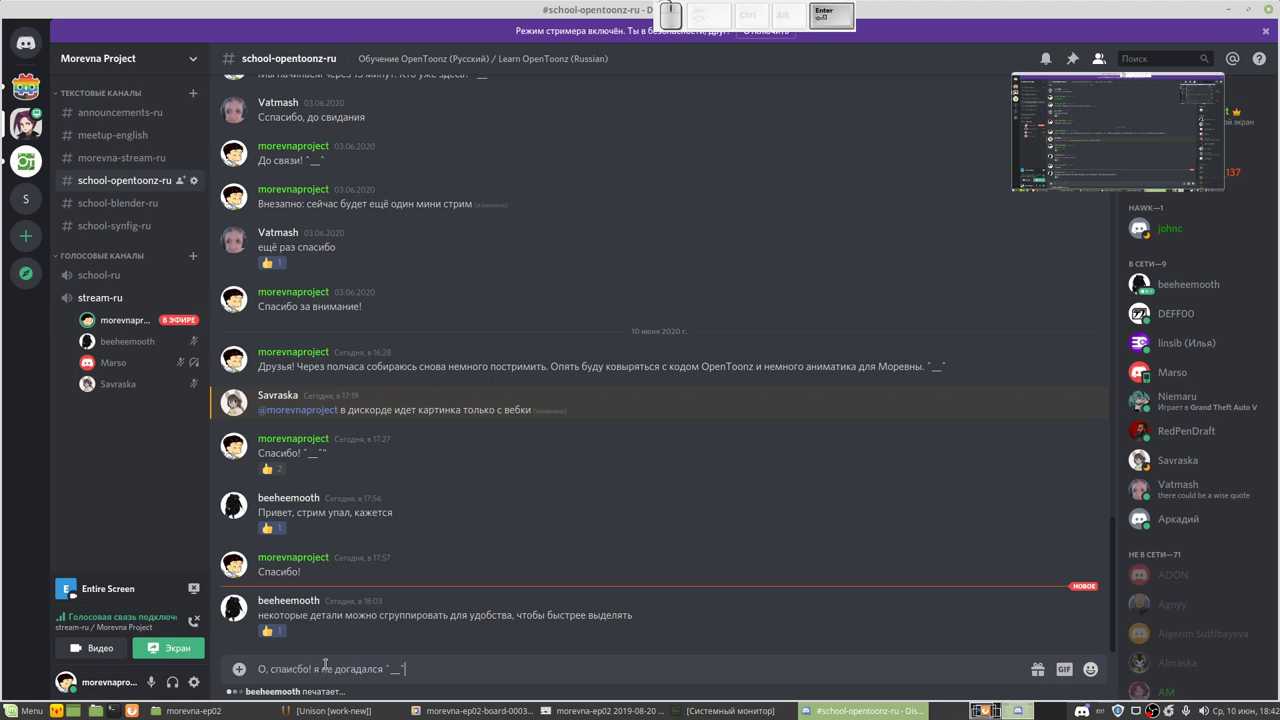
{"action": "left_click", "coordinate": [985, 710]}
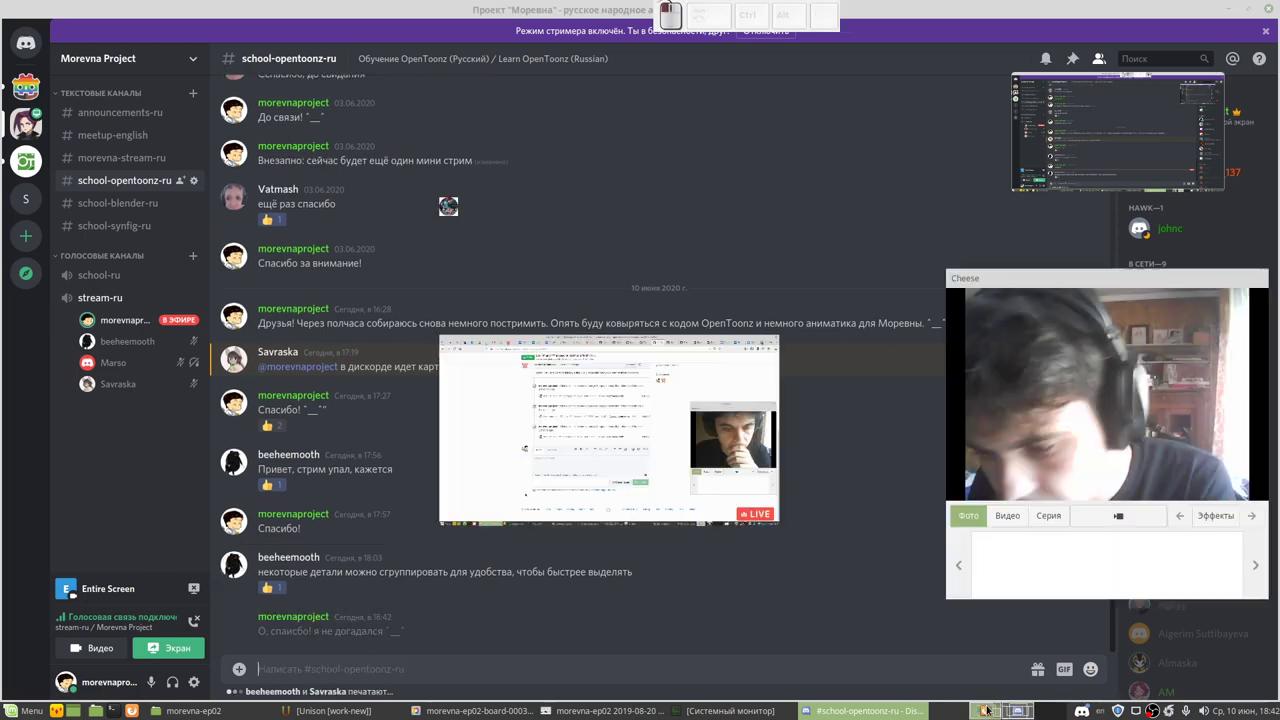